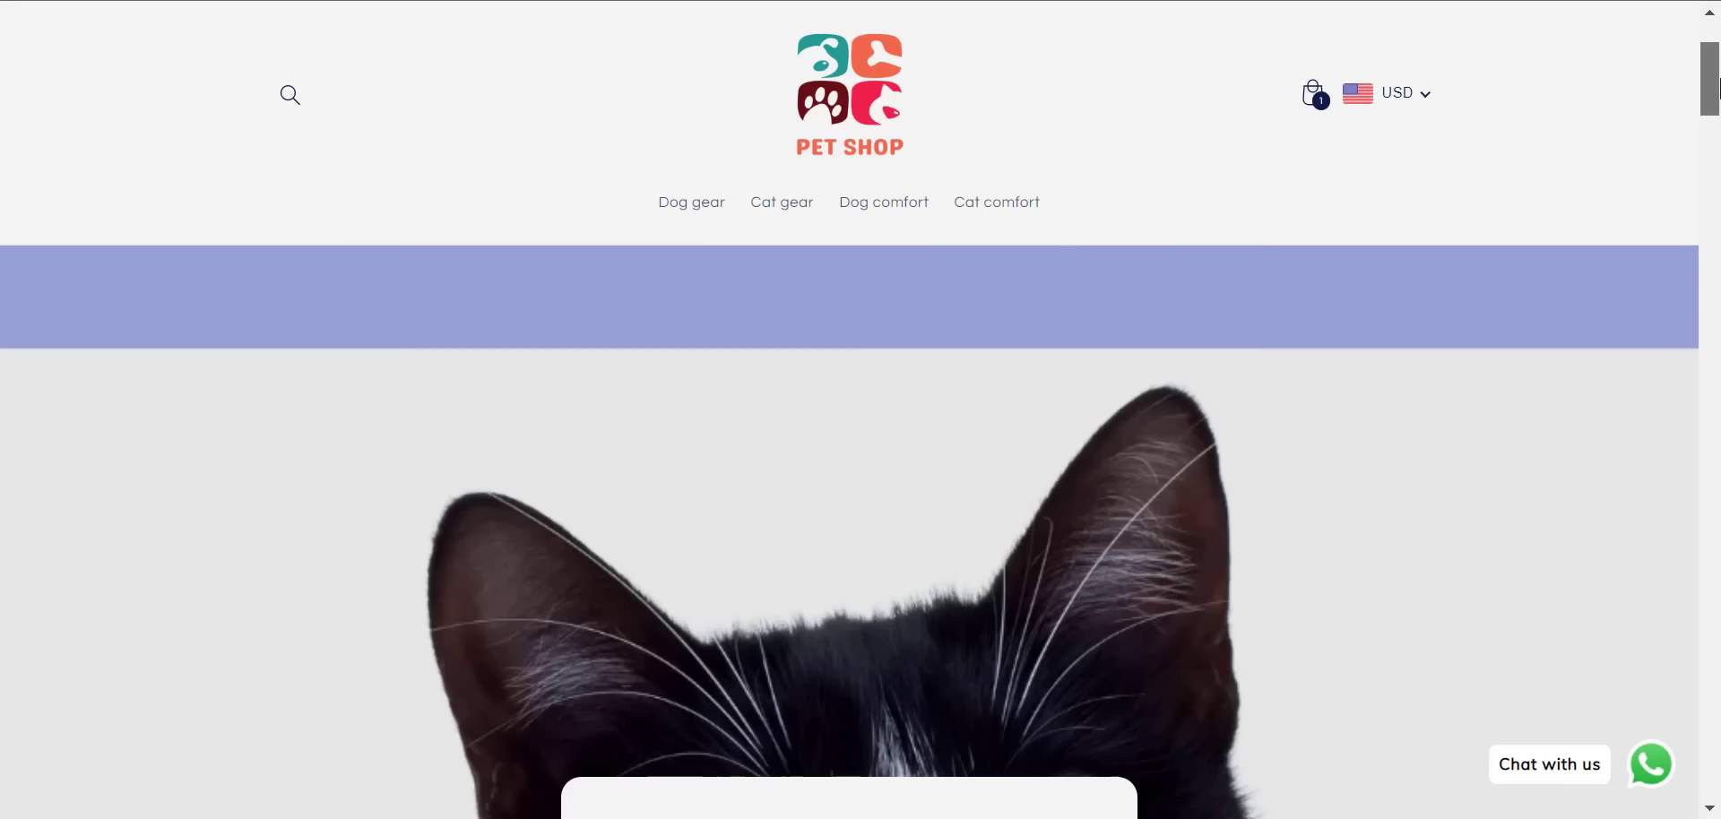
- Look over the pet shop's home page, from the banner slideshow through the top-pick products to the collections further down
{"action": "left_click_drag", "start_coordinate": [1713, 89], "coordinate": [1719, 58]}
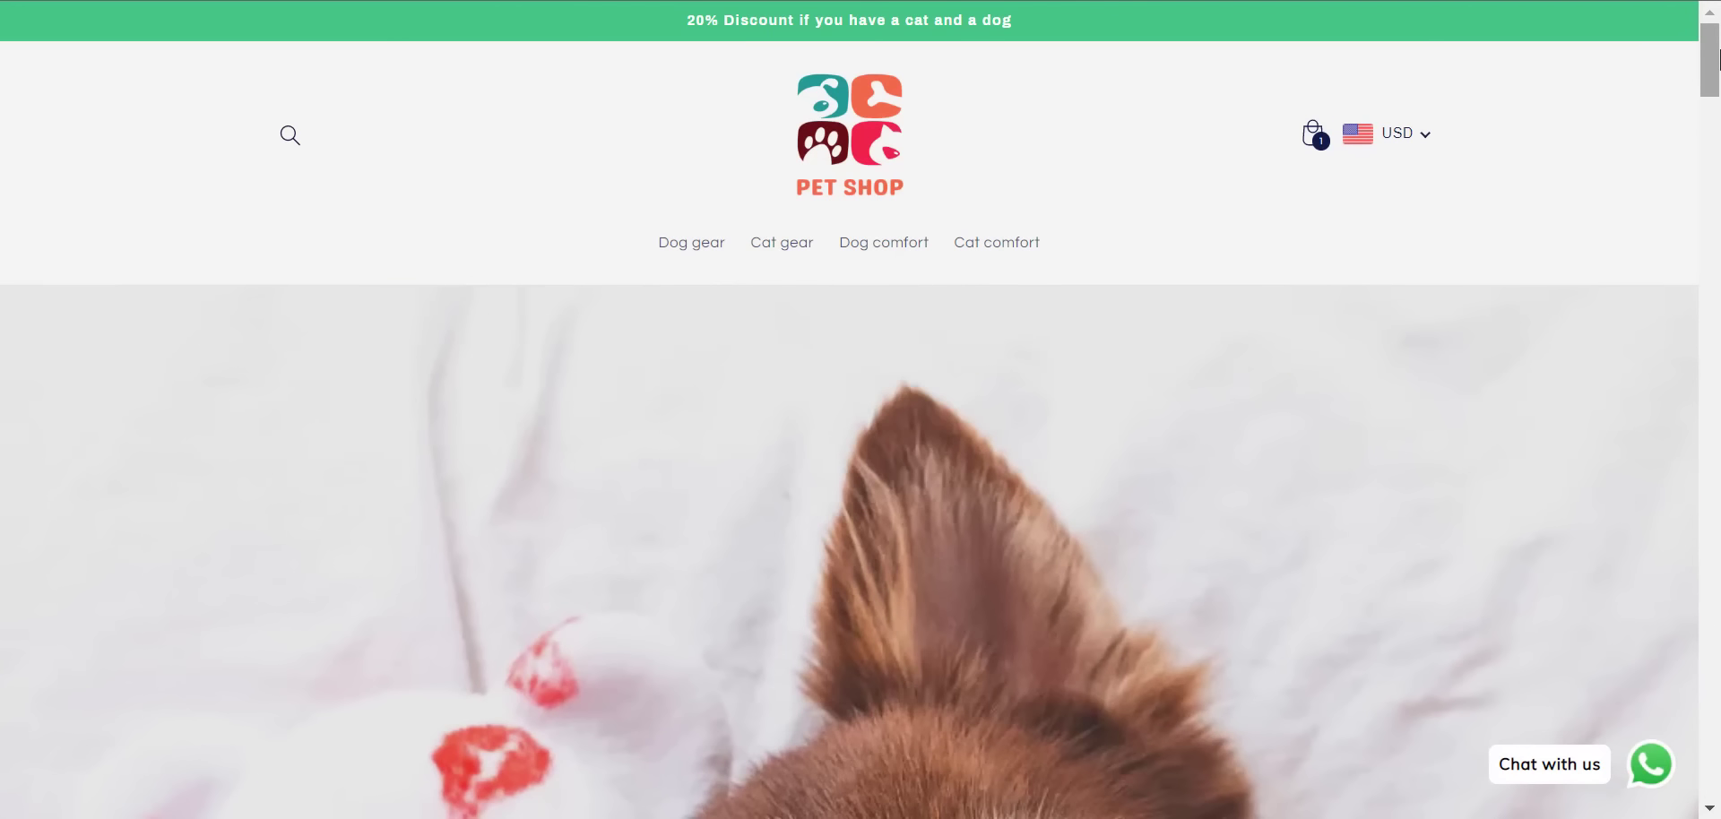
{"action": "left_click_drag", "start_coordinate": [1718, 58], "coordinate": [1715, 220]}
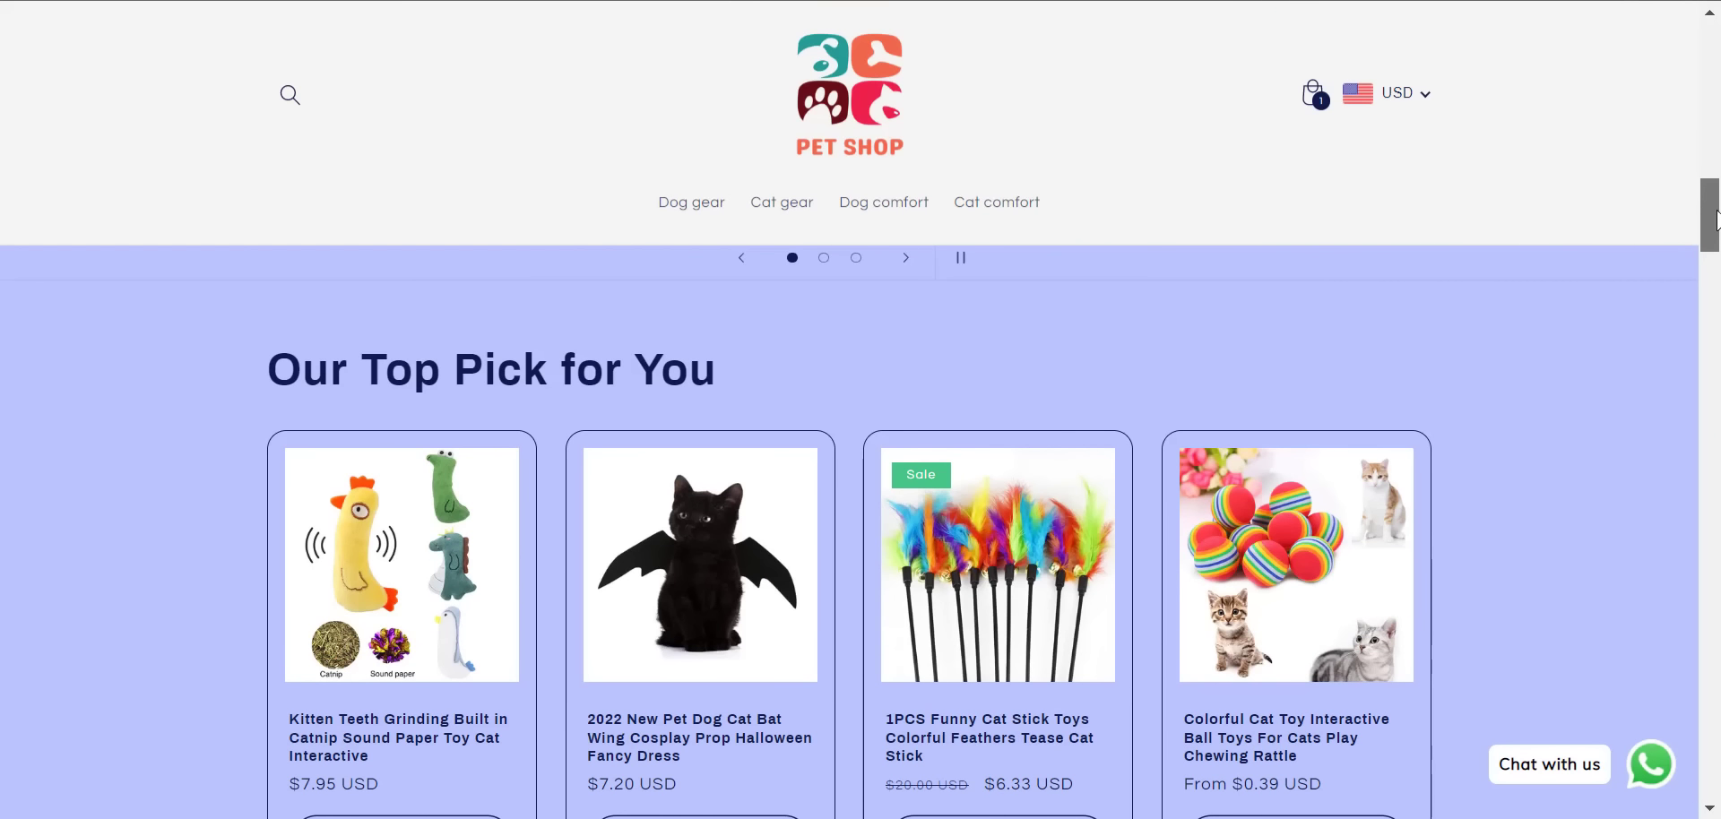
{"action": "left_click_drag", "start_coordinate": [1715, 220], "coordinate": [1718, 128]}
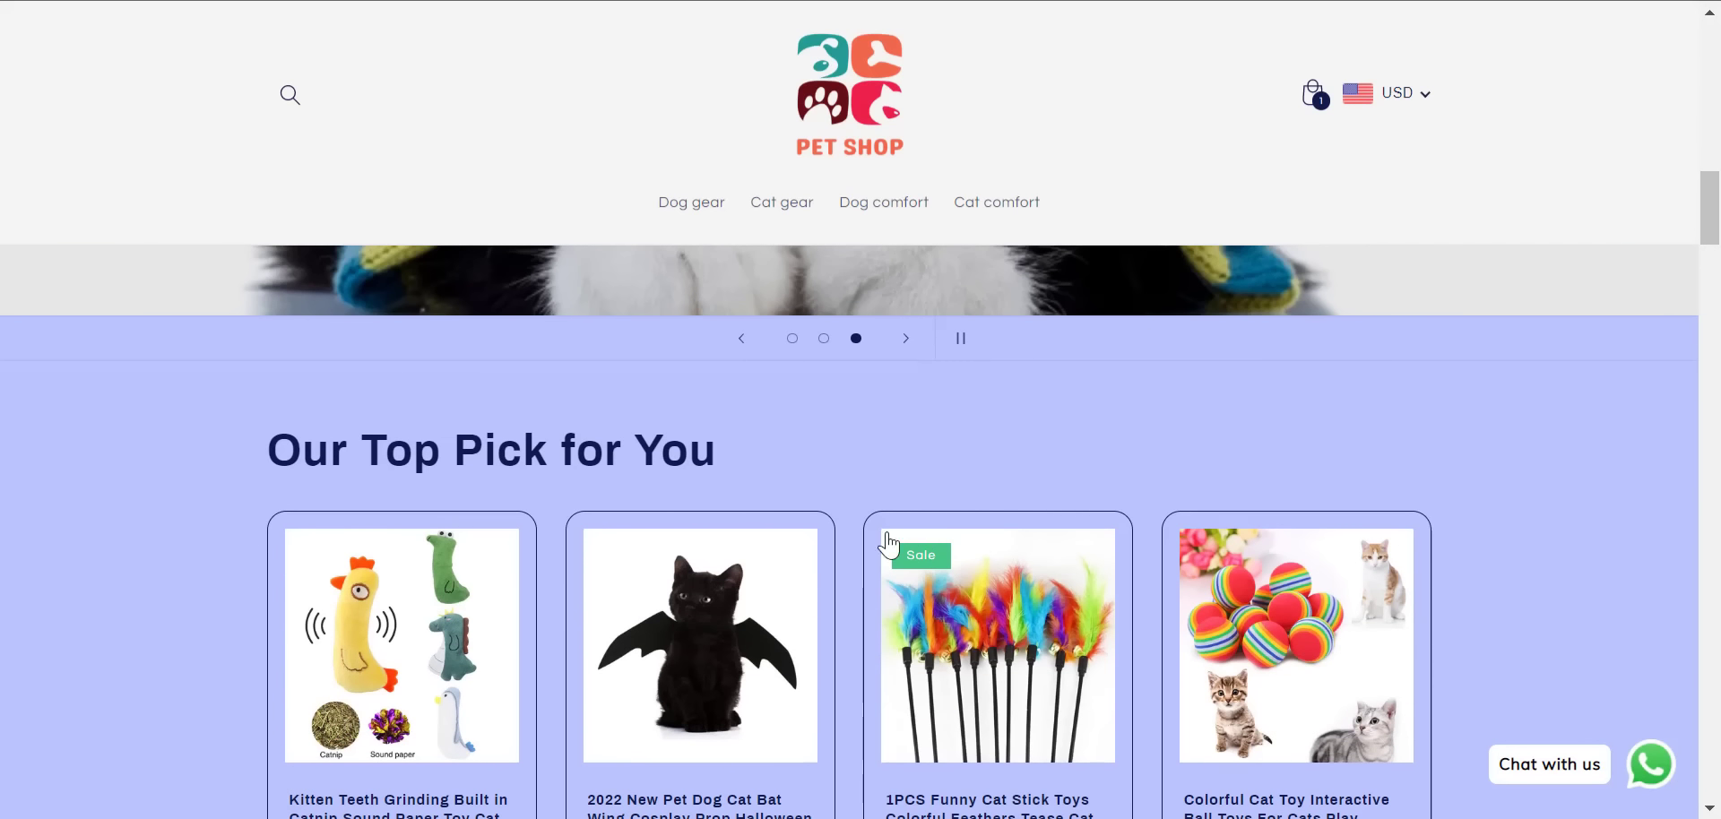
{"action": "left_click_drag", "start_coordinate": [1711, 187], "coordinate": [1710, 202]}
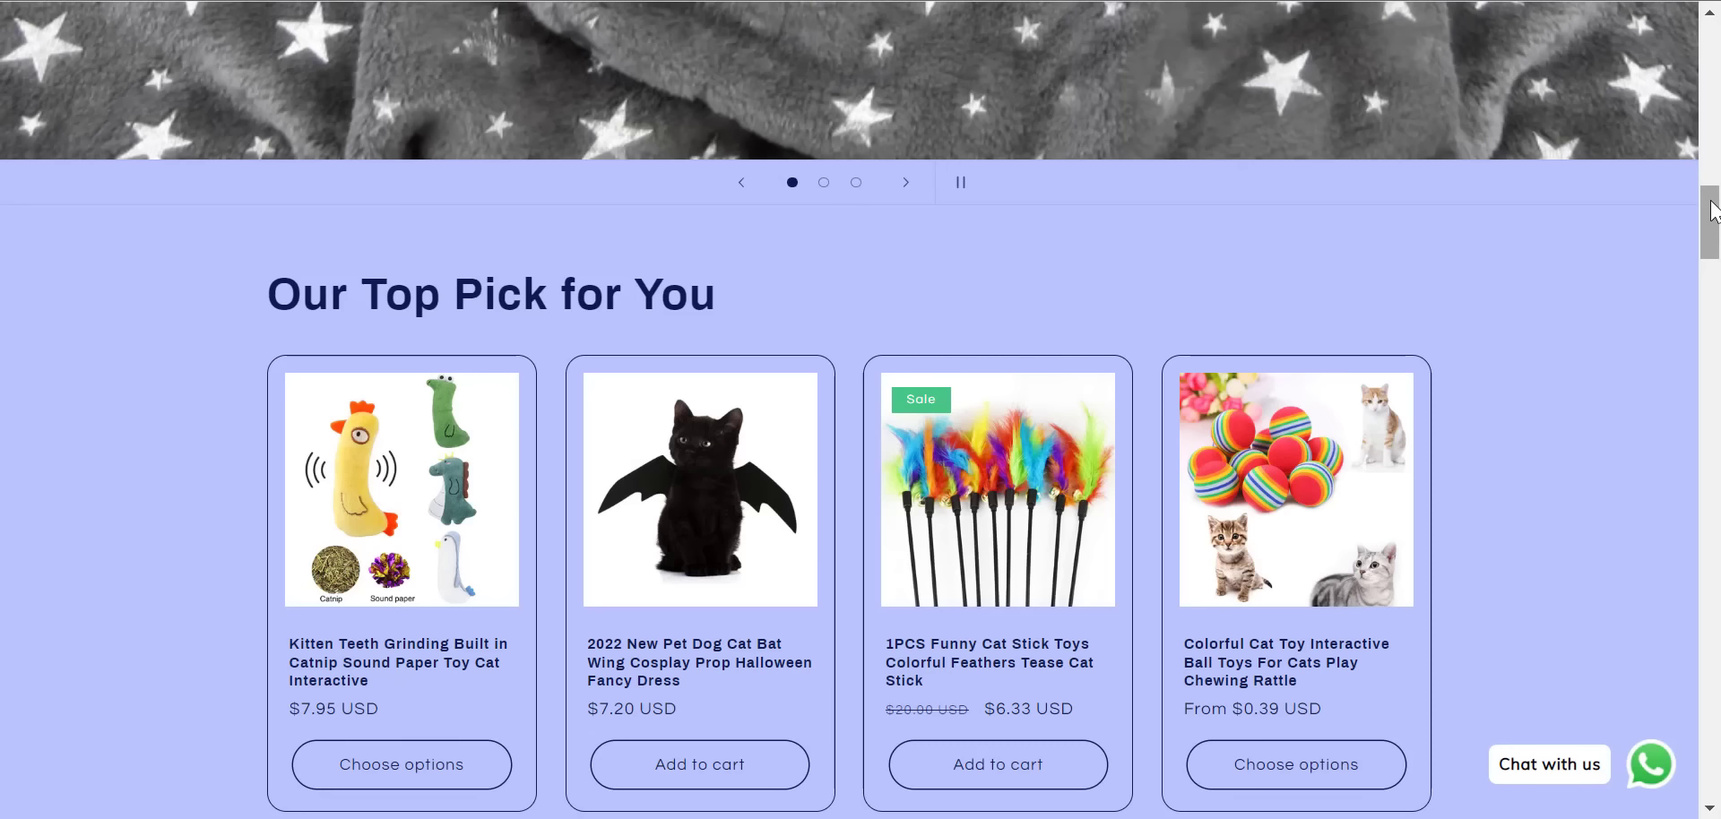
{"action": "left_click_drag", "start_coordinate": [1713, 210], "coordinate": [1717, 500]}
- Open the Leashes, Collars & Petwear collection and view the Pet Dog Knitted Sweater product in it
{"action": "left_click", "coordinate": [755, 672]}
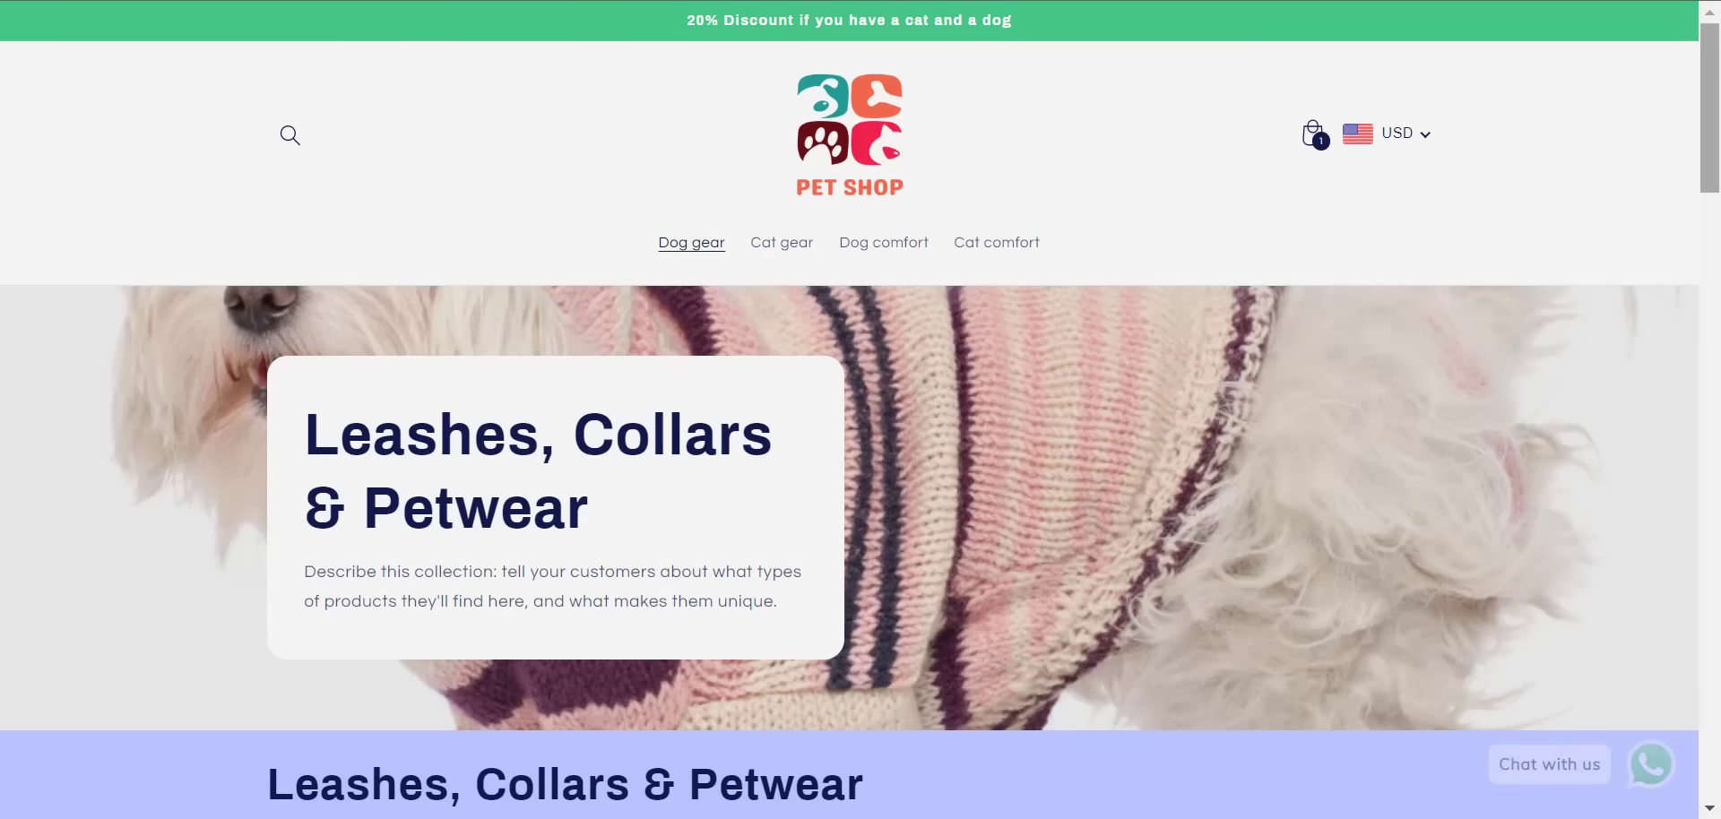
{"action": "left_click_drag", "start_coordinate": [1718, 100], "coordinate": [1718, 460]}
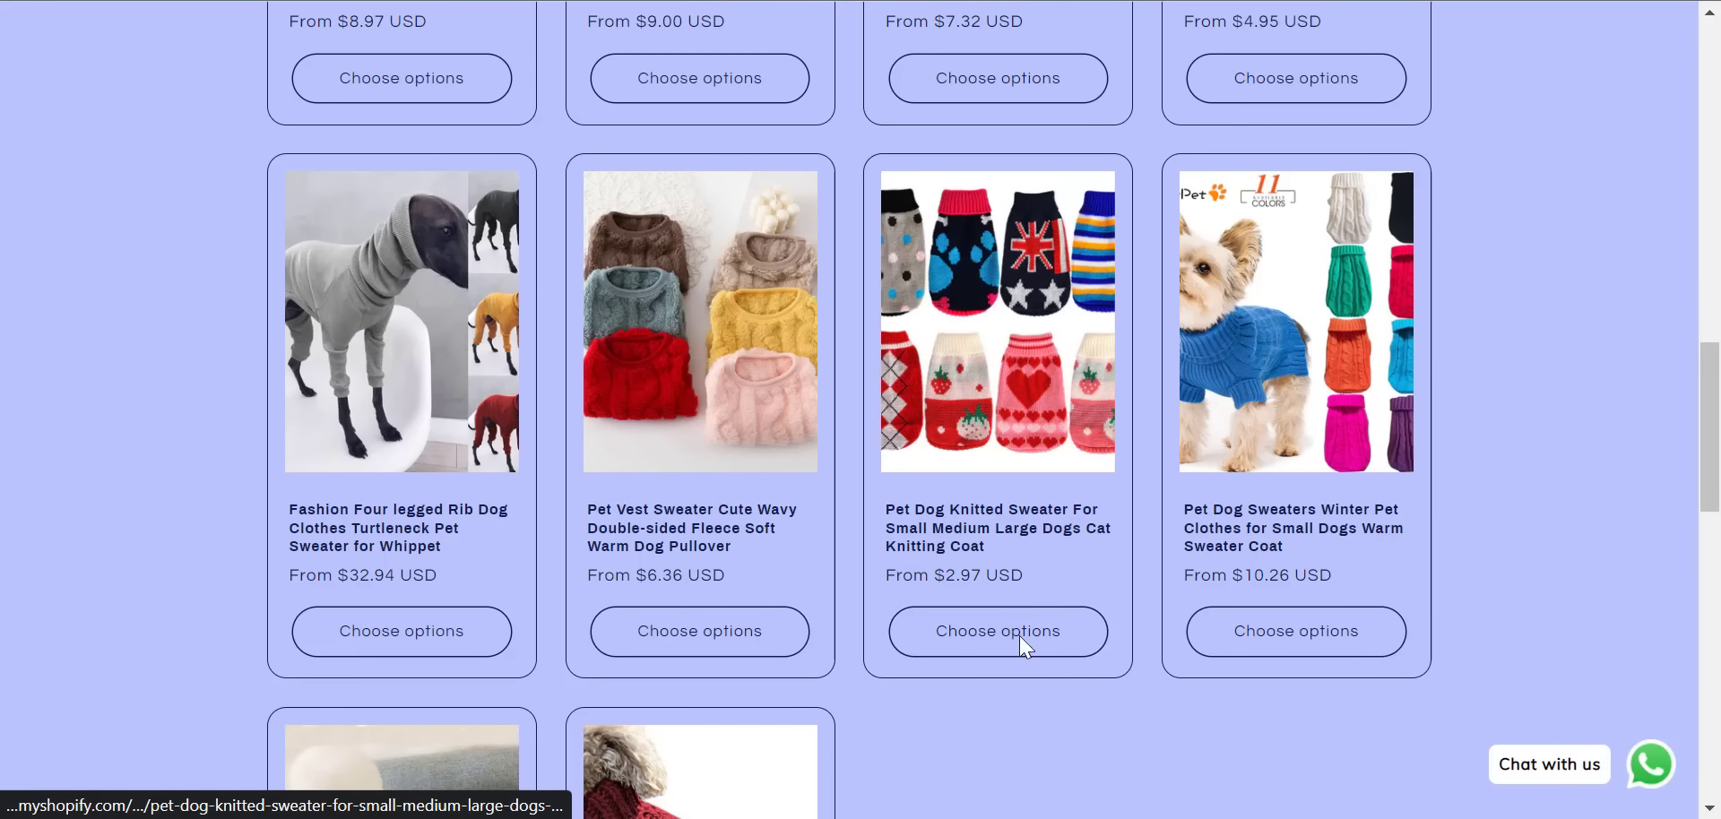
{"action": "left_click", "coordinate": [1019, 636]}
- Examine the knitted sweater's product page, including its options, description and related products, and the store's currency selector
{"action": "scroll", "coordinate": [1001, 633], "scroll_direction": "down", "scroll_amount": 5}
{"action": "scroll", "coordinate": [1001, 634], "scroll_direction": "up", "scroll_amount": 3}
{"action": "left_click_drag", "start_coordinate": [1714, 270], "coordinate": [1720, 704]}
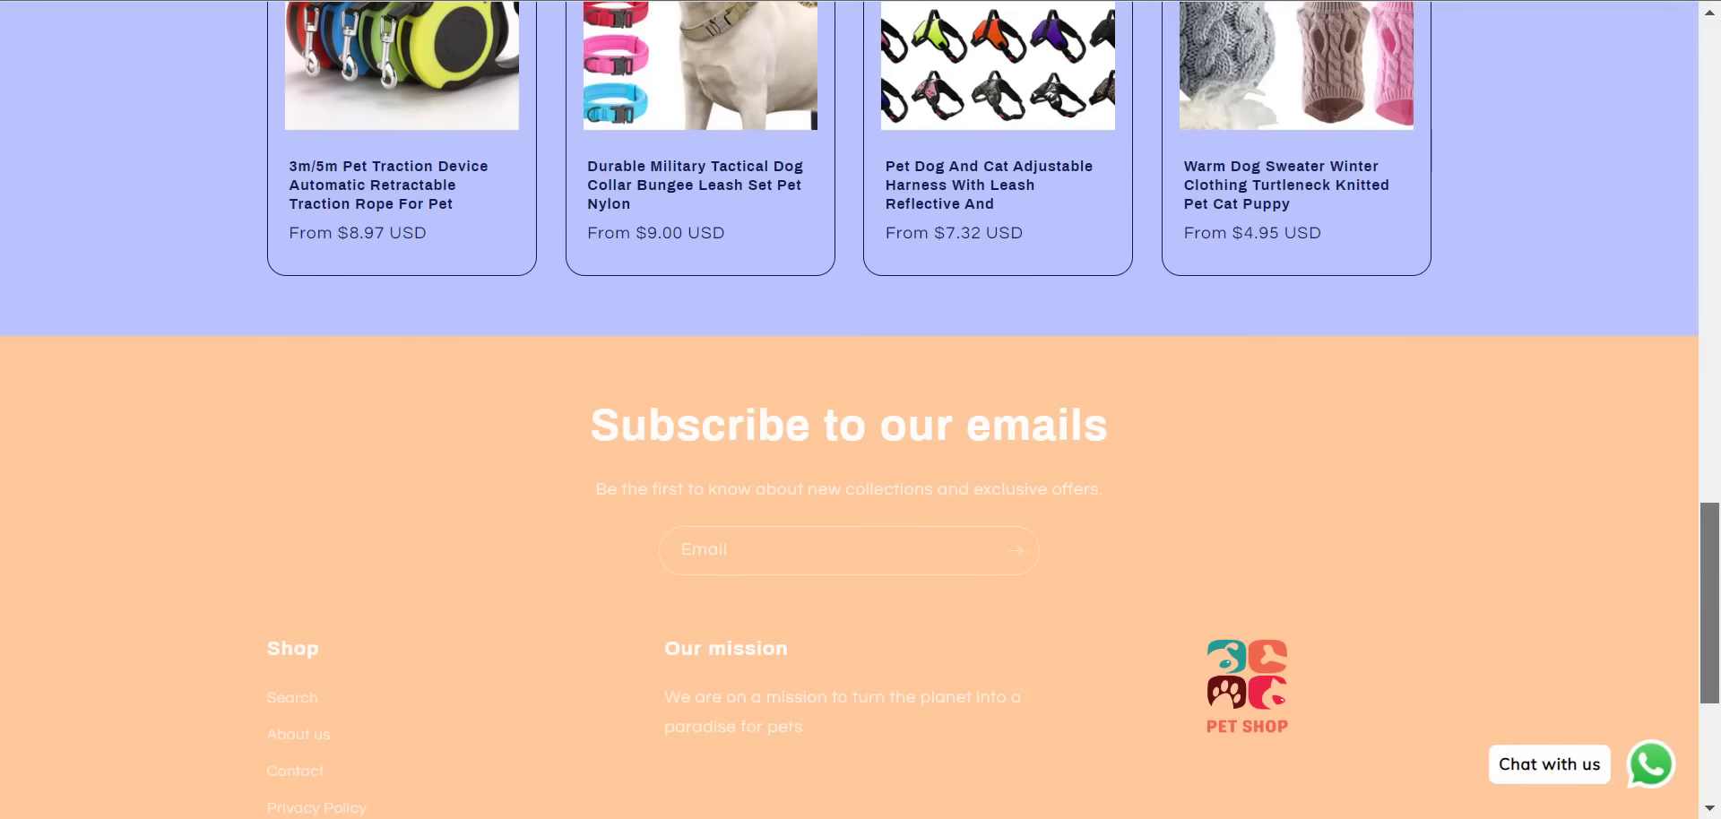
{"action": "left_click_drag", "start_coordinate": [1710, 603], "coordinate": [1710, 305]}
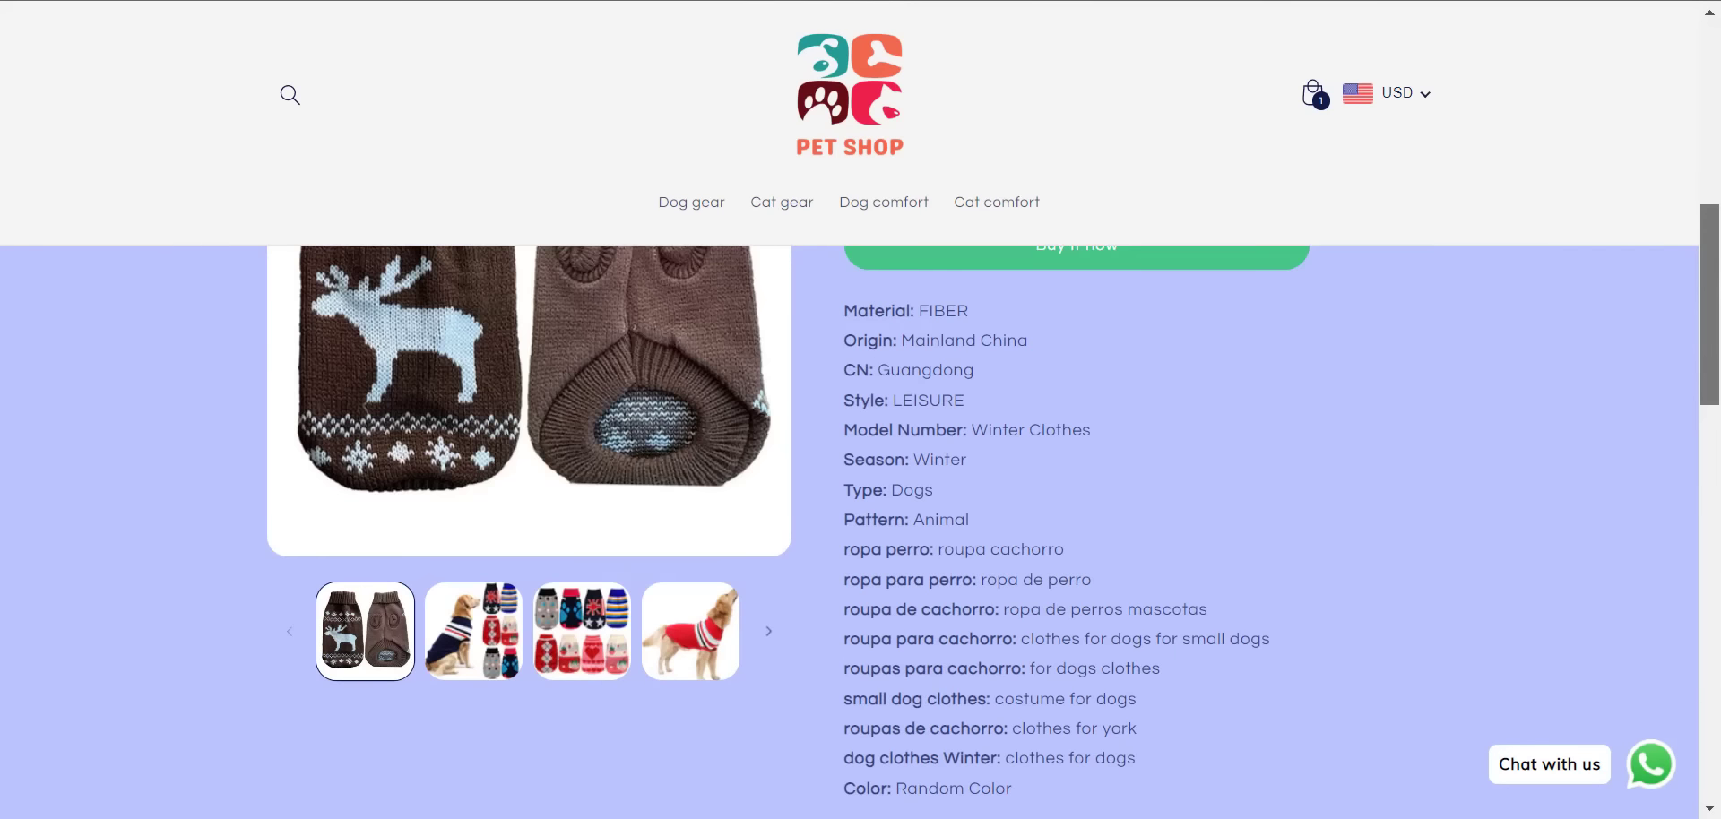
{"action": "left_click_drag", "start_coordinate": [1719, 383], "coordinate": [1717, 258]}
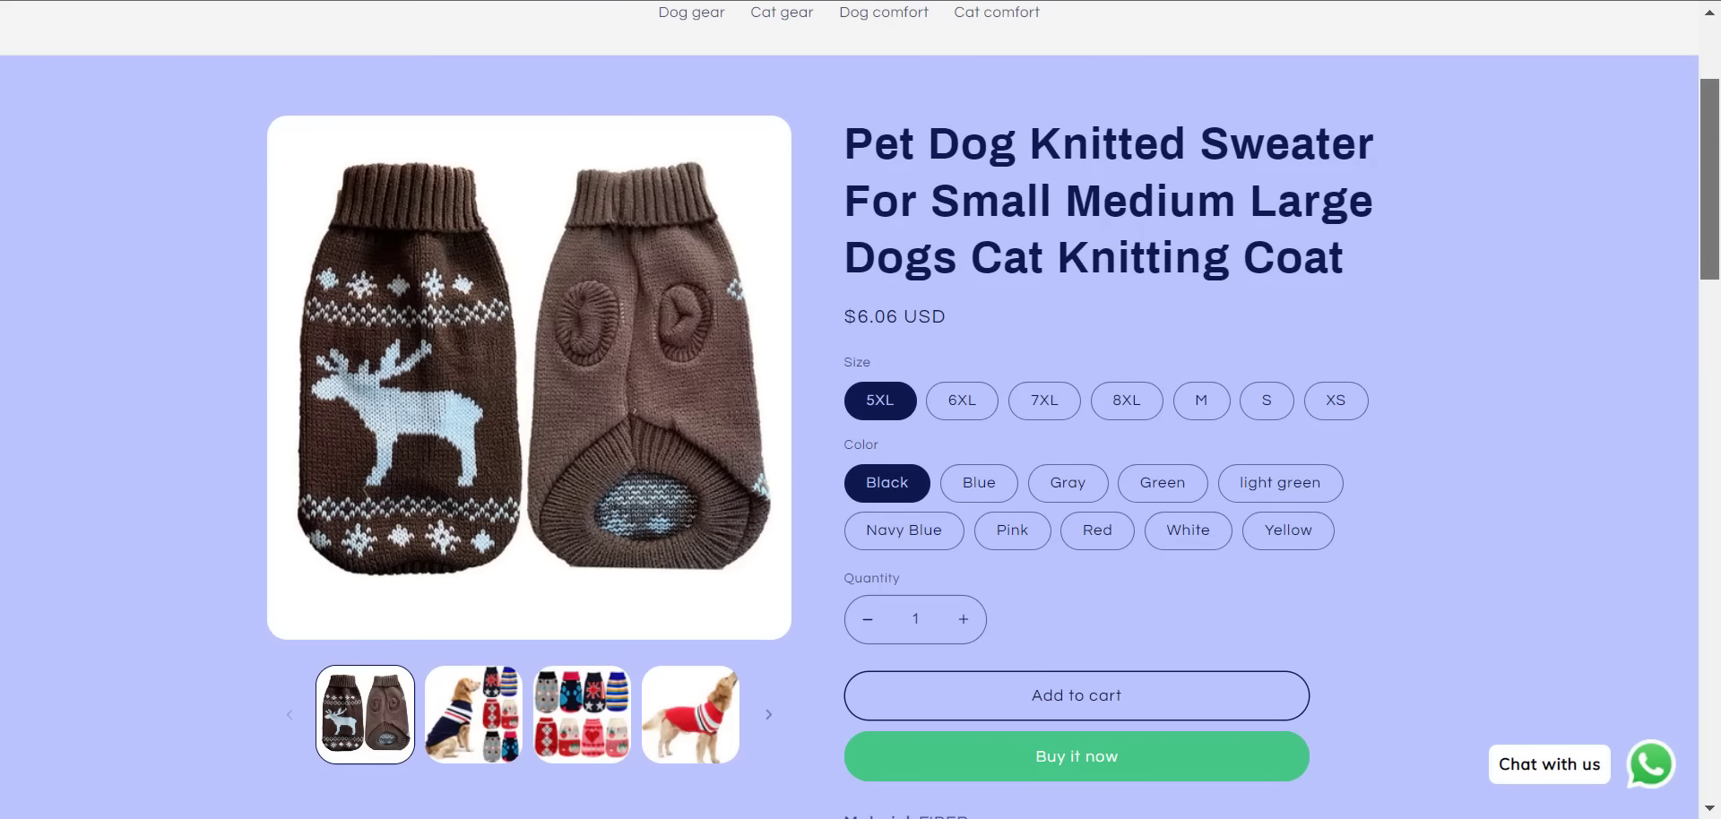
{"action": "scroll", "coordinate": [1719, 240], "scroll_direction": "up", "scroll_amount": 3}
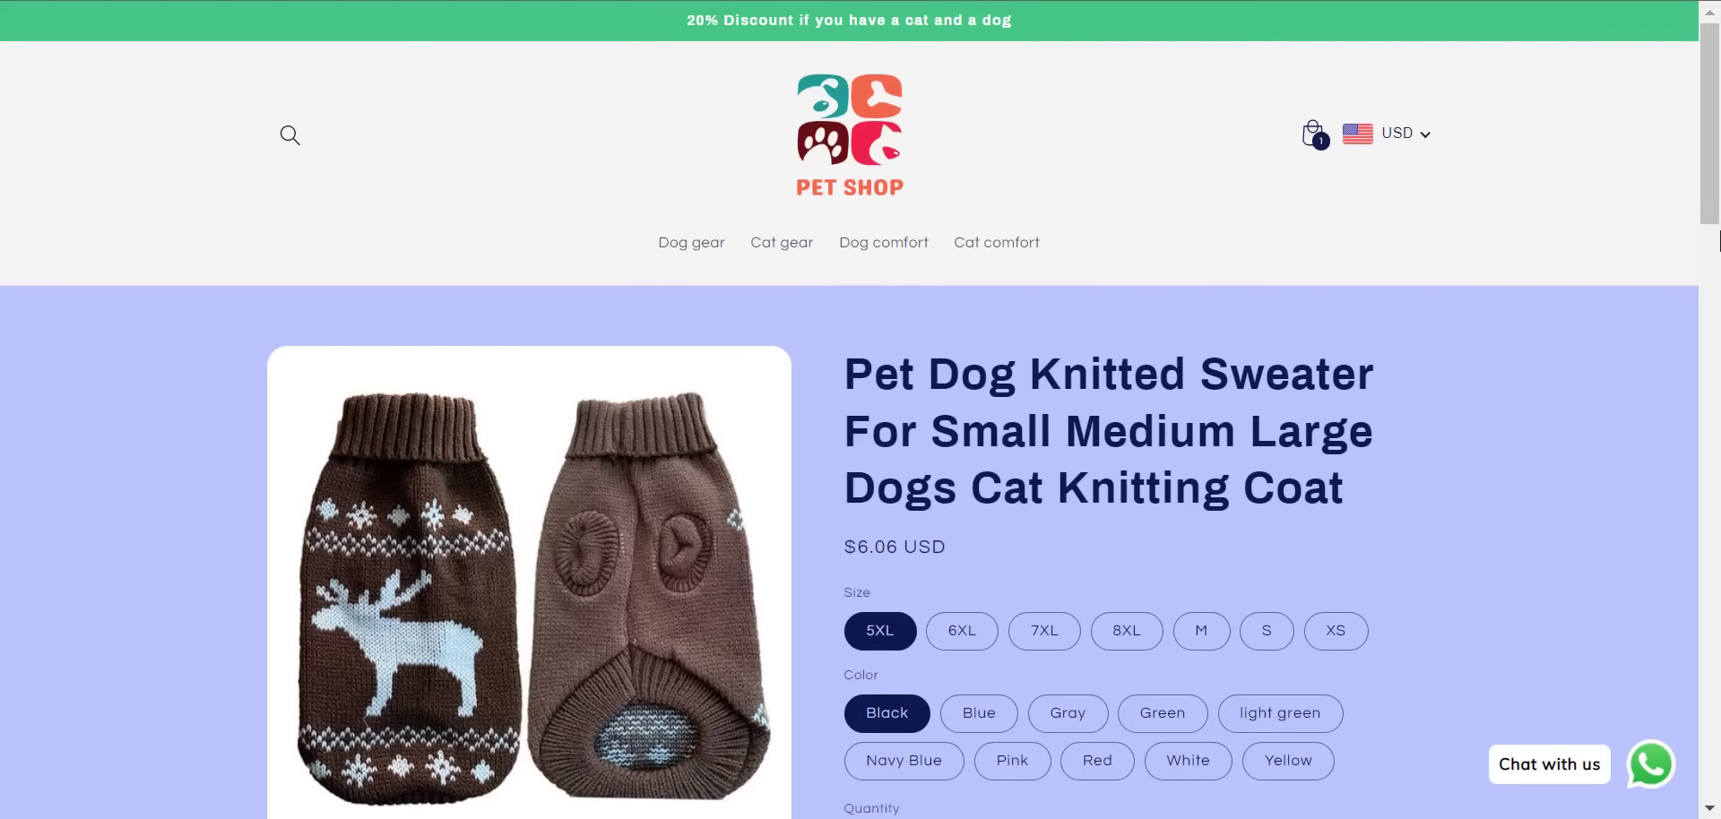
{"action": "left_click", "coordinate": [1421, 125]}
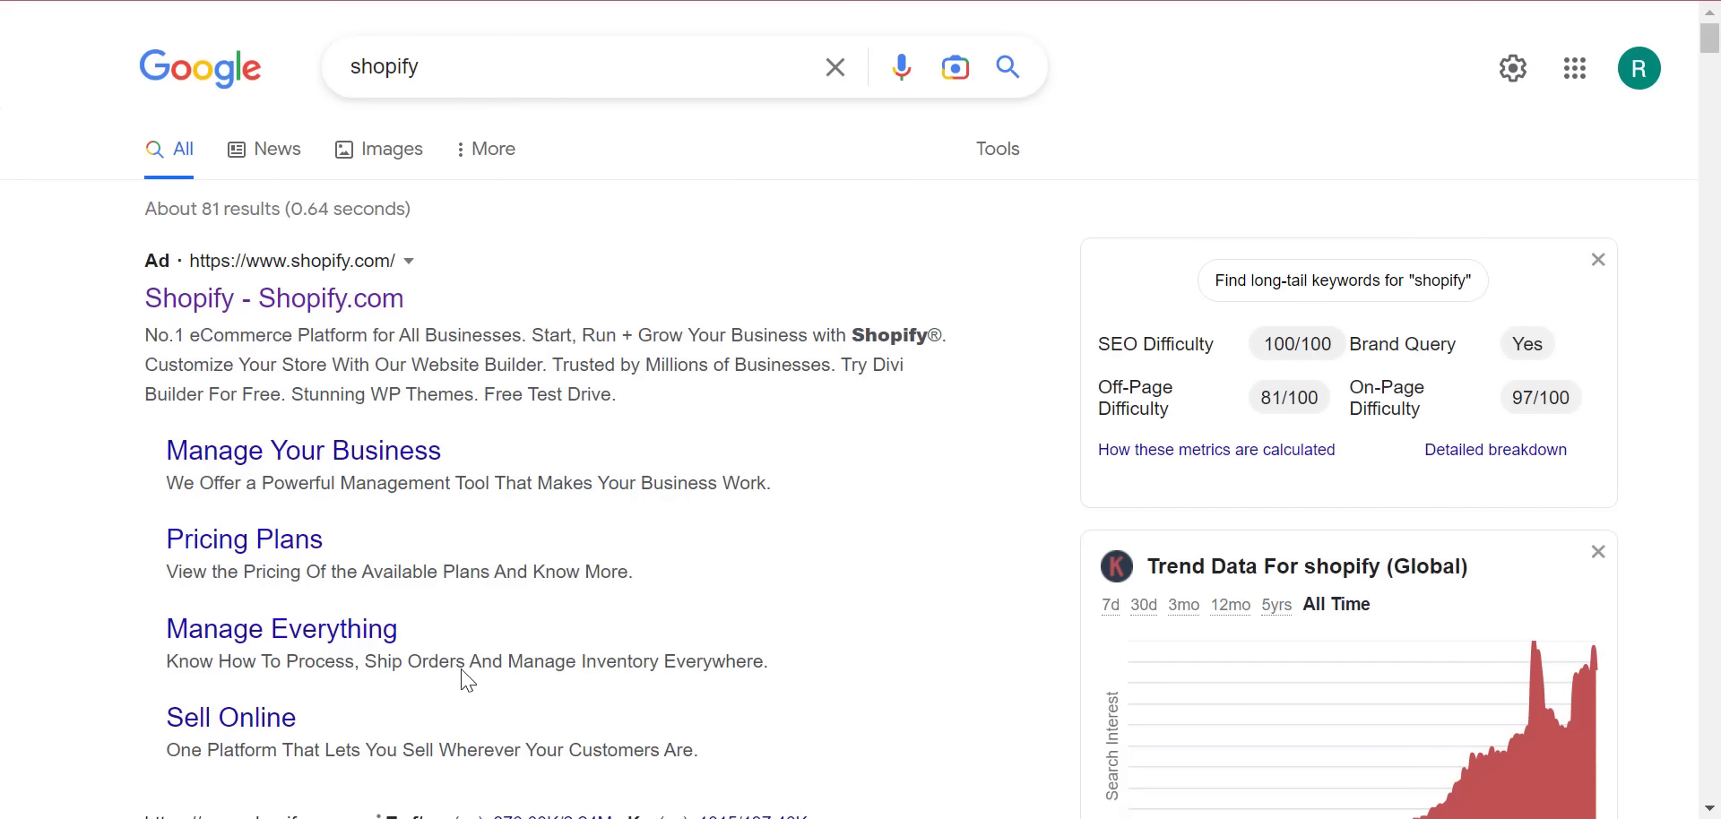
- Open the Shopify website from the Google results and view its free-trial sign-up page, then return to the home page
{"action": "scroll", "coordinate": [258, 476], "scroll_direction": "down", "scroll_amount": 1}
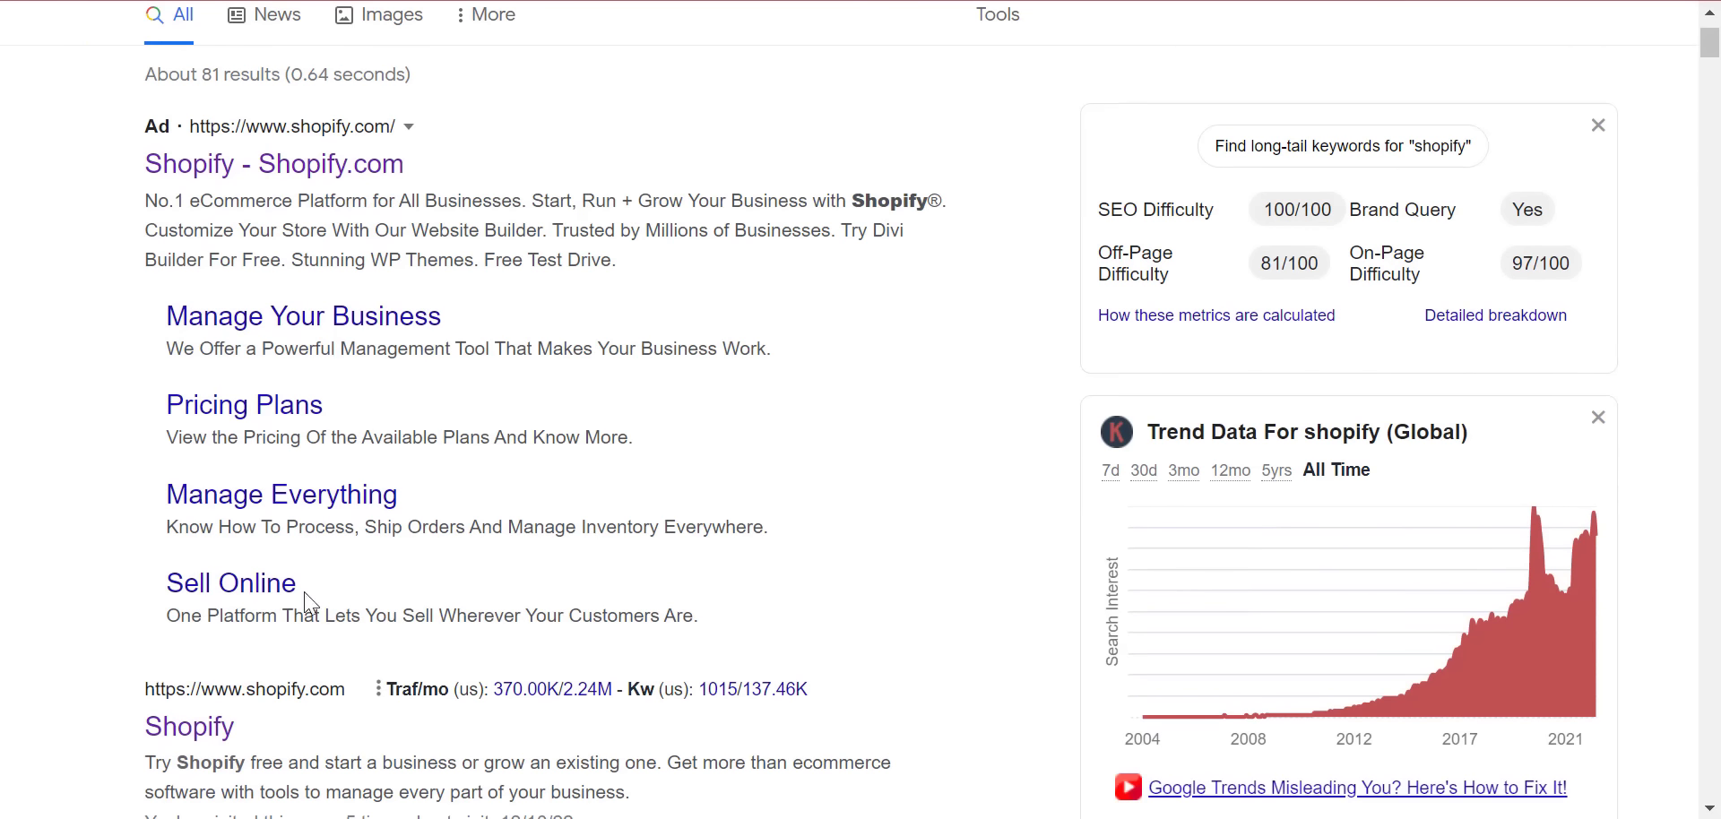
{"action": "left_click", "coordinate": [218, 728]}
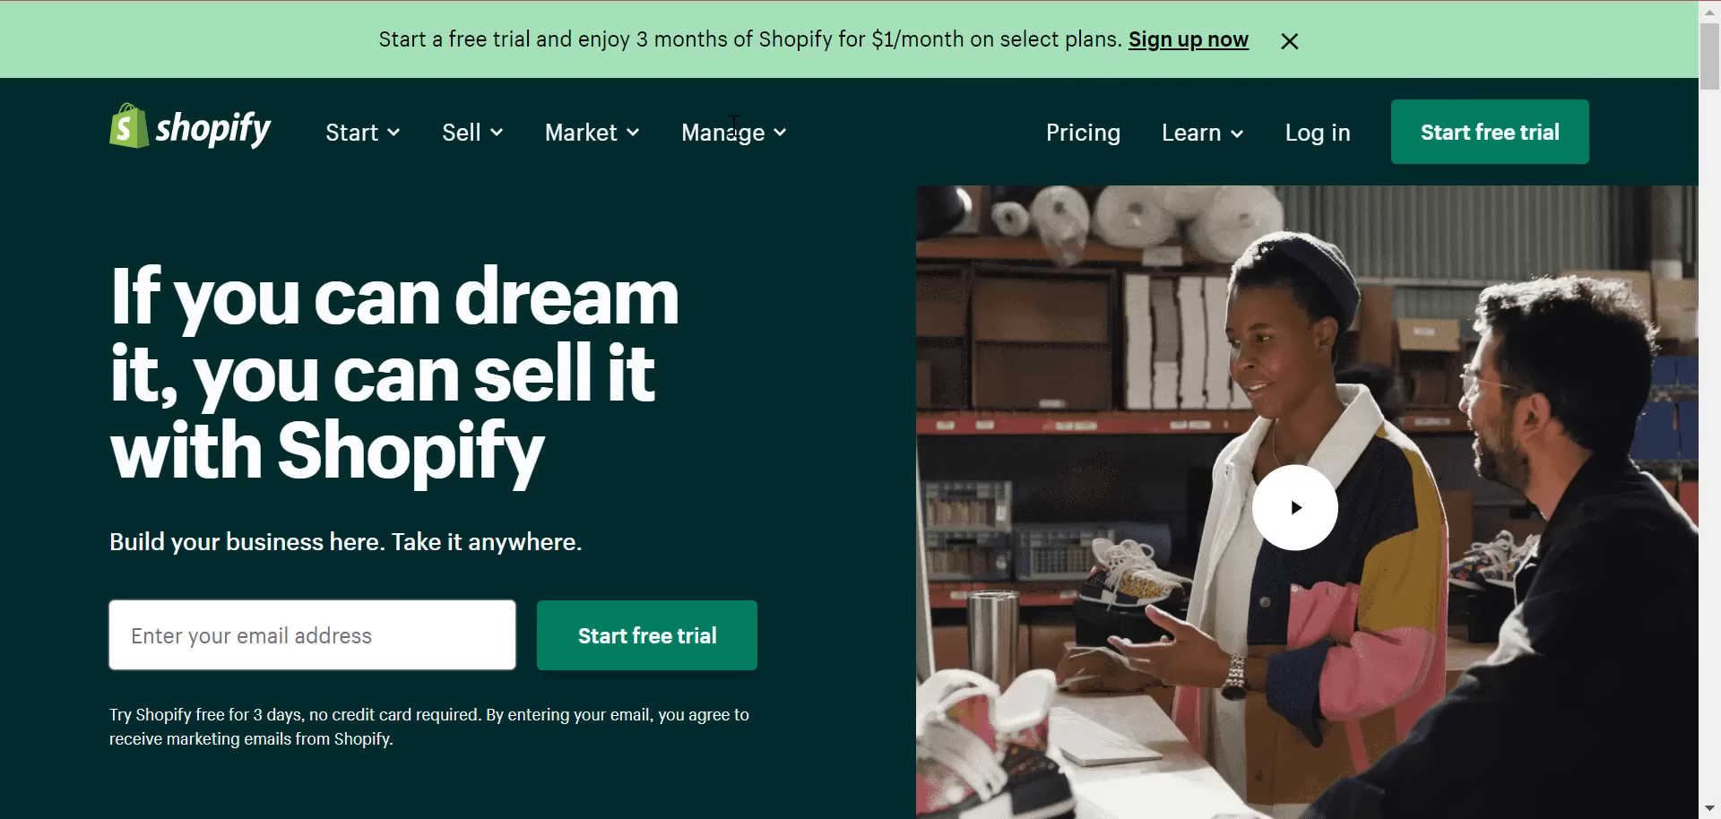
{"action": "left_click", "coordinate": [1153, 40]}
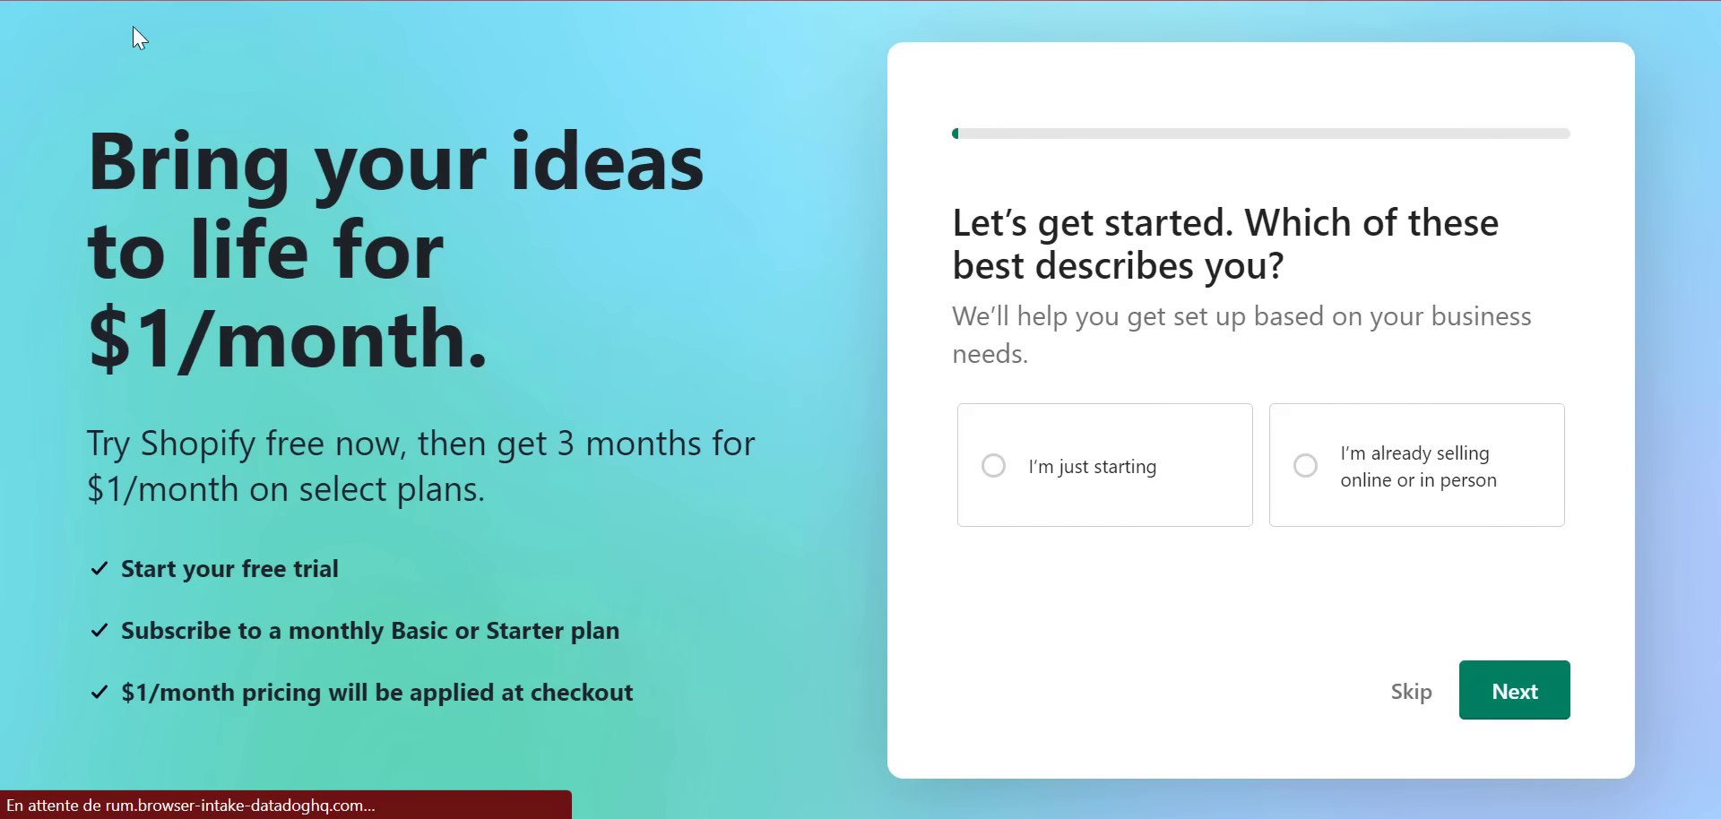
{"action": "key", "text": "alt+Left"}
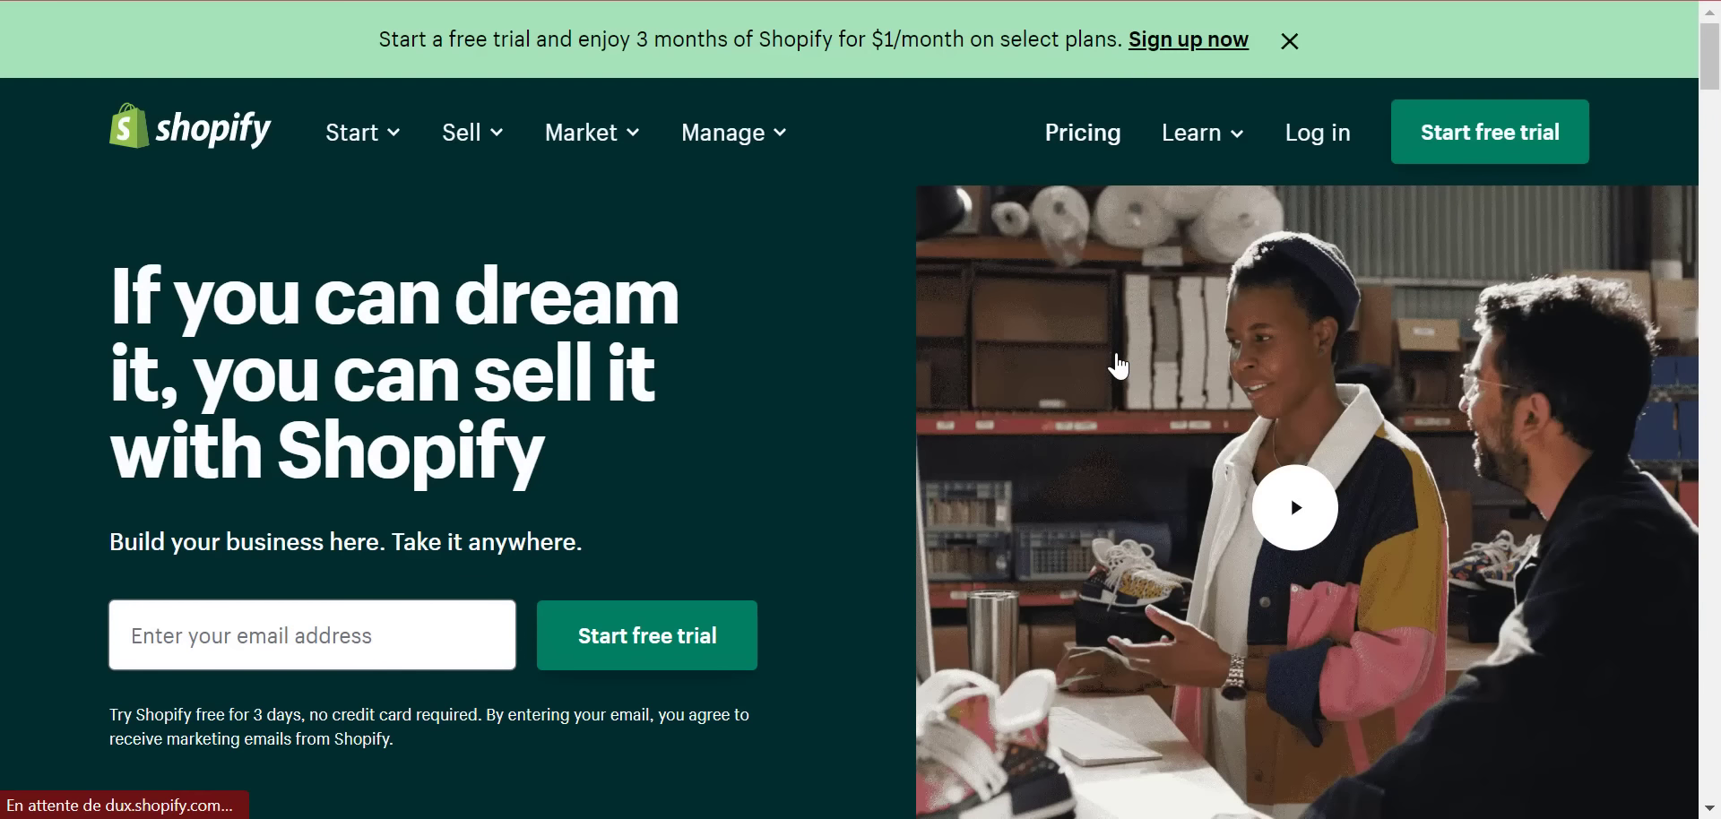
- Review the Basic, Shopify and Advanced plan prices on Shopify's pricing page
{"action": "scroll", "coordinate": [830, 346], "scroll_direction": "down", "scroll_amount": 6}
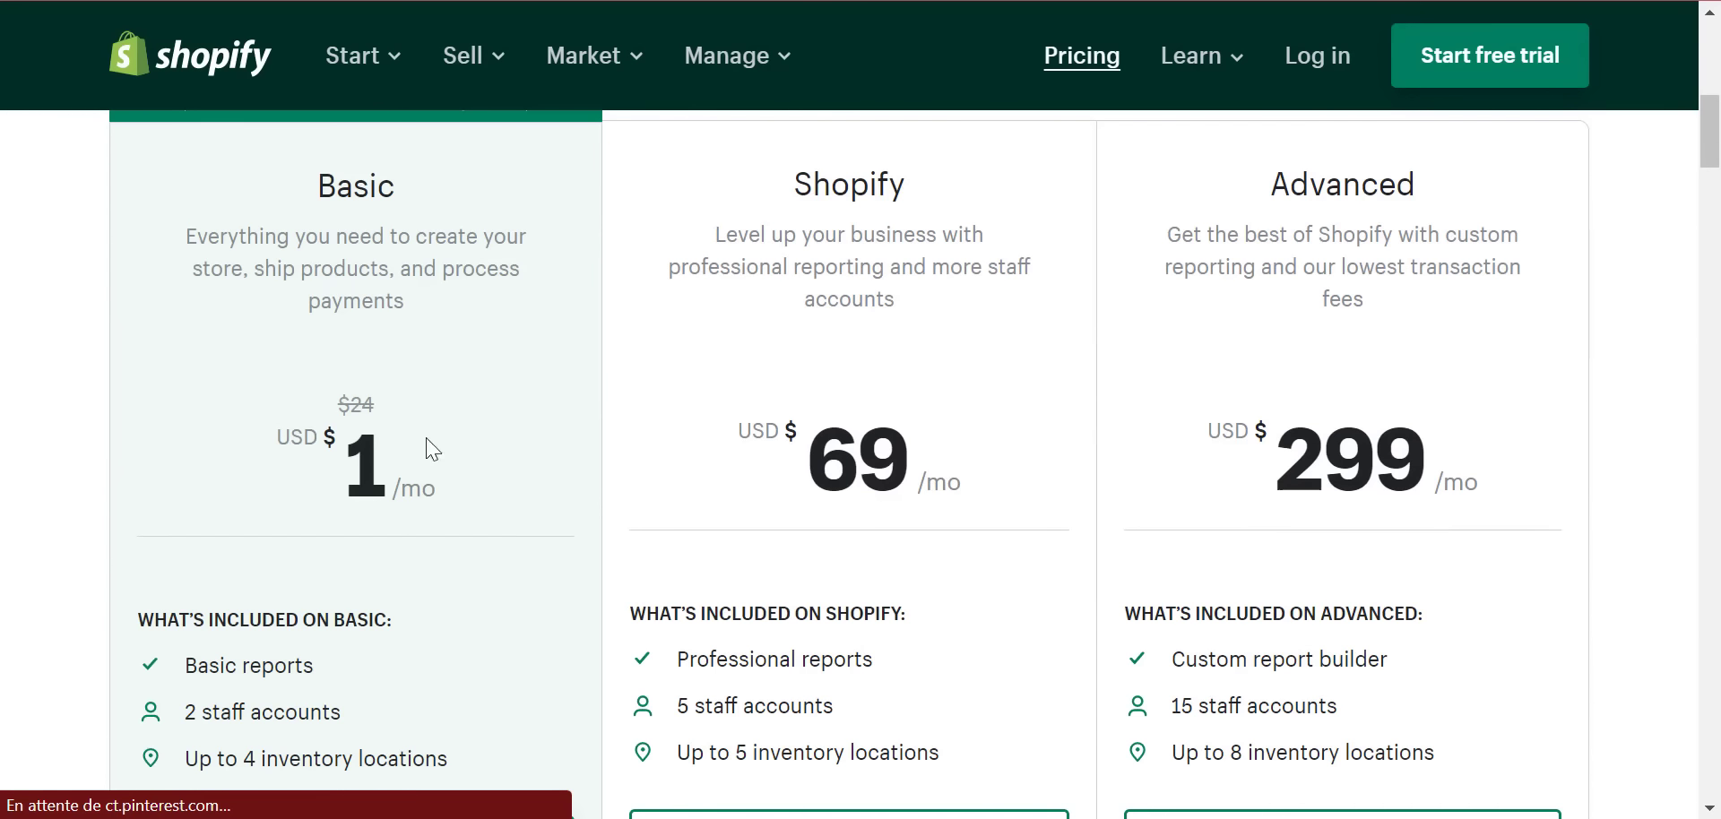
{"action": "scroll", "coordinate": [681, 359], "scroll_direction": "up", "scroll_amount": 6}
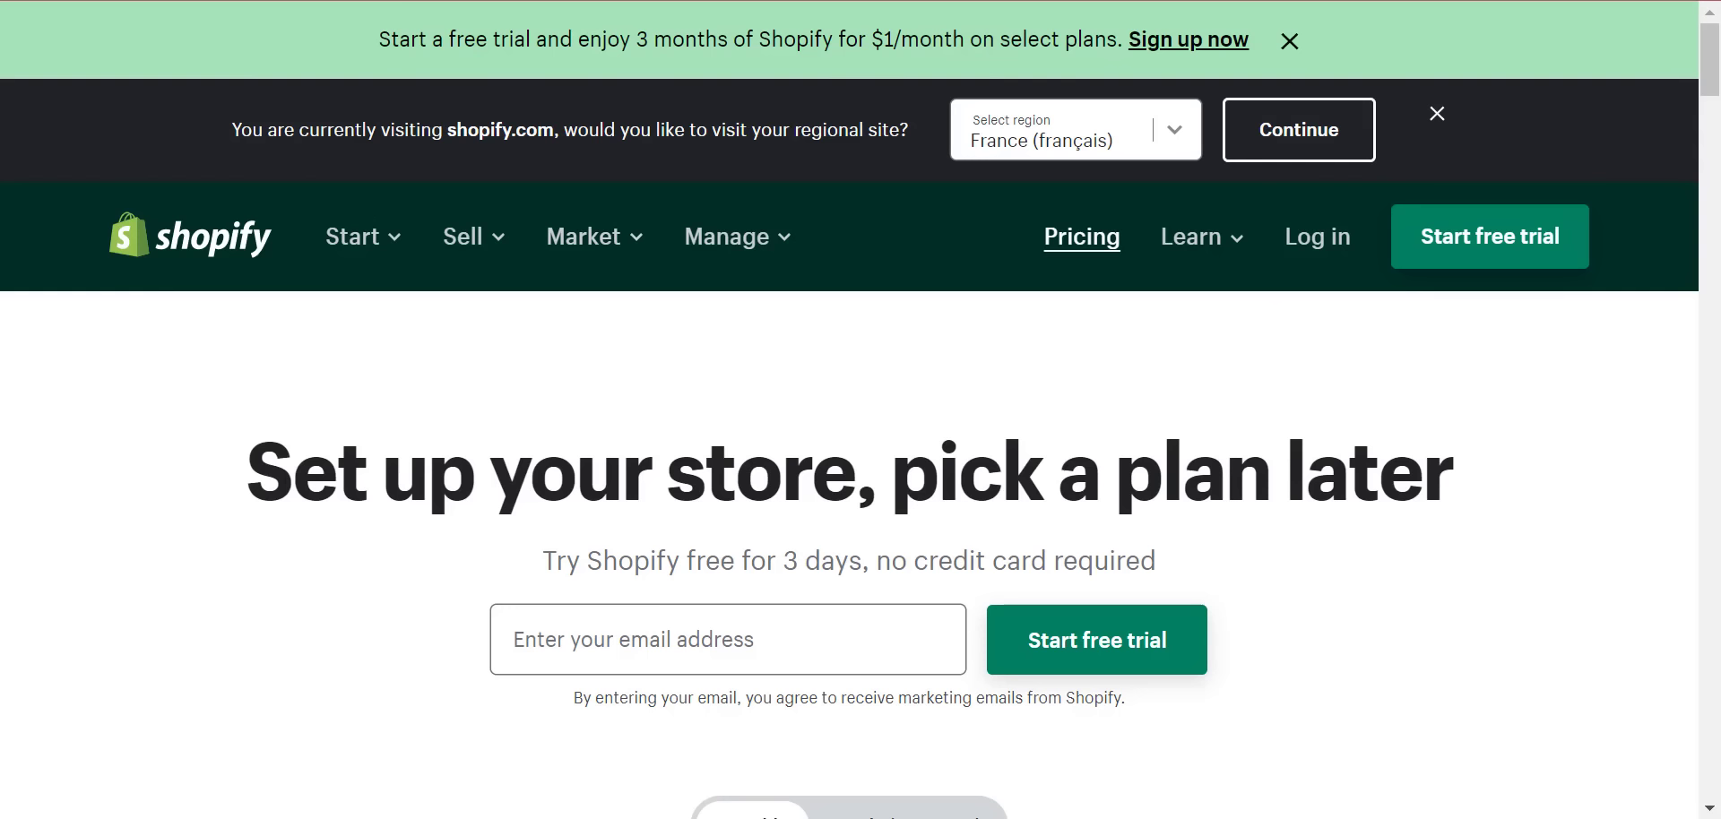
- Switch to the Shopify admin and start creating another store from the account's list of stores
{"action": "left_click", "coordinate": [32, 0]}
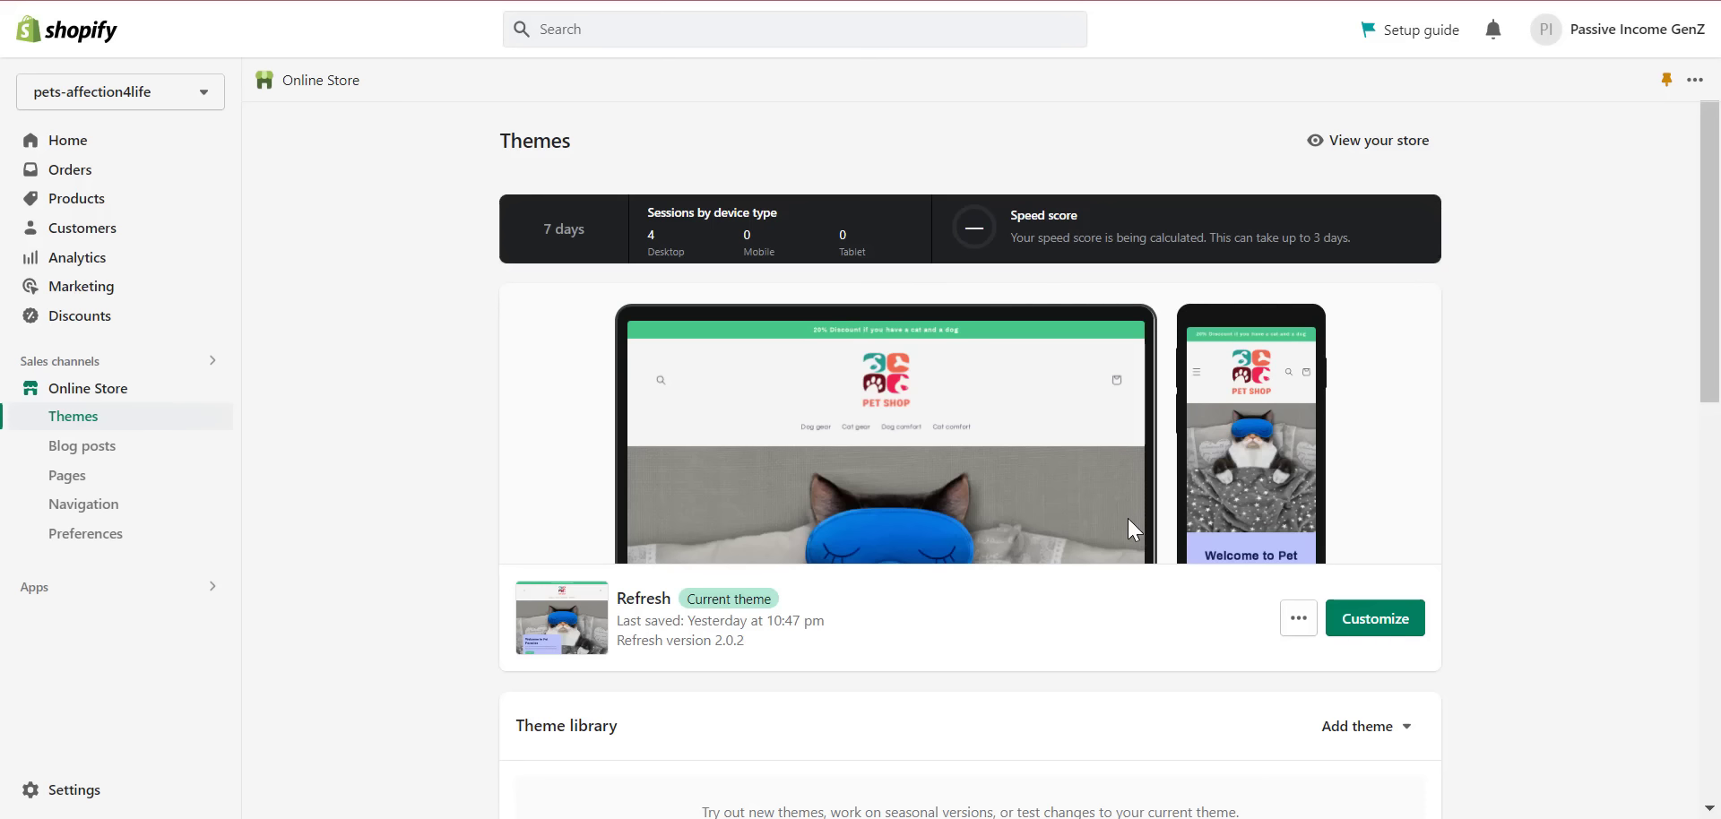
{"action": "left_click", "coordinate": [1656, 28]}
{"action": "left_click", "coordinate": [1618, 136]}
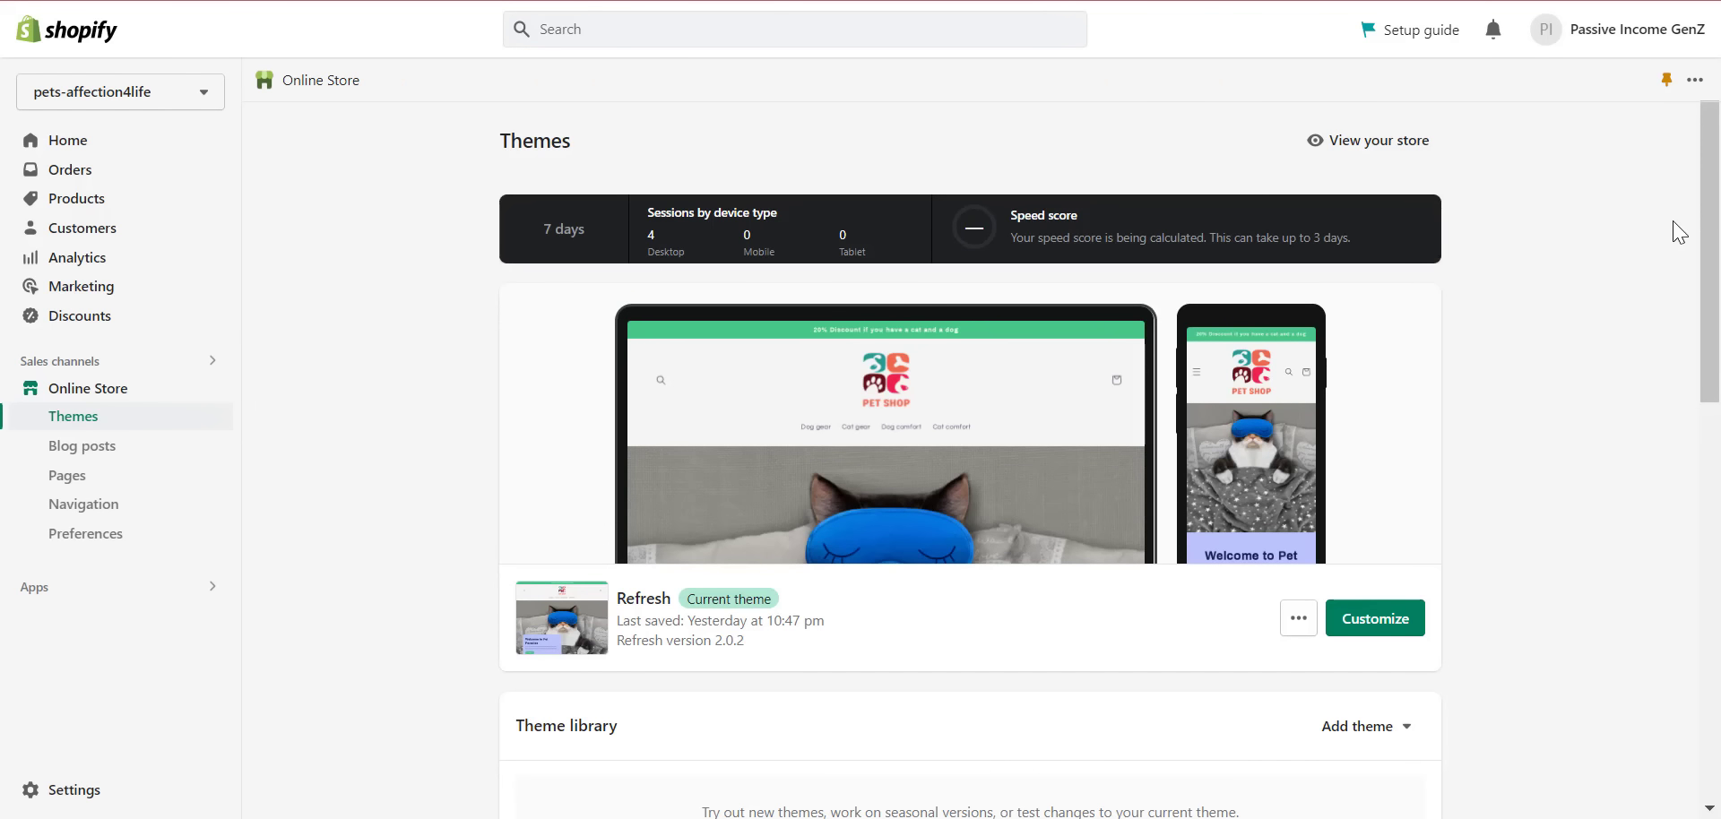
{"action": "left_click", "coordinate": [1619, 45]}
{"action": "left_click", "coordinate": [1602, 139]}
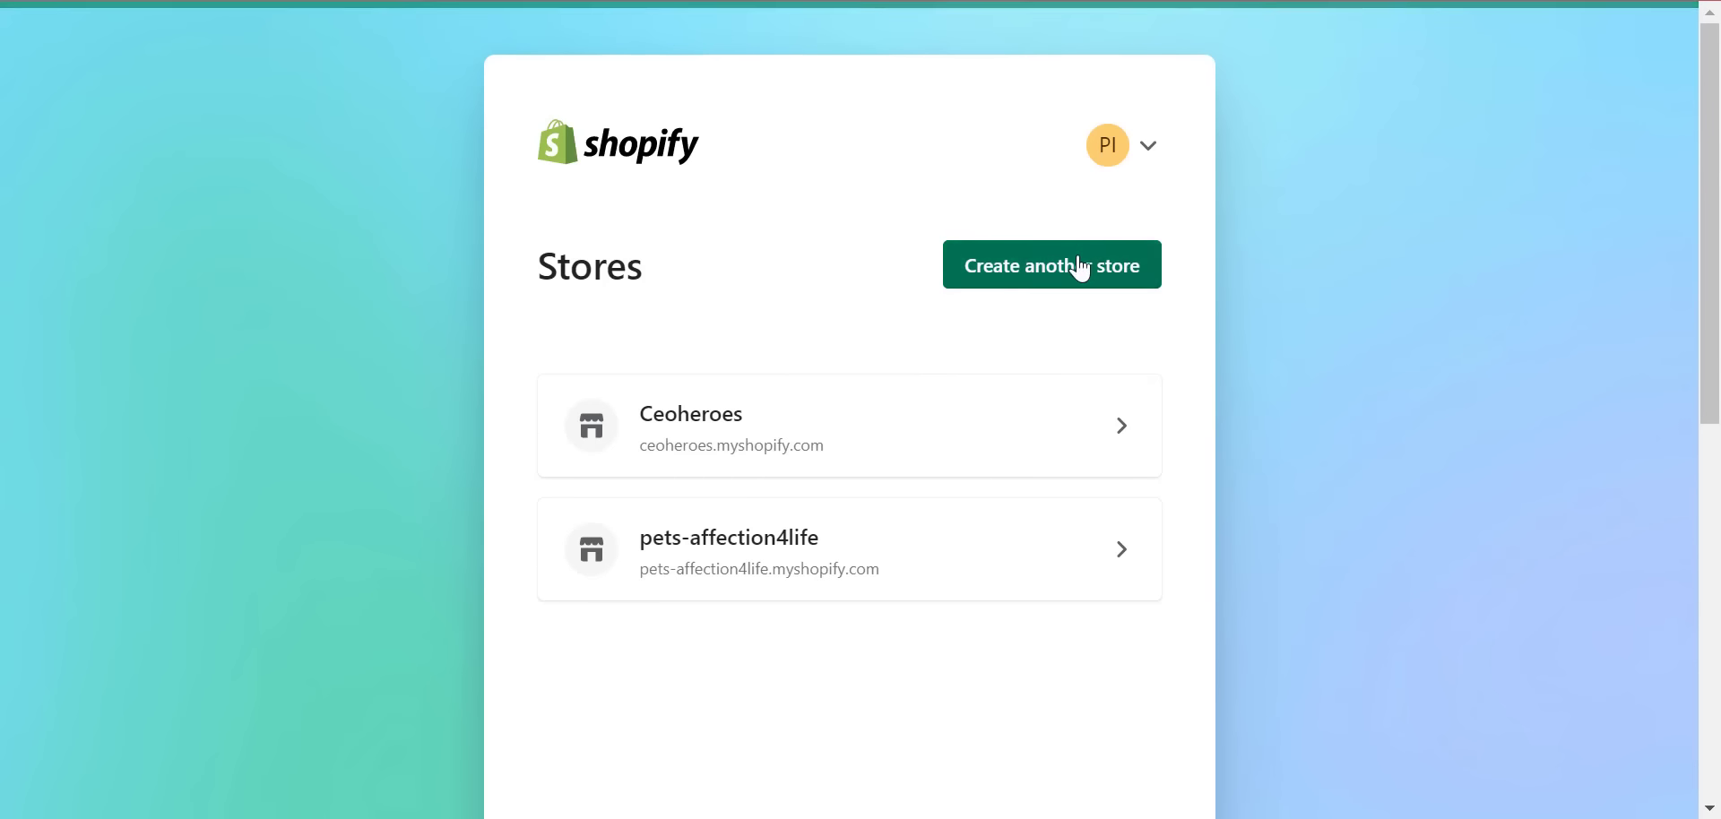
{"action": "left_click", "coordinate": [1079, 269]}
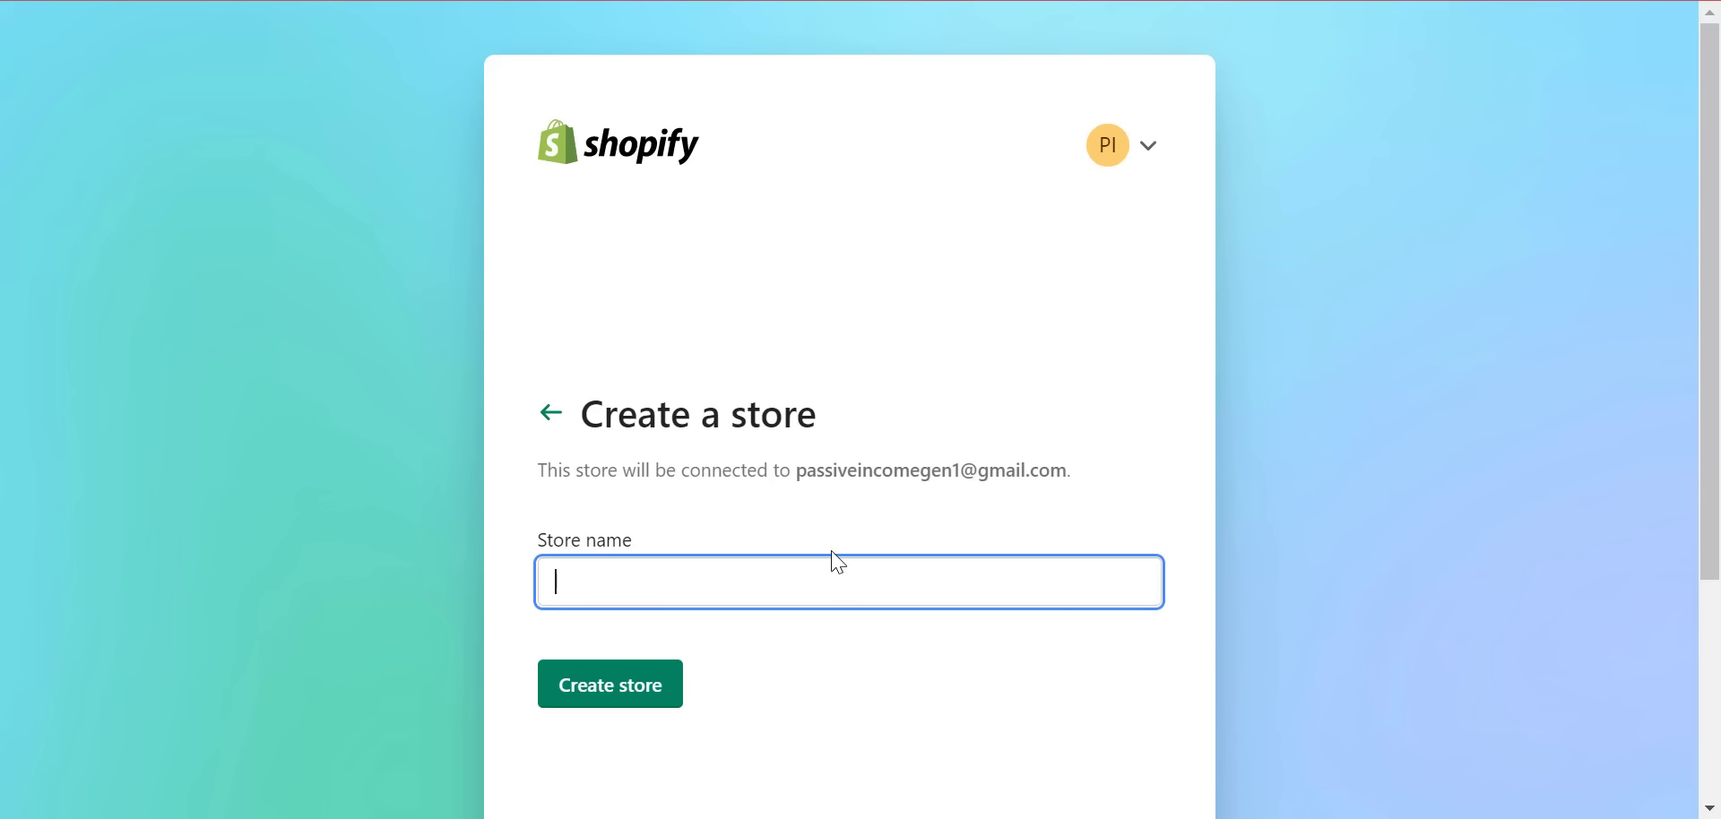
- Enter Petslove4life as the new store's name
{"action": "type", "text": "Petlove4"}
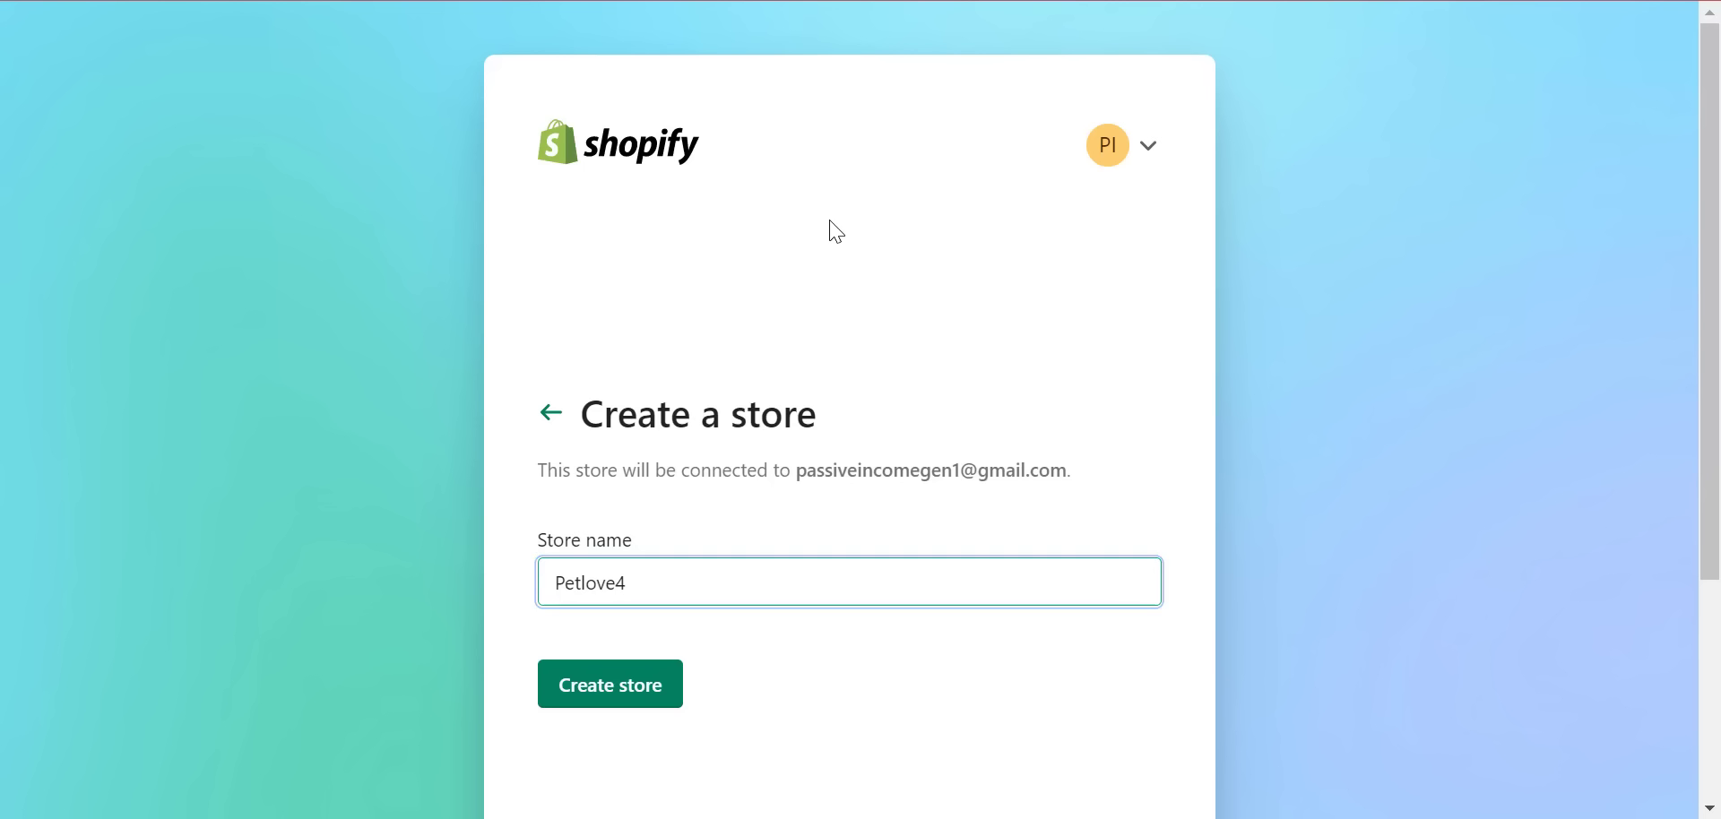
{"action": "key", "text": "BackSpace"}
{"action": "key", "text": "BackSpace"}
{"action": "key", "text": "BackSpace"}
{"action": "key", "text": "BackSpace"}
{"action": "key", "text": "BackSpace"}
{"action": "type", "text": "slove"}
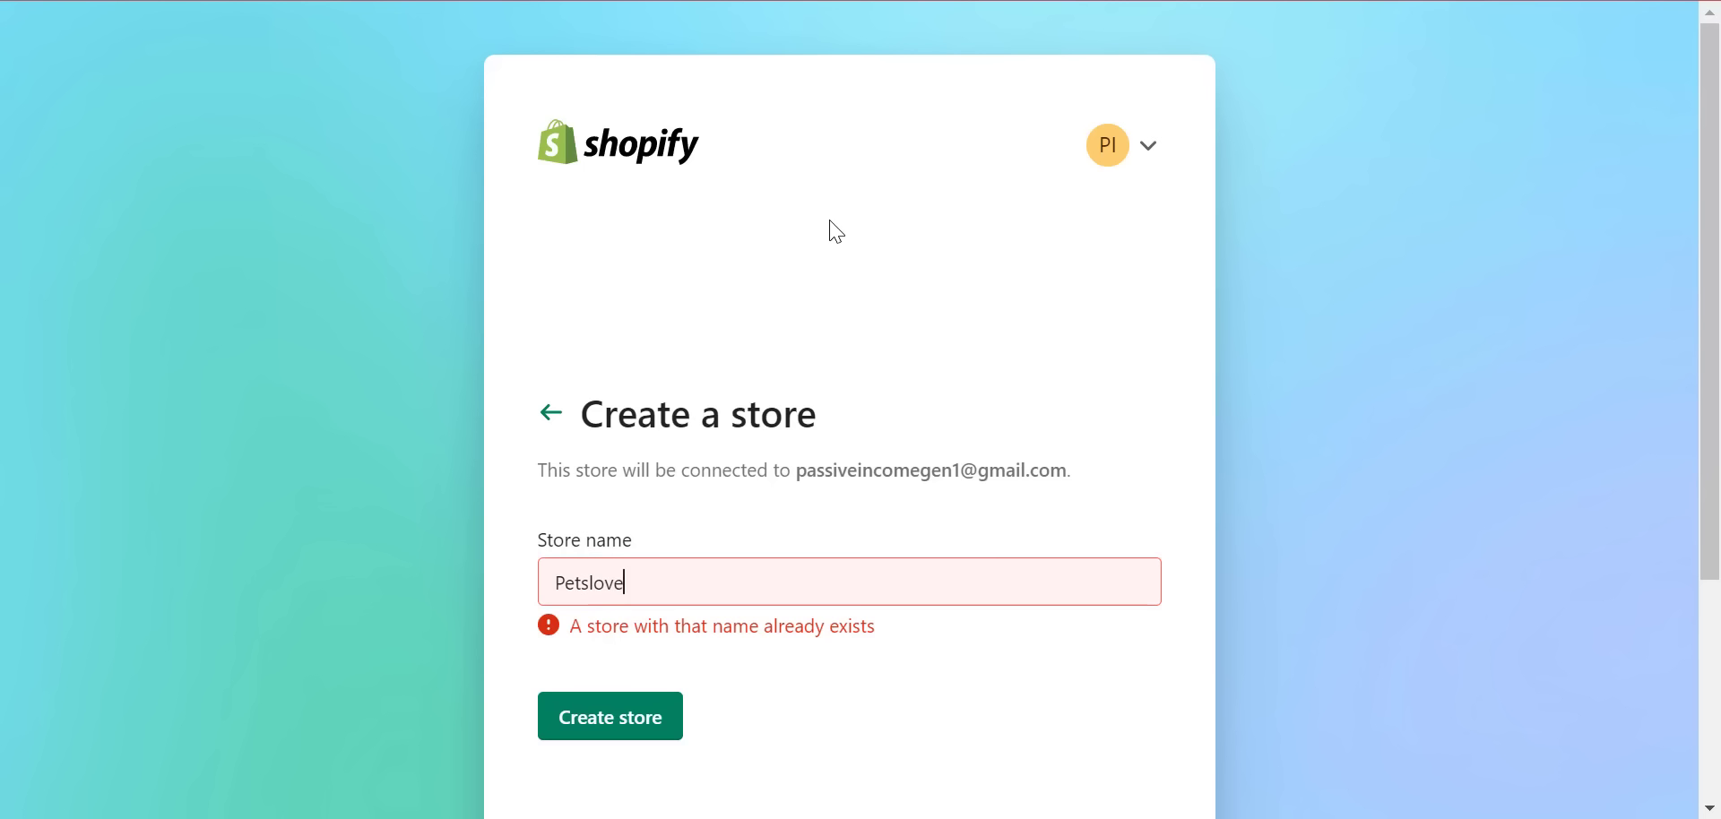
{"action": "type", "text": "4life"}
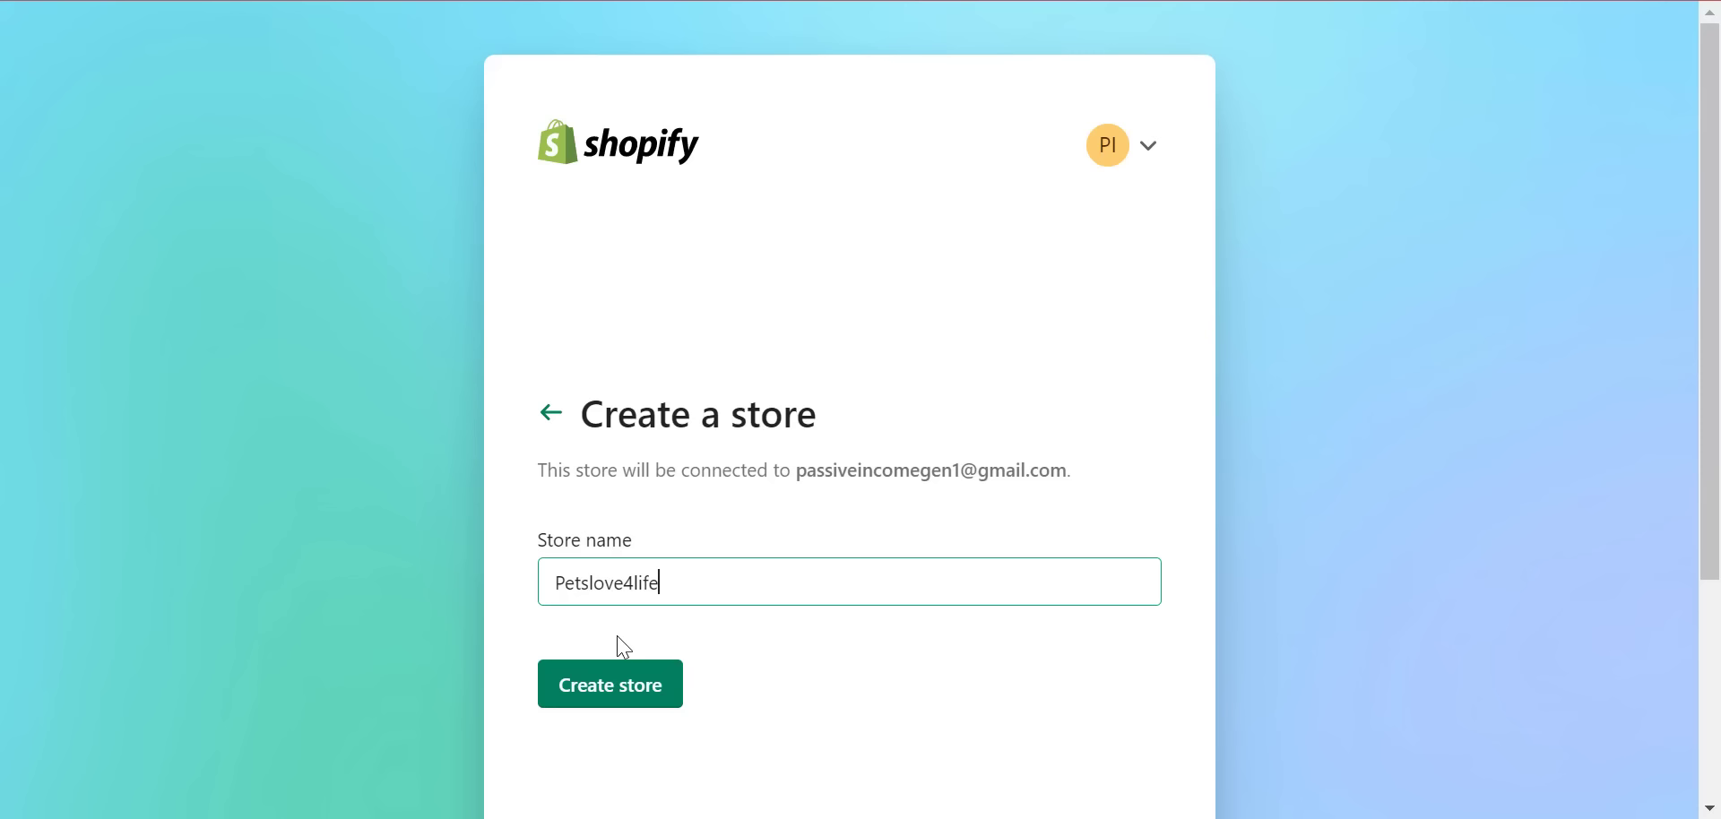
- Copy the store name, search Google for lean domain search in a new tab, and open the Lean Domain Search site
{"action": "double_click", "coordinate": [630, 582]}
{"action": "key", "text": "ctrl+c"}
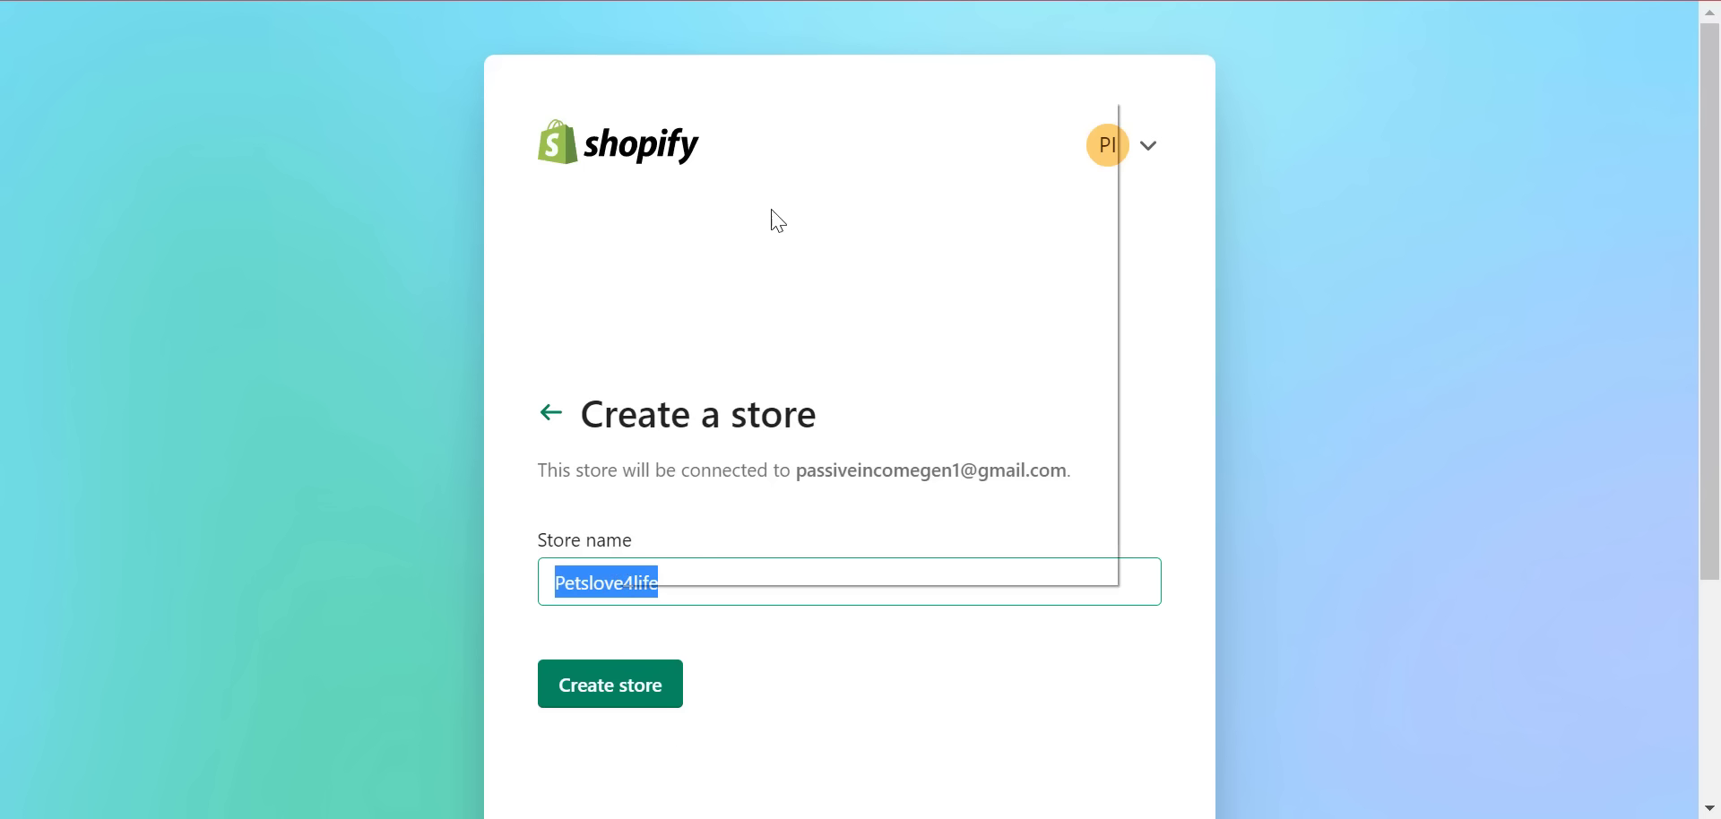
{"action": "left_click", "coordinate": [778, 191]}
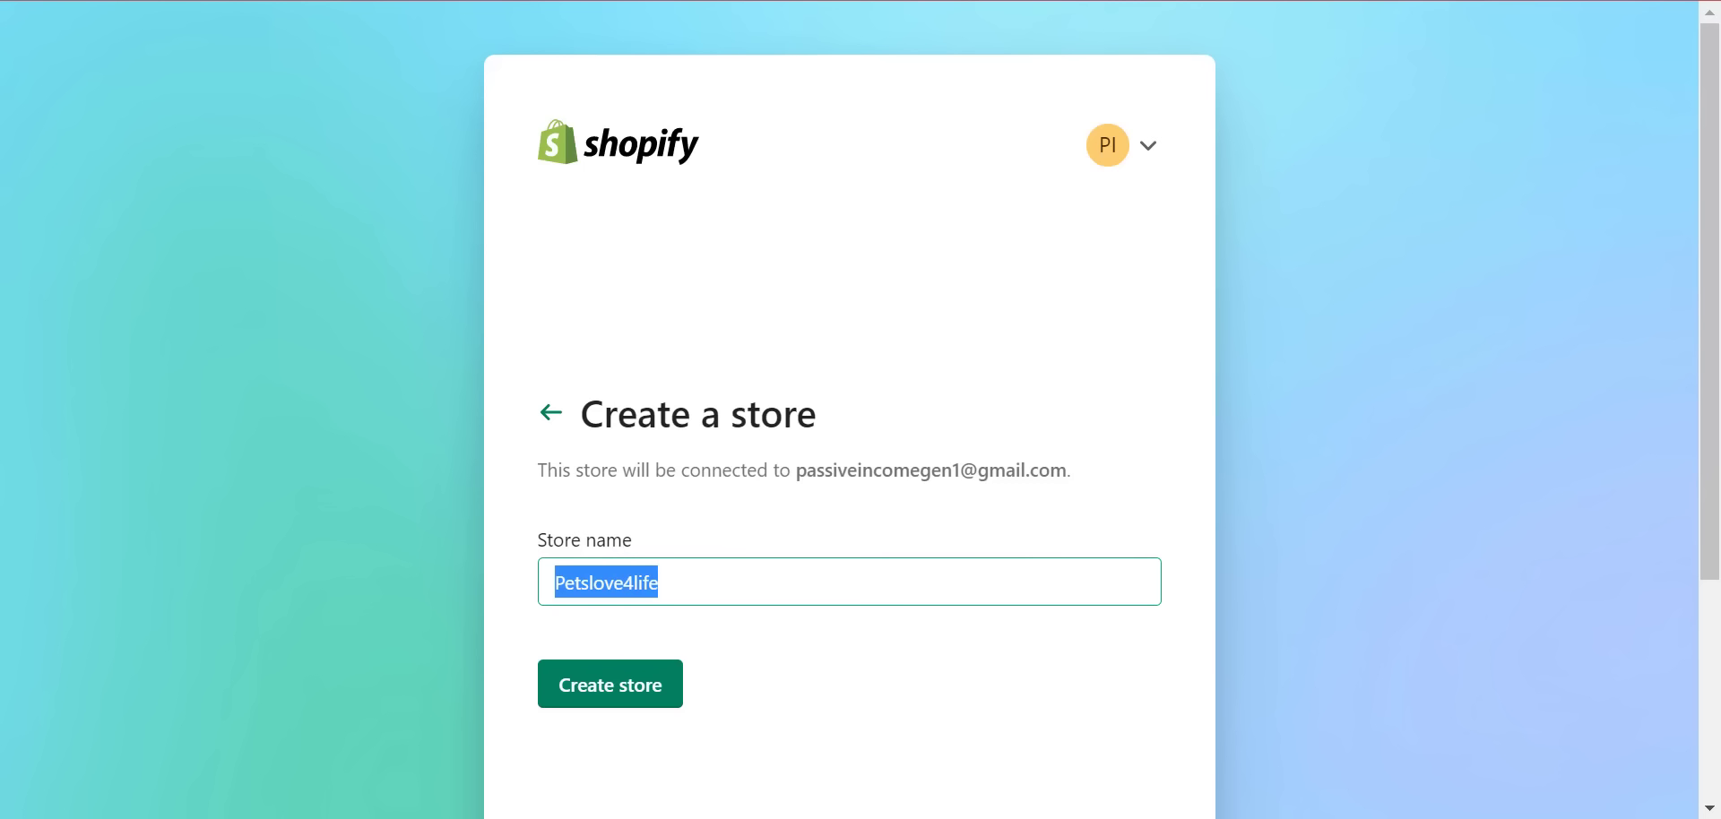
{"action": "key", "text": "ctrl+t"}
{"action": "left_click", "coordinate": [610, 269]}
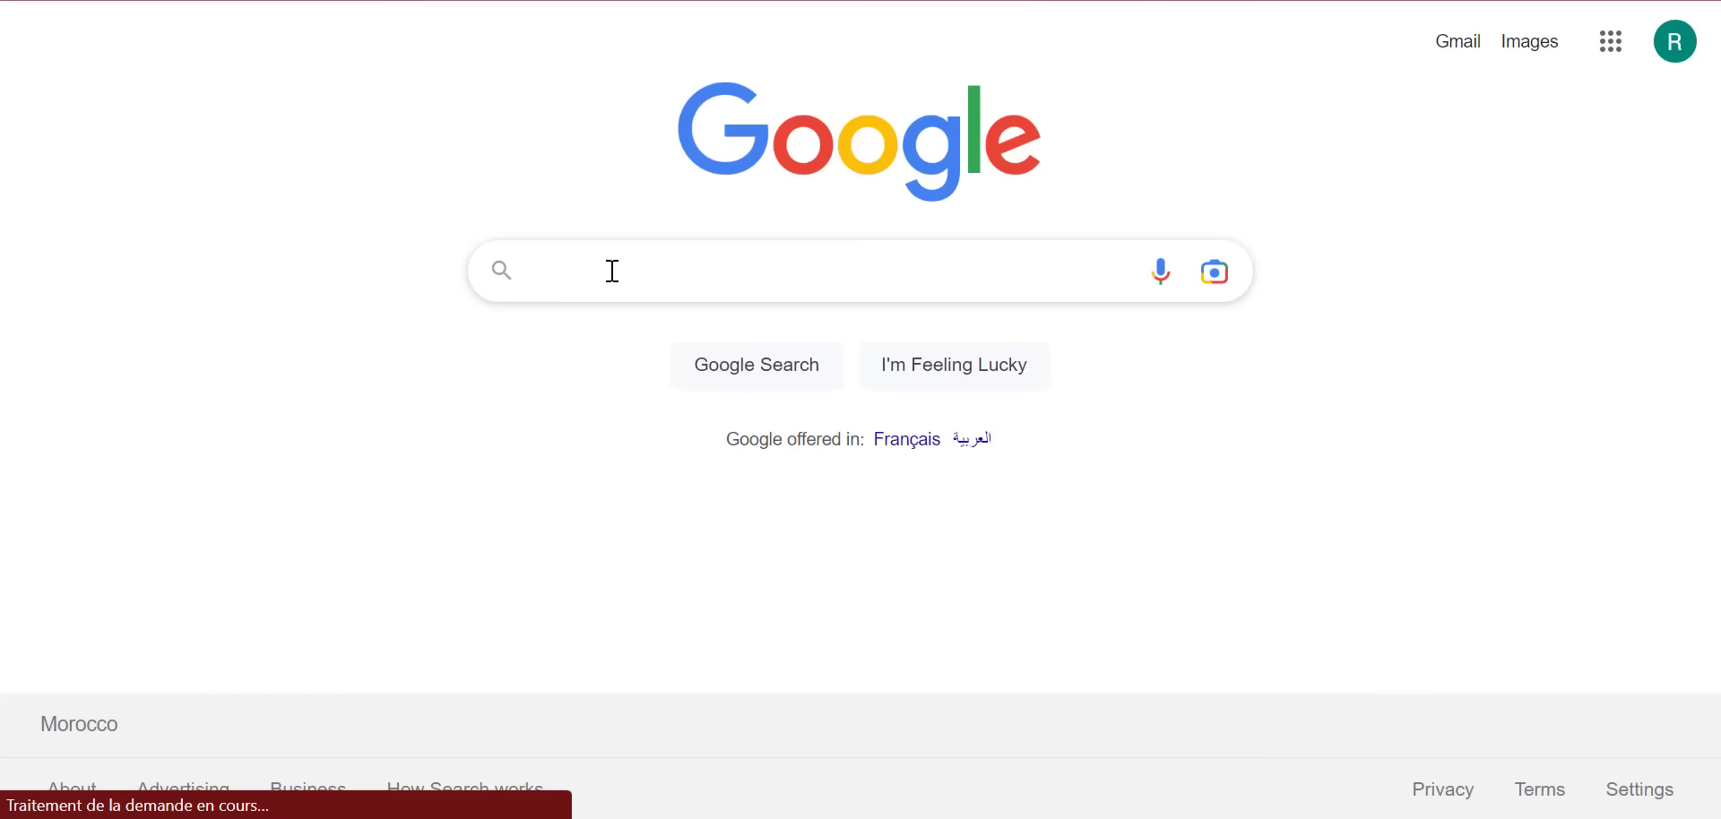
{"action": "type", "text": "lean"}
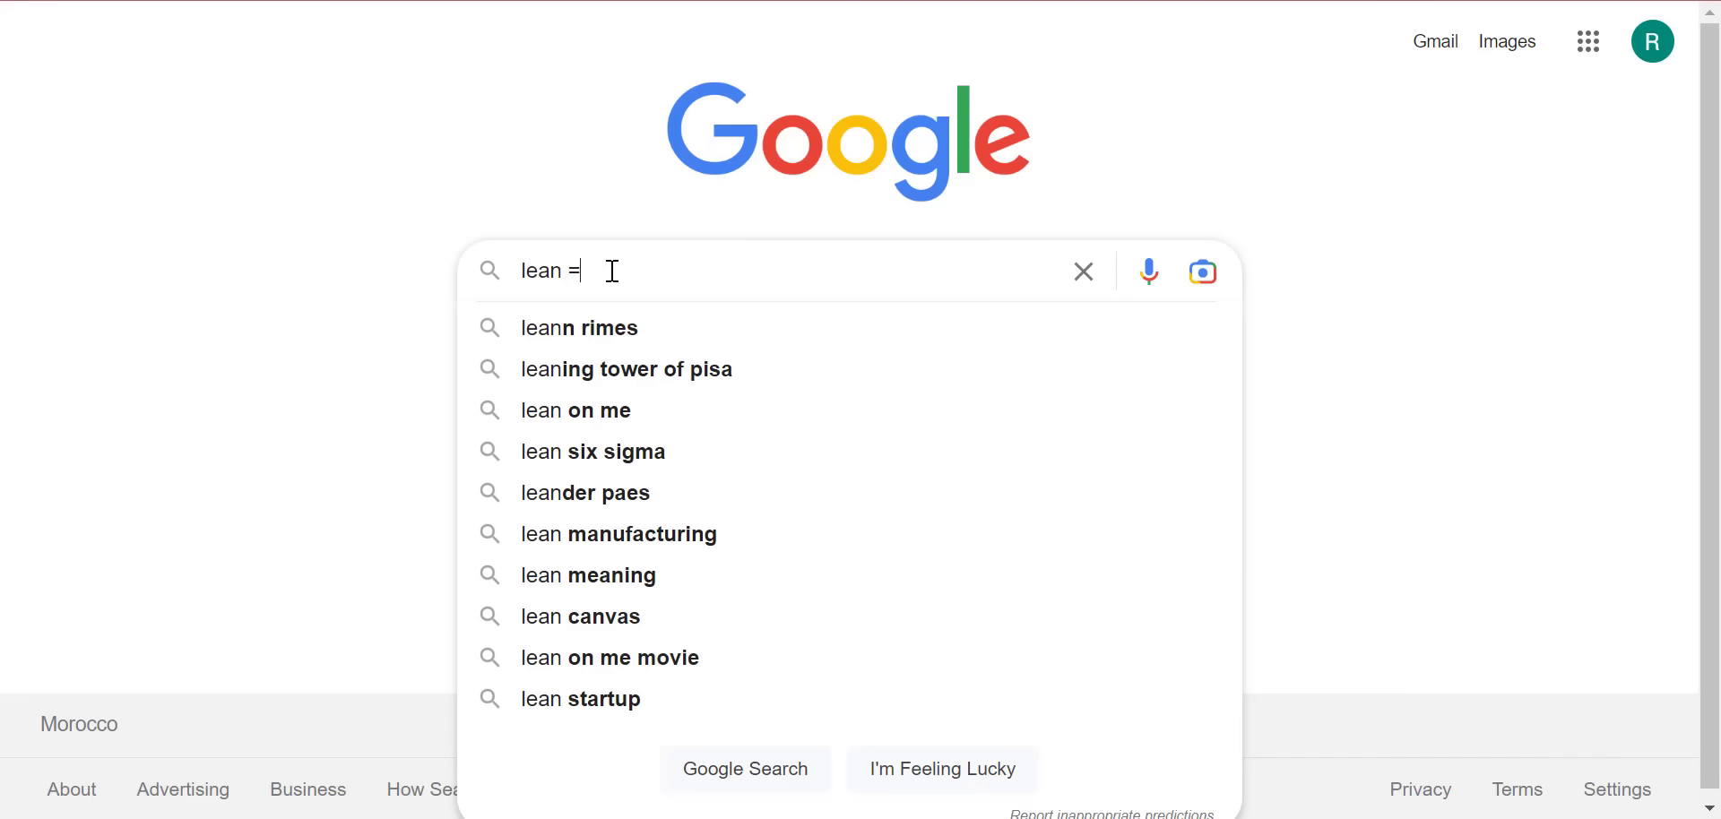
{"action": "key", "text": "Down"}
{"action": "key", "text": "Return"}
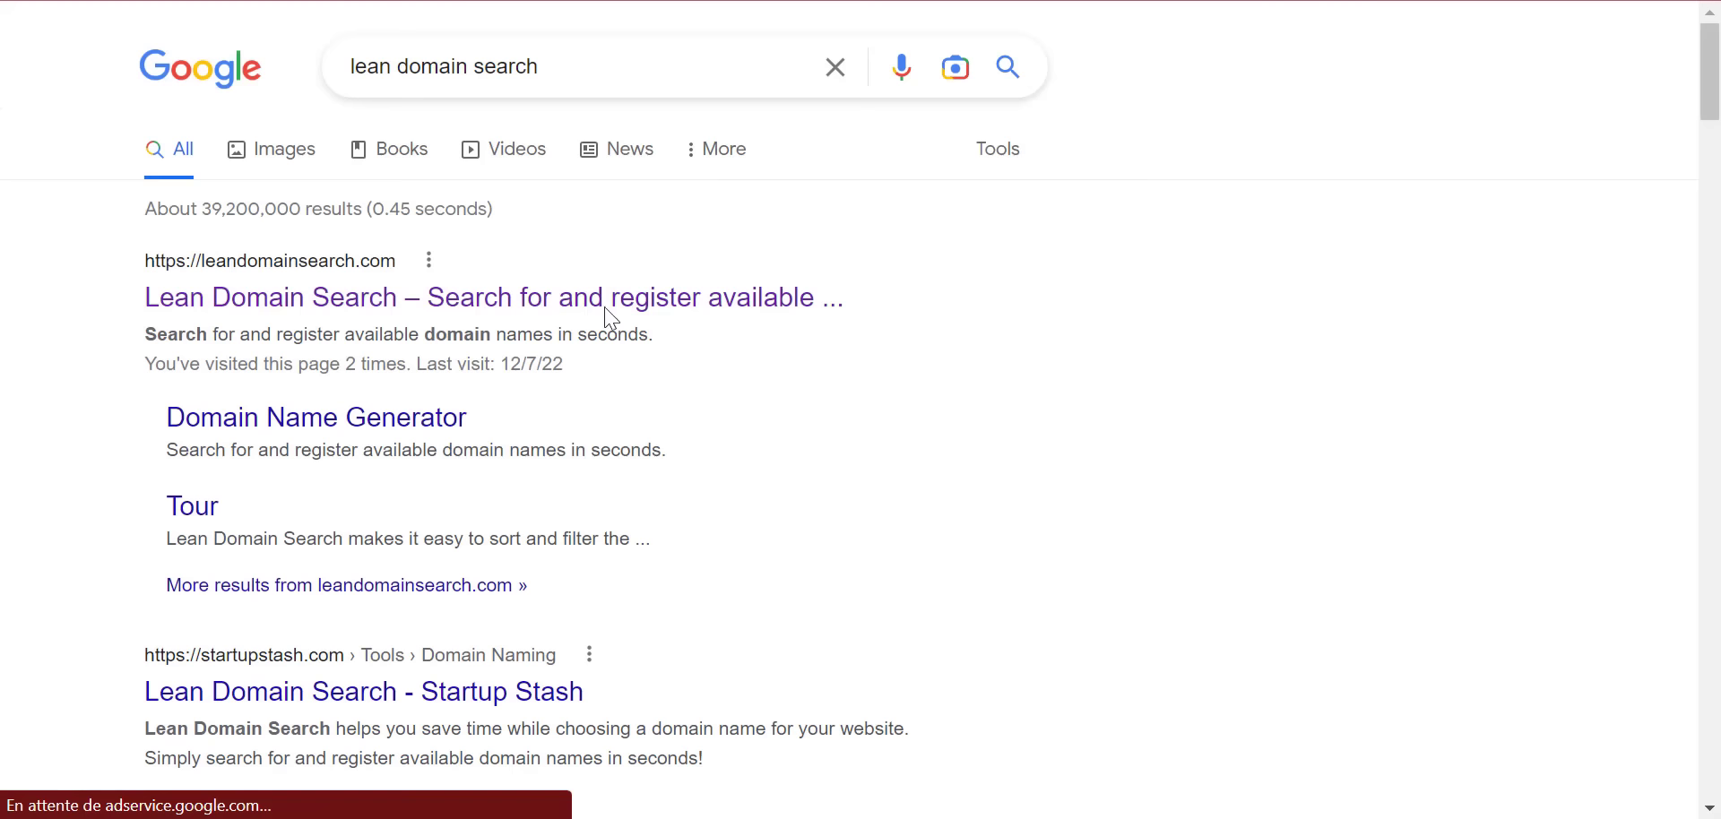
{"action": "left_click", "coordinate": [329, 321]}
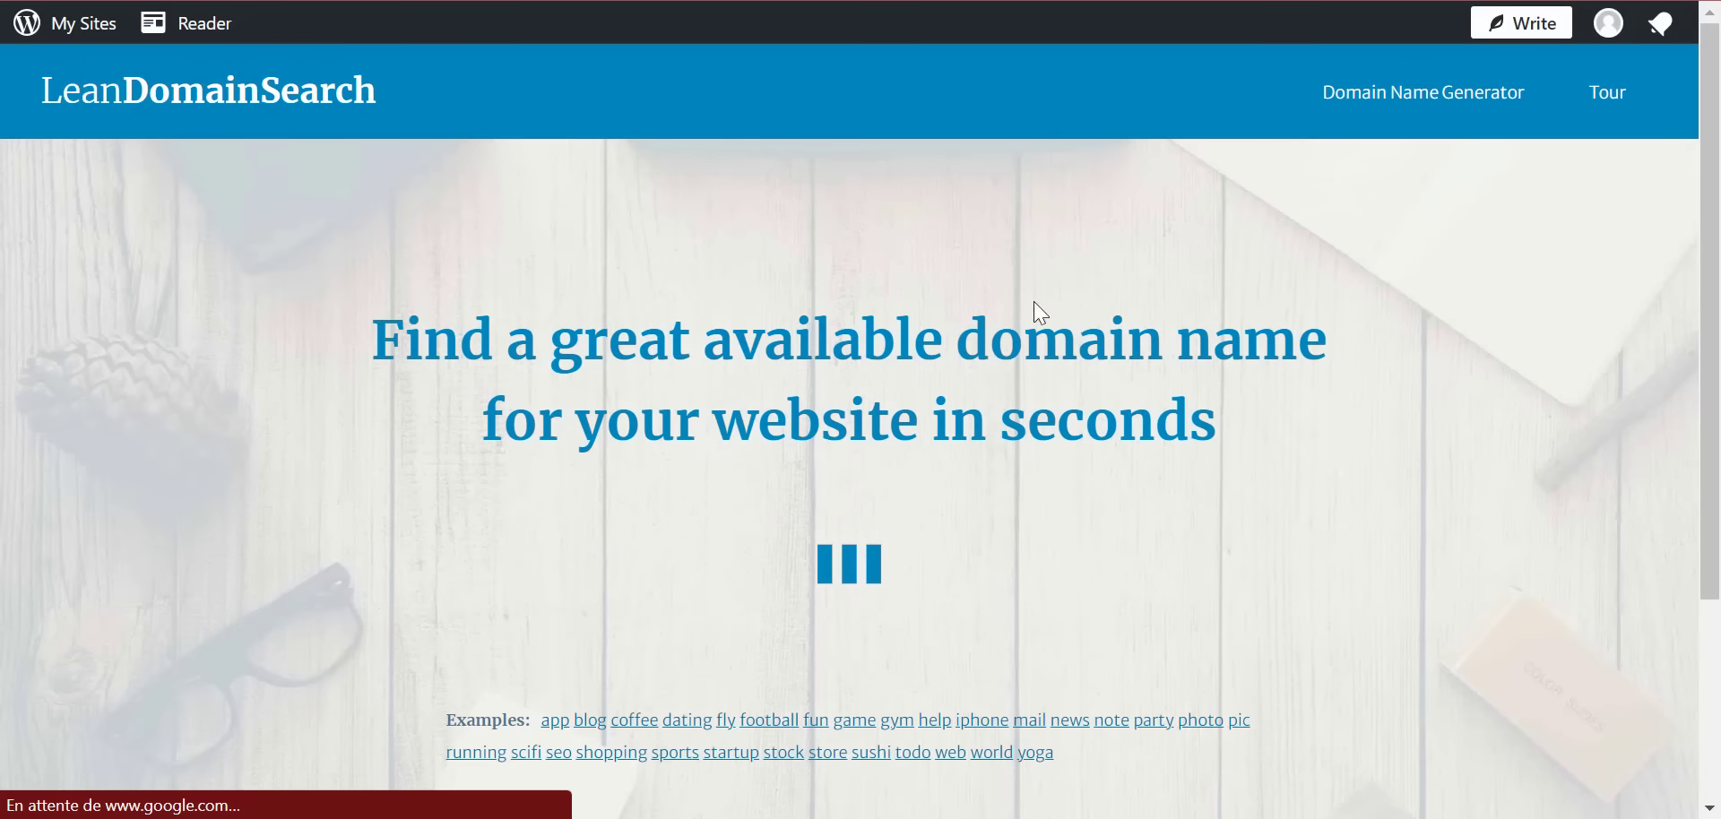
- Check the domain availability of Petslove4life and Petslove4life.com, and select the exact Petslove4life.com result
{"action": "key", "text": "ctrl+v"}
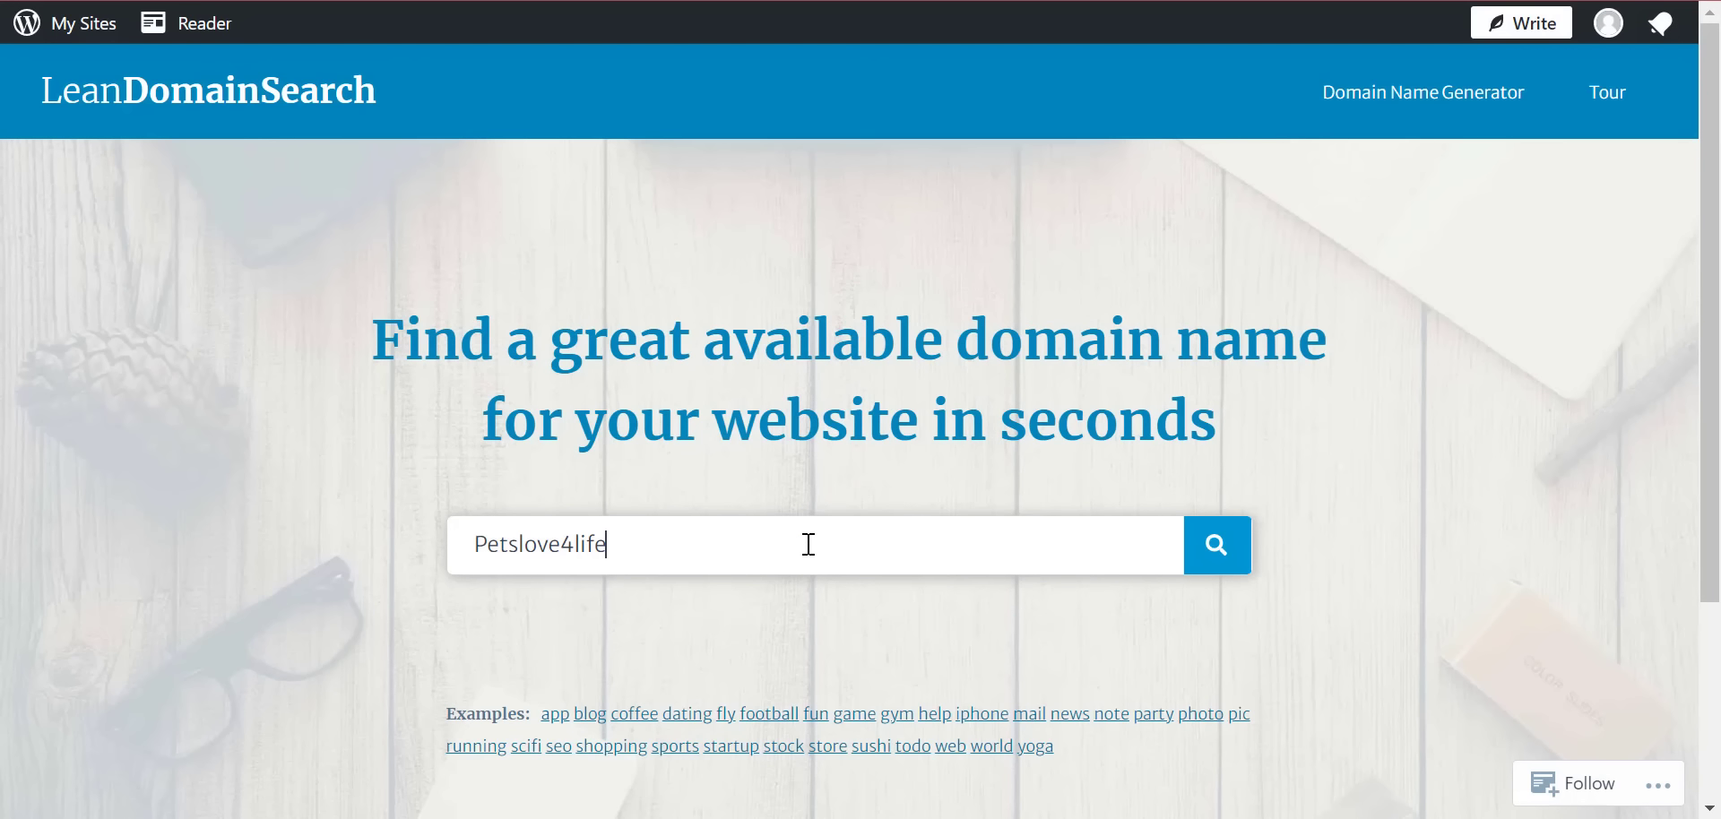
{"action": "key", "text": "Return"}
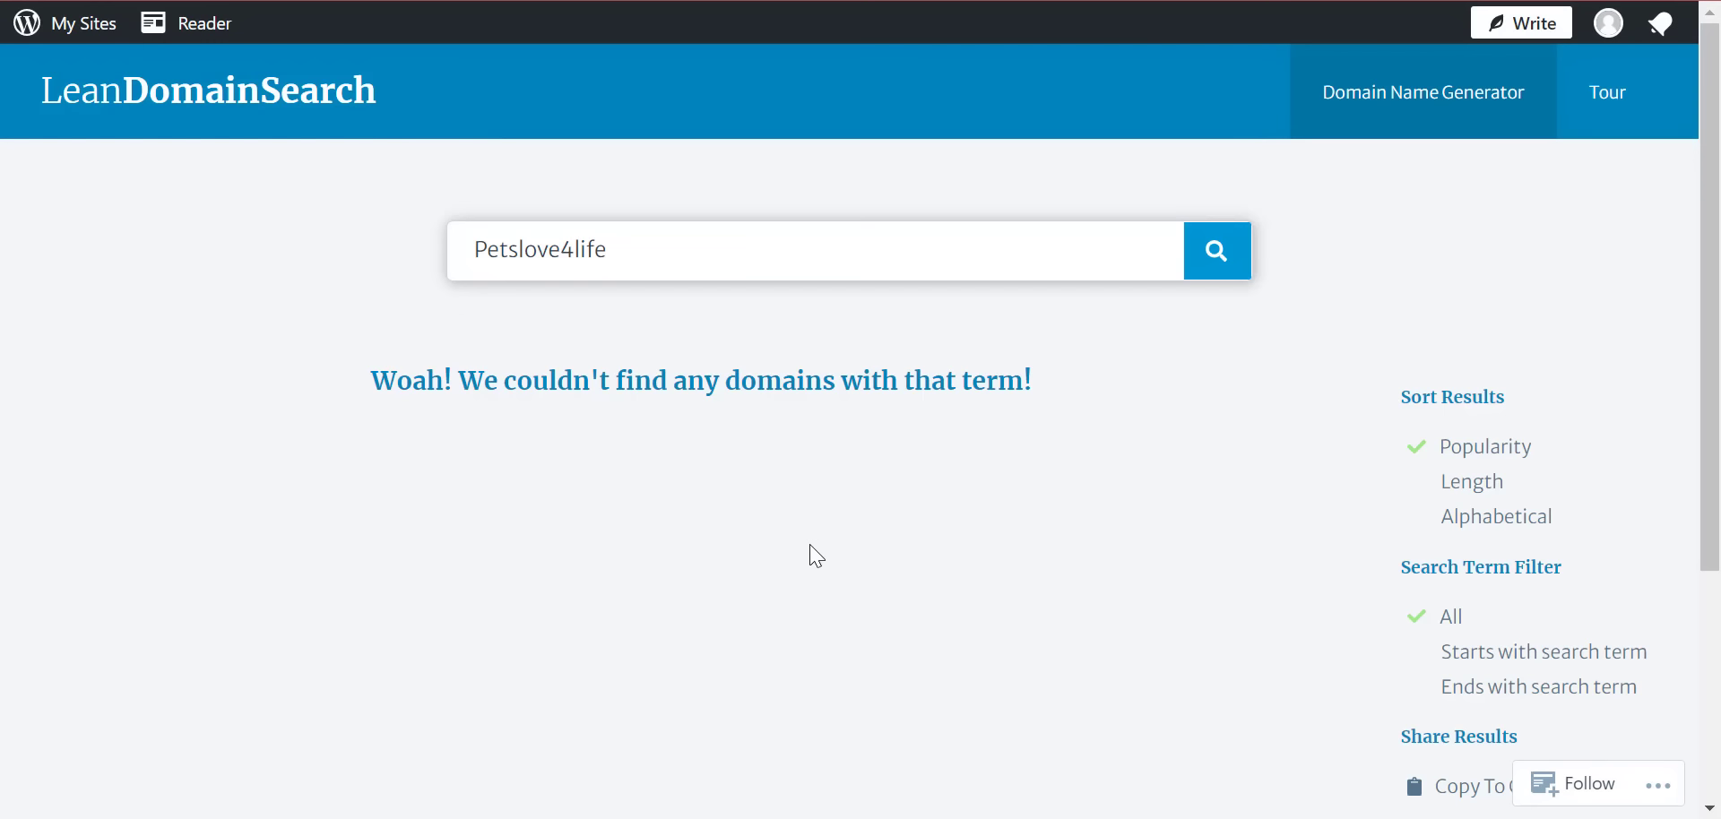
{"action": "type", "text": ".com"}
{"action": "key", "text": "Return"}
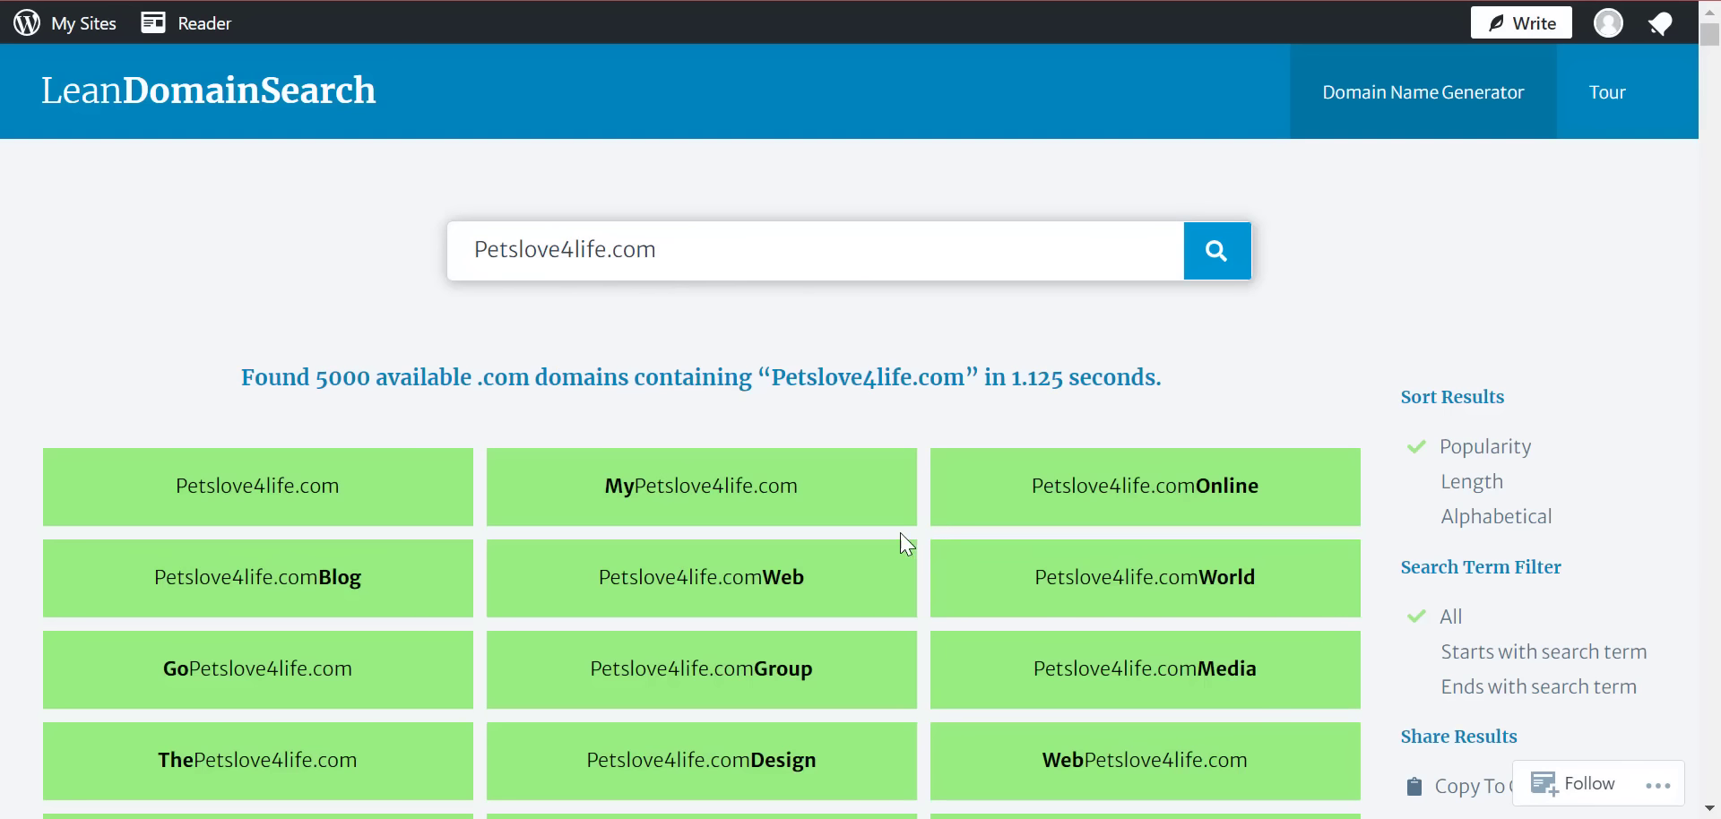
{"action": "left_click", "coordinate": [328, 494]}
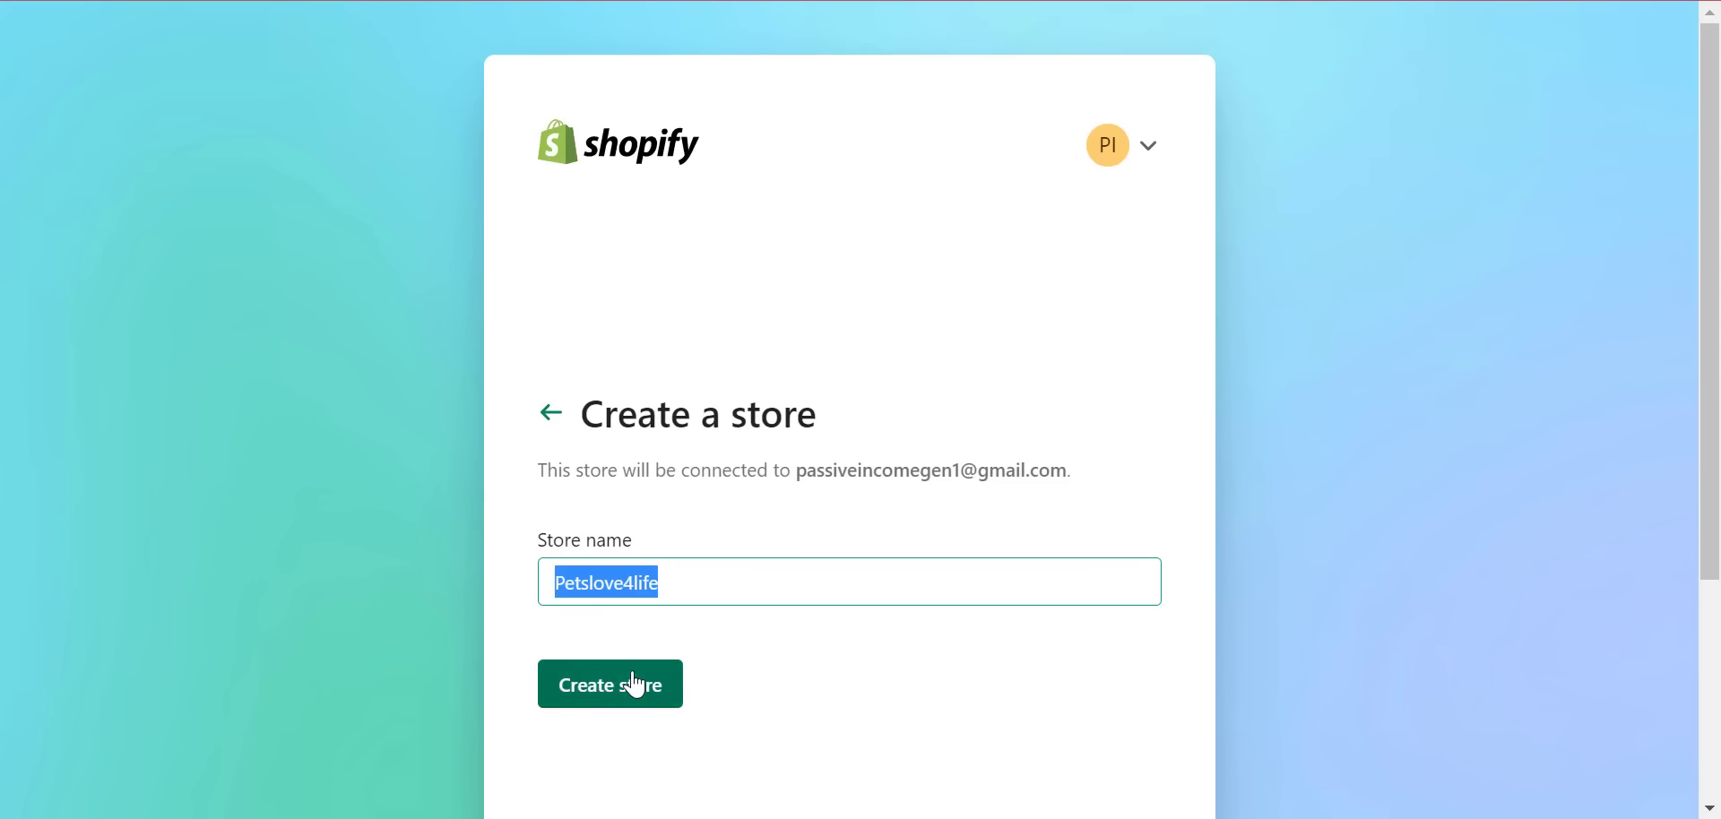
- Return to the Shopify store form and create the Petslove4life store
{"action": "left_click", "coordinate": [627, 686]}
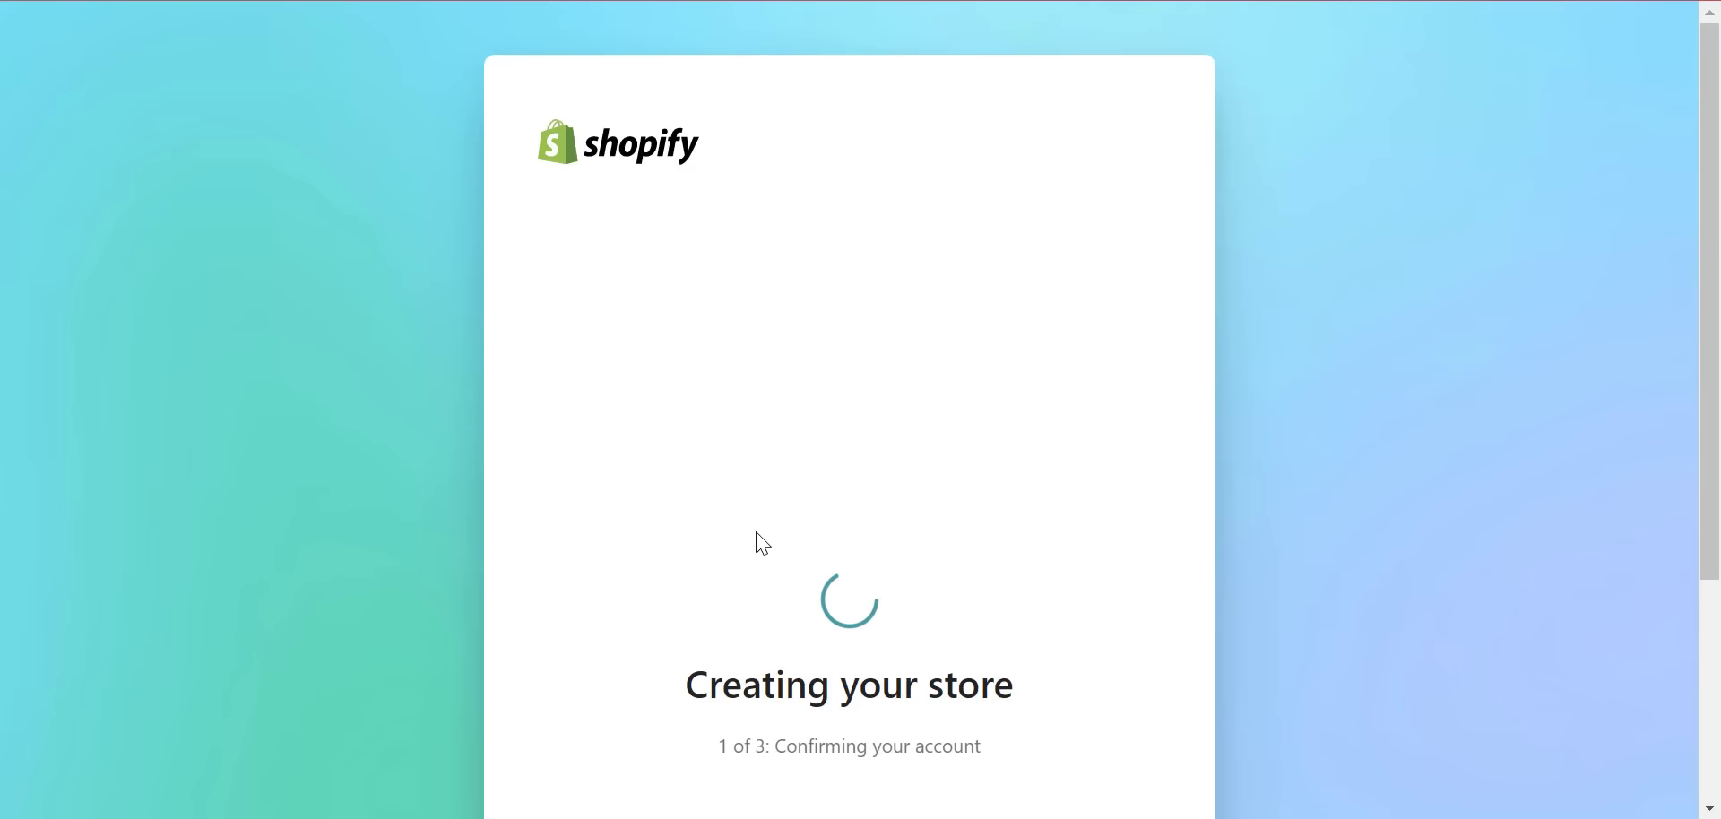
- State that you are not selling products yet and choose adding a Buy Button to your website or blog as the extra channel
{"action": "scroll", "coordinate": [757, 542], "scroll_direction": "down", "scroll_amount": 3}
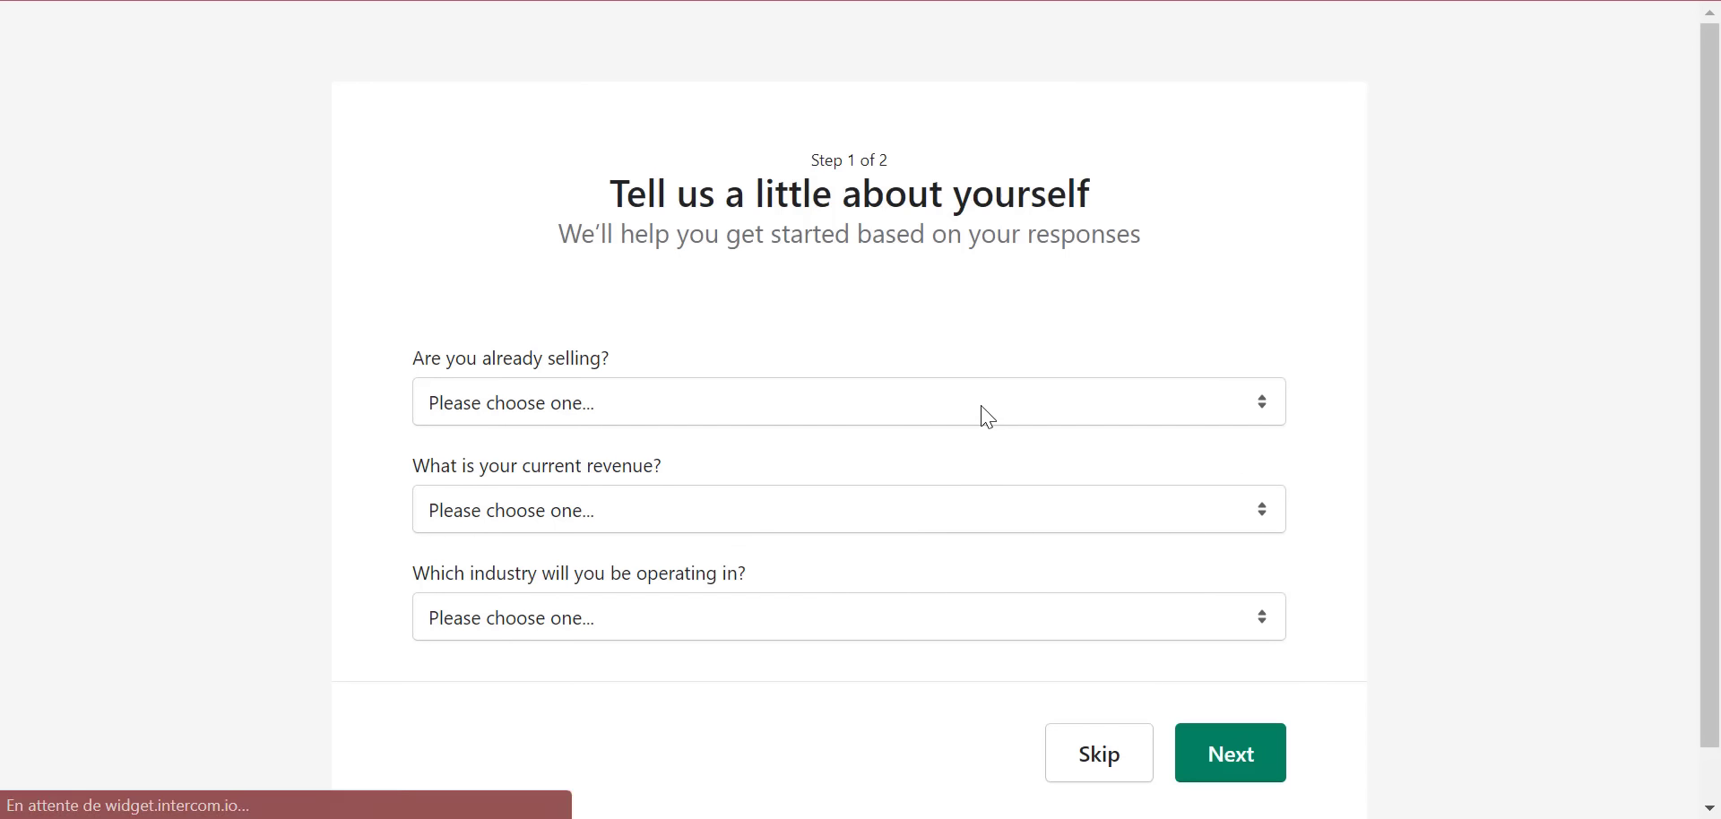
{"action": "left_click", "coordinate": [987, 415]}
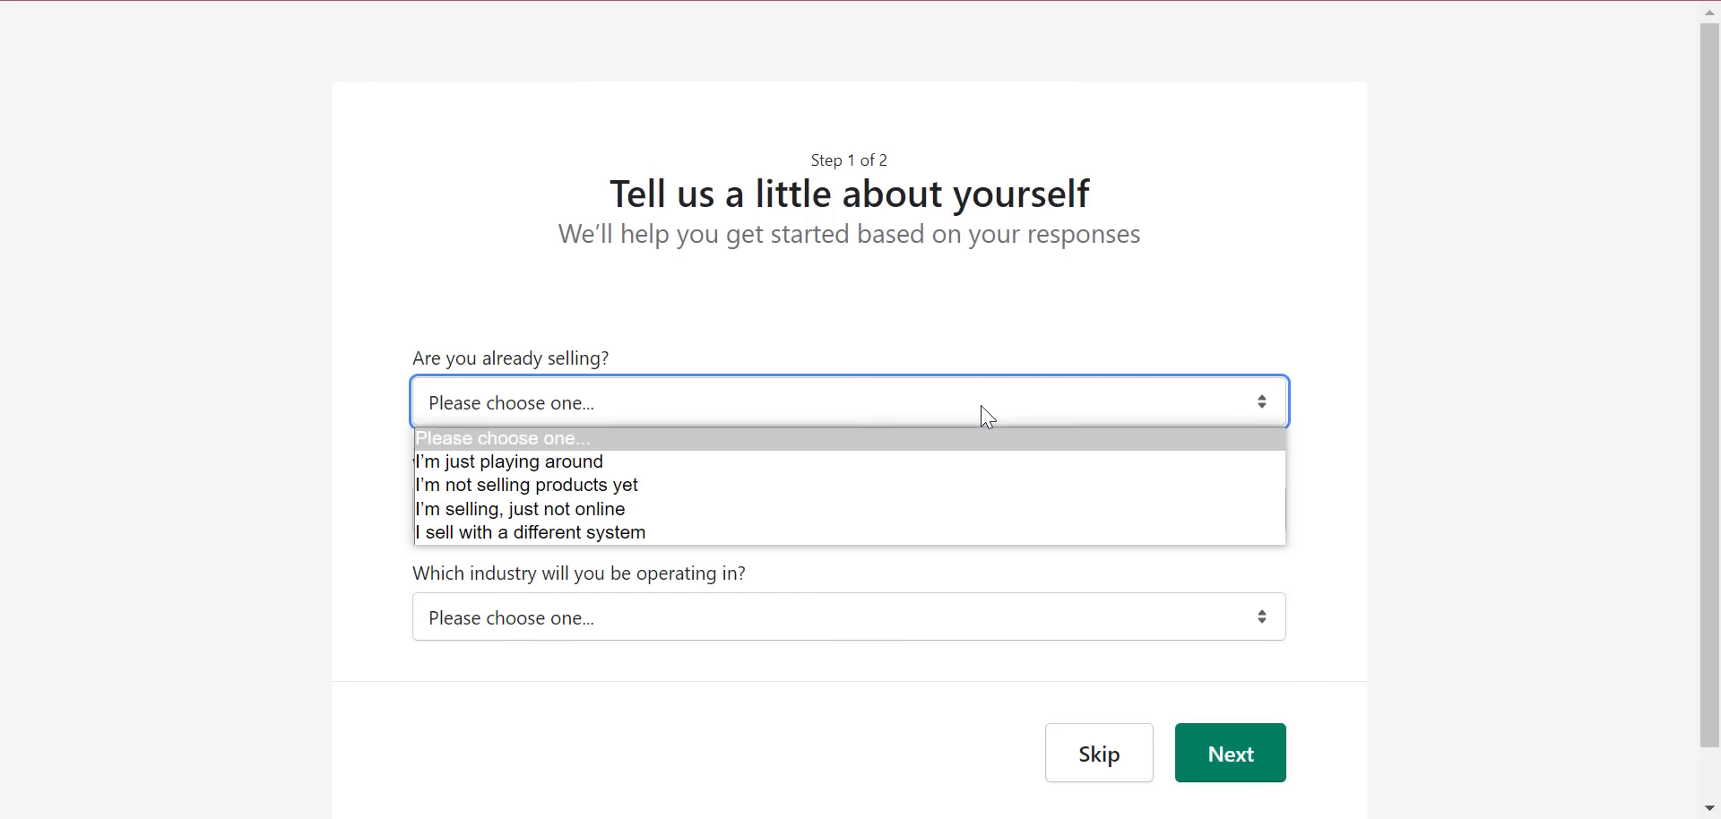
{"action": "left_click", "coordinate": [654, 489]}
{"action": "scroll", "coordinate": [473, 643], "scroll_direction": "down", "scroll_amount": 3}
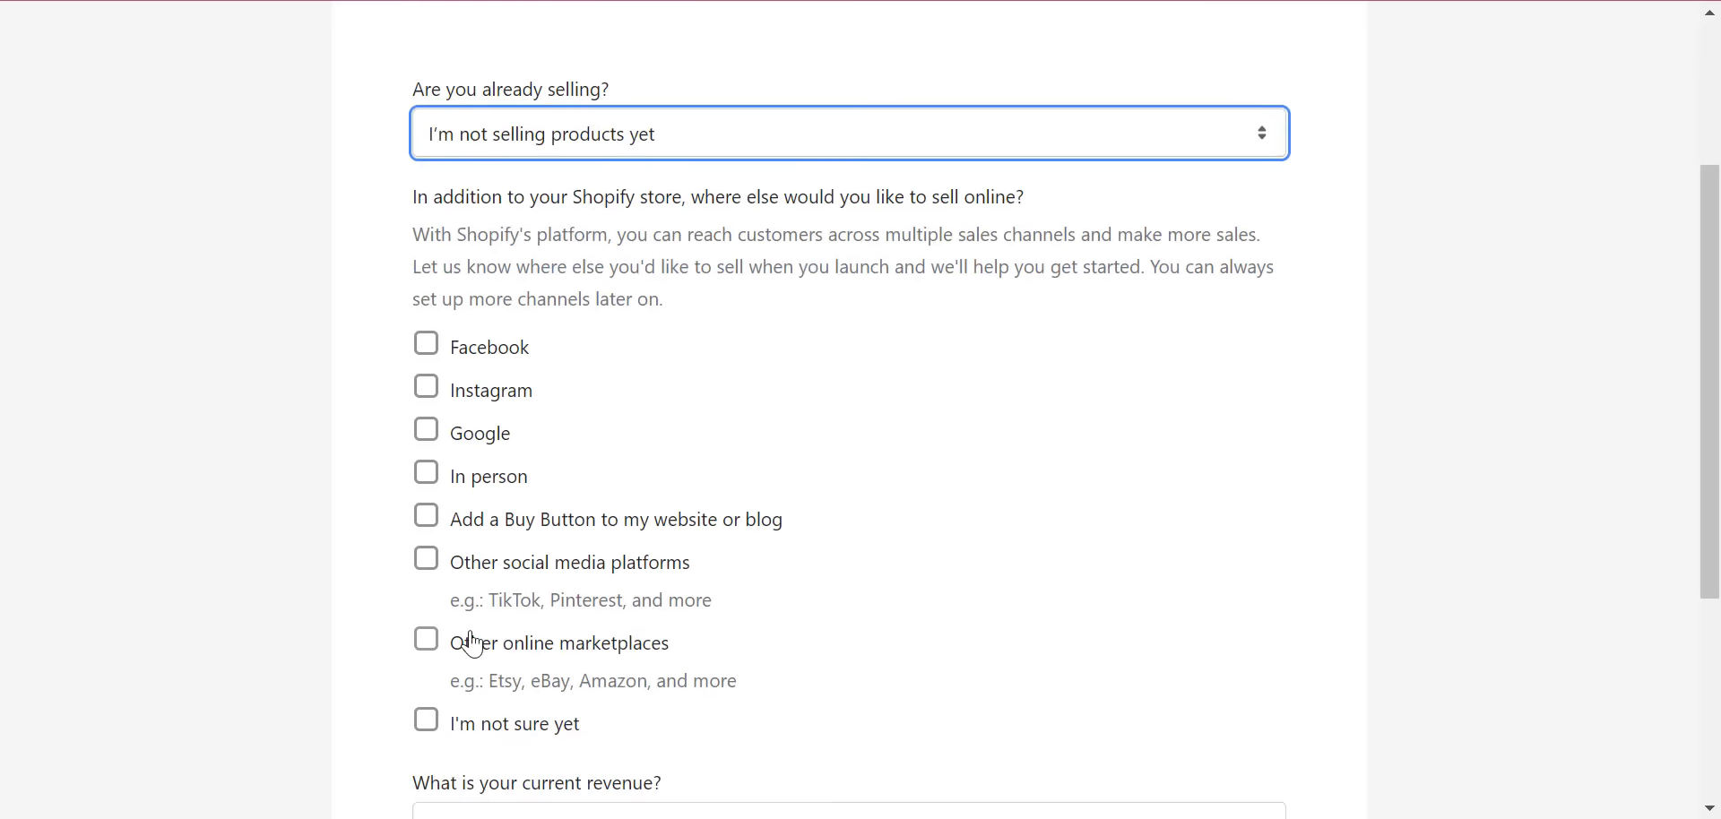
{"action": "left_click", "coordinate": [428, 517]}
- Set the current revenue to MAD50,000 to MAD250,000 and the industry to Services, and continue to the business address form
{"action": "scroll", "coordinate": [768, 492], "scroll_direction": "down", "scroll_amount": 4}
{"action": "left_click", "coordinate": [770, 457]}
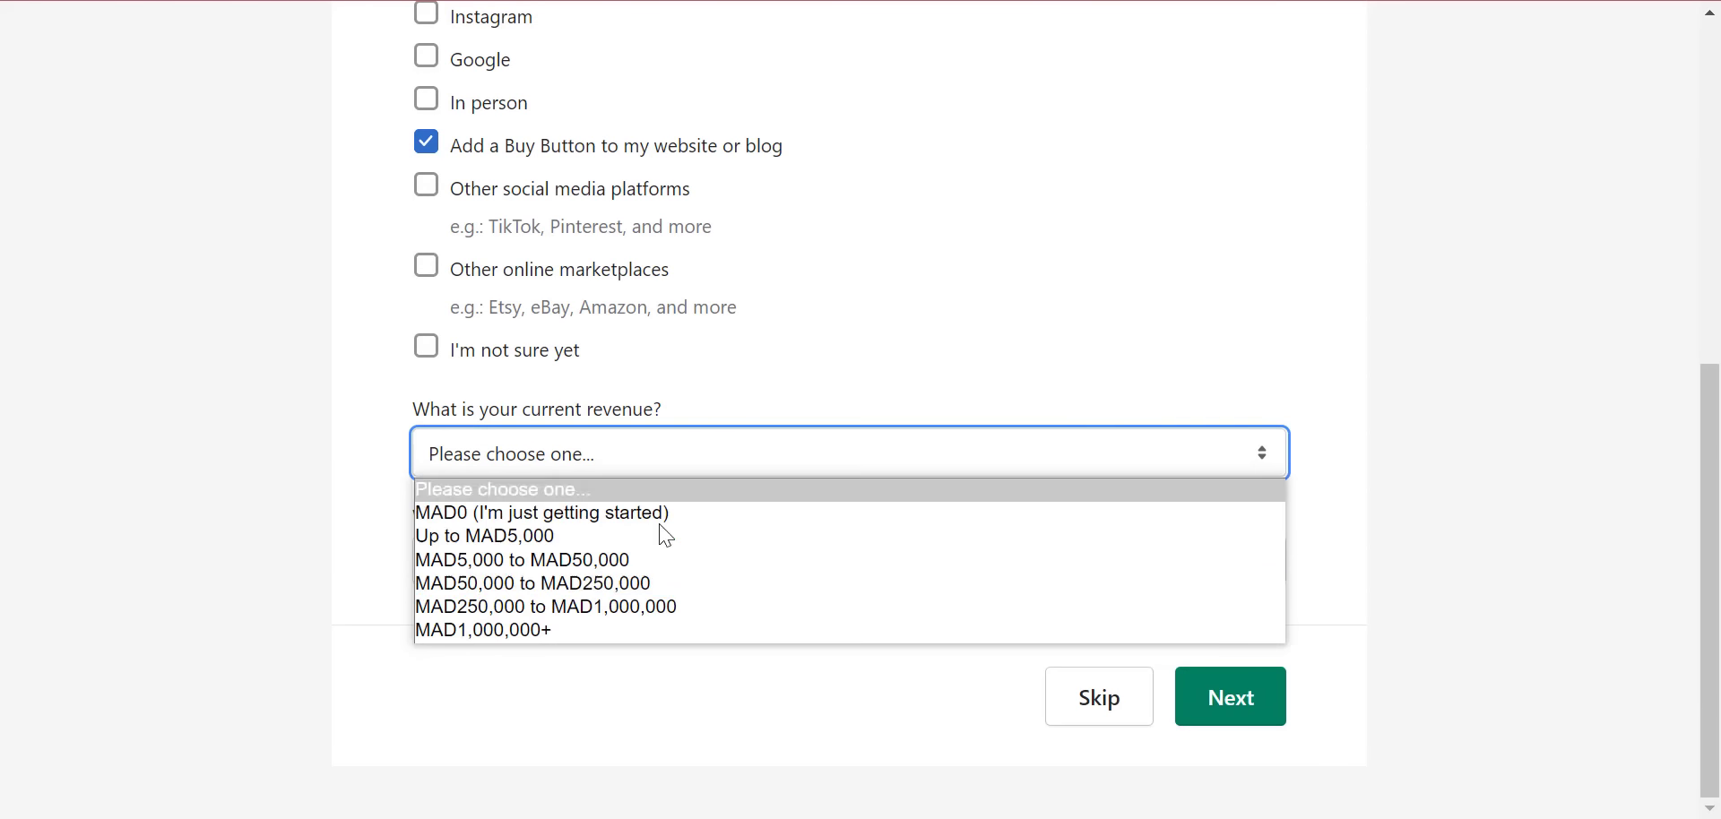
{"action": "left_click", "coordinate": [537, 583]}
{"action": "left_click", "coordinate": [731, 575]}
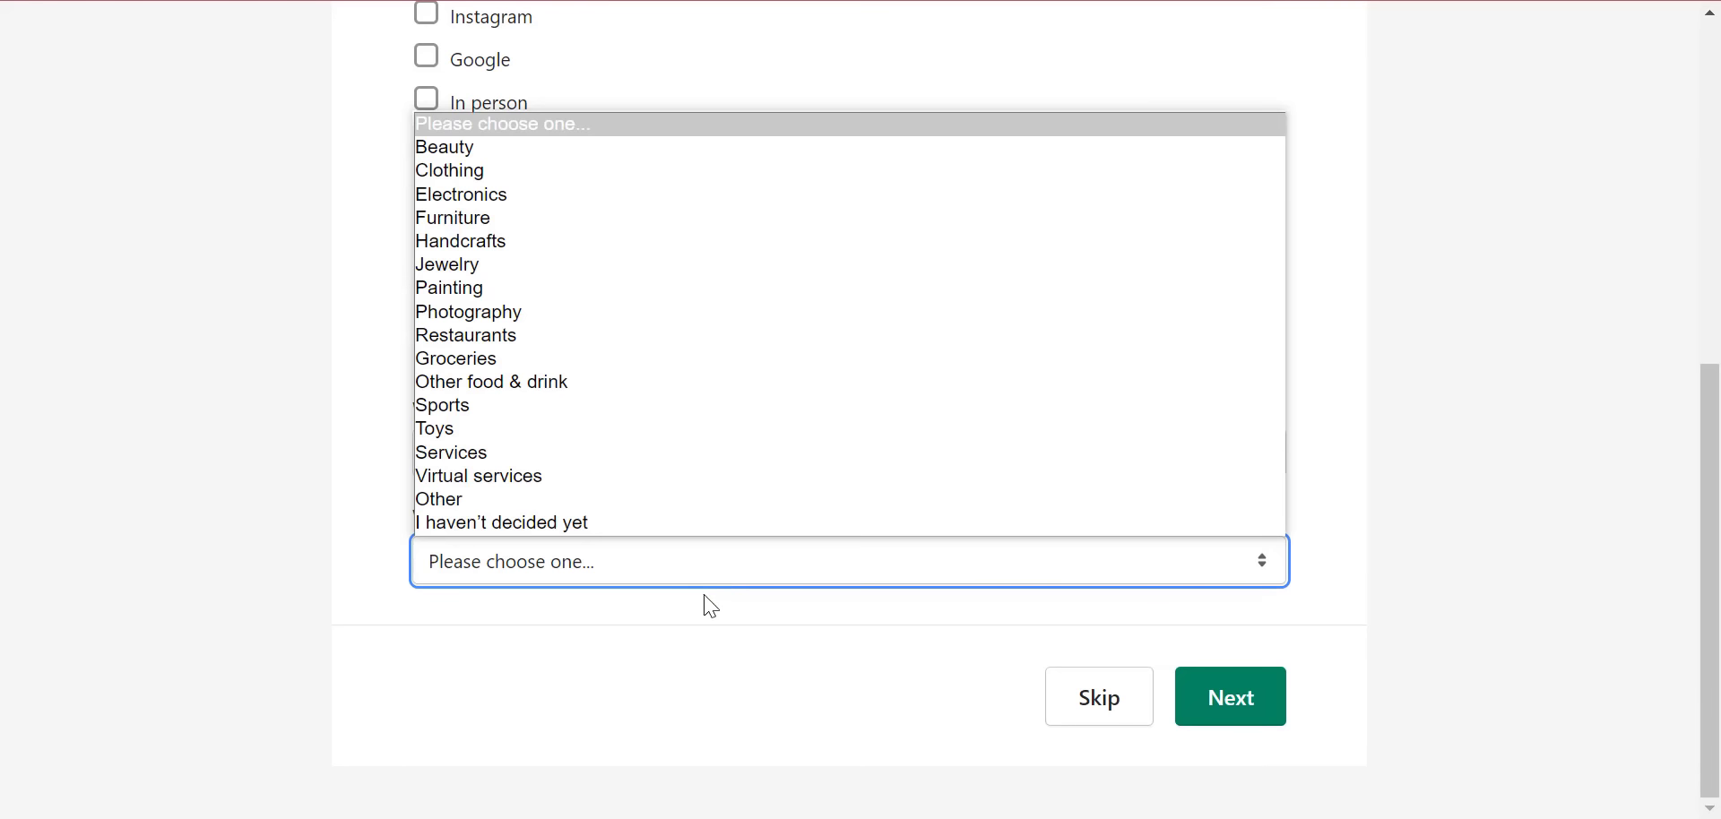
{"action": "left_click", "coordinate": [595, 452]}
{"action": "left_click", "coordinate": [1255, 707]}
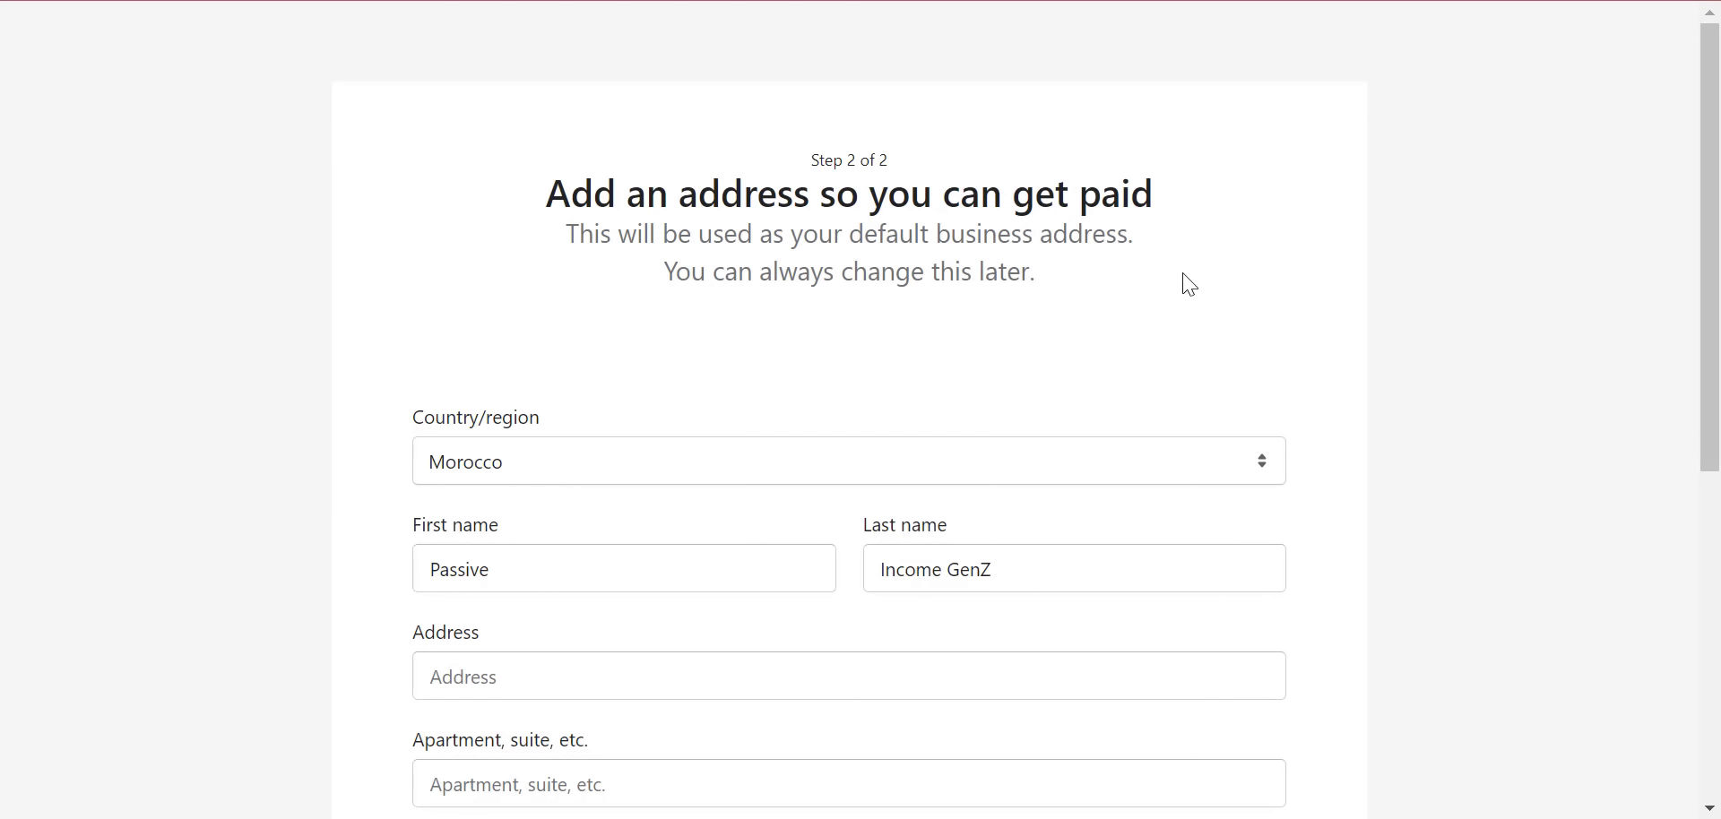
- Go through the business address form and open the suggested apps from the Petslove4life store admin
{"action": "left_click_drag", "start_coordinate": [1712, 91], "coordinate": [1710, 578]}
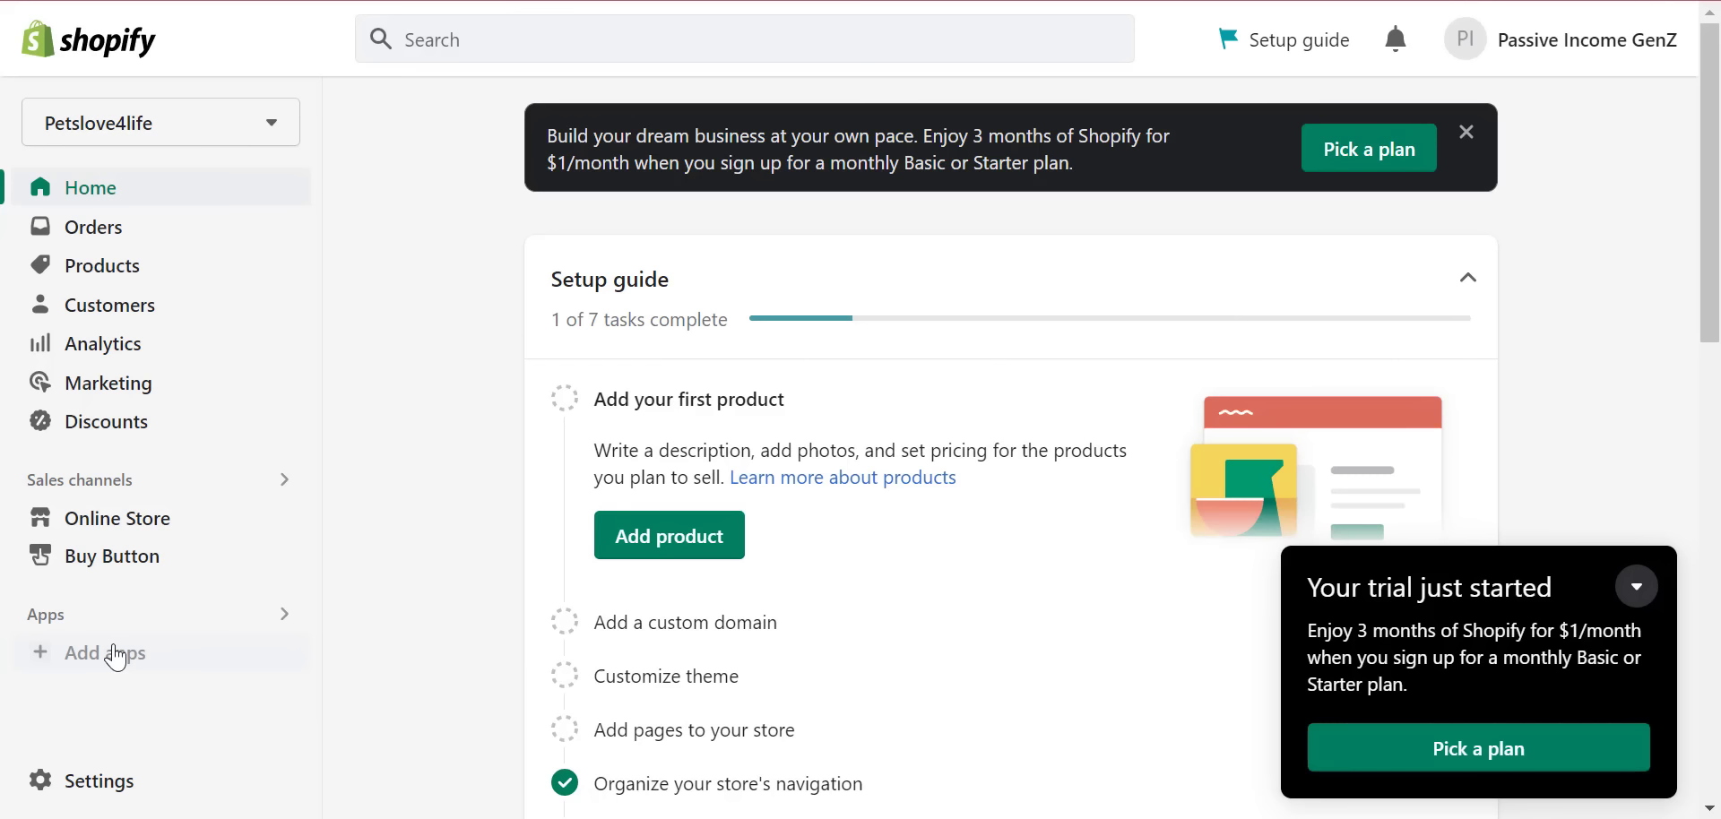
{"action": "left_click", "coordinate": [114, 655]}
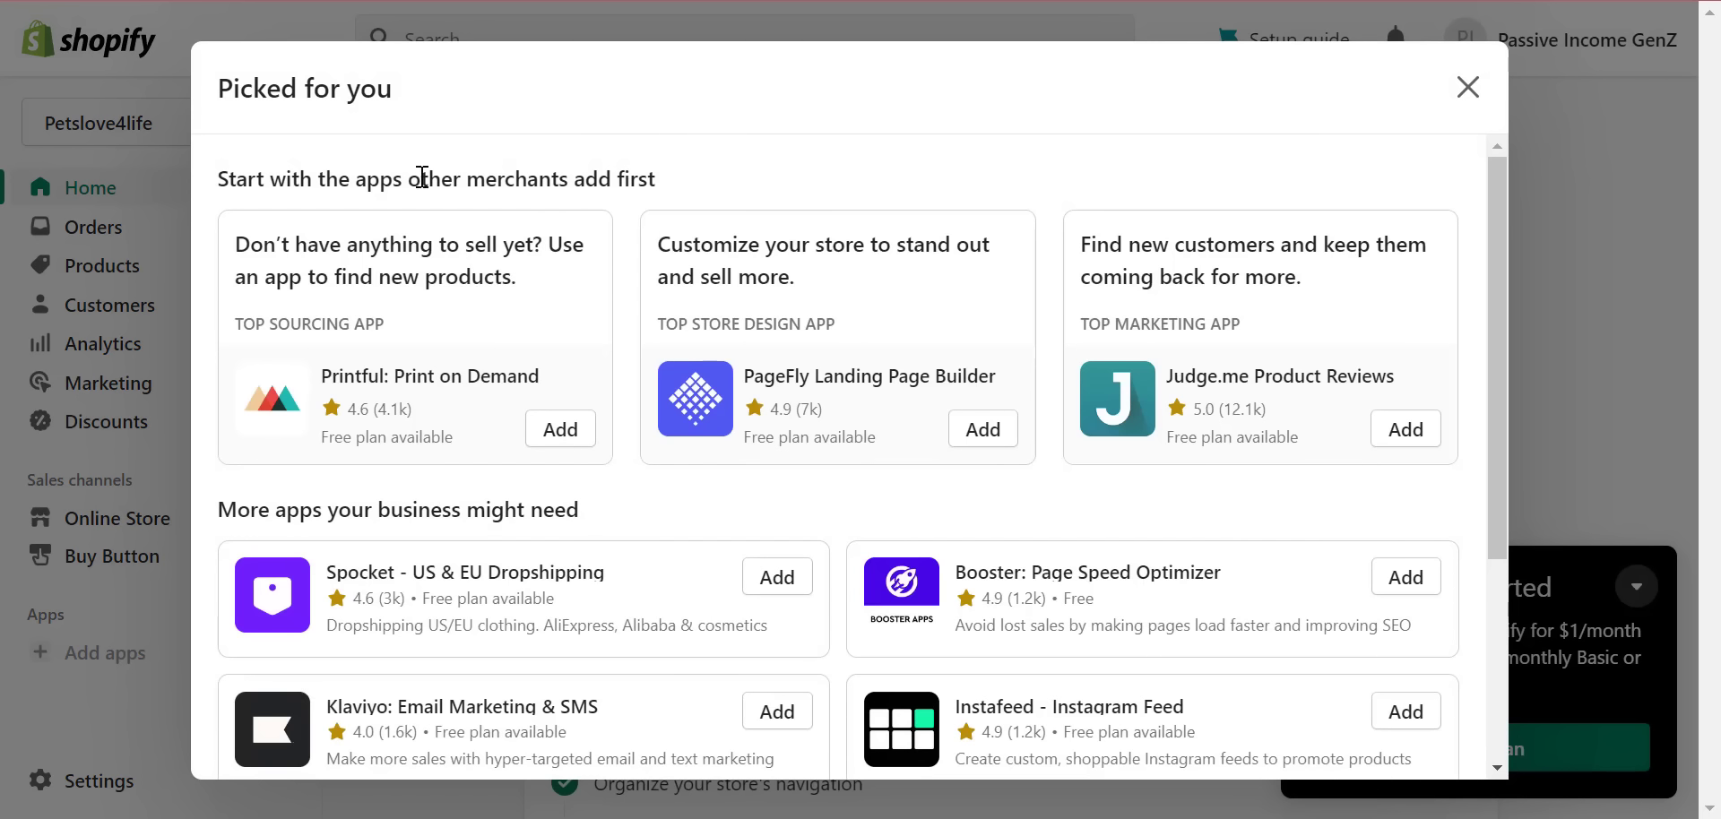
{"action": "scroll", "coordinate": [1062, 354], "scroll_direction": "down", "scroll_amount": 4}
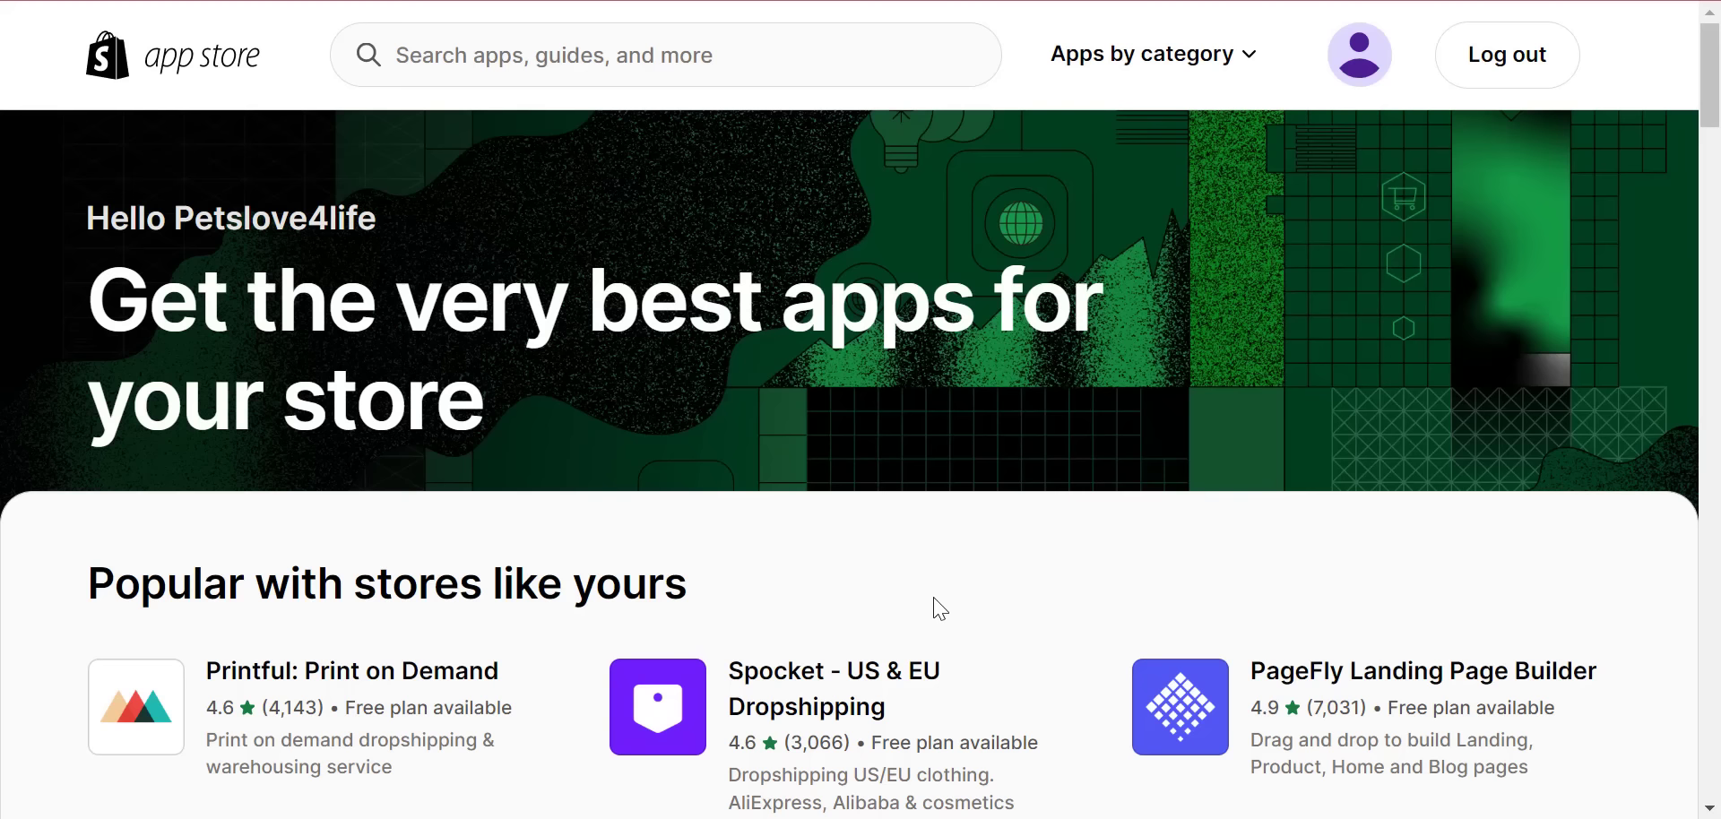
- Search the Shopify App Store for SPOCKET and open the Spocket - US & EU Dropshipping listing
{"action": "scroll", "coordinate": [912, 592], "scroll_direction": "down", "scroll_amount": 3}
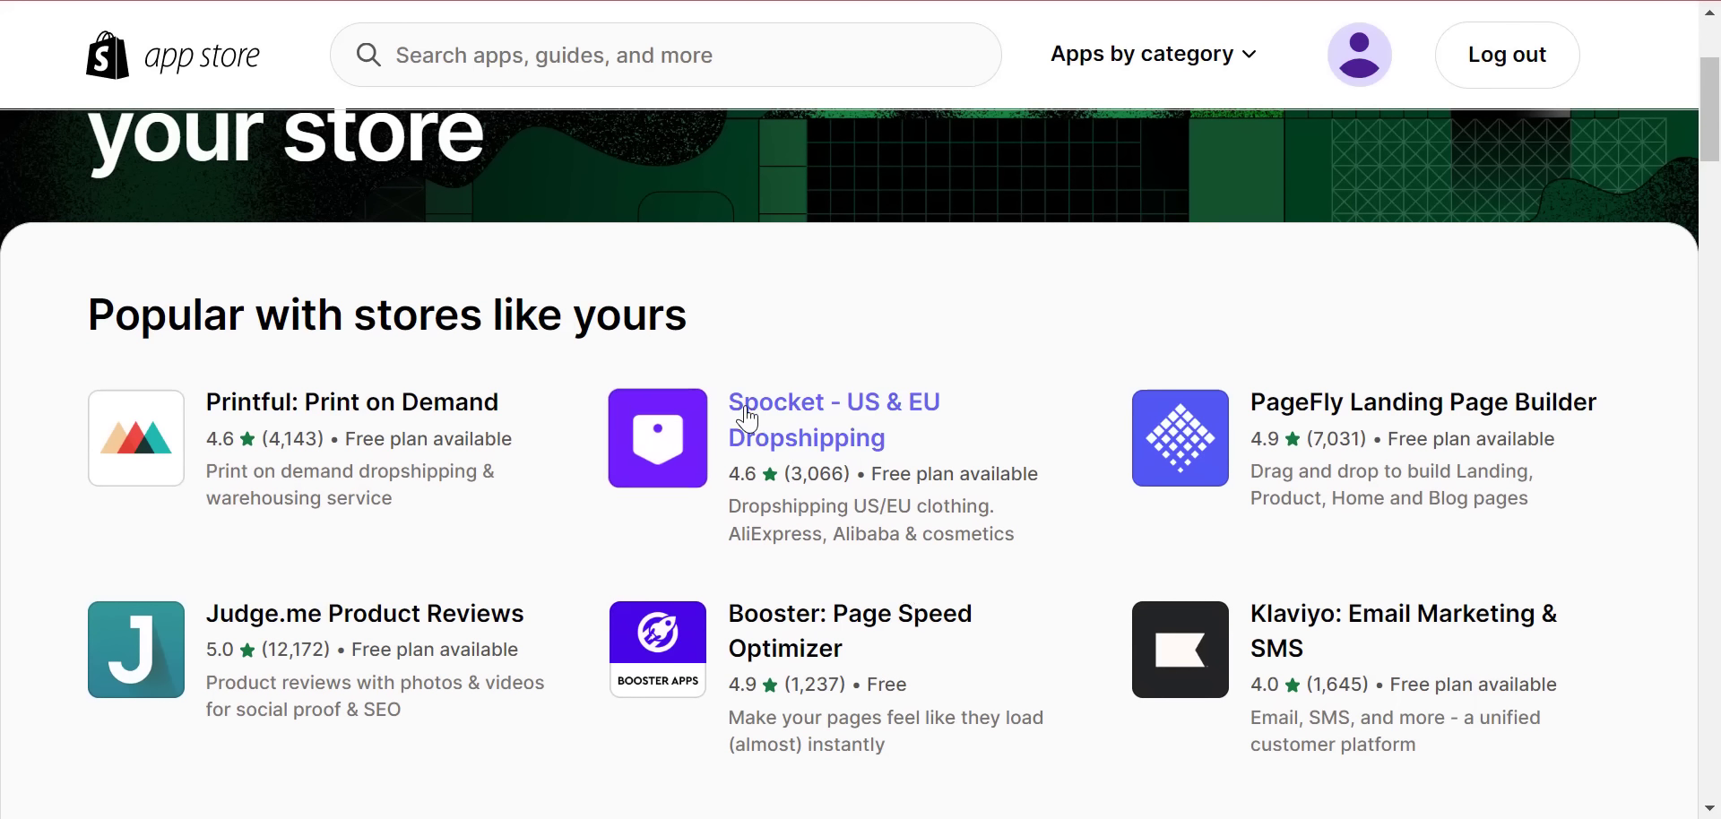
{"action": "left_click", "coordinate": [587, 72]}
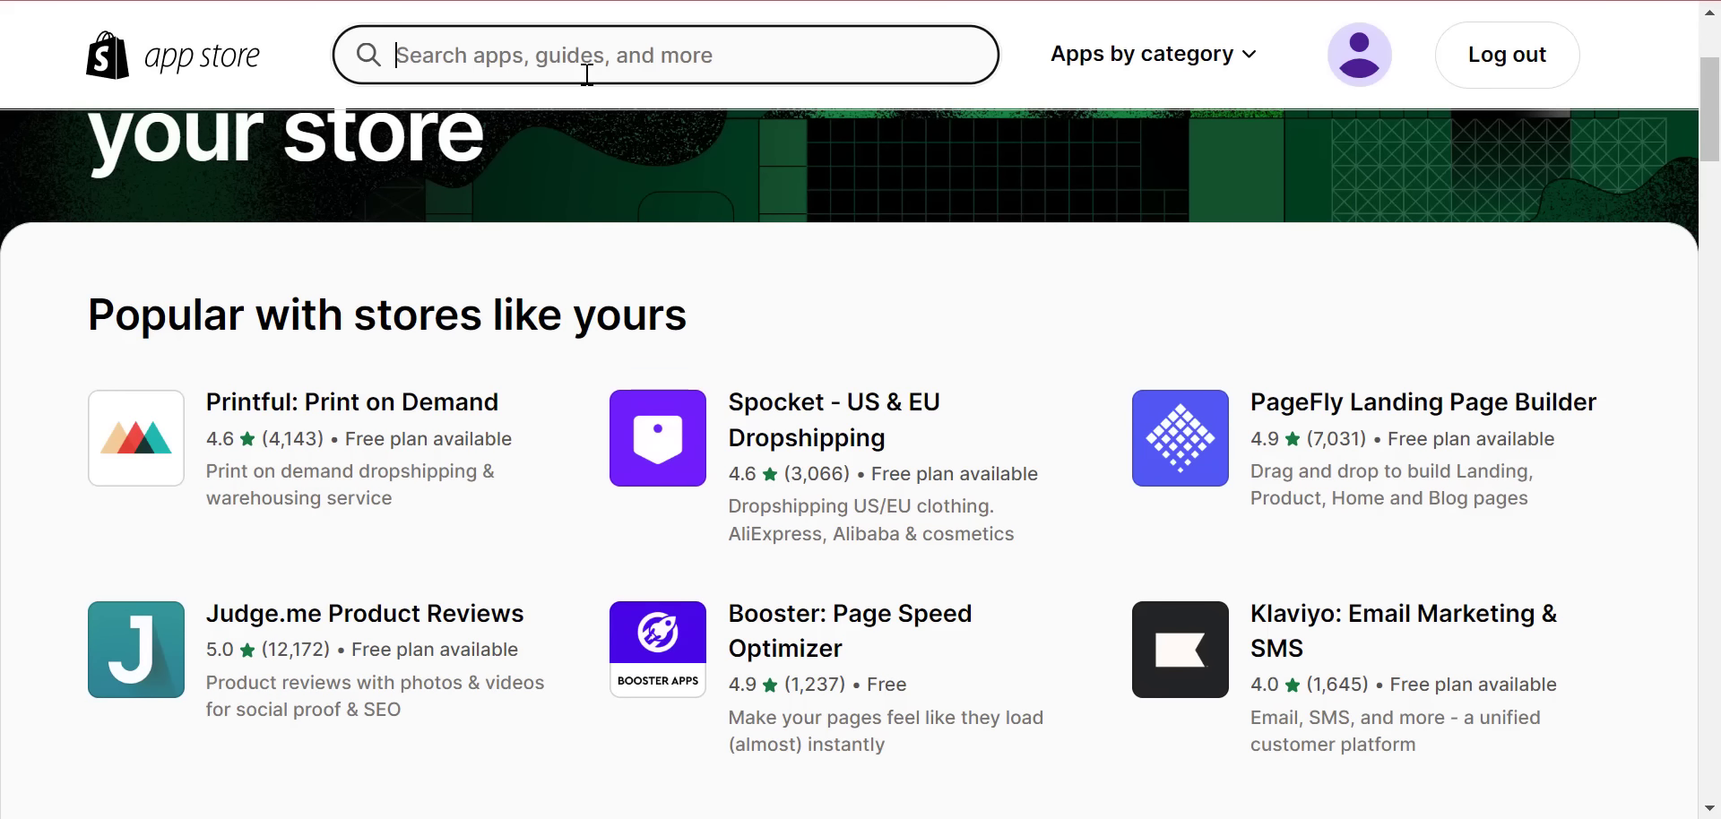
{"action": "type", "text": "SPOCKET"}
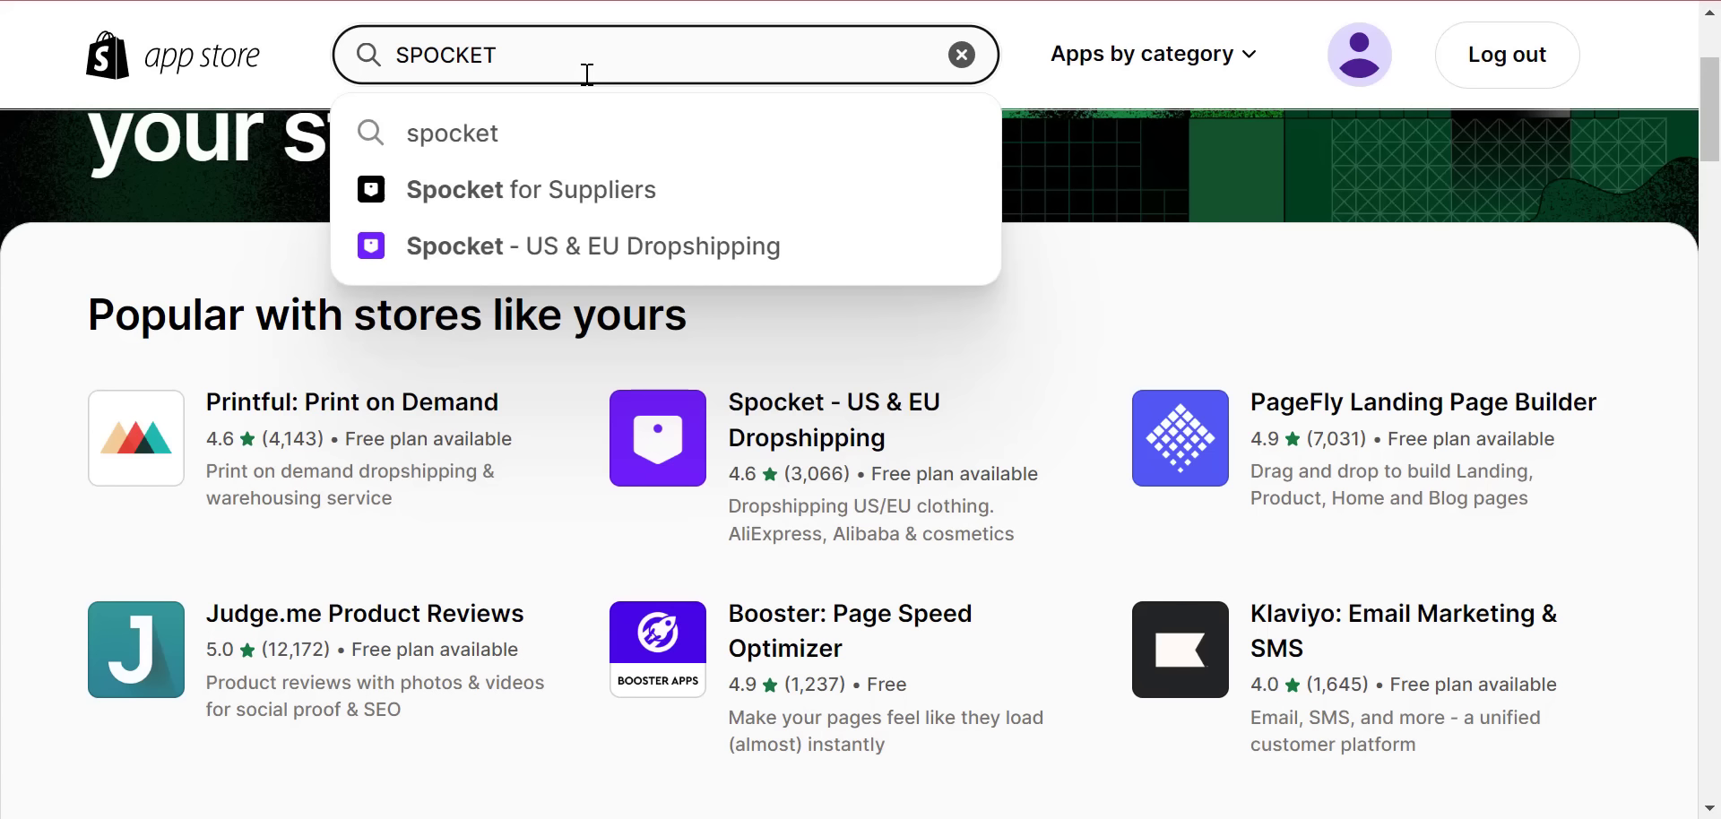
{"action": "left_click", "coordinate": [486, 254]}
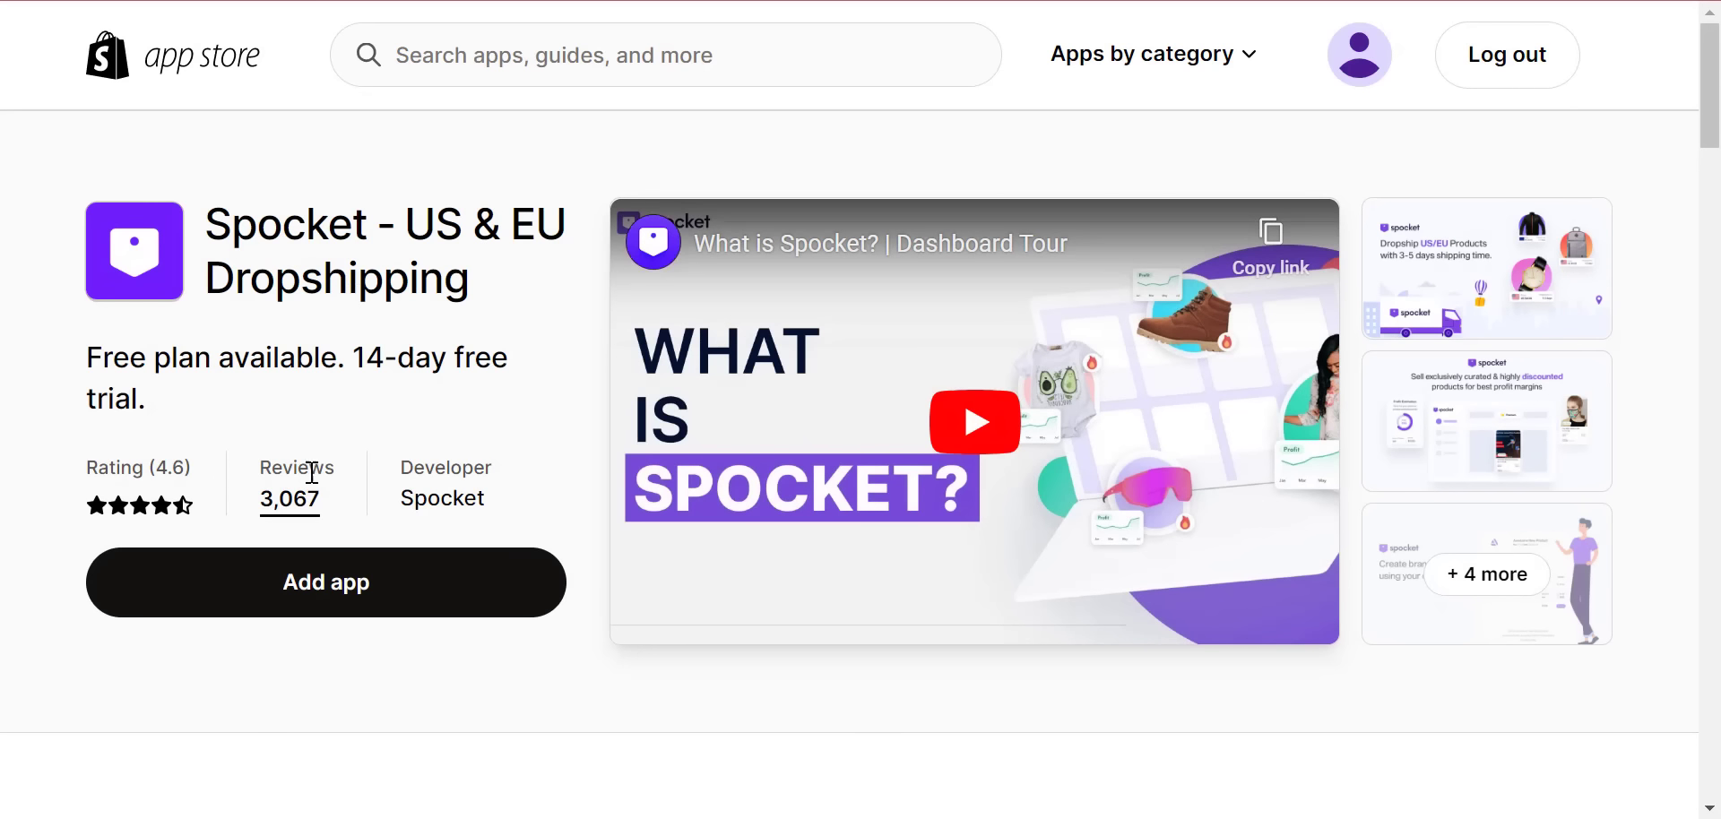
- Install Spocket on the store and choose the free trial of its monthly Pro plan
{"action": "left_click", "coordinate": [294, 582]}
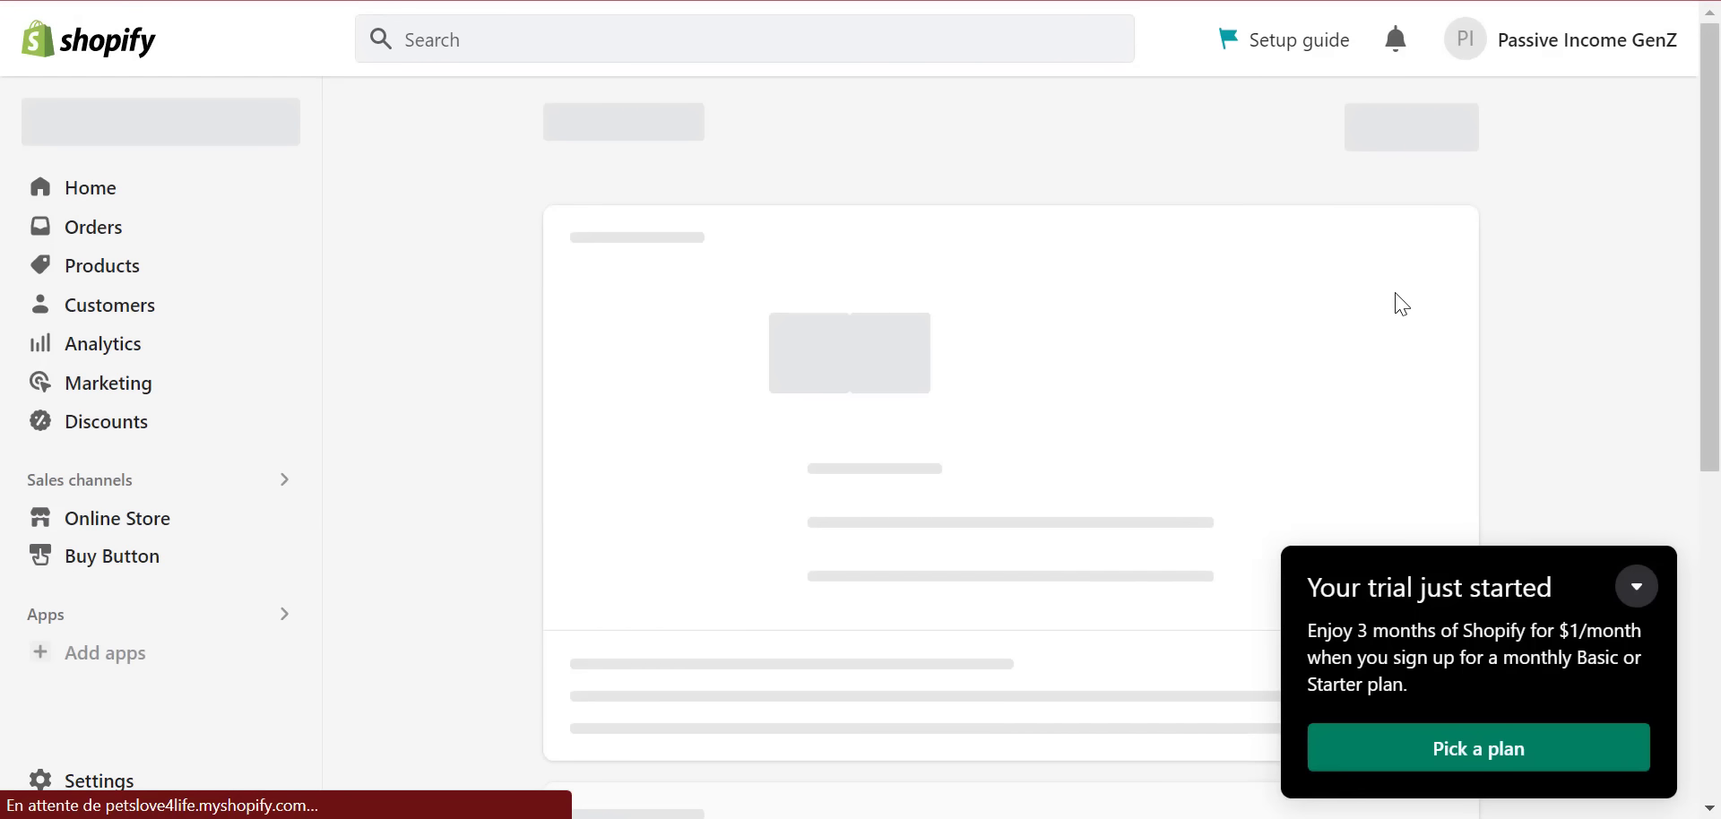
{"action": "left_click", "coordinate": [1389, 143]}
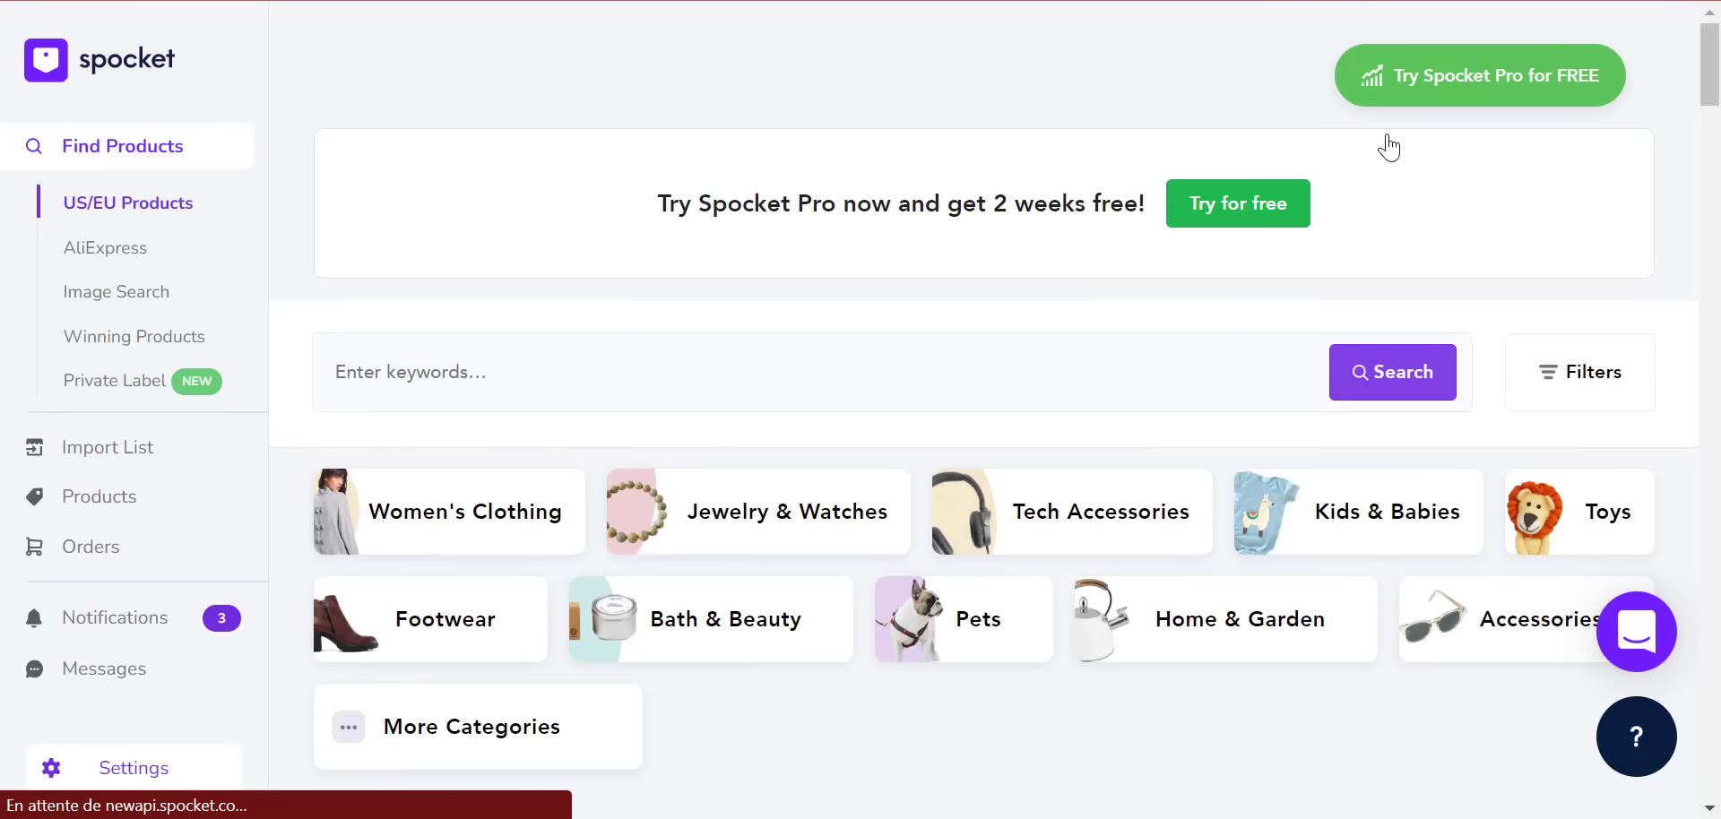
{"action": "left_click", "coordinate": [1264, 206]}
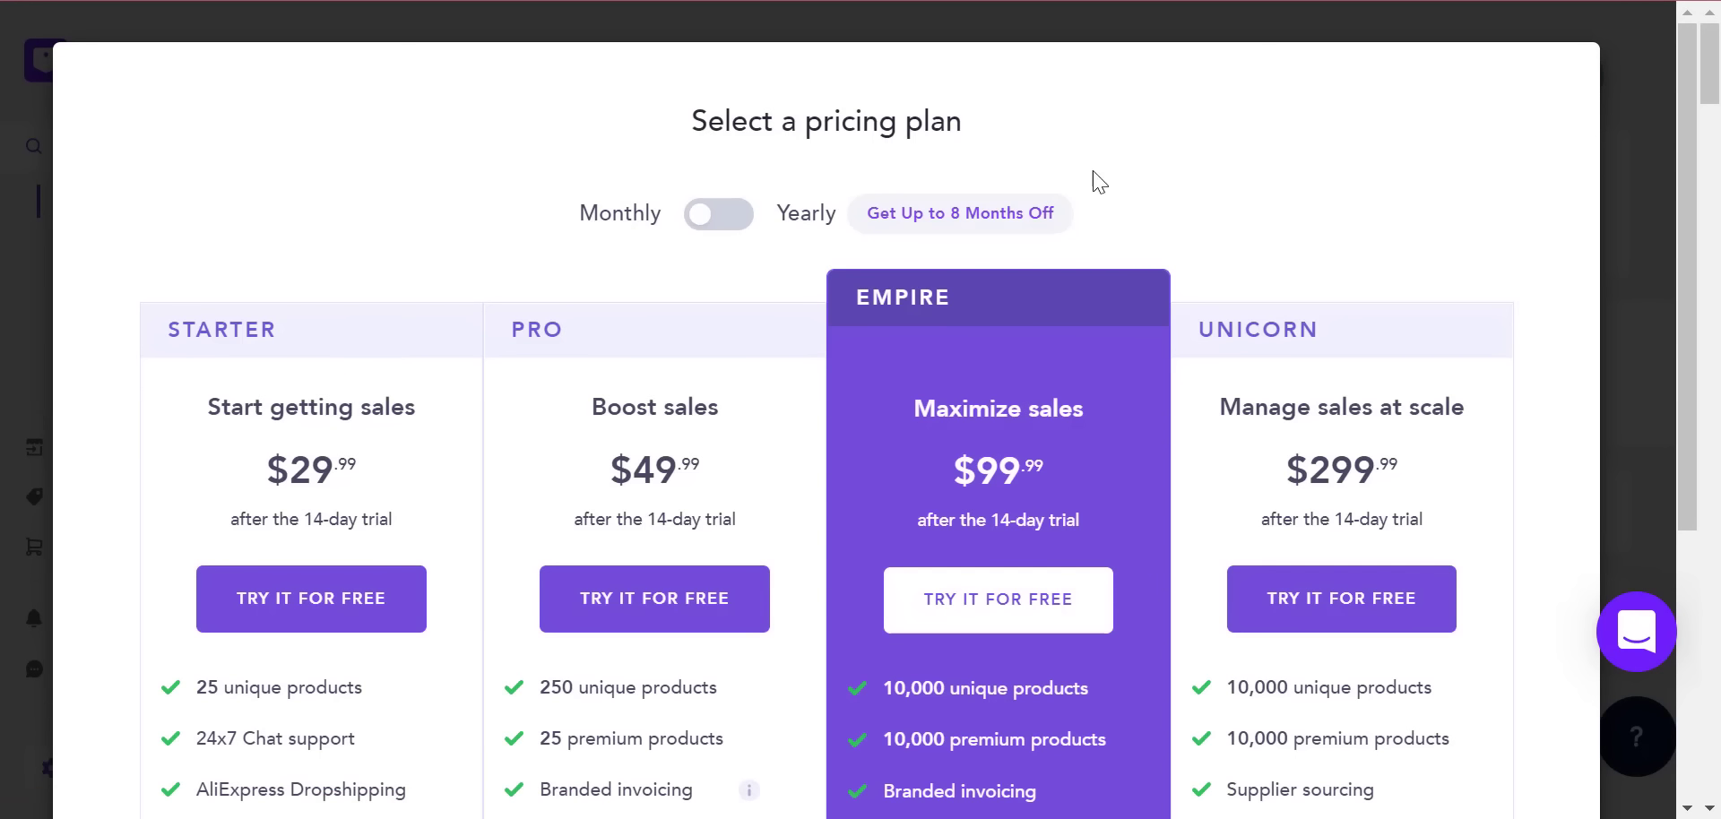
{"action": "scroll", "coordinate": [837, 520], "scroll_direction": "down", "scroll_amount": 2}
{"action": "left_click", "coordinate": [710, 492]}
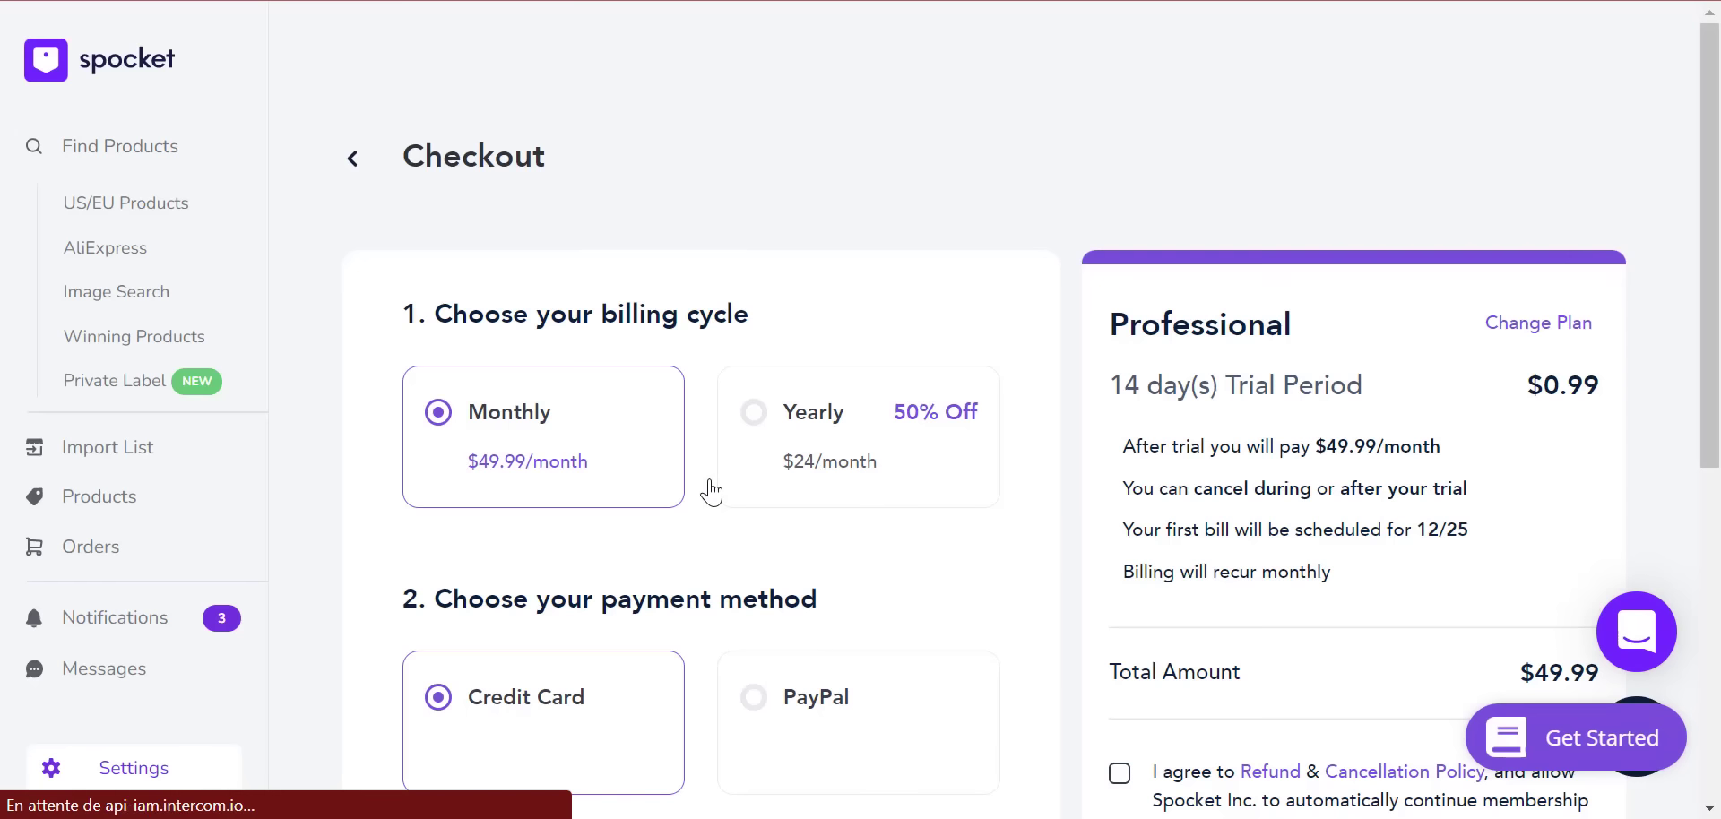
- Review the Professional plan's checkout form and trial terms, collapsing the Get Started checklist that covers them
{"action": "scroll", "coordinate": [615, 744], "scroll_direction": "down", "scroll_amount": 5}
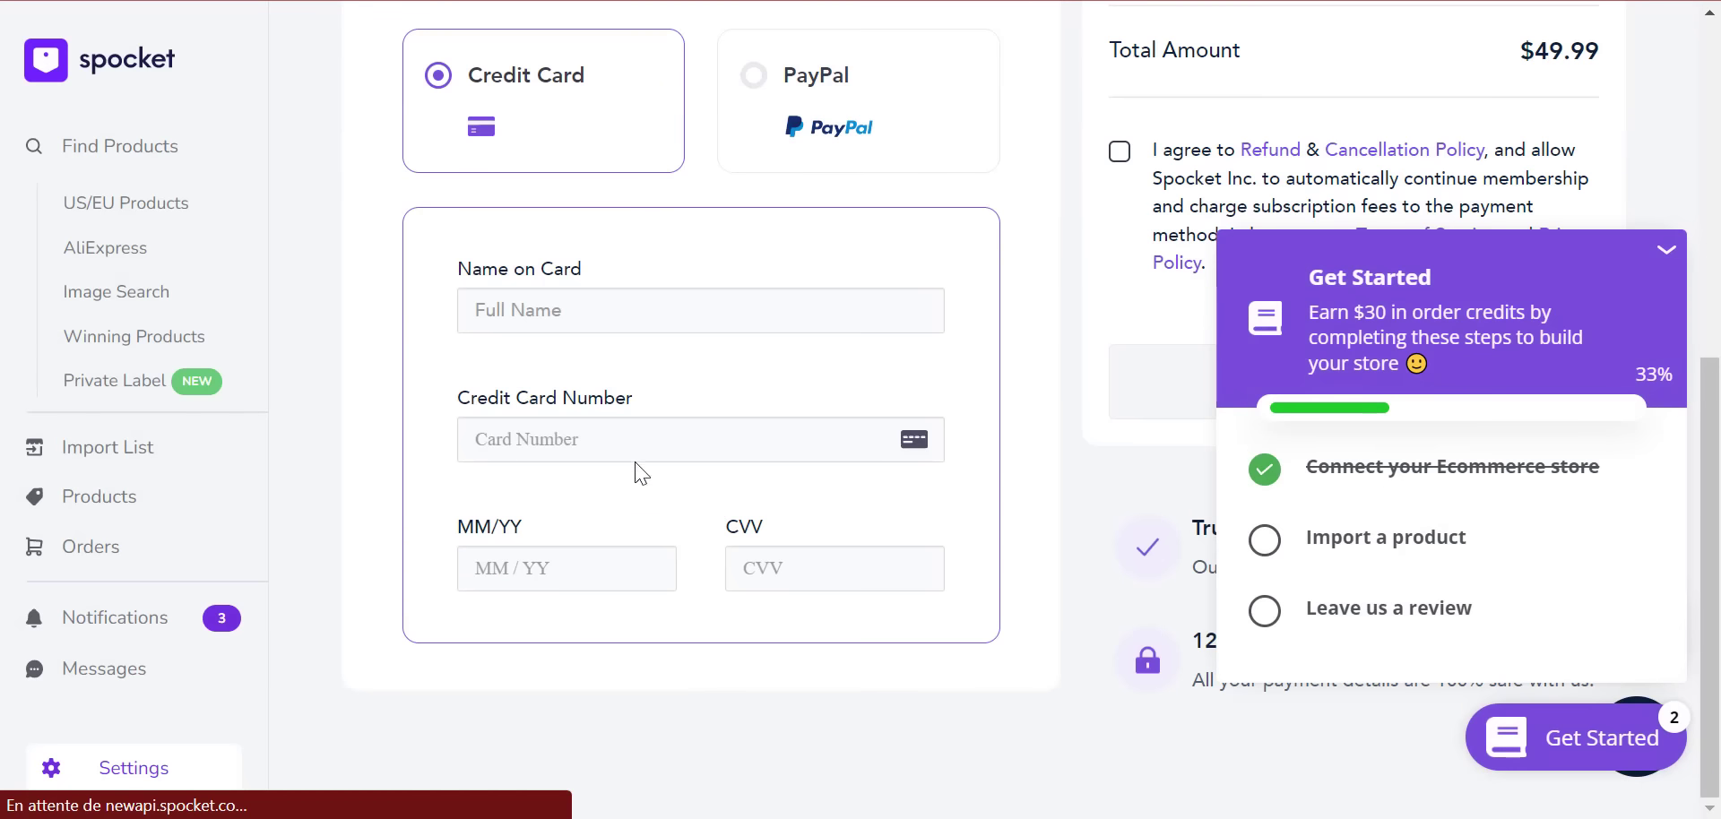
{"action": "scroll", "coordinate": [930, 434], "scroll_direction": "up", "scroll_amount": 3}
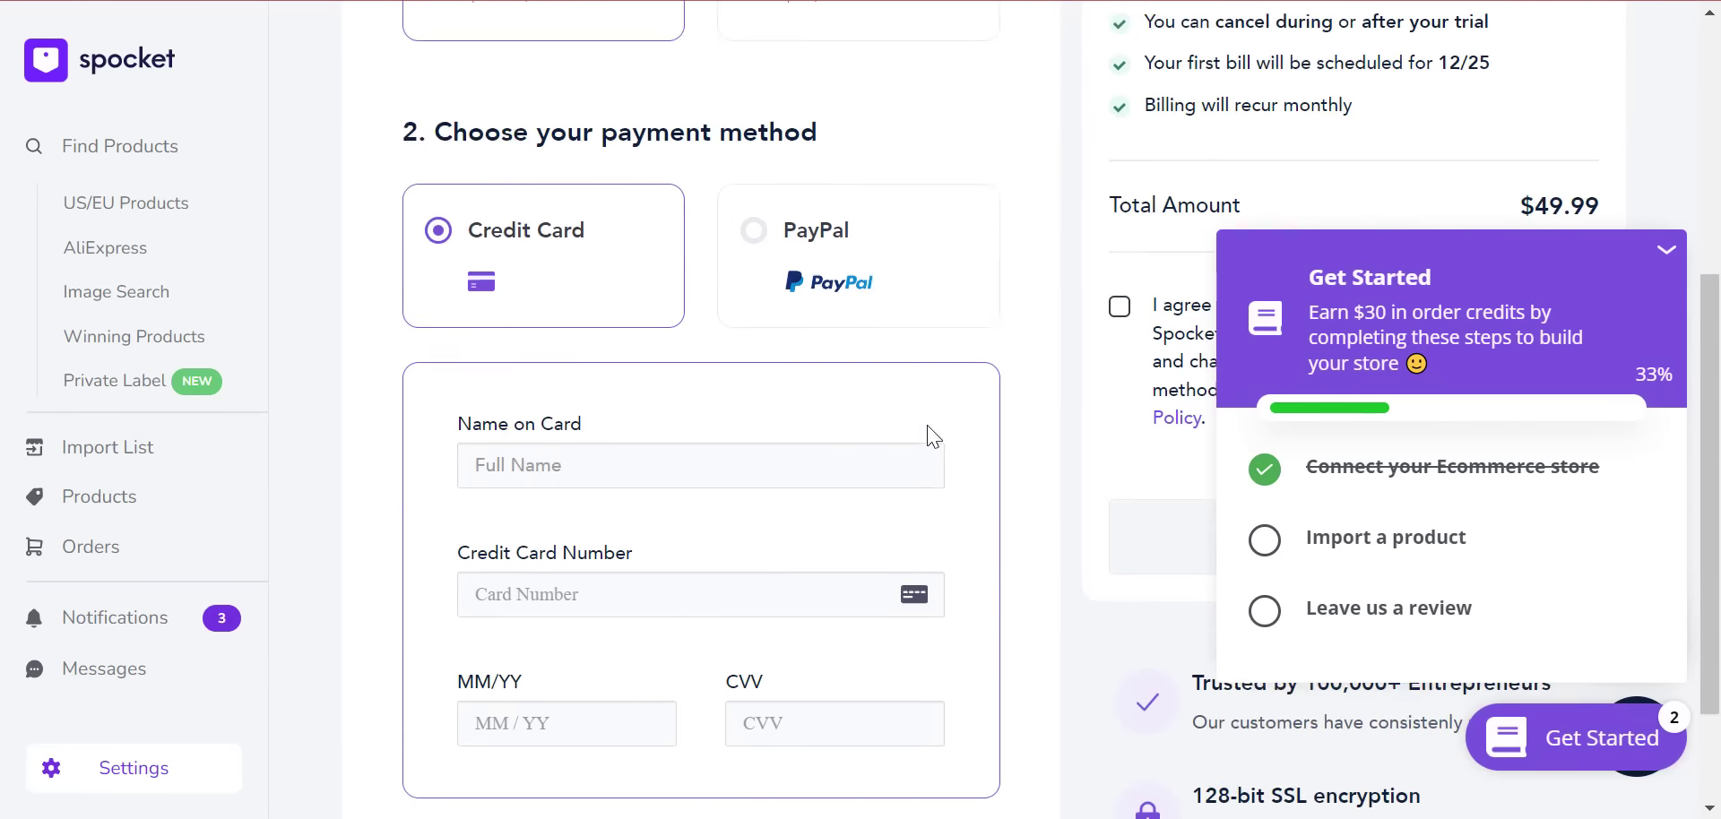
{"action": "left_click", "coordinate": [1666, 248]}
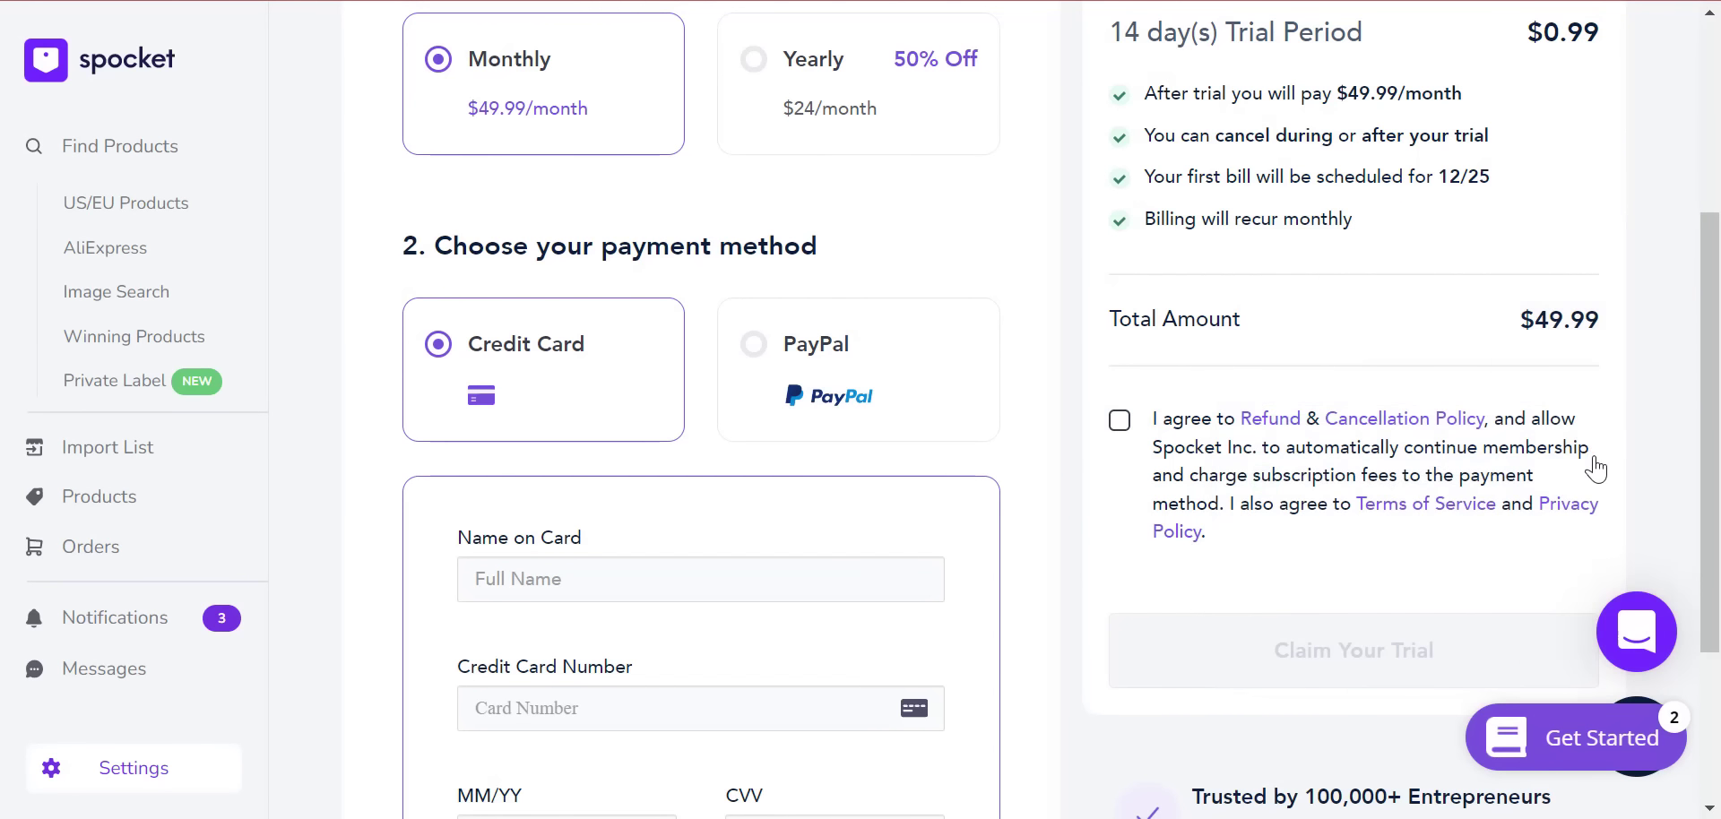
{"action": "scroll", "coordinate": [1566, 448], "scroll_direction": "up", "scroll_amount": 2}
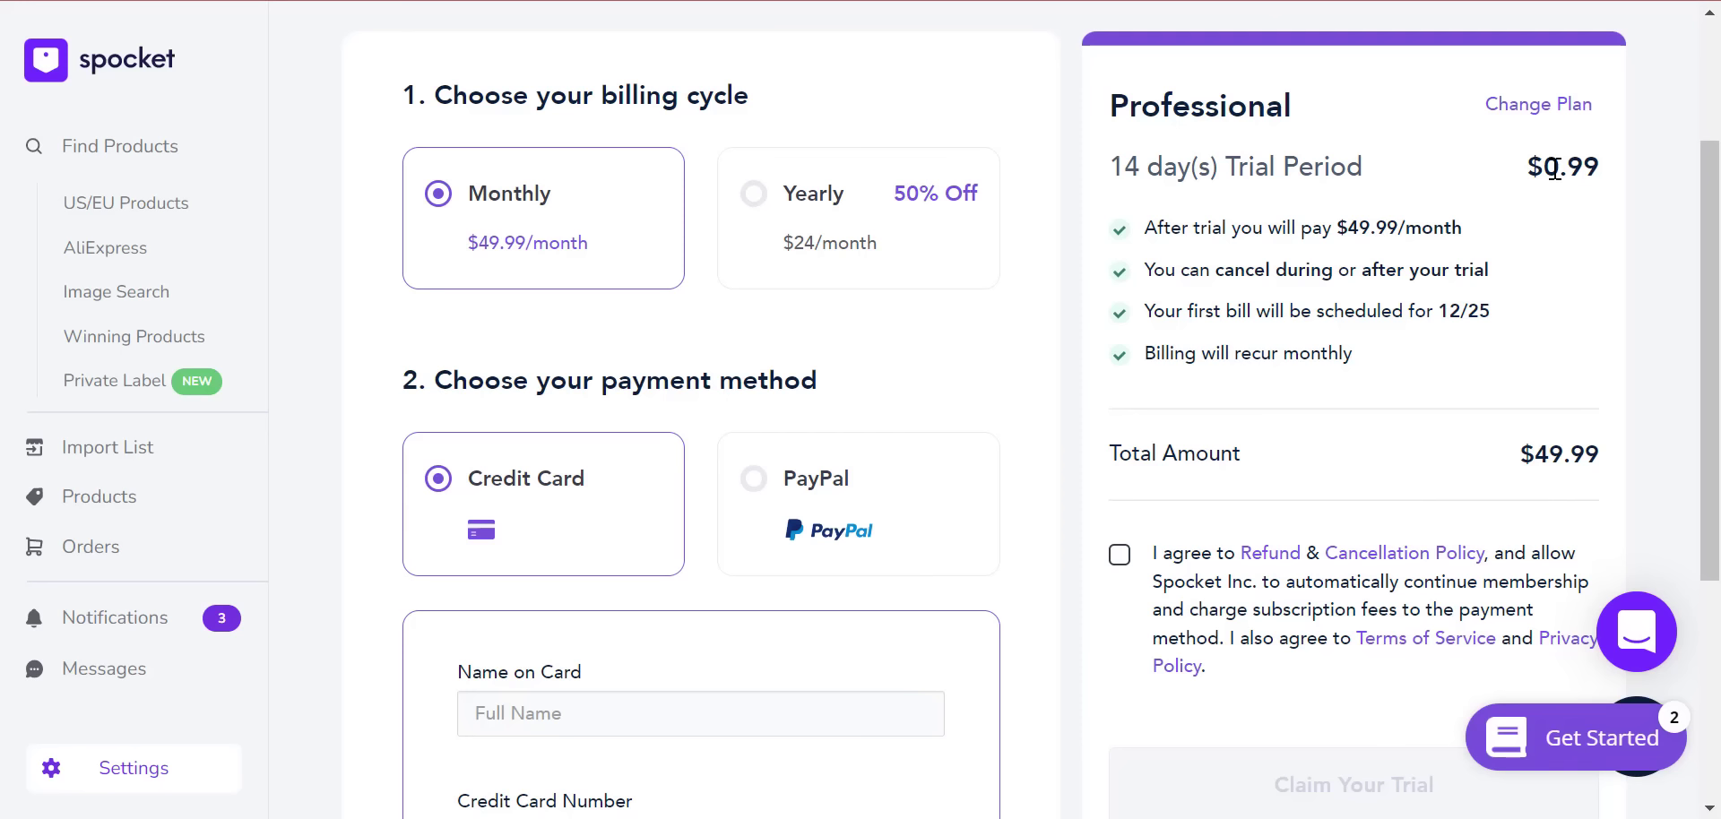
{"action": "scroll", "coordinate": [1261, 208], "scroll_direction": "down", "scroll_amount": 5}
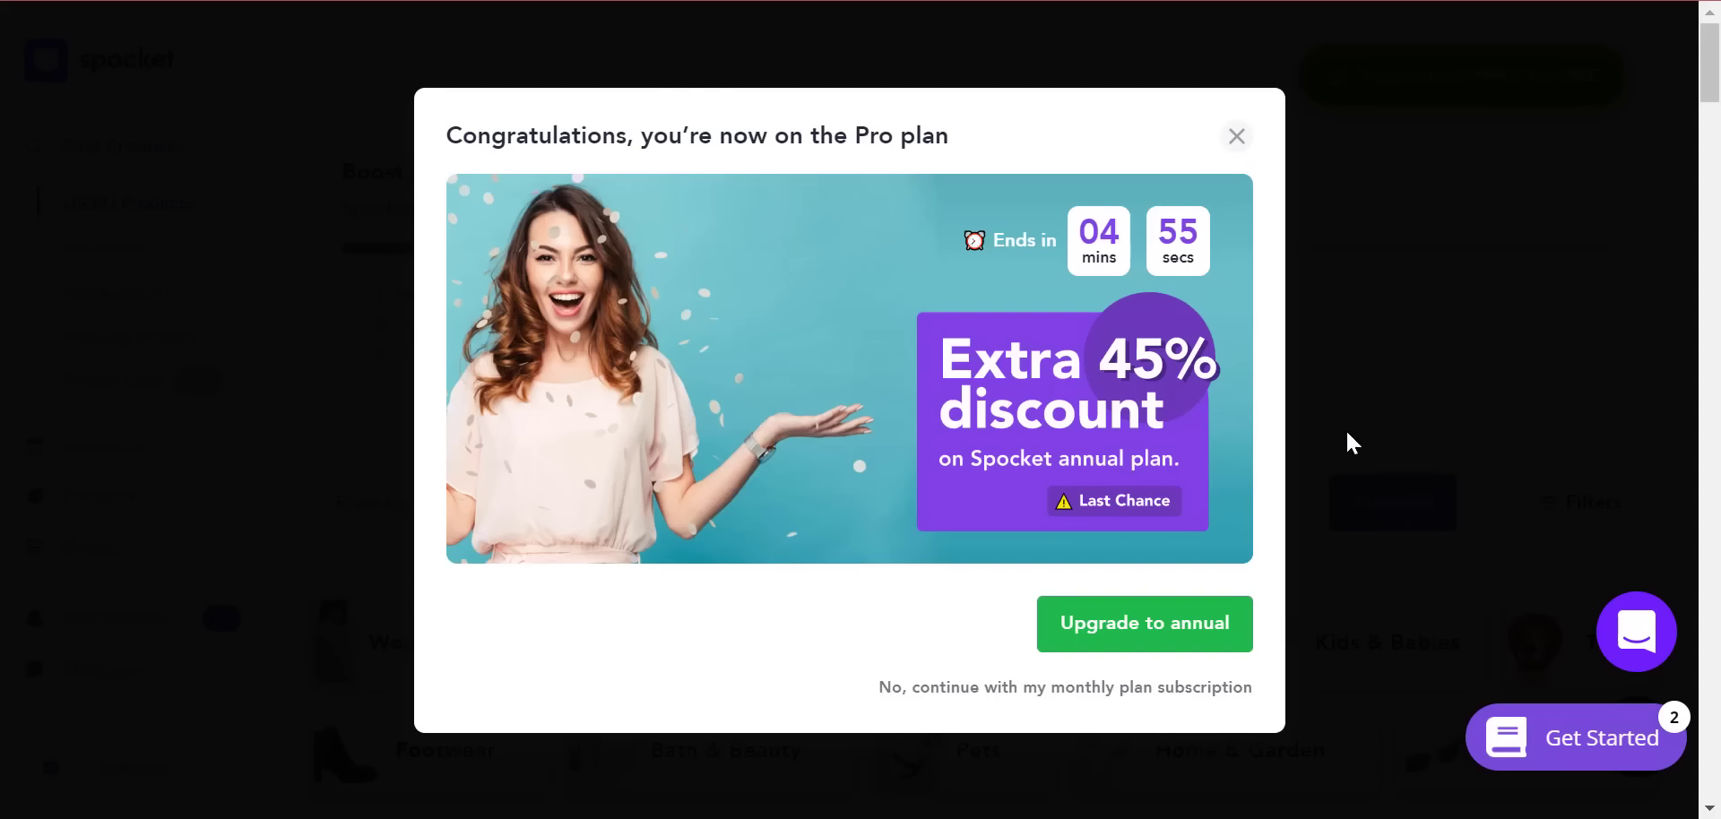
- Dismiss the annual plan offer, check all six upgrade reasons in the survey, and start using Spocket Pro
{"action": "left_click", "coordinate": [1236, 137]}
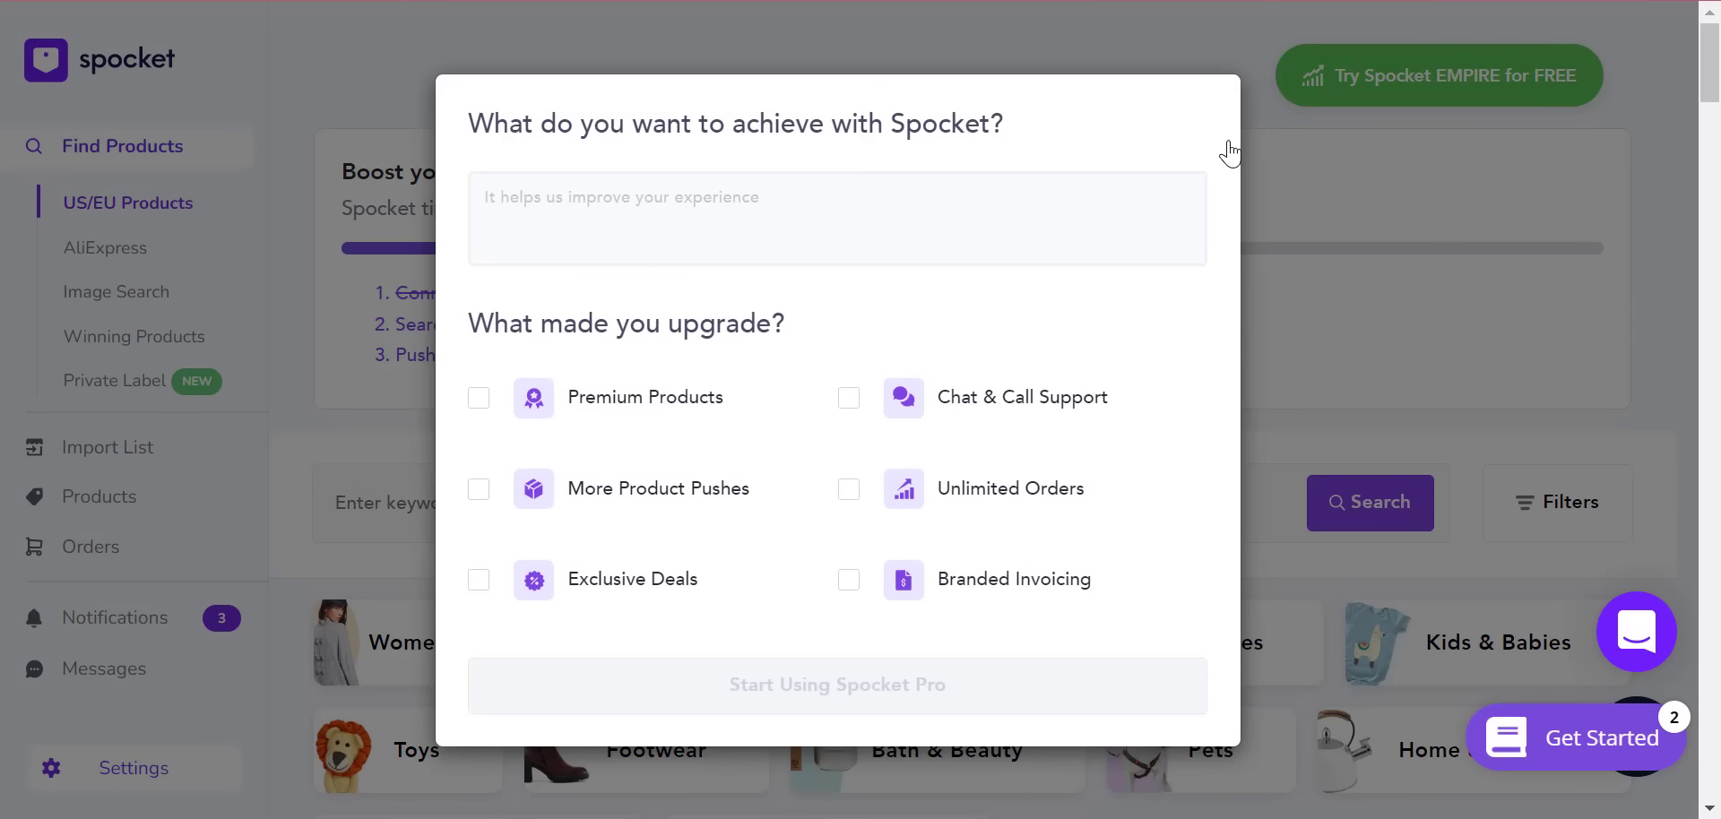
{"action": "left_click", "coordinate": [475, 397]}
{"action": "left_click", "coordinate": [484, 489]}
{"action": "left_click", "coordinate": [478, 579]}
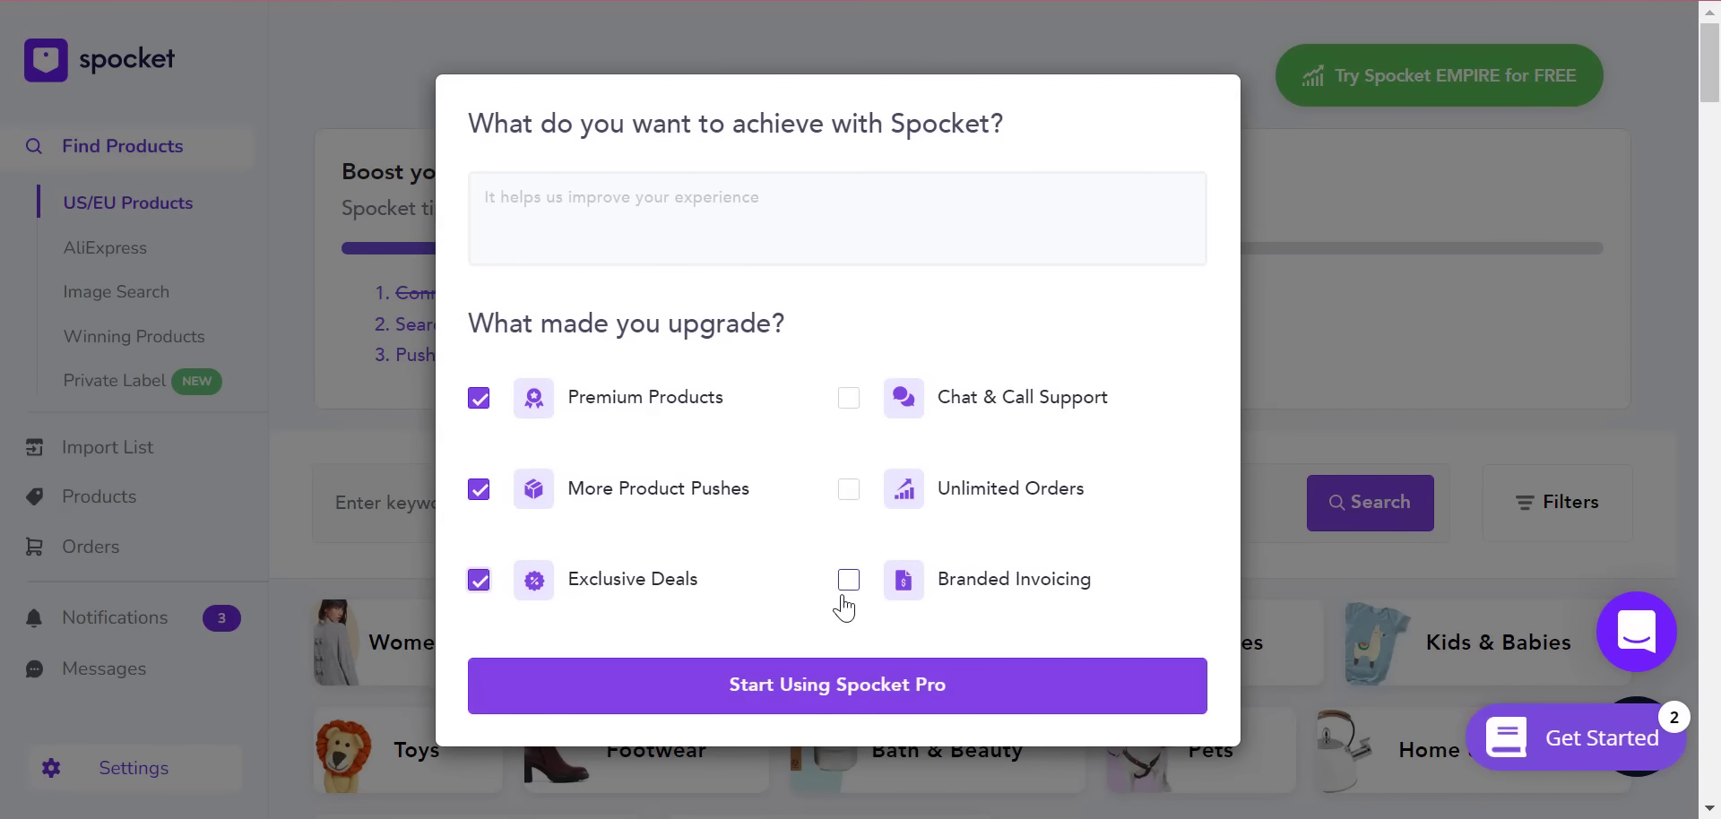
{"action": "left_click", "coordinate": [849, 580]}
{"action": "left_click", "coordinate": [849, 489]}
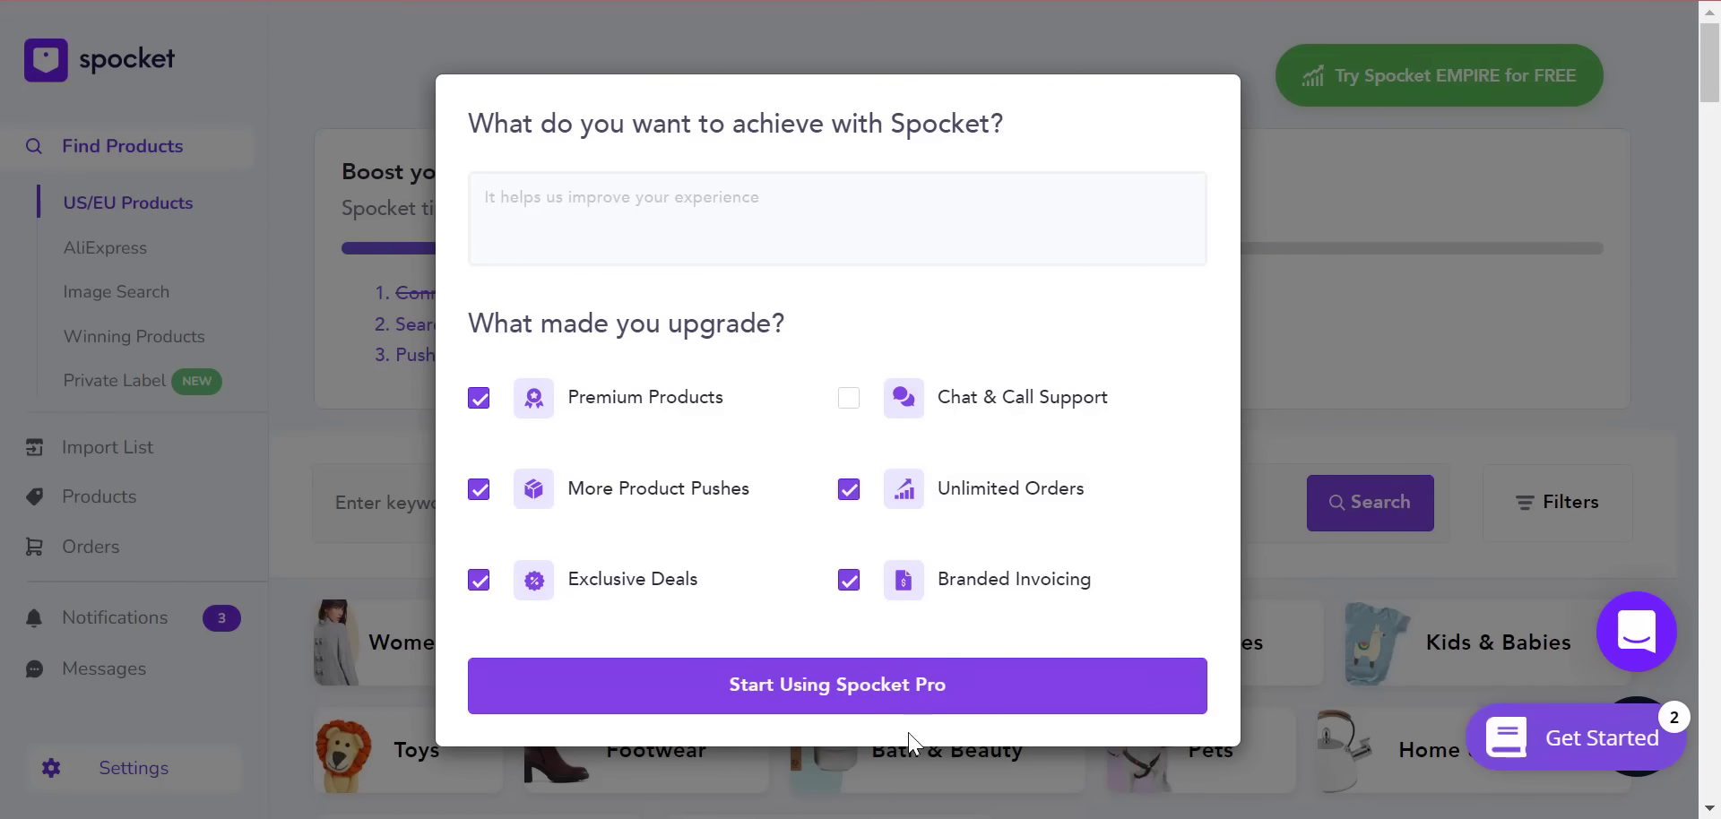
{"action": "left_click", "coordinate": [849, 397]}
{"action": "left_click", "coordinate": [933, 677]}
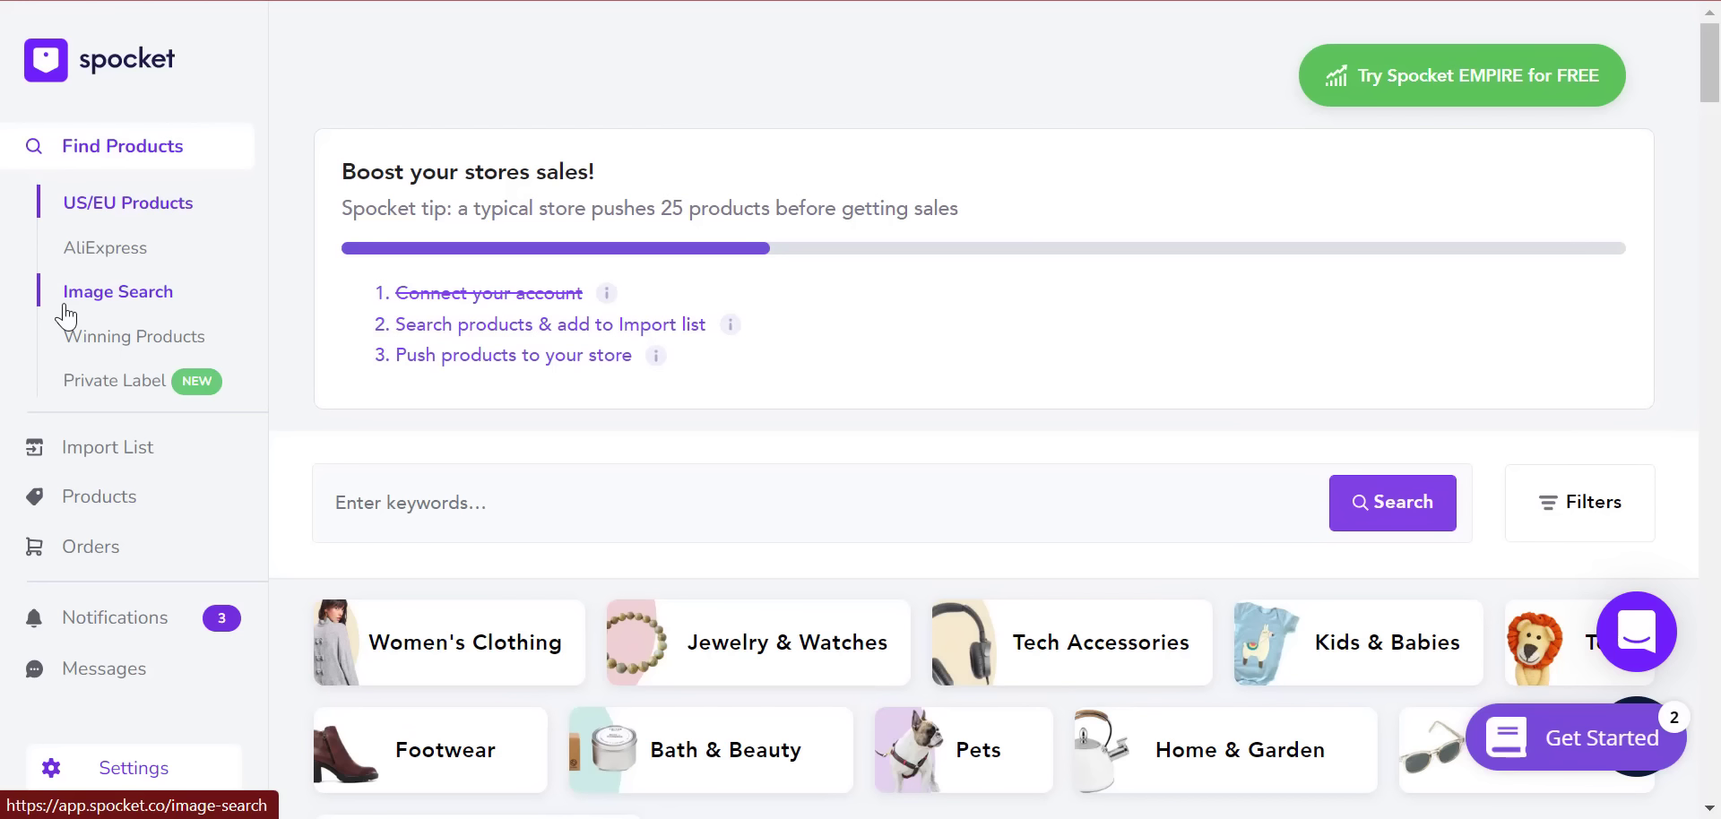
- Go to the AliExpress site from Spocket's AliExpress product section and dismiss the welcome coupon
{"action": "left_click", "coordinate": [101, 255]}
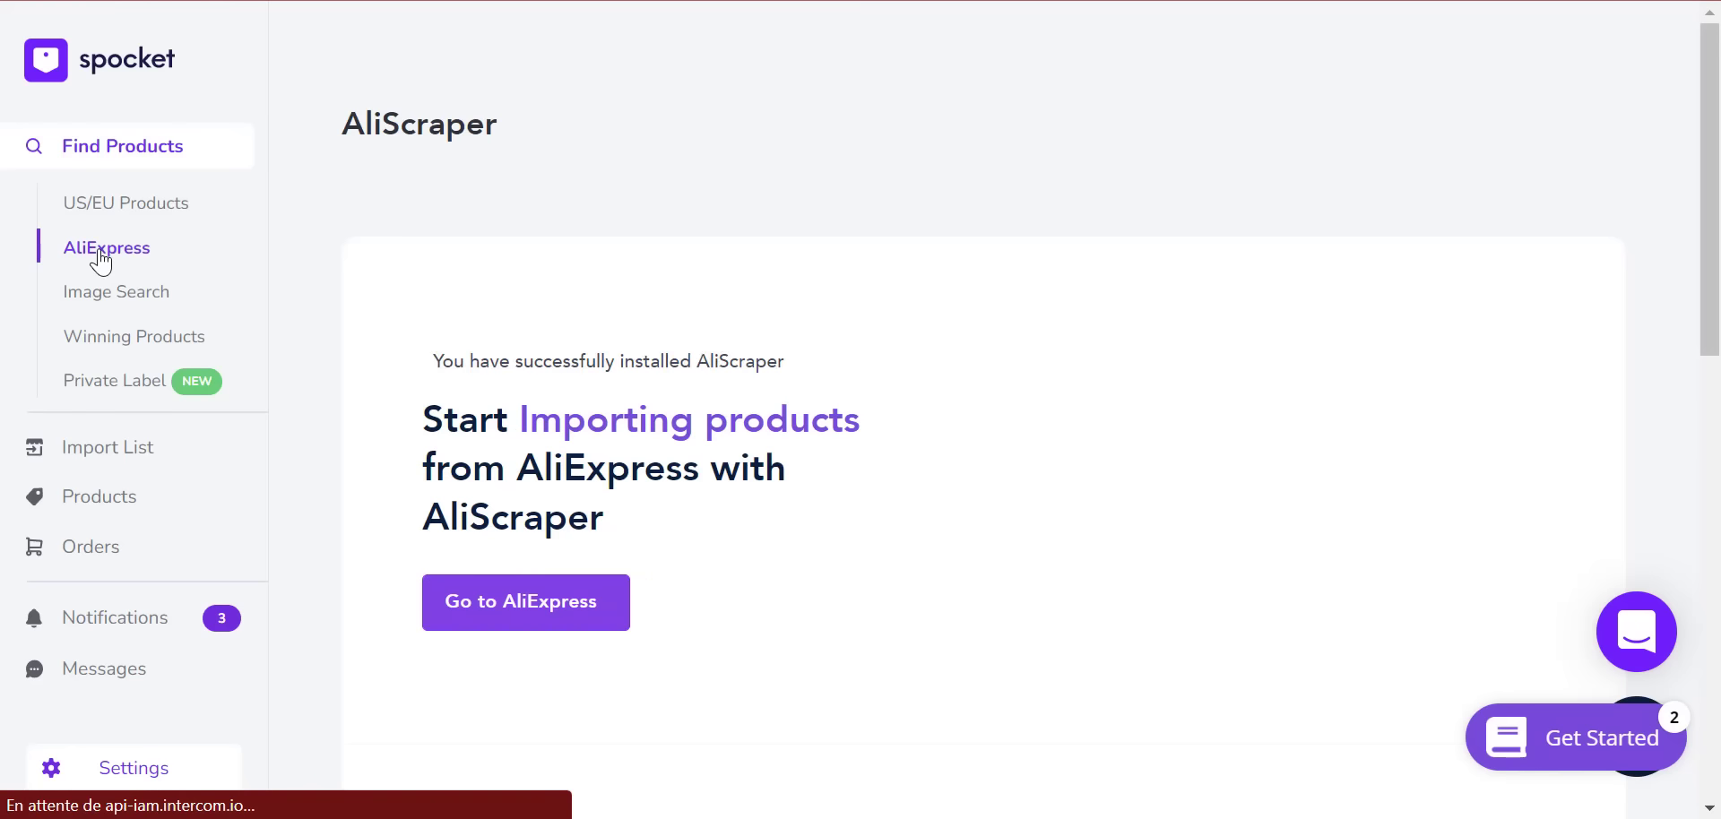
{"action": "scroll", "coordinate": [668, 592], "scroll_direction": "down", "scroll_amount": 2}
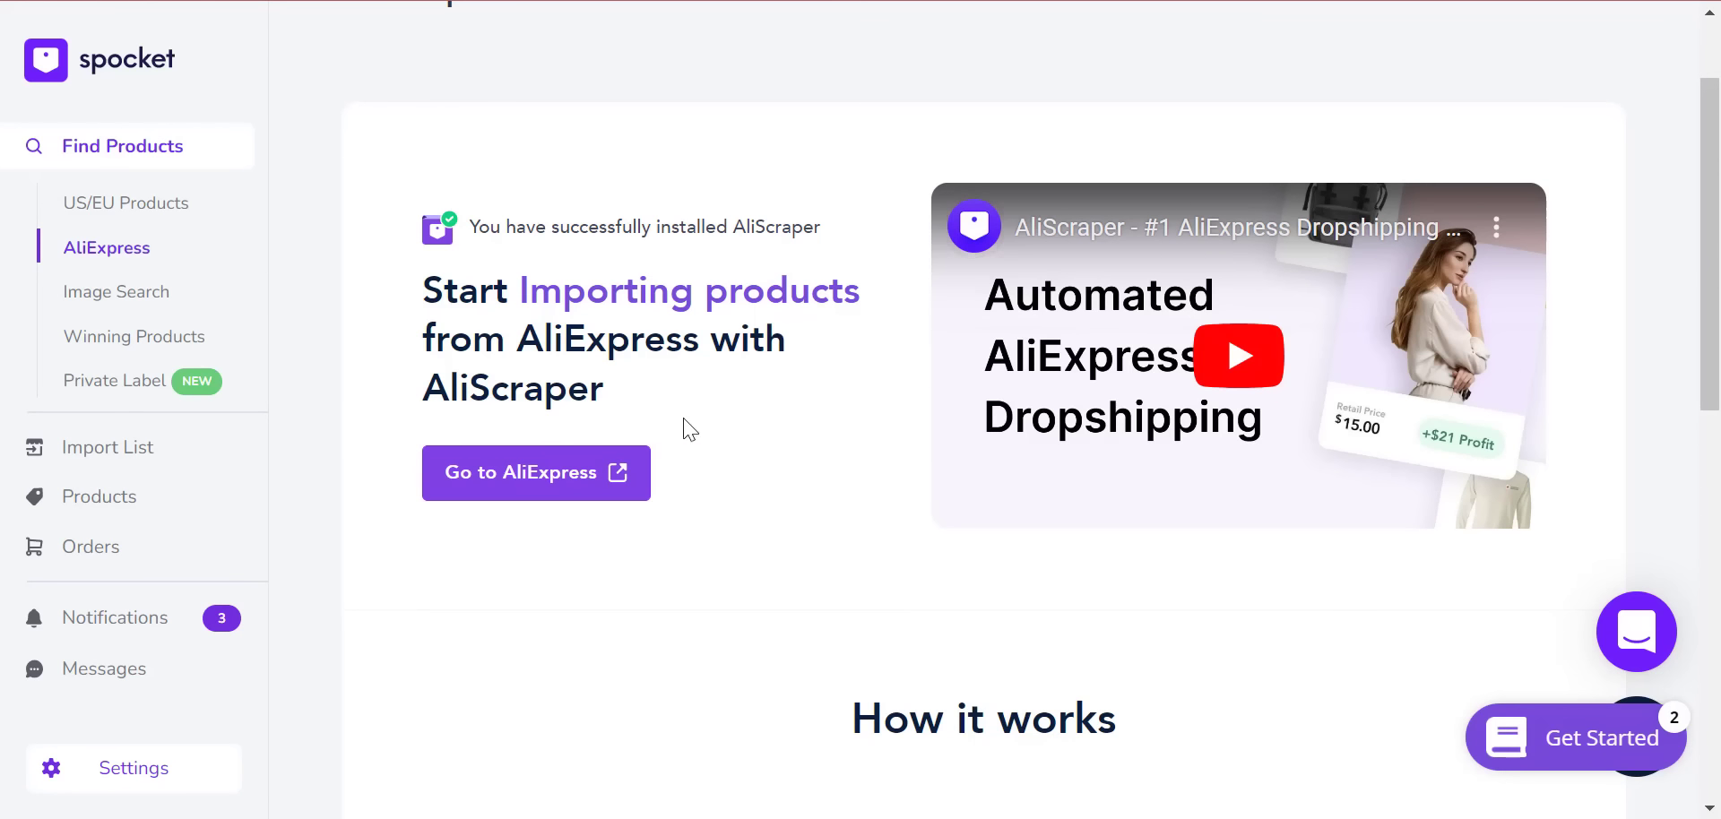
{"action": "left_click", "coordinate": [1448, 2]}
{"action": "left_click", "coordinate": [563, 496]}
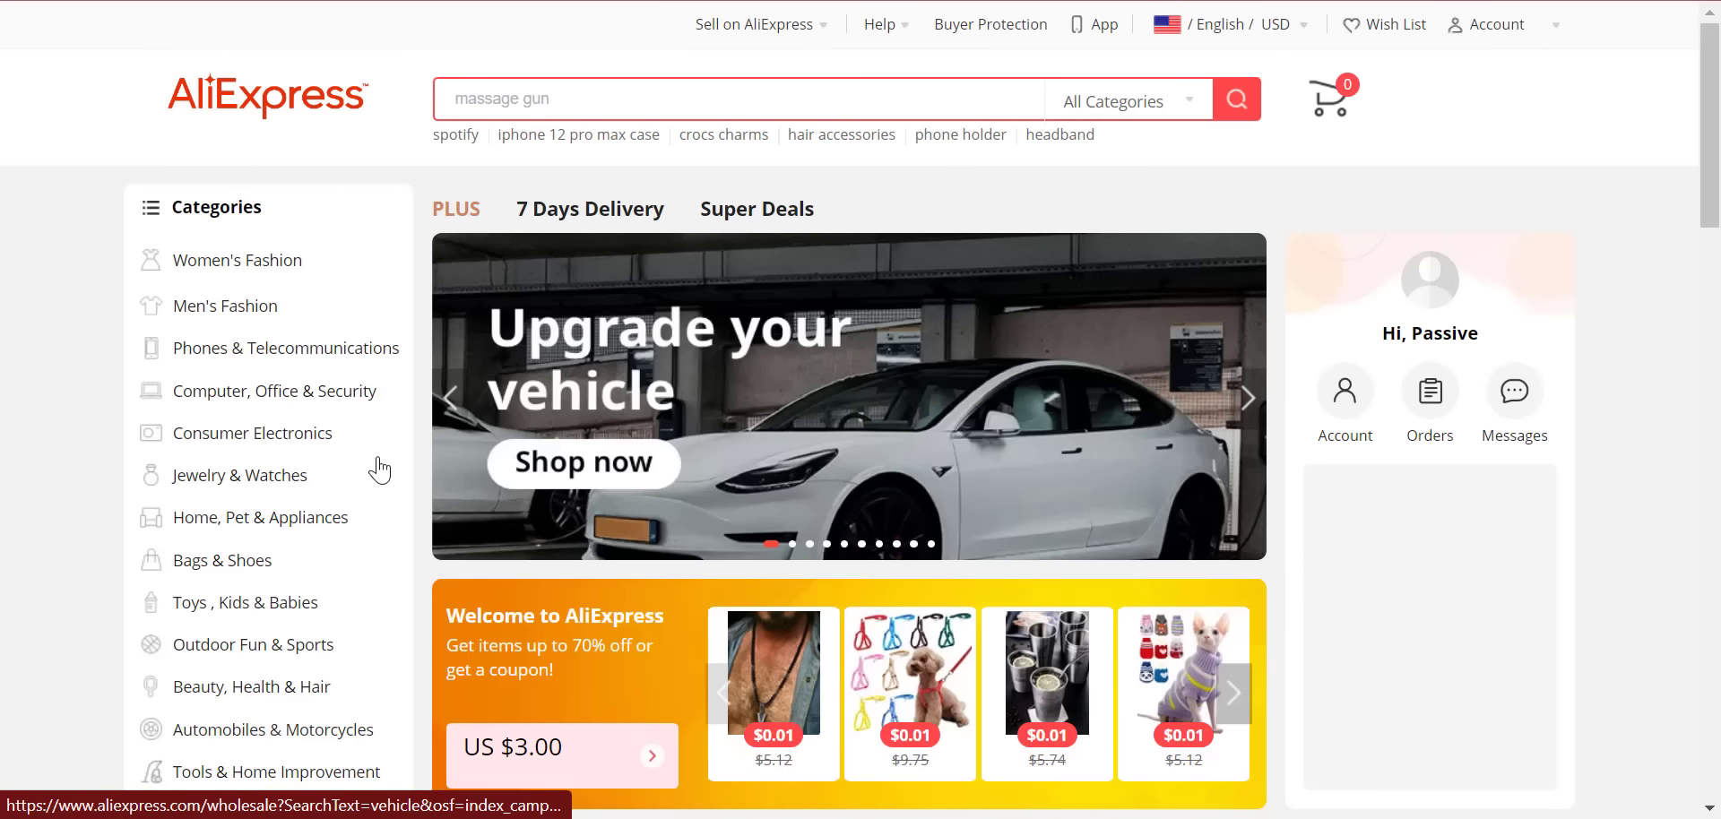
{"action": "mouse_move", "coordinate": [380, 469]}
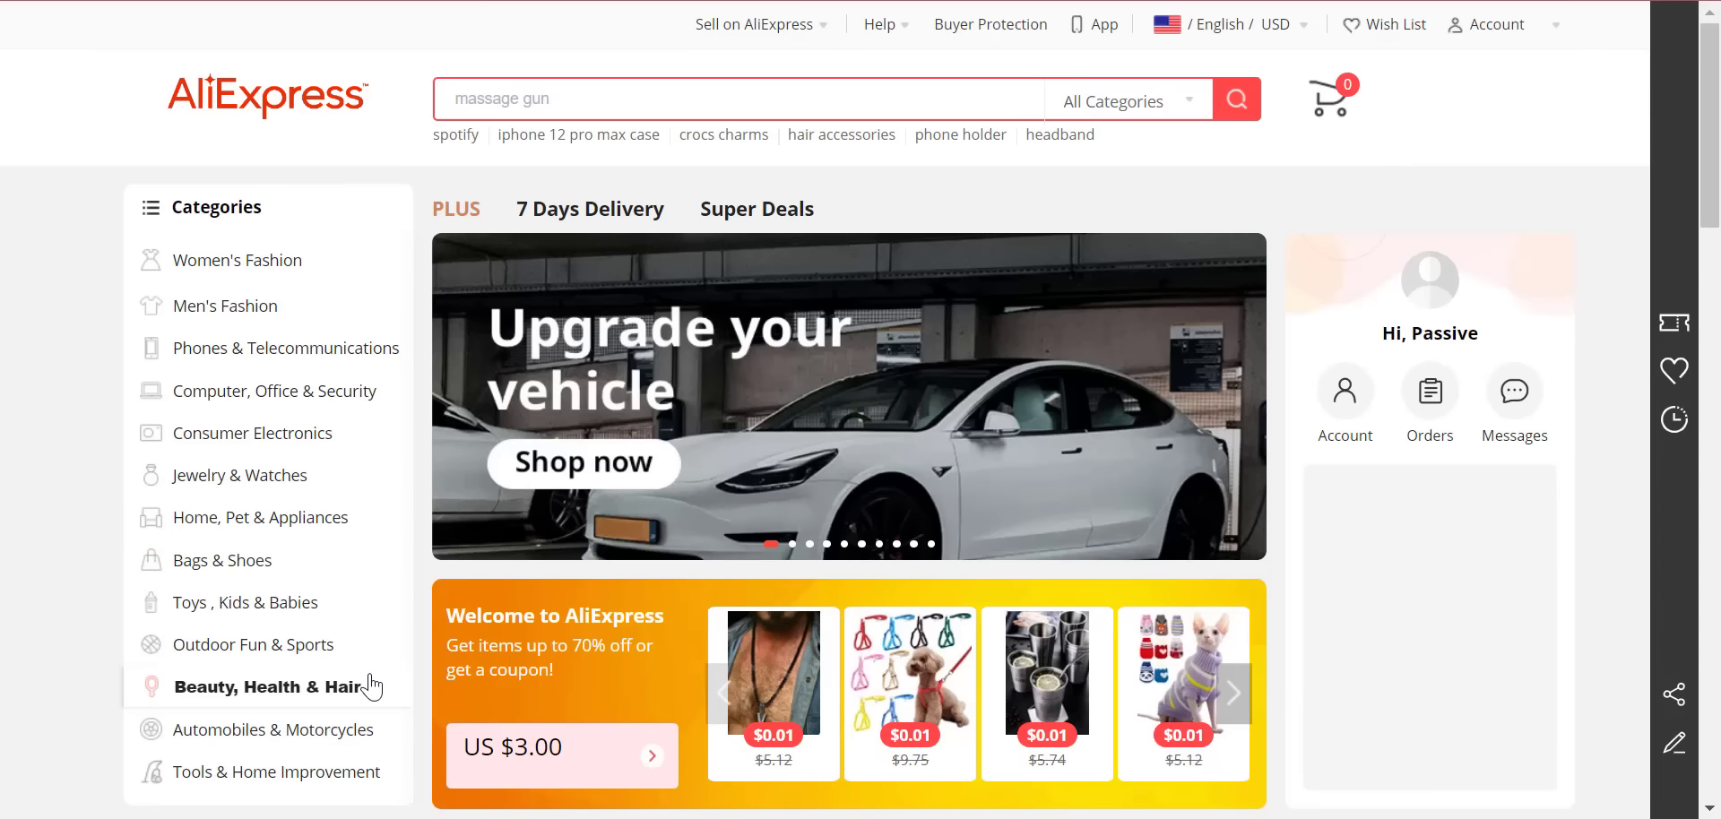
{"action": "mouse_move", "coordinate": [370, 686]}
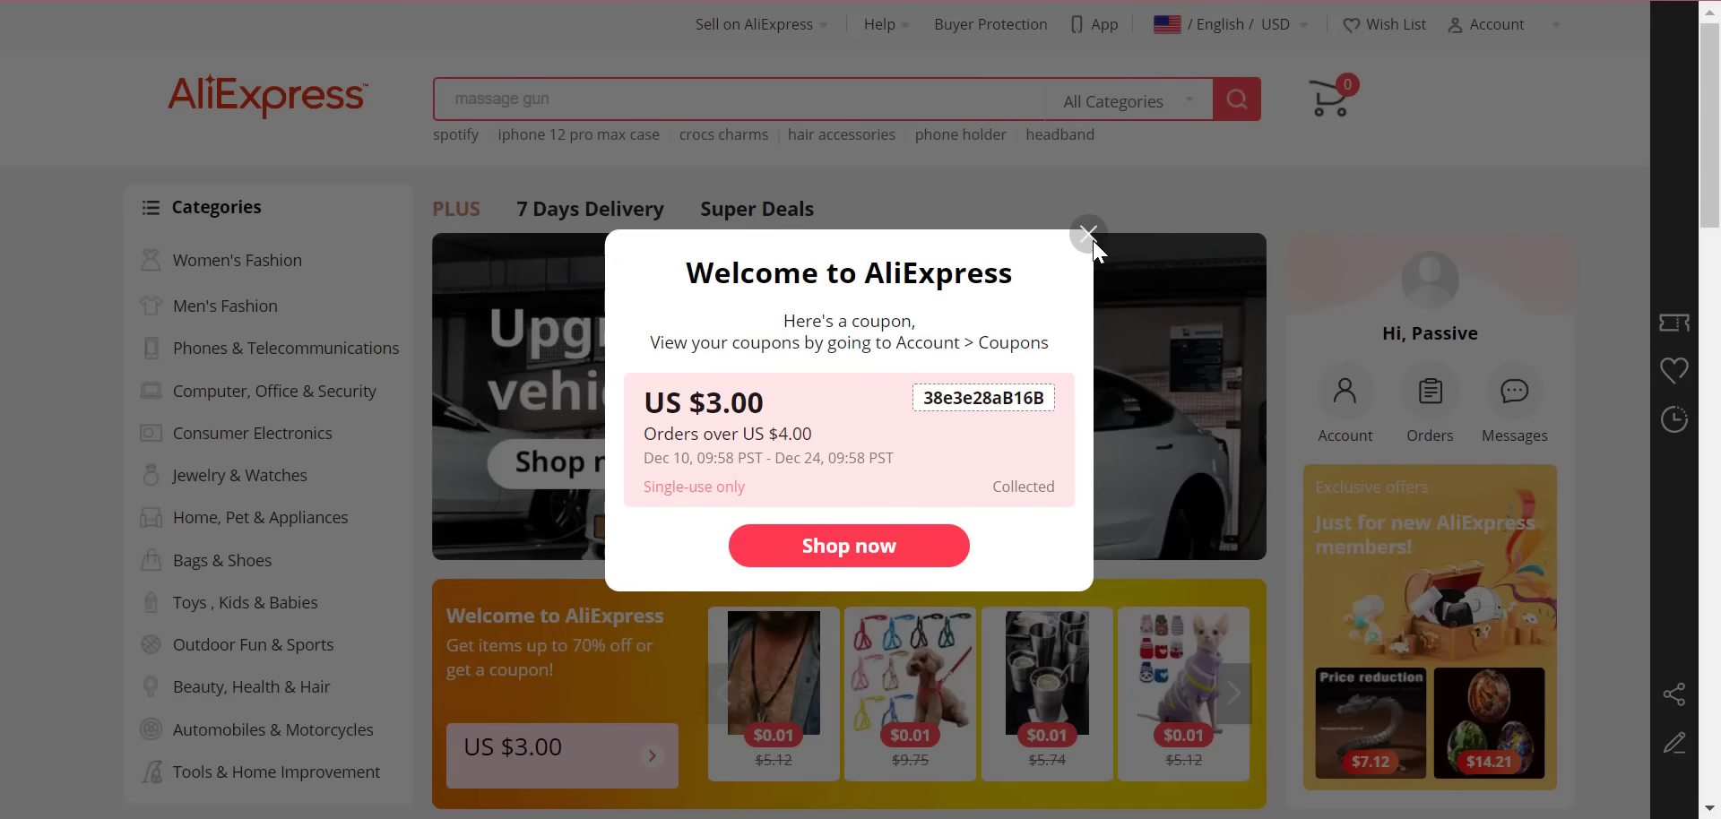
{"action": "left_click", "coordinate": [1087, 242]}
- Open the Pet Products category from the Home, Pet & Appliances group and browse its listings
{"action": "mouse_move", "coordinate": [216, 678]}
{"action": "mouse_move", "coordinate": [1524, 27]}
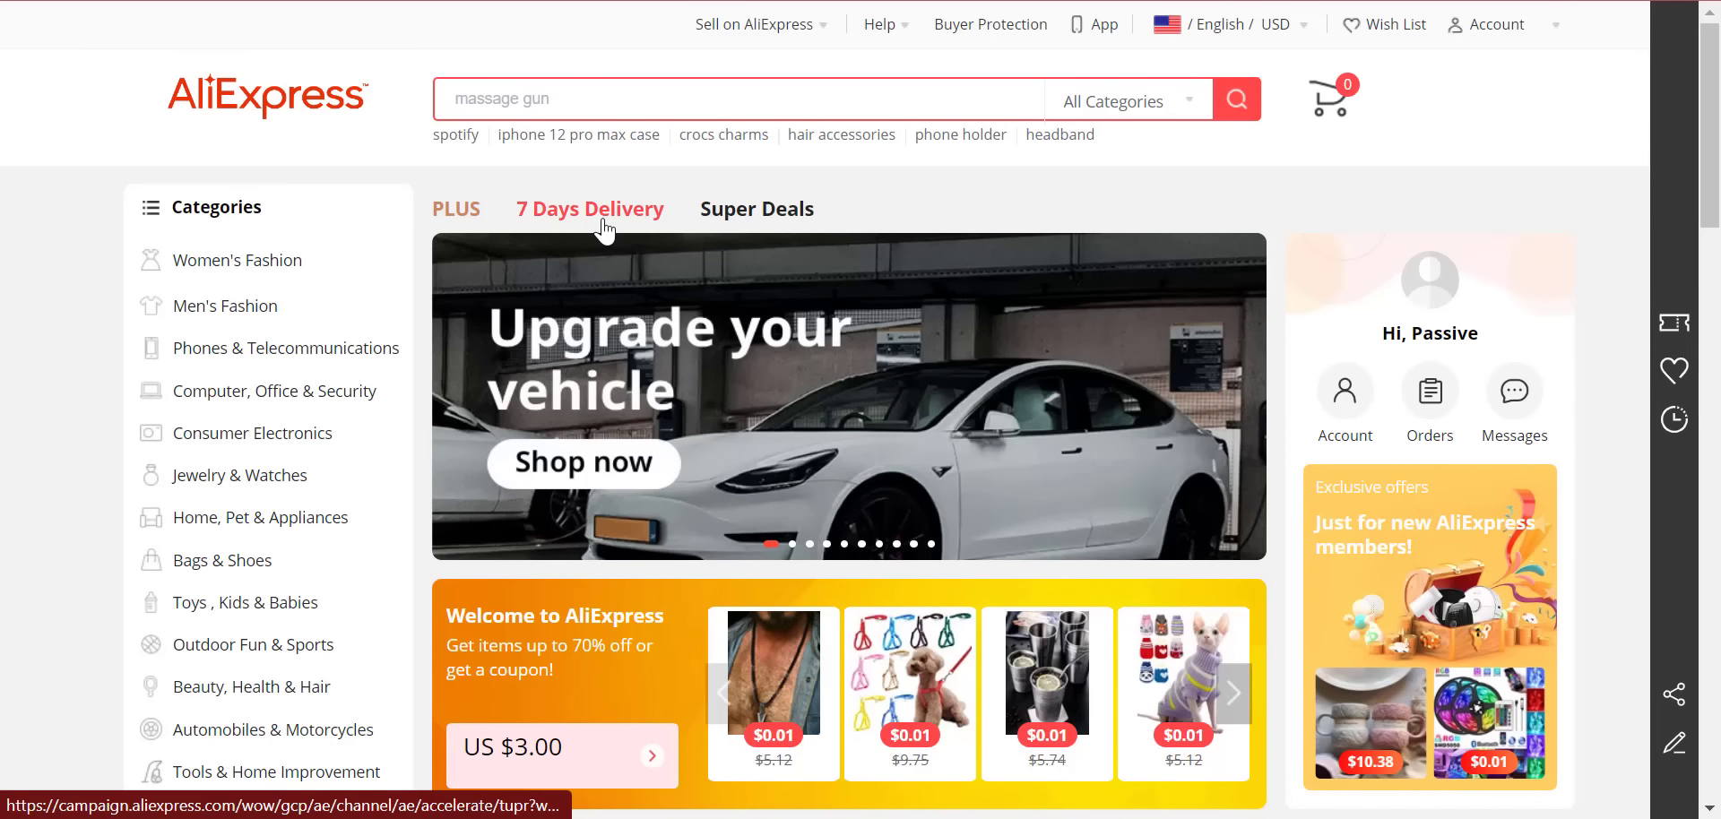
{"action": "mouse_move", "coordinate": [166, 518]}
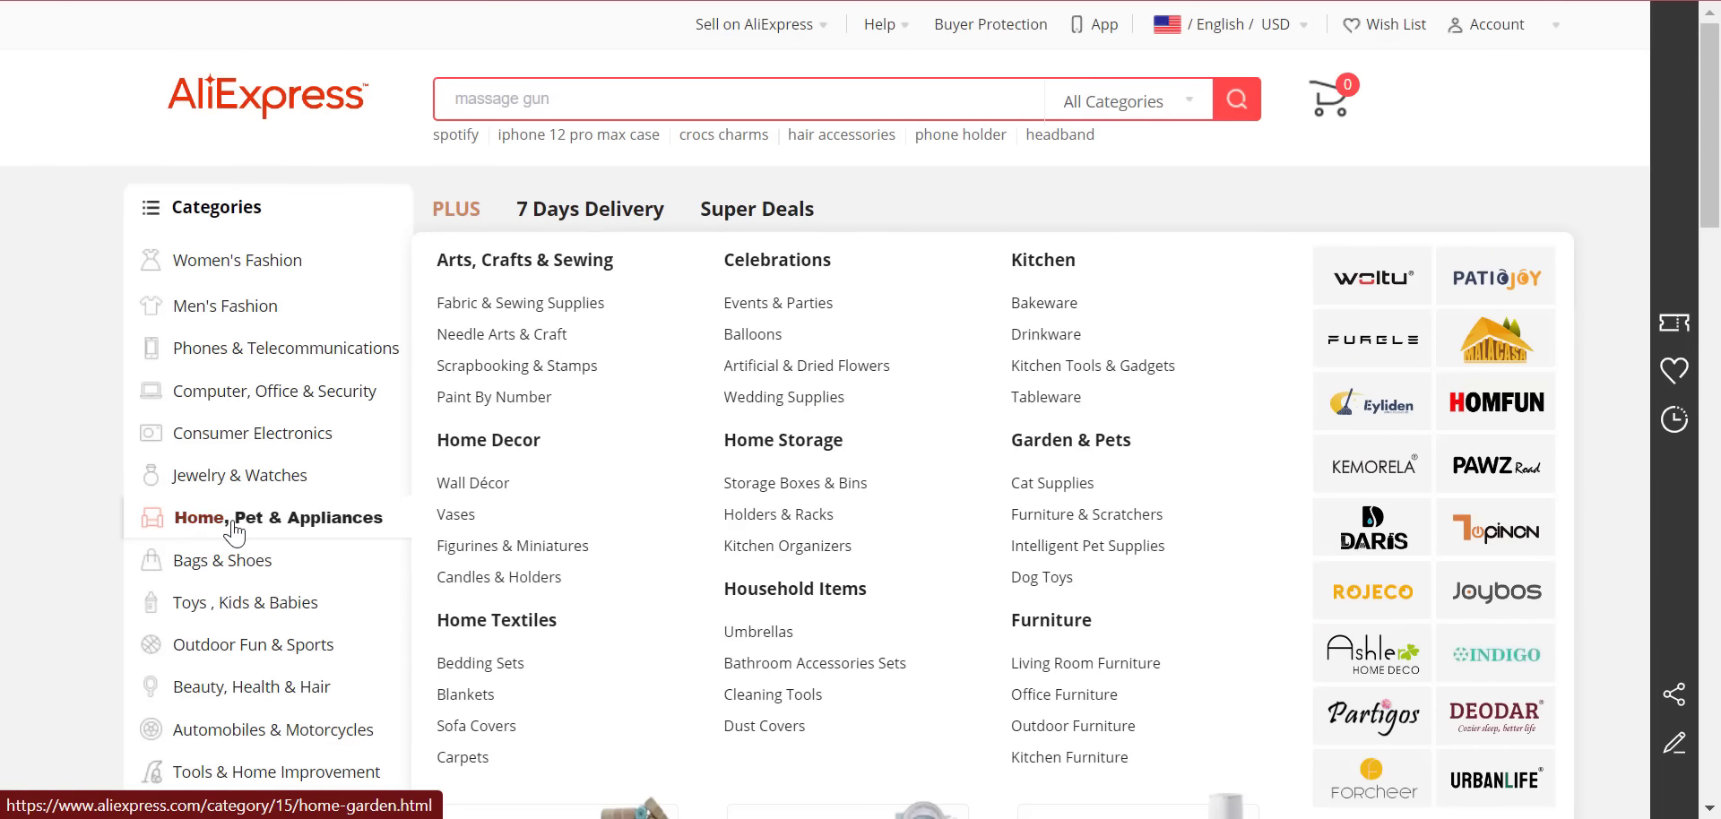
{"action": "left_click", "coordinate": [248, 525]}
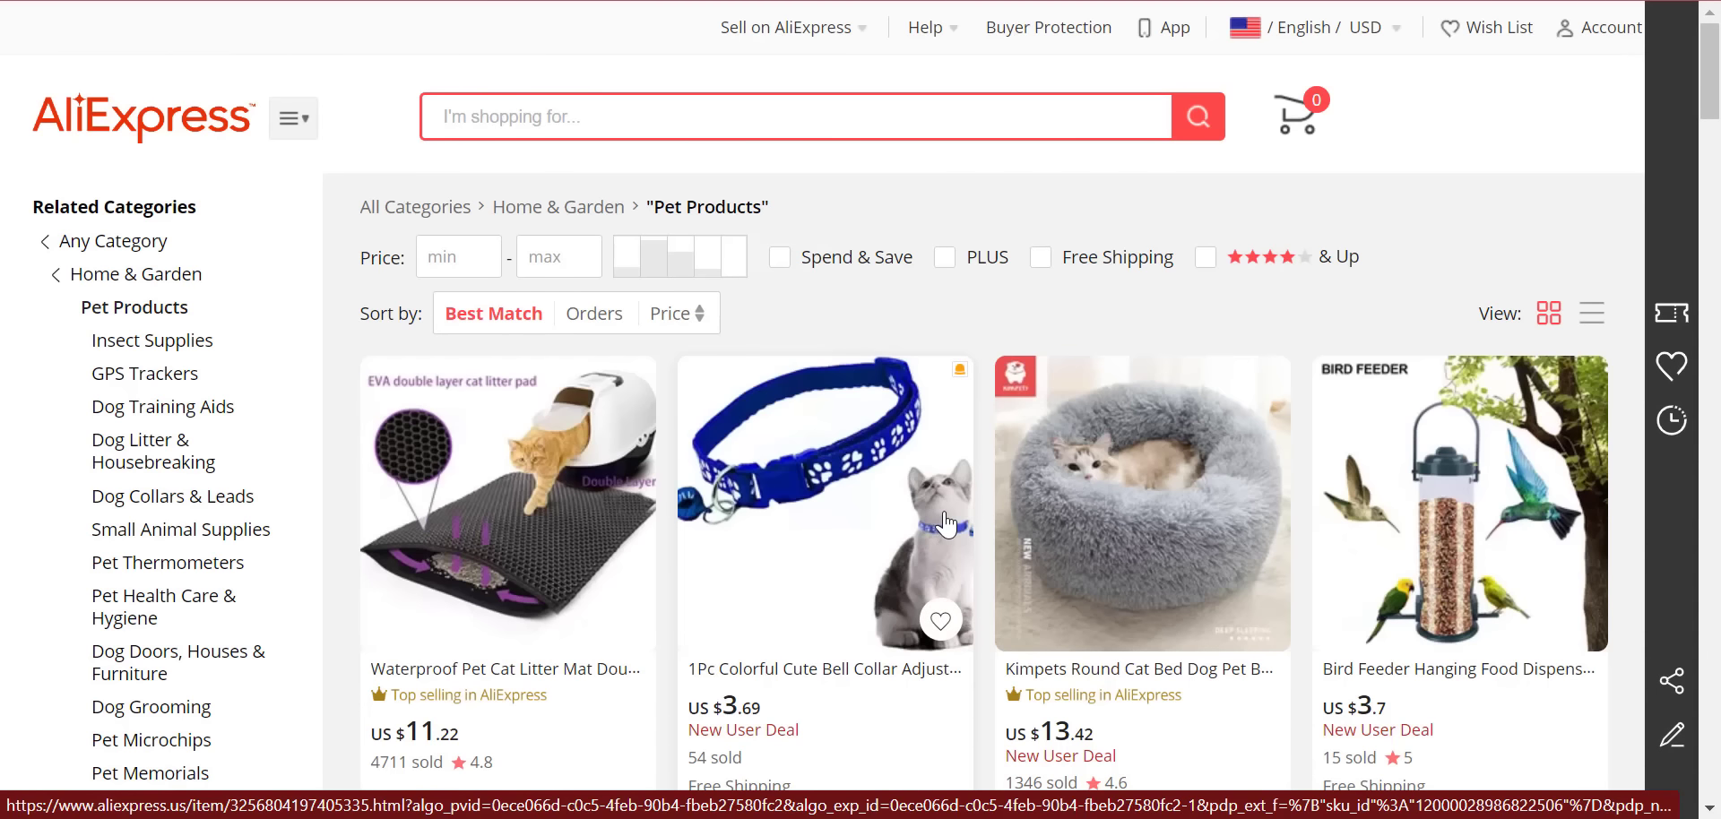
{"action": "scroll", "coordinate": [946, 524], "scroll_direction": "down", "scroll_amount": 2}
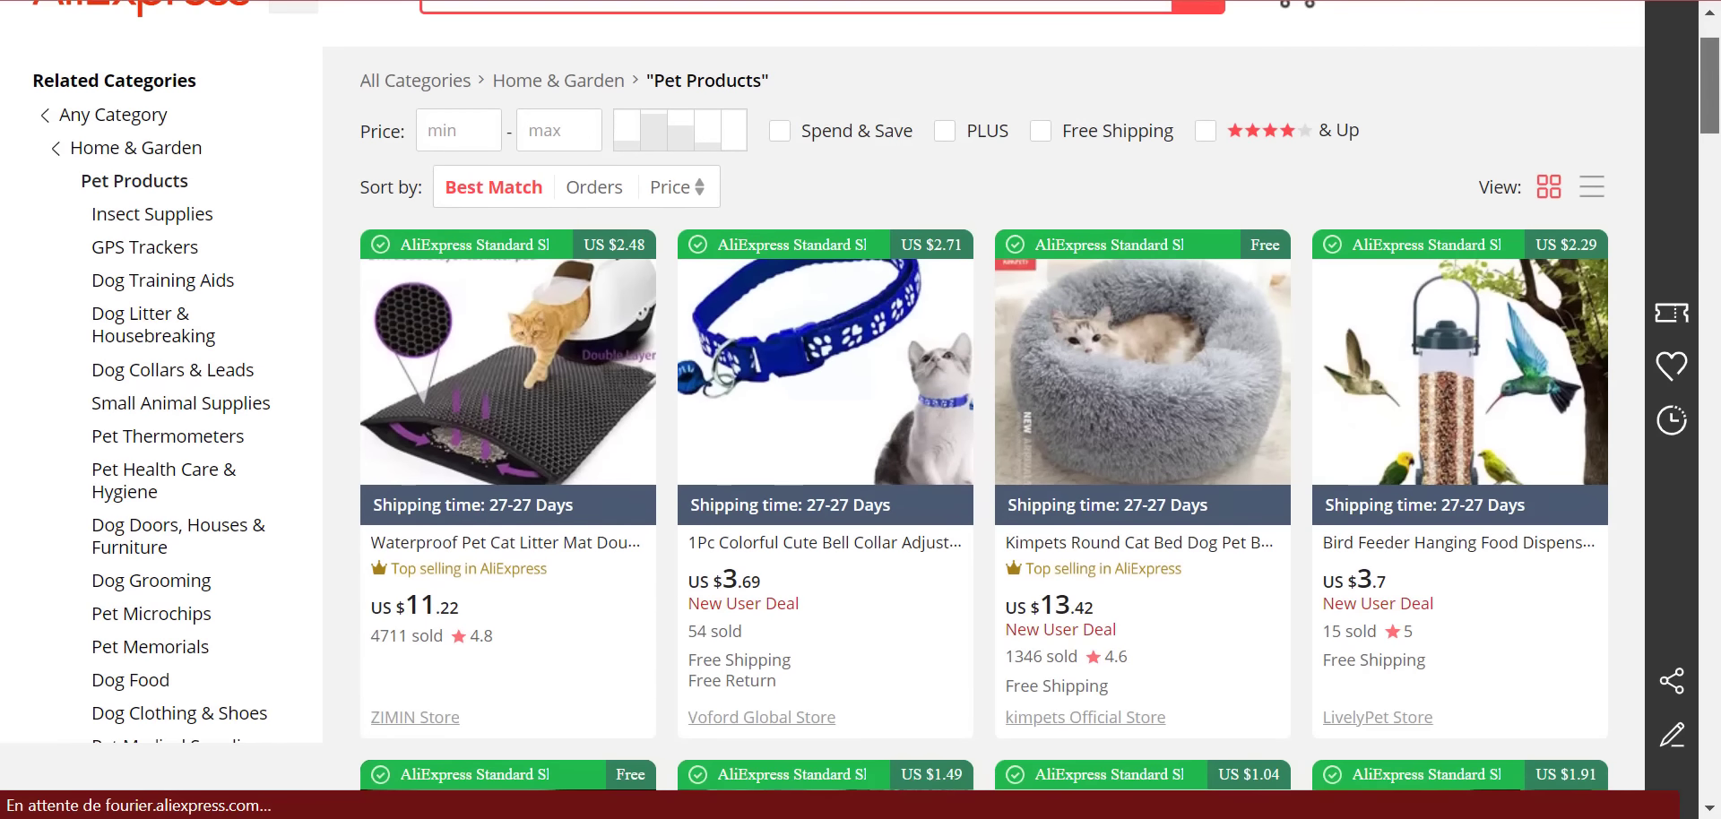
- Open the AliScraper extension's settings and check the Ship to Country choices, leaving United States selected
{"action": "scroll", "coordinate": [986, 430], "scroll_direction": "up", "scroll_amount": 2}
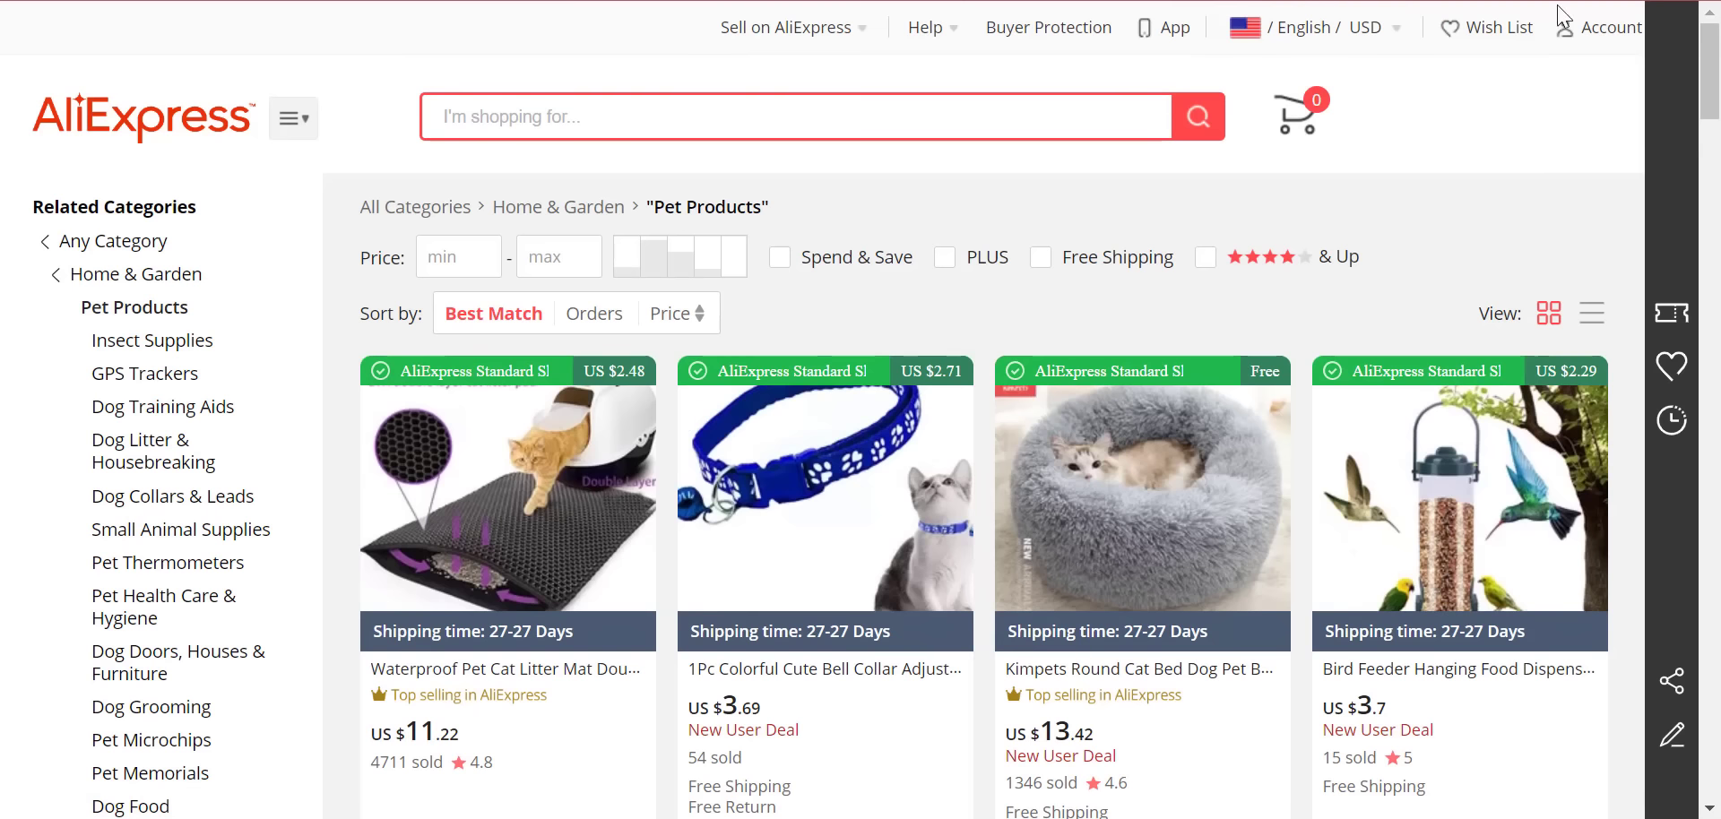
{"action": "left_click", "coordinate": [1441, 1]}
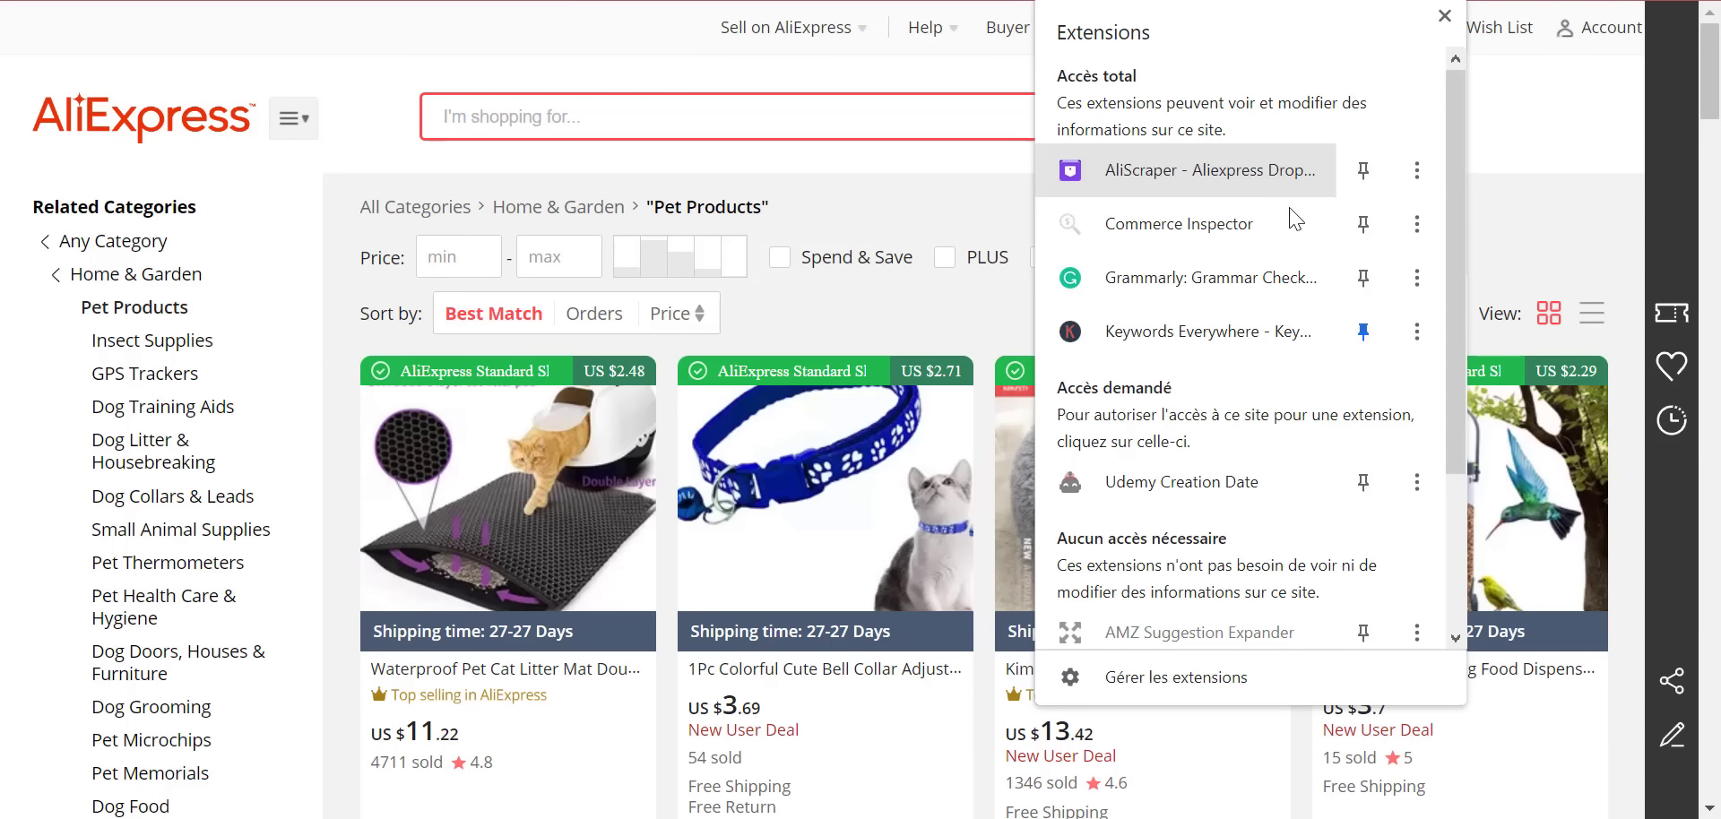
{"action": "left_click", "coordinate": [1207, 192]}
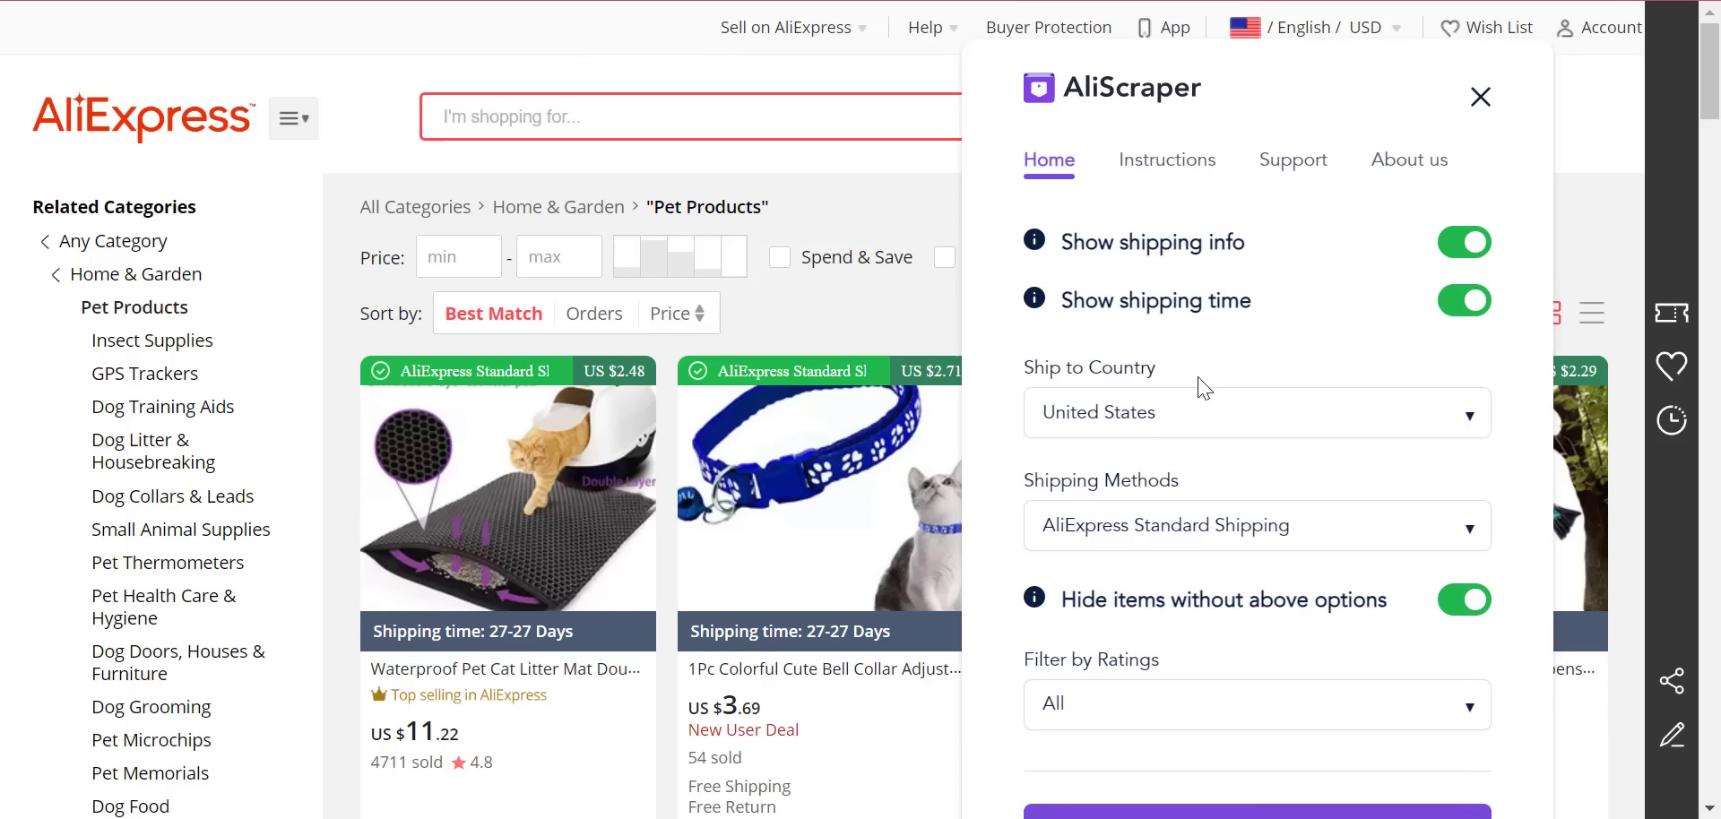
{"action": "left_click", "coordinate": [1197, 432]}
{"action": "left_click", "coordinate": [1197, 428]}
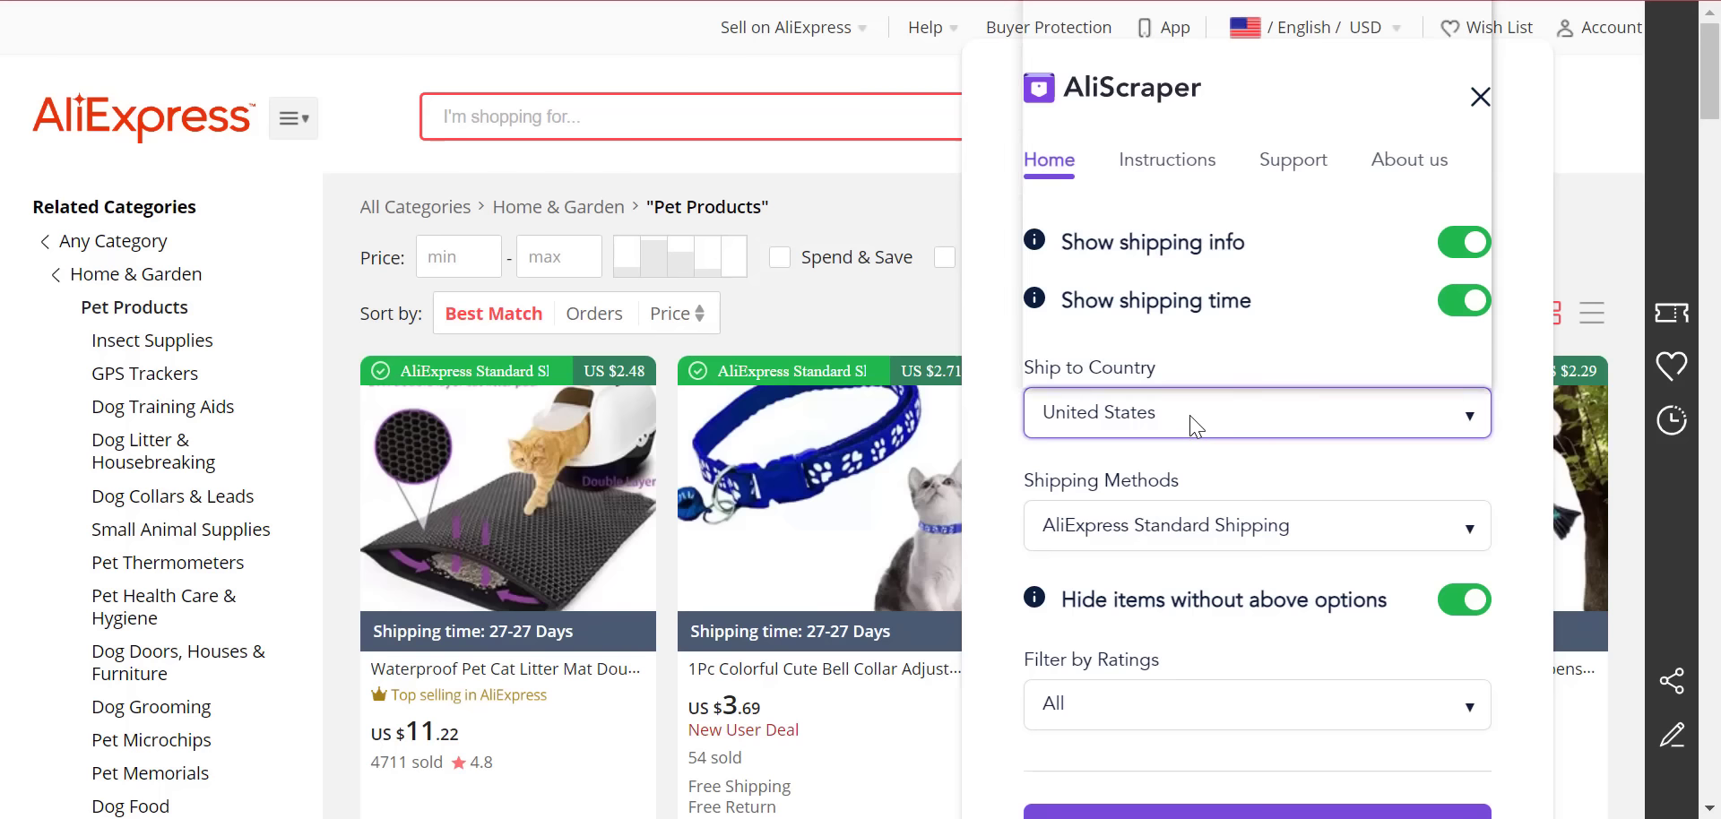
{"action": "left_click", "coordinate": [1194, 428]}
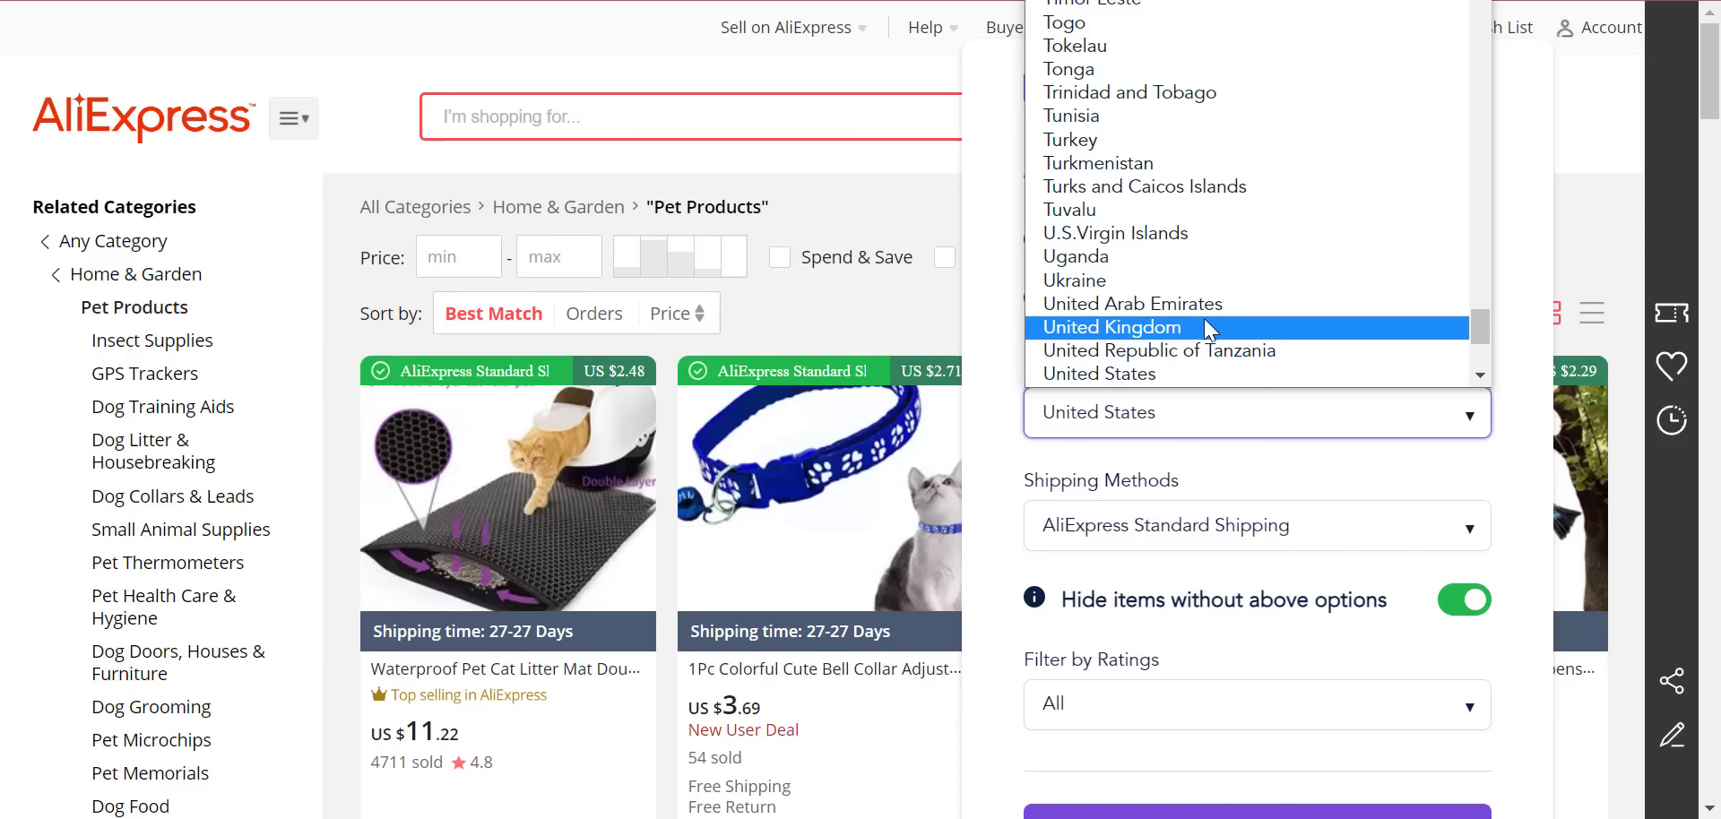
{"action": "left_click", "coordinate": [1266, 485]}
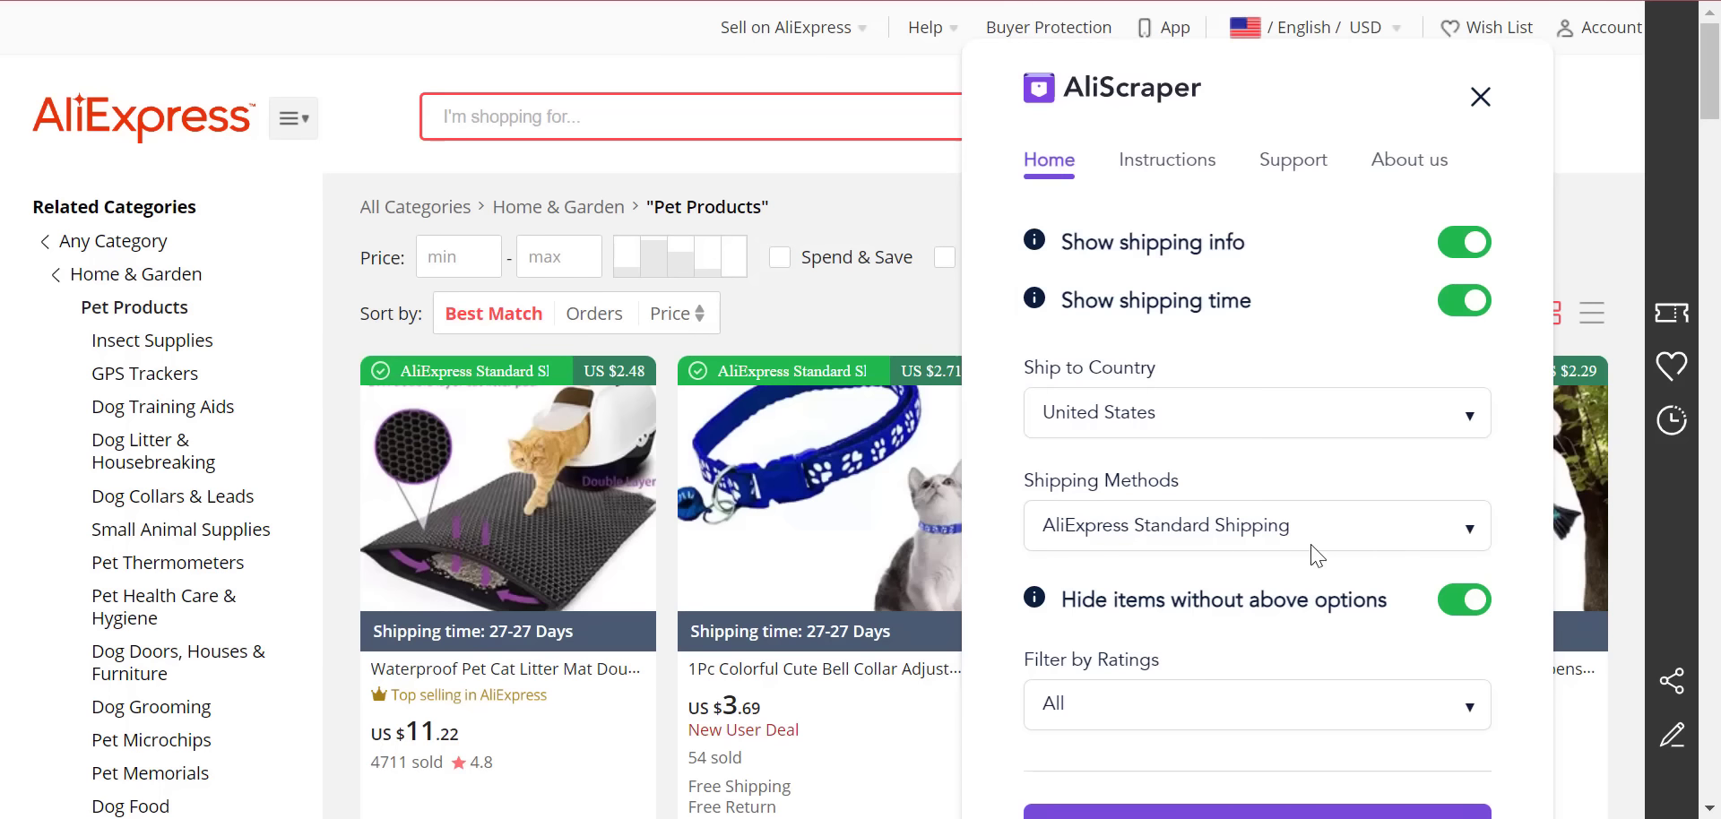
- Set the AliScraper shipping method to DHL, update the settings, and check the refreshed pet product listings
{"action": "left_click", "coordinate": [1289, 535]}
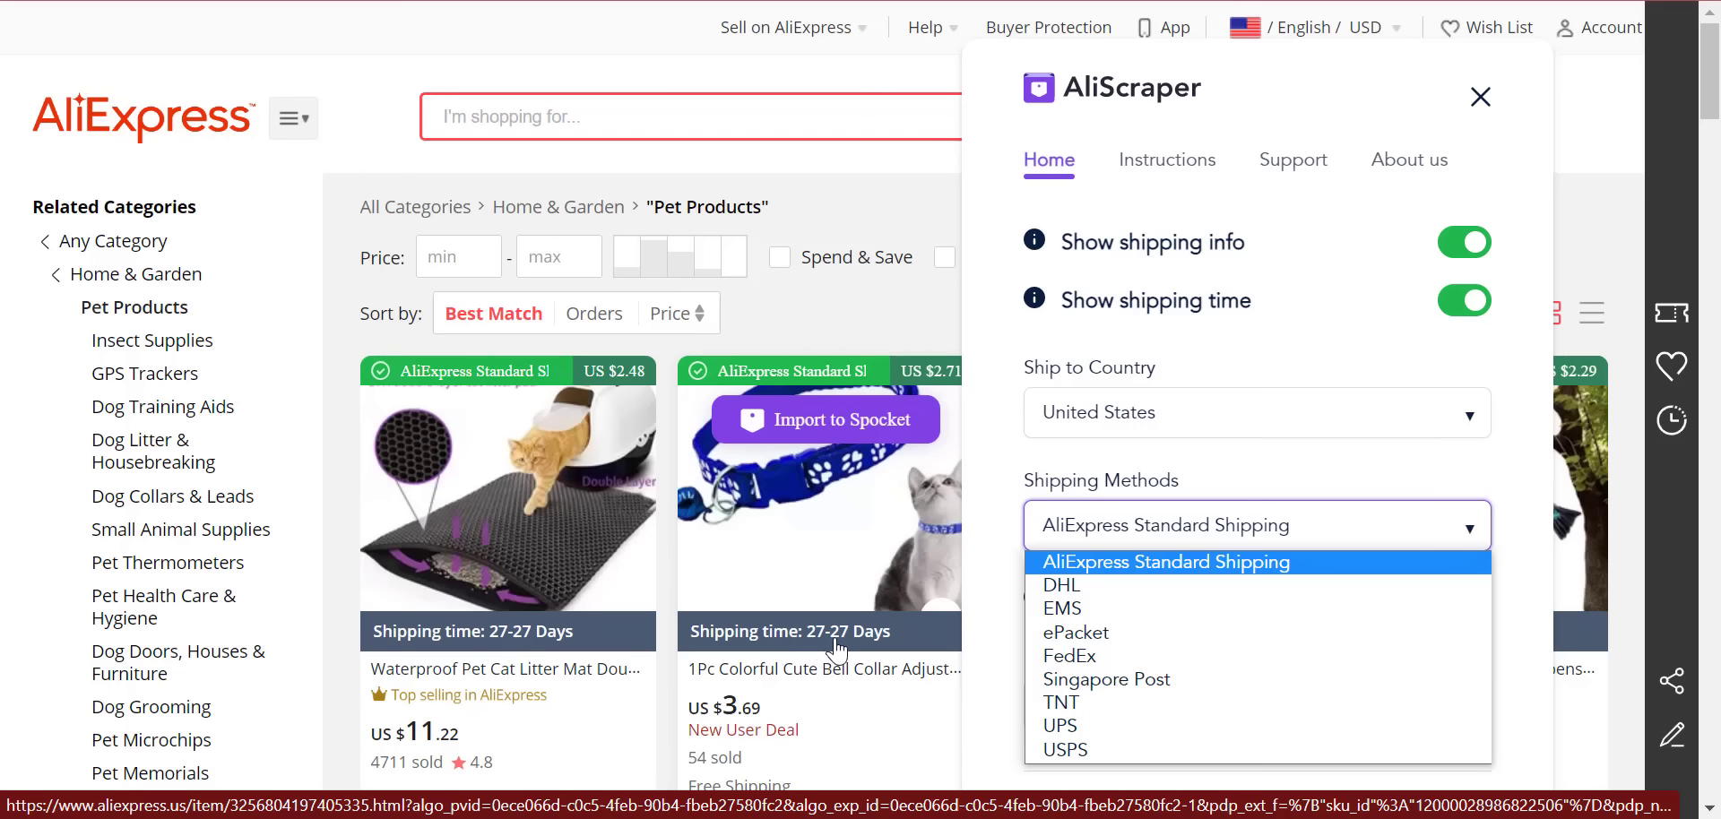
{"action": "left_click", "coordinate": [1109, 585]}
{"action": "scroll", "coordinate": [1291, 781], "scroll_direction": "down", "scroll_amount": 2}
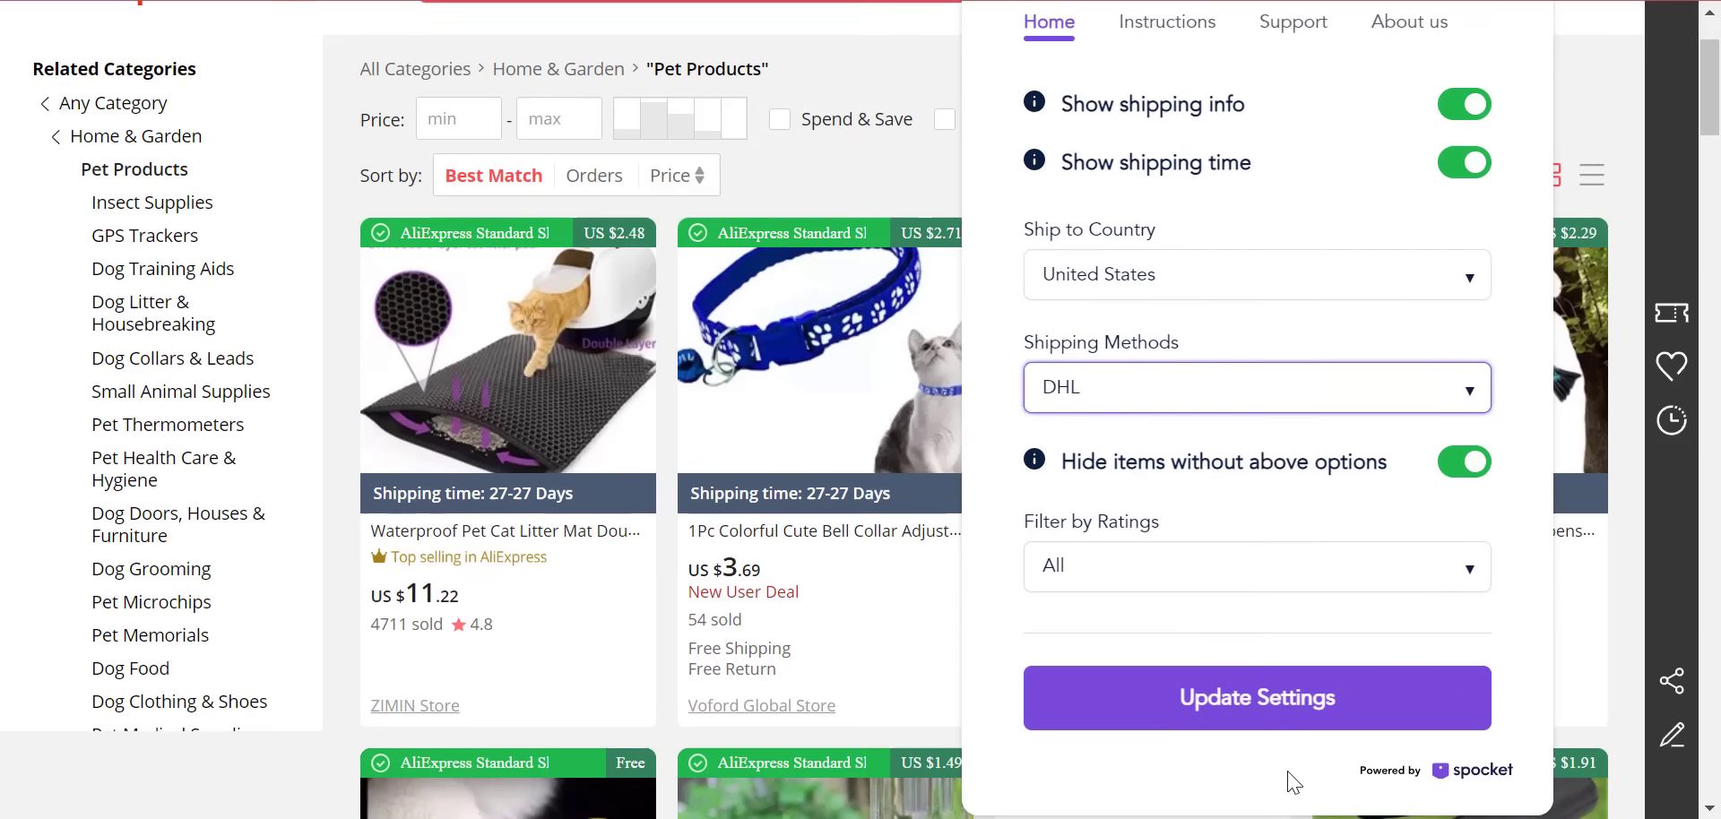
{"action": "scroll", "coordinate": [1289, 778], "scroll_direction": "down", "scroll_amount": 1}
{"action": "left_click", "coordinate": [1247, 570]}
{"action": "scroll", "coordinate": [507, 525], "scroll_direction": "up", "scroll_amount": 2}
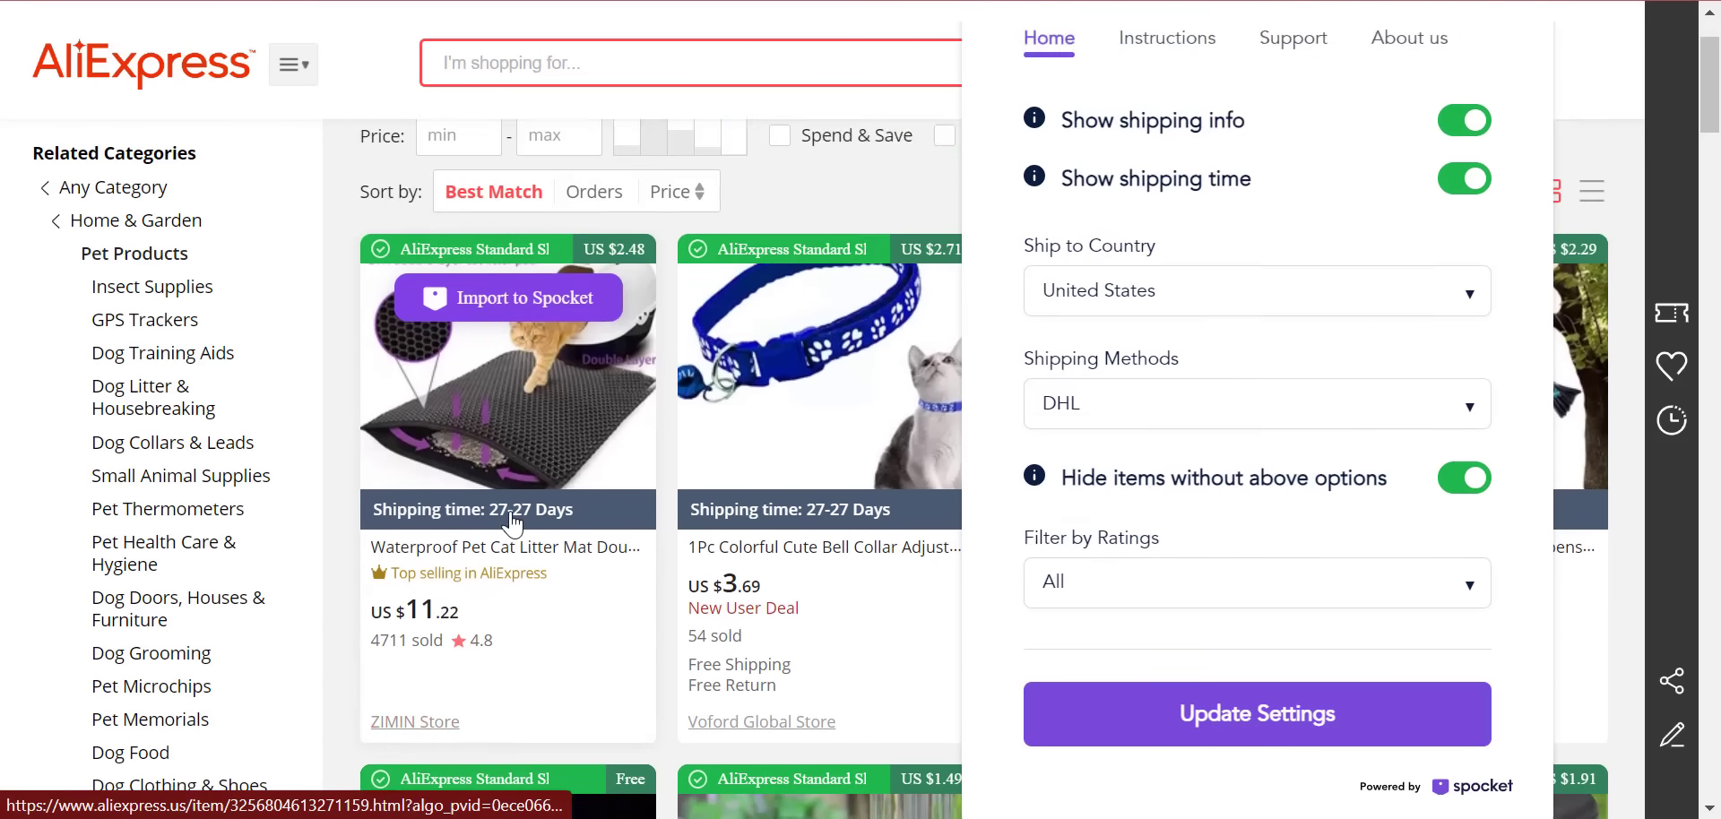
{"action": "scroll", "coordinate": [511, 524], "scroll_direction": "up", "scroll_amount": 2}
{"action": "scroll", "coordinate": [758, 523], "scroll_direction": "down", "scroll_amount": 3}
{"action": "scroll", "coordinate": [647, 444], "scroll_direction": "up", "scroll_amount": 2}
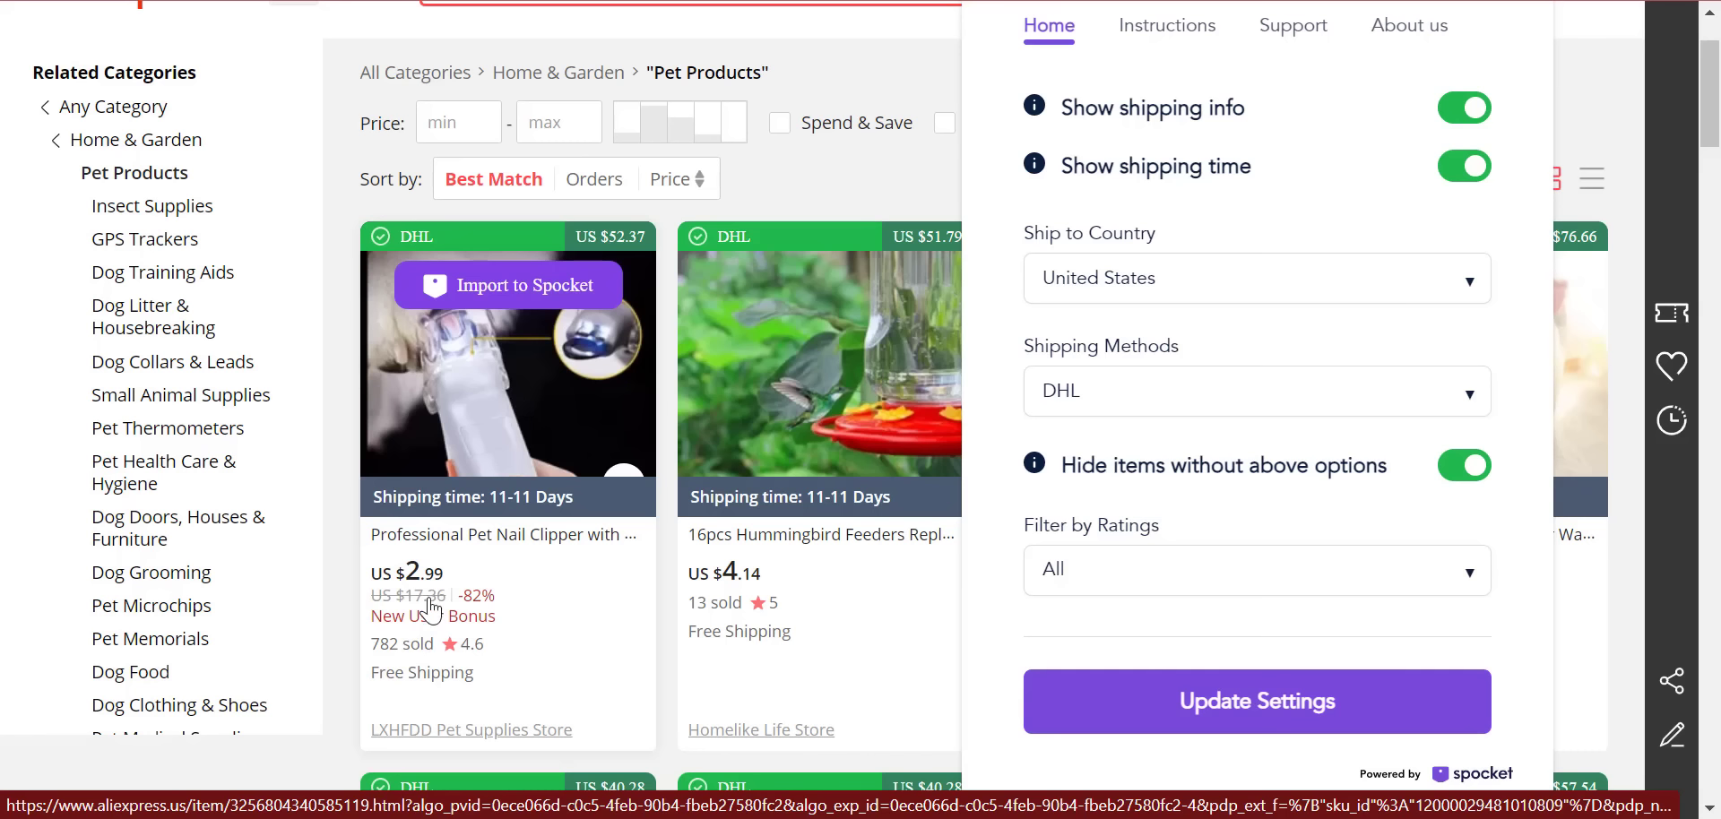
- Set the AliScraper shipping method back to AliExpress Standard Shipping and close the extension's settings
{"action": "left_click", "coordinate": [1124, 392]}
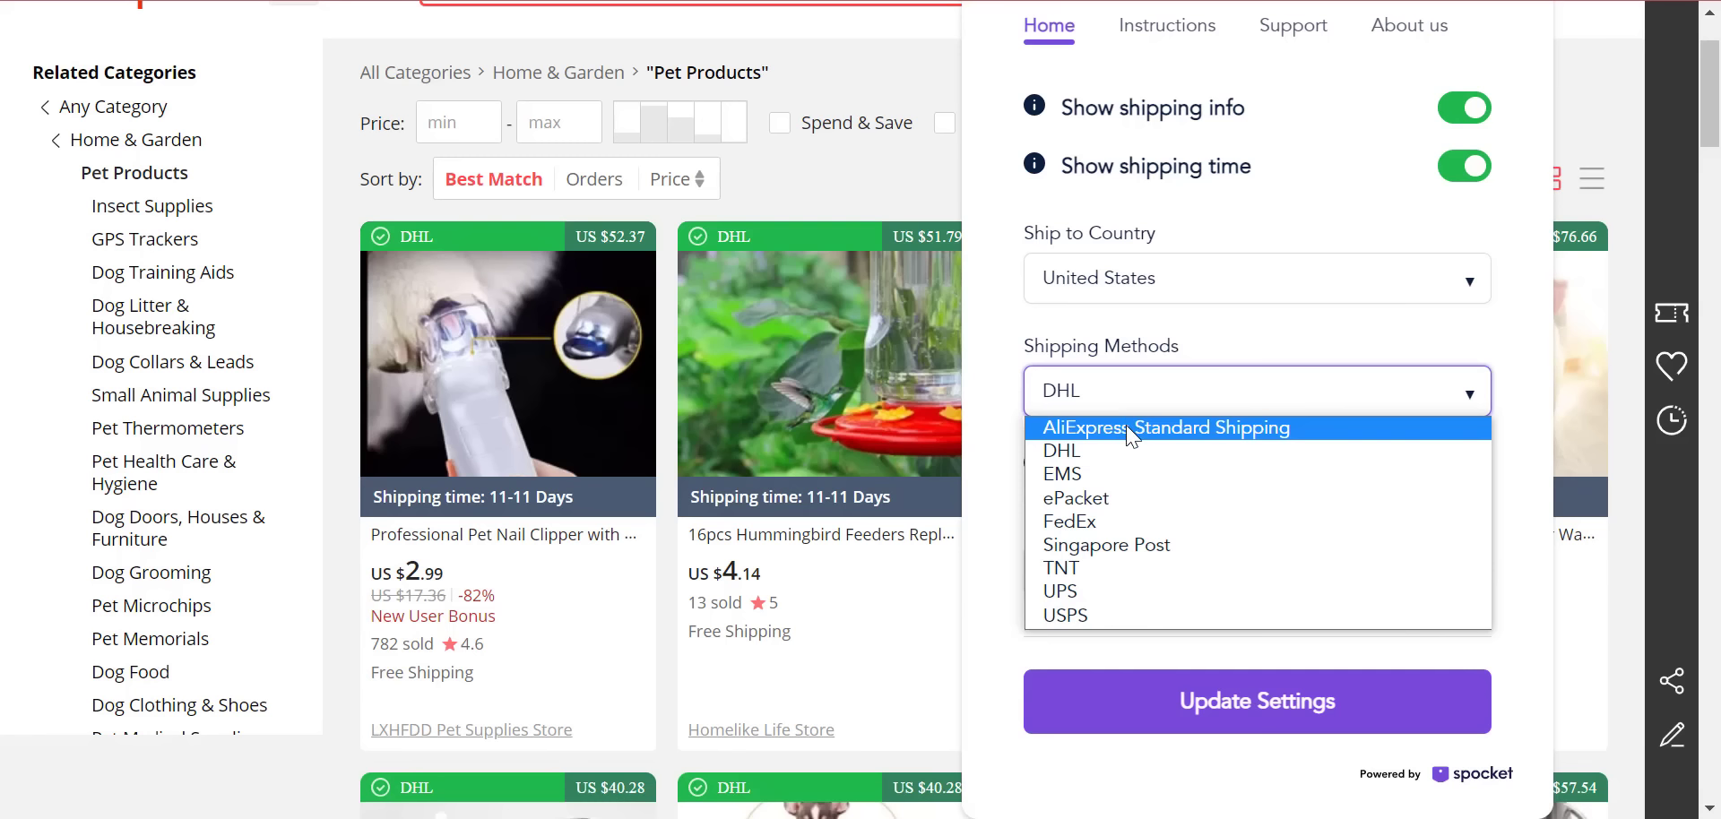
{"action": "left_click", "coordinate": [1126, 427]}
{"action": "left_click", "coordinate": [1274, 392]}
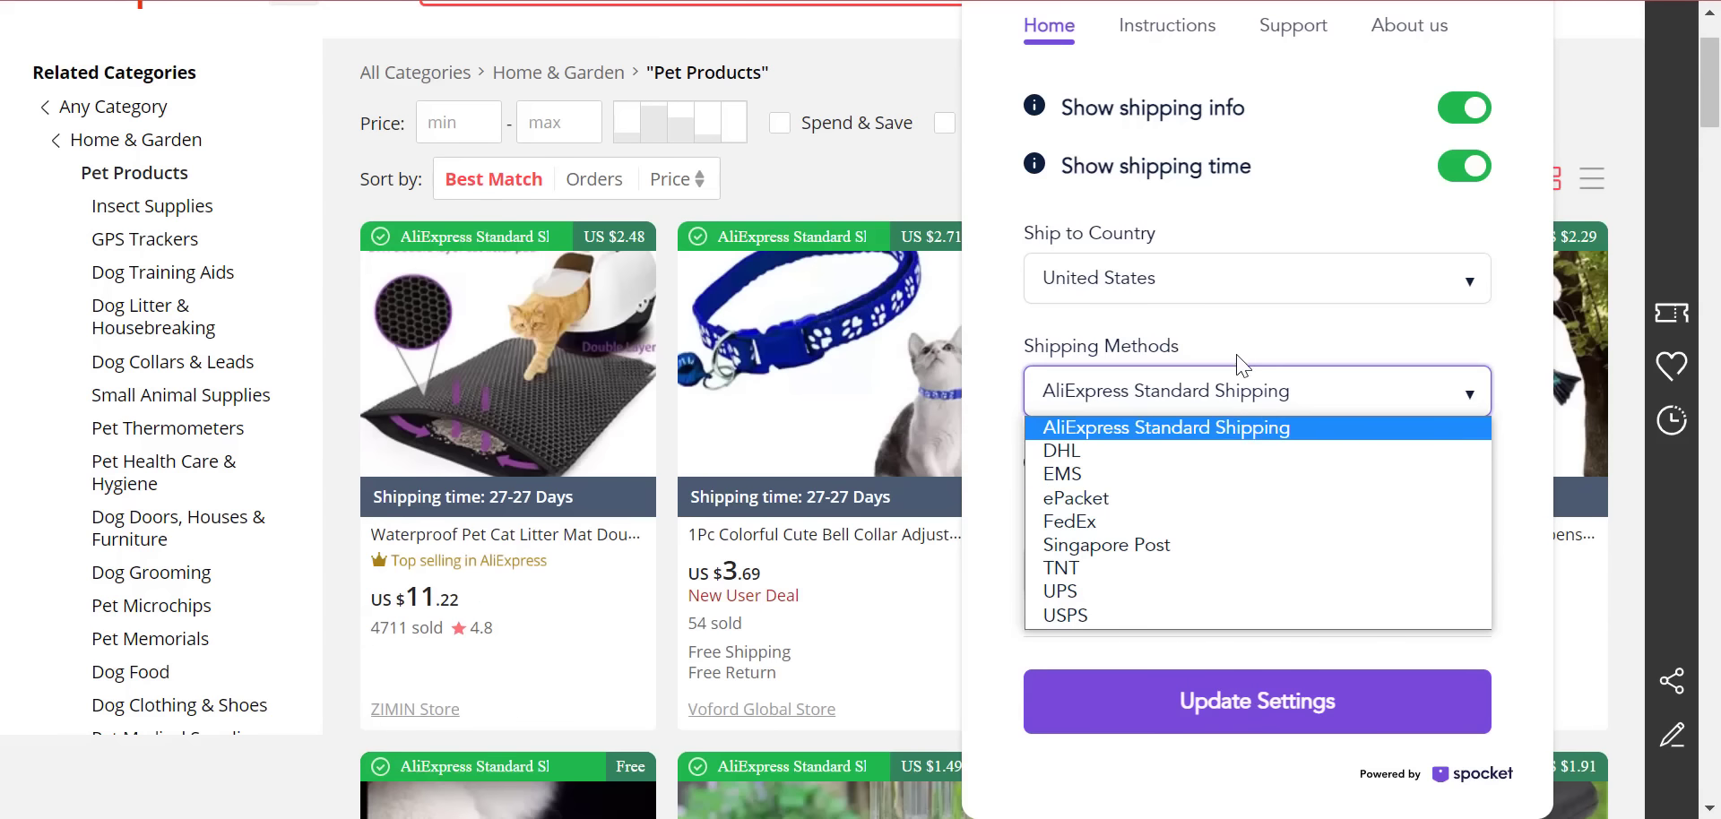
{"action": "left_click", "coordinate": [1321, 401]}
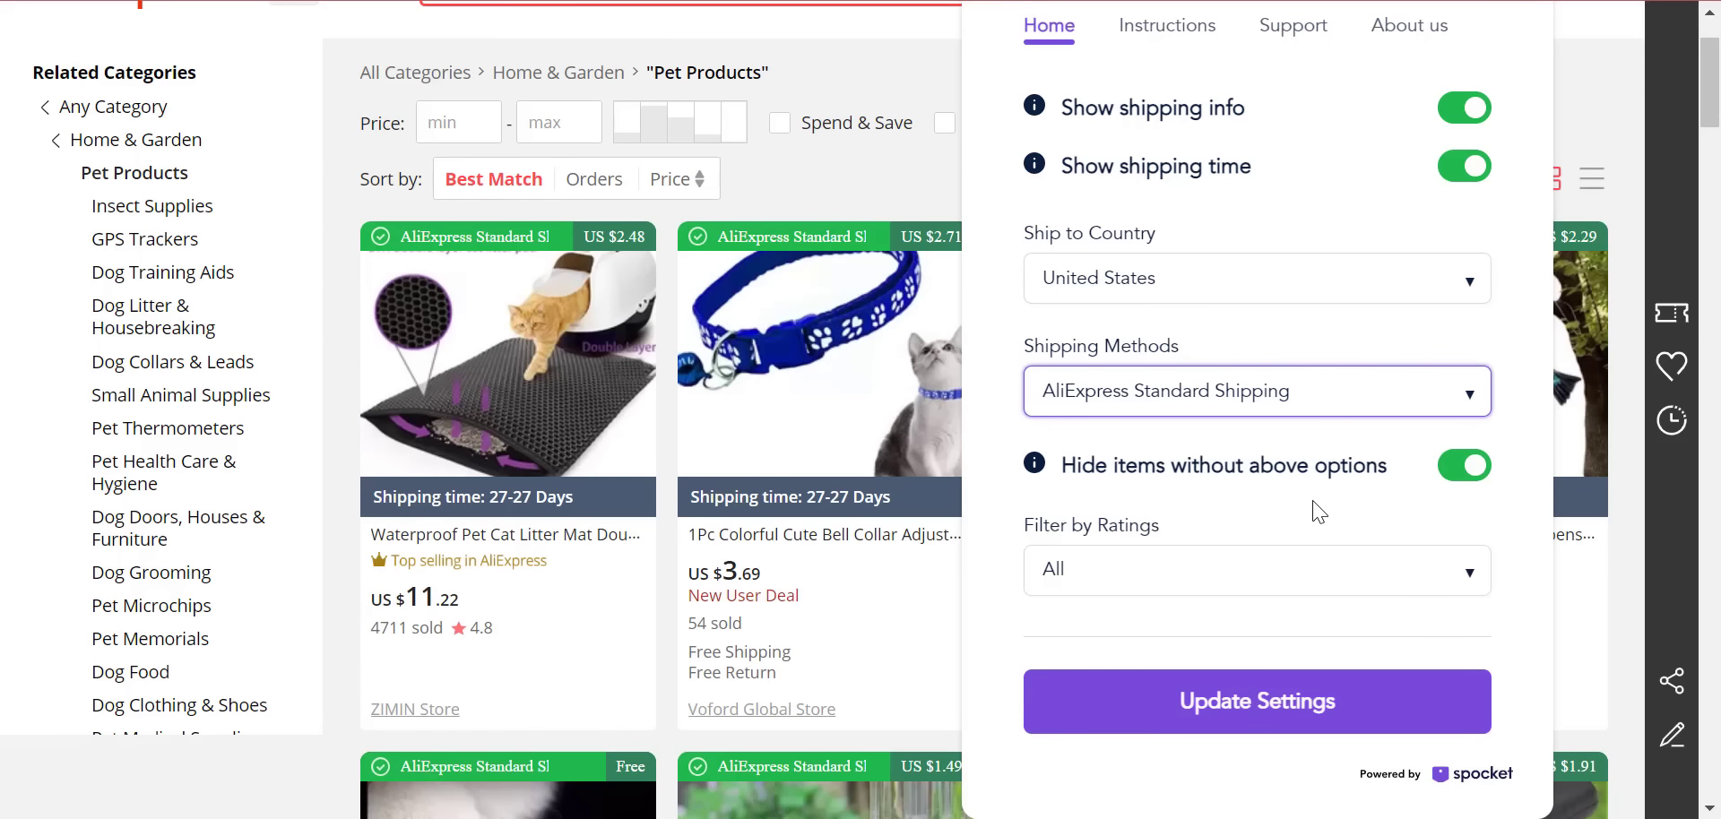
{"action": "mouse_move", "coordinate": [602, 493]}
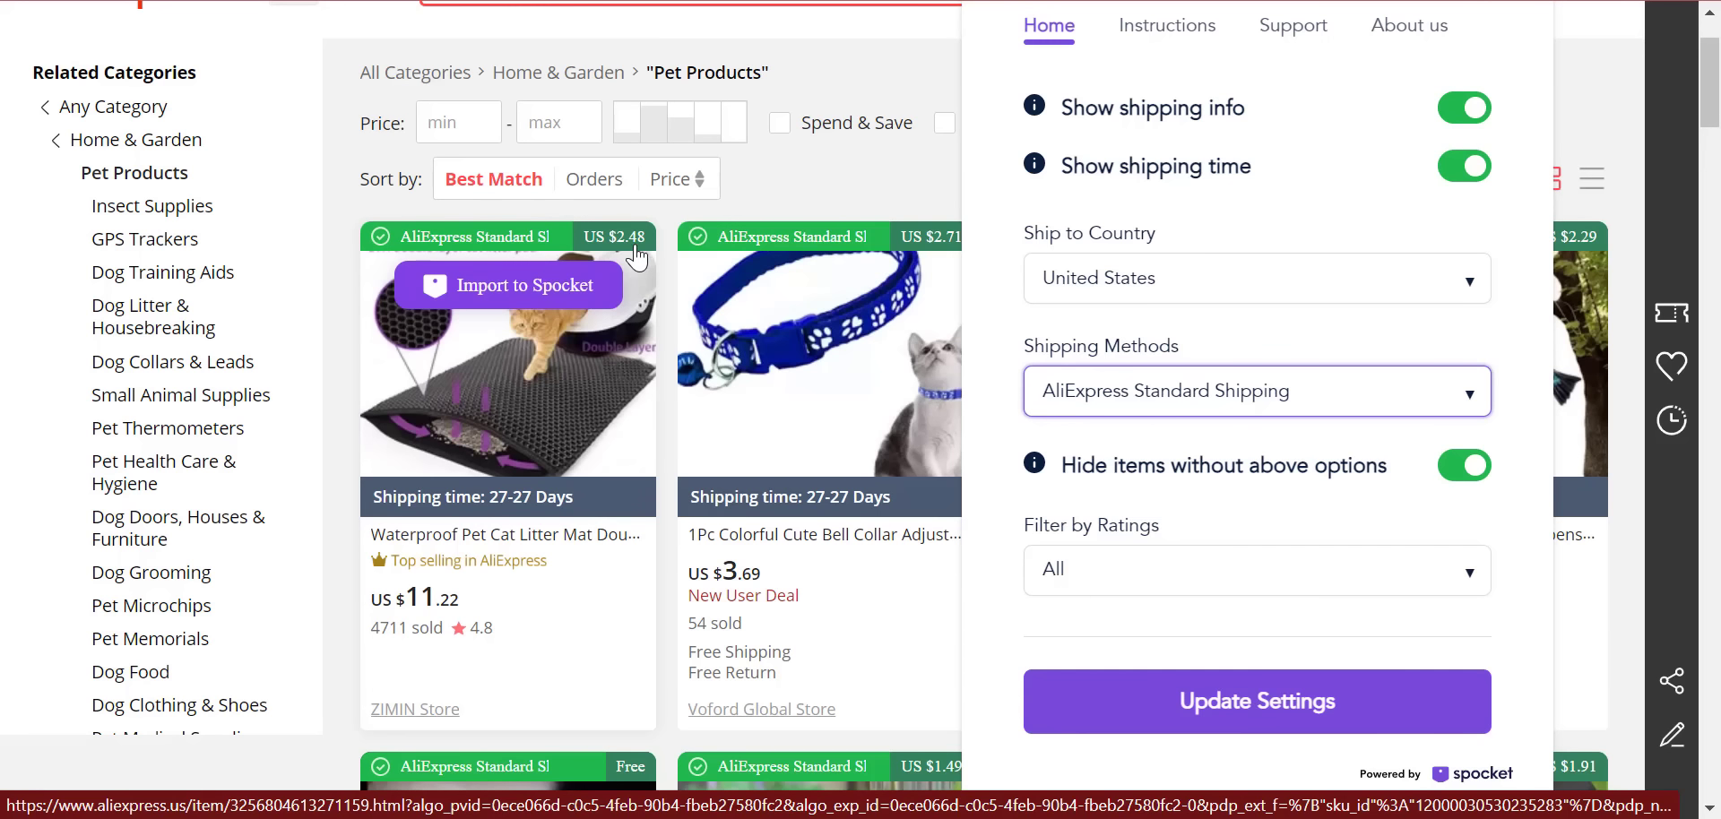
{"action": "scroll", "coordinate": [829, 206], "scroll_direction": "up", "scroll_amount": 2}
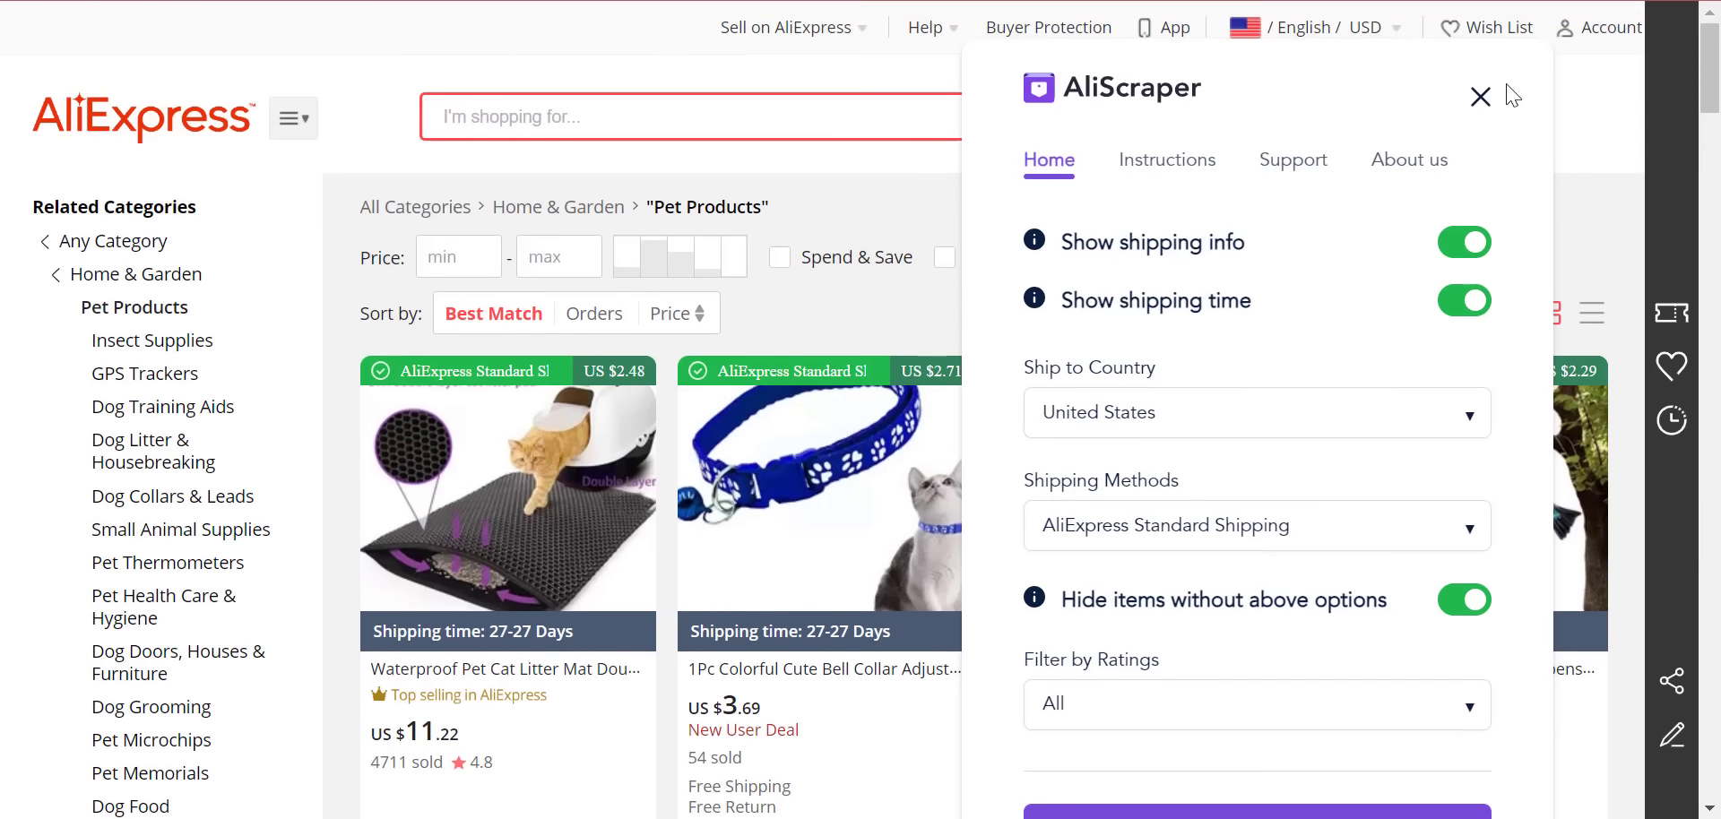
{"action": "left_click", "coordinate": [1477, 94]}
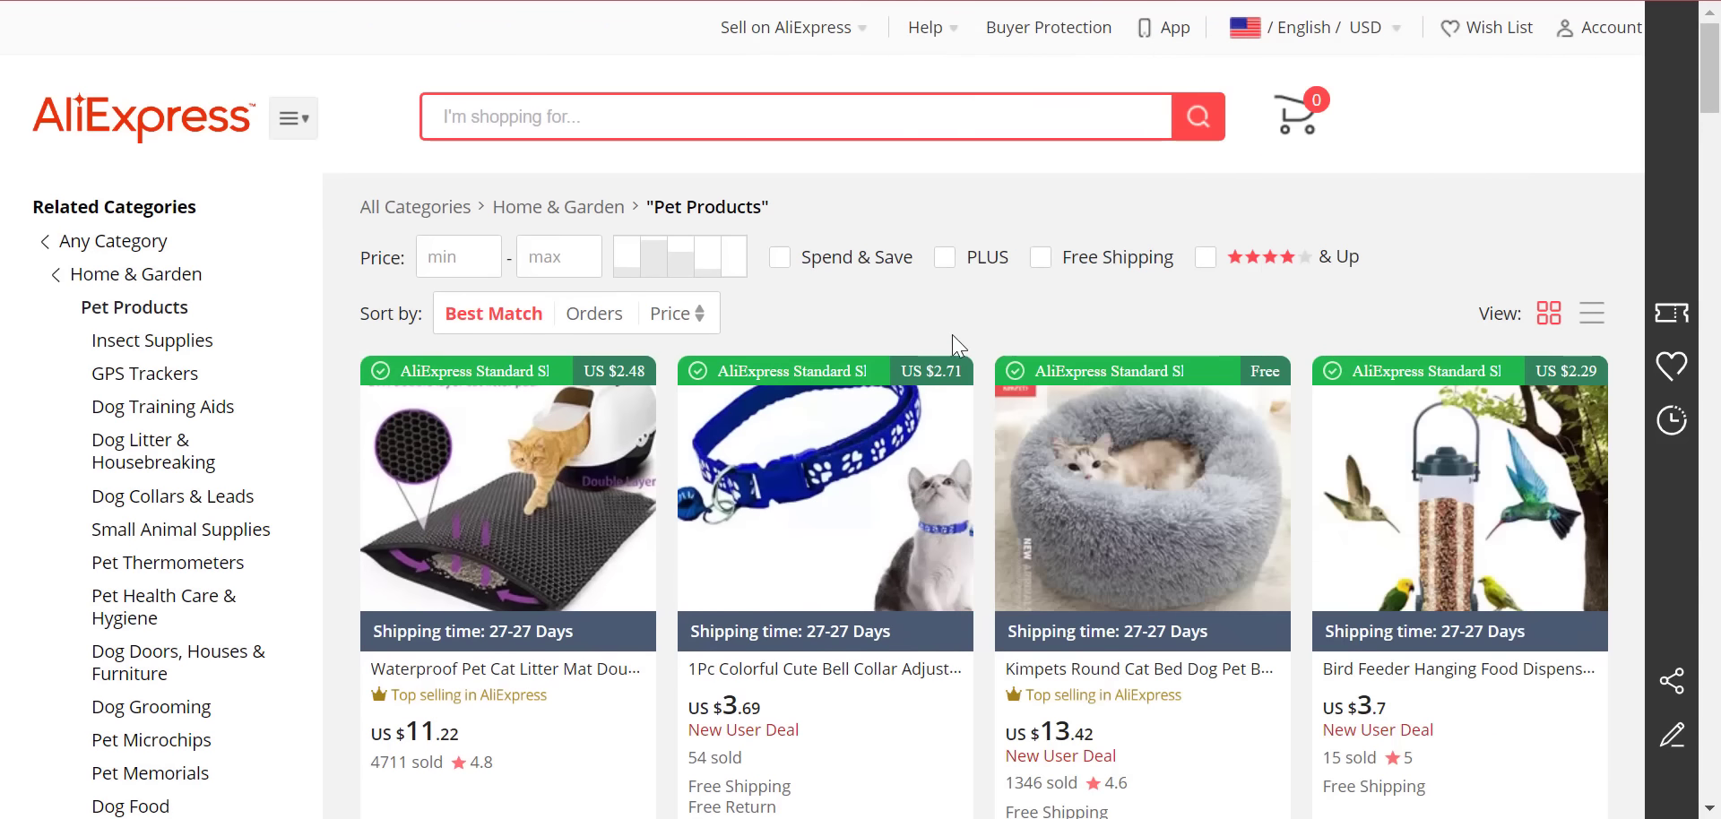
- Filter the Pet Products listings to Free Shipping items and look over the filtered products
{"action": "left_click", "coordinate": [1043, 261]}
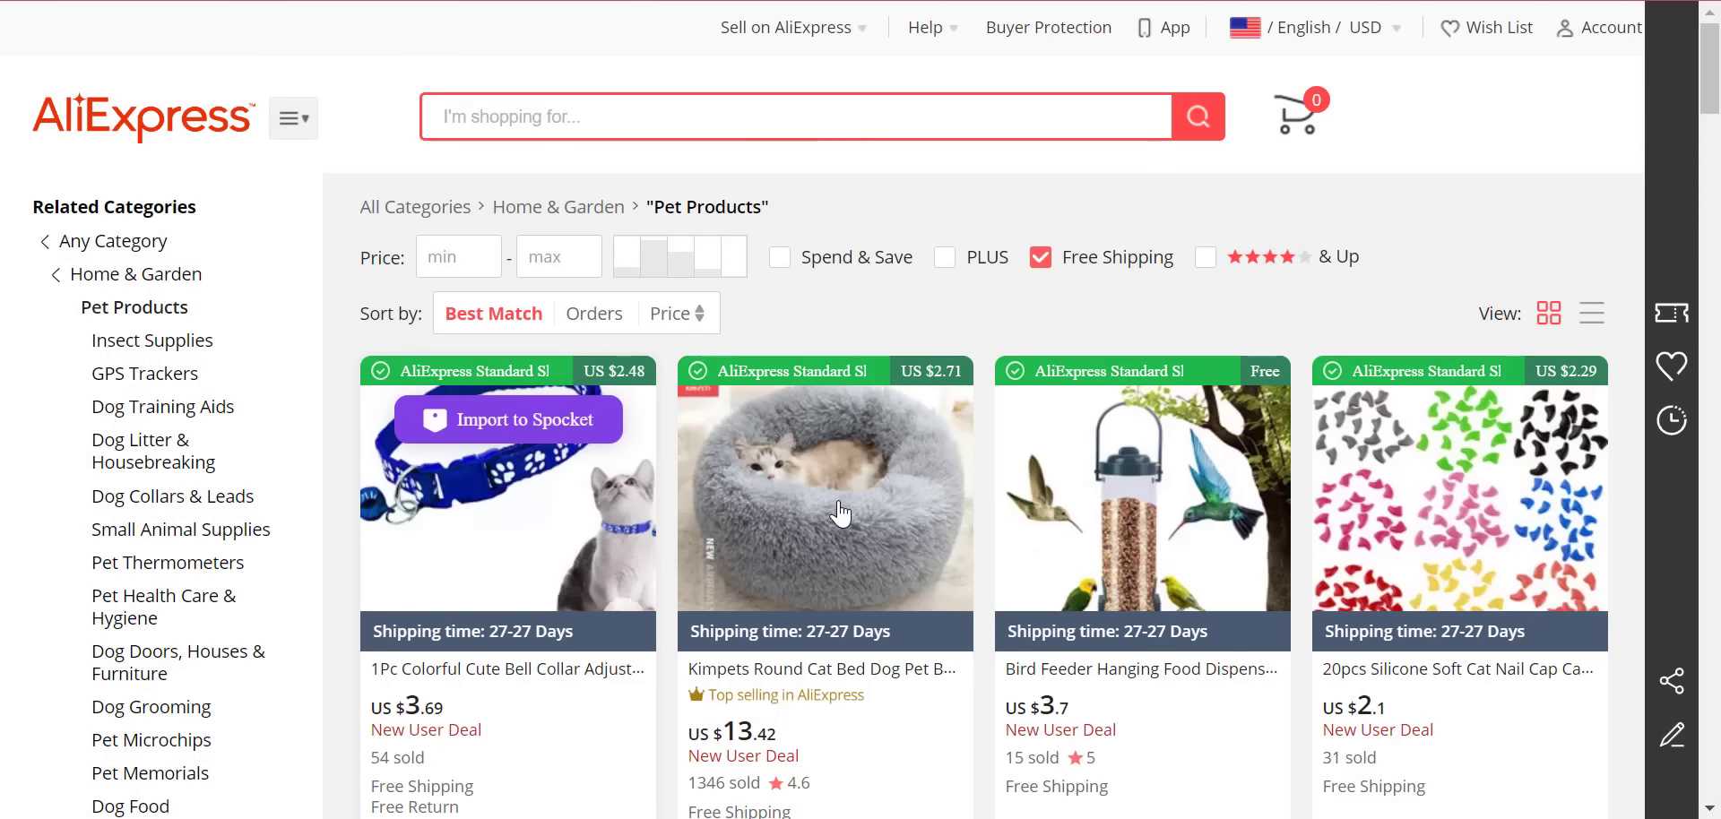
{"action": "scroll", "coordinate": [619, 358], "scroll_direction": "down", "scroll_amount": 2}
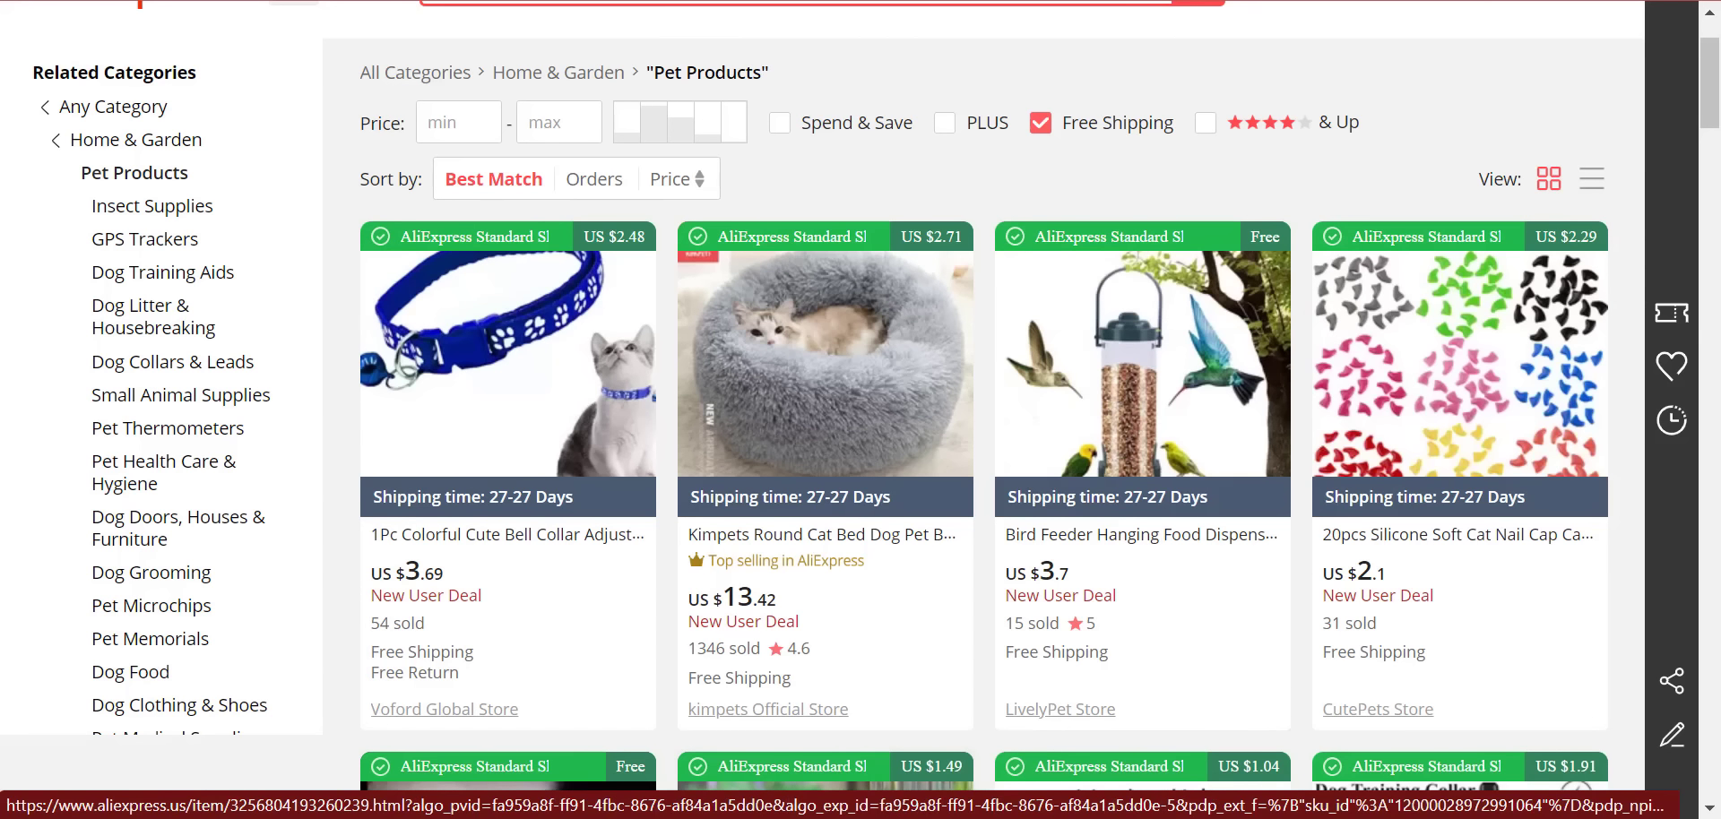
- Compare the category list in the Notepad note with the example pet store's menu, then return to the AliExpress pet listings
{"action": "mouse_move", "coordinate": [1112, 801]}
{"action": "left_click", "coordinate": [1032, 744]}
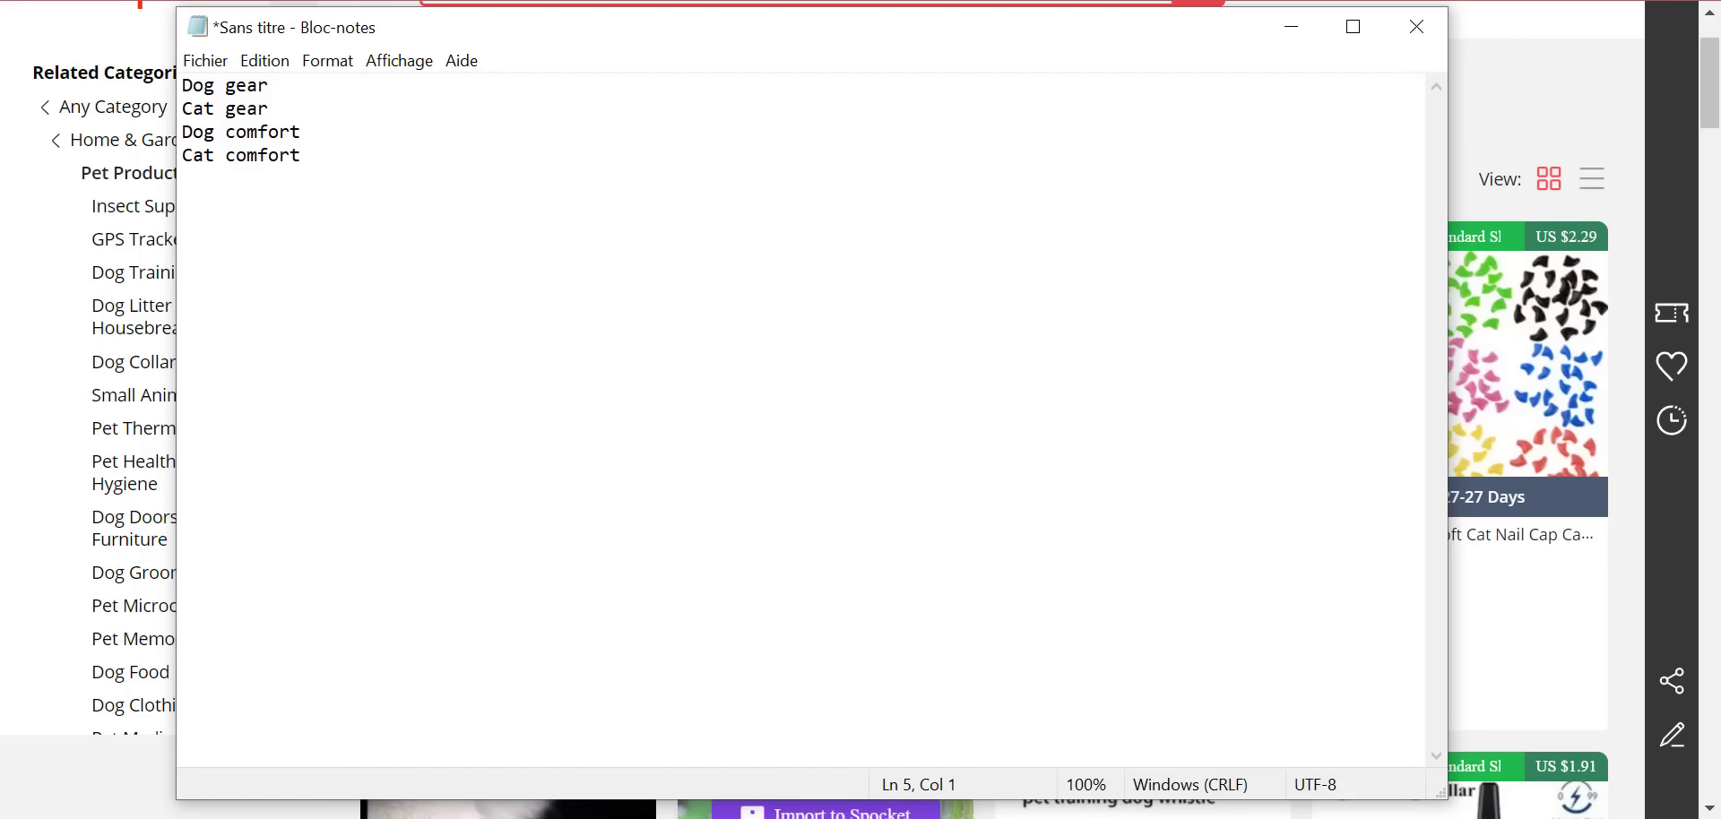
{"action": "left_click", "coordinate": [875, 672]}
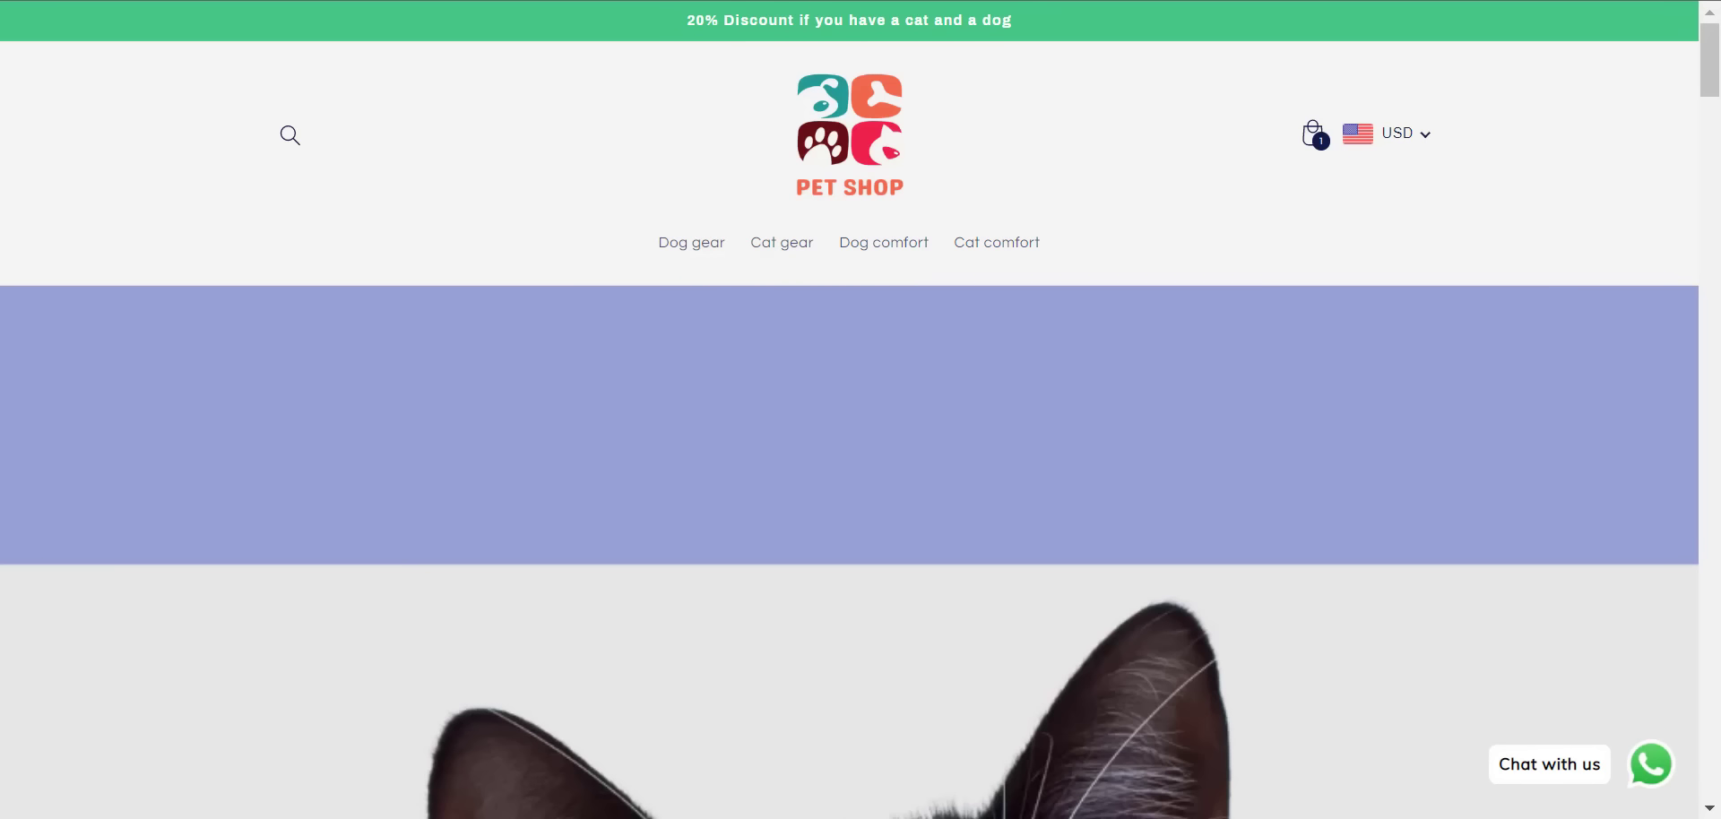
{"action": "mouse_move", "coordinate": [992, 812]}
{"action": "left_click", "coordinate": [1020, 742]}
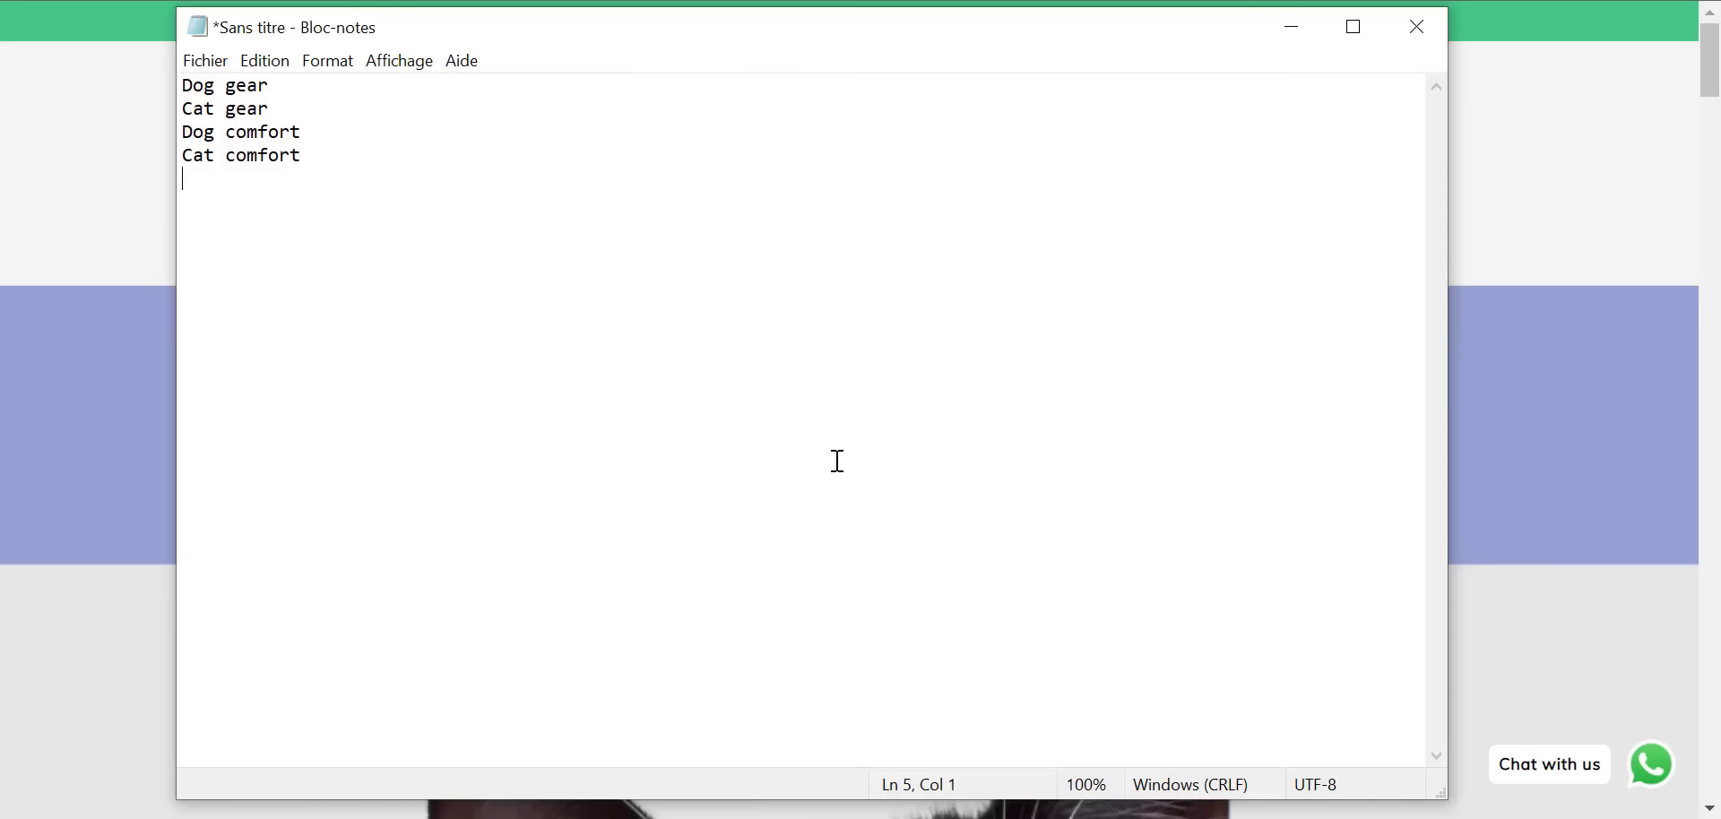
{"action": "left_click", "coordinate": [65, 155]}
{"action": "mouse_move", "coordinate": [868, 816]}
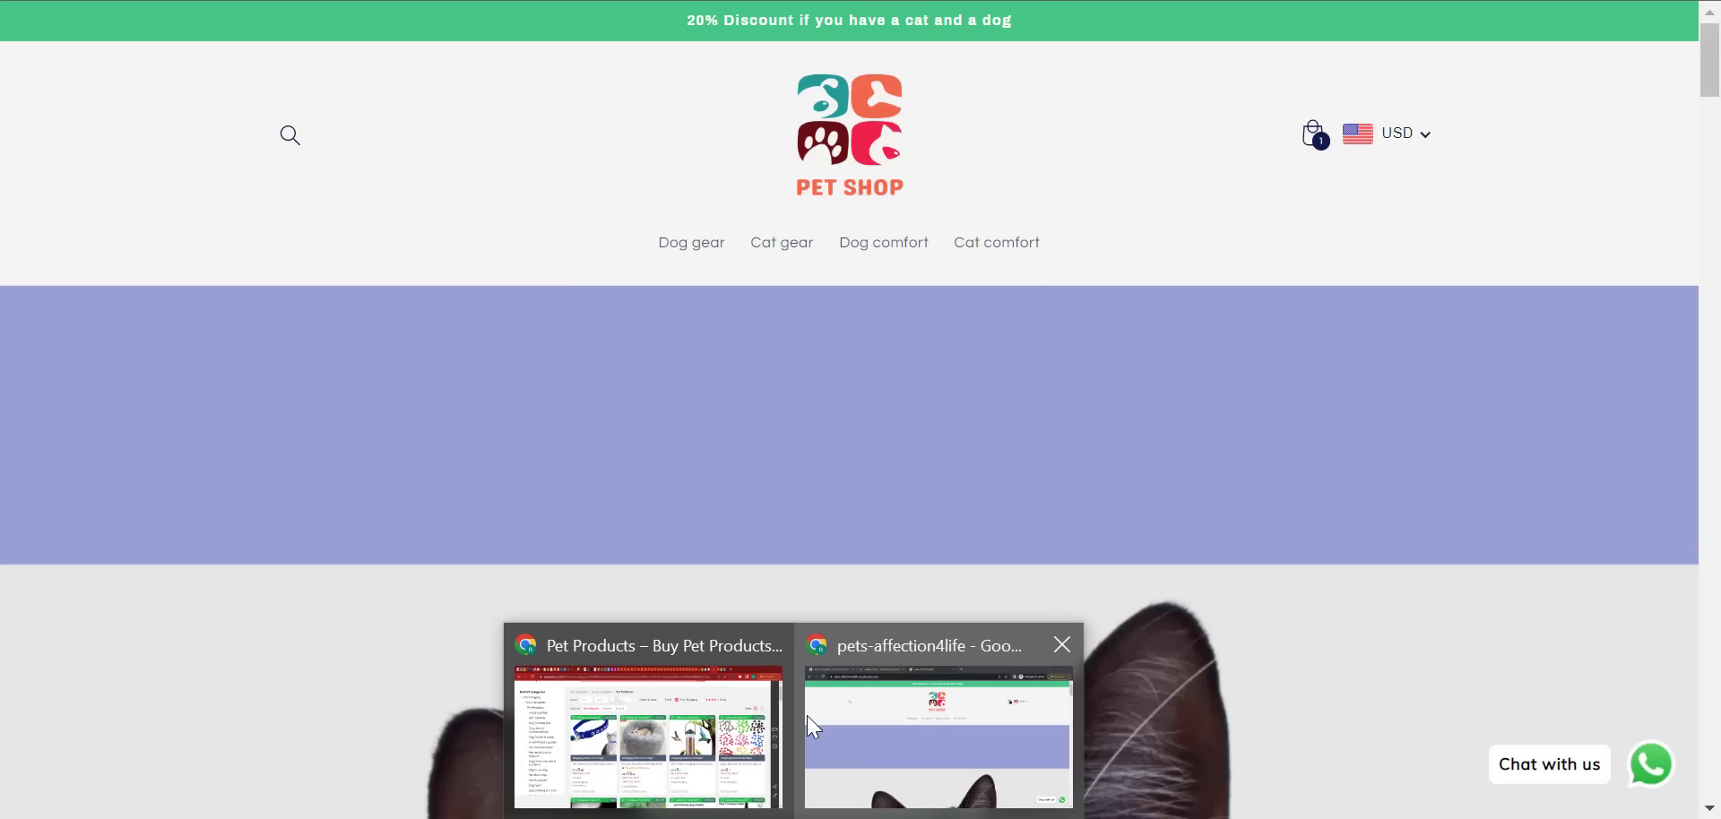
{"action": "left_click", "coordinate": [747, 719]}
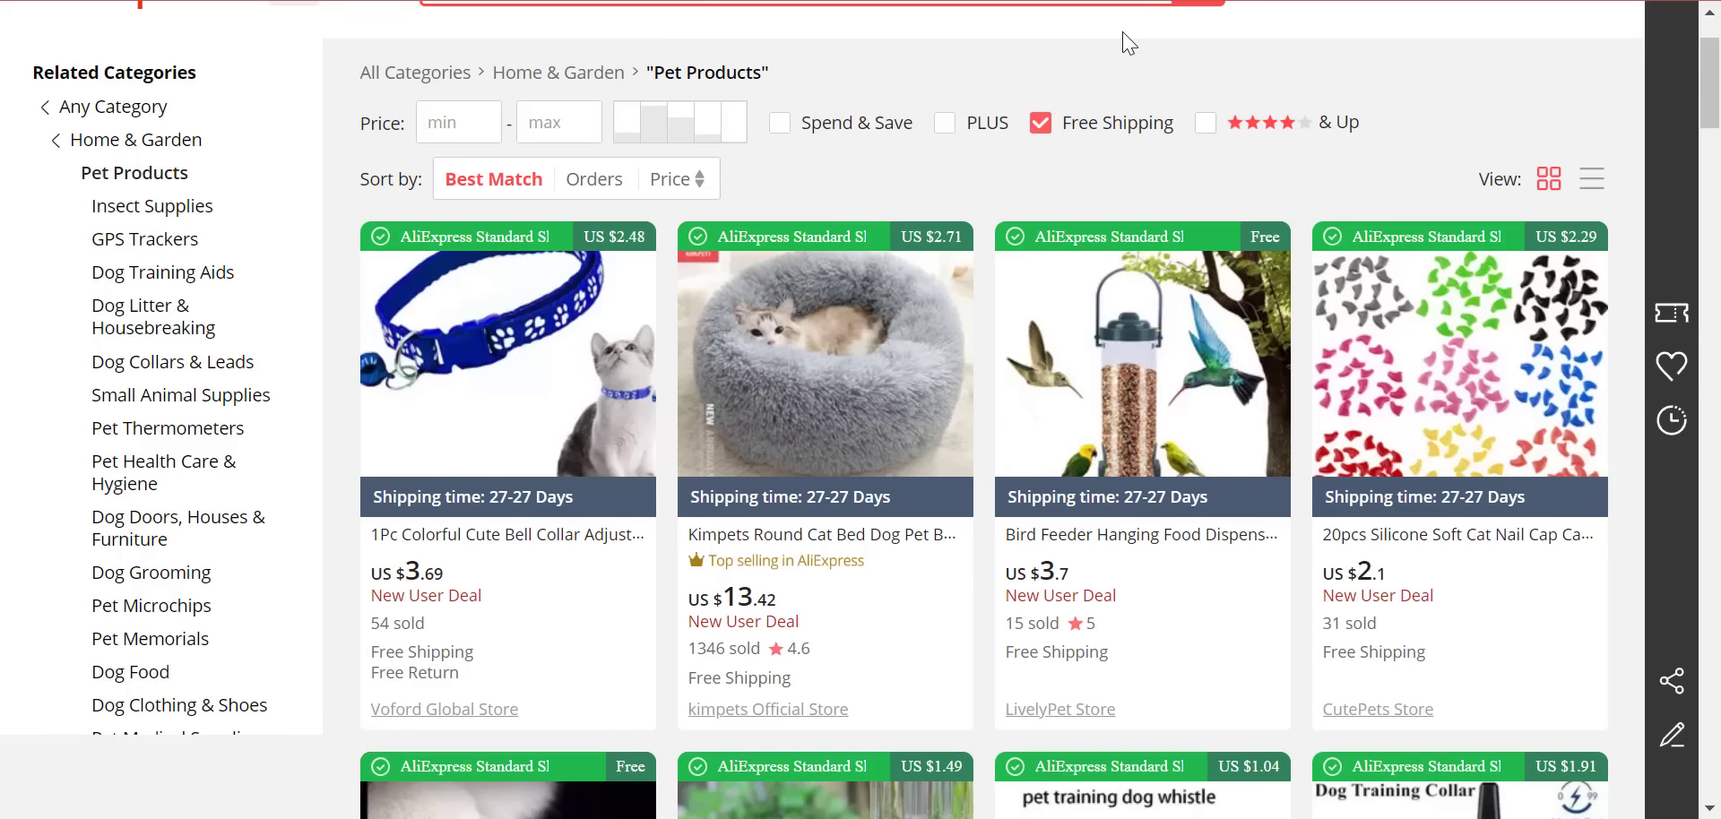
{"action": "scroll", "coordinate": [818, 235], "scroll_direction": "up", "scroll_amount": 2}
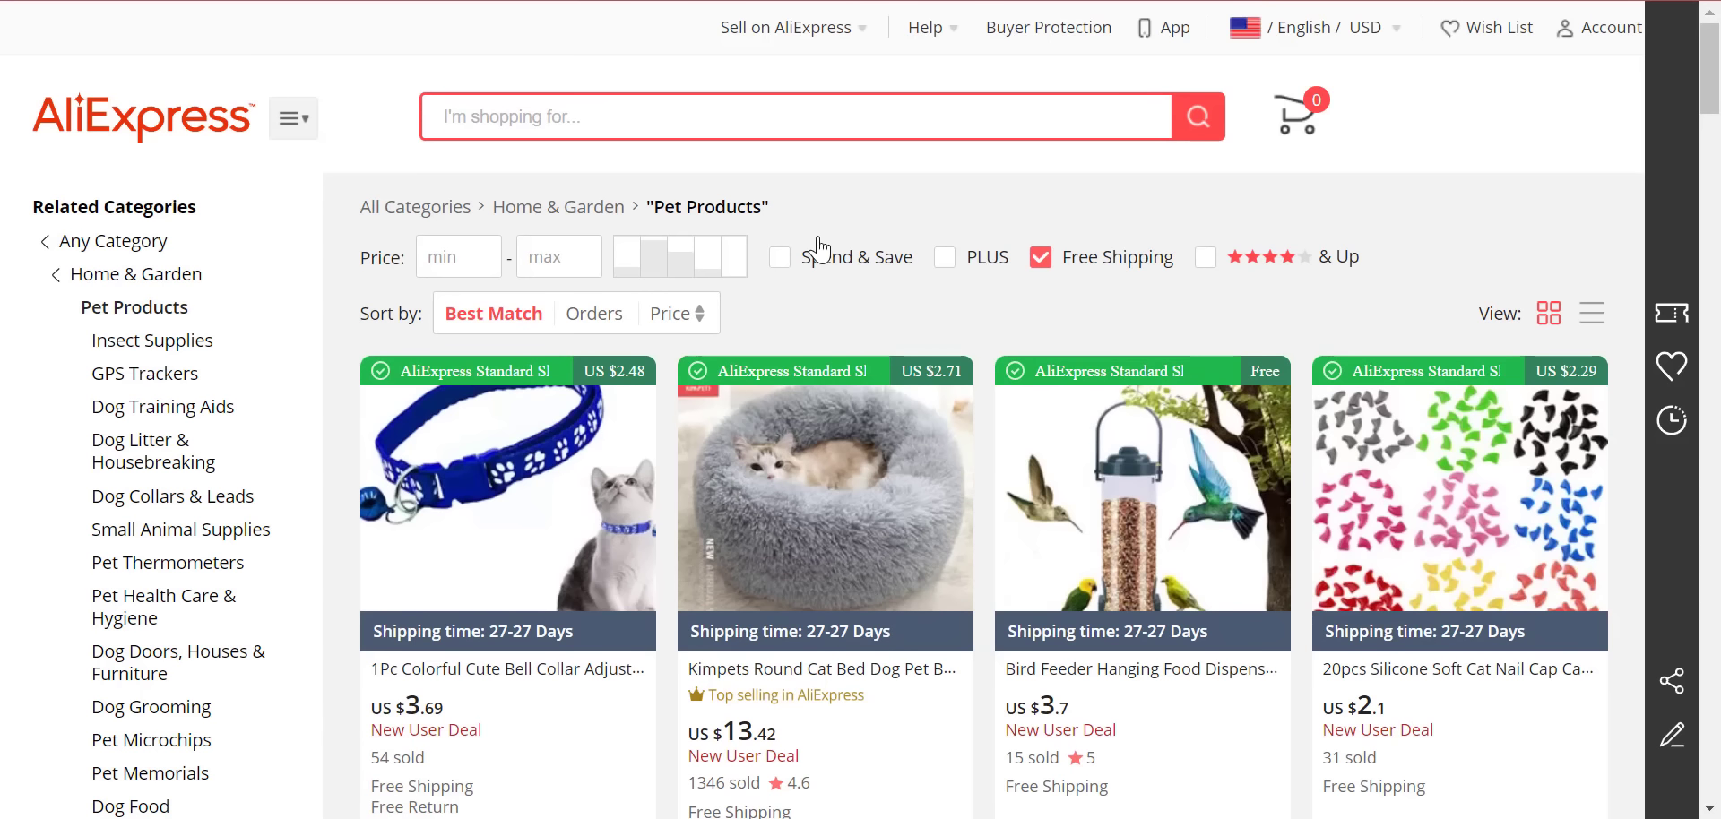
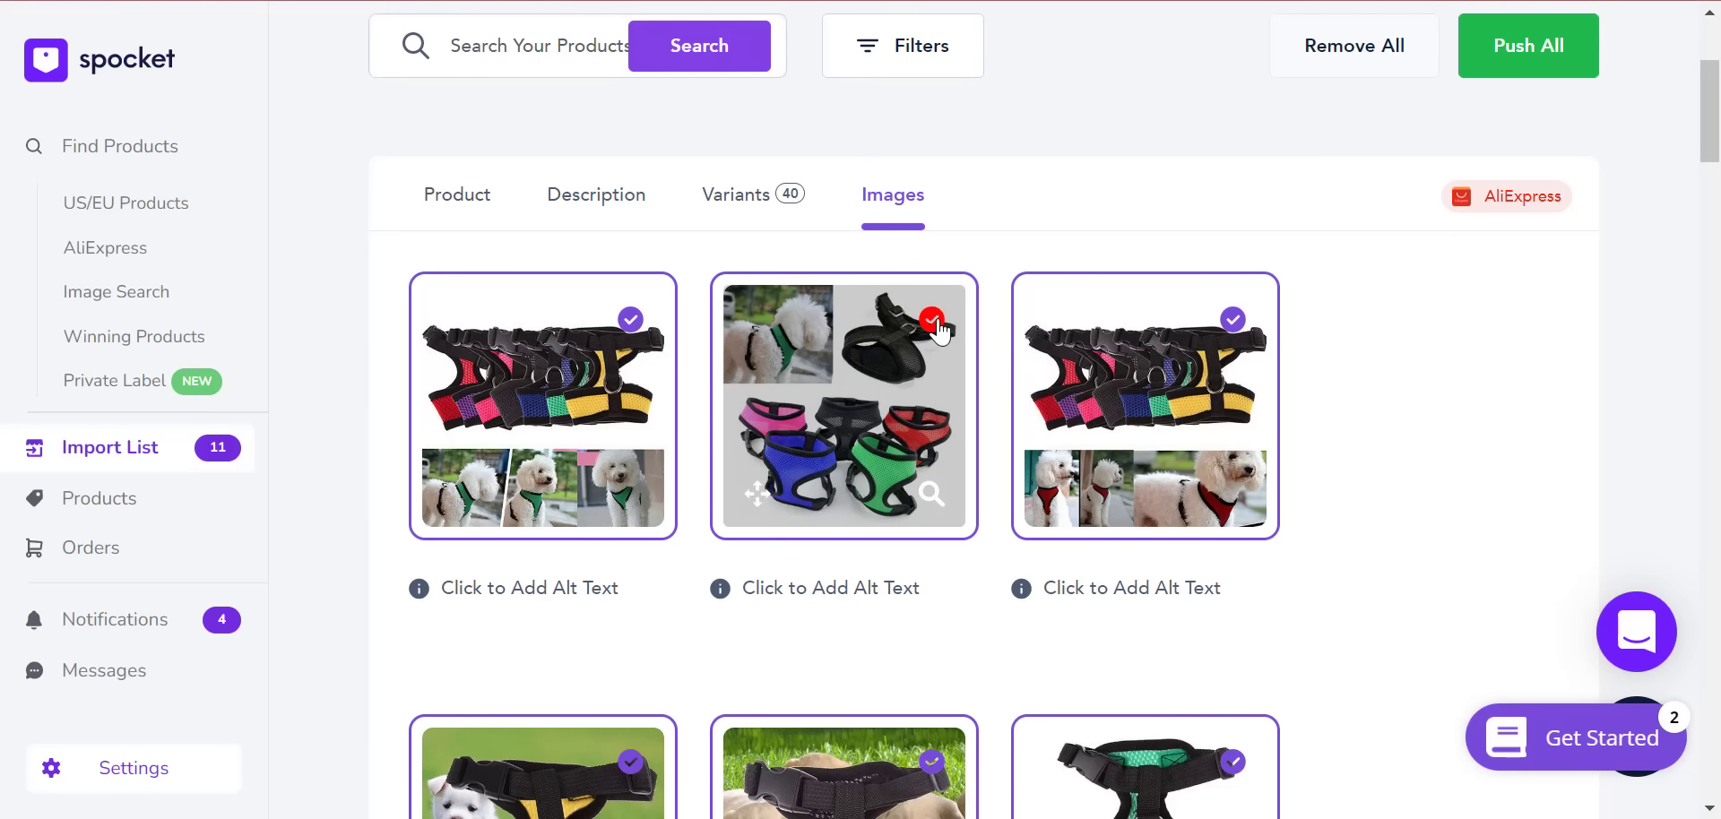
- Deselect the purple XL, S and M variants of the Dogs Harness No Pull product in the import list
{"action": "scroll", "coordinate": [968, 381], "scroll_direction": "down", "scroll_amount": 1}
{"action": "scroll", "coordinate": [1717, 258], "scroll_direction": "down", "scroll_amount": 1}
{"action": "mouse_move", "coordinate": [1717, 126]}
{"action": "left_mouse_down"}
{"action": "mouse_move", "coordinate": [1717, 53]}
{"action": "mouse_move", "coordinate": [1710, 106]}
{"action": "left_mouse_up"}
{"action": "left_click", "coordinate": [751, 490]}
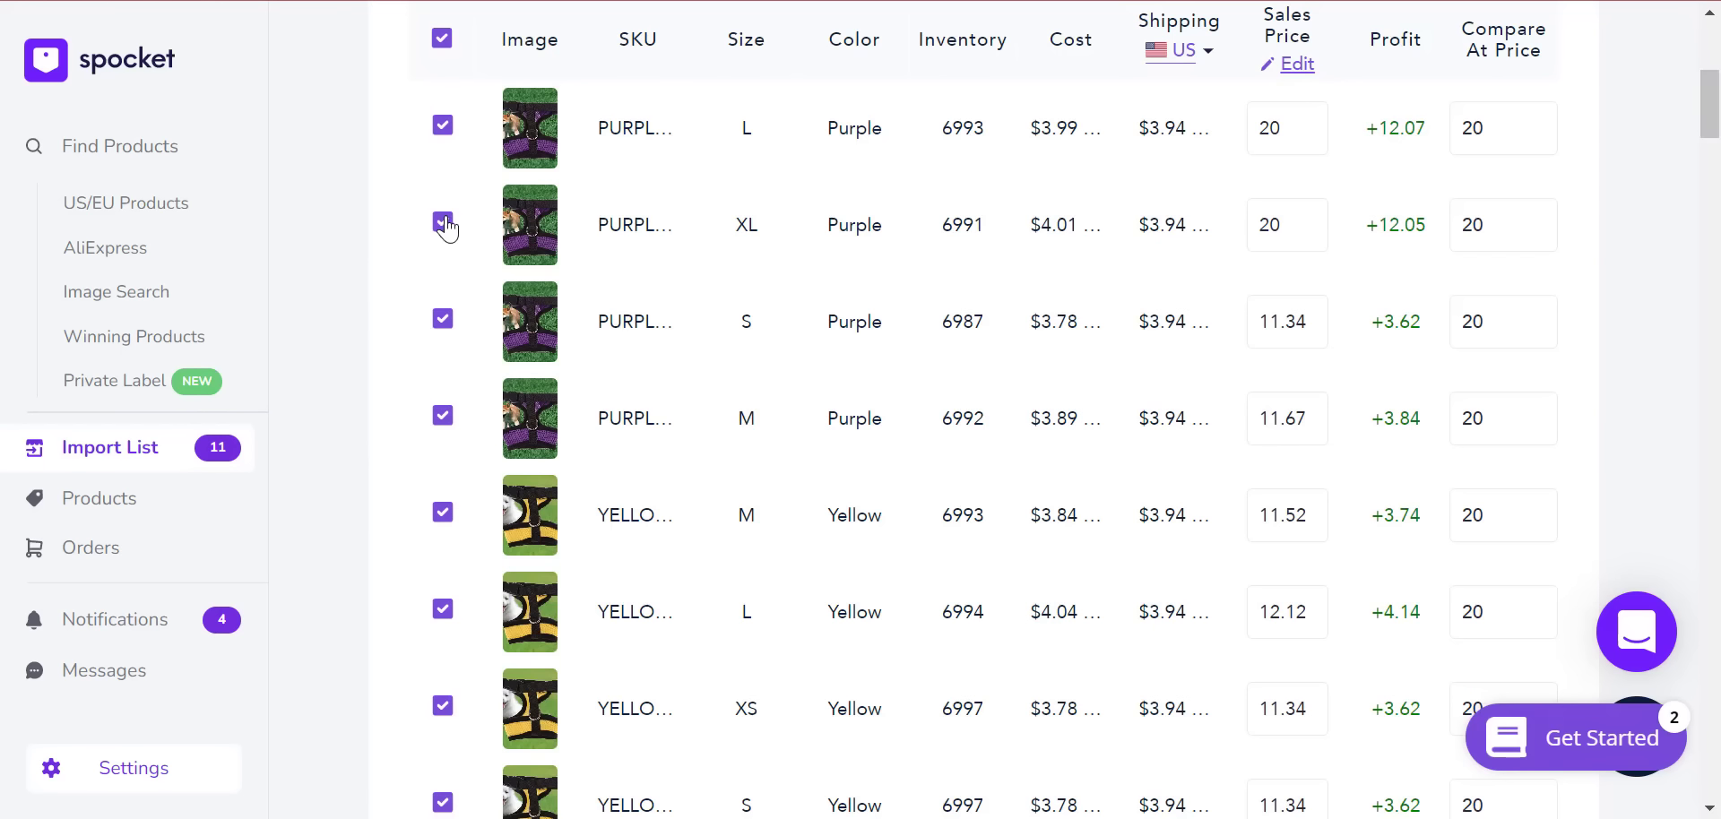
{"action": "left_click", "coordinate": [438, 427]}
{"action": "scroll", "coordinate": [1648, 106], "scroll_direction": "up", "scroll_amount": 3}
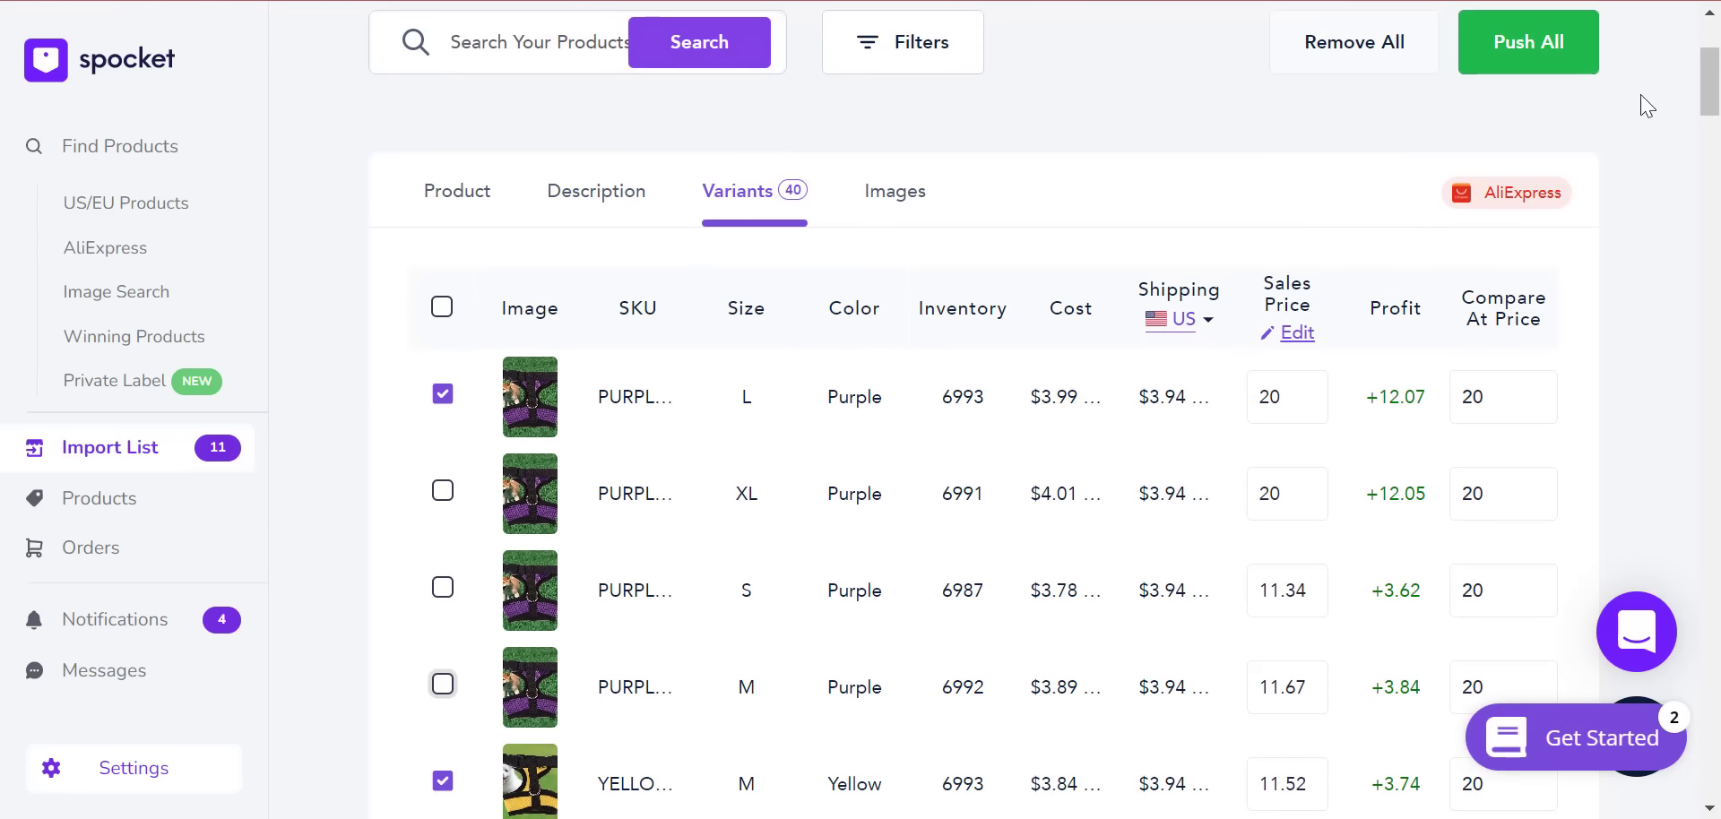
- Add the tag PET GEAR to the Dogs Harness No Pull product's details
{"action": "left_click", "coordinate": [442, 199]}
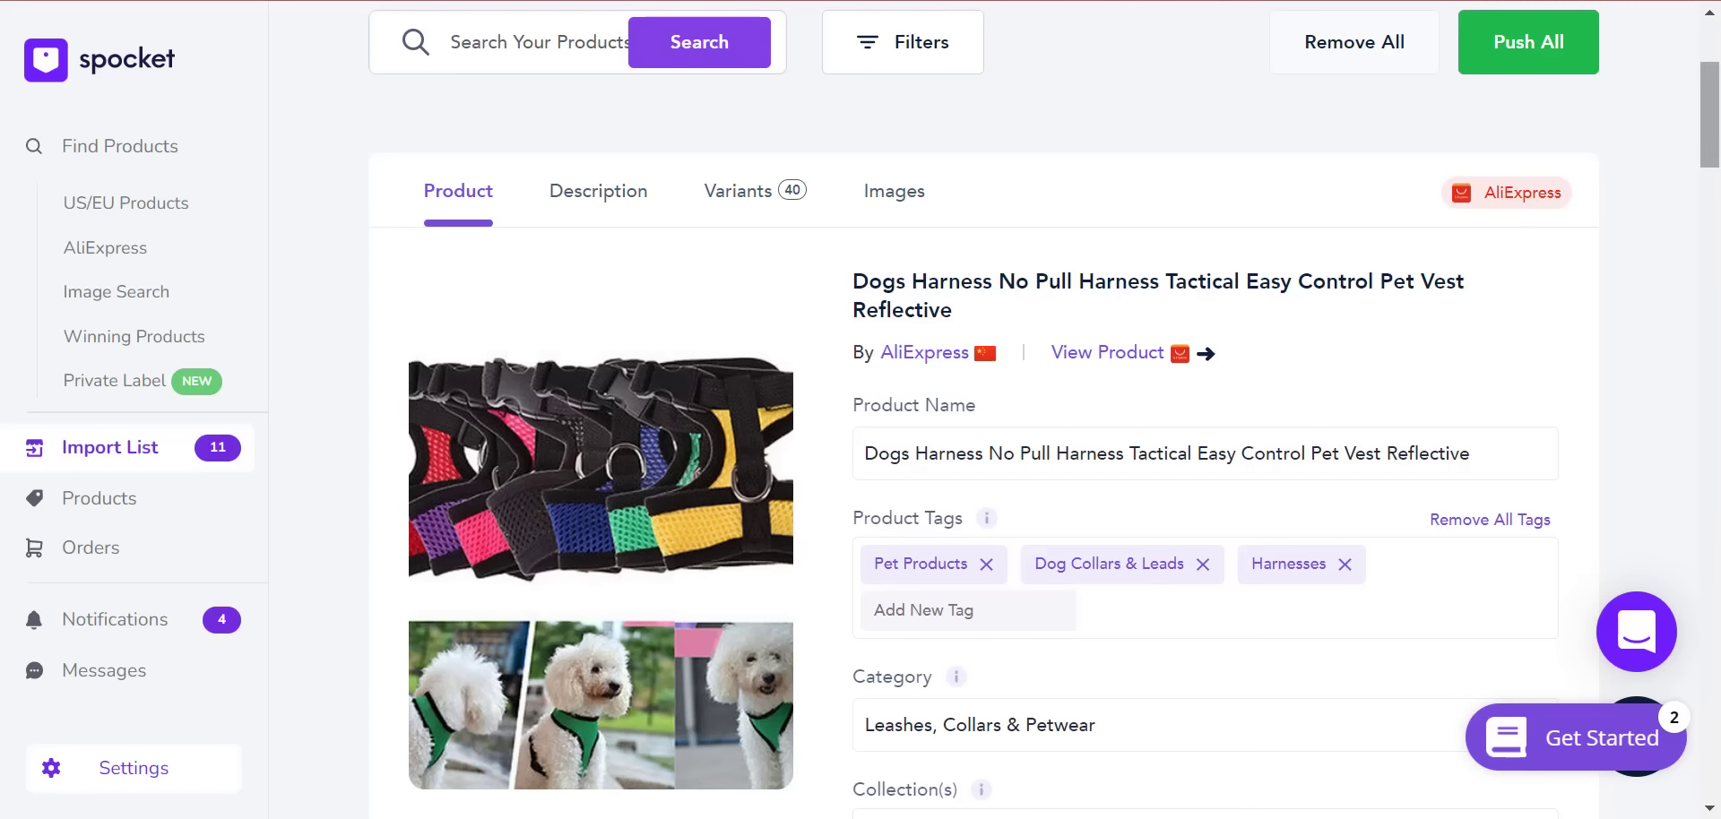
{"action": "scroll", "coordinate": [1486, 247], "scroll_direction": "down", "scroll_amount": 5}
{"action": "scroll", "coordinate": [1487, 246], "scroll_direction": "up", "scroll_amount": 3}
{"action": "mouse_move", "coordinate": [1718, 130]}
{"action": "left_mouse_down"}
{"action": "mouse_move", "coordinate": [1719, 113]}
{"action": "mouse_move", "coordinate": [1719, 715]}
{"action": "mouse_move", "coordinate": [1719, 63]}
{"action": "mouse_move", "coordinate": [1718, 141]}
{"action": "left_mouse_up"}
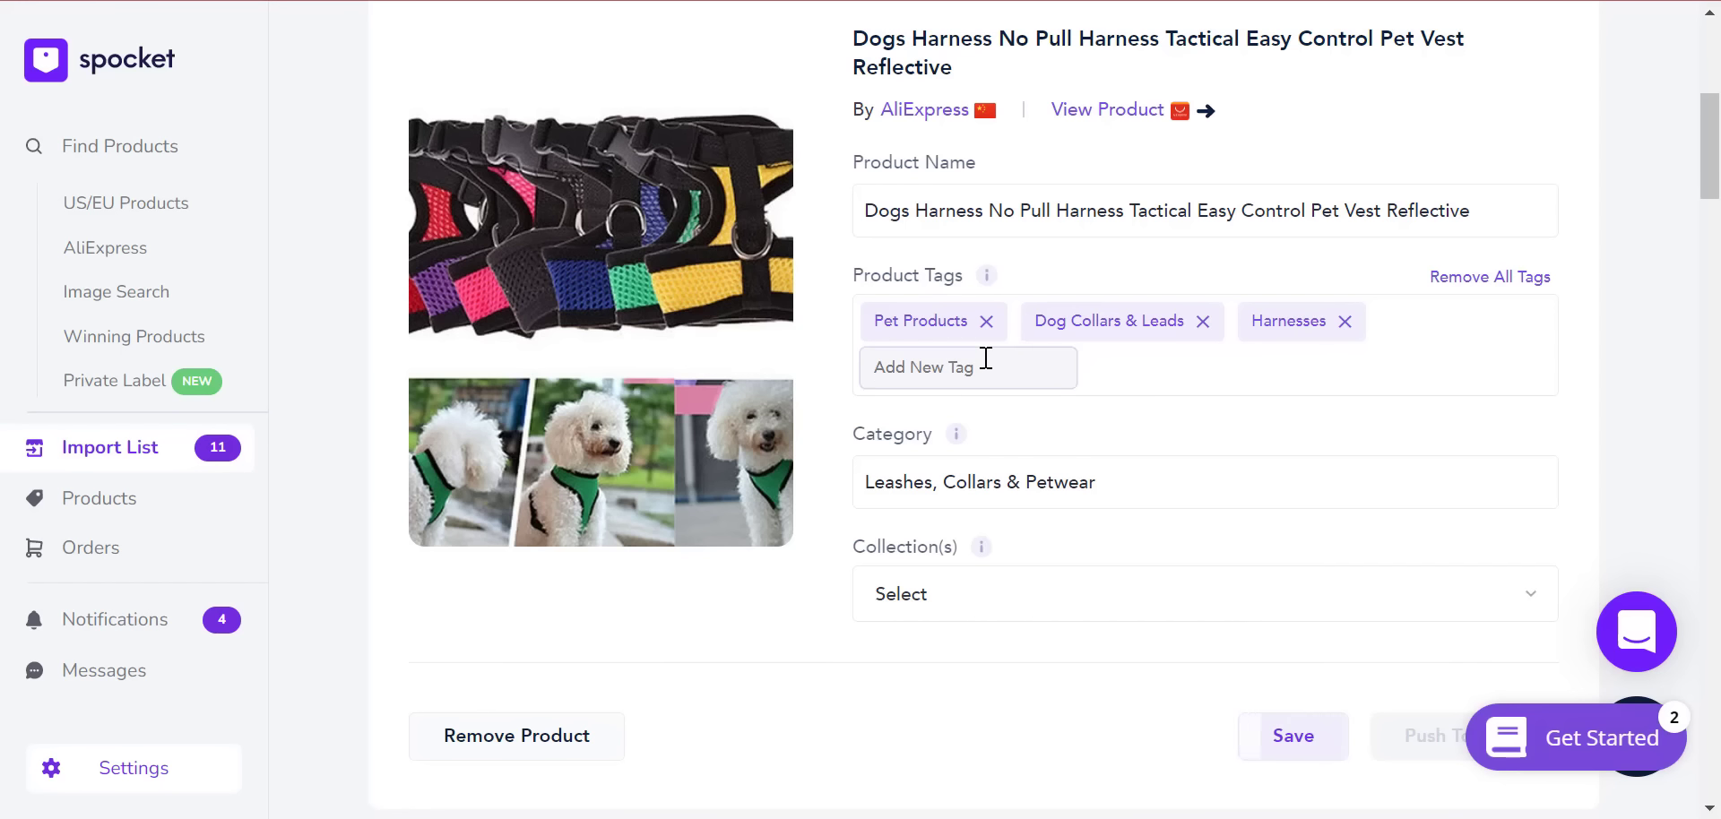
{"action": "type", "text": "PET GEAR"}
{"action": "key", "text": "Return"}
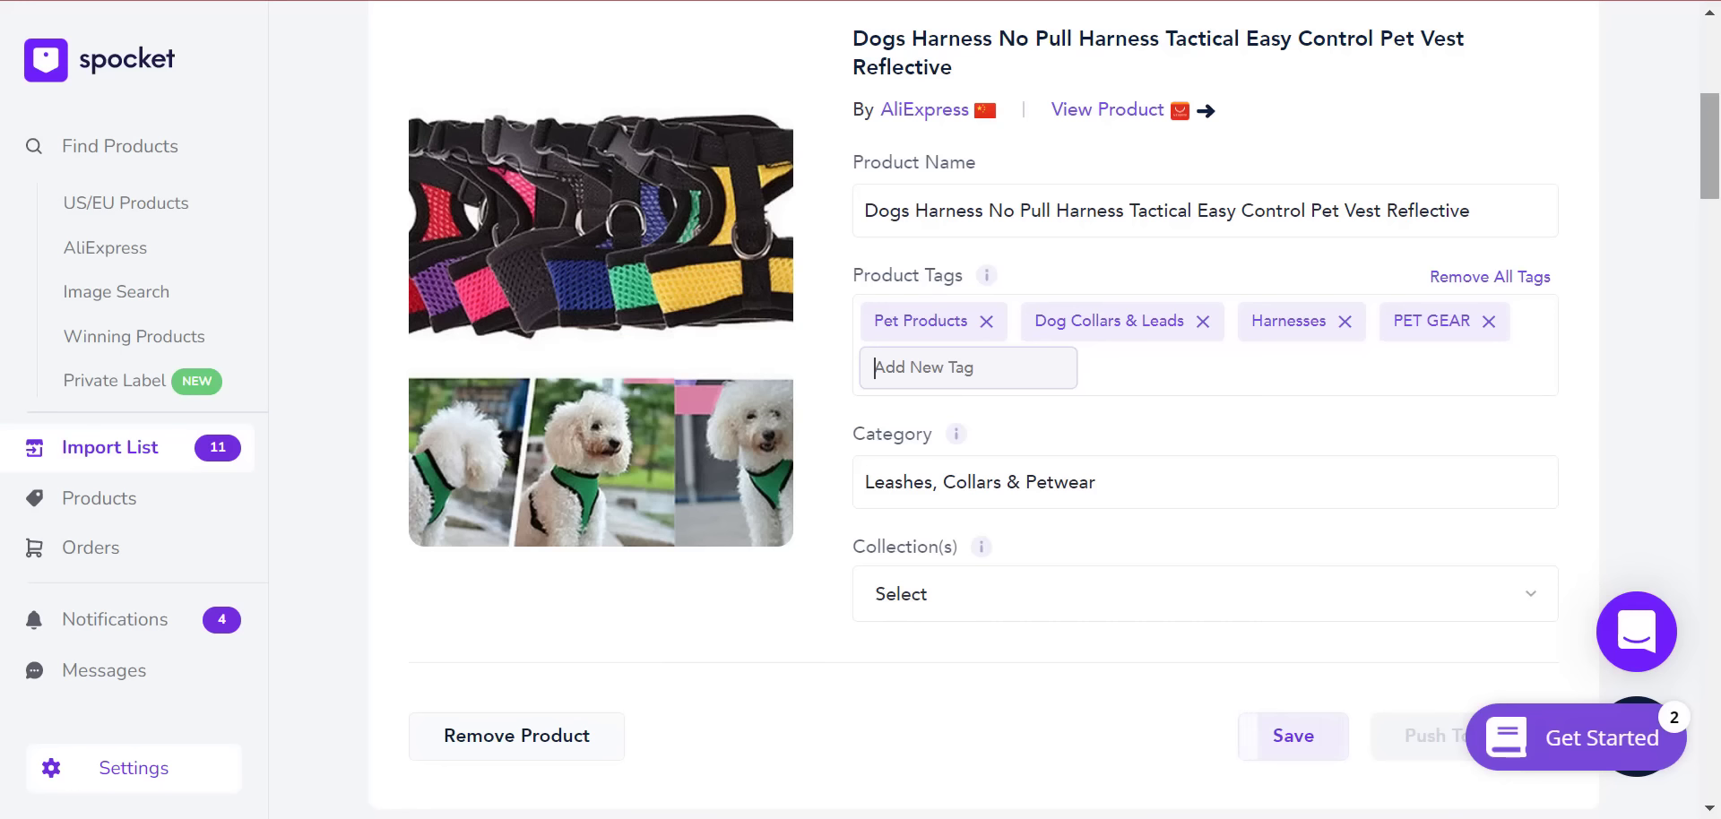
- Assign the Dogs Harness No Pull product to the Dog gear collection and try to save its changes
{"action": "left_click", "coordinate": [1110, 607]}
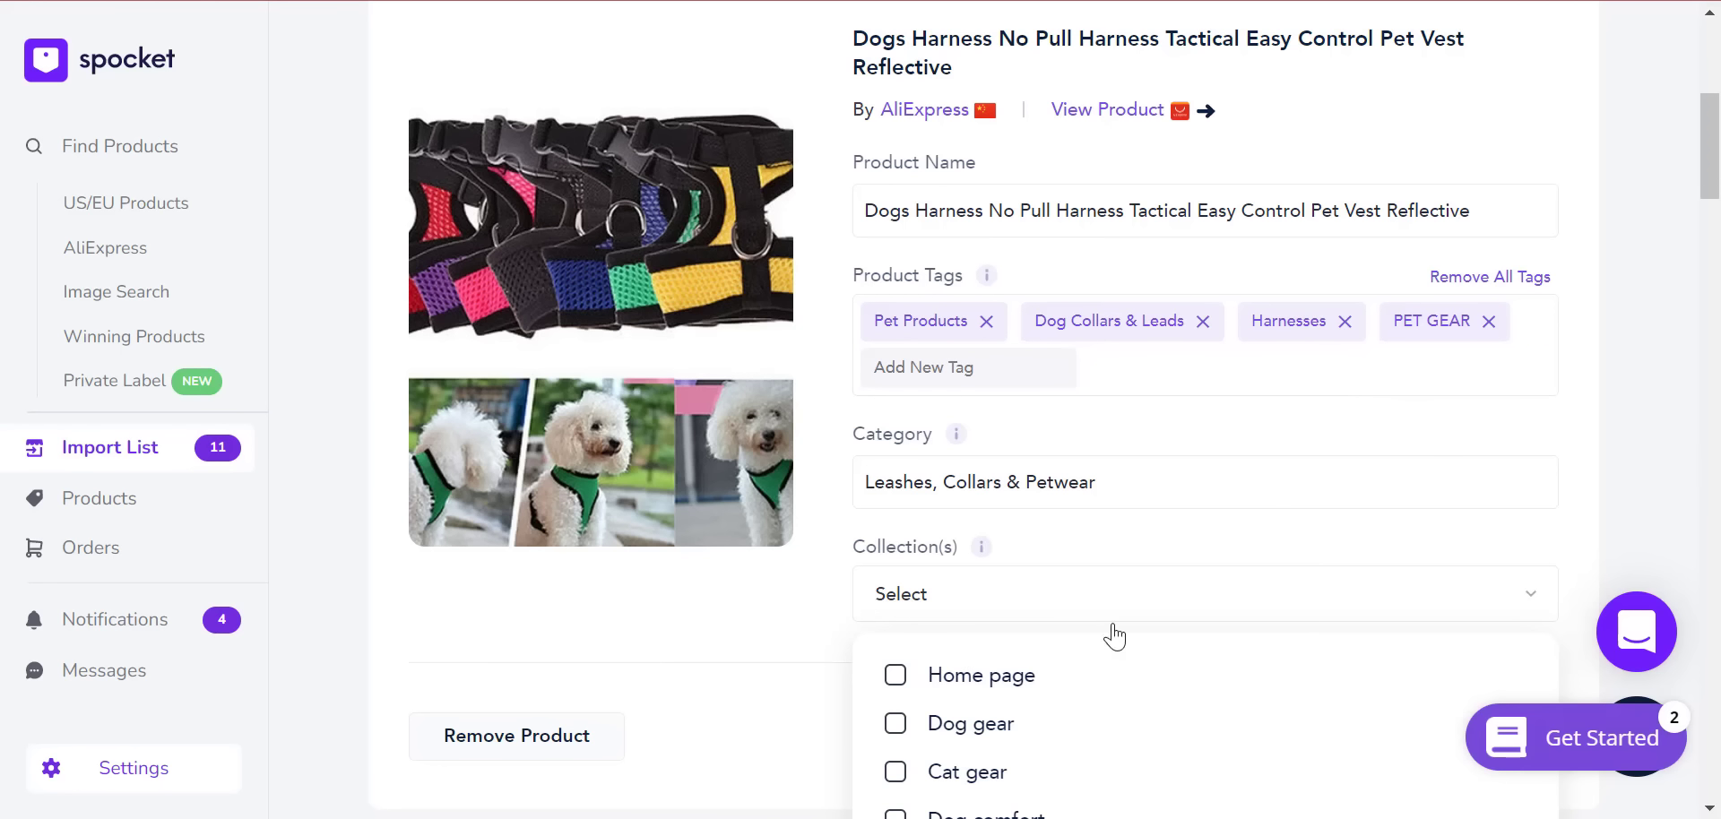
{"action": "left_click", "coordinate": [995, 728]}
{"action": "left_click", "coordinate": [1487, 627]}
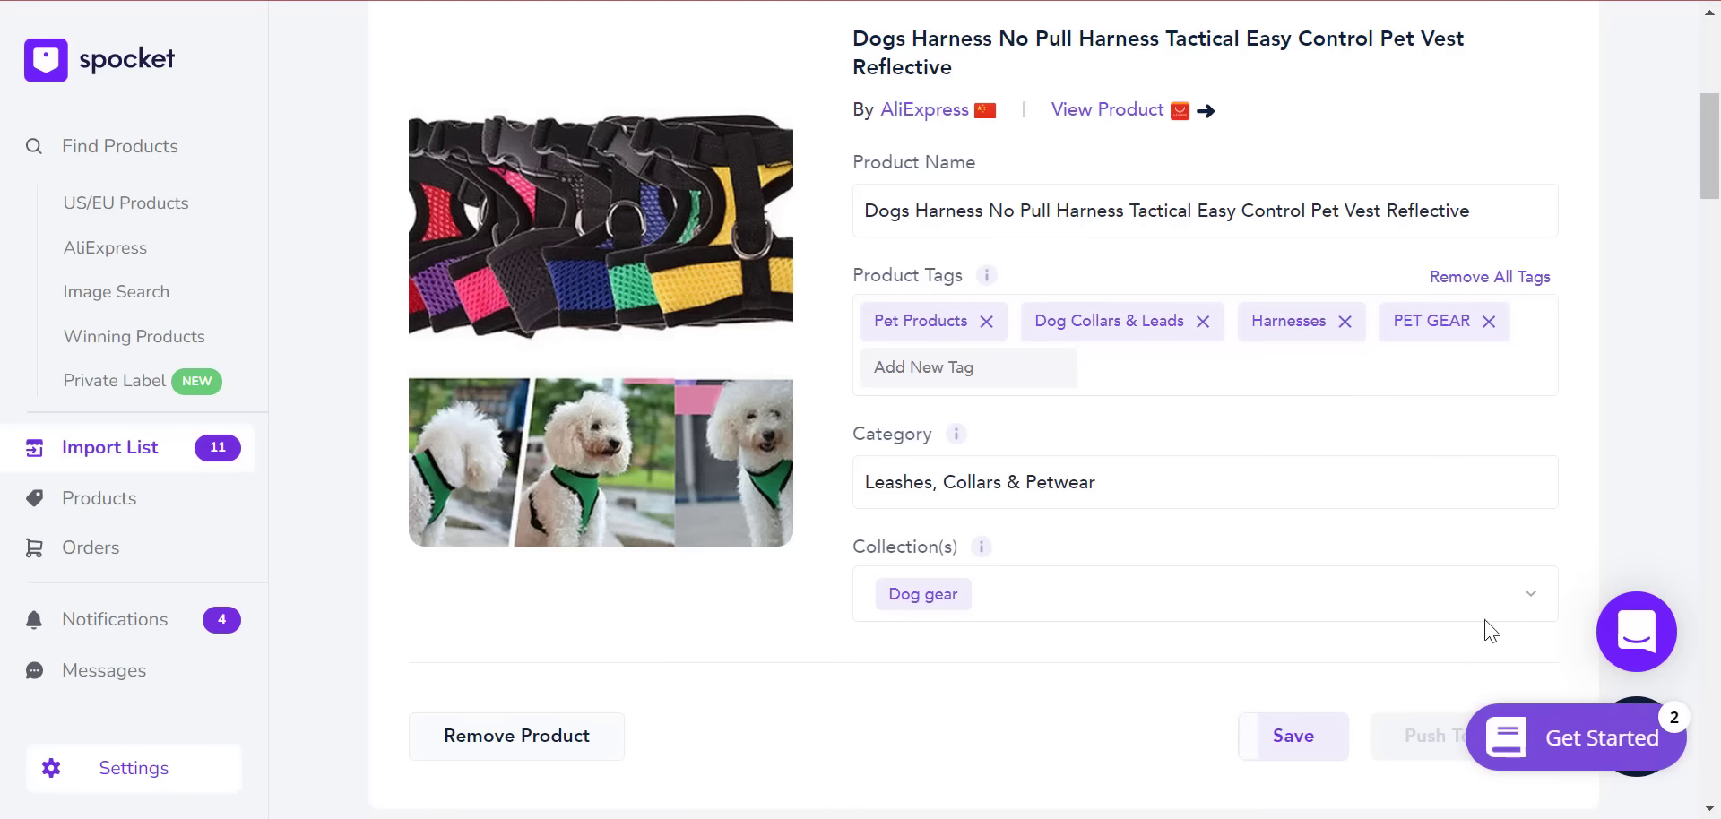
{"action": "scroll", "coordinate": [1376, 641], "scroll_direction": "down", "scroll_amount": 1}
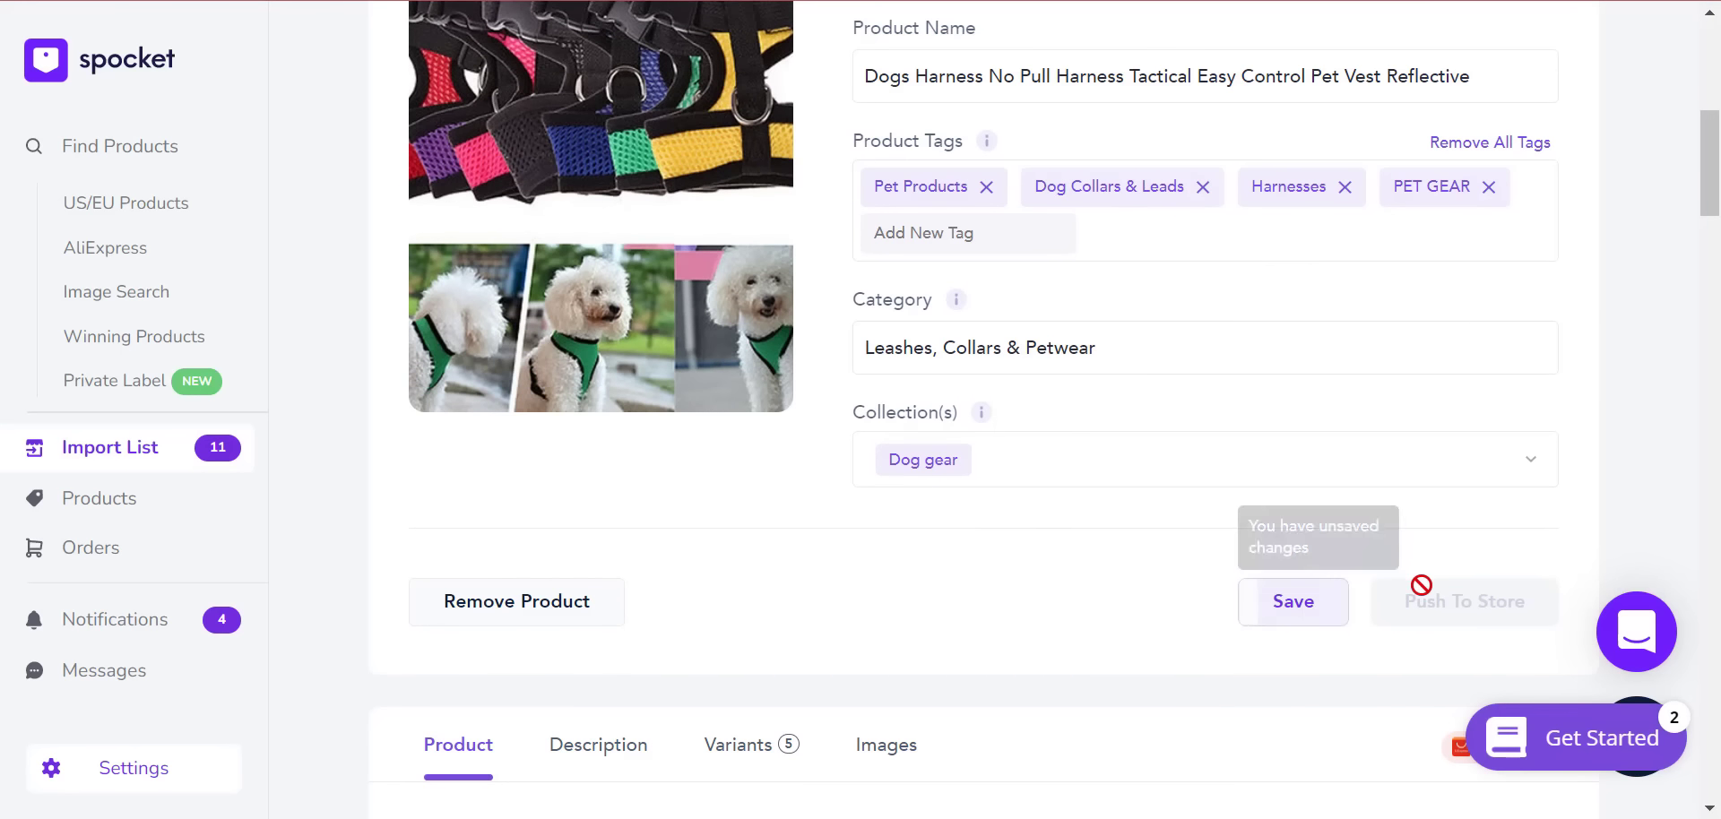
{"action": "scroll", "coordinate": [1703, 272], "scroll_direction": "down", "scroll_amount": 1}
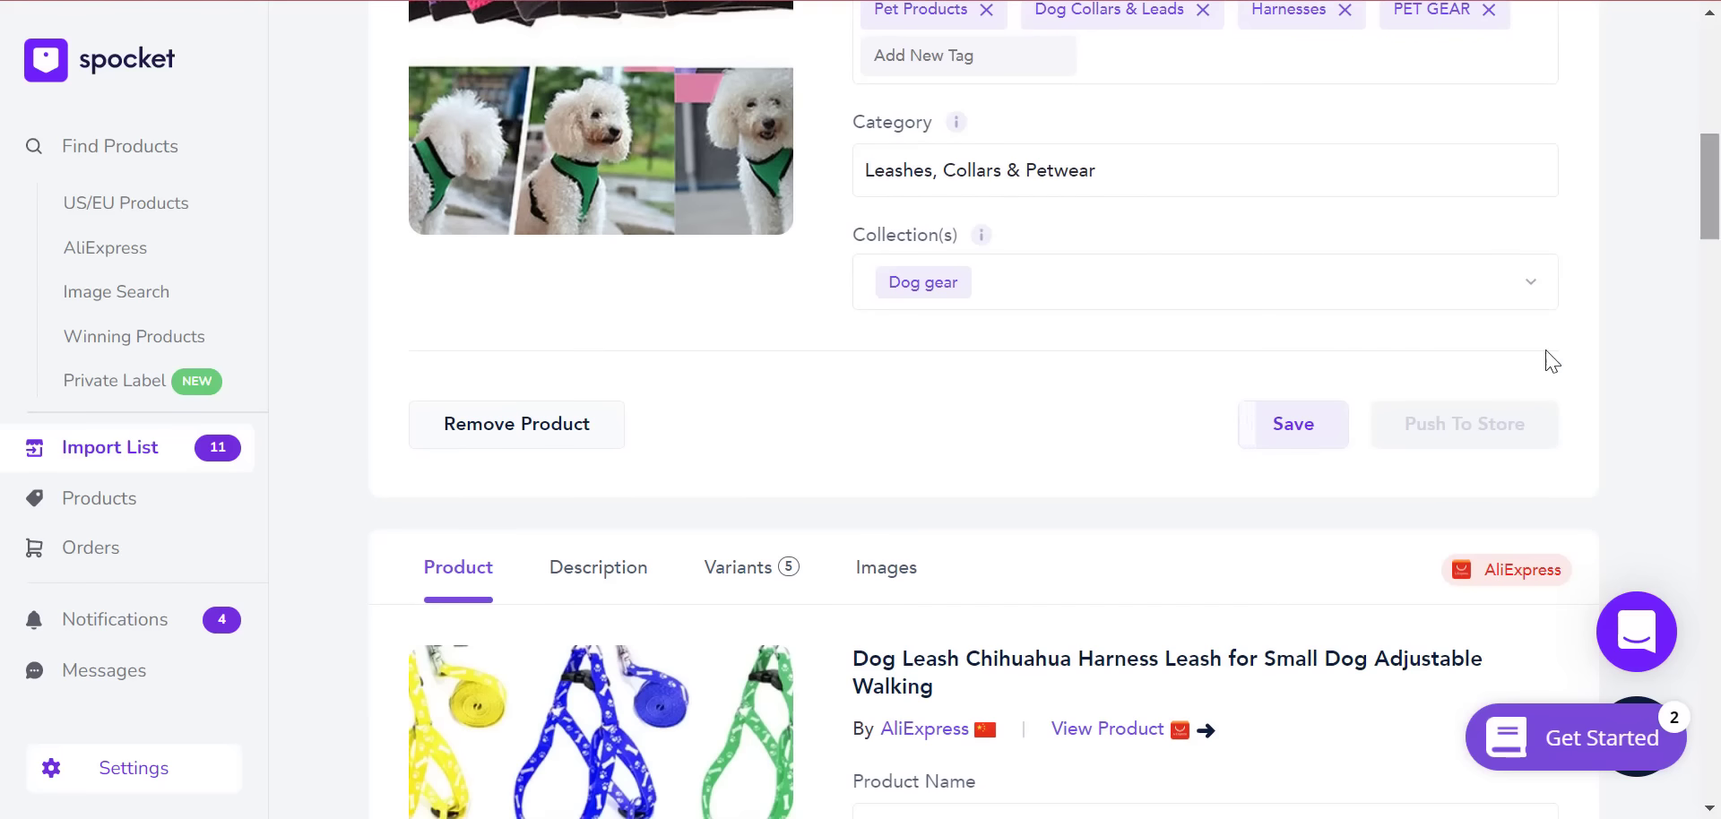
{"action": "left_click", "coordinate": [1301, 432]}
{"action": "scroll", "coordinate": [990, 487], "scroll_direction": "up", "scroll_amount": 1}
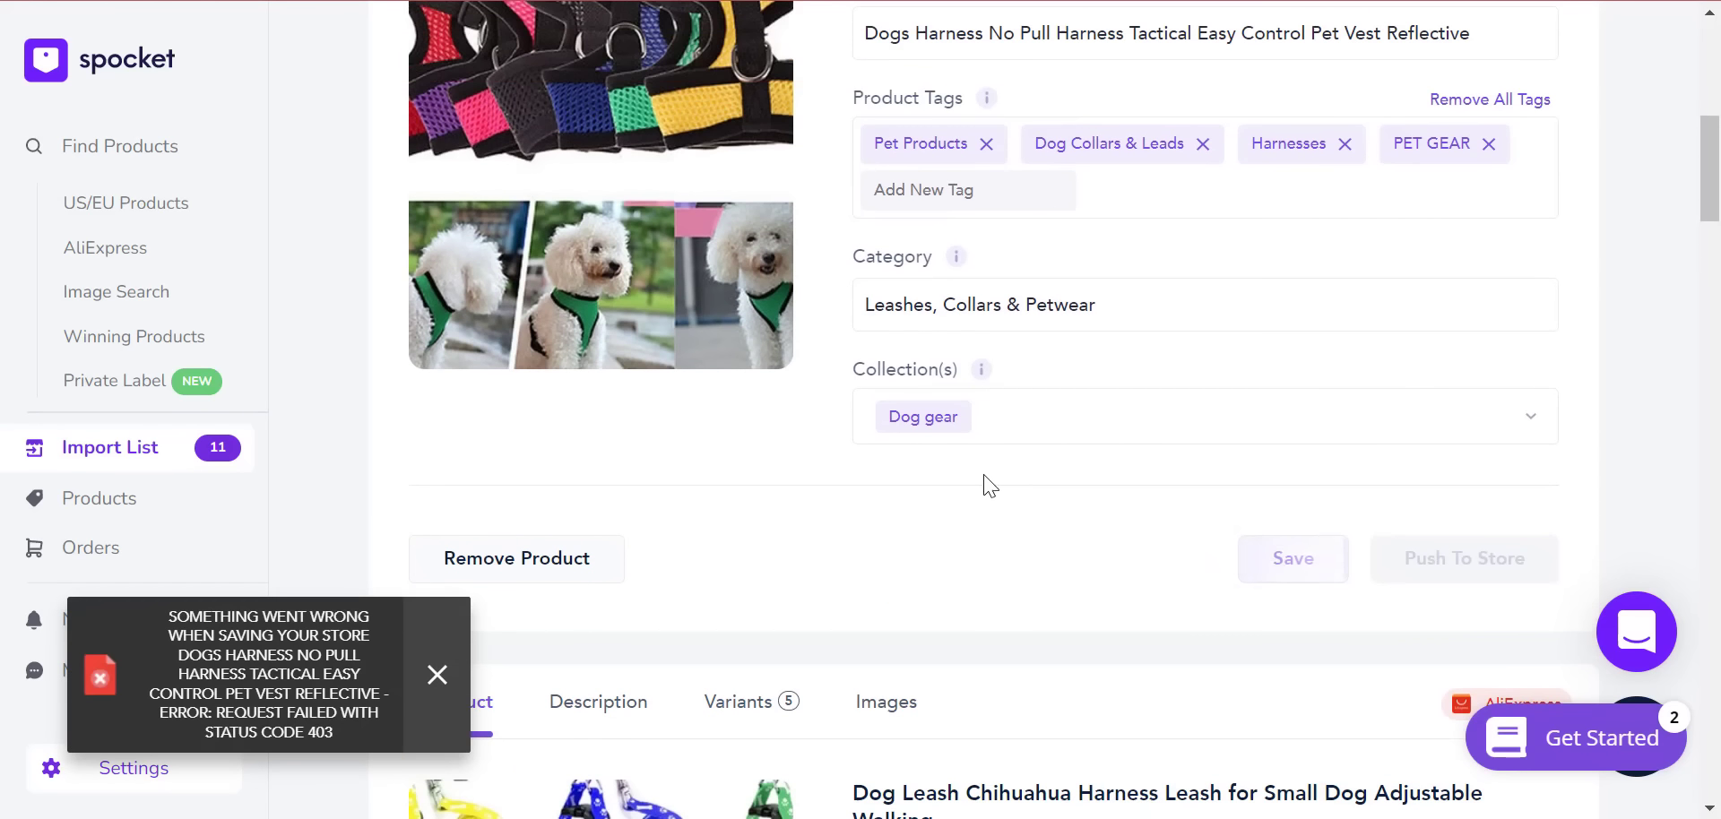
{"action": "left_click", "coordinate": [1058, 432]}
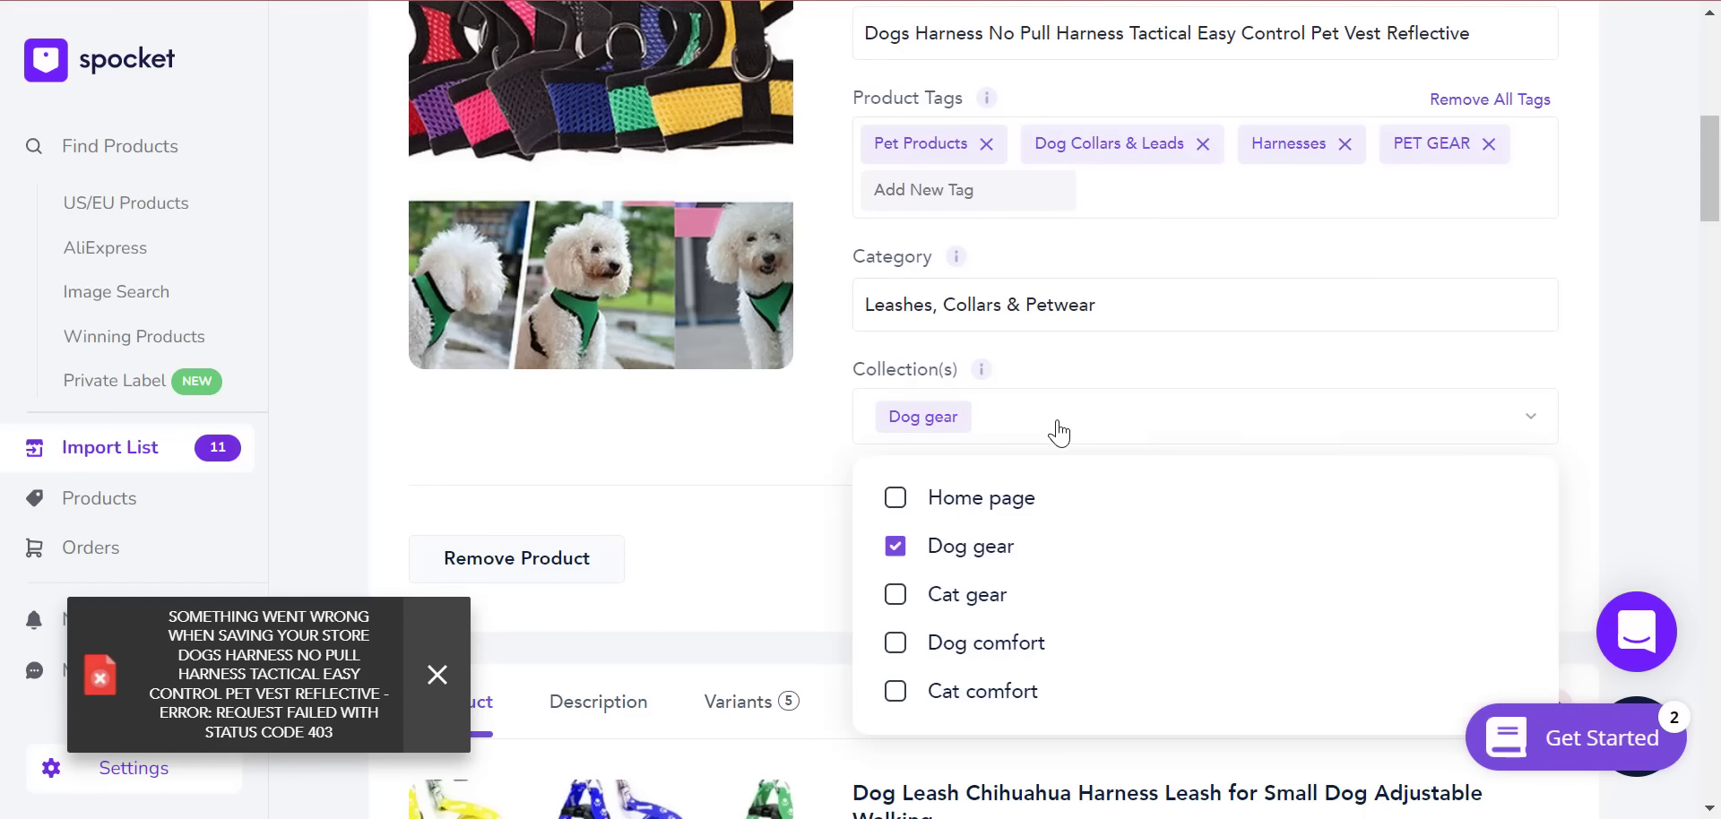
{"action": "left_click", "coordinate": [1079, 548]}
{"action": "left_click", "coordinate": [1074, 543]}
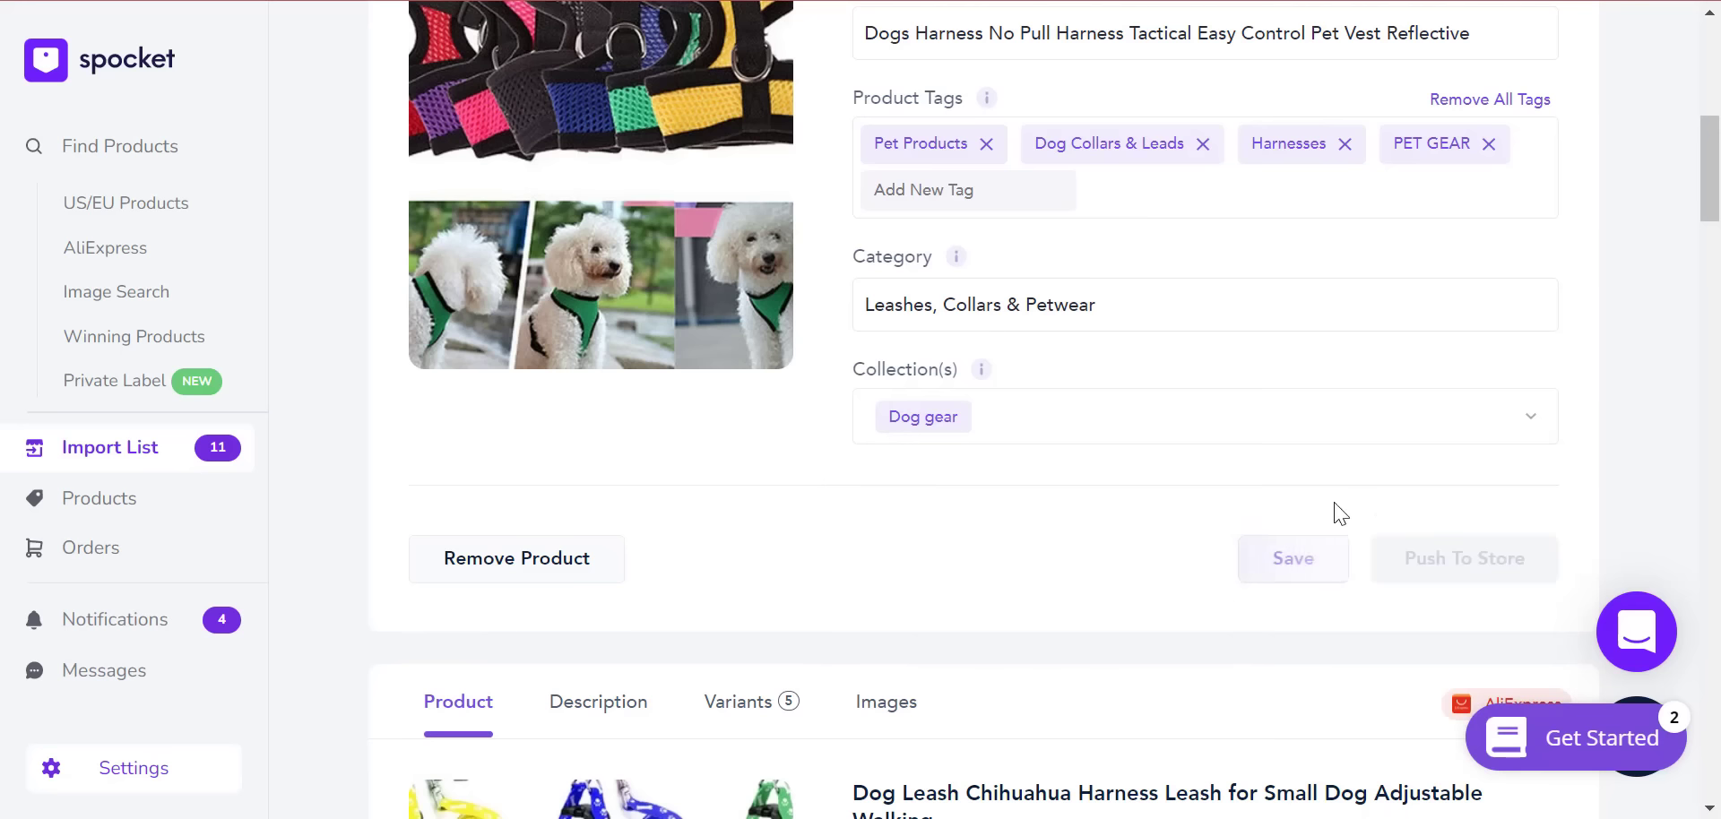
- Assign the Dog Leash Chihuahua Harness product to the Dog gear collection and push it to the store
{"action": "scroll", "coordinate": [1137, 462], "scroll_direction": "down", "scroll_amount": 8}
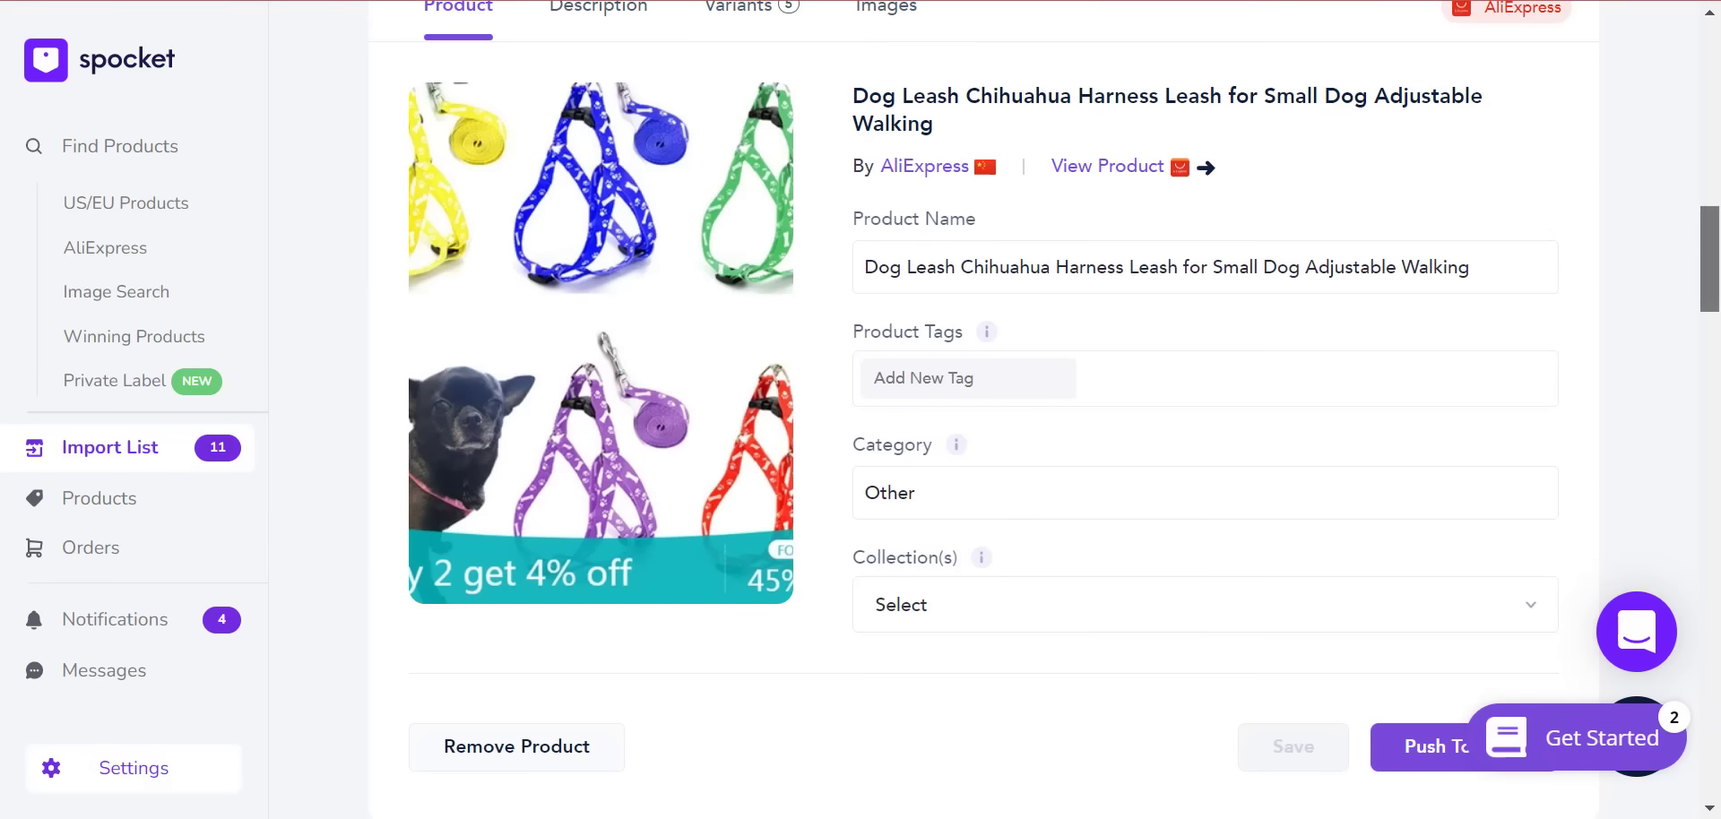
{"action": "left_click", "coordinate": [1031, 619]}
{"action": "left_click", "coordinate": [988, 615]}
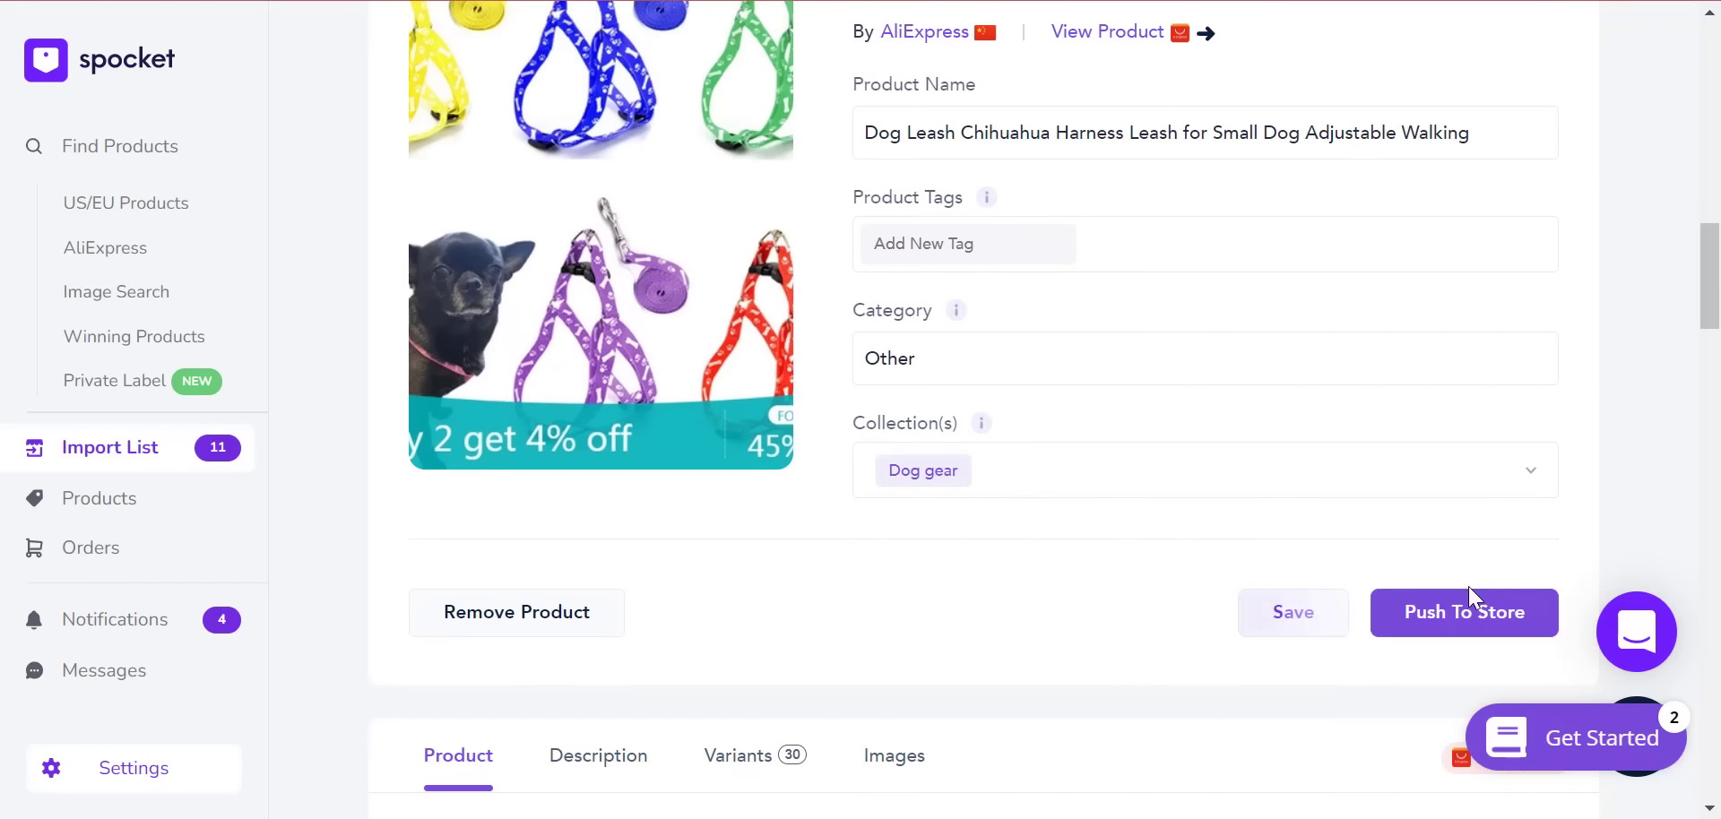
{"action": "left_click", "coordinate": [1468, 592]}
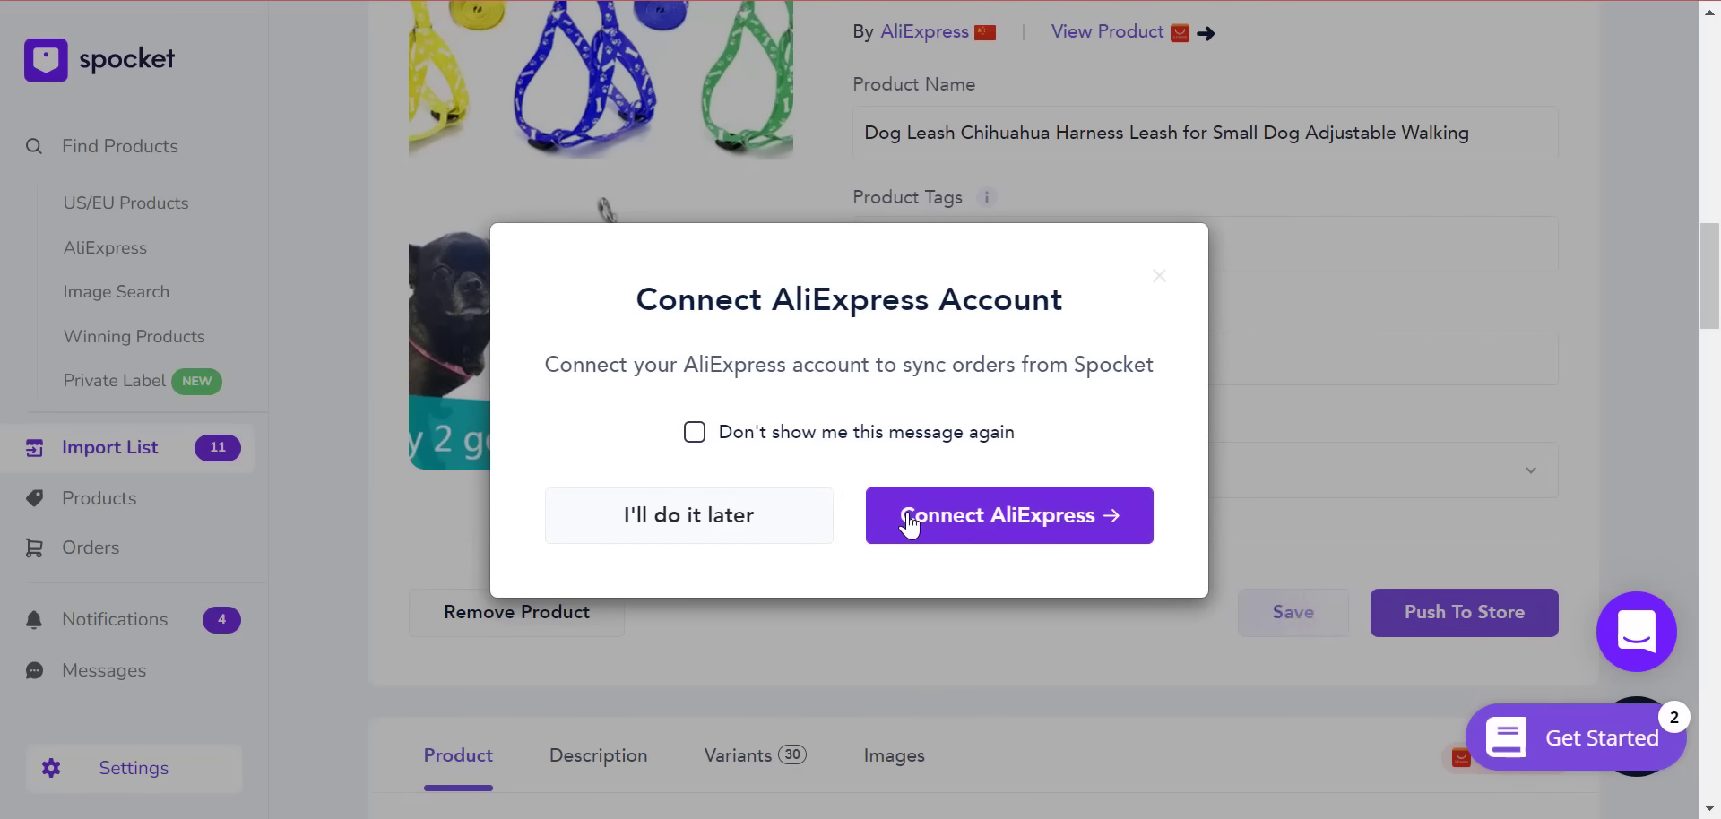
{"action": "left_click", "coordinate": [998, 519]}
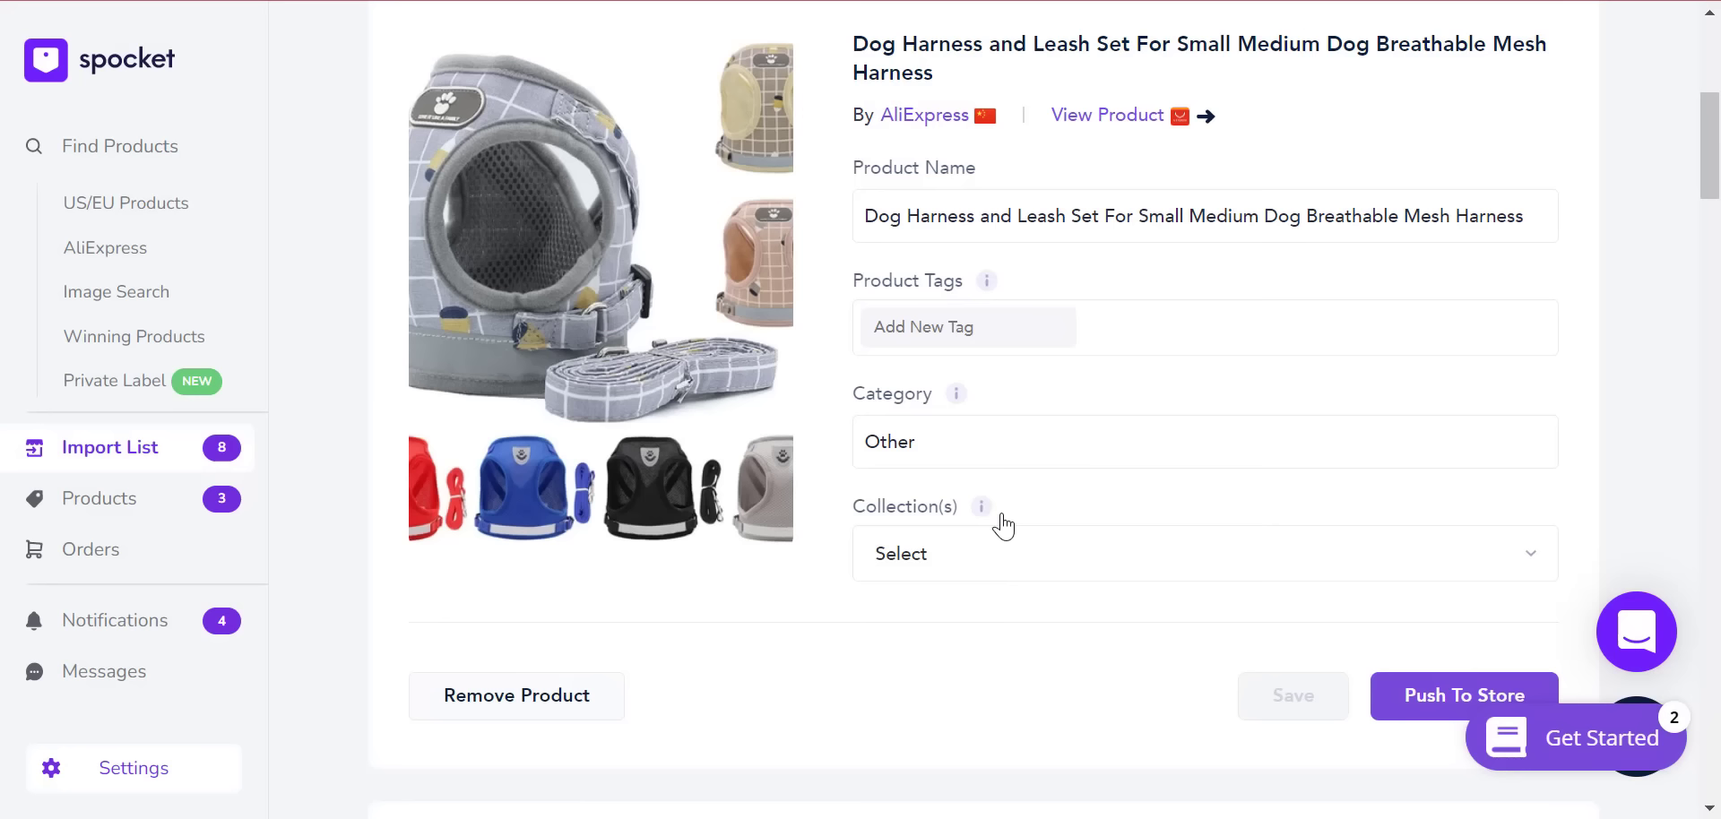
- Assign the Dog Harness and Leash Set For Small Medium Dog product to the Dog gear collection
{"action": "scroll", "coordinate": [1443, 404], "scroll_direction": "up", "scroll_amount": 3}
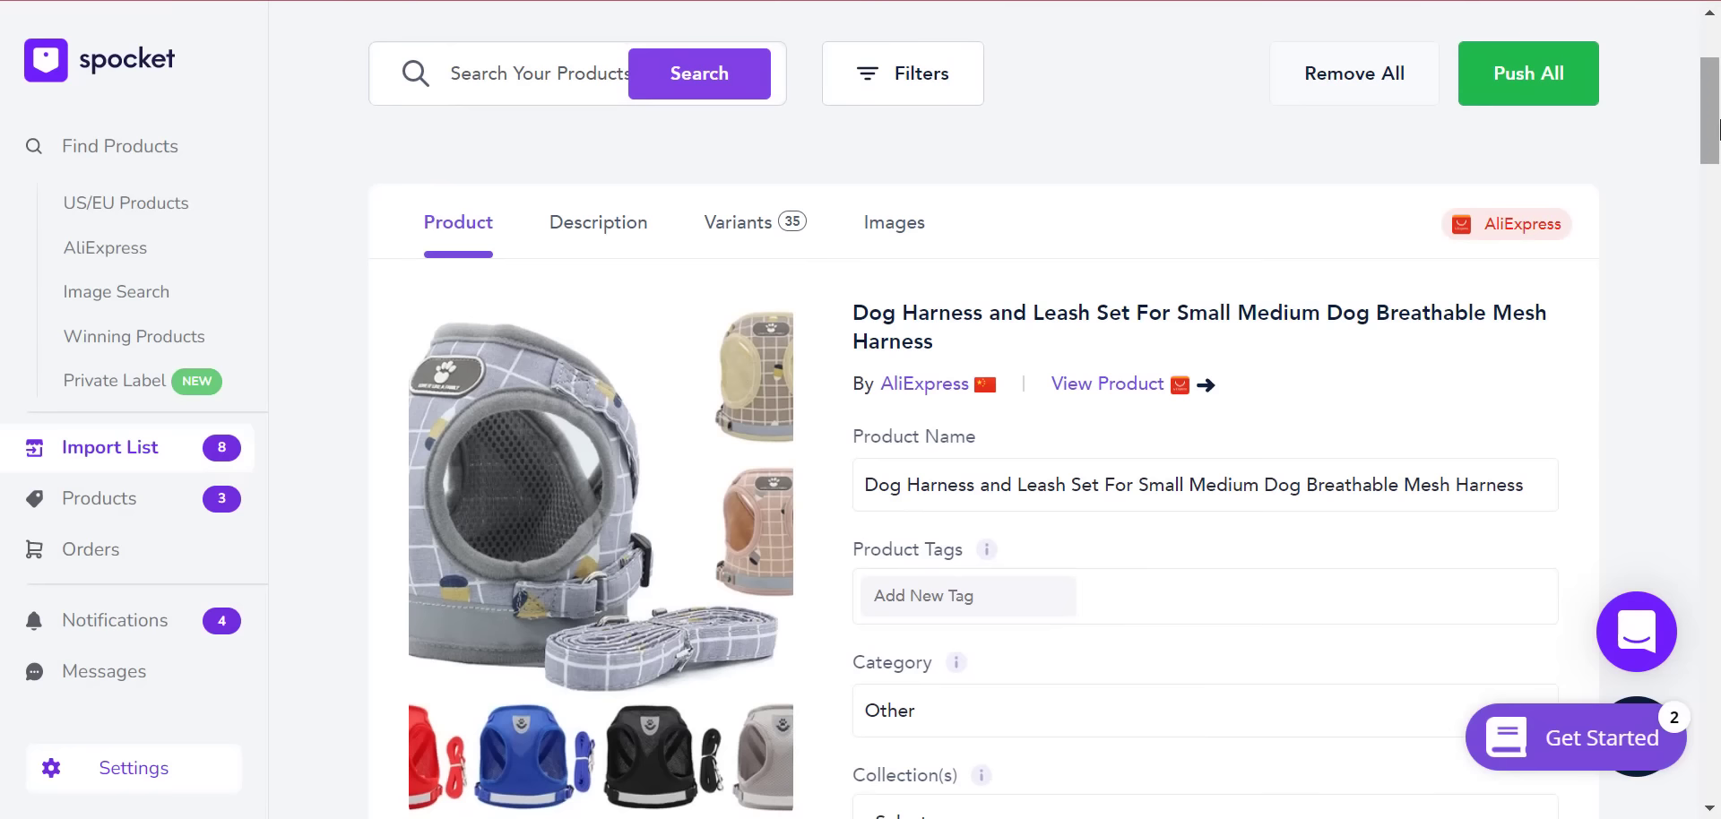
{"action": "left_click_drag", "start_coordinate": [1710, 121], "coordinate": [1711, 173]}
{"action": "left_click", "coordinate": [1033, 443]}
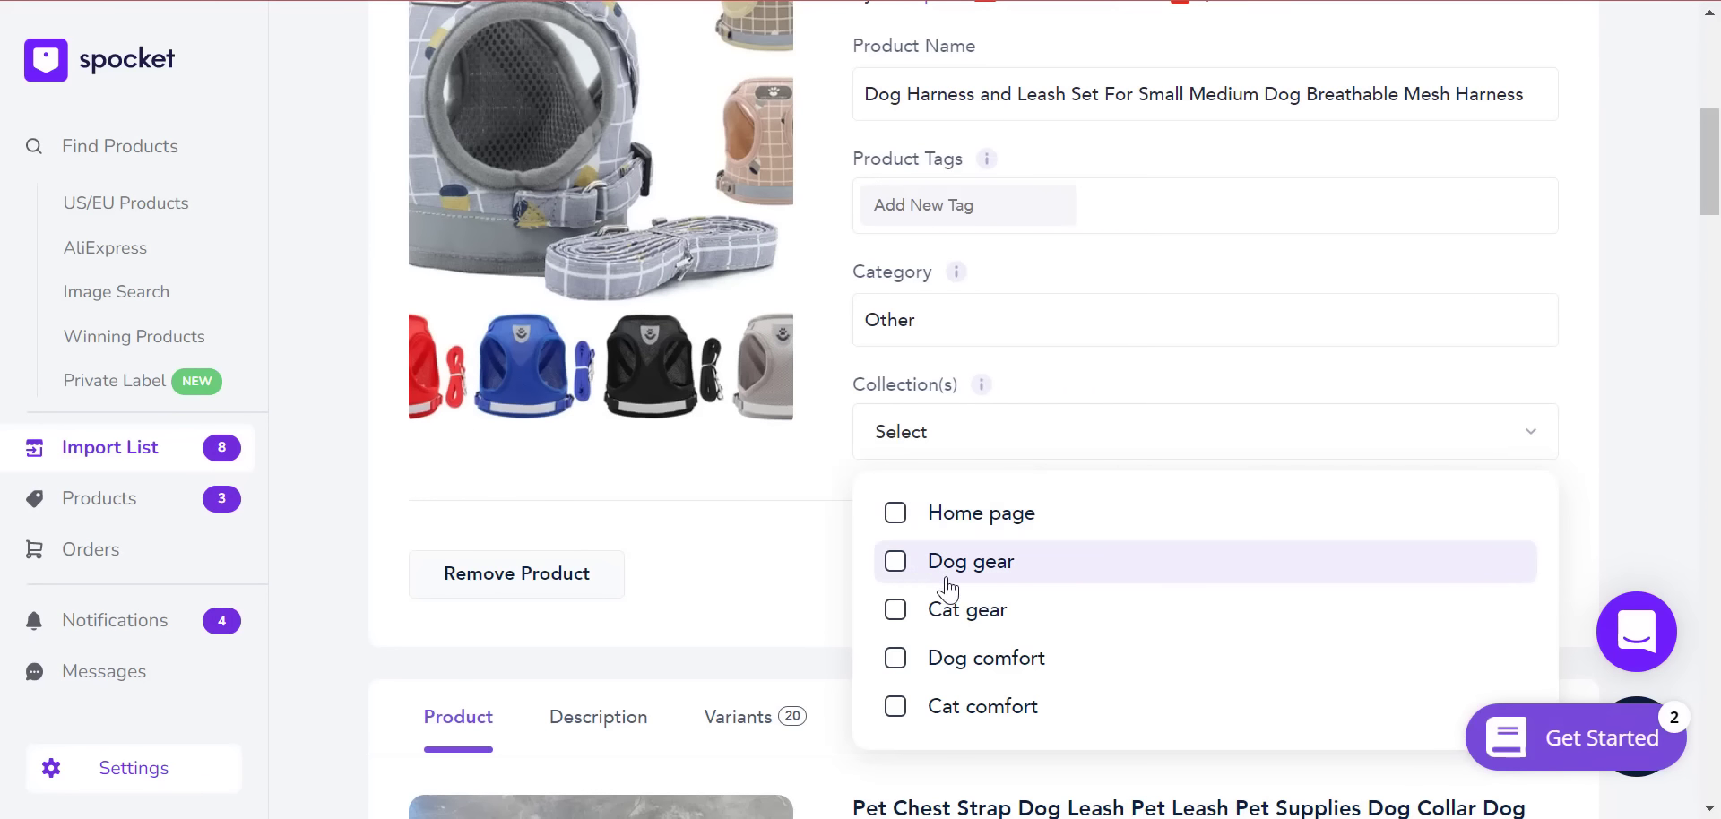
{"action": "left_click", "coordinate": [897, 561]}
{"action": "left_click", "coordinate": [798, 556]}
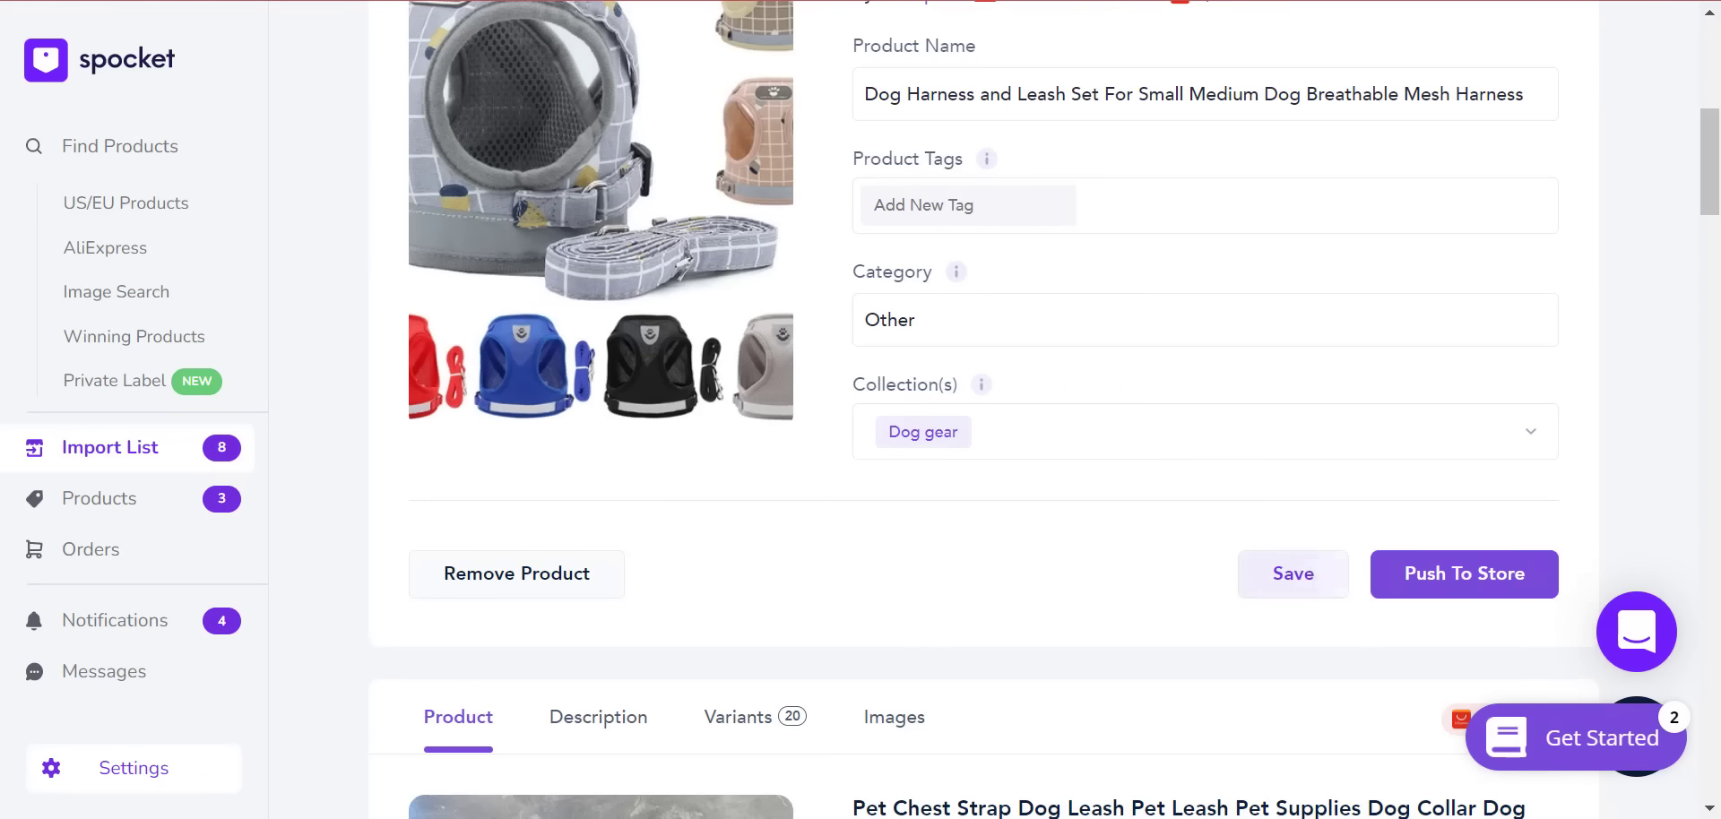
- Assign the Pet Chest Strap Dog Leash product to the Dog gear collection
{"action": "left_click", "coordinate": [1710, 242]}
{"action": "left_click_drag", "start_coordinate": [1710, 242], "coordinate": [1717, 193]}
{"action": "scroll", "coordinate": [1066, 395], "scroll_direction": "down", "scroll_amount": 4}
{"action": "left_click", "coordinate": [1067, 374]}
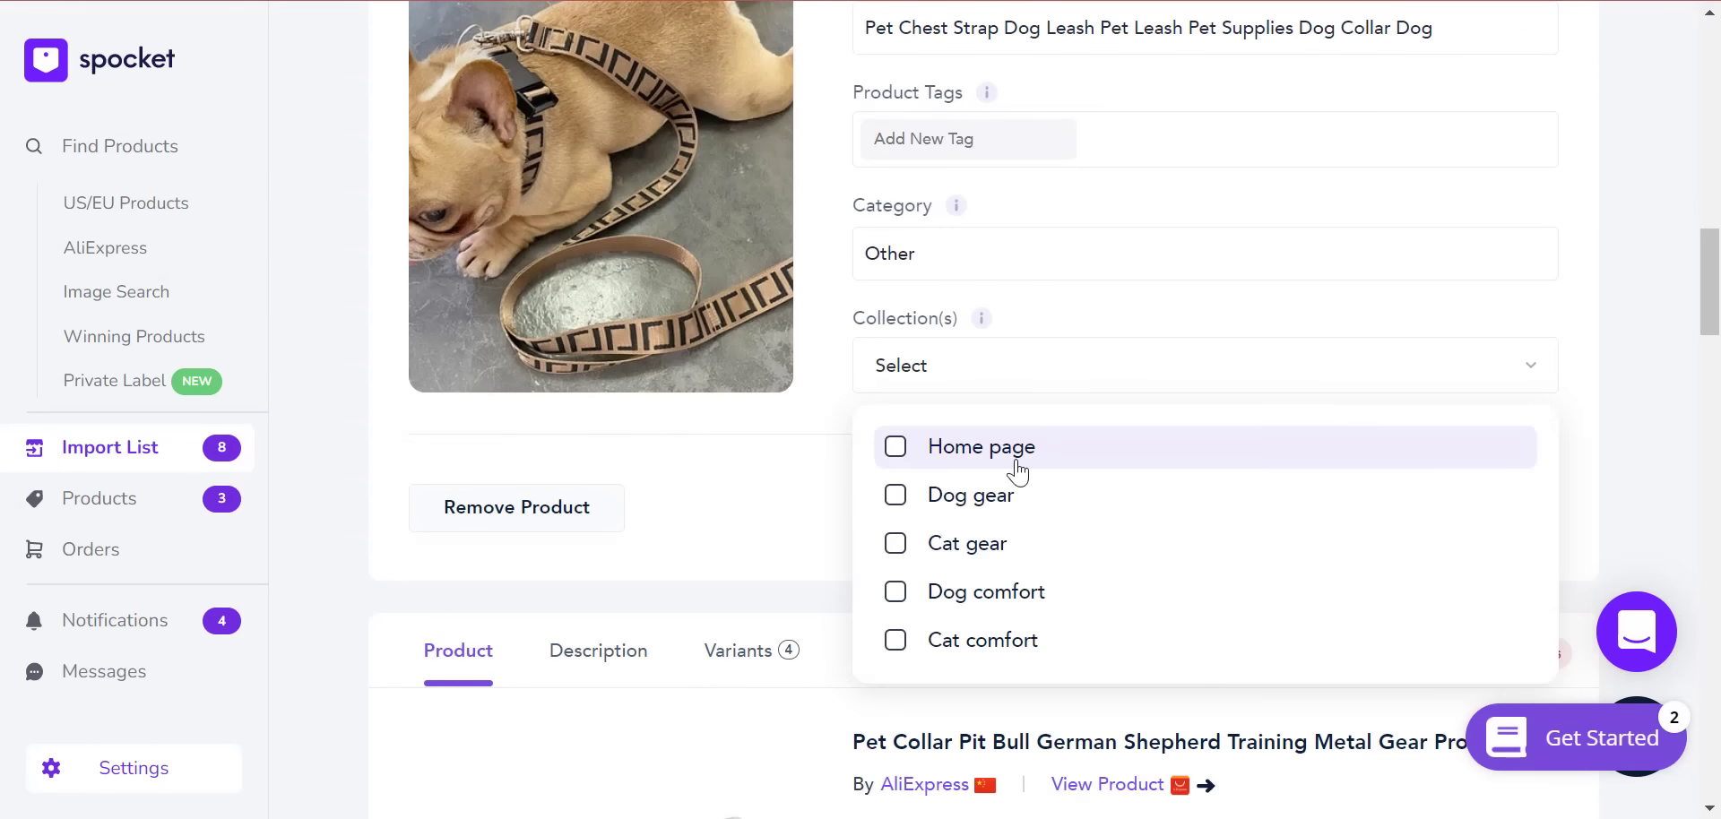
{"action": "left_click", "coordinate": [1006, 520]}
{"action": "left_click", "coordinate": [846, 508]}
- Assign the Pet Collar Pit Bull German Shepherd Training product to the Dog gear collection
{"action": "scroll", "coordinate": [1042, 536], "scroll_direction": "down", "scroll_amount": 8}
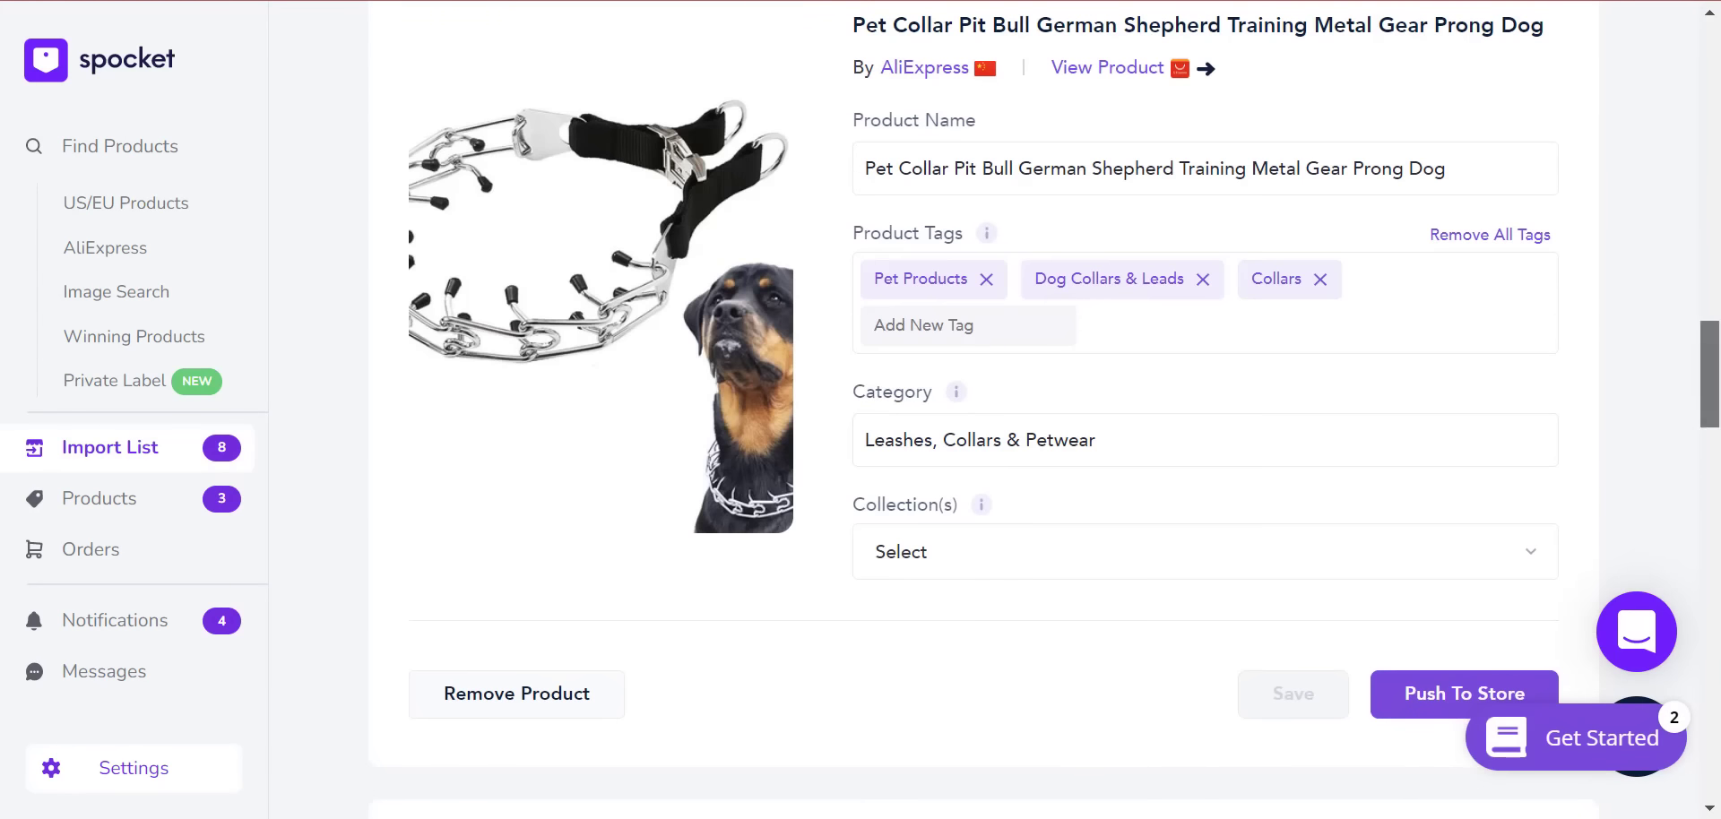
{"action": "left_click", "coordinate": [1042, 536]}
{"action": "left_click", "coordinate": [896, 677]}
{"action": "left_click", "coordinate": [791, 602]}
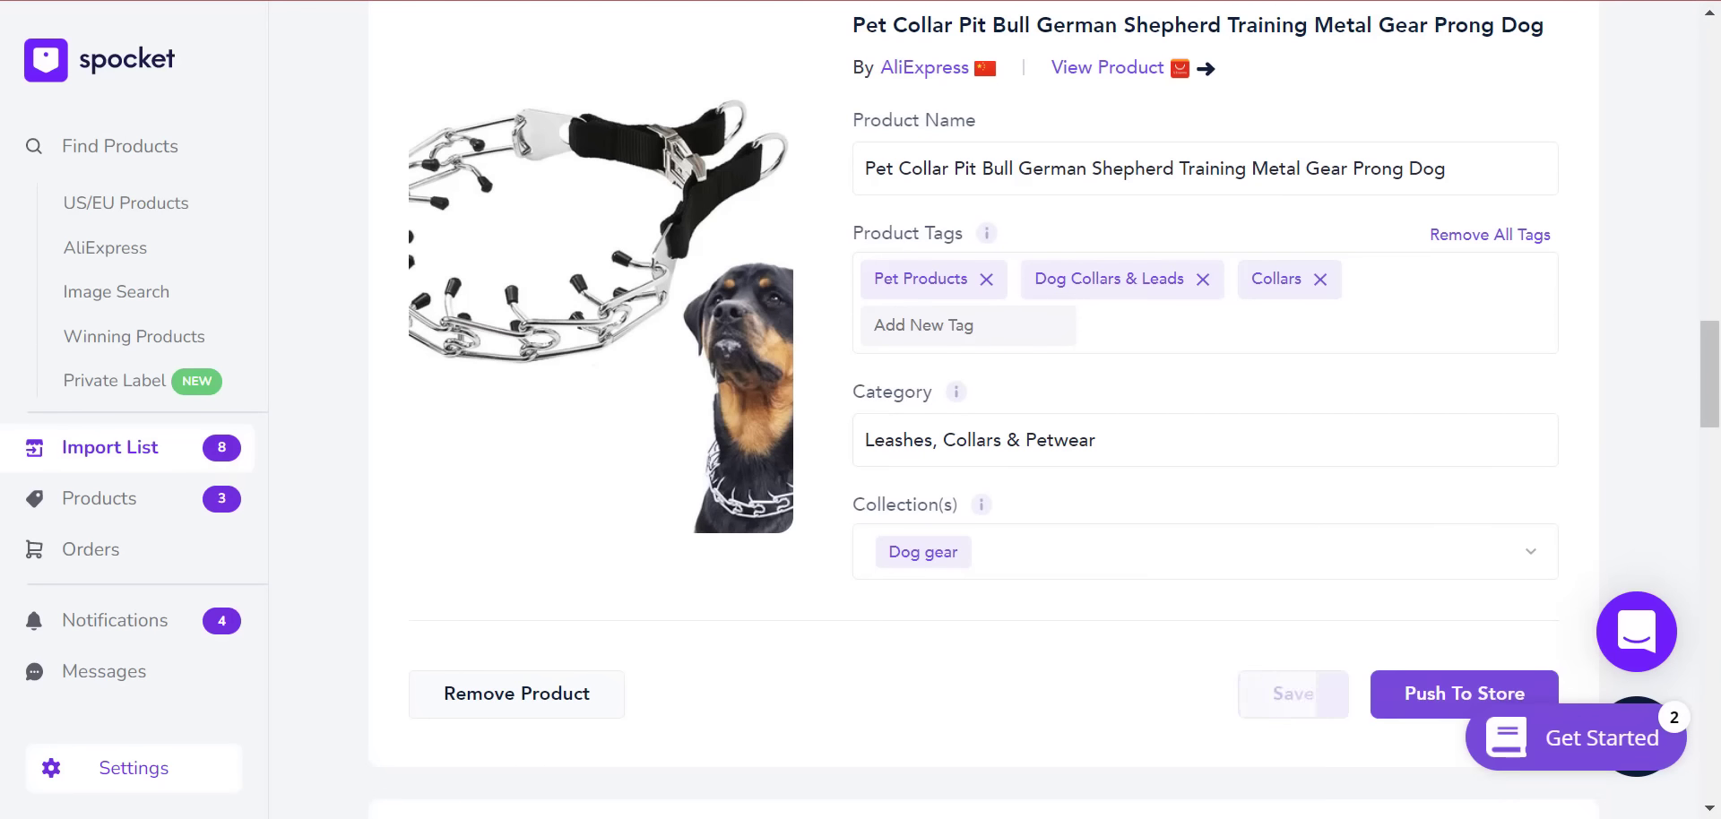
- Assign the black-and-red CHANEI harness and leash product to the Dog gear collection
{"action": "scroll", "coordinate": [791, 602], "scroll_direction": "up", "scroll_amount": 8}
{"action": "scroll", "coordinate": [1149, 392], "scroll_direction": "down", "scroll_amount": 8}
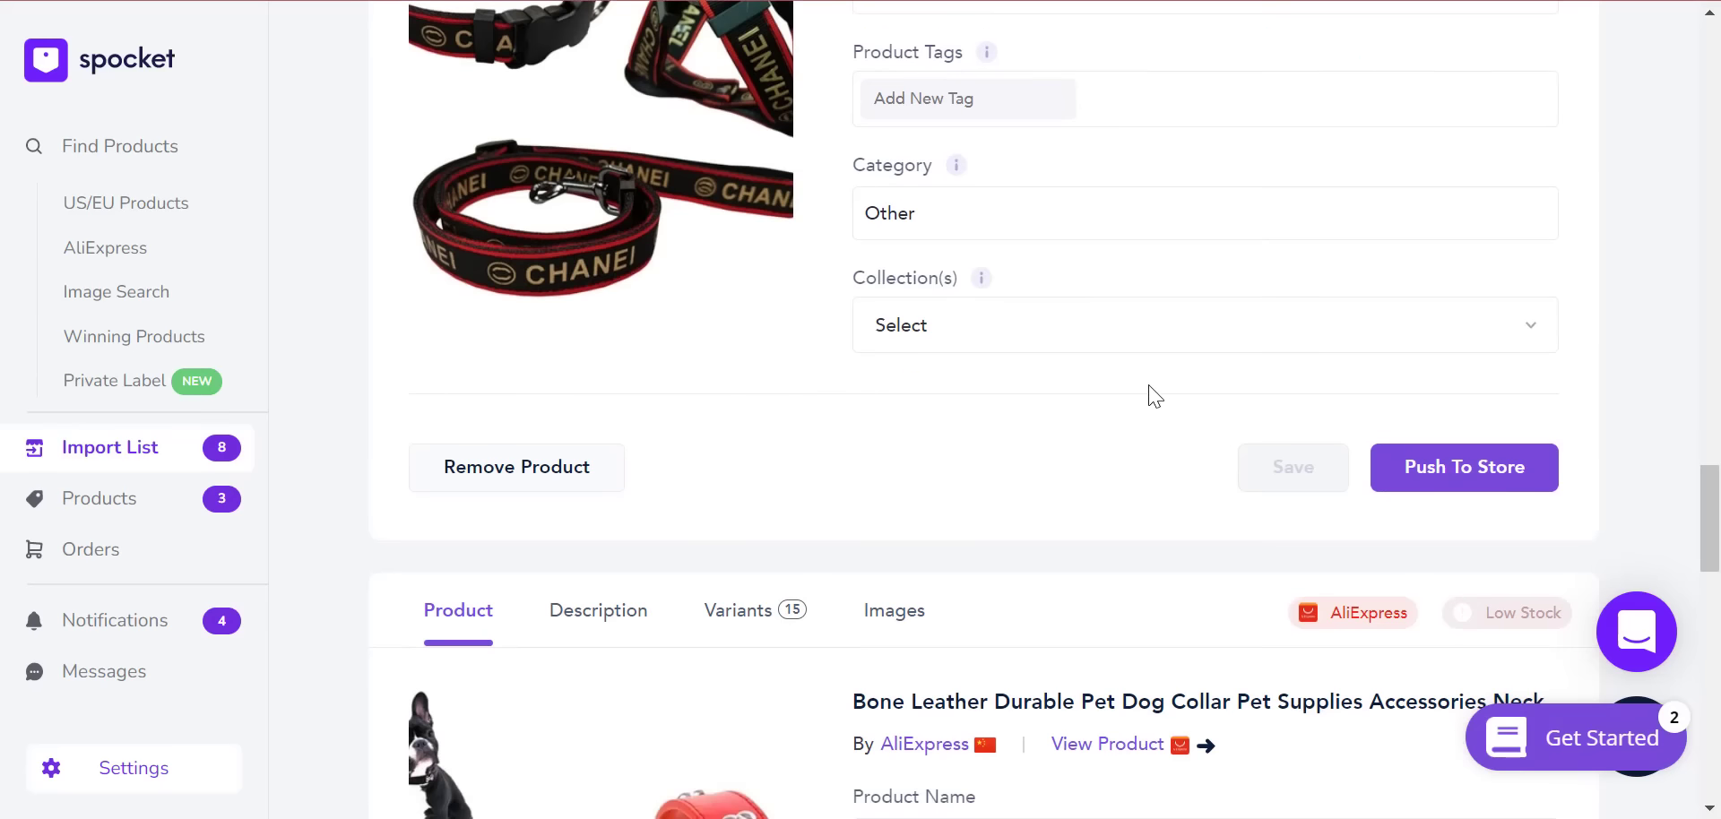
{"action": "left_click", "coordinate": [1106, 339]}
{"action": "left_click", "coordinate": [891, 466]}
{"action": "left_click", "coordinate": [819, 430]}
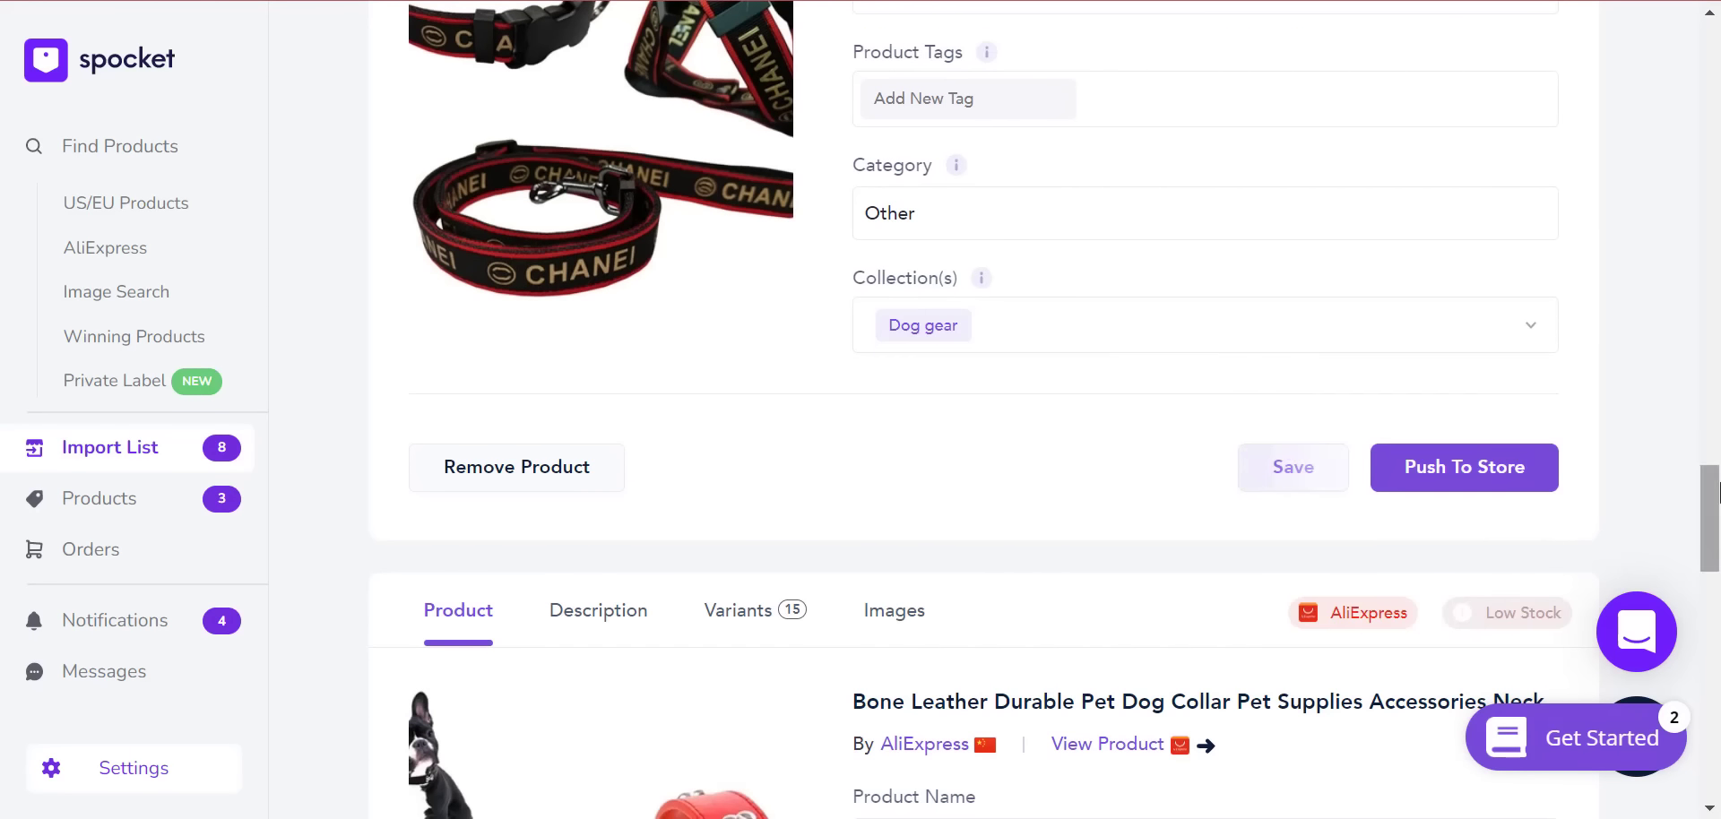
- Assign the Bone Leather Durable Pet Dog Collar product to the Dog gear collection
{"action": "left_click_drag", "start_coordinate": [1710, 498], "coordinate": [1714, 598]}
{"action": "left_click", "coordinate": [1094, 465]}
{"action": "left_click", "coordinate": [891, 578]}
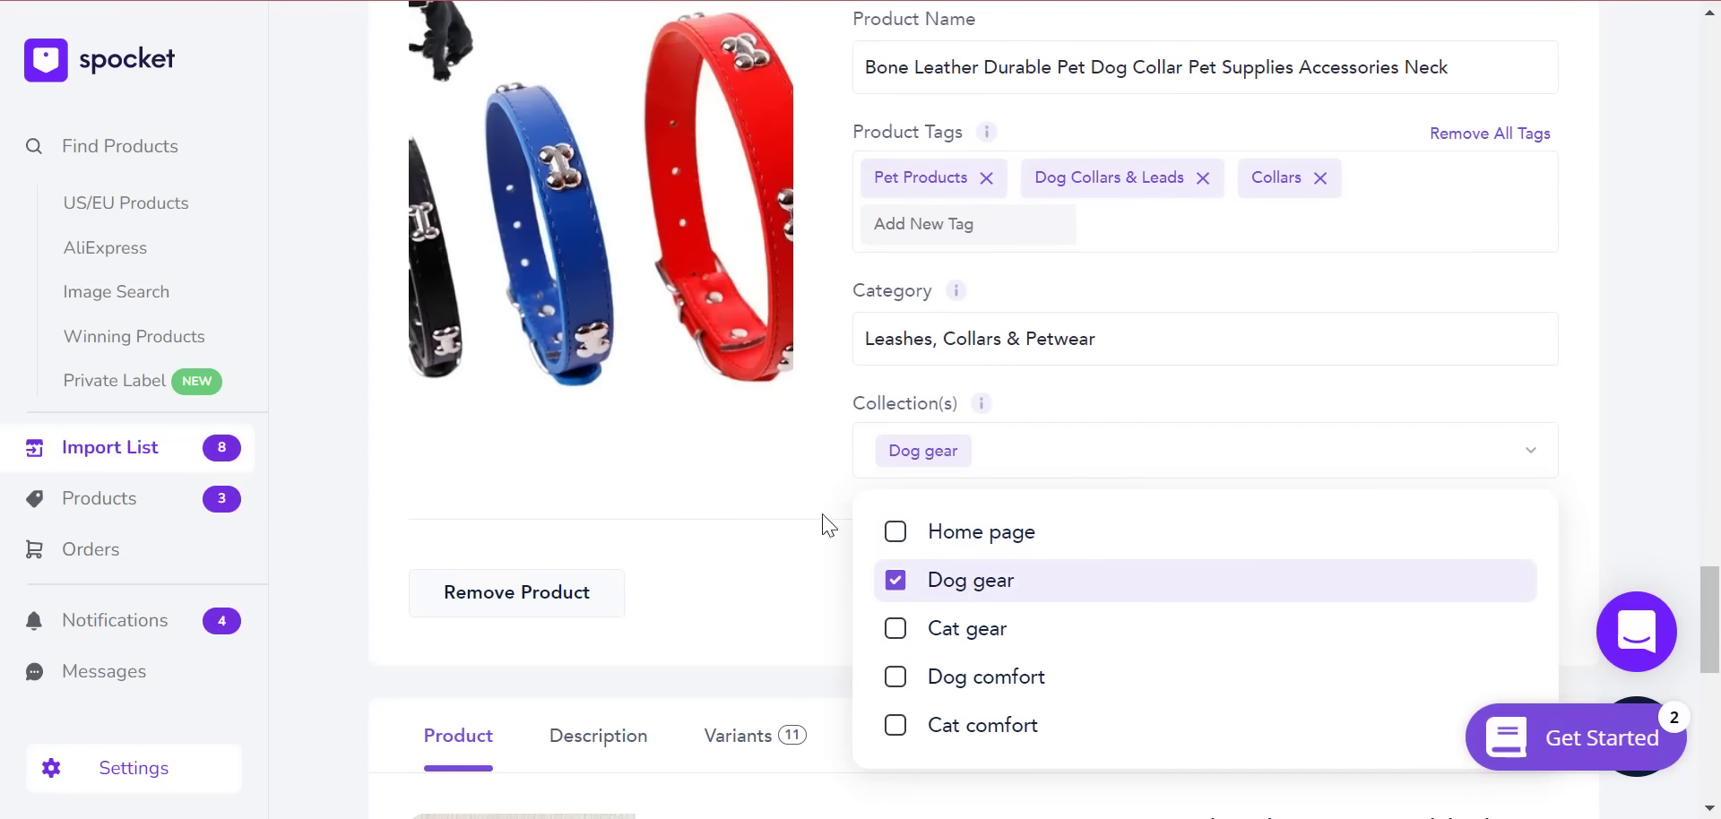
{"action": "left_click", "coordinate": [826, 519]}
- Assign the Pet Dog Bone Printing Harness And Leash Set product to the Dog gear collection
{"action": "scroll", "coordinate": [1306, 481], "scroll_direction": "down", "scroll_amount": 8}
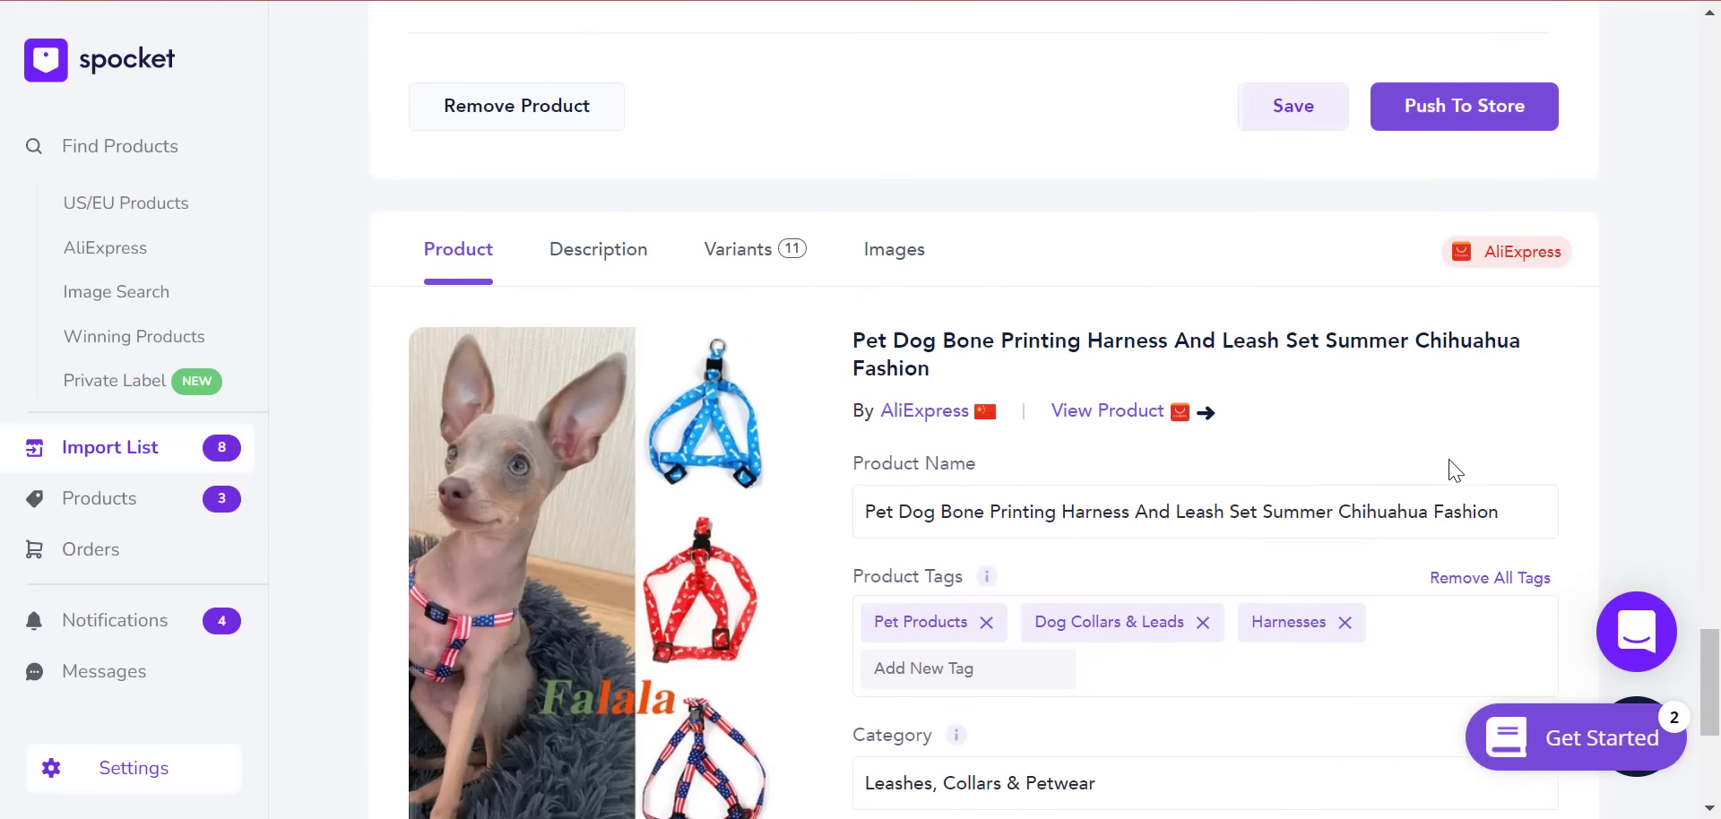
{"action": "left_click", "coordinate": [1018, 674]}
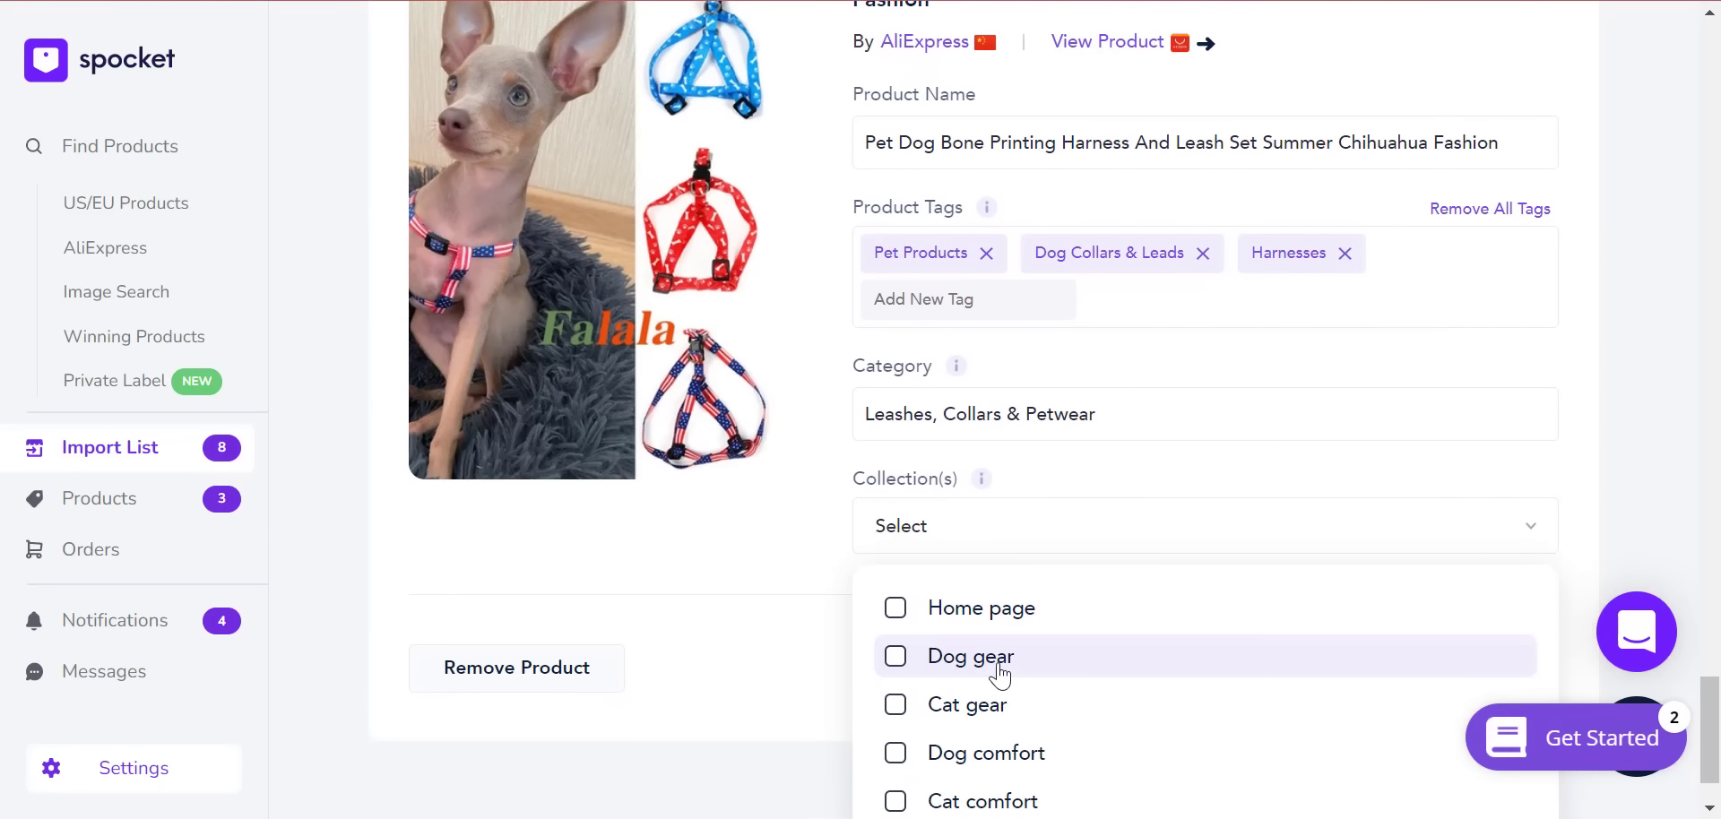
{"action": "left_click", "coordinate": [1006, 665]}
{"action": "left_click", "coordinate": [776, 581]}
{"action": "scroll", "coordinate": [1302, 543], "scroll_direction": "down", "scroll_amount": 1}
{"action": "scroll", "coordinate": [1302, 542], "scroll_direction": "down", "scroll_amount": 1}
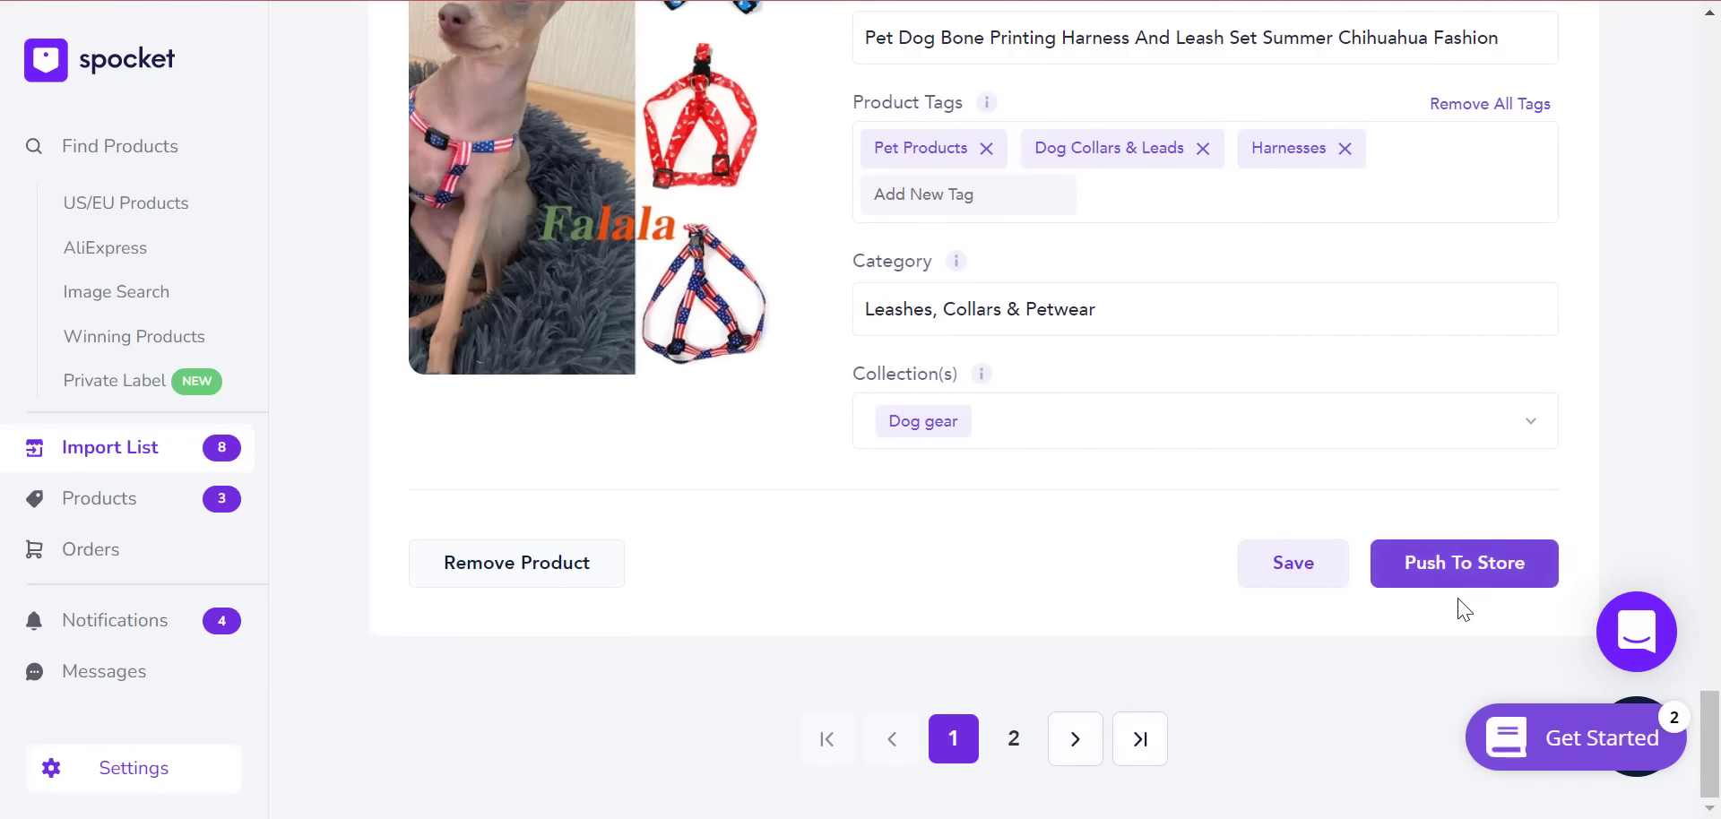
- Push all remaining products in the import list to the Shopify store
{"action": "scroll", "coordinate": [1597, 414], "scroll_direction": "up", "scroll_amount": 20}
{"action": "left_click", "coordinate": [1528, 341]}
{"action": "left_click", "coordinate": [1052, 660]}
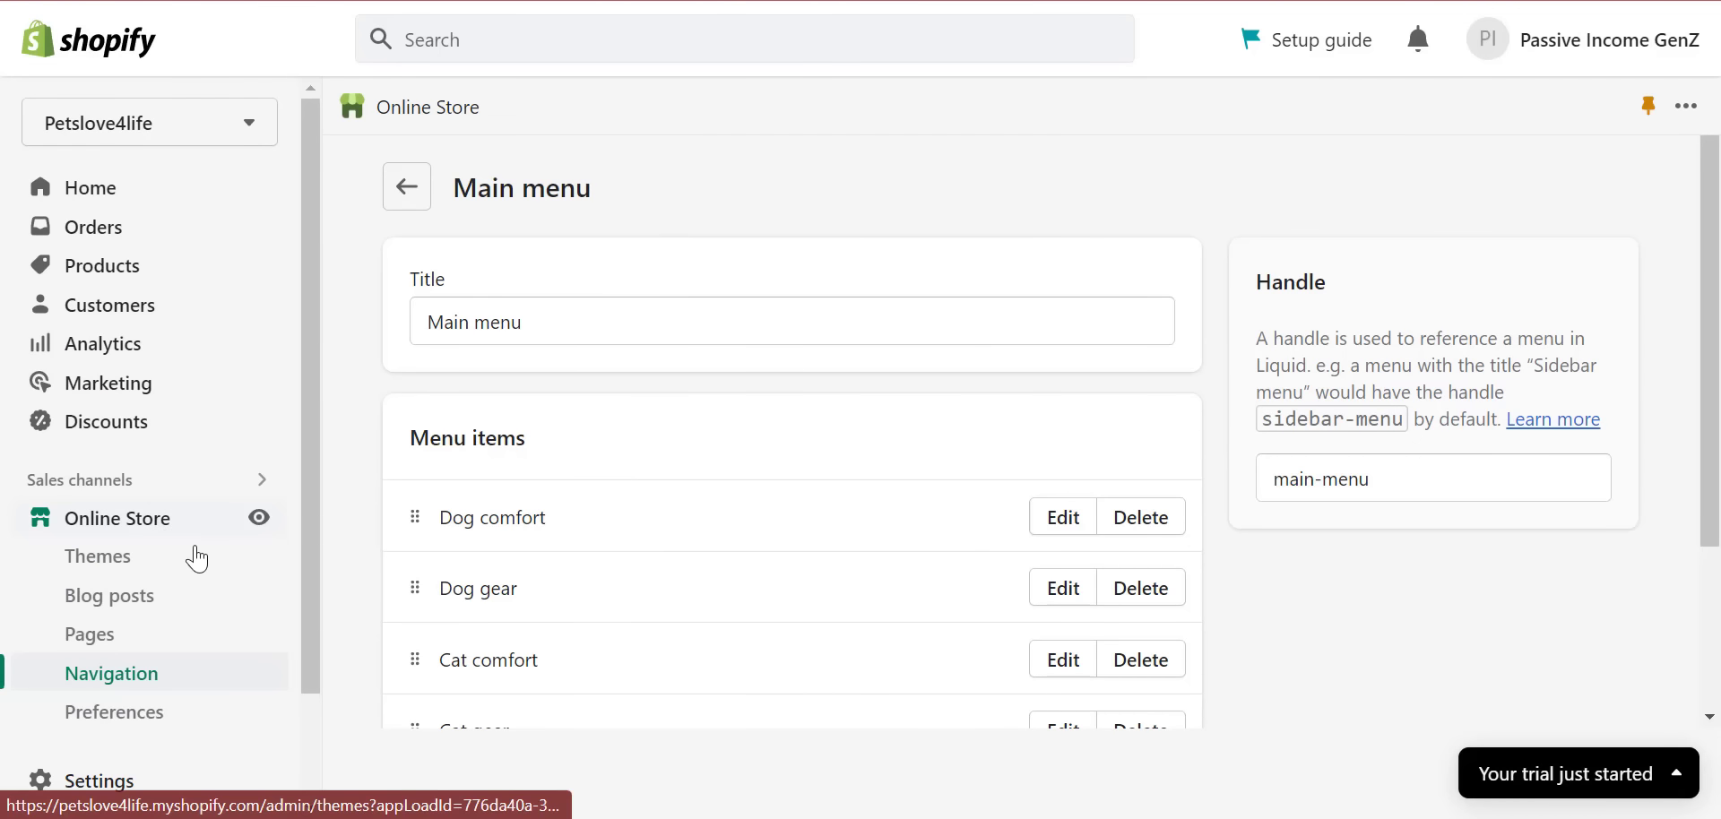
- View the live online store from the Shopify admin and look through the products in its Dog gear collection
{"action": "left_click", "coordinate": [261, 523]}
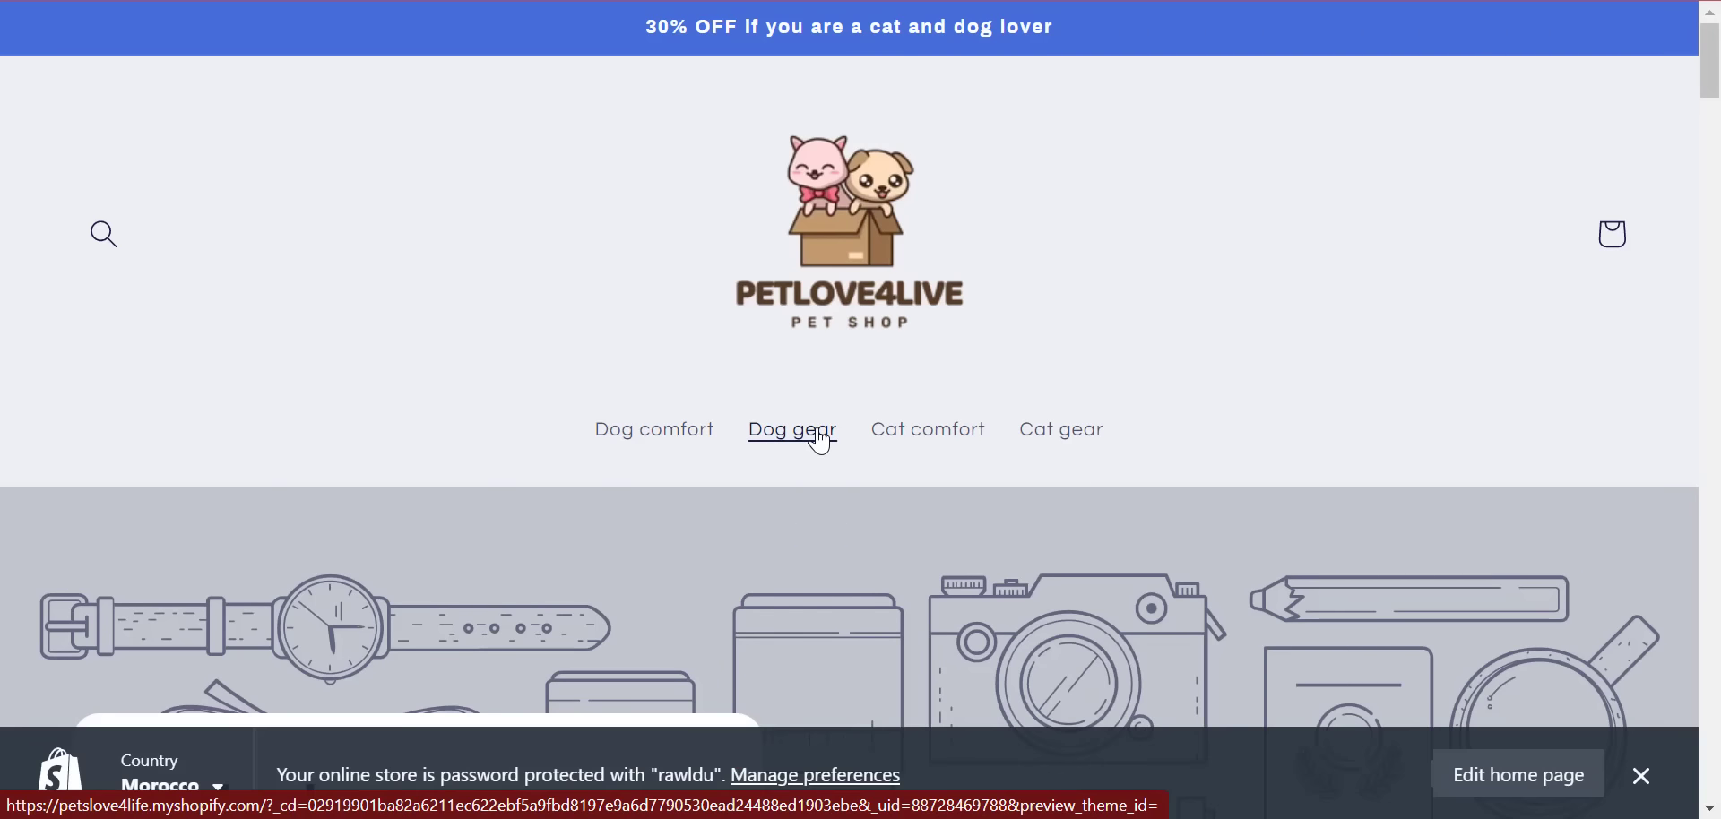
{"action": "left_click", "coordinate": [820, 441]}
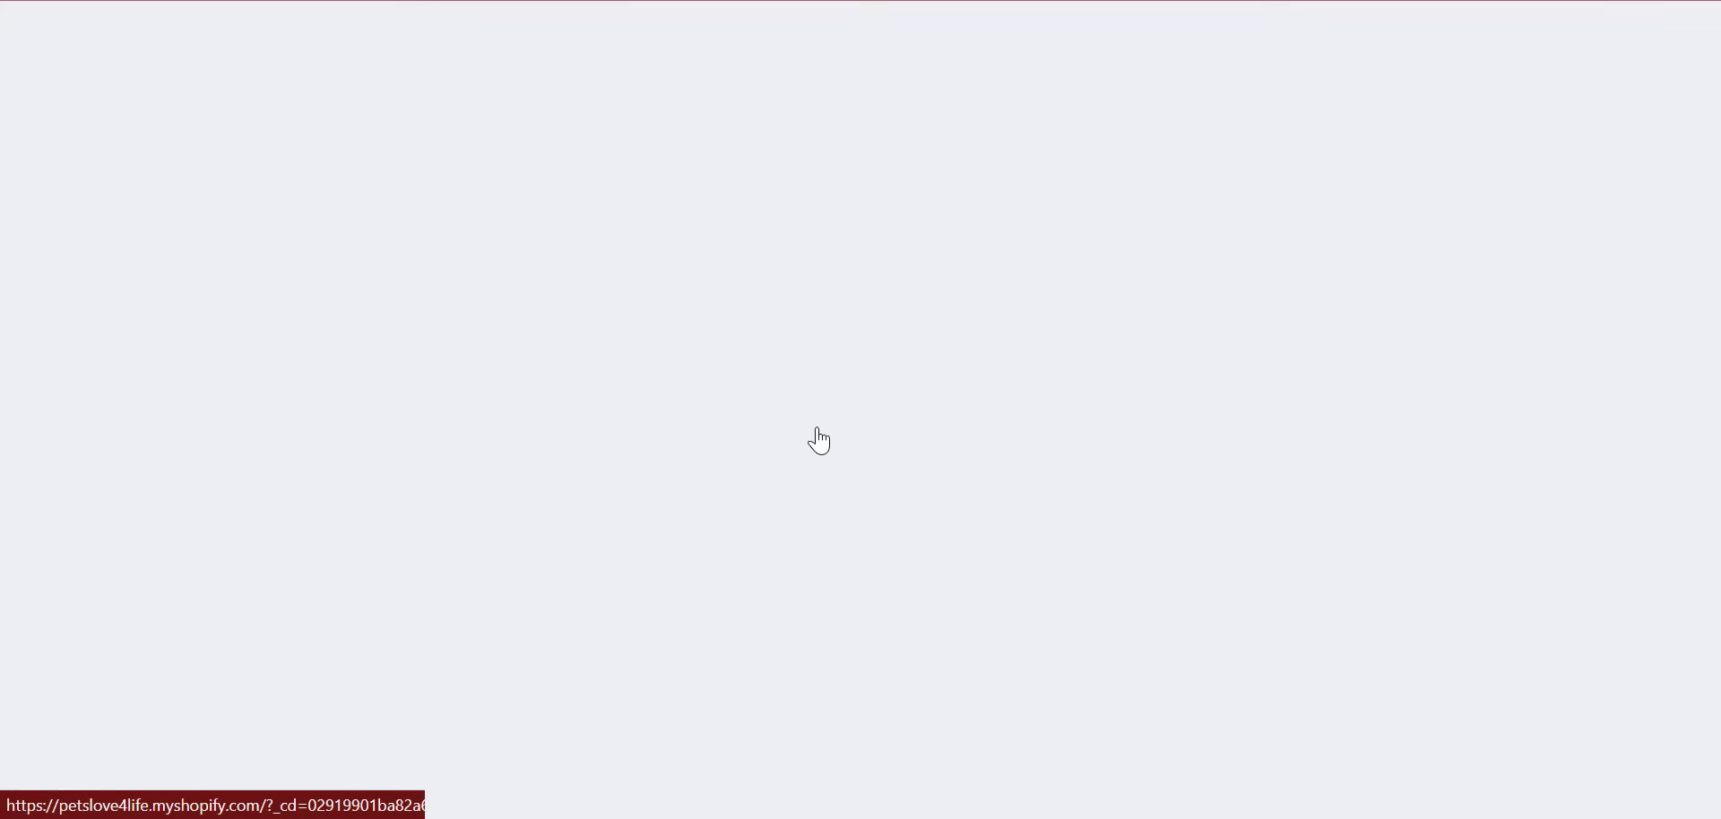
{"action": "scroll", "coordinate": [806, 442], "scroll_direction": "down", "scroll_amount": 5}
{"action": "left_click_drag", "start_coordinate": [1719, 109], "coordinate": [1718, 292]}
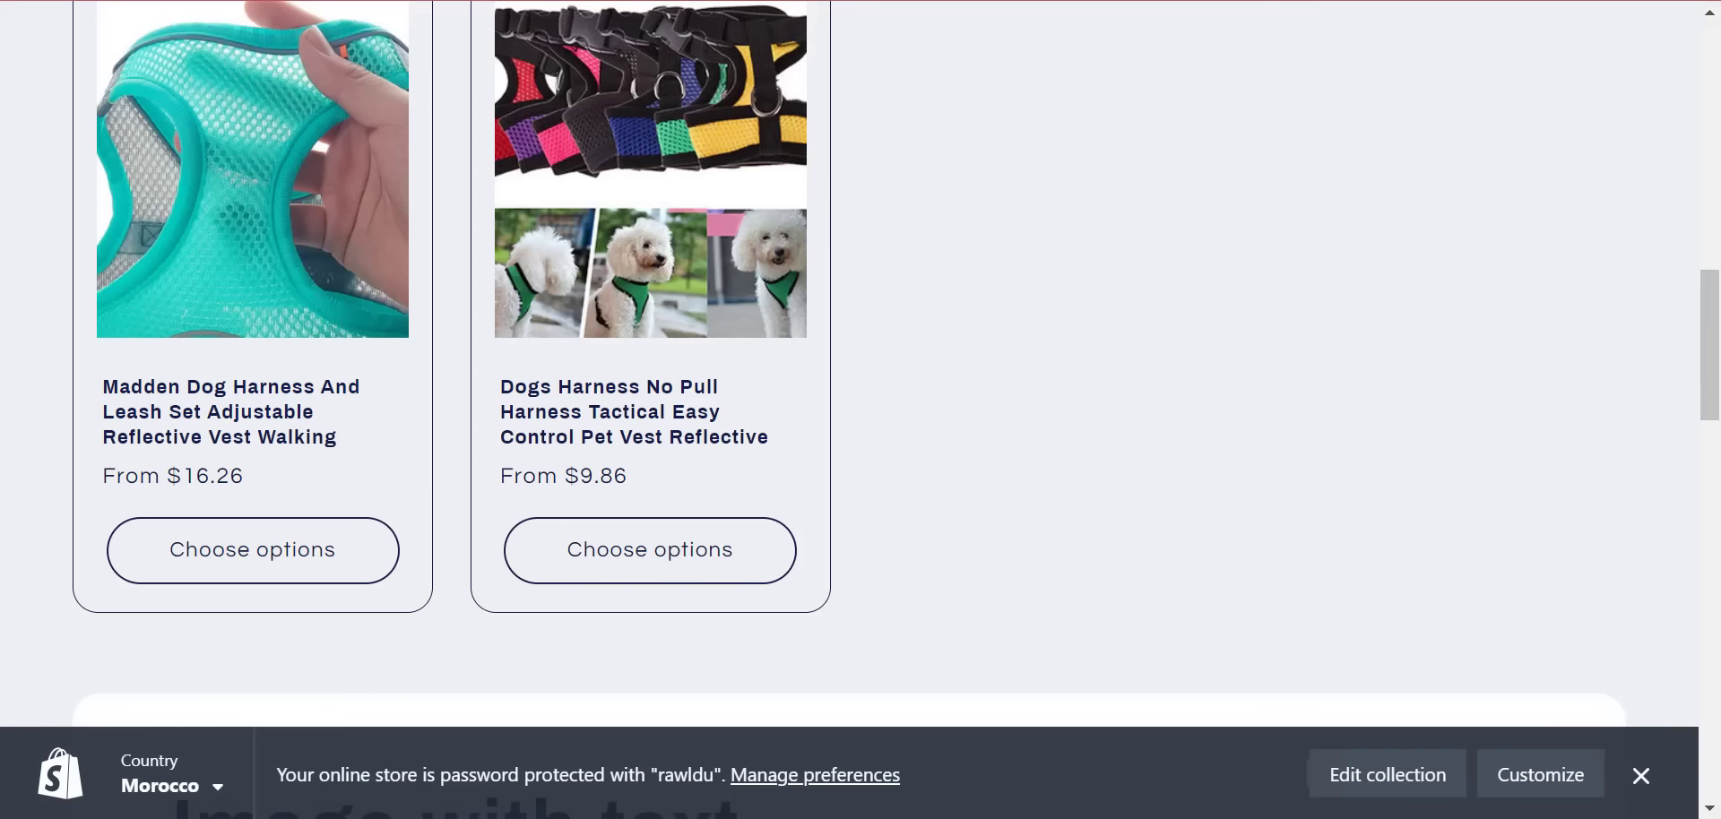
{"action": "left_click_drag", "start_coordinate": [1719, 300], "coordinate": [1719, 54]}
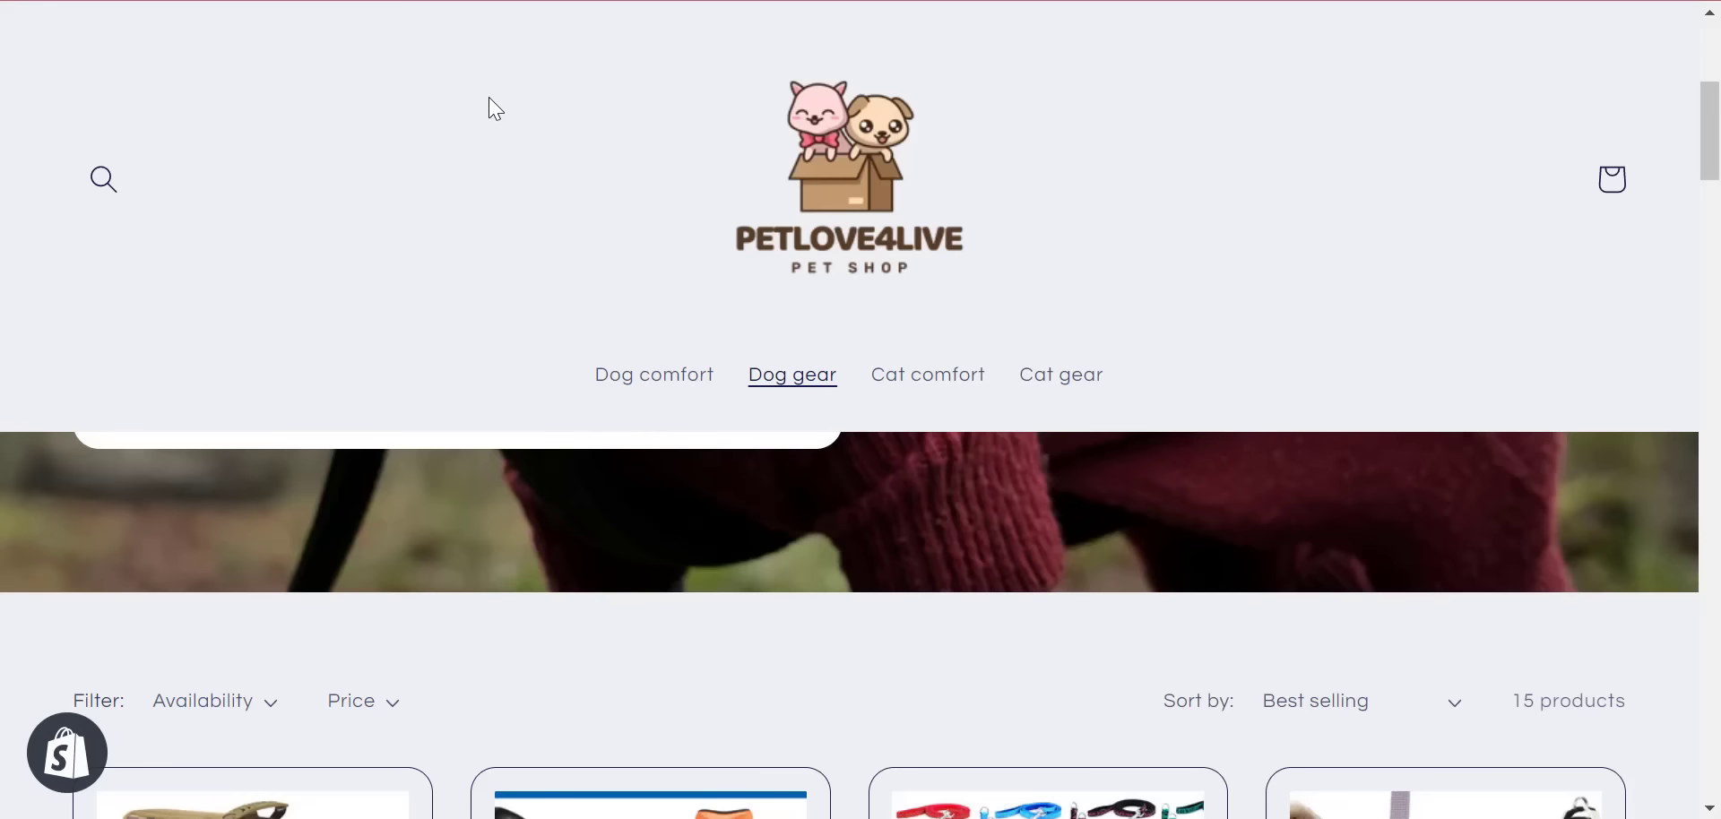
{"action": "left_click_drag", "start_coordinate": [1719, 127], "coordinate": [1719, 167]}
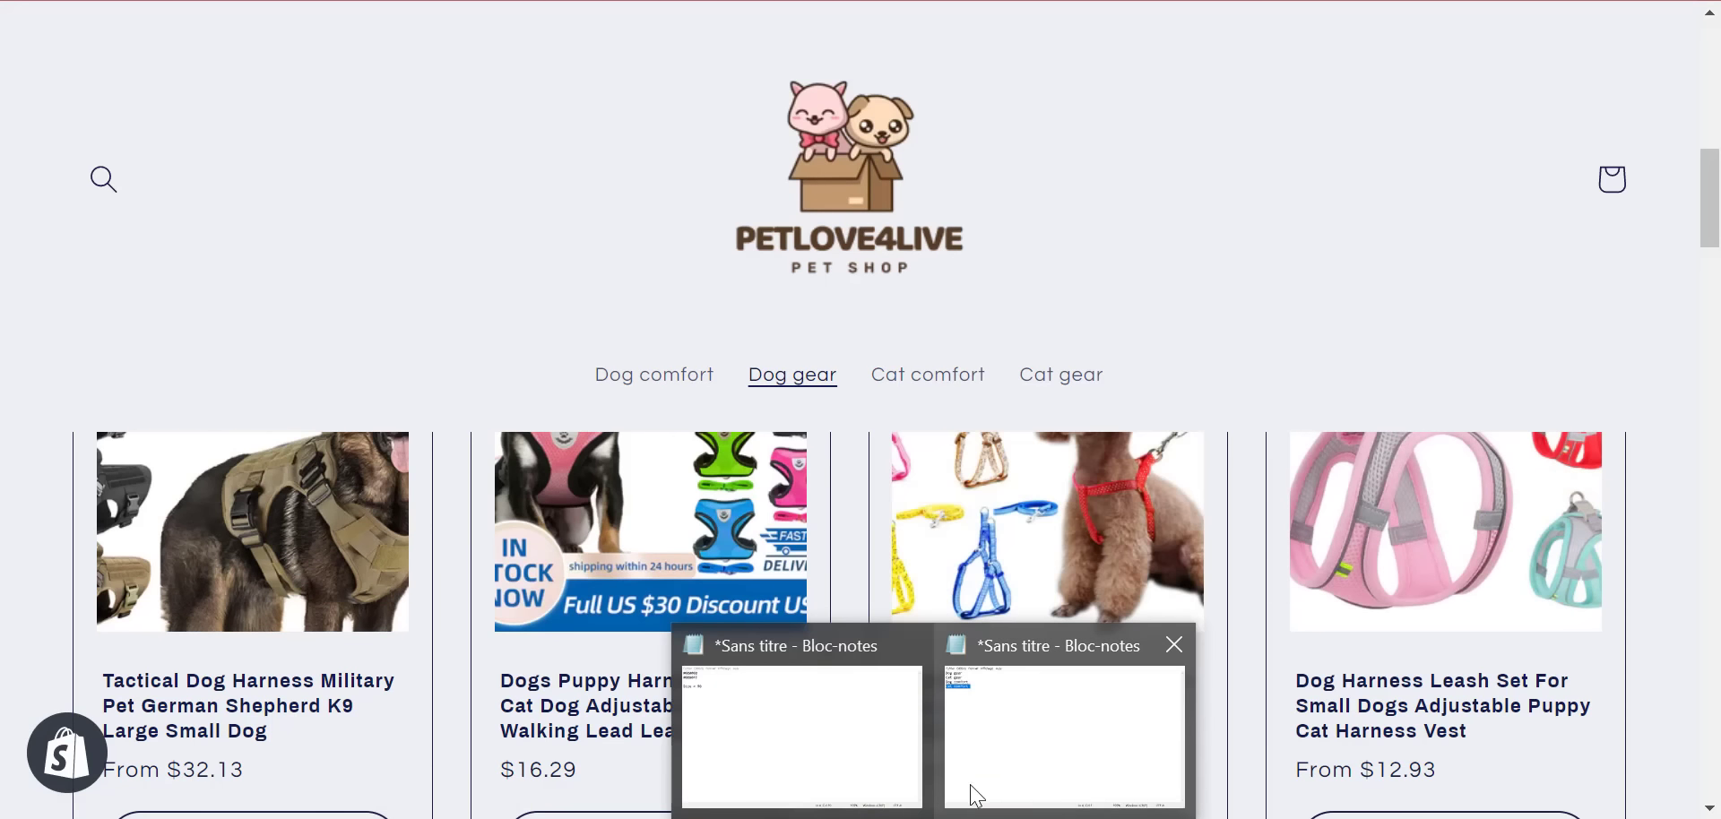
- Copy the Cat gear line from the category list in the Notepad note and return to the browser
{"action": "left_click", "coordinate": [972, 788]}
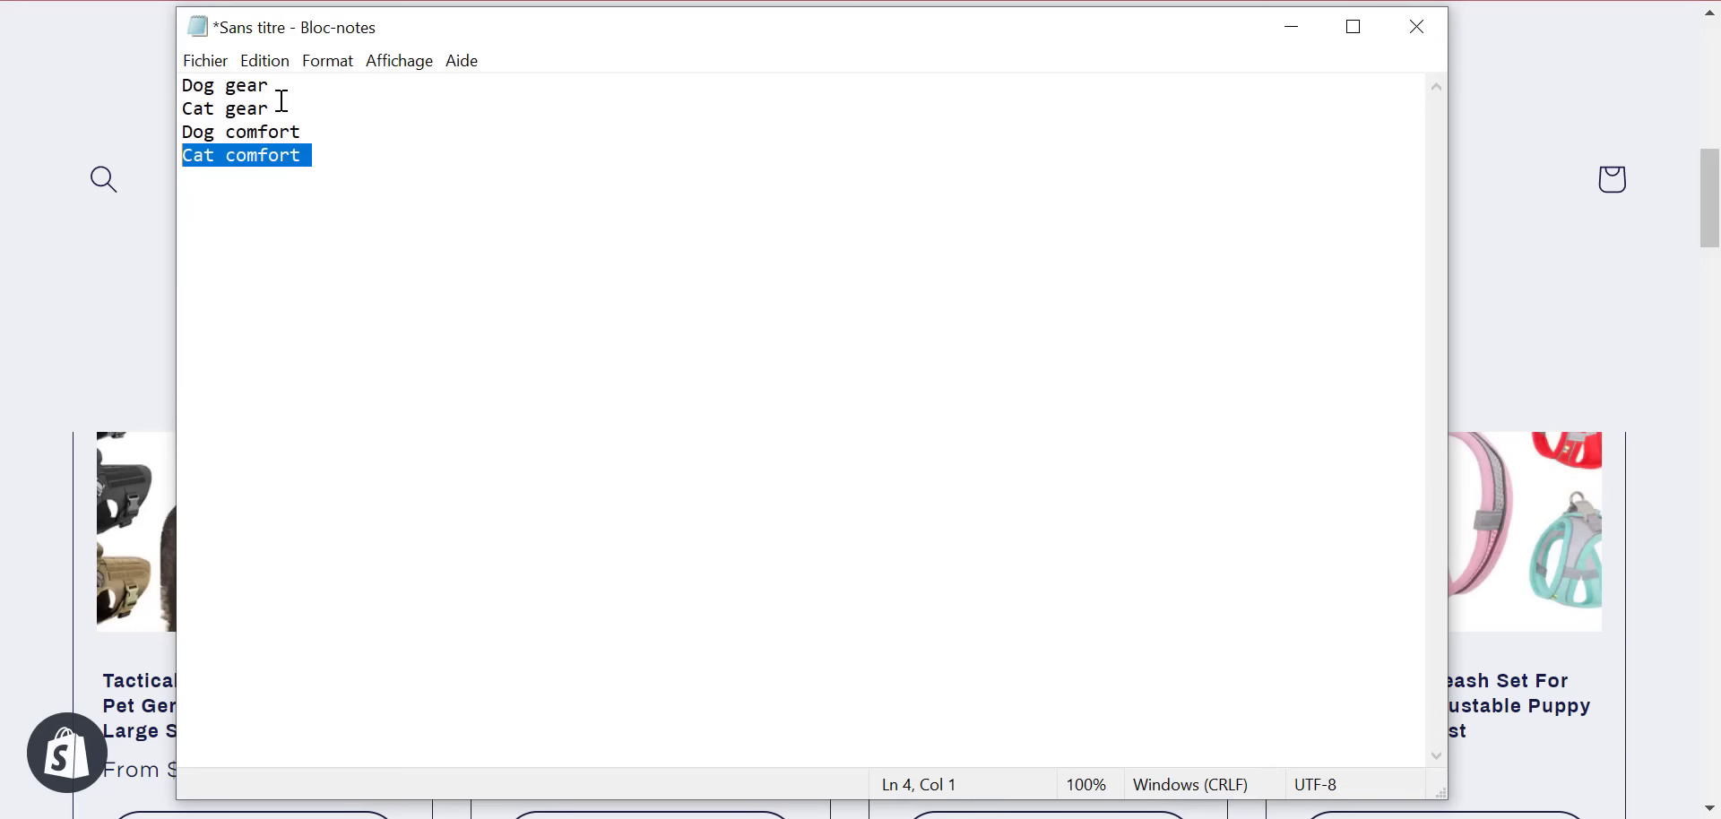
{"action": "left_click_drag", "start_coordinate": [281, 102], "coordinate": [183, 114]}
{"action": "right_click", "coordinate": [233, 114]}
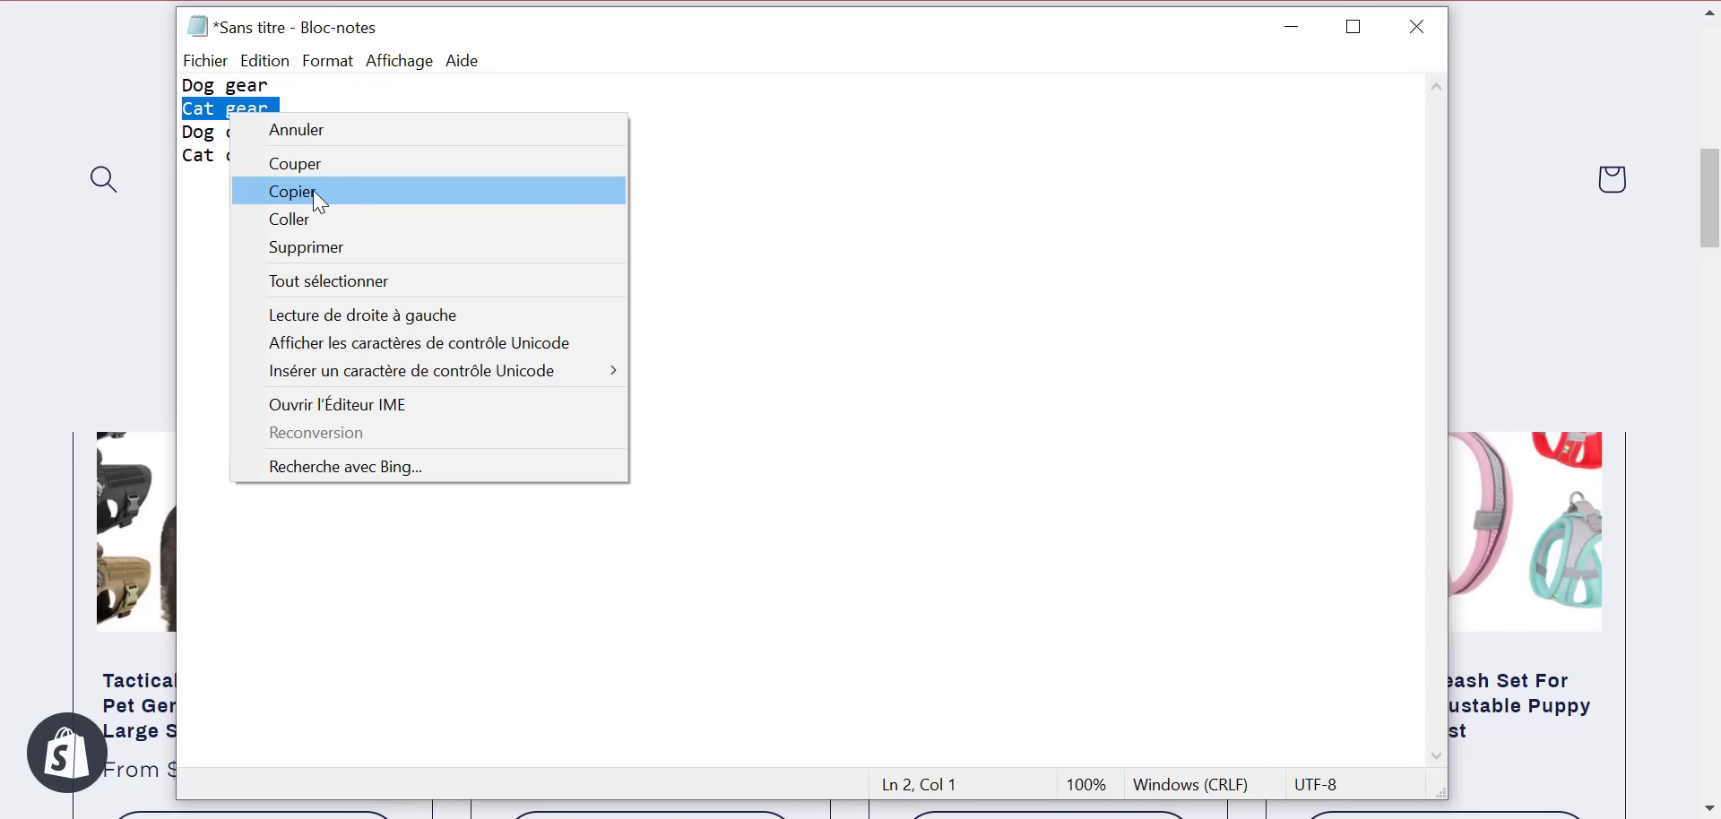
{"action": "left_click", "coordinate": [316, 183]}
{"action": "left_click", "coordinate": [104, 307]}
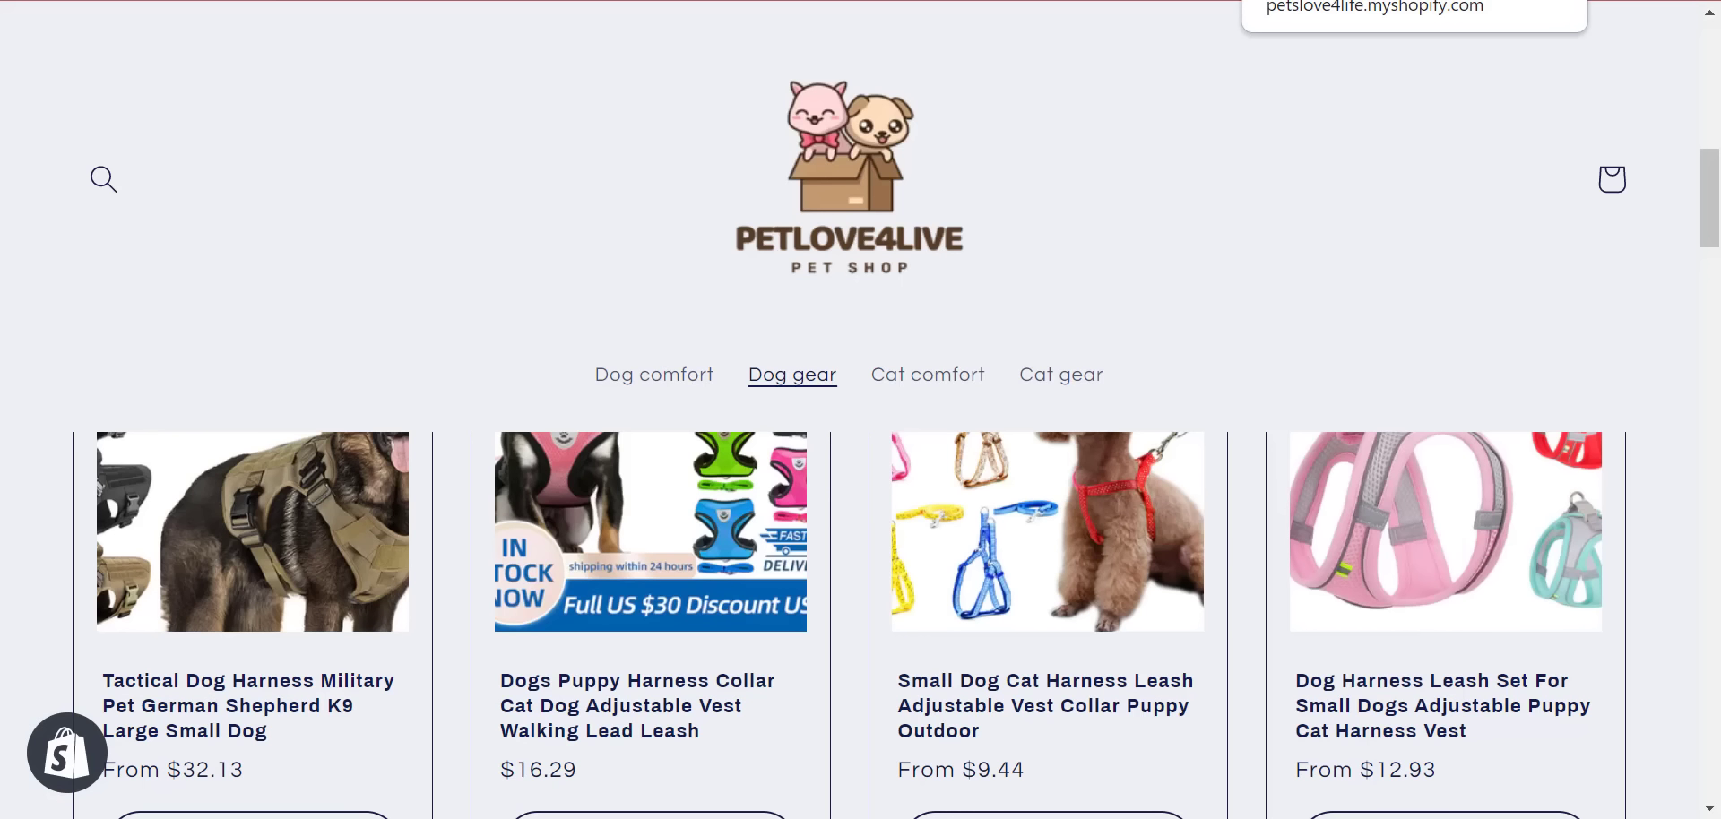
- Switch to the AliExpress listings and search for cat equipment
{"action": "left_click", "coordinate": [1290, 0]}
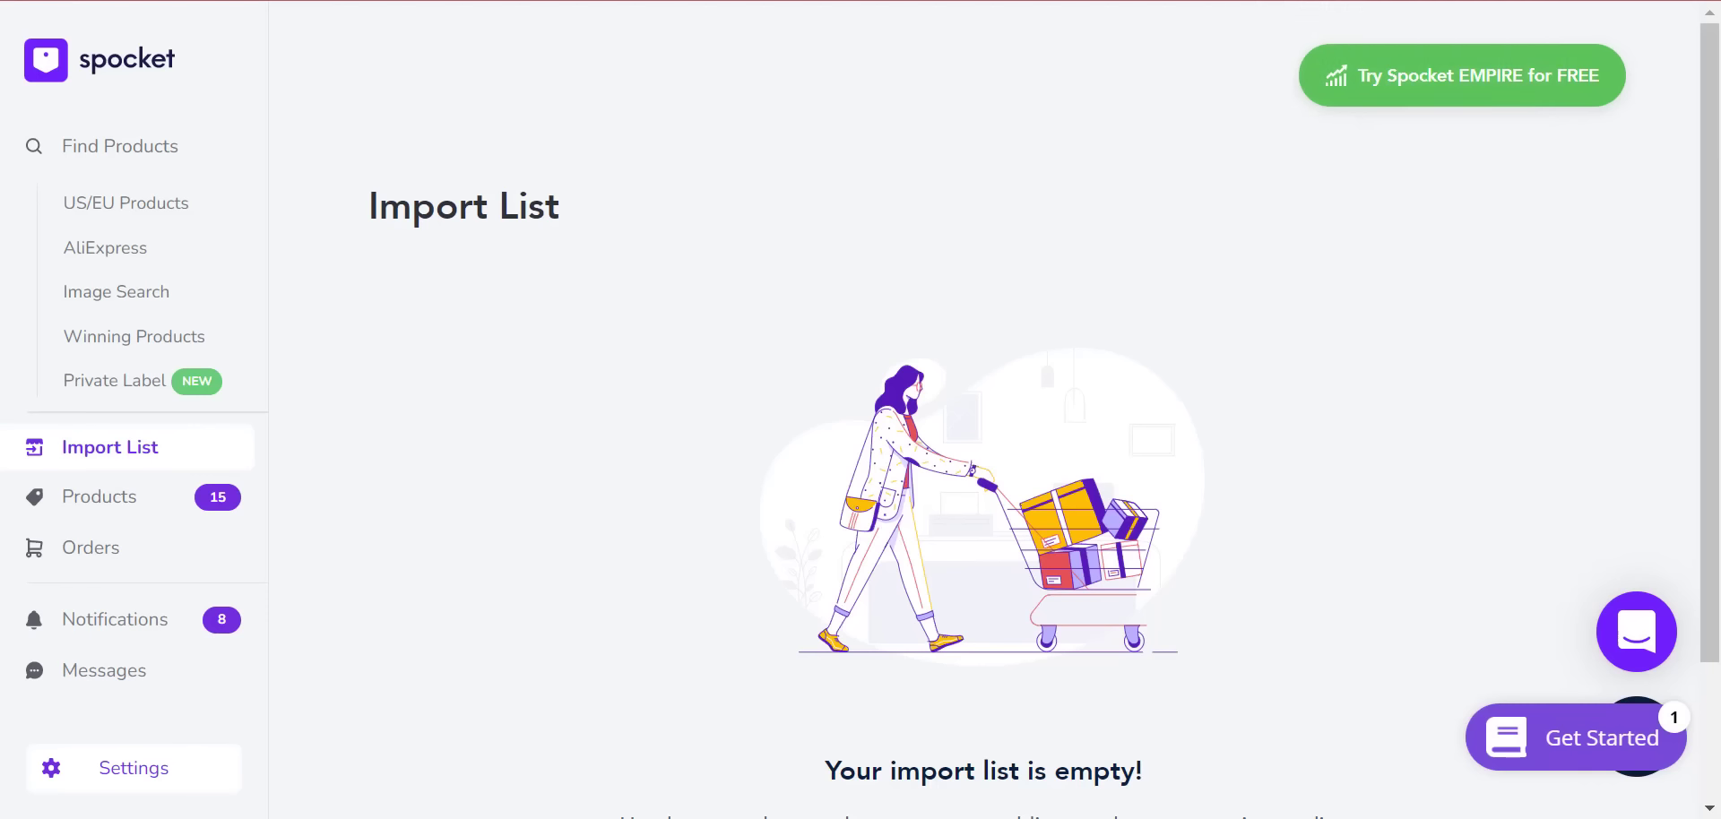
{"action": "left_click", "coordinate": [1353, 0]}
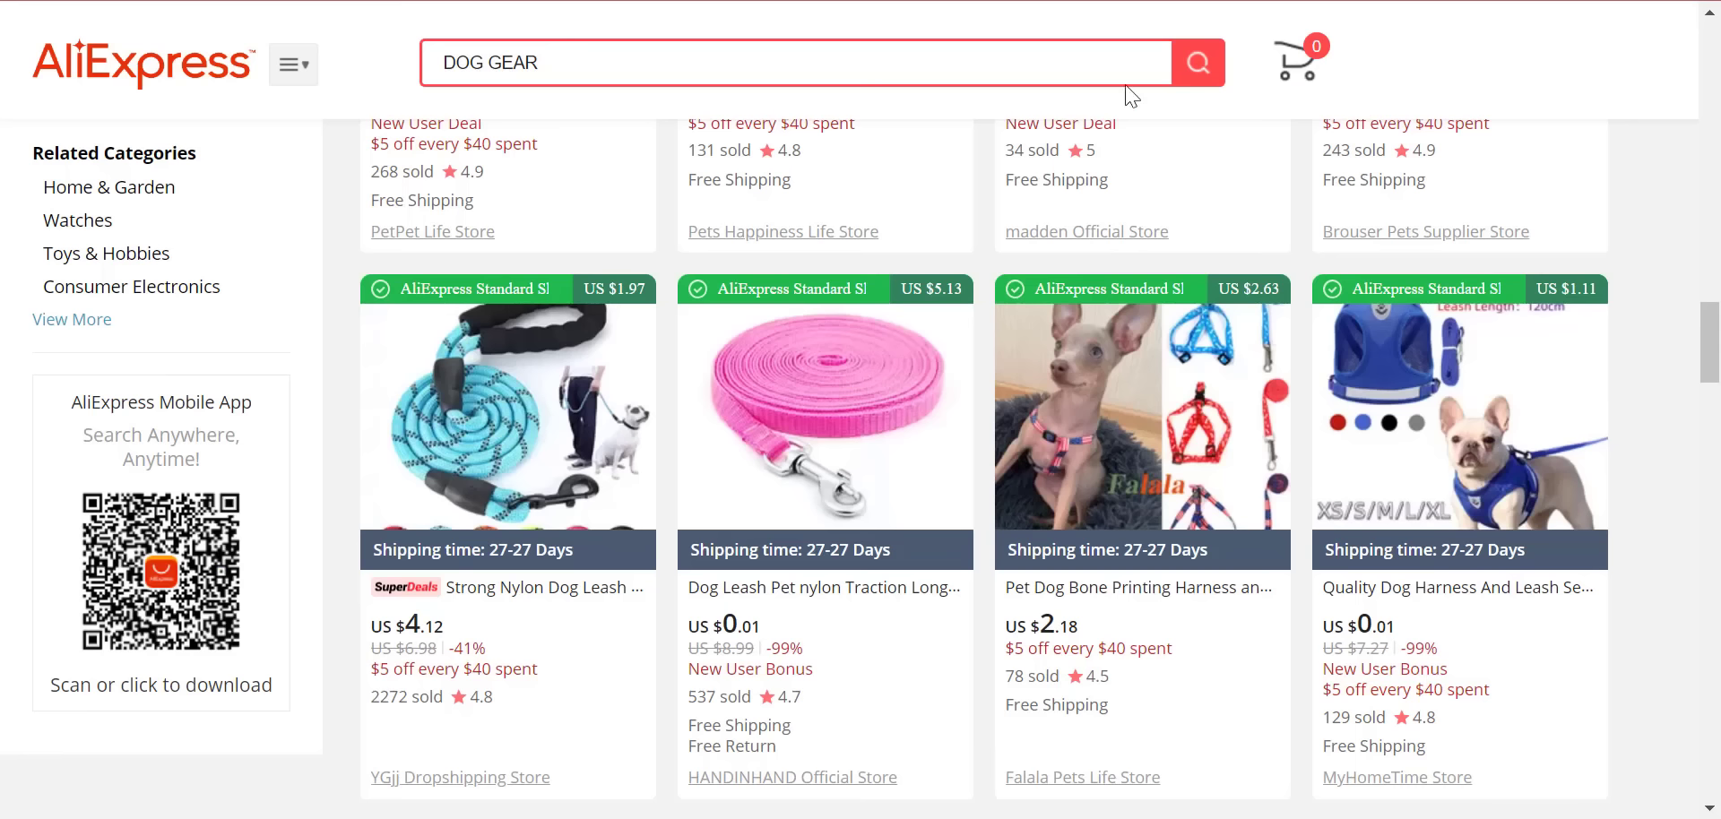
{"action": "triple_click", "coordinate": [458, 66]}
{"action": "type", "text": "CAT EQUI"}
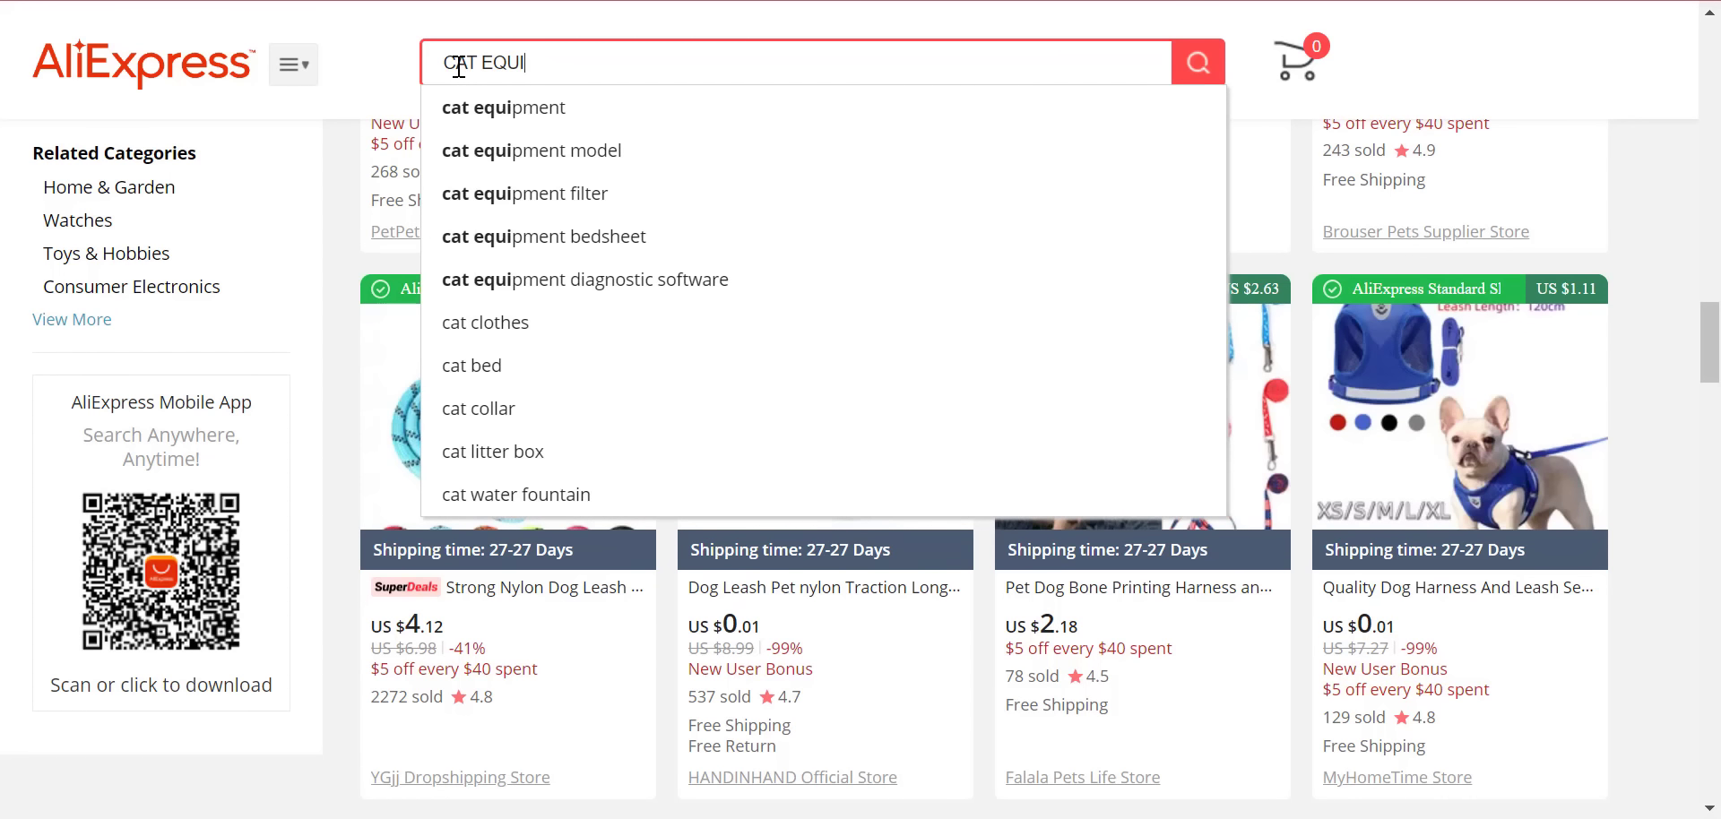
{"action": "key", "text": "BackSpace"}
{"action": "key", "text": "BackSpace"}
{"action": "key", "text": "BackSpace"}
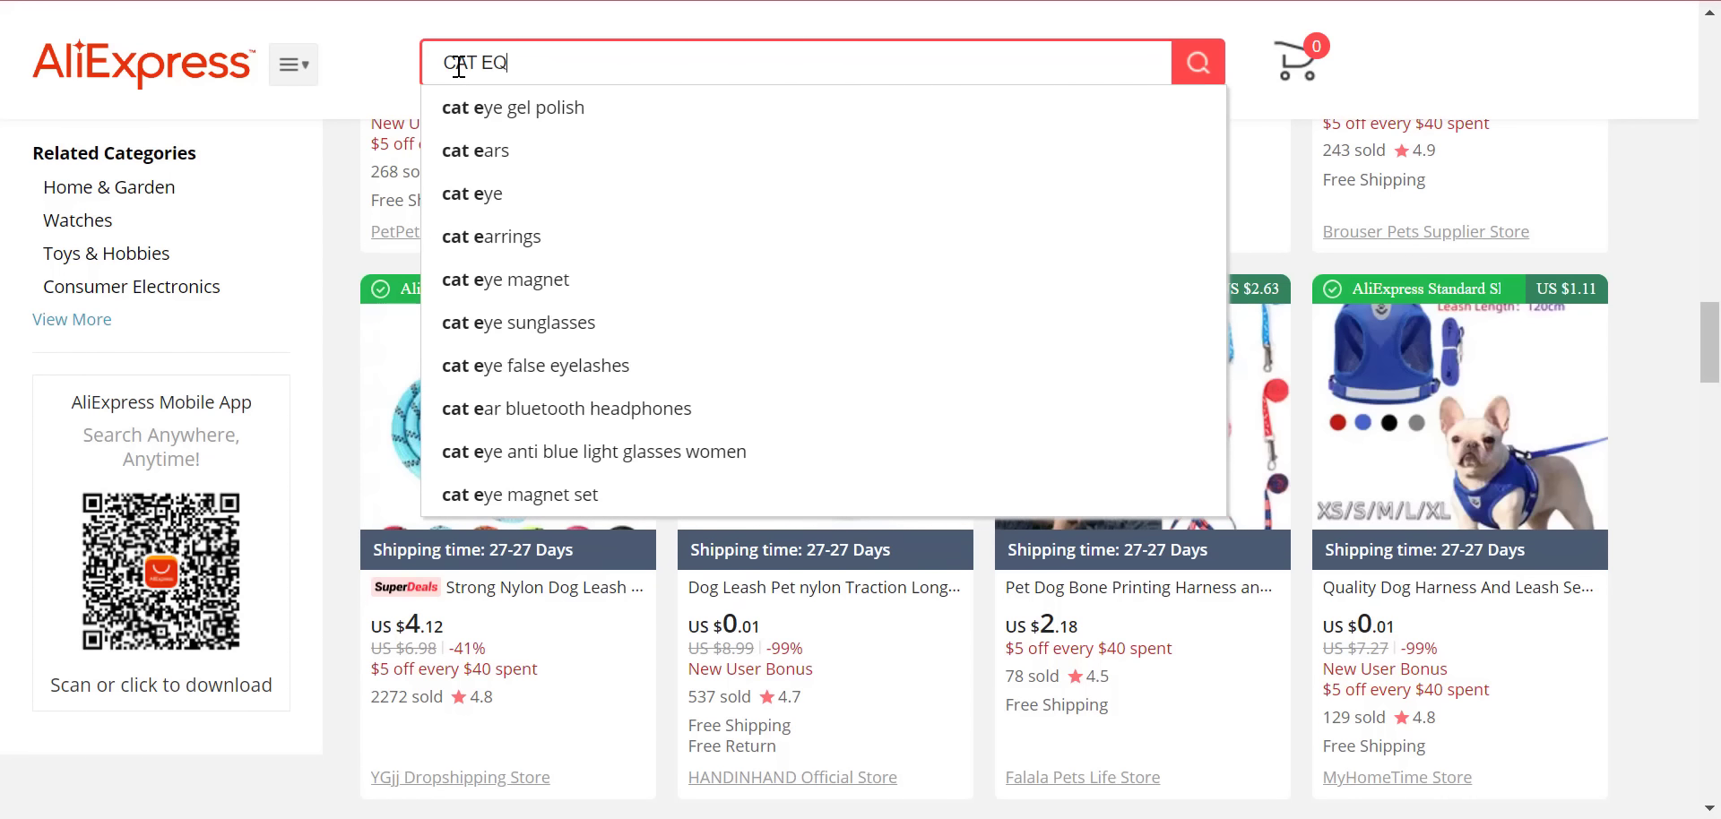
{"action": "key", "text": "Down"}
{"action": "key", "text": "Return"}
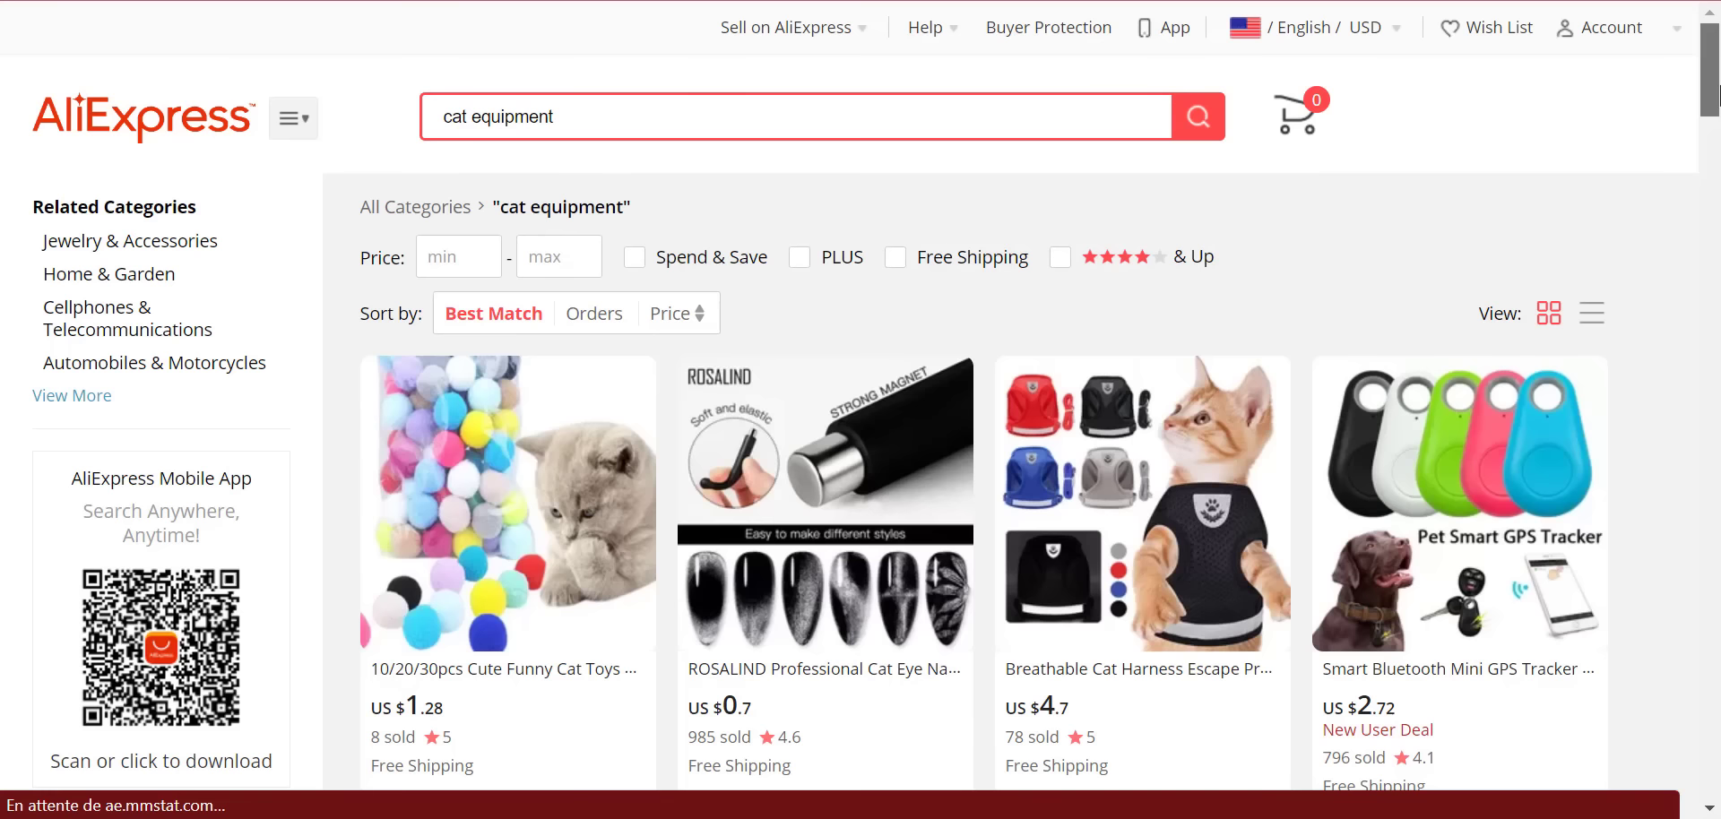
- Import the Cute Funny Cat Toys and Breathable Cat Harness products from the search results into Spocket
{"action": "scroll", "coordinate": [1718, 94], "scroll_direction": "down", "scroll_amount": 1}
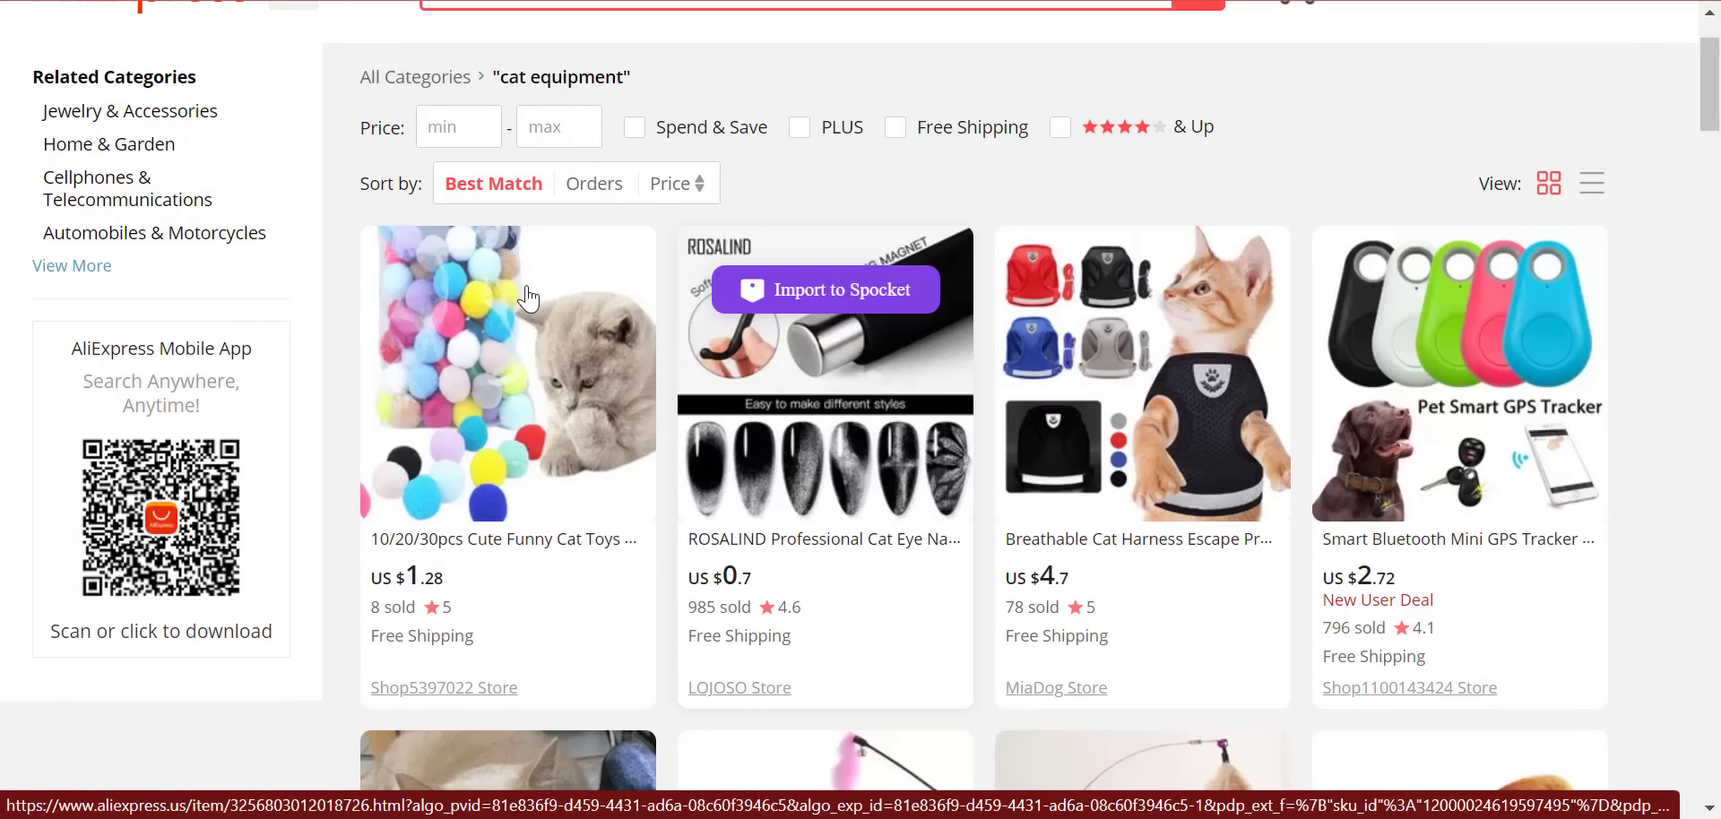
{"action": "left_click", "coordinate": [493, 288]}
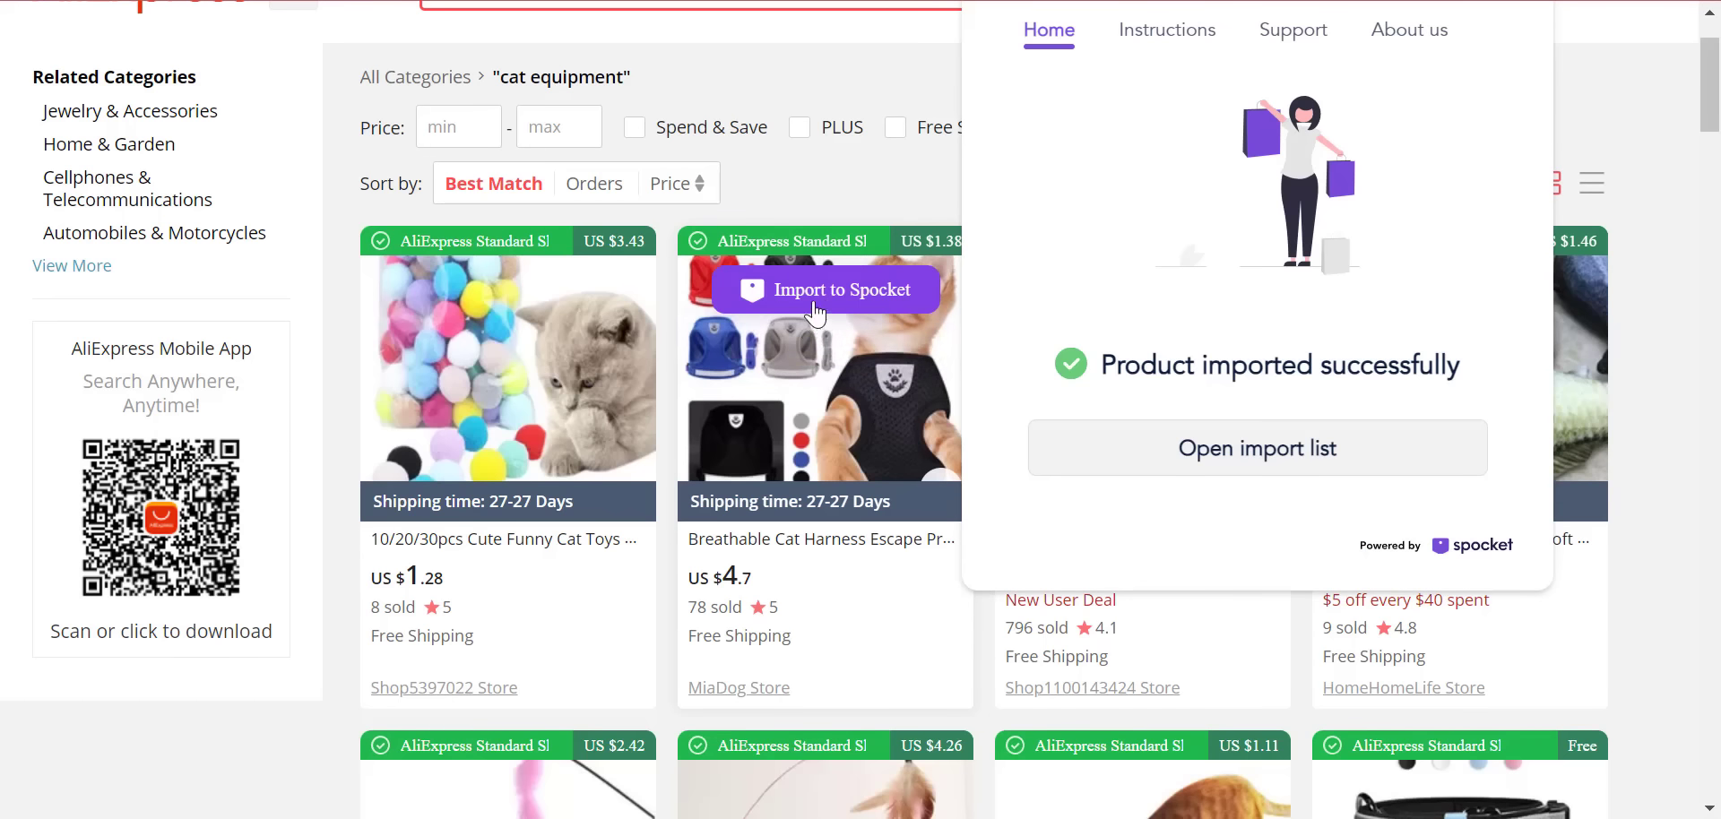
{"action": "left_click", "coordinate": [815, 309]}
{"action": "scroll", "coordinate": [815, 309], "scroll_direction": "down", "scroll_amount": 2}
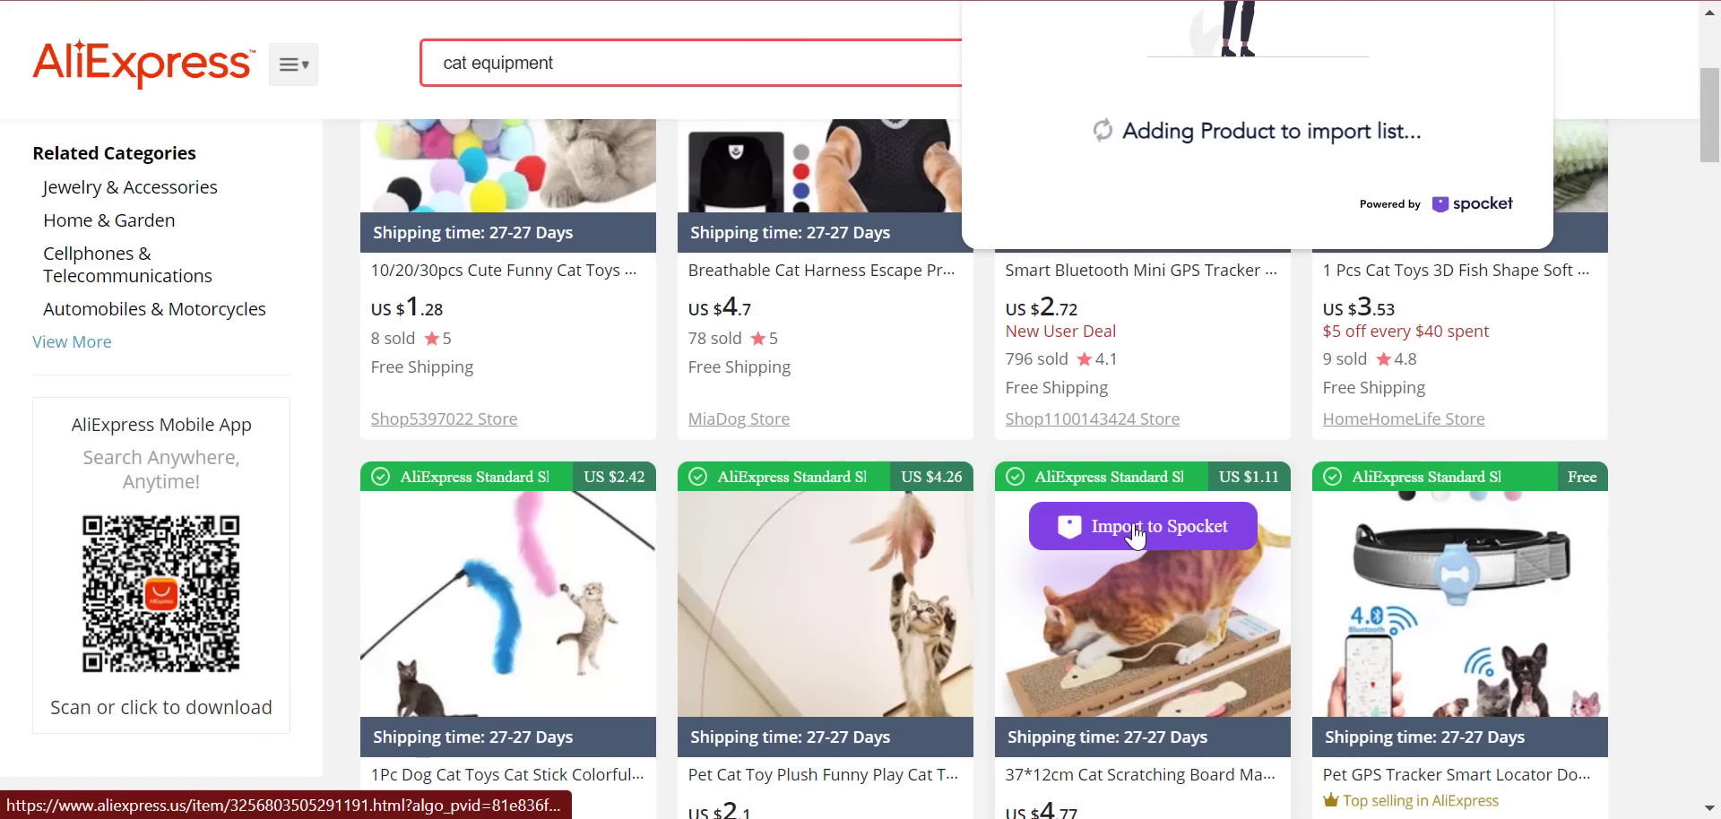
- Import the Pet GPS Tracker Smart Locator, Edible Catnip Ball and Cat gloves products from the search results into Spocket
{"action": "left_click", "coordinate": [1439, 535]}
{"action": "scroll", "coordinate": [647, 538], "scroll_direction": "down", "scroll_amount": 4}
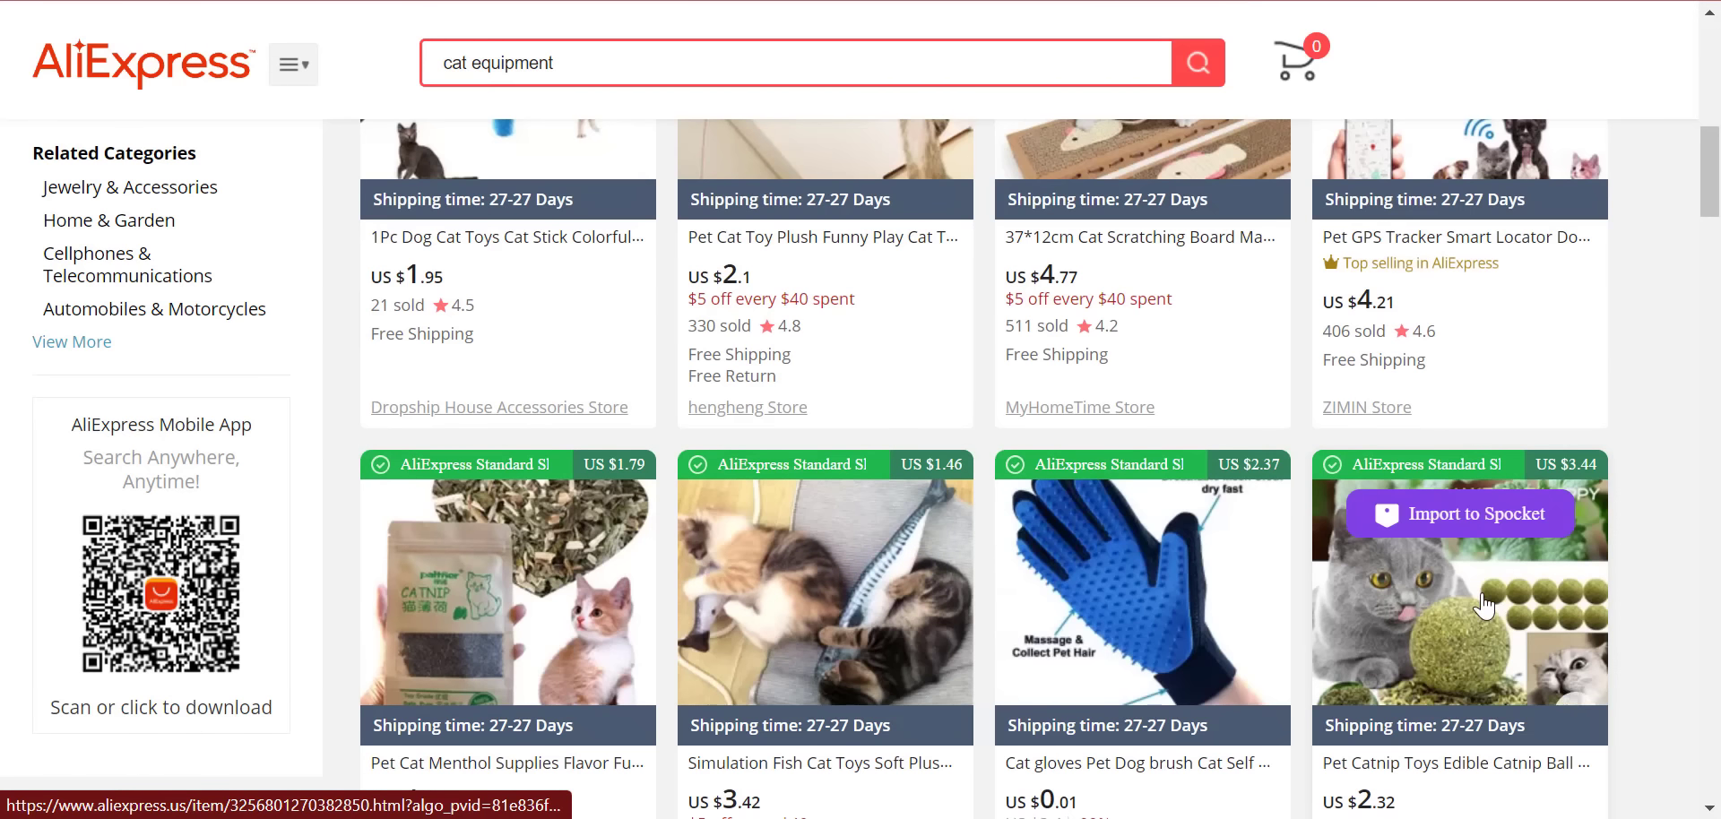
{"action": "scroll", "coordinate": [1483, 605], "scroll_direction": "down", "scroll_amount": 3}
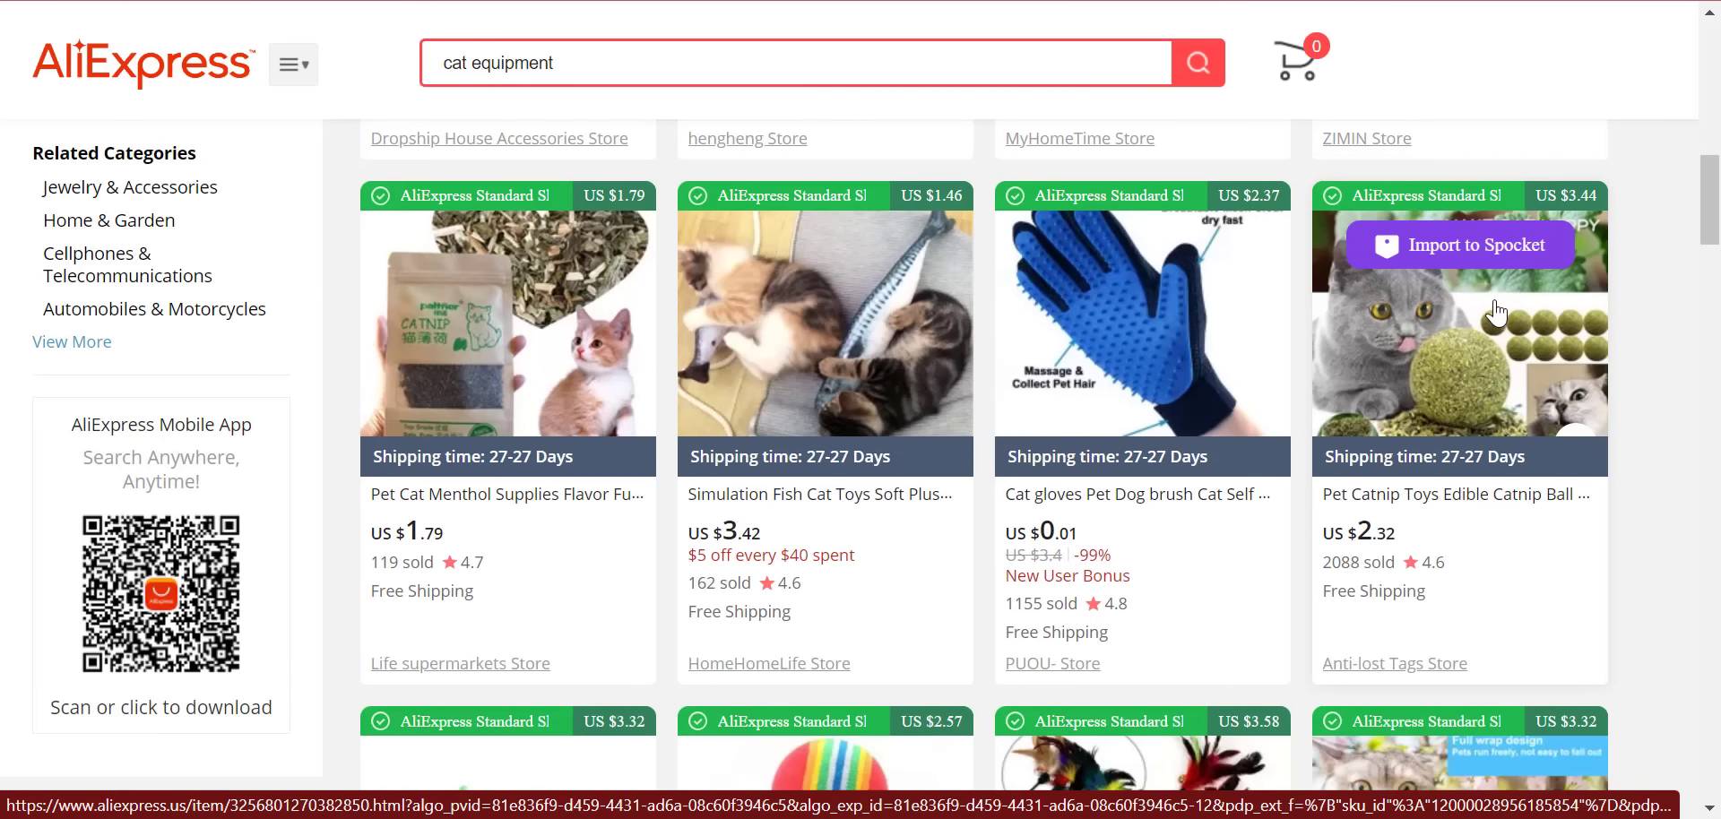
{"action": "left_click", "coordinate": [1468, 259]}
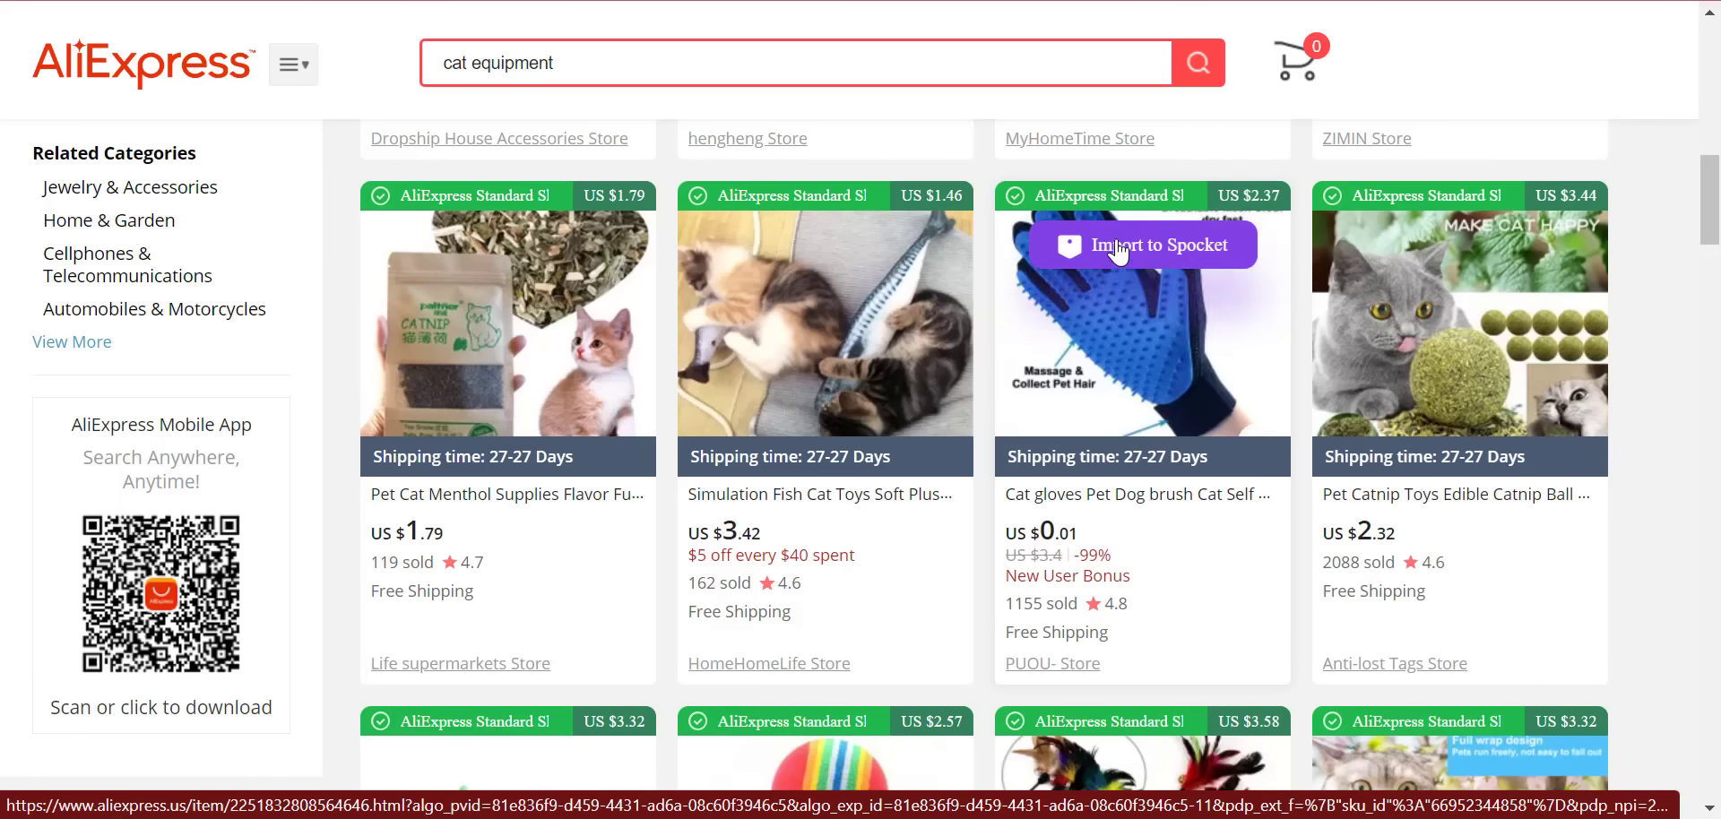
{"action": "scroll", "coordinate": [943, 513], "scroll_direction": "down", "scroll_amount": 1}
- Import more cat products into Spocket, including the kitten teaser stick, the silicone locator collar and the star ball with feather
{"action": "scroll", "coordinate": [943, 513], "scroll_direction": "down", "scroll_amount": 1}
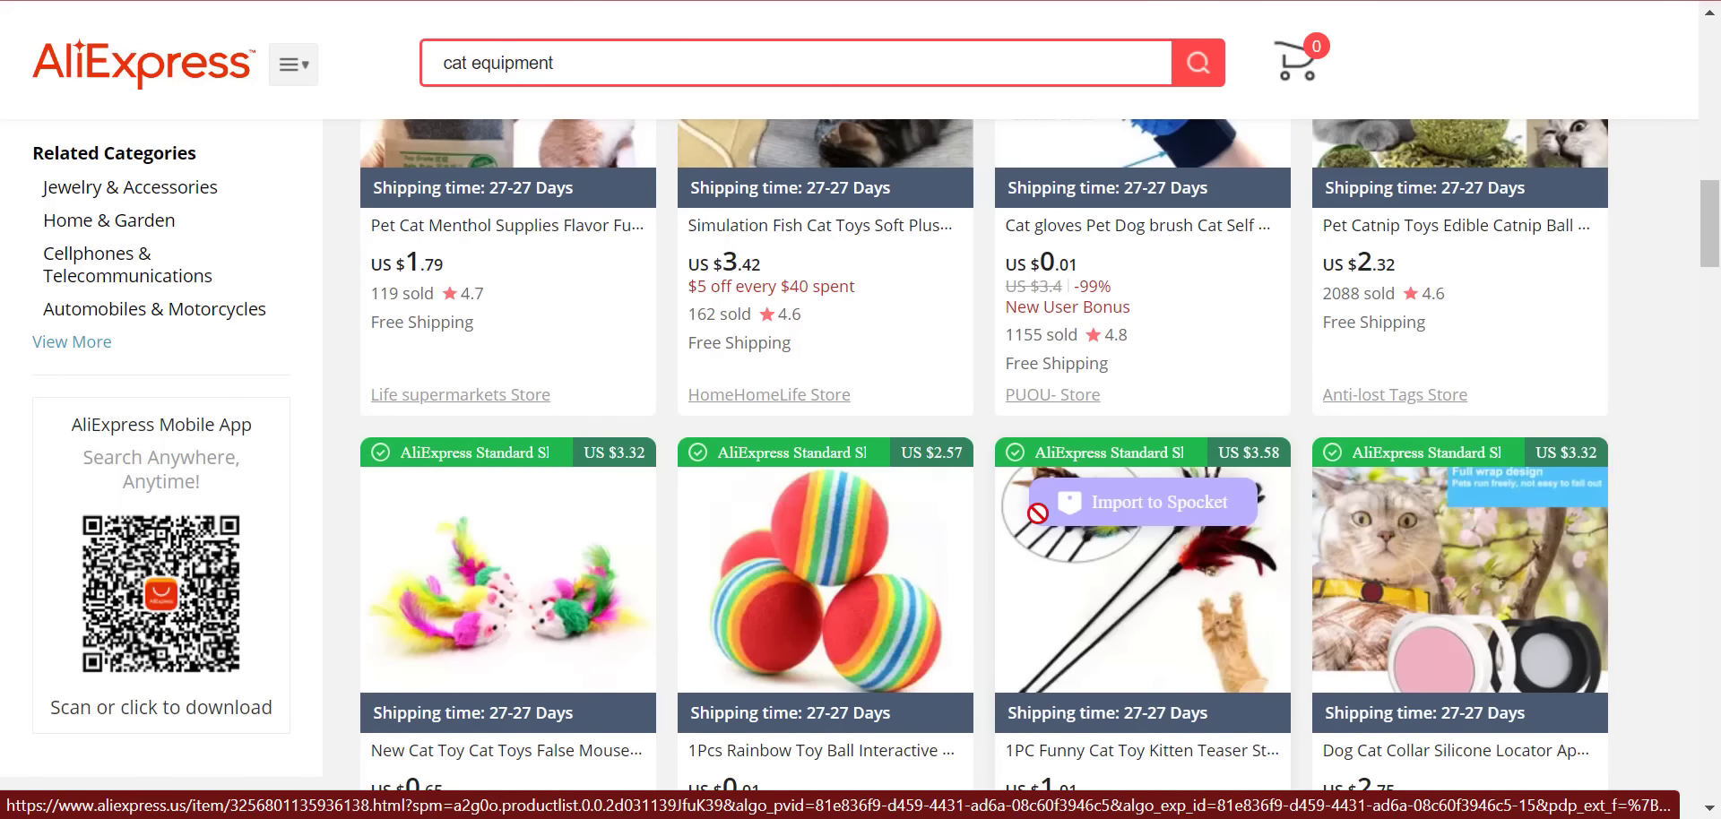
{"action": "scroll", "coordinate": [683, 568], "scroll_direction": "down", "scroll_amount": 5}
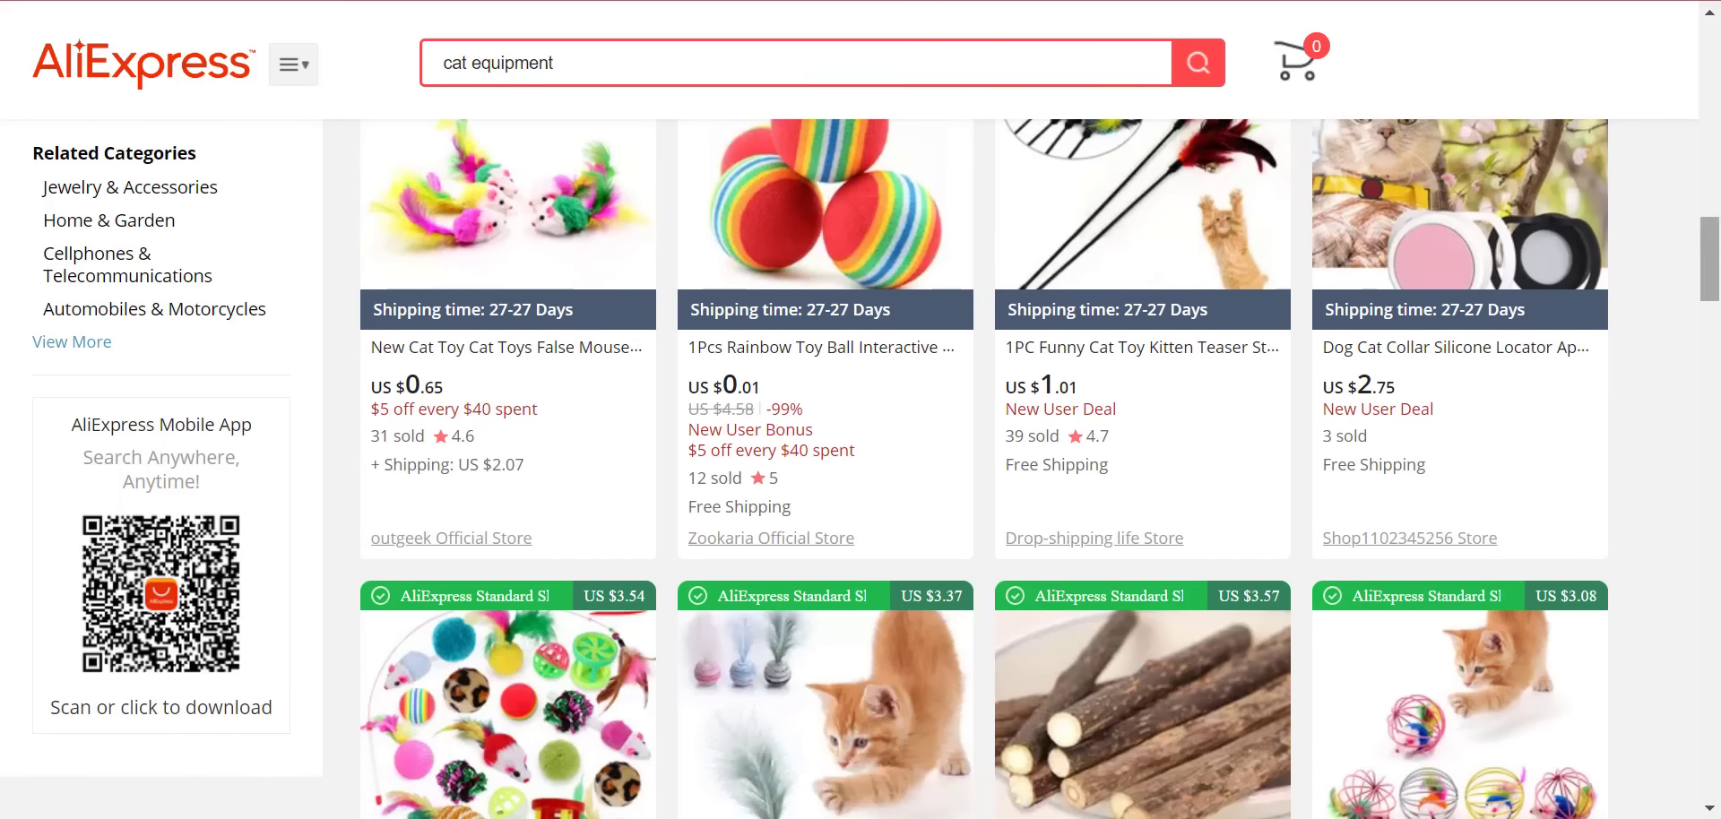
{"action": "scroll", "coordinate": [1717, 350], "scroll_direction": "down", "scroll_amount": 7}
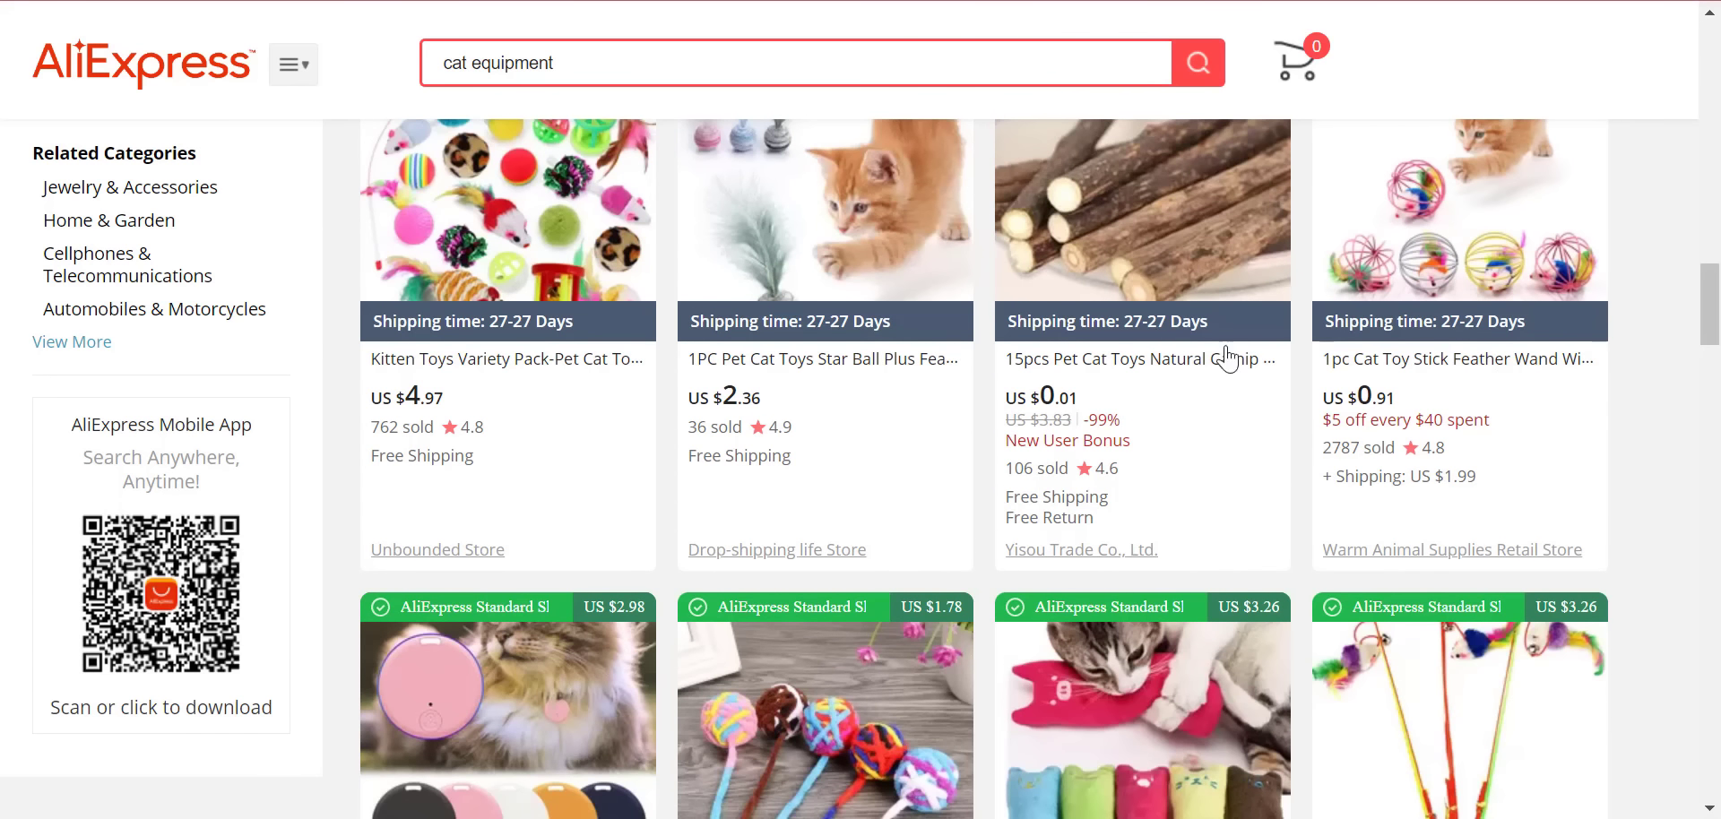
{"action": "scroll", "coordinate": [1226, 359], "scroll_direction": "up", "scroll_amount": 2}
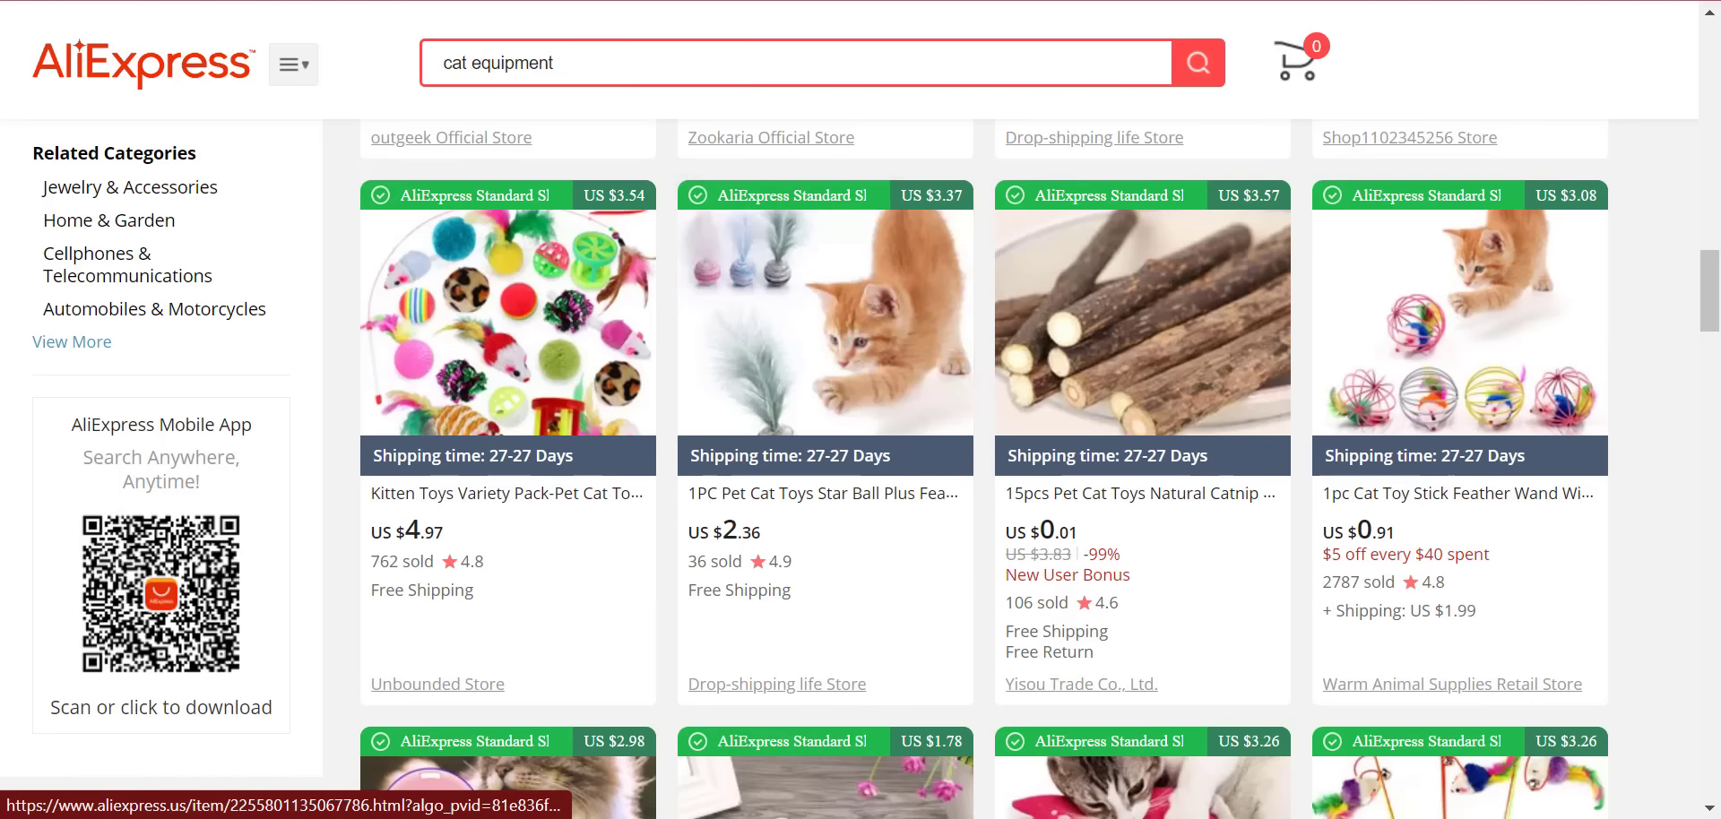
{"action": "scroll", "coordinate": [907, 307], "scroll_direction": "down", "scroll_amount": 5}
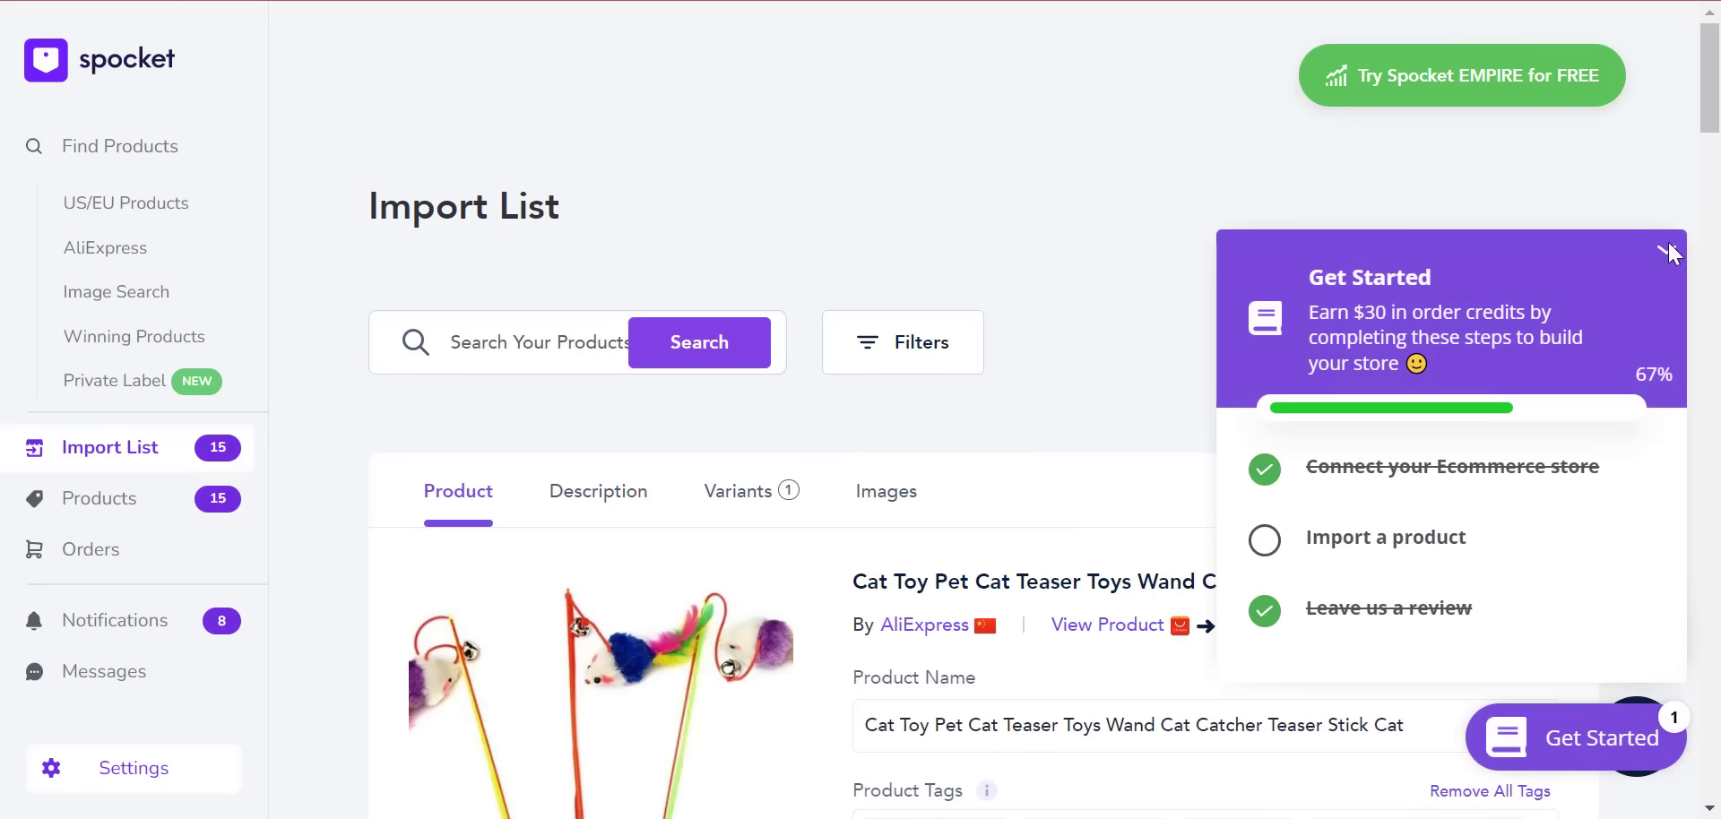
- Dismiss the Get Started checklist and review the cat teaser wand's product details and variant pricing in the import list
{"action": "left_click", "coordinate": [1667, 254]}
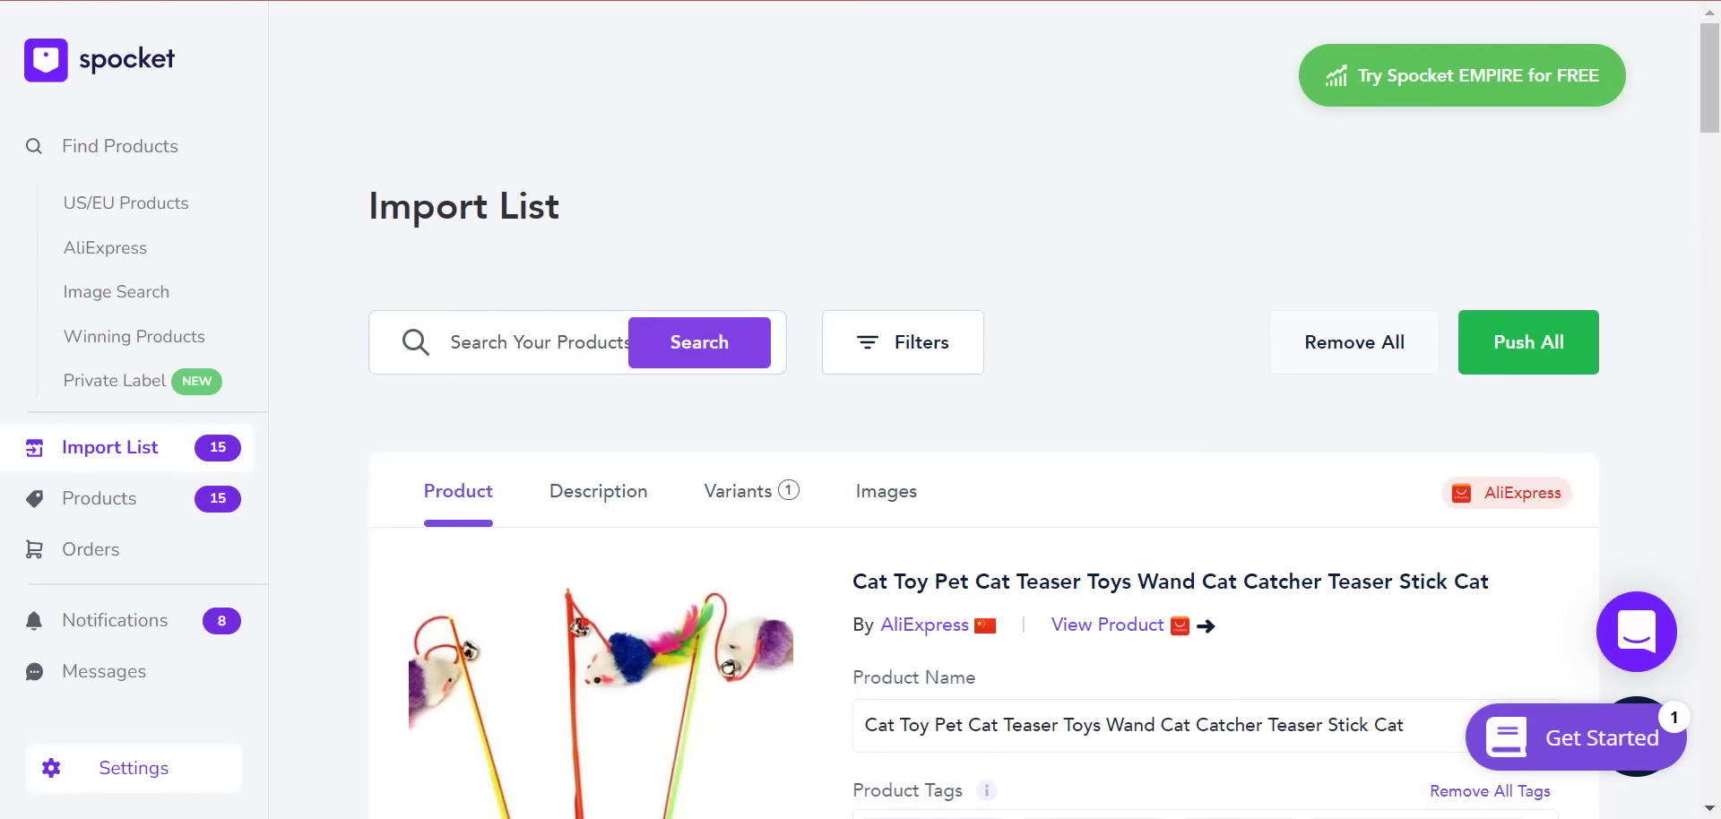
{"action": "scroll", "coordinate": [1521, 114], "scroll_direction": "down", "scroll_amount": 12}
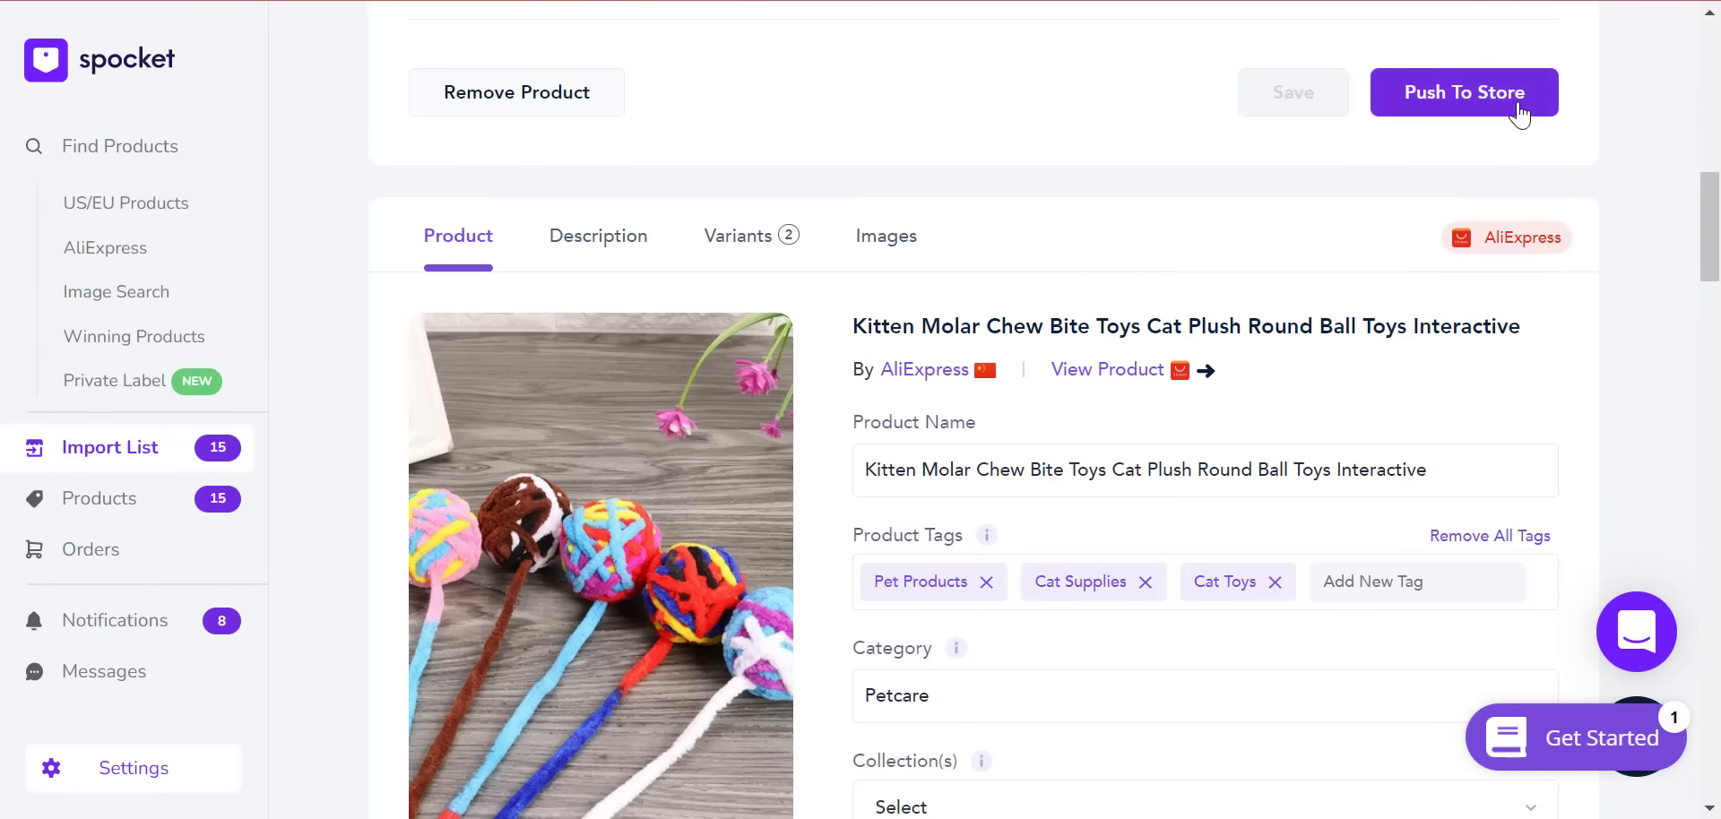
{"action": "scroll", "coordinate": [1532, 269], "scroll_direction": "up", "scroll_amount": 2}
{"action": "scroll", "coordinate": [1431, 358], "scroll_direction": "up", "scroll_amount": 2}
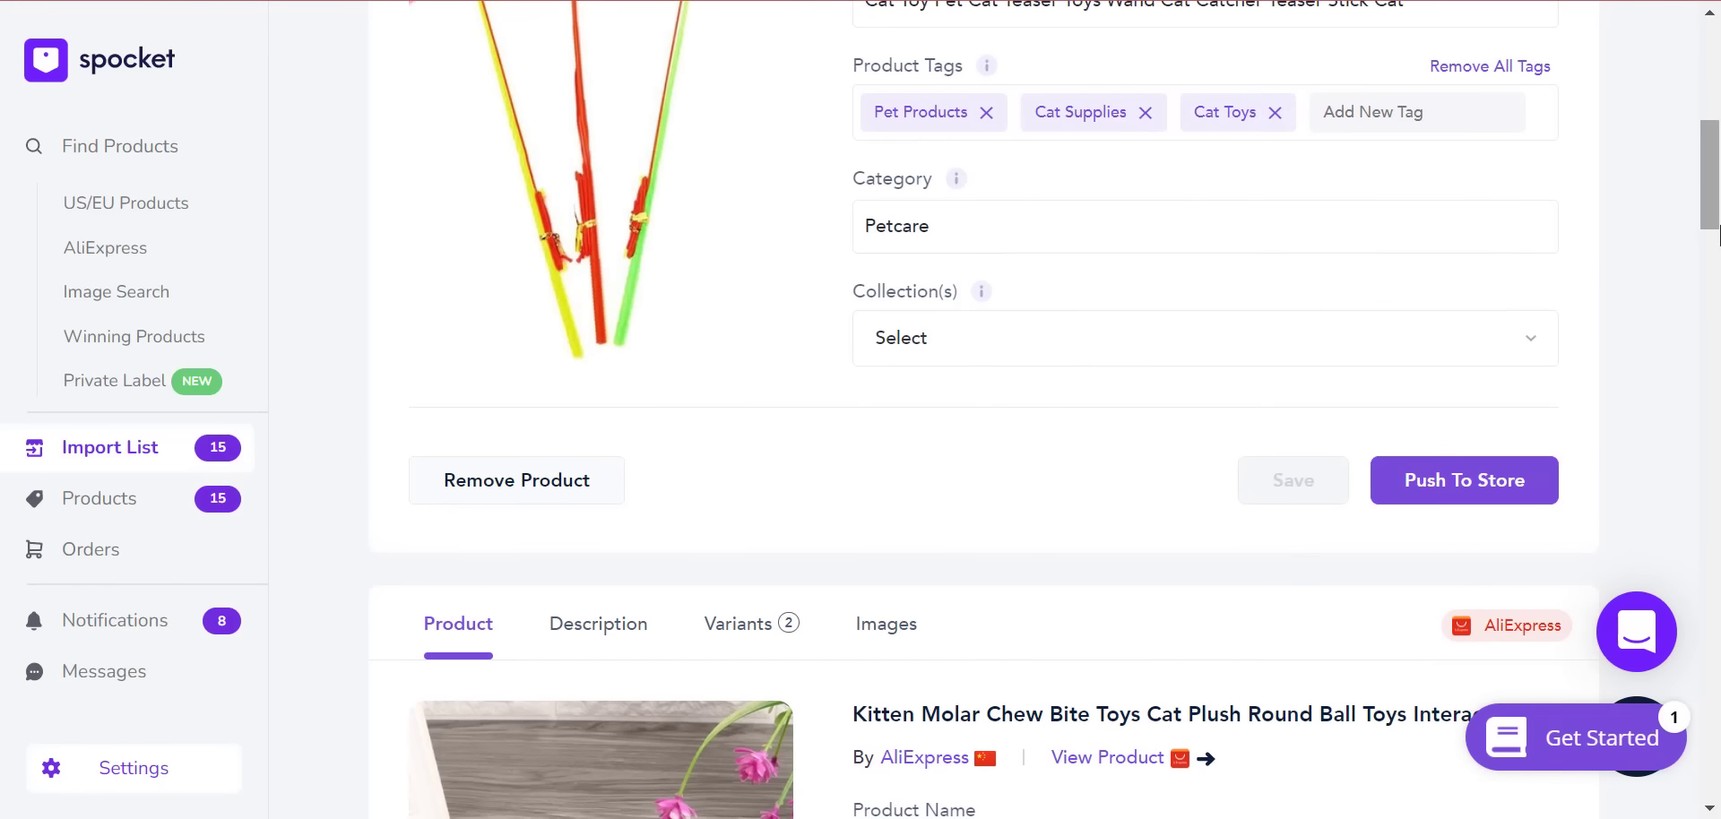
{"action": "scroll", "coordinate": [1718, 180], "scroll_direction": "up", "scroll_amount": 3}
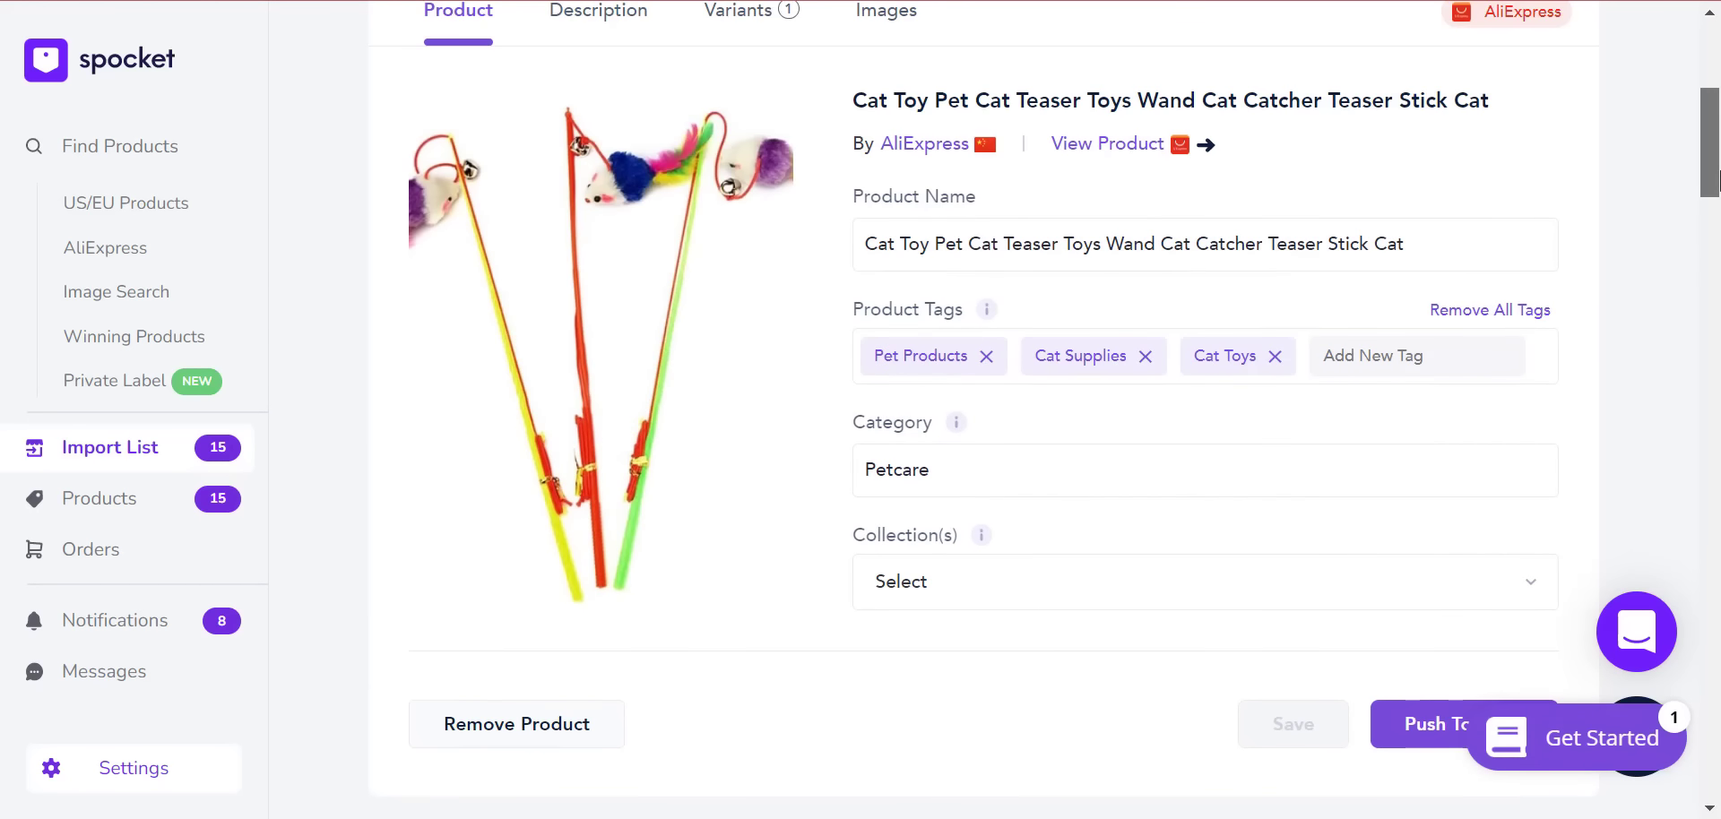
{"action": "left_click_drag", "start_coordinate": [1718, 179], "coordinate": [1718, 167]}
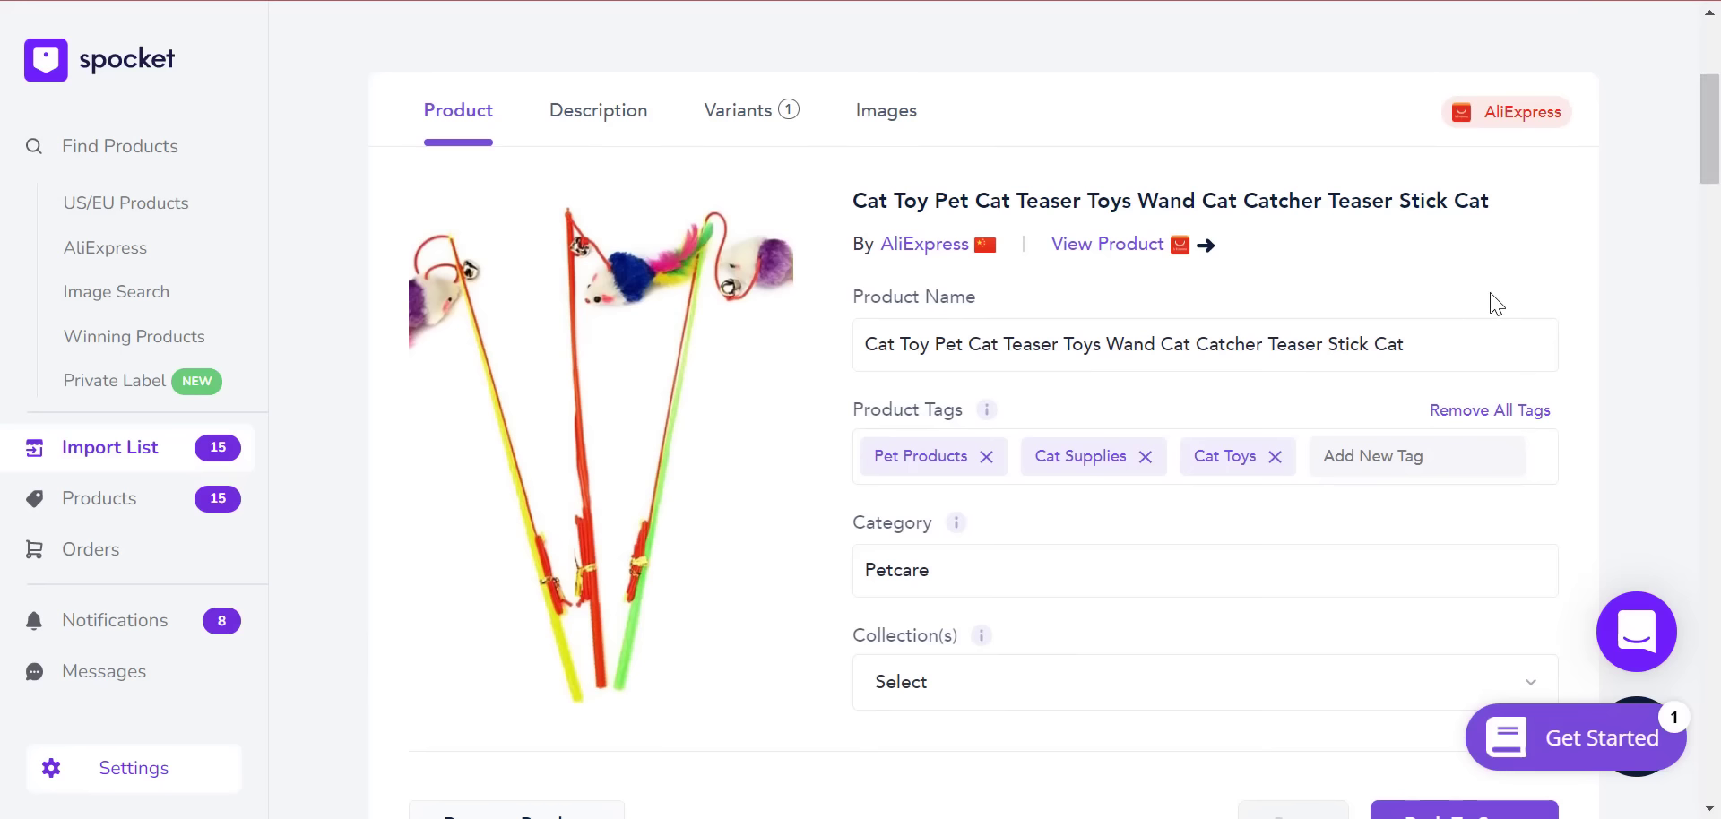
{"action": "scroll", "coordinate": [1717, 179], "scroll_direction": "down", "scroll_amount": 2}
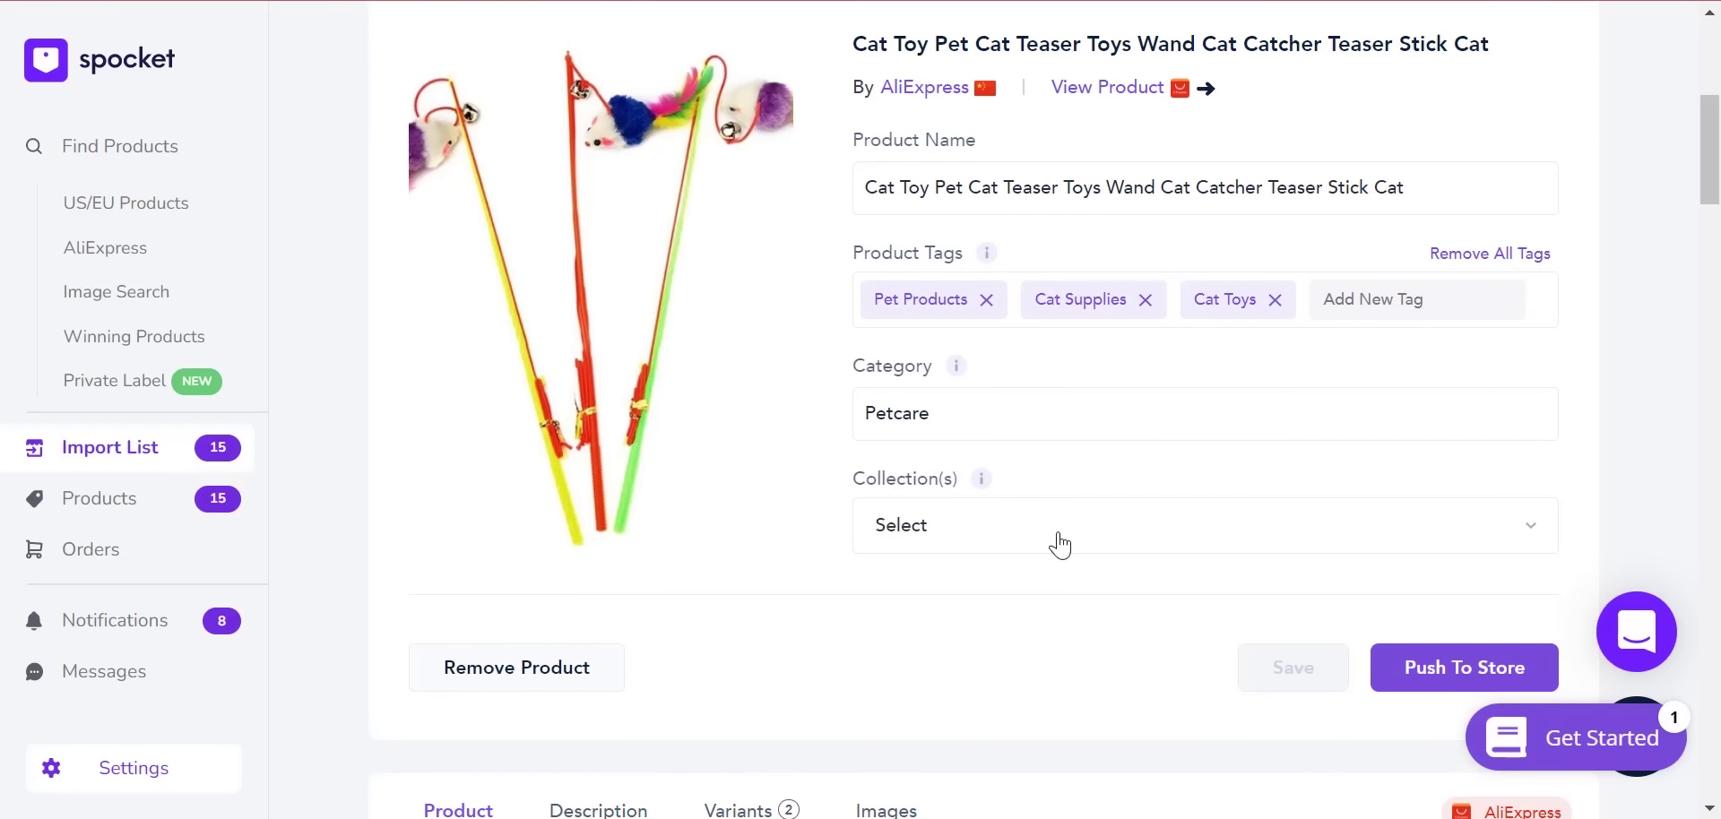
{"action": "left_click", "coordinate": [1024, 541]}
{"action": "scroll", "coordinate": [805, 268], "scroll_direction": "up", "scroll_amount": 4}
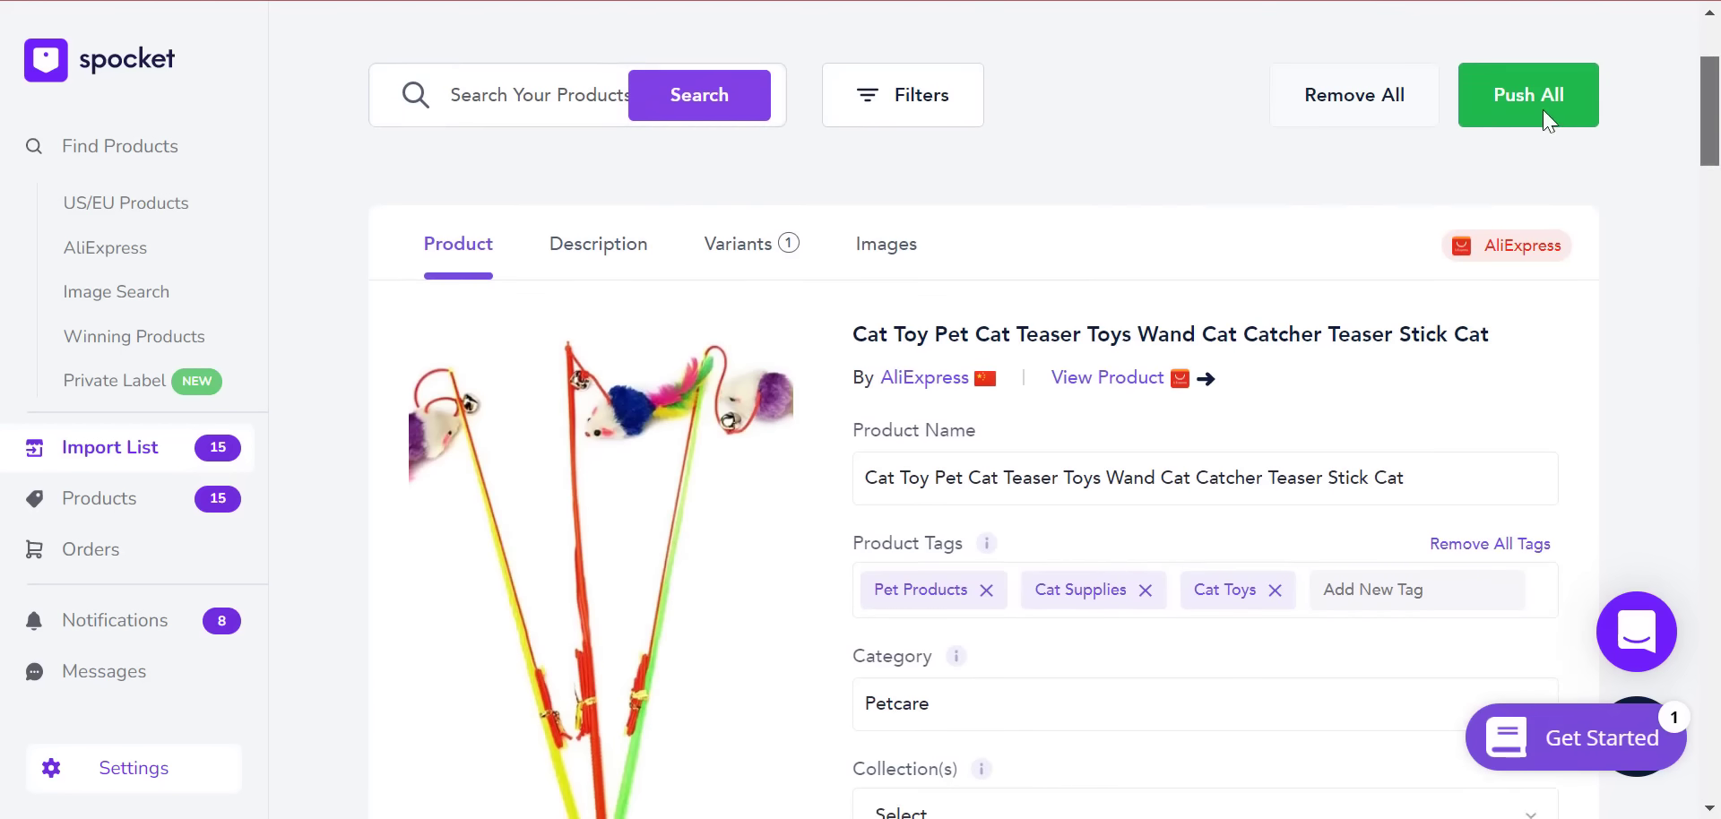
{"action": "left_click", "coordinate": [753, 258]}
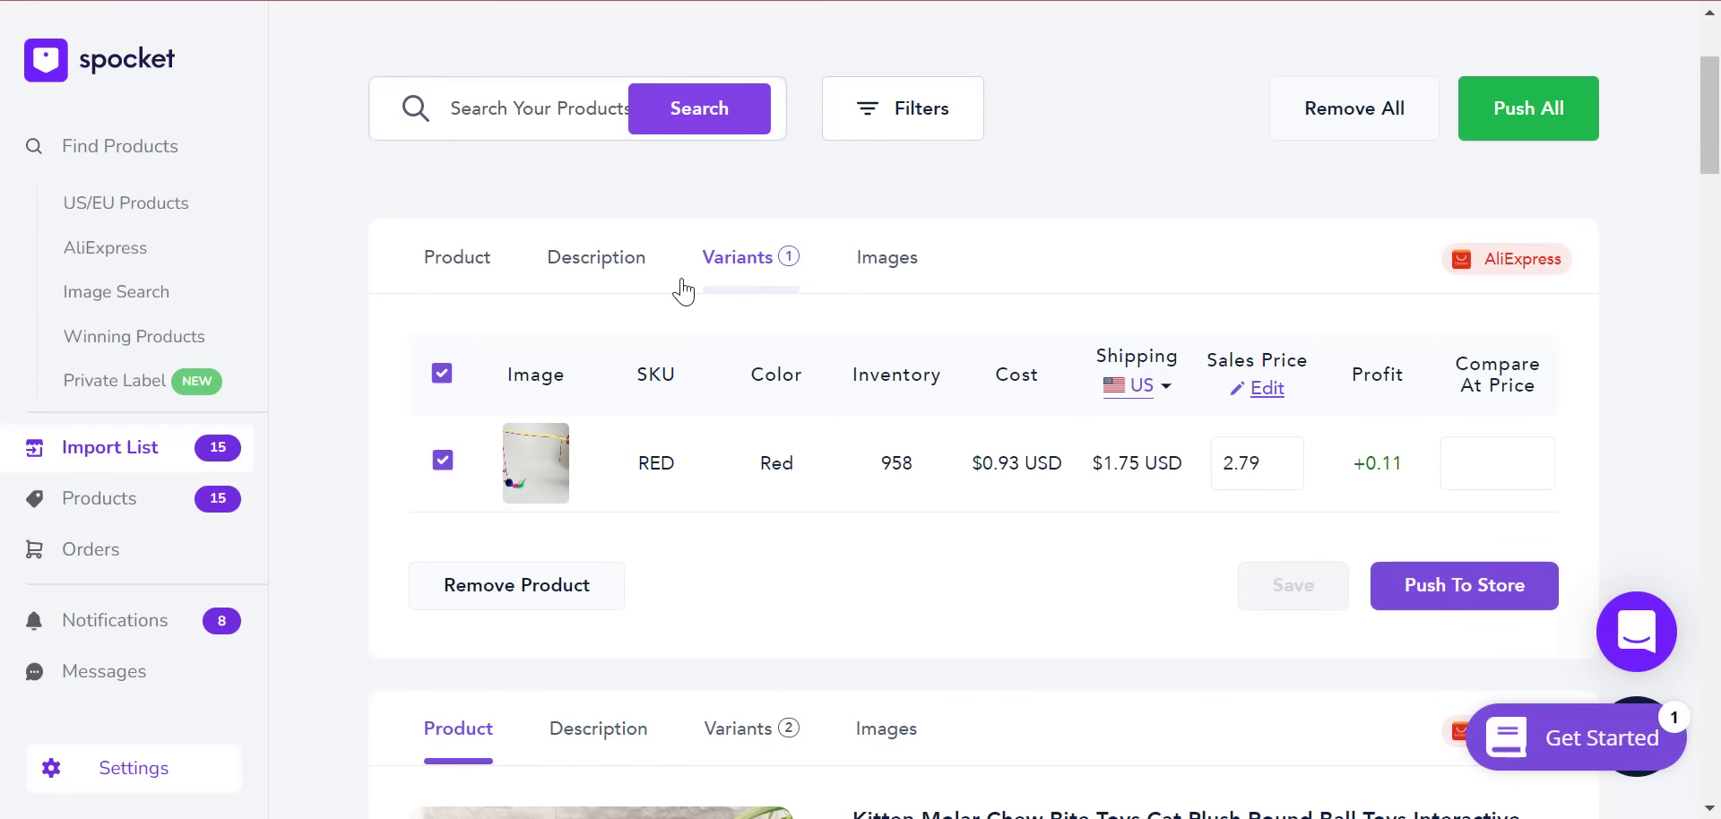
{"action": "left_click", "coordinate": [458, 259]}
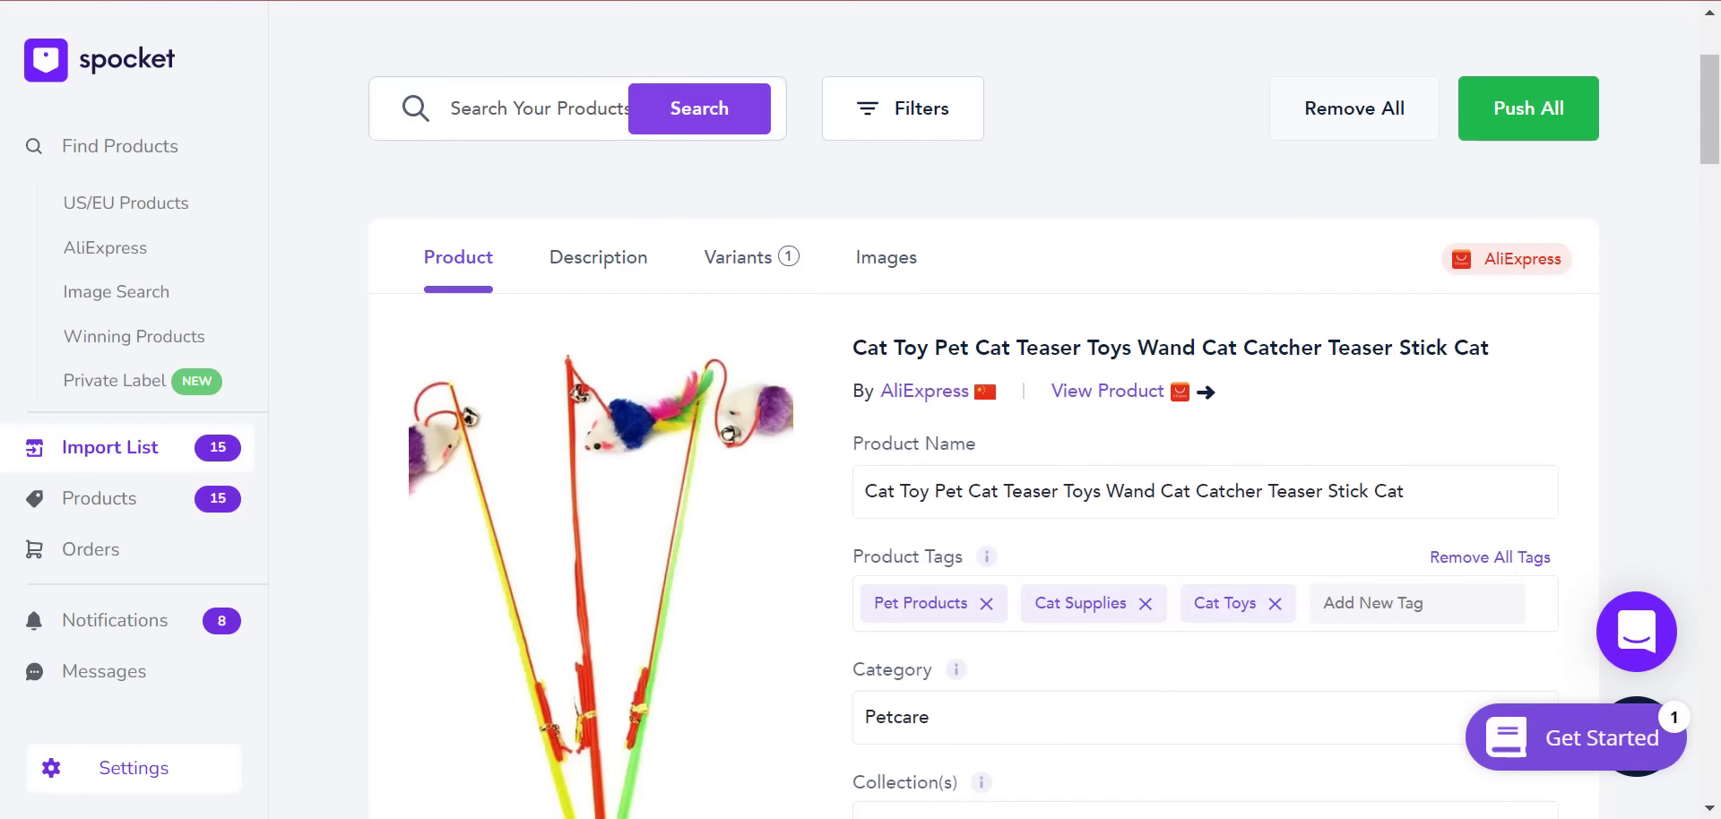
- Assign the cat teaser wand toy to the Cat gear collection and push it to the store
{"action": "scroll", "coordinate": [1680, 352], "scroll_direction": "down", "scroll_amount": 5}
{"action": "left_click", "coordinate": [1078, 454]}
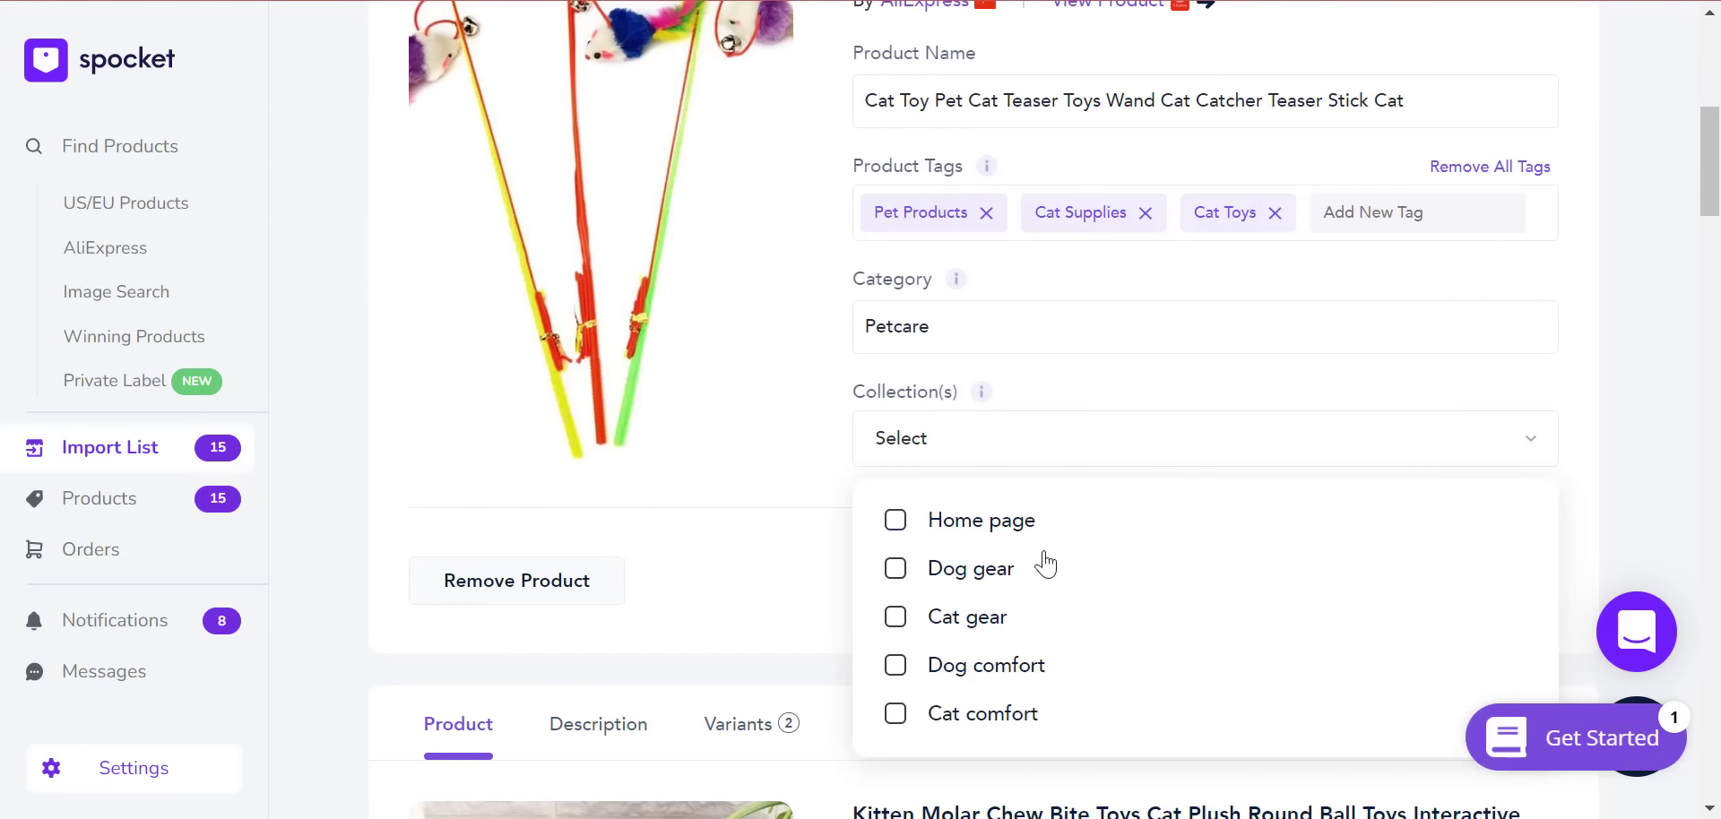
{"action": "left_click", "coordinate": [1012, 634]}
{"action": "left_click", "coordinate": [829, 518]}
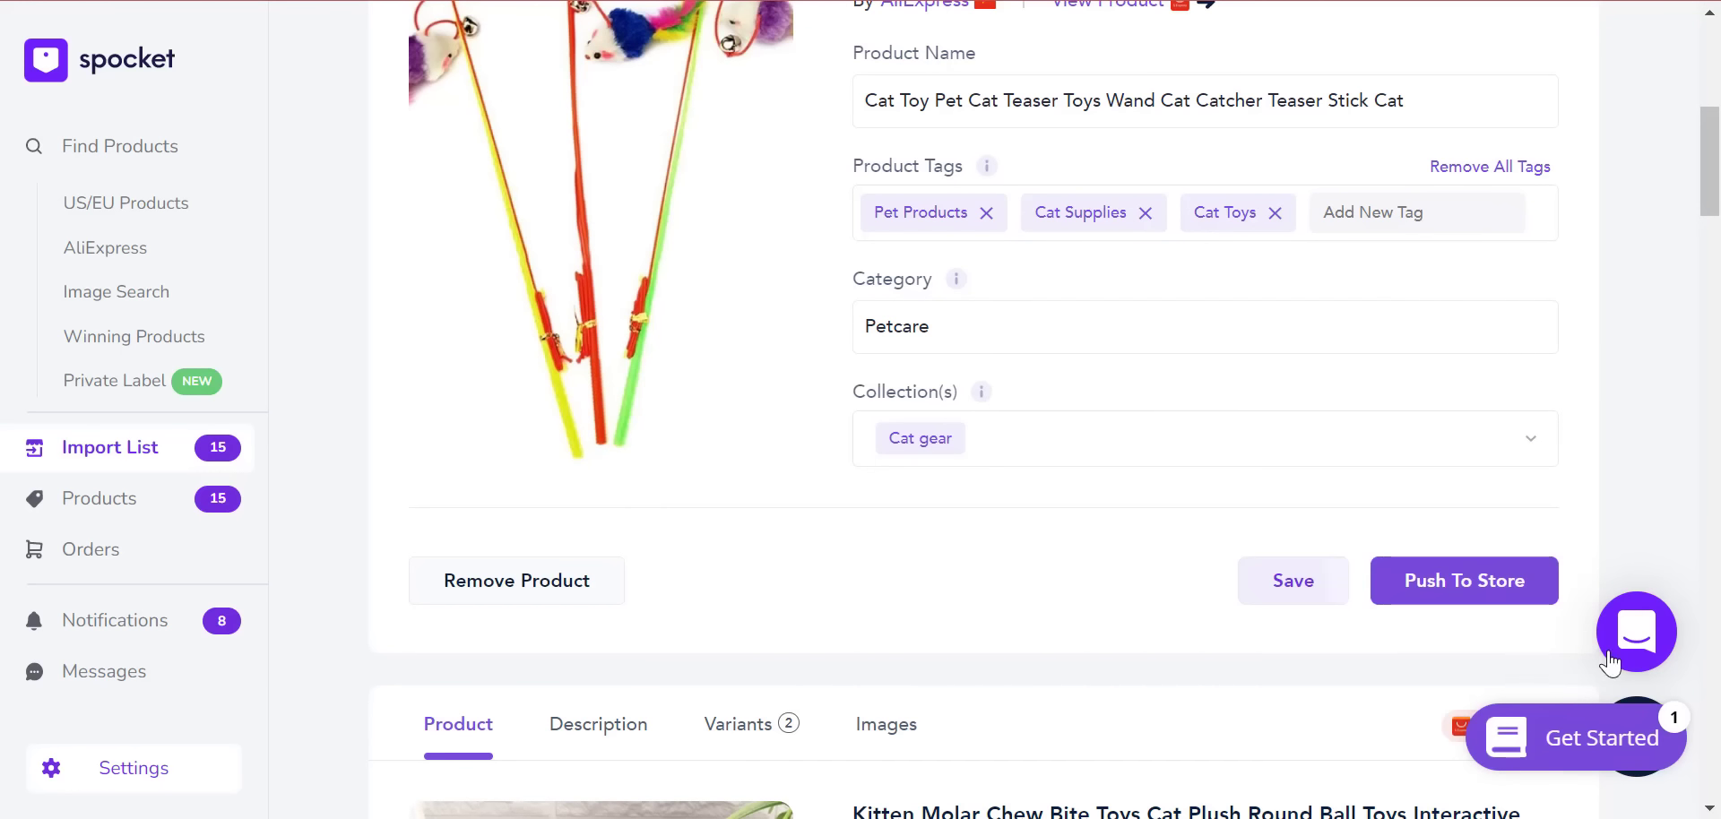
{"action": "left_click", "coordinate": [1485, 596]}
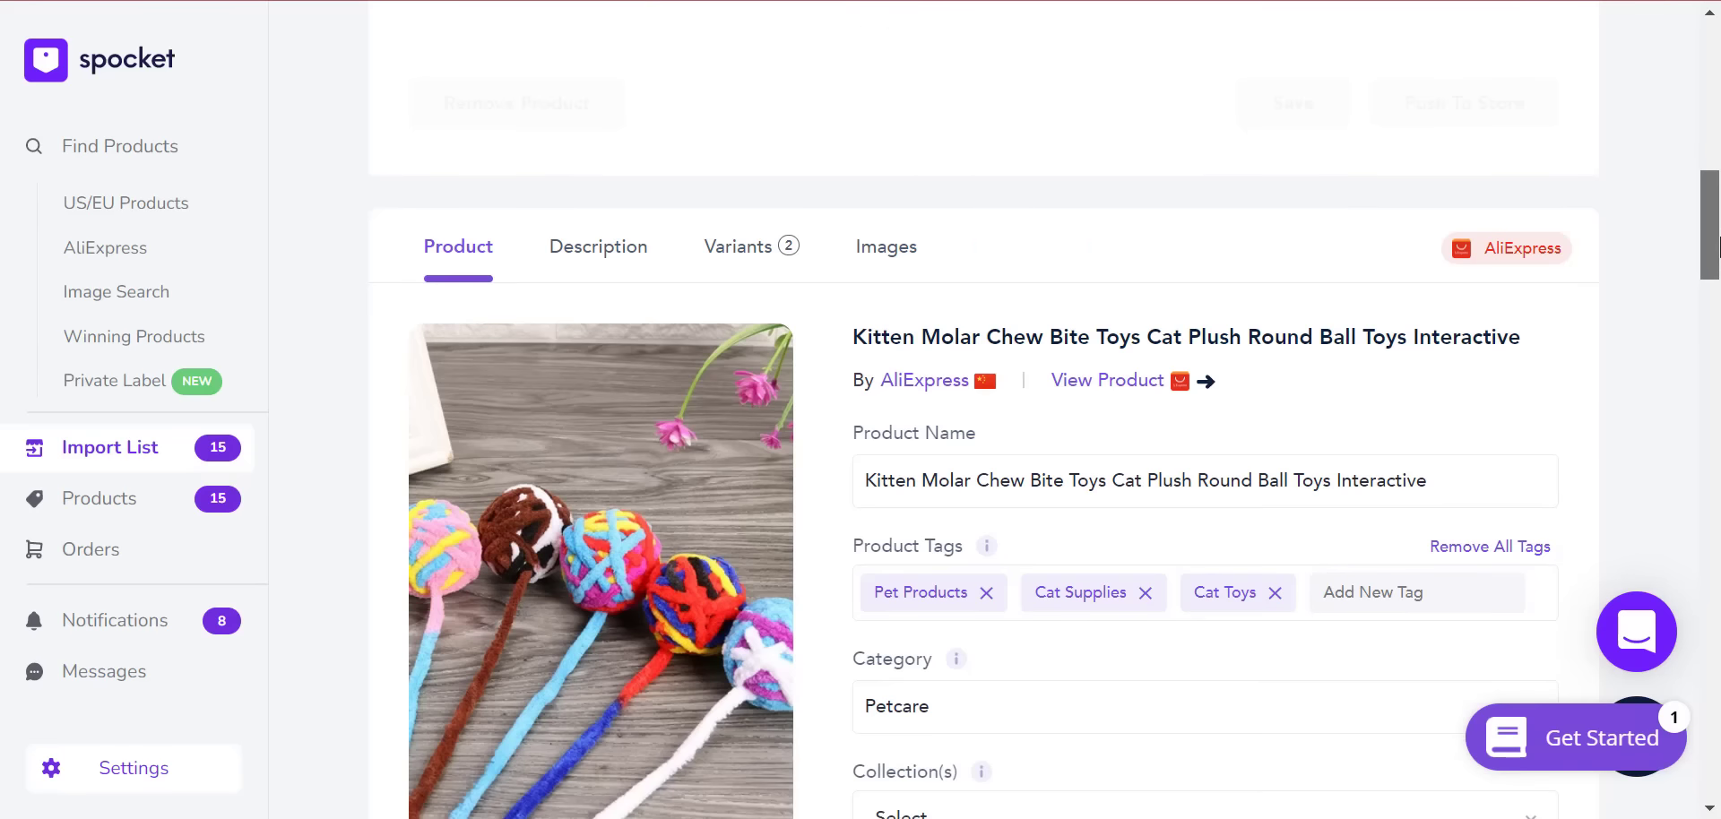
{"action": "left_click_drag", "start_coordinate": [1716, 246], "coordinate": [1709, 113]}
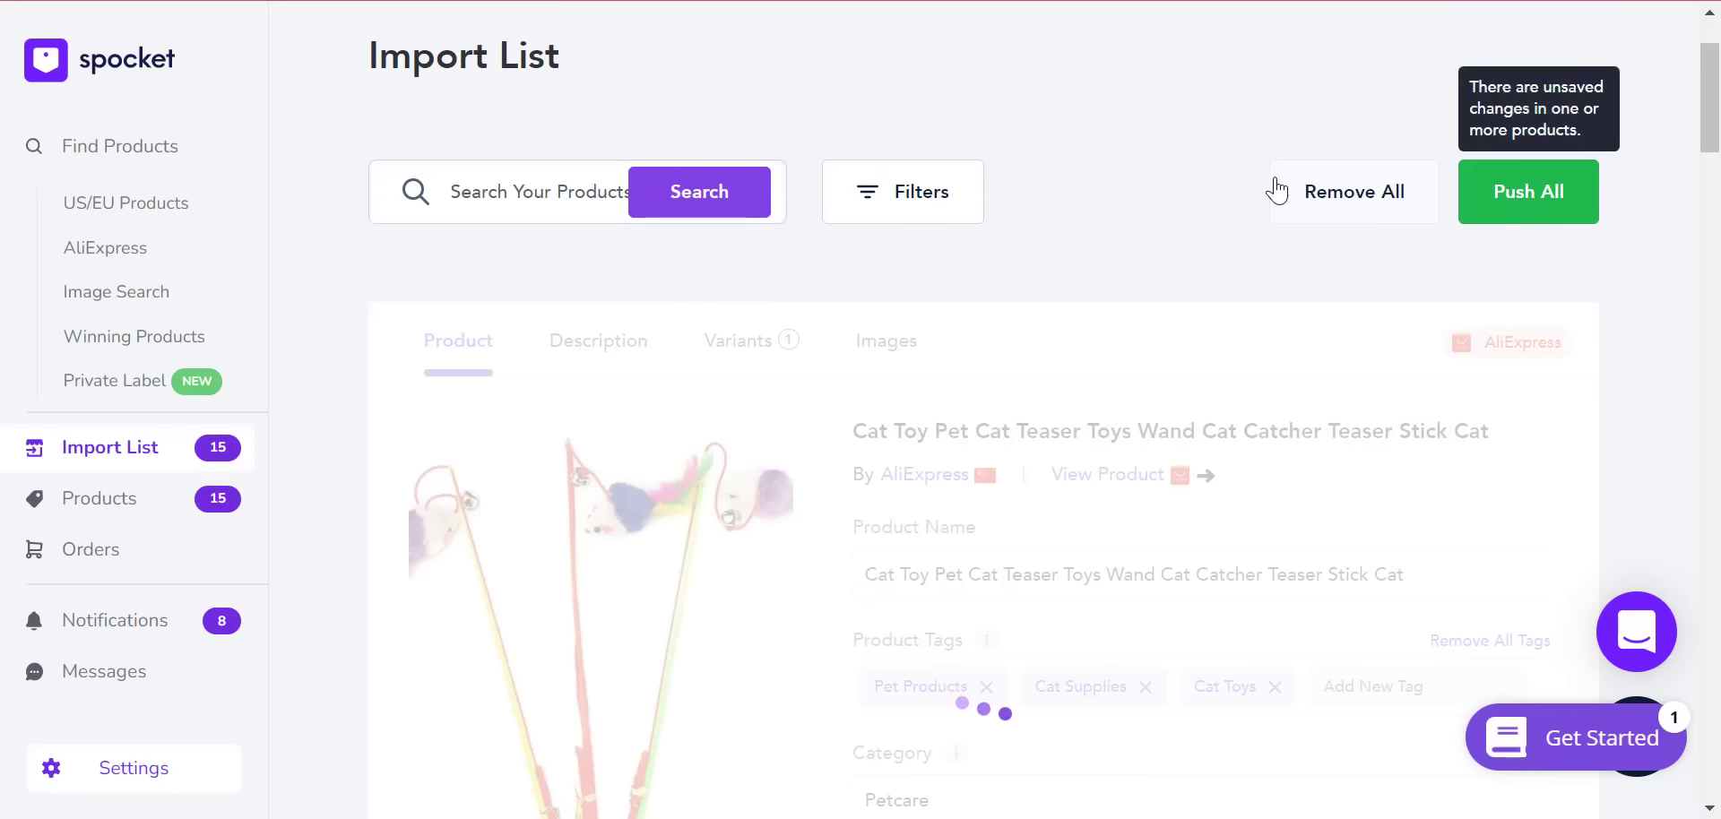
{"action": "left_click_drag", "start_coordinate": [1718, 95], "coordinate": [1718, 220]}
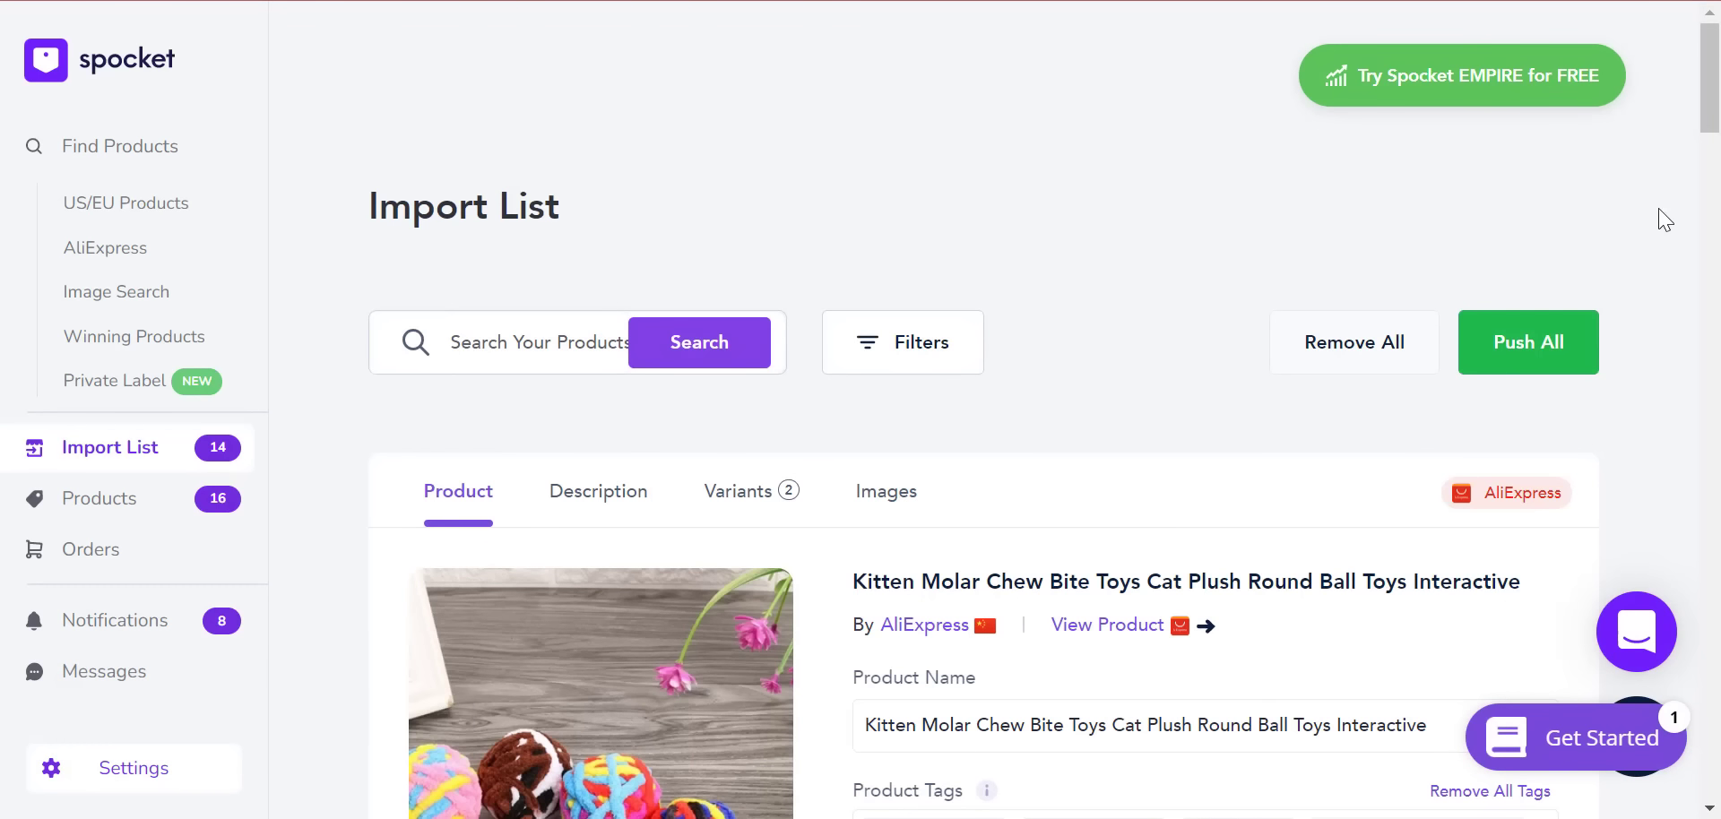
- Assign the Kitten Molar Chew Bite plush ball toy to the Cat gear collection
{"action": "left_click_drag", "start_coordinate": [1714, 96], "coordinate": [1713, 181]}
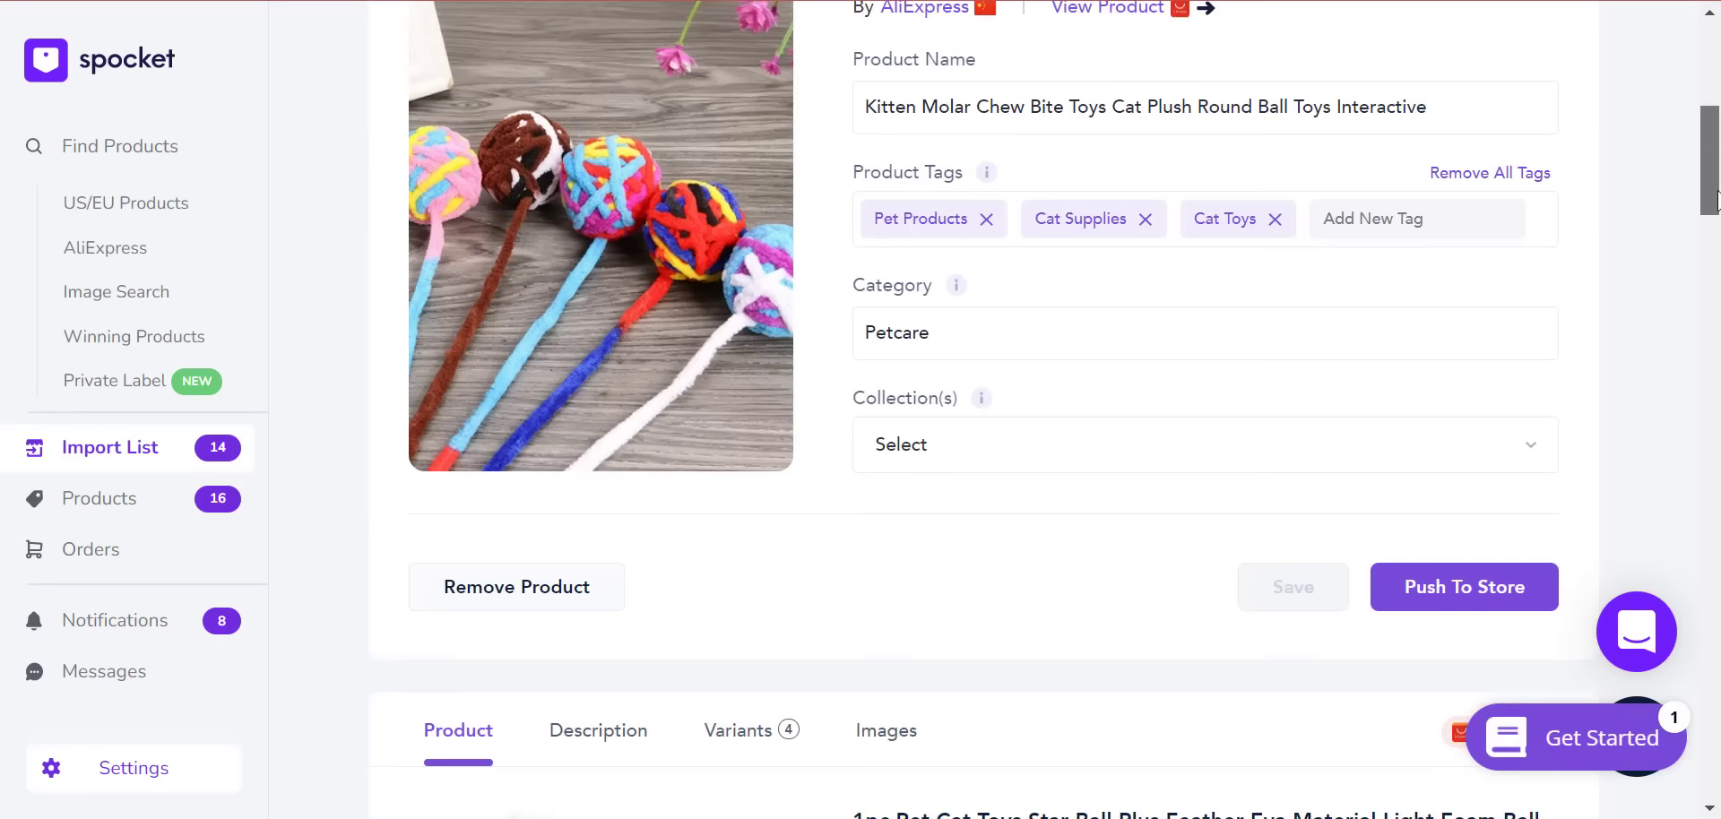
{"action": "left_click", "coordinate": [1155, 437]}
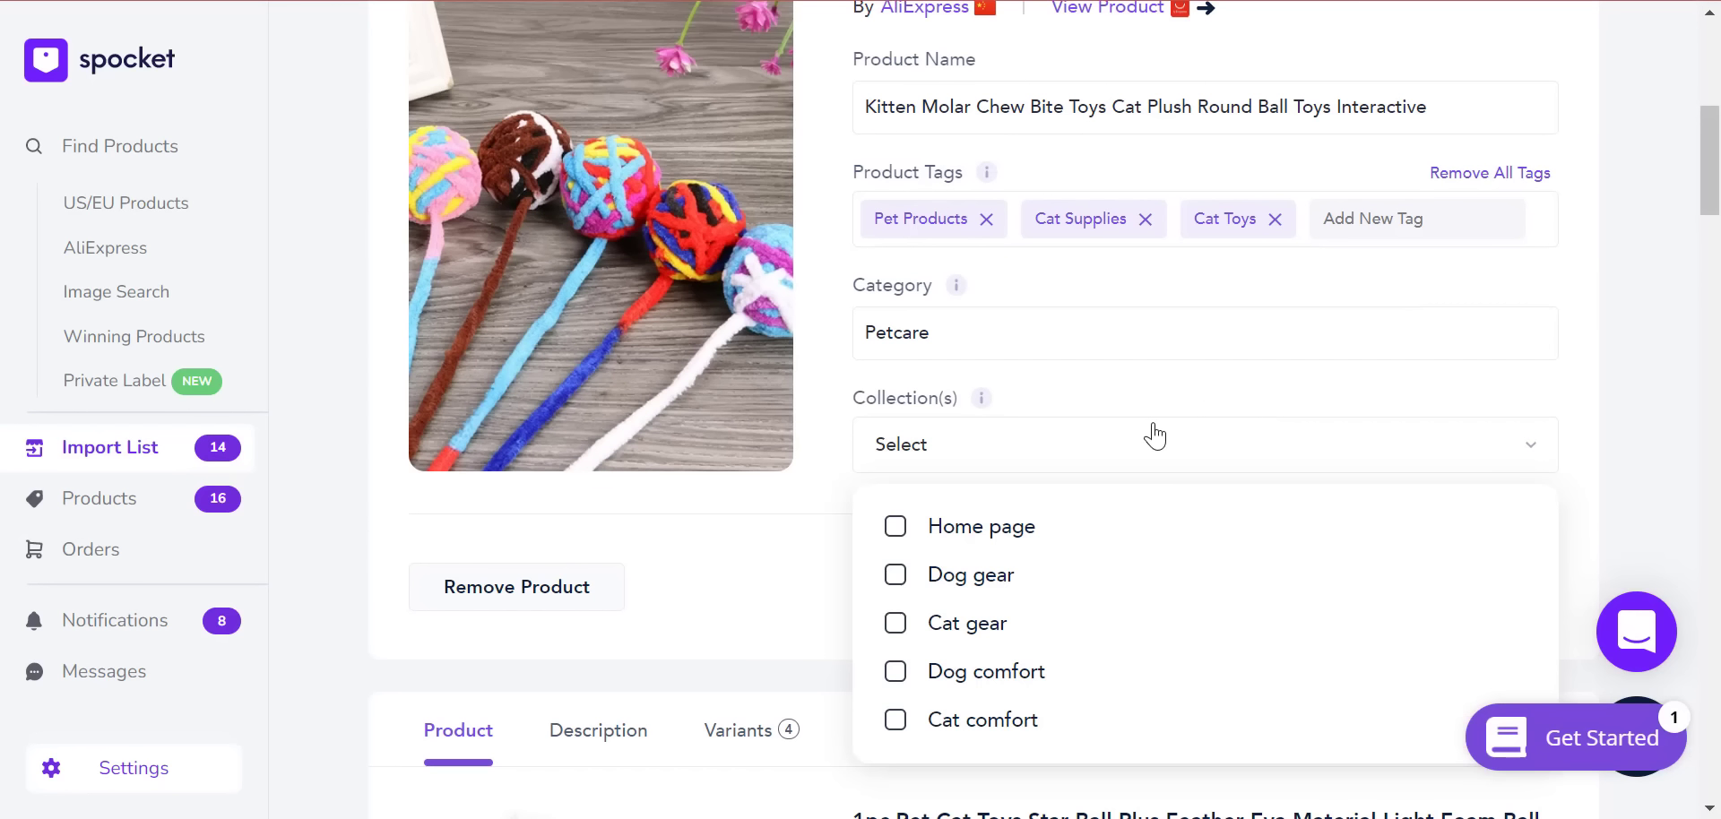
{"action": "left_click", "coordinate": [986, 623]}
{"action": "left_click", "coordinate": [826, 565]}
{"action": "left_click_drag", "start_coordinate": [1712, 161], "coordinate": [1712, 77]}
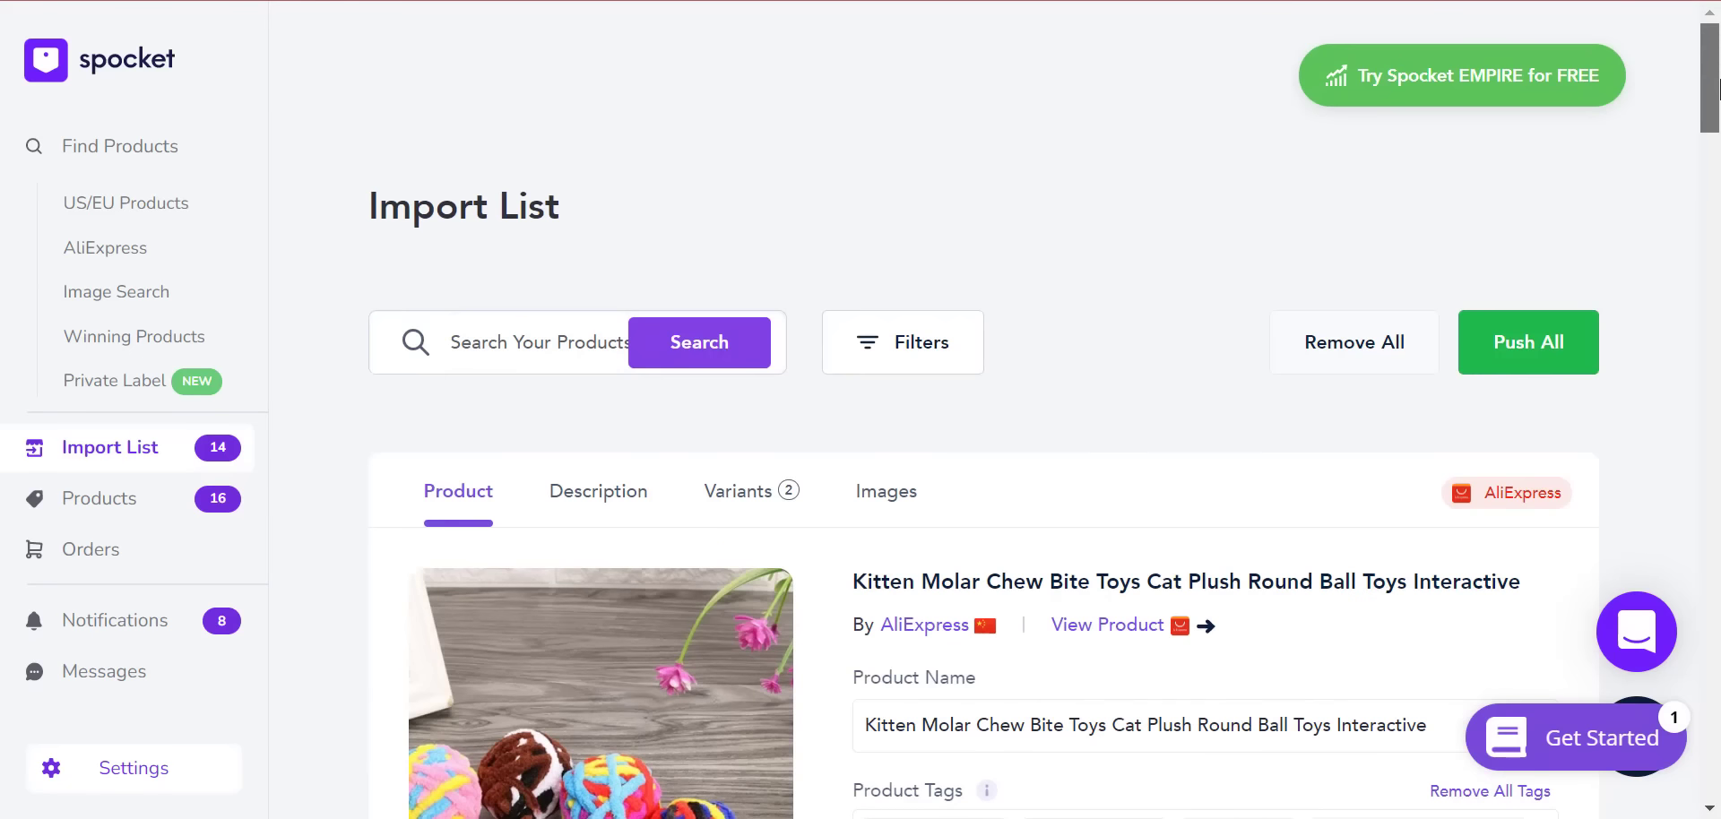
- Set the sales price of the plush ball toy's red and black variants to 10 and push the product to the store
{"action": "left_click", "coordinate": [749, 498]}
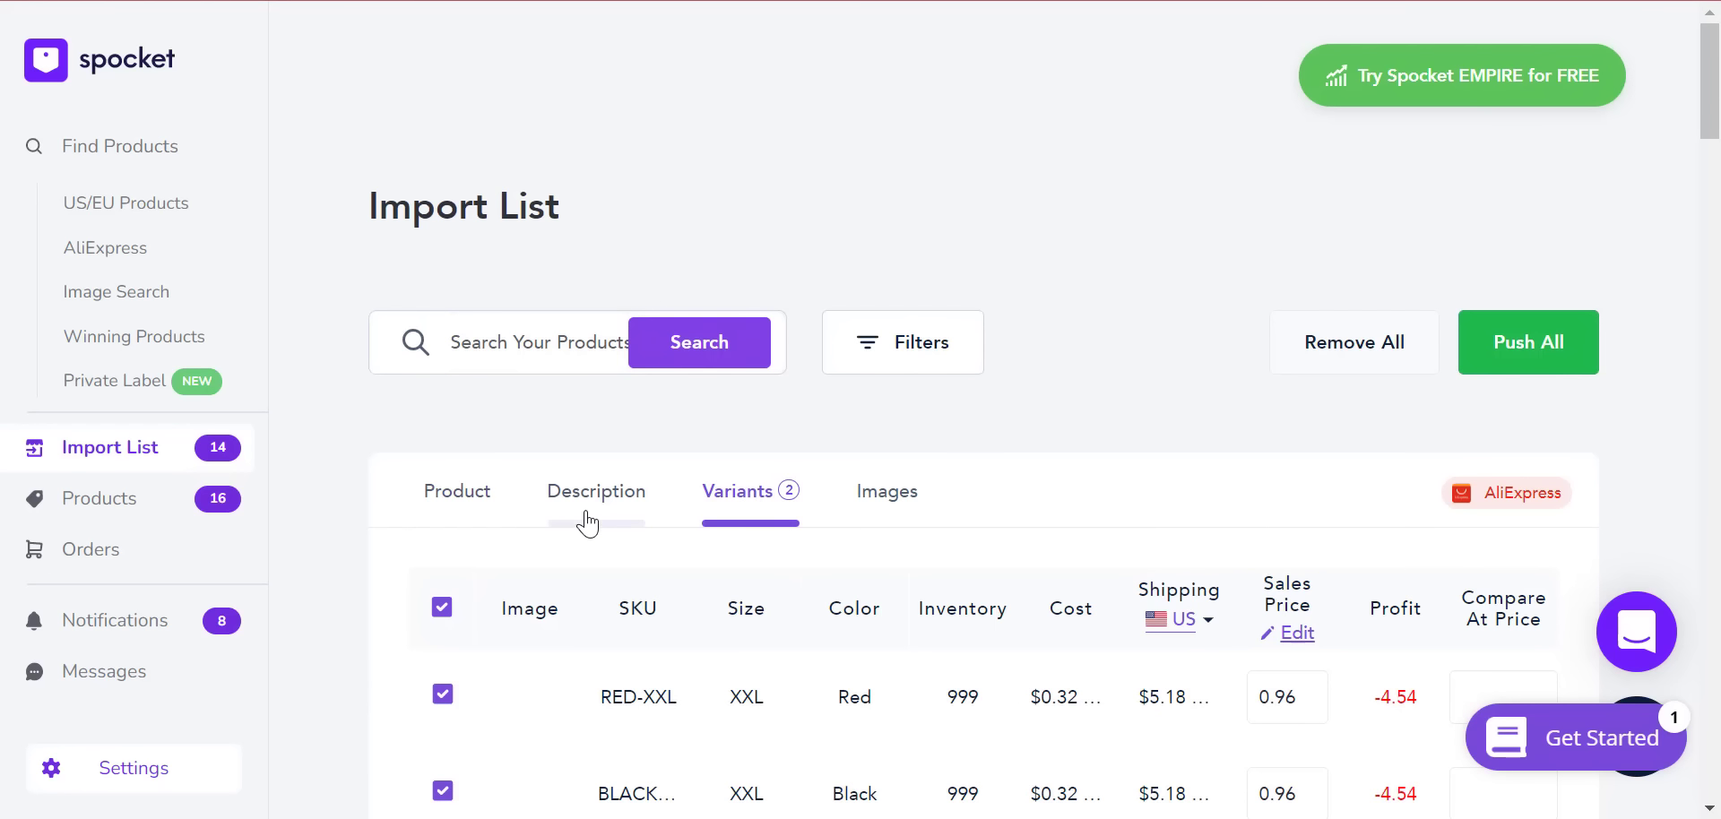
{"action": "scroll", "coordinate": [1345, 314], "scroll_direction": "down", "scroll_amount": 5}
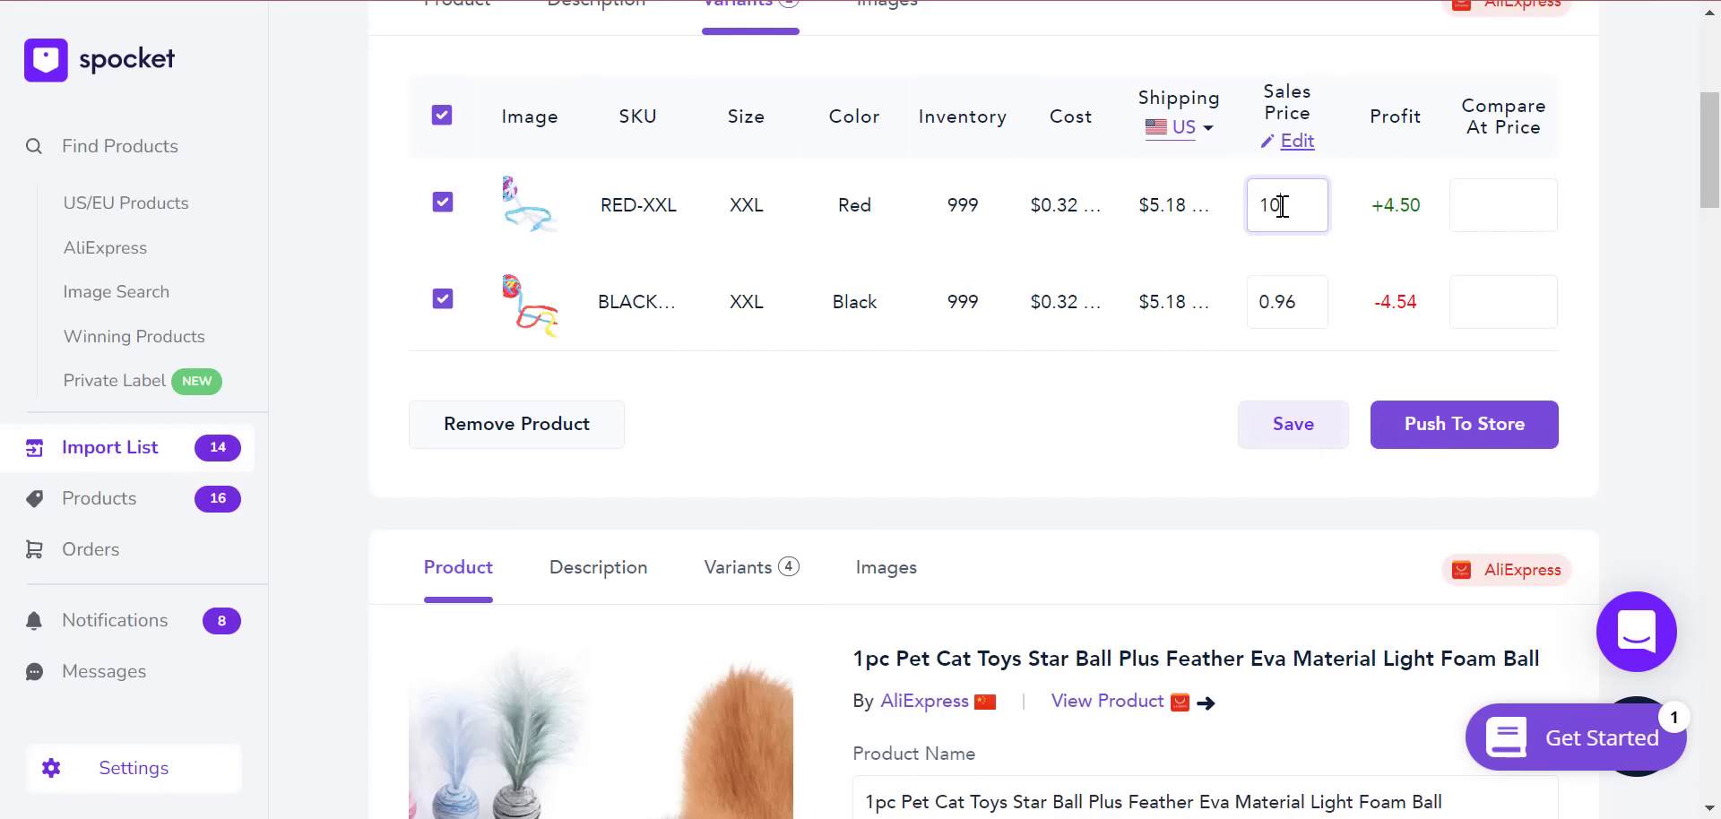
{"action": "left_click", "coordinate": [1296, 304]}
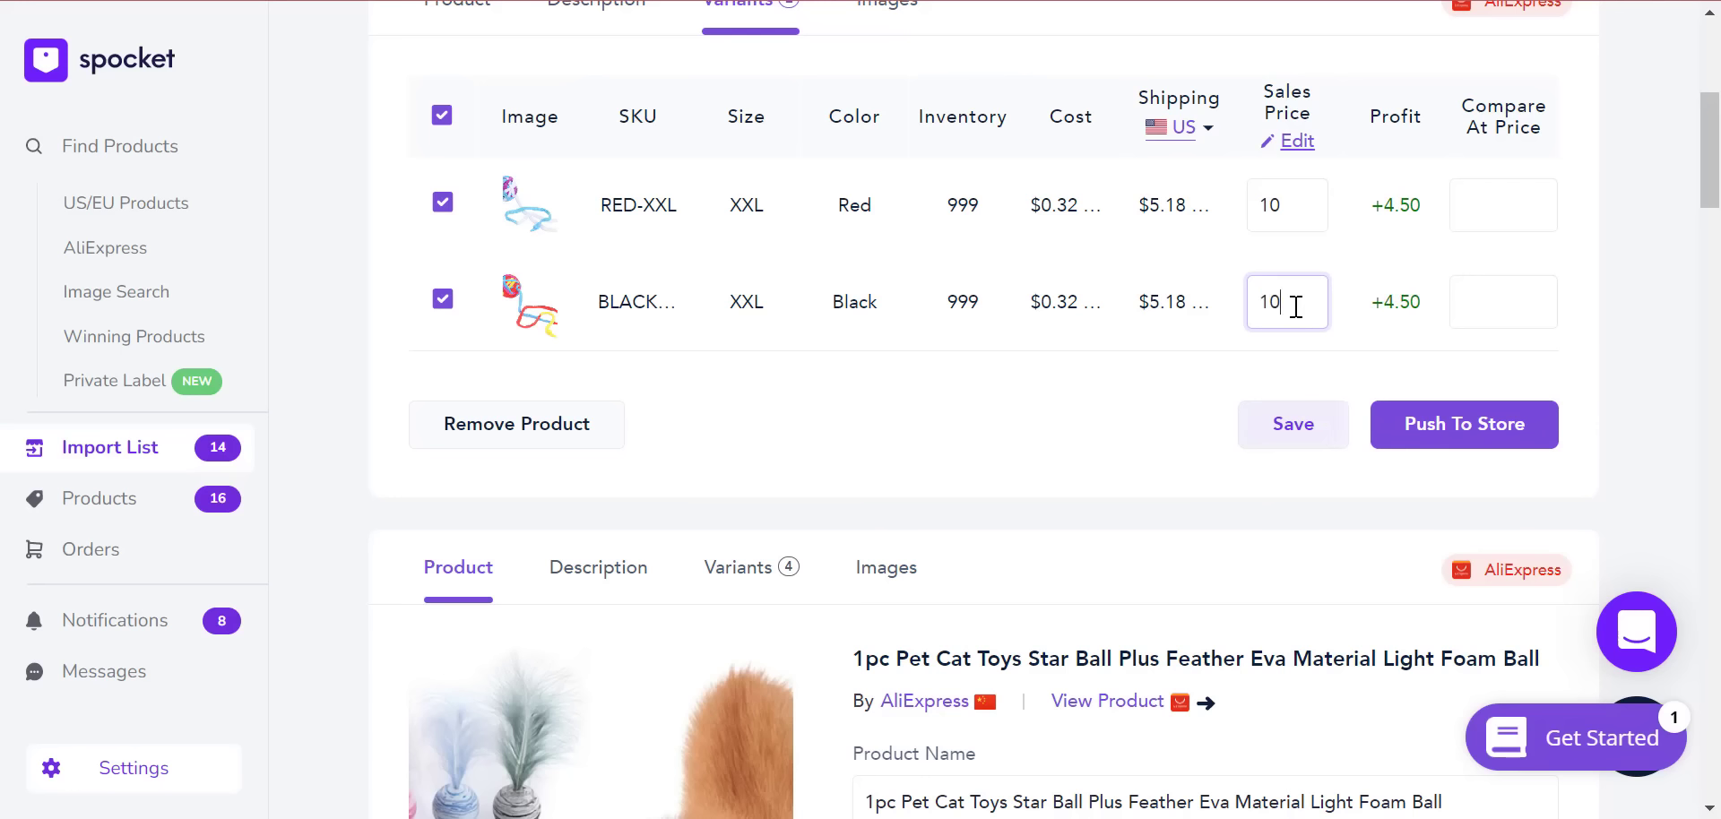
{"action": "left_click", "coordinate": [1430, 443]}
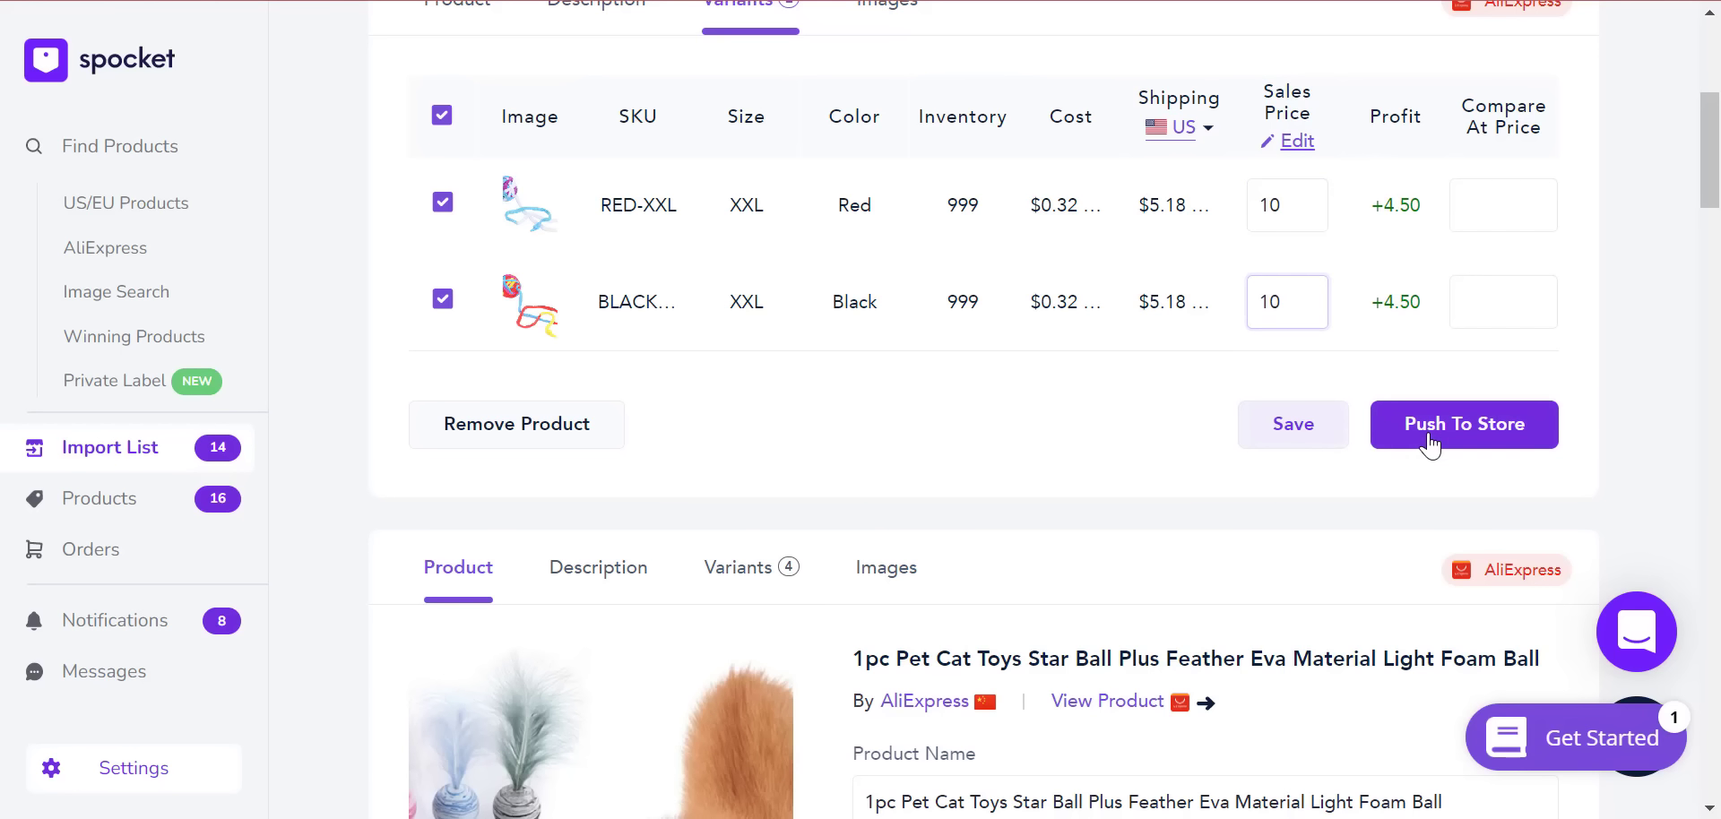
- Push the 1pc Pet Cat Toys Star Ball Plus Feather product to the store
{"action": "scroll", "coordinate": [1575, 383], "scroll_direction": "down", "scroll_amount": 3}
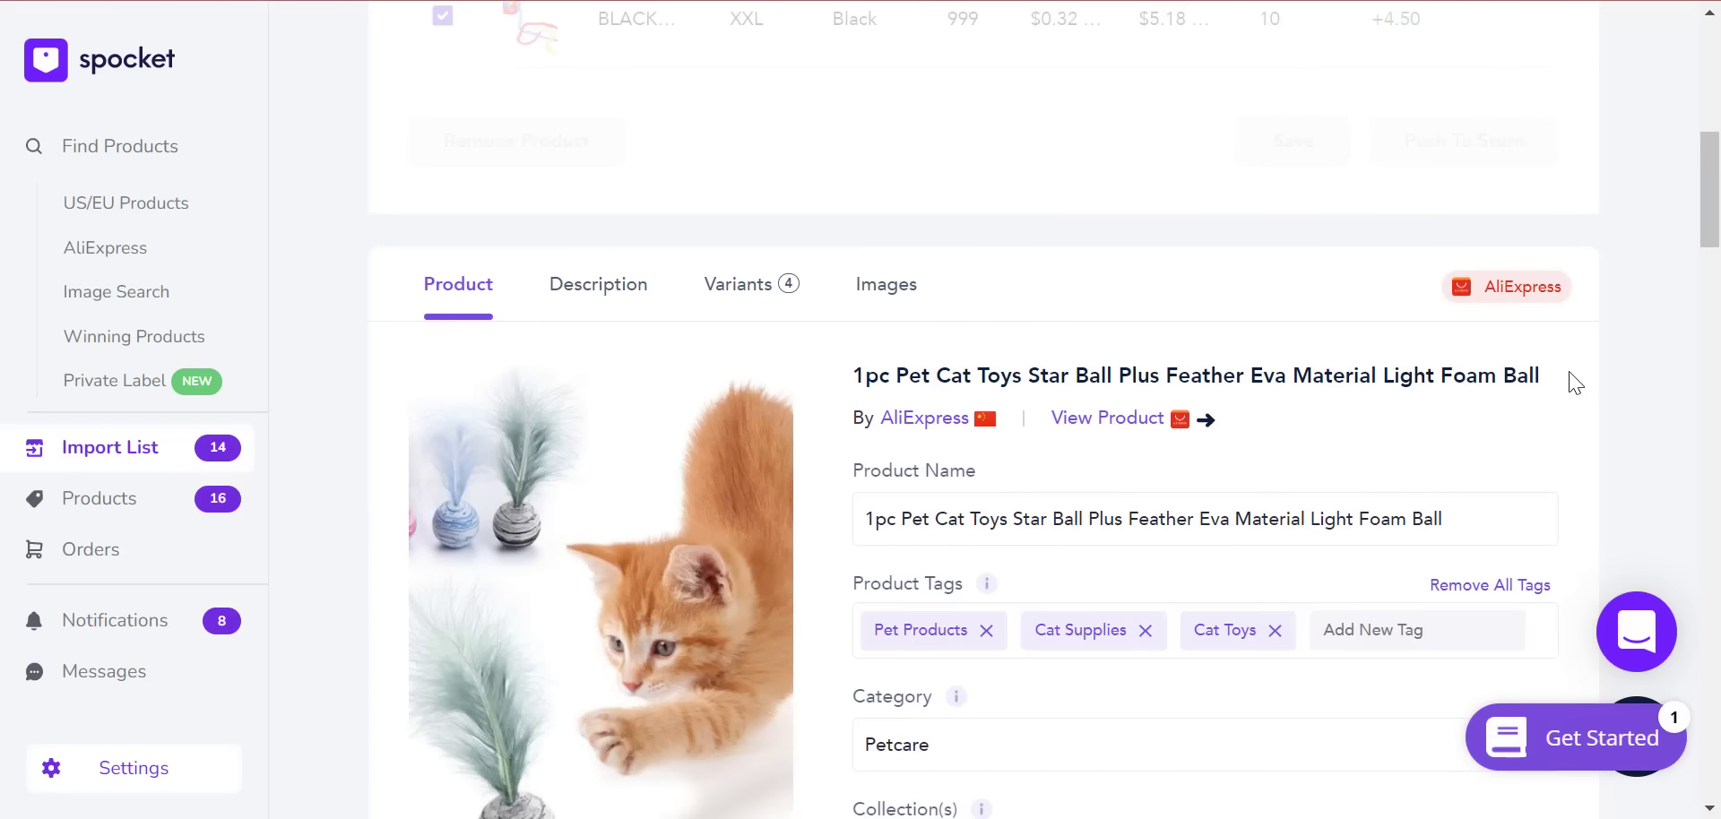
{"action": "scroll", "coordinate": [1524, 437], "scroll_direction": "down", "scroll_amount": 2}
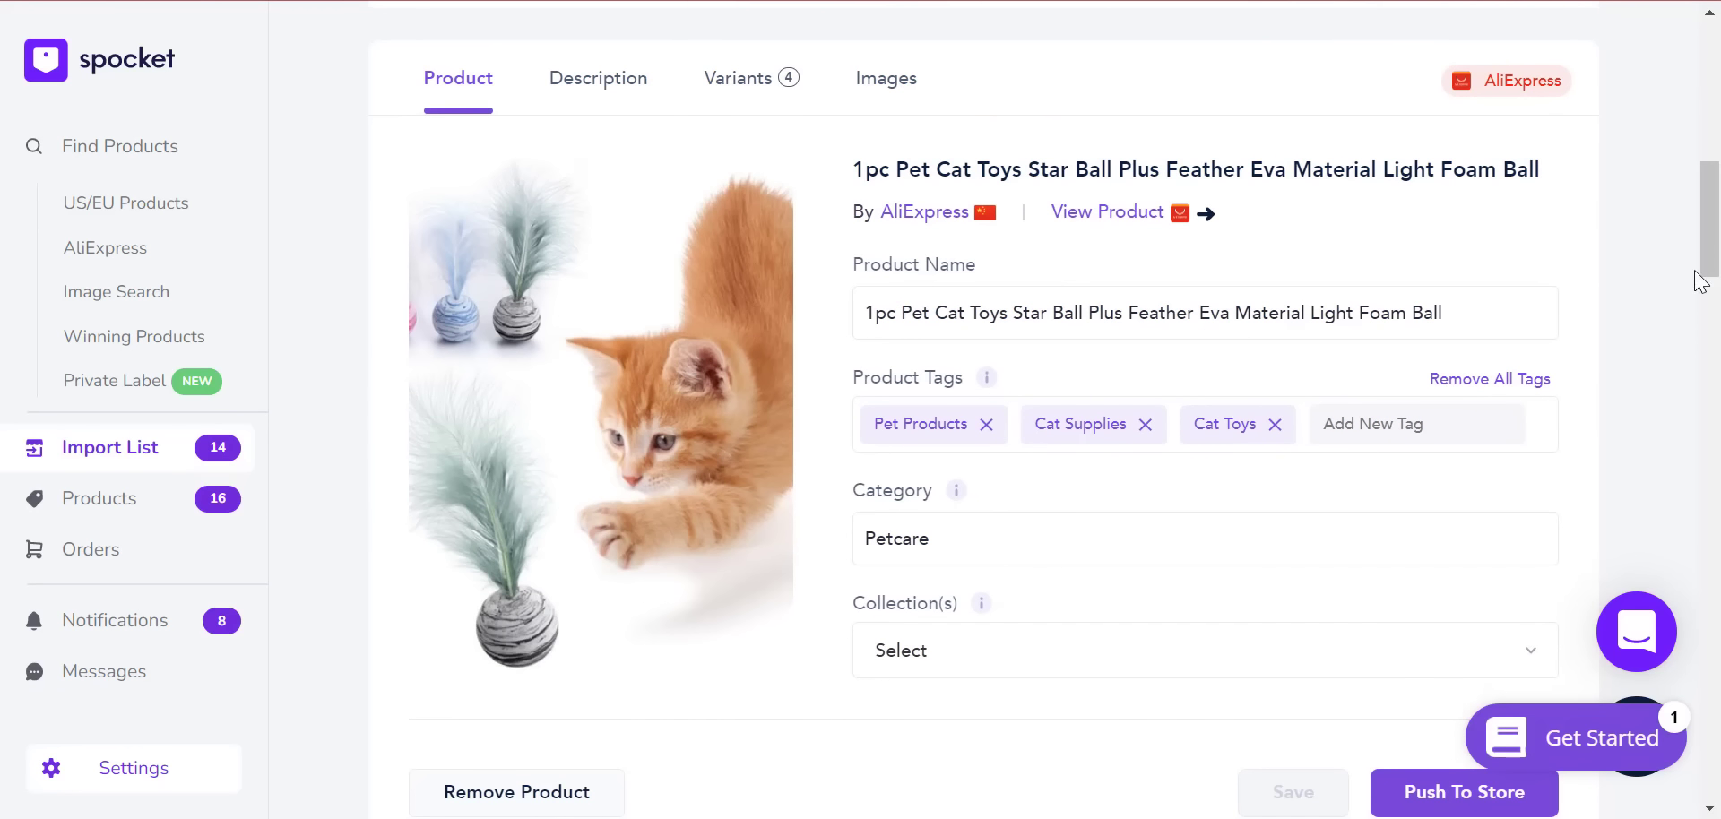
{"action": "scroll", "coordinate": [1700, 281], "scroll_direction": "down", "scroll_amount": 3}
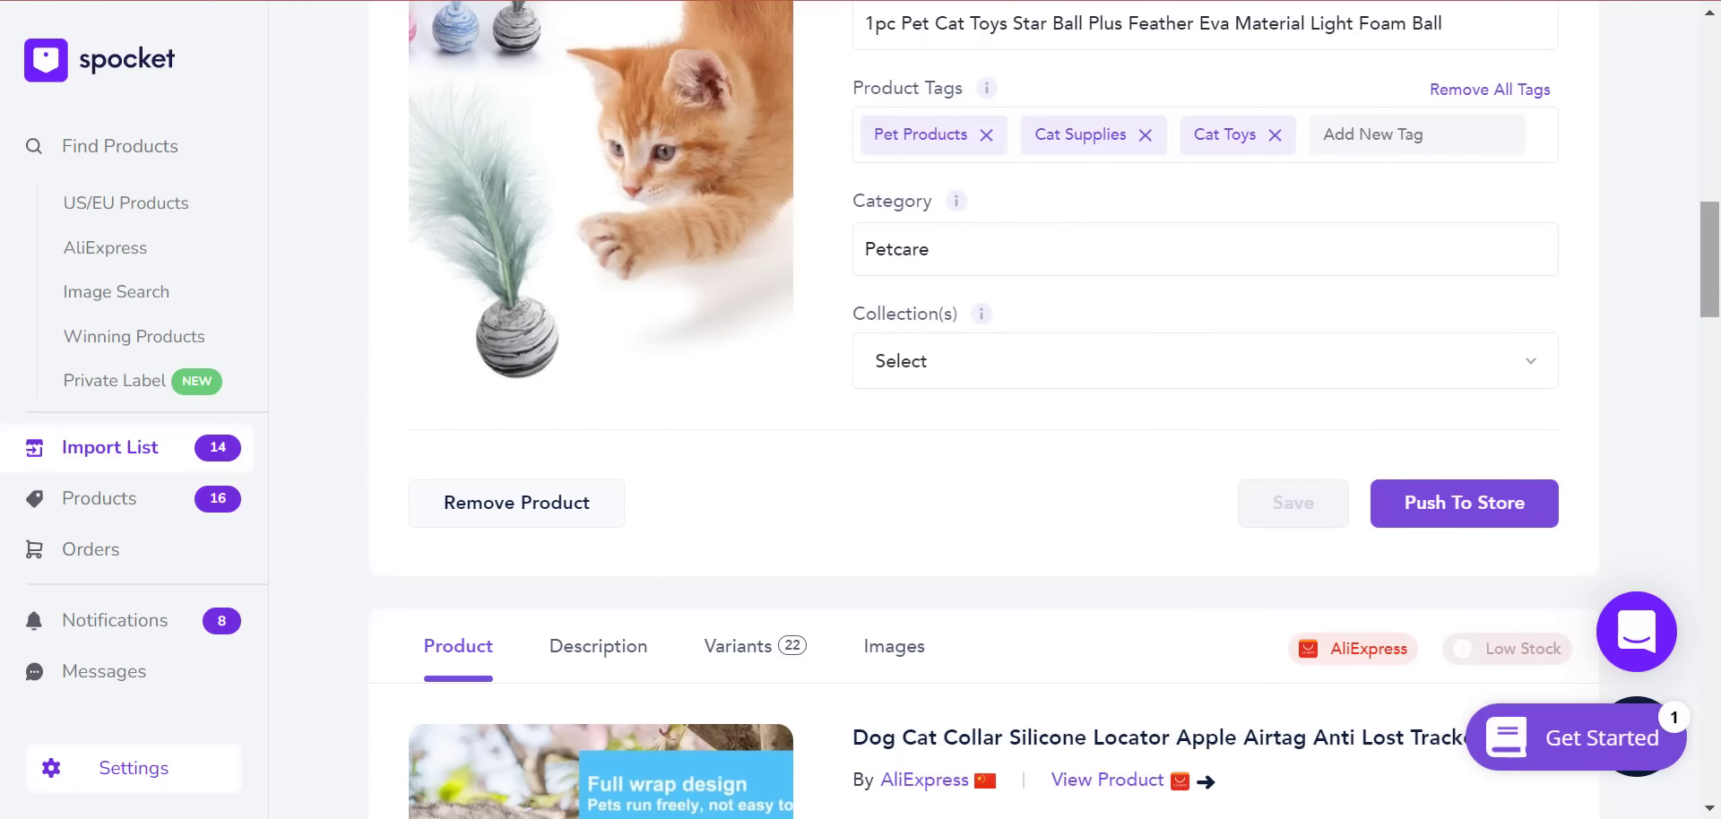
{"action": "scroll", "coordinate": [984, 410], "scroll_direction": "down", "scroll_amount": 3}
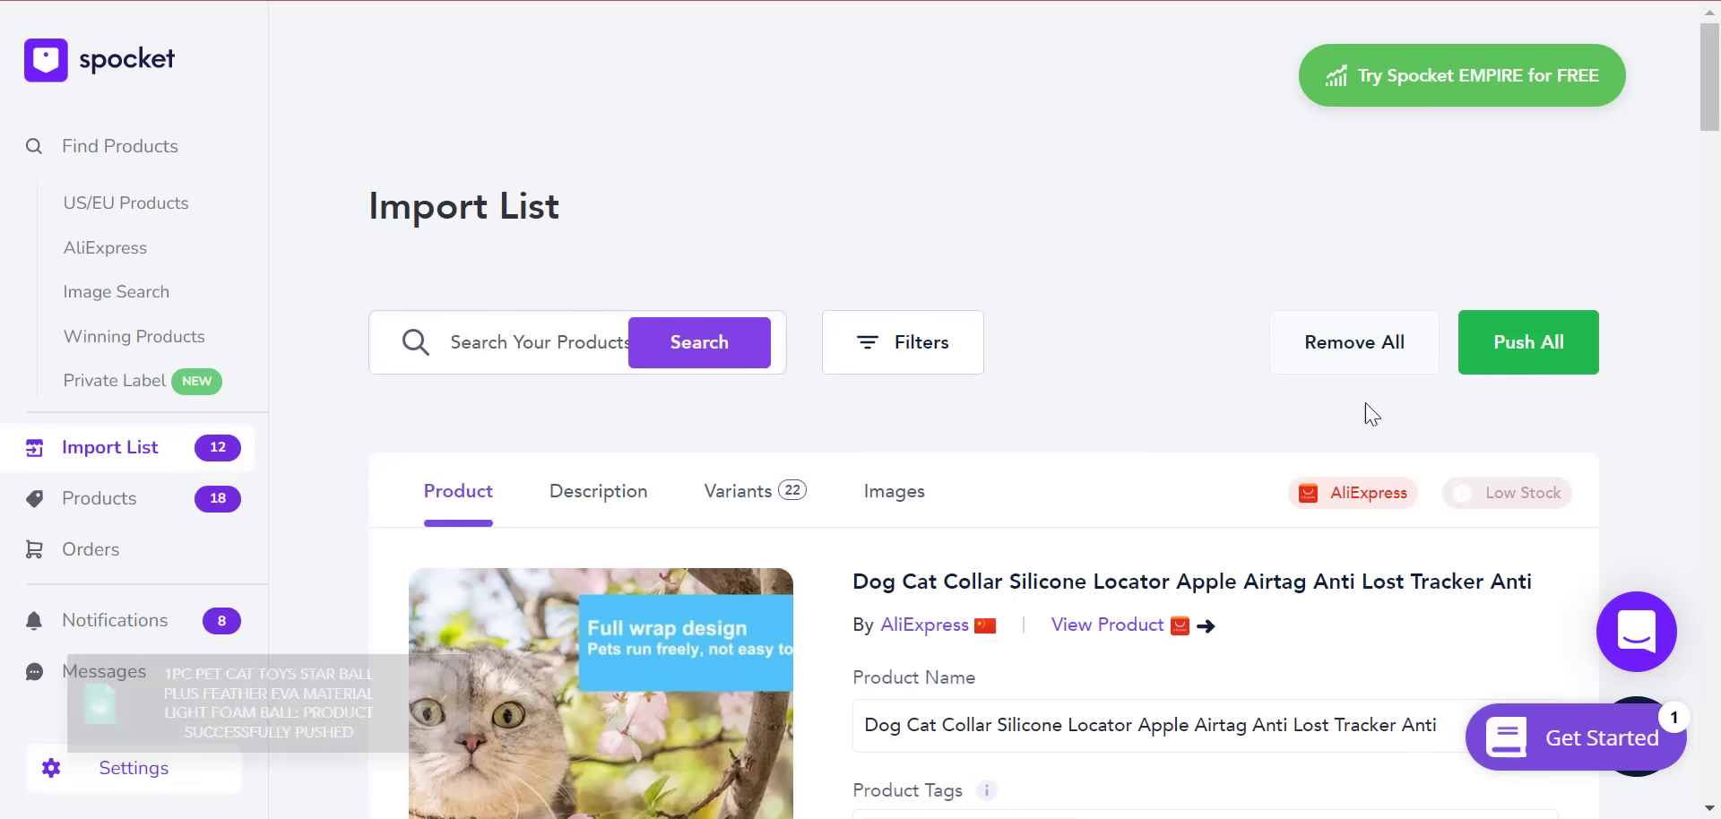
- Assign the Dog Cat Collar Silicone Locator product to the Cat gear collection and push it to the store
{"action": "scroll", "coordinate": [1364, 411], "scroll_direction": "down", "scroll_amount": 2}
{"action": "scroll", "coordinate": [1489, 402], "scroll_direction": "down", "scroll_amount": 3}
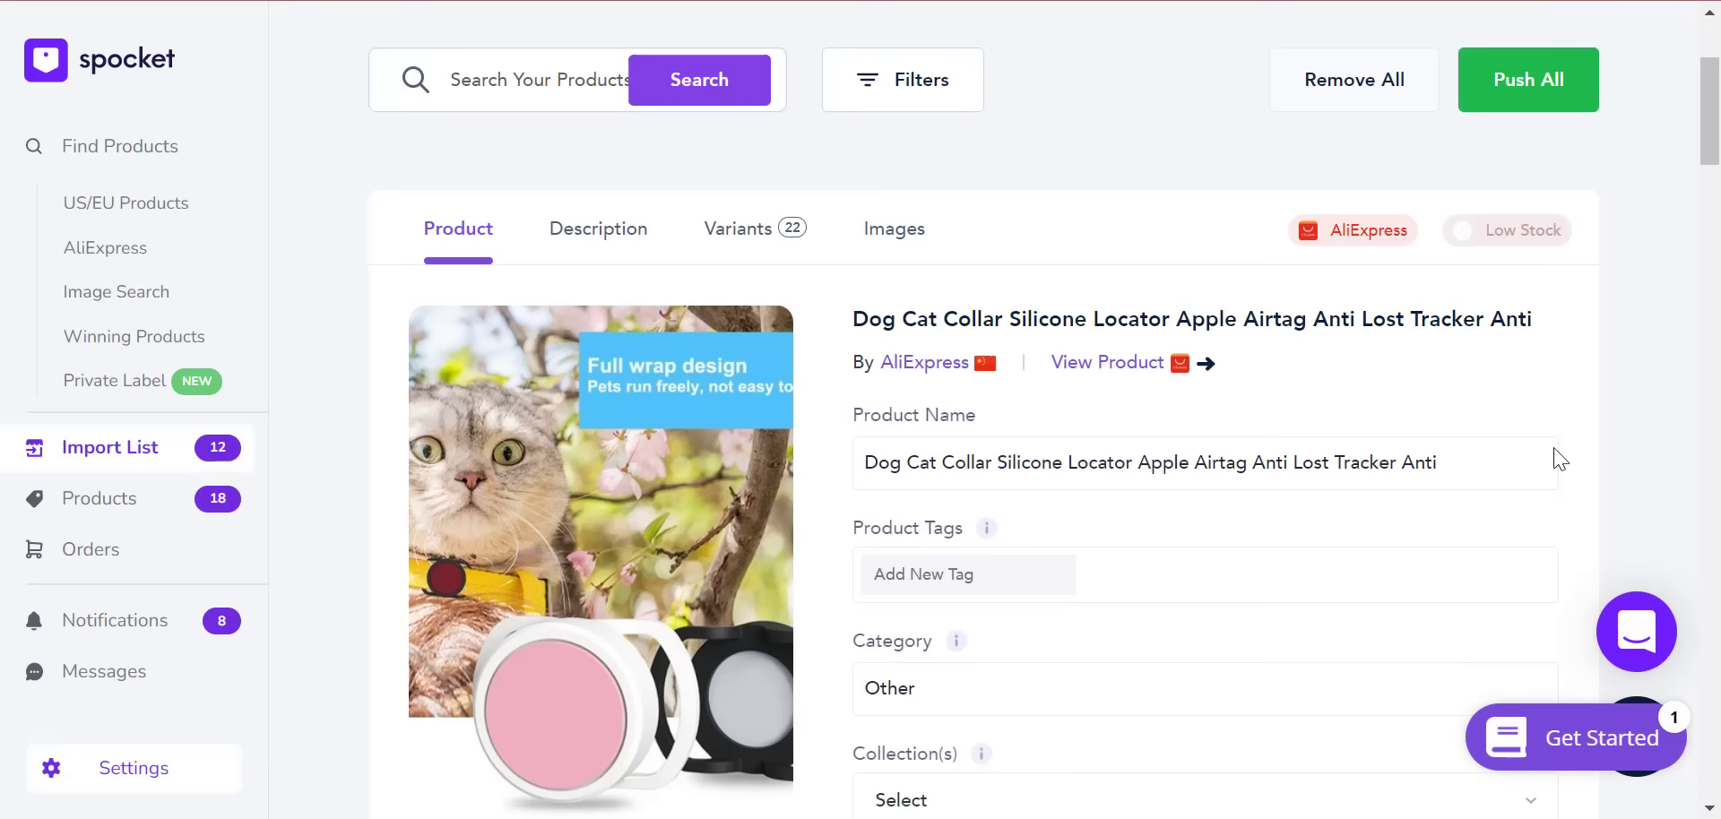
{"action": "left_click", "coordinate": [886, 663]}
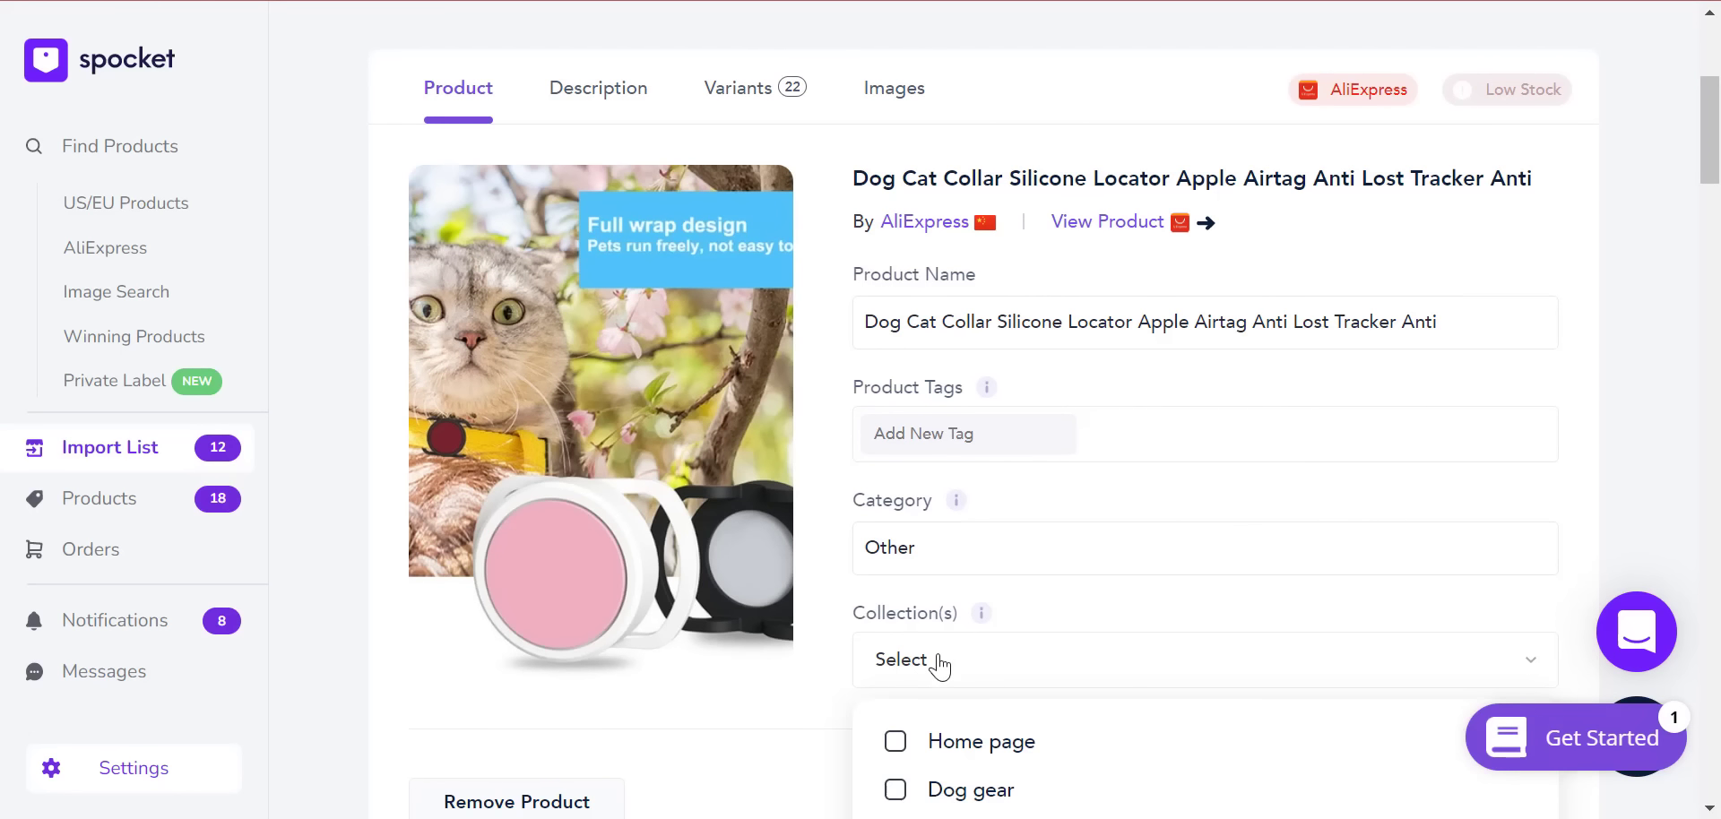
{"action": "scroll", "coordinate": [1013, 726], "scroll_direction": "down", "scroll_amount": 1}
{"action": "left_click", "coordinate": [1016, 728]}
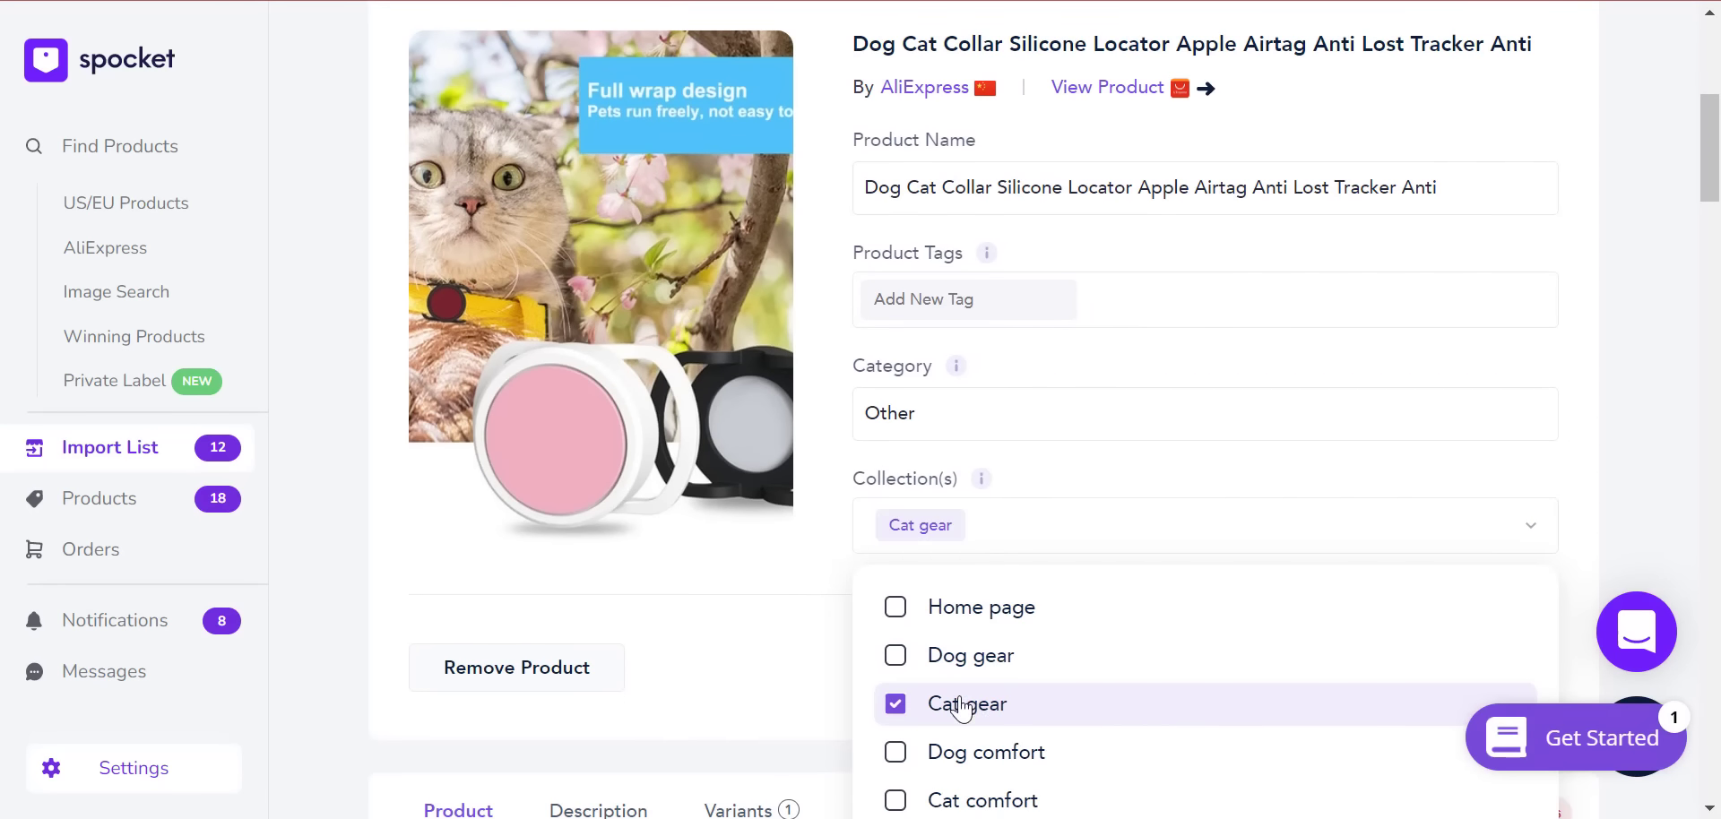
{"action": "left_click", "coordinate": [809, 655]}
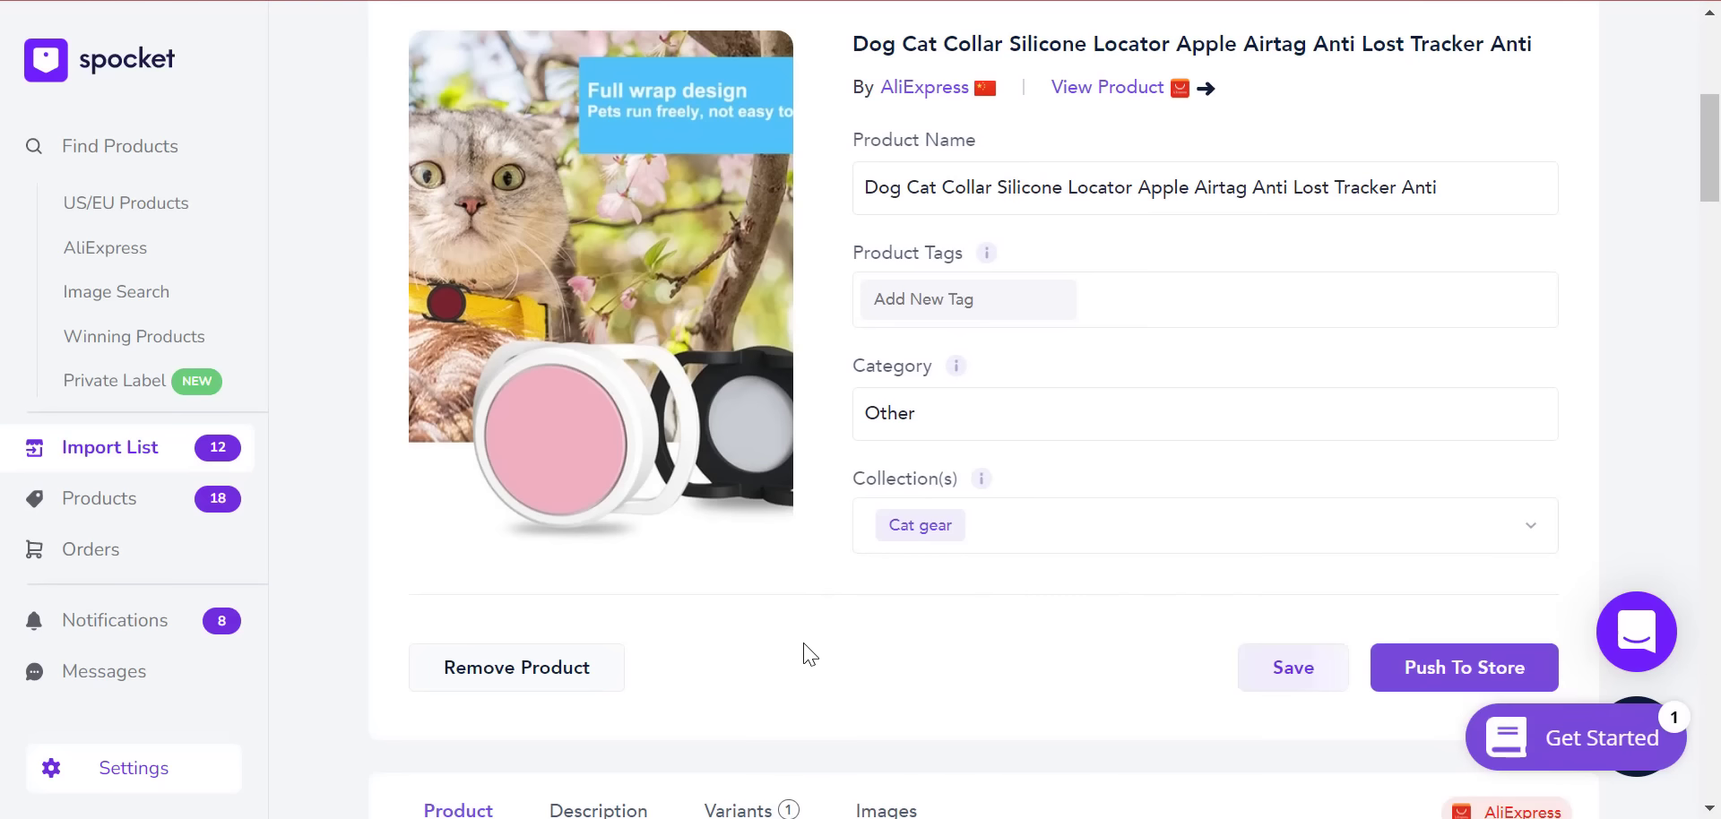
{"action": "left_click", "coordinate": [1434, 668]}
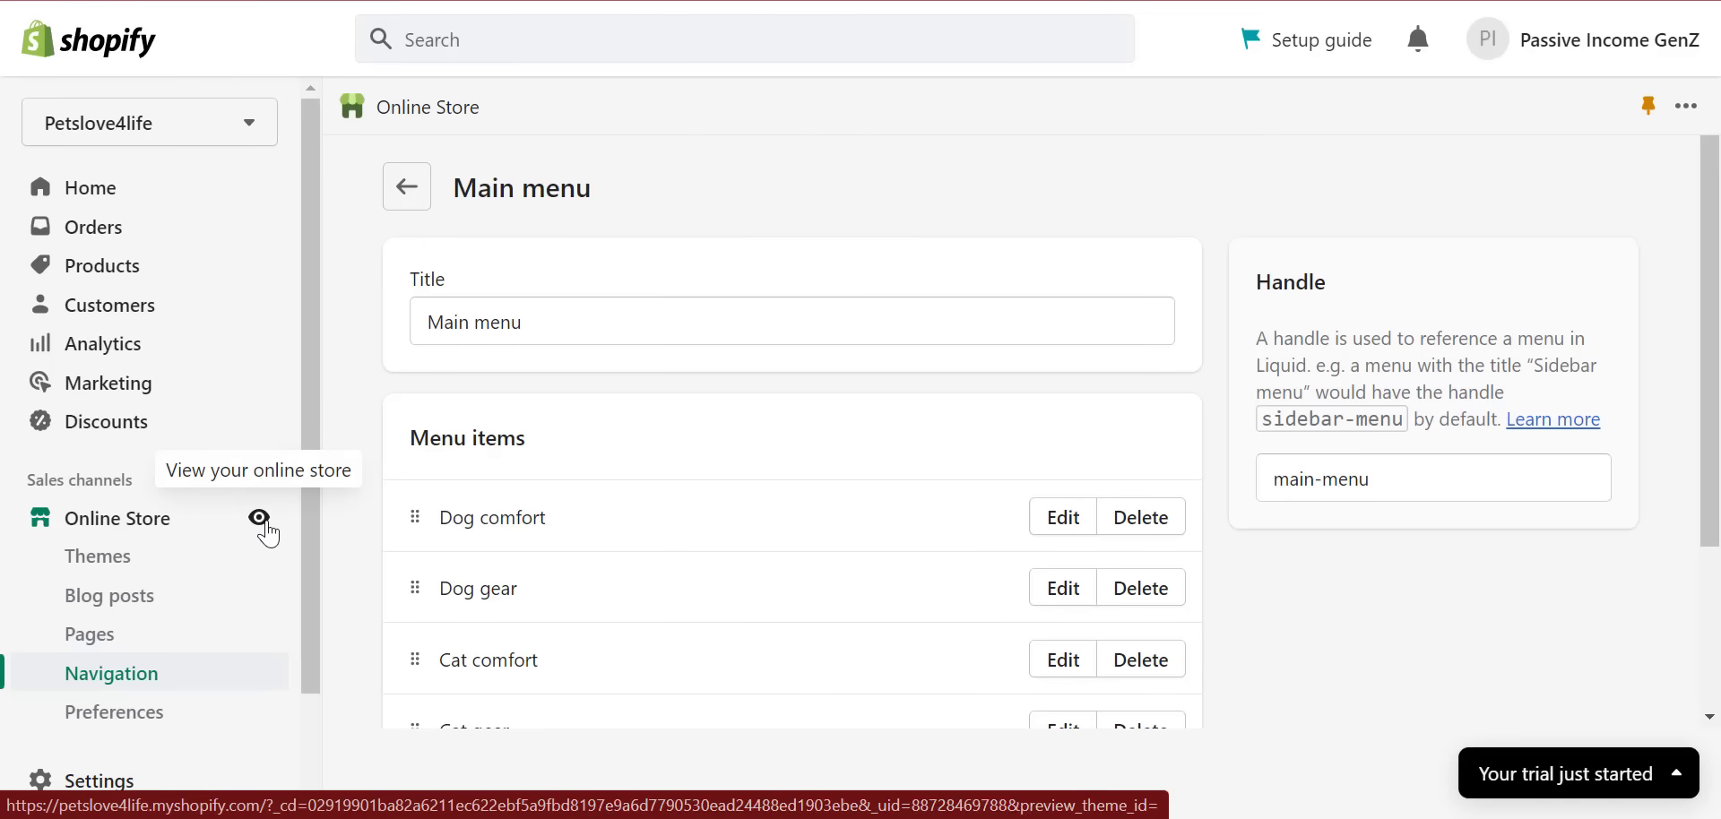
- View the online store's Cat gear collection and look through the purchase options of the Pet Catnip Toys product
{"action": "left_click", "coordinate": [260, 520]}
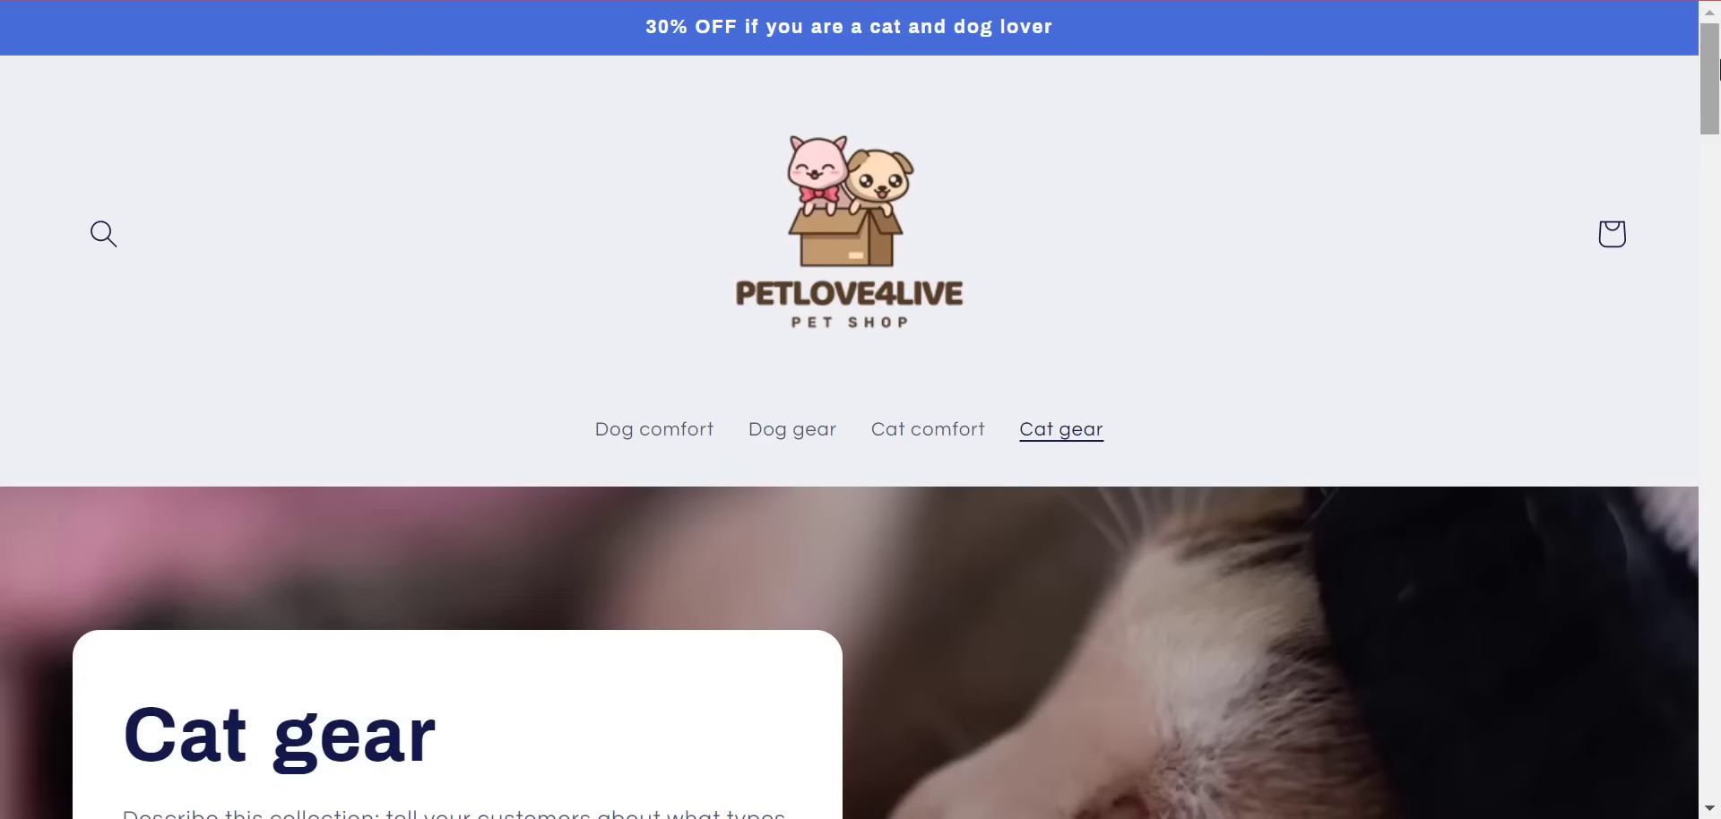
{"action": "left_click_drag", "start_coordinate": [1715, 67], "coordinate": [1714, 201]}
{"action": "left_click", "coordinate": [1025, 693]}
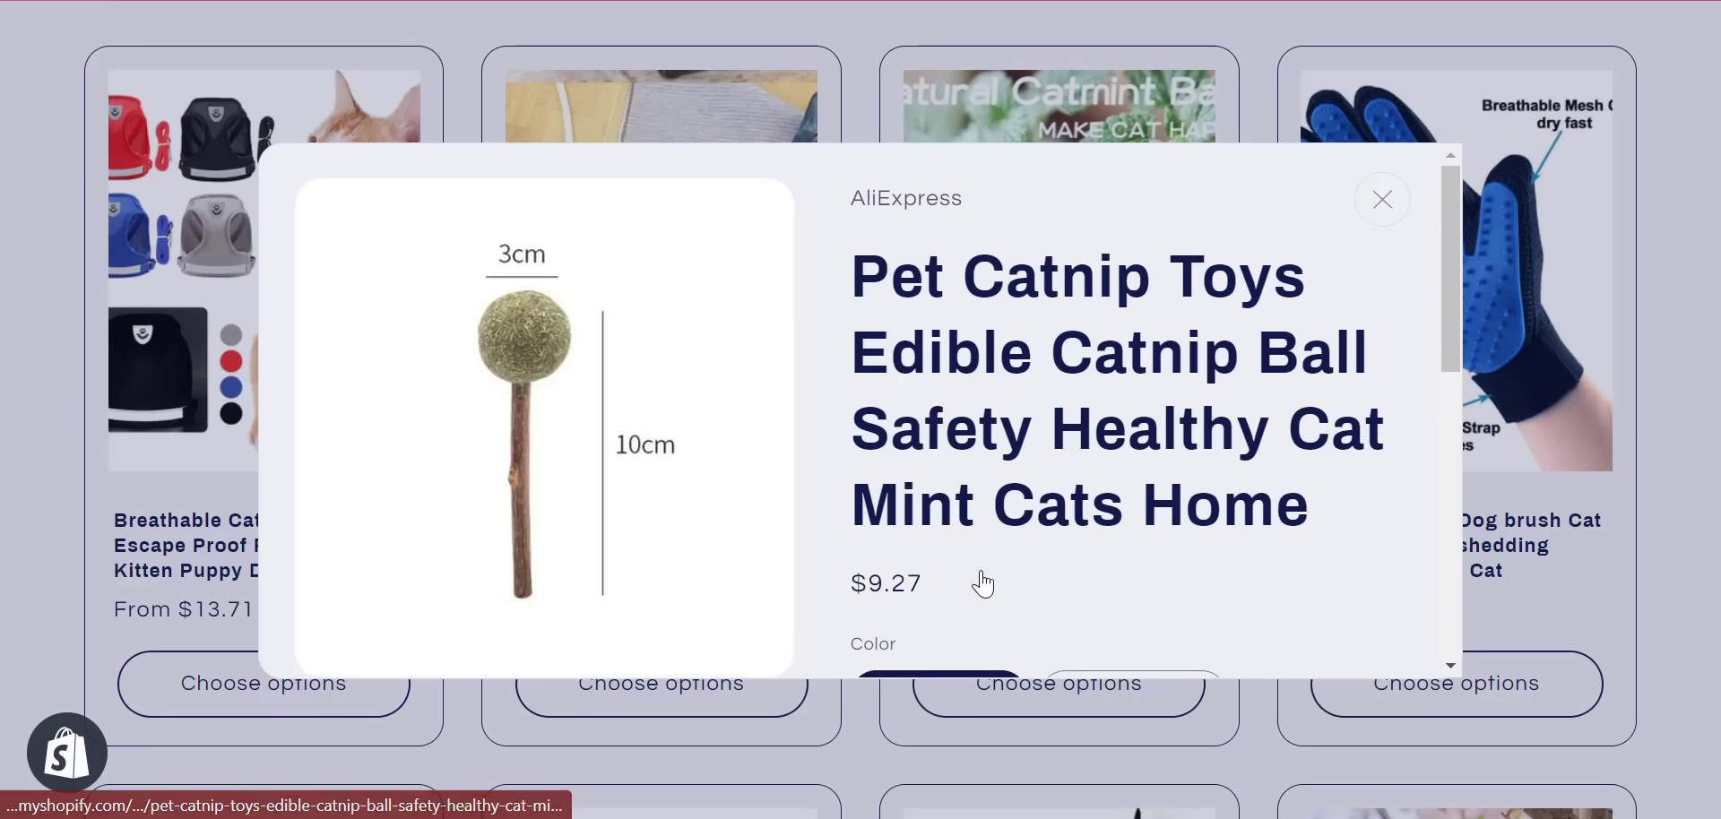
{"action": "scroll", "coordinate": [1344, 287], "scroll_direction": "down", "scroll_amount": 3}
{"action": "scroll", "coordinate": [1416, 260], "scroll_direction": "up", "scroll_amount": 3}
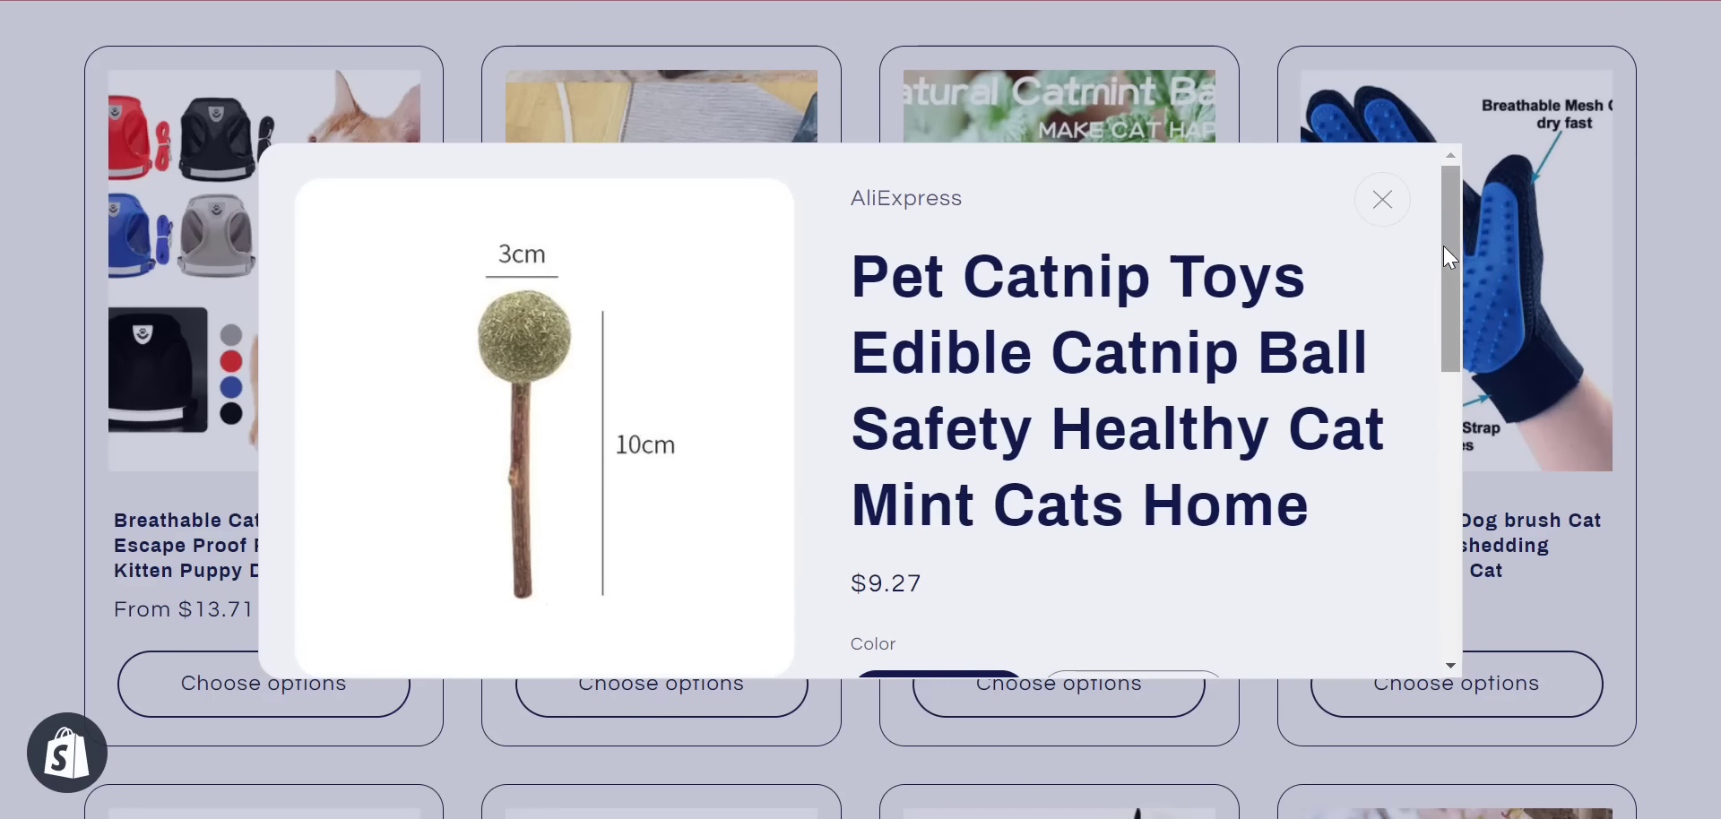
{"action": "left_click_drag", "start_coordinate": [1443, 245], "coordinate": [1445, 584]}
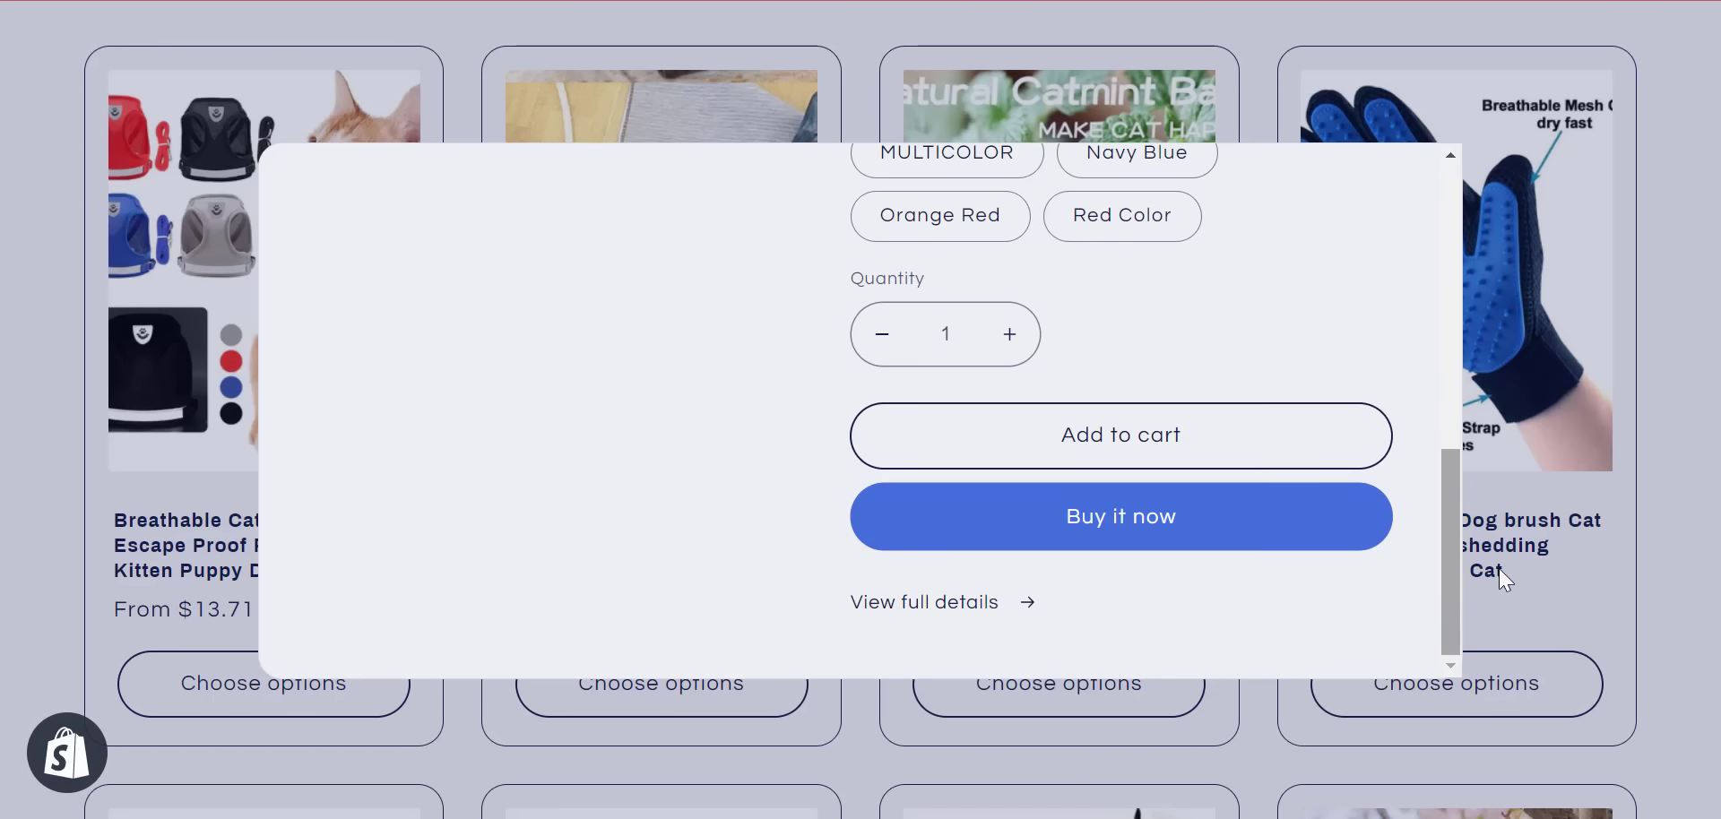
- Leave the catnip toy options and inspect the product page of the cat grooming gloves
{"action": "left_click", "coordinate": [1694, 559]}
{"action": "left_click", "coordinate": [1394, 545]}
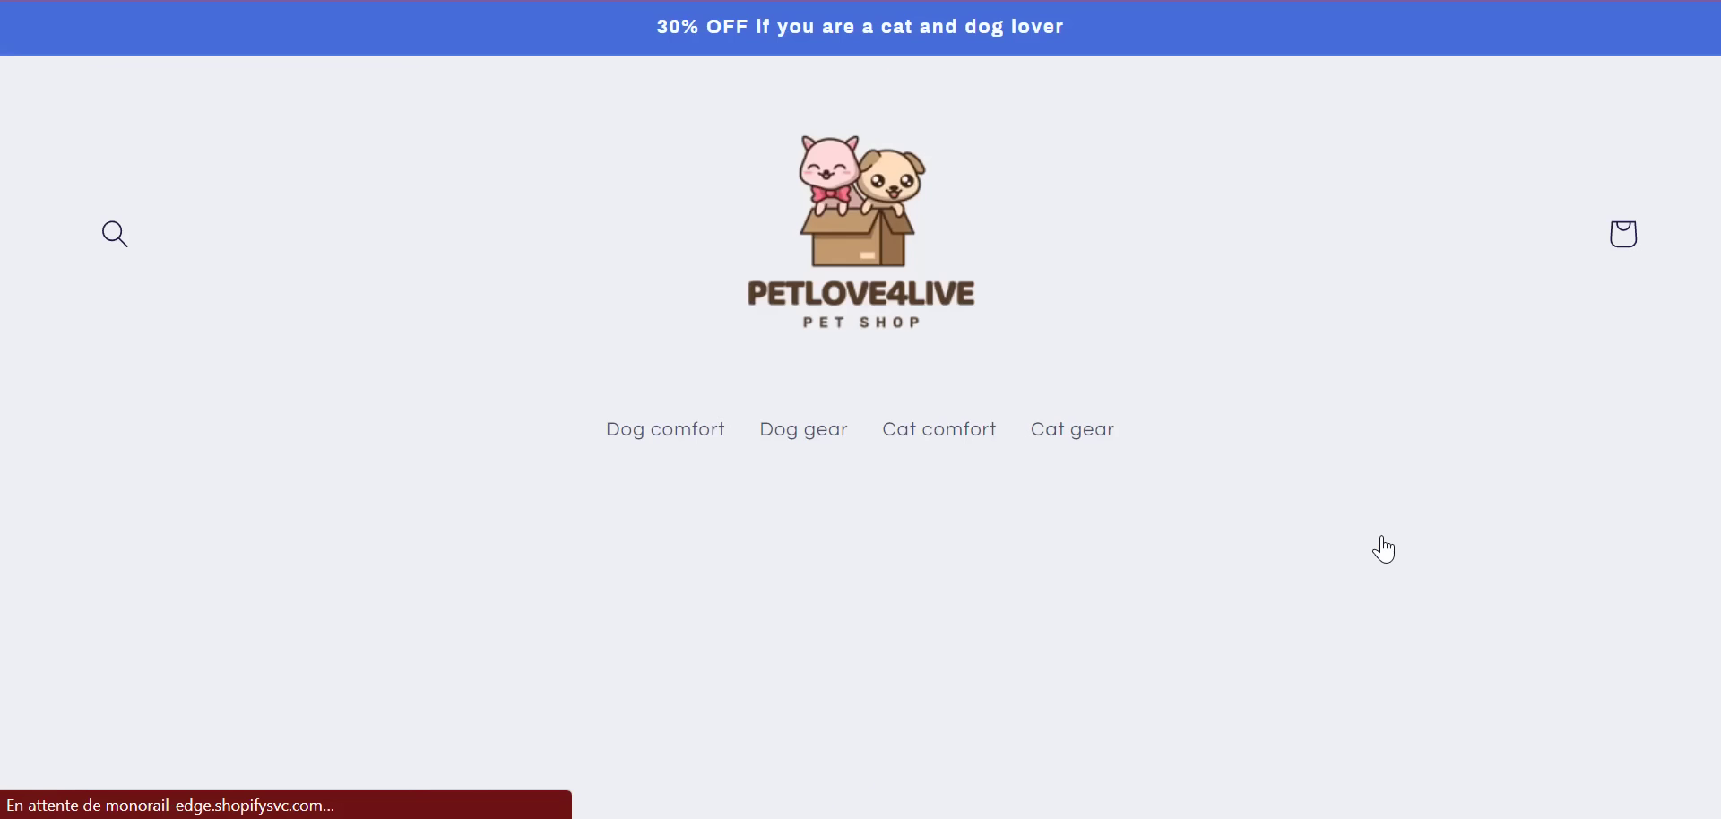
{"action": "scroll", "coordinate": [1398, 548], "scroll_direction": "down", "scroll_amount": 5}
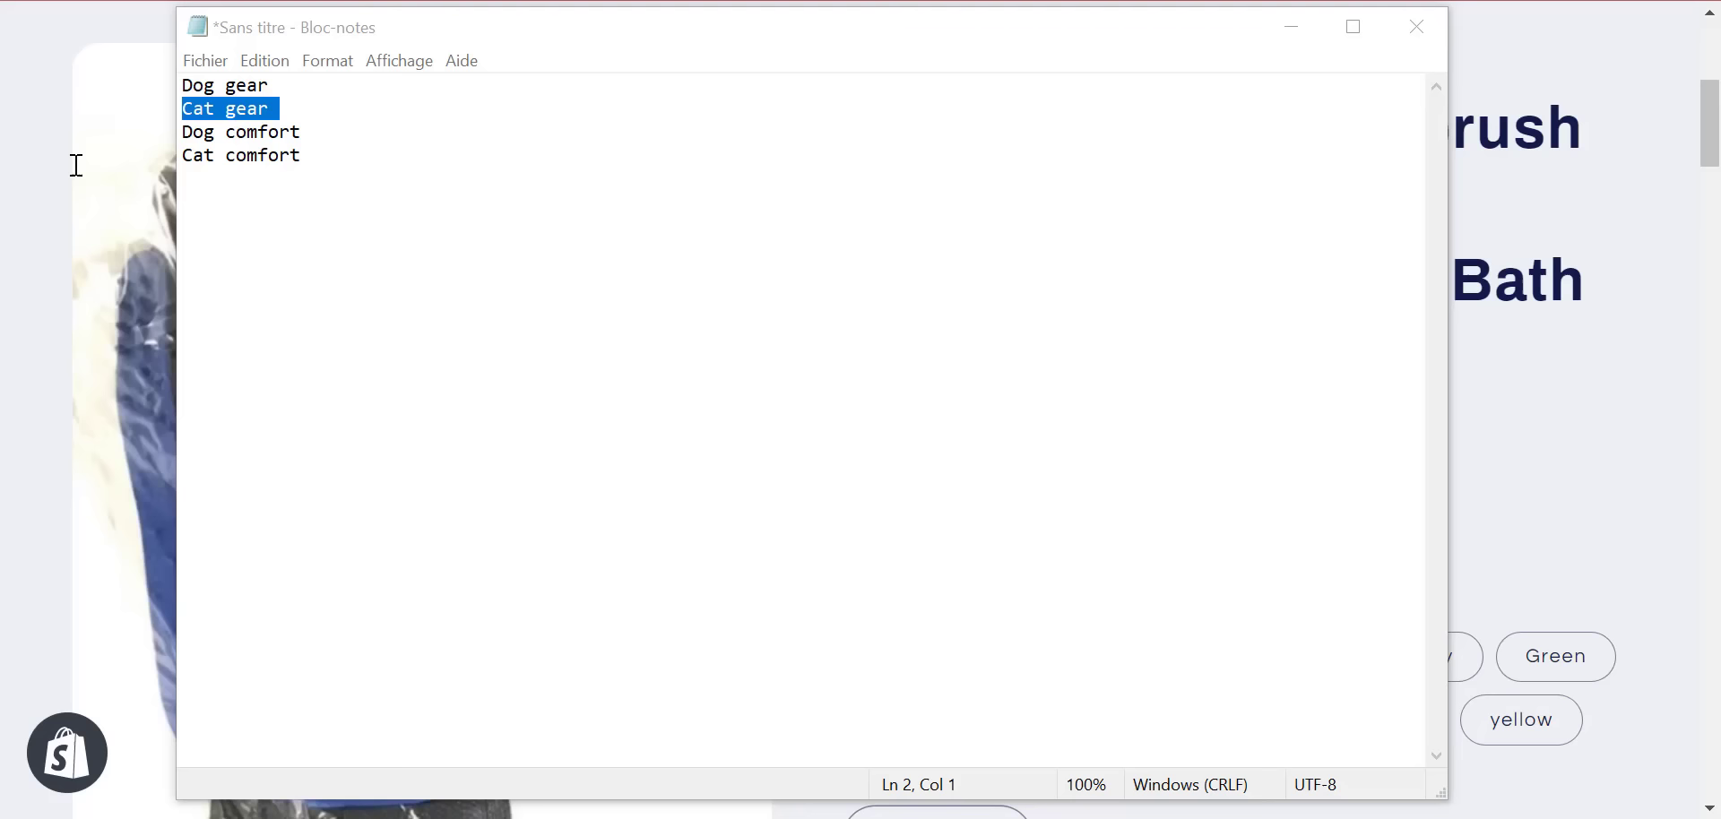
- Copy the Dog comfort entry from the collection list in Notepad
{"action": "left_click", "coordinate": [182, 155]}
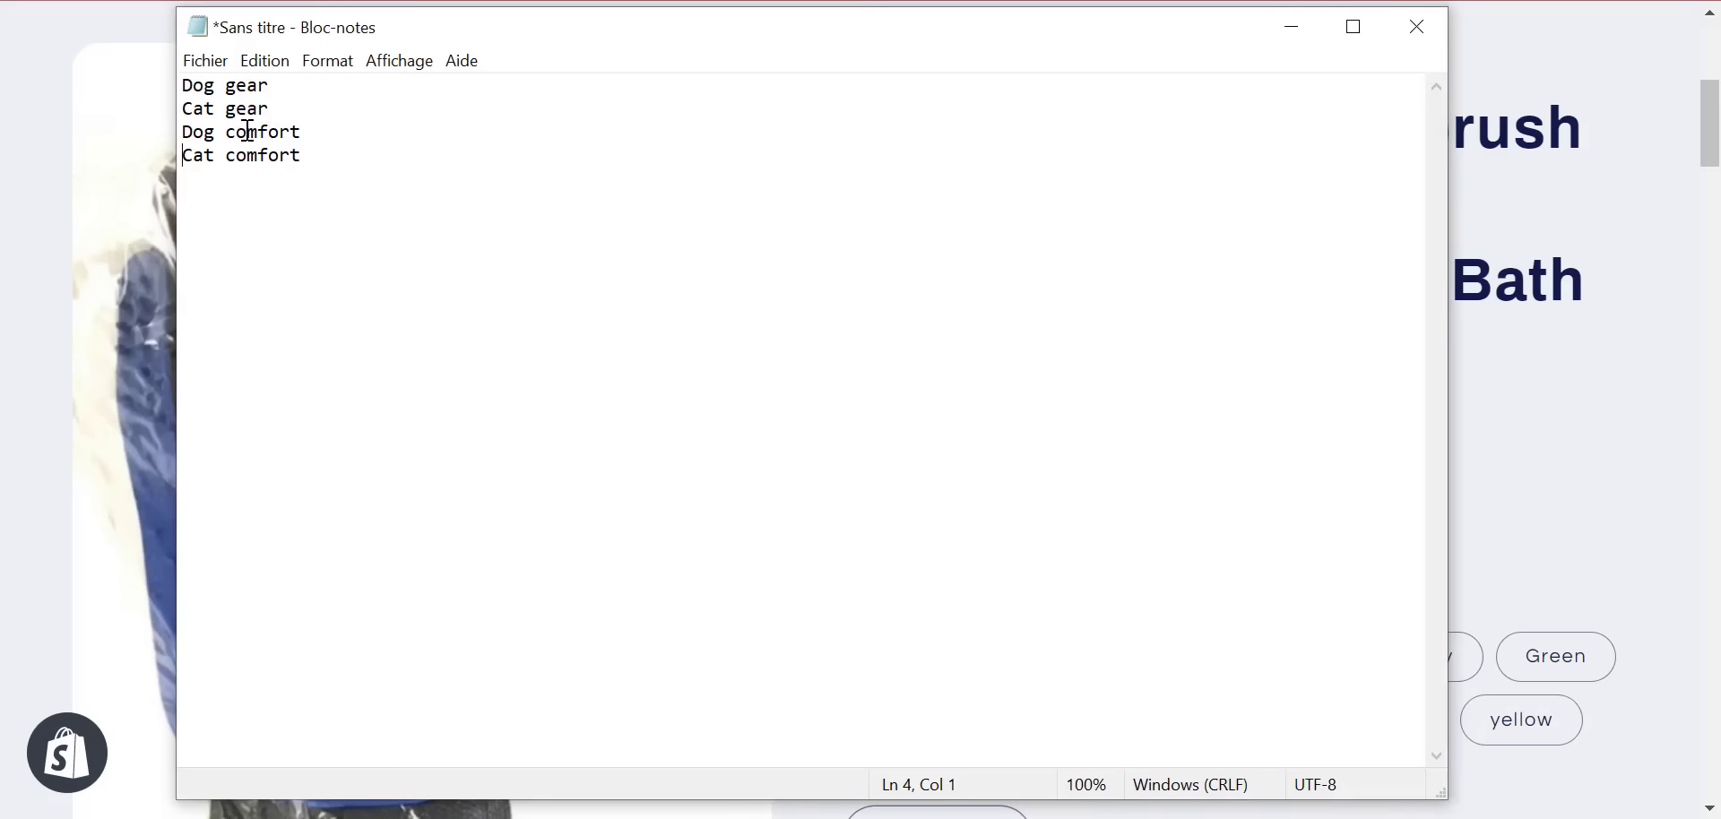
{"action": "left_click_drag", "start_coordinate": [318, 140], "coordinate": [193, 137]}
{"action": "right_click", "coordinate": [201, 139]}
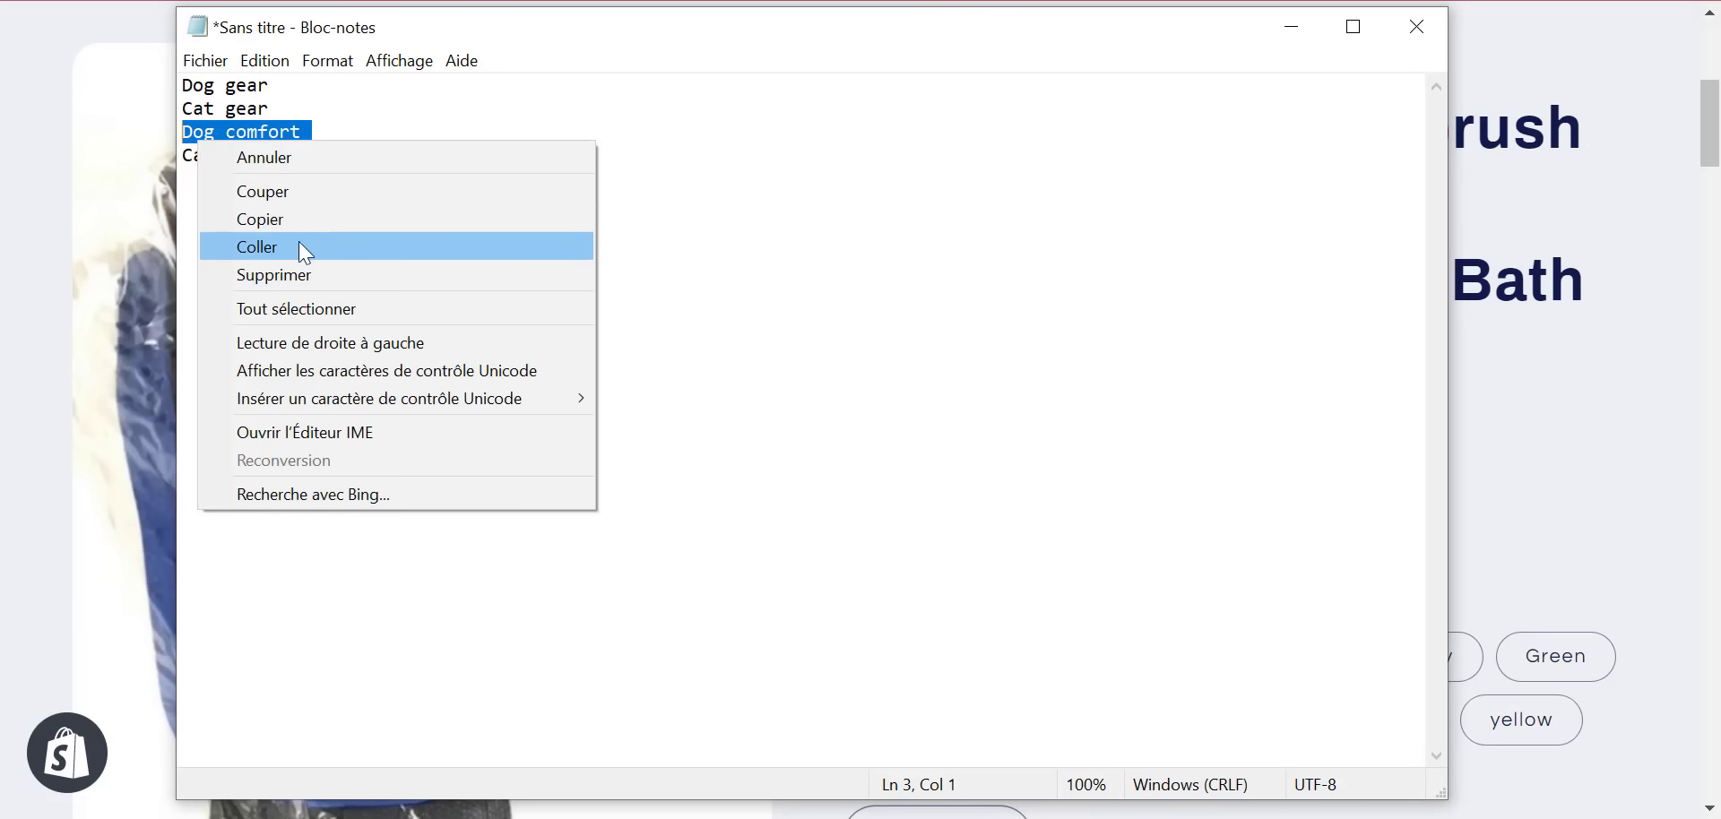
{"action": "left_click", "coordinate": [461, 222]}
{"action": "left_click", "coordinate": [65, 257]}
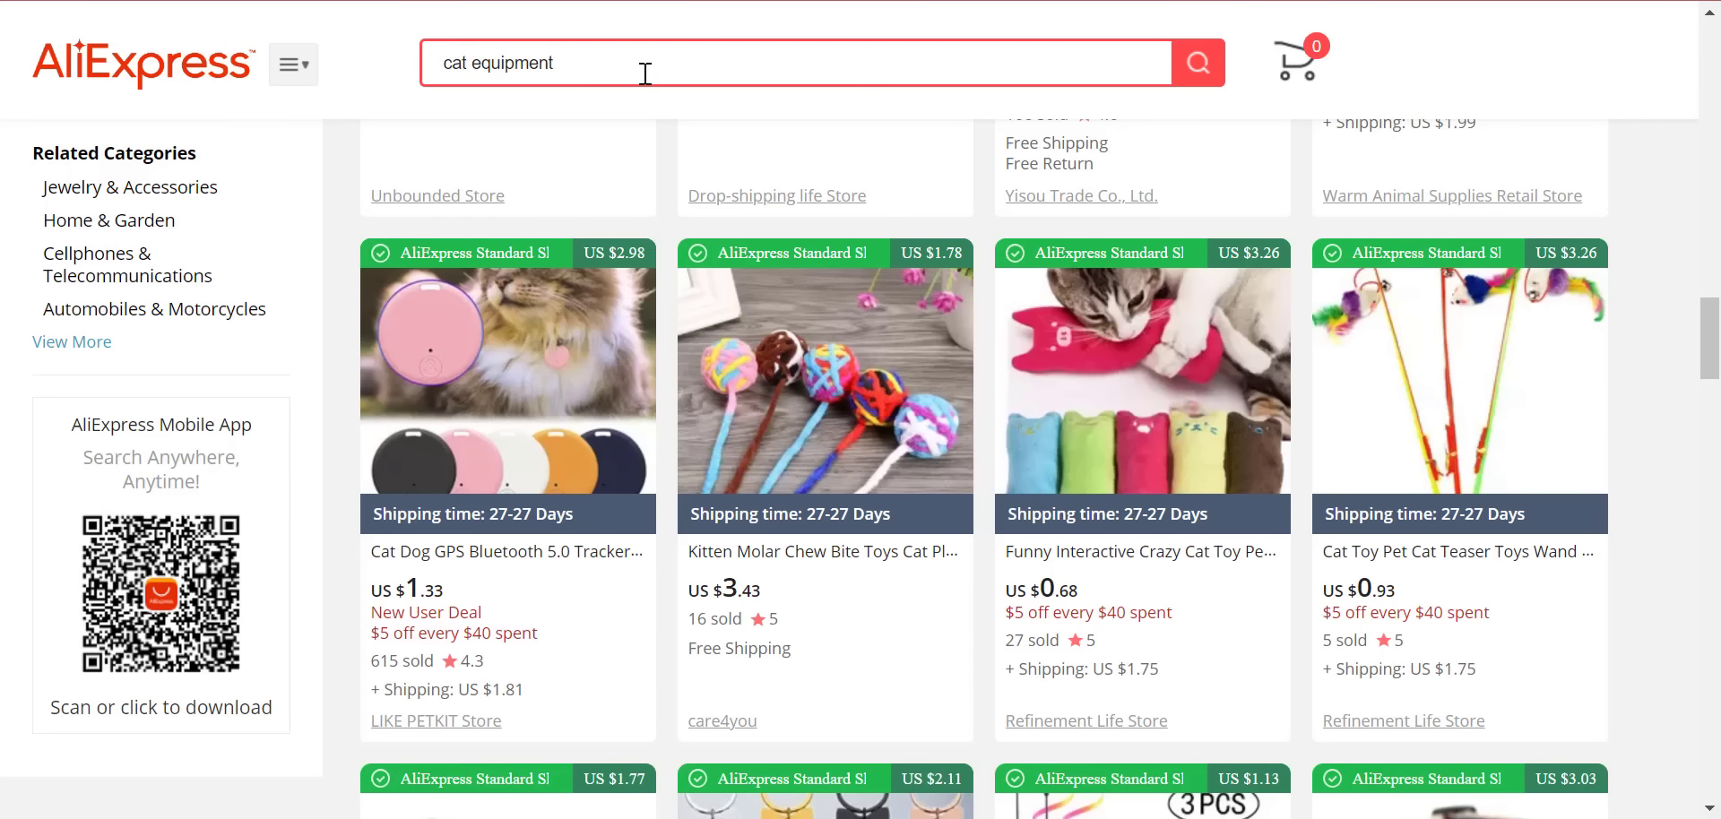
- Search AliExpress for "dog sleeping bed"
{"action": "triple_click", "coordinate": [592, 55]}
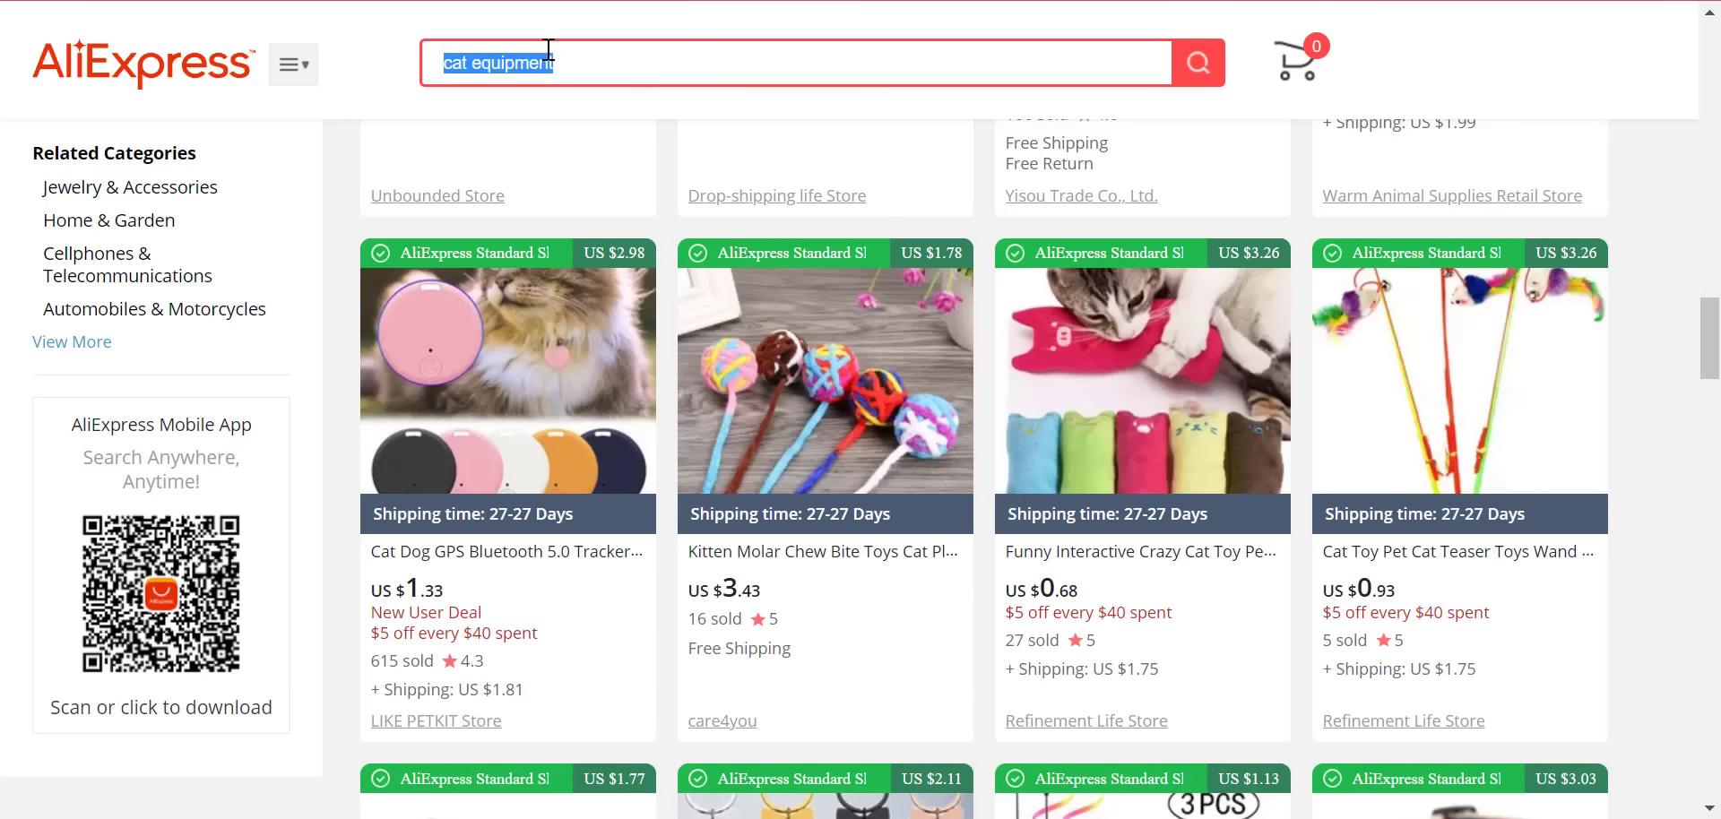
{"action": "type", "text": "sog"}
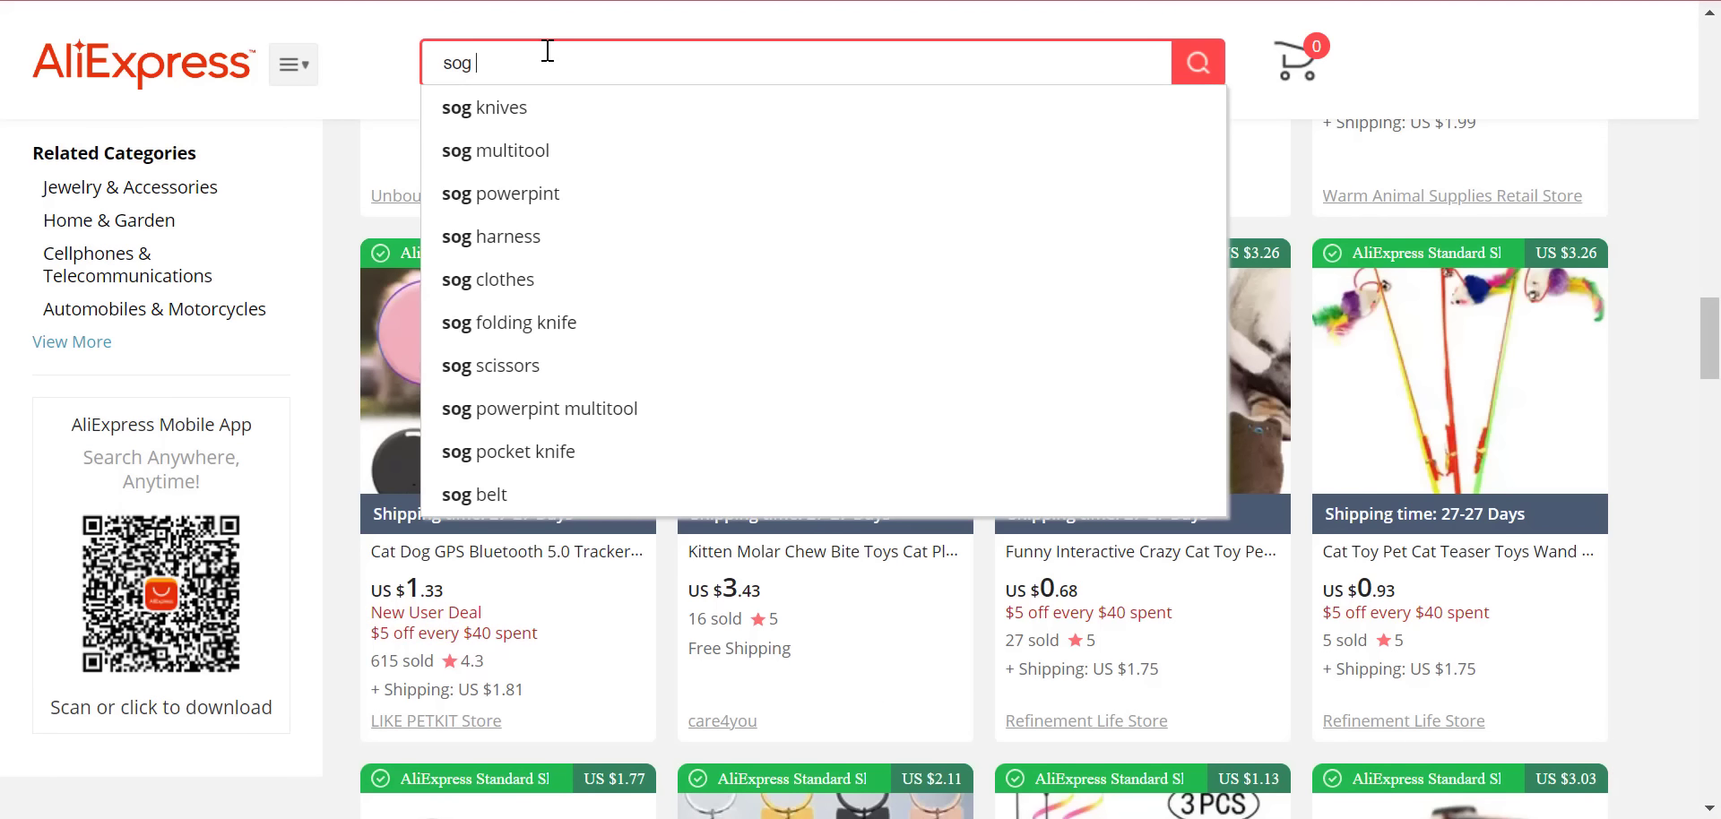
{"action": "key", "text": "BackSpace"}
{"action": "key", "text": "BackSpace"}
{"action": "key", "text": "BackSpace"}
{"action": "type", "text": "dog"}
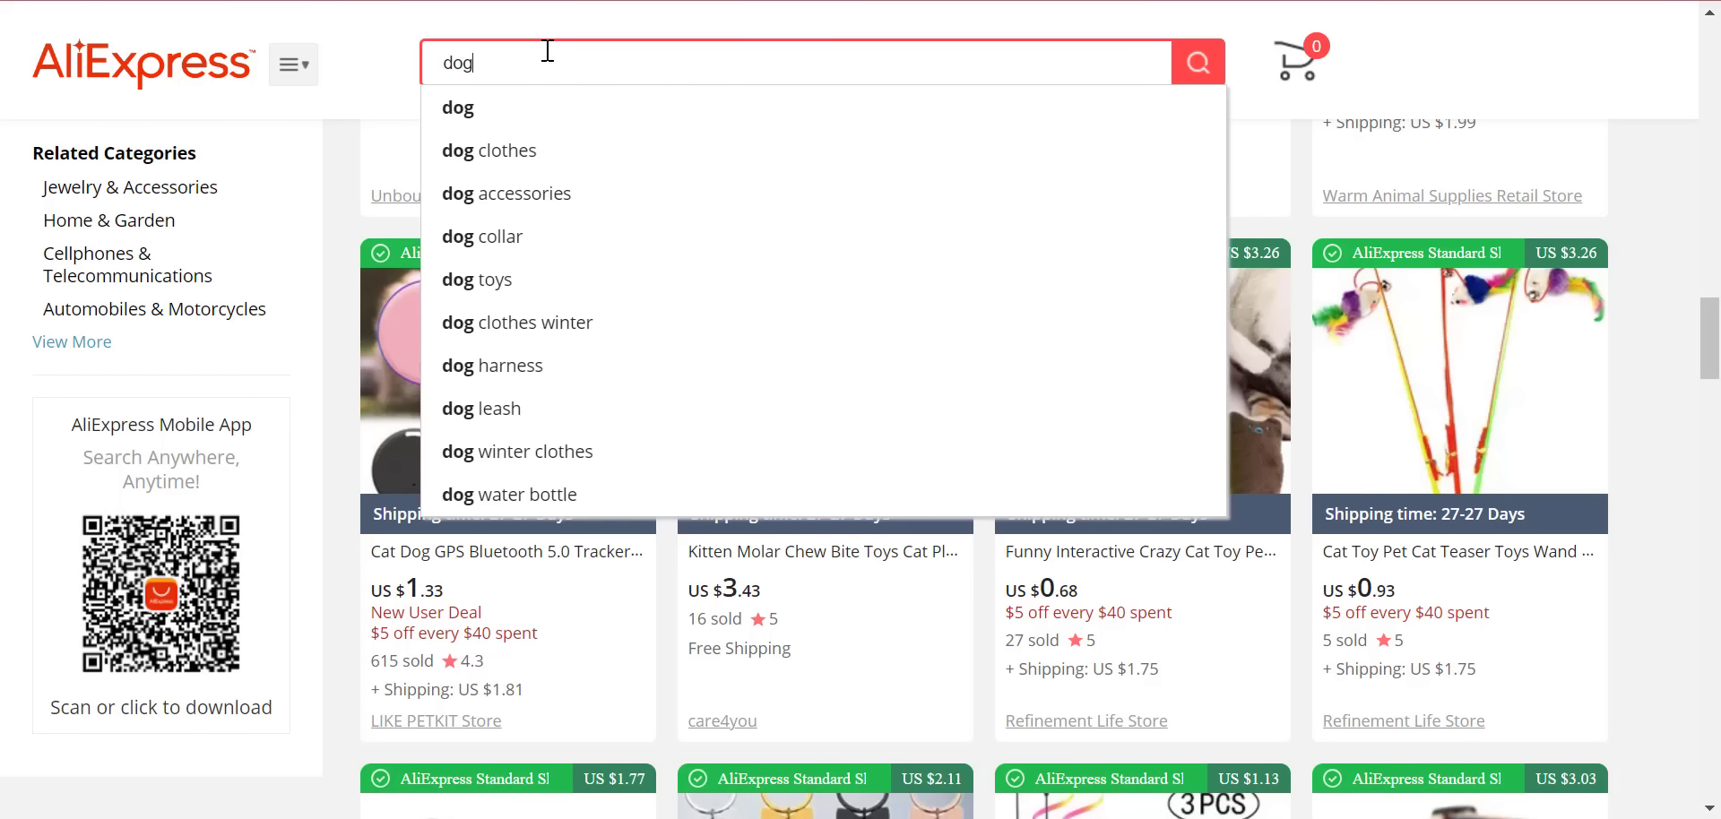
{"action": "type", "text": " sleeping"}
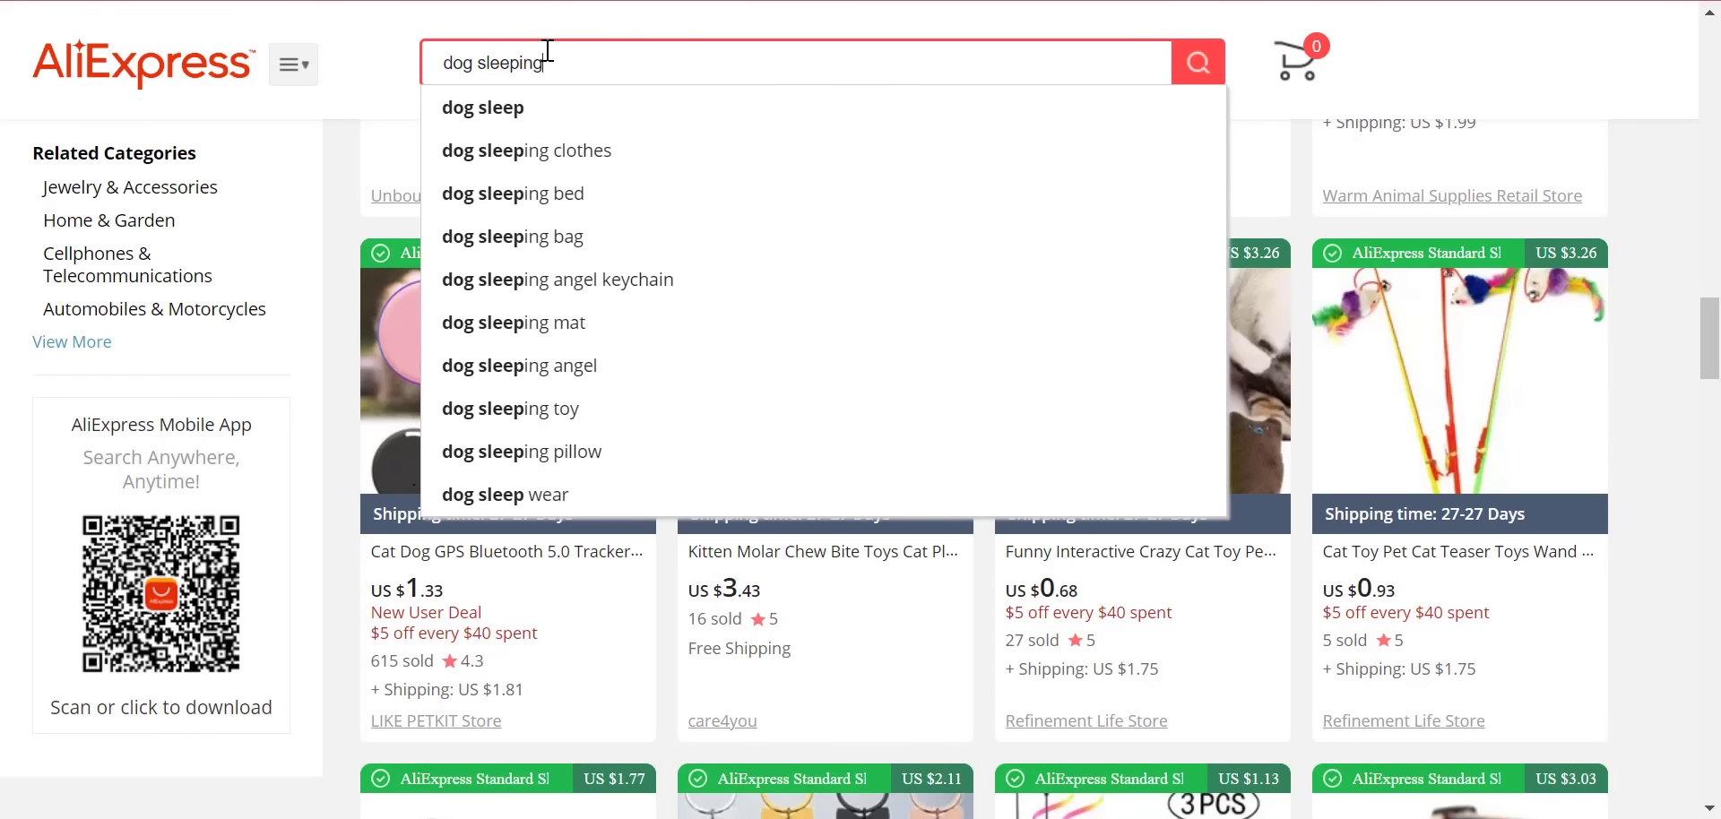
{"action": "left_click", "coordinate": [637, 206]}
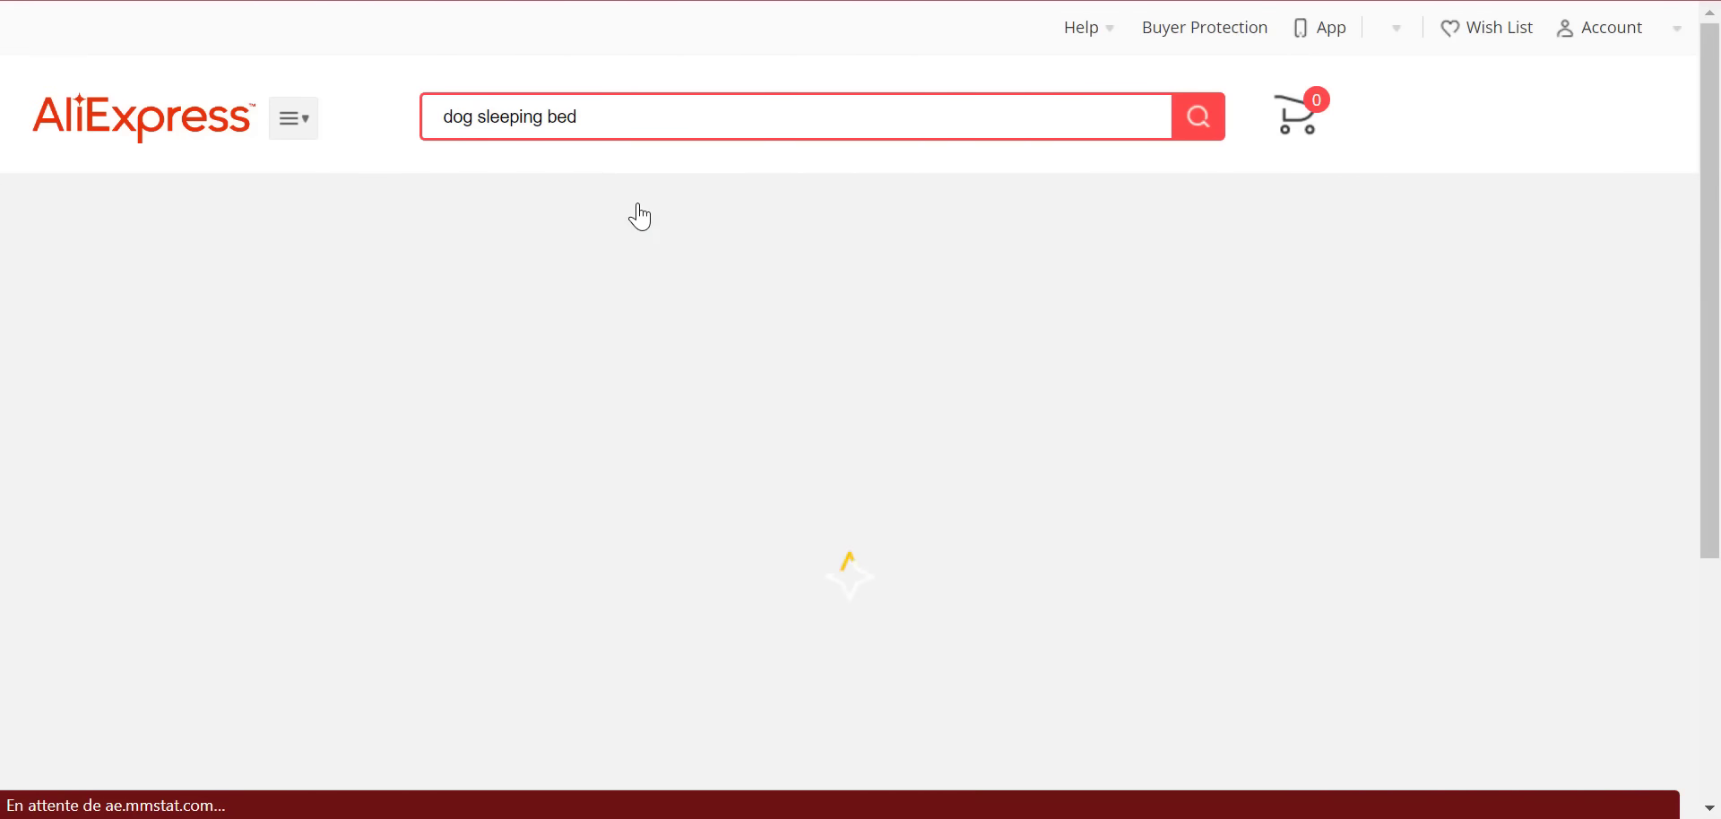
- Import dog beds from the search results to Spocket, including the square plush bed and the Removable Dog Bed Long Plush
{"action": "scroll", "coordinate": [323, 544], "scroll_direction": "down", "scroll_amount": 2}
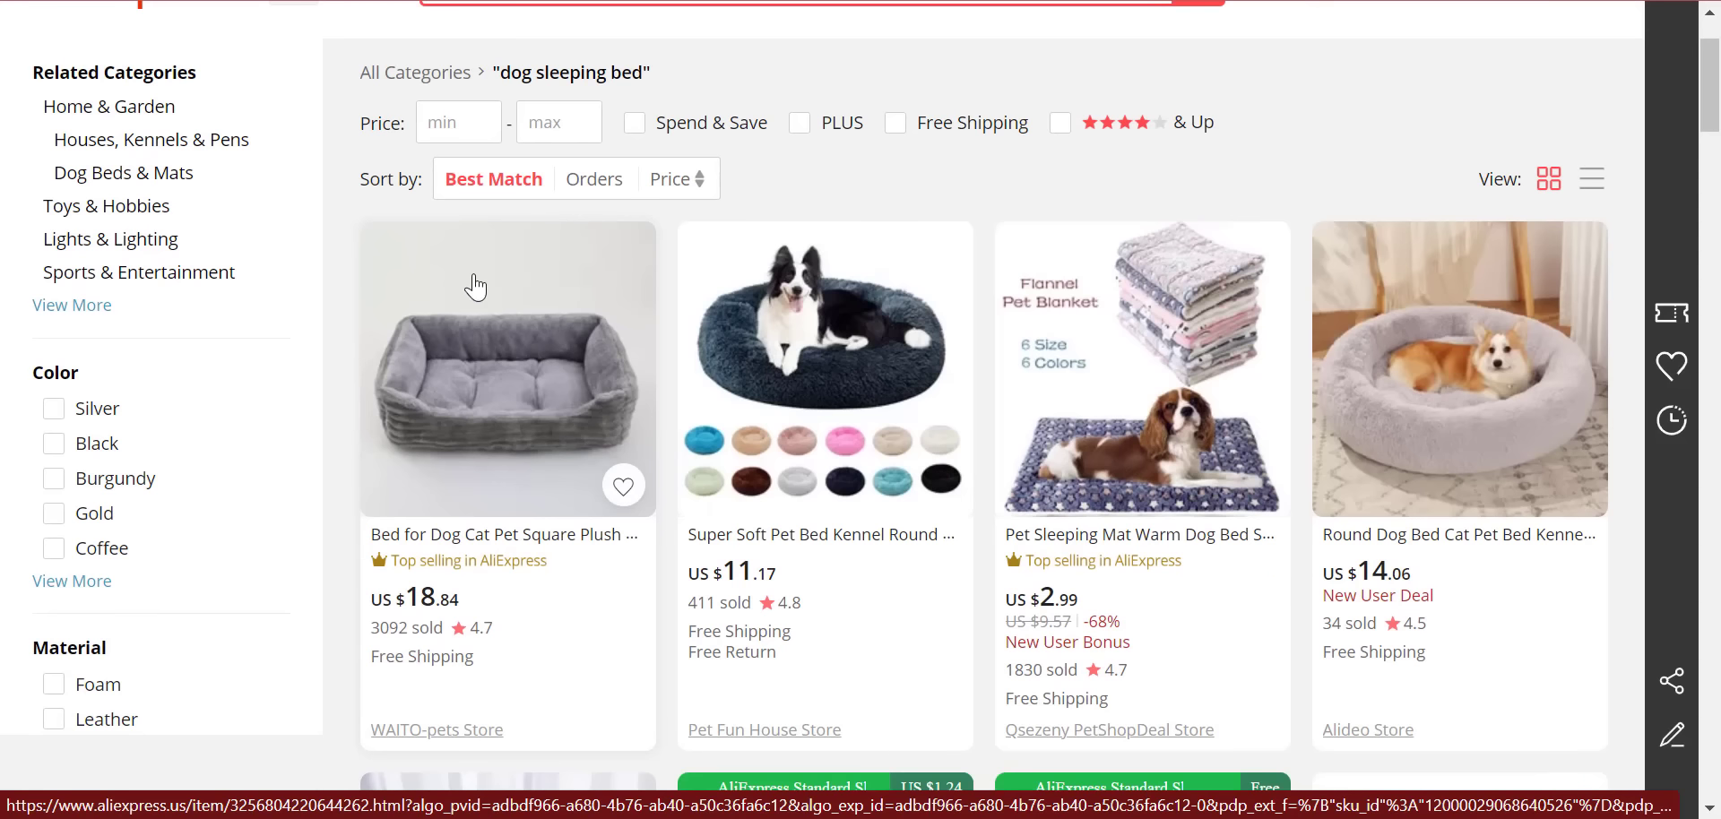
{"action": "left_click", "coordinate": [488, 310]}
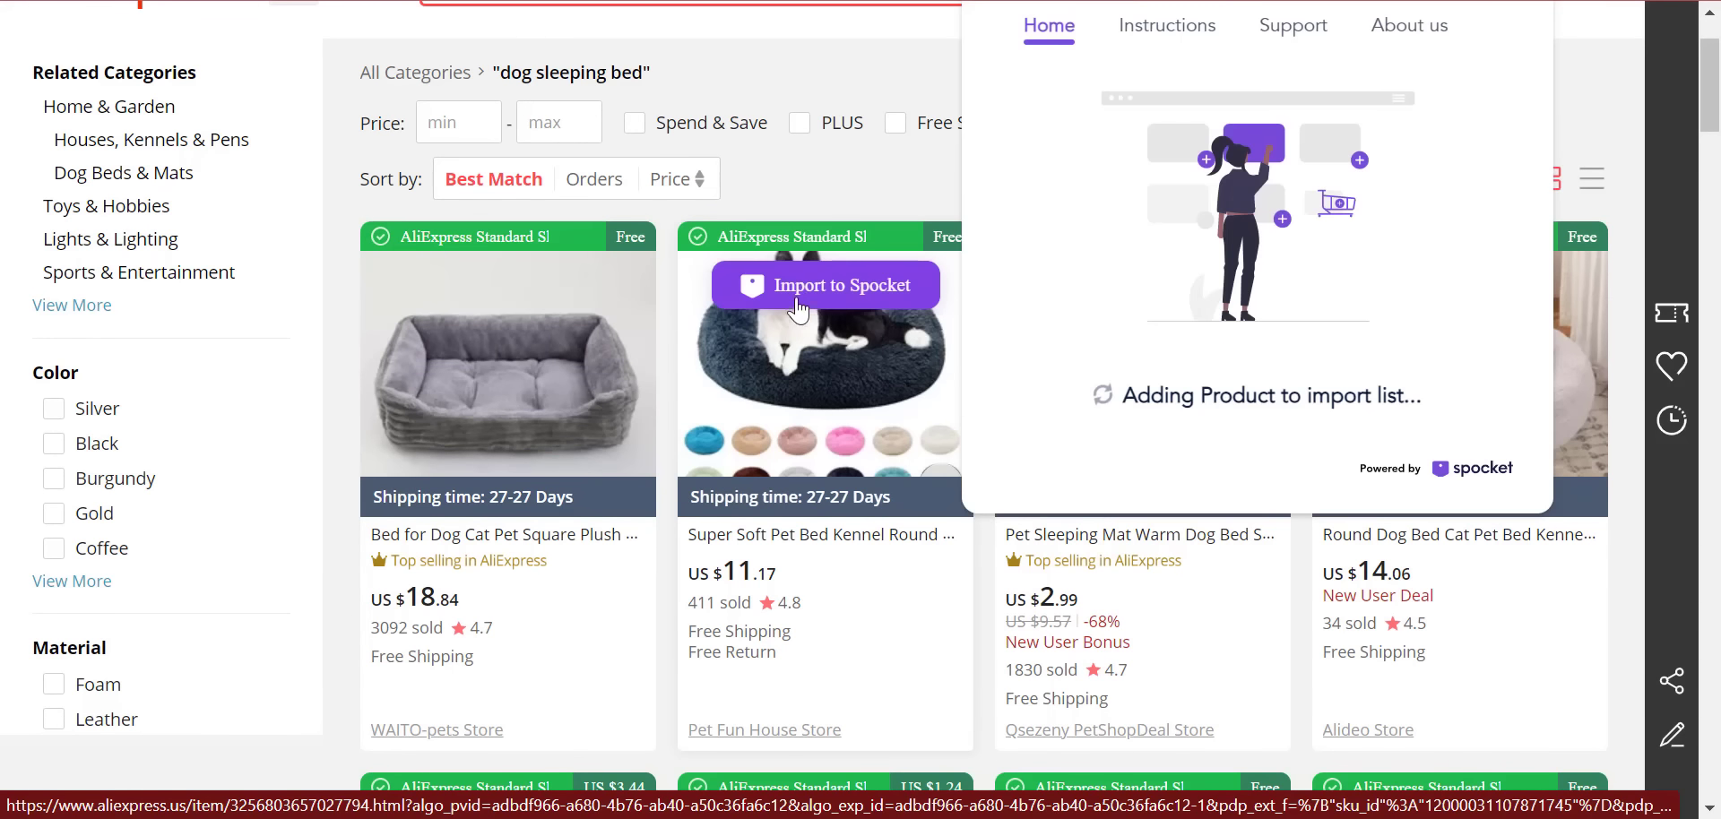
{"action": "scroll", "coordinate": [1446, 636], "scroll_direction": "down", "scroll_amount": 3}
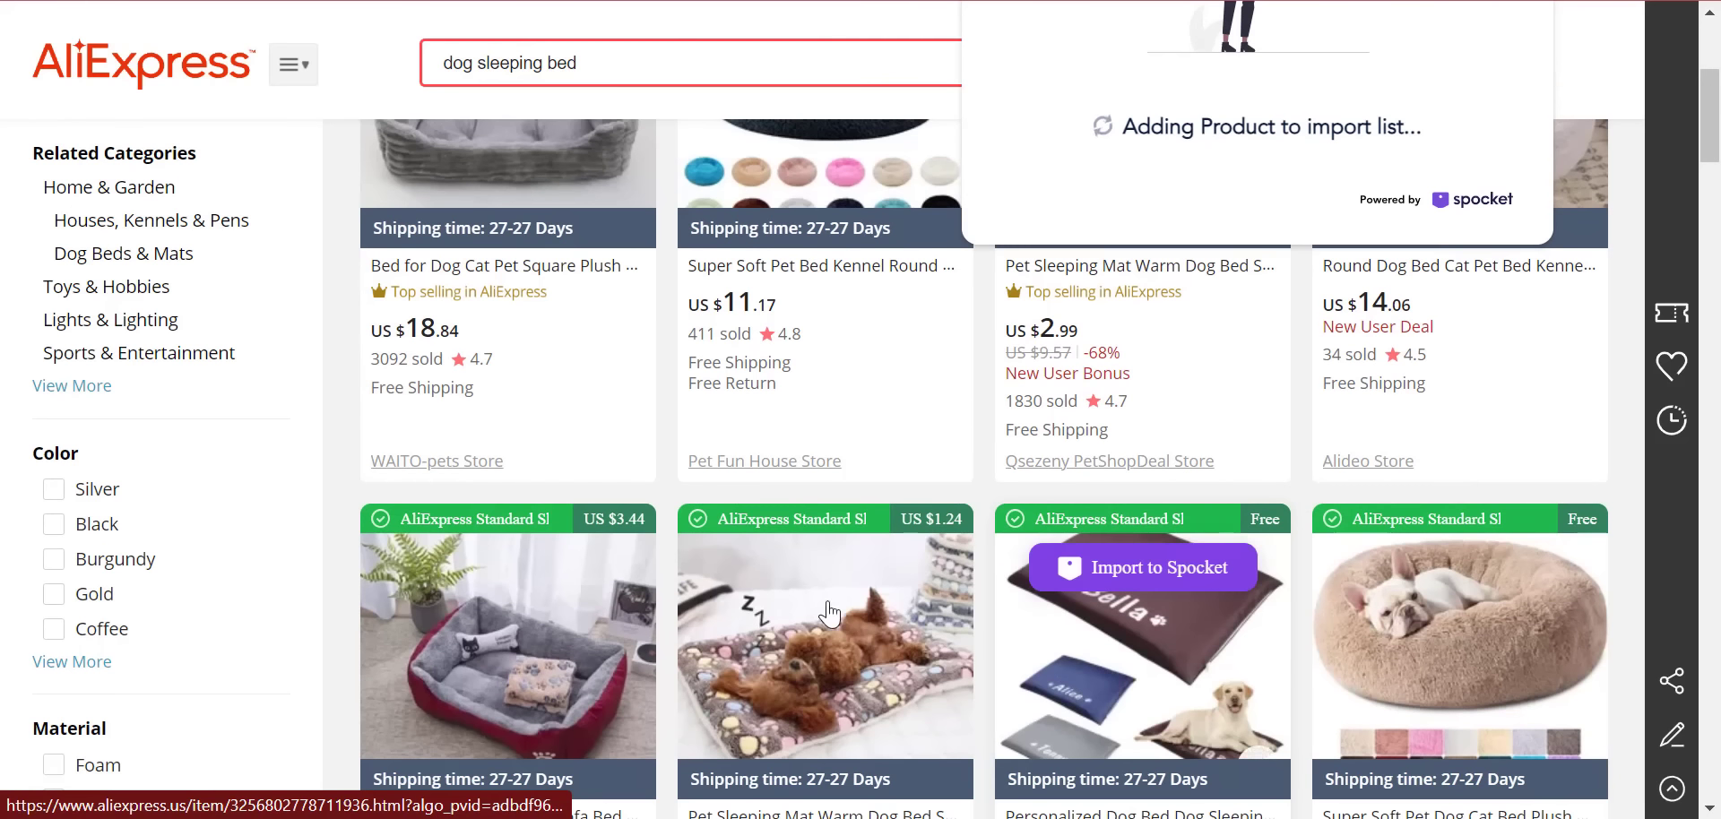
{"action": "scroll", "coordinate": [1075, 538], "scroll_direction": "down", "scroll_amount": 8}
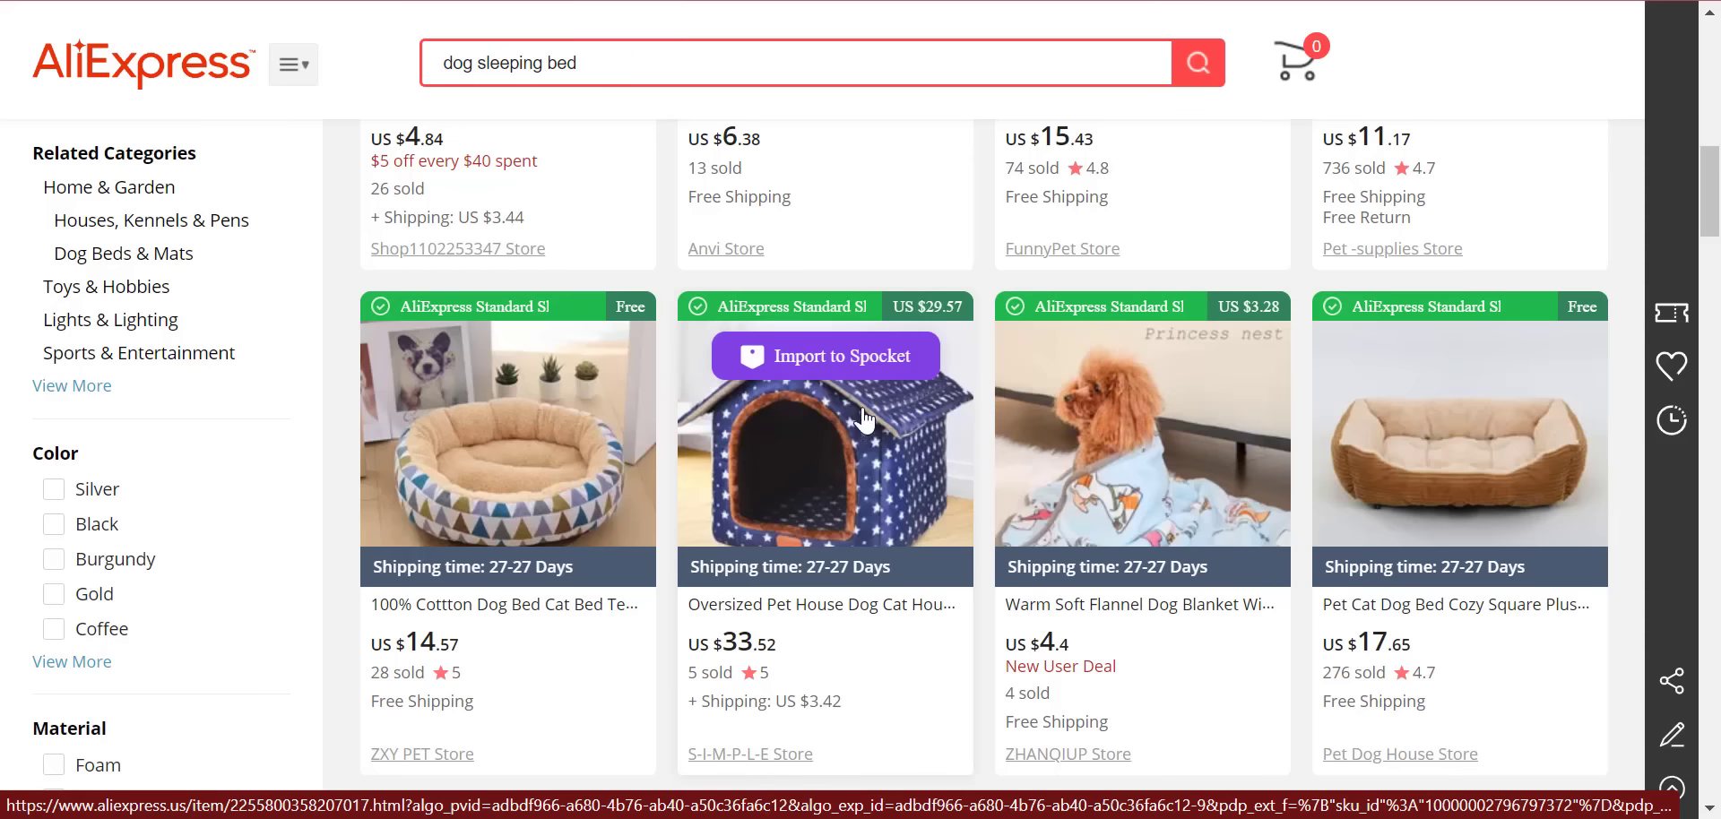
{"action": "left_click", "coordinate": [1710, 567]}
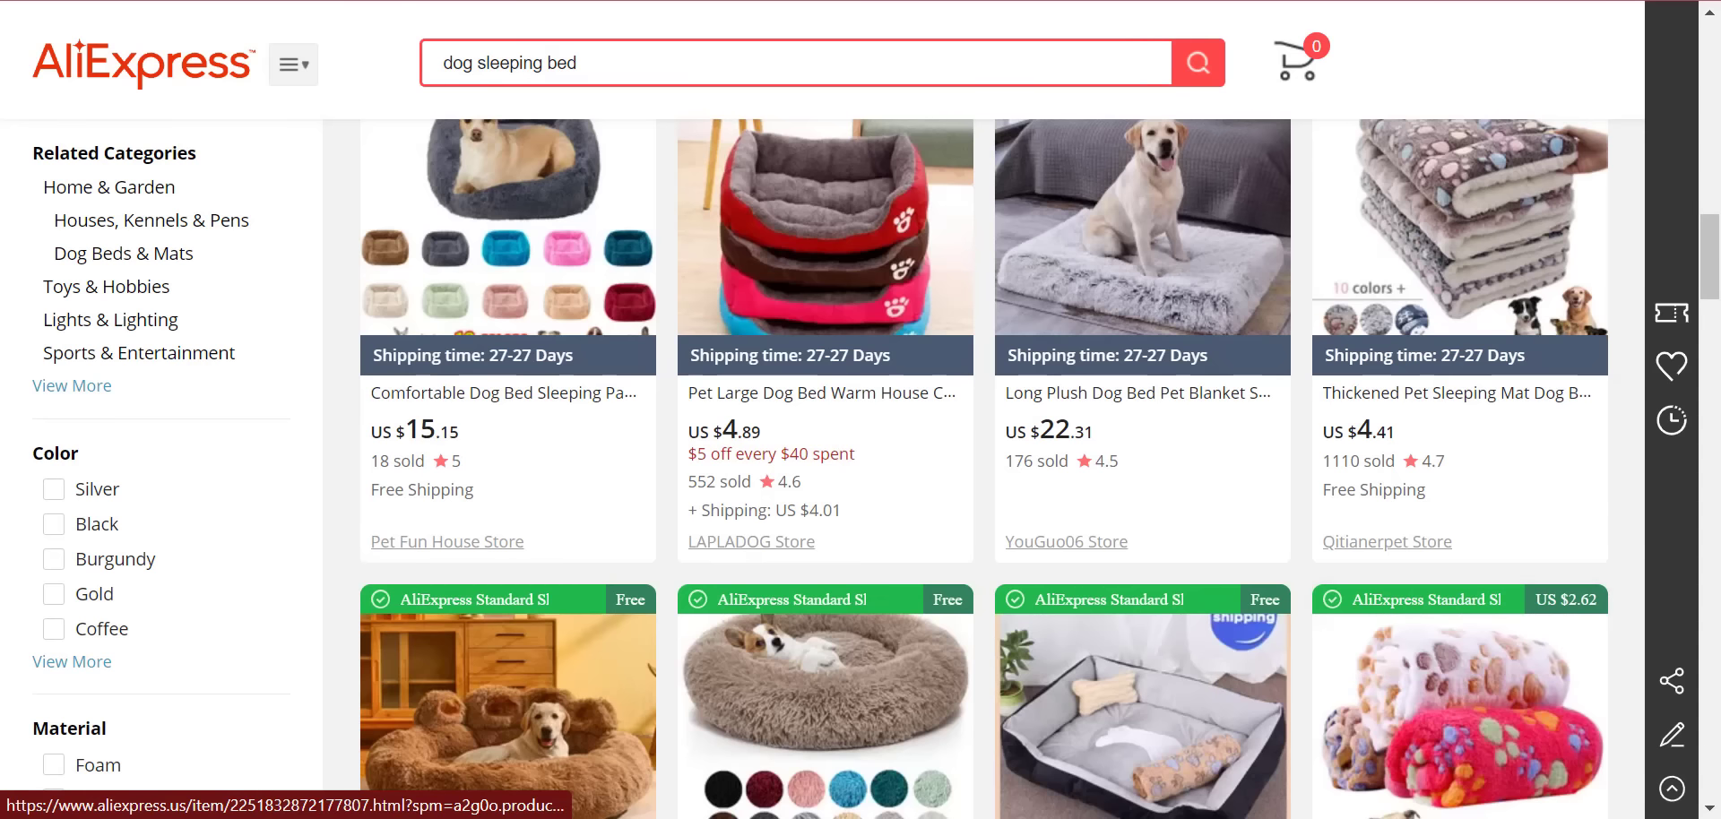
{"action": "scroll", "coordinate": [1506, 663], "scroll_direction": "down", "scroll_amount": 8}
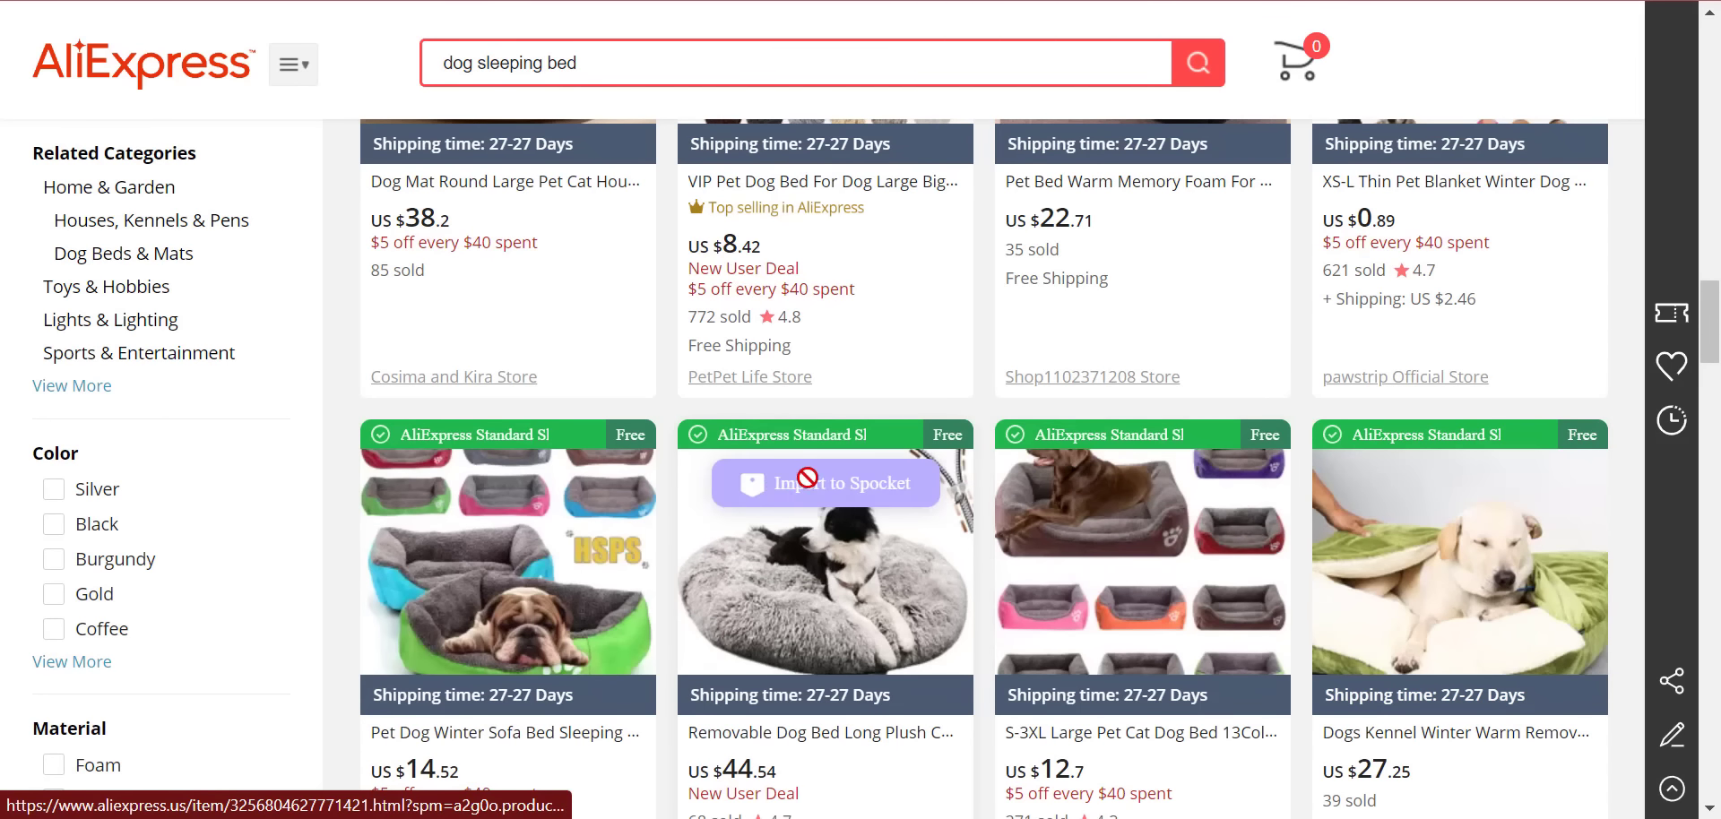
- In Spocket's import list, assign the Removable Dog Bed Long Plush product to the Dog comfort collection and push it to the store
{"action": "left_click", "coordinate": [1309, 1]}
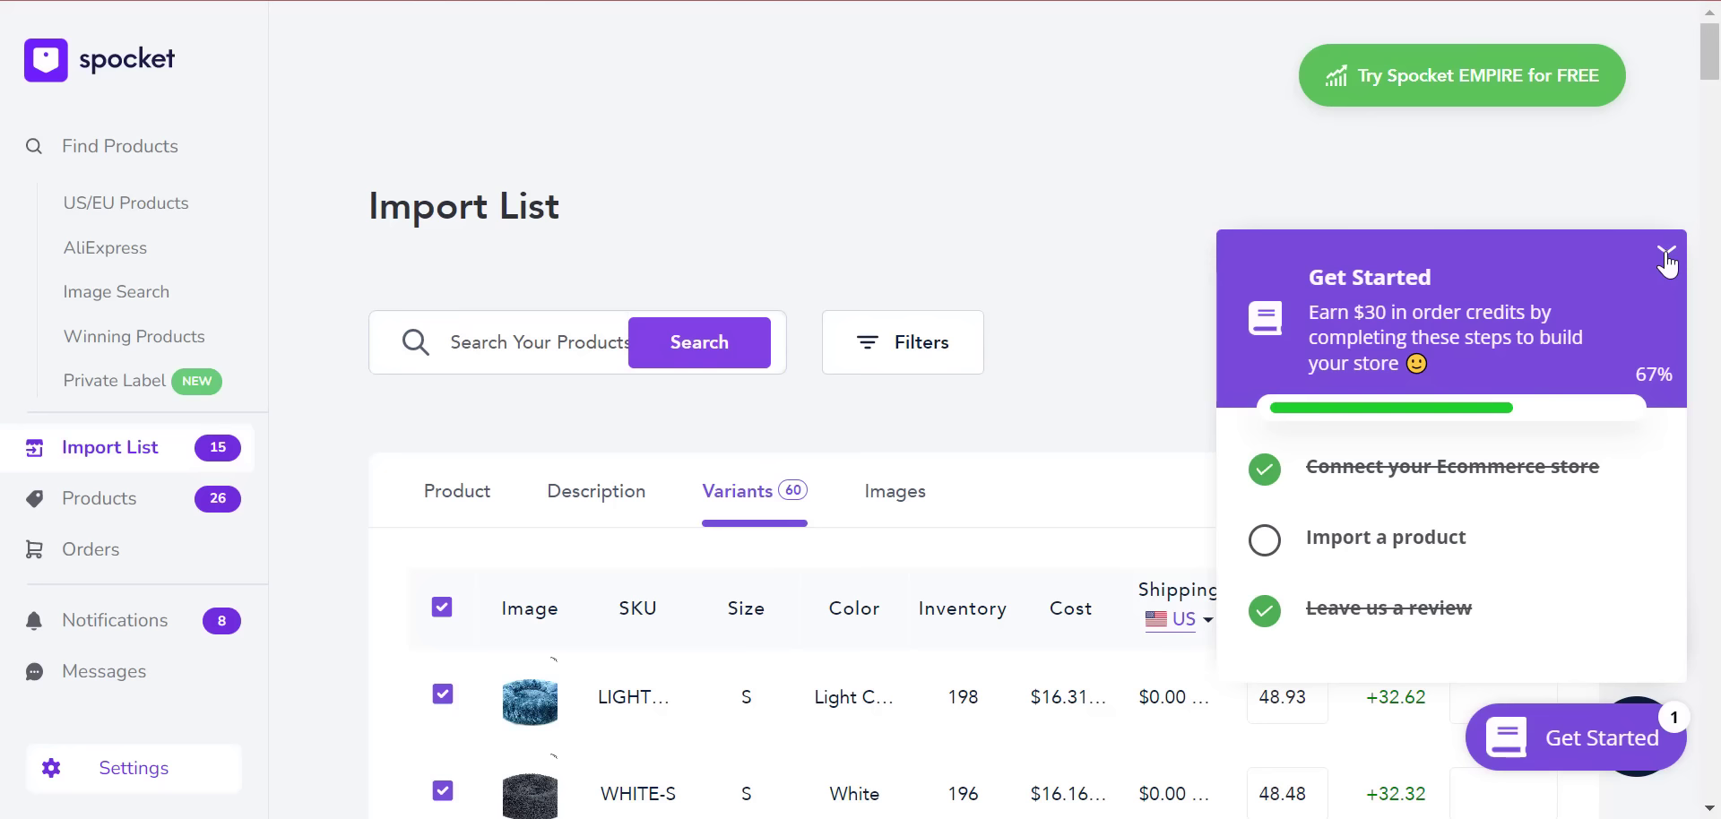
{"action": "left_click", "coordinate": [1665, 255]}
{"action": "left_click", "coordinate": [432, 500]}
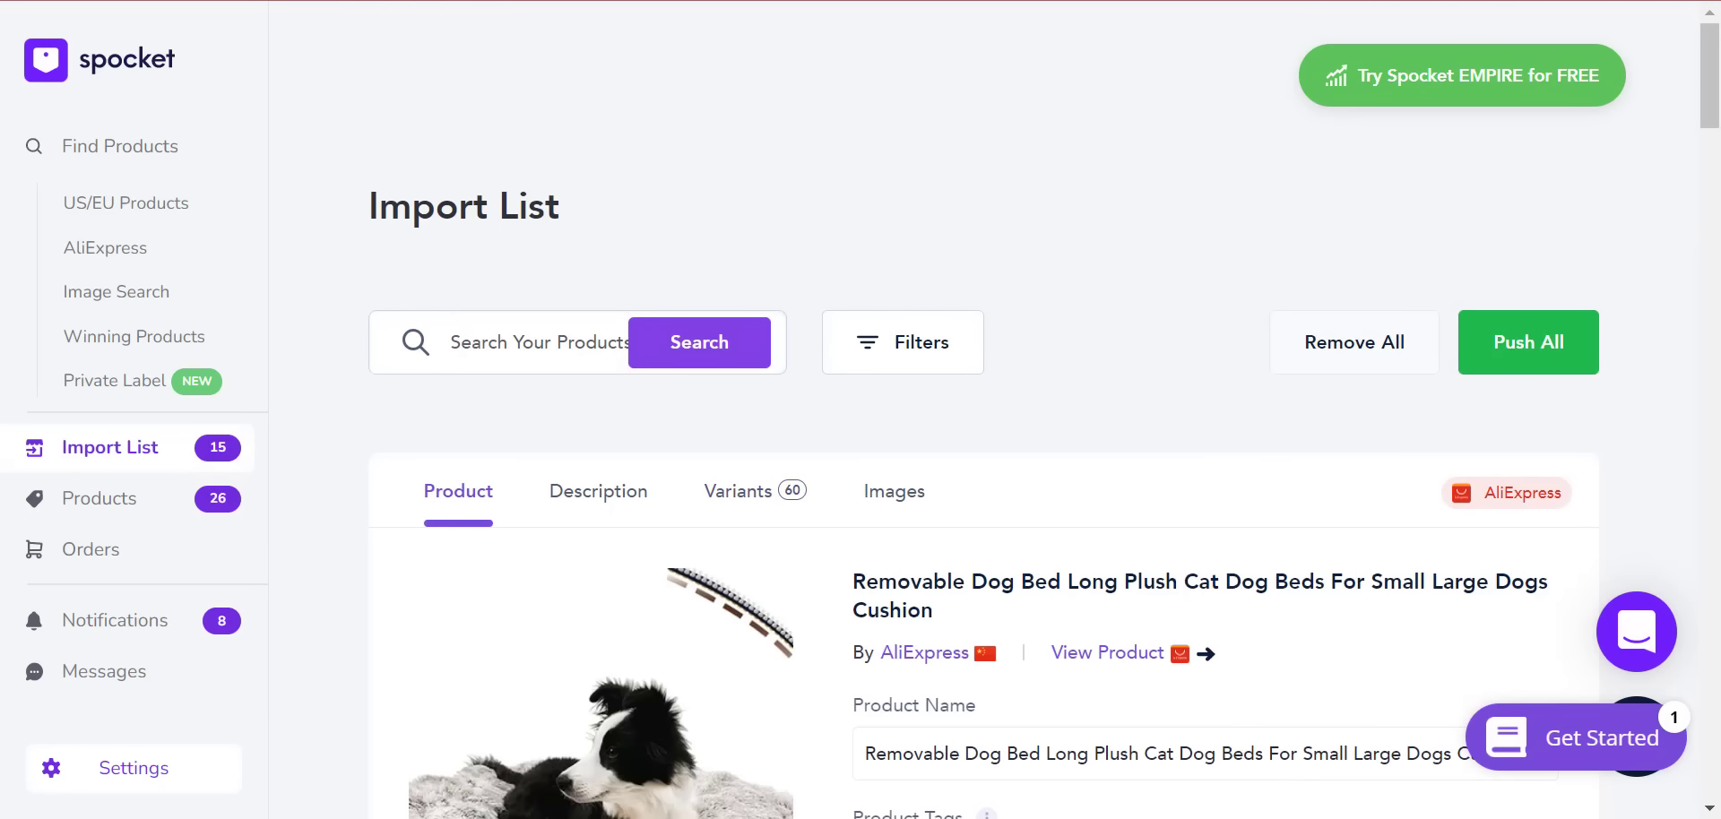
{"action": "left_click_drag", "start_coordinate": [1710, 54], "coordinate": [1717, 157]}
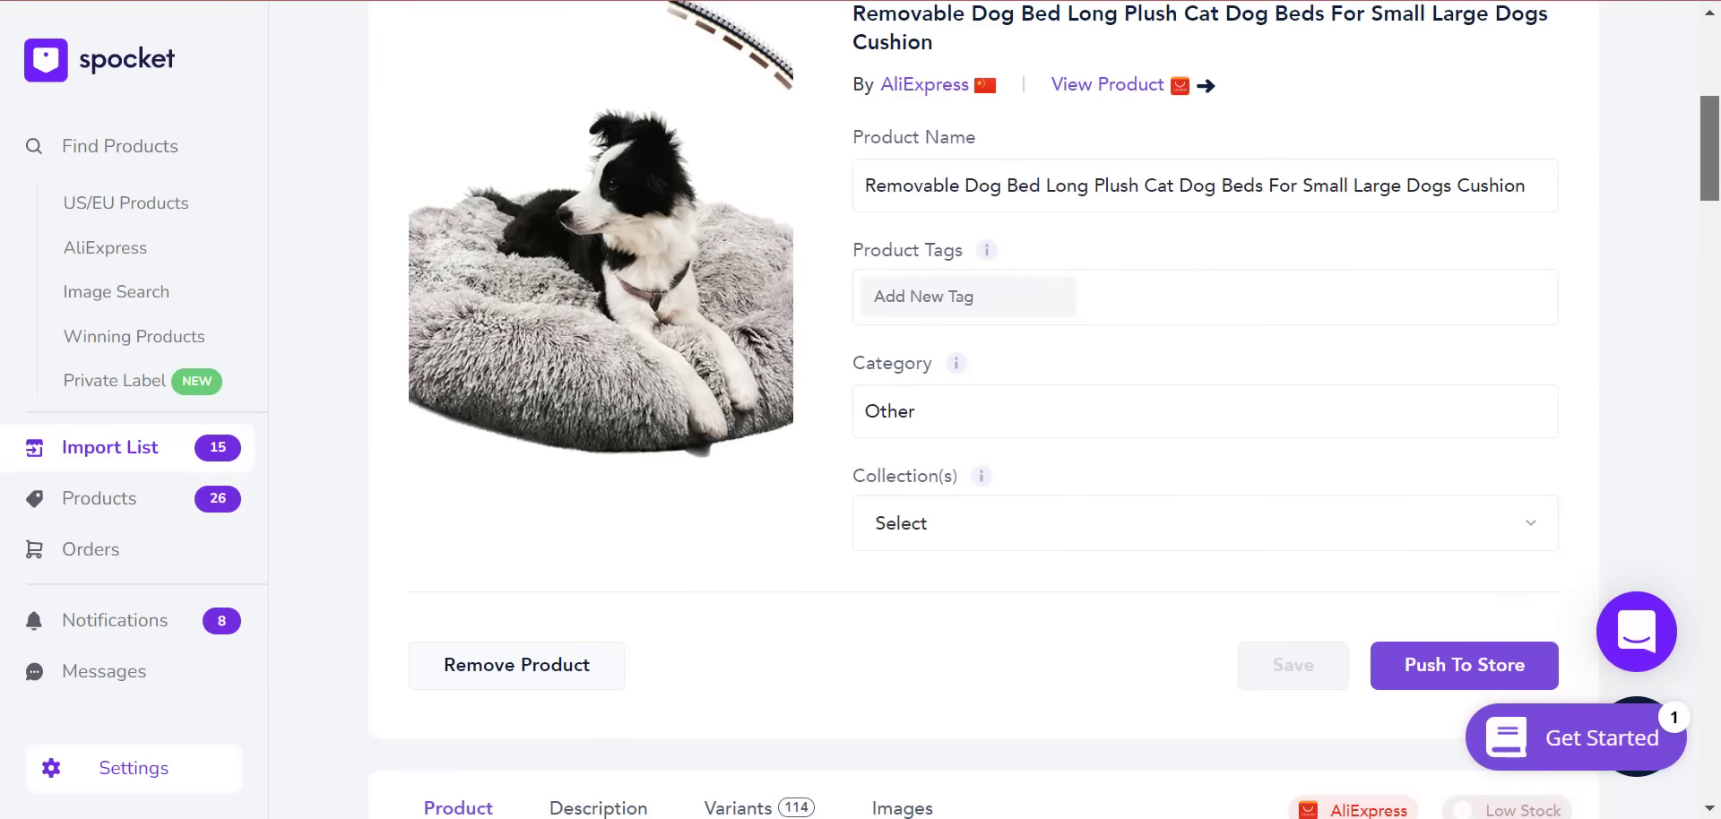
{"action": "left_click", "coordinate": [926, 529]}
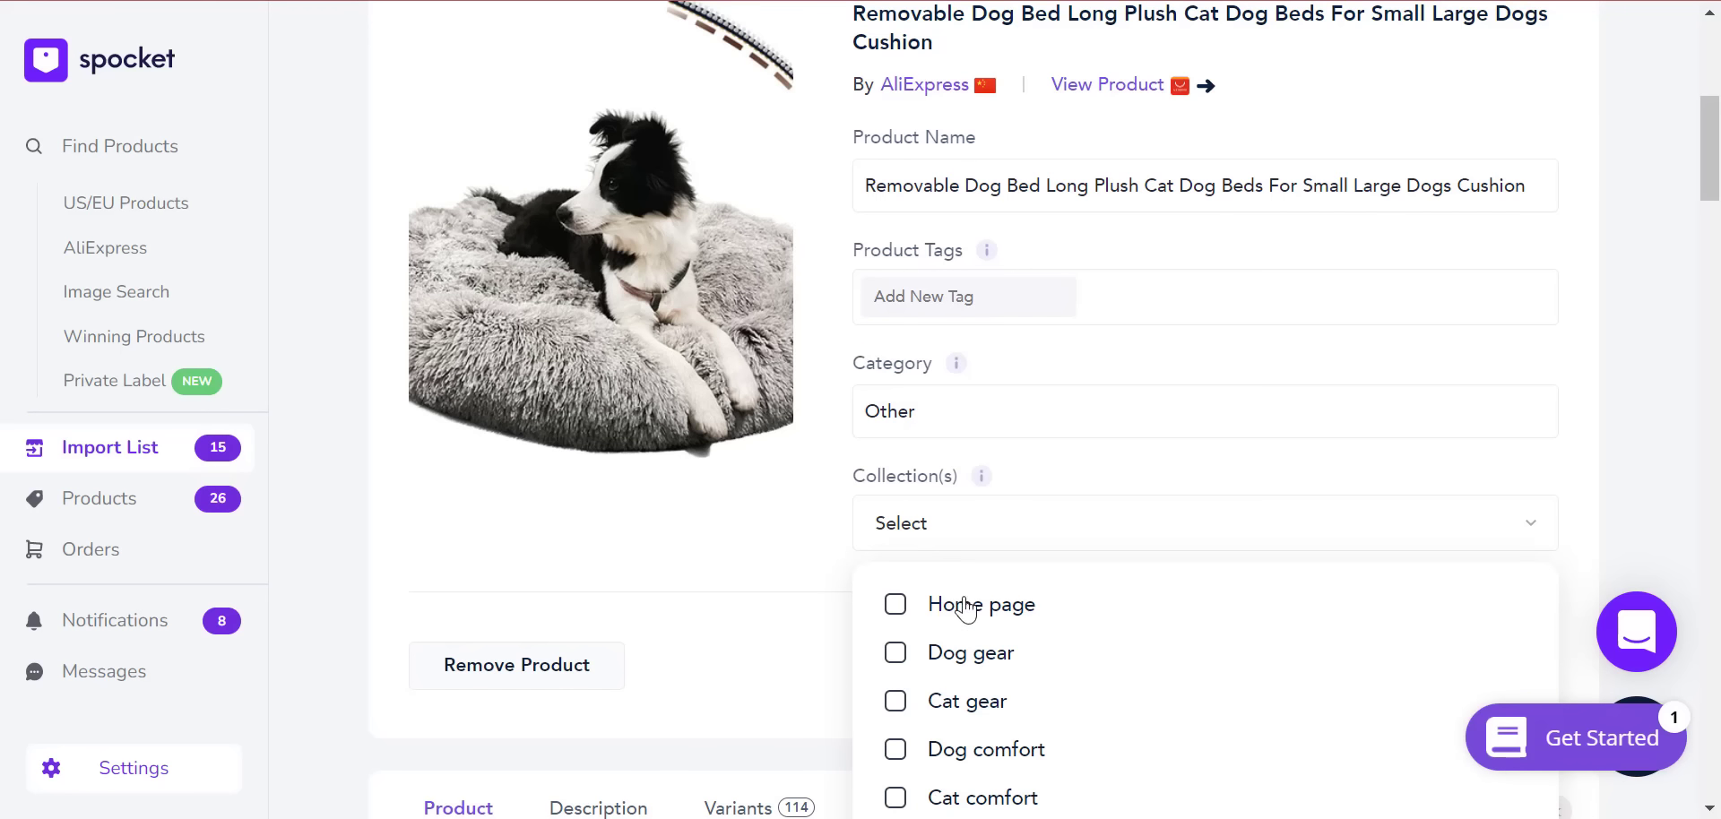
{"action": "left_click", "coordinate": [1010, 769]}
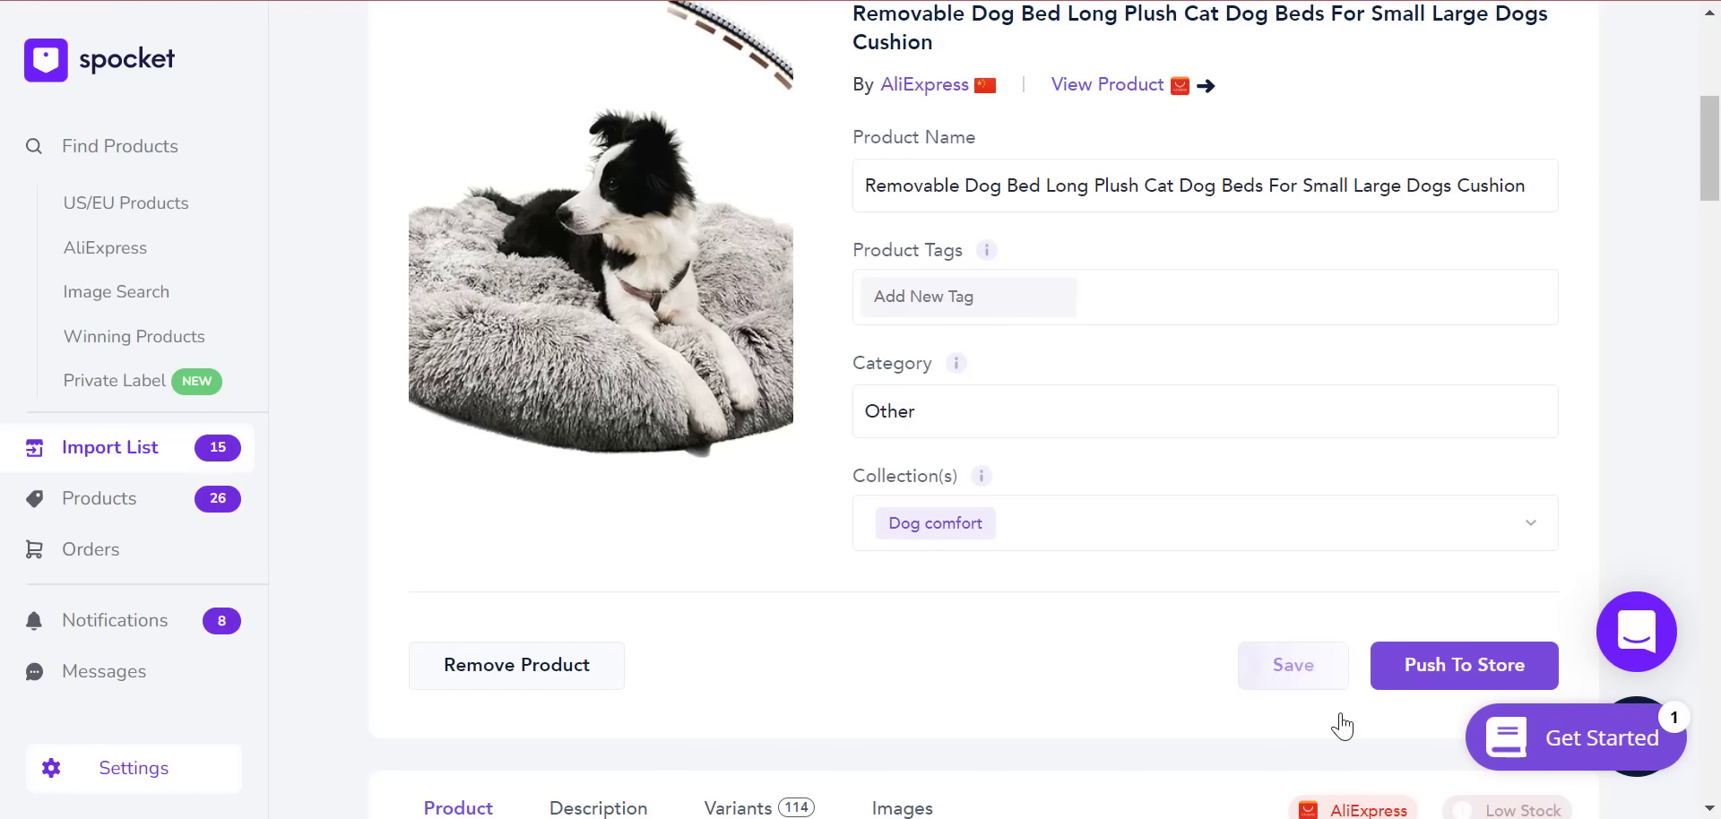
{"action": "left_click", "coordinate": [1456, 667]}
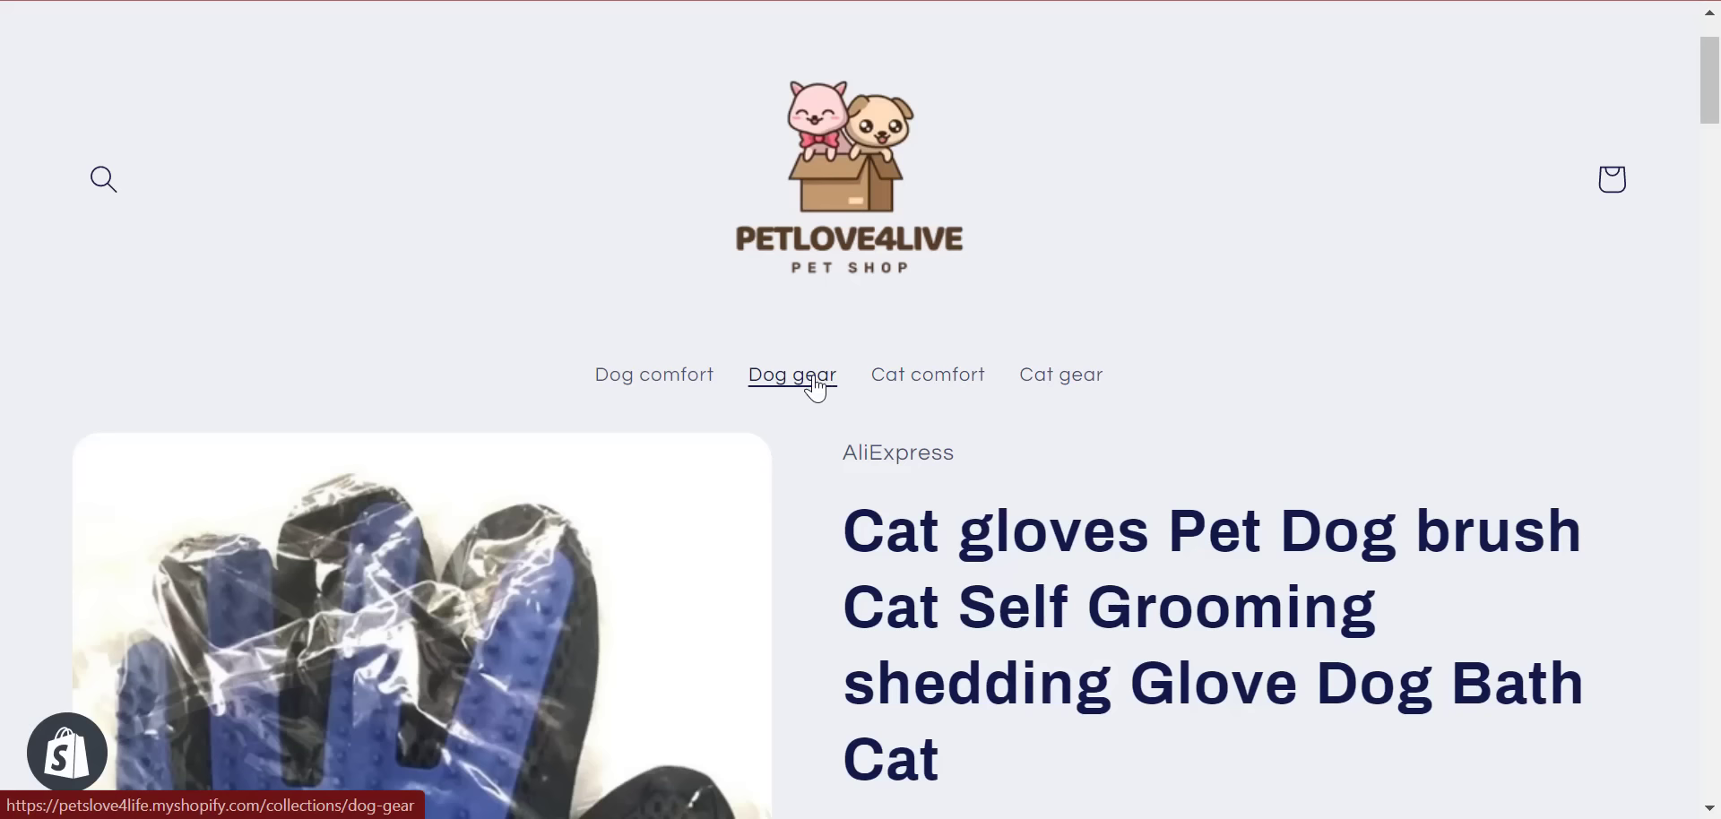
- Review the products in the online store's Dog comfort collection, then return to the collection list in Notepad
{"action": "left_click", "coordinate": [691, 385]}
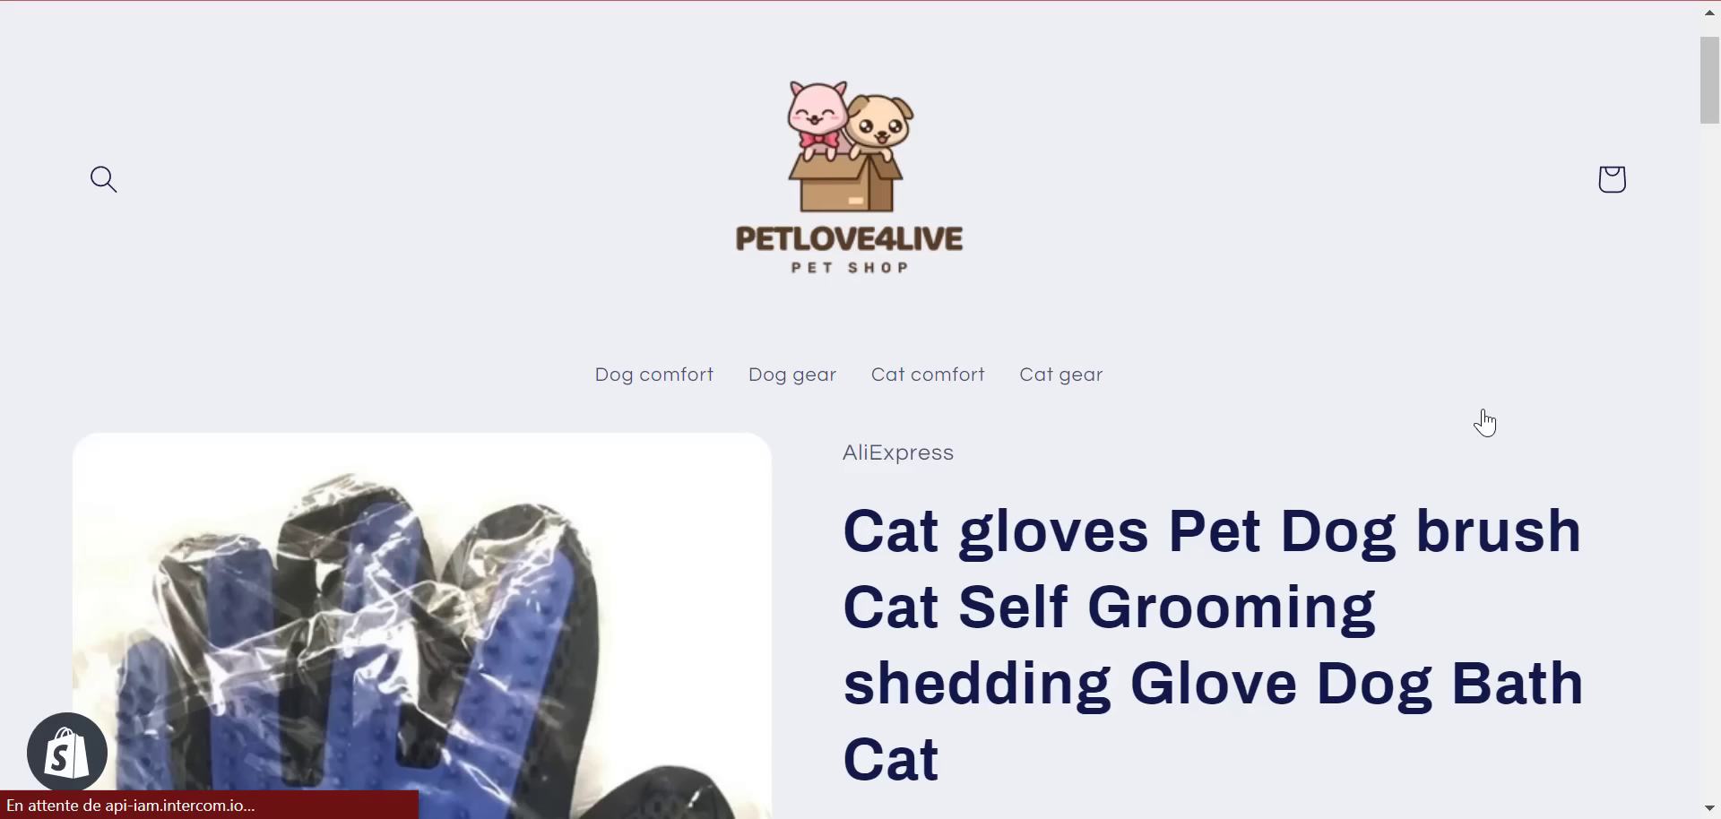
{"action": "scroll", "coordinate": [1636, 245], "scroll_direction": "down", "scroll_amount": 20}
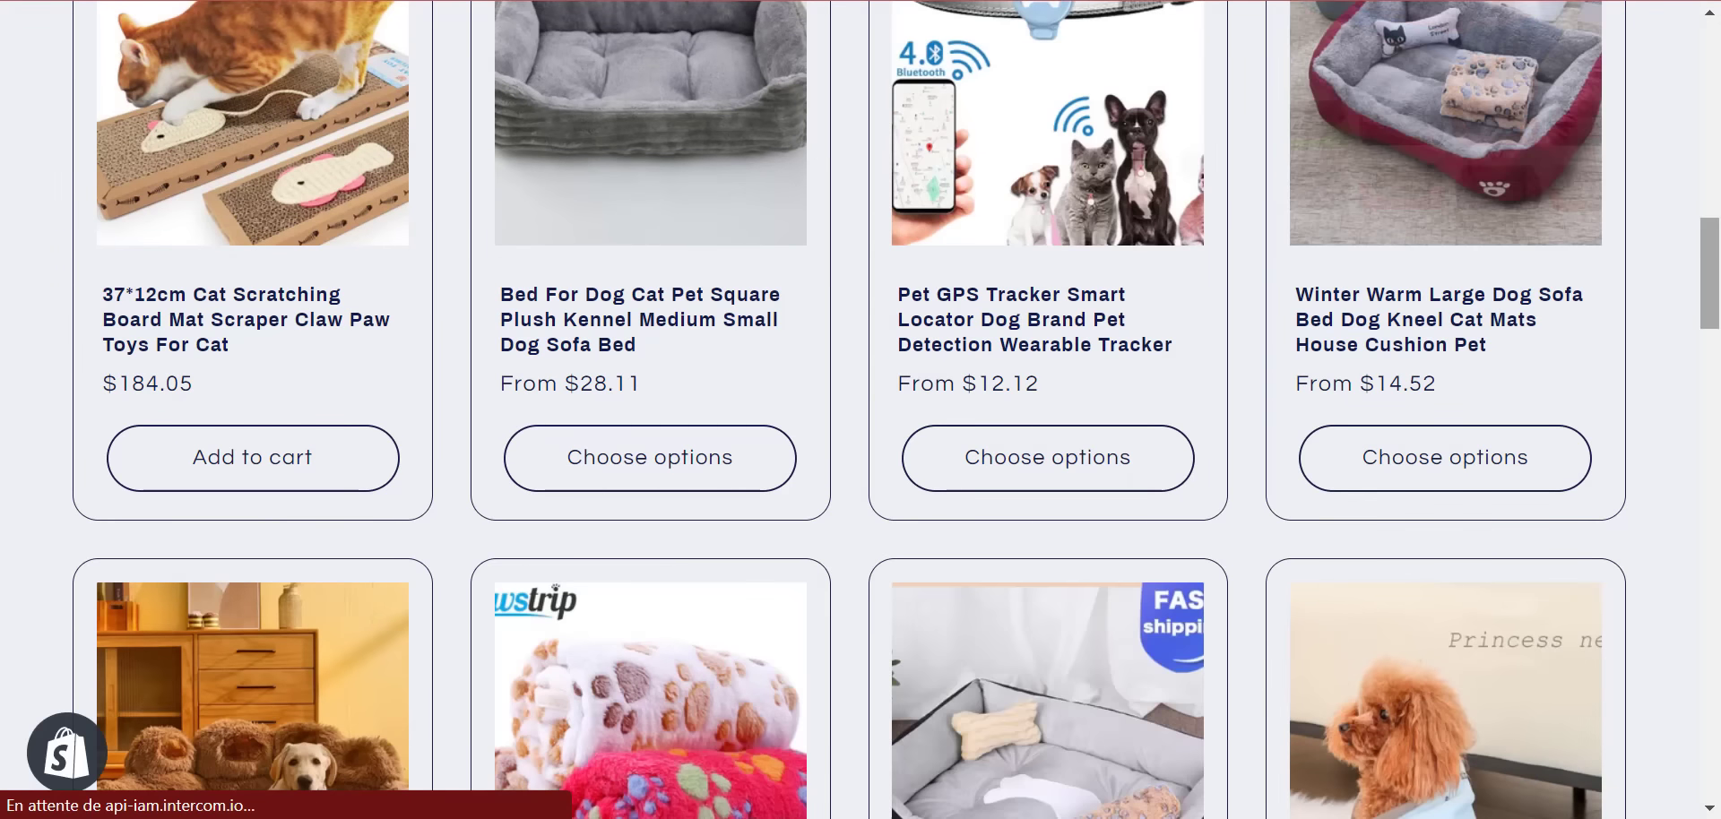
{"action": "scroll", "coordinate": [861, 410], "scroll_direction": "up", "scroll_amount": 20}
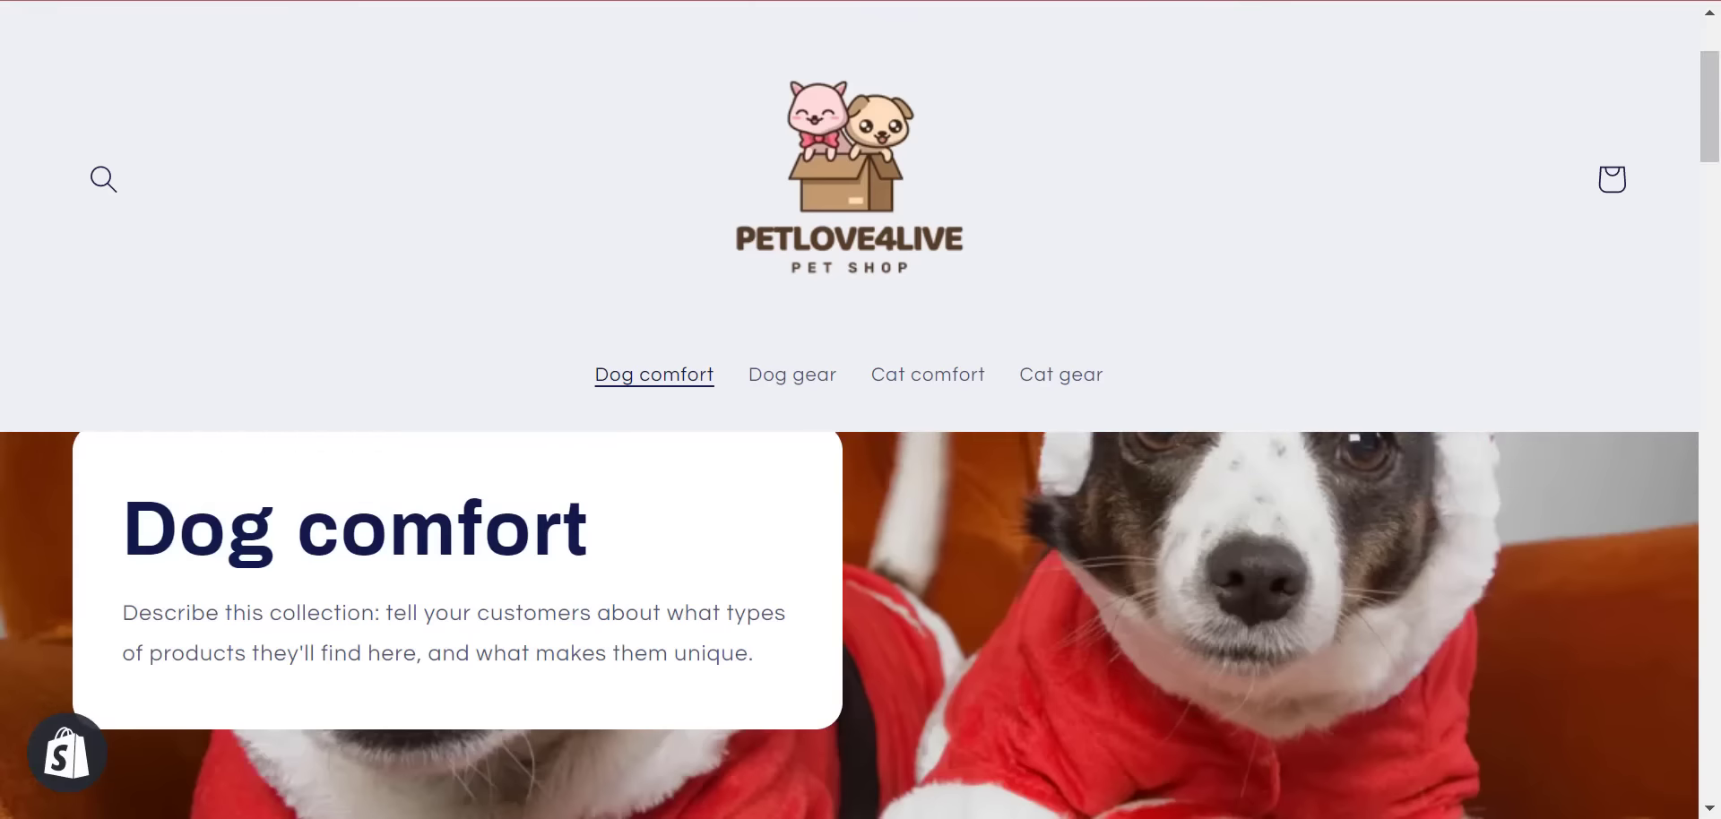
{"action": "key", "text": "alt+Tab"}
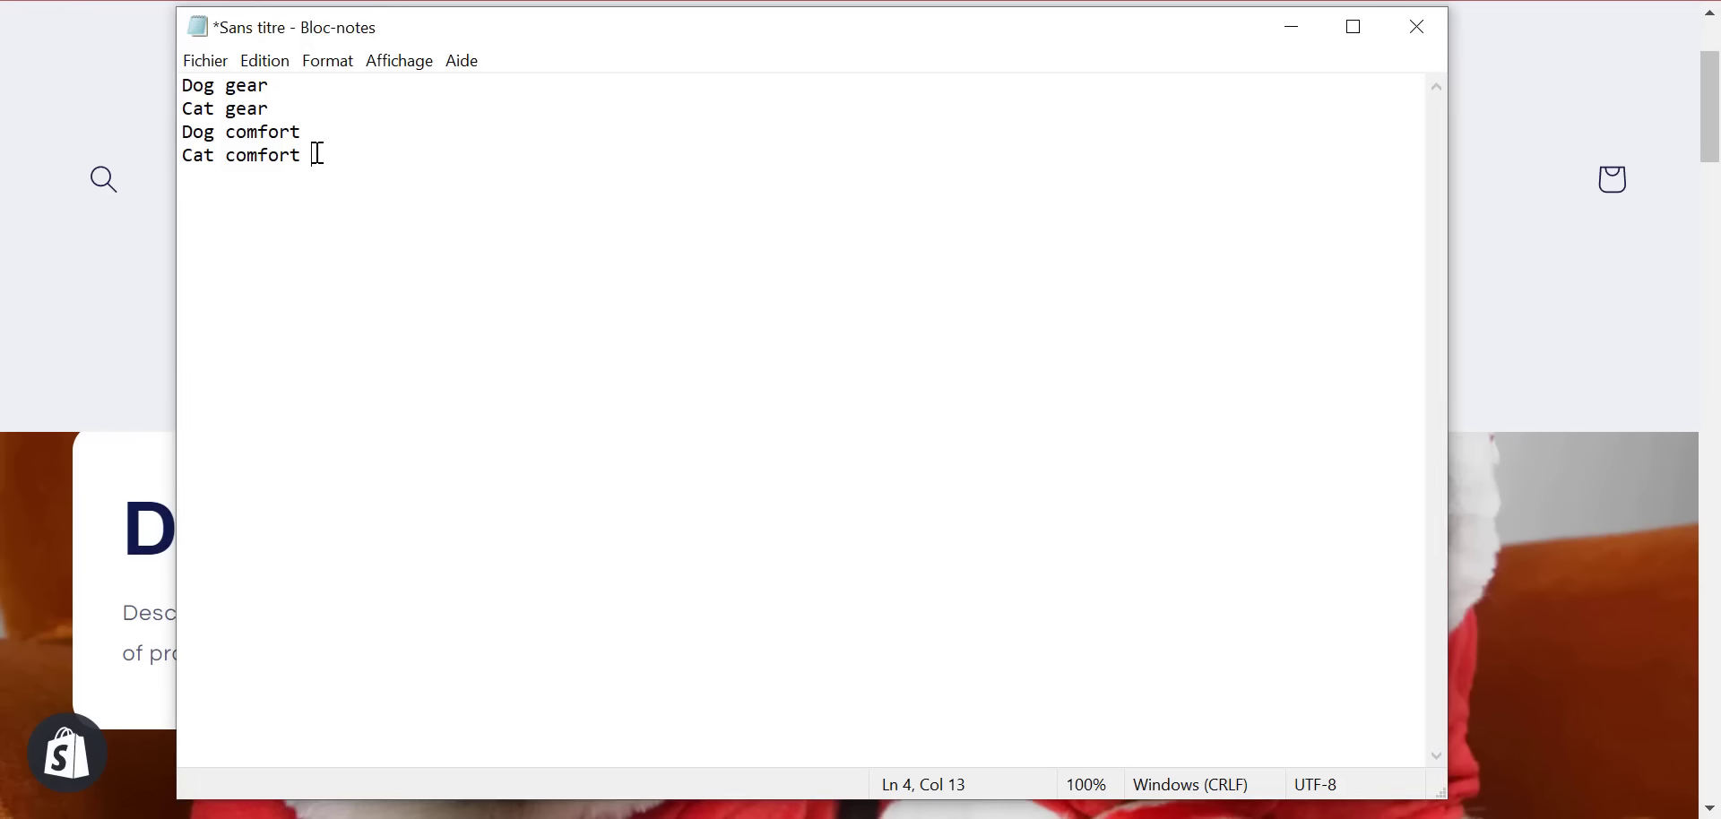
- Copy the collection name "Cat comfort" from the Notepad list and minimize Notepad
{"action": "left_click_drag", "start_coordinate": [319, 162], "coordinate": [179, 150]}
{"action": "right_click", "coordinate": [204, 154]}
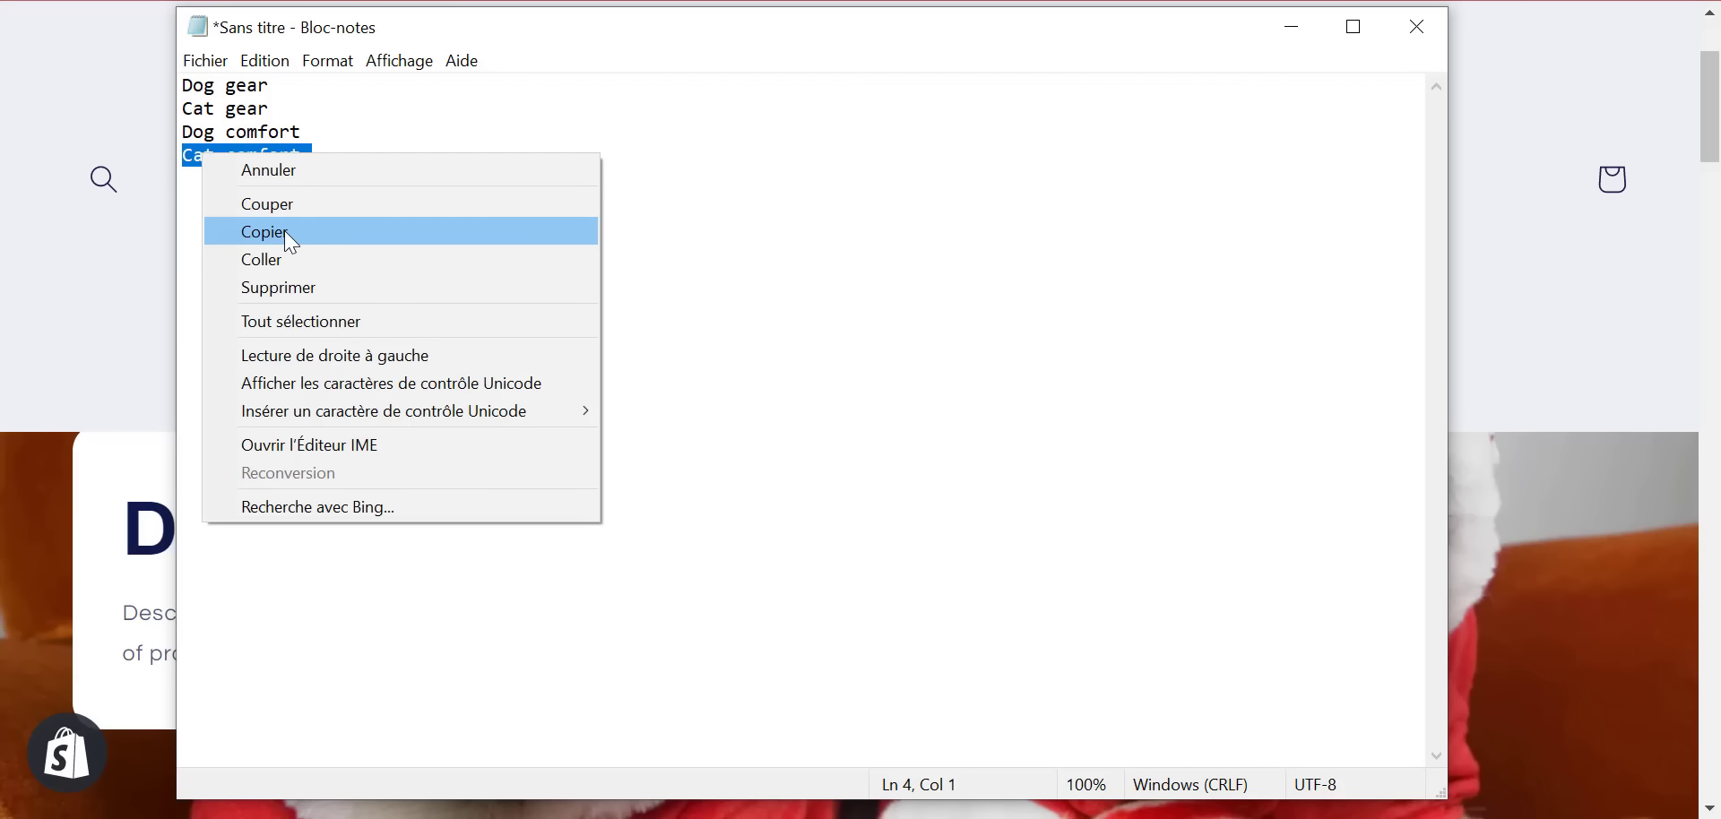
{"action": "left_click", "coordinate": [284, 229]}
{"action": "left_click", "coordinate": [1296, 41]}
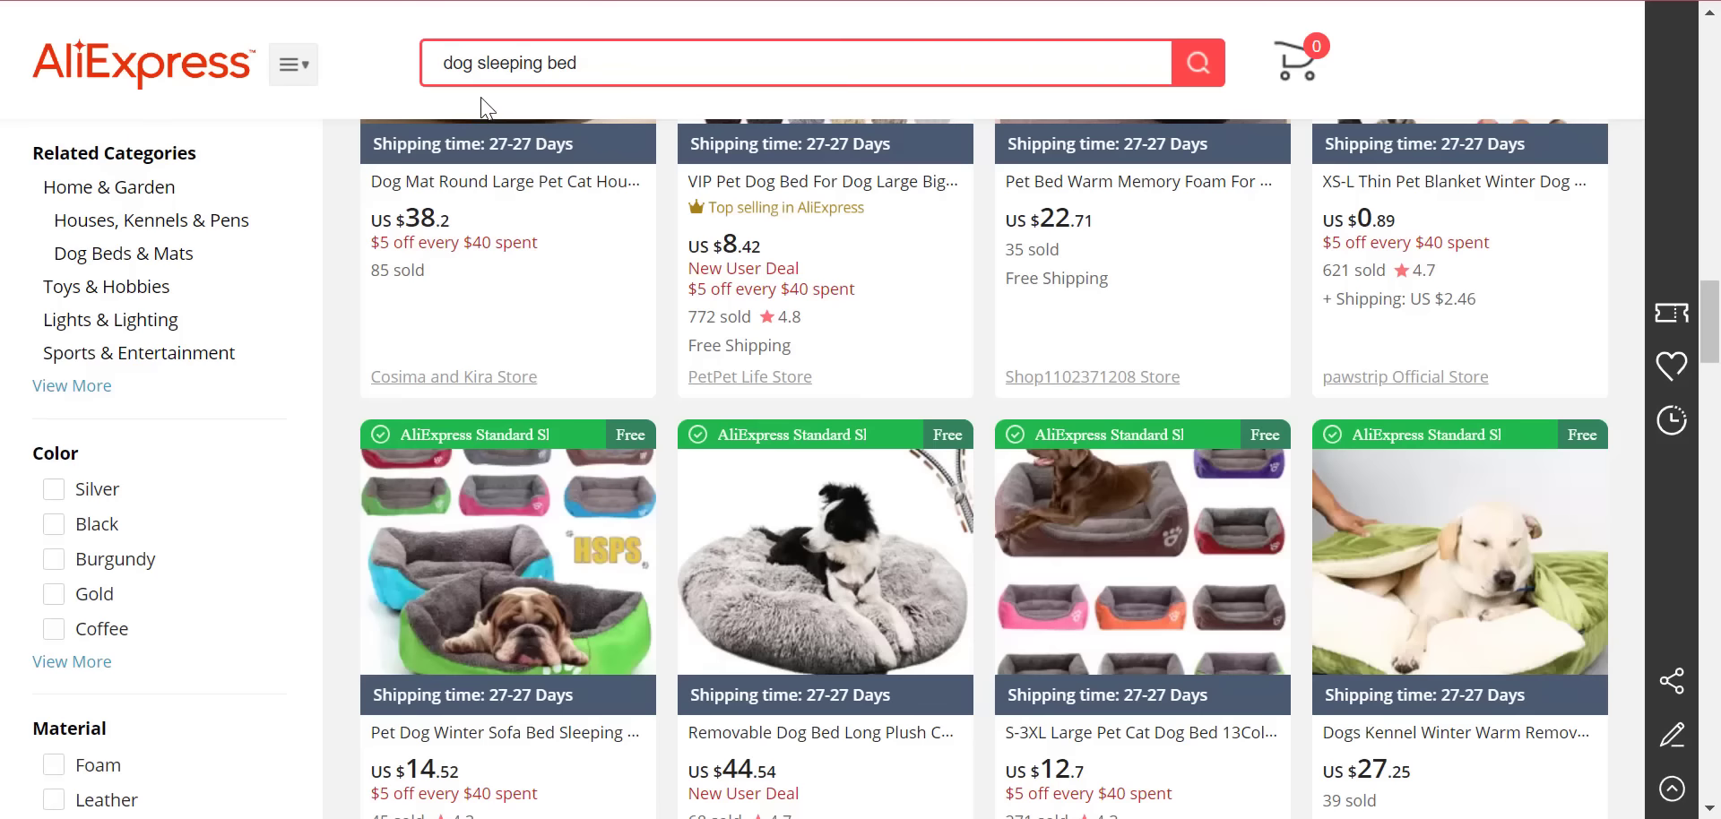
- Search AliExpress for "cat sleeping bed"
{"action": "scroll", "coordinate": [838, 385], "scroll_direction": "up", "scroll_amount": 2}
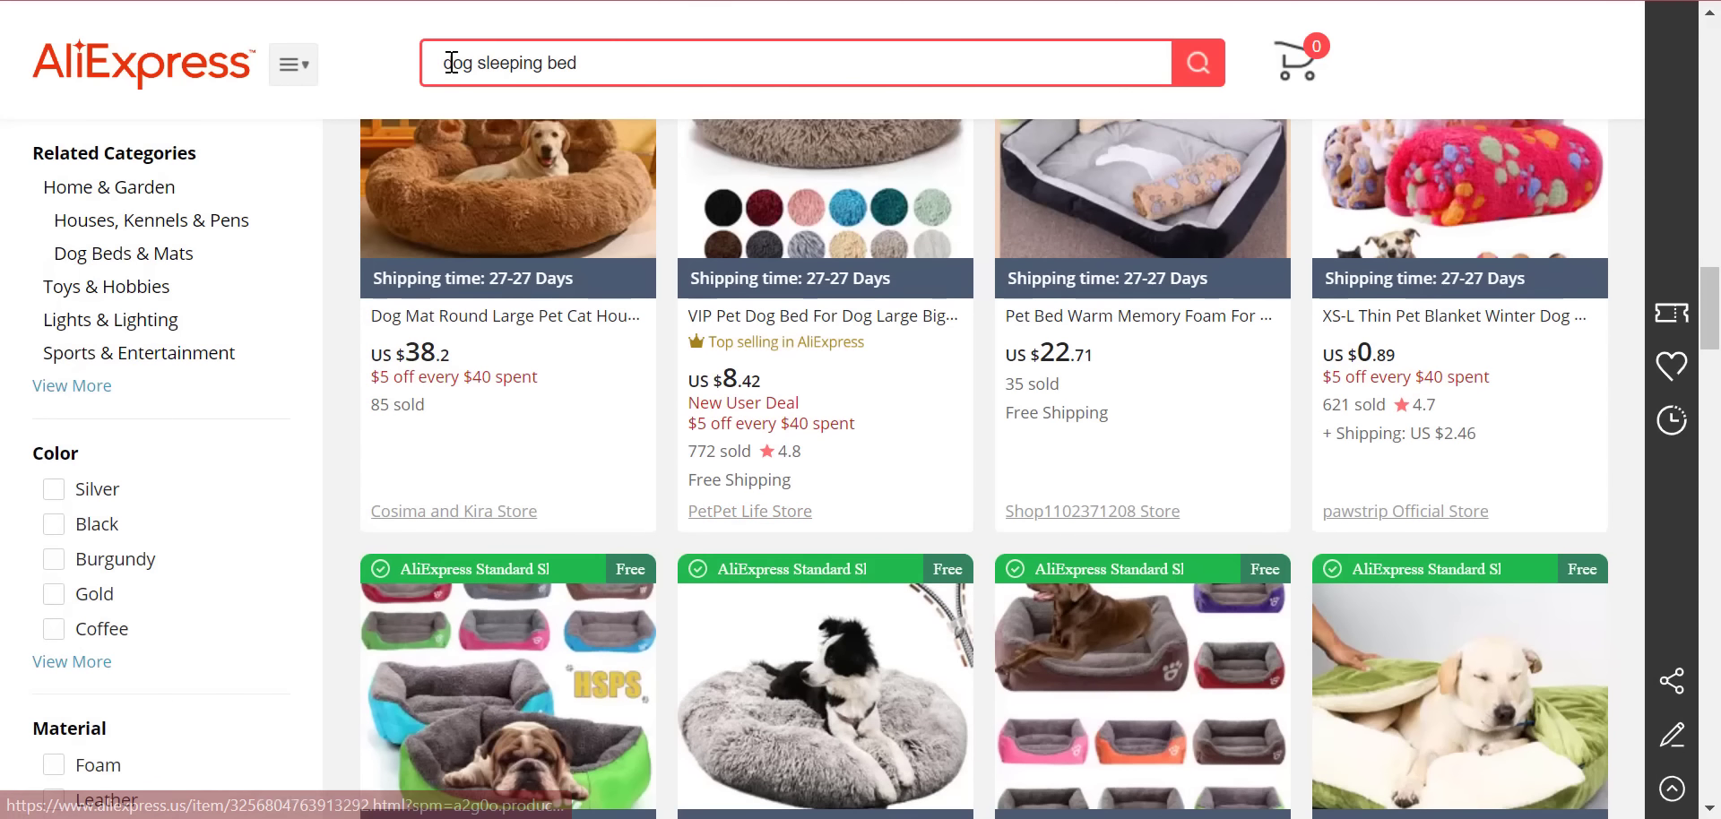
{"action": "type", "text": "cat"}
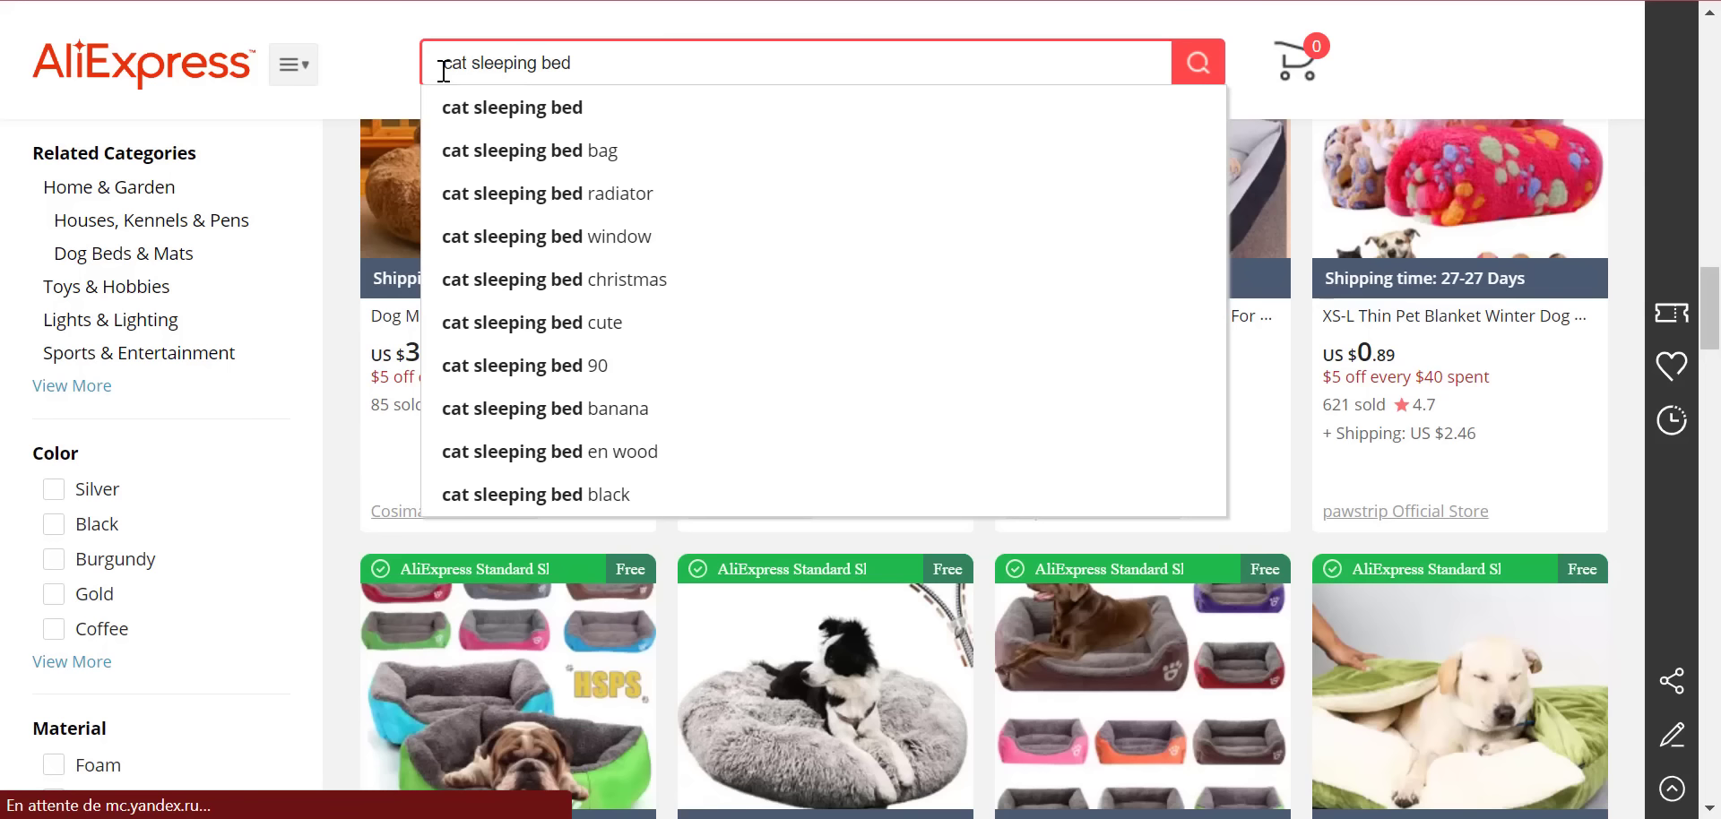
{"action": "key", "text": "Return"}
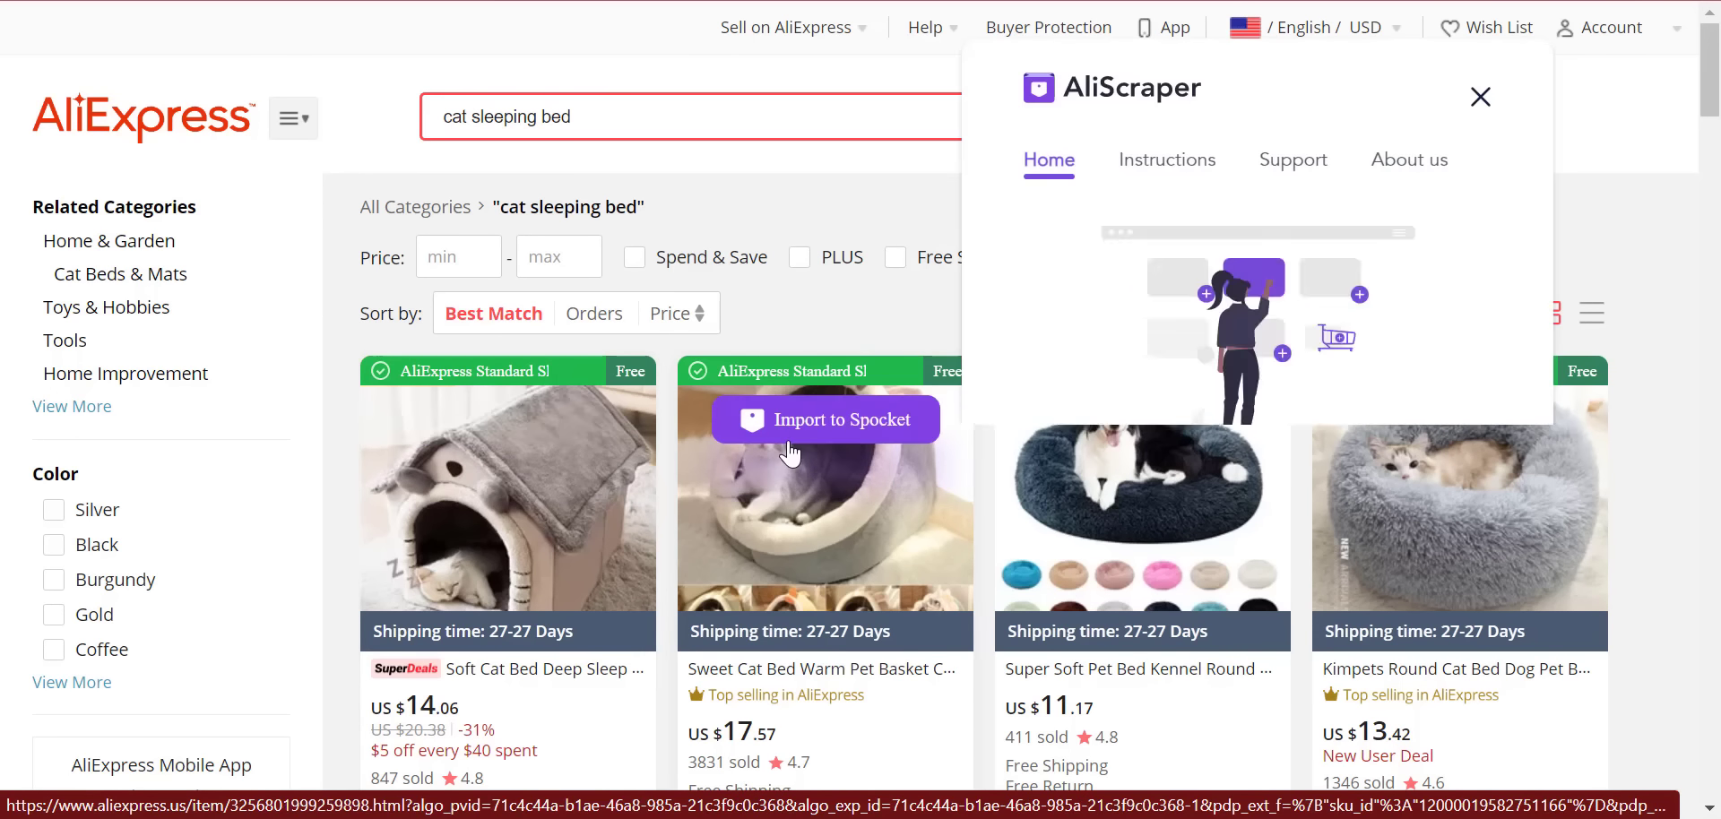
- Import the Sweet Cat Bed, Super Soft Pet Dog Cat Bed, Round Pet Cat Mattress, Square Soft Dog Pad and Hoopet Japanese Winter bed to Spocket
{"action": "left_click", "coordinate": [789, 445]}
{"action": "scroll", "coordinate": [825, 511], "scroll_direction": "down", "scroll_amount": 5}
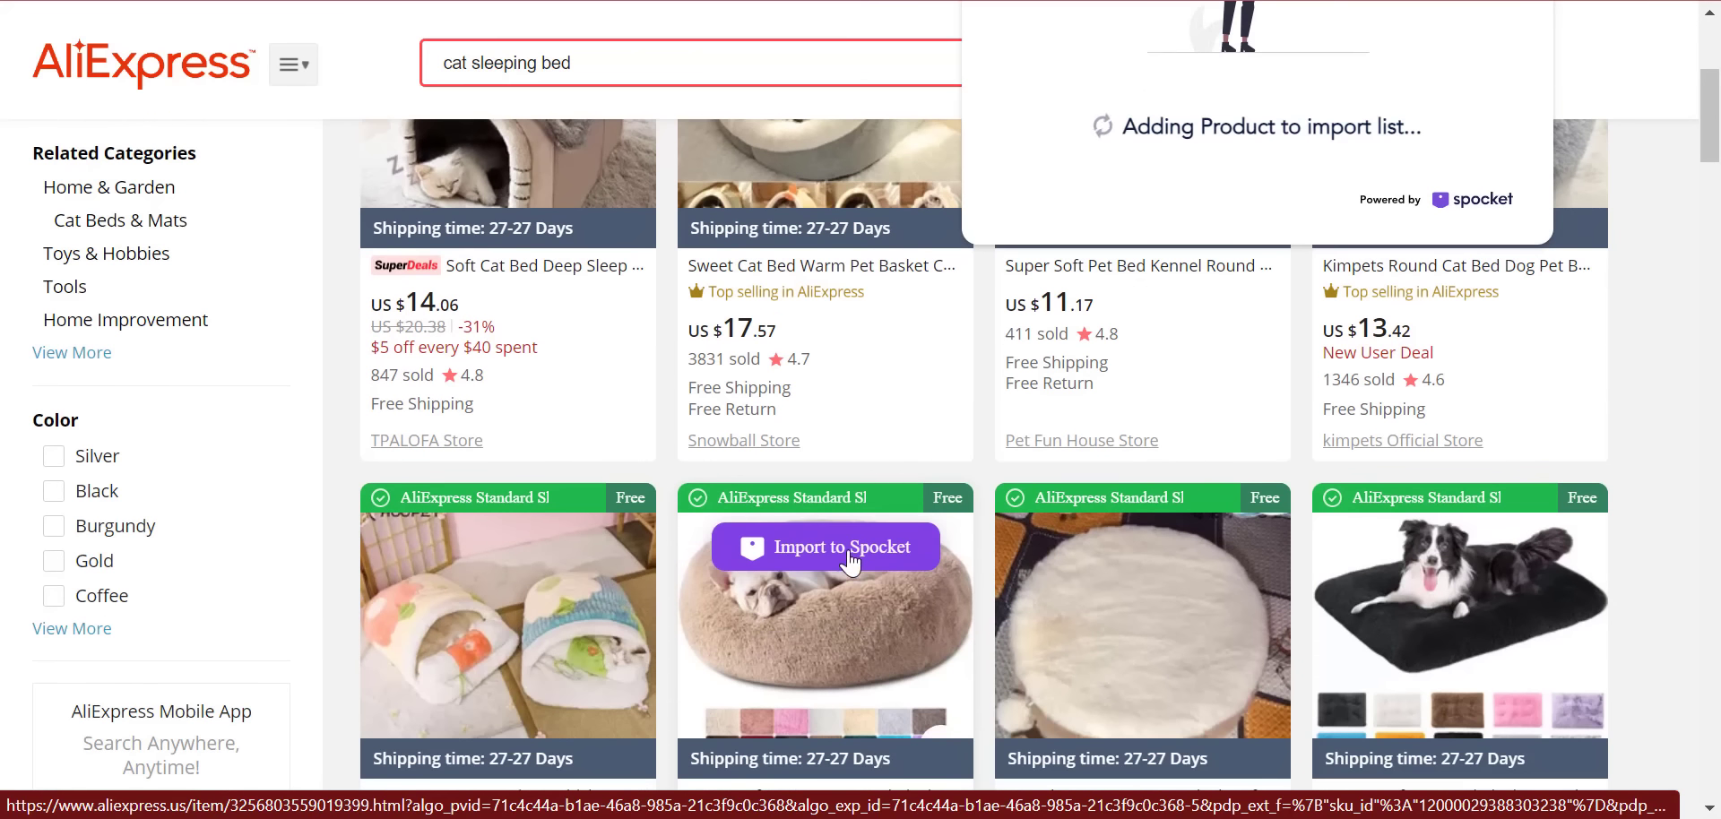
{"action": "left_click", "coordinate": [849, 555]}
{"action": "left_click", "coordinate": [1141, 555]}
{"action": "left_click", "coordinate": [1452, 552]}
{"action": "scroll", "coordinate": [1439, 549], "scroll_direction": "down", "scroll_amount": 4}
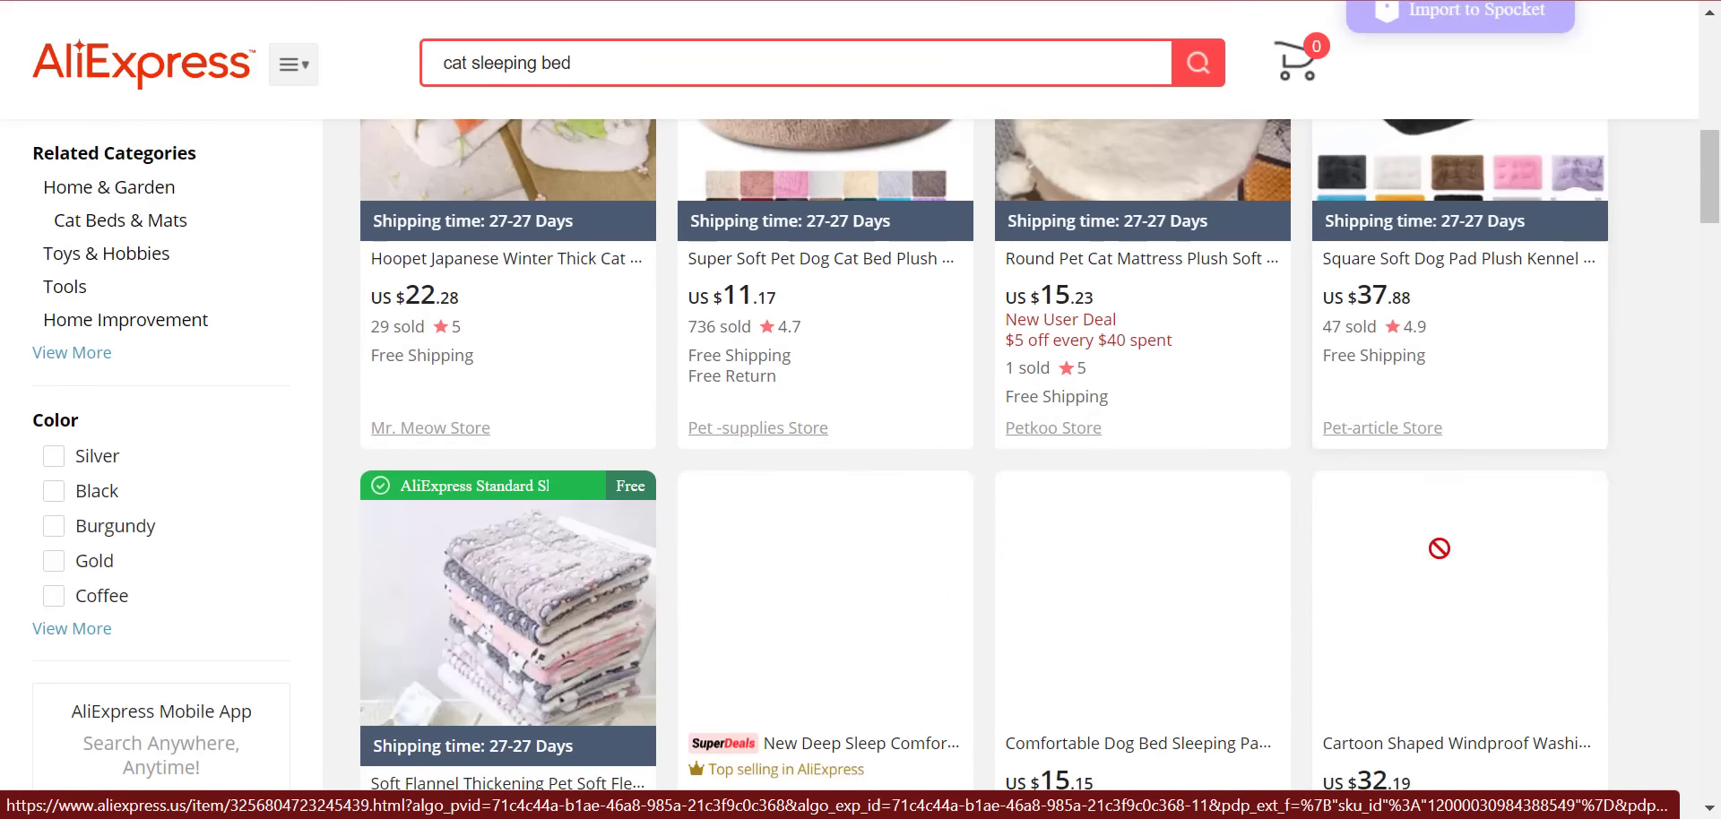
{"action": "scroll", "coordinate": [1440, 549], "scroll_direction": "up", "scroll_amount": 3}
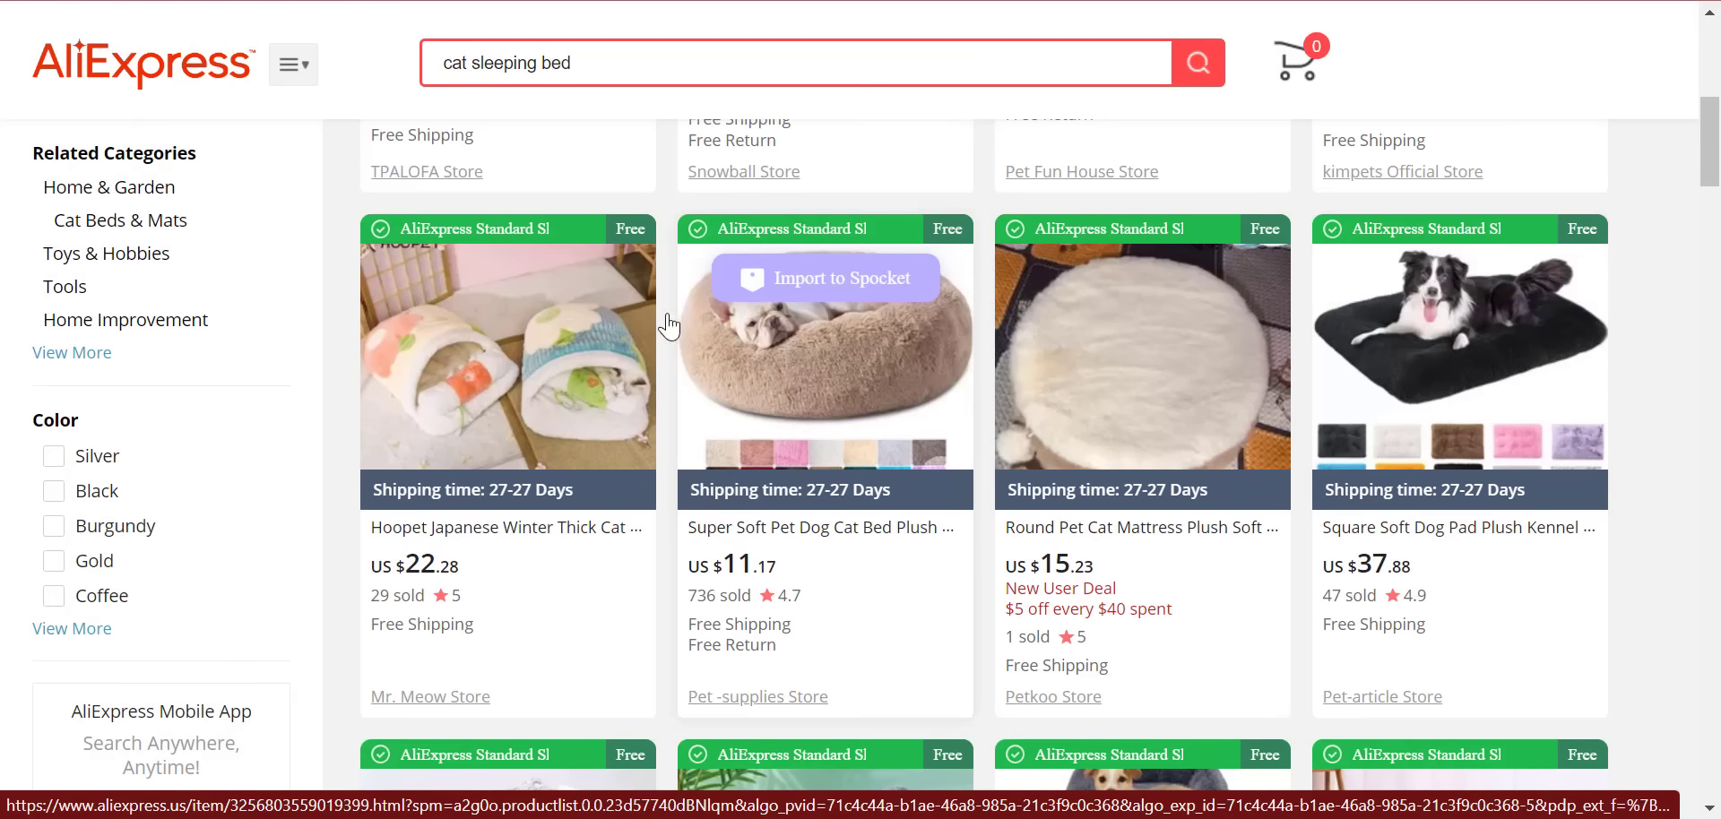
{"action": "left_click", "coordinate": [580, 296]}
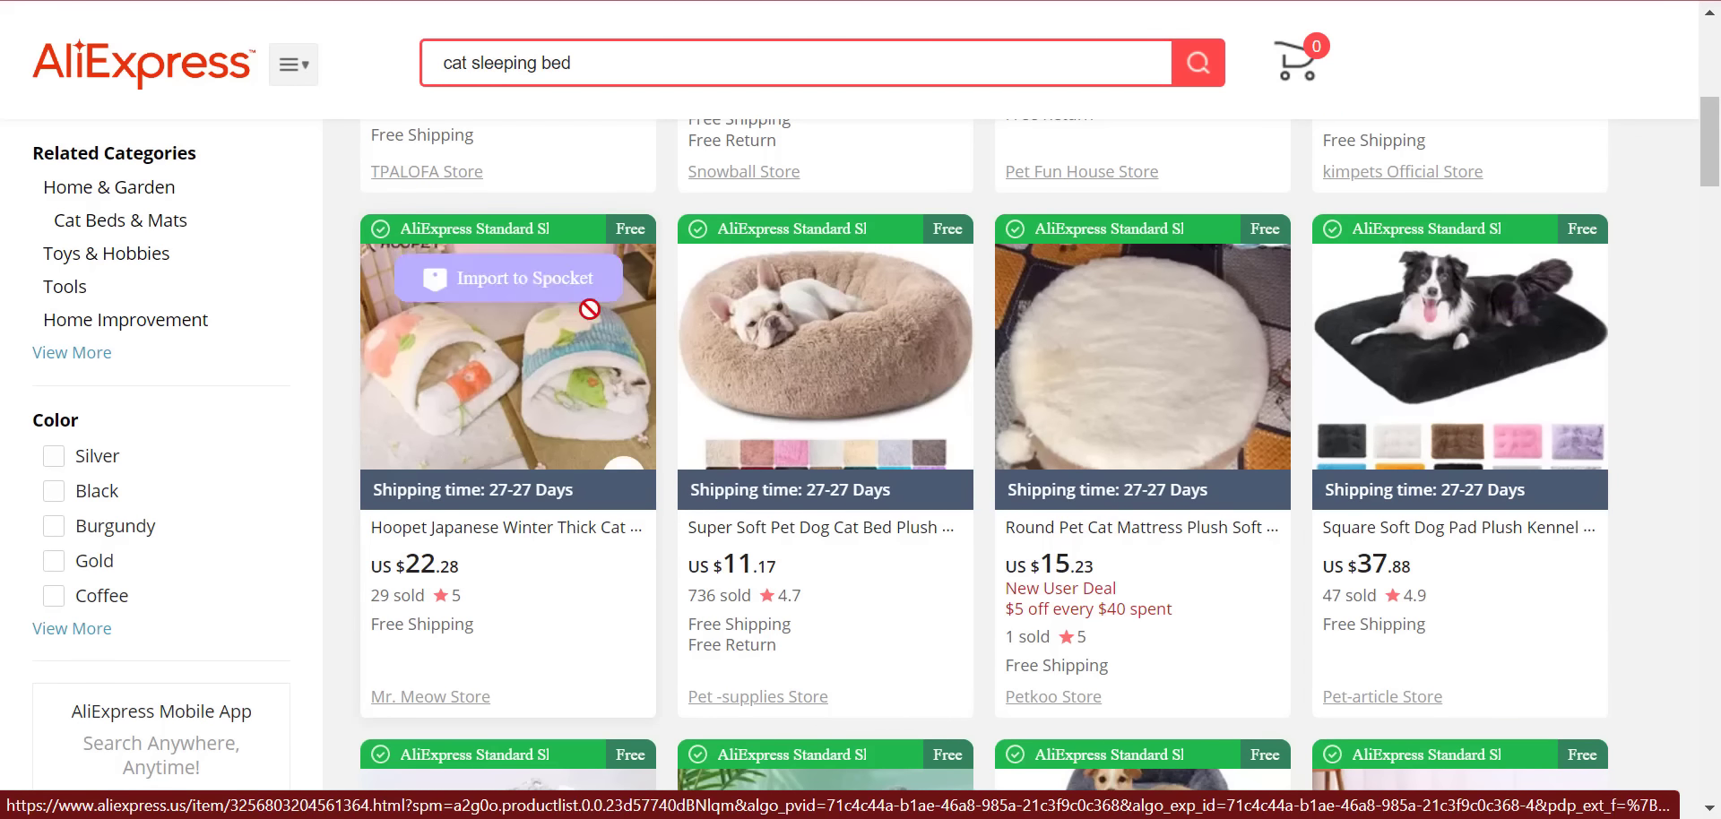
- Import more cat beds from further down the results to Spocket, including the Super Soft Dog Round Cat bed and the 2 In 1 Winter Long Plush bed
{"action": "scroll", "coordinate": [589, 309], "scroll_direction": "down", "scroll_amount": 6}
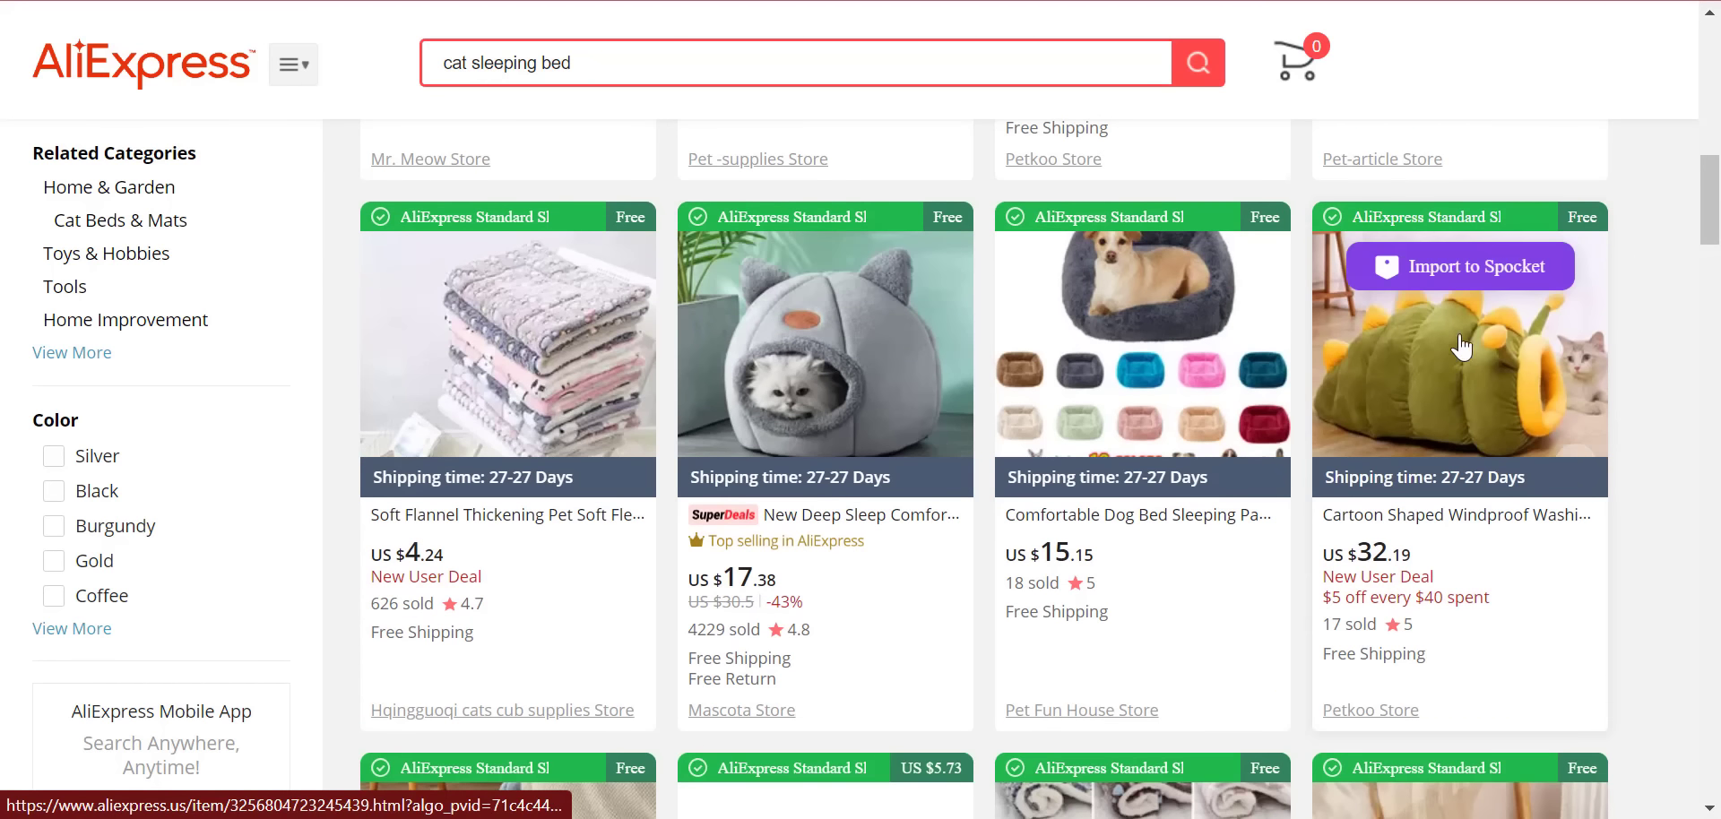
{"action": "scroll", "coordinate": [1305, 489], "scroll_direction": "down", "scroll_amount": 4}
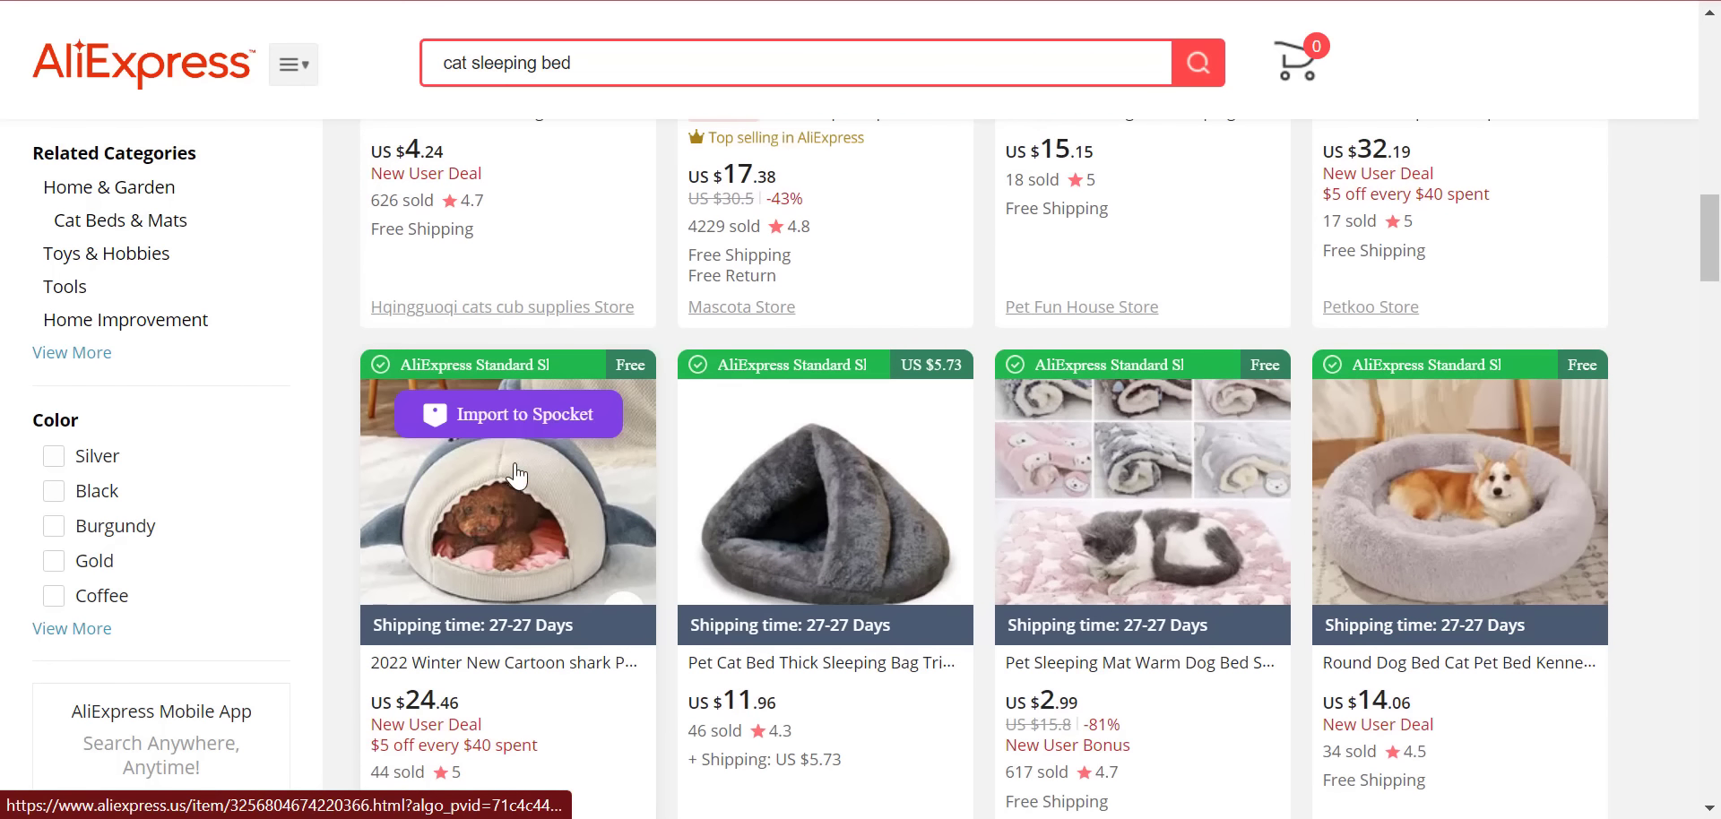
{"action": "scroll", "coordinate": [1004, 435], "scroll_direction": "down", "scroll_amount": 4}
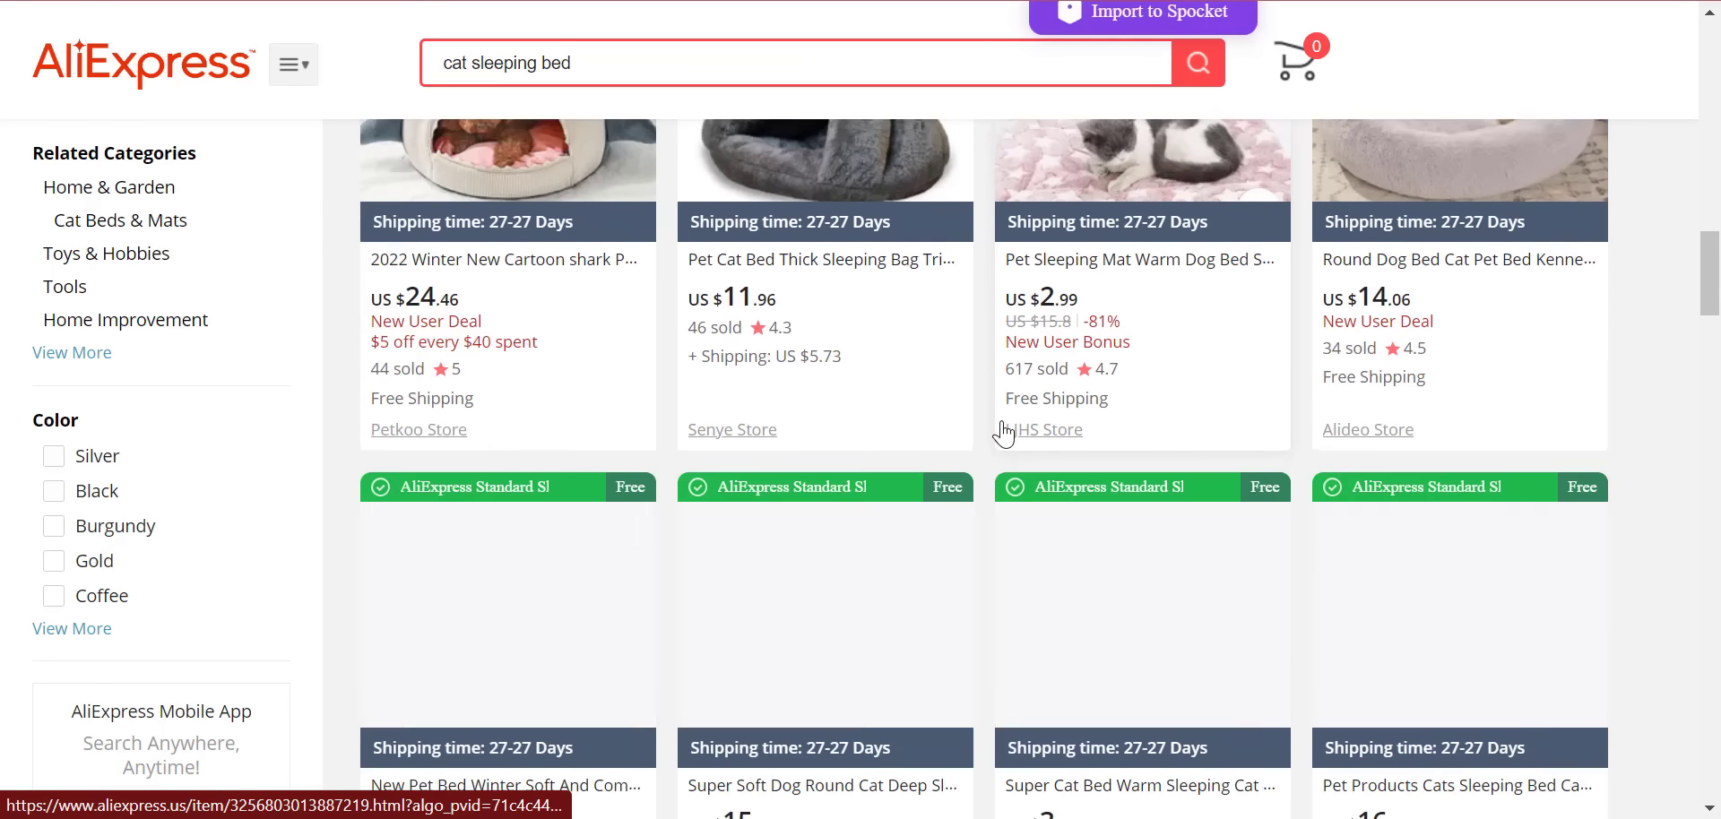
{"action": "scroll", "coordinate": [1004, 435], "scroll_direction": "down", "scroll_amount": 4}
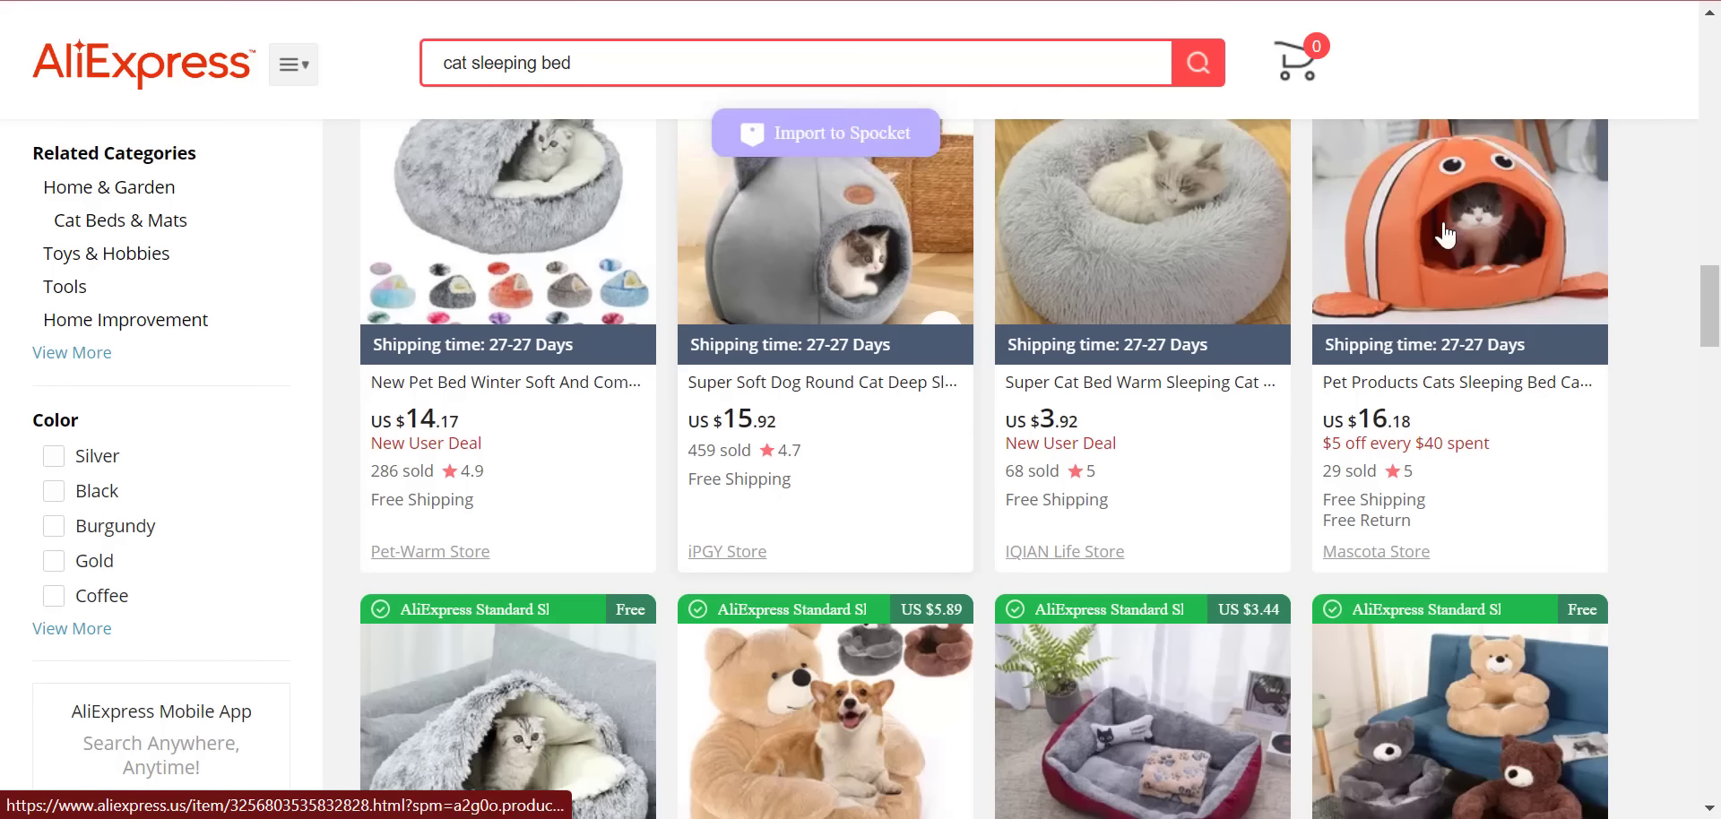
{"action": "scroll", "coordinate": [1380, 421], "scroll_direction": "down", "scroll_amount": 3}
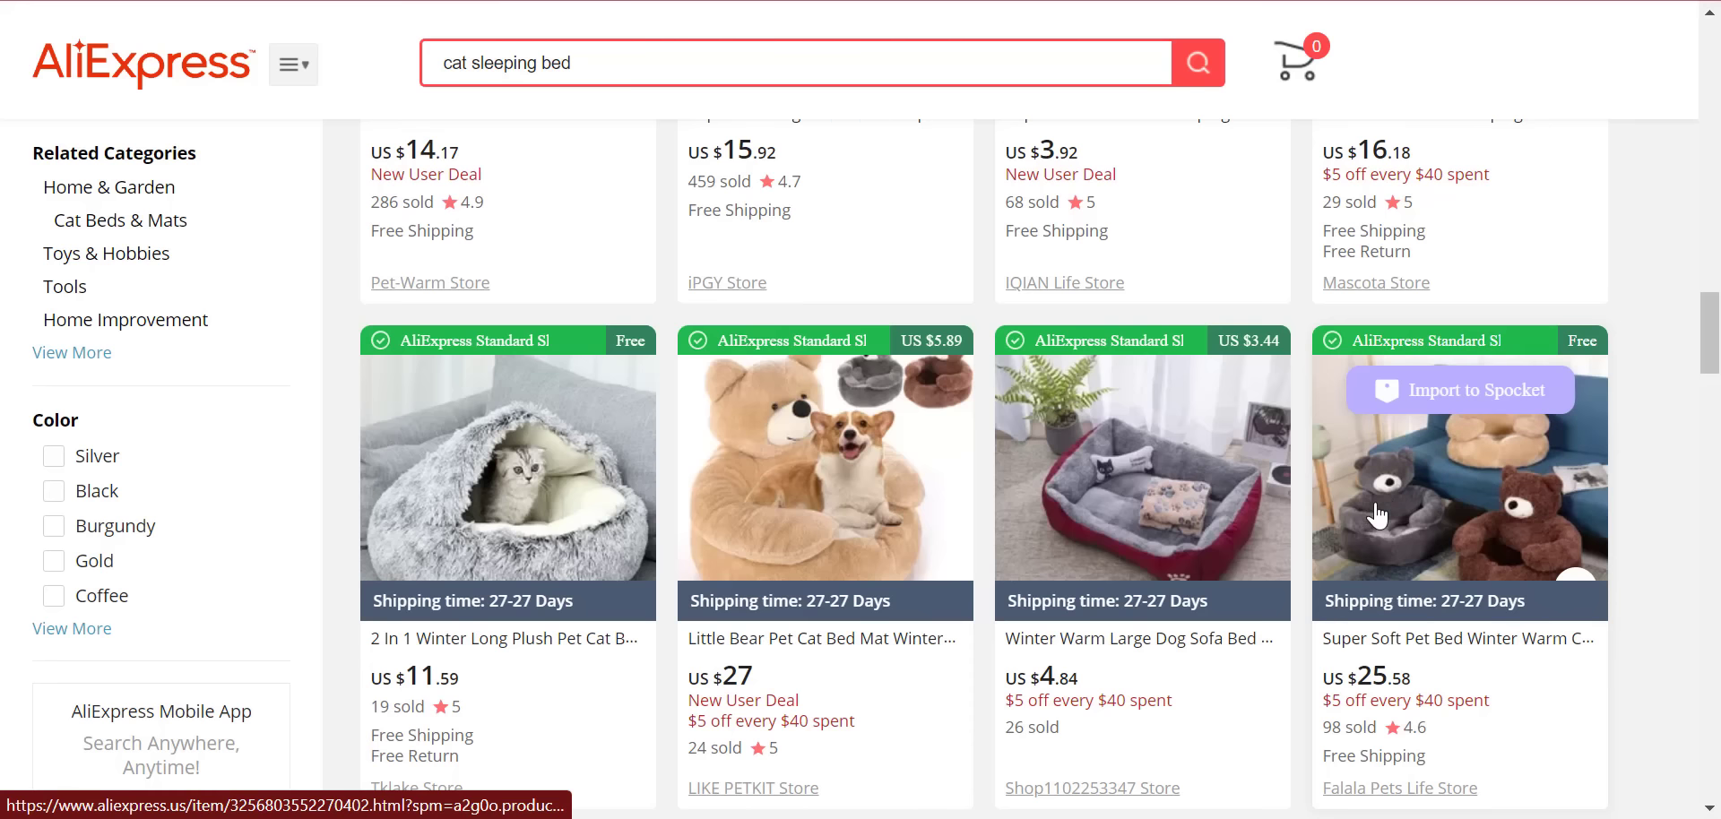
{"action": "scroll", "coordinate": [1378, 516], "scroll_direction": "down", "scroll_amount": 6}
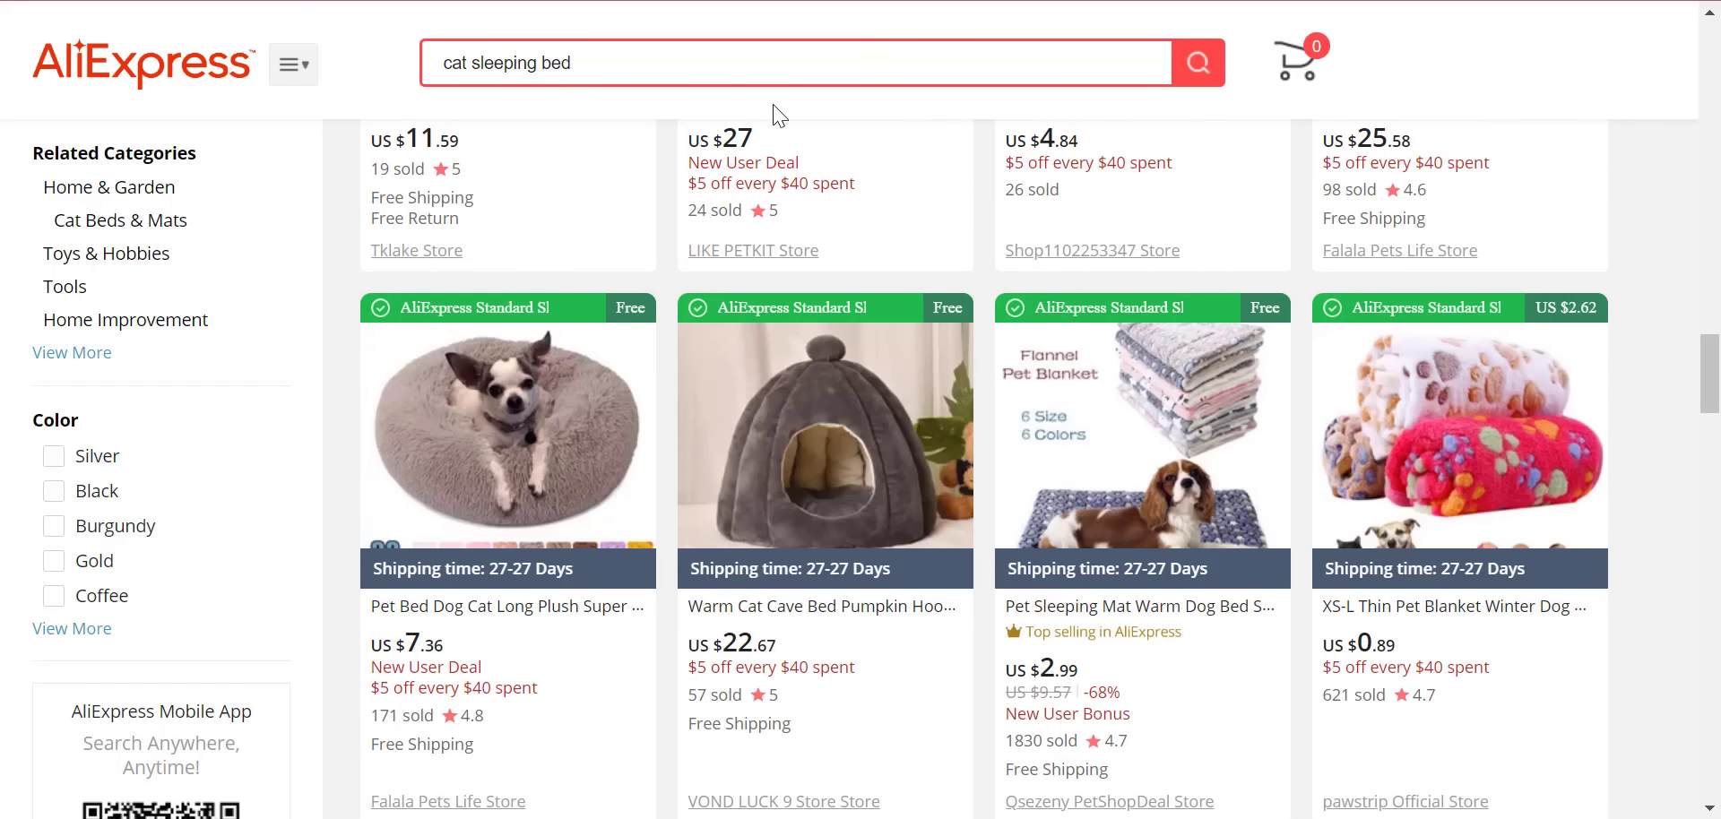
- Search AliExpress for "cat TOYS"
{"action": "left_click_drag", "start_coordinate": [613, 67], "coordinate": [478, 77]}
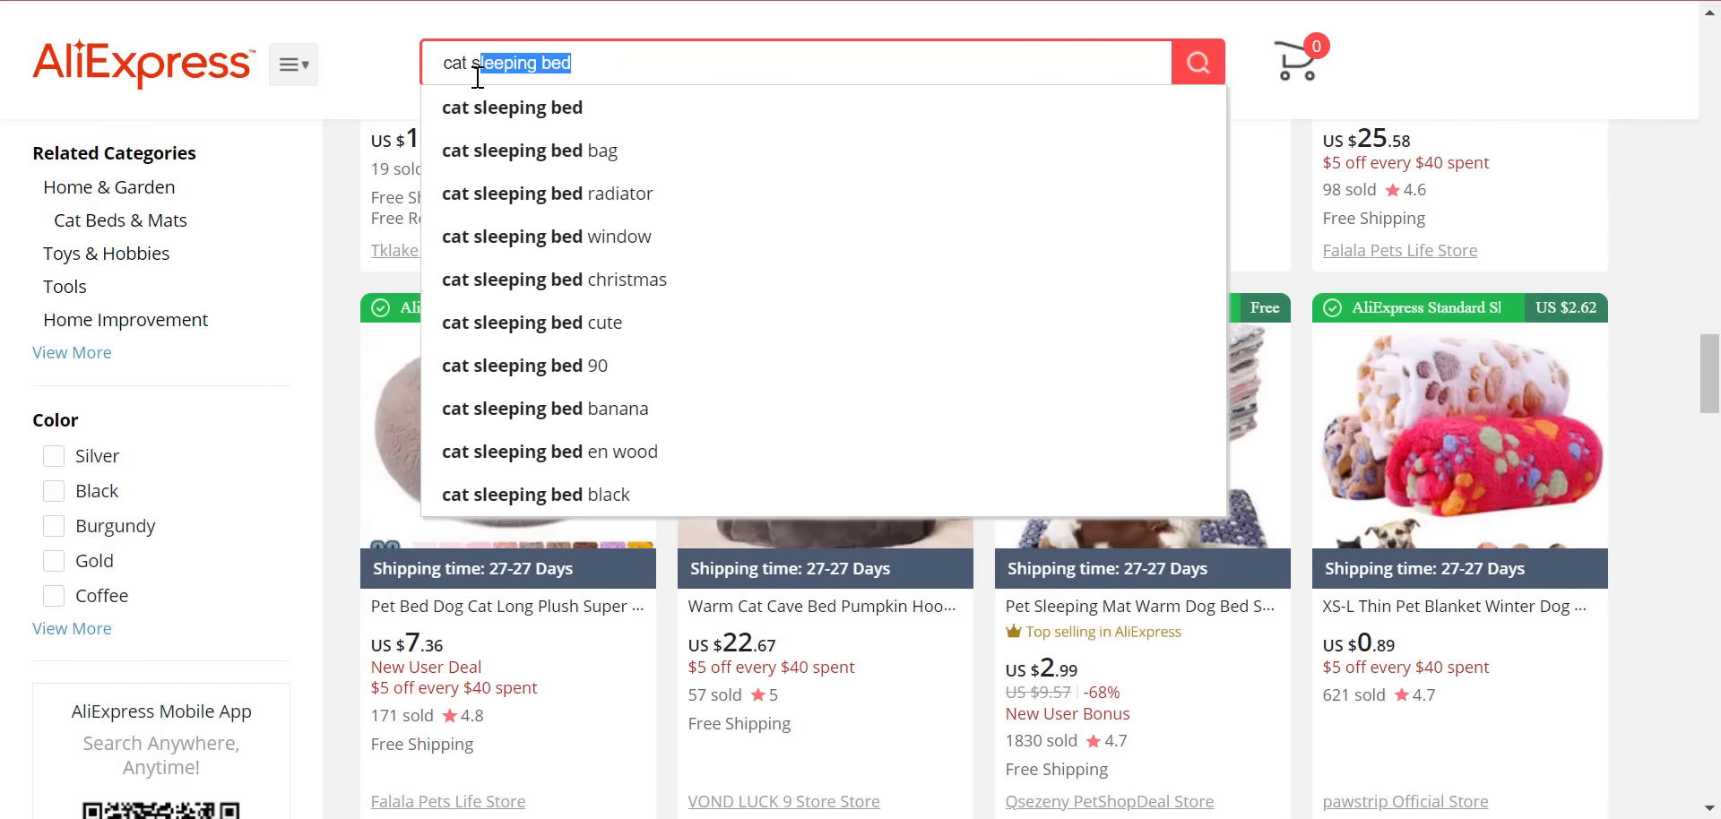
{"action": "type", "text": "TOYS"}
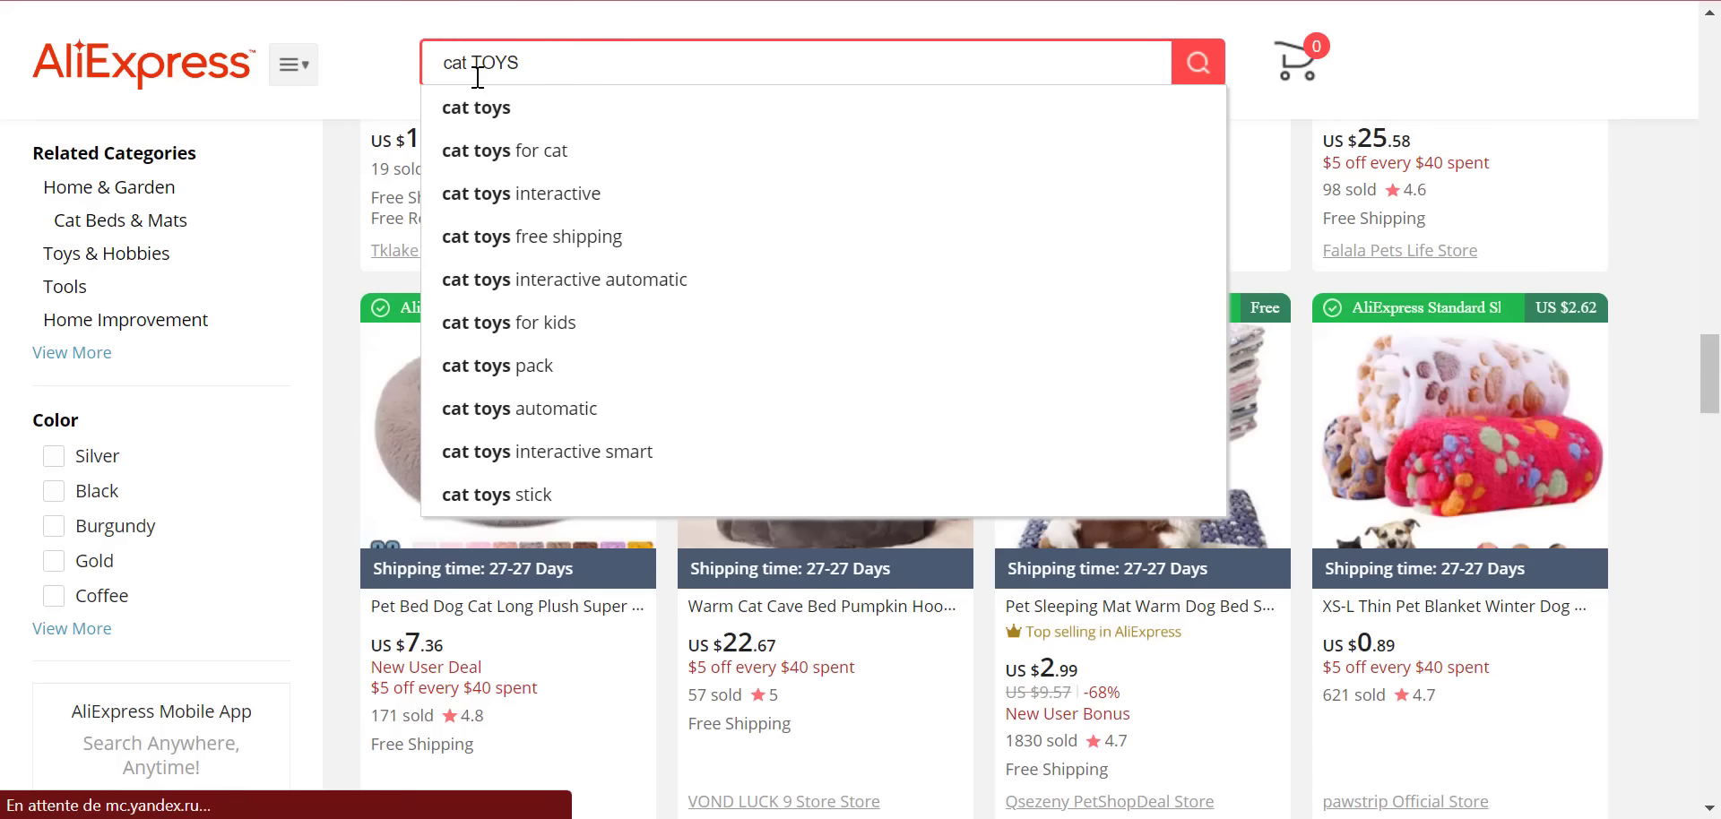
{"action": "key", "text": "Return"}
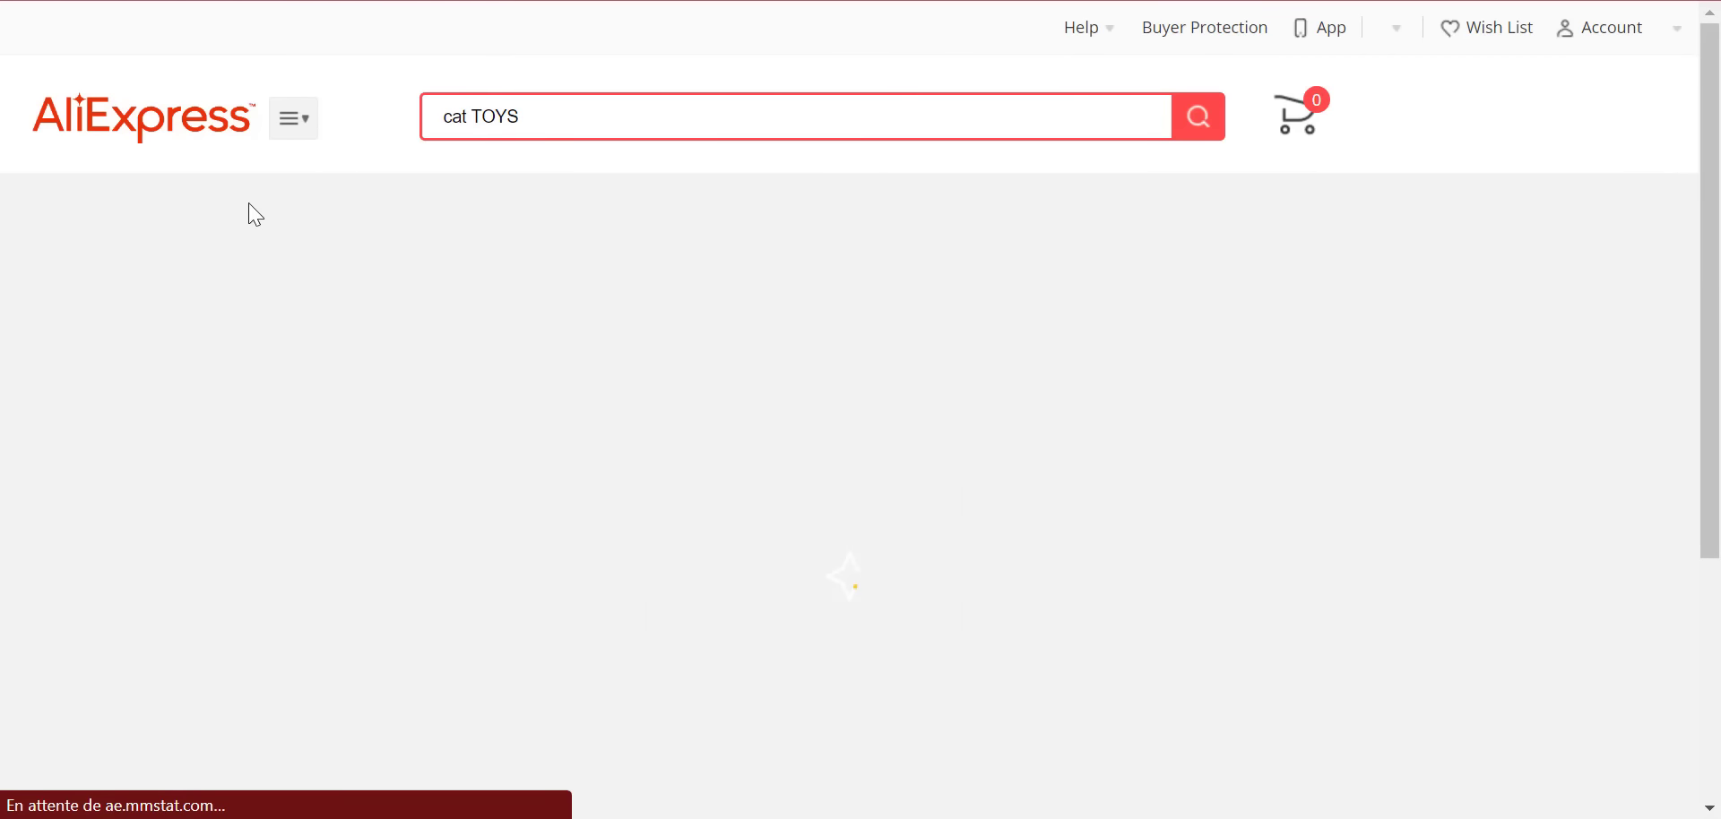
- Import cat toys to Spocket, including the Automatic Rolling Ball, Smart Sensing snake and Kitten Teeth Grinding toys, and switch to Spocket's import list
{"action": "scroll", "coordinate": [1154, 540], "scroll_direction": "down", "scroll_amount": 3}
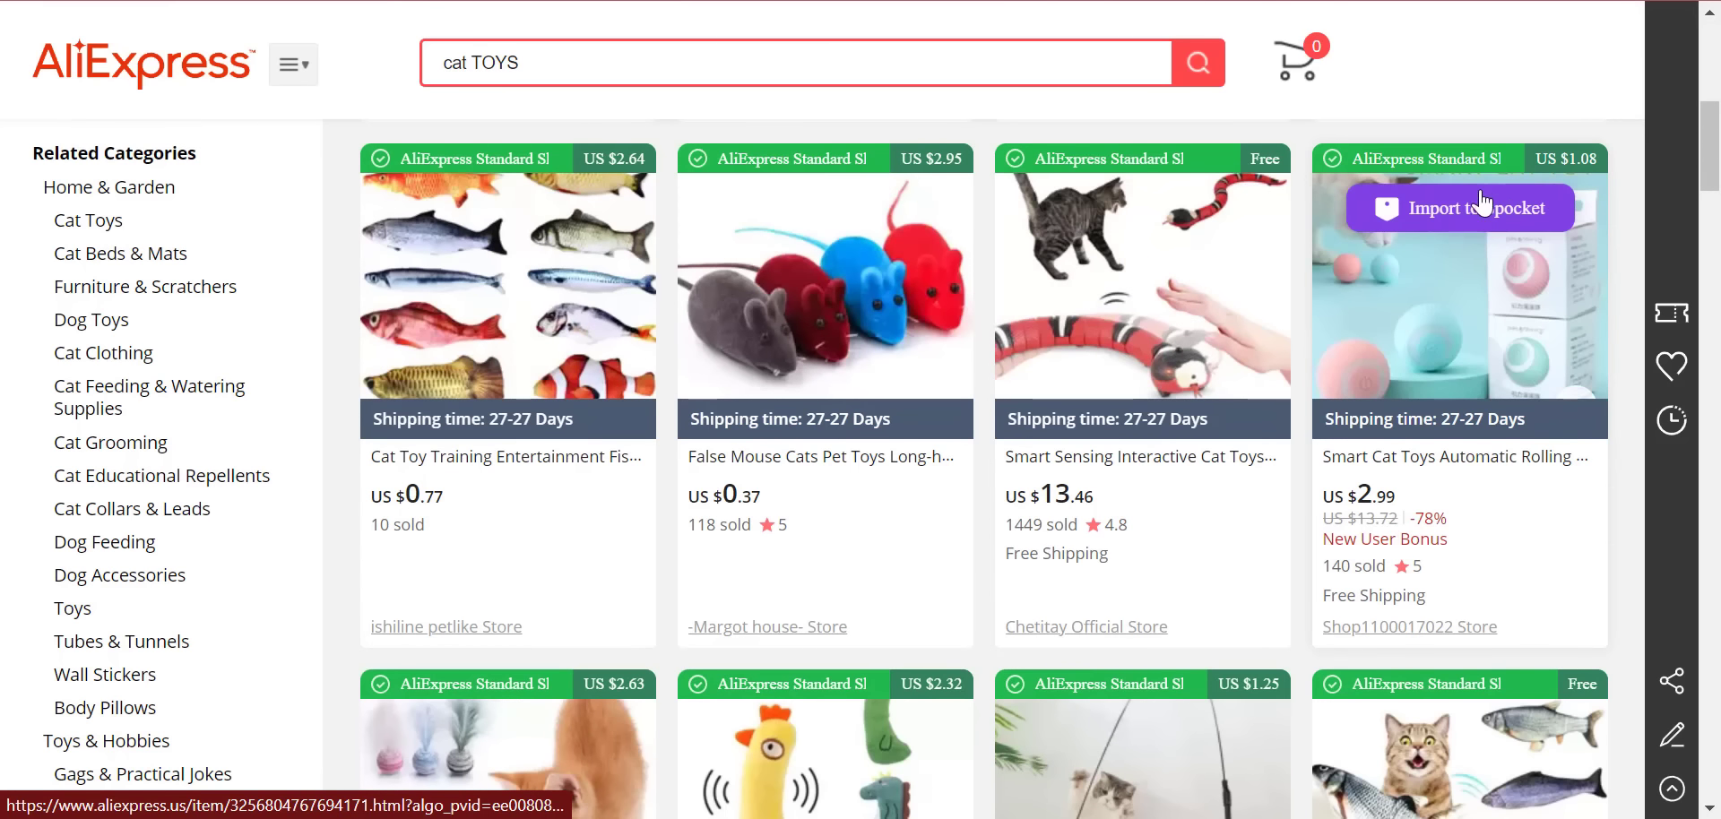
{"action": "scroll", "coordinate": [704, 424], "scroll_direction": "down", "scroll_amount": 7}
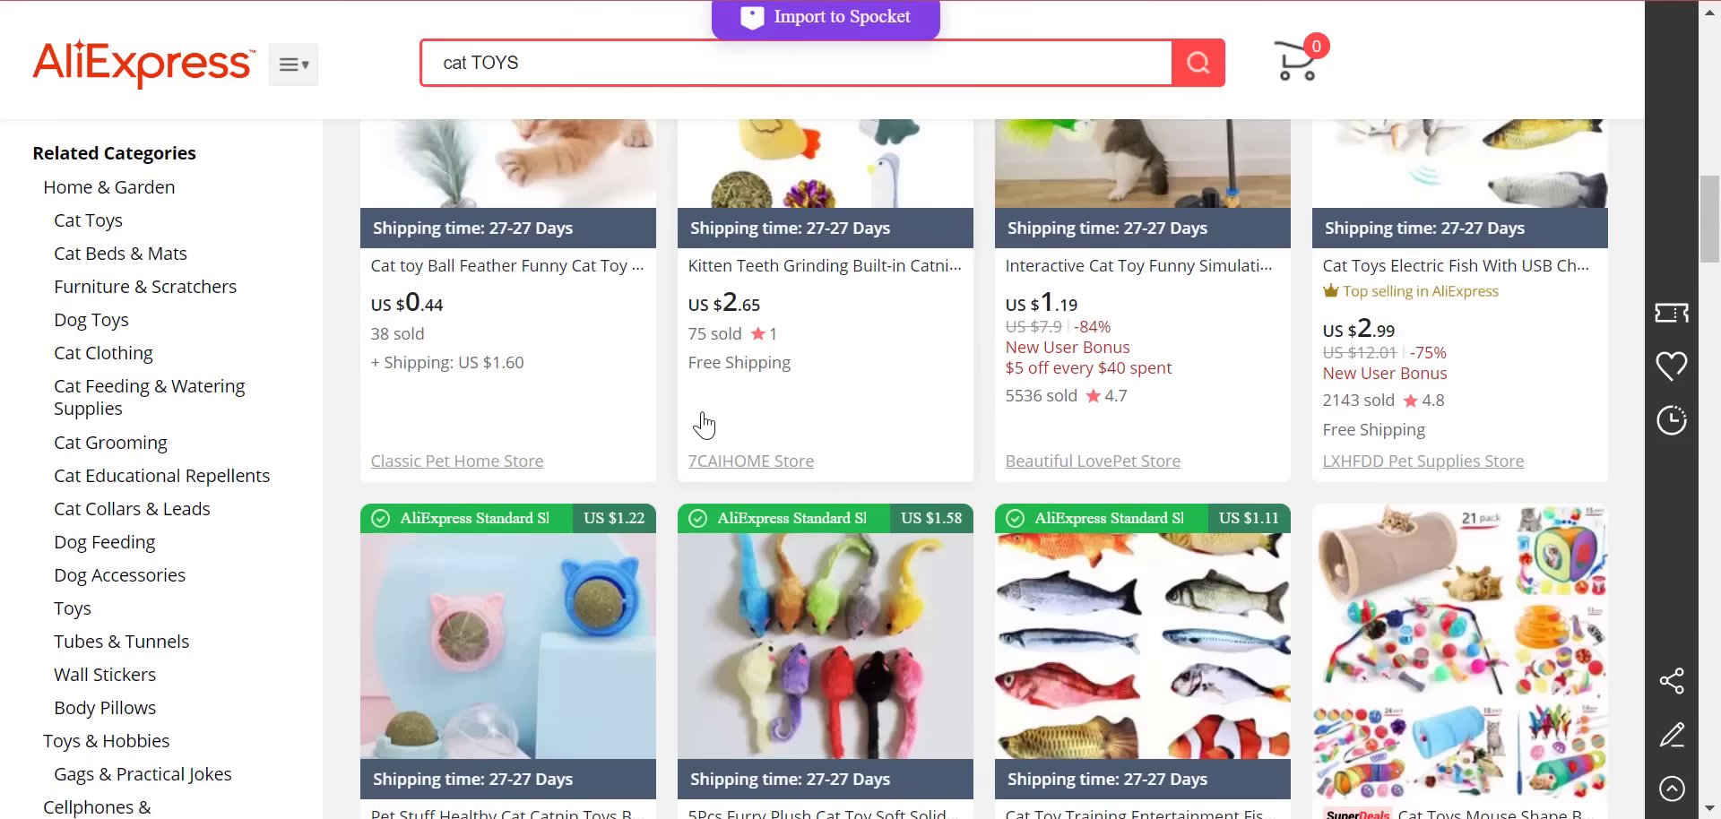
{"action": "scroll", "coordinate": [704, 425], "scroll_direction": "up", "scroll_amount": 3}
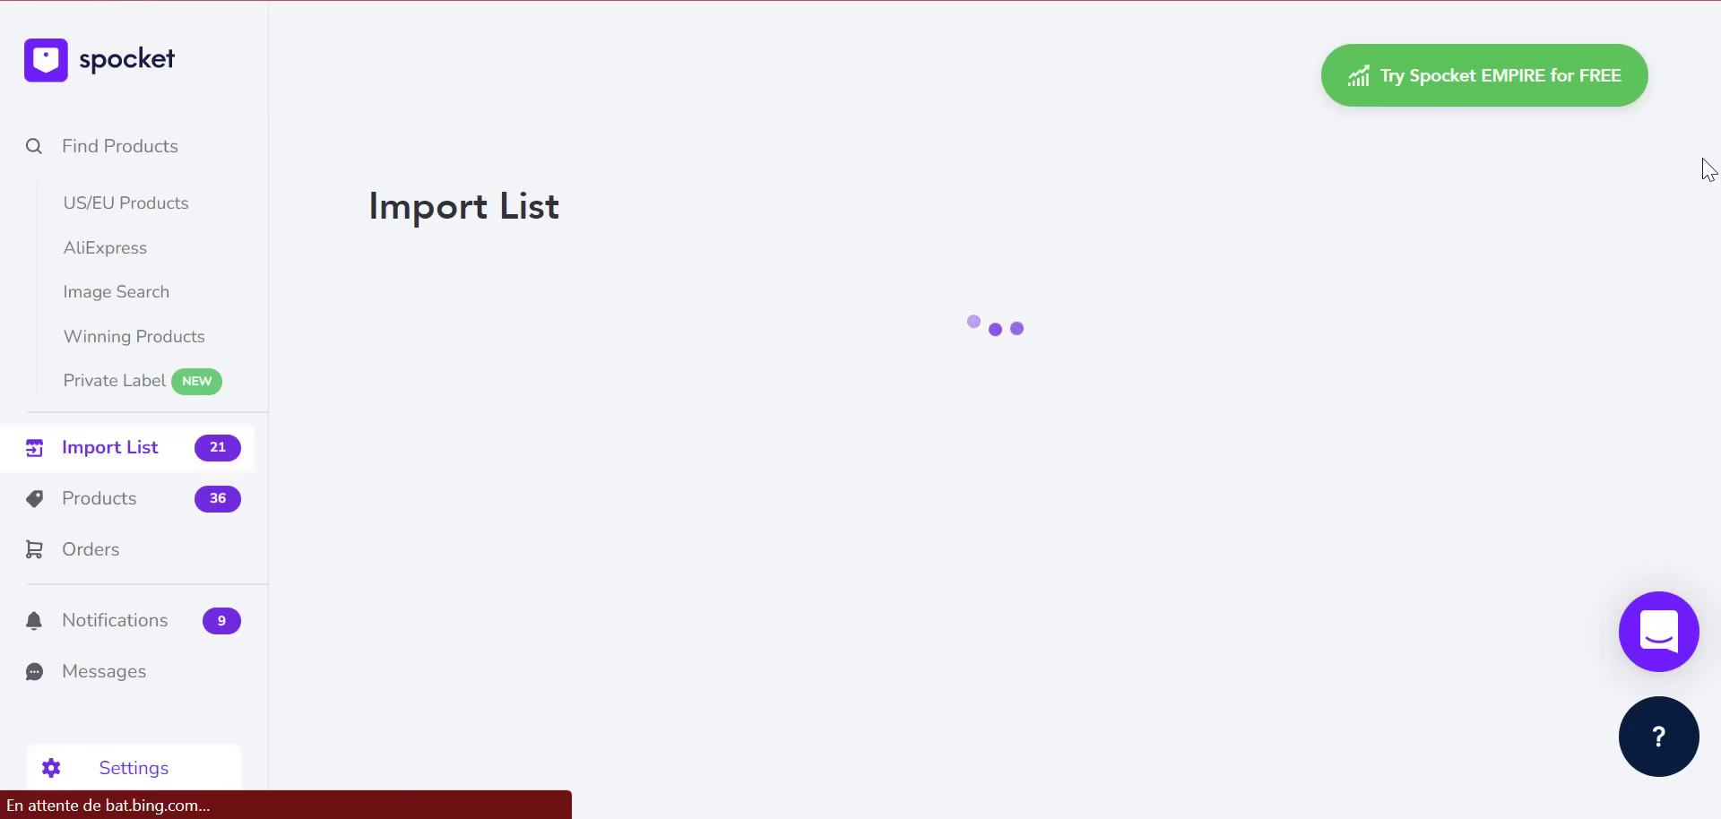
- Assign the Kitten Teeth Grinding Built in Catnip Sound Paper Toy to the Cat comfort collection and push it to the store
{"action": "scroll", "coordinate": [1706, 177], "scroll_direction": "down", "scroll_amount": 4}
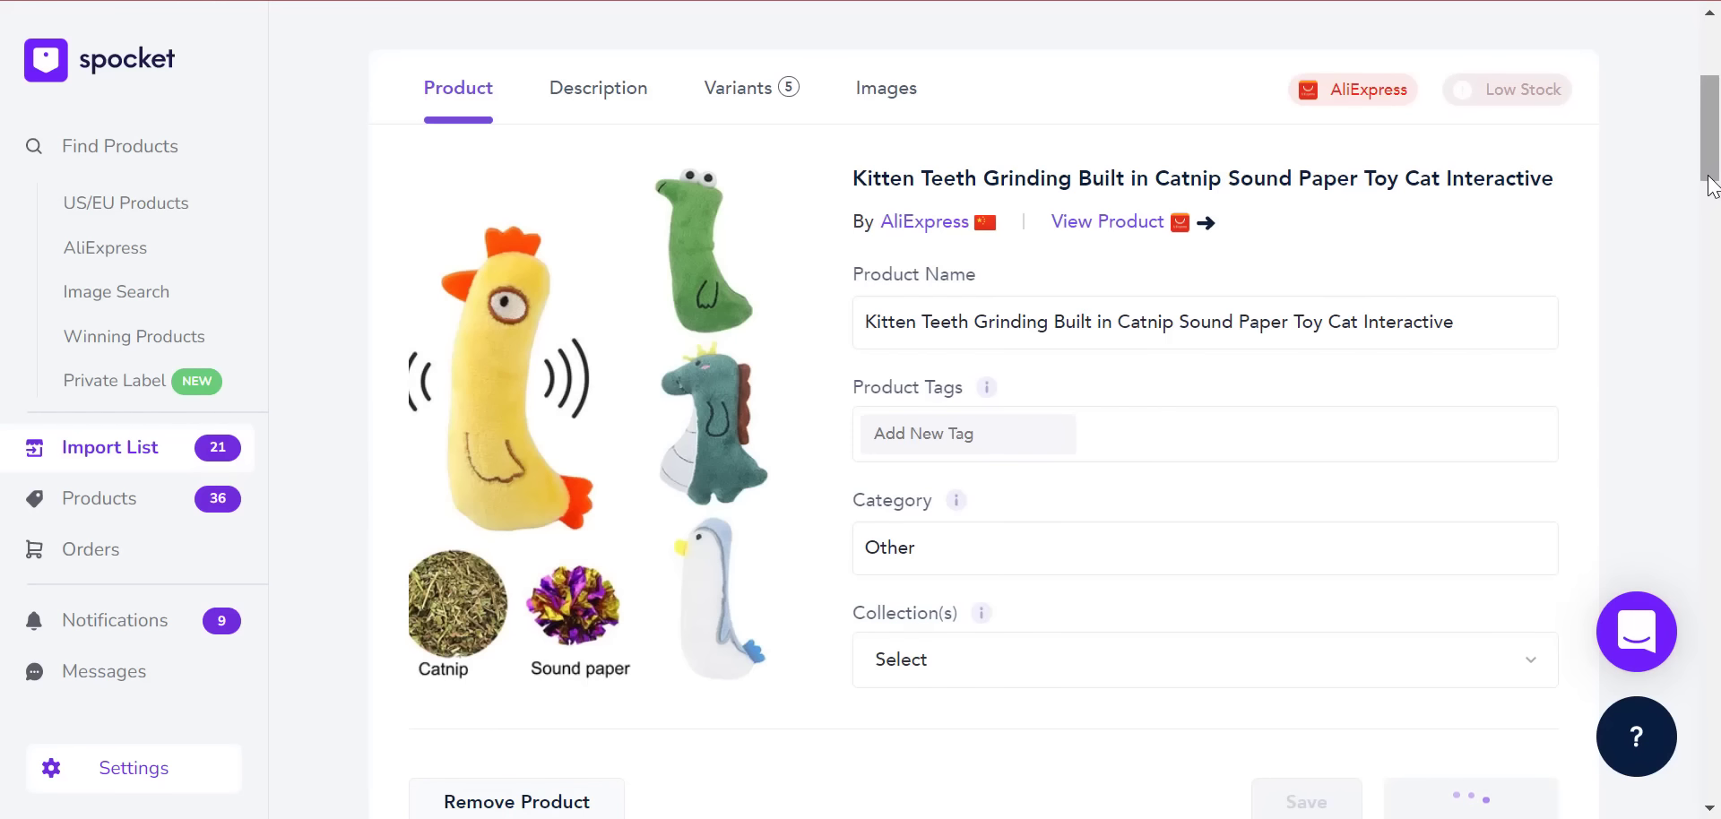
{"action": "scroll", "coordinate": [826, 320], "scroll_direction": "up", "scroll_amount": 2}
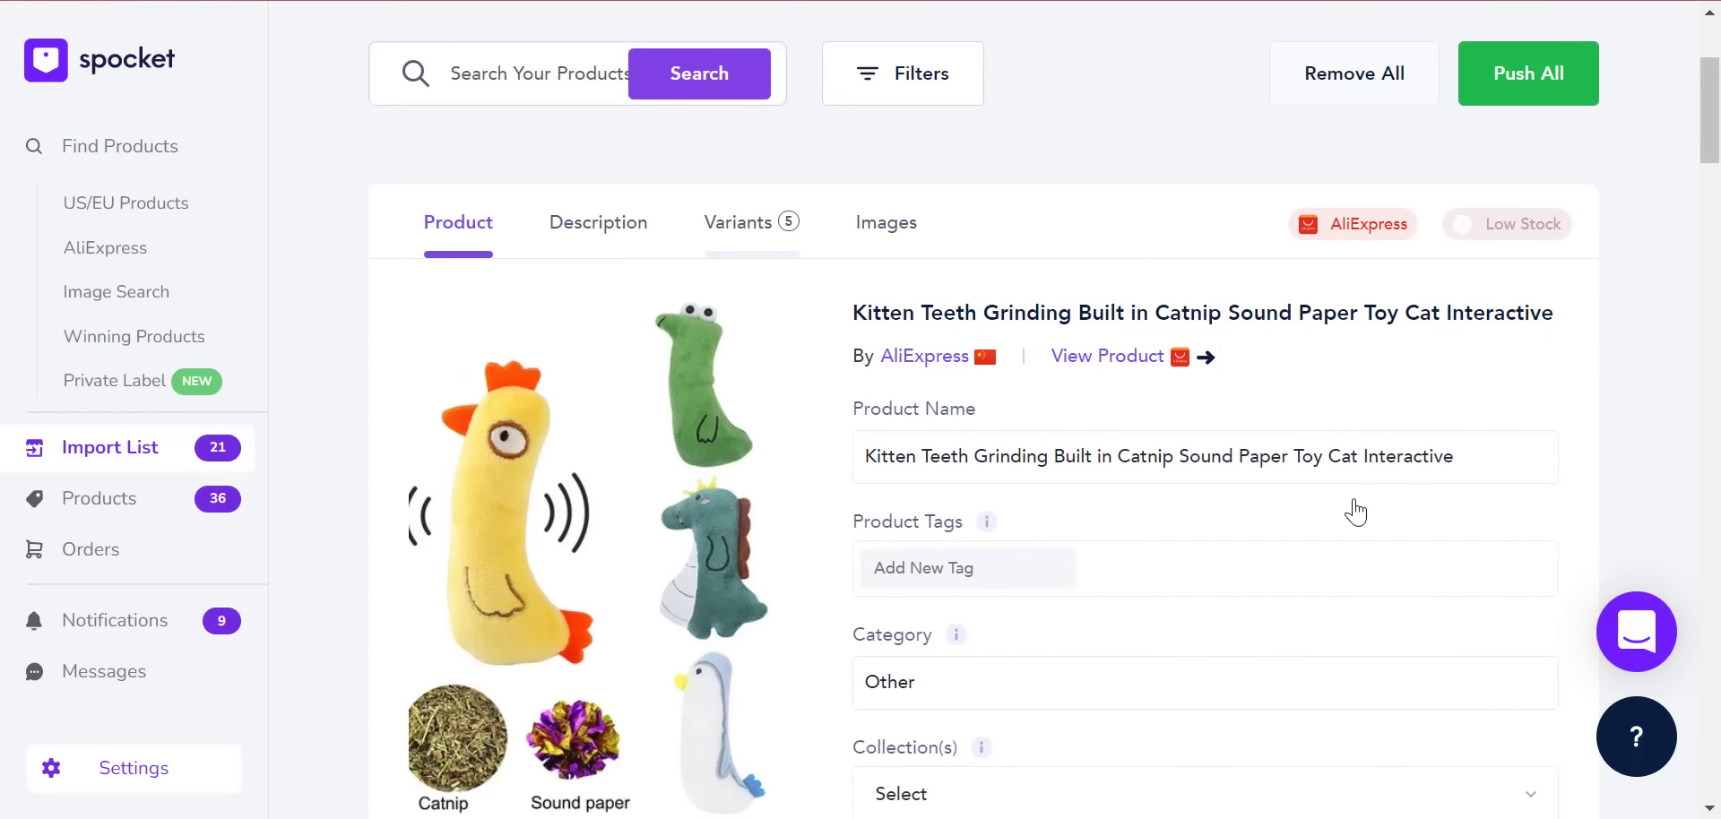
{"action": "left_click", "coordinate": [458, 229]}
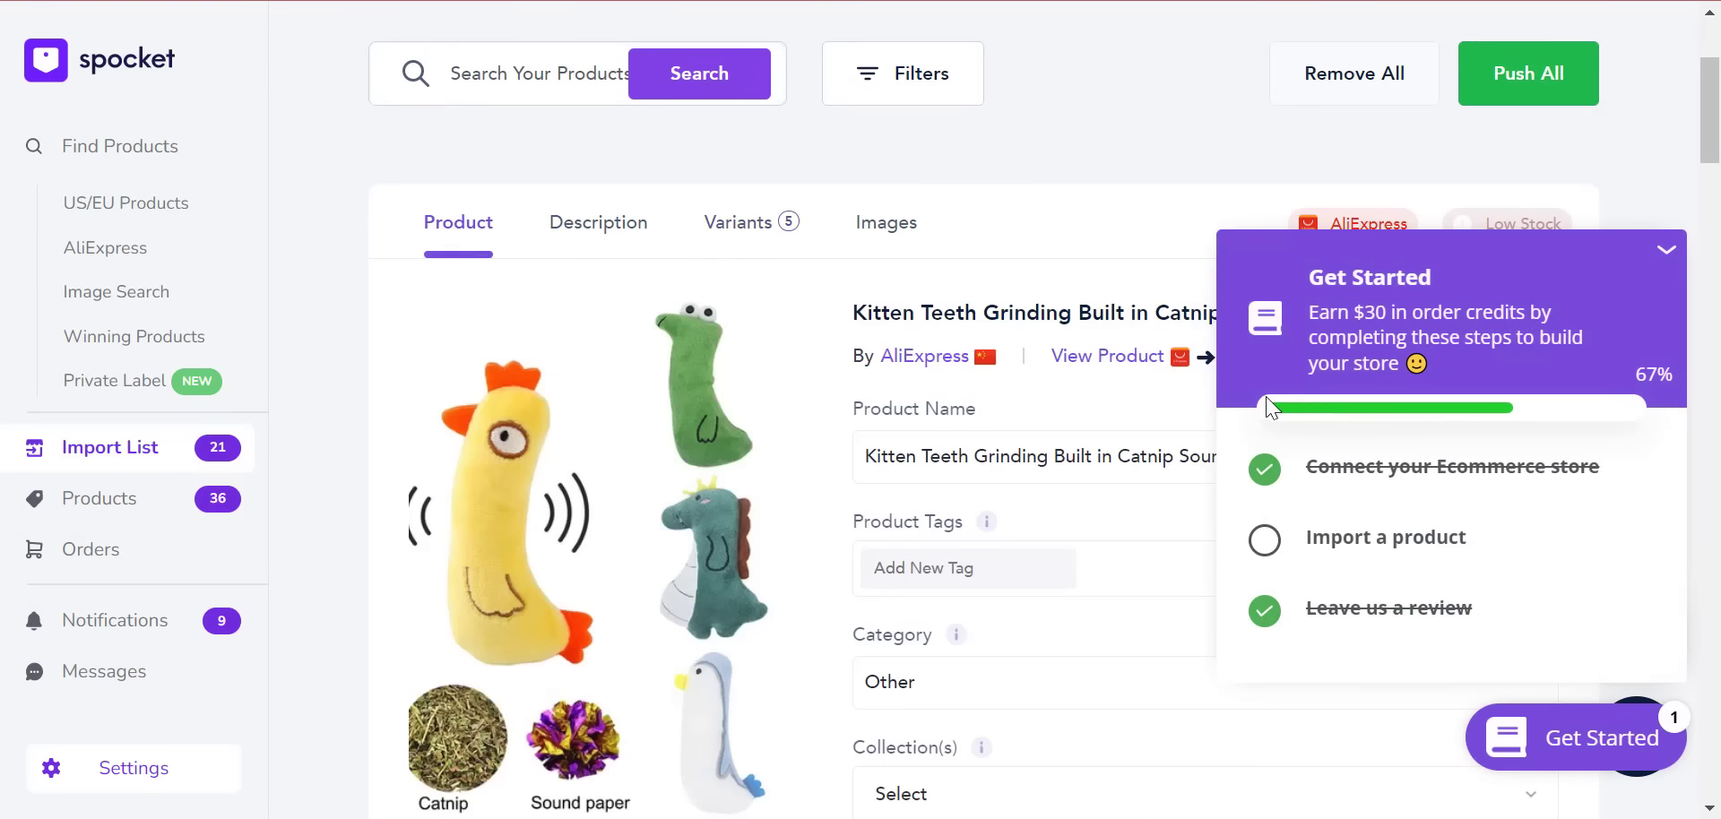
{"action": "scroll", "coordinate": [986, 574], "scroll_direction": "down", "scroll_amount": 3}
{"action": "left_click", "coordinate": [1001, 508]}
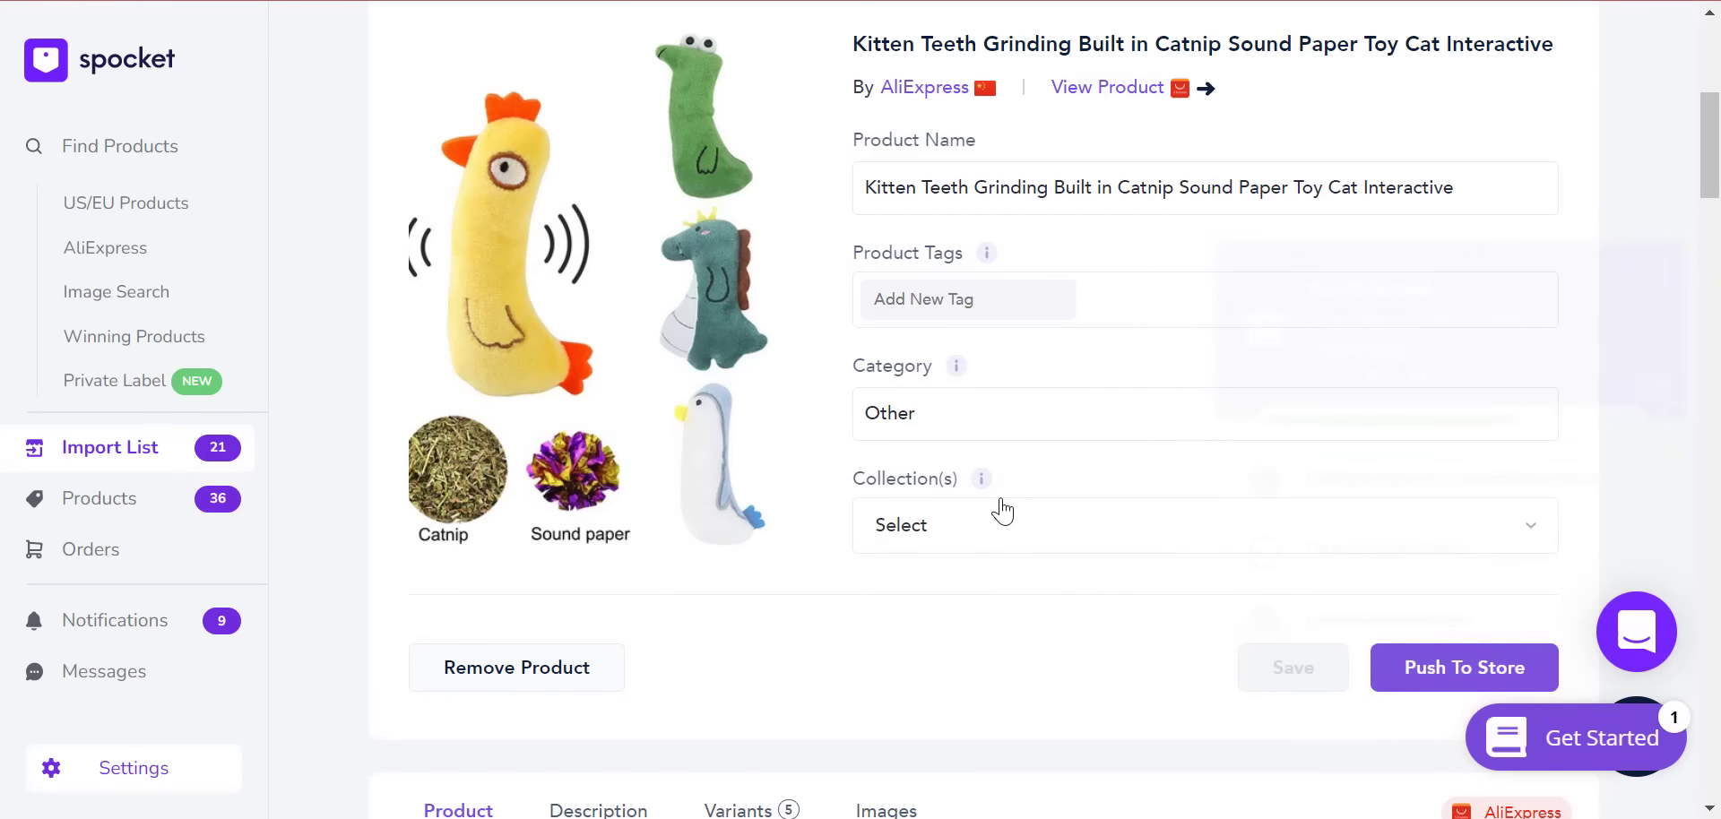
{"action": "left_click", "coordinate": [1001, 508]}
{"action": "left_click", "coordinate": [1006, 798]}
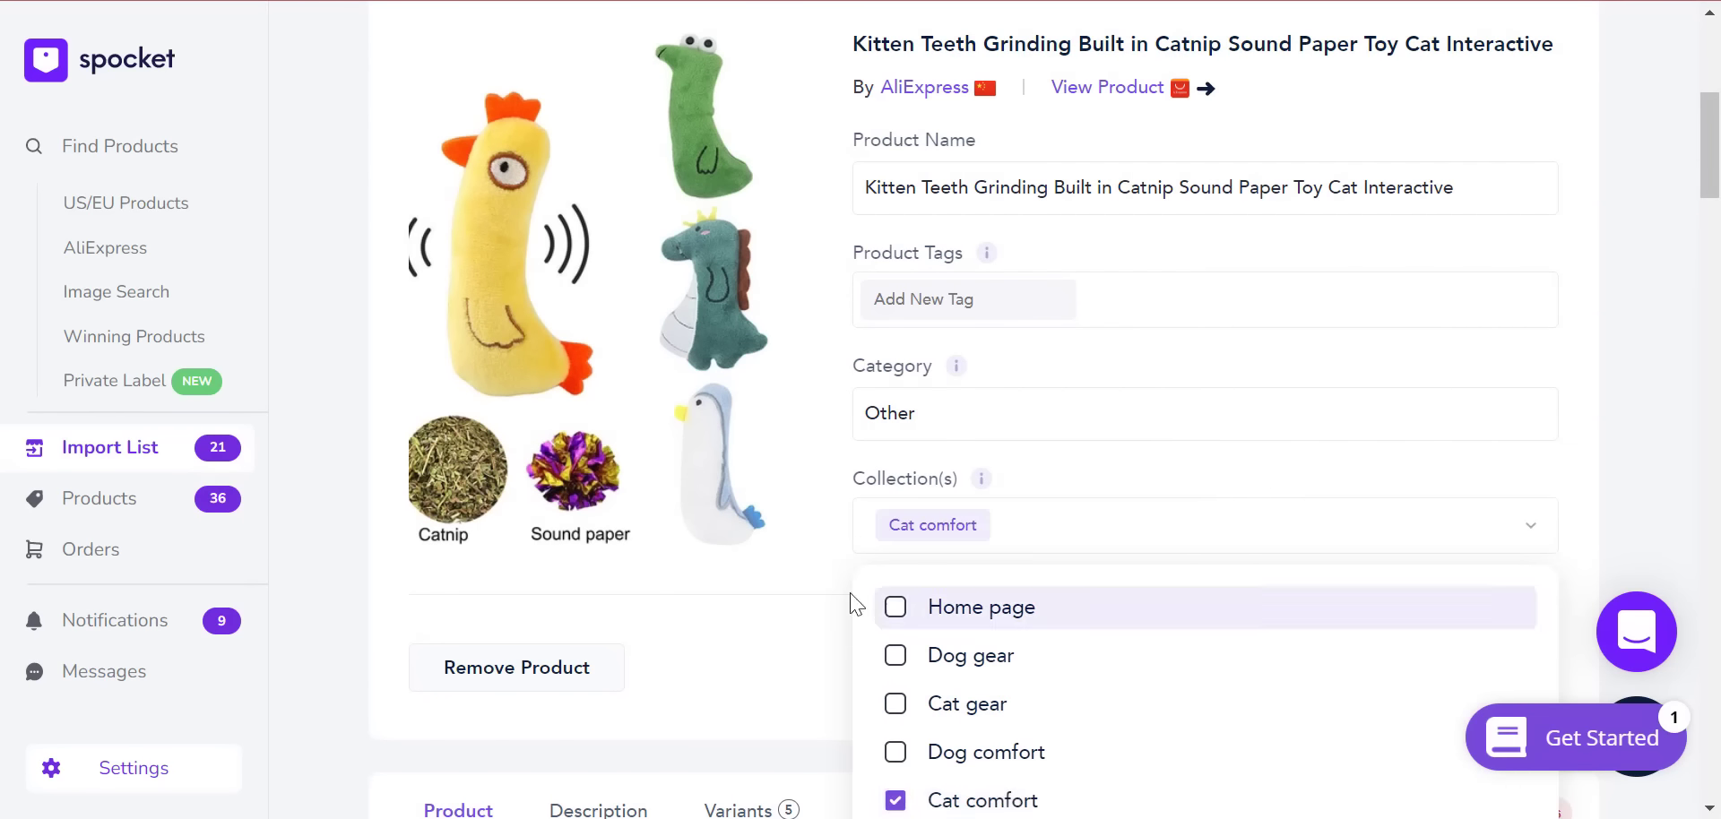
{"action": "left_click", "coordinate": [816, 597]}
{"action": "left_click", "coordinate": [1444, 681]}
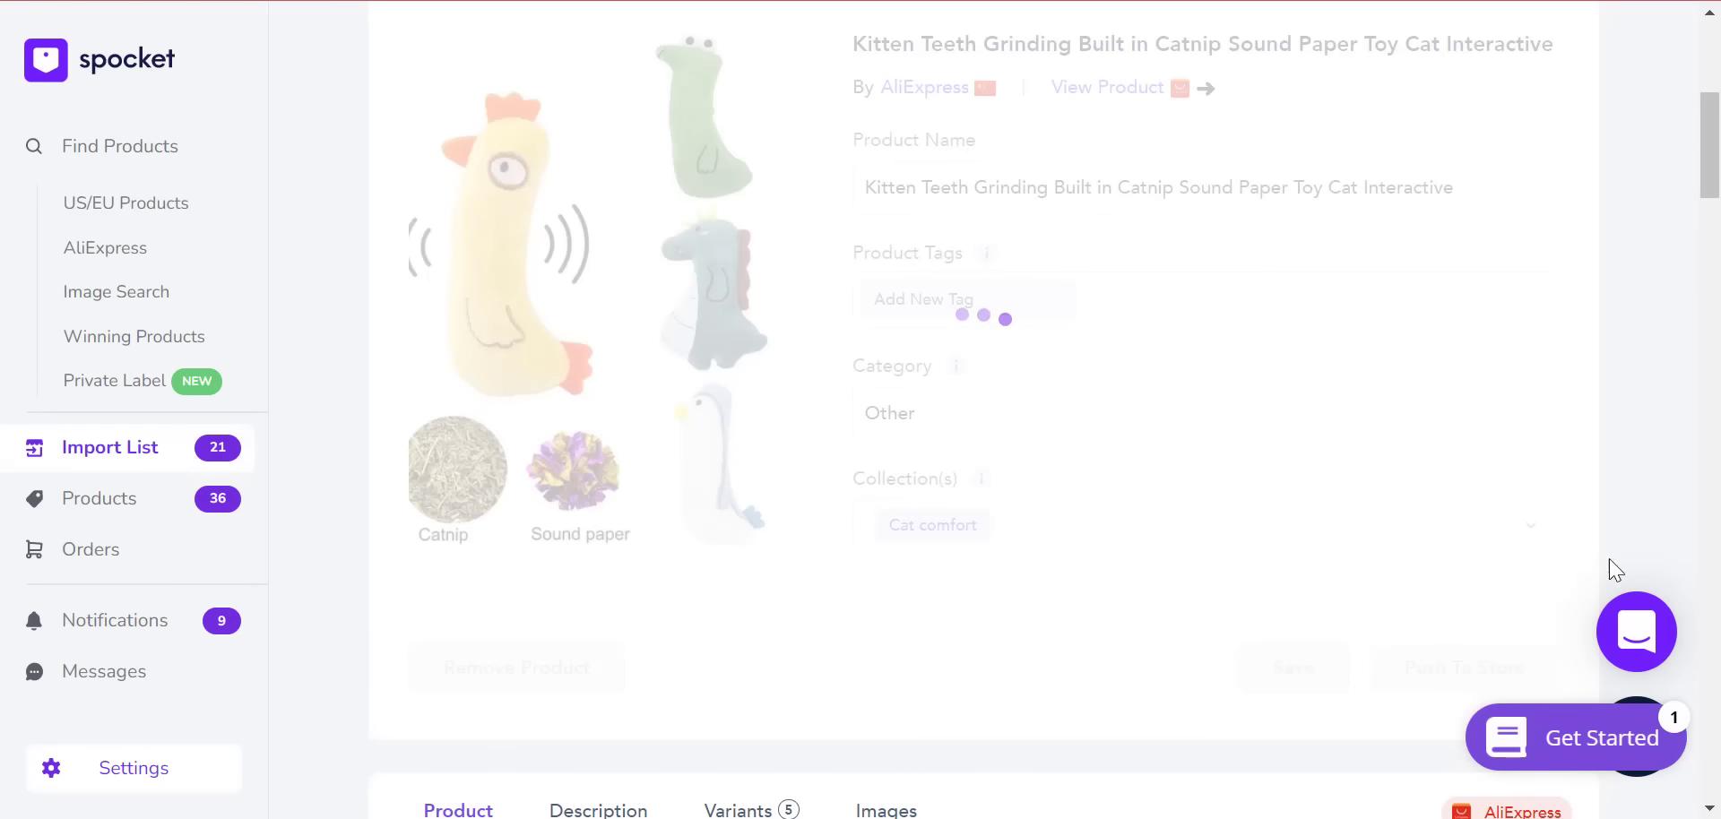
- Check the variants and product details of the Smart Sensing Interactive Cat Toys snake in the import list
{"action": "left_click", "coordinate": [1719, 257]}
{"action": "left_click_drag", "start_coordinate": [1719, 257], "coordinate": [1719, 368]}
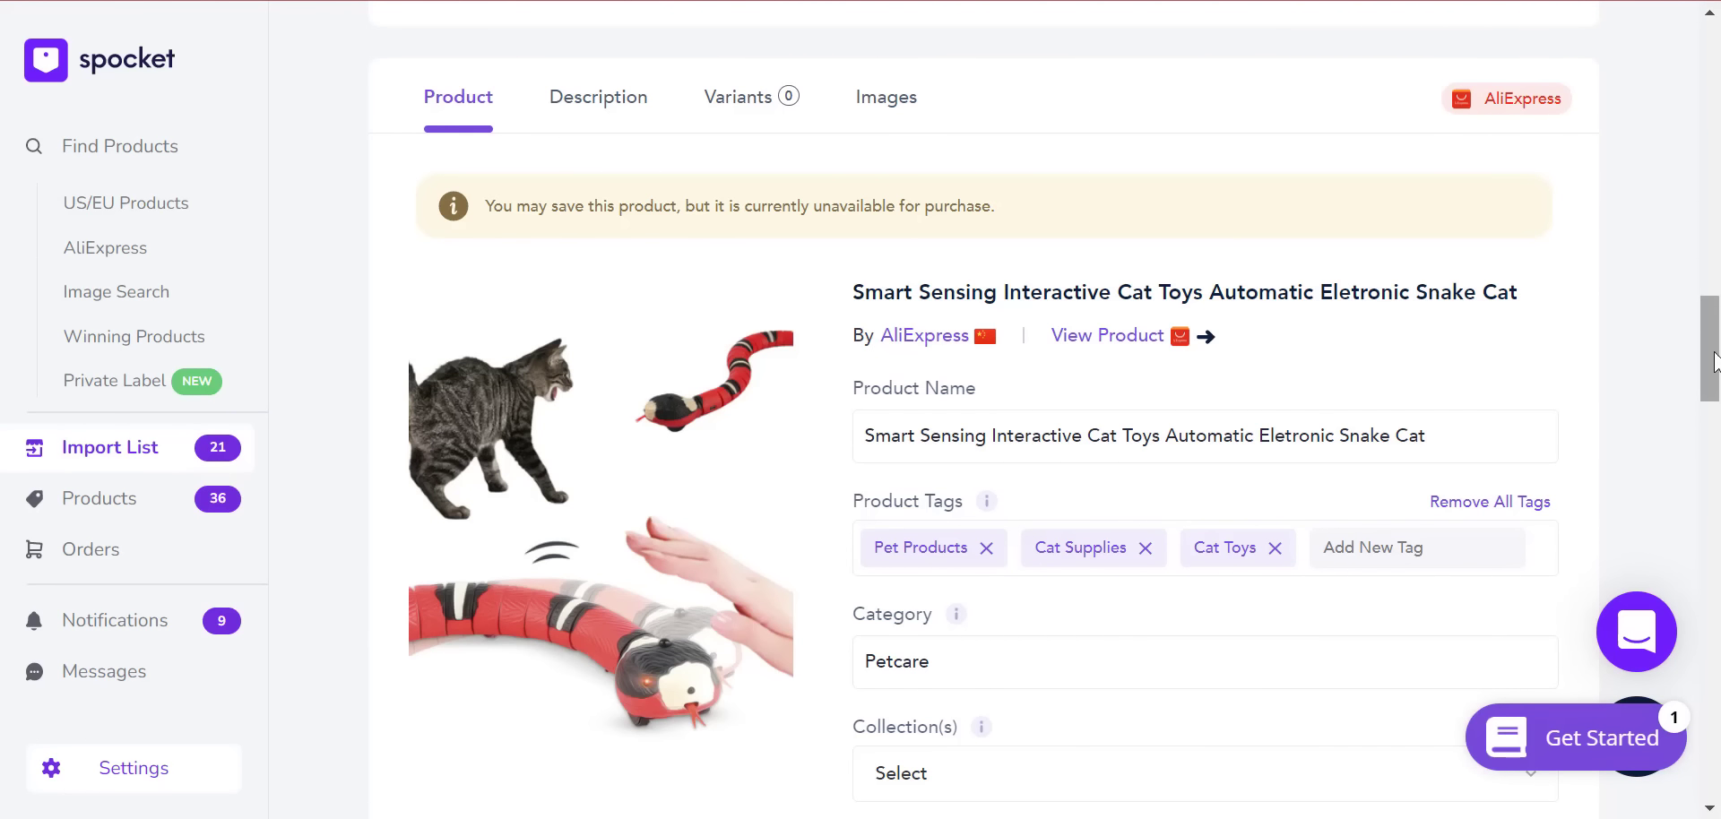
{"action": "left_click", "coordinate": [762, 110]}
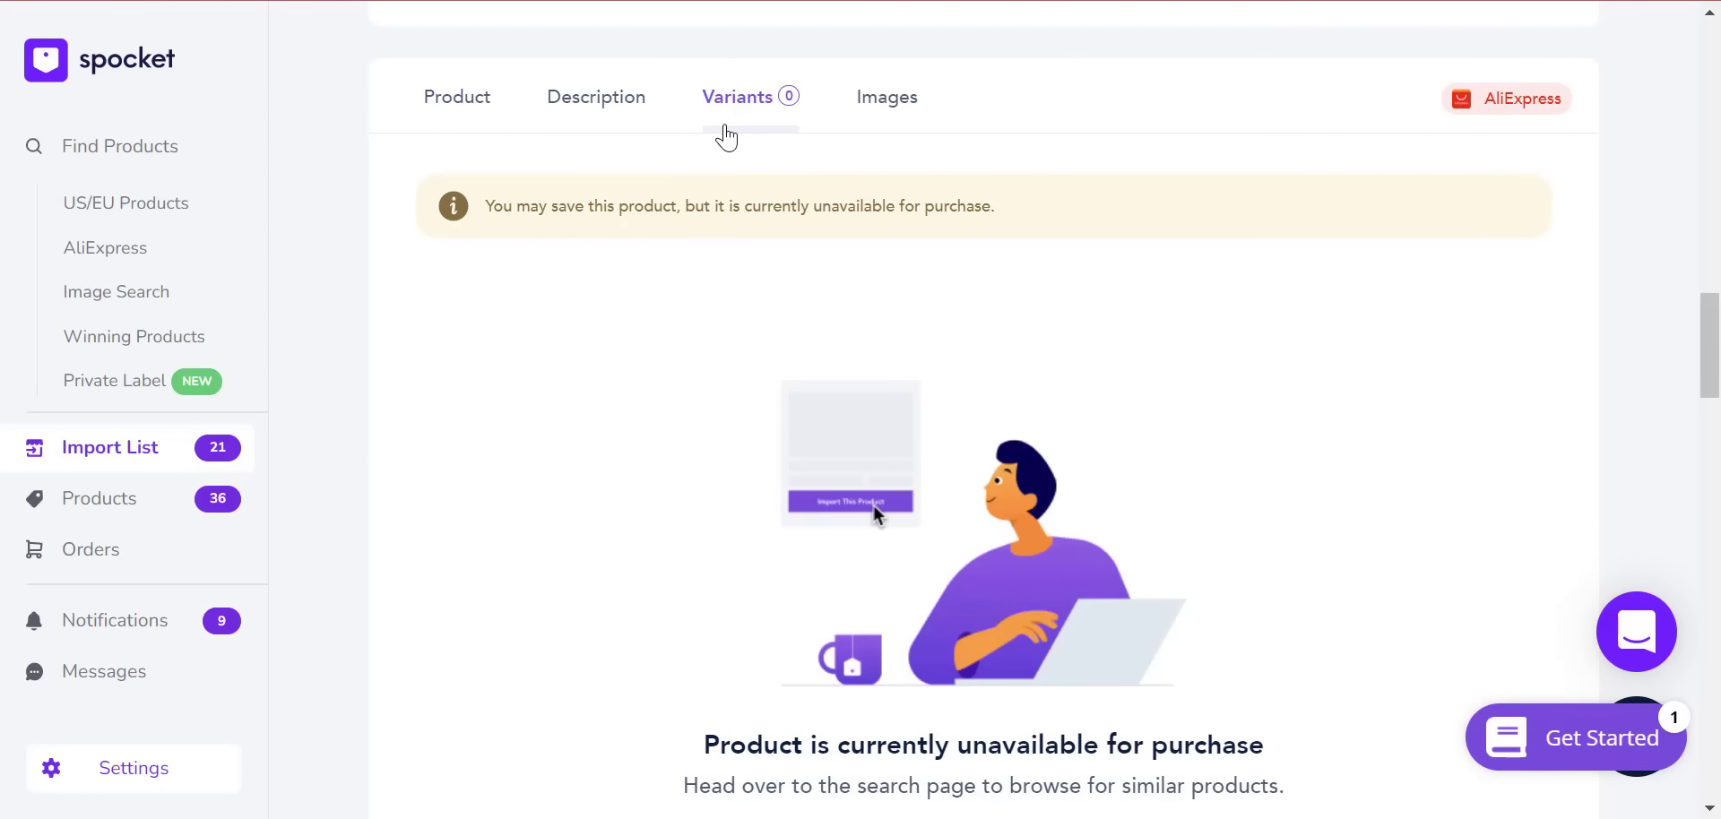
{"action": "left_click", "coordinate": [476, 100]}
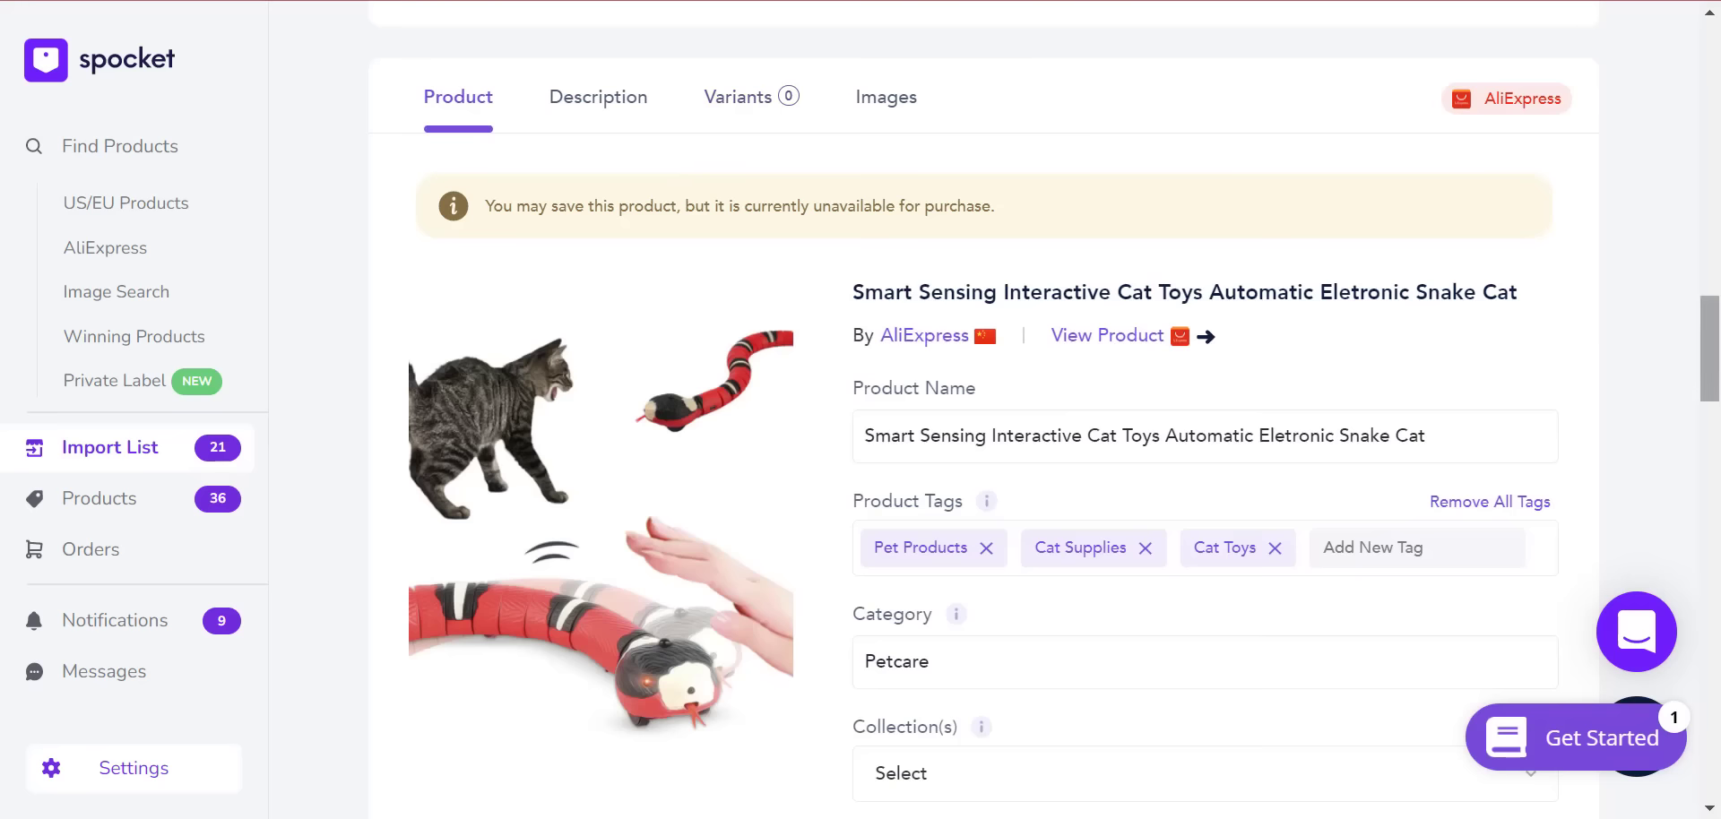
{"action": "scroll", "coordinate": [982, 403], "scroll_direction": "down", "scroll_amount": 3}
{"action": "left_click", "coordinate": [965, 468]}
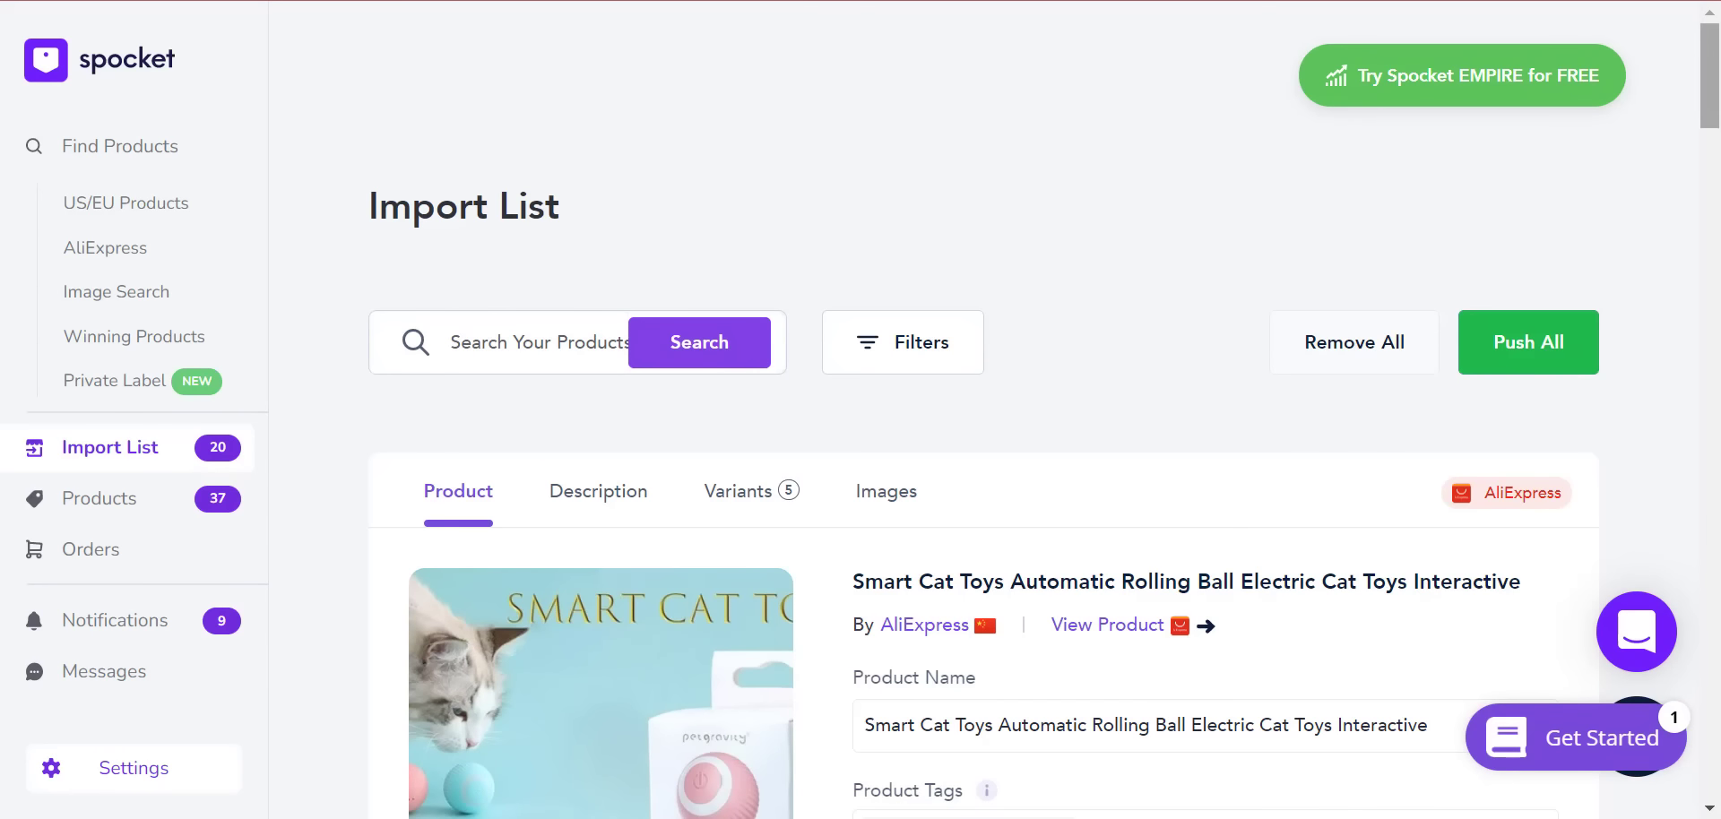
- Assign the Smart Cat Toys Automatic Rolling Ball to the Cat comfort collection and push it to the store
{"action": "scroll", "coordinate": [1542, 358], "scroll_direction": "down", "scroll_amount": 8}
{"action": "left_click", "coordinate": [1175, 340]}
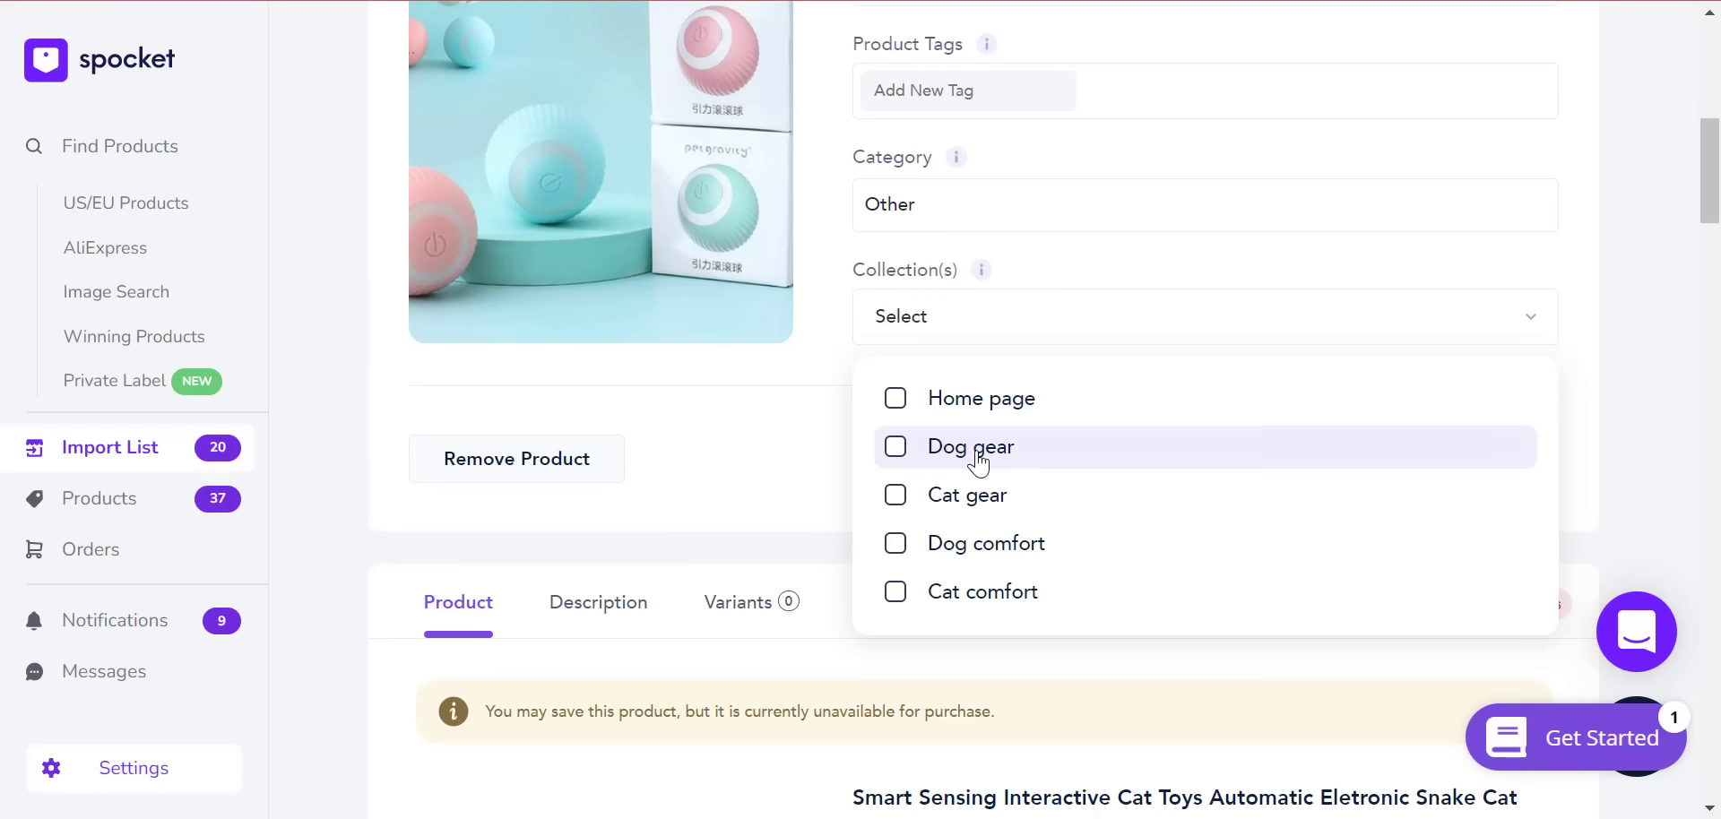
{"action": "left_click", "coordinate": [977, 593]}
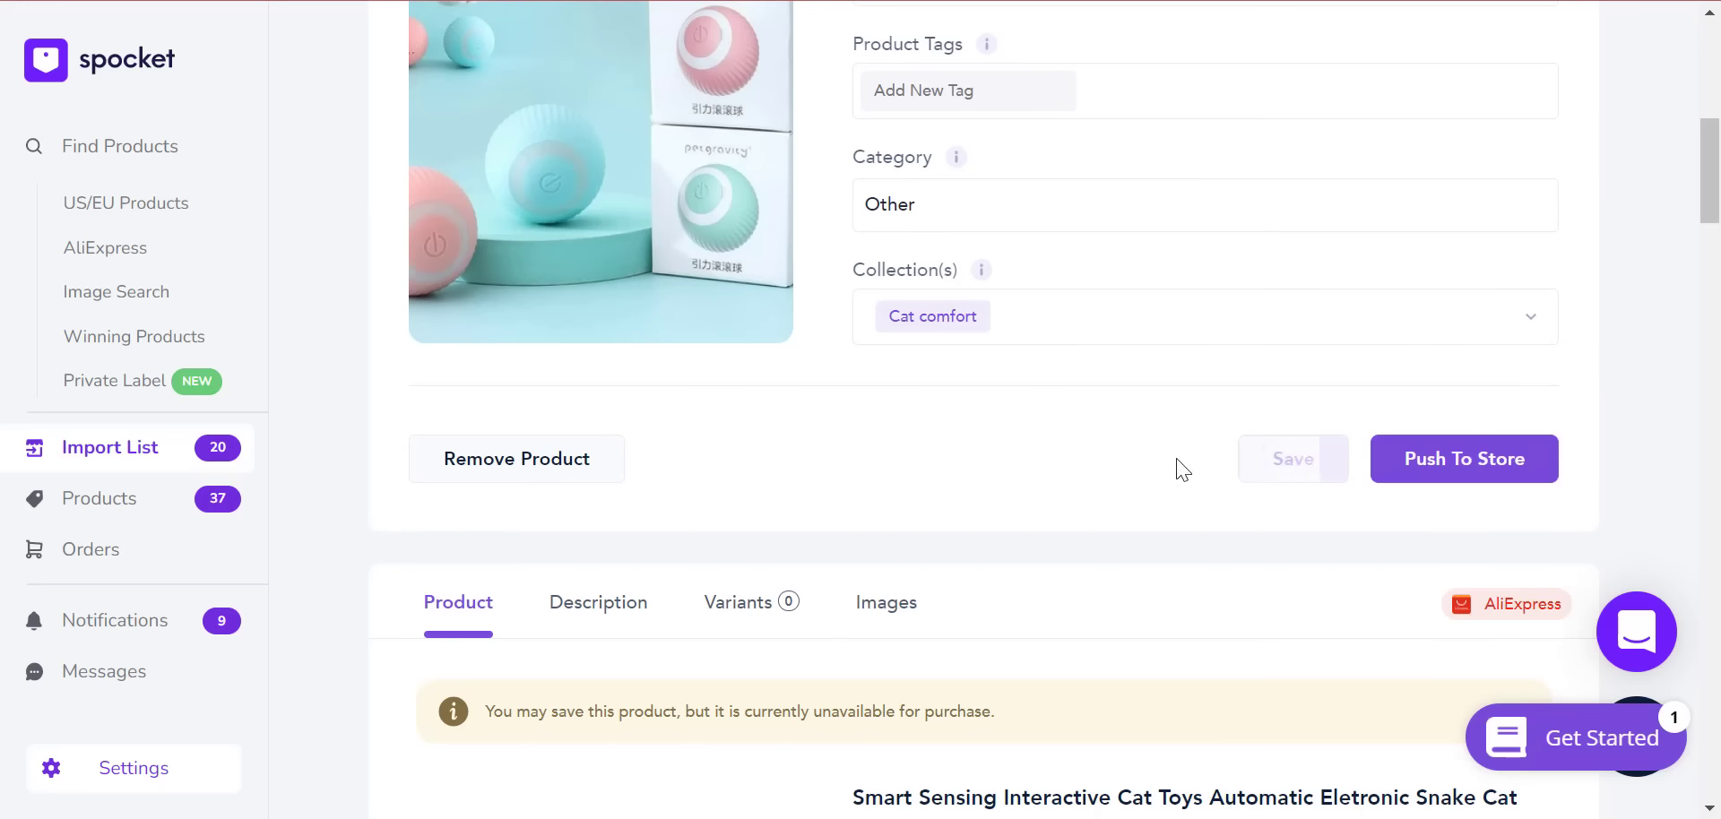
{"action": "left_click", "coordinate": [1441, 462]}
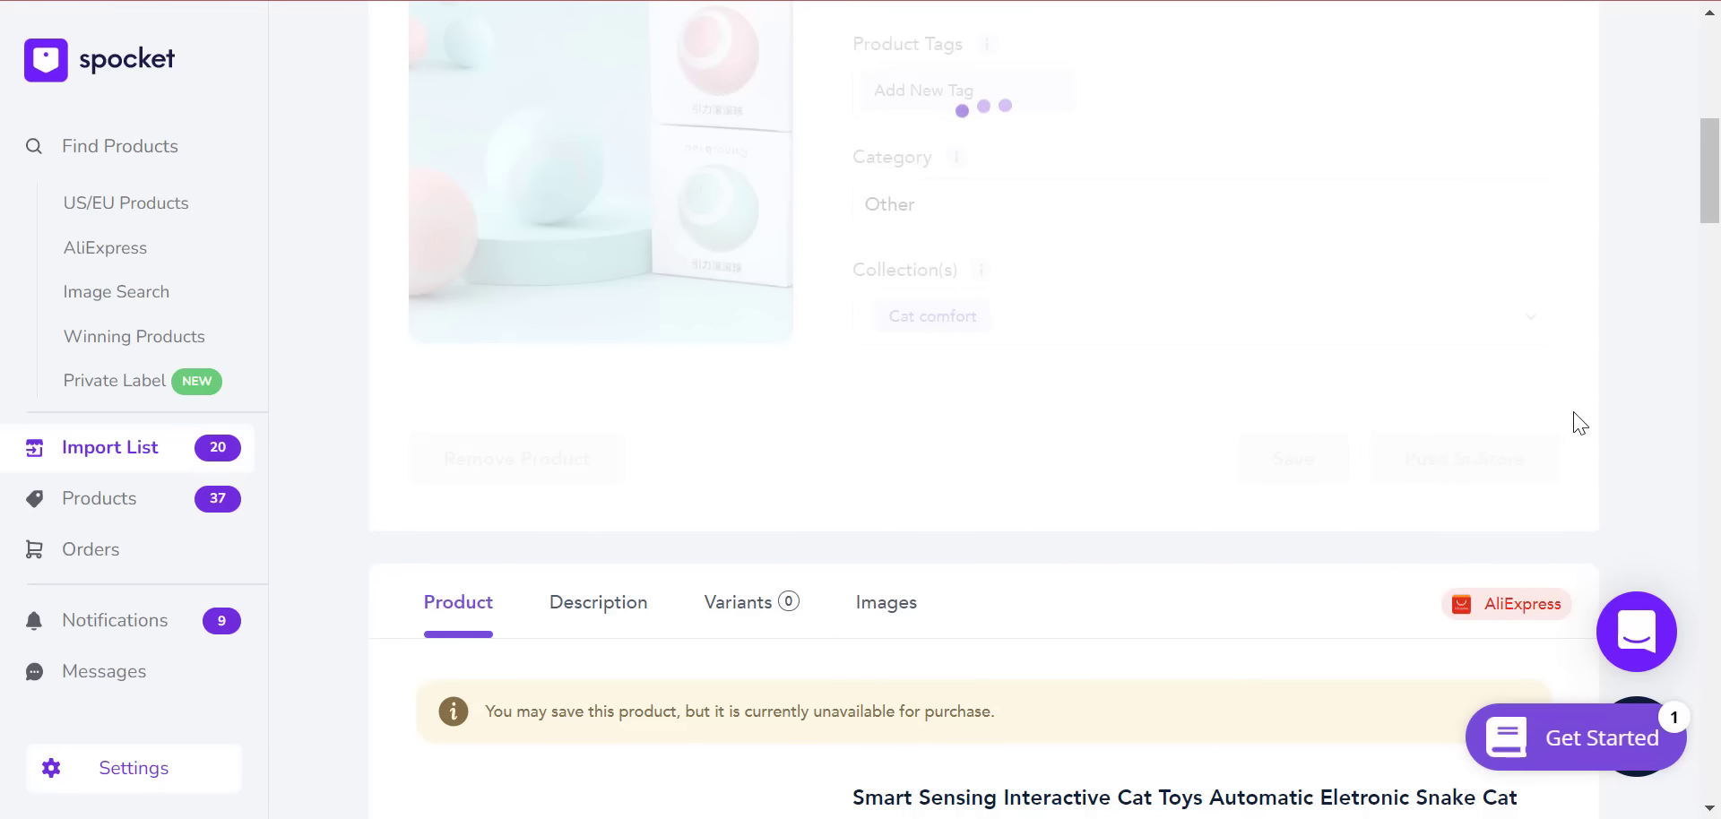
- Assign the 2 In 1 Winter Long Plush Pet Cat Bed to the Cat comfort collection only in Spocket's import list
{"action": "left_click", "coordinate": [919, 591]}
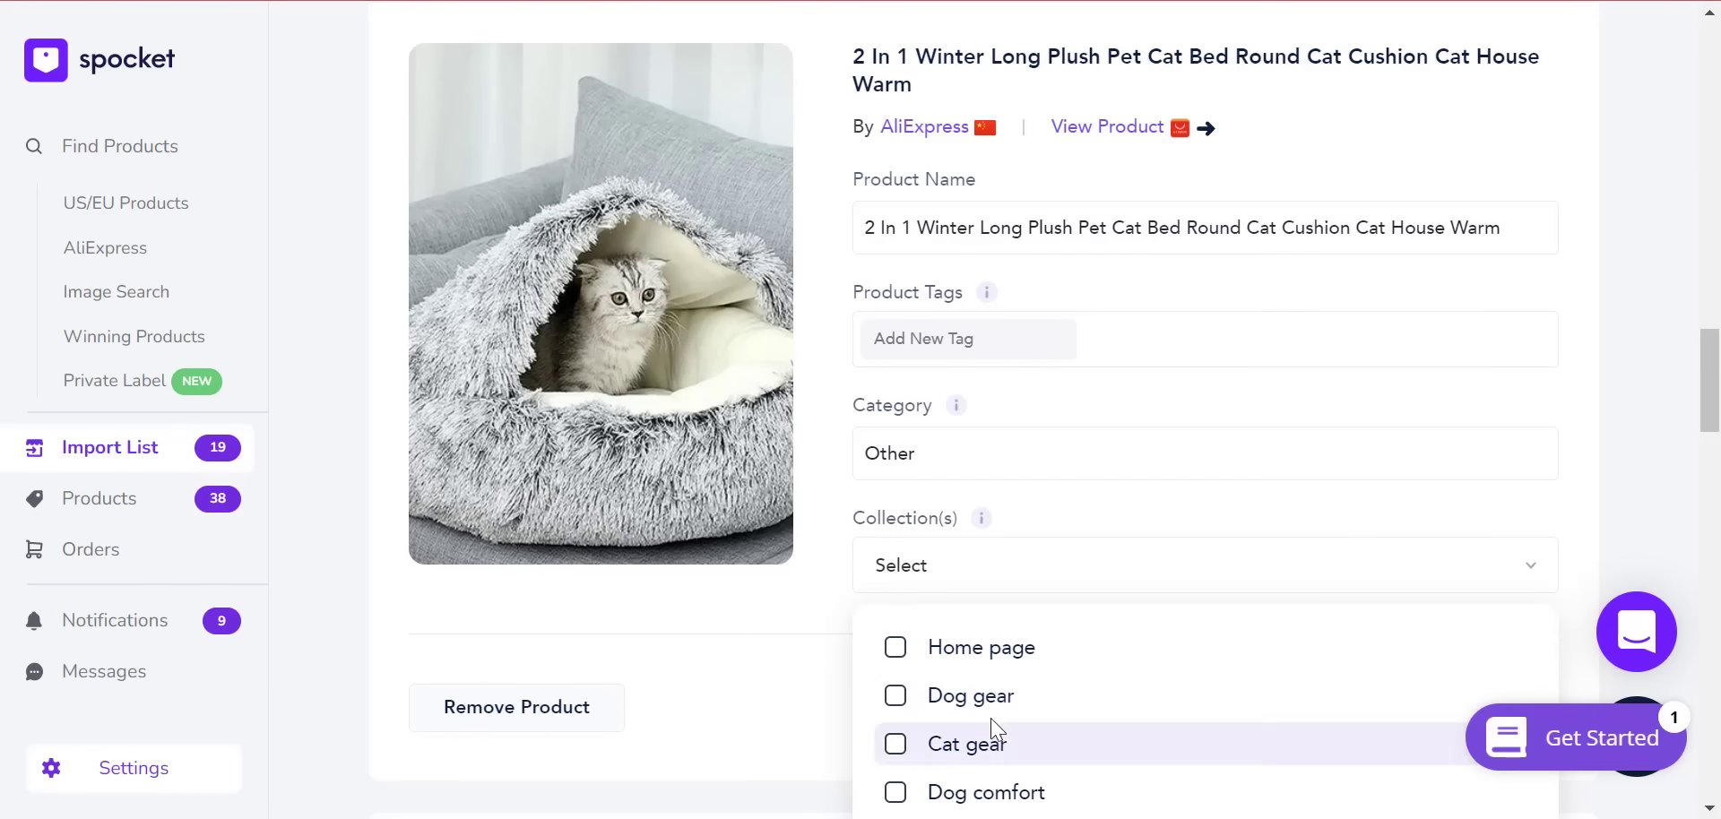
{"action": "left_click", "coordinate": [1004, 696]}
{"action": "left_click", "coordinate": [1006, 744]}
{"action": "scroll", "coordinate": [1120, 681], "scroll_direction": "down", "scroll_amount": 3}
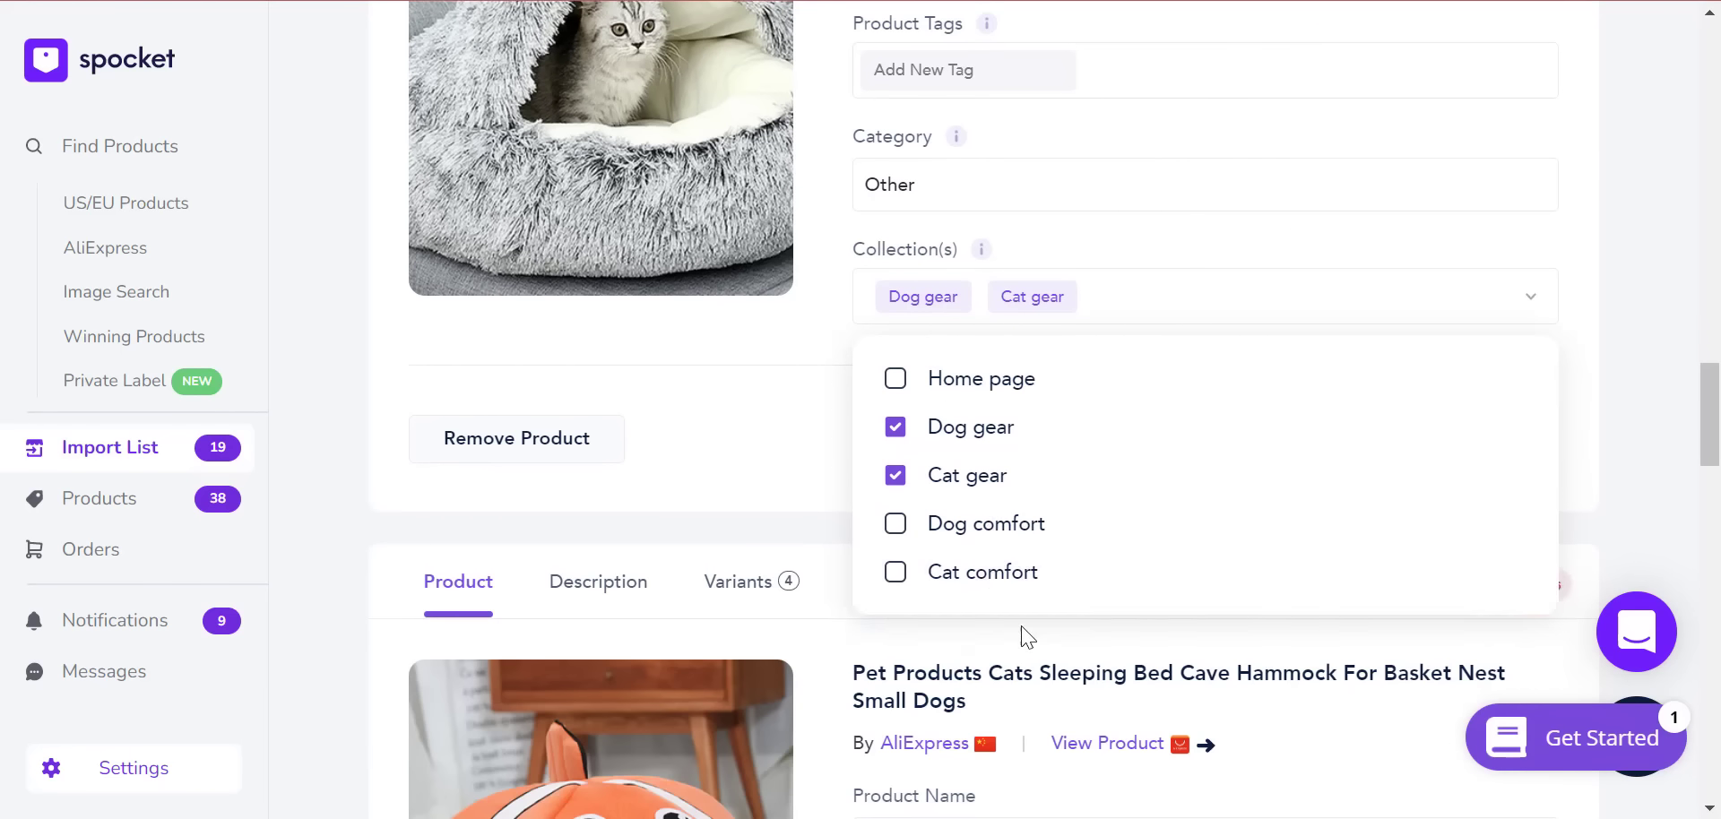
{"action": "left_click", "coordinate": [992, 477]}
{"action": "left_click", "coordinate": [1030, 441]}
{"action": "left_click", "coordinate": [914, 578]}
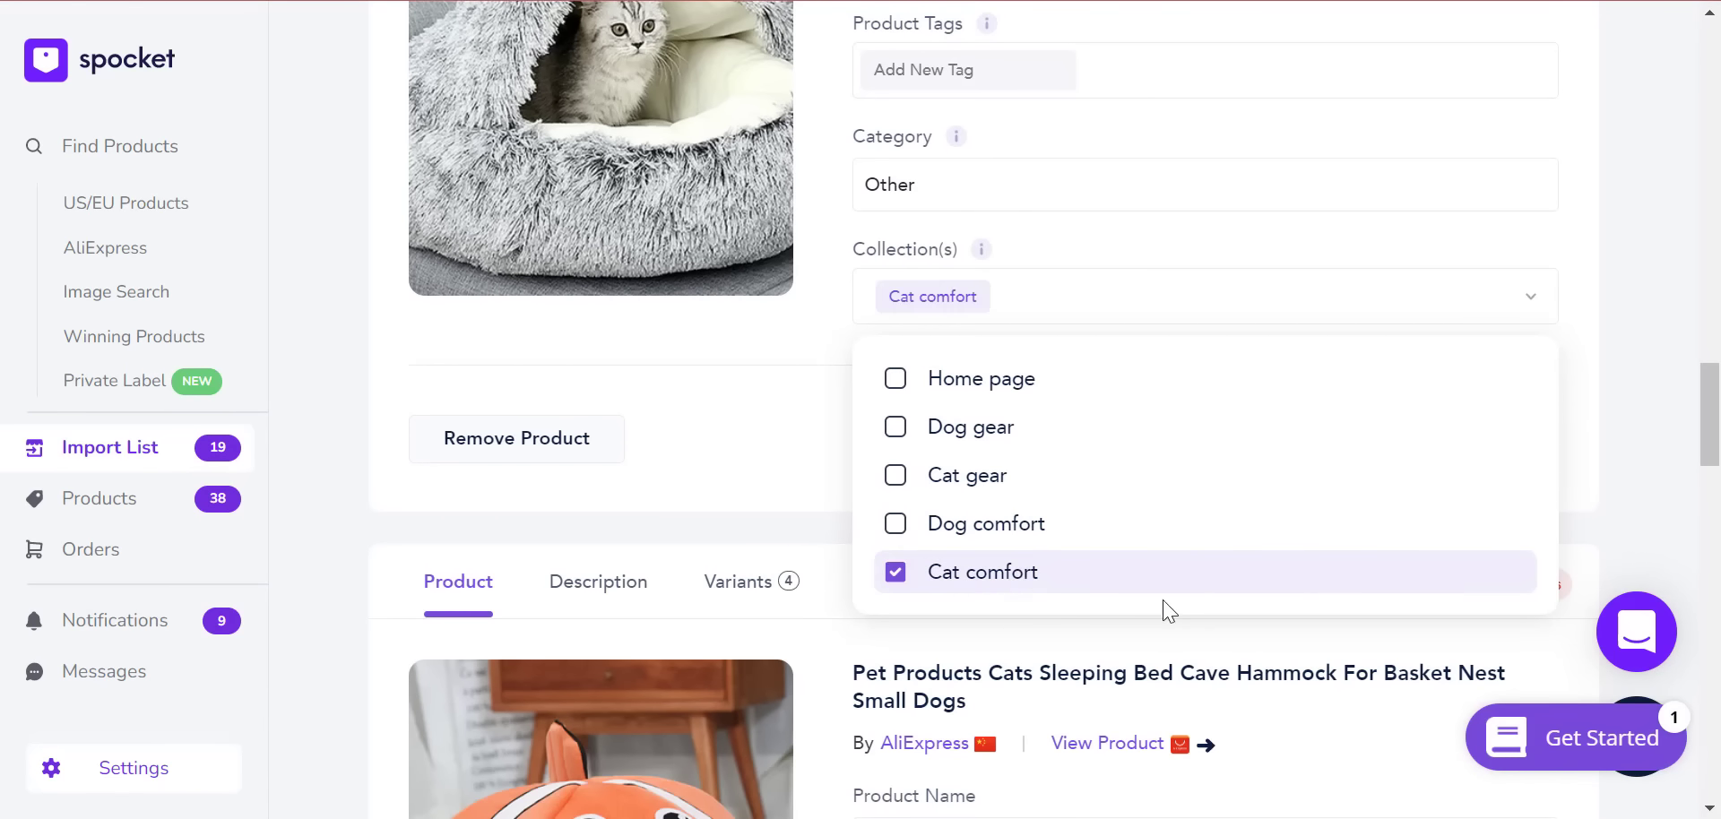
{"action": "left_click", "coordinate": [973, 538]}
{"action": "left_click", "coordinate": [973, 537]}
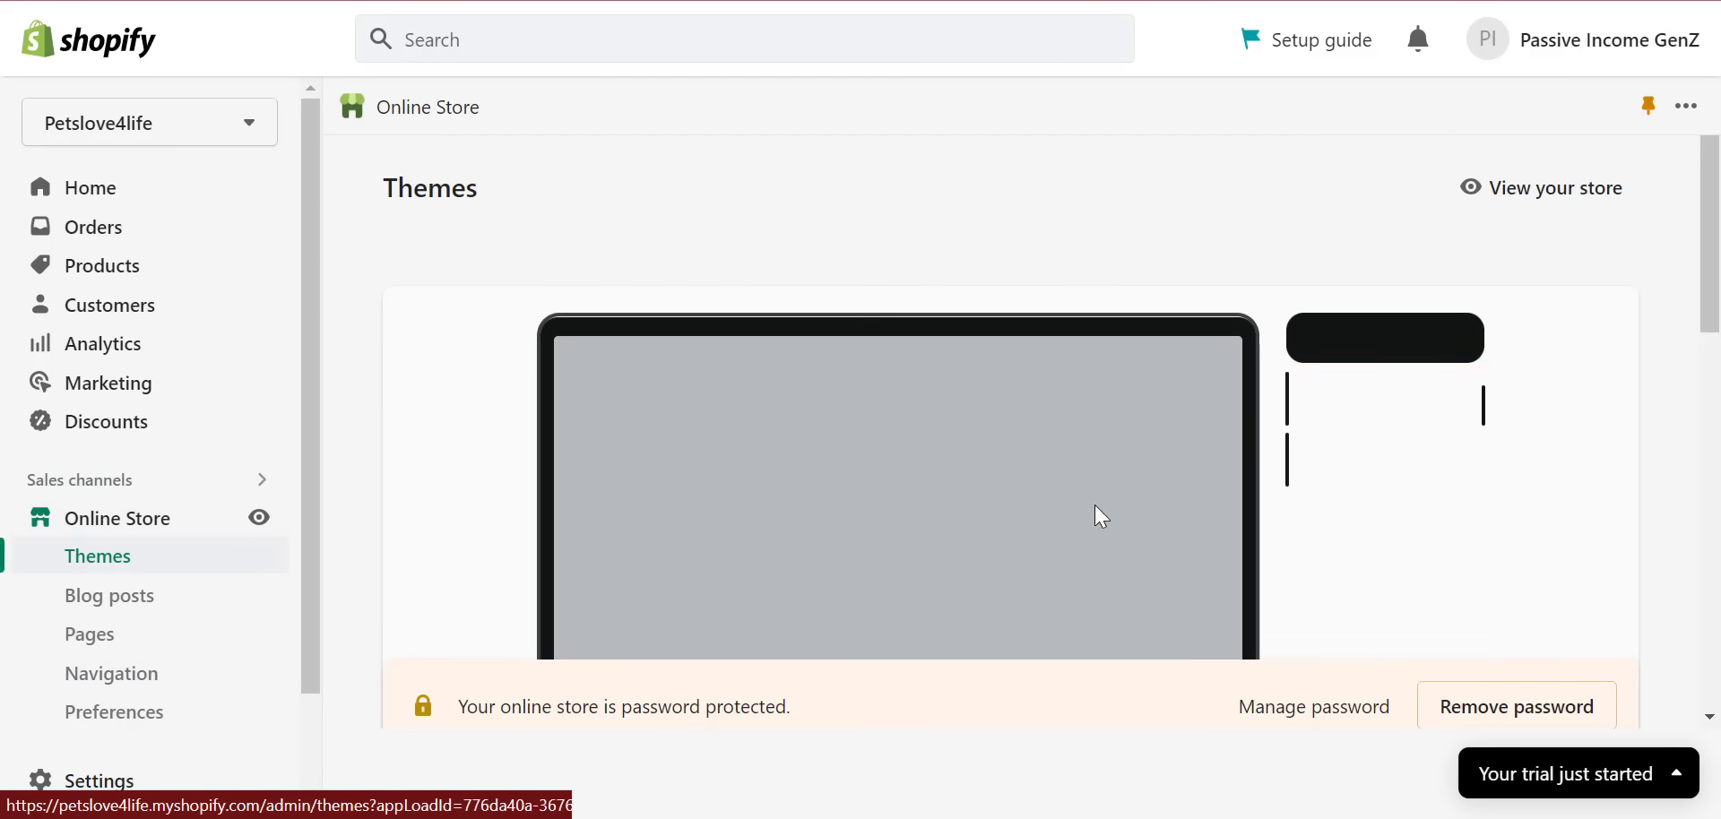
- Switch to the Shopify admin and open the current Refresh theme for customization
{"action": "scroll", "coordinate": [1402, 542], "scroll_direction": "down", "scroll_amount": 3}
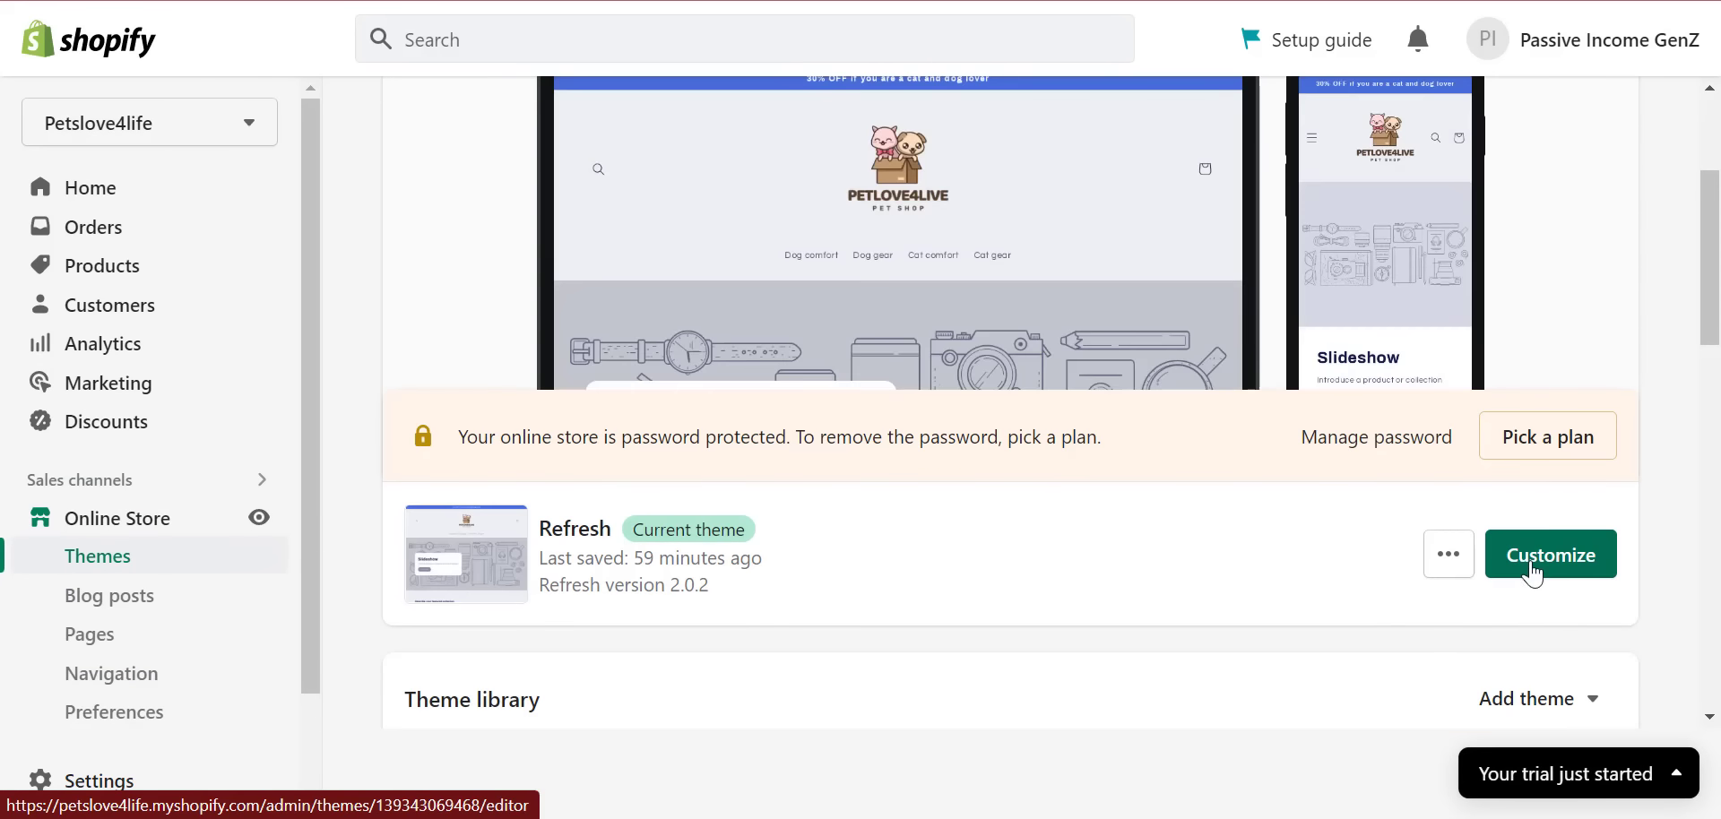
{"action": "left_click", "coordinate": [1529, 563]}
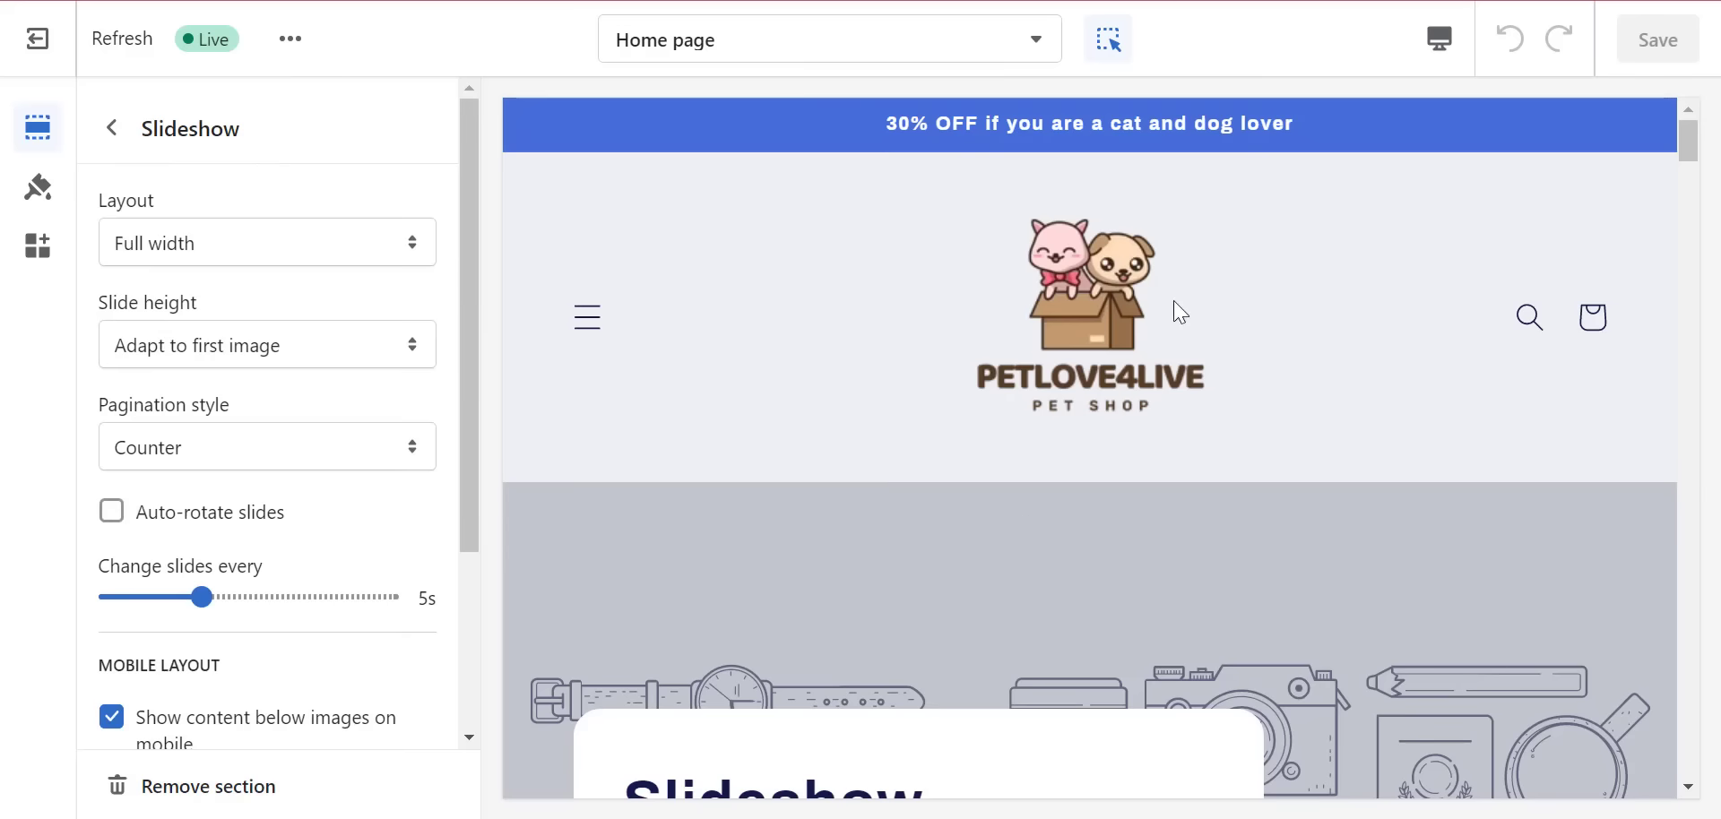
{"action": "key", "text": "F5"}
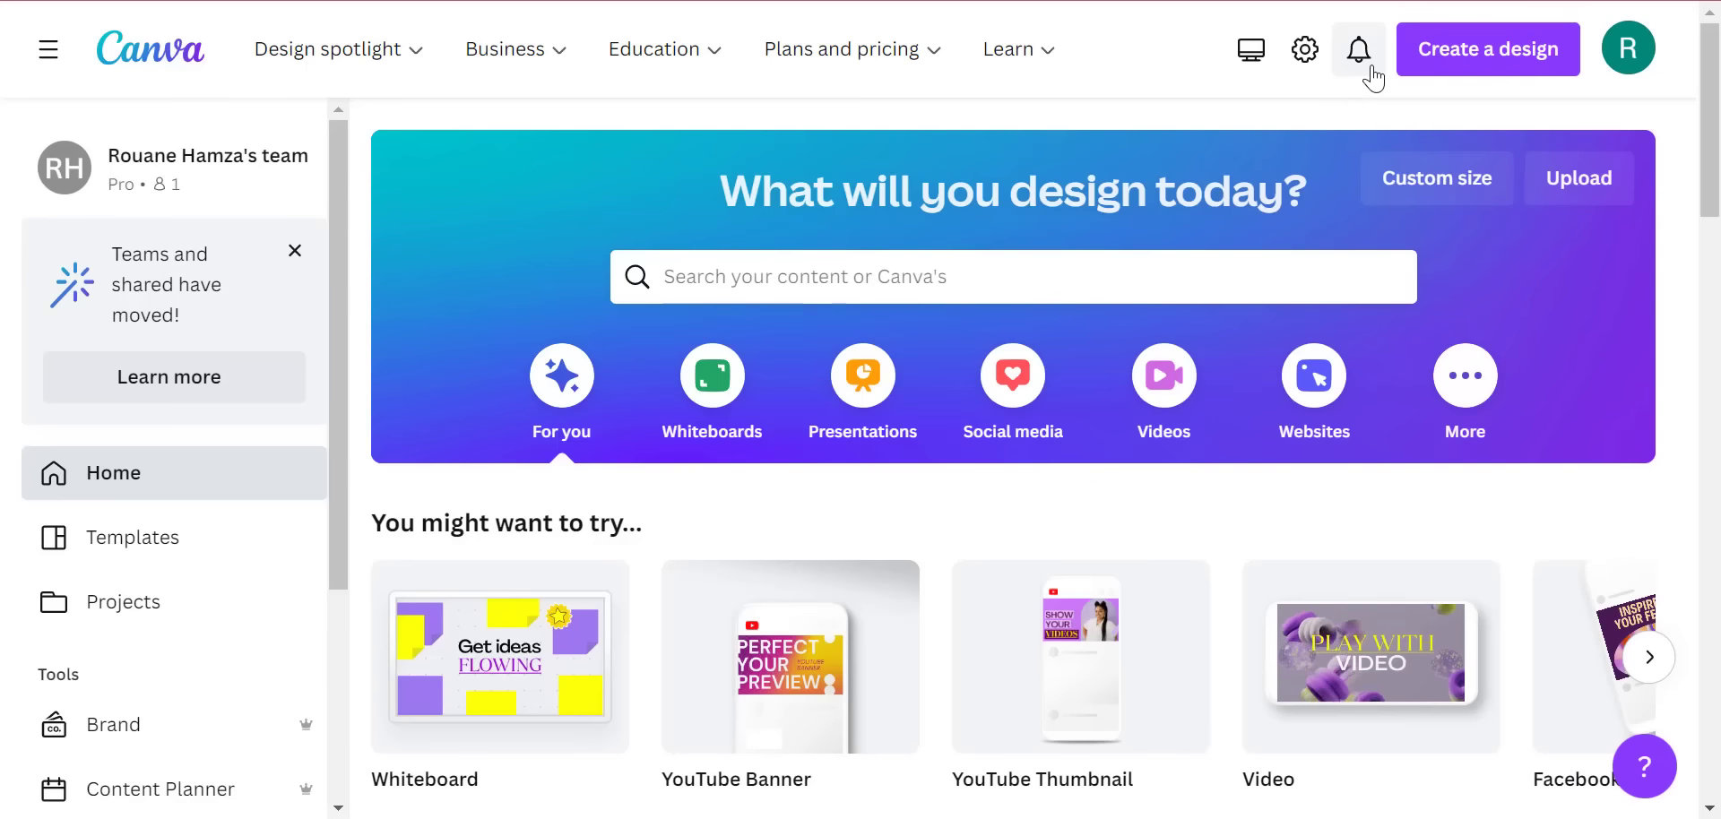
- Switch to Canva and create a blank custom-size design of 1024 × 1024 px
{"action": "left_click", "coordinate": [1492, 67]}
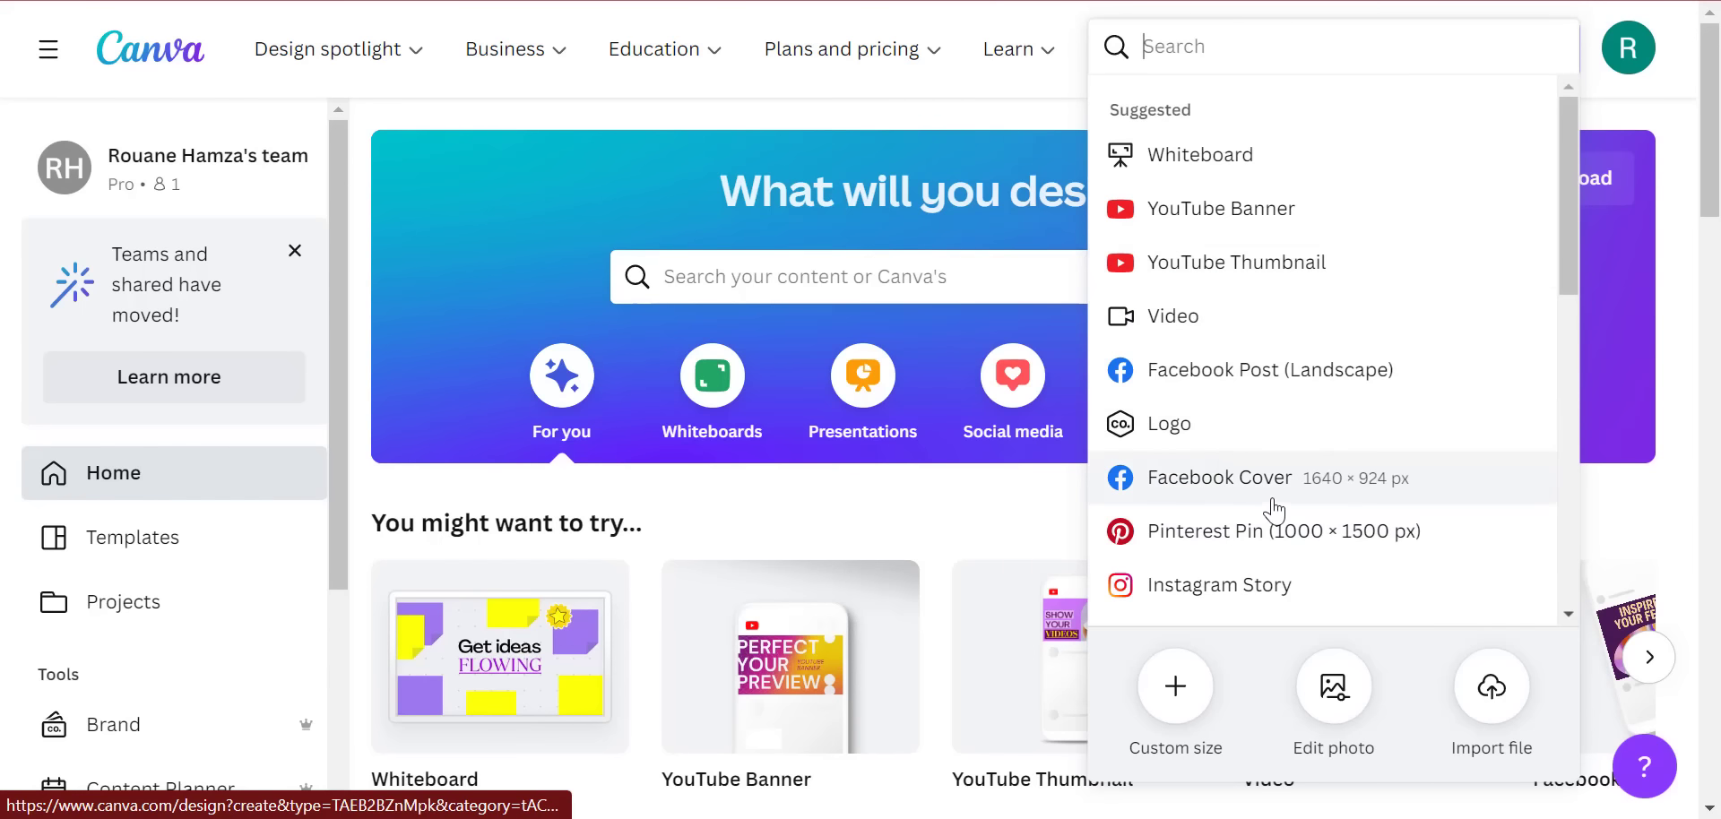
{"action": "left_click", "coordinate": [1179, 686]}
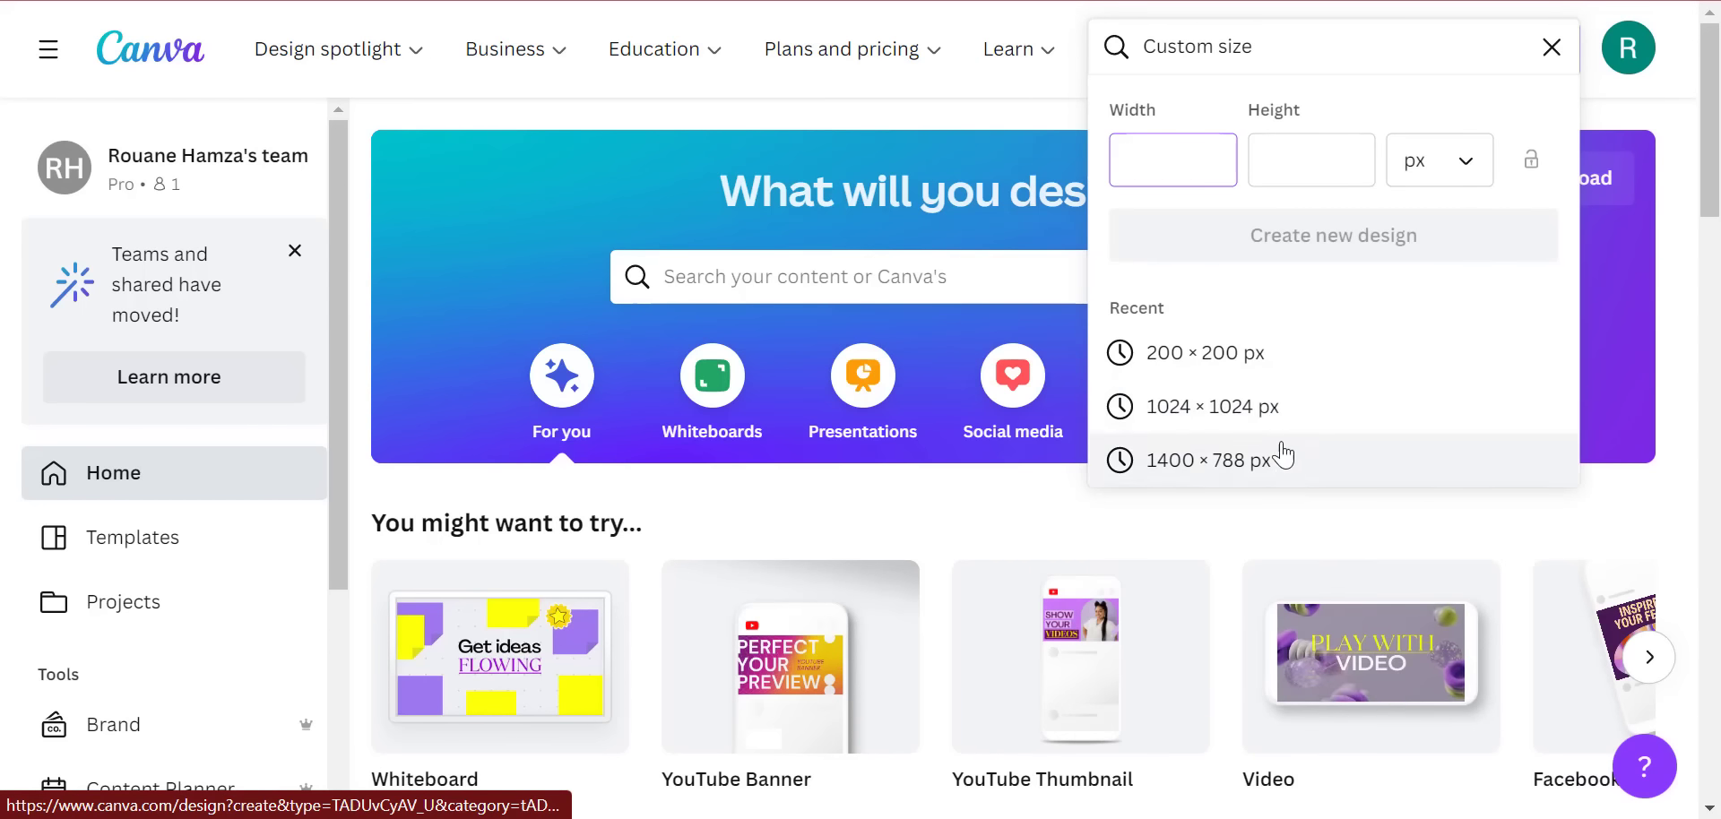
{"action": "left_click", "coordinate": [1223, 428]}
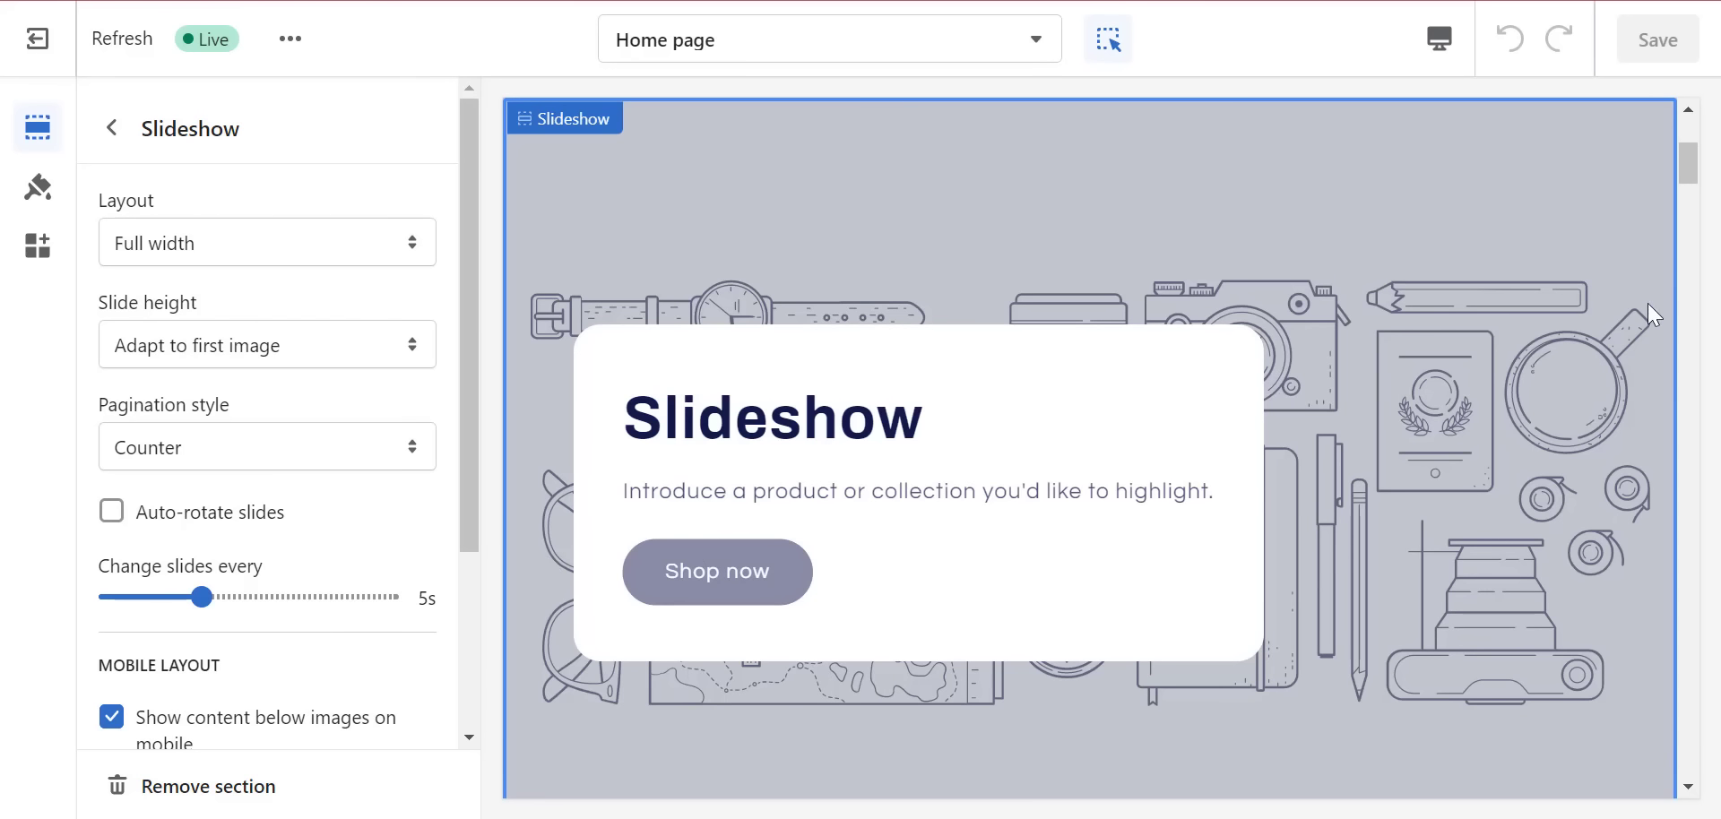
- Try hiding the second and third slides of the home page slideshow in the Shopify theme editor
{"action": "left_click_drag", "start_coordinate": [1687, 157], "coordinate": [1686, 175]}
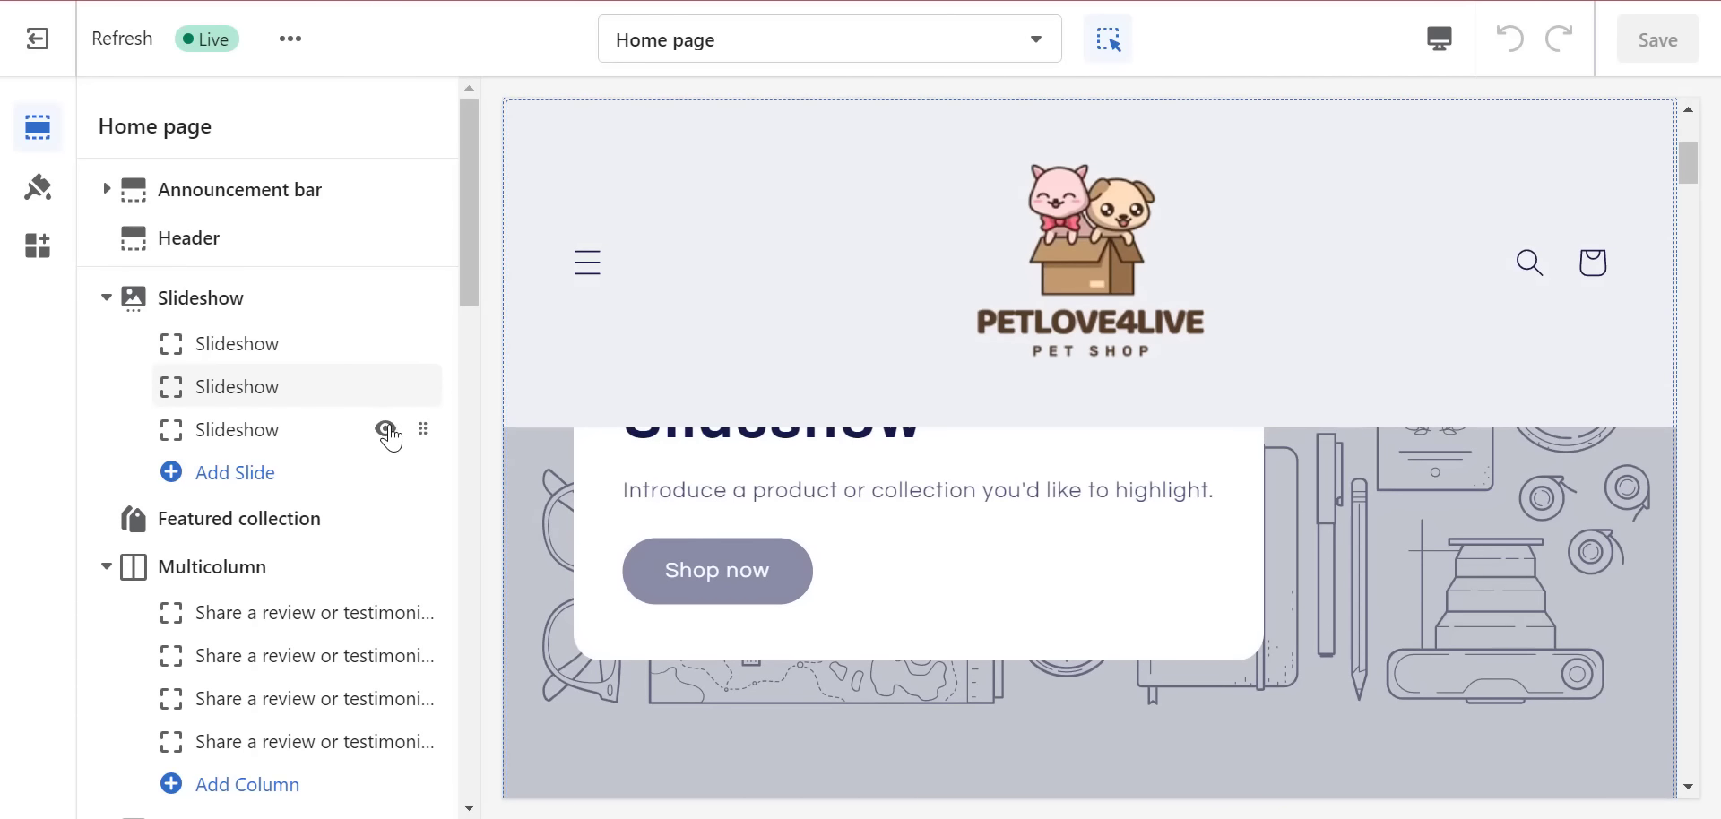
{"action": "left_click", "coordinate": [386, 386]}
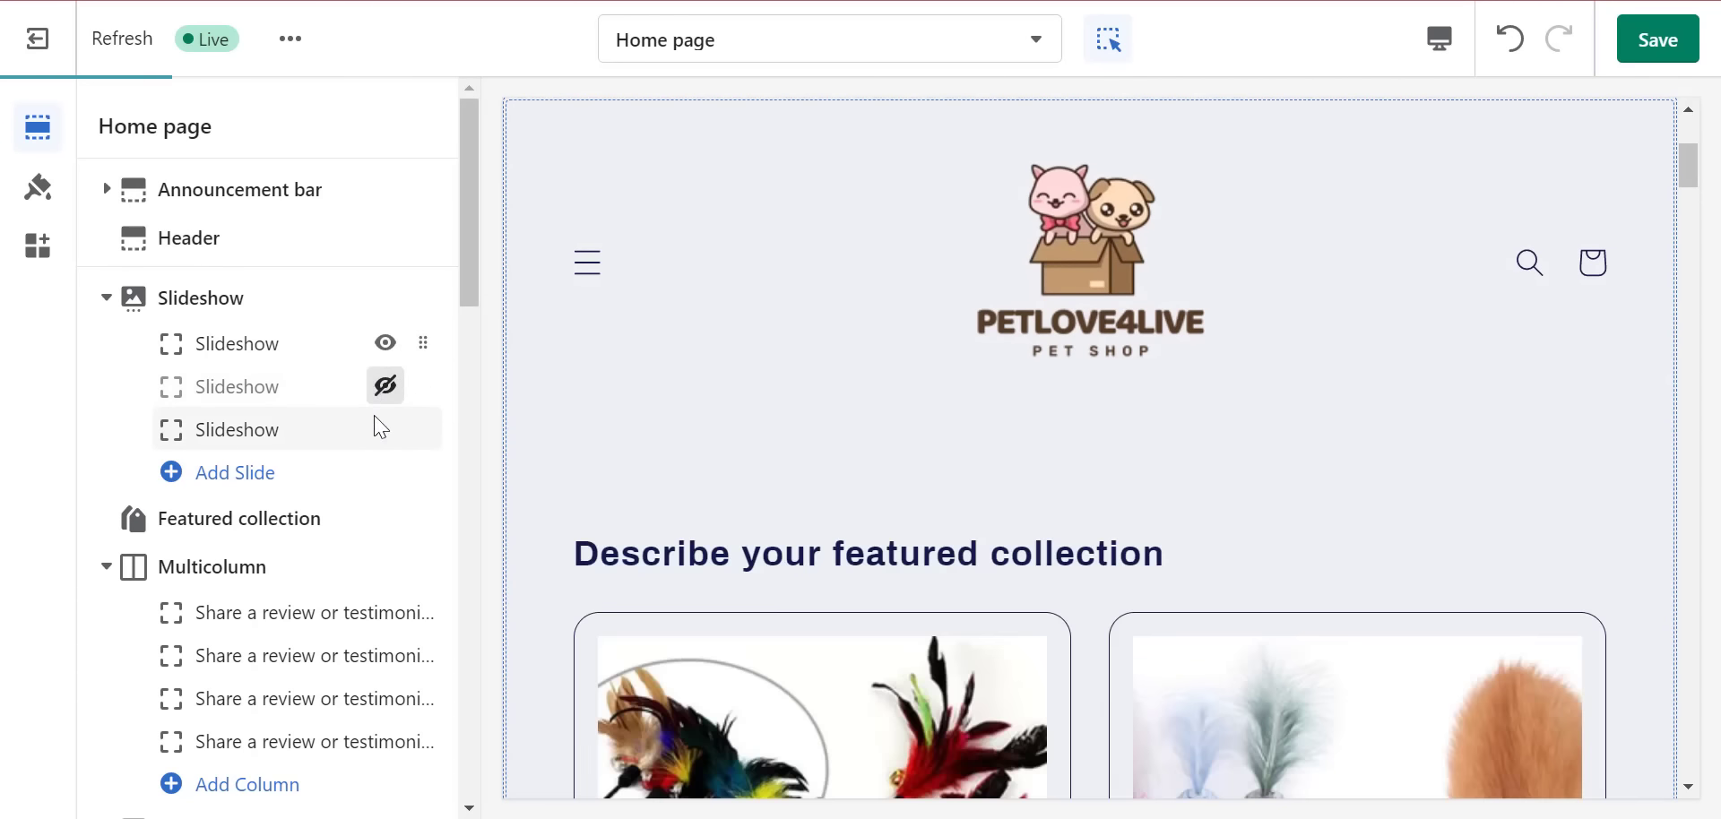
{"action": "left_click", "coordinate": [389, 395]}
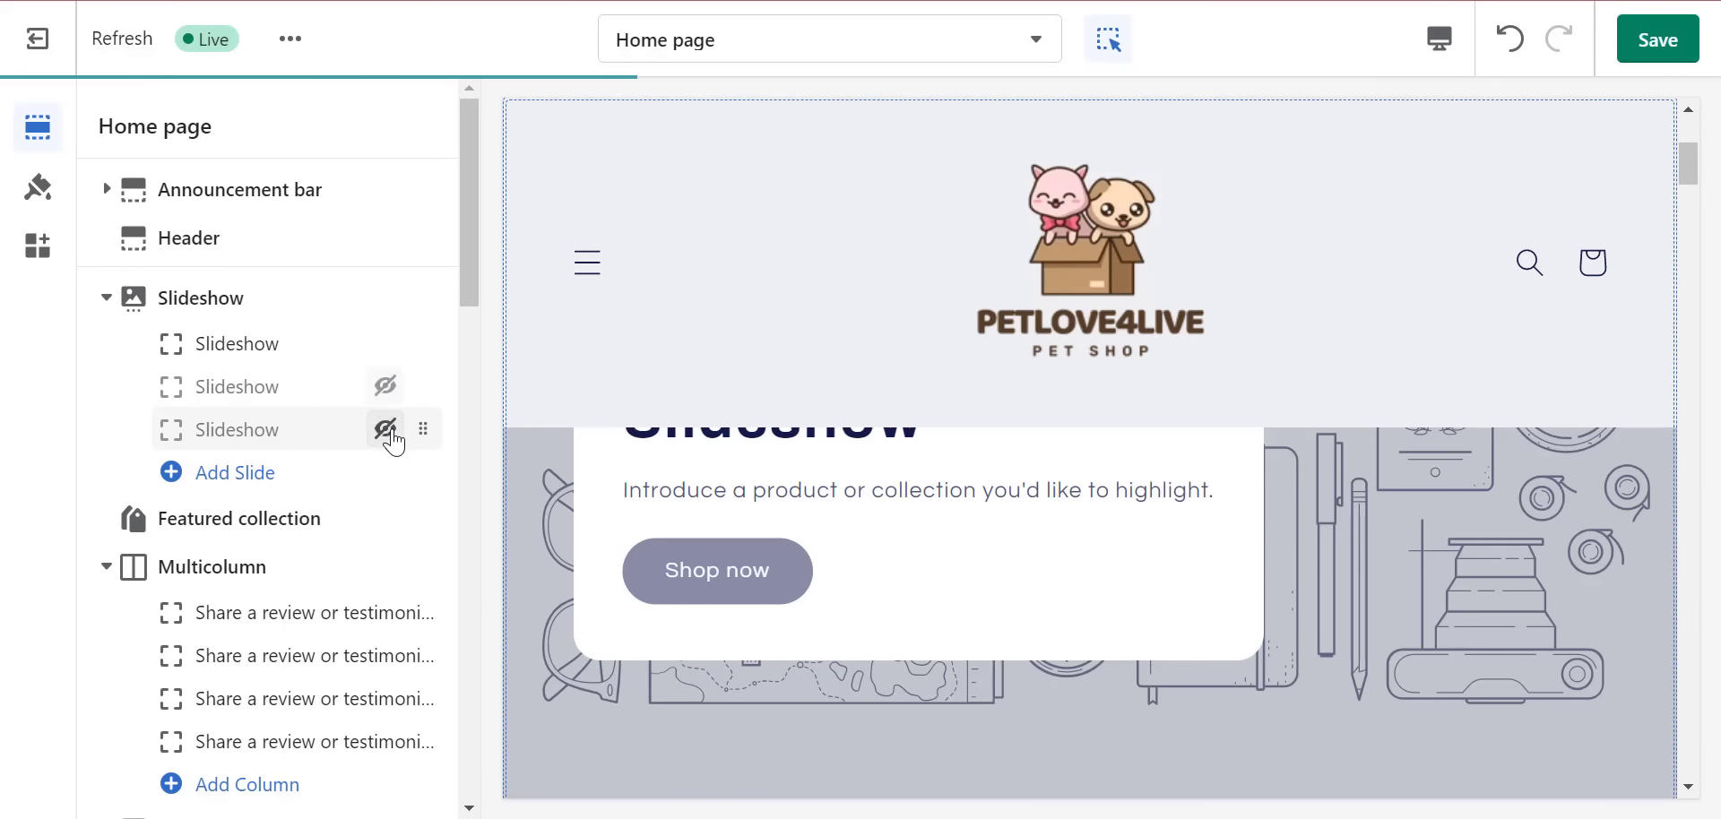
{"action": "left_click", "coordinate": [386, 429]}
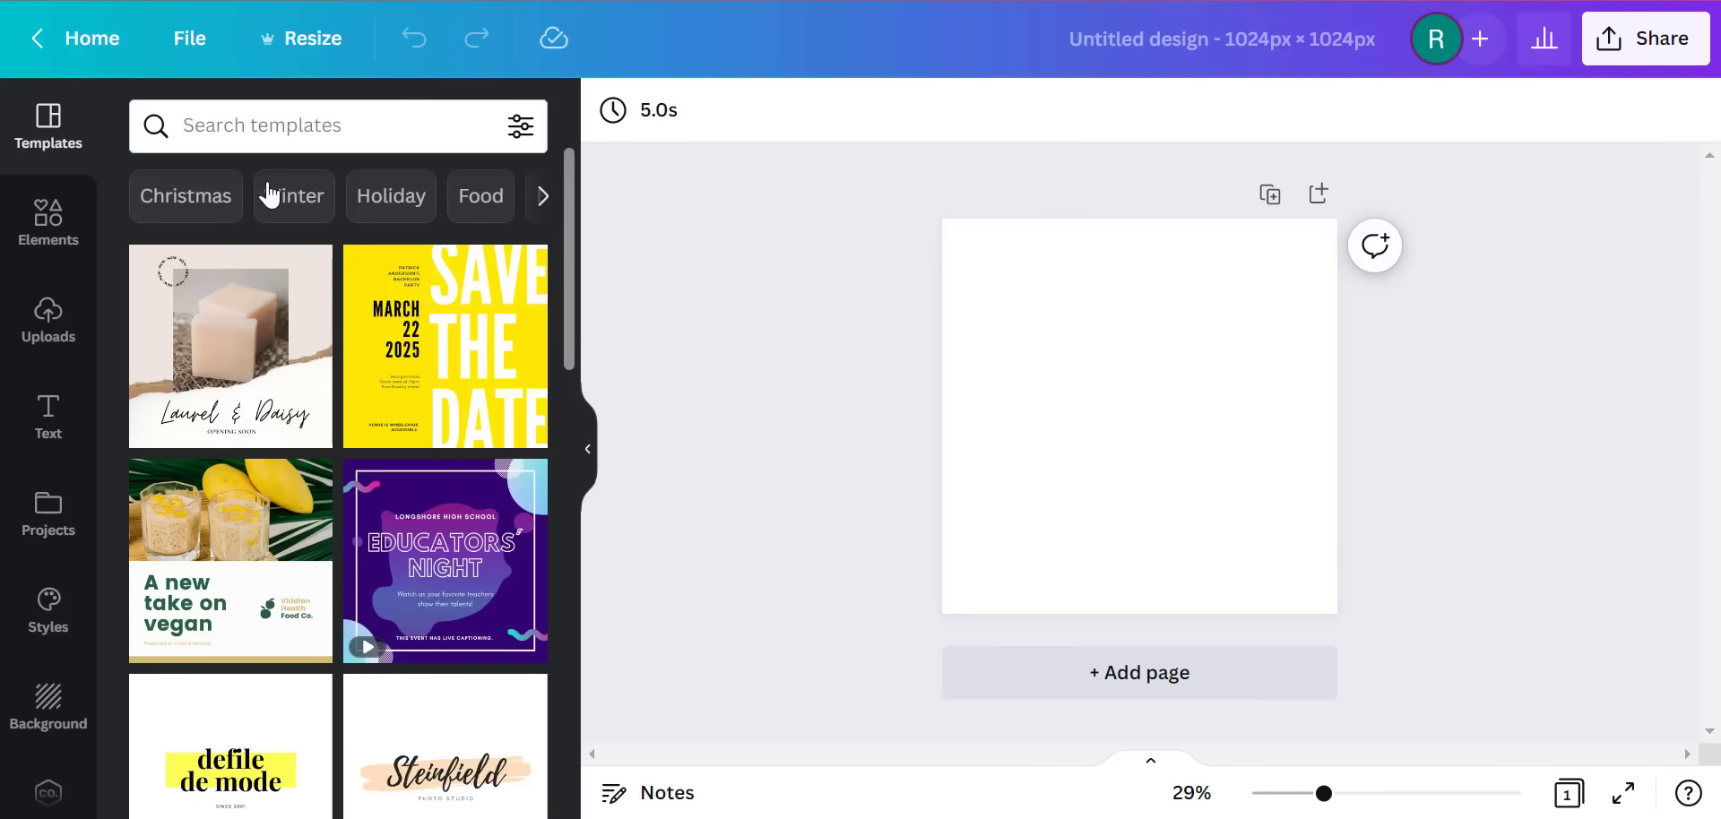
- Switch to the blank Canva design and search the templates for DOG COMFORT
{"action": "left_click", "coordinate": [263, 124]}
{"action": "type", "text": "DOG"}
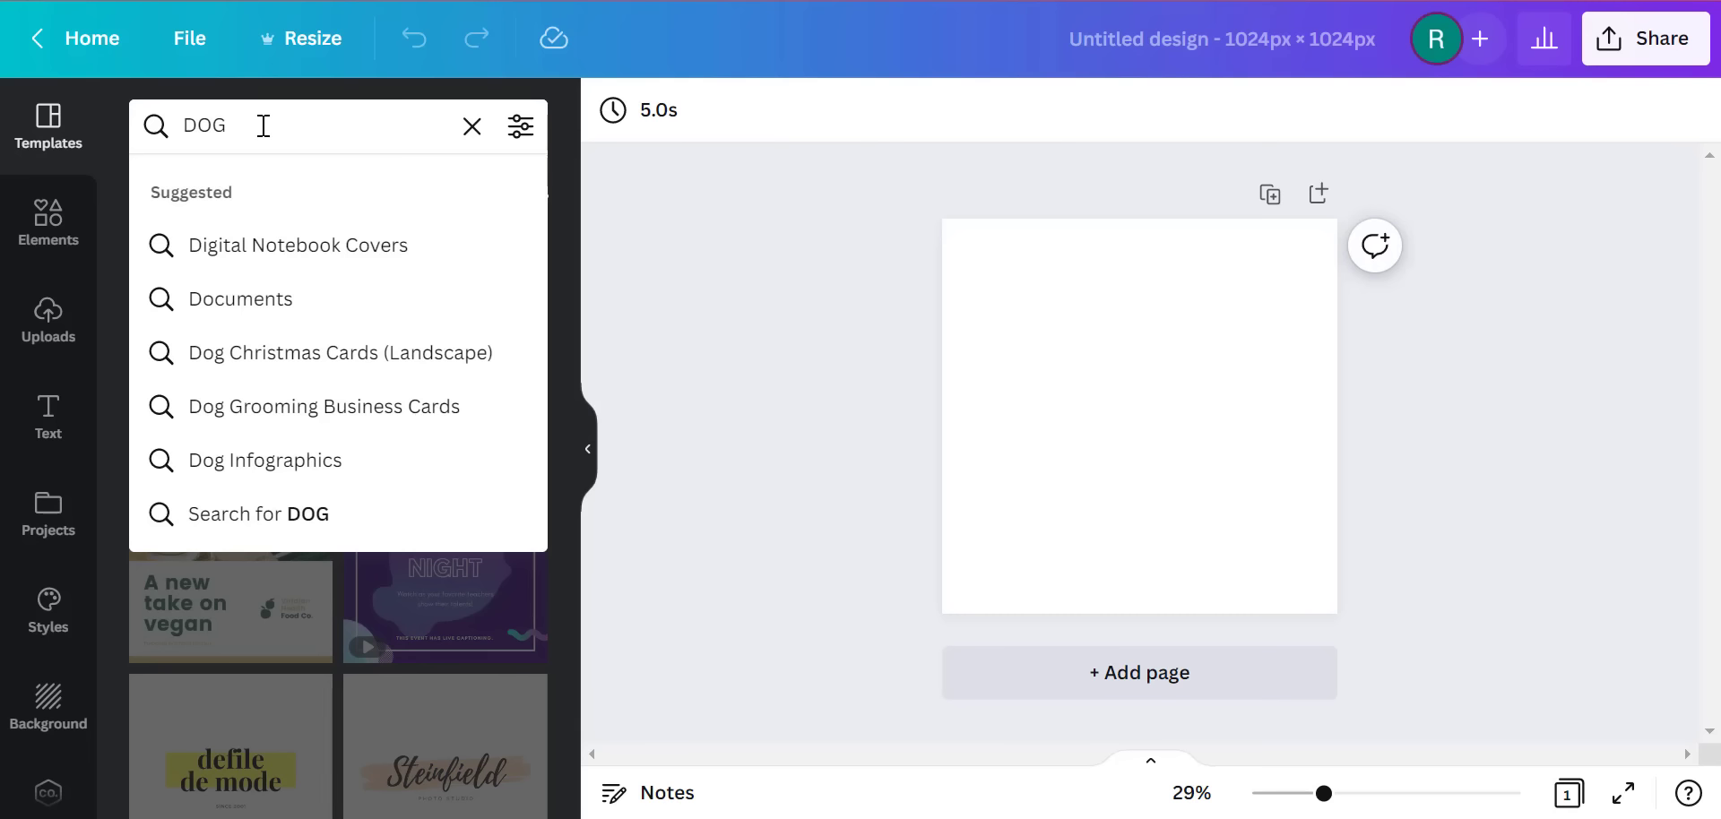
{"action": "type", "text": " COMFORT"}
{"action": "key", "text": "Return"}
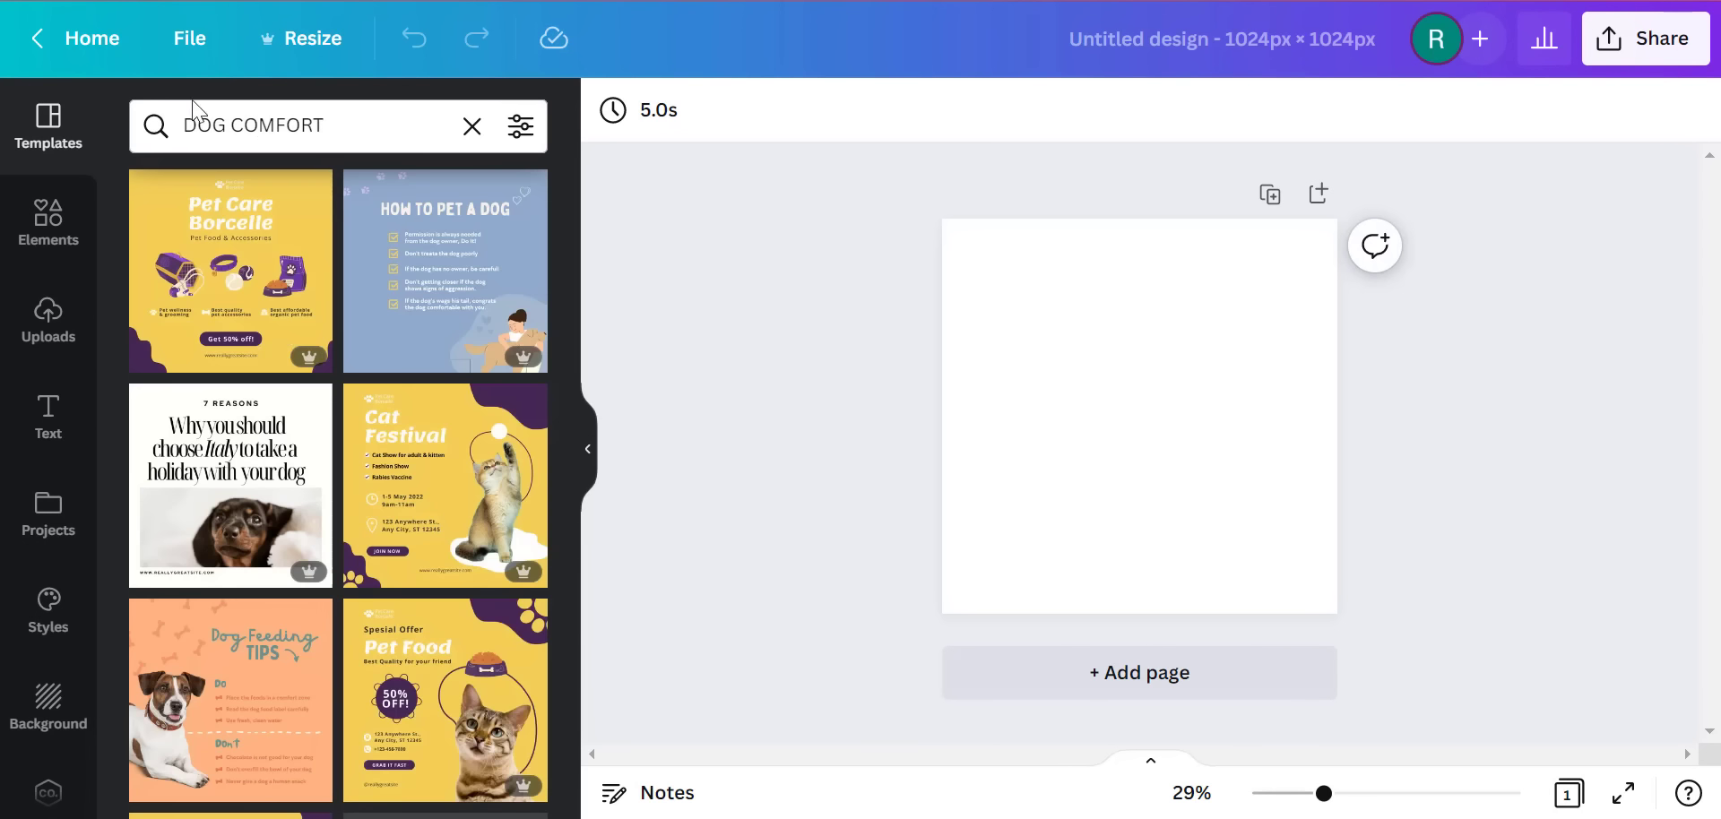
- Find DOG COMFORT photos among the elements, place the picture of two dogs in red outfits and enlarge it to cover the page
{"action": "left_click", "coordinate": [20, 222]}
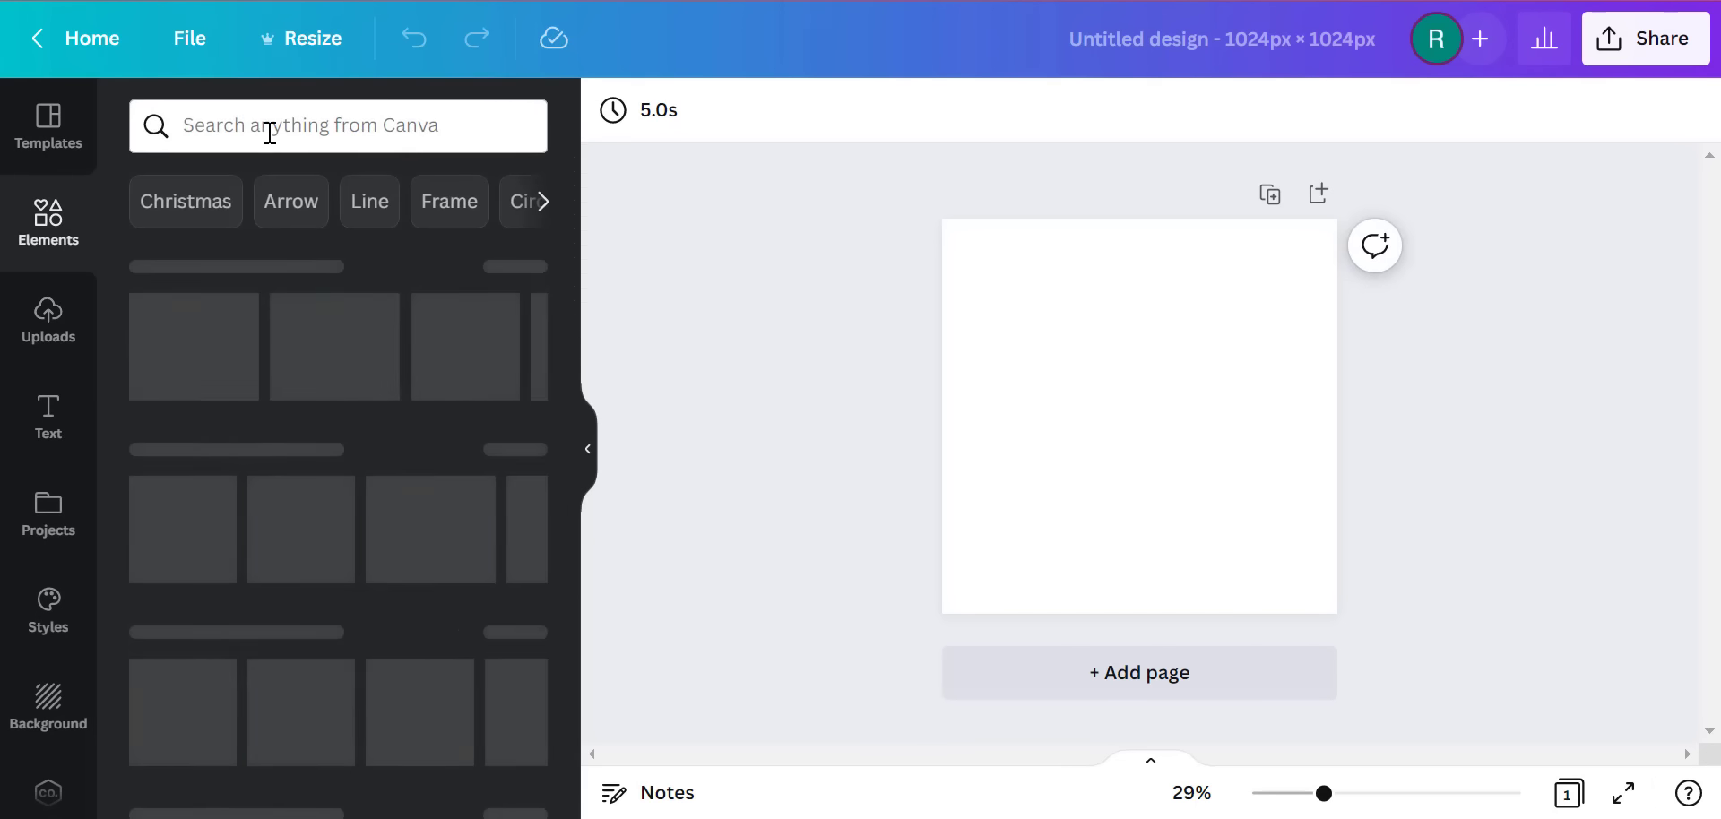
{"action": "type", "text": "DOG C"}
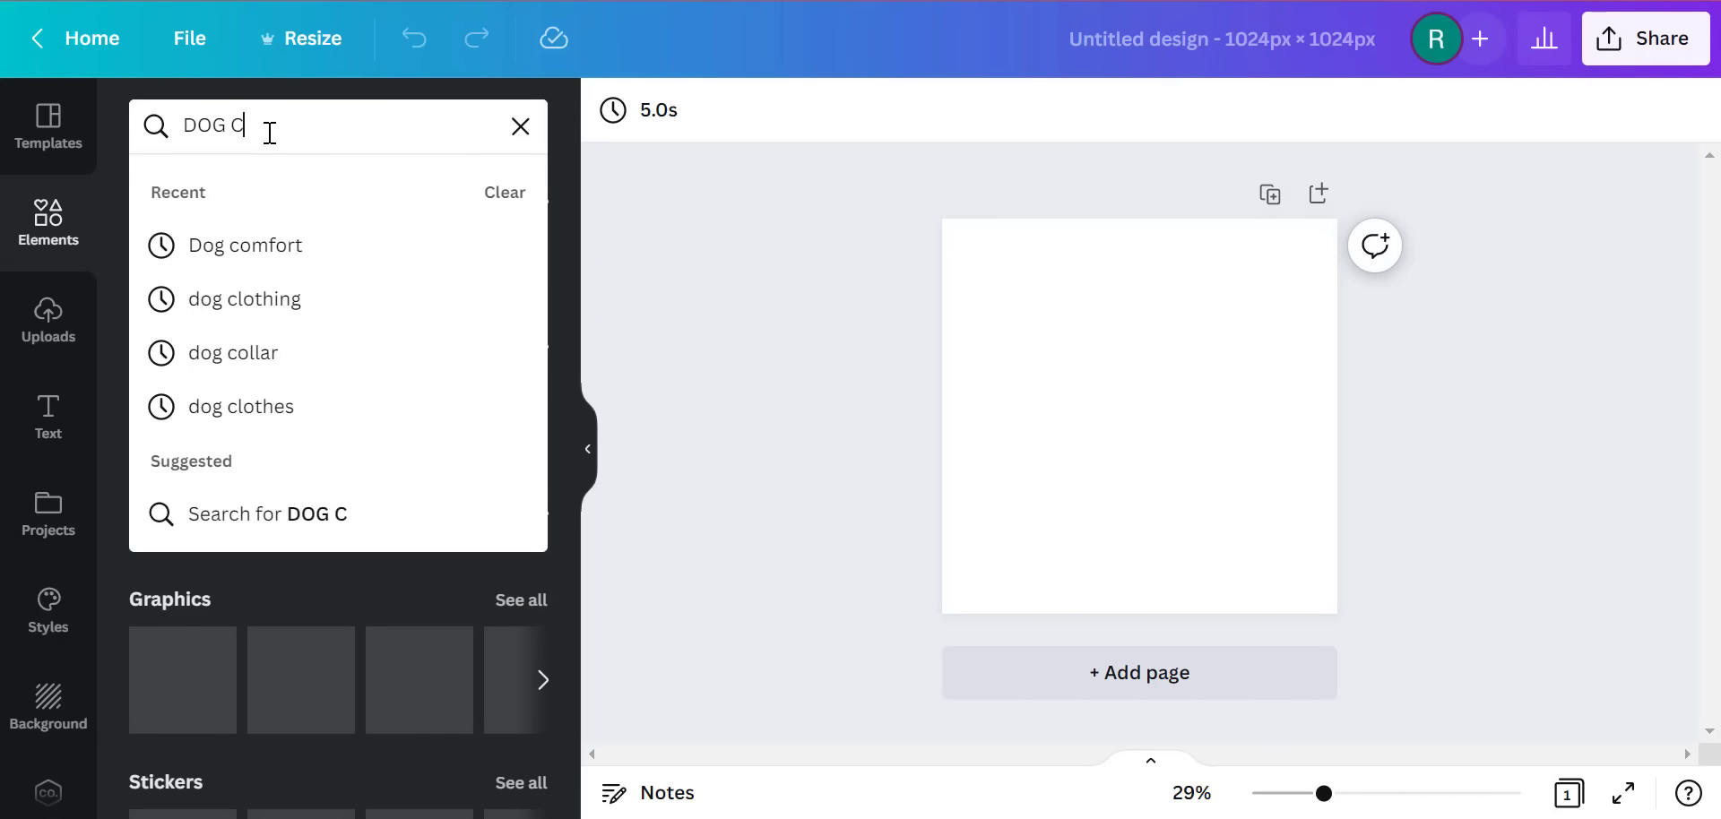
{"action": "type", "text": "OMFORT"}
{"action": "key", "text": "Return"}
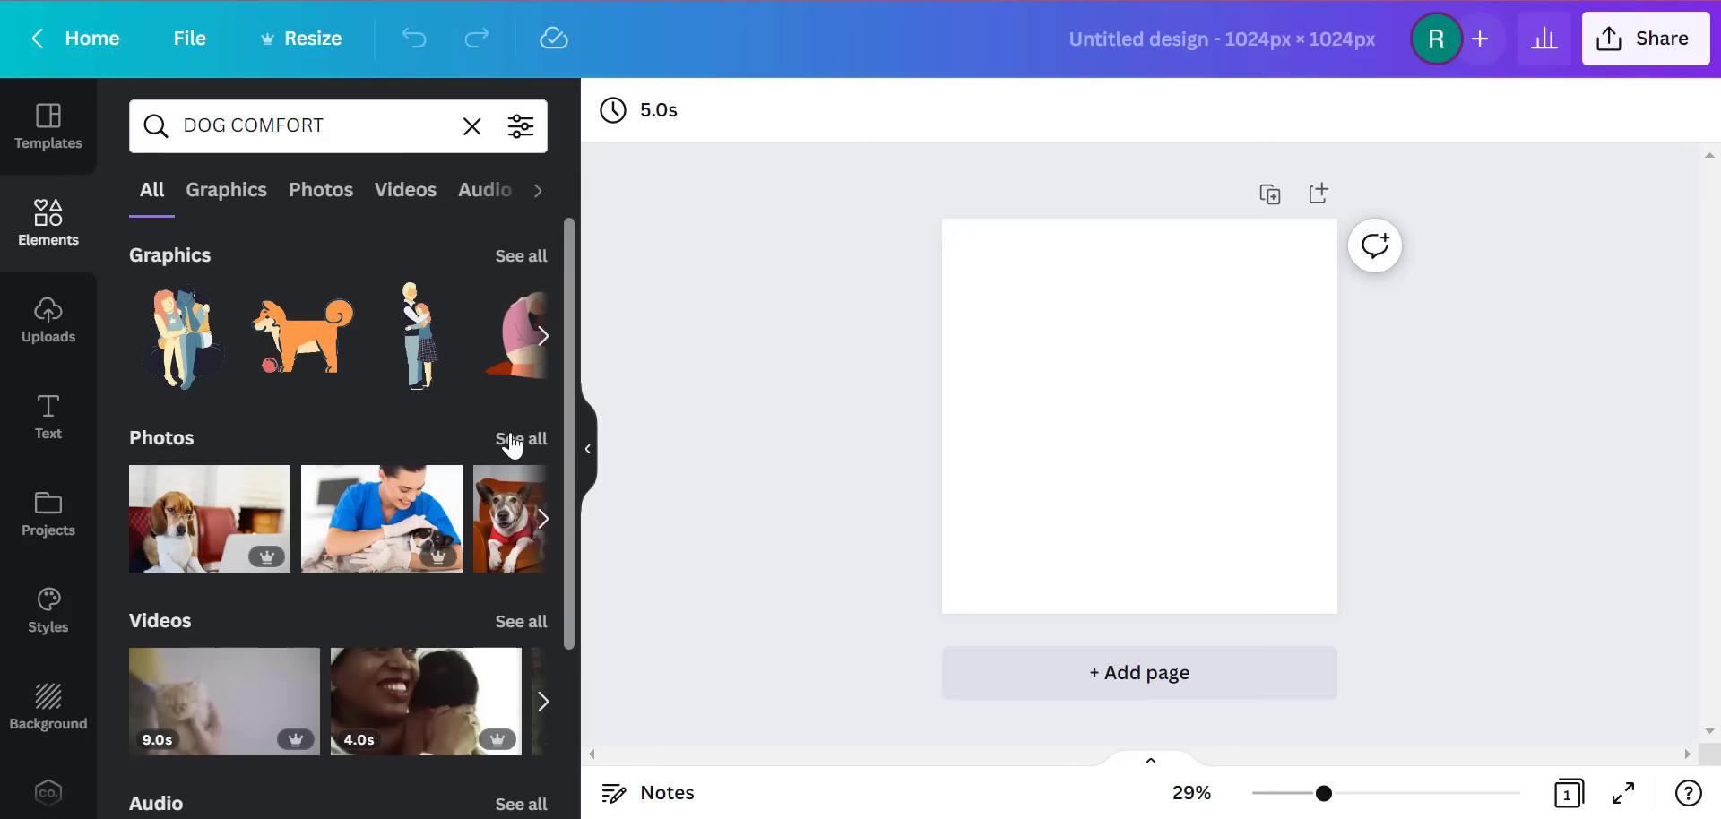
{"action": "left_click", "coordinate": [512, 442]}
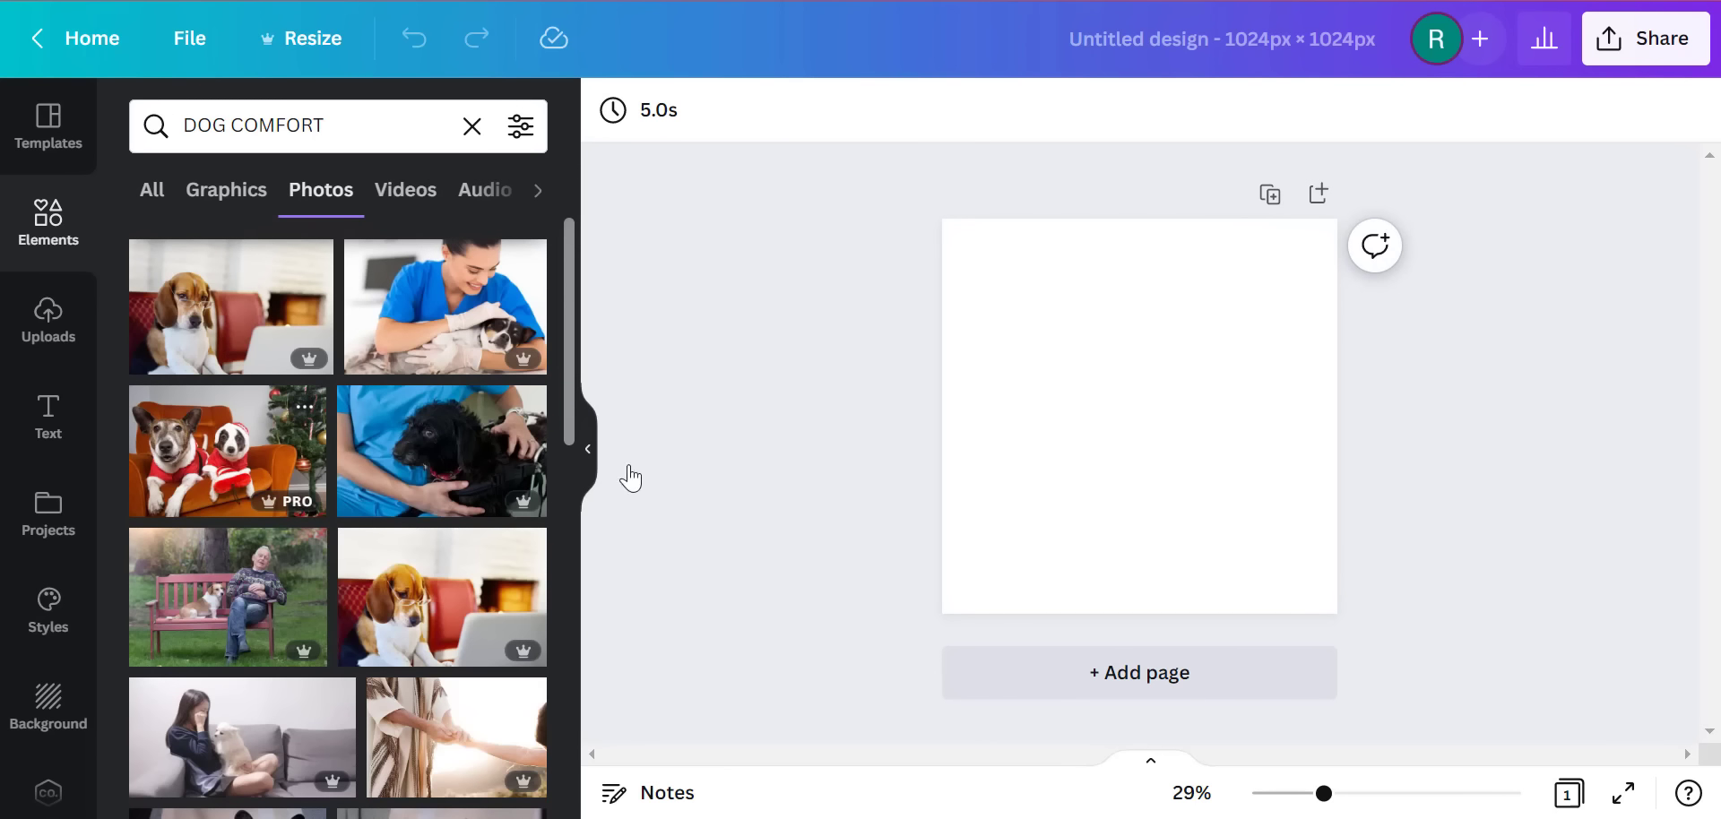
{"action": "left_click_drag", "start_coordinate": [1132, 383], "coordinate": [1092, 291]}
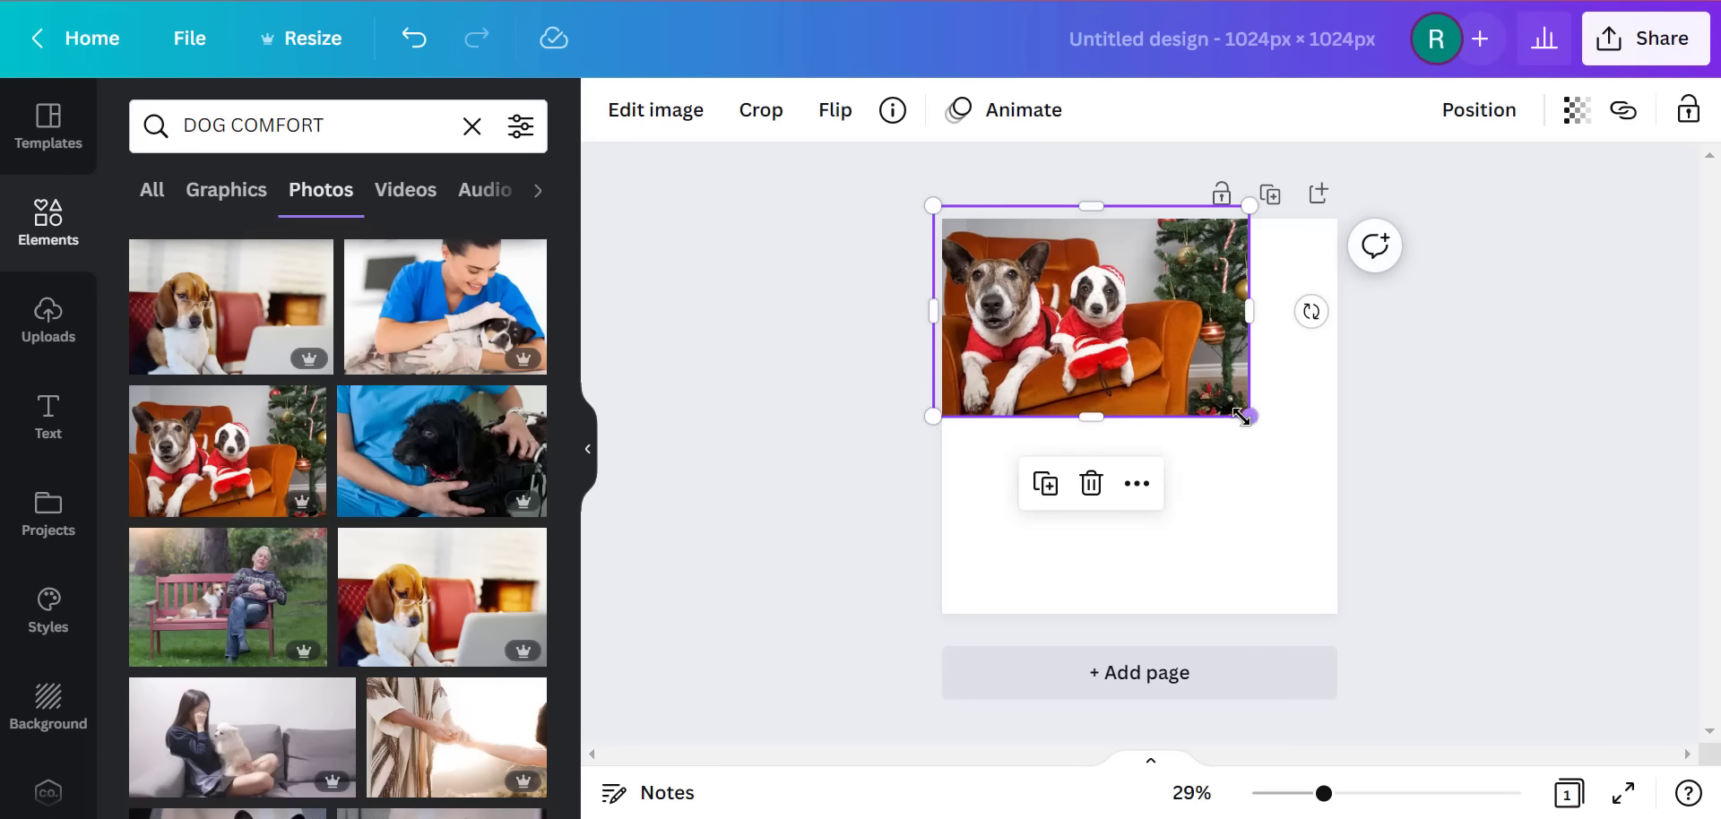
{"action": "left_click_drag", "start_coordinate": [1248, 416], "coordinate": [1573, 629]}
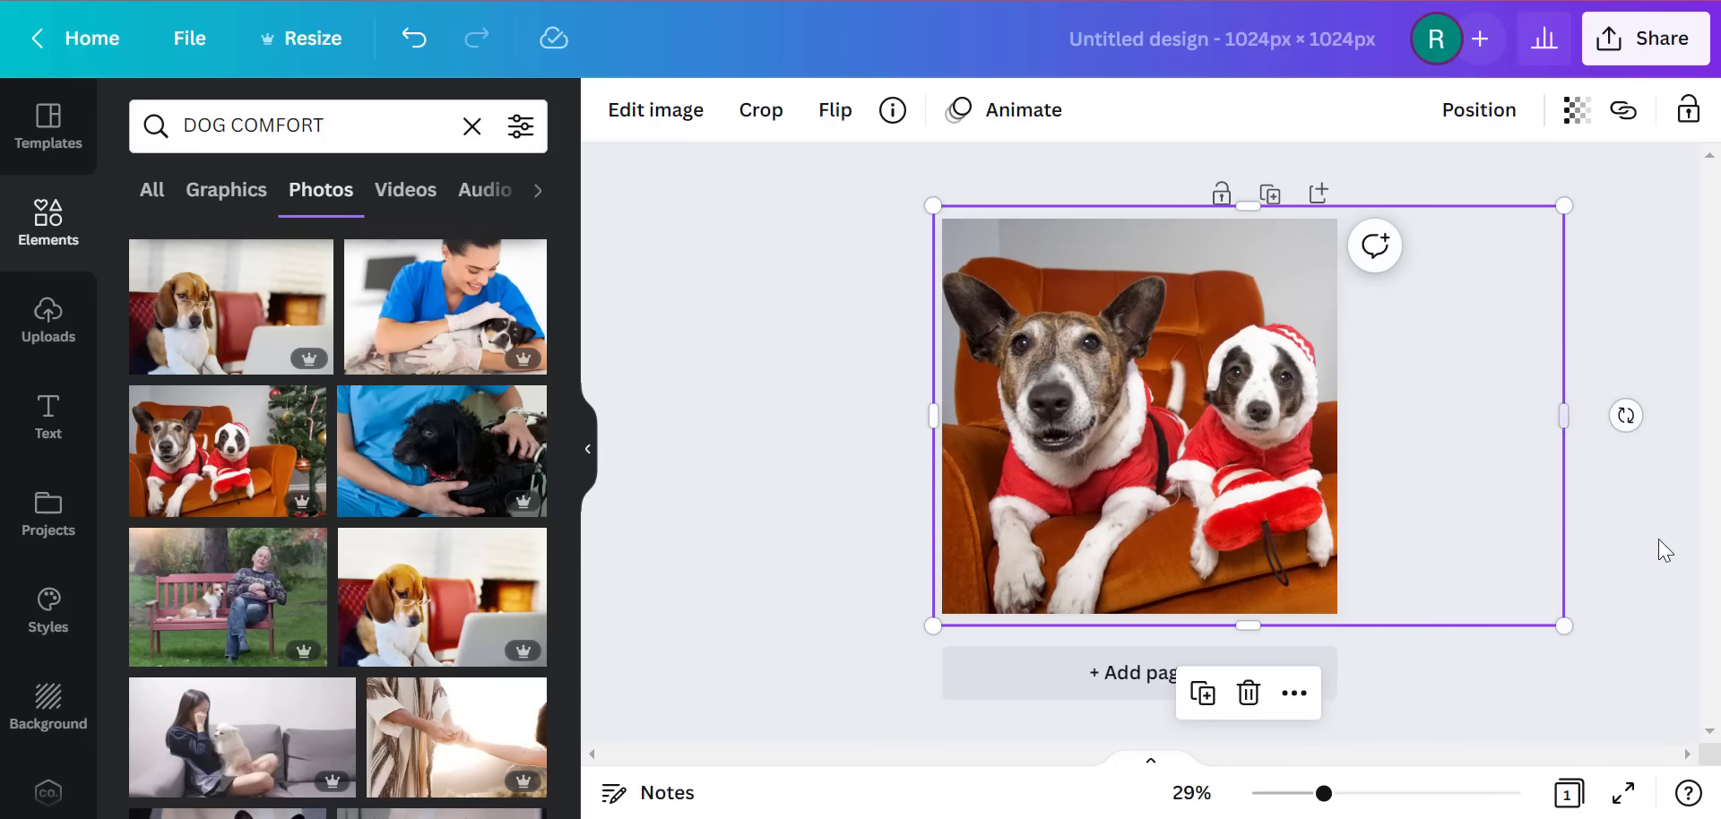
{"action": "left_click", "coordinate": [1691, 538]}
- Download the dog design as a PNG with a transparent background
{"action": "left_click", "coordinate": [1614, 65]}
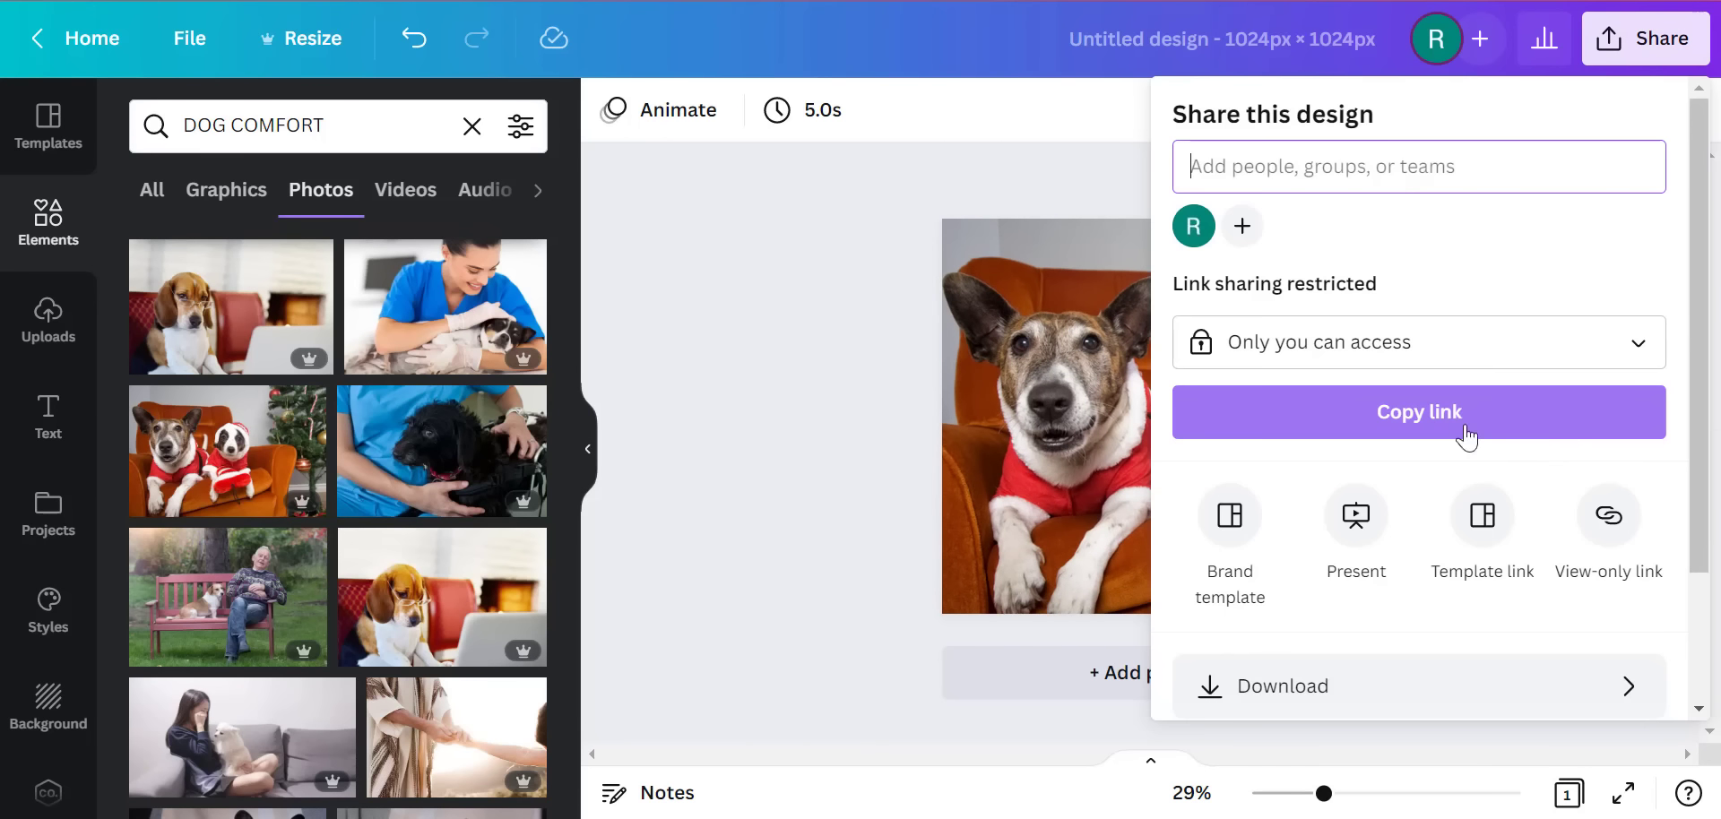
{"action": "scroll", "coordinate": [1523, 449], "scroll_direction": "down", "scroll_amount": 2}
{"action": "left_click", "coordinate": [1378, 519]}
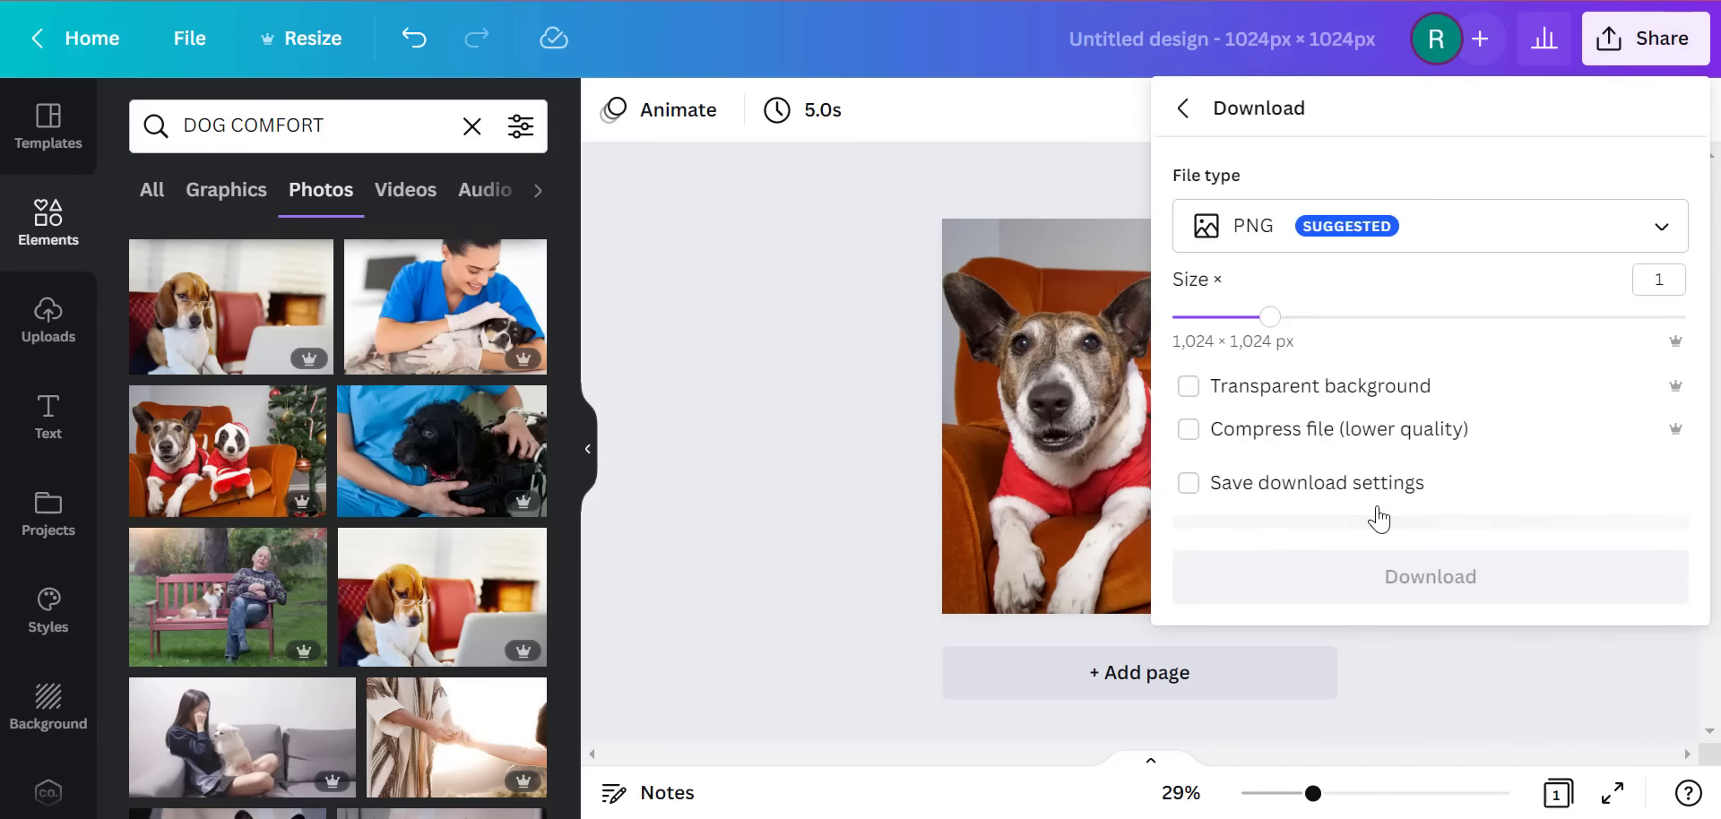
{"action": "left_click", "coordinate": [1235, 410]}
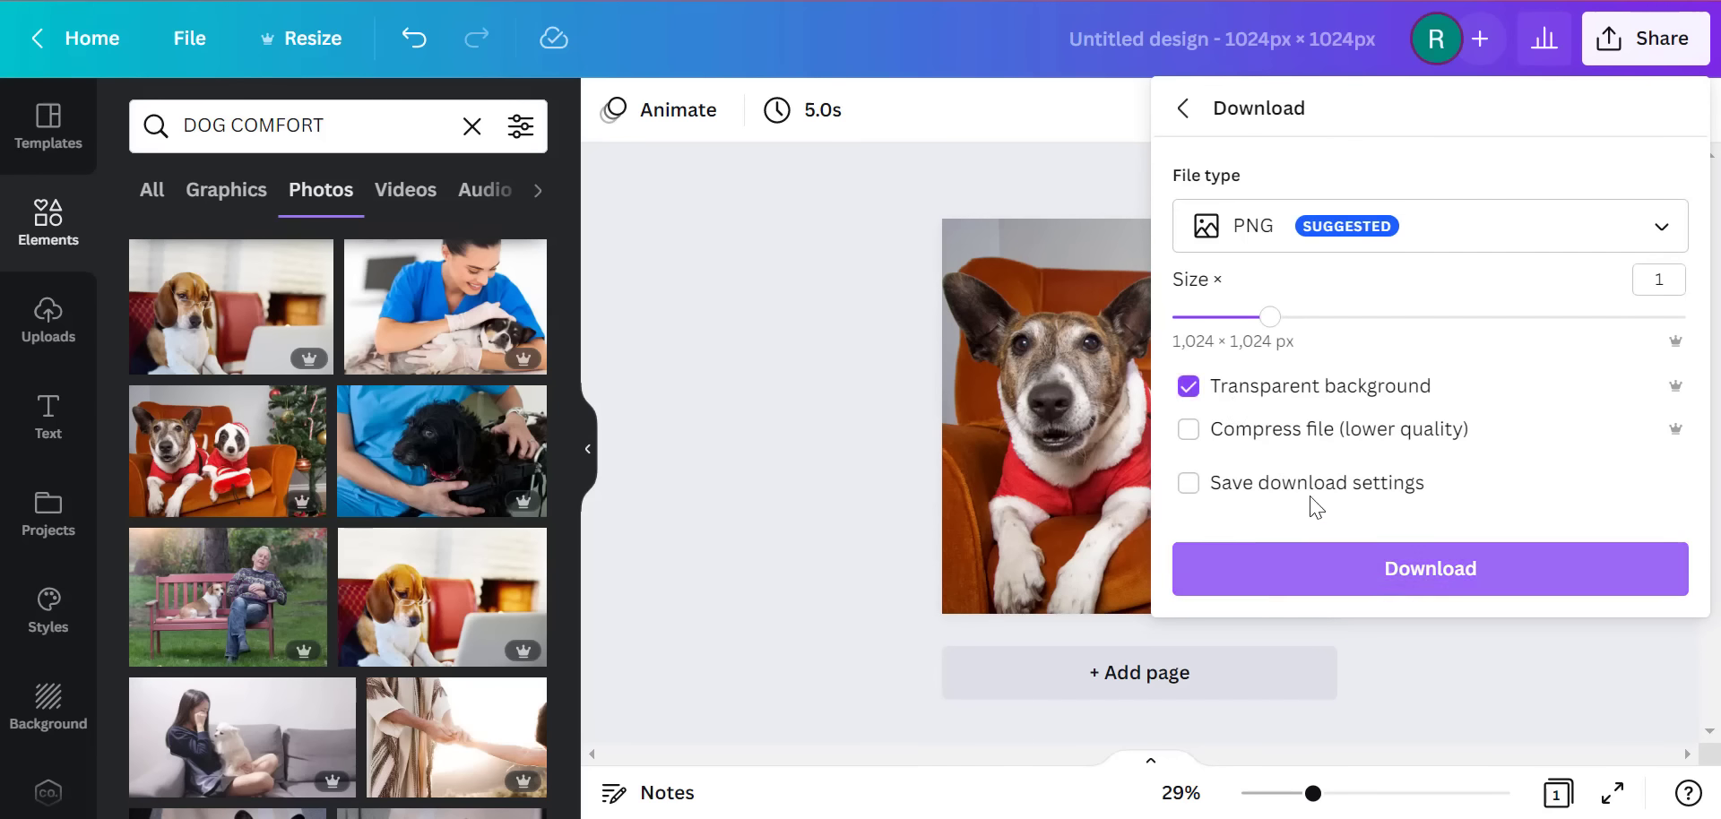
{"action": "left_click", "coordinate": [1395, 569]}
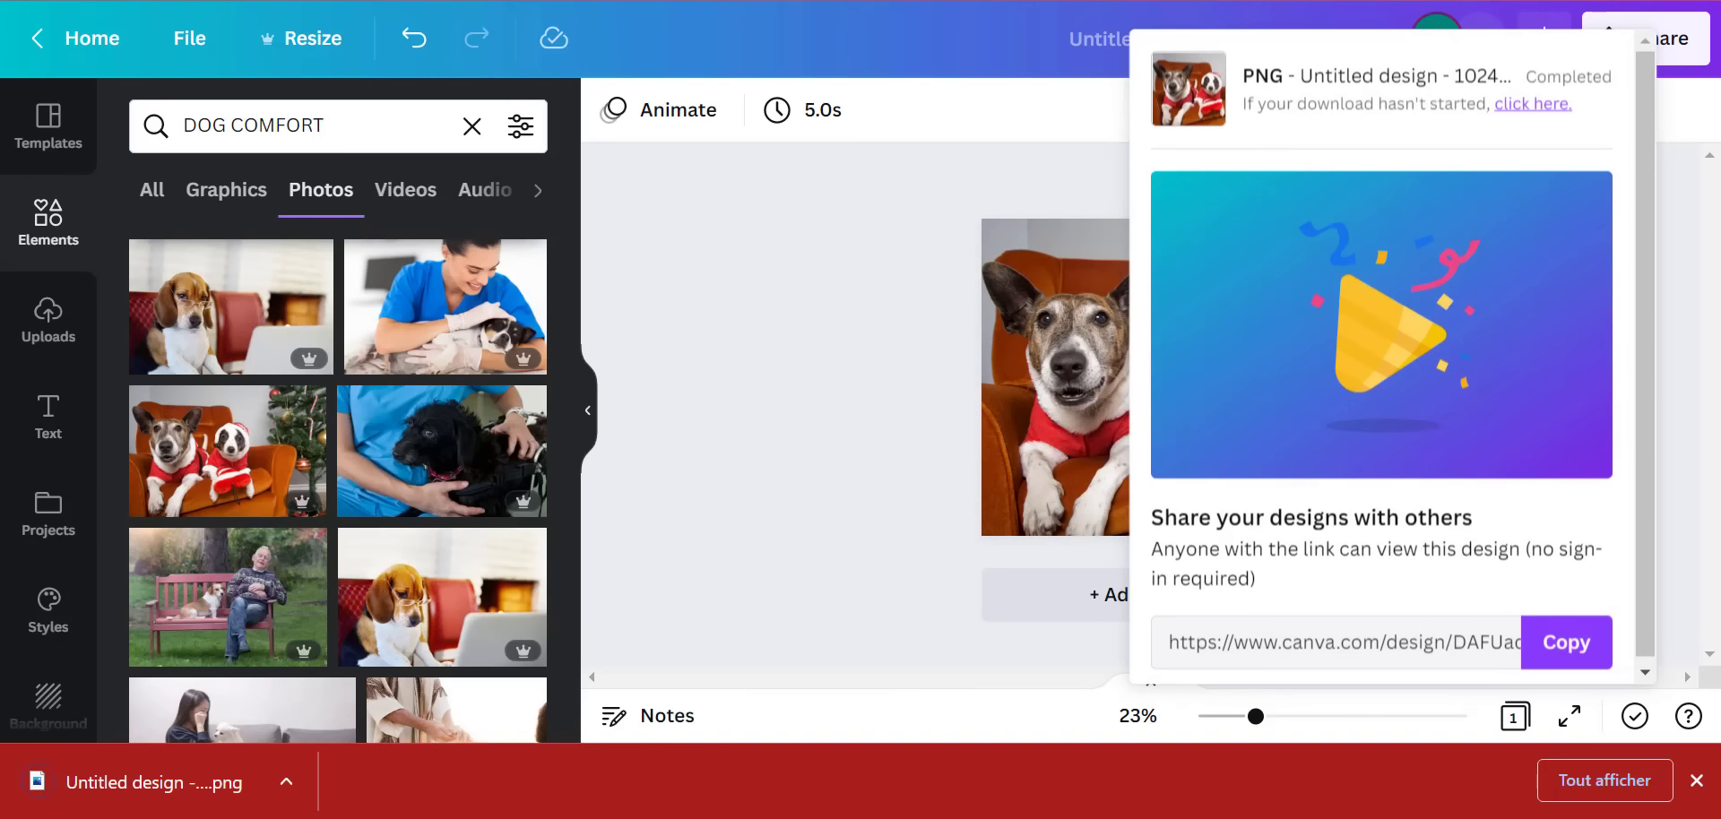
- Switch to the Shopify theme editor and upload Untitled design - 2022-12-11T021822.534 as the first slide's image
{"action": "key", "text": "ctrl+Tab"}
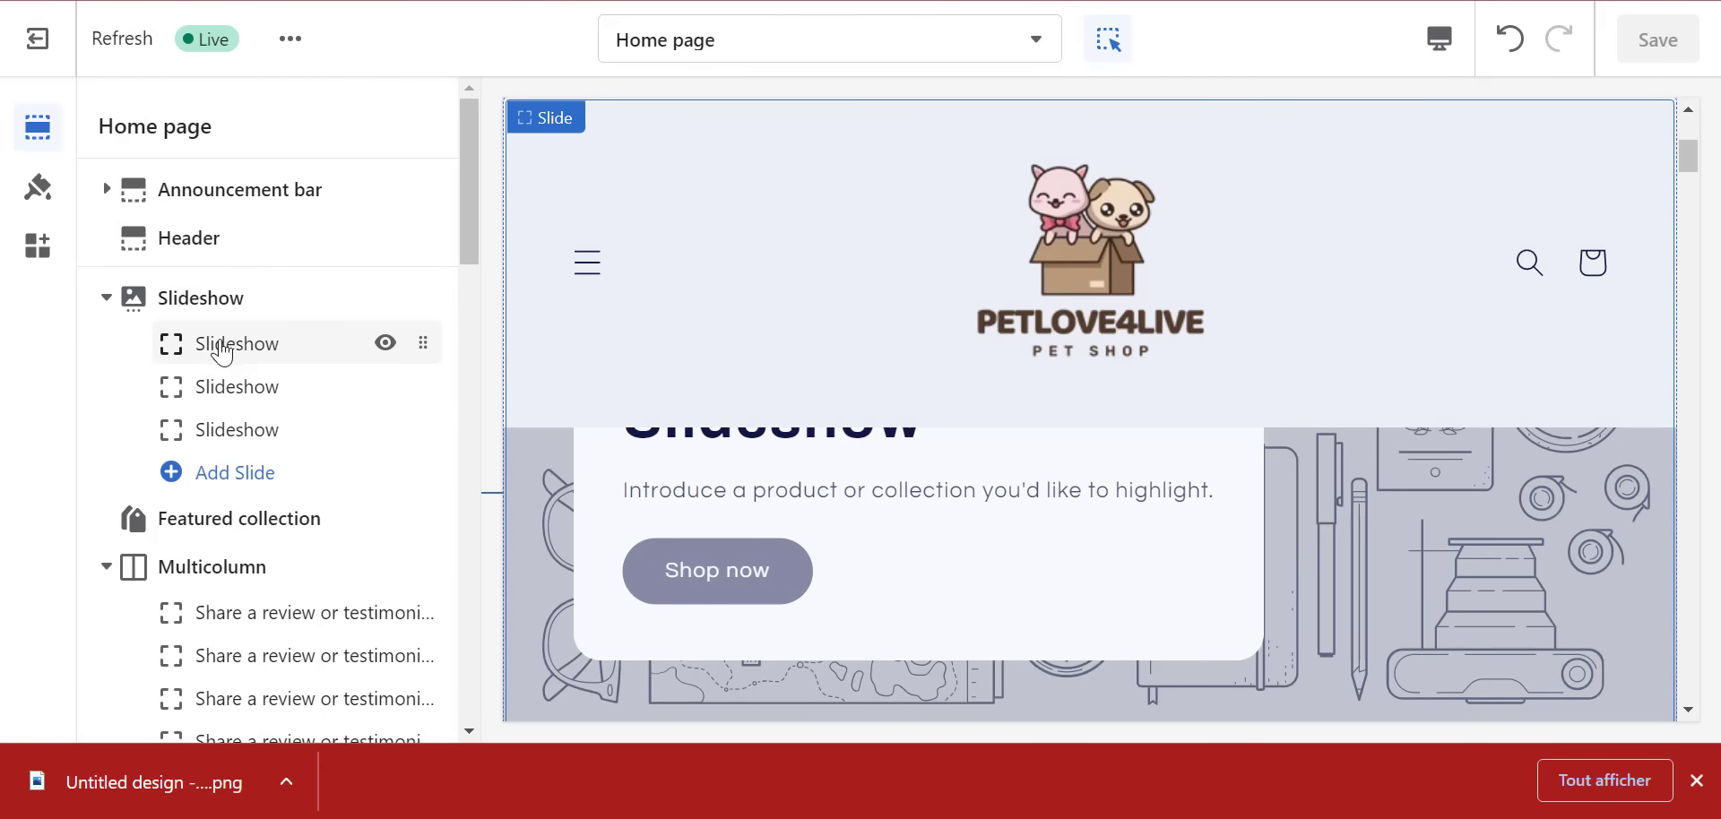
{"action": "left_click", "coordinate": [758, 448]}
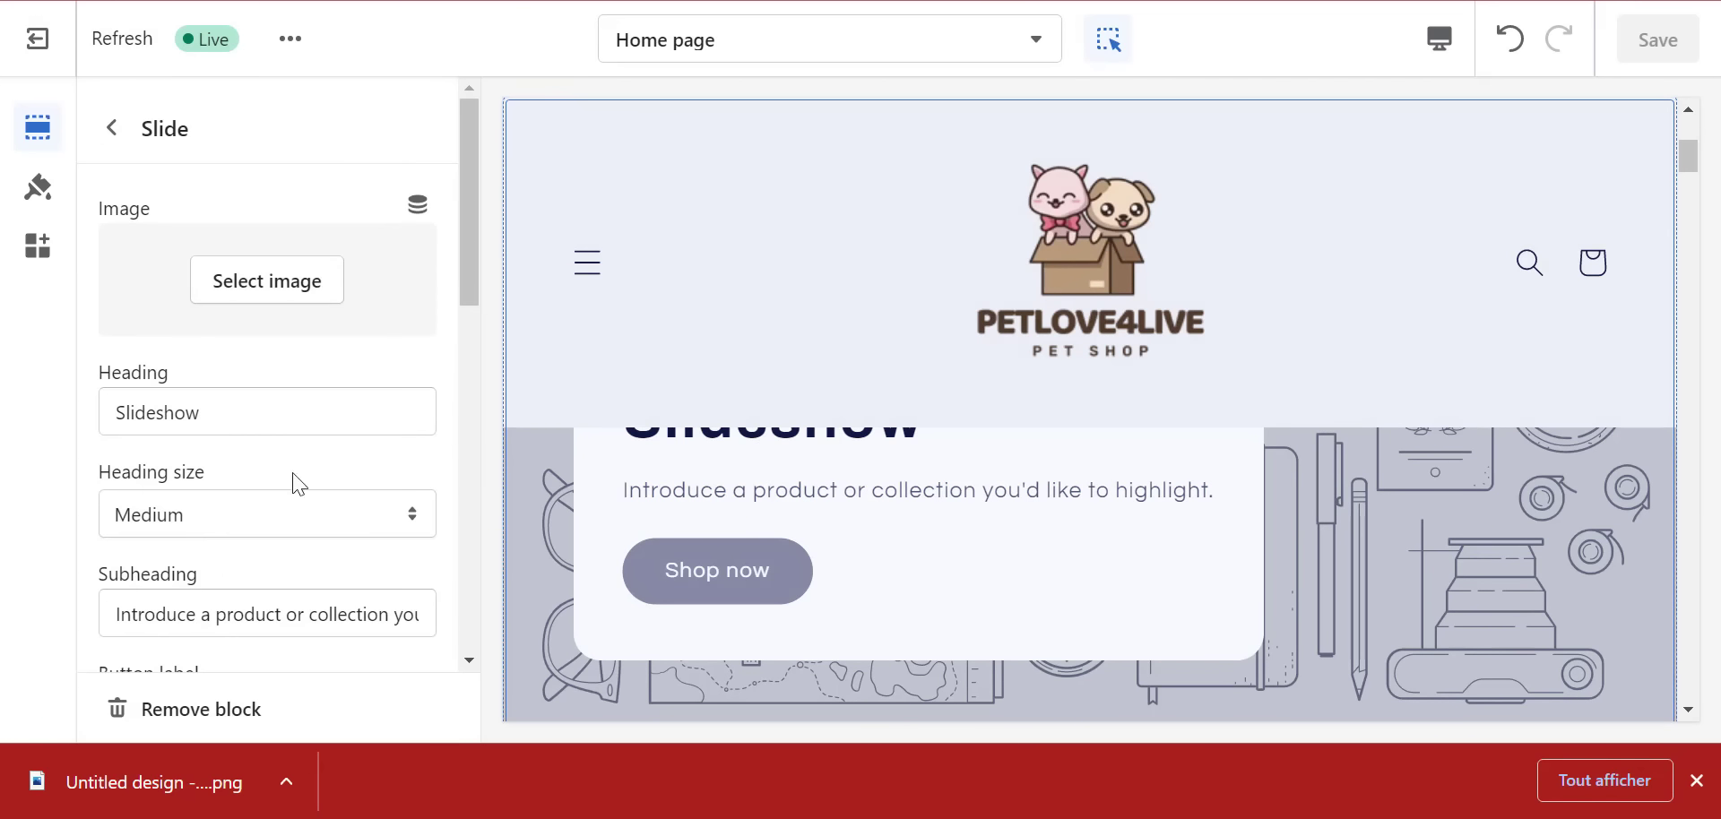
{"action": "left_click", "coordinate": [273, 283]}
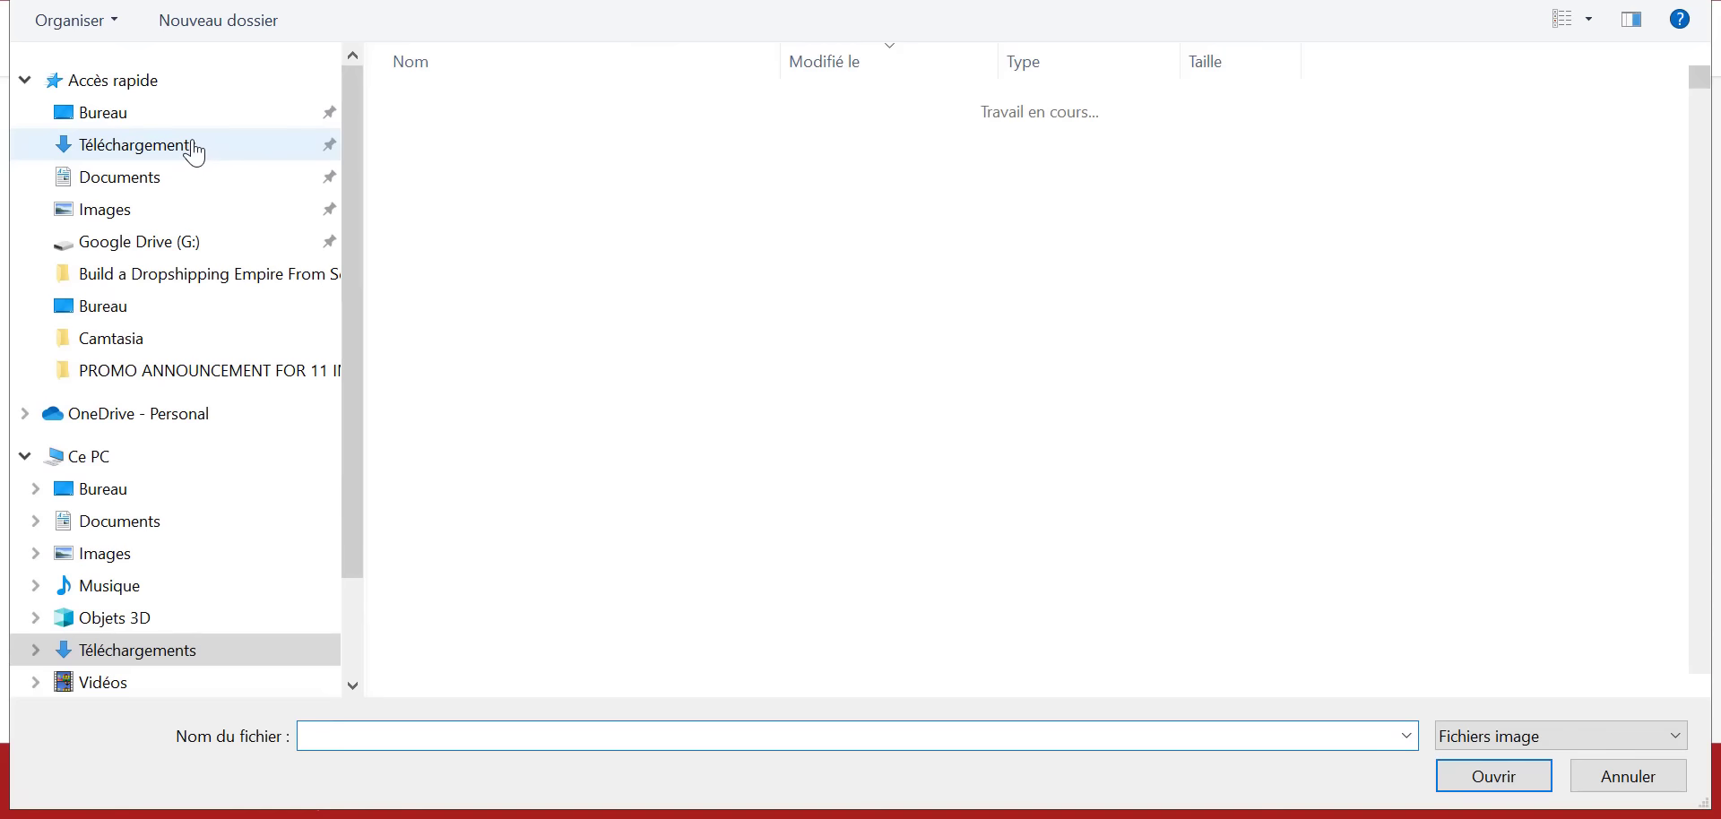
{"action": "left_click", "coordinate": [196, 146]}
{"action": "left_click", "coordinate": [491, 142]}
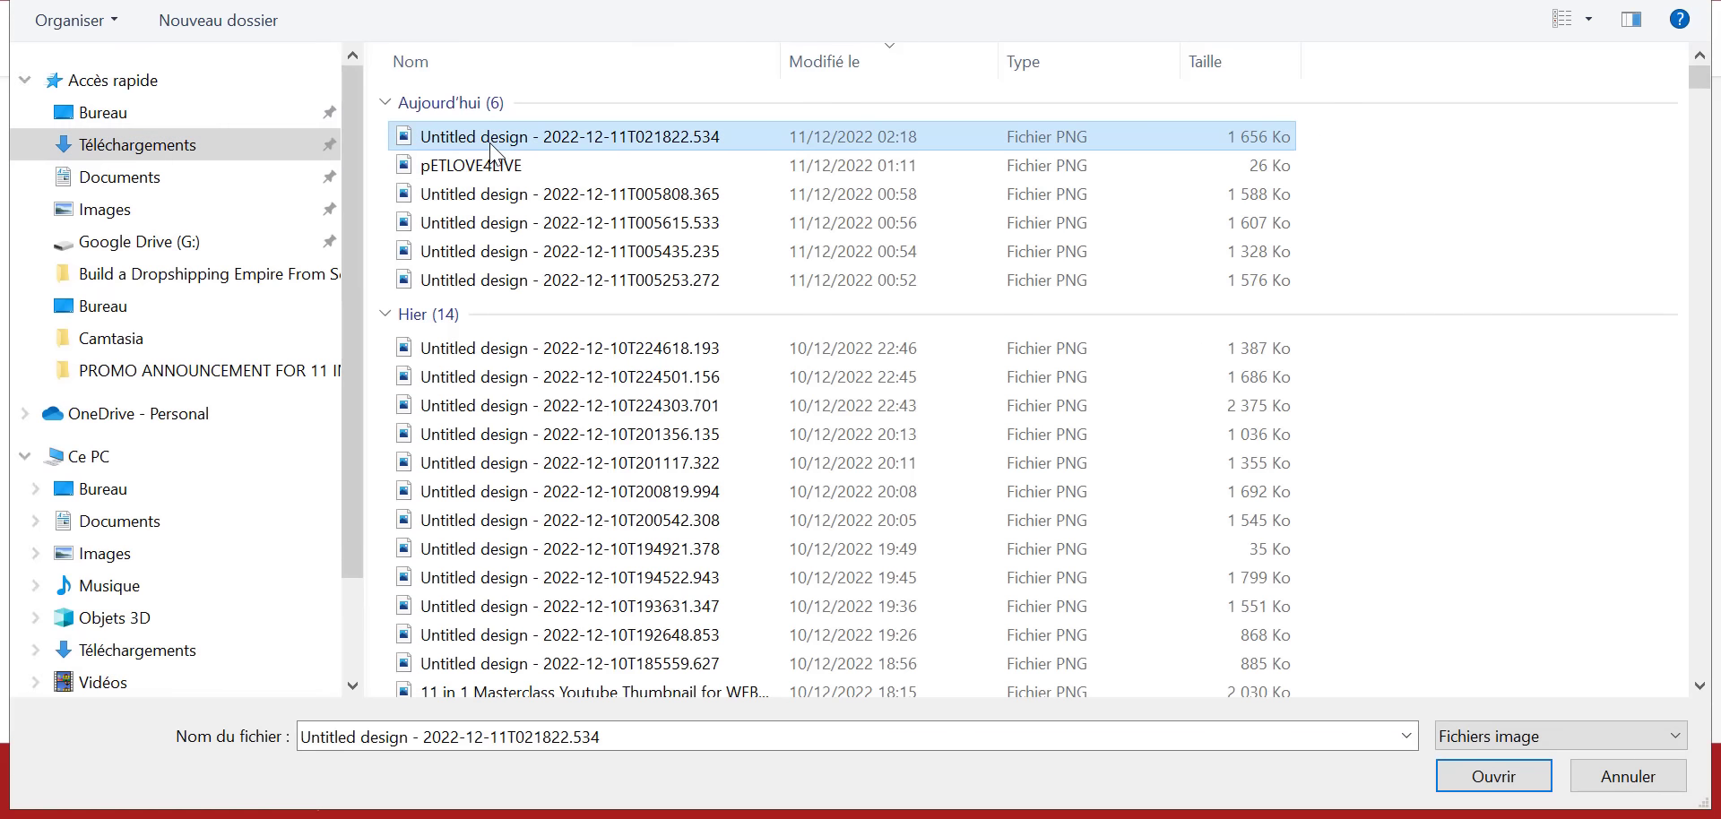
{"action": "double_click", "coordinate": [491, 144]}
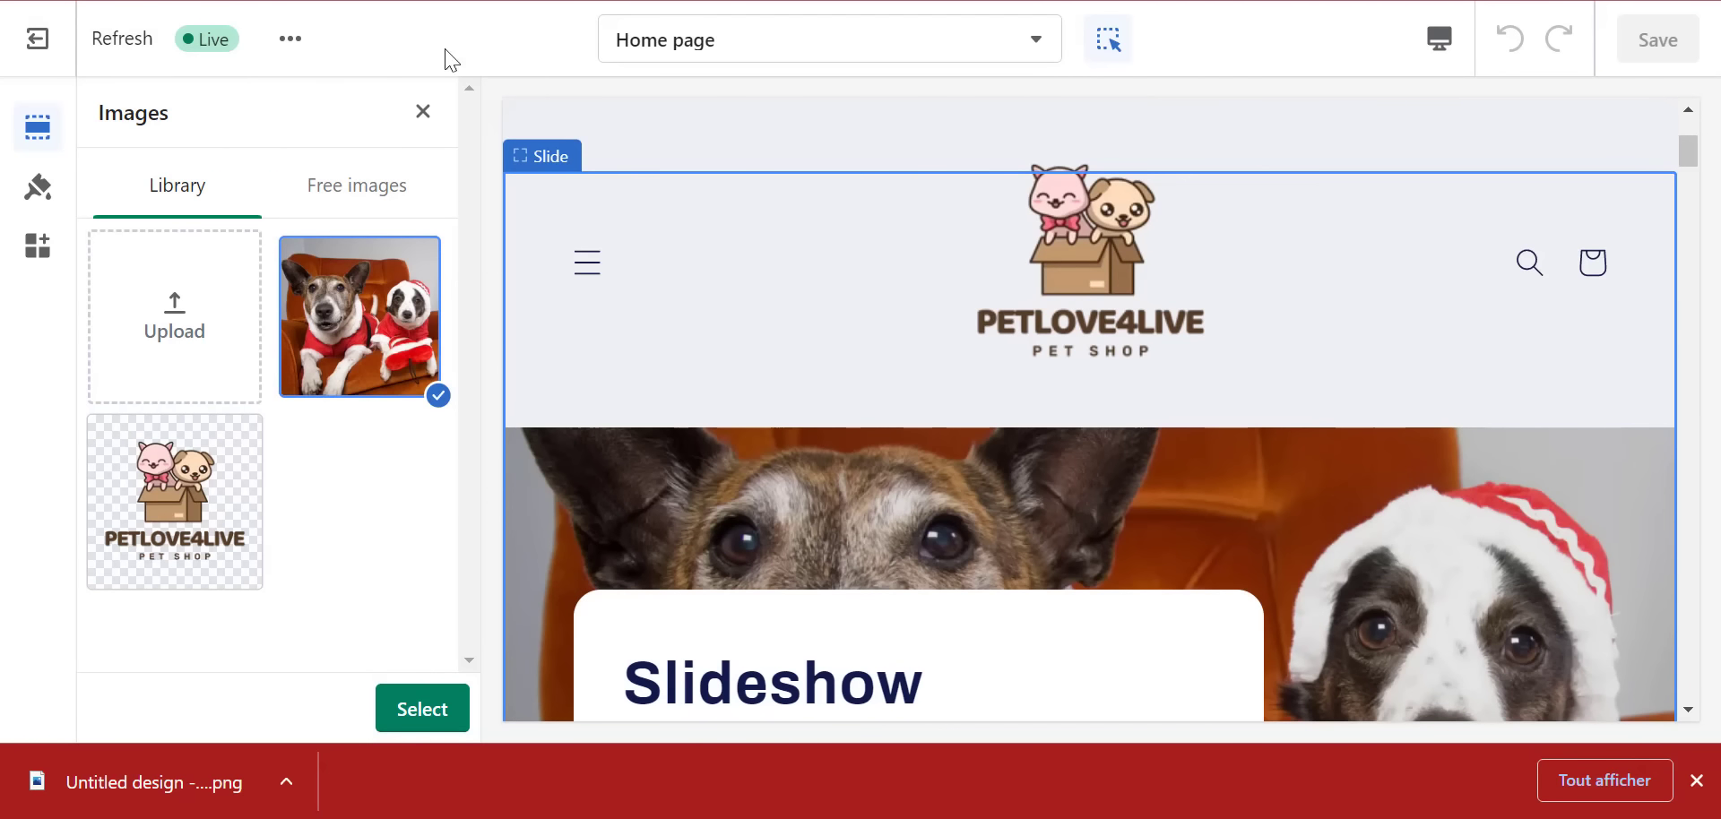
- Preview the home page in fullscreen down to the featured collection and return to the desktop view
{"action": "left_click", "coordinate": [1437, 42]}
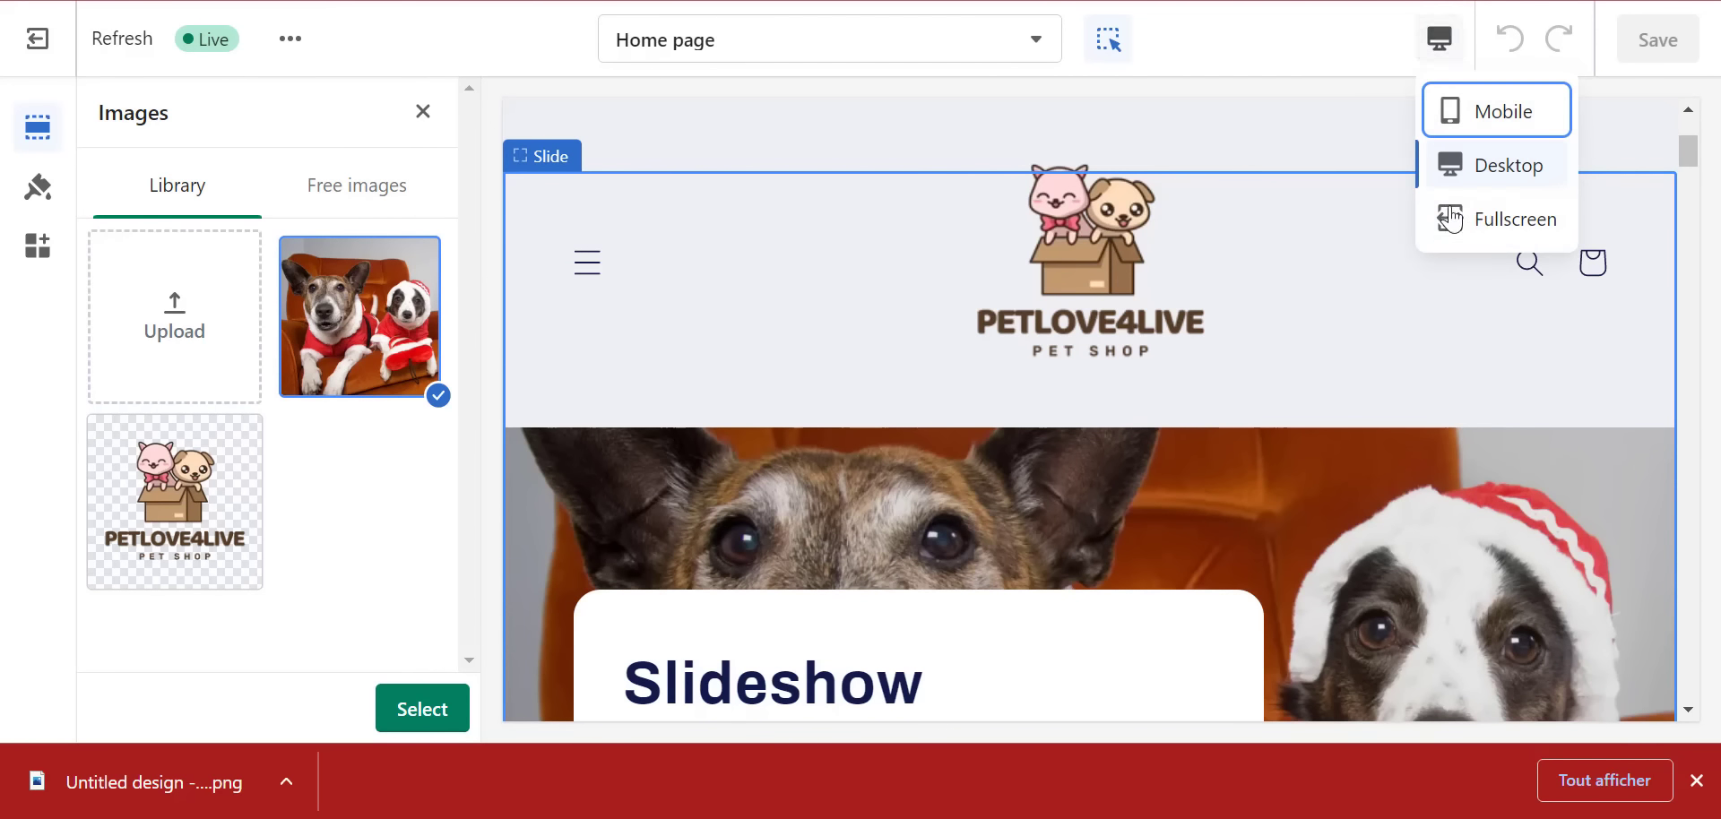
{"action": "left_click", "coordinate": [1497, 219]}
{"action": "left_click_drag", "start_coordinate": [1703, 170], "coordinate": [1714, 285]}
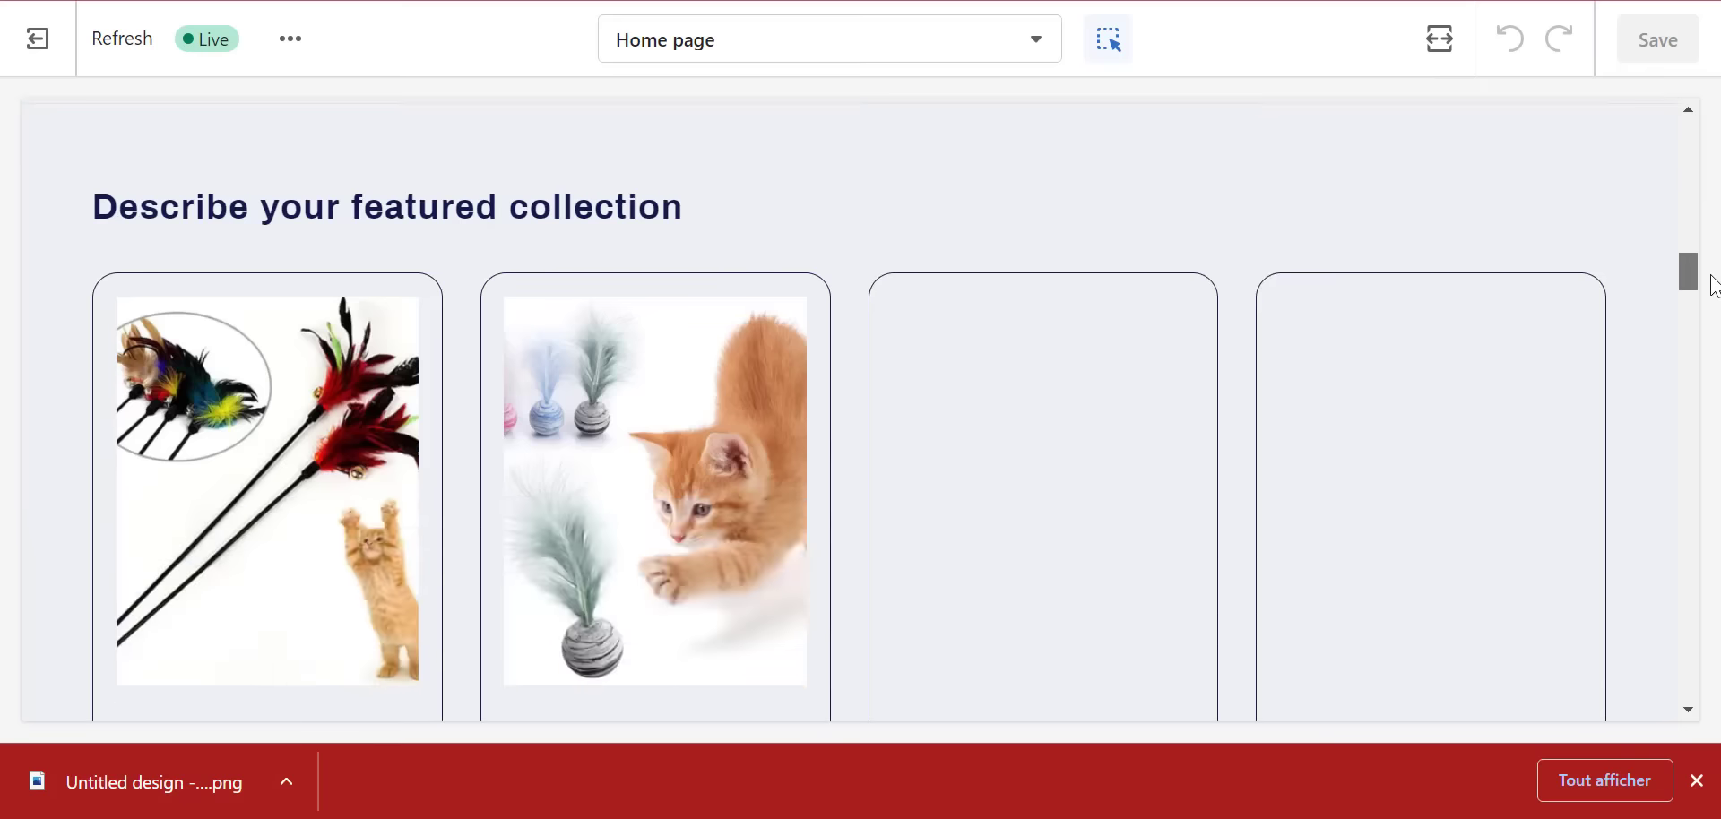
{"action": "left_click", "coordinate": [1452, 57]}
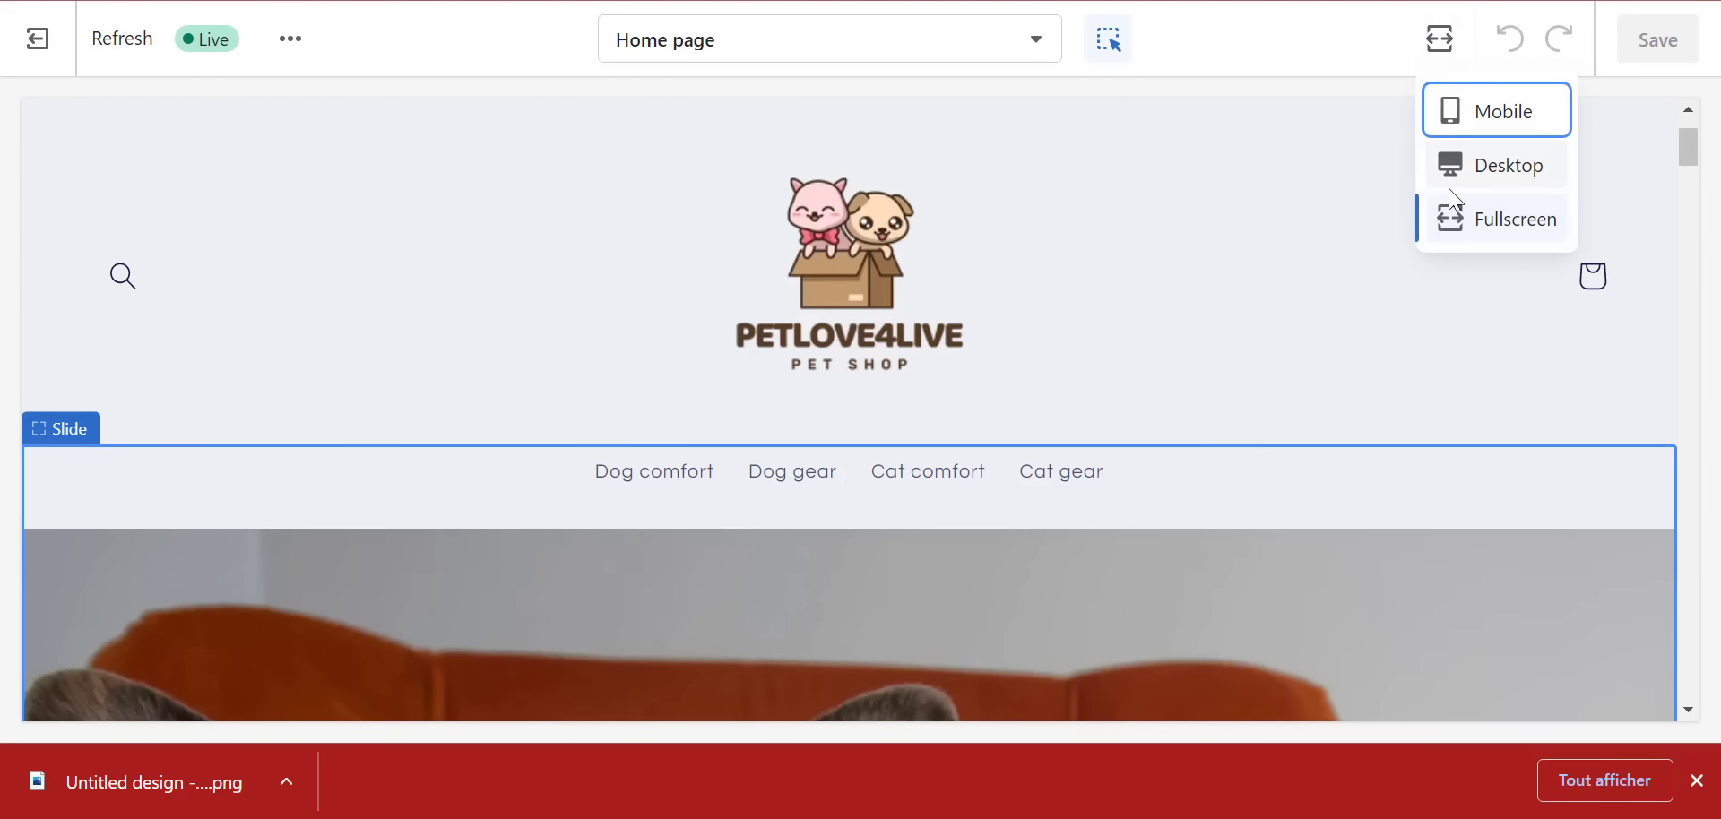
{"action": "left_click", "coordinate": [1495, 168]}
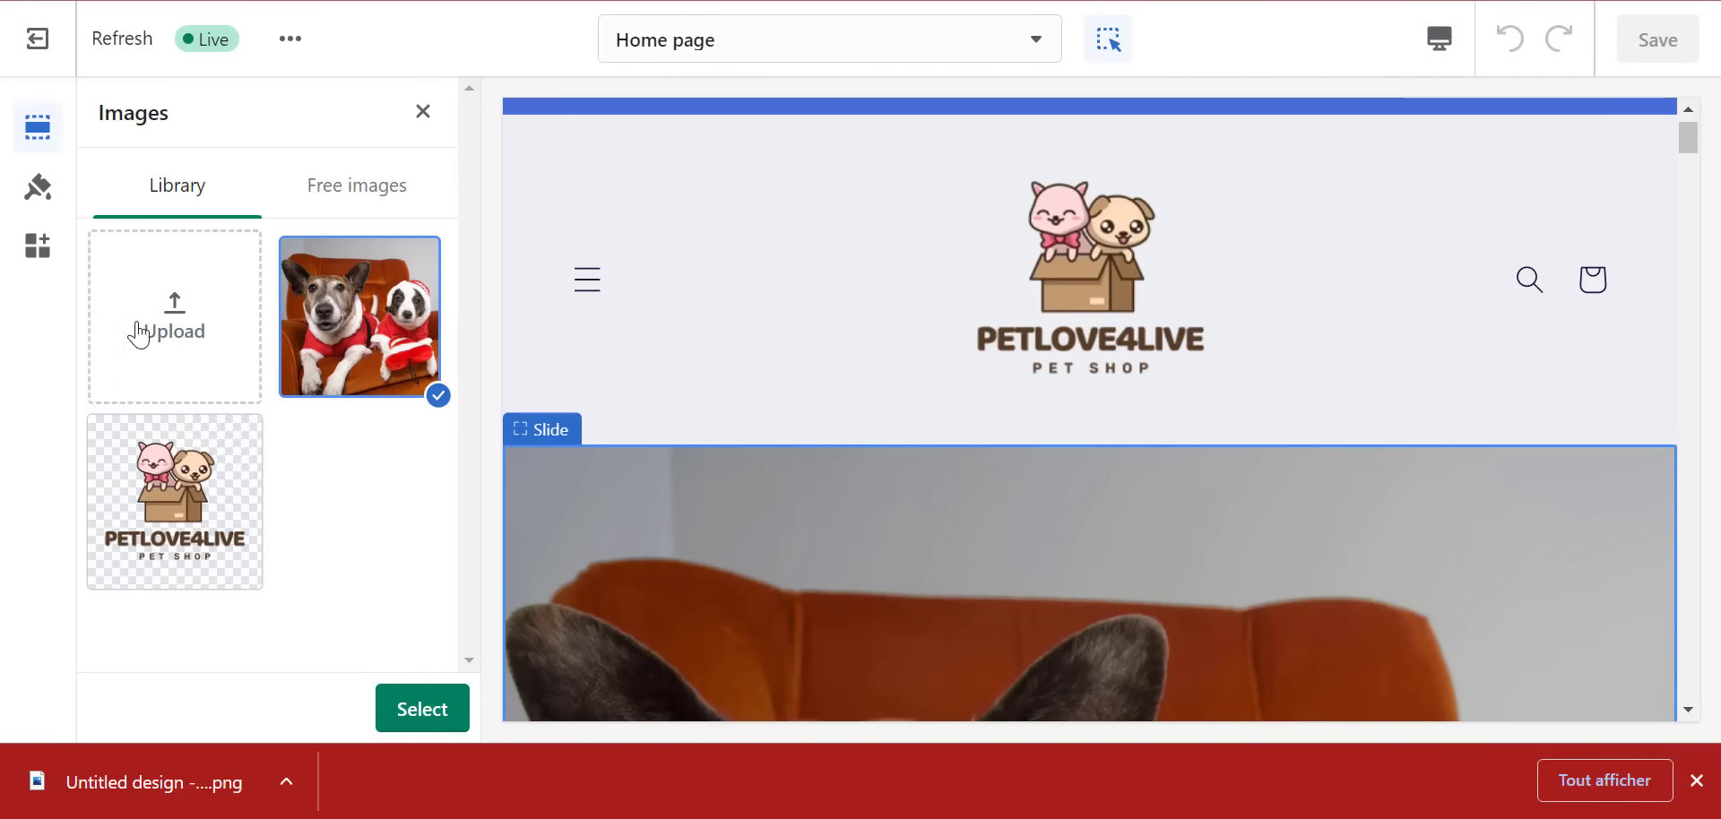
- Apply the uploaded picture of two dogs in red outfits to the slide, dismiss the focal point tip and review the slide's heading settings
{"action": "left_click", "coordinate": [432, 707]}
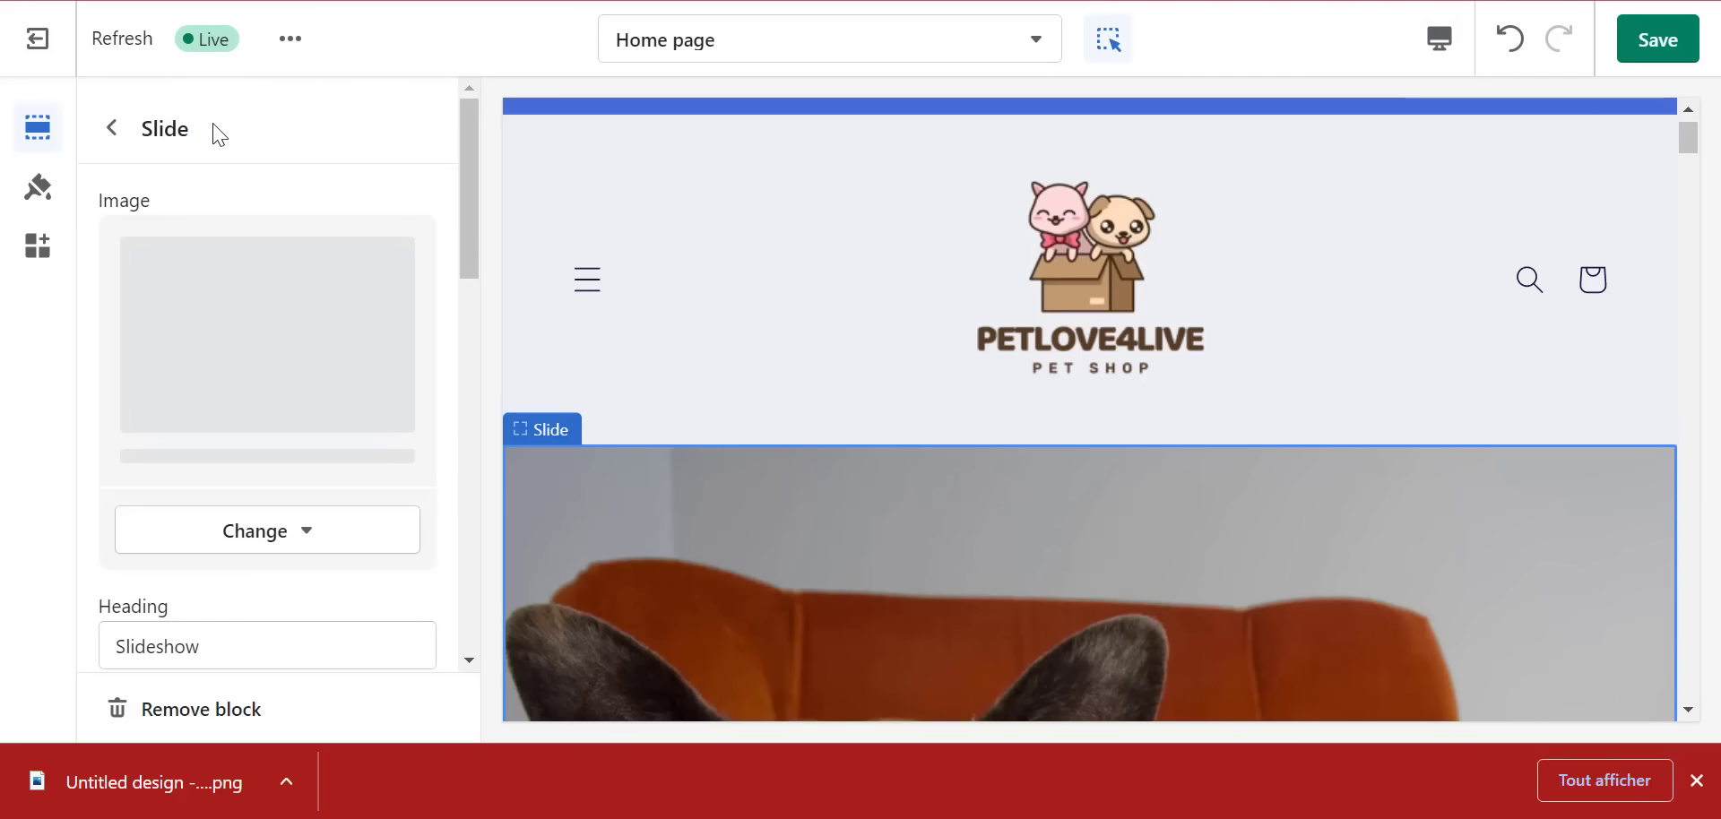
{"action": "left_click_drag", "start_coordinate": [466, 153], "coordinate": [468, 160]}
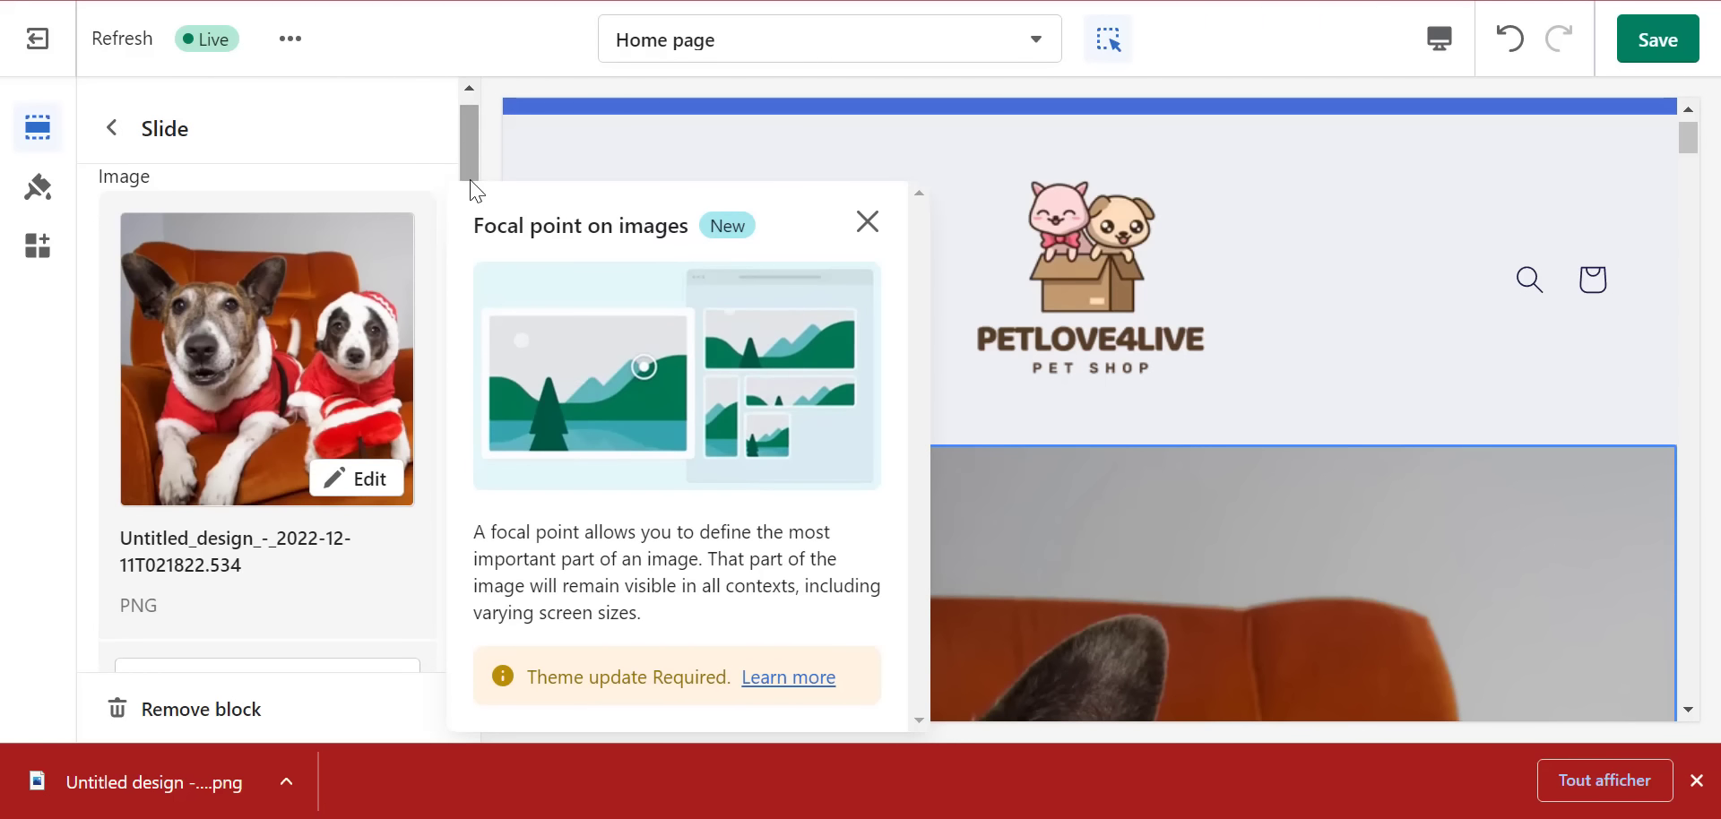
{"action": "scroll", "coordinate": [1697, 140], "scroll_direction": "down", "scroll_amount": 4}
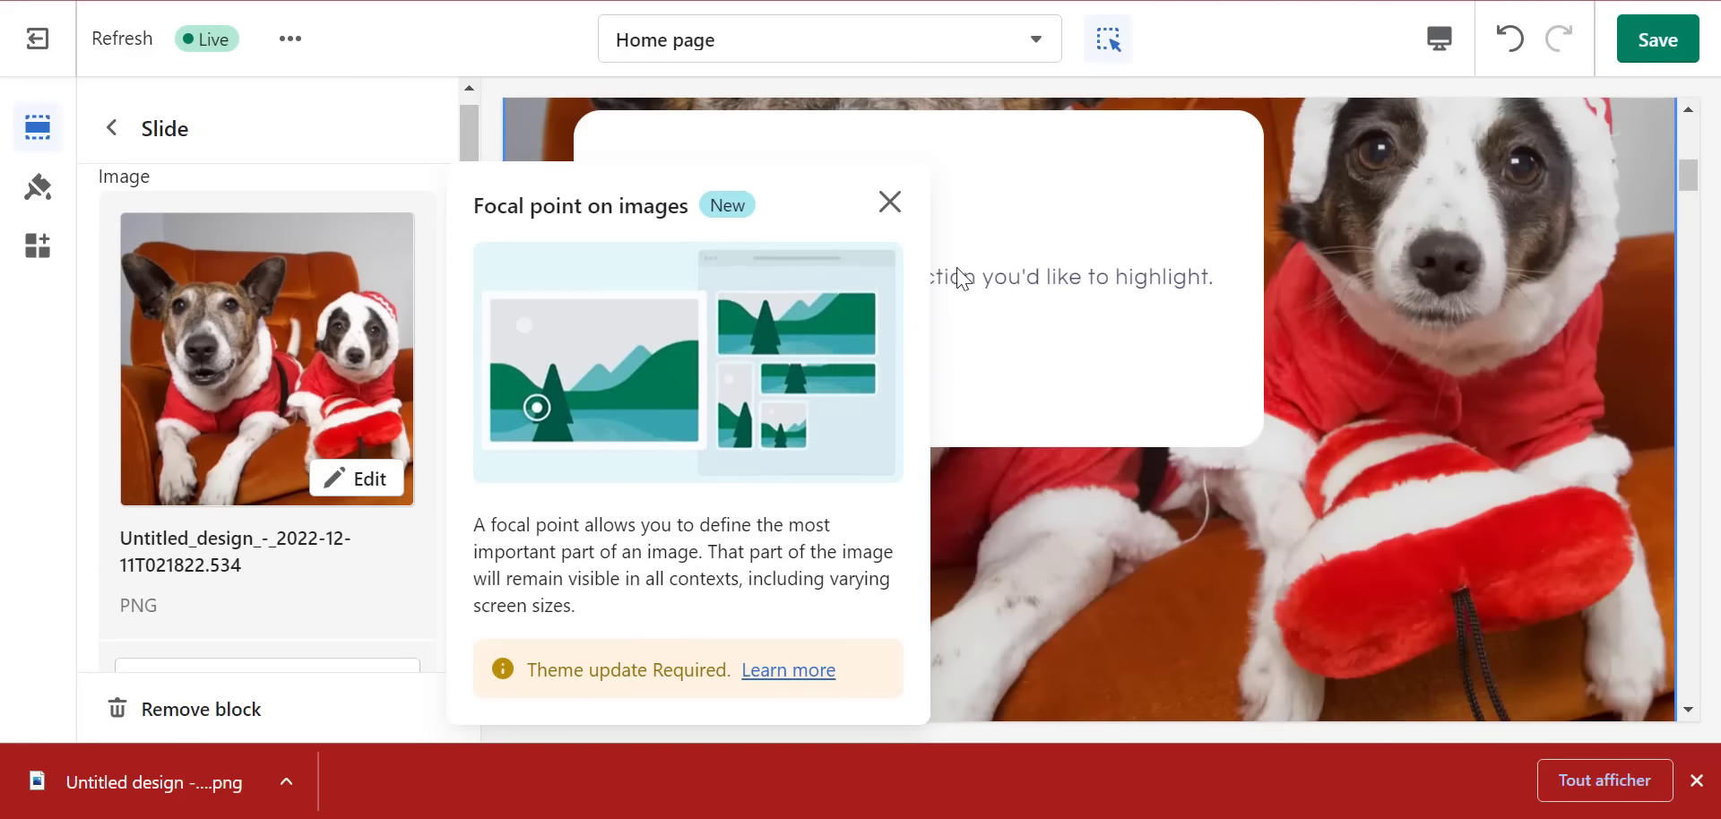
{"action": "left_click", "coordinate": [890, 203]}
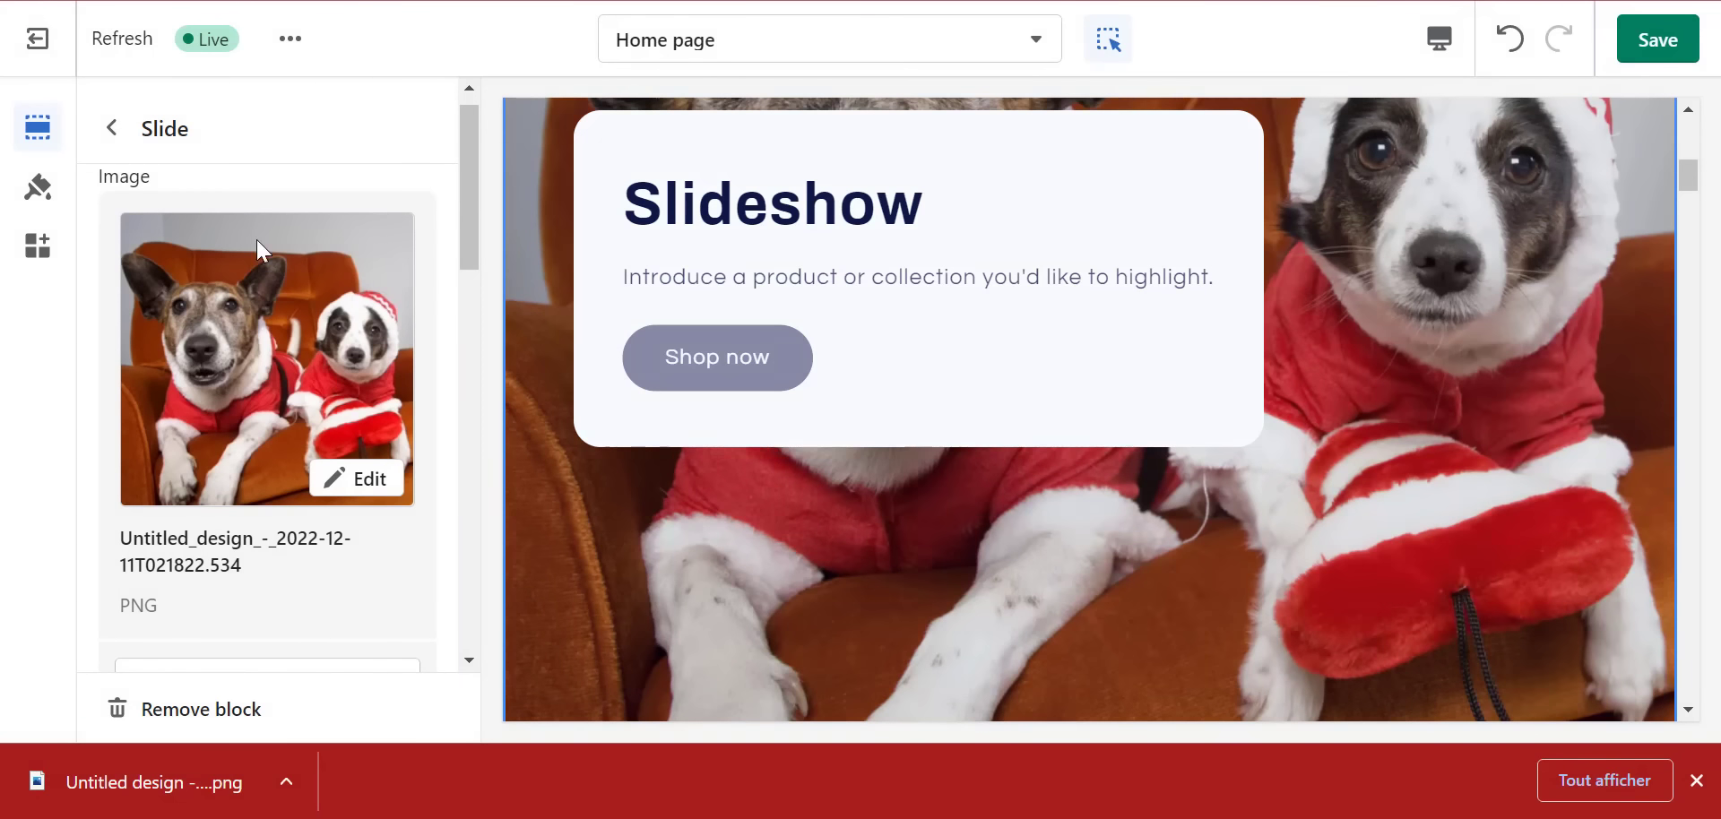
{"action": "scroll", "coordinate": [1697, 199], "scroll_direction": "down", "scroll_amount": 2}
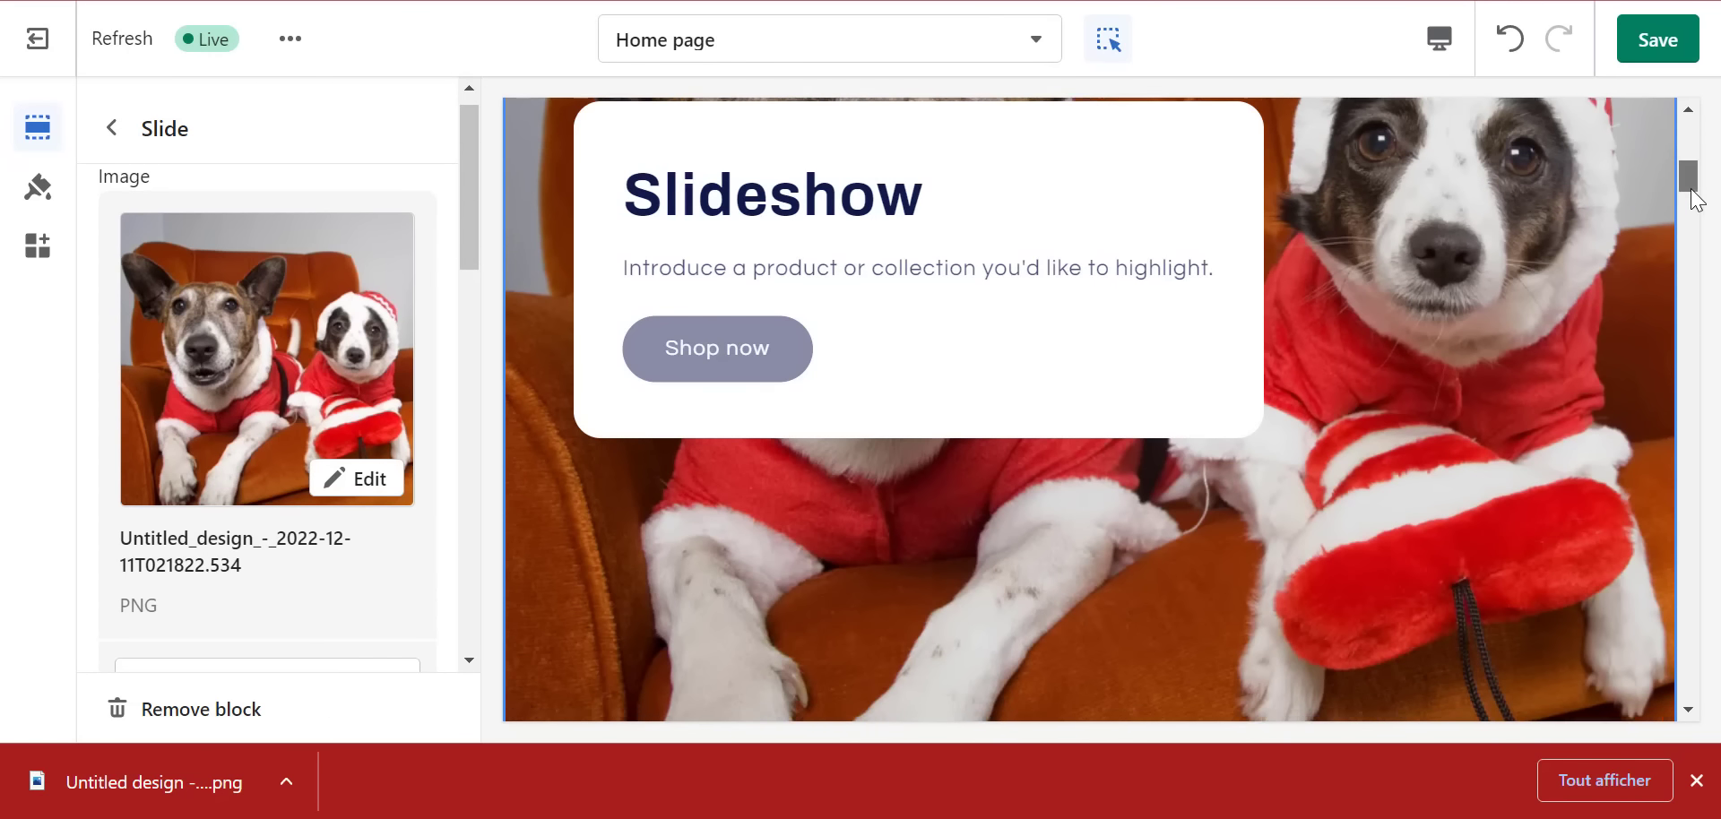
{"action": "left_click_drag", "start_coordinate": [468, 190], "coordinate": [479, 294]}
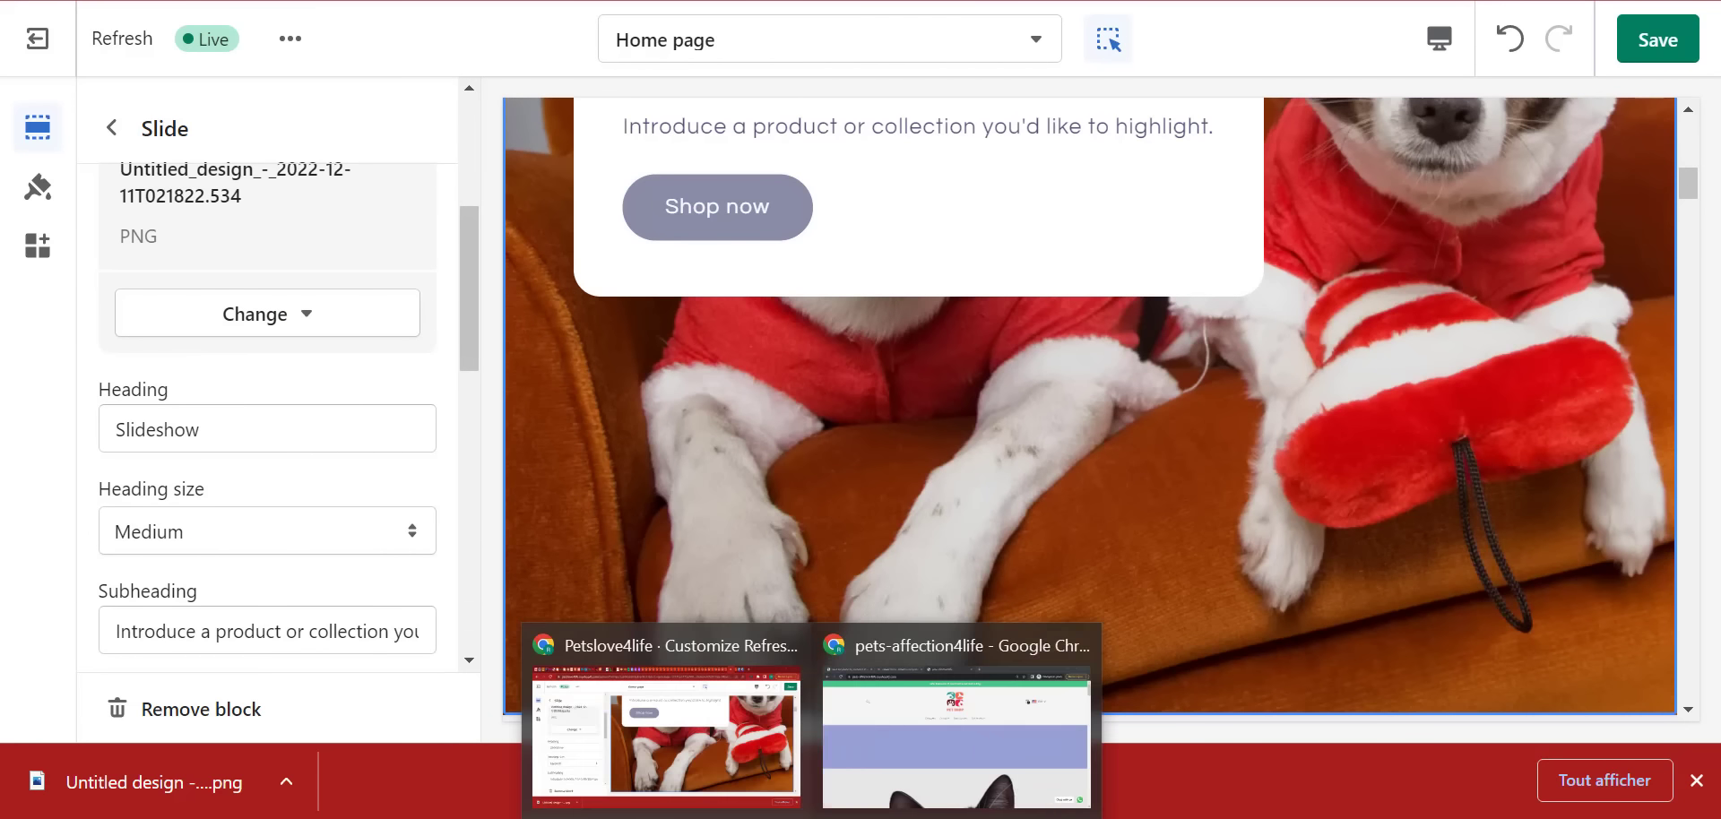
- Switch to the pets-affection4life store and copy its slideshow heading "Welcome to Pet Paradise"
{"action": "left_click", "coordinate": [955, 717]}
{"action": "scroll", "coordinate": [1013, 333], "scroll_direction": "down", "scroll_amount": 13}
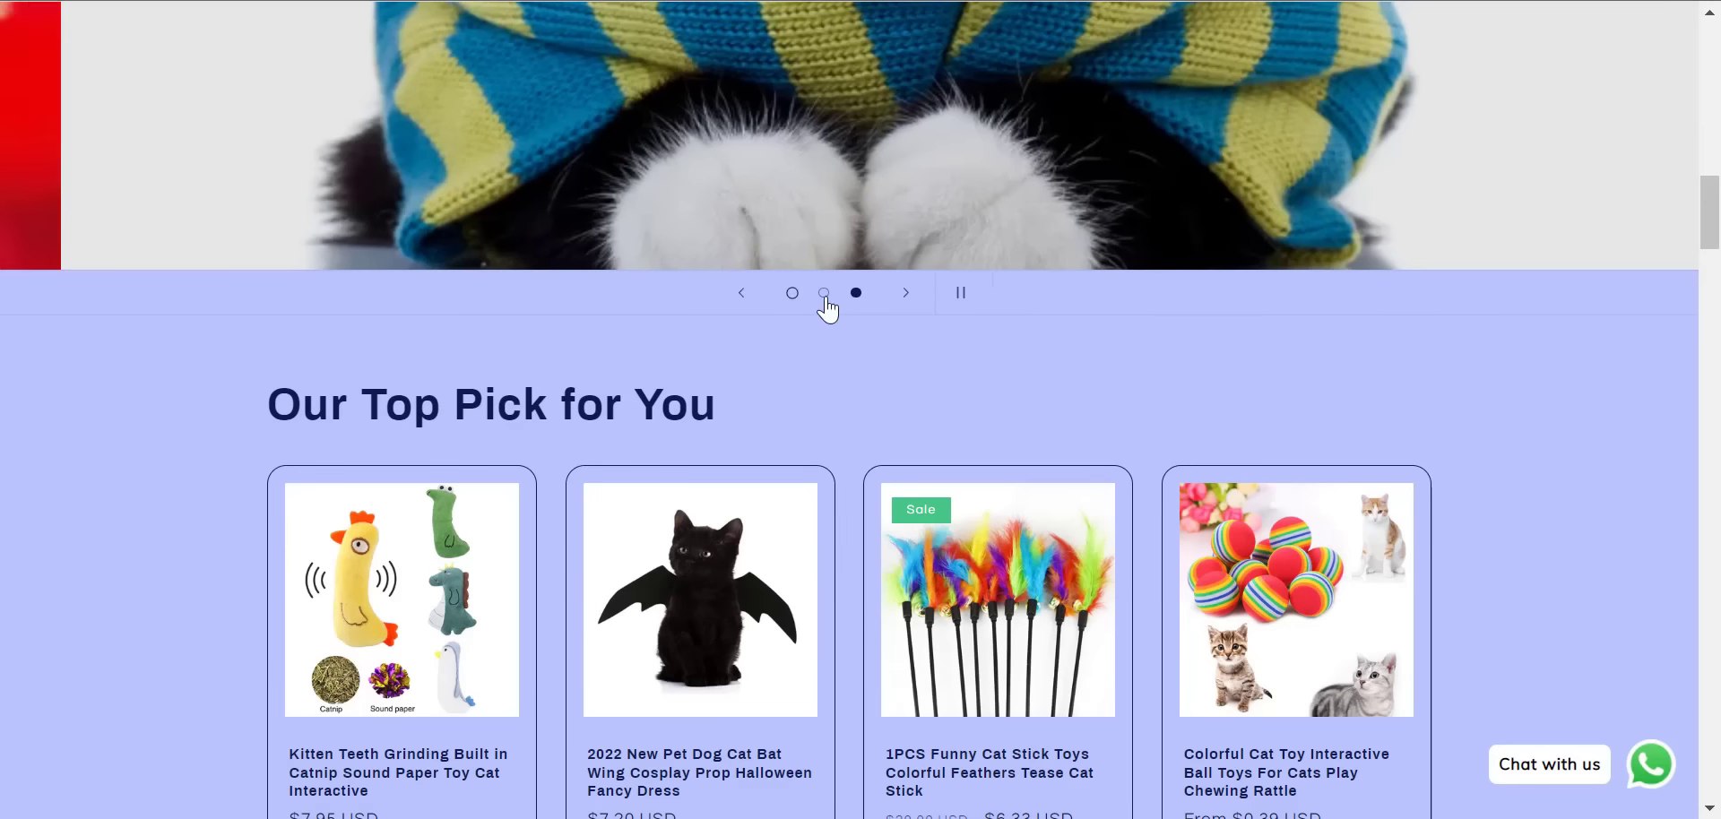
{"action": "scroll", "coordinate": [1342, 301], "scroll_direction": "up", "scroll_amount": 10}
{"action": "scroll", "coordinate": [782, 432], "scroll_direction": "up", "scroll_amount": 3}
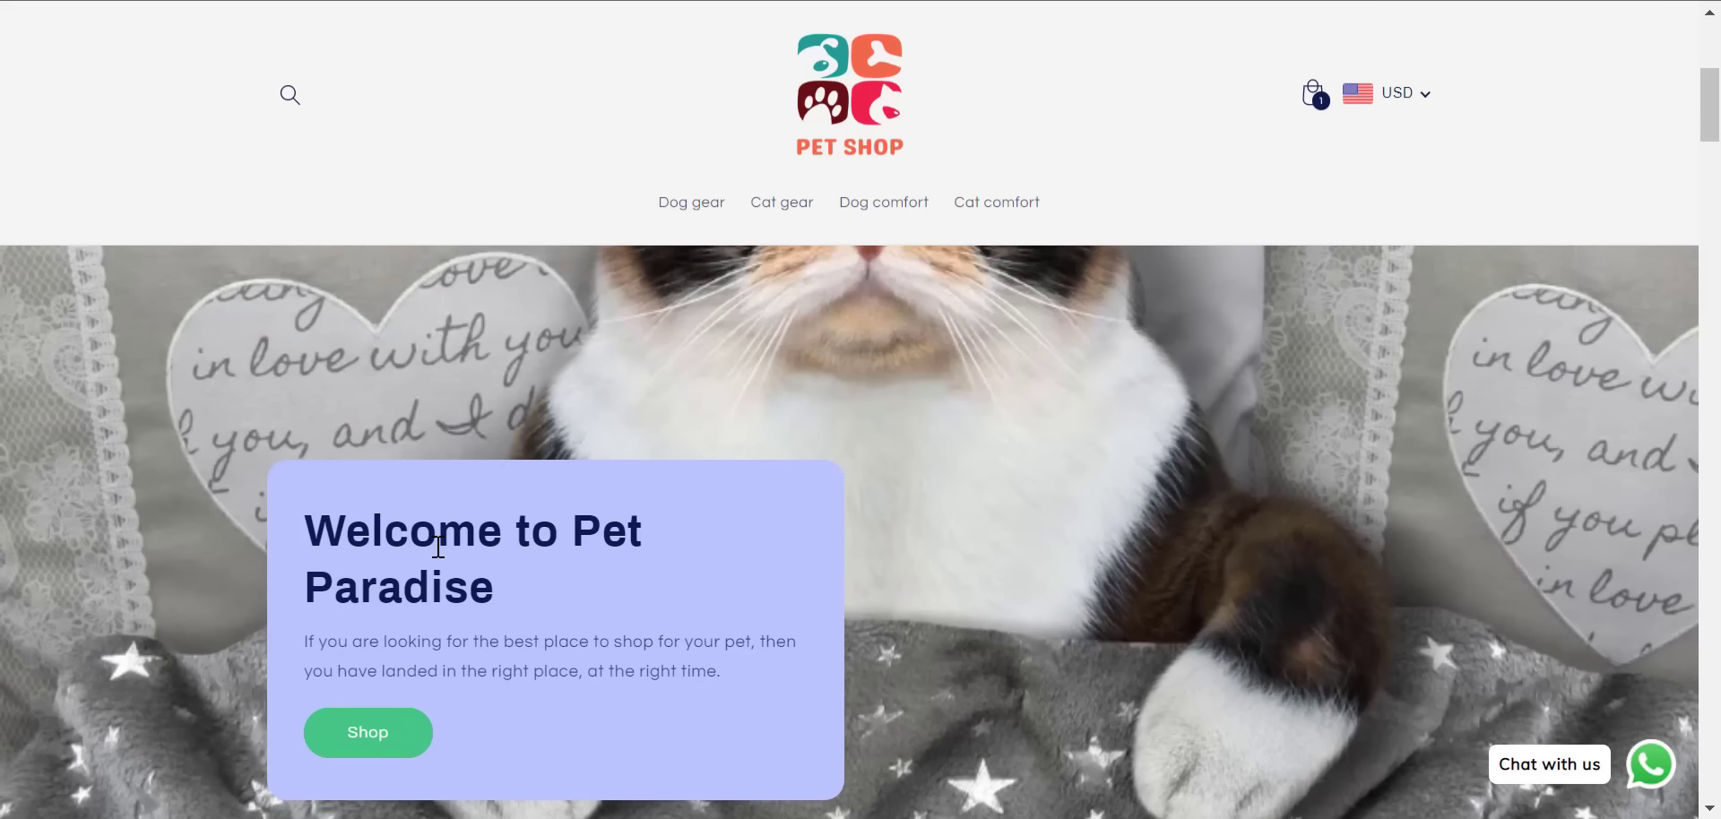
{"action": "triple_click", "coordinate": [437, 546]}
{"action": "right_click", "coordinate": [436, 543]}
{"action": "left_click", "coordinate": [530, 575]}
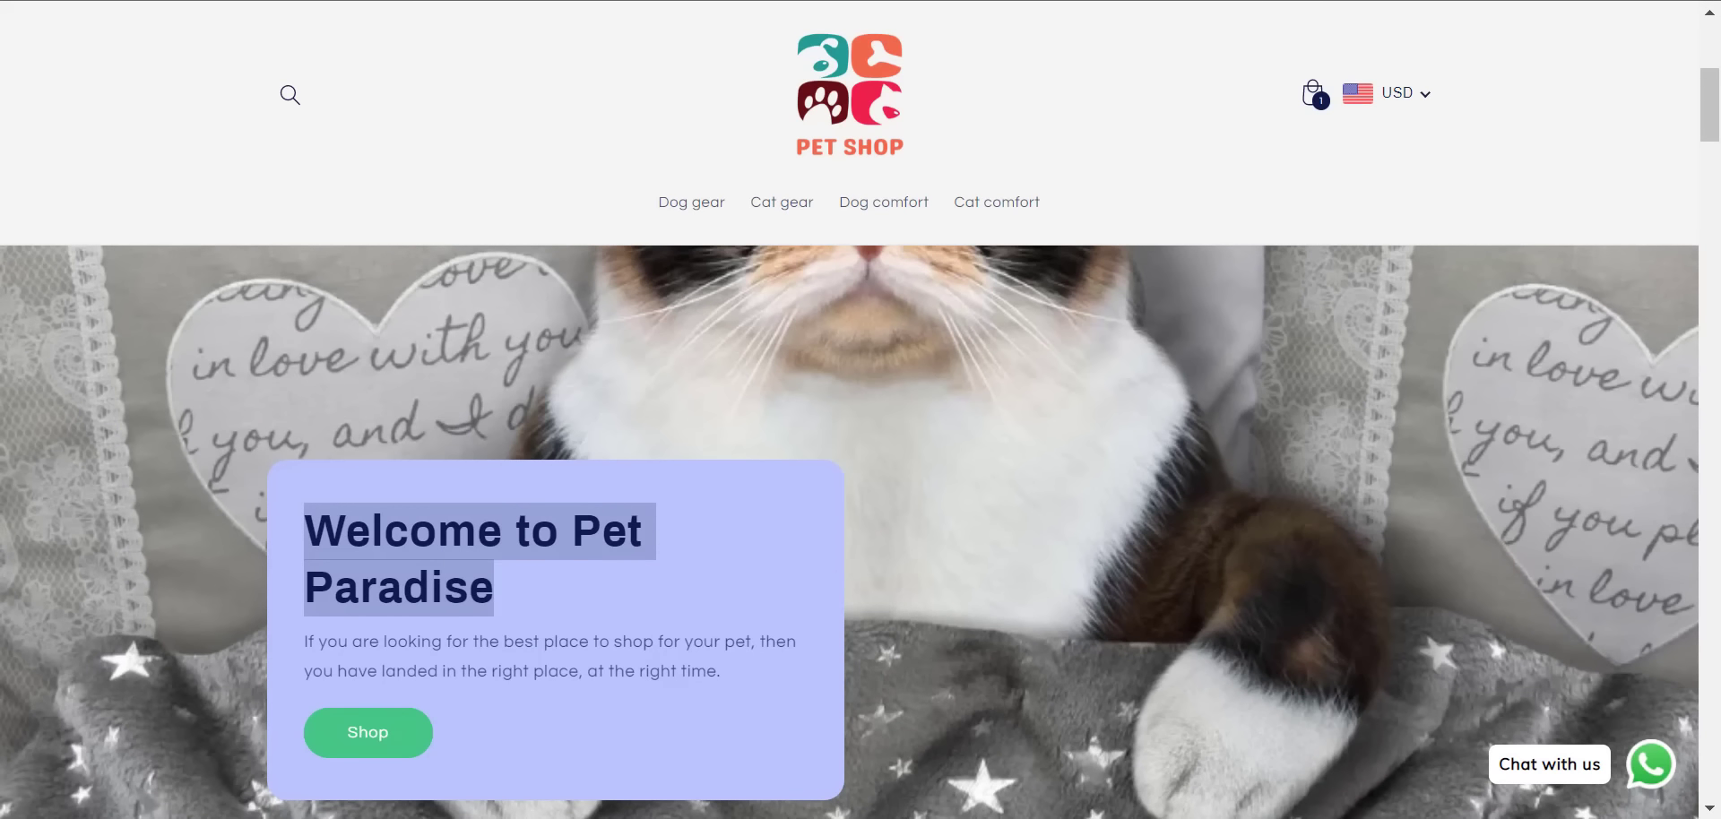
- Return to the theme editor and replace the first slide's heading with "Welcome to Pet Paradise"
{"action": "left_click", "coordinate": [751, 740]}
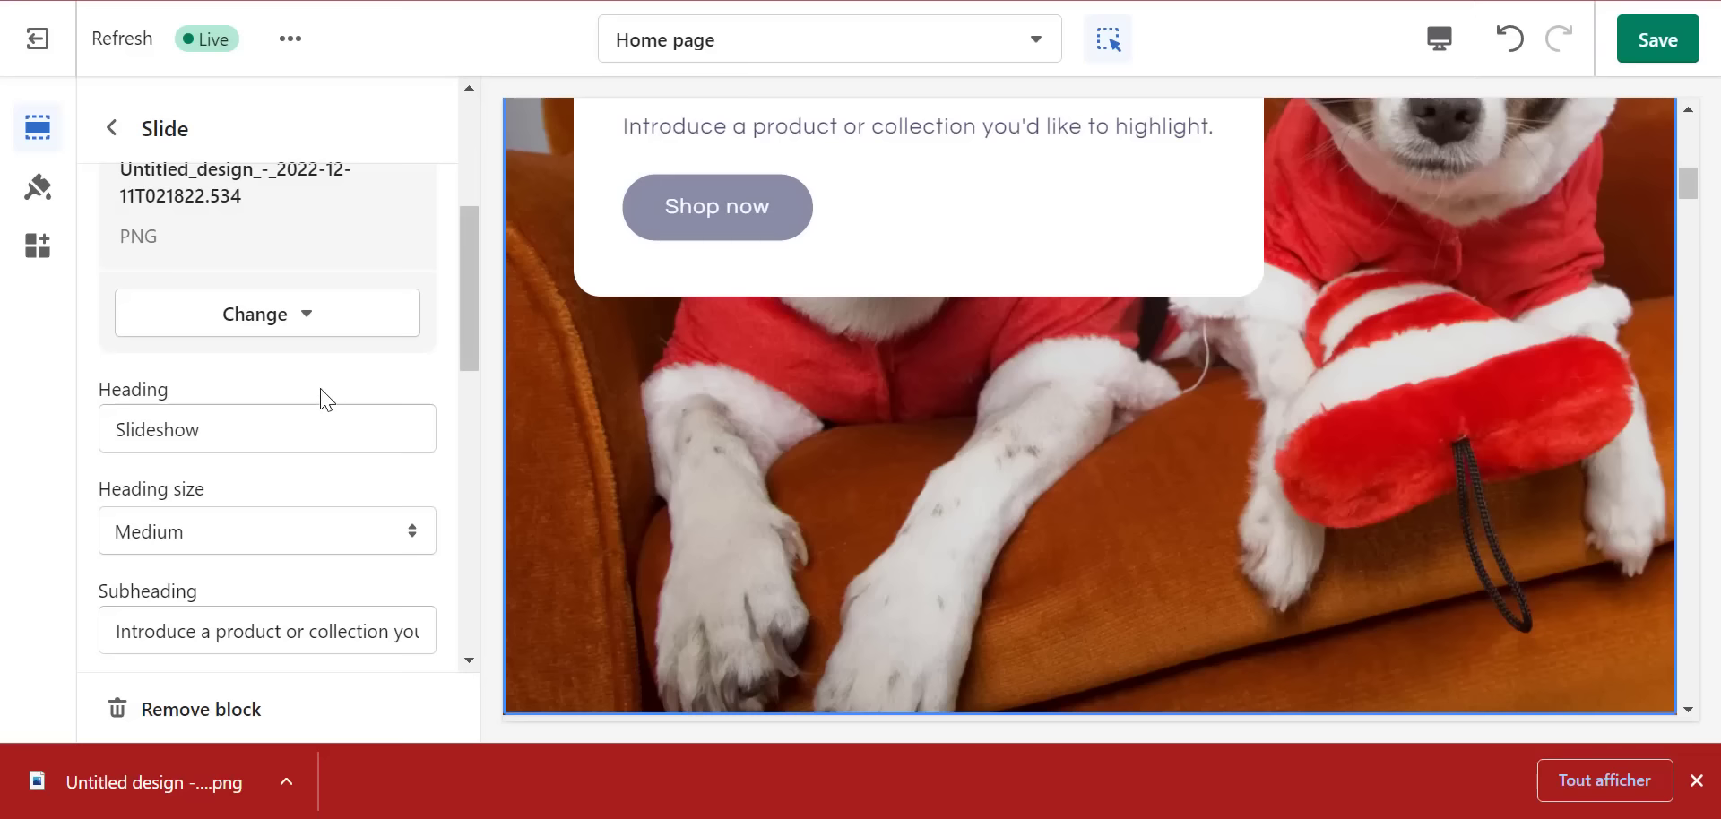
{"action": "double_click", "coordinate": [256, 436]}
{"action": "right_click", "coordinate": [255, 435]}
{"action": "left_click", "coordinate": [352, 72]}
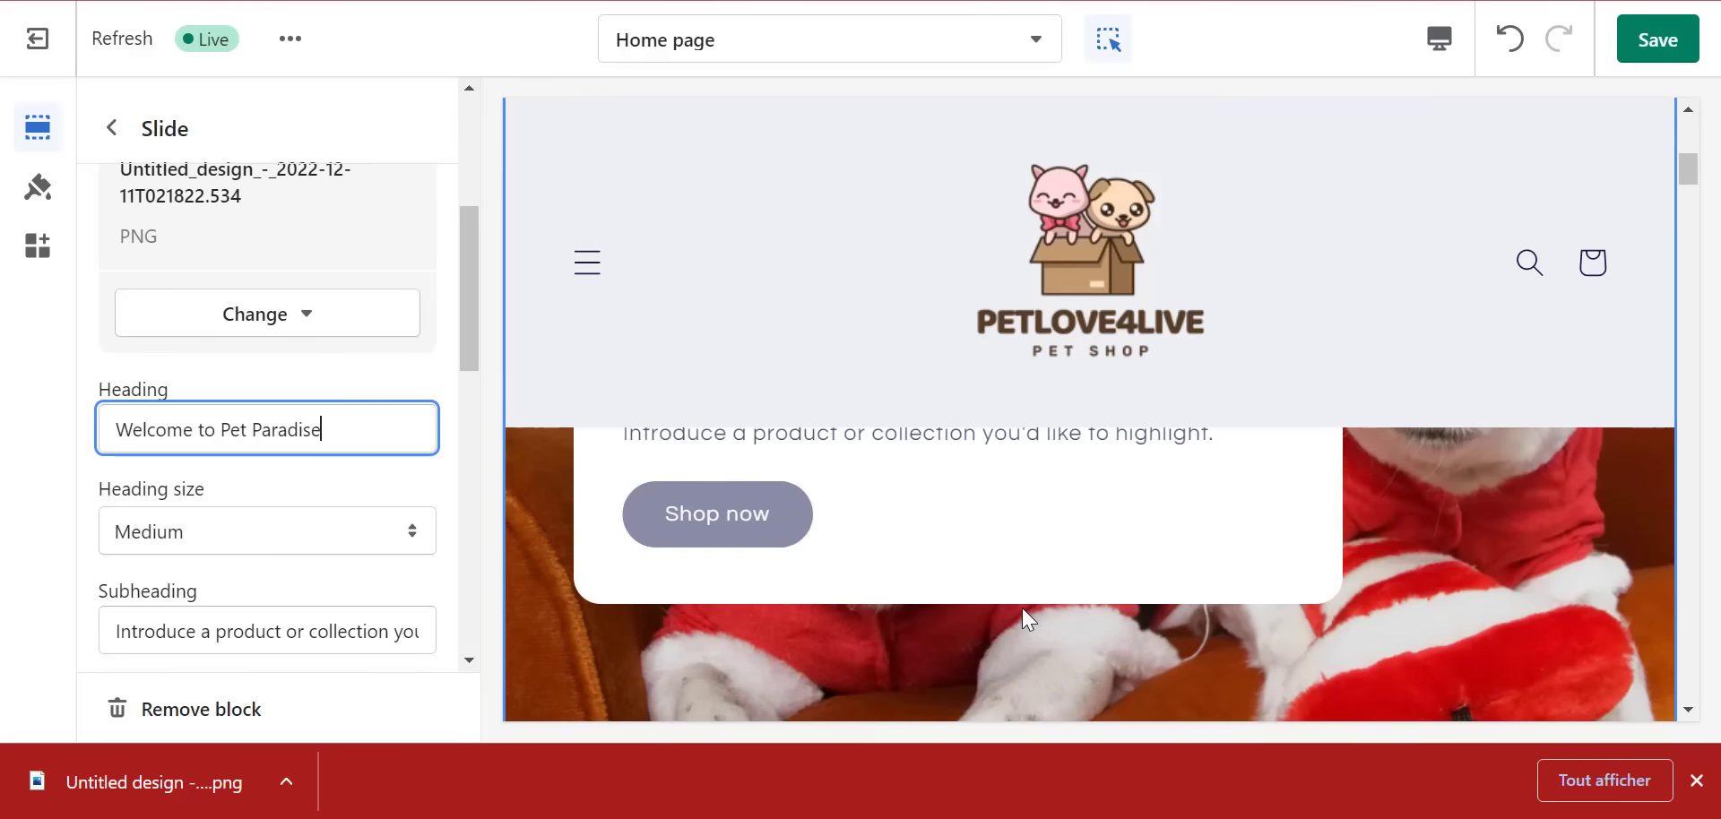
{"action": "left_click", "coordinate": [273, 549]}
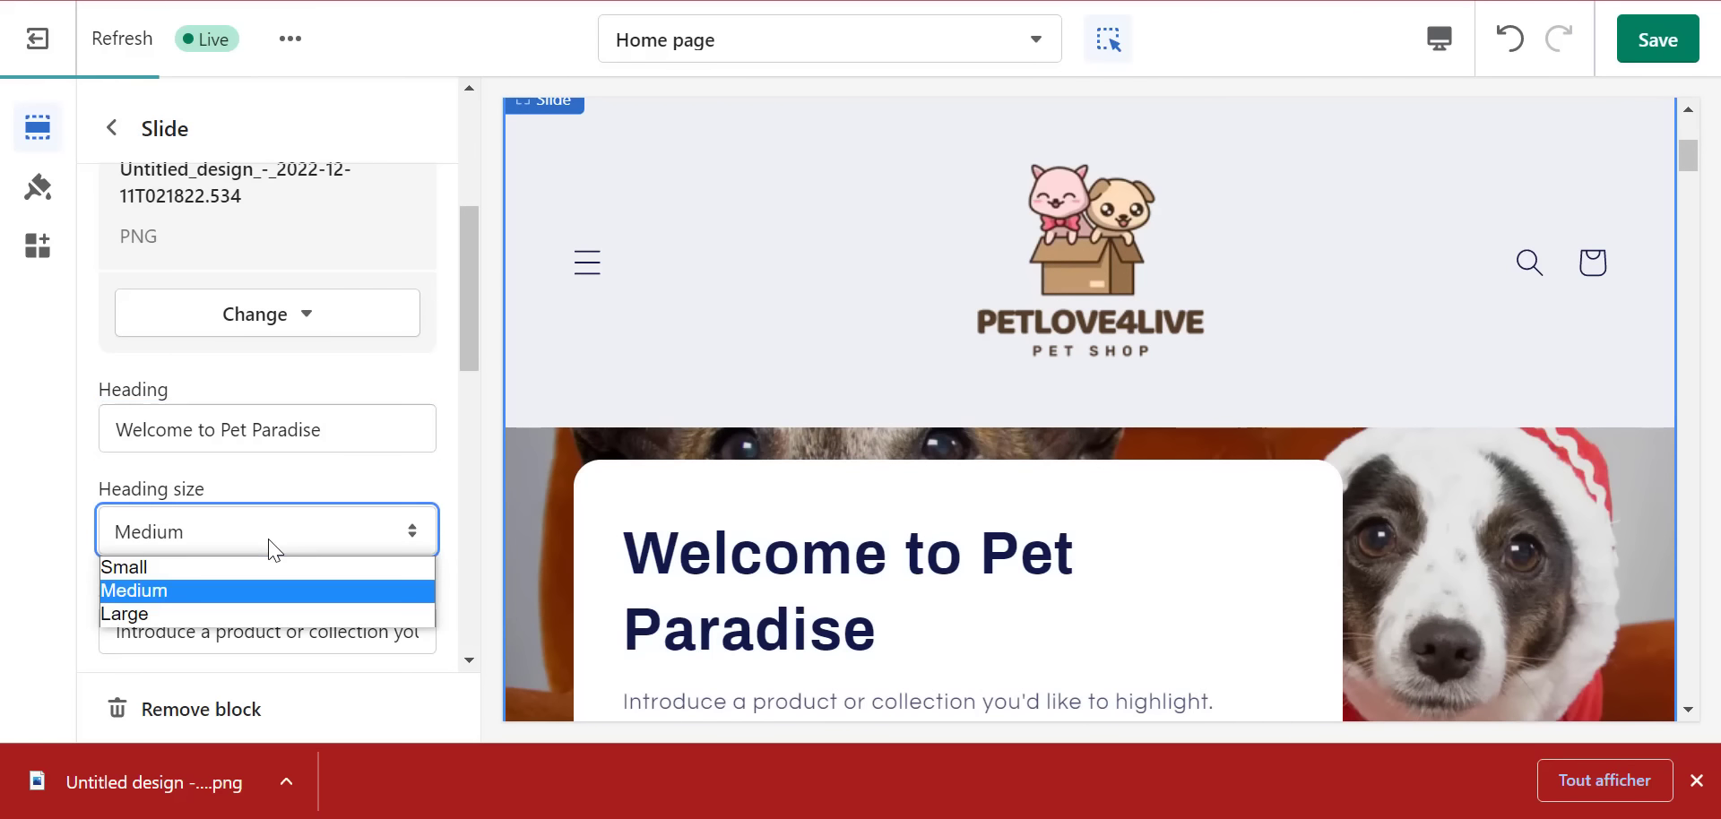
{"action": "left_click", "coordinate": [211, 492]}
- Copy the text below the "Help your cute dog sleep better" heading from the pets-affection4life store's slideshow
{"action": "left_click_drag", "start_coordinate": [475, 294], "coordinate": [472, 334]}
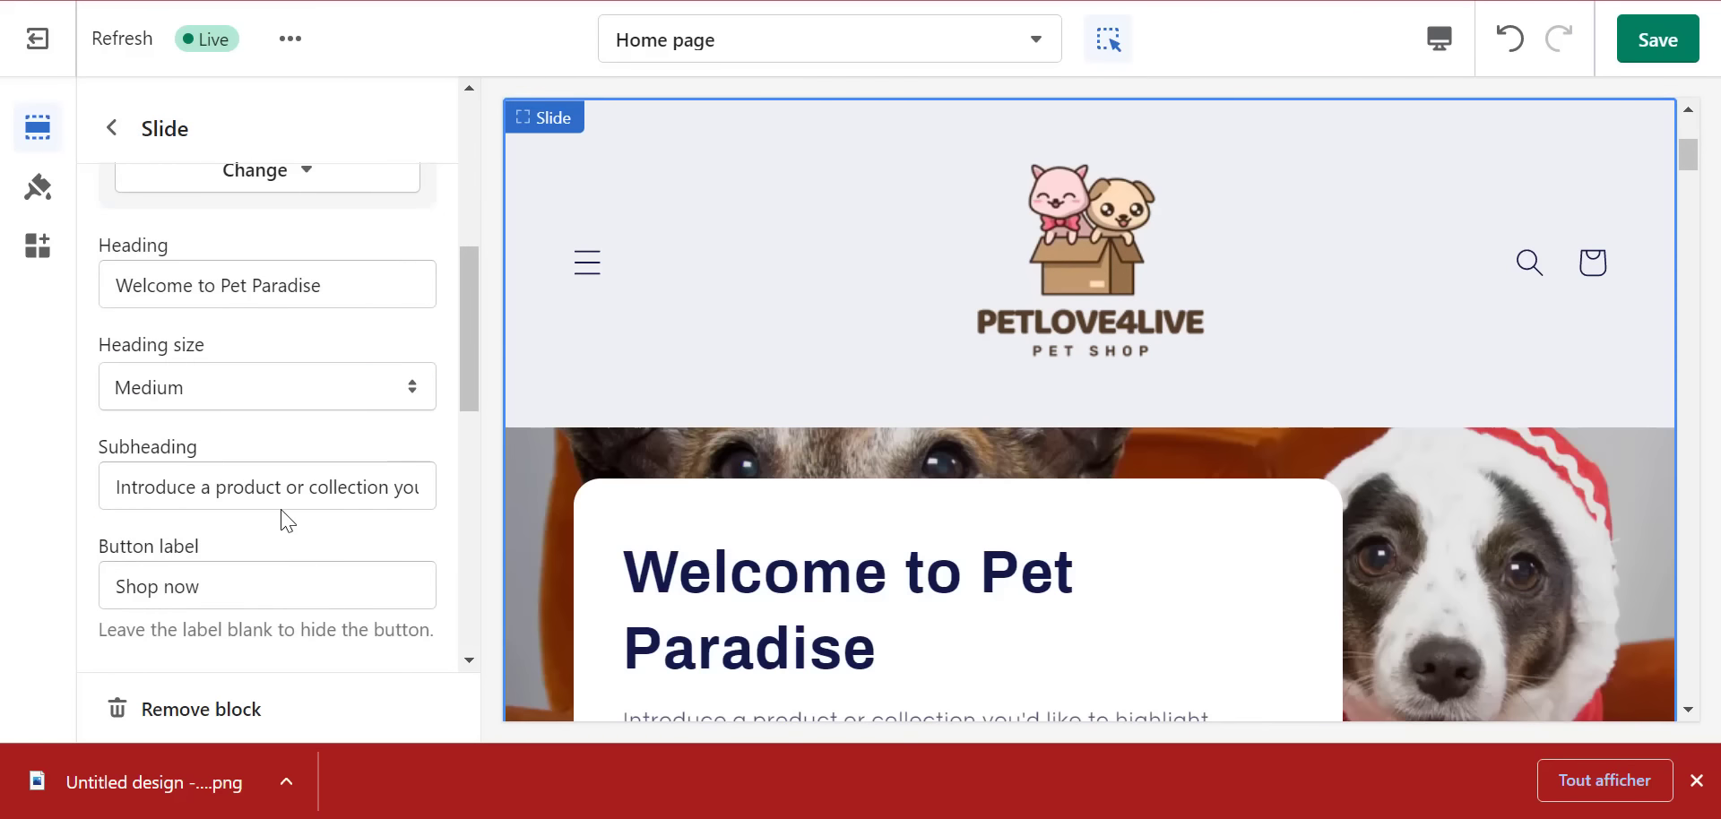
{"action": "left_click", "coordinate": [289, 506]}
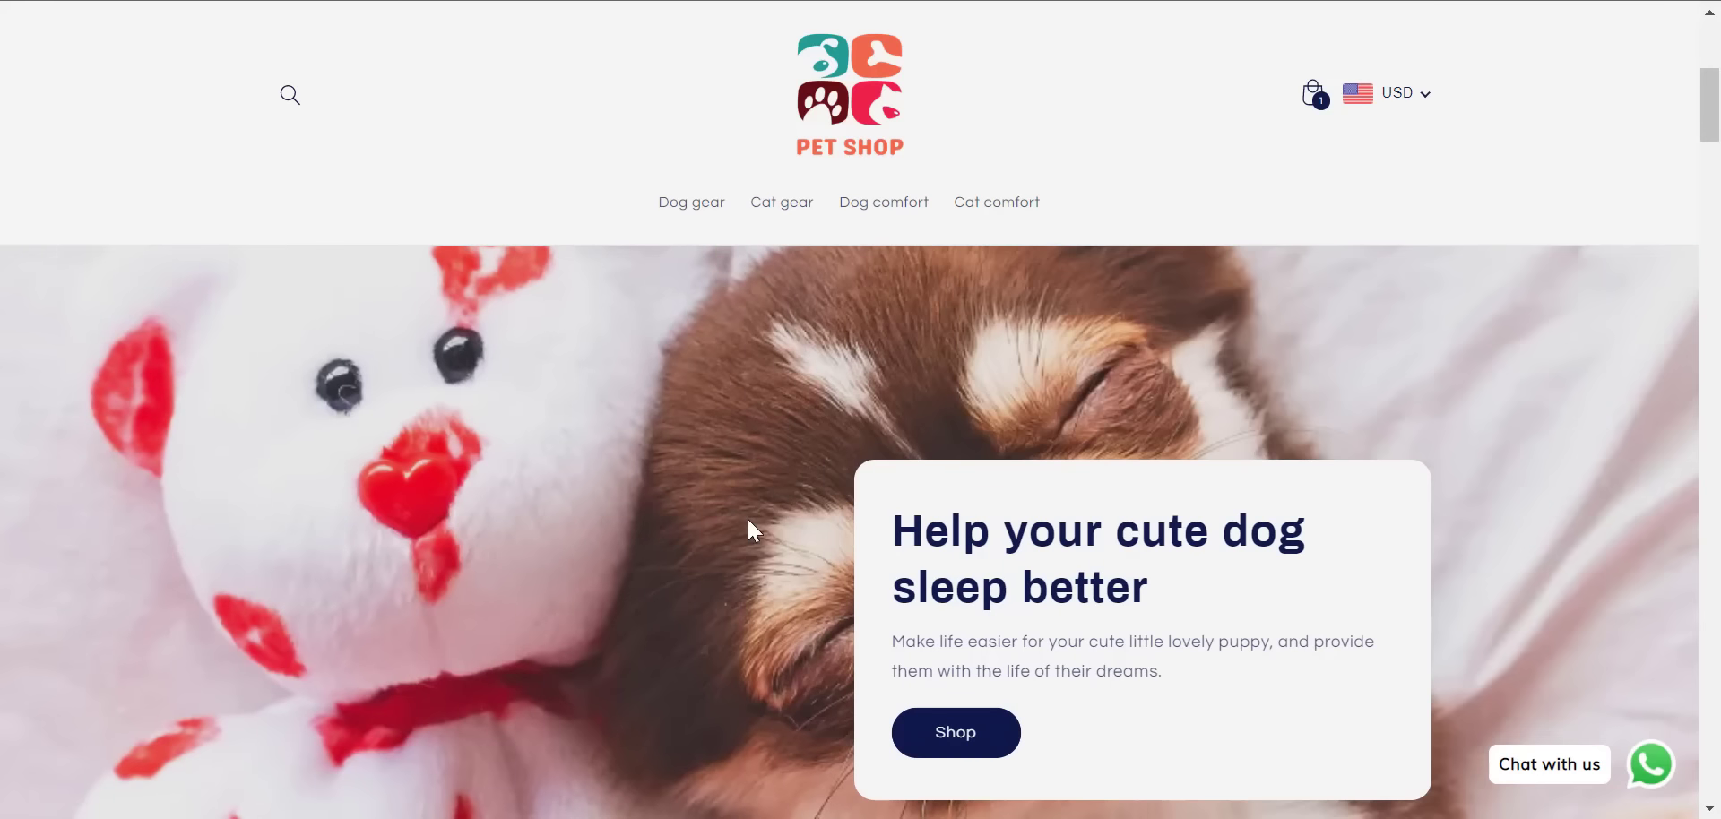
{"action": "scroll", "coordinate": [746, 518], "scroll_direction": "down", "scroll_amount": 3}
{"action": "triple_click", "coordinate": [959, 383]}
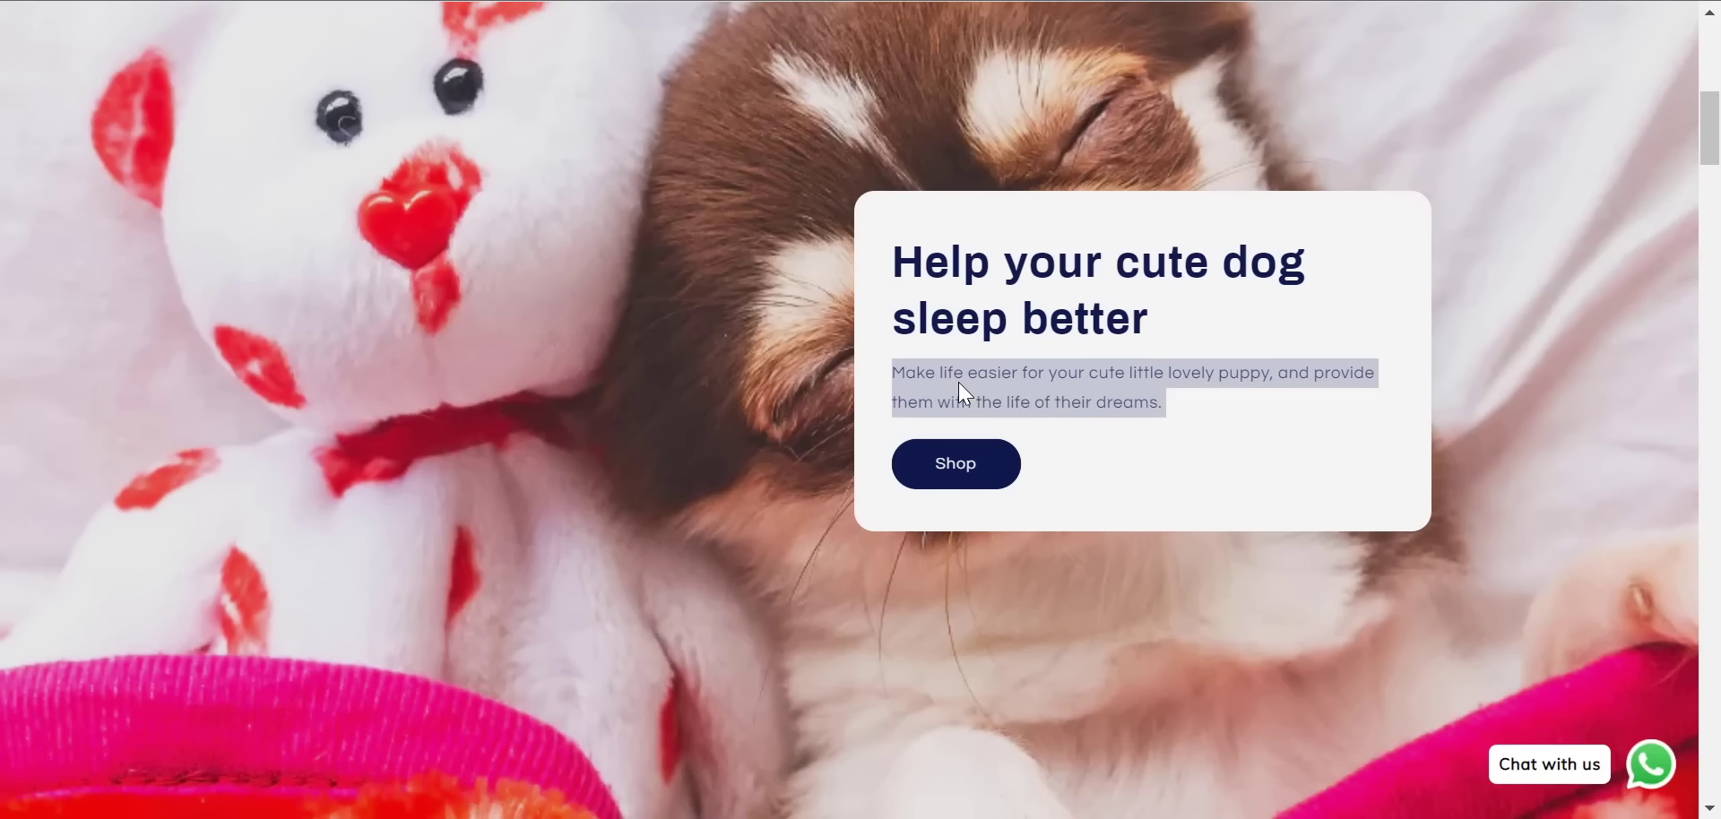
{"action": "right_click", "coordinate": [959, 383]}
{"action": "left_click", "coordinate": [992, 400]}
{"action": "mouse_move", "coordinate": [823, 808]}
- Replace the first slide's subheading in the theme editor with the copied text about making life easier for your puppy
{"action": "left_click", "coordinate": [682, 744]}
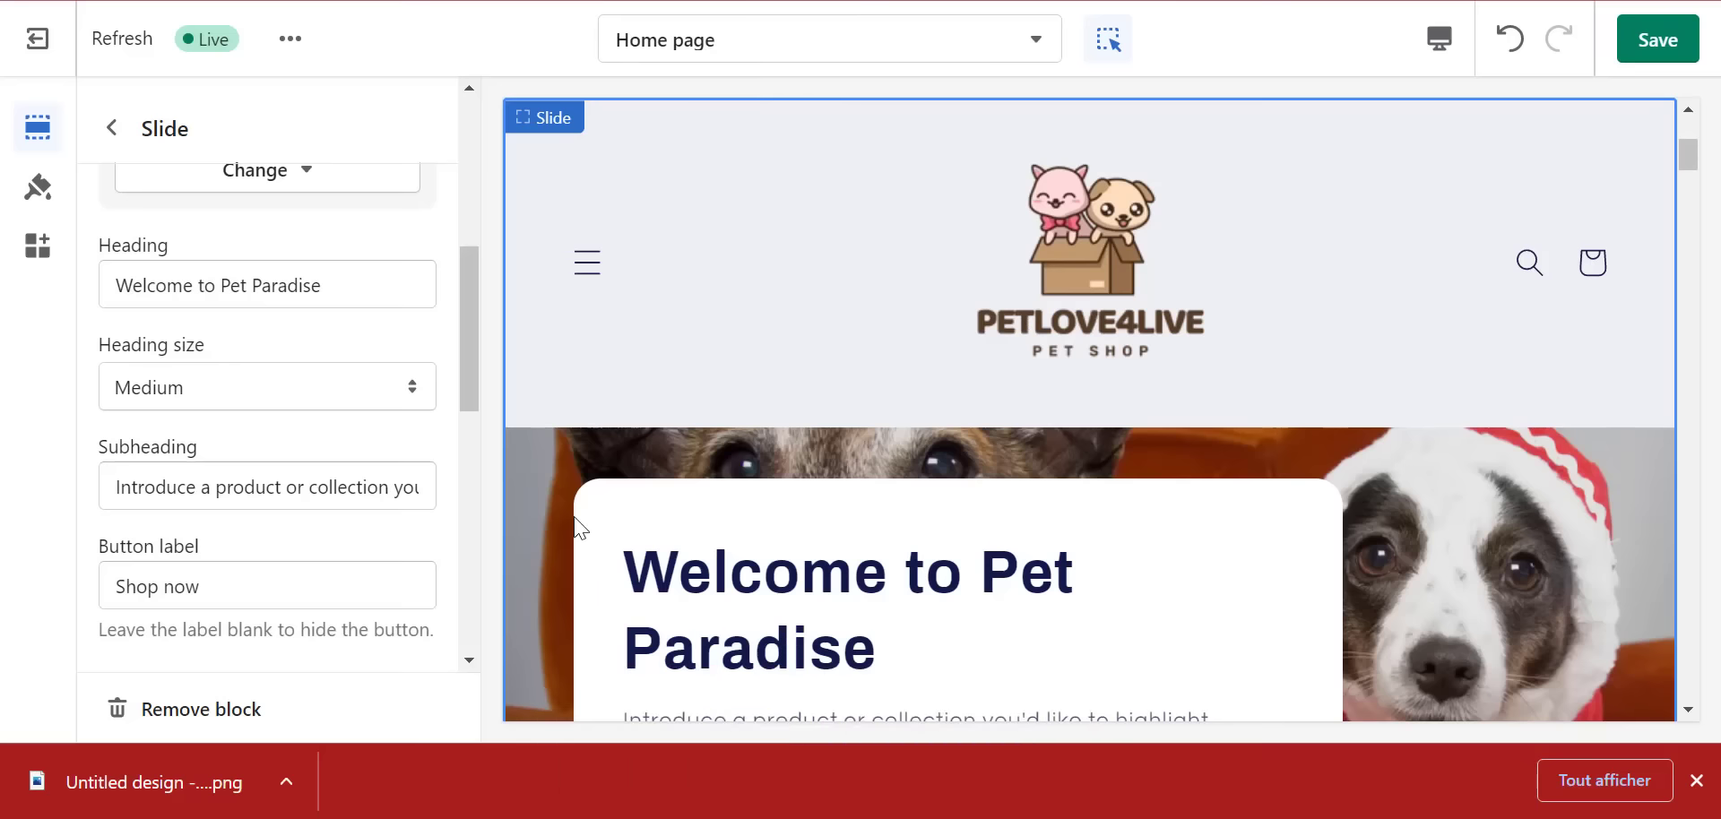
{"action": "left_click", "coordinate": [285, 487]}
{"action": "triple_click", "coordinate": [348, 488]}
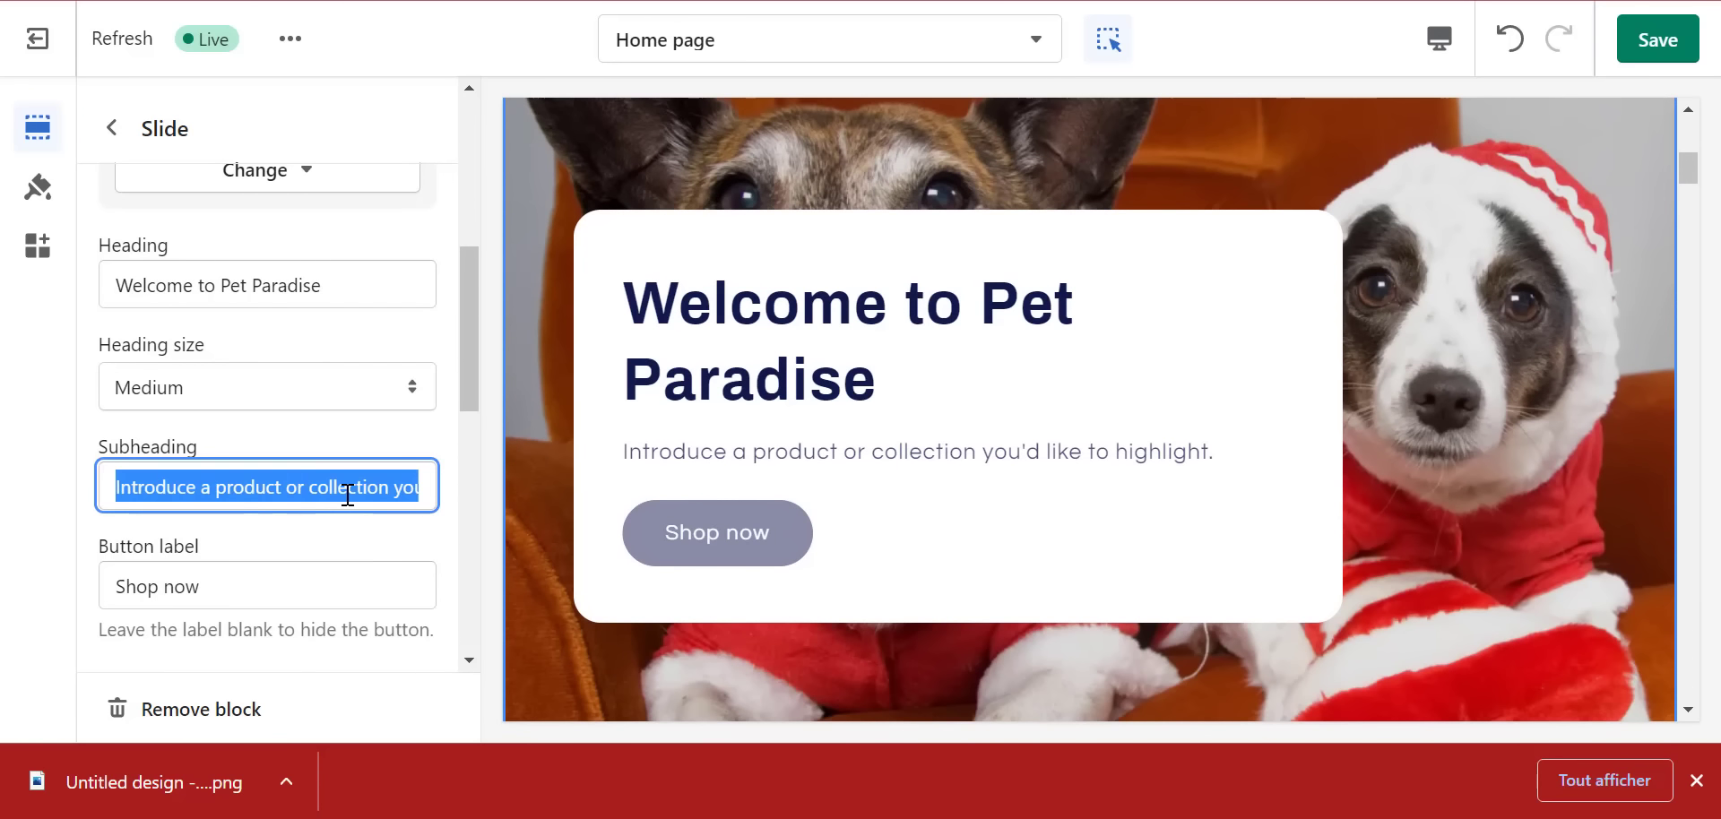
{"action": "right_click", "coordinate": [350, 488]}
{"action": "left_click", "coordinate": [420, 139]}
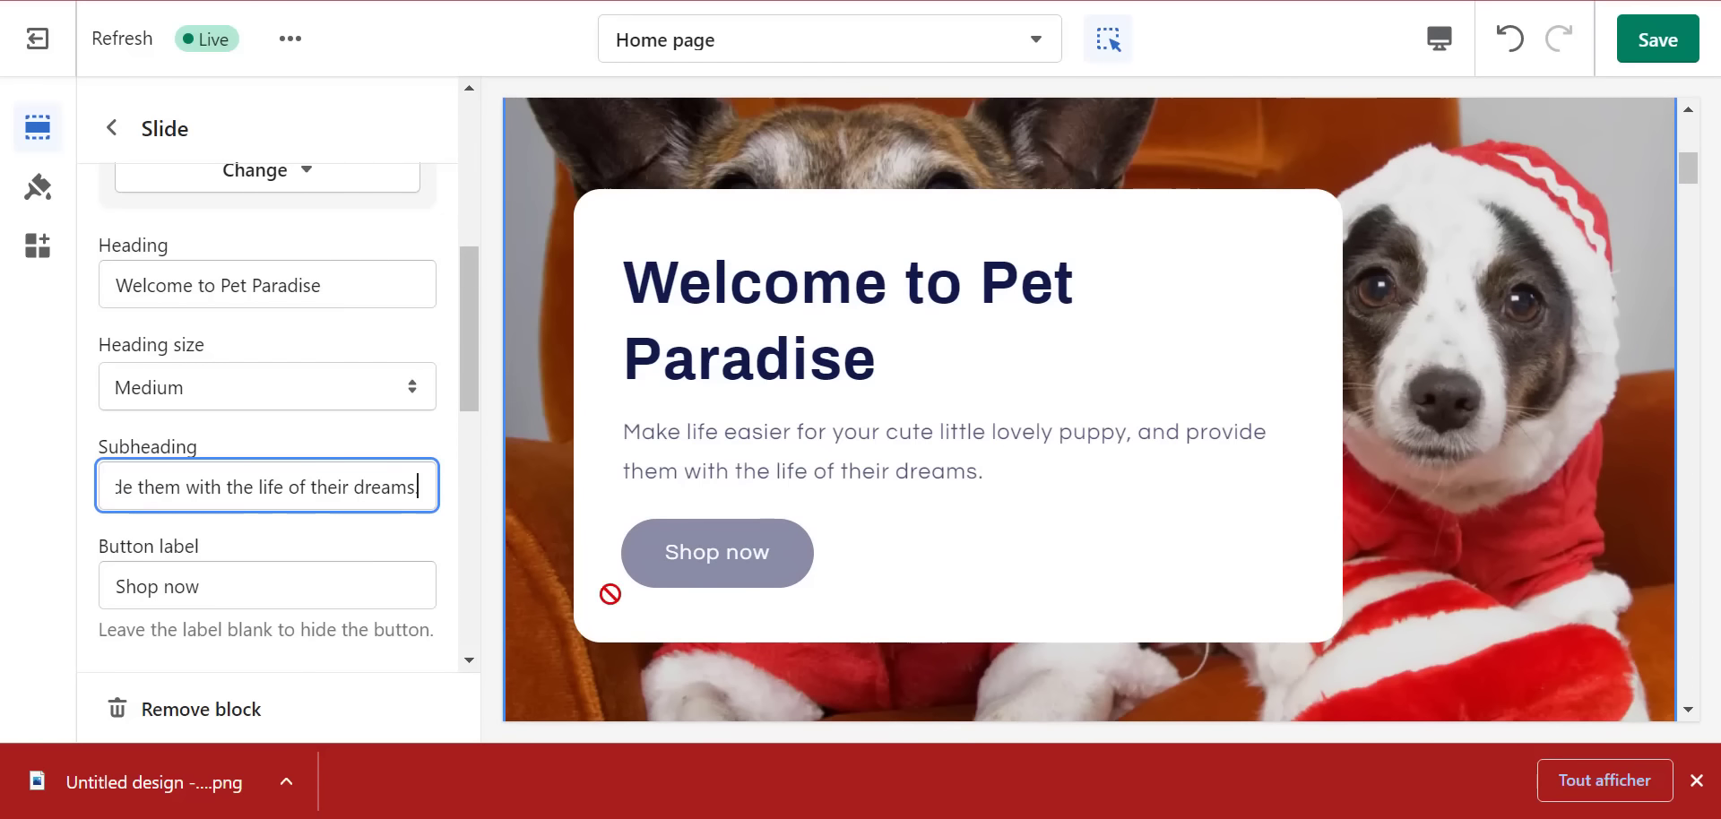
- Shorten the first slide's button label to "Shop"
{"action": "left_click_drag", "start_coordinate": [323, 594], "coordinate": [164, 587]}
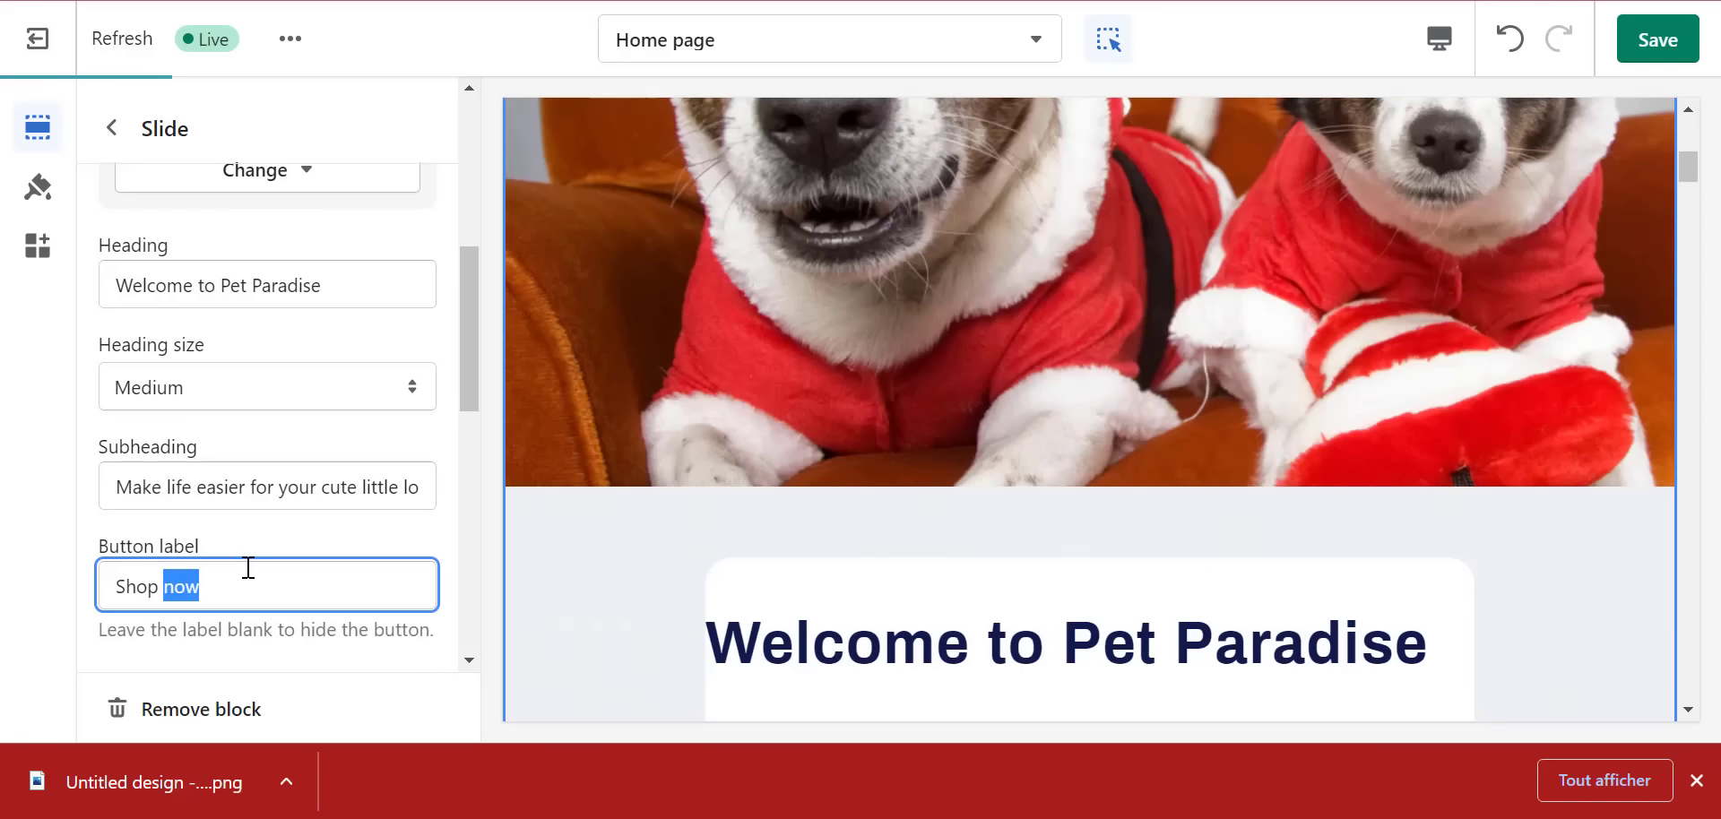
{"action": "key", "text": "BackSpace"}
{"action": "scroll", "coordinate": [340, 502], "scroll_direction": "down", "scroll_amount": 3}
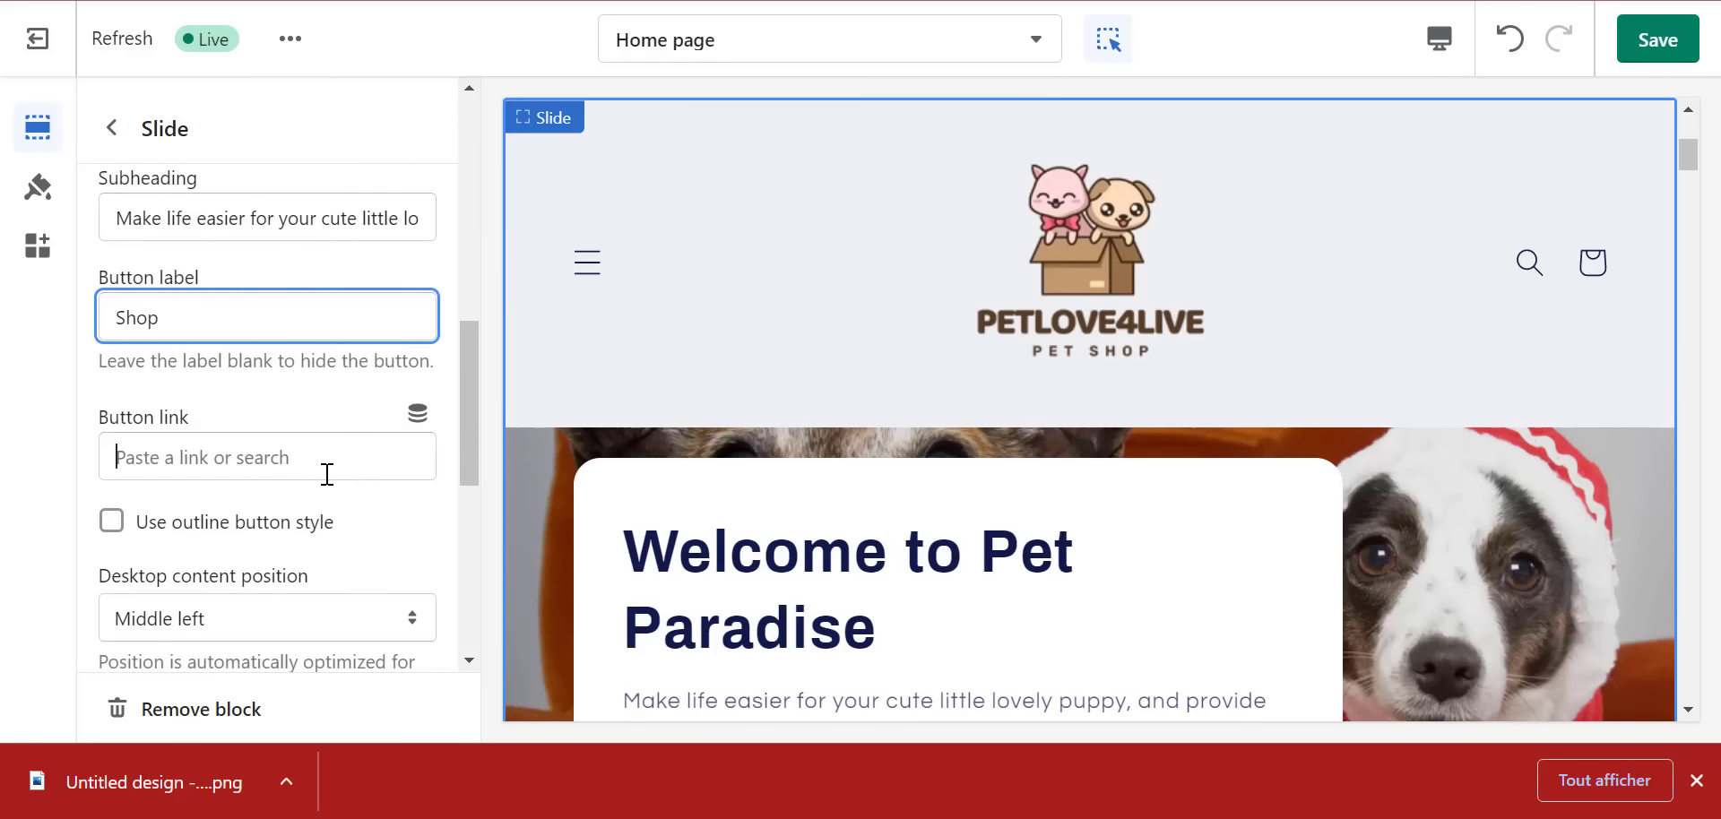
- Examine the first slide's button link, content alignment, image overlay opacity, color scheme and mobile layout options
{"action": "left_click", "coordinate": [327, 473]}
{"action": "left_click", "coordinate": [385, 527]}
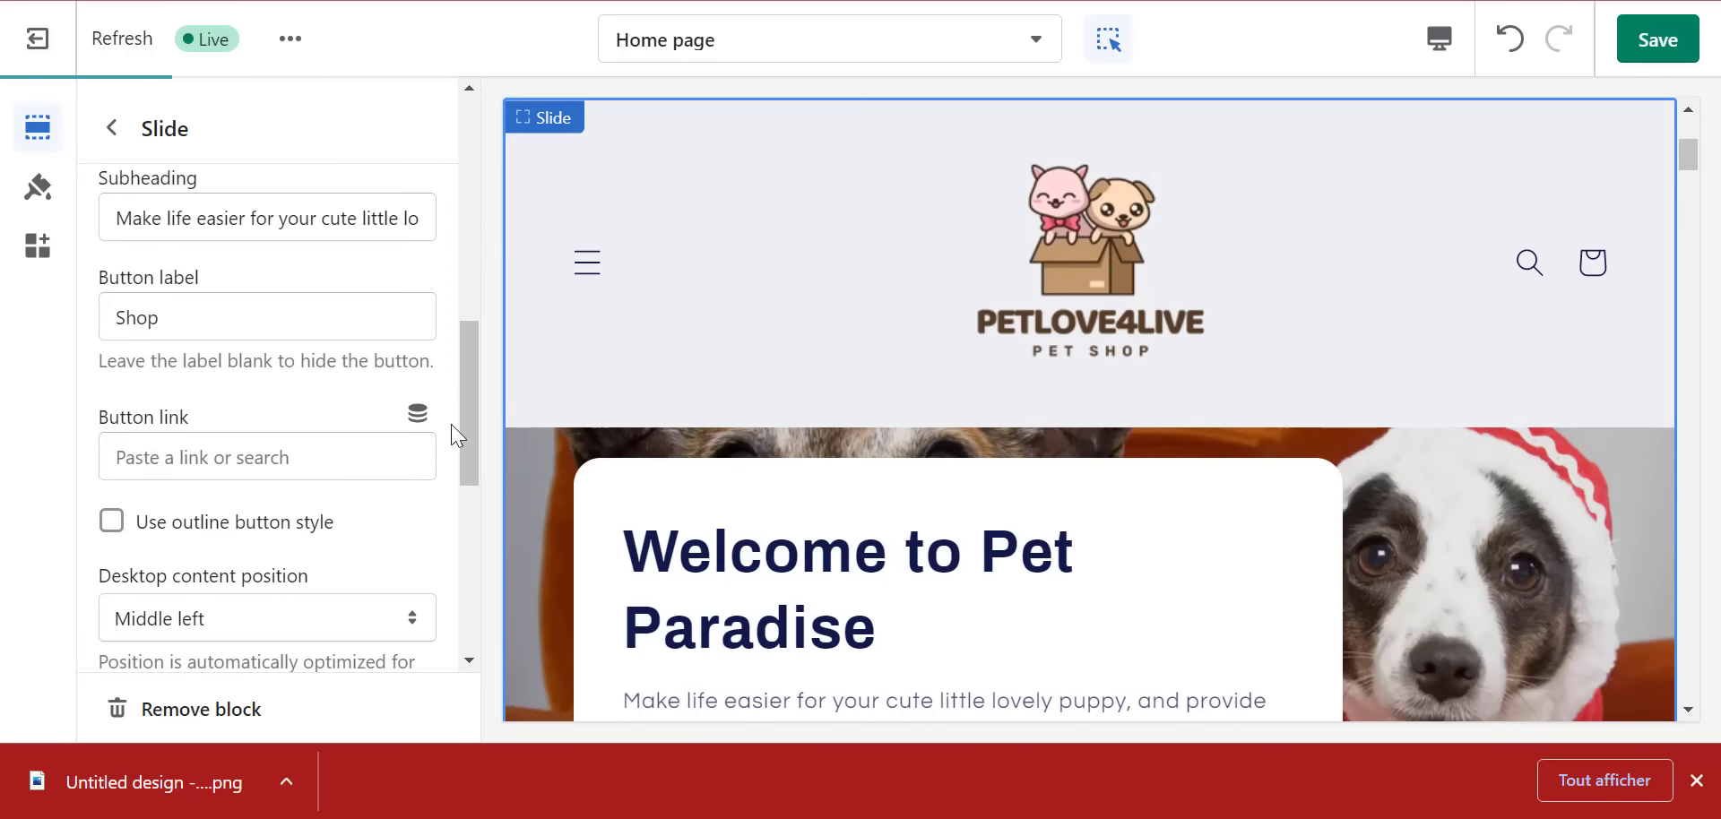
{"action": "scroll", "coordinate": [470, 448], "scroll_direction": "down", "scroll_amount": 3}
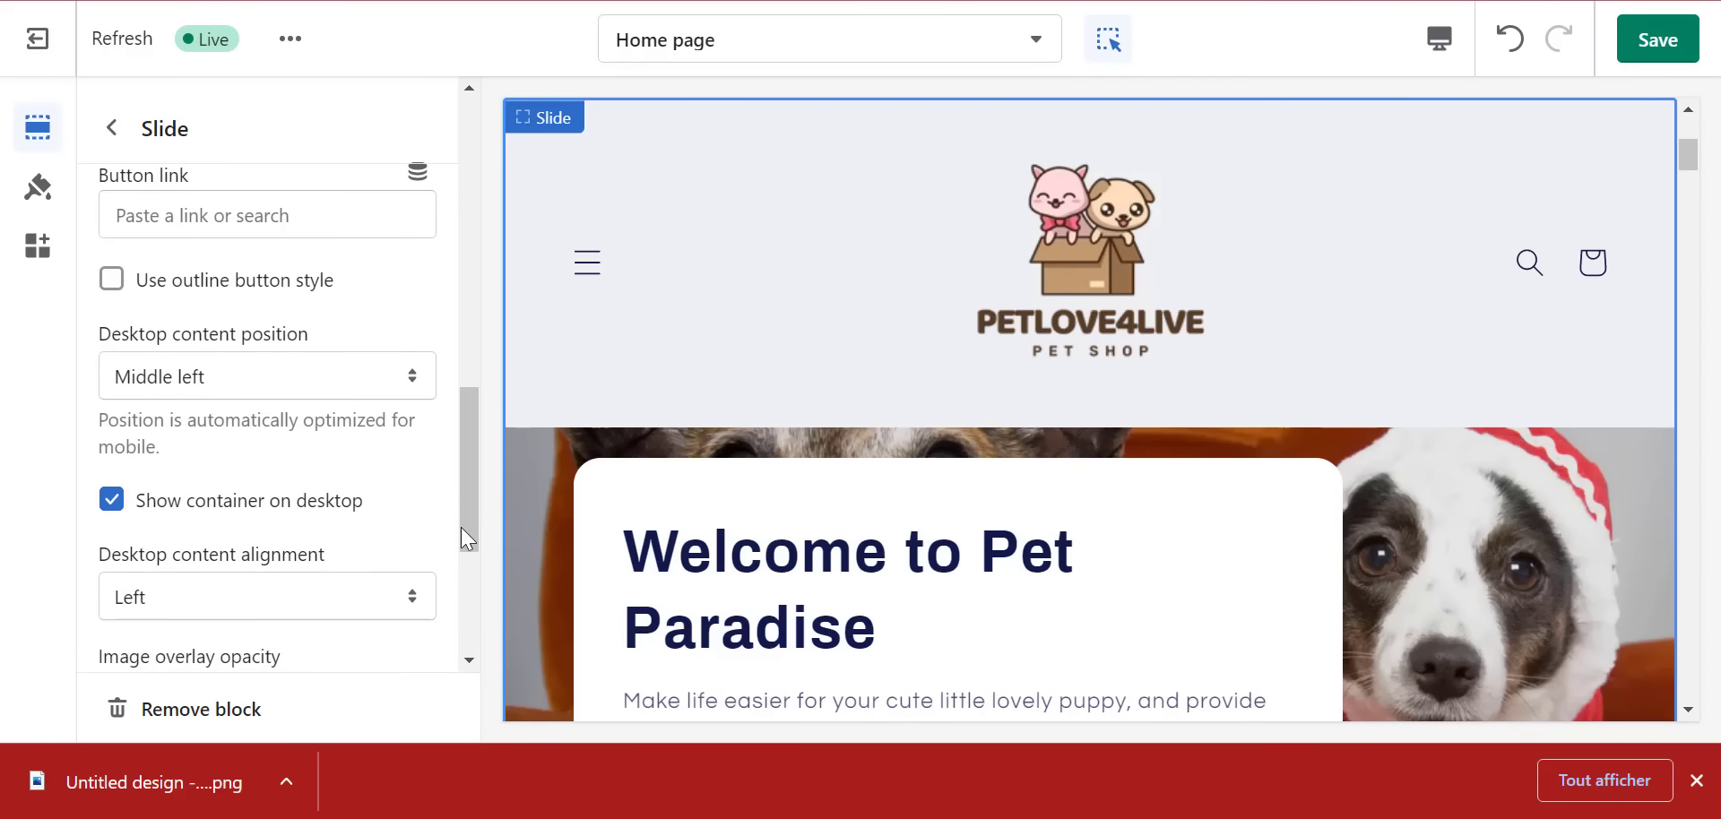
{"action": "scroll", "coordinate": [321, 518], "scroll_direction": "down", "scroll_amount": 3}
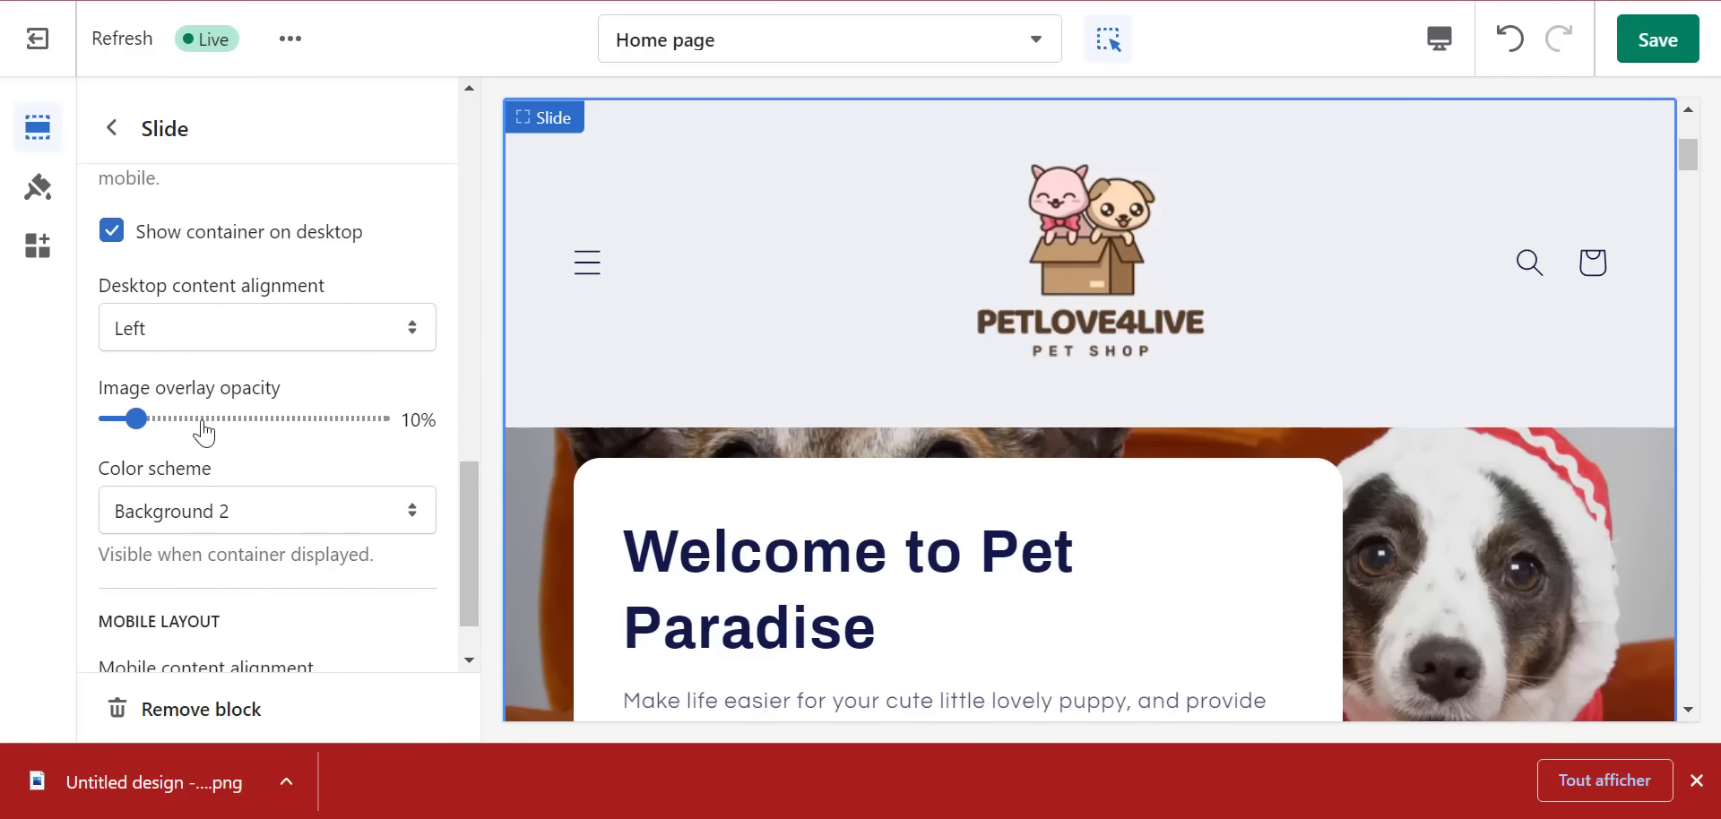
{"action": "left_click", "coordinate": [263, 333]}
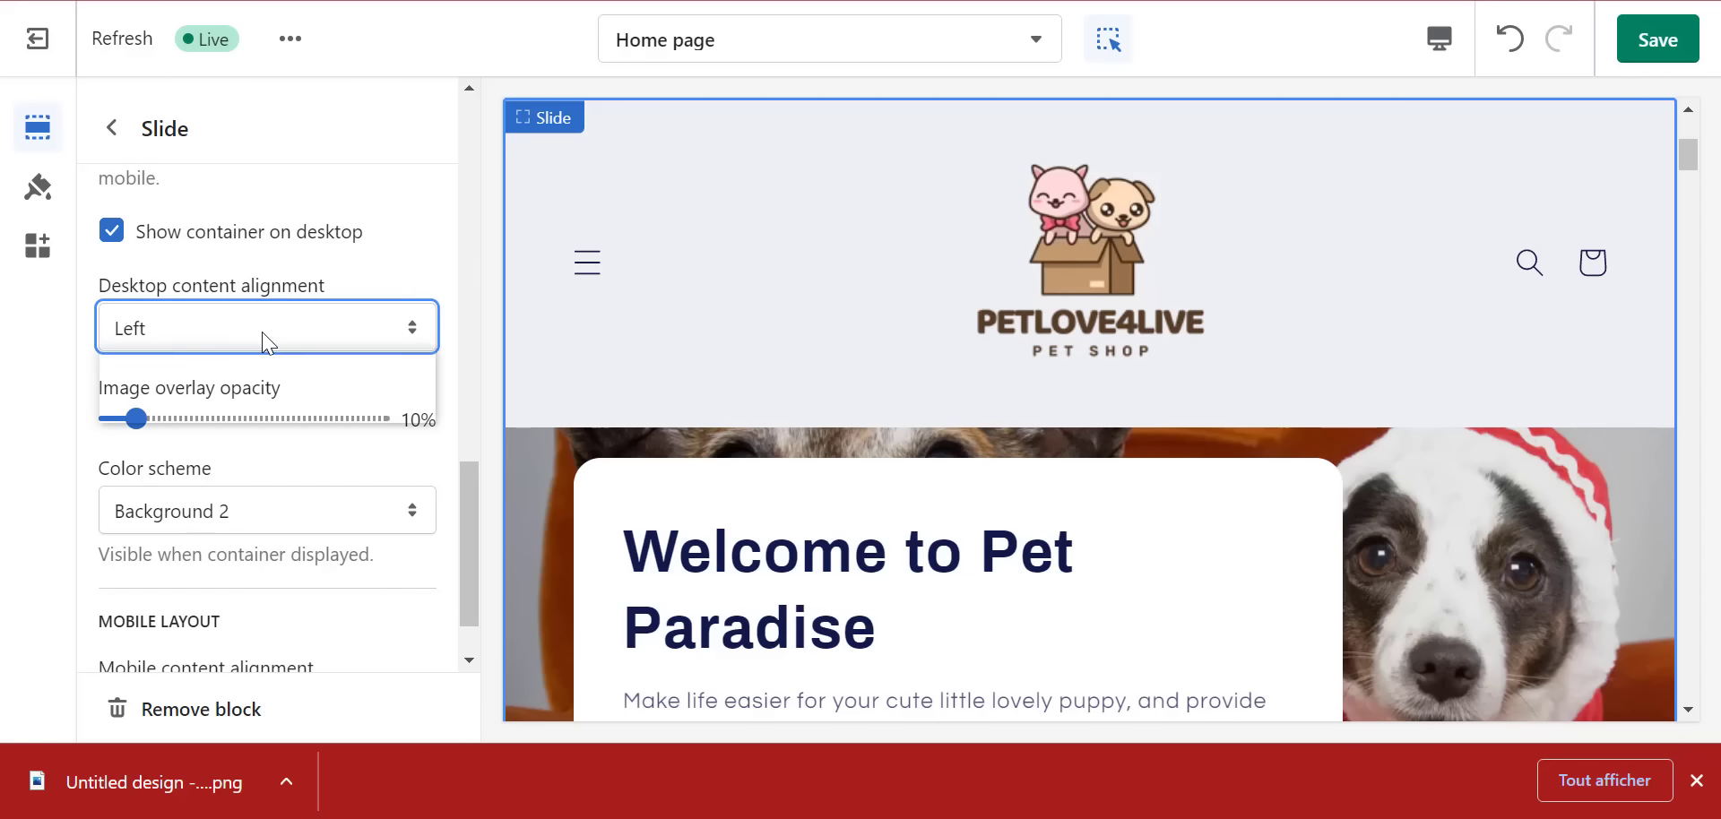
{"action": "left_click", "coordinate": [416, 286]}
{"action": "left_click", "coordinate": [299, 532]}
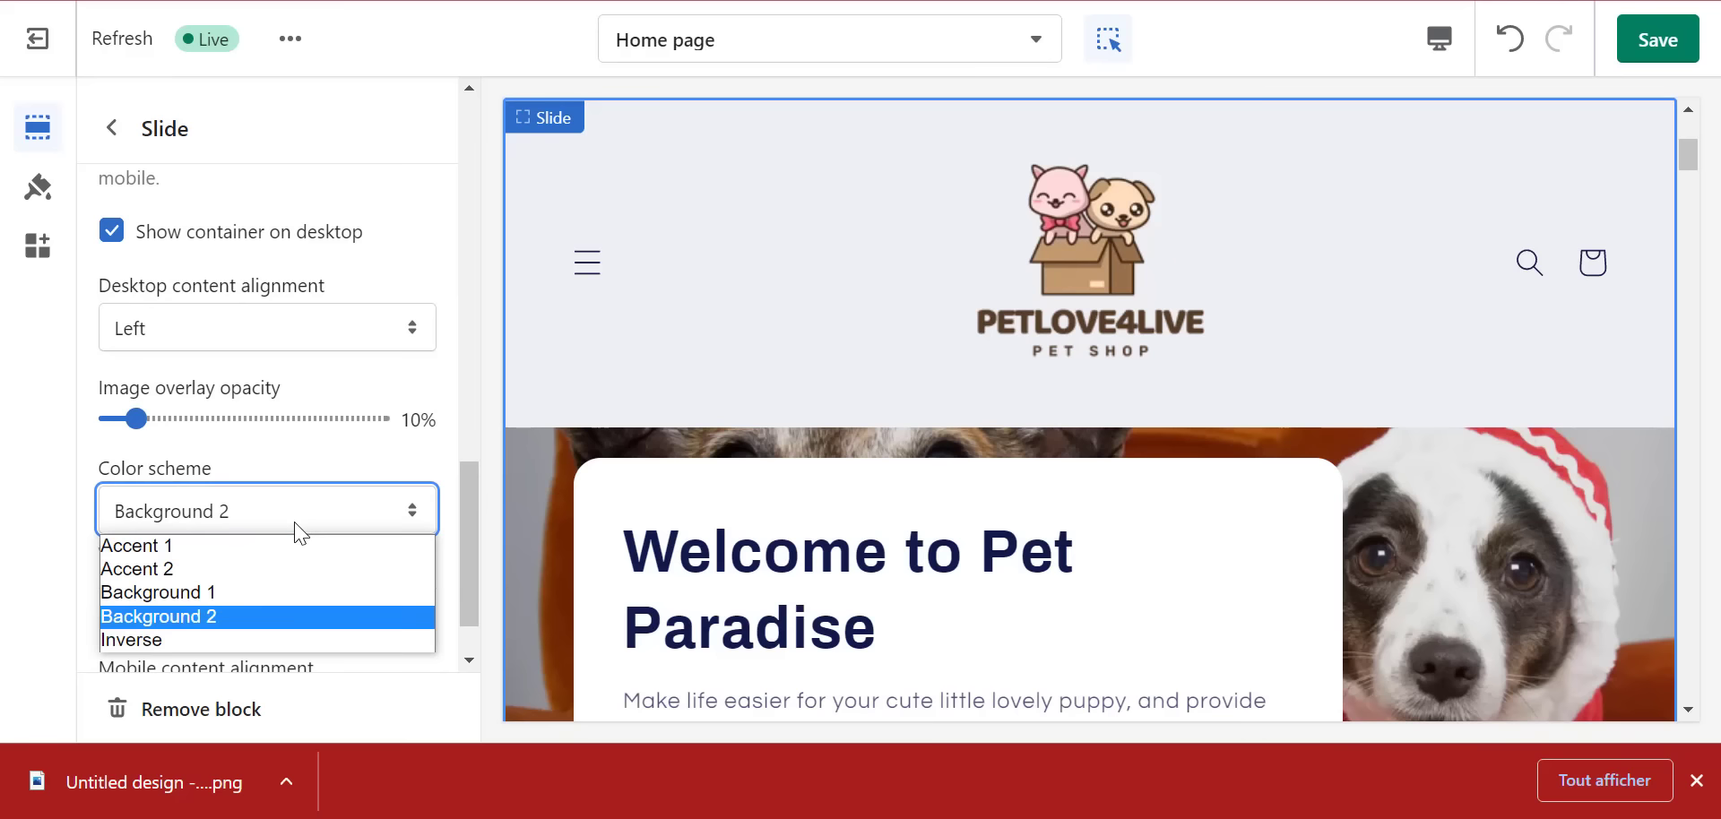
{"action": "left_click", "coordinate": [397, 464]}
{"action": "scroll", "coordinate": [474, 534], "scroll_direction": "down", "scroll_amount": 2}
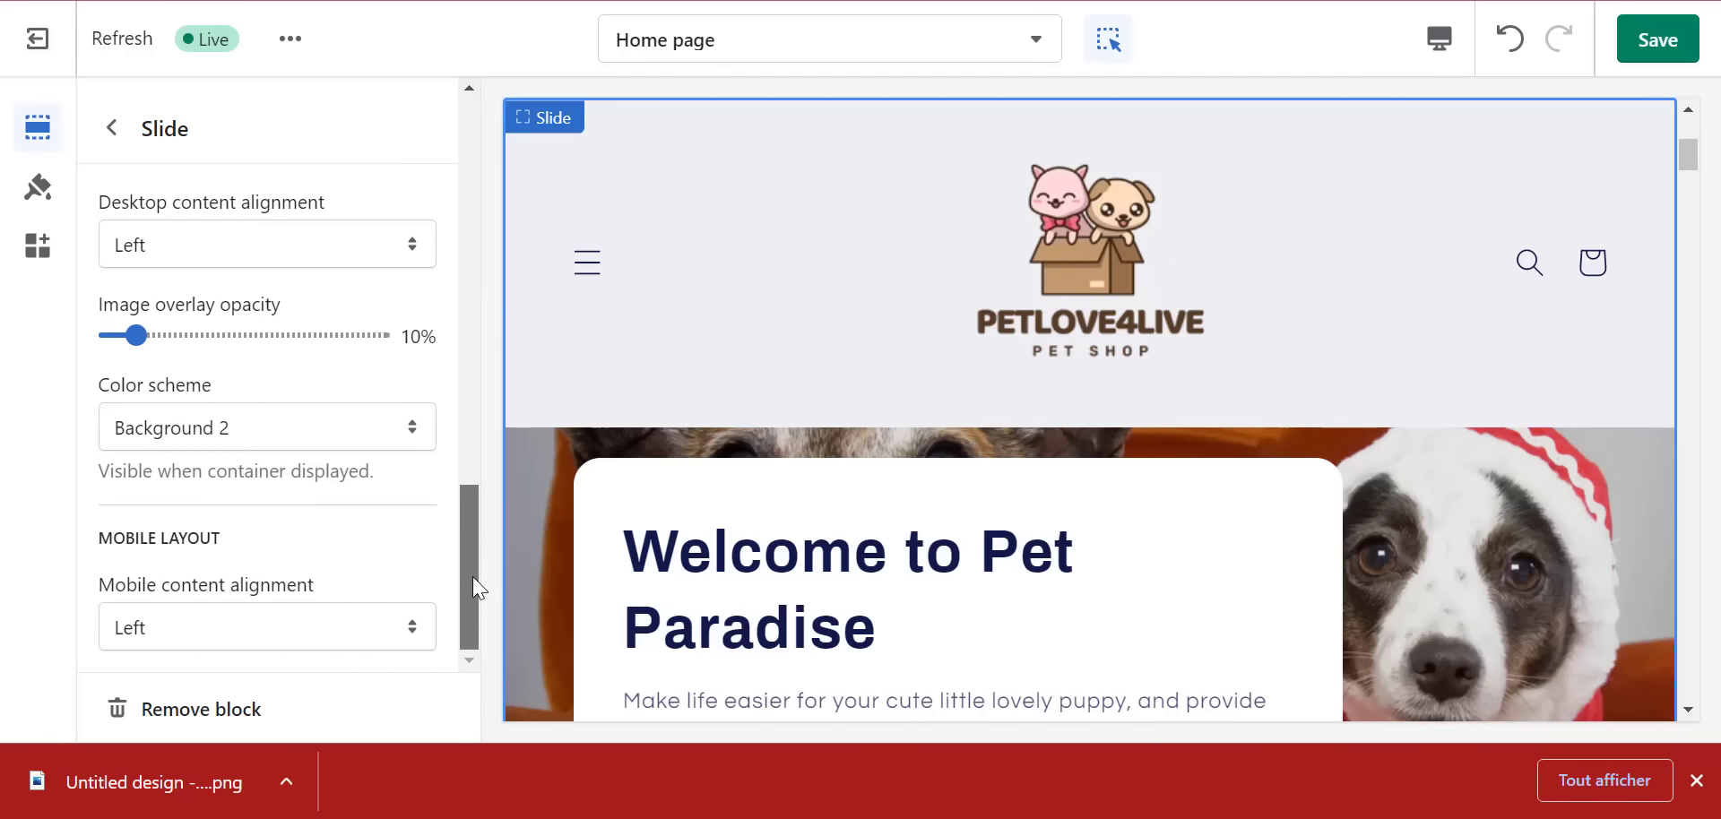
- Save the theme changes and open the settings of the second slide in the slideshow
{"action": "left_click", "coordinate": [1654, 49]}
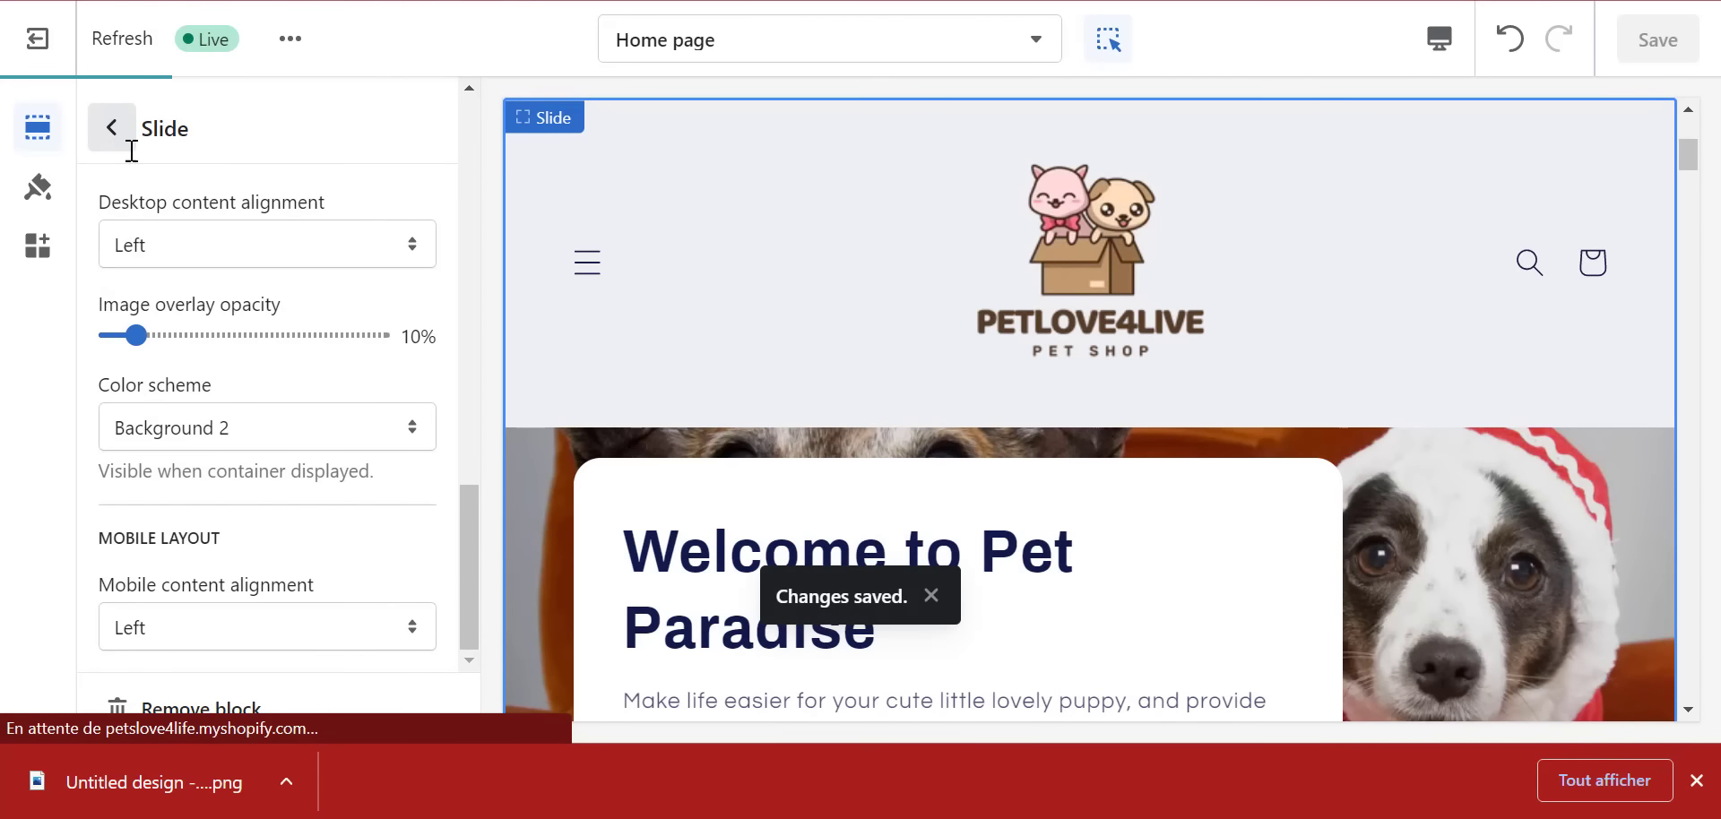
{"action": "left_click", "coordinate": [117, 141]}
{"action": "left_click", "coordinate": [256, 403]}
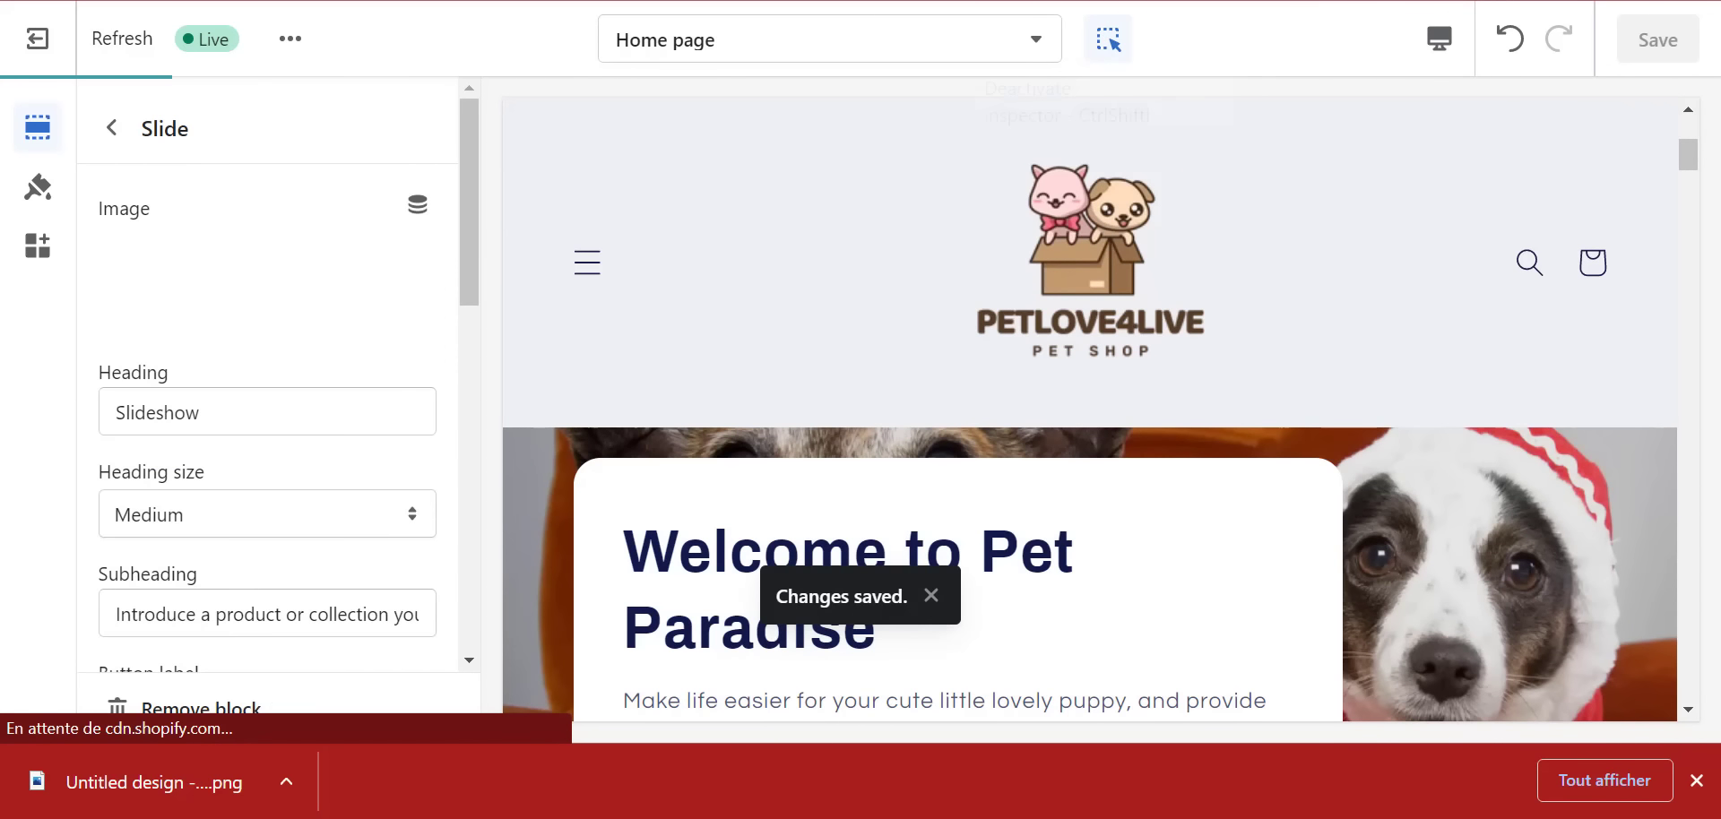
- Switch to Canva and search the photos for "cat COMFORT"
{"action": "key", "text": "ctrl+Tab"}
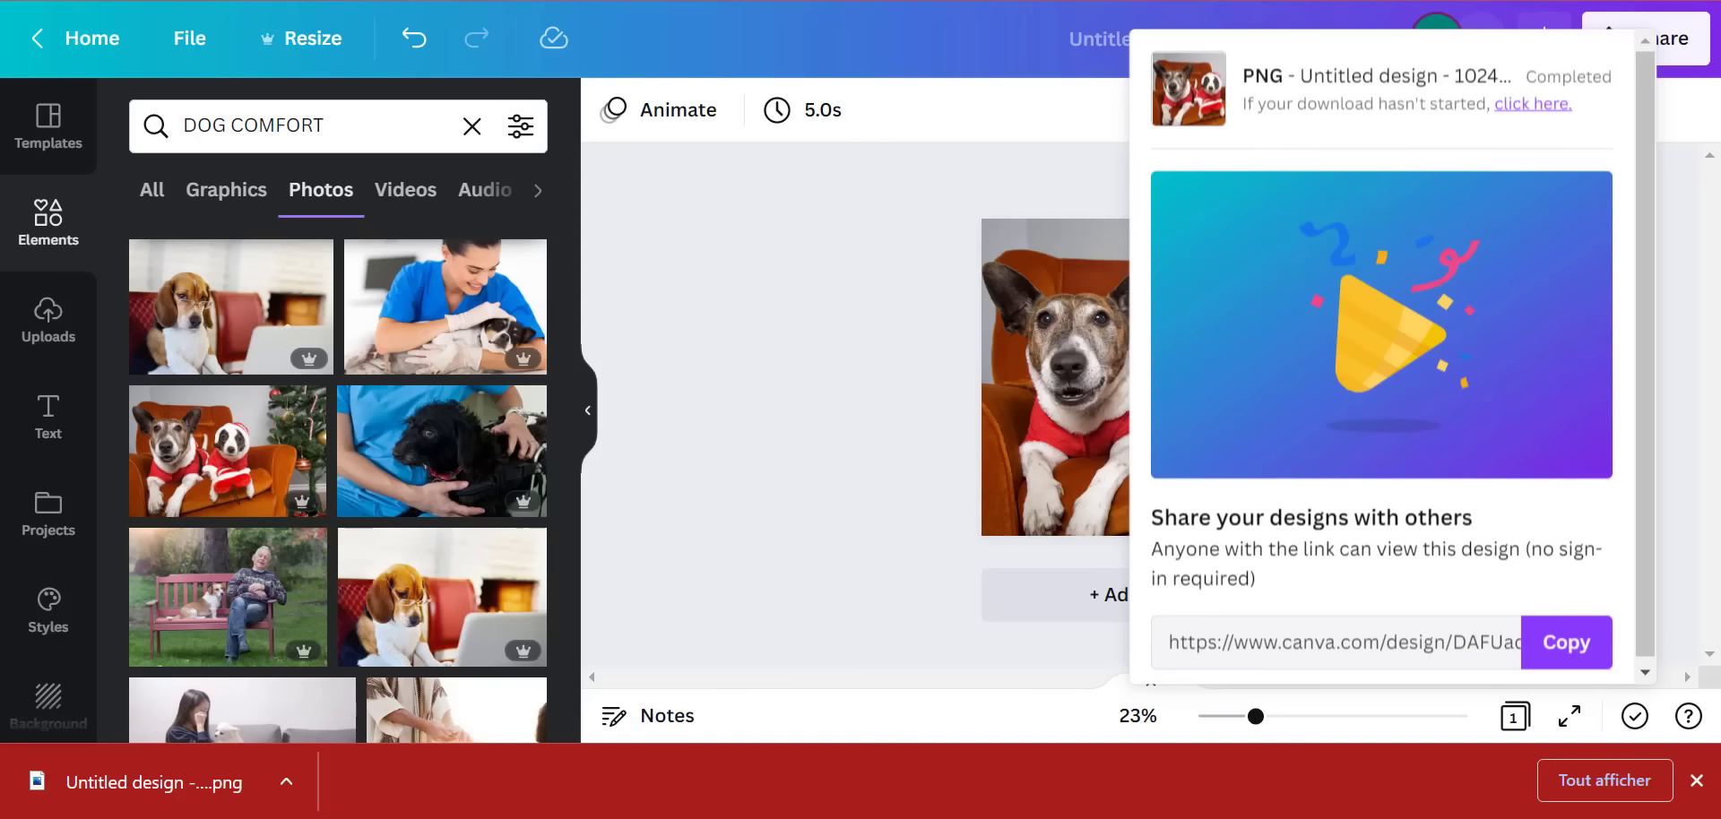
{"action": "left_click", "coordinate": [184, 131]}
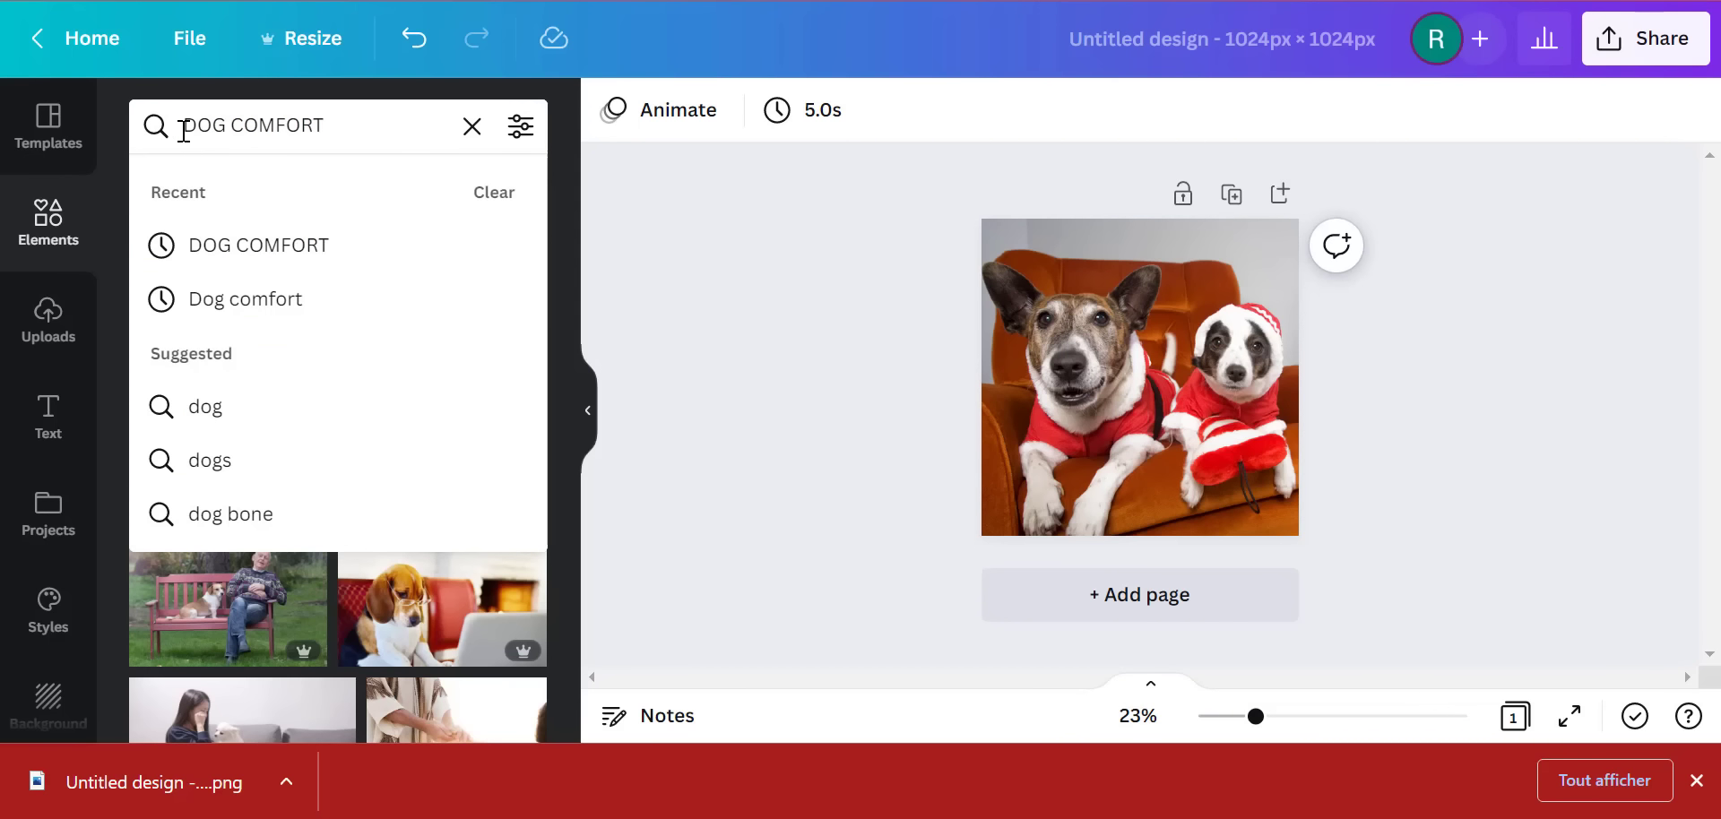
{"action": "left_click", "coordinate": [212, 127]}
{"action": "type", "text": "cat"}
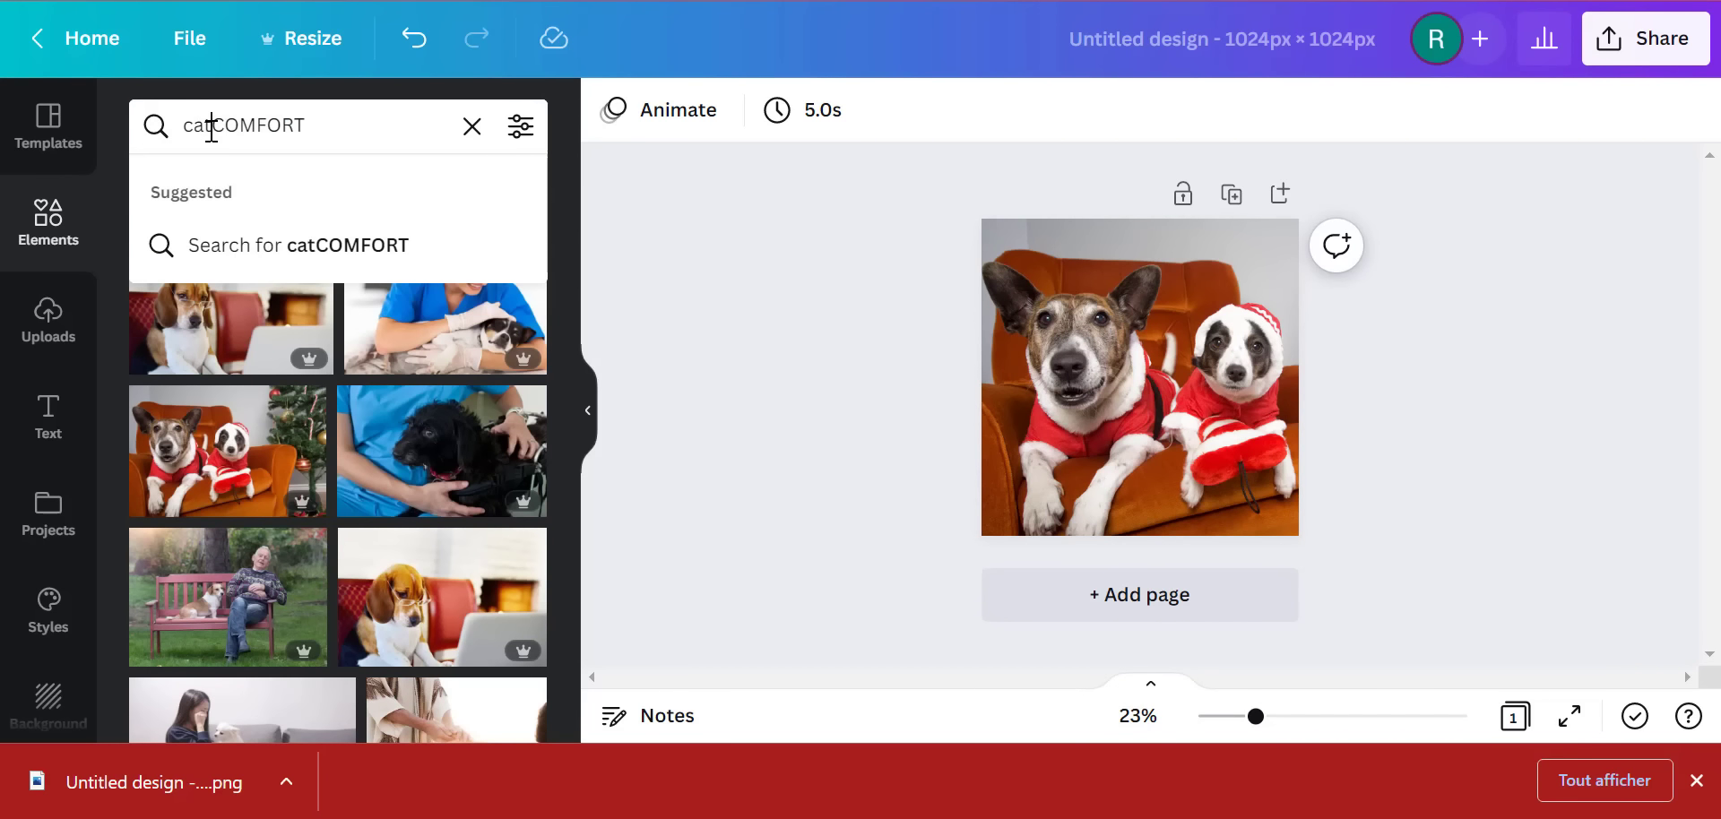
{"action": "key", "text": "Return"}
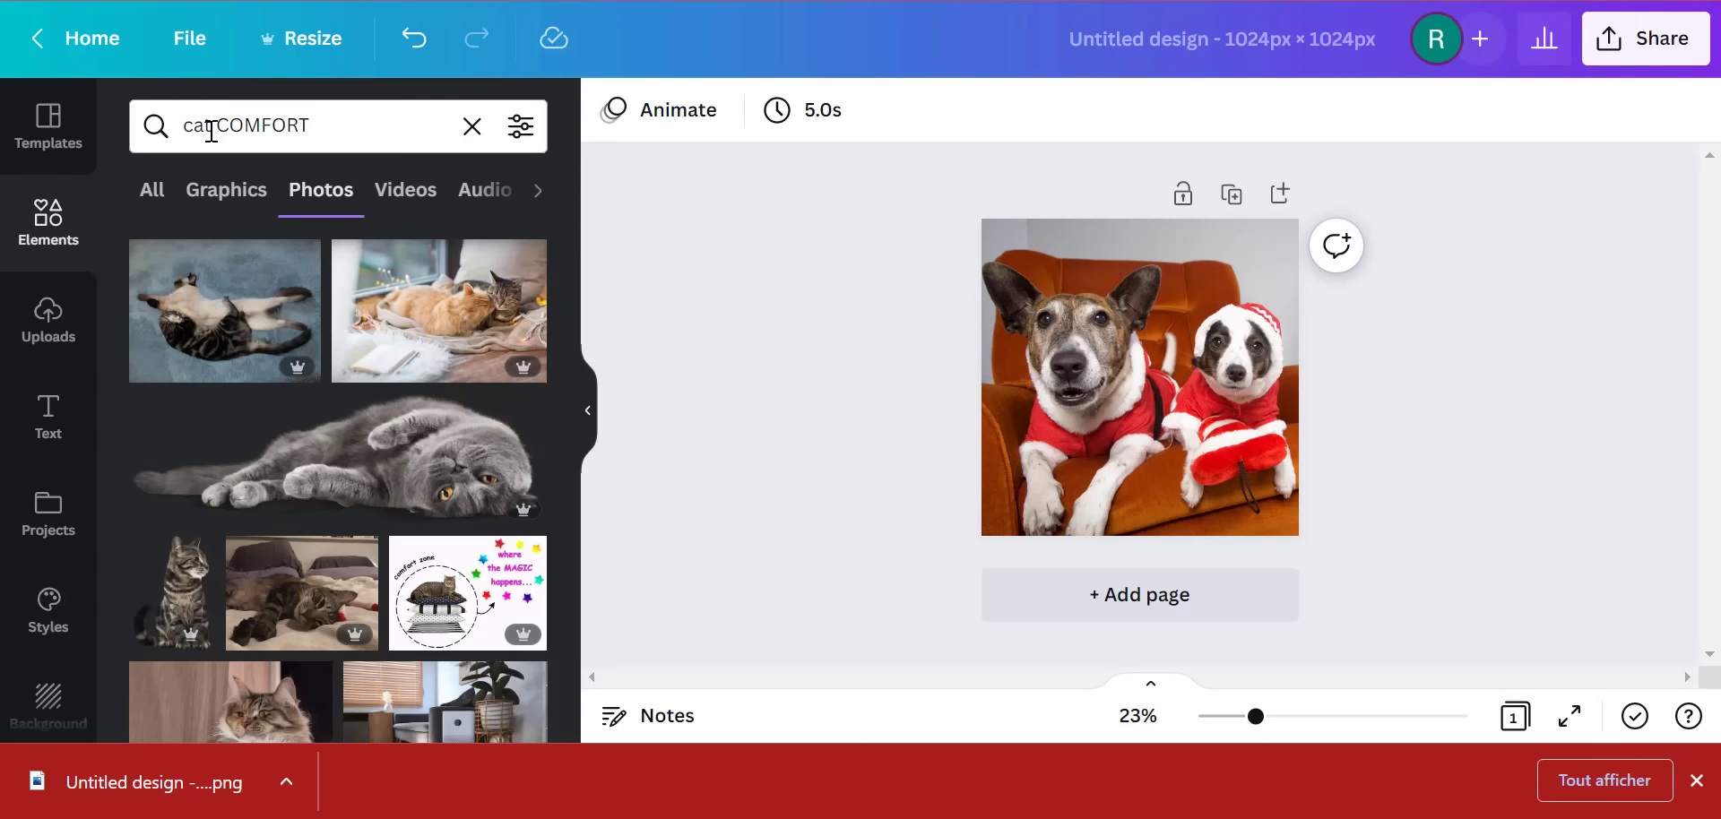
- Replace the dog photo in the design with the tabby cat lying on a bed, enlarged to cover the whole page
{"action": "left_click", "coordinate": [1121, 410]}
{"action": "key", "text": "Delete"}
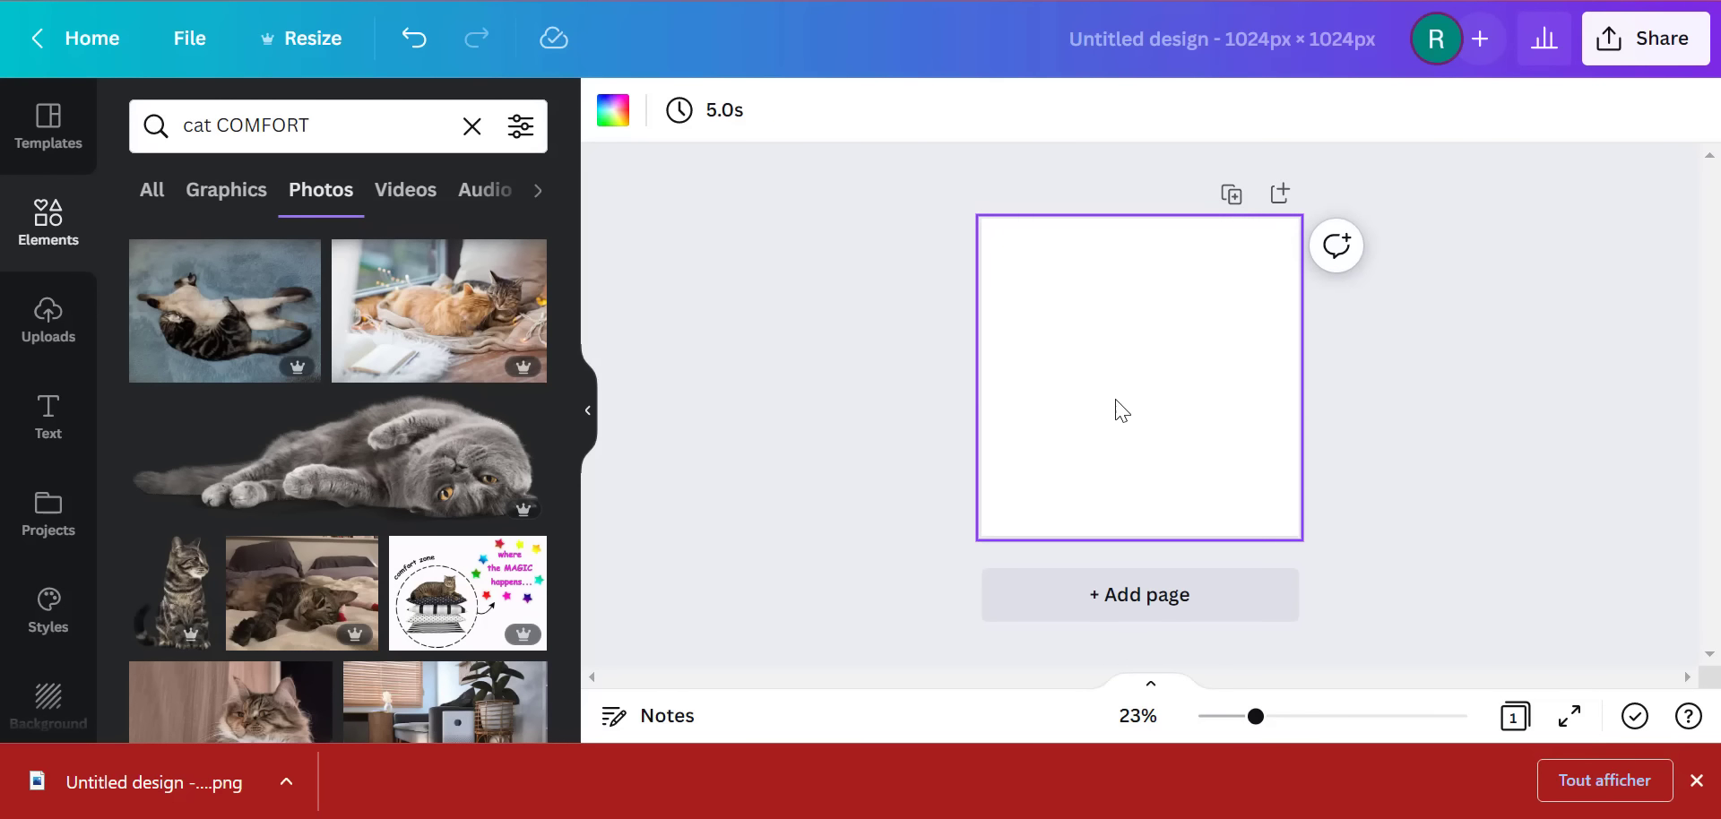
{"action": "left_click", "coordinate": [294, 618]}
{"action": "left_click_drag", "start_coordinate": [1124, 391], "coordinate": [1077, 297]}
{"action": "left_click_drag", "start_coordinate": [1349, 591], "coordinate": [1434, 543]}
{"action": "left_click_drag", "start_coordinate": [1236, 439], "coordinate": [1195, 425]}
- Download the cat design as a PNG at 1,024 × 1,024 px
{"action": "left_click", "coordinate": [1674, 54]}
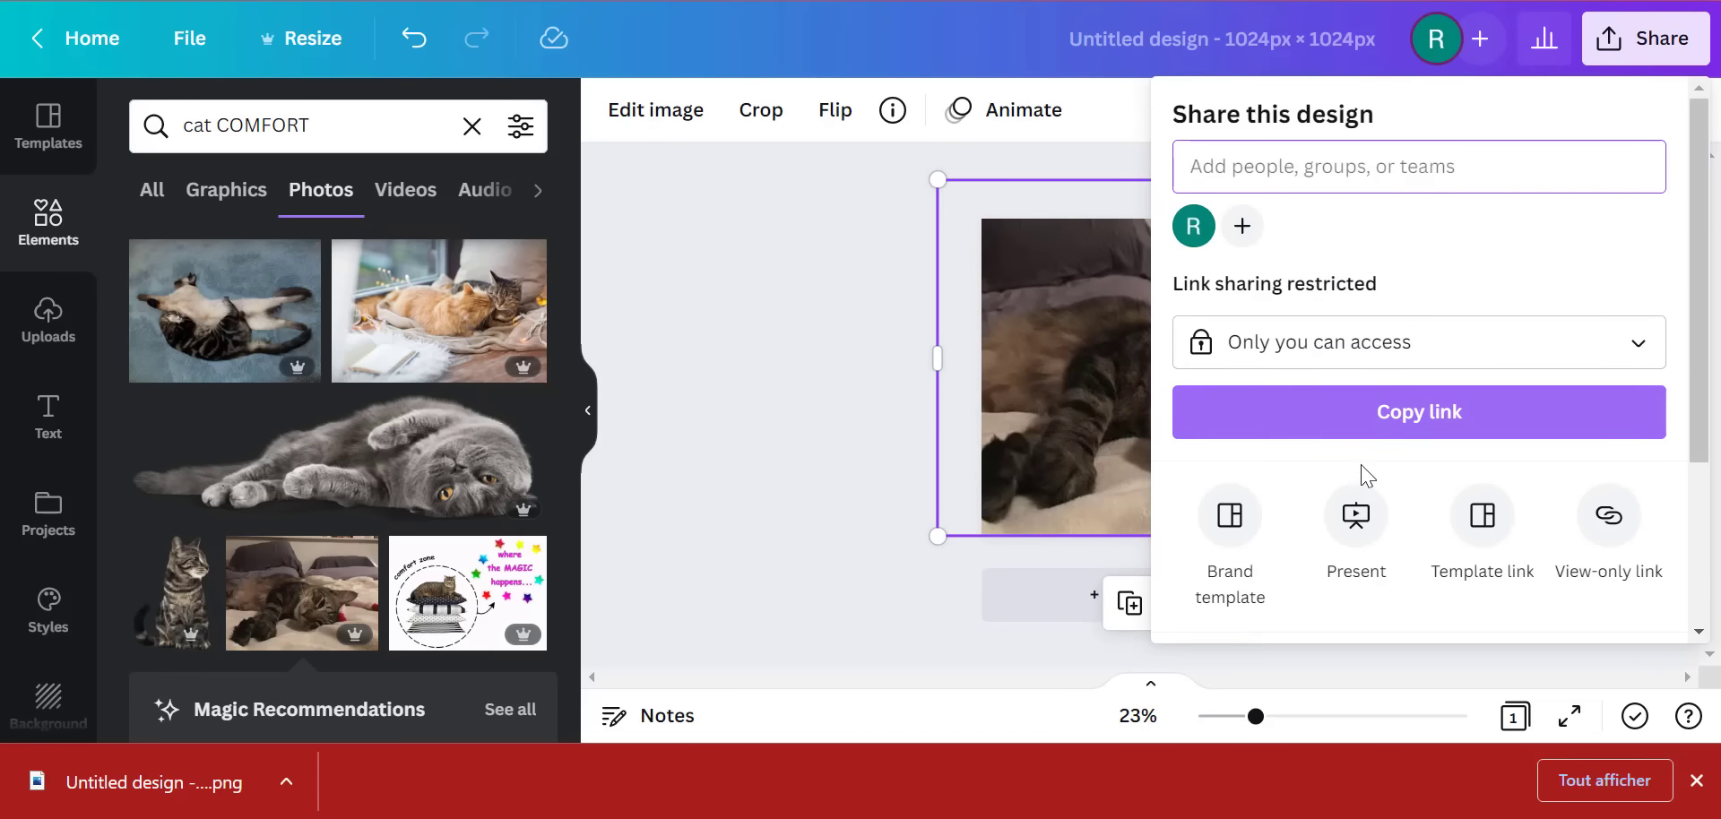
{"action": "scroll", "coordinate": [1336, 520], "scroll_direction": "down", "scroll_amount": 3}
{"action": "left_click", "coordinate": [1332, 441]}
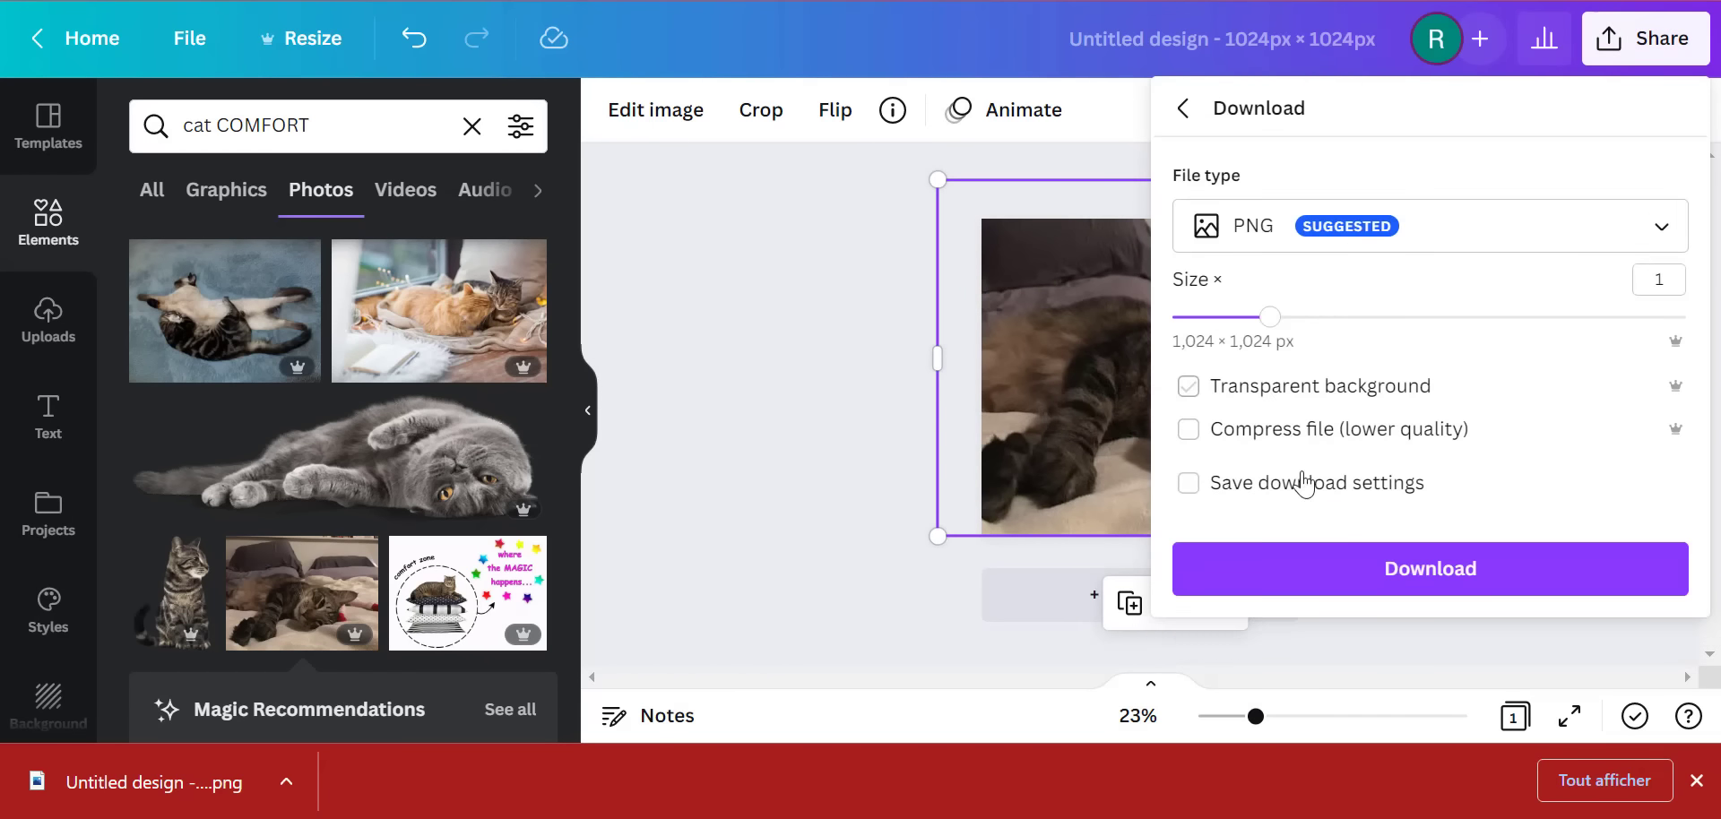
{"action": "left_click", "coordinate": [1317, 568]}
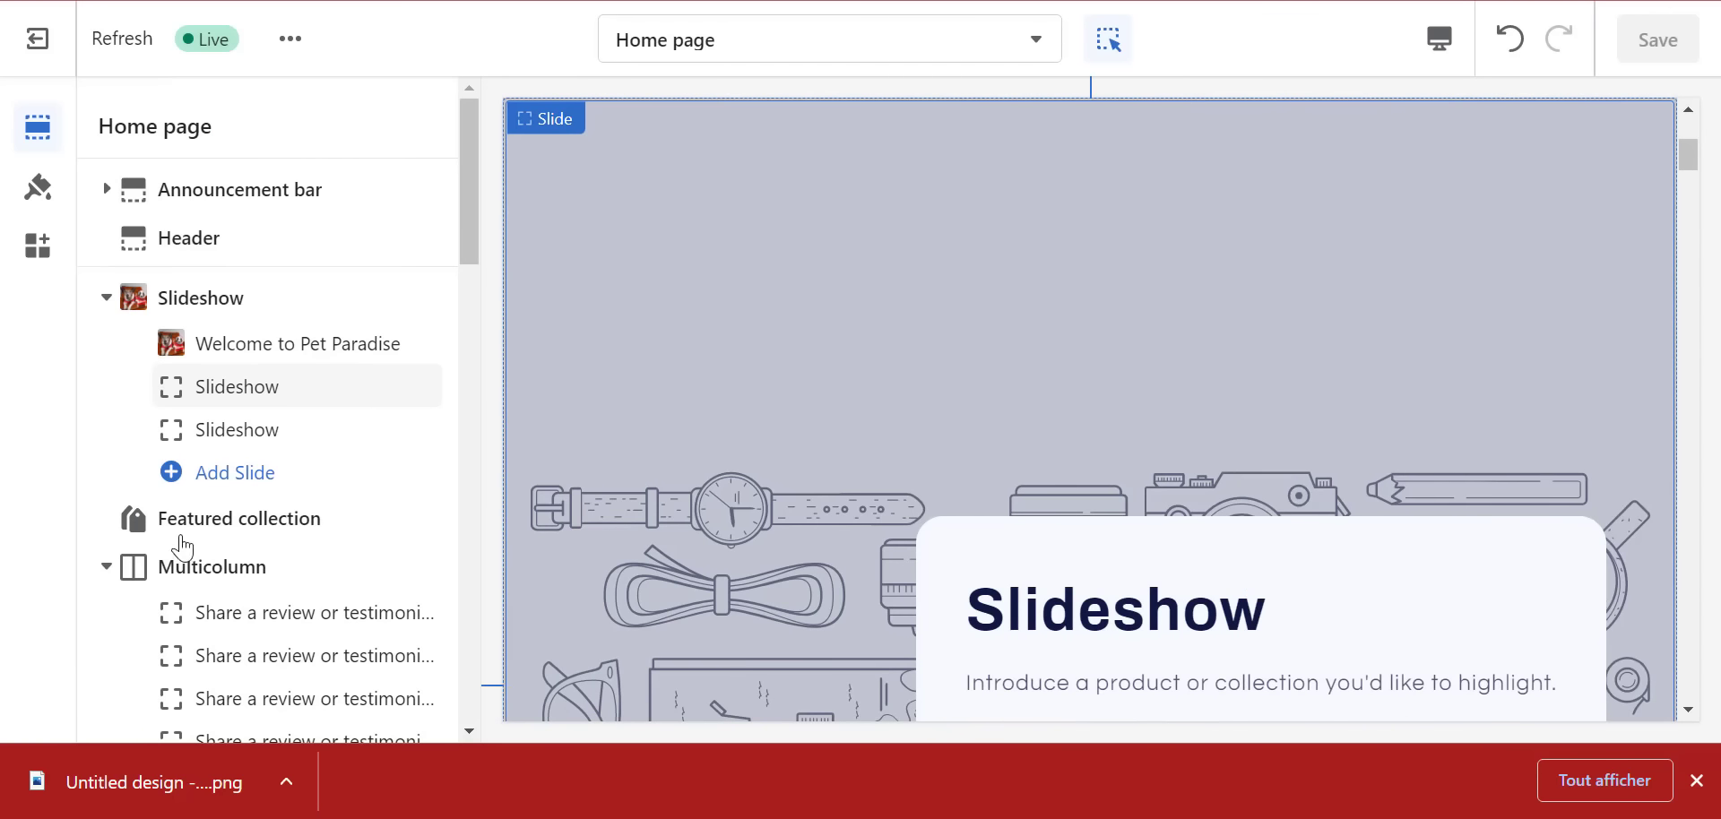
- Return to the theme editor and upload "Untitled design - 2022-12-11T022032.367" from the downloads folder for the second slide's image
{"action": "left_click", "coordinate": [231, 386]}
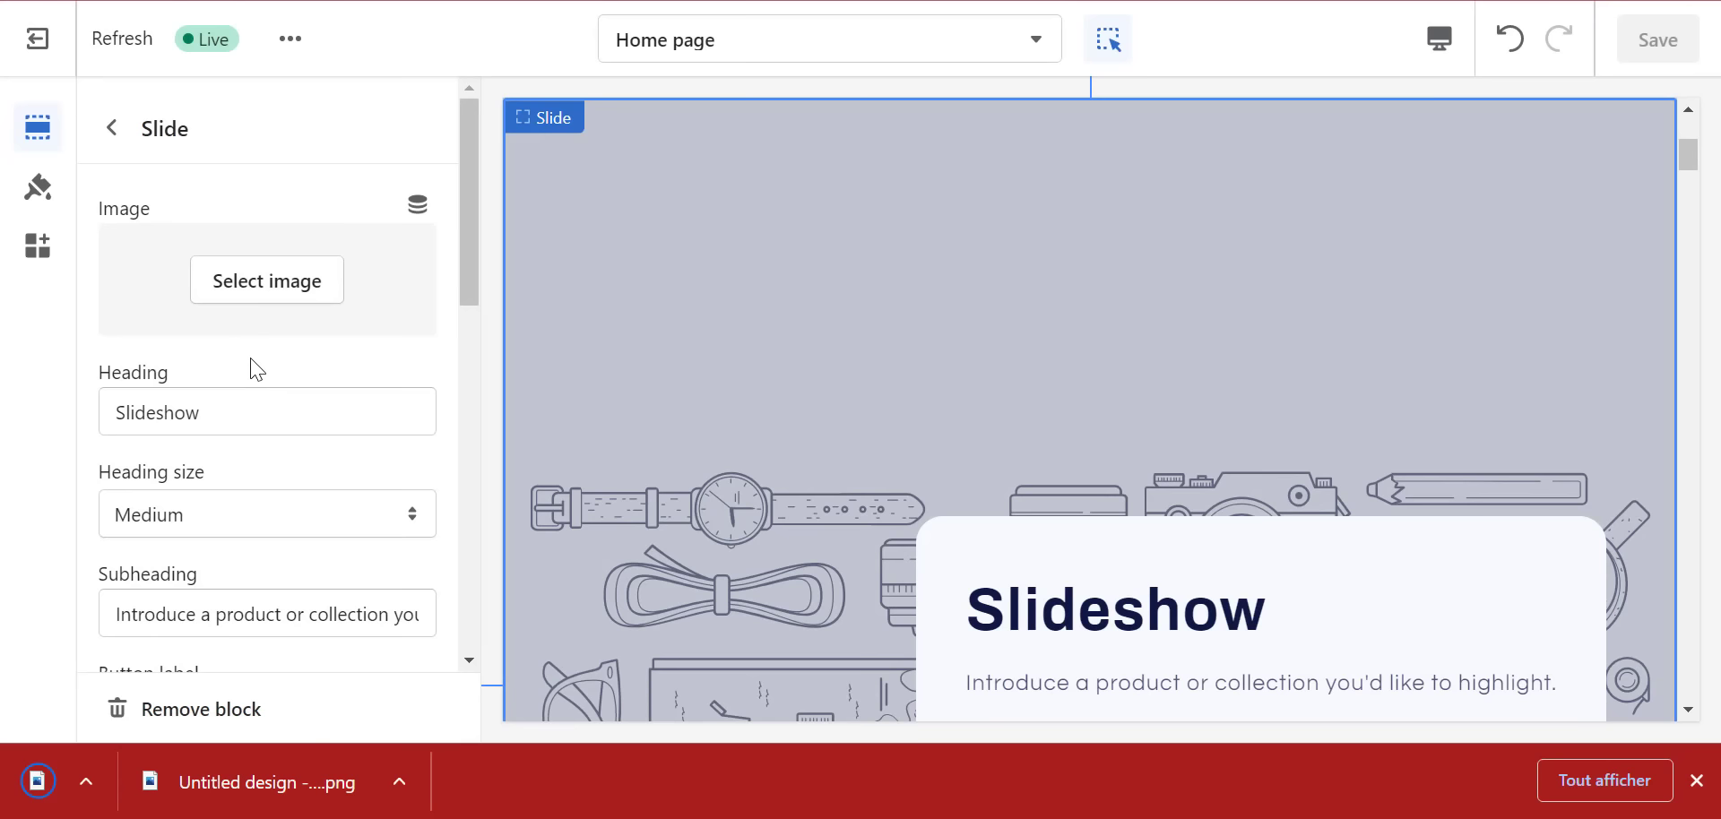
{"action": "left_click", "coordinate": [260, 284]}
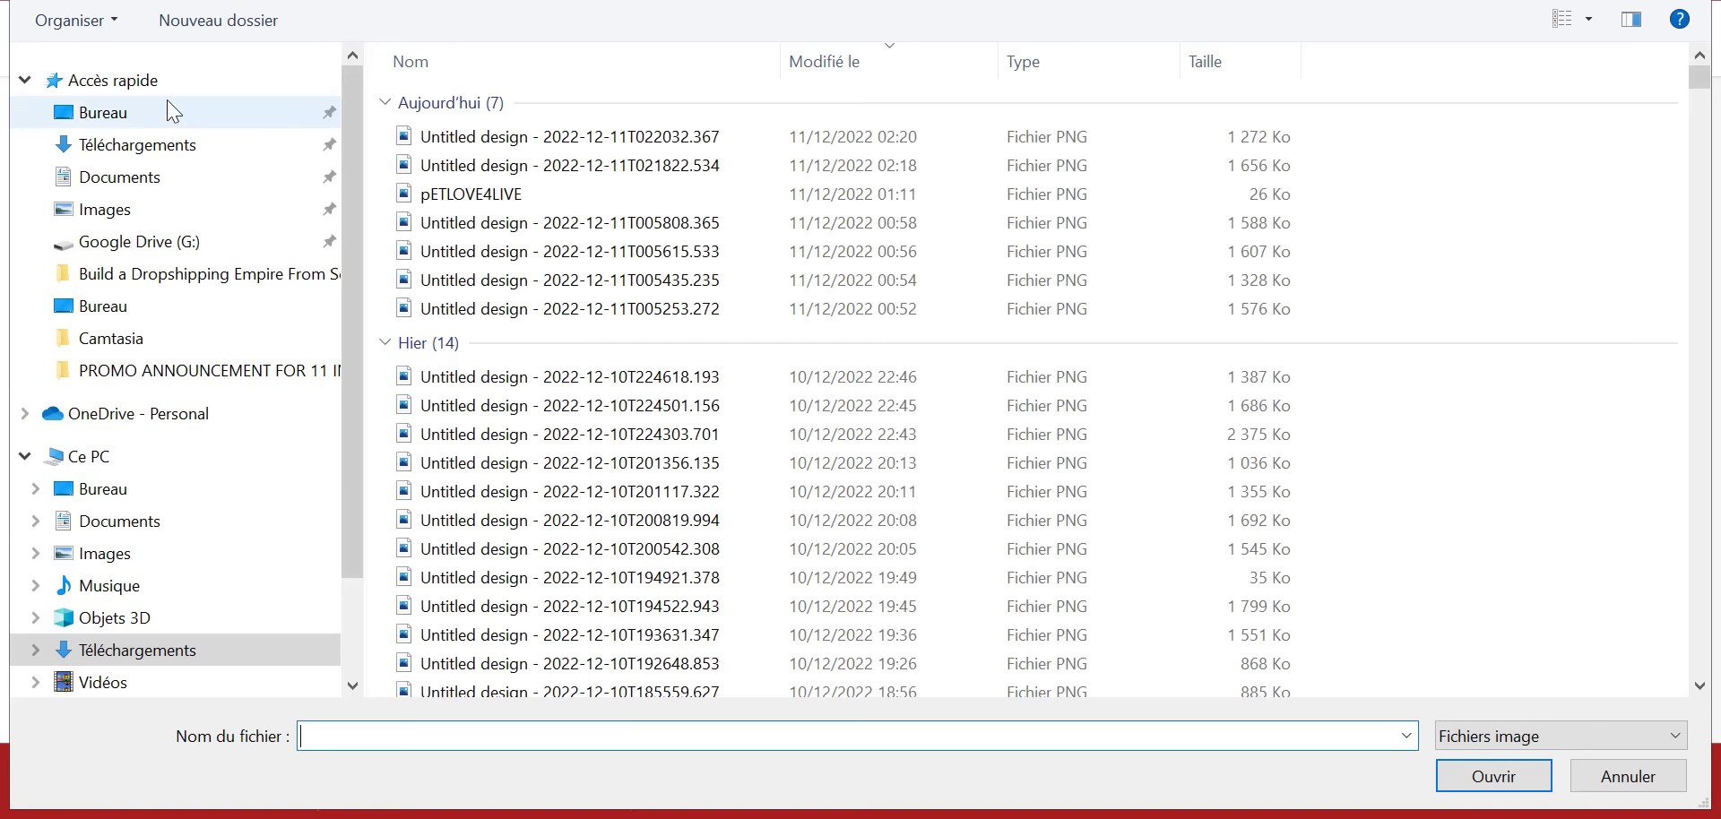
{"action": "left_click", "coordinate": [134, 144]}
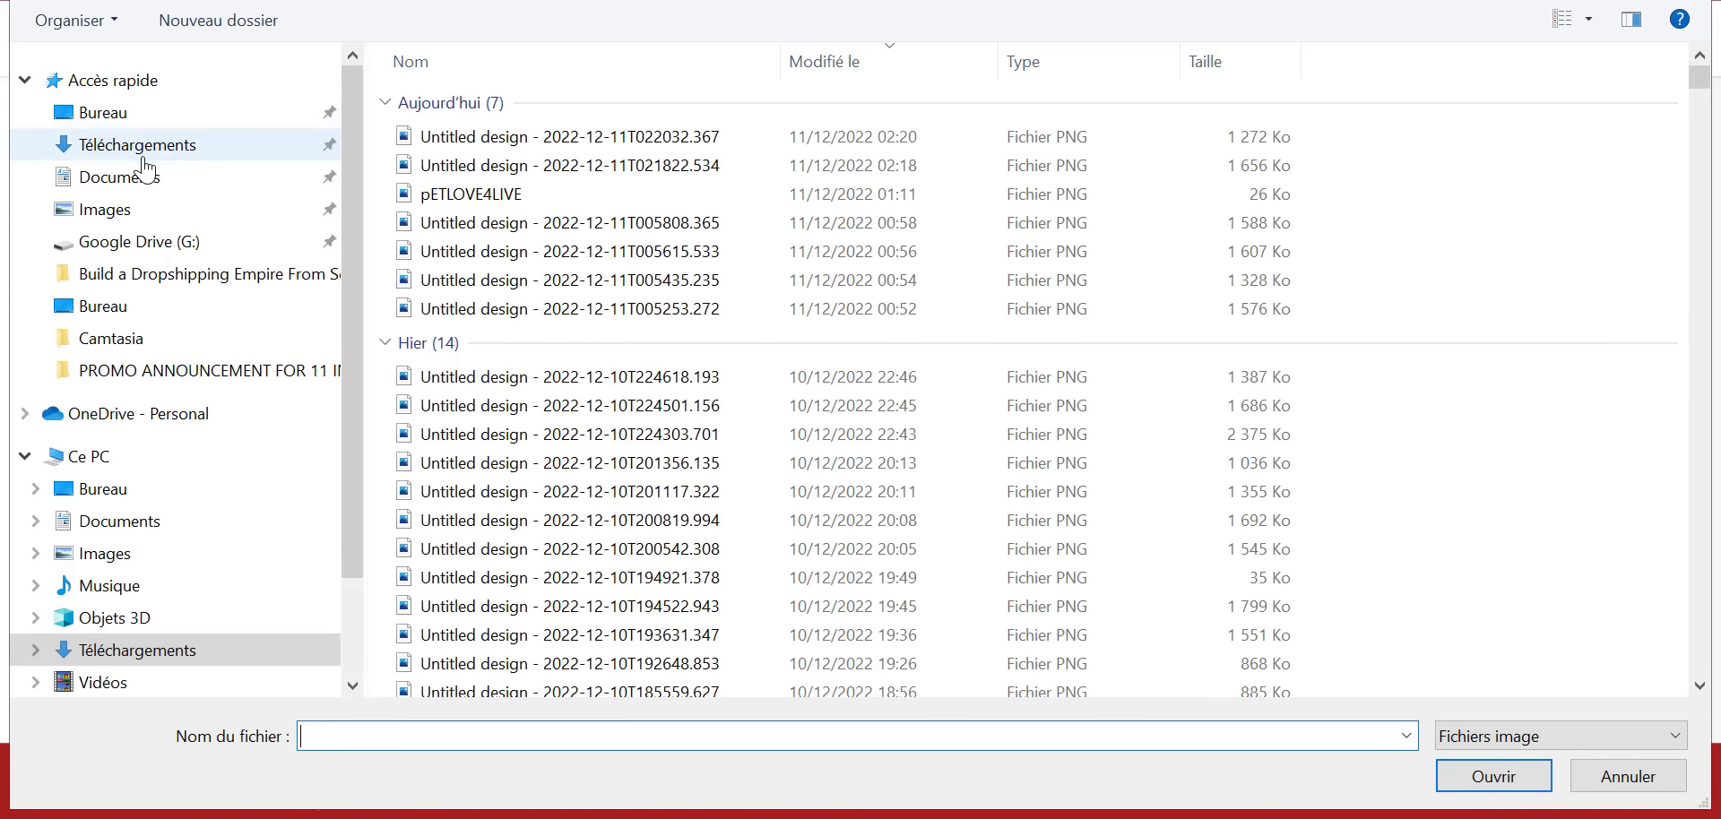
{"action": "double_click", "coordinate": [557, 137]}
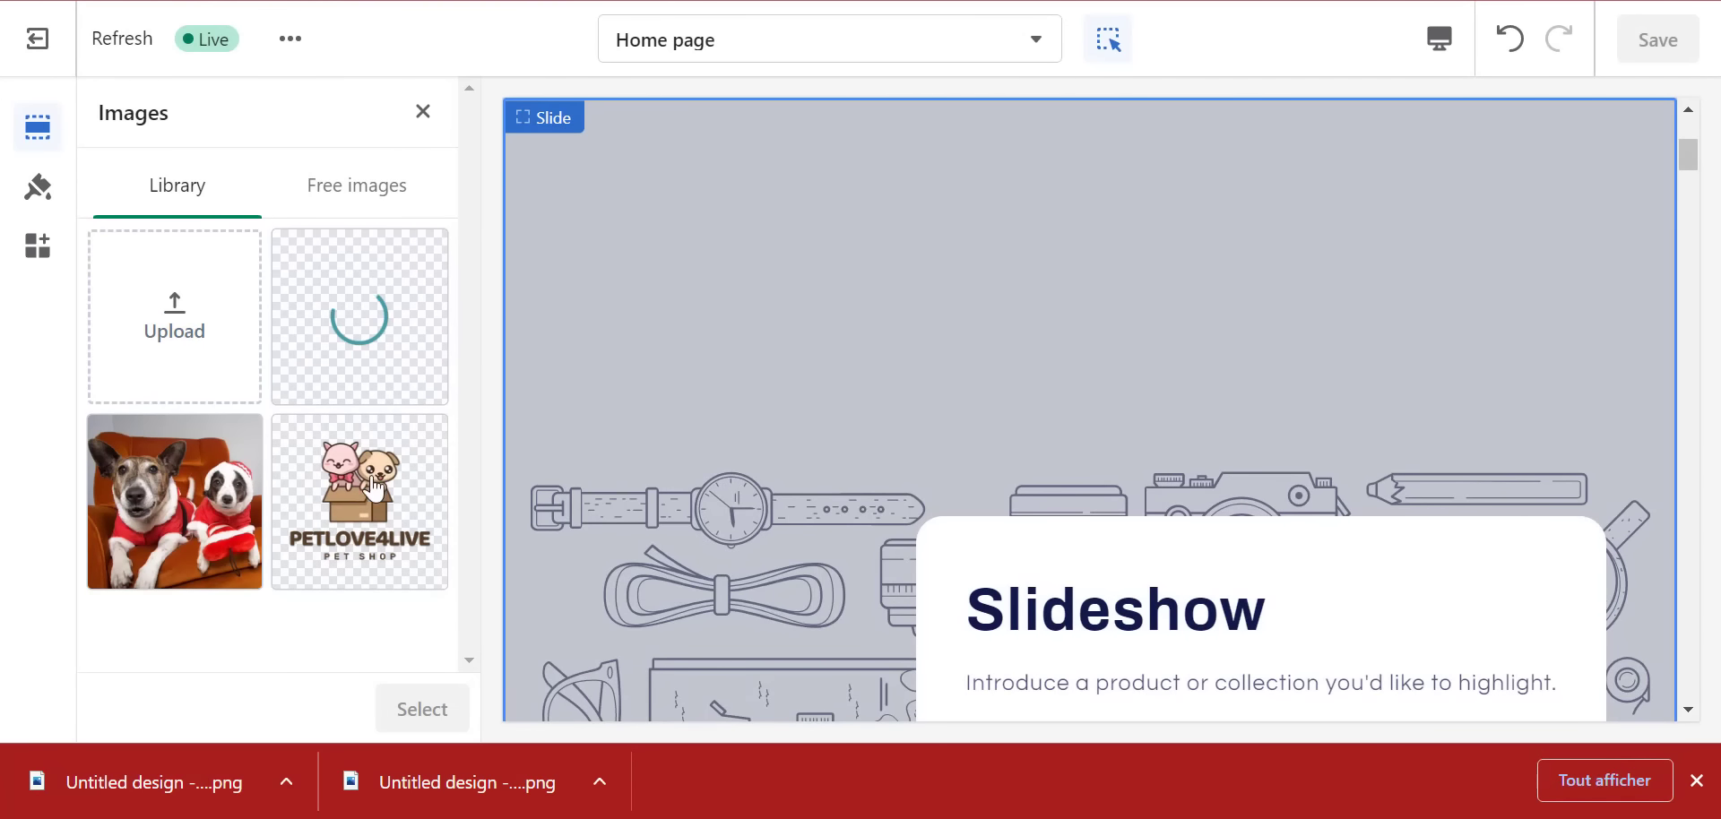
{"action": "left_click", "coordinate": [1695, 781]}
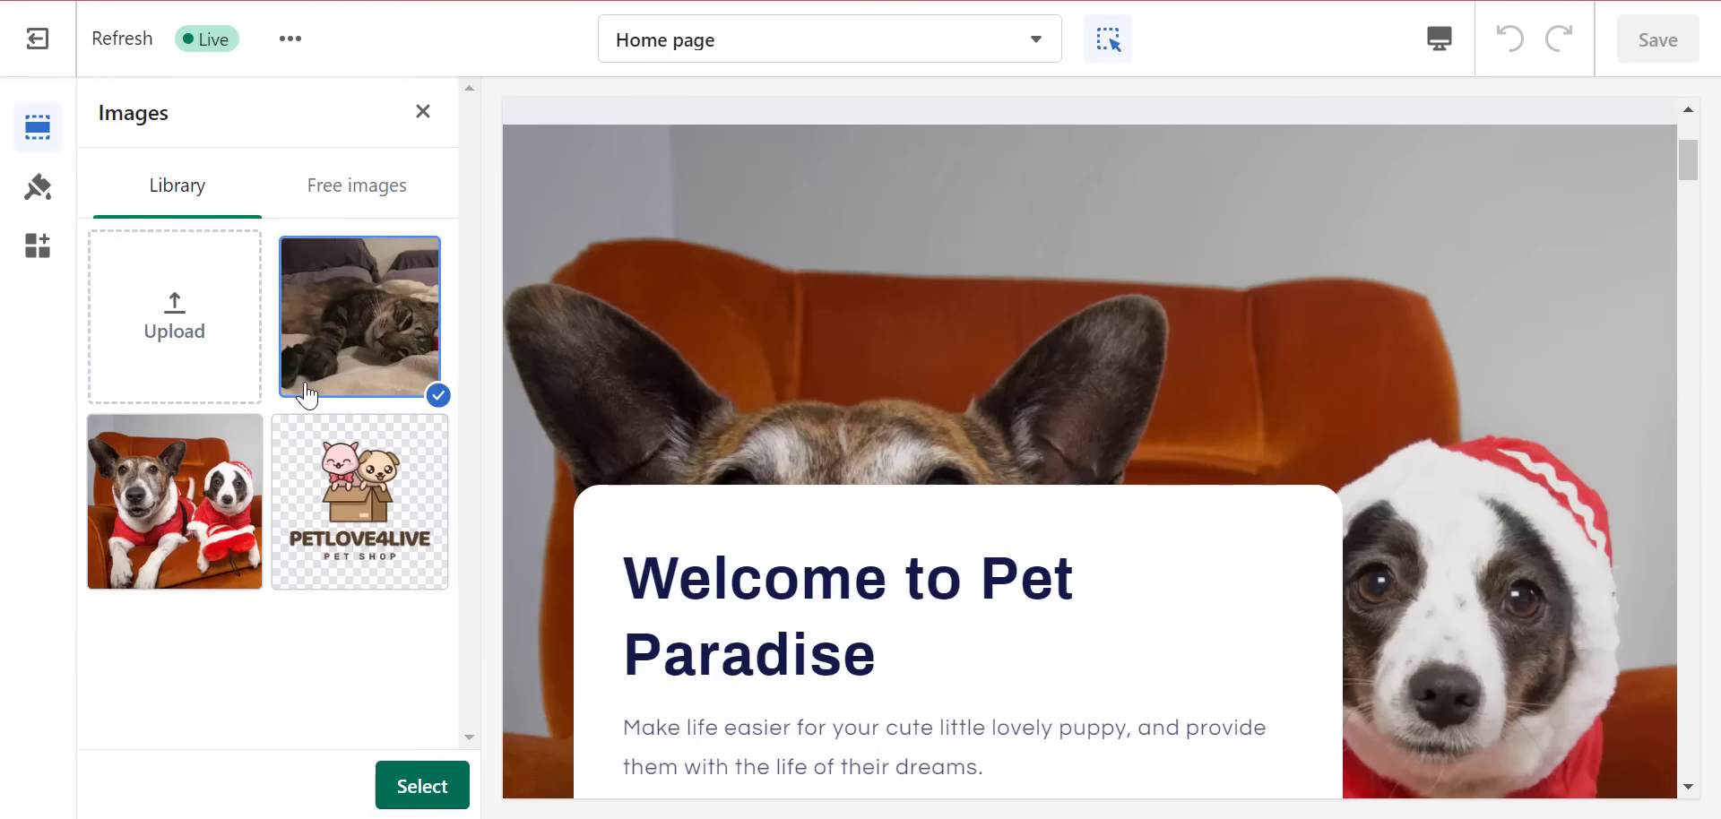
- Apply the uploaded cat image to the second slide and copy the "Cat Paradise" heading from the pets-affection4life store
{"action": "left_click", "coordinate": [439, 784]}
{"action": "left_click_drag", "start_coordinate": [475, 255], "coordinate": [470, 323]}
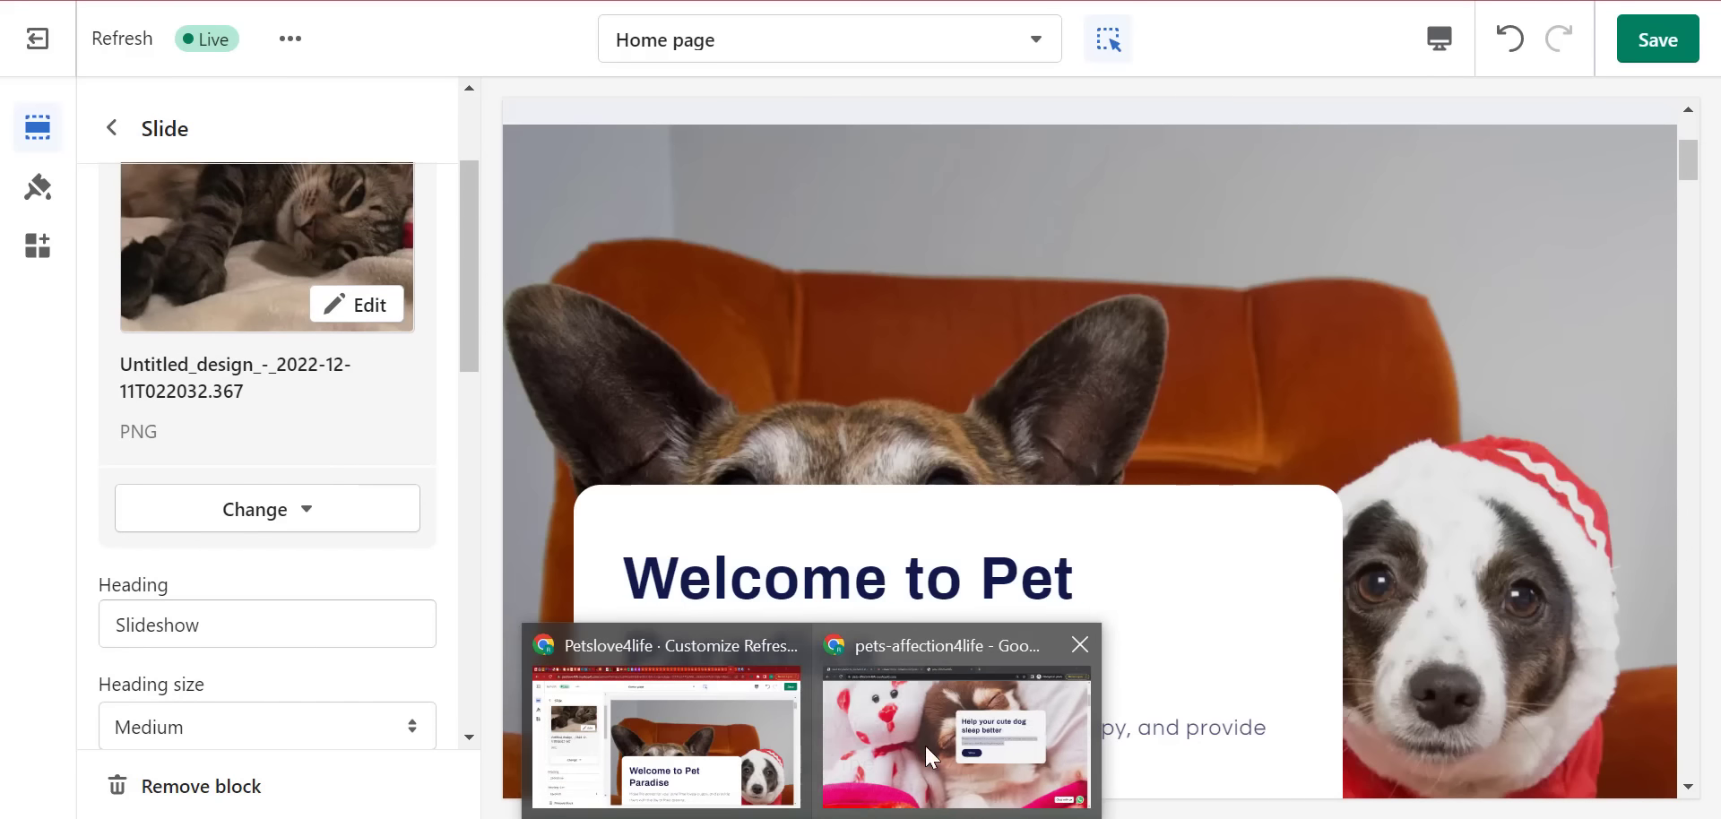
{"action": "left_click", "coordinate": [923, 744]}
{"action": "double_click", "coordinate": [837, 286]}
{"action": "triple_click", "coordinate": [837, 287]}
{"action": "right_click", "coordinate": [837, 287]}
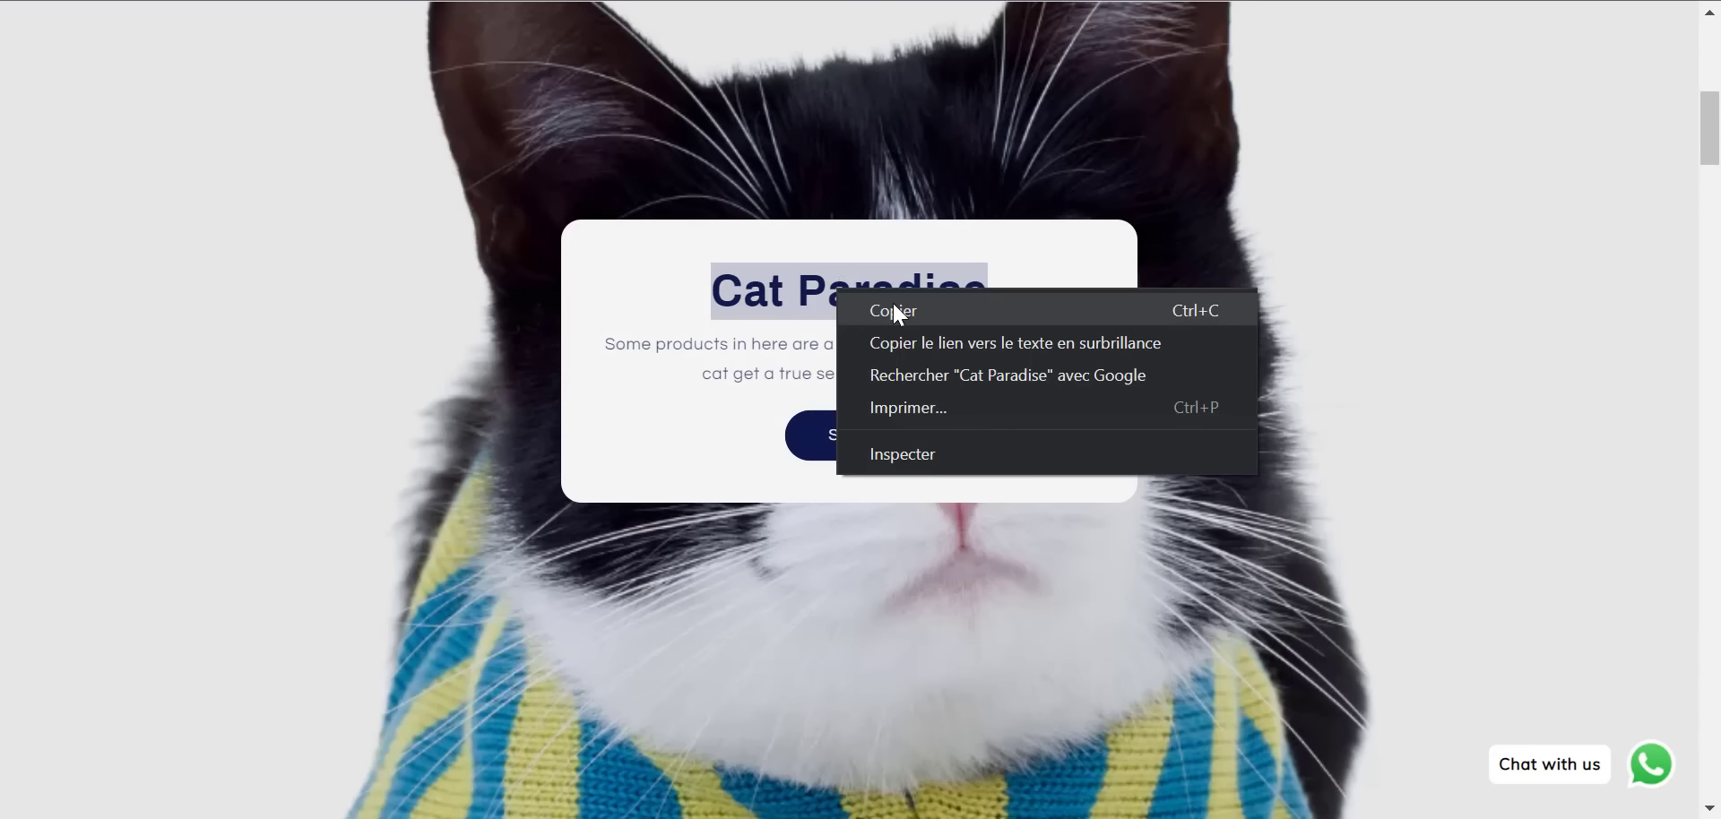
{"action": "left_click", "coordinate": [874, 308]}
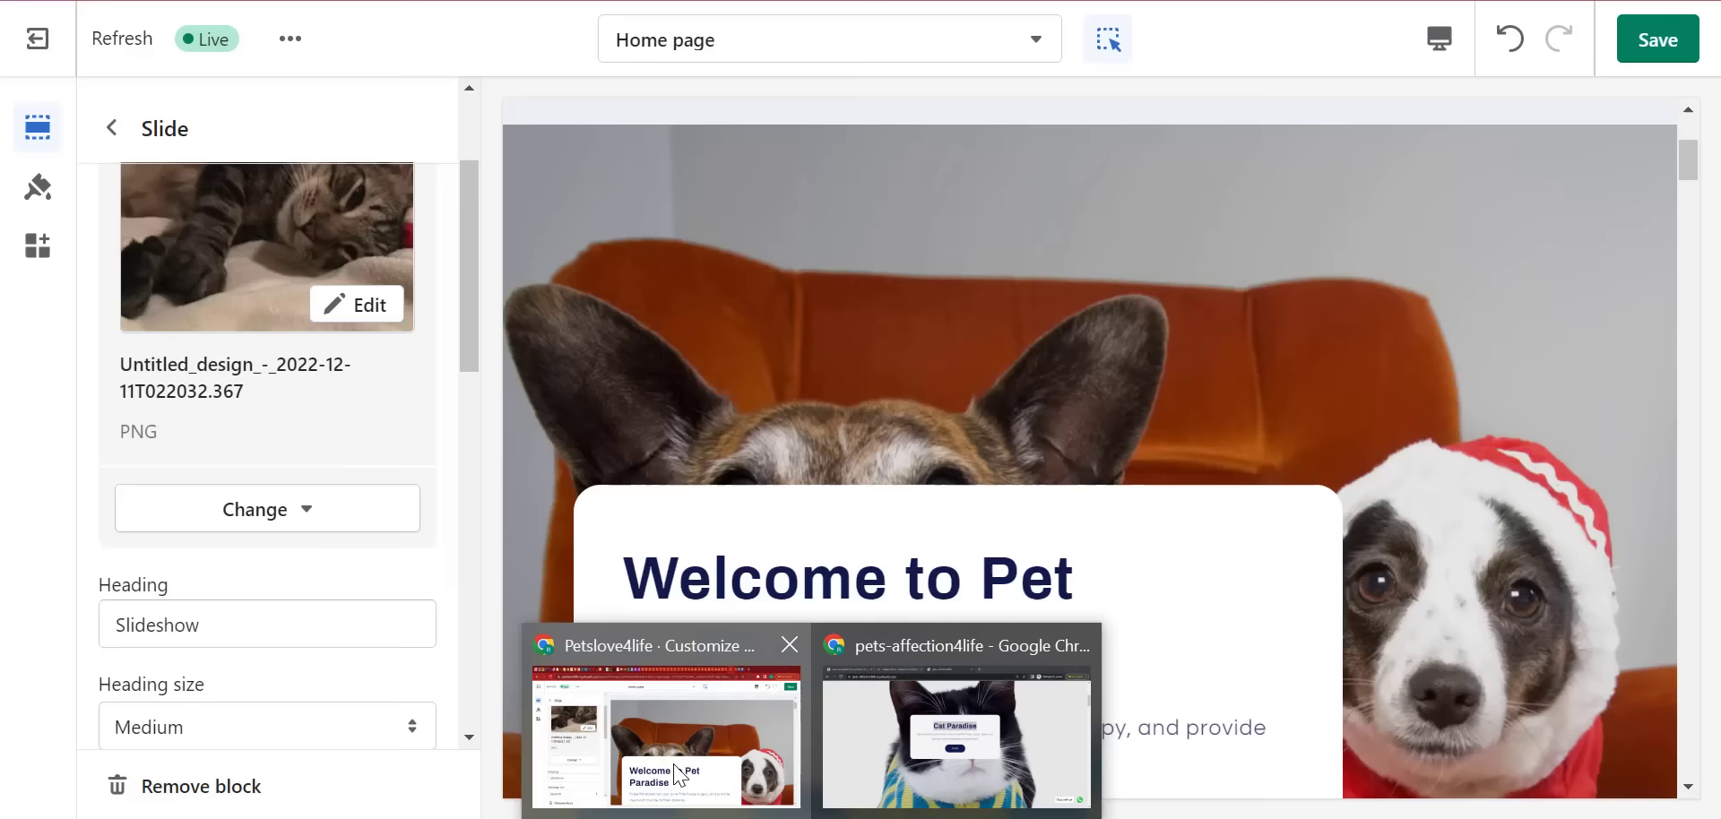
- Return to the theme editor and replace the second slide's heading with "Cat Paradise"
{"action": "left_click", "coordinate": [663, 743]}
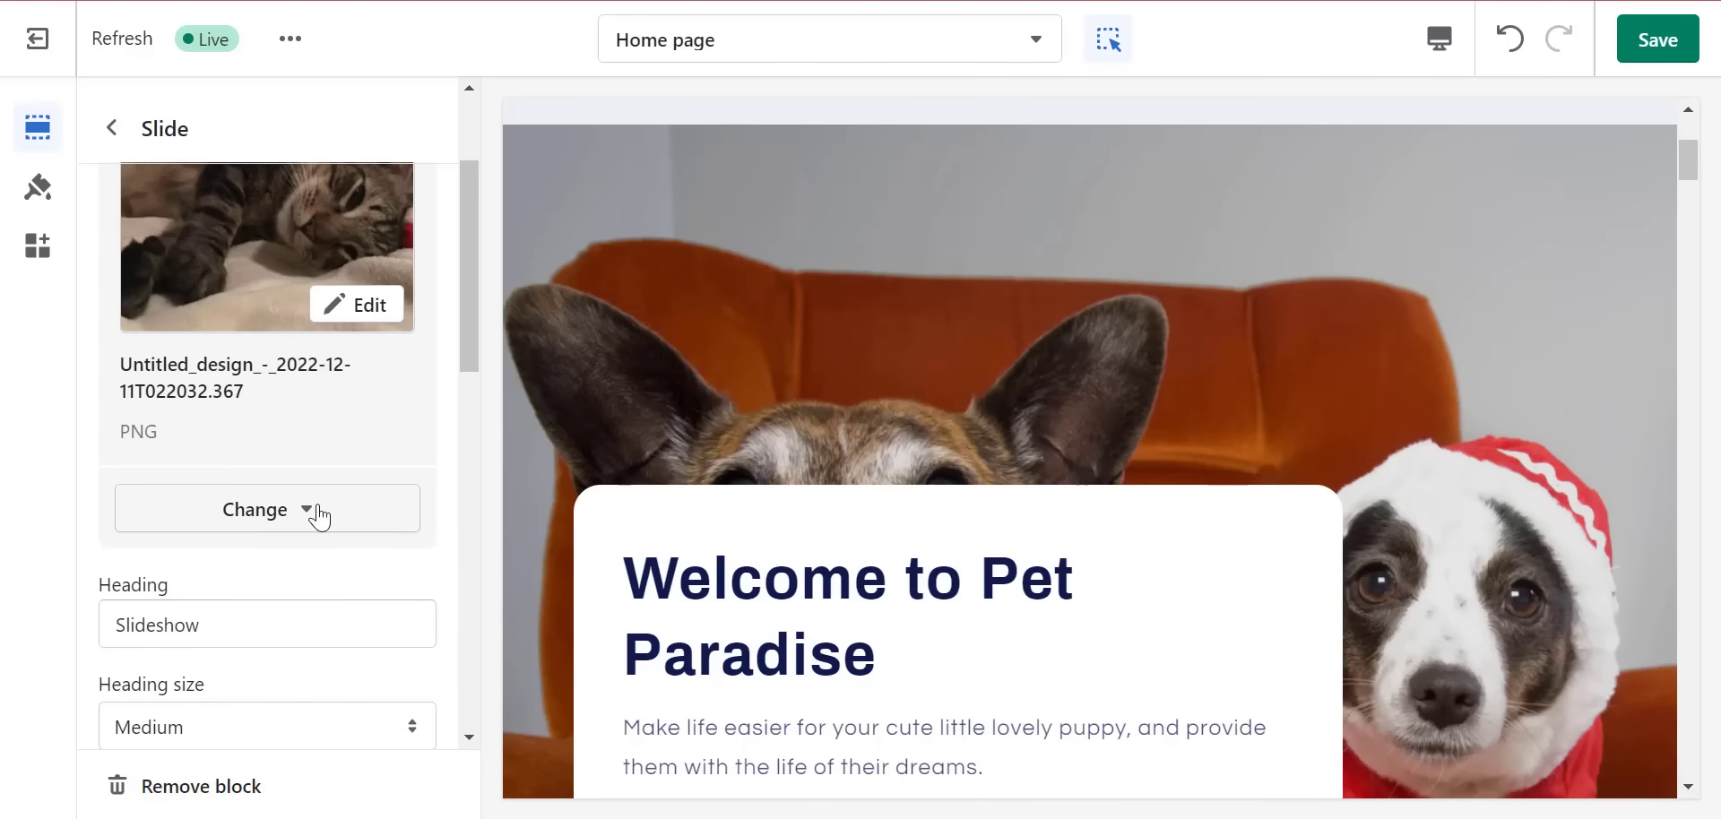
{"action": "double_click", "coordinate": [250, 602]}
{"action": "right_click", "coordinate": [249, 600]}
{"action": "left_click", "coordinate": [353, 252]}
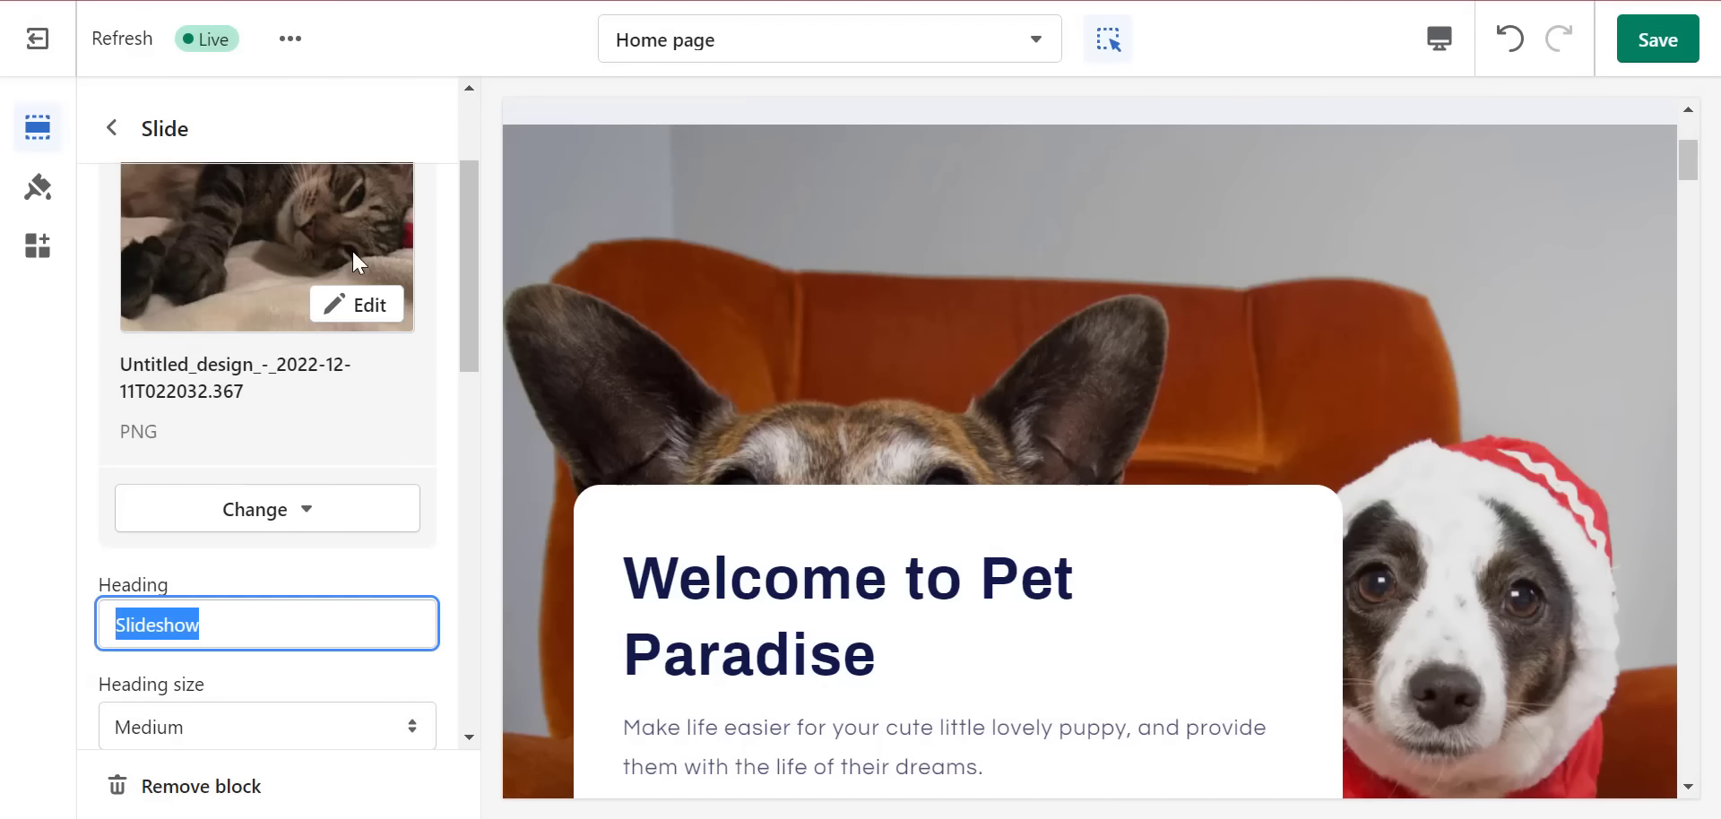
- Copy the subheading under "Cat Paradise" on the third slide of the pets-affection4life store
{"action": "scroll", "coordinate": [466, 376], "scroll_direction": "down", "scroll_amount": 4}
{"action": "left_click", "coordinate": [309, 498]}
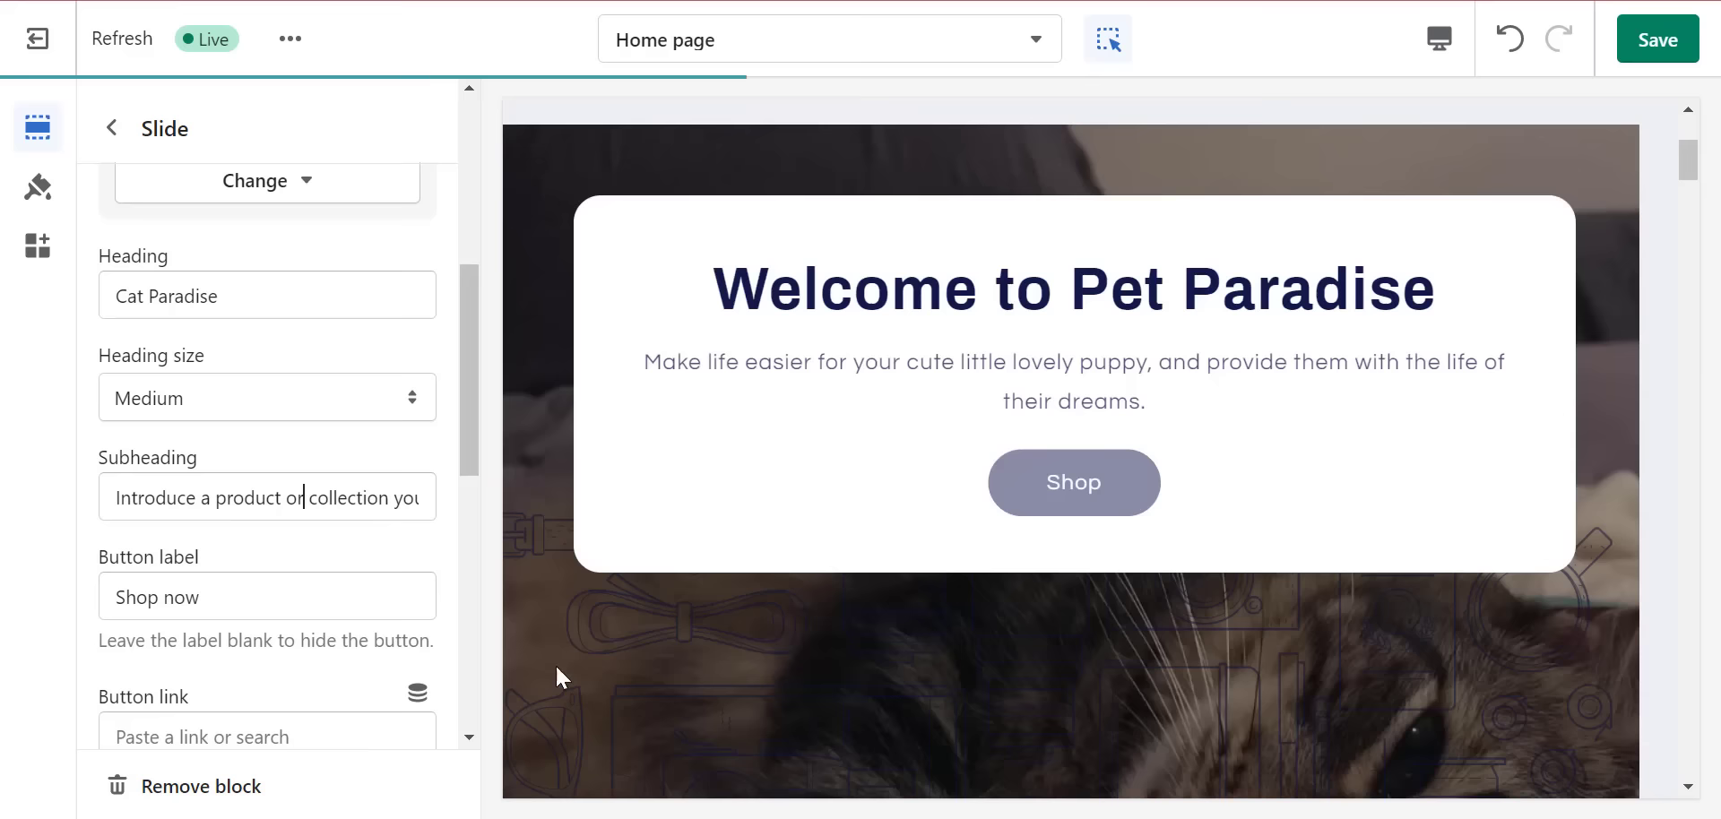
{"action": "left_click", "coordinate": [972, 730]}
{"action": "scroll", "coordinate": [1083, 587], "scroll_direction": "down", "scroll_amount": 6}
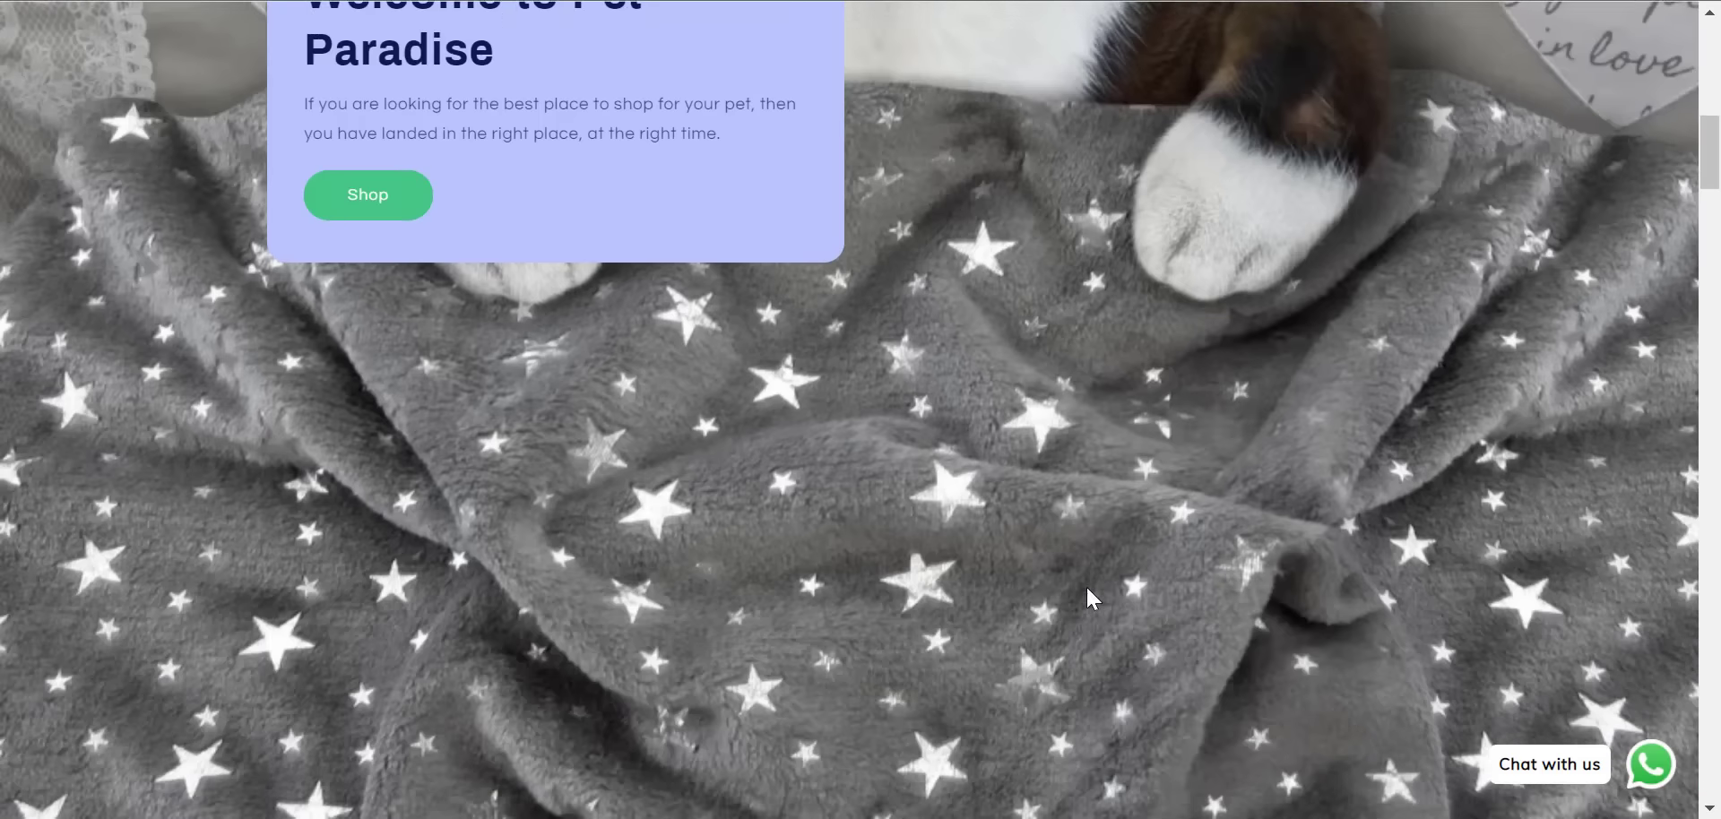
{"action": "left_click", "coordinate": [856, 695]}
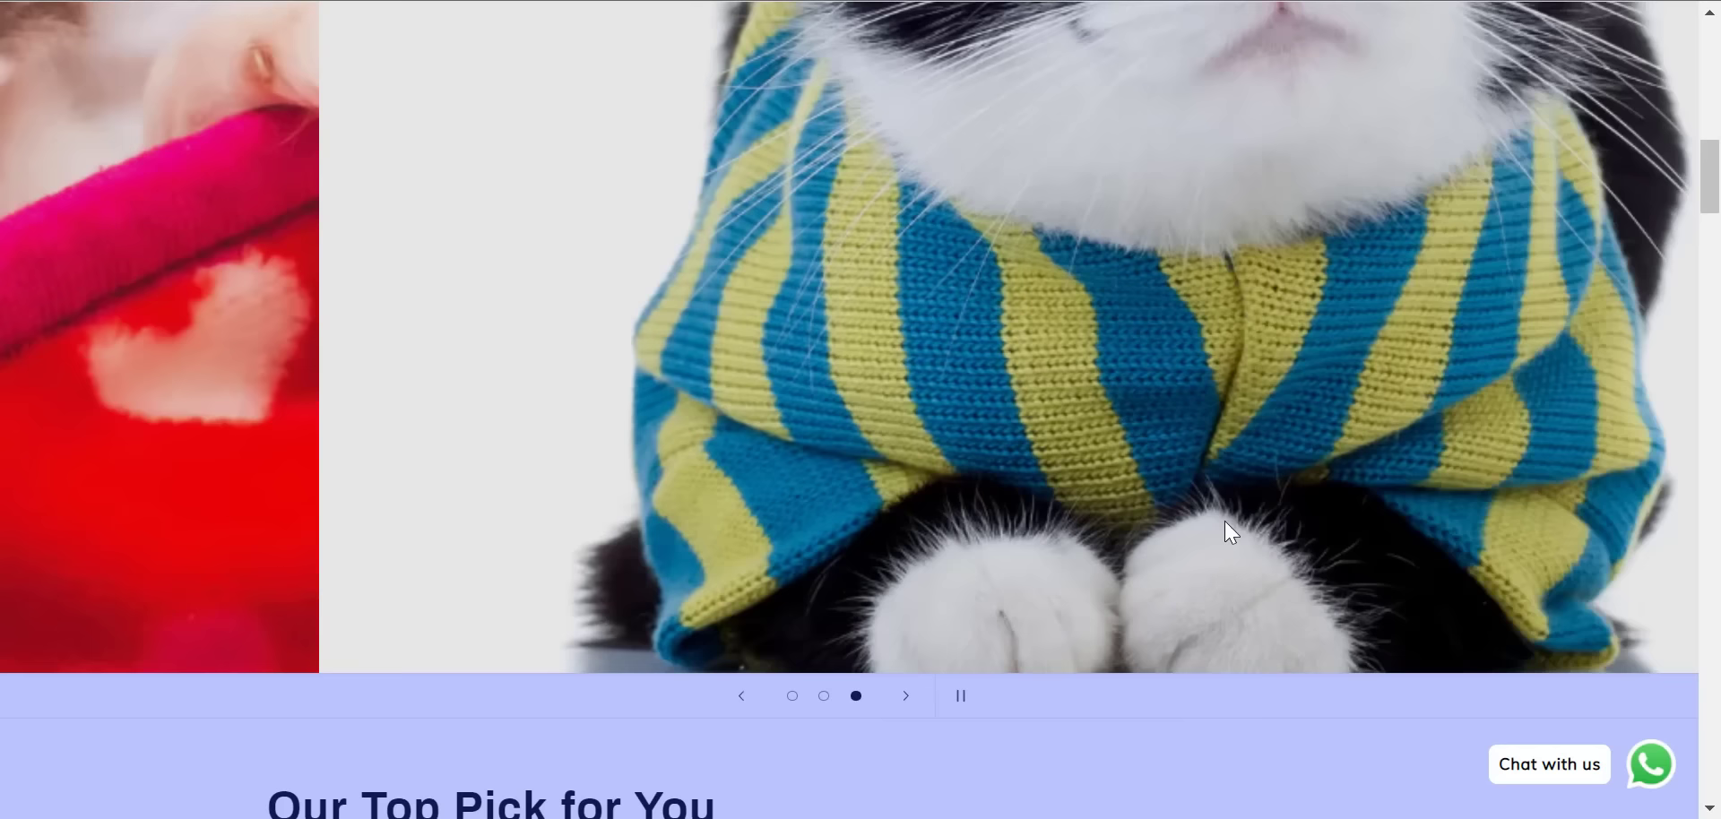
{"action": "scroll", "coordinate": [1215, 520], "scroll_direction": "up", "scroll_amount": 3}
{"action": "scroll", "coordinate": [1210, 514], "scroll_direction": "up", "scroll_amount": 3}
{"action": "triple_click", "coordinate": [845, 373]}
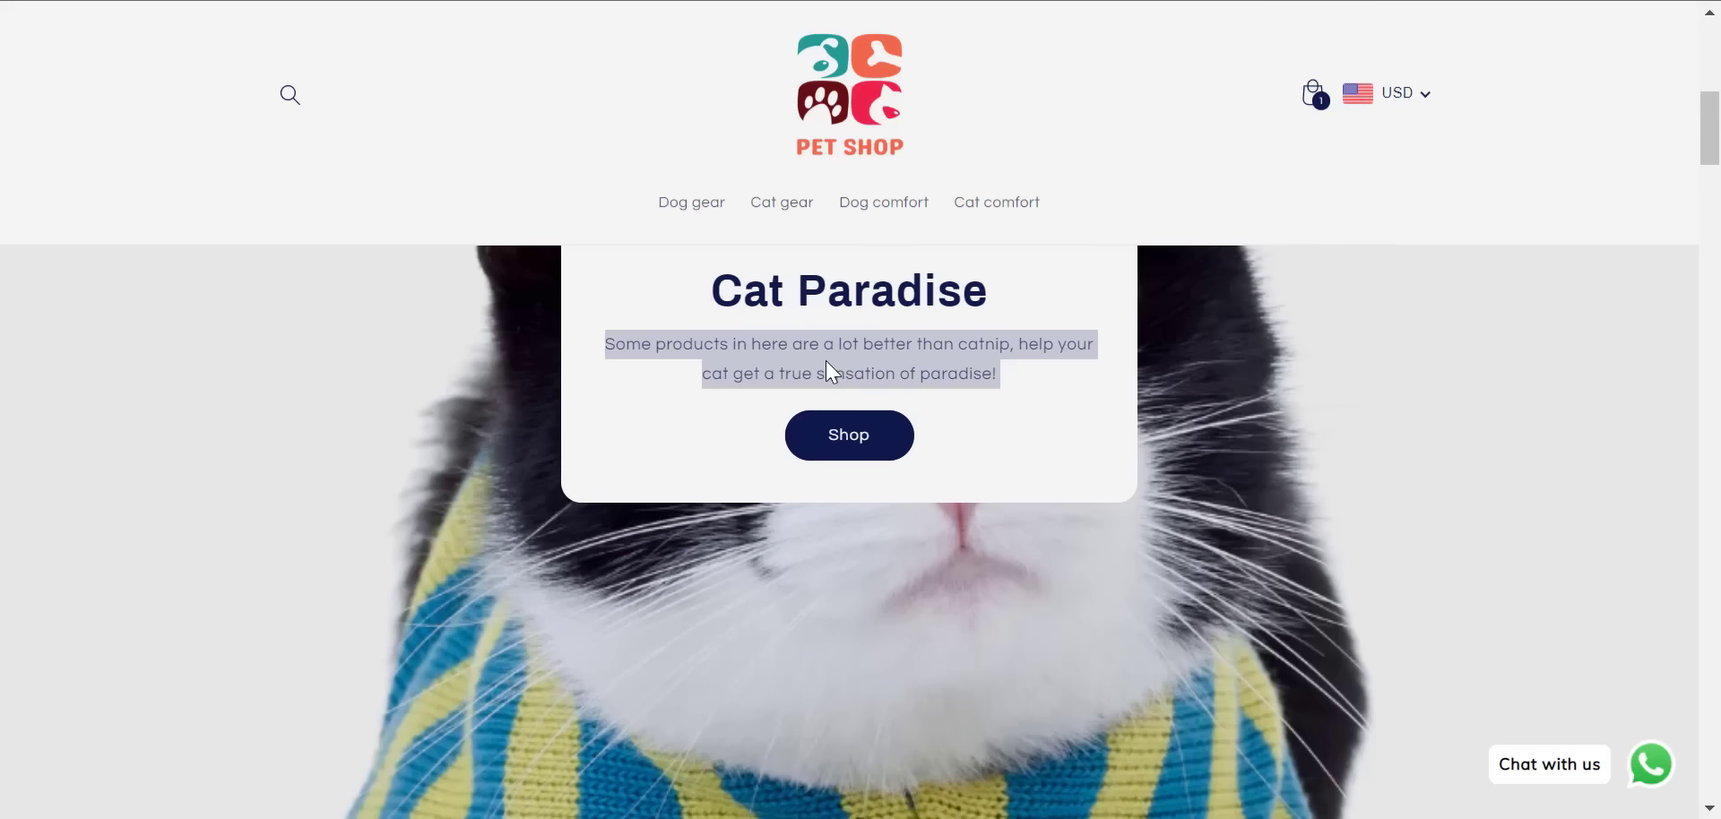
{"action": "right_click", "coordinate": [825, 362]}
{"action": "left_click", "coordinate": [881, 386]}
- In the theme editor, set the subheading to "Some products in here are a lot better than catnip, help your cat get a true sensation of paradise!"
{"action": "left_click", "coordinate": [659, 721]}
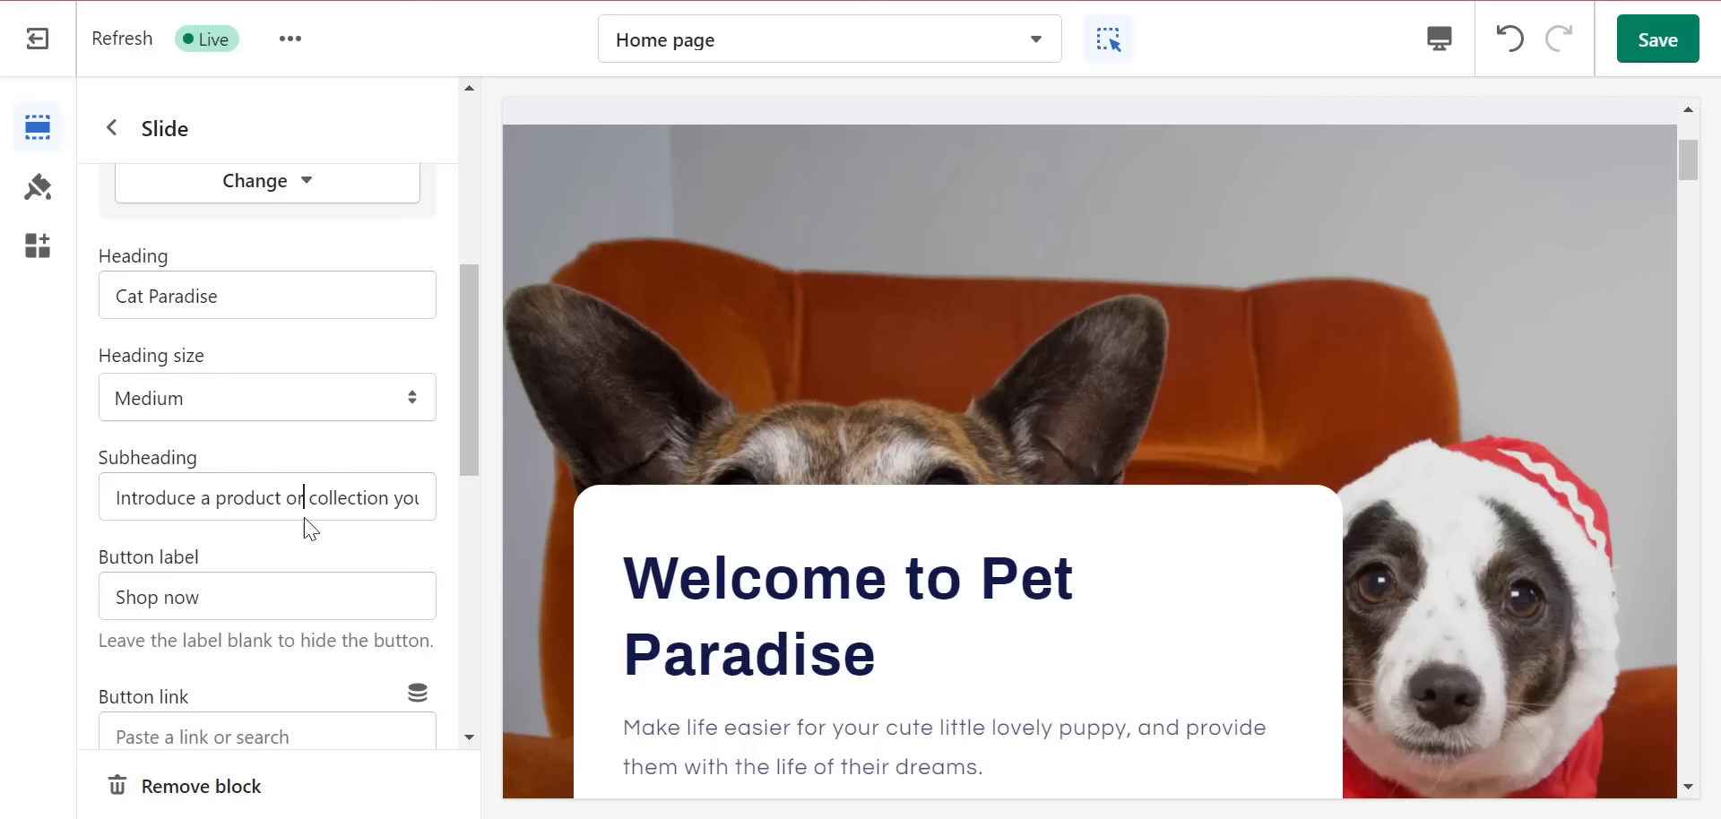
{"action": "left_click", "coordinate": [249, 491]}
{"action": "triple_click", "coordinate": [248, 491]}
{"action": "right_click", "coordinate": [248, 494]}
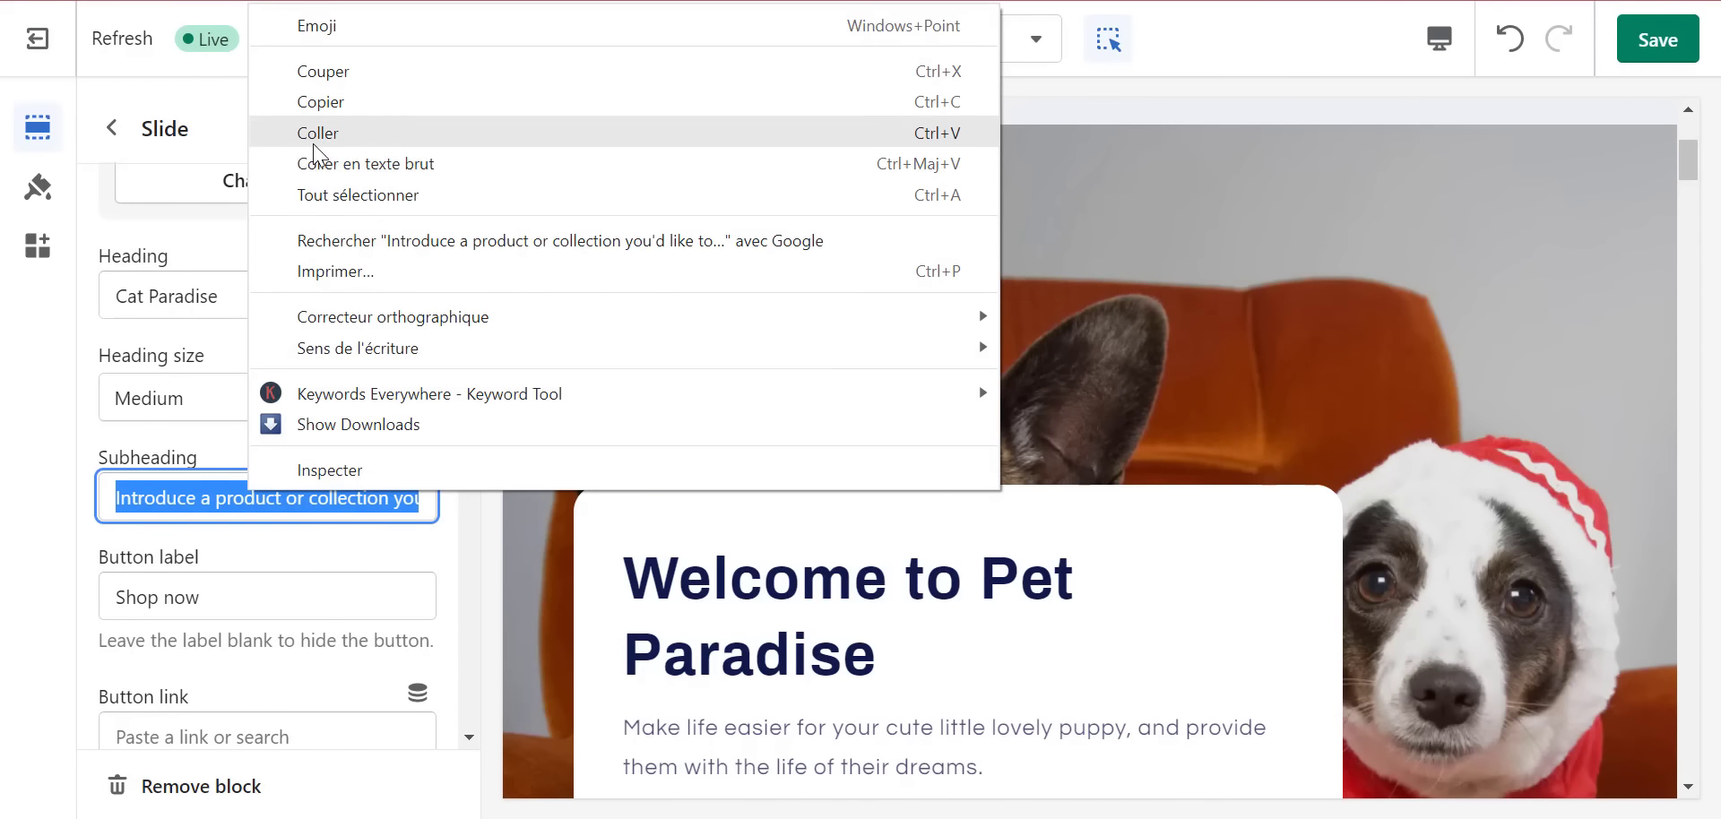
{"action": "left_click", "coordinate": [309, 131]}
- Shorten the Cat Paradise slide's button label to "Shop"
{"action": "double_click", "coordinate": [168, 597]}
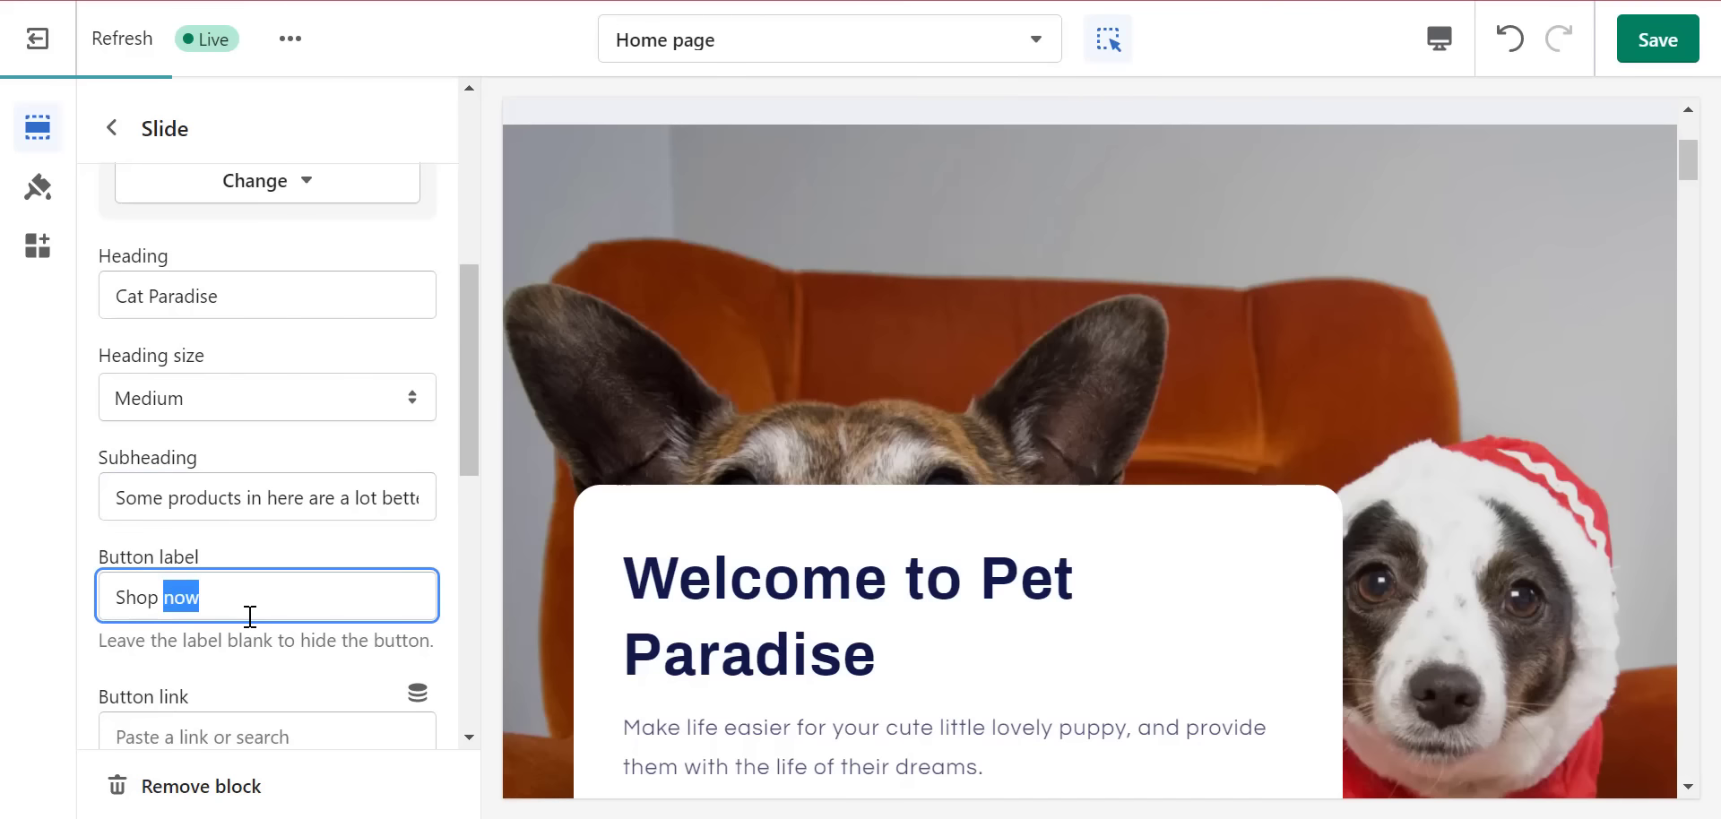
{"action": "key", "text": "BackSpace"}
{"action": "scroll", "coordinate": [250, 618], "scroll_direction": "down", "scroll_amount": 6}
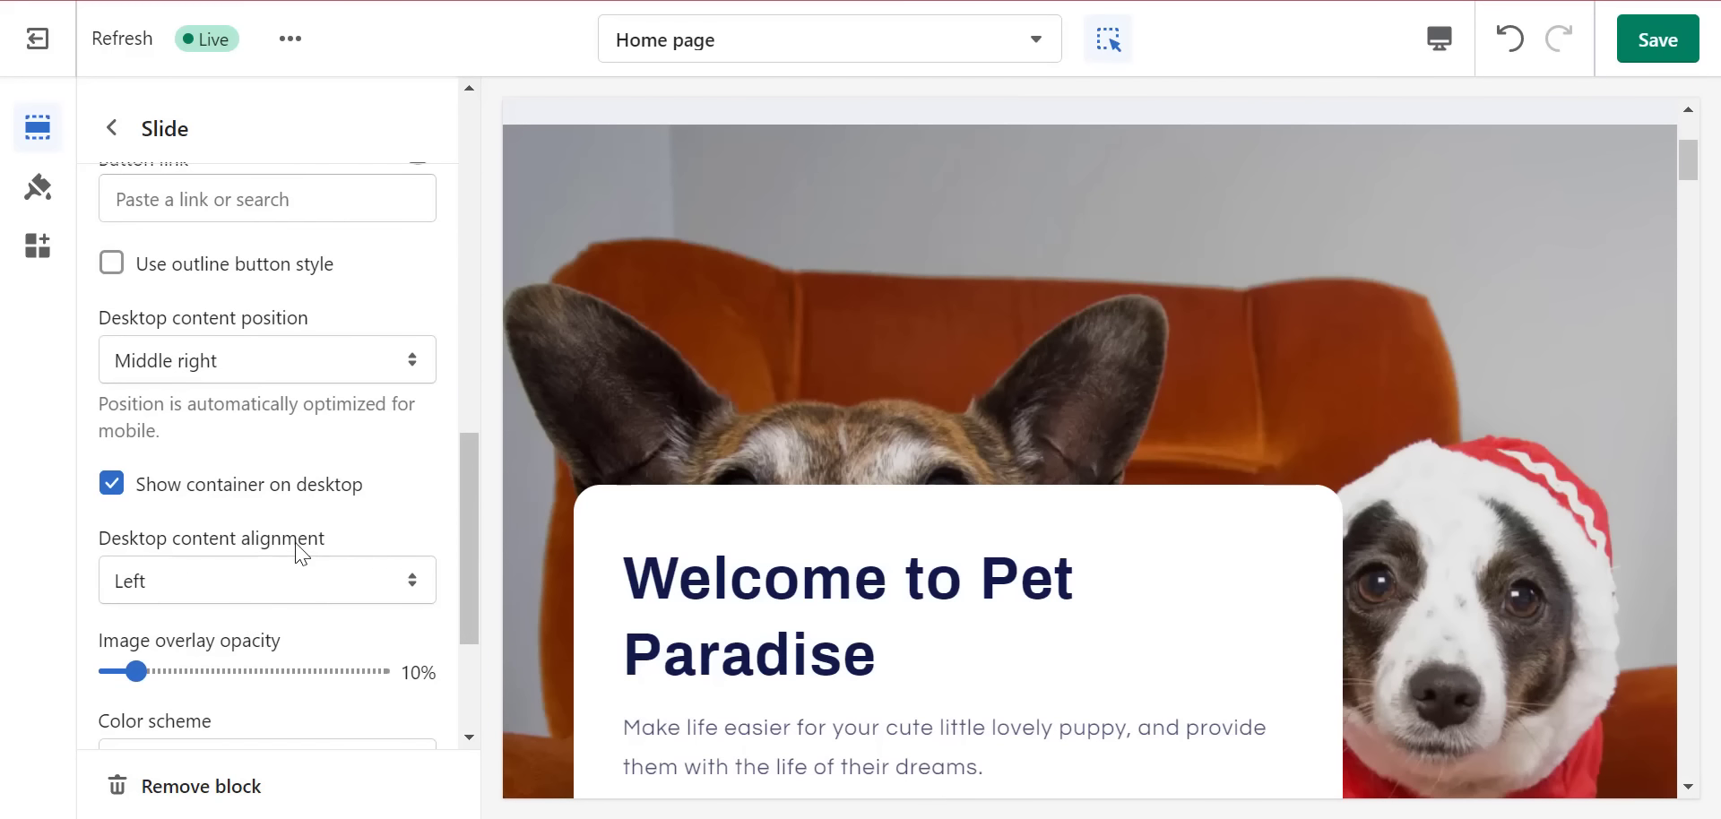
{"action": "scroll", "coordinate": [323, 395], "scroll_direction": "up", "scroll_amount": 2}
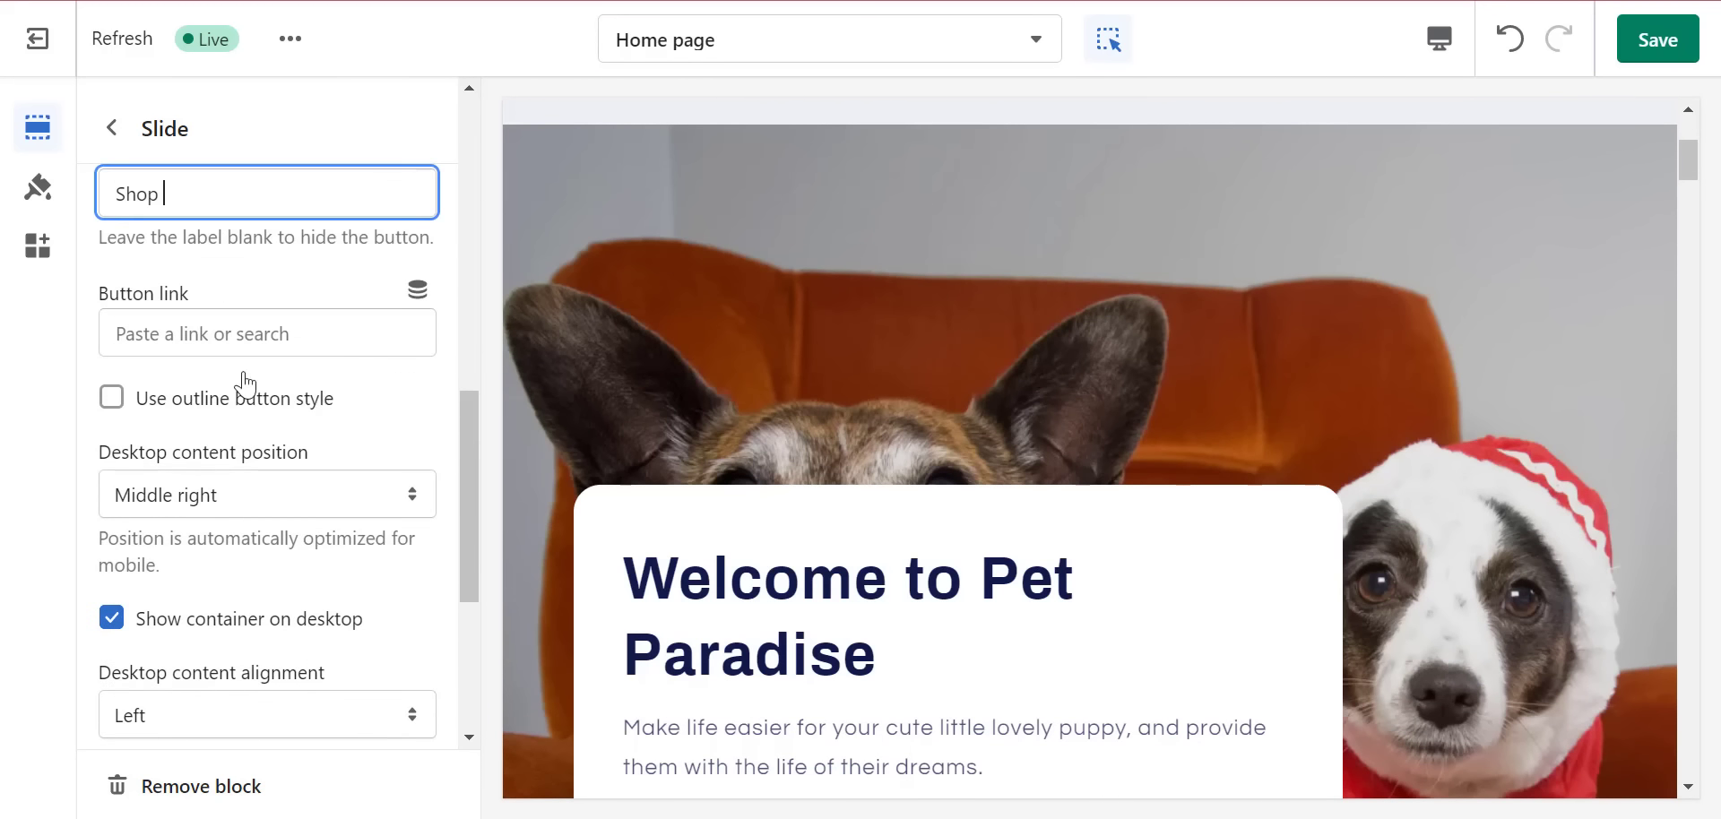
{"action": "left_click", "coordinate": [299, 516]}
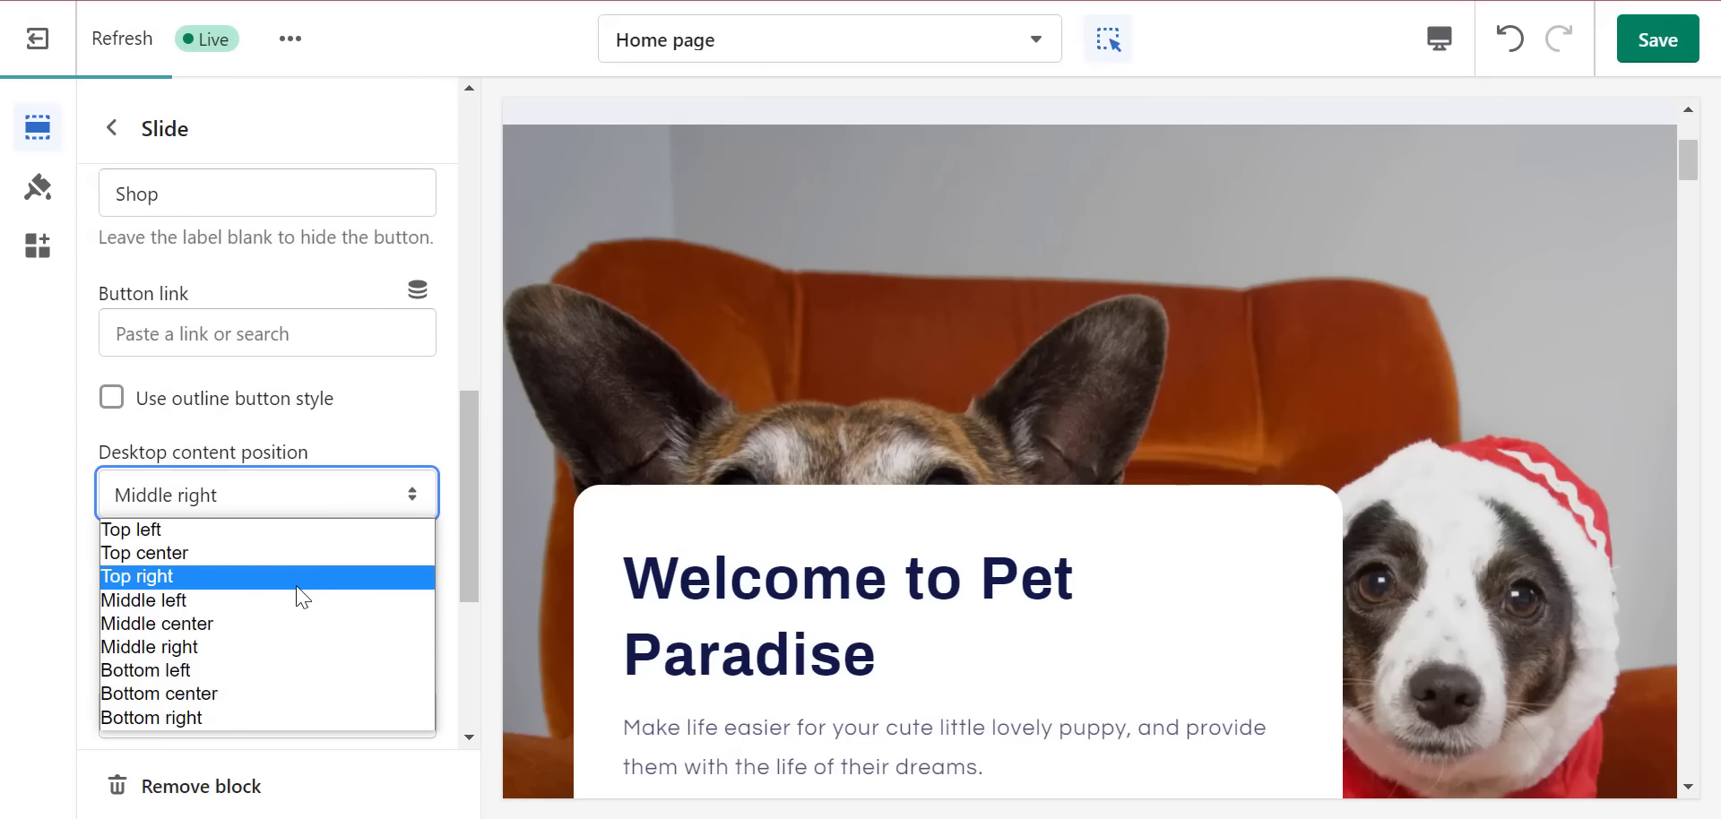
{"action": "left_click", "coordinate": [368, 439]}
- Set the Cat Paradise slide's mobile content alignment to Center and save the theme
{"action": "scroll", "coordinate": [368, 439], "scroll_direction": "down", "scroll_amount": 4}
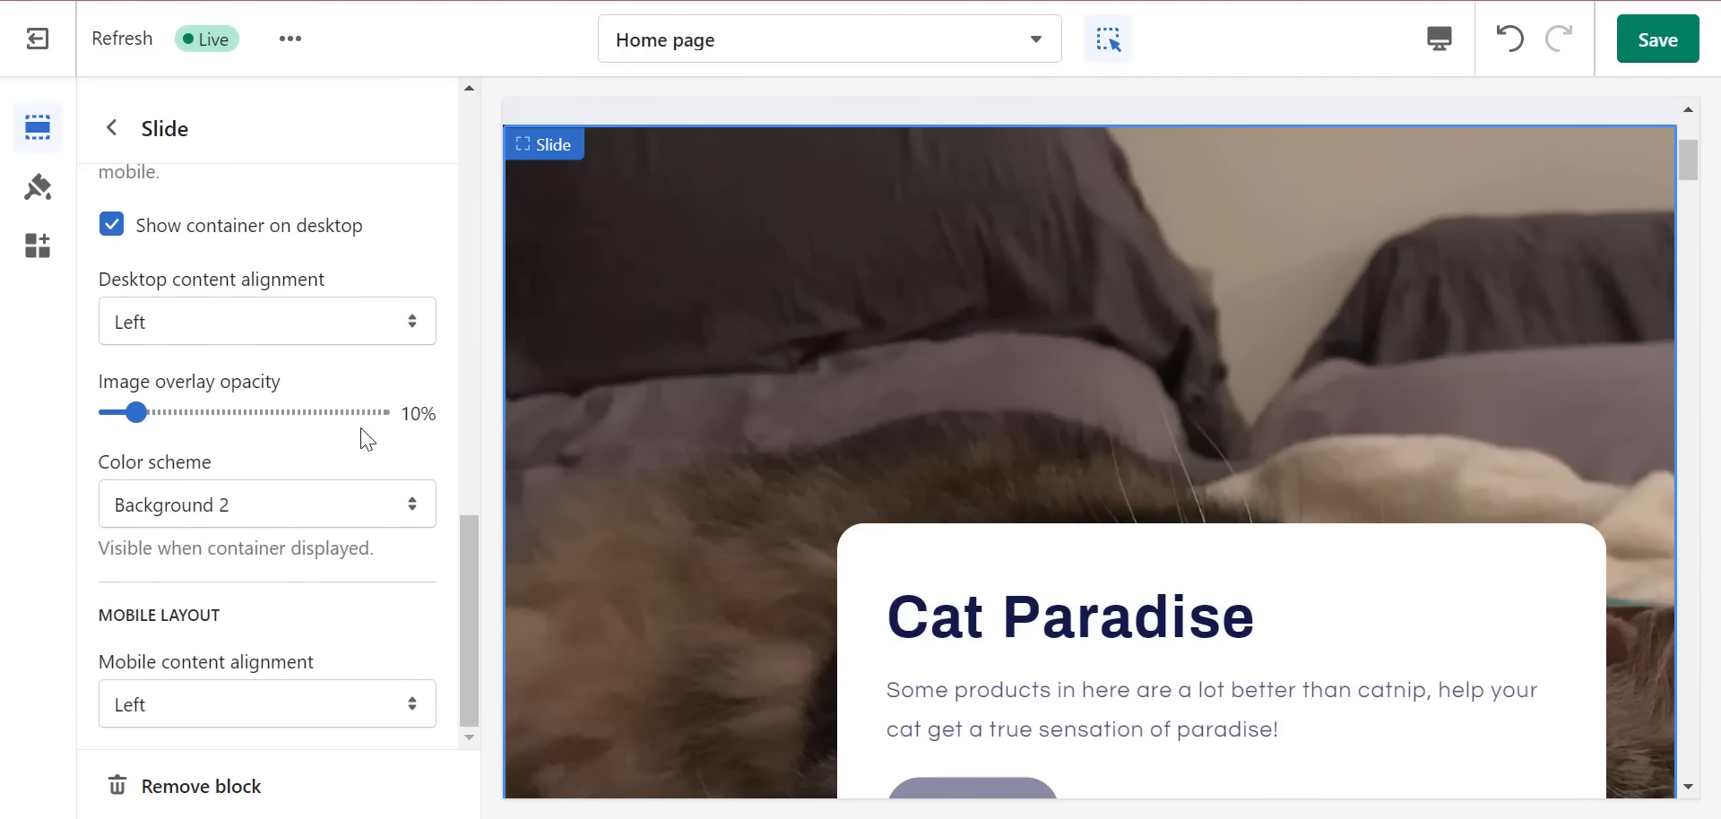
{"action": "left_click", "coordinate": [242, 723]}
{"action": "left_click", "coordinate": [240, 758]}
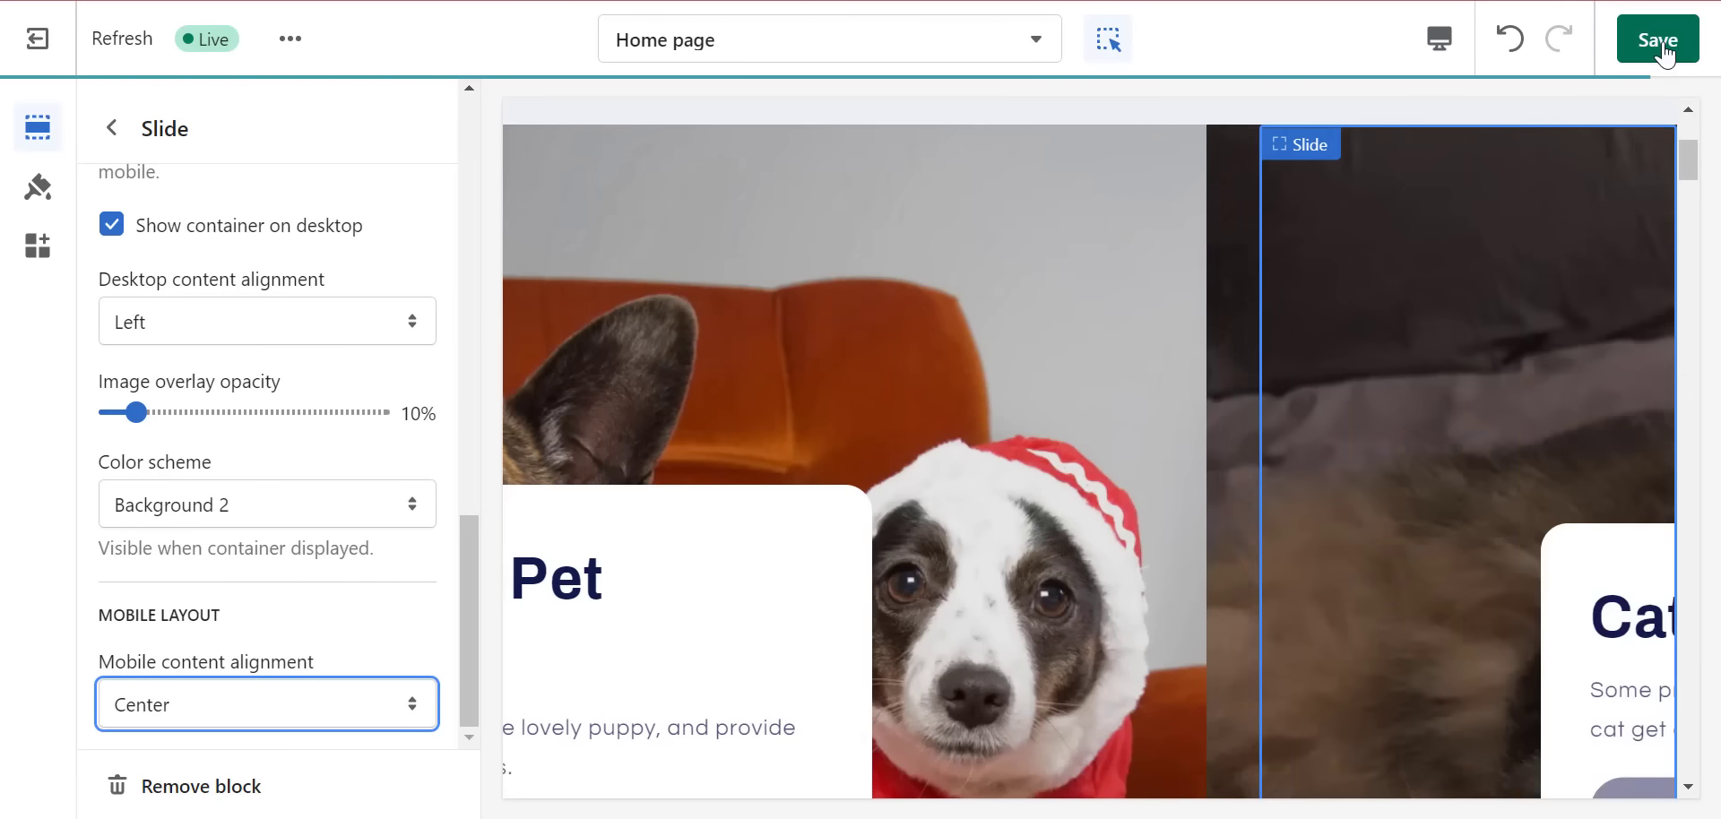
{"action": "left_click", "coordinate": [1658, 39]}
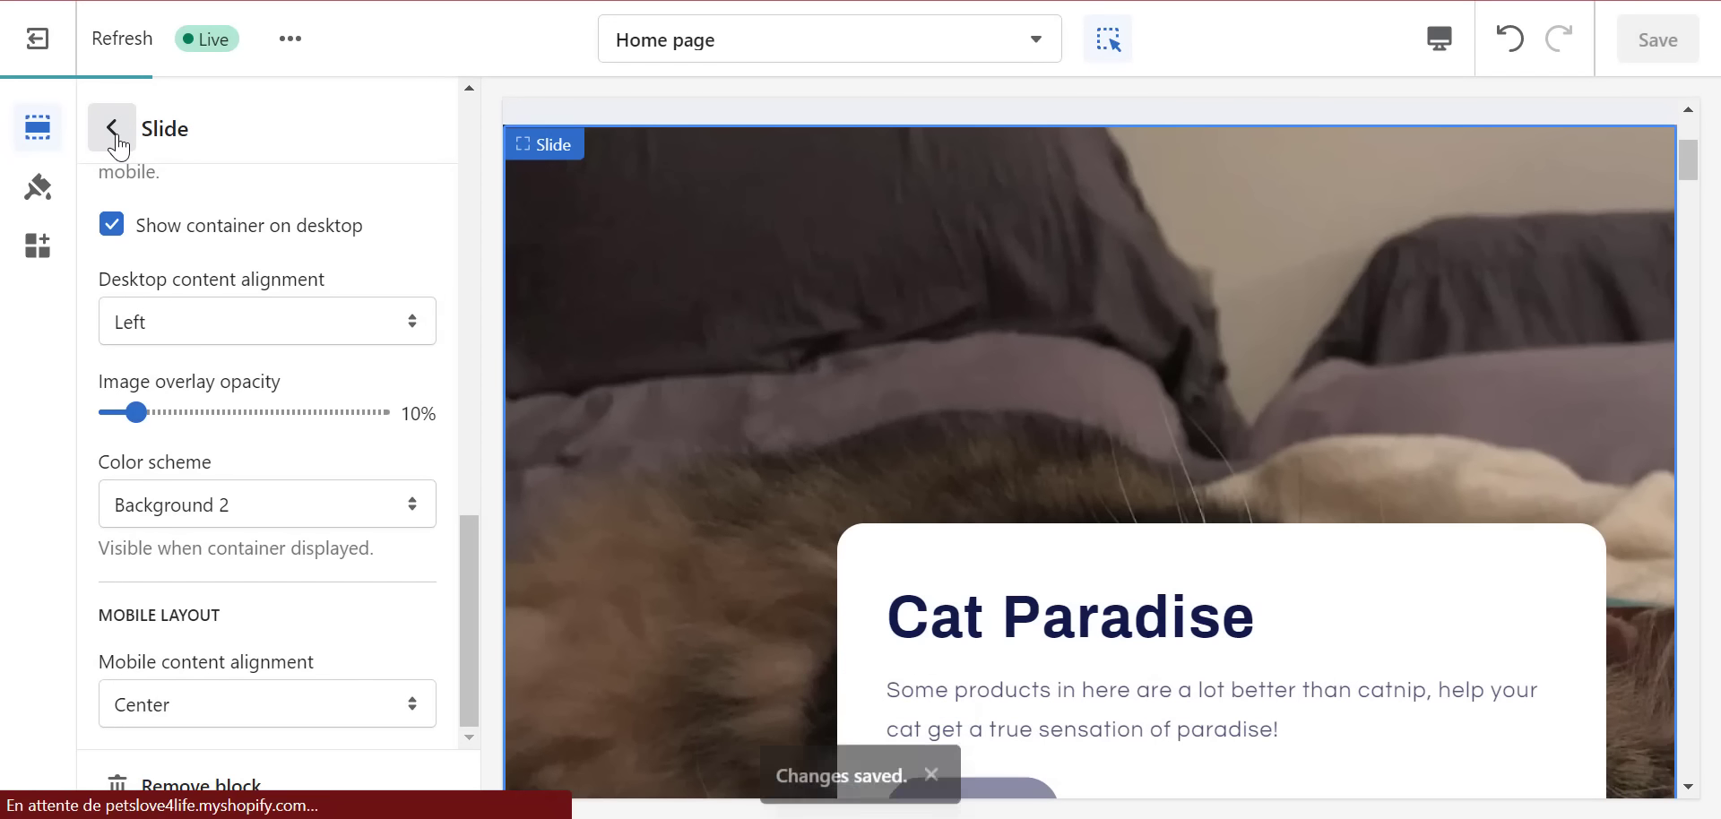
- Set the Welcome to Pet Paradise slide's mobile content alignment to Center and save the theme
{"action": "left_click", "coordinate": [115, 134]}
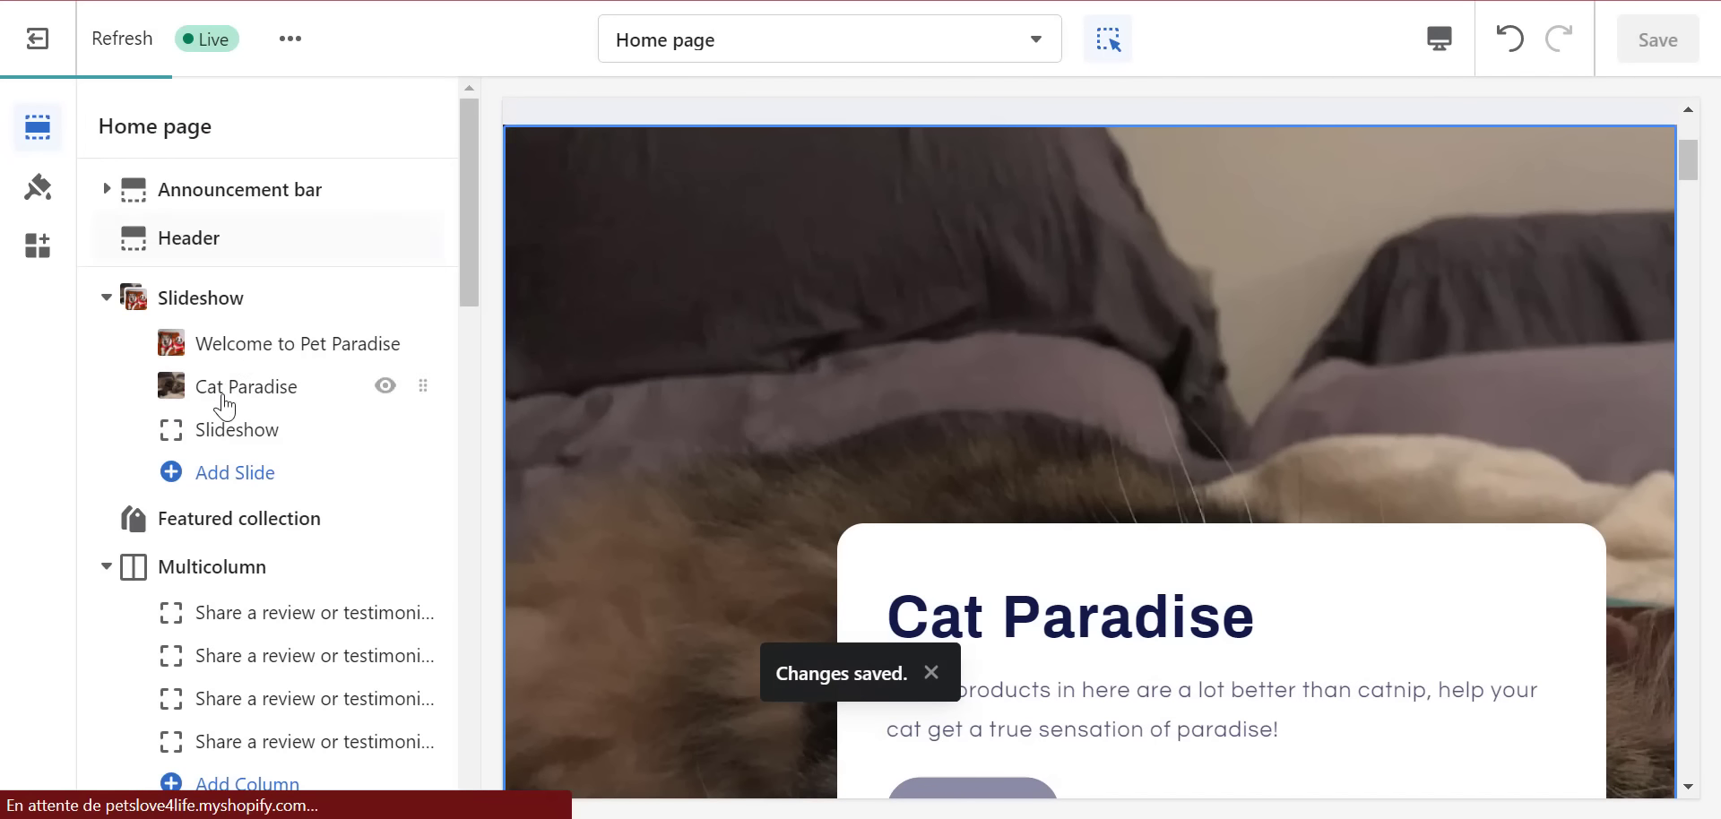
{"action": "left_click", "coordinate": [278, 428]}
{"action": "scroll", "coordinate": [278, 442], "scroll_direction": "down", "scroll_amount": 6}
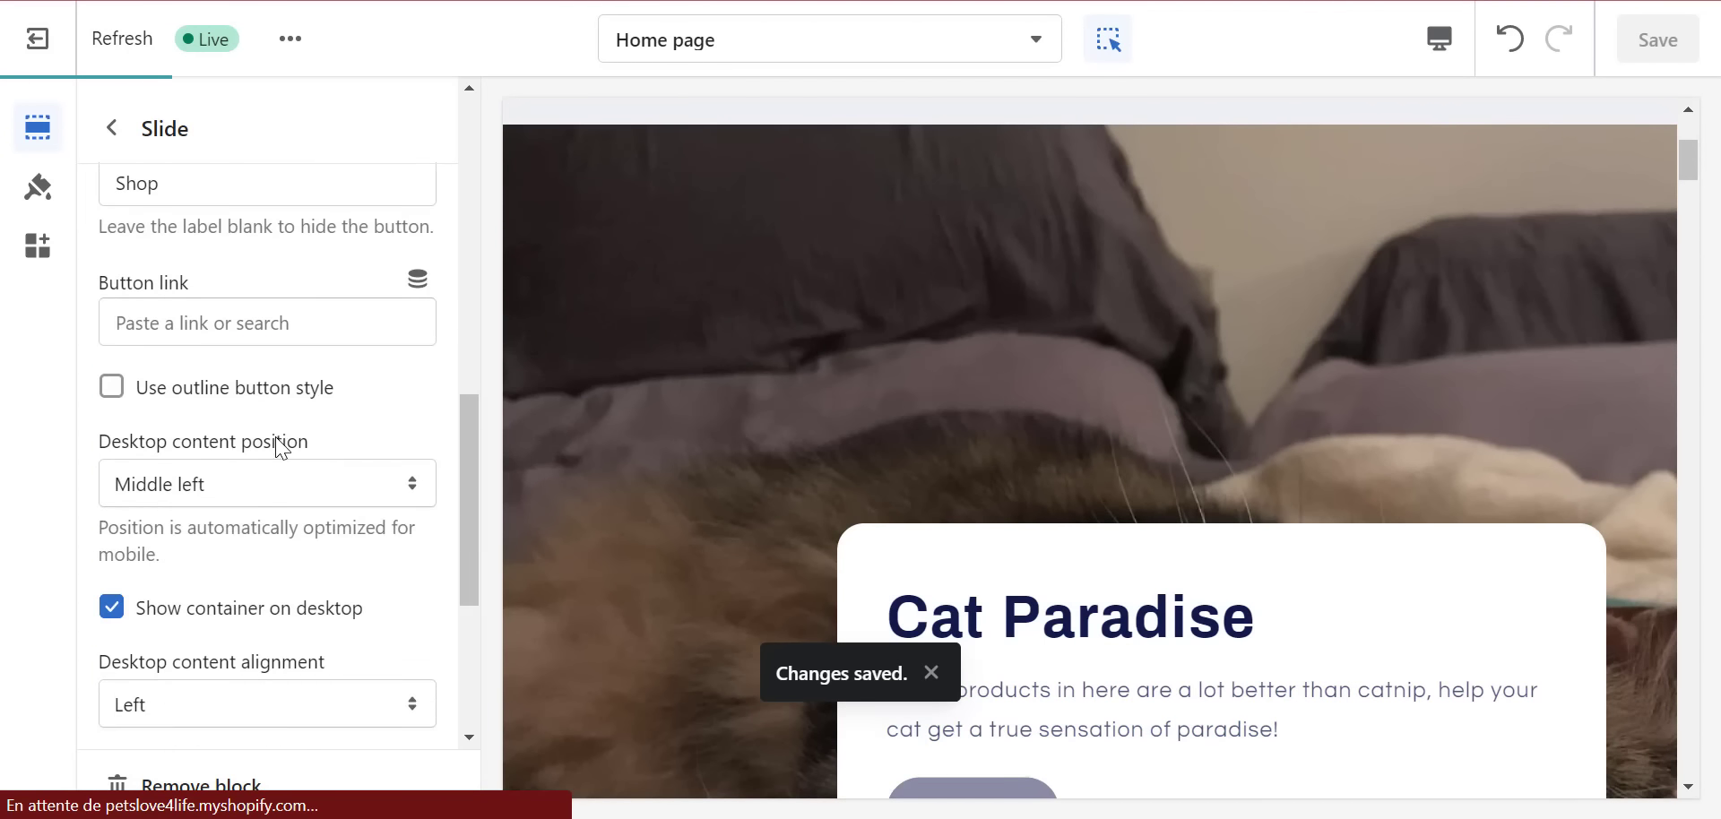
{"action": "scroll", "coordinate": [269, 574], "scroll_direction": "down", "scroll_amount": 3}
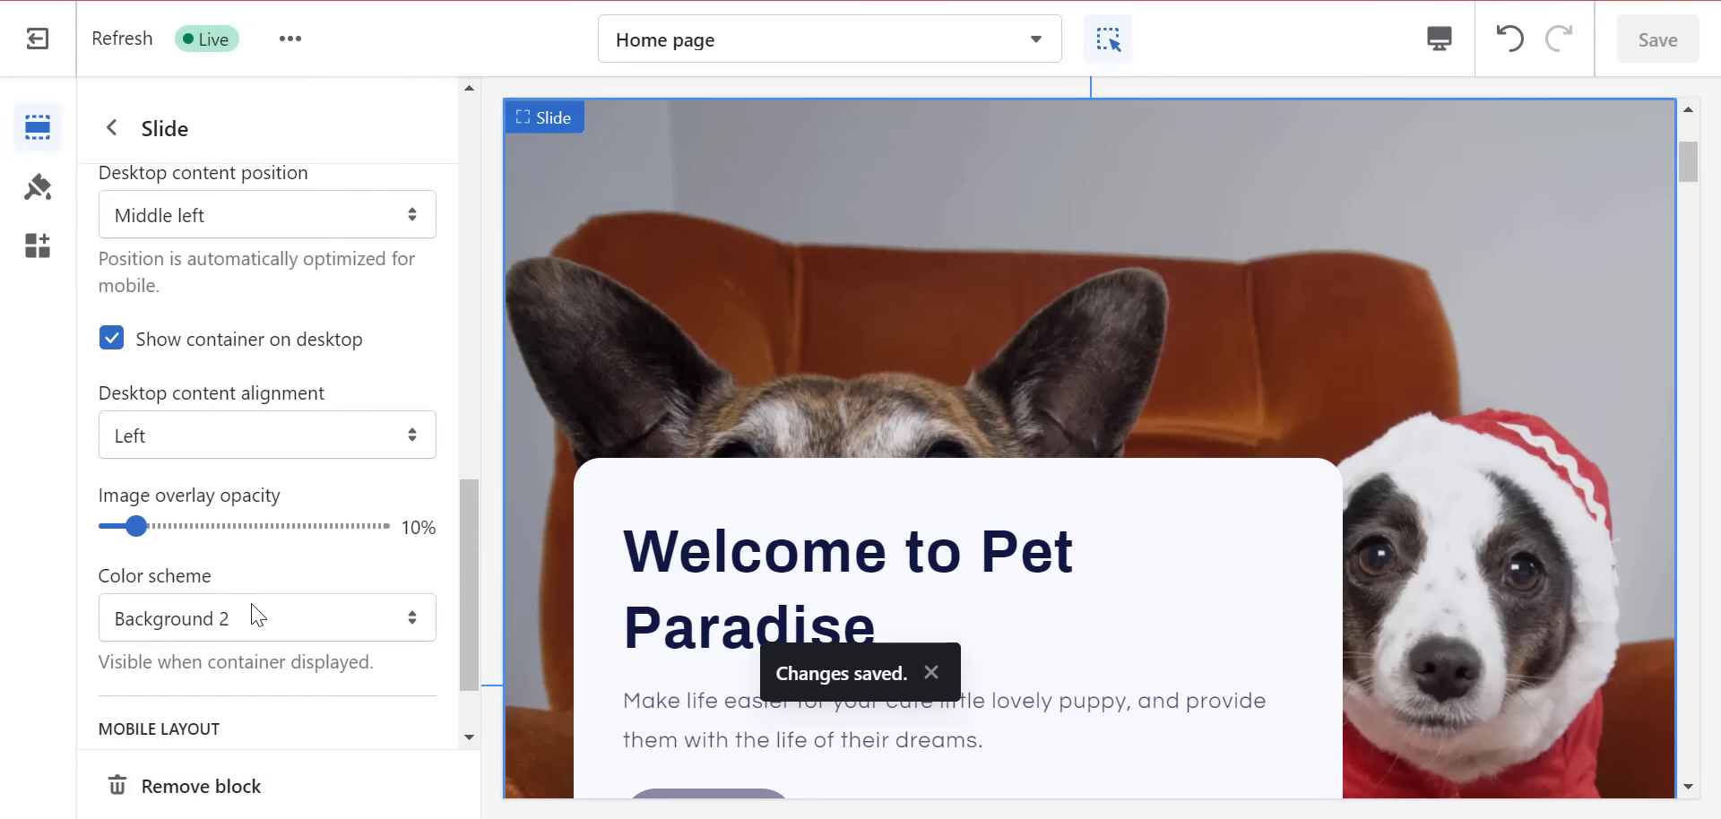
{"action": "scroll", "coordinate": [268, 636], "scroll_direction": "down", "scroll_amount": 1}
{"action": "left_click", "coordinate": [256, 708]}
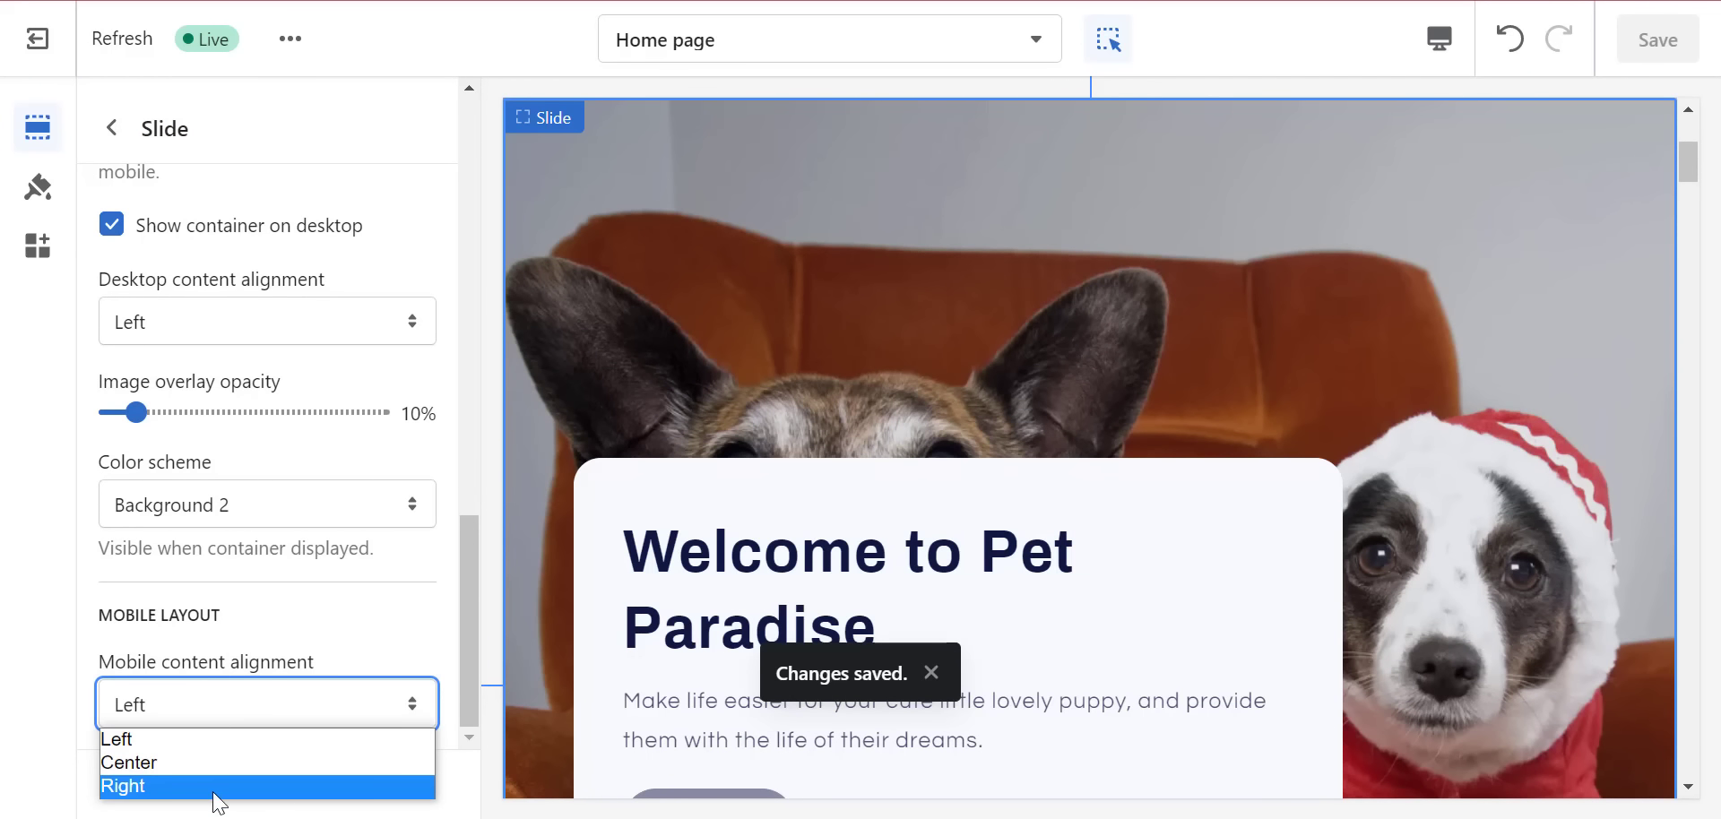
{"action": "left_click", "coordinate": [207, 776]}
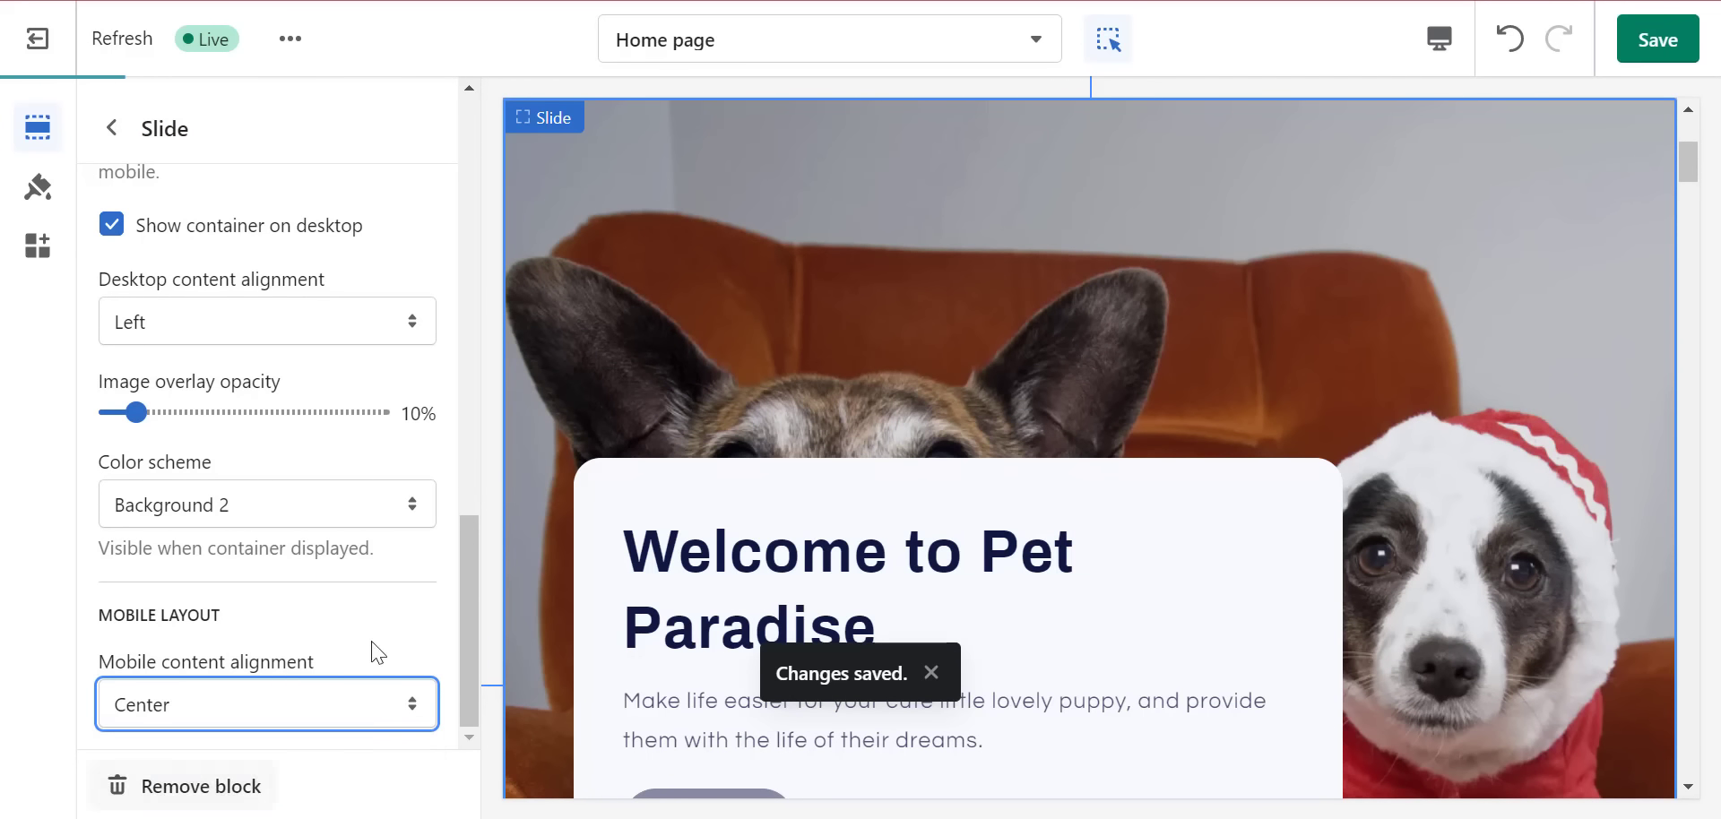
{"action": "left_click", "coordinate": [1652, 52]}
- Preview the home page slideshow in the mobile layout and return to the desktop layout
{"action": "left_click", "coordinate": [1439, 39]}
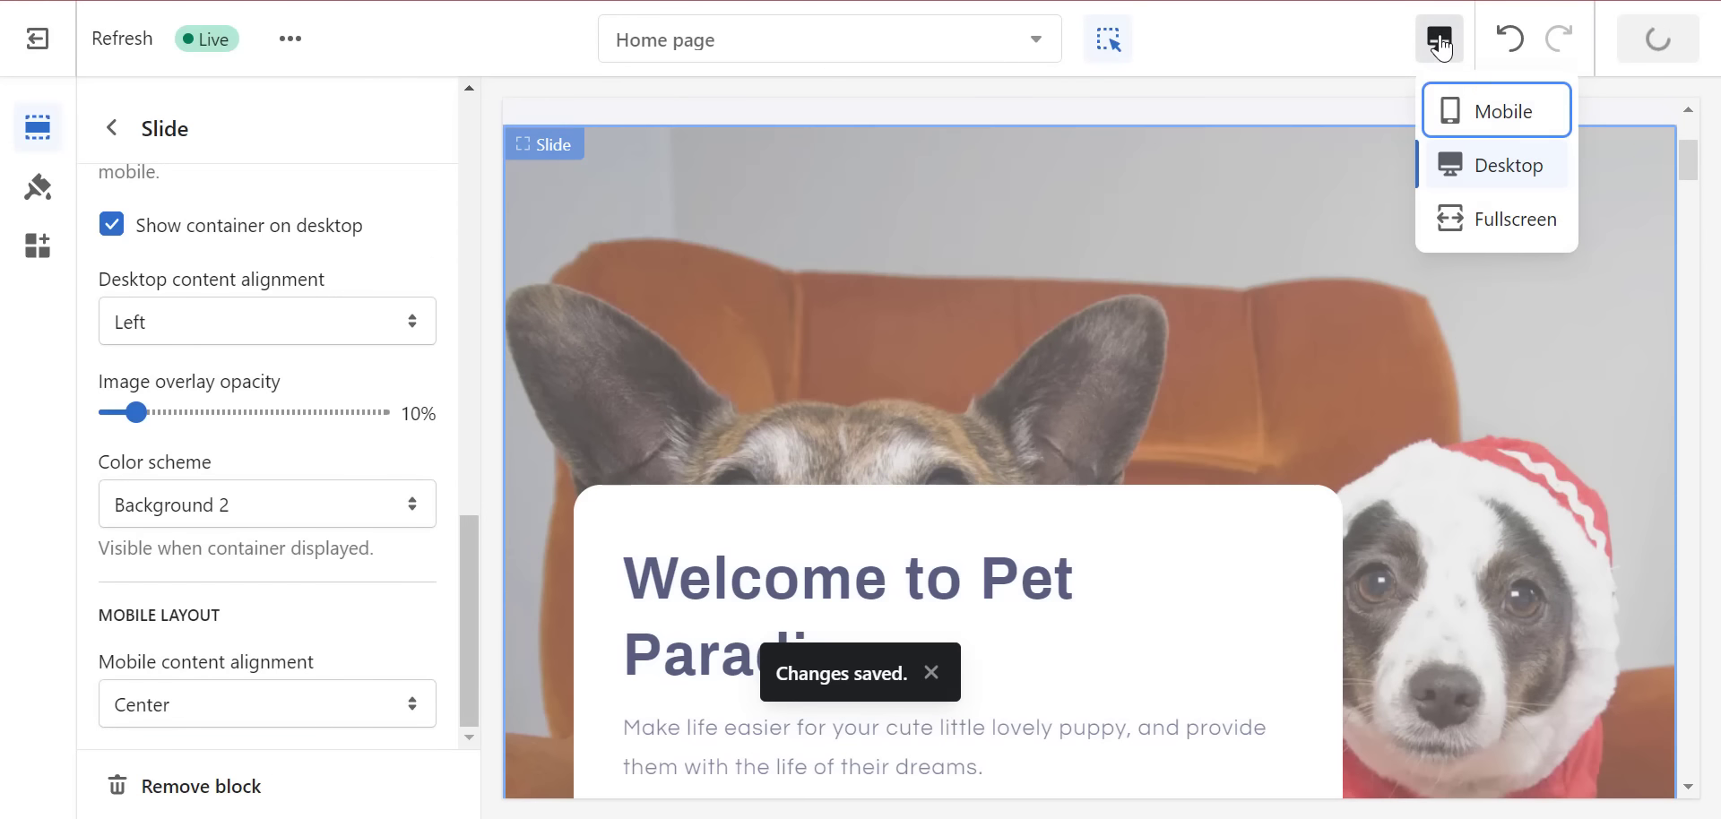
{"action": "left_click", "coordinate": [1503, 134]}
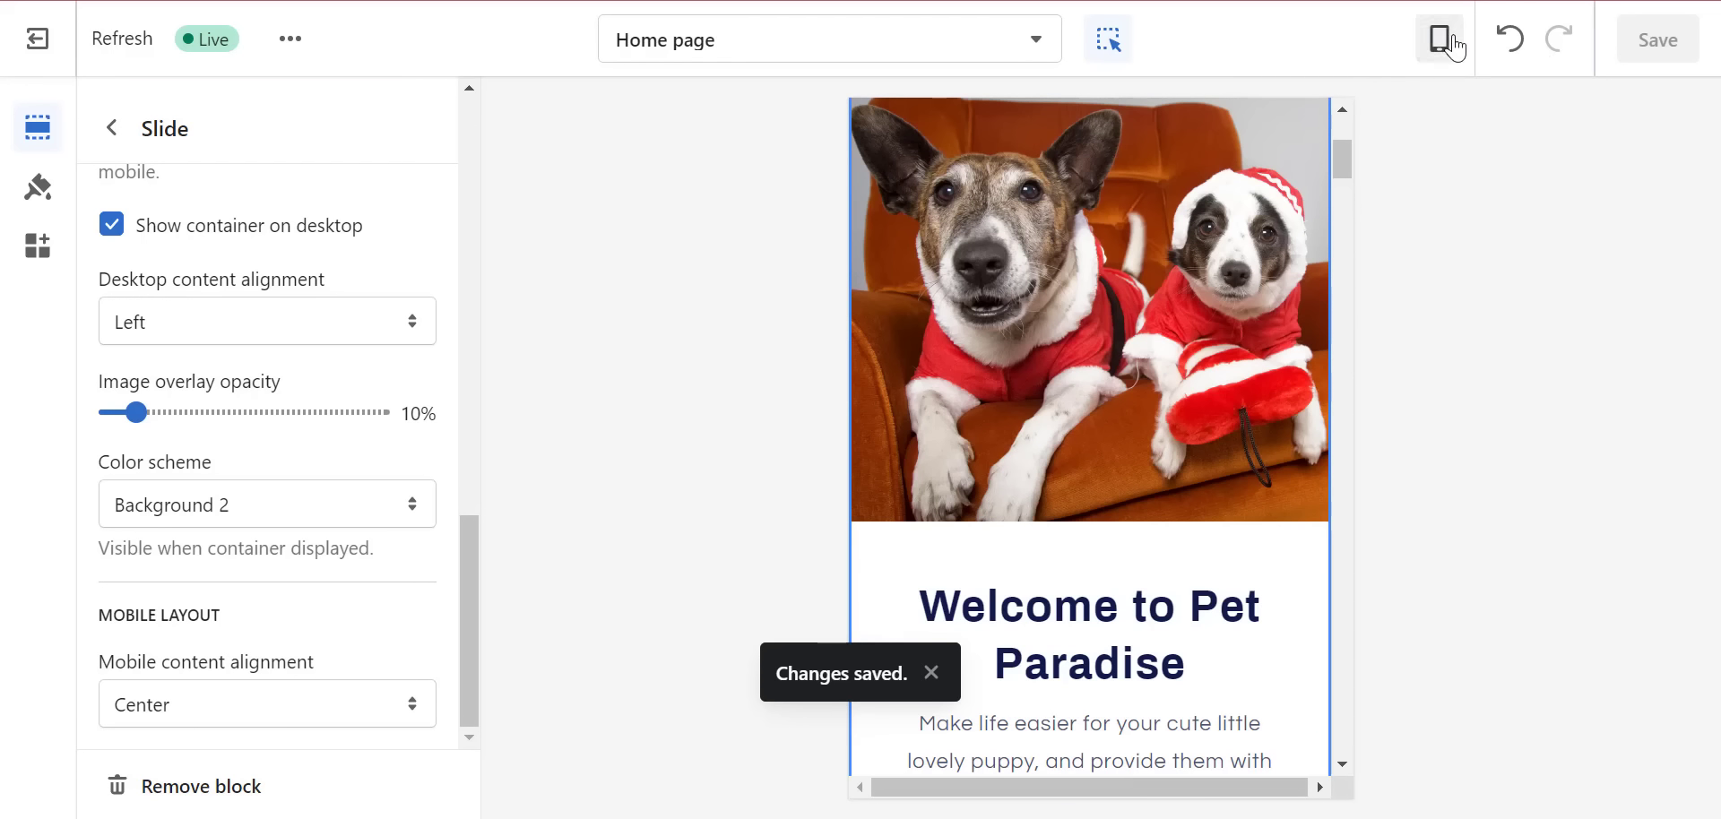
{"action": "left_click", "coordinate": [1441, 39]}
{"action": "left_click", "coordinate": [1497, 165]}
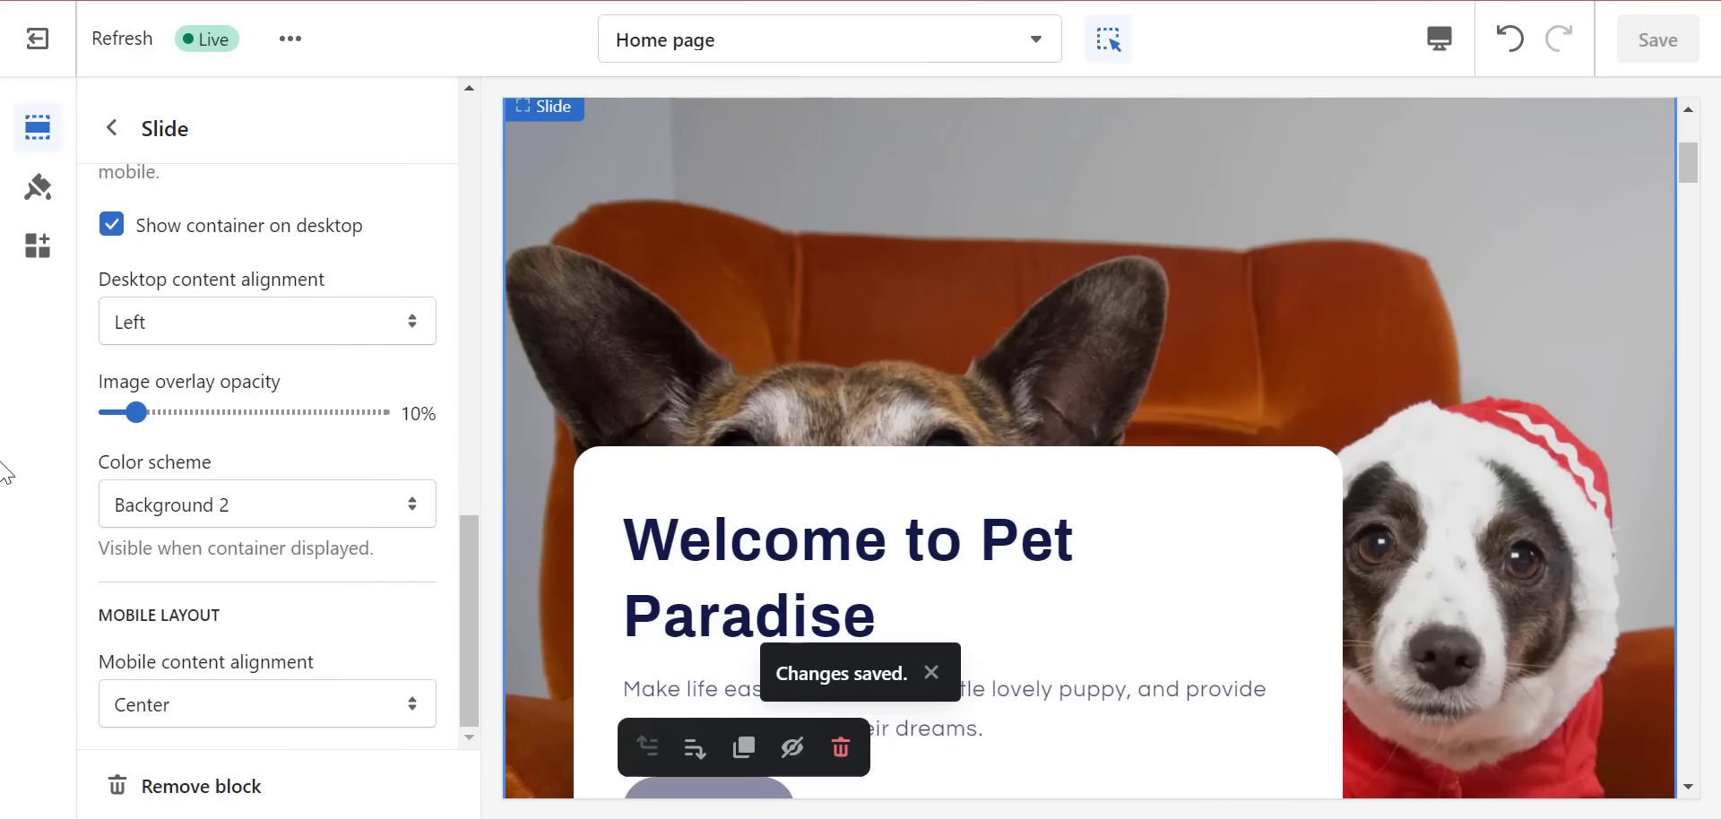
- Open the third slide's settings, switch to Canva and delete the tabby cat photo from the design
{"action": "left_click", "coordinate": [111, 128]}
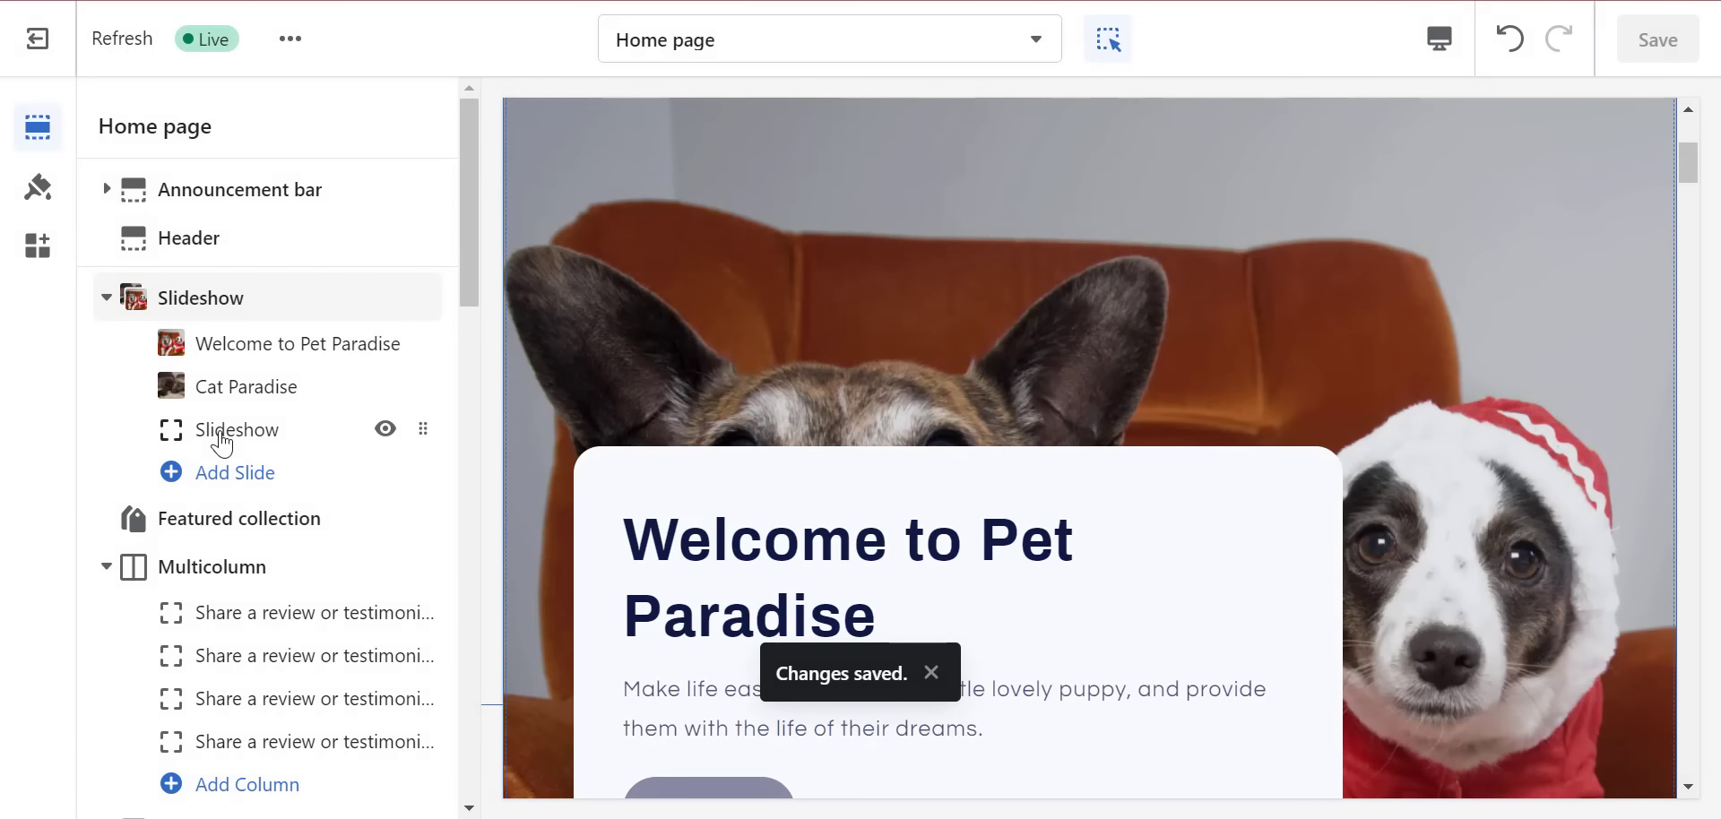
{"action": "left_click", "coordinate": [627, 663]}
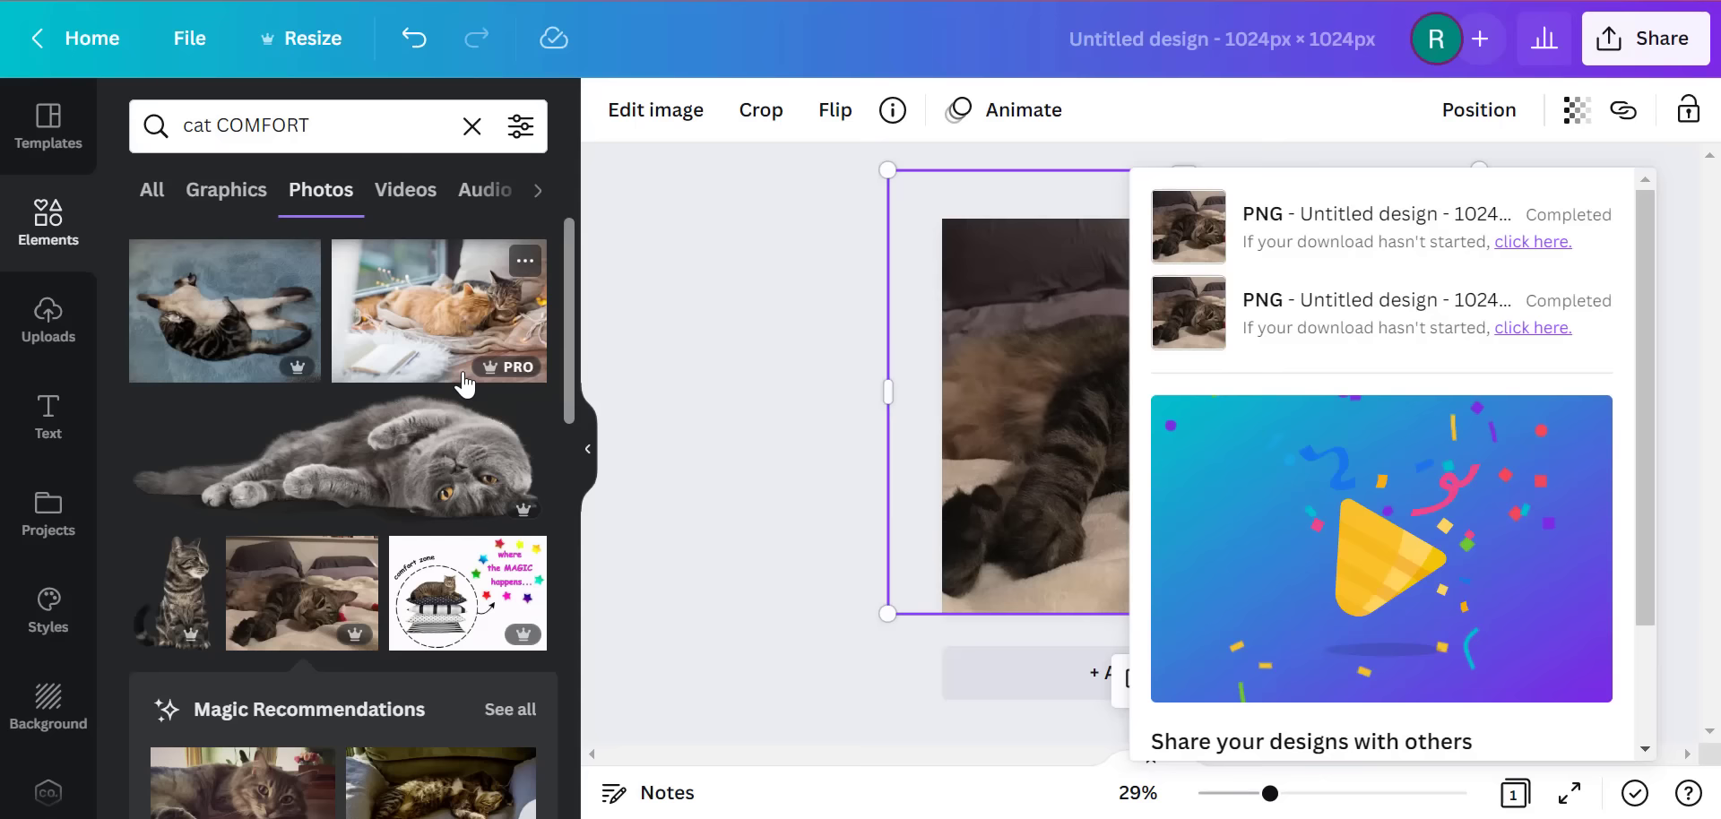
{"action": "scroll", "coordinate": [471, 394], "scroll_direction": "down", "scroll_amount": 5}
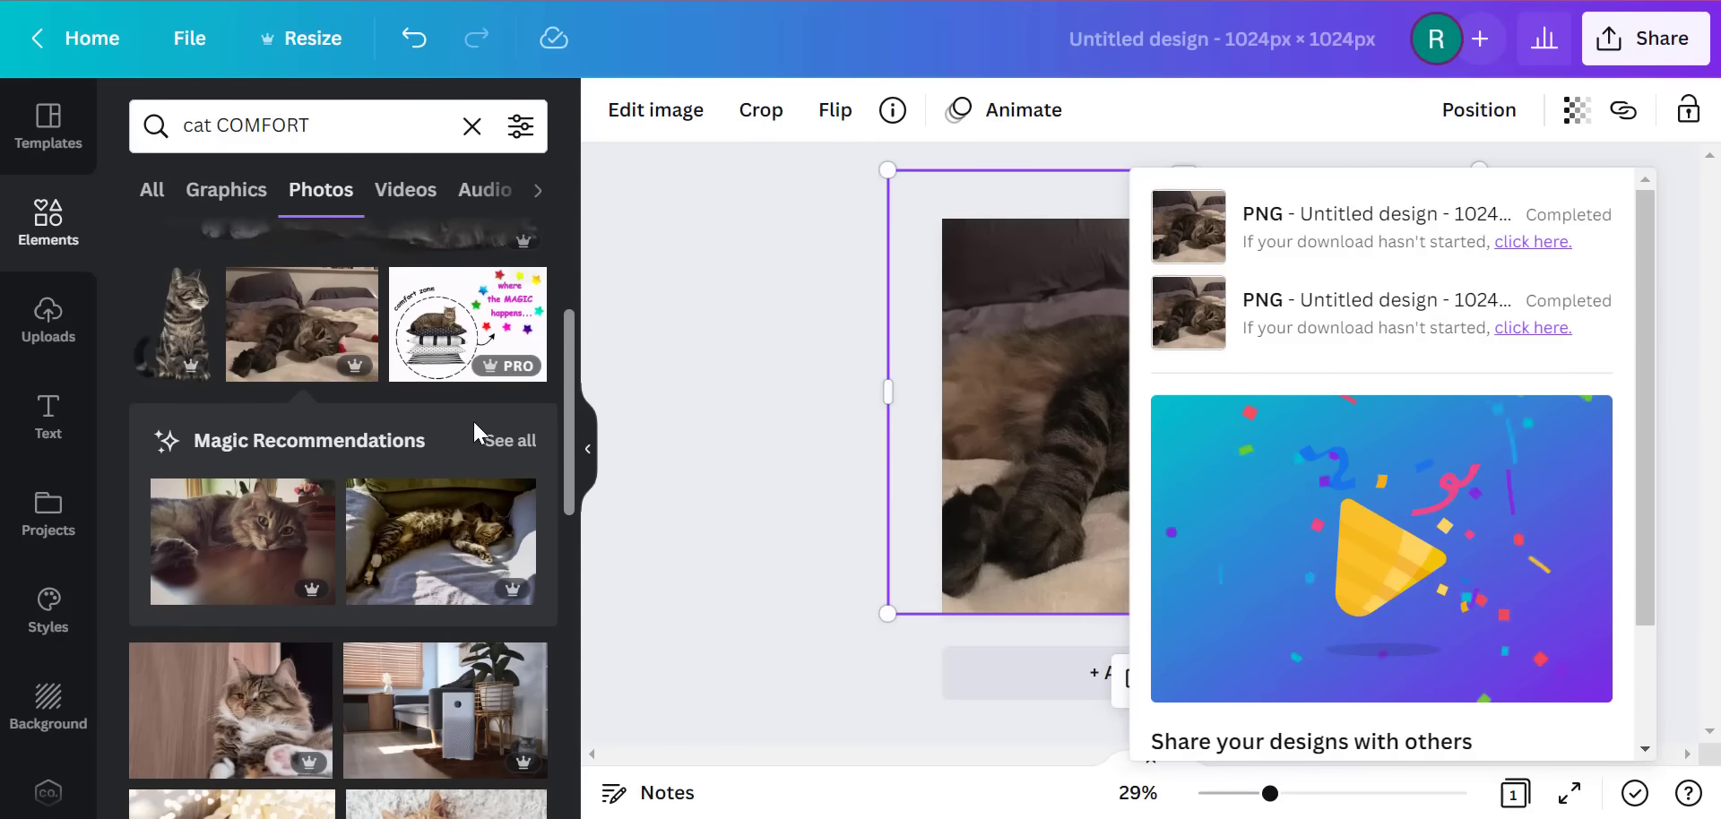
{"action": "left_click", "coordinate": [1063, 340]}
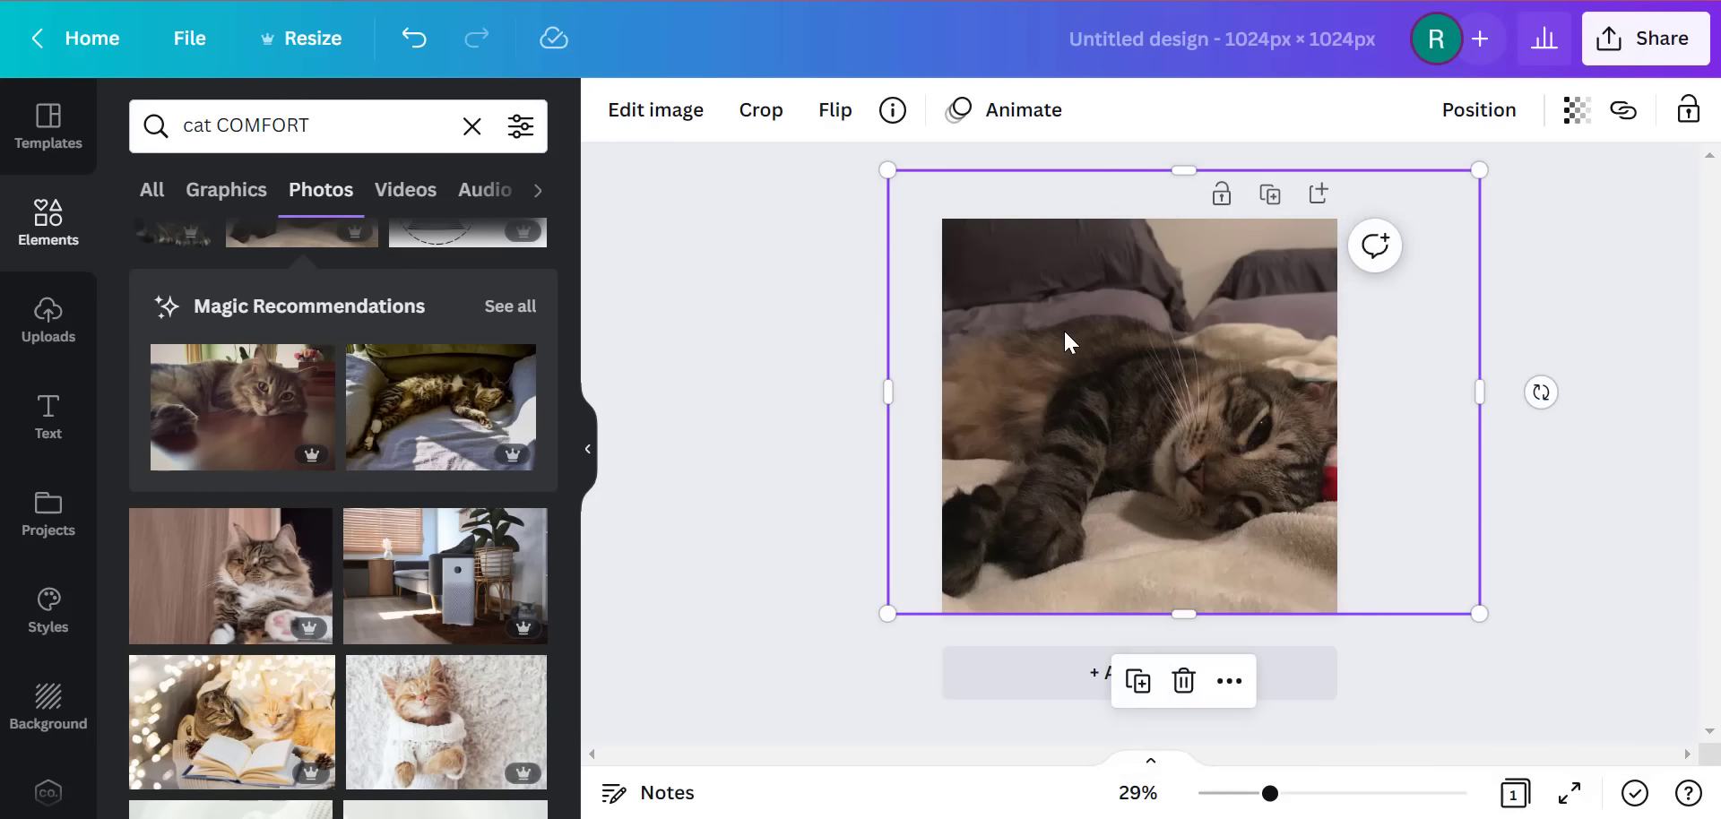
{"action": "key", "text": "Delete"}
- Add the photo of the orange kitten in a white sweater and enlarge it to cover the whole page
{"action": "left_click", "coordinate": [446, 722]}
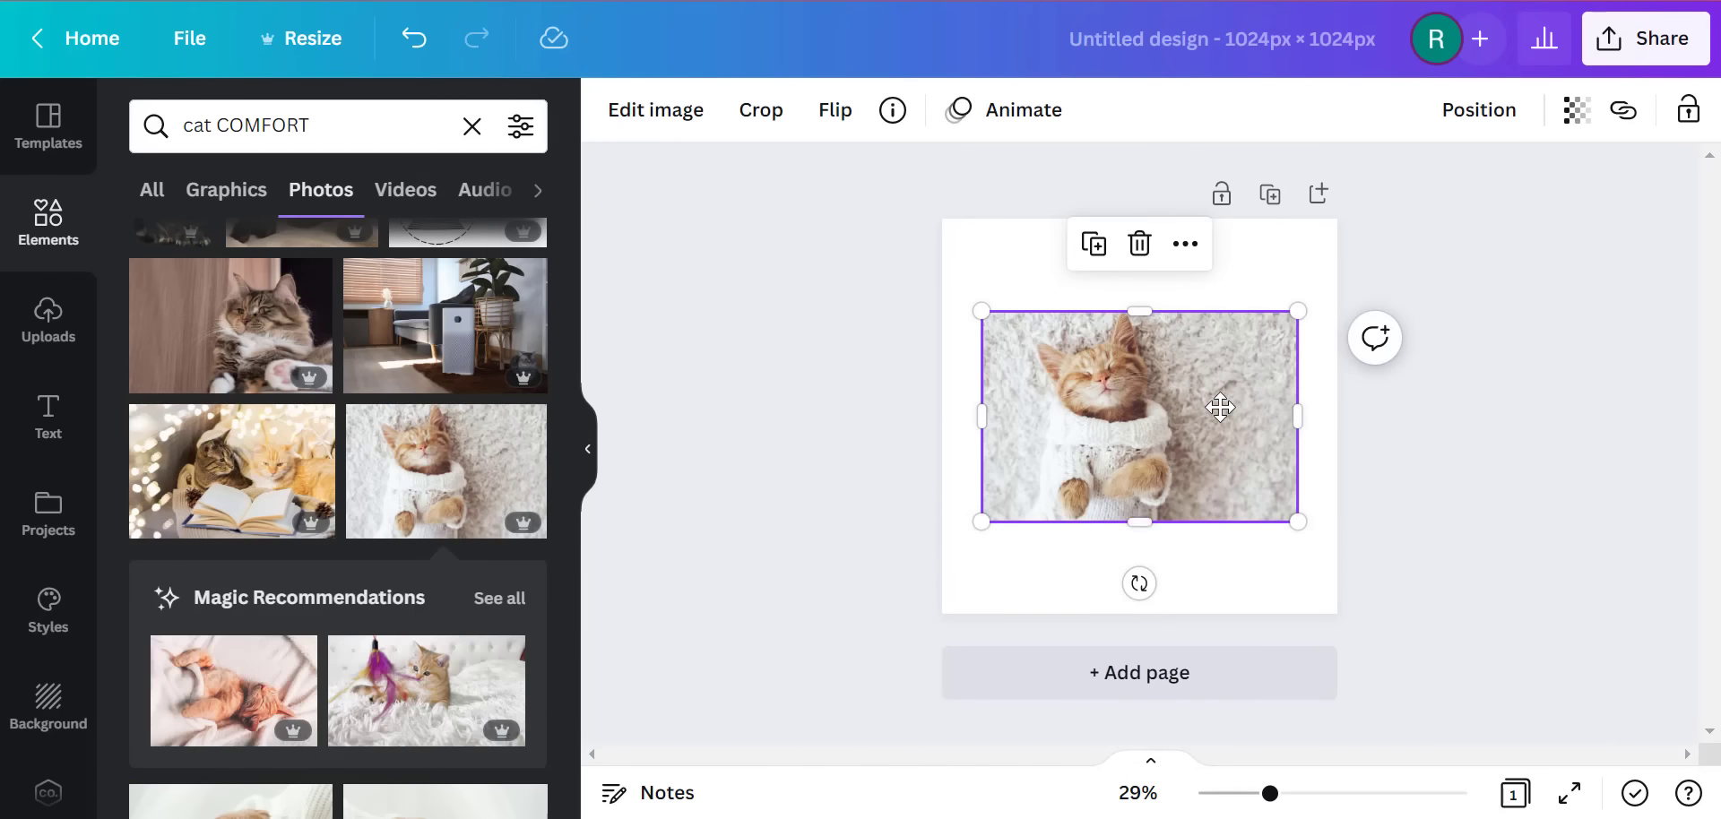
{"action": "left_click_drag", "start_coordinate": [1237, 462], "coordinate": [1196, 369]}
{"action": "left_click_drag", "start_coordinate": [1256, 427], "coordinate": [1498, 590]}
{"action": "left_click_drag", "start_coordinate": [1213, 614], "coordinate": [1383, 630]}
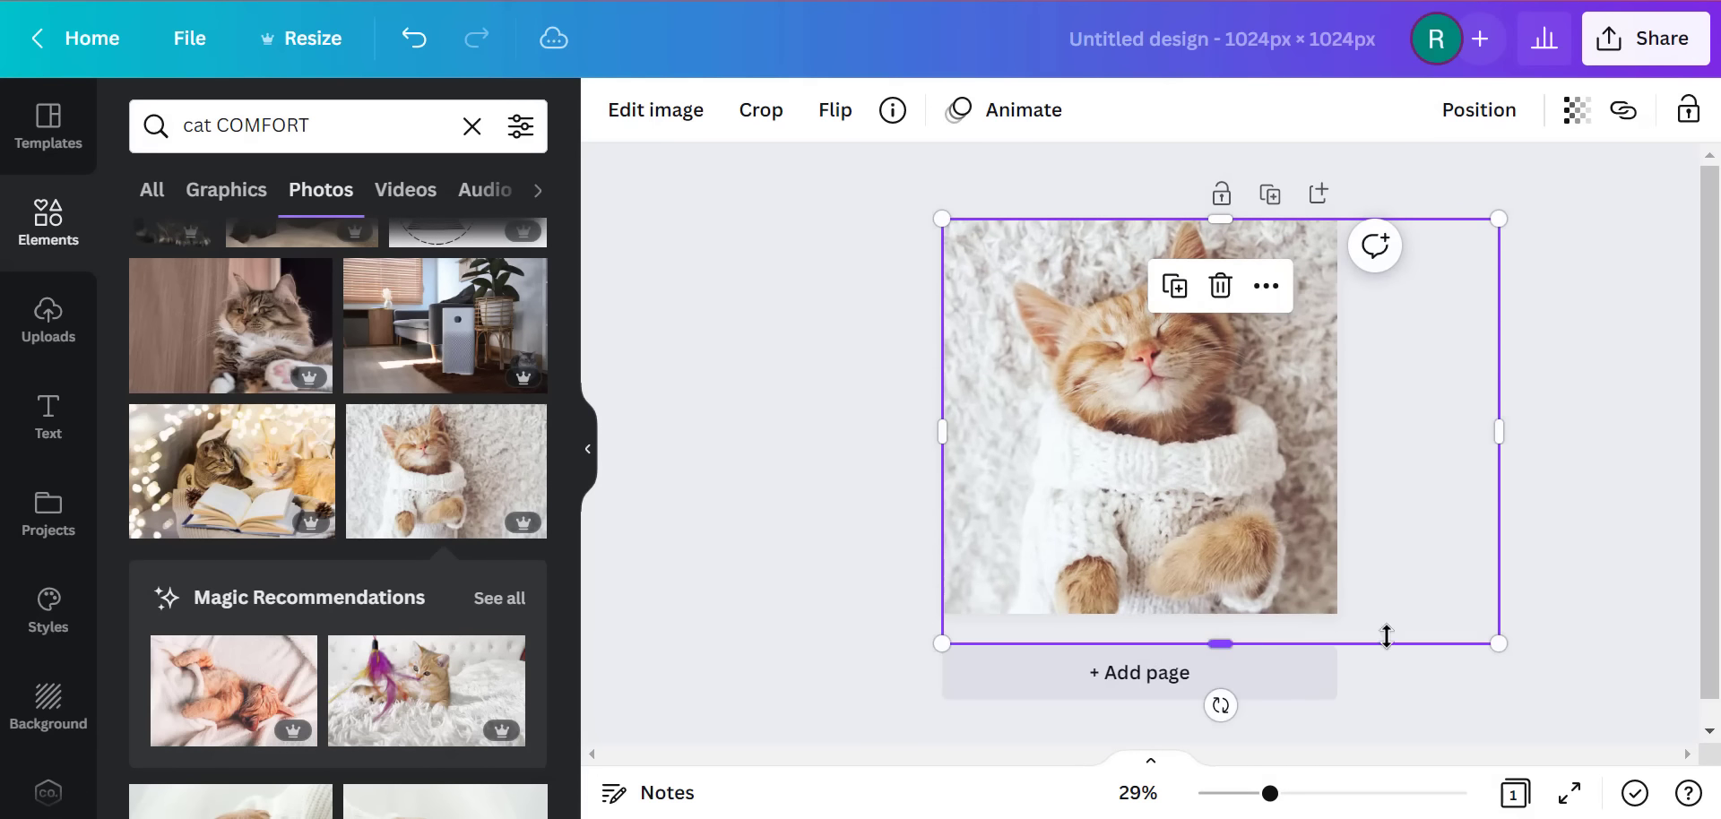
{"action": "left_click", "coordinate": [1671, 434]}
- Download the kitten design as a PNG and return to the Shopify theme editor
{"action": "left_click", "coordinate": [1649, 36]}
{"action": "scroll", "coordinate": [1225, 545], "scroll_direction": "down", "scroll_amount": 3}
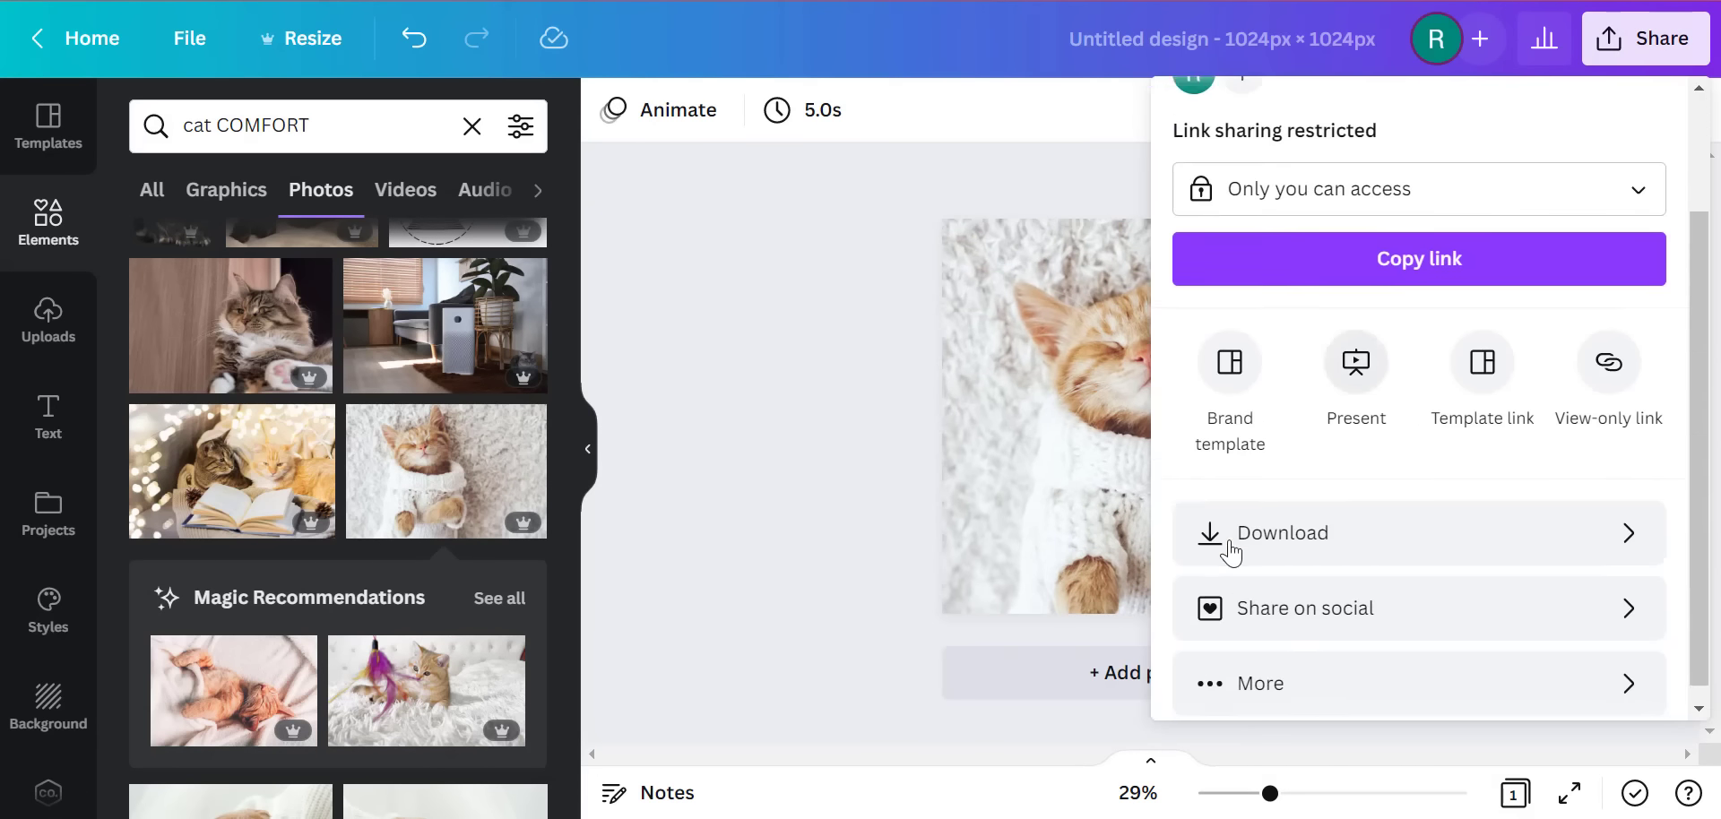
{"action": "left_click", "coordinate": [1221, 538]}
{"action": "left_click", "coordinate": [1349, 570]}
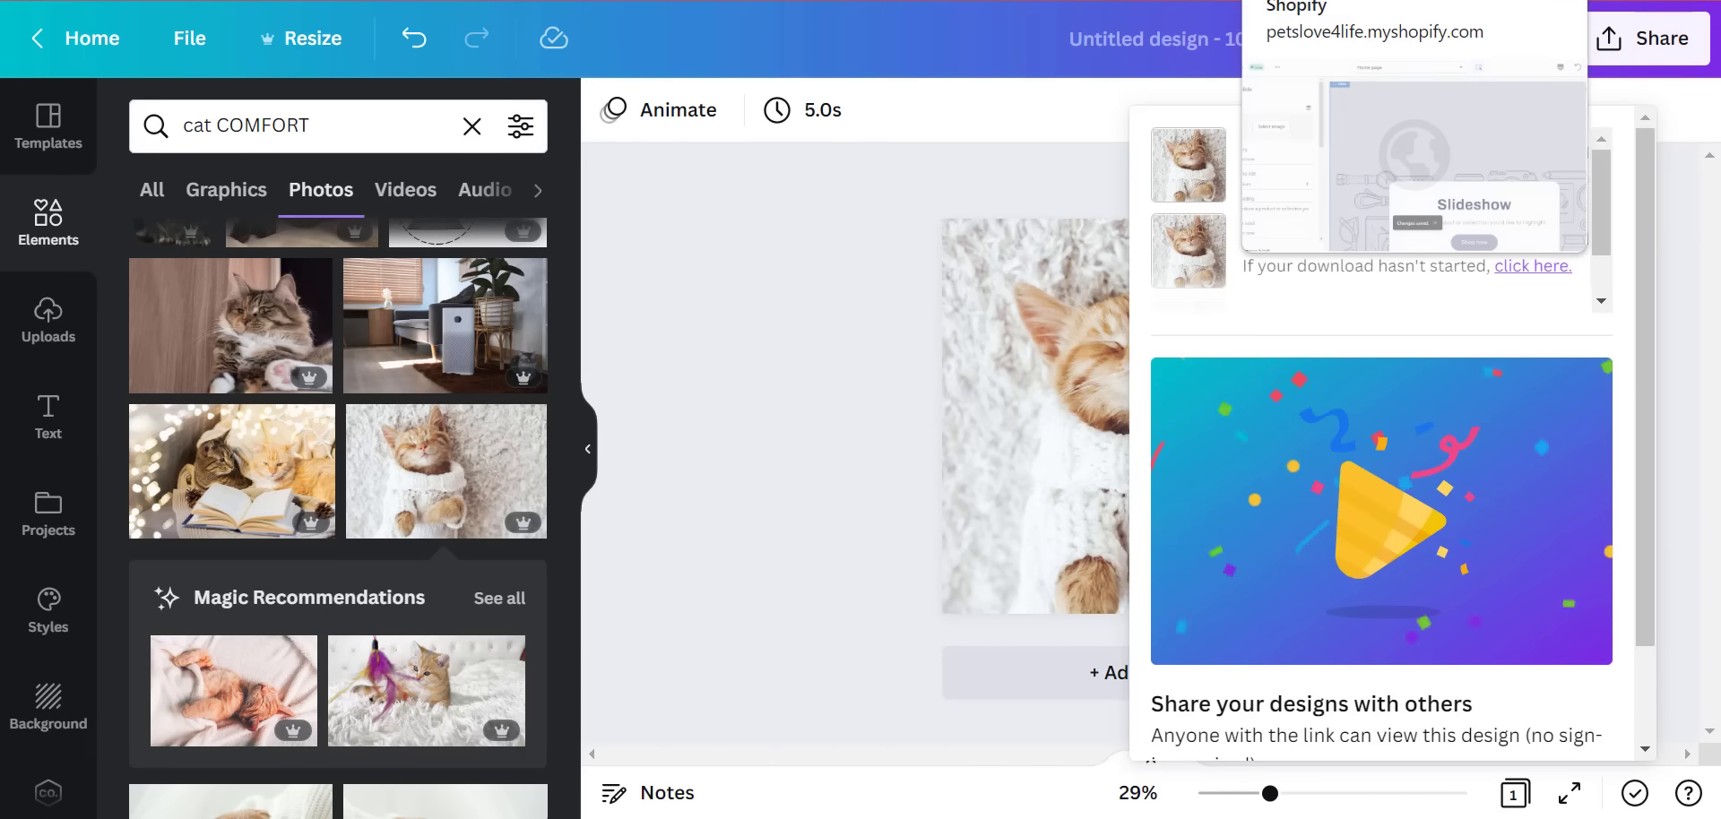
{"action": "left_click", "coordinate": [1318, 1]}
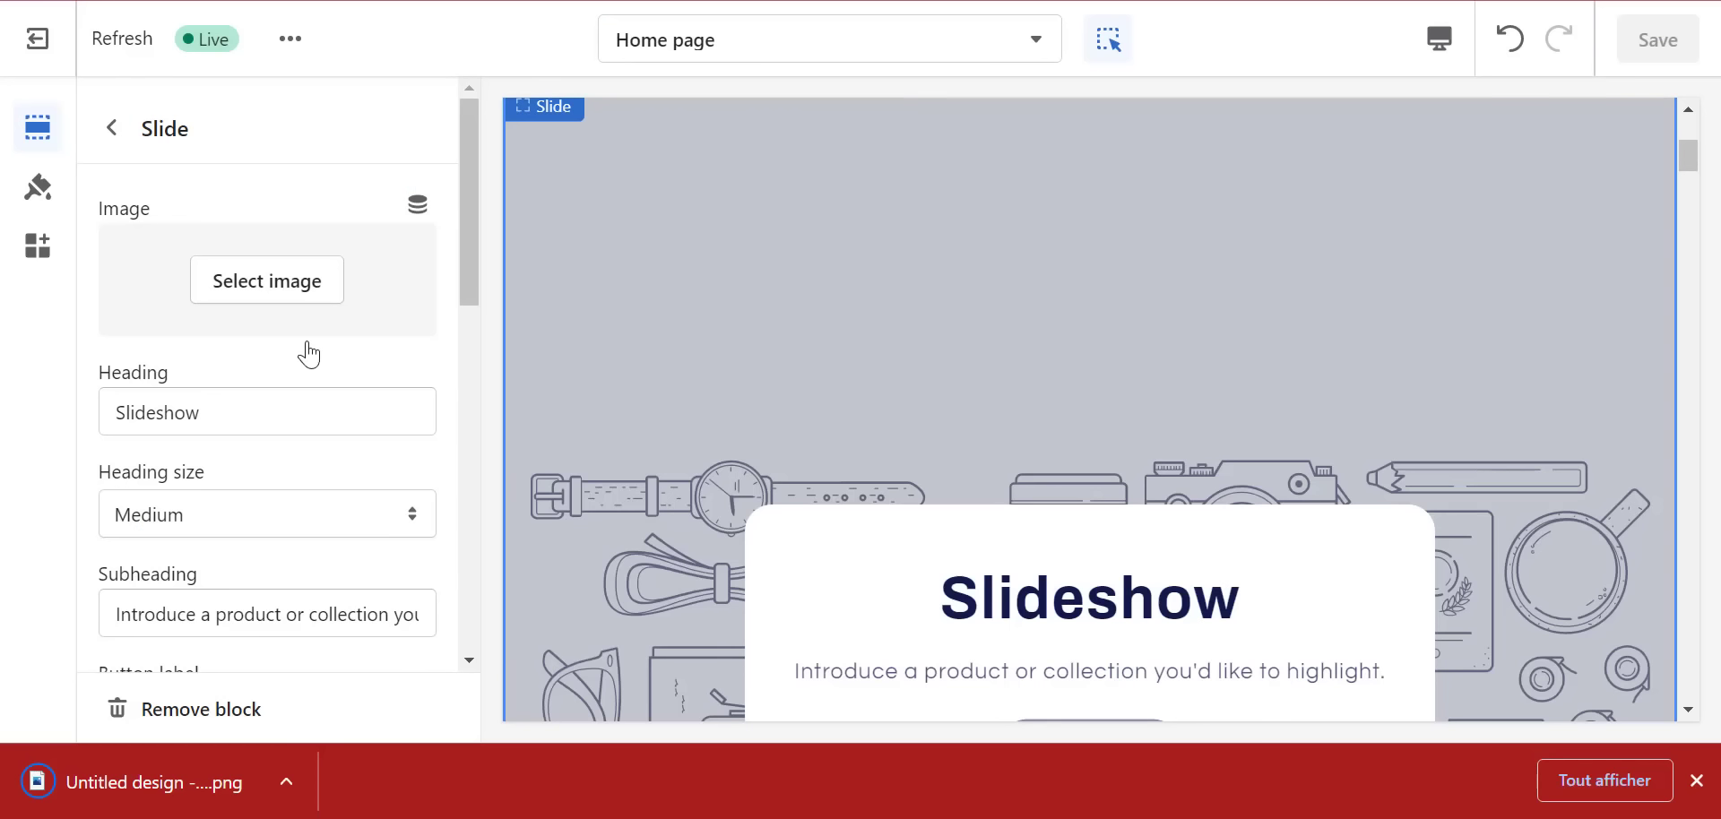
- Upload the downloaded kitten PNG, select it as the third slide's image and return to the home page section list
{"action": "left_click", "coordinate": [287, 286]}
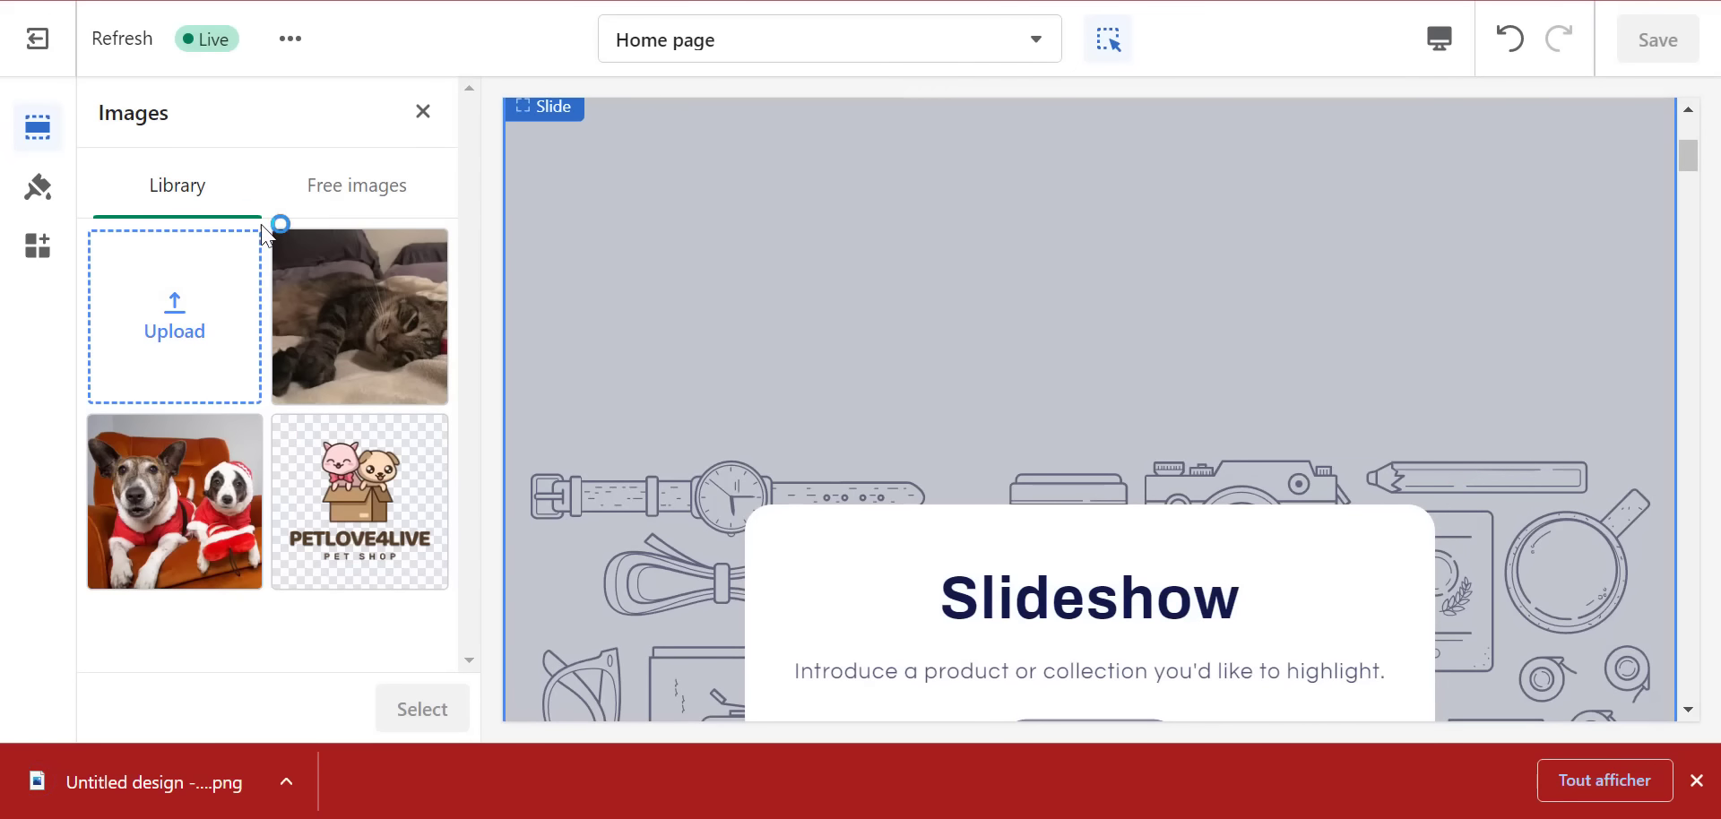
{"action": "left_click", "coordinate": [252, 261]}
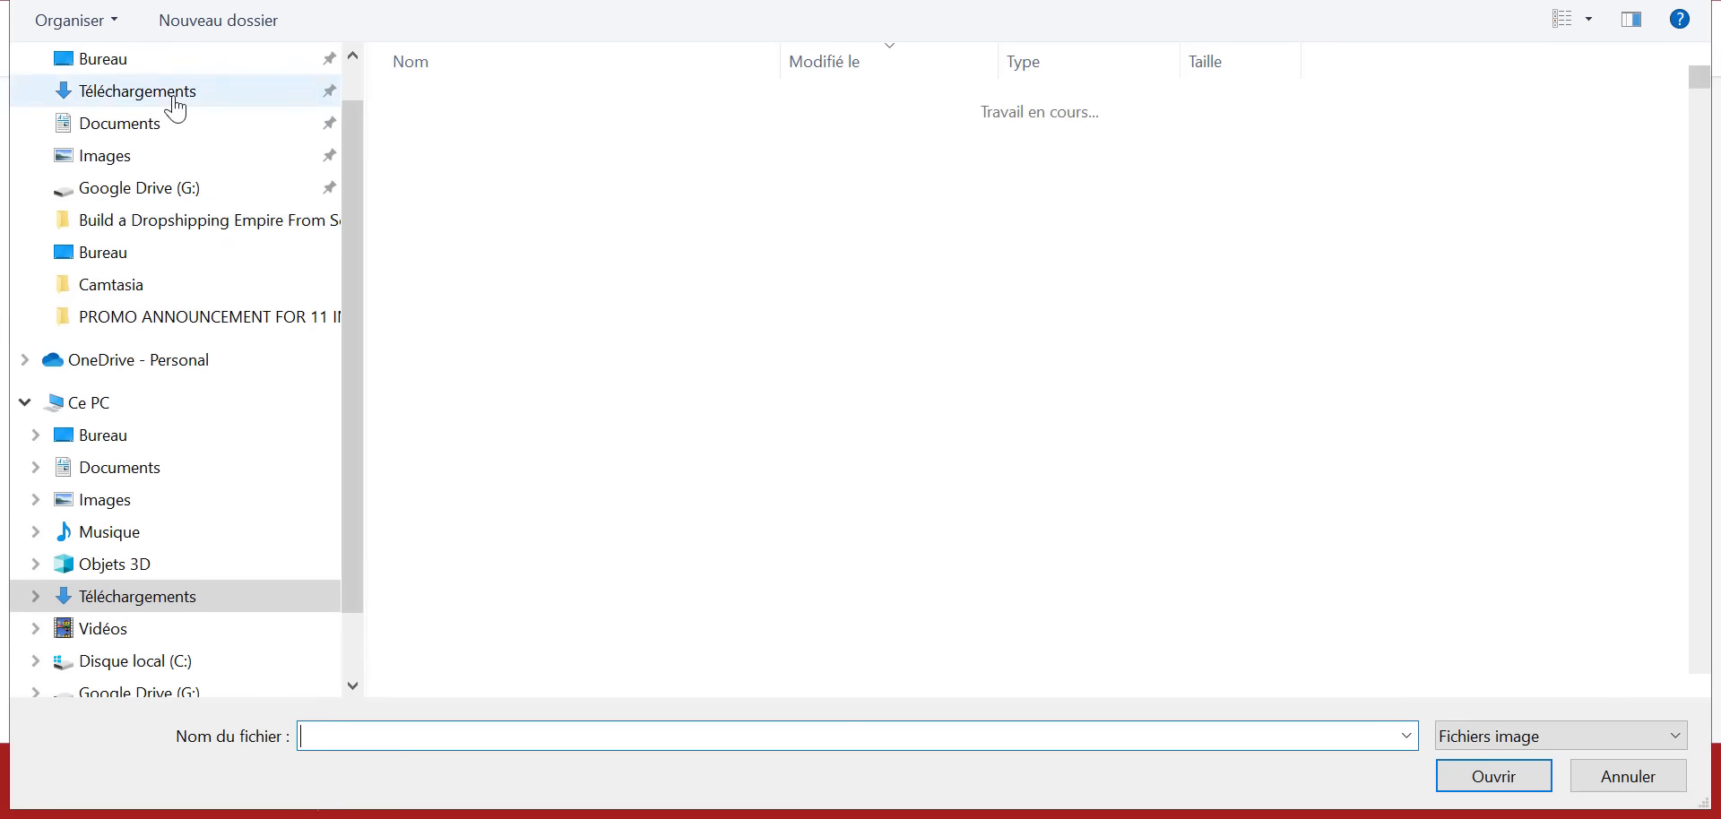
{"action": "left_click", "coordinate": [170, 94]}
{"action": "double_click", "coordinate": [478, 134]}
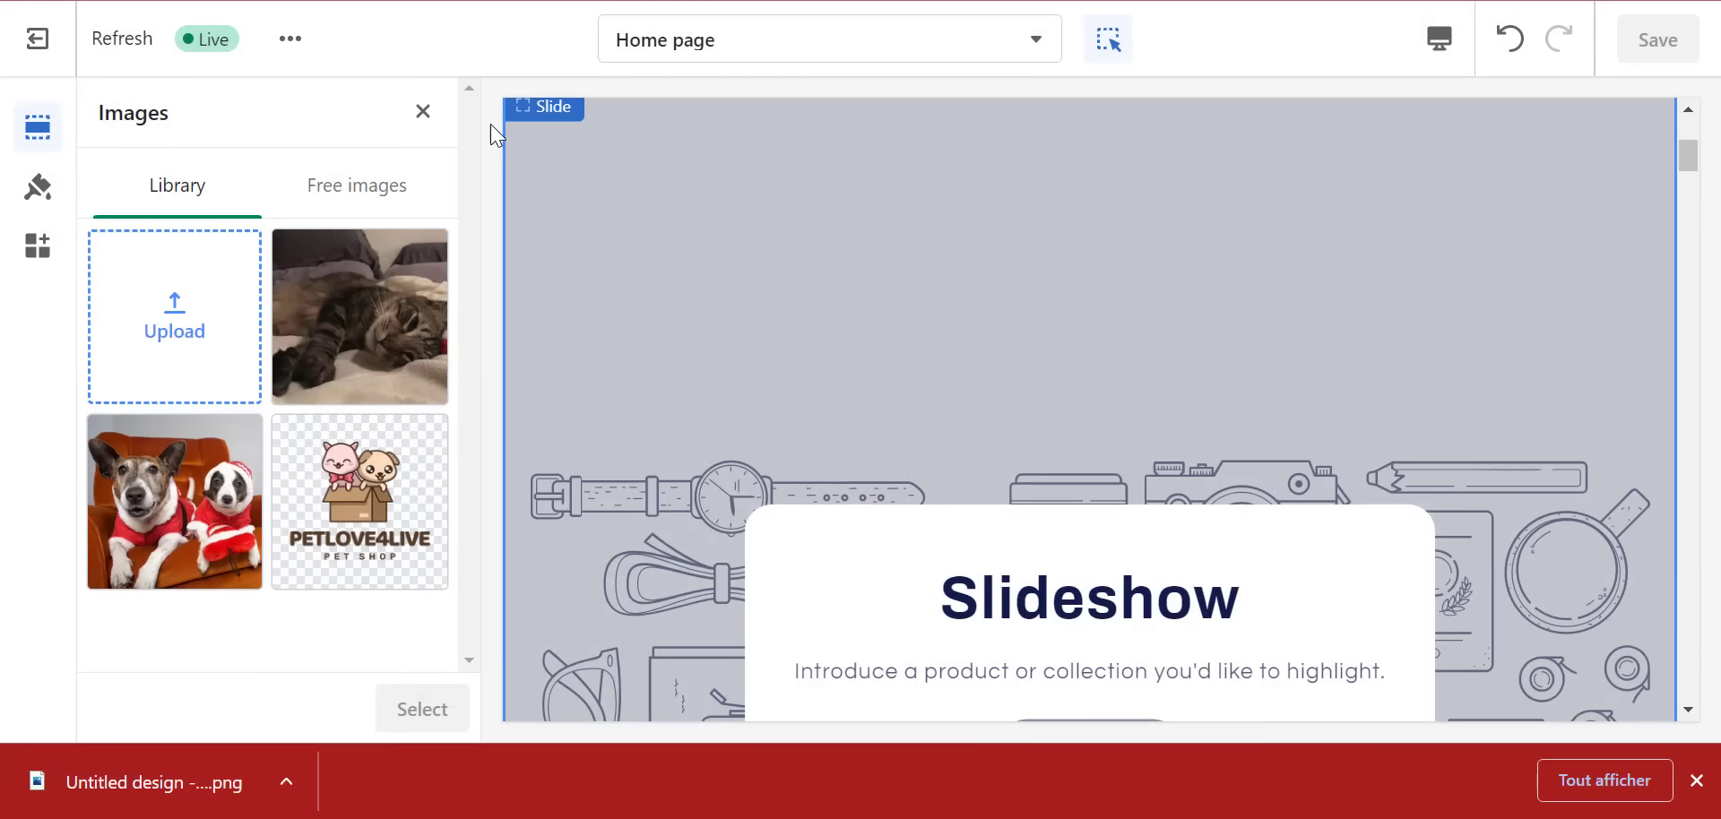
{"action": "left_click", "coordinate": [1696, 781]}
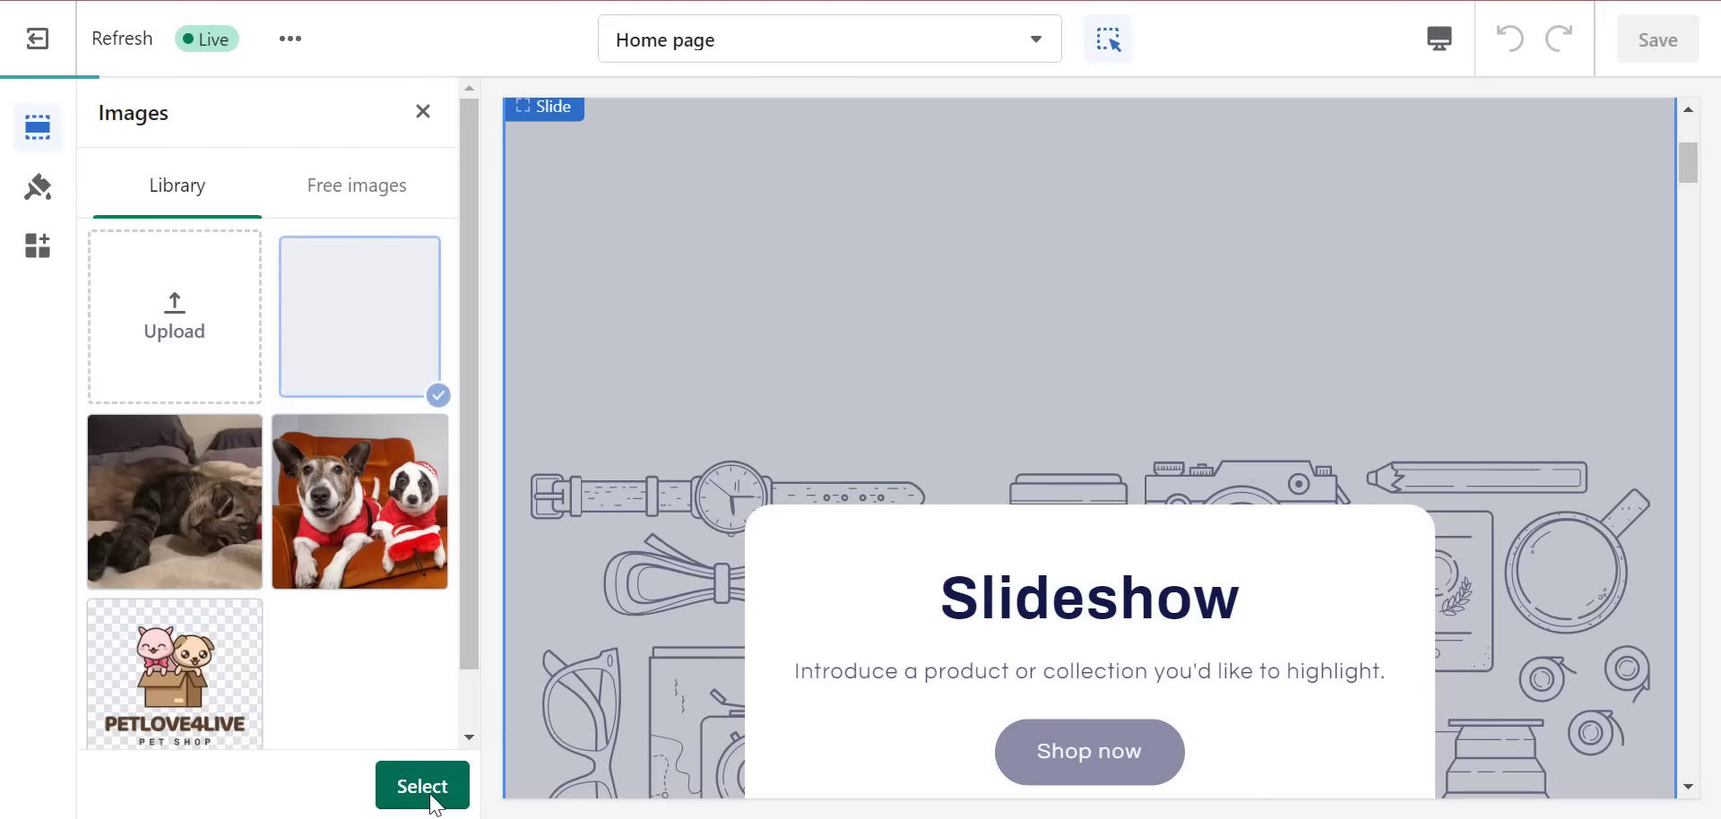
{"action": "left_click", "coordinate": [422, 786]}
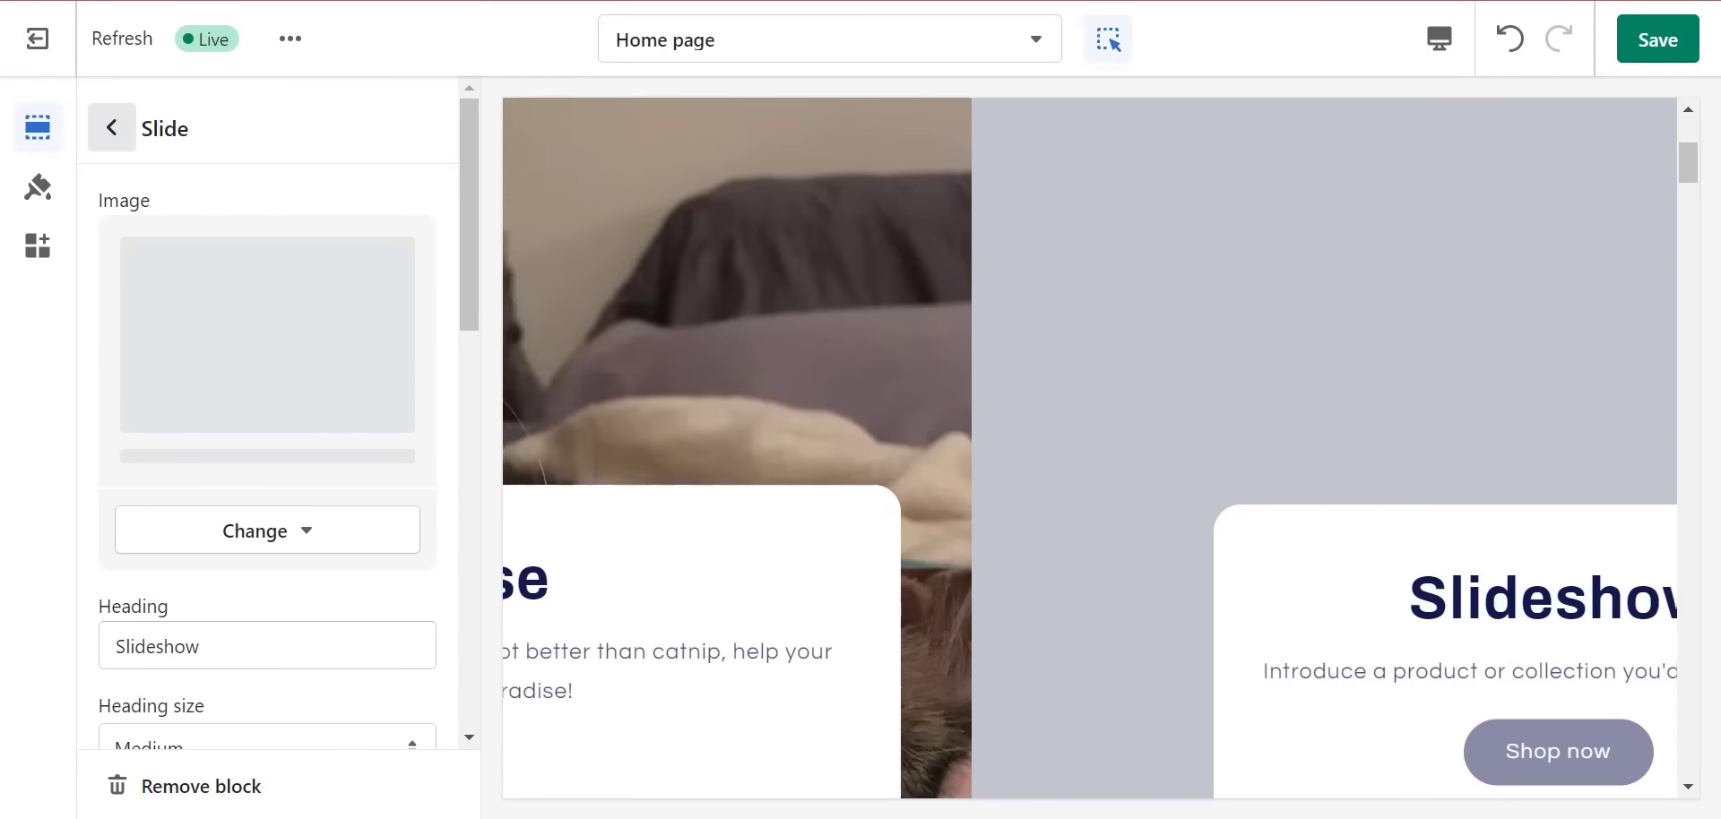
{"action": "left_click", "coordinate": [115, 129]}
- Switch to the reference pet store, copy the slide heading "Help your cute dog sleep better" and return to the theme editor
{"action": "left_click", "coordinate": [977, 717]}
{"action": "scroll", "coordinate": [899, 540], "scroll_direction": "up", "scroll_amount": 3}
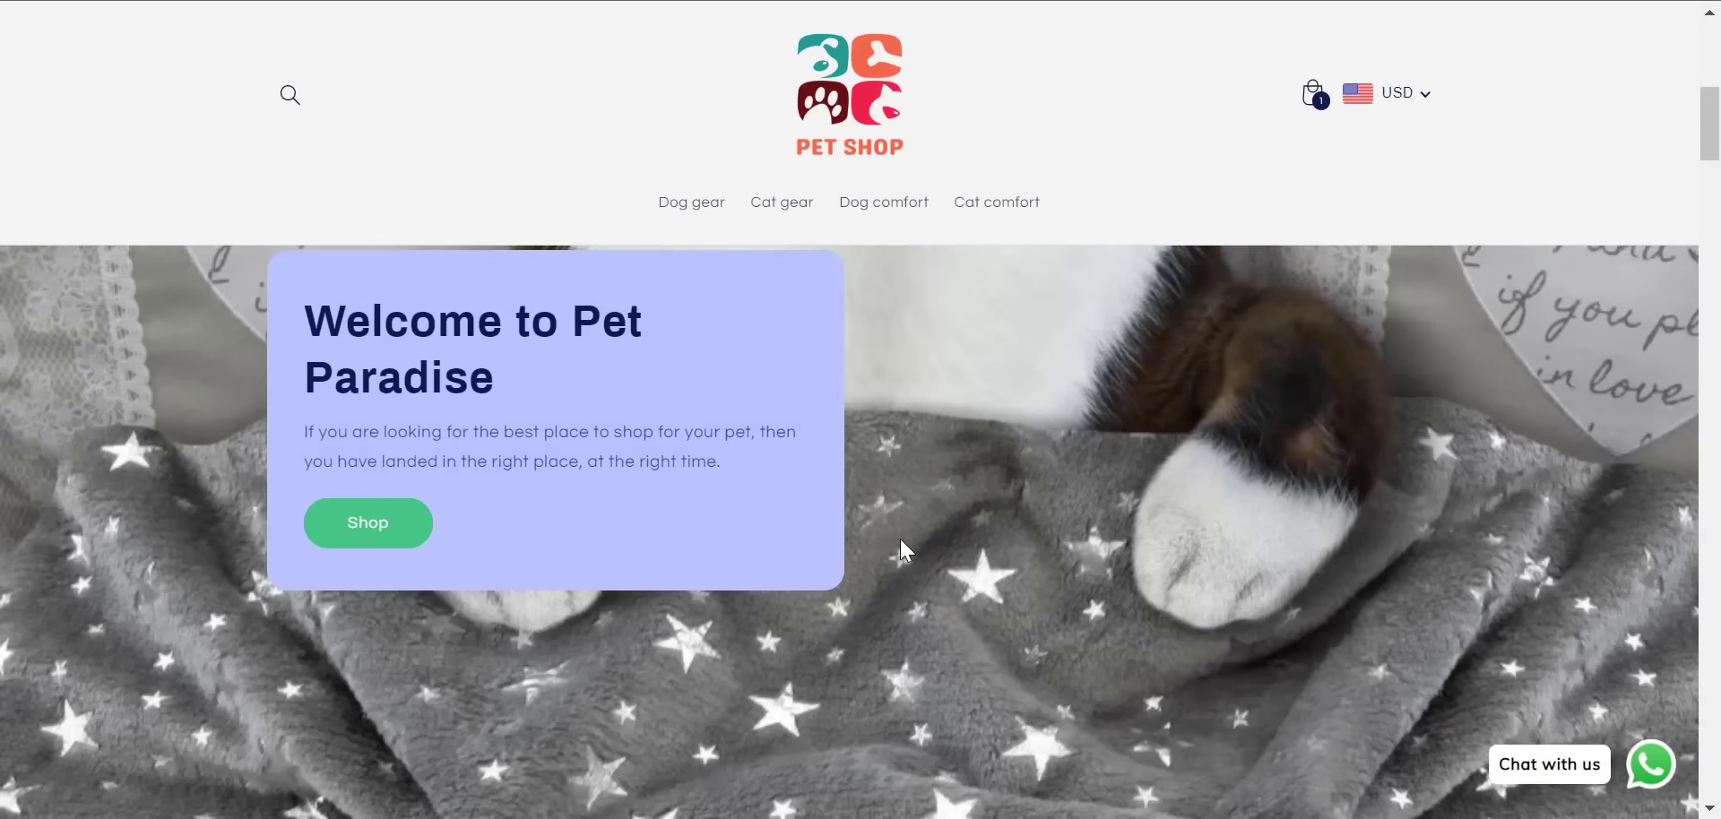
{"action": "scroll", "coordinate": [498, 627], "scroll_direction": "down", "scroll_amount": 8}
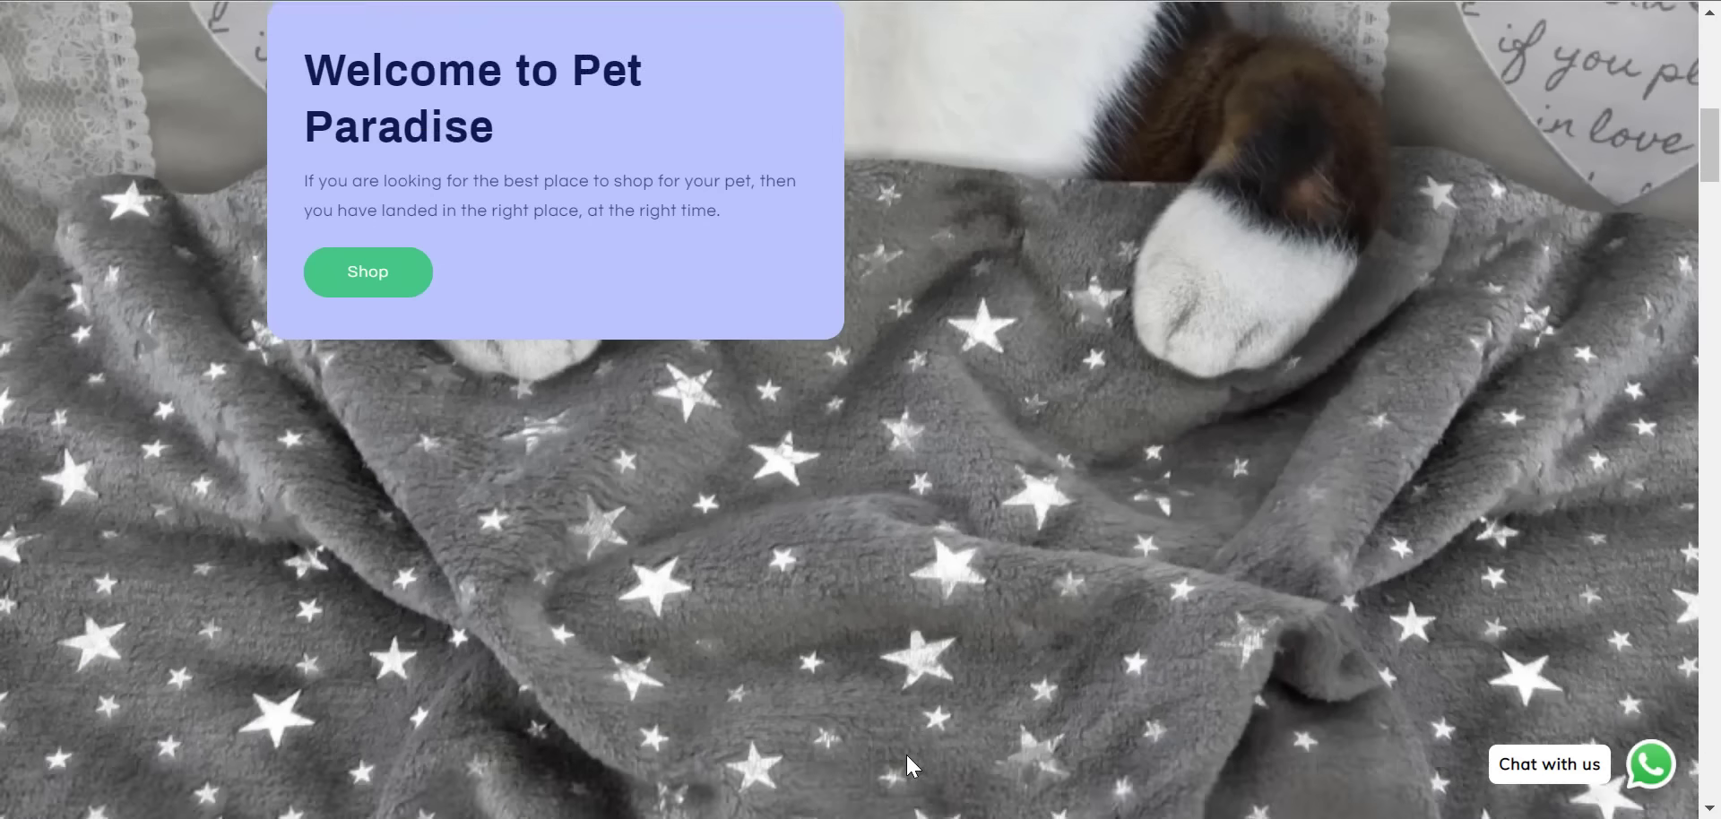
{"action": "scroll", "coordinate": [864, 586], "scroll_direction": "up", "scroll_amount": 8}
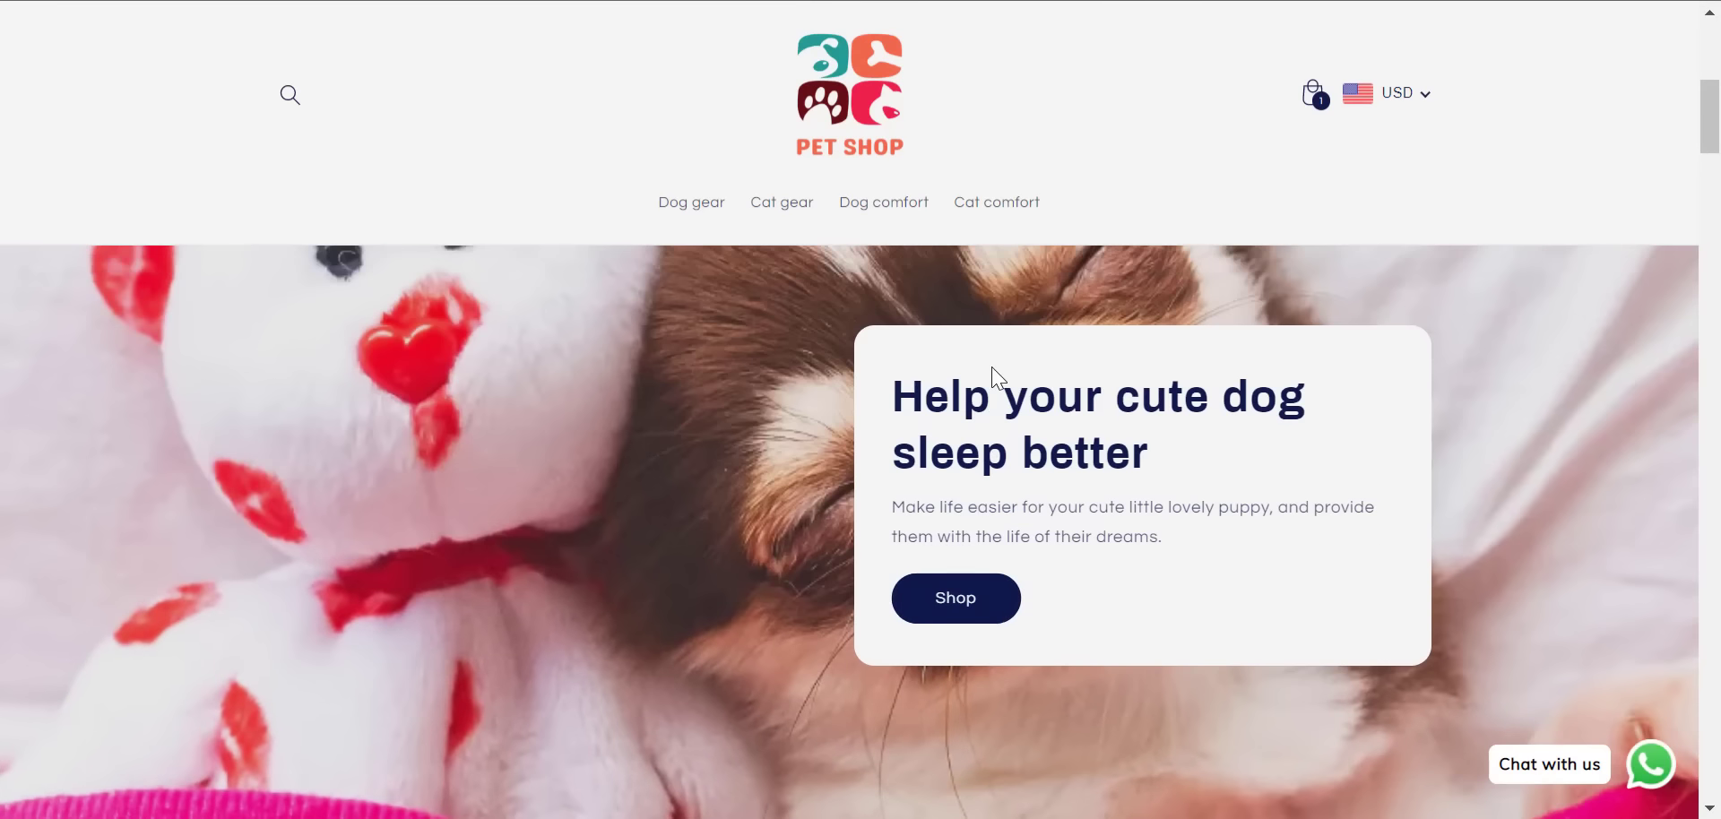
{"action": "triple_click", "coordinate": [1024, 417]}
{"action": "right_click", "coordinate": [1024, 417]}
{"action": "left_click", "coordinate": [1040, 430]}
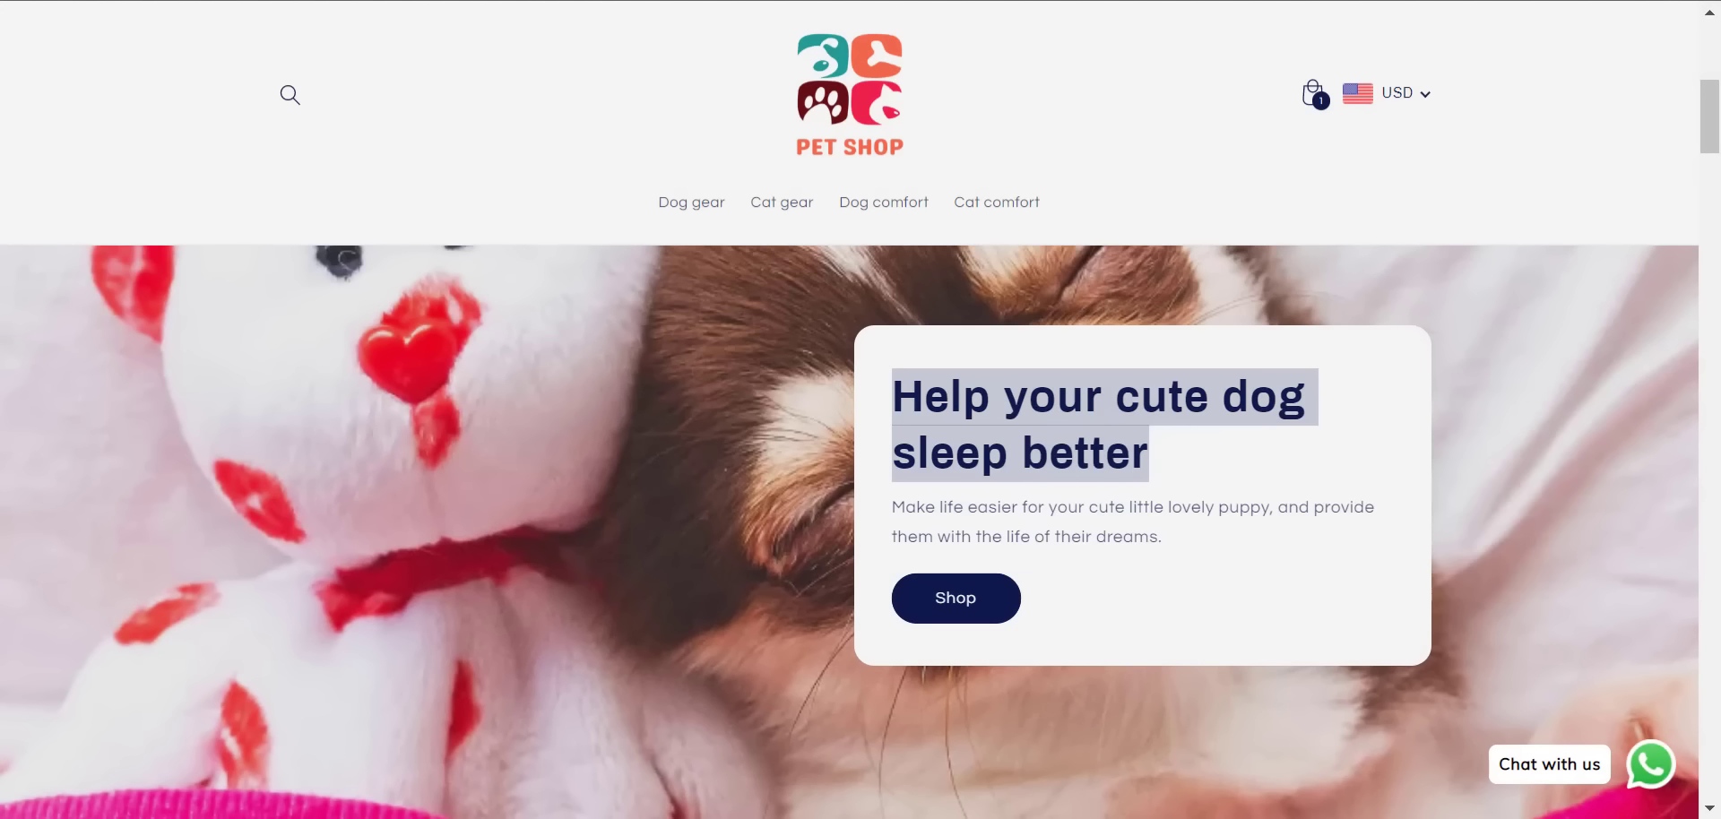
{"action": "right_click", "coordinate": [998, 417]}
{"action": "left_click", "coordinate": [1038, 444]}
{"action": "mouse_move", "coordinate": [815, 817]}
{"action": "left_click", "coordinate": [667, 740]}
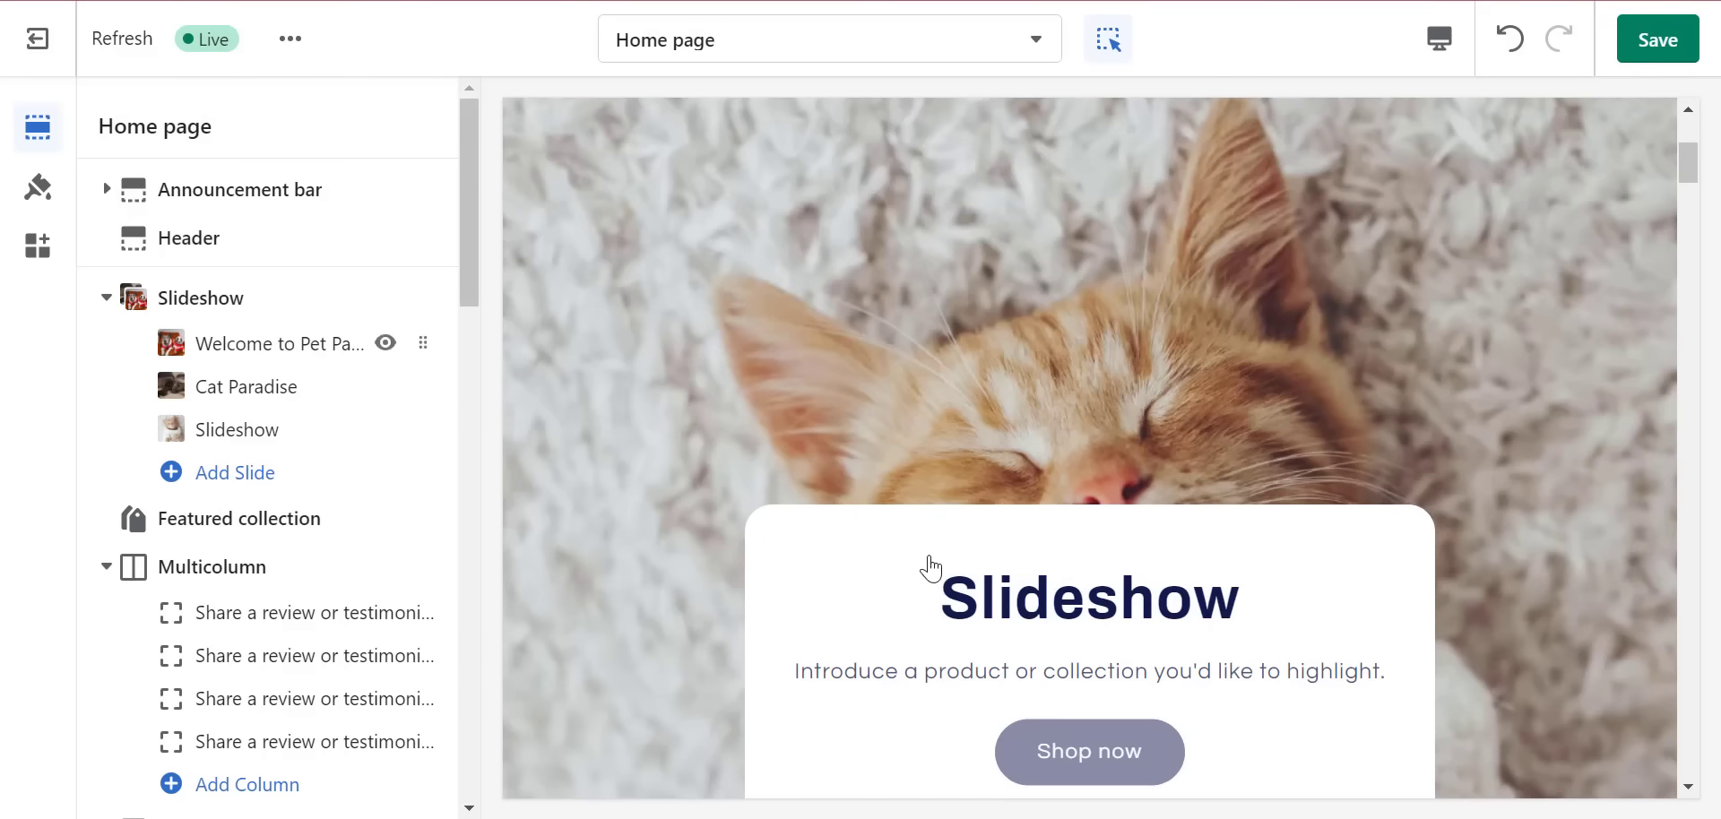
- Paste the copied text as the third slide's heading and change "dog" to "cat", giving "Help your cute cat sleep better"
{"action": "left_click", "coordinate": [375, 441]}
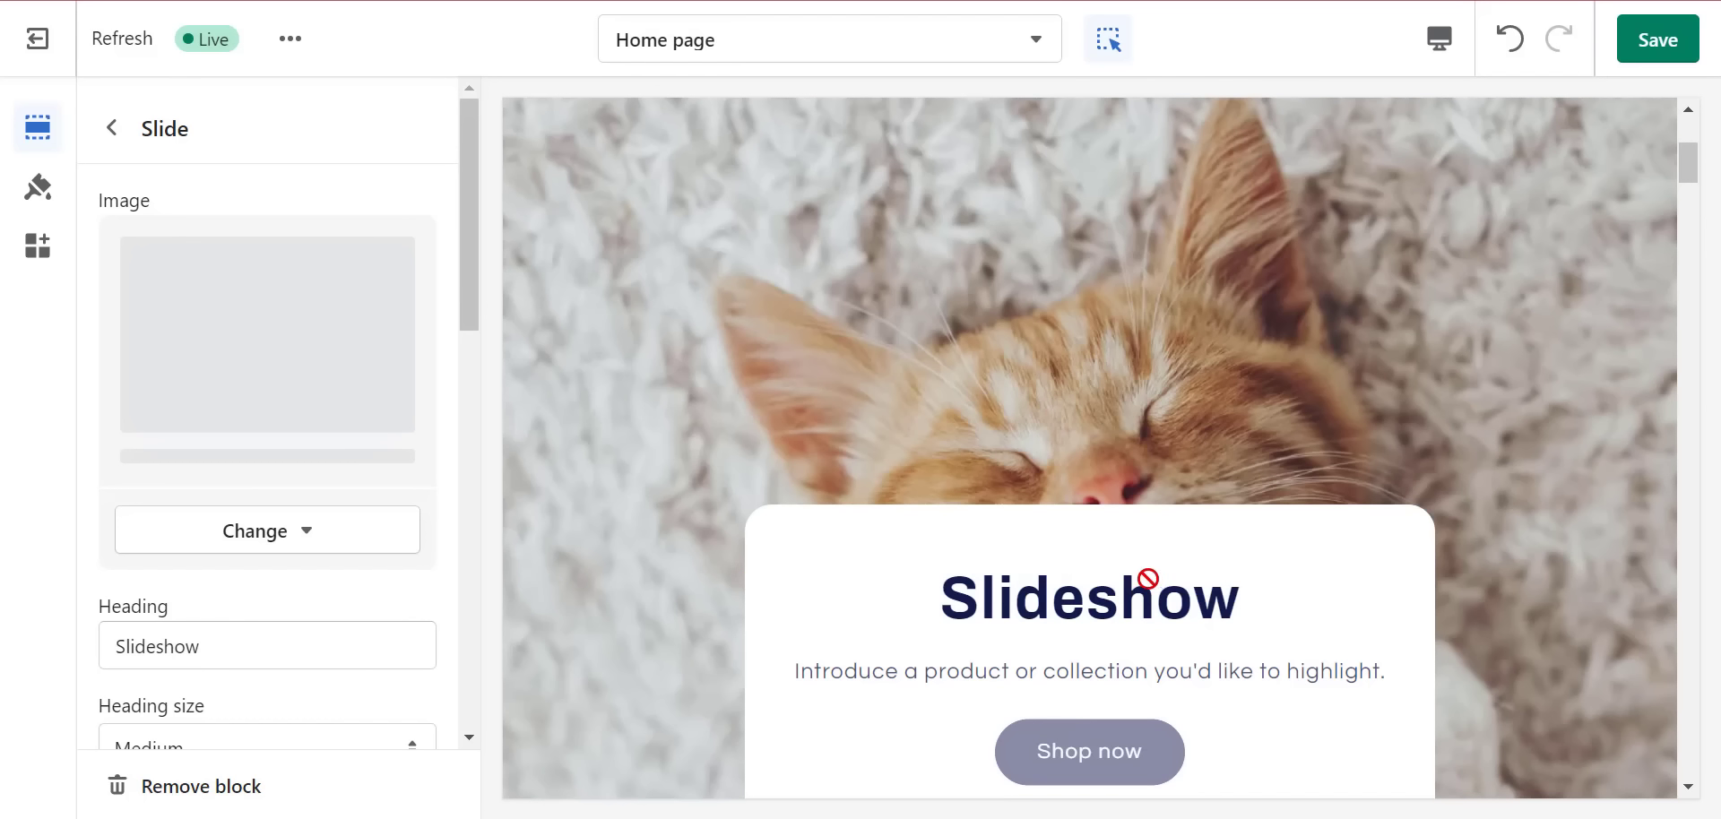
{"action": "scroll", "coordinate": [288, 583], "scroll_direction": "down", "scroll_amount": 3}
{"action": "scroll", "coordinate": [283, 572], "scroll_direction": "down", "scroll_amount": 2}
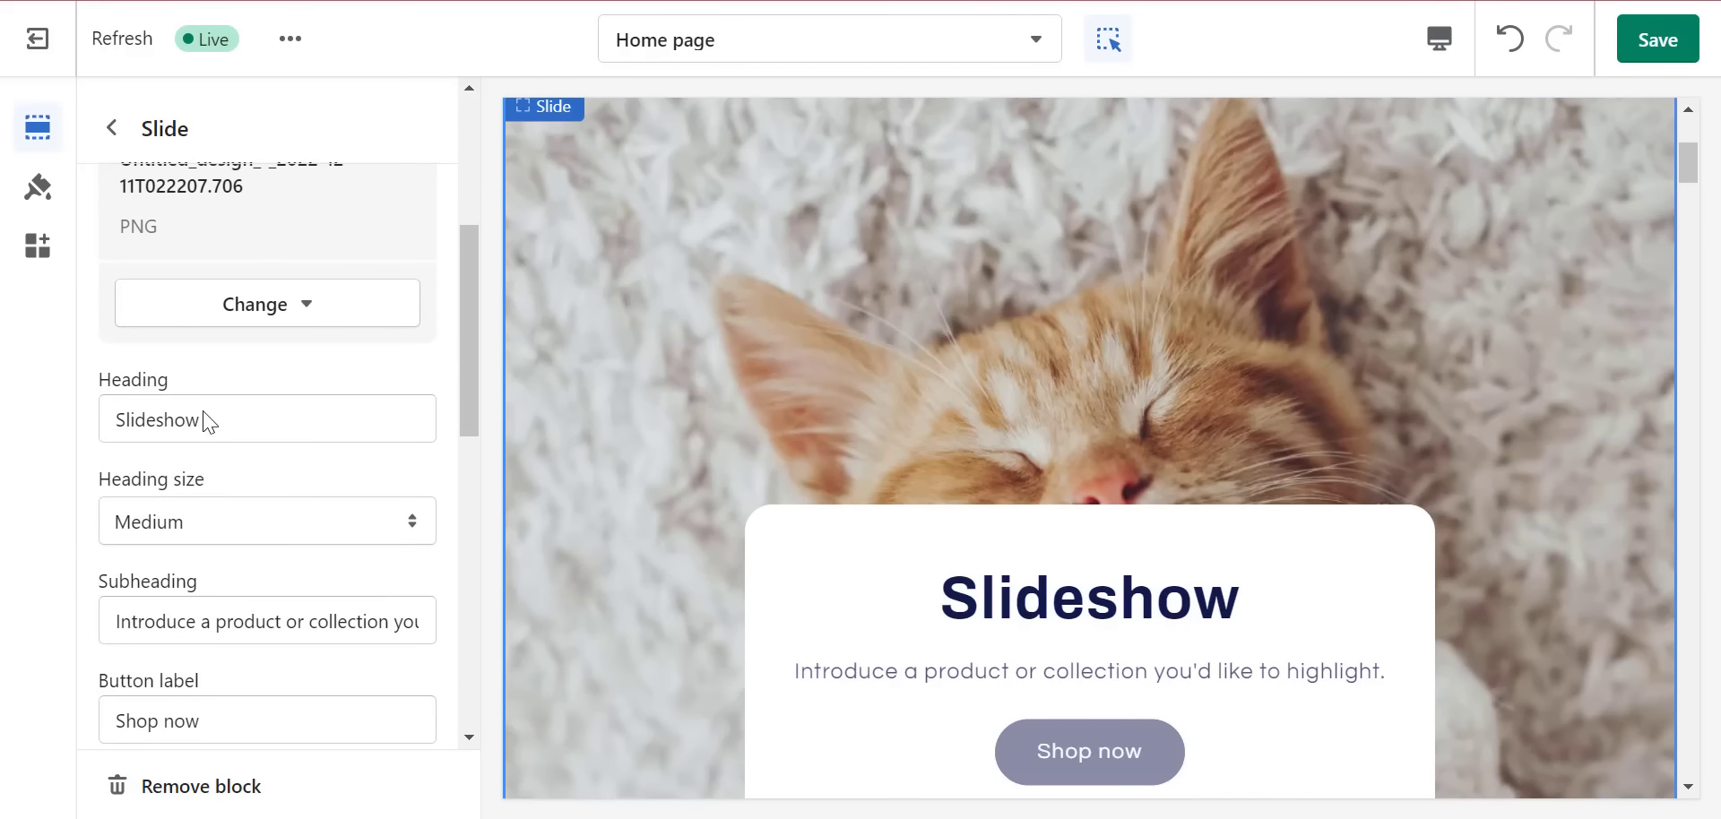
{"action": "double_click", "coordinate": [203, 419]}
{"action": "right_click", "coordinate": [204, 417]}
{"action": "left_click", "coordinate": [274, 55]}
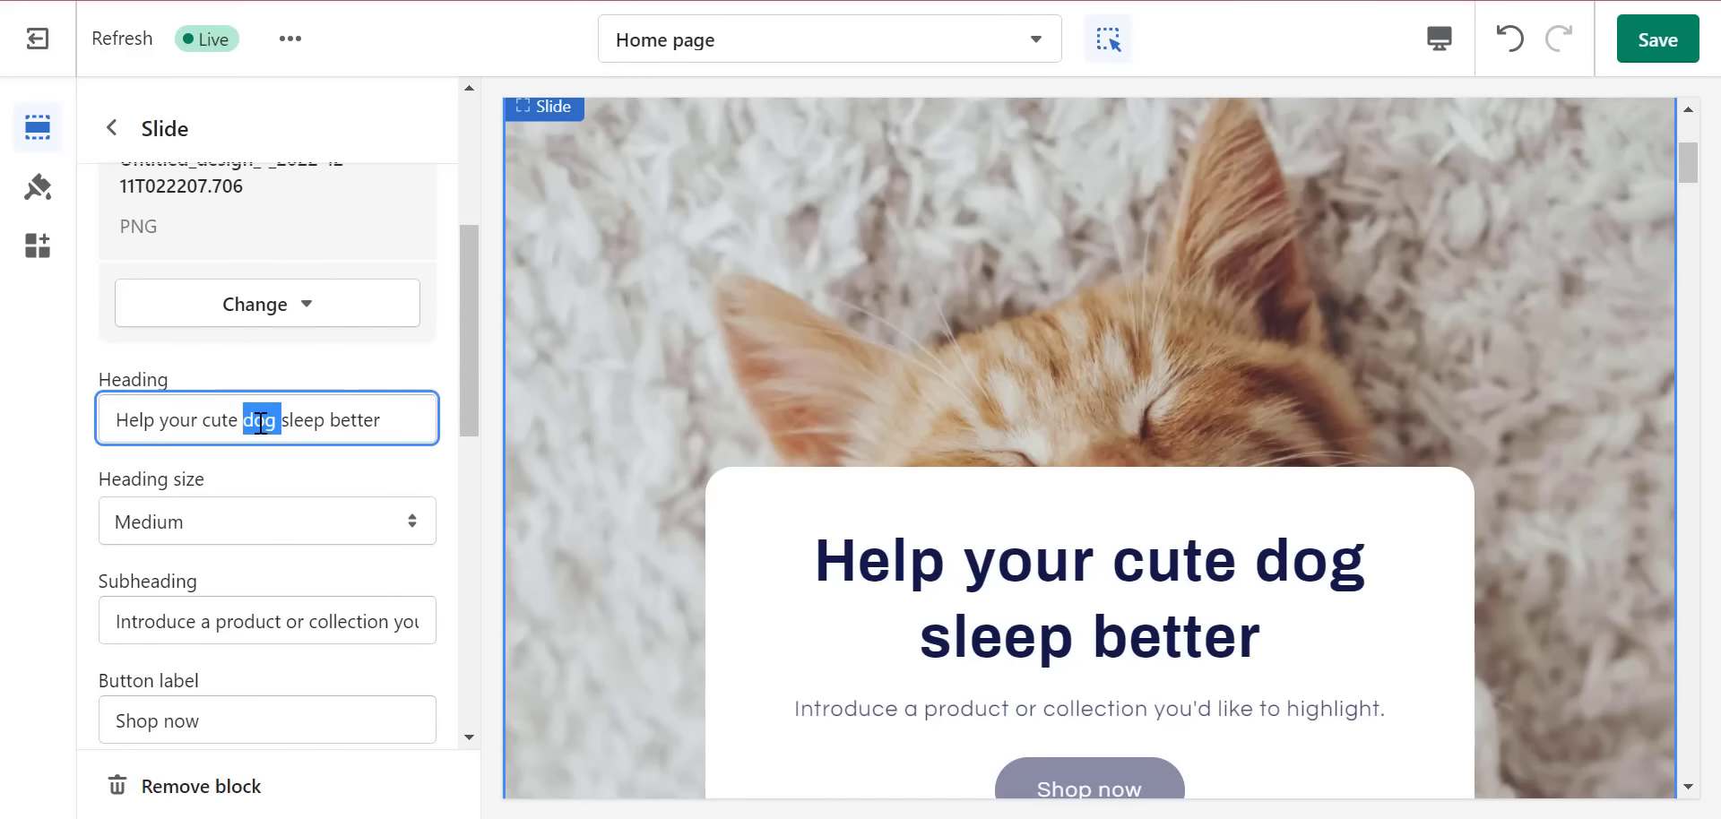
{"action": "type", "text": "at"}
- Copy the subheading of the reference store's sleeping dog slide and return to the theme editor
{"action": "scroll", "coordinate": [306, 409], "scroll_direction": "down", "scroll_amount": 2}
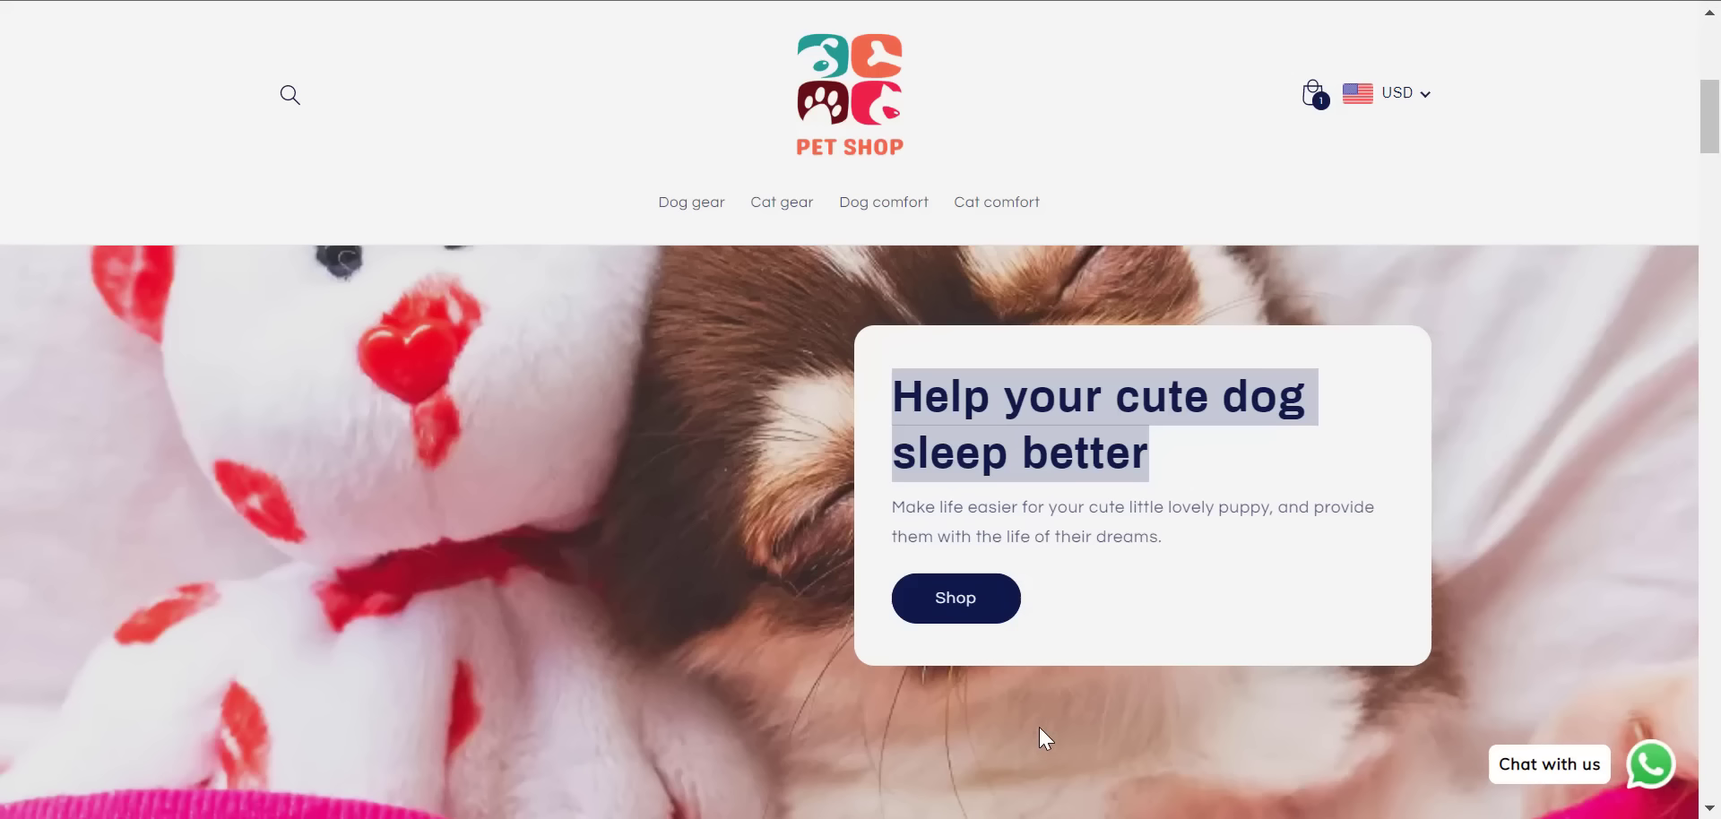
{"action": "scroll", "coordinate": [1025, 529], "scroll_direction": "down", "scroll_amount": 10}
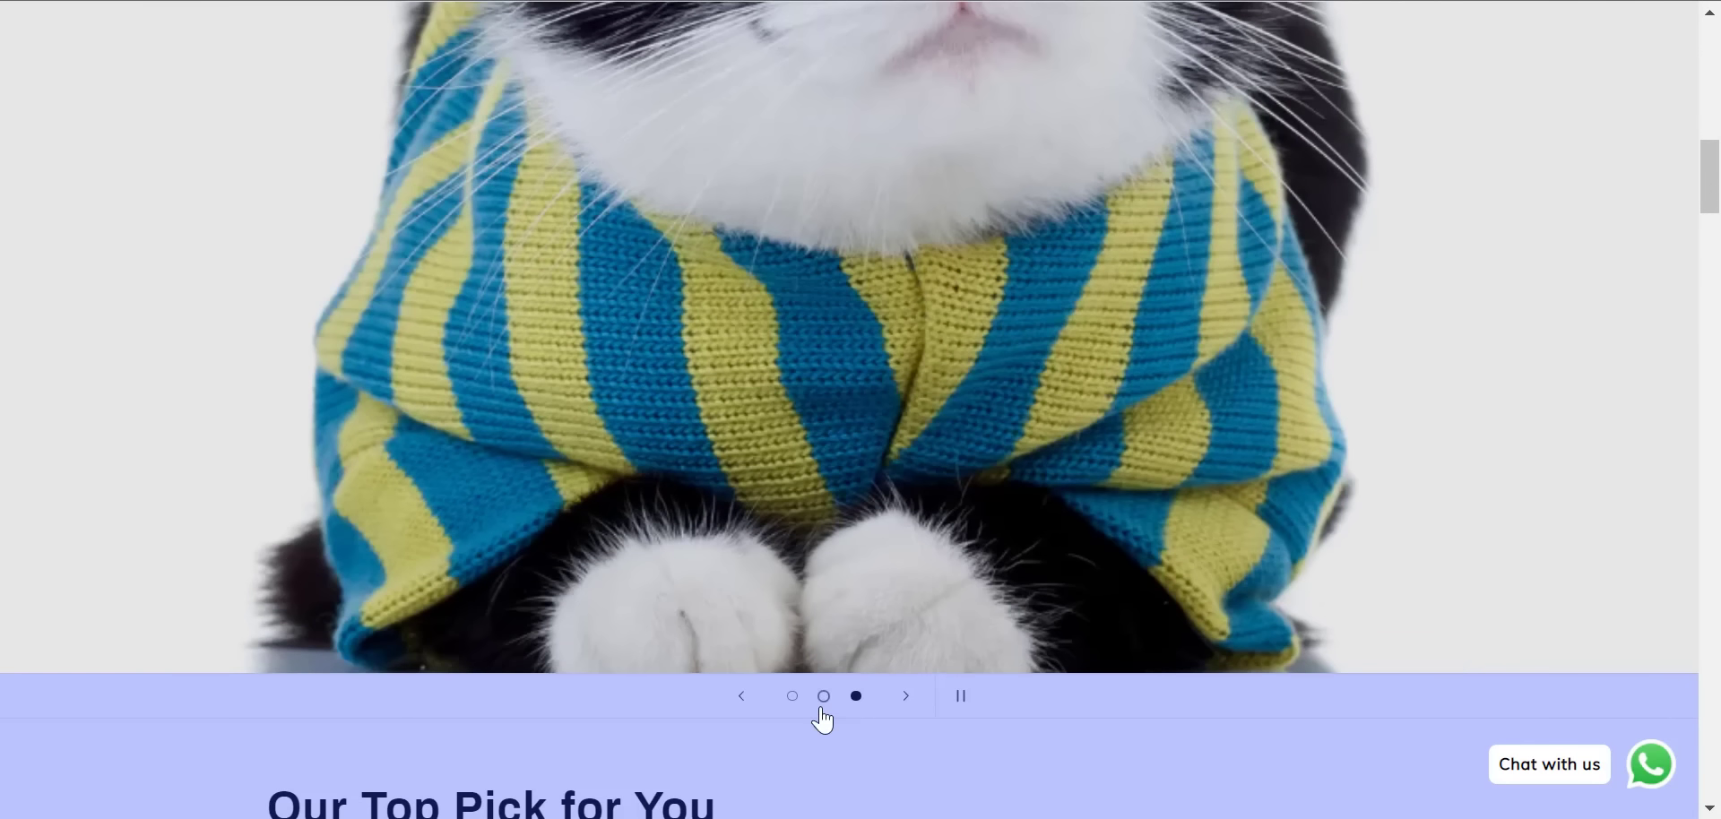
{"action": "left_click", "coordinate": [821, 708]}
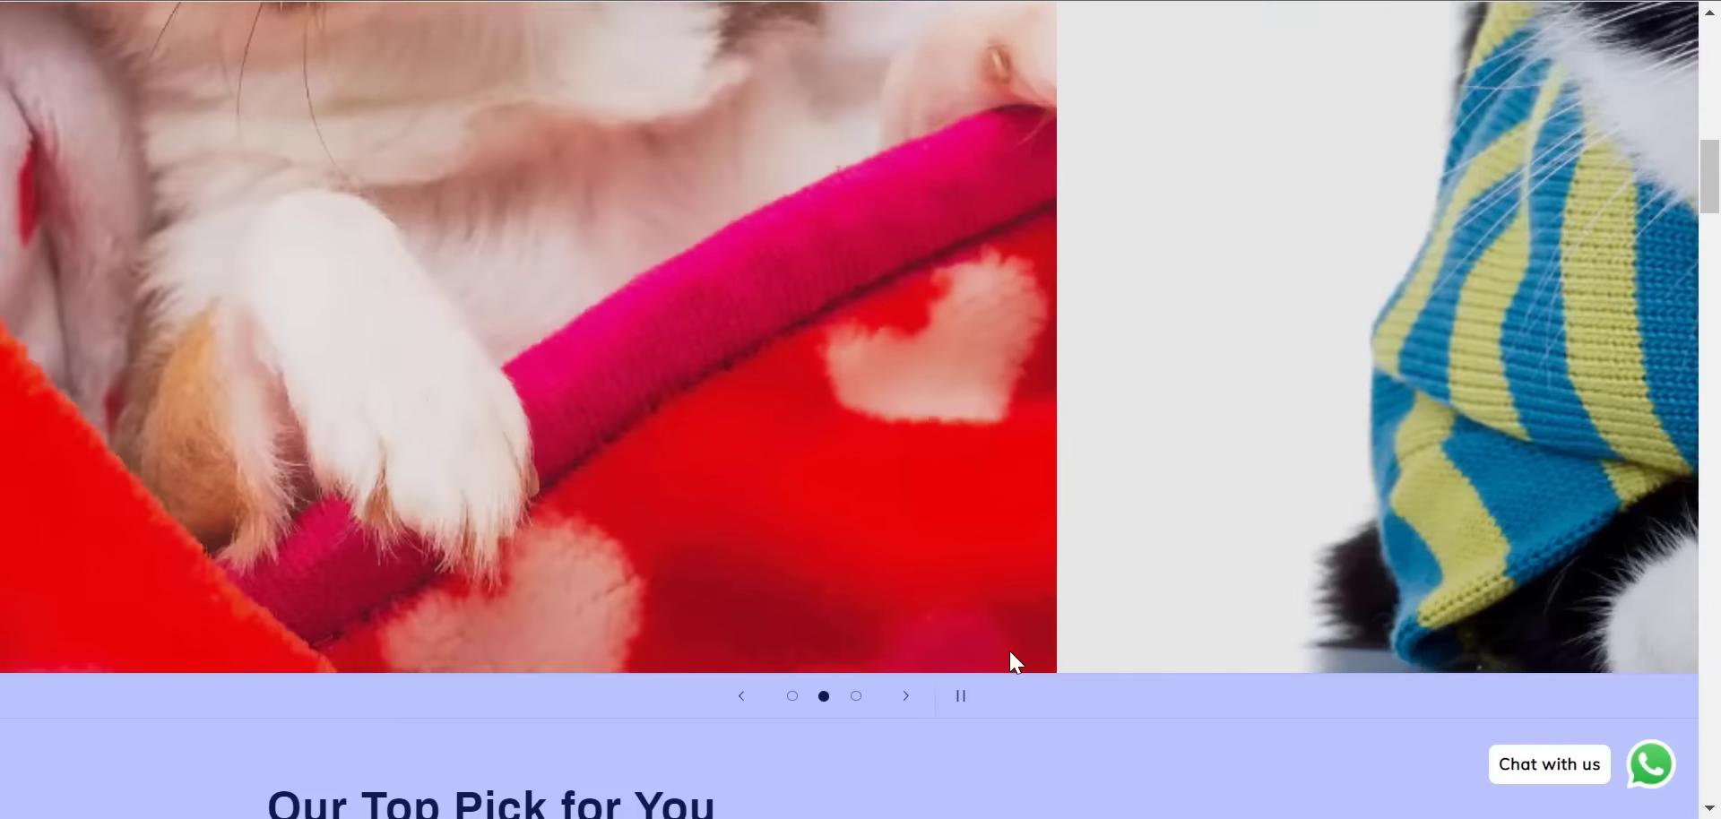
{"action": "scroll", "coordinate": [1009, 651], "scroll_direction": "up", "scroll_amount": 5}
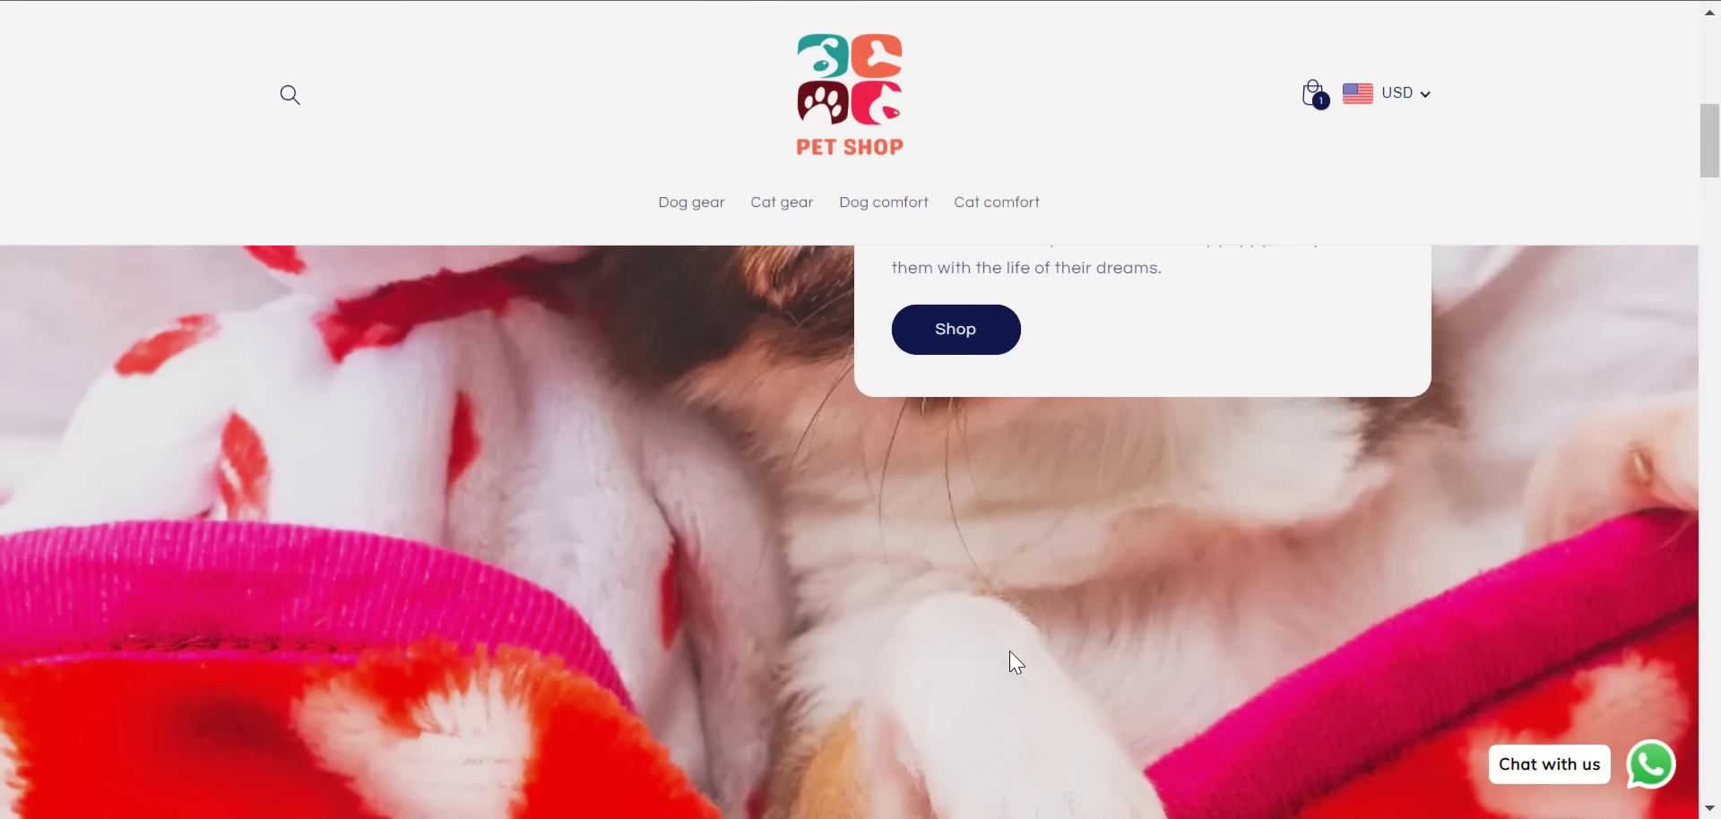
{"action": "triple_click", "coordinate": [1037, 270]}
{"action": "right_click", "coordinate": [1034, 270]}
{"action": "left_click", "coordinate": [1084, 299]}
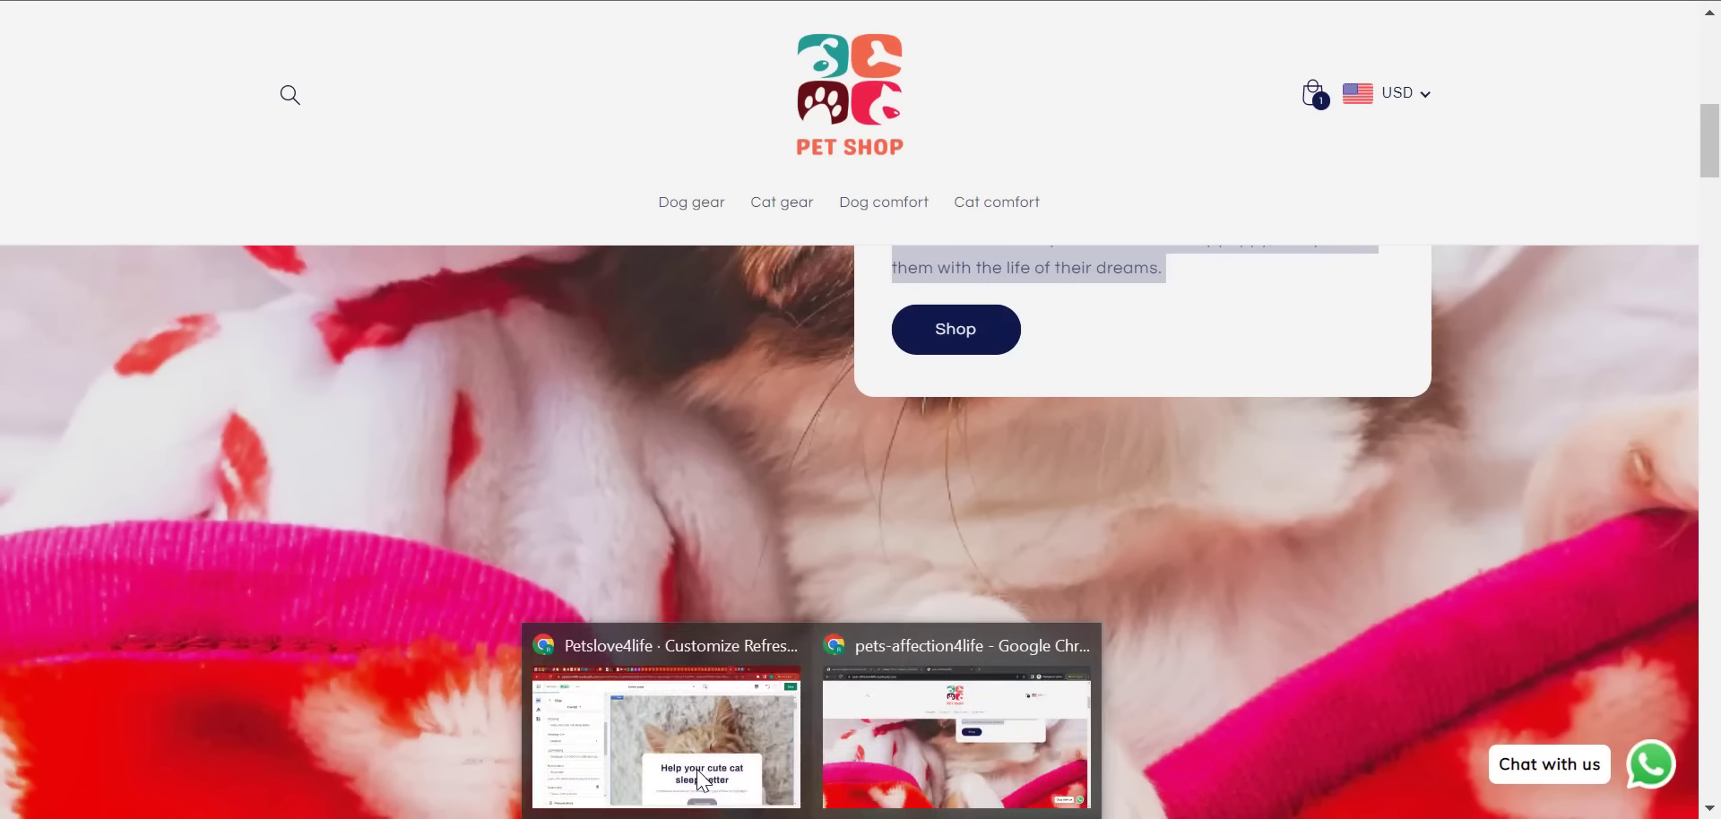
{"action": "left_click", "coordinate": [663, 713]}
- Replace the third slide's subheading with the copied "Make life easier" text and shorten the button label to "Shop"
{"action": "left_click", "coordinate": [258, 489]}
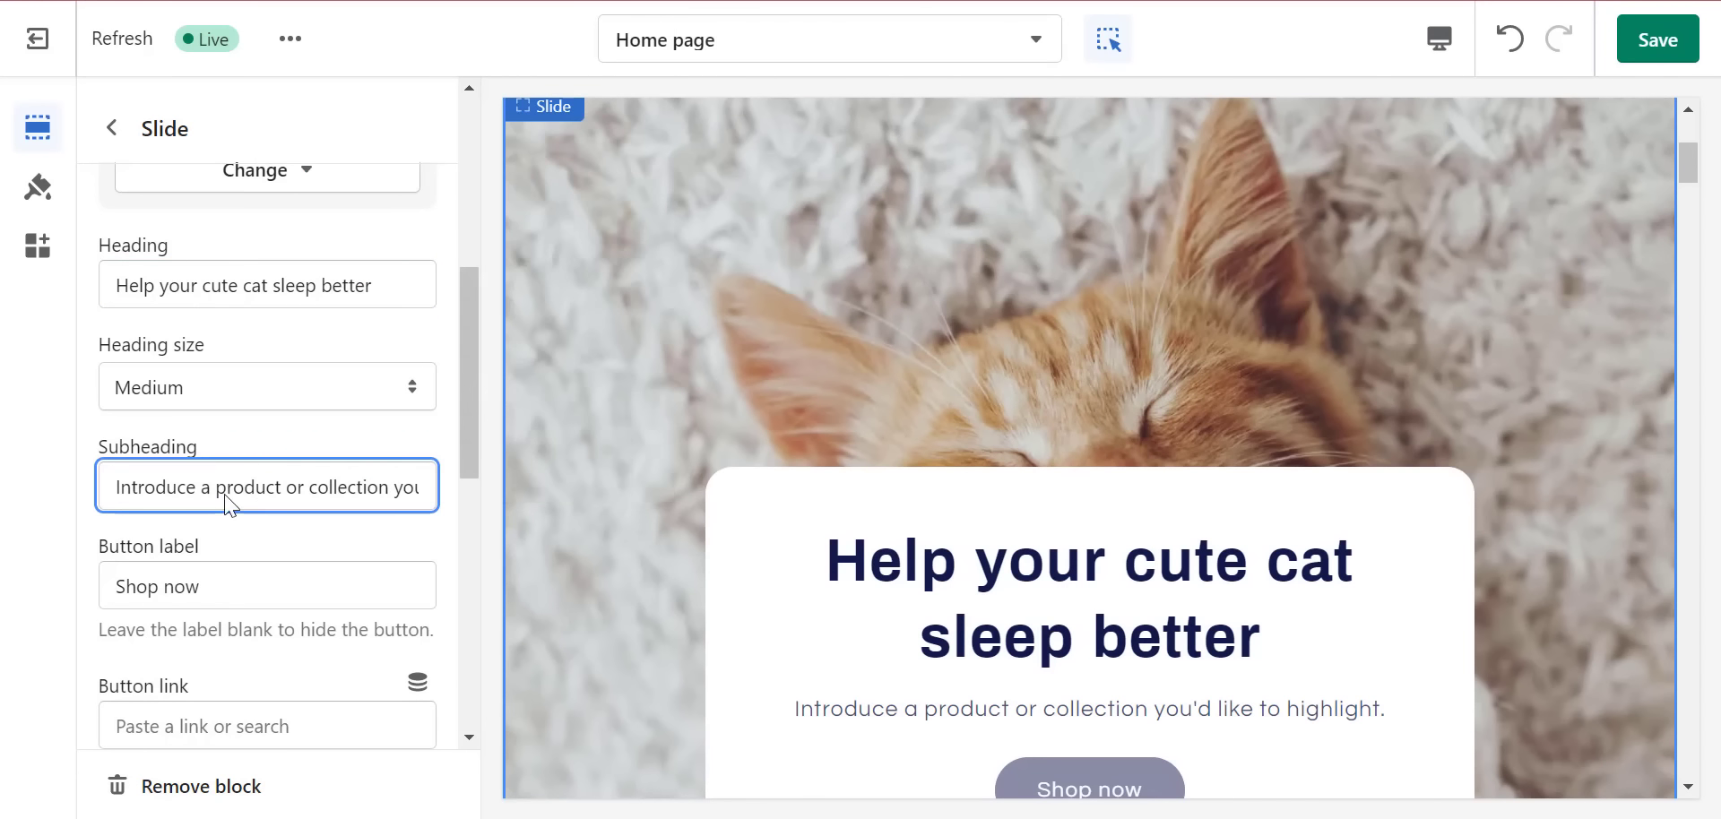
{"action": "triple_click", "coordinate": [257, 489]}
{"action": "right_click", "coordinate": [229, 493]}
{"action": "left_click", "coordinate": [330, 137]}
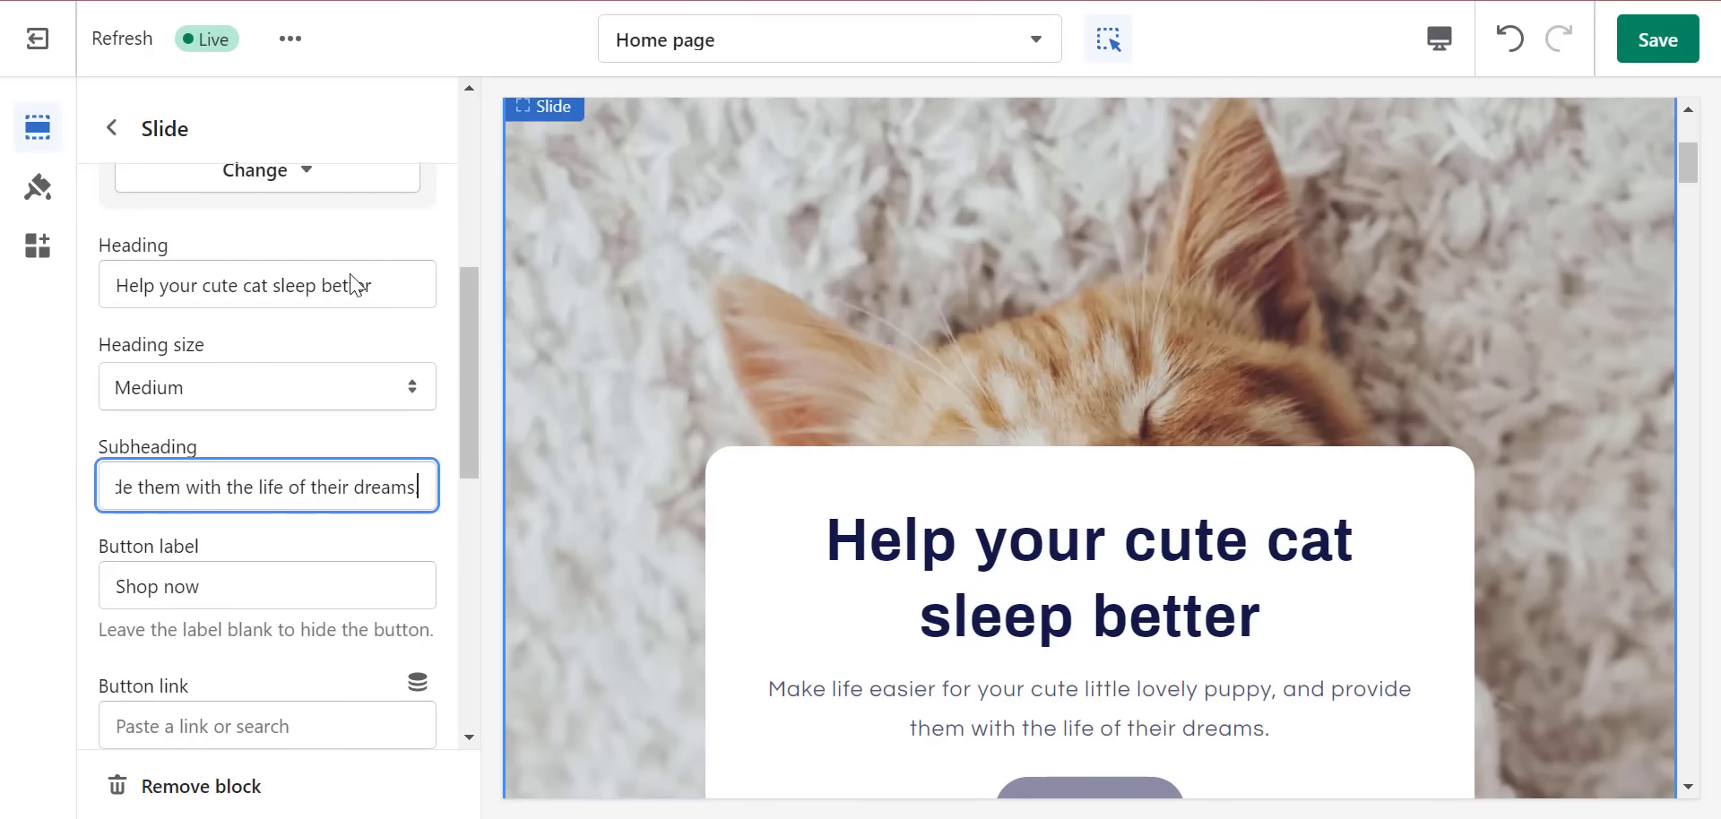
{"action": "left_click", "coordinate": [222, 589]}
{"action": "double_click", "coordinate": [222, 588]}
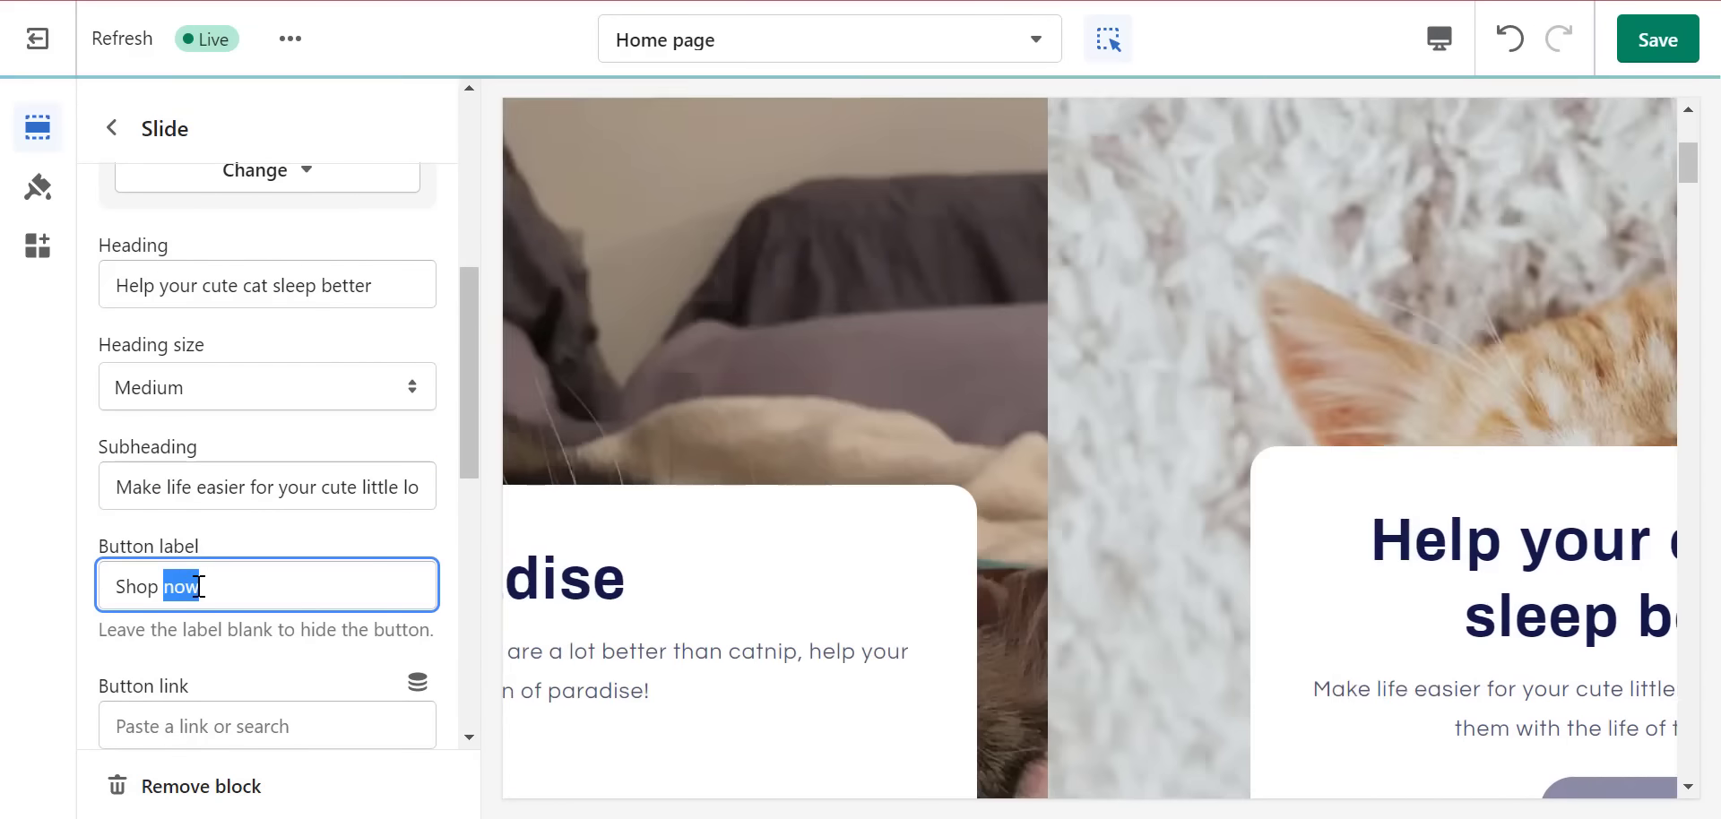
{"action": "key", "text": "BackSpace"}
- Set the third slide's mobile content alignment to Center, save the theme and return to the section list
{"action": "left_click_drag", "start_coordinate": [466, 401], "coordinate": [305, 744]}
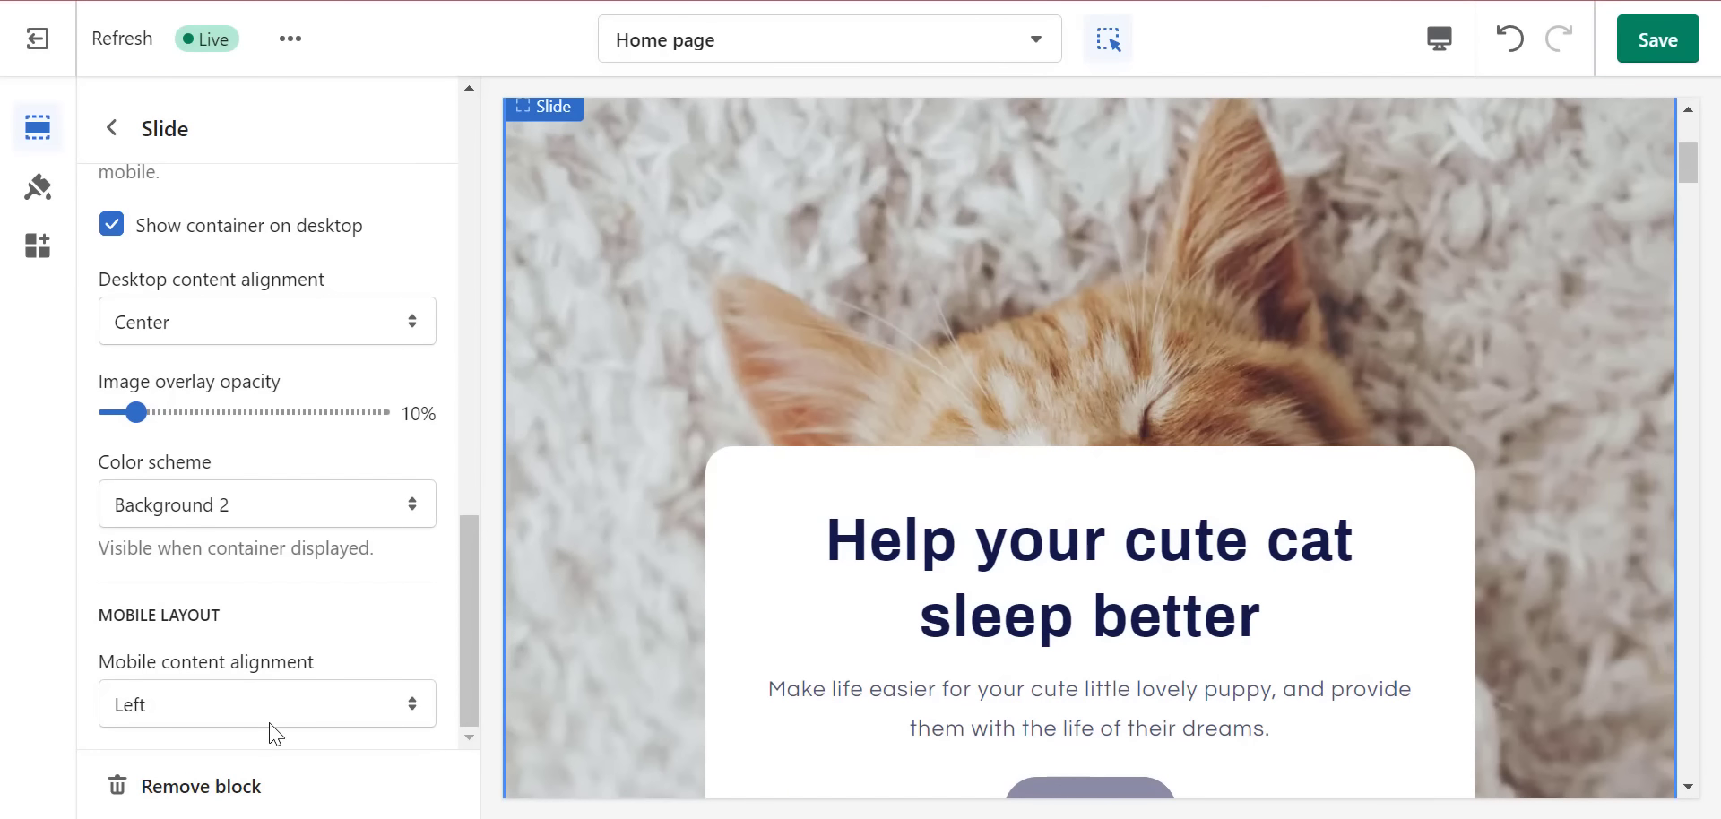
{"action": "left_click", "coordinate": [270, 723]}
{"action": "left_click", "coordinate": [221, 714]}
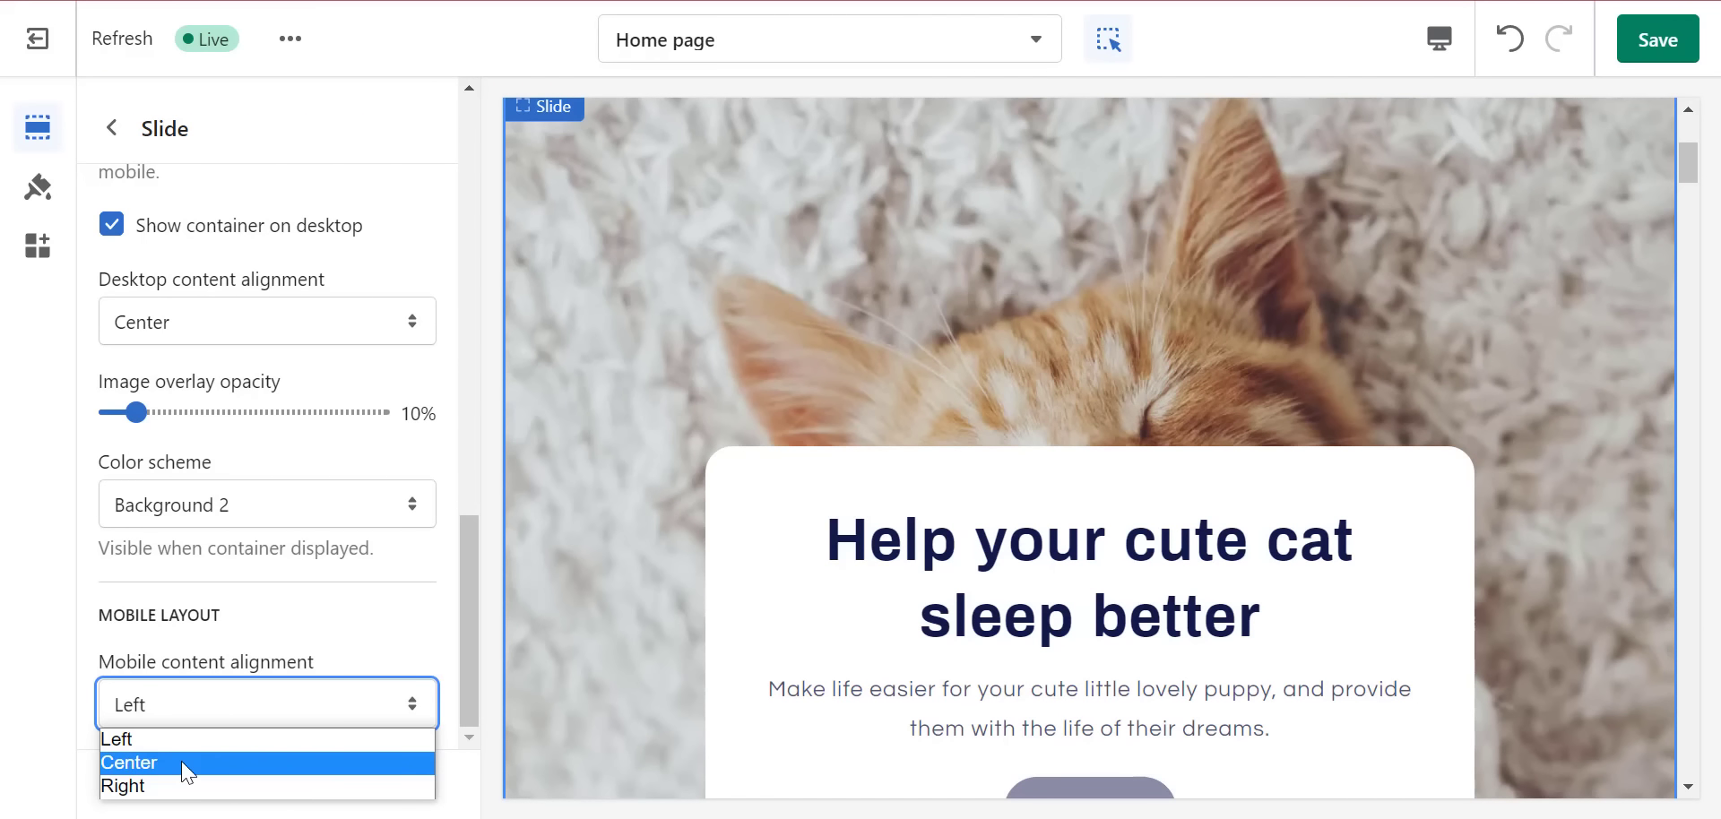
{"action": "left_click", "coordinate": [181, 761]}
{"action": "left_click", "coordinate": [1658, 63]}
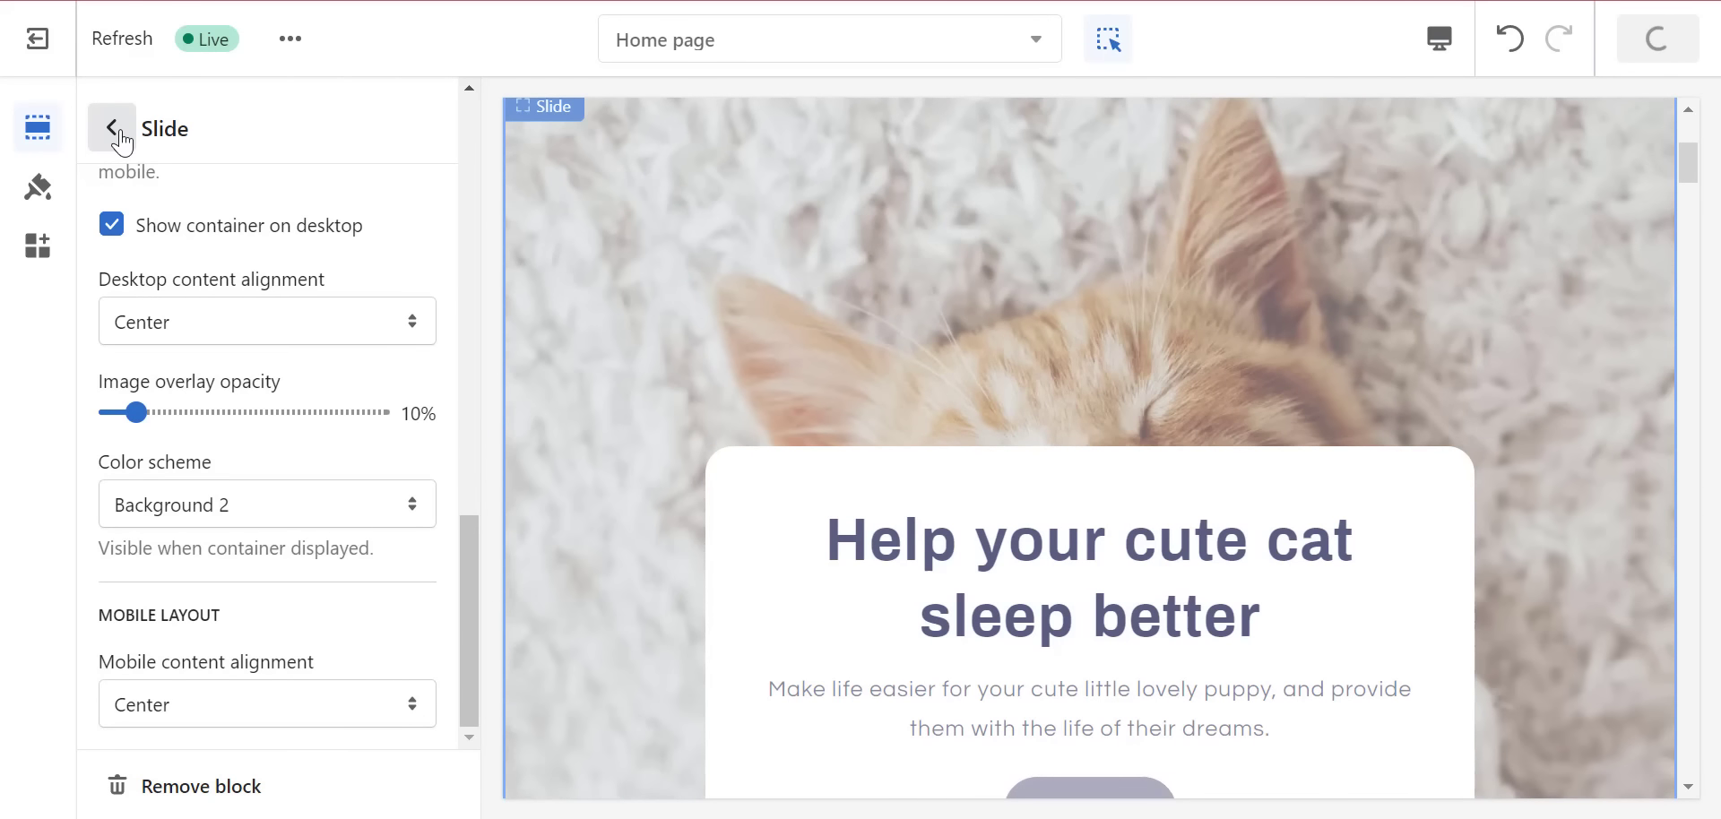
{"action": "left_click", "coordinate": [121, 139]}
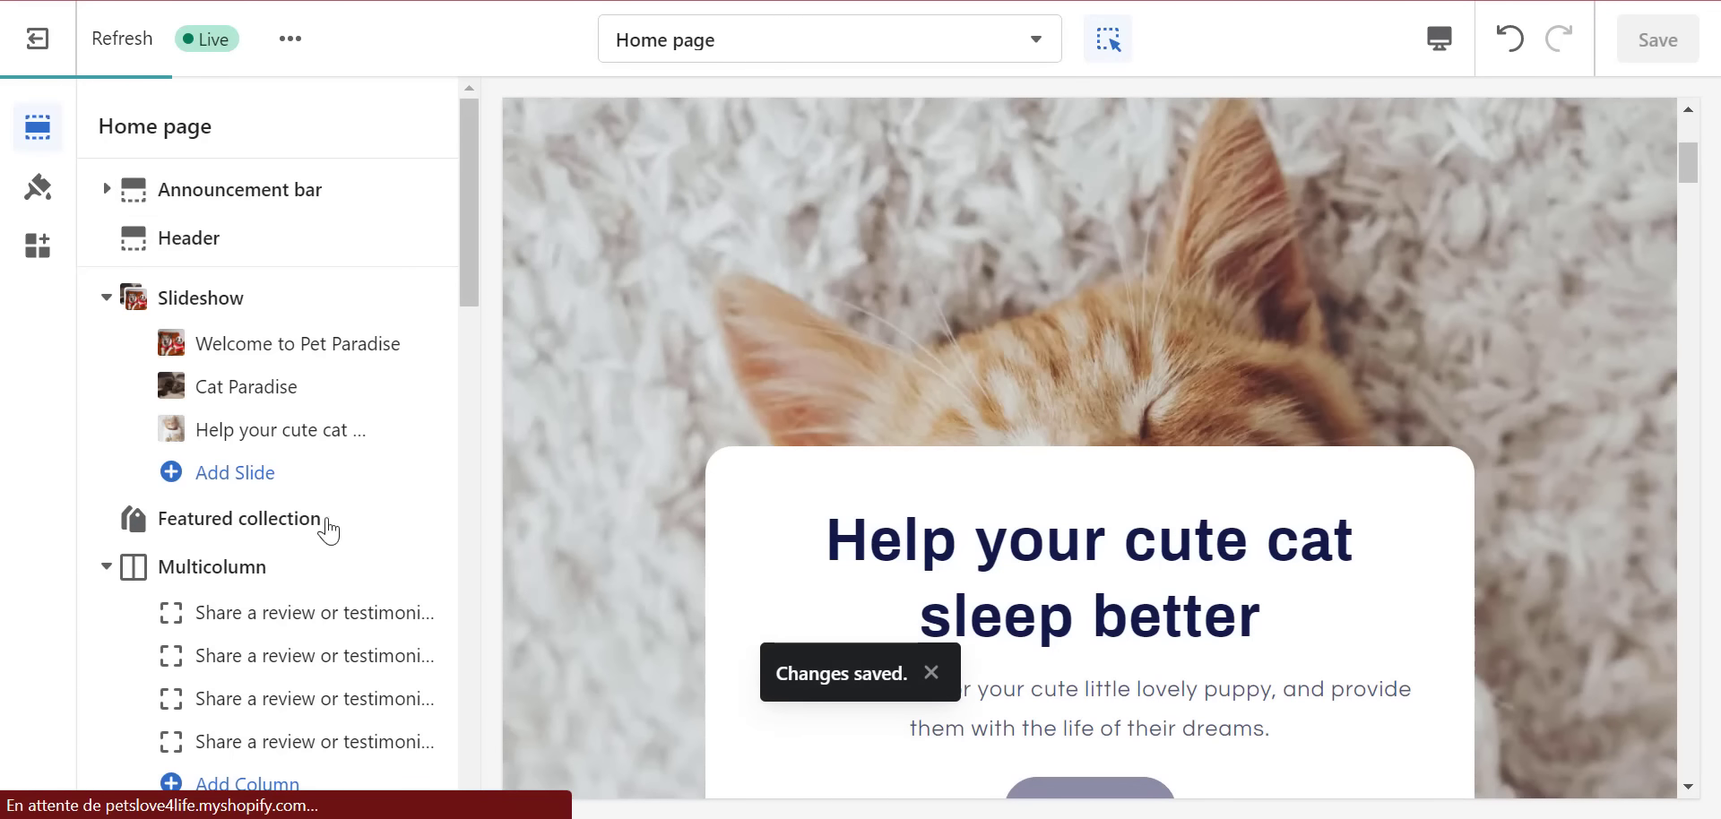
- Set the Featured collection section's heading to "Our Top Pick for You" and its heading size to Medium
{"action": "left_click", "coordinate": [288, 502]}
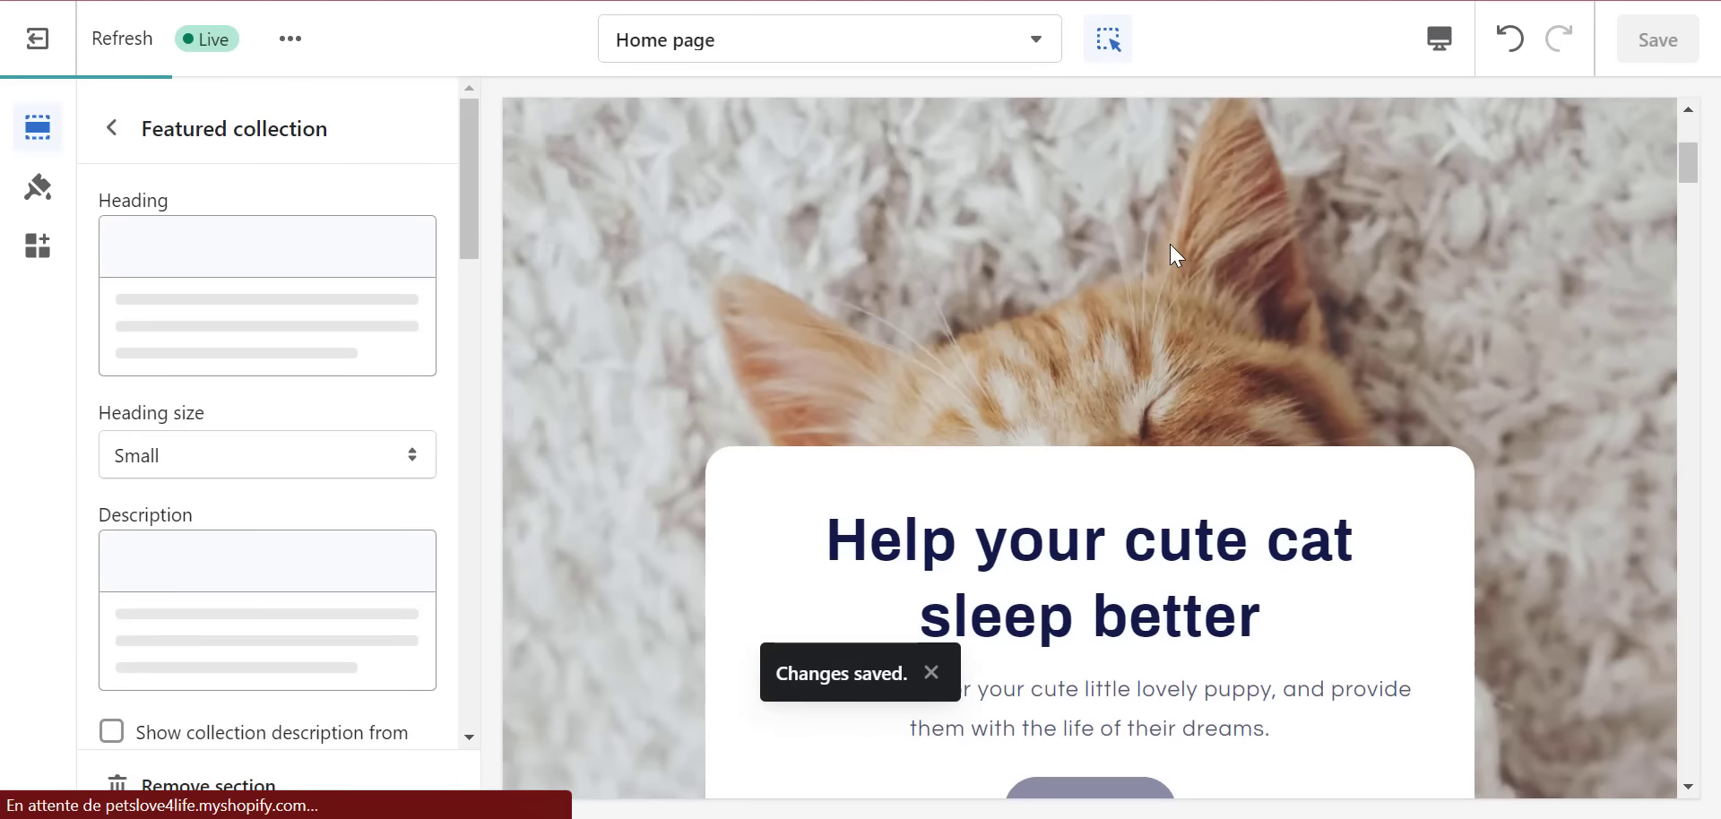
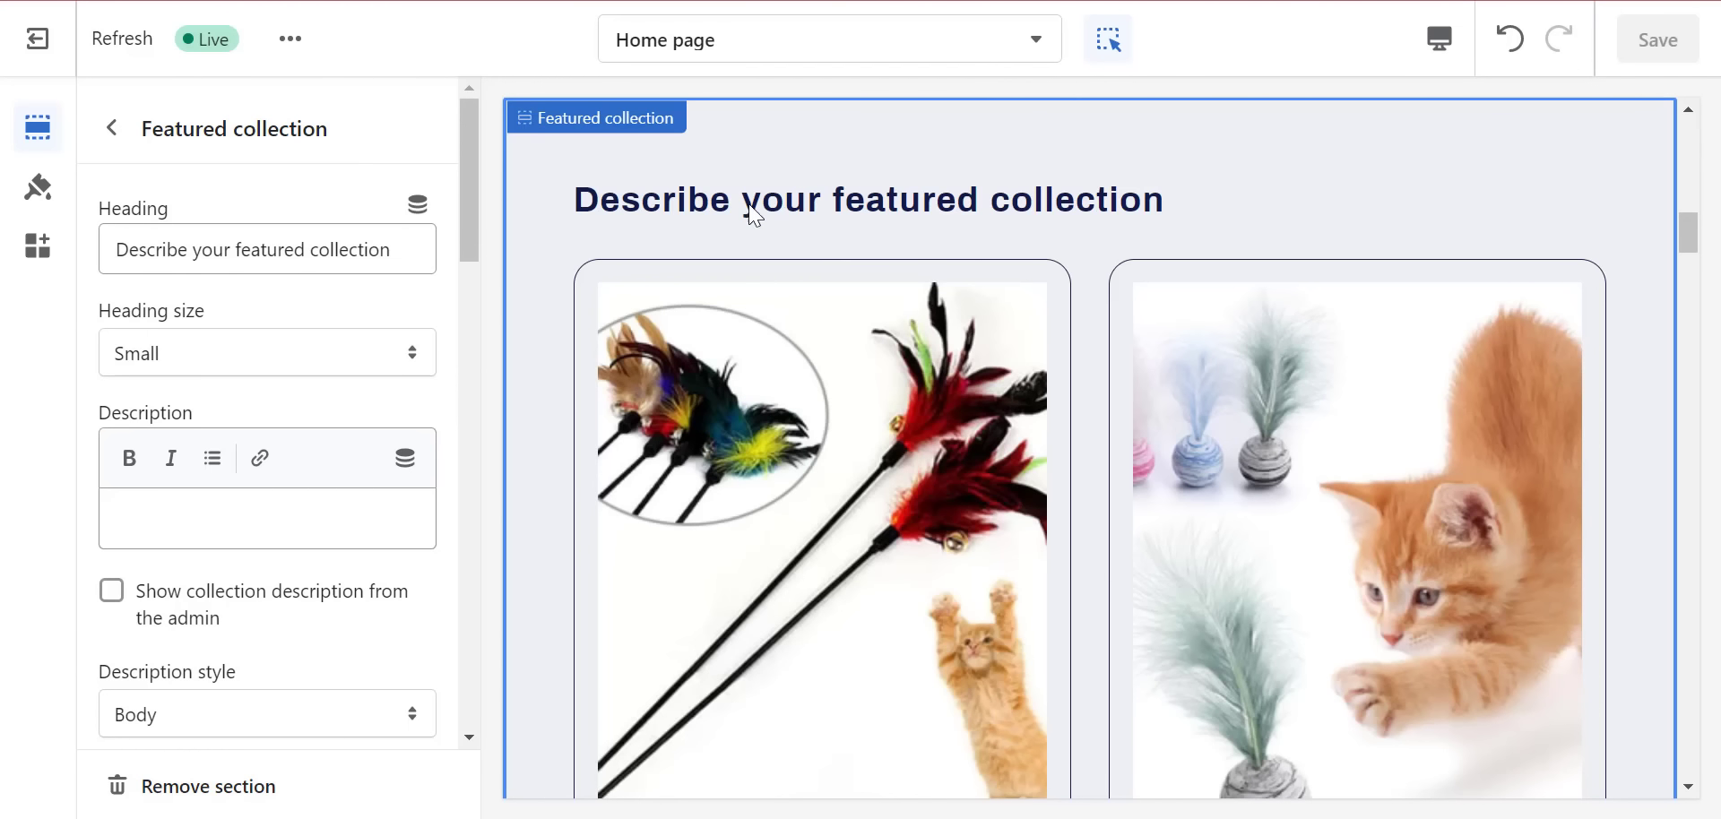
{"action": "triple_click", "coordinate": [242, 249]}
{"action": "key", "text": "BackSpace"}
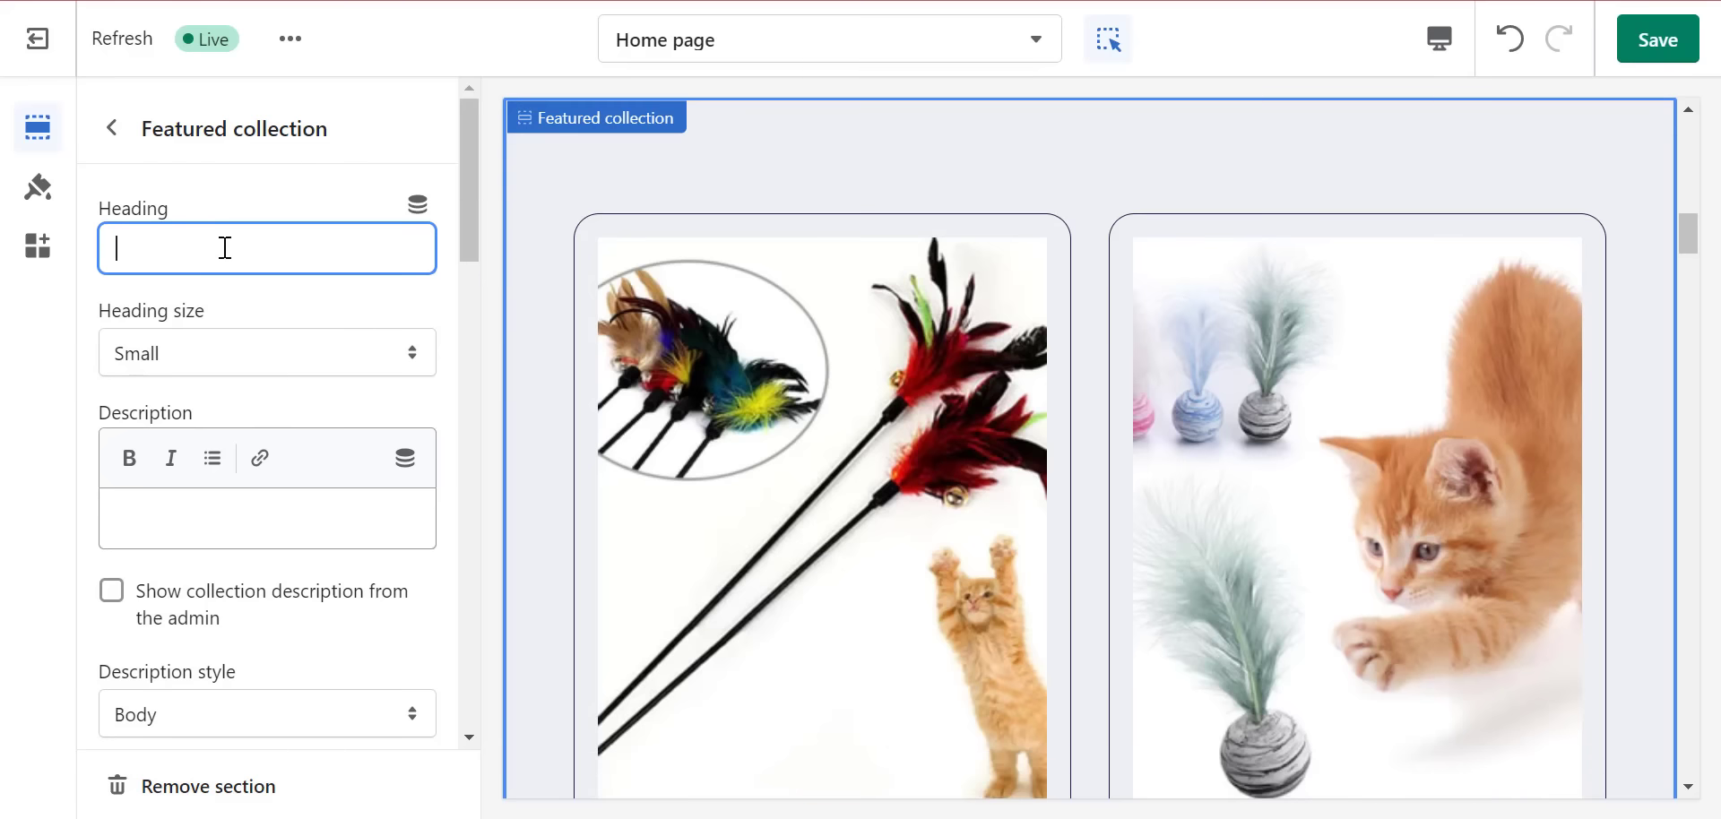
{"action": "type", "text": "Our Top Pick for You"}
{"action": "left_click", "coordinate": [193, 358]}
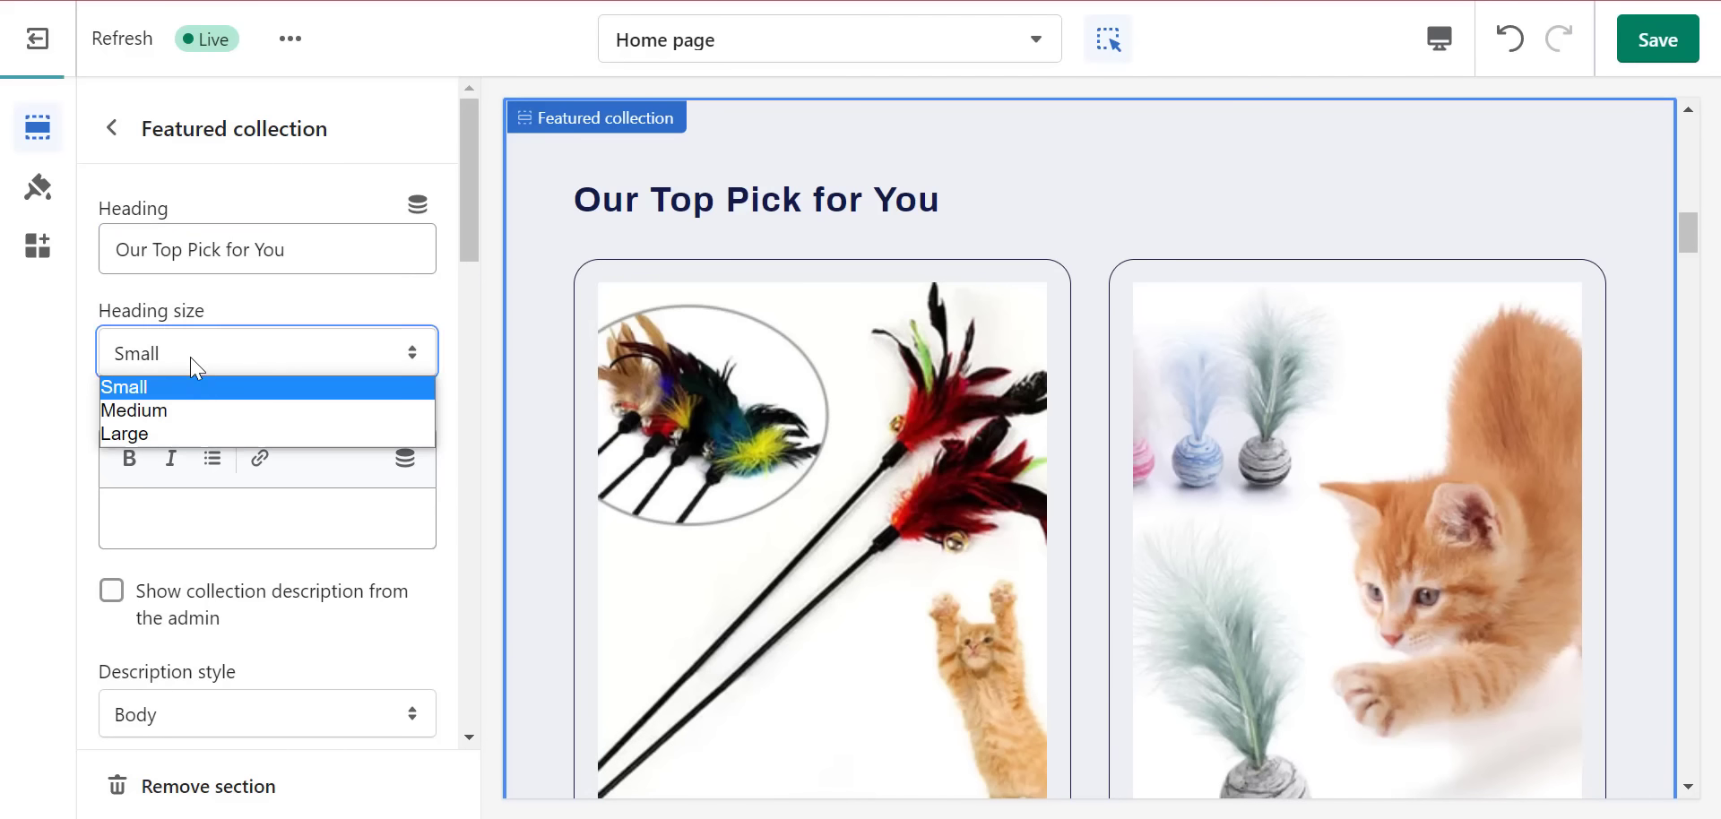
{"action": "left_click", "coordinate": [205, 409]}
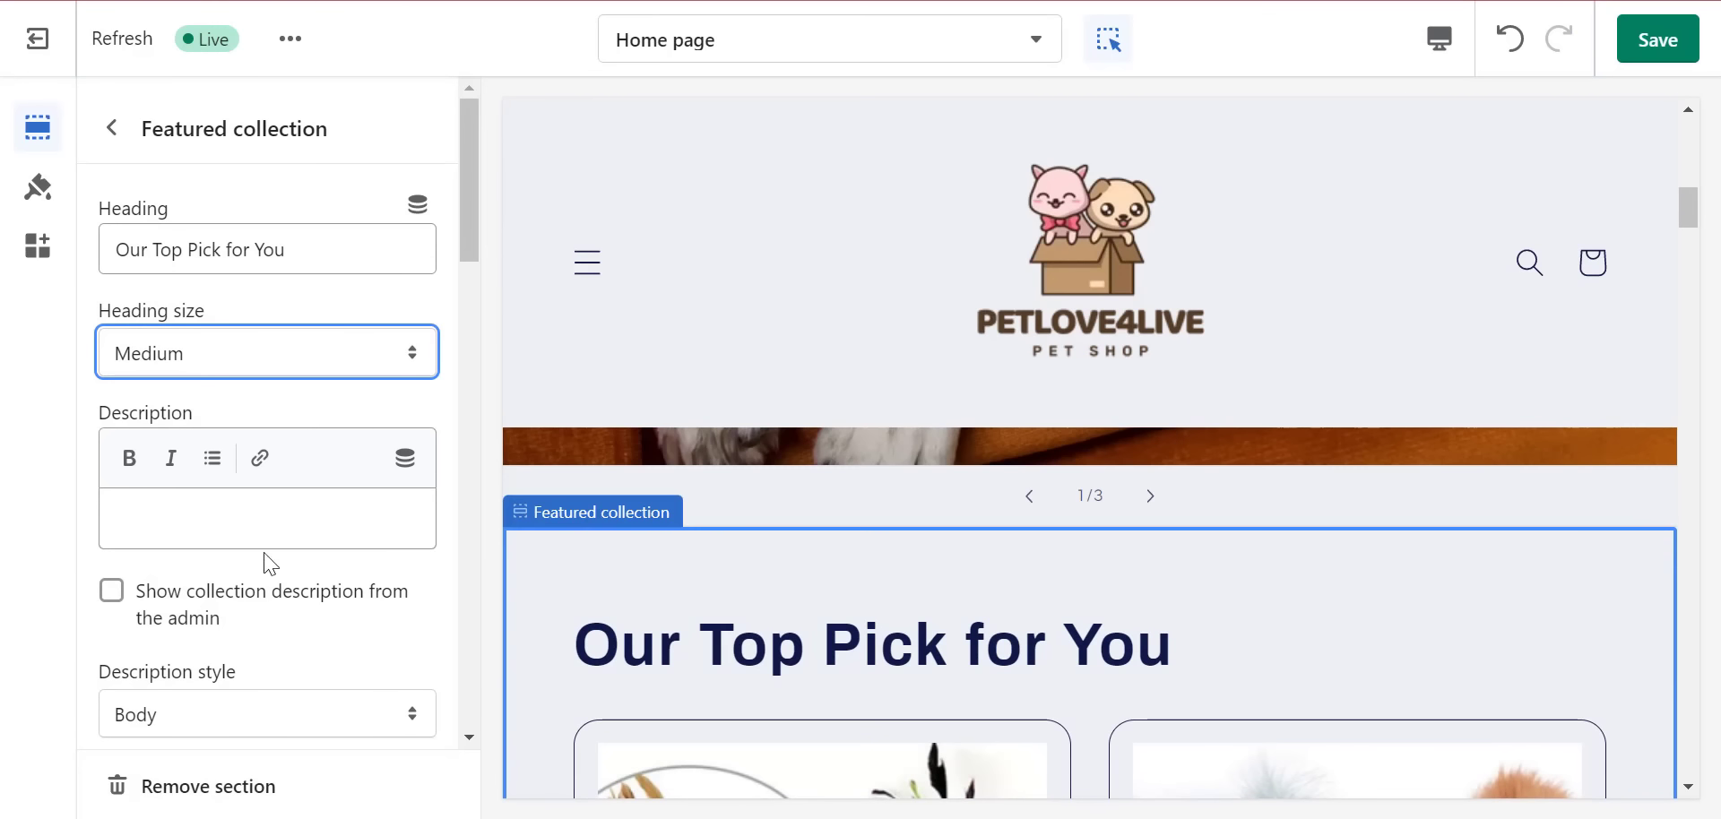
- Assign the Cat comfort collection to the Featured collection section and set the maximum products to show to 12
{"action": "scroll", "coordinate": [304, 543], "scroll_direction": "down", "scroll_amount": 3}
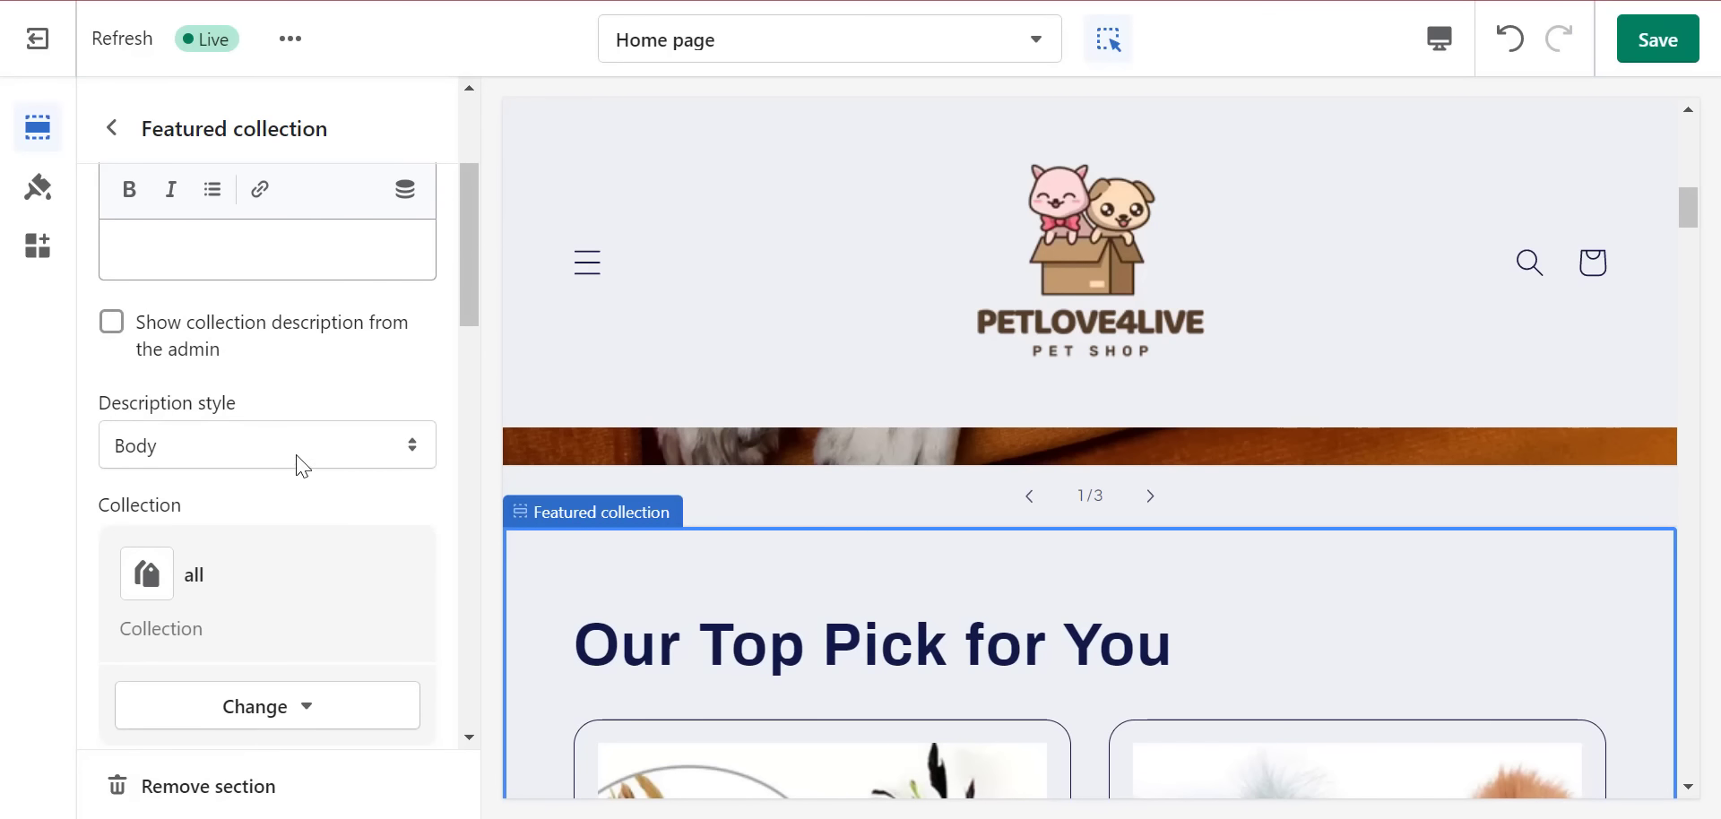
{"action": "scroll", "coordinate": [351, 481], "scroll_direction": "down", "scroll_amount": 2}
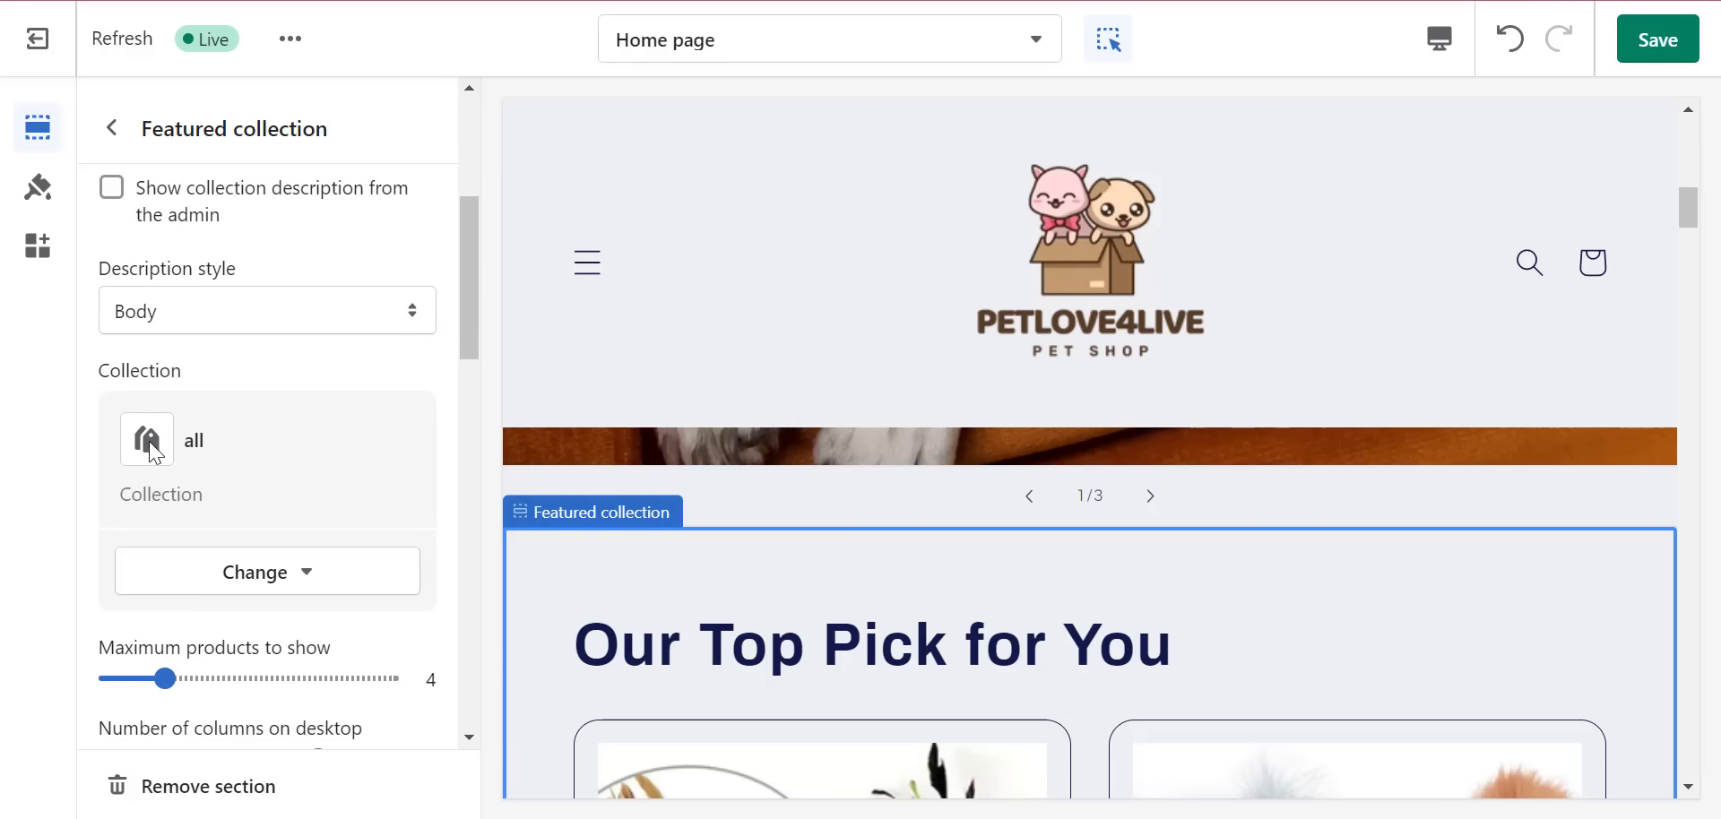
{"action": "left_click", "coordinate": [215, 570]}
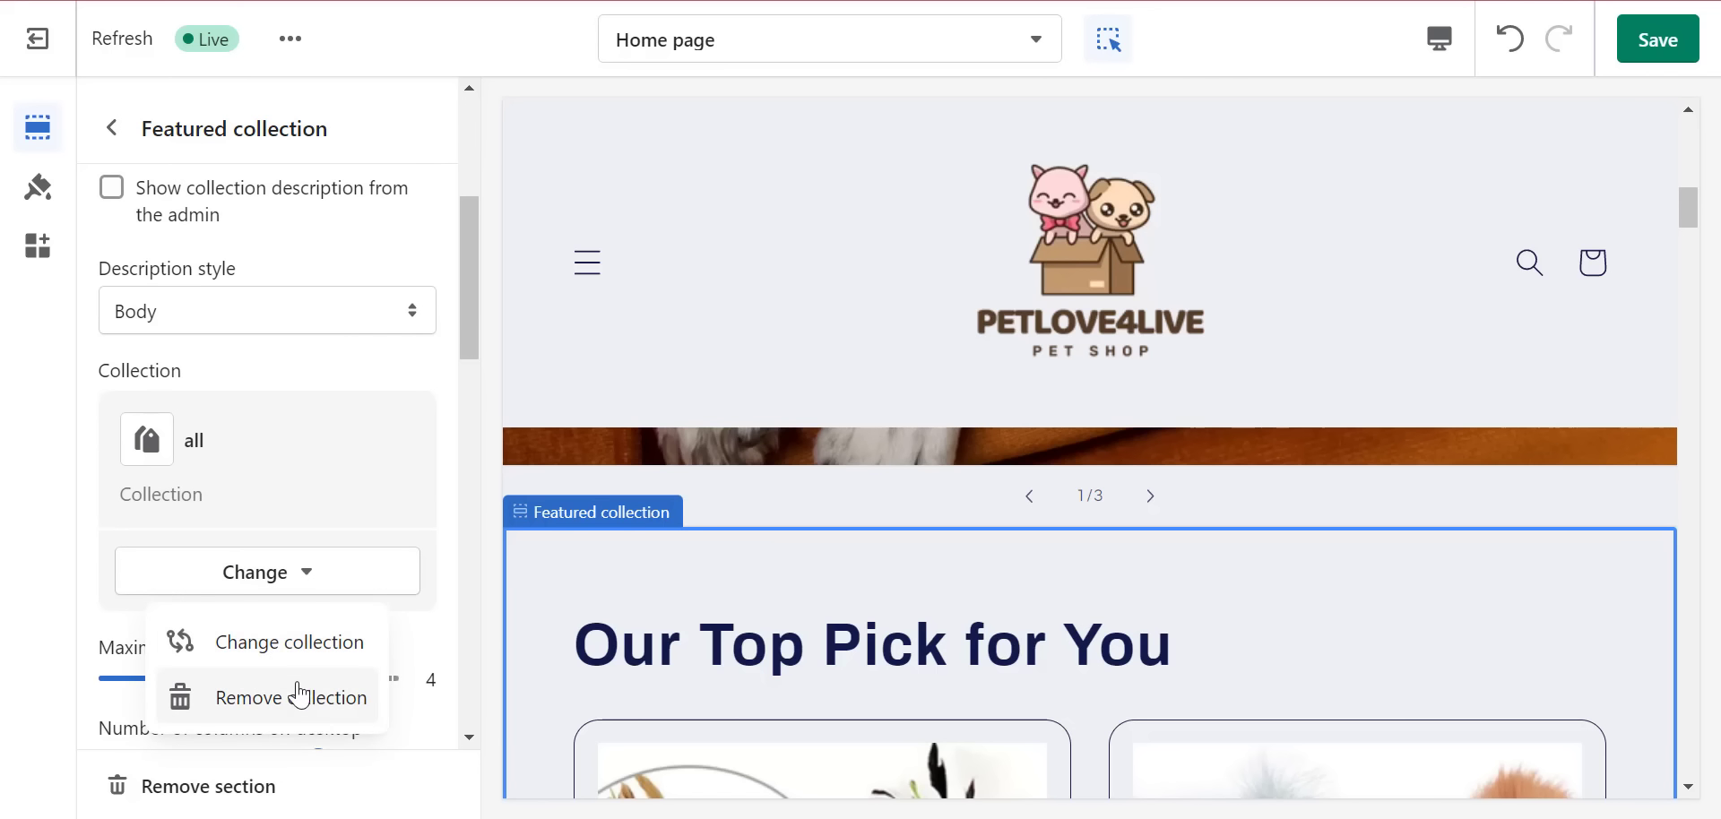
{"action": "left_click", "coordinate": [283, 645]}
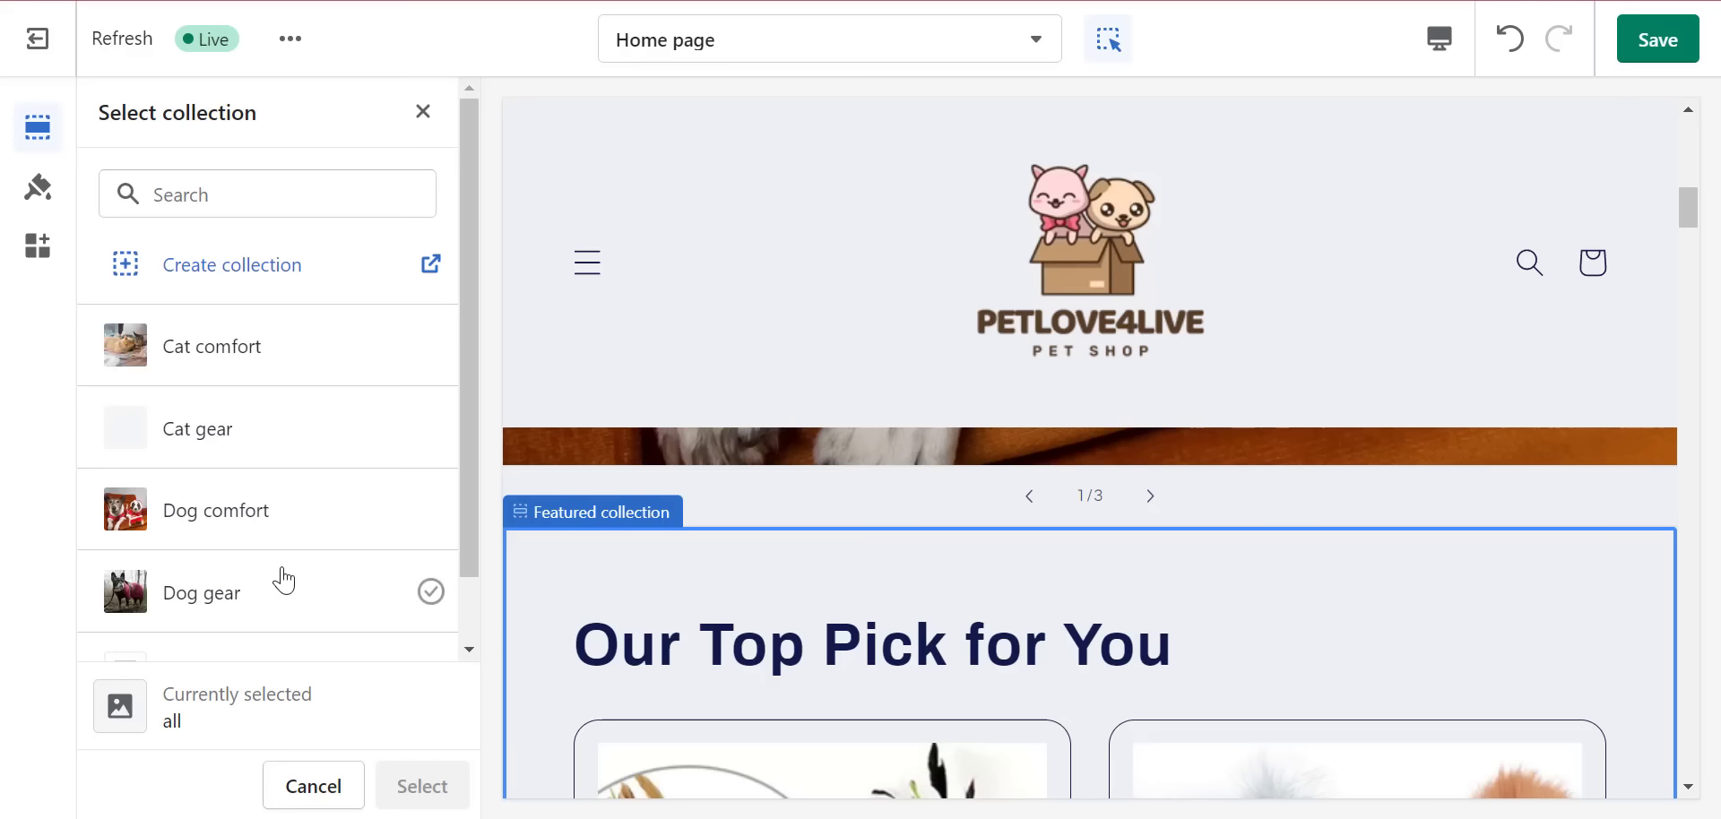
{"action": "left_click", "coordinate": [234, 349]}
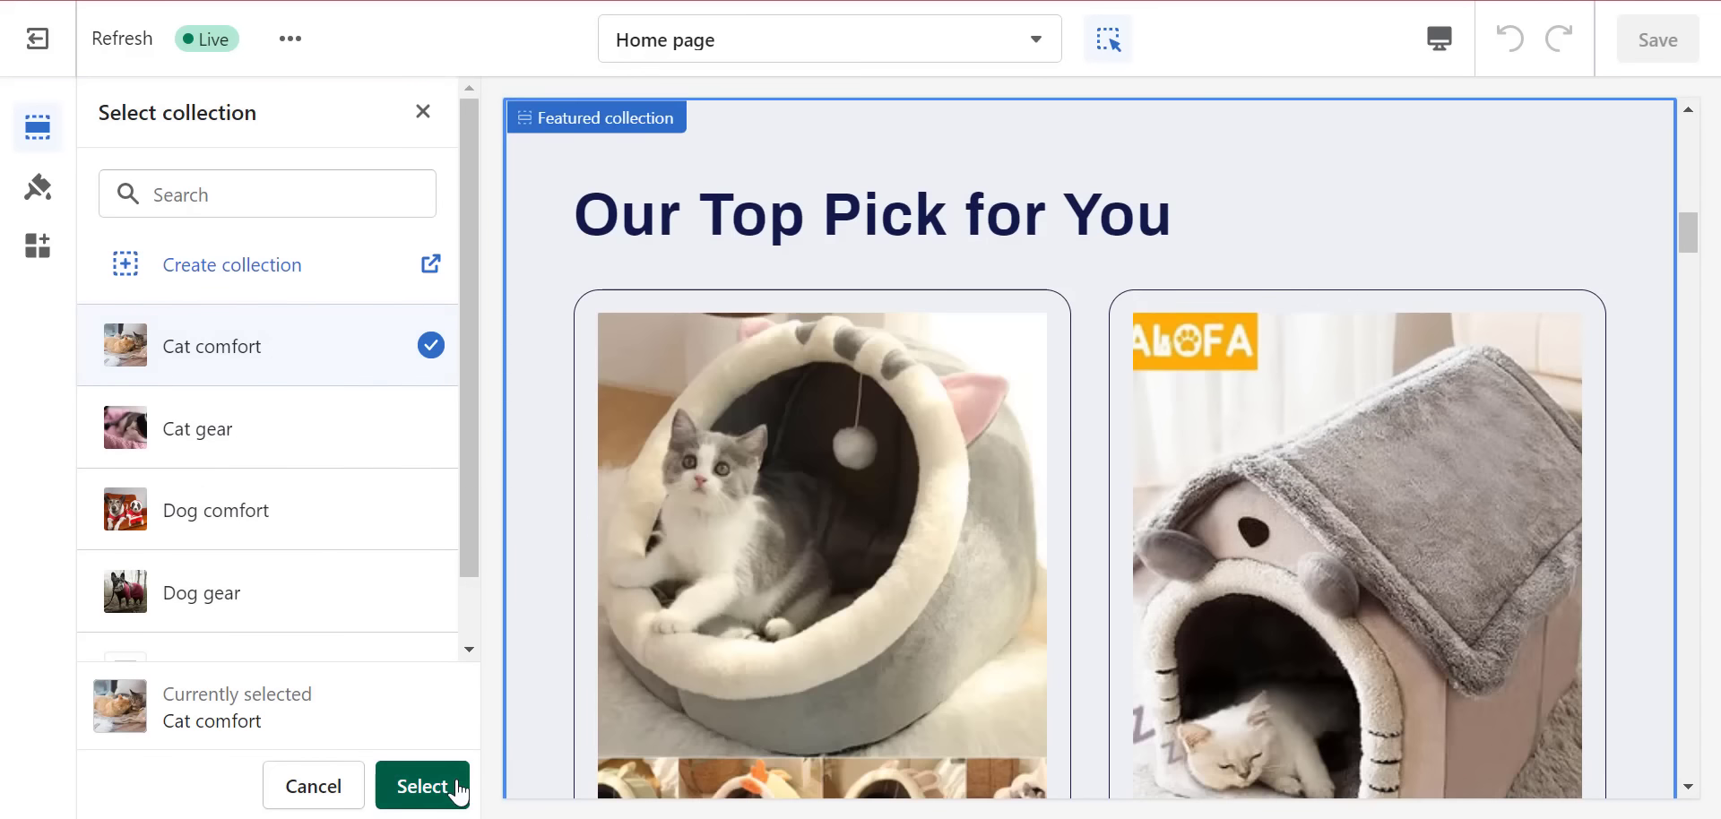
{"action": "left_click", "coordinate": [453, 784]}
{"action": "scroll", "coordinate": [184, 477], "scroll_direction": "down", "scroll_amount": 3}
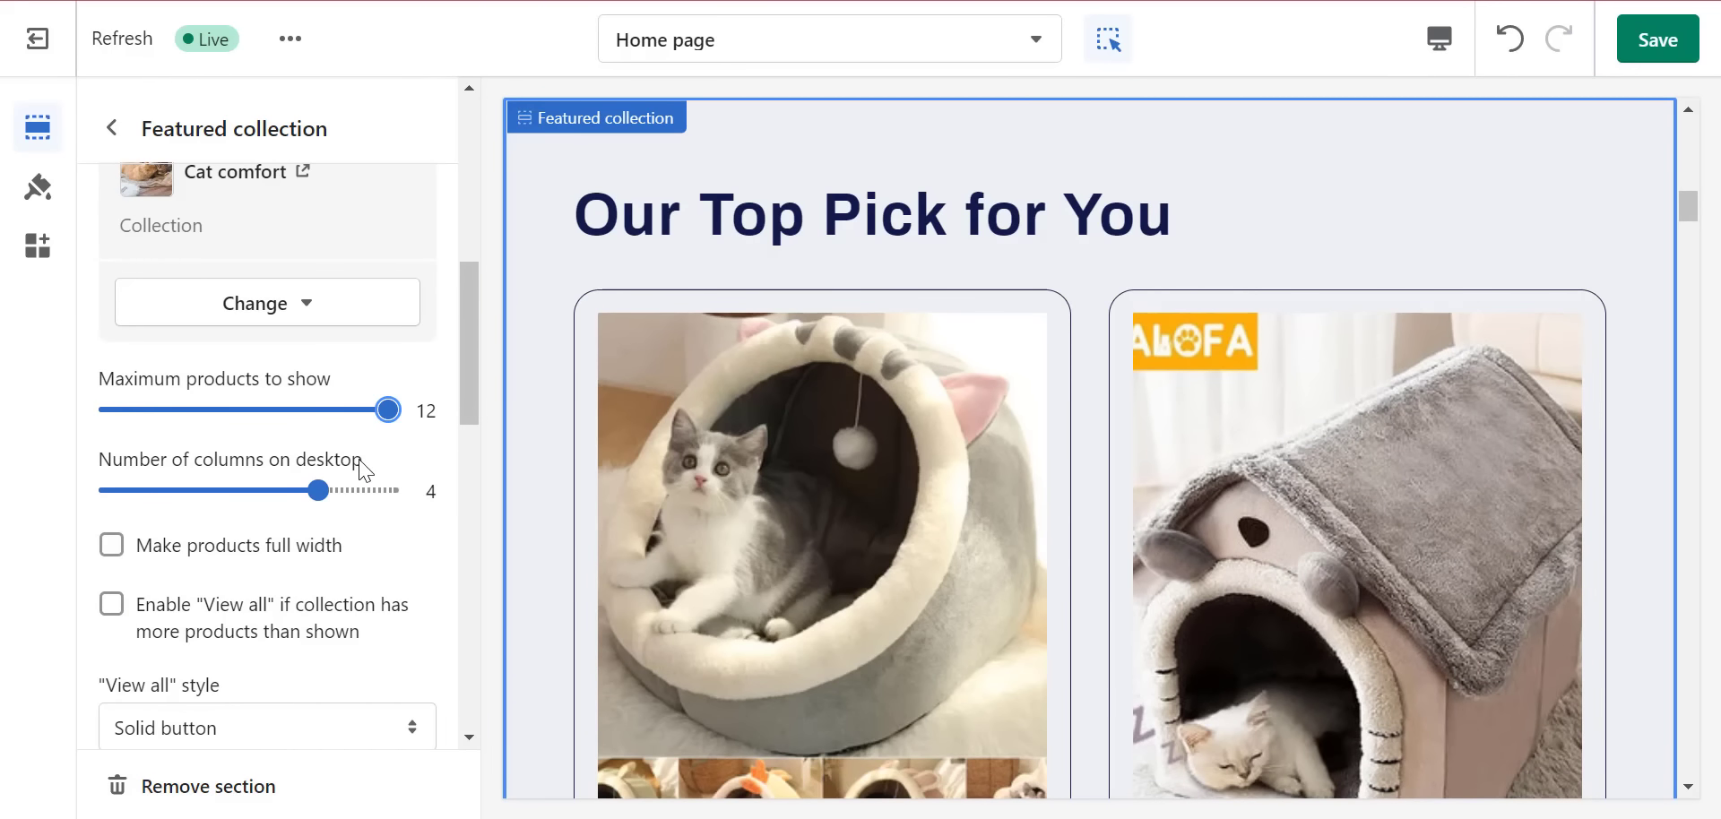
- Set the product cards' image ratio to Adapt to image and enable the second image on hover and the quick add button
{"action": "scroll", "coordinate": [348, 505], "scroll_direction": "down", "scroll_amount": 3}
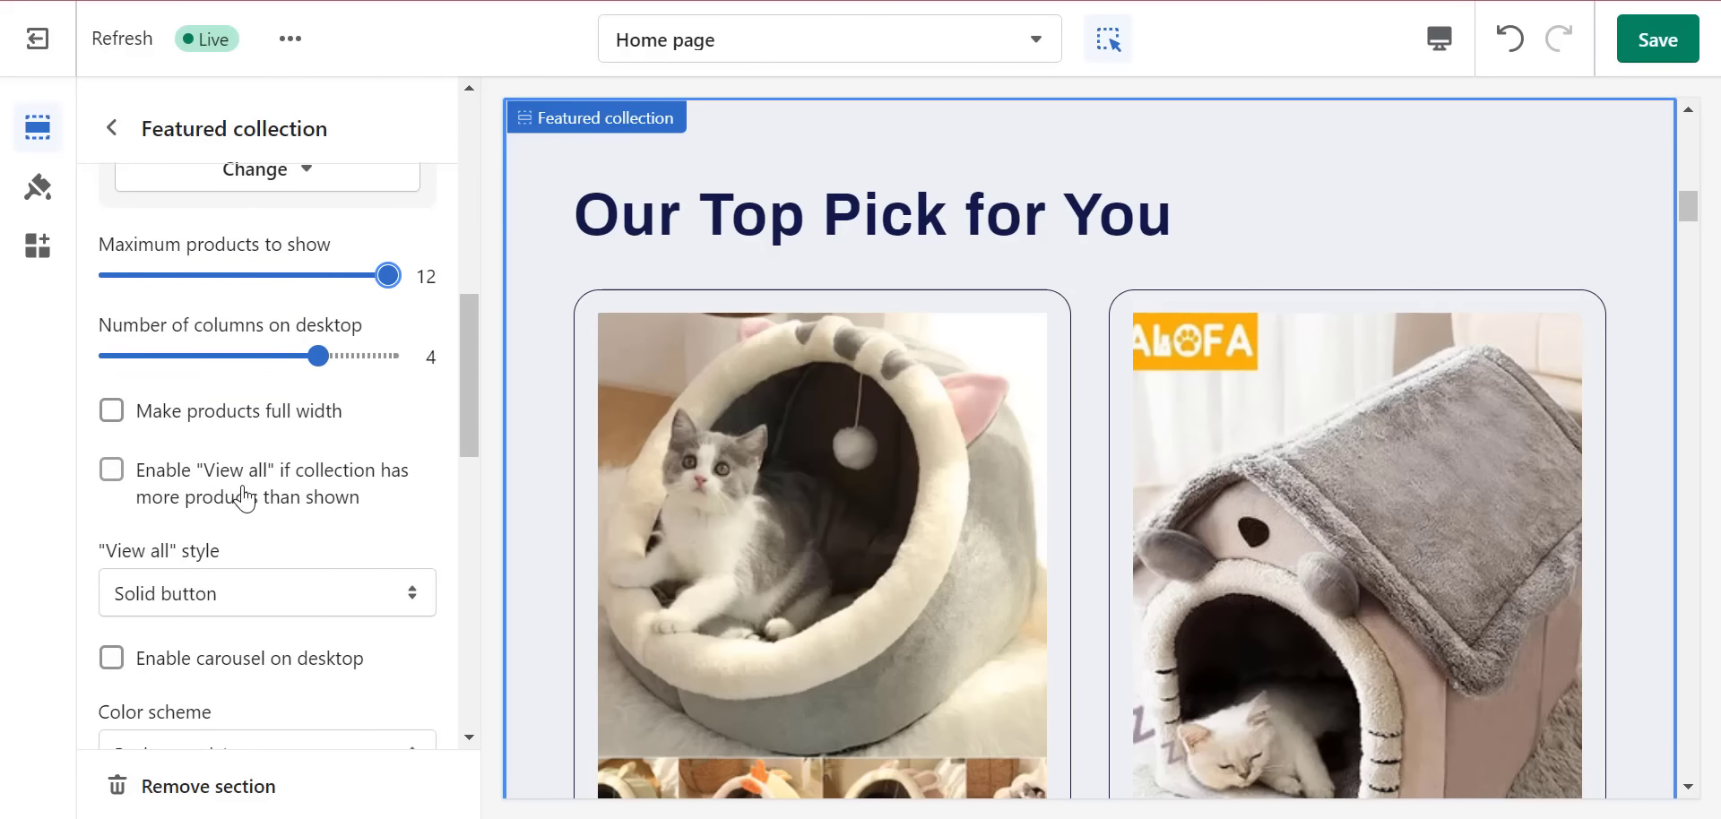
{"action": "left_click_drag", "start_coordinate": [468, 433], "coordinate": [466, 514]}
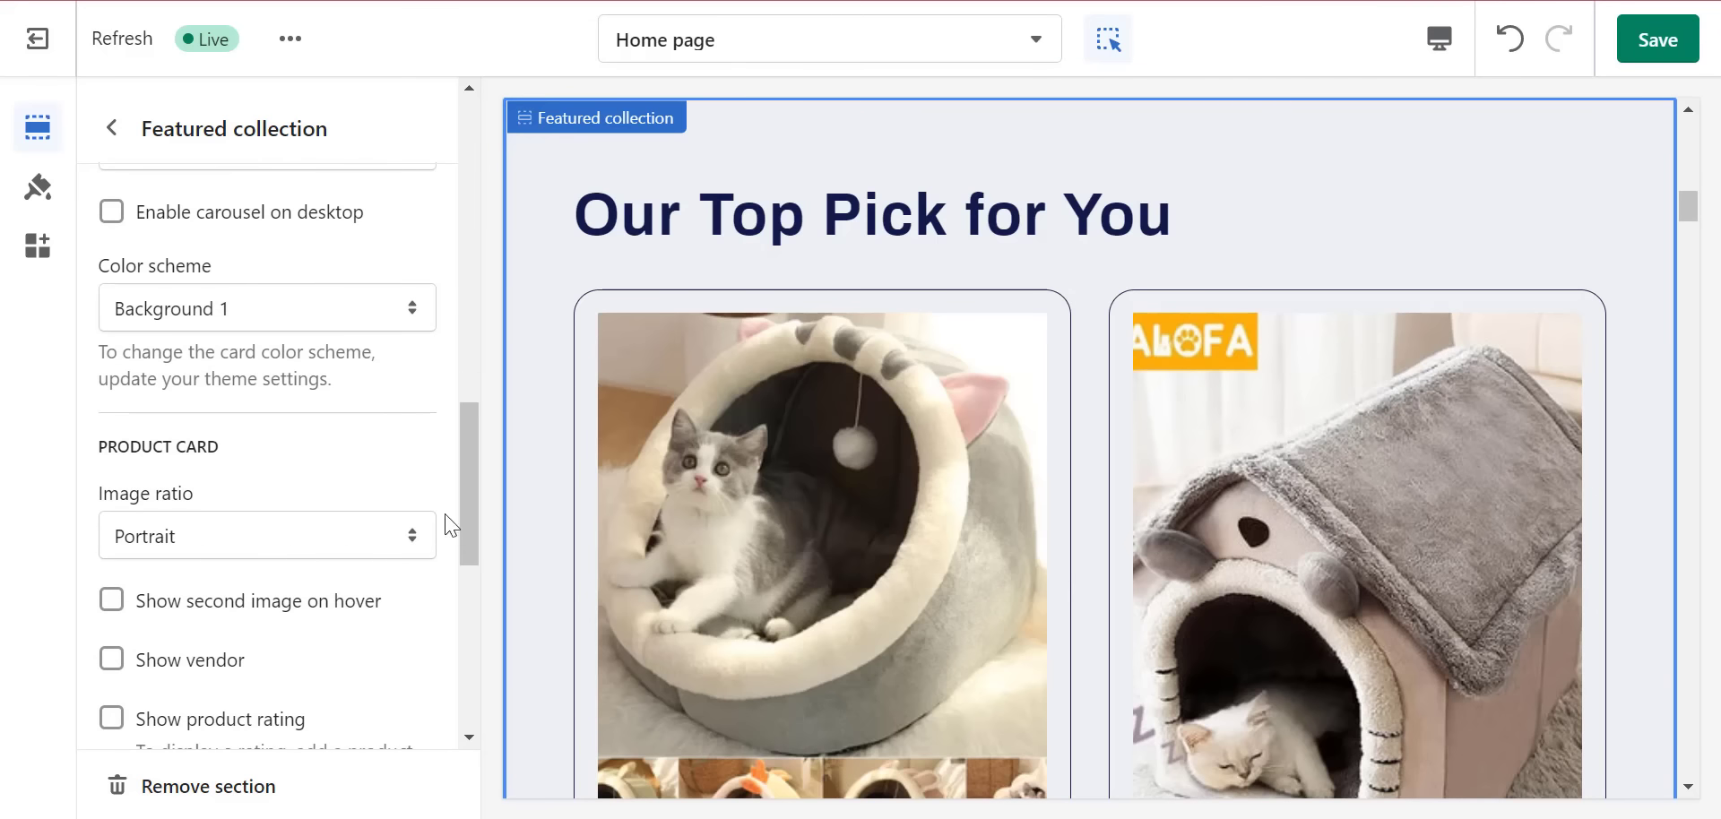
{"action": "left_click", "coordinate": [246, 549]}
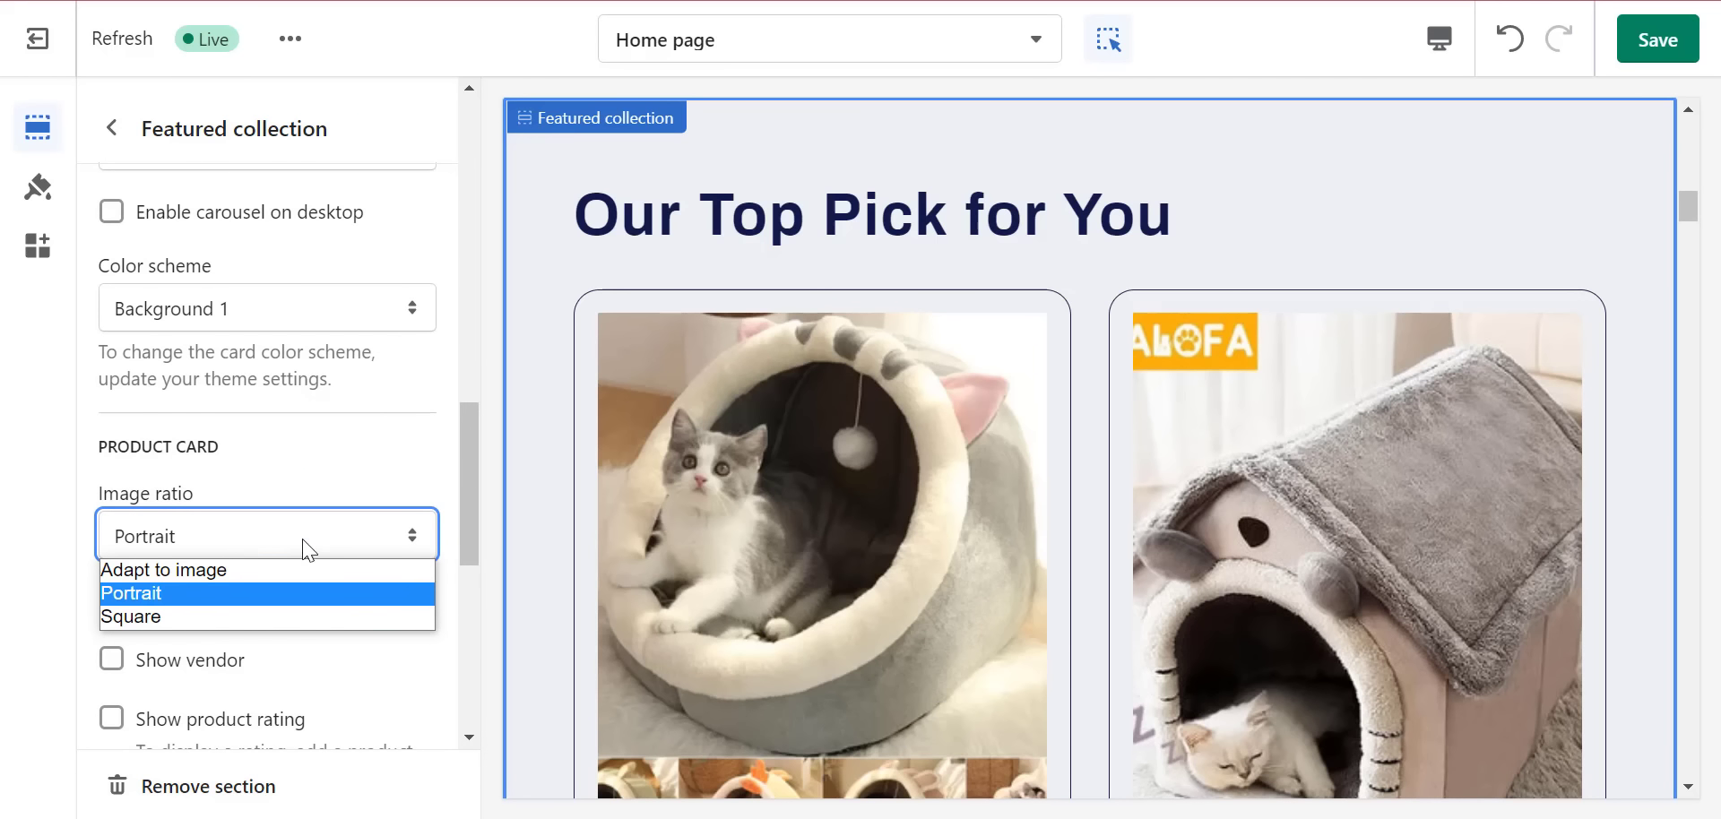
{"action": "left_click", "coordinate": [269, 571]}
{"action": "left_click_drag", "start_coordinate": [475, 463], "coordinate": [471, 507]}
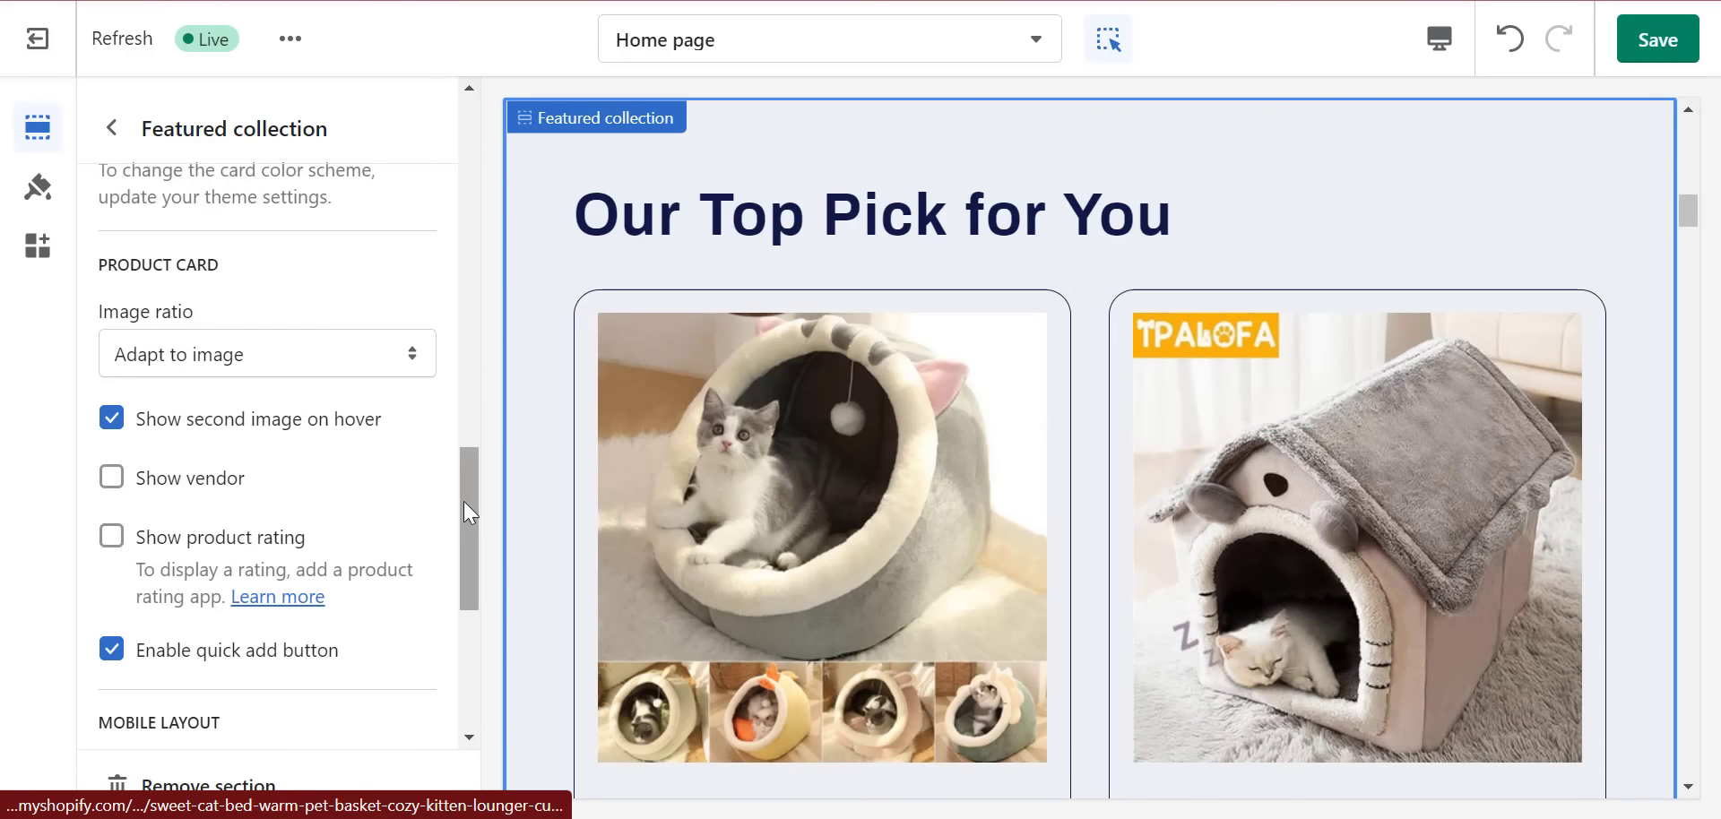
{"action": "left_click_drag", "start_coordinate": [464, 511], "coordinate": [473, 564]}
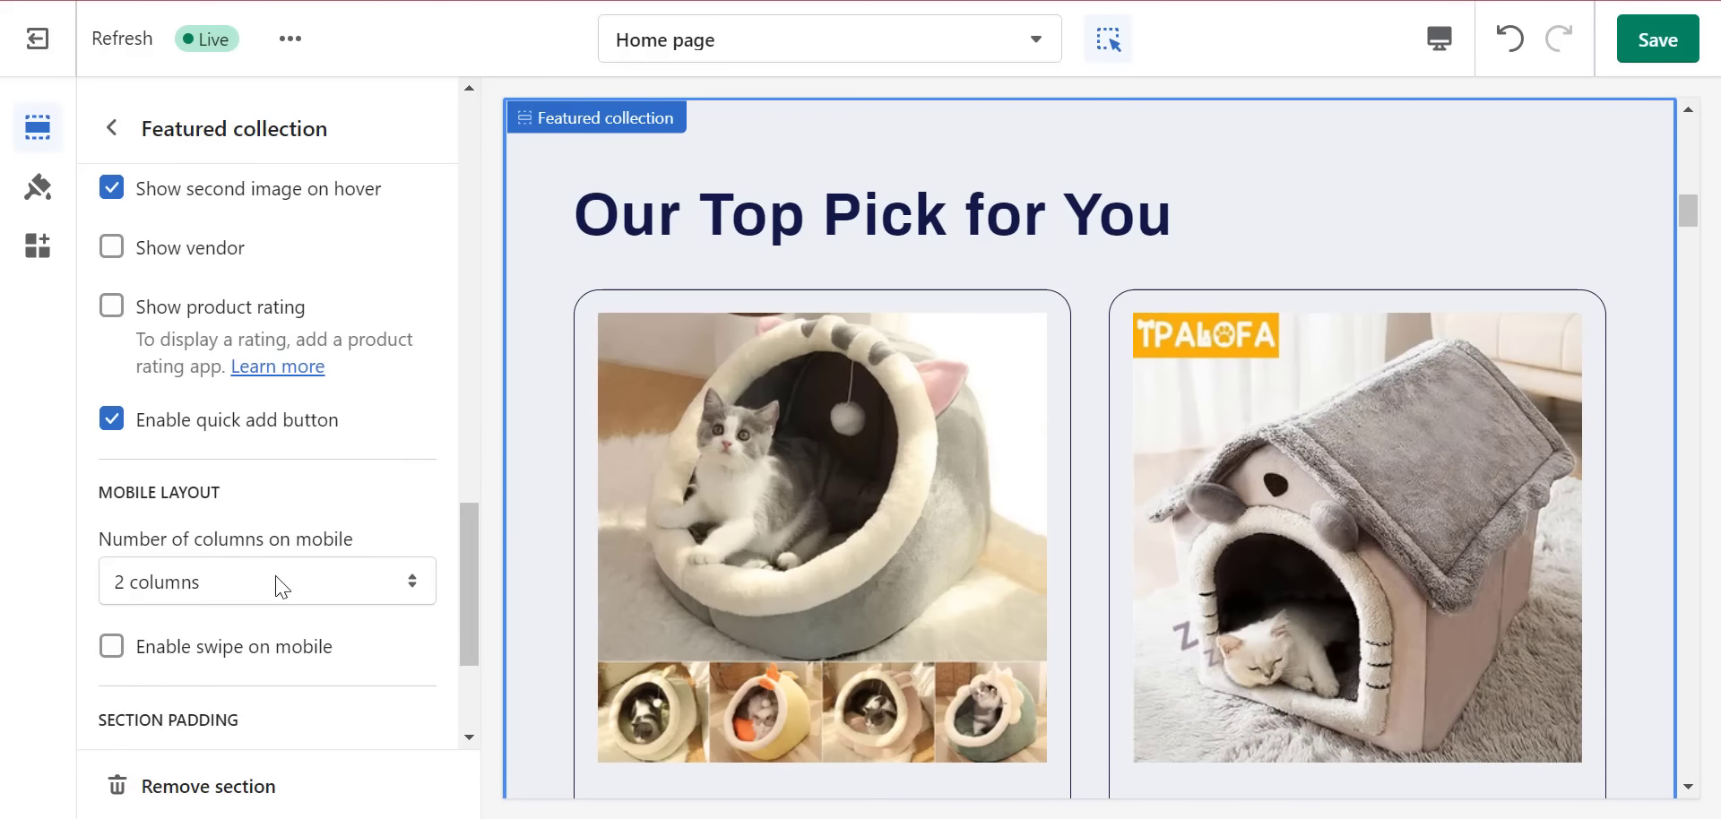
- Set the Featured collection's number of columns on mobile to 1 column, checking the layout in the mobile preview and returning to desktop
{"action": "left_click", "coordinate": [1439, 37]}
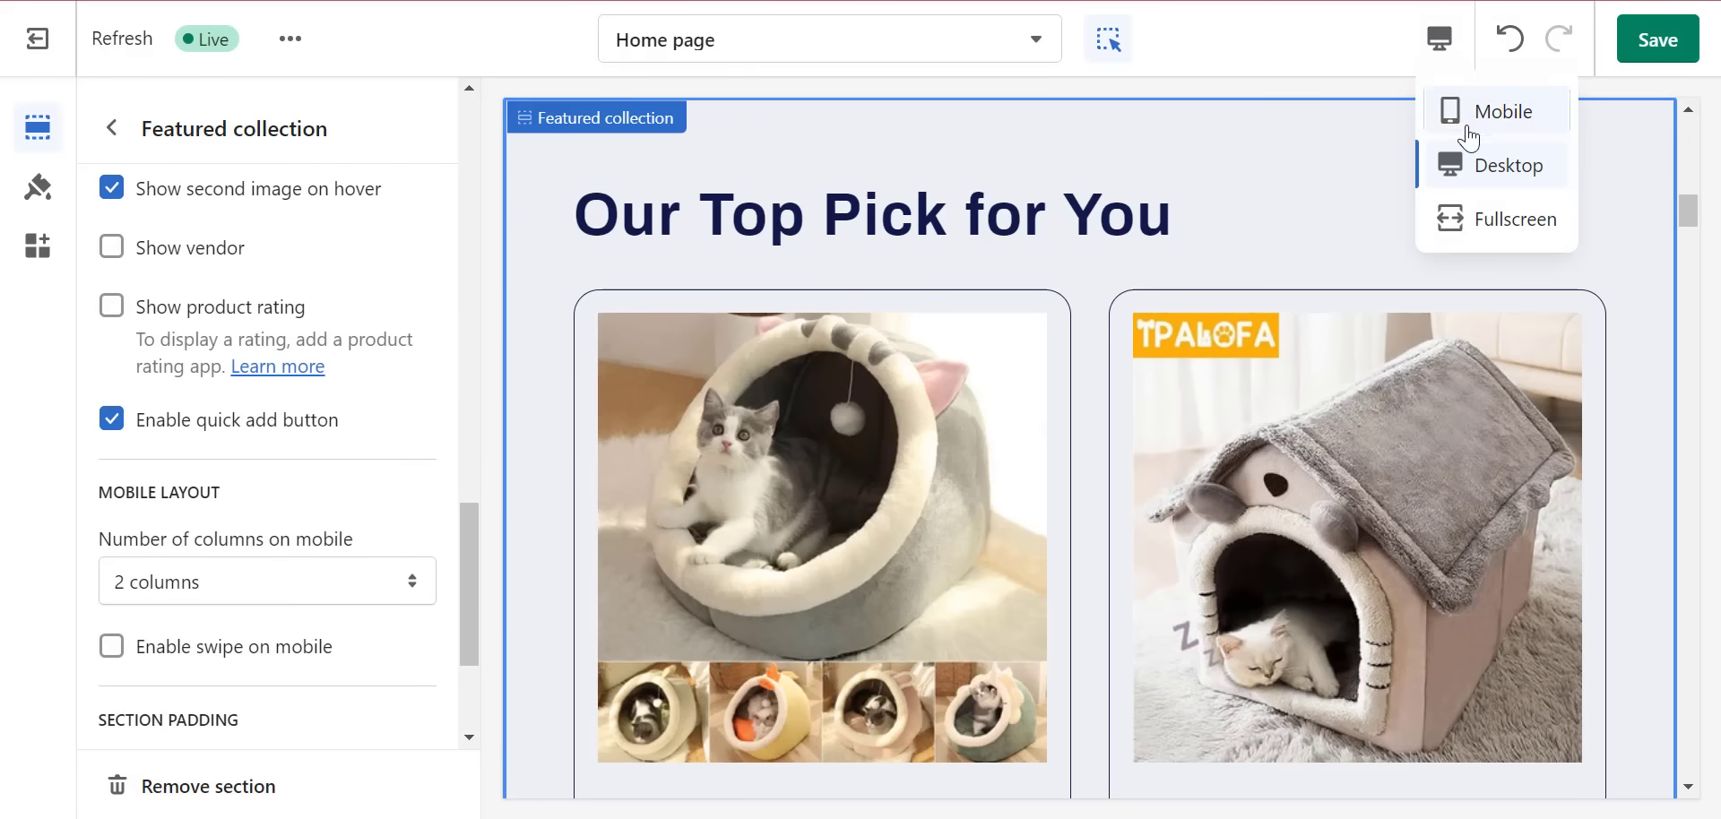
{"action": "left_click", "coordinate": [1459, 116]}
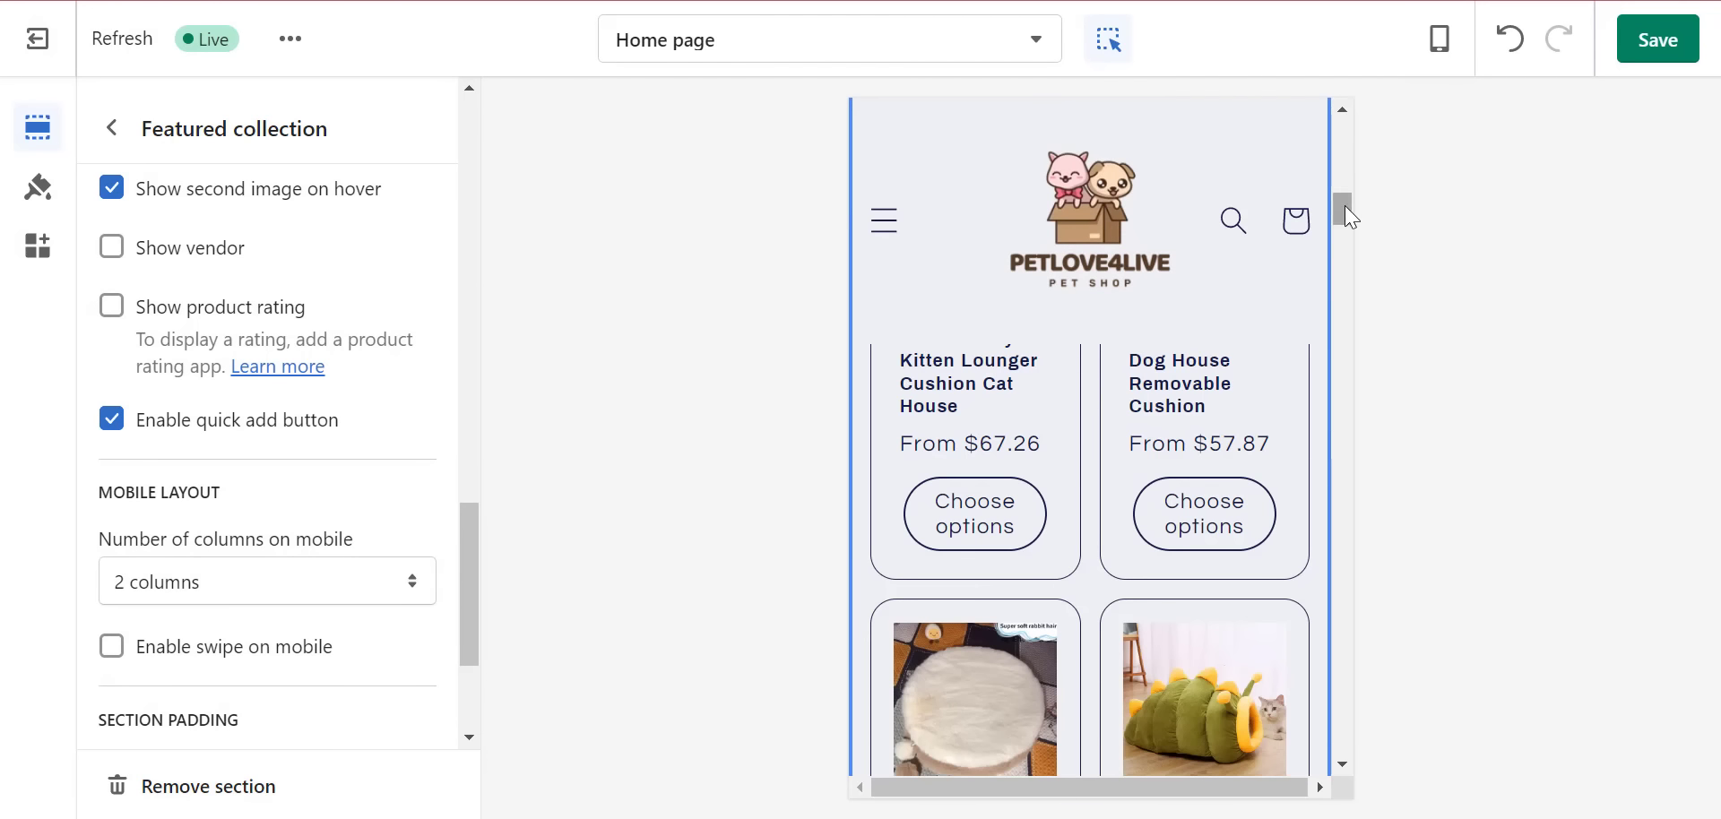
{"action": "left_click_drag", "start_coordinate": [1345, 206], "coordinate": [1370, 249]}
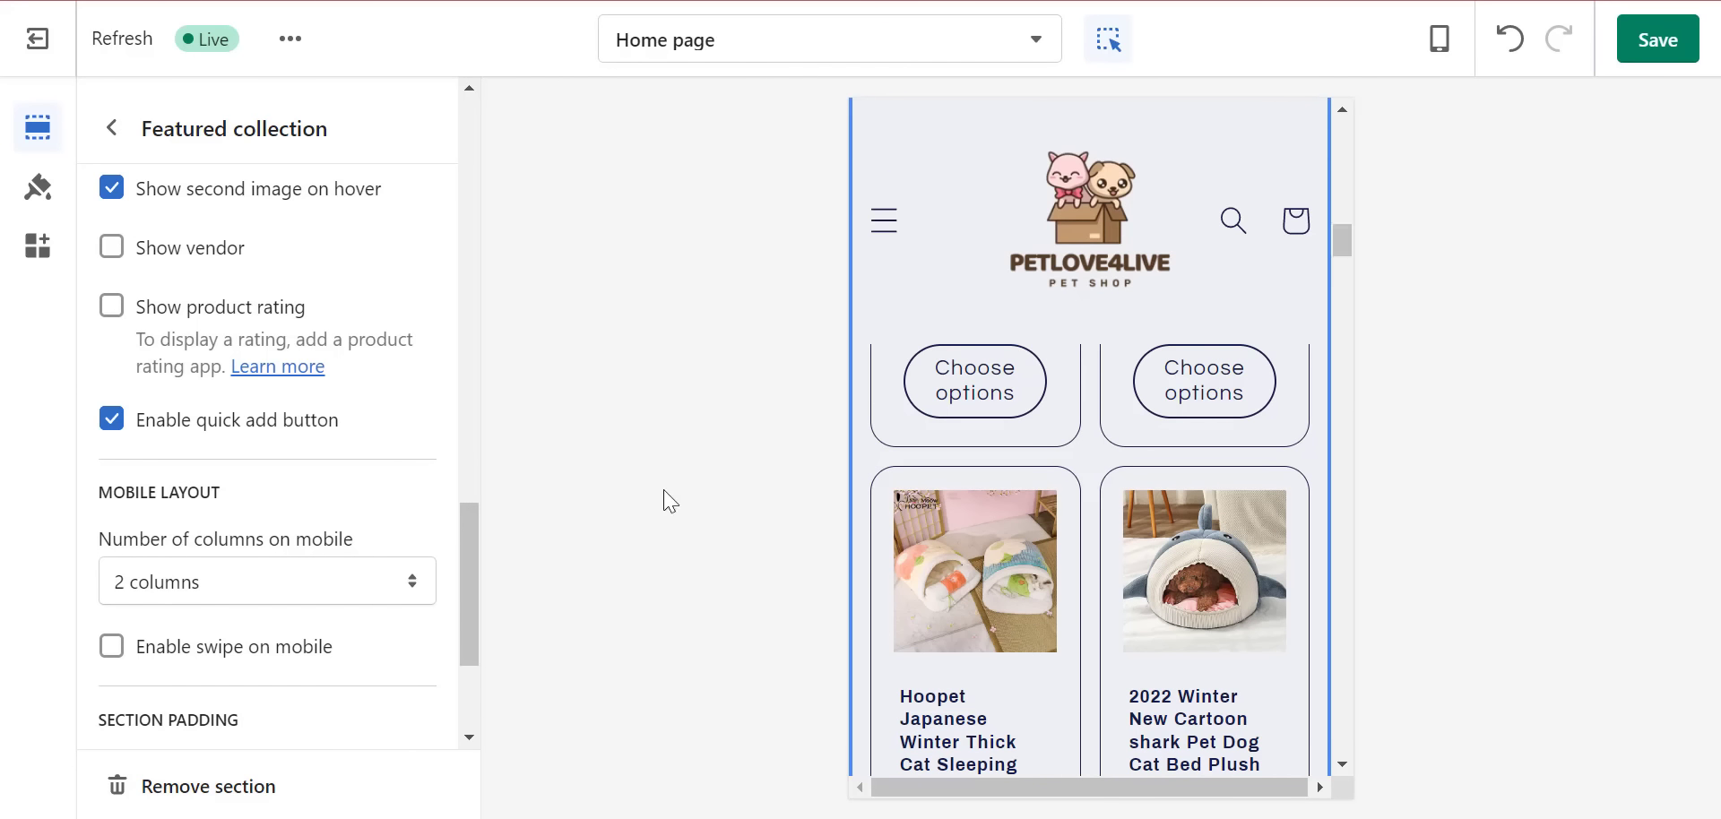
{"action": "left_click", "coordinate": [366, 588]}
{"action": "left_click", "coordinate": [224, 608]}
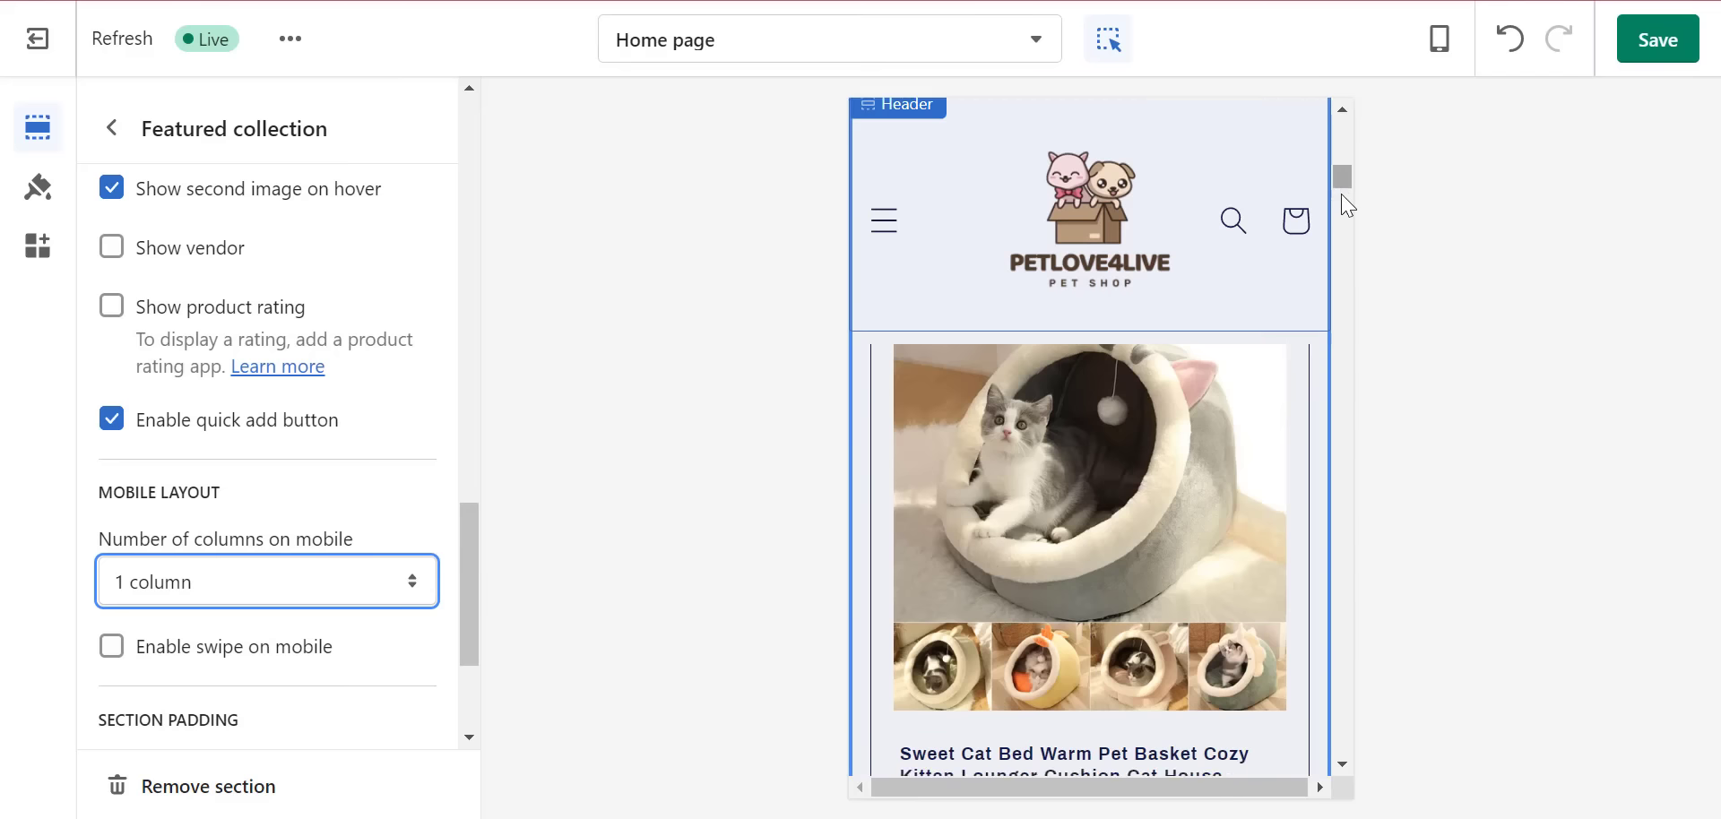
{"action": "mouse_move", "coordinate": [1348, 205]}
{"action": "left_mouse_down"}
{"action": "mouse_move", "coordinate": [1348, 296]}
{"action": "mouse_move", "coordinate": [1353, 222]}
{"action": "left_mouse_up"}
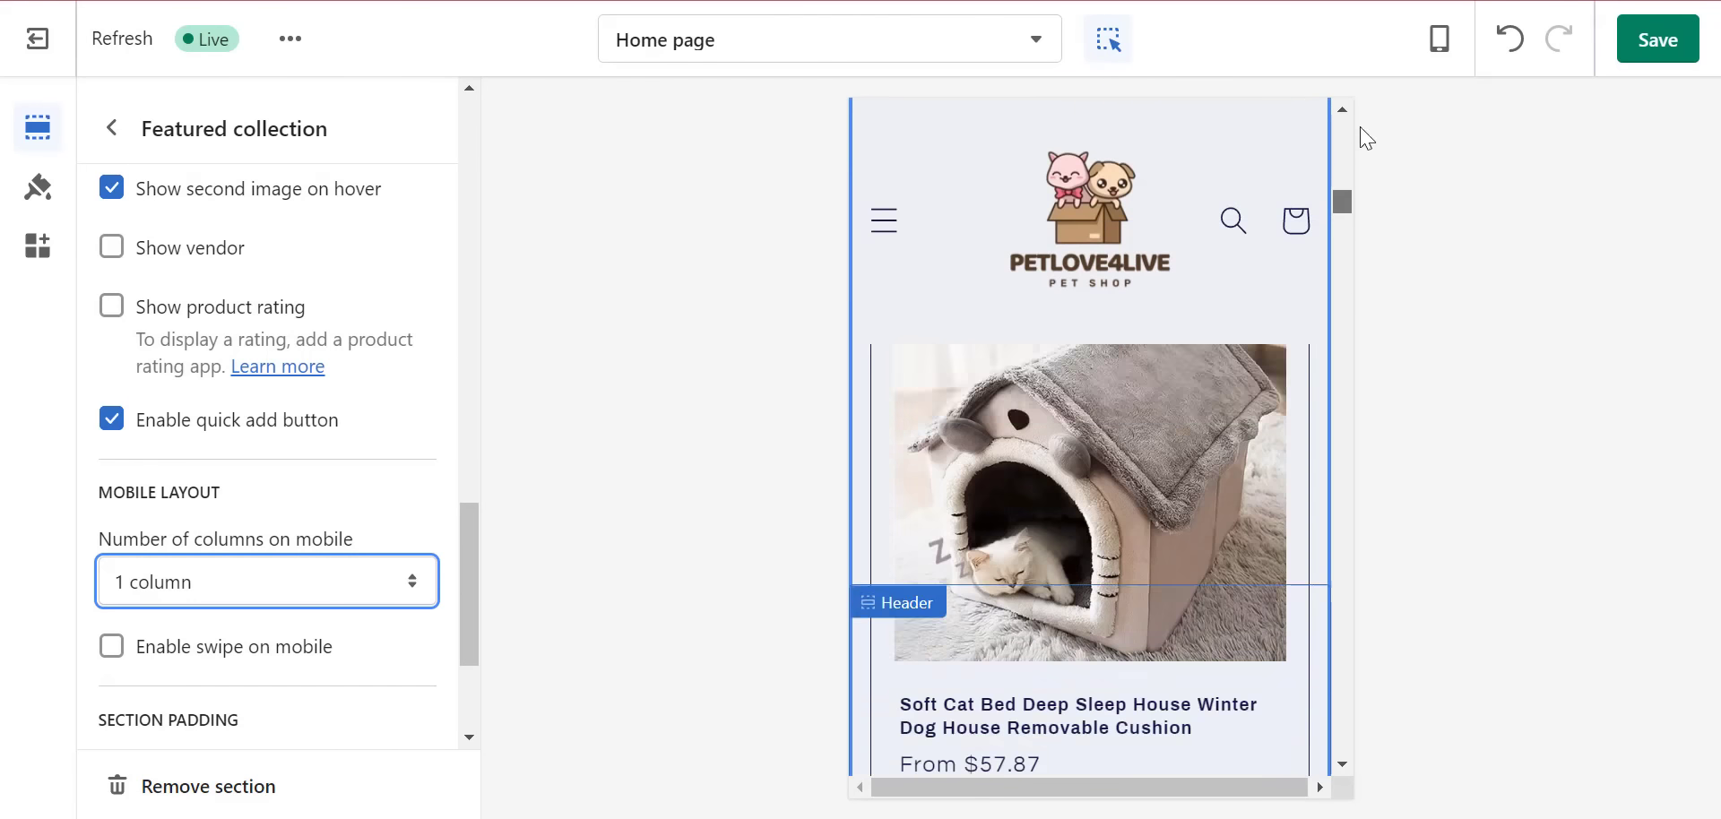
{"action": "left_click", "coordinate": [1439, 41]}
{"action": "left_click", "coordinate": [1504, 161]}
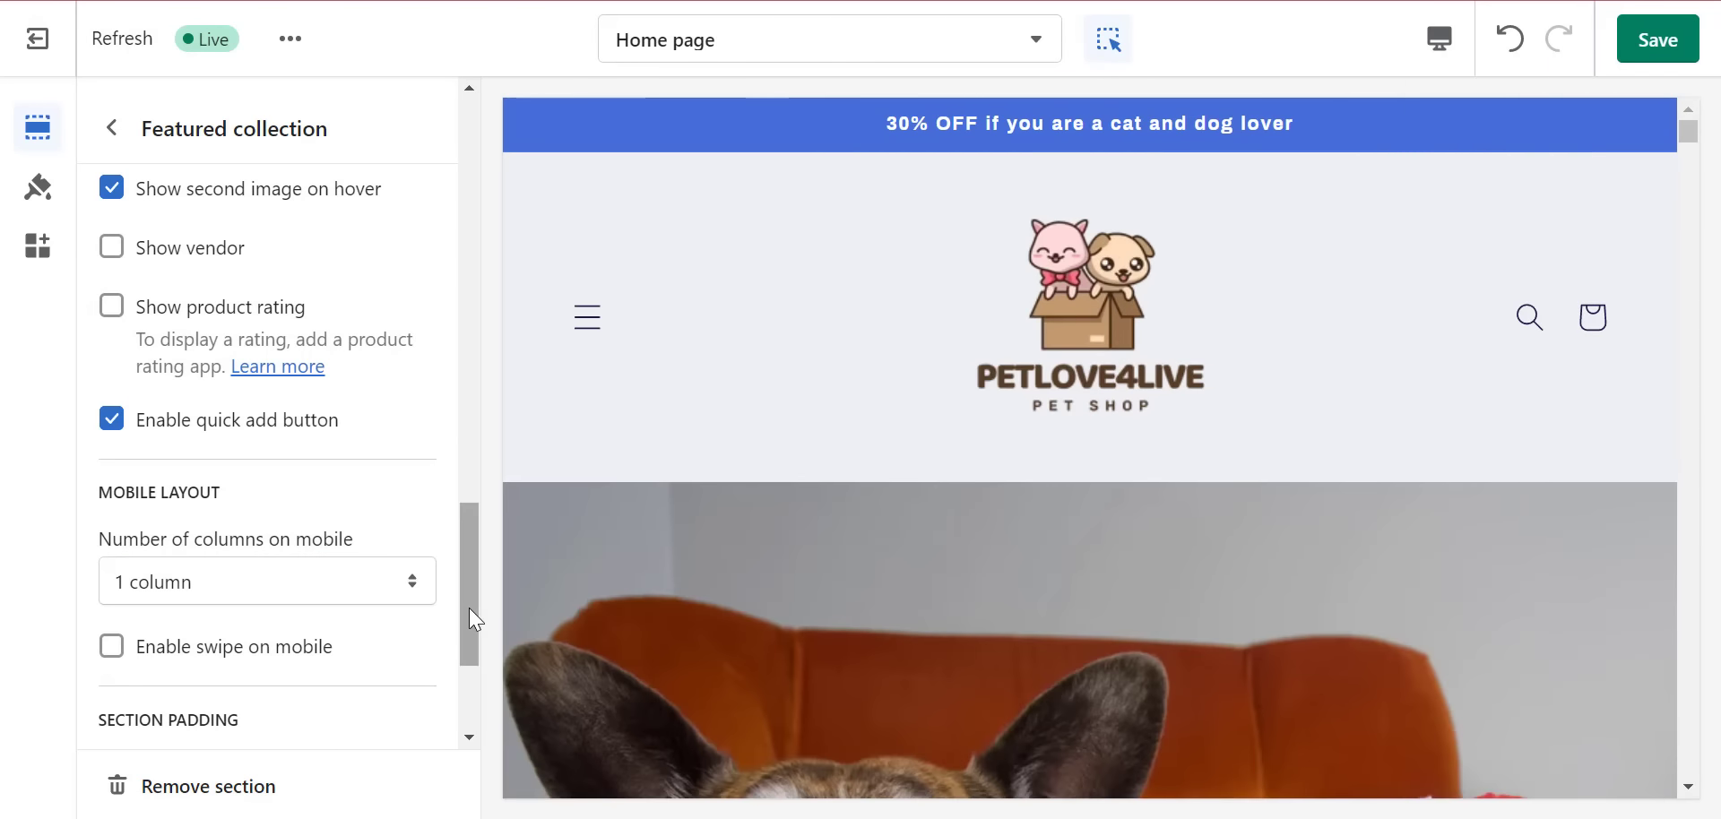
- Enable swipe on mobile for the Featured collection and test the product carousel in the mobile preview before returning to desktop
{"action": "scroll", "coordinate": [325, 616], "scroll_direction": "down", "scroll_amount": 2}
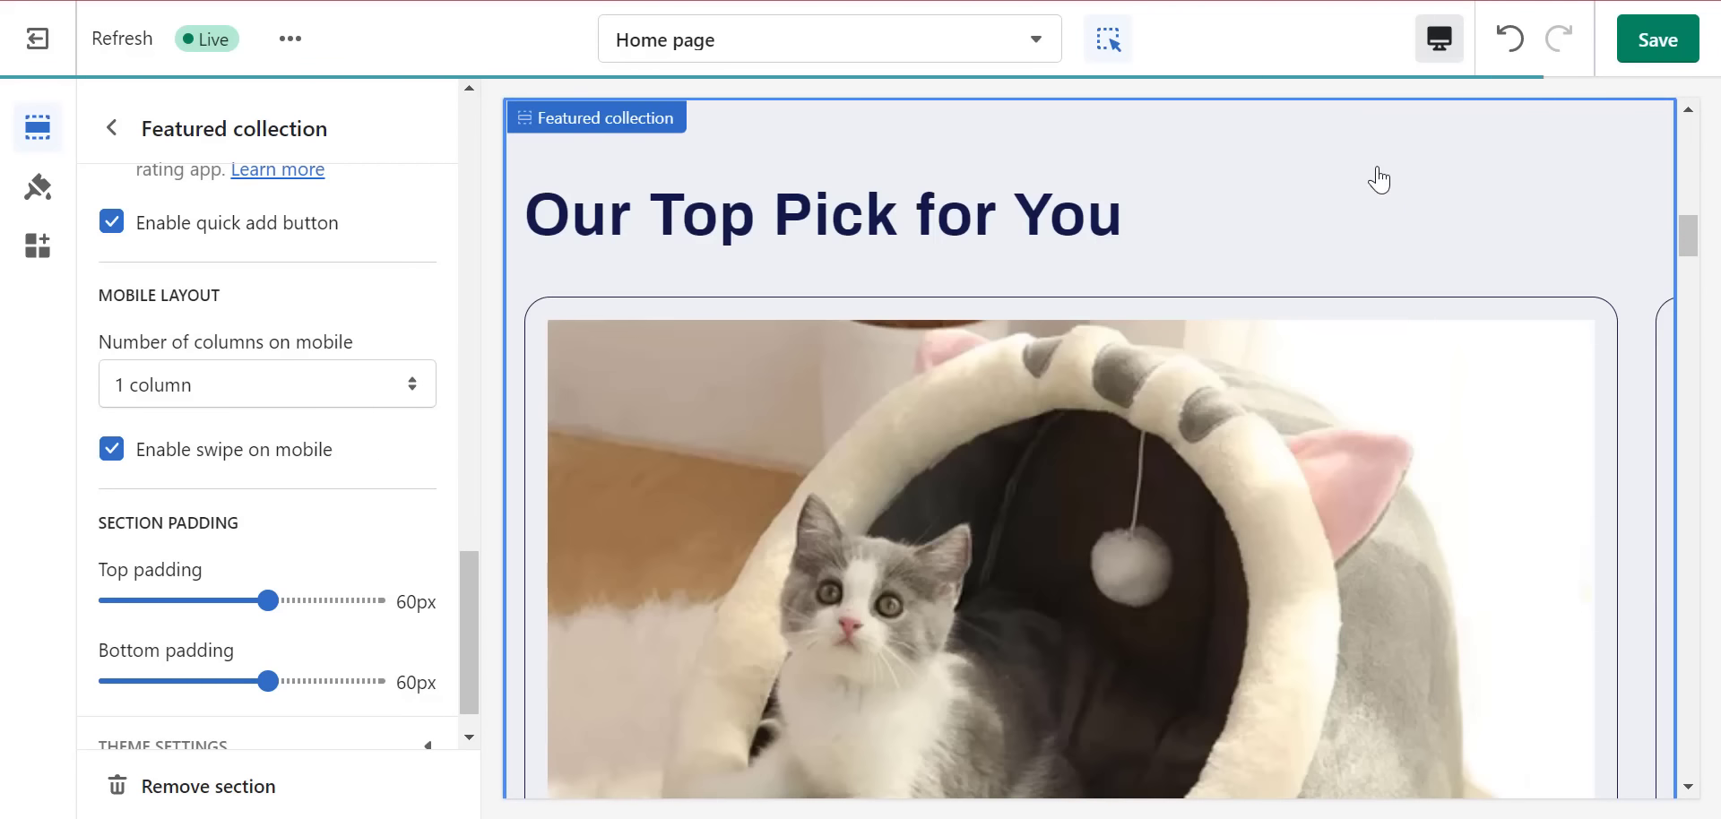
{"action": "left_click", "coordinate": [1440, 40]}
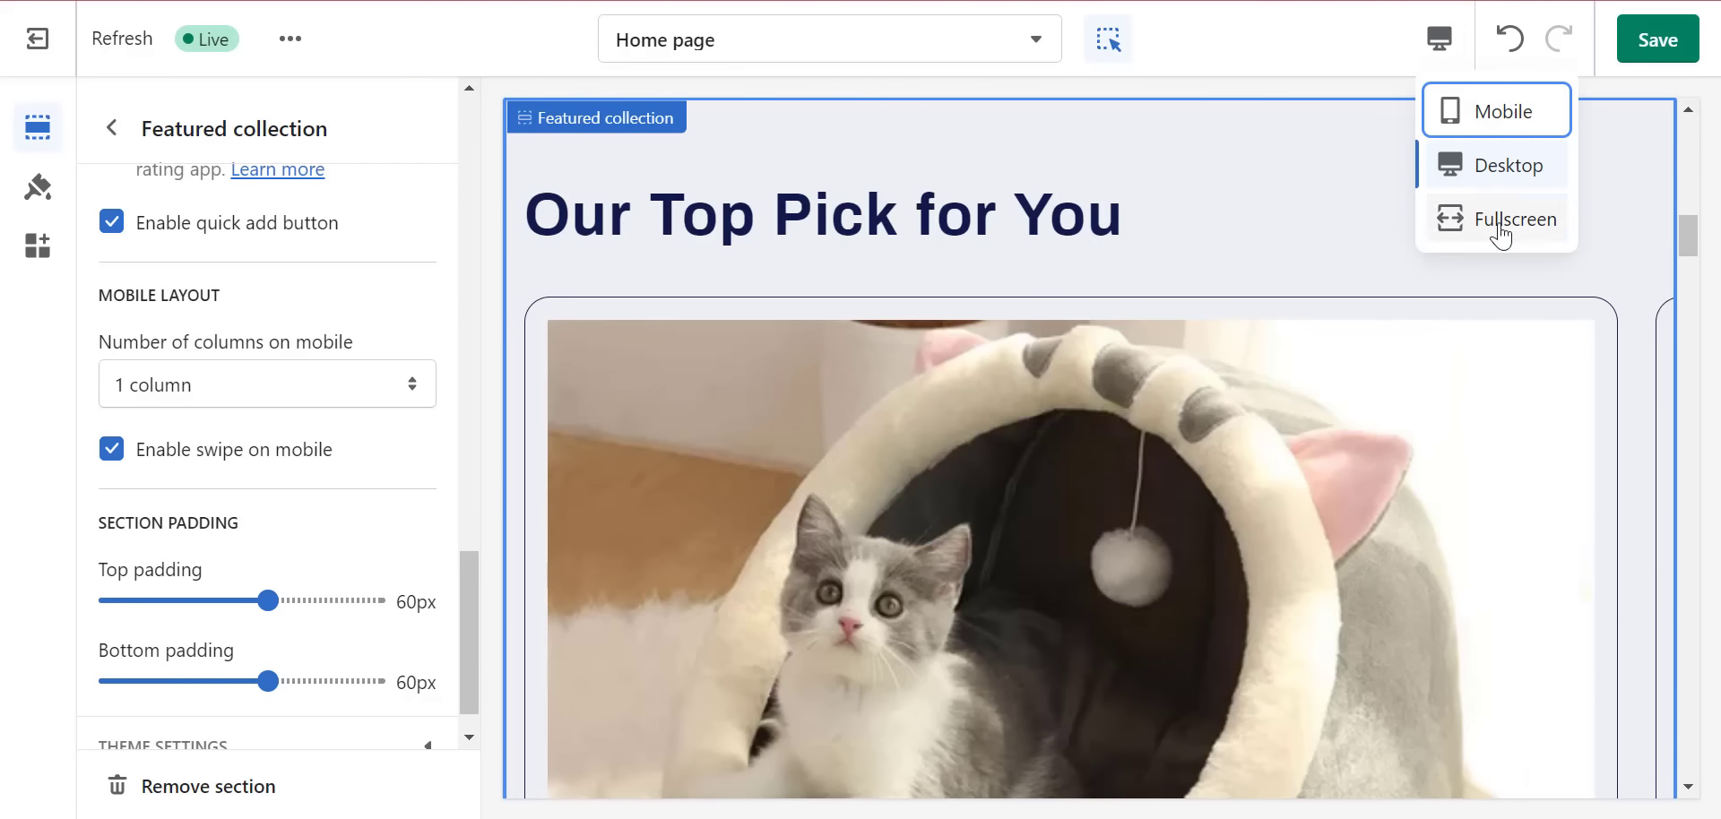
{"action": "left_click", "coordinate": [1507, 101]}
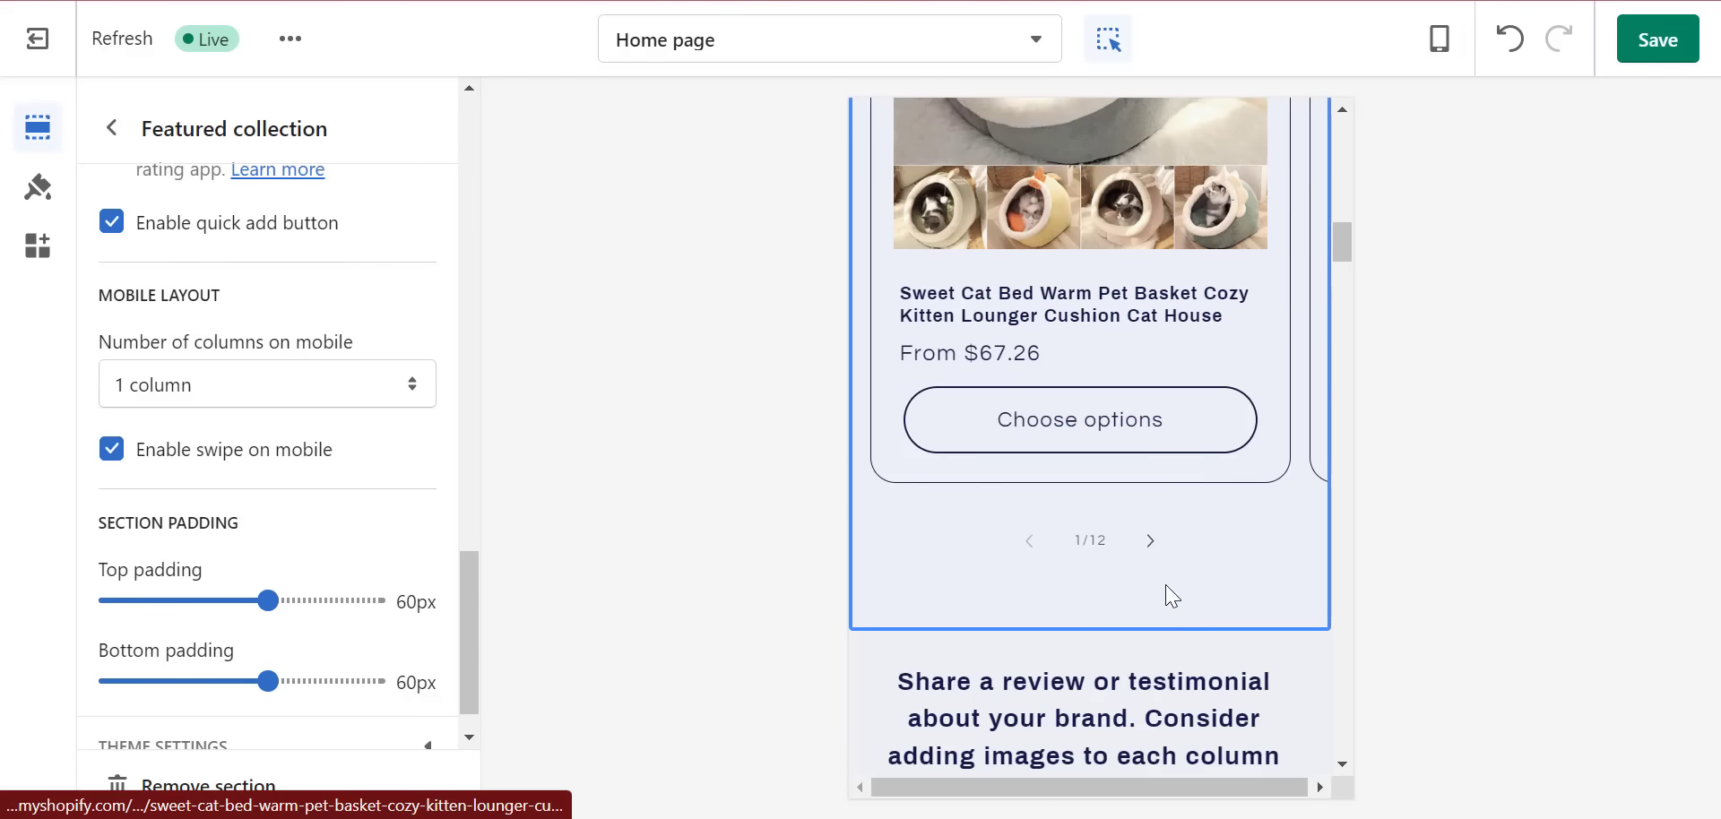
{"action": "left_click", "coordinate": [1151, 544]}
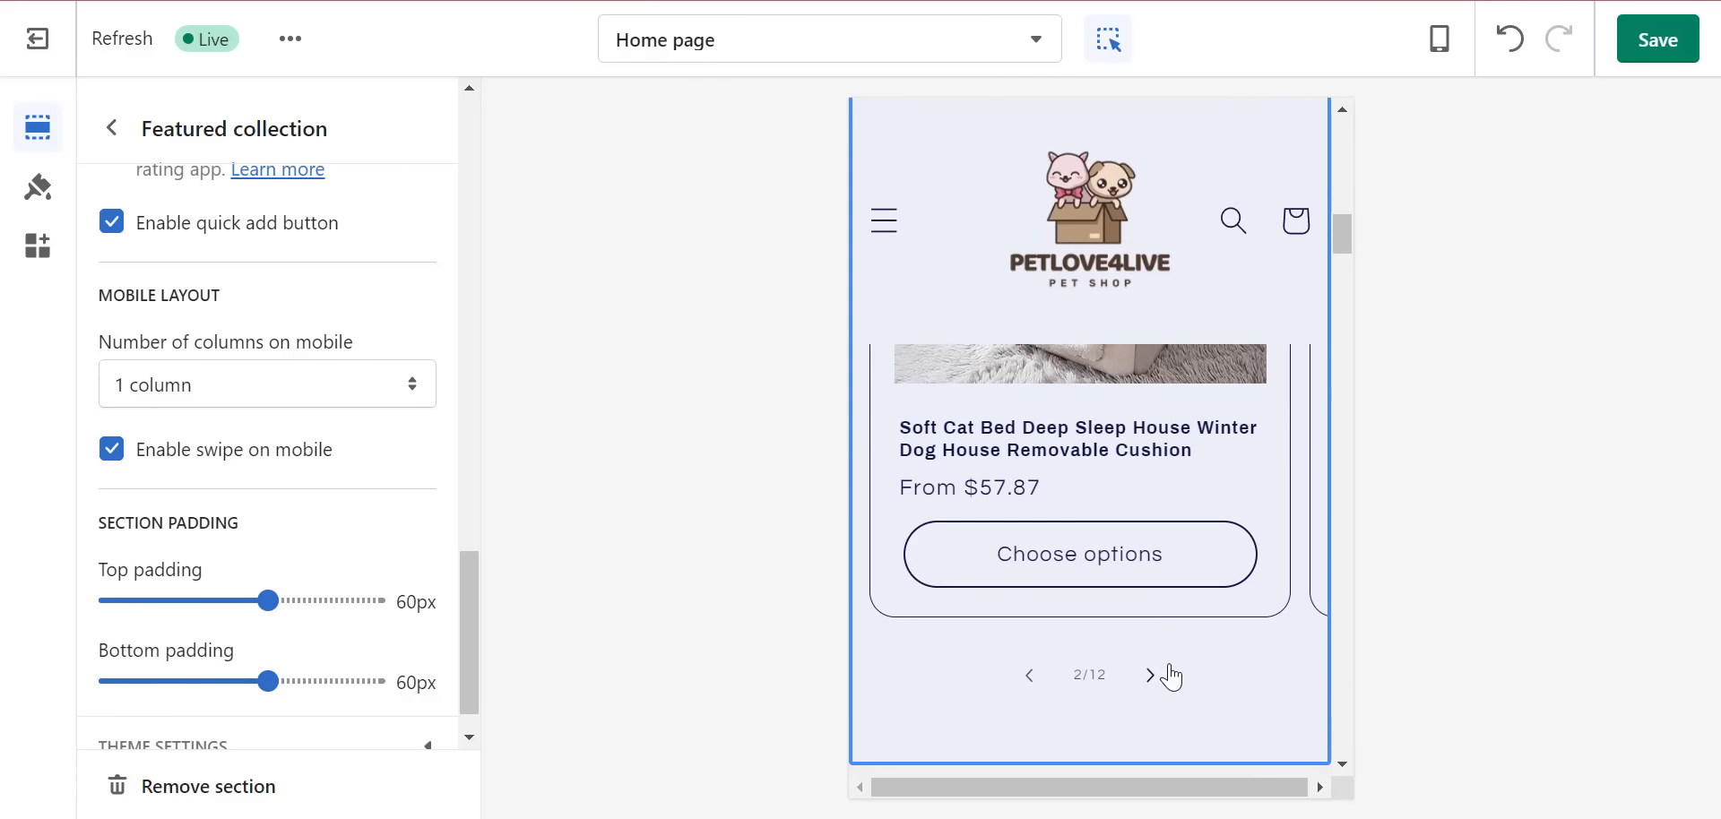
{"action": "left_click", "coordinate": [1167, 673]}
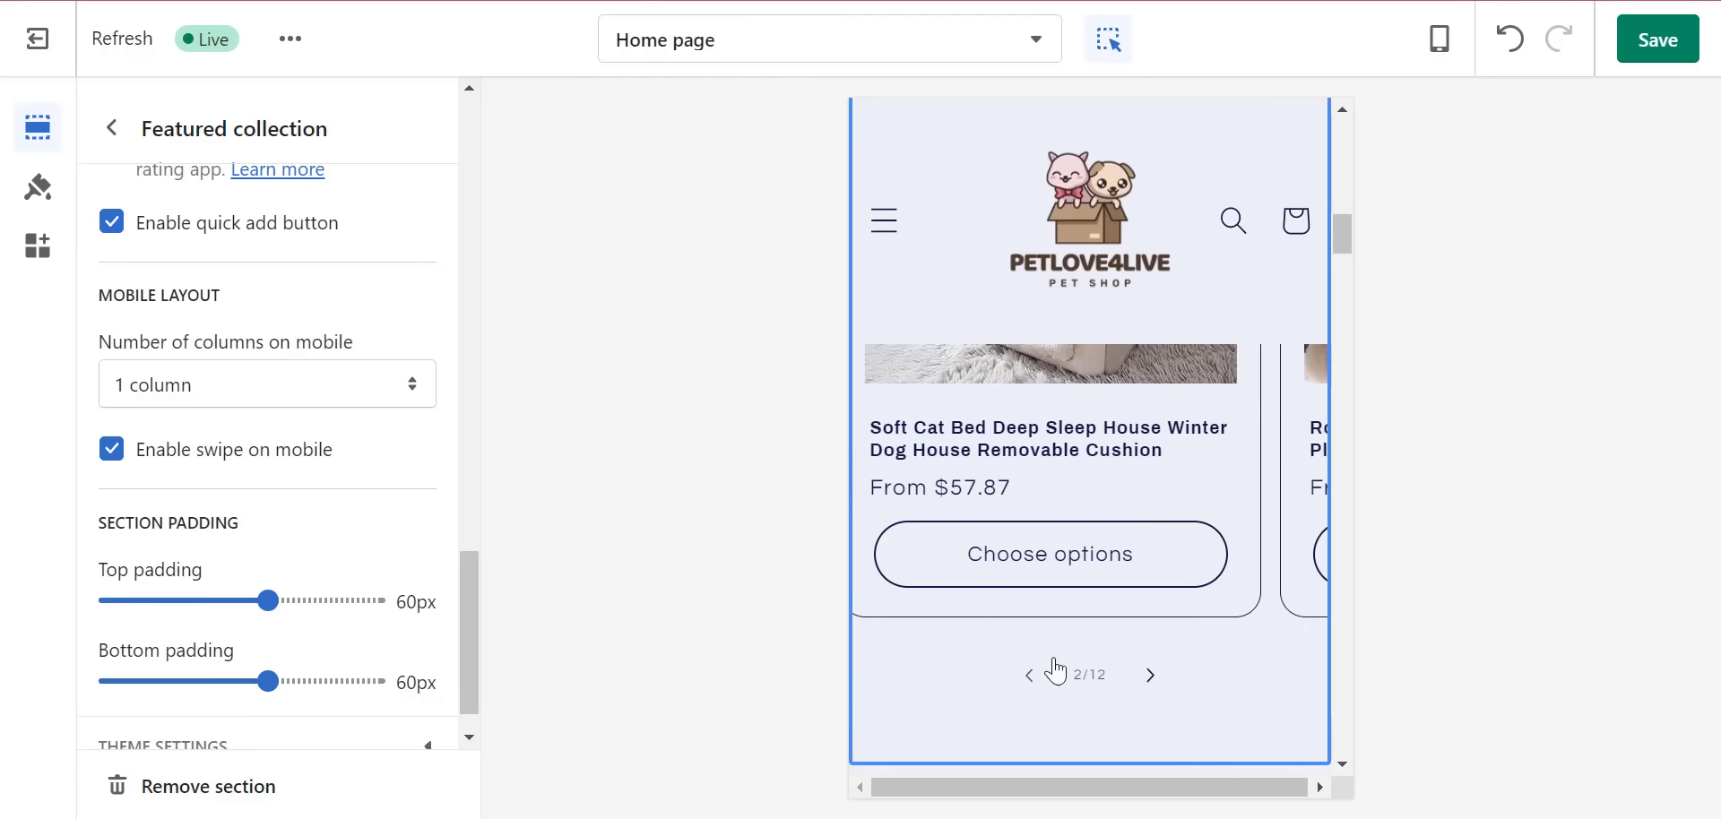
{"action": "left_click", "coordinate": [1440, 61]}
{"action": "left_click", "coordinate": [1488, 170]}
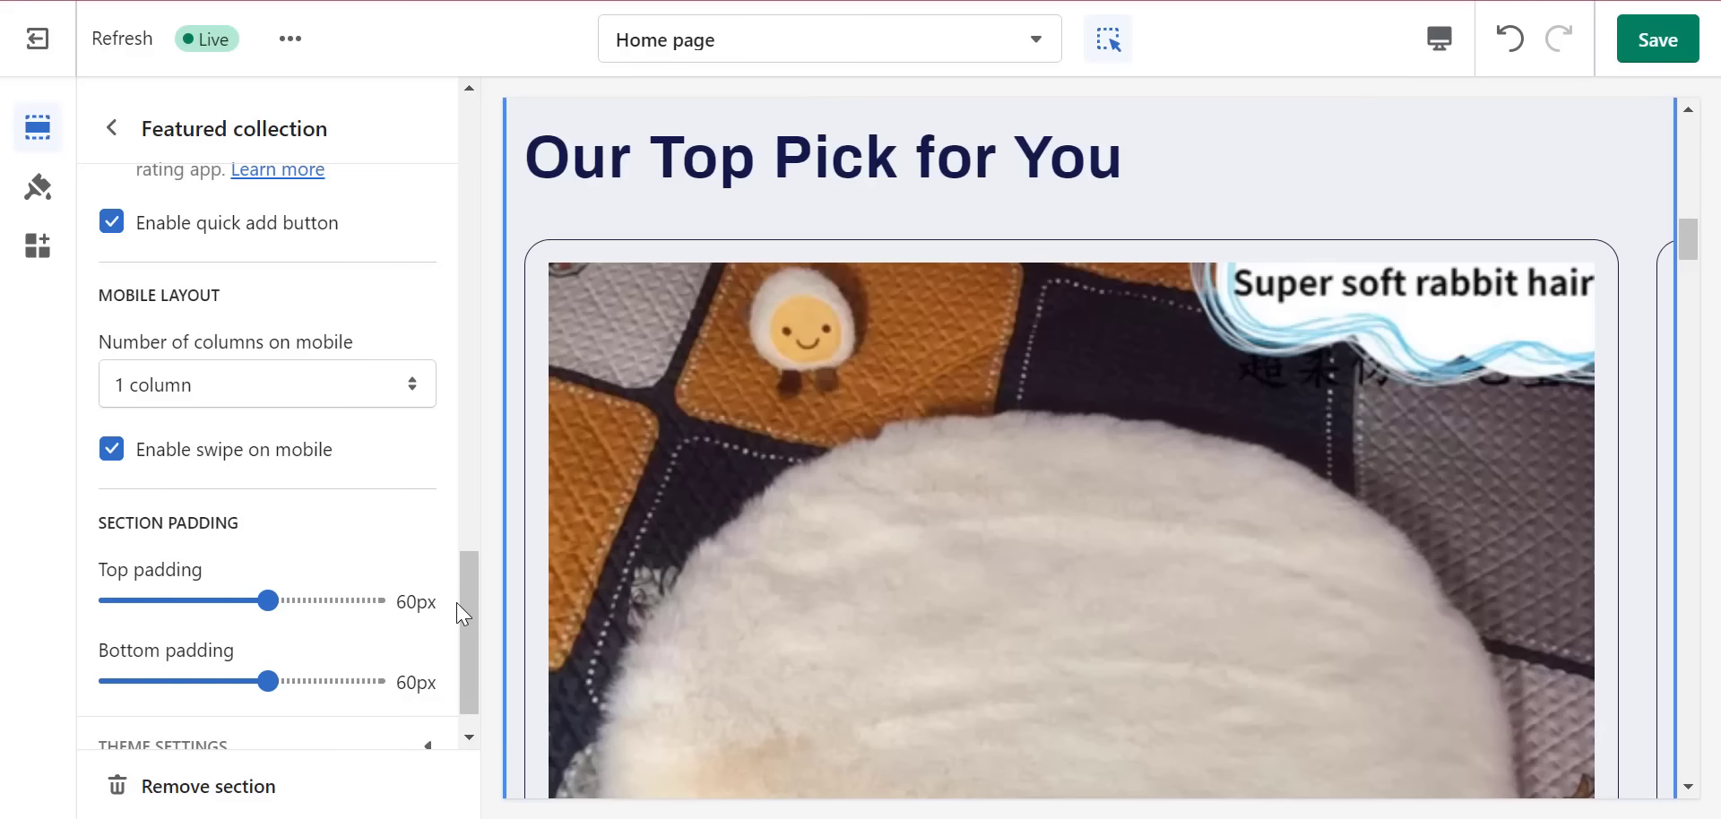
- Save the Featured collection settings and return to the home page's section list
{"action": "left_click_drag", "start_coordinate": [466, 607], "coordinate": [468, 664]}
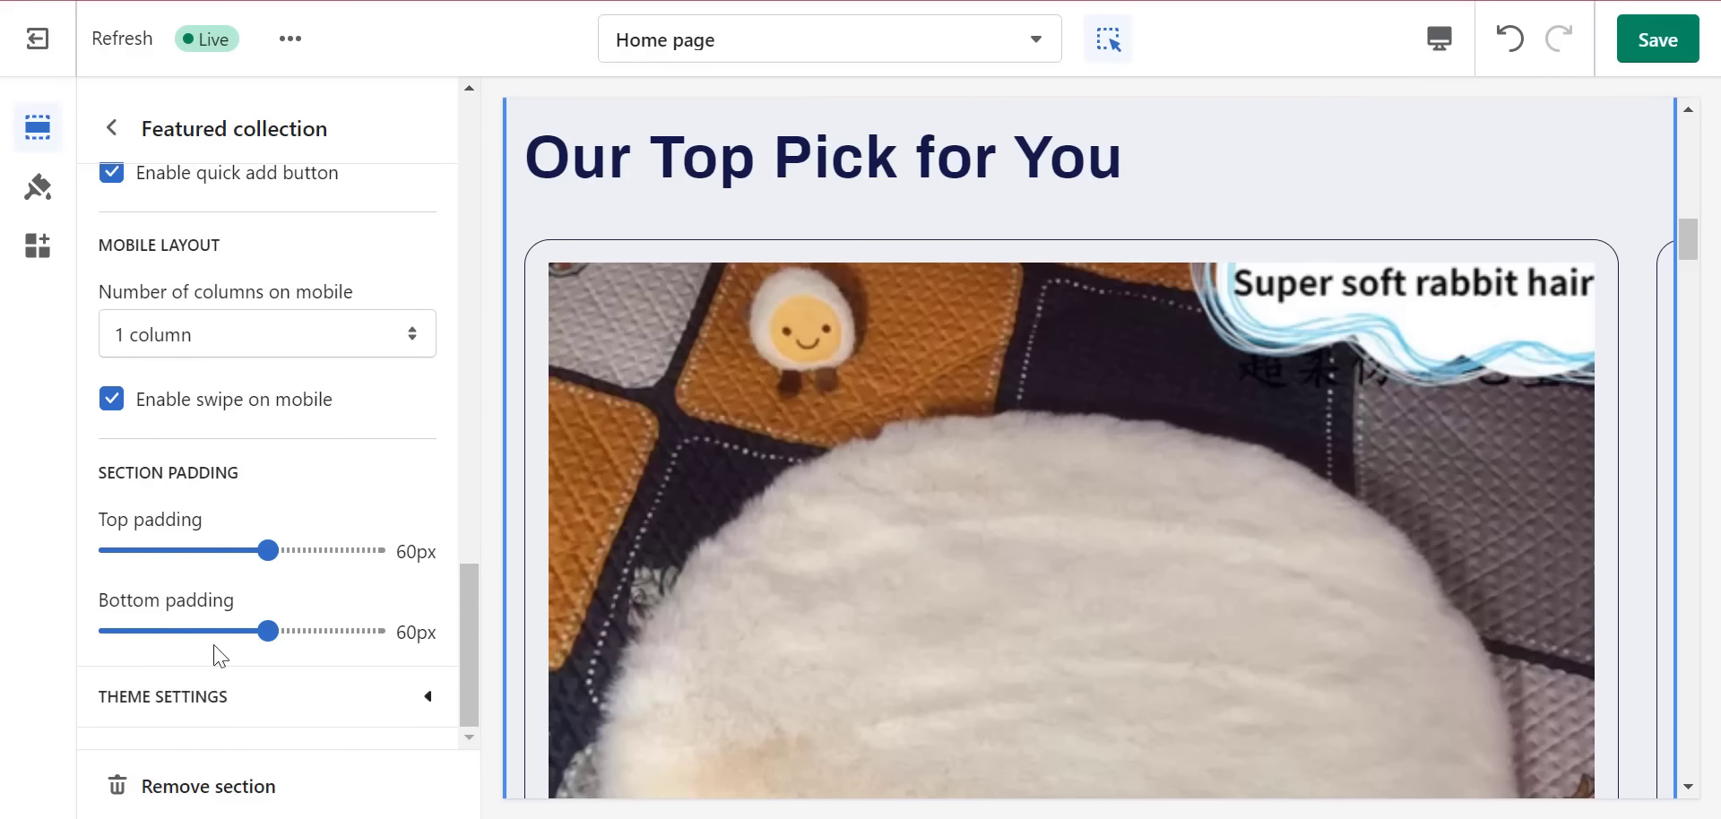
{"action": "scroll", "coordinate": [243, 618], "scroll_direction": "up", "scroll_amount": 1}
{"action": "scroll", "coordinate": [244, 627], "scroll_direction": "up", "scroll_amount": 10}
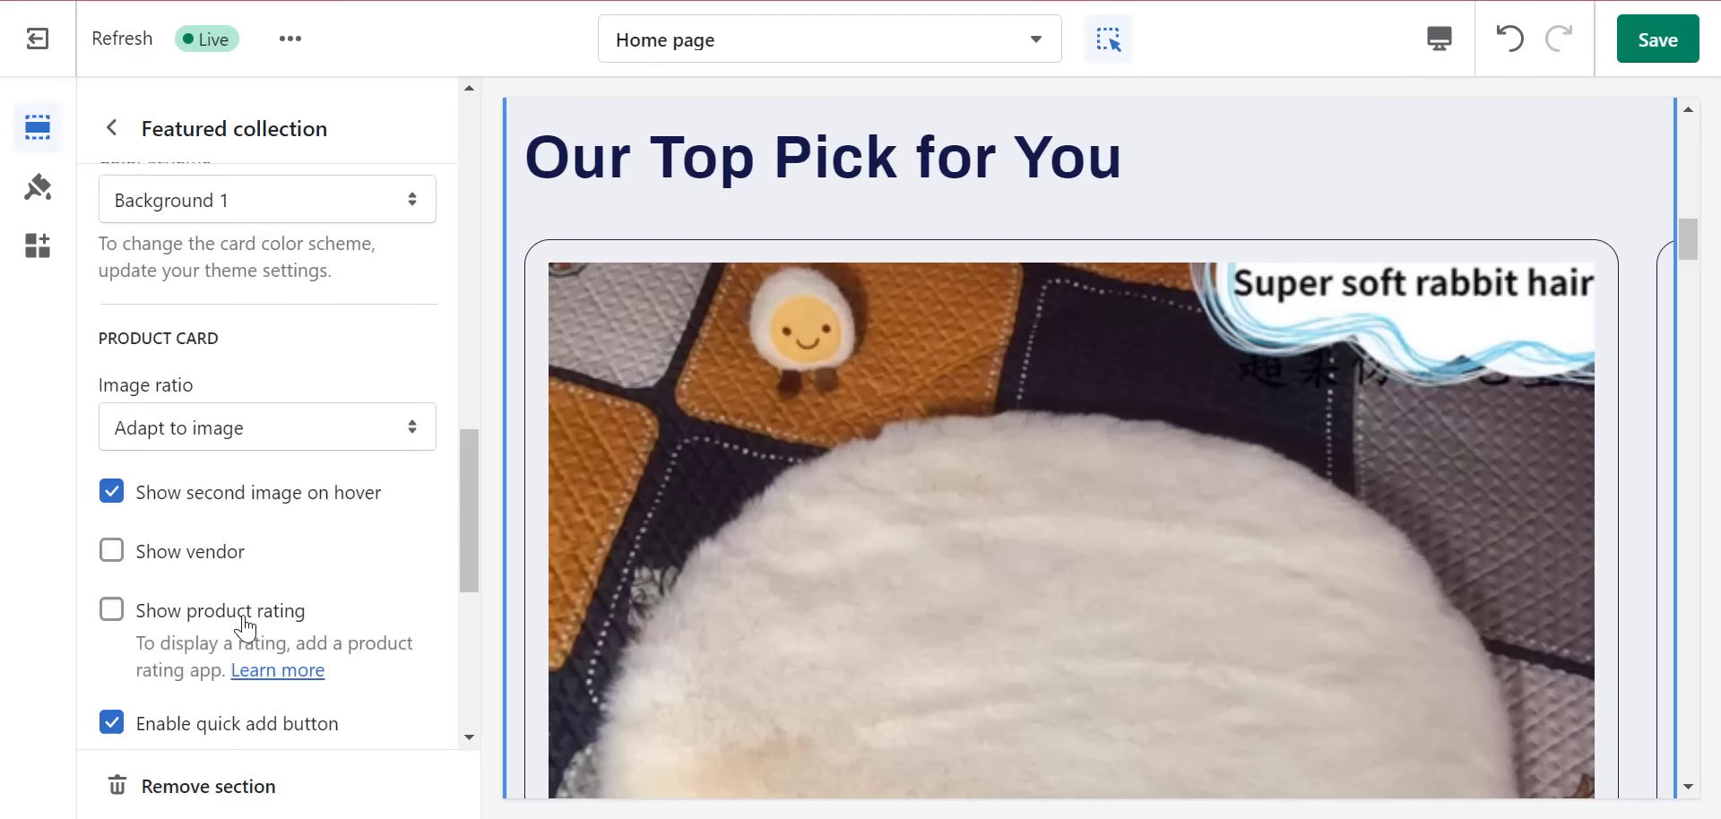
{"action": "left_click", "coordinate": [1640, 49]}
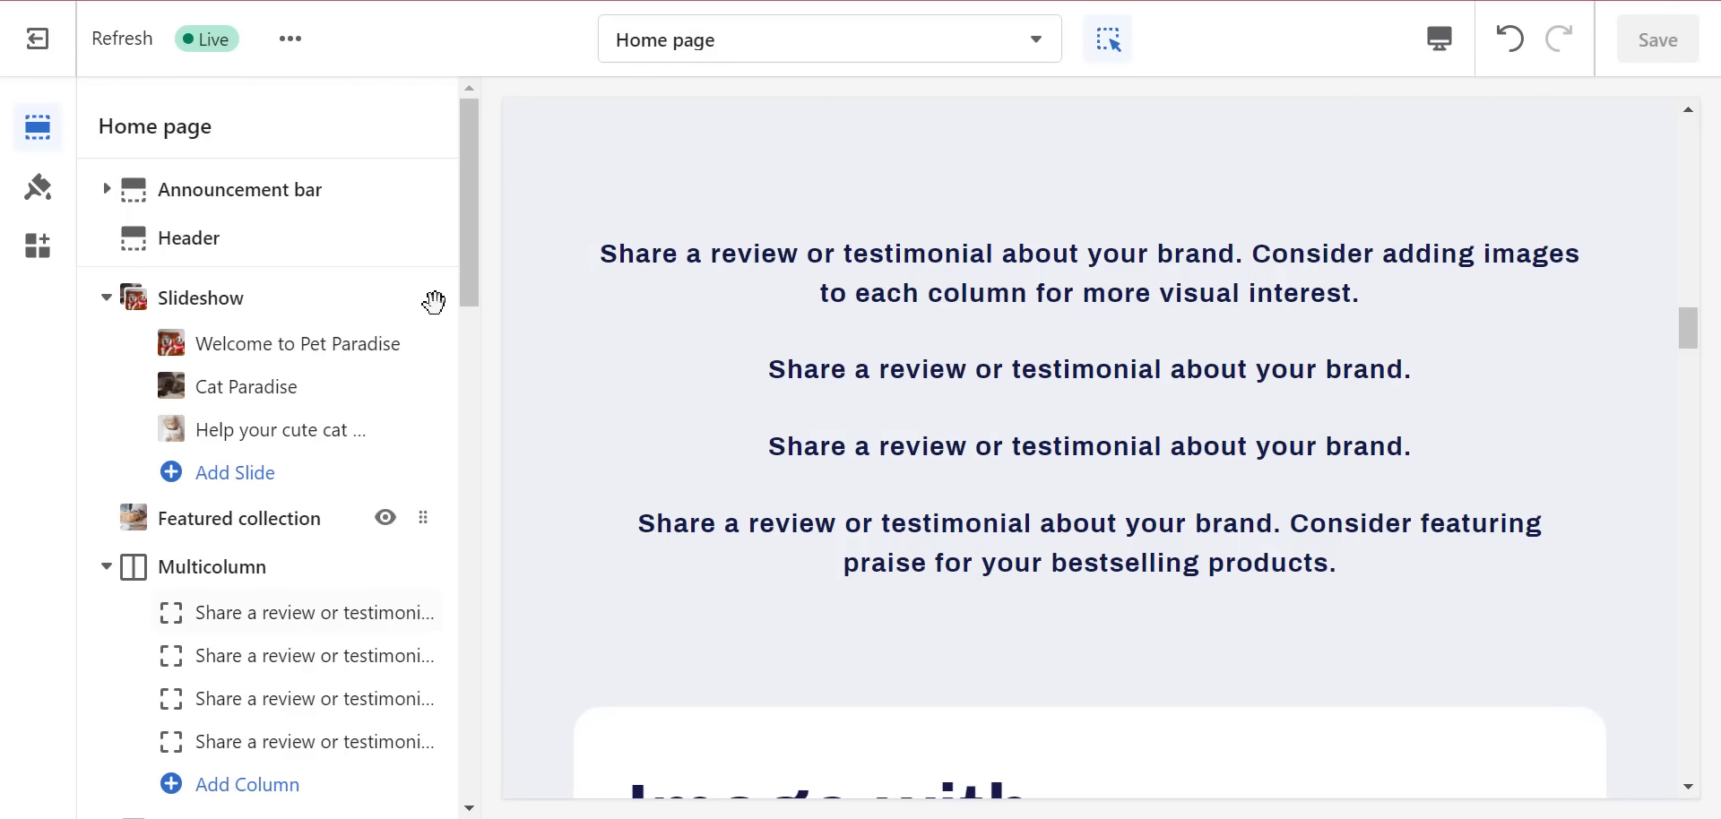
- Hide the Multicolumn section with the review and testimonial placeholders on the home page
{"action": "scroll", "coordinate": [395, 377], "scroll_direction": "down", "scroll_amount": 2}
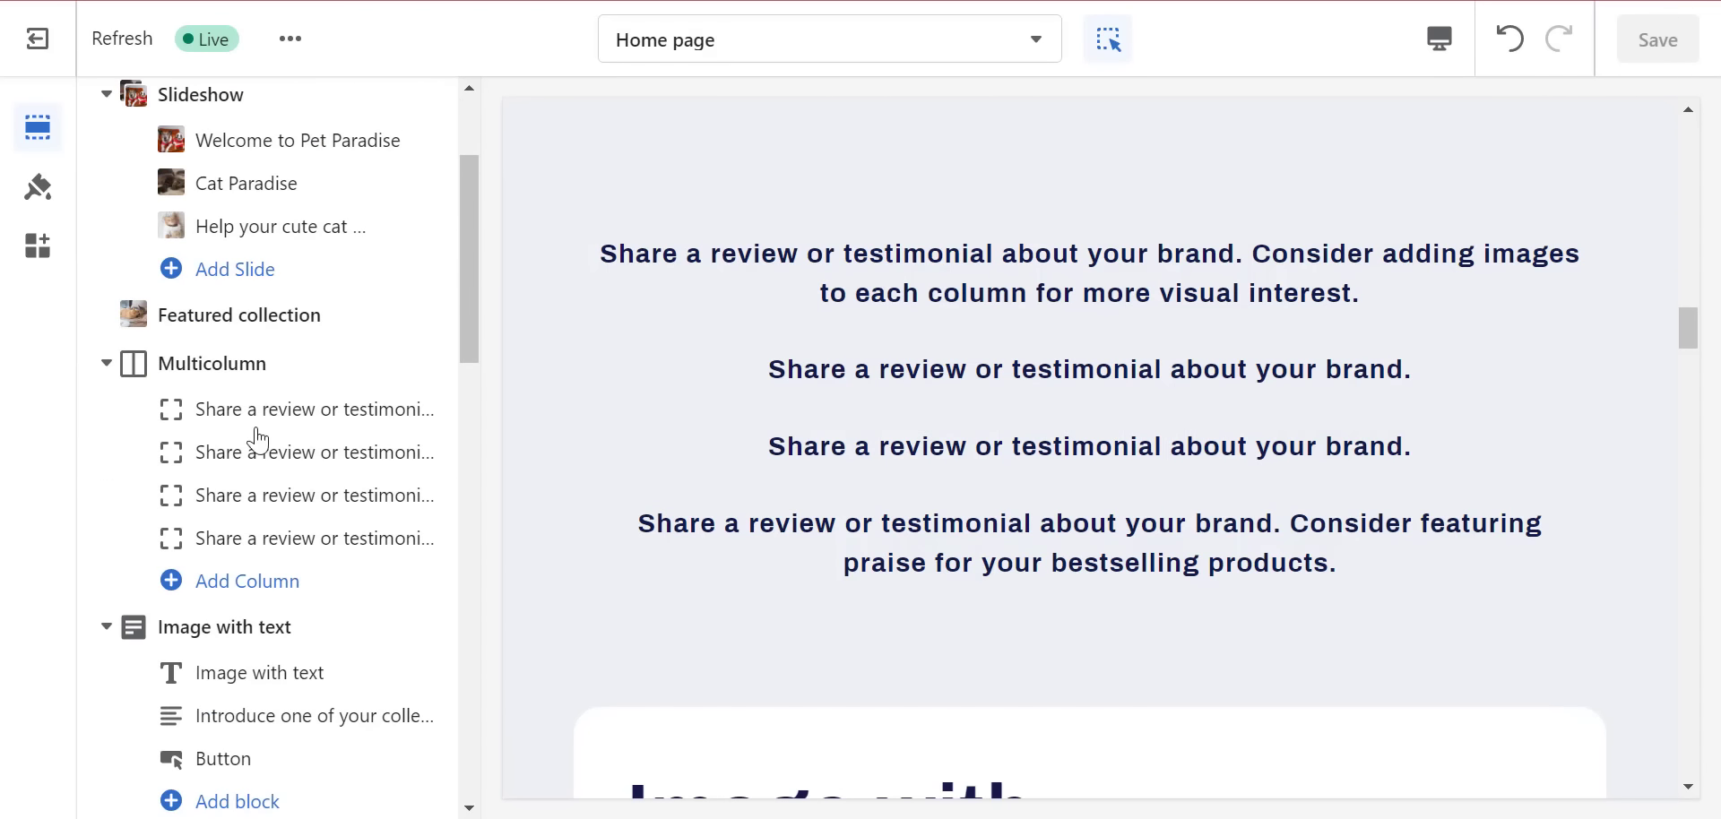
{"action": "left_click", "coordinate": [385, 362]}
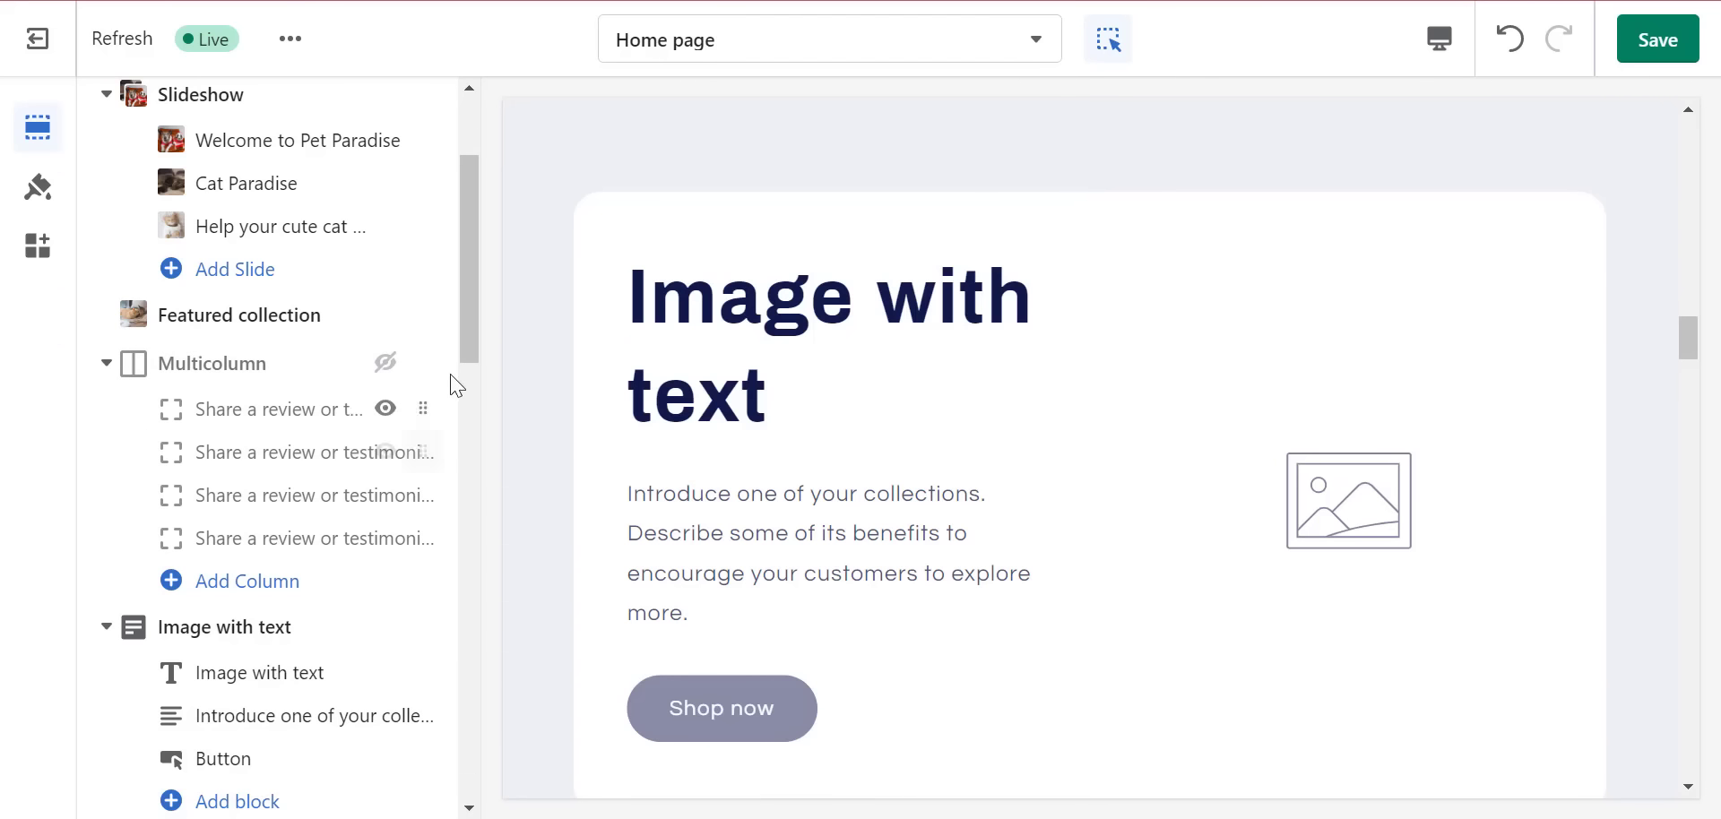
{"action": "left_click_drag", "start_coordinate": [466, 339], "coordinate": [466, 383]}
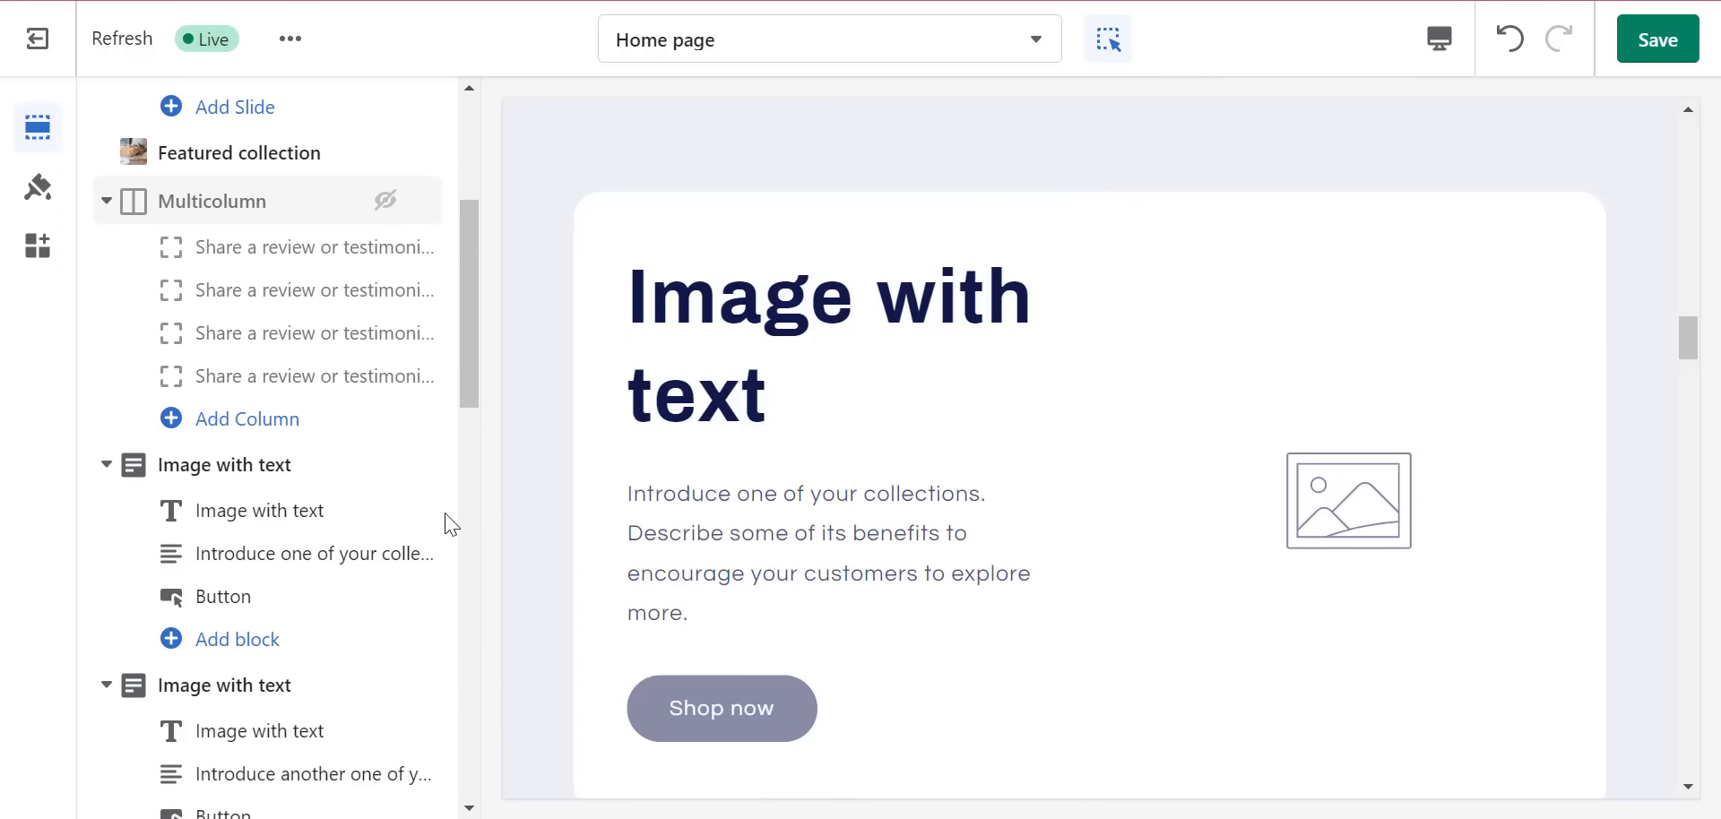
- Examine the reference store's image-with-text sections, then compare them with the area below the featured collection in the theme editor's preview
{"action": "mouse_move", "coordinate": [895, 814]}
{"action": "left_click", "coordinate": [922, 688]}
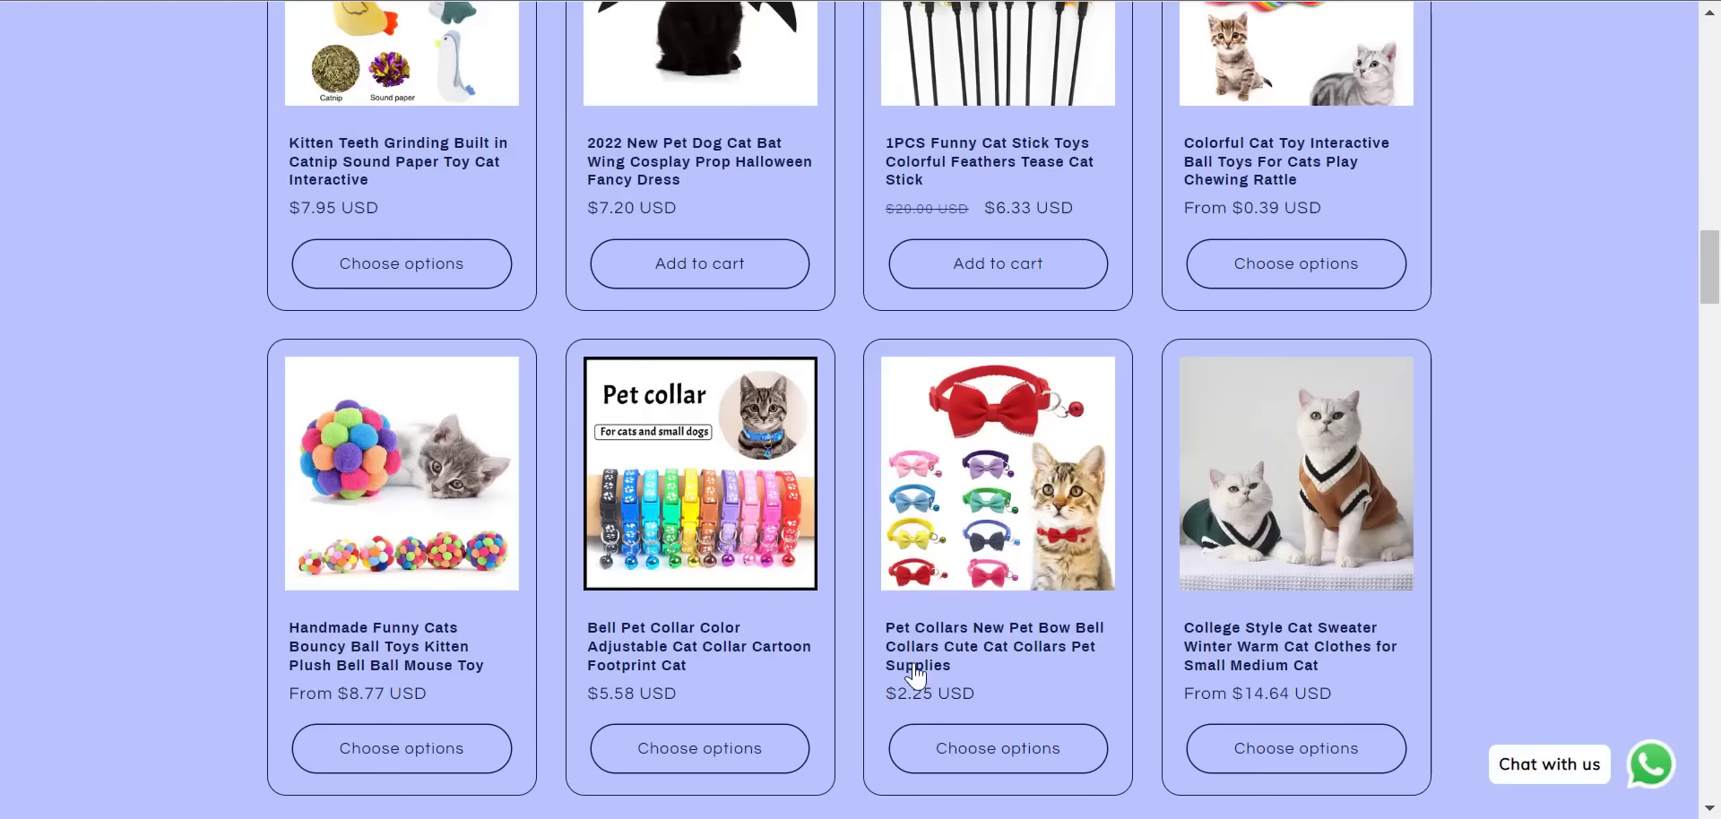
{"action": "left_click_drag", "start_coordinate": [1709, 267], "coordinate": [1710, 60]}
{"action": "key", "text": "F5"}
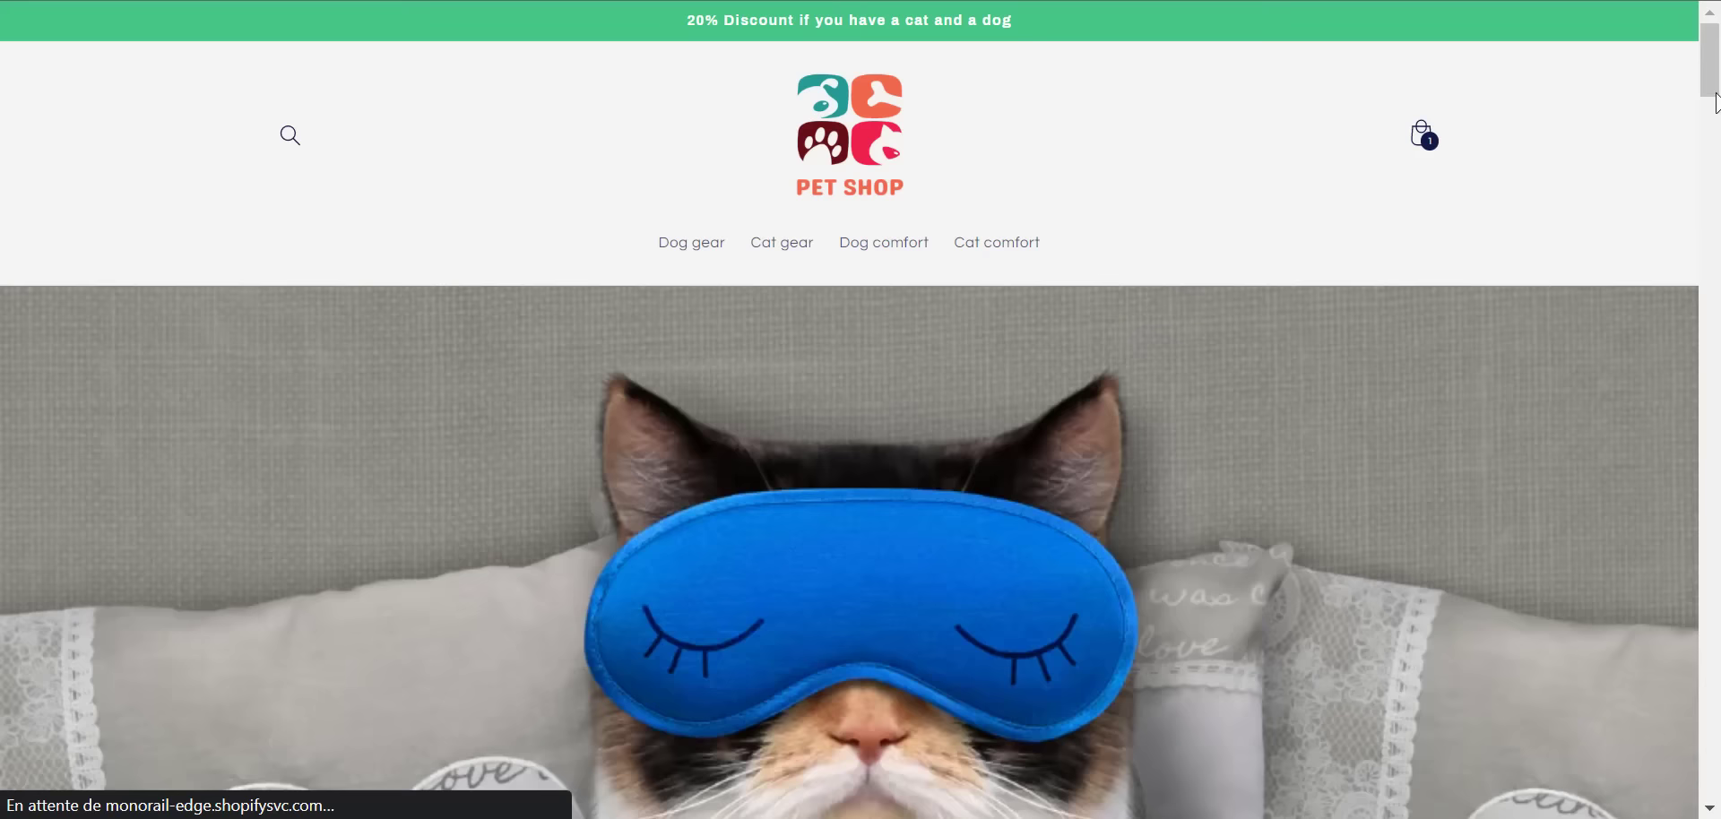
{"action": "left_click_drag", "start_coordinate": [1714, 101], "coordinate": [1718, 425]}
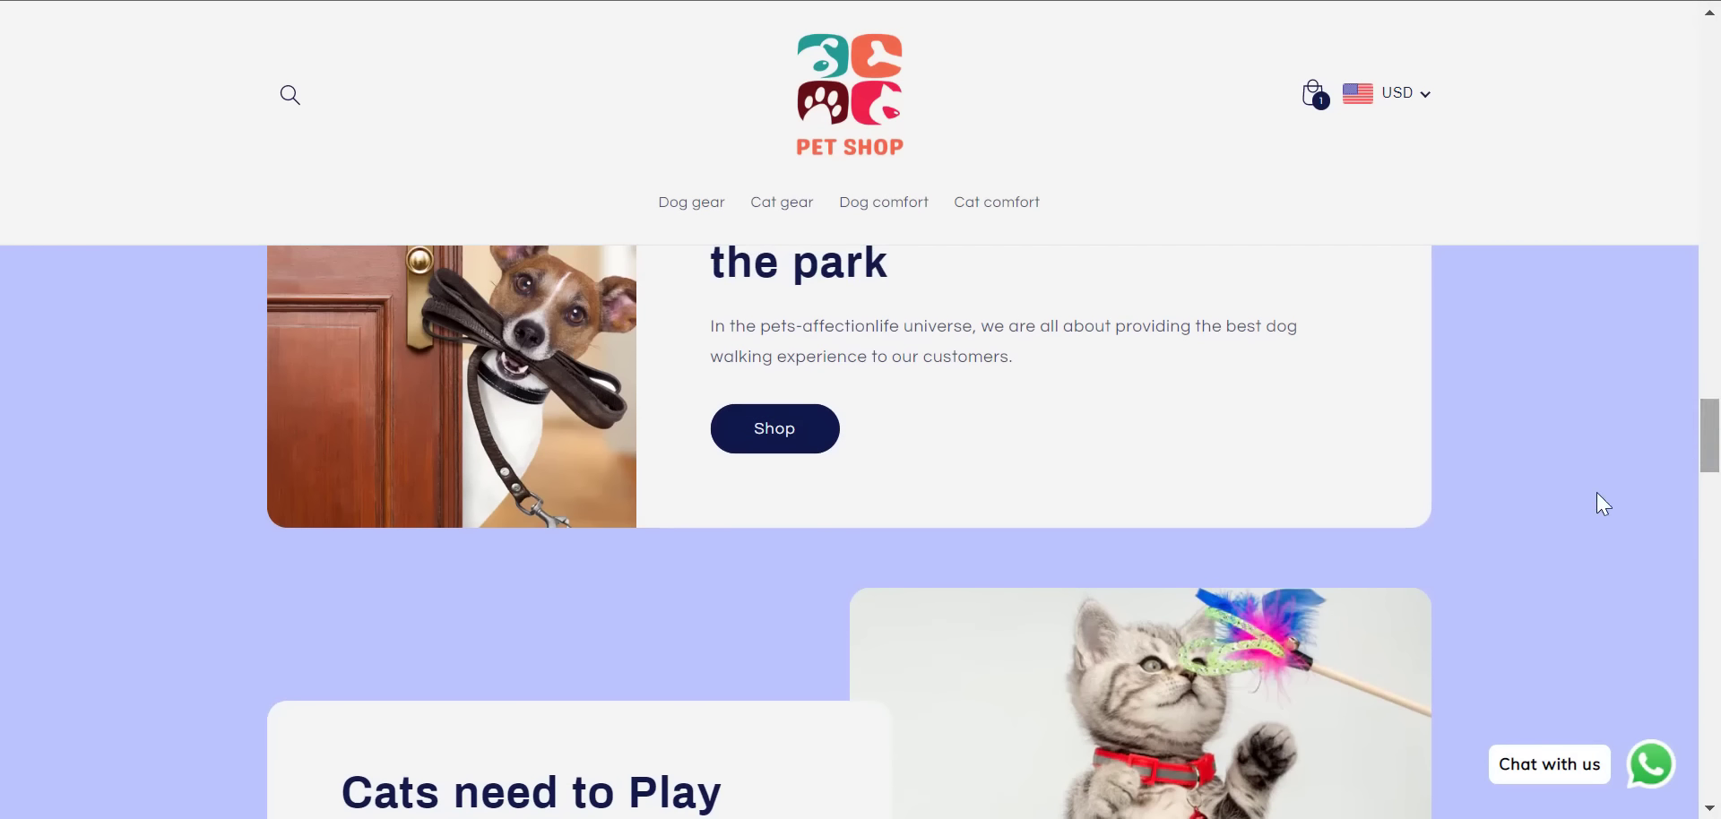
{"action": "left_click", "coordinate": [684, 756]}
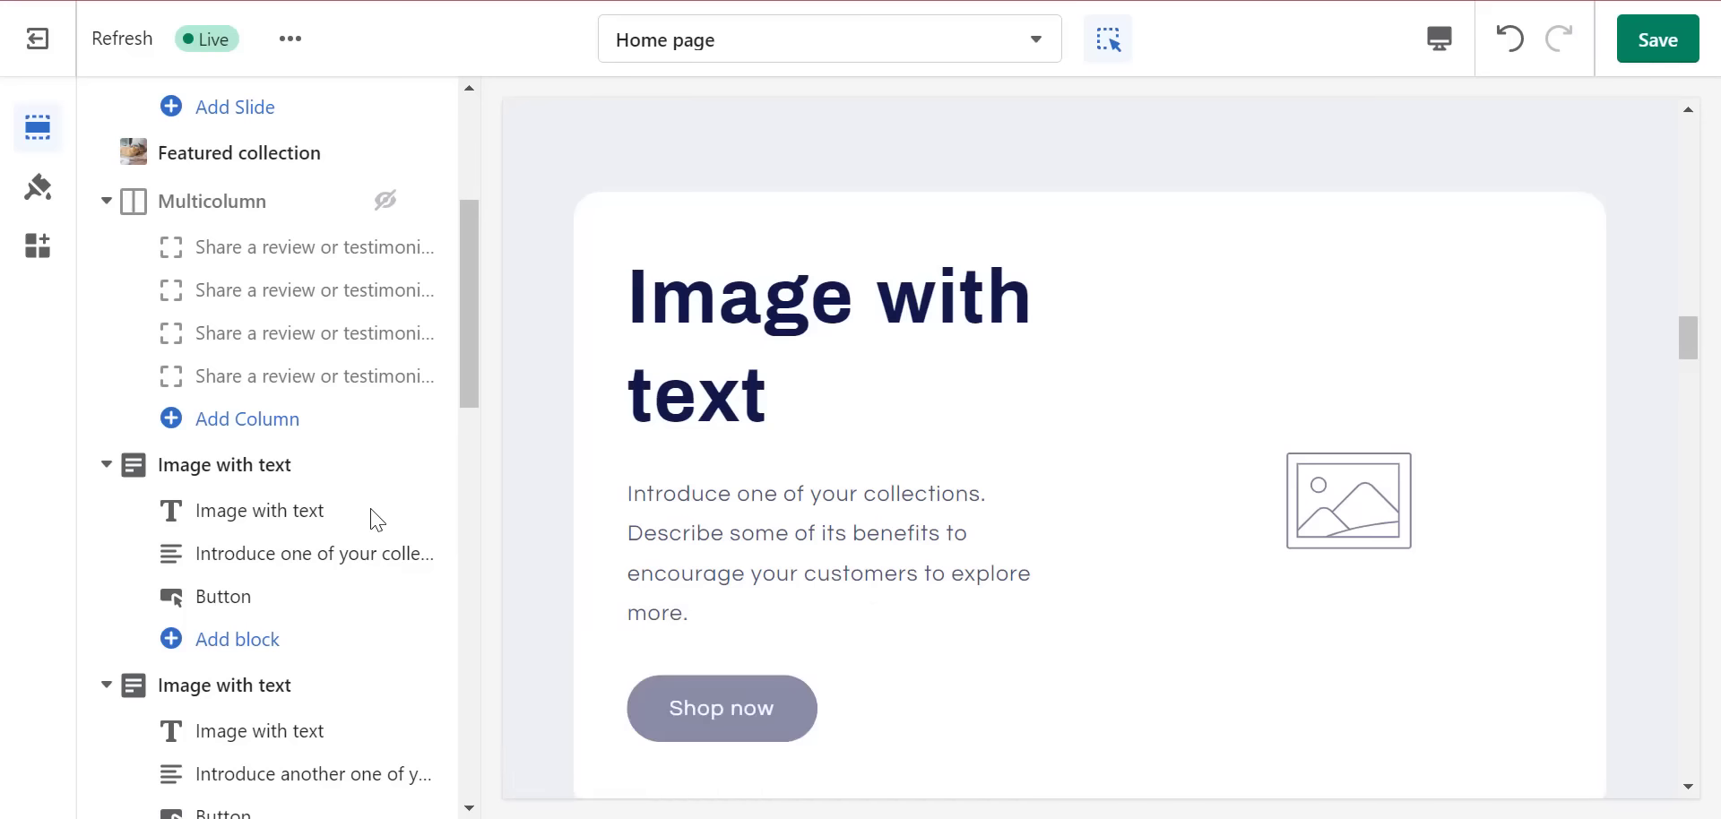
{"action": "left_click_drag", "start_coordinate": [476, 383], "coordinate": [1210, 414]}
{"action": "scroll", "coordinate": [1210, 414], "scroll_direction": "up", "scroll_amount": 3}
{"action": "scroll", "coordinate": [607, 662], "scroll_direction": "up", "scroll_amount": 5}
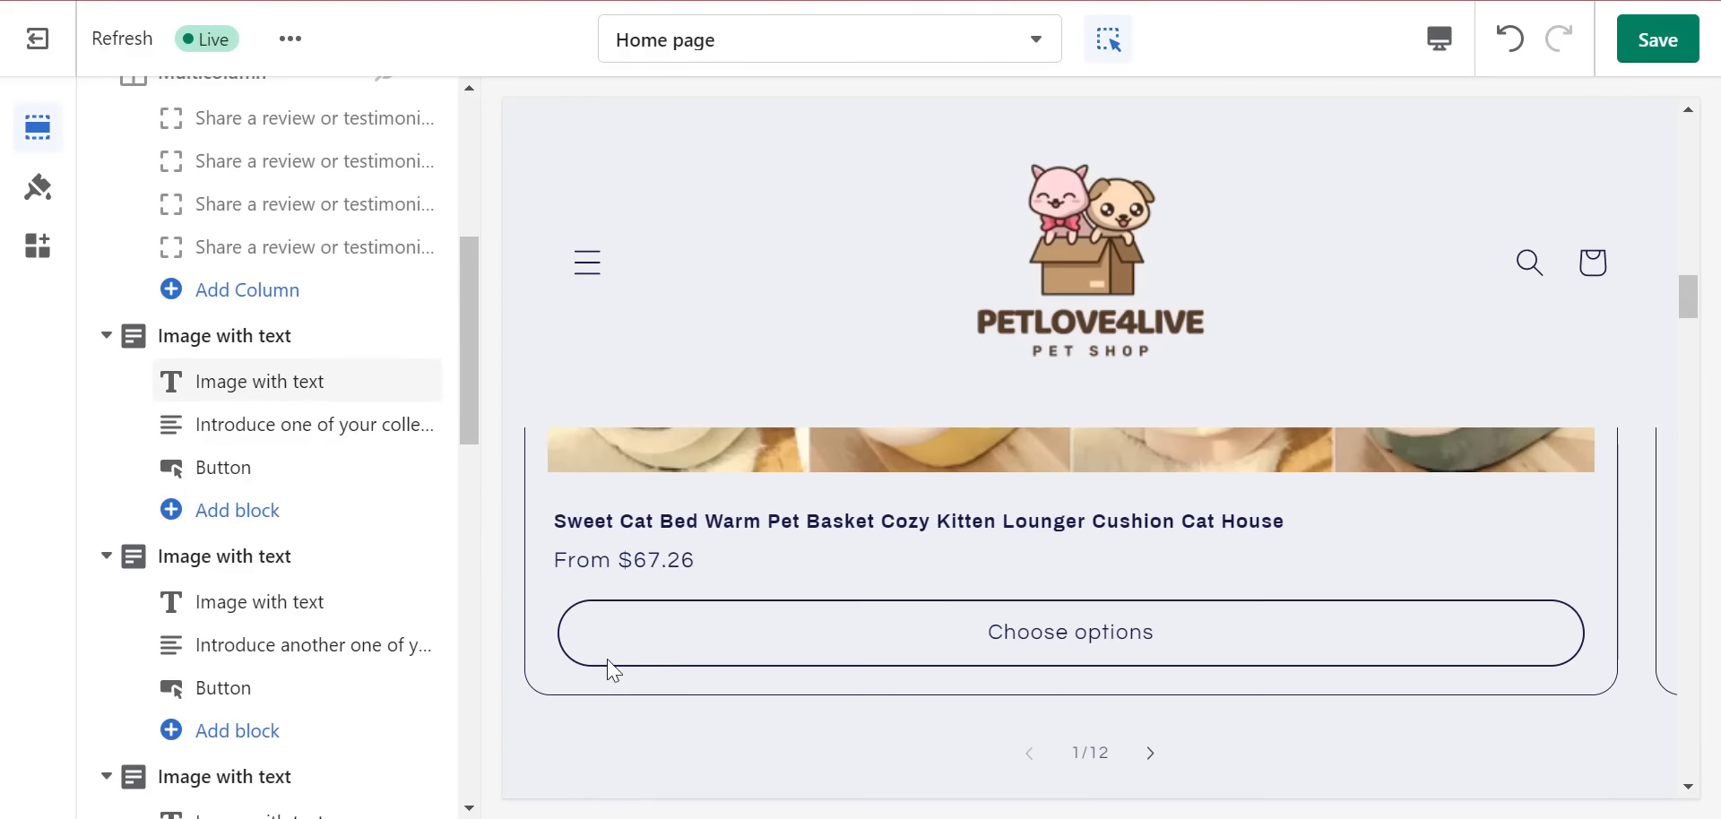
{"action": "scroll", "coordinate": [614, 609], "scroll_direction": "down", "scroll_amount": 5}
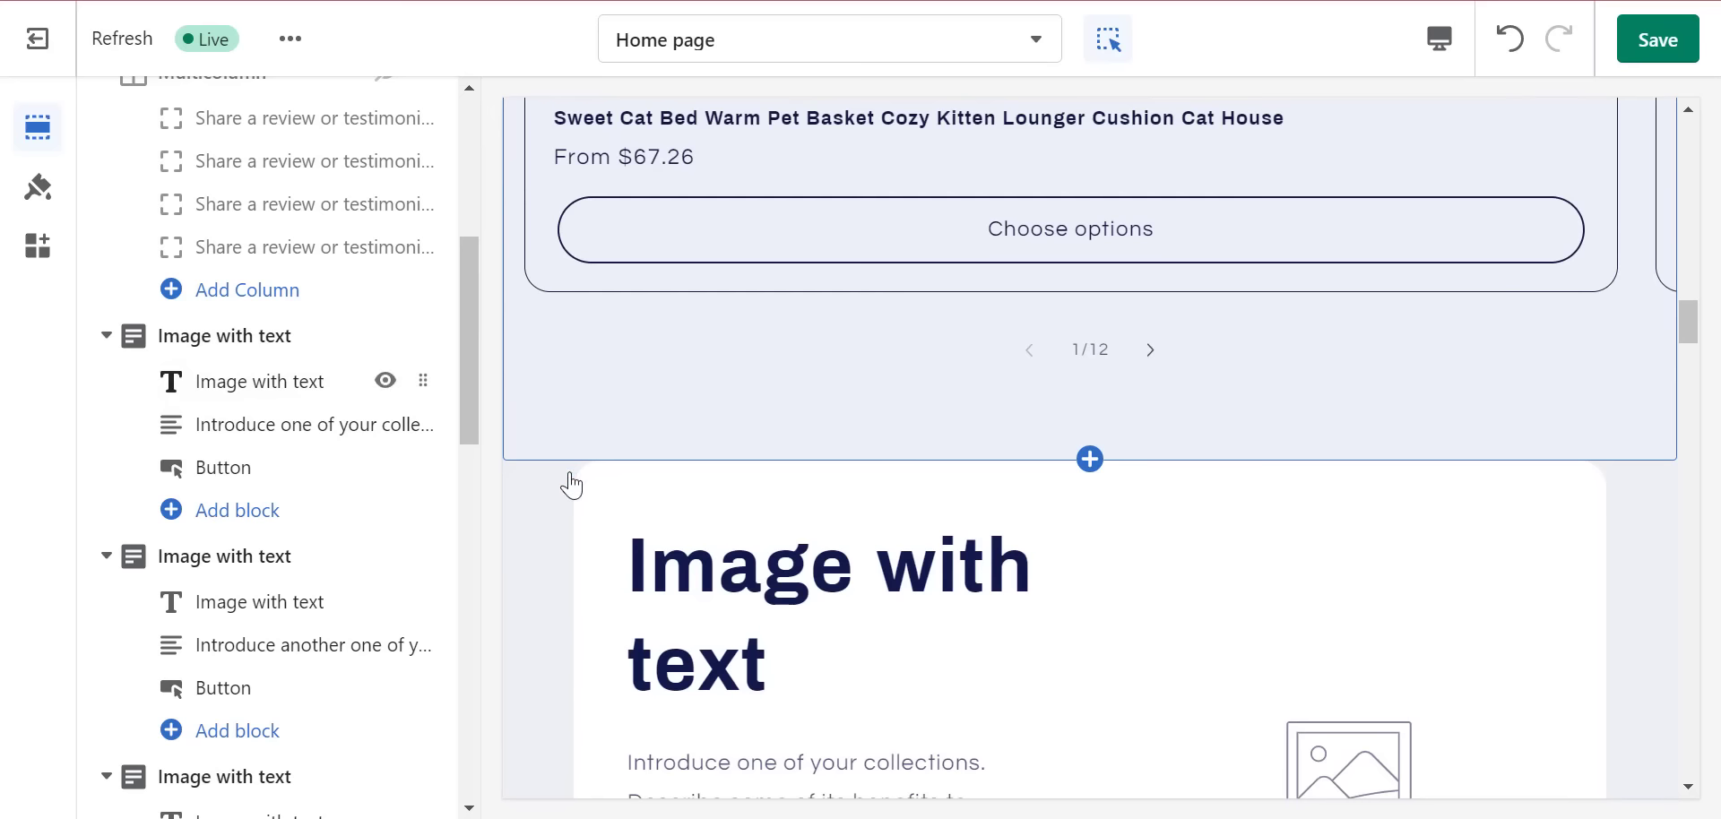
- Examine the stacked image-with-text placeholder sections below the featured collection in the home page preview
{"action": "mouse_move", "coordinate": [212, 350]}
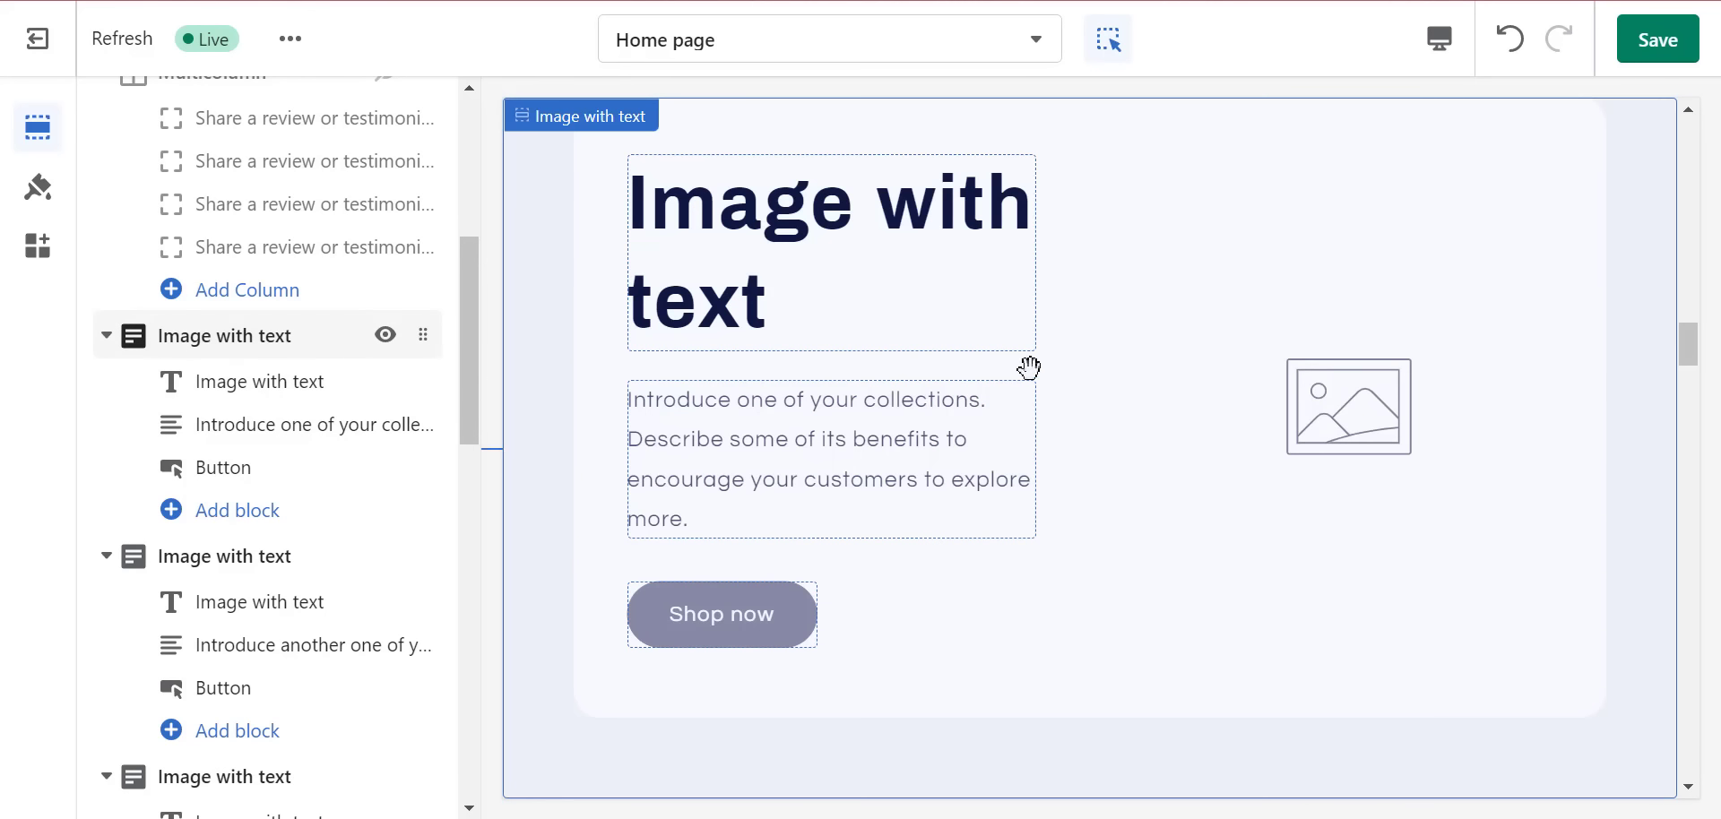
{"action": "scroll", "coordinate": [1031, 376], "scroll_direction": "down", "scroll_amount": 3}
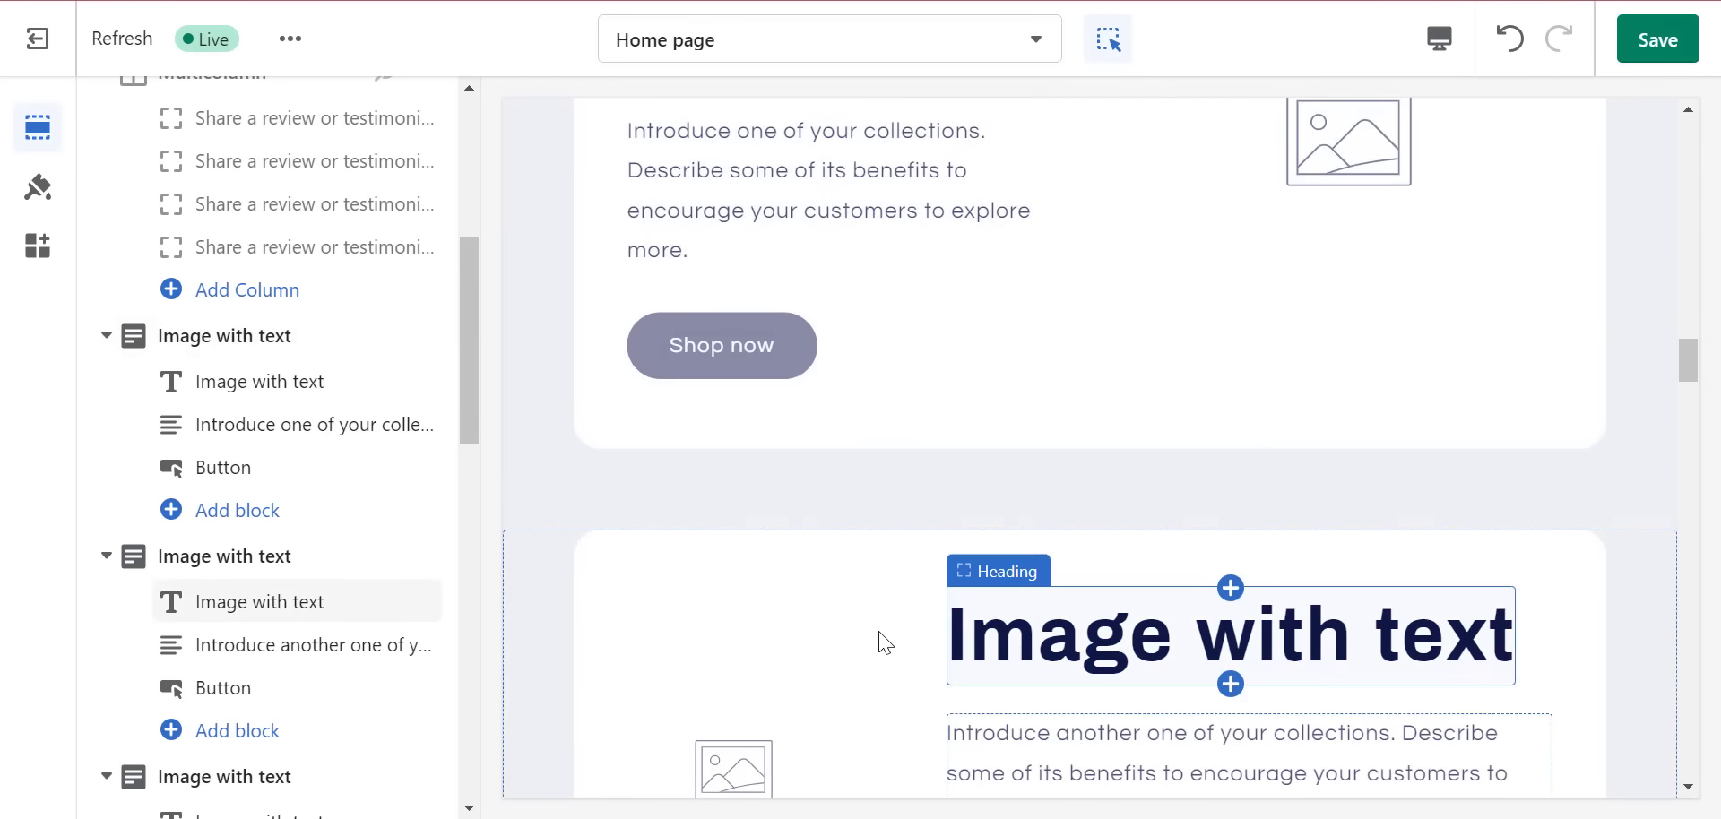
{"action": "scroll", "coordinate": [876, 639], "scroll_direction": "down", "scroll_amount": 5}
{"action": "scroll", "coordinate": [789, 618], "scroll_direction": "down", "scroll_amount": 4}
{"action": "scroll", "coordinate": [806, 636], "scroll_direction": "down", "scroll_amount": 15}
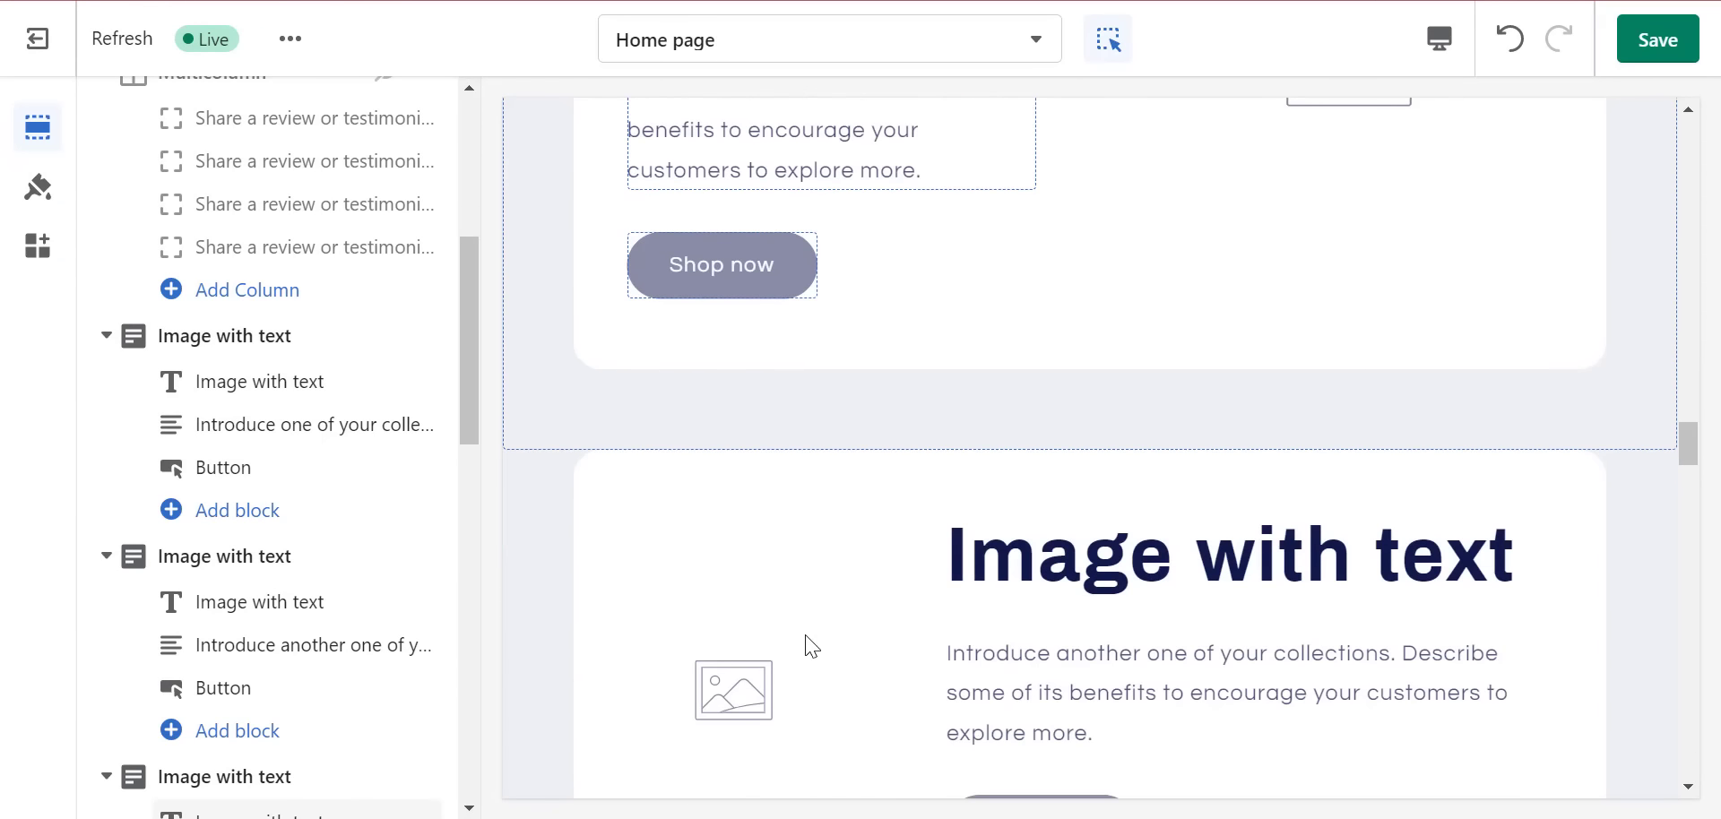
{"action": "scroll", "coordinate": [814, 587], "scroll_direction": "up", "scroll_amount": 20}
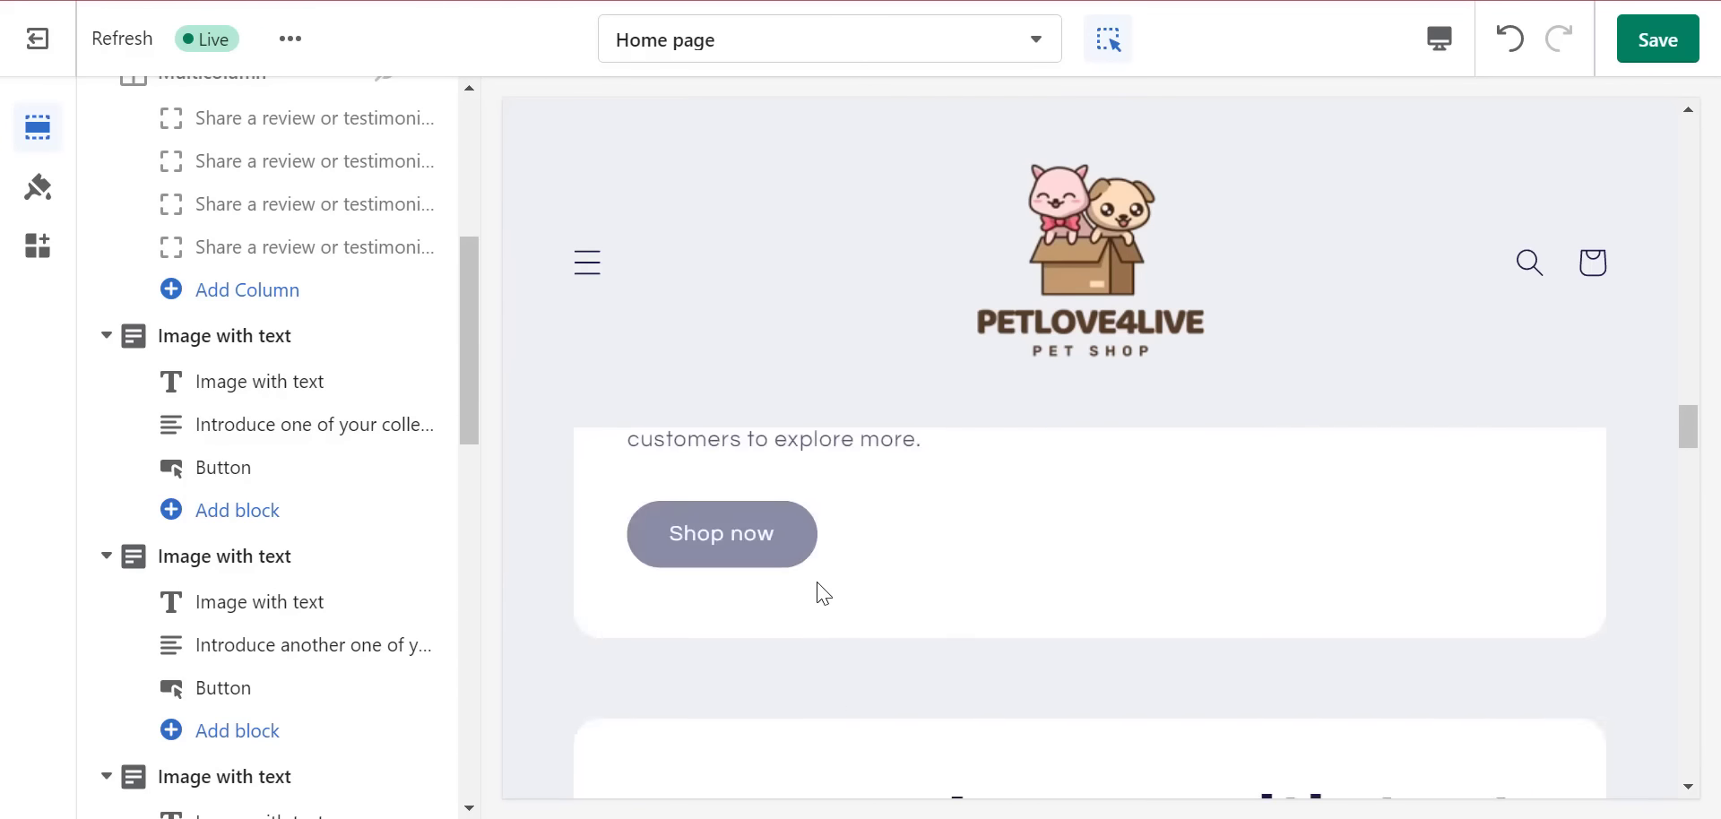
{"action": "scroll", "coordinate": [815, 587], "scroll_direction": "up", "scroll_amount": 3}
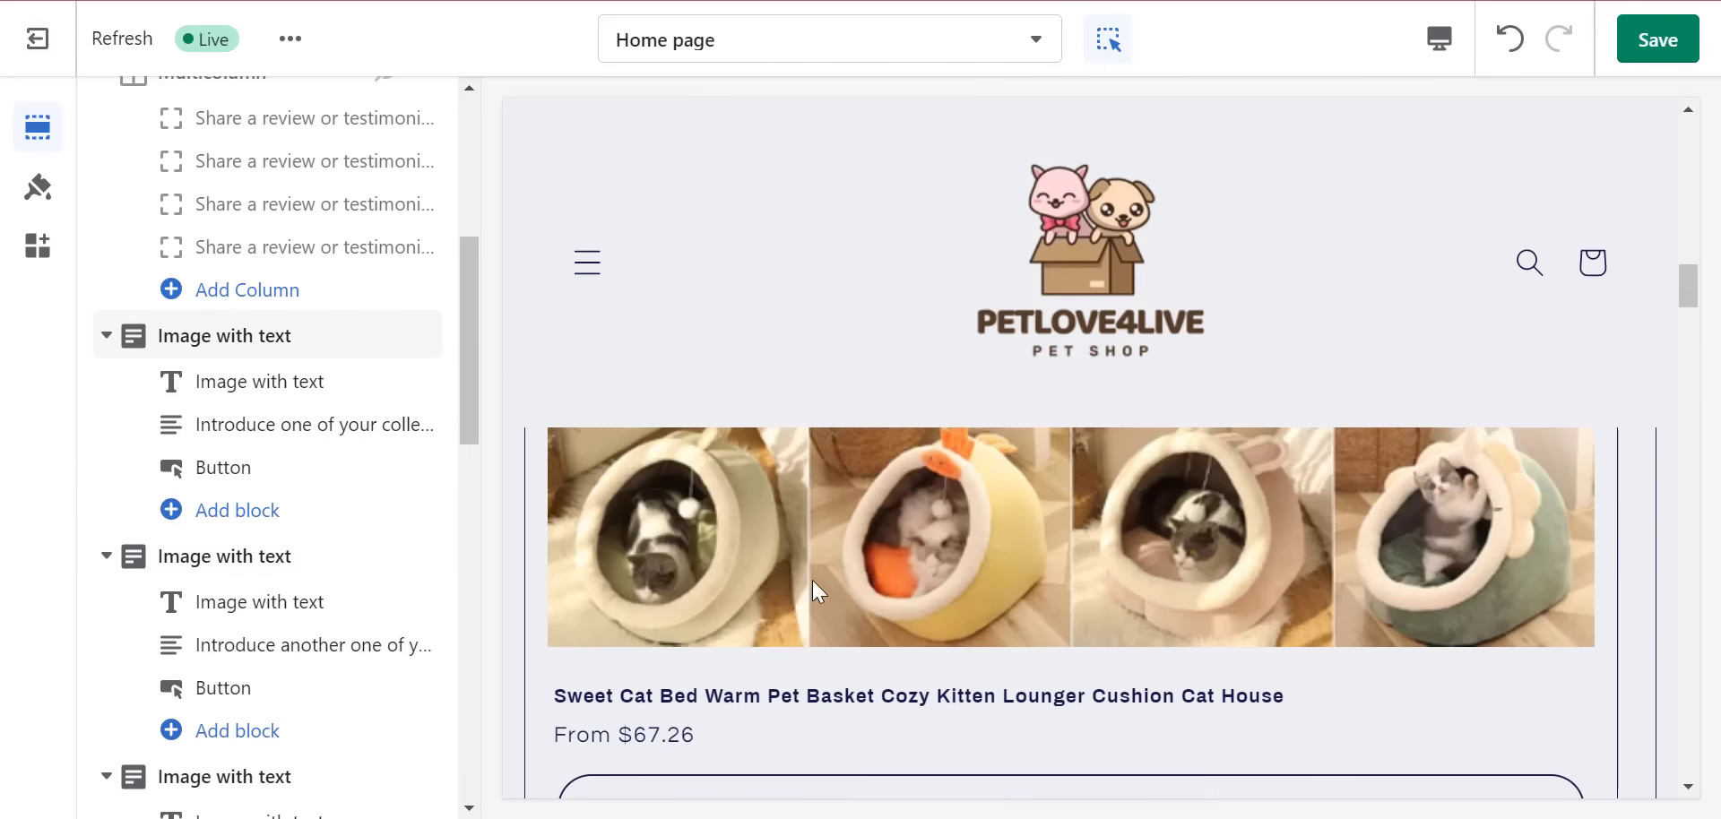
{"action": "scroll", "coordinate": [824, 645], "scroll_direction": "down", "scroll_amount": 6}
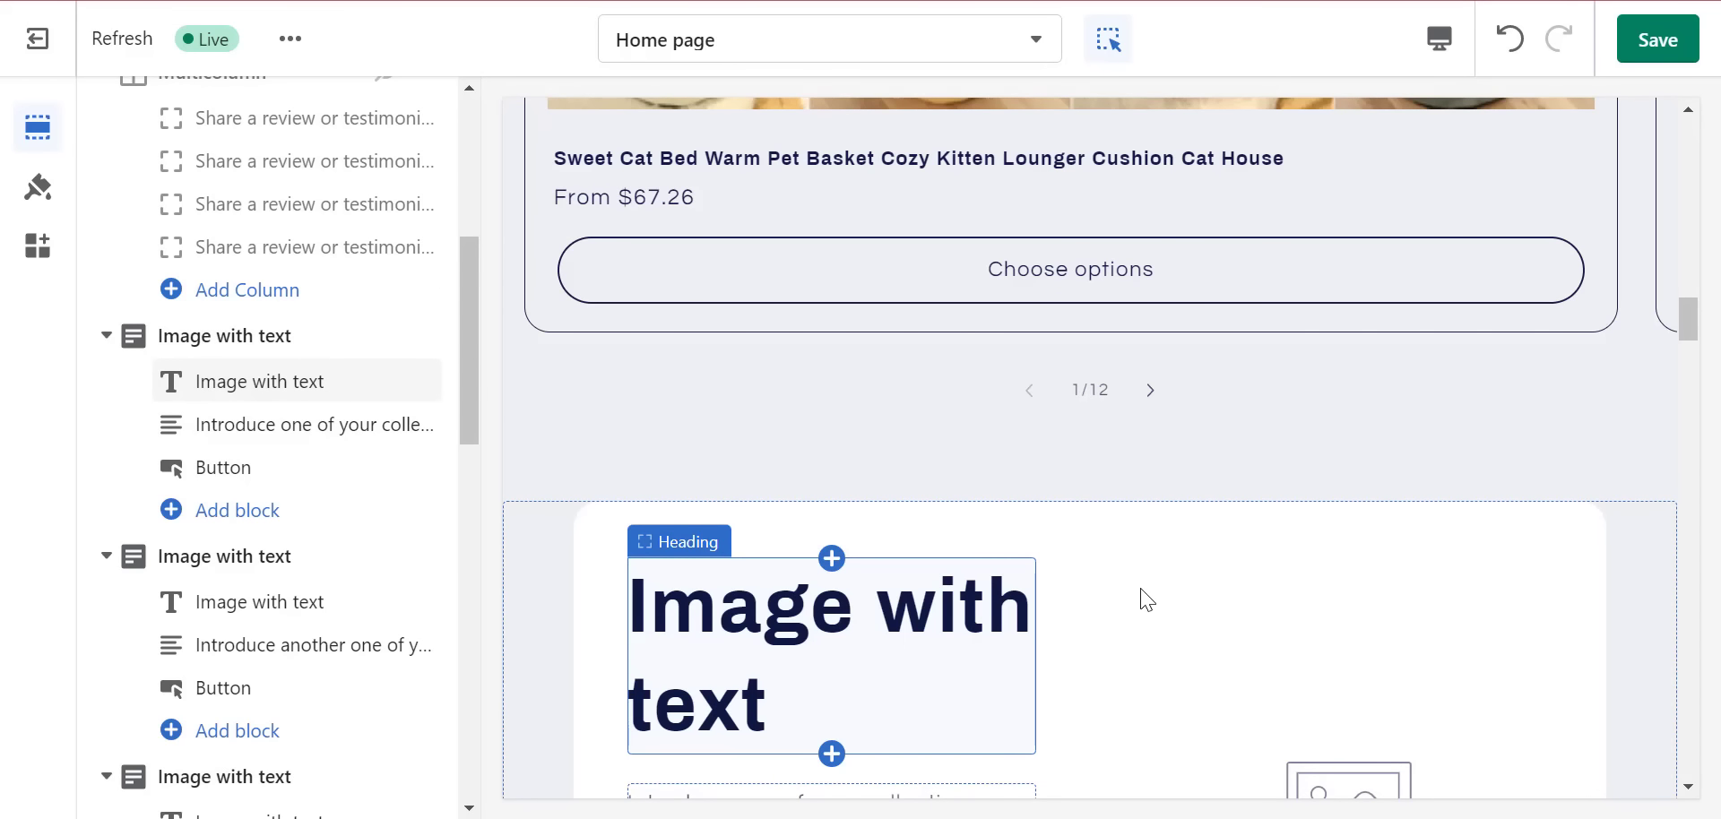
- Open the first Image with text section's settings and check the reference store's sleeping-cat section as a model
{"action": "left_click", "coordinate": [715, 549]}
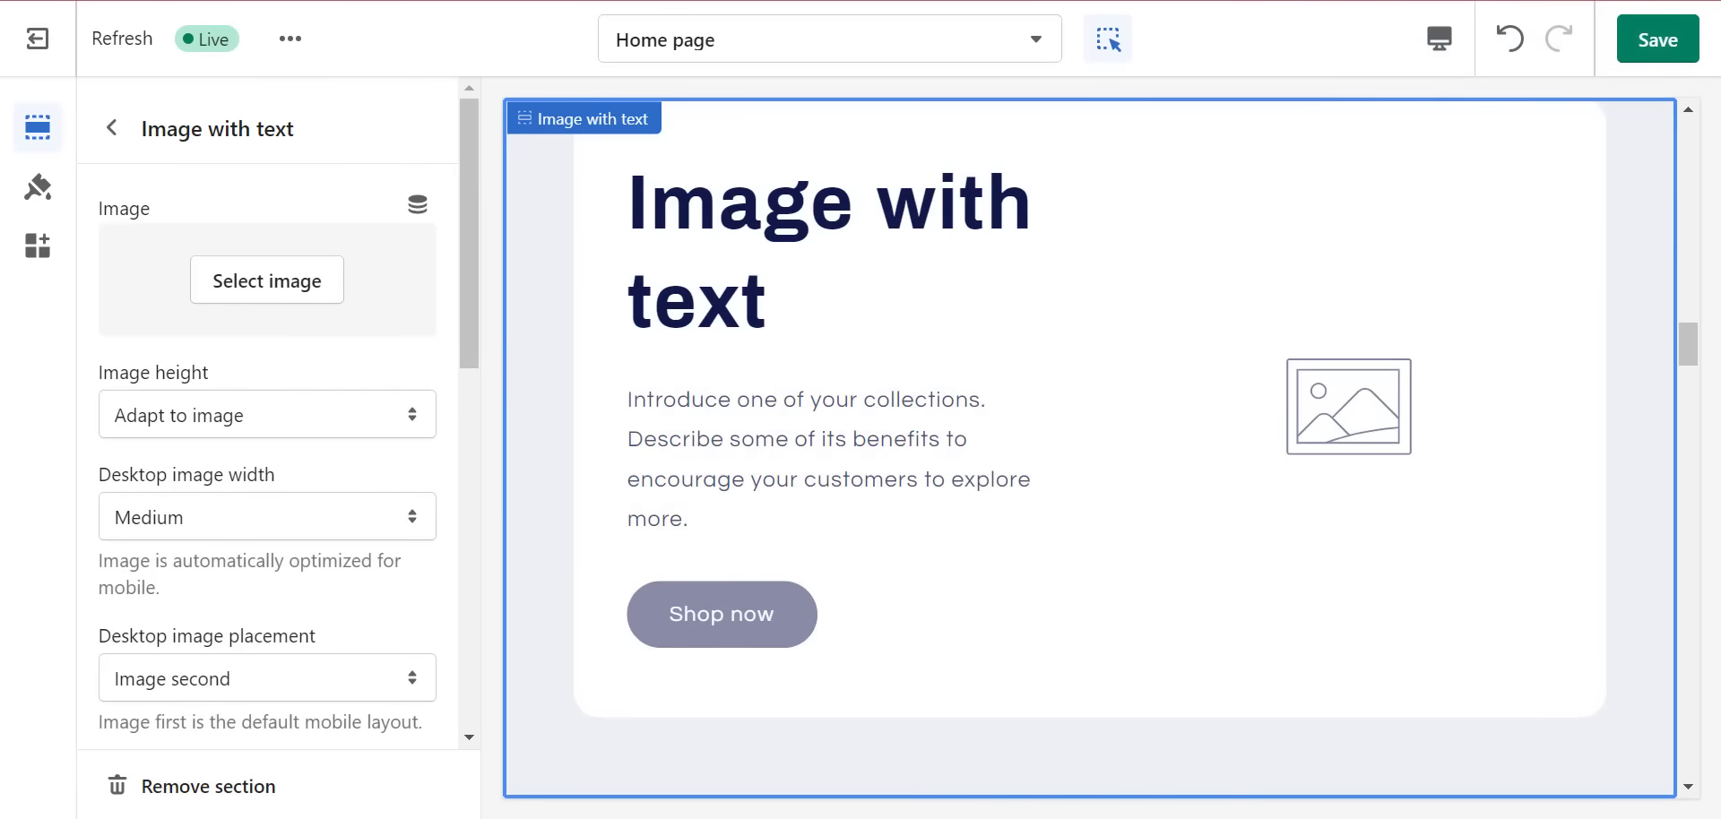
{"action": "left_click", "coordinate": [910, 806]}
{"action": "scroll", "coordinate": [922, 538], "scroll_direction": "up", "scroll_amount": 10}
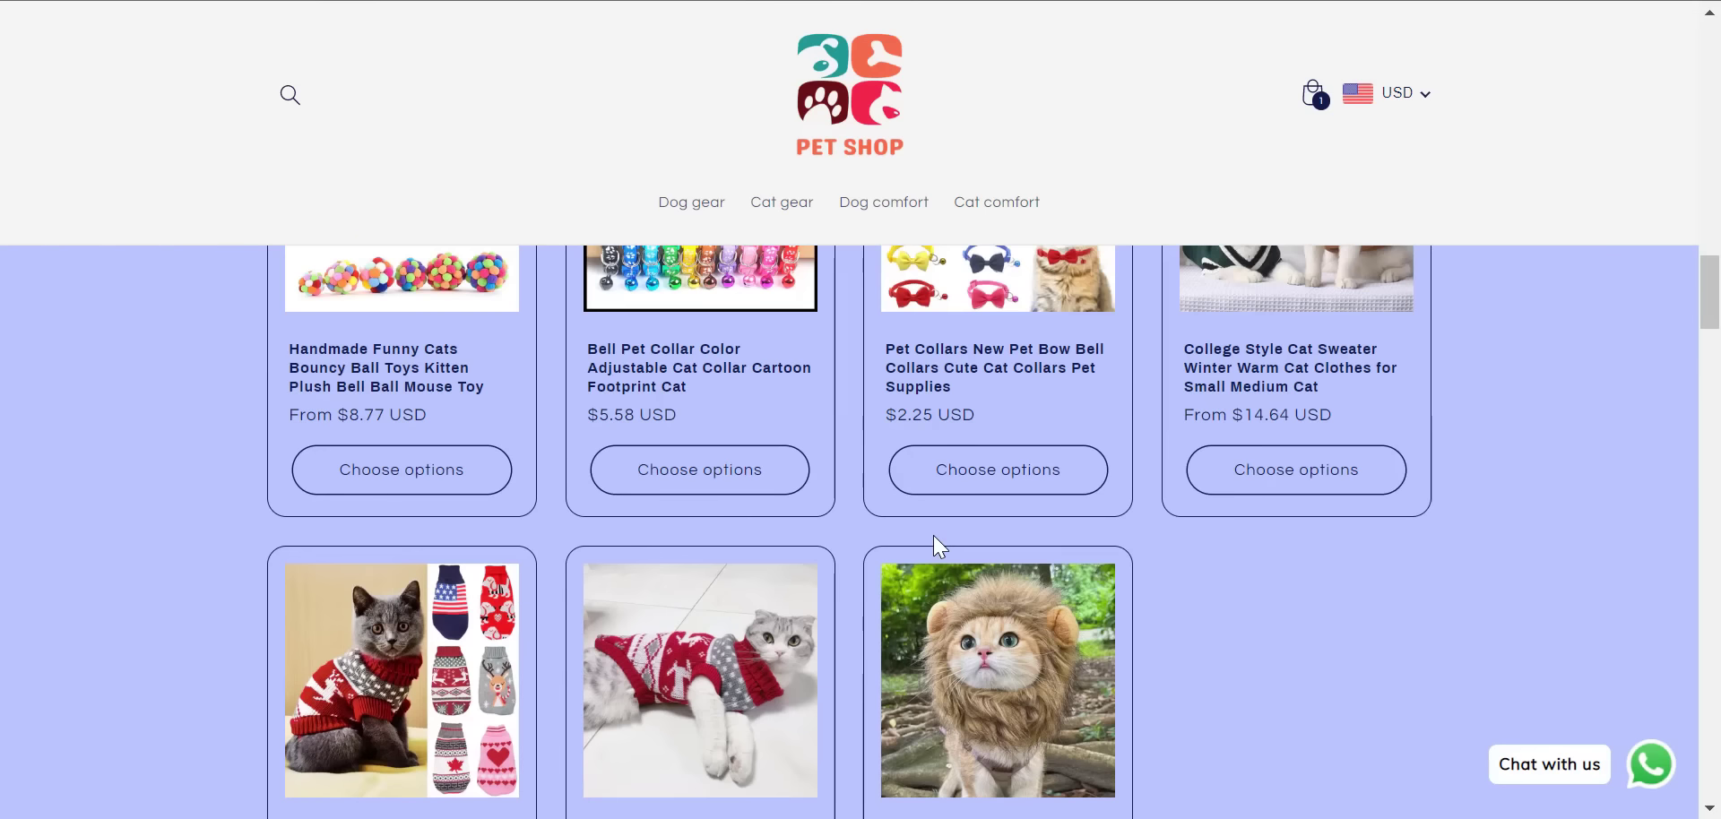
{"action": "scroll", "coordinate": [941, 547], "scroll_direction": "down", "scroll_amount": 3}
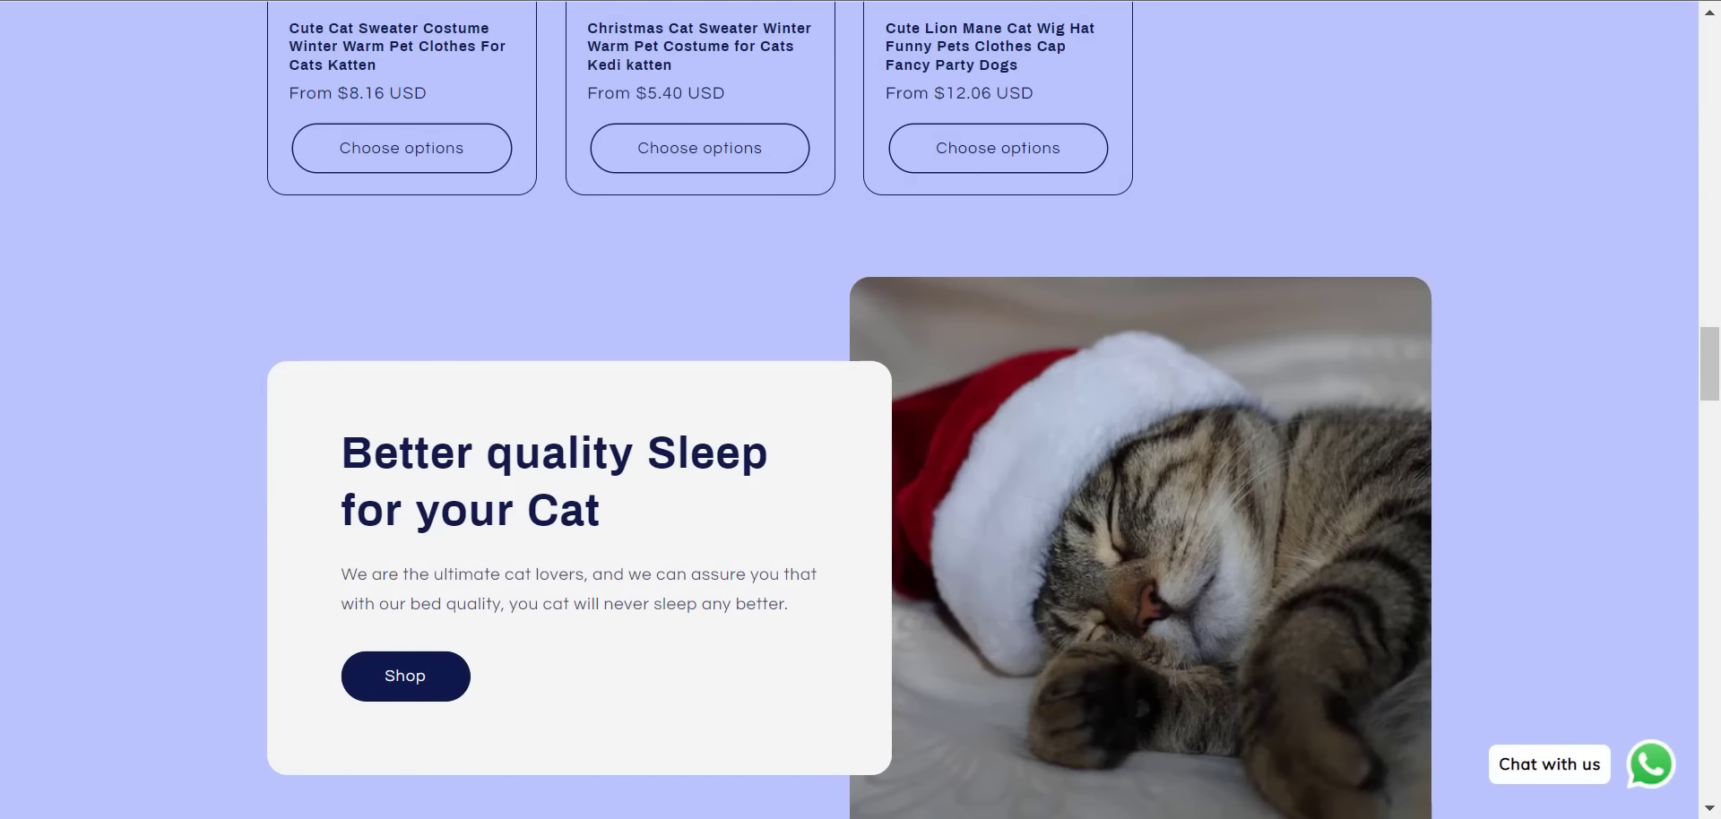
- Switch to Canva and search the photos for "cat sleeping"
{"action": "left_click", "coordinate": [676, 744]}
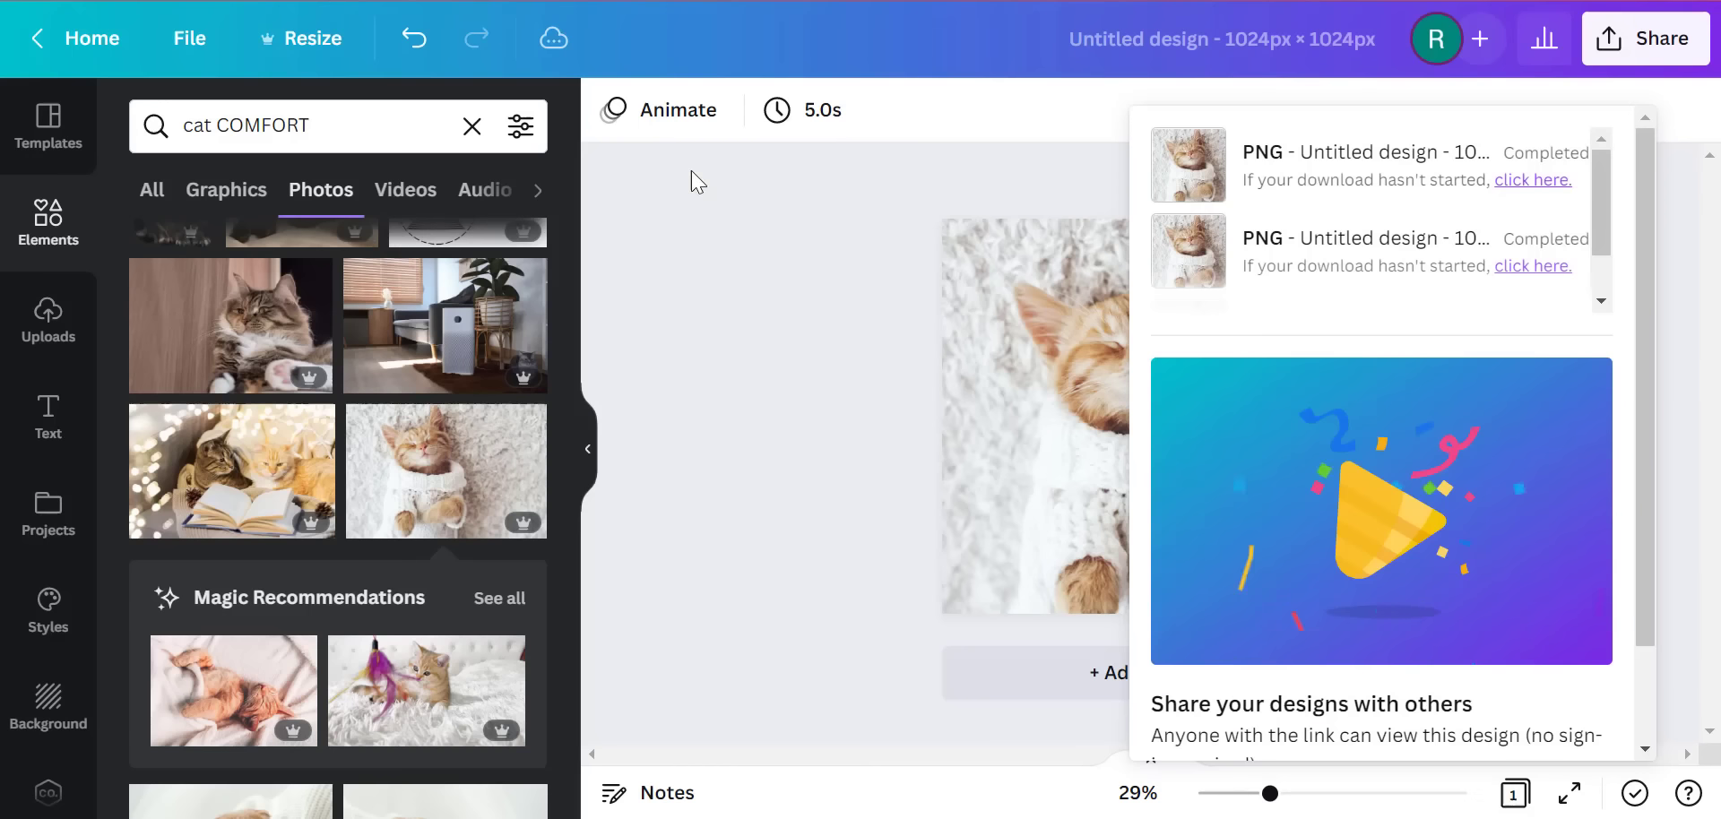
{"action": "left_click", "coordinate": [260, 121]}
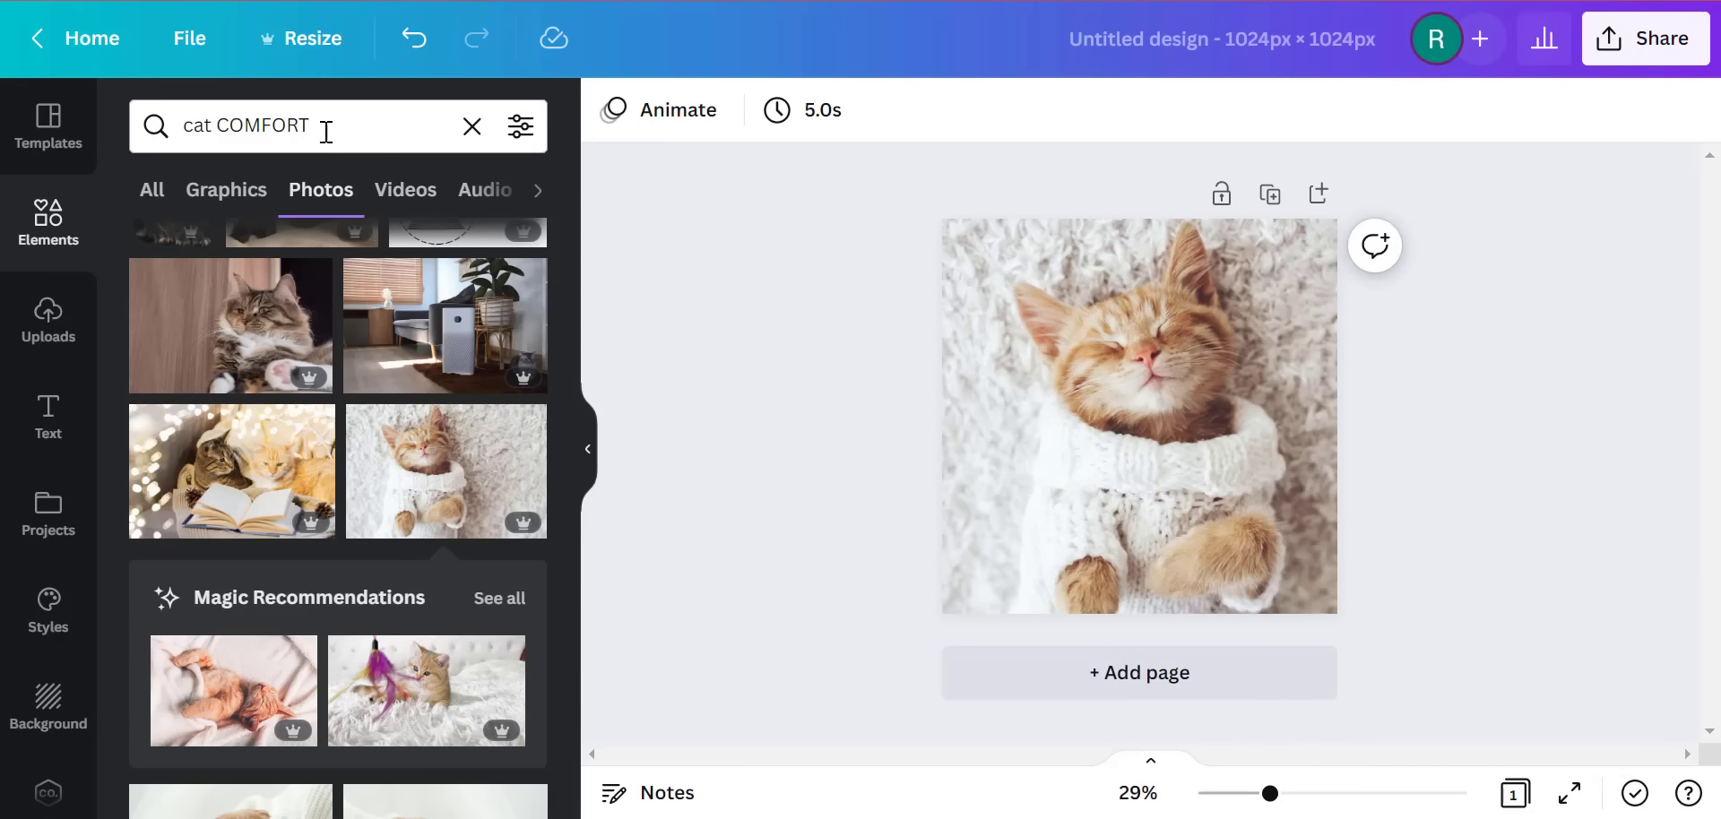
{"action": "double_click", "coordinate": [280, 121]}
{"action": "type", "text": "s"}
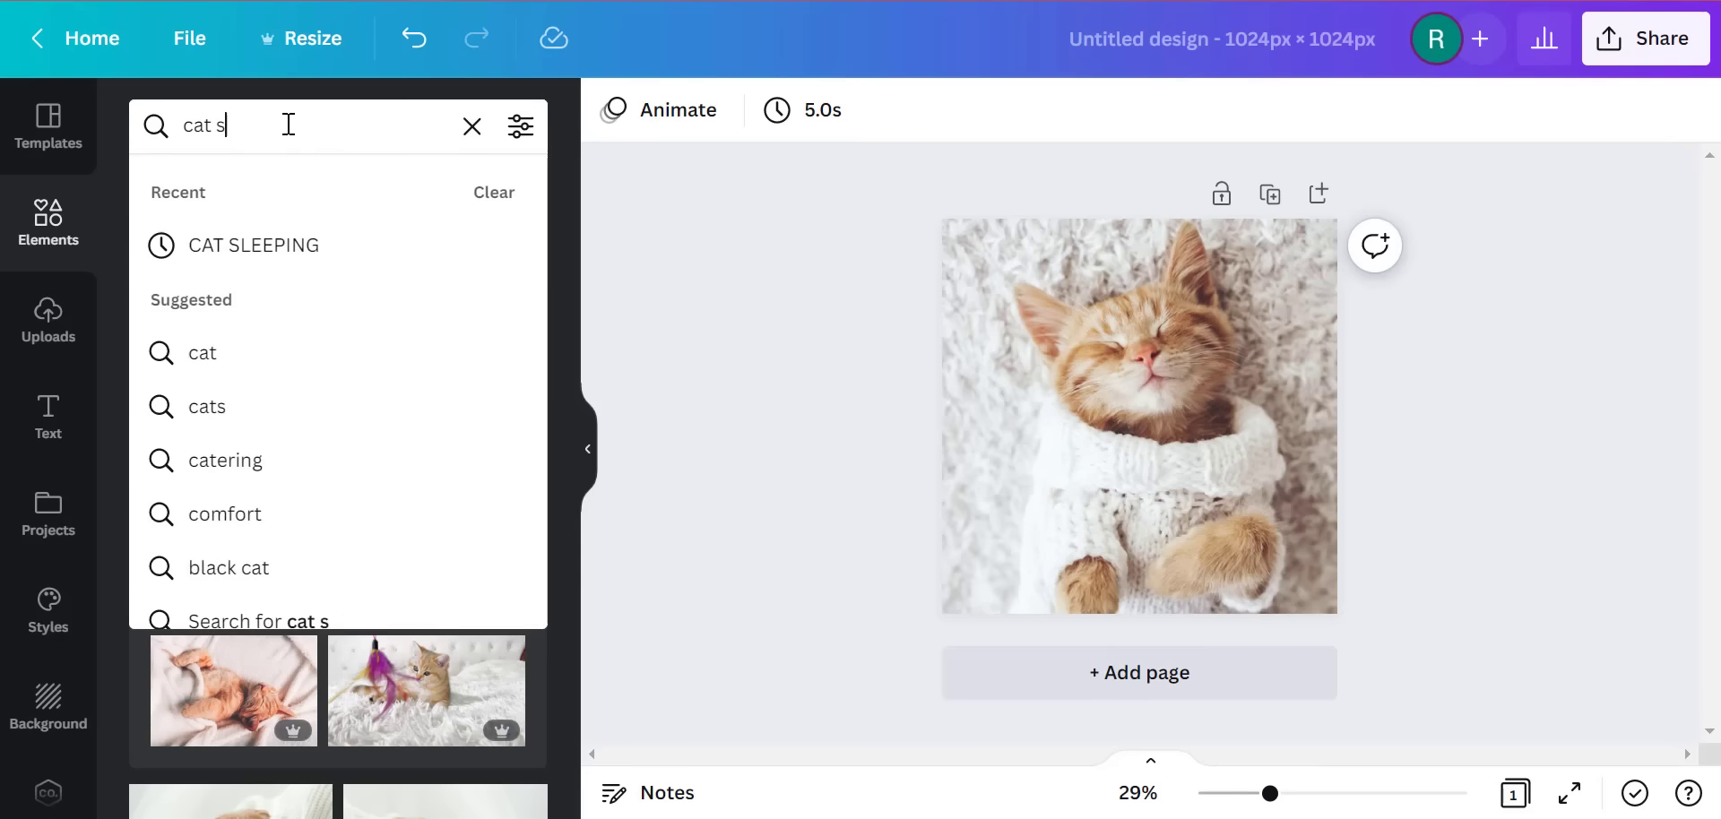
{"action": "type", "text": "leepon"}
{"action": "key", "text": "BackSpace"}
{"action": "key", "text": "BackSpace"}
{"action": "type", "text": "ing"}
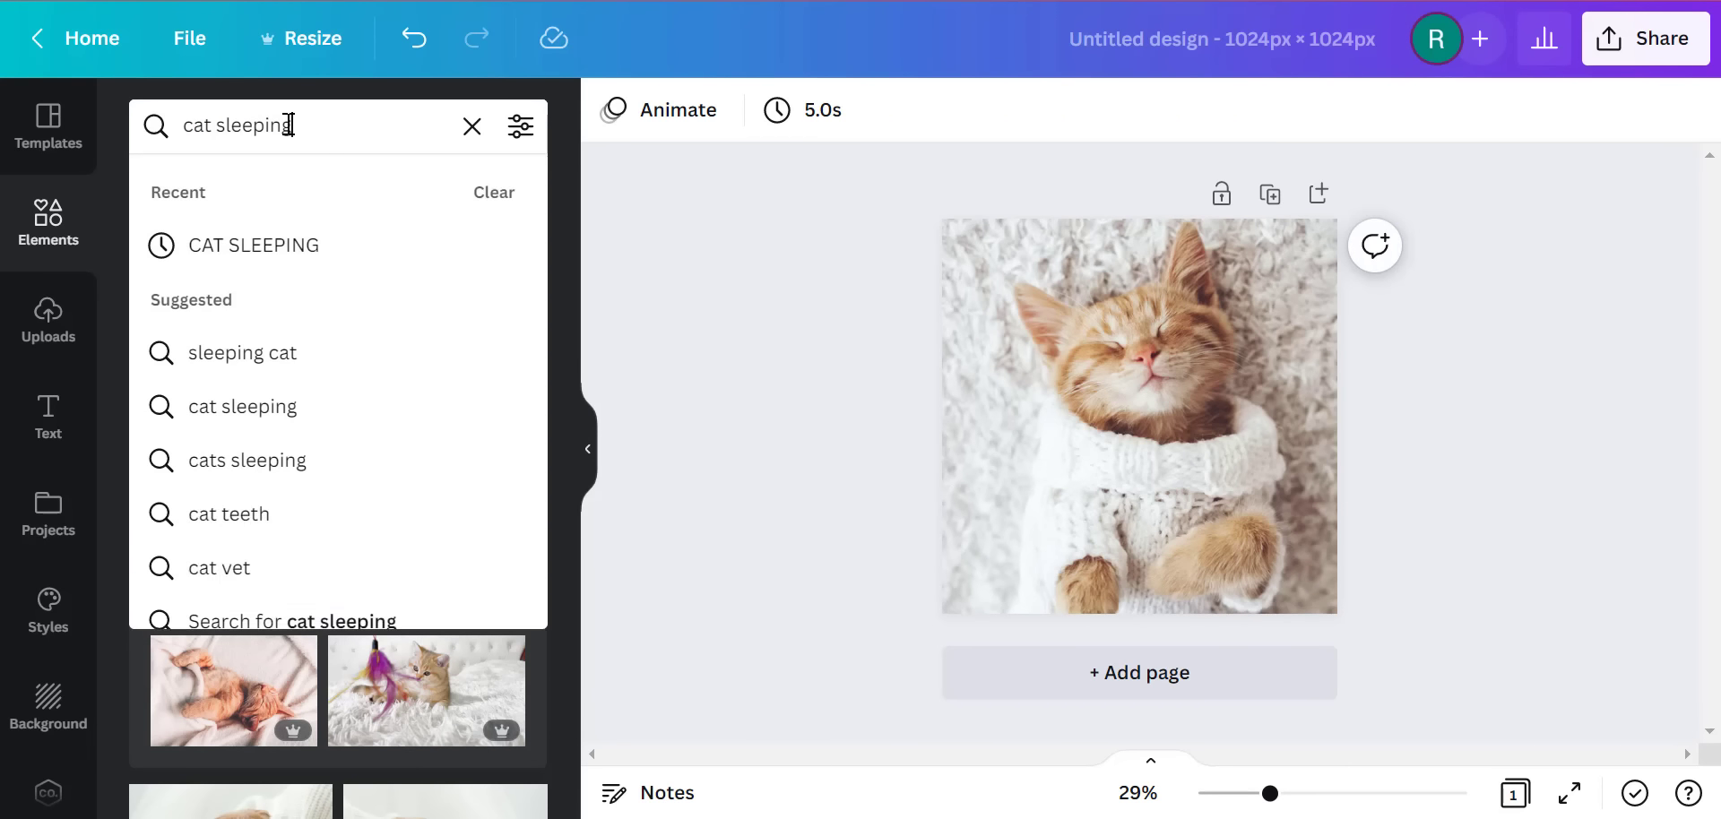
{"action": "key", "text": "Return"}
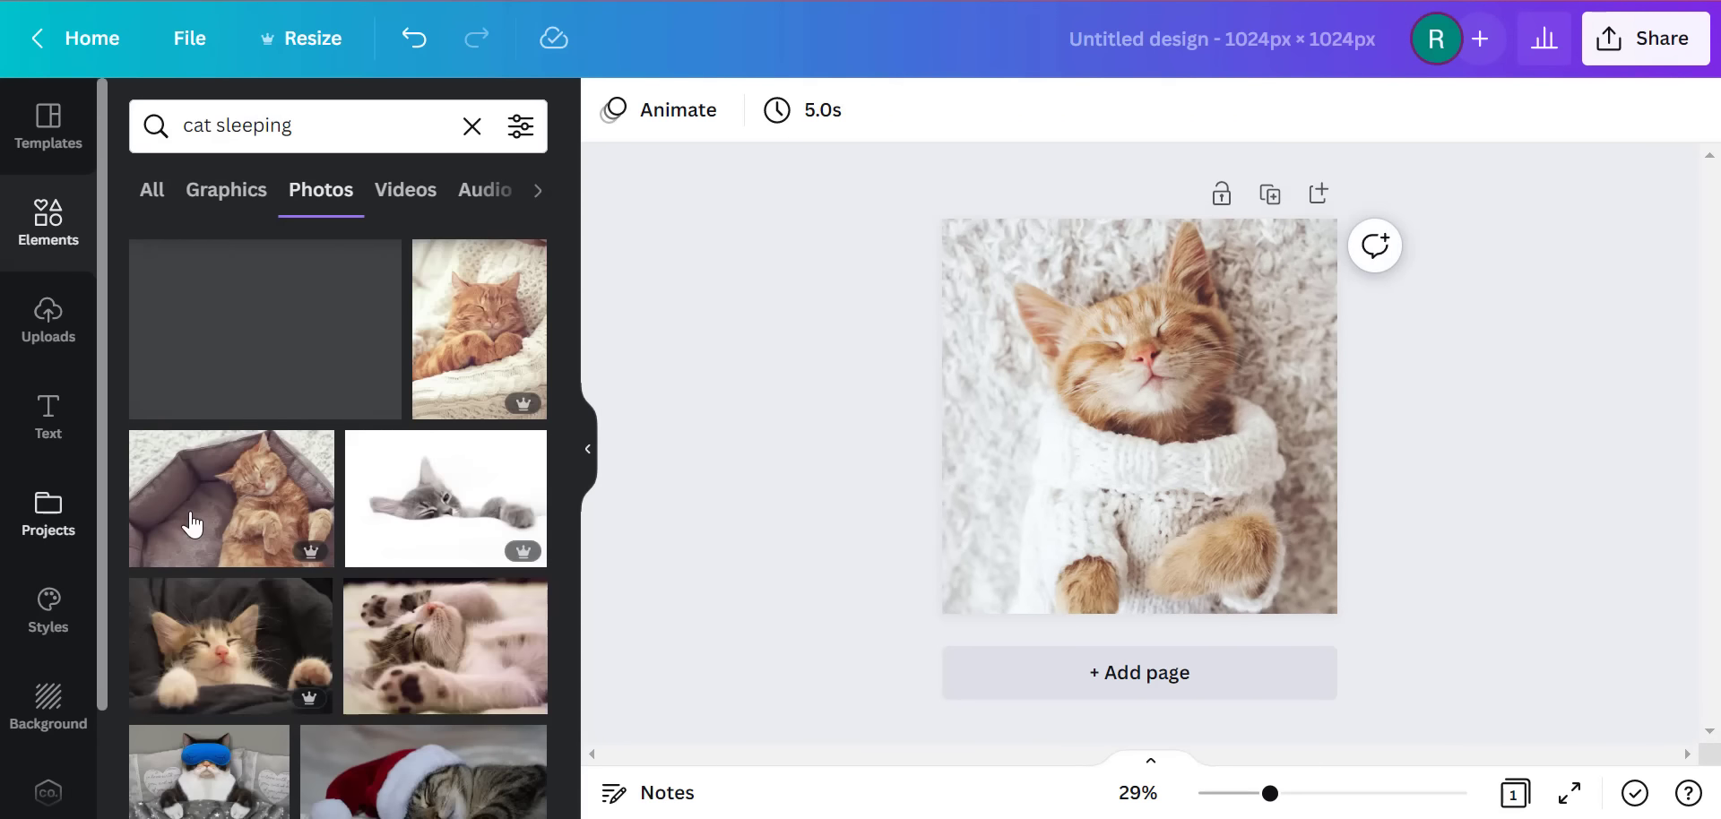
- Replace the sweater kitten photo with the gray cat sleeping on a wooden table, enlarged to fill the square page
{"action": "left_click", "coordinate": [284, 332]}
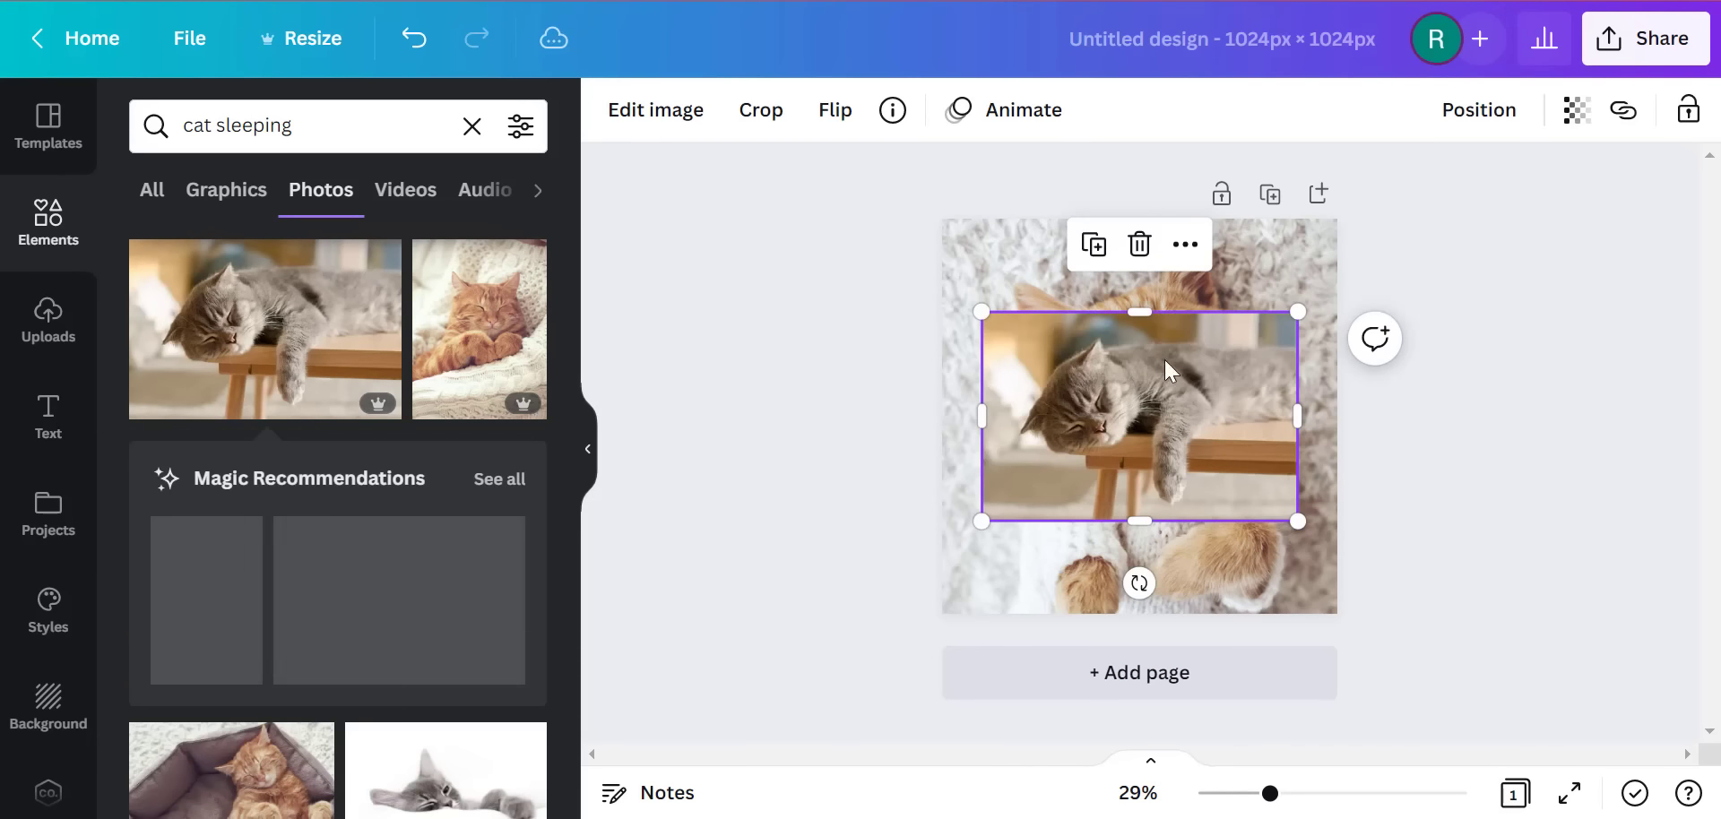
{"action": "left_click", "coordinate": [1032, 285]}
{"action": "key", "text": "Delete"}
{"action": "left_click", "coordinate": [1033, 348]}
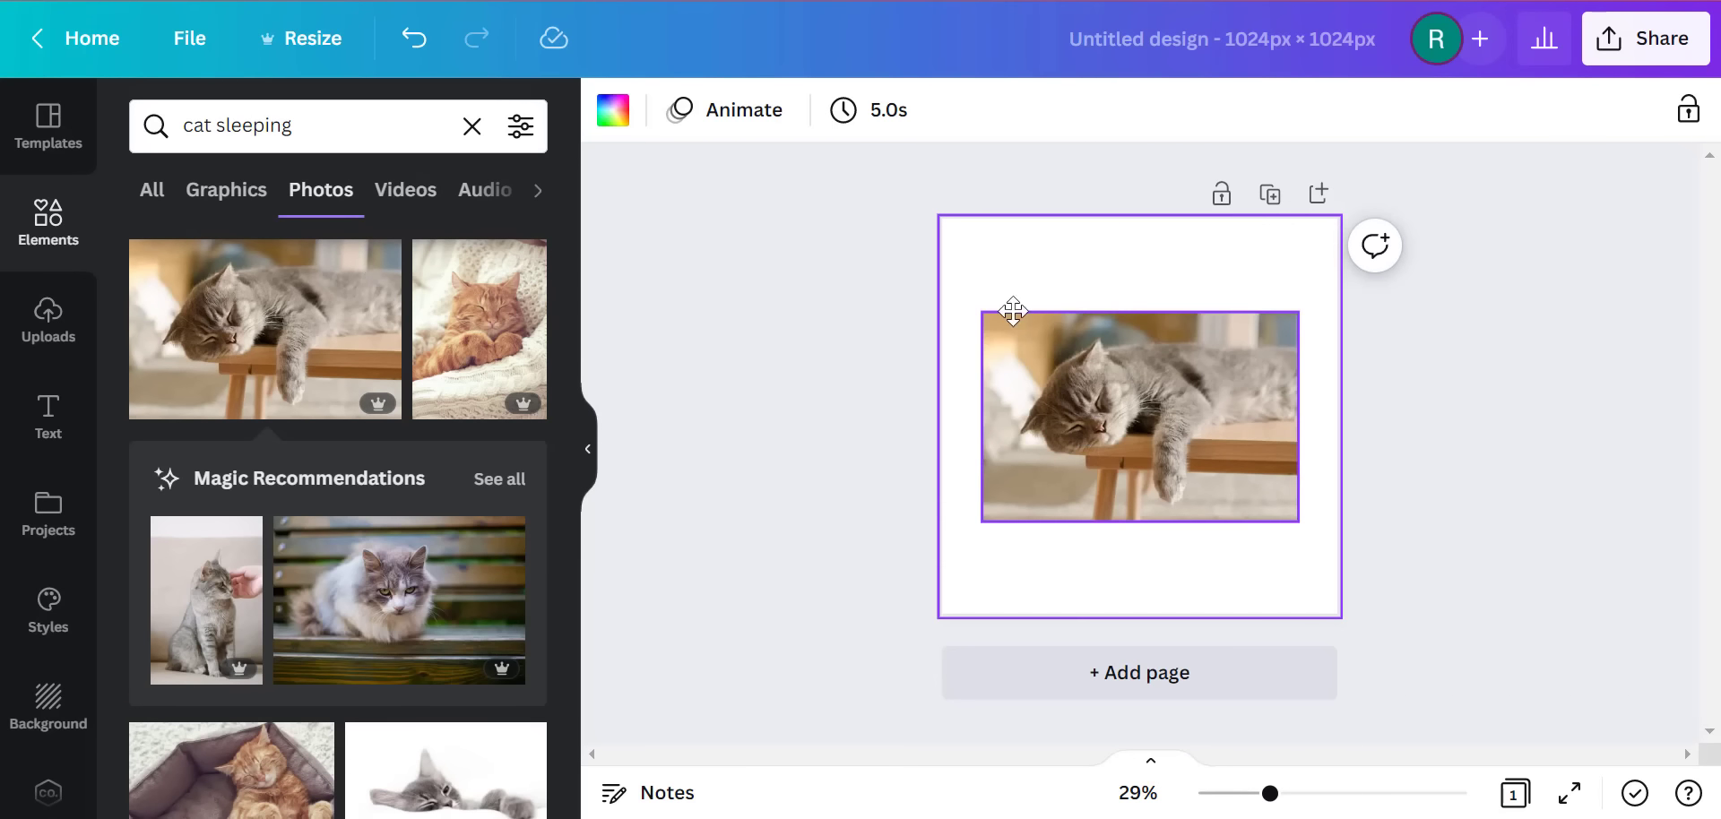
{"action": "left_click_drag", "start_coordinate": [1010, 308], "coordinate": [921, 182]}
{"action": "left_click_drag", "start_coordinate": [1373, 638], "coordinate": [1557, 623]}
{"action": "mouse_move", "coordinate": [1225, 462]}
{"action": "left_mouse_down"}
{"action": "mouse_move", "coordinate": [1179, 465]}
{"action": "mouse_move", "coordinate": [1208, 465]}
{"action": "left_mouse_up"}
{"action": "left_click", "coordinate": [1600, 480]}
- Download the sleeping gray cat design as a PNG at 1,024 × 1,024 px
{"action": "left_click", "coordinate": [1640, 39]}
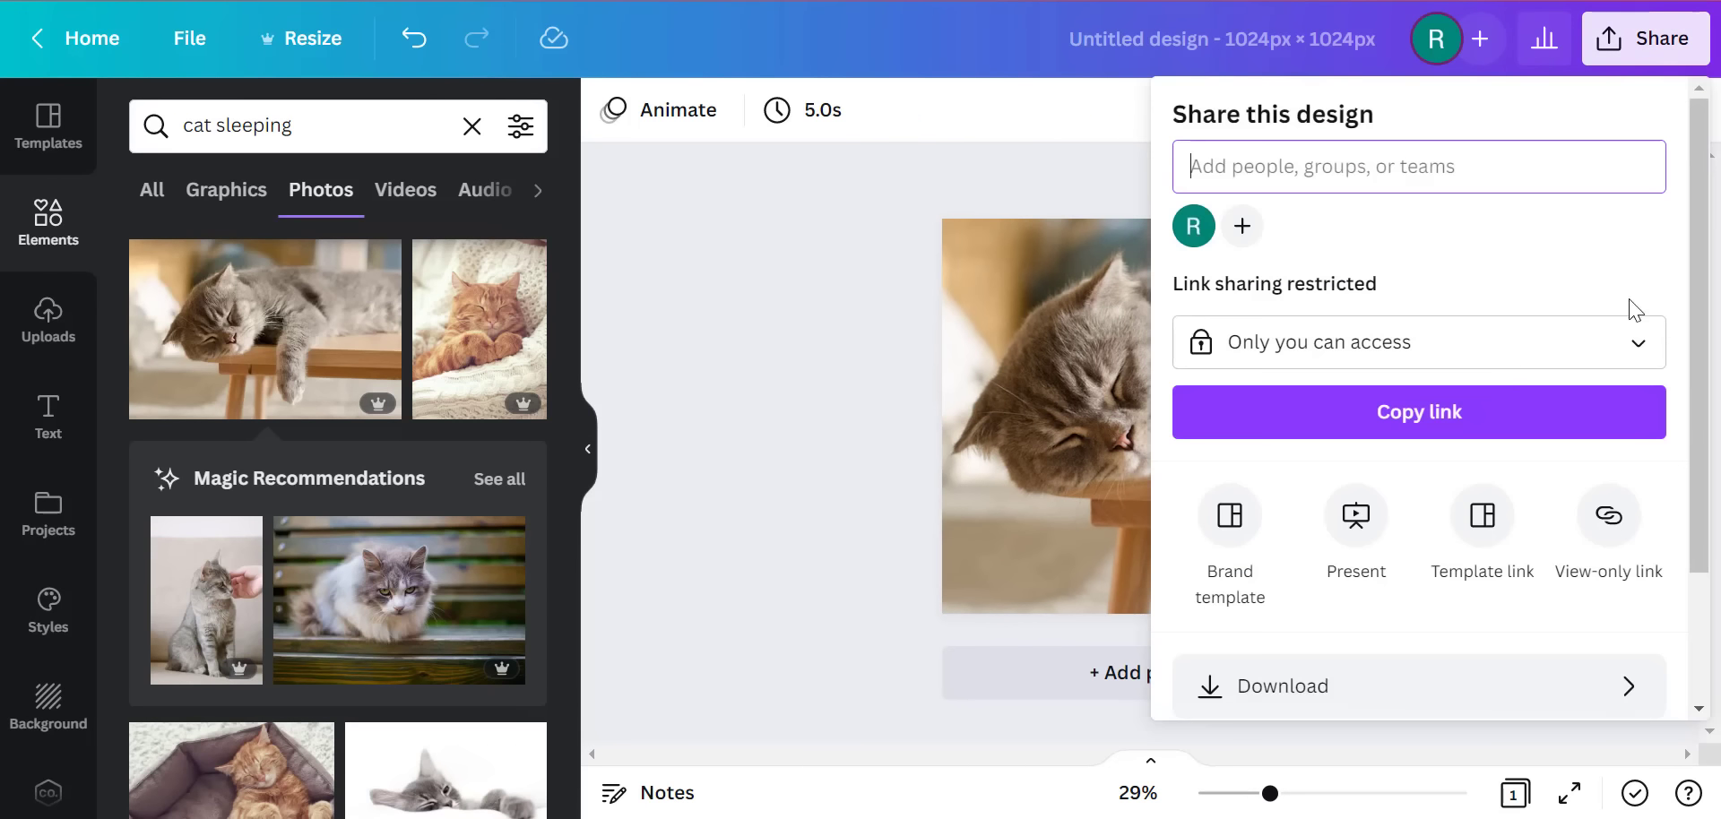
{"action": "scroll", "coordinate": [1452, 430], "scroll_direction": "down", "scroll_amount": 3}
{"action": "left_click", "coordinate": [1284, 502]}
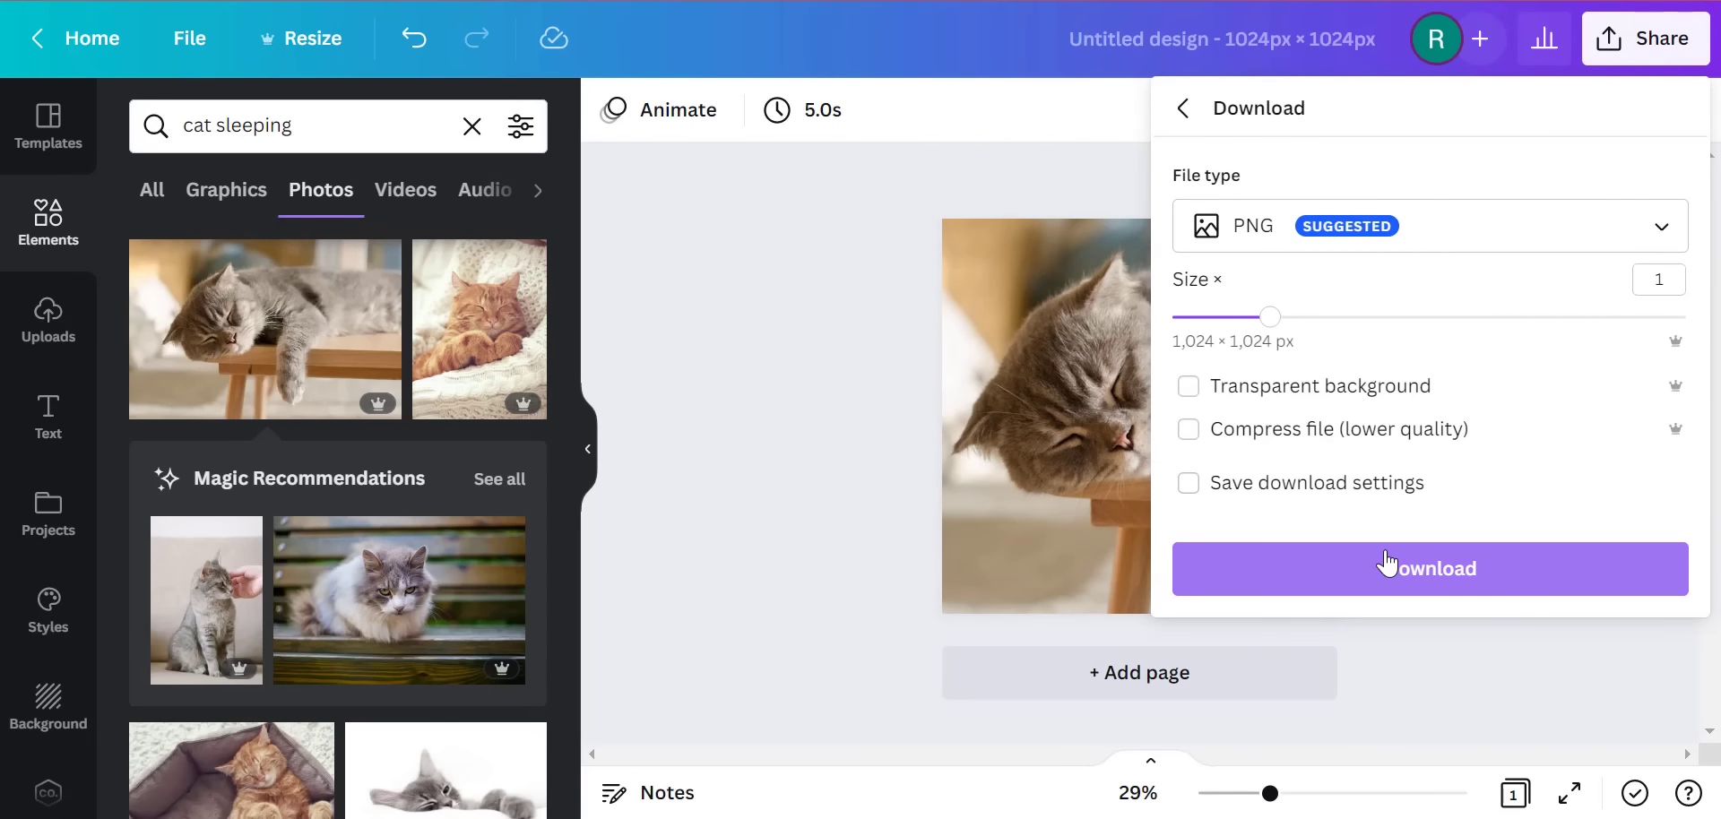
{"action": "left_click", "coordinate": [1389, 565]}
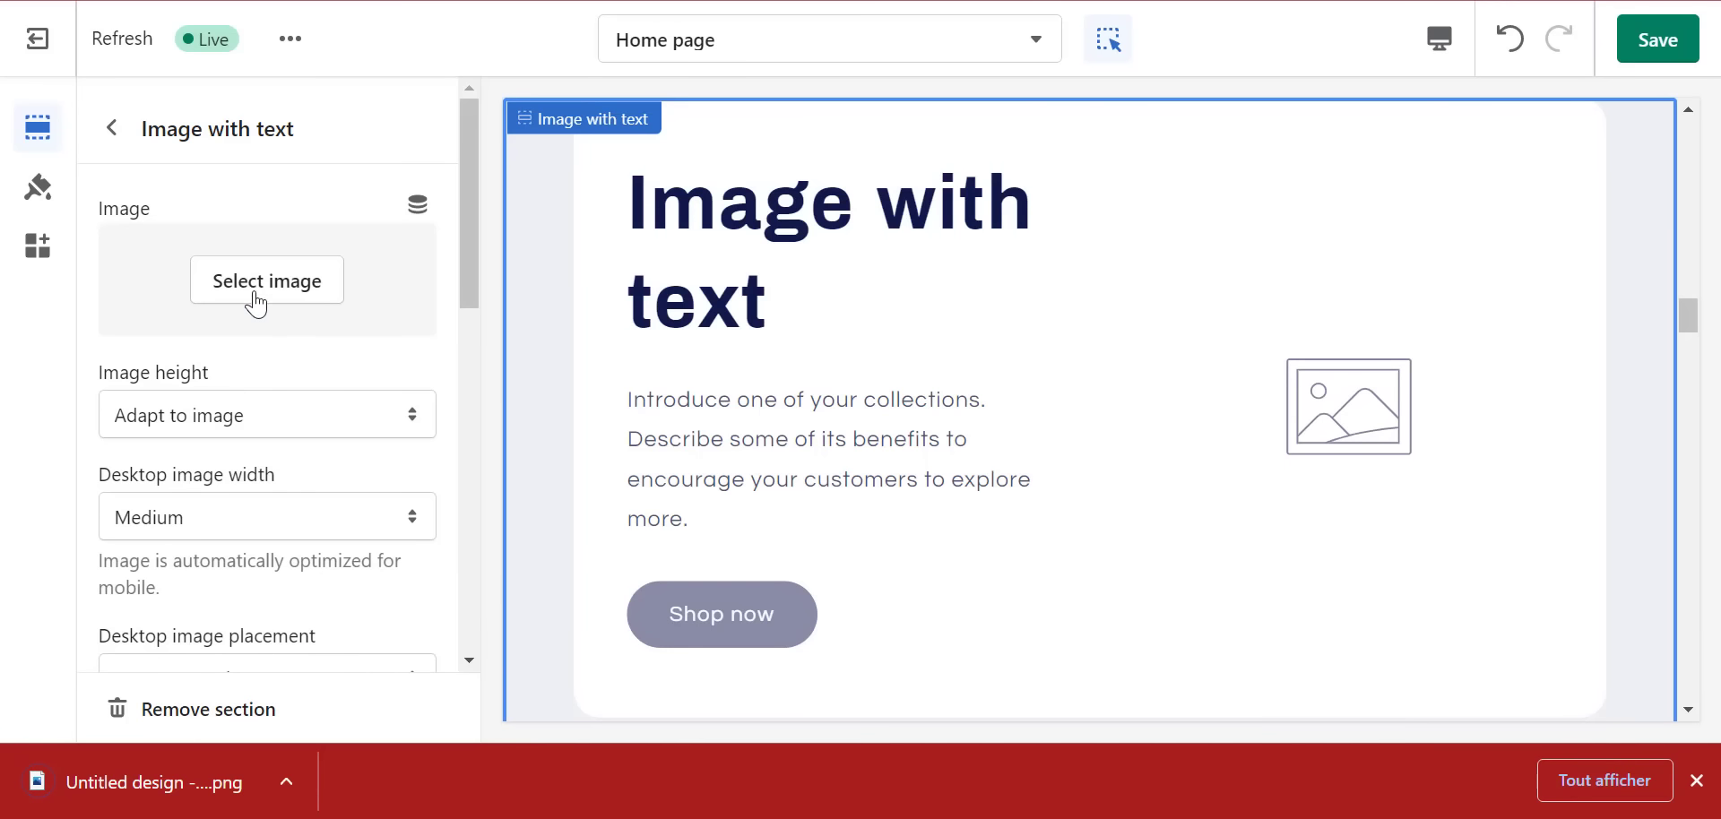
- Back in the Shopify theme editor, upload "Untitled design - 2022-12-11T023224.199" and use it as the first Image with text section's image
{"action": "left_click", "coordinate": [260, 280]}
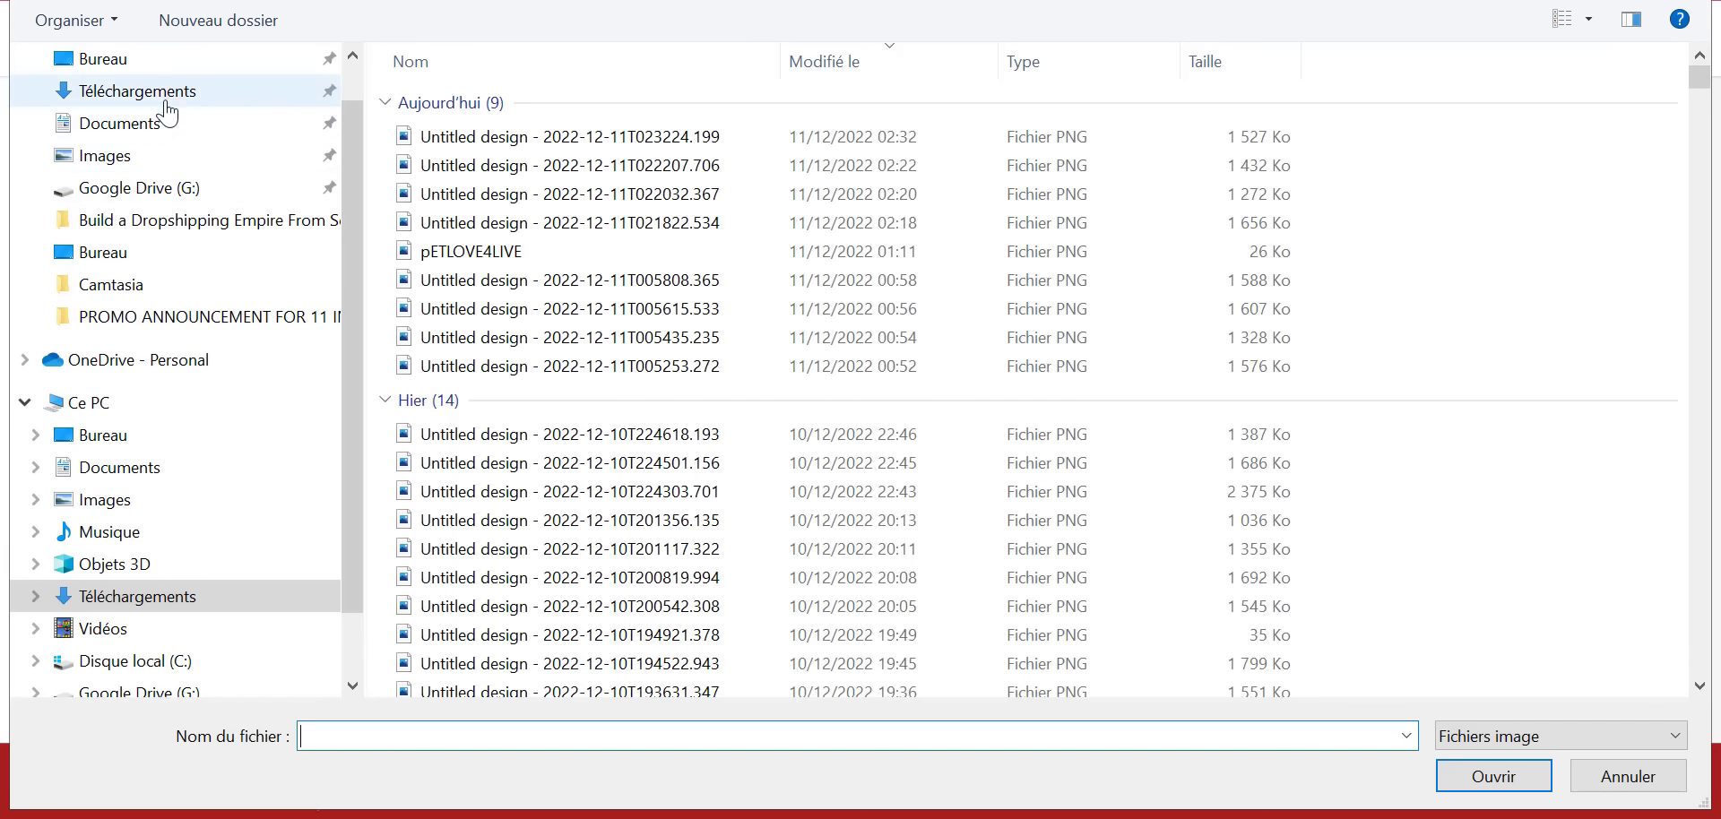
{"action": "left_click", "coordinate": [165, 100]}
{"action": "left_click", "coordinate": [475, 136]}
{"action": "double_click", "coordinate": [475, 136]}
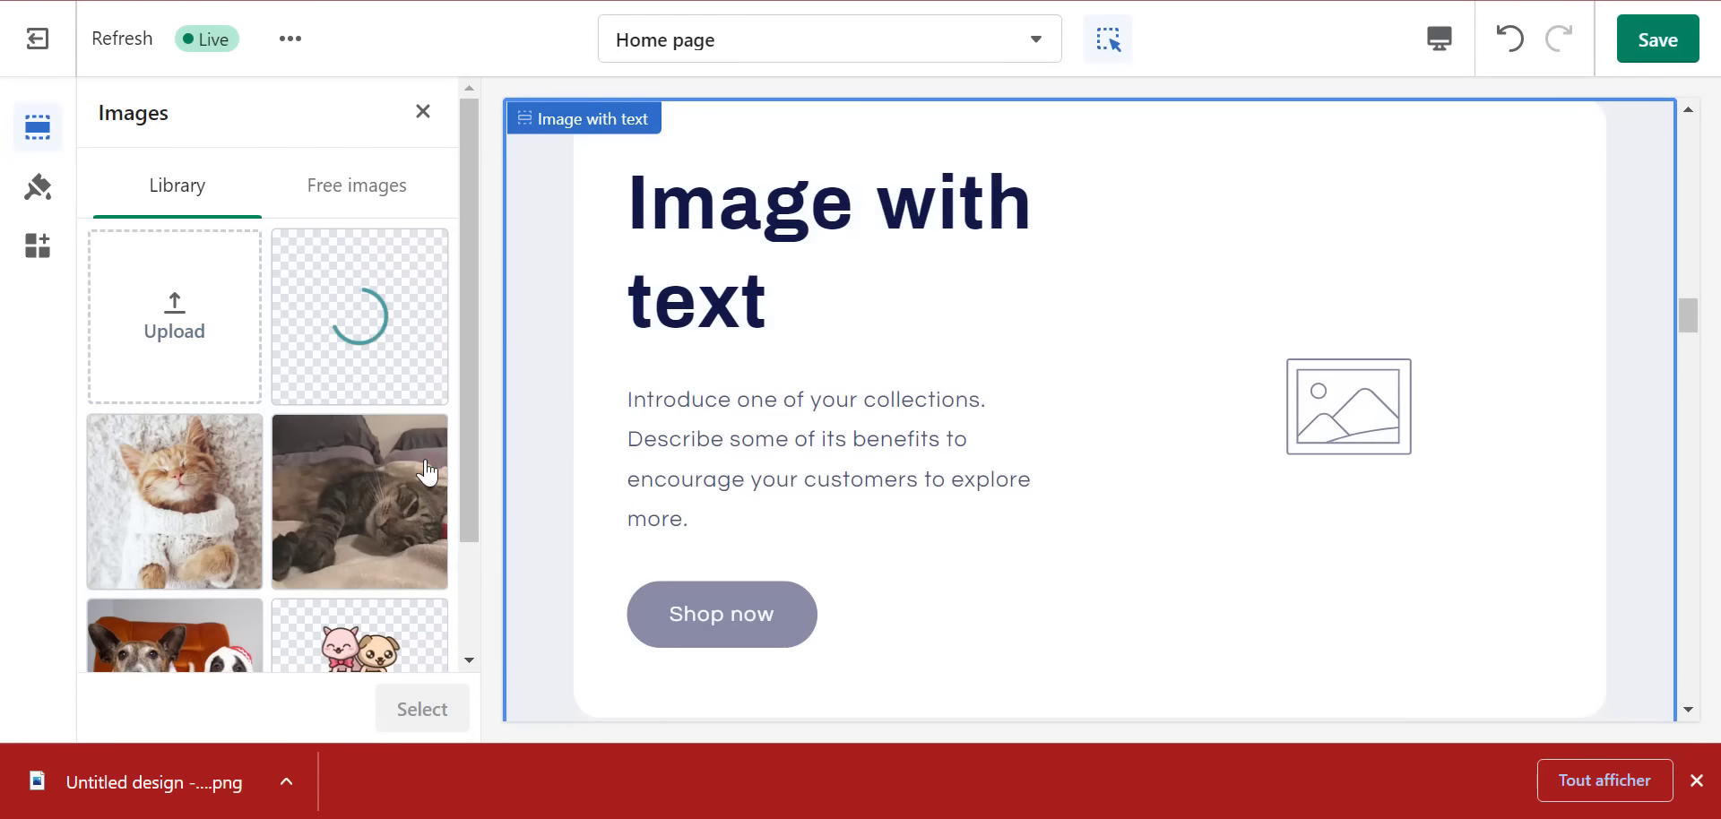
{"action": "left_click", "coordinate": [1689, 788]}
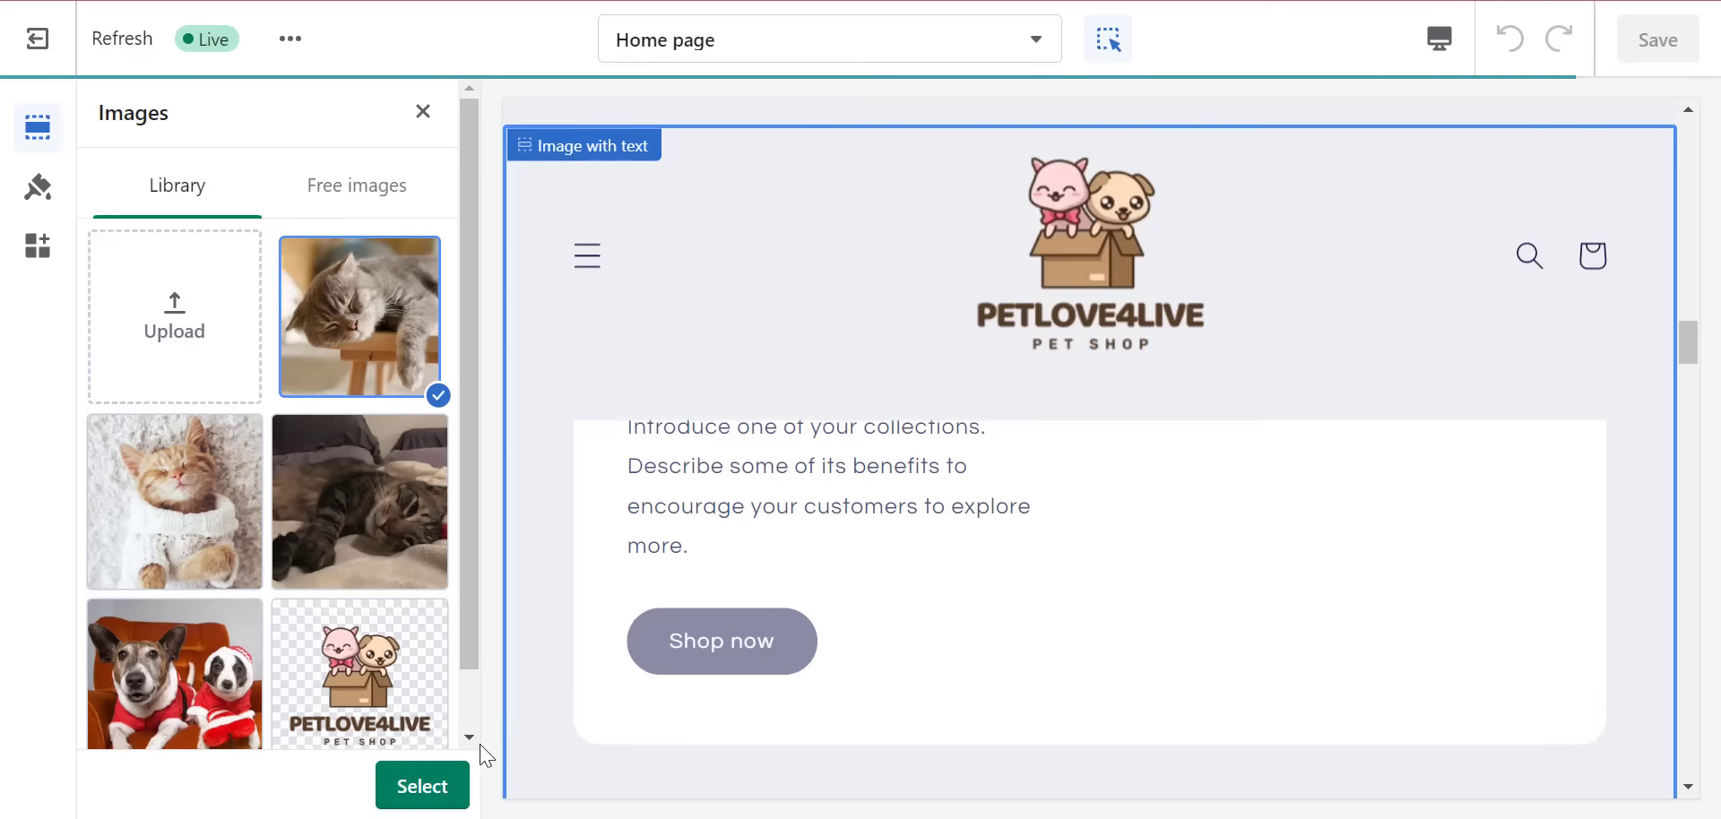
{"action": "left_click", "coordinate": [422, 786]}
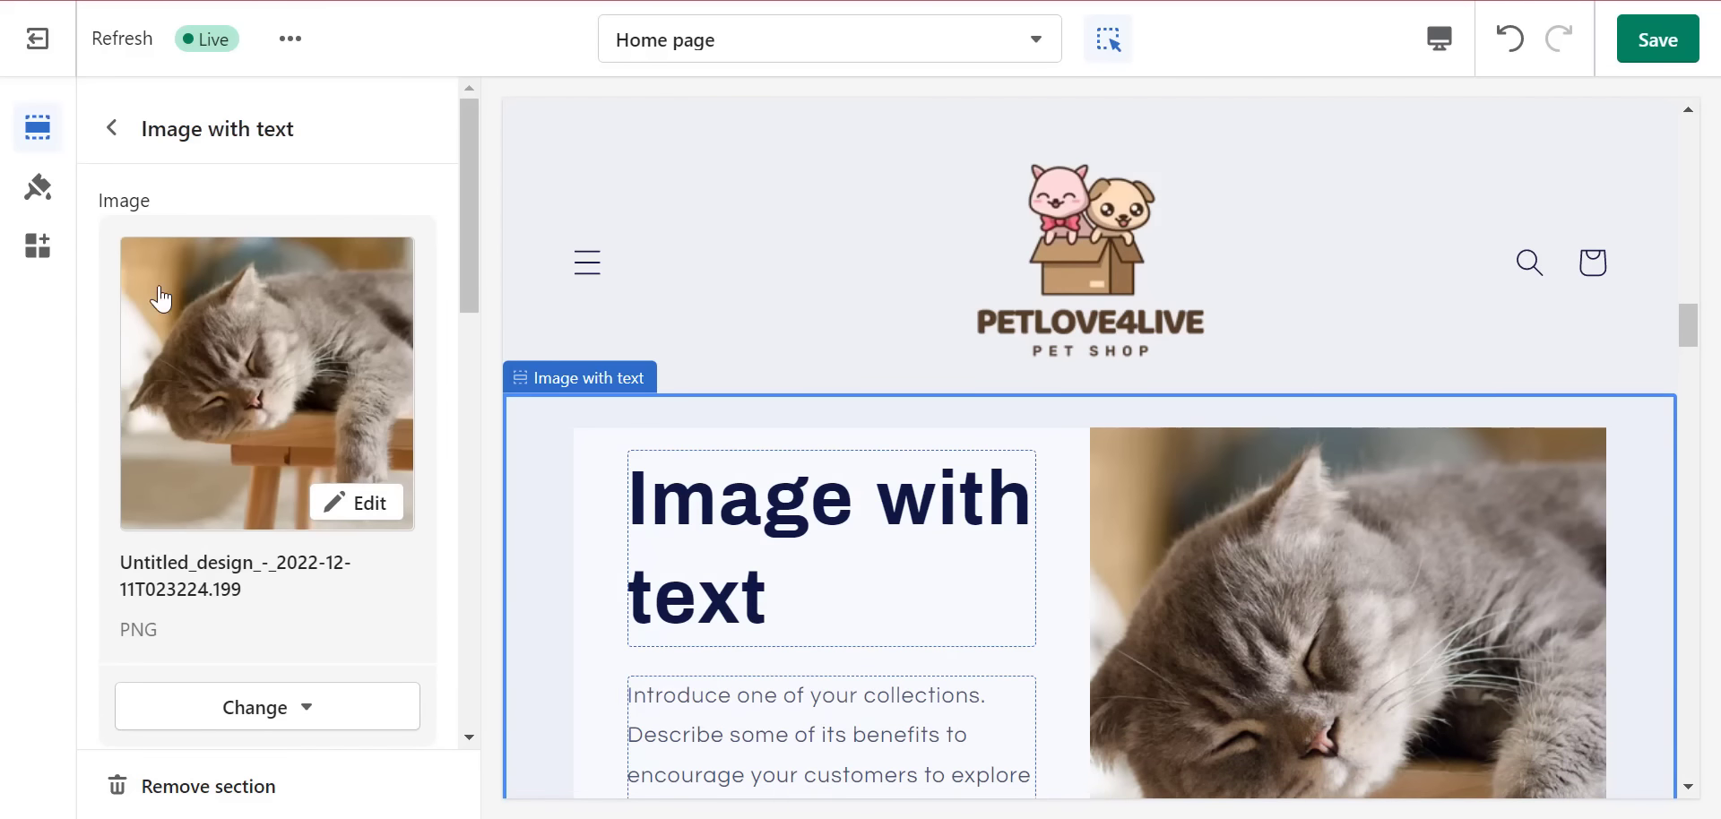
- Try the Image first desktop placement for the sleeping cat section and restore Image second
{"action": "scroll", "coordinate": [242, 359], "scroll_direction": "down", "scroll_amount": 5}
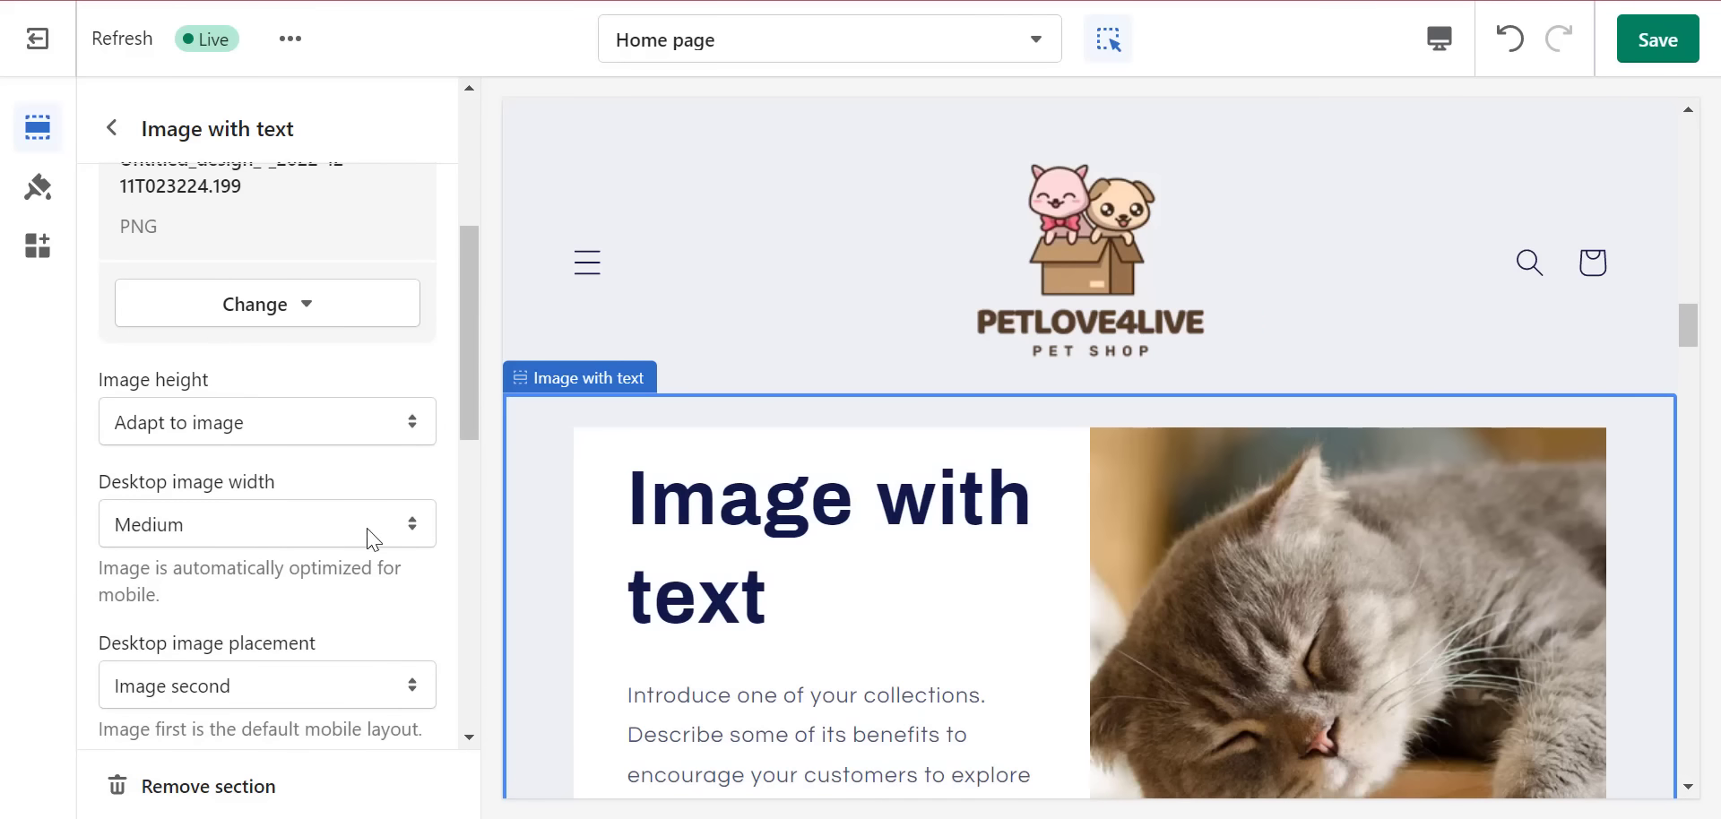
{"action": "left_click", "coordinate": [269, 430]}
{"action": "left_click", "coordinate": [327, 387]}
{"action": "left_click_drag", "start_coordinate": [457, 369], "coordinate": [460, 398]}
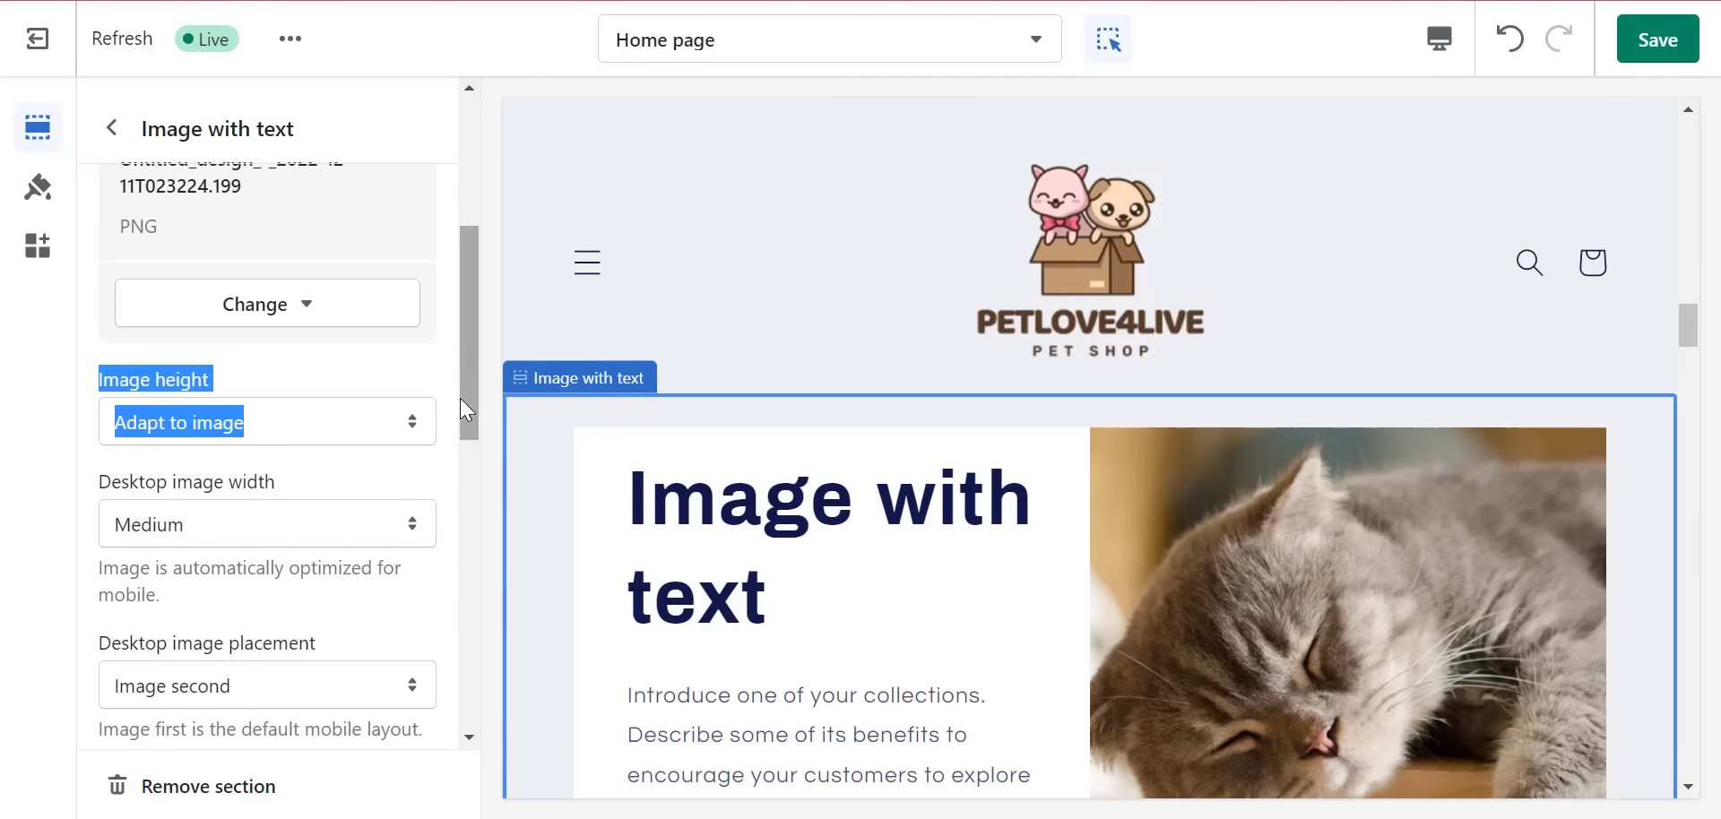
{"action": "left_click", "coordinate": [460, 398]}
{"action": "scroll", "coordinate": [468, 407], "scroll_direction": "down", "scroll_amount": 3}
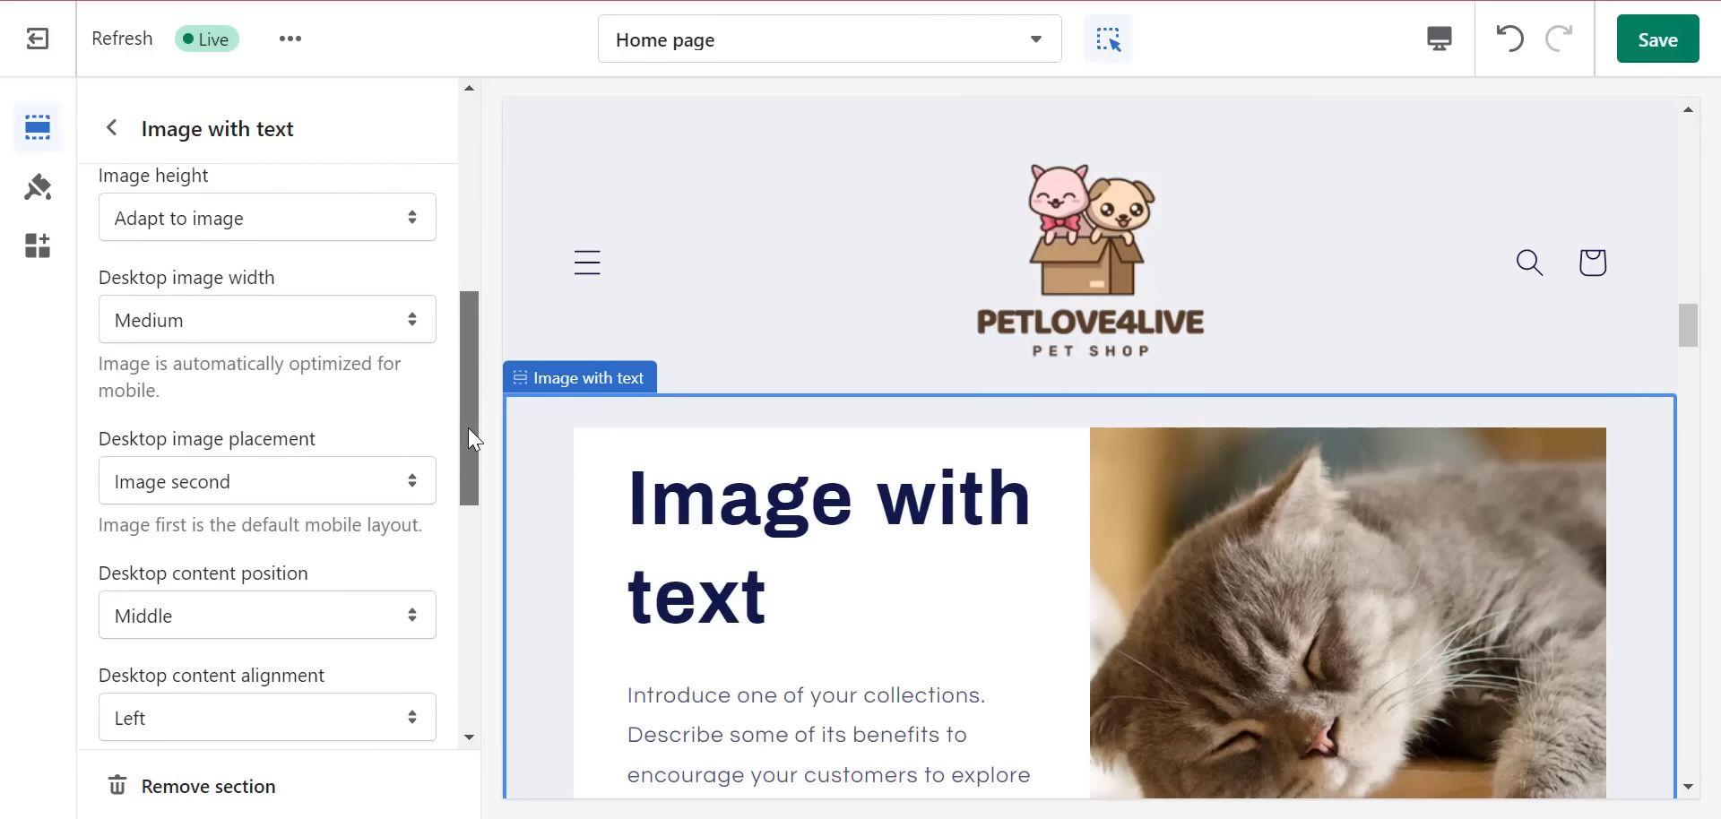
{"action": "left_click", "coordinate": [270, 465]}
{"action": "left_click", "coordinate": [256, 497]}
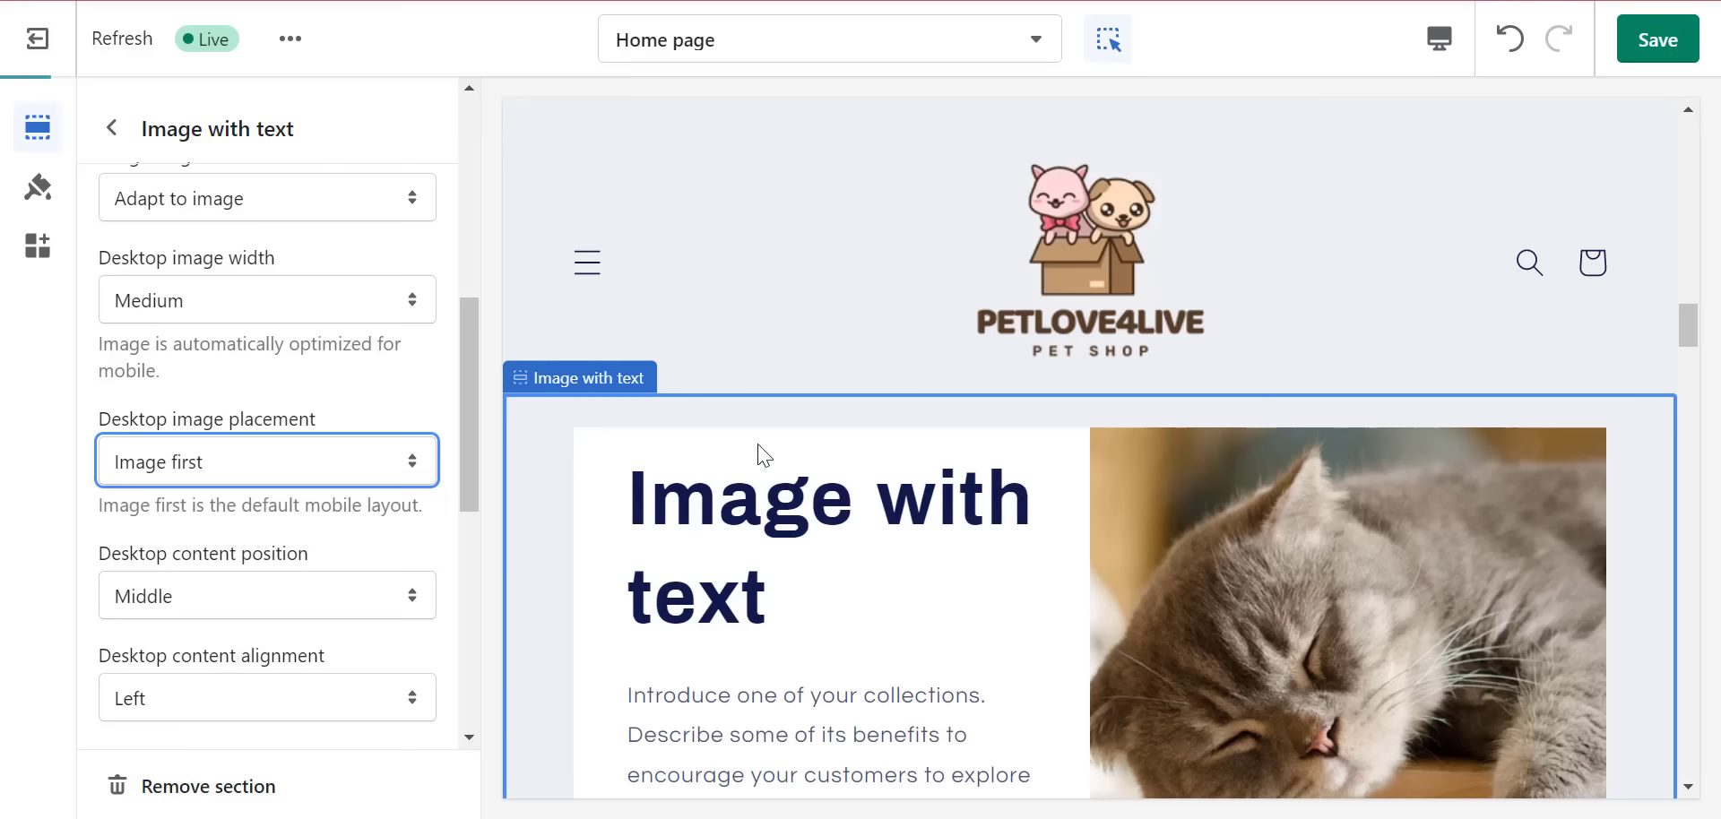
{"action": "left_click", "coordinate": [271, 475]}
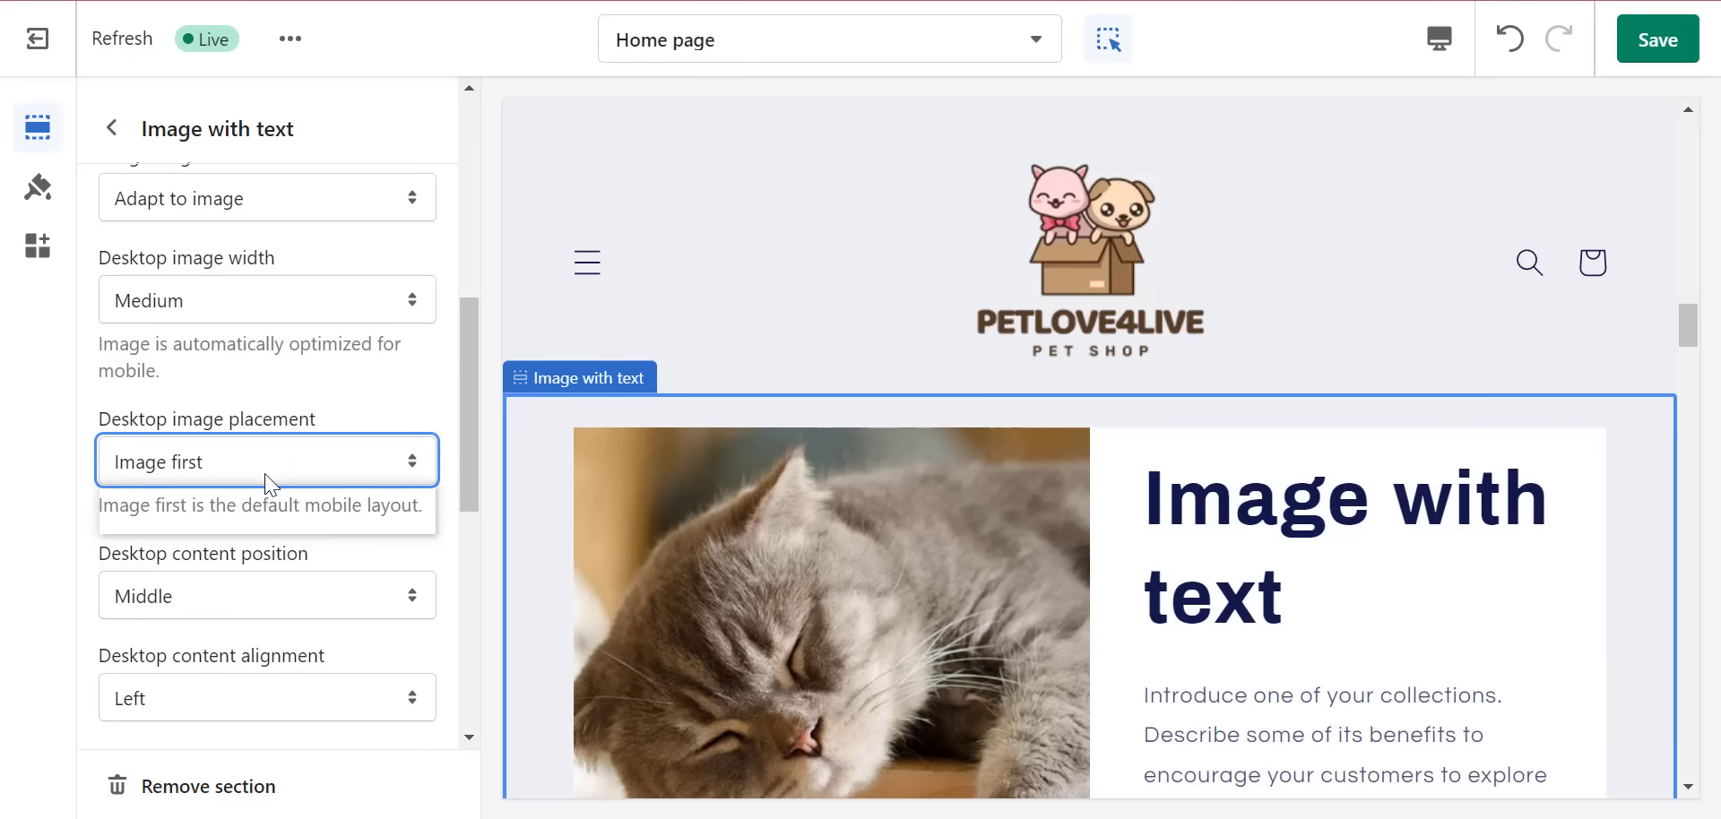
{"action": "left_click", "coordinate": [235, 520]}
- Set the image-with-text section's content layout to Overlap and check the whole section in the preview
{"action": "left_click_drag", "start_coordinate": [467, 401], "coordinate": [471, 475]}
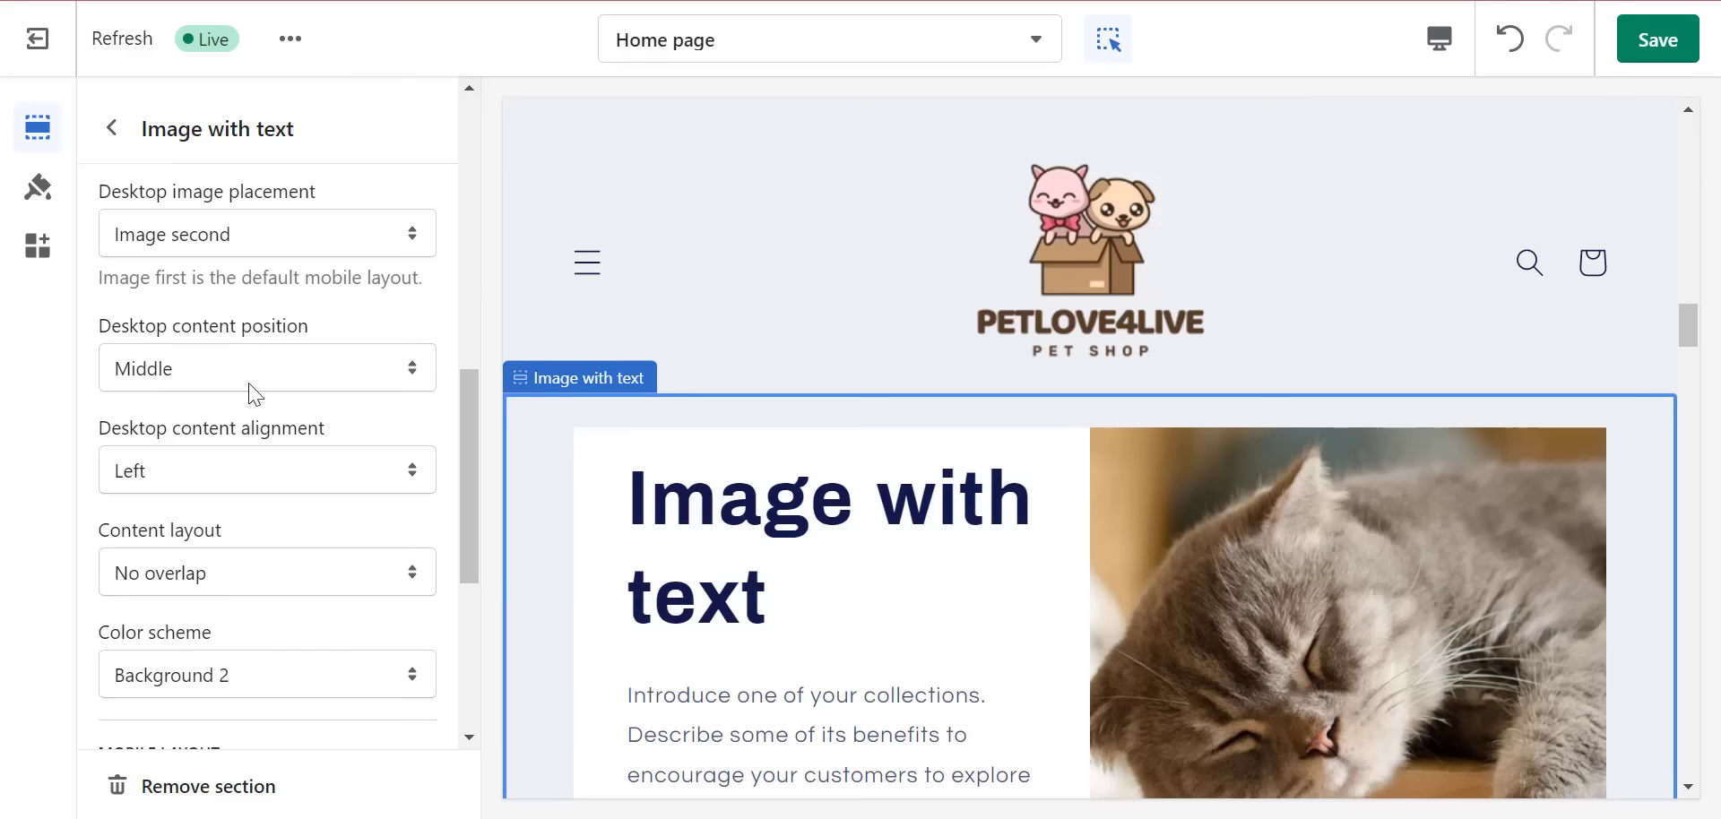
{"action": "left_click_drag", "start_coordinate": [466, 475], "coordinate": [464, 533]}
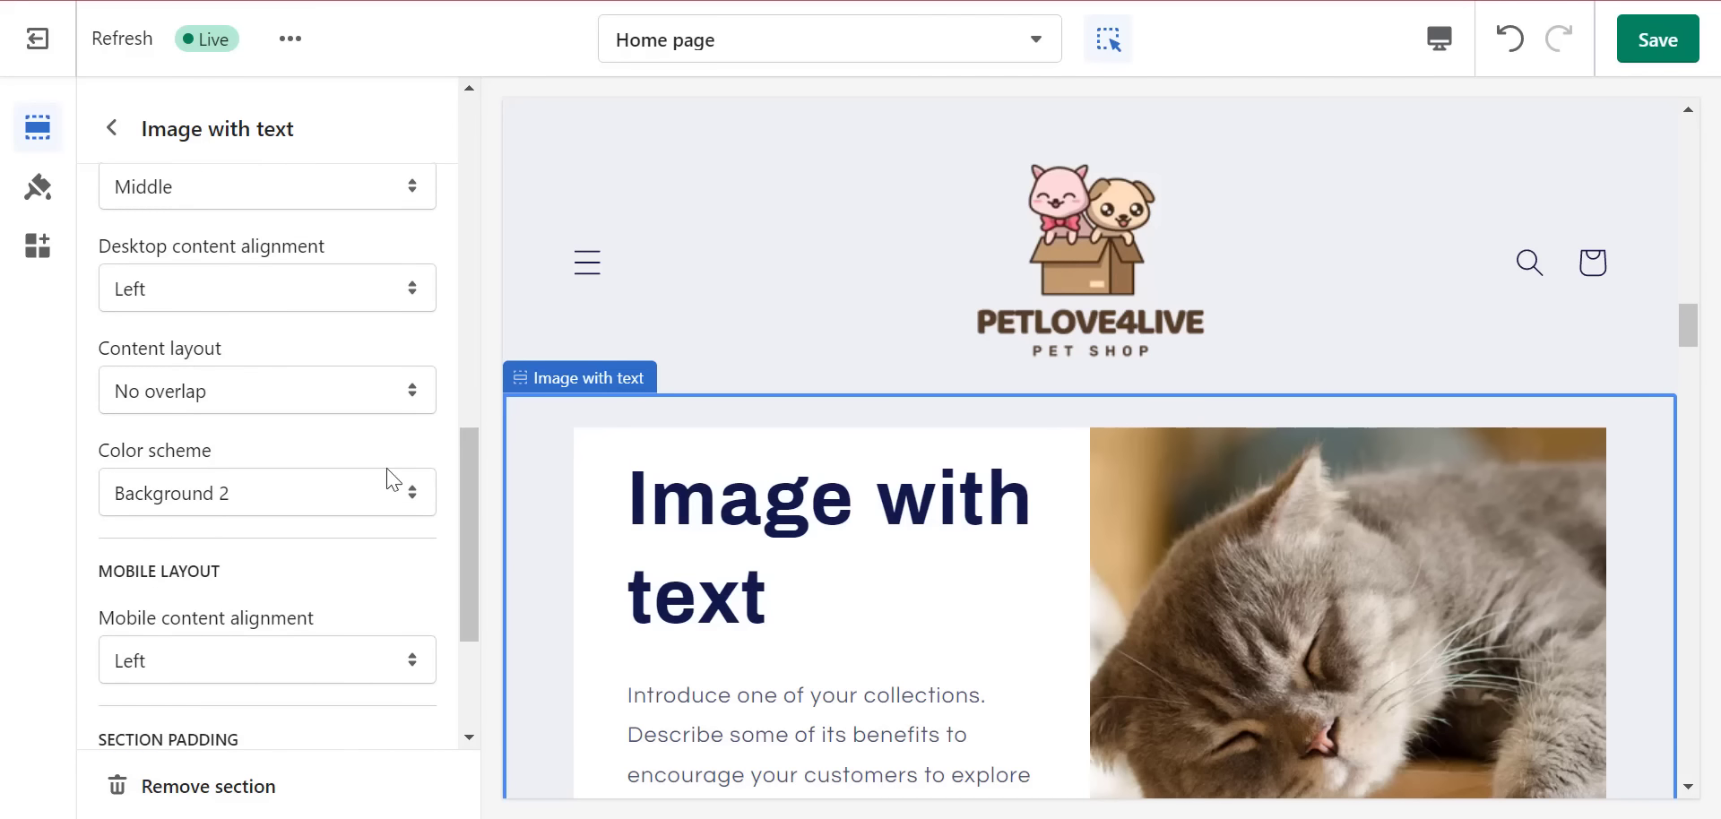
{"action": "left_click", "coordinate": [244, 389]}
{"action": "left_click", "coordinate": [222, 447]}
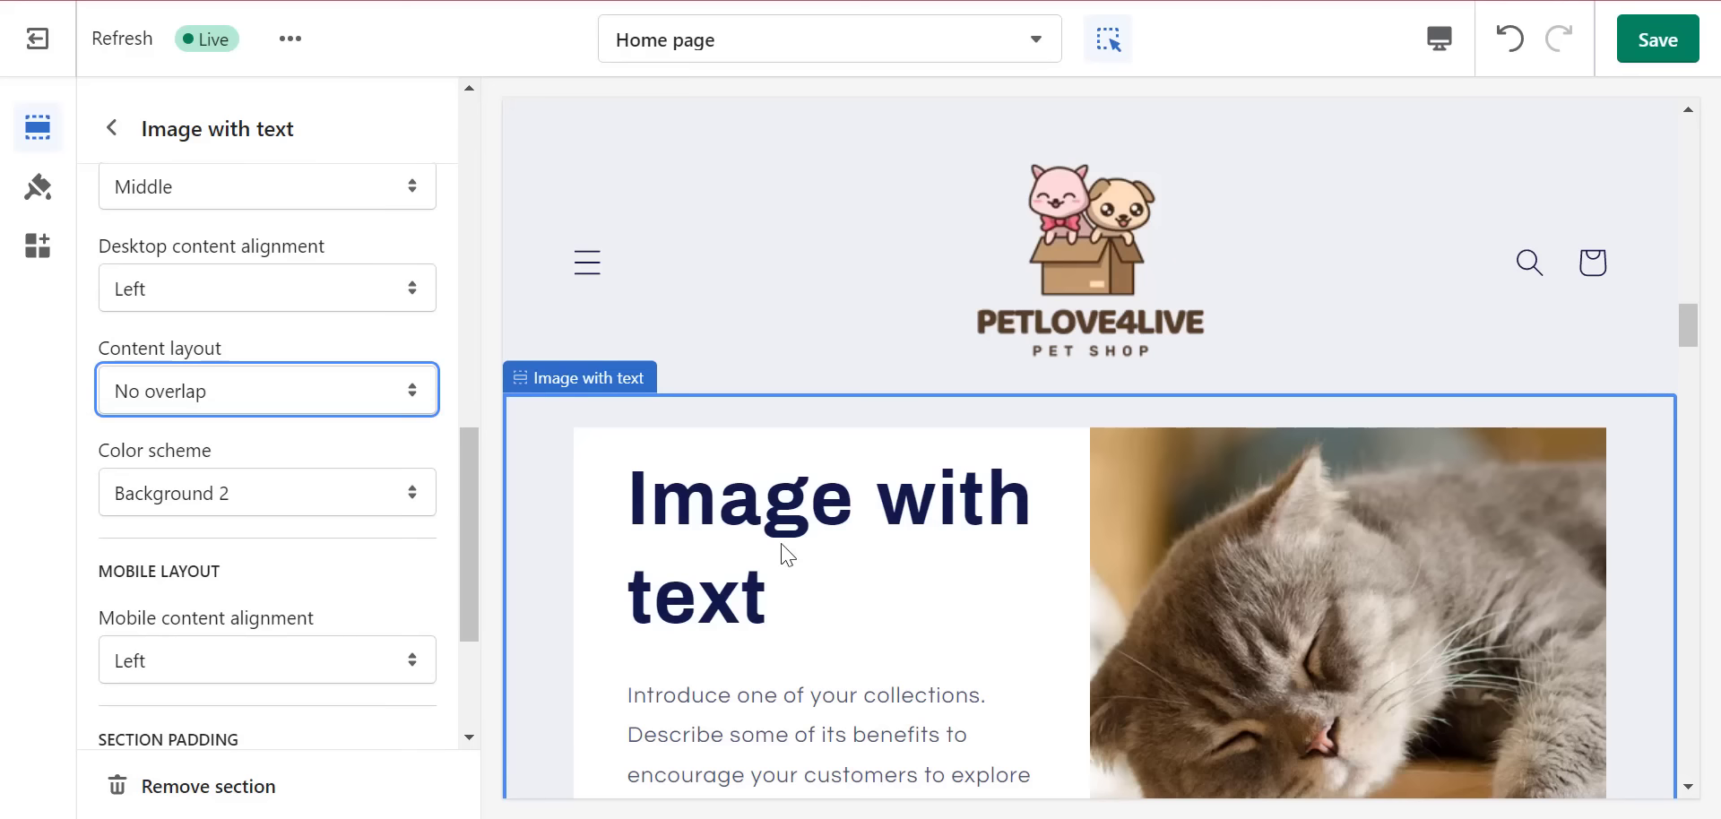
{"action": "left_click_drag", "start_coordinate": [1684, 328], "coordinate": [1691, 359]}
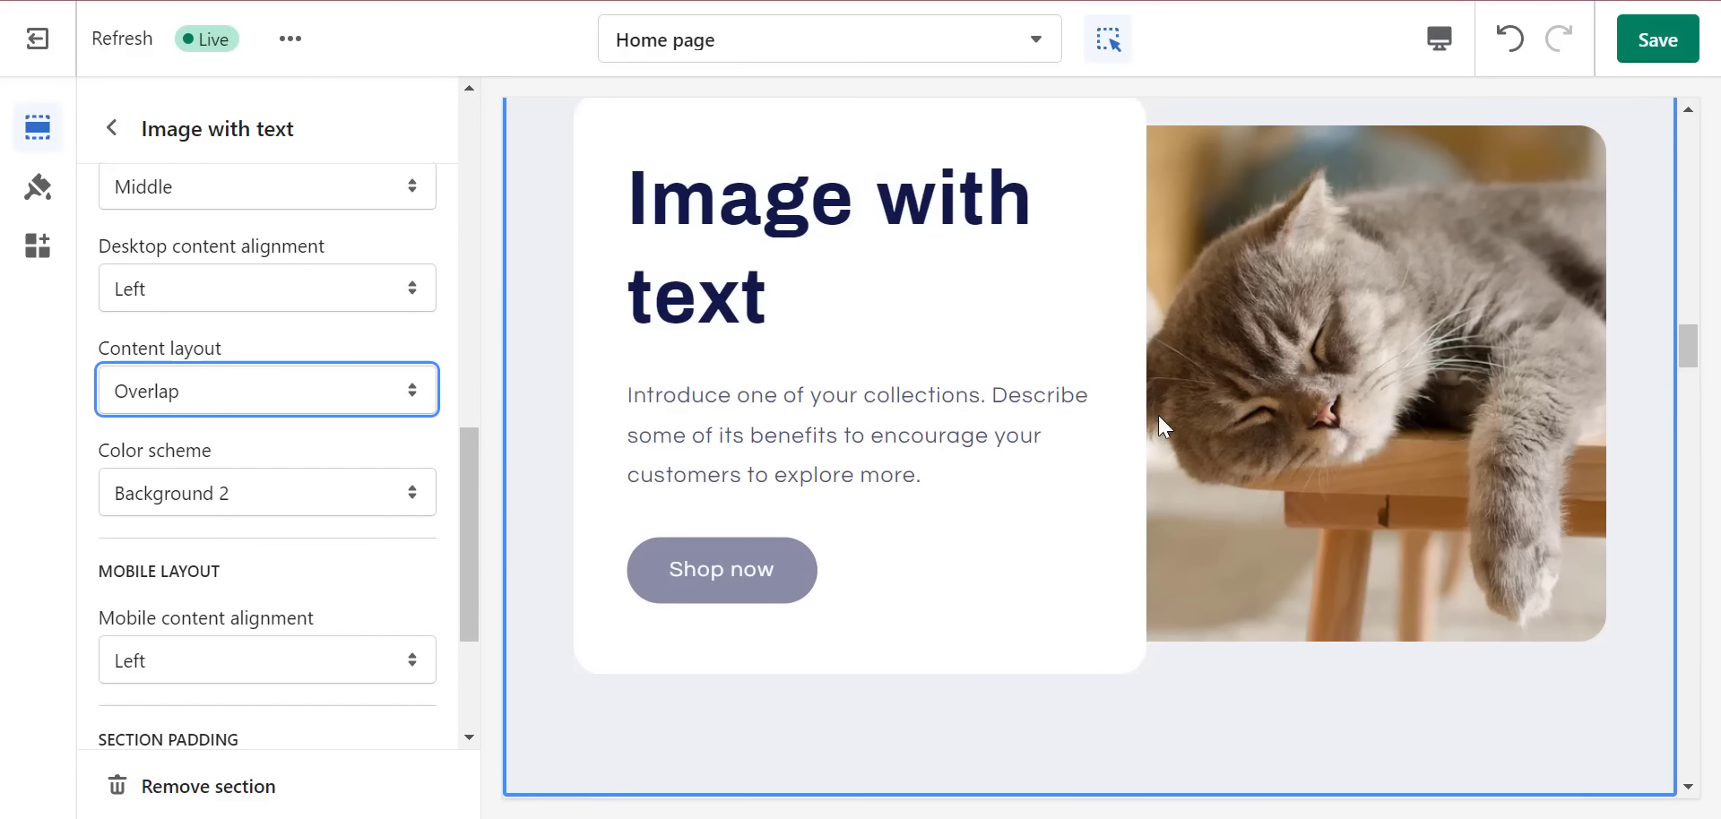
- Select the sleeping cat section's heading block and copy the heading "Better quality Sleep for your Cat" from the reference store
{"action": "scroll", "coordinate": [338, 554], "scroll_direction": "up", "scroll_amount": 10}
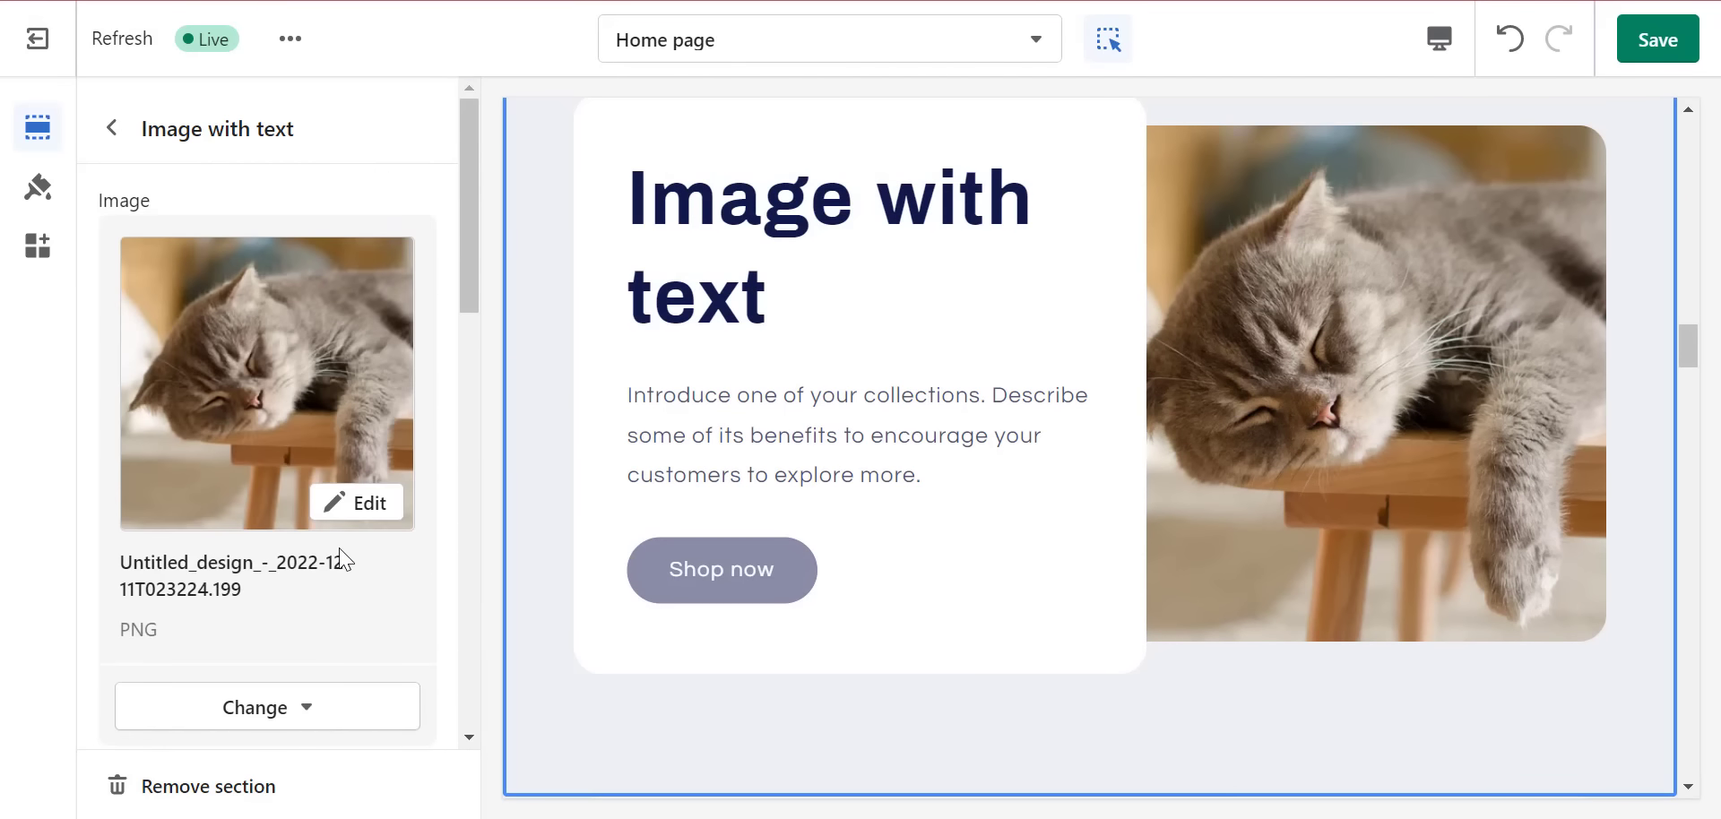
{"action": "scroll", "coordinate": [346, 561], "scroll_direction": "down", "scroll_amount": 8}
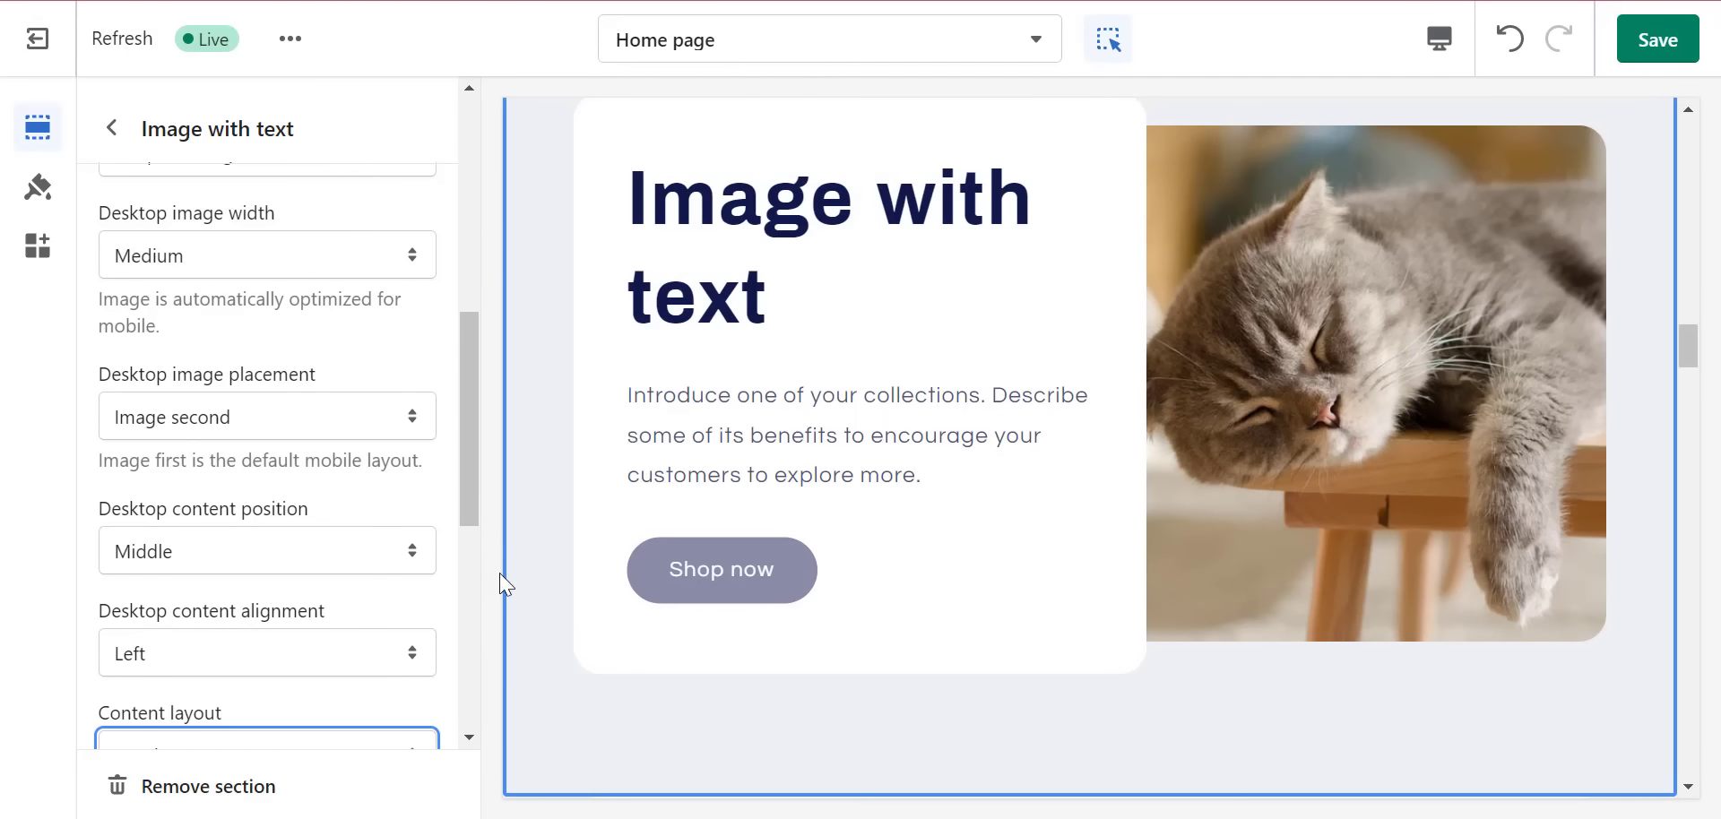
{"action": "left_click", "coordinate": [751, 244]}
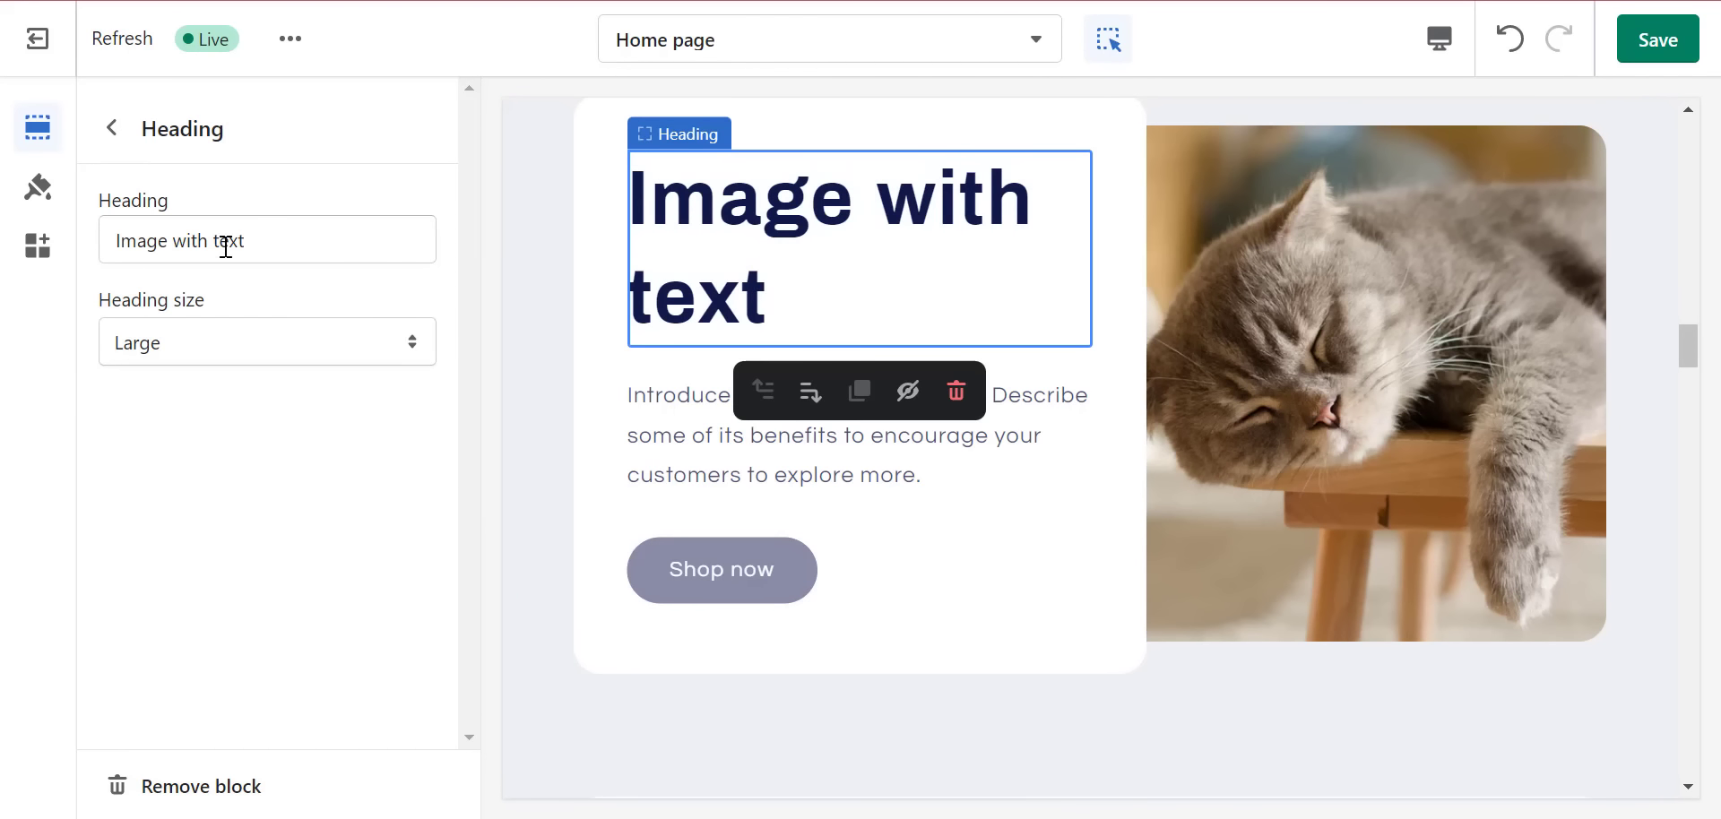
{"action": "mouse_move", "coordinate": [813, 817]}
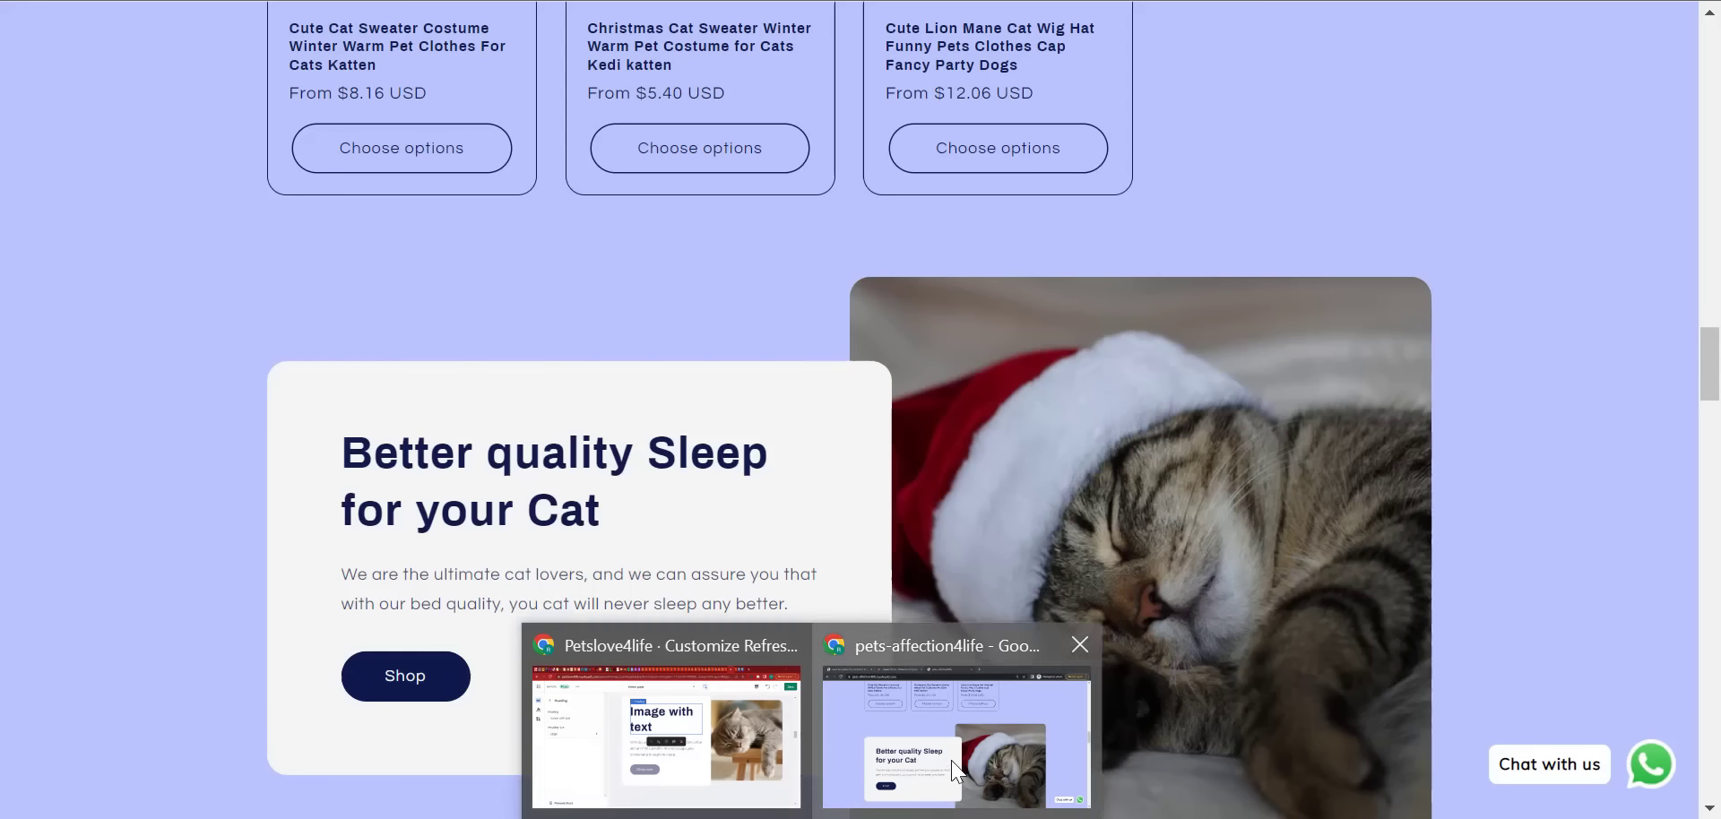
{"action": "left_click", "coordinate": [952, 735]}
{"action": "triple_click", "coordinate": [500, 466]}
{"action": "right_click", "coordinate": [500, 466]}
{"action": "left_click", "coordinate": [580, 484]}
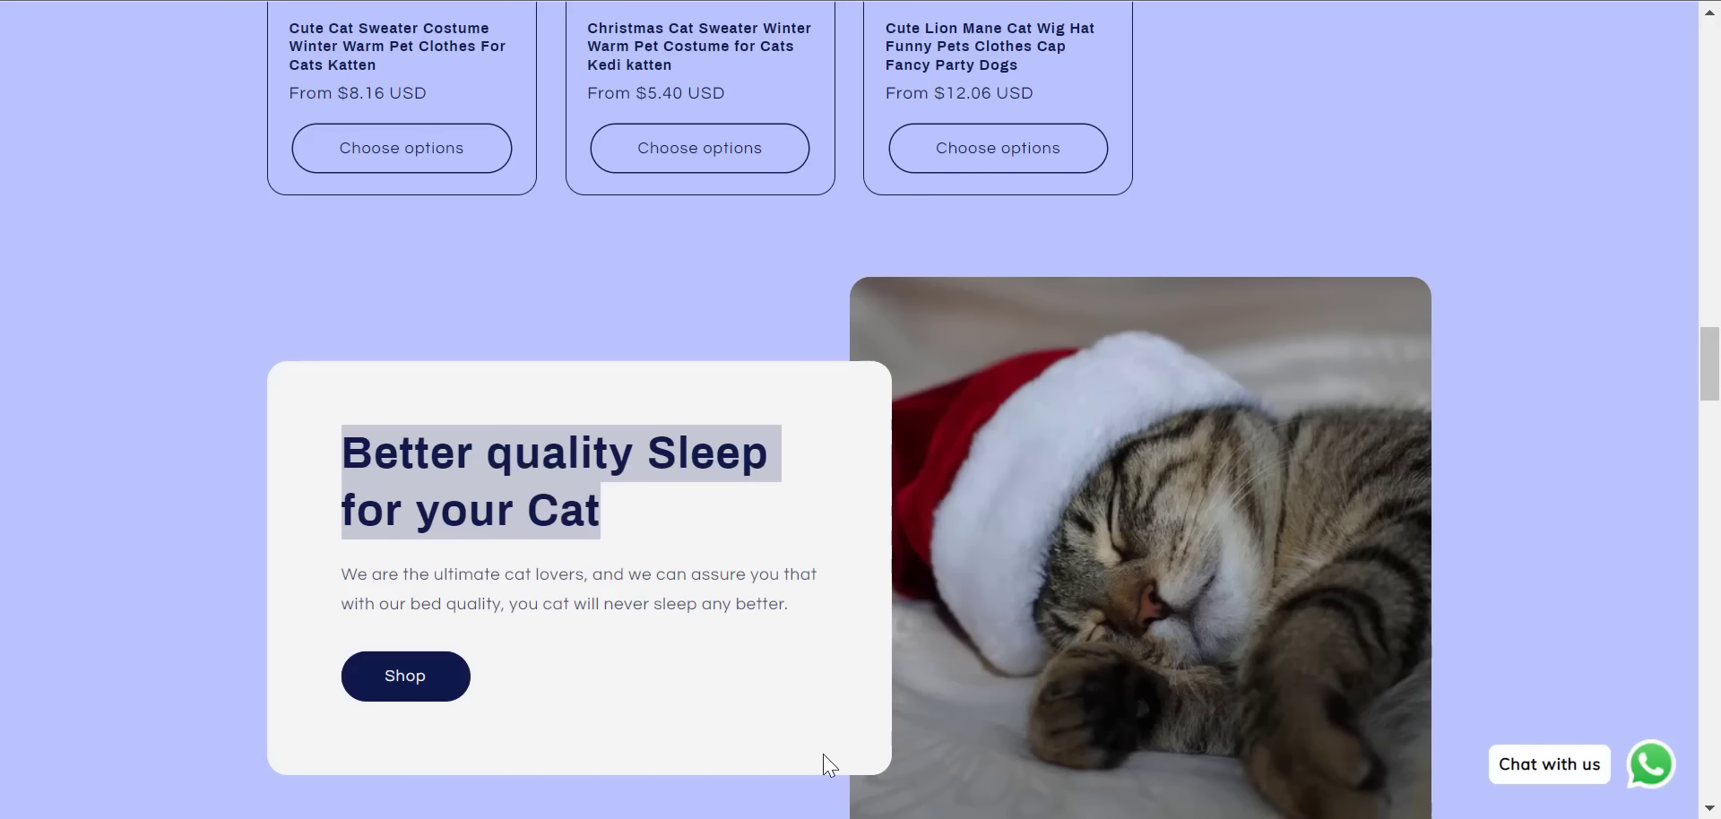
- Back in the Shopify theme editor, replace the heading with "Better quality Sleep for your Cat" and set its size to Medium
{"action": "mouse_move", "coordinate": [813, 817]}
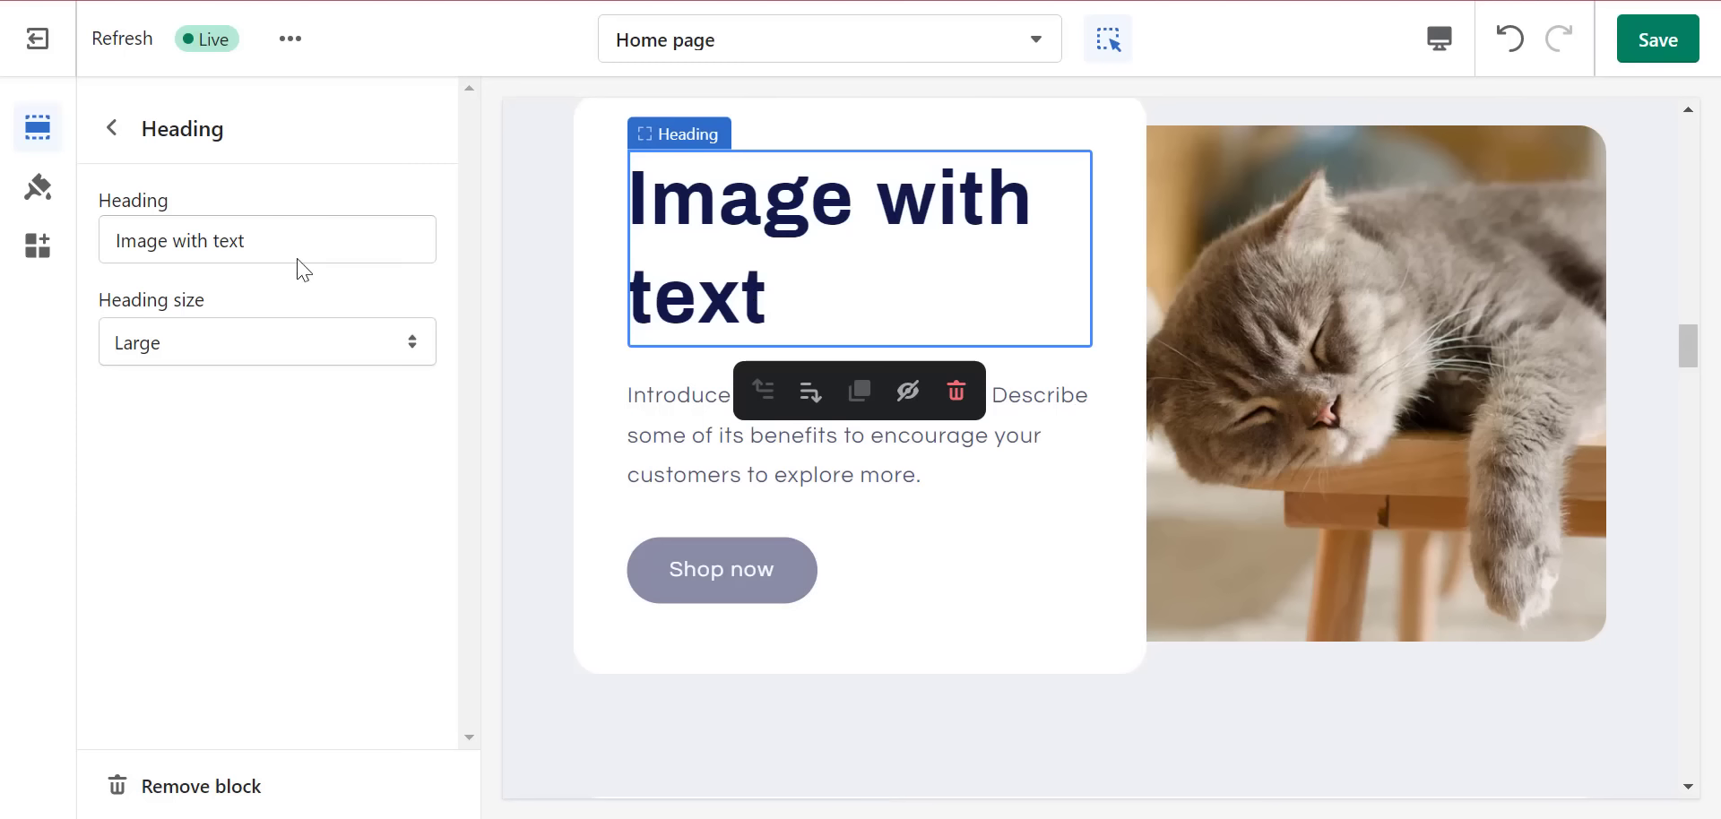
{"action": "triple_click", "coordinate": [268, 239]}
{"action": "right_click", "coordinate": [266, 239]}
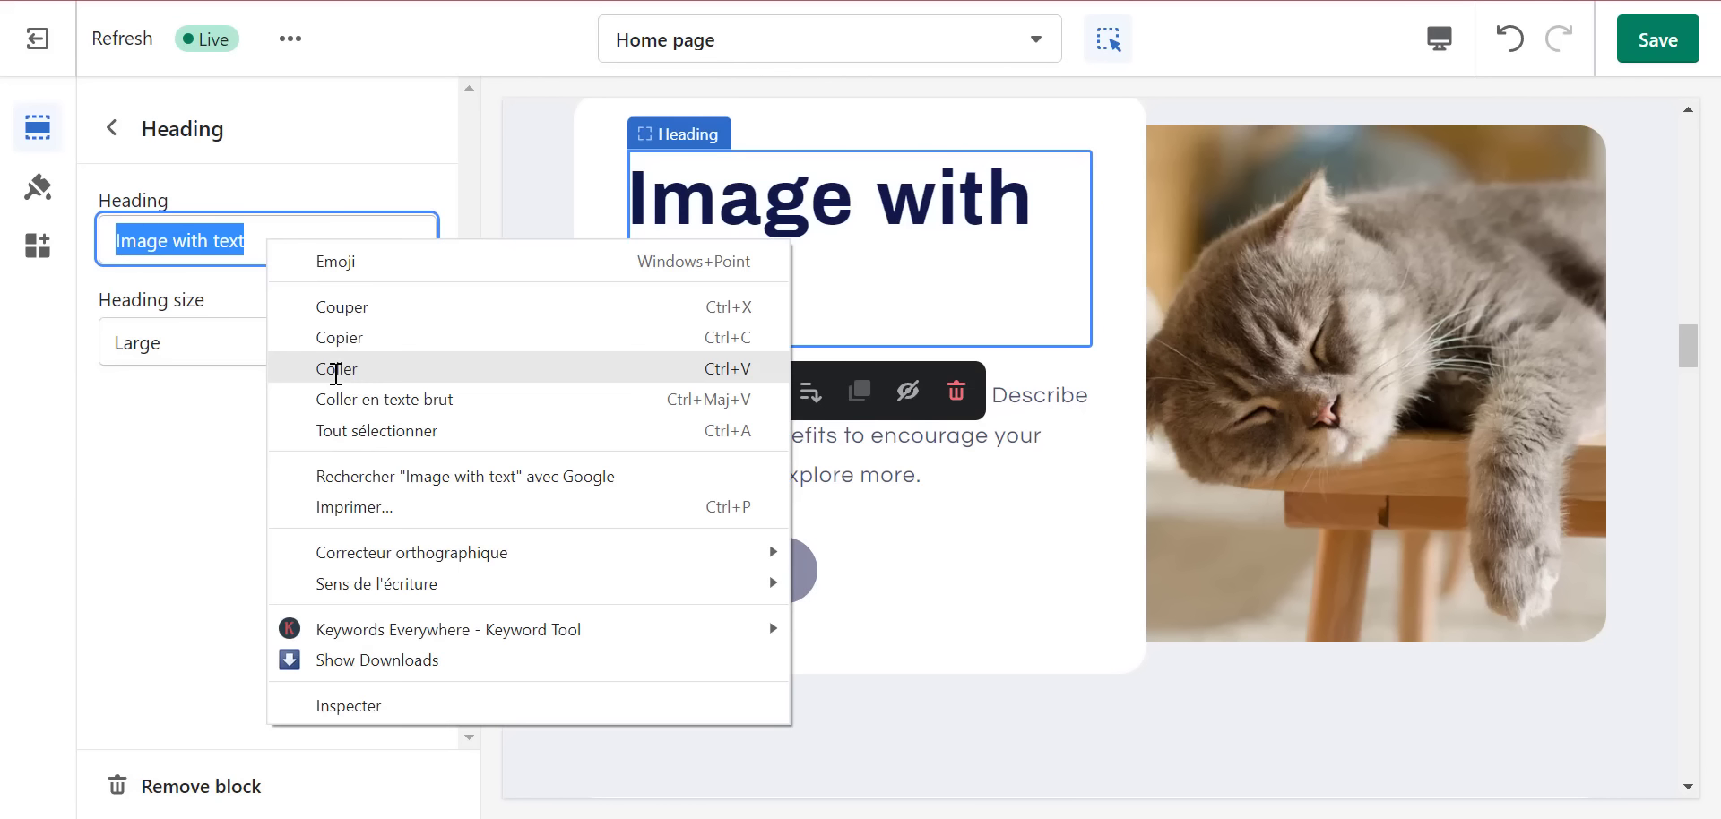
{"action": "left_click", "coordinate": [288, 366]}
{"action": "left_click", "coordinate": [280, 357]}
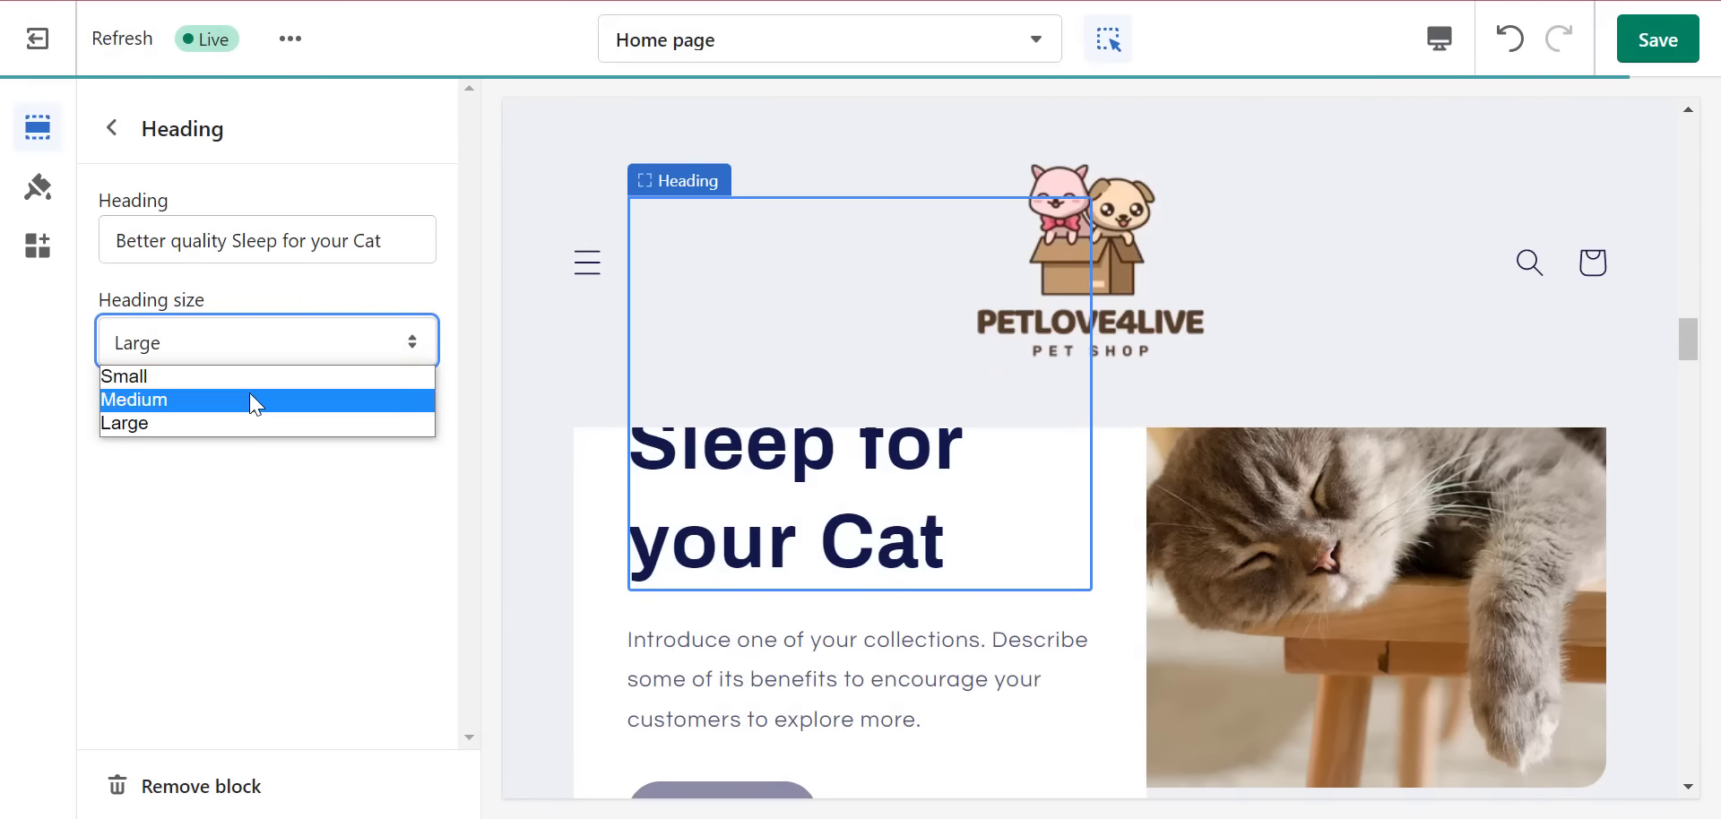
{"action": "left_click", "coordinate": [250, 398]}
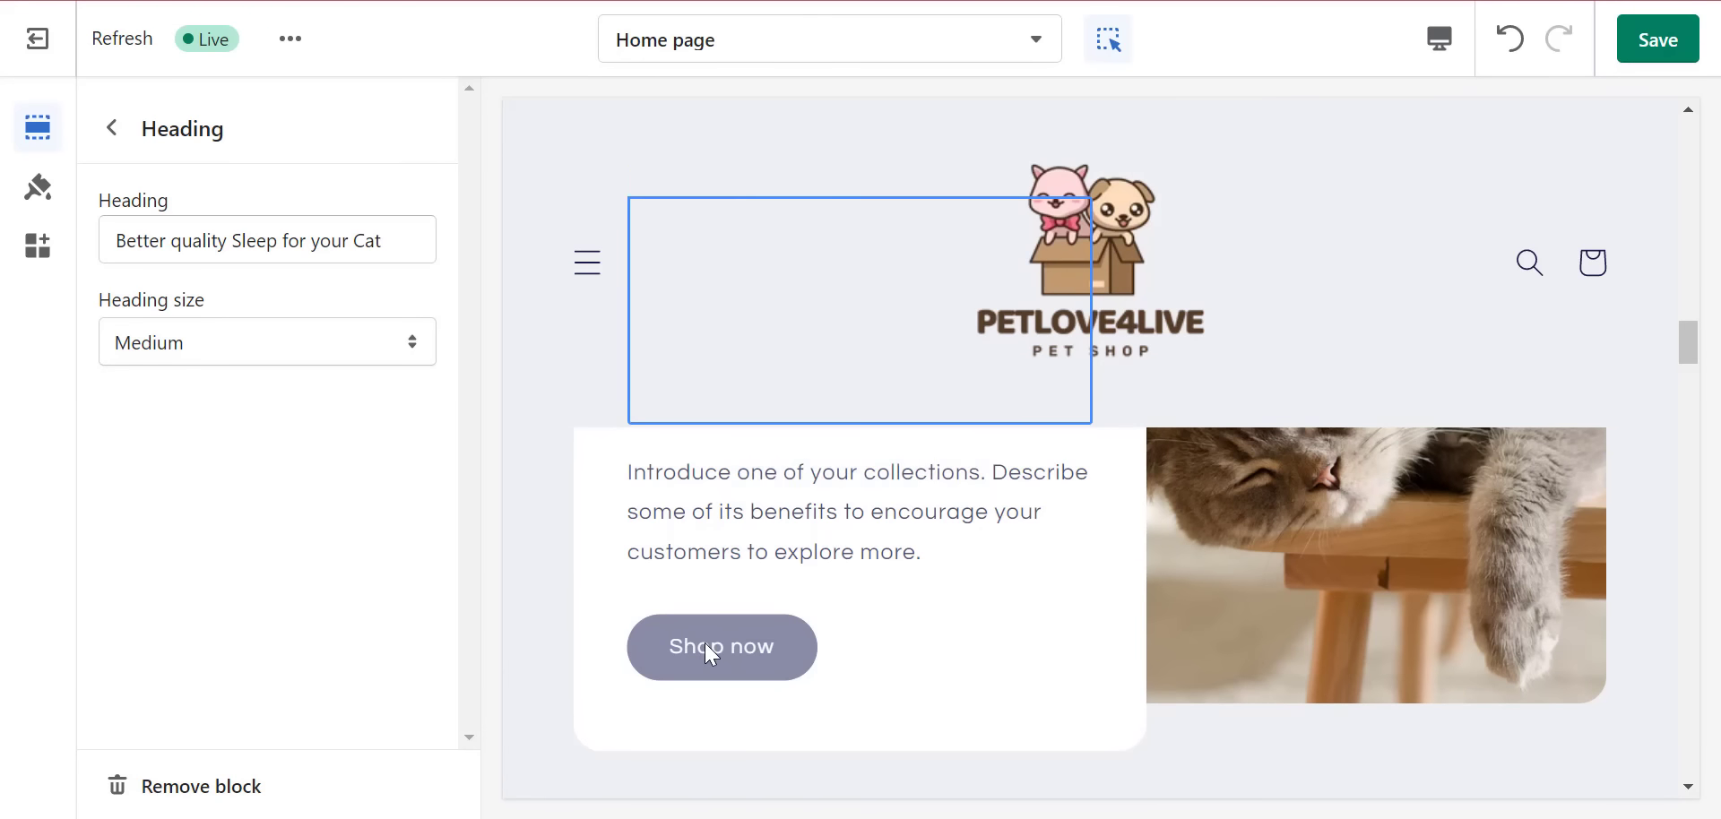
- Replace the sleeping cat section's body text with the reference store's paragraph beginning "We are the ultimate cat lovers"
{"action": "left_click", "coordinate": [721, 518]}
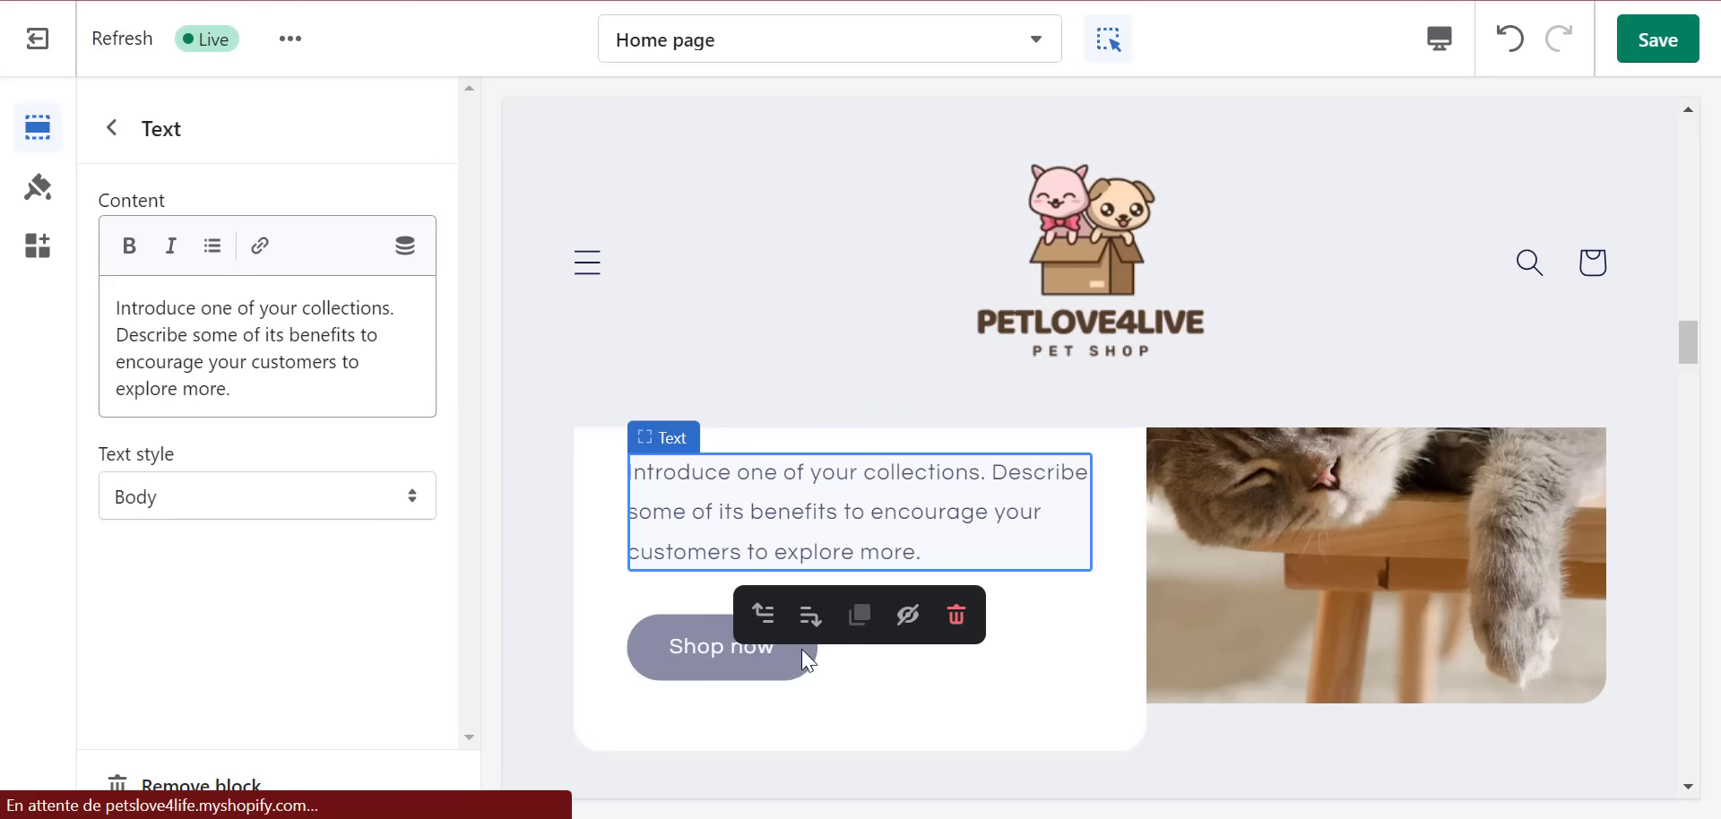
{"action": "left_click", "coordinate": [820, 668]}
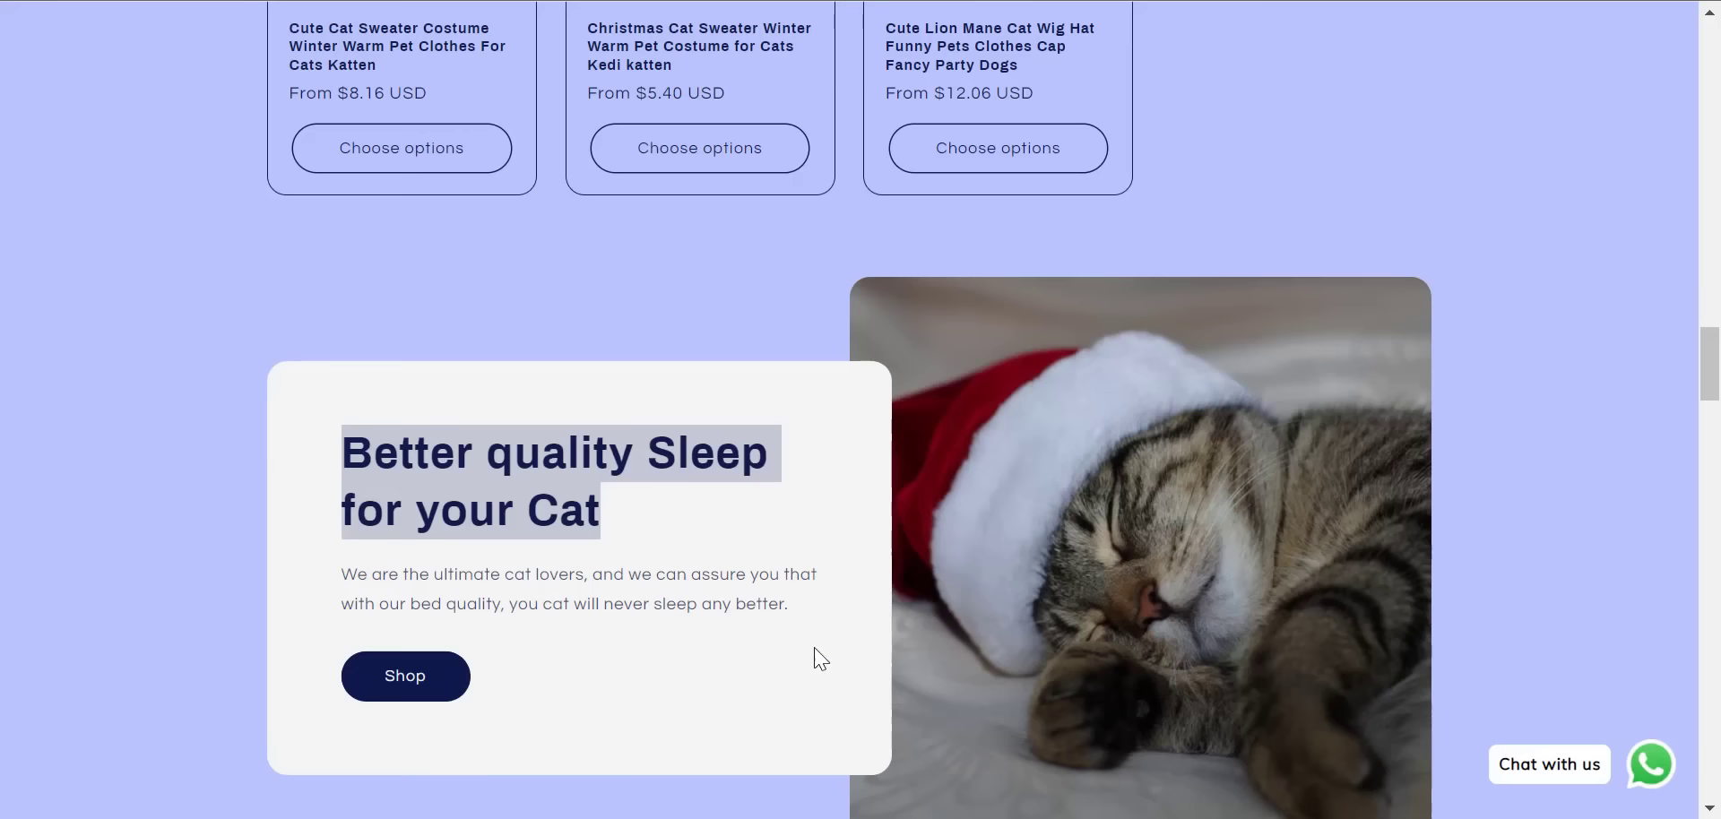
{"action": "triple_click", "coordinate": [645, 570]}
{"action": "right_click", "coordinate": [648, 570]}
{"action": "left_click", "coordinate": [773, 593]}
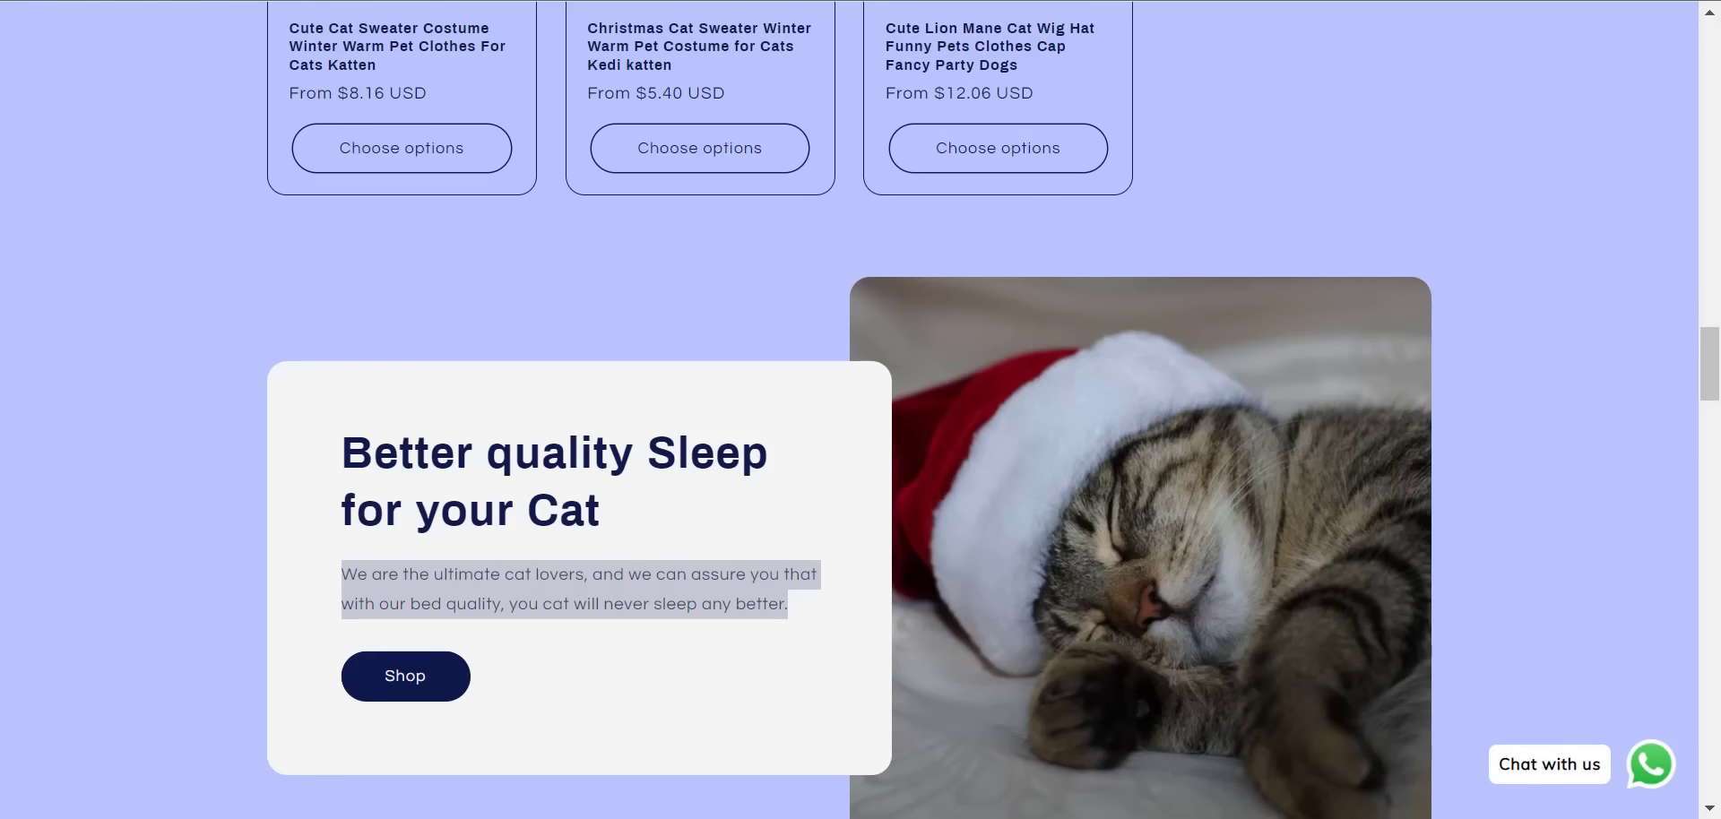
{"action": "left_click", "coordinate": [668, 739]}
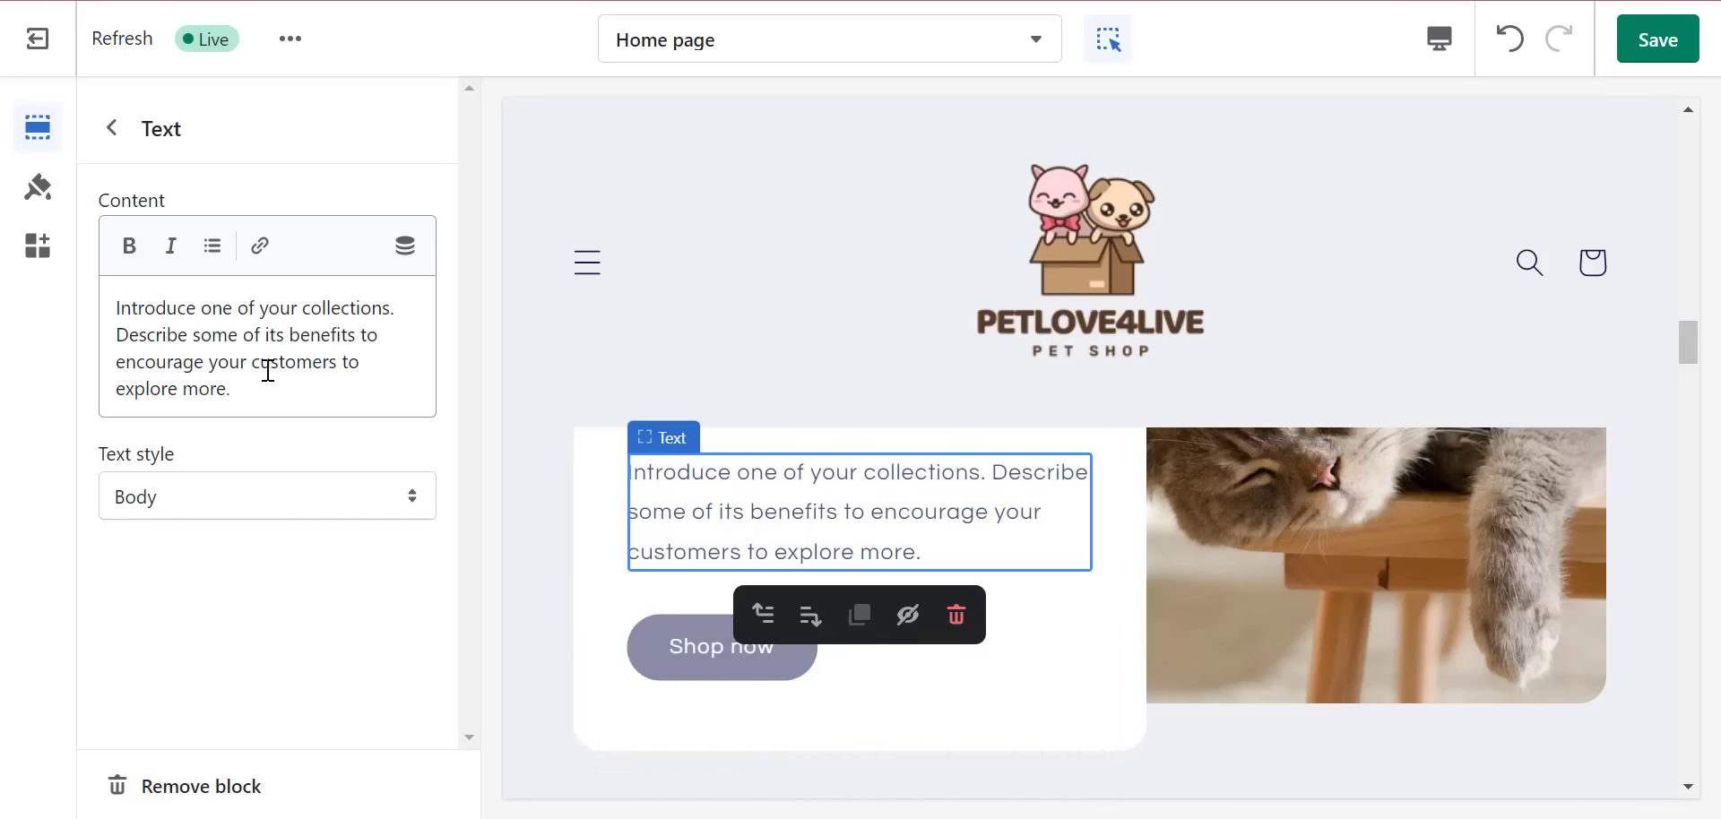
{"action": "triple_click", "coordinate": [216, 351]}
{"action": "right_click", "coordinate": [200, 333]}
{"action": "left_click", "coordinate": [301, 462]}
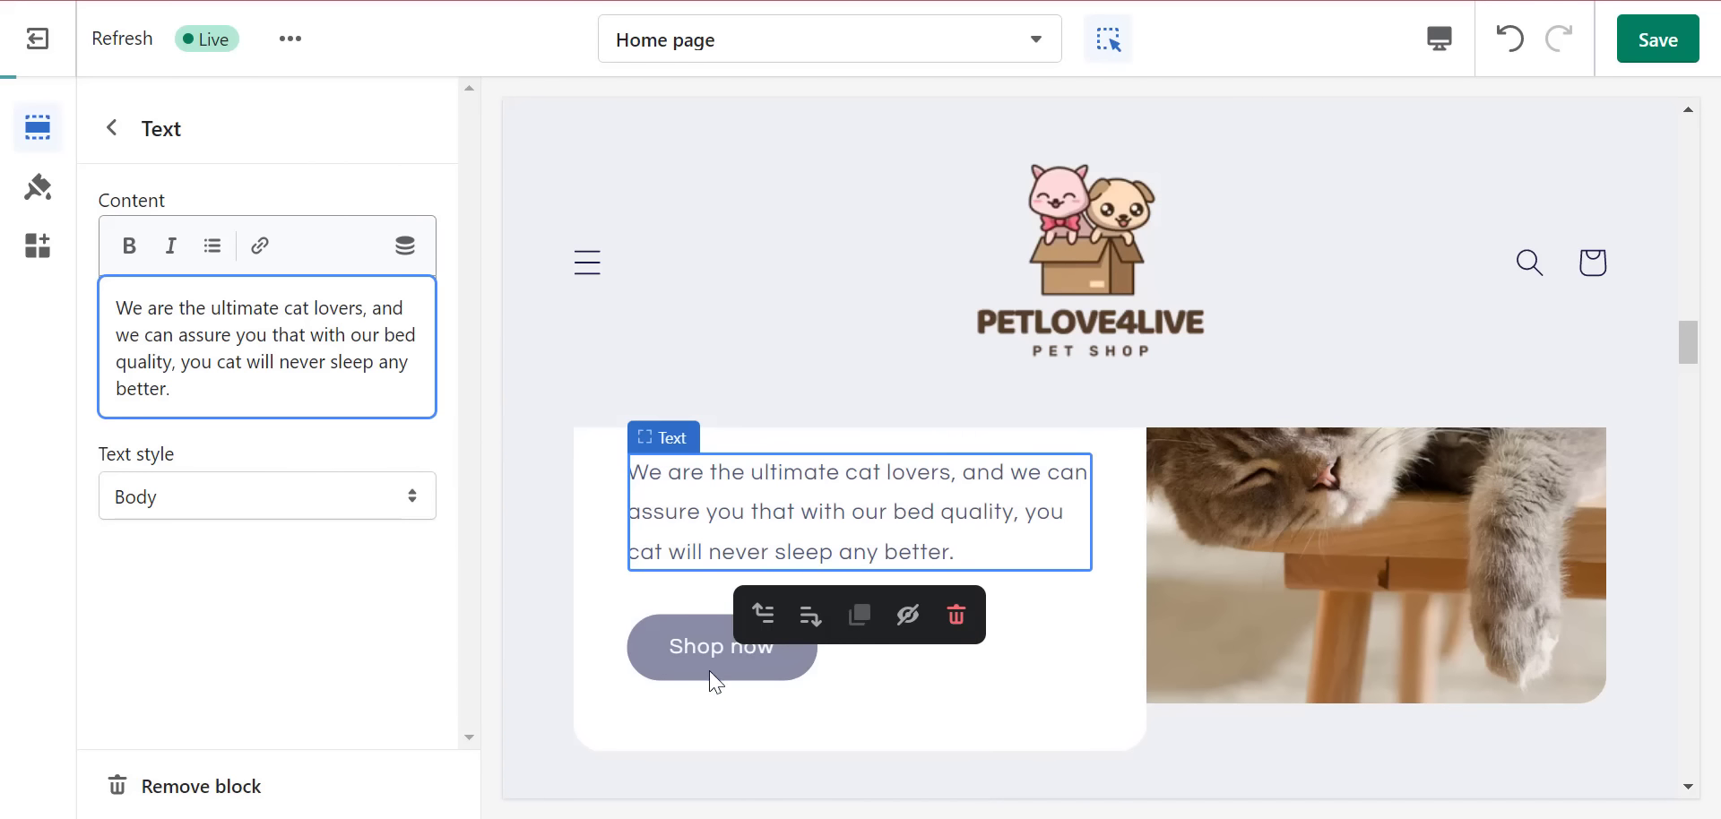
- Shorten the sleeping cat section's button label to "Shop" and save the theme changes
{"action": "left_click", "coordinate": [661, 616]}
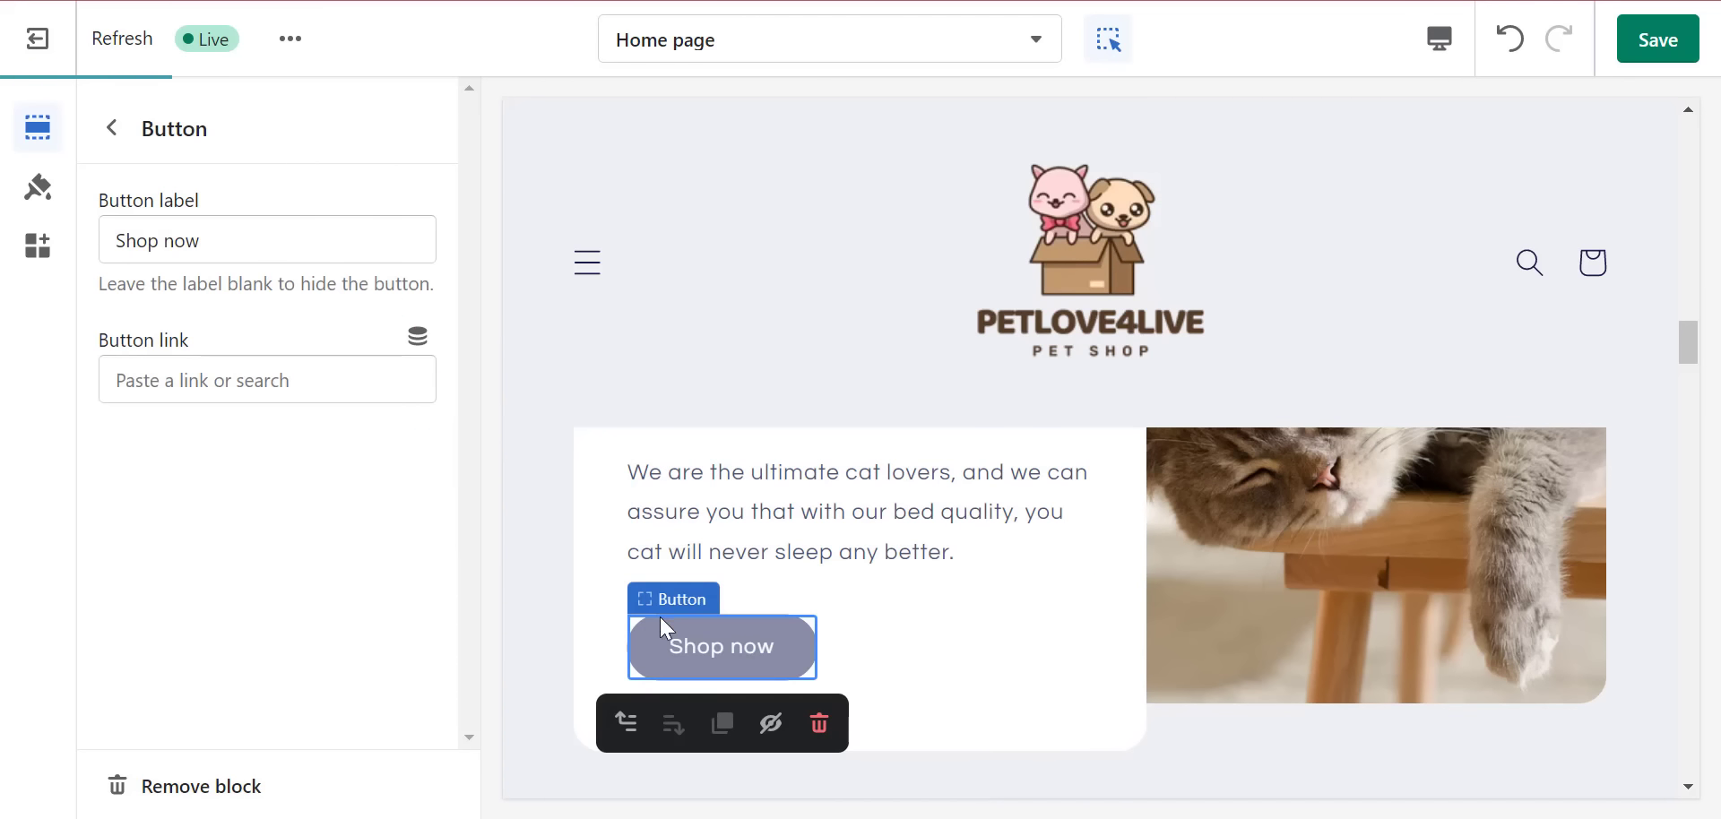
{"action": "double_click", "coordinate": [192, 242]}
{"action": "key", "text": "BackSpace"}
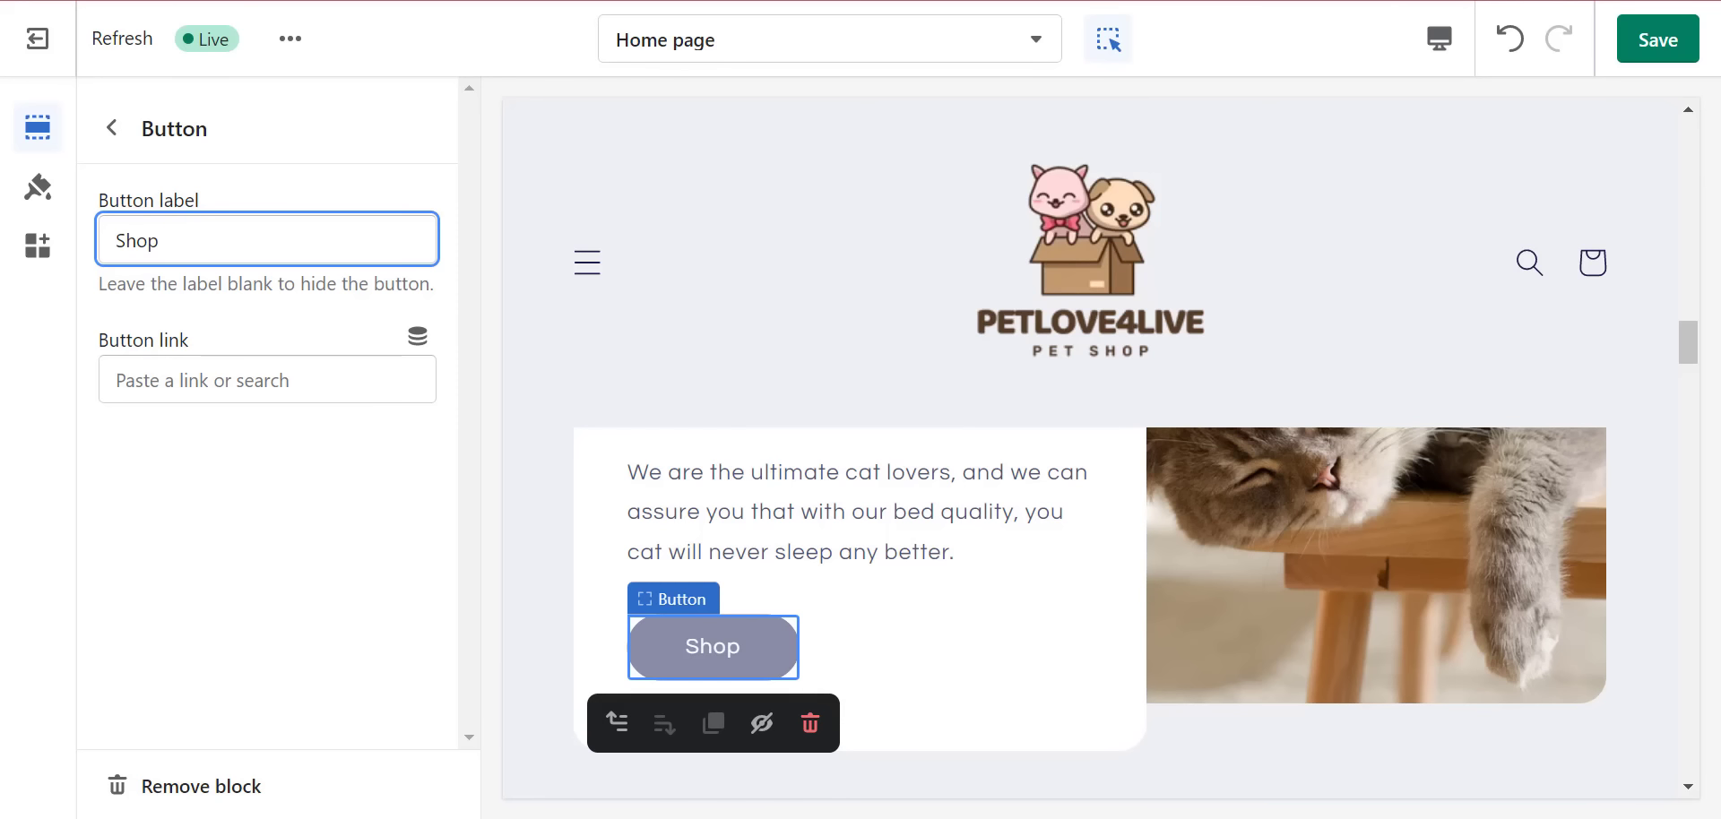
{"action": "left_click", "coordinate": [1653, 49]}
- Compare the next empty image-with-text sections with the reference store's dog sections and its Our top collection section
{"action": "scroll", "coordinate": [1434, 708], "scroll_direction": "down", "scroll_amount": 5}
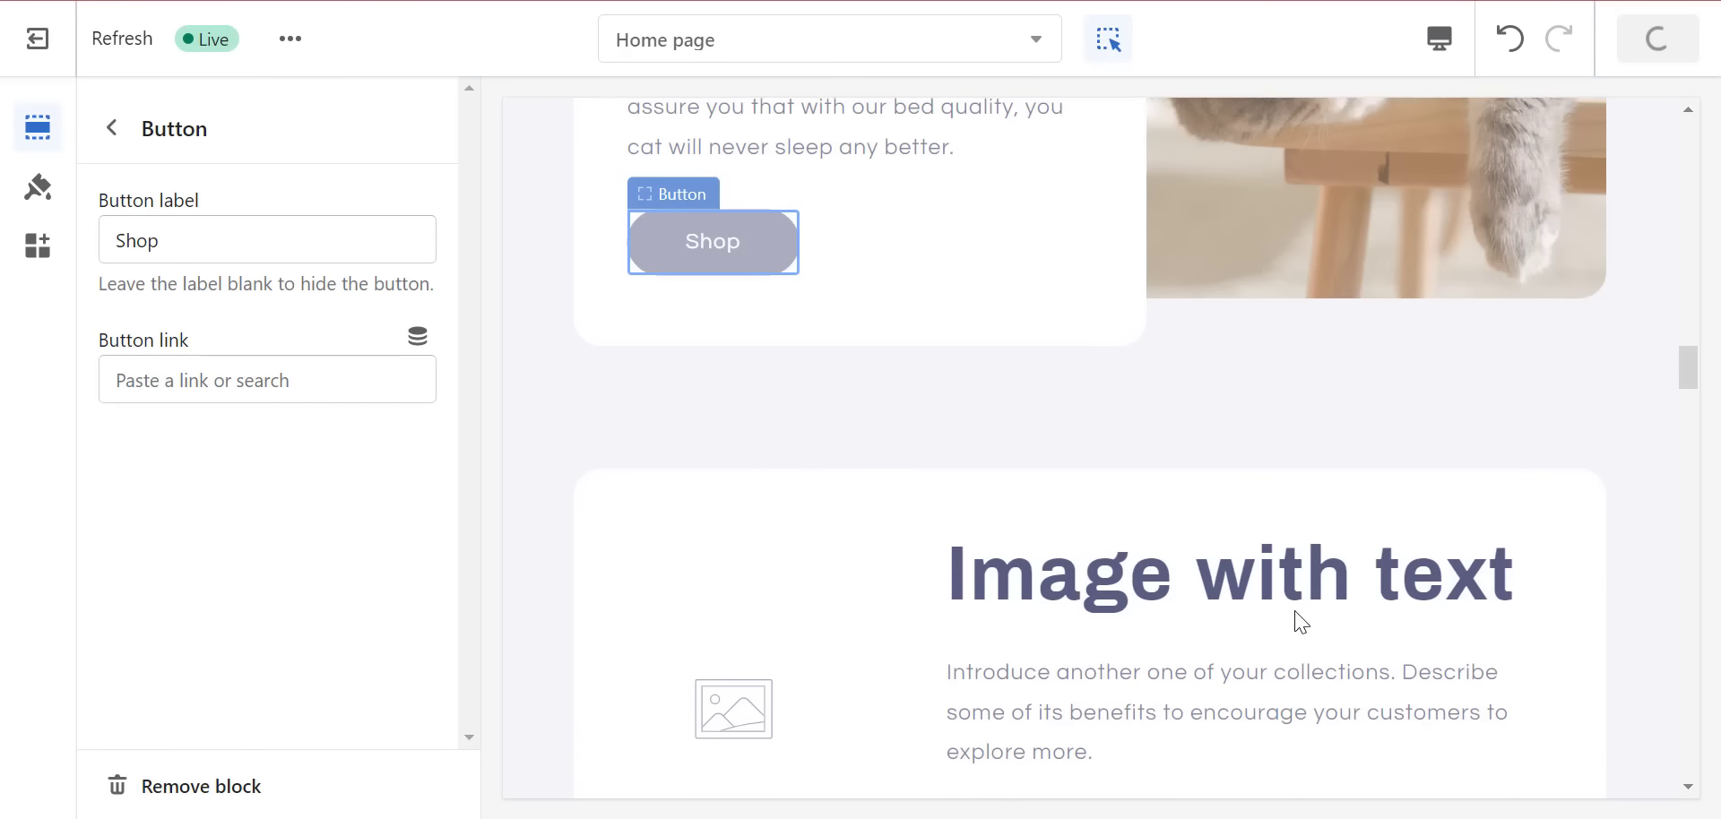
{"action": "left_click_drag", "start_coordinate": [1679, 373], "coordinate": [1699, 411]}
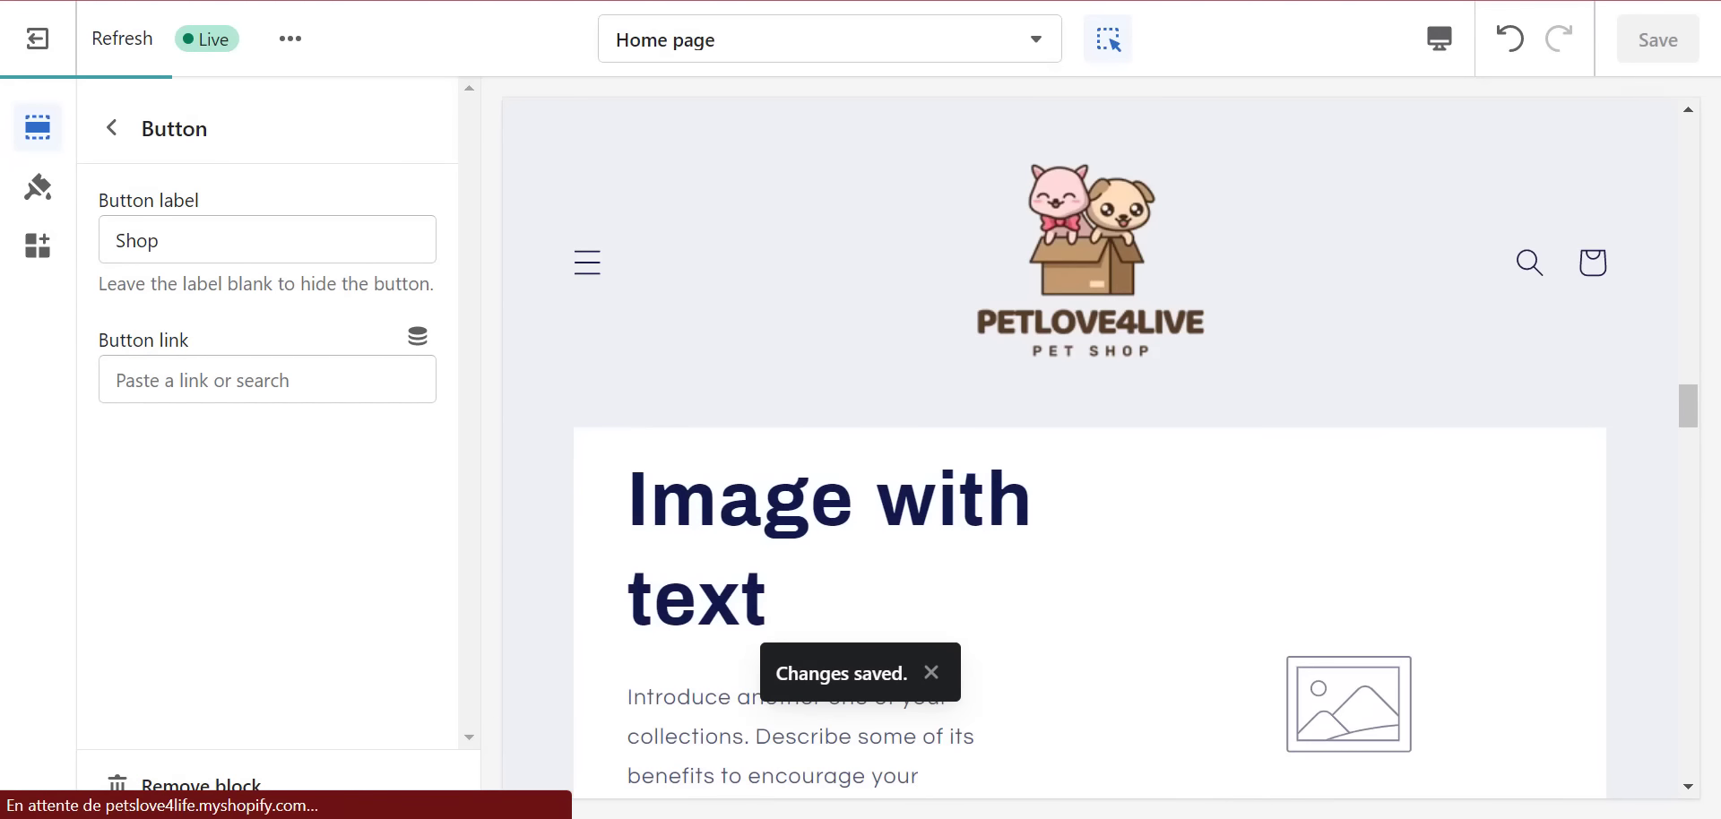
{"action": "left_click", "coordinate": [970, 736]}
{"action": "scroll", "coordinate": [860, 410], "scroll_direction": "down", "scroll_amount": 5}
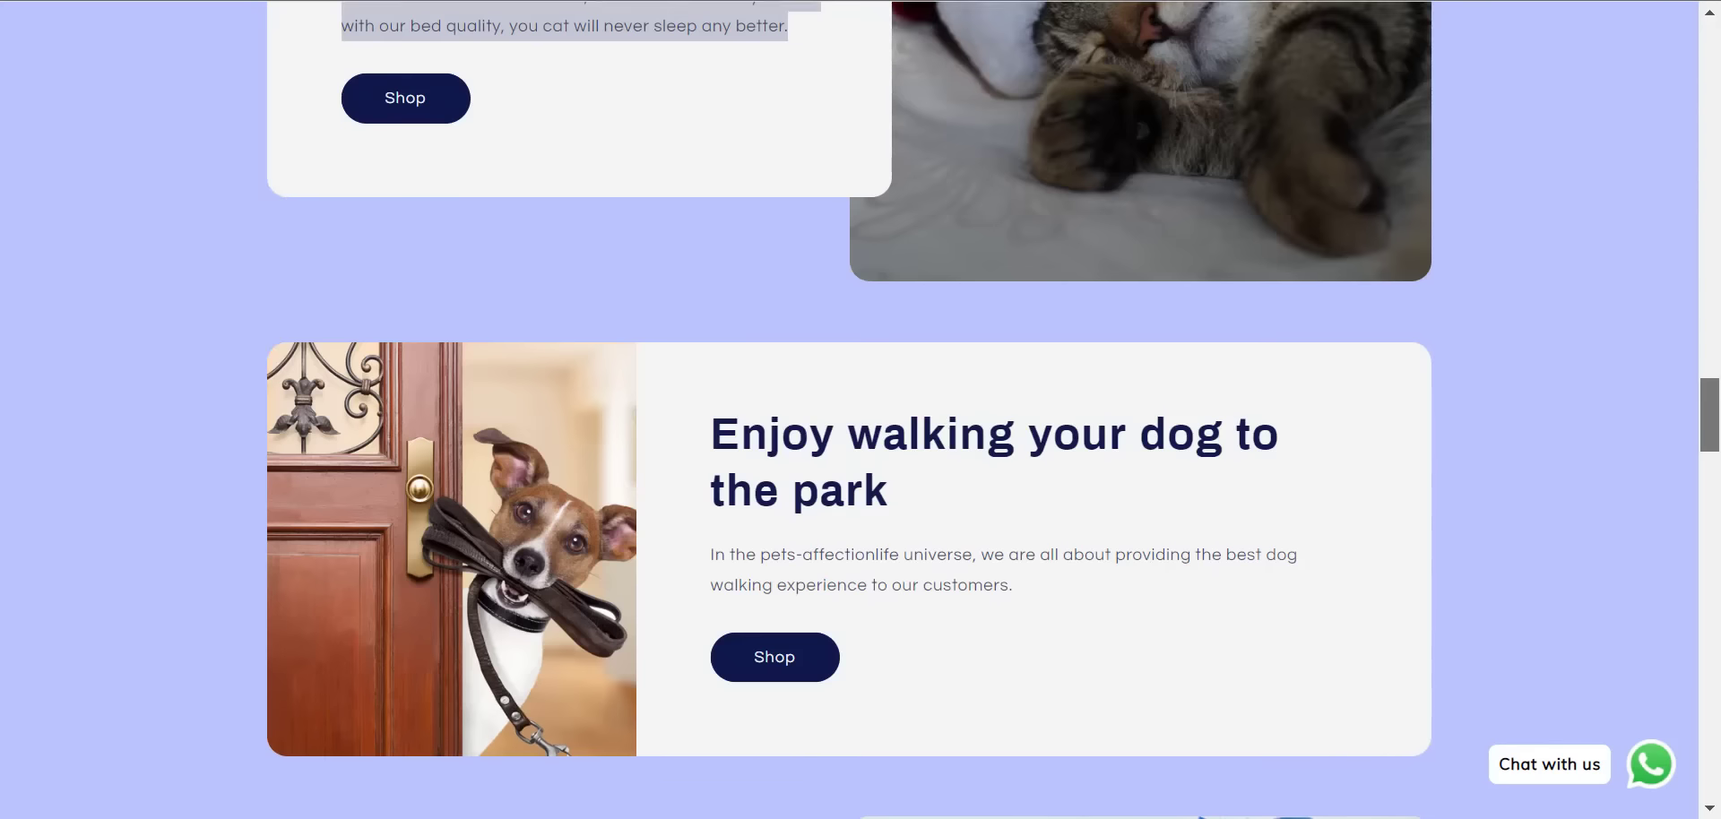
{"action": "left_click_drag", "start_coordinate": [1712, 423], "coordinate": [1719, 564]}
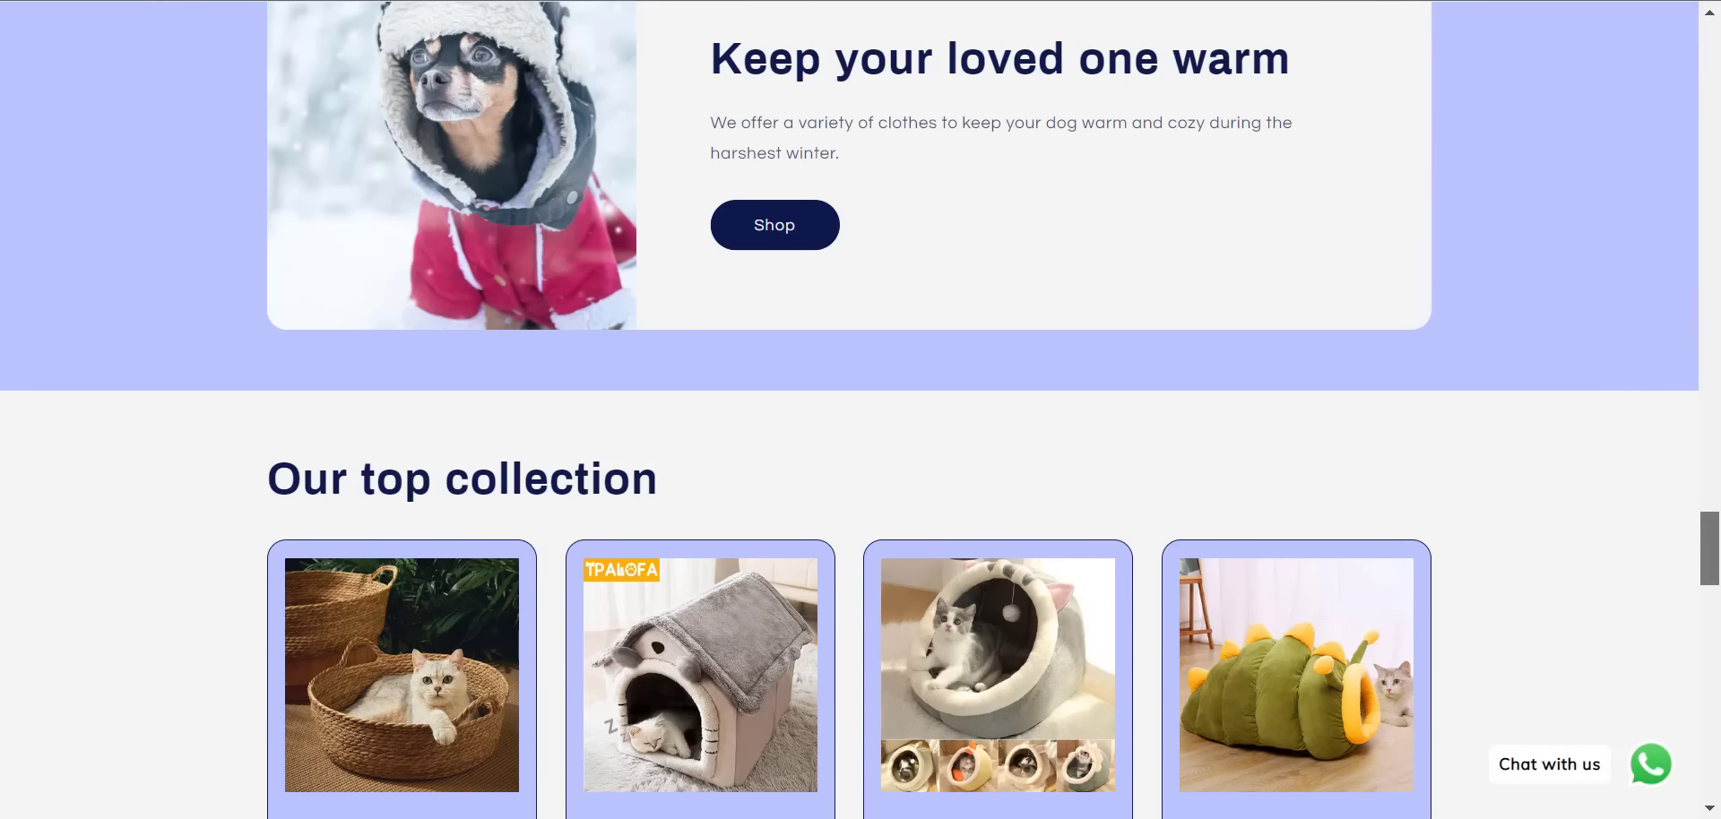
{"action": "left_click_drag", "start_coordinate": [1706, 572], "coordinate": [1716, 390]}
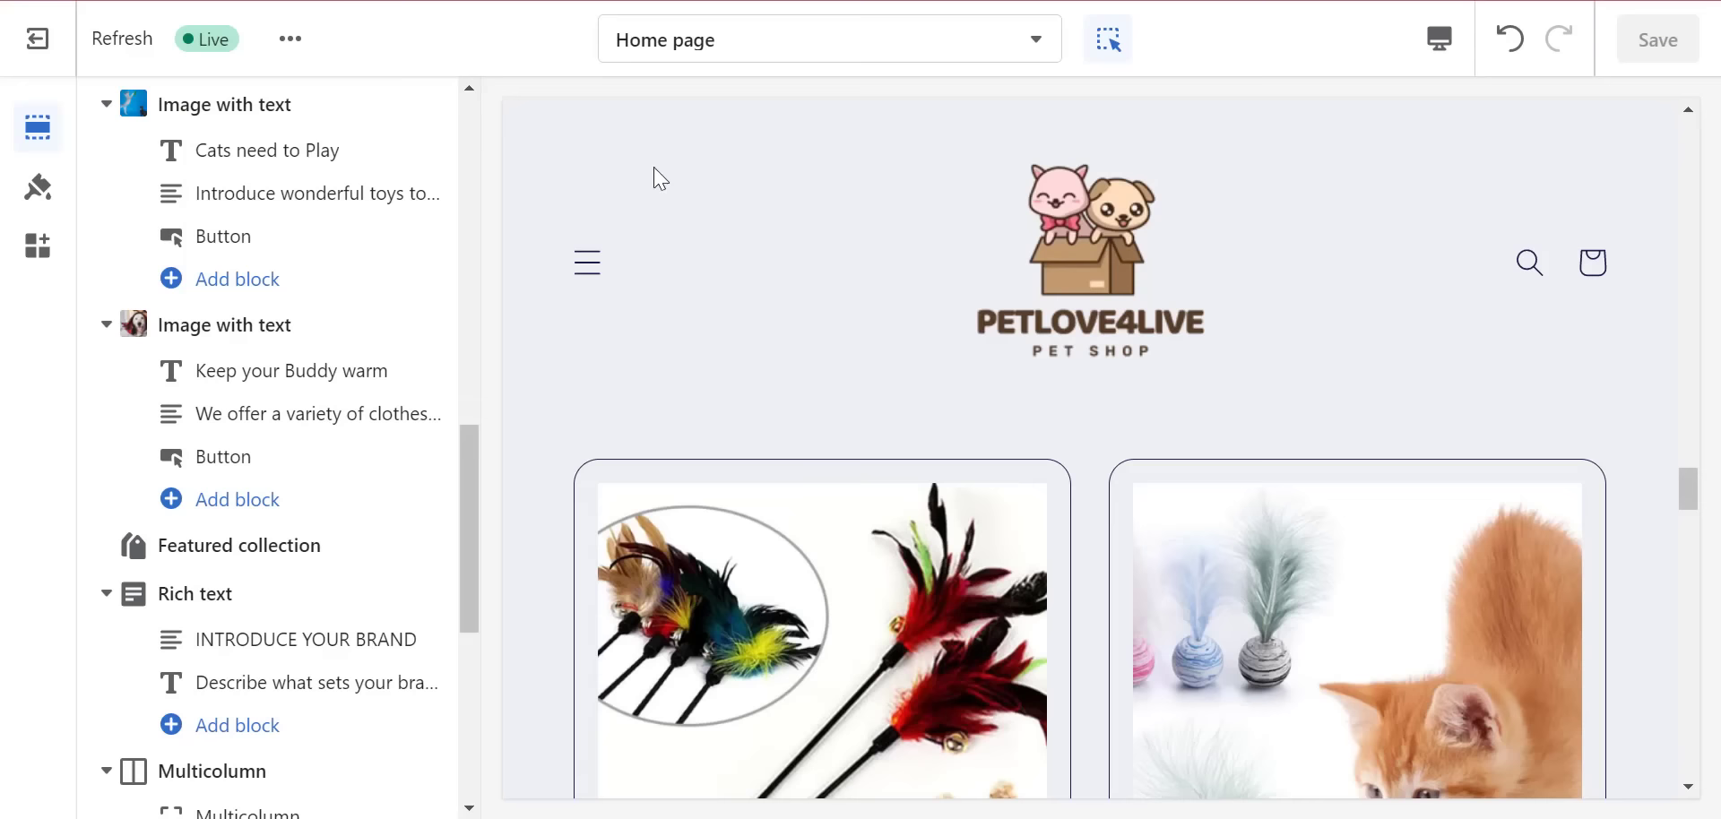
- In the Shopify theme editor, give the featured collection below the image-with-text sections the heading "Our top collection" at Medium size
{"action": "scroll", "coordinate": [1692, 498], "scroll_direction": "down", "scroll_amount": 3}
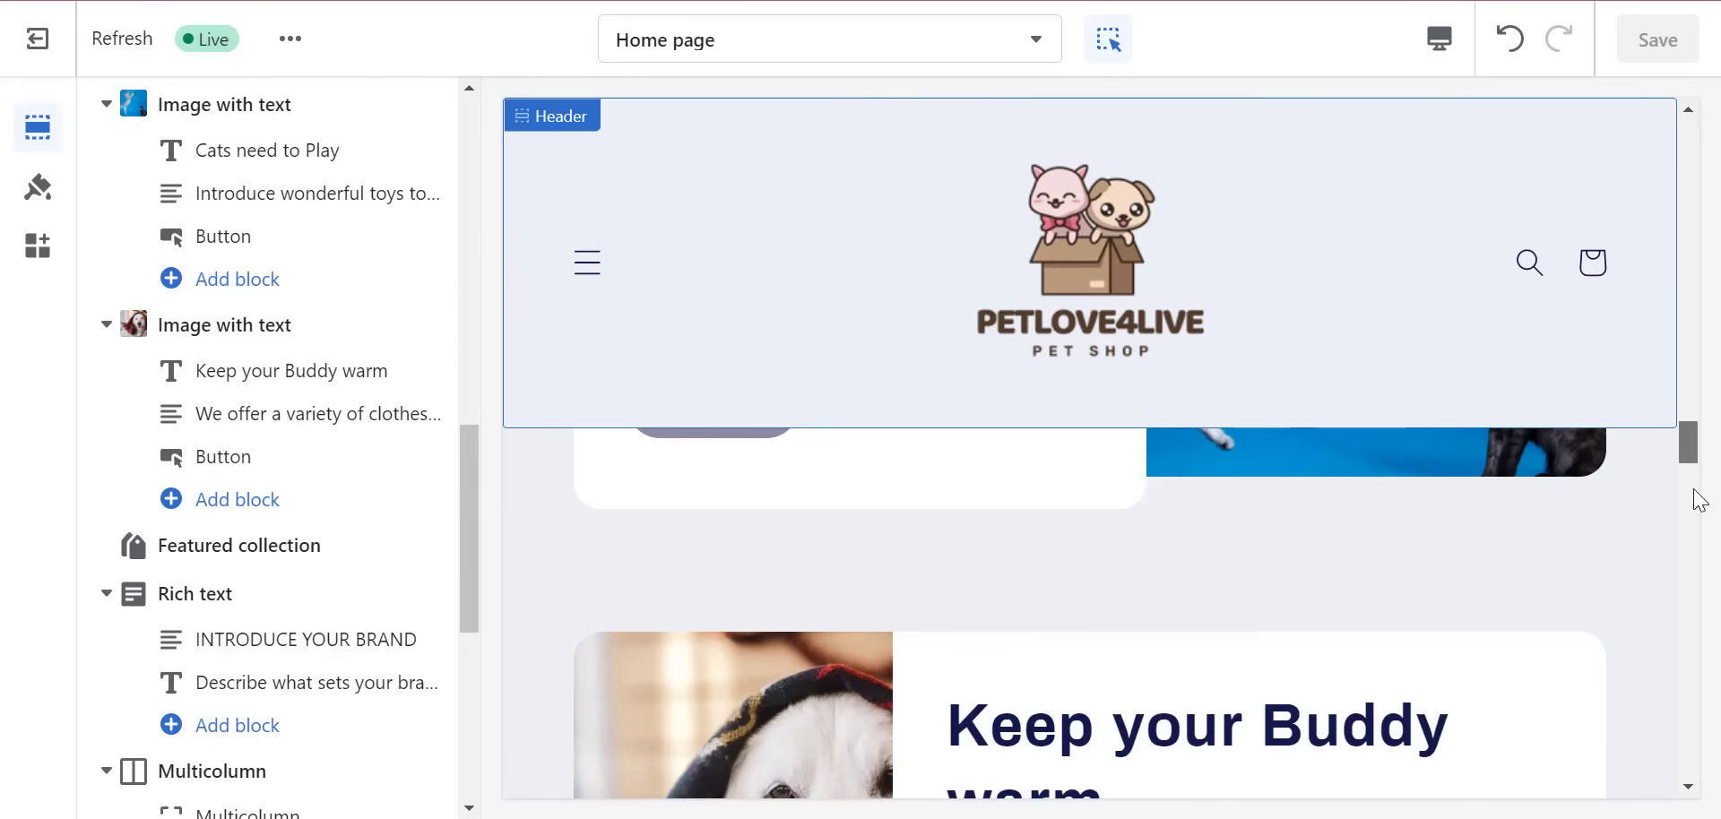
{"action": "scroll", "coordinate": [1705, 527], "scroll_direction": "up", "scroll_amount": 1}
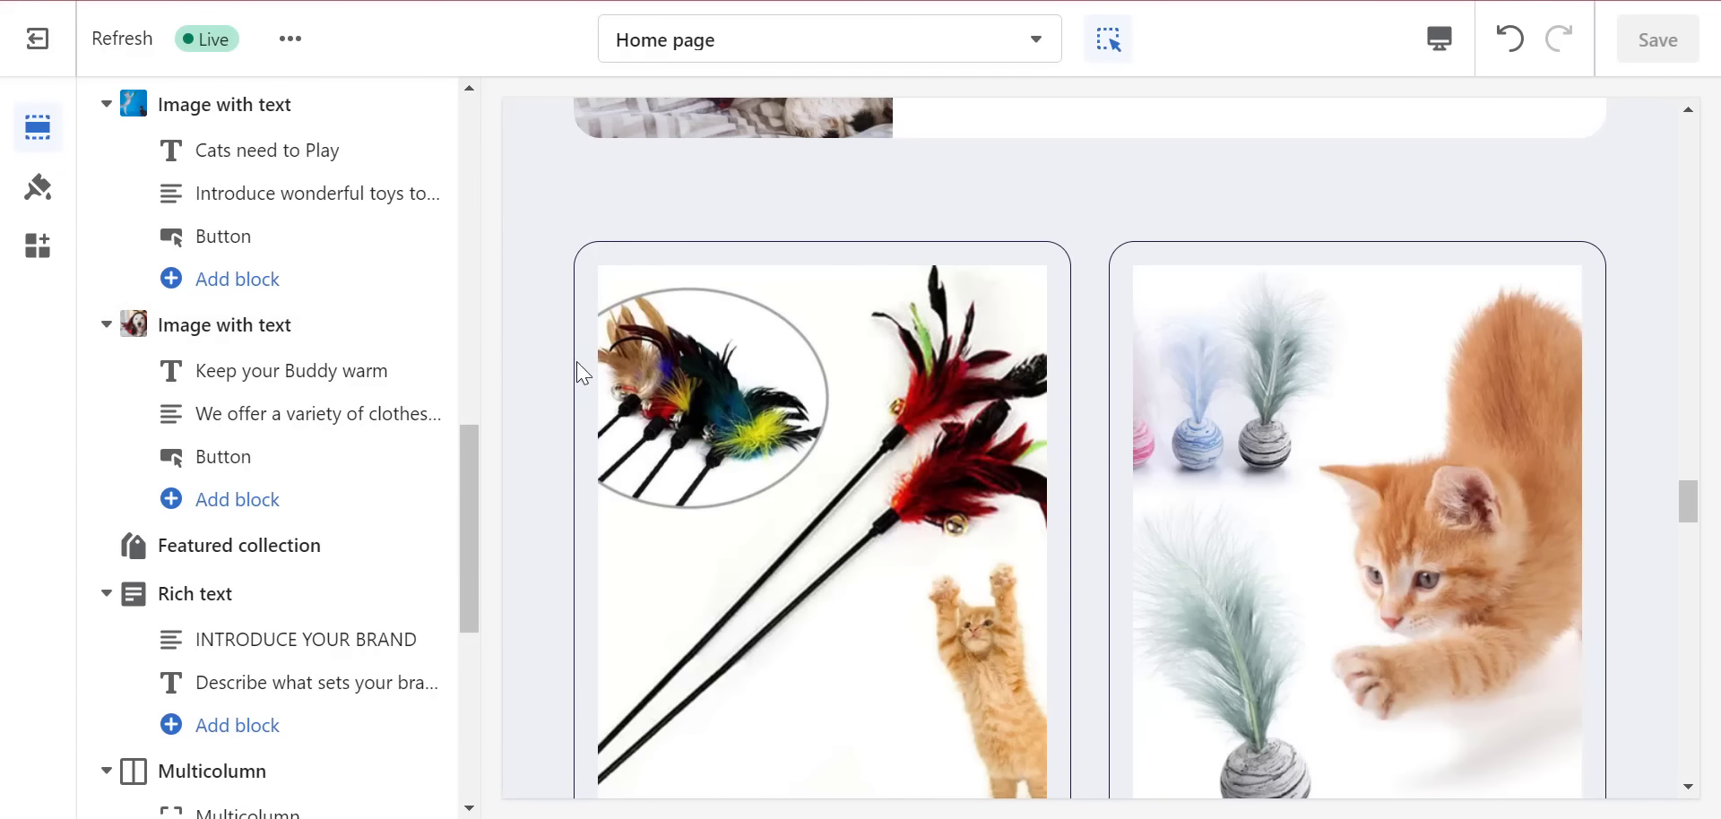
{"action": "left_click", "coordinate": [661, 226]}
{"action": "left_click", "coordinate": [204, 253]}
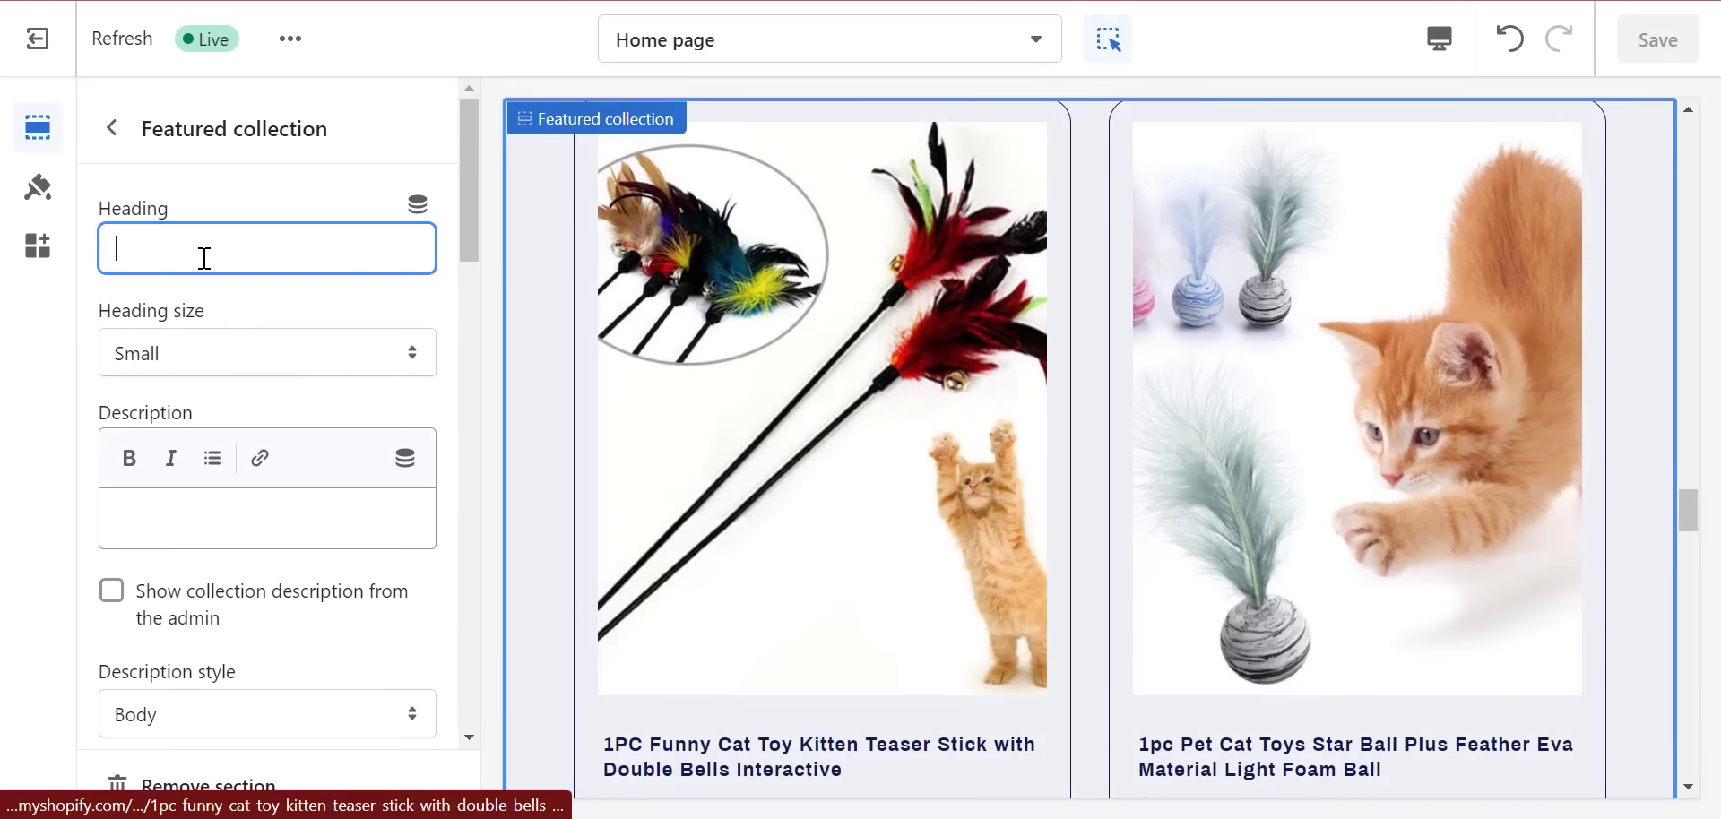
{"action": "right_click", "coordinate": [204, 258]}
{"action": "left_click", "coordinate": [296, 462]}
{"action": "left_click", "coordinate": [256, 358]}
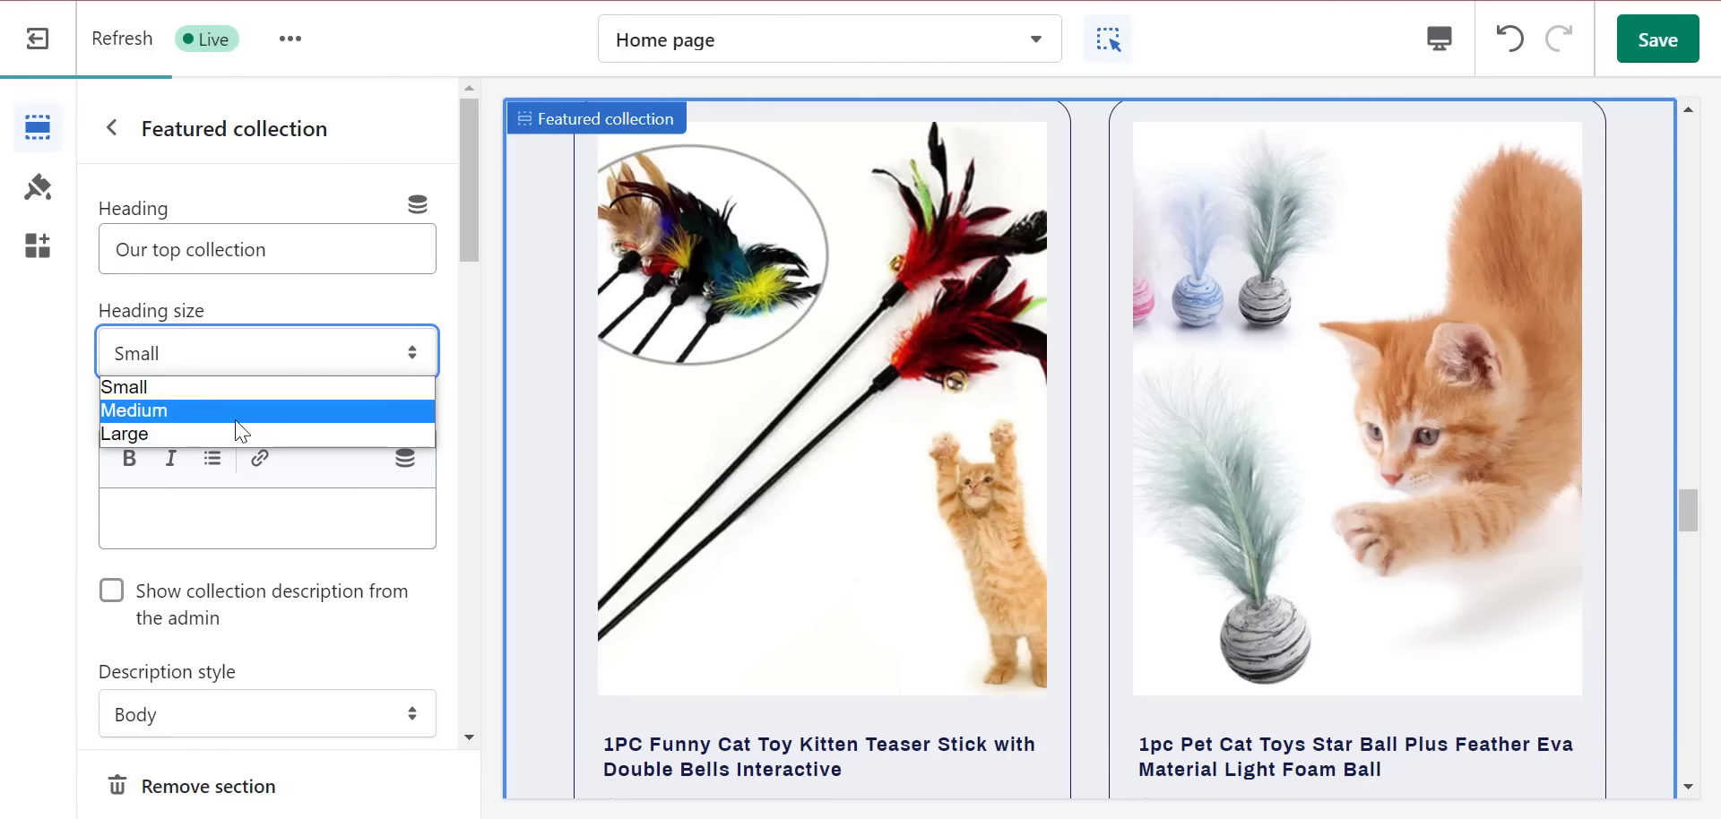
{"action": "key", "text": "Escape"}
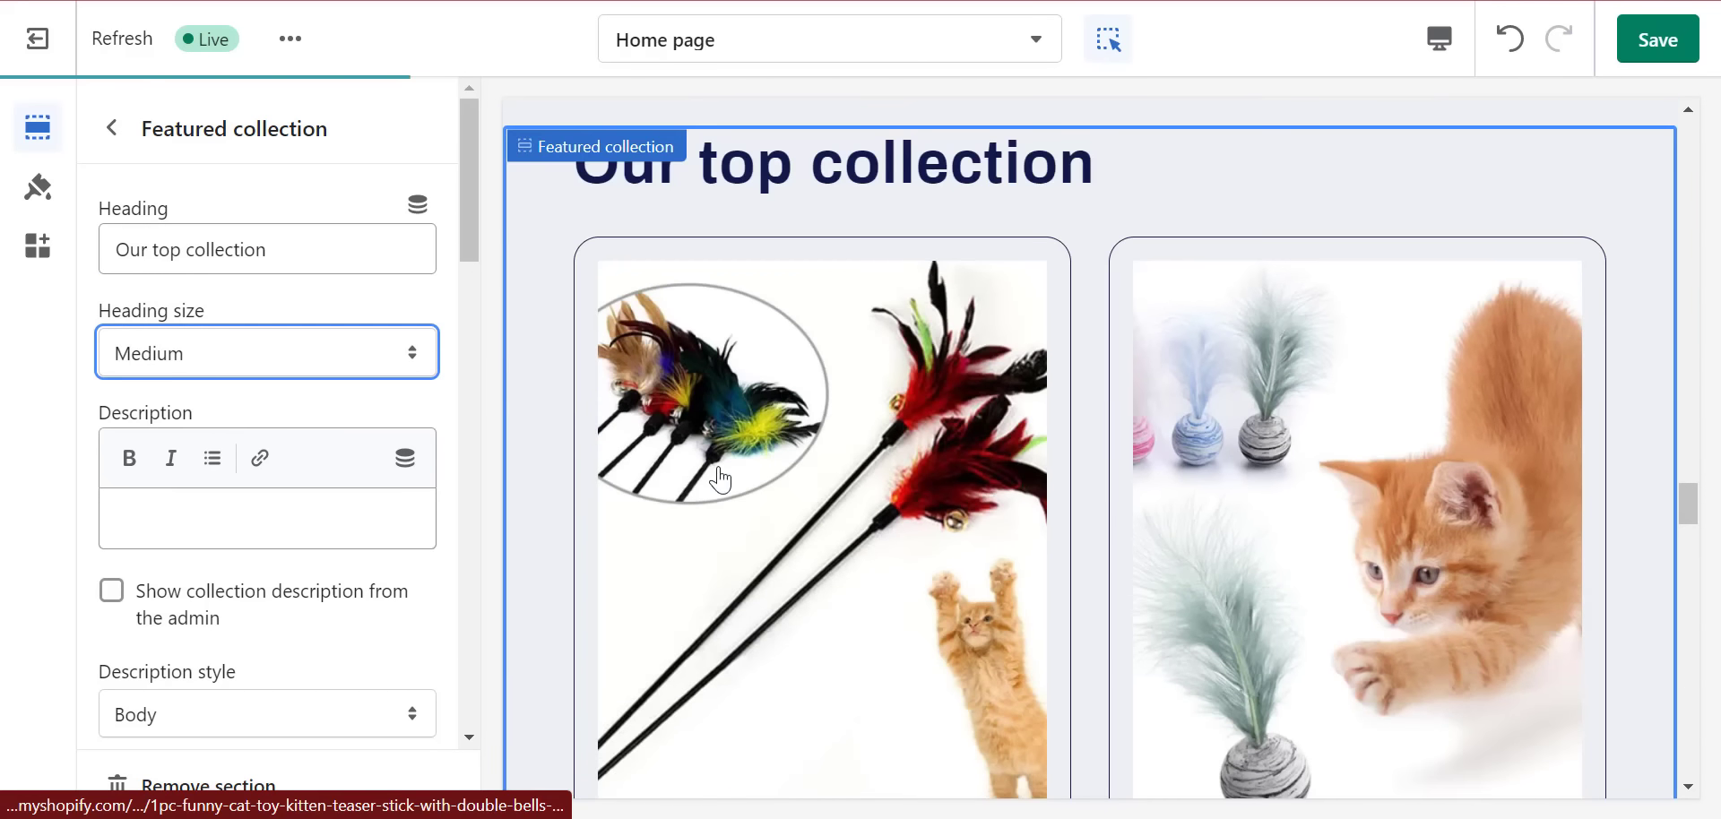
- Set the featured collection section's top padding to 52px
{"action": "scroll", "coordinate": [327, 422], "scroll_direction": "down", "scroll_amount": 6}
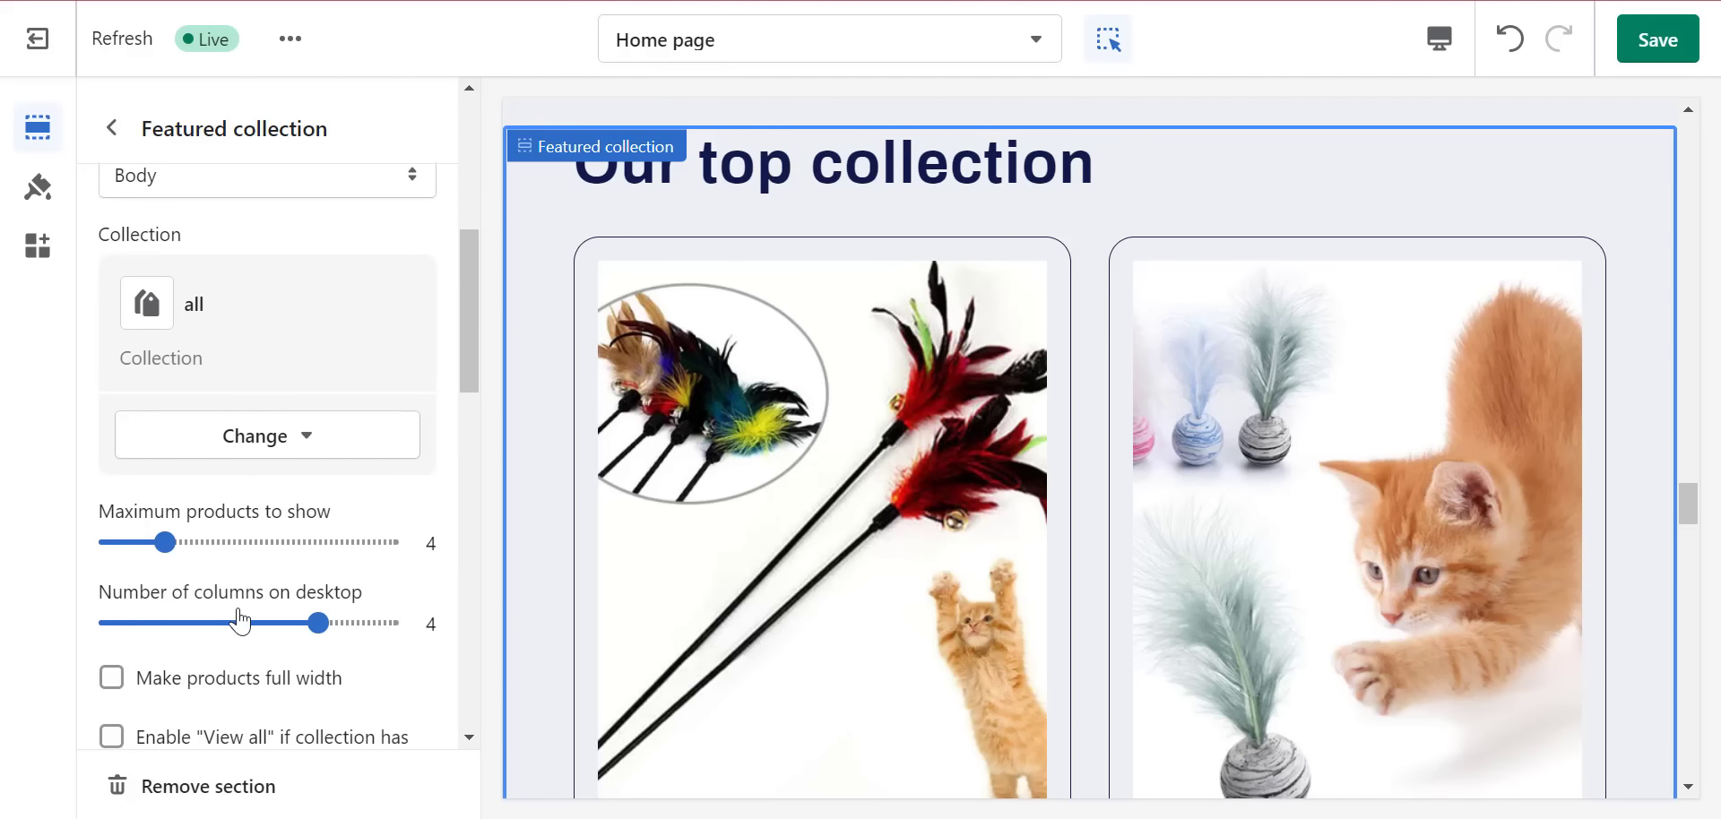
{"action": "scroll", "coordinate": [287, 645], "scroll_direction": "down", "scroll_amount": 10}
{"action": "left_click_drag", "start_coordinate": [473, 506], "coordinate": [469, 634]}
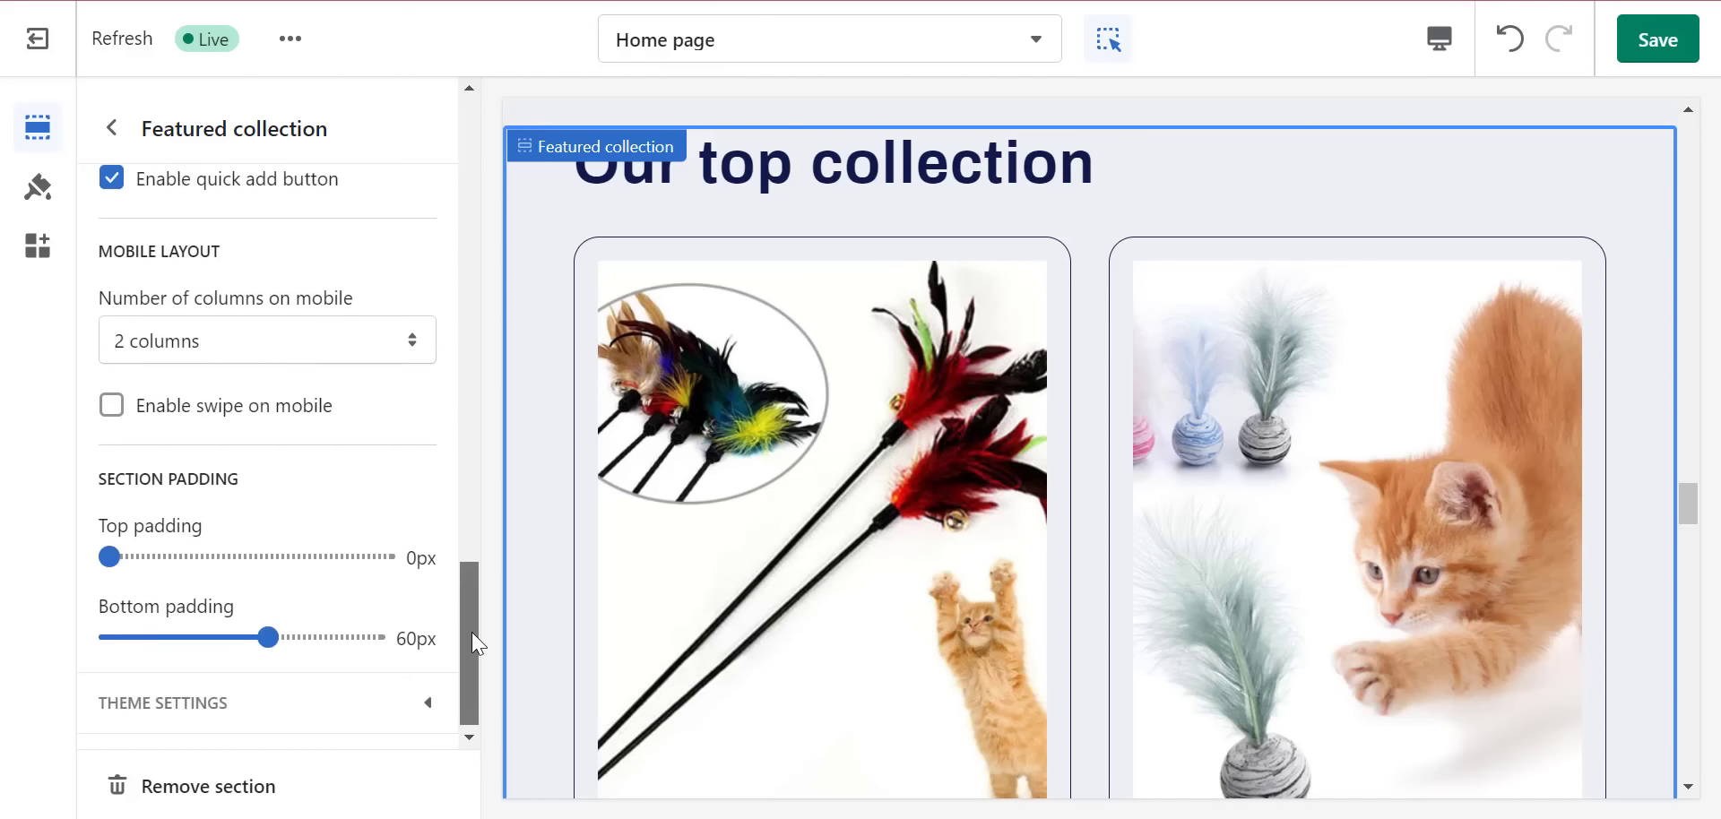
{"action": "left_click_drag", "start_coordinate": [221, 553], "coordinate": [247, 557]}
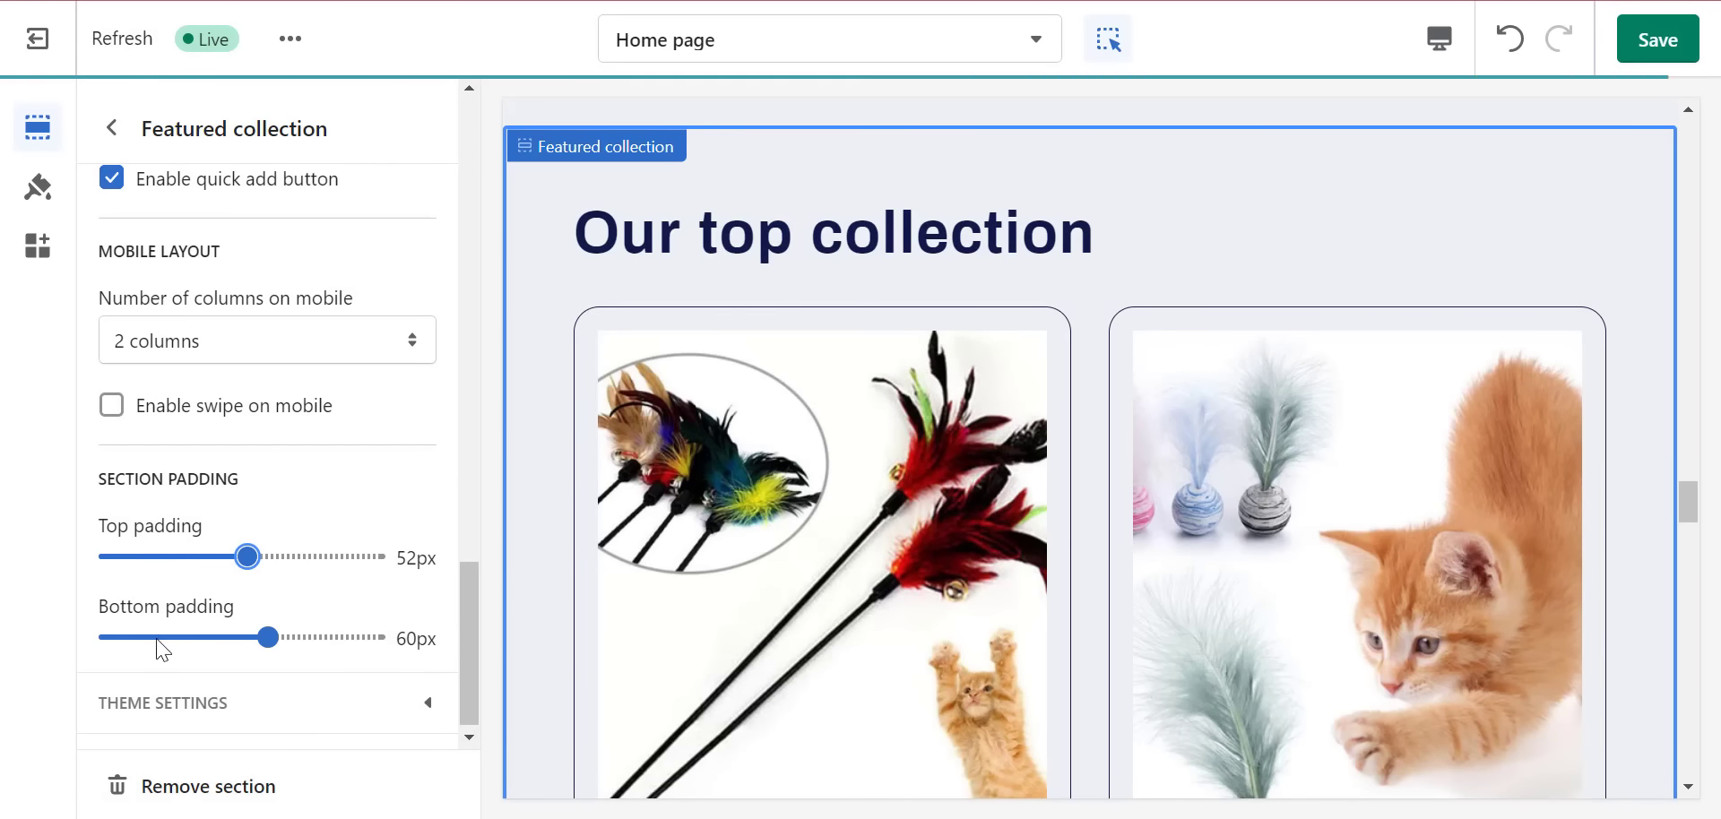
- Change the featured section's collection to Dog gear and set the maximum products to show to 12
{"action": "left_click_drag", "start_coordinate": [473, 615], "coordinate": [489, 292]}
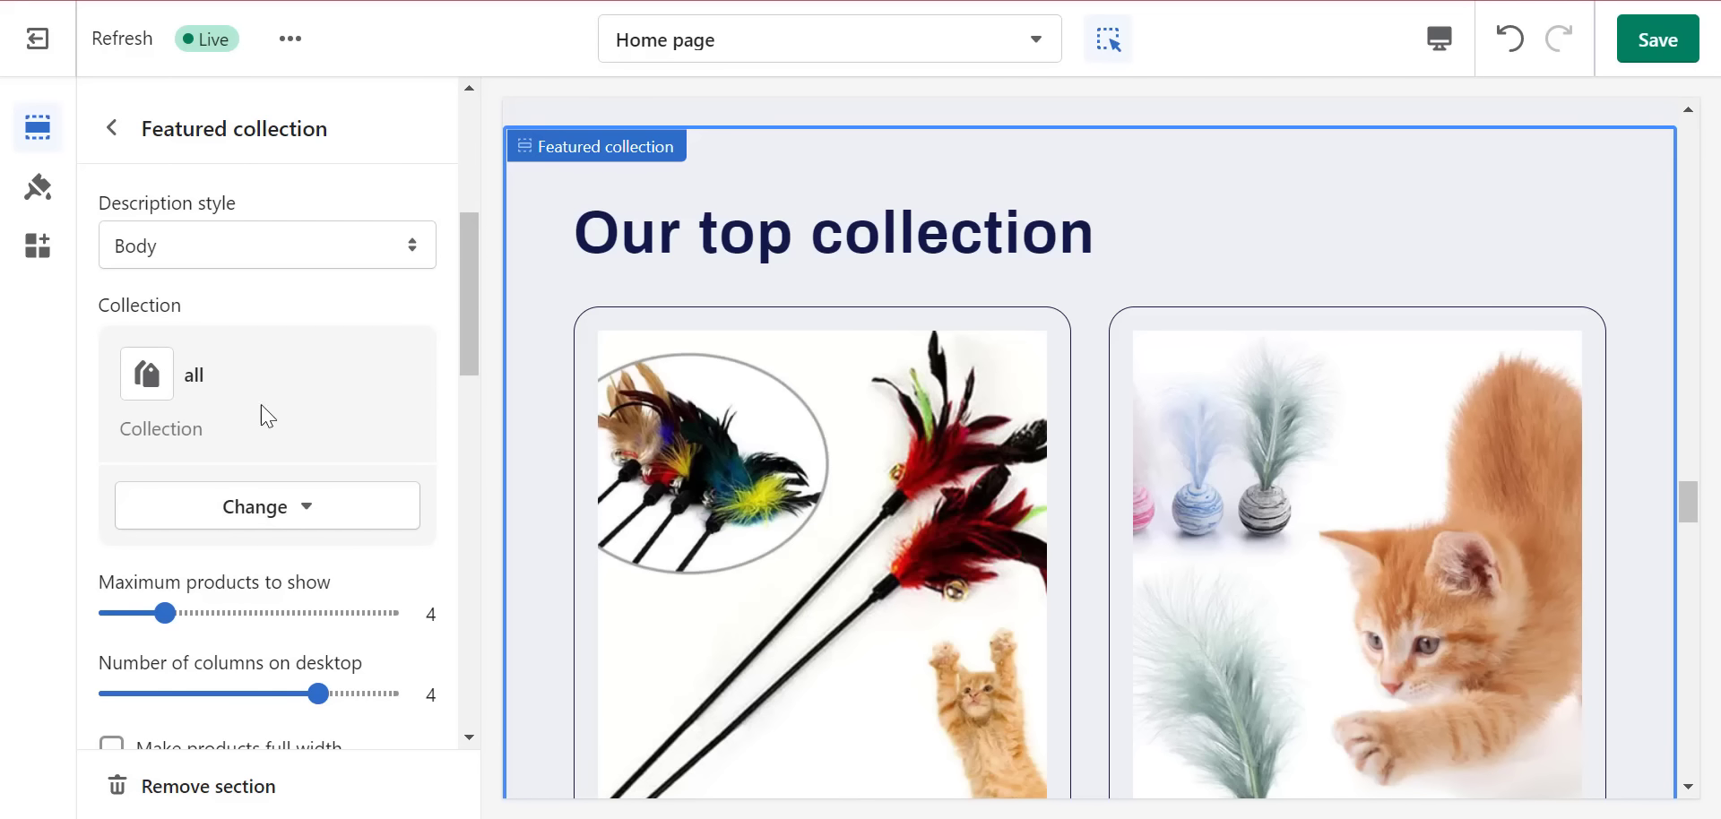
{"action": "left_click", "coordinate": [258, 529]}
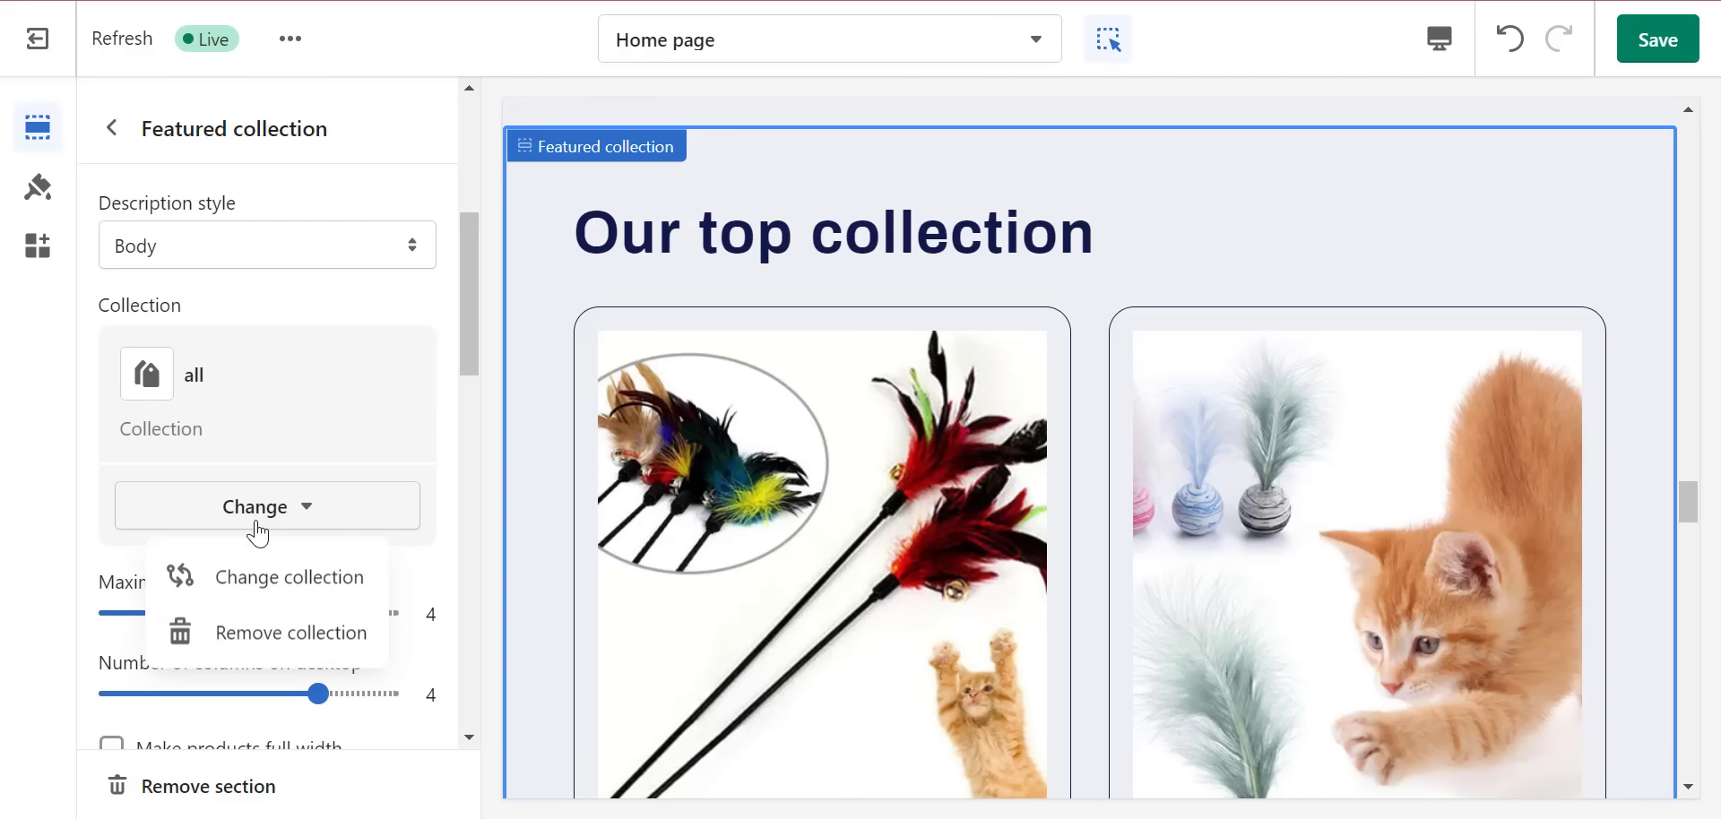
{"action": "left_click", "coordinate": [285, 578]}
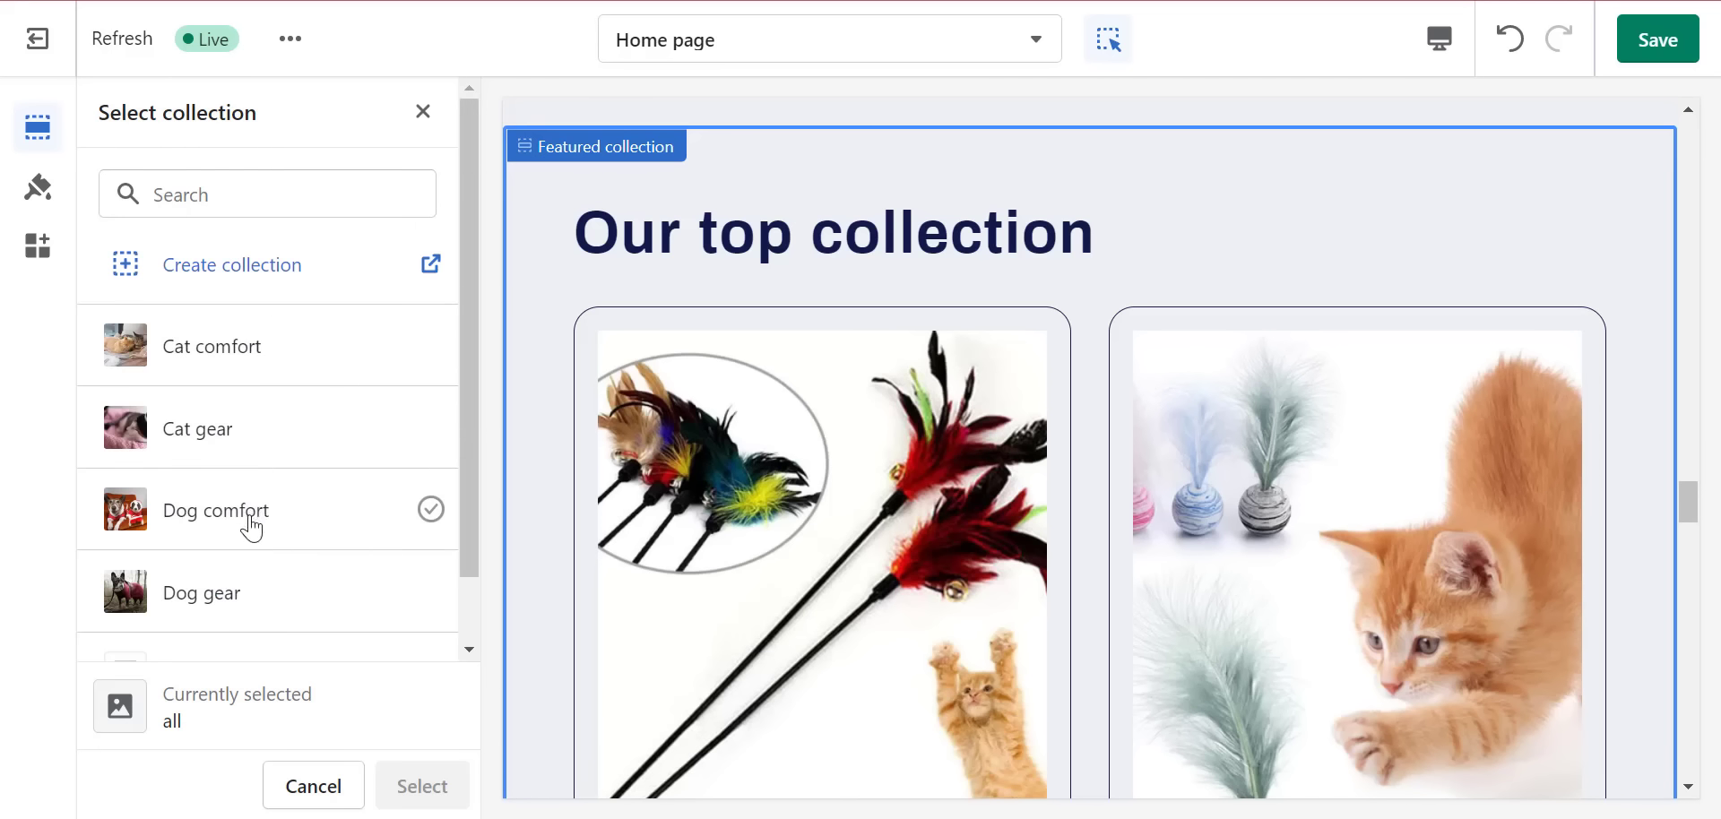
{"action": "left_click", "coordinate": [218, 607]}
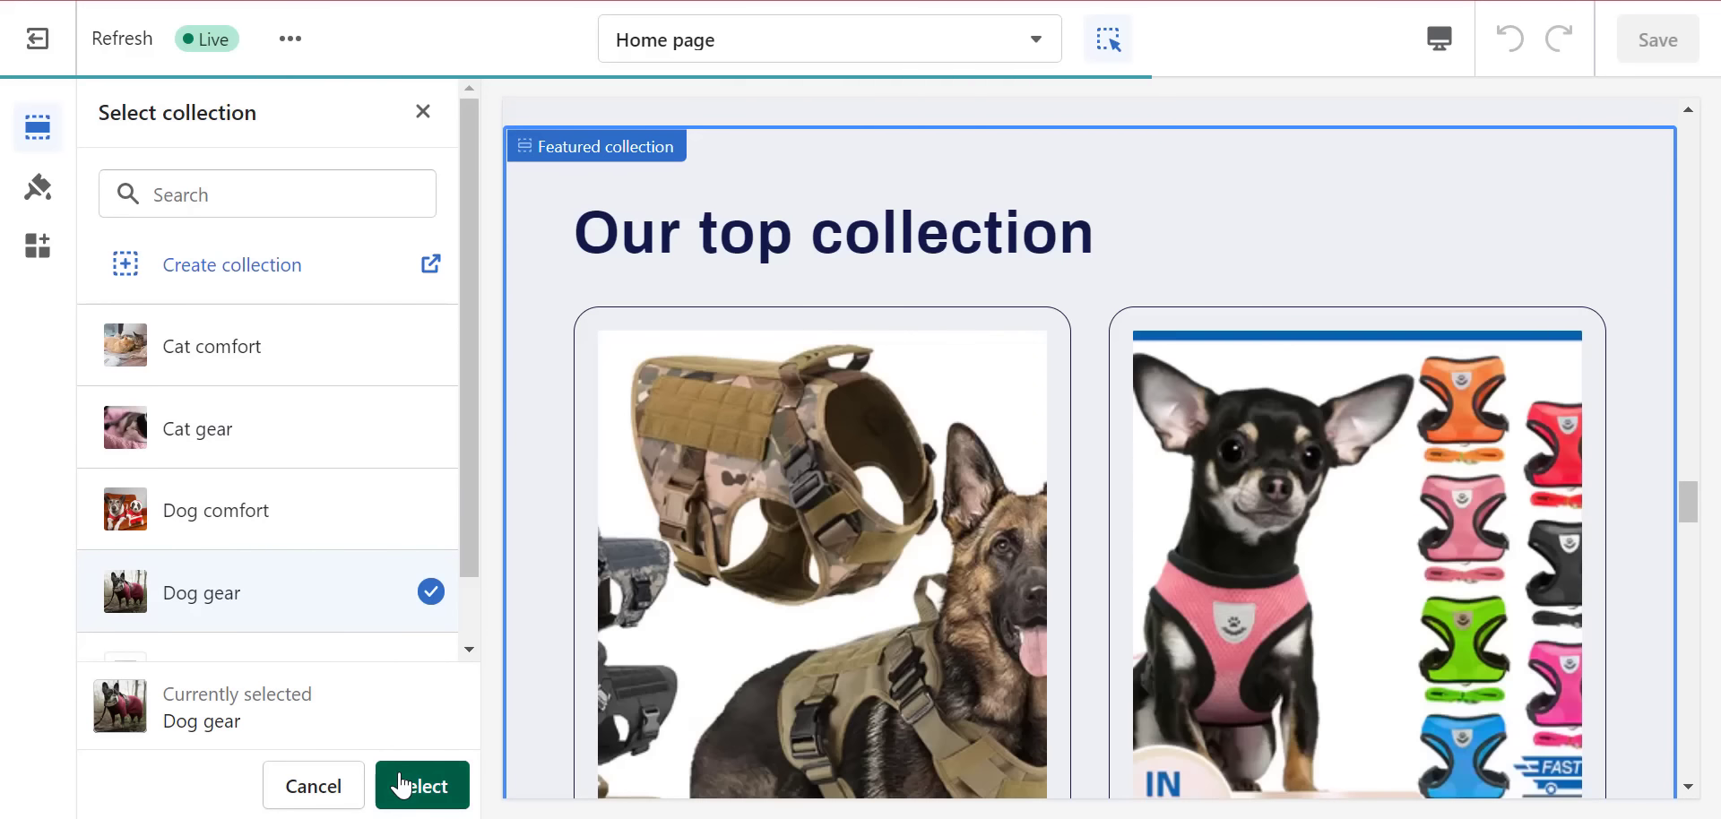
{"action": "left_click", "coordinate": [408, 783]}
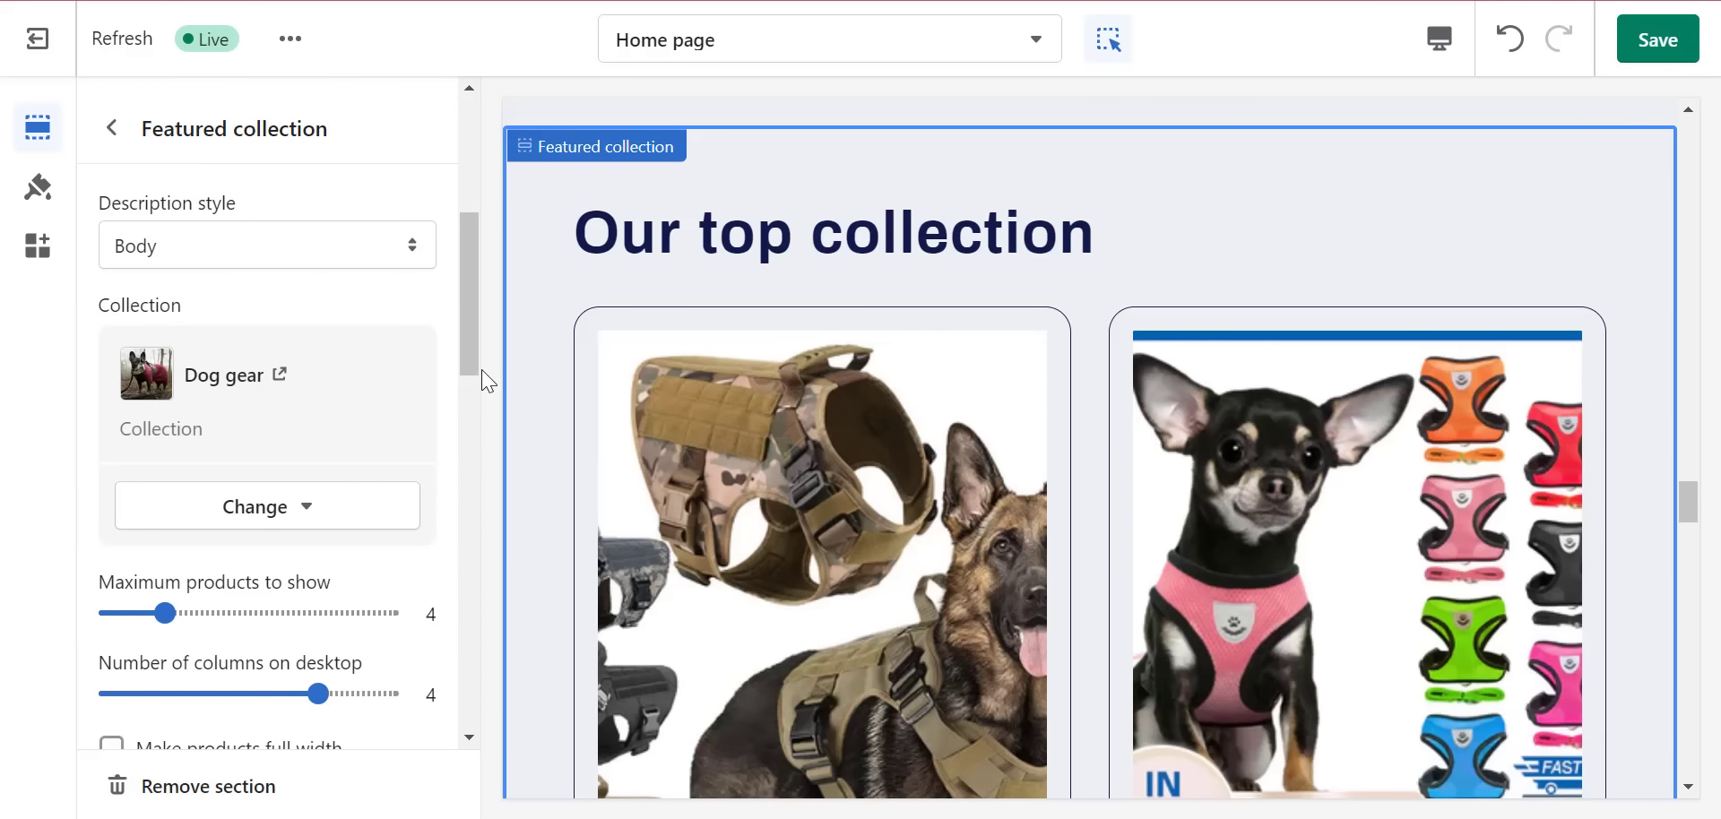
{"action": "left_click_drag", "start_coordinate": [621, 610], "coordinate": [574, 587]}
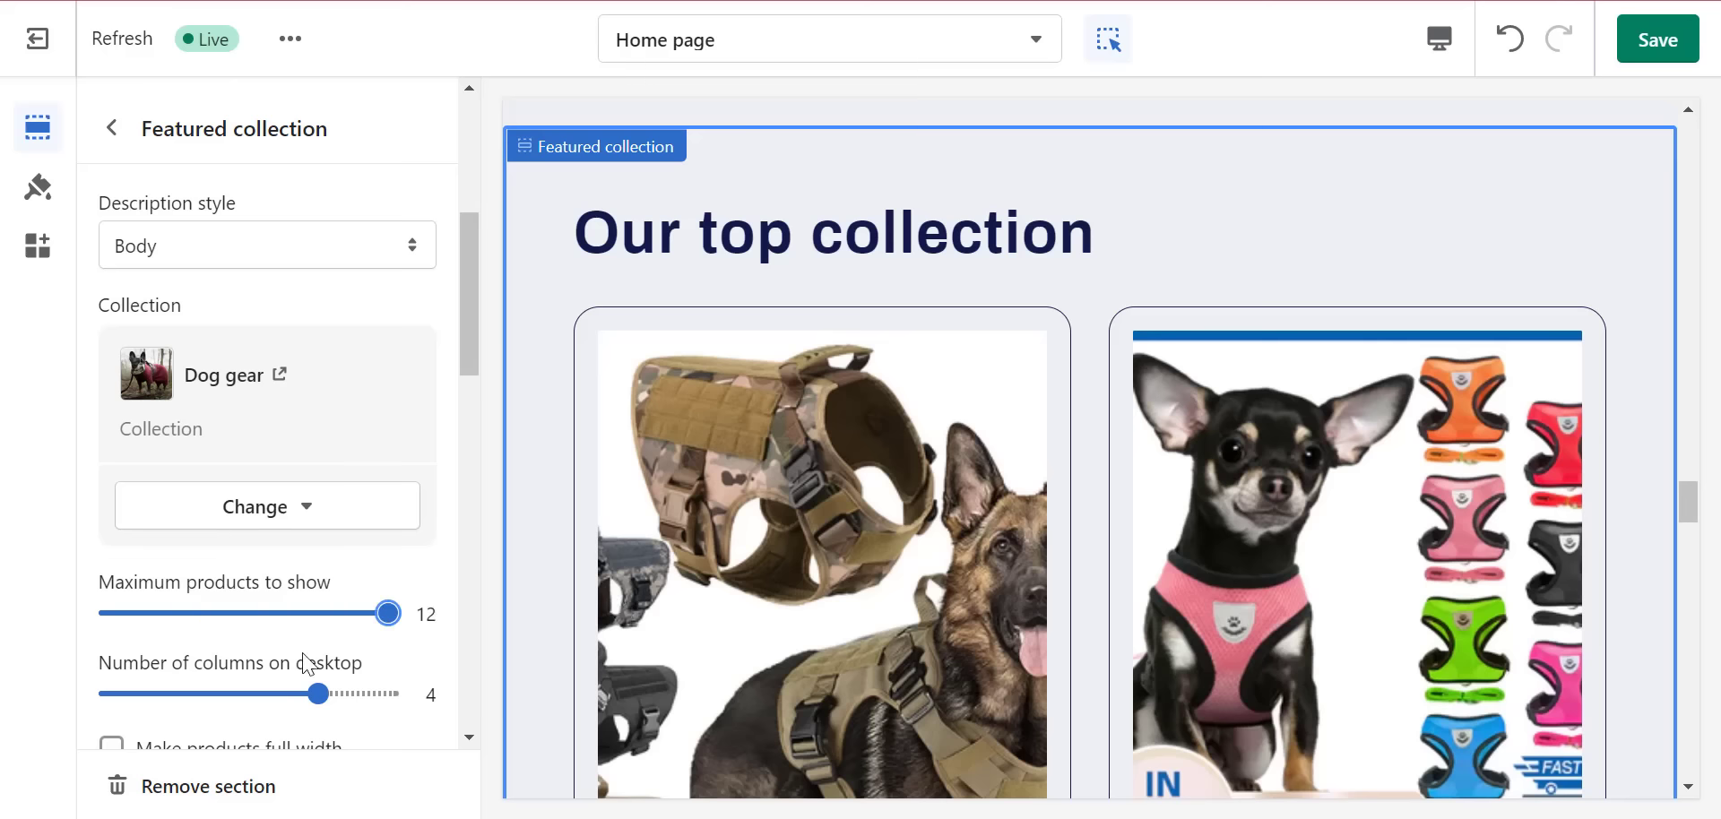
- Review the featured collection's remaining settings and its product cards, and save the home page
{"action": "left_click_drag", "start_coordinate": [472, 353], "coordinate": [469, 418]}
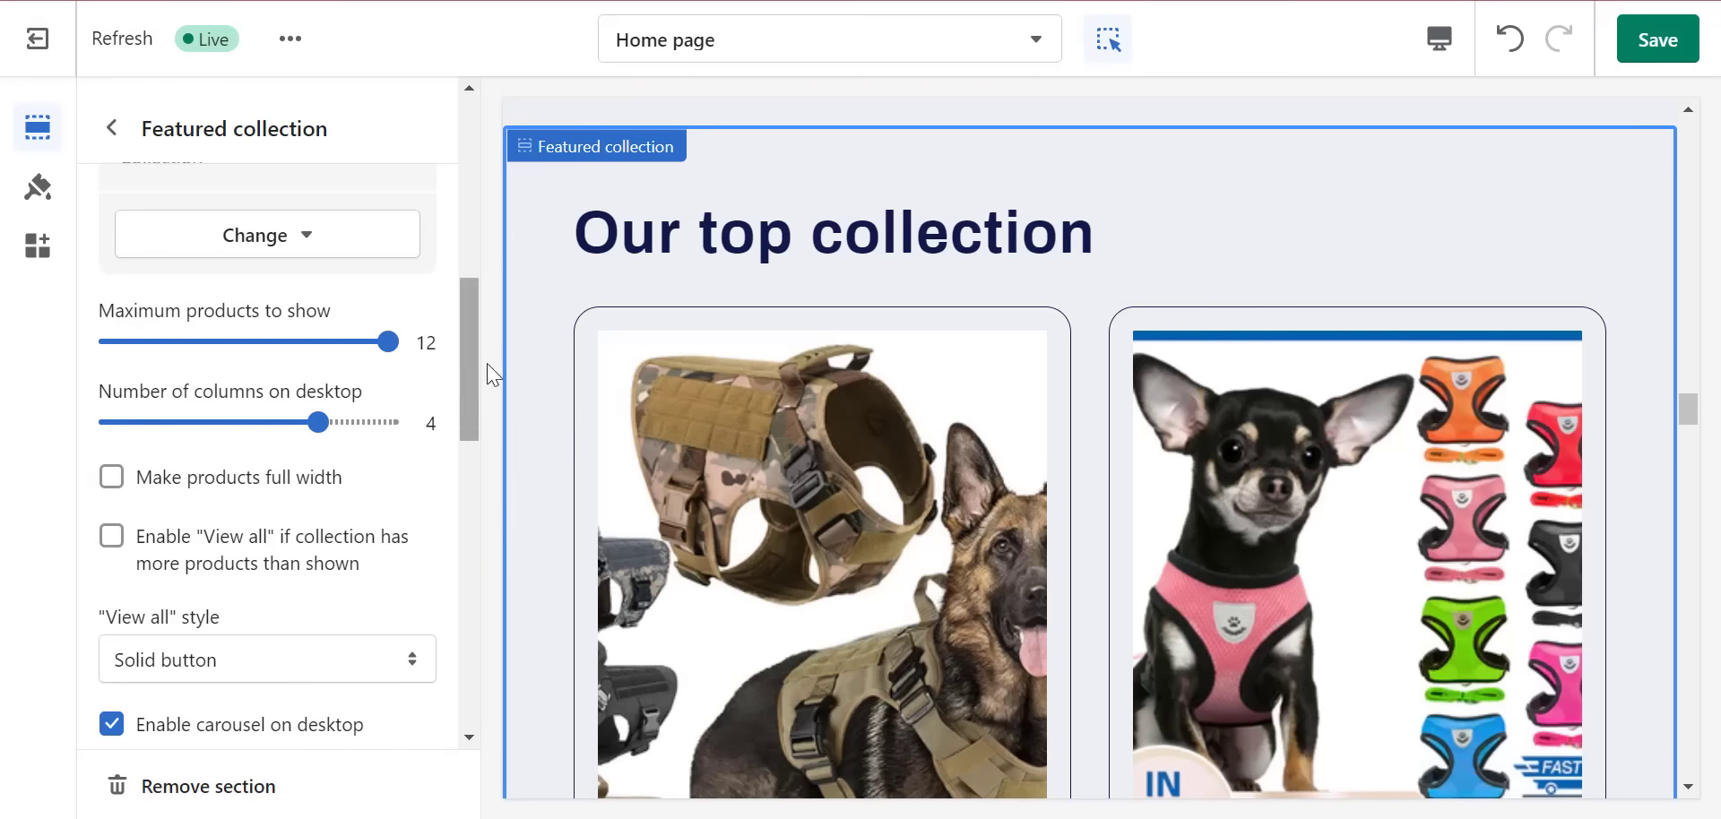
{"action": "scroll", "coordinate": [473, 362], "scroll_direction": "down", "scroll_amount": 2}
{"action": "left_click_drag", "start_coordinate": [1694, 414], "coordinate": [1714, 628]}
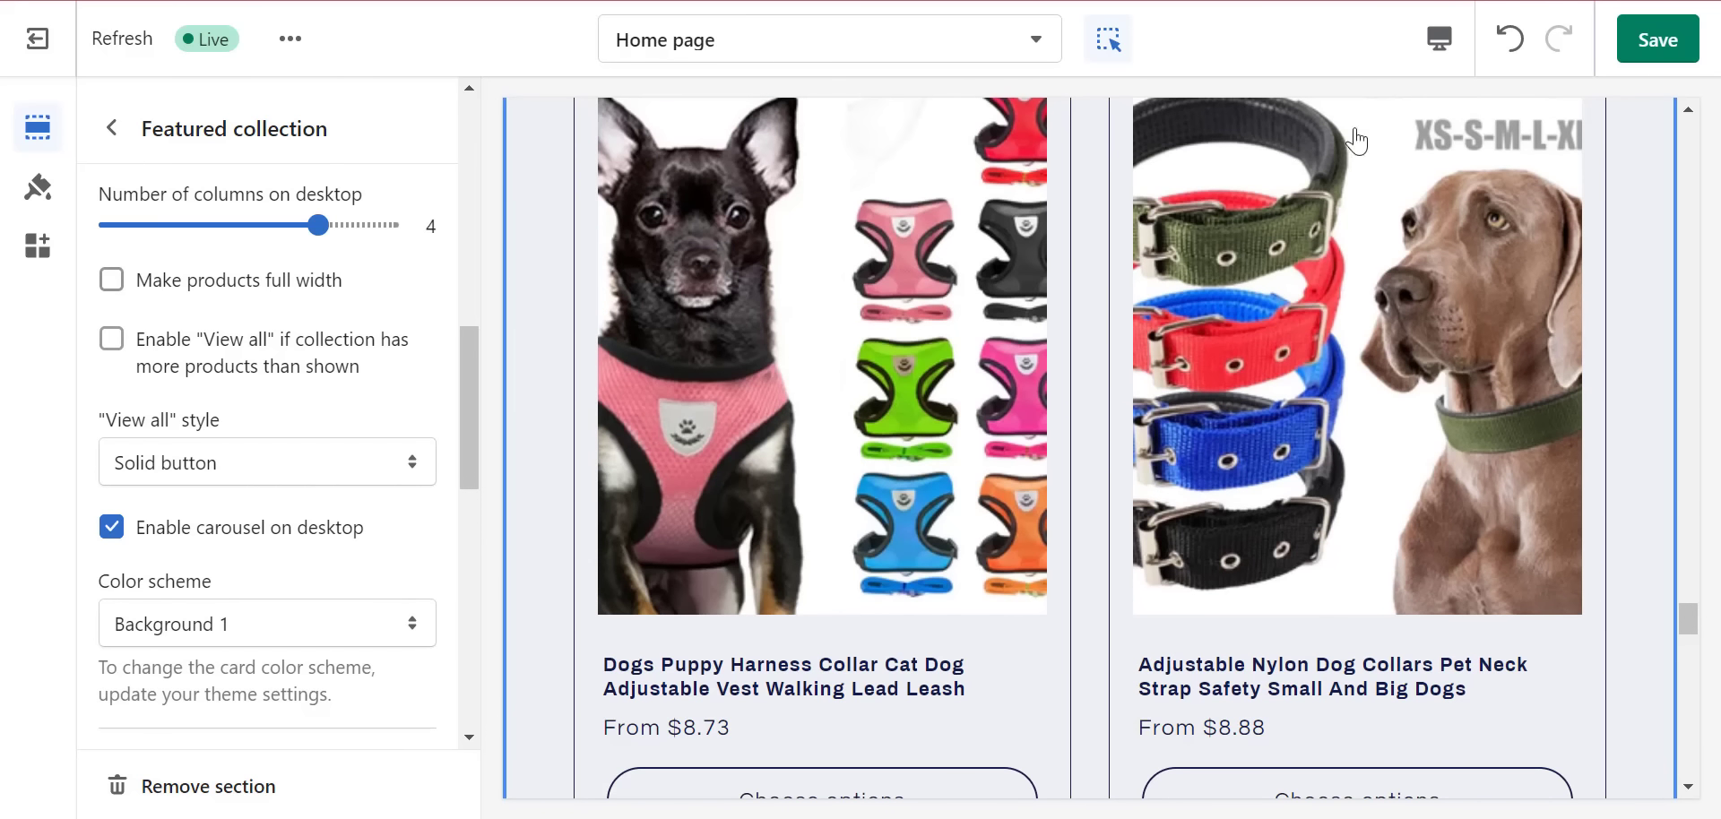
{"action": "left_click", "coordinate": [1658, 39]}
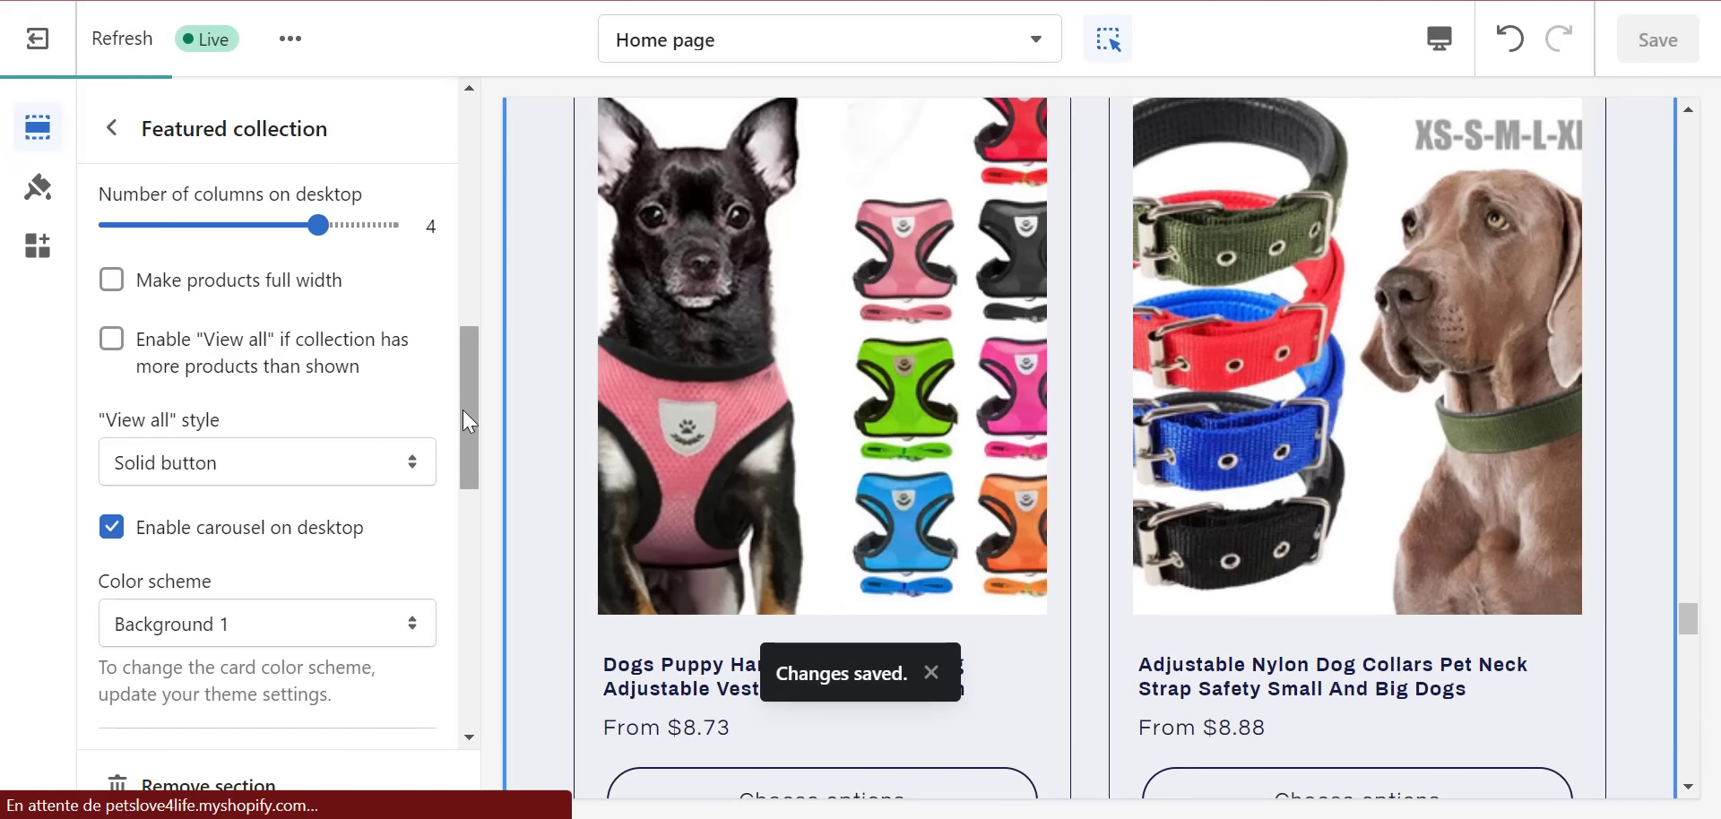
- Set the featured collection's product card image ratio to Adapt to image and check the product cards in the preview
{"action": "left_click_drag", "start_coordinate": [462, 410], "coordinate": [461, 489]}
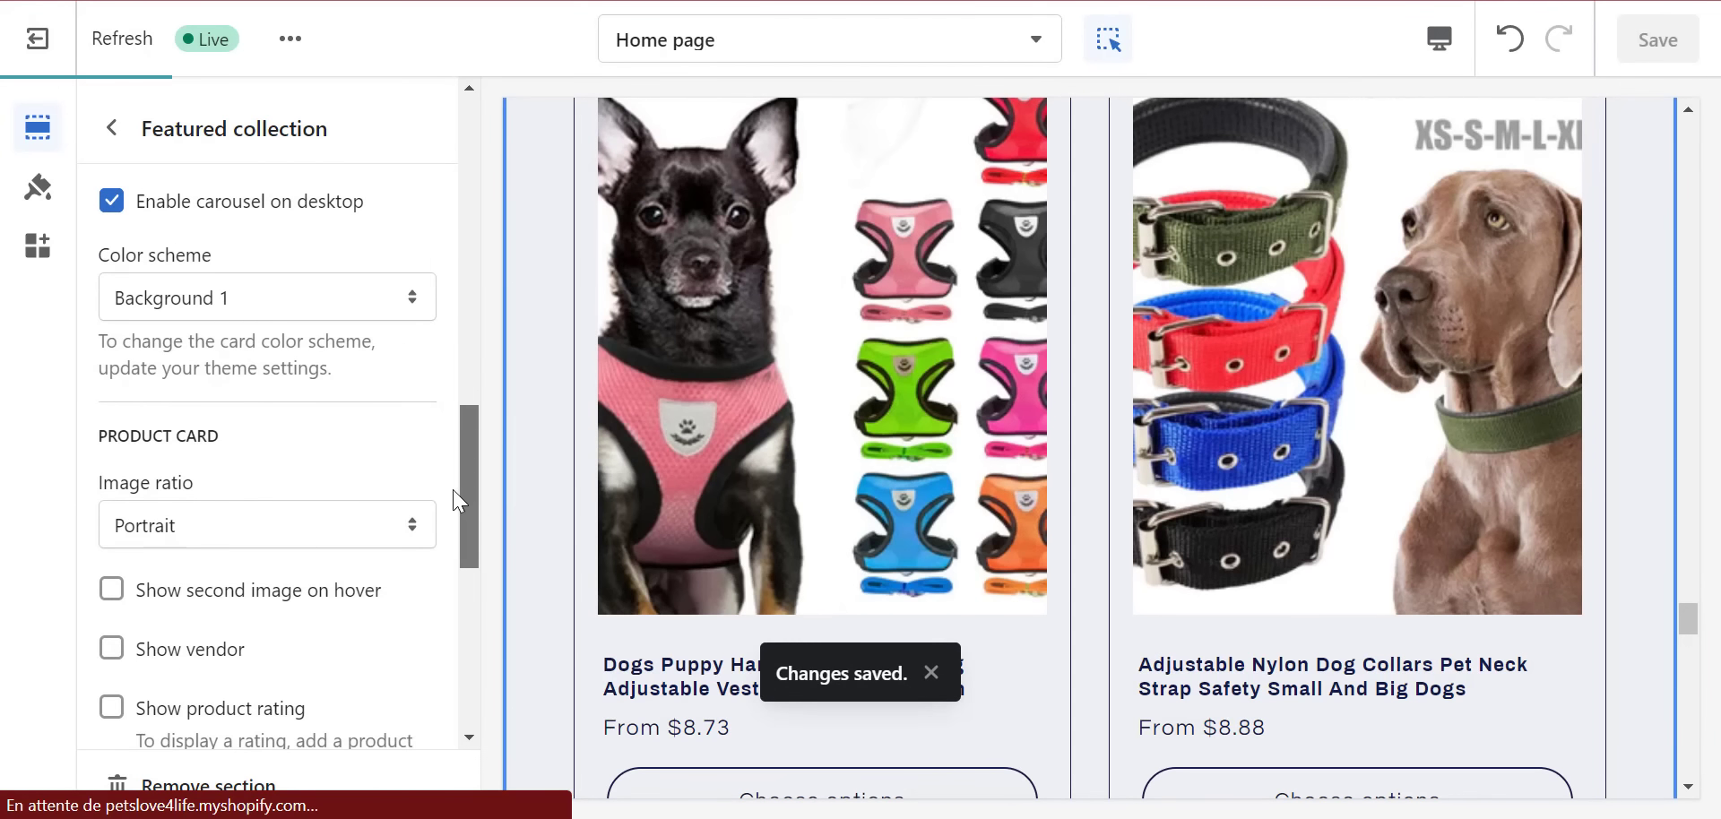
{"action": "left_click", "coordinate": [200, 528]}
{"action": "left_click", "coordinate": [217, 563]}
{"action": "left_click", "coordinate": [242, 516]}
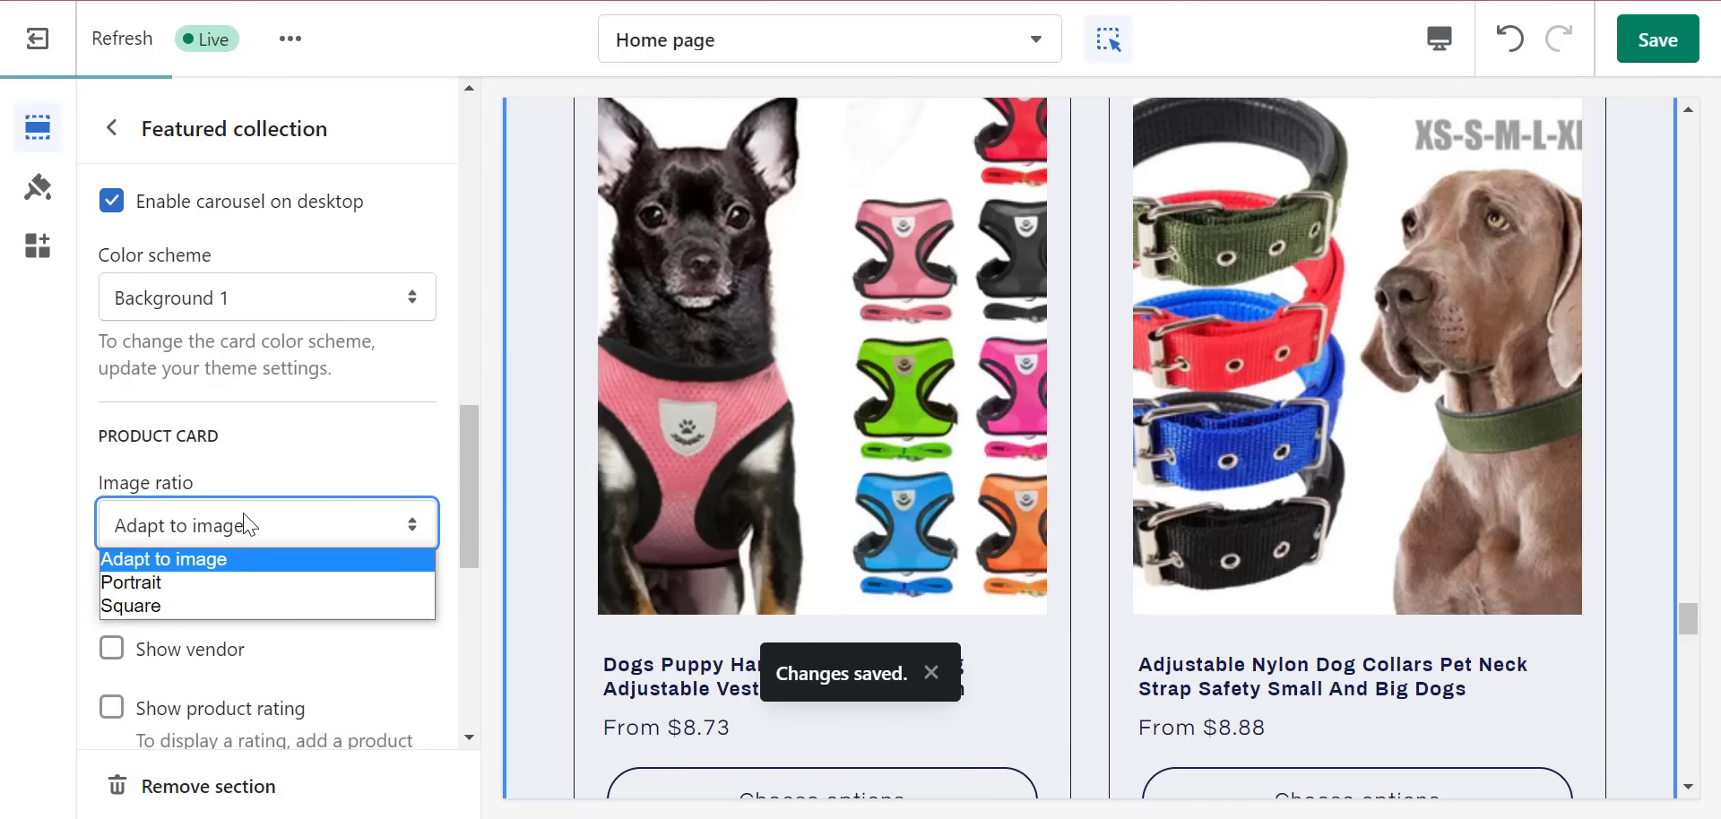
{"action": "left_click", "coordinate": [354, 457]}
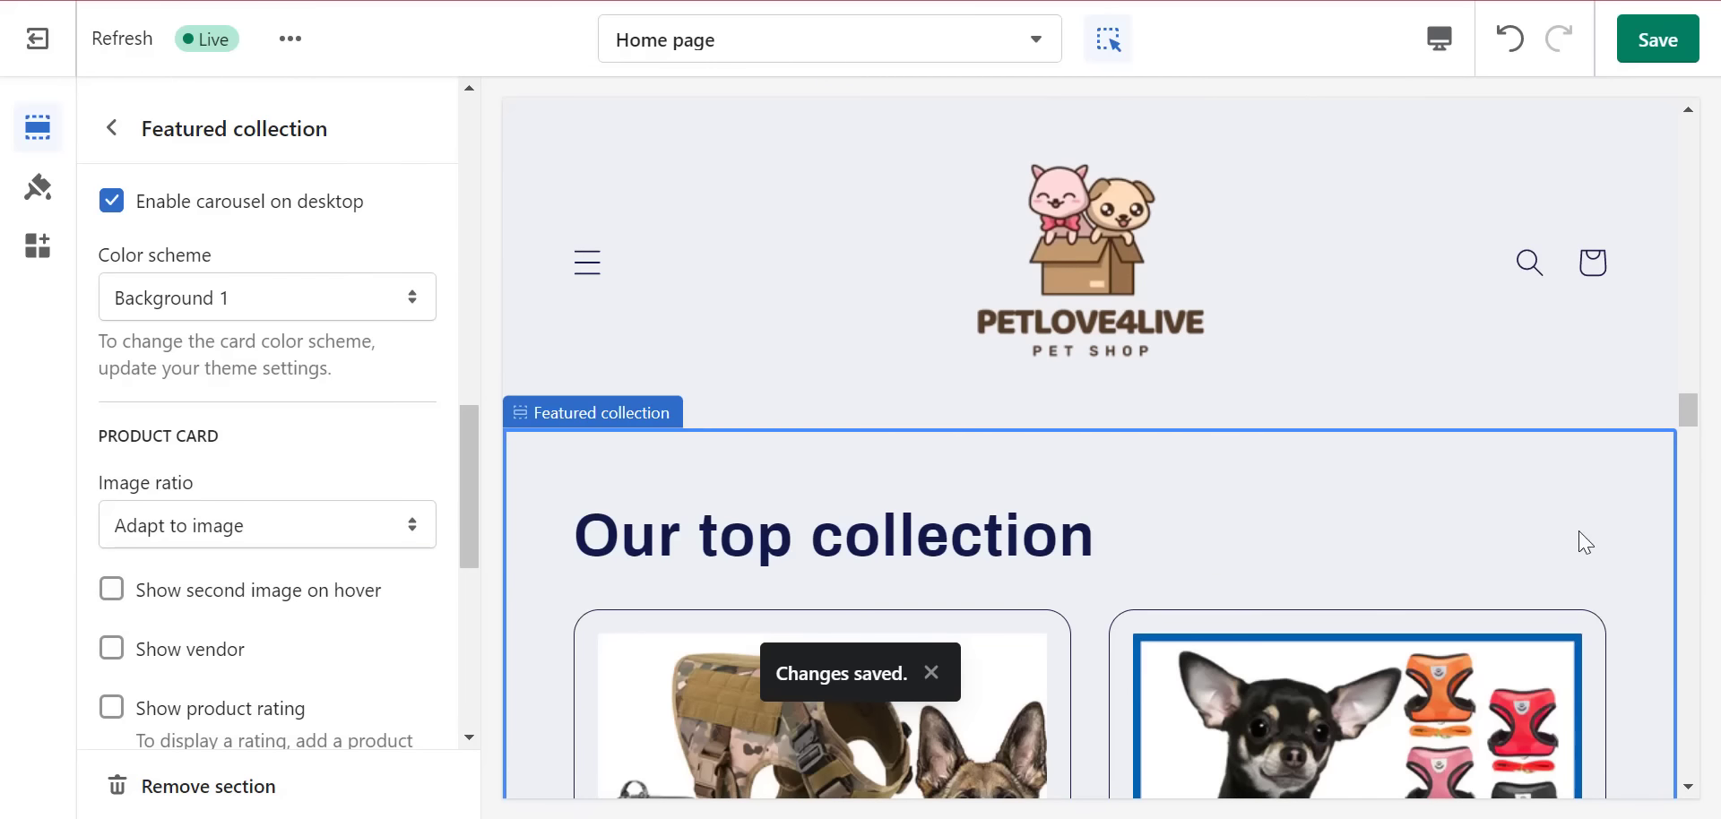
{"action": "left_click_drag", "start_coordinate": [1694, 421], "coordinate": [1682, 636]}
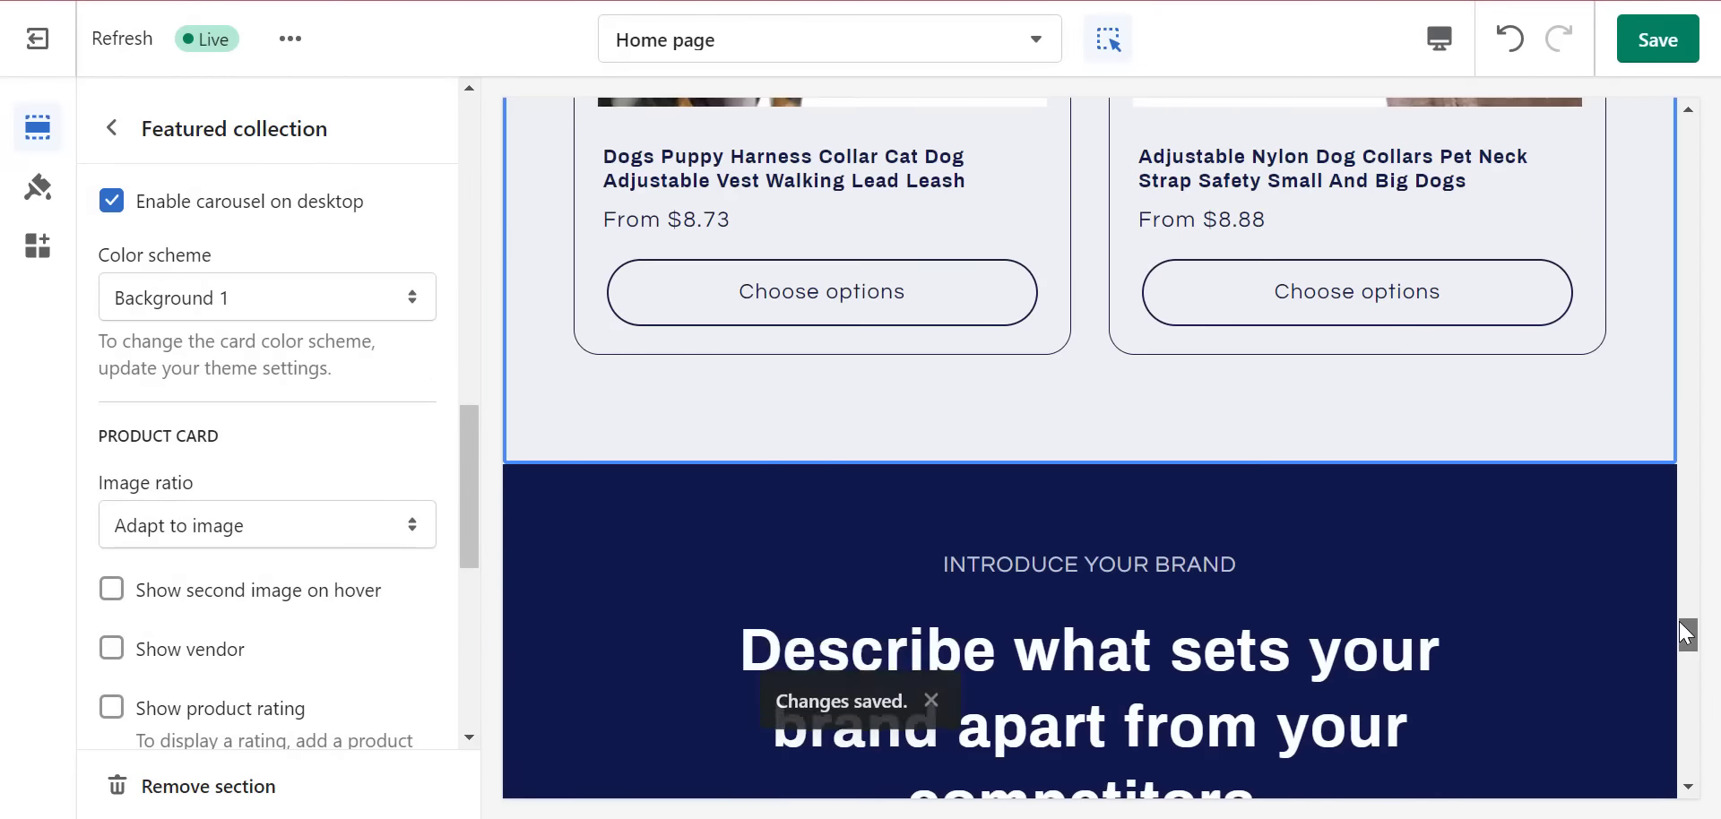
{"action": "scroll", "coordinate": [237, 498], "scroll_direction": "up", "scroll_amount": 7}
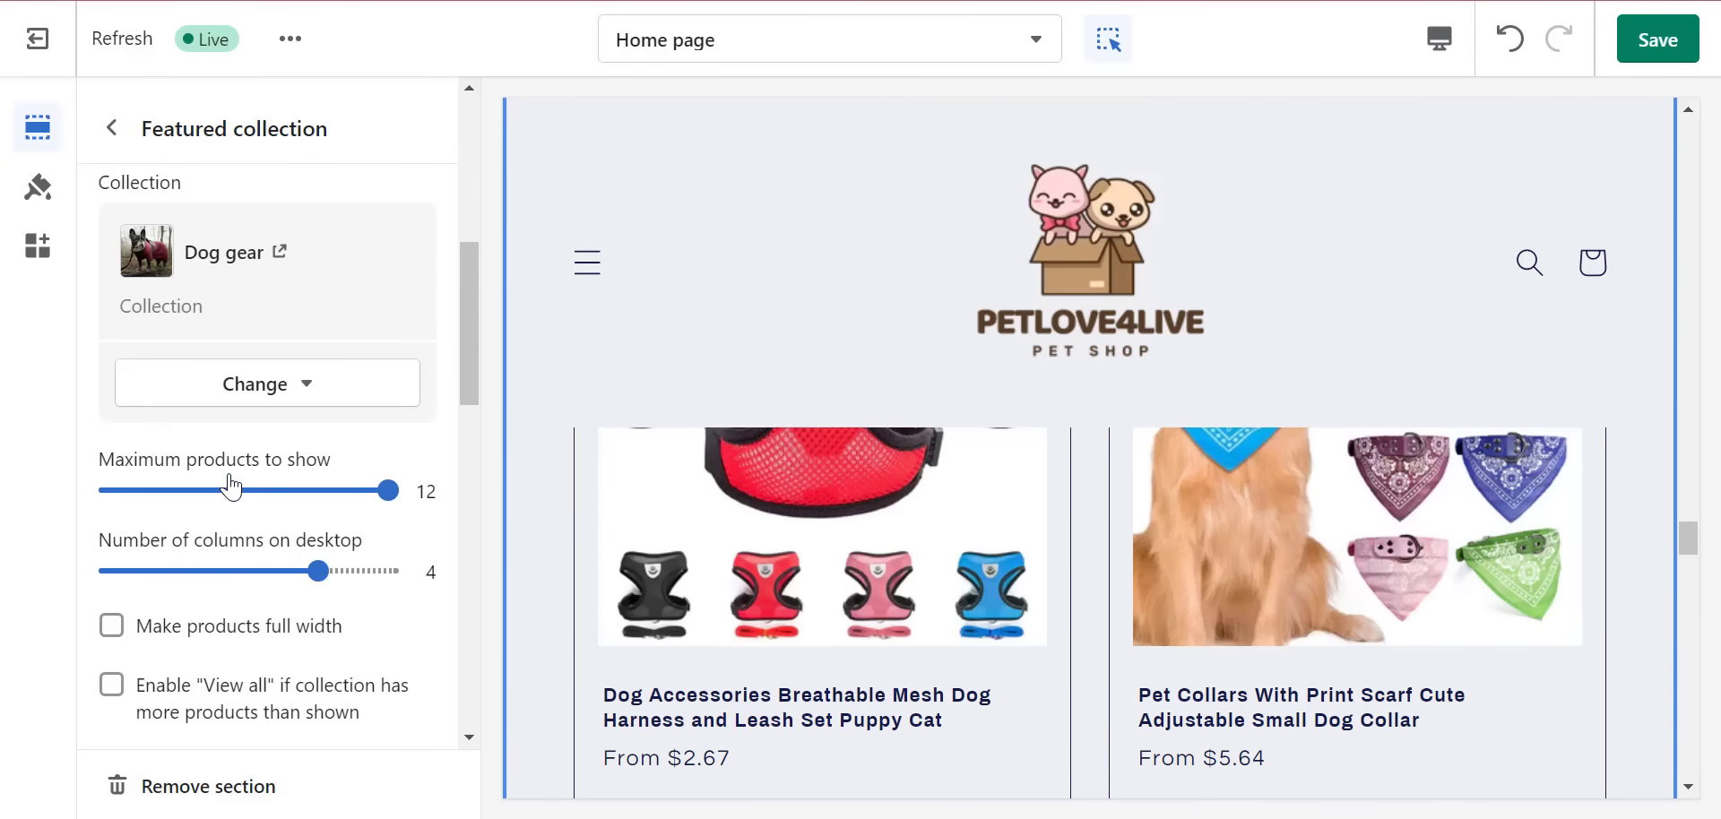
{"action": "scroll", "coordinate": [273, 529], "scroll_direction": "down", "scroll_amount": 6}
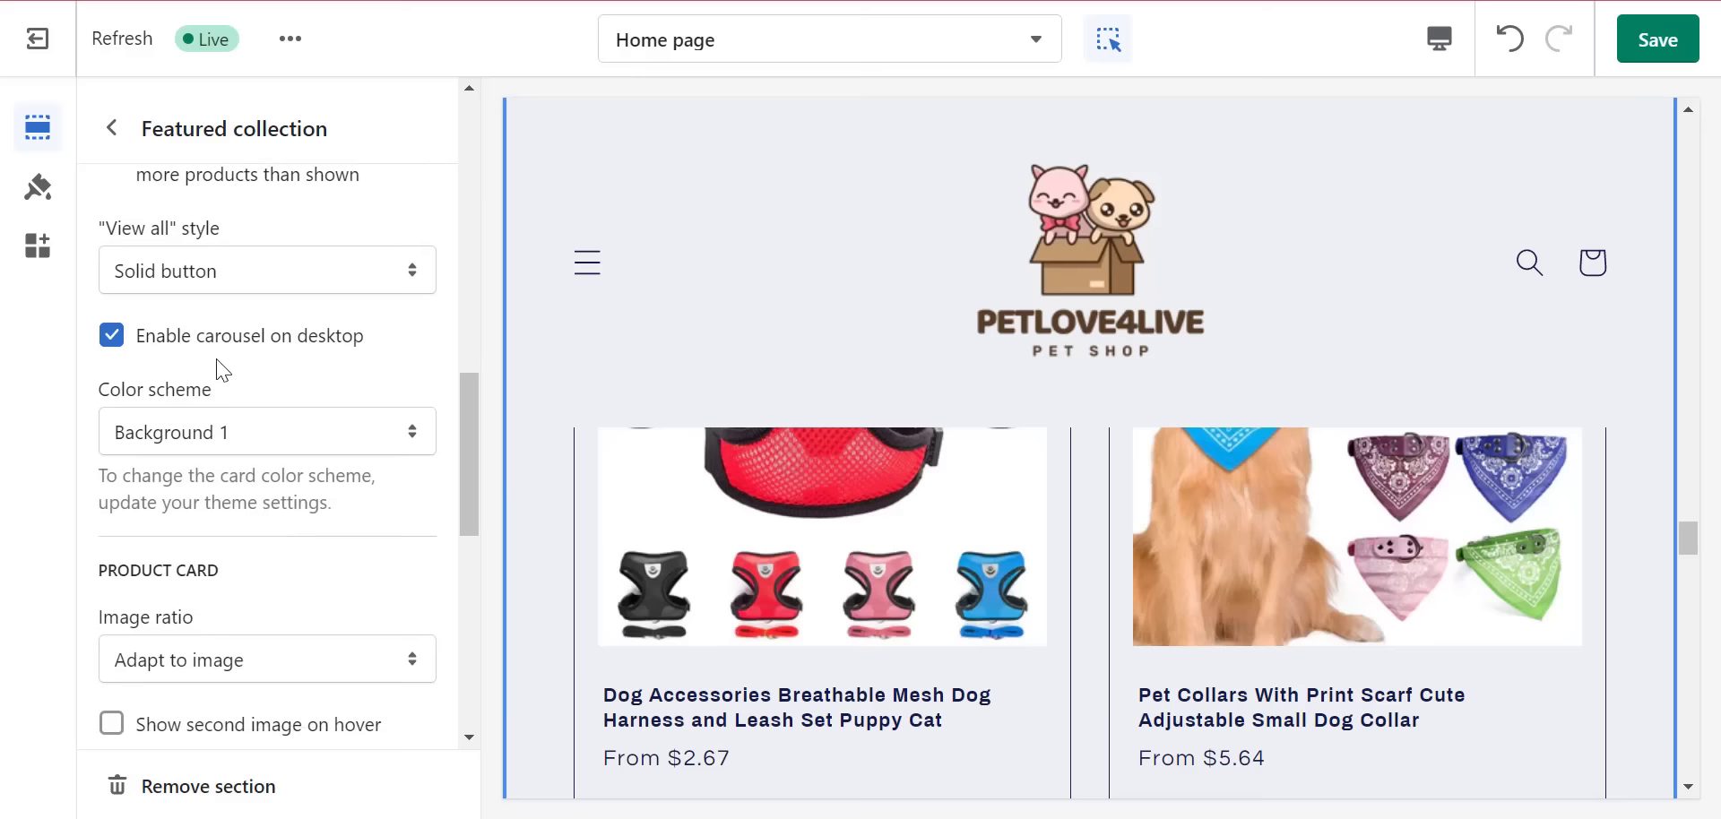
{"action": "left_click", "coordinate": [334, 275]}
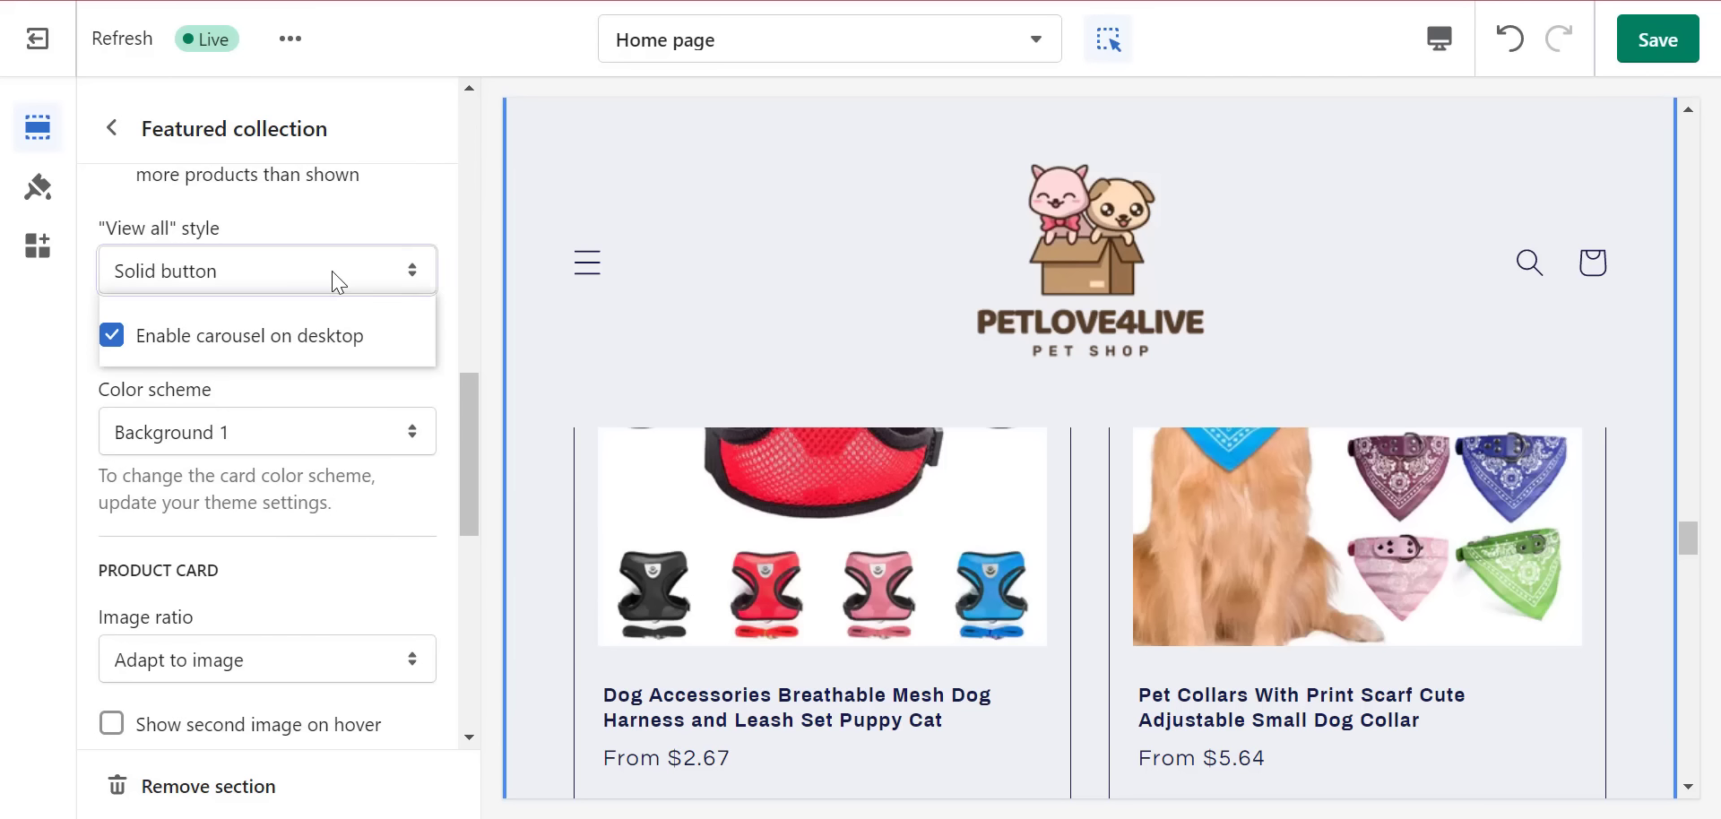
{"action": "left_click", "coordinate": [354, 244]}
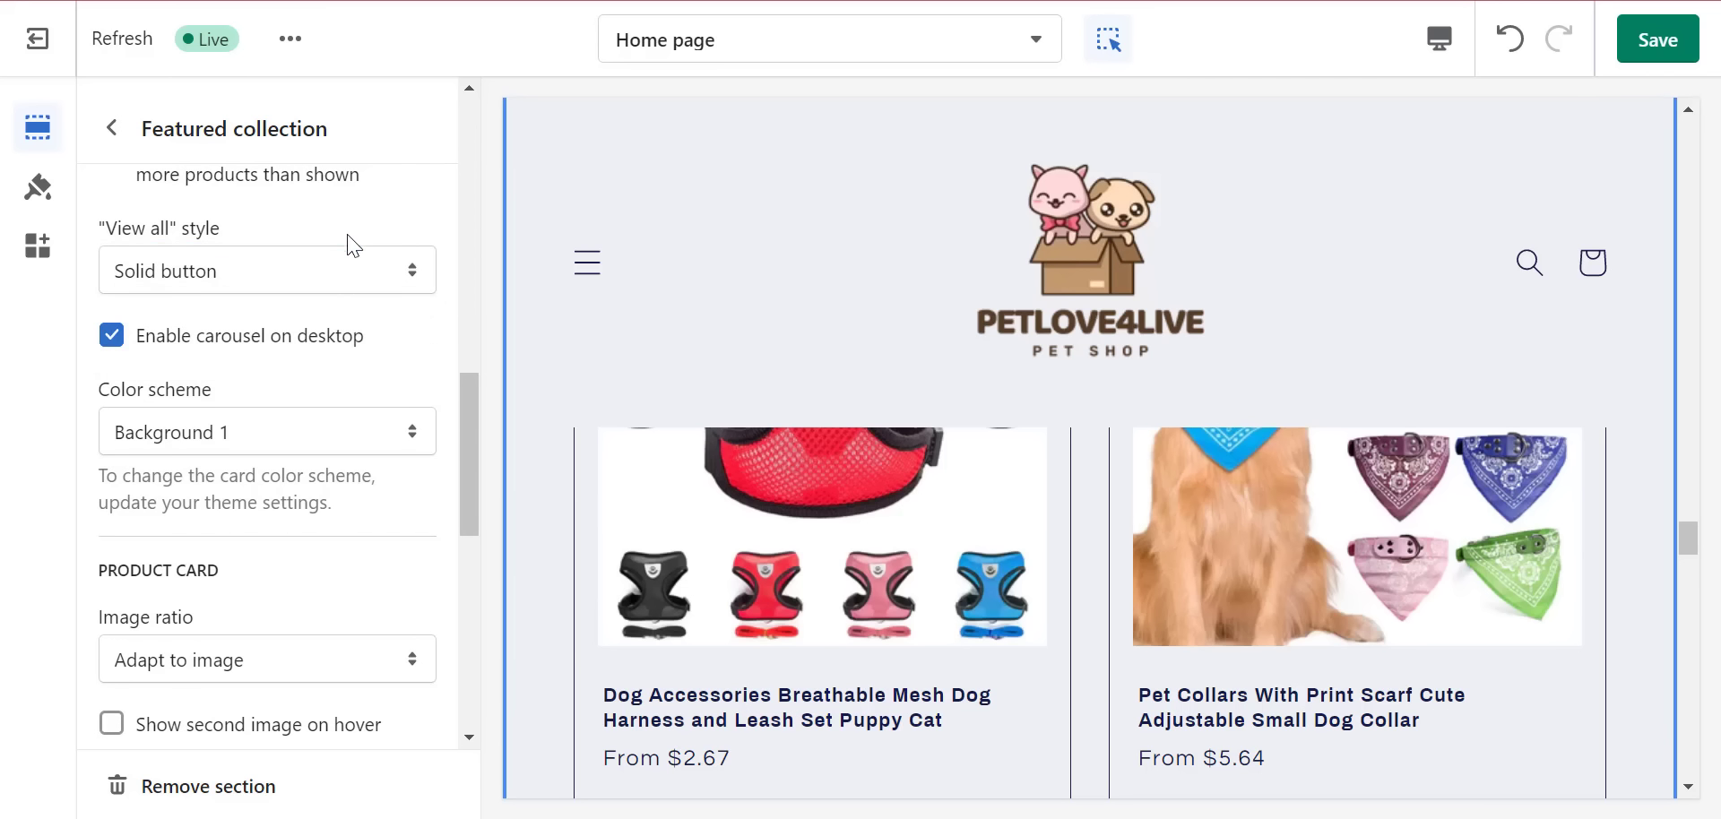
- Reduce the featured collection's maximum products to show to 4 and enable showing the second image on hover
{"action": "scroll", "coordinate": [392, 391], "scroll_direction": "up", "scroll_amount": 6}
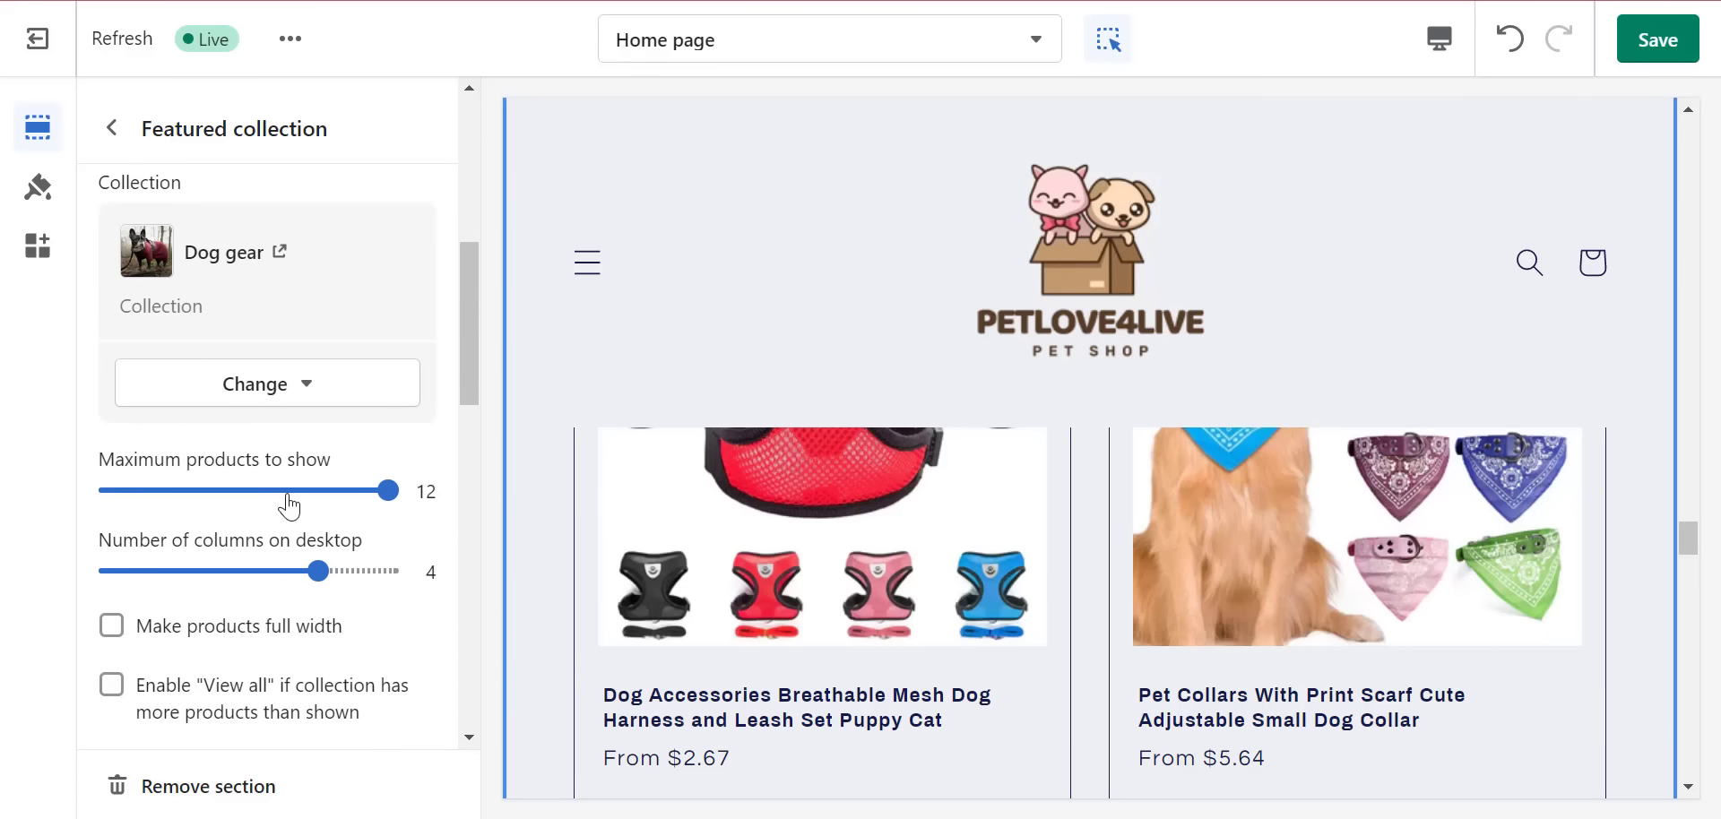
{"action": "left_click", "coordinate": [272, 490]}
{"action": "left_click_drag", "start_coordinate": [273, 490], "coordinate": [250, 491]}
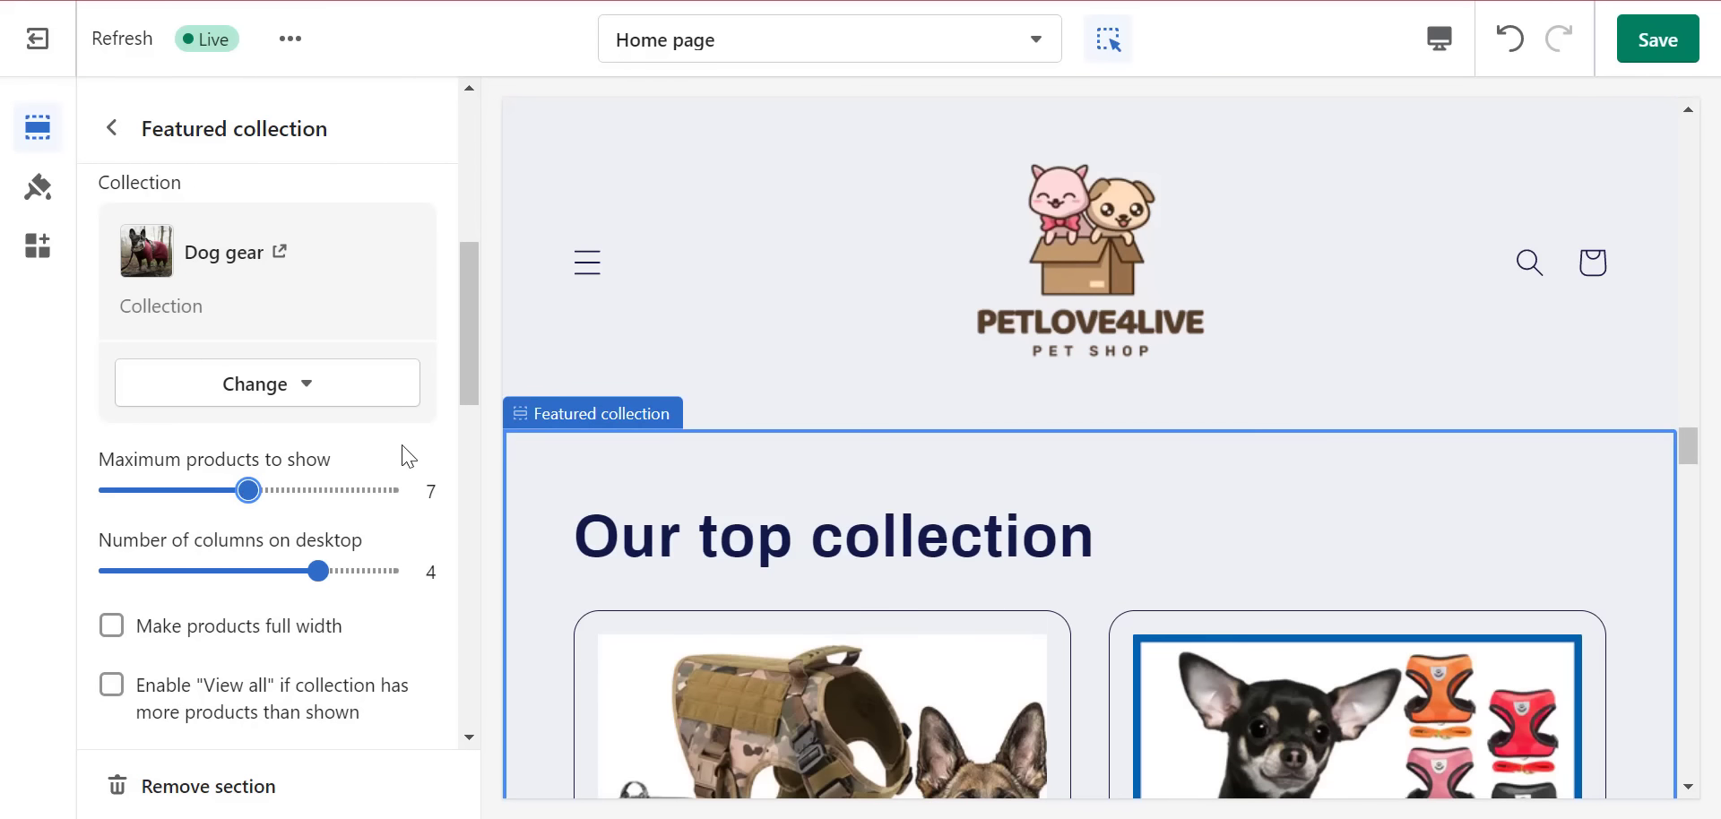
{"action": "left_click", "coordinate": [200, 488]}
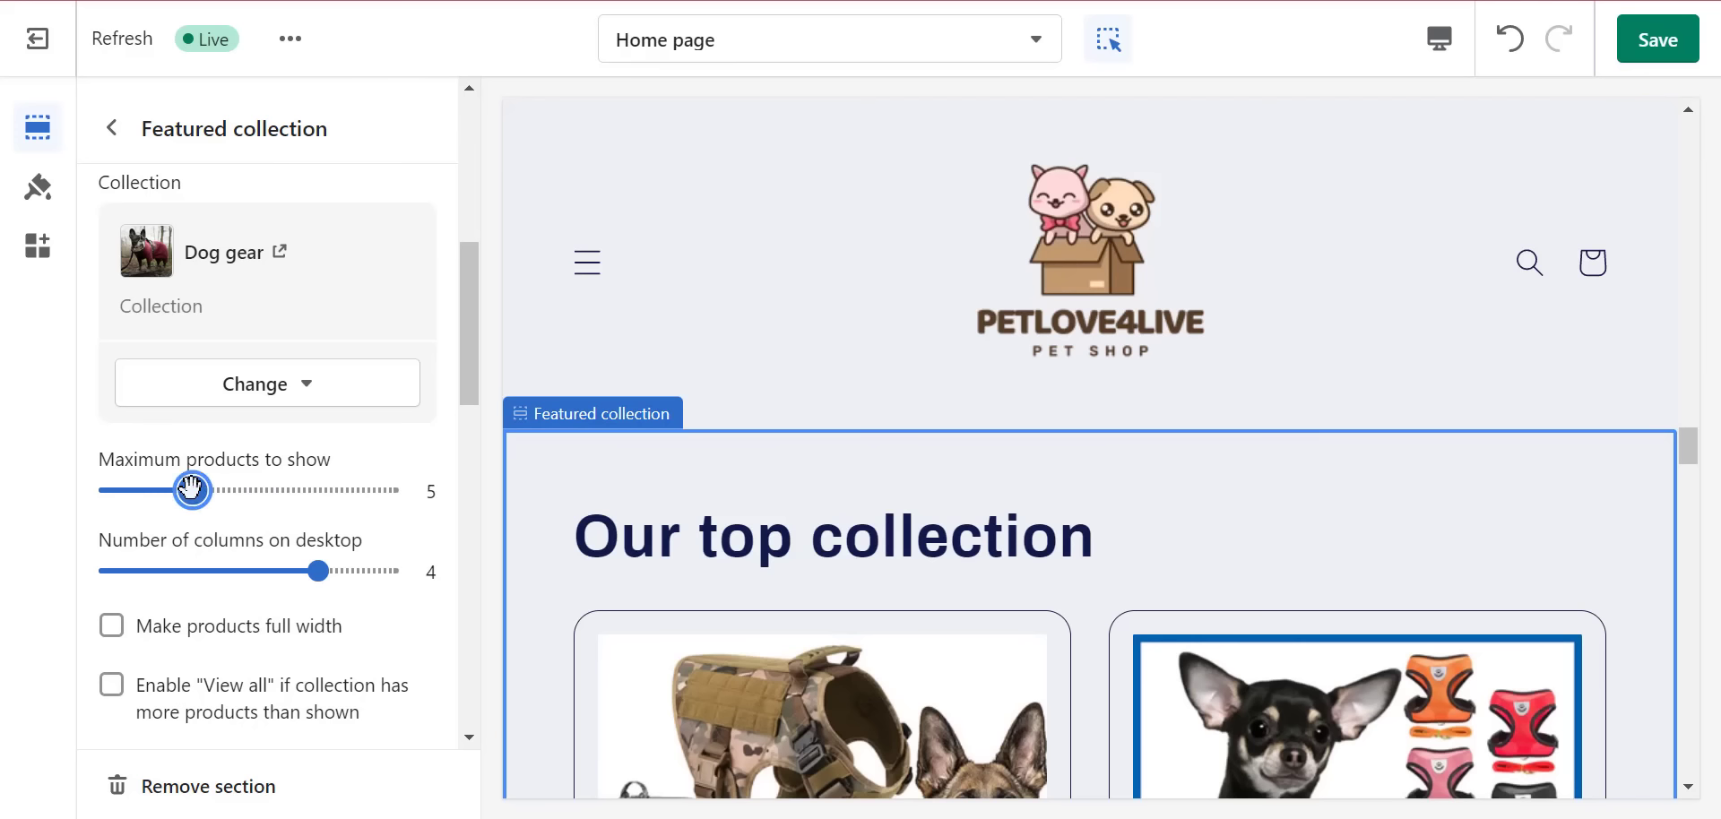
{"action": "left_click", "coordinate": [173, 489]}
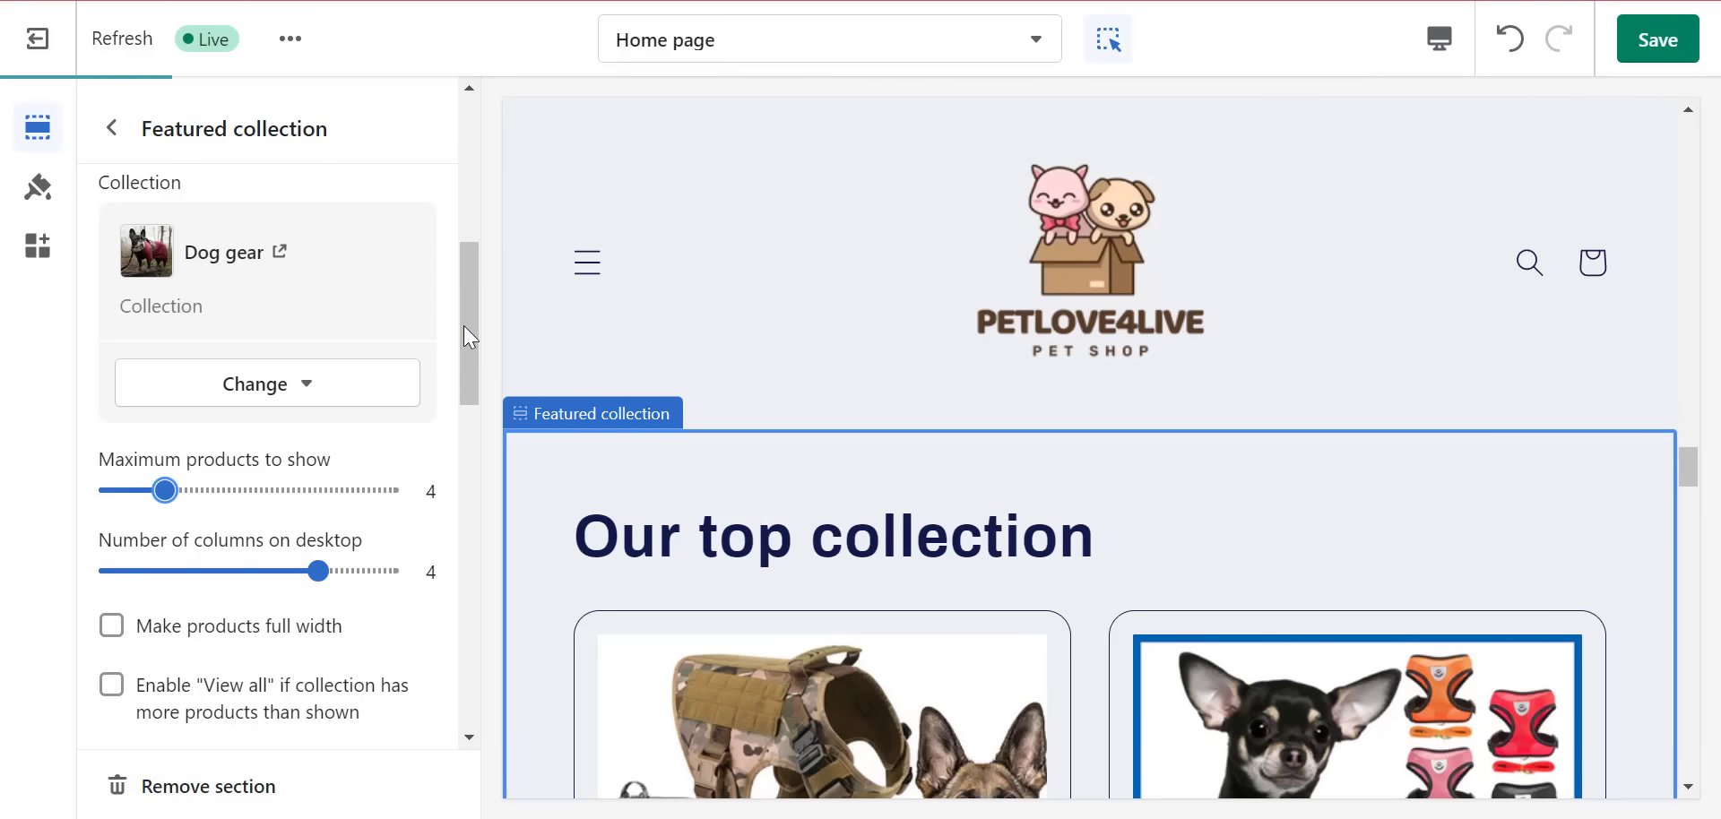
{"action": "left_click_drag", "start_coordinate": [464, 325], "coordinate": [459, 567]}
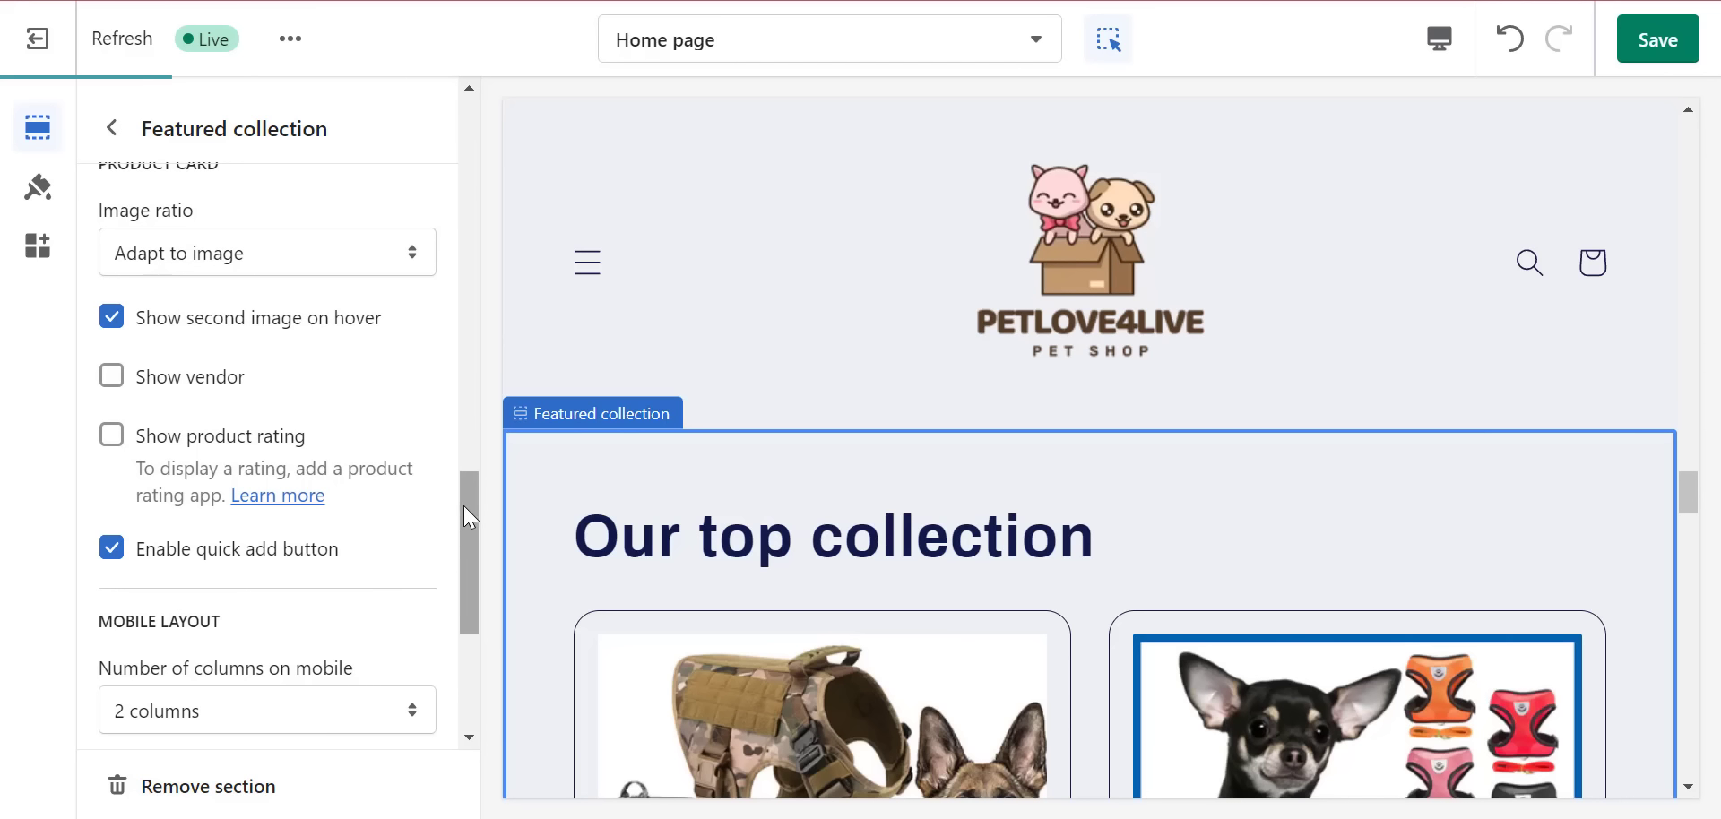
- Set the featured collection's mobile layout to 1 column, enable swipe on mobile, and save the page
{"action": "left_click_drag", "start_coordinate": [464, 506], "coordinate": [470, 566]}
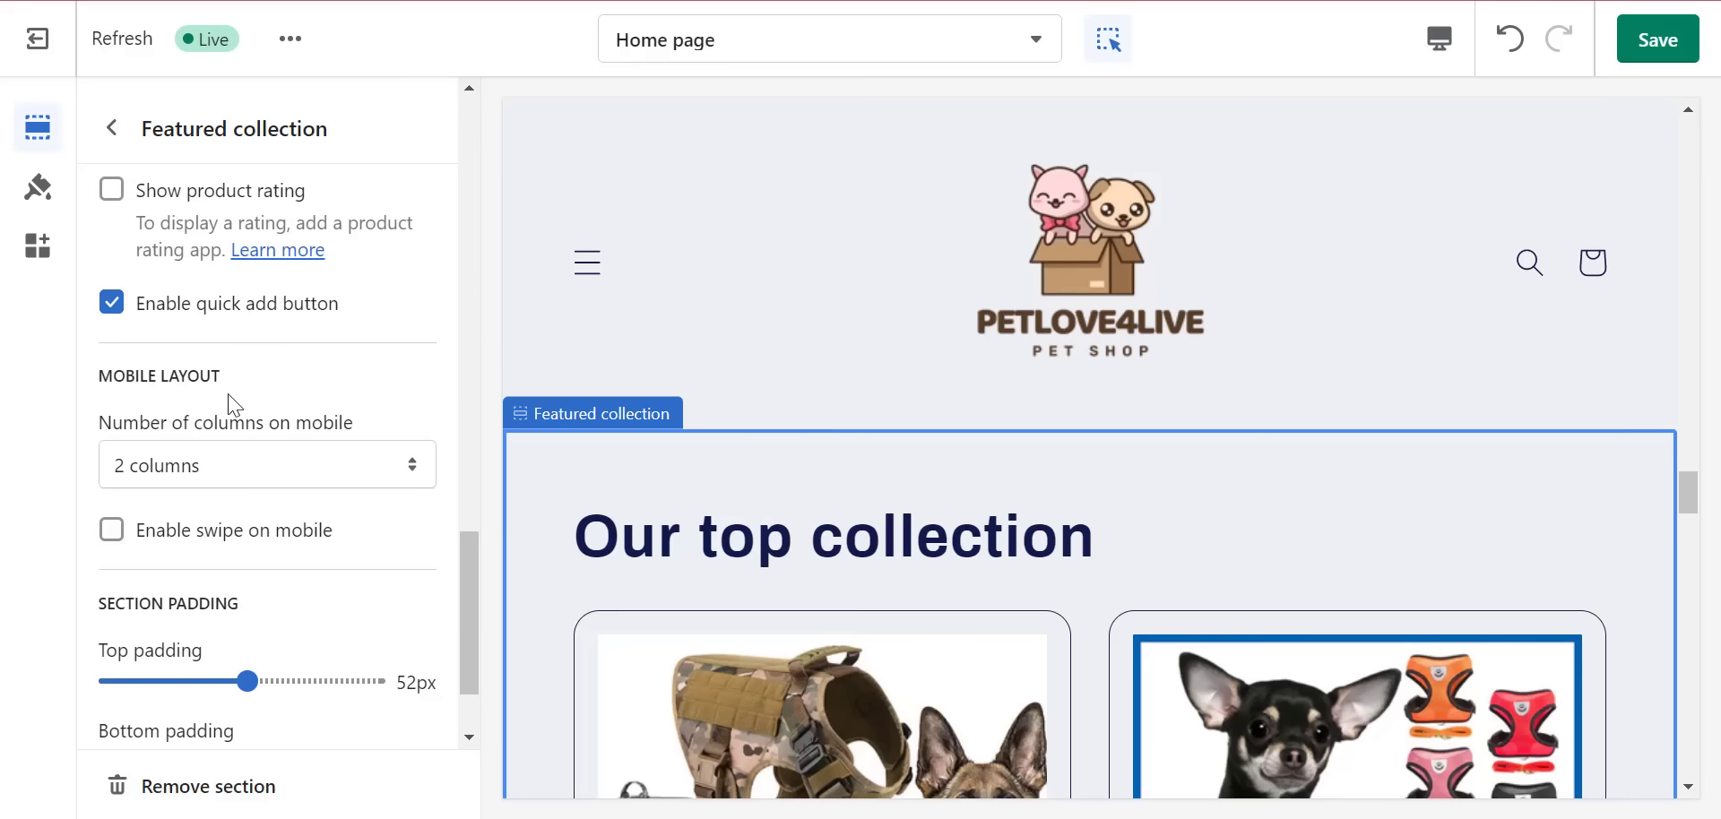
{"action": "left_click_drag", "start_coordinate": [472, 562], "coordinate": [472, 627]}
{"action": "left_click", "coordinate": [257, 346]}
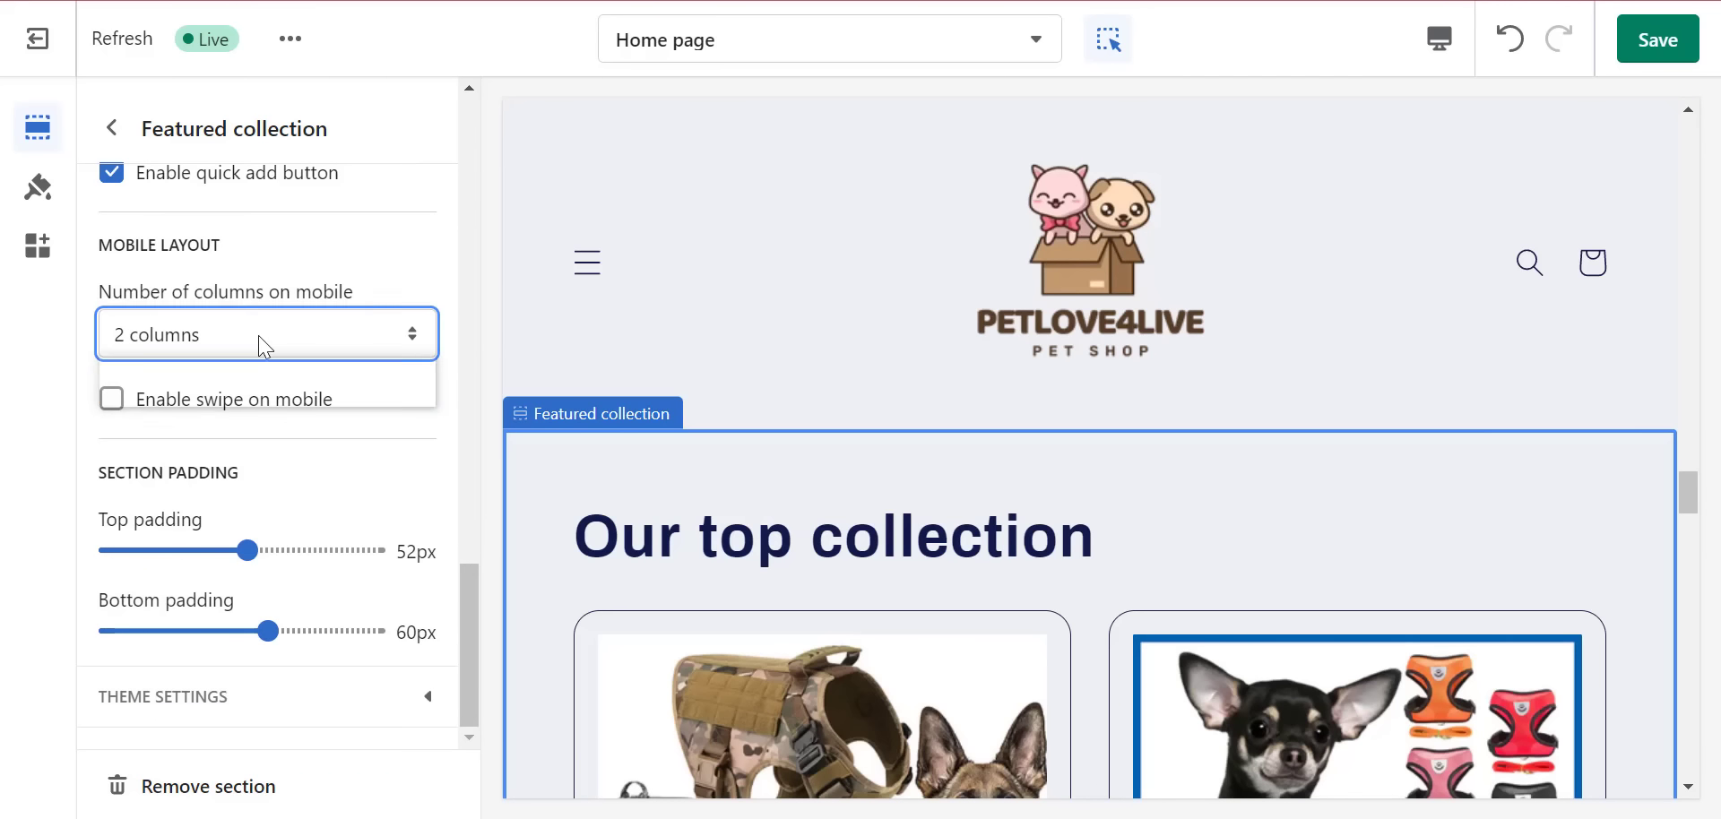
{"action": "left_click", "coordinate": [248, 378]}
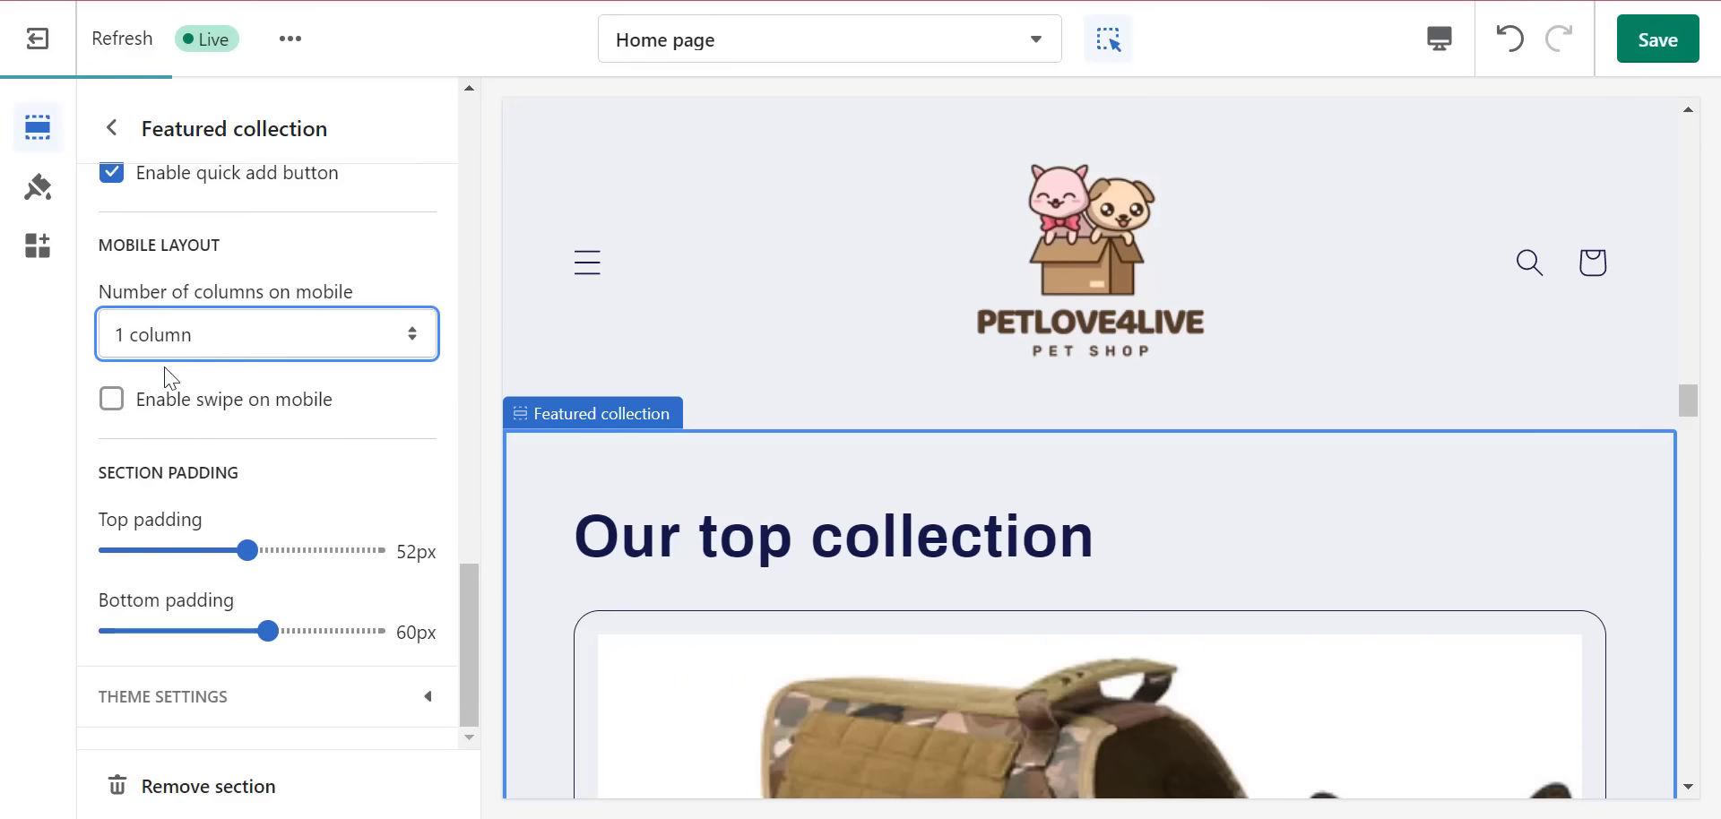
{"action": "left_click", "coordinate": [141, 406]}
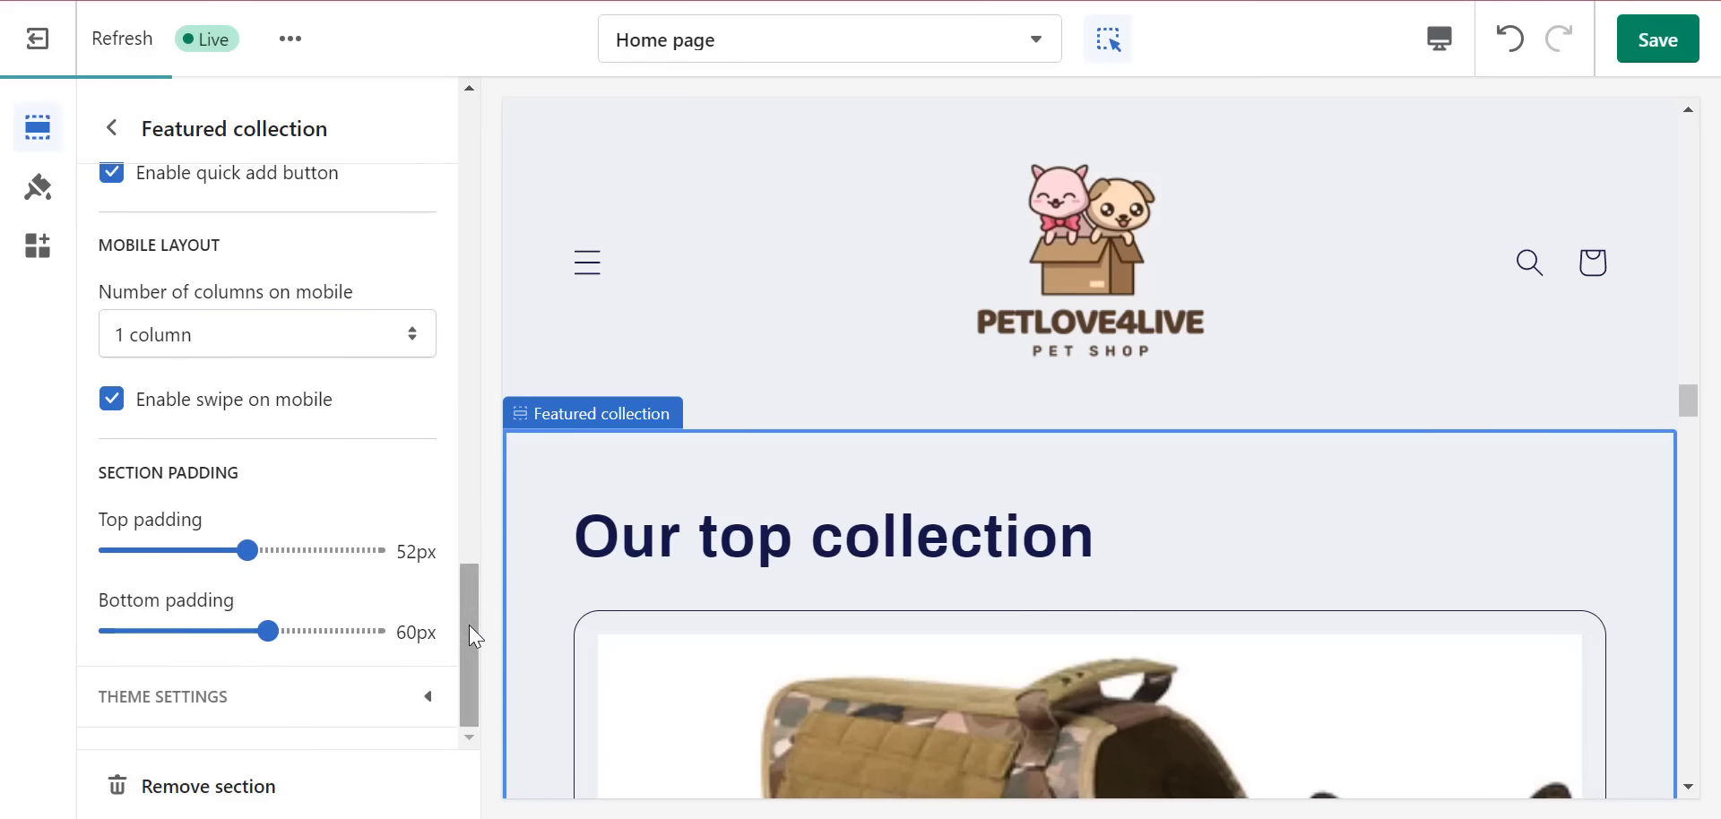
{"action": "left_click", "coordinate": [1657, 39]}
- On the reference pet store, copy the brand heading "We are Pet Lovers, and we want to make the world a better place for animals."
{"action": "scroll", "coordinate": [1403, 509], "scroll_direction": "down", "scroll_amount": 5}
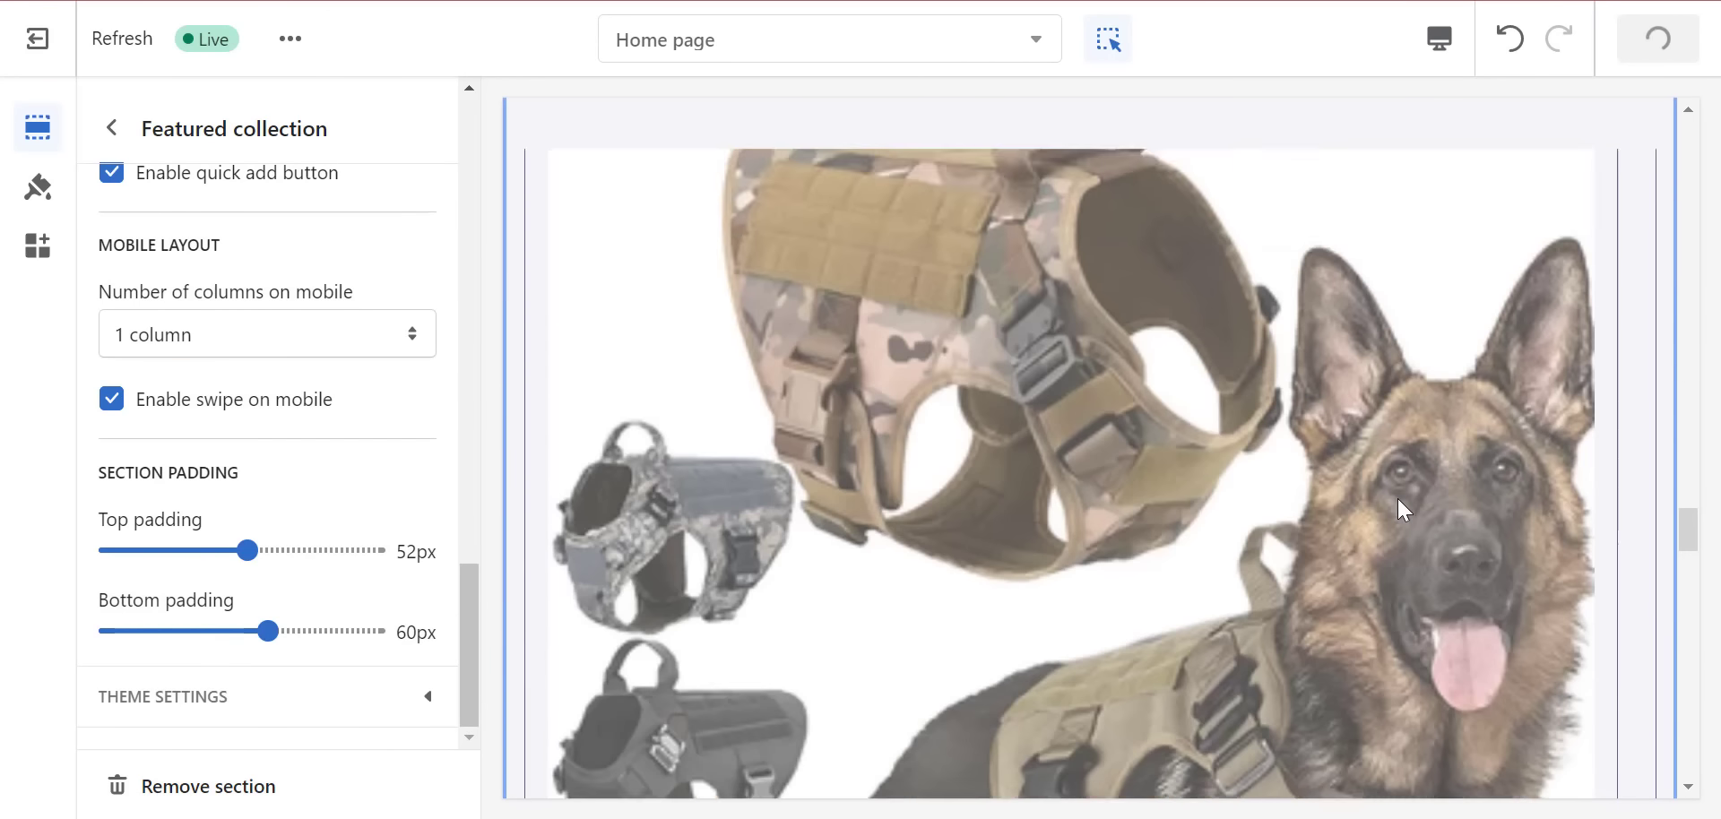
{"action": "scroll", "coordinate": [1418, 491], "scroll_direction": "down", "scroll_amount": 5}
{"action": "left_click_drag", "start_coordinate": [1688, 562], "coordinate": [1695, 609]}
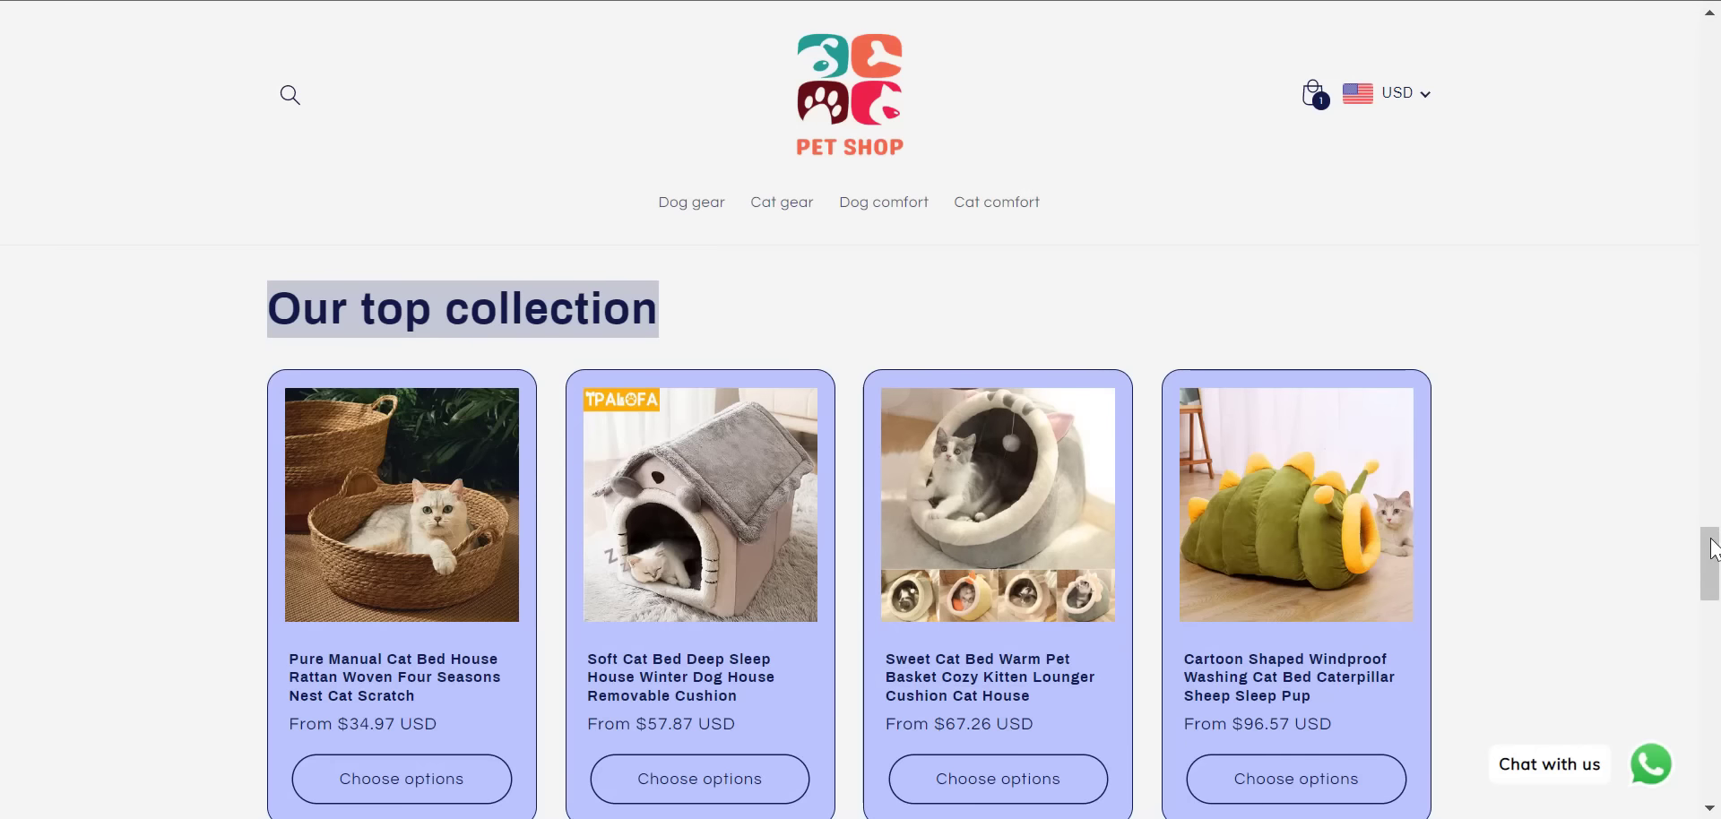
{"action": "scroll", "coordinate": [861, 410], "scroll_direction": "down", "scroll_amount": 5}
{"action": "scroll", "coordinate": [1000, 412], "scroll_direction": "up", "scroll_amount": 3}
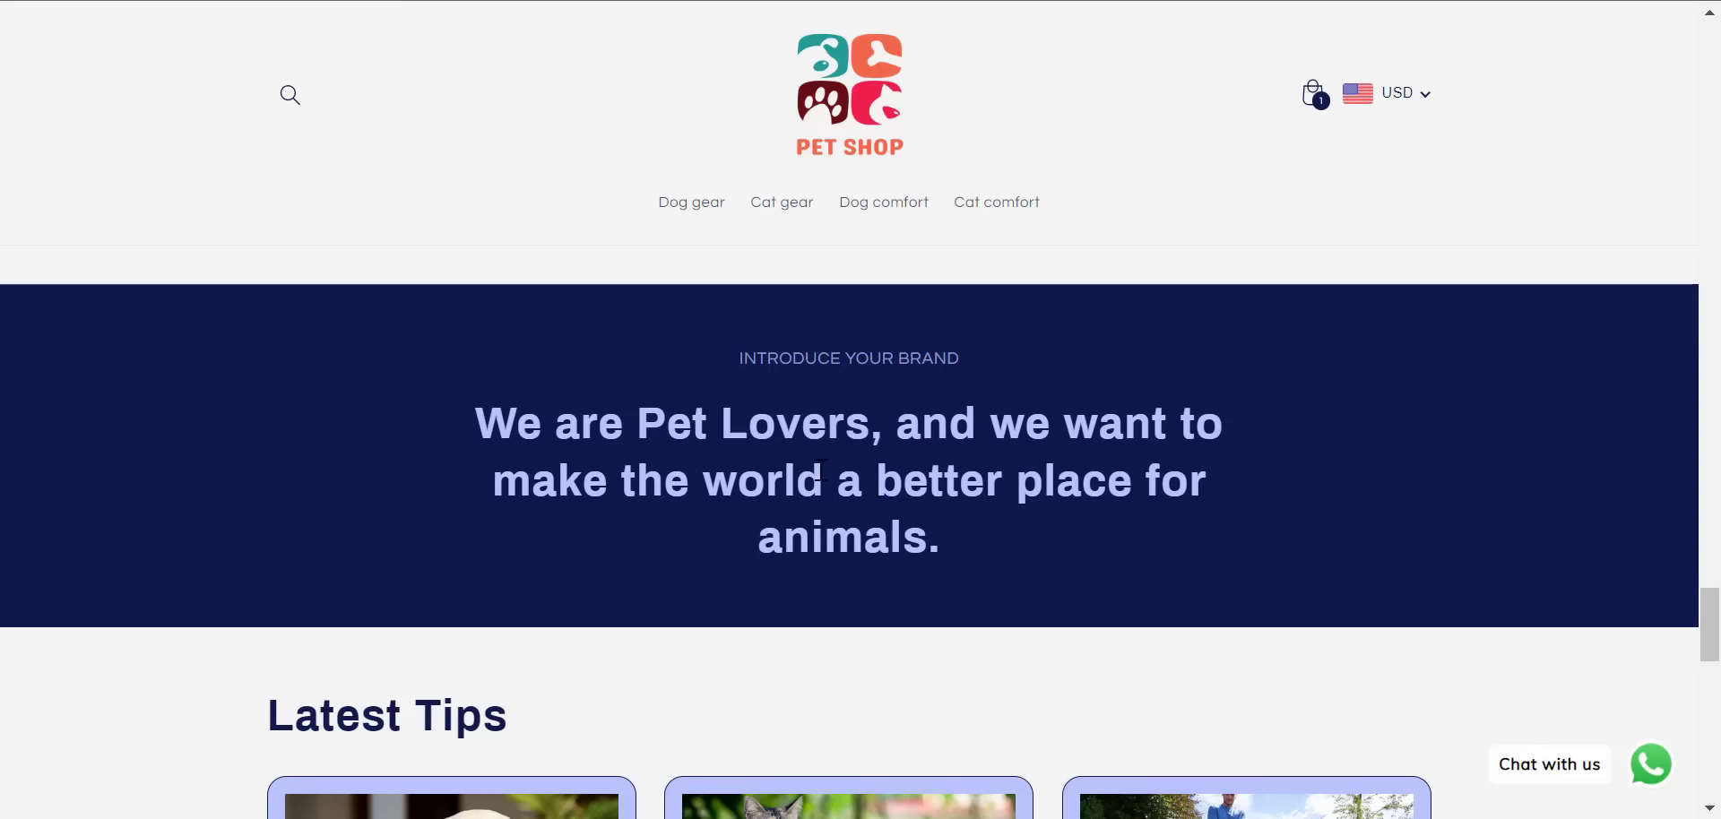
{"action": "triple_click", "coordinate": [821, 473]}
{"action": "right_click", "coordinate": [819, 470]}
{"action": "left_click", "coordinate": [874, 489]}
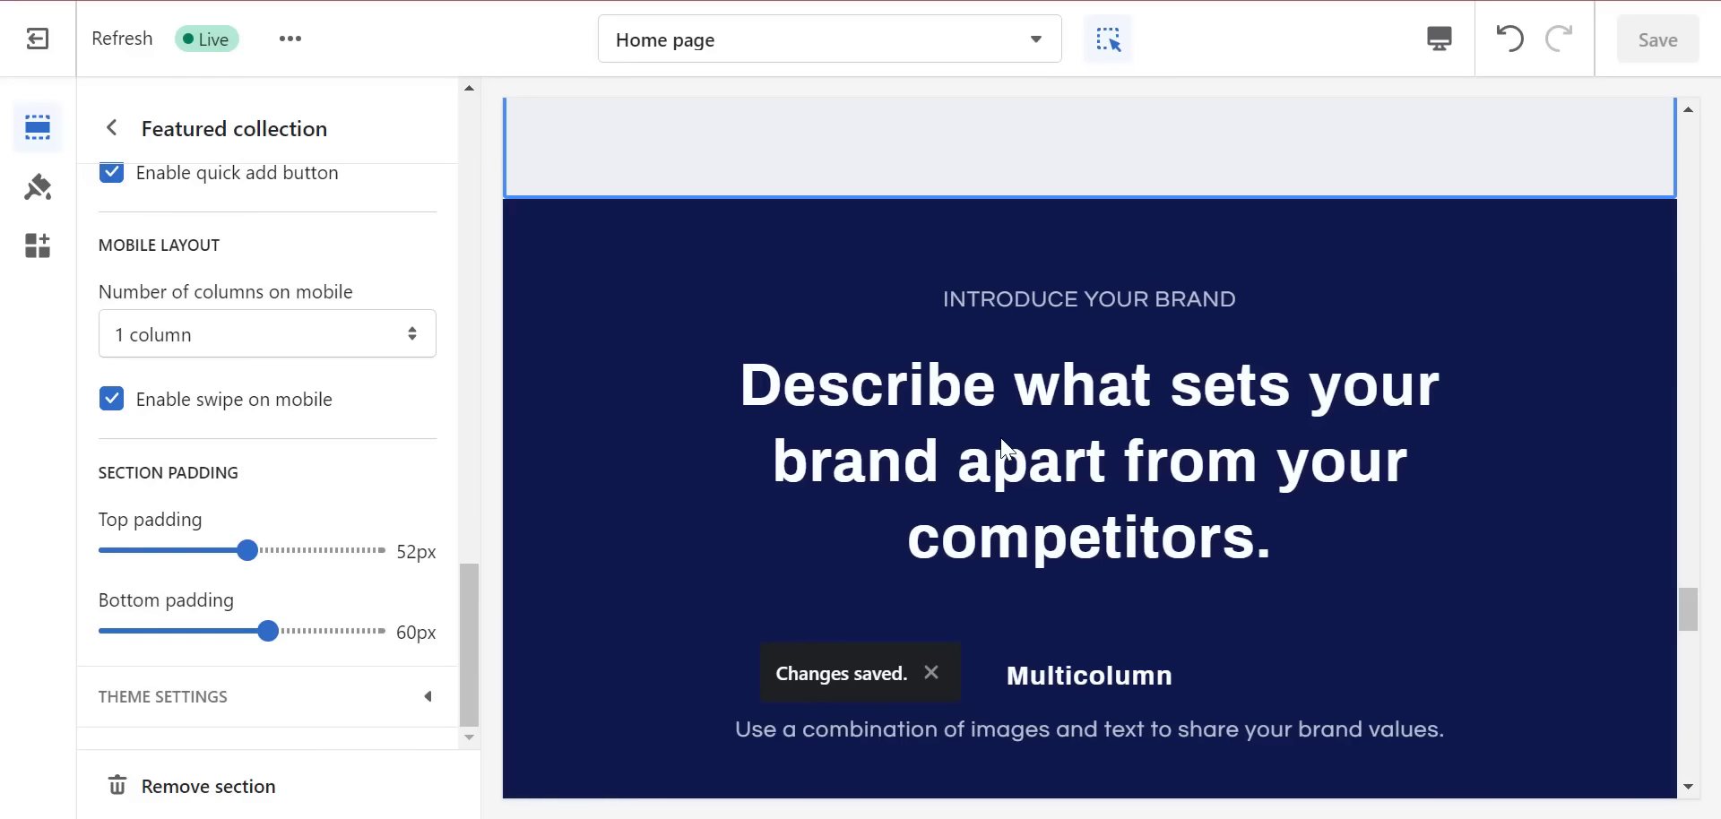
- In the Shopify theme editor, replace the rich text section's heading with the copied "We are Pet Lovers" sentence
{"action": "left_click", "coordinate": [1060, 356]}
{"action": "double_click", "coordinate": [277, 305]}
{"action": "left_click", "coordinate": [276, 305]}
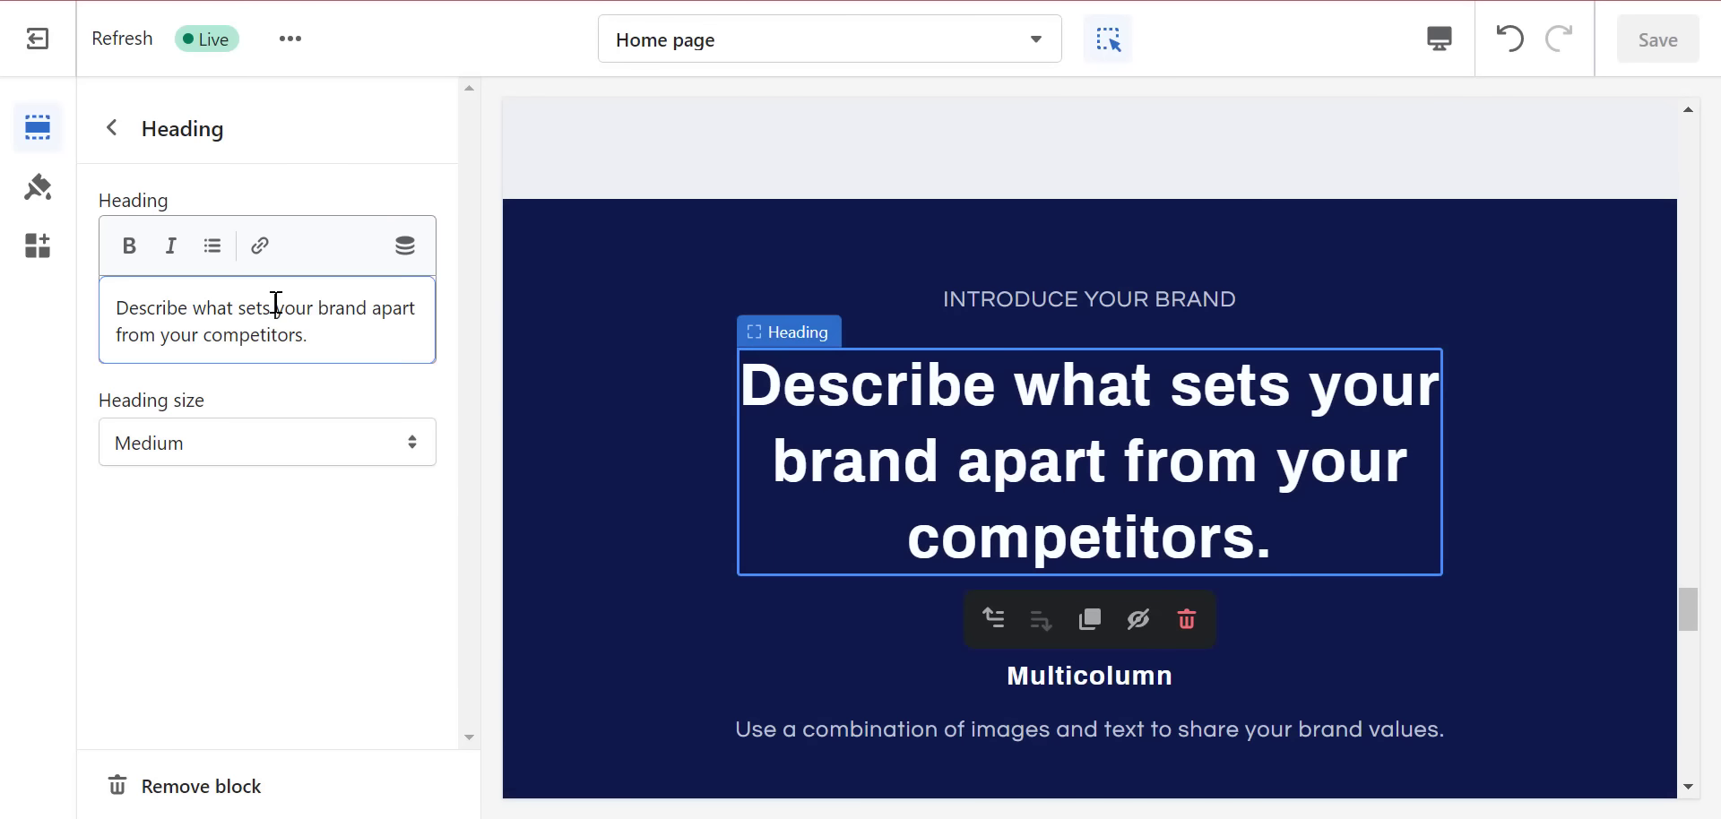
{"action": "right_click", "coordinate": [276, 305]}
{"action": "left_click", "coordinate": [219, 323]}
{"action": "triple_click", "coordinate": [218, 322]}
{"action": "right_click", "coordinate": [218, 322]}
{"action": "left_click", "coordinate": [342, 447]}
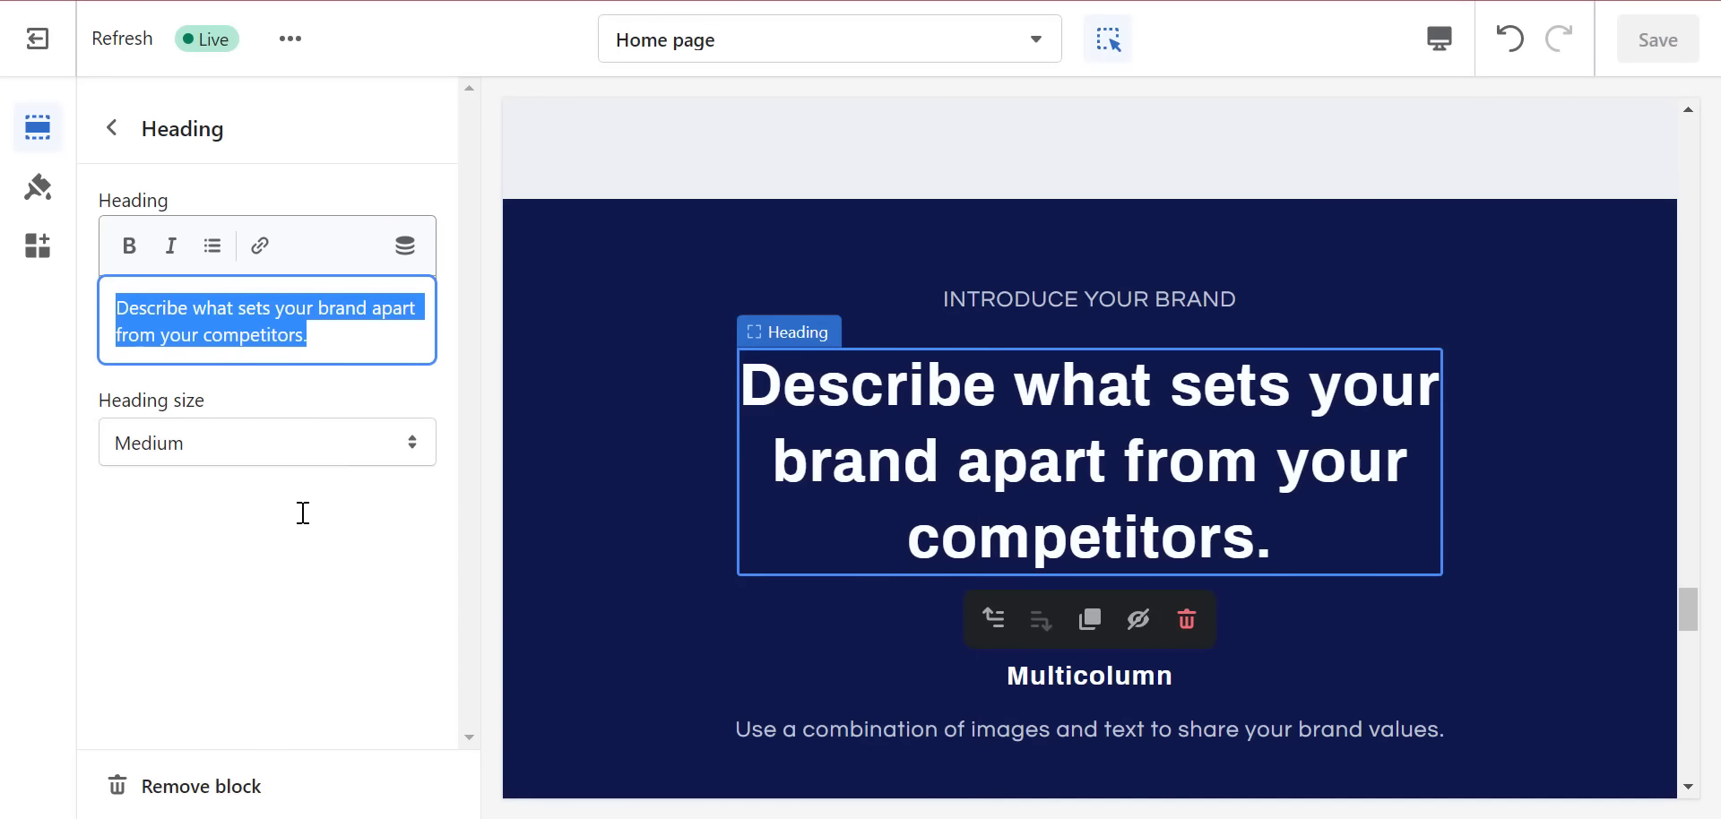
- Set the rich text heading's size to Medium, save the page, and return to the section list
{"action": "left_click", "coordinate": [267, 488]}
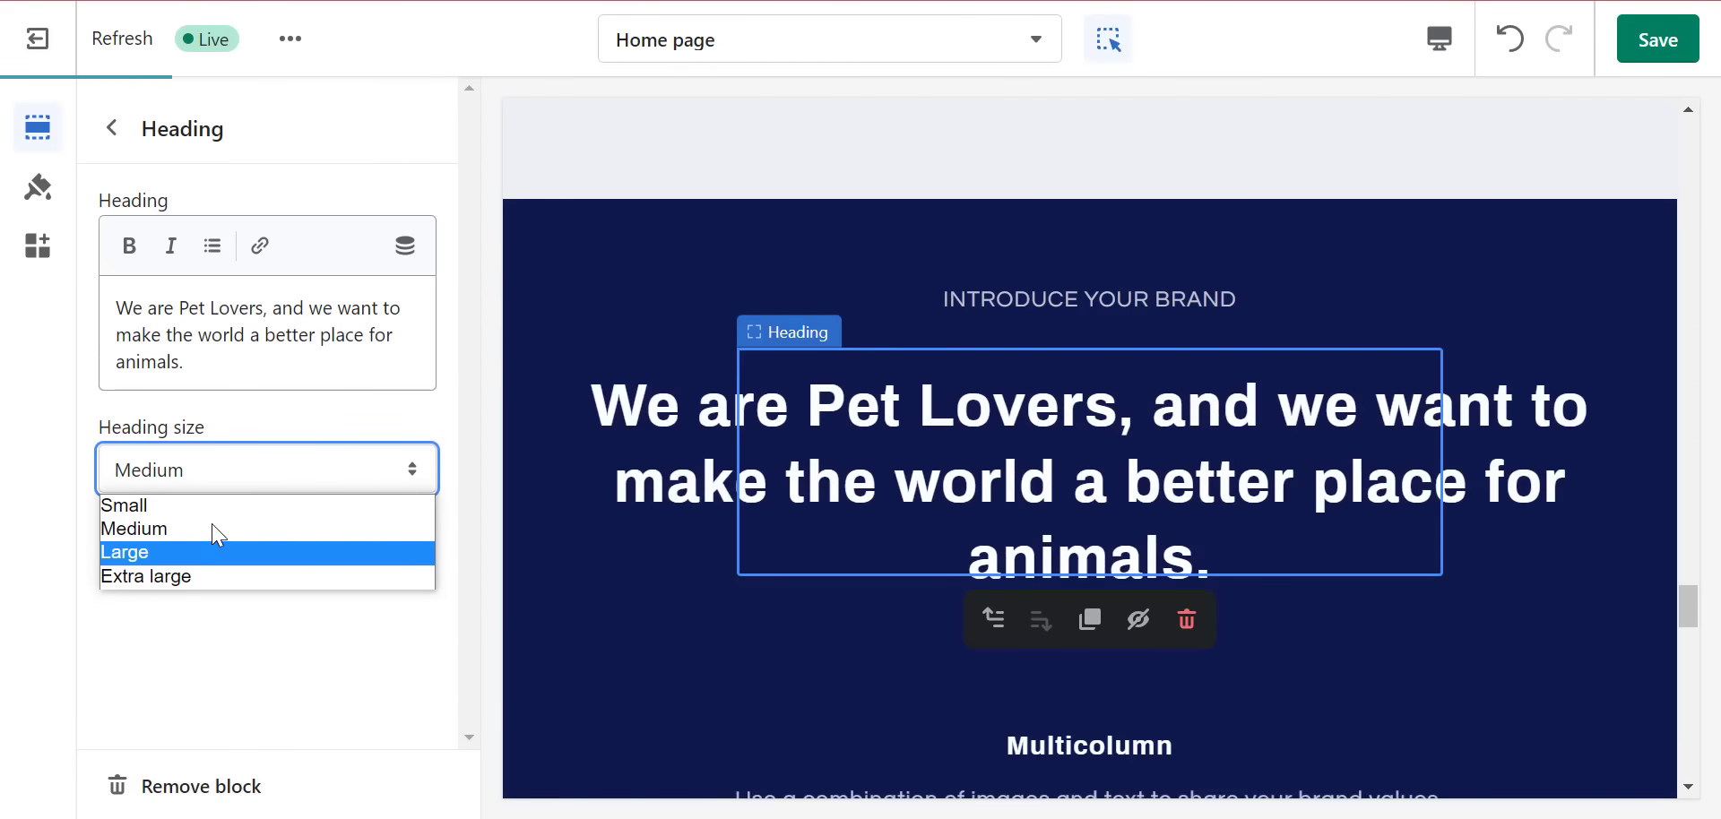
{"action": "left_click", "coordinate": [211, 528]}
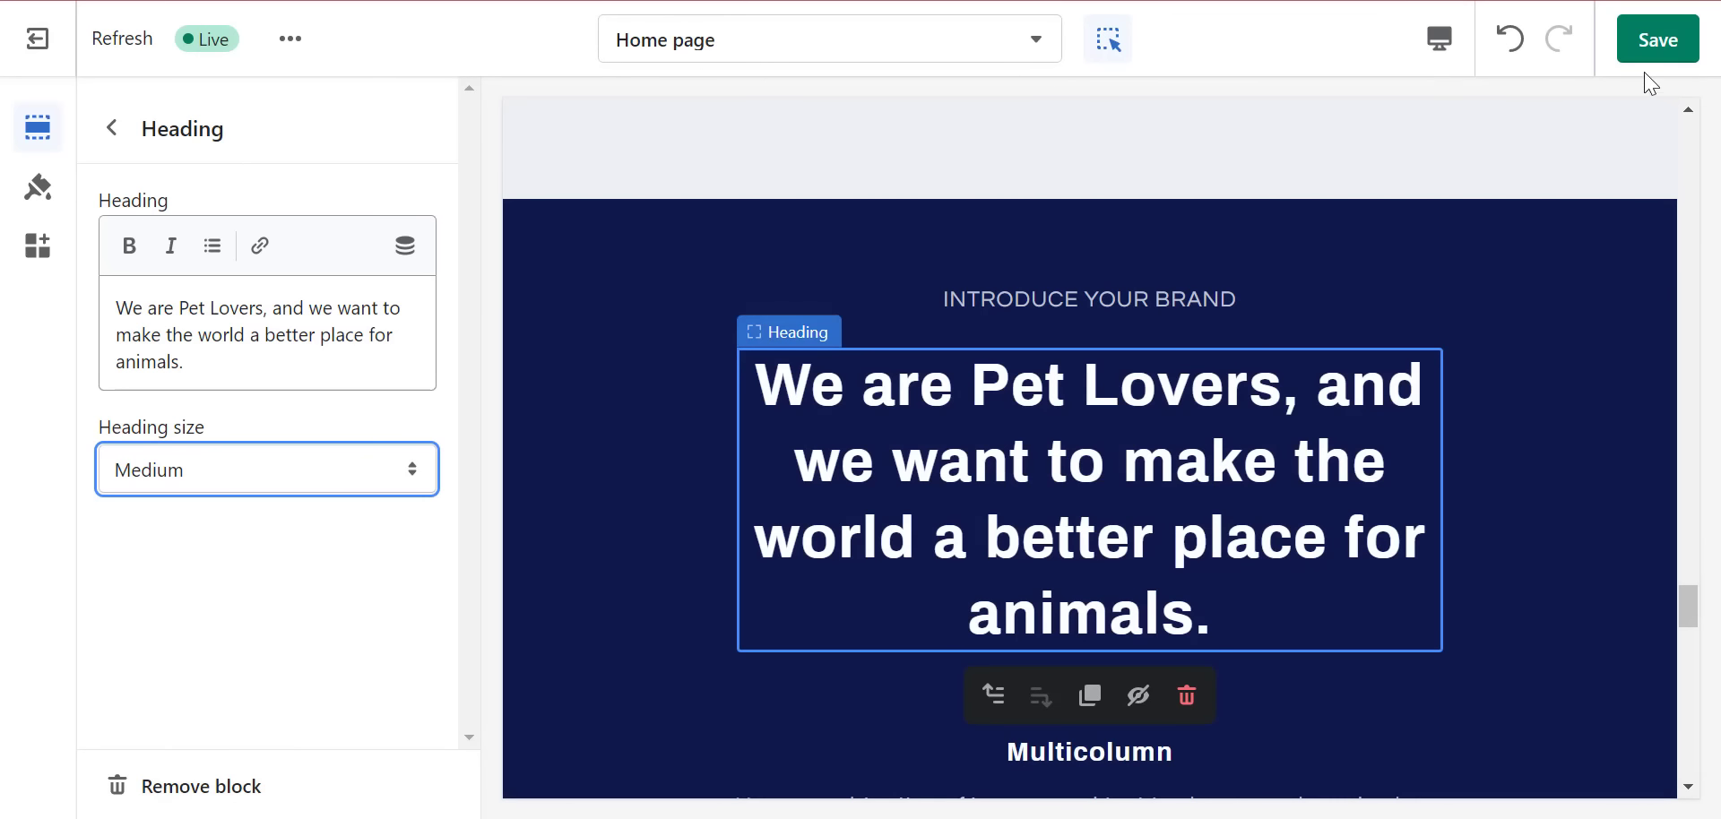
{"action": "left_click", "coordinate": [1663, 43]}
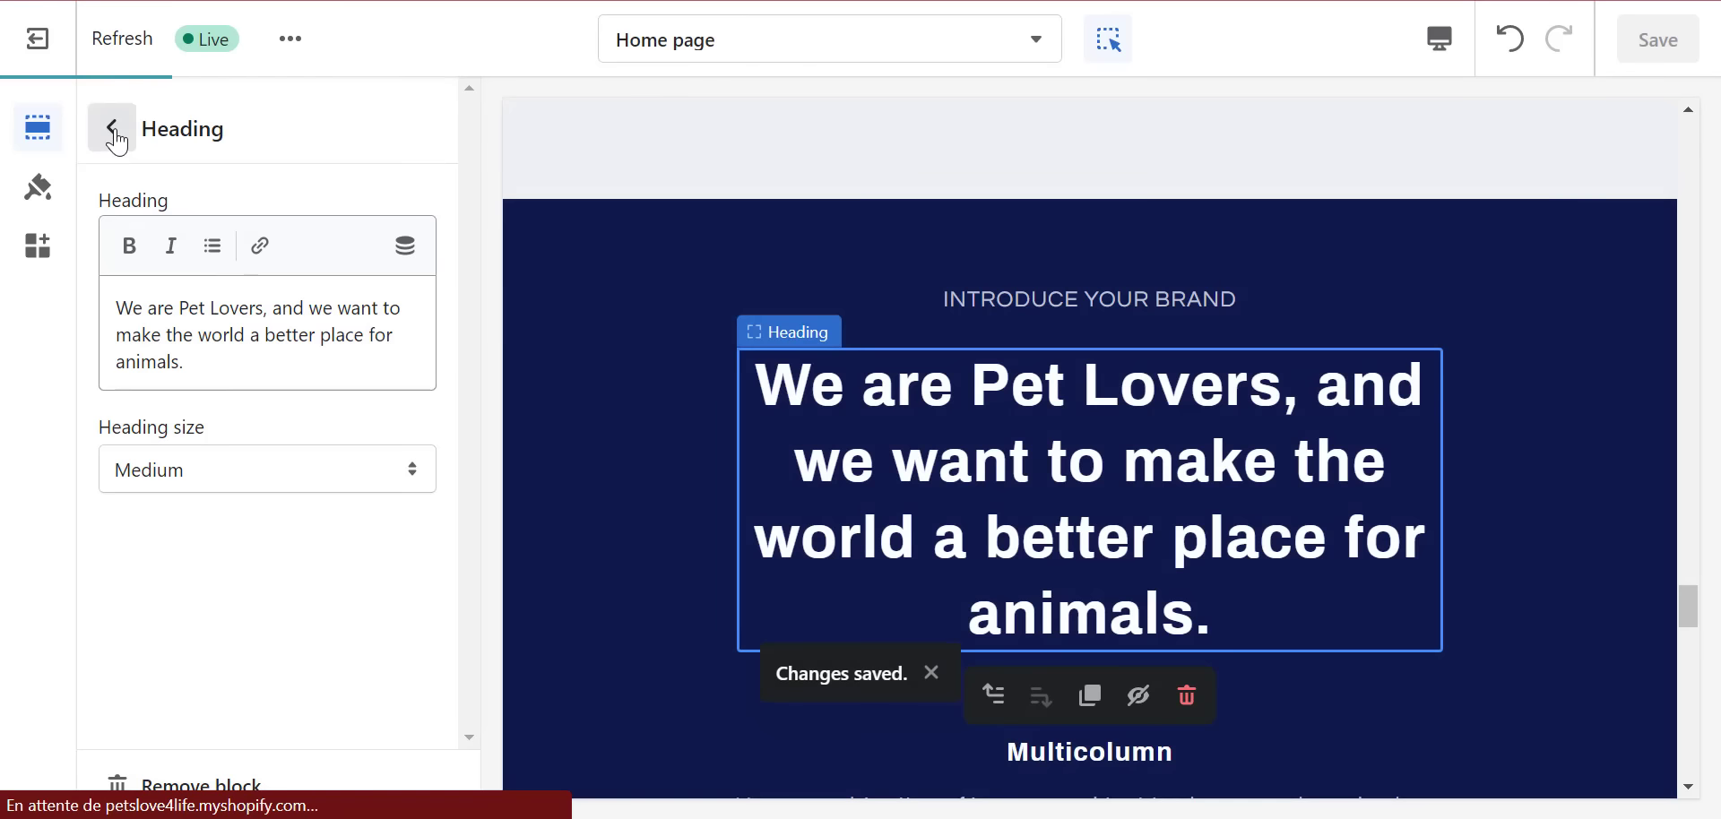
{"action": "left_click", "coordinate": [111, 127]}
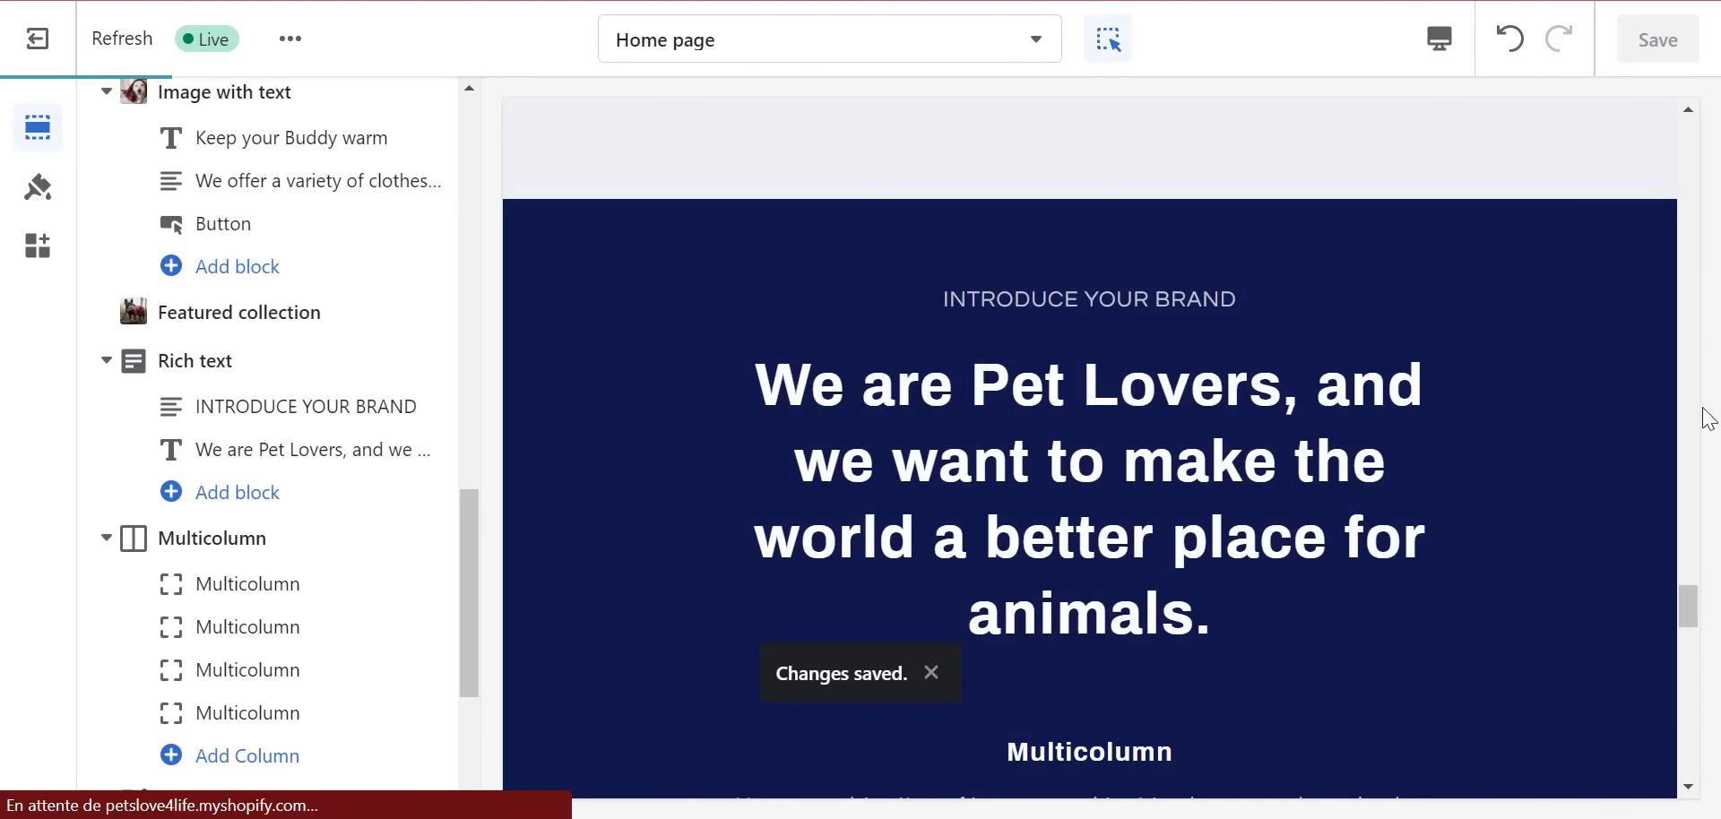
- On the Richell pet blog, copy the article title "Fun Fall and Winter Treats that Pets LOVE"
{"action": "left_click_drag", "start_coordinate": [1690, 587], "coordinate": [1685, 621]}
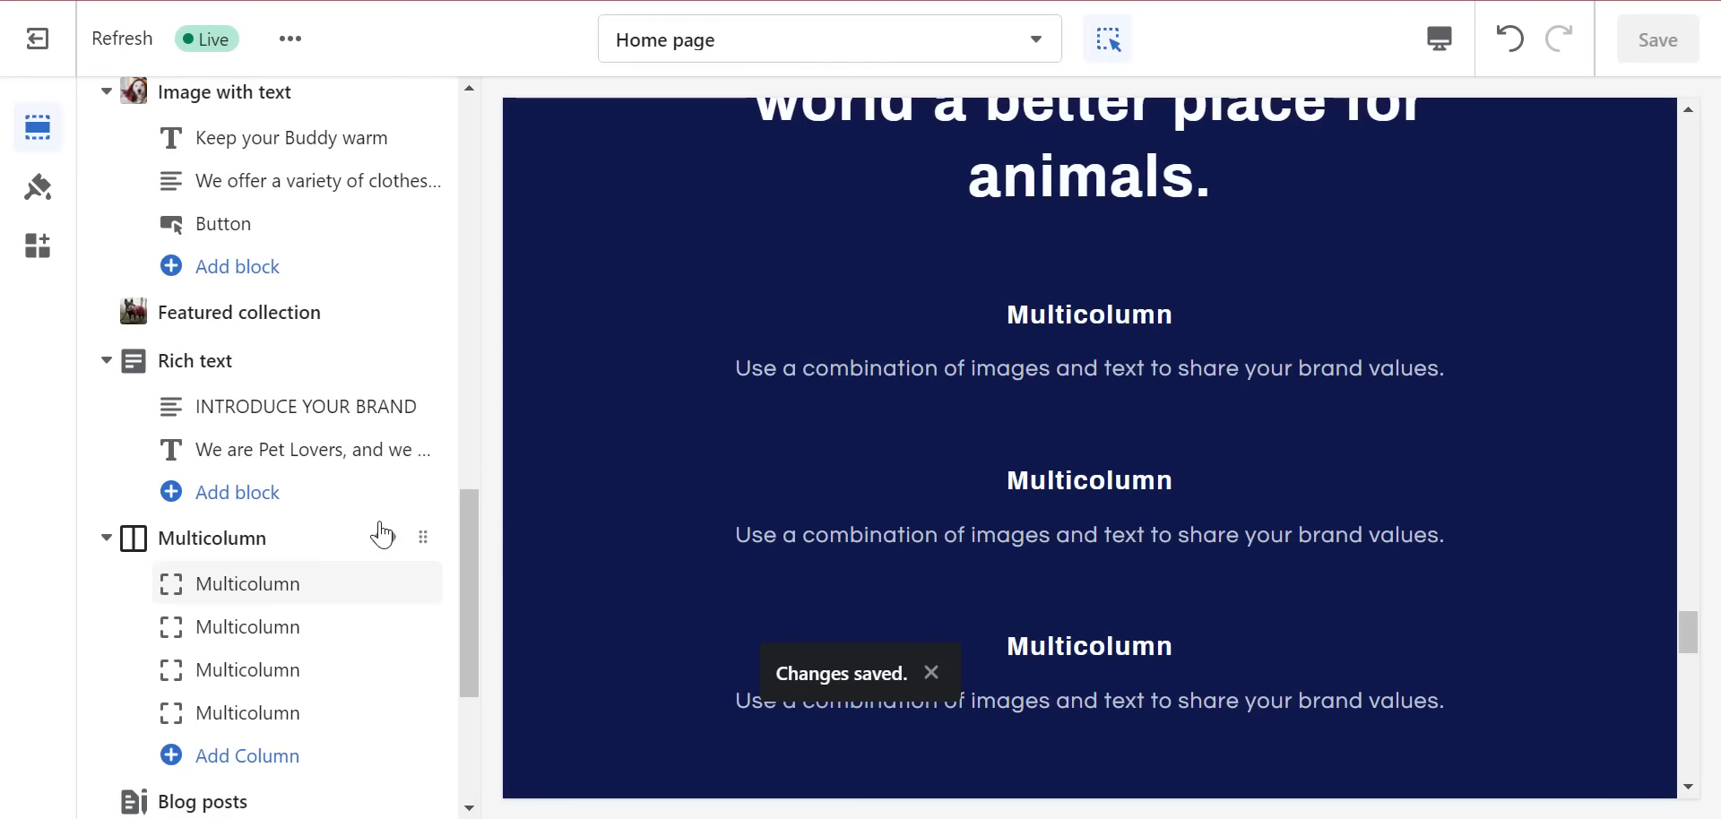
{"action": "left_click_drag", "start_coordinate": [472, 560], "coordinate": [472, 660]}
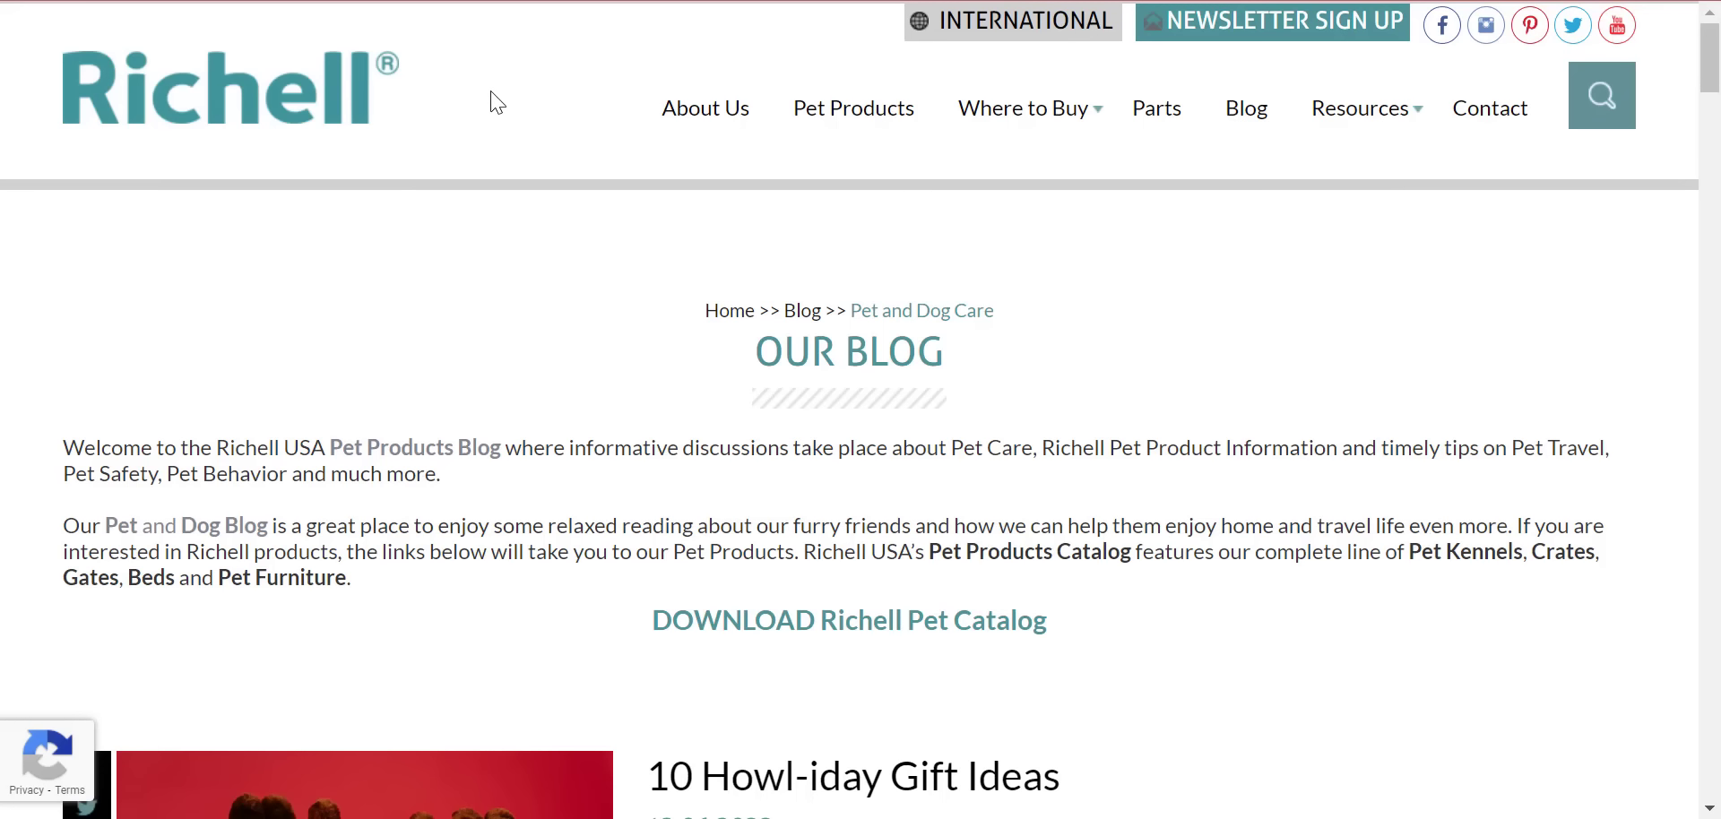
{"action": "left_click_drag", "start_coordinate": [1707, 77], "coordinate": [1707, 166]}
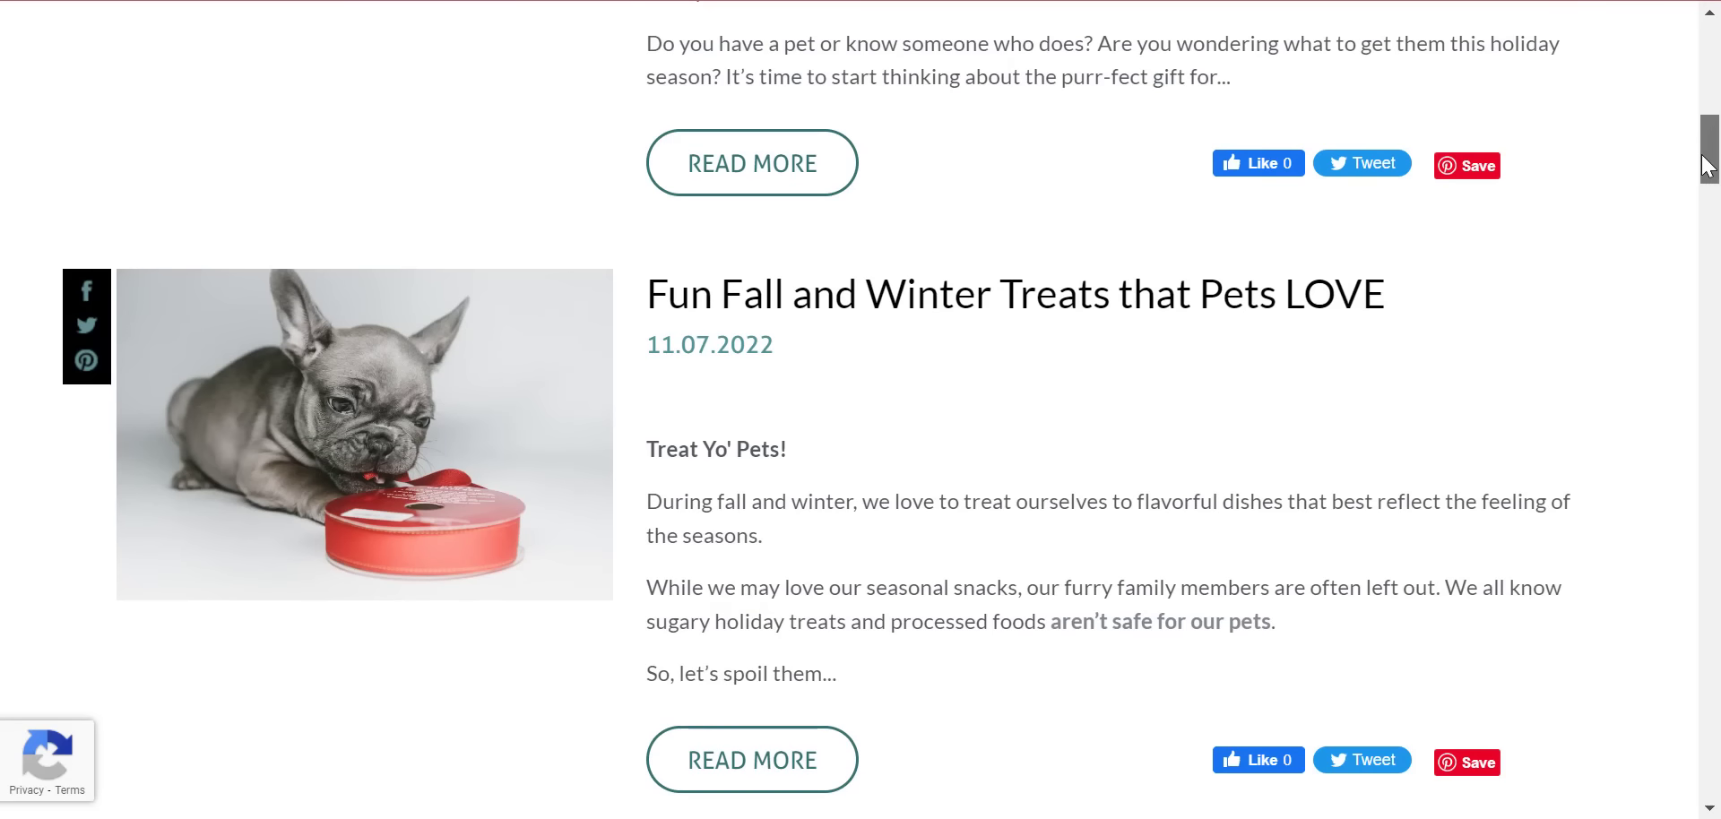
{"action": "triple_click", "coordinate": [1040, 290]}
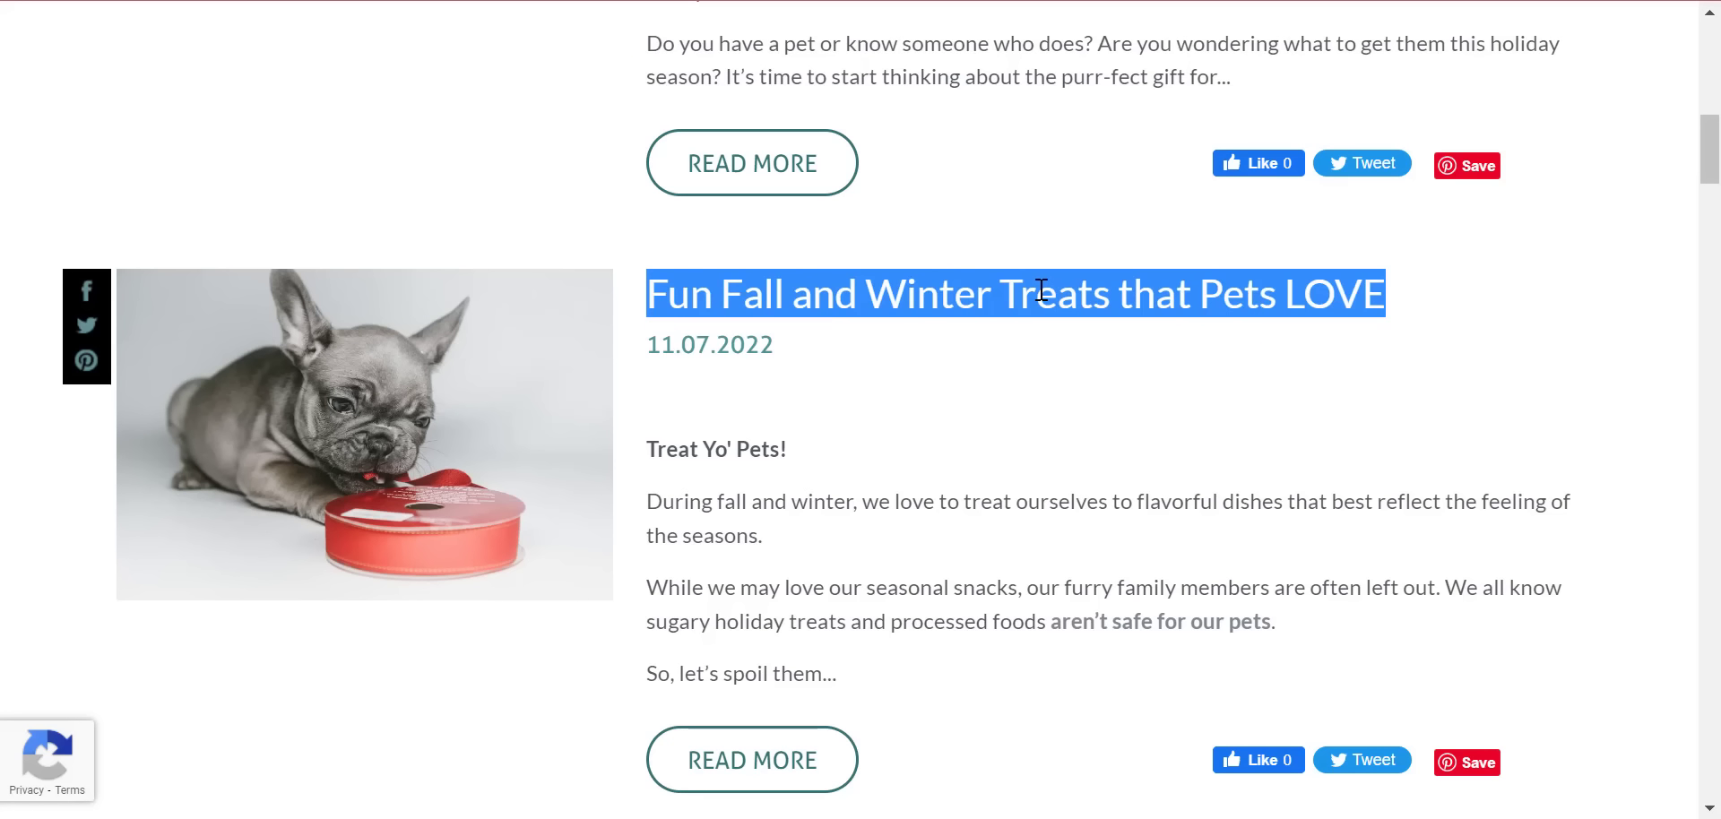
{"action": "right_click", "coordinate": [1041, 289]}
{"action": "left_click", "coordinate": [1093, 305]}
{"action": "scroll", "coordinate": [1122, 334], "scroll_direction": "down", "scroll_amount": 6}
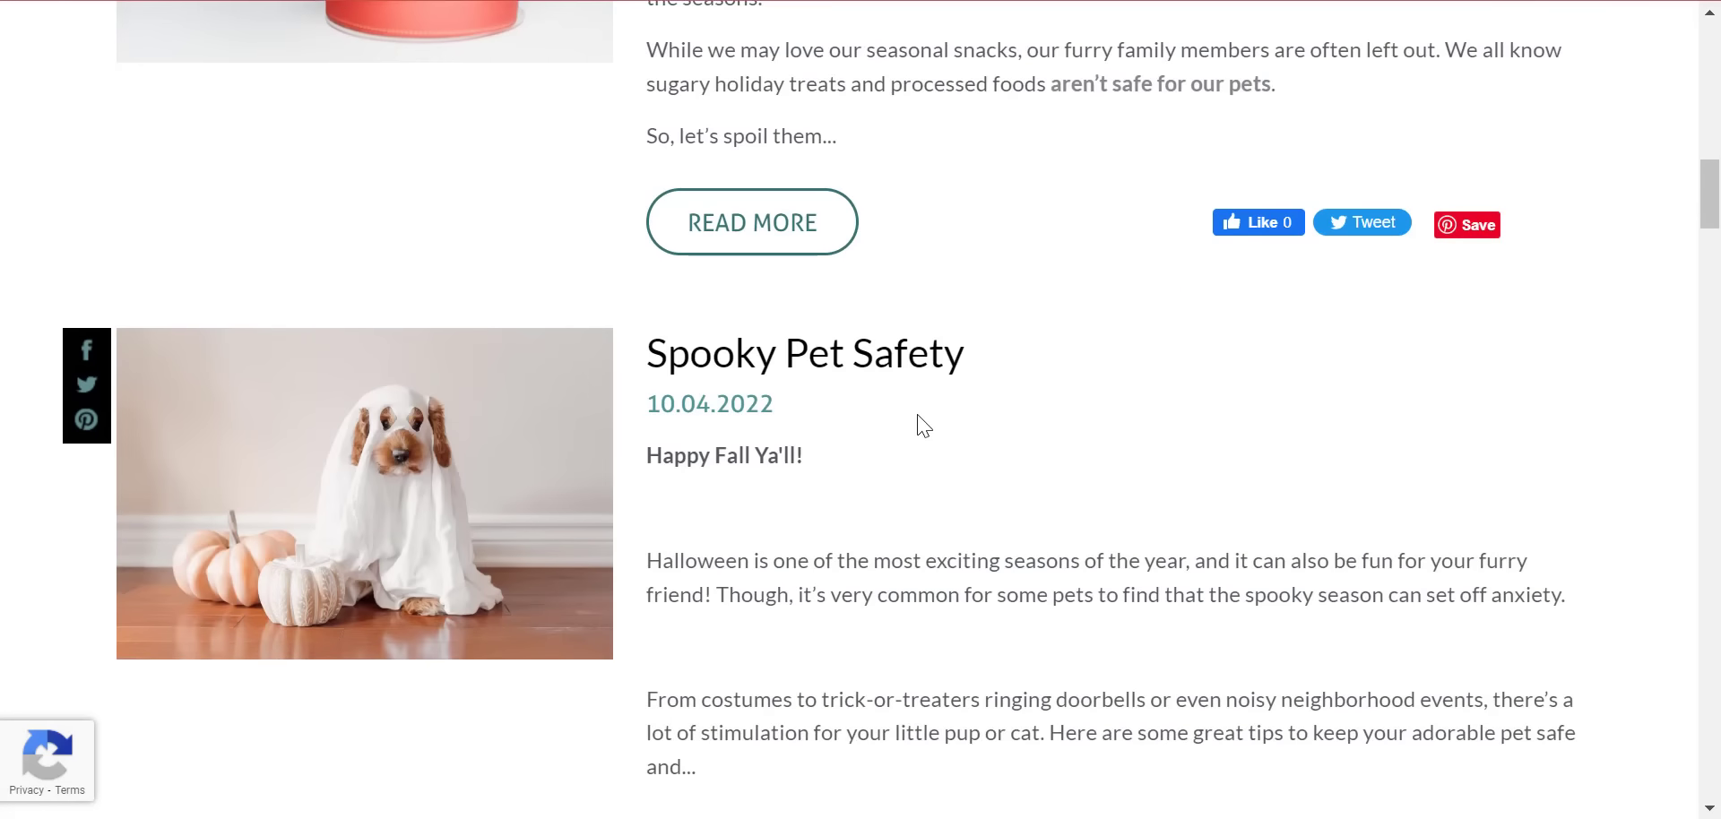
- On the Richell pet blog, open the "Spooky Pet Safety" article and copy its title
{"action": "triple_click", "coordinate": [894, 360]}
{"action": "right_click", "coordinate": [871, 362]}
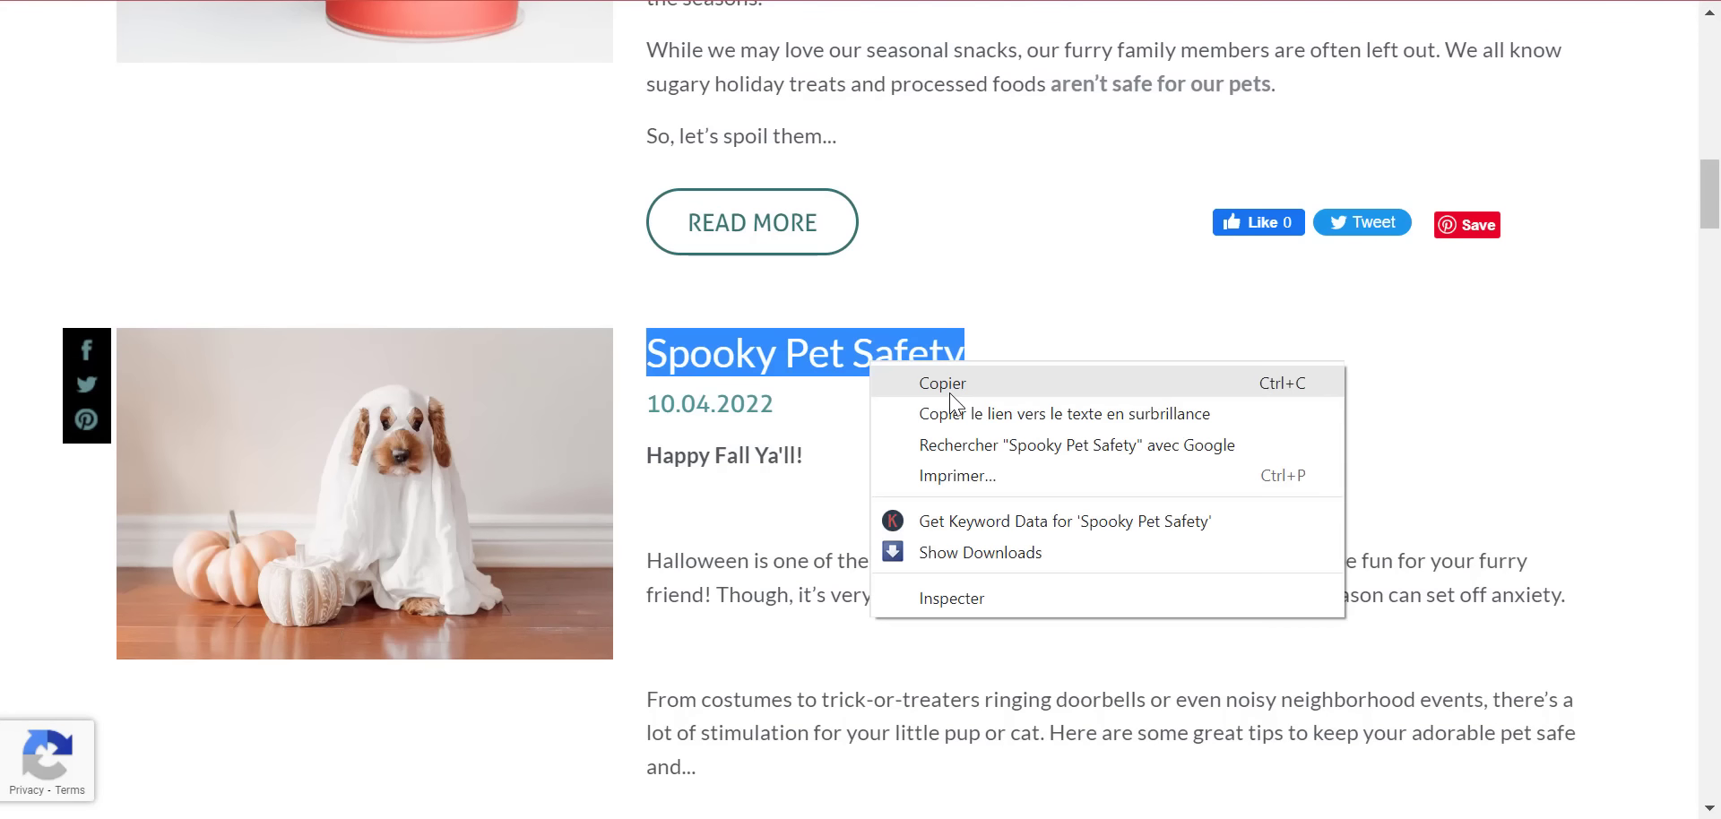
{"action": "left_click", "coordinate": [896, 377]}
{"action": "scroll", "coordinate": [1011, 425], "scroll_direction": "down", "scroll_amount": 6}
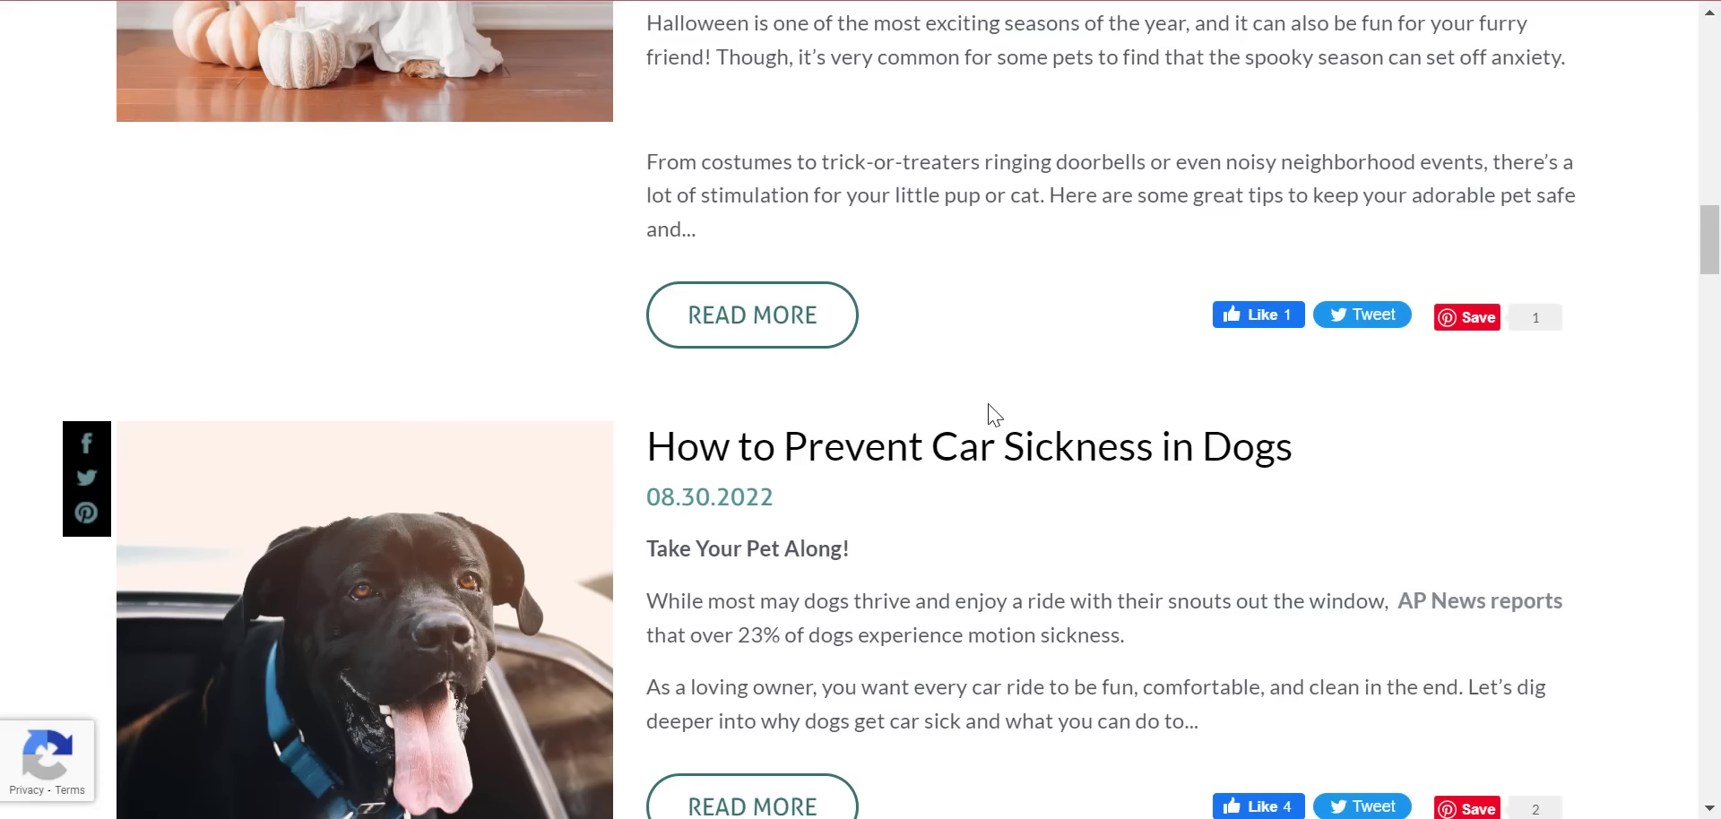
{"action": "scroll", "coordinate": [1002, 302], "scroll_direction": "up", "scroll_amount": 5}
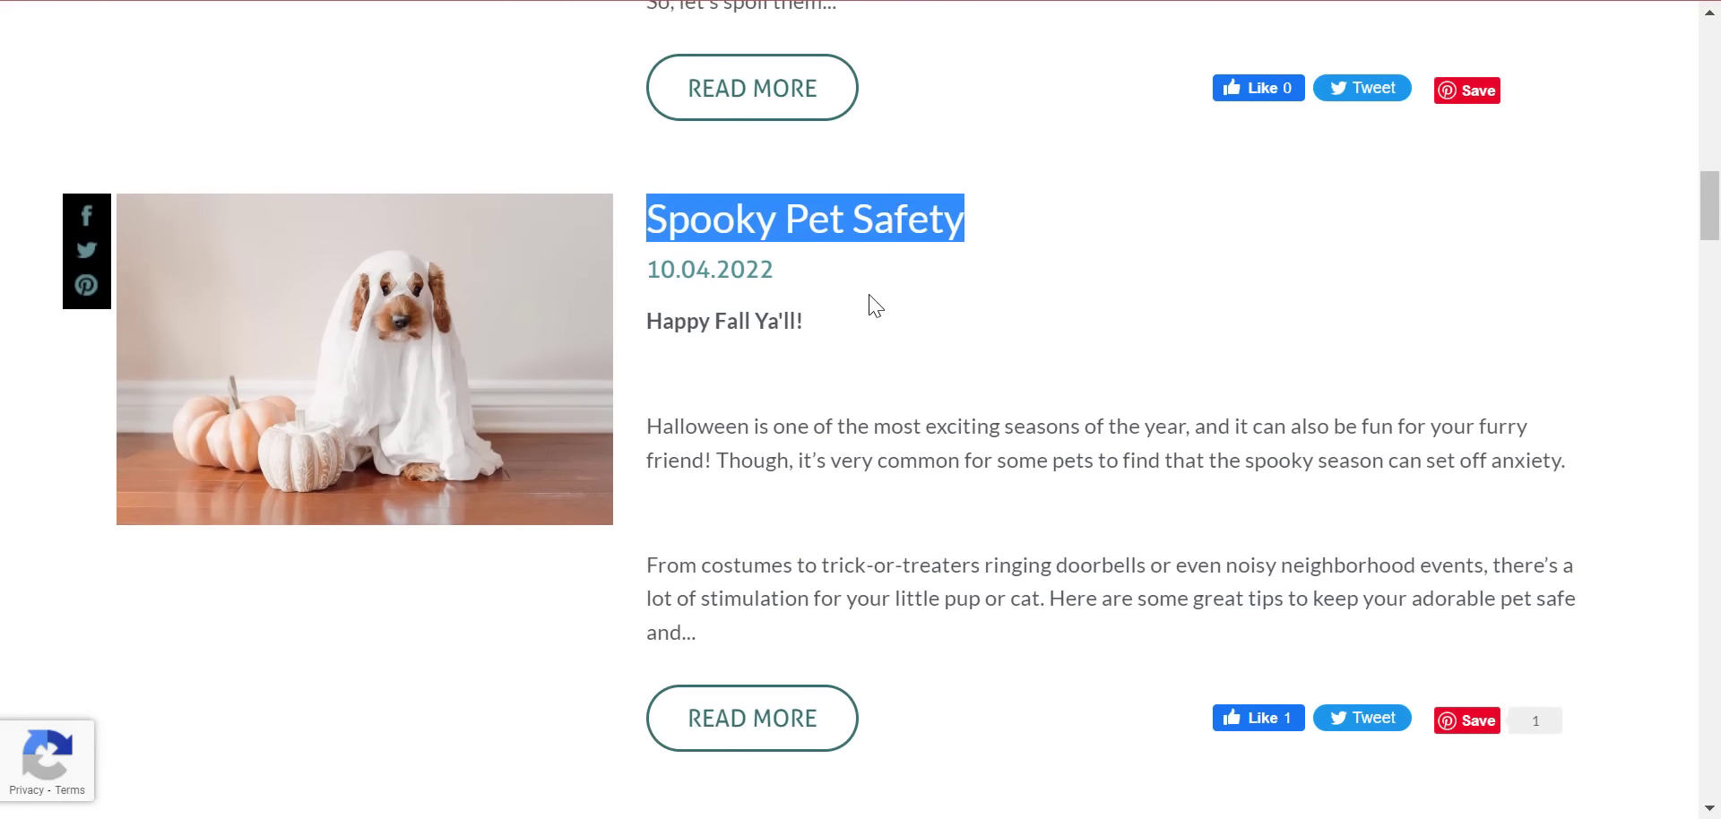
{"action": "left_click", "coordinate": [866, 210]}
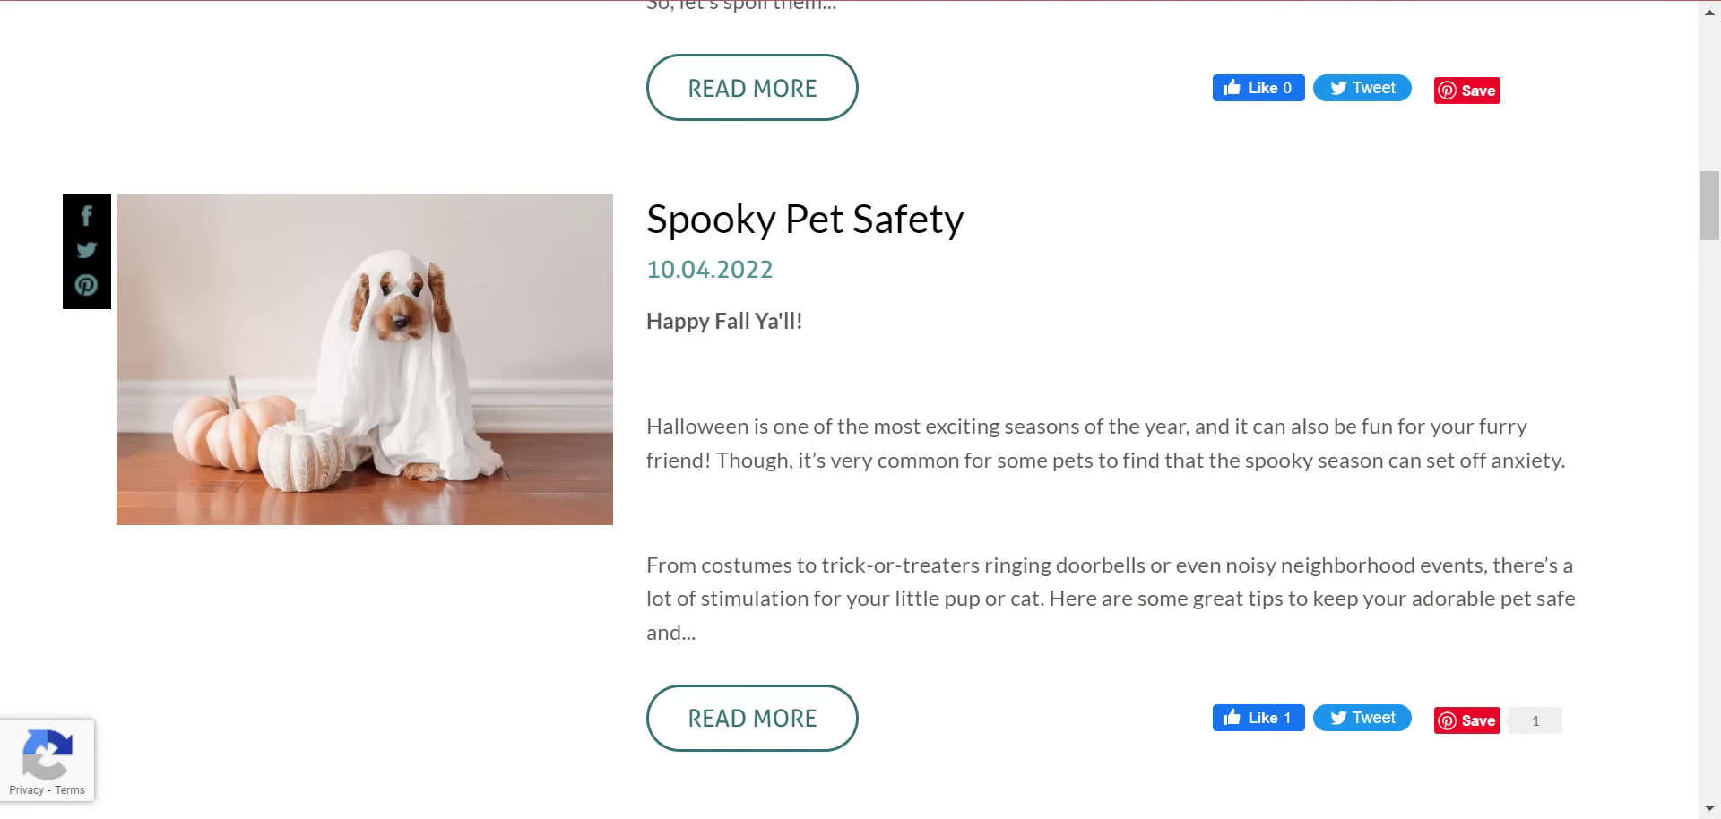
{"action": "left_click", "coordinate": [781, 233]}
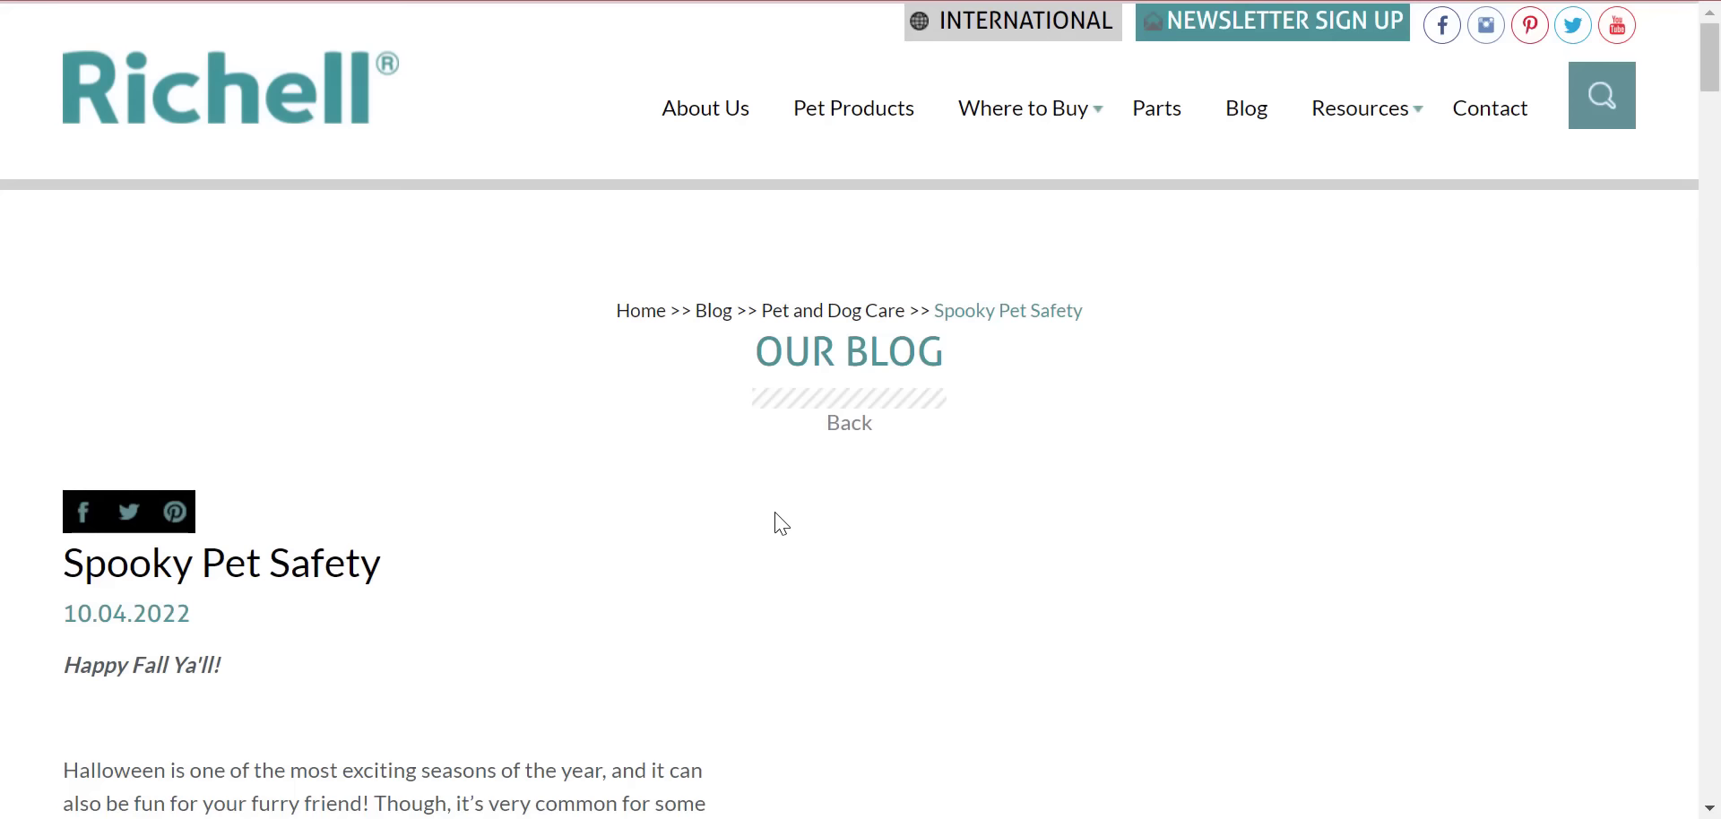
{"action": "triple_click", "coordinate": [346, 574]}
{"action": "right_click", "coordinate": [346, 575]}
{"action": "left_click", "coordinate": [481, 341]}
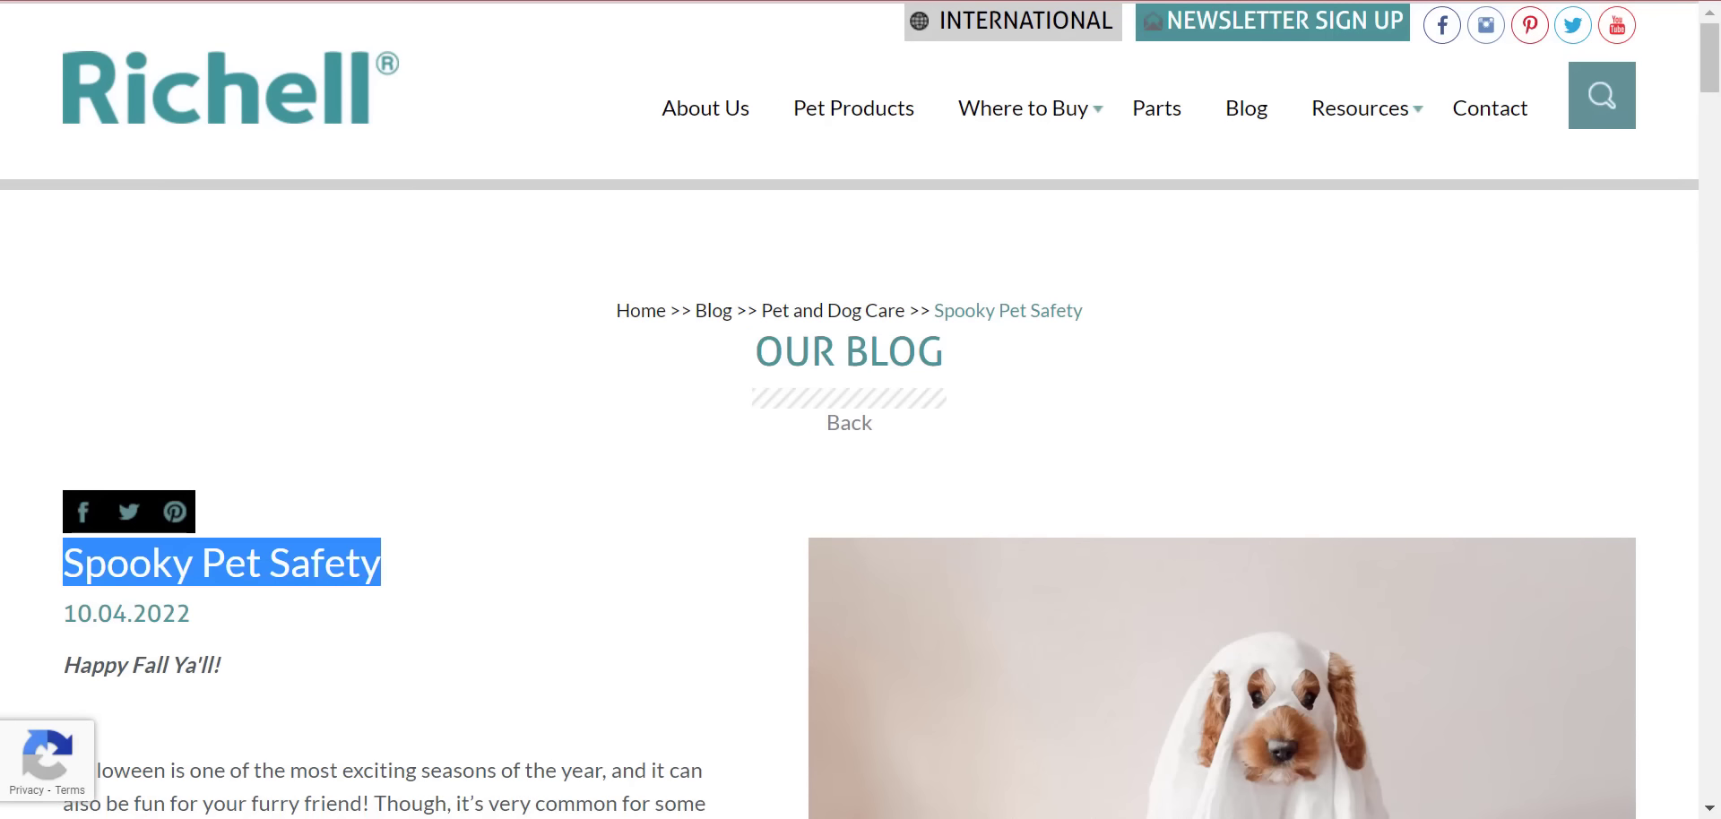
- Switch to the Shopify theme editor, save the home page and exit to the store admin
{"action": "key", "text": "ctrl+Tab"}
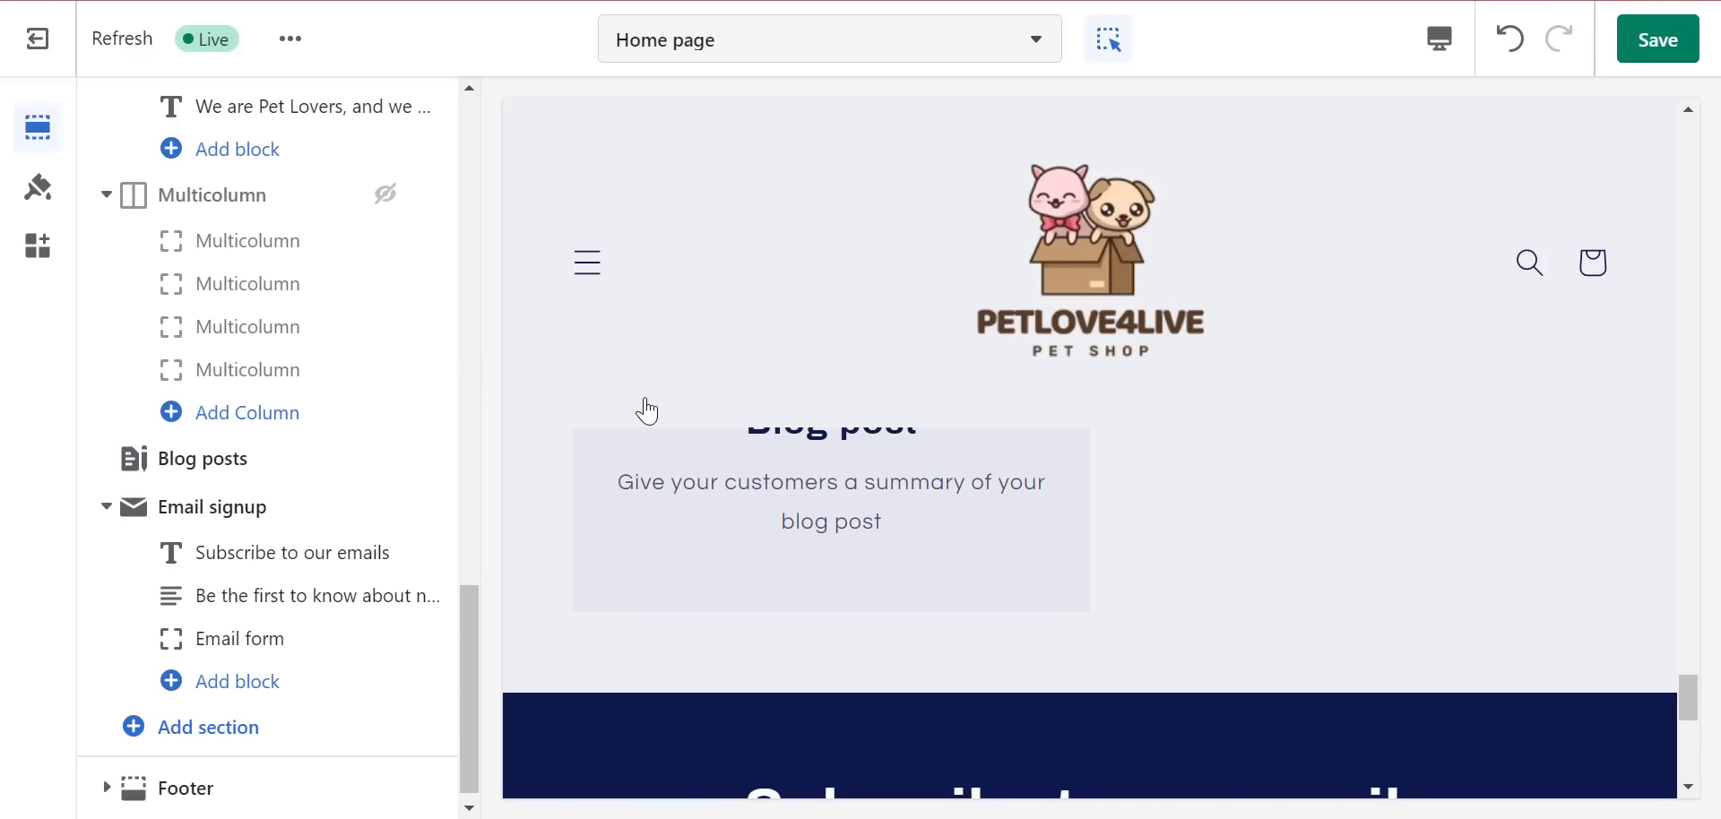
{"action": "scroll", "coordinate": [911, 224], "scroll_direction": "up", "scroll_amount": 2}
{"action": "scroll", "coordinate": [911, 225], "scroll_direction": "up", "scroll_amount": 3}
{"action": "left_click", "coordinate": [1681, 47]}
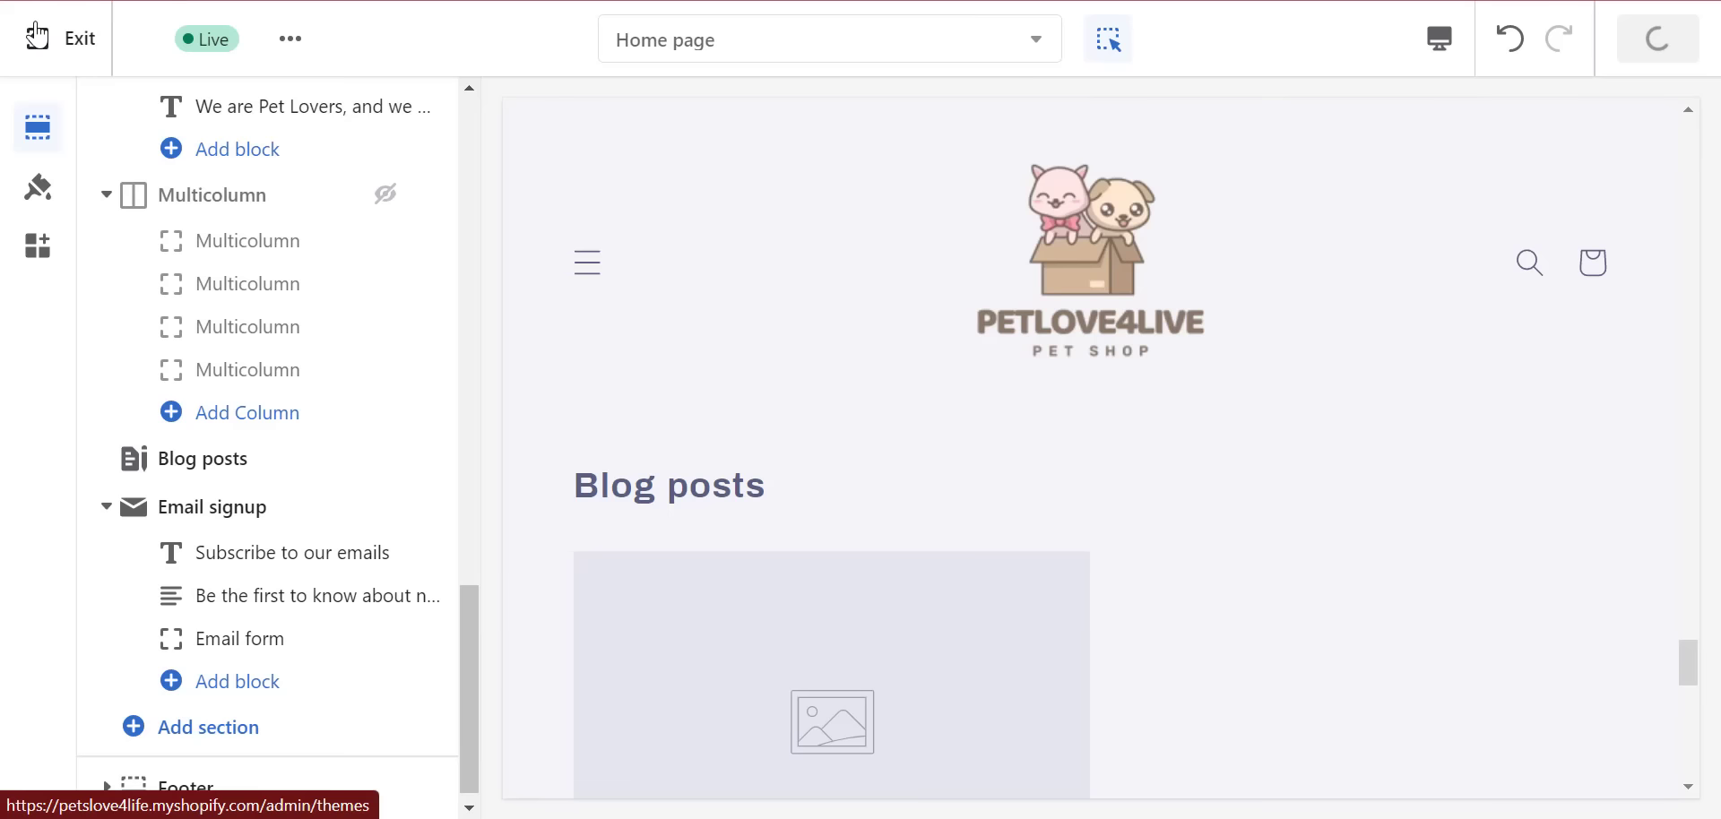
{"action": "left_click", "coordinate": [18, 45]}
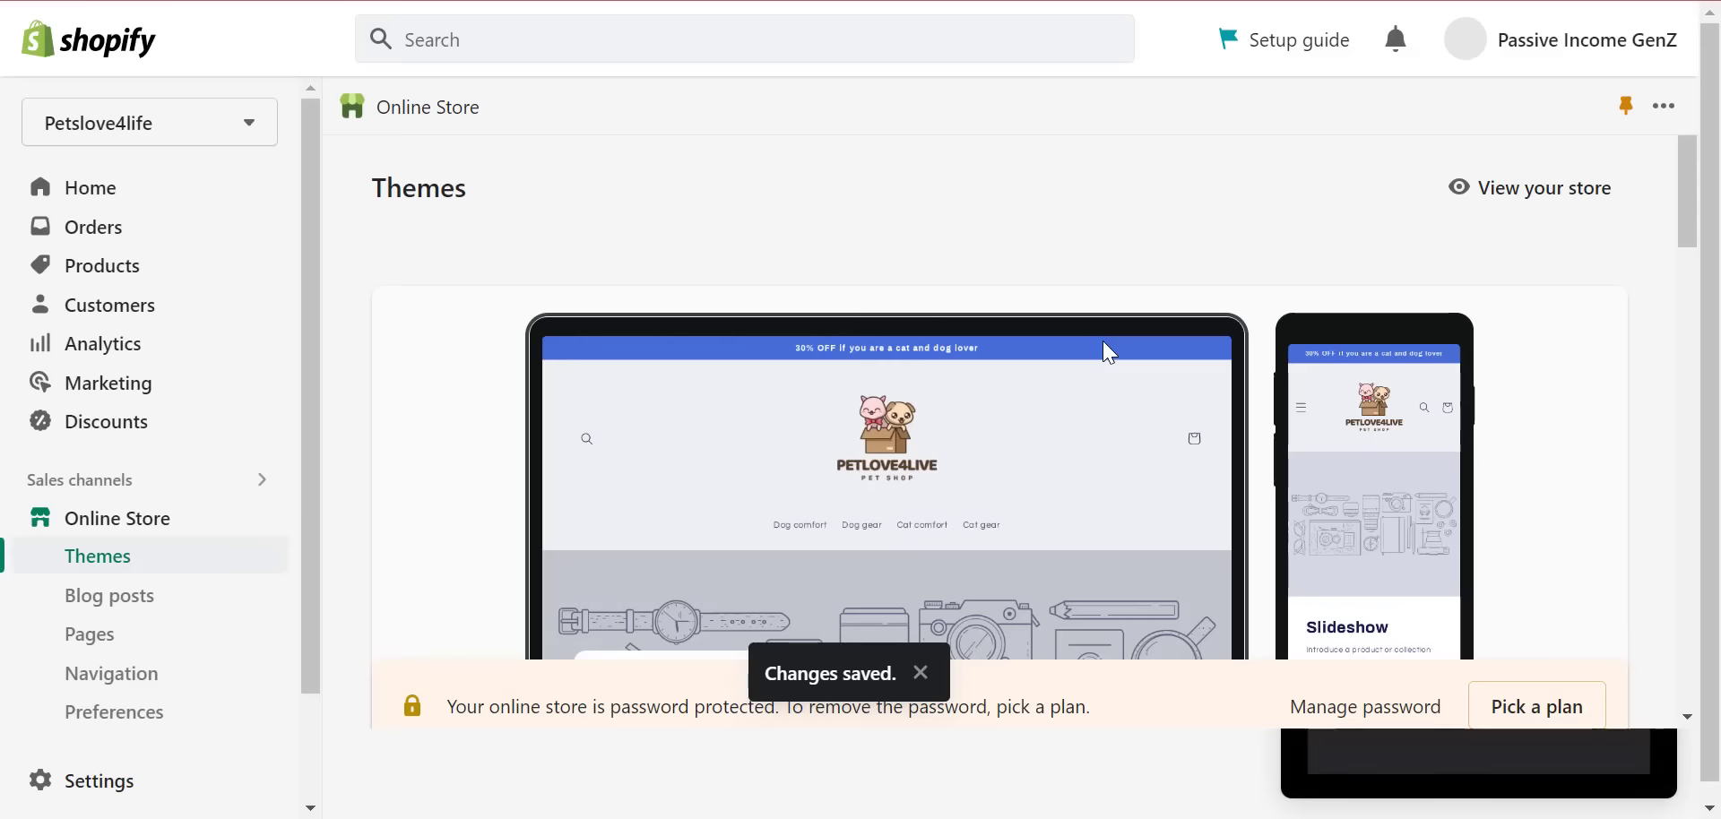
- Go to the online store's blog posts and start creating a new post
{"action": "left_click", "coordinate": [1659, 587]}
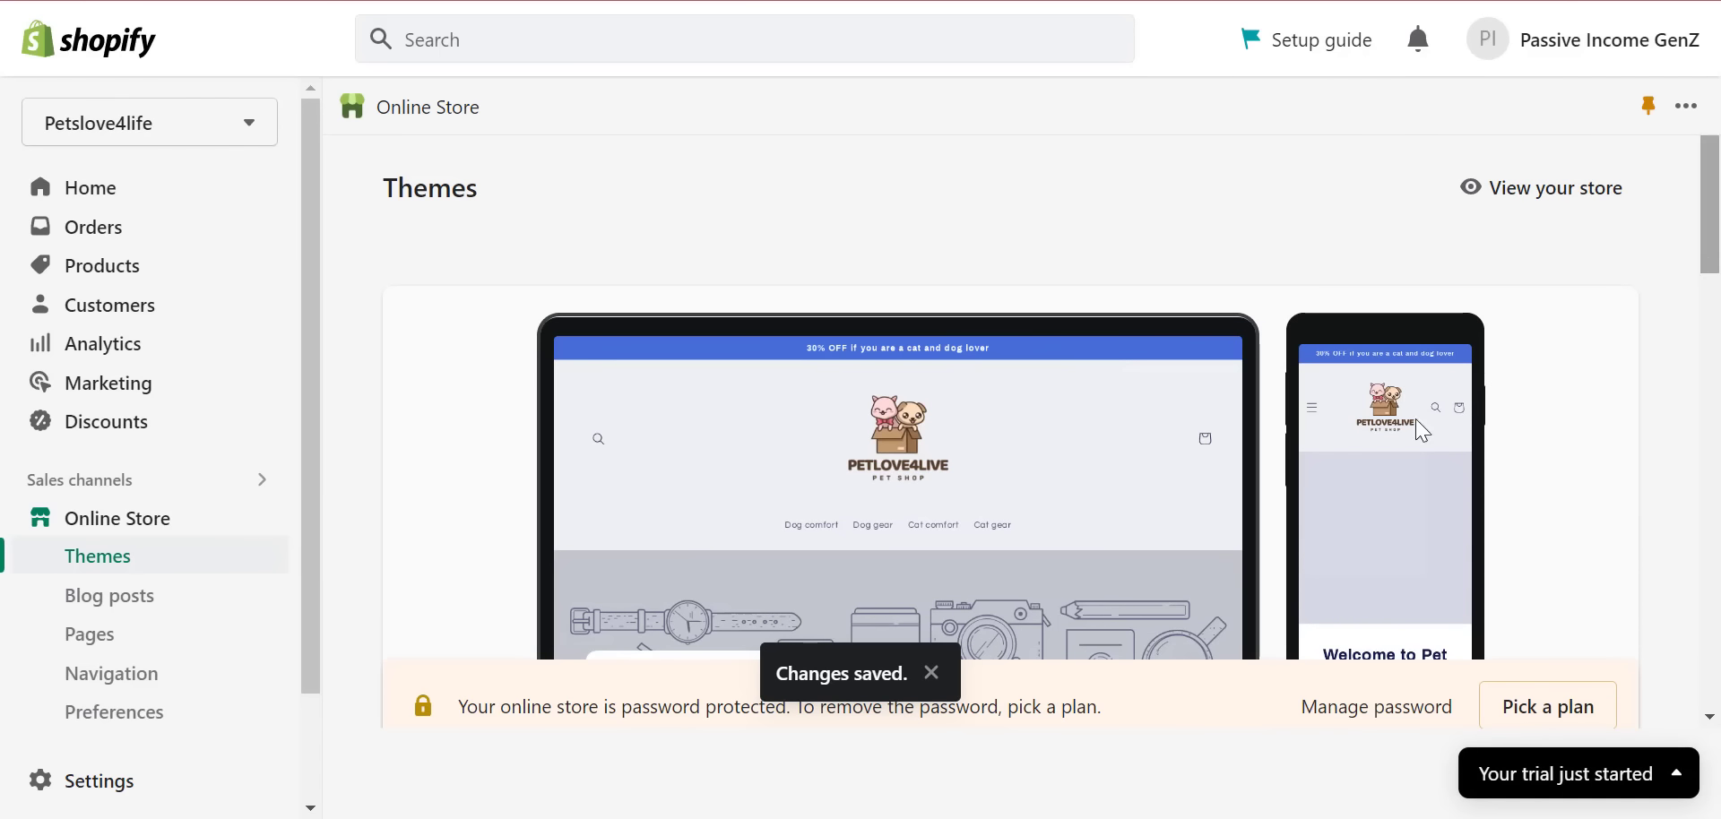
{"action": "scroll", "coordinate": [307, 584], "scroll_direction": "down", "scroll_amount": 1}
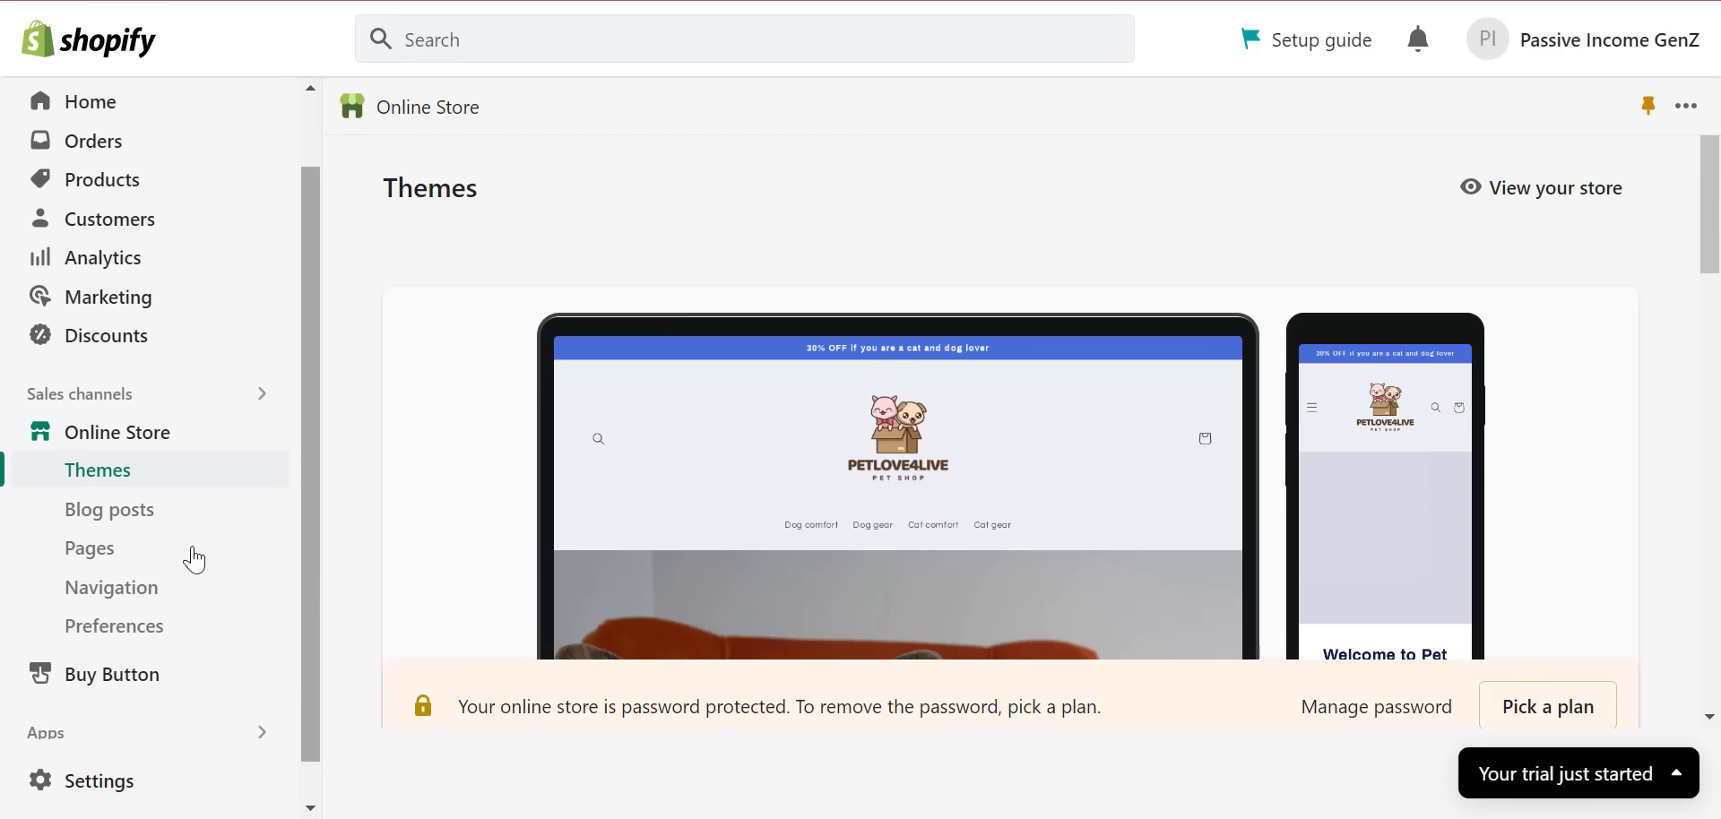
{"action": "left_click", "coordinate": [126, 517]}
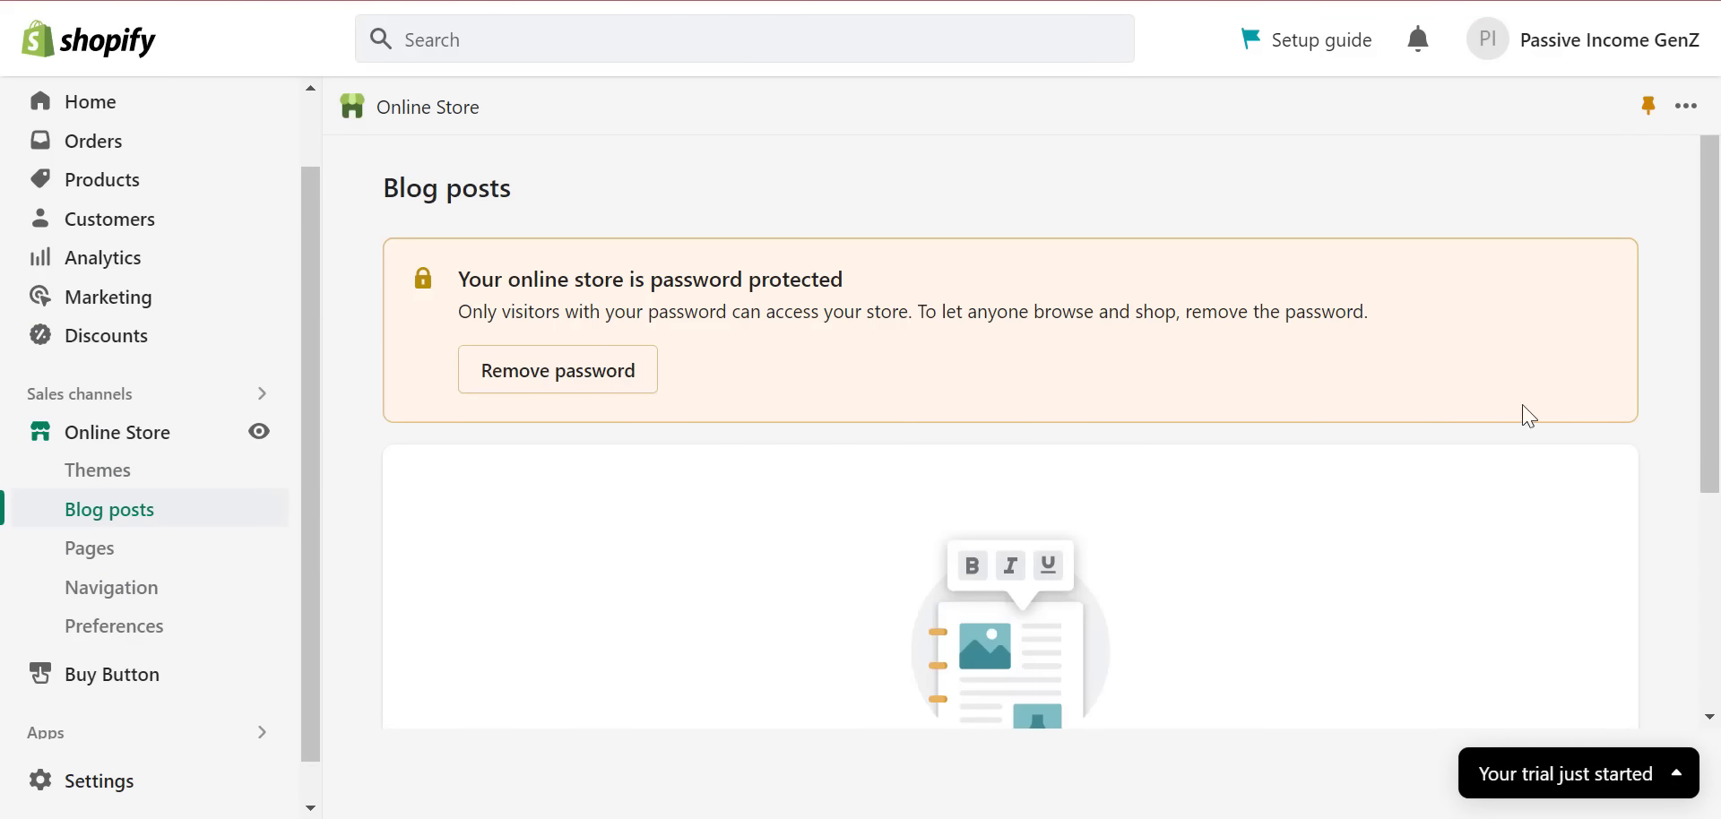
{"action": "scroll", "coordinate": [1529, 416], "scroll_direction": "down", "scroll_amount": 3}
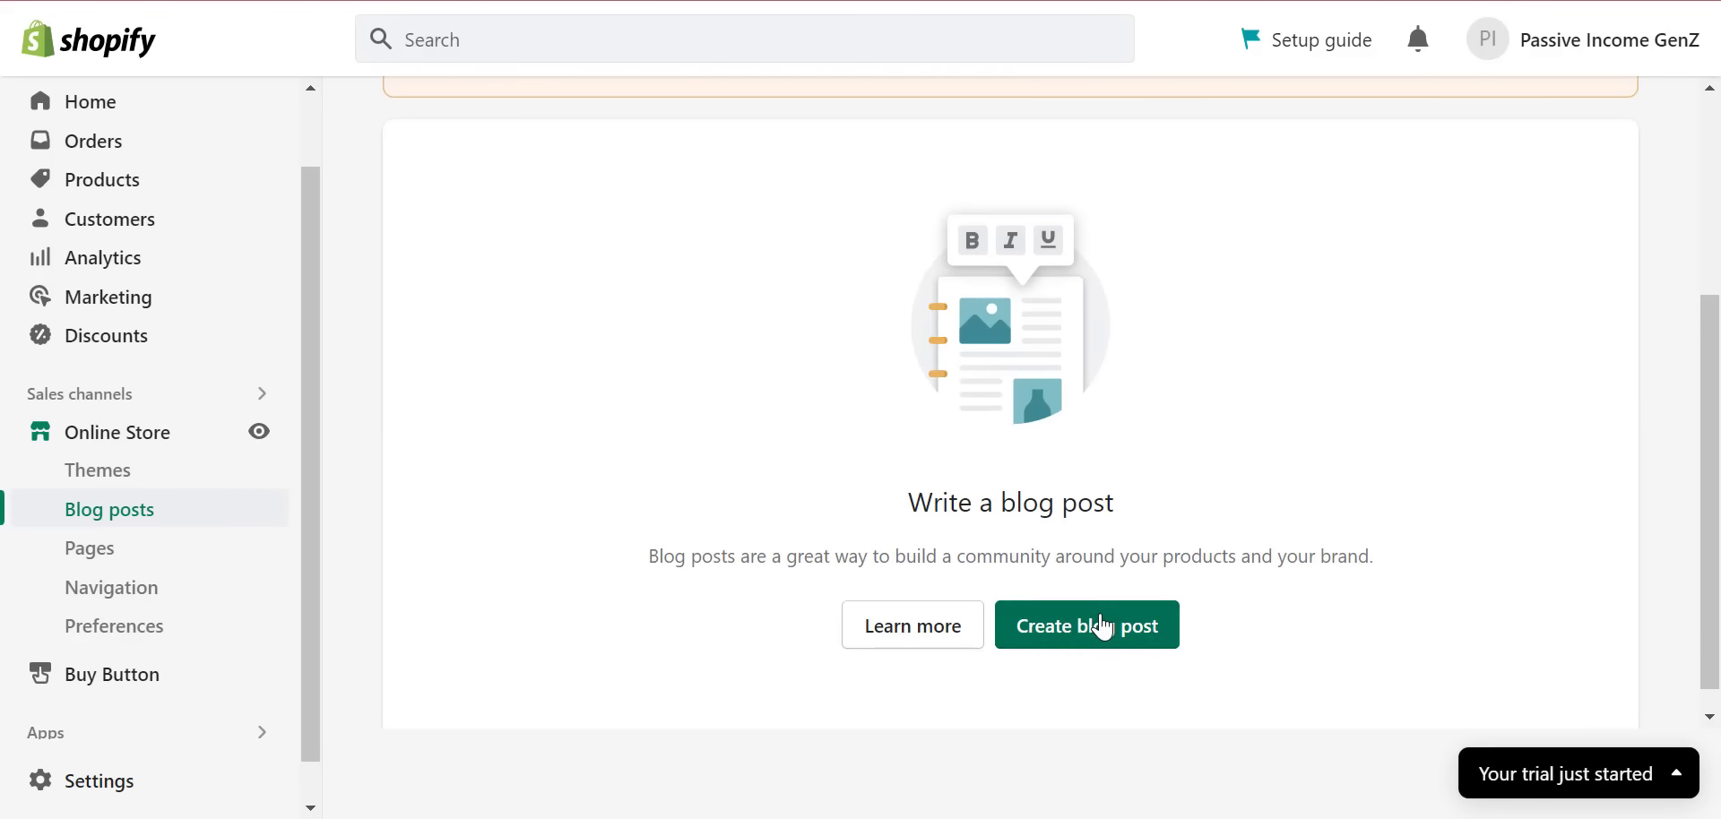
{"action": "left_click", "coordinate": [1102, 626]}
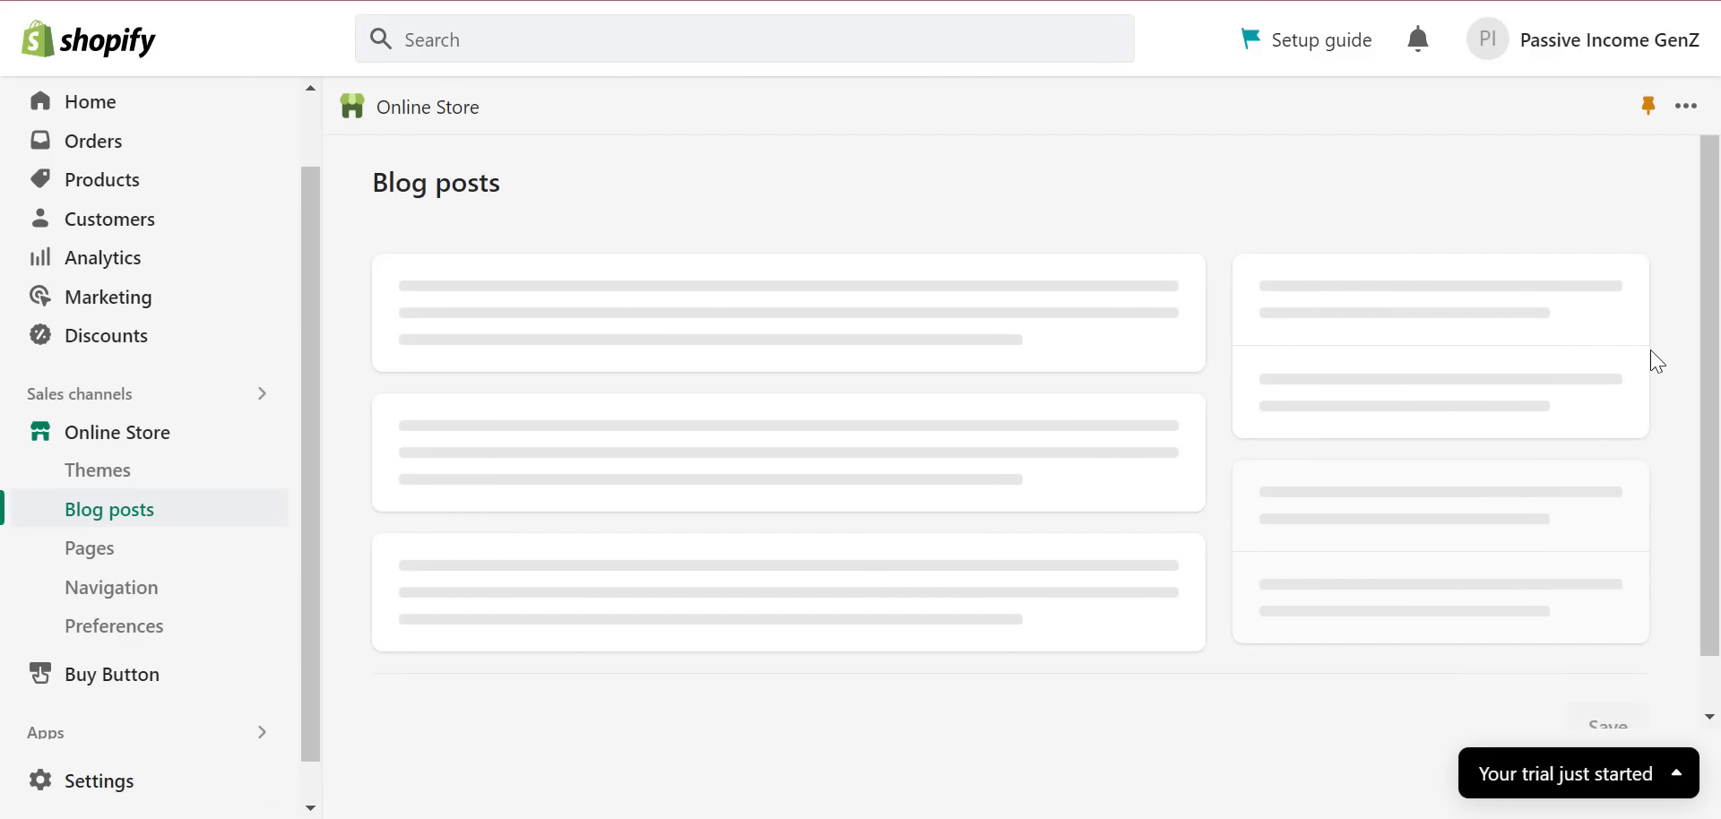
- Paste the copied "Spooky Pet Safety" as the new blog post's title
{"action": "left_click", "coordinate": [668, 355]}
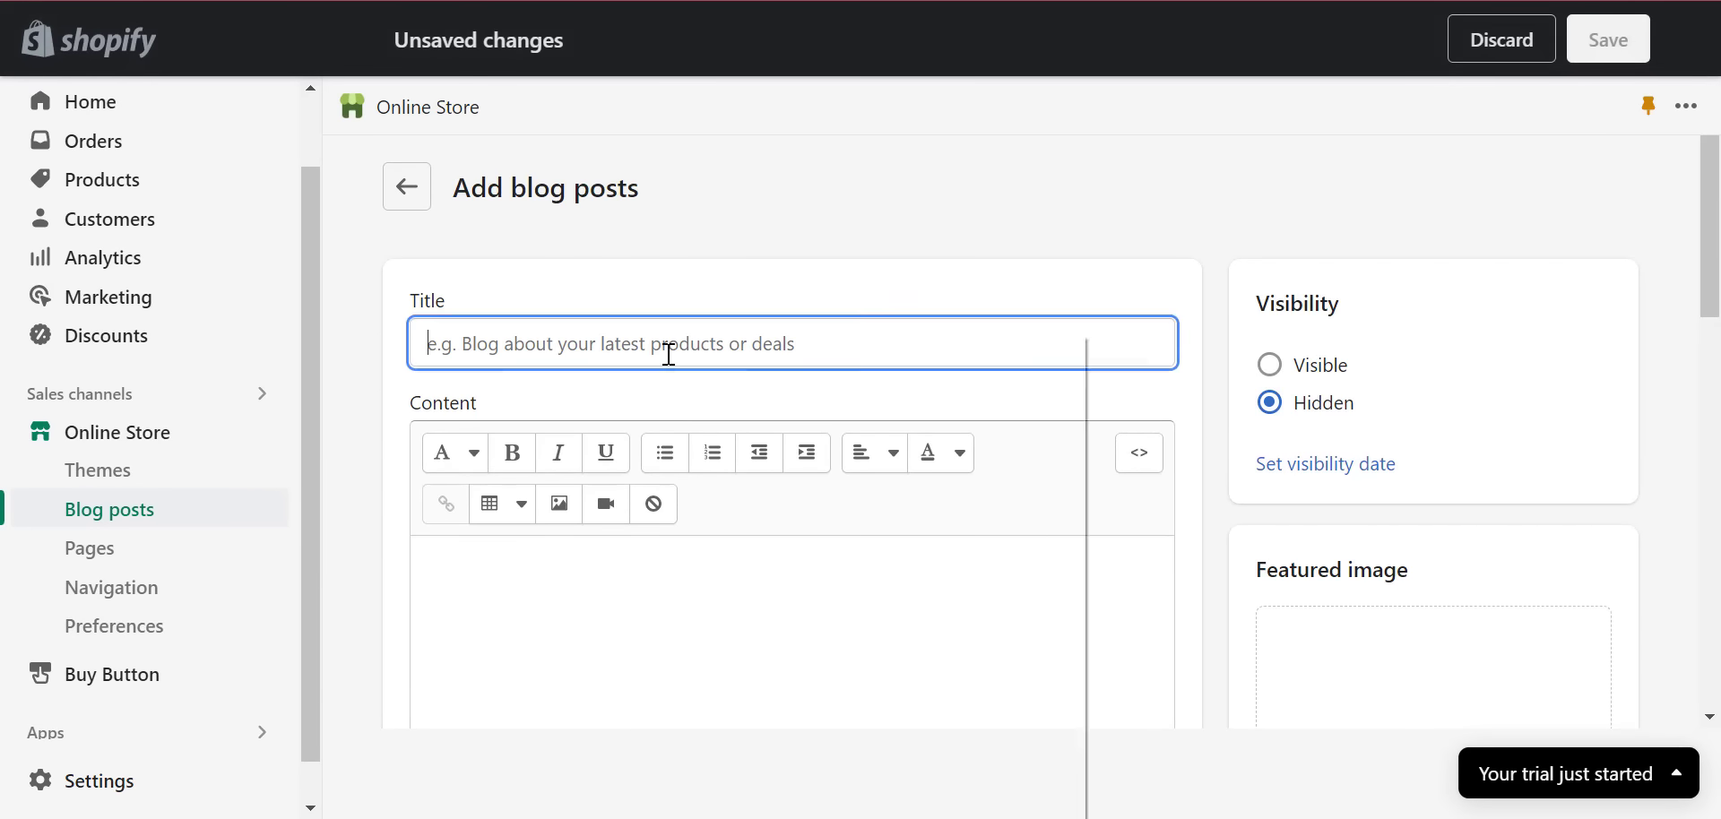
{"action": "right_click", "coordinate": [669, 354]}
{"action": "left_click", "coordinate": [744, 569]}
{"action": "left_click", "coordinate": [664, 622]}
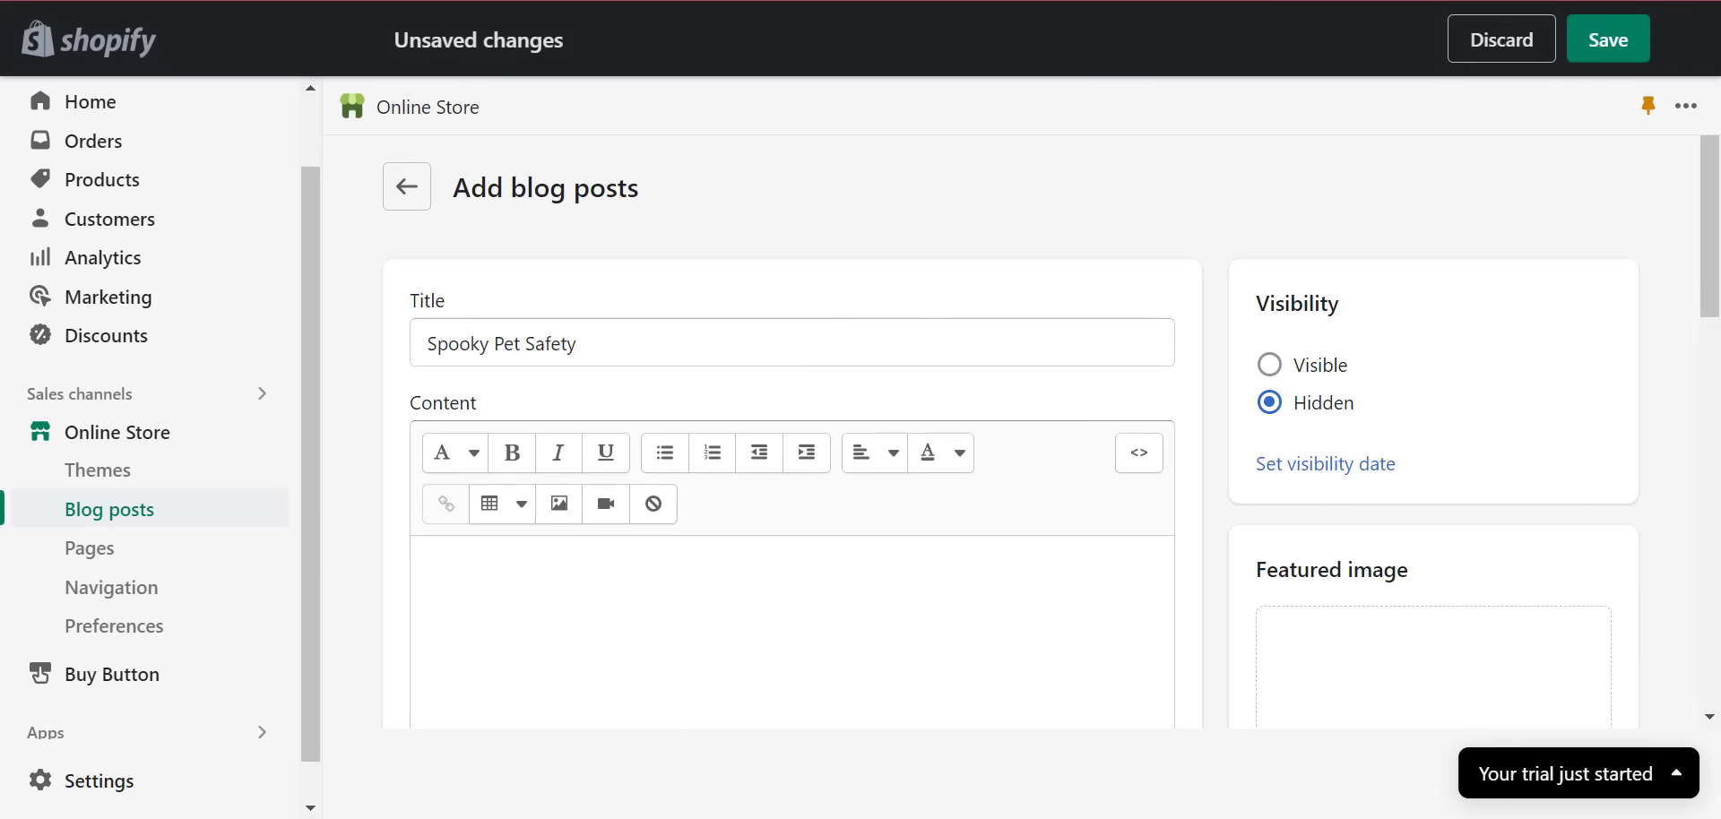
- On the Richell article page, copy the text from the Halloween introduction through the "Keep Candy Away from Pets" section
{"action": "key", "text": "ctrl+Tab"}
{"action": "scroll", "coordinate": [511, 450], "scroll_direction": "down", "scroll_amount": 4}
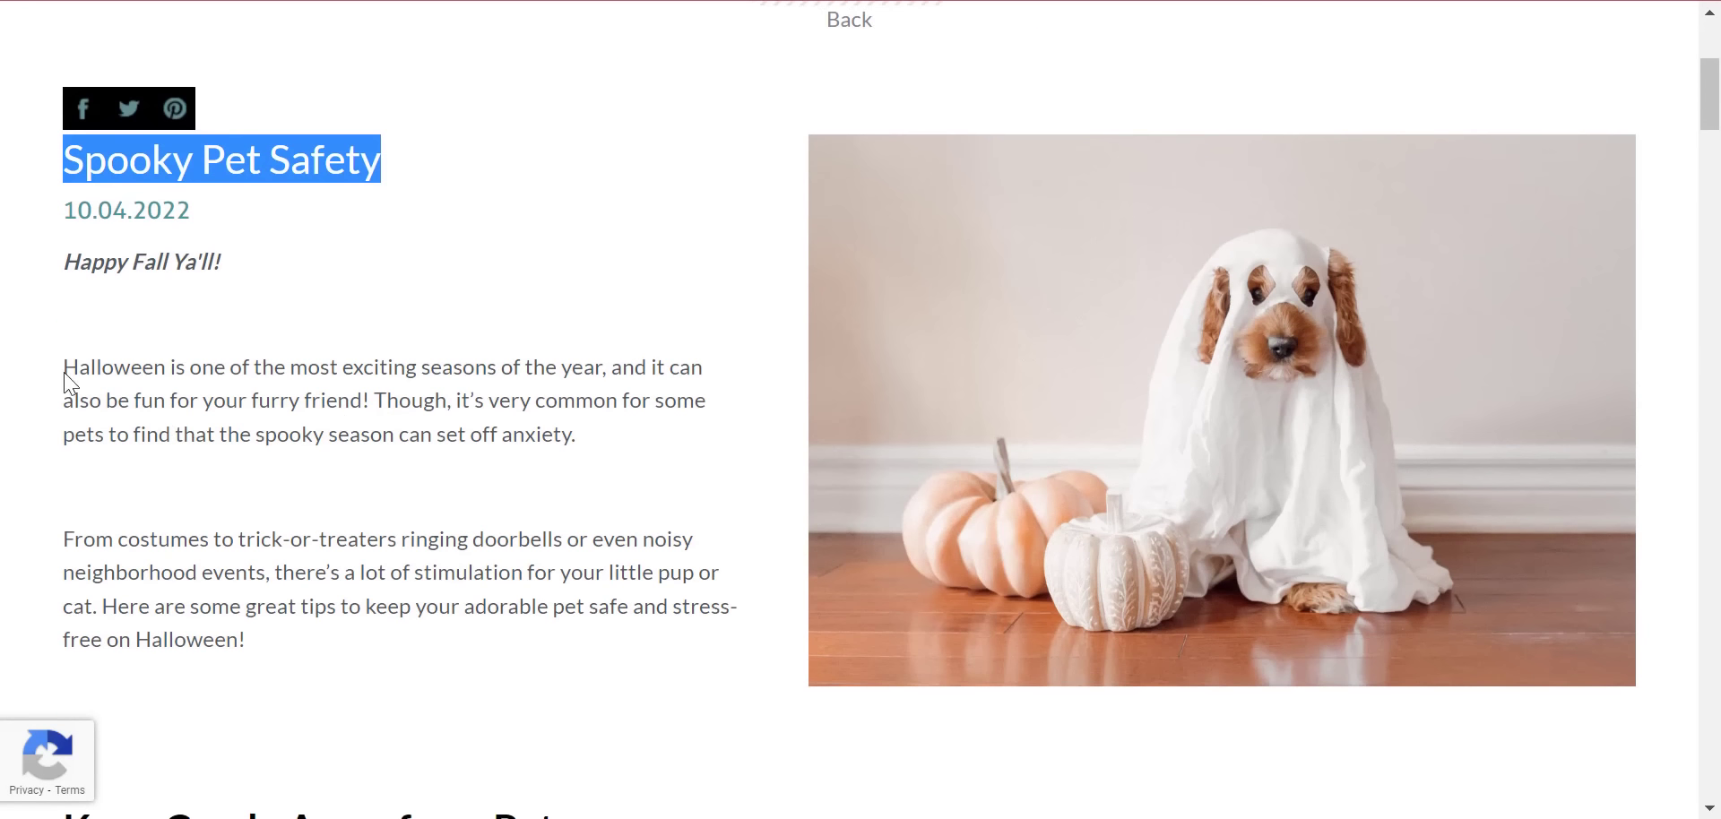
{"action": "left_click_drag", "start_coordinate": [72, 359], "coordinate": [1539, 450]}
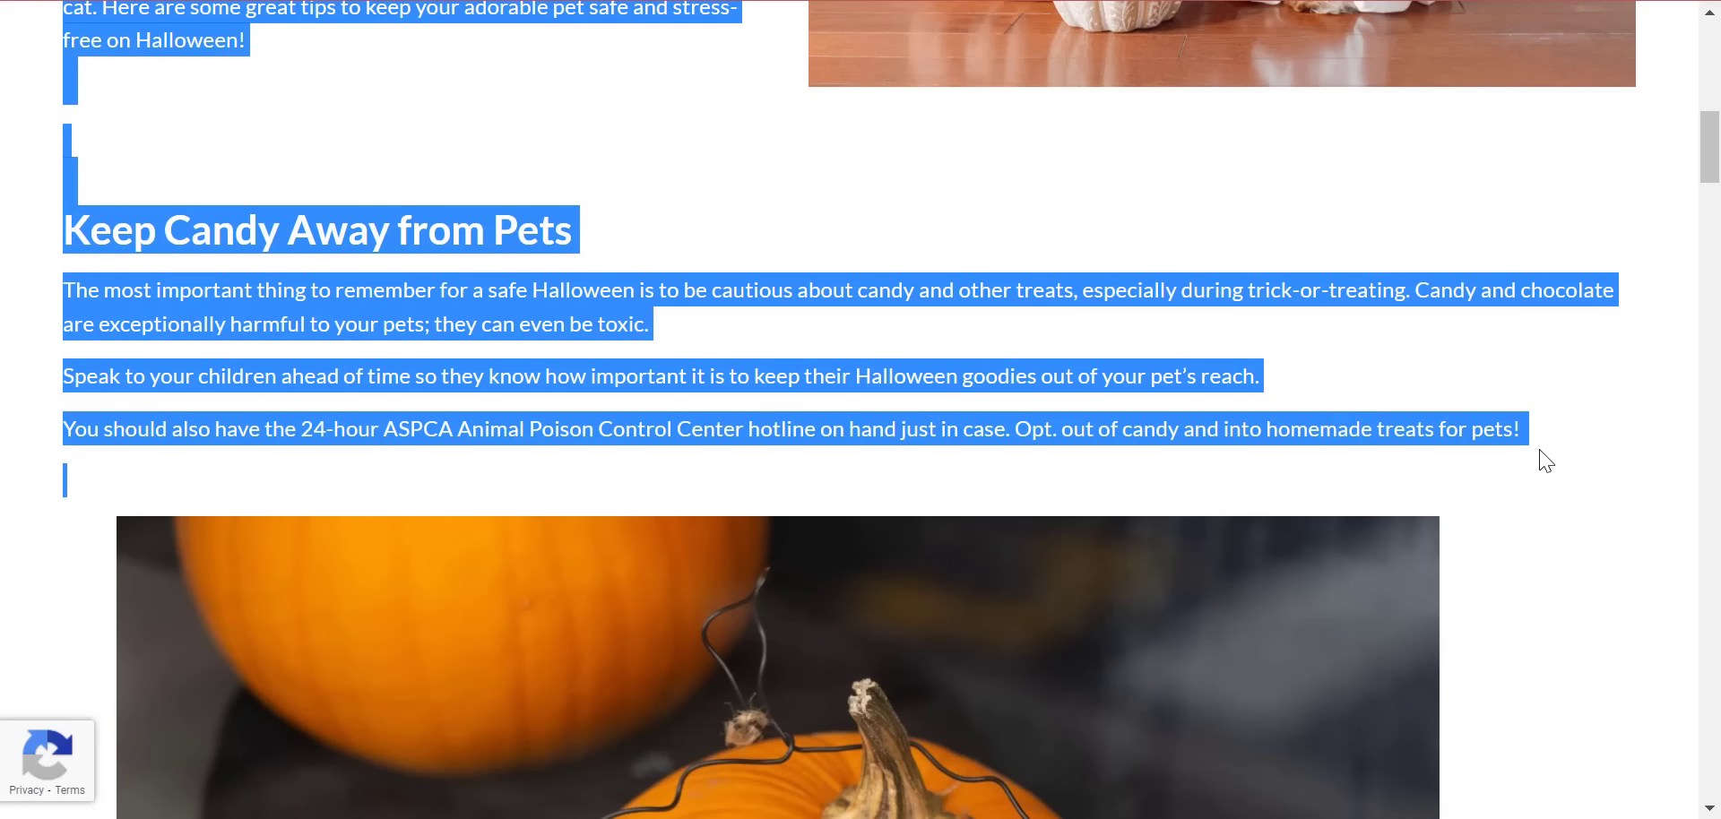
{"action": "right_click", "coordinate": [728, 363]}
{"action": "left_click", "coordinate": [772, 380]}
- Back in the Shopify blog post, paste the copied article text as its content and set the visibility to Visible
{"action": "key", "text": "alt+Tab"}
{"action": "right_click", "coordinate": [513, 554]}
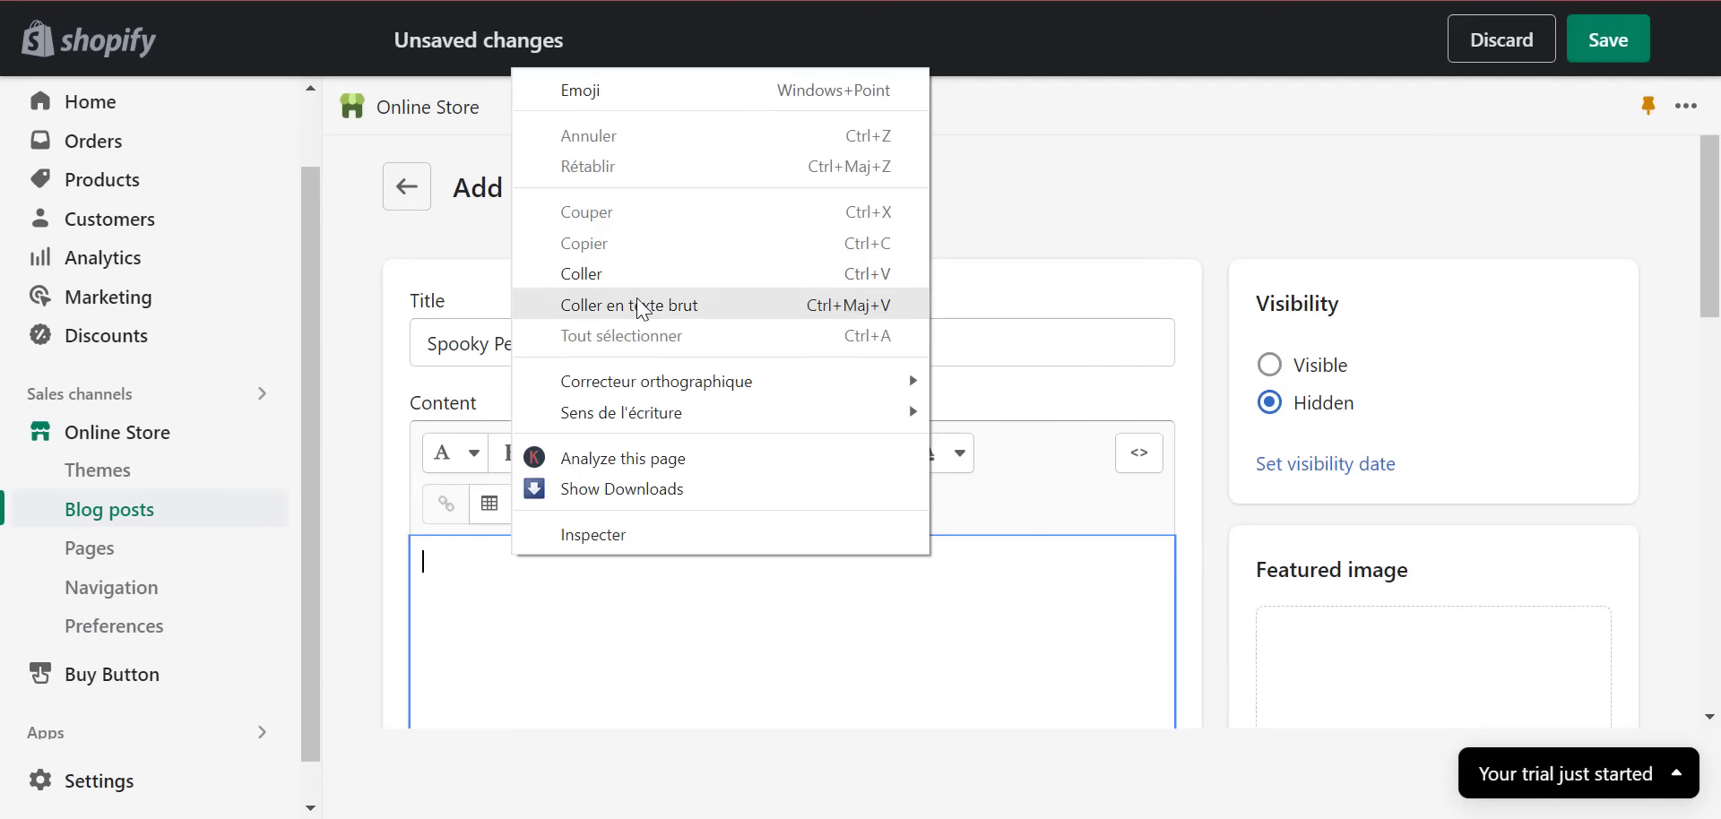
{"action": "left_click", "coordinate": [574, 268]}
{"action": "scroll", "coordinate": [833, 527], "scroll_direction": "down", "scroll_amount": 4}
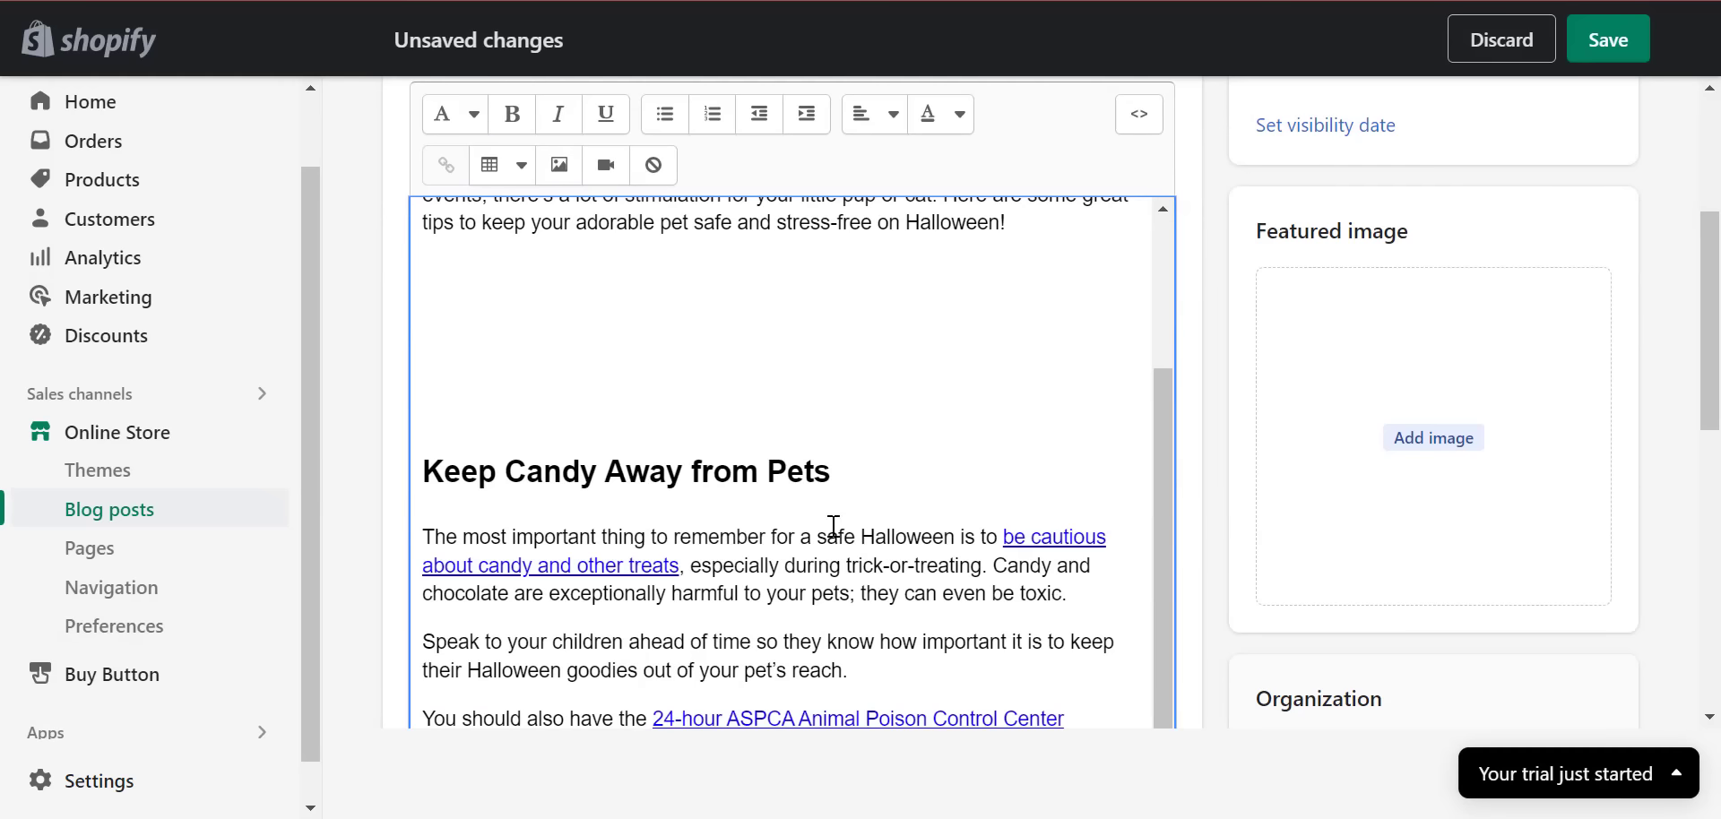
{"action": "scroll", "coordinate": [1398, 448], "scroll_direction": "up", "scroll_amount": 2}
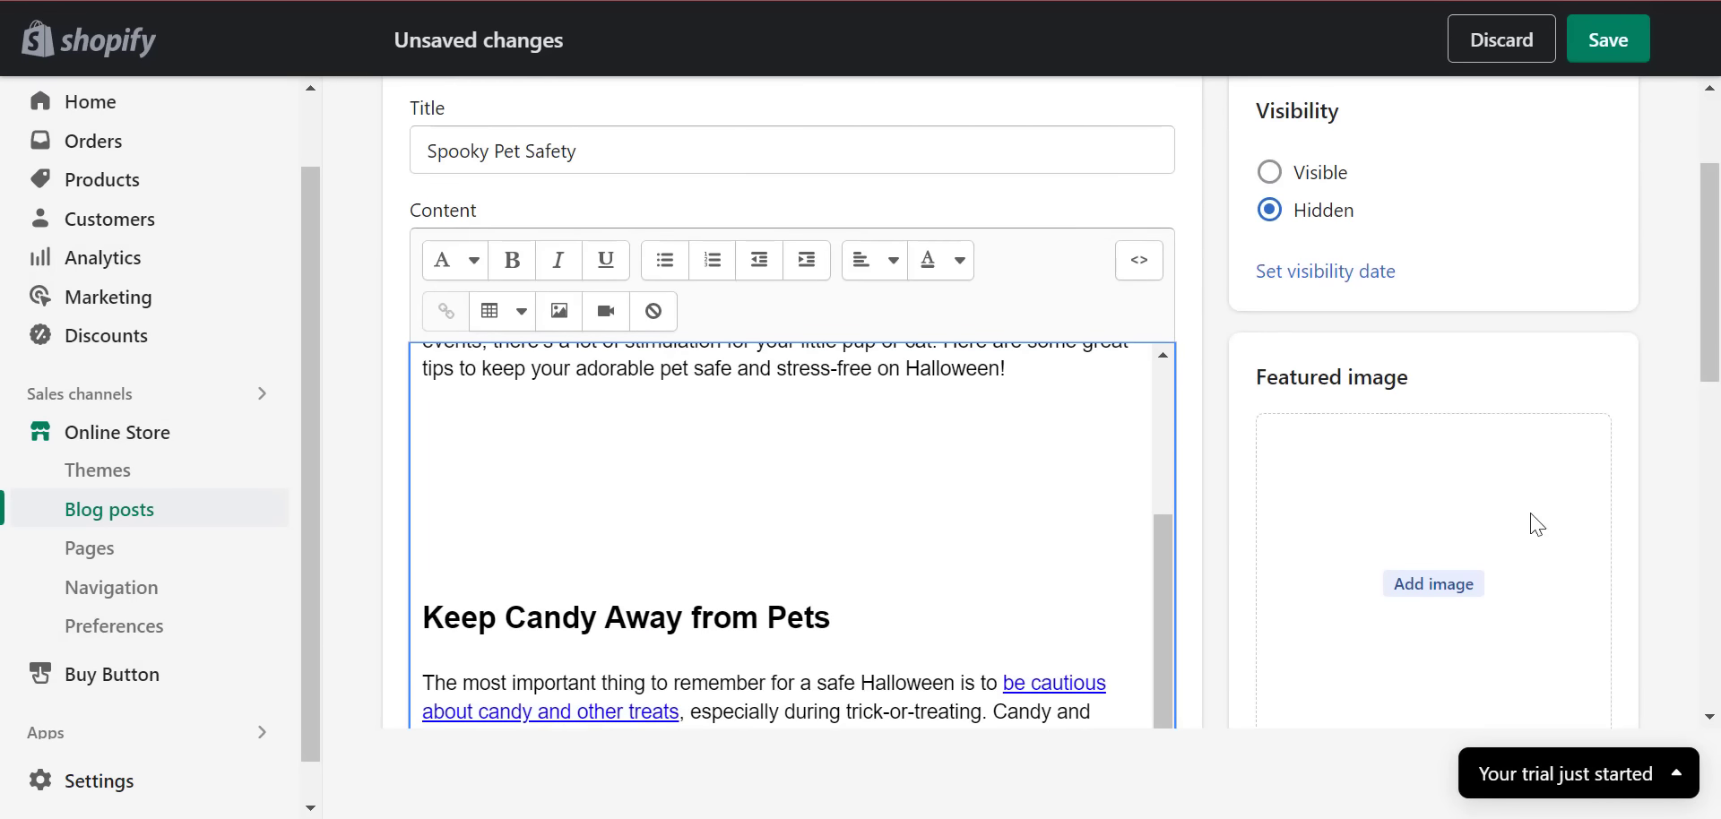
{"action": "left_click_drag", "start_coordinate": [1718, 341], "coordinate": [1718, 300]}
{"action": "left_click", "coordinate": [1278, 308]}
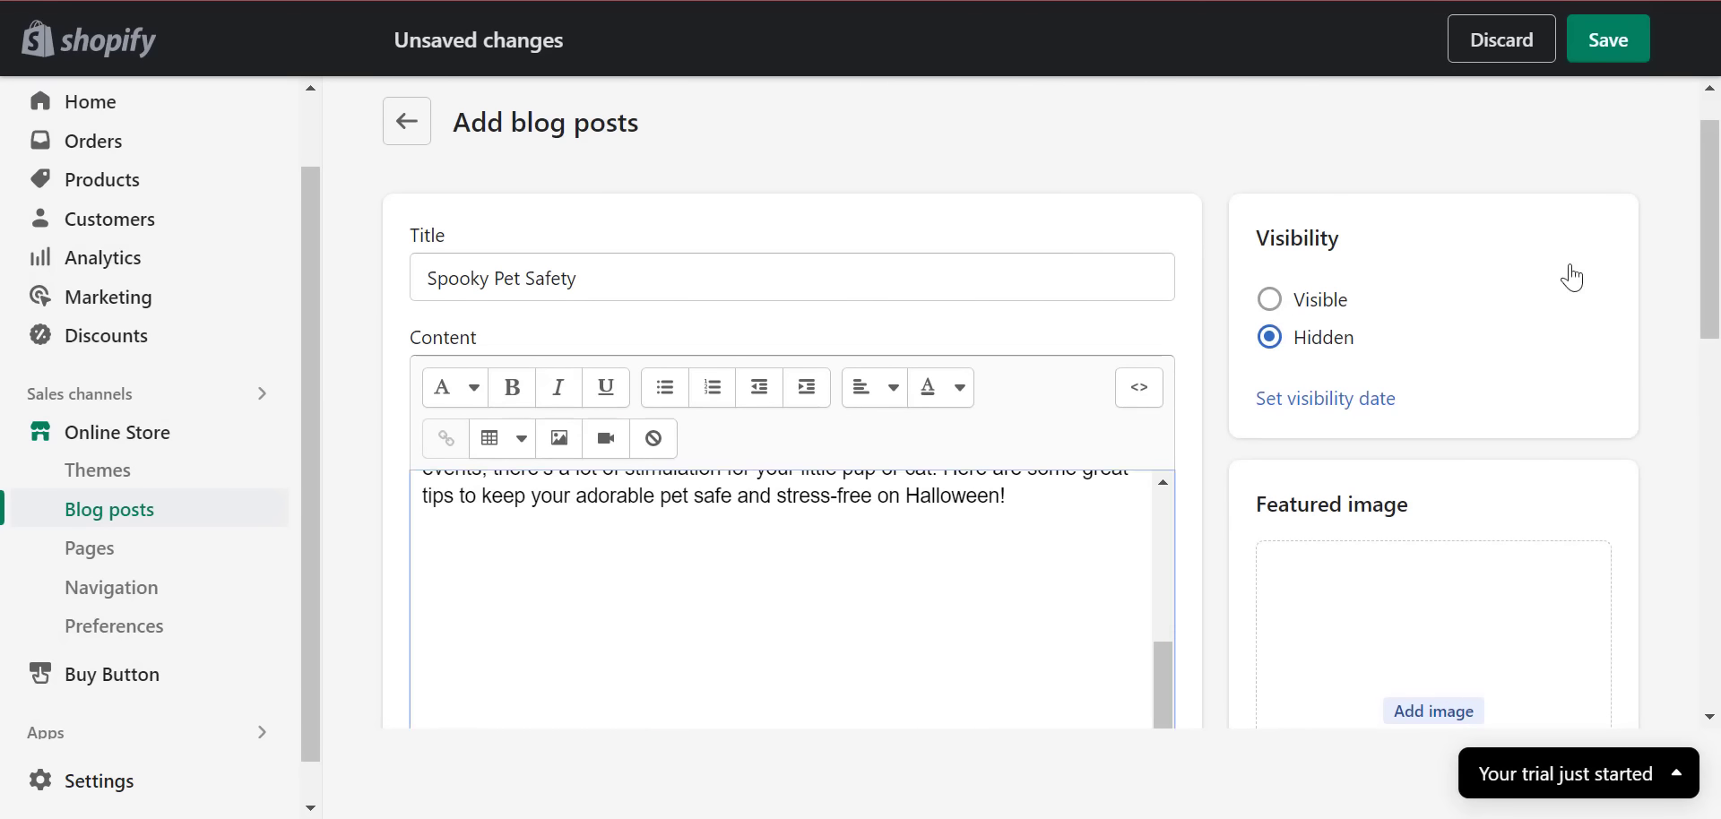
- Switch to Canva, create a 1400 × 788 px design for the post's featured image and open its elements library
{"action": "left_click_drag", "start_coordinate": [1718, 246], "coordinate": [1719, 351]}
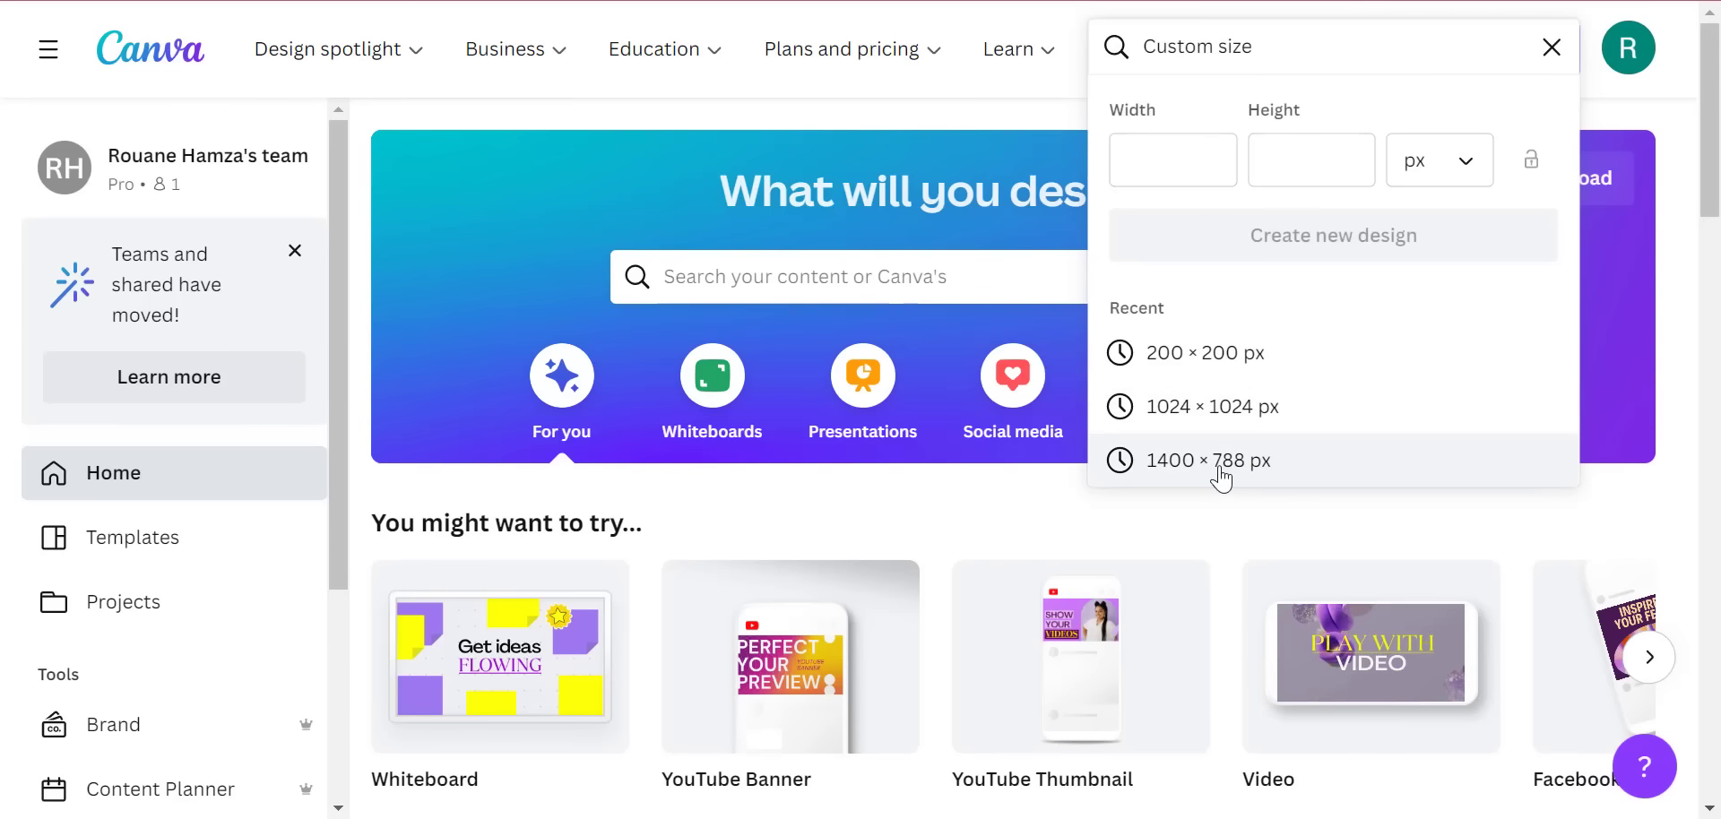
{"action": "left_click", "coordinate": [1220, 473]}
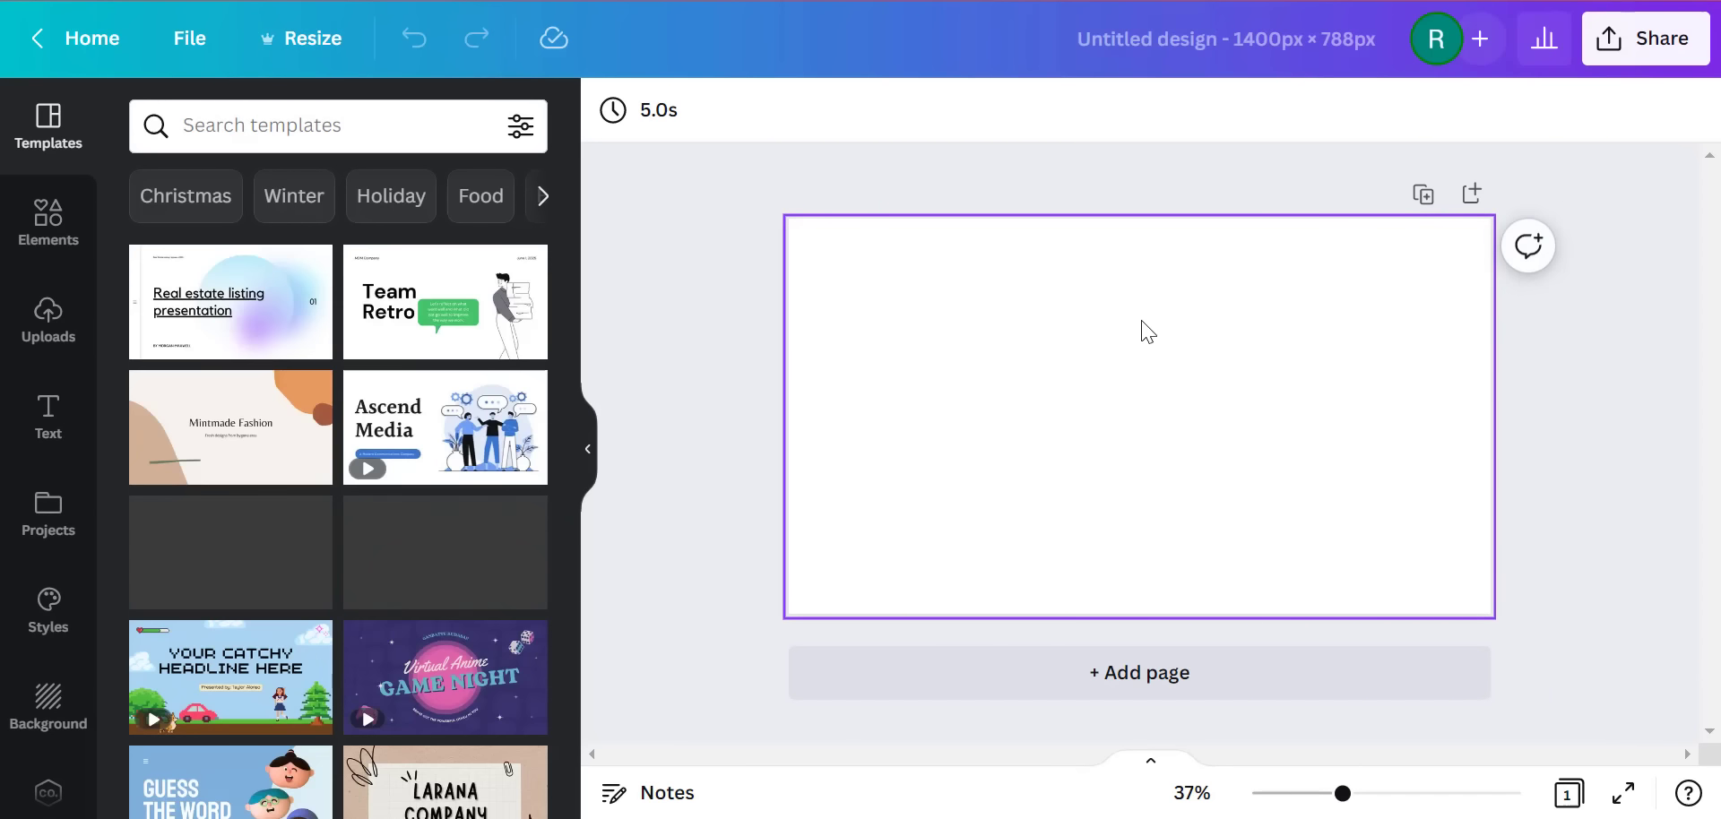
{"action": "left_click", "coordinate": [27, 220]}
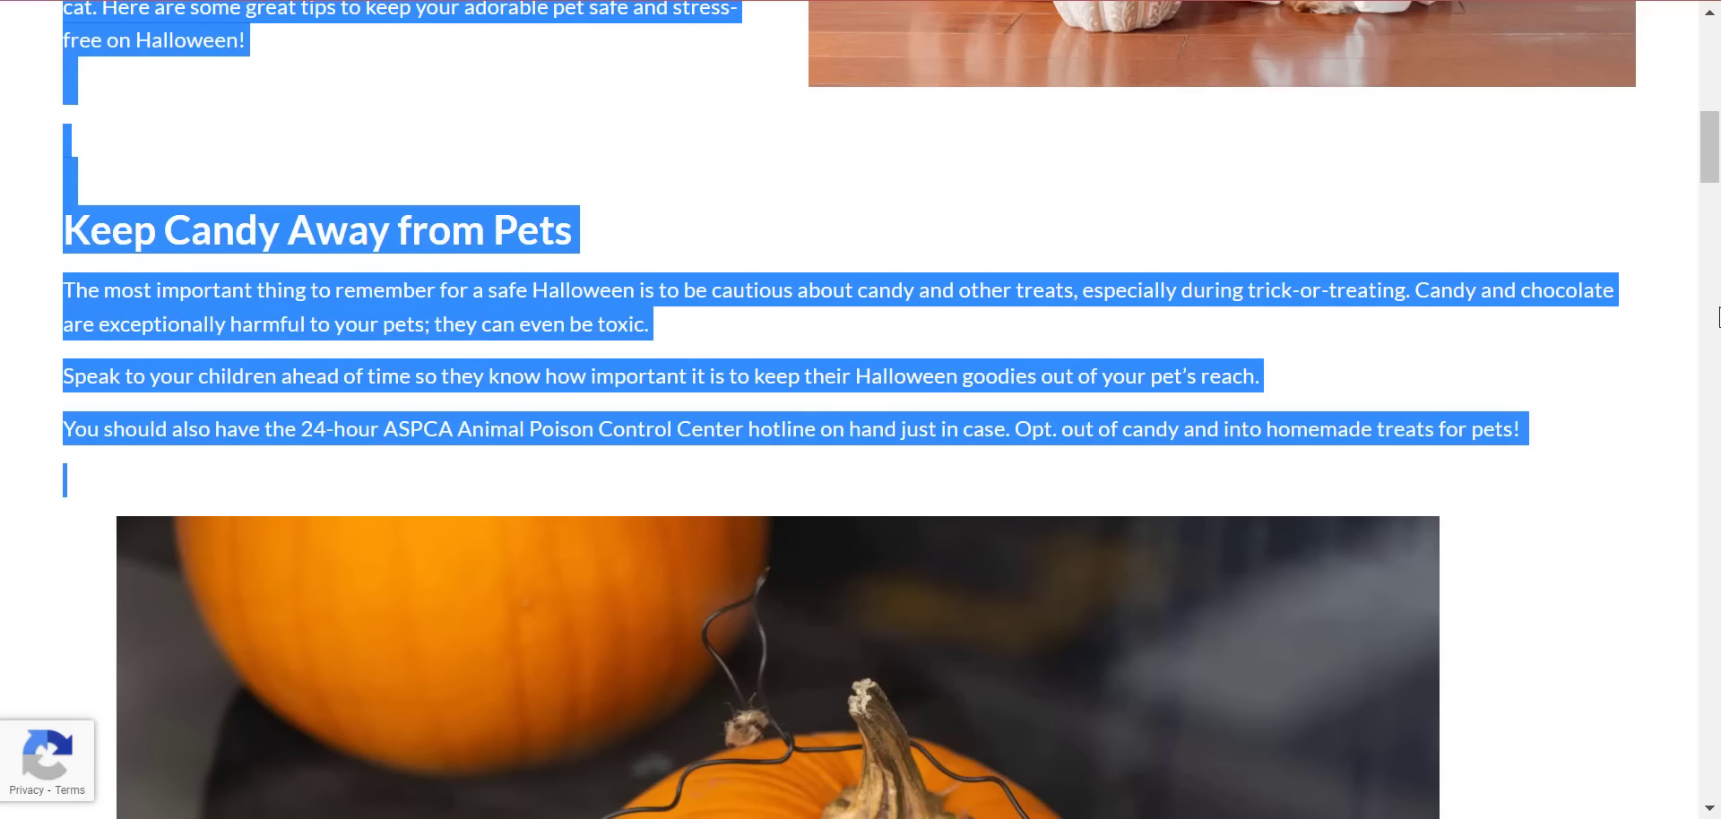
- Check the Richell article's topic, then search Canva's elements for "spooky pet" and show all matching photos
{"action": "scroll", "coordinate": [1363, 576], "scroll_direction": "up", "scroll_amount": 10}
{"action": "left_click_drag", "start_coordinate": [1718, 79], "coordinate": [1712, 112]}
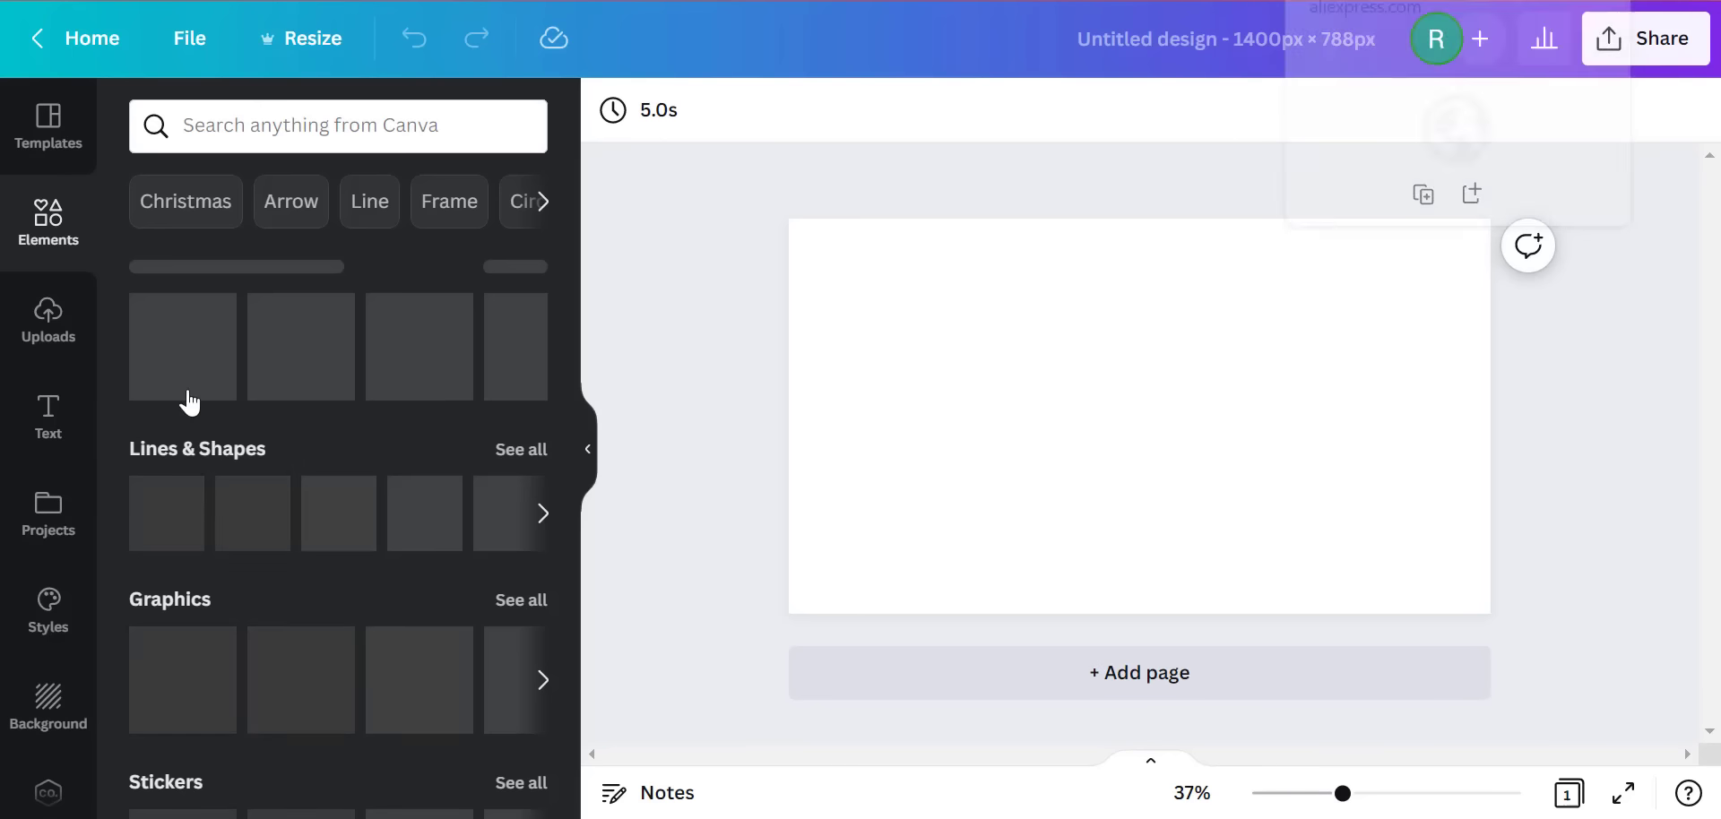
{"action": "left_click", "coordinate": [296, 126]}
{"action": "type", "text": "spook"}
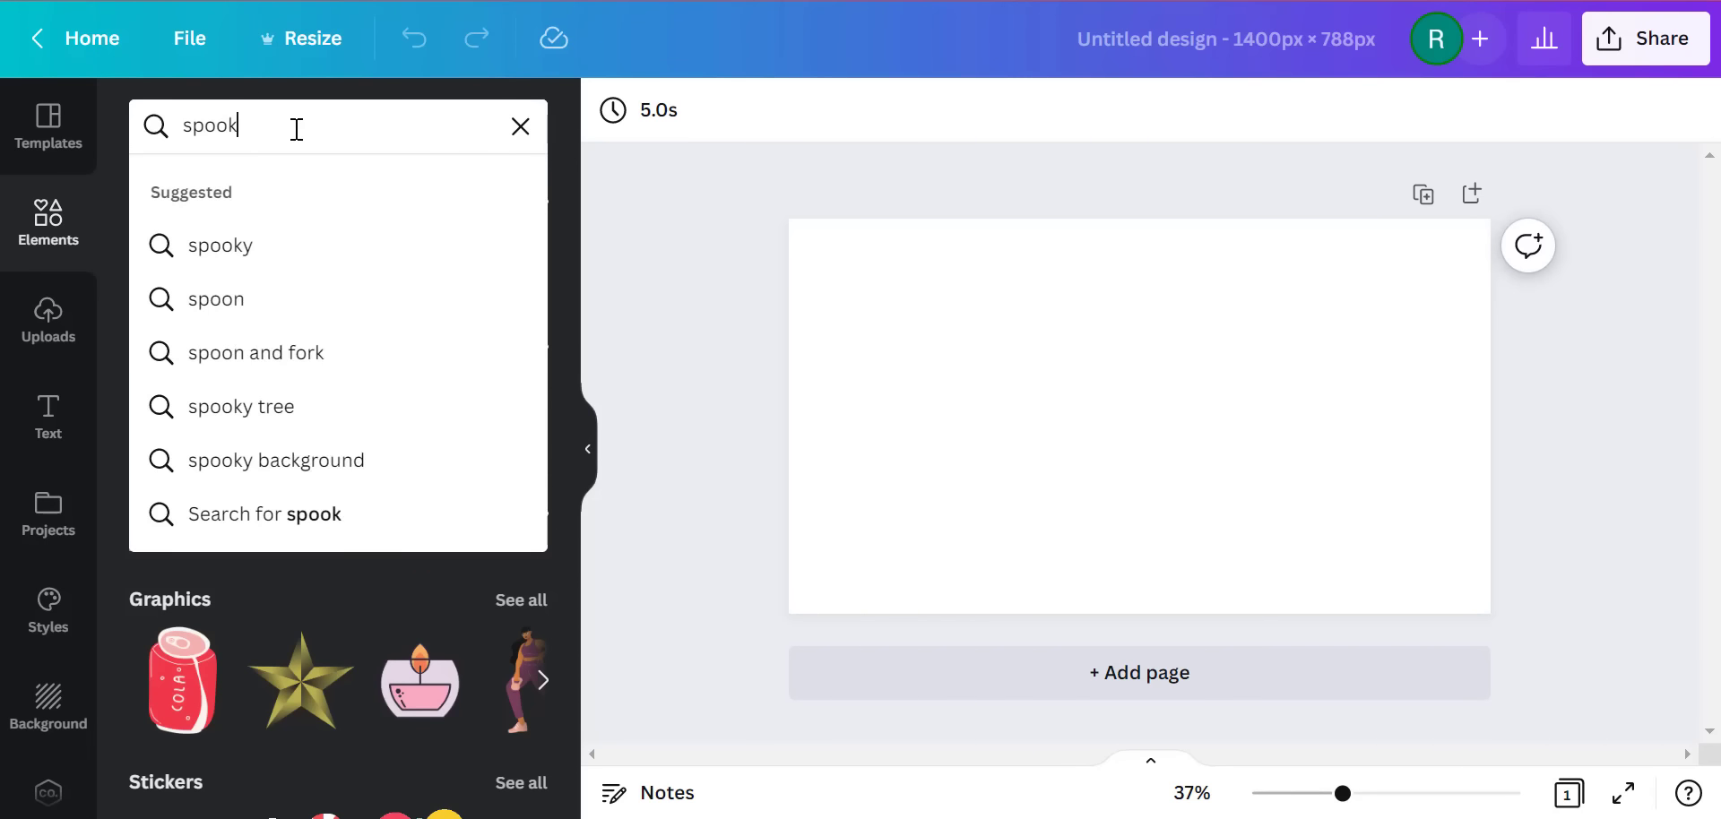
{"action": "type", "text": "y p"}
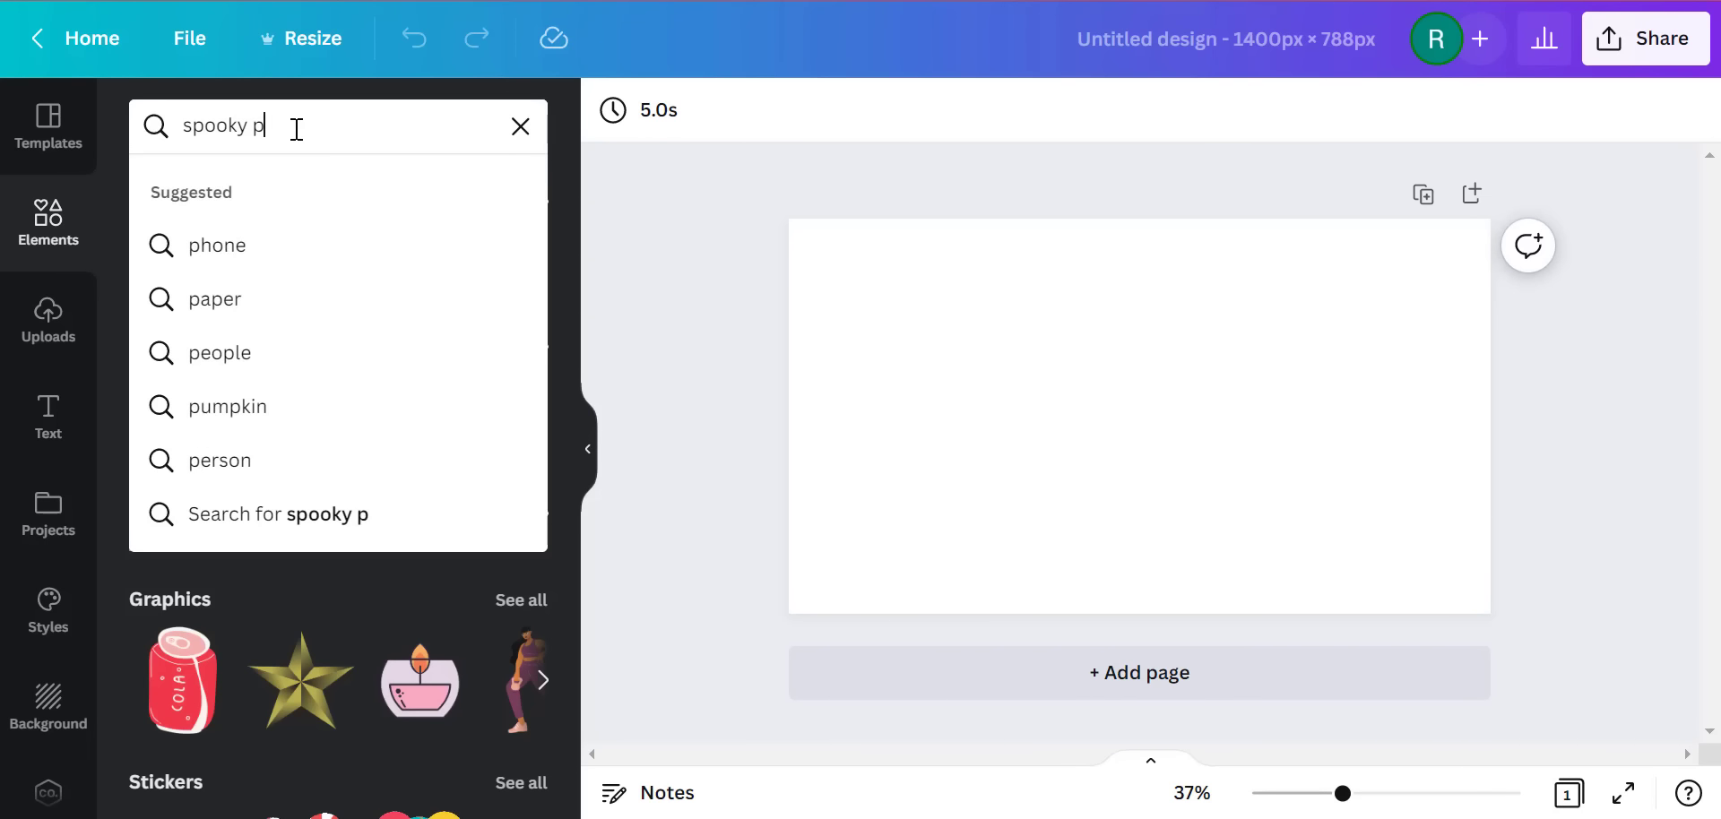
{"action": "type", "text": "teet"}
{"action": "key", "text": "Return"}
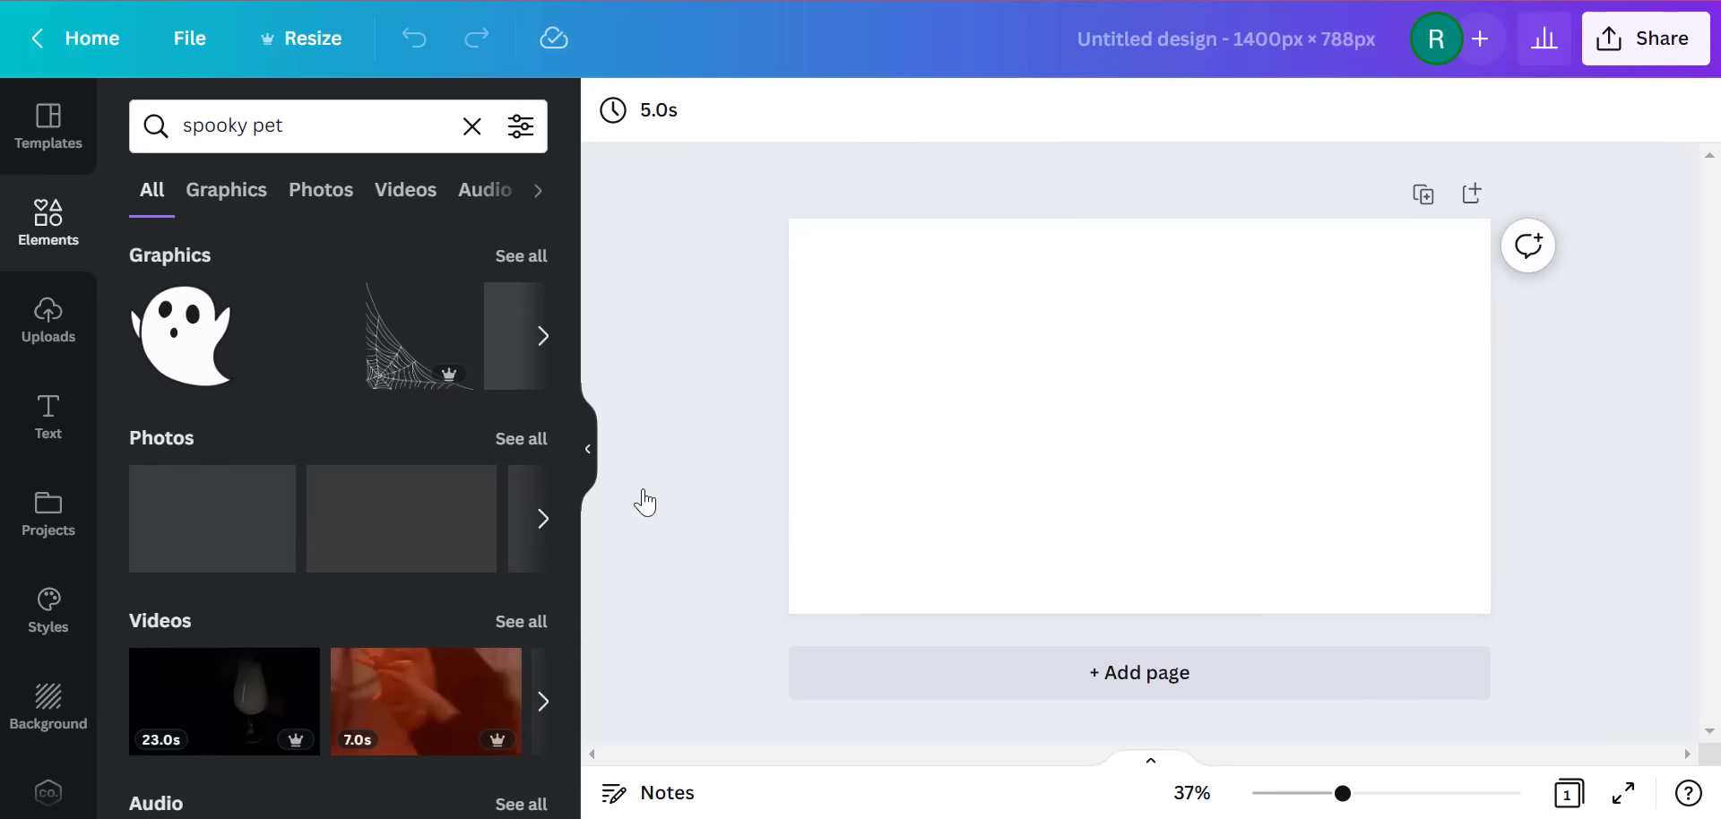
{"action": "left_click", "coordinate": [523, 442]}
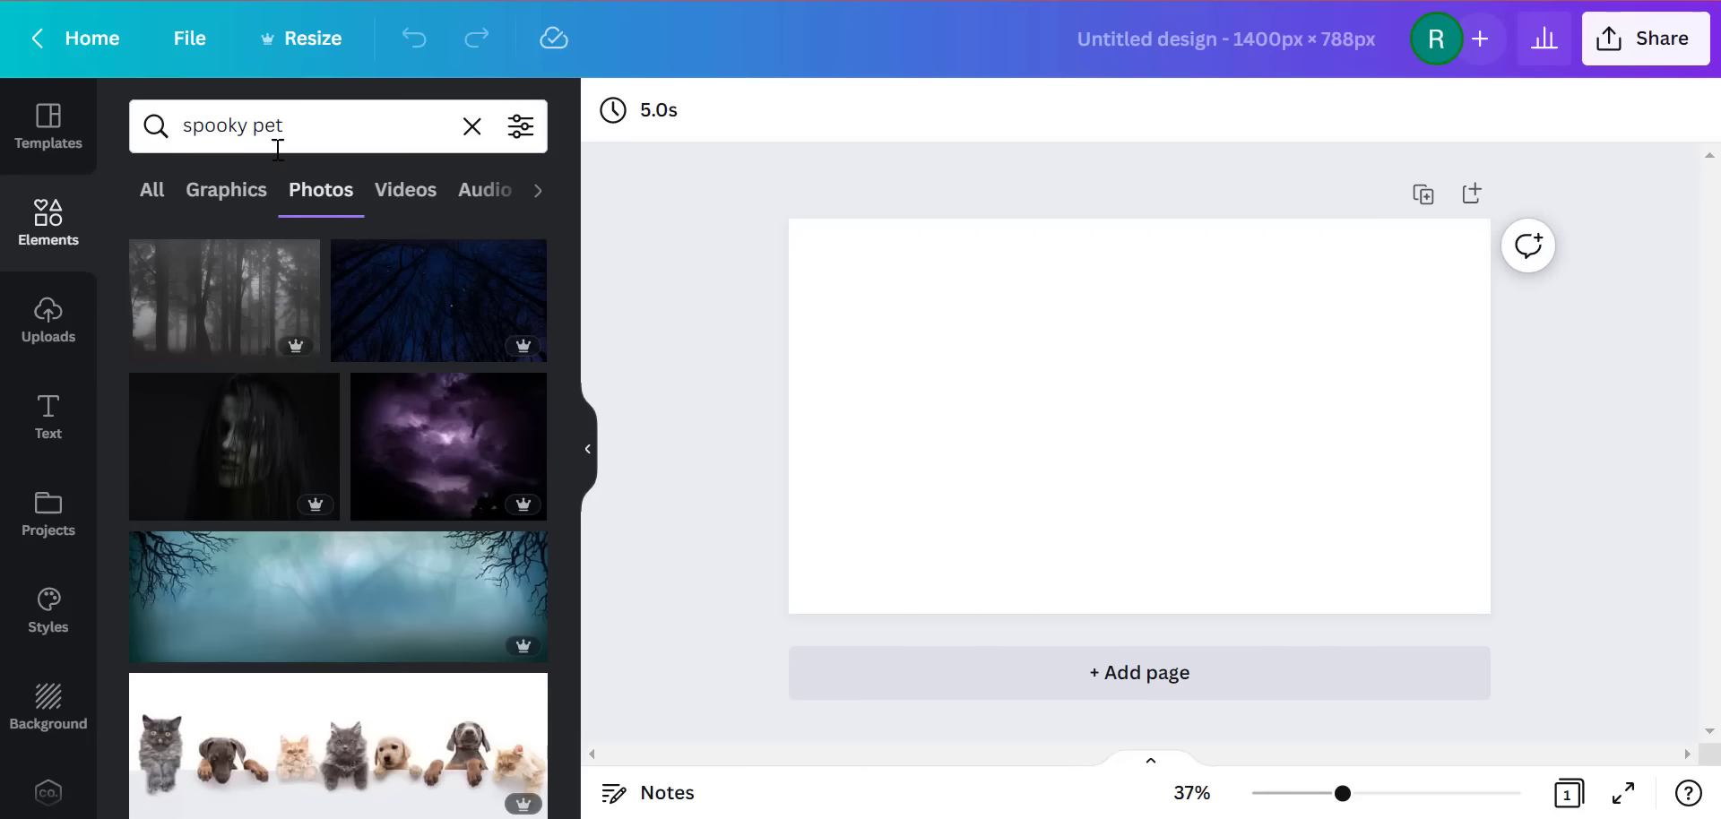
- Add the photo of kittens and puppies in a row to the design, then enlarge and position it to cover the page
{"action": "left_click", "coordinate": [314, 773]}
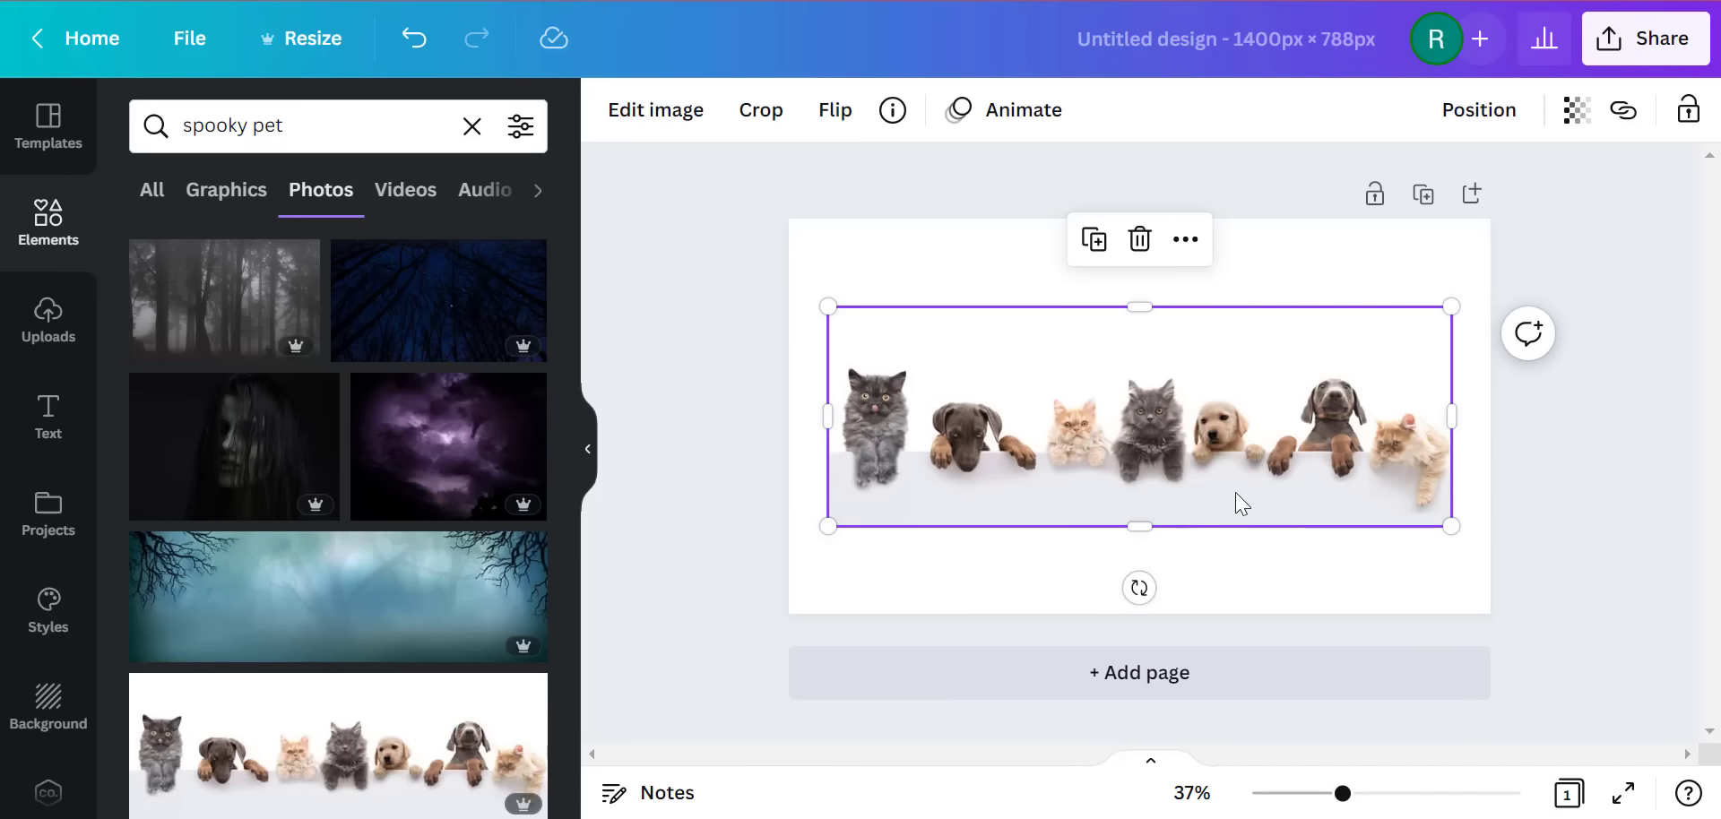
{"action": "left_click_drag", "start_coordinate": [1240, 503], "coordinate": [1202, 405]}
{"action": "left_click_drag", "start_coordinate": [1100, 436], "coordinate": [1495, 582]}
{"action": "left_click_drag", "start_coordinate": [1509, 439], "coordinate": [1564, 452]}
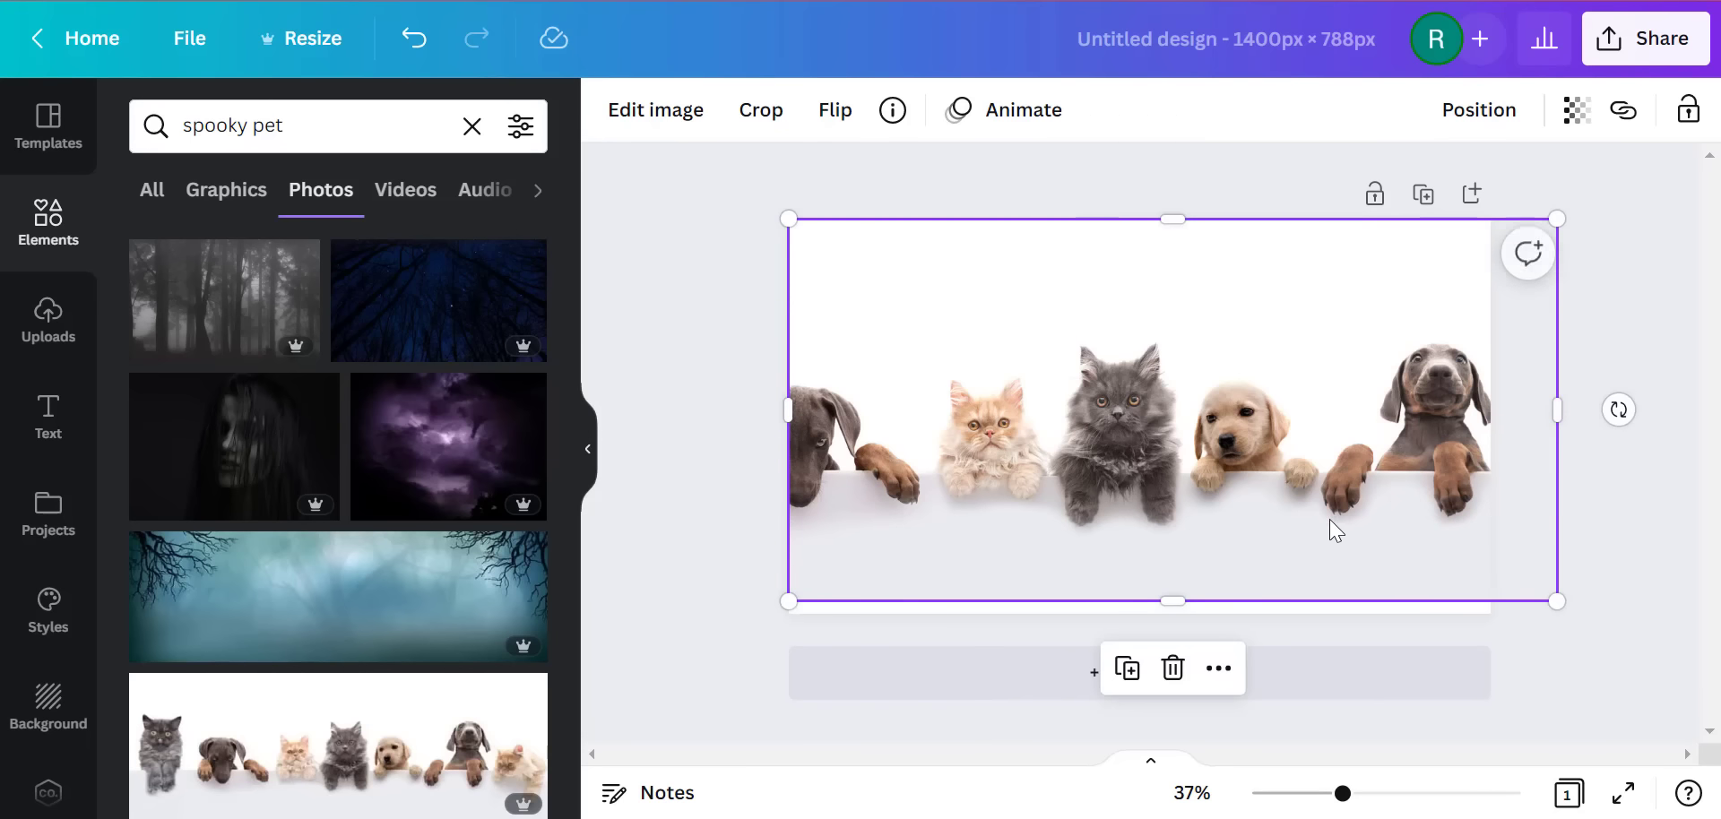
{"action": "mouse_move", "coordinate": [1333, 526]}
{"action": "left_mouse_down"}
{"action": "mouse_move", "coordinate": [1318, 546]}
{"action": "mouse_move", "coordinate": [1333, 523]}
{"action": "left_mouse_up"}
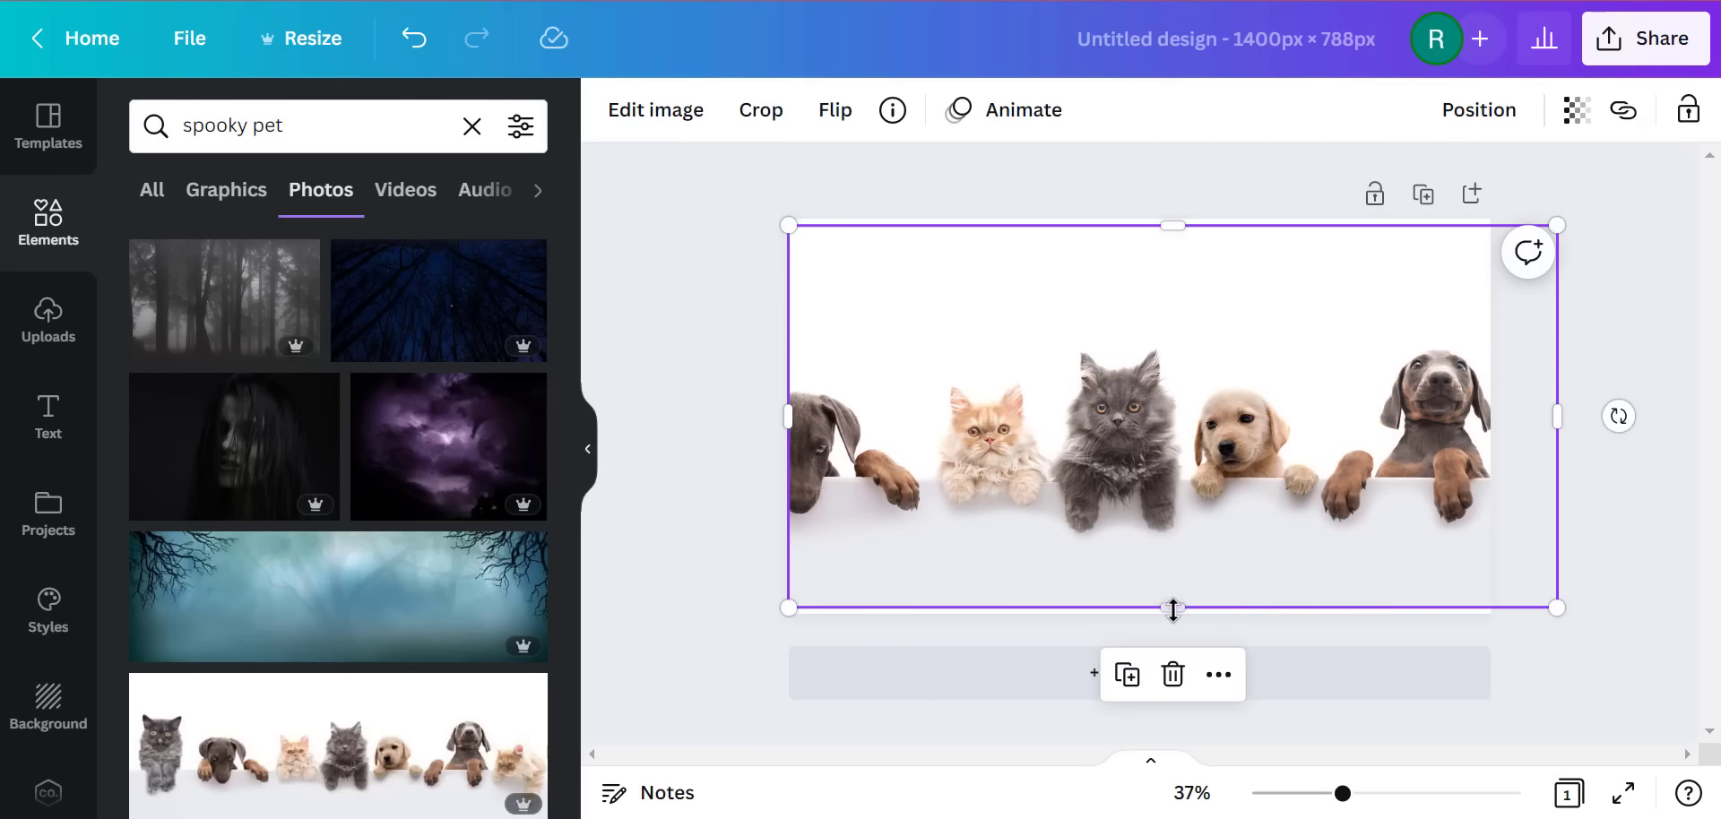
{"action": "left_click_drag", "start_coordinate": [1172, 609], "coordinate": [1174, 640]}
{"action": "left_click_drag", "start_coordinate": [1221, 561], "coordinate": [1224, 519]}
- Download the kittens-and-puppies design as a PNG at 1,400 × 788 px
{"action": "left_click", "coordinate": [1631, 70]}
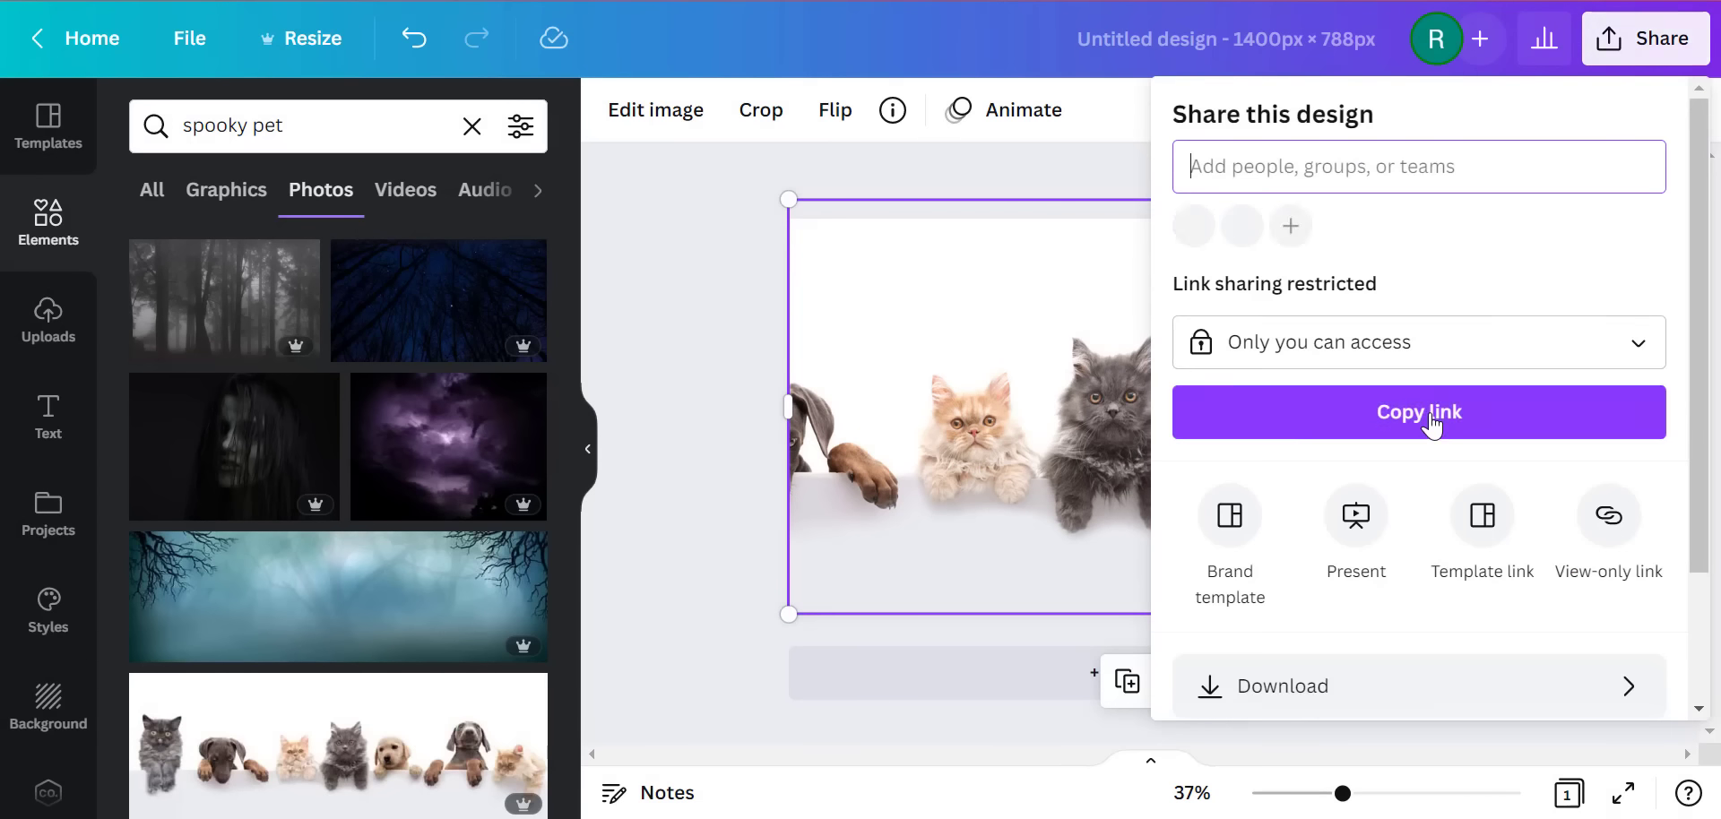
{"action": "scroll", "coordinate": [1323, 475], "scroll_direction": "down", "scroll_amount": 2}
{"action": "left_click", "coordinate": [1316, 538]}
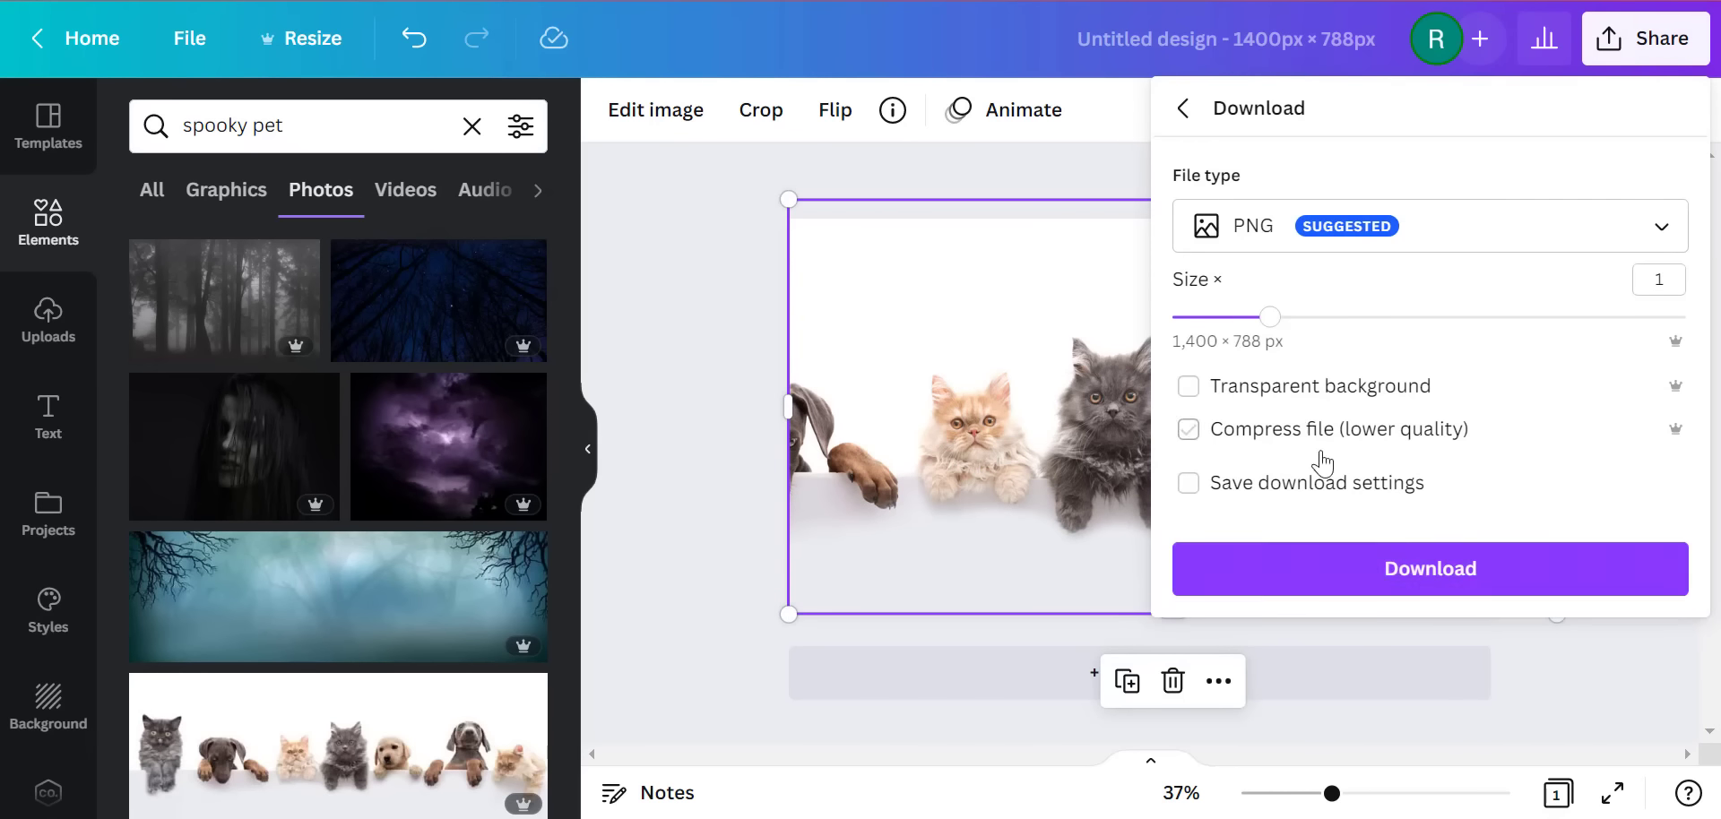
{"action": "left_click", "coordinate": [1237, 568]}
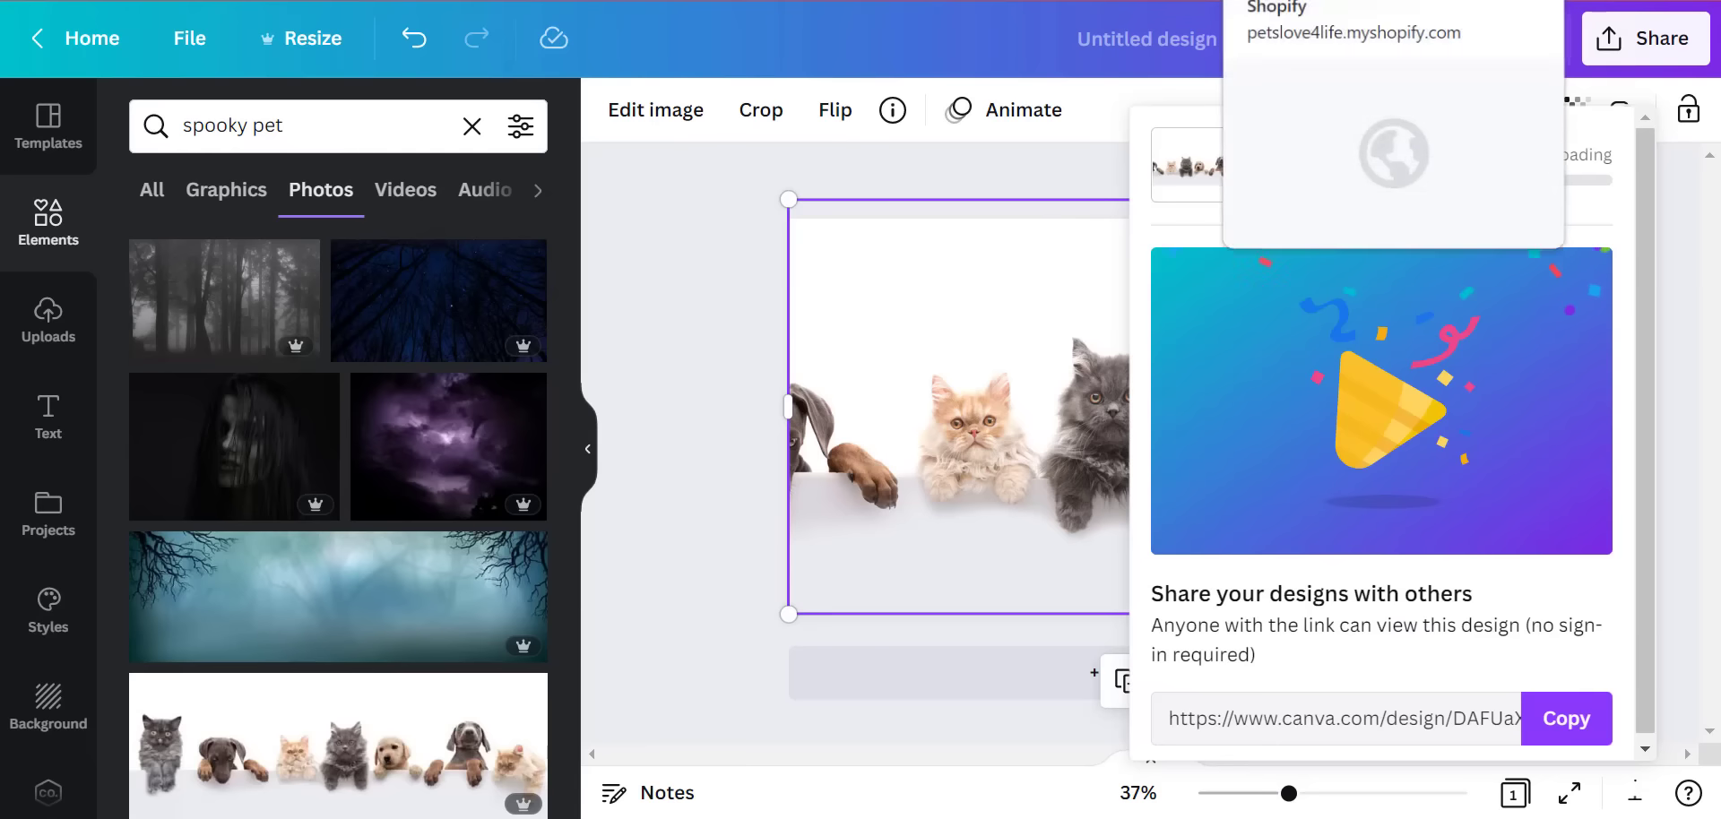
- Switch to the Shopify blog post and upload "Untitled design - 2022-12-11T024914.381" from the downloads folder as its featured image
{"action": "left_click", "coordinate": [1309, 0]}
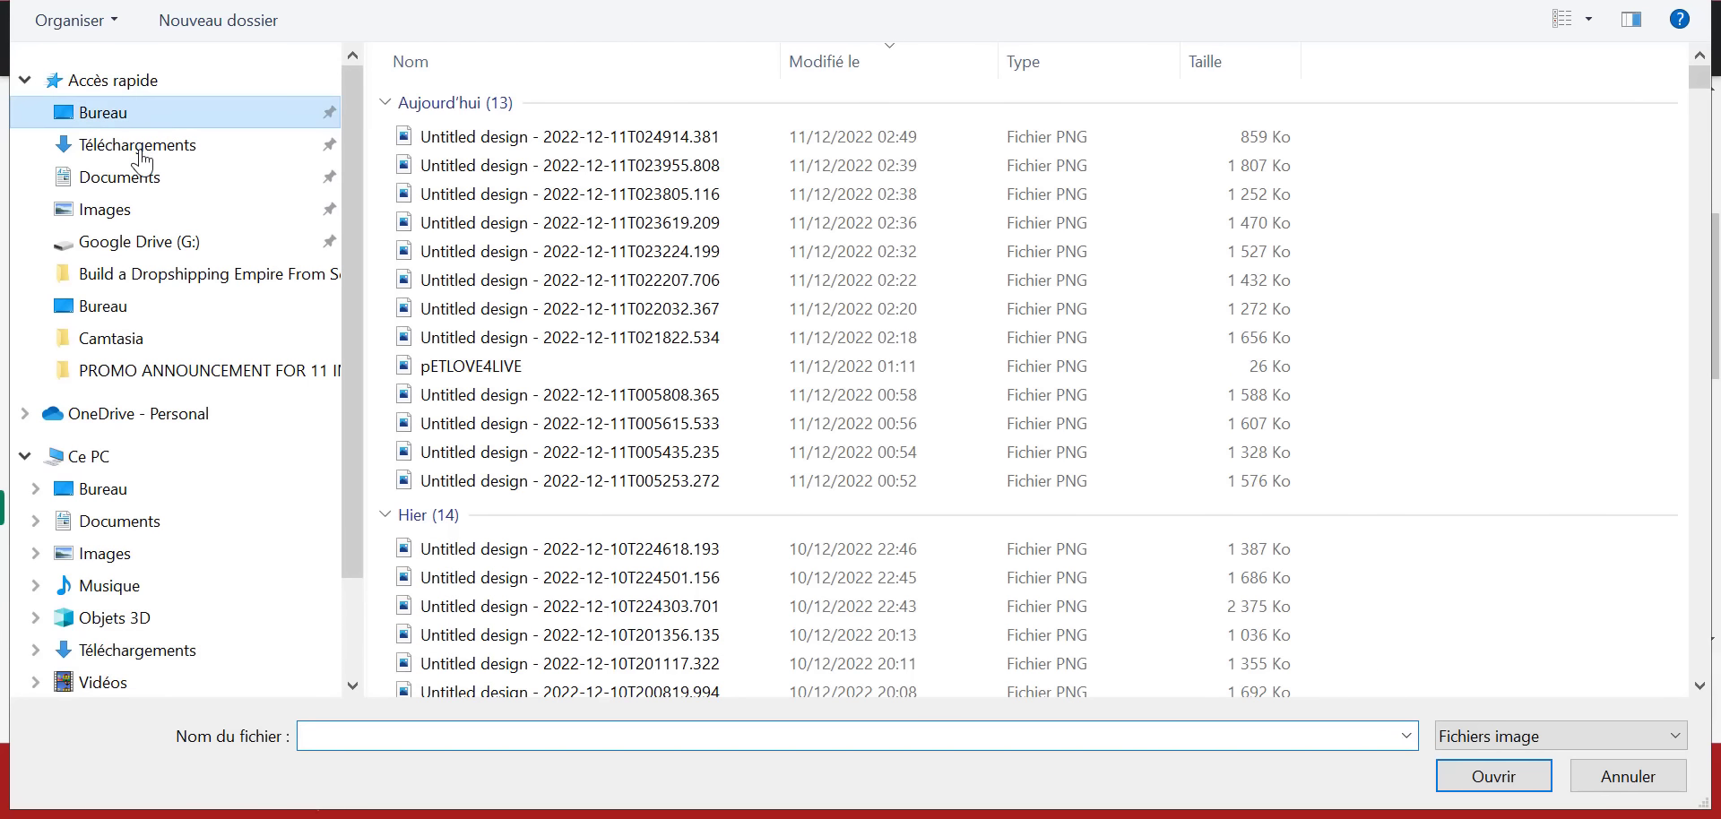
{"action": "left_click", "coordinate": [139, 145]}
{"action": "left_click", "coordinate": [504, 144]}
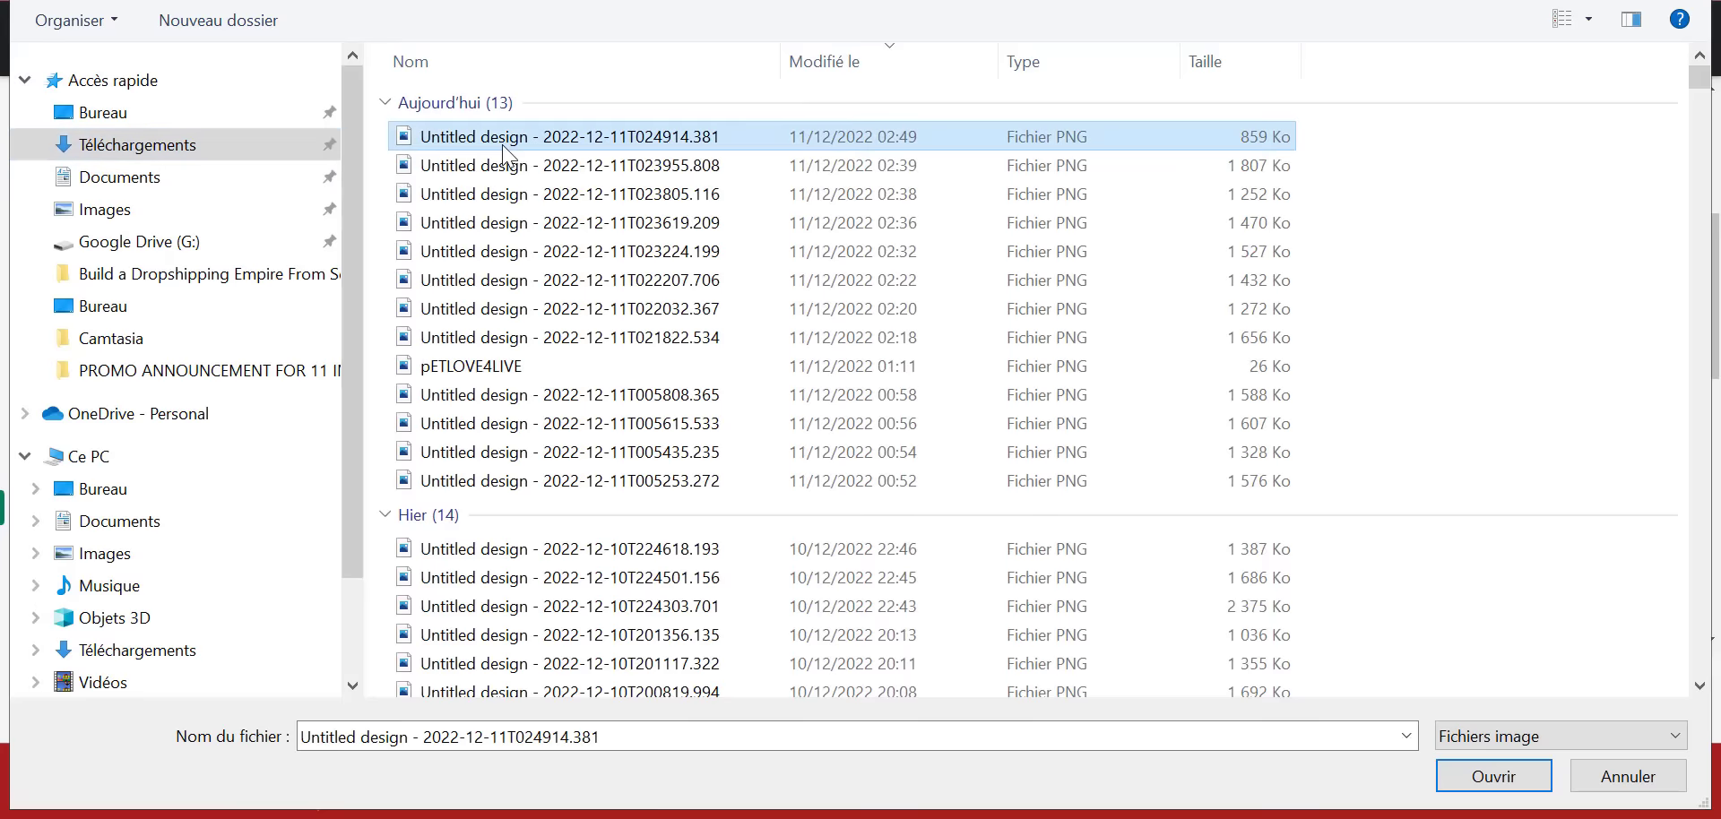
{"action": "double_click", "coordinate": [504, 143]}
- Review the post's organization details and search engine listing description, then save the blog post
{"action": "scroll", "coordinate": [1714, 412], "scroll_direction": "down", "scroll_amount": 6}
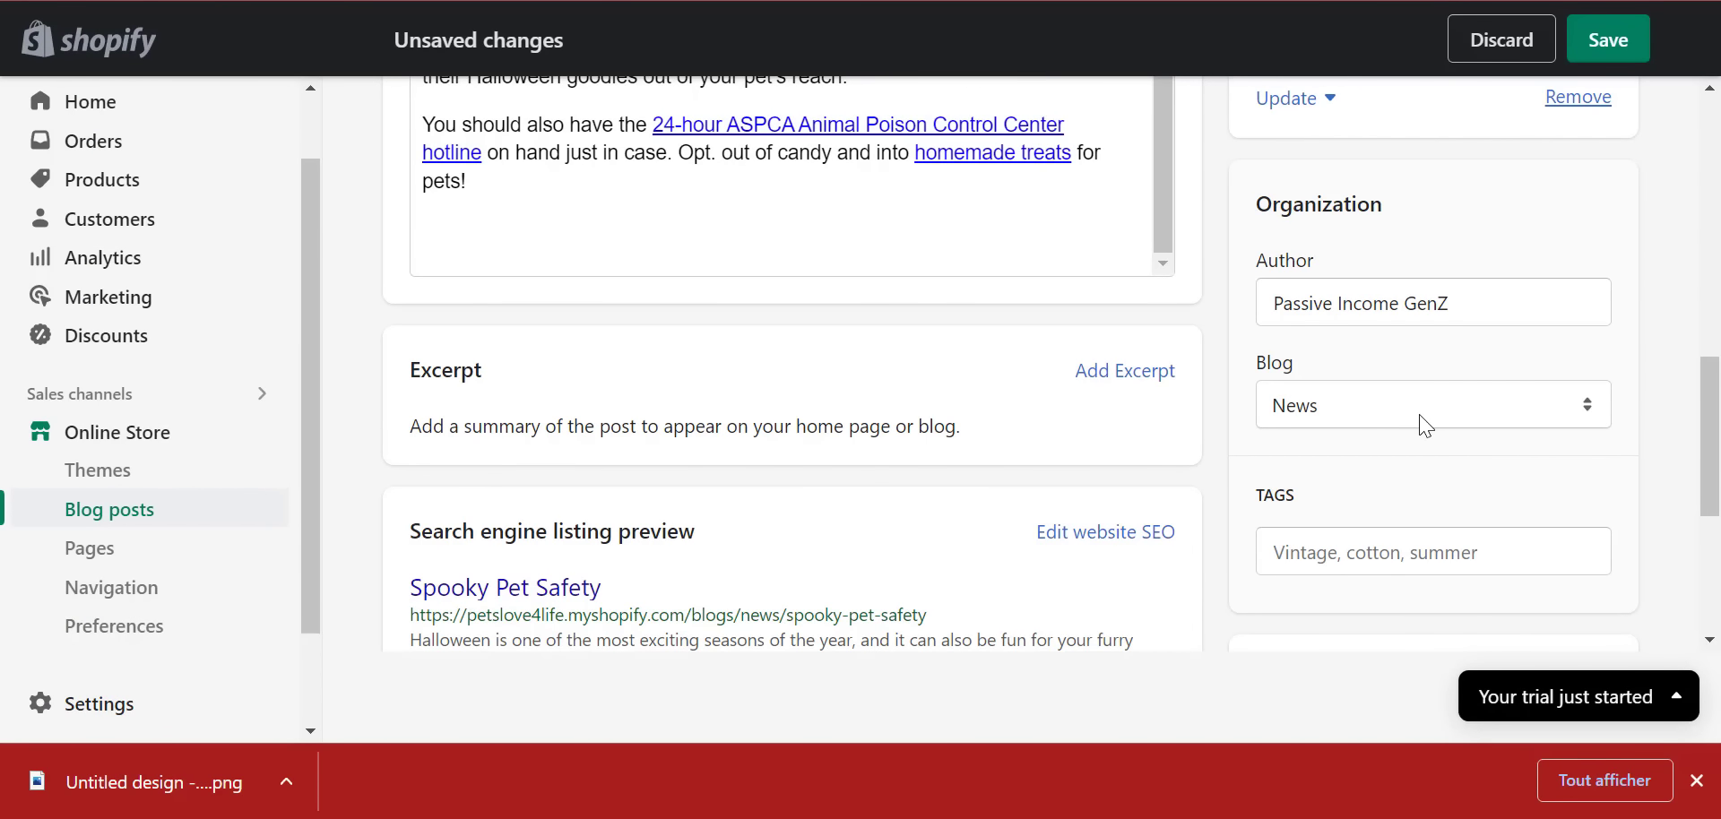
{"action": "scroll", "coordinate": [1714, 448], "scroll_direction": "down", "scroll_amount": 2}
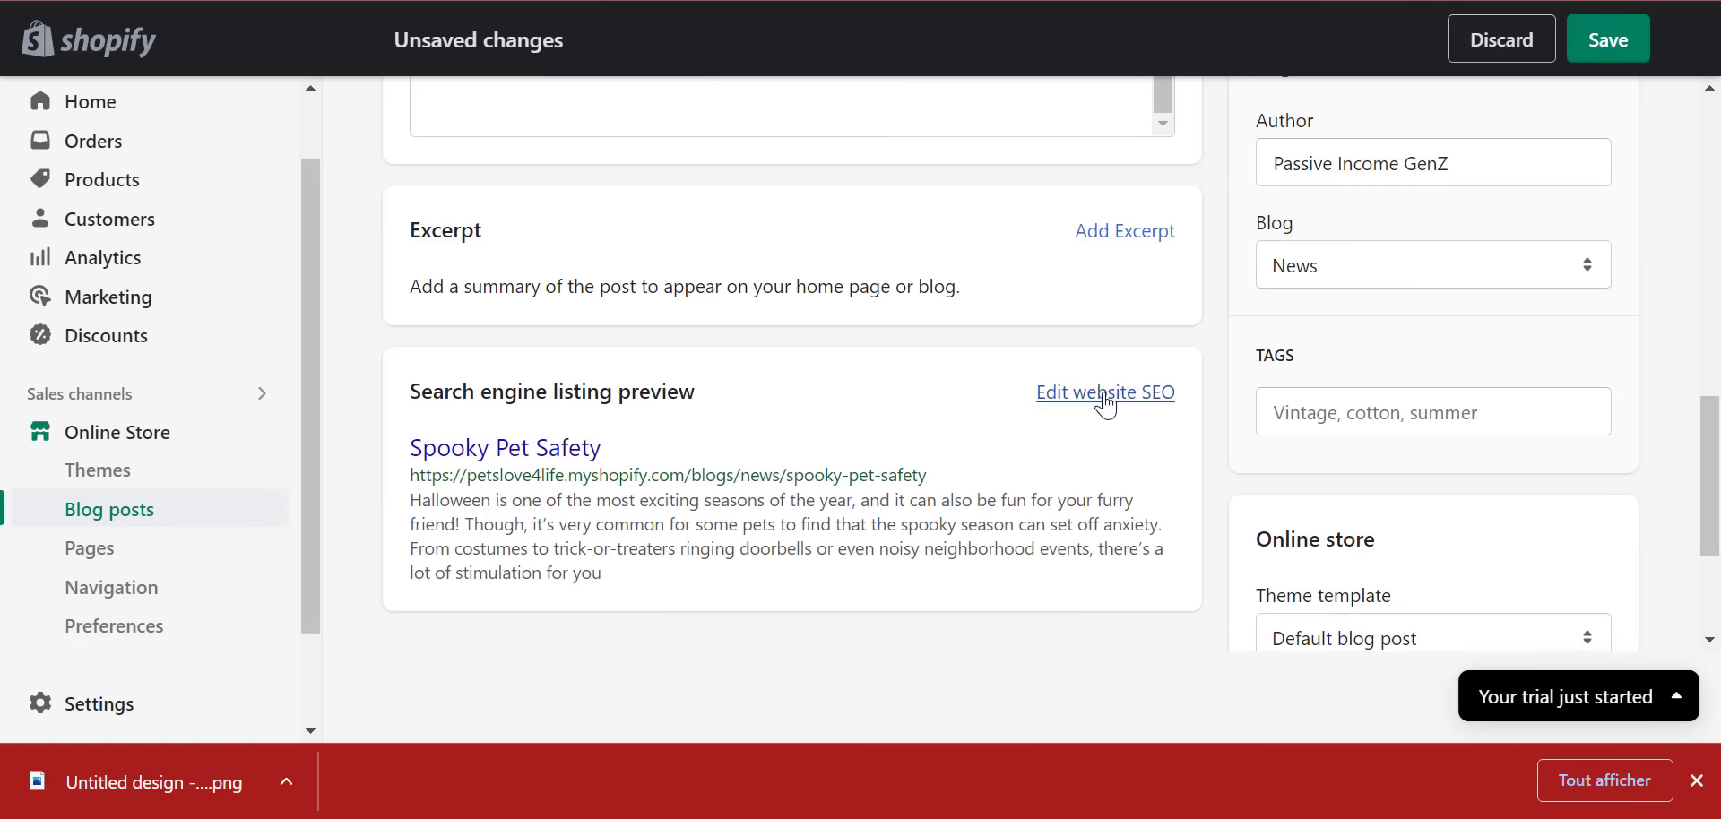
{"action": "left_click_drag", "start_coordinate": [637, 584], "coordinate": [404, 503]}
{"action": "scroll", "coordinate": [1711, 475], "scroll_direction": "down", "scroll_amount": 3}
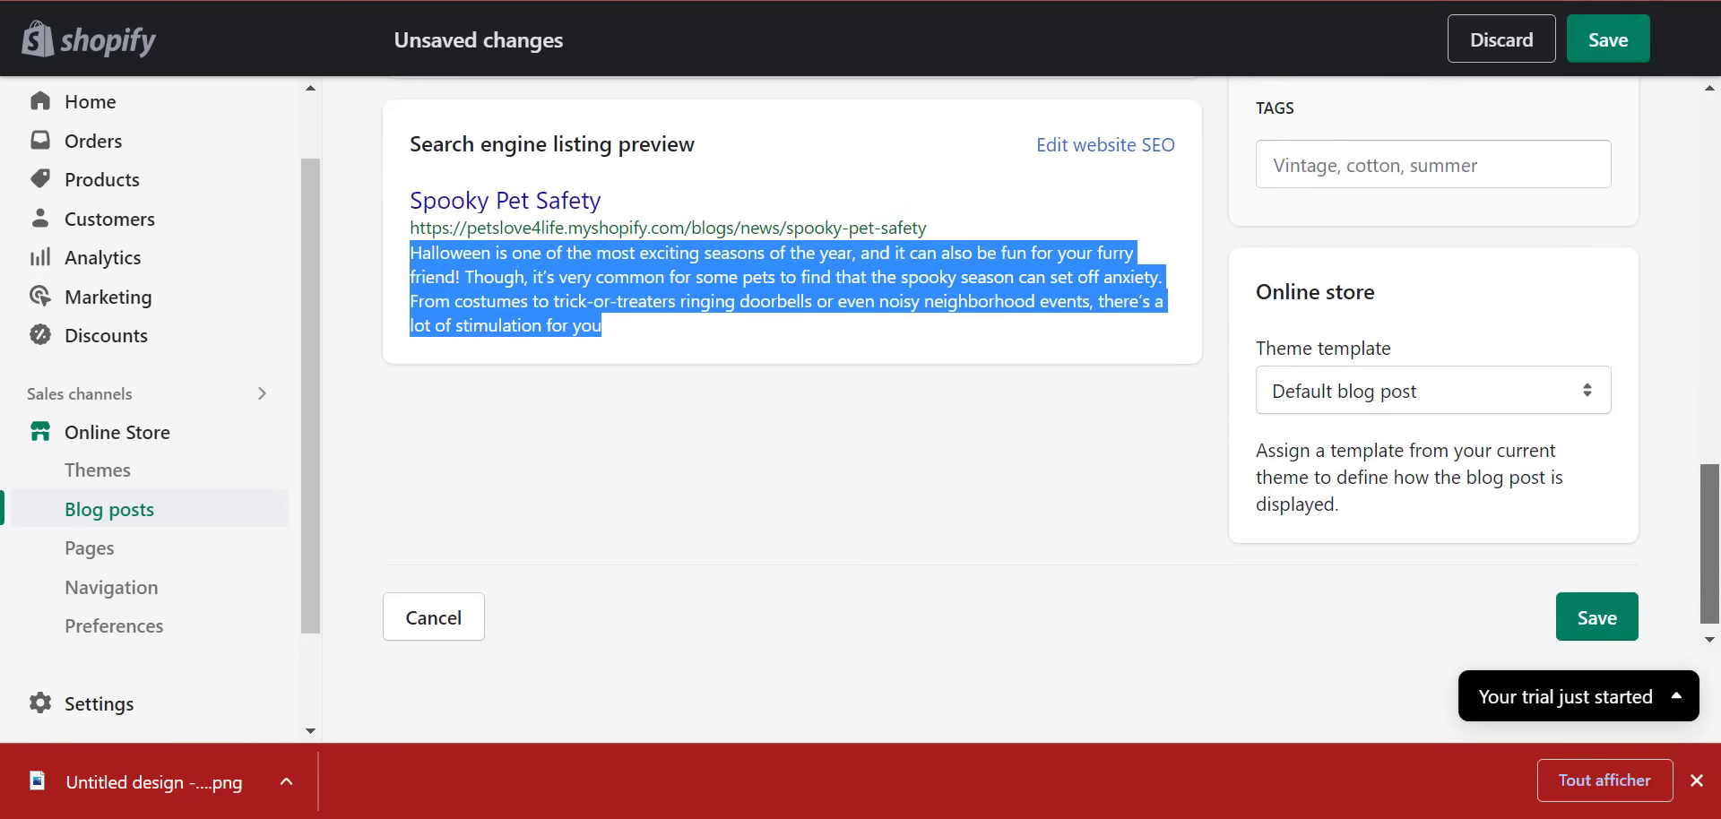
{"action": "scroll", "coordinate": [1710, 537], "scroll_direction": "up", "scroll_amount": 5}
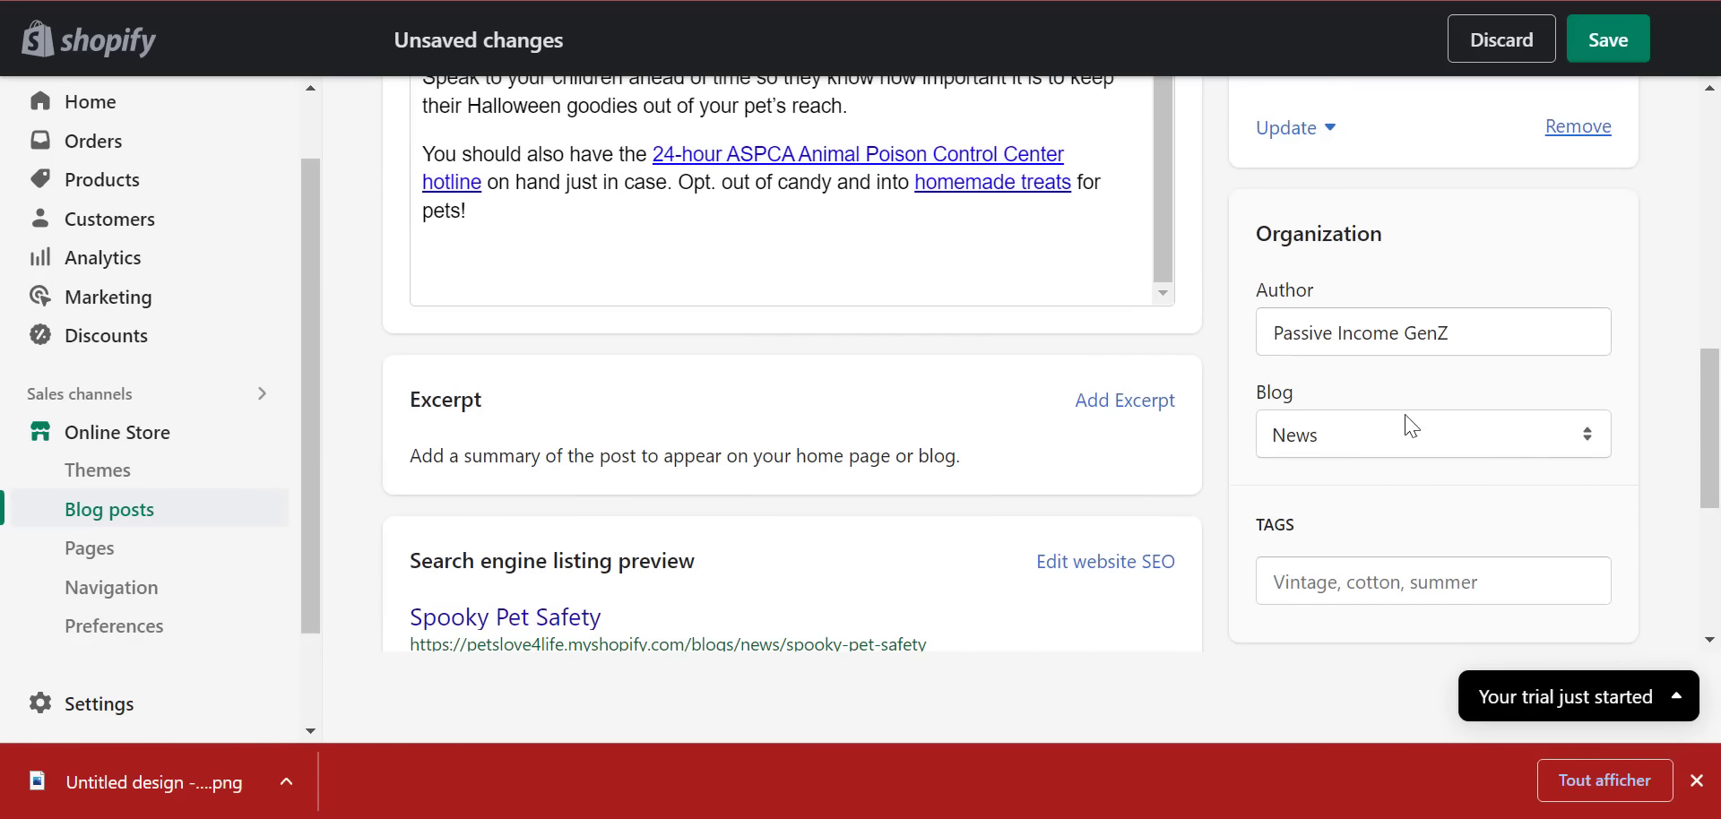
{"action": "scroll", "coordinate": [1411, 426], "scroll_direction": "up", "scroll_amount": 5}
{"action": "left_click", "coordinate": [1596, 58]}
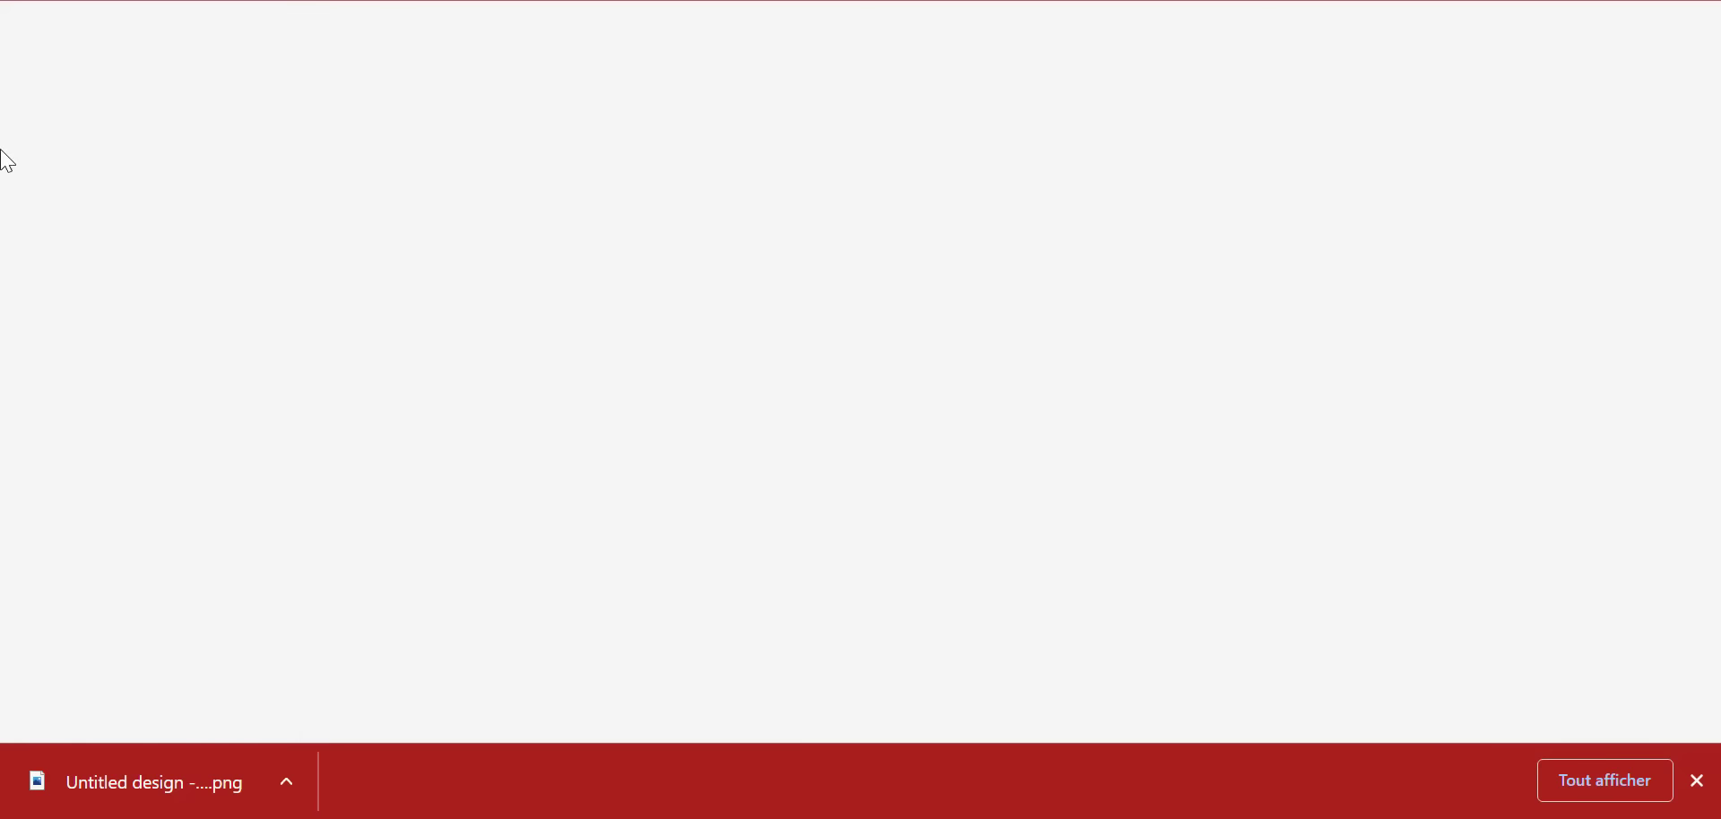
- Switch to the Richell blog's Pet and Dog Care list and open the article "How to Prevent Car Sickness in Dogs"
{"action": "left_click", "coordinate": [54, 0]}
{"action": "left_click", "coordinate": [27, 0]}
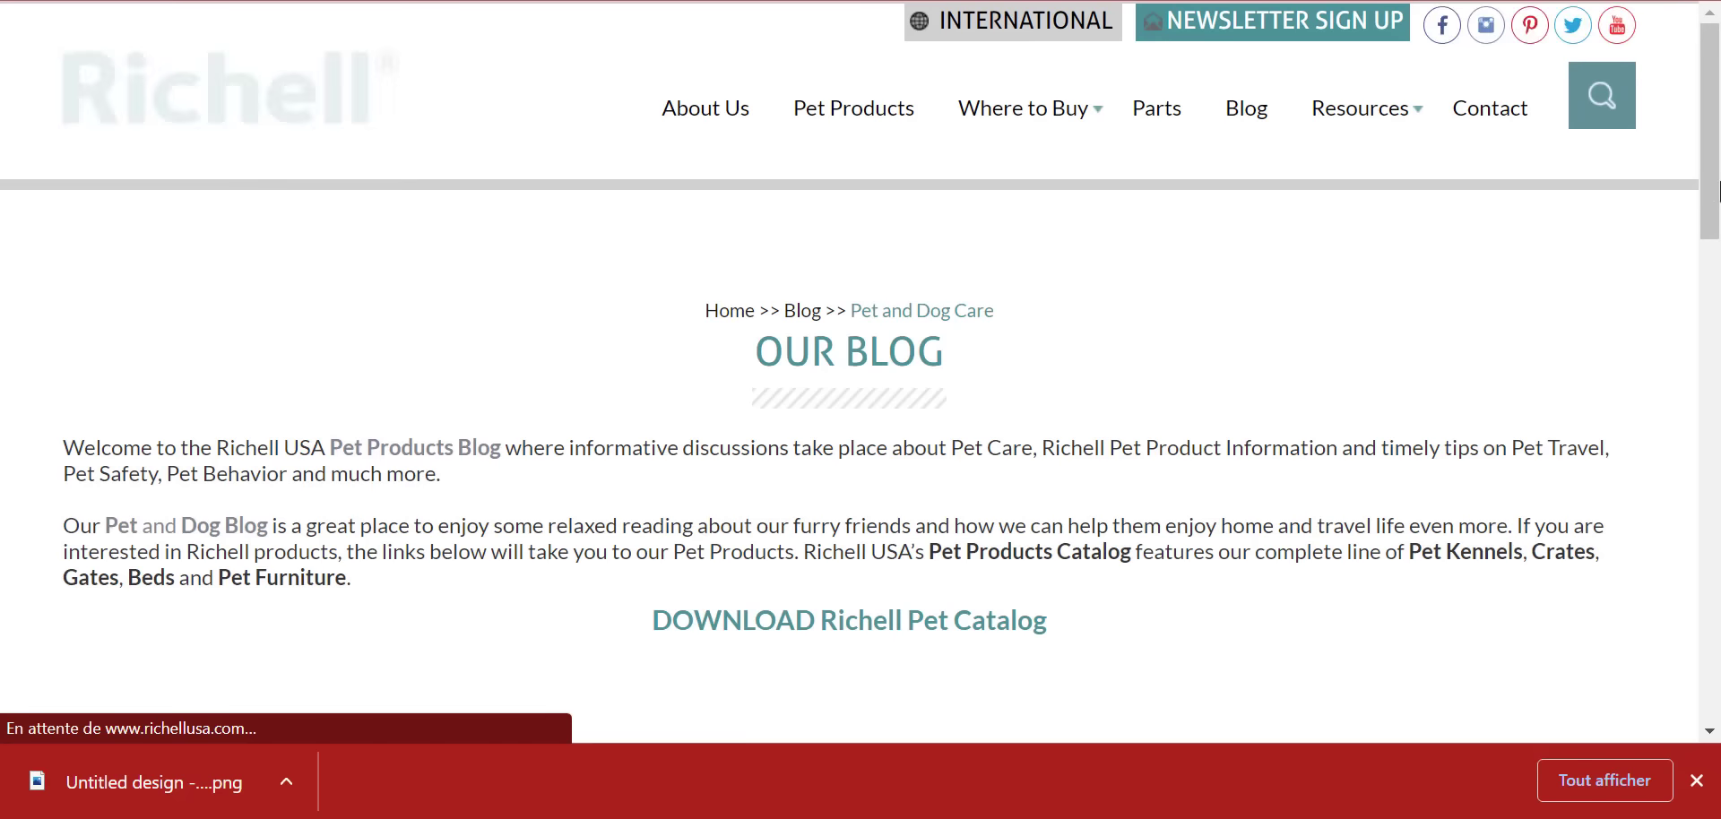
{"action": "left_click_drag", "start_coordinate": [1715, 190], "coordinate": [1710, 701]}
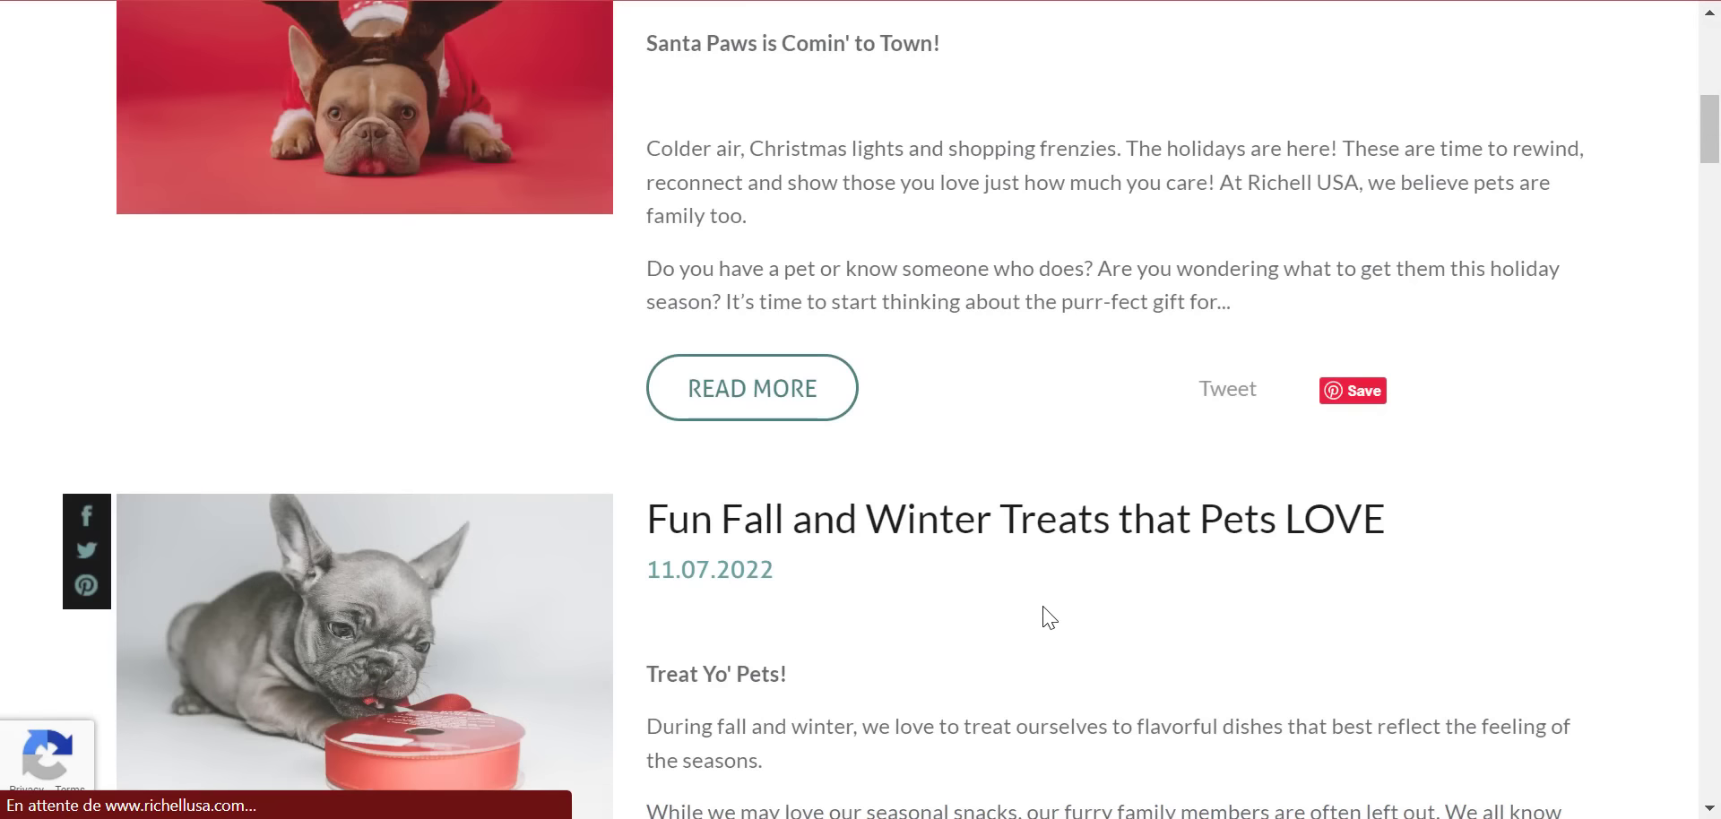
{"action": "scroll", "coordinate": [1433, 457], "scroll_direction": "down", "scroll_amount": 15}
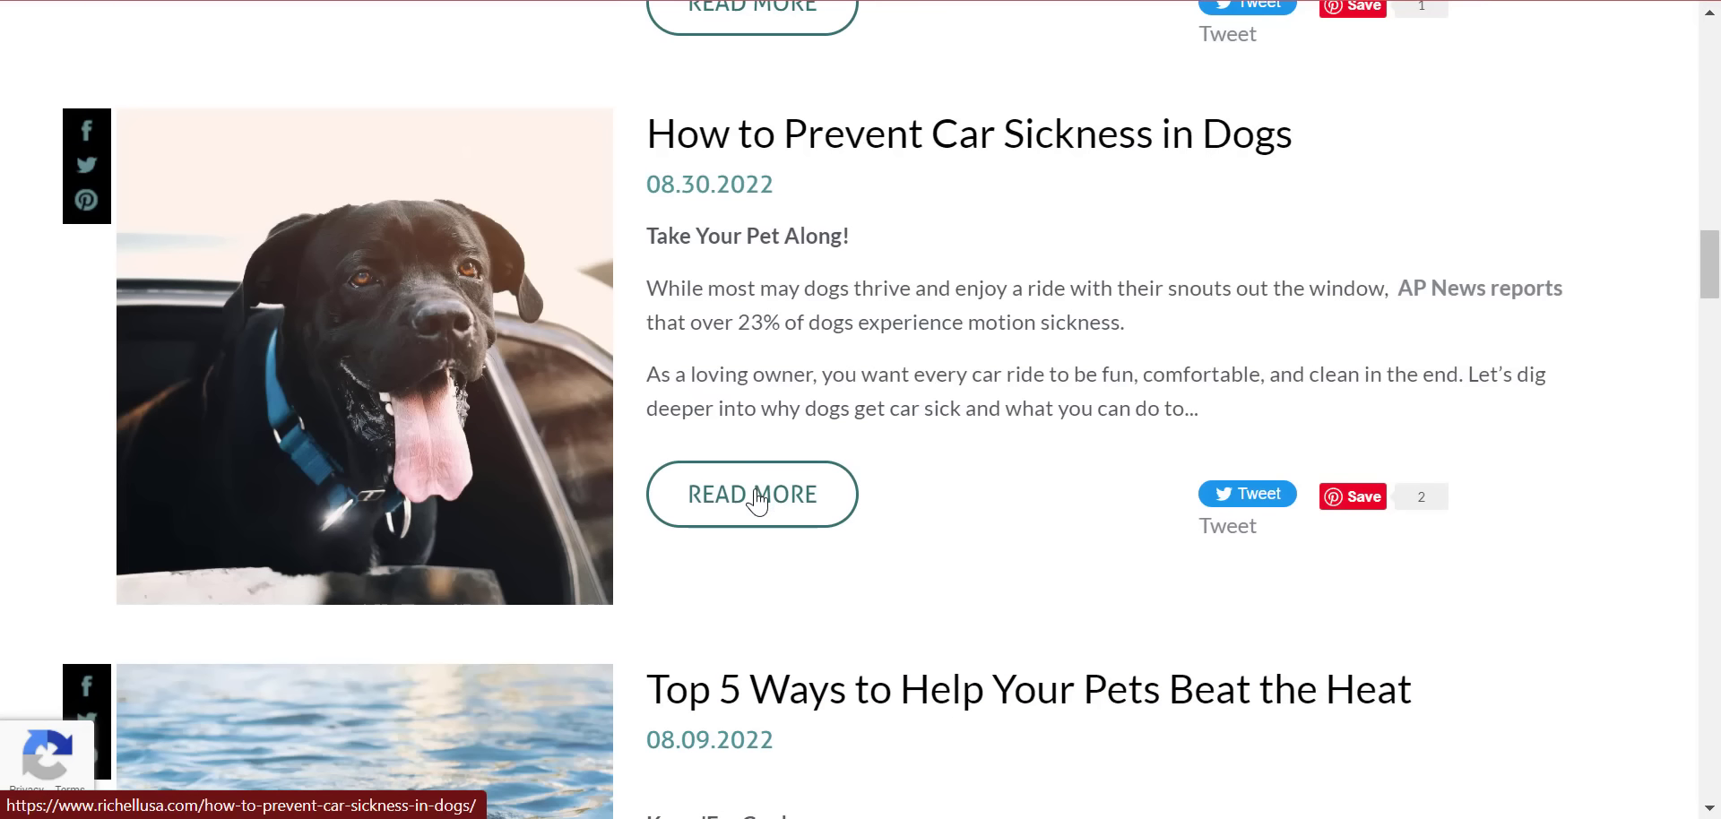
{"action": "right_click", "coordinate": [755, 489]}
{"action": "left_click", "coordinate": [817, 510]}
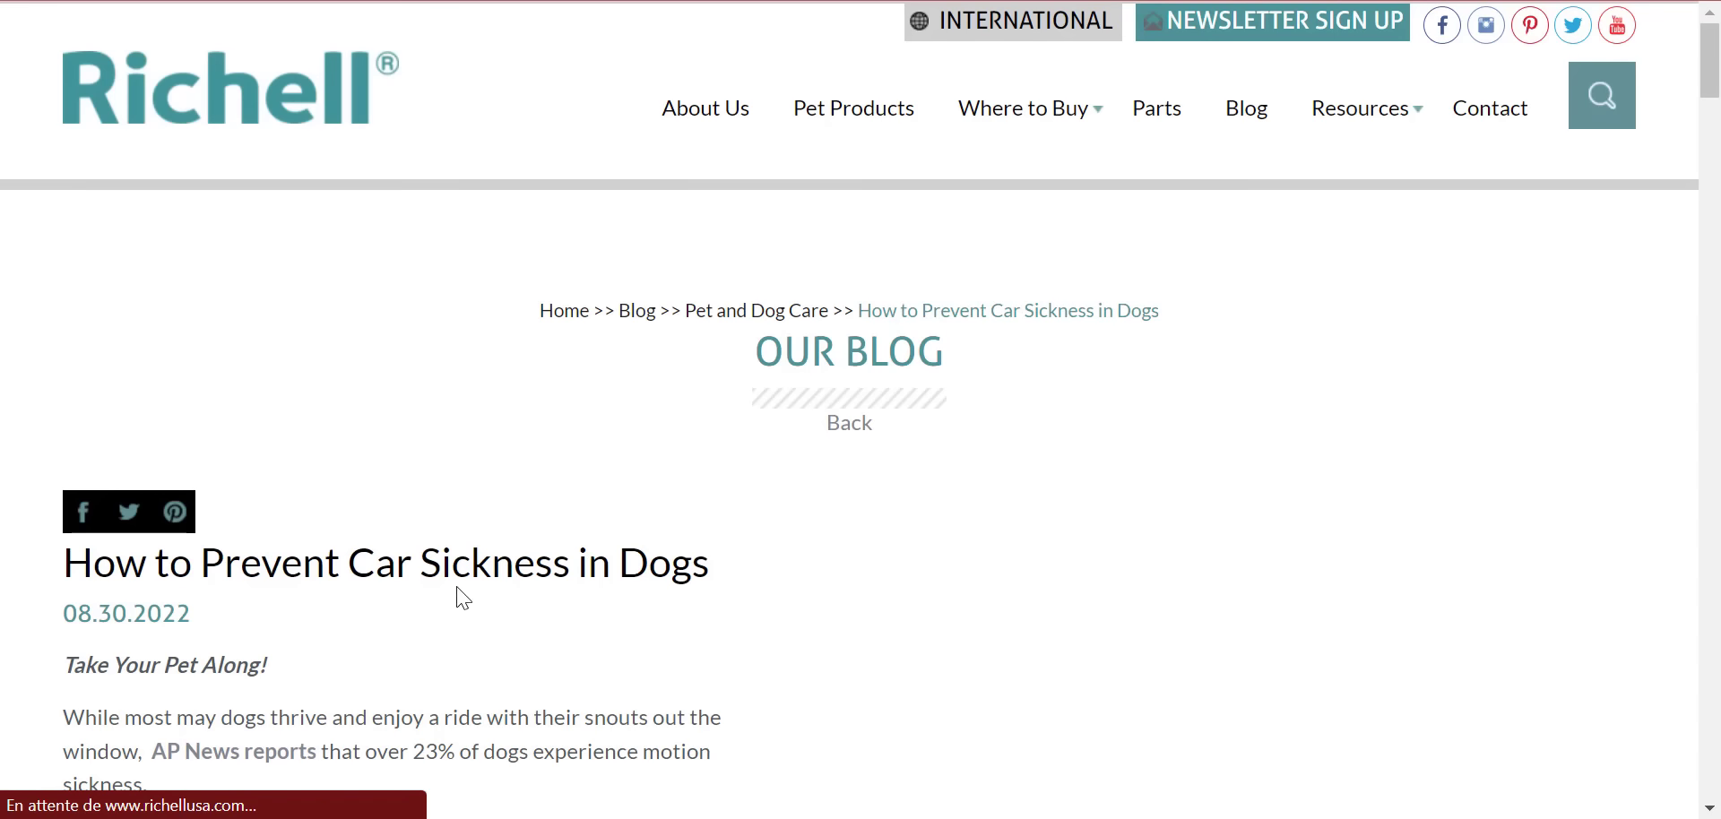
- Copy the article title "How to Prevent Car Sickness in Dogs" from the Richell blog page
{"action": "triple_click", "coordinate": [459, 549]}
{"action": "right_click", "coordinate": [461, 550]}
{"action": "left_click", "coordinate": [515, 459]}
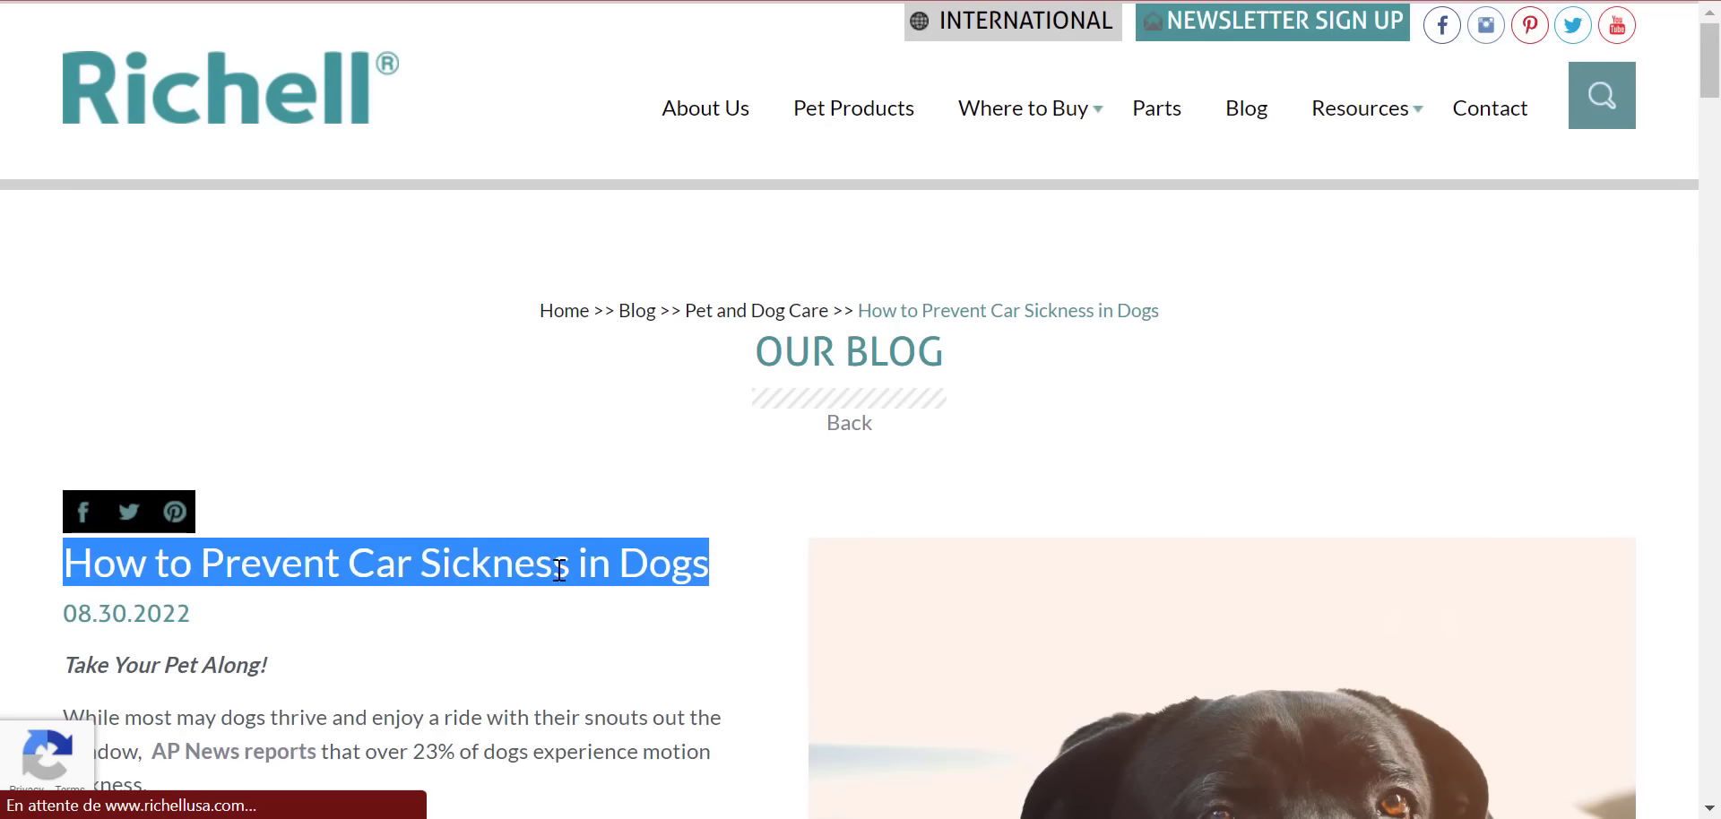
- Switch to Shopify and start a new blog post titled "How to Prevent Car Sickness in Dogs" using the copied title
{"action": "left_click", "coordinate": [1212, 1]}
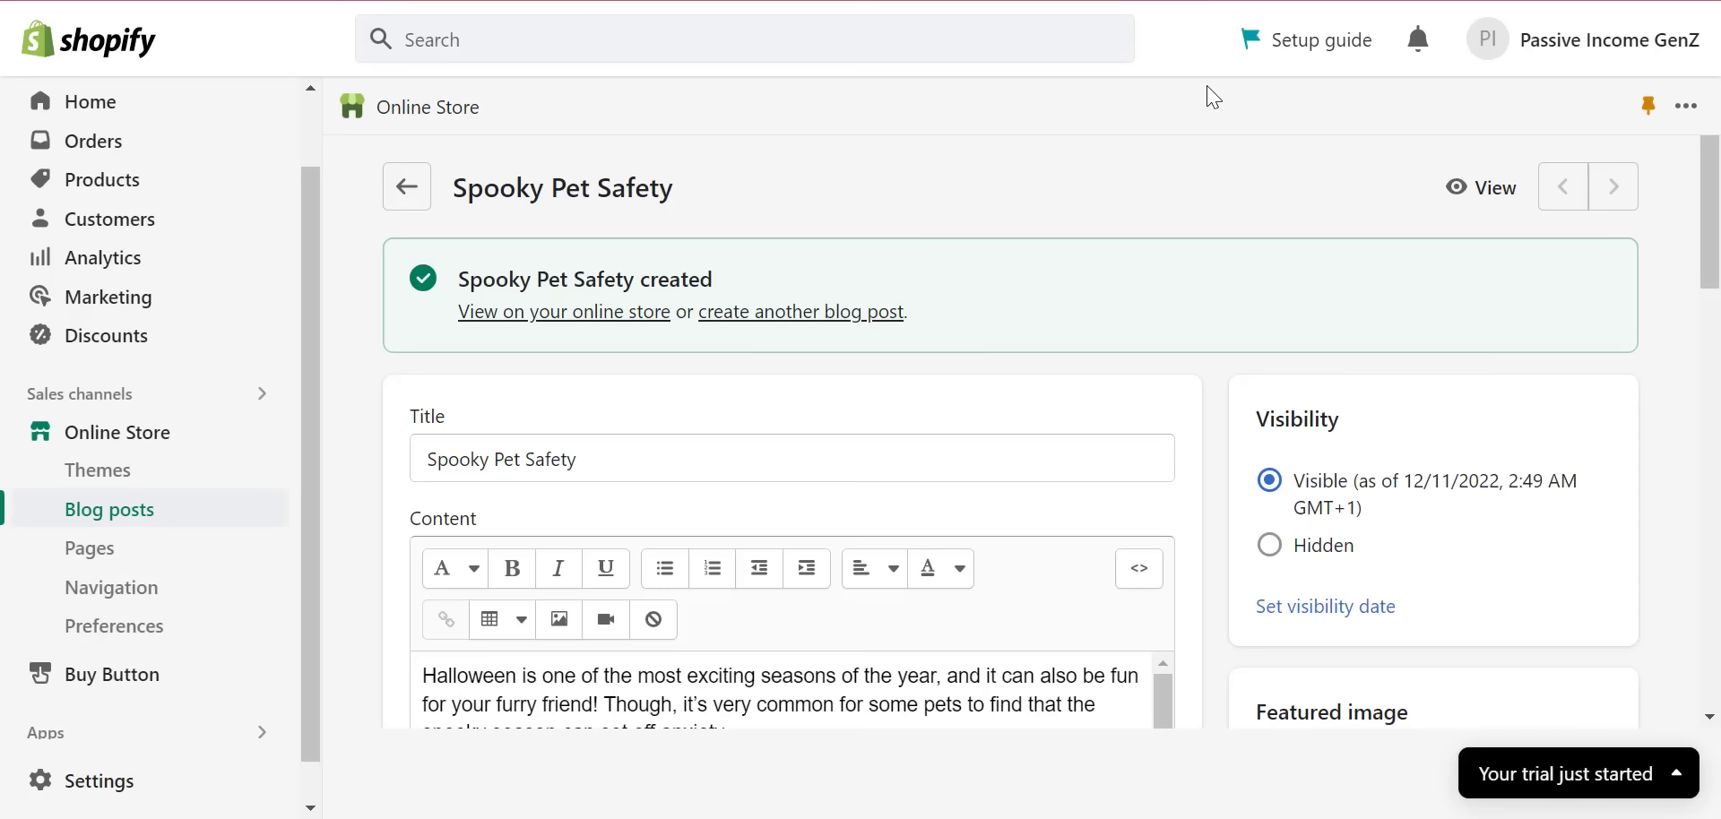
{"action": "left_click", "coordinate": [422, 186]}
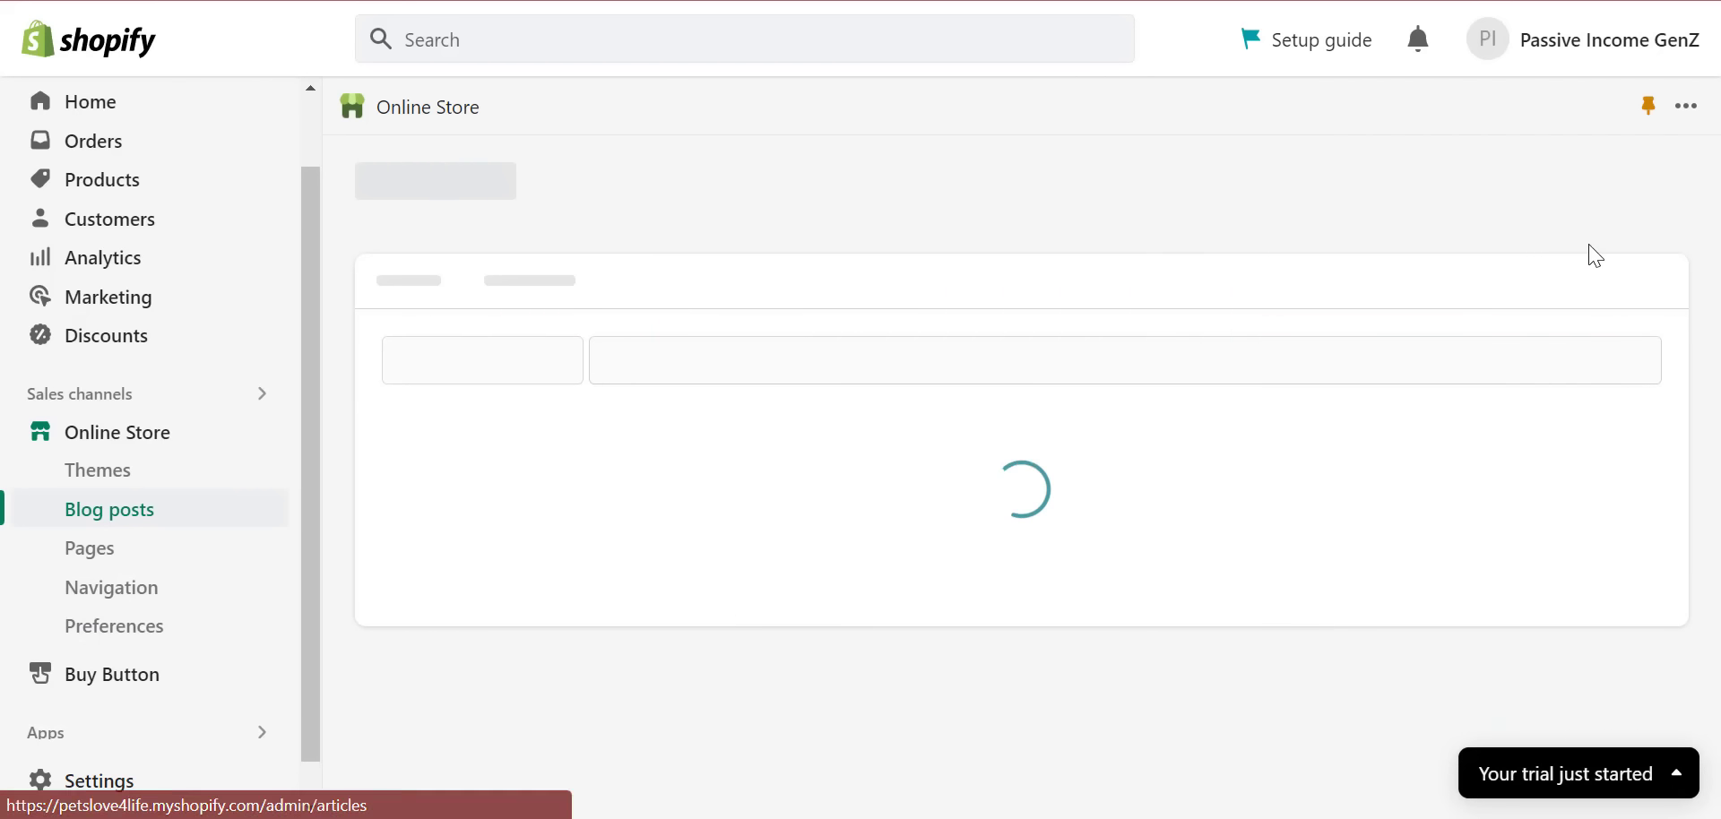
{"action": "left_click", "coordinate": [1570, 196]}
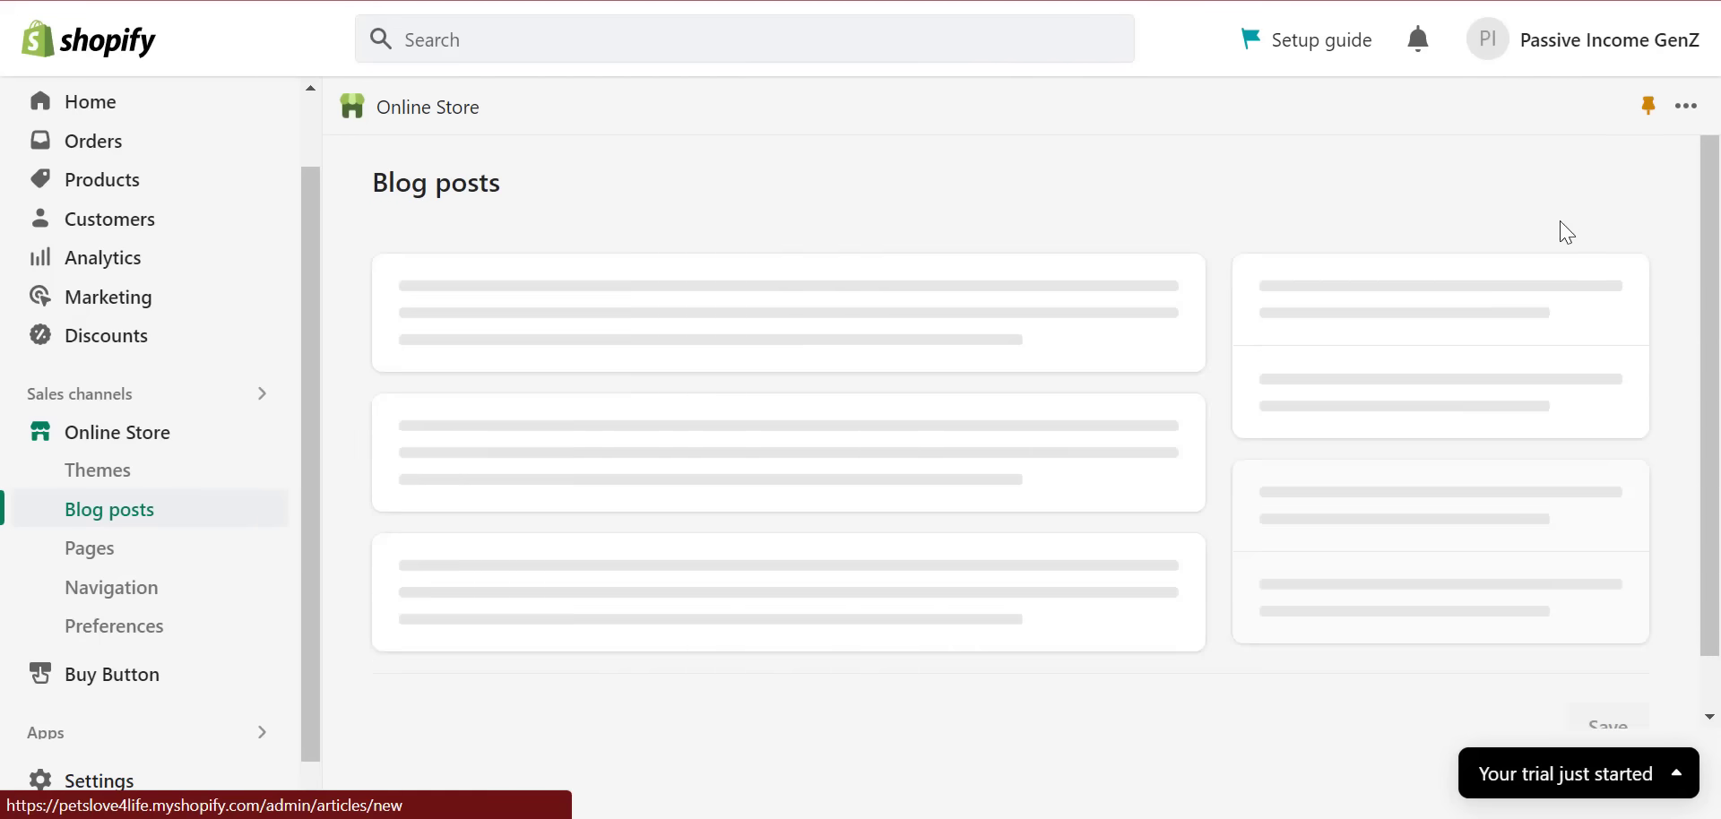
{"action": "right_click", "coordinate": [752, 285]}
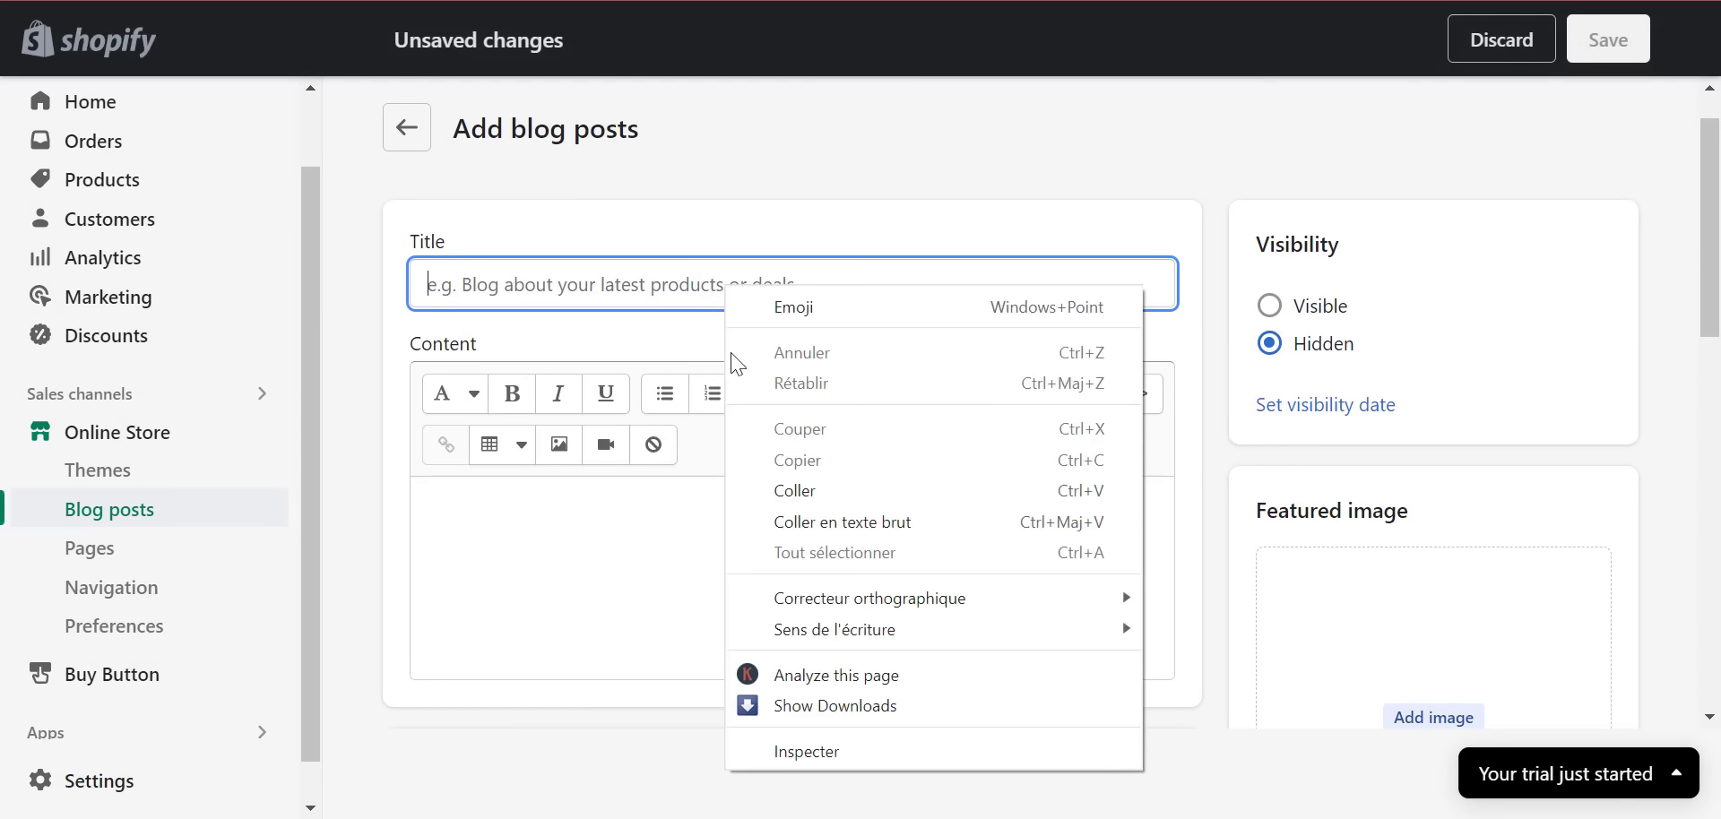
{"action": "left_click", "coordinate": [836, 485]}
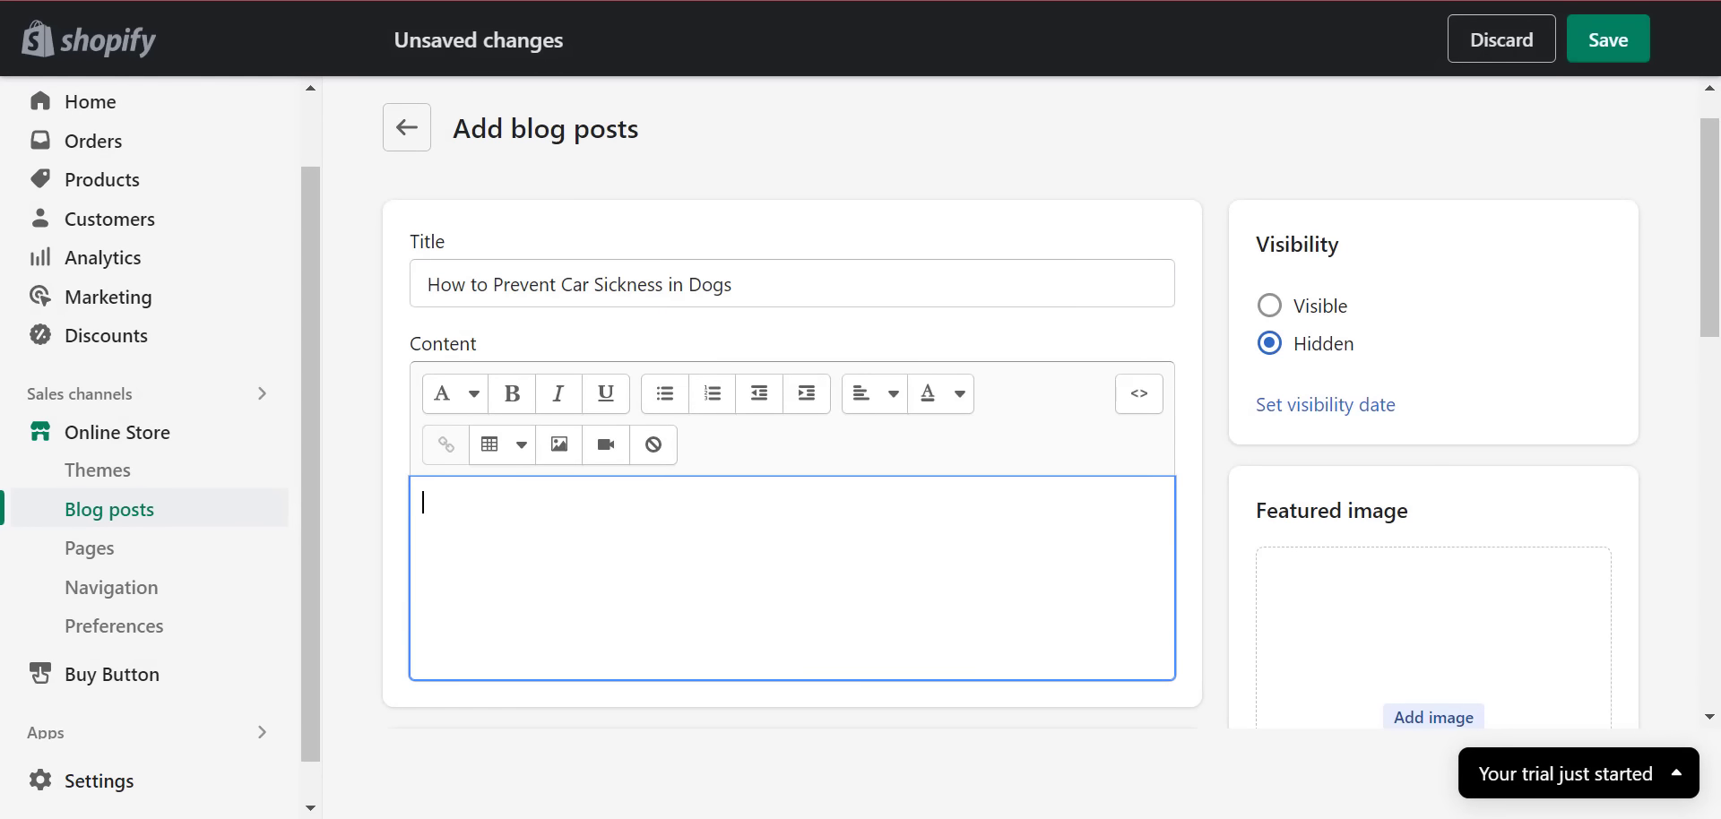
- Copy the Richell article's text from "Take Your Pet Along!" through "Follow these six, helpful tips to reduce motion sickness in dogs."
{"action": "key", "text": "ctrl+Tab"}
{"action": "scroll", "coordinate": [204, 428], "scroll_direction": "down", "scroll_amount": 1}
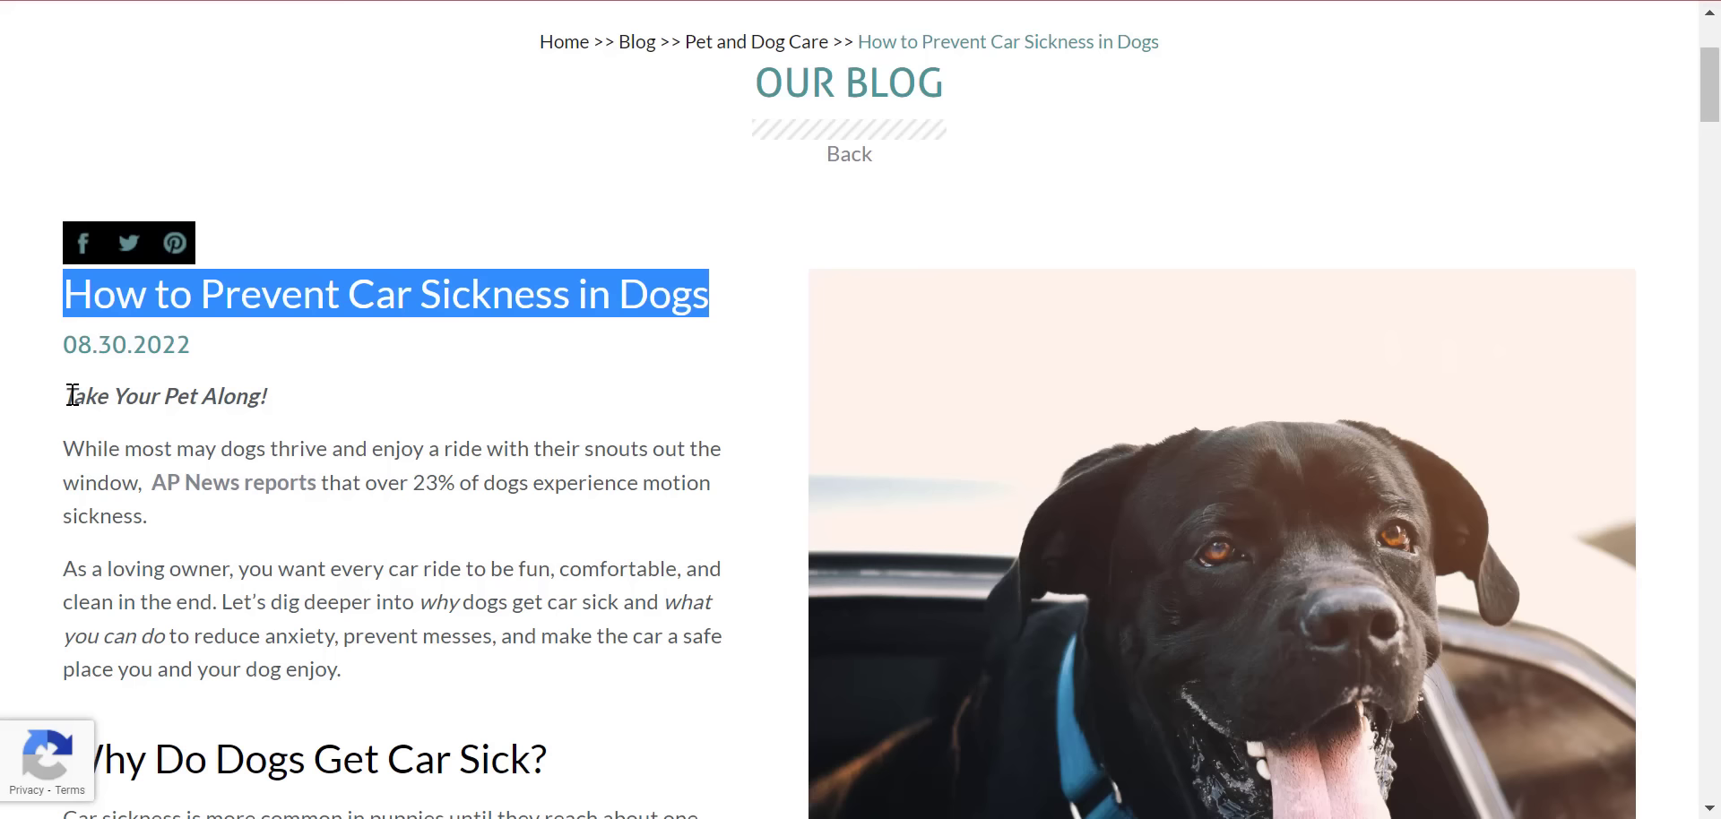
{"action": "left_click_drag", "start_coordinate": [72, 395], "coordinate": [503, 773]}
{"action": "left_click", "coordinate": [93, 336]}
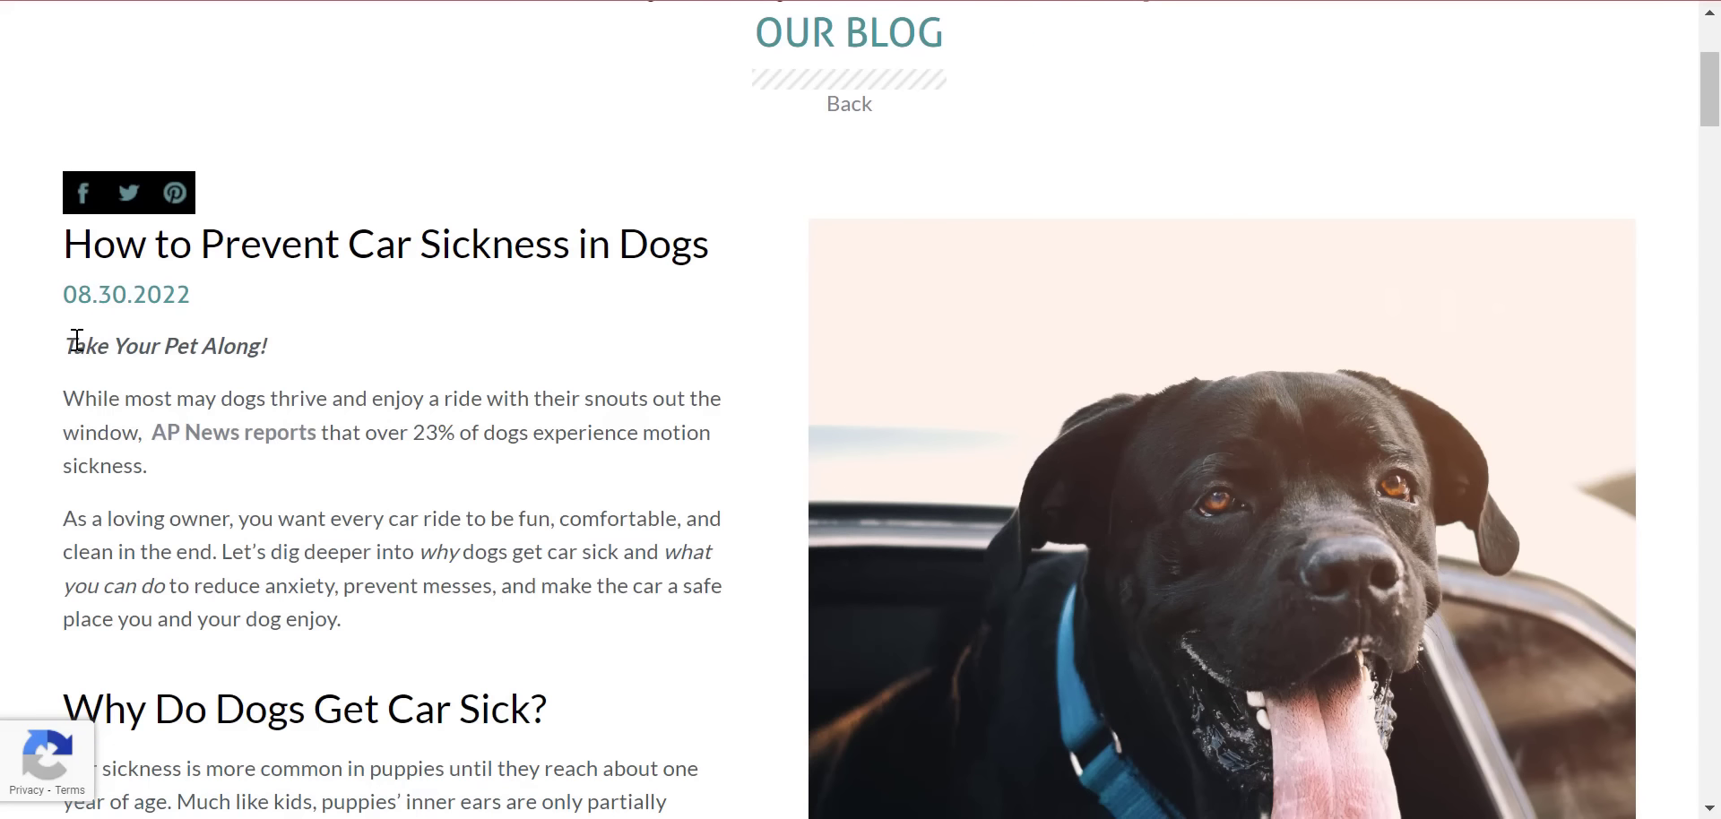
{"action": "left_click_drag", "start_coordinate": [77, 339], "coordinate": [307, 475]}
{"action": "left_click", "coordinate": [66, 344]}
{"action": "left_click_drag", "start_coordinate": [73, 348], "coordinate": [475, 660]}
{"action": "left_click", "coordinate": [73, 343]}
{"action": "left_click_drag", "start_coordinate": [61, 391], "coordinate": [45, 506]}
{"action": "left_click_drag", "start_coordinate": [70, 338], "coordinate": [635, 393]}
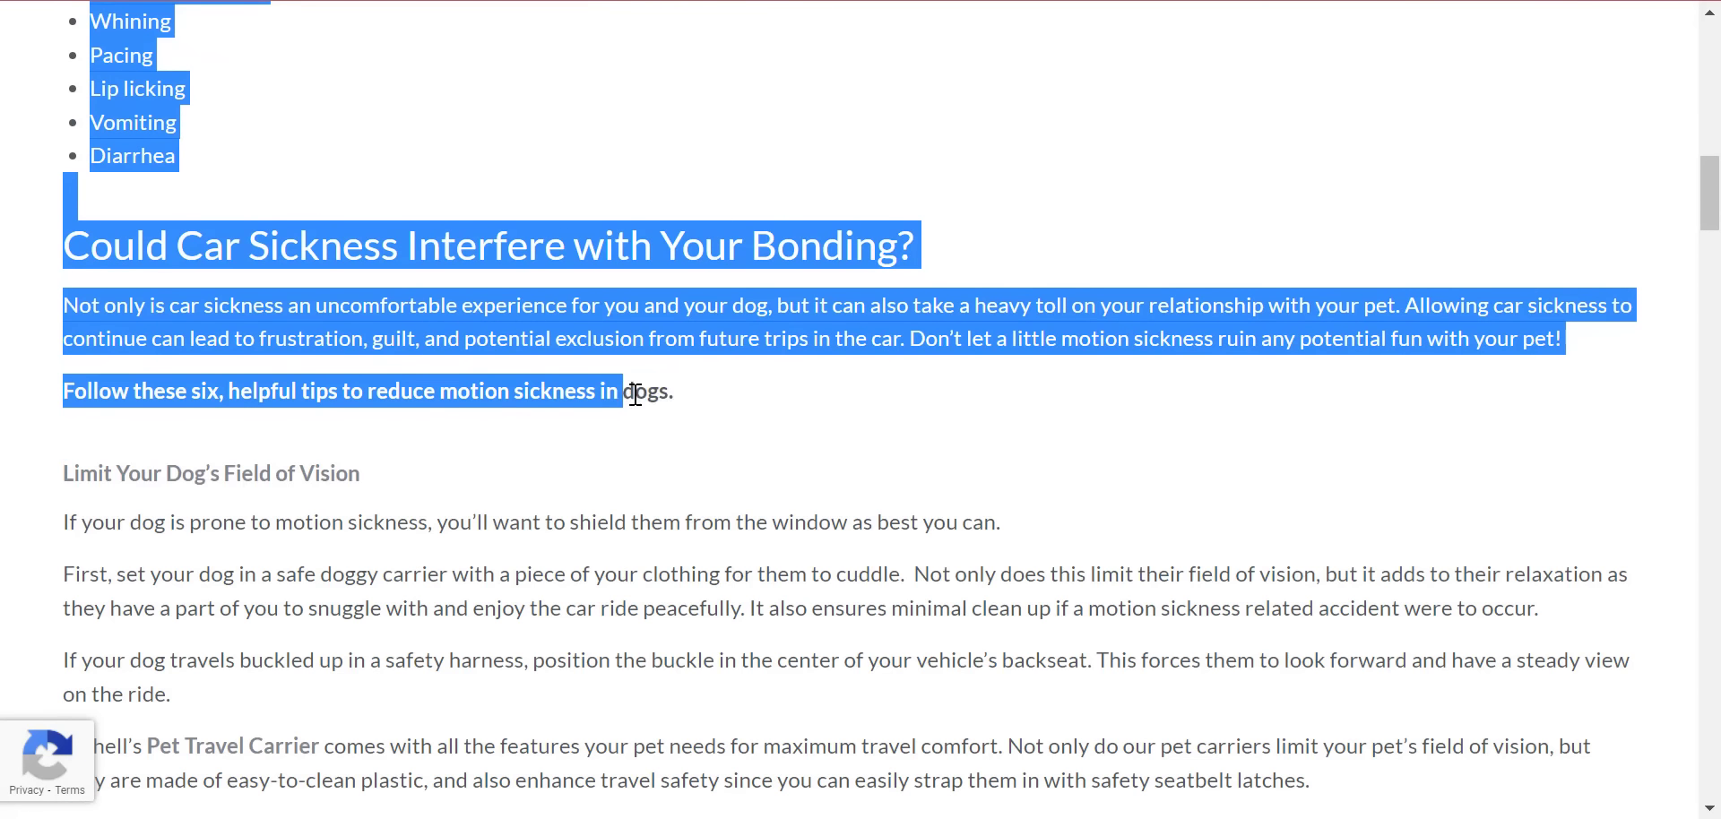
{"action": "right_click", "coordinate": [655, 395]}
{"action": "left_click", "coordinate": [676, 414]}
- Switch back to Shopify and paste the copied article text into the new blog post's content
{"action": "key", "text": "alt+Tab"}
{"action": "right_click", "coordinate": [676, 511]}
{"action": "left_click", "coordinate": [837, 250]}
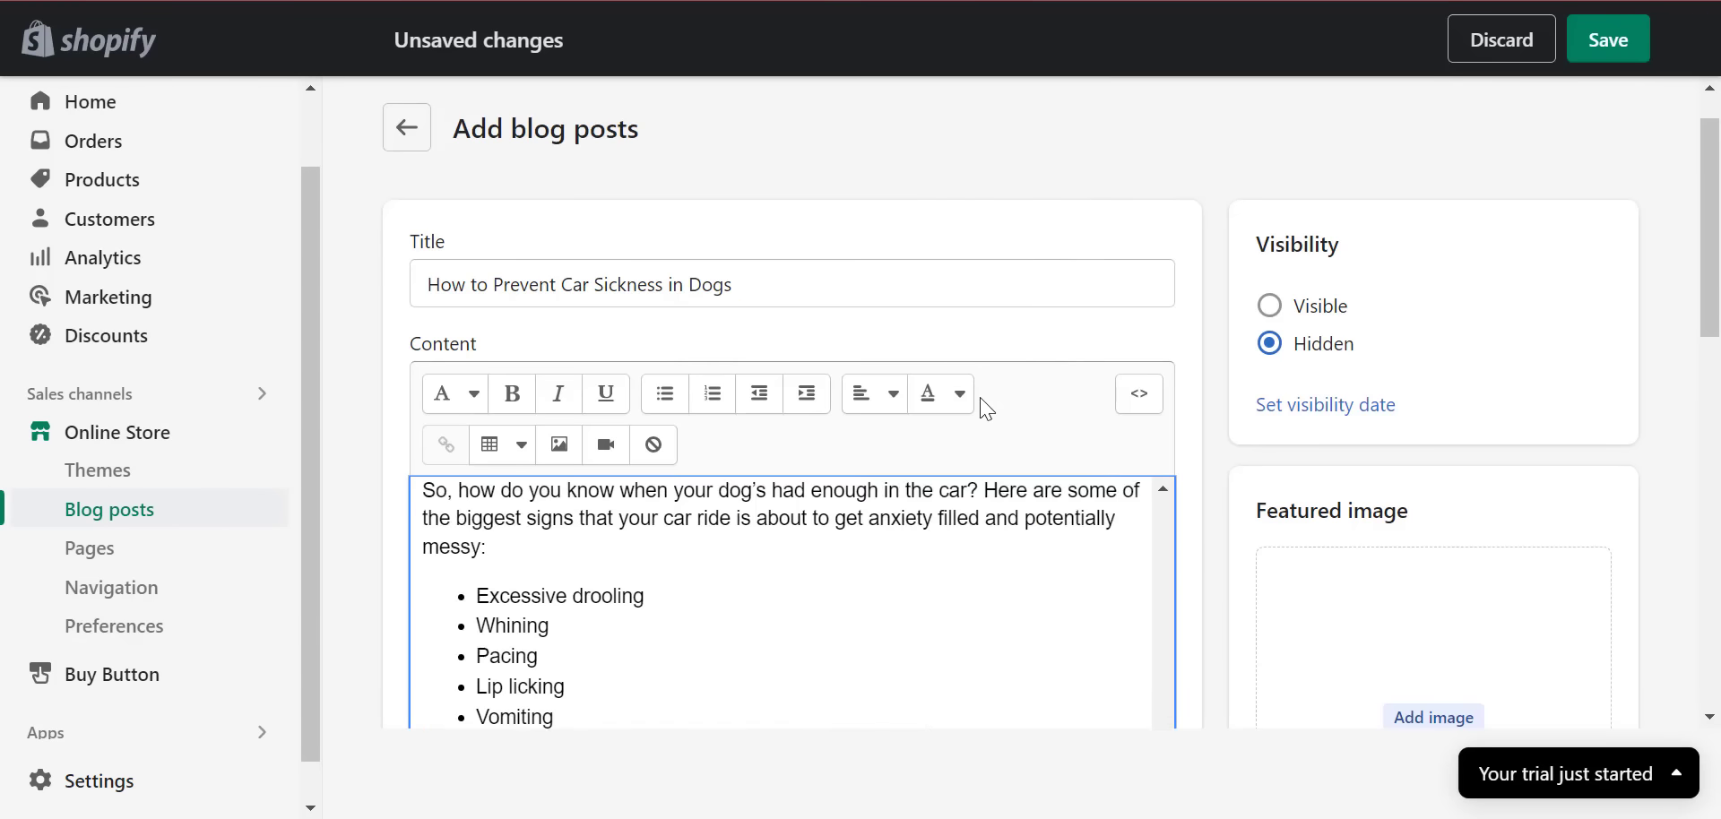
{"action": "scroll", "coordinate": [987, 409], "scroll_direction": "down", "scroll_amount": 3}
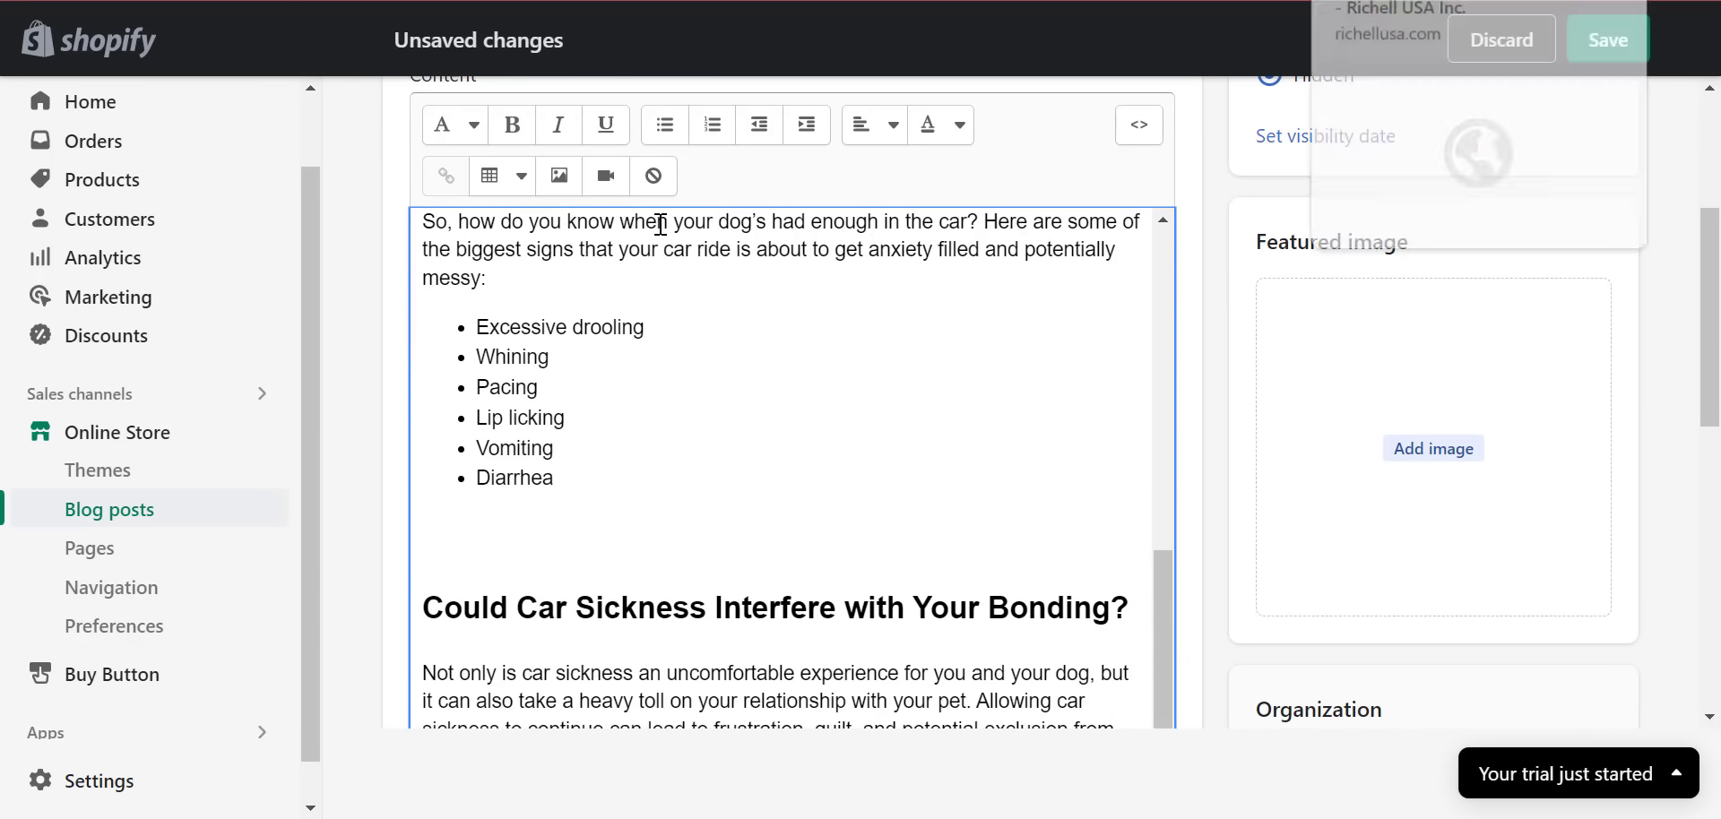
- Switch to Canva and search the photo elements for "dog sick" in place of the previous search
{"action": "key", "text": "alt+Tab"}
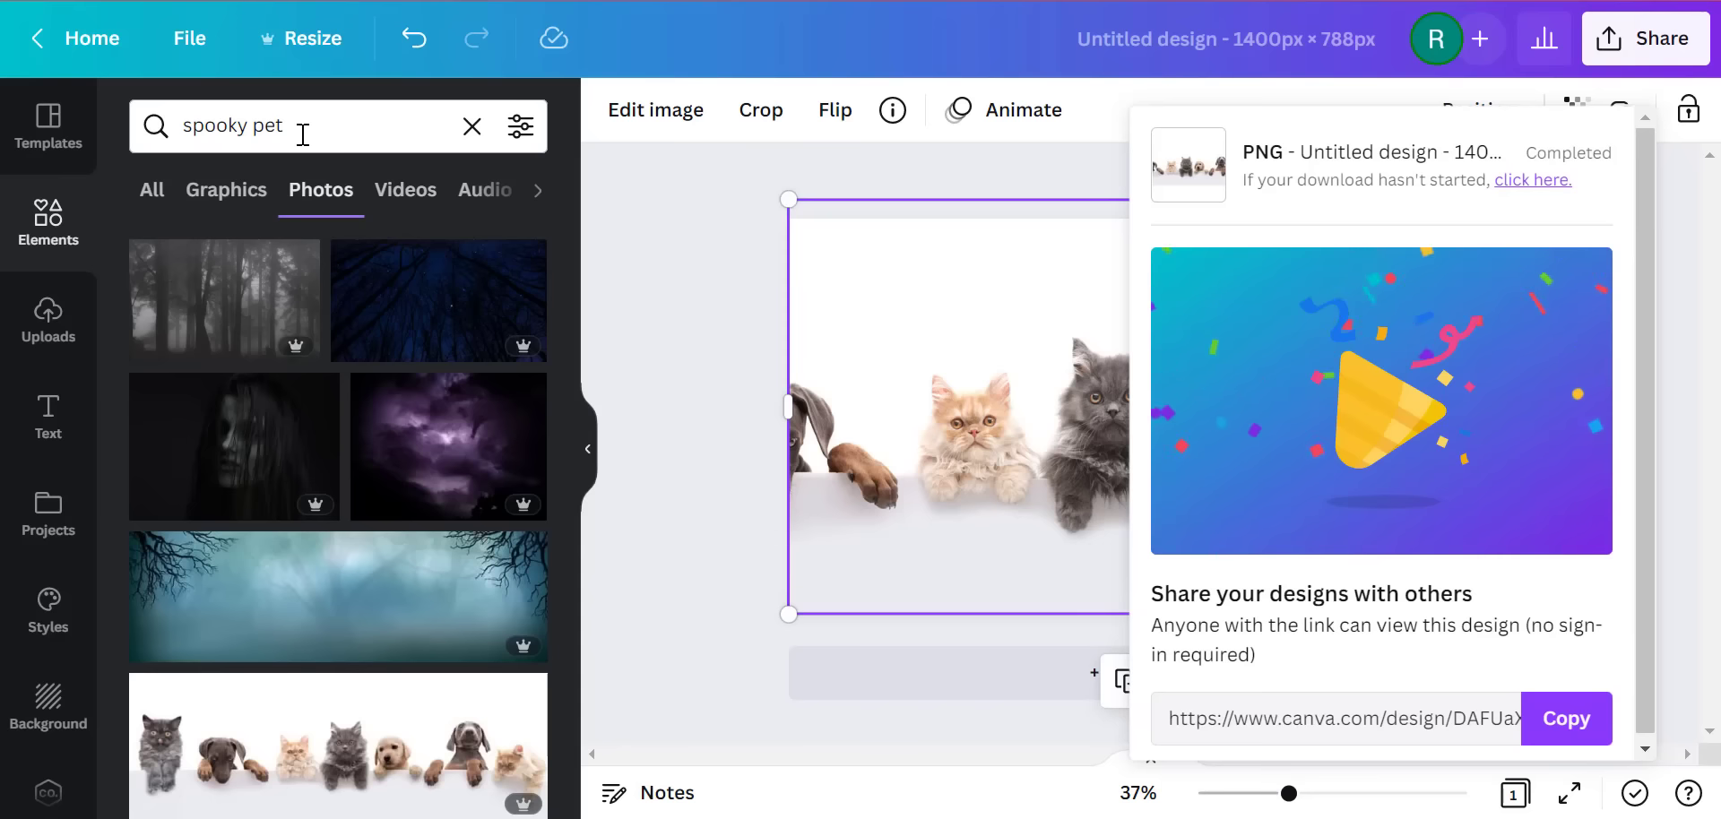
{"action": "double_click", "coordinate": [299, 134]}
{"action": "left_click", "coordinate": [299, 134]}
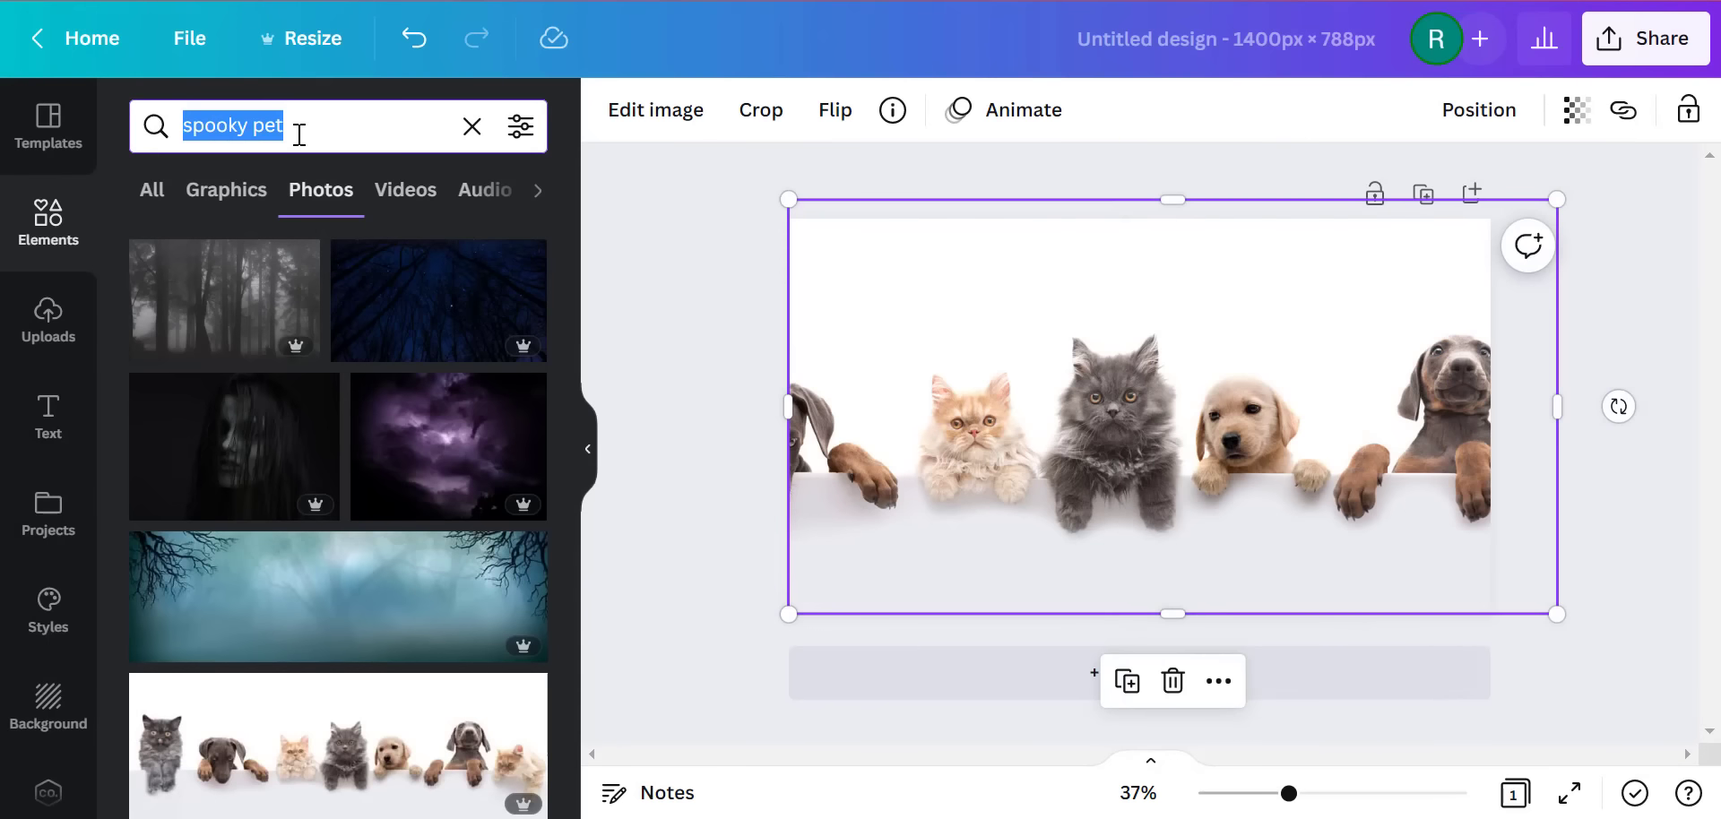
{"action": "type", "text": "dog d"}
{"action": "key", "text": "BackSpace"}
{"action": "type", "text": "sic"}
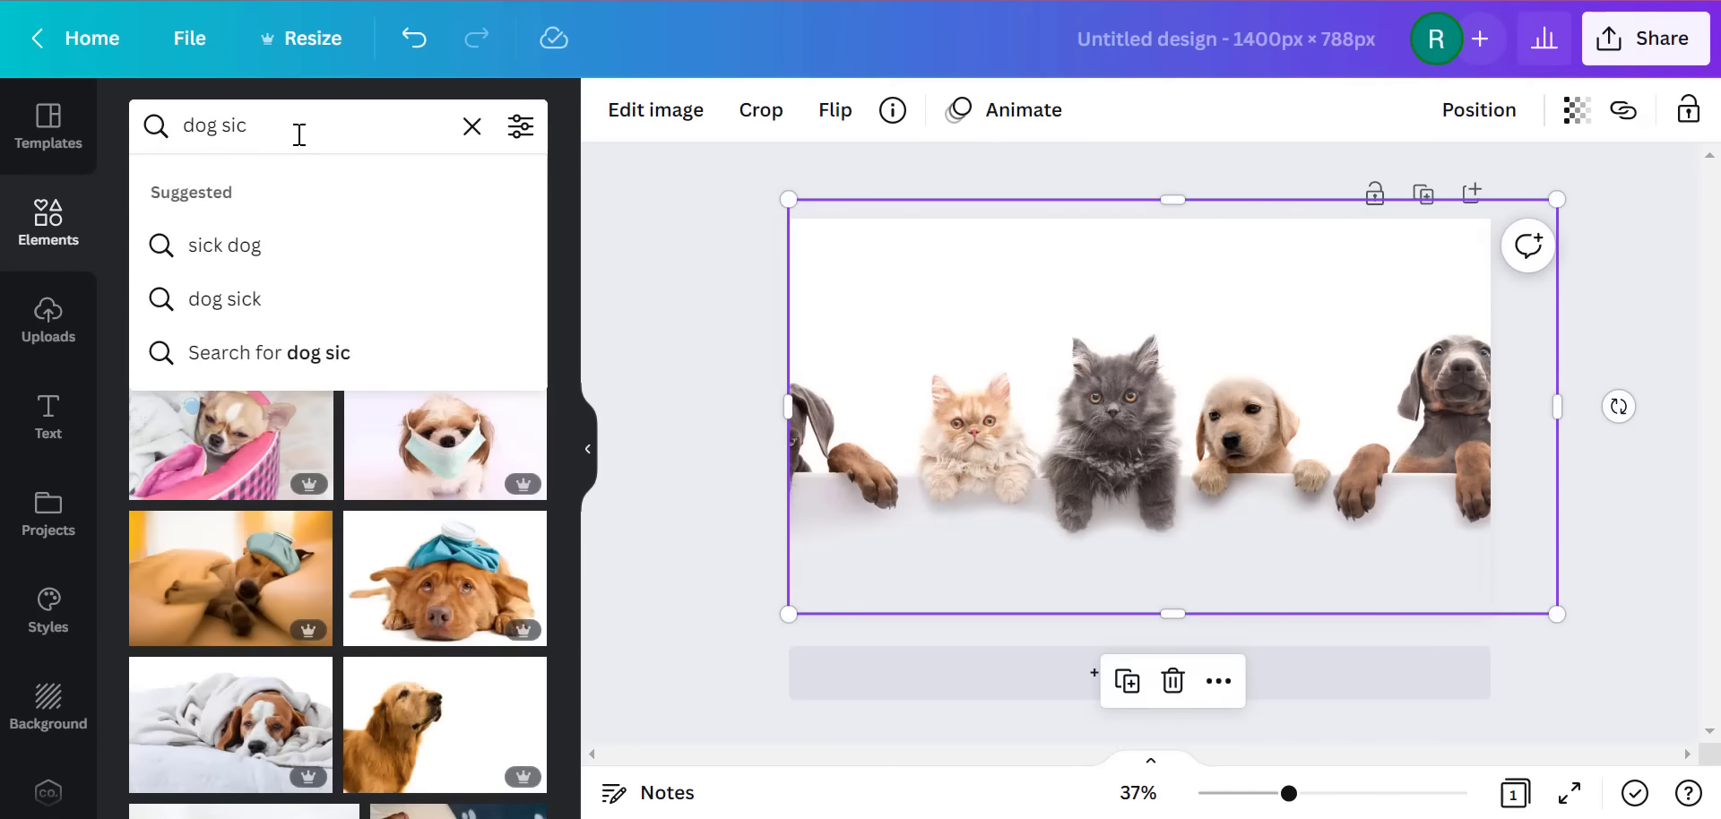
{"action": "type", "text": "k"}
{"action": "key", "text": "Return"}
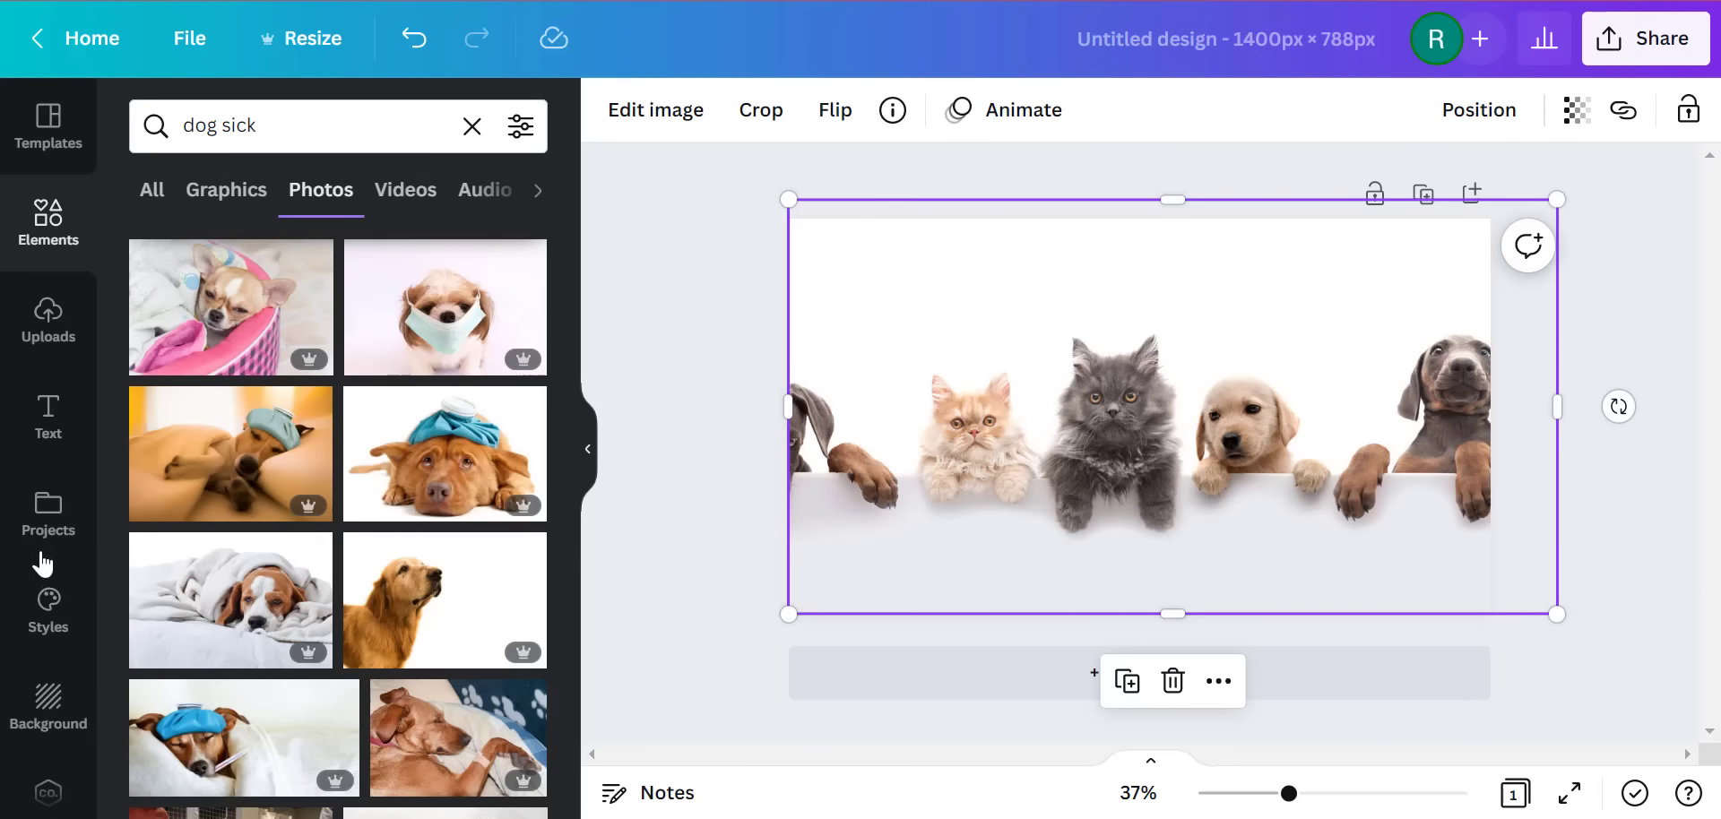
- Replace the row-of-pets picture with the photo of the puppy wearing a face mask, enlarged to cover the whole page
{"action": "key", "text": "Delete"}
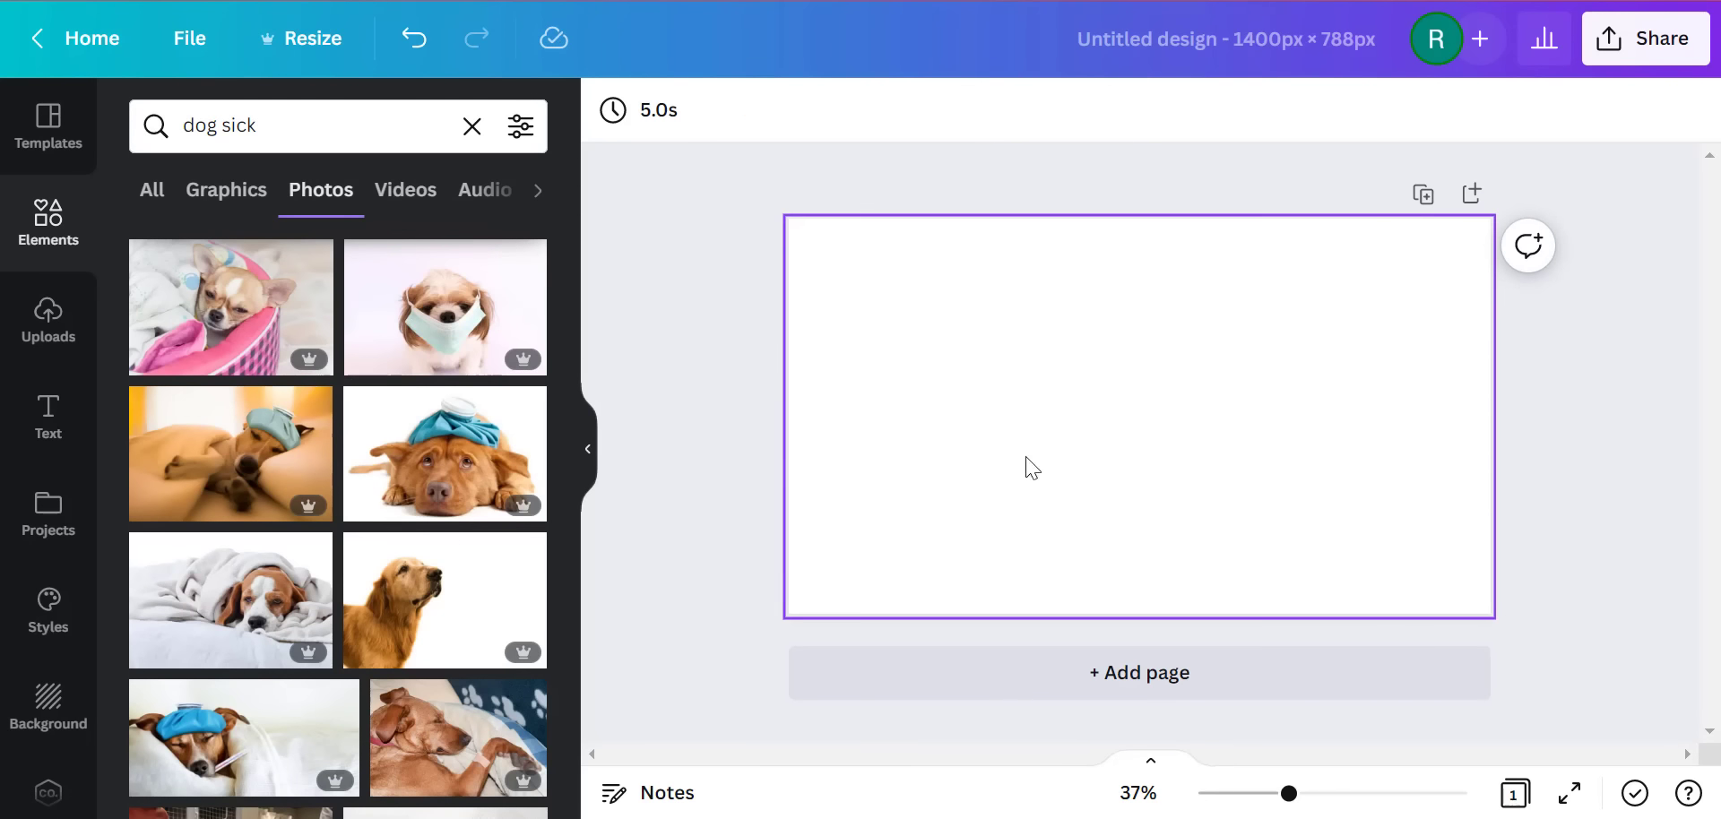
{"action": "left_click", "coordinate": [412, 307]}
{"action": "left_click_drag", "start_coordinate": [1171, 477], "coordinate": [1055, 438]}
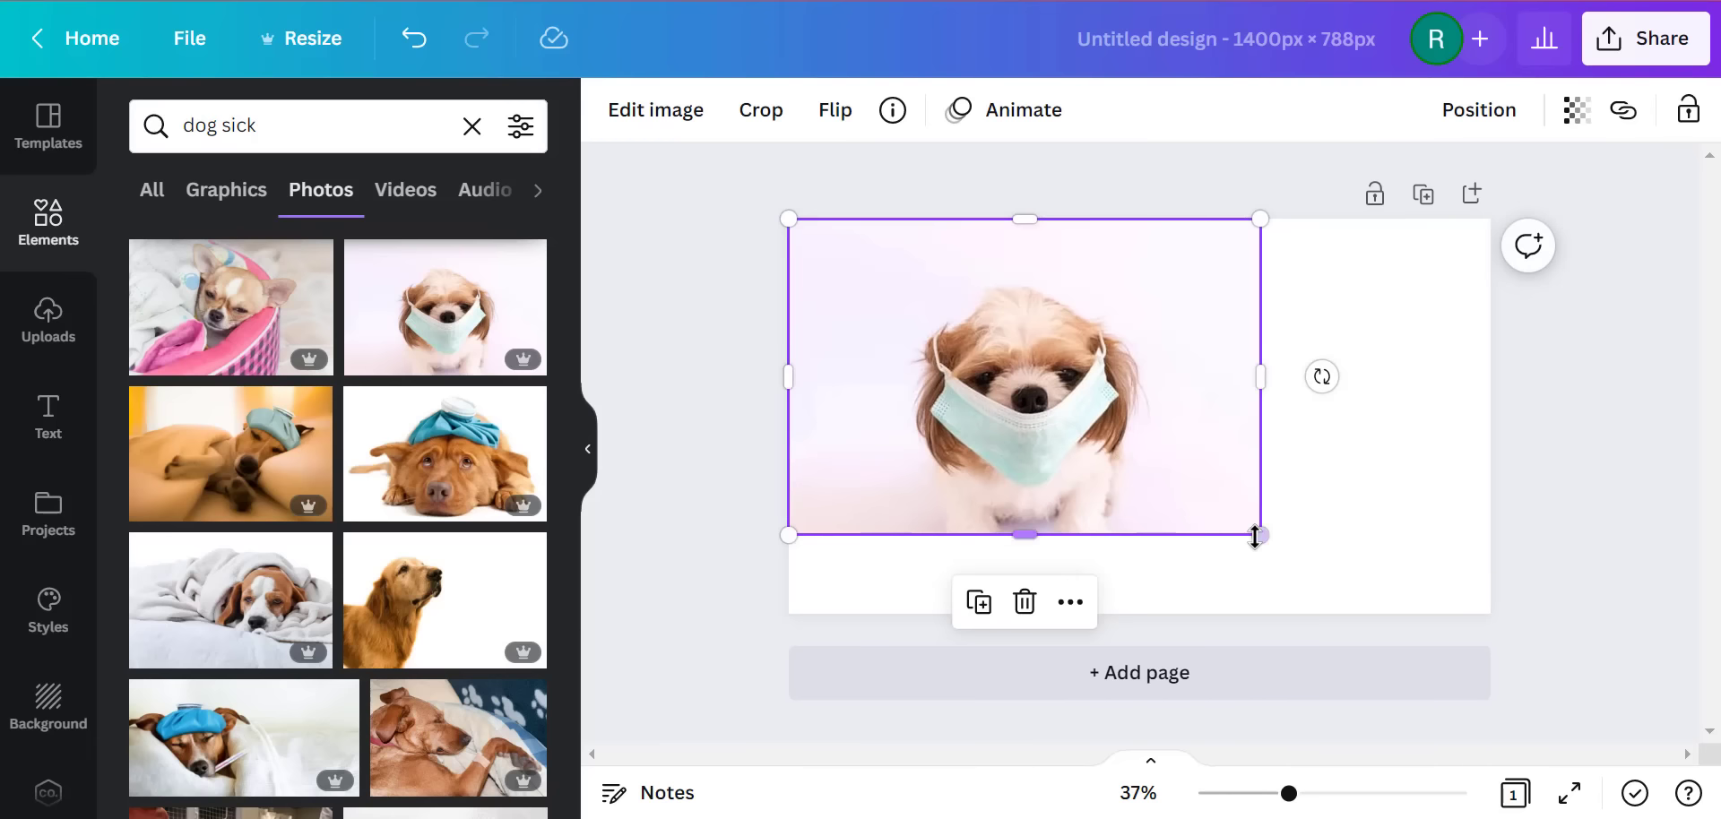
{"action": "left_click_drag", "start_coordinate": [1252, 534], "coordinate": [1235, 462]}
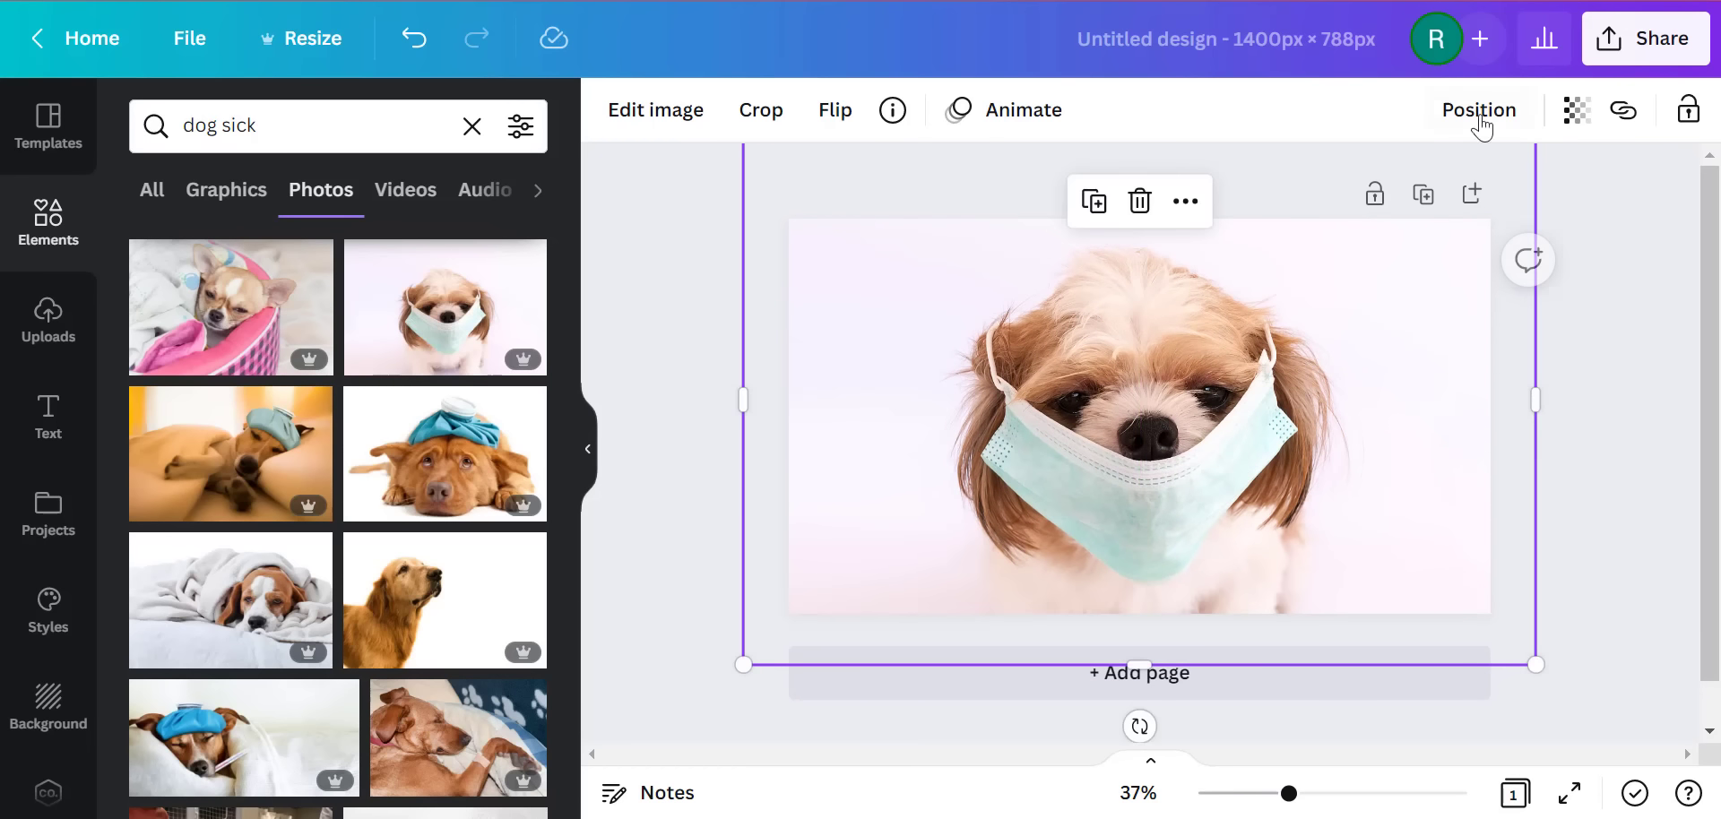
- Download the masked puppy design as a PNG at 1,400 × 788 px
{"action": "left_click", "coordinate": [1633, 39]}
{"action": "scroll", "coordinate": [1300, 448], "scroll_direction": "down", "scroll_amount": 2}
{"action": "left_click", "coordinate": [1327, 514]}
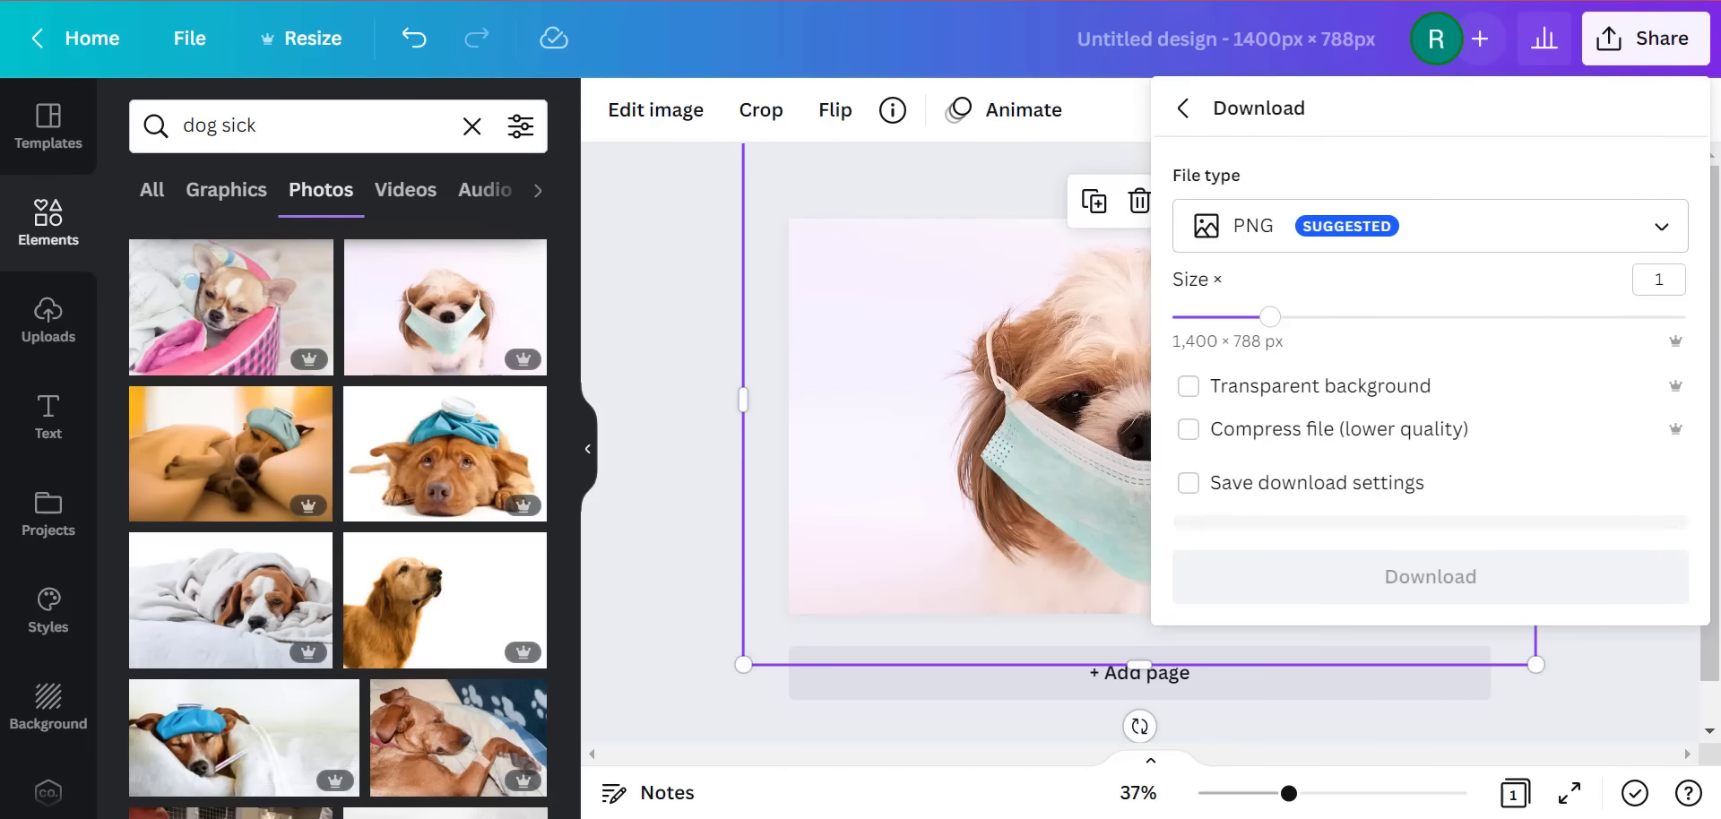
{"action": "left_click", "coordinate": [1372, 567]}
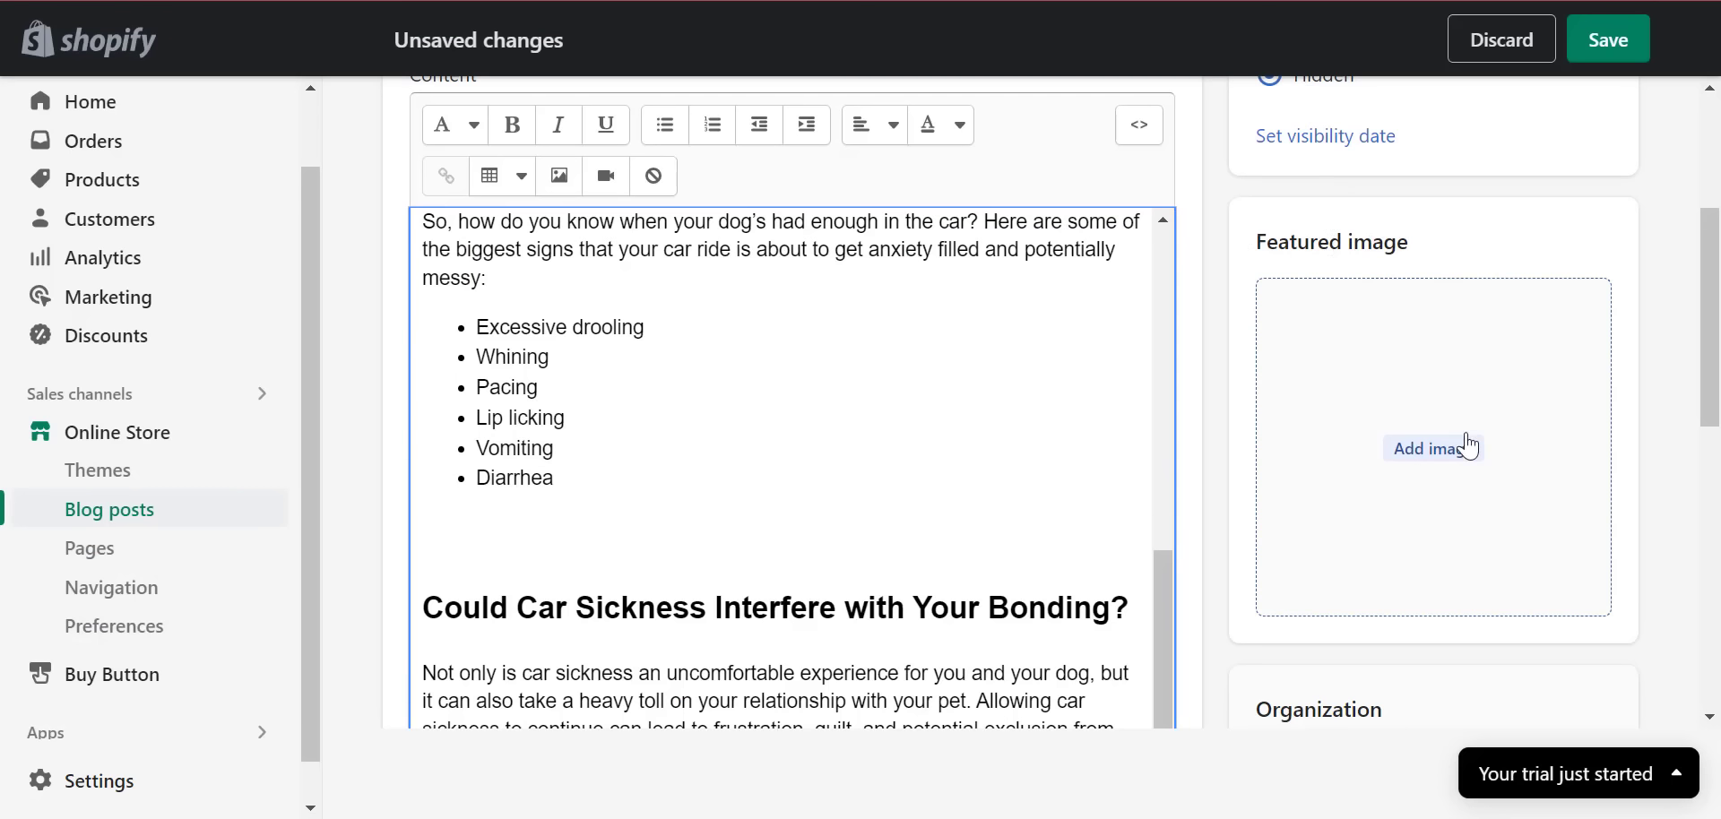
- In Shopify, add "Untitled design - 2022-12-11T025058.498" as the post's featured image and save the post as visible
{"action": "left_click", "coordinate": [1461, 448]}
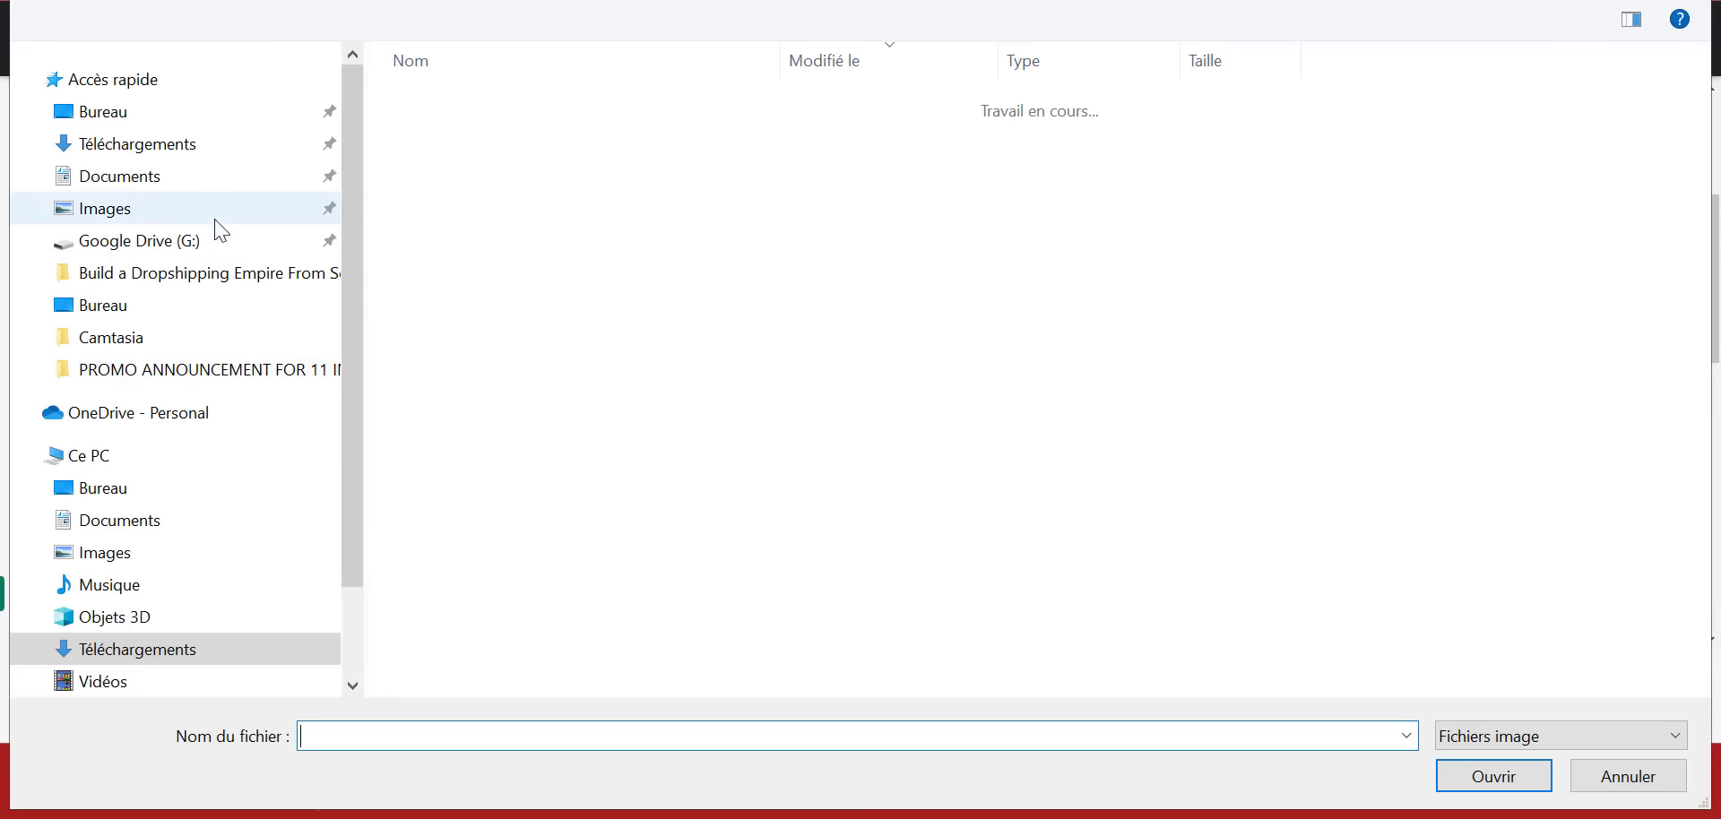
{"action": "double_click", "coordinate": [507, 142]}
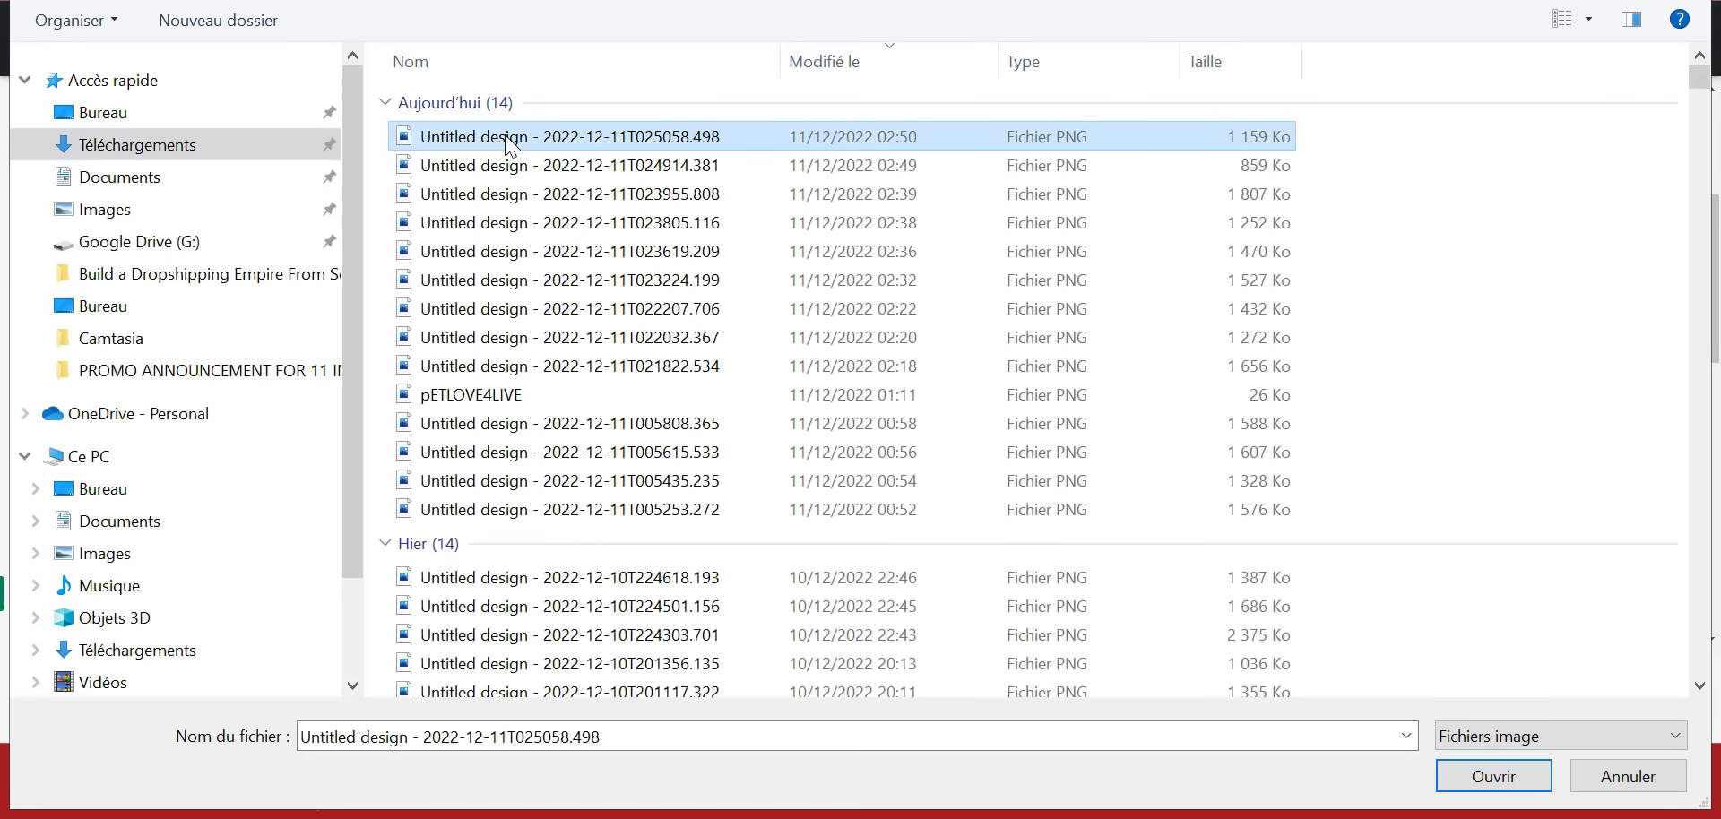
{"action": "scroll", "coordinate": [1530, 179], "scroll_direction": "up", "scroll_amount": 3}
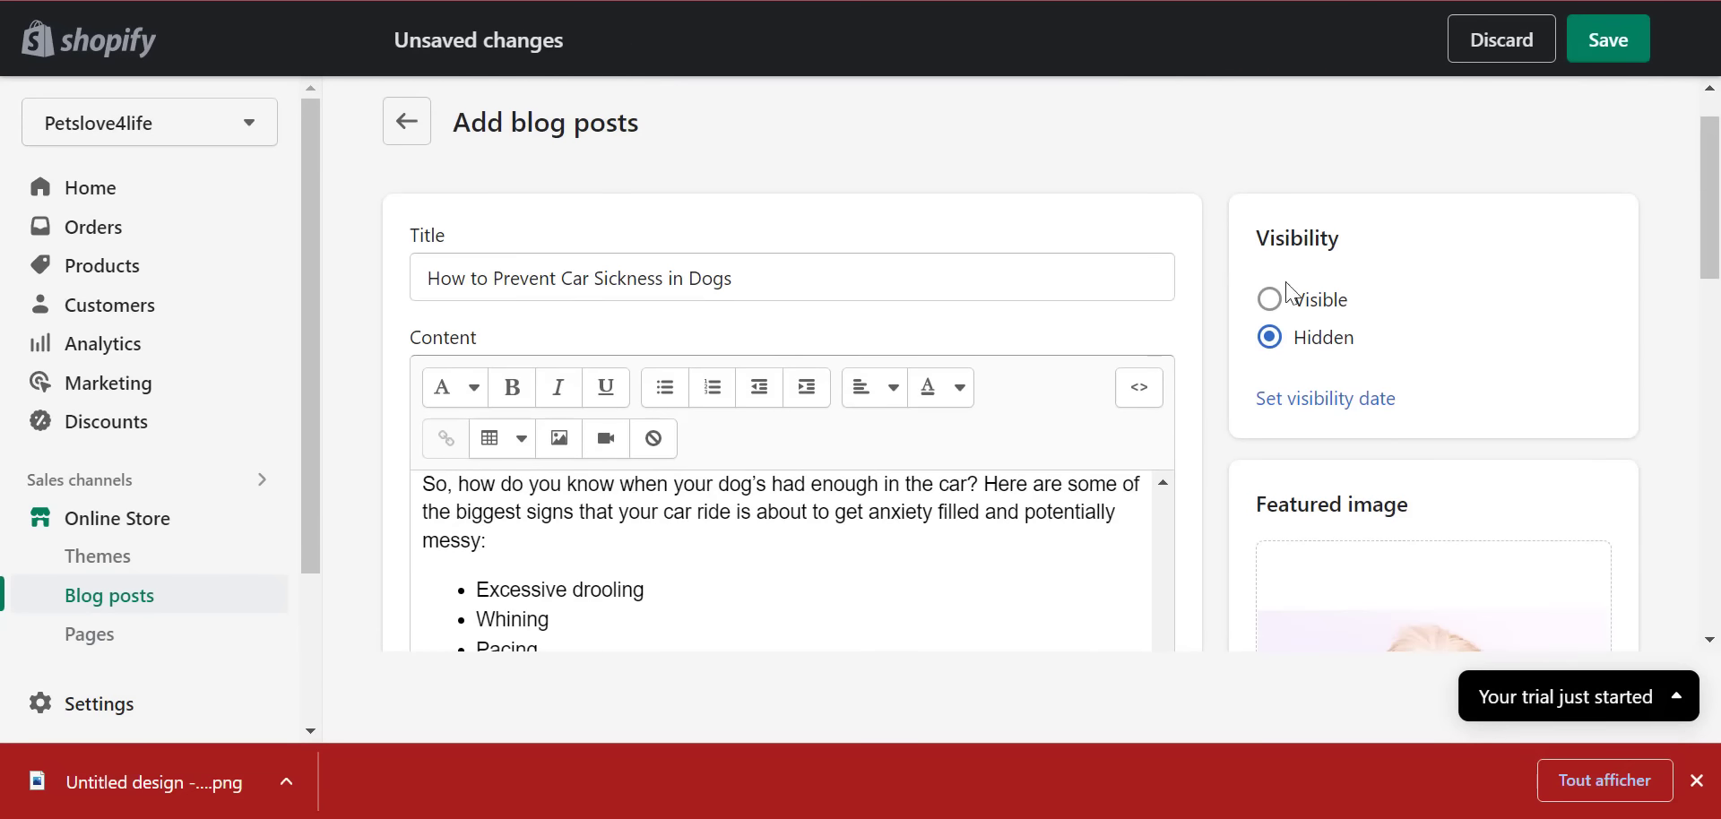
{"action": "left_click", "coordinate": [1583, 55]}
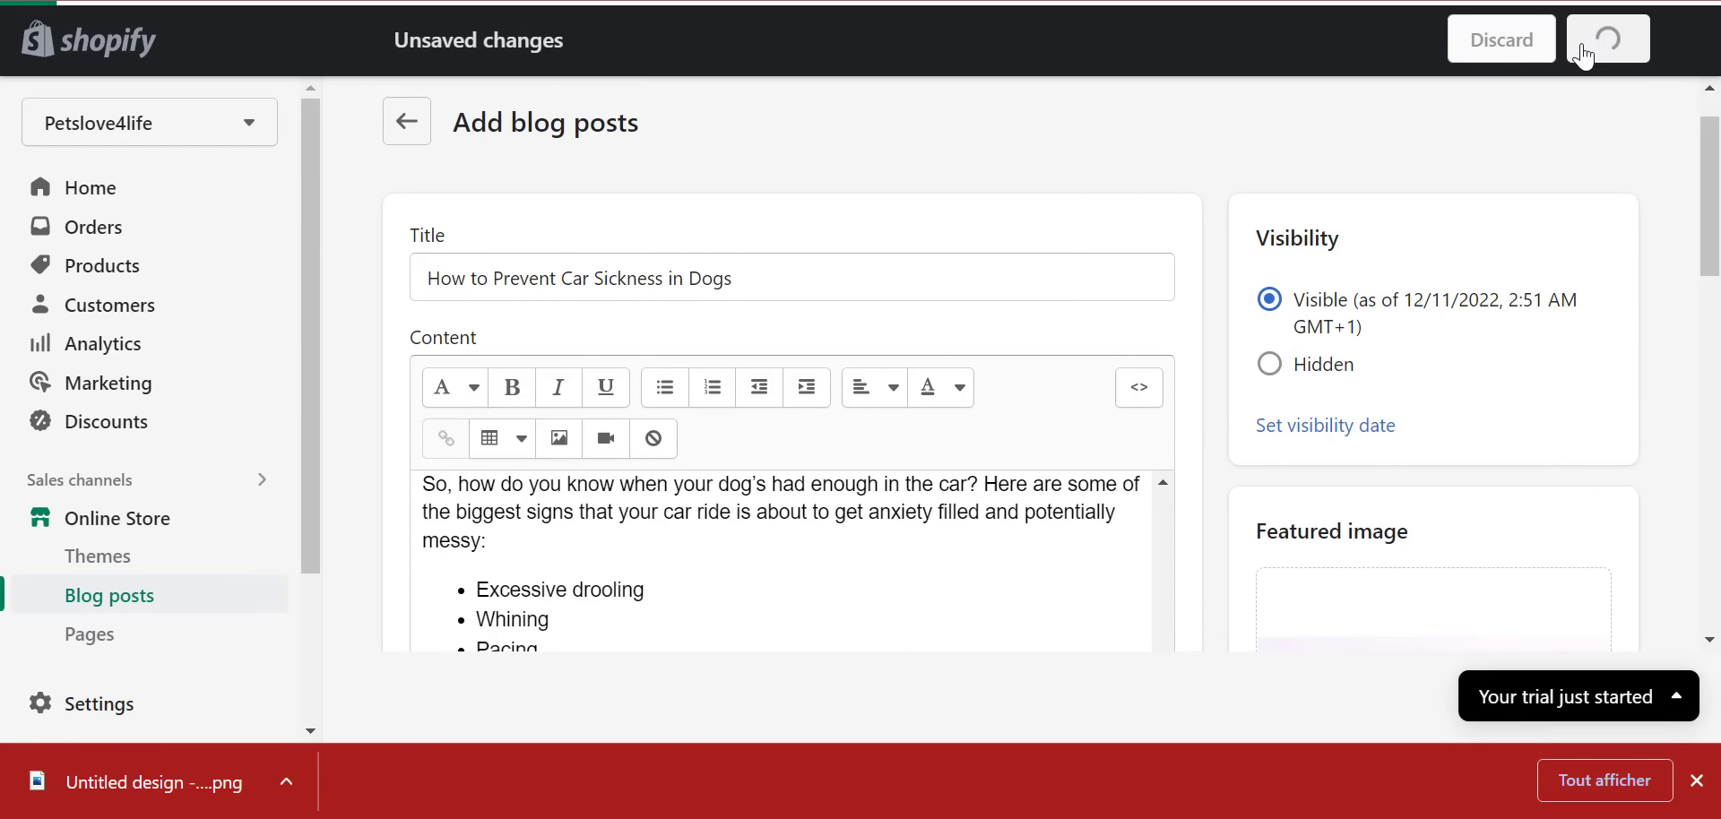
{"action": "left_click", "coordinate": [1697, 782]}
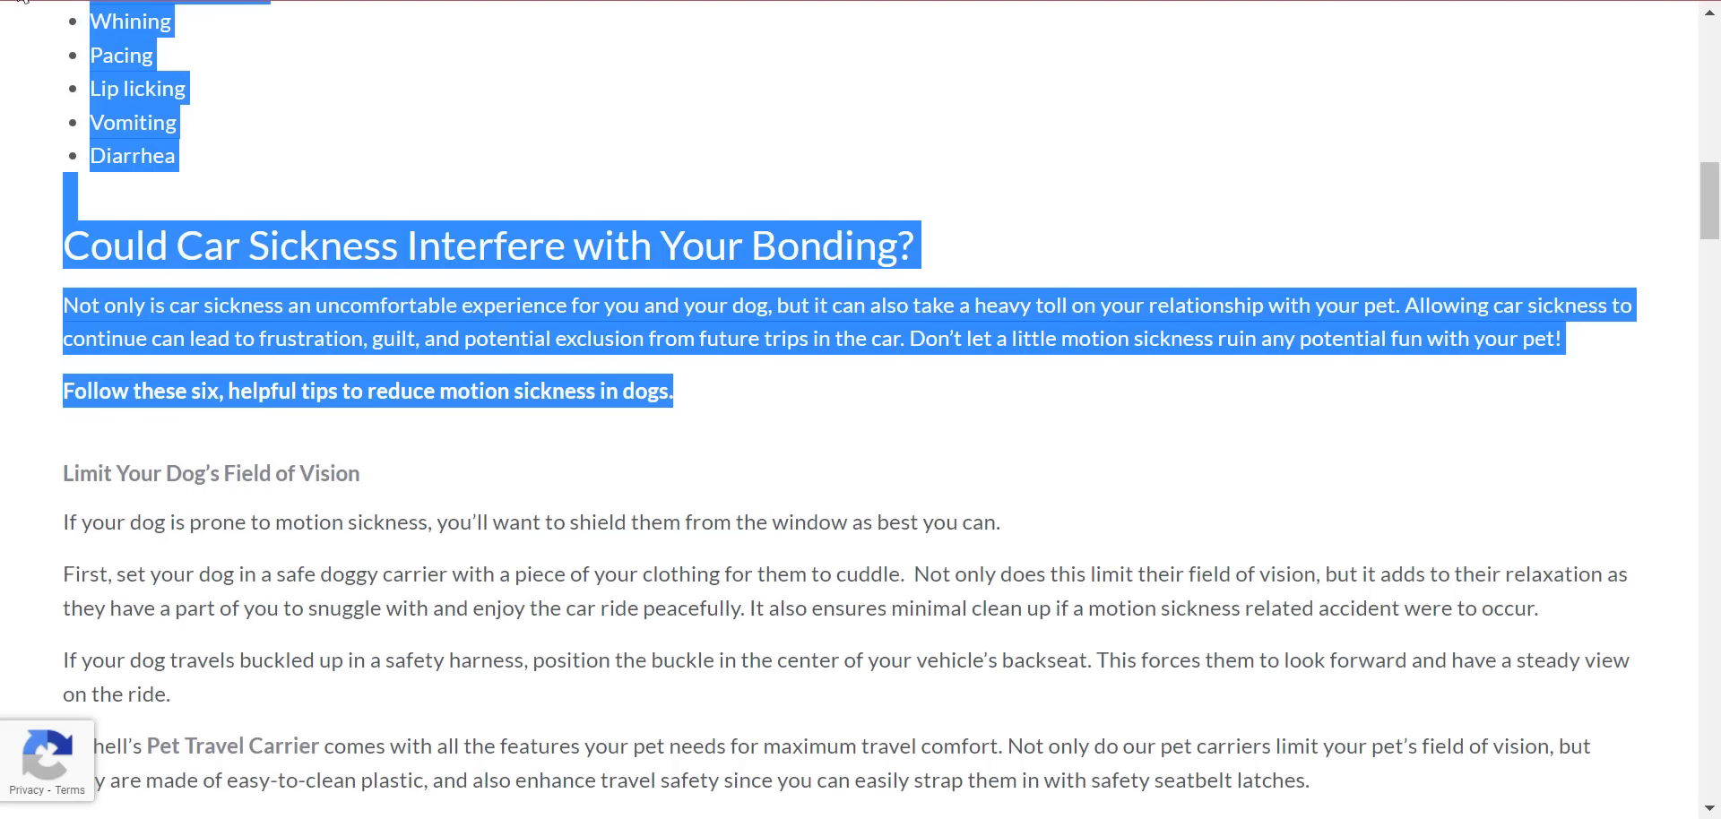
- Return to the Richell blog list and open the article "Top 5 Ways to Help Your Pets Beat the Heat", dismissing the Petco Shop popup
{"action": "key", "text": "alt+Left"}
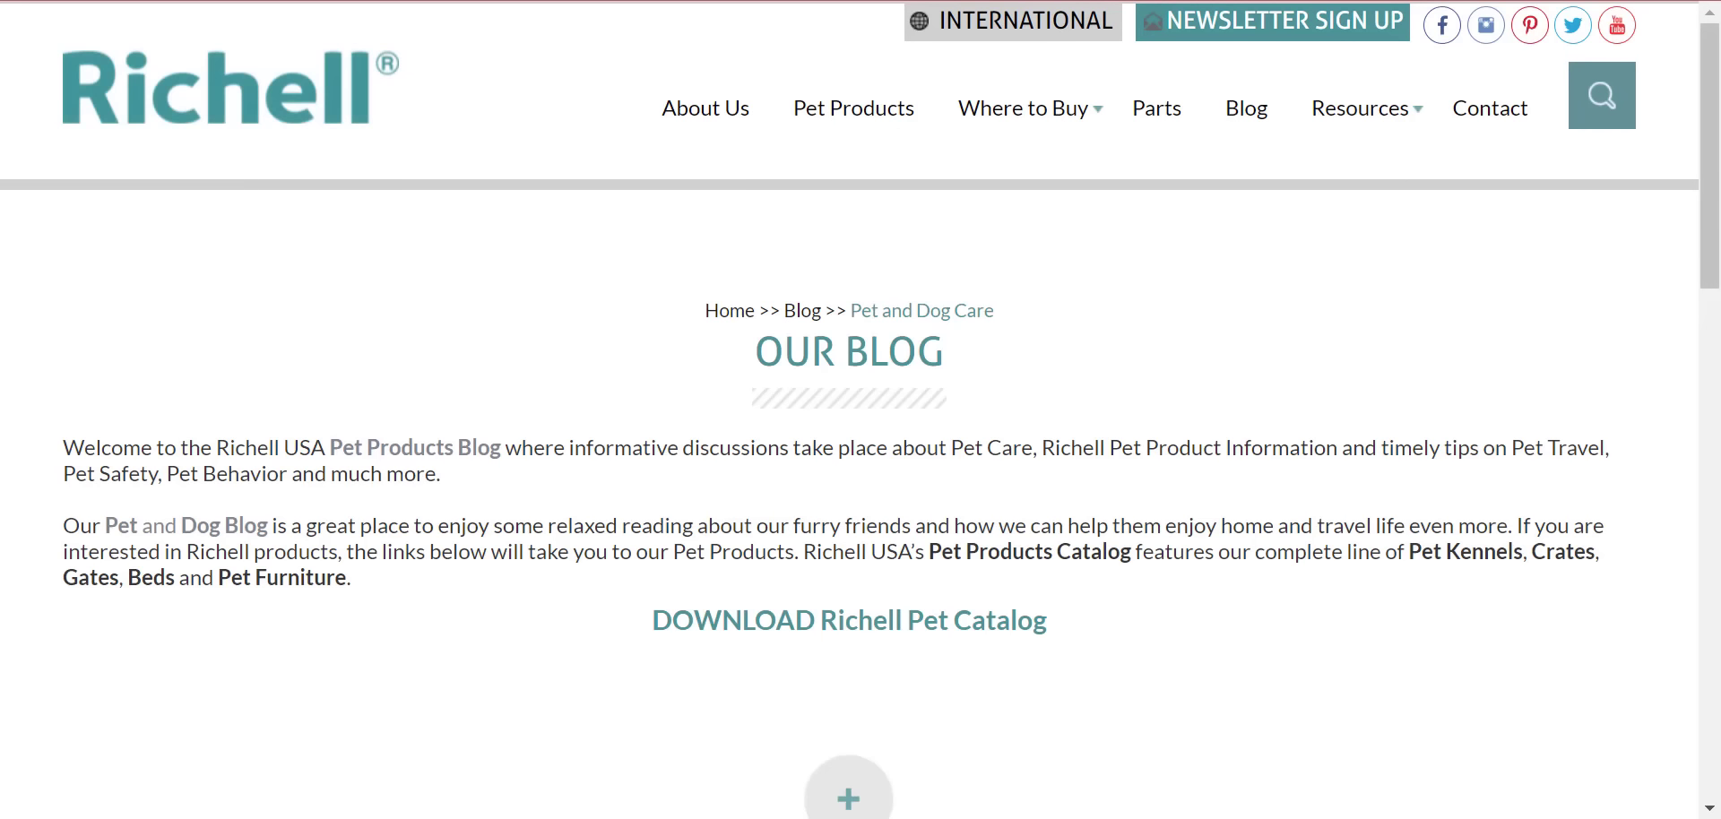
{"action": "scroll", "coordinate": [1468, 388], "scroll_direction": "down", "scroll_amount": 3}
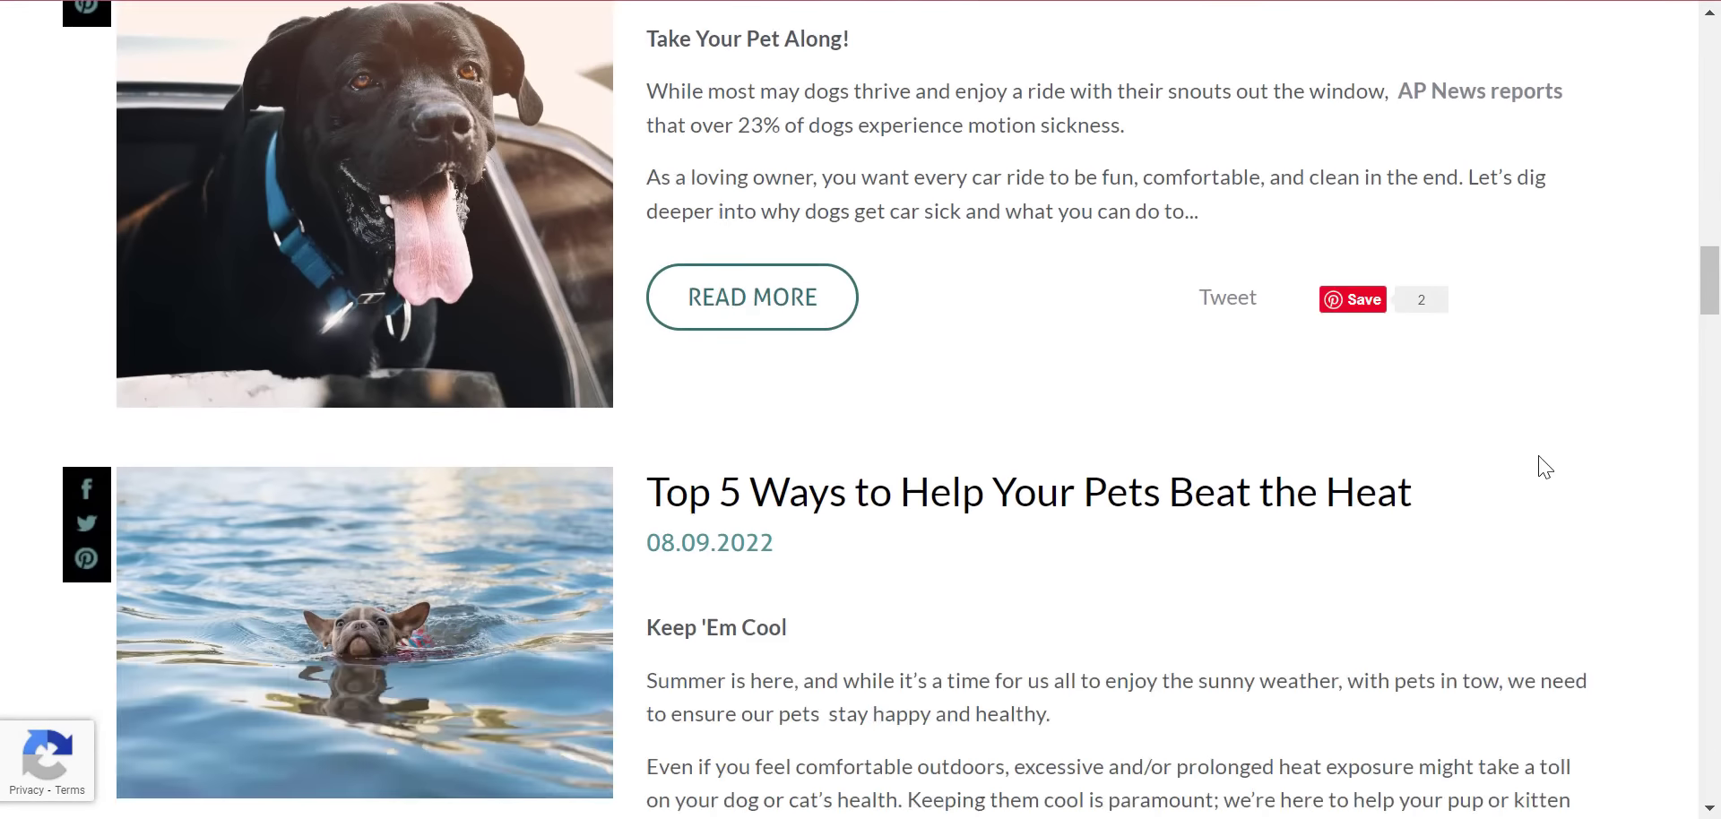
{"action": "scroll", "coordinate": [856, 573], "scroll_direction": "down", "scroll_amount": 2}
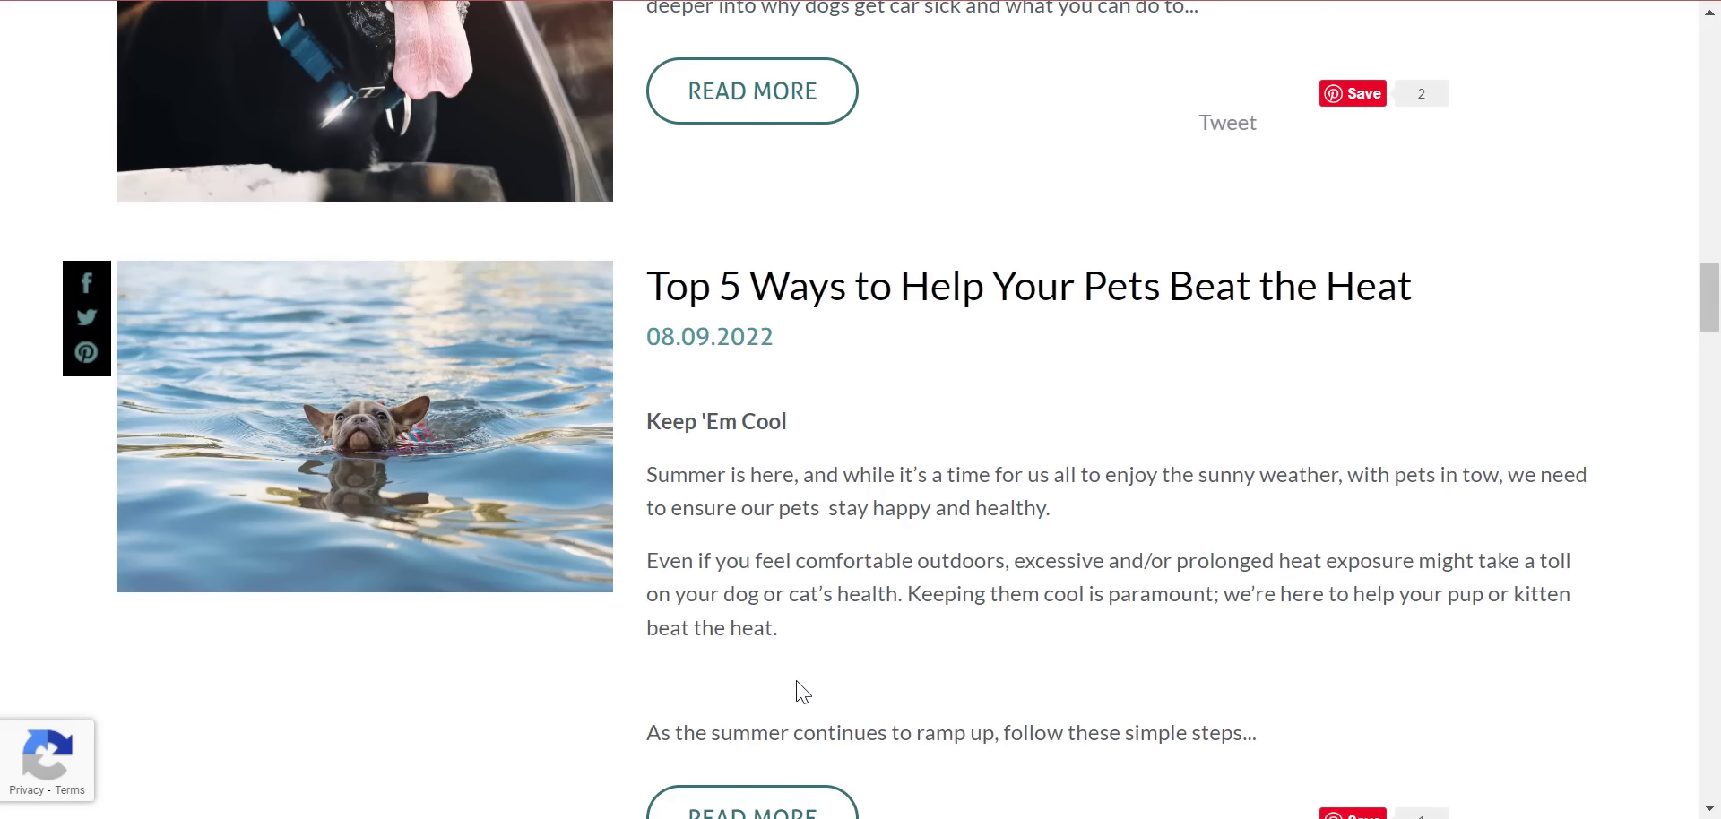
{"action": "scroll", "coordinate": [800, 692], "scroll_direction": "down", "scroll_amount": 2}
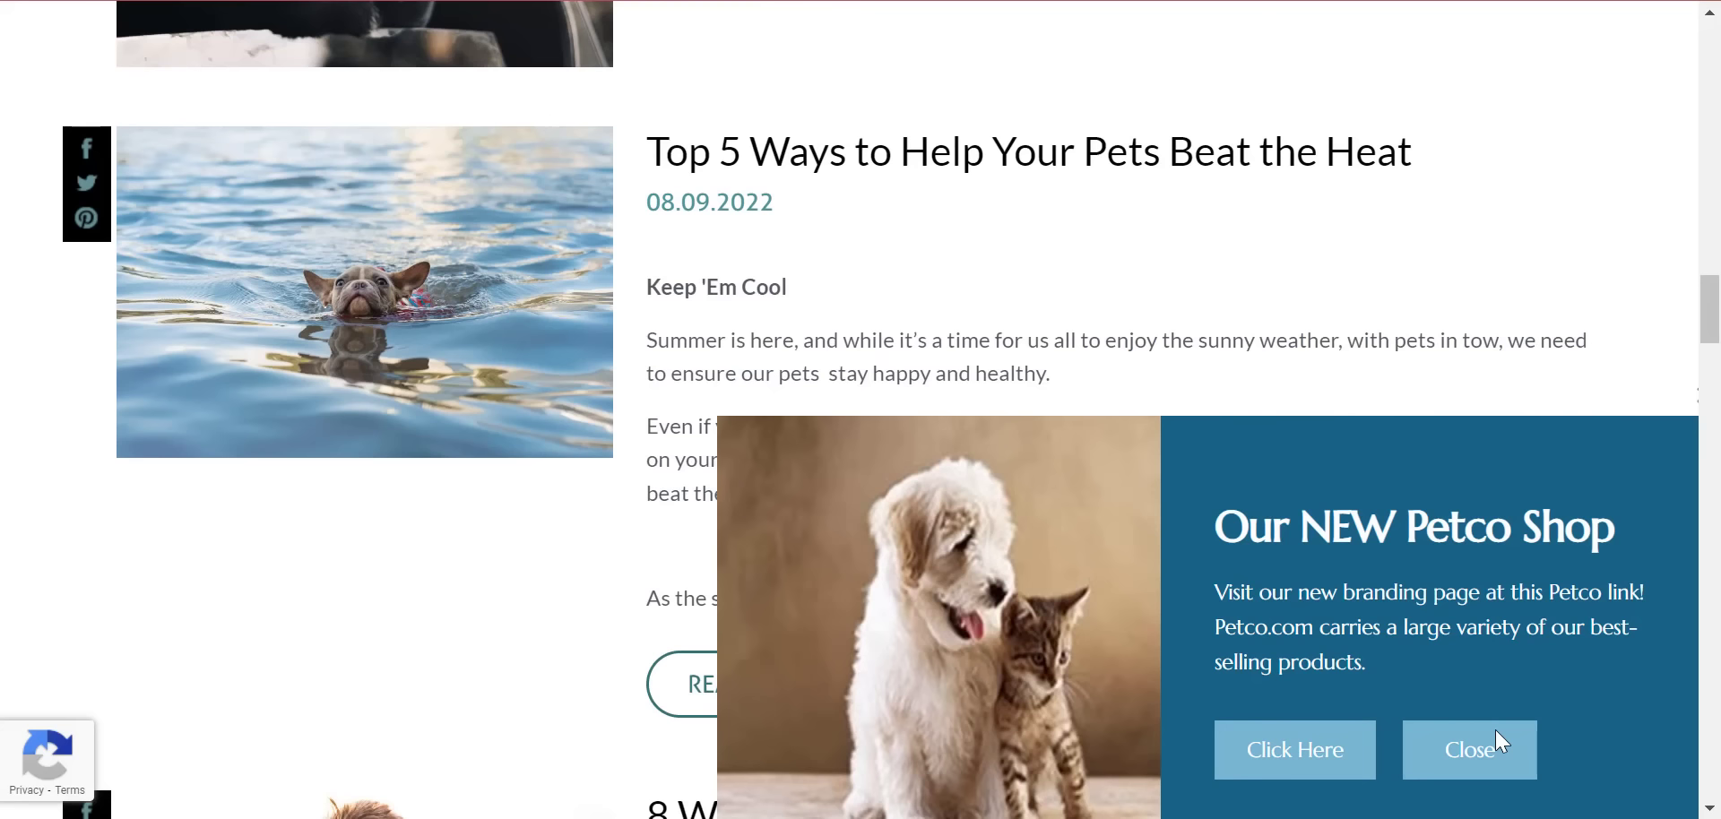
{"action": "left_click", "coordinate": [1495, 729]}
{"action": "left_click", "coordinate": [769, 686]}
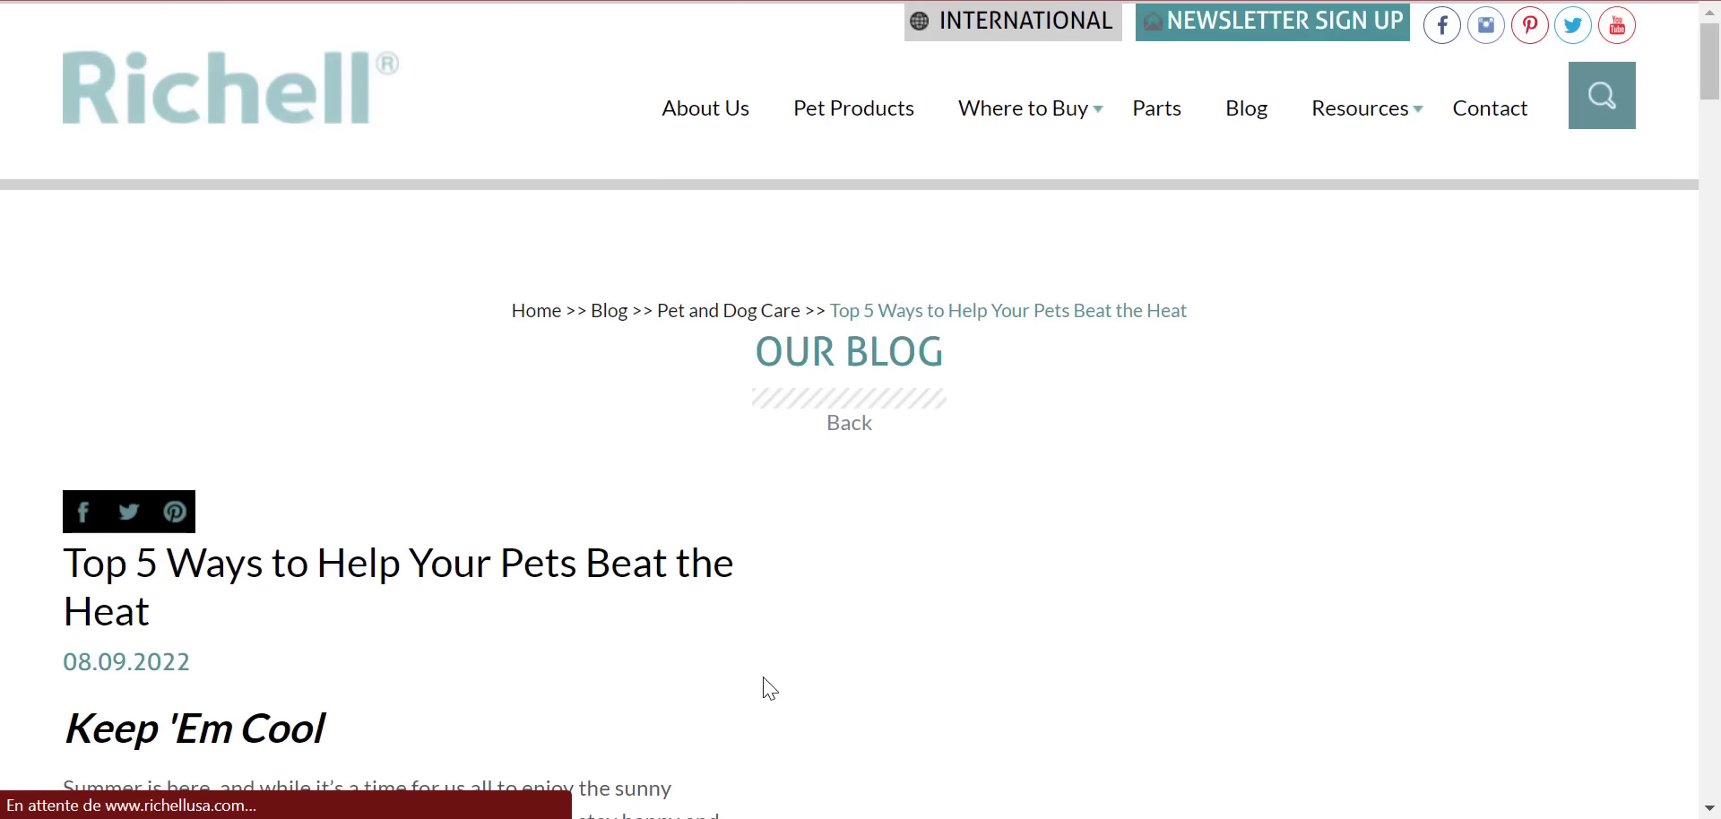
- Copy the article title "Top 5 Ways to Help Your Pets Beat the Heat"
{"action": "scroll", "coordinate": [768, 686], "scroll_direction": "down", "scroll_amount": 3}
{"action": "triple_click", "coordinate": [434, 304]}
{"action": "right_click", "coordinate": [428, 310]}
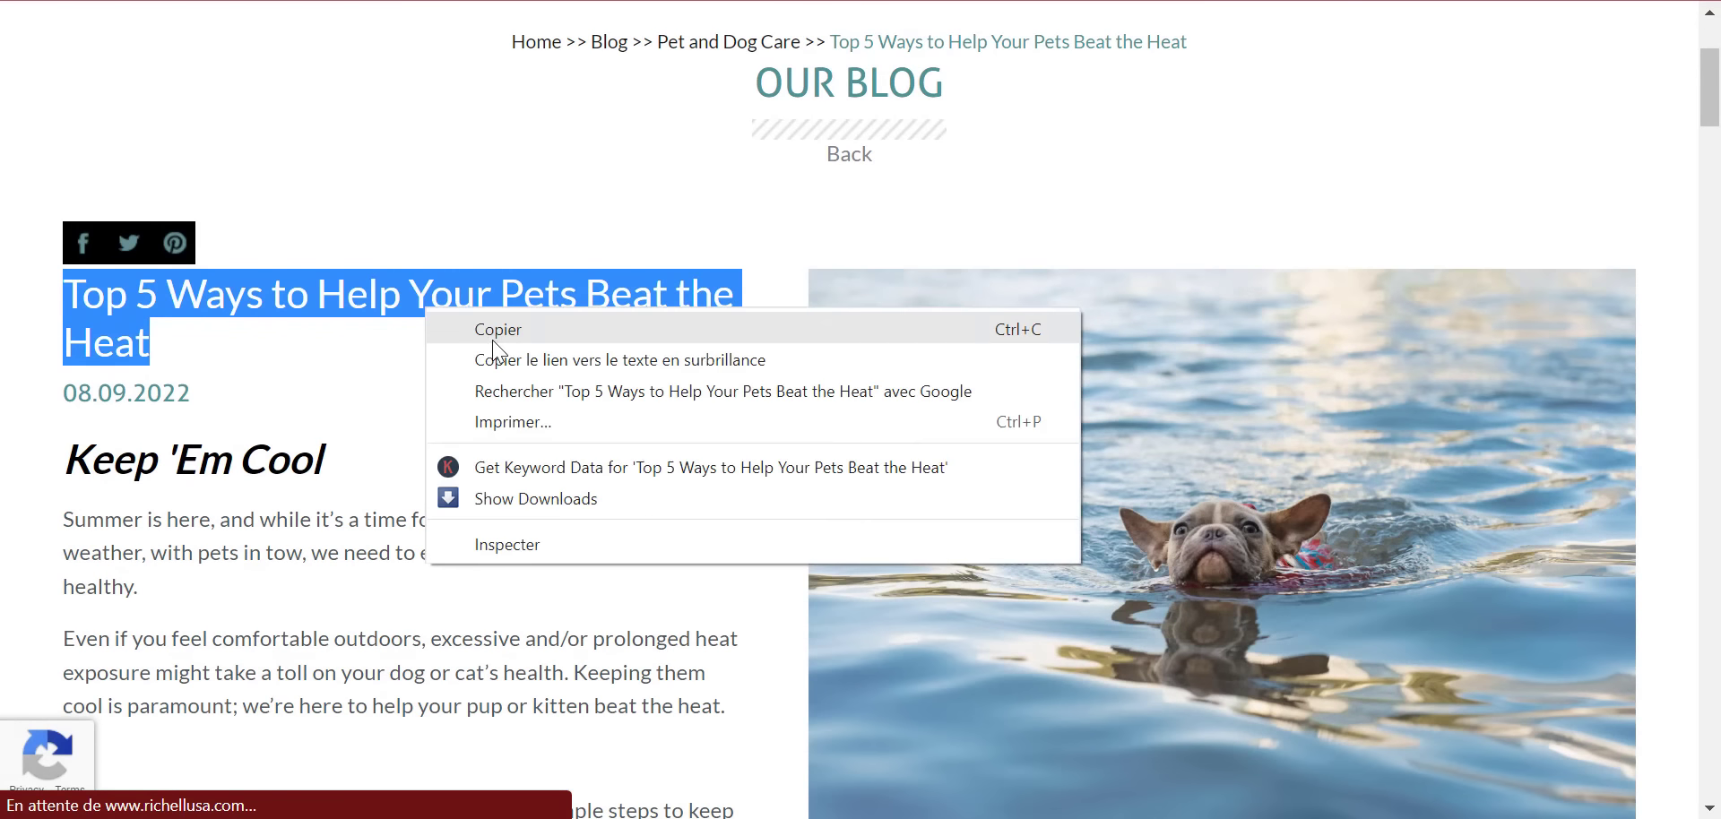
{"action": "left_click", "coordinate": [494, 340]}
- In Shopify, start a new blog post and paste "Top 5 Ways to Help Your Pets Beat the Heat" as its title
{"action": "key", "text": "ctrl+shift+Tab"}
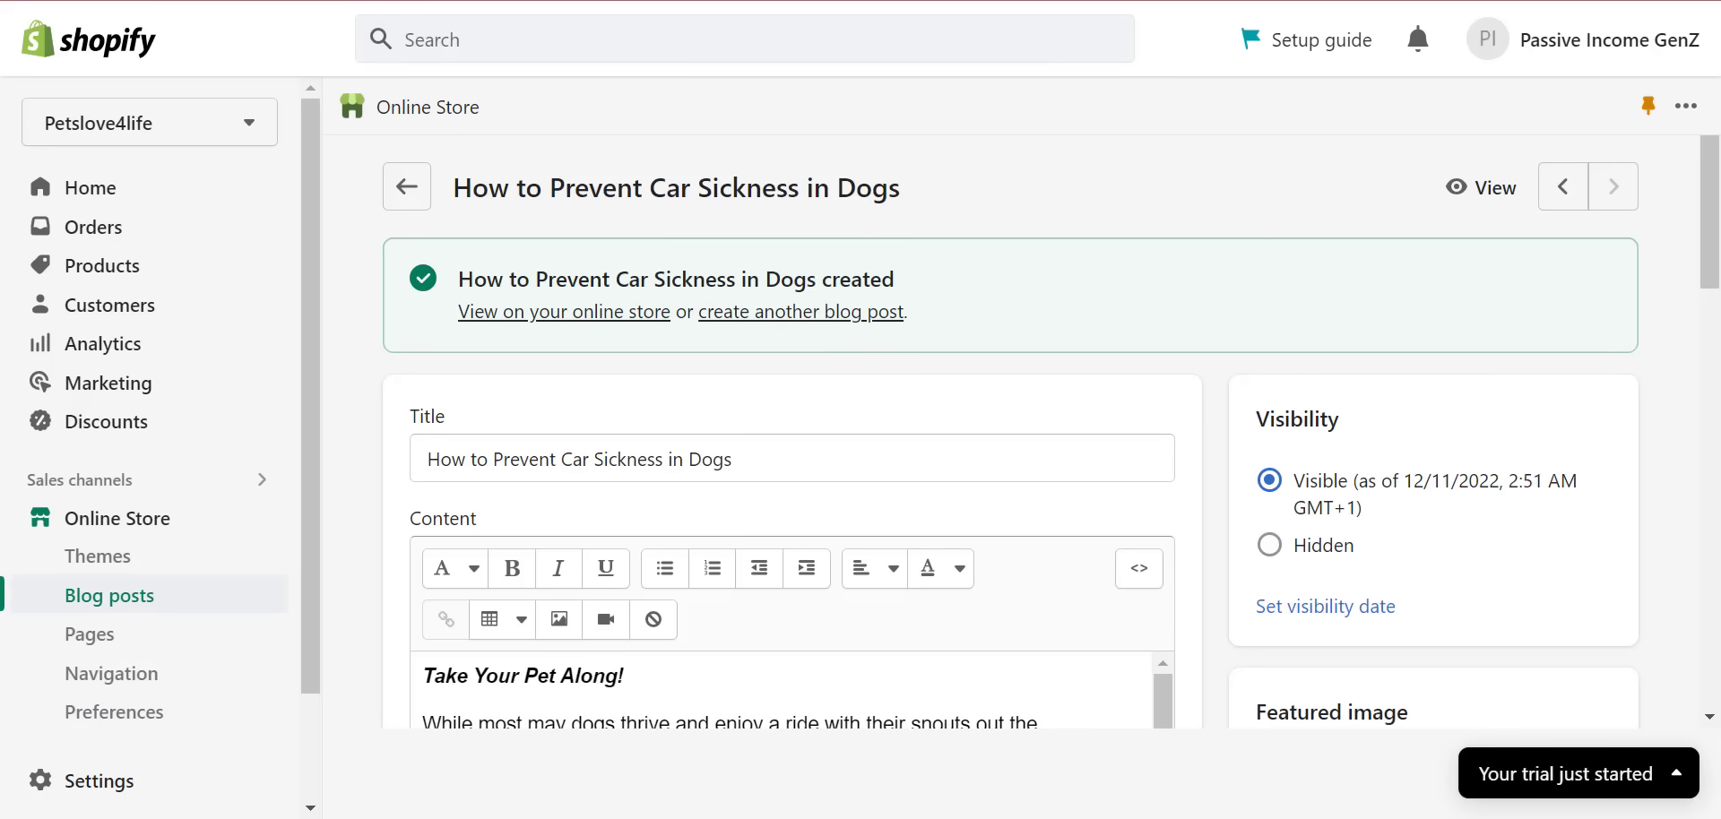
{"action": "left_click", "coordinate": [407, 190]}
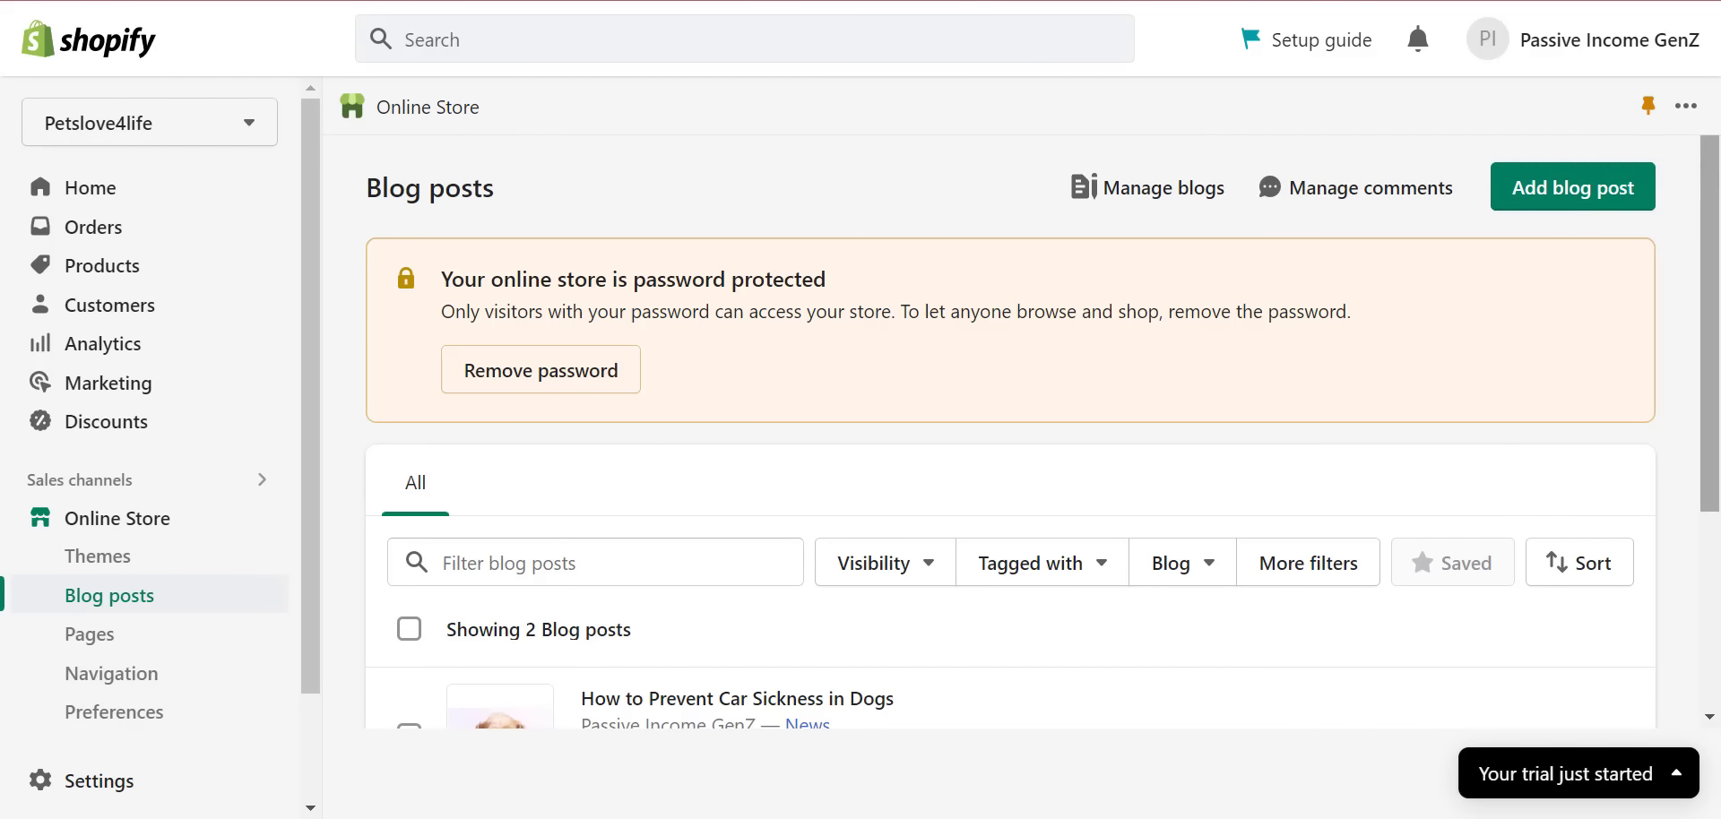
{"action": "scroll", "coordinate": [1580, 199], "scroll_direction": "down", "scroll_amount": 1}
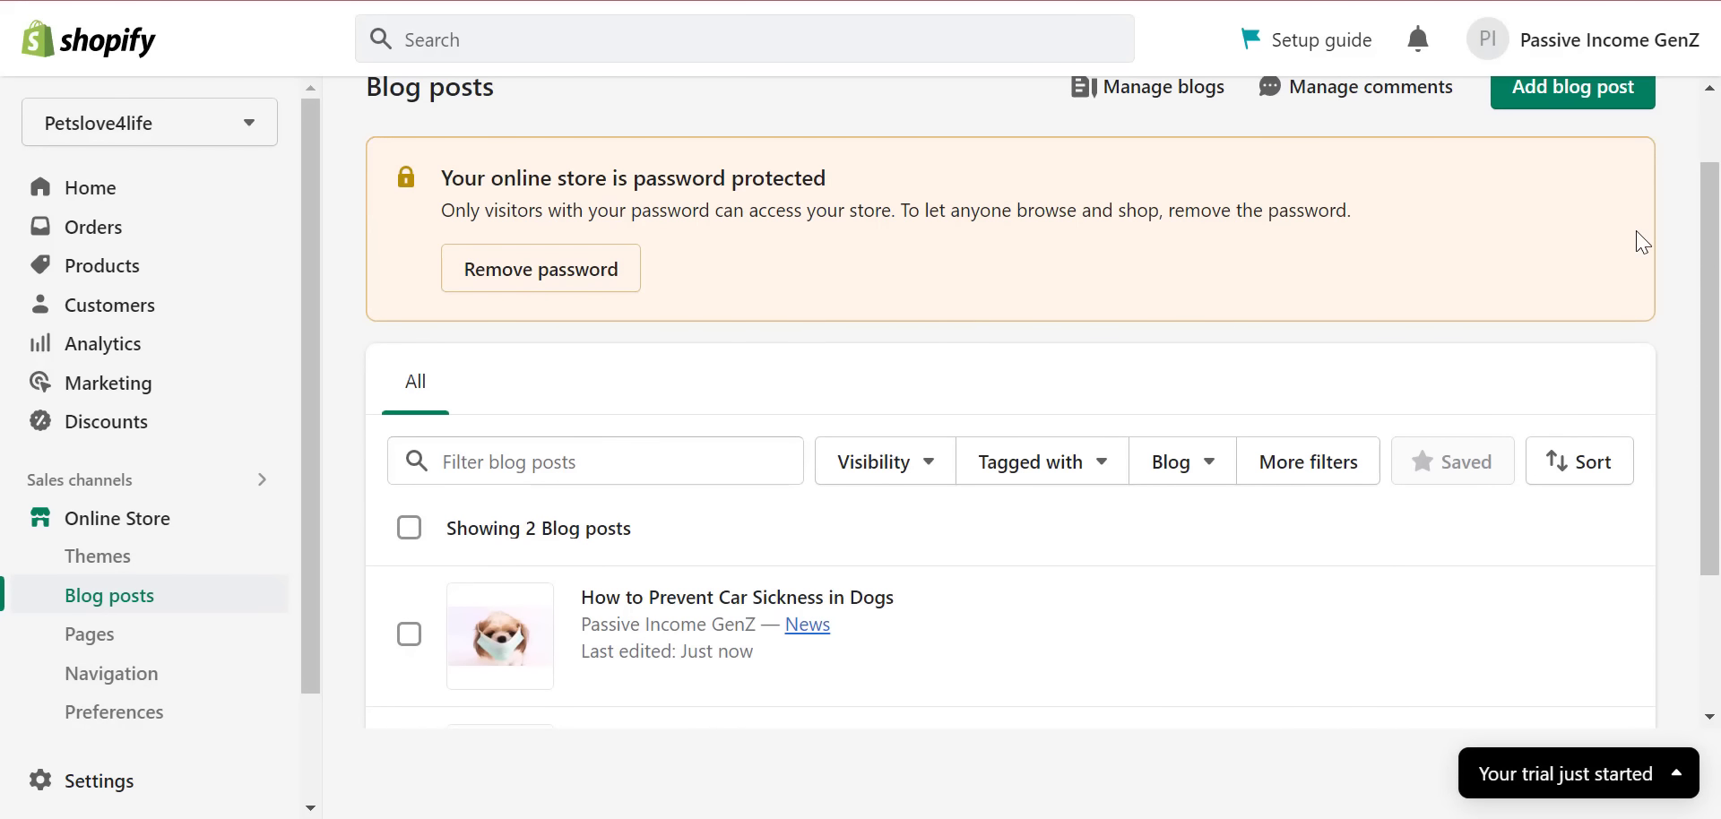
{"action": "scroll", "coordinate": [1664, 365], "scroll_direction": "down", "scroll_amount": 2}
{"action": "scroll", "coordinate": [1664, 365], "scroll_direction": "up", "scroll_amount": 3}
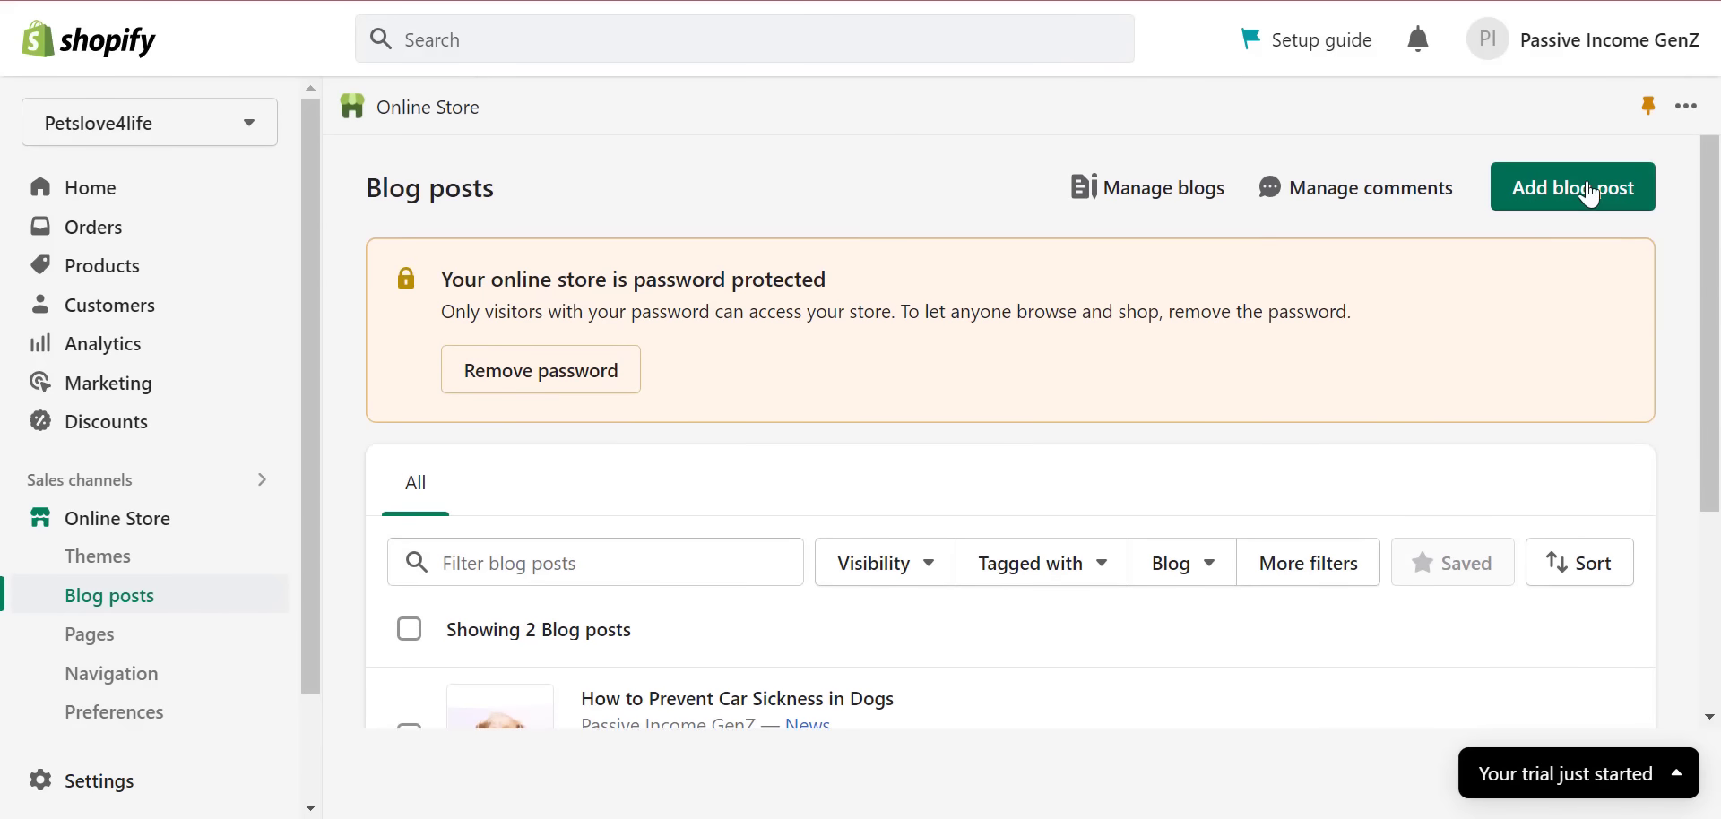
{"action": "left_click", "coordinate": [1589, 193]}
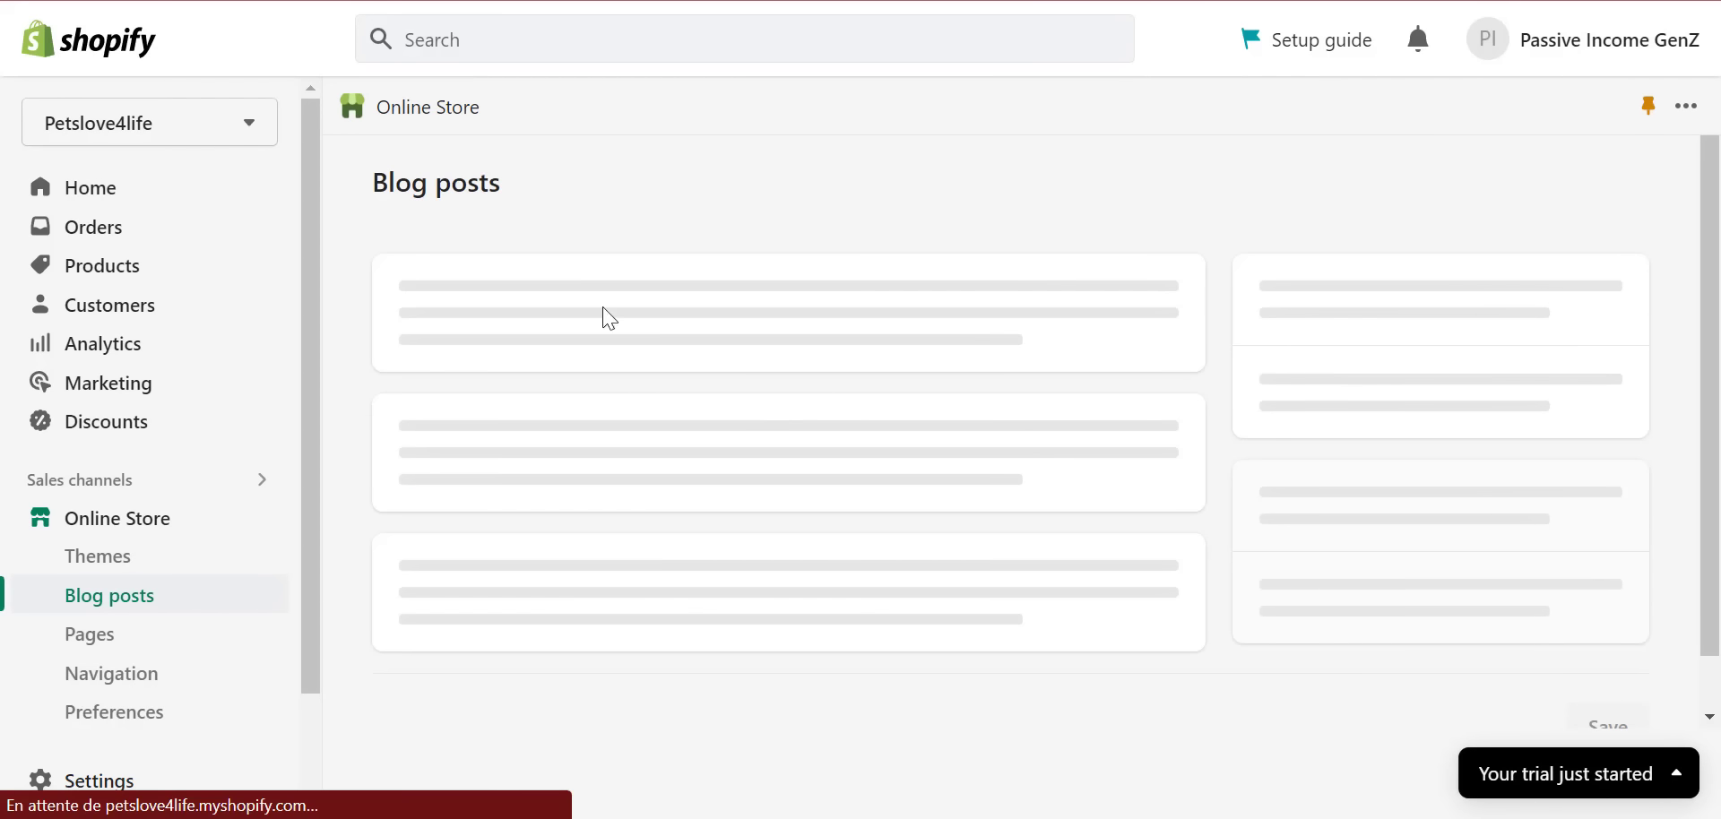
{"action": "right_click", "coordinate": [592, 328]}
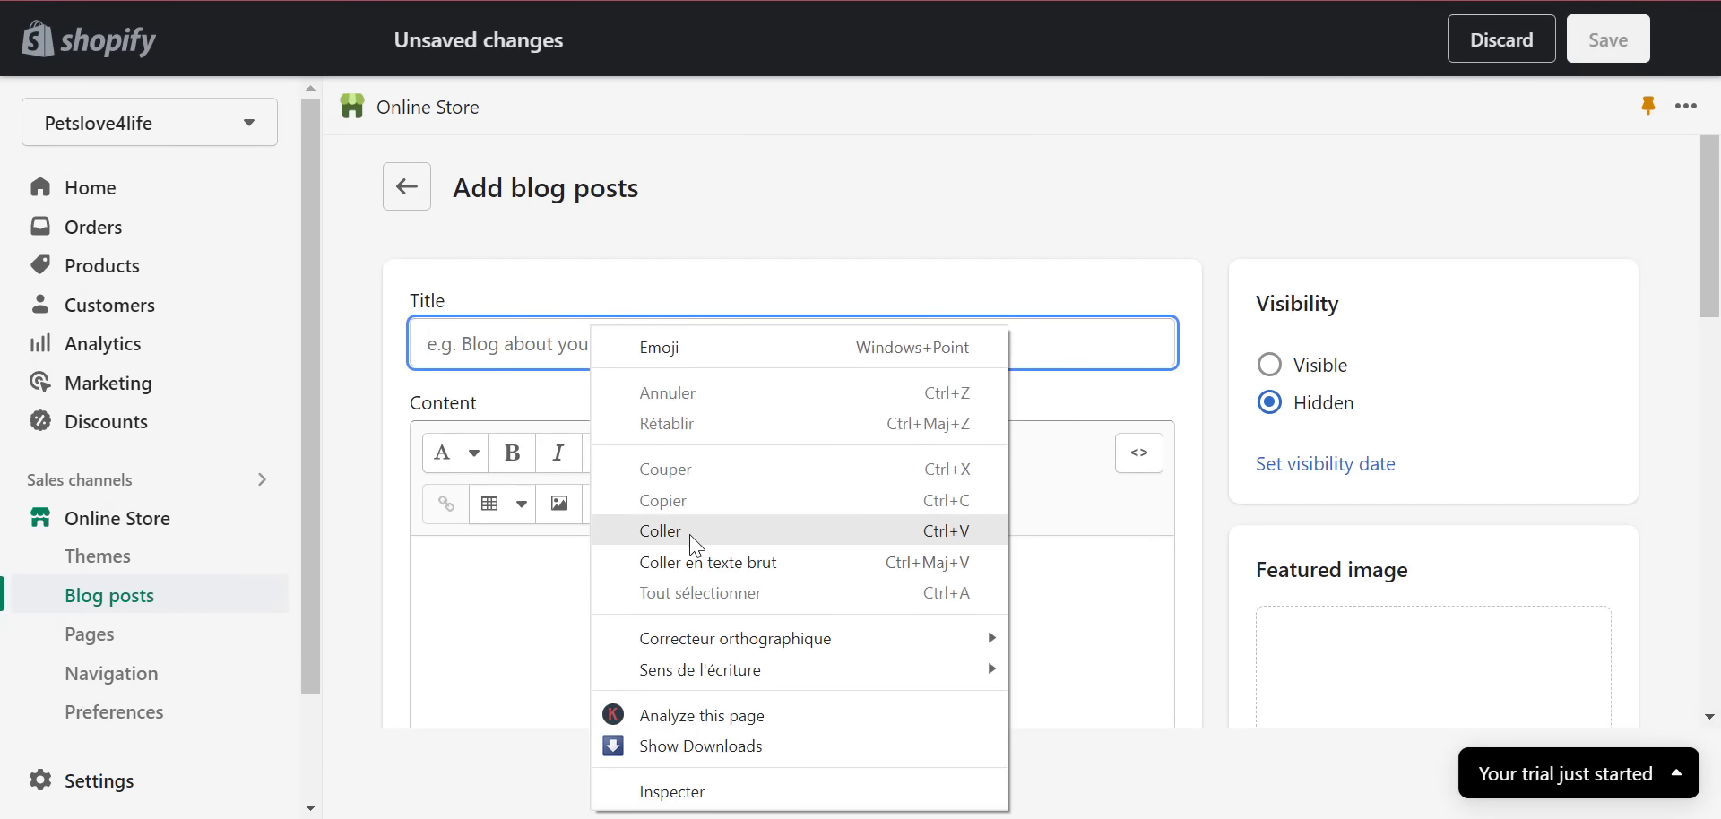
{"action": "left_click", "coordinate": [660, 531]}
- In the Richell article, copy the body text from "Keep 'Em Cool" through the "Limit Outdoor Activity" section
{"action": "left_click", "coordinate": [669, 599]}
{"action": "key", "text": "alt+Tab"}
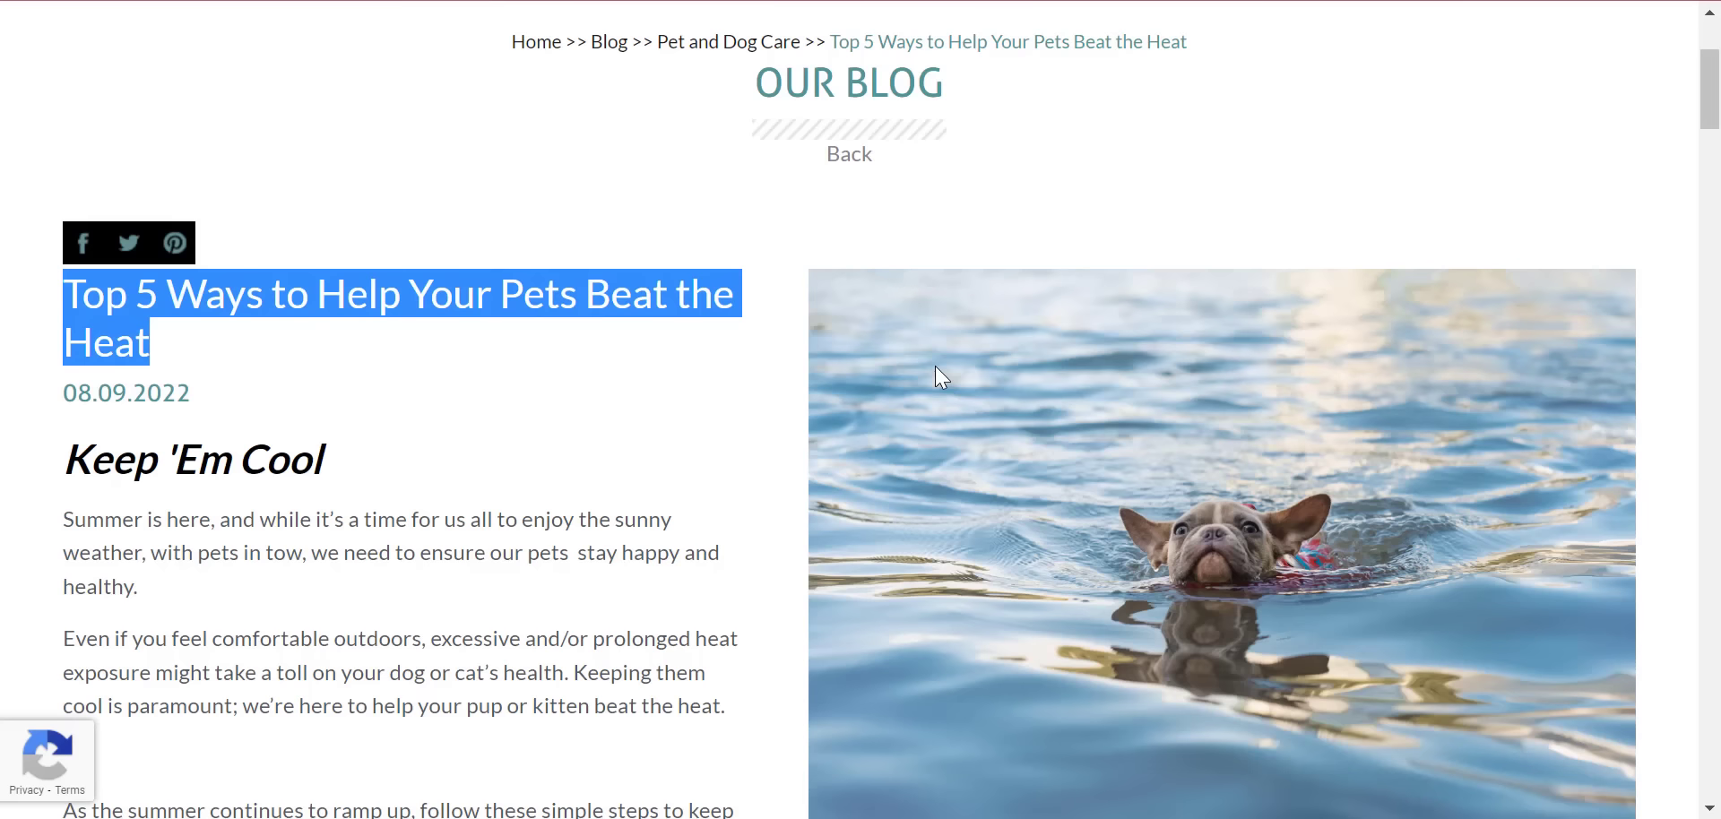
{"action": "scroll", "coordinate": [372, 565], "scroll_direction": "down", "scroll_amount": 2}
{"action": "left_click_drag", "start_coordinate": [70, 334], "coordinate": [692, 519]}
{"action": "right_click", "coordinate": [692, 519]}
{"action": "left_click", "coordinate": [769, 532]}
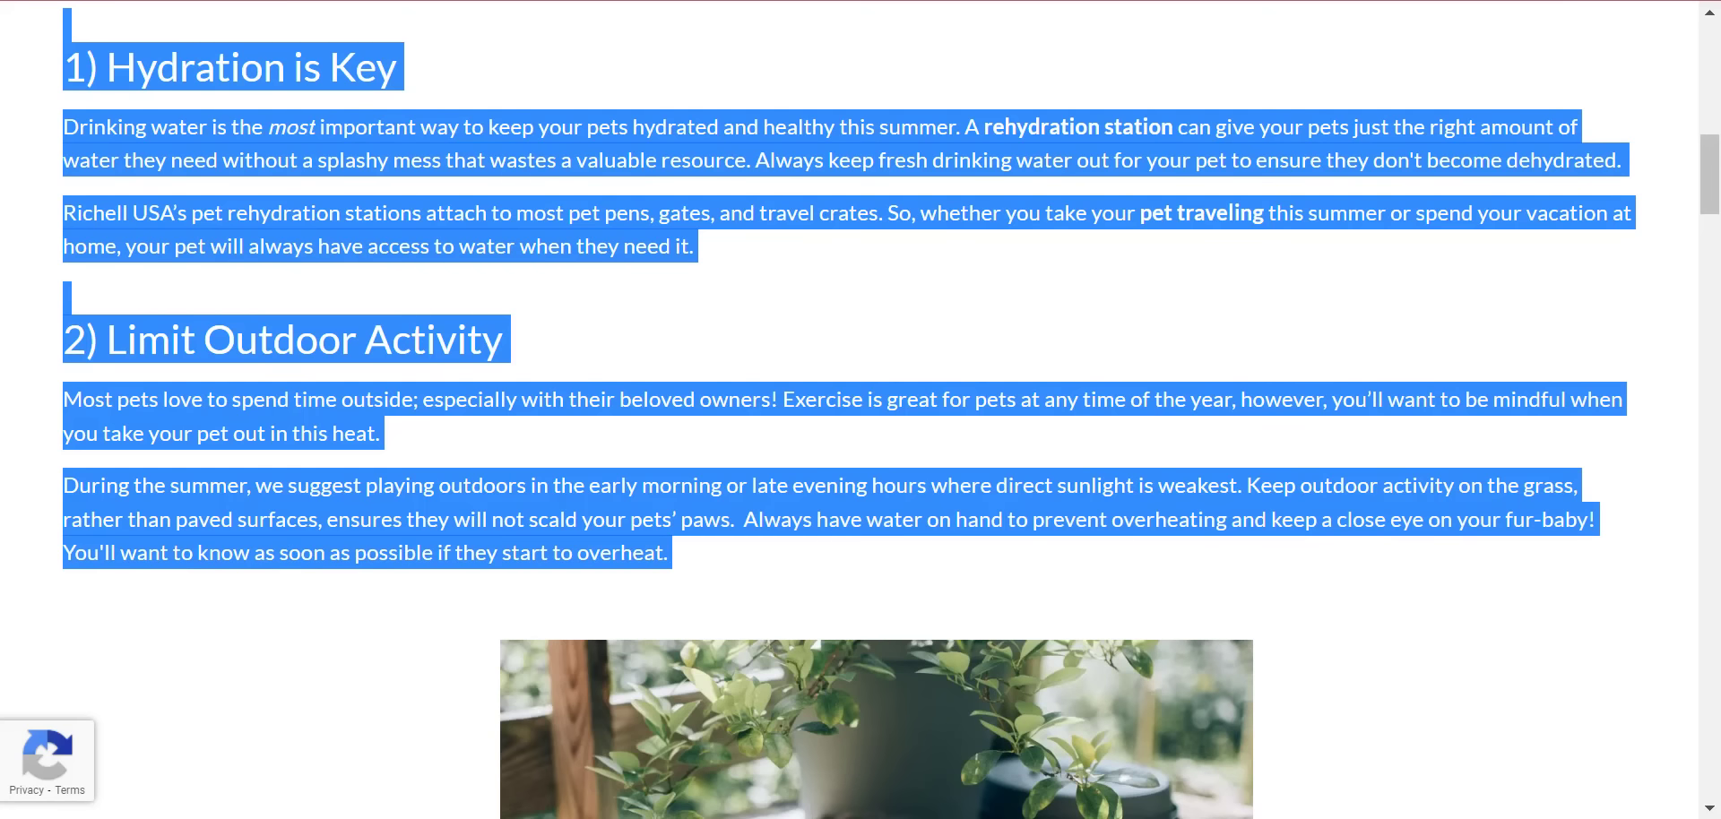
- Paste the copied article text into the Shopify post's content and set the post's visibility to Visible
{"action": "left_click", "coordinate": [1195, 1]}
{"action": "right_click", "coordinate": [690, 568]}
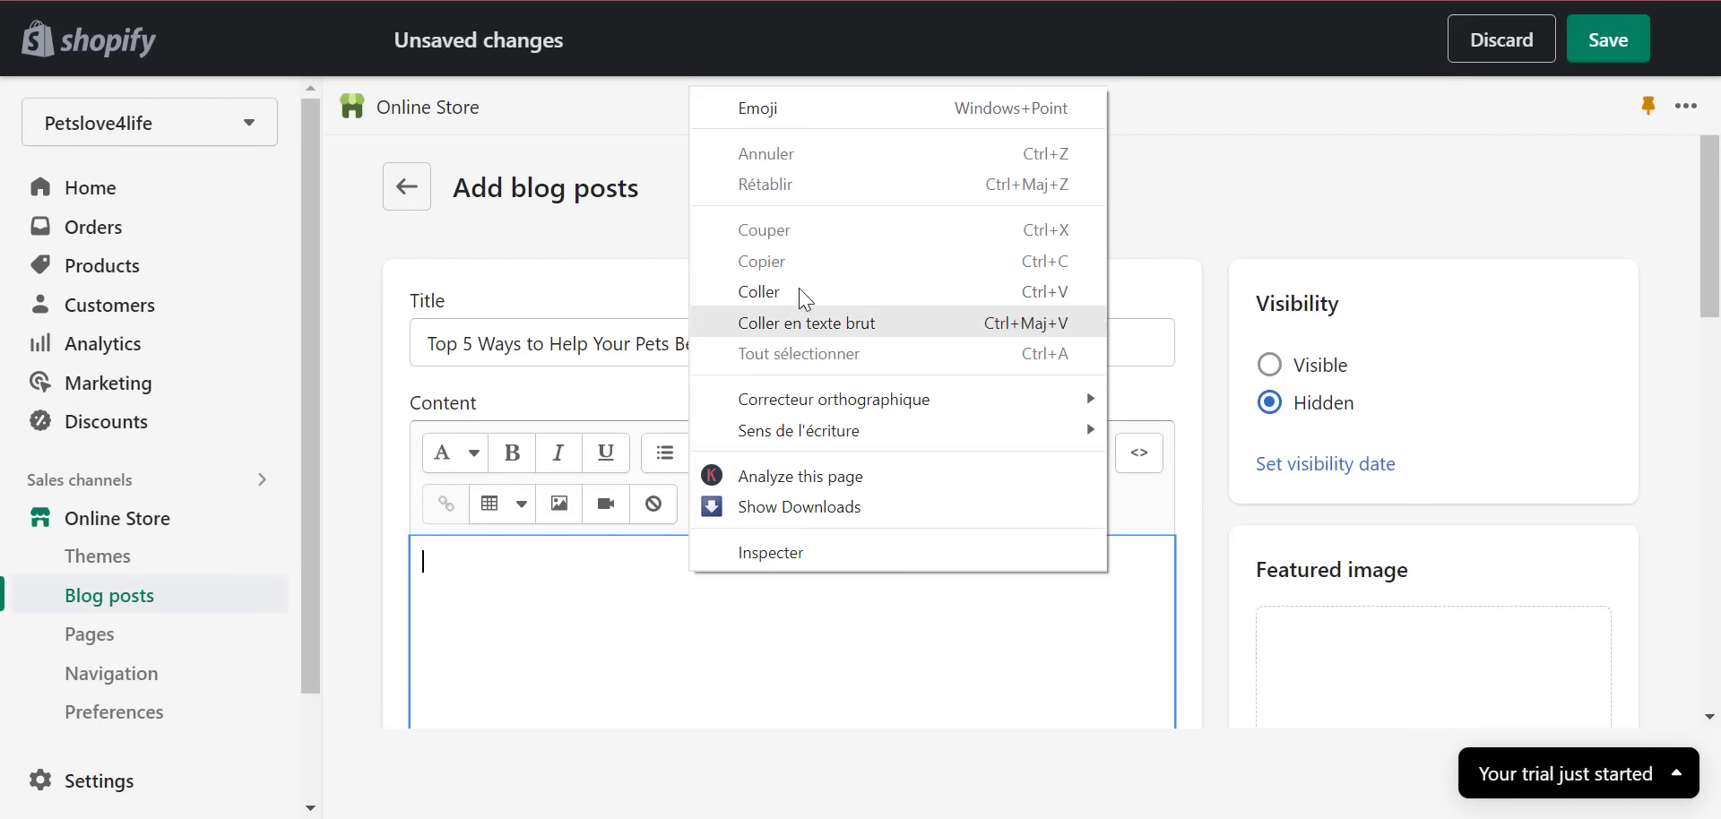
{"action": "left_click", "coordinate": [815, 288]}
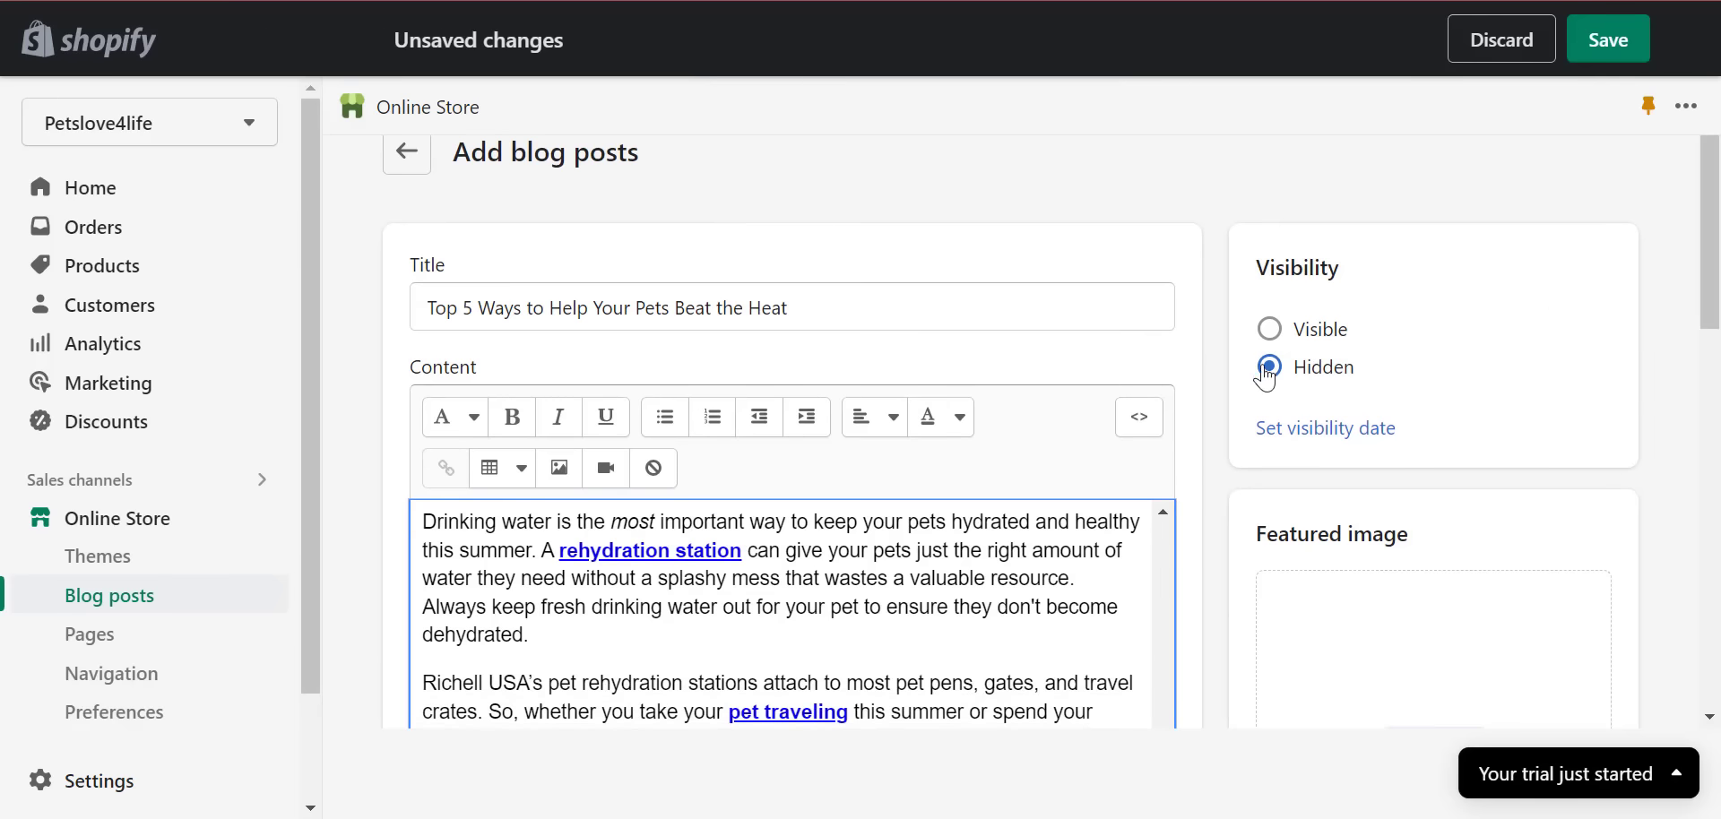
{"action": "left_click", "coordinate": [1269, 365]}
{"action": "scroll", "coordinate": [1269, 365], "scroll_direction": "down", "scroll_amount": 3}
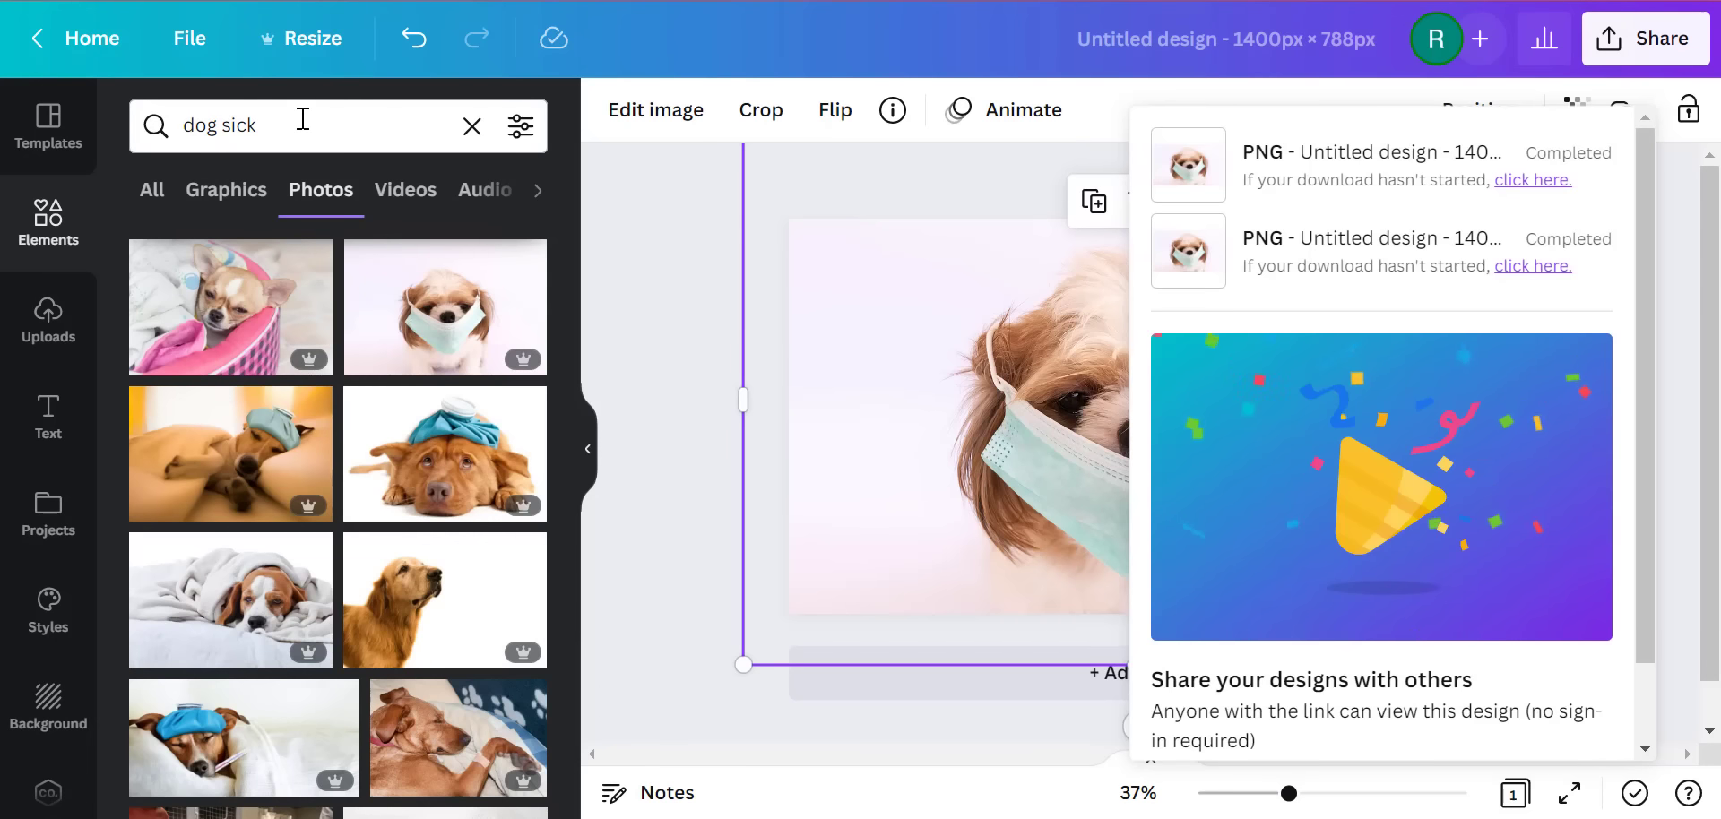
- In Canva, search the photos for "dog swimming"
{"action": "left_click", "coordinate": [300, 123]}
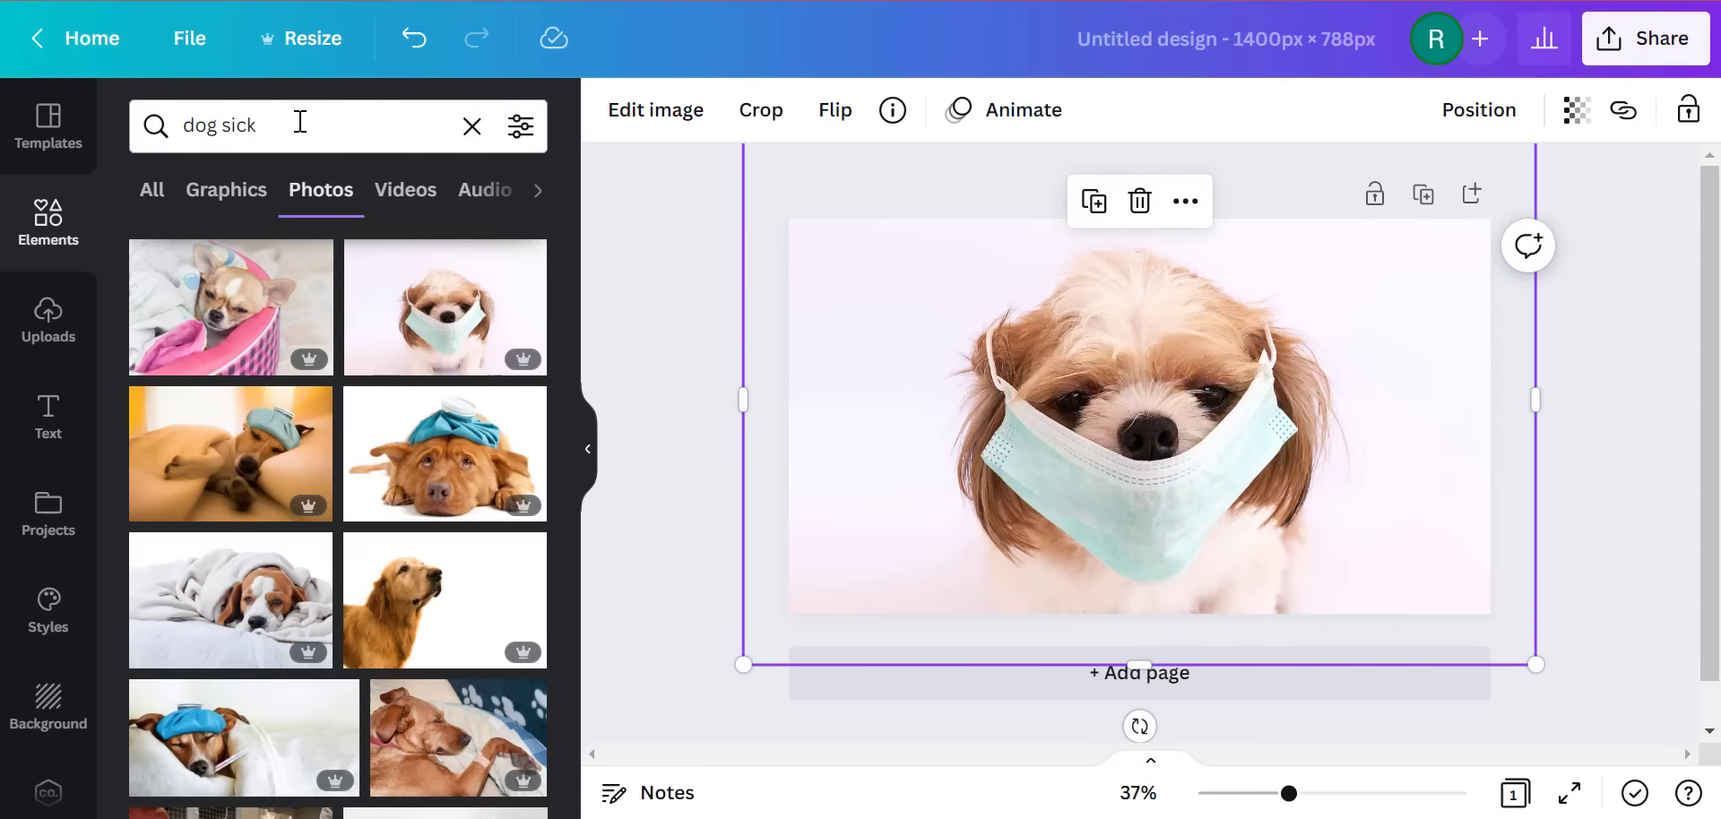
{"action": "double_click", "coordinate": [300, 122]}
{"action": "type", "text": "sti"}
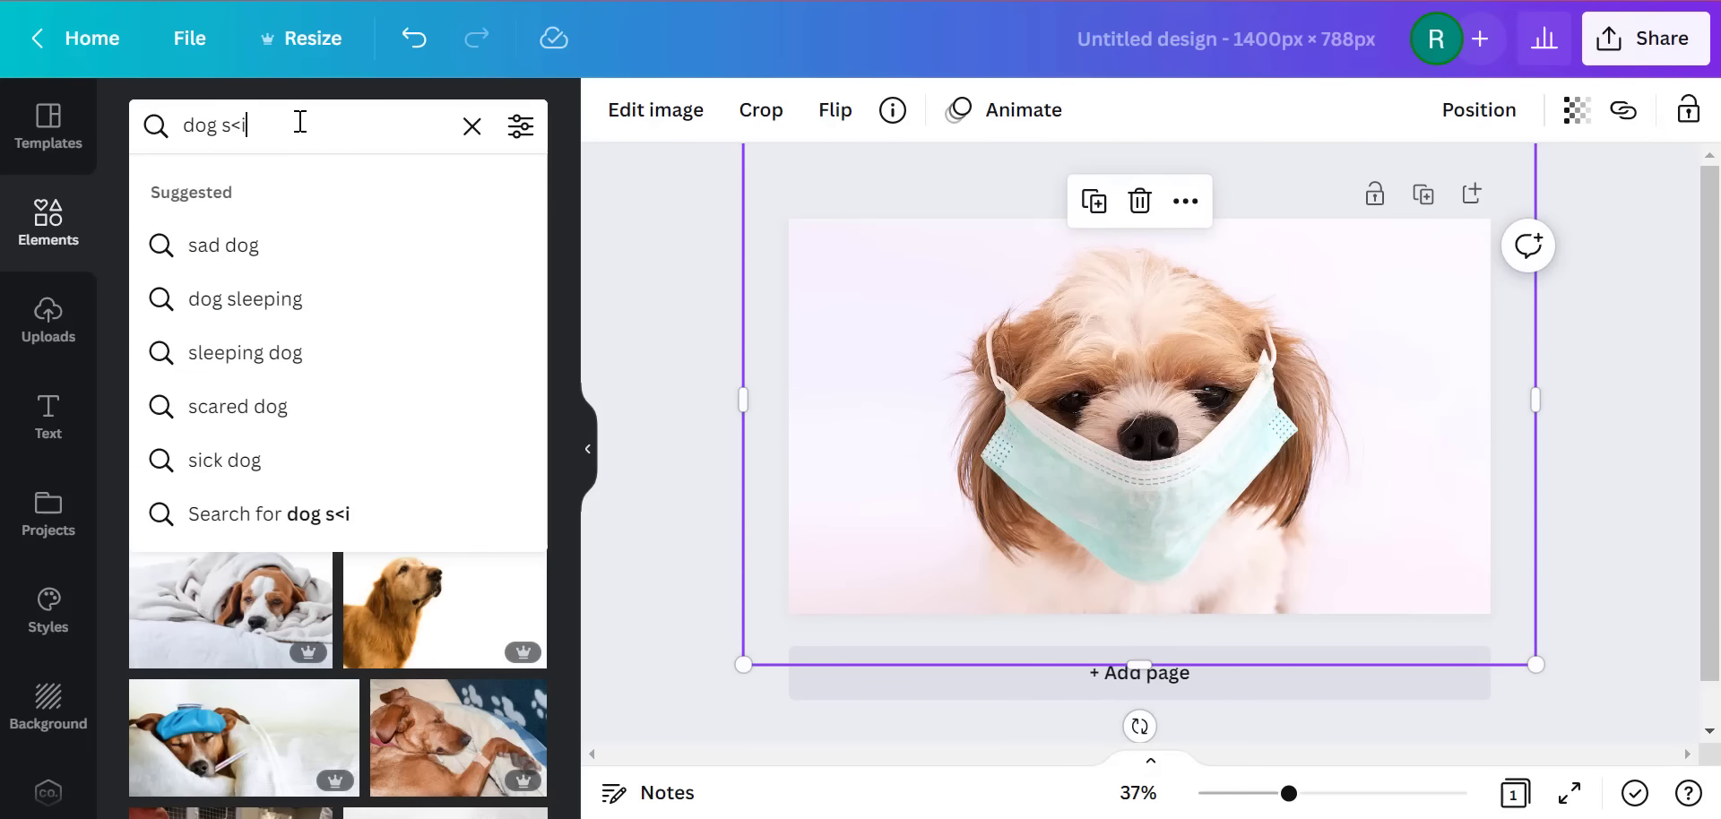
{"action": "key", "text": "BackSpace"}
{"action": "key", "text": "BackSpace"}
{"action": "type", "text": "t"}
{"action": "key", "text": "BackSpace"}
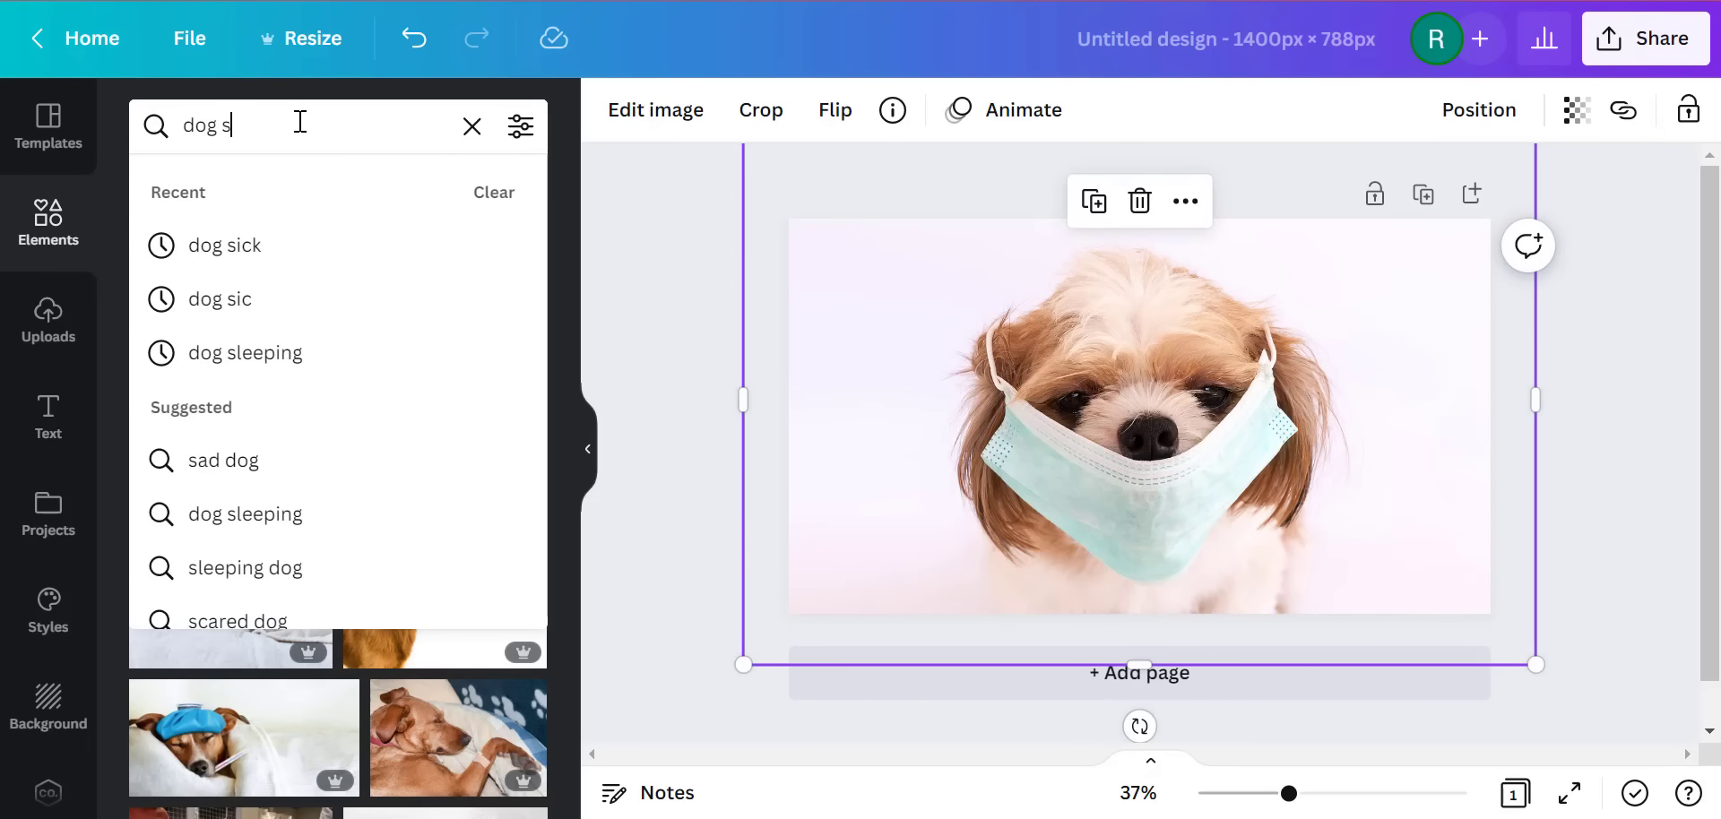
{"action": "type", "text": "wimming"}
{"action": "key", "text": "Return"}
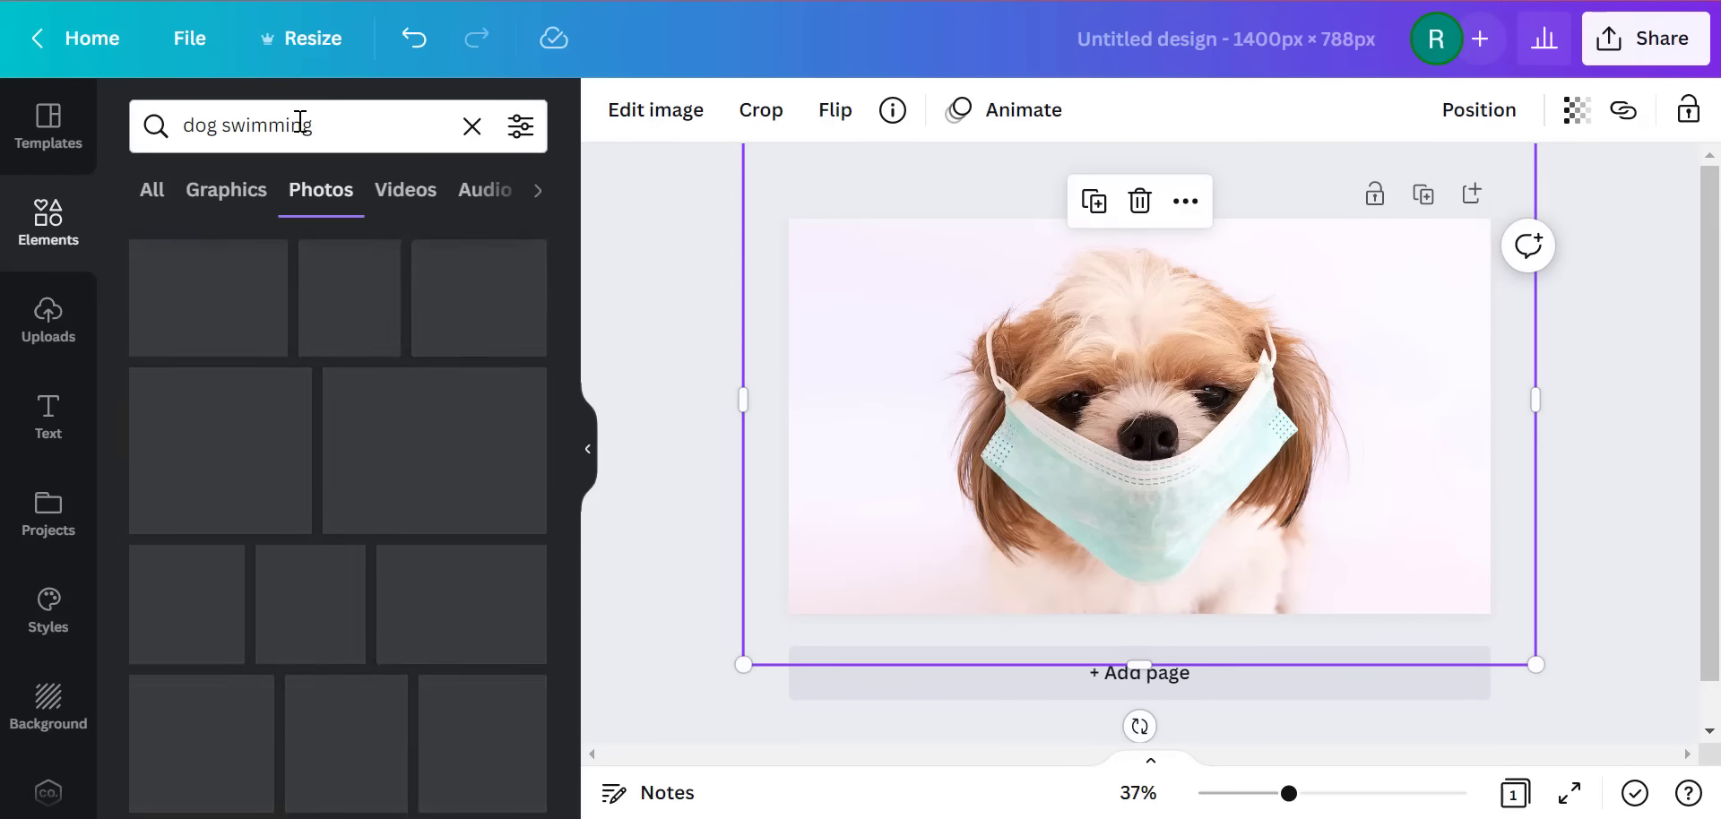
- Replace the masked puppy photo with the white dog swimming photo, enlarged to fill the whole page
{"action": "key", "text": "Delete"}
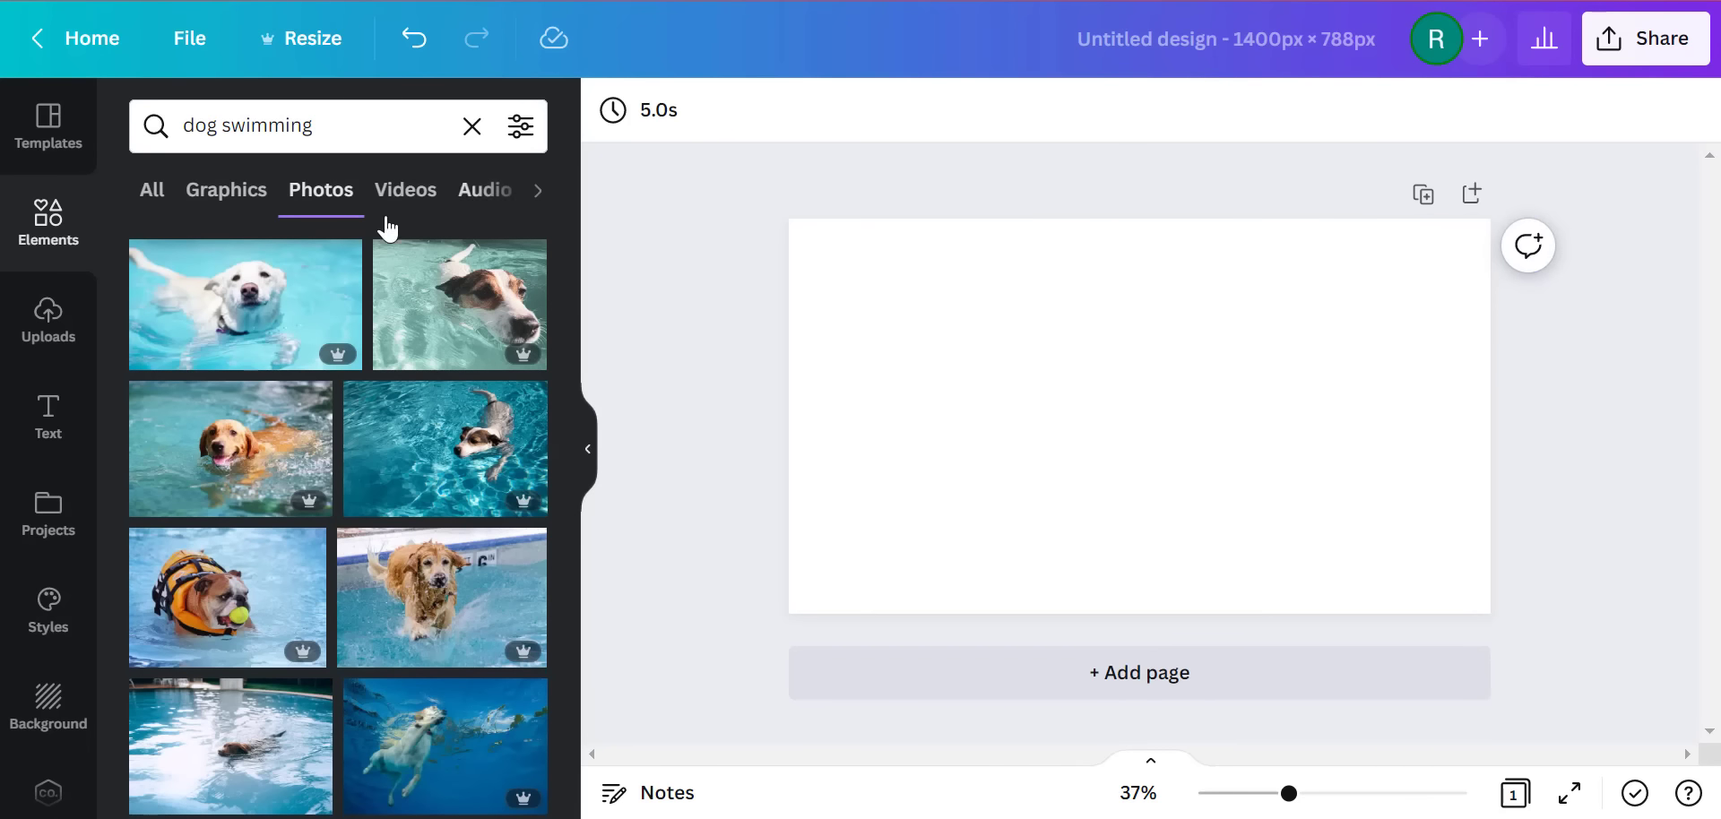
{"action": "left_click", "coordinate": [305, 287]}
{"action": "left_click_drag", "start_coordinate": [1383, 534], "coordinate": [1300, 489]}
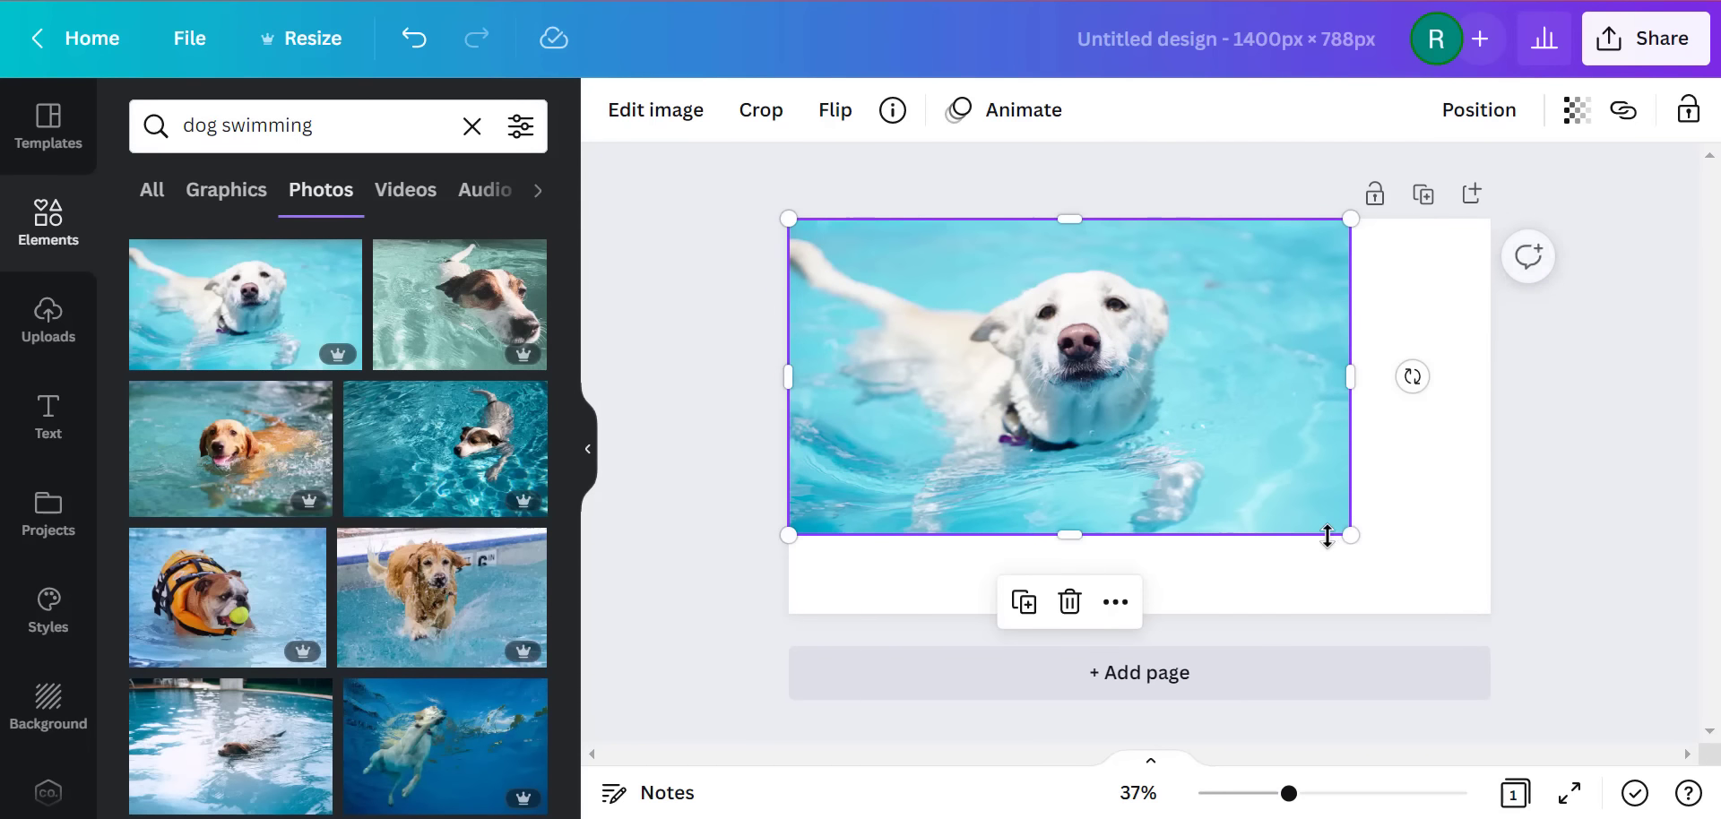
{"action": "left_click_drag", "start_coordinate": [1351, 534], "coordinate": [1524, 593]}
{"action": "left_click", "coordinate": [1604, 269]}
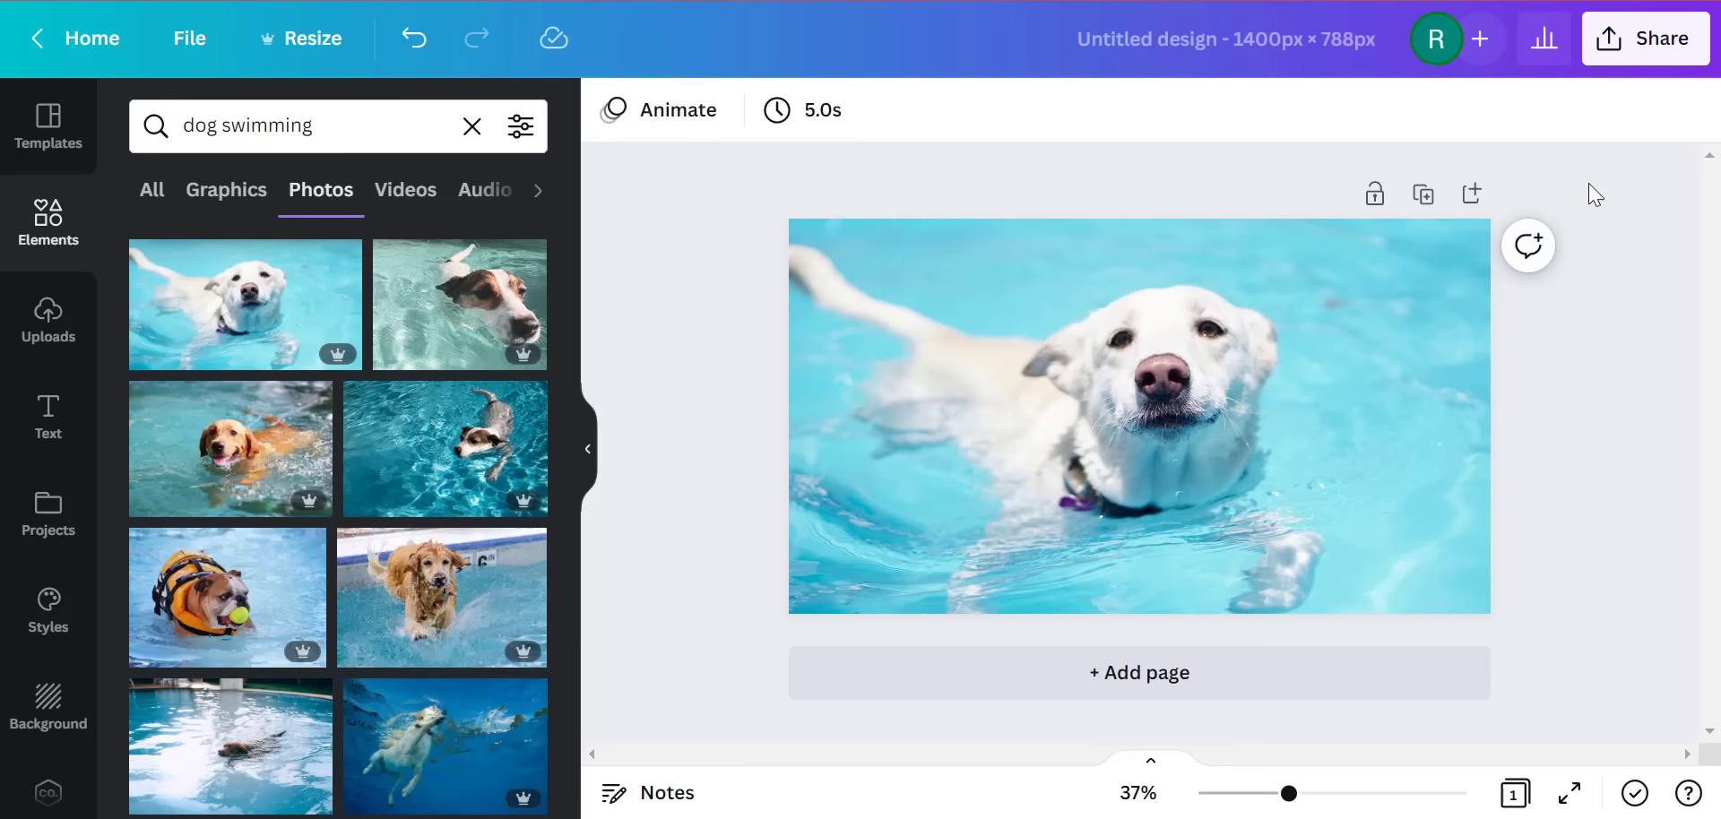
- Download the swimming dog design as a PNG
{"action": "left_click", "coordinate": [1619, 65]}
{"action": "scroll", "coordinate": [1229, 481], "scroll_direction": "down", "scroll_amount": 3}
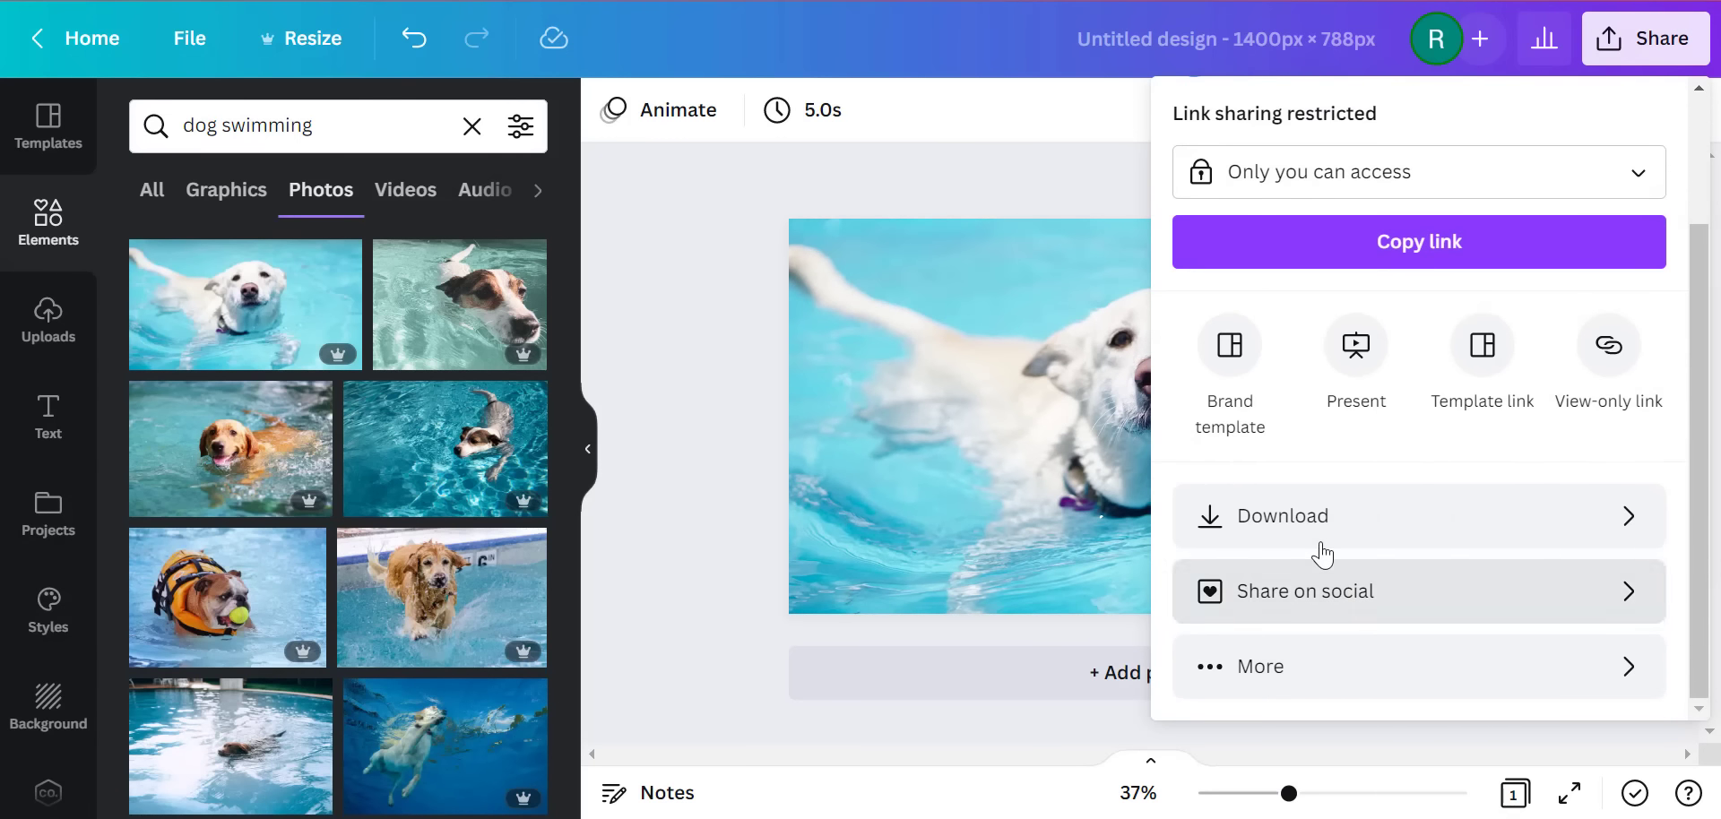
{"action": "left_click", "coordinate": [1315, 542]}
{"action": "left_click", "coordinate": [1333, 564]}
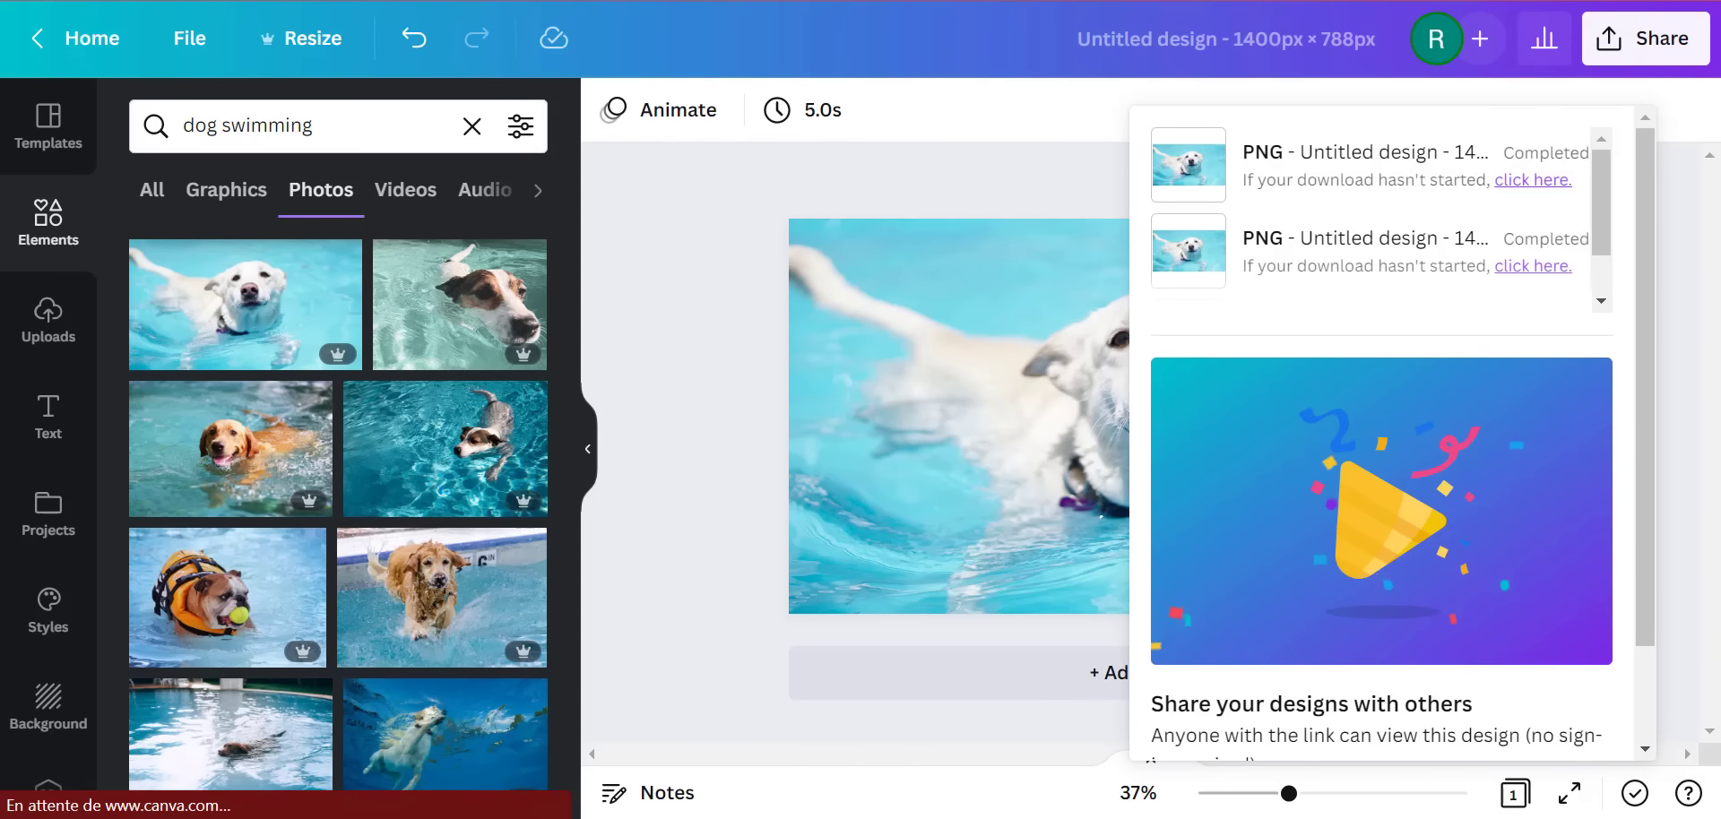
- In Shopify, add "Untitled design - 2022-12-11T025216.673" from the downloads as the post's featured image and save the post
{"action": "key", "text": "ctrl+Tab"}
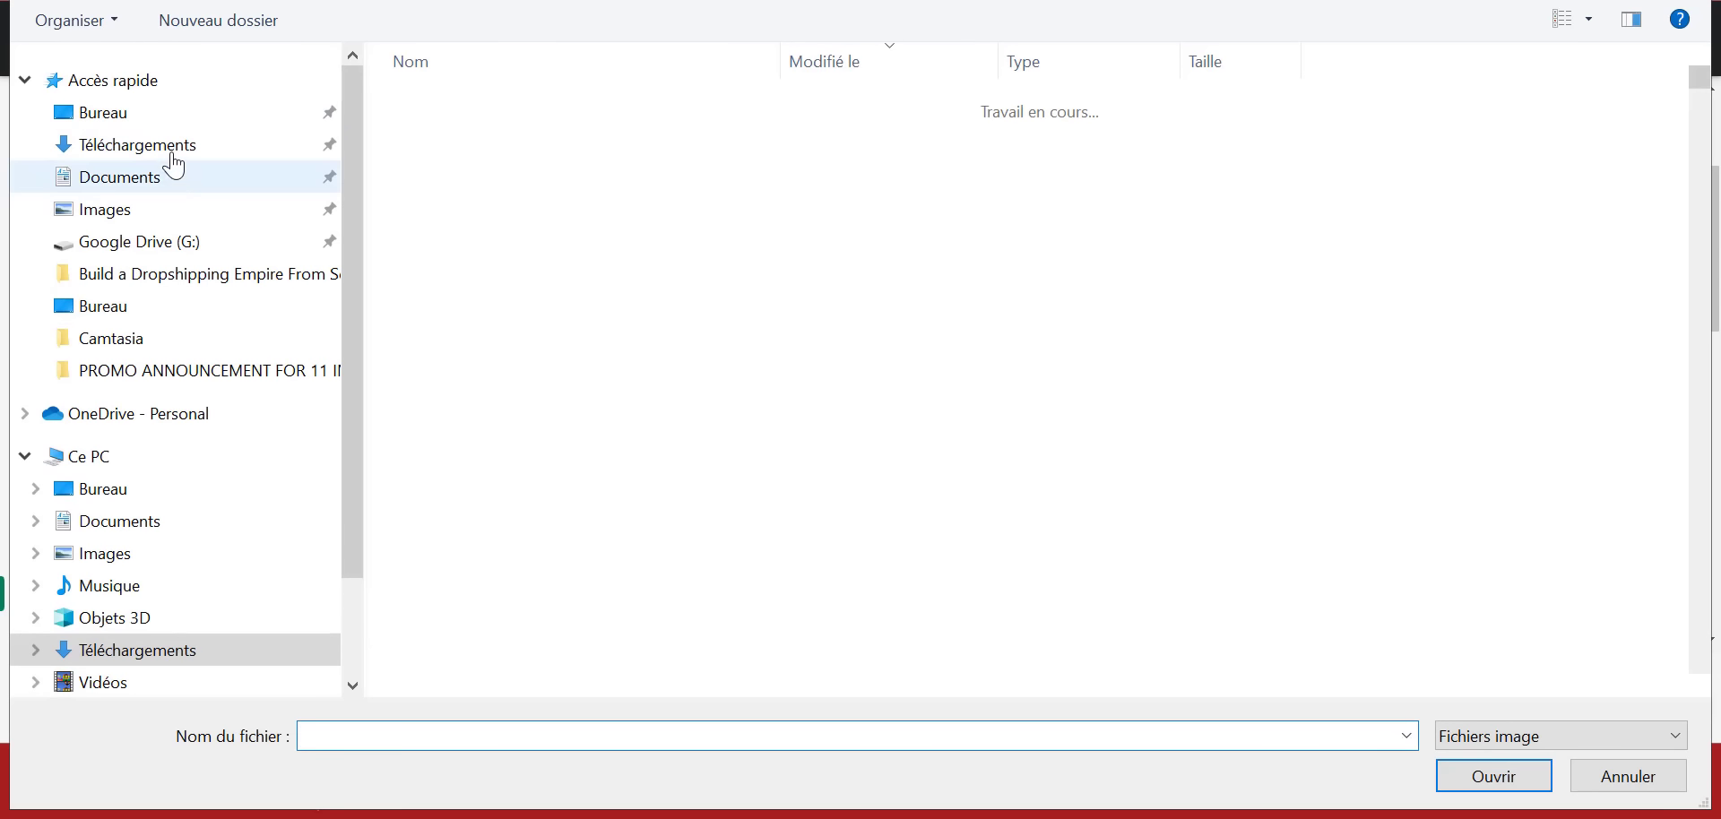
{"action": "left_click", "coordinate": [172, 147]}
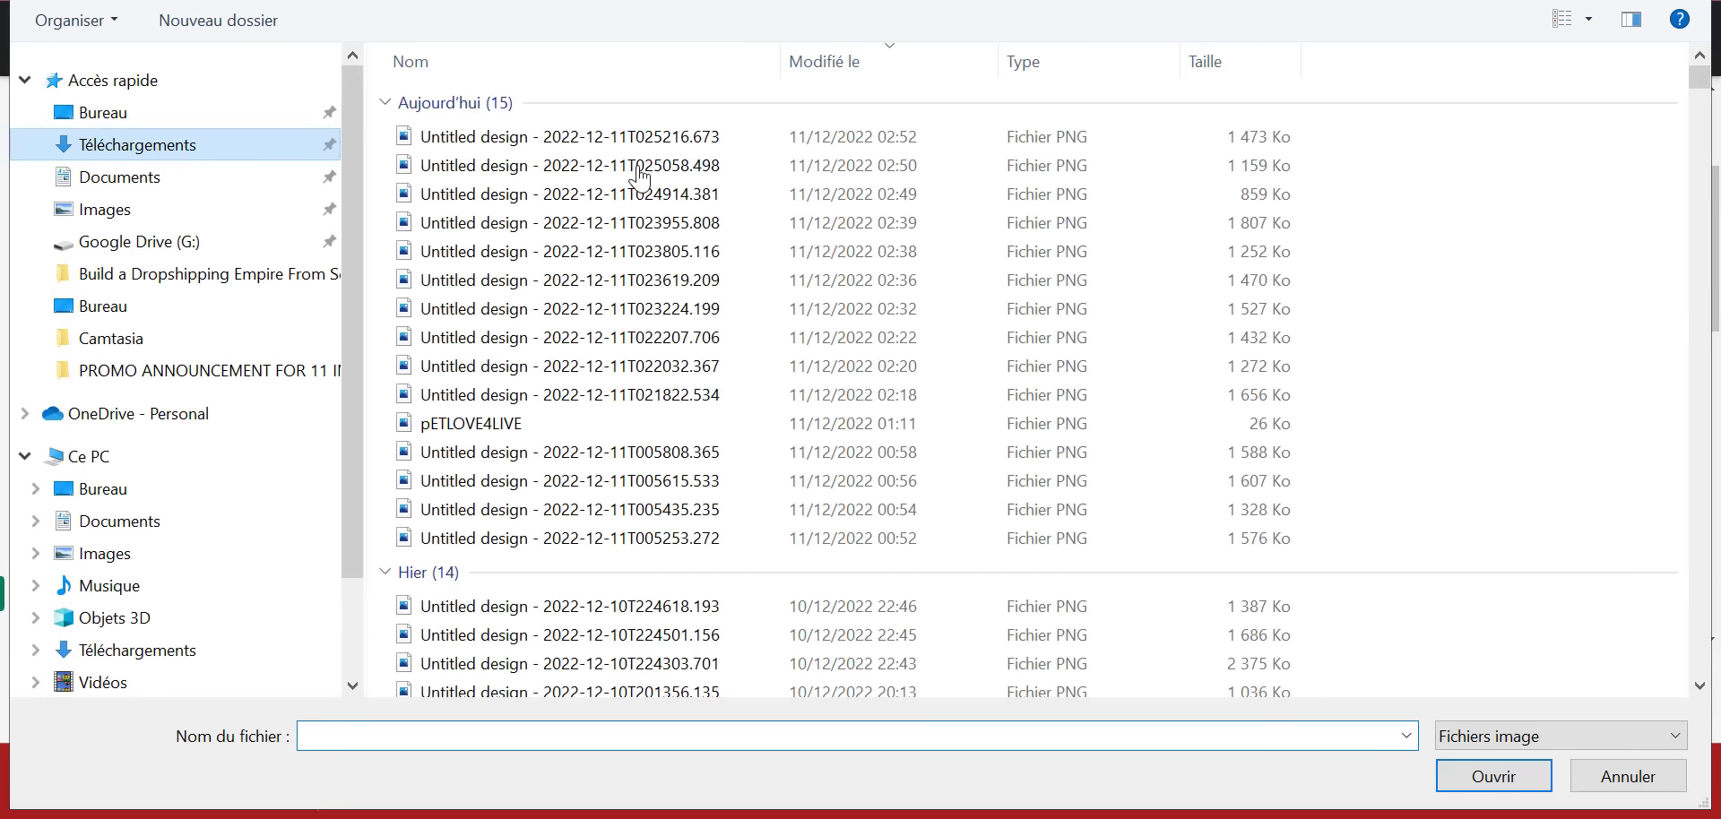
{"action": "double_click", "coordinate": [538, 134]}
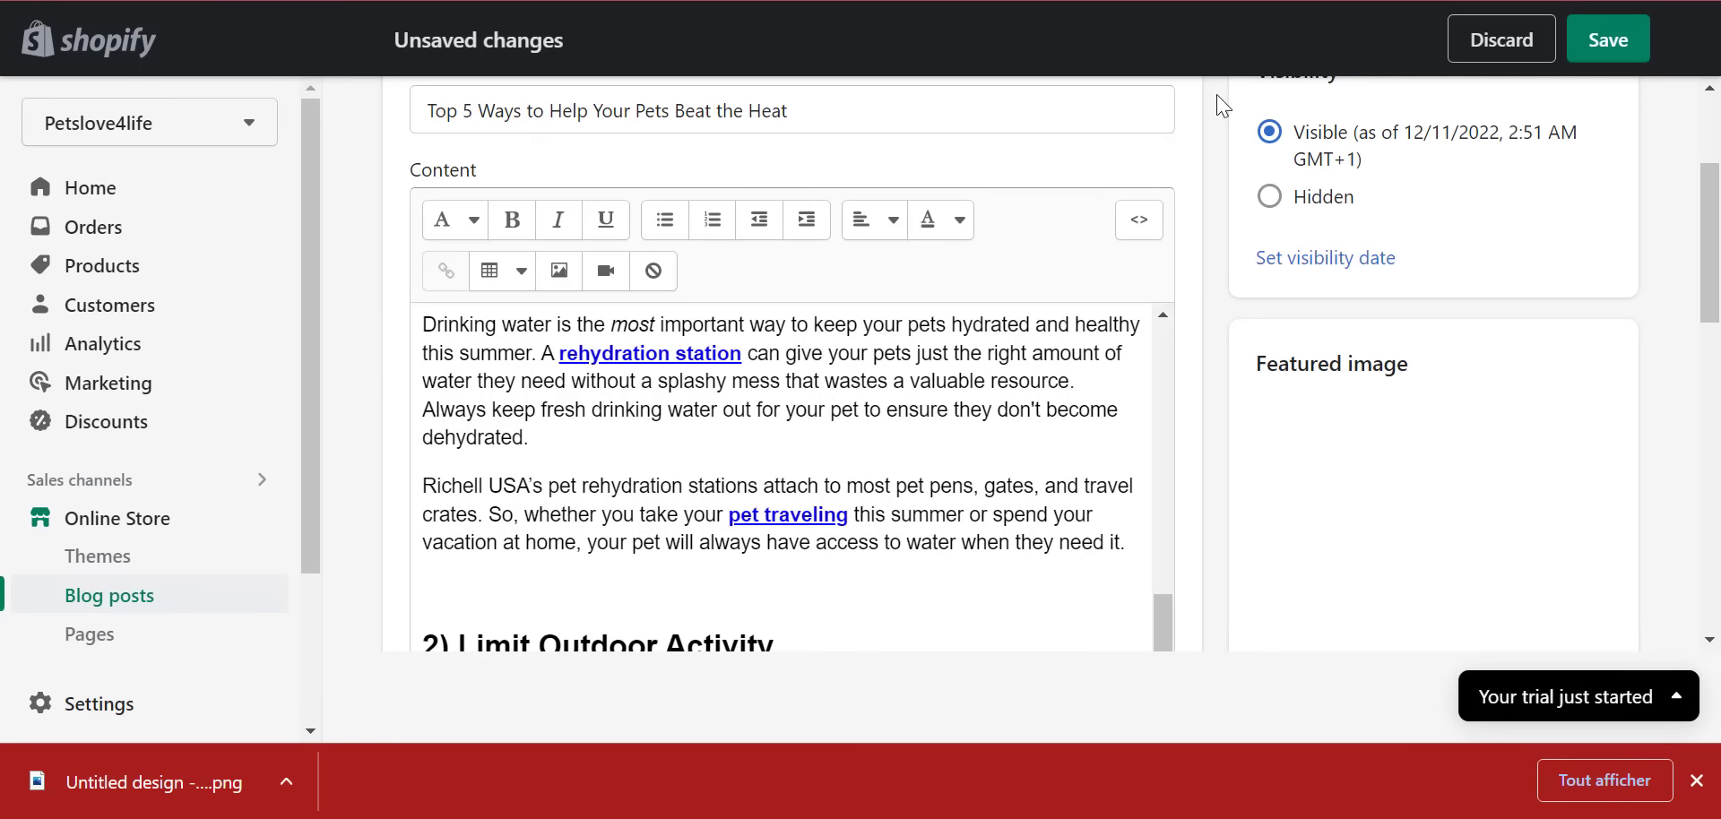
{"action": "left_click", "coordinate": [1589, 43]}
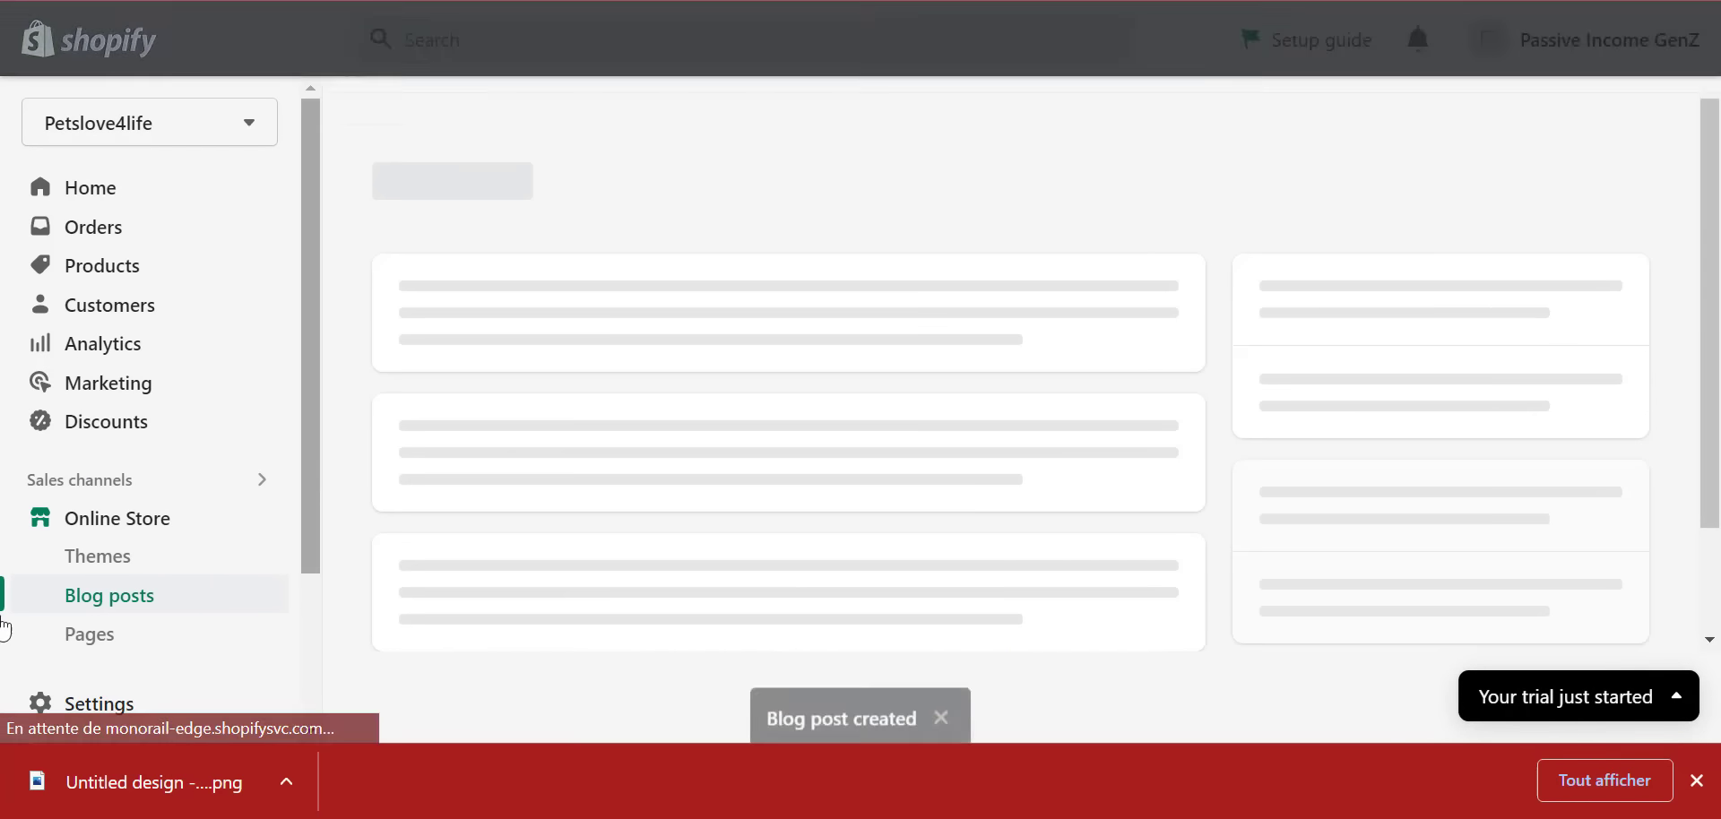
- View the live online store, closing the downloads bar, and examine the blog posts section on its home page
{"action": "left_click_drag", "start_coordinate": [311, 448], "coordinate": [307, 619]}
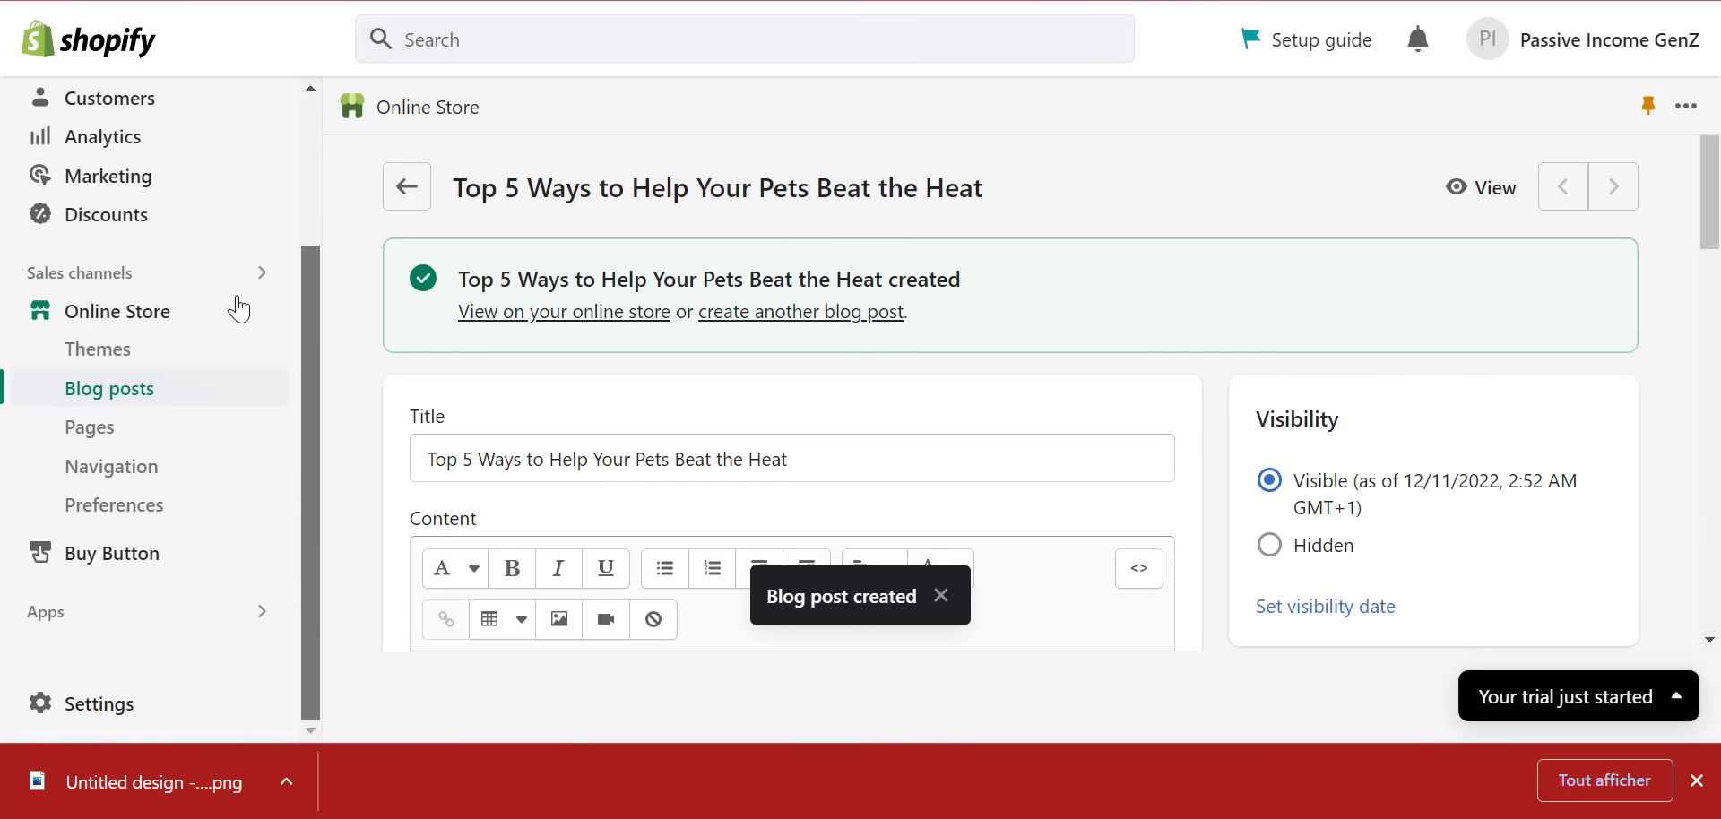
{"action": "left_click", "coordinate": [254, 321]}
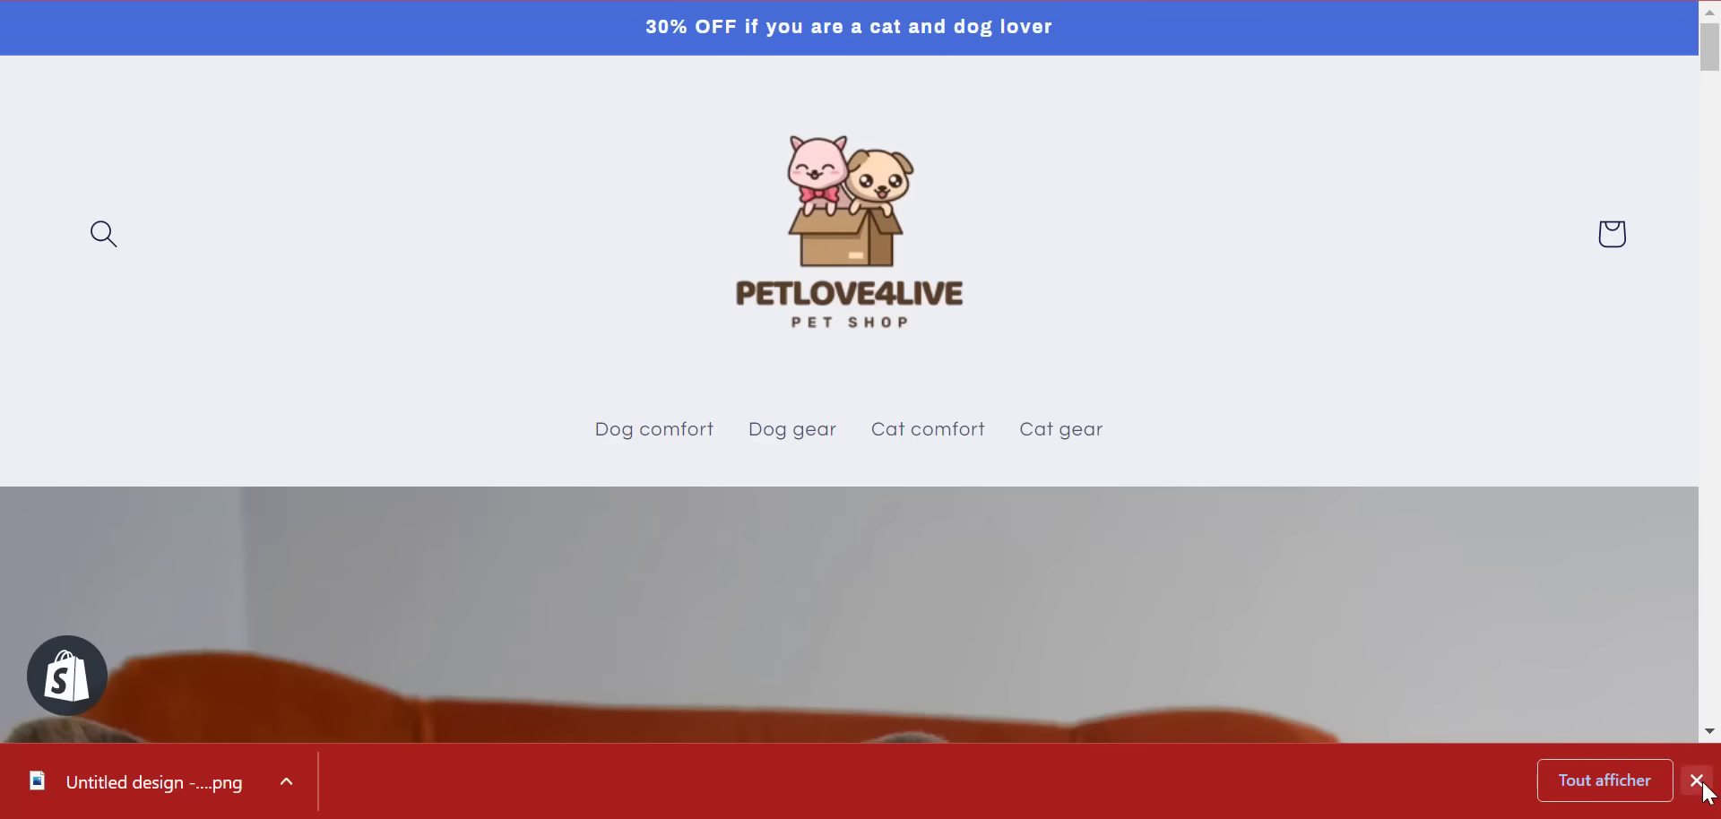
{"action": "left_click", "coordinate": [1697, 781]}
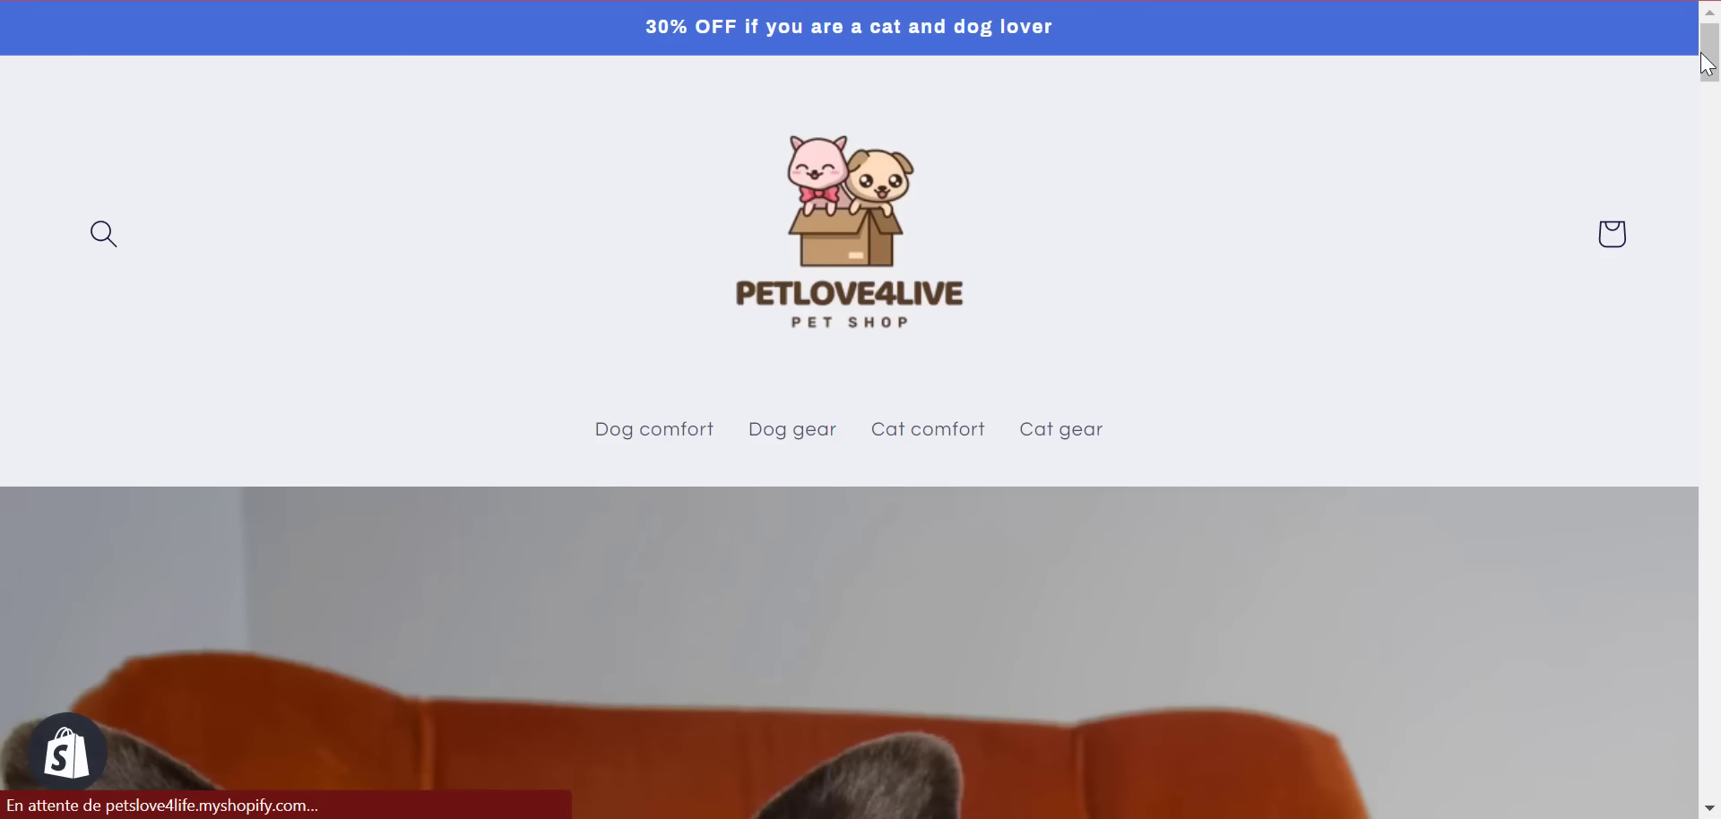
{"action": "left_click_drag", "start_coordinate": [1710, 49], "coordinate": [1715, 637]}
{"action": "scroll", "coordinate": [1716, 636], "scroll_direction": "down", "scroll_amount": 8}
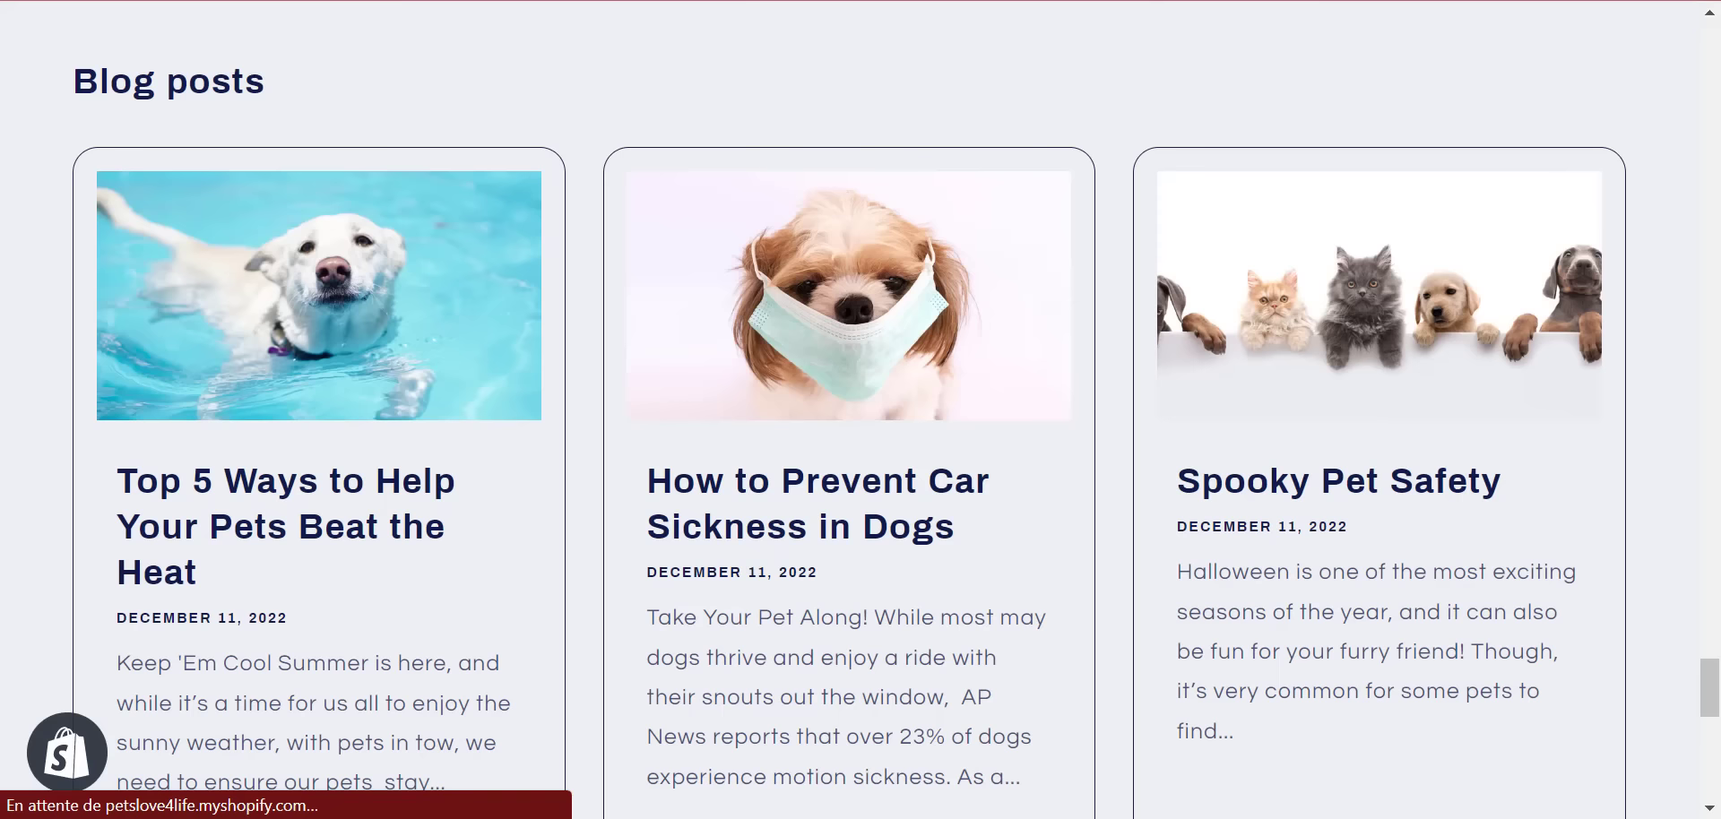
- Return to the Shopify admin, open the Refresh theme for customization and select the home page's Blog posts section
{"action": "left_click", "coordinate": [1291, 0]}
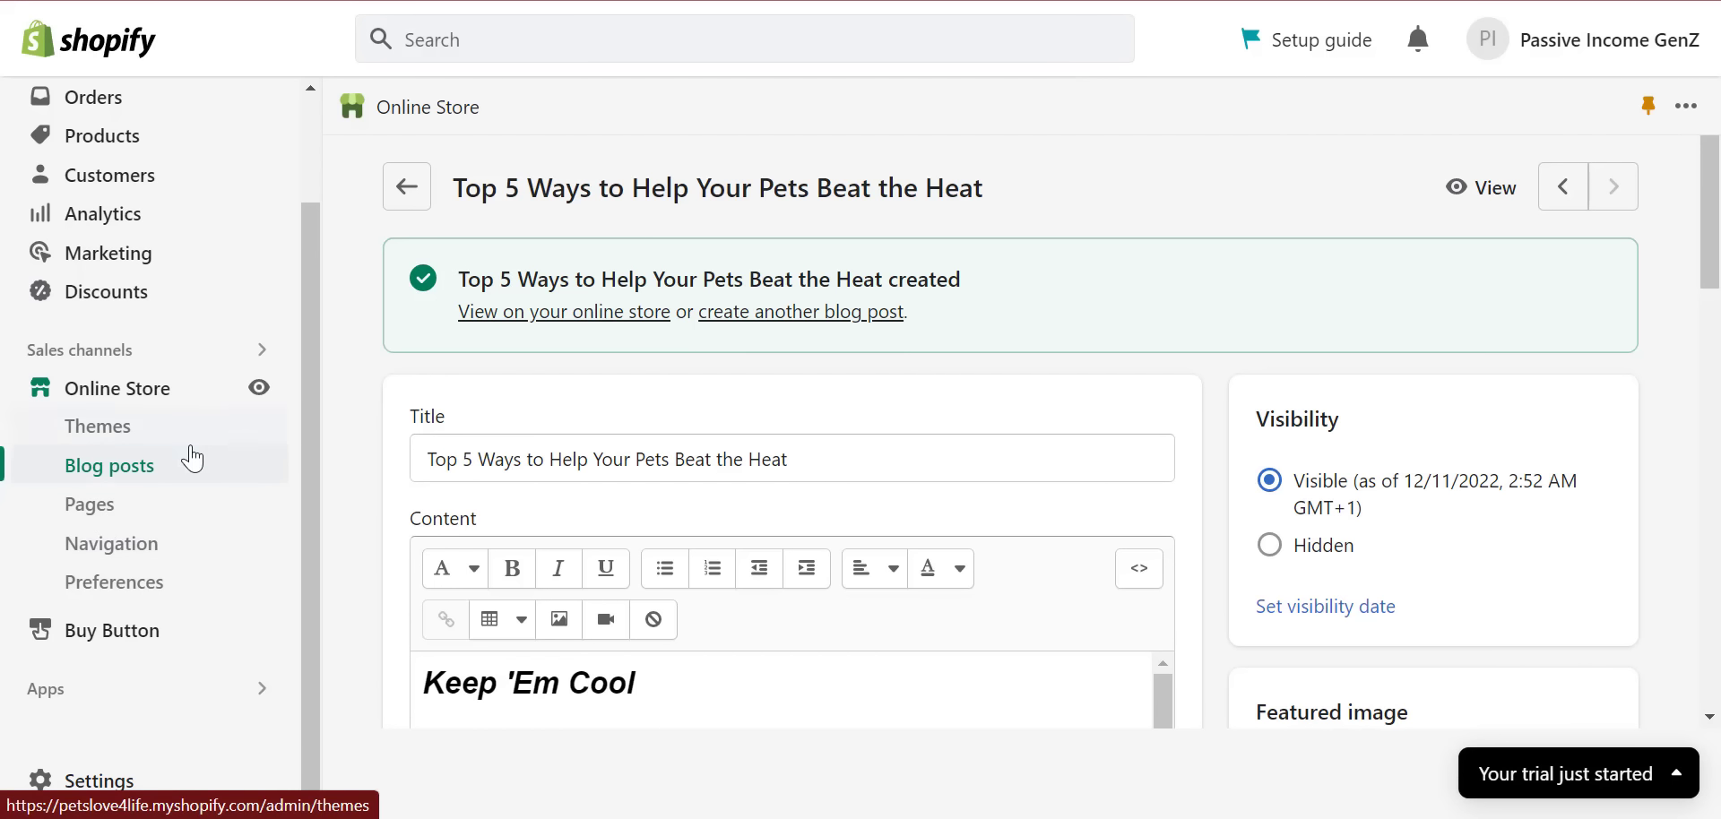
{"action": "left_click", "coordinate": [148, 418]}
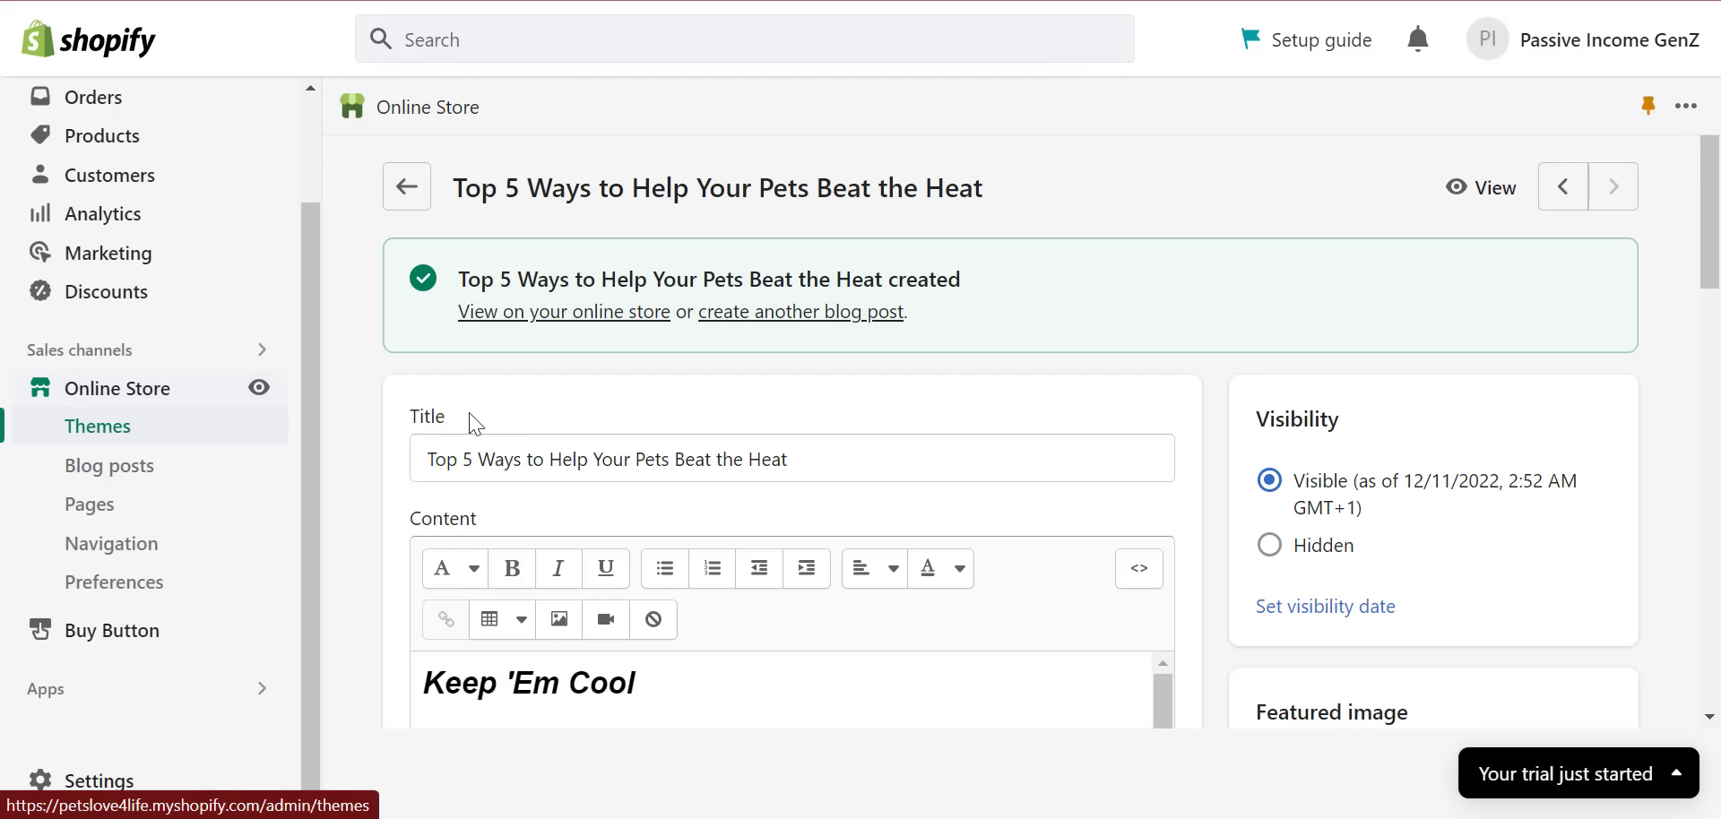
{"action": "scroll", "coordinate": [1286, 487], "scroll_direction": "down", "scroll_amount": 3}
{"action": "left_click", "coordinate": [1564, 557]}
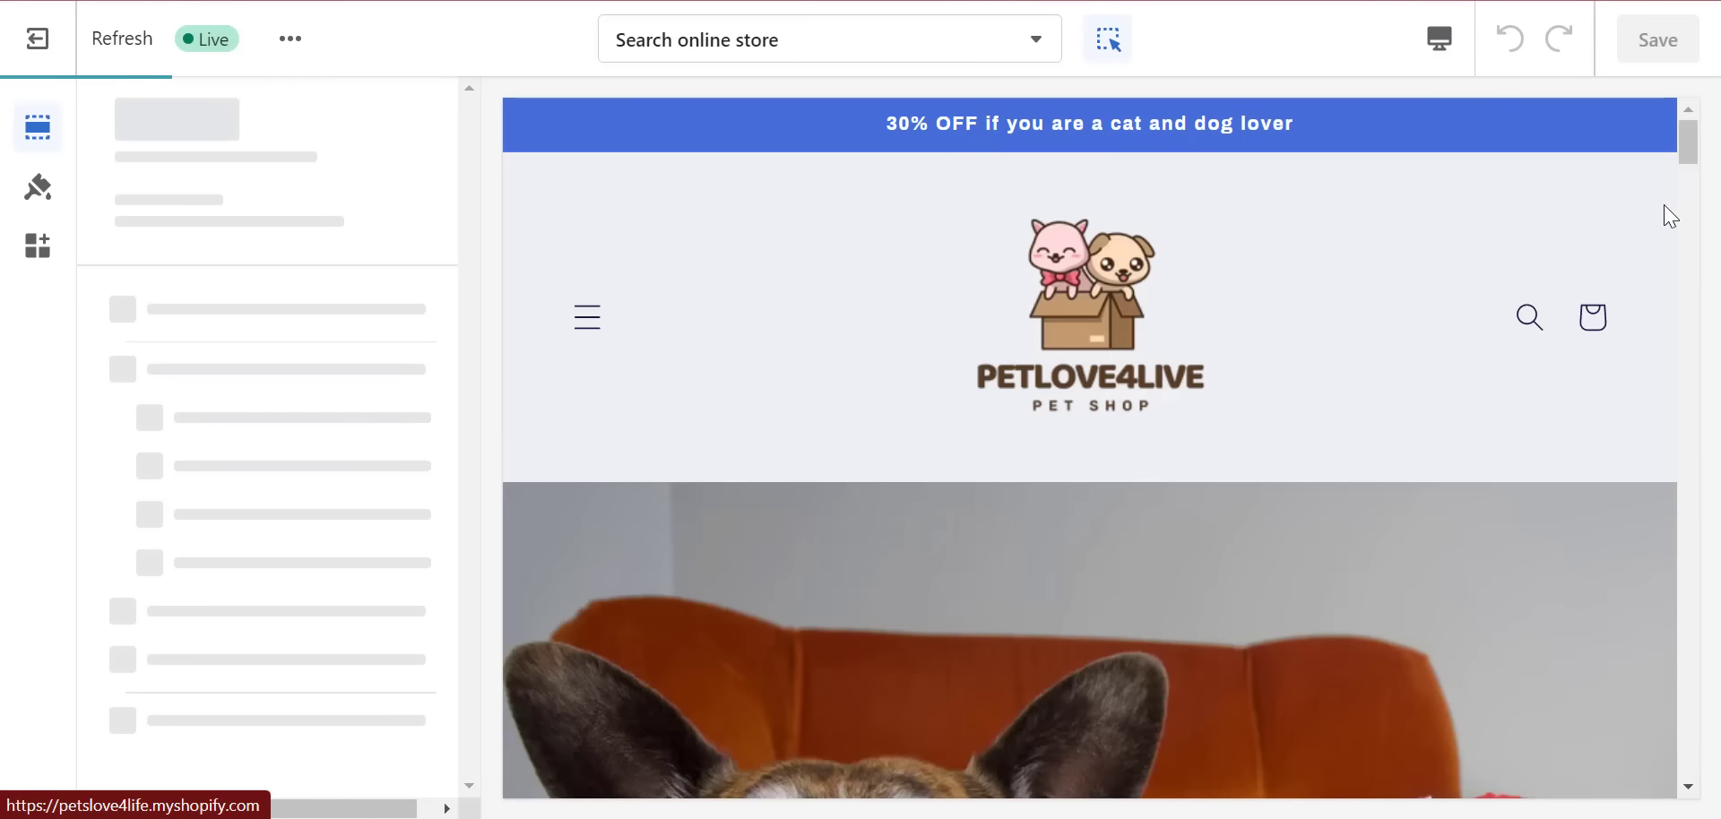
{"action": "left_click_drag", "start_coordinate": [1685, 145], "coordinate": [1703, 661]}
{"action": "scroll", "coordinate": [932, 429], "scroll_direction": "up", "scroll_amount": 2}
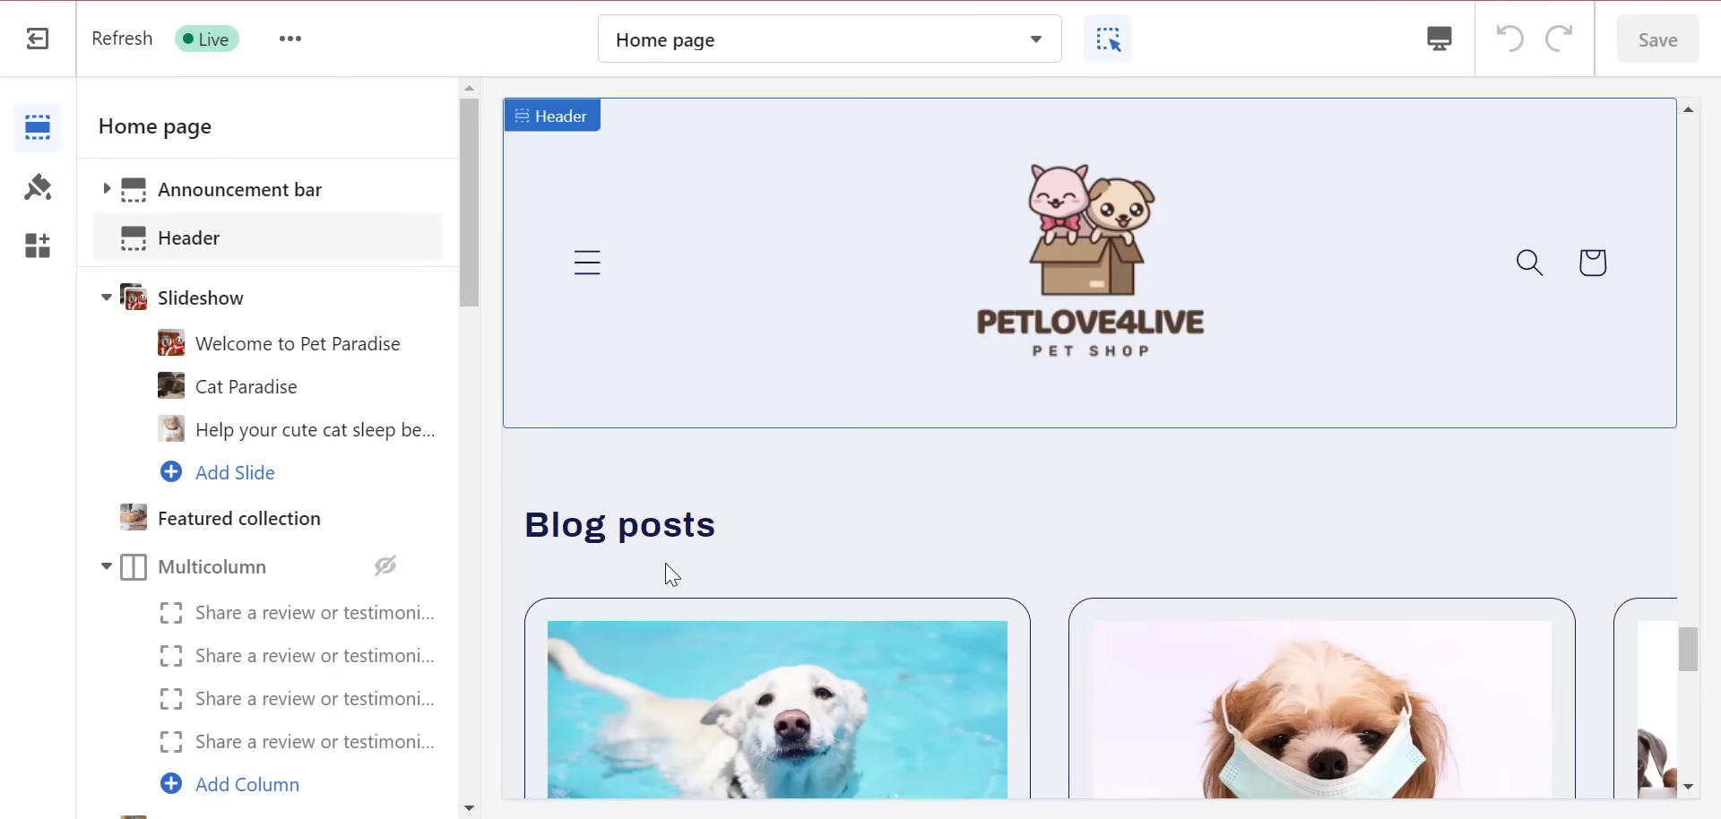
{"action": "left_click", "coordinate": [652, 534]}
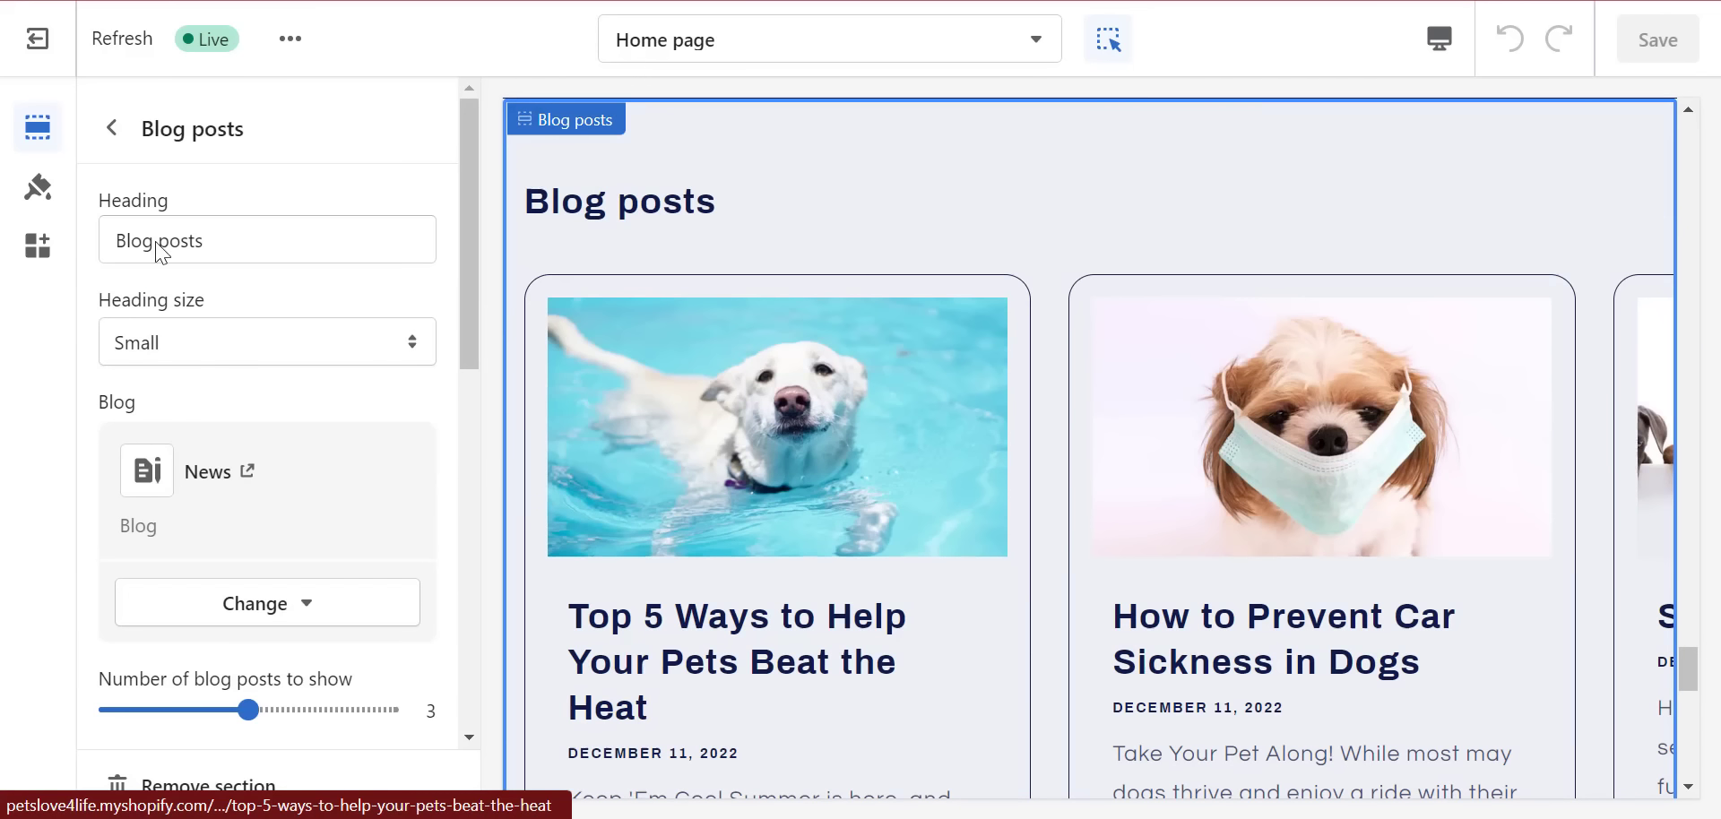
- Change the Blog posts section's heading to "Latest Tips" with the Medium heading size, review its remaining settings and save
{"action": "triple_click", "coordinate": [154, 242]}
{"action": "type", "text": "Latest Tips"}
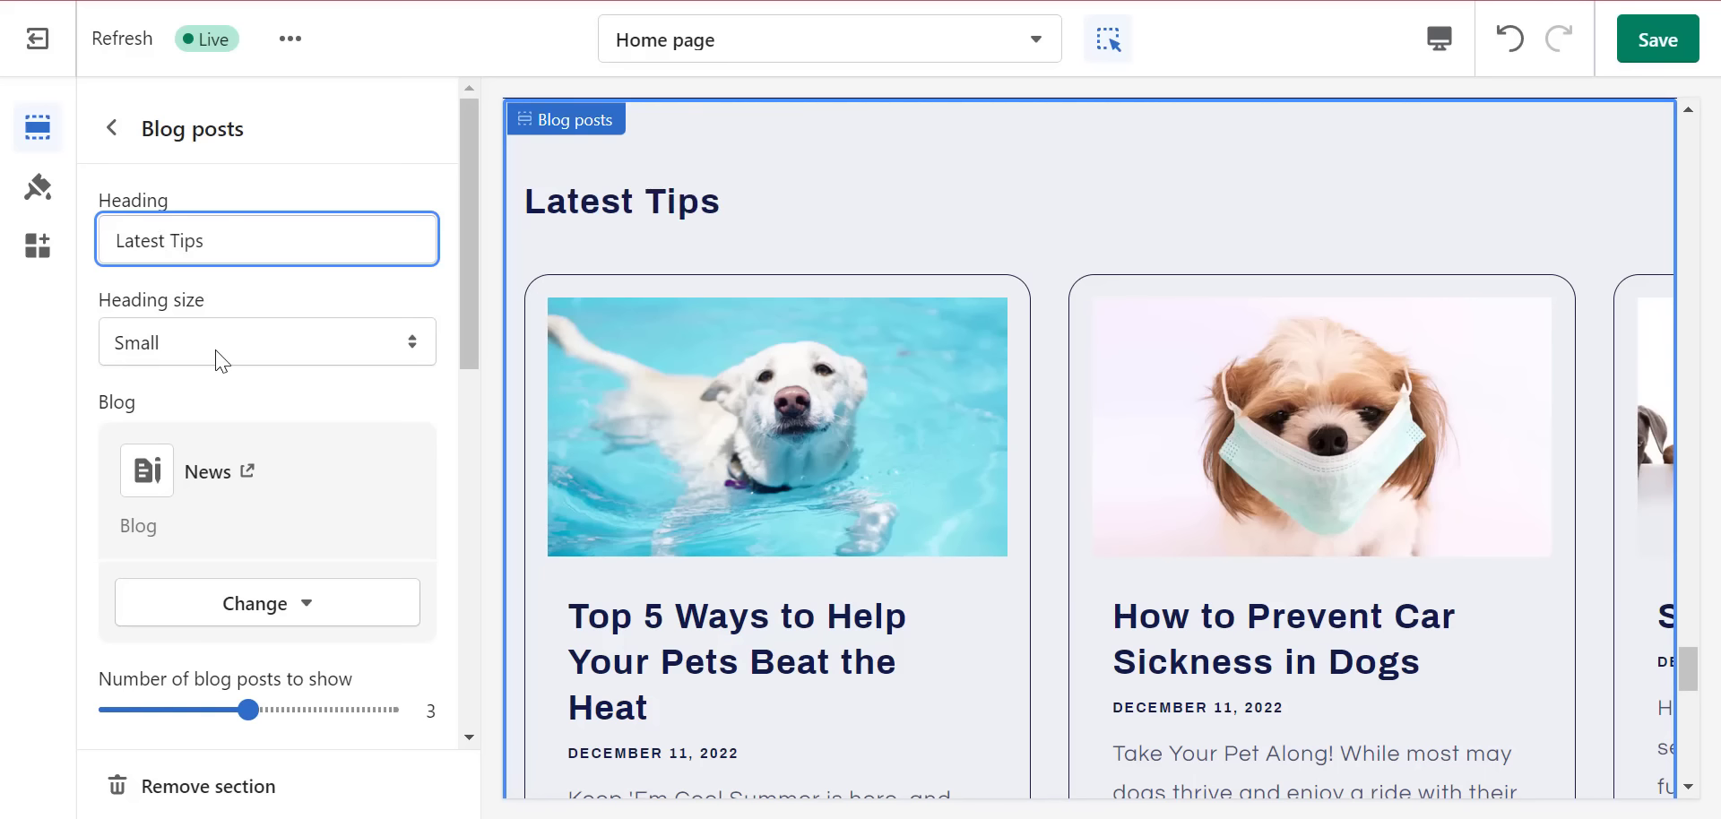
{"action": "left_click", "coordinate": [215, 359]}
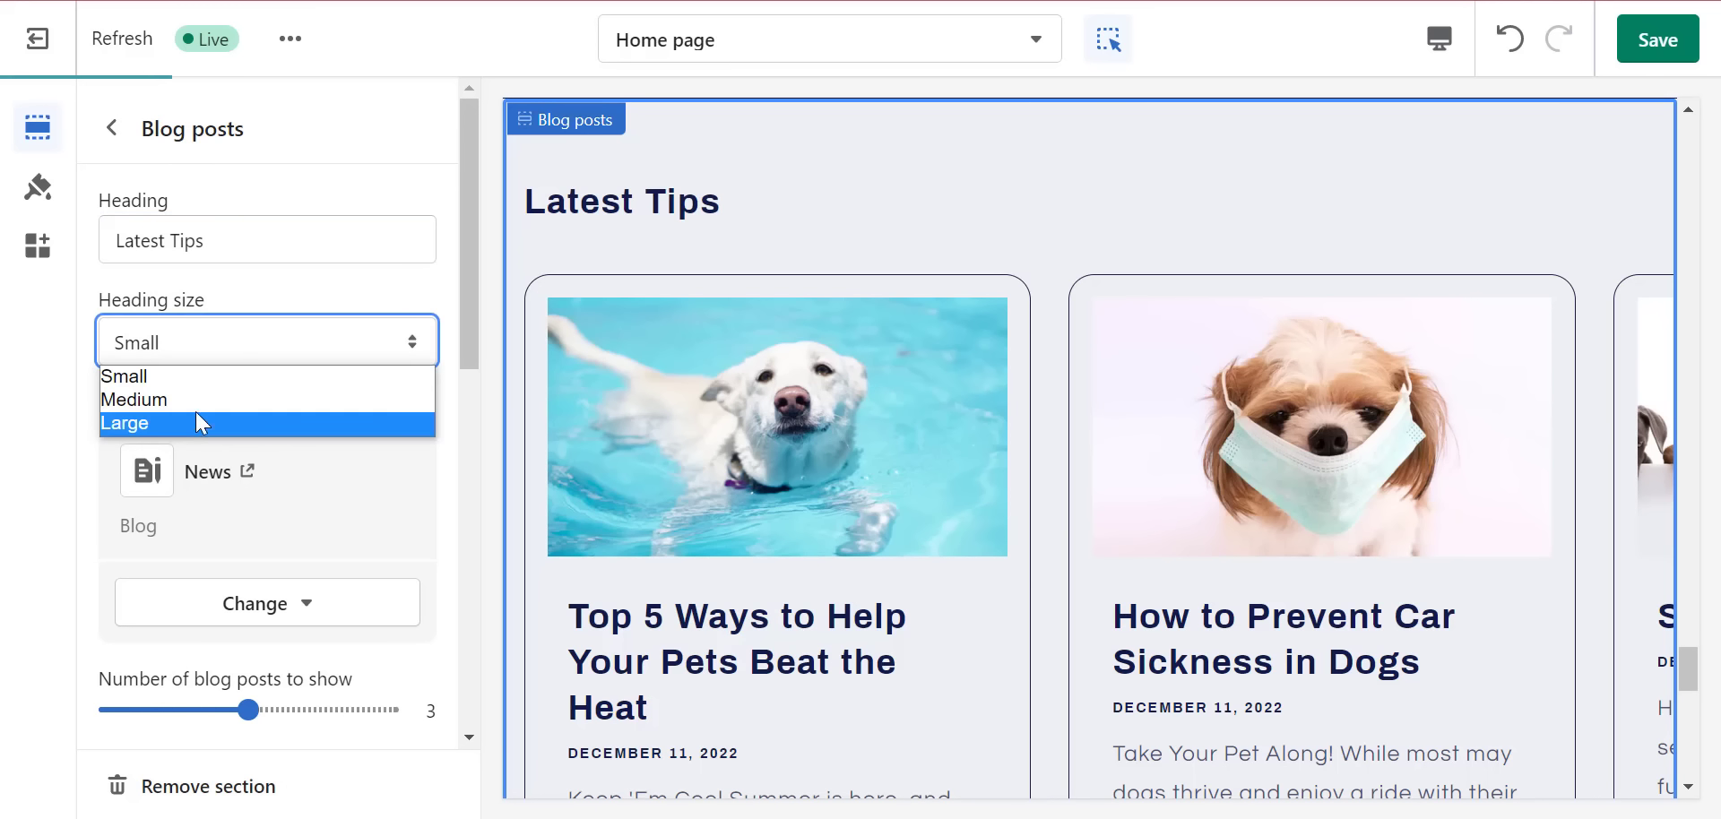
{"action": "left_click", "coordinate": [200, 396]}
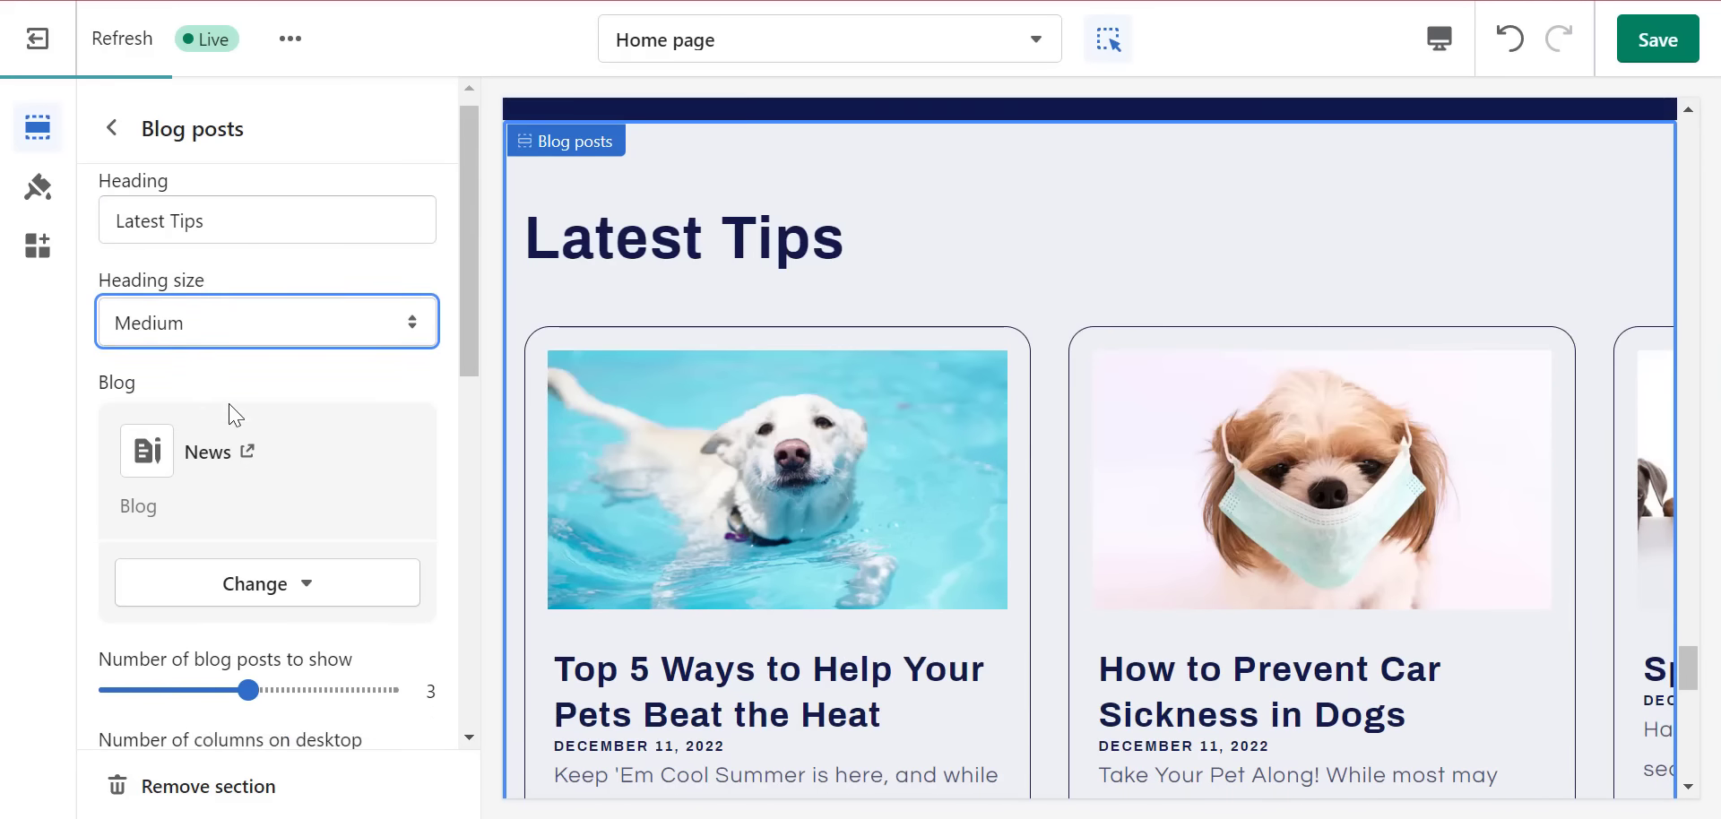
{"action": "scroll", "coordinate": [231, 405], "scroll_direction": "down", "scroll_amount": 2}
{"action": "scroll", "coordinate": [314, 583], "scroll_direction": "down", "scroll_amount": 5}
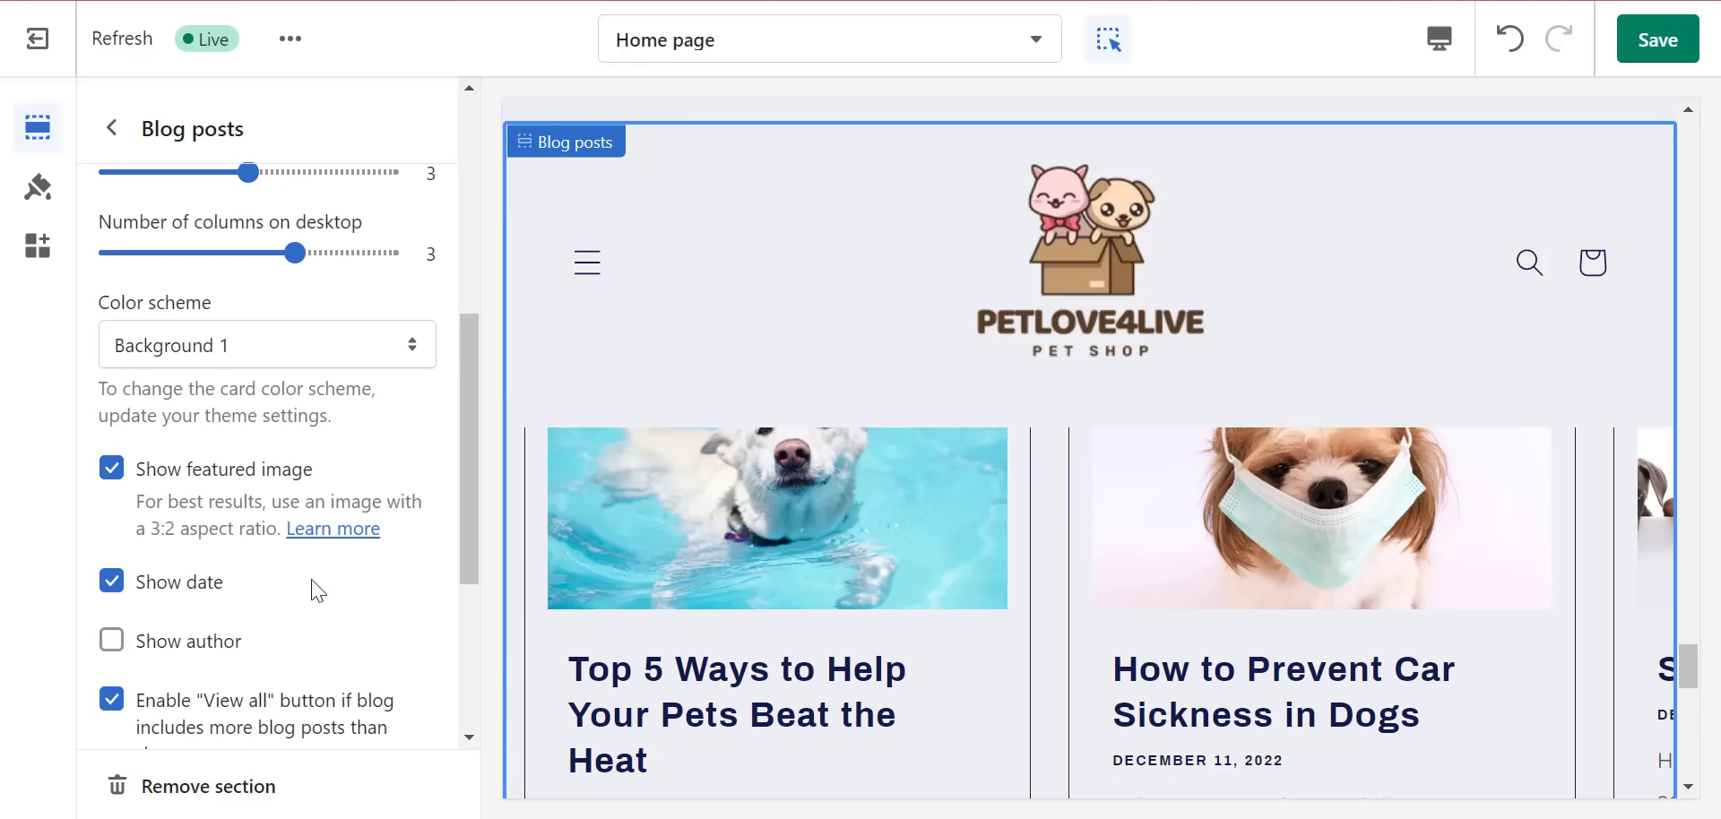
{"action": "scroll", "coordinate": [307, 373], "scroll_direction": "up", "scroll_amount": 2}
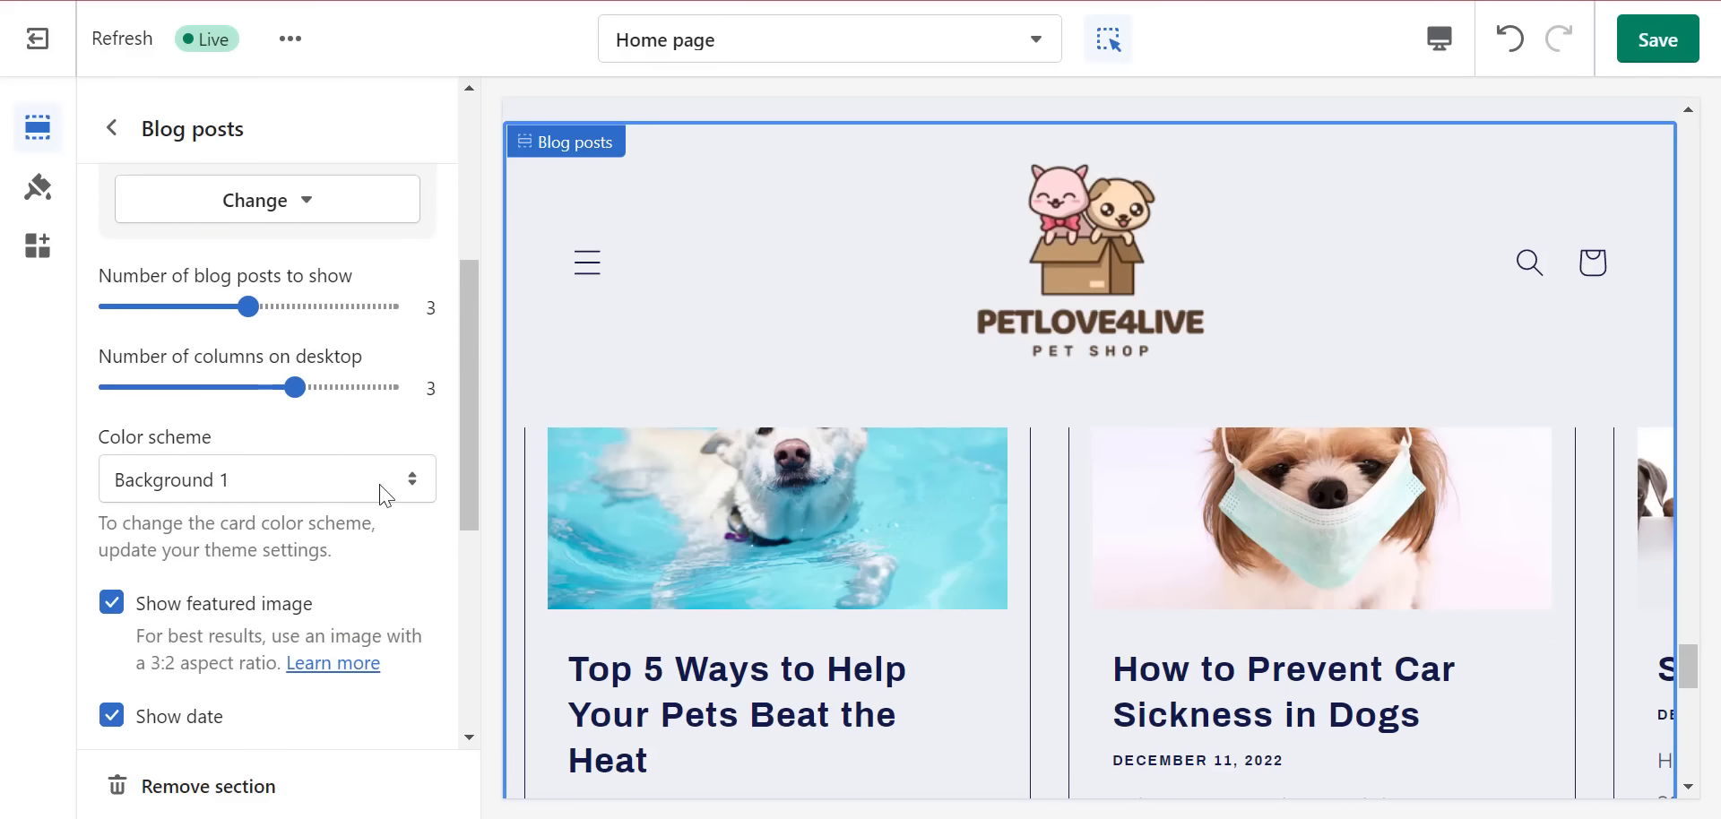
{"action": "left_click_drag", "start_coordinate": [464, 427], "coordinate": [484, 660]}
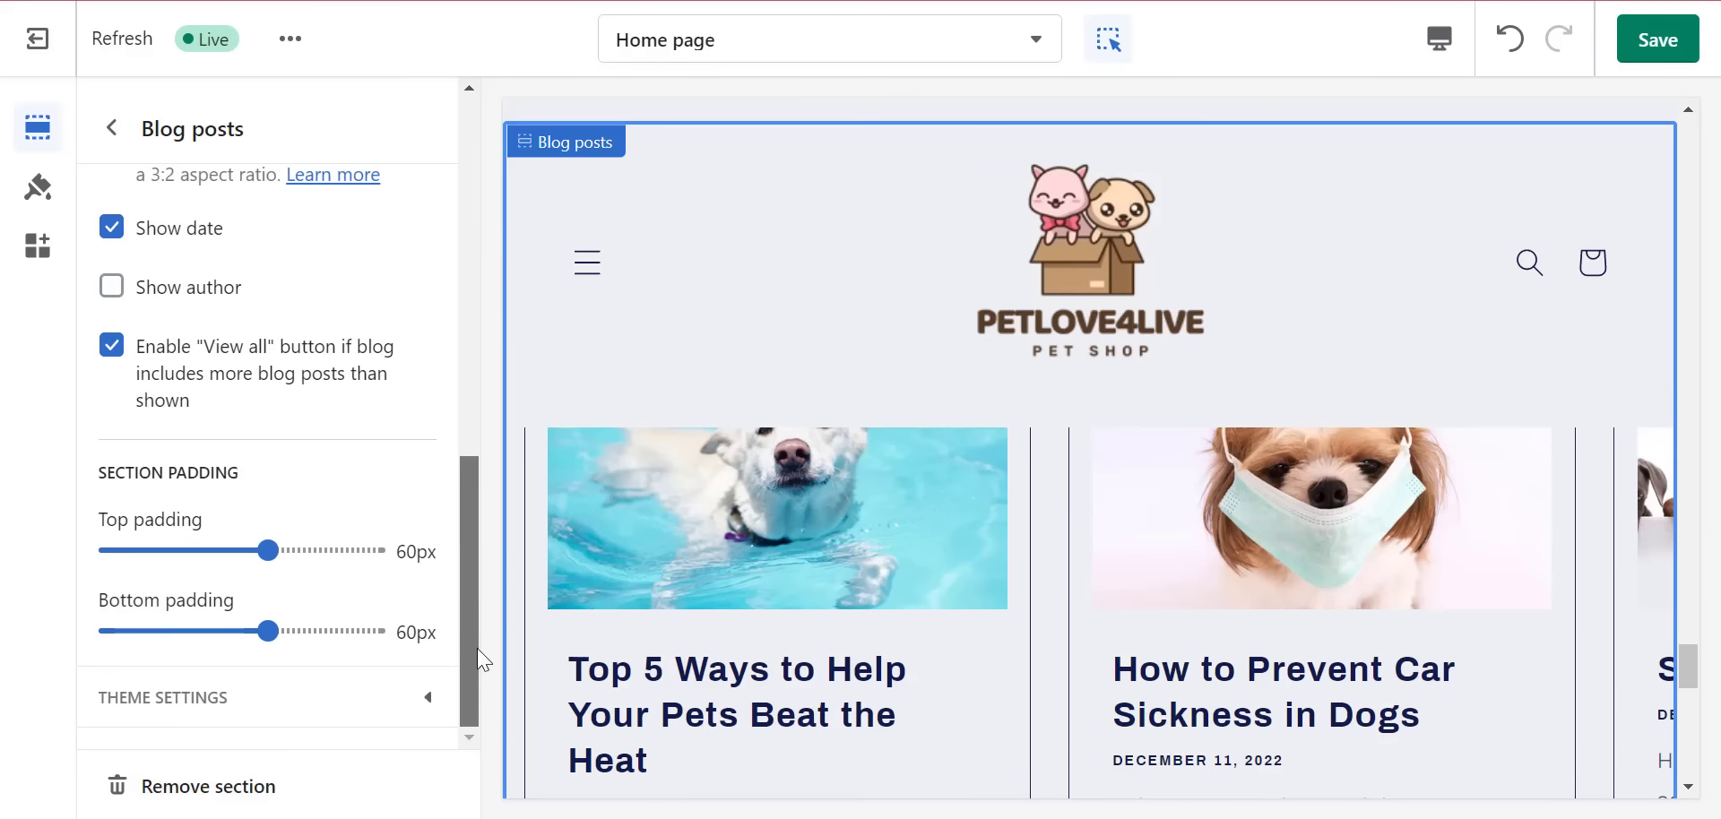
{"action": "left_click", "coordinate": [1641, 56]}
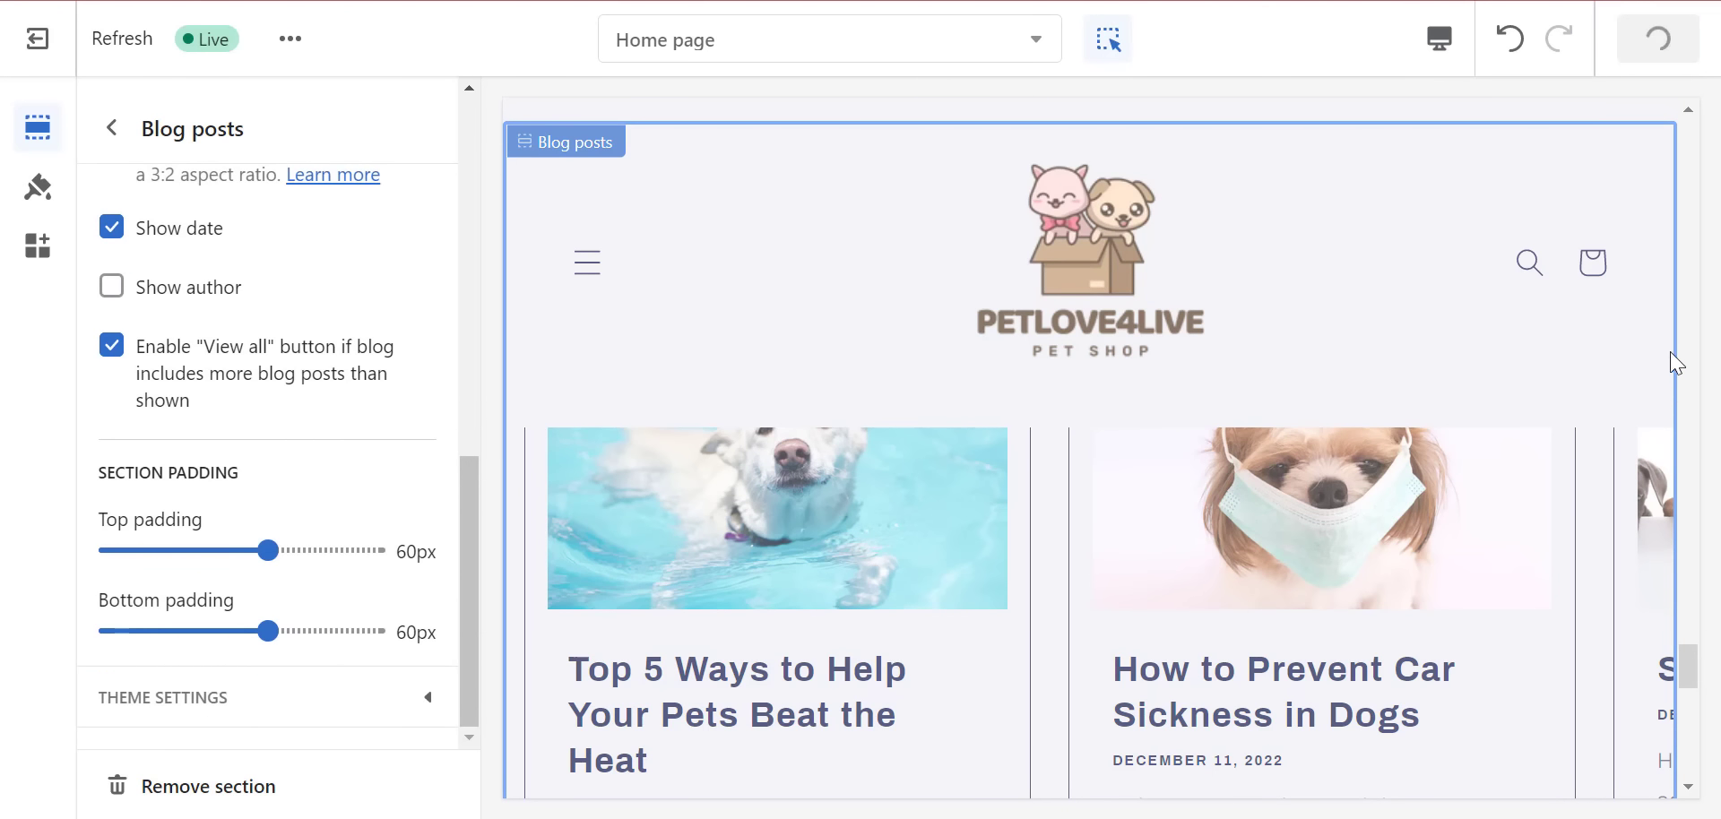
- Save the pending change, set the Email signup section's top padding to 68px and save again
{"action": "left_click_drag", "start_coordinate": [1688, 669], "coordinate": [1683, 739]}
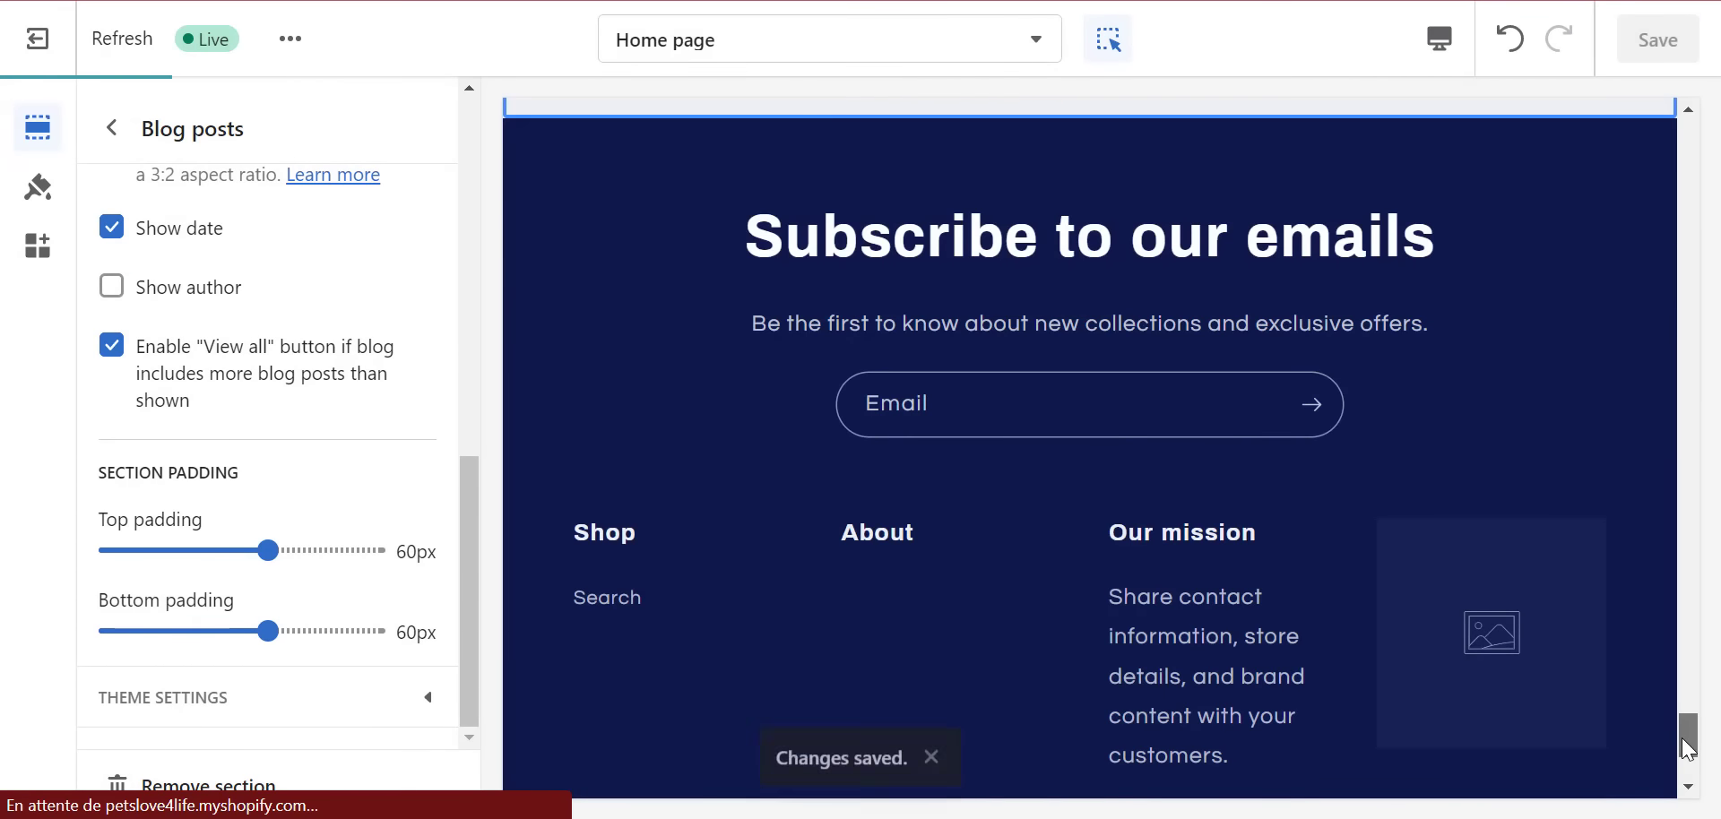
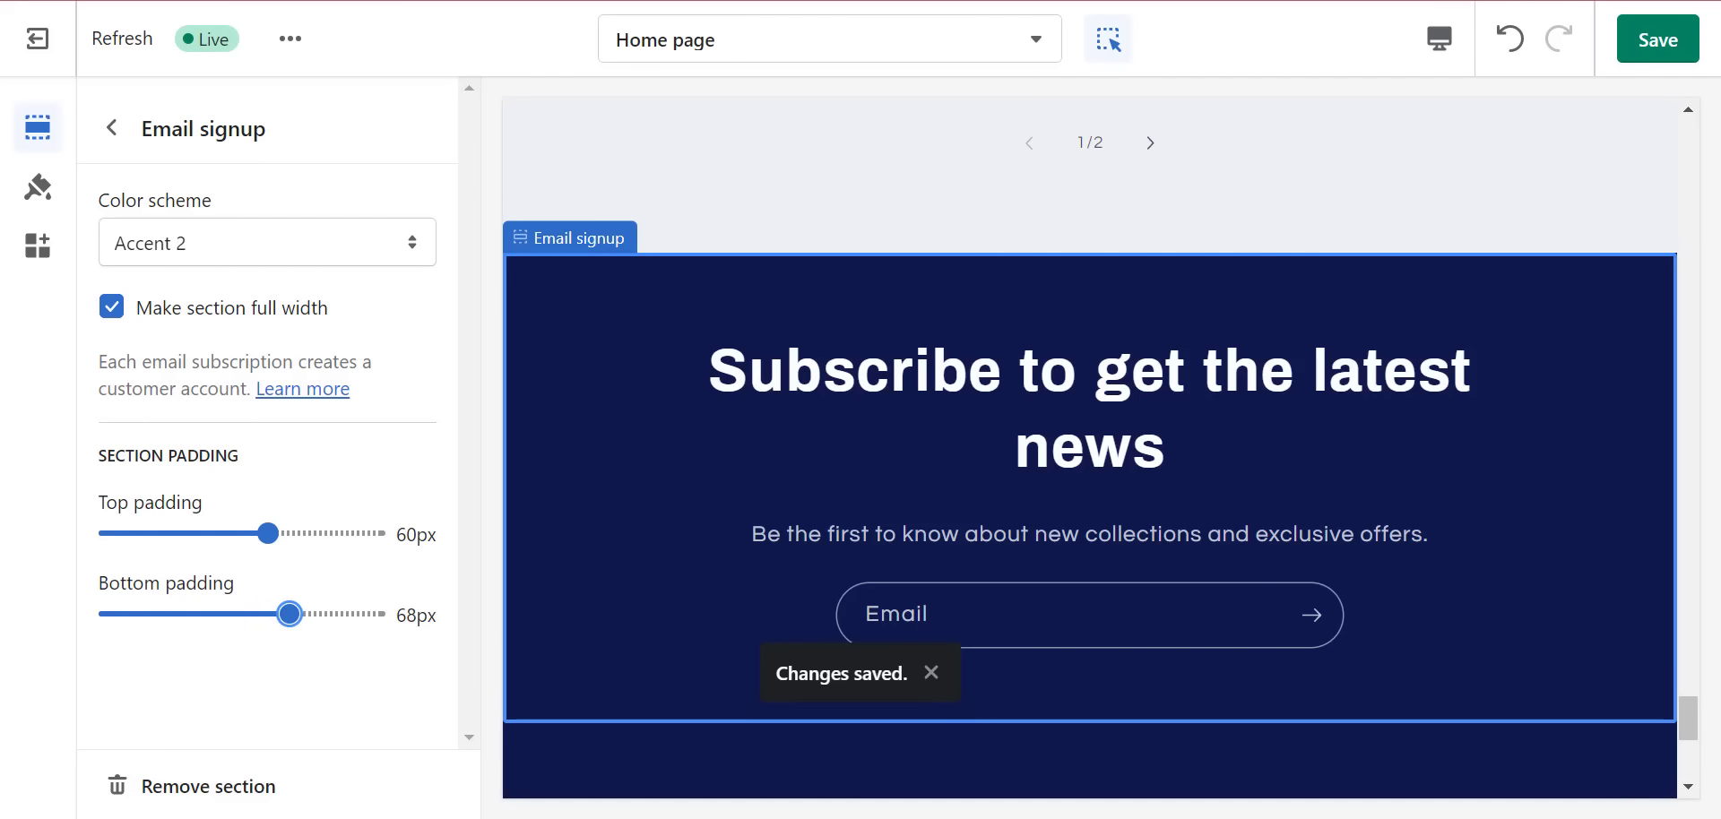
{"action": "left_click", "coordinate": [1677, 40]}
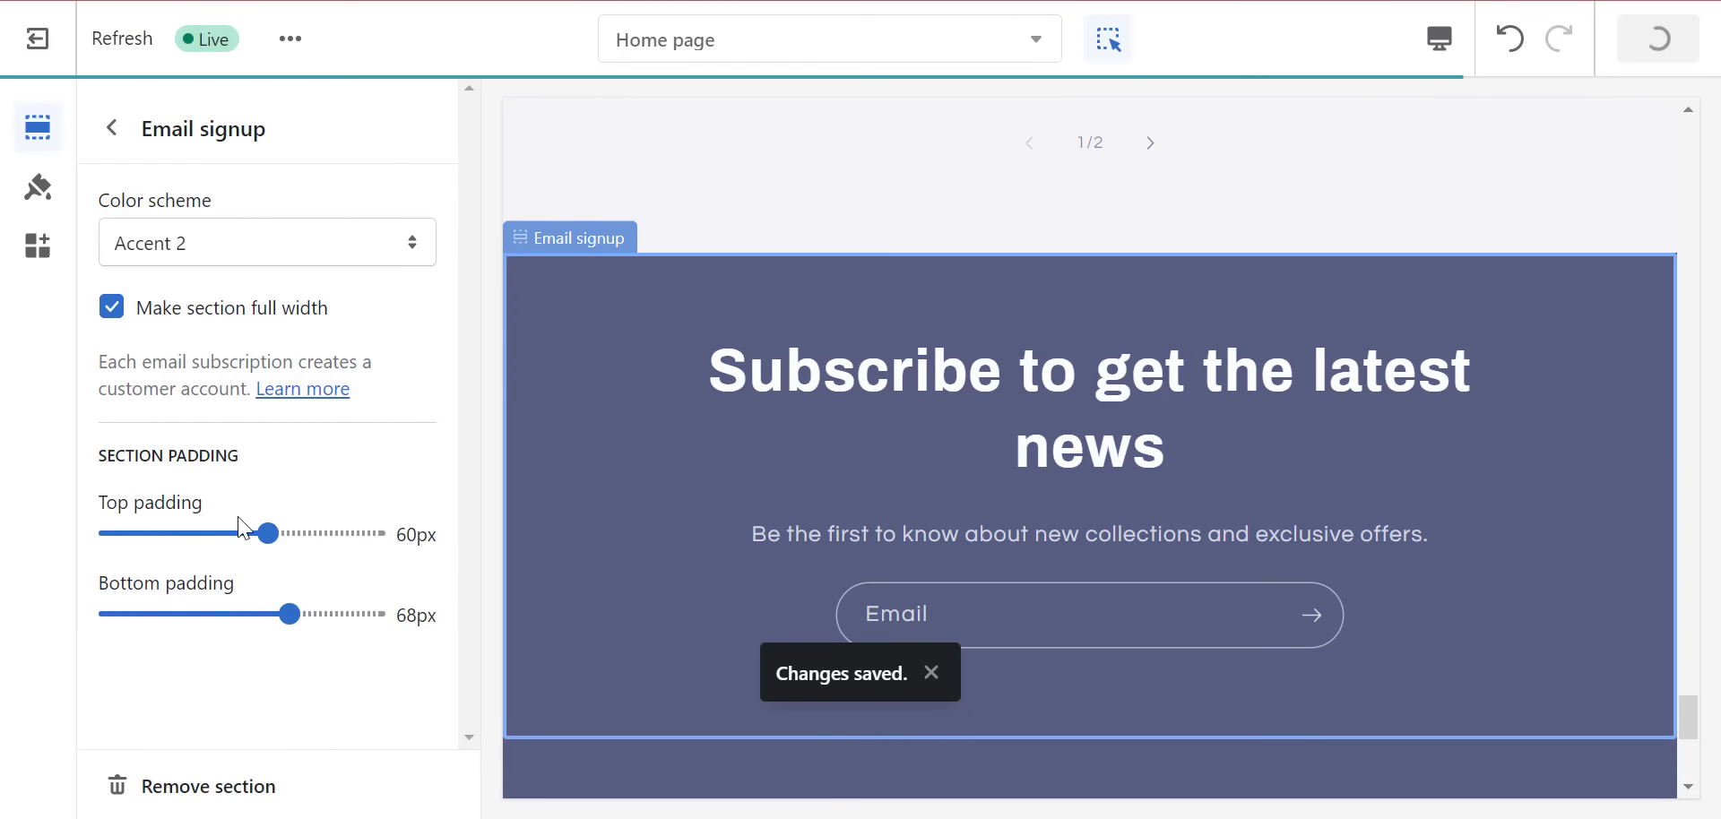
{"action": "left_click", "coordinate": [290, 534]}
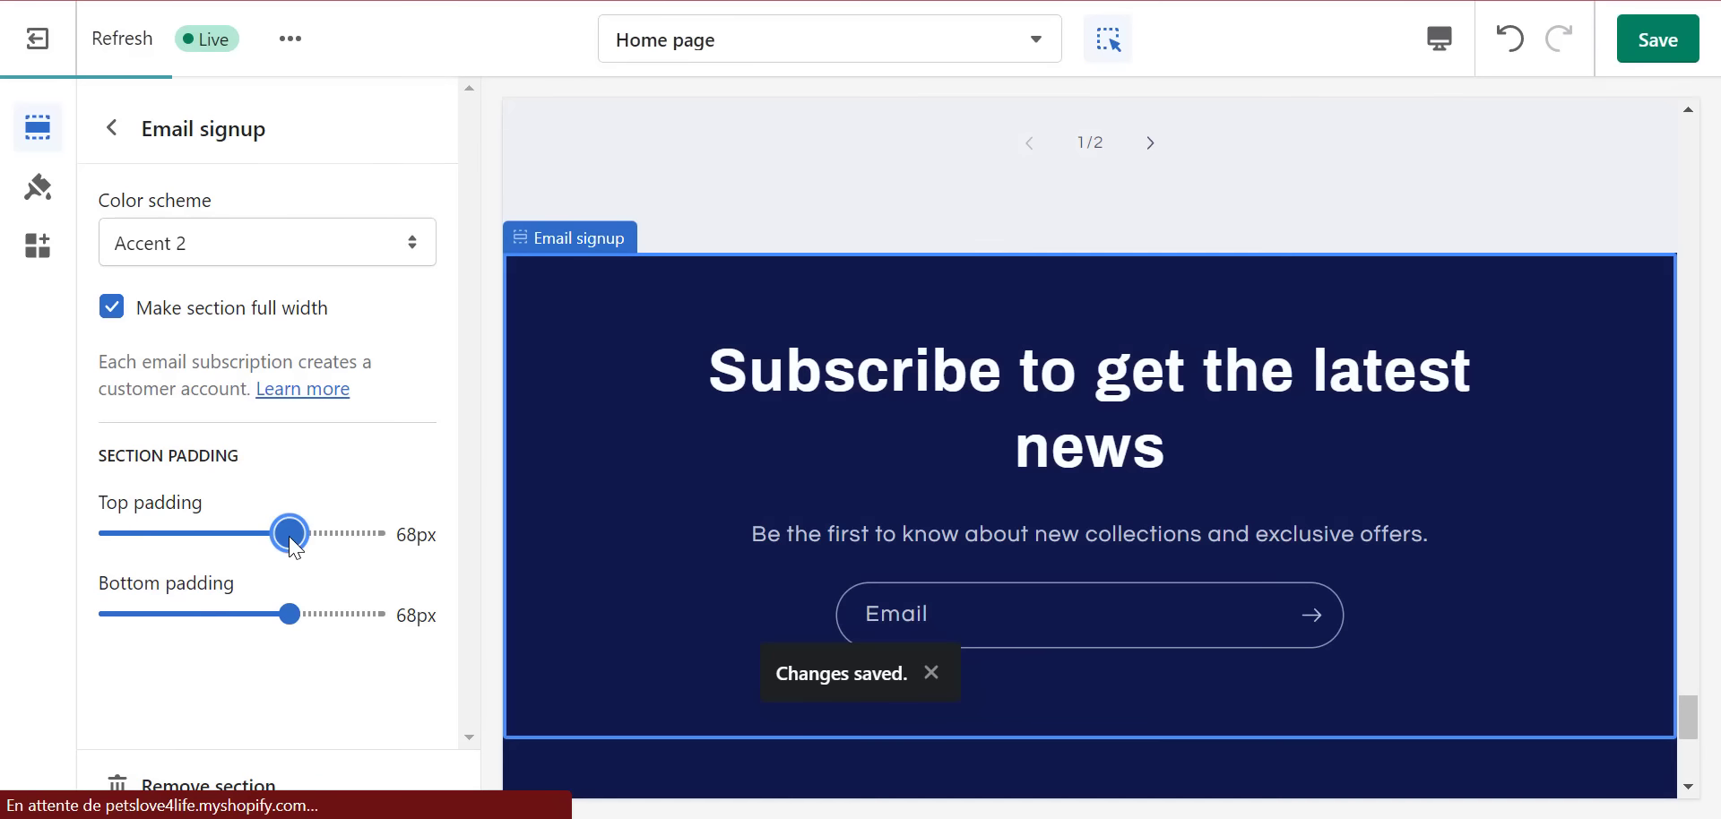
{"action": "left_click", "coordinate": [1641, 49]}
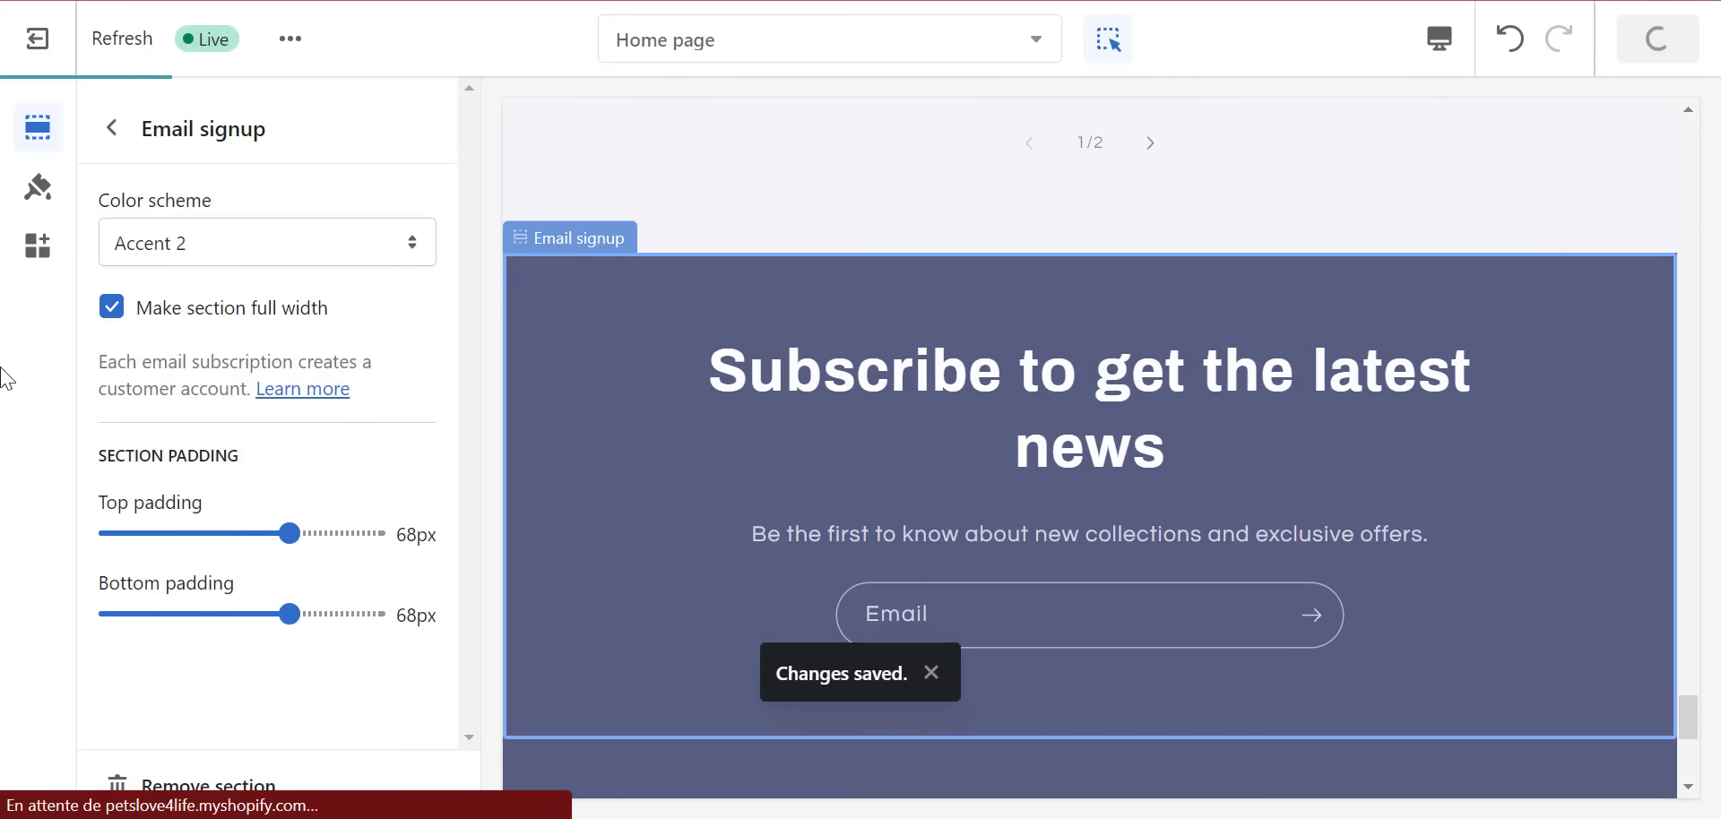
- Switch the Email signup section's color scheme to Accent 1 and save the theme
{"action": "left_click", "coordinate": [399, 254]}
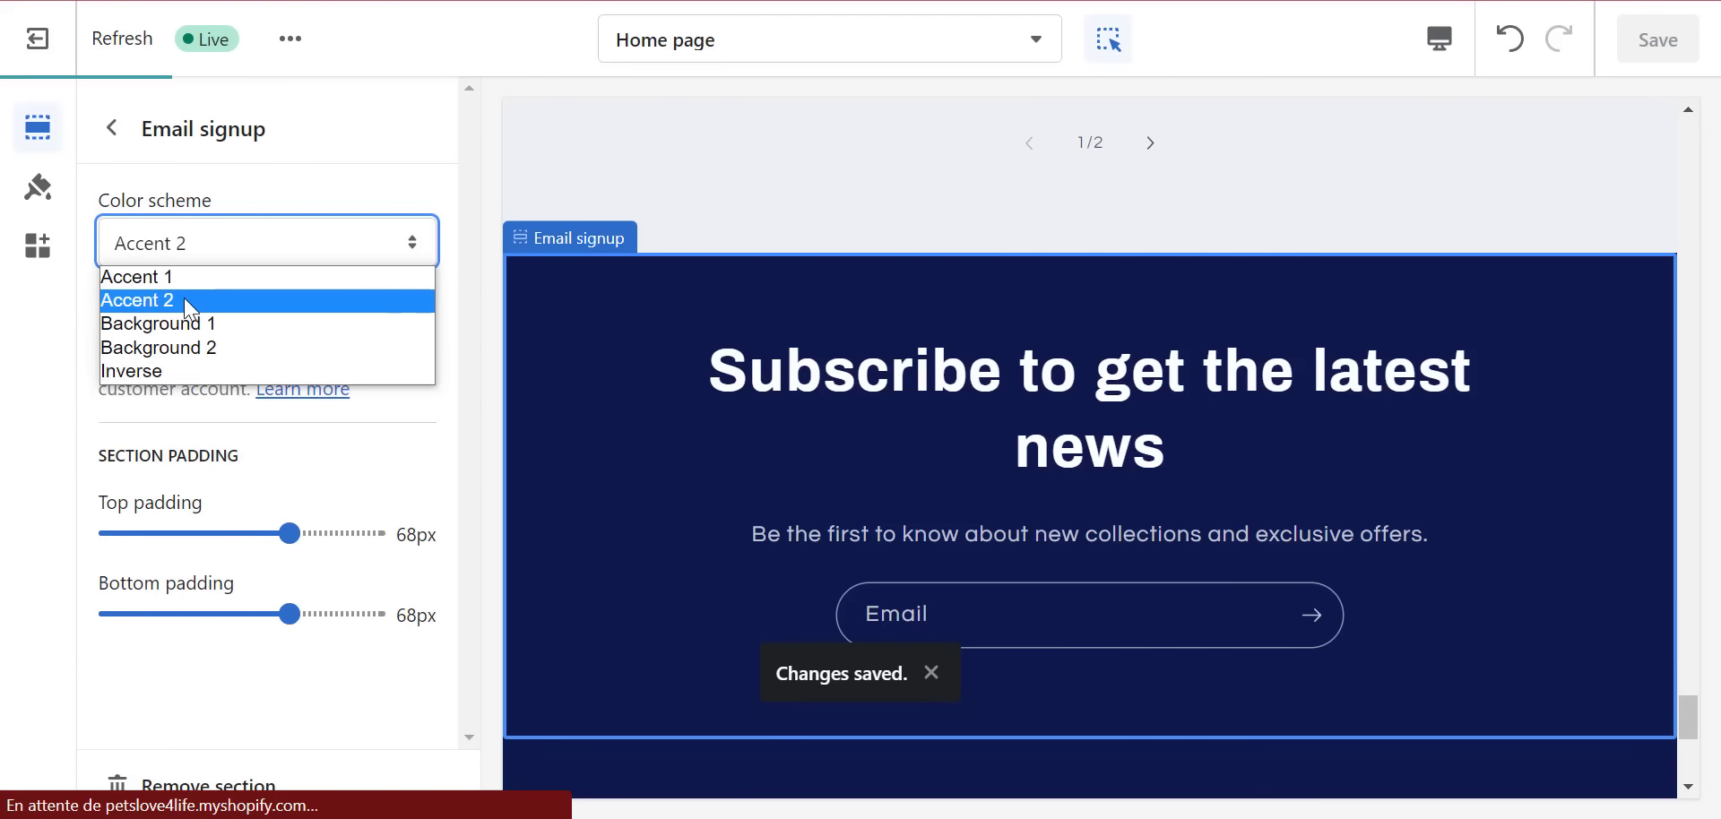
{"action": "left_click", "coordinate": [204, 277]}
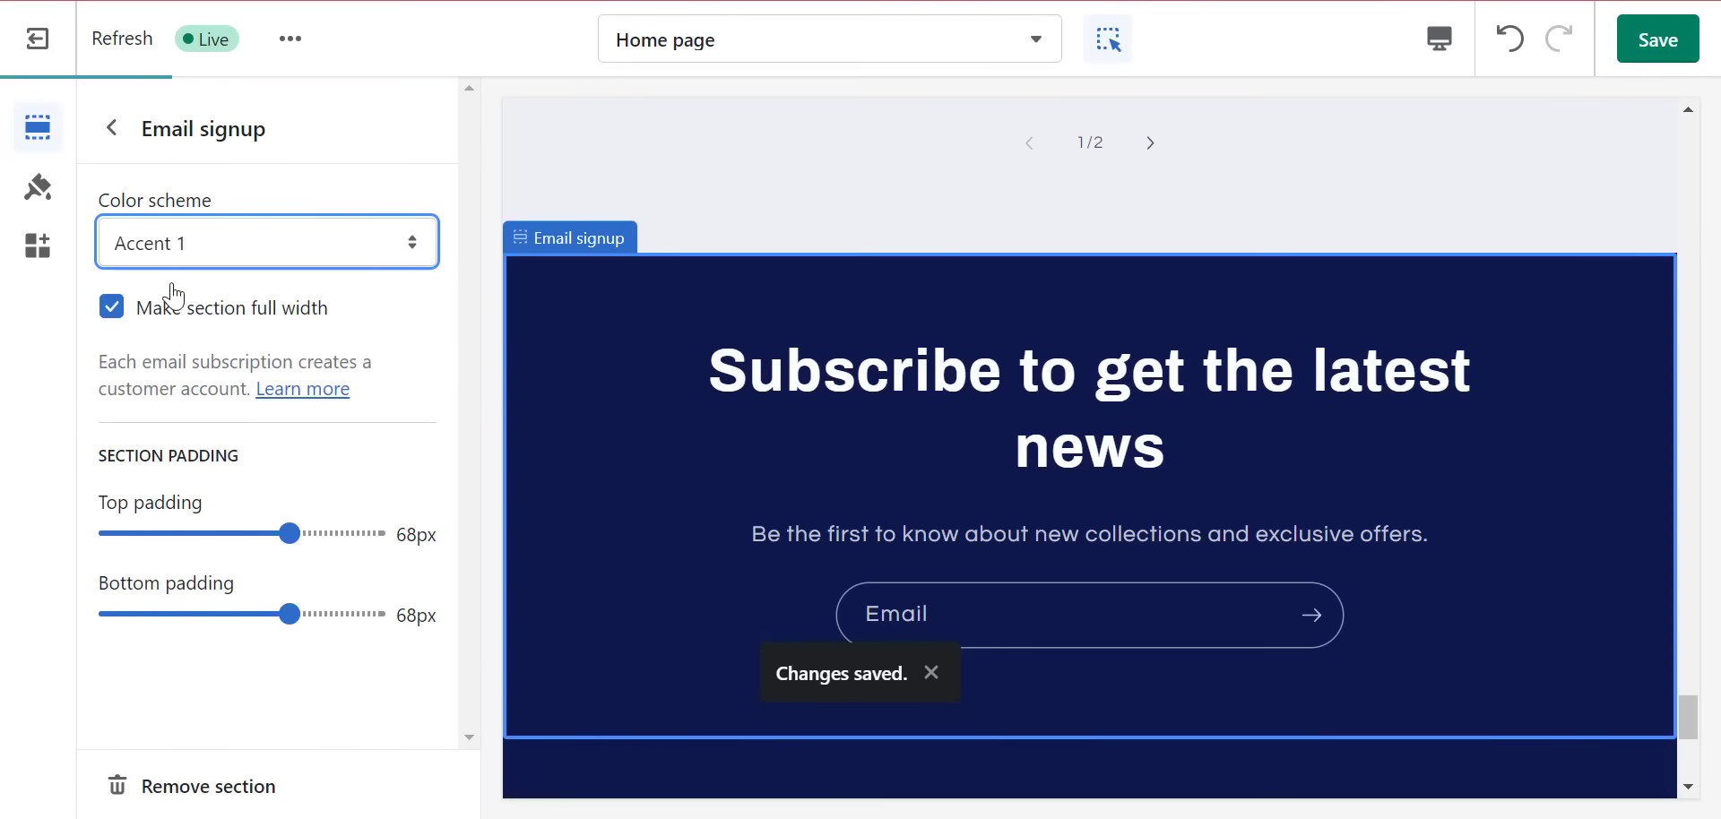
{"action": "left_click", "coordinate": [205, 260]}
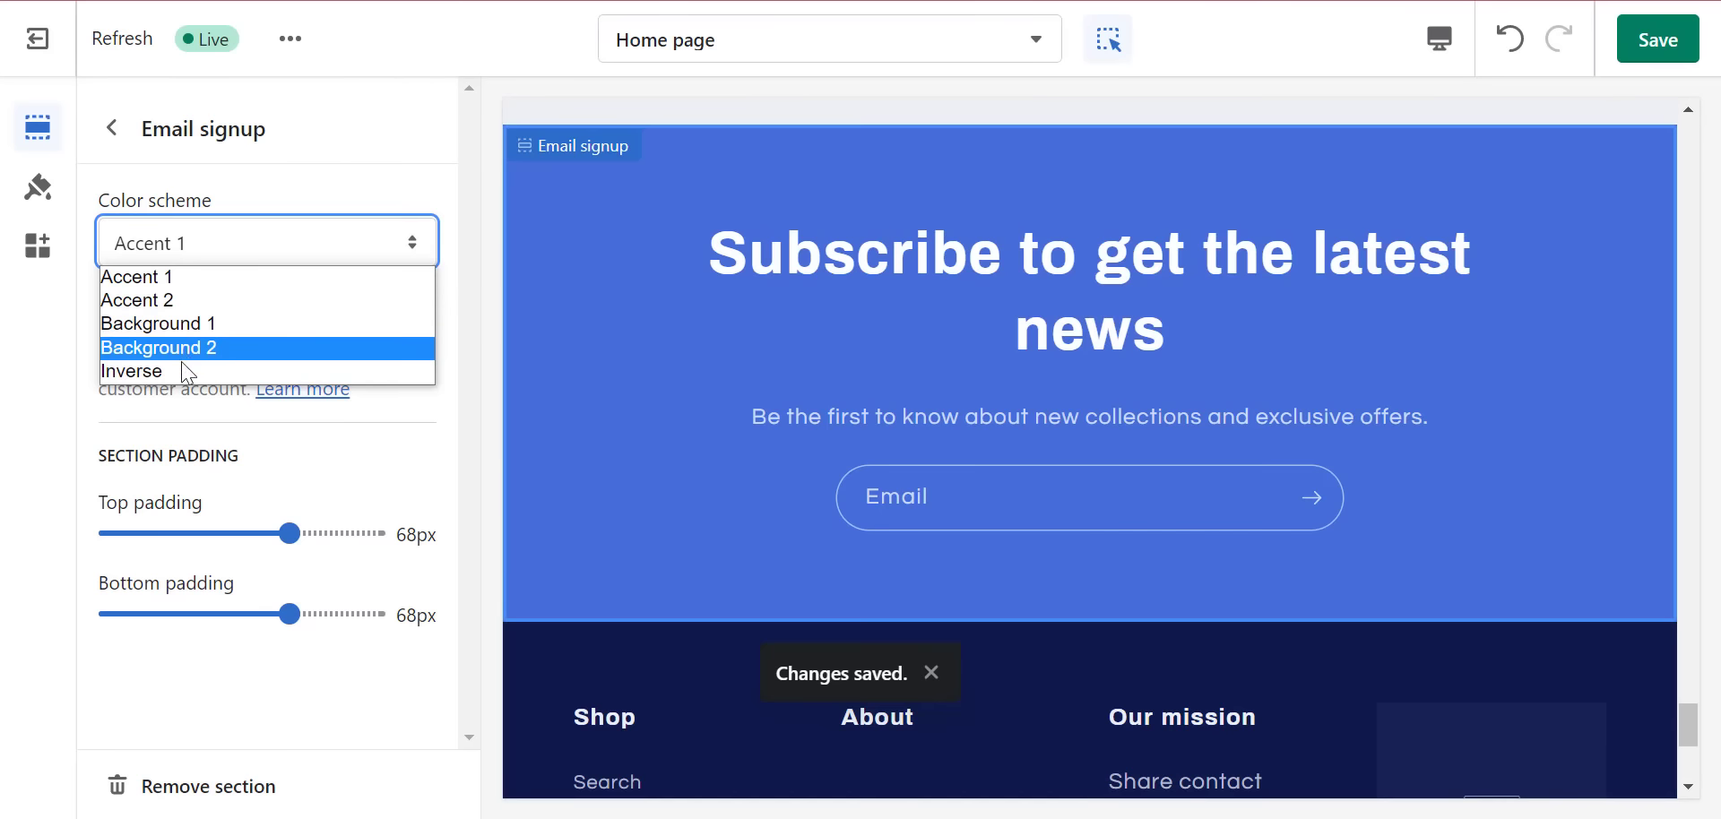
{"action": "left_click", "coordinate": [375, 186]}
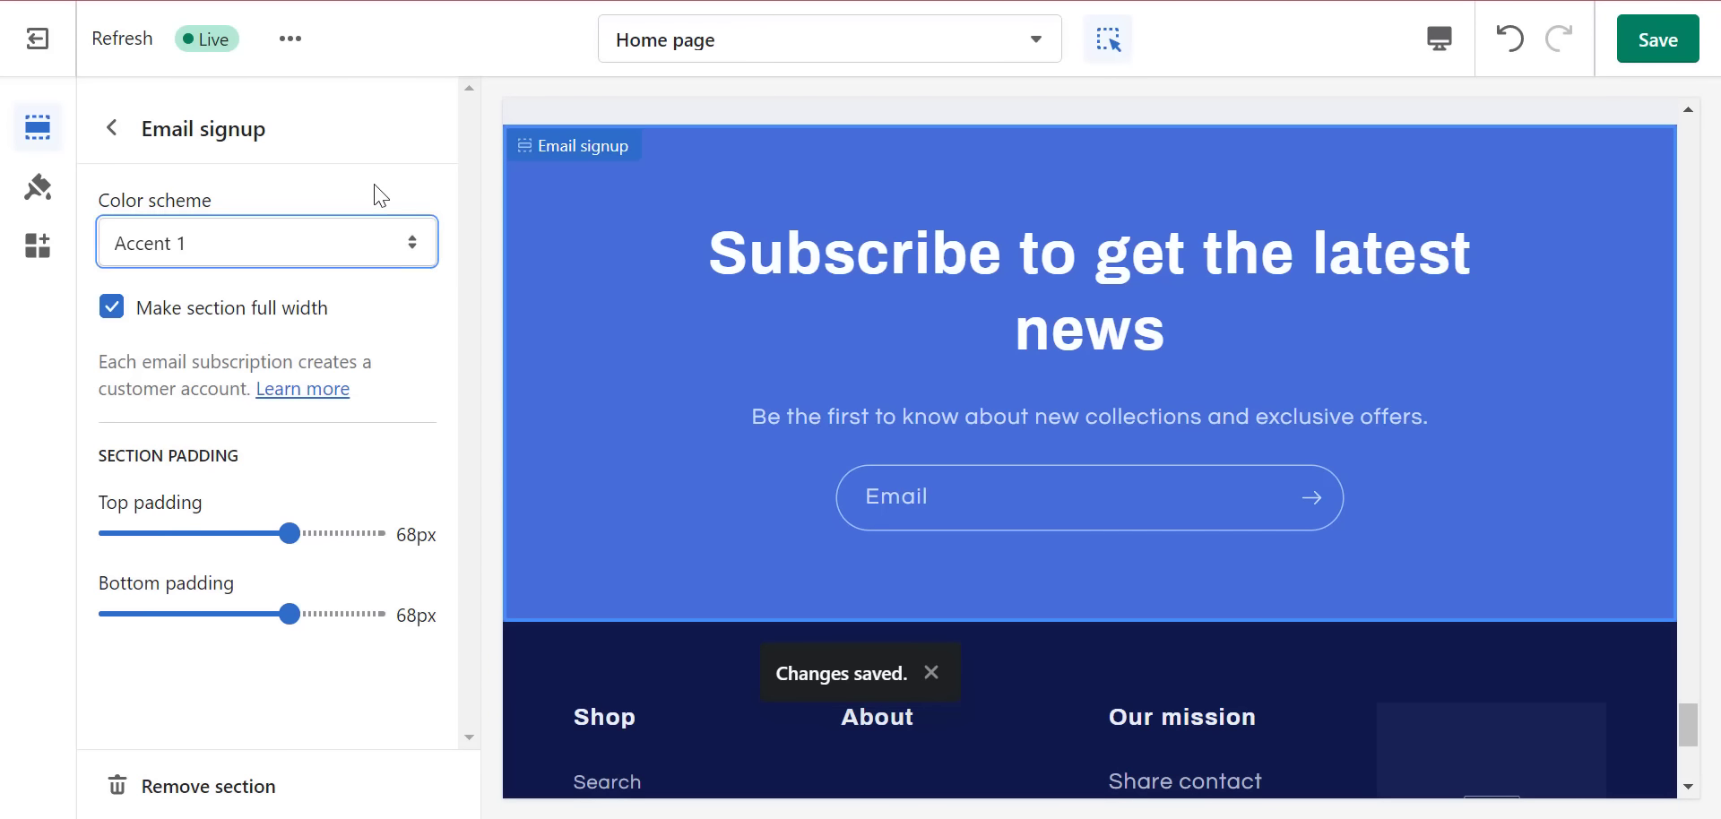
{"action": "left_click", "coordinate": [1672, 55]}
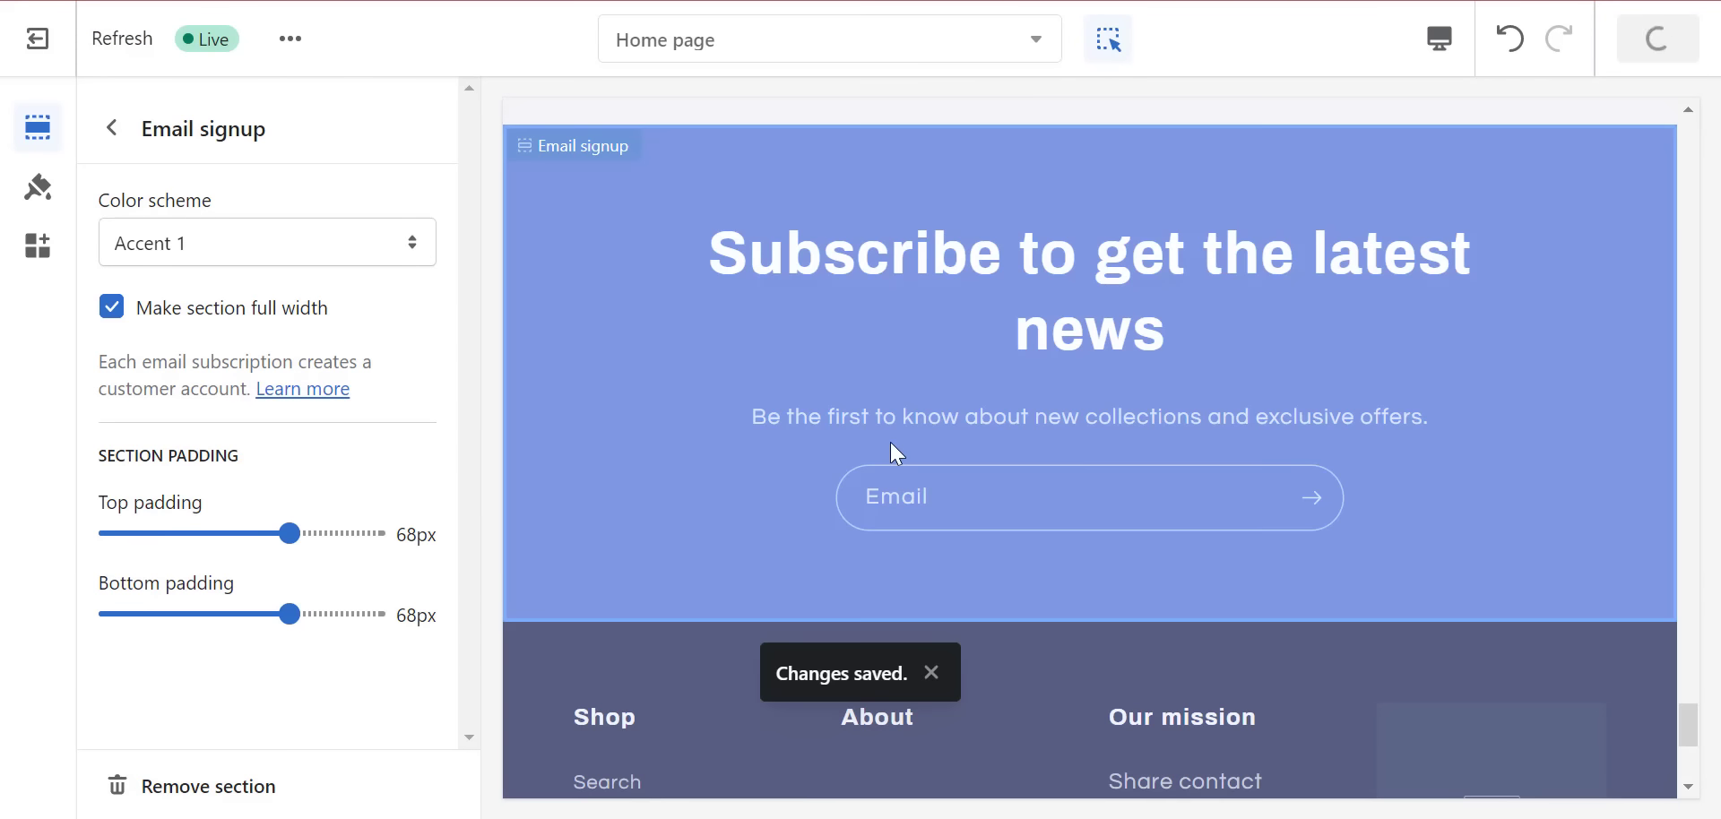
- Check the email form in the signup section for customizable settings and review the section in the preview
{"action": "scroll", "coordinate": [905, 466], "scroll_direction": "down", "scroll_amount": 3}
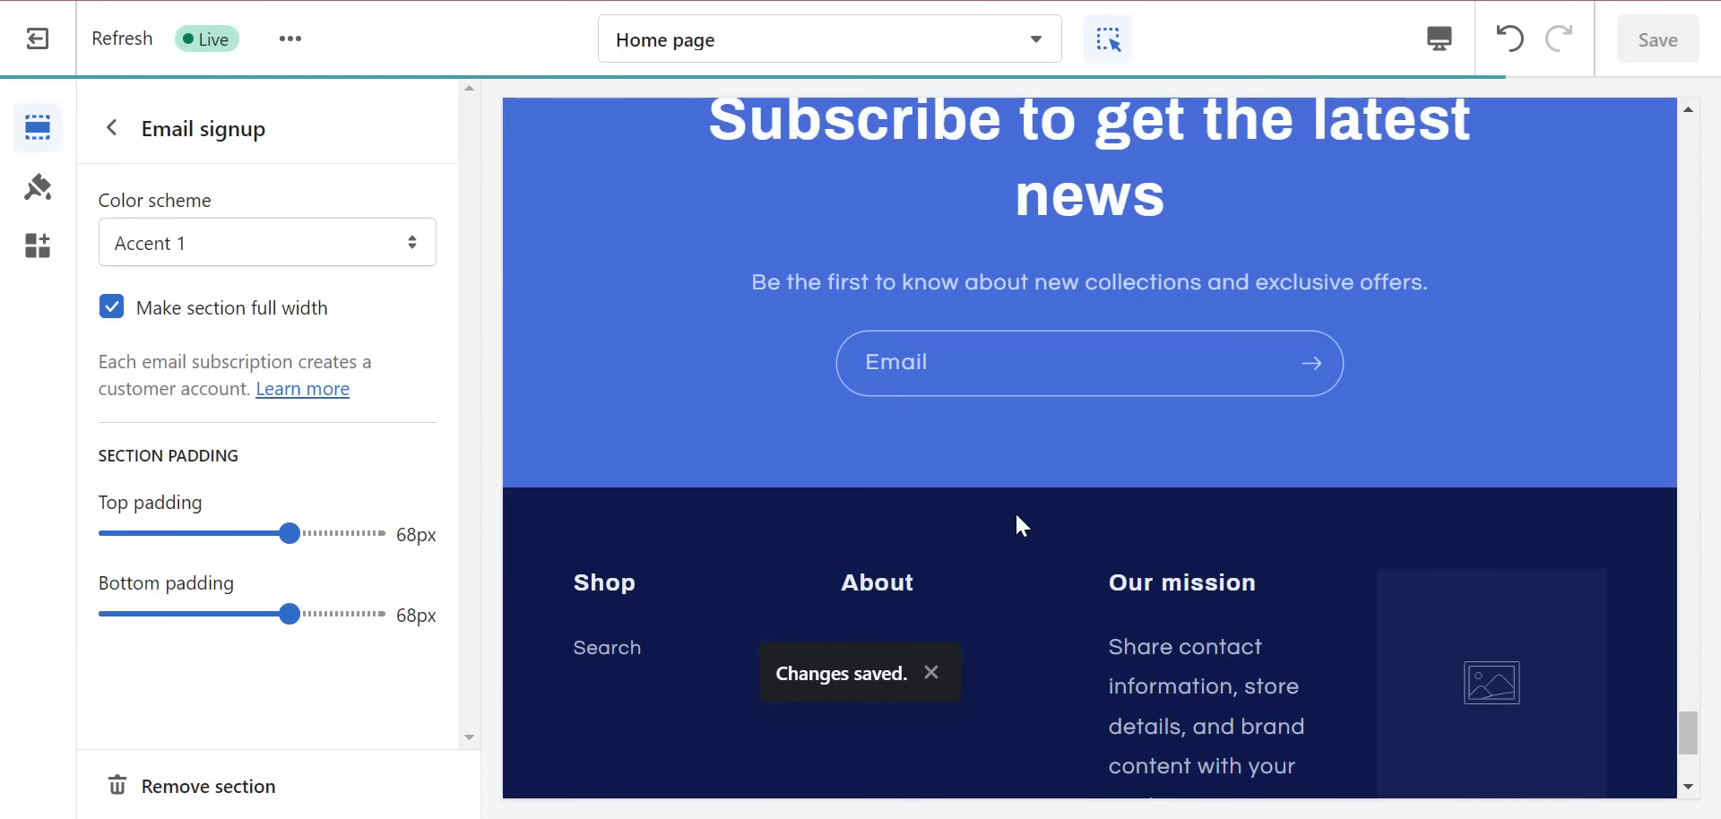
{"action": "left_click", "coordinate": [1004, 381]}
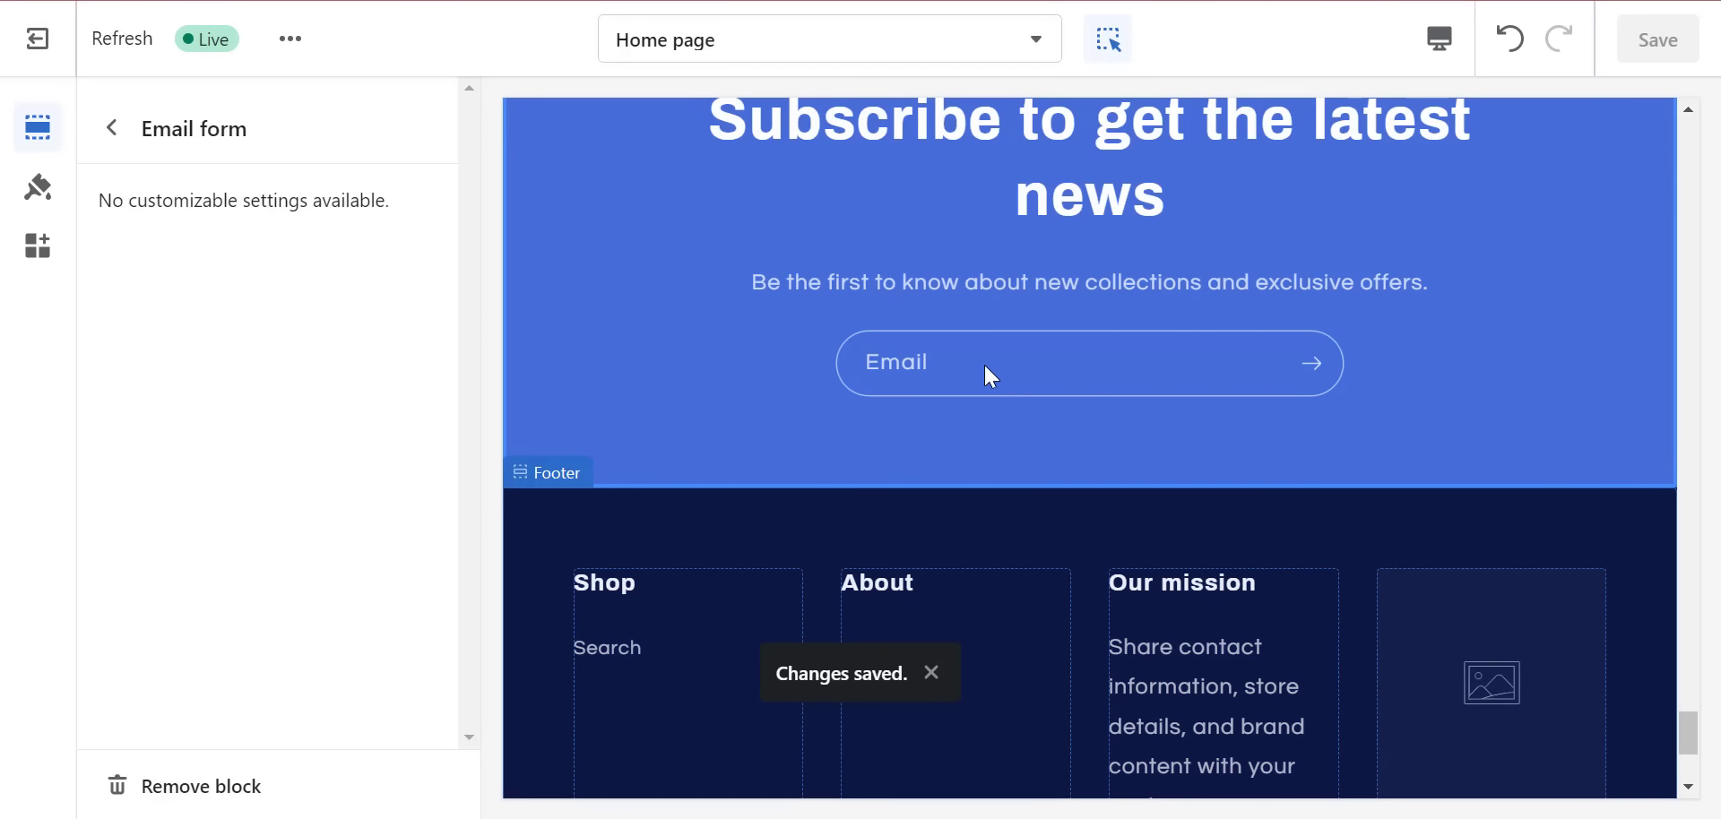
{"action": "left_click", "coordinate": [928, 358]}
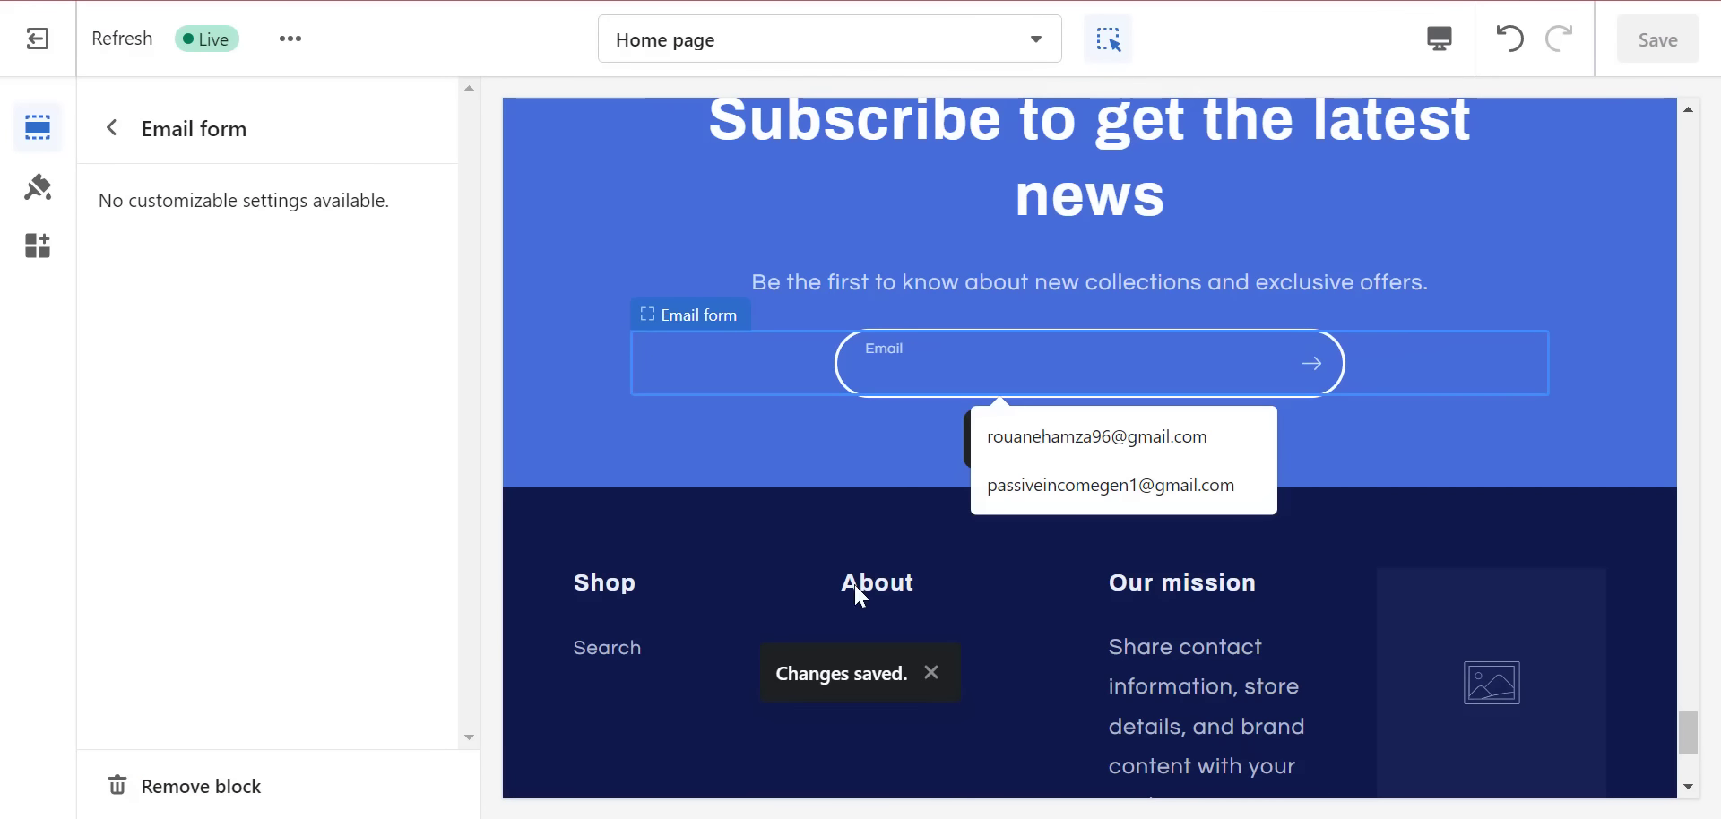
{"action": "left_click", "coordinate": [825, 454]}
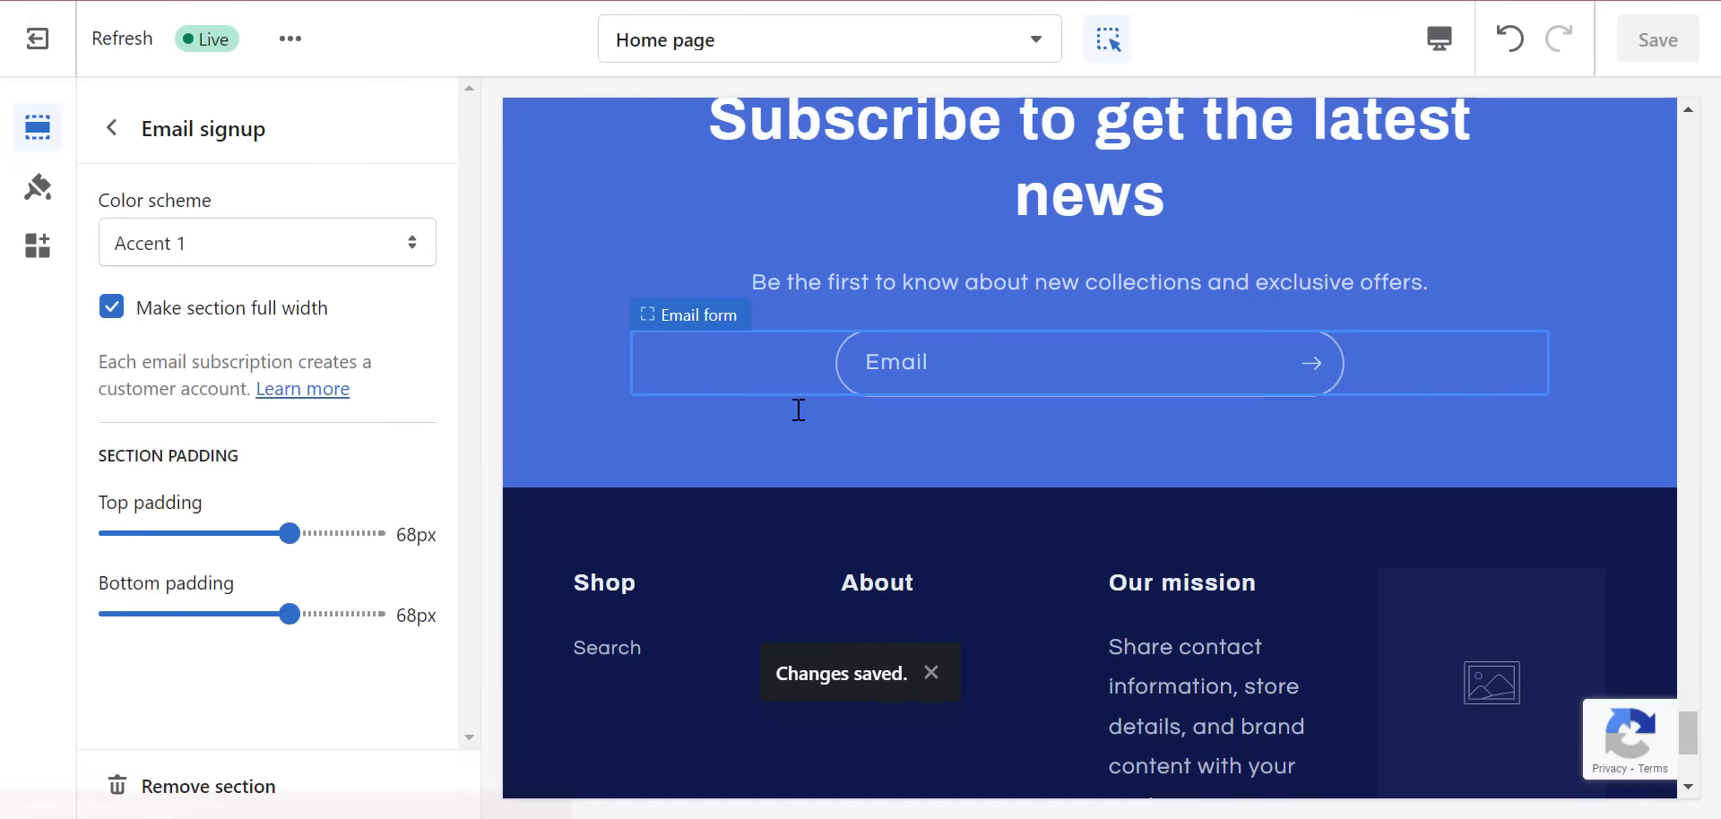
{"action": "scroll", "coordinate": [799, 411], "scroll_direction": "up", "scroll_amount": 2}
{"action": "scroll", "coordinate": [803, 414], "scroll_direction": "down", "scroll_amount": 2}
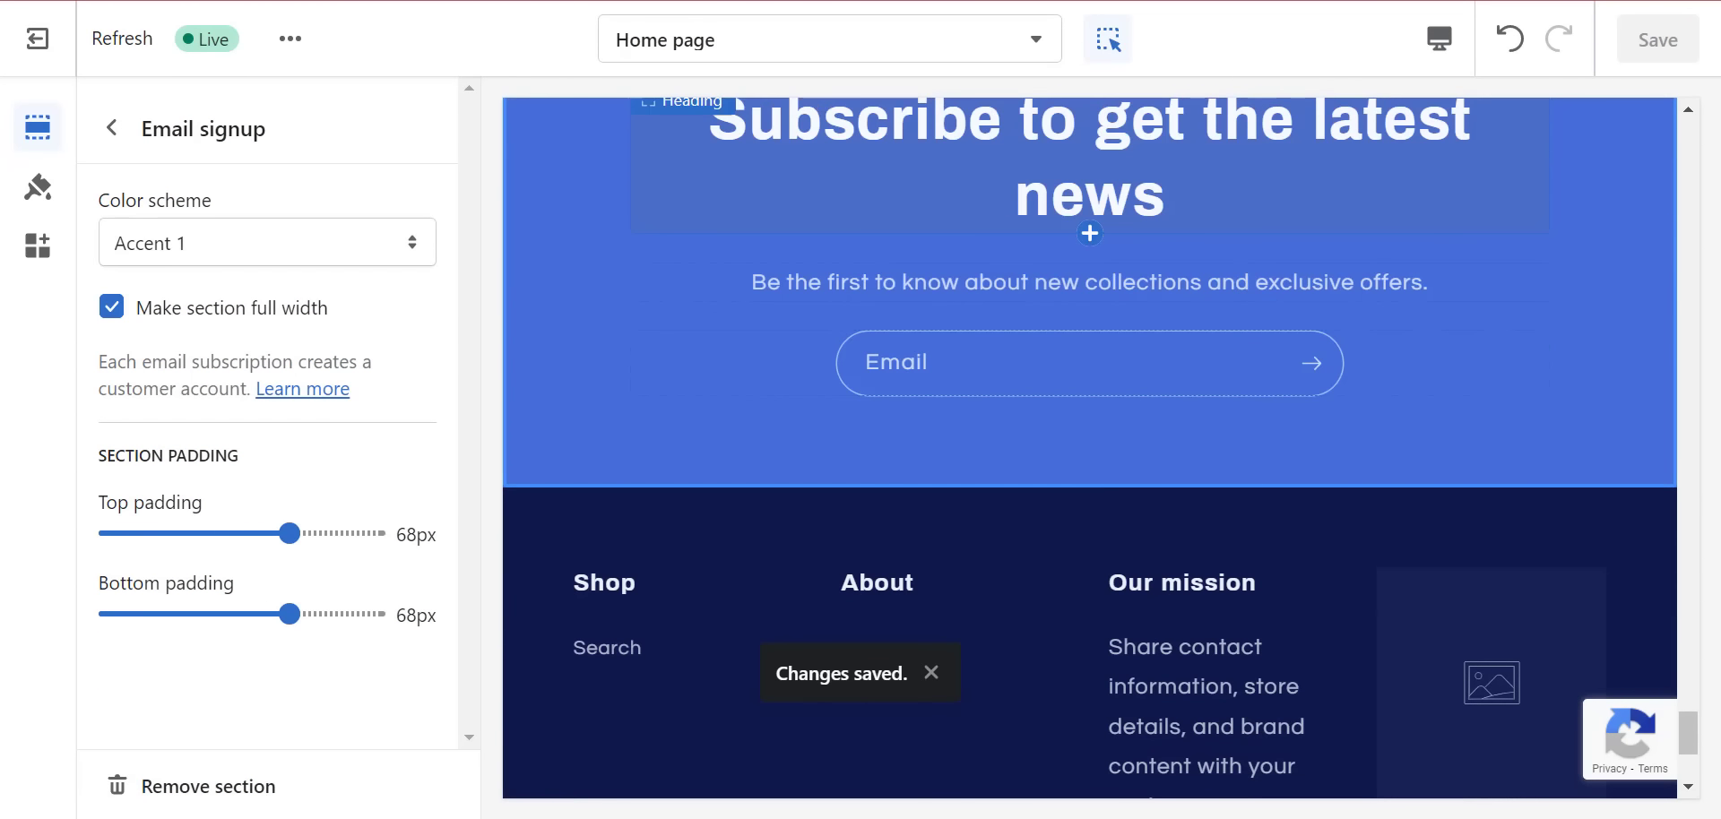
- Delete the About menu block from the home page footer
{"action": "left_click_drag", "start_coordinate": [1691, 742], "coordinate": [1691, 728]}
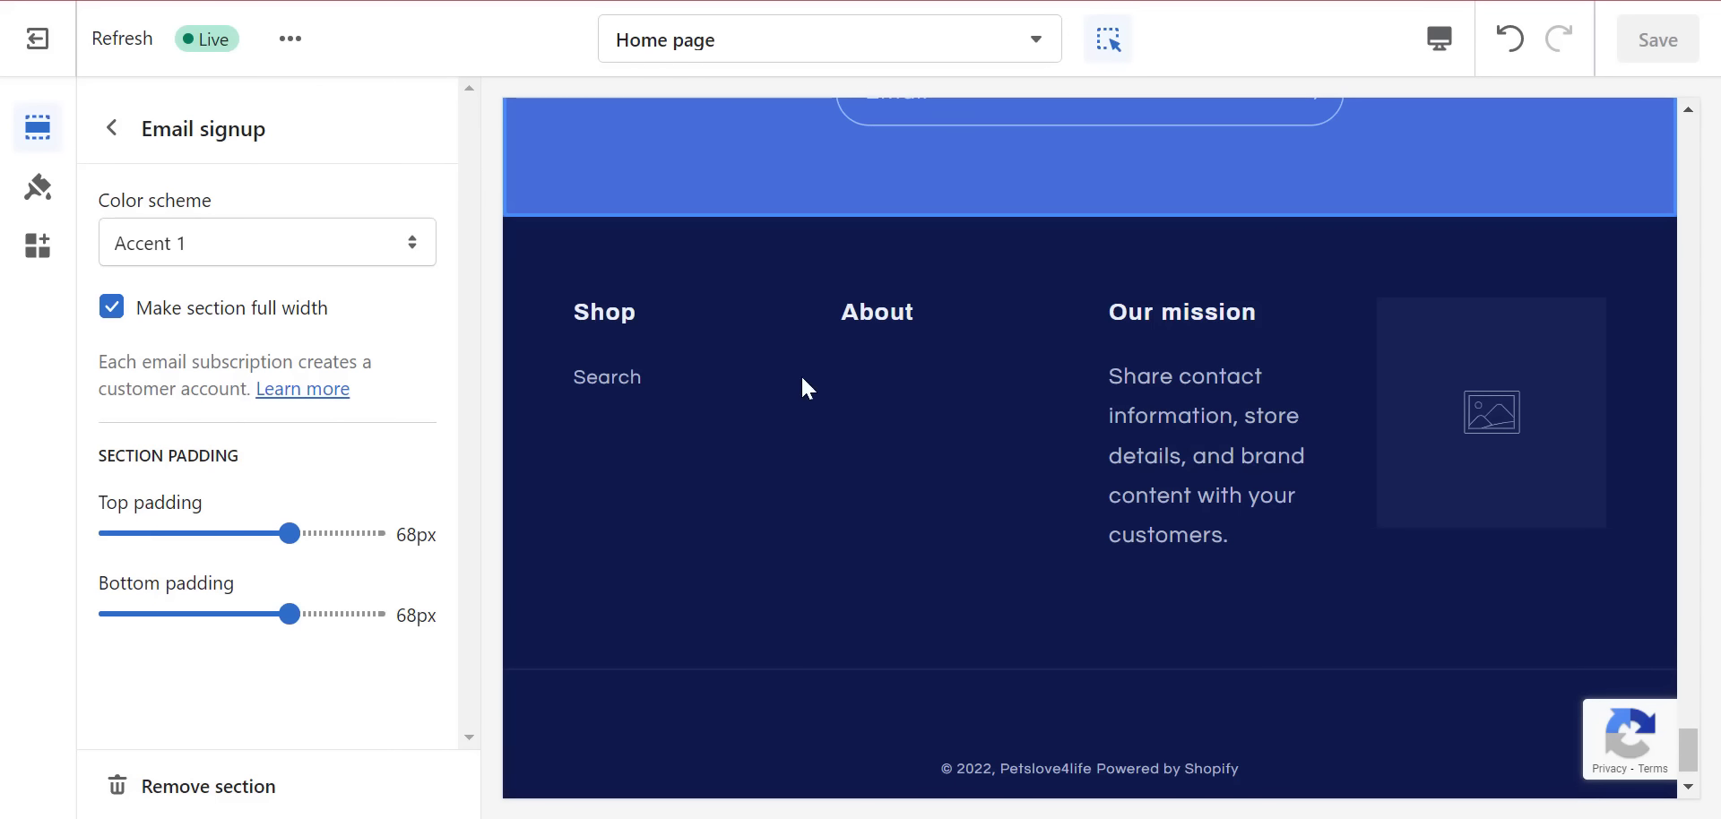
{"action": "left_click", "coordinate": [665, 269]}
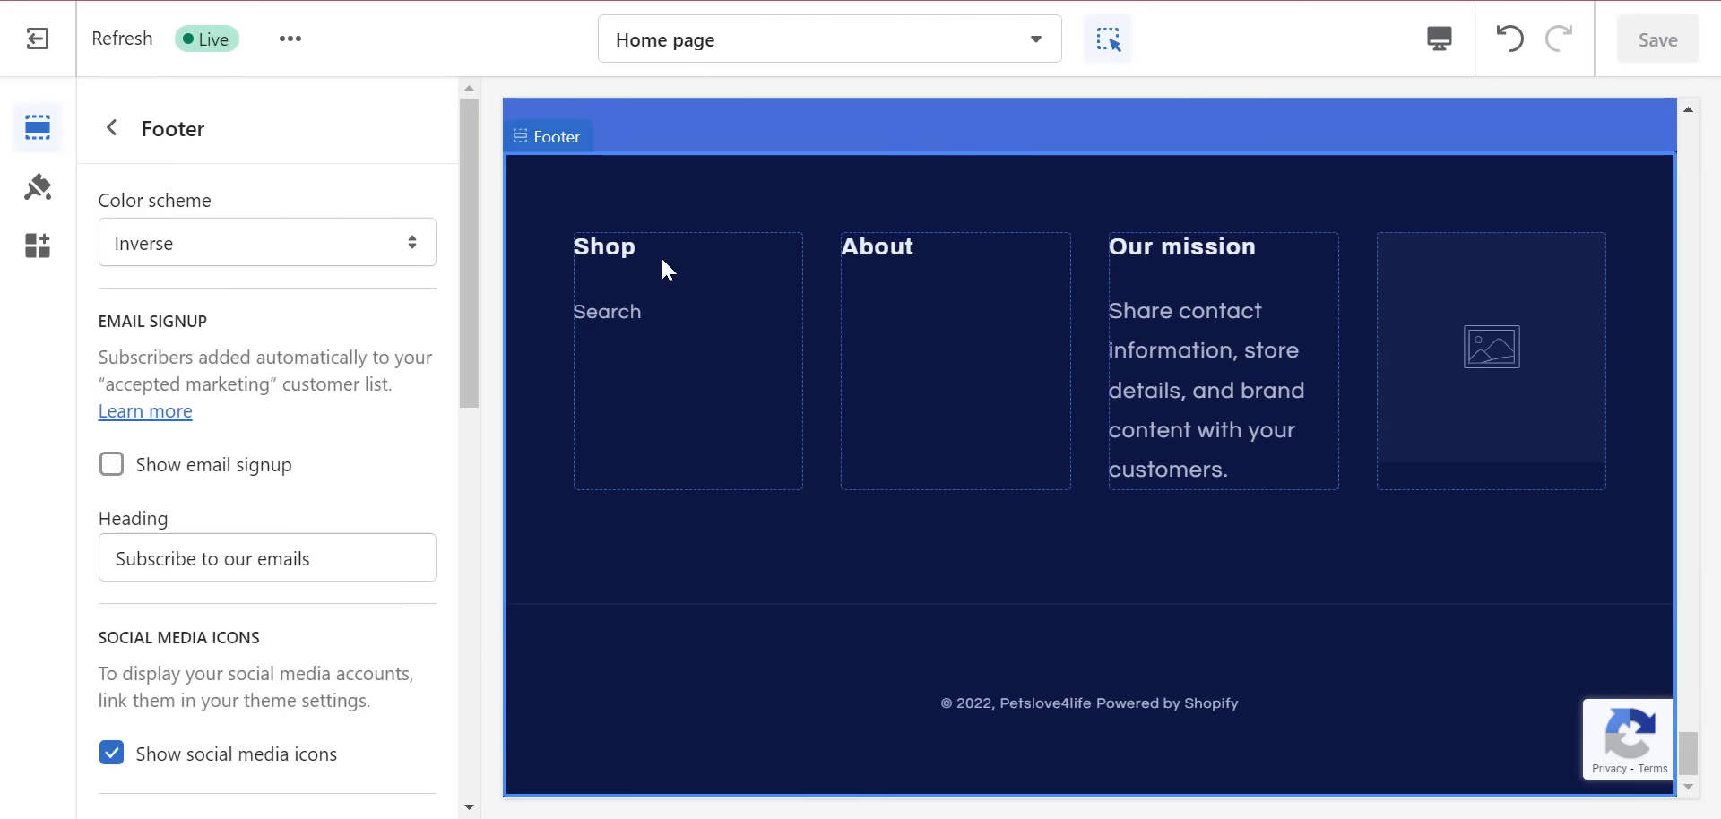
{"action": "left_click", "coordinate": [967, 291]}
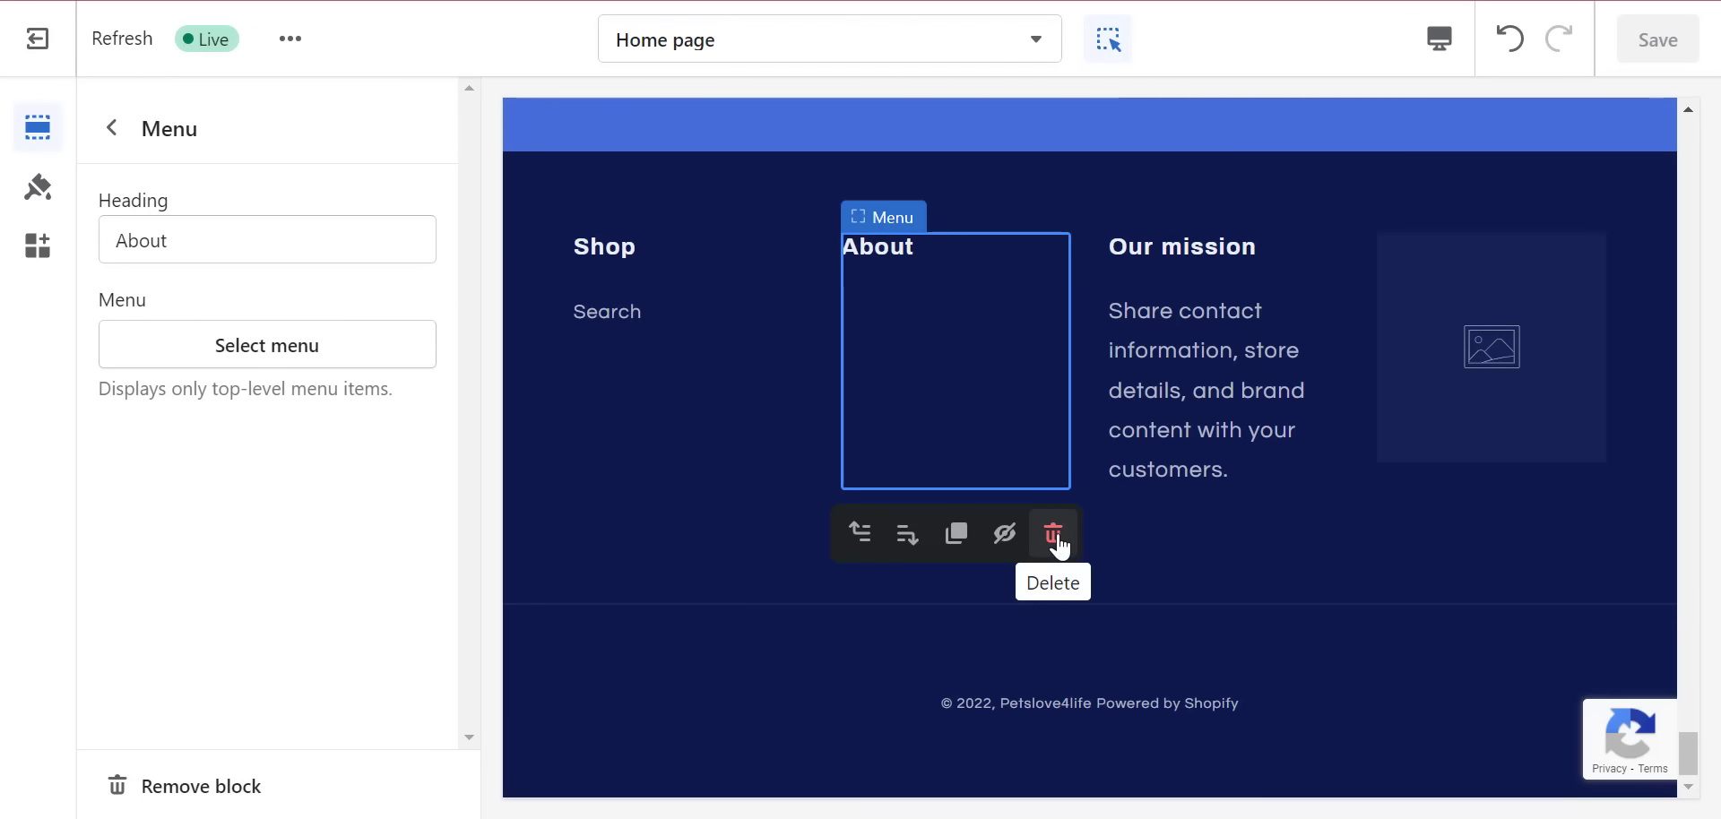
{"action": "left_click", "coordinate": [1053, 535]}
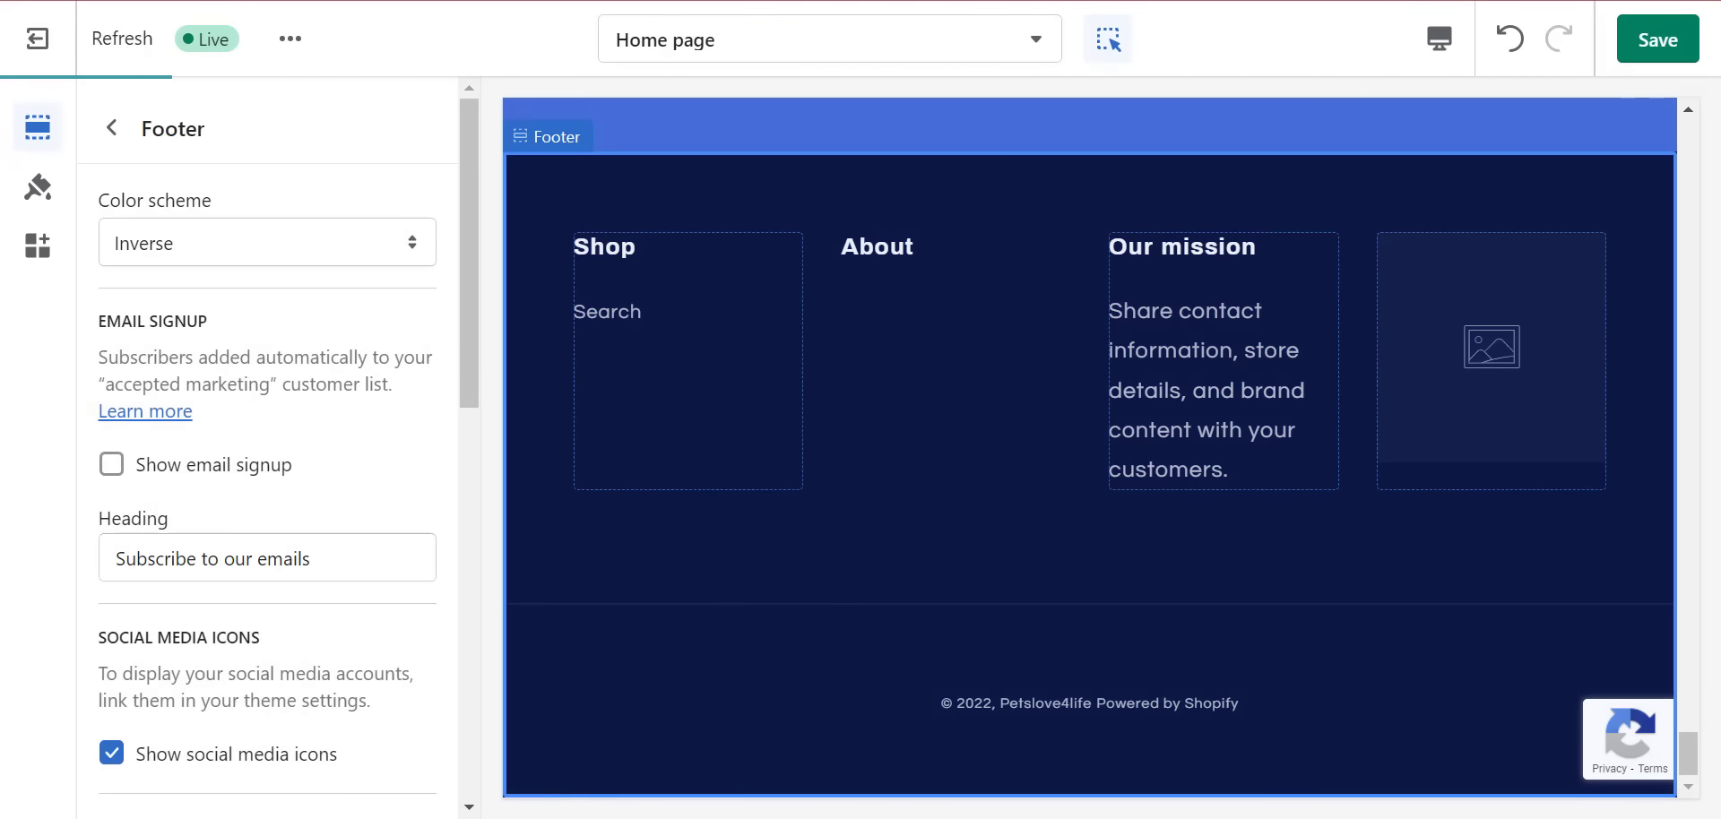
- Switch to the example pet shop's storefront and copy the "Our mission" text from its footer
{"action": "mouse_move", "coordinate": [810, 818]}
{"action": "left_click", "coordinate": [925, 753]}
{"action": "scroll", "coordinate": [872, 391], "scroll_direction": "down", "scroll_amount": 15}
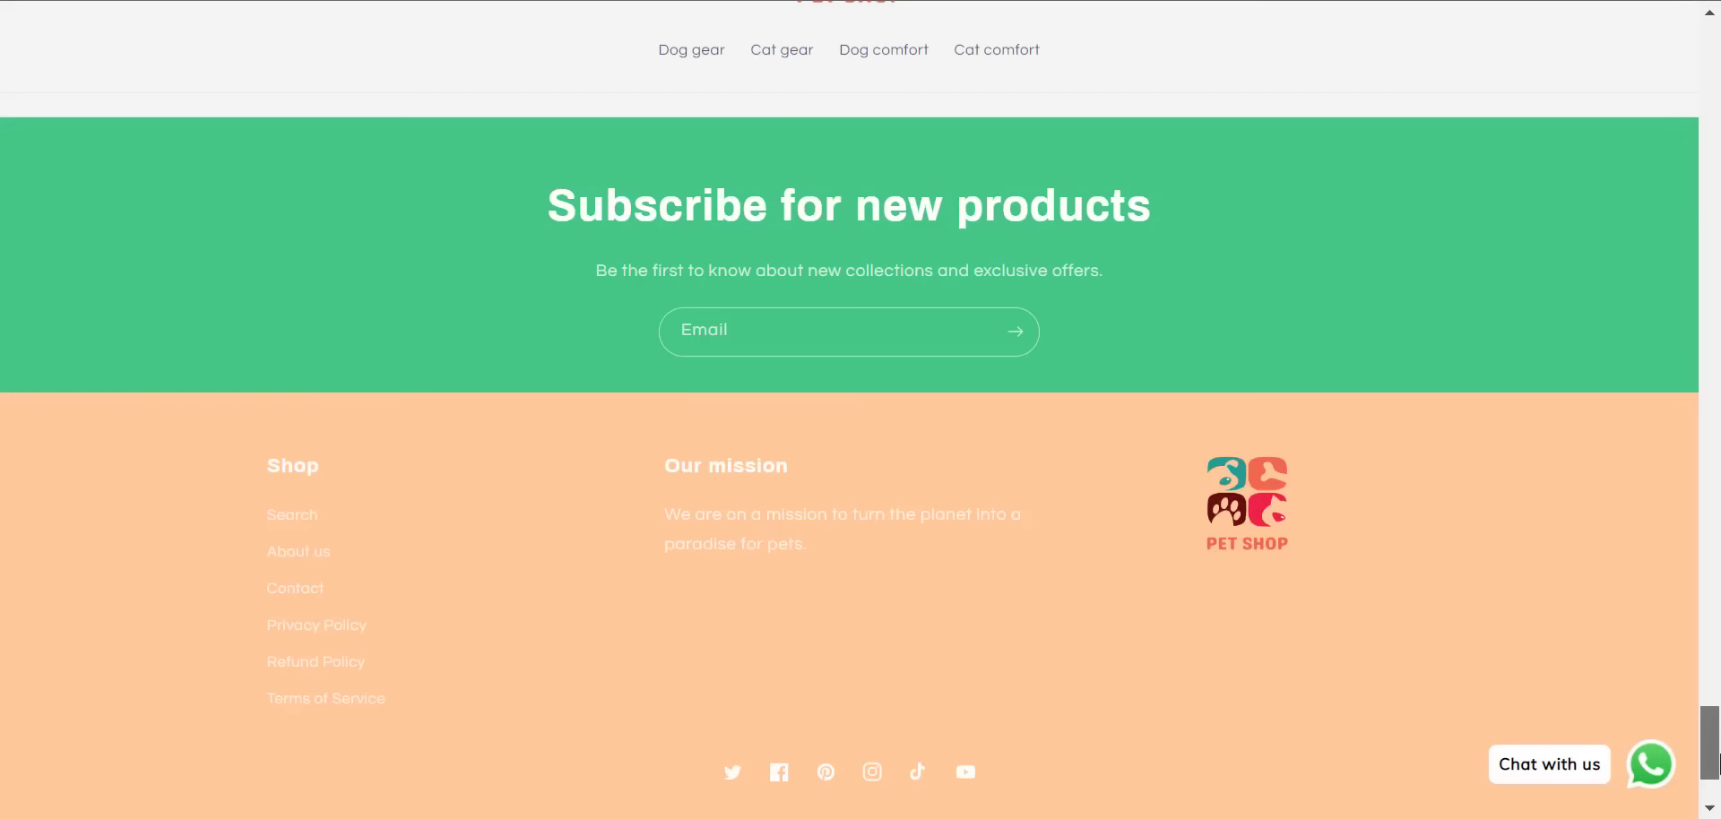
{"action": "triple_click", "coordinate": [754, 312]}
{"action": "key", "text": "ctrl+c"}
{"action": "right_click", "coordinate": [754, 314]}
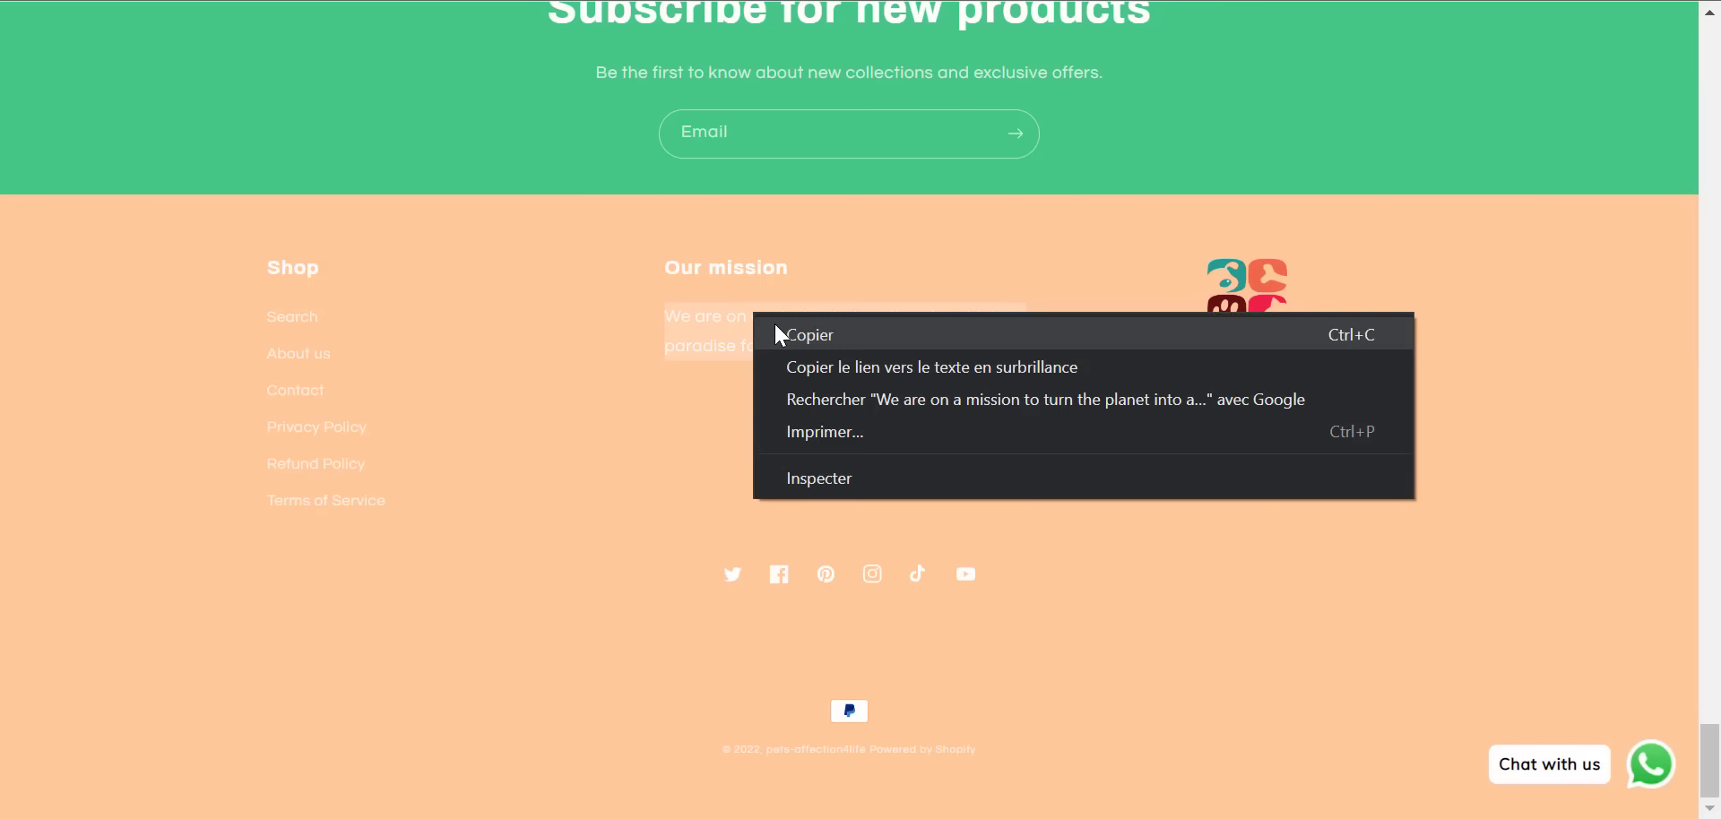
{"action": "left_click", "coordinate": [772, 331]}
- Back in the theme editor, replace the footer's Our mission subtext with "We are on a mission to turn the planet into a paradise for pets." and save
{"action": "mouse_move", "coordinate": [807, 817]}
{"action": "left_click", "coordinate": [708, 754]}
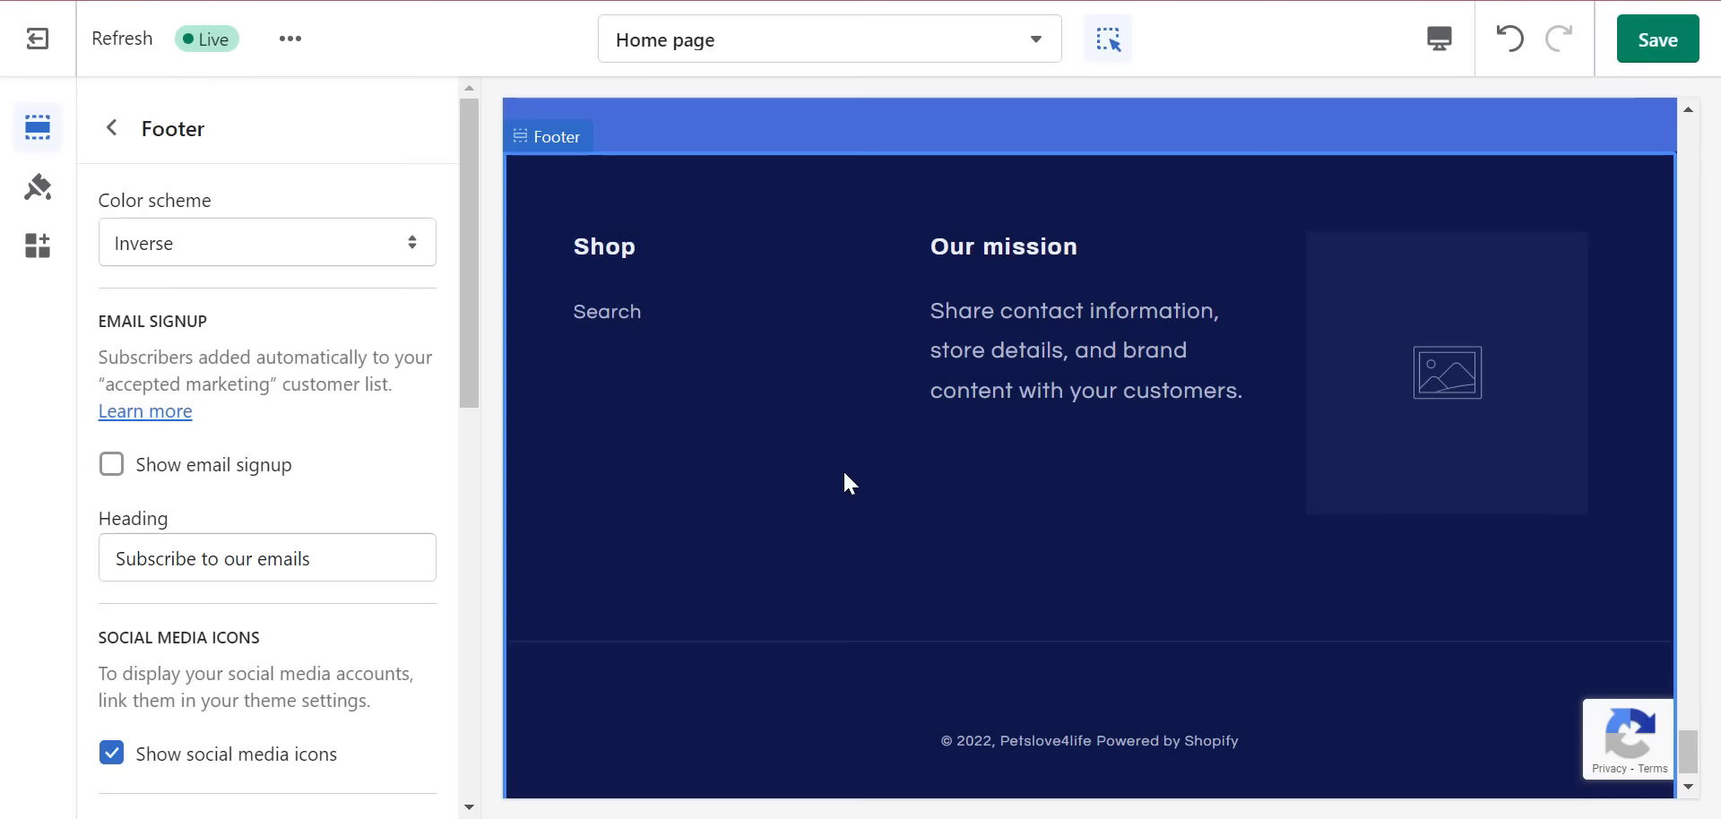
{"action": "left_click", "coordinate": [977, 395]}
{"action": "triple_click", "coordinate": [198, 432]}
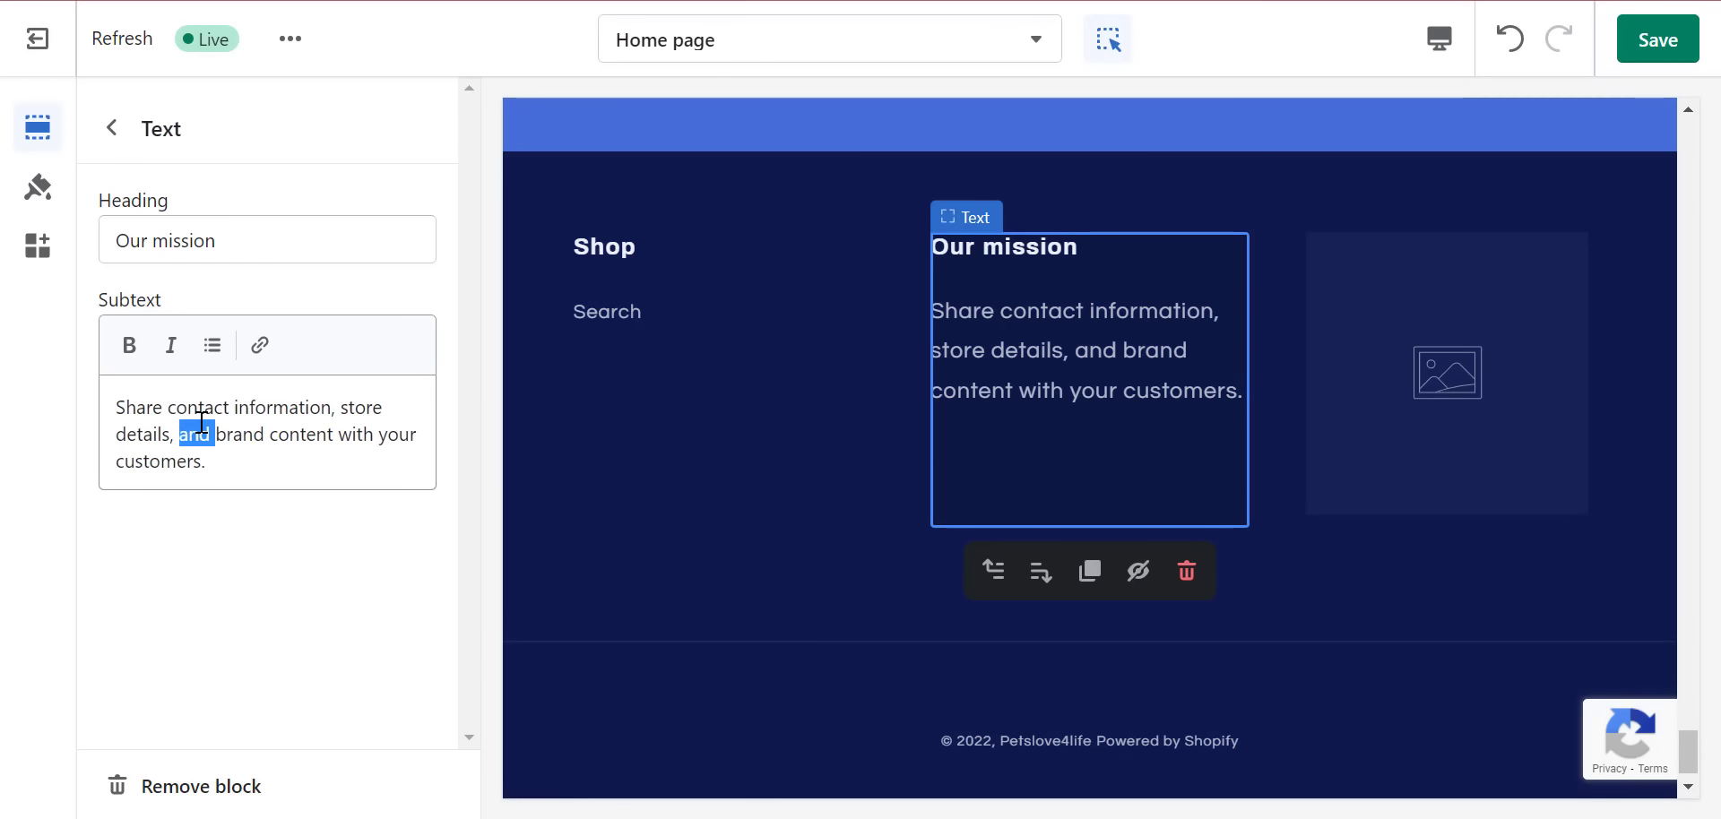
{"action": "right_click", "coordinate": [201, 422]}
{"action": "left_click", "coordinate": [265, 92]}
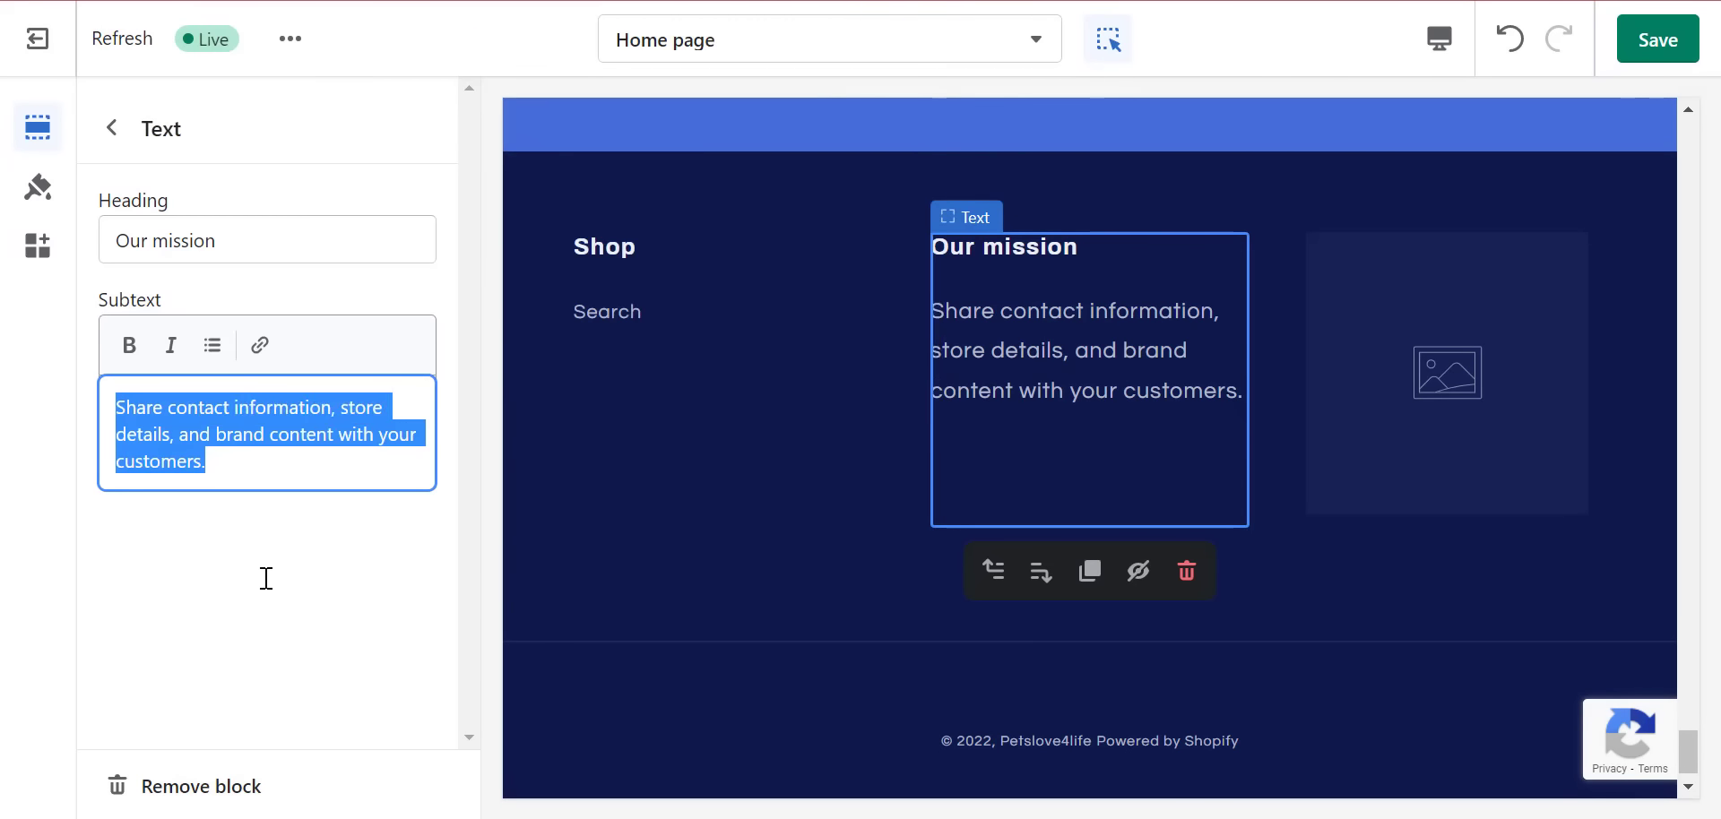
{"action": "left_click", "coordinate": [1683, 32]}
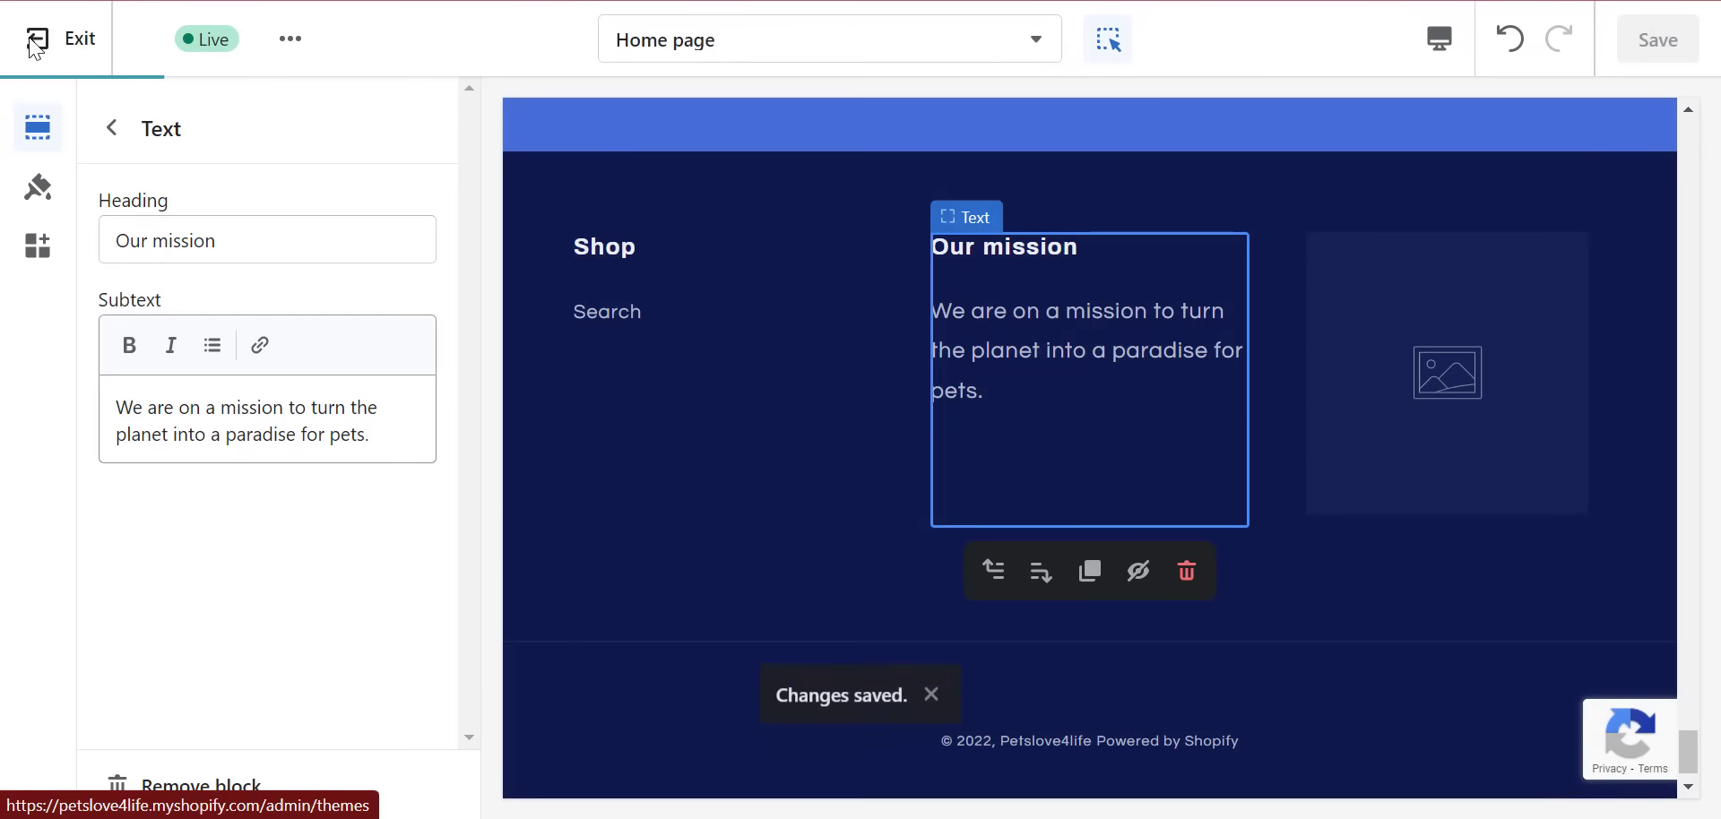
- Exit the theme editor, collapse the trial notice and open the online store's Navigation page
{"action": "left_click", "coordinate": [36, 43]}
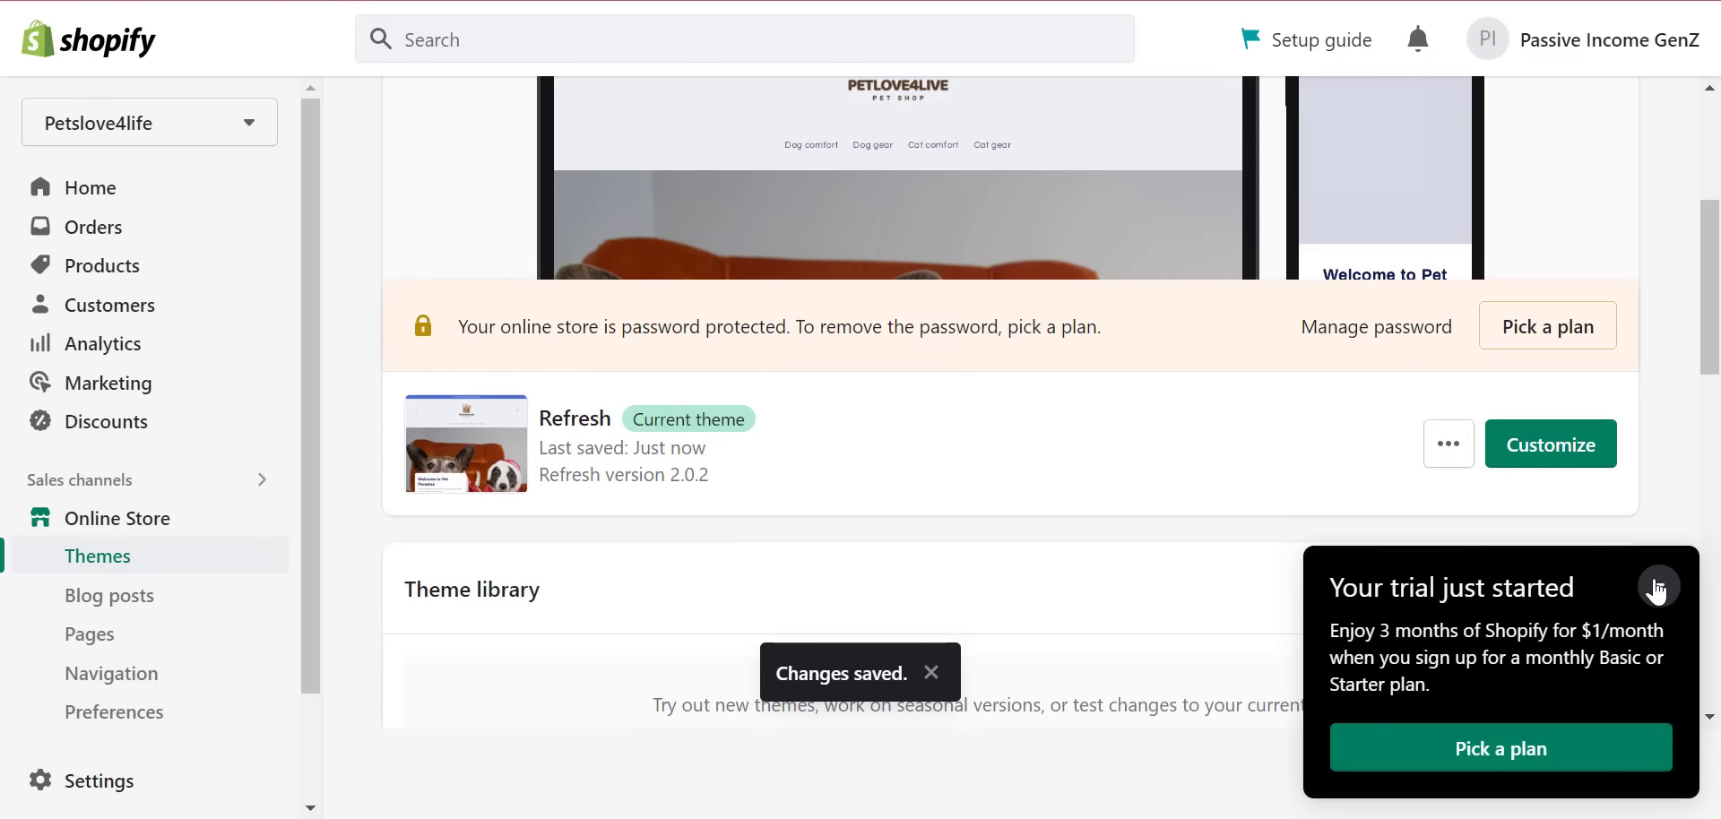
{"action": "left_click", "coordinate": [1657, 589]}
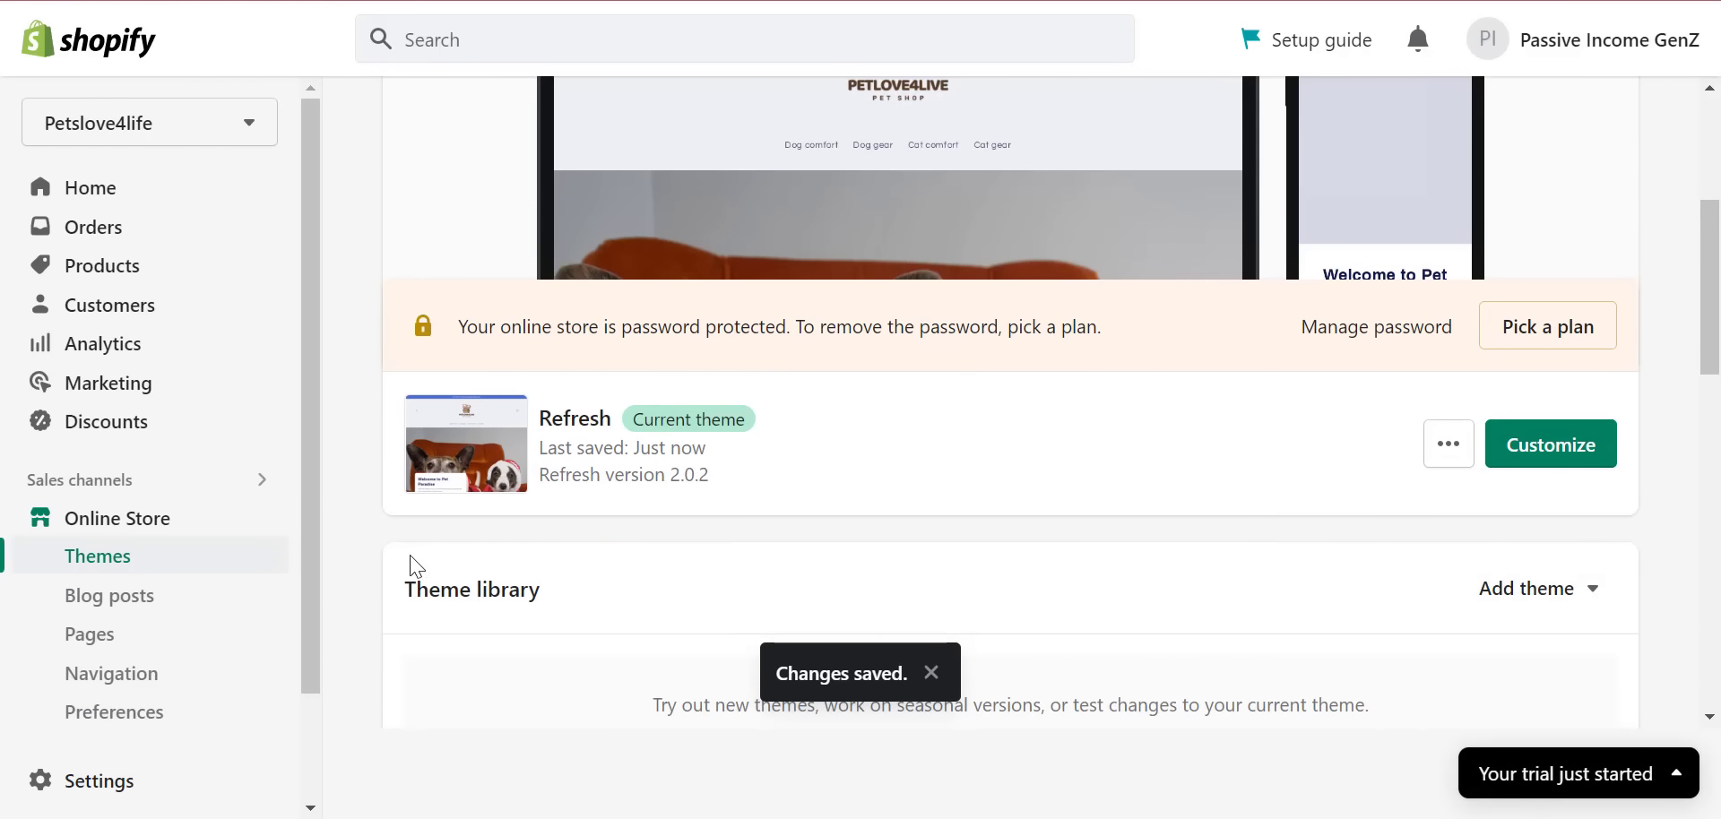
{"action": "left_click", "coordinate": [133, 681]}
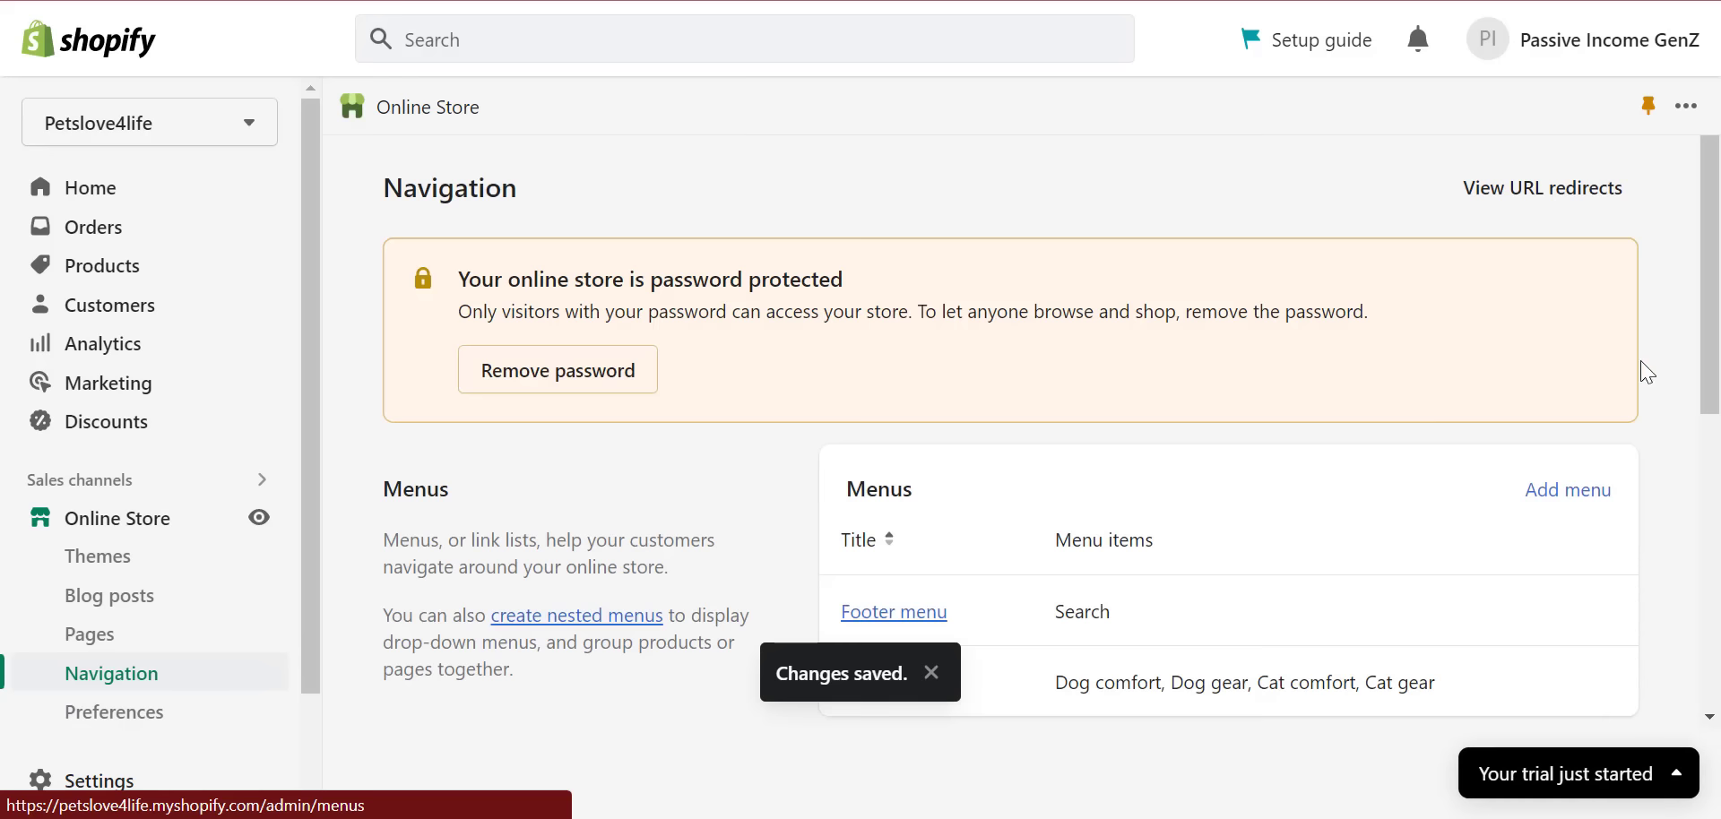
- Open the store's settings and go to the Policies page
{"action": "scroll", "coordinate": [1717, 377], "scroll_direction": "down", "scroll_amount": 2}
{"action": "scroll", "coordinate": [1717, 376], "scroll_direction": "down", "scroll_amount": 1}
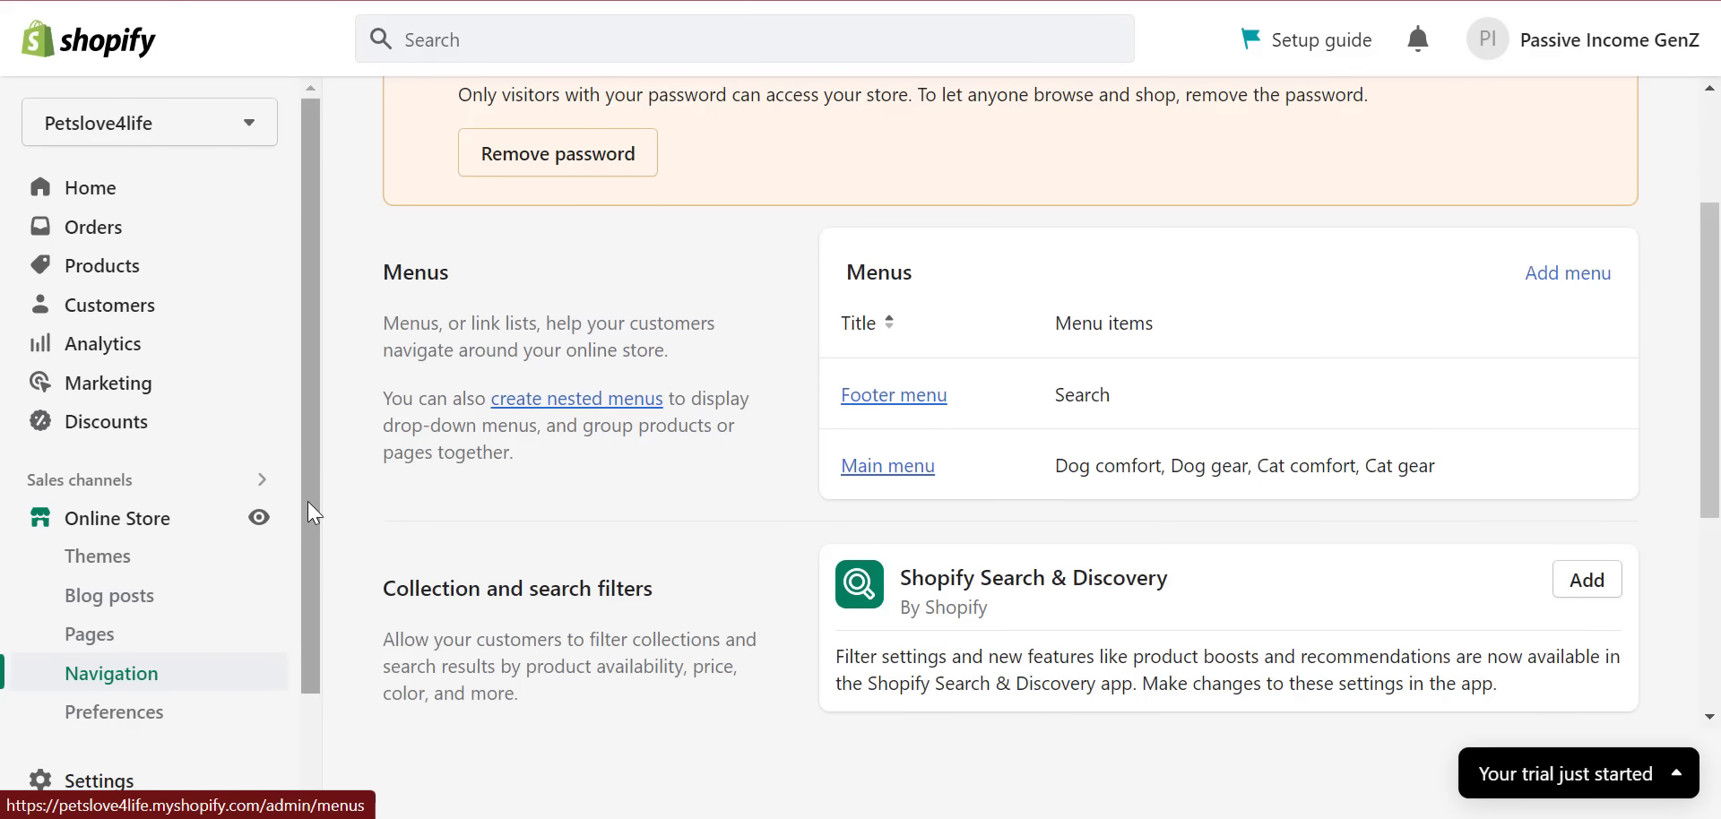
{"action": "scroll", "coordinate": [314, 681], "scroll_direction": "down", "scroll_amount": 2}
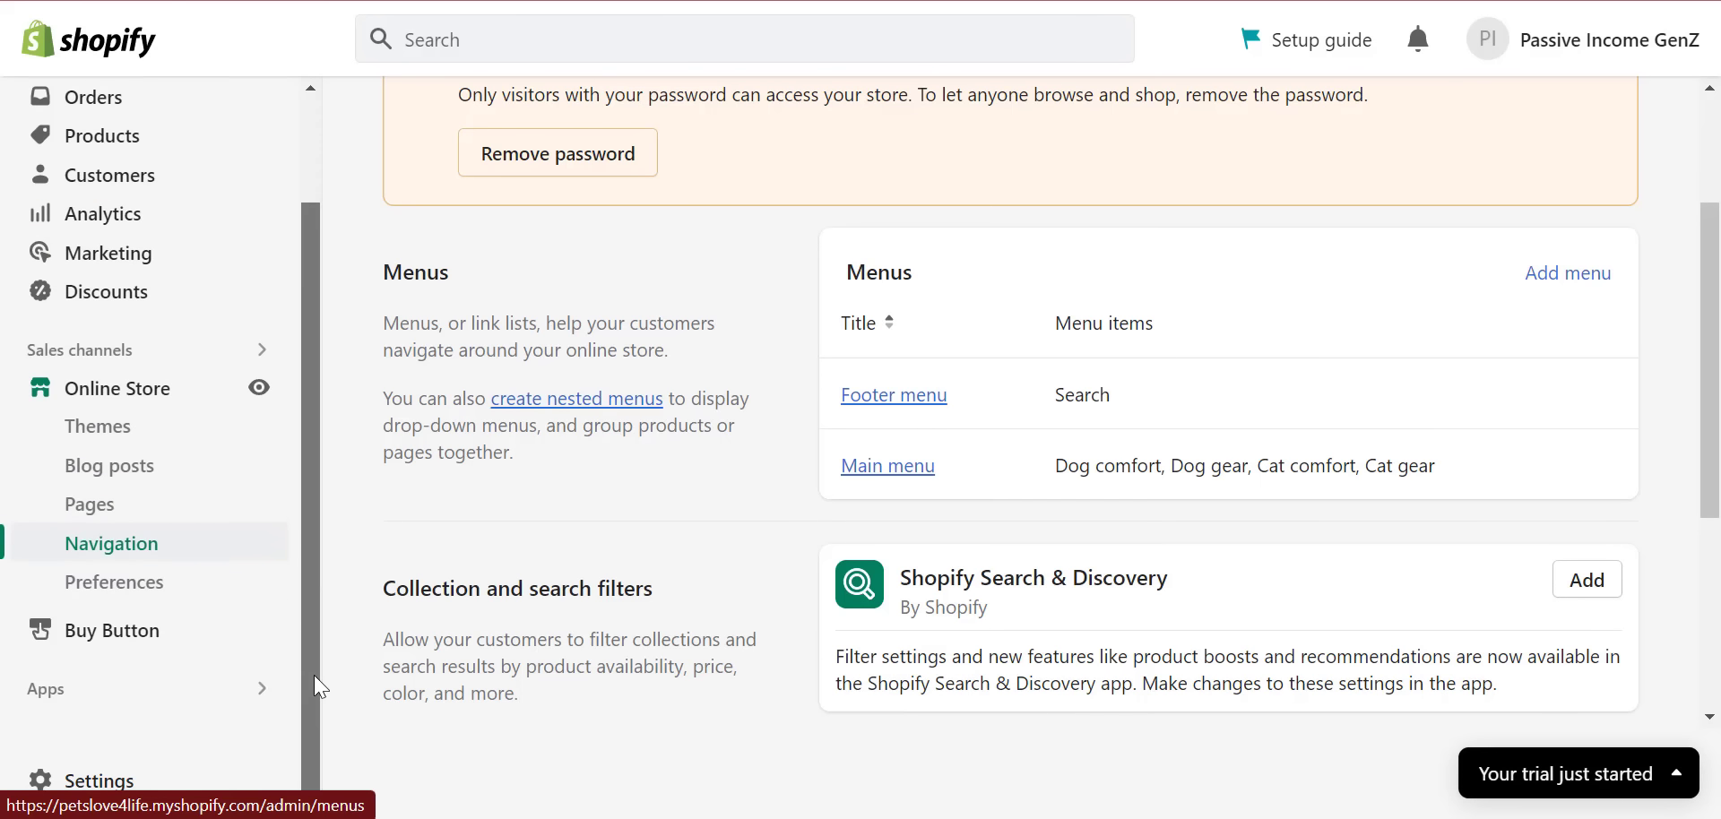
{"action": "left_click", "coordinate": [82, 787]}
{"action": "scroll", "coordinate": [175, 490], "scroll_direction": "down", "scroll_amount": 10}
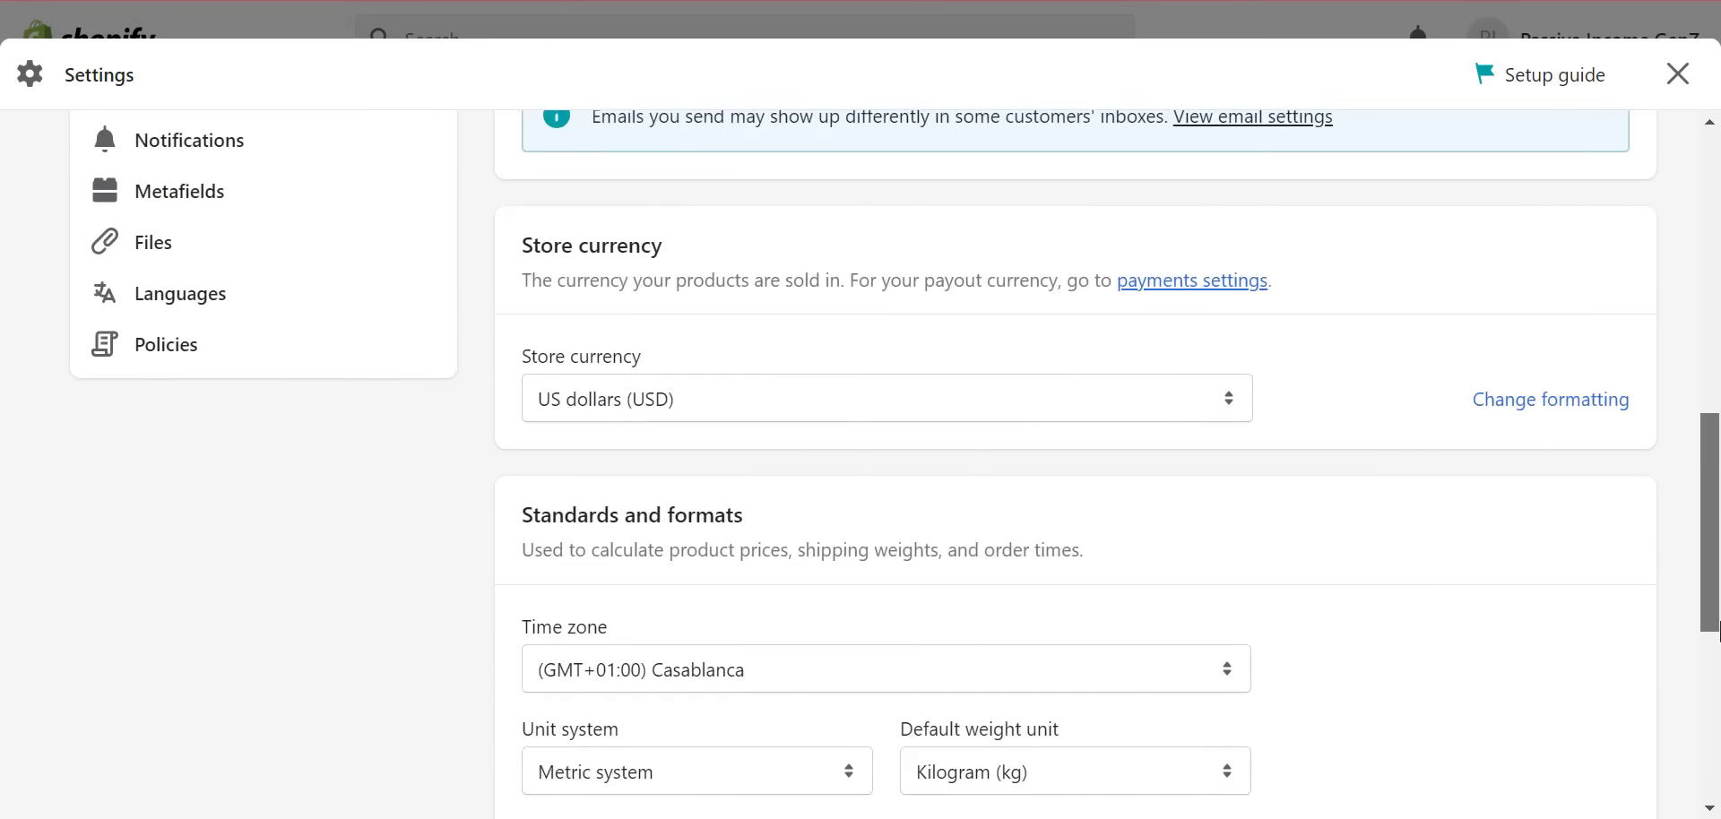
{"action": "scroll", "coordinate": [171, 264], "scroll_direction": "up", "scroll_amount": 3}
{"action": "left_click", "coordinate": [170, 262]}
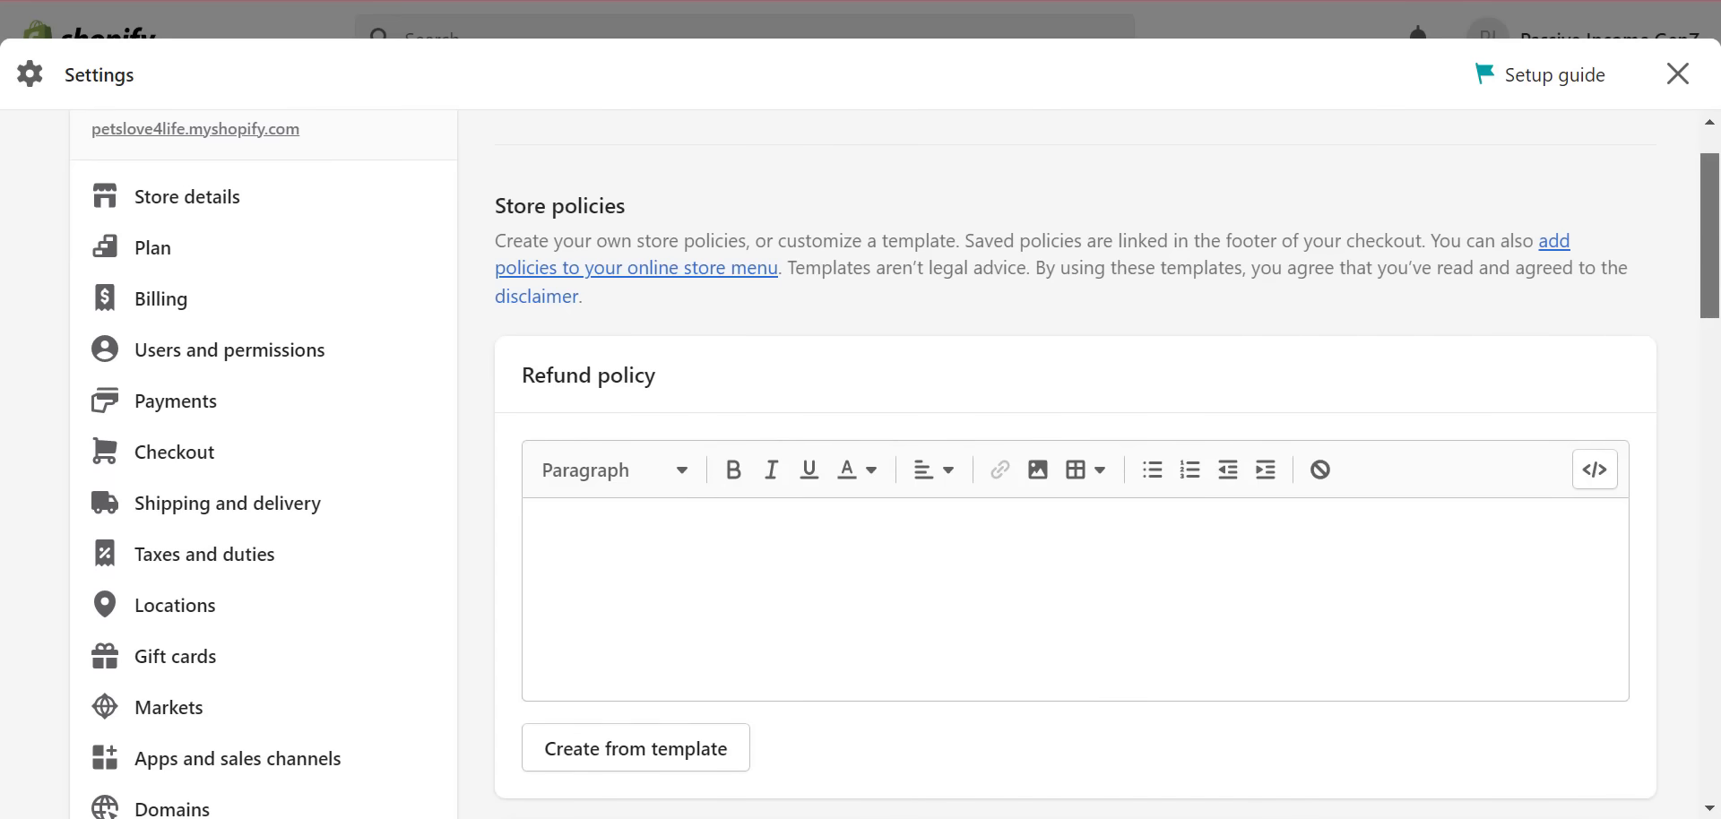
- Create the store's refund policy and privacy policy from their templates
{"action": "mouse_move", "coordinate": [1719, 259]}
{"action": "left_mouse_down"}
{"action": "mouse_move", "coordinate": [1719, 288]}
{"action": "mouse_move", "coordinate": [1720, 256]}
{"action": "left_mouse_up"}
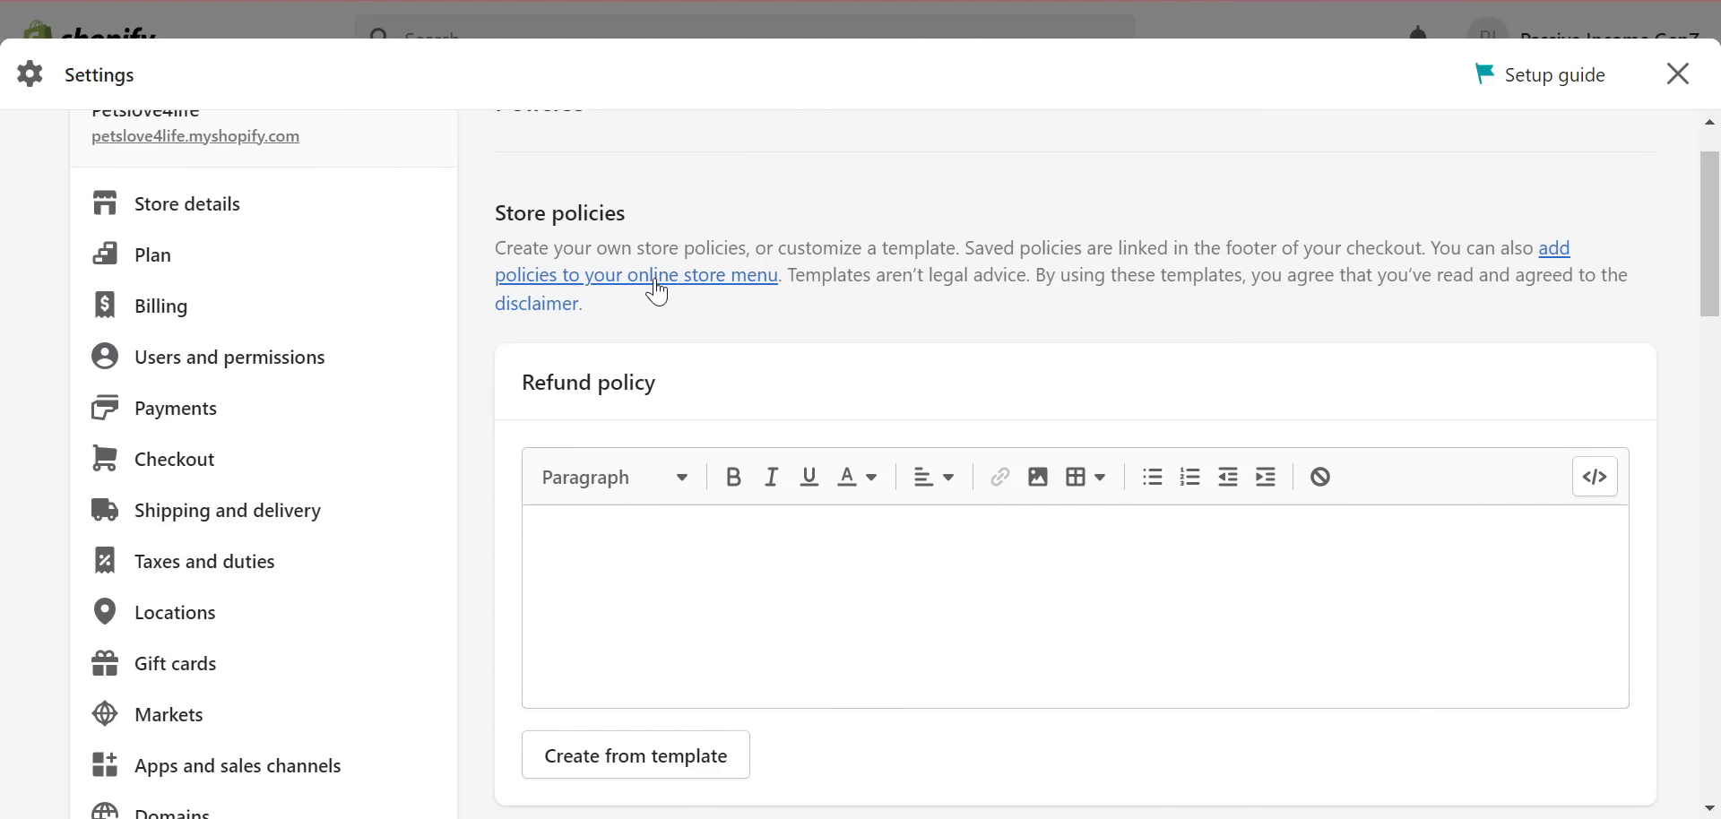
{"action": "left_click", "coordinate": [596, 766]}
{"action": "left_click_drag", "start_coordinate": [1718, 269], "coordinate": [1718, 439]}
{"action": "scroll", "coordinate": [1718, 440], "scroll_direction": "down", "scroll_amount": 3}
{"action": "scroll", "coordinate": [1719, 439], "scroll_direction": "up", "scroll_amount": 3}
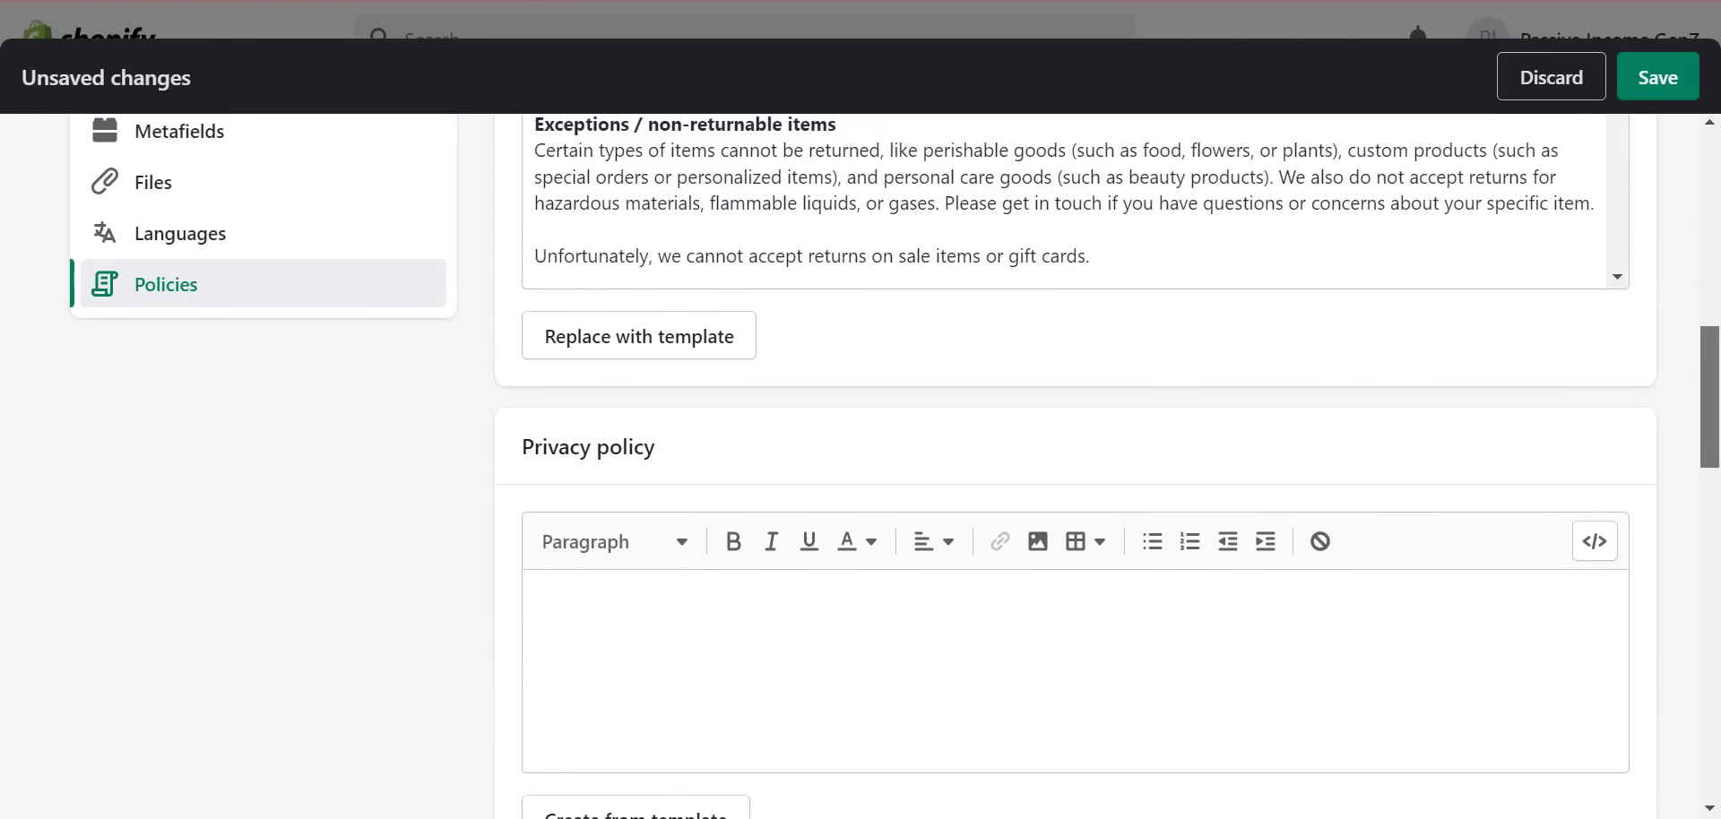
{"action": "scroll", "coordinate": [1718, 438], "scroll_direction": "down", "scroll_amount": 2}
{"action": "scroll", "coordinate": [1718, 436], "scroll_direction": "down", "scroll_amount": 2}
{"action": "left_click", "coordinate": [664, 533]}
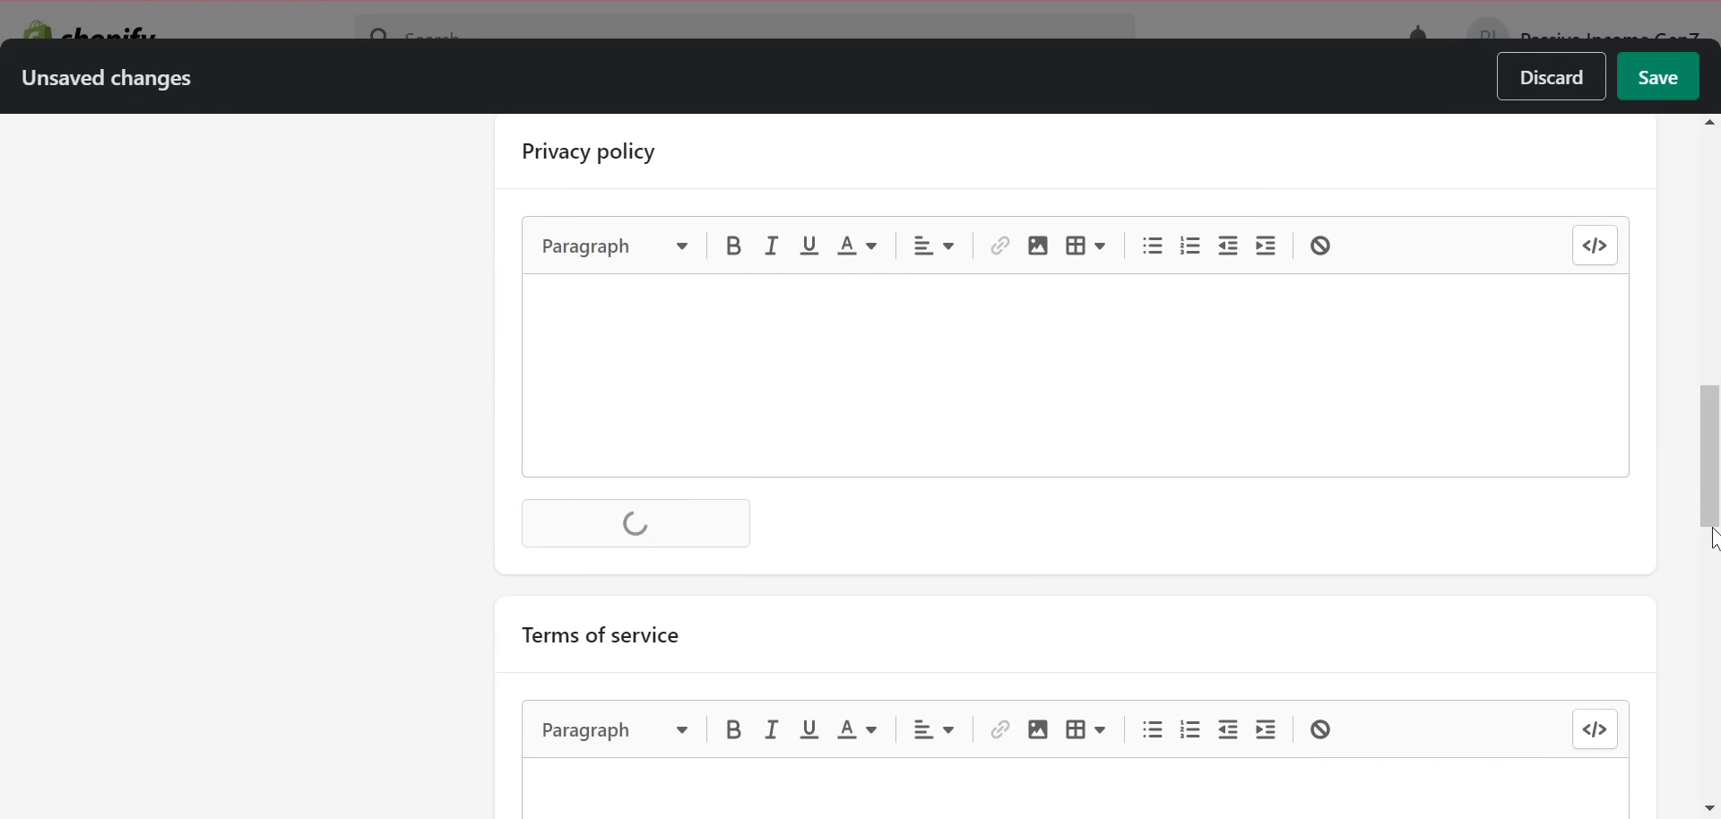
- Create the terms of service from the template
{"action": "scroll", "coordinate": [1718, 578], "scroll_direction": "down", "scroll_amount": 1}
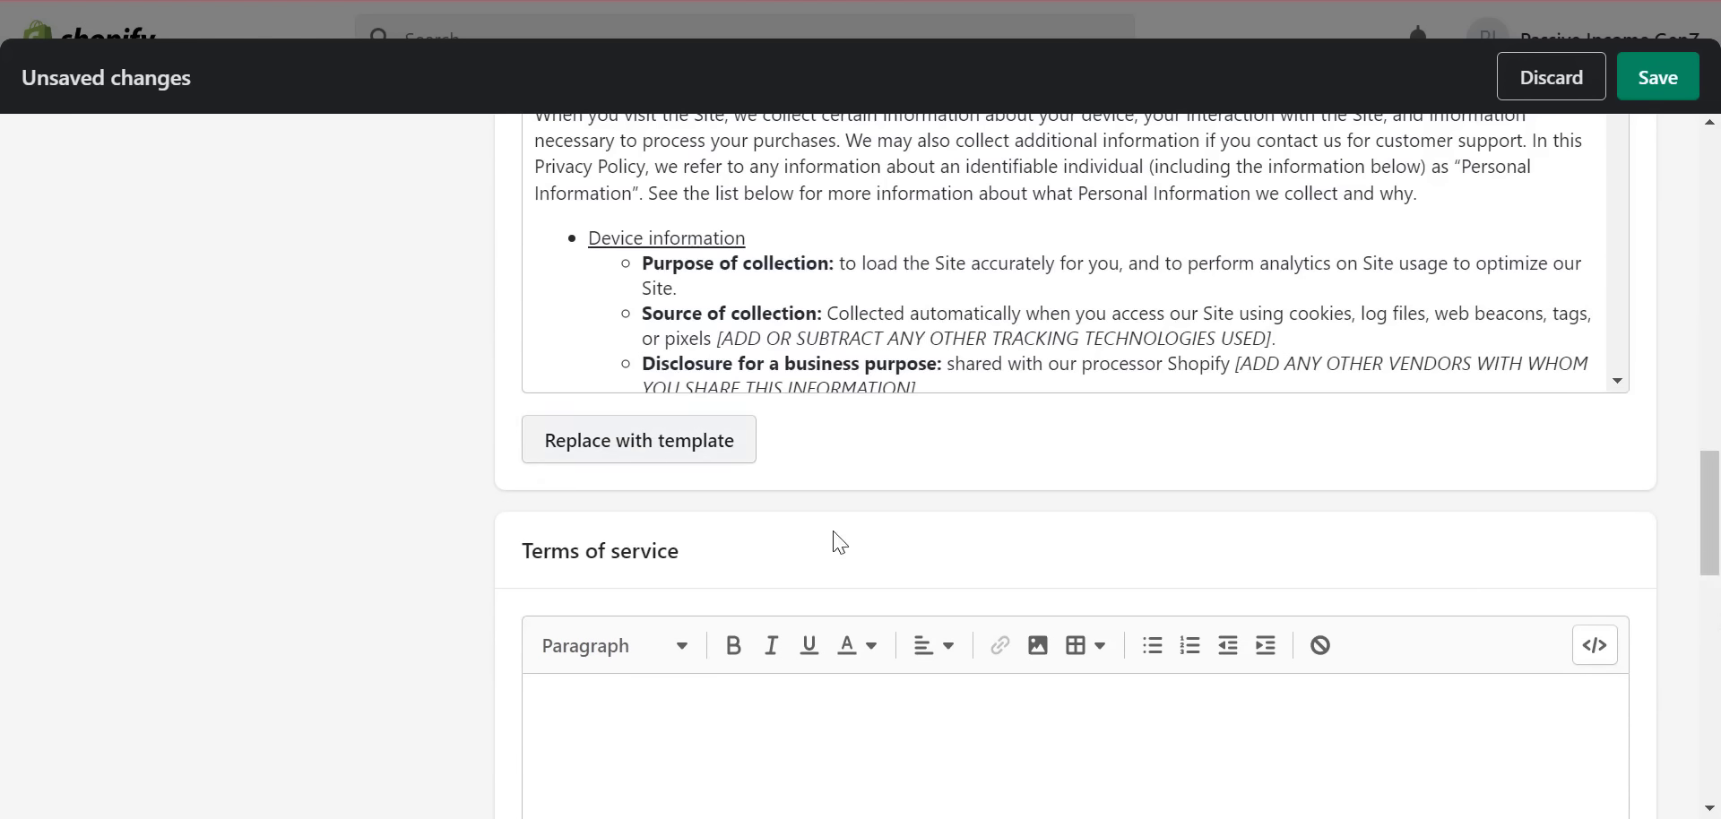
{"action": "scroll", "coordinate": [807, 538], "scroll_direction": "down", "scroll_amount": 4}
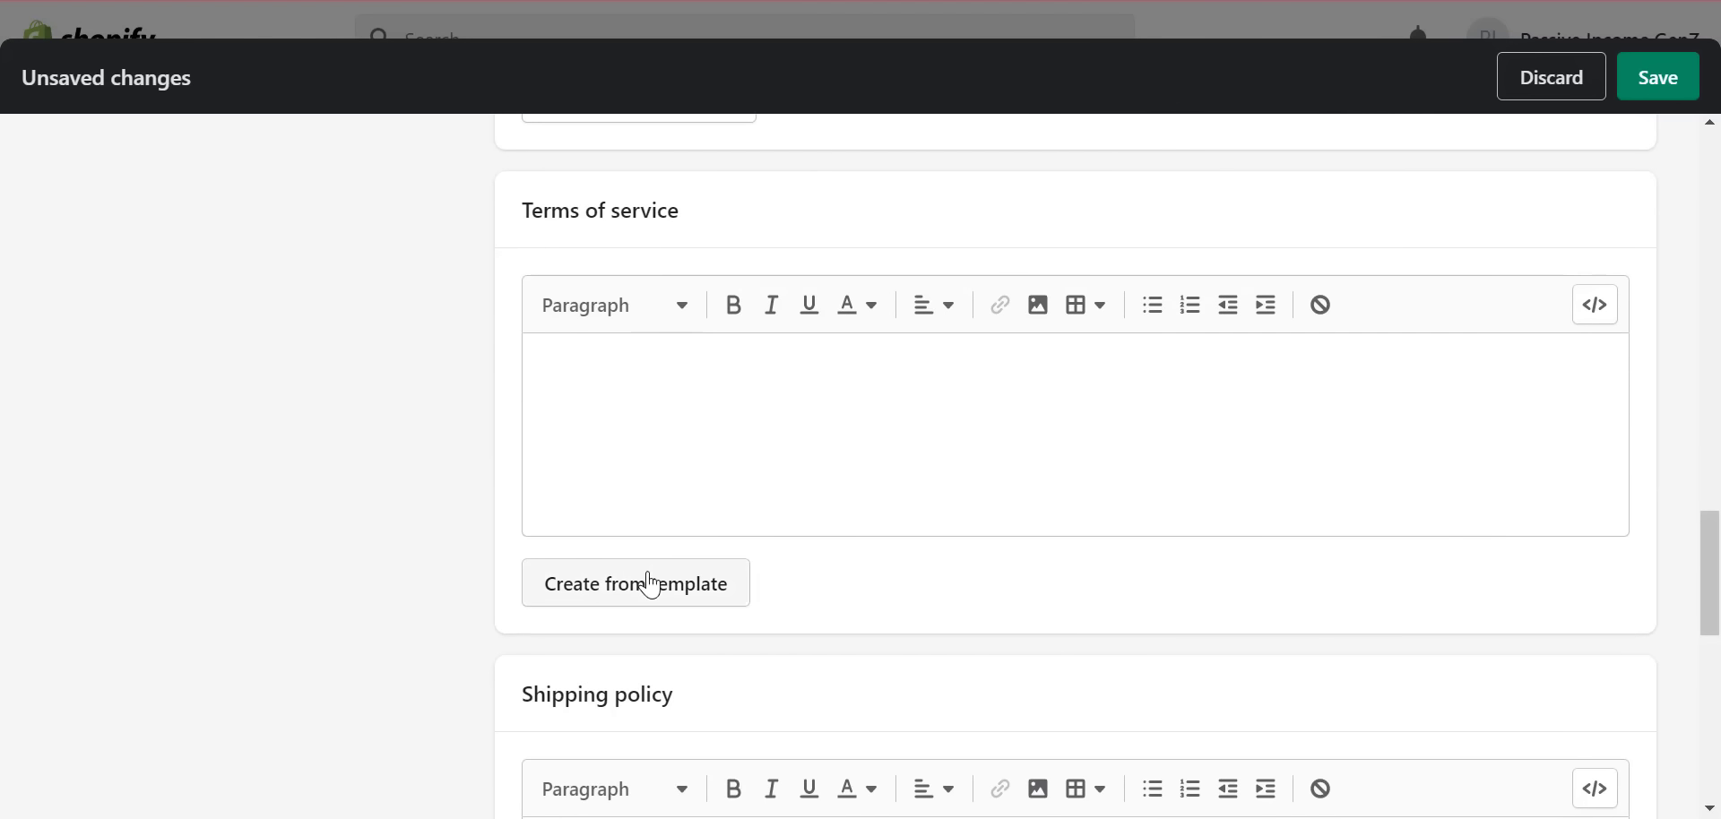
{"action": "left_click", "coordinate": [651, 585]}
- Create the contact information policy from its template and save the store policies
{"action": "scroll", "coordinate": [1075, 466], "scroll_direction": "down", "scroll_amount": 5}
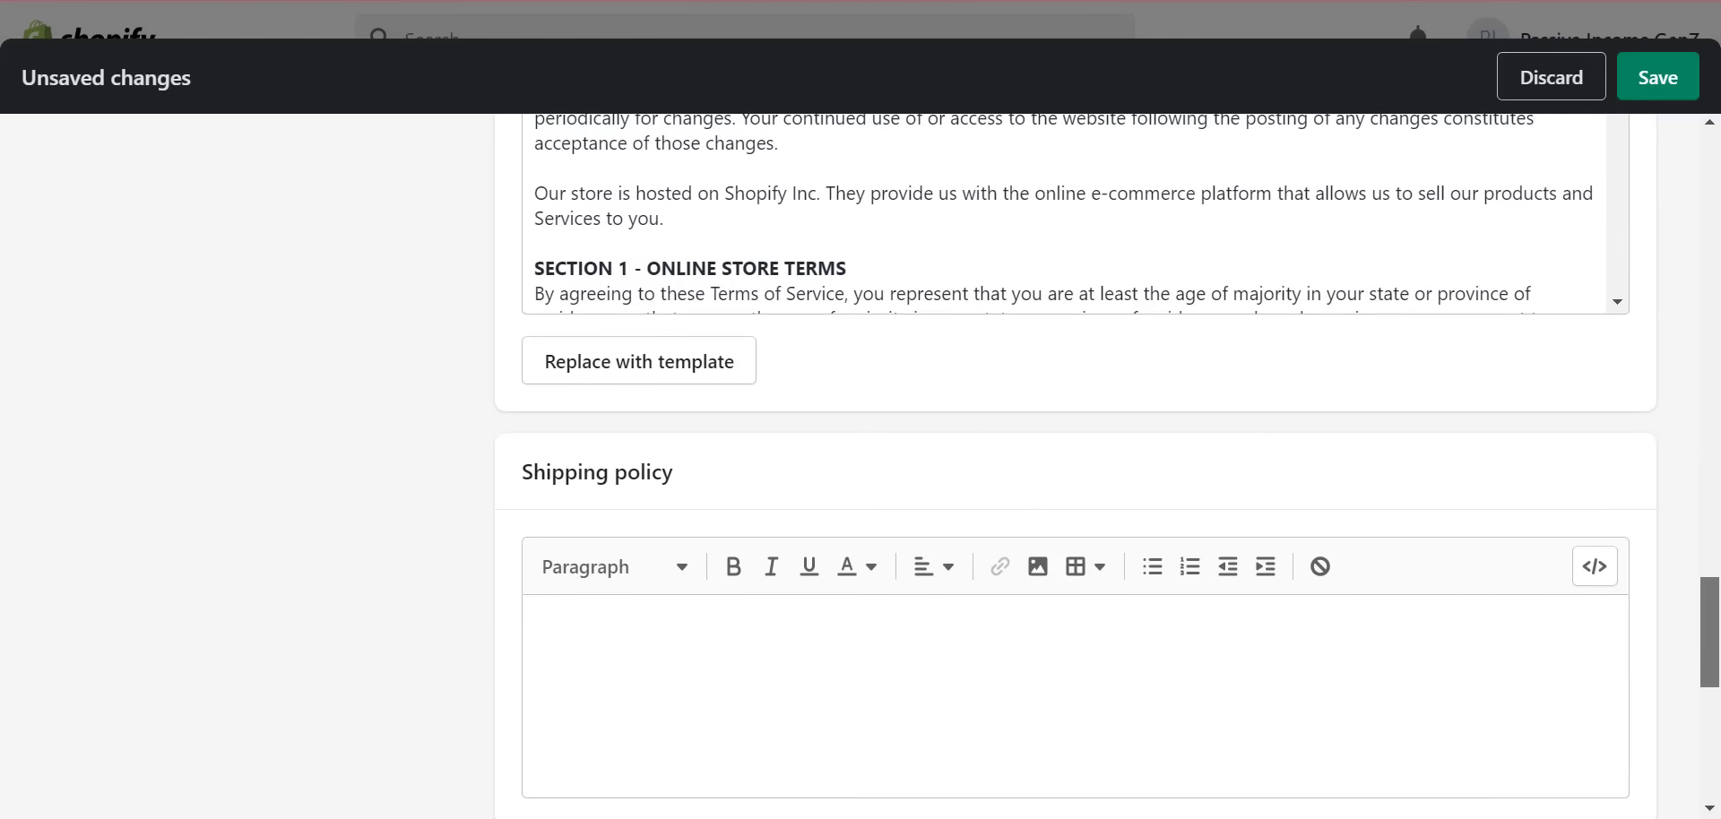
{"action": "scroll", "coordinate": [1714, 751], "scroll_direction": "down", "scroll_amount": 6}
{"action": "scroll", "coordinate": [1714, 751], "scroll_direction": "down", "scroll_amount": 1}
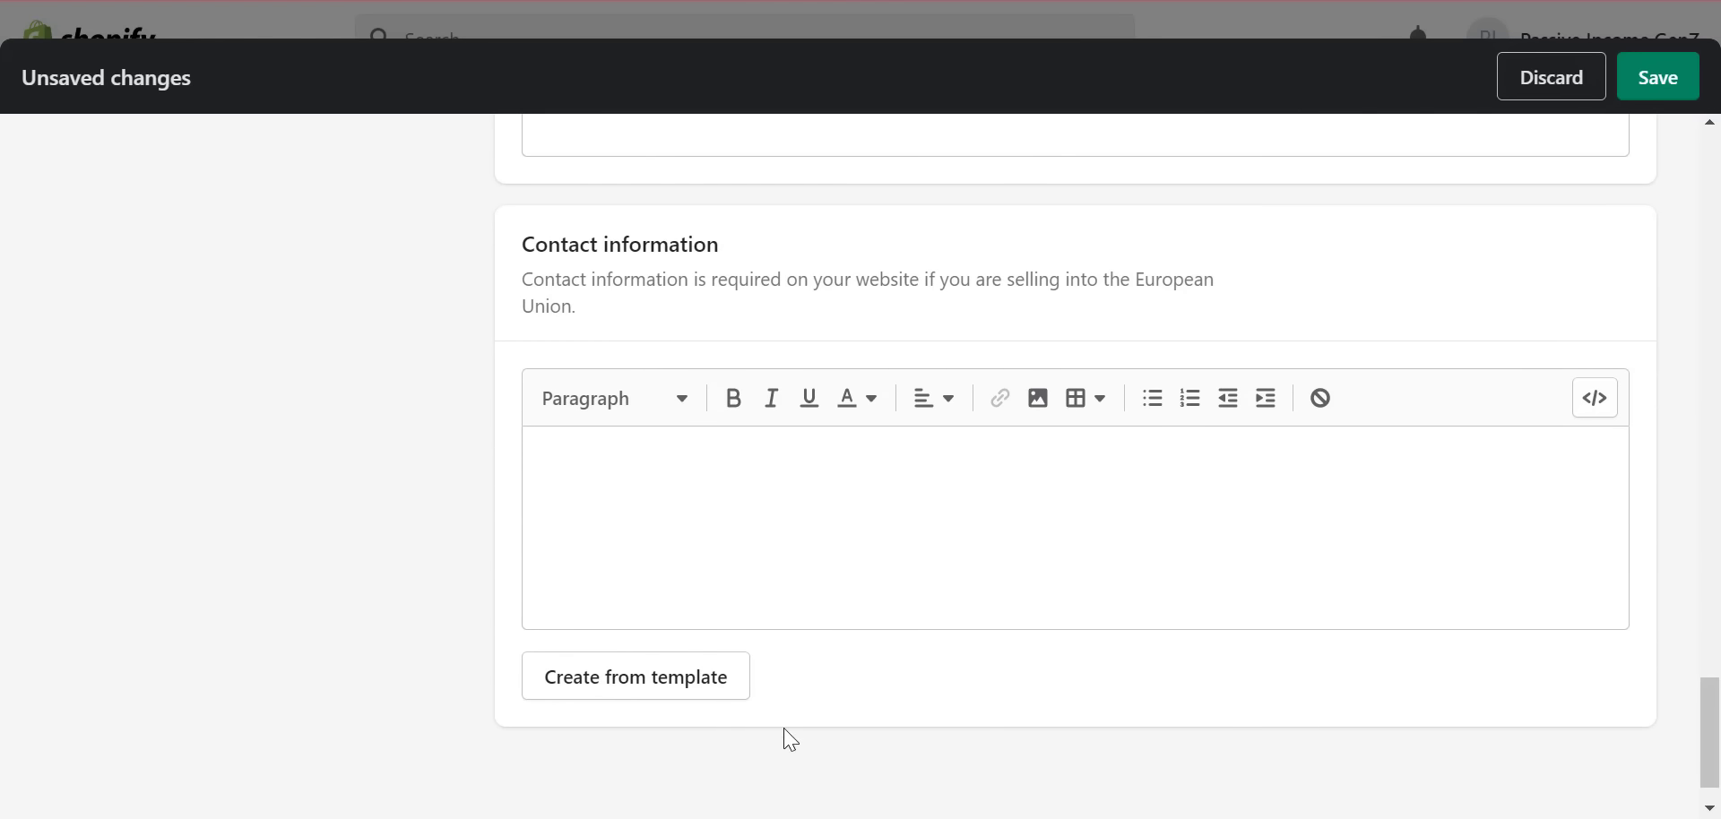
{"action": "left_click", "coordinate": [646, 676]}
{"action": "scroll", "coordinate": [847, 506], "scroll_direction": "up", "scroll_amount": 5}
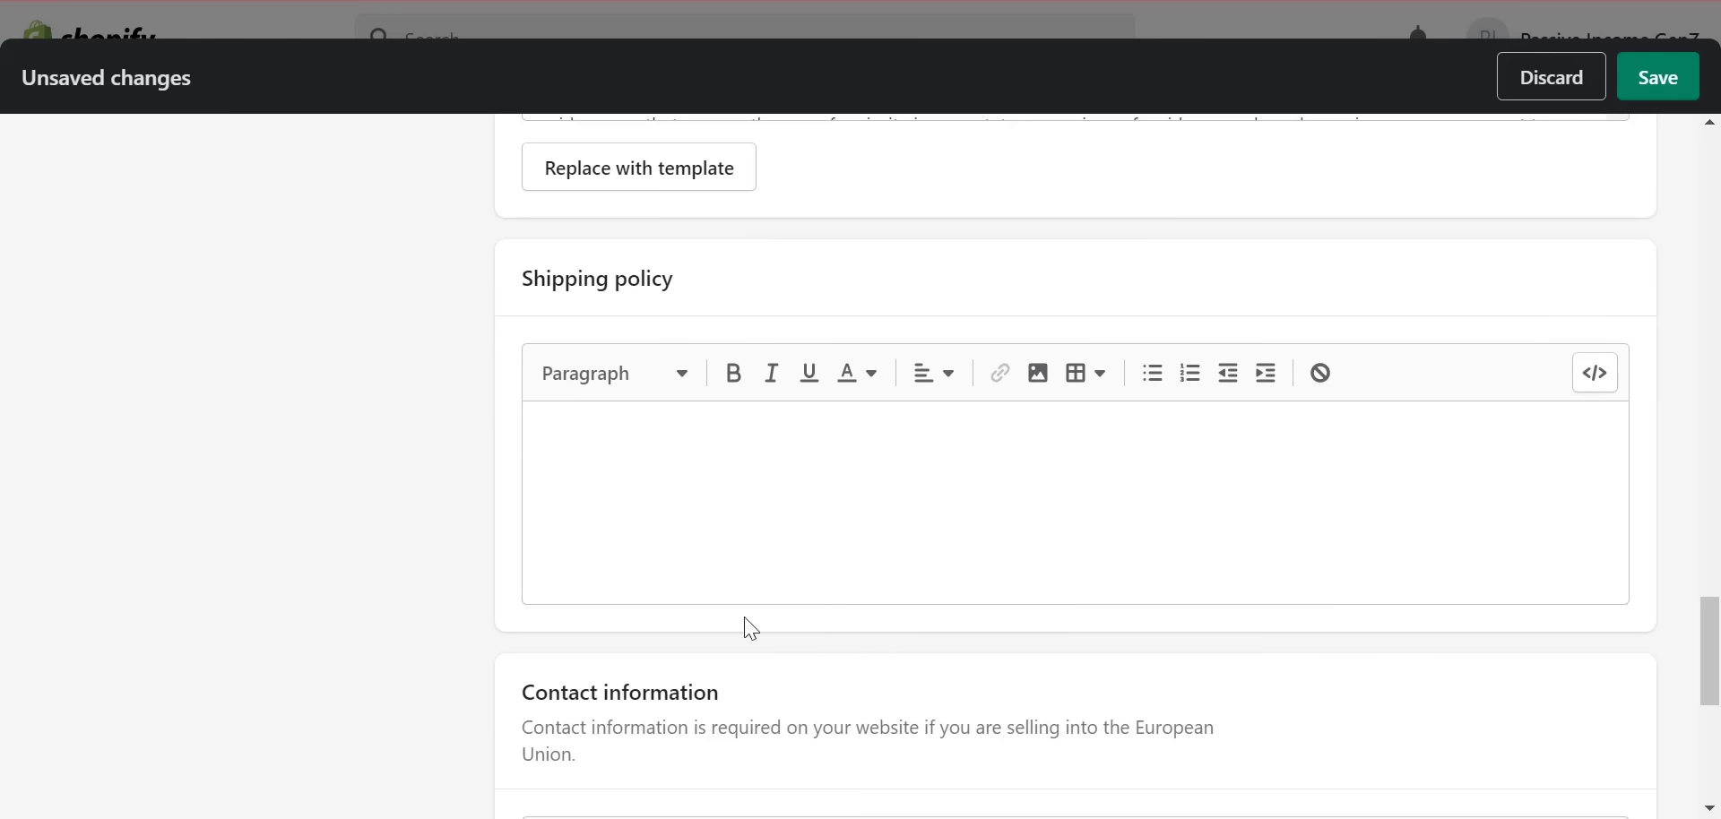
{"action": "left_click_drag", "start_coordinate": [1718, 648], "coordinate": [1708, 116]}
{"action": "left_click", "coordinate": [1659, 85]}
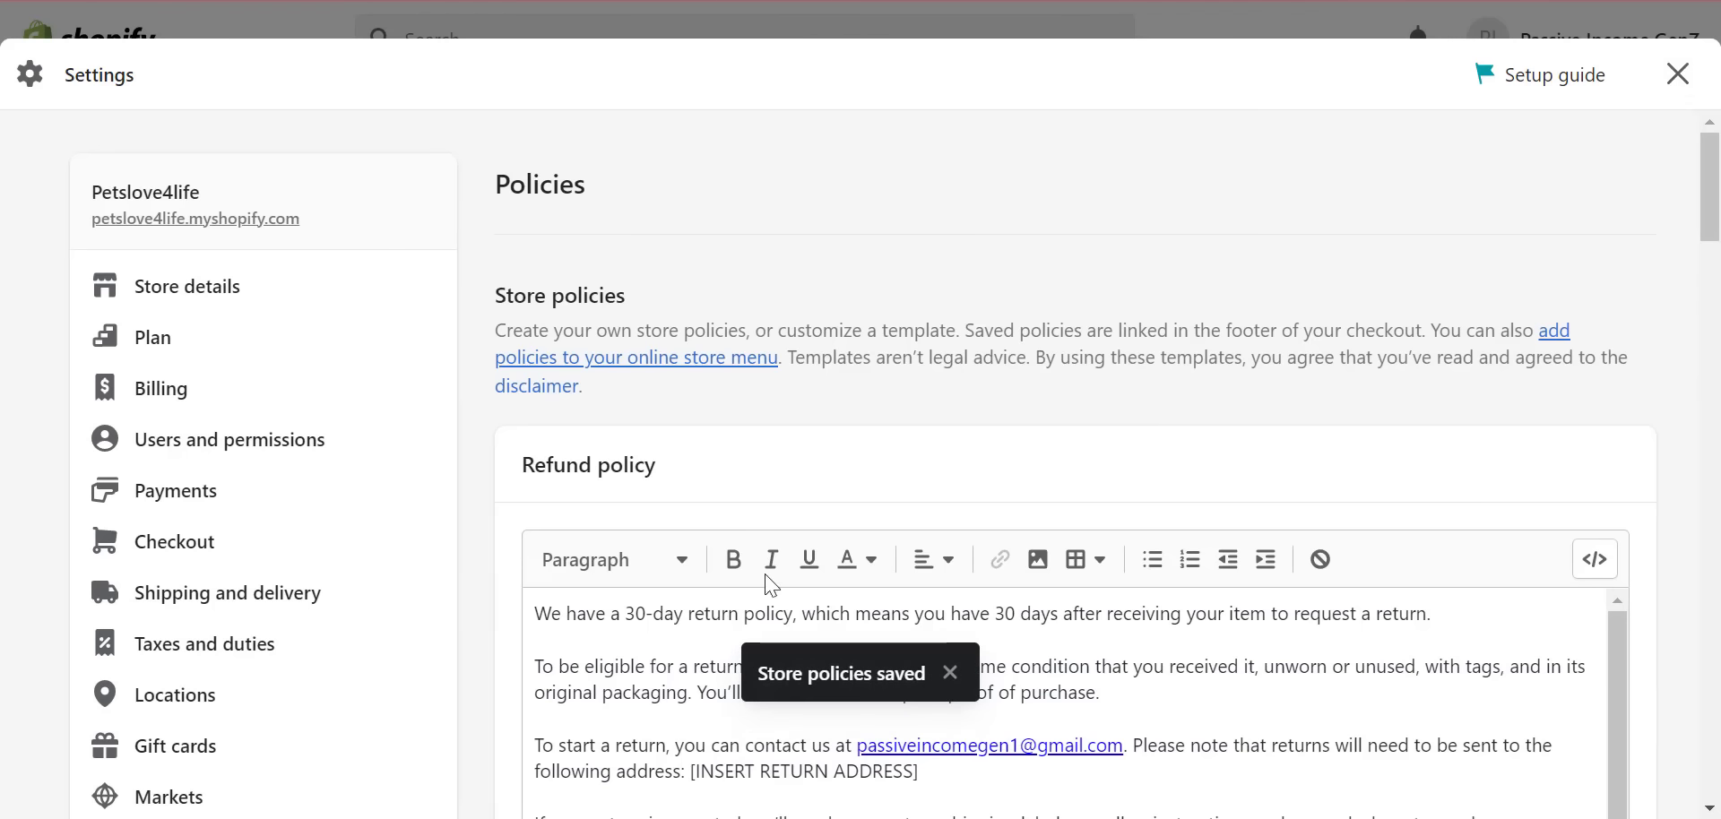
- Close the settings and open the online store's Pages list
{"action": "left_click", "coordinate": [1674, 79]}
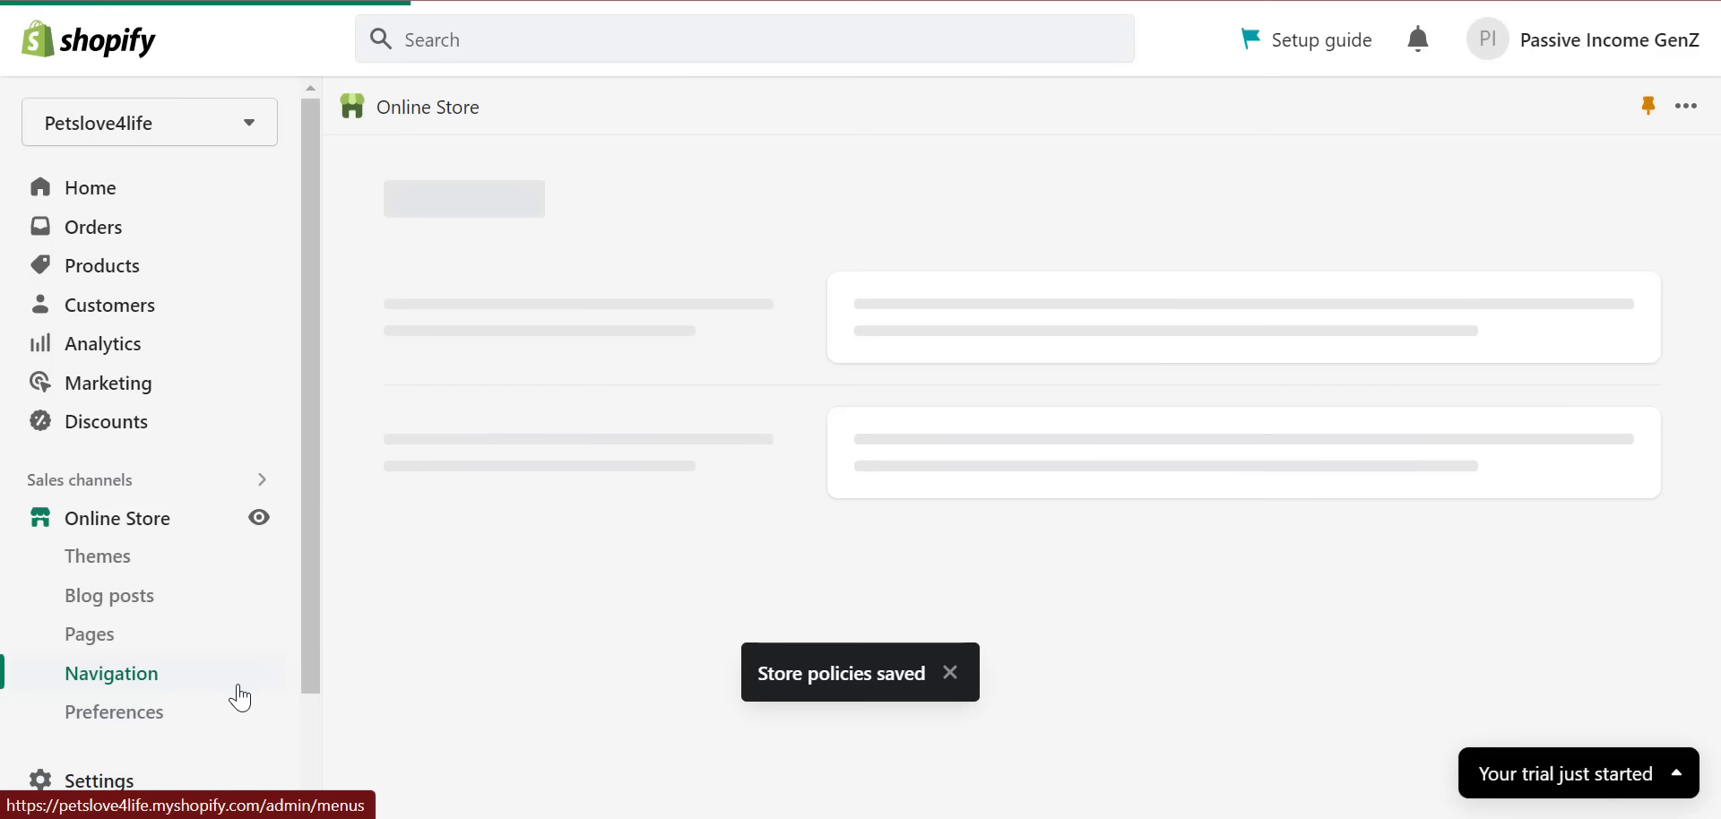
{"action": "left_click", "coordinate": [94, 640]}
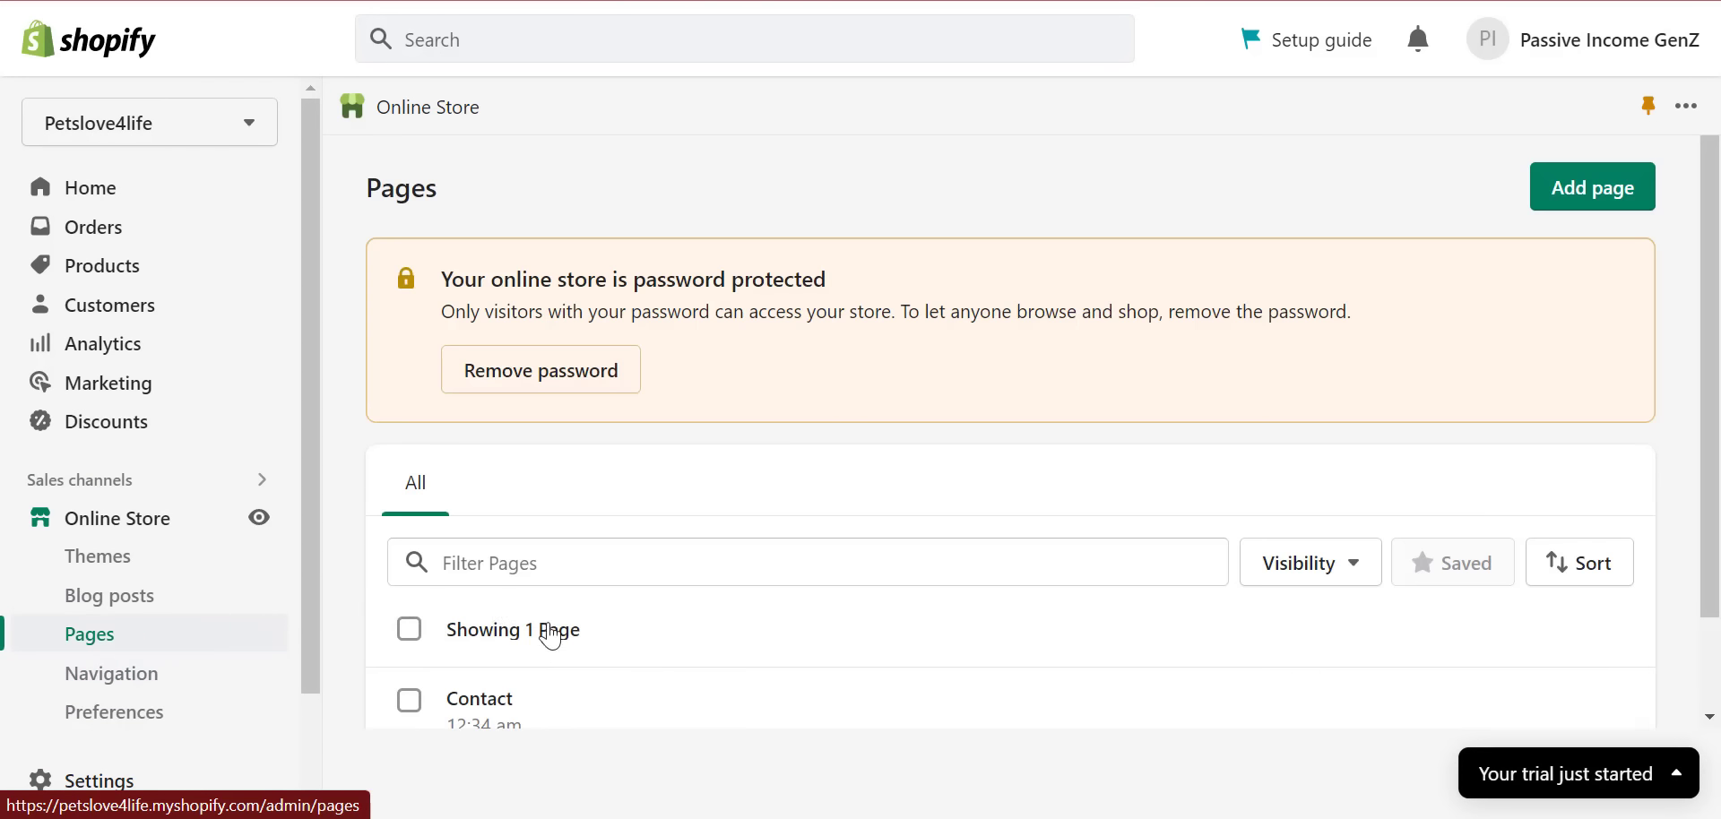
{"action": "scroll", "coordinate": [770, 637], "scroll_direction": "down", "scroll_amount": 2}
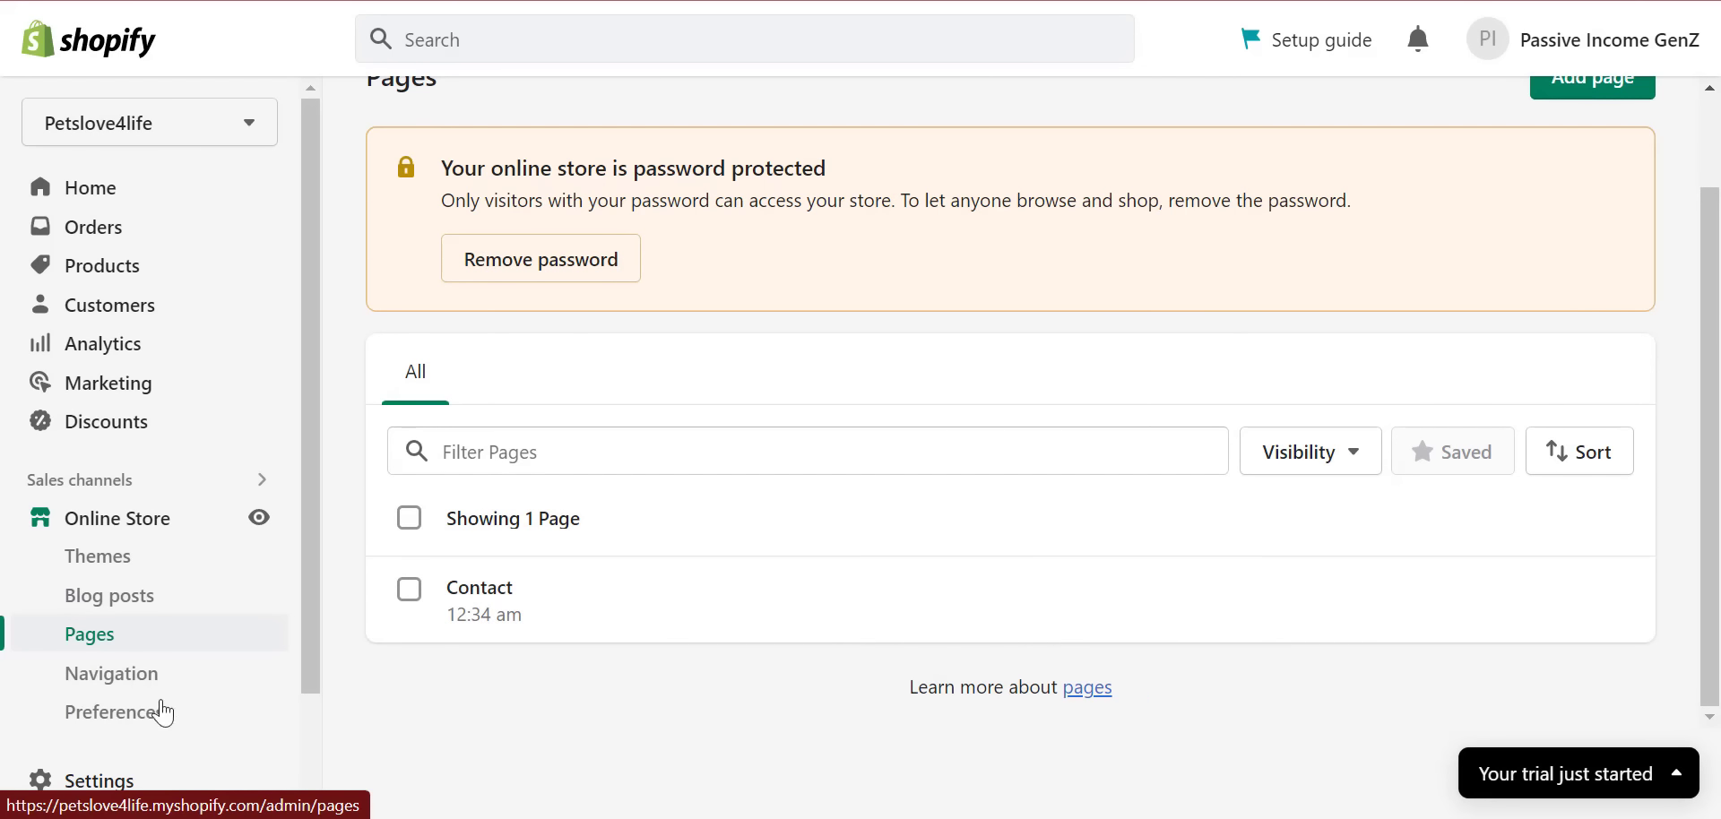
{"action": "scroll", "coordinate": [1493, 360], "scroll_direction": "up", "scroll_amount": 2}
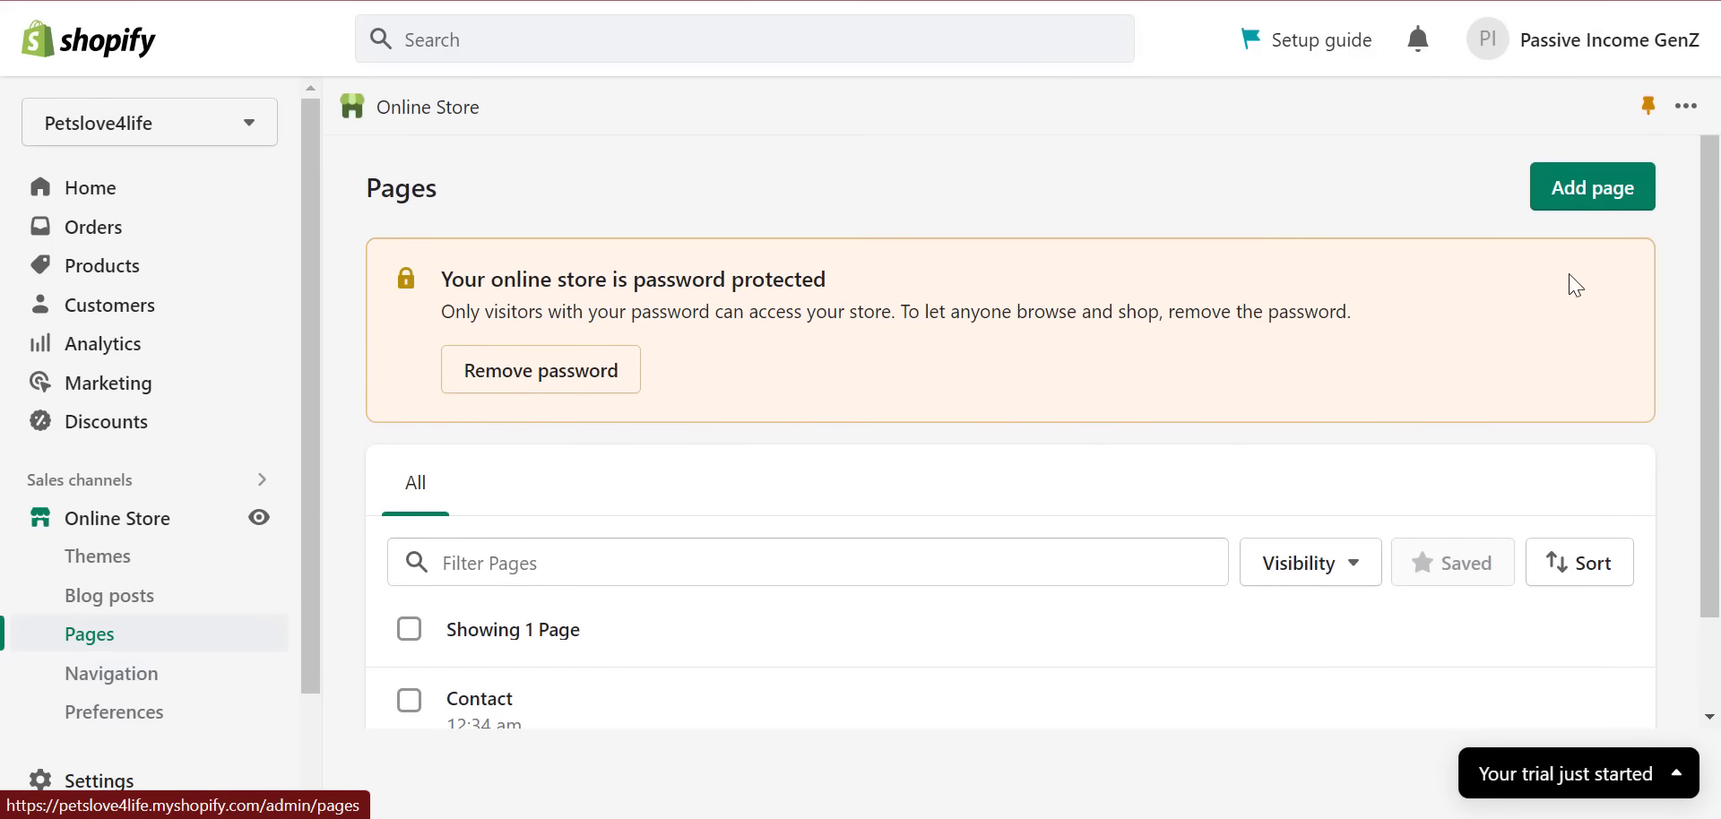
- Add a visible page titled "About us" with empty content and save it
{"action": "left_click", "coordinate": [1579, 190]}
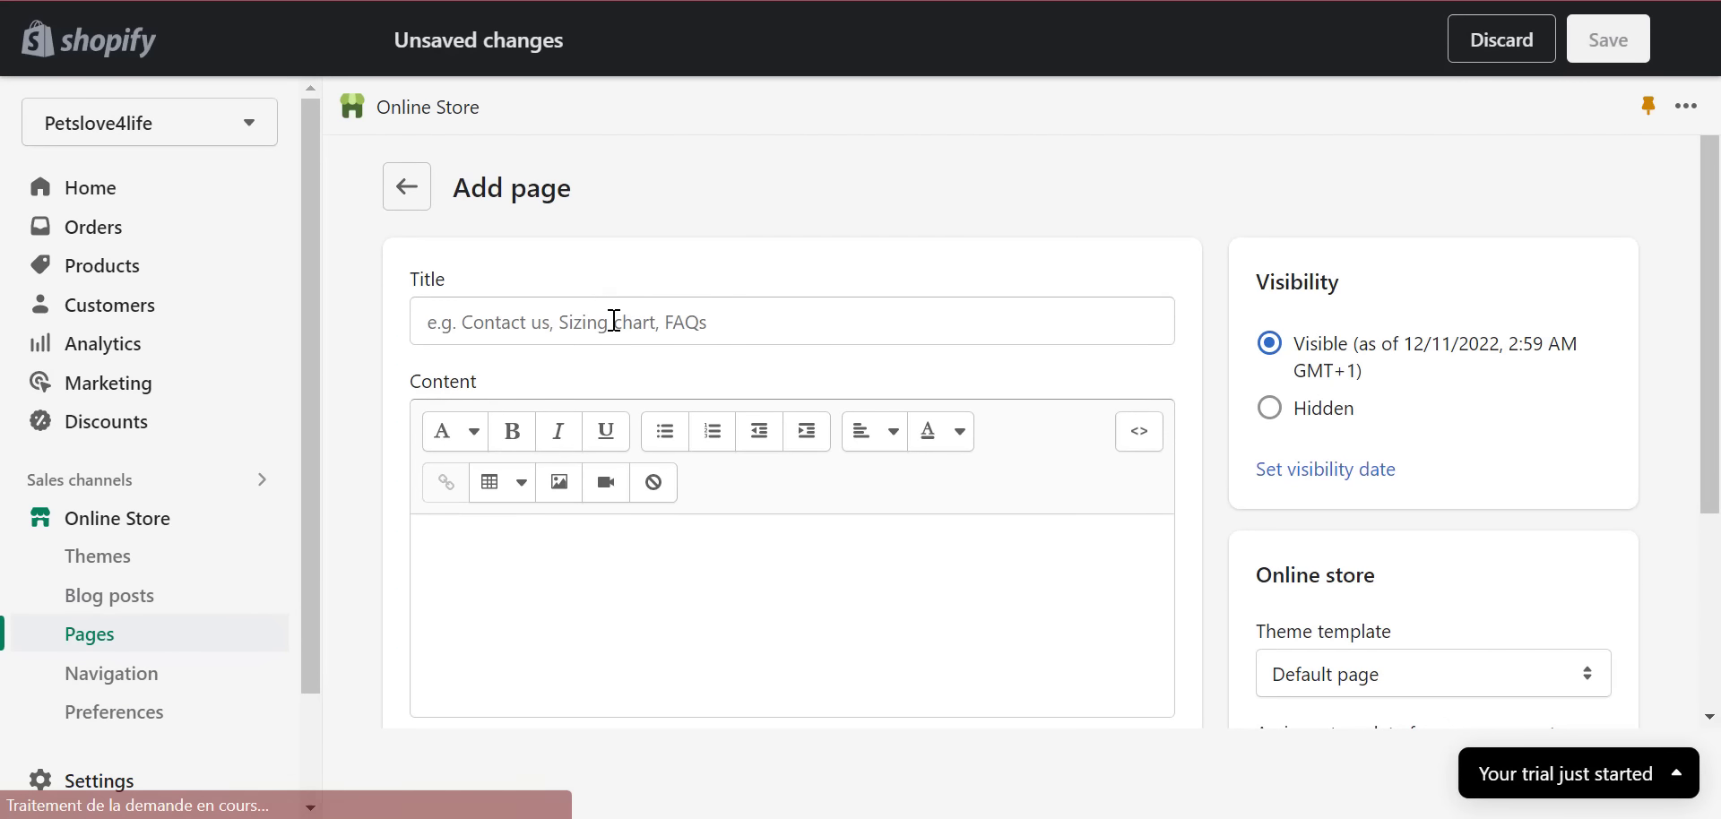
{"action": "left_click", "coordinate": [614, 321]}
{"action": "type", "text": "About us"}
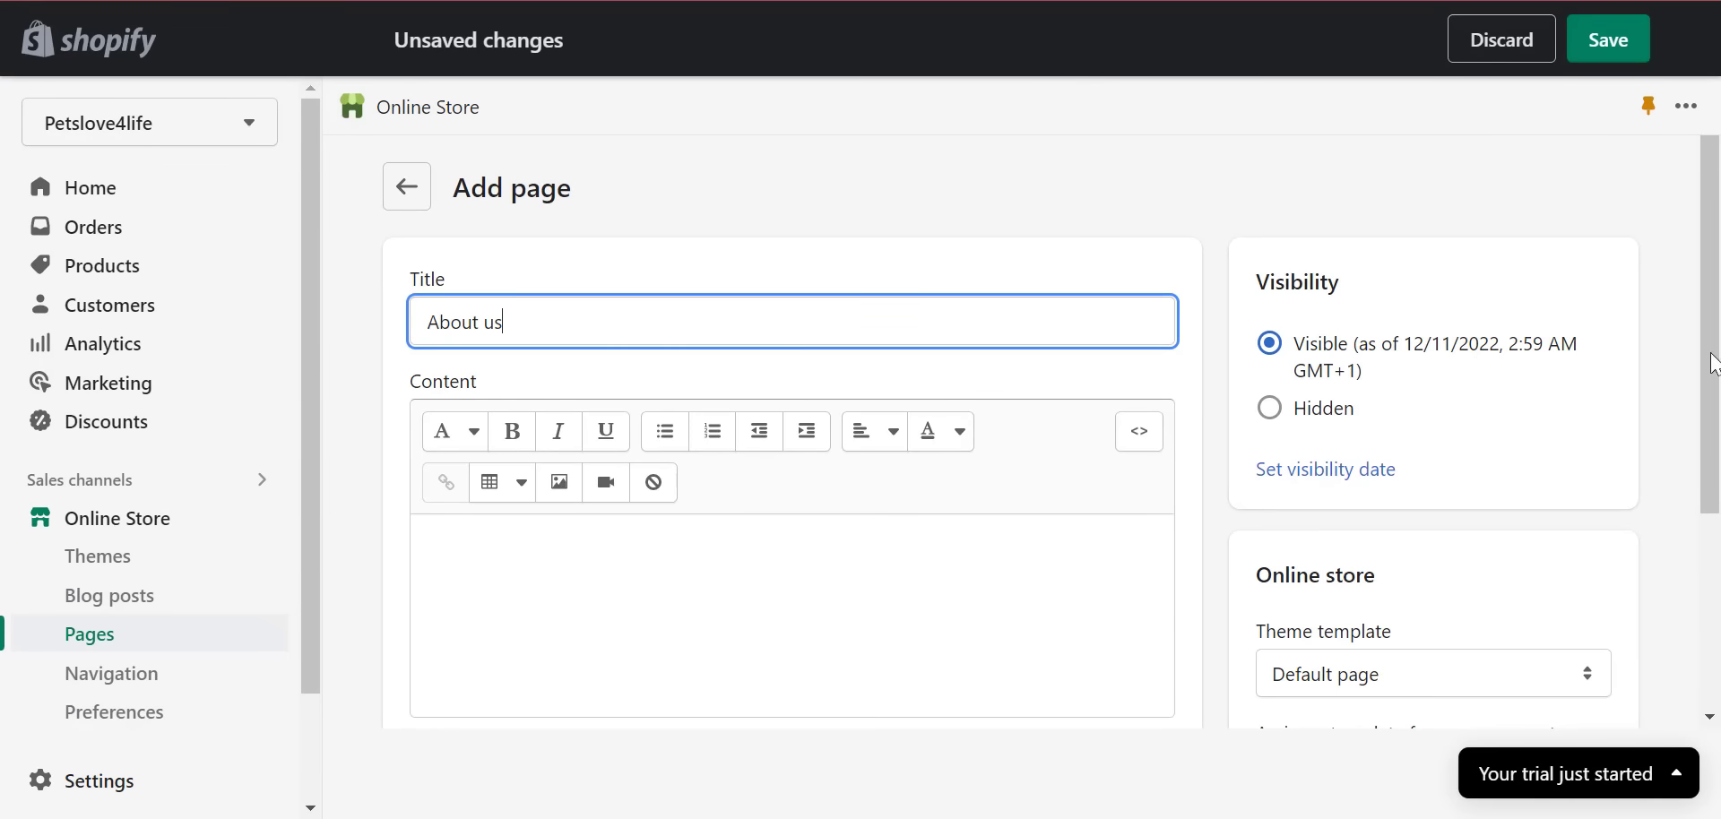
{"action": "scroll", "coordinate": [1297, 424], "scroll_direction": "down", "scroll_amount": 2}
{"action": "scroll", "coordinate": [1679, 550], "scroll_direction": "down", "scroll_amount": 1}
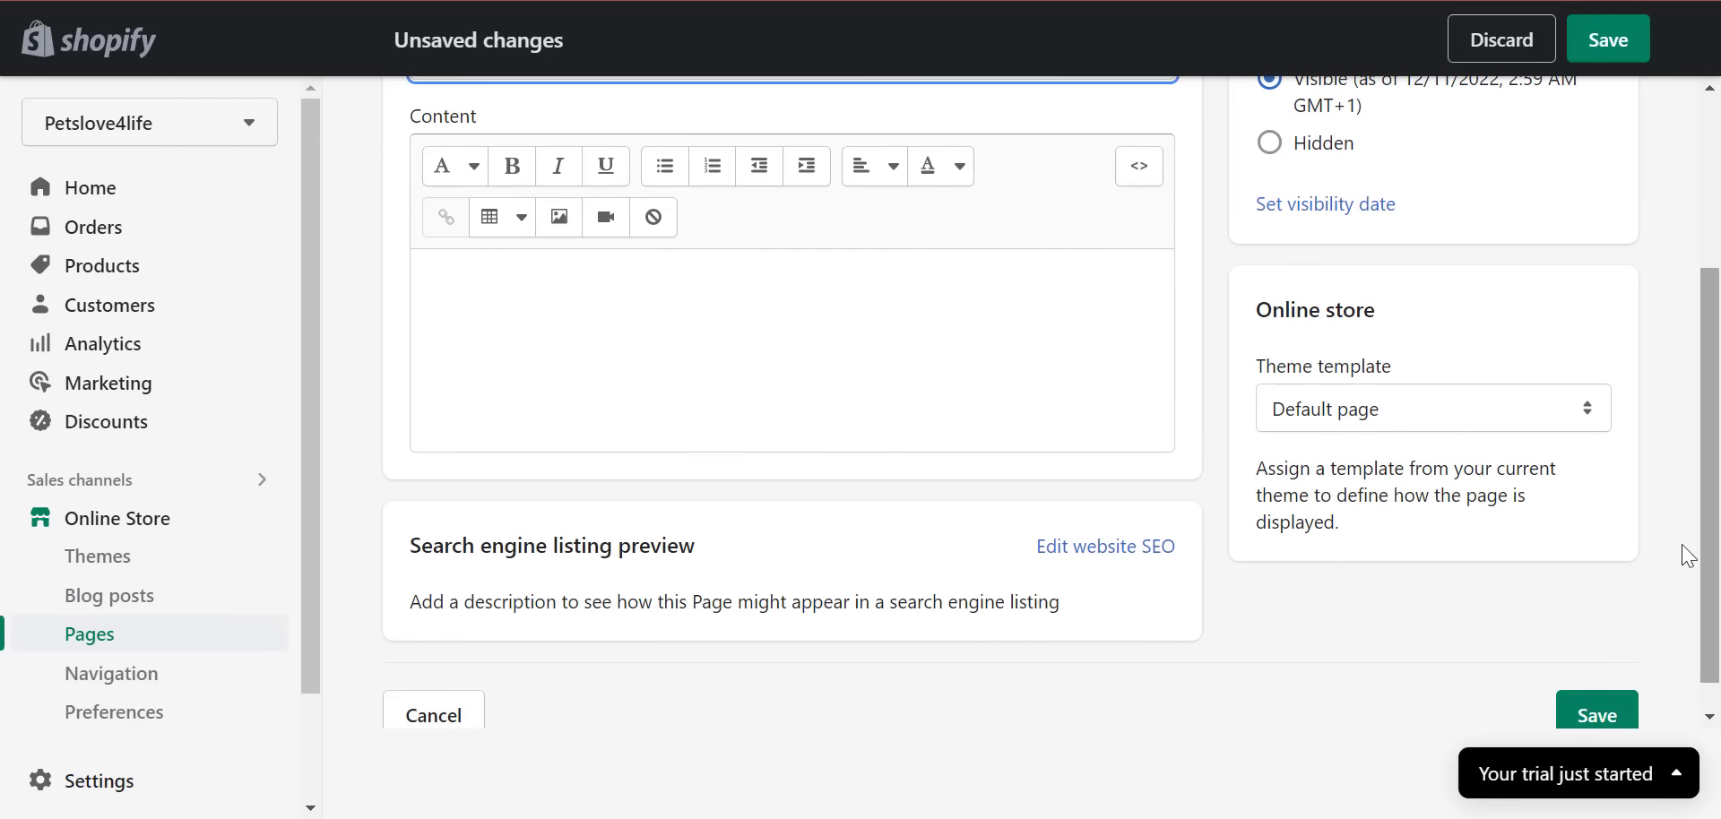
{"action": "scroll", "coordinate": [1679, 549], "scroll_direction": "down", "scroll_amount": 1}
{"action": "key", "text": "ctrl+s"}
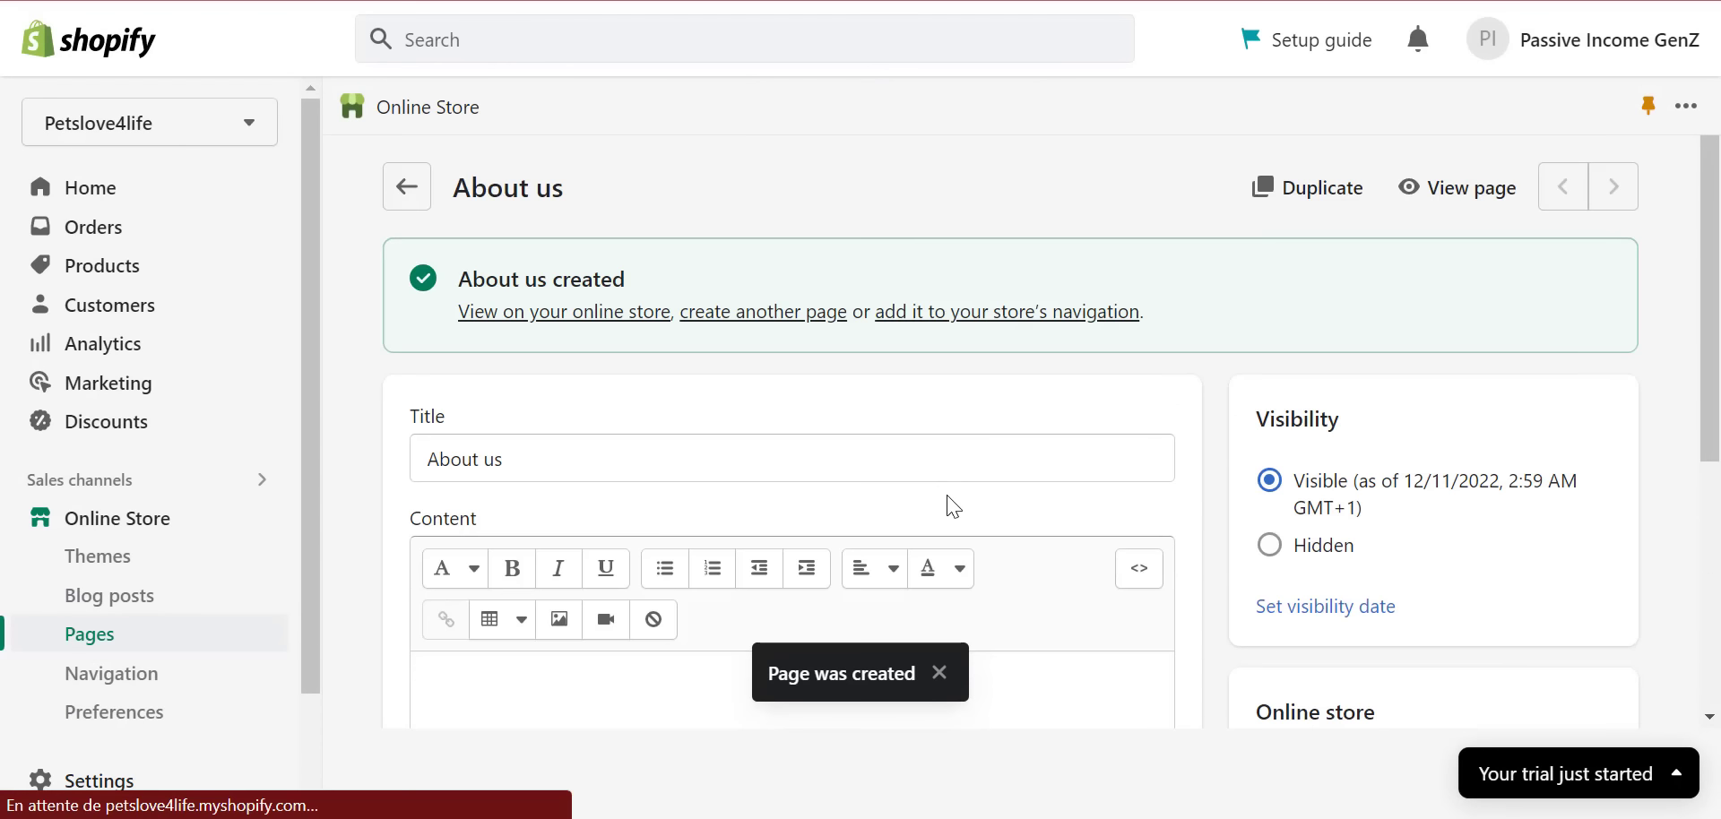
{"action": "left_click", "coordinate": [1654, 38]}
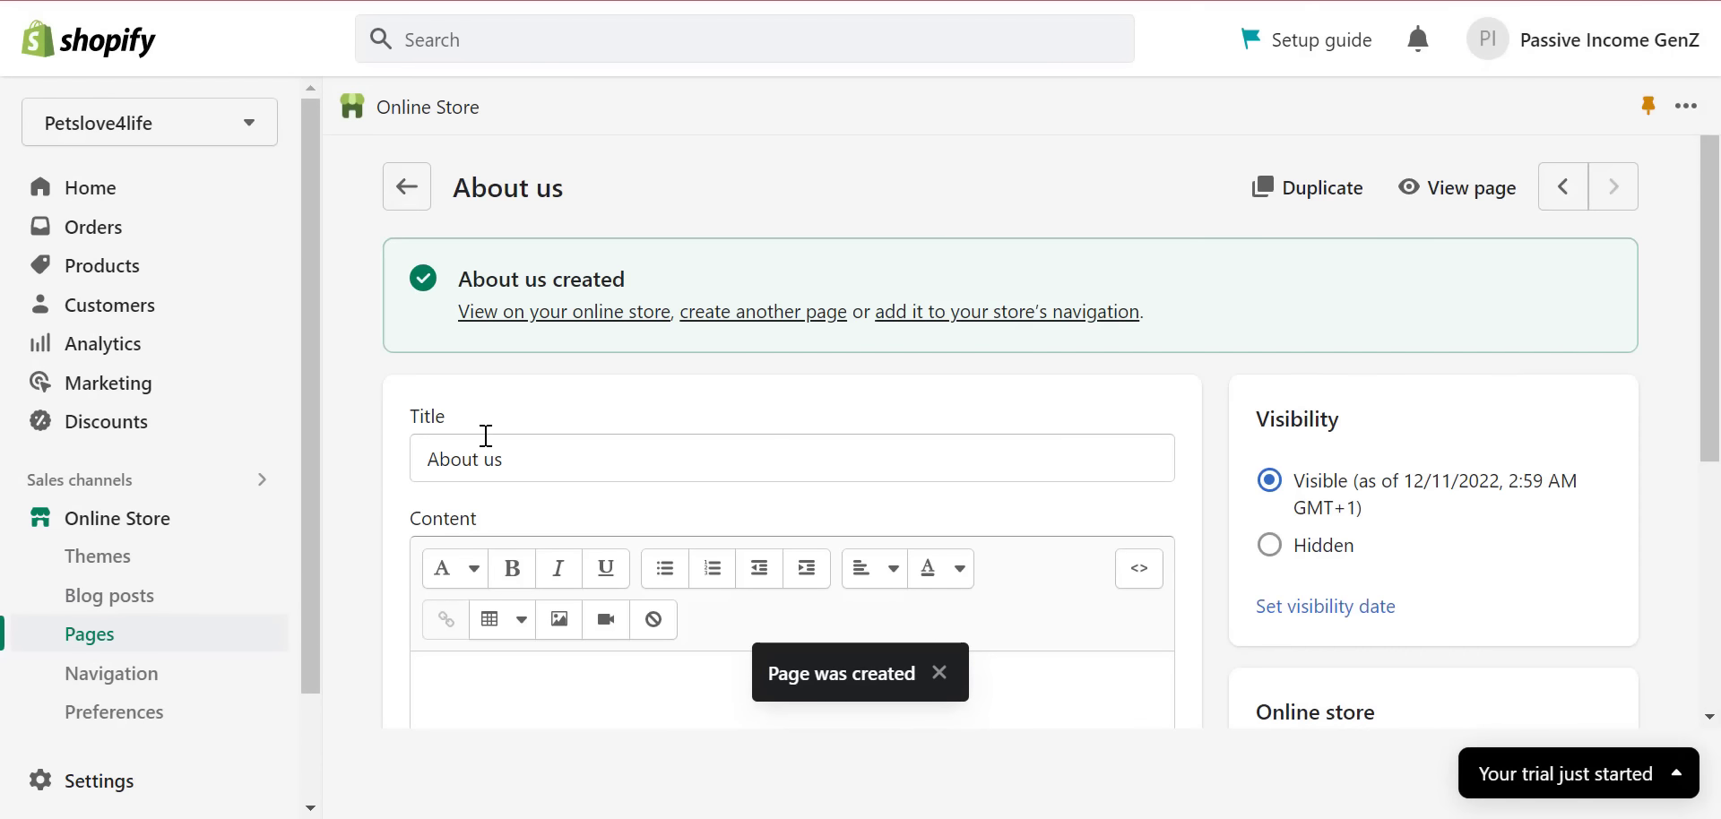
- Open the Footer menu from the online store's Navigation page and delete its Search item
{"action": "left_click", "coordinate": [153, 679]}
{"action": "scroll", "coordinate": [1558, 487], "scroll_direction": "down", "scroll_amount": 2}
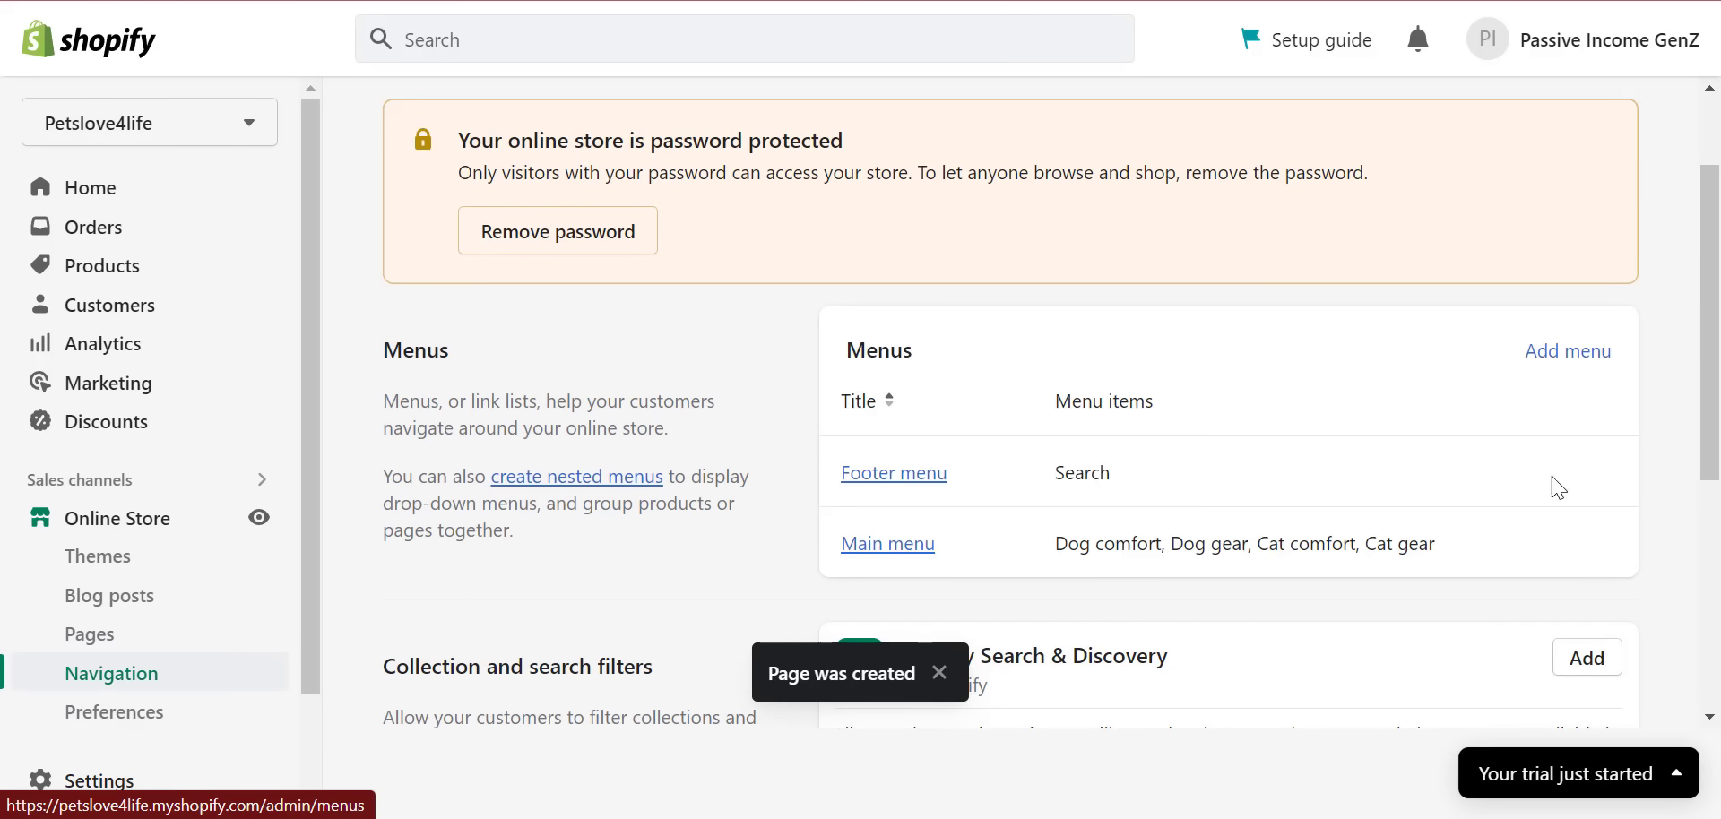
{"action": "scroll", "coordinate": [1558, 486], "scroll_direction": "down", "scroll_amount": 1}
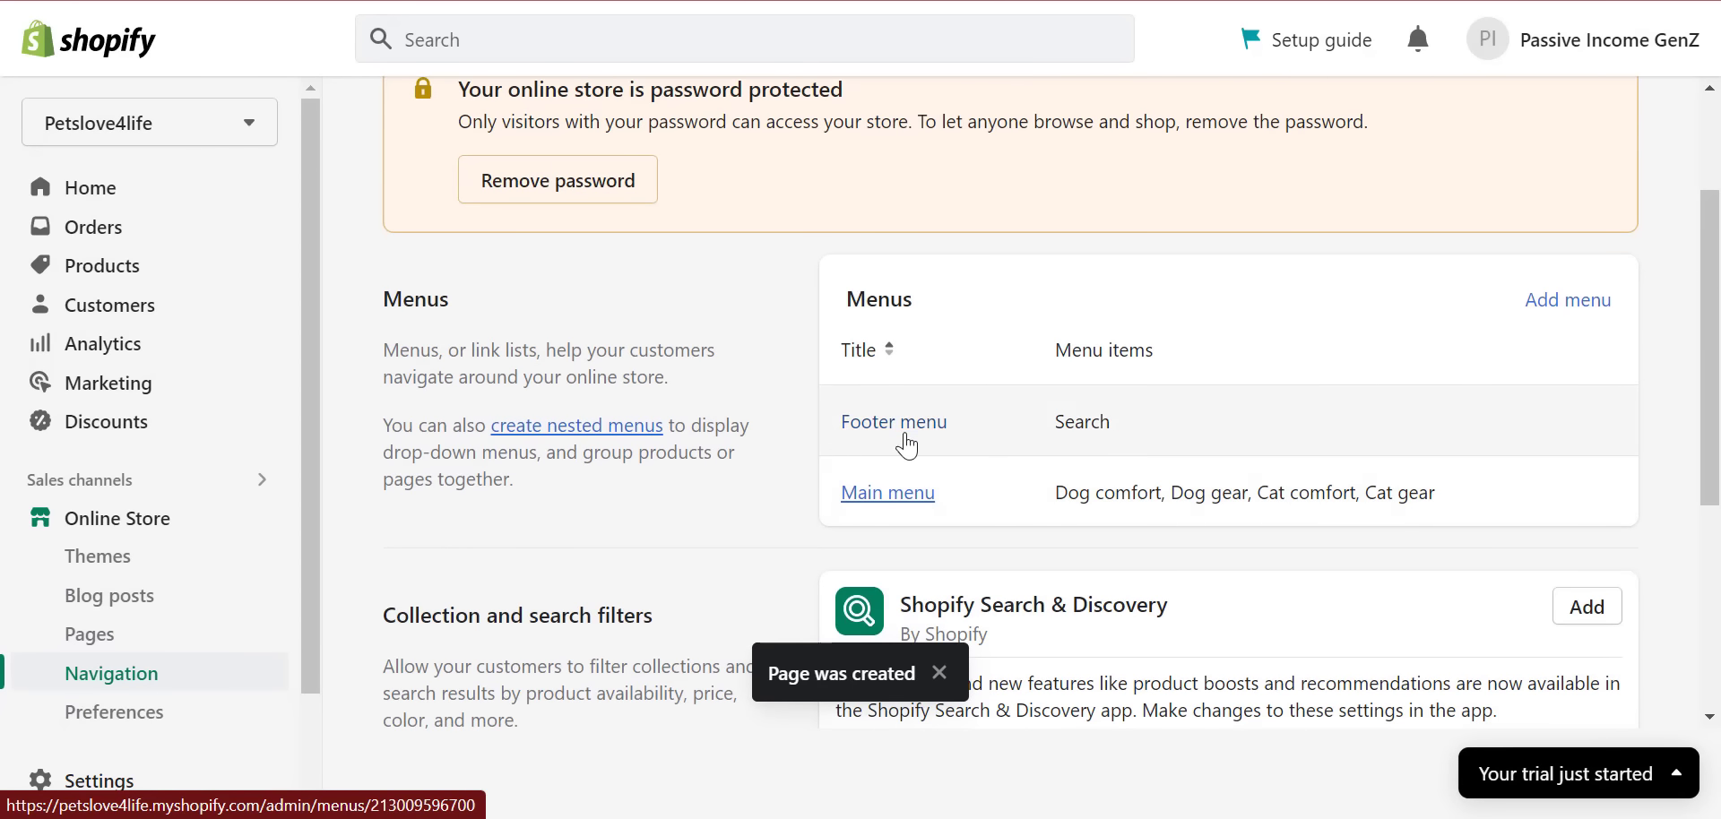
{"action": "left_click", "coordinate": [896, 422]}
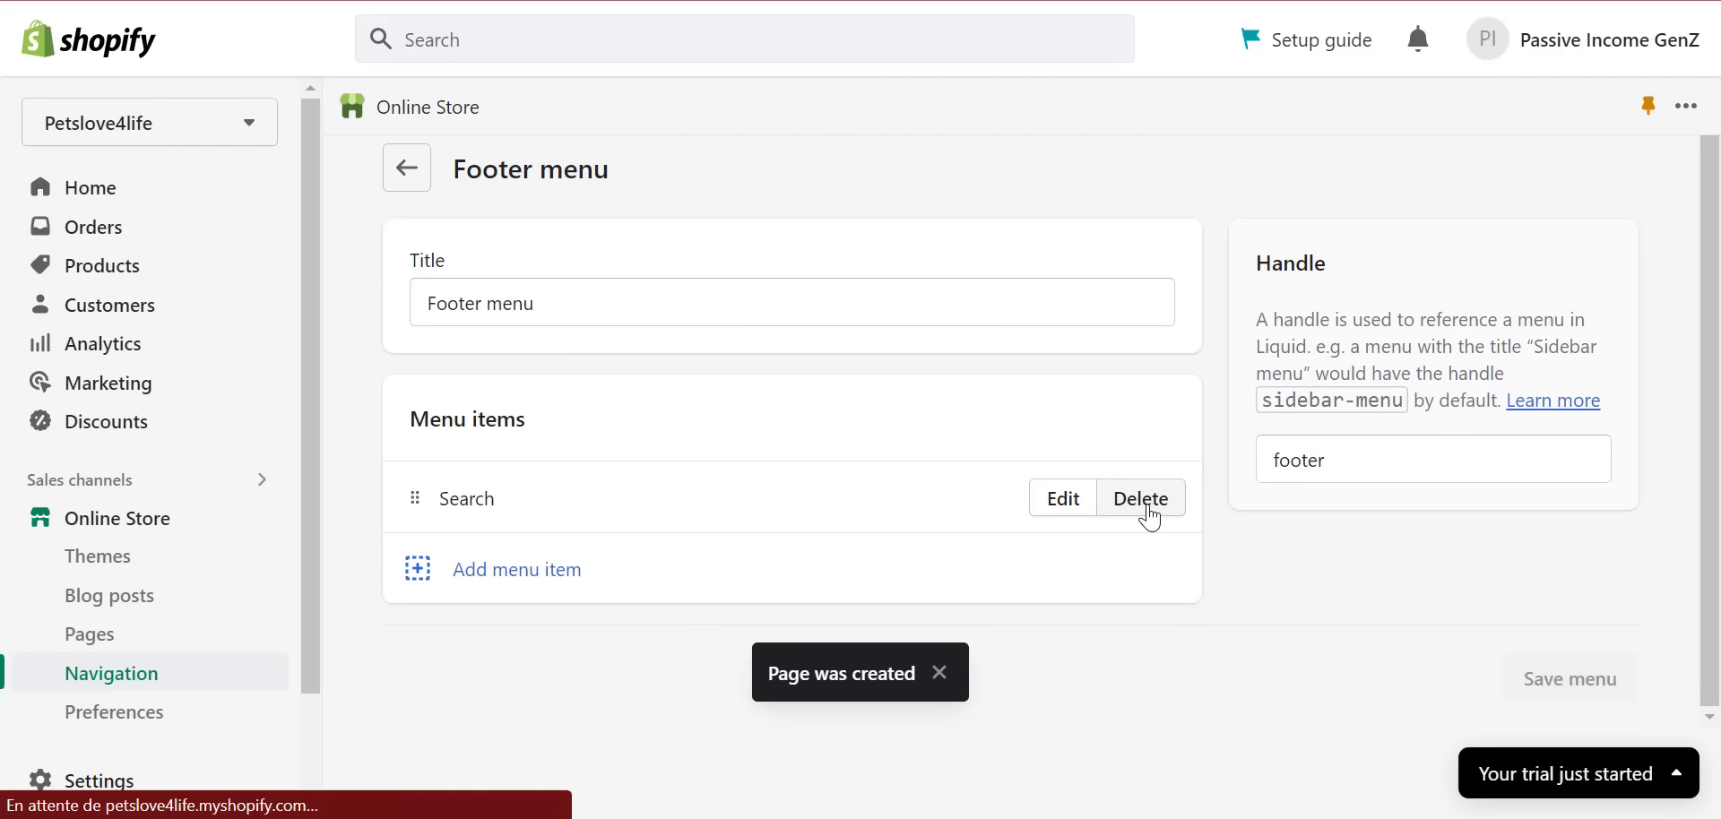
{"action": "left_click", "coordinate": [1143, 502]}
{"action": "left_click", "coordinate": [1174, 506]}
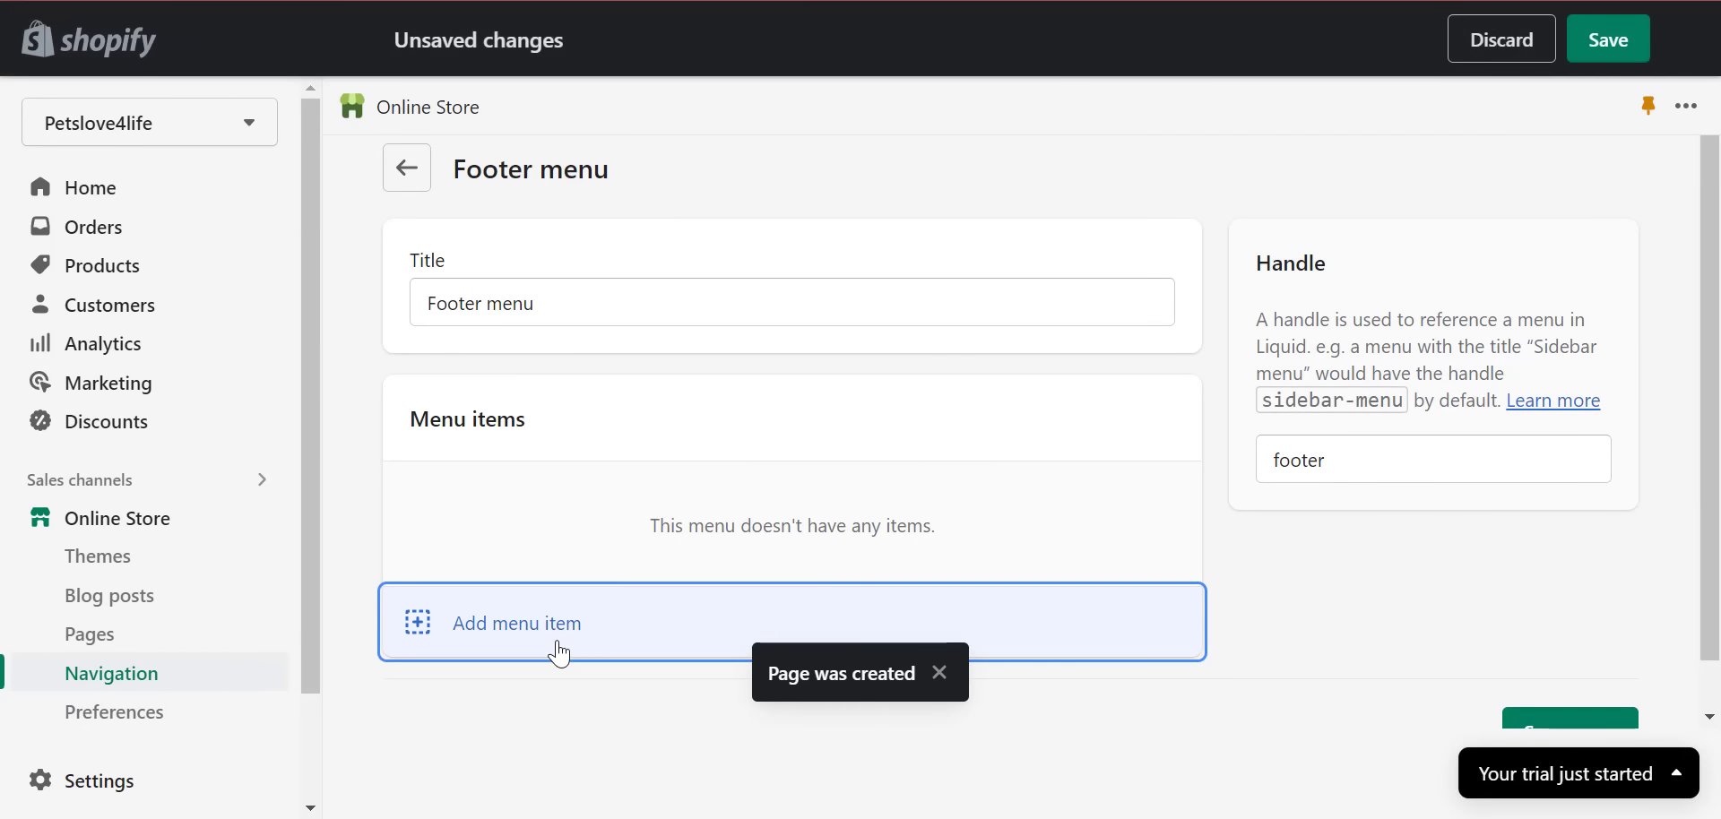
- Add a Footer menu item linked to the Contact Information policy, keeping the suggested name
{"action": "left_click", "coordinate": [553, 644]}
{"action": "left_click", "coordinate": [1333, 339]}
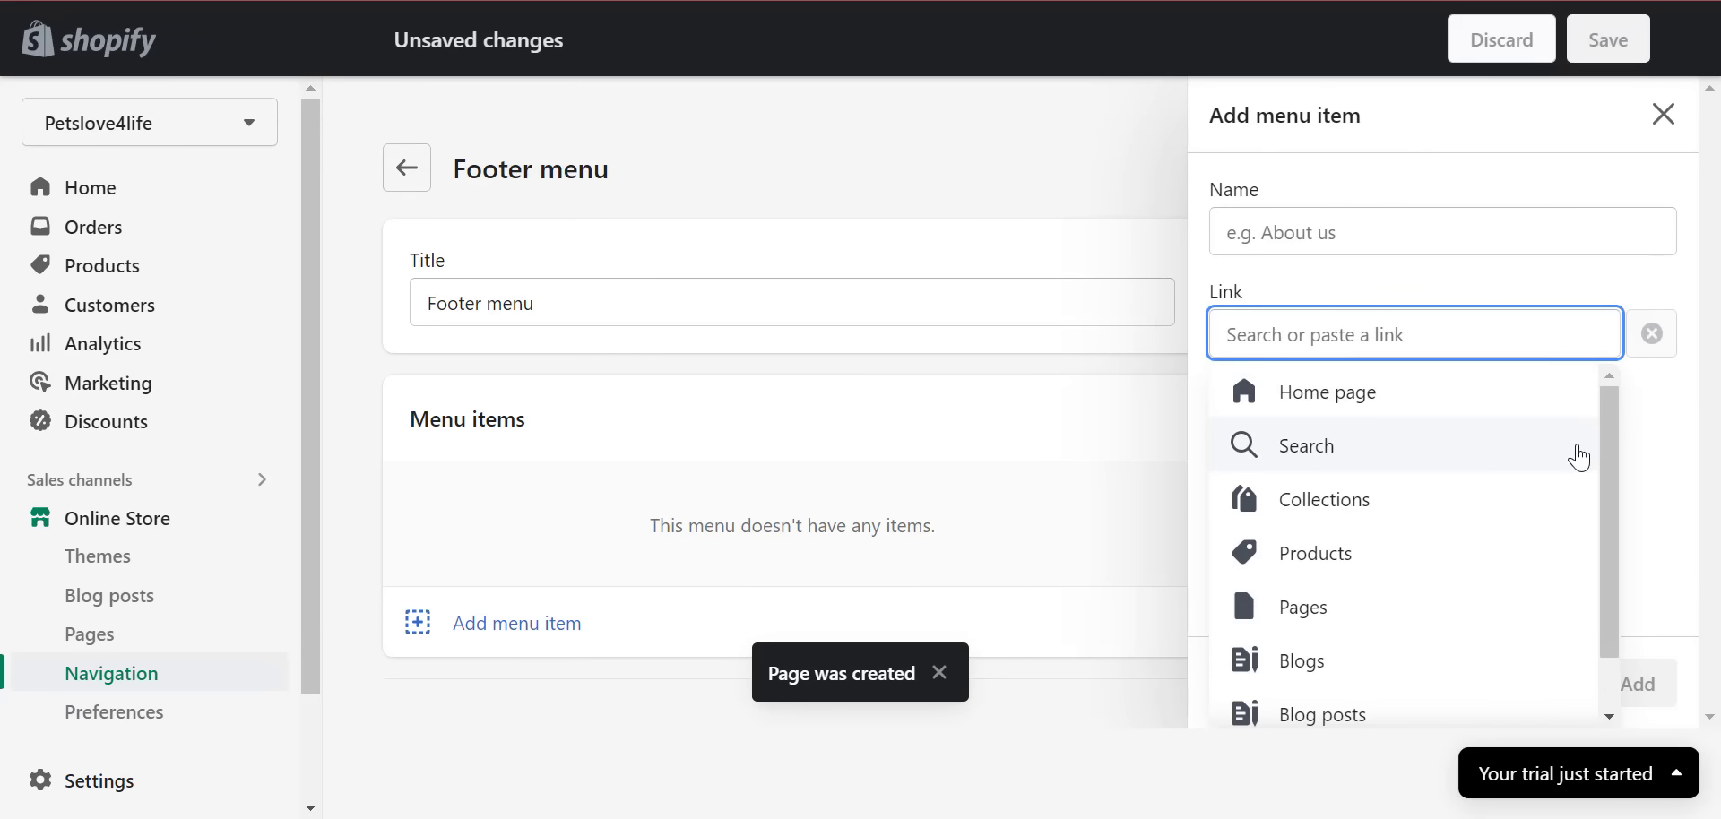
{"action": "scroll", "coordinate": [1614, 477], "scroll_direction": "down", "scroll_amount": 2}
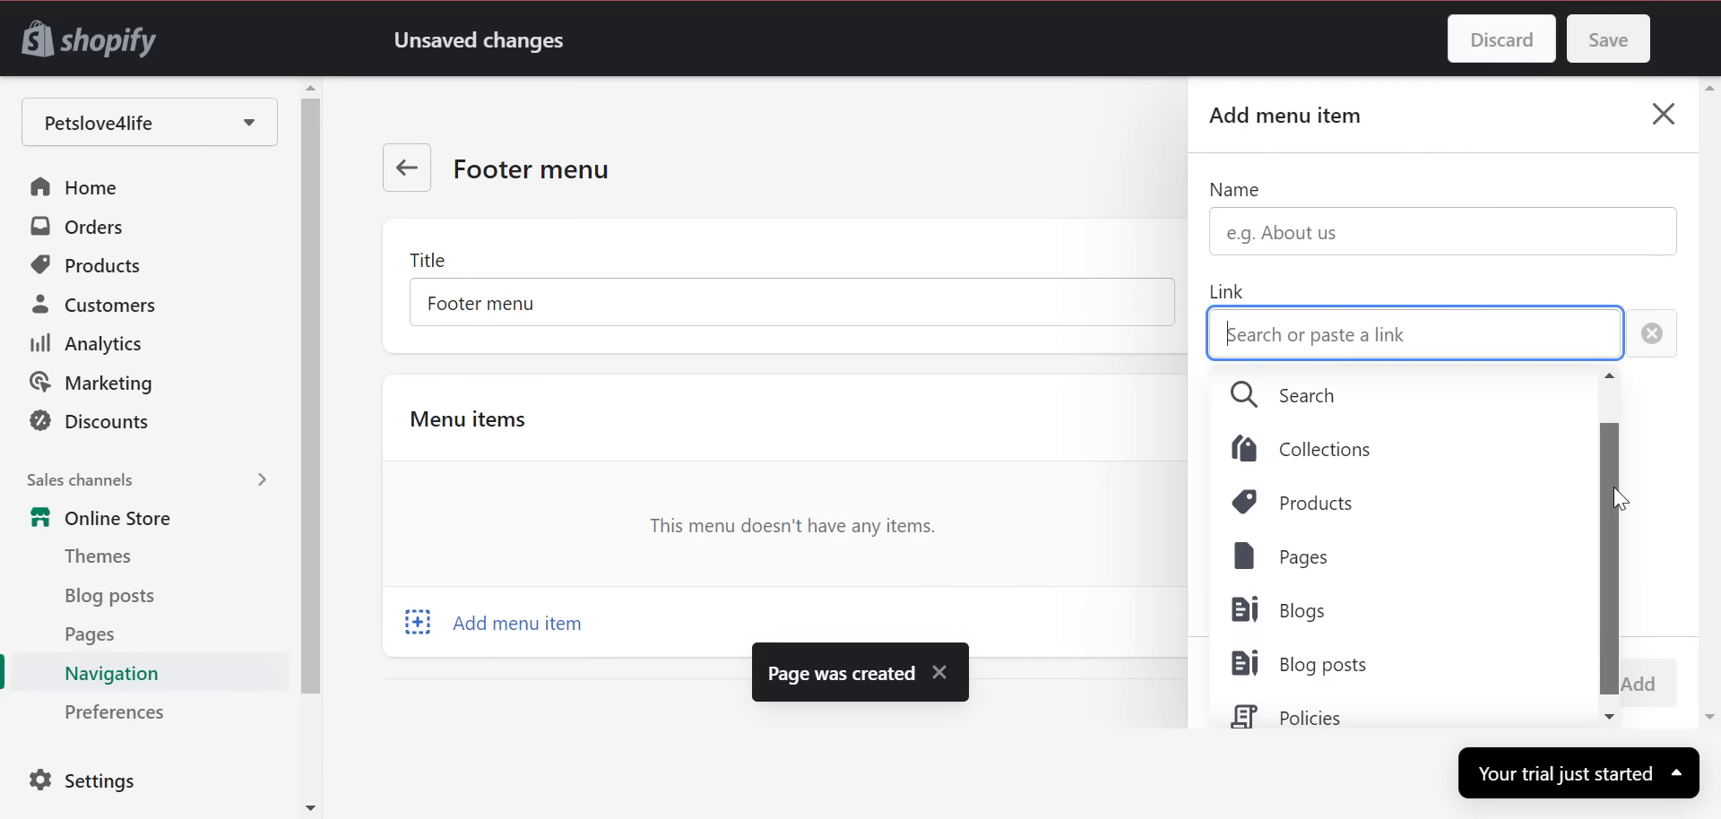
{"action": "scroll", "coordinate": [1614, 486], "scroll_direction": "down", "scroll_amount": 1}
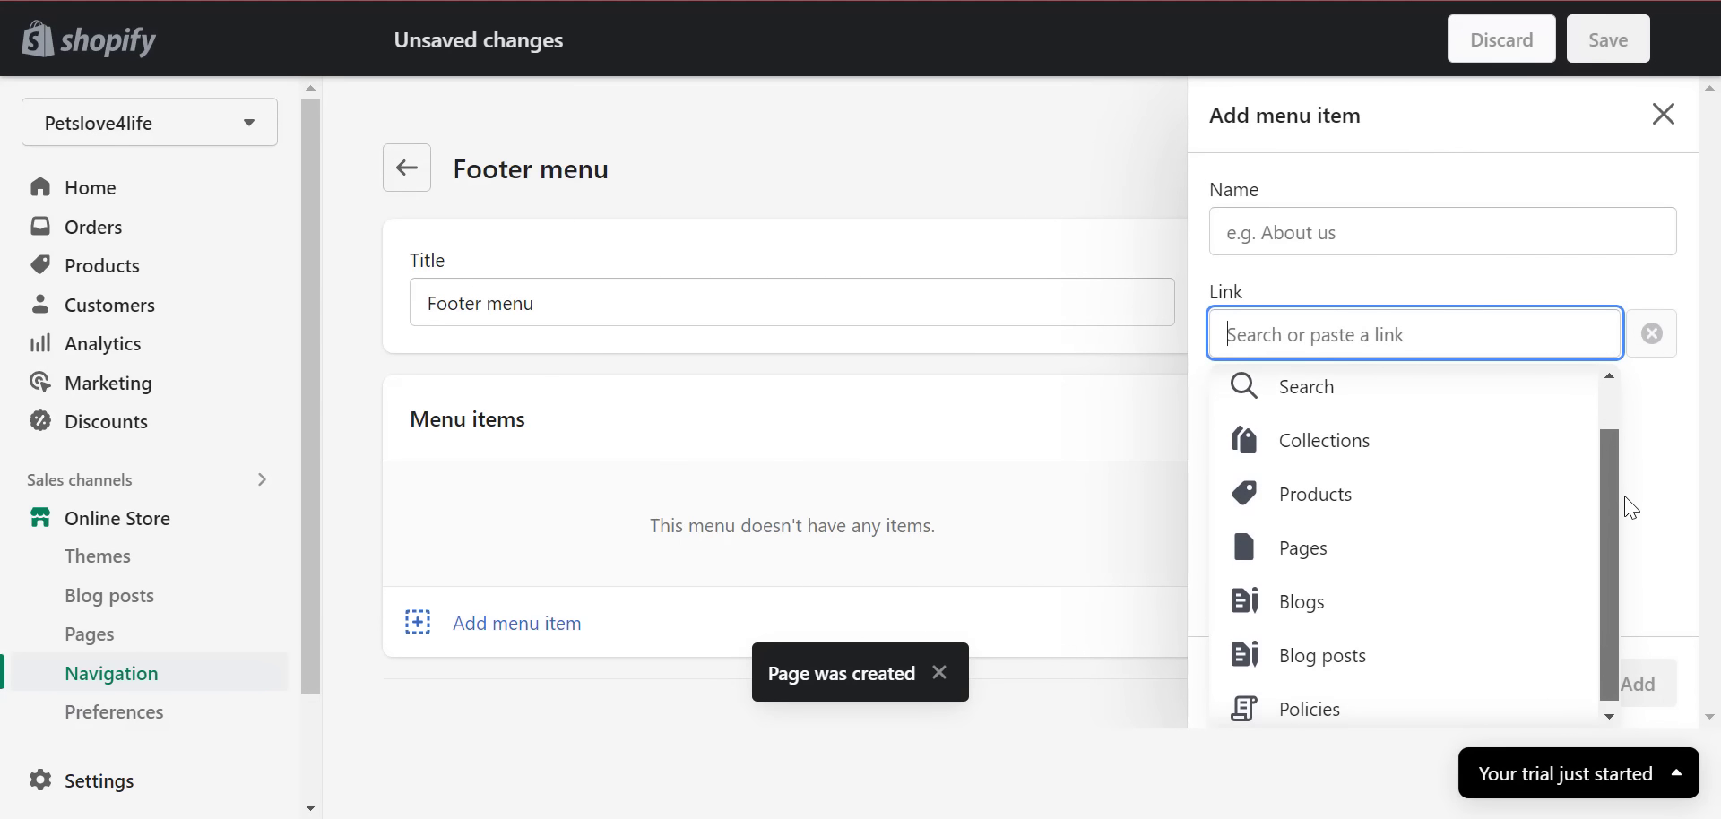
{"action": "left_click", "coordinate": [1404, 701]}
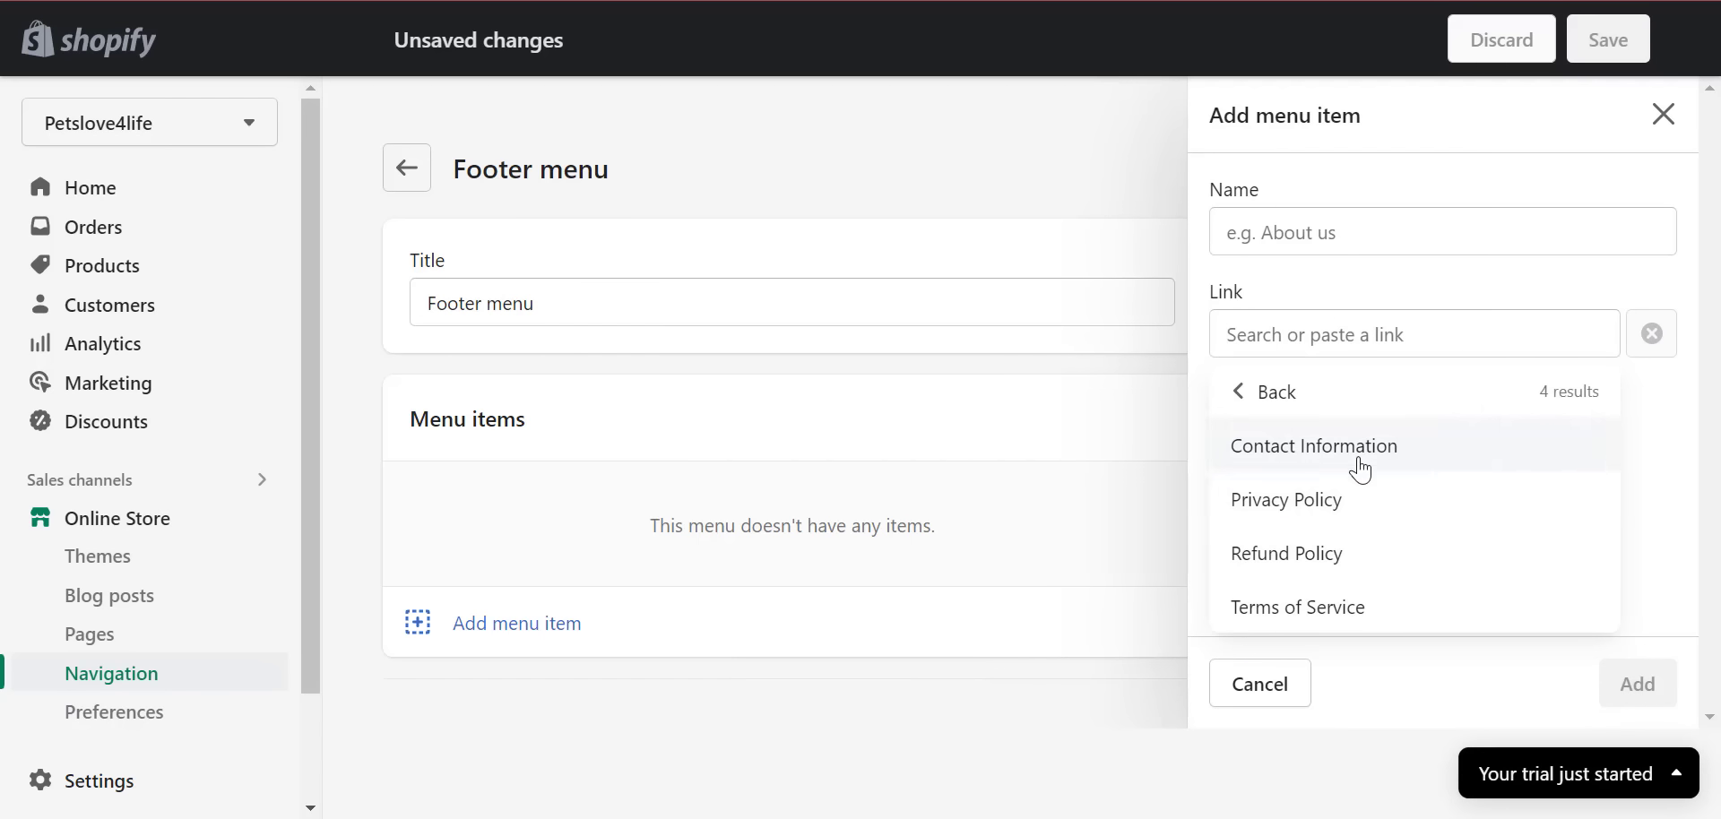
{"action": "left_click", "coordinate": [1336, 443]}
{"action": "left_click", "coordinate": [1638, 684]}
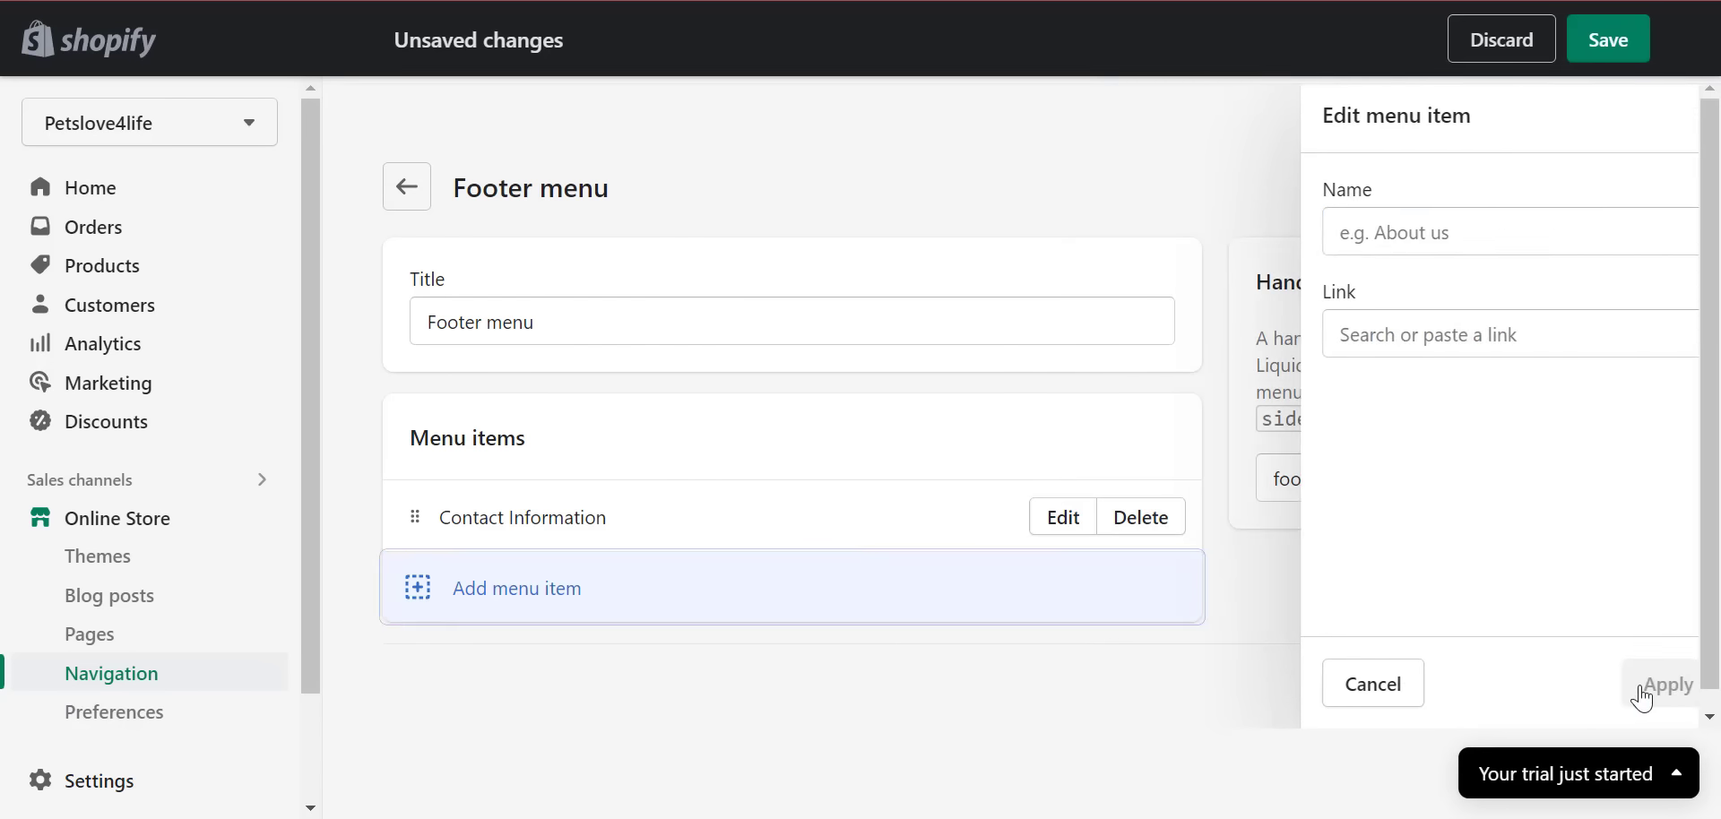
- Add a Footer menu item linked to the Privacy Policy, keeping the suggested name
{"action": "left_click", "coordinate": [475, 592]}
{"action": "left_click", "coordinate": [1364, 335]}
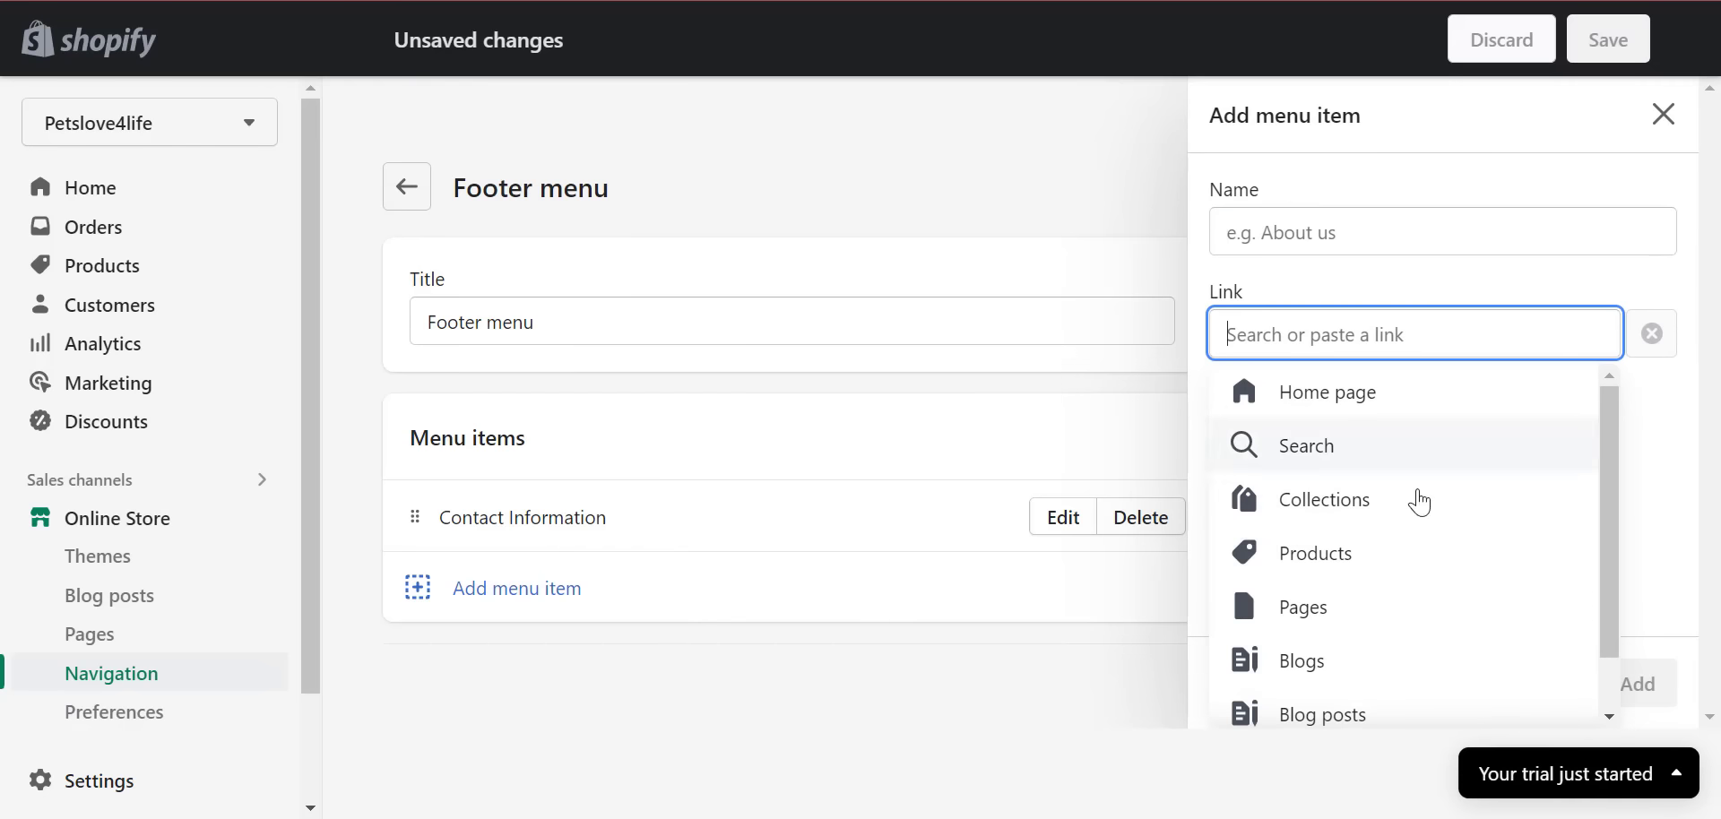
{"action": "scroll", "coordinate": [1439, 692], "scroll_direction": "down", "scroll_amount": 2}
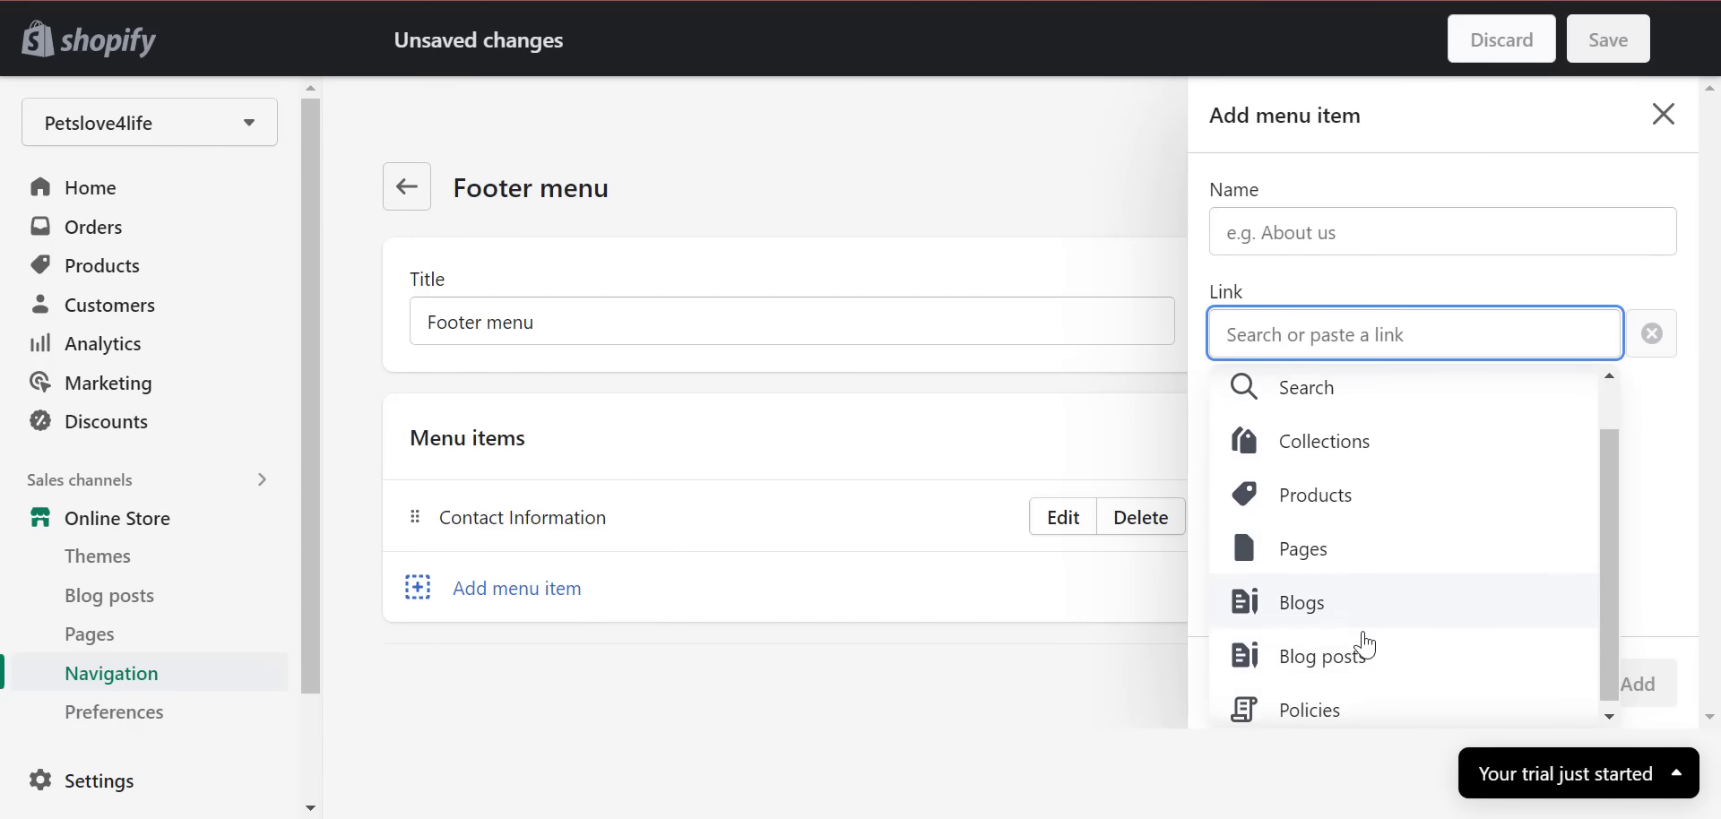
{"action": "left_click", "coordinate": [1351, 697]}
{"action": "left_click", "coordinate": [1356, 499]}
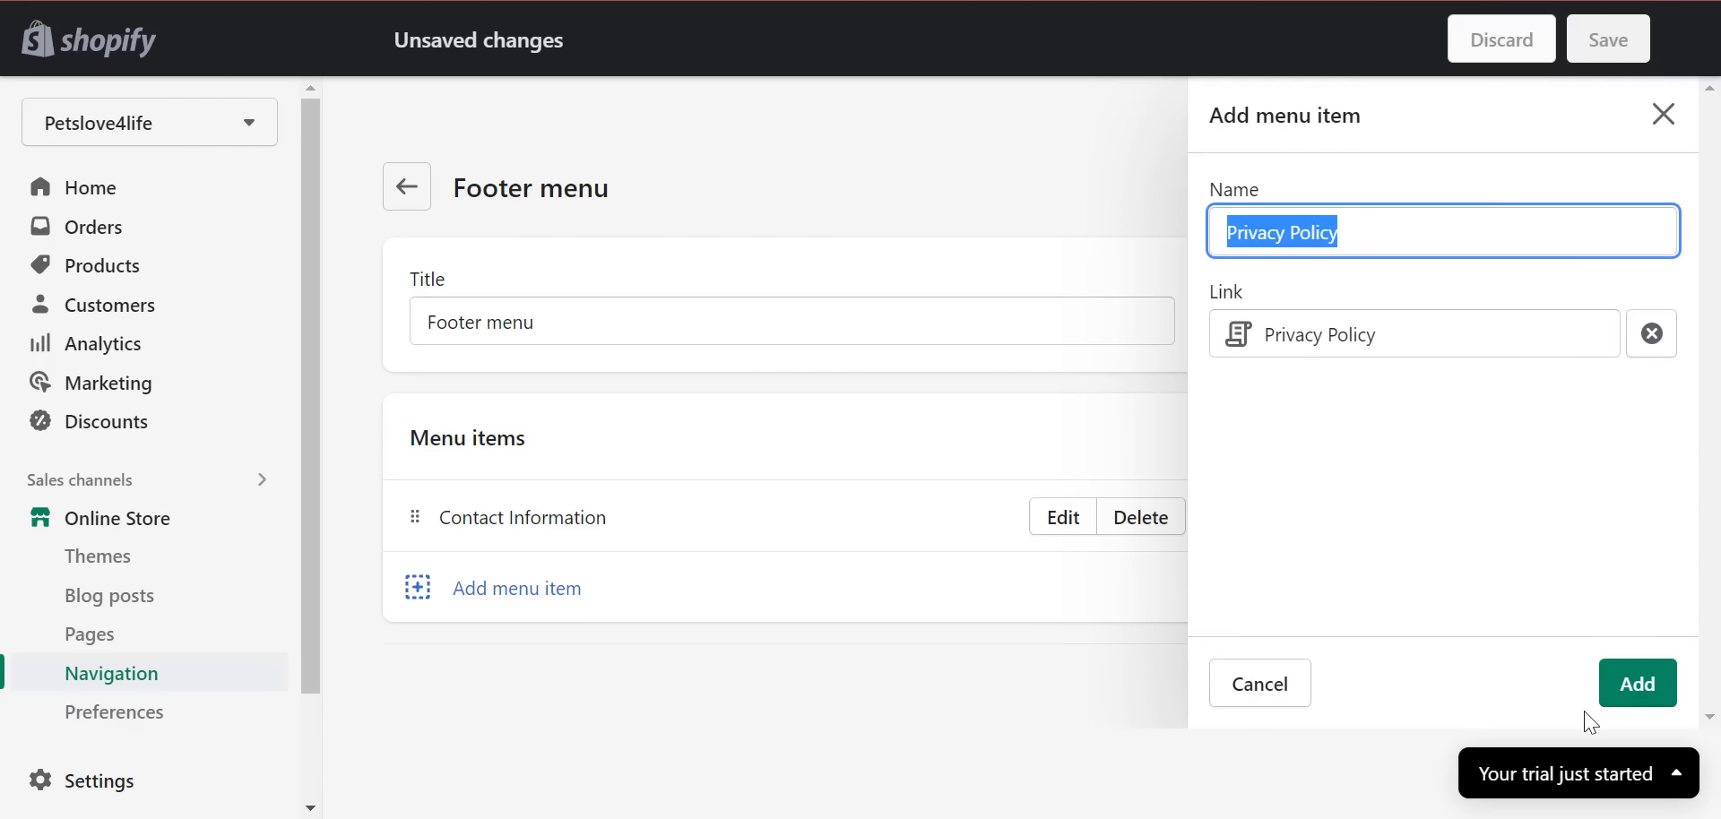
{"action": "left_click", "coordinate": [1638, 684]}
- Add a Footer menu item linked to the Terms of Service policy, keeping the suggested name
{"action": "left_click", "coordinate": [500, 662]}
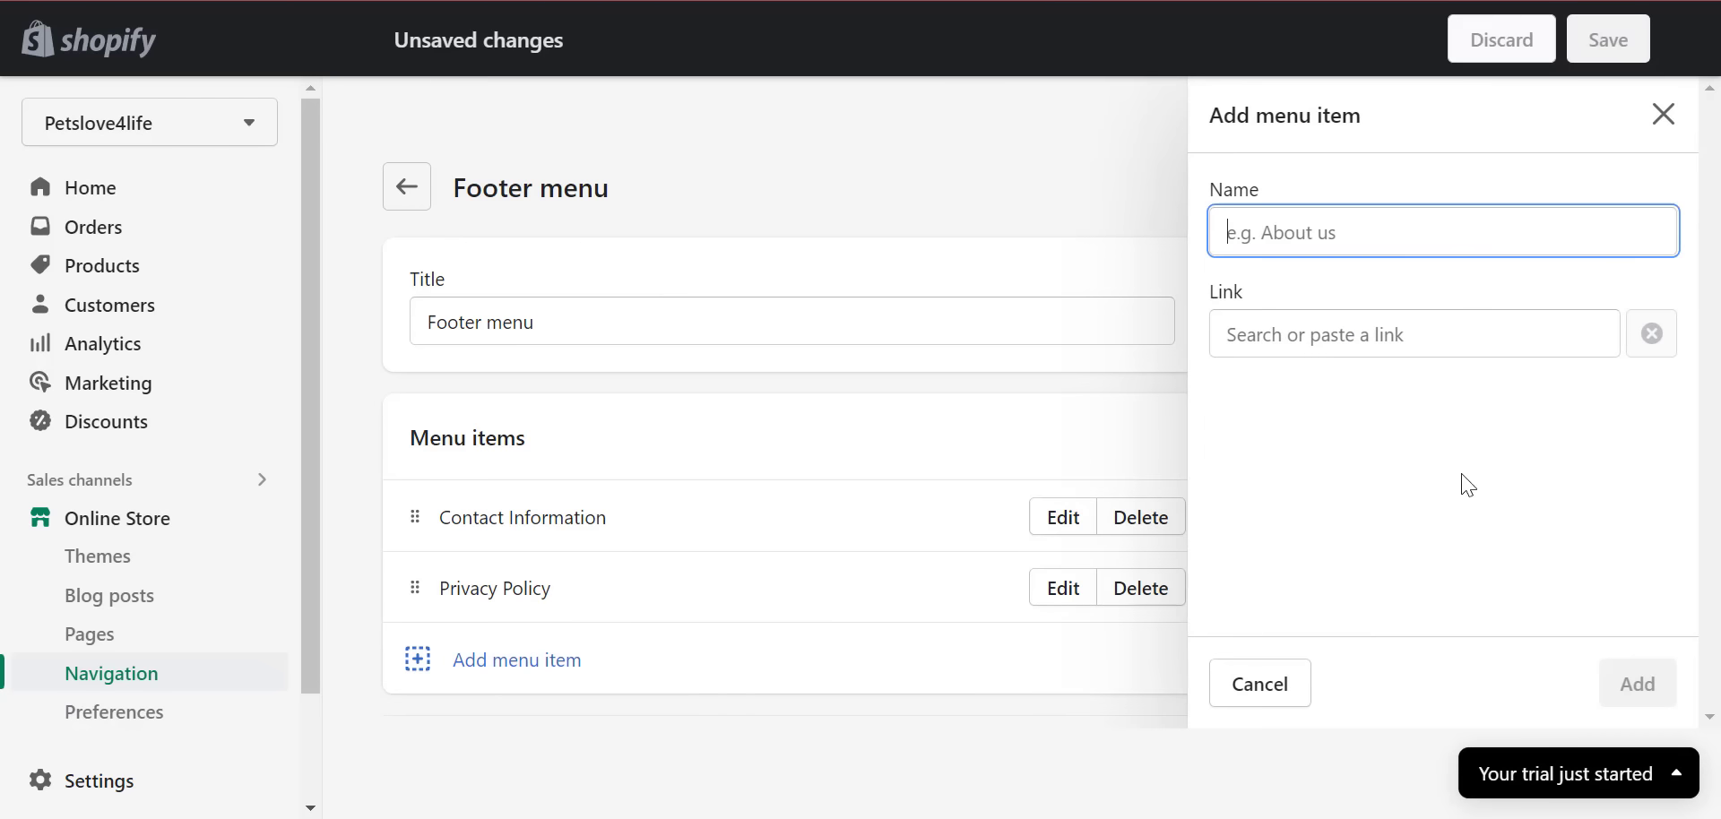
{"action": "left_click", "coordinate": [1444, 334]}
{"action": "left_click", "coordinate": [1279, 700]}
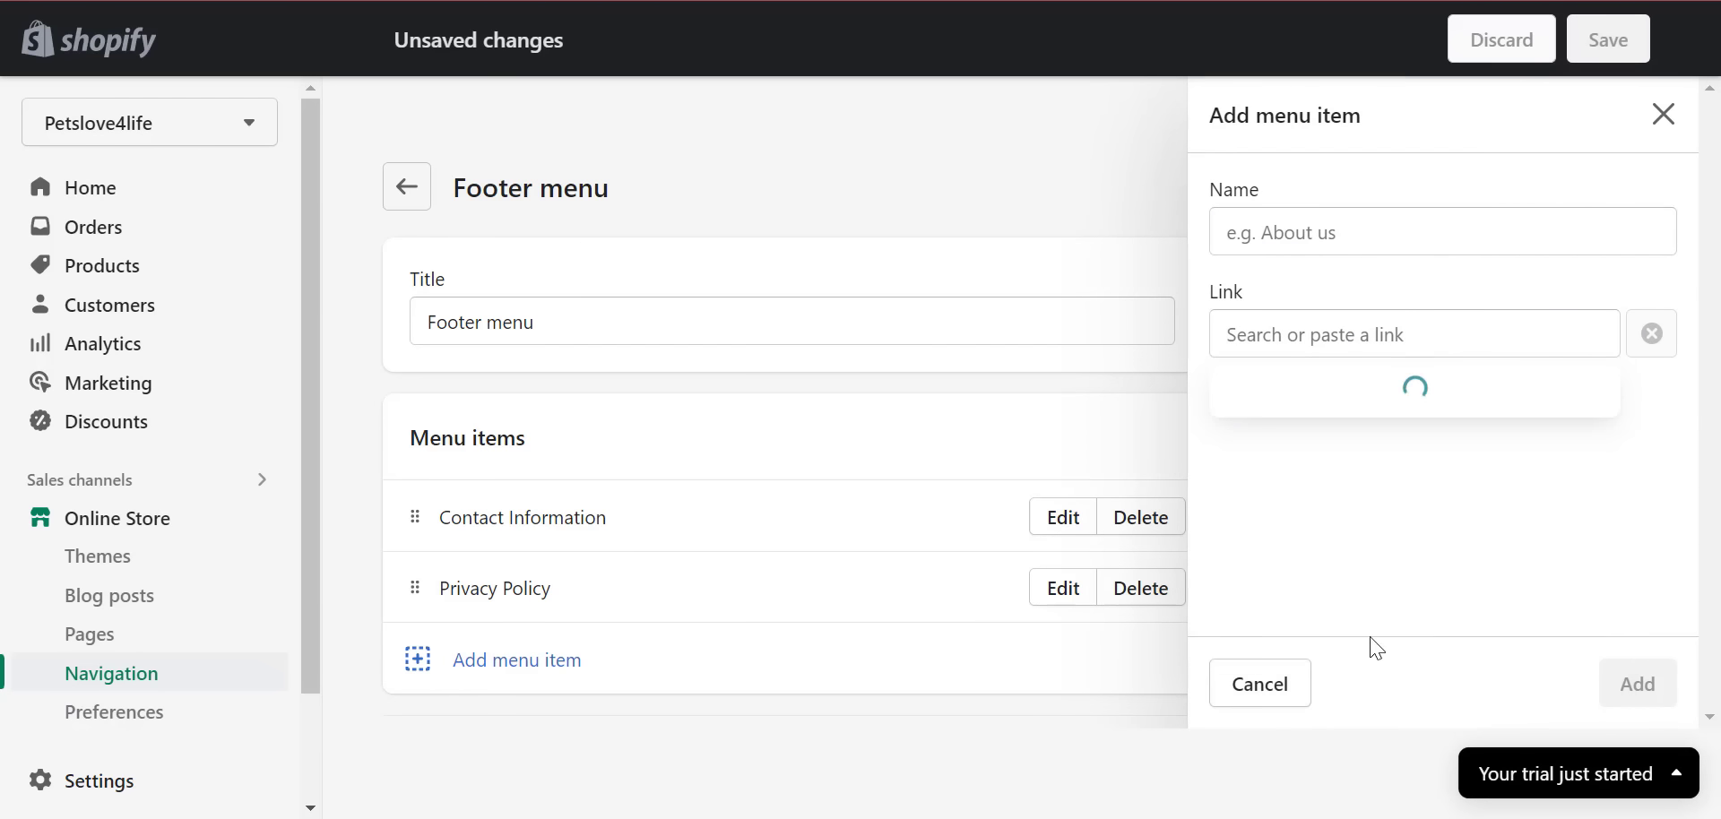
{"action": "left_click", "coordinate": [1336, 630]}
{"action": "left_click", "coordinate": [1638, 683]}
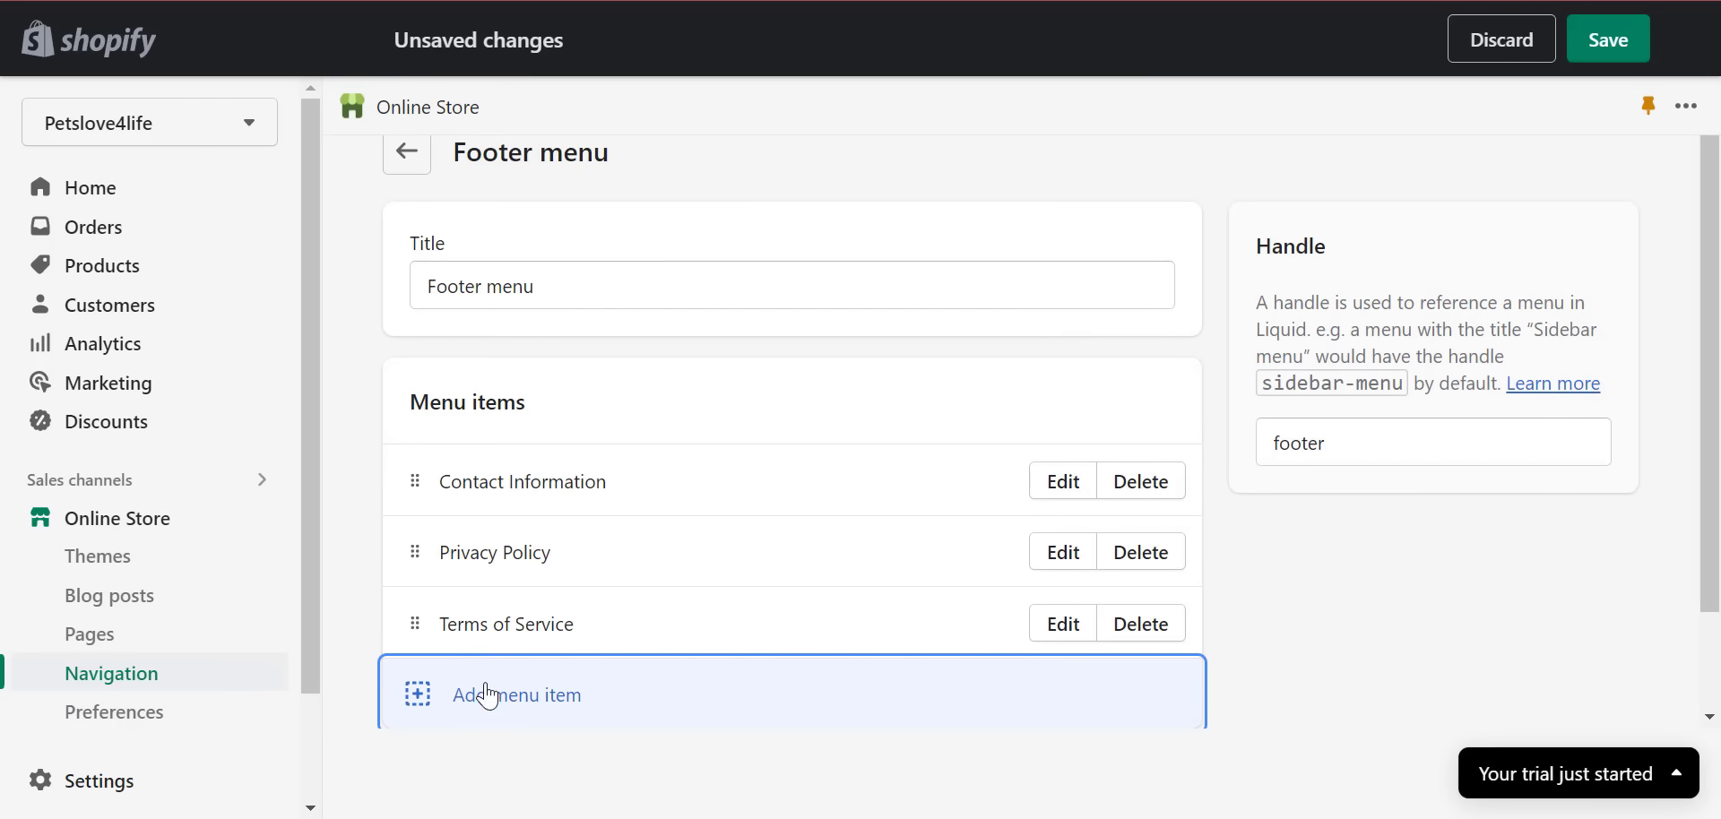
- Add a Footer menu item linked to the Refund Policy, keeping the suggested name, and save the menu
{"action": "left_click", "coordinate": [563, 693]}
{"action": "left_click", "coordinate": [1391, 350]}
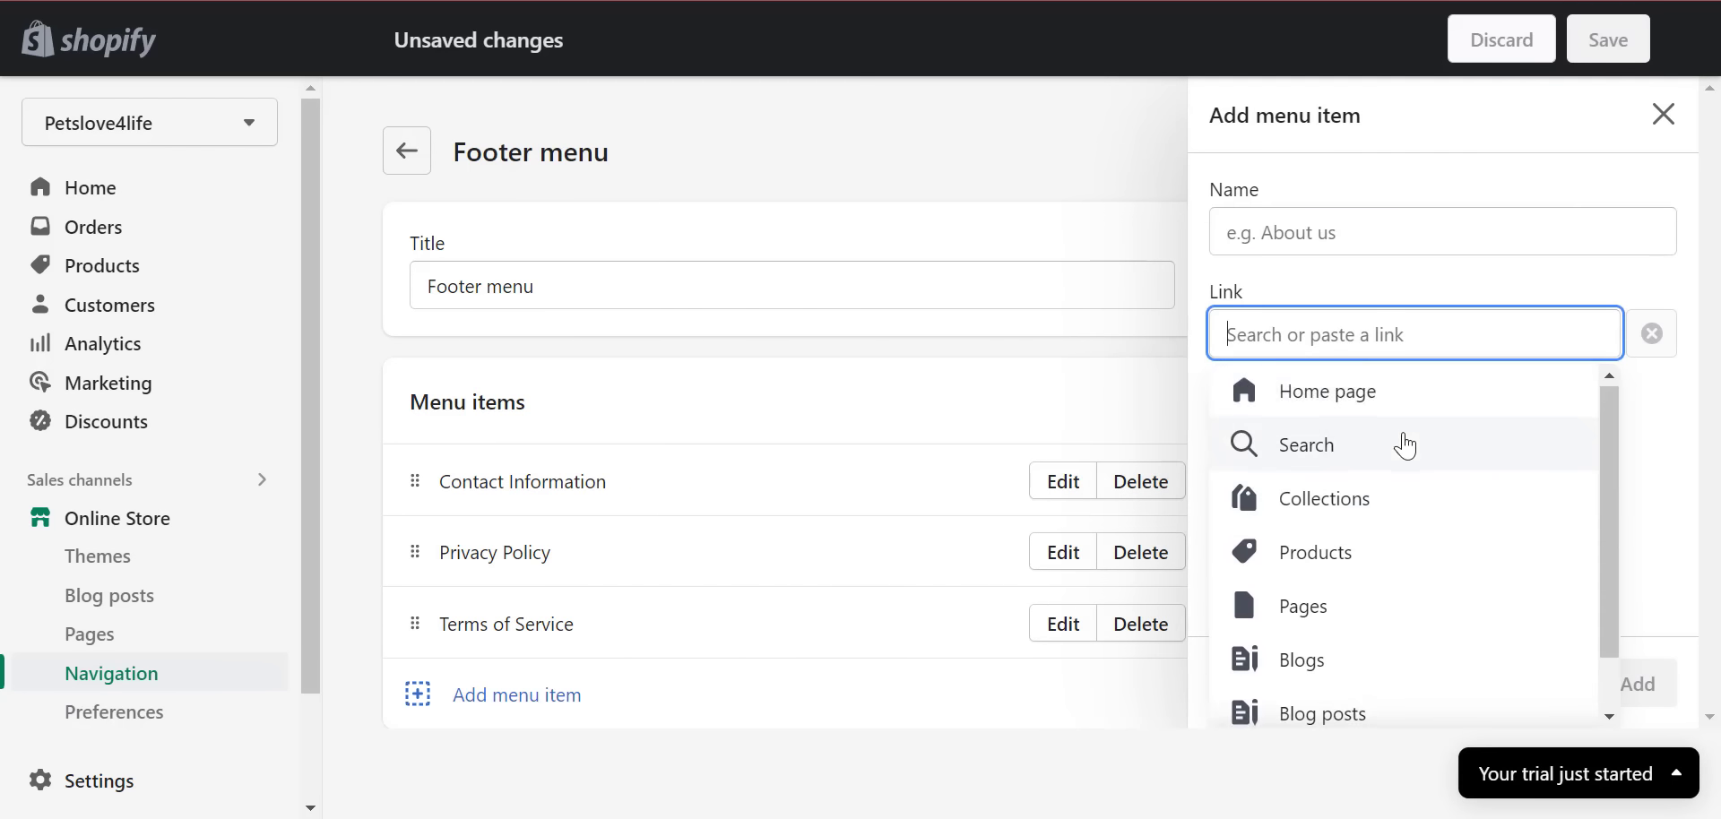
{"action": "scroll", "coordinate": [1325, 663], "scroll_direction": "down", "scroll_amount": 2}
{"action": "left_click", "coordinate": [1326, 697]}
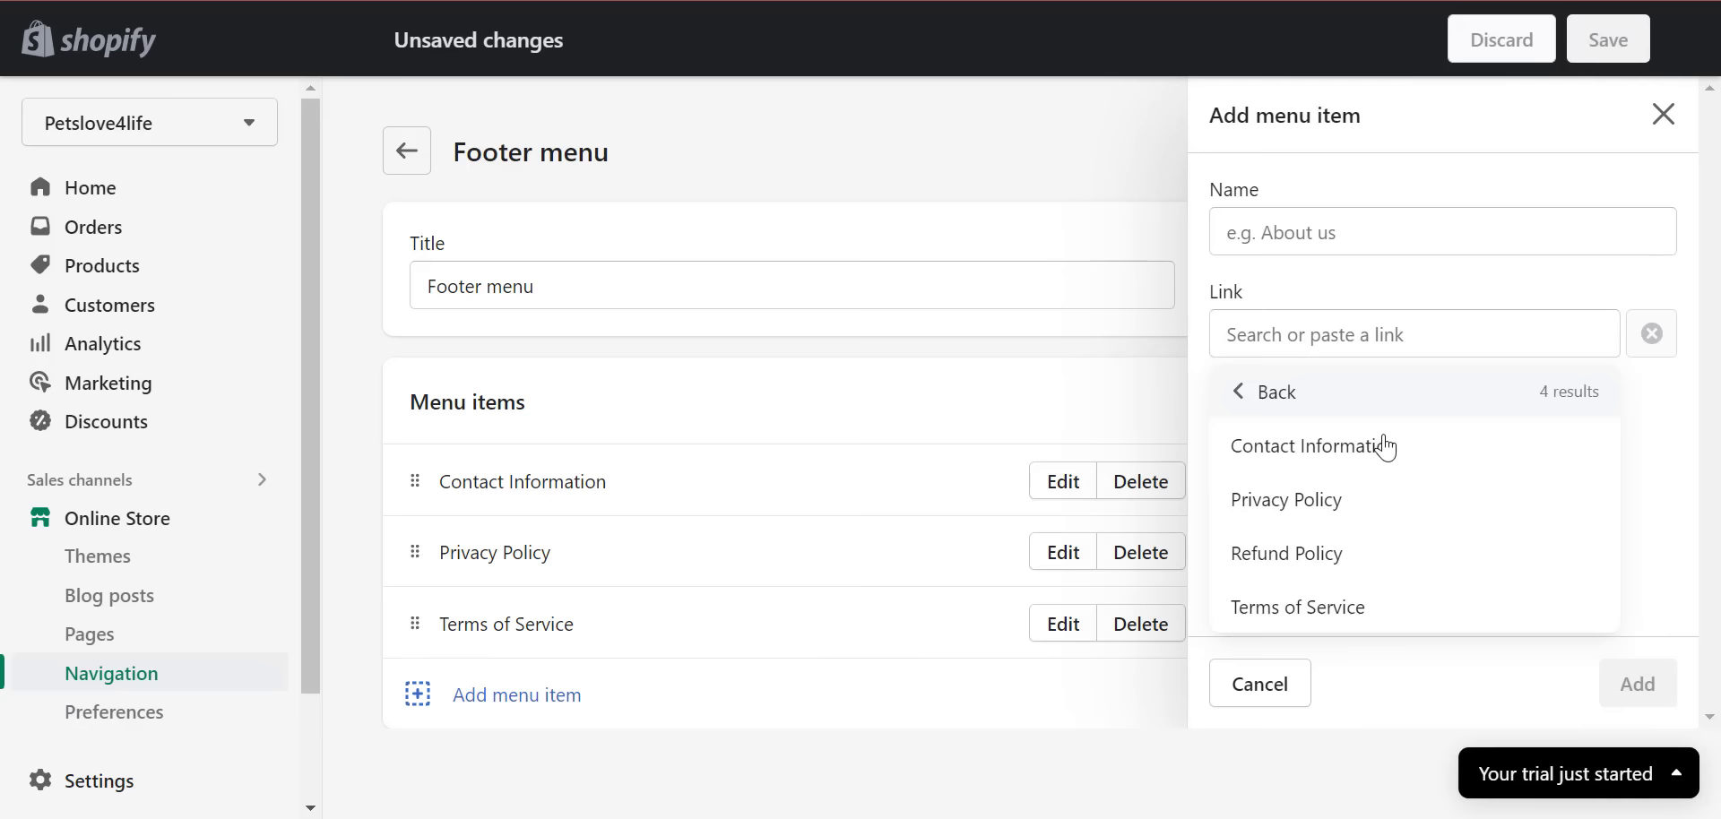
{"action": "left_click", "coordinate": [1367, 565]}
{"action": "left_click", "coordinate": [1636, 684]}
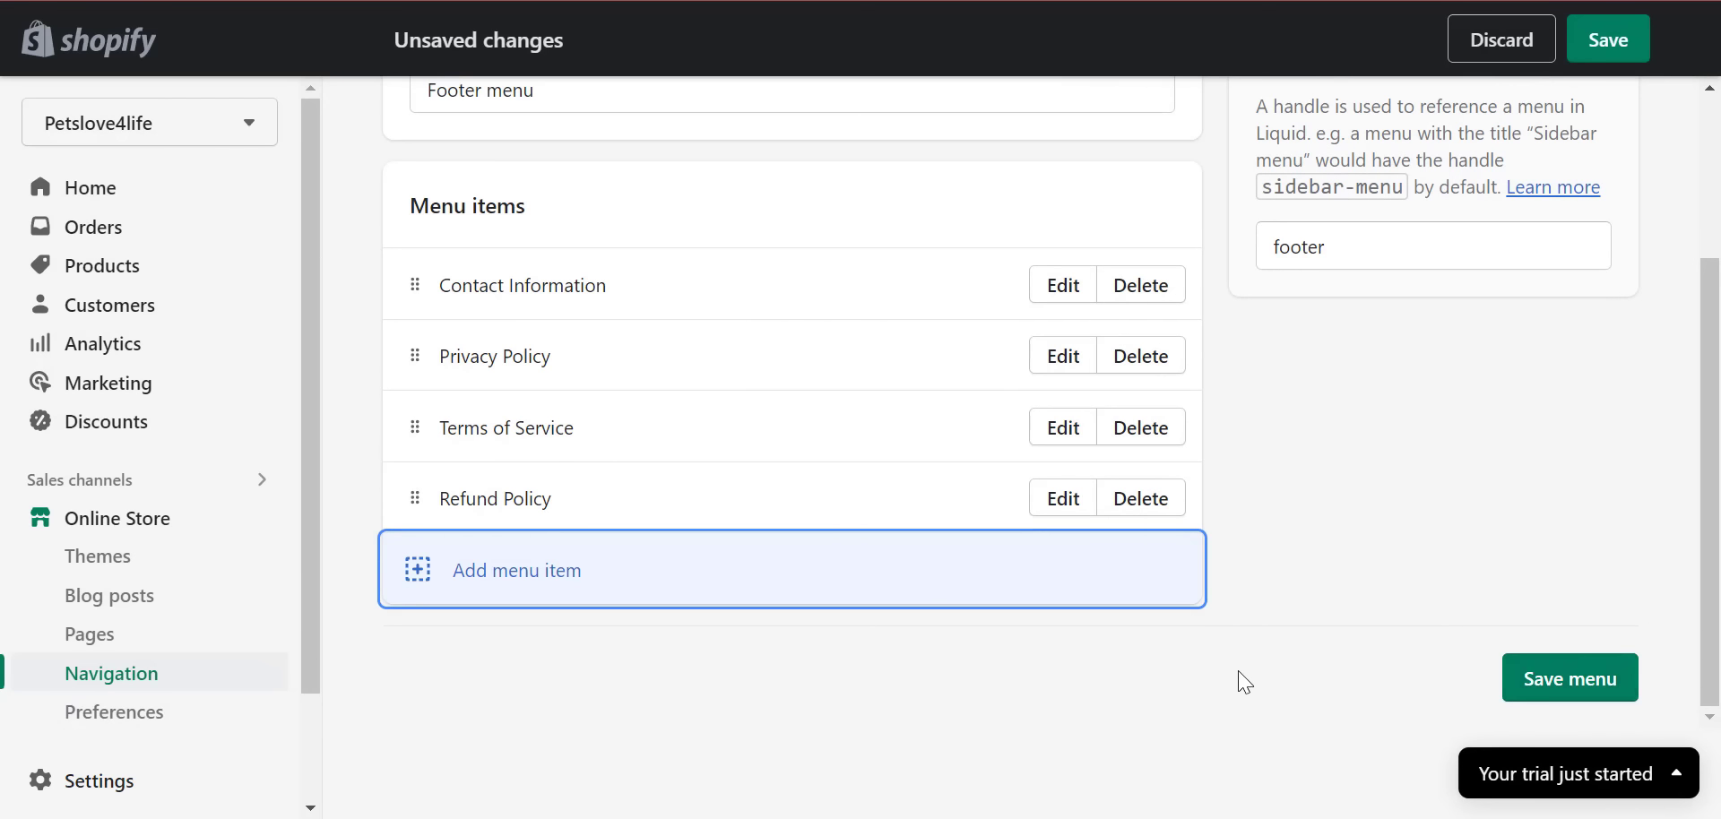
{"action": "left_click", "coordinate": [1613, 43]}
{"action": "left_click", "coordinate": [1613, 43]}
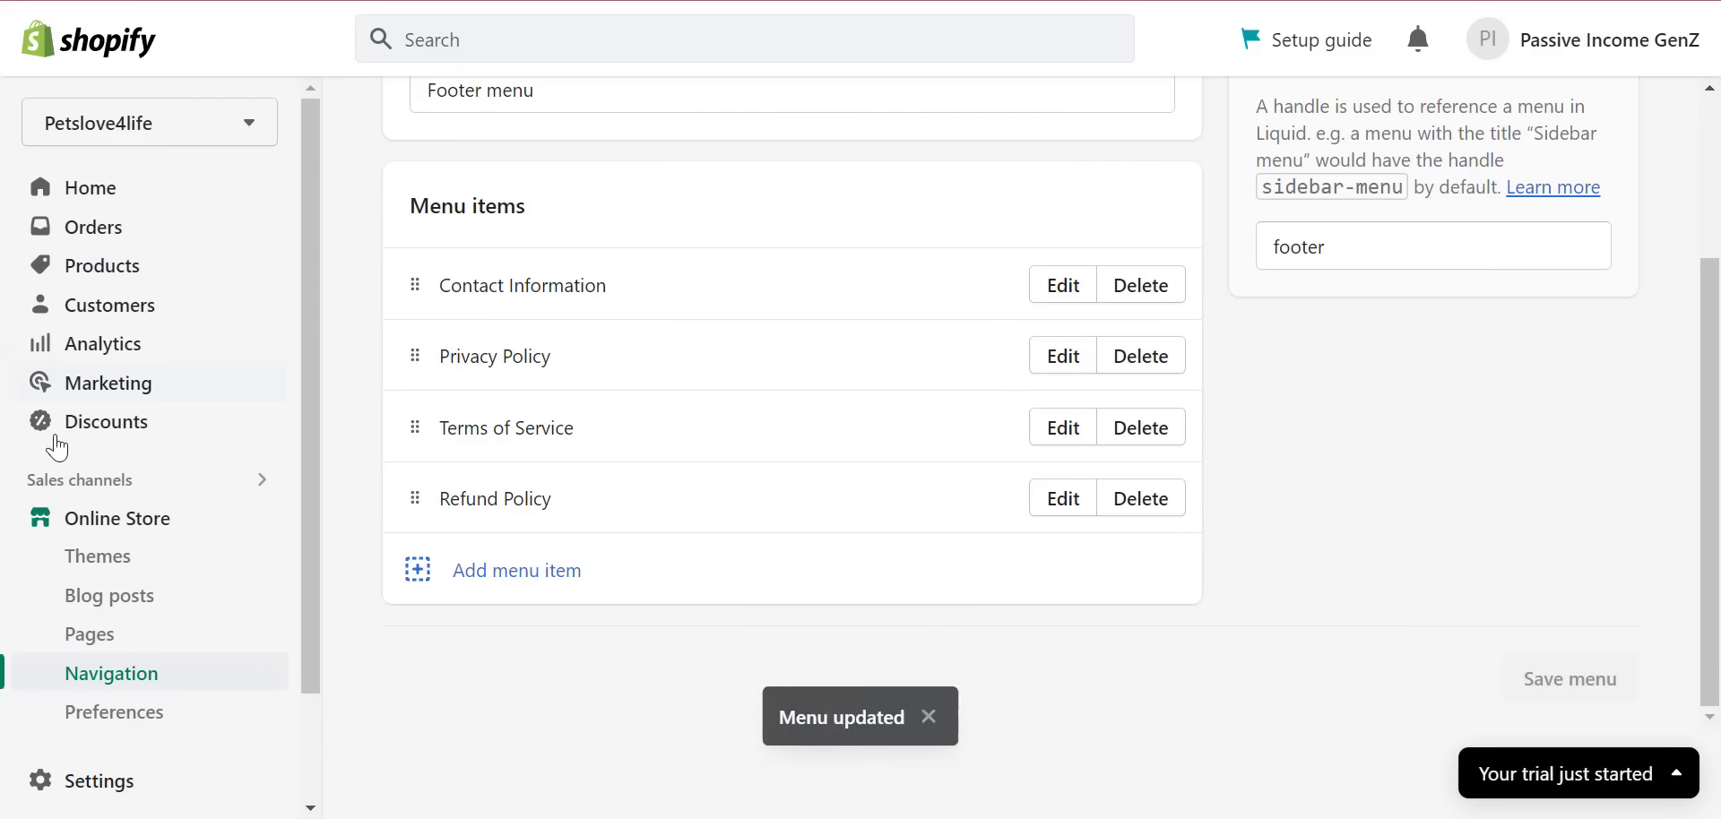
- View the live online store and check the policy links in its footer
{"action": "left_click", "coordinate": [258, 514]}
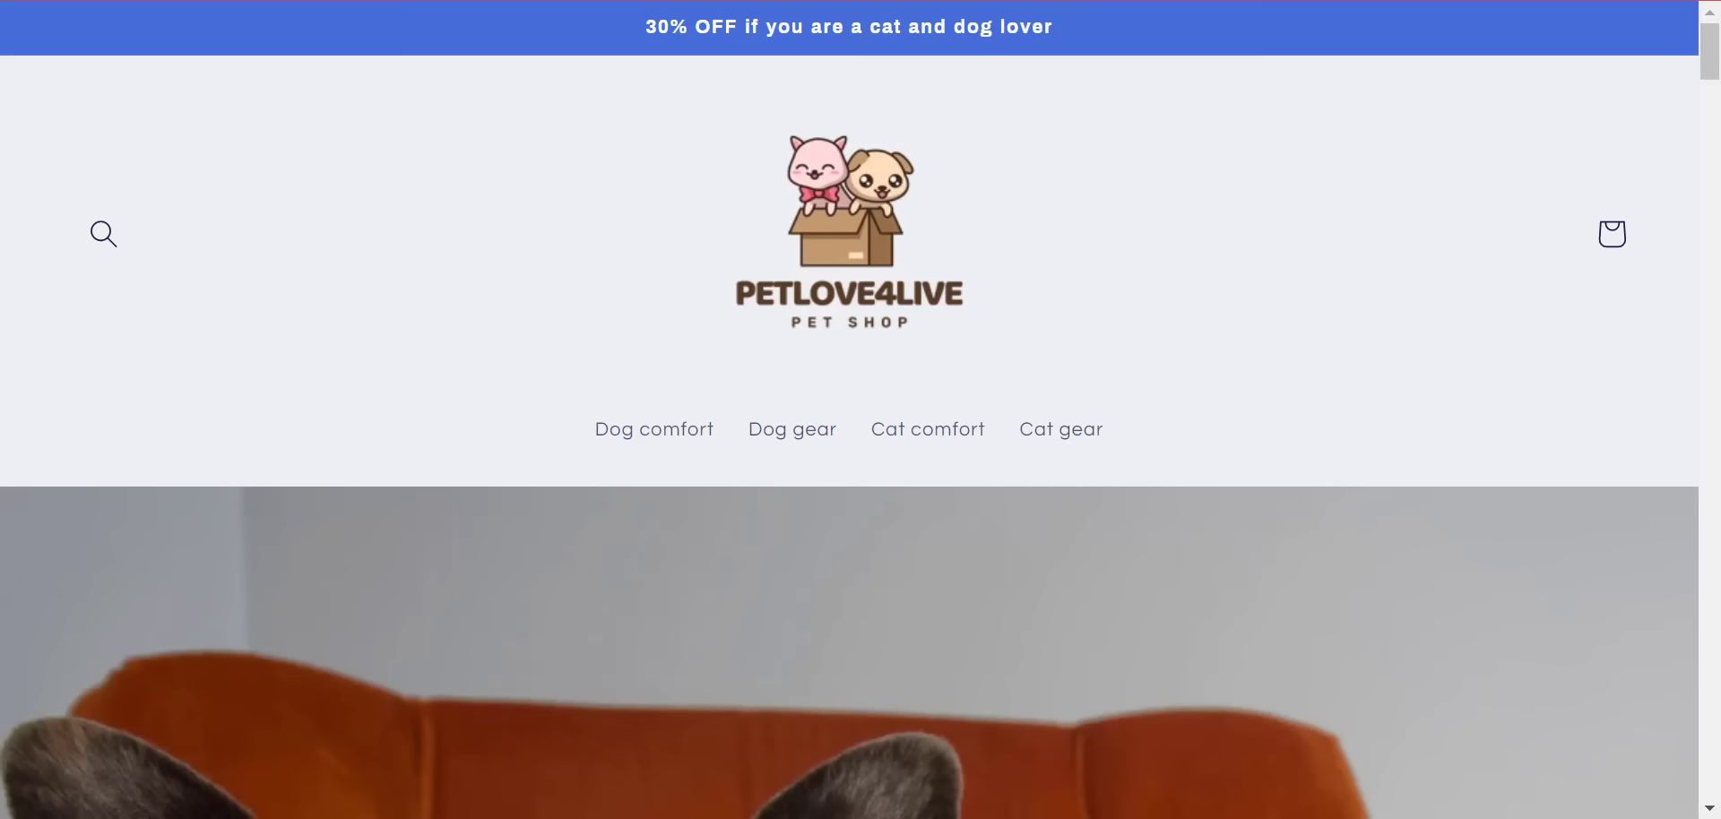
{"action": "left_click_drag", "start_coordinate": [1714, 72], "coordinate": [1719, 767]}
{"action": "left_click", "coordinate": [153, 448]}
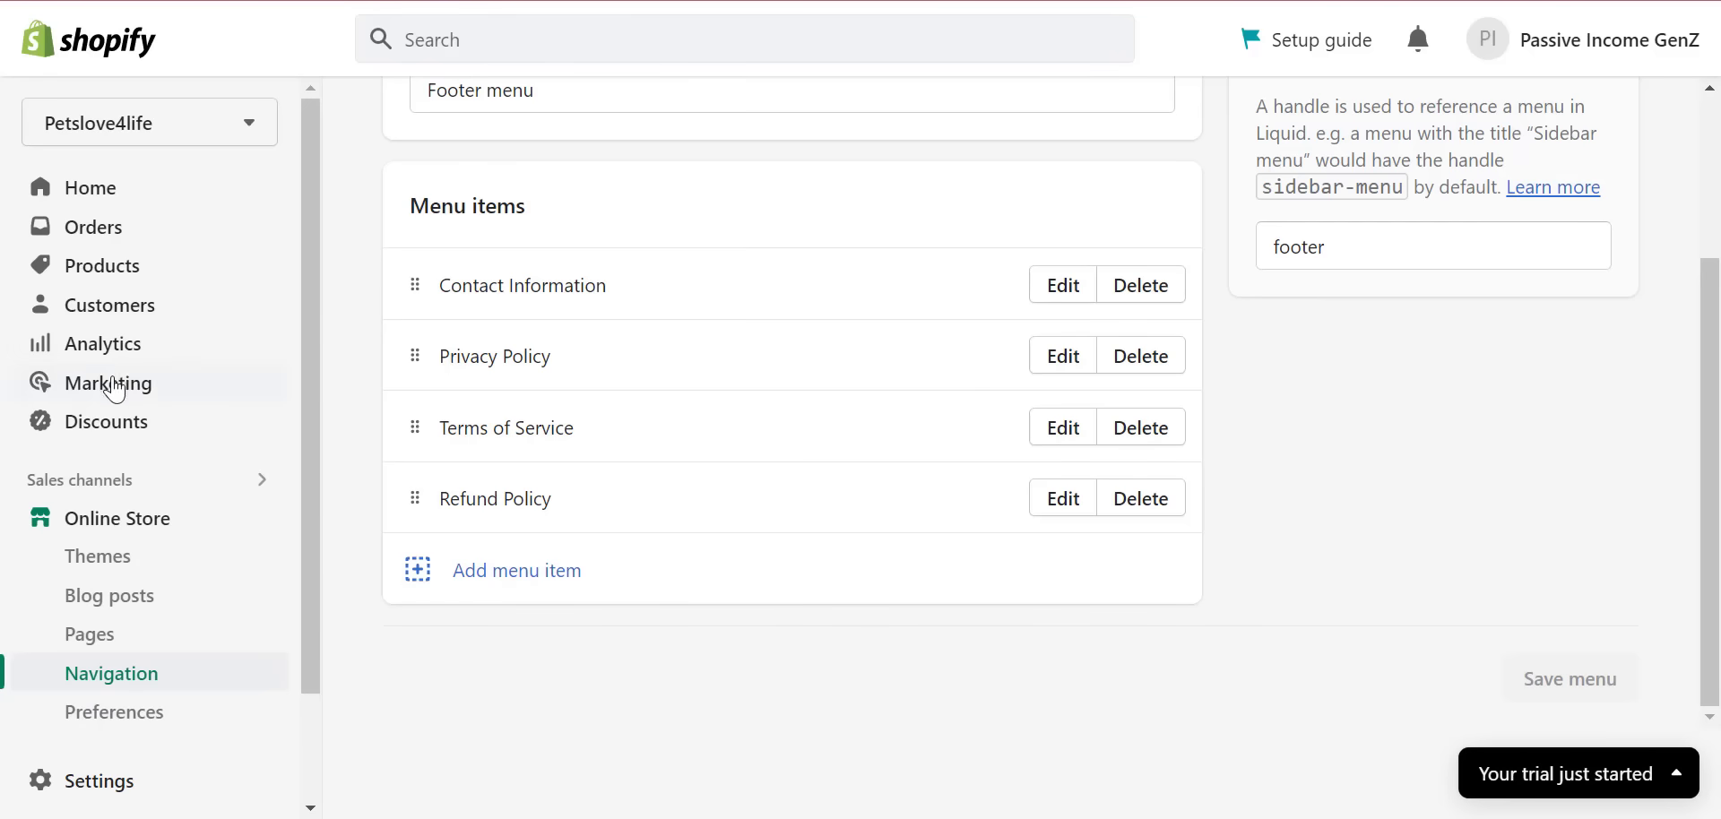
- Open the current Refresh theme for customization and go to the home page's footer
{"action": "left_click", "coordinate": [155, 525]}
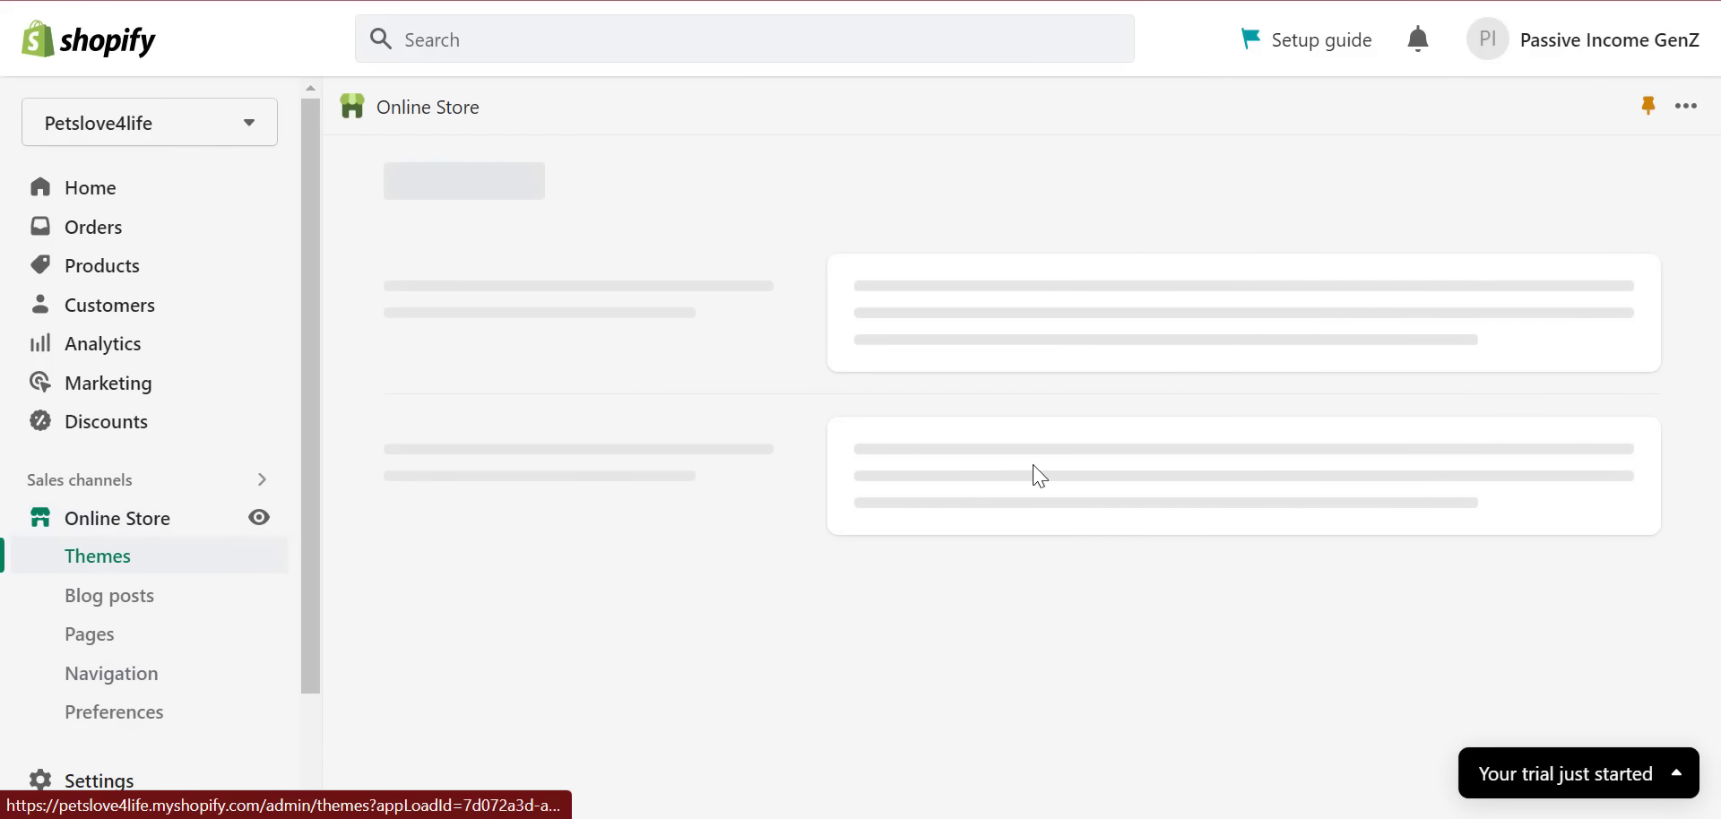
{"action": "scroll", "coordinate": [1618, 354], "scroll_direction": "down", "scroll_amount": 5}
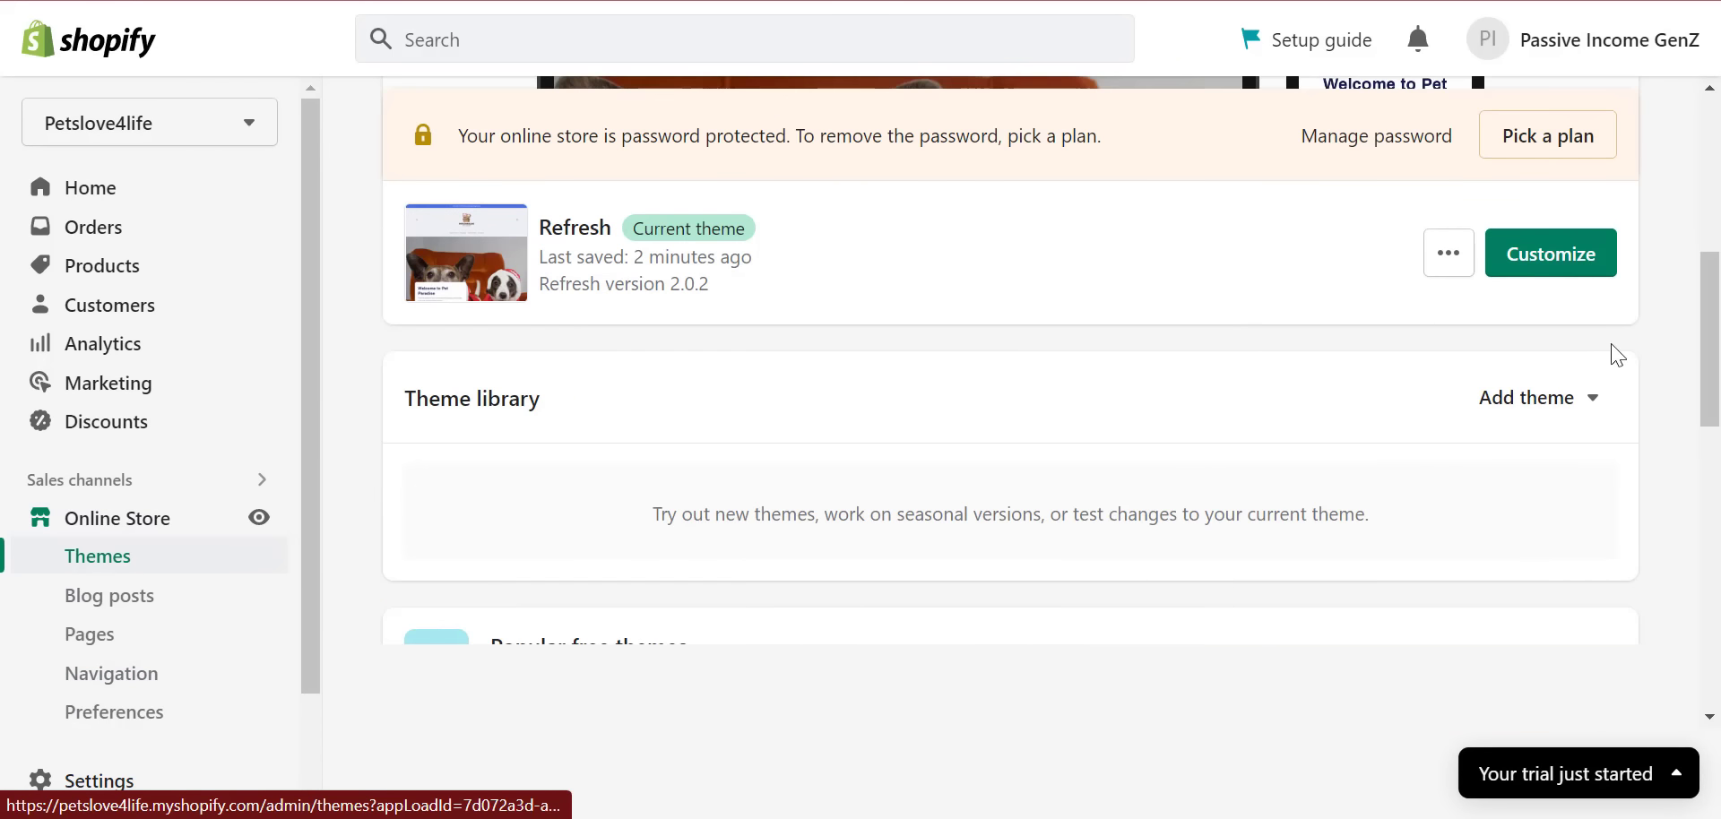
{"action": "left_click", "coordinate": [1549, 262]}
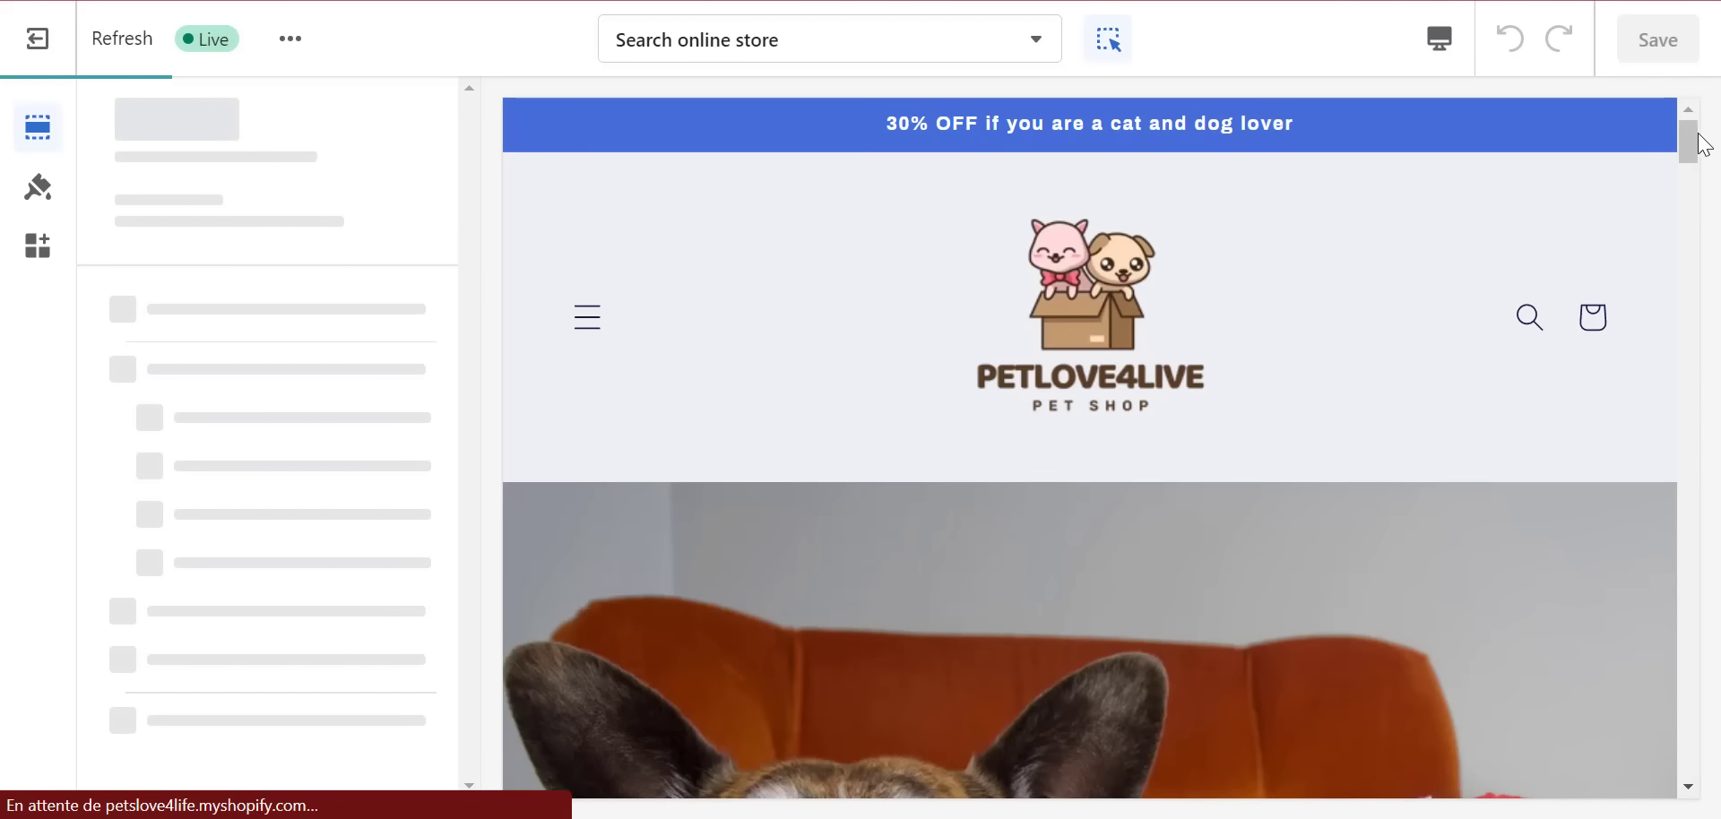
{"action": "left_click_drag", "start_coordinate": [1685, 152], "coordinate": [1681, 781]}
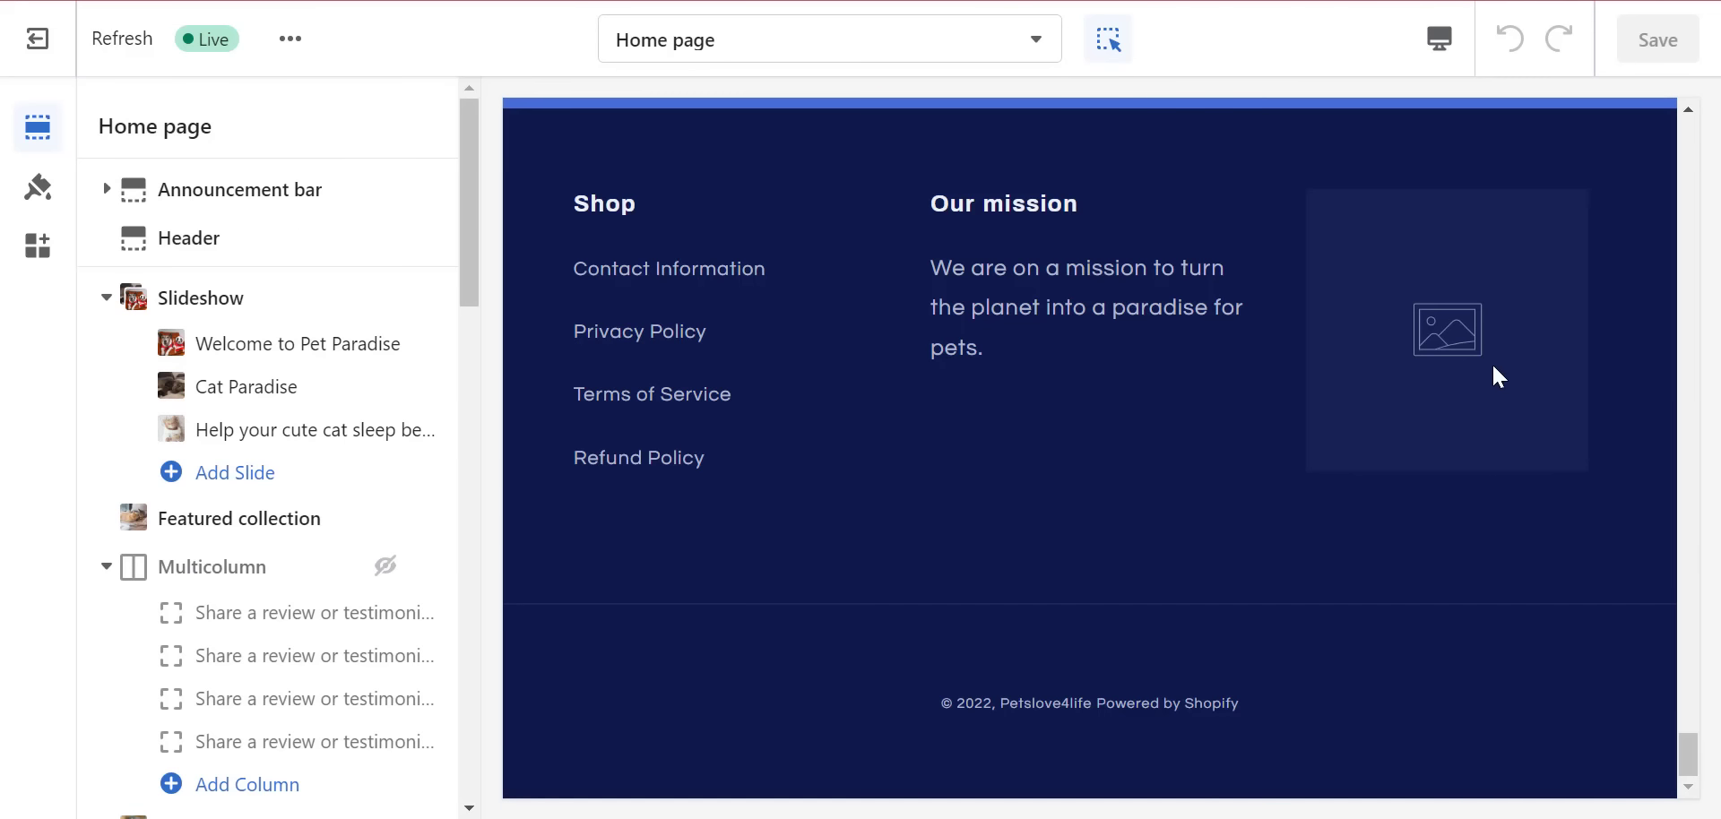
- Set the footer's empty image block to the pETLOVE4LIVE logo from the image library
{"action": "left_click", "coordinate": [1427, 305]}
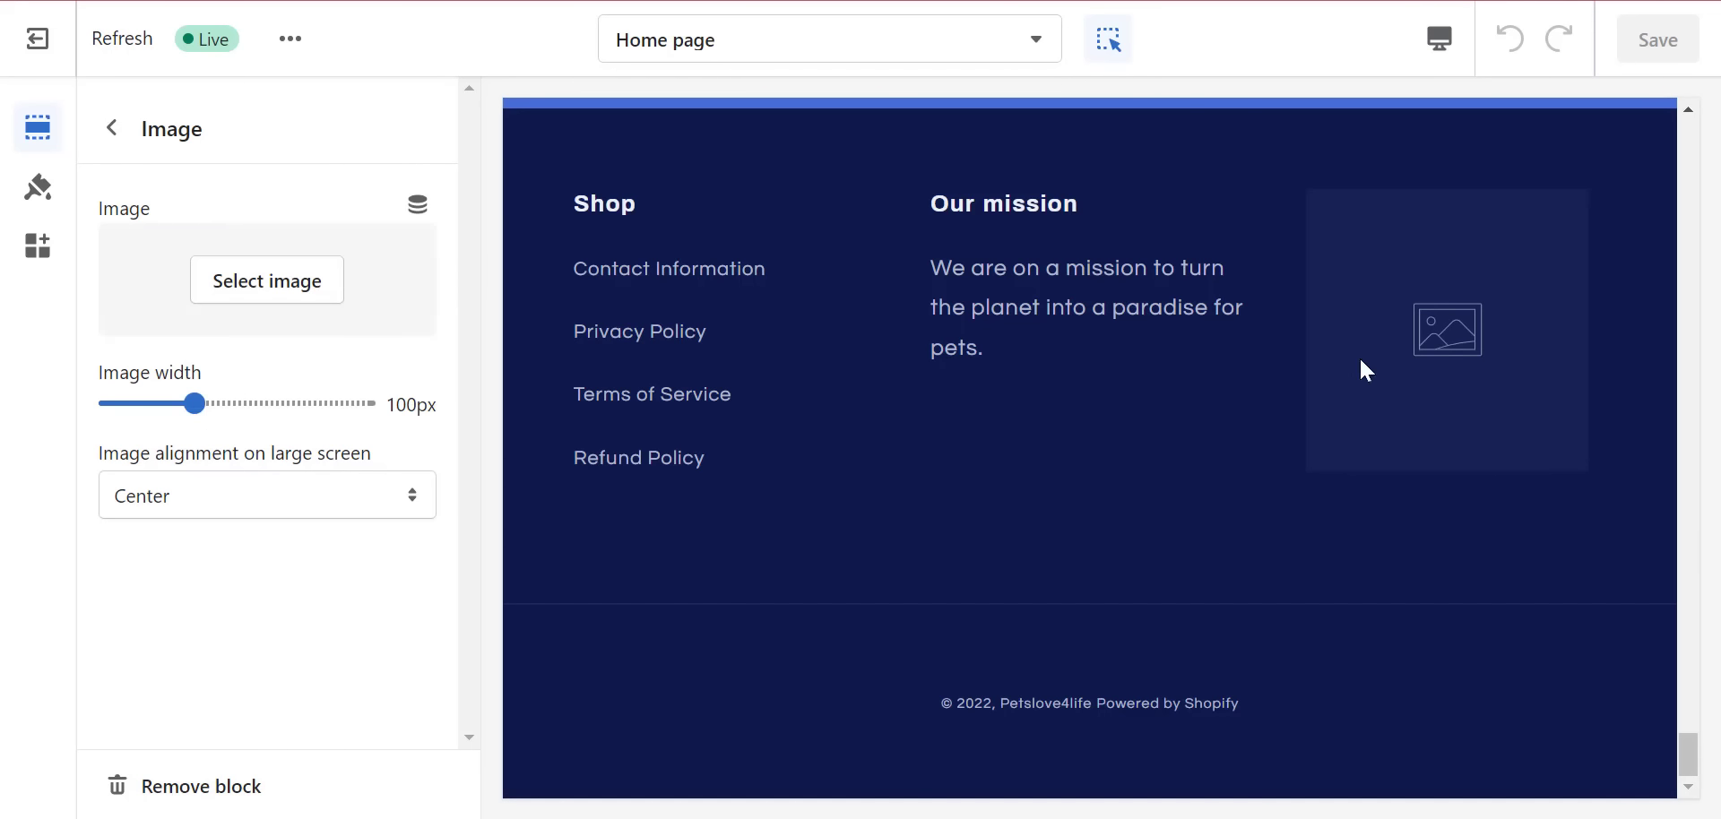
{"action": "left_click", "coordinate": [234, 292]}
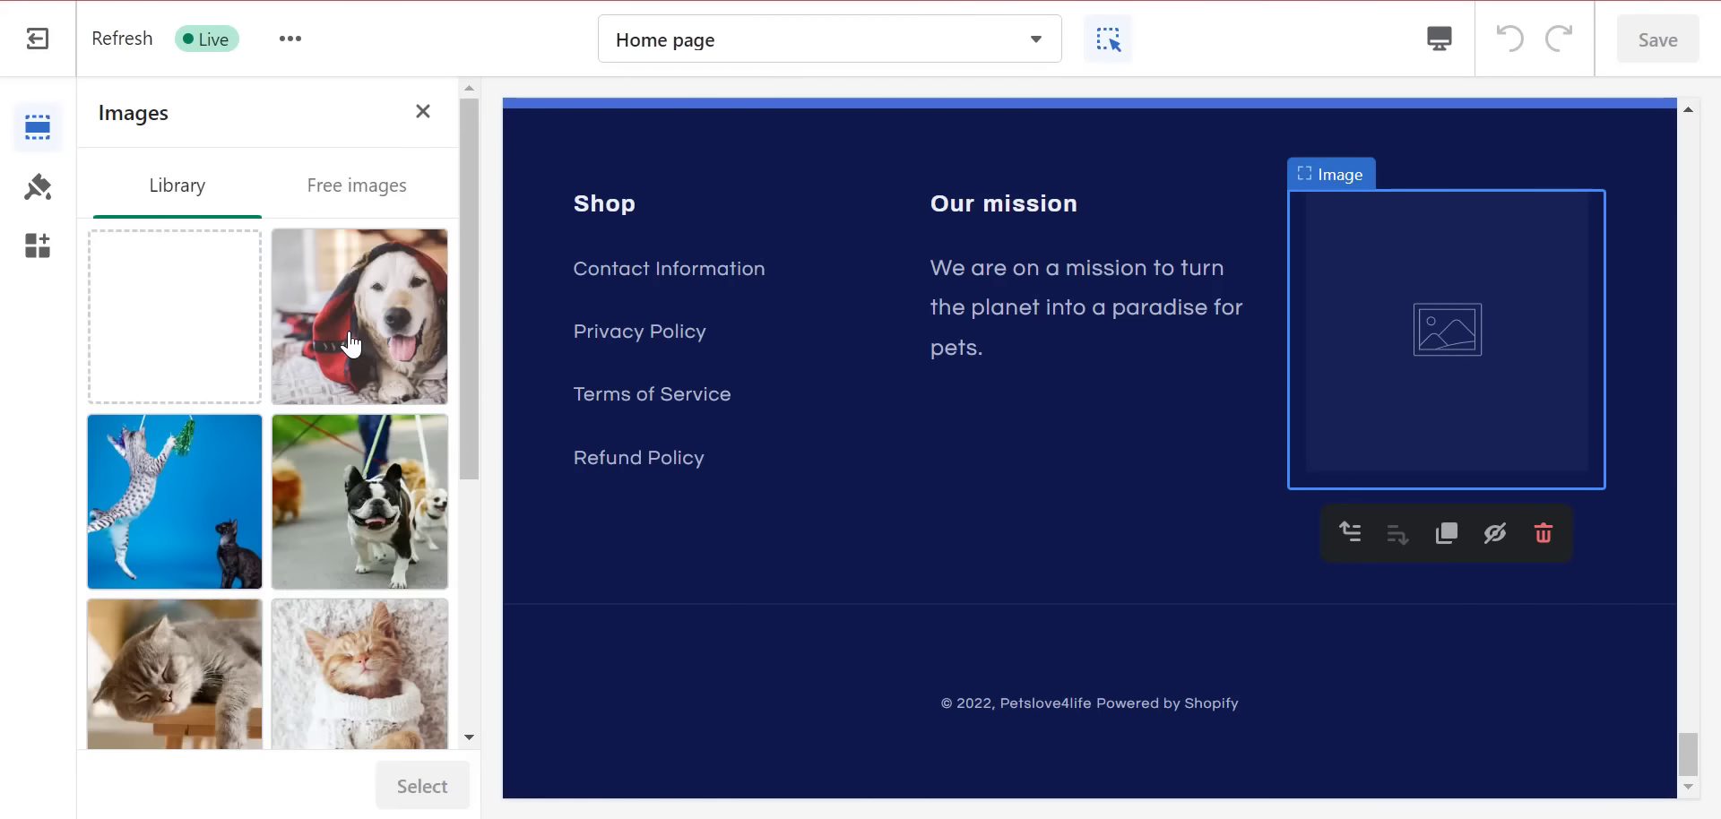
{"action": "left_click_drag", "start_coordinate": [476, 266], "coordinate": [463, 604]}
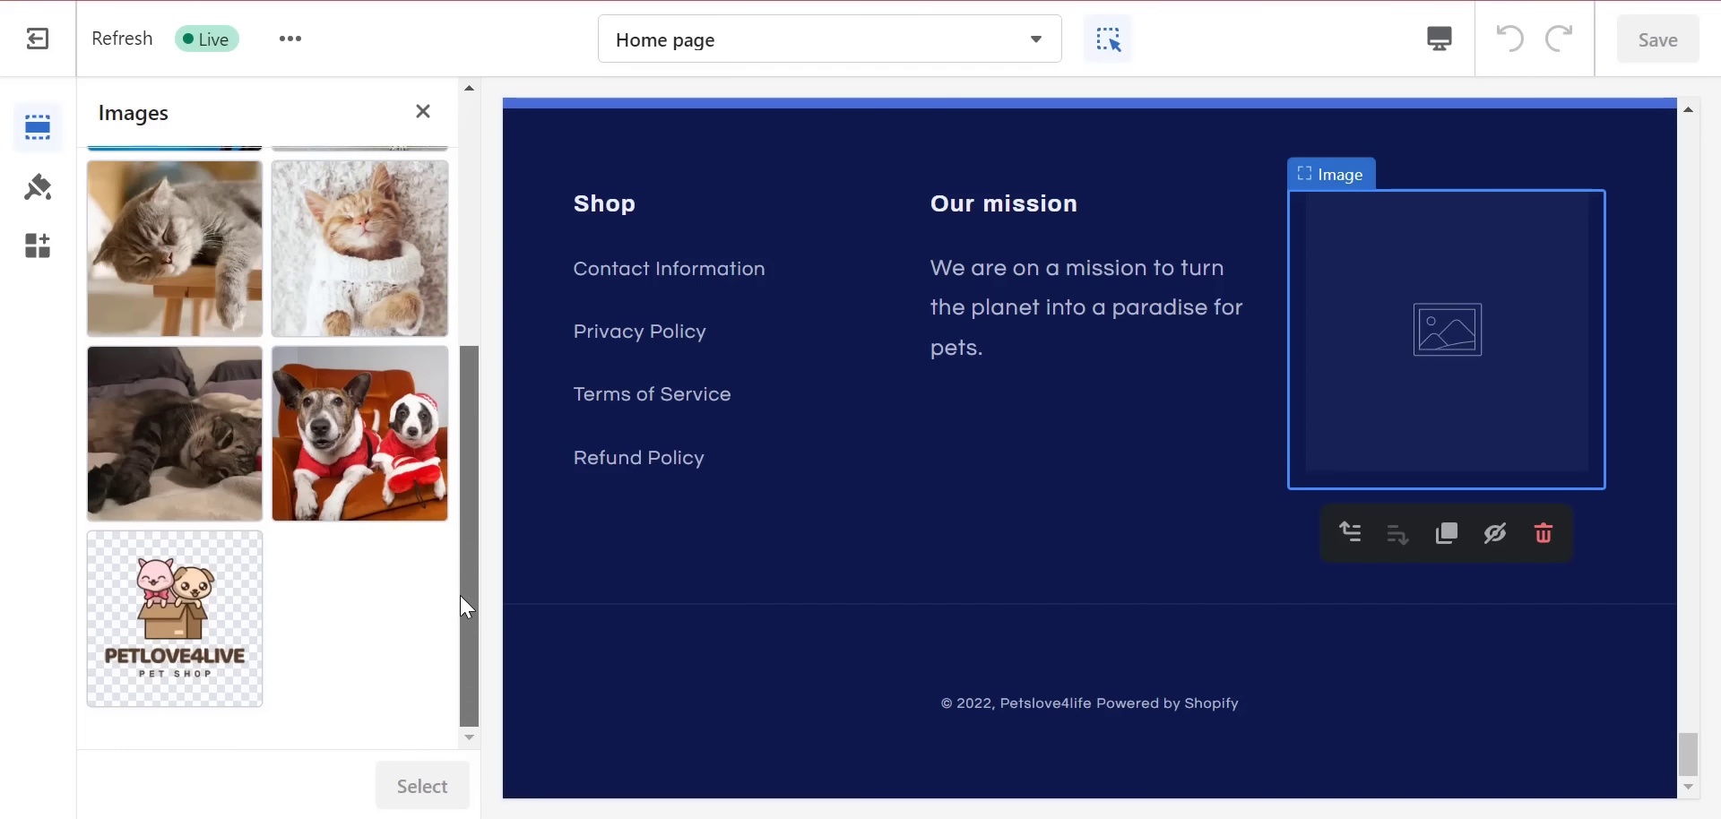
{"action": "left_click", "coordinate": [214, 609]}
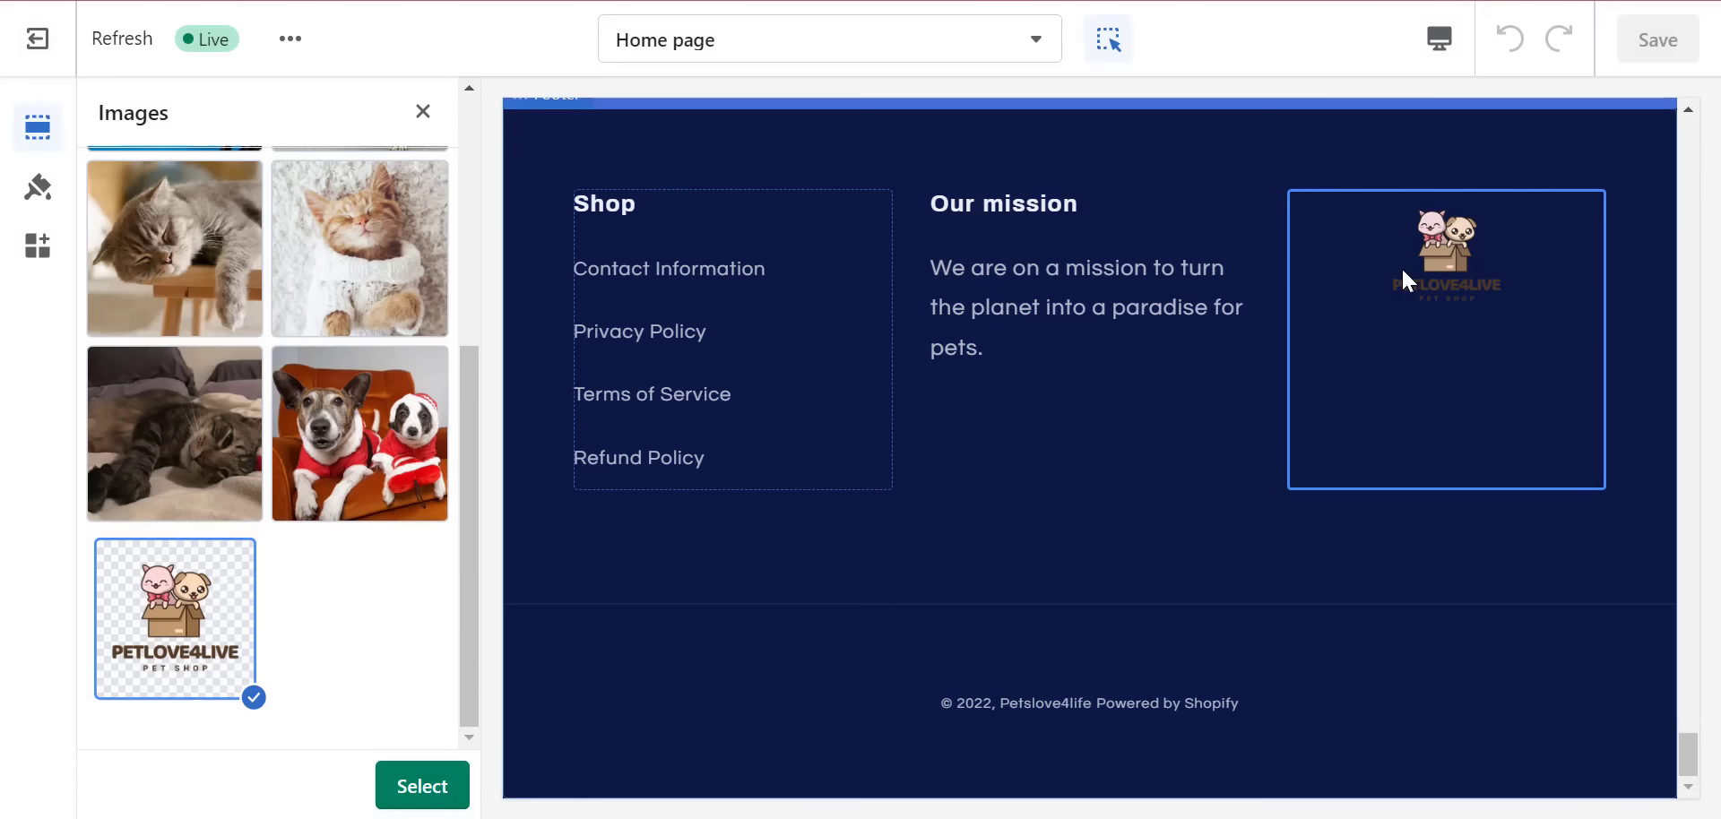
{"action": "left_click", "coordinate": [413, 799]}
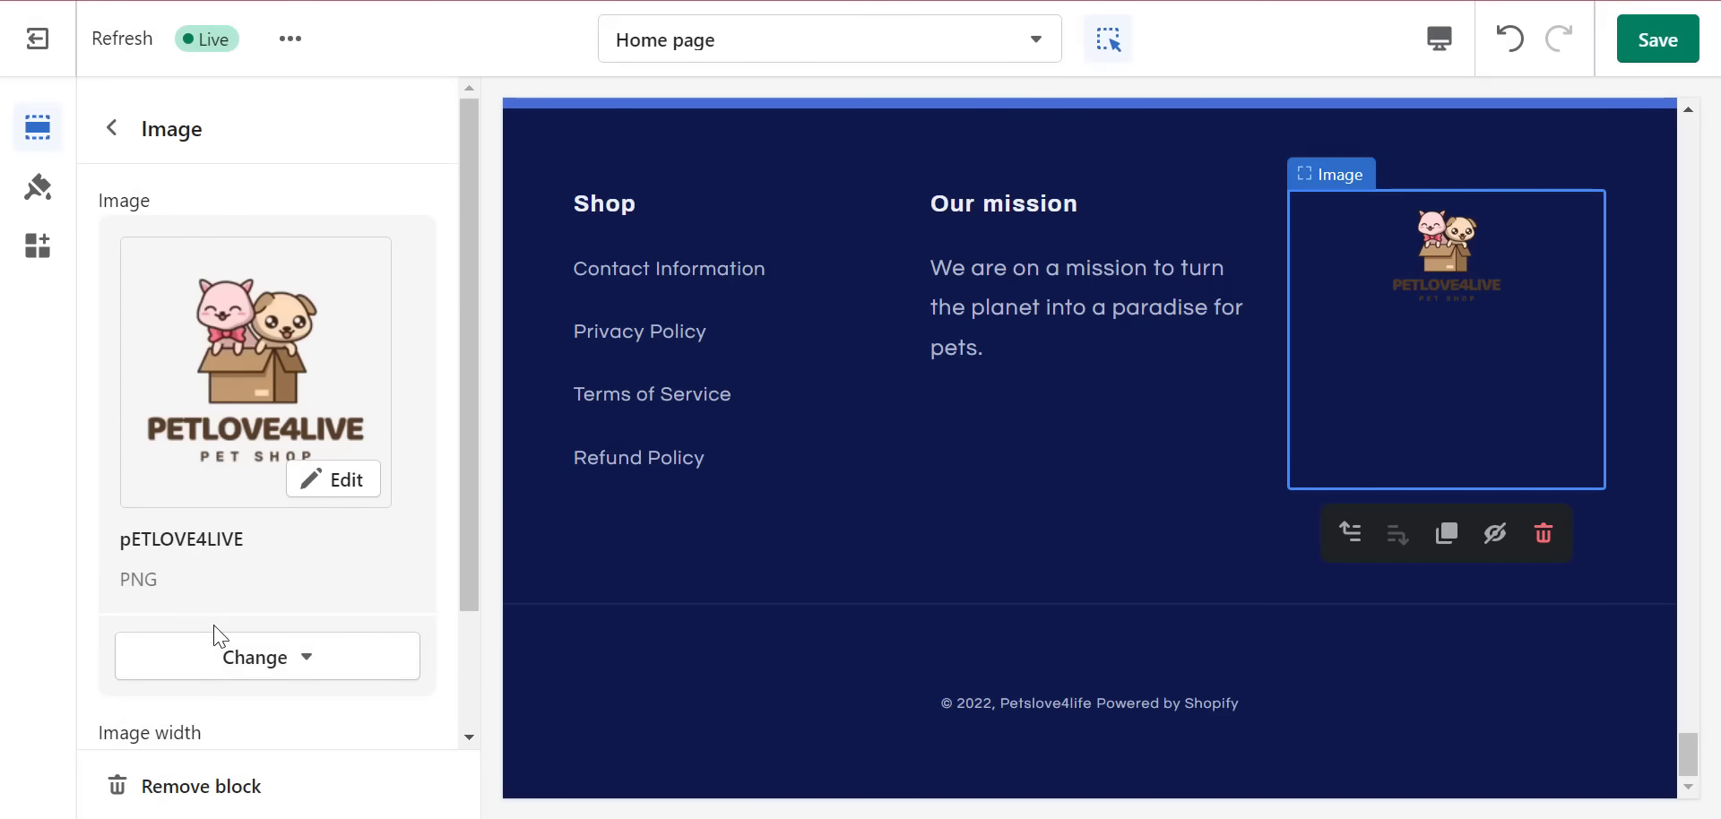
- Set the footer logo's image width to 200px and save the theme changes
{"action": "scroll", "coordinate": [215, 637], "scroll_direction": "down", "scroll_amount": 2}
{"action": "left_click_drag", "start_coordinate": [195, 617], "coordinate": [298, 617]}
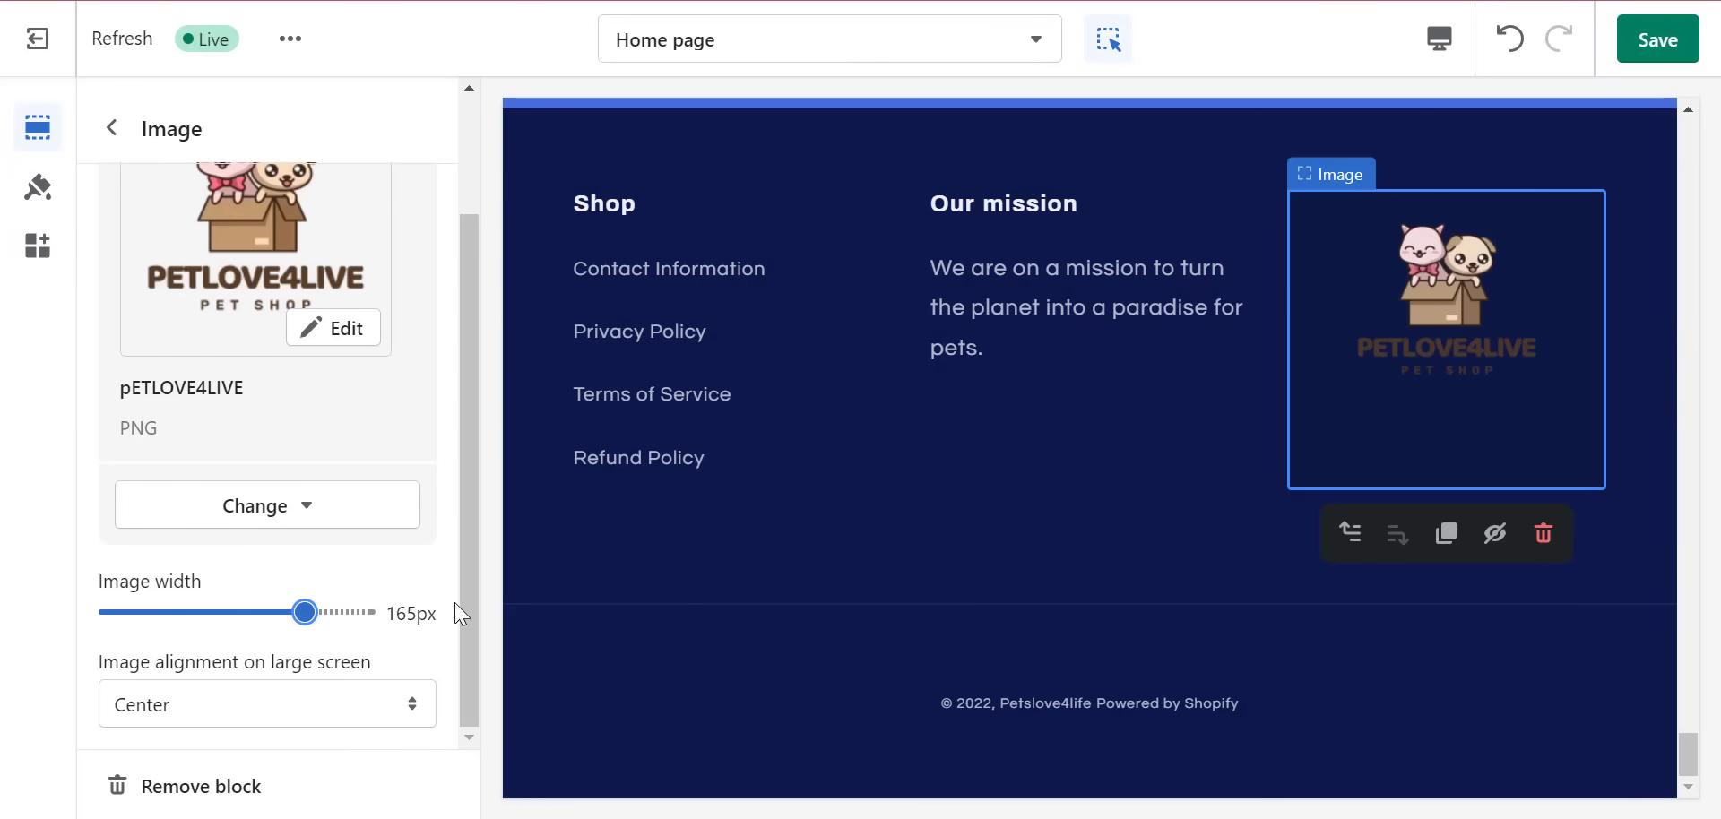
{"action": "left_click_drag", "start_coordinate": [320, 622], "coordinate": [572, 600]}
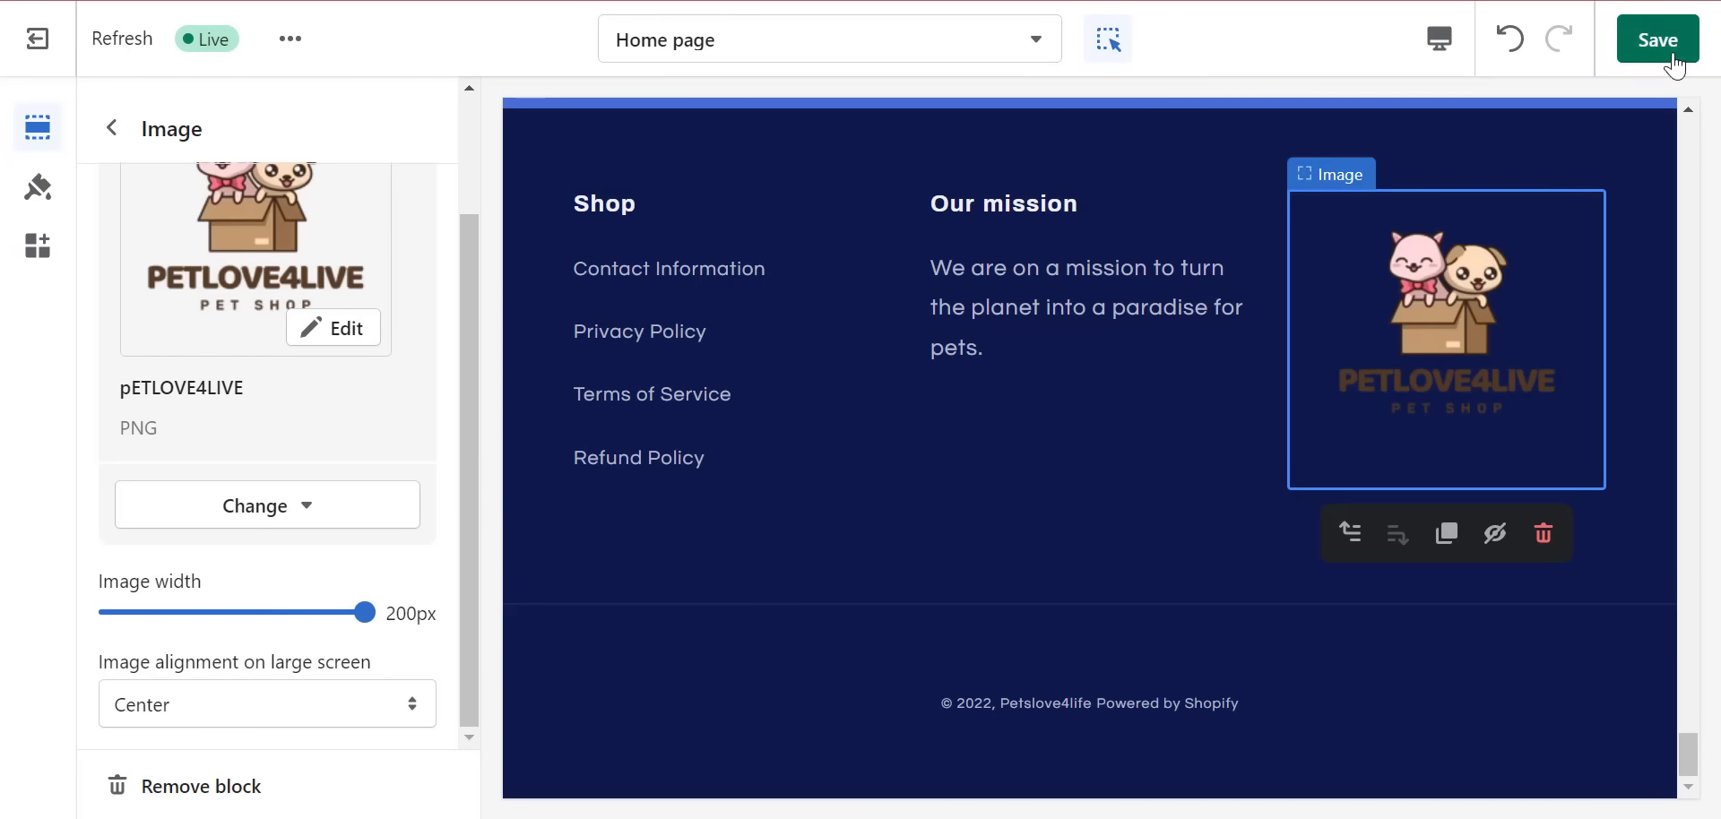
{"action": "left_click", "coordinate": [1669, 55]}
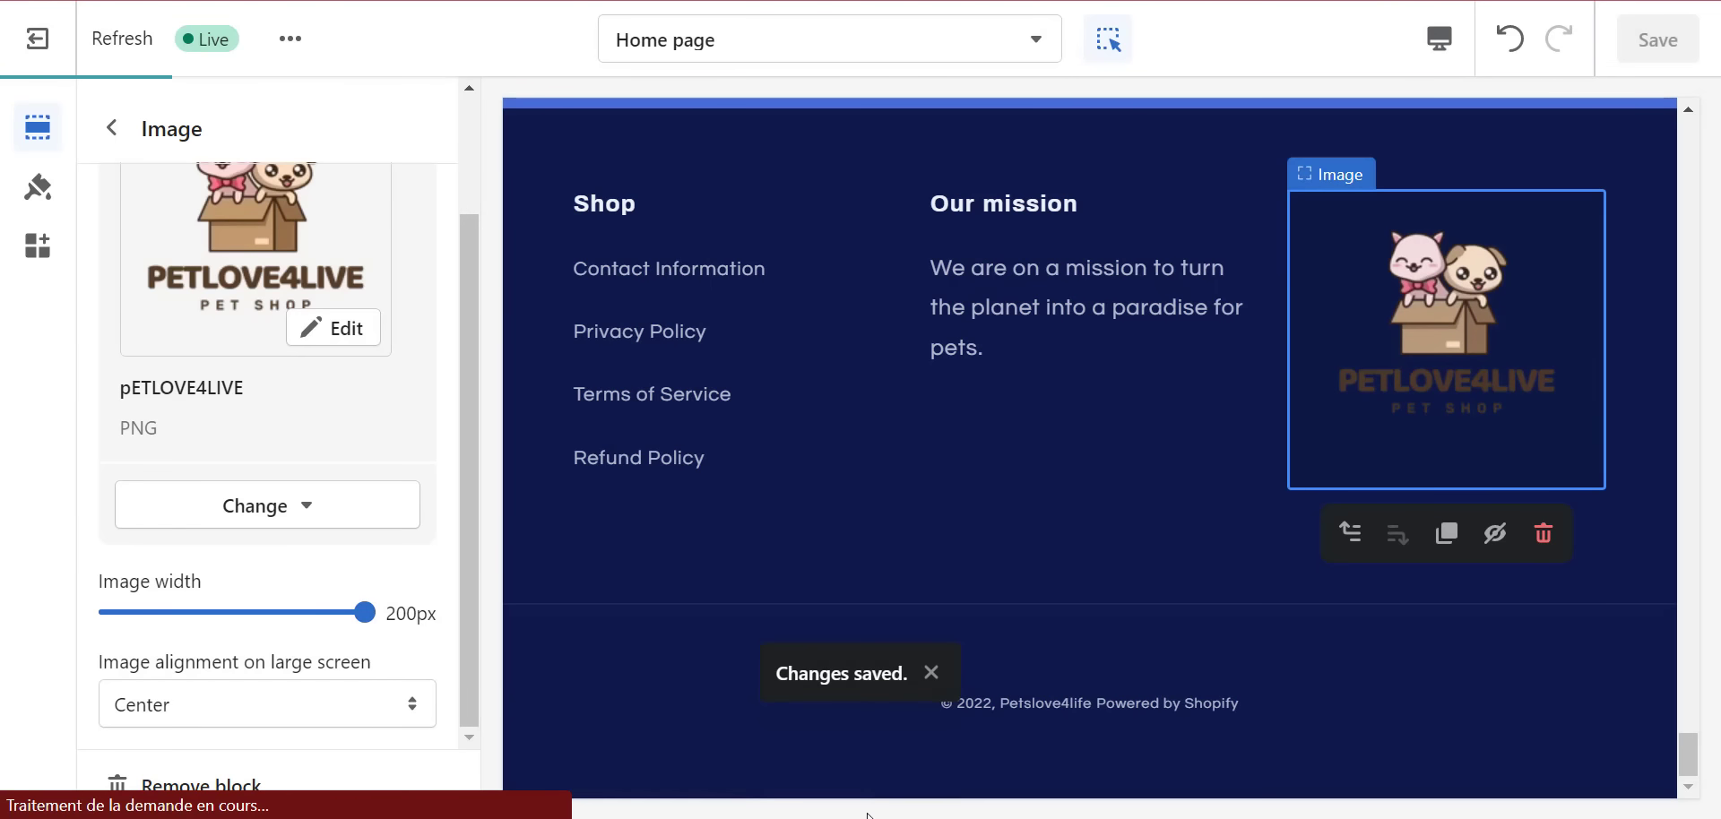
- Examine the example pet store's footer and page for comparison, and review the Footer section's settings
{"action": "mouse_move", "coordinate": [872, 817]}
{"action": "left_click", "coordinate": [959, 744]}
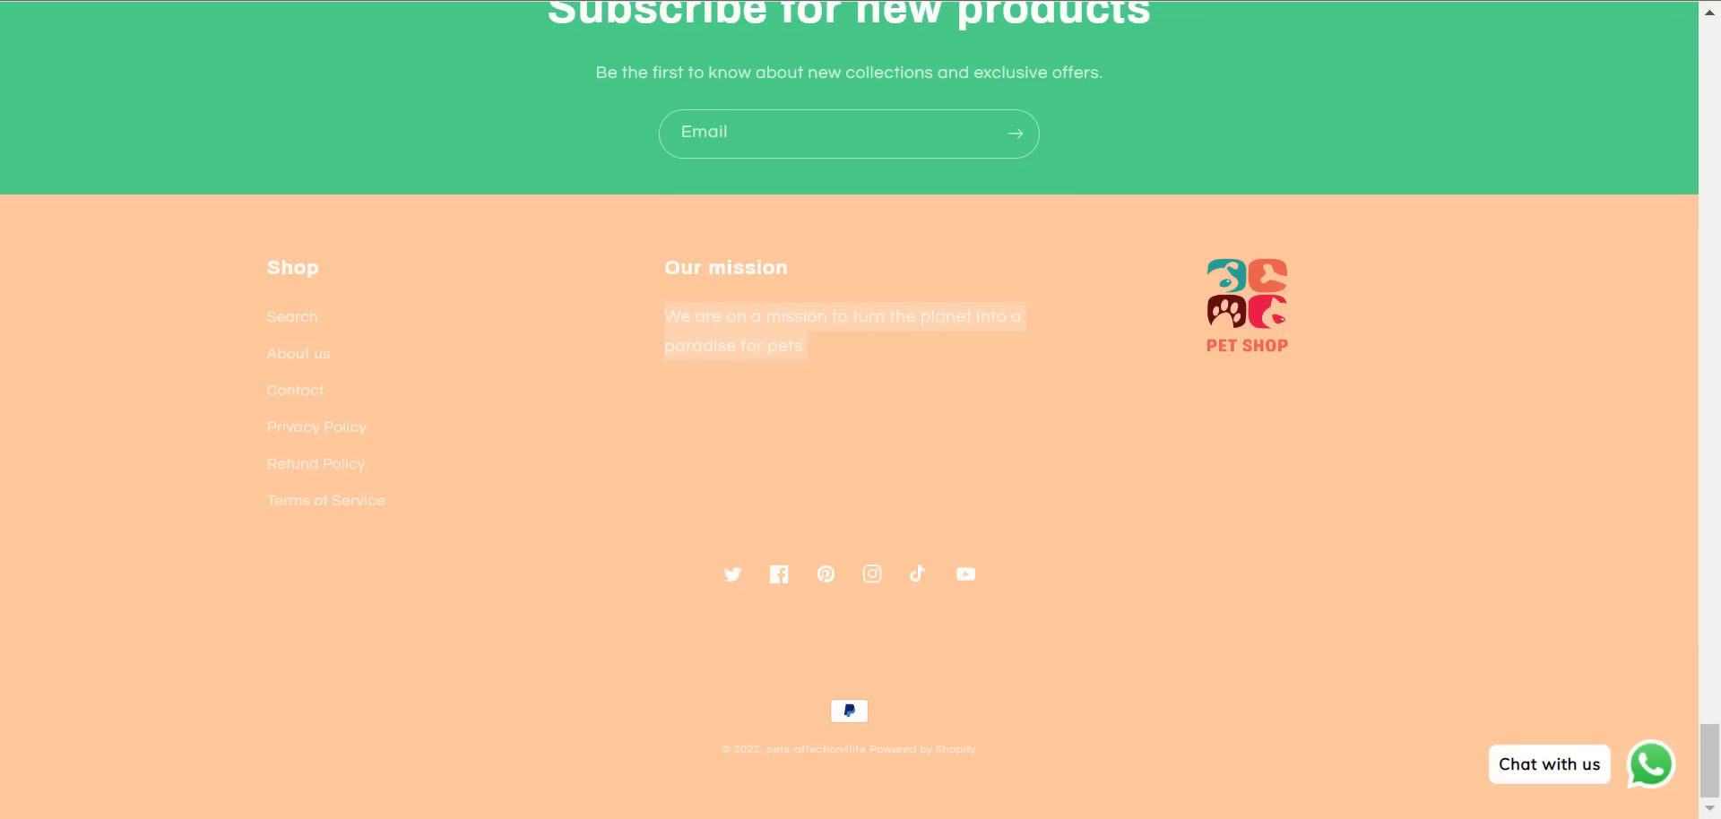
{"action": "left_click", "coordinate": [1661, 528]}
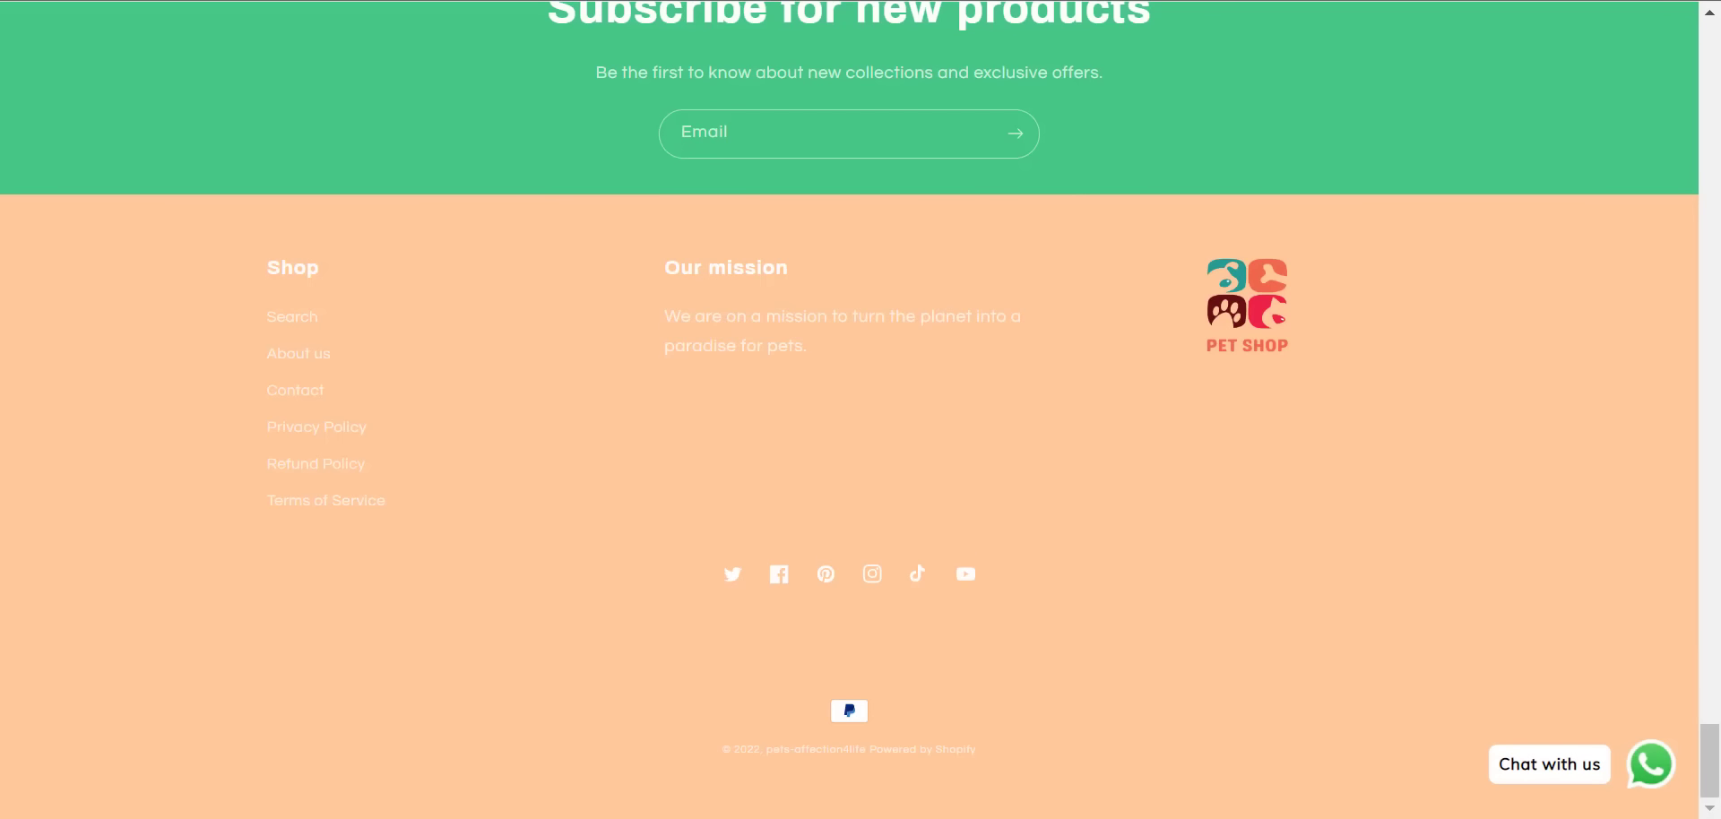
{"action": "left_click_drag", "start_coordinate": [1711, 750], "coordinate": [1711, 751]}
{"action": "left_click_drag", "start_coordinate": [1711, 742], "coordinate": [1714, 99]}
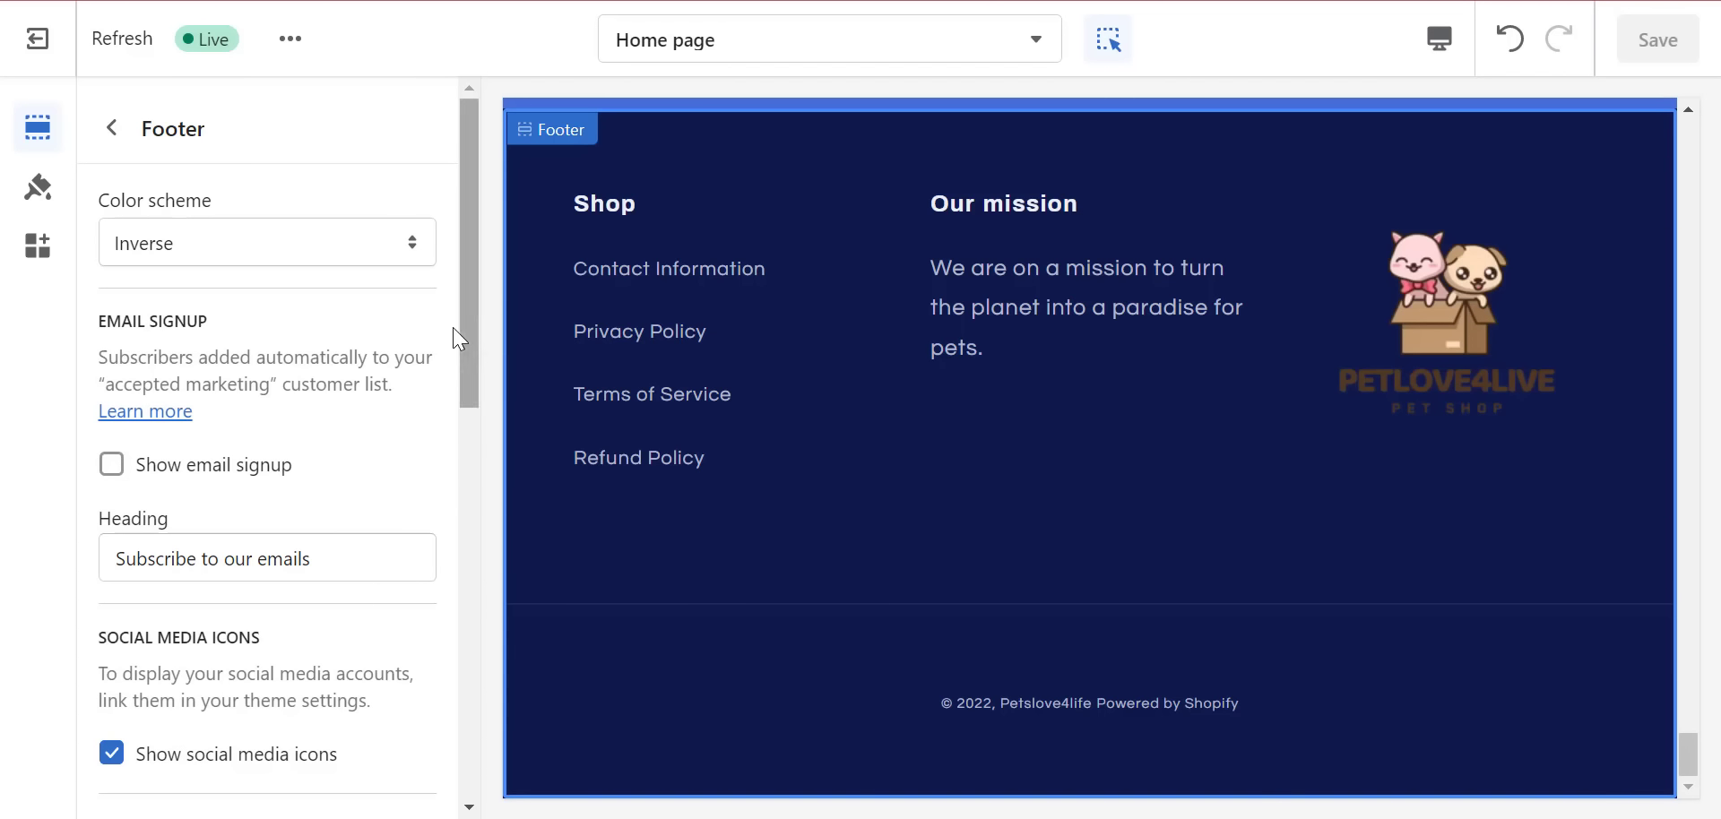
{"action": "left_click_drag", "start_coordinate": [472, 322], "coordinate": [524, 502]}
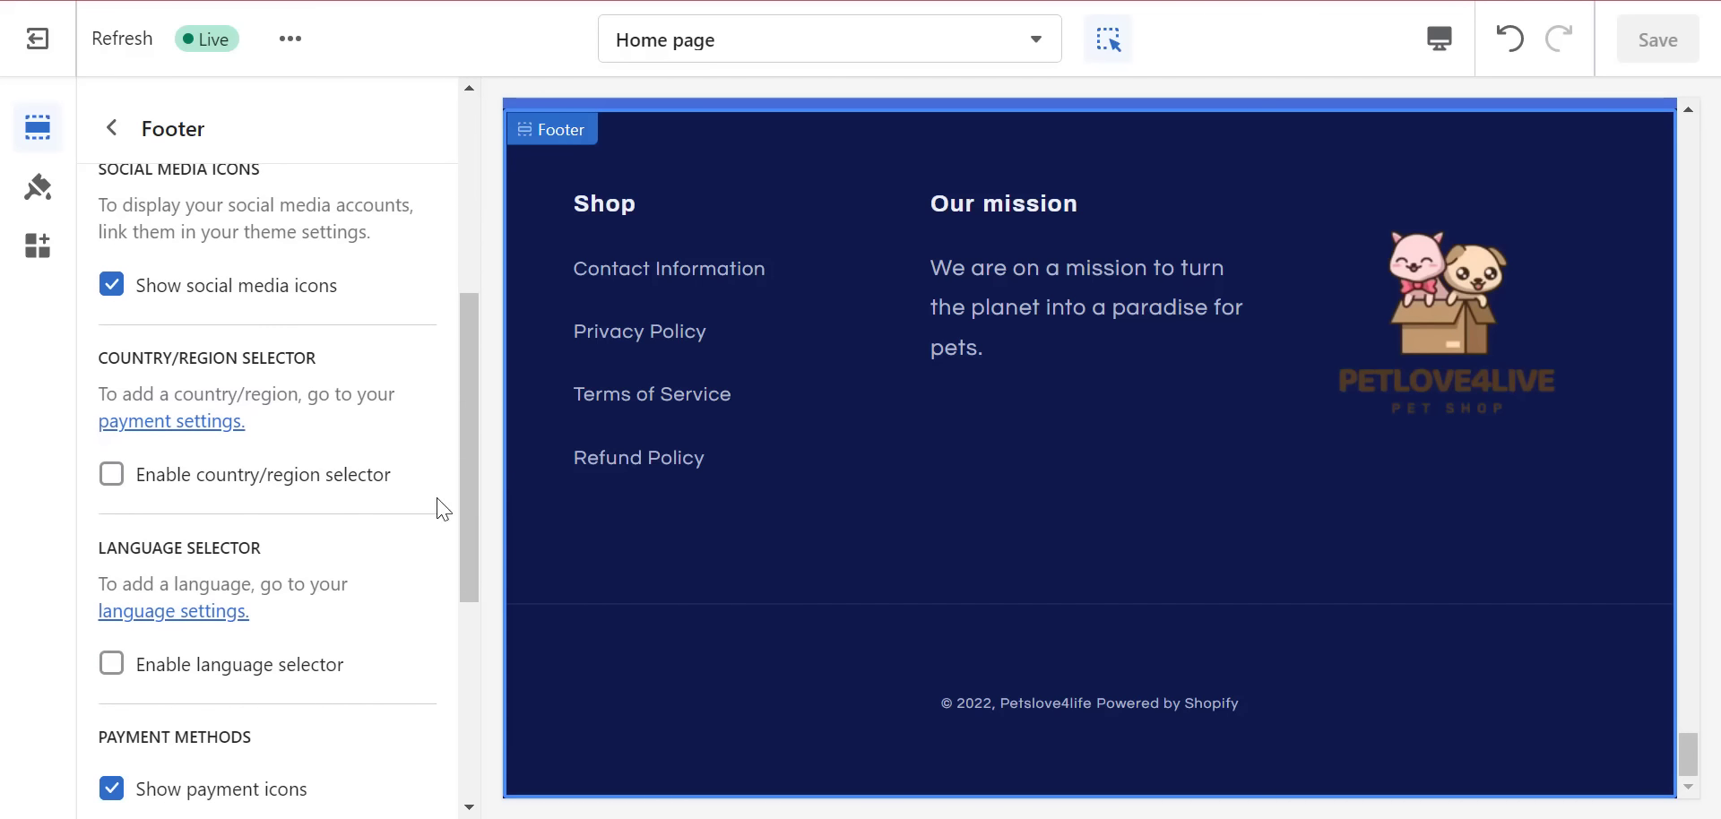
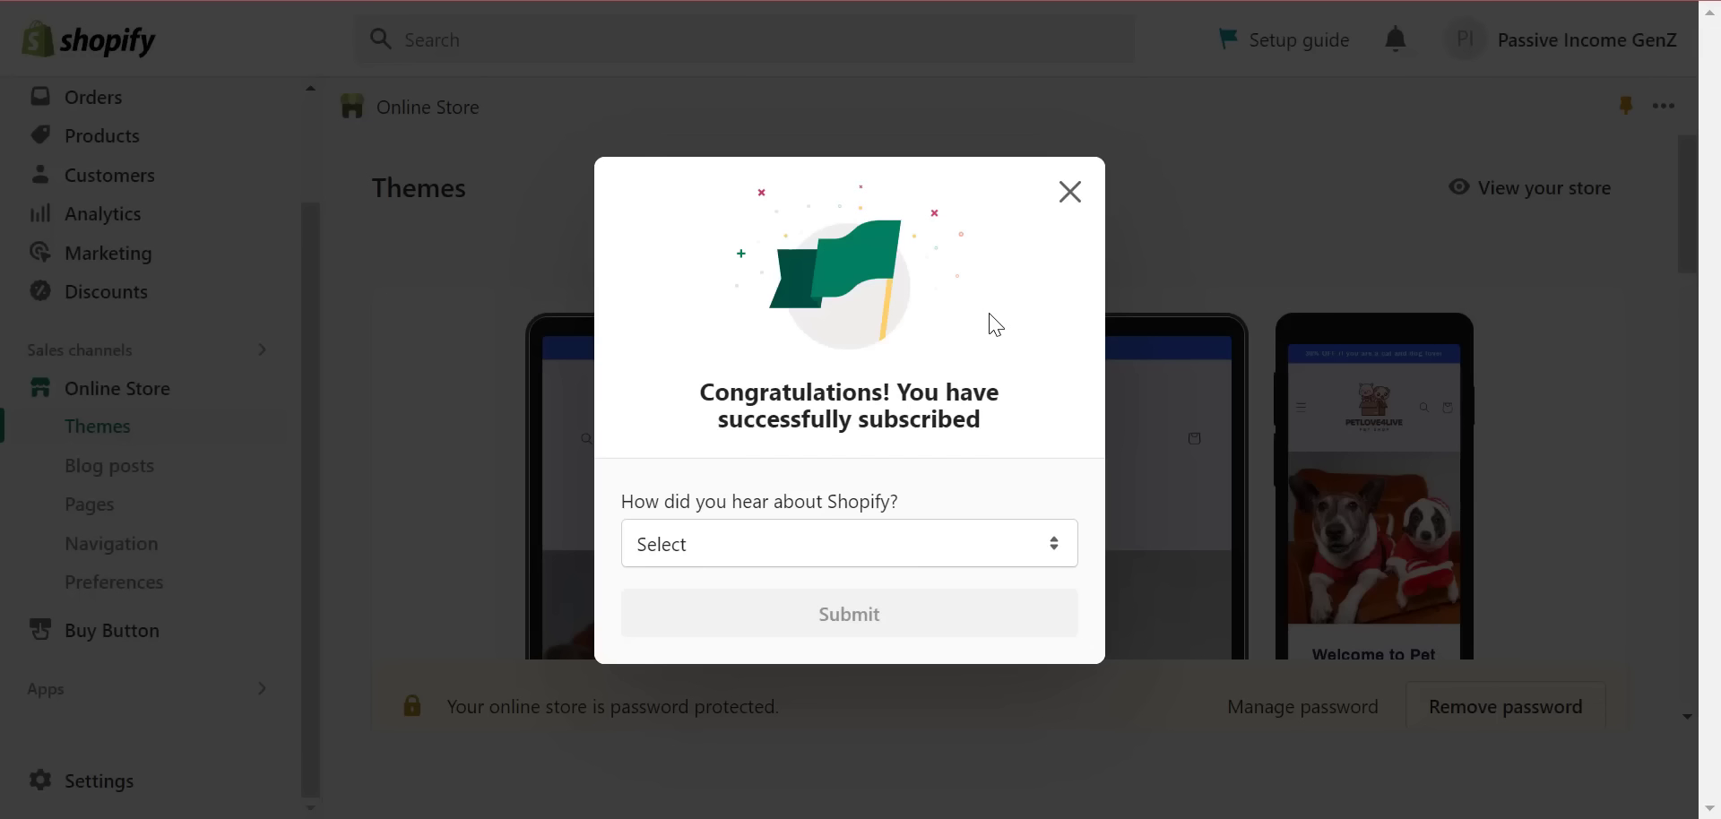
- Answer the subscription survey on how Shopify was discovered with "Google or Bing" and submit it
{"action": "left_click", "coordinate": [963, 545]}
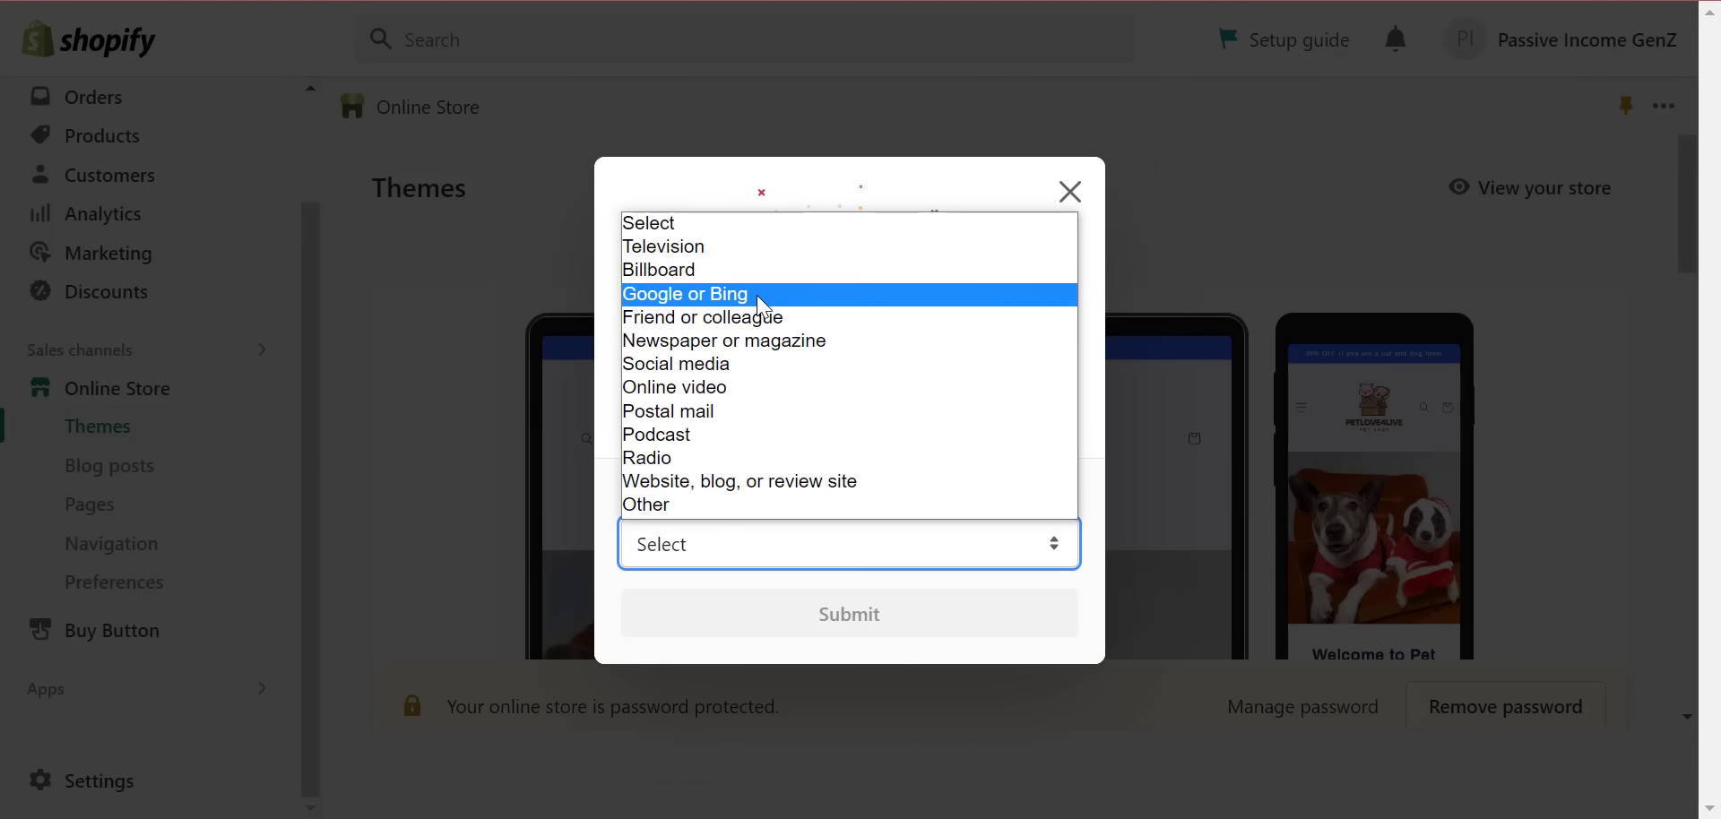
{"action": "left_click", "coordinate": [865, 300]}
{"action": "left_click", "coordinate": [911, 618]}
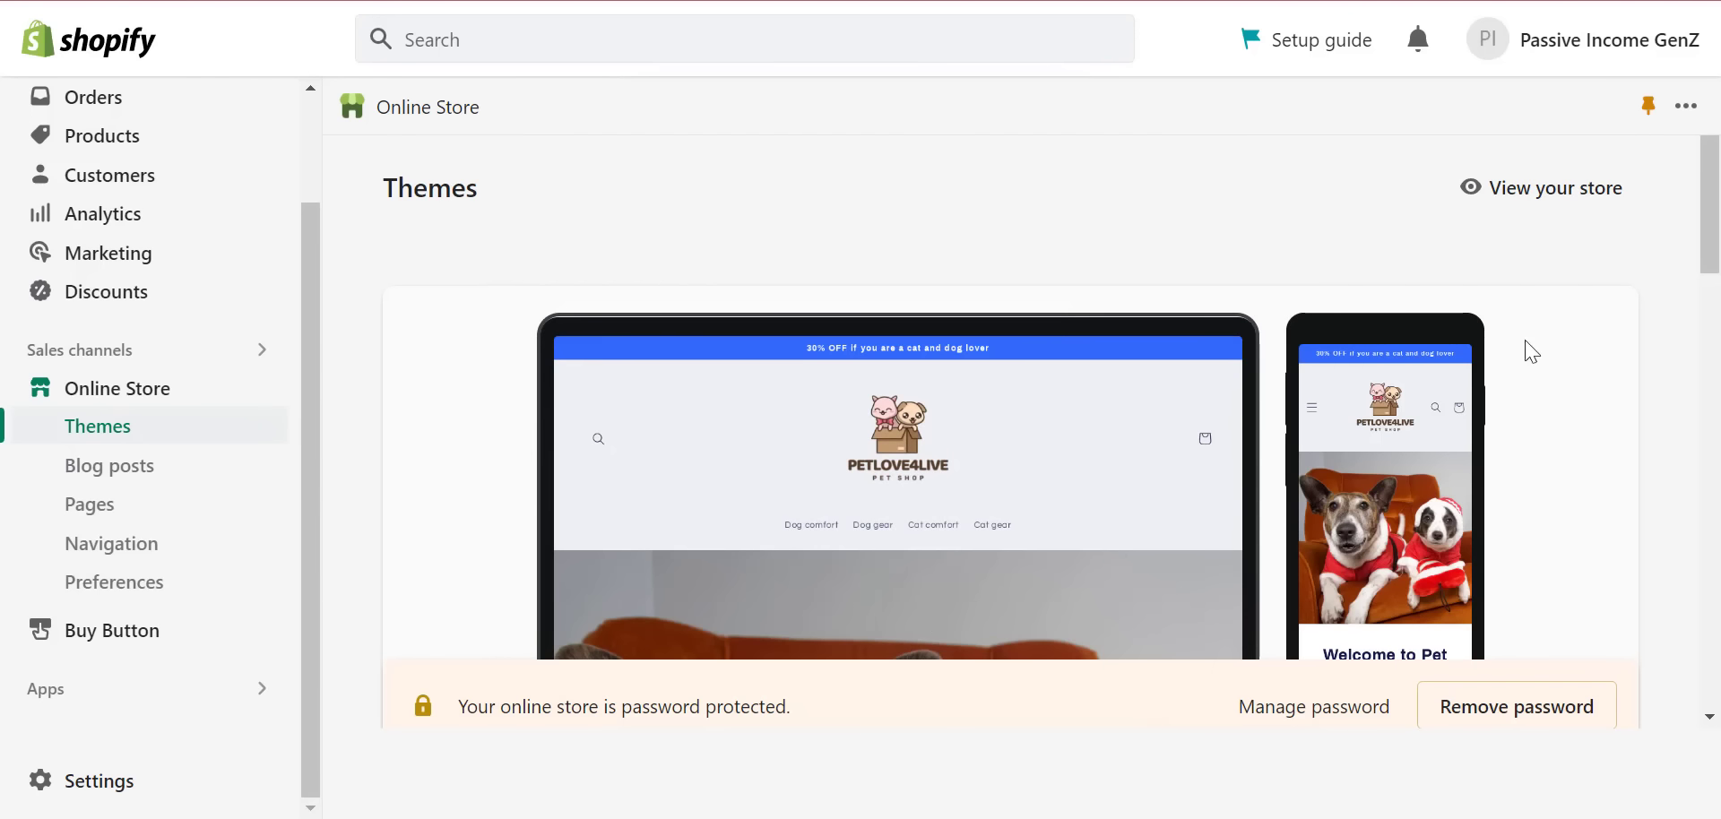
- Turn off restricting visitor access with a password in the online store's Preferences and save the change
{"action": "left_click_drag", "start_coordinate": [1710, 260], "coordinate": [1717, 388]}
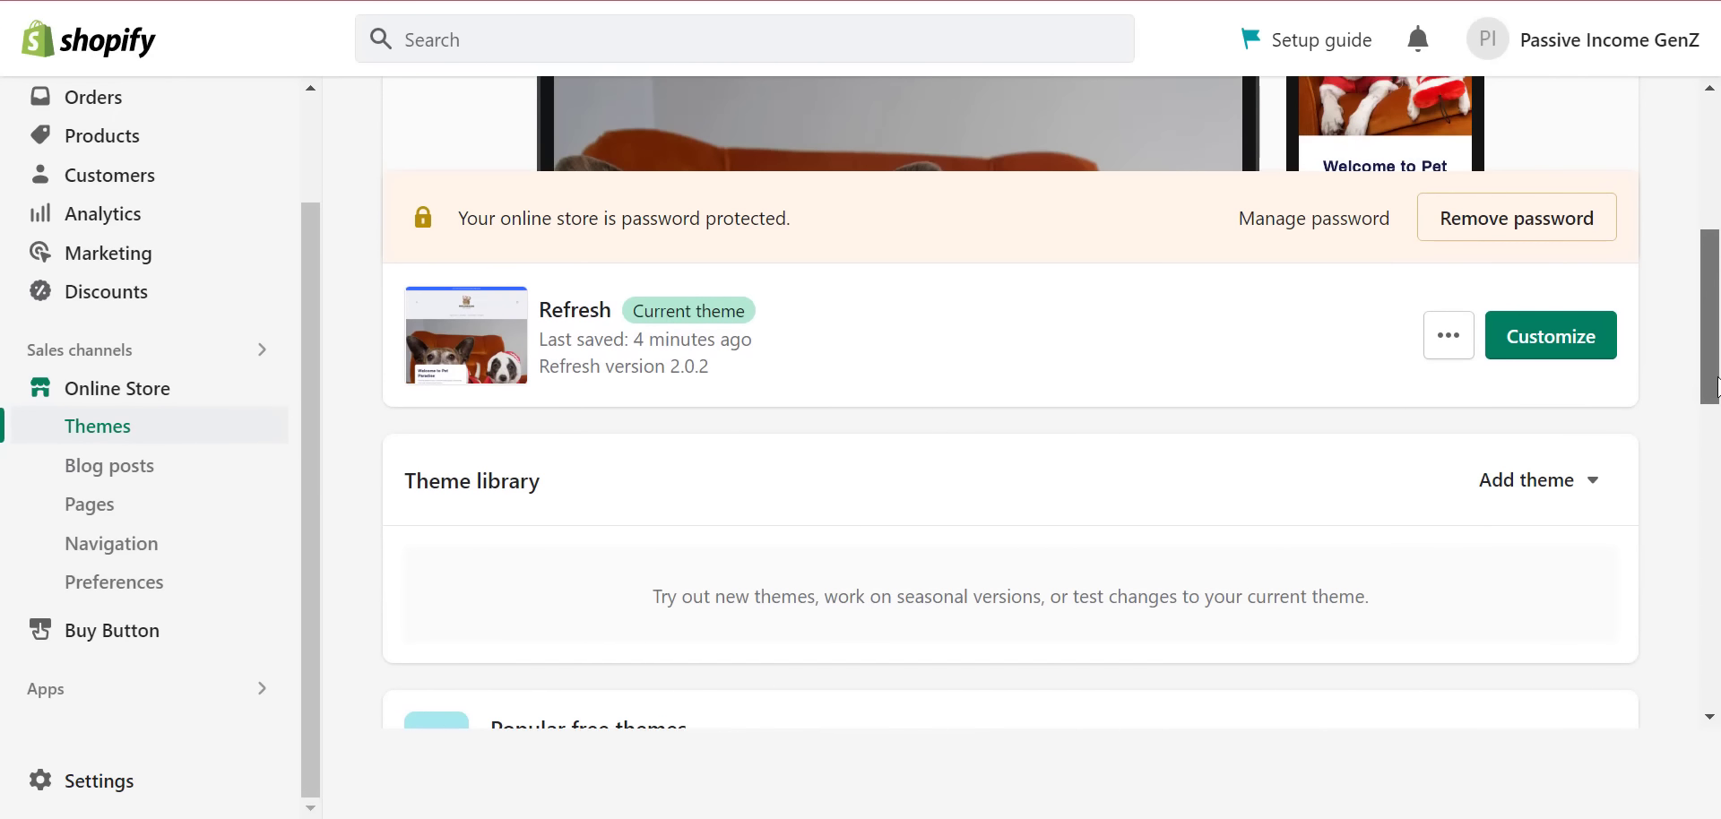
{"action": "left_click_drag", "start_coordinate": [1718, 385], "coordinate": [1718, 350]}
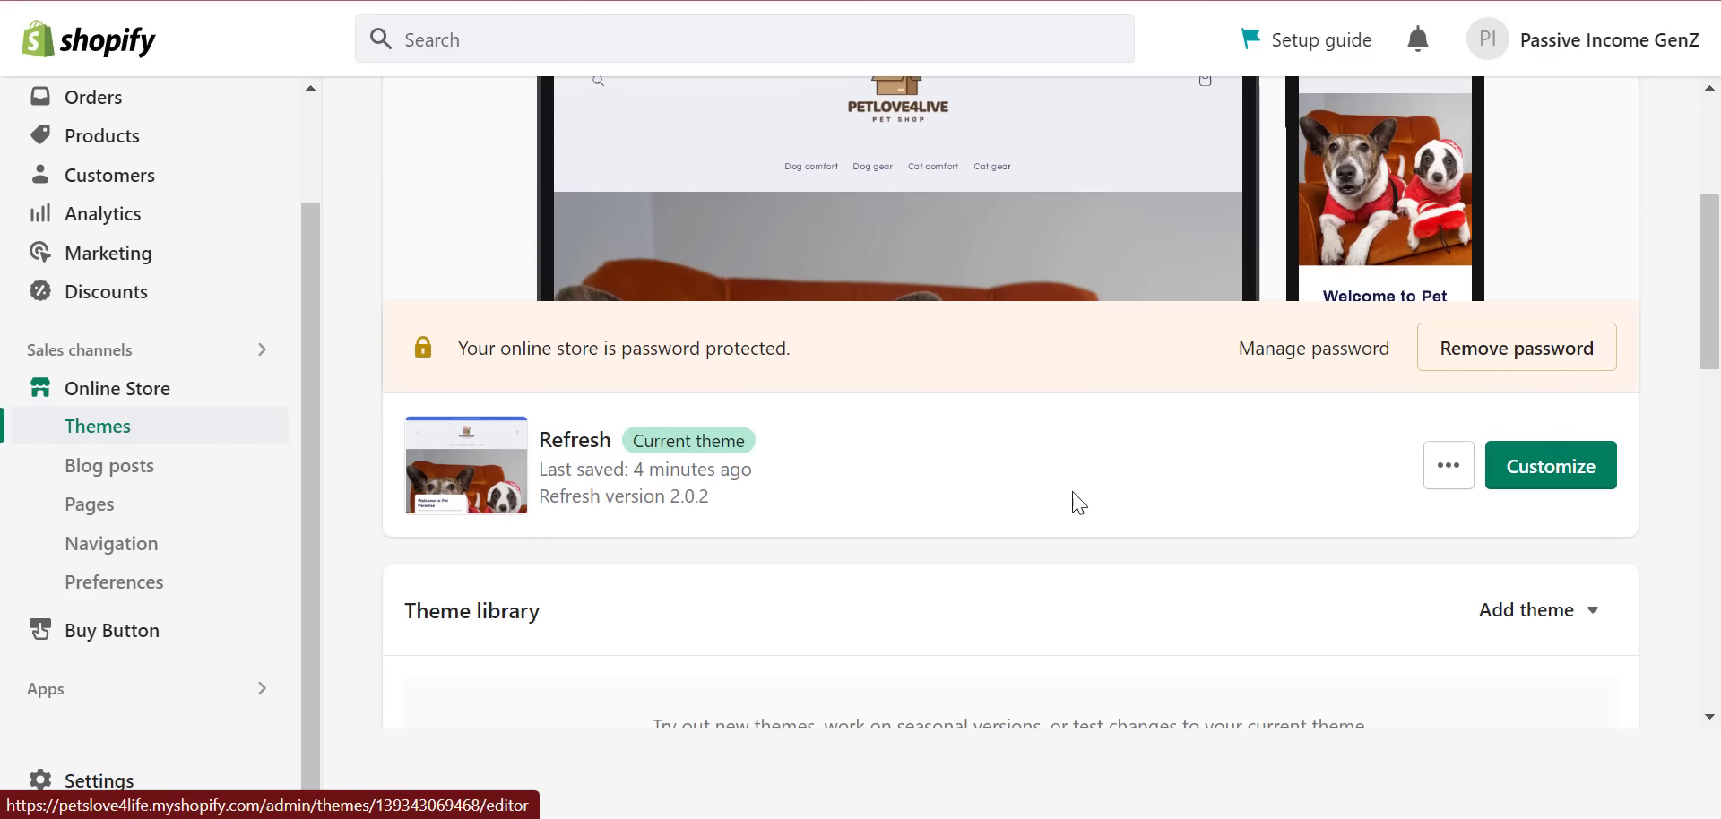
{"action": "left_click", "coordinate": [141, 592]}
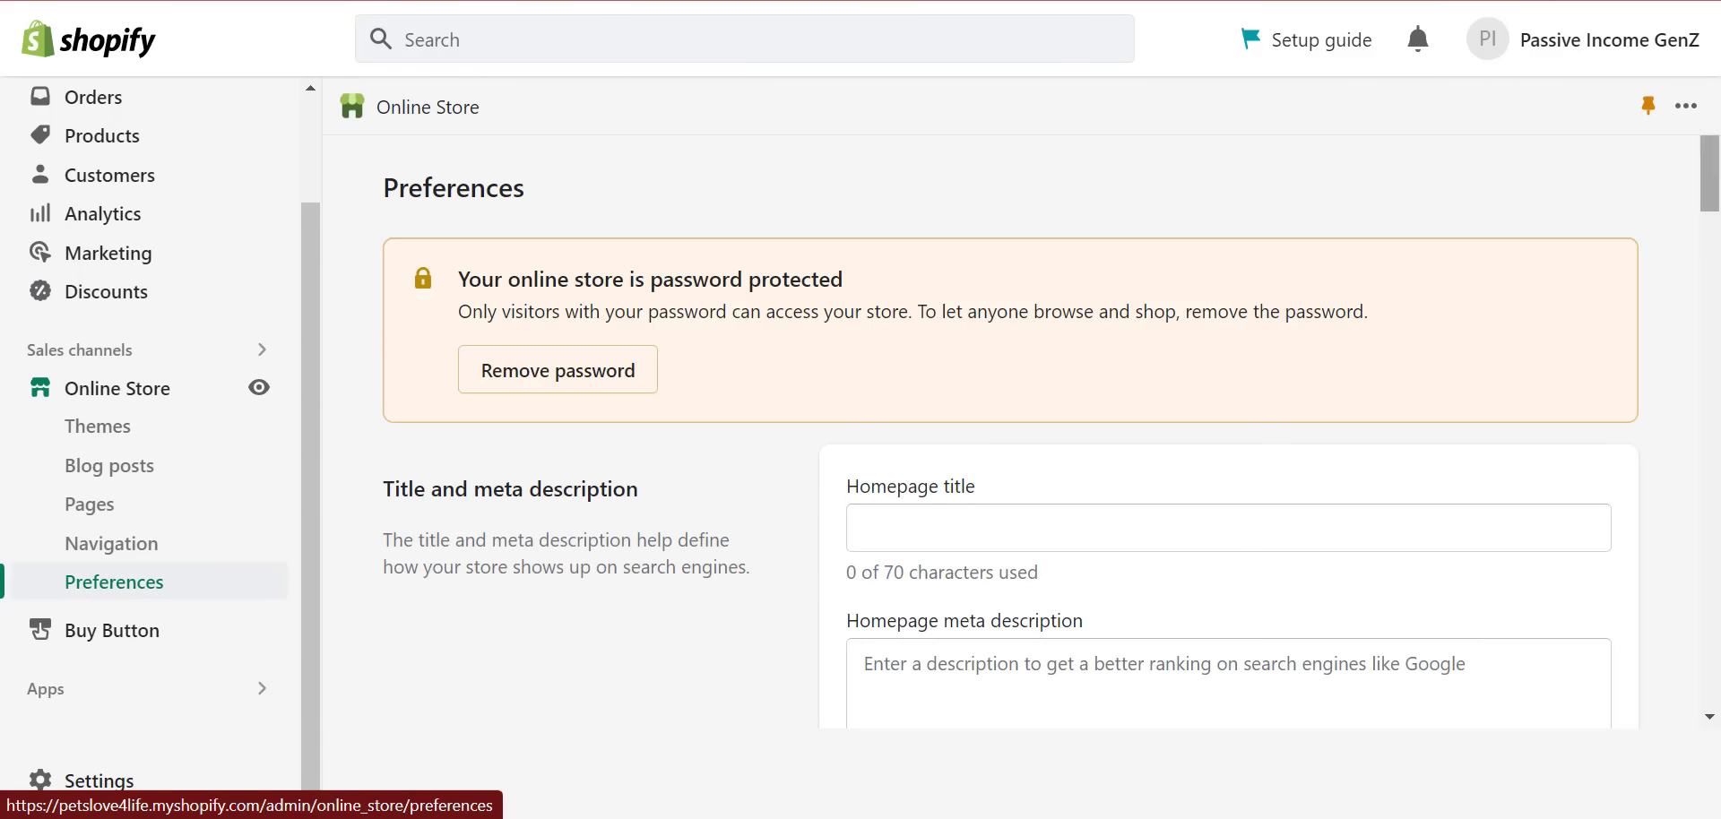
{"action": "scroll", "coordinate": [1095, 304], "scroll_direction": "down", "scroll_amount": 8}
{"action": "scroll", "coordinate": [1096, 305], "scroll_direction": "up", "scroll_amount": 8}
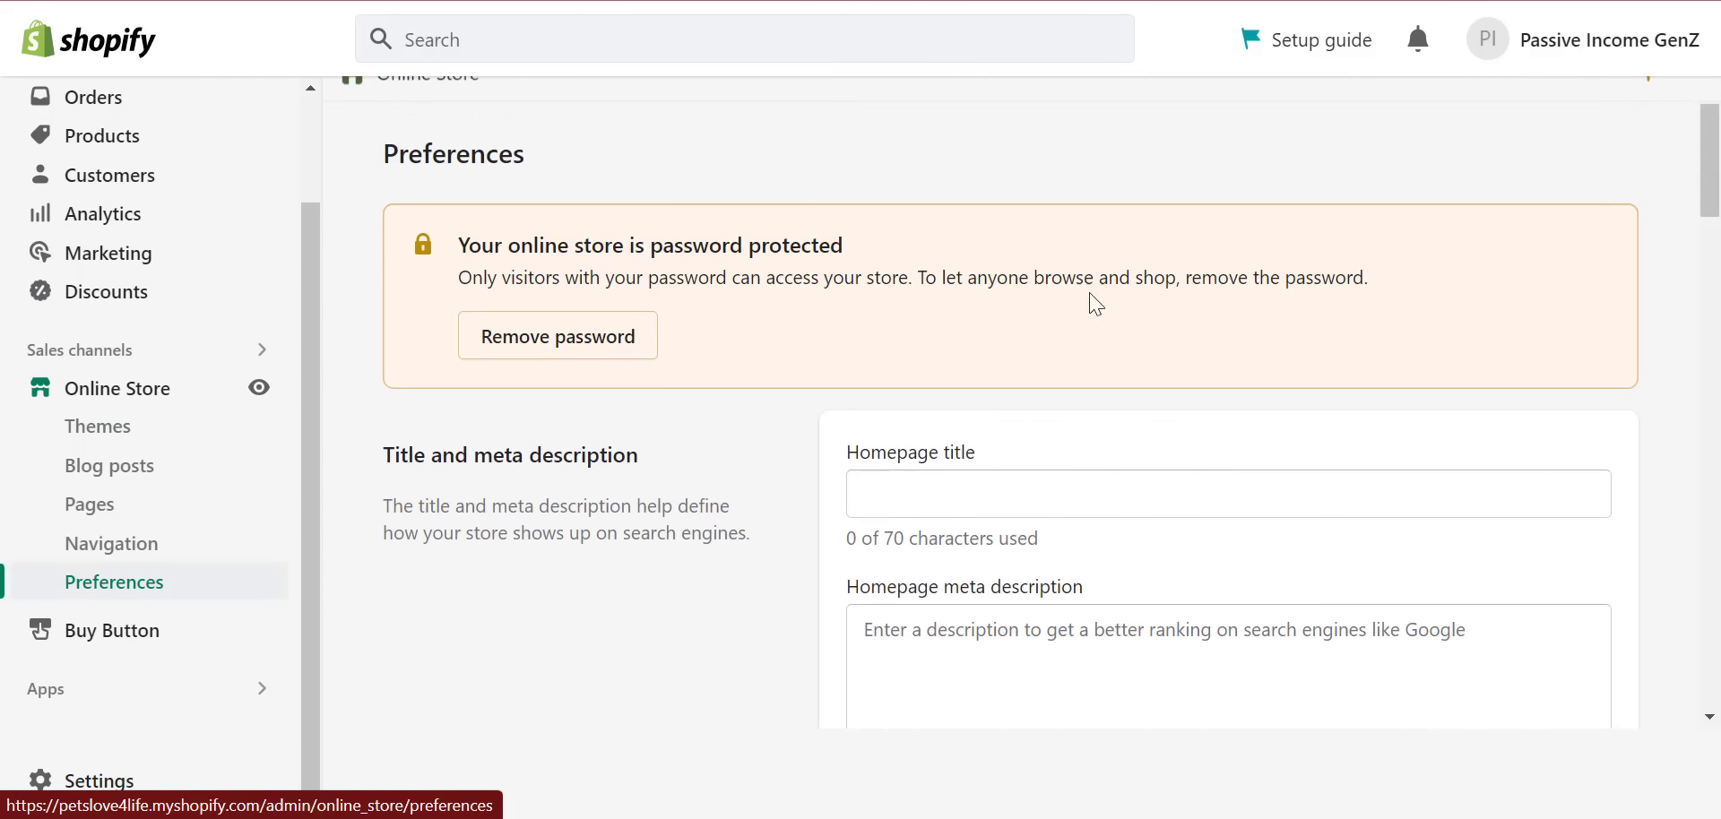
{"action": "left_click", "coordinate": [557, 347]}
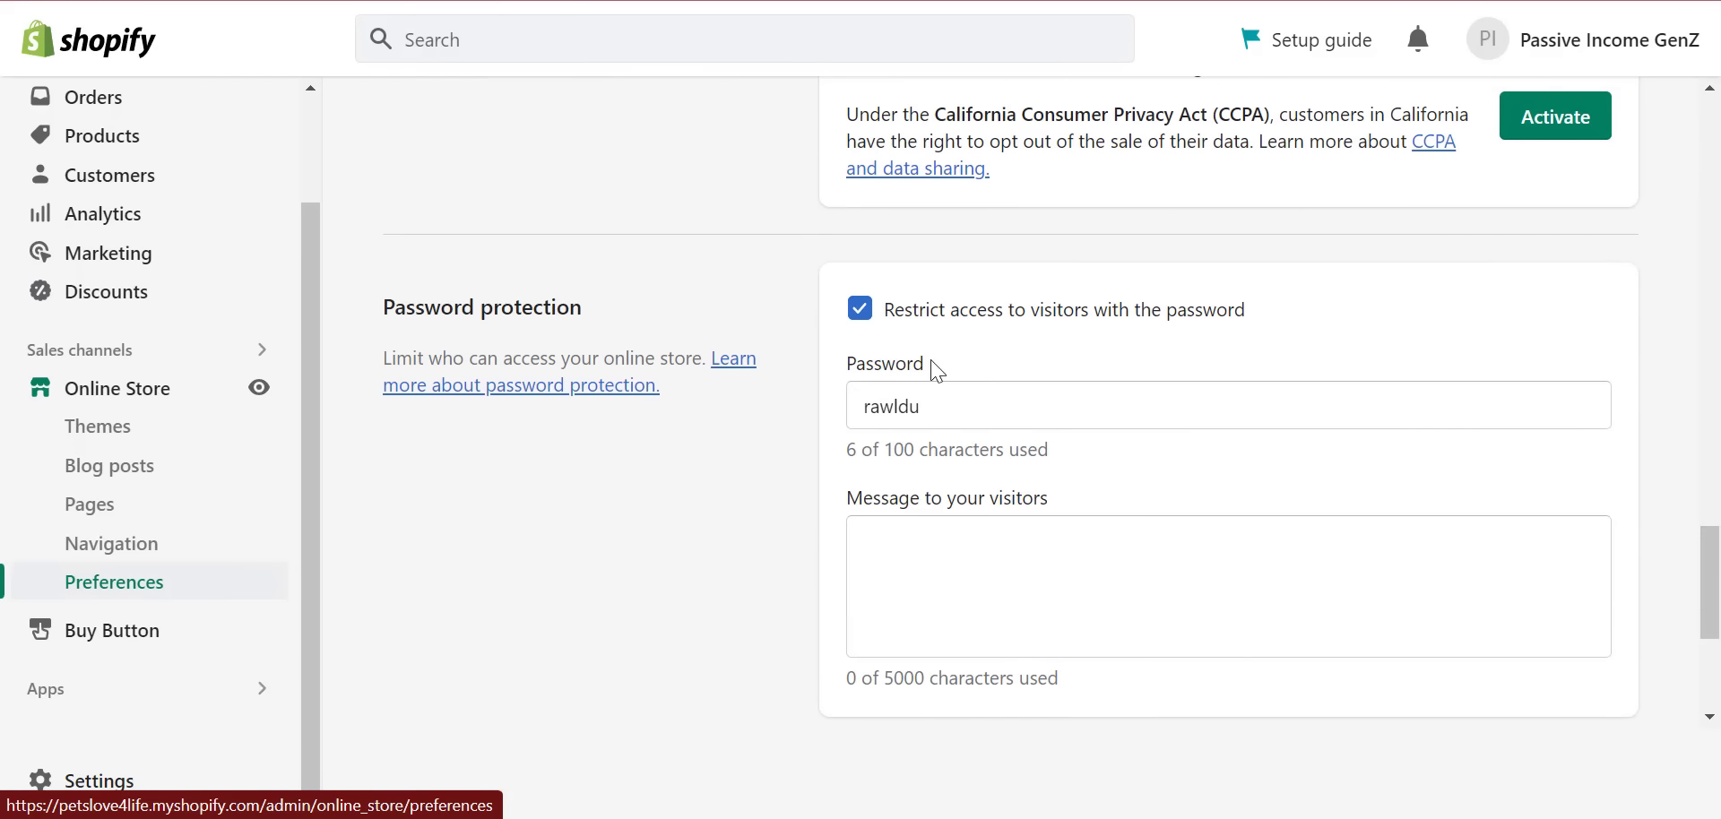
{"action": "left_click", "coordinate": [861, 310]}
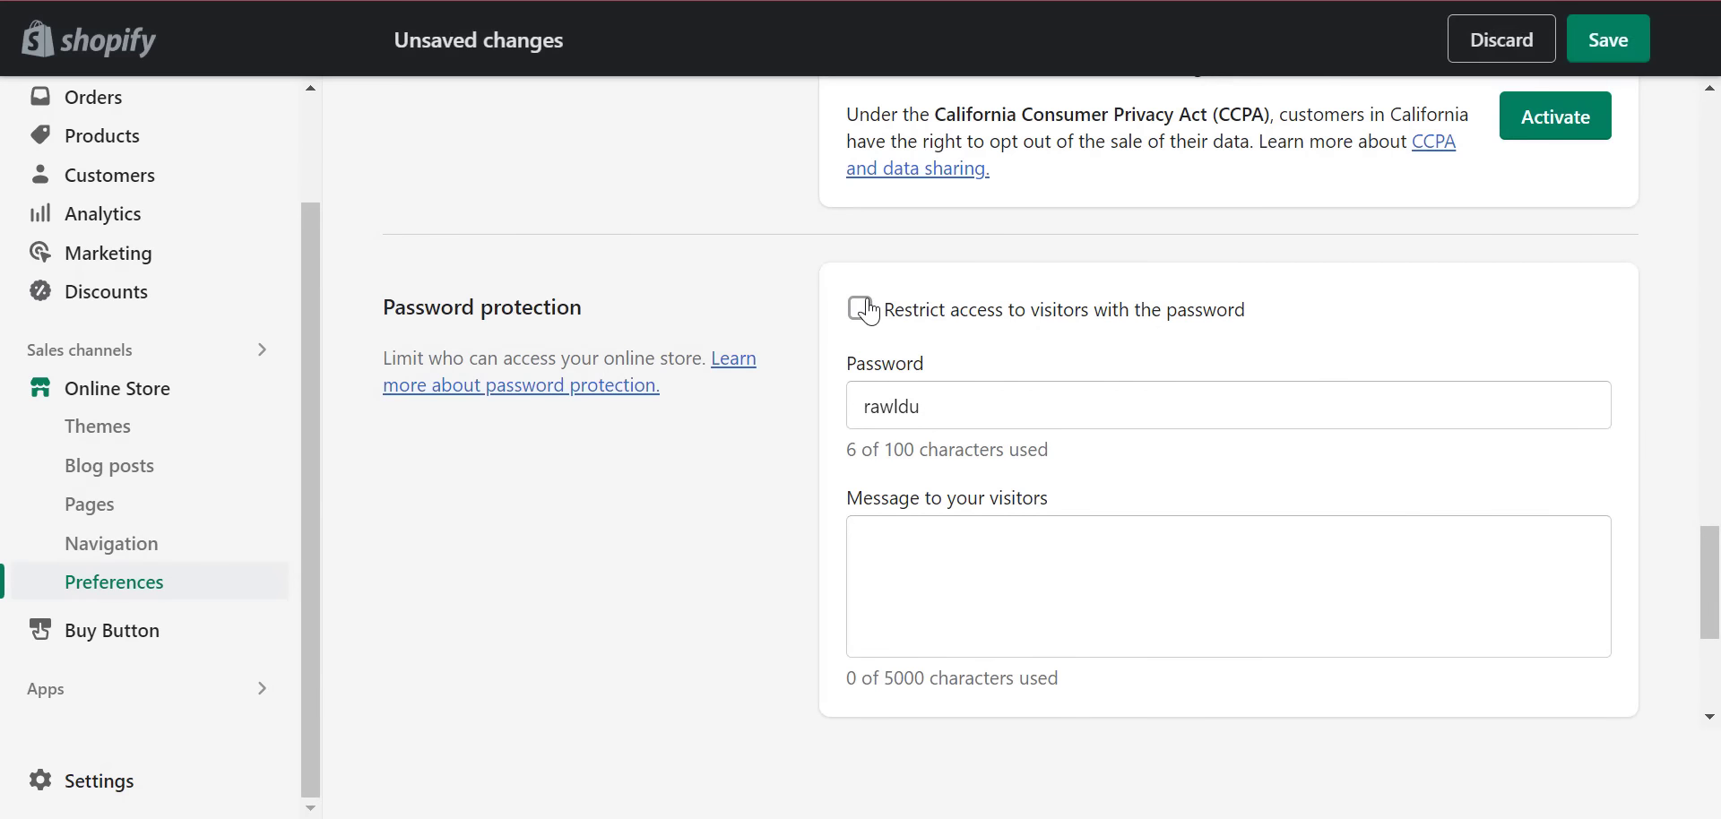
{"action": "key", "text": "ctrl+s"}
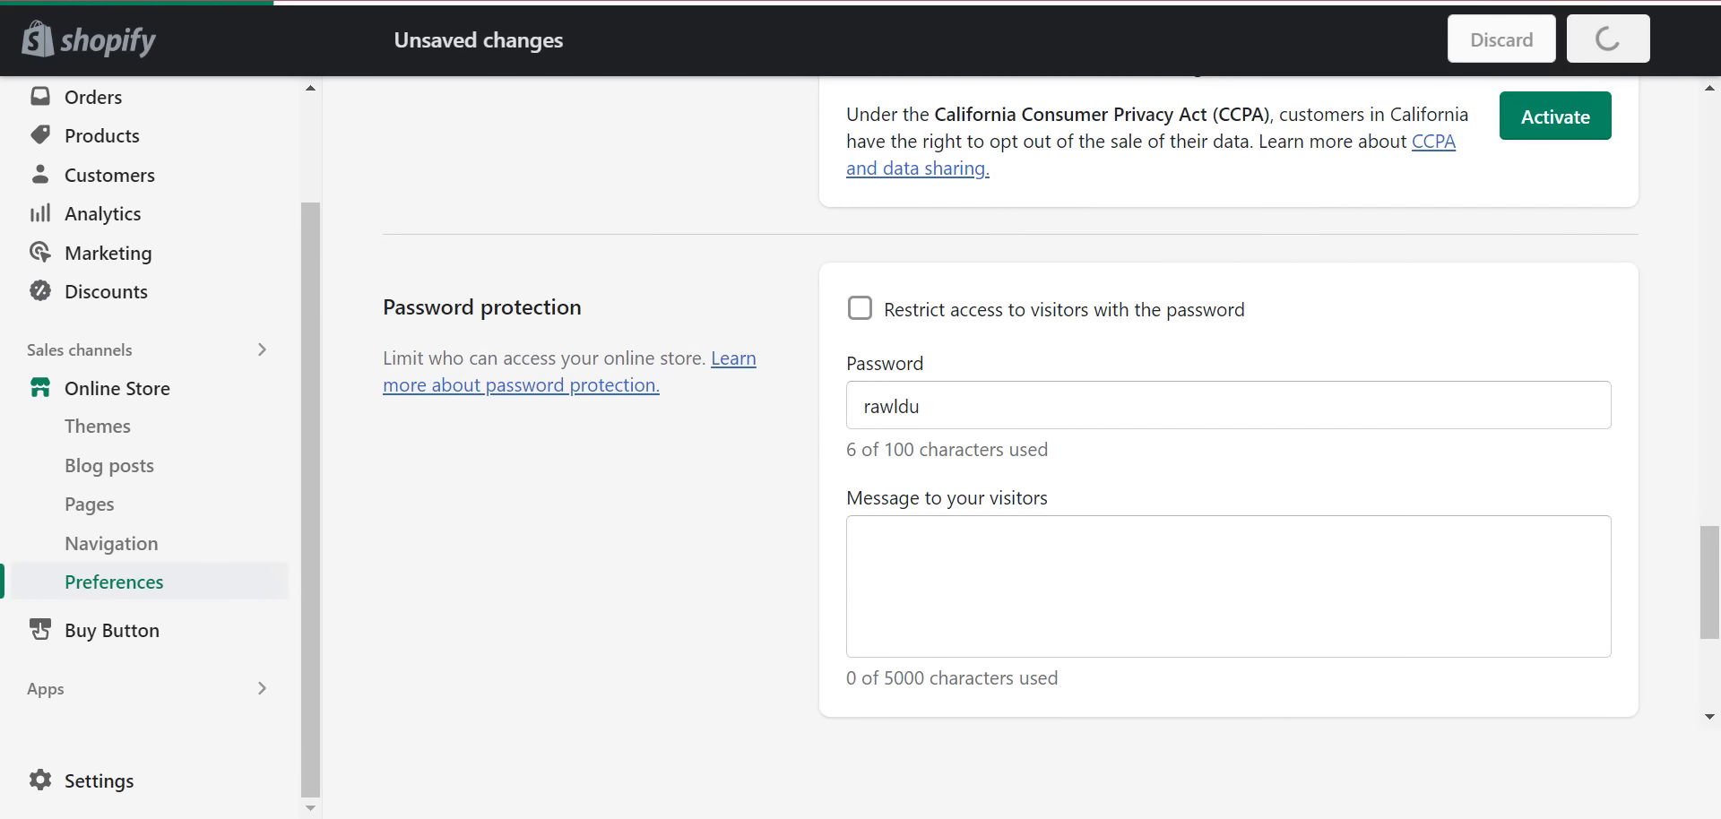
- Reload the live storefront and look through its home page from the header down to the dog walking section
{"action": "left_click", "coordinate": [946, 708]}
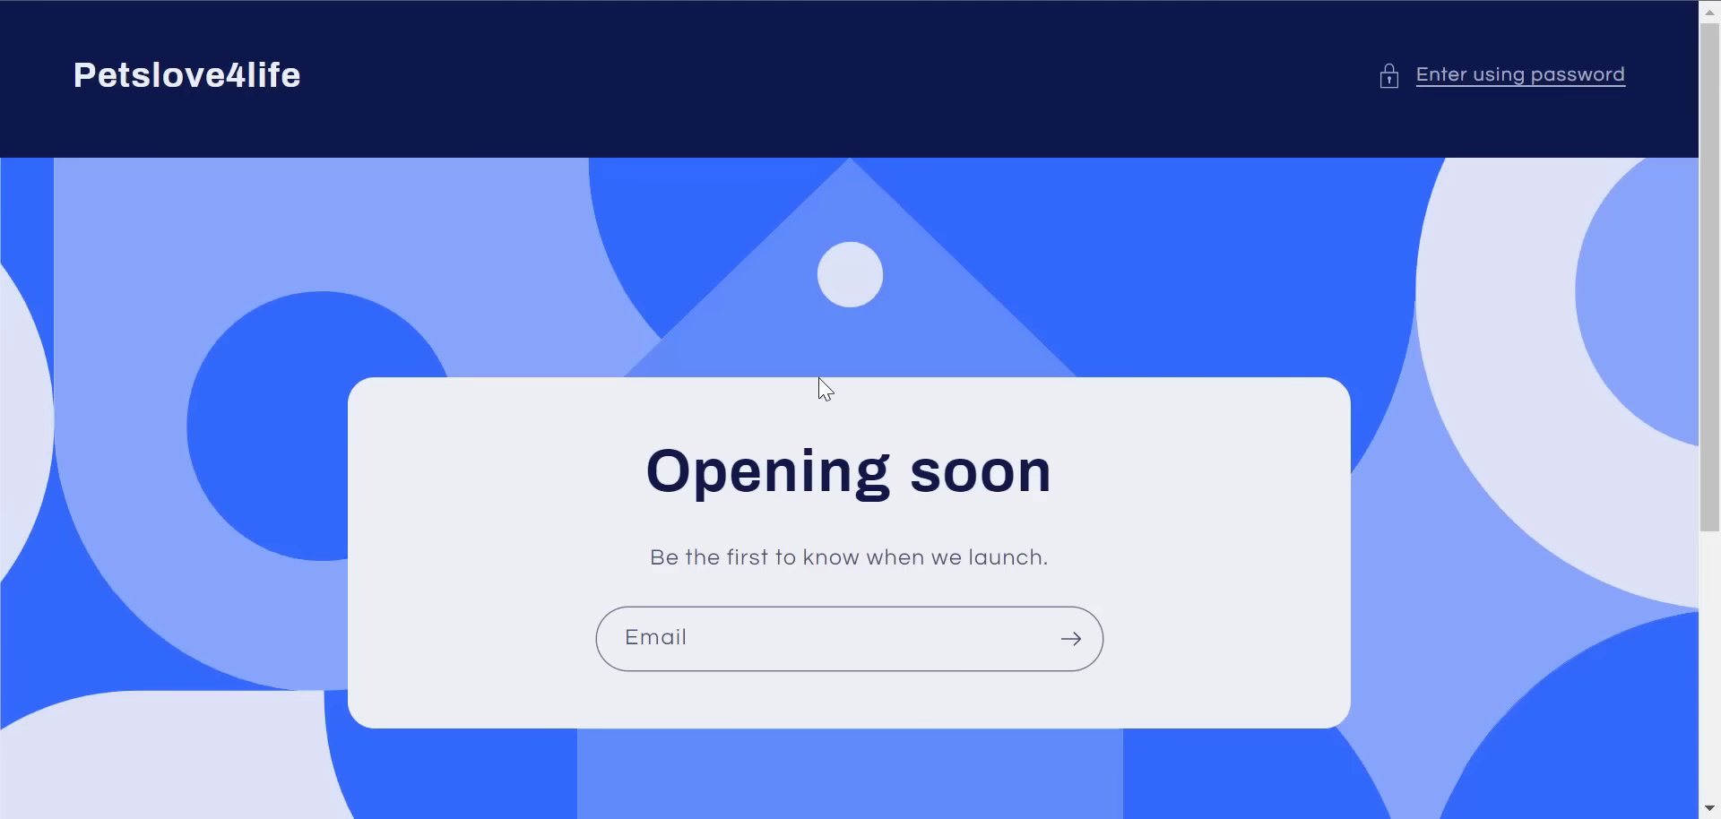
{"action": "key", "text": "F5"}
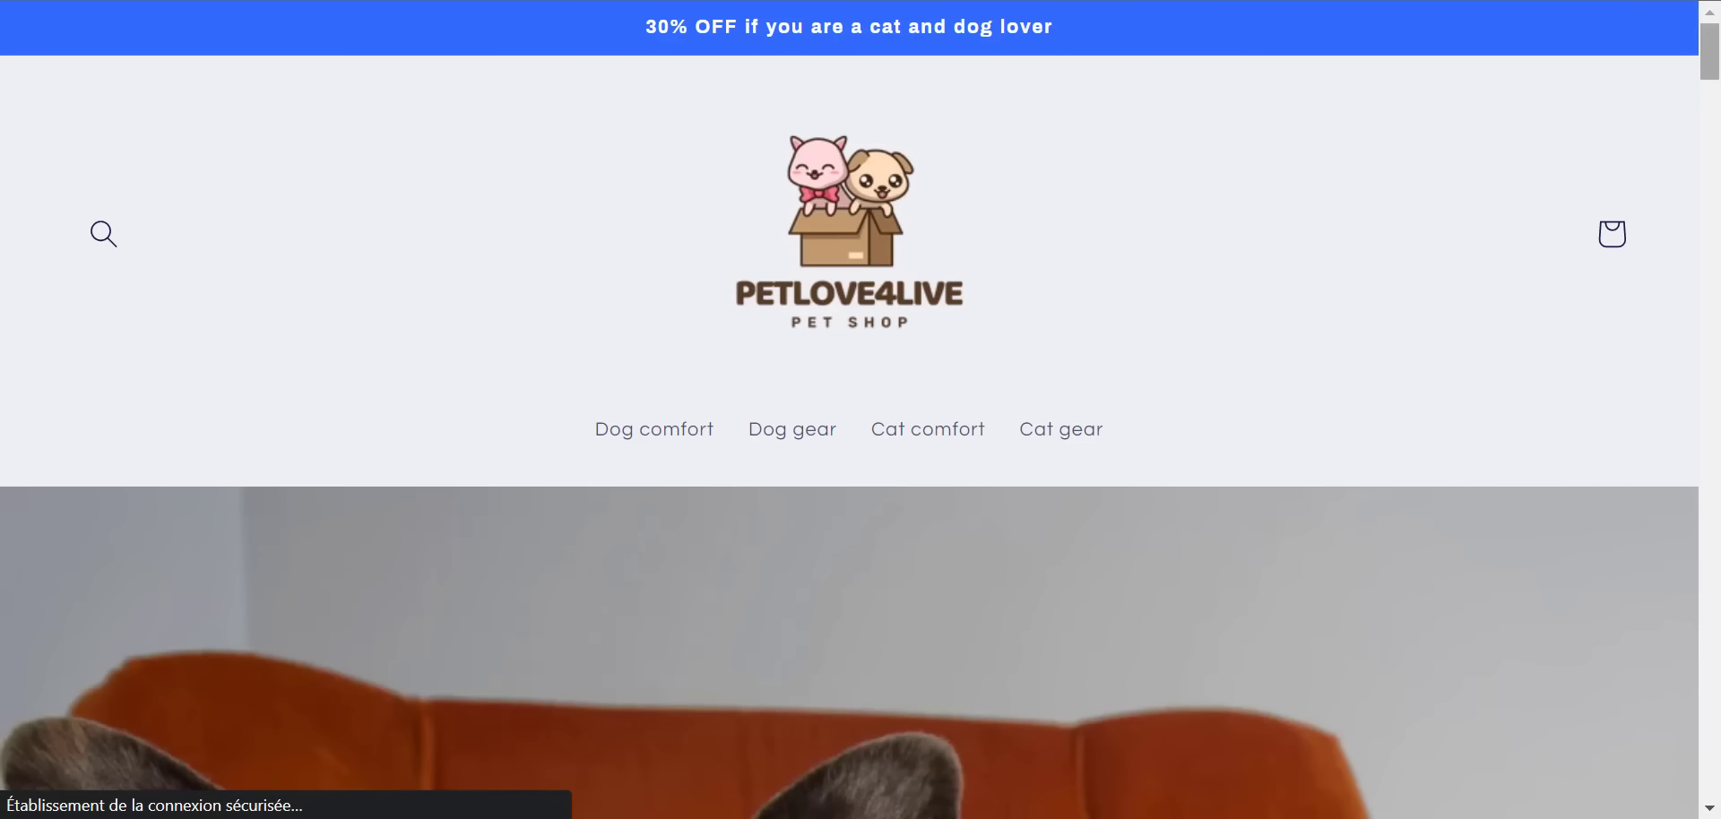
{"action": "scroll", "coordinate": [850, 409], "scroll_direction": "down", "scroll_amount": 20}
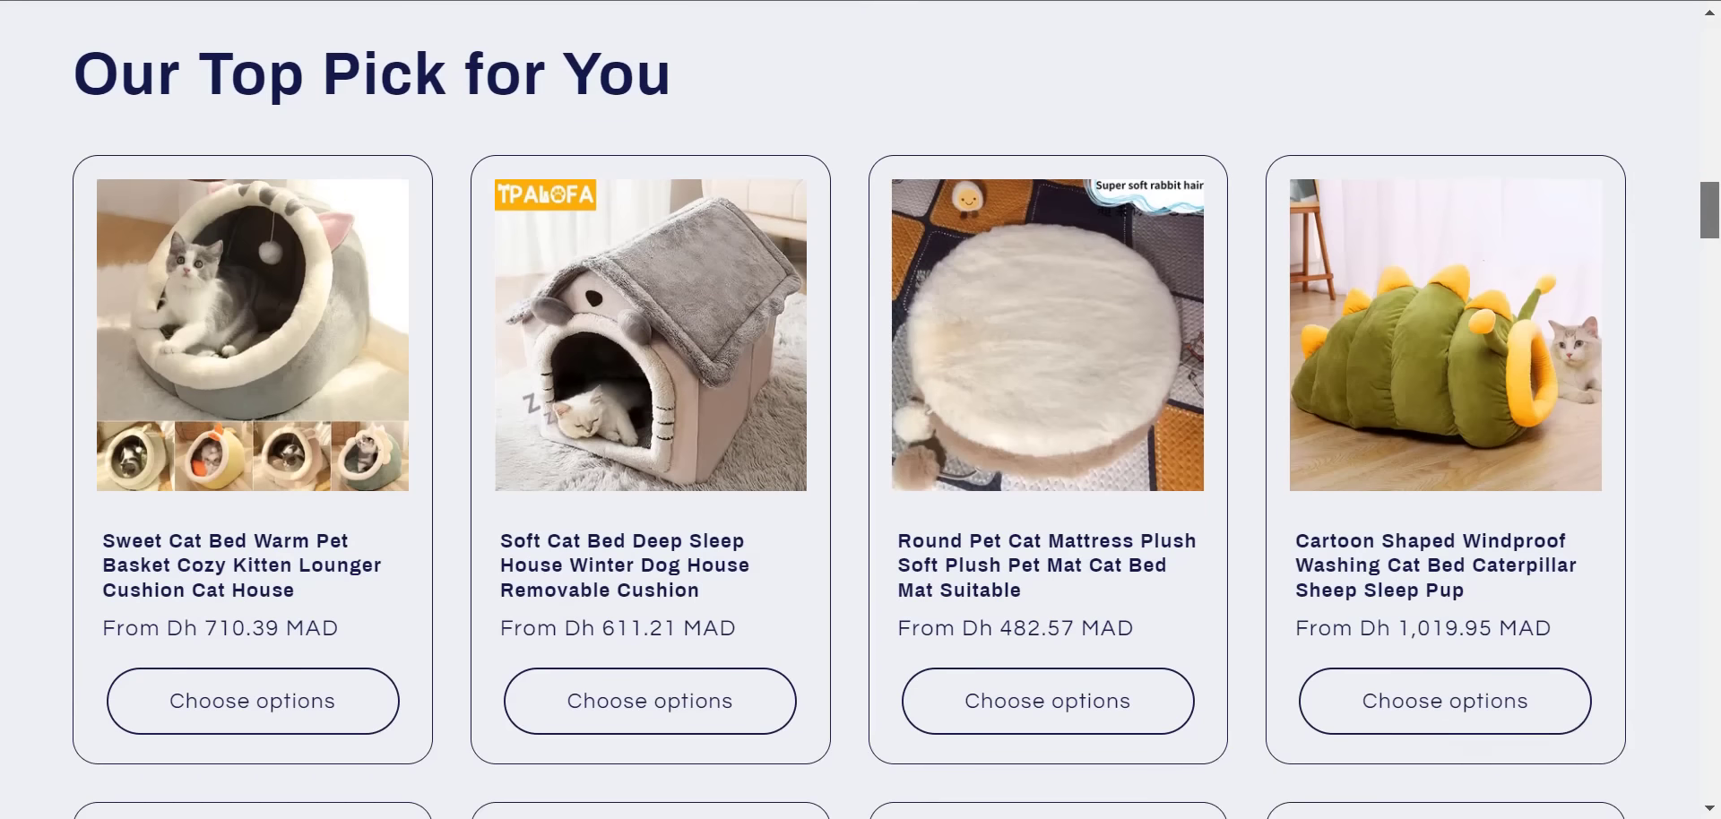
{"action": "scroll", "coordinate": [1719, 344], "scroll_direction": "down", "scroll_amount": 20}
{"action": "scroll", "coordinate": [1718, 344], "scroll_direction": "up", "scroll_amount": 4}
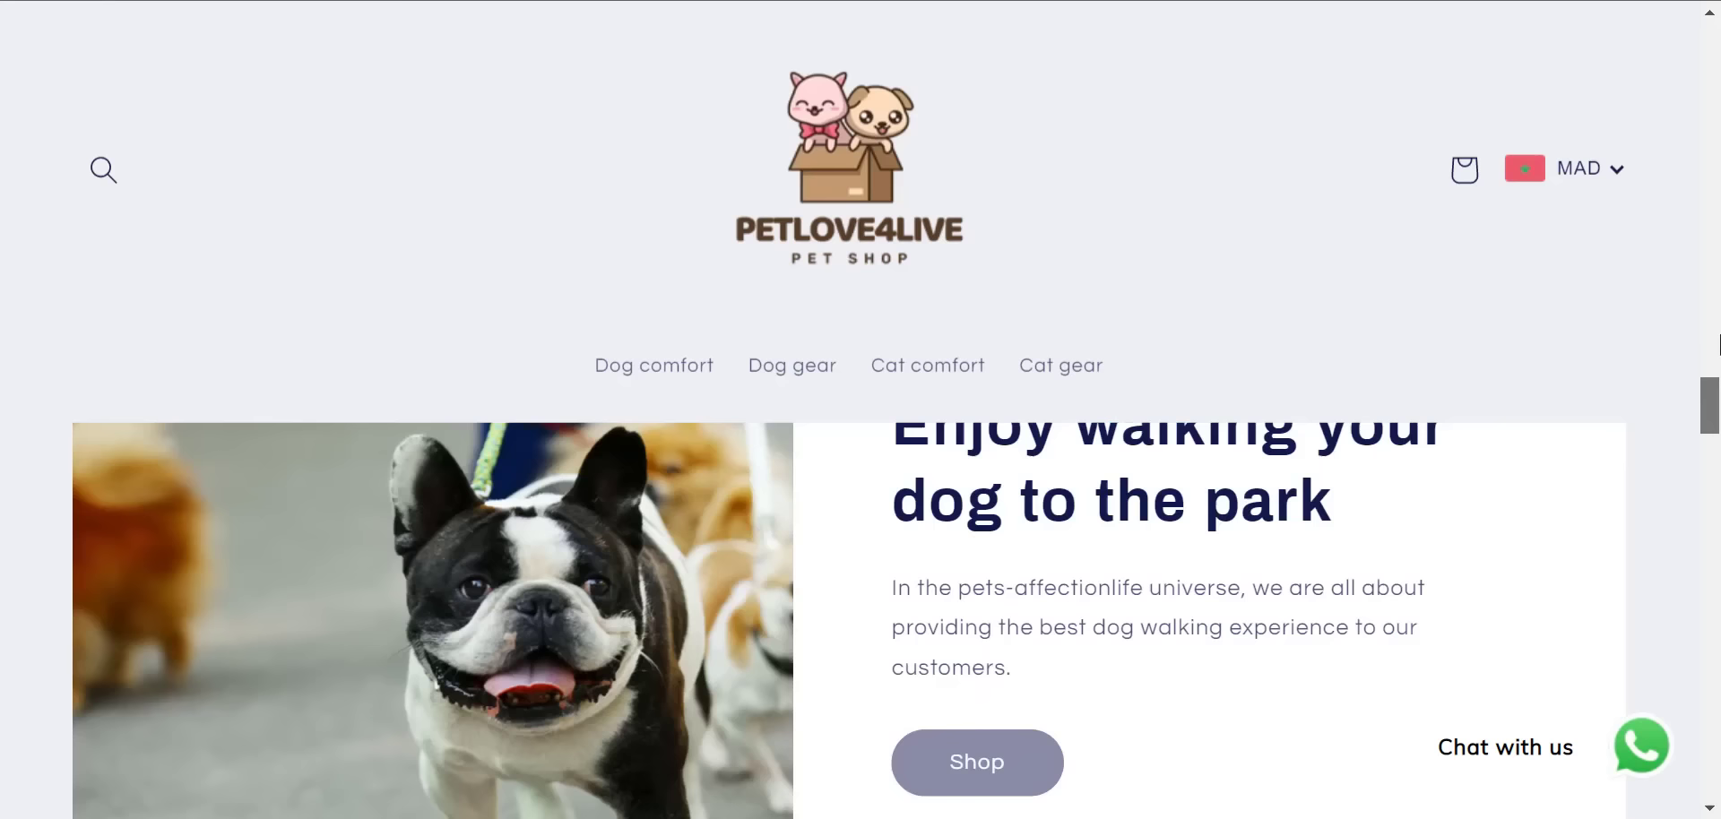
{"action": "scroll", "coordinate": [1719, 344], "scroll_direction": "up", "scroll_amount": 15}
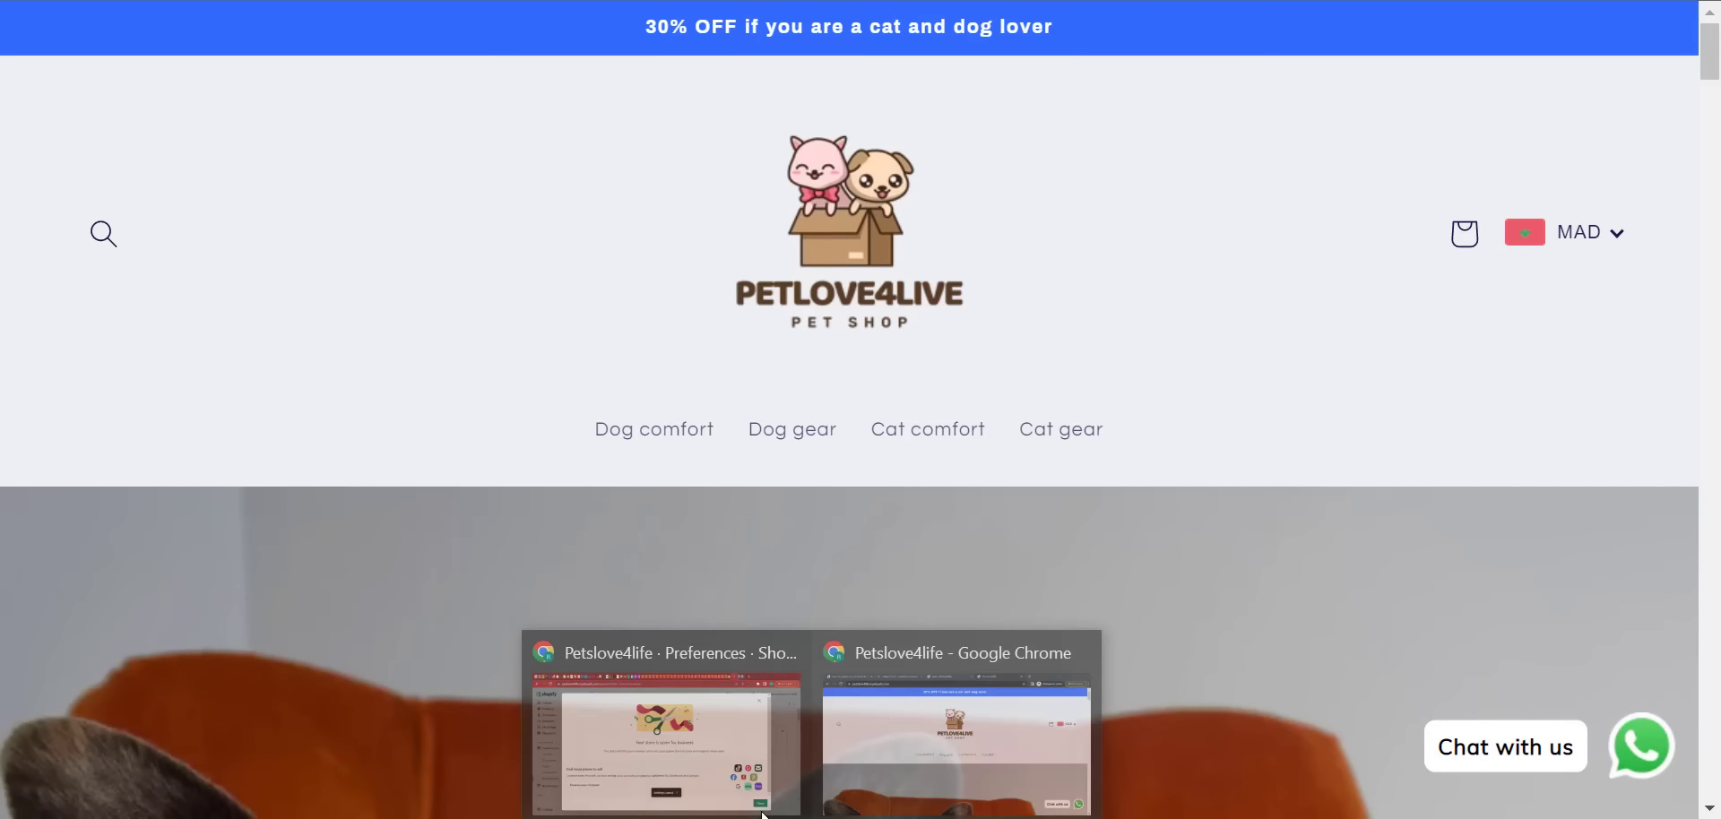
- Dismiss the dialog over the store's Preferences and check the "Welcome to Pet Paradise" slide's Shop button on the storefront
{"action": "left_click", "coordinate": [664, 717]}
{"action": "left_click", "coordinate": [1446, 88]}
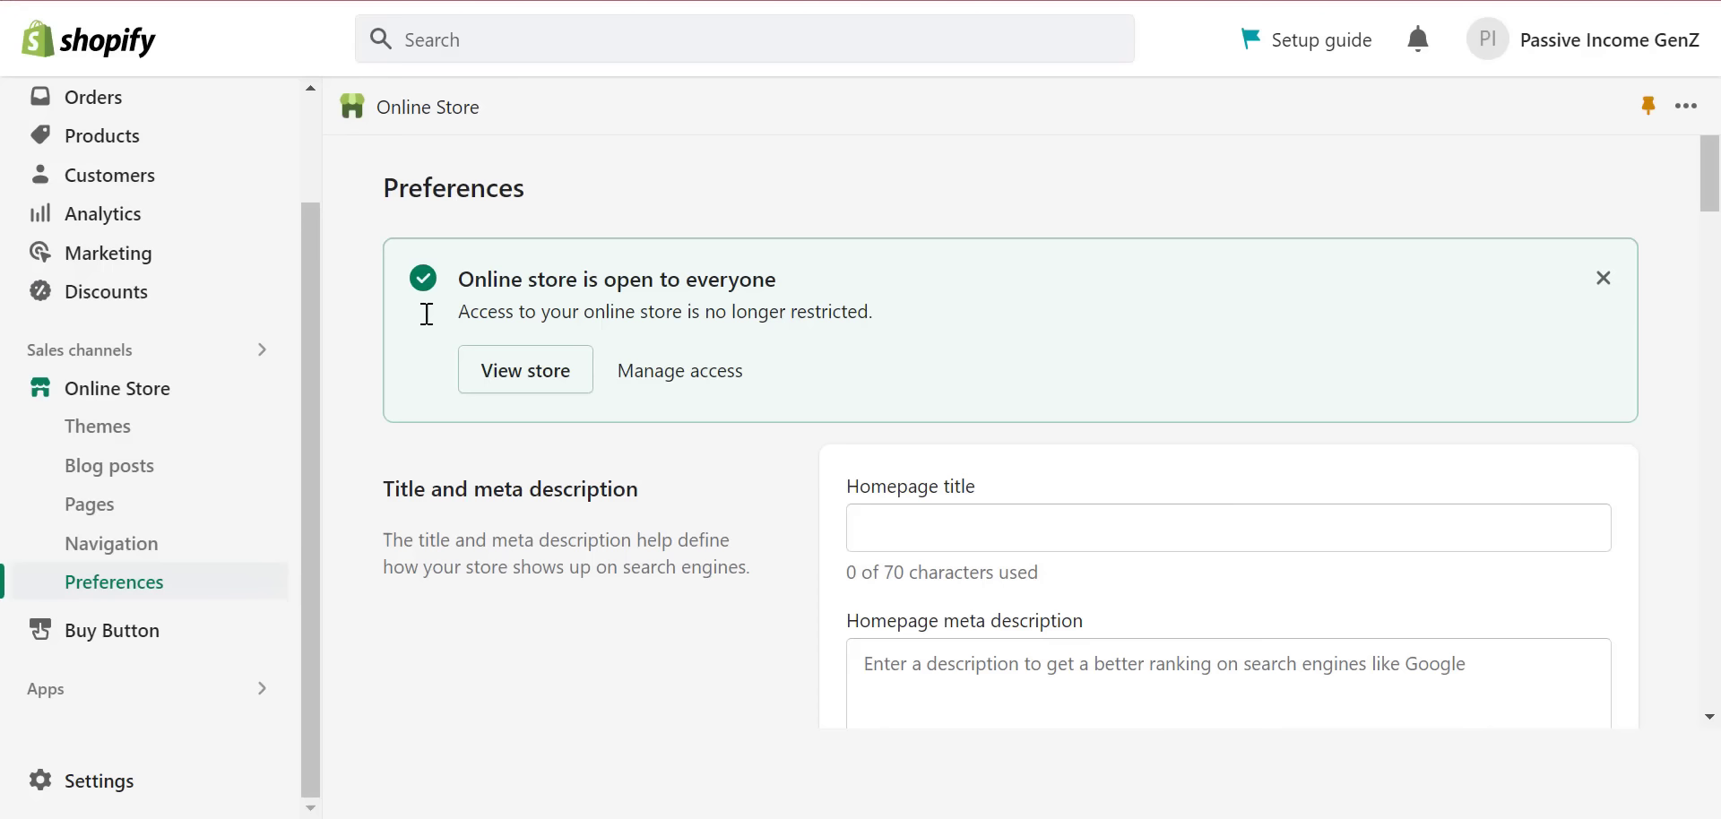
{"action": "left_click", "coordinate": [987, 766]}
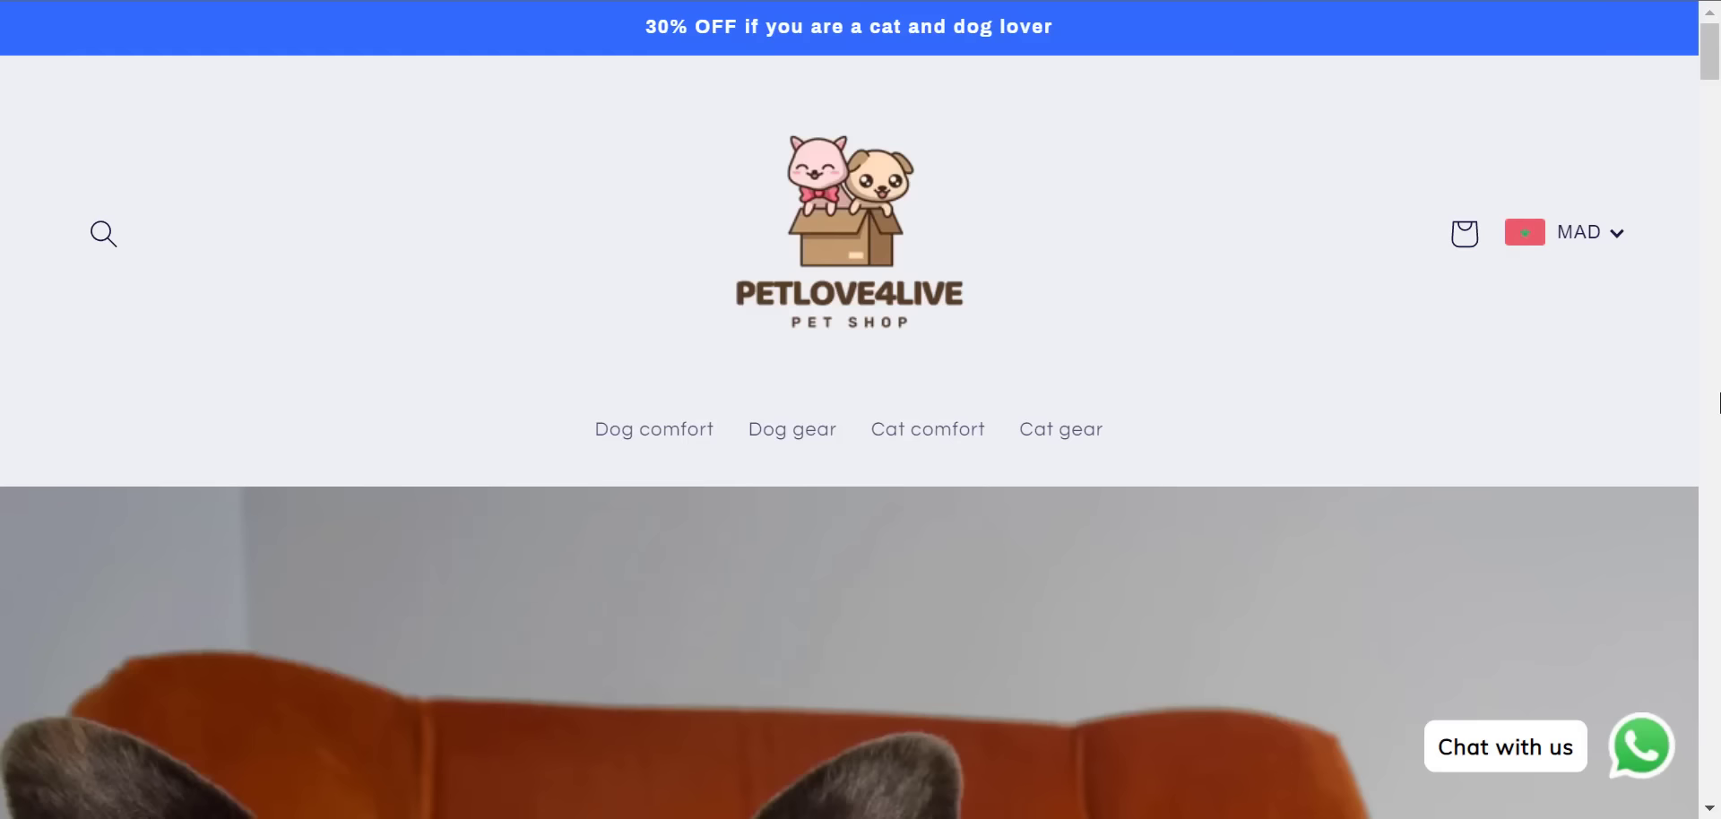
{"action": "scroll", "coordinate": [1718, 136], "scroll_direction": "down", "scroll_amount": 7}
{"action": "scroll", "coordinate": [1718, 144], "scroll_direction": "down", "scroll_amount": 6}
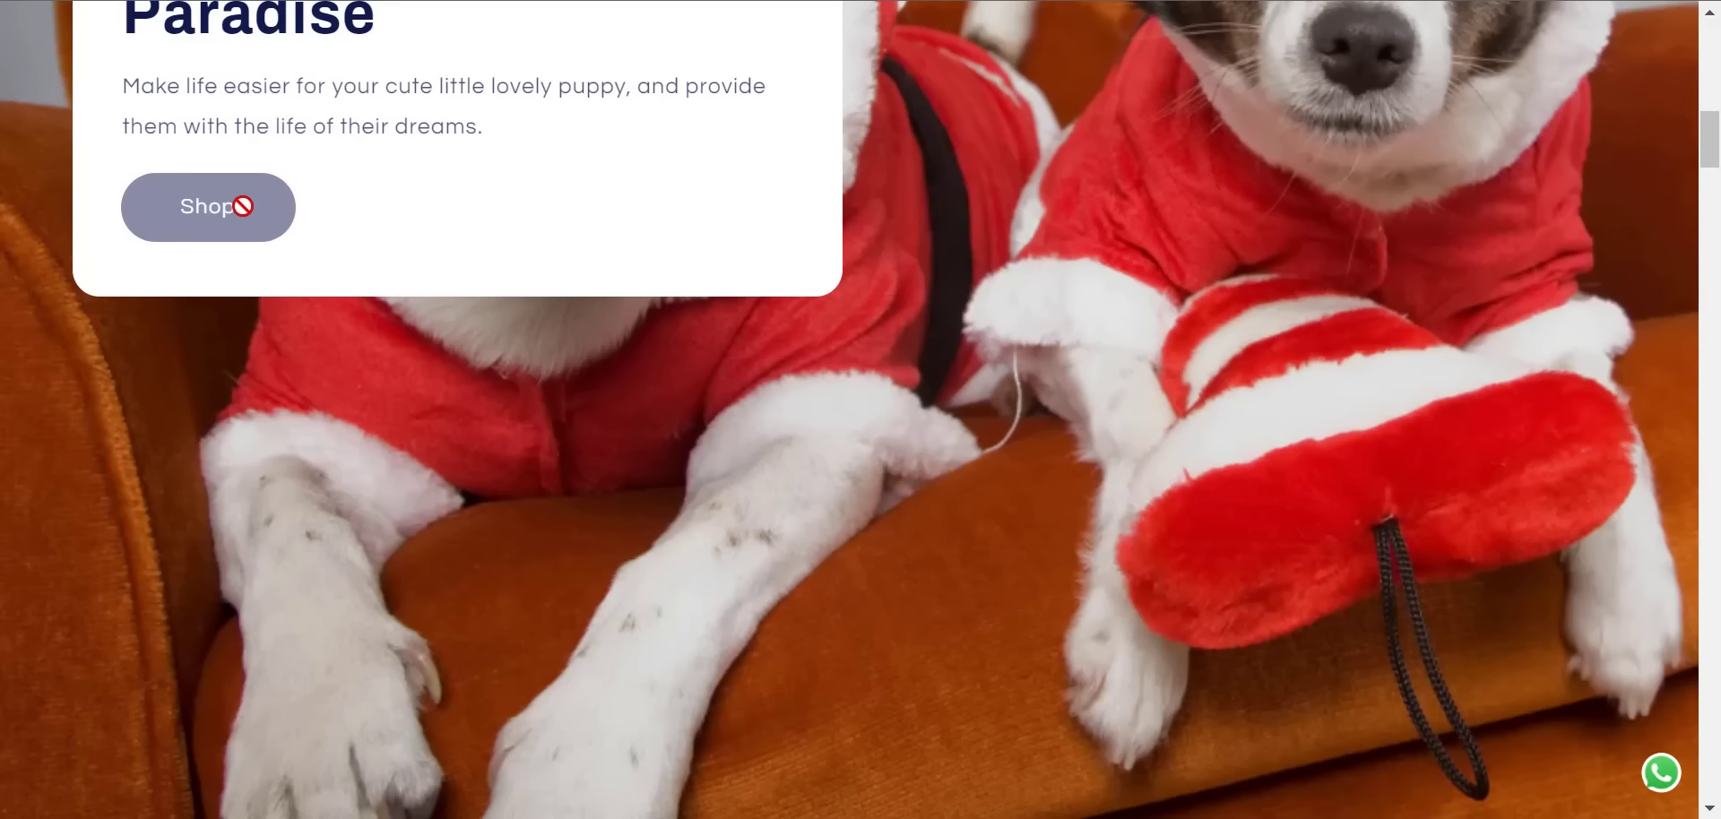
{"action": "mouse_move", "coordinate": [814, 818]}
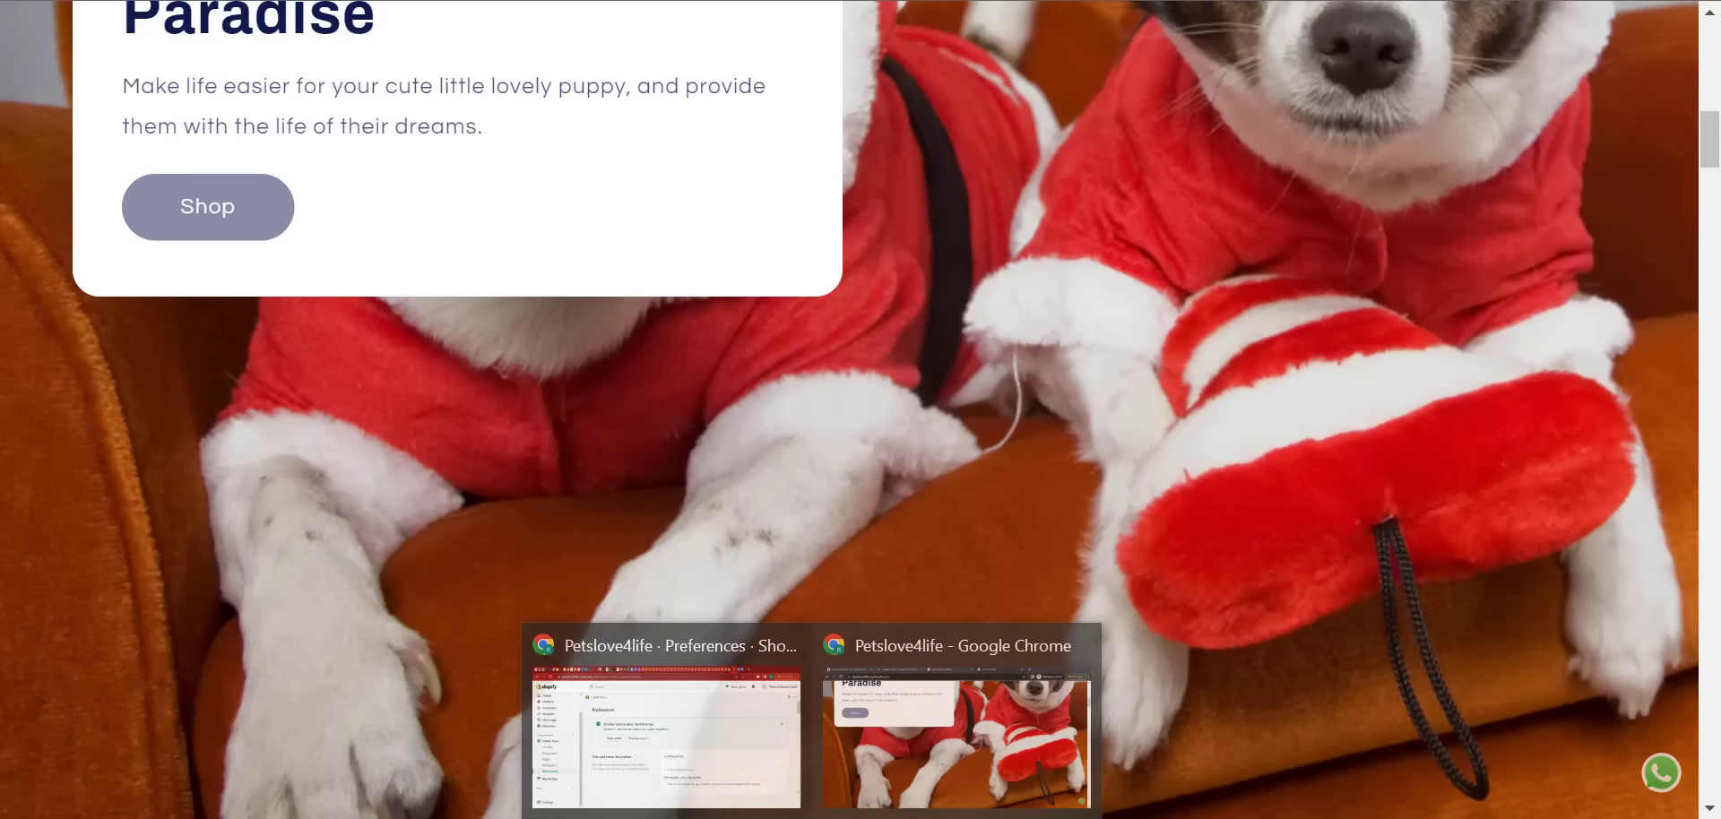
- Open the live Refresh theme for customization from the online store's Themes page and find the first home page slide
{"action": "left_click", "coordinate": [682, 744]}
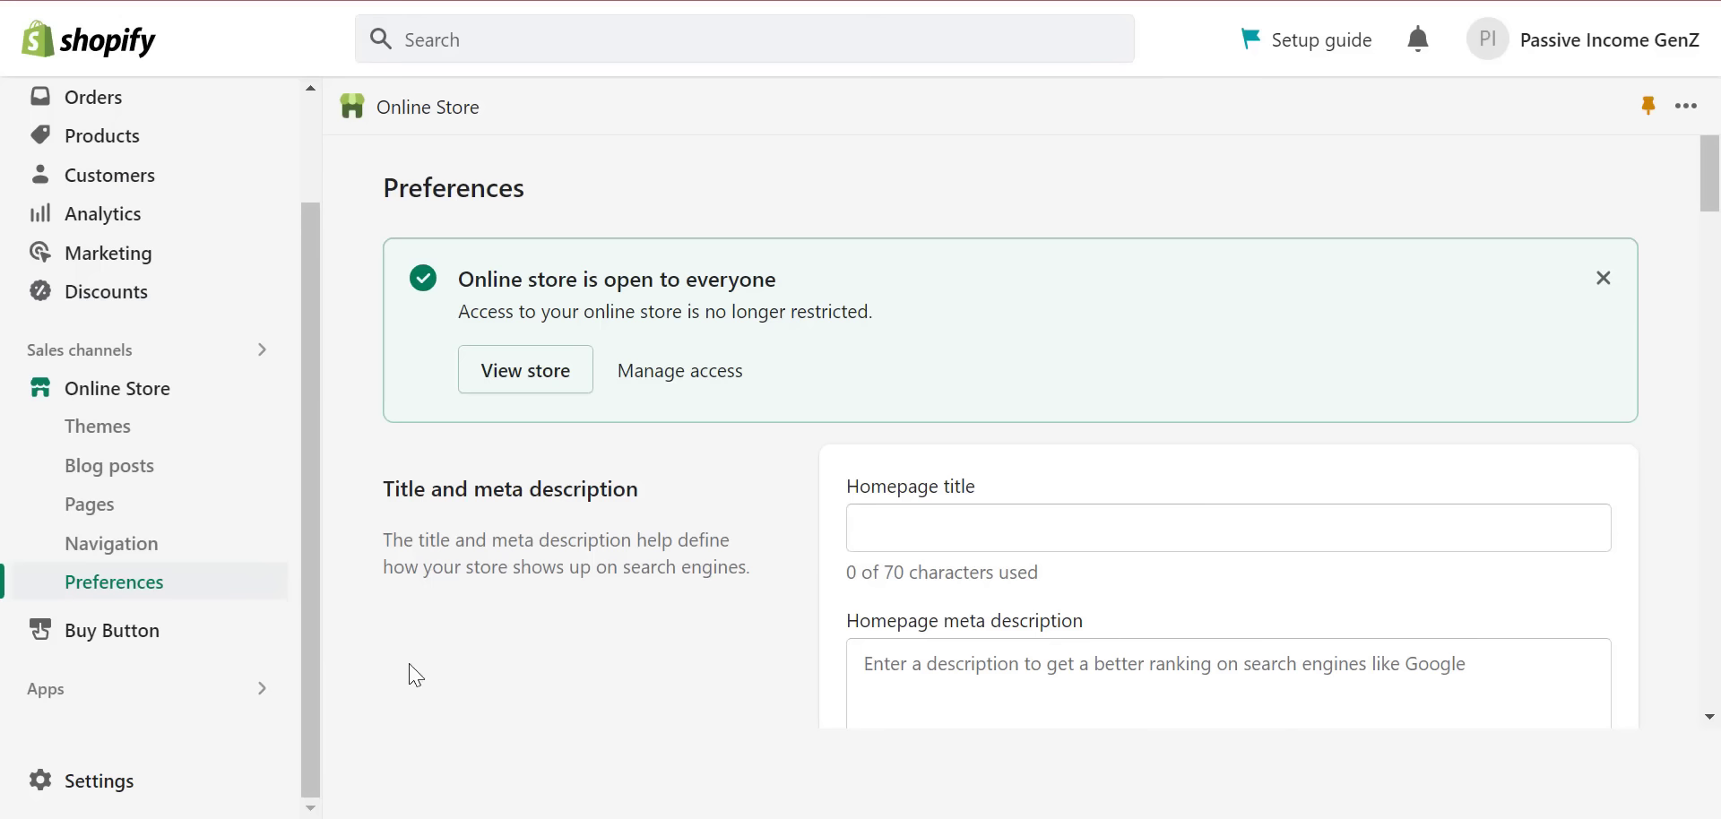
{"action": "left_click", "coordinate": [140, 409]}
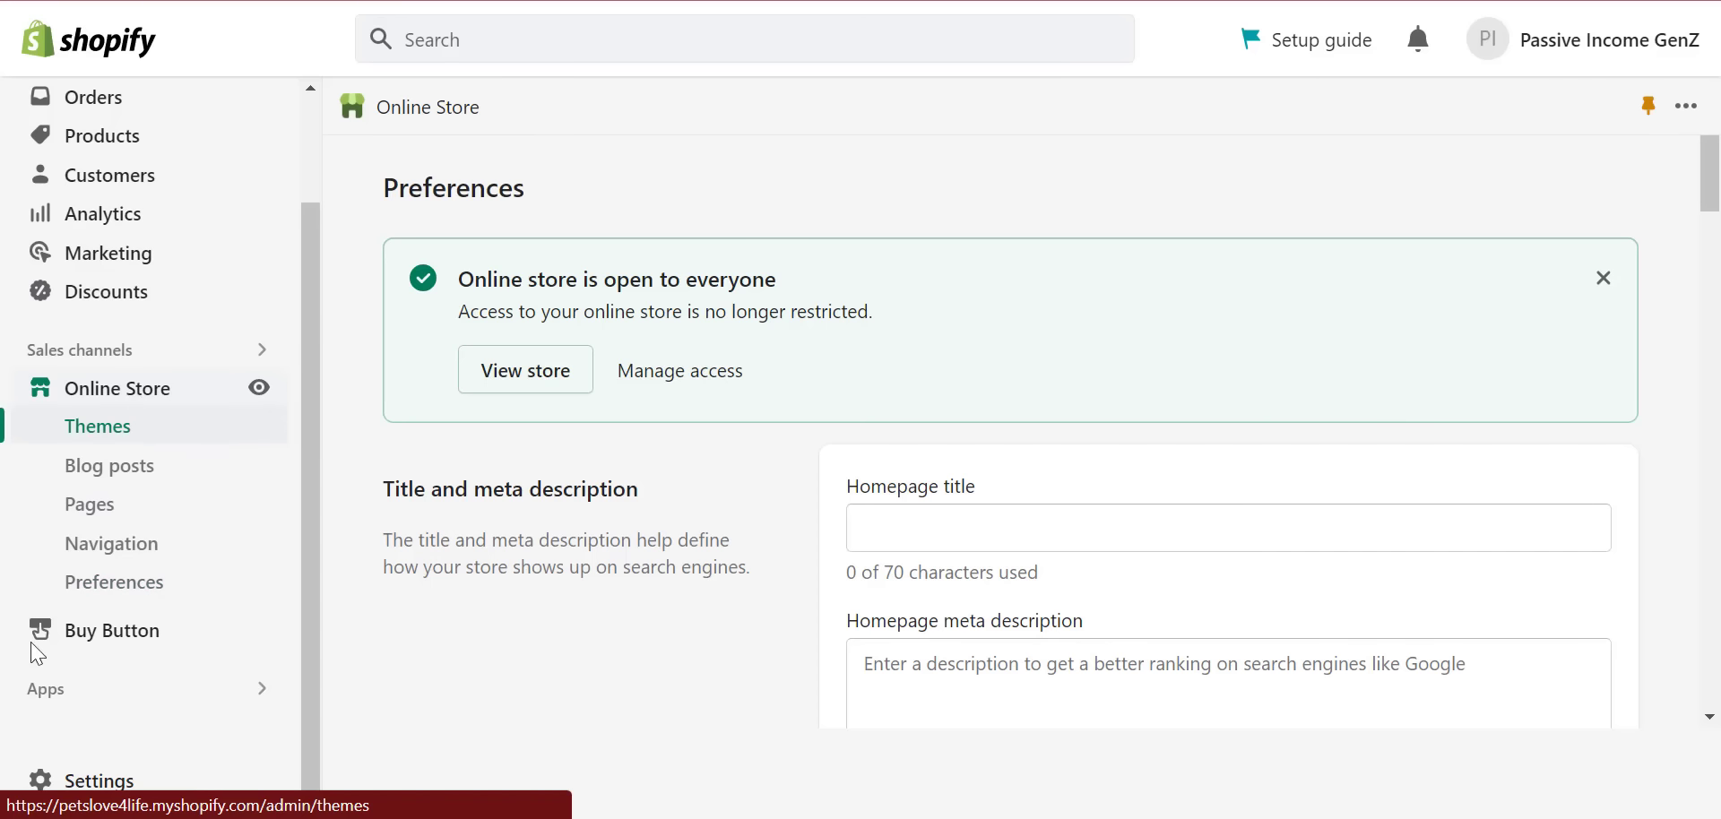
{"action": "scroll", "coordinate": [1701, 523], "scroll_direction": "down", "scroll_amount": 3}
{"action": "left_click", "coordinate": [1605, 560]}
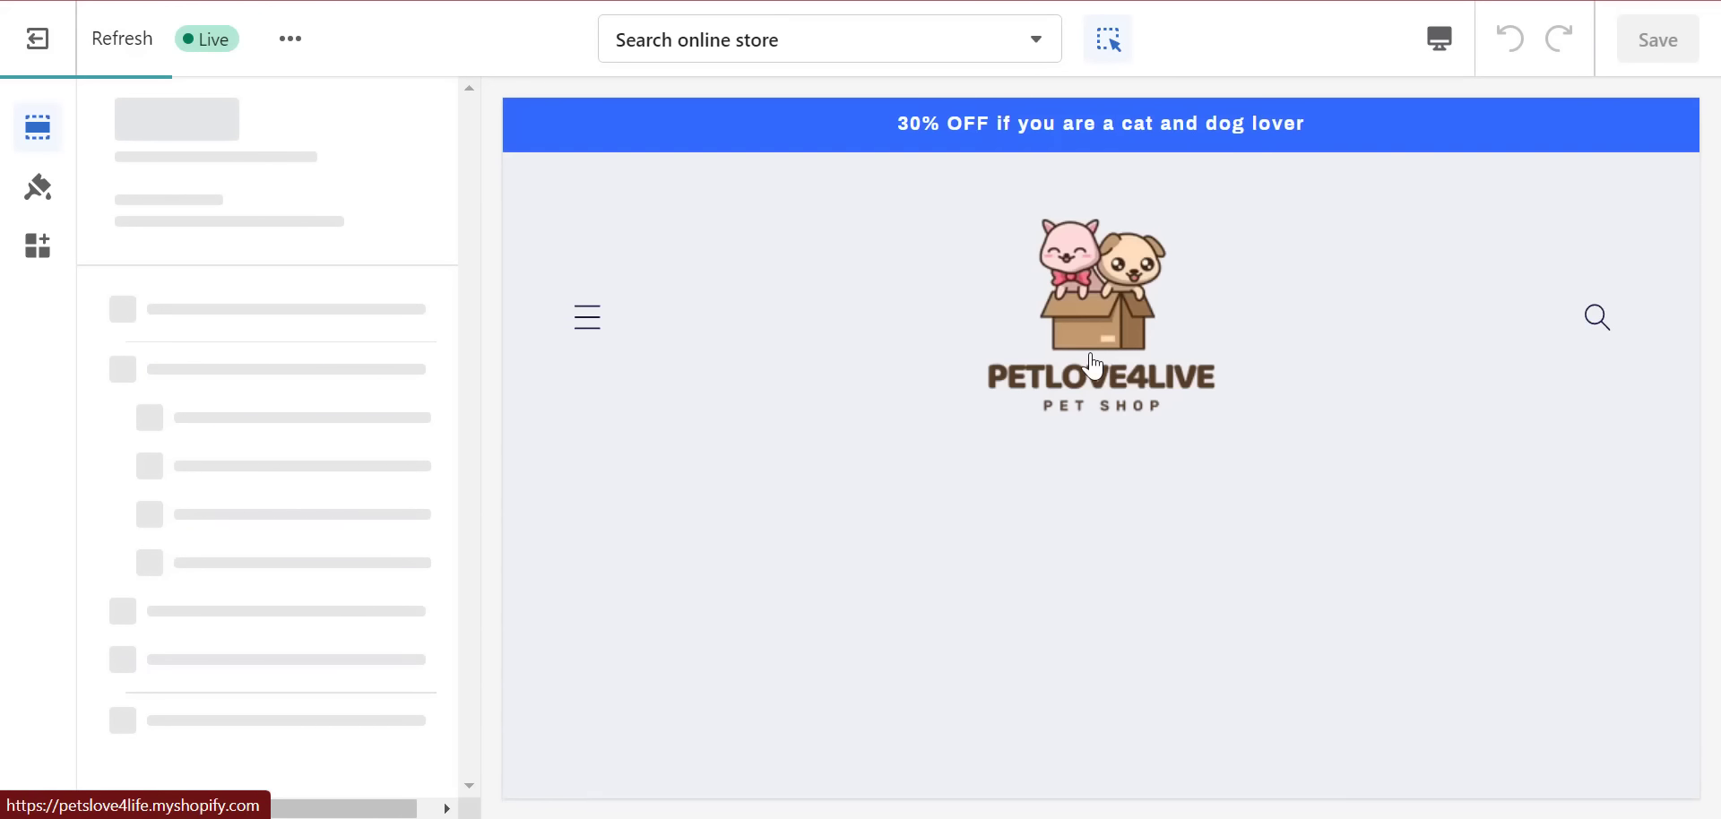
{"action": "left_click_drag", "start_coordinate": [1690, 137], "coordinate": [1692, 184]}
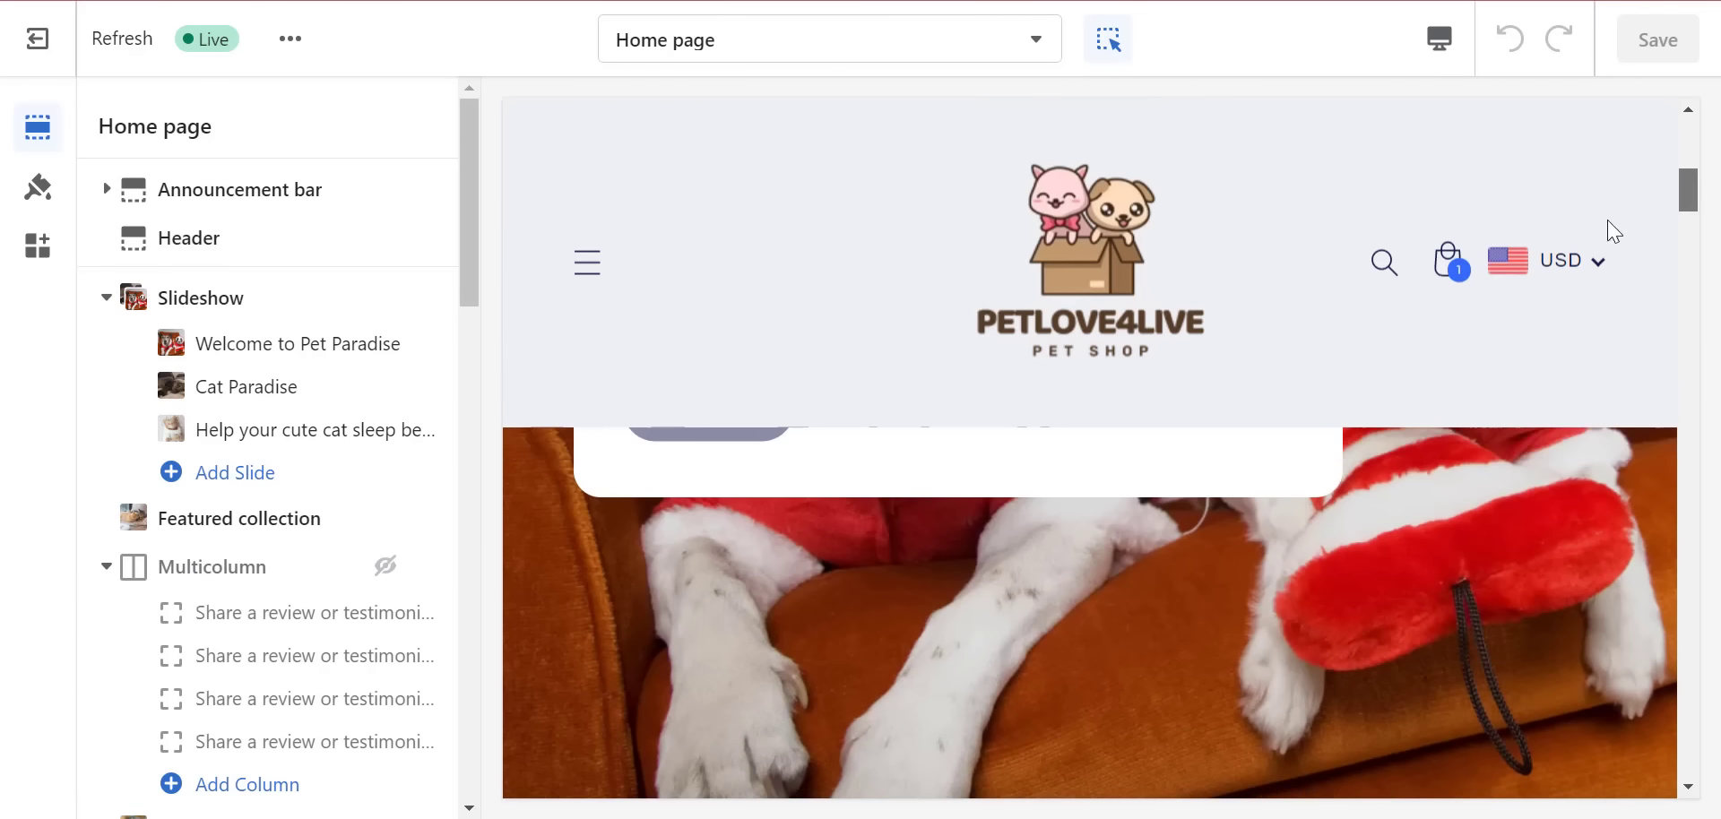
{"action": "scroll", "coordinate": [1125, 457], "scroll_direction": "up", "scroll_amount": 1}
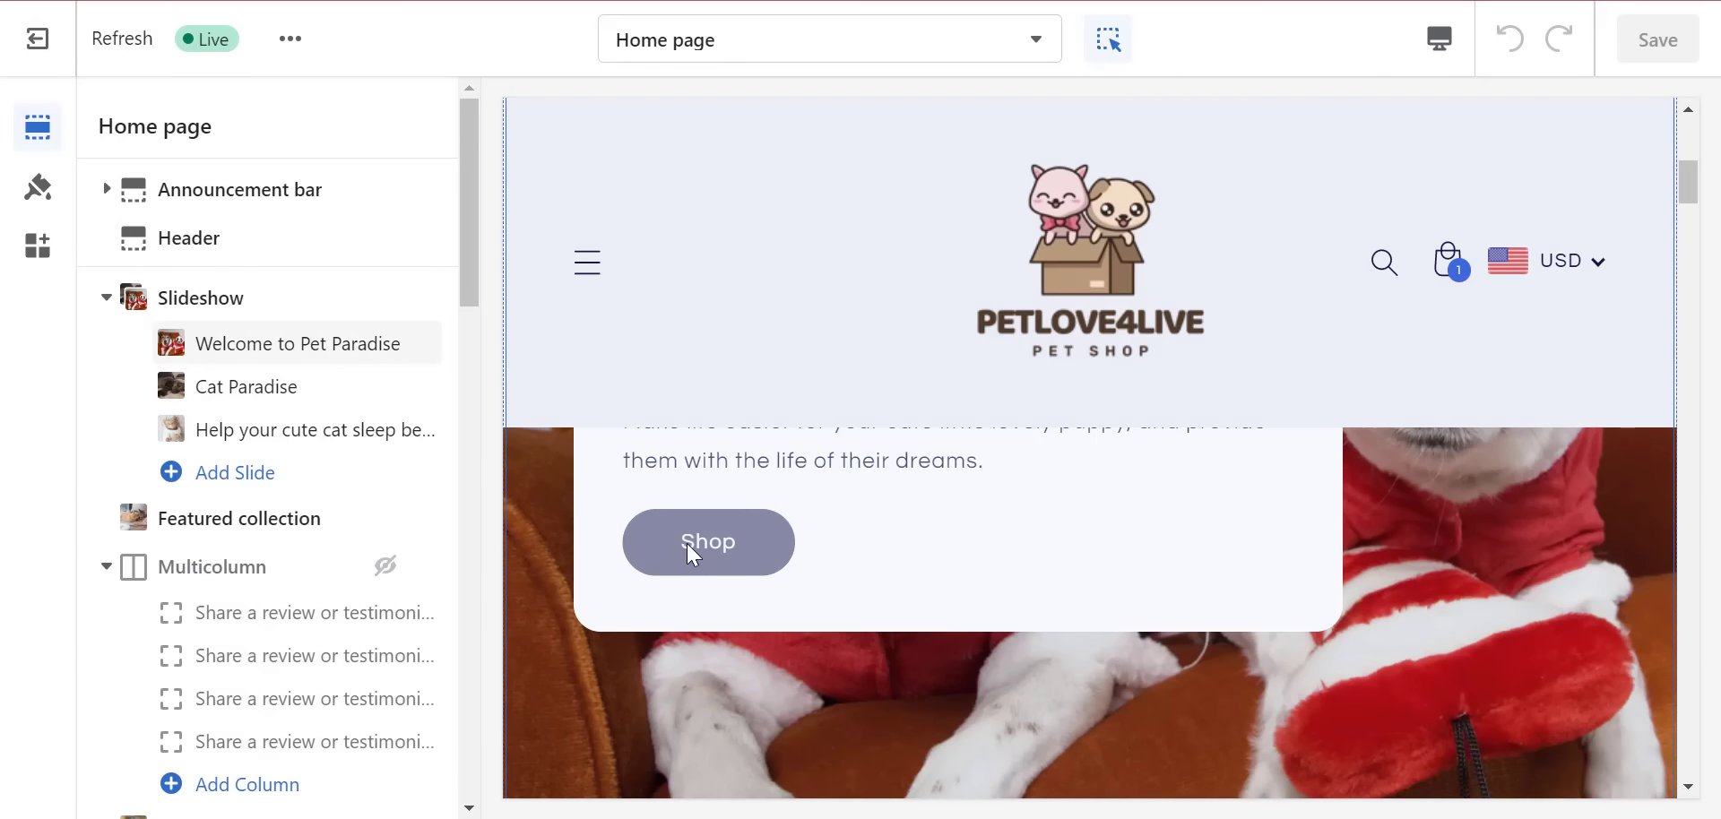
- Link the "Welcome to Pet Paradise" slide's Shop button to the Dog gear collection and save the theme
{"action": "left_click", "coordinate": [689, 547]}
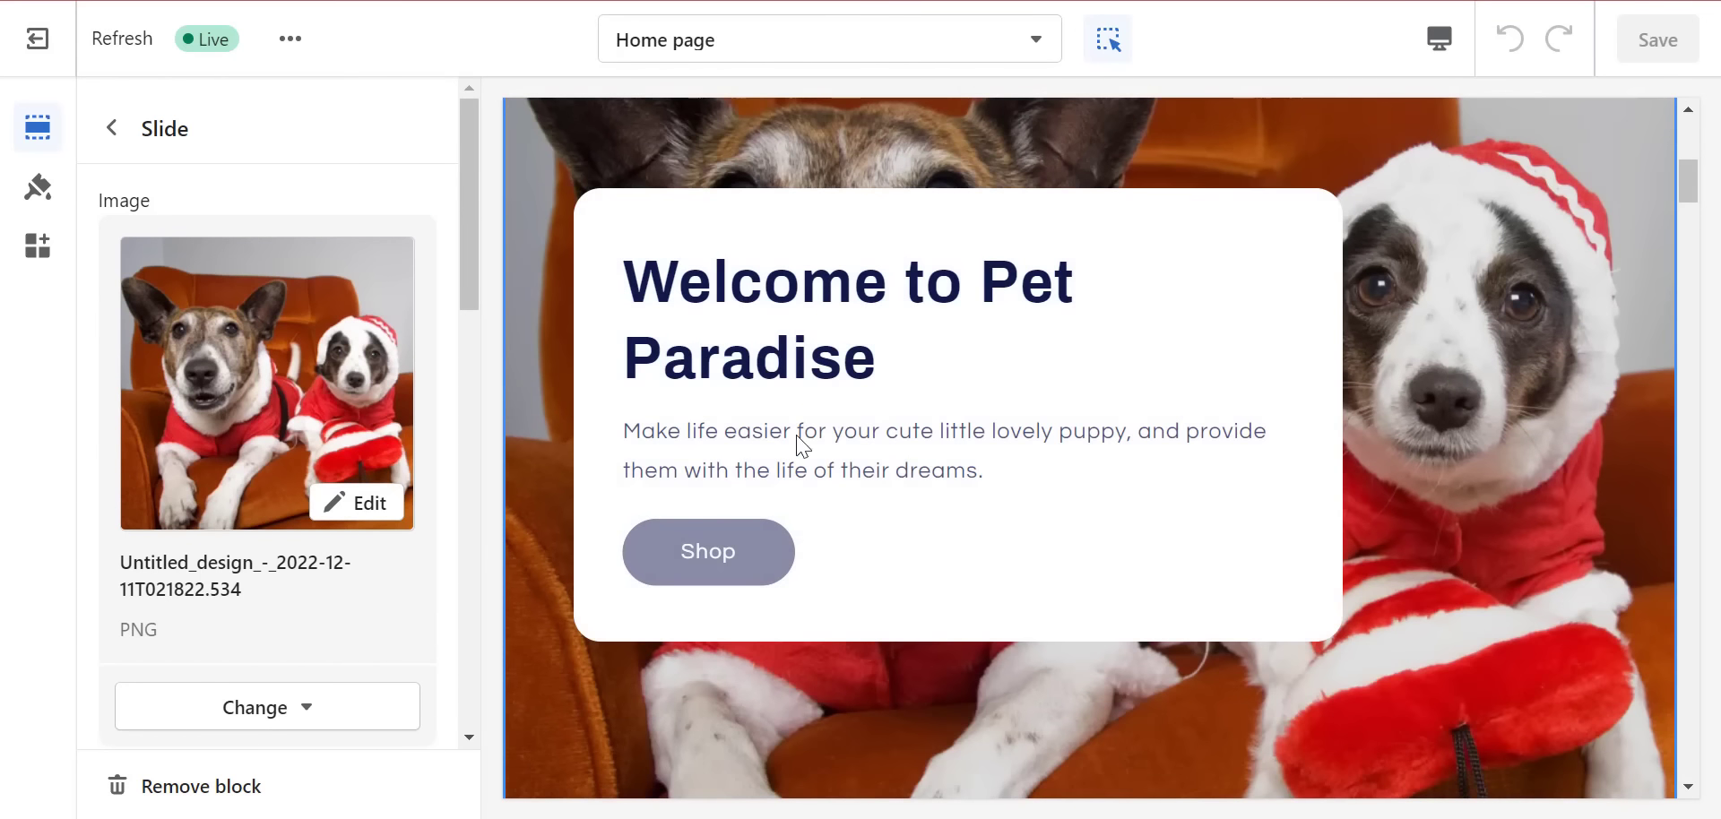
{"action": "scroll", "coordinate": [625, 529], "scroll_direction": "up", "scroll_amount": 3}
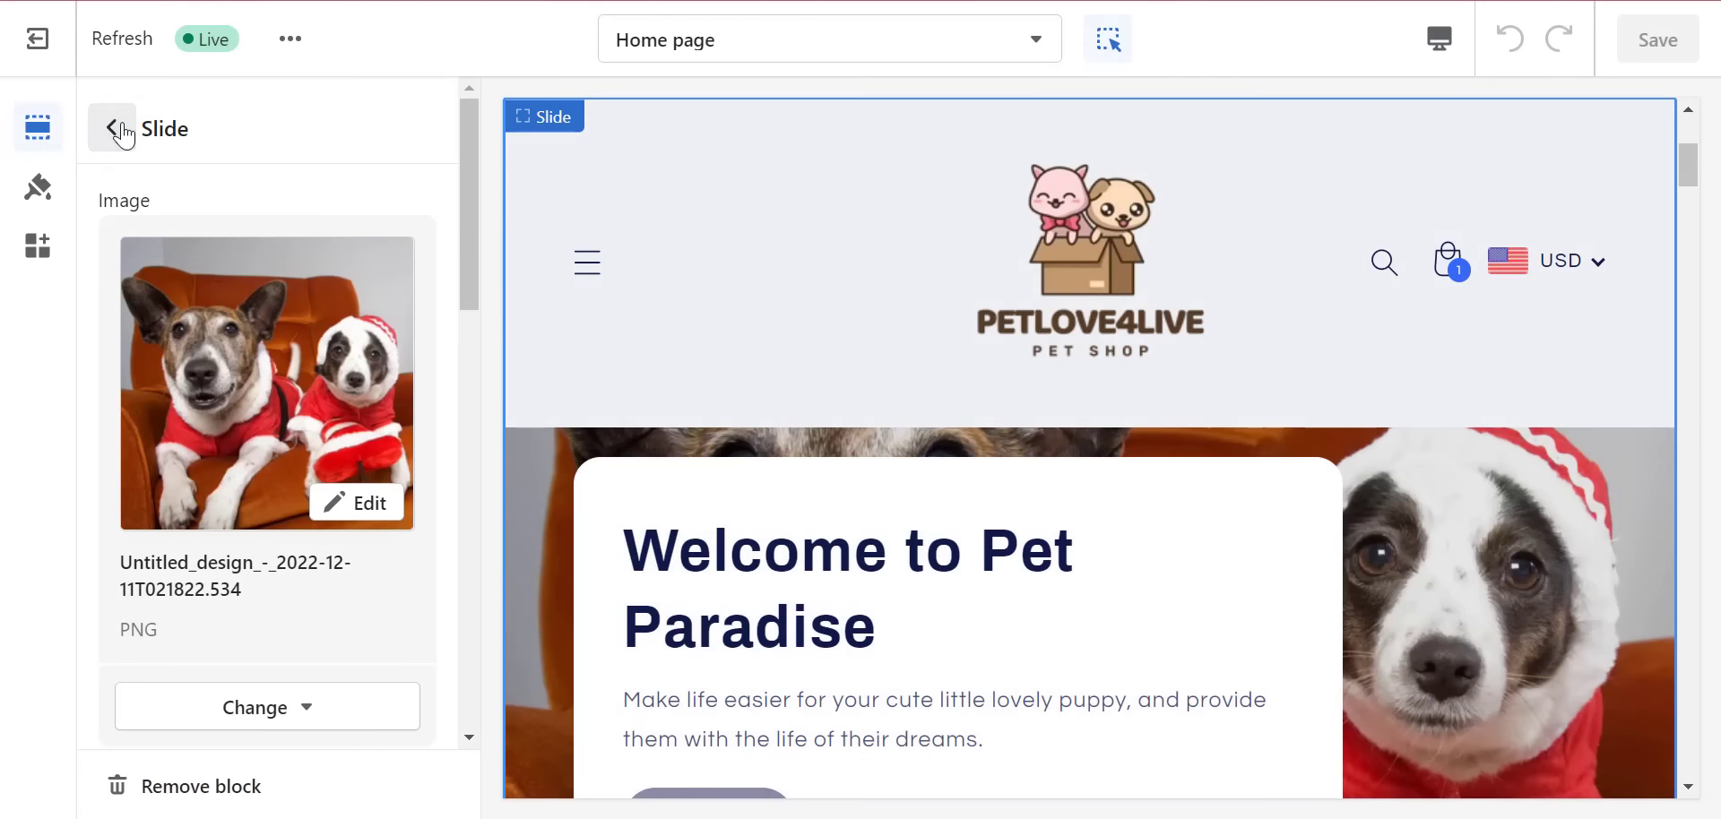
{"action": "left_click", "coordinate": [112, 128]}
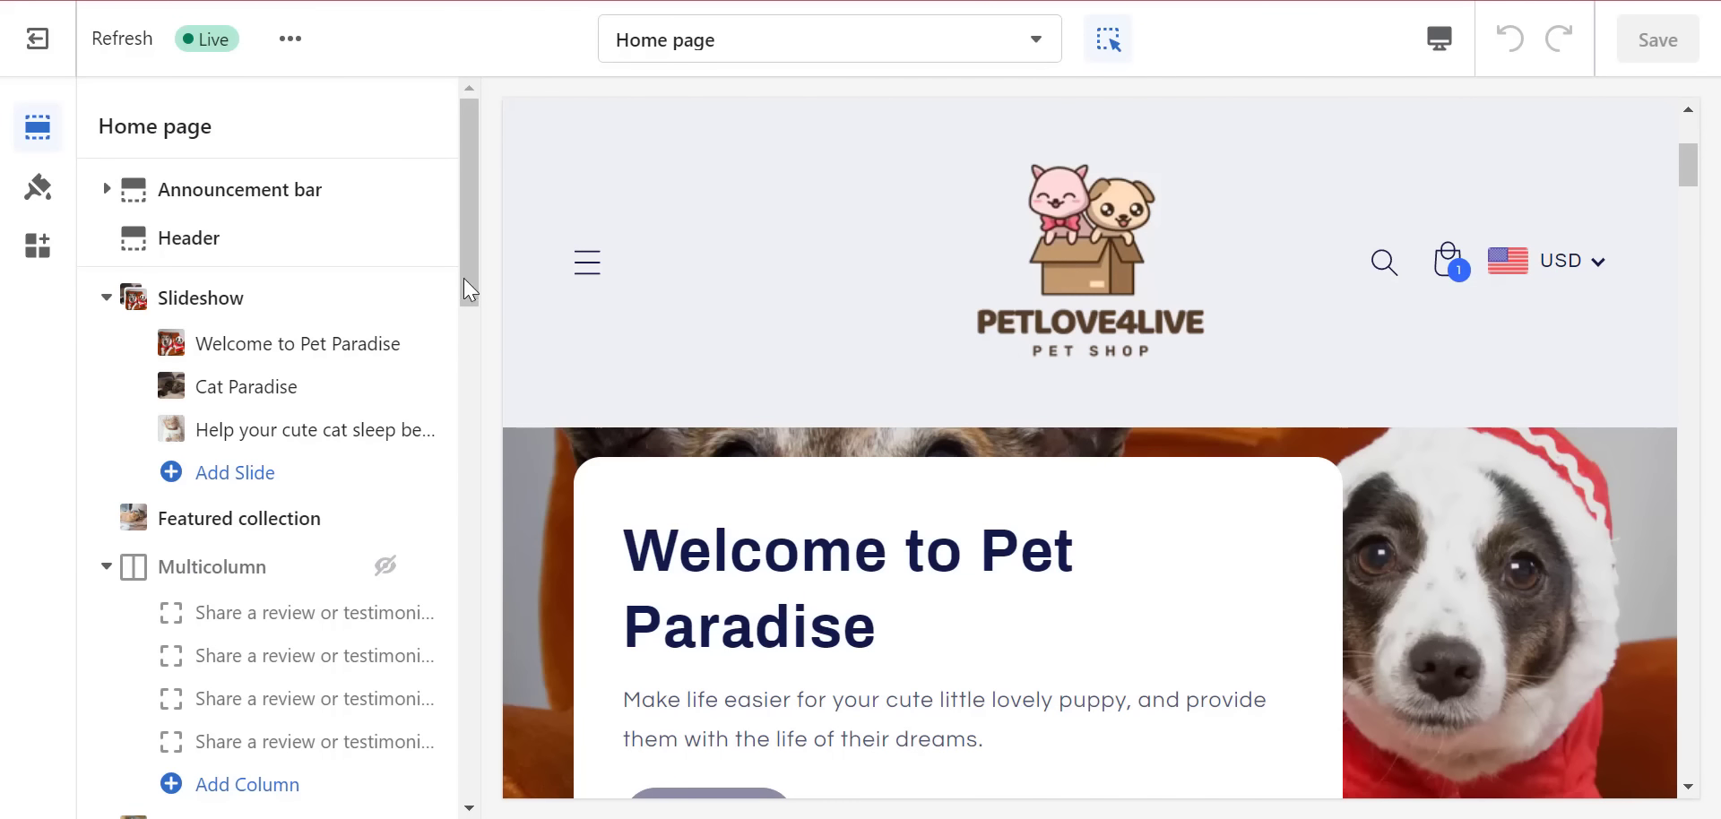
{"action": "left_click_drag", "start_coordinate": [480, 219], "coordinate": [475, 426]}
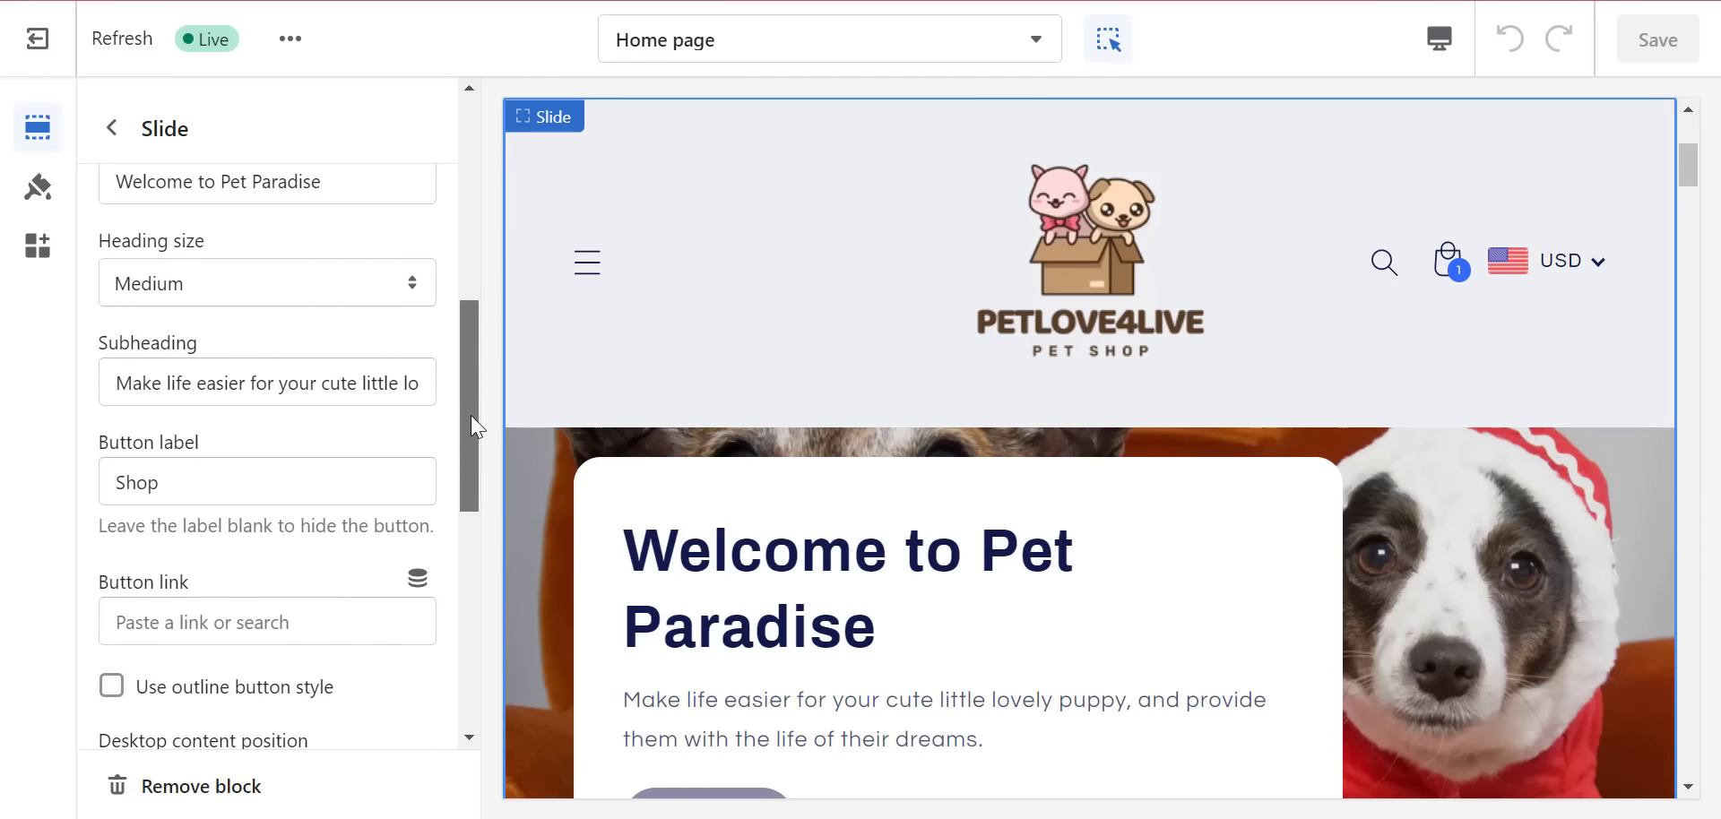
{"action": "left_click", "coordinate": [280, 470]}
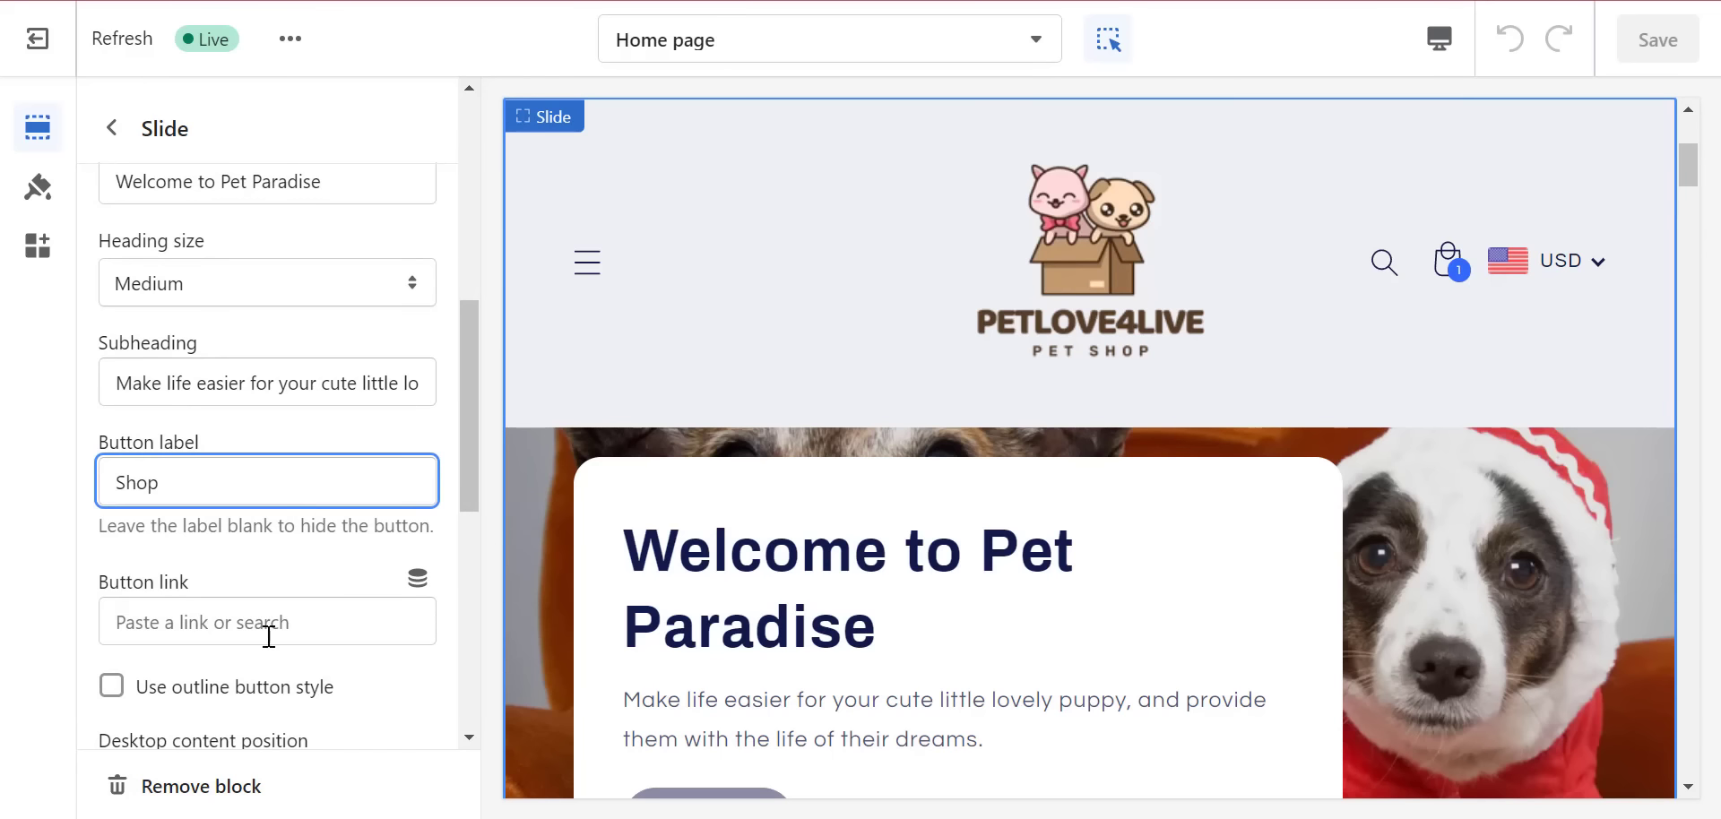
{"action": "left_click", "coordinate": [267, 622]}
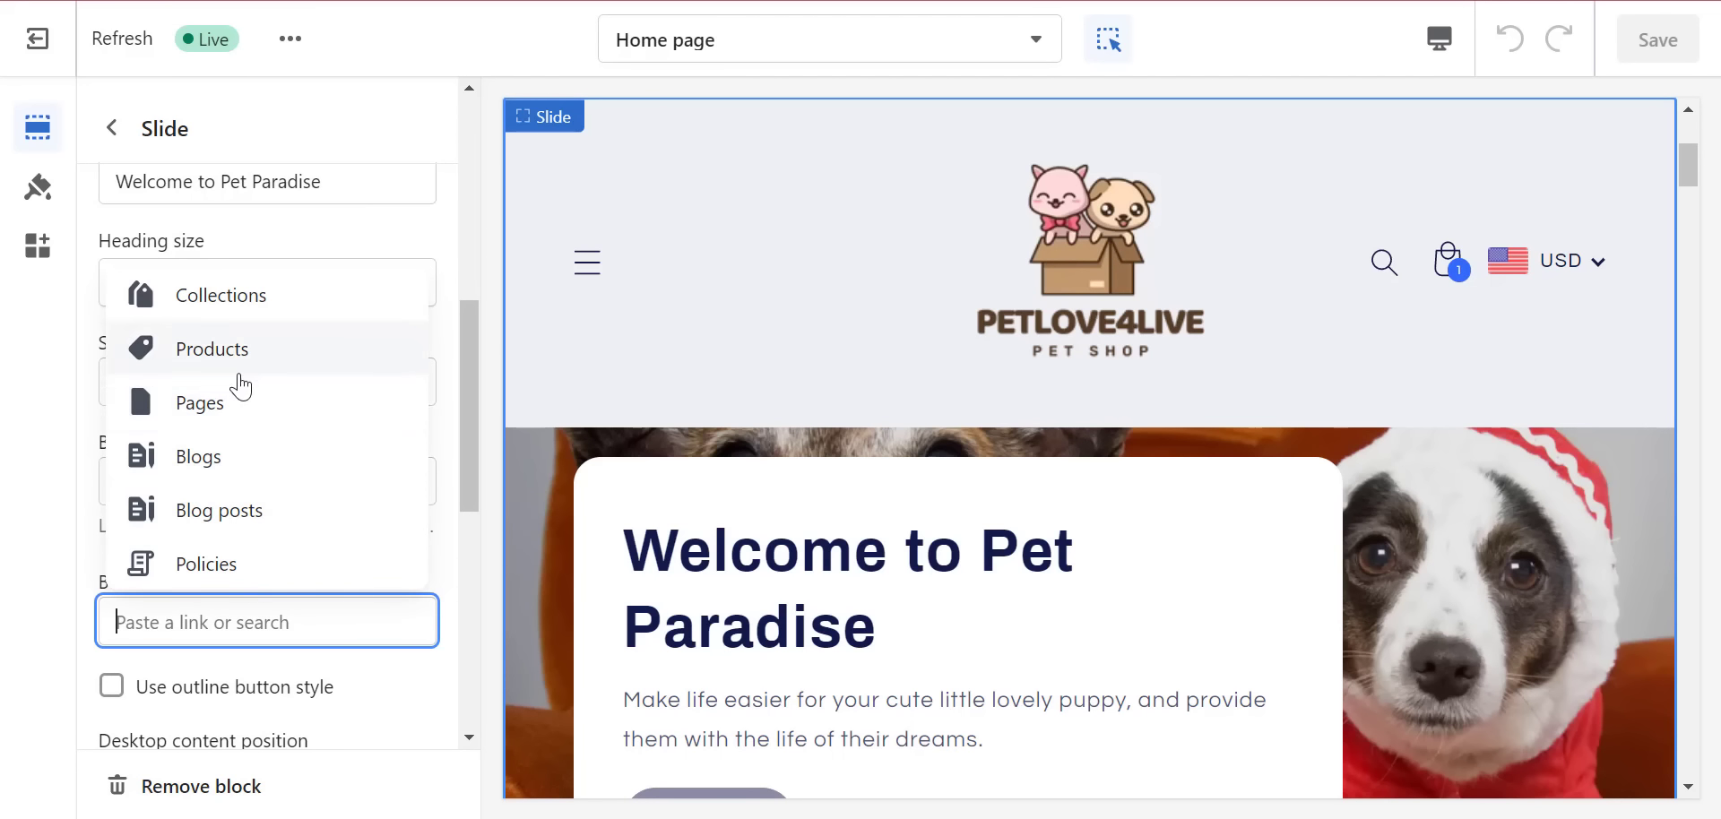
{"action": "left_click", "coordinate": [242, 309]}
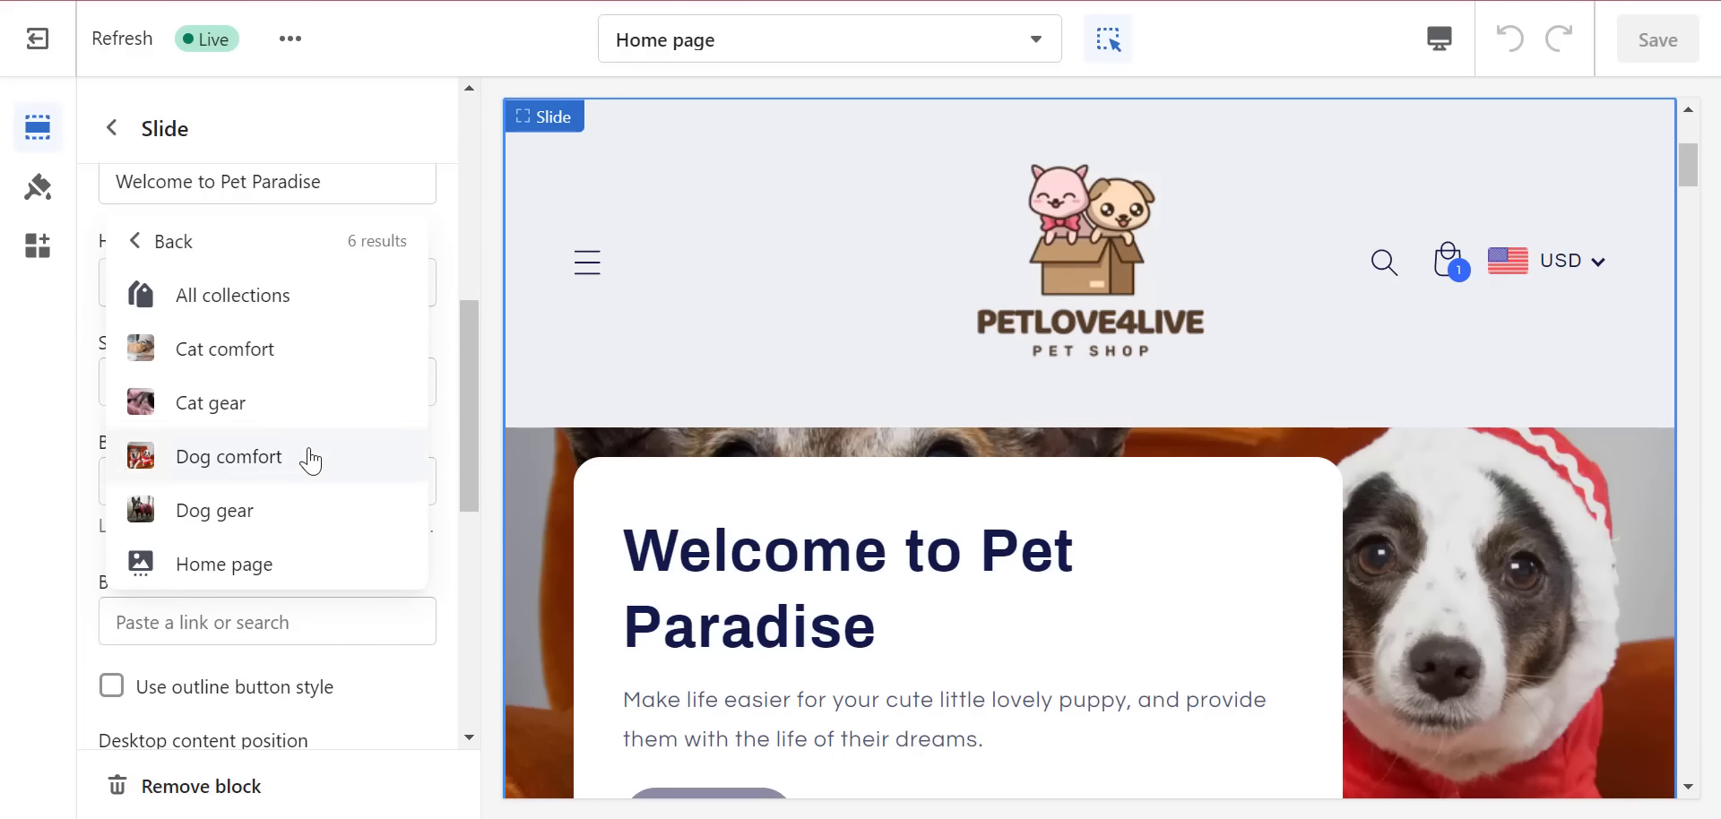
{"action": "left_click", "coordinate": [269, 511]}
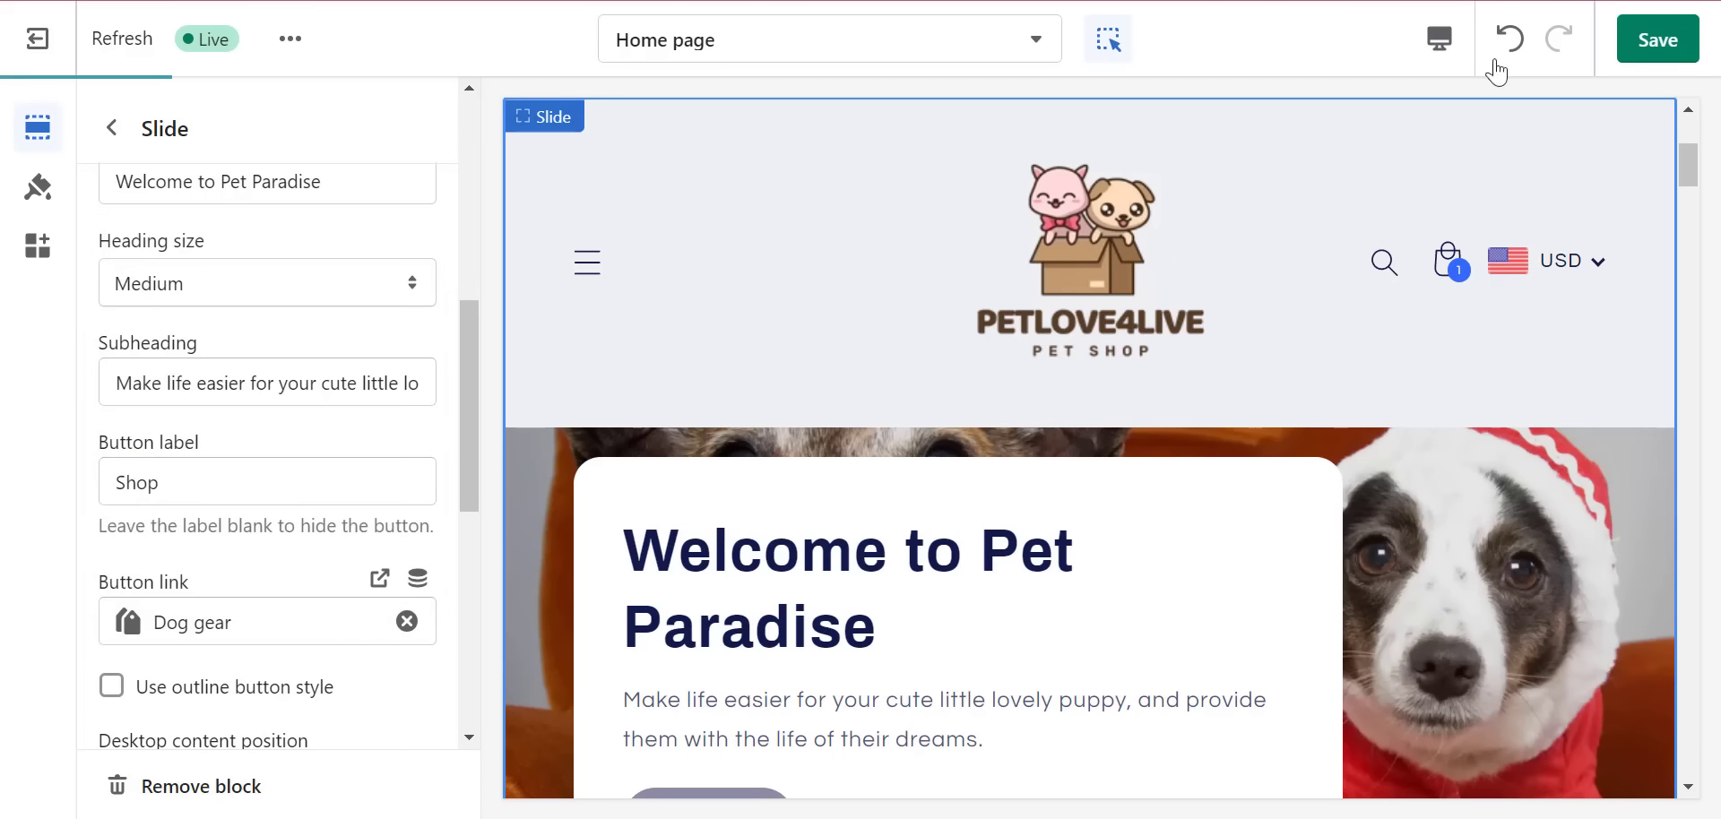
{"action": "left_click", "coordinate": [1653, 48]}
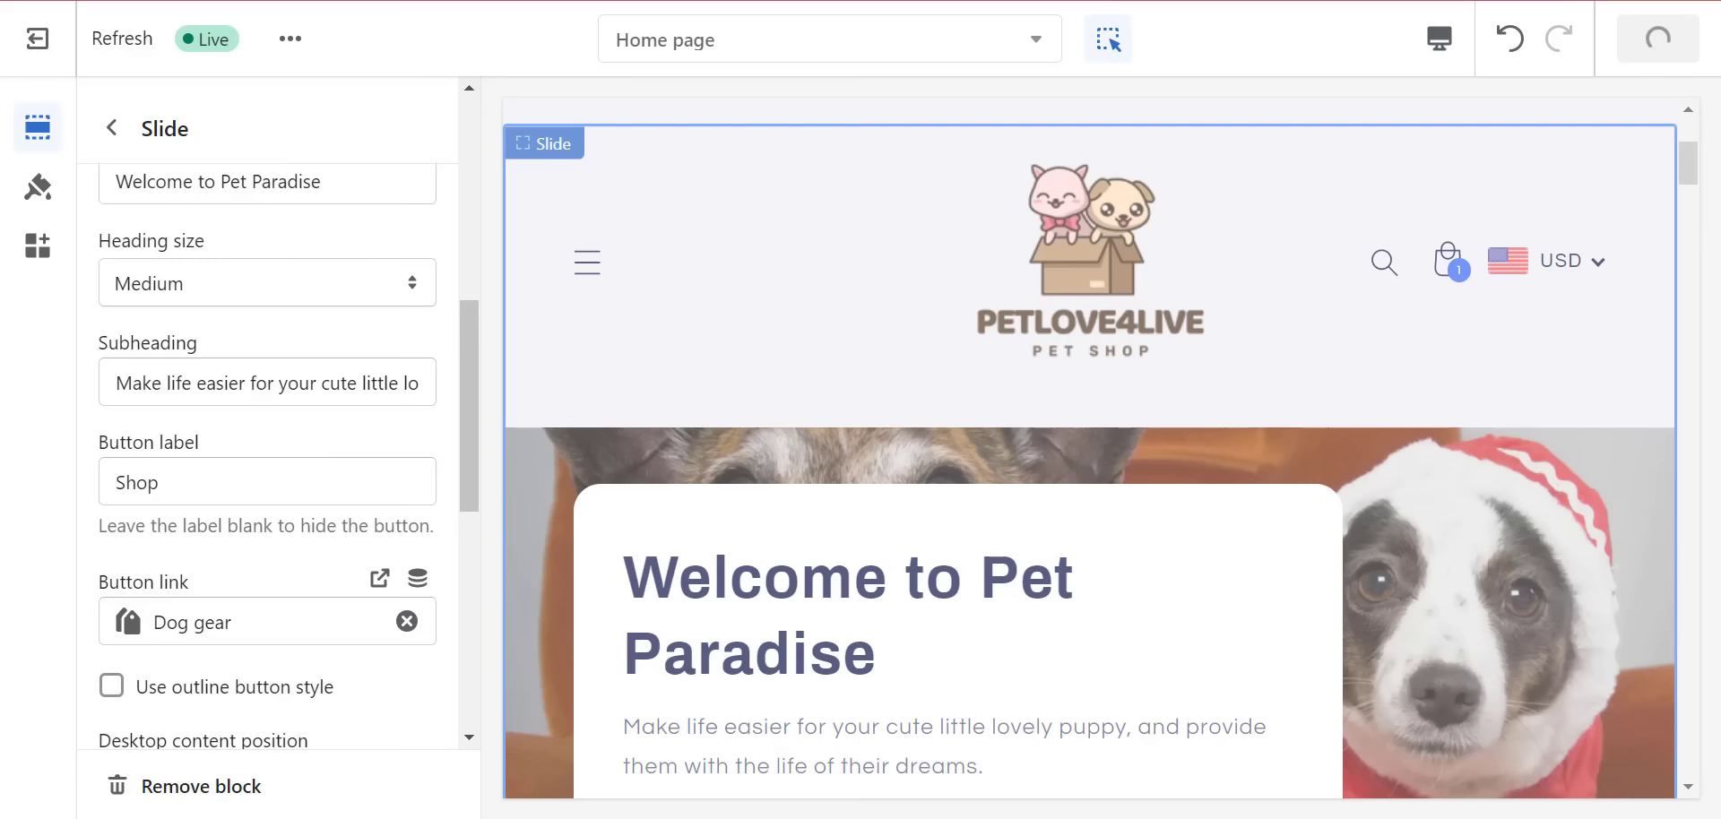
- Reload the storefront and test the "Welcome to Pet Paradise" slide's Shop button, viewing the collection page it opens
{"action": "left_click", "coordinate": [952, 729]}
{"action": "scroll", "coordinate": [708, 464], "scroll_direction": "up", "scroll_amount": 4}
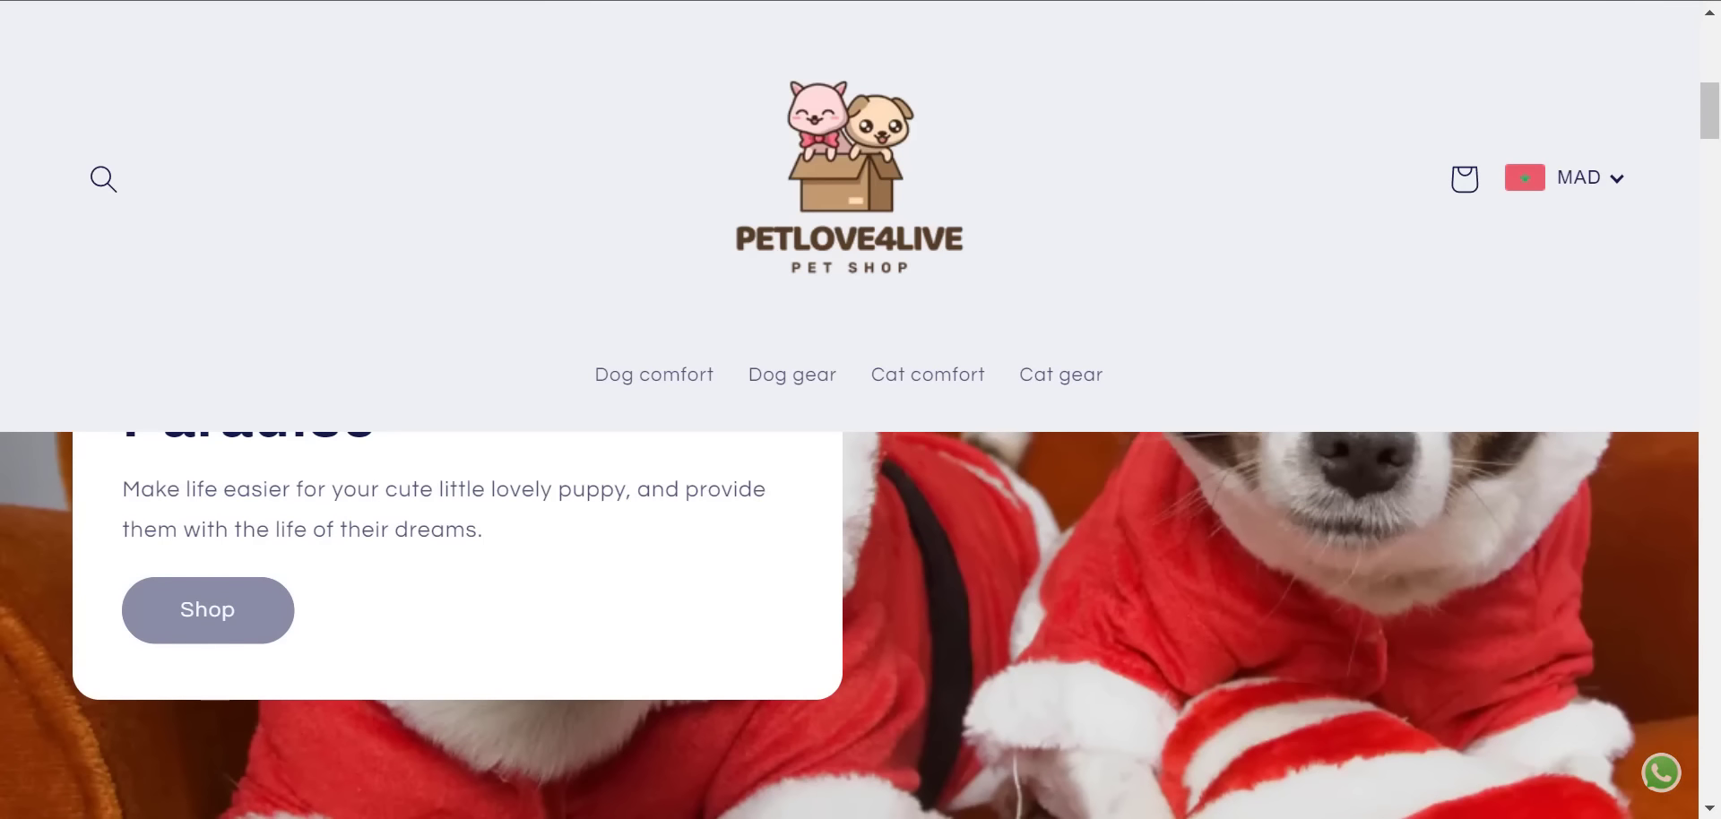
{"action": "key", "text": "F5"}
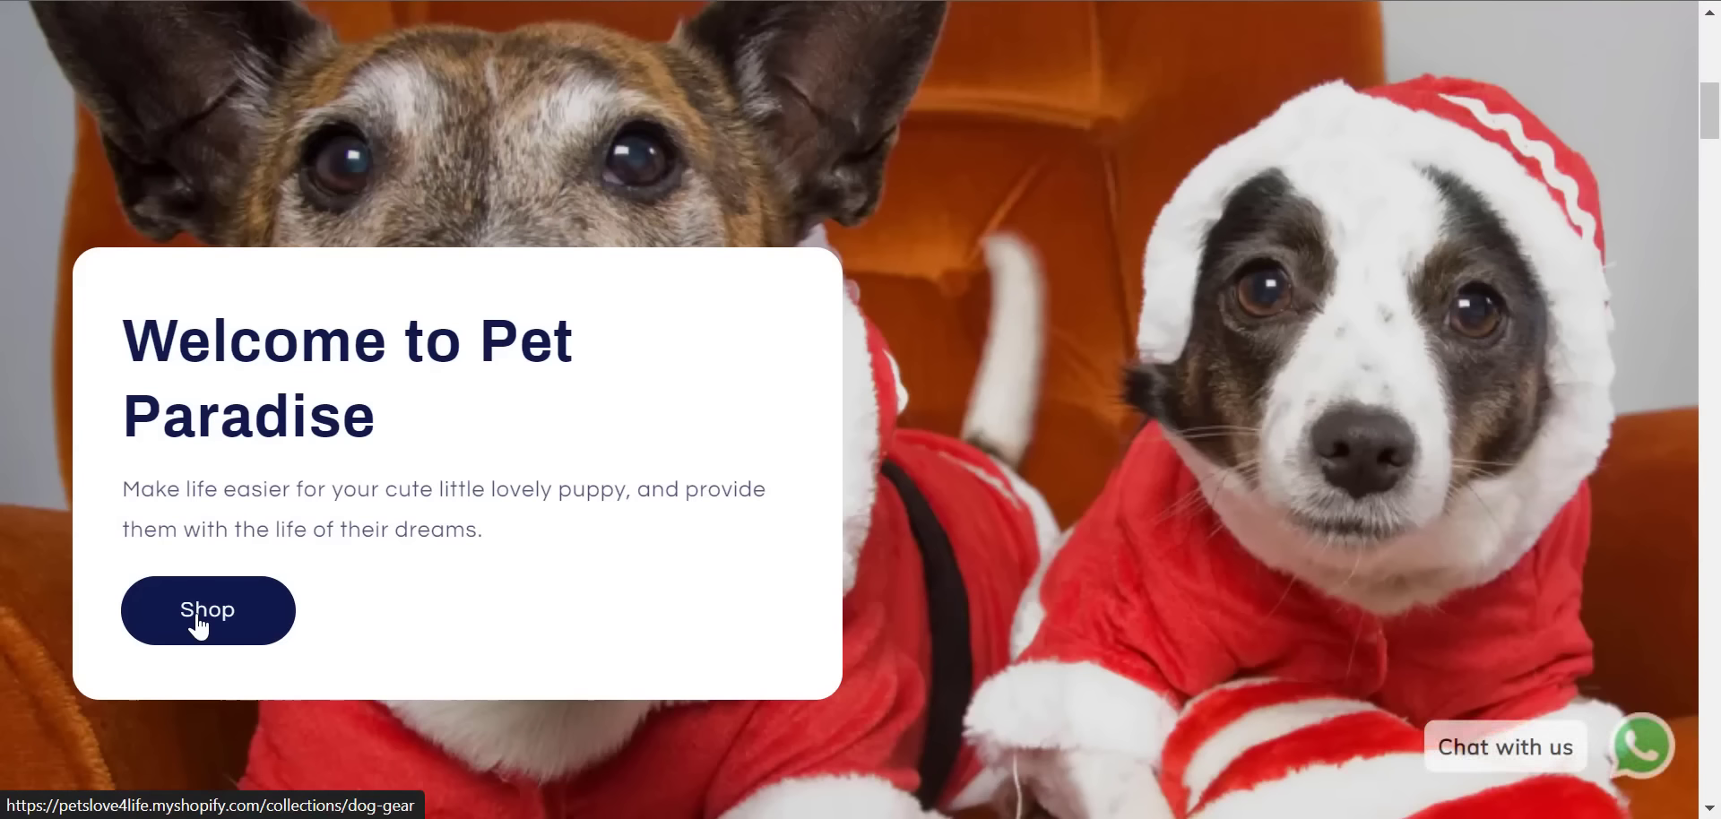
{"action": "left_click", "coordinate": [199, 625]}
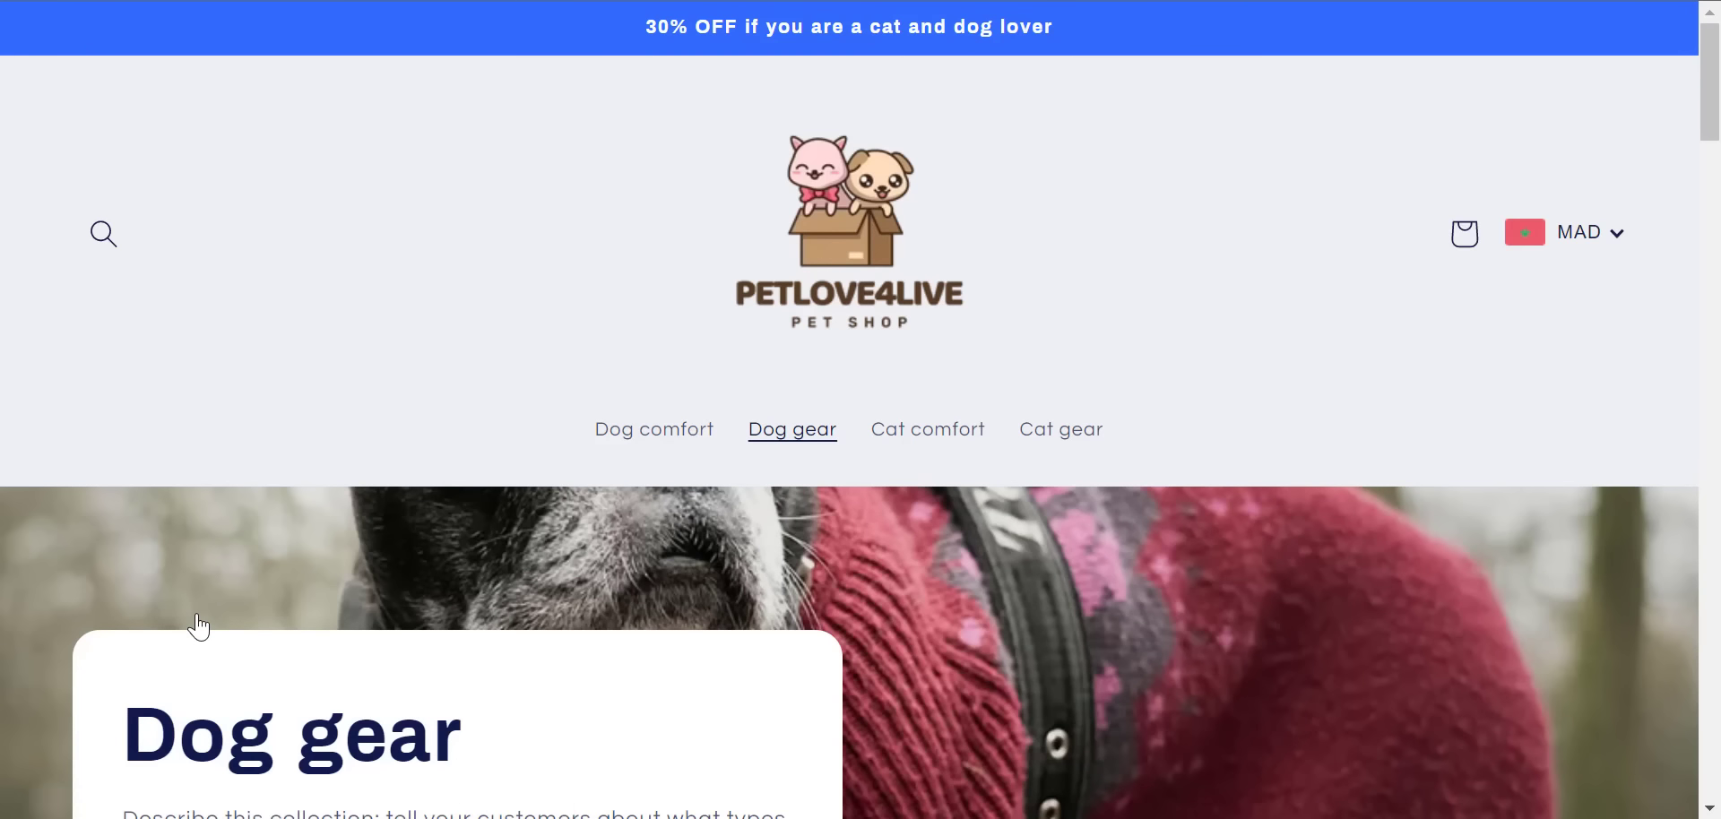
{"action": "left_click_drag", "start_coordinate": [1719, 54], "coordinate": [1719, 127]}
{"action": "scroll", "coordinate": [1629, 115], "scroll_direction": "up", "scroll_amount": 4}
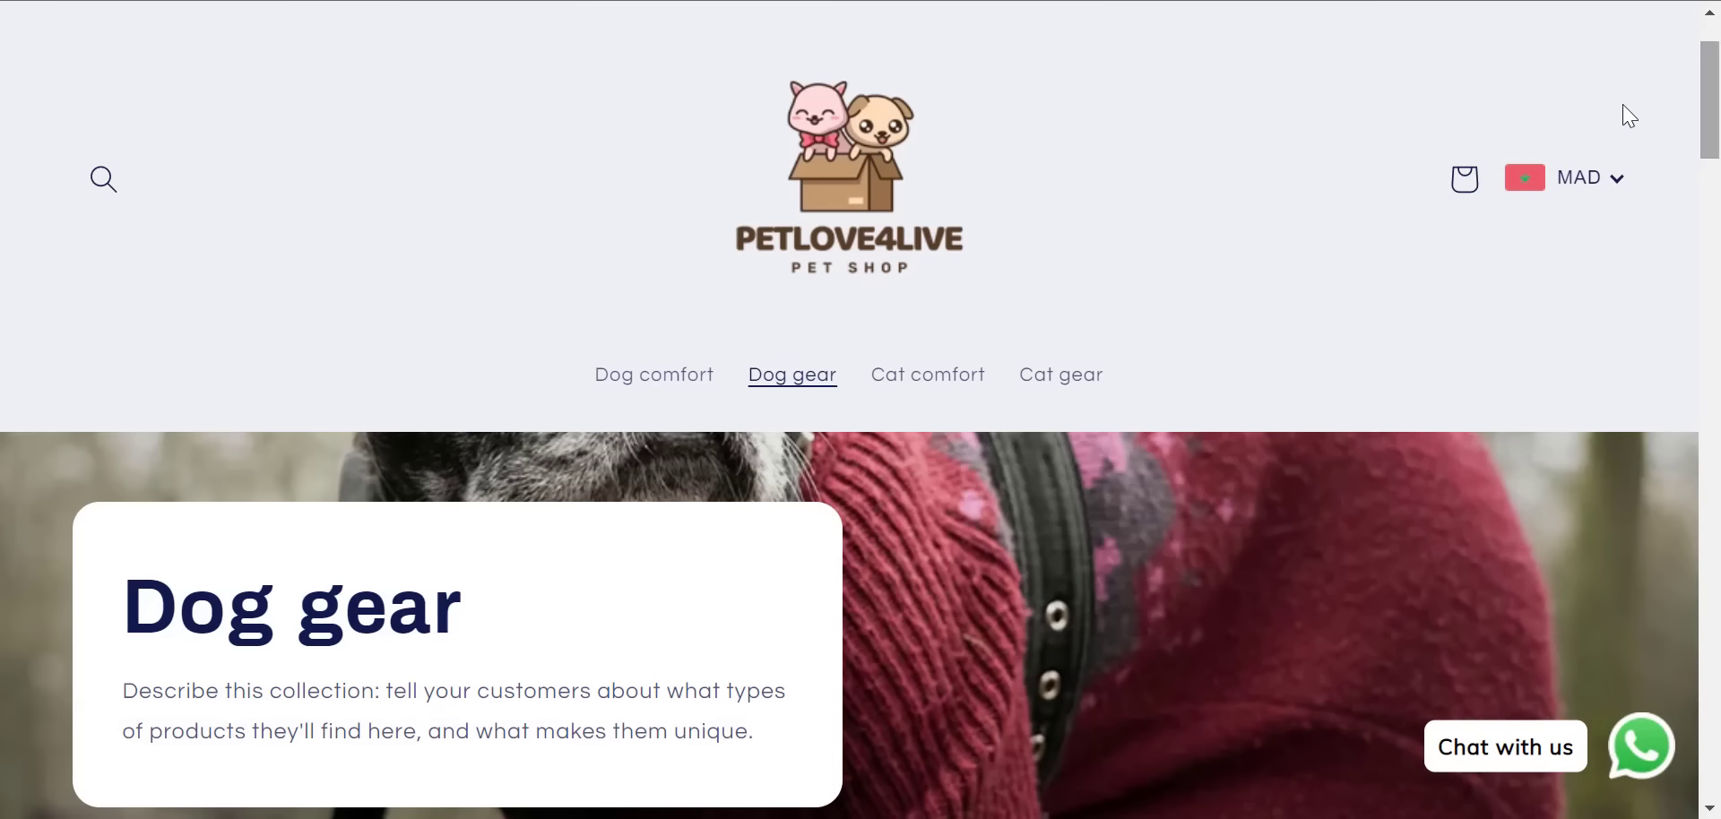
- Switch the storefront's currency to USD
{"action": "left_click", "coordinate": [1591, 178]}
{"action": "left_click", "coordinate": [1322, 223]}
{"action": "left_click_drag", "start_coordinate": [1710, 99], "coordinate": [1712, 9]}
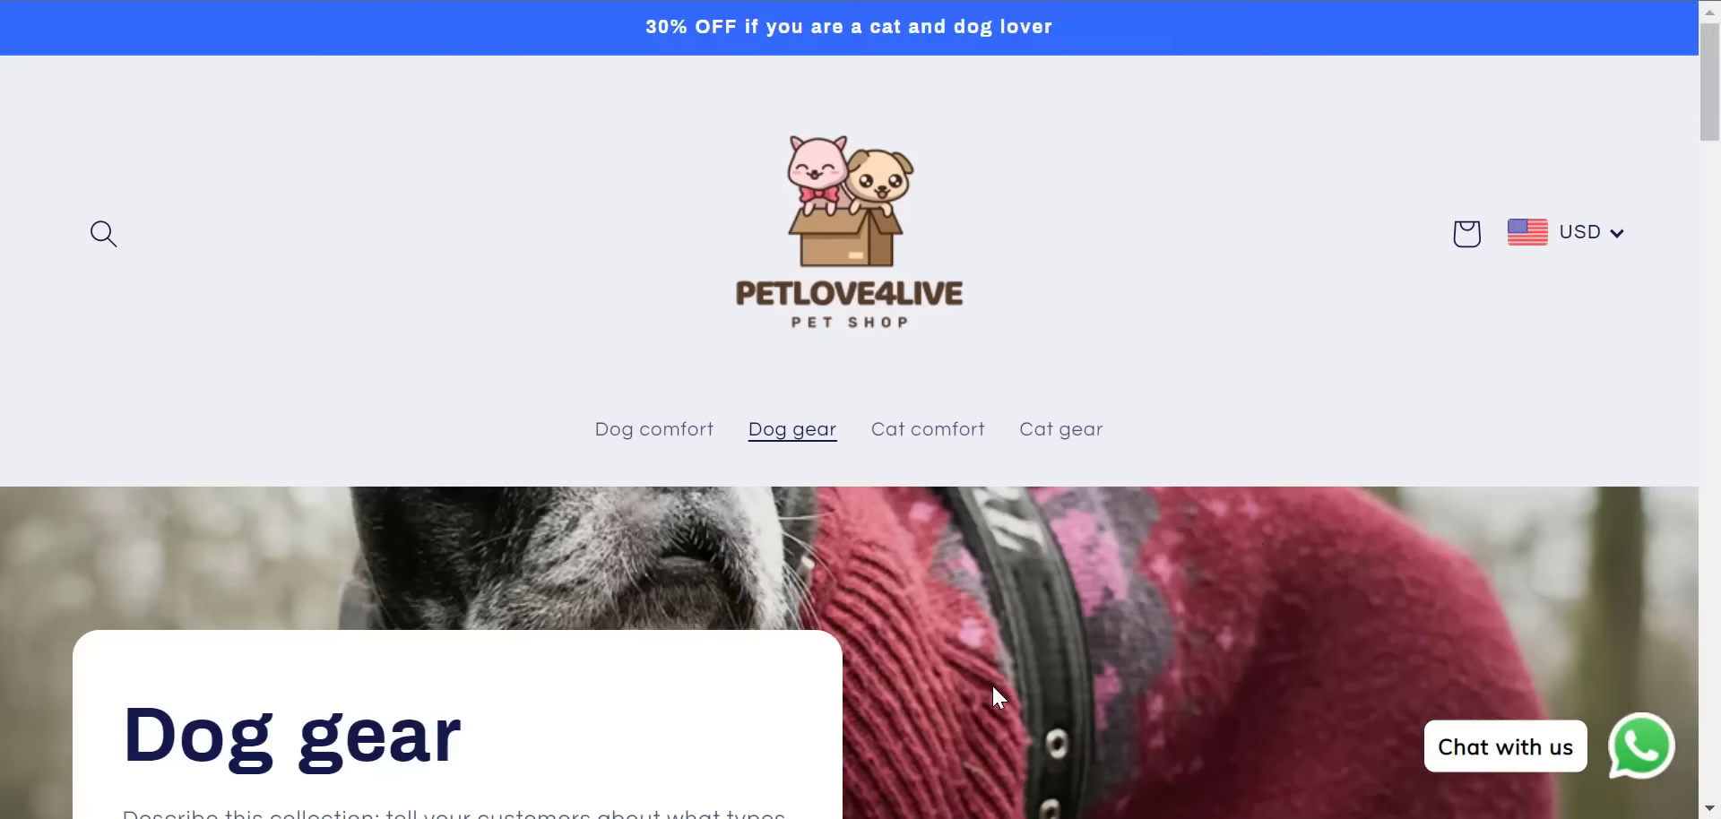
- Link the "Cat Paradise" slide's Shop button to the Cat comfort collection, save the theme and exit the theme editor
{"action": "key", "text": "alt+Tab"}
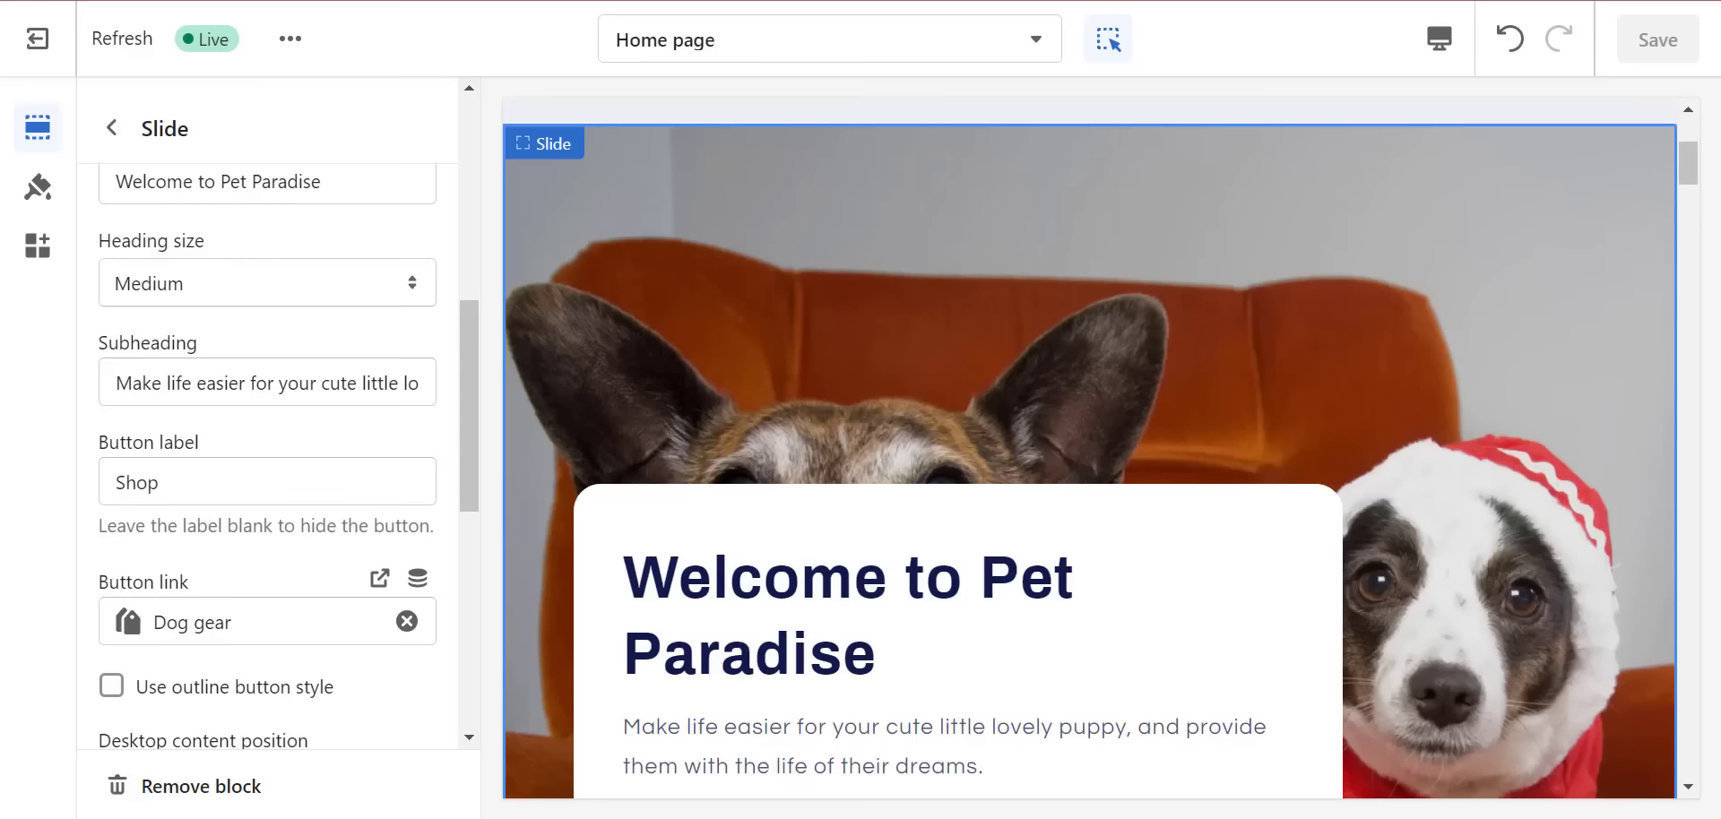
{"action": "scroll", "coordinate": [1306, 673], "scroll_direction": "down", "scroll_amount": 6}
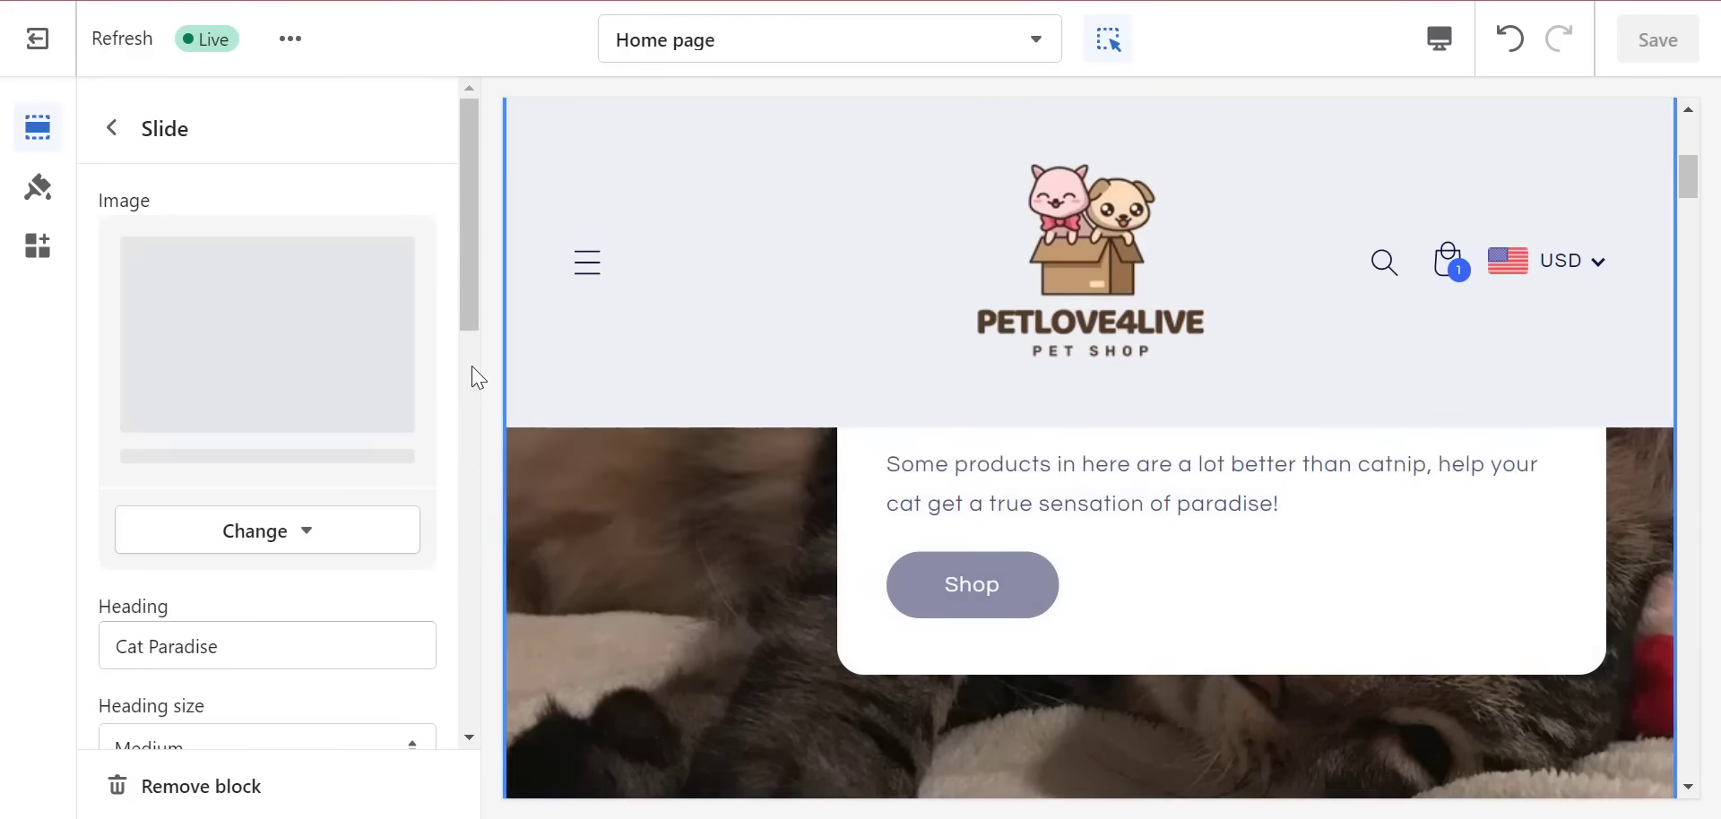
{"action": "scroll", "coordinate": [473, 372], "scroll_direction": "down", "scroll_amount": 5}
{"action": "left_click", "coordinate": [260, 610]}
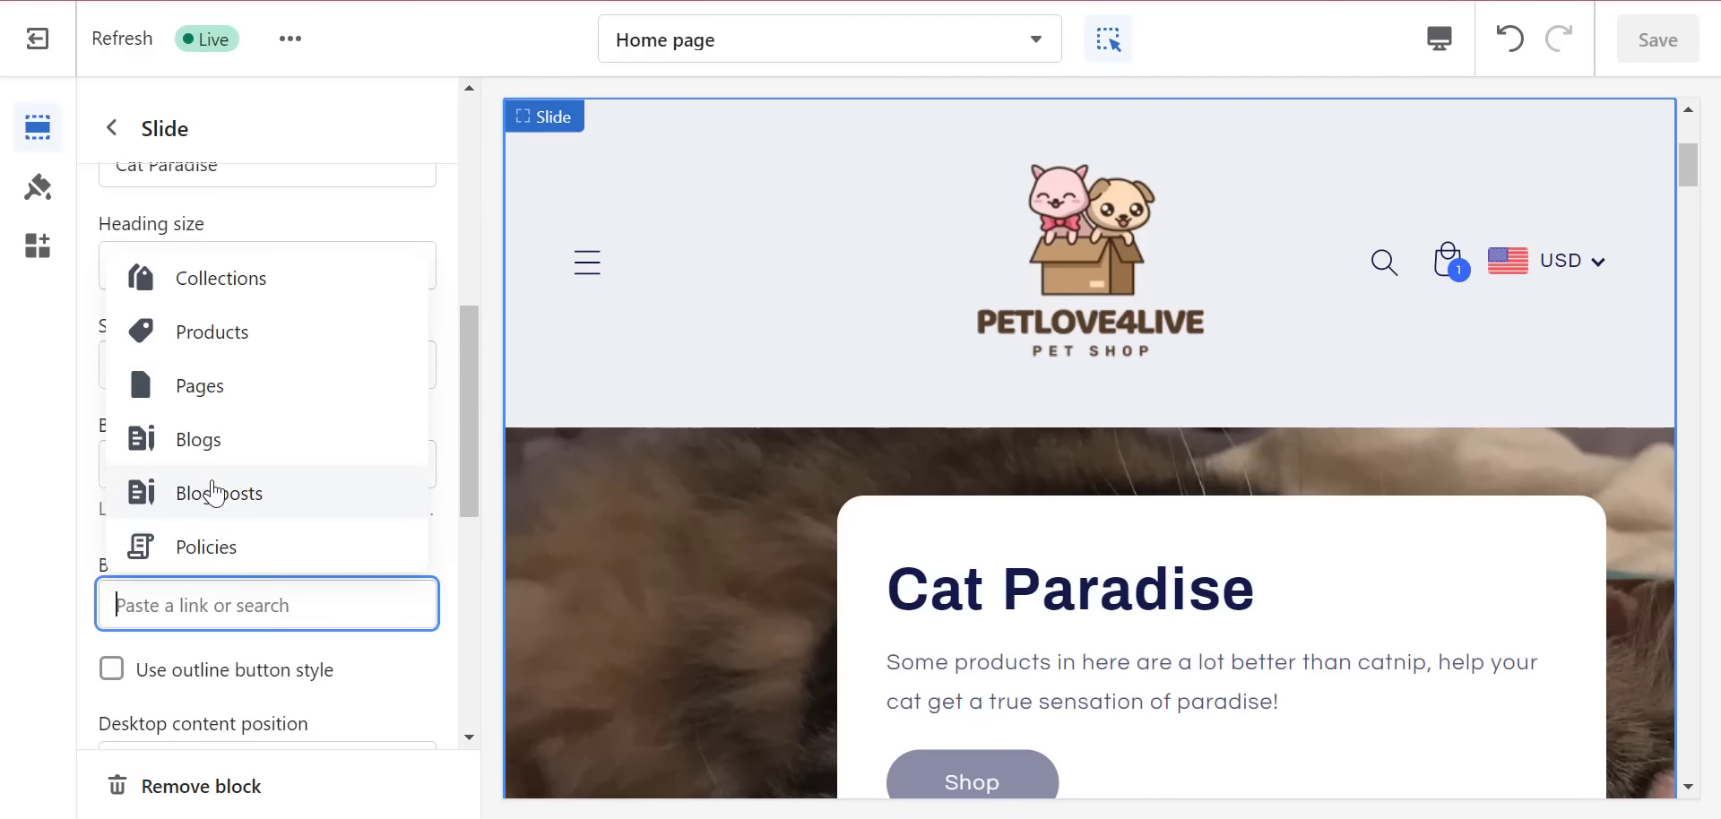
{"action": "left_click", "coordinate": [231, 321]}
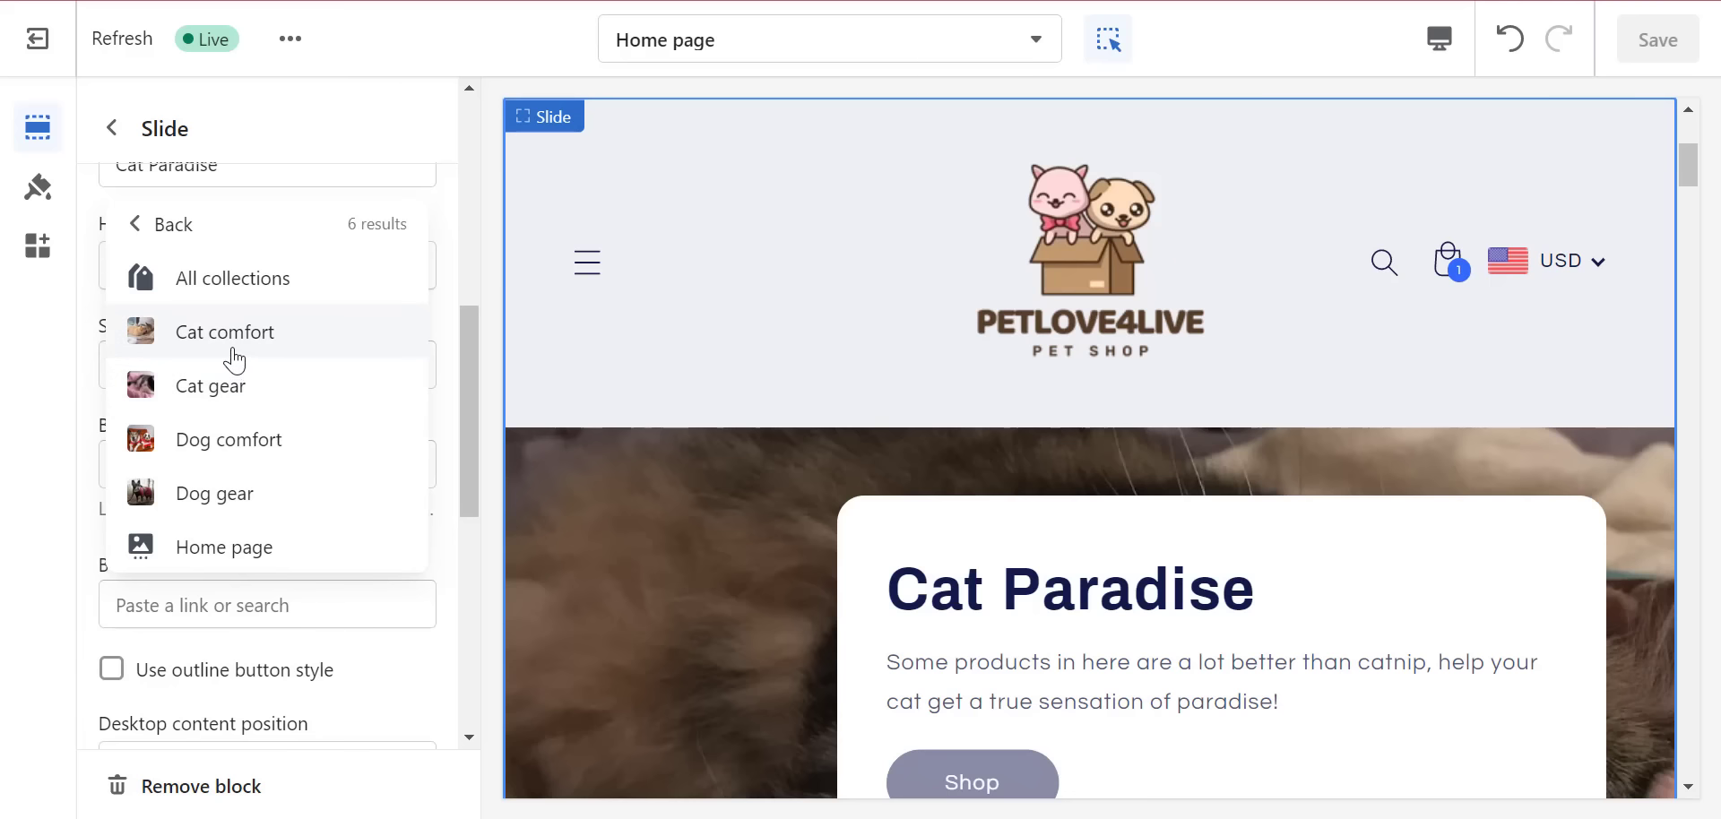
{"action": "left_click", "coordinate": [232, 345]}
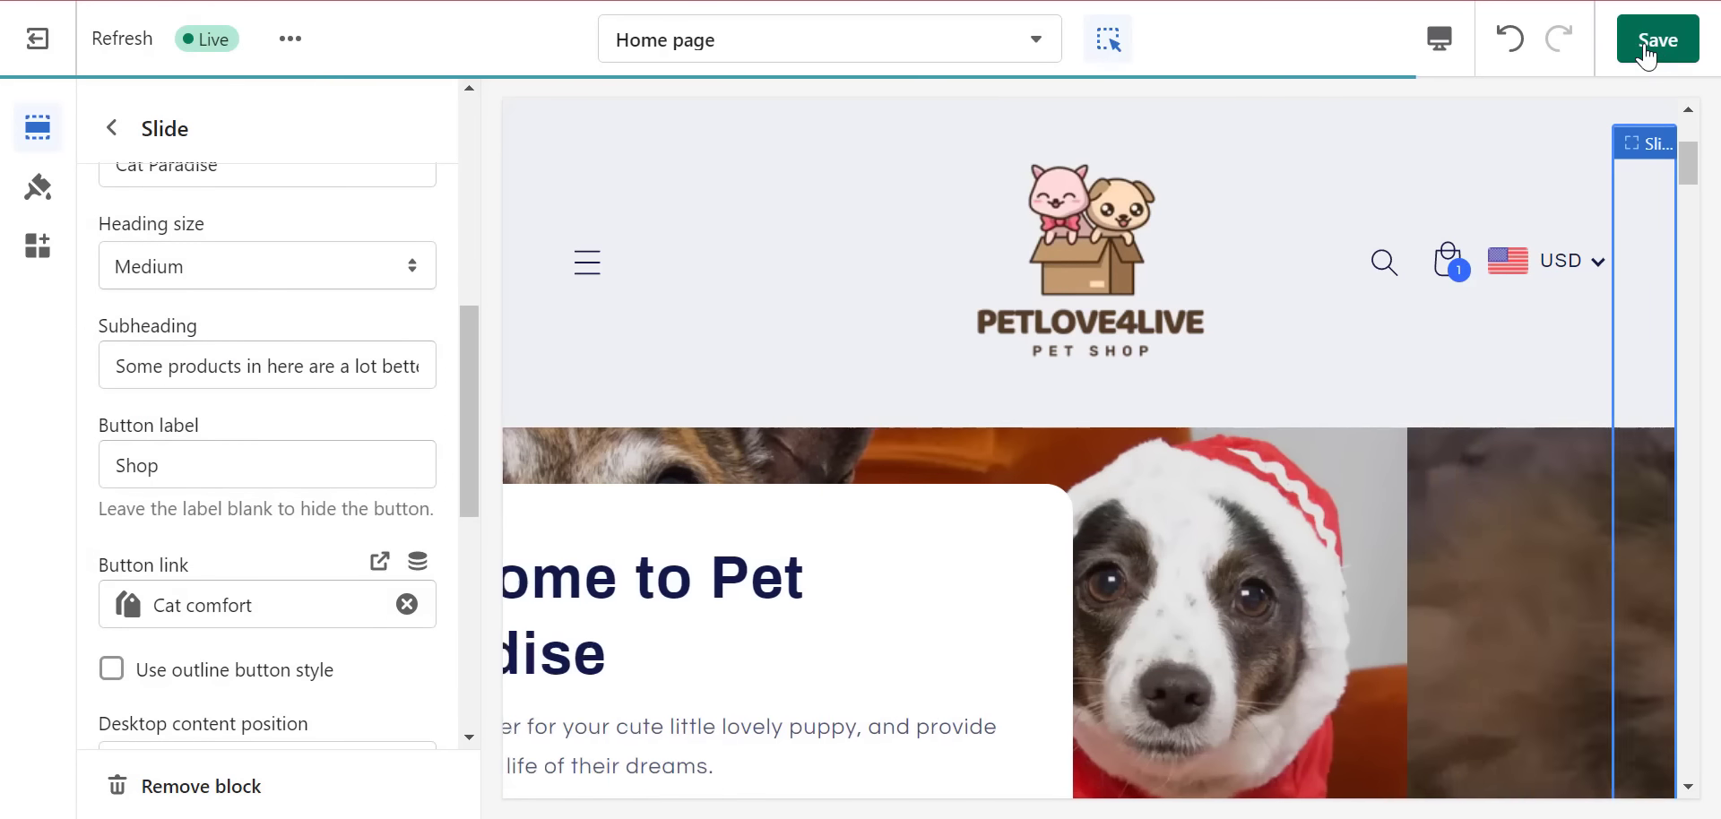
{"action": "left_click", "coordinate": [1651, 50]}
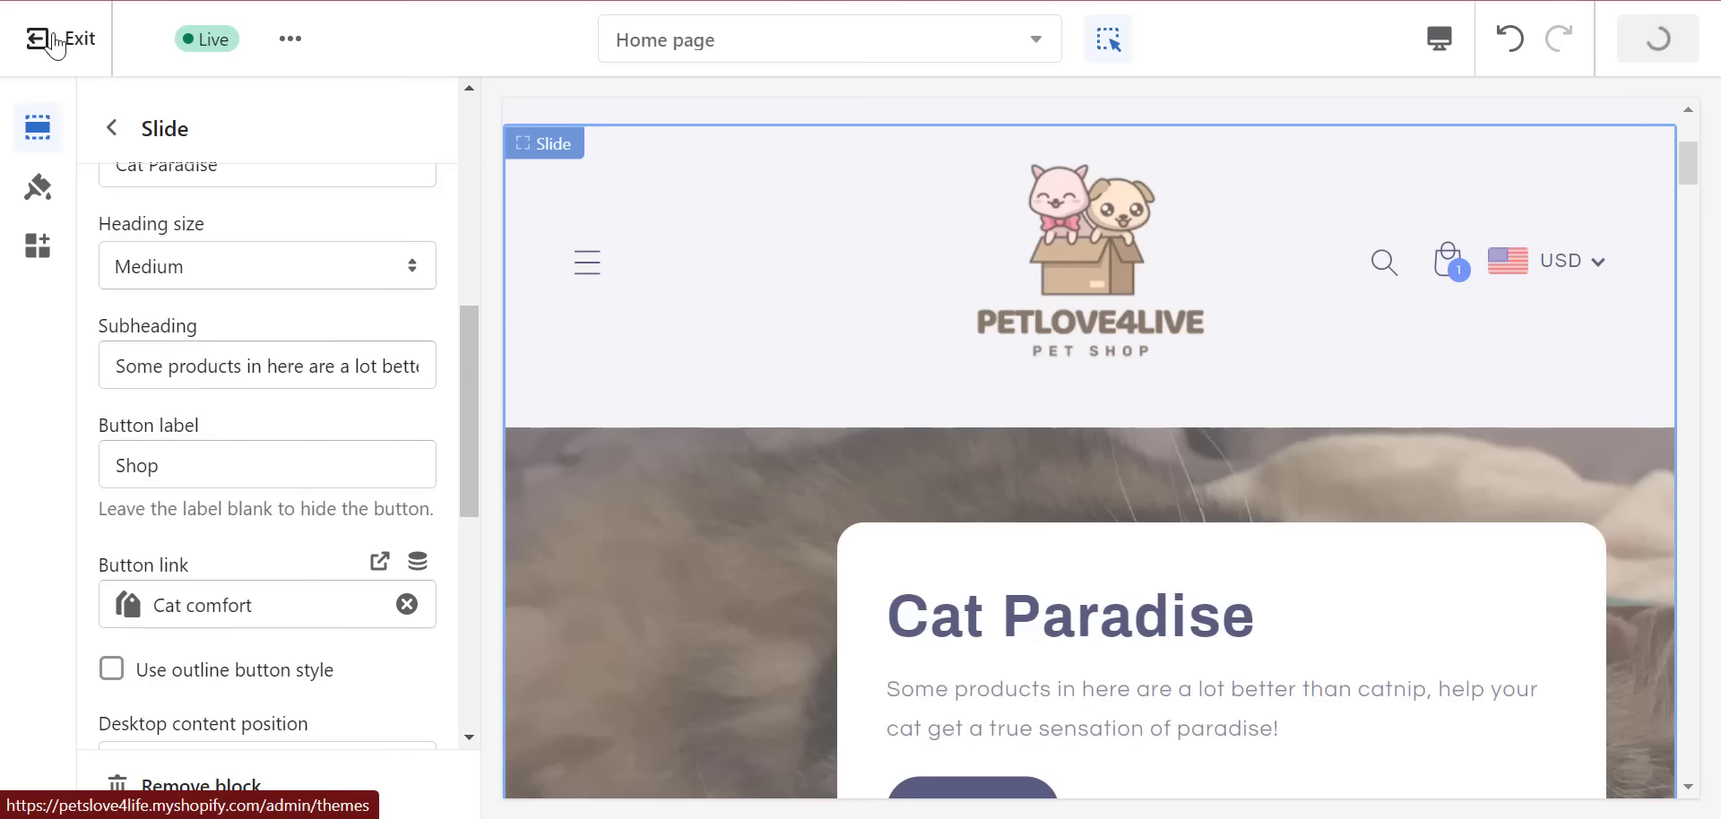
{"action": "left_click", "coordinate": [56, 41]}
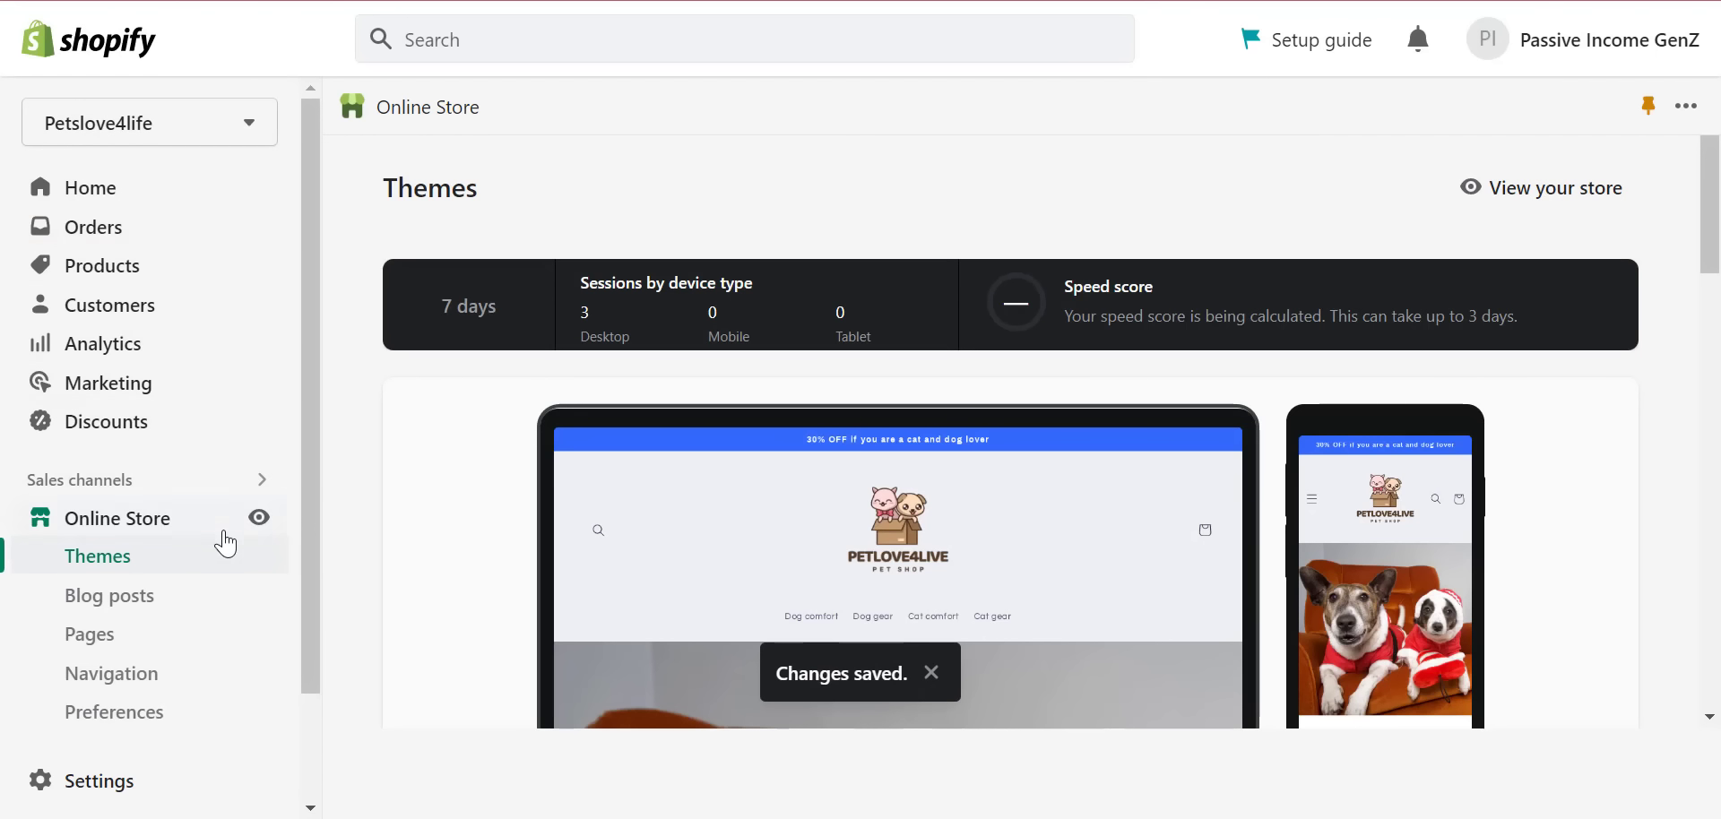
- Open a blank product form, look over its media, pricing and organization fields, and return to the product list
{"action": "left_click", "coordinate": [96, 268]}
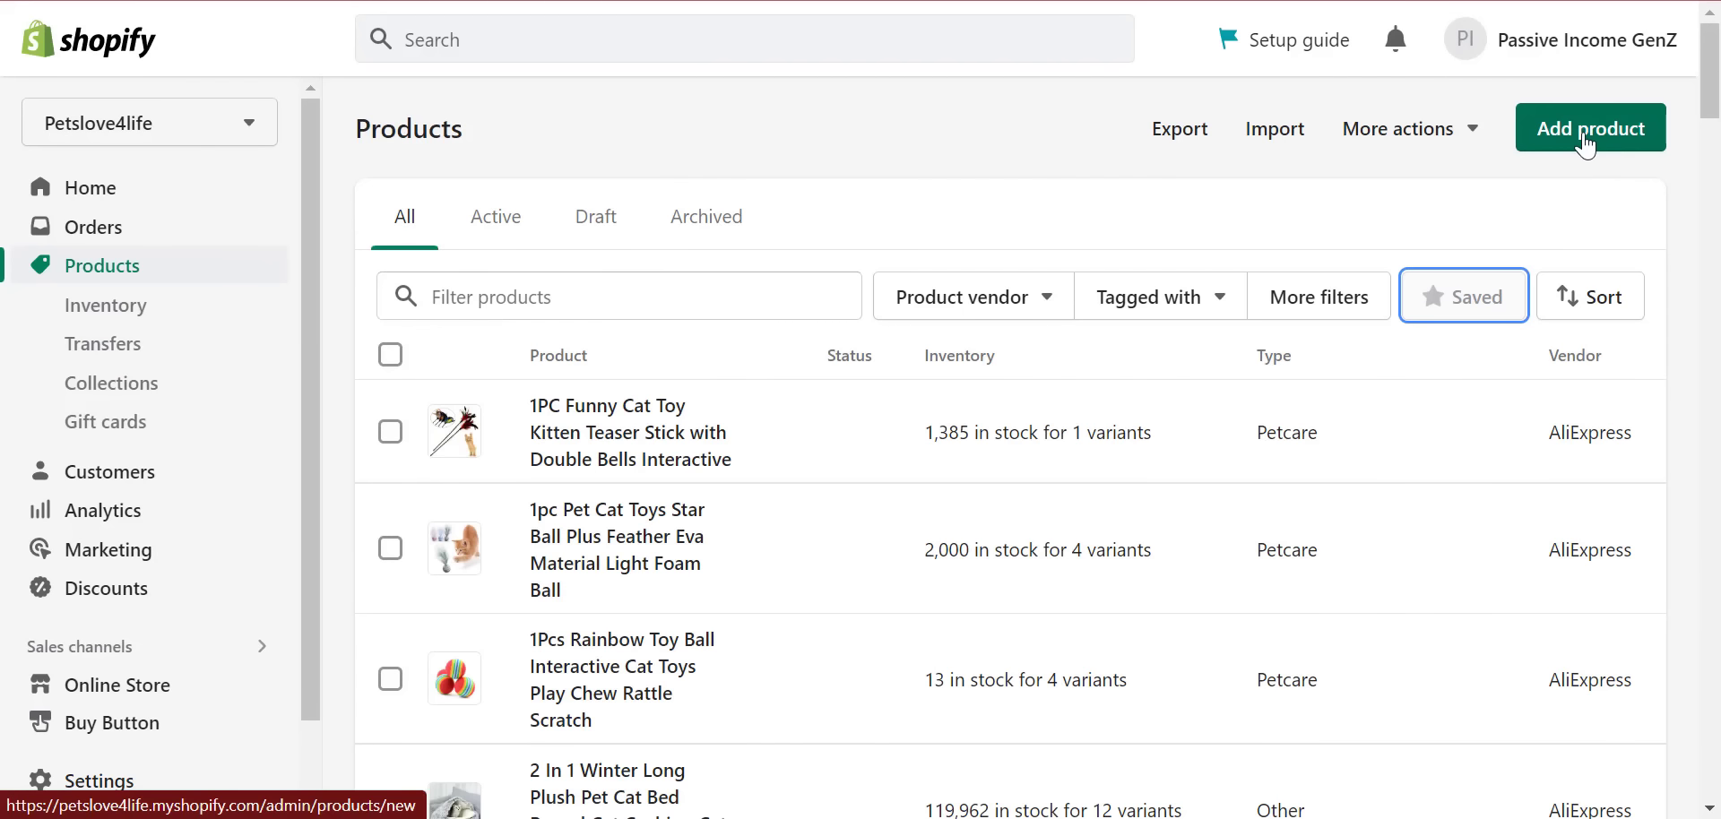
{"action": "left_click", "coordinate": [1585, 142]}
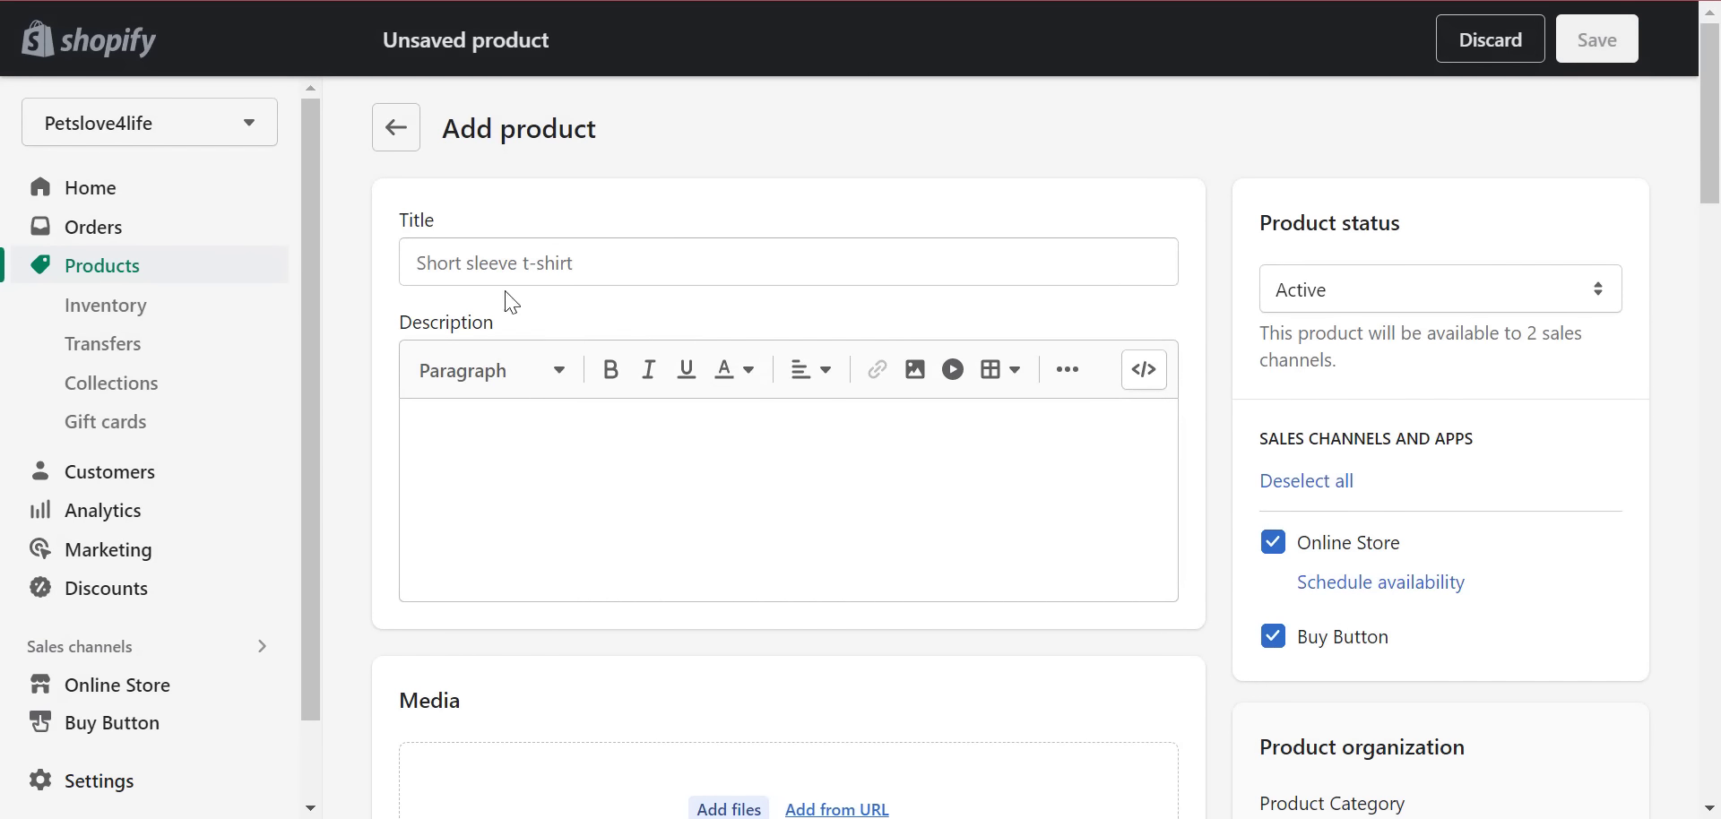
{"action": "scroll", "coordinate": [1456, 422], "scroll_direction": "down", "scroll_amount": 5}
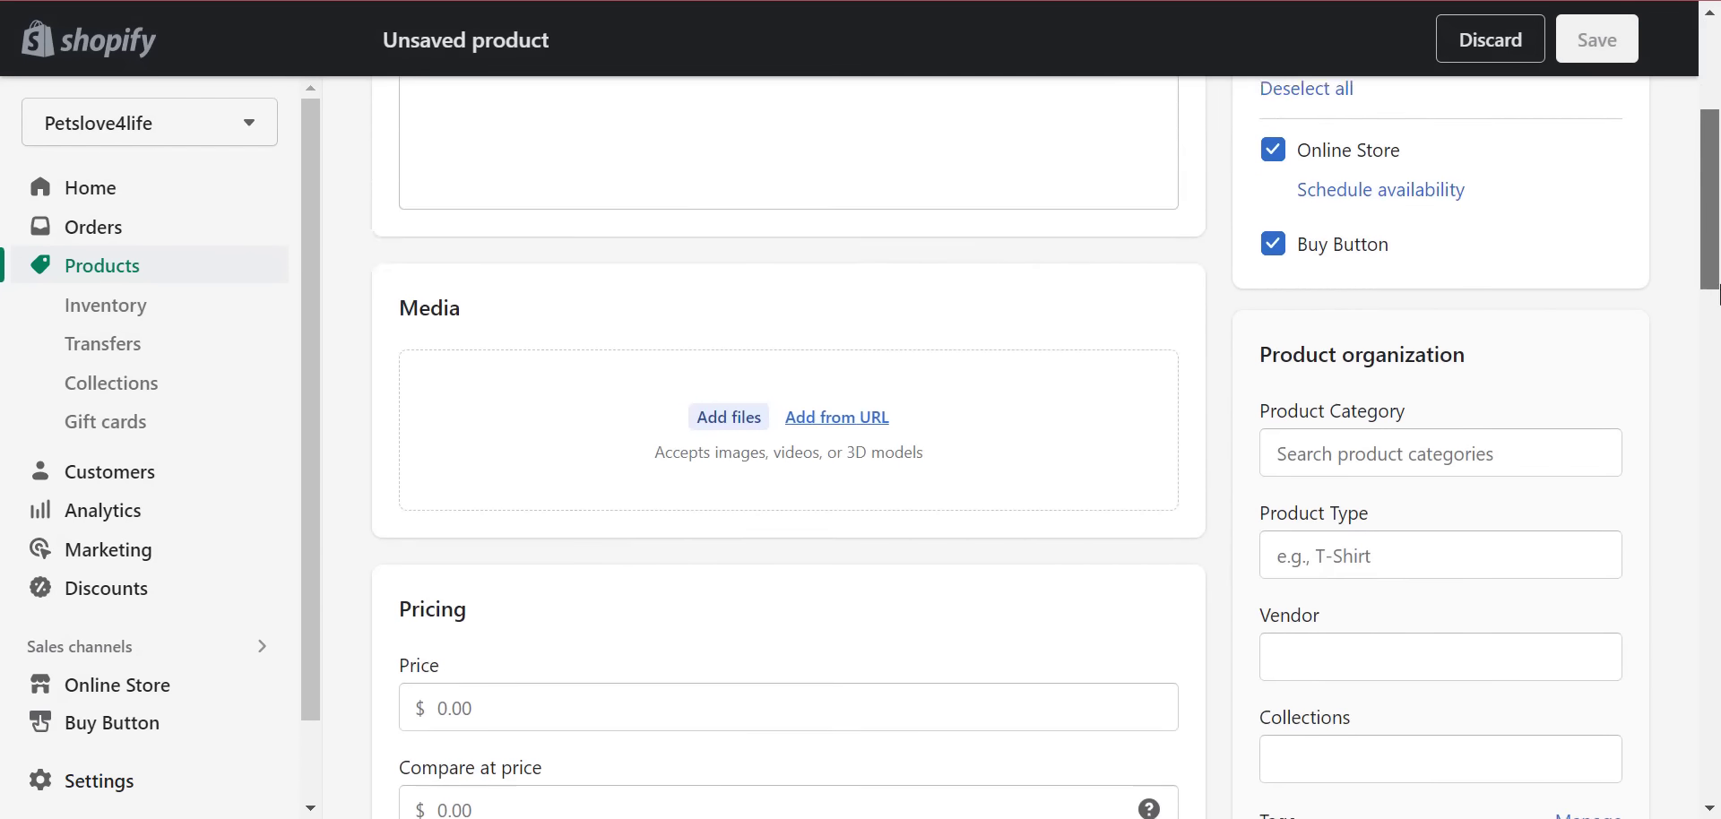
{"action": "left_click_drag", "start_coordinate": [1718, 255], "coordinate": [1705, 215]}
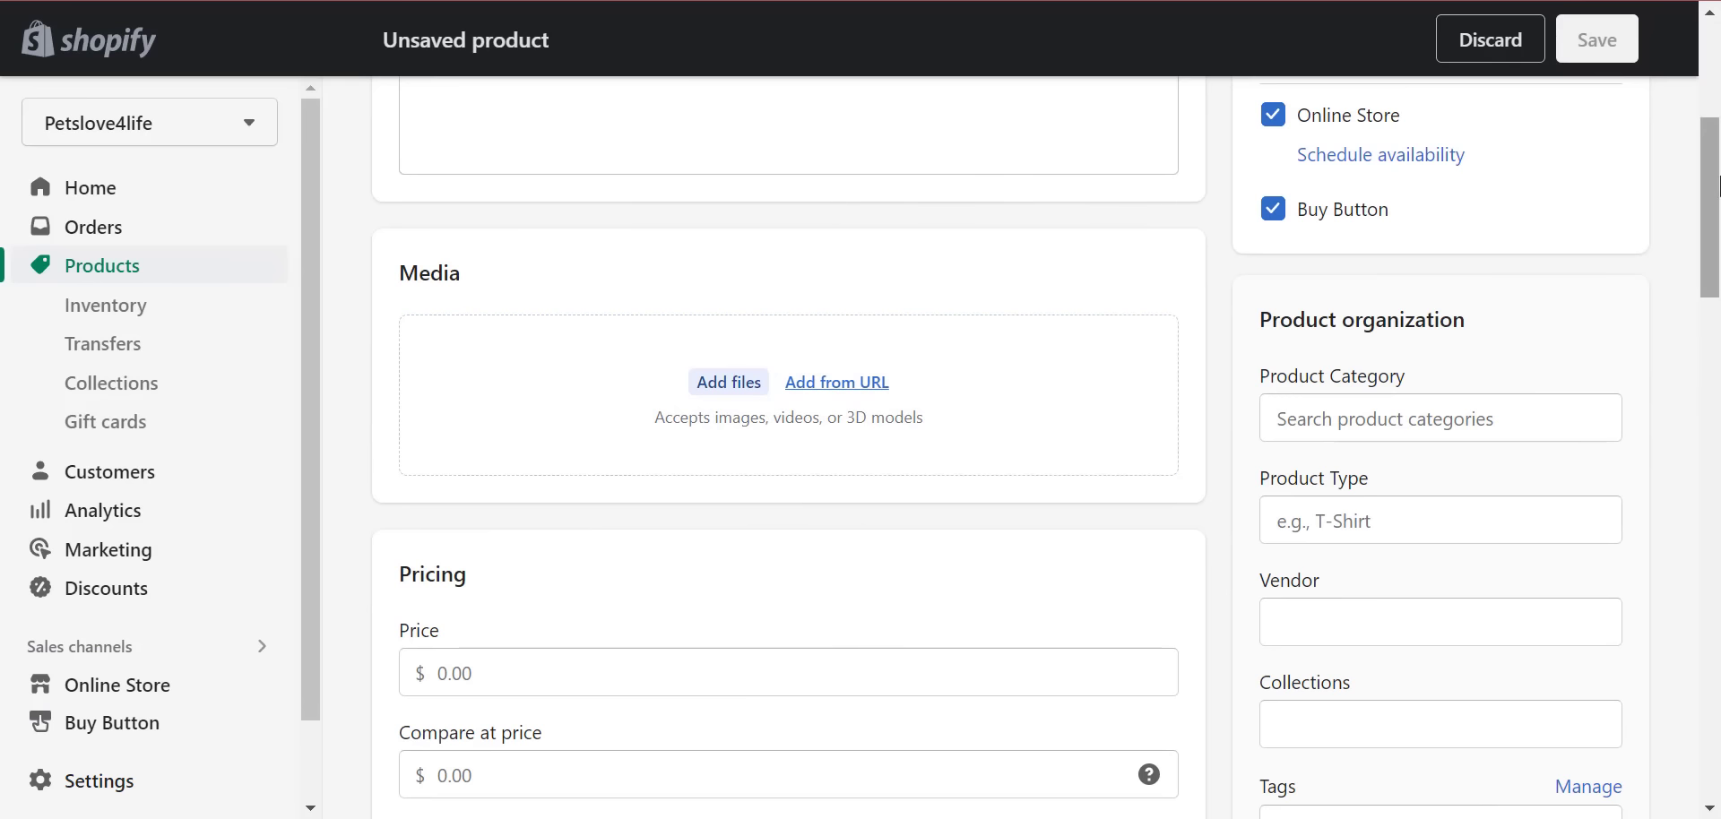
{"action": "scroll", "coordinate": [511, 361], "scroll_direction": "down", "scroll_amount": 3}
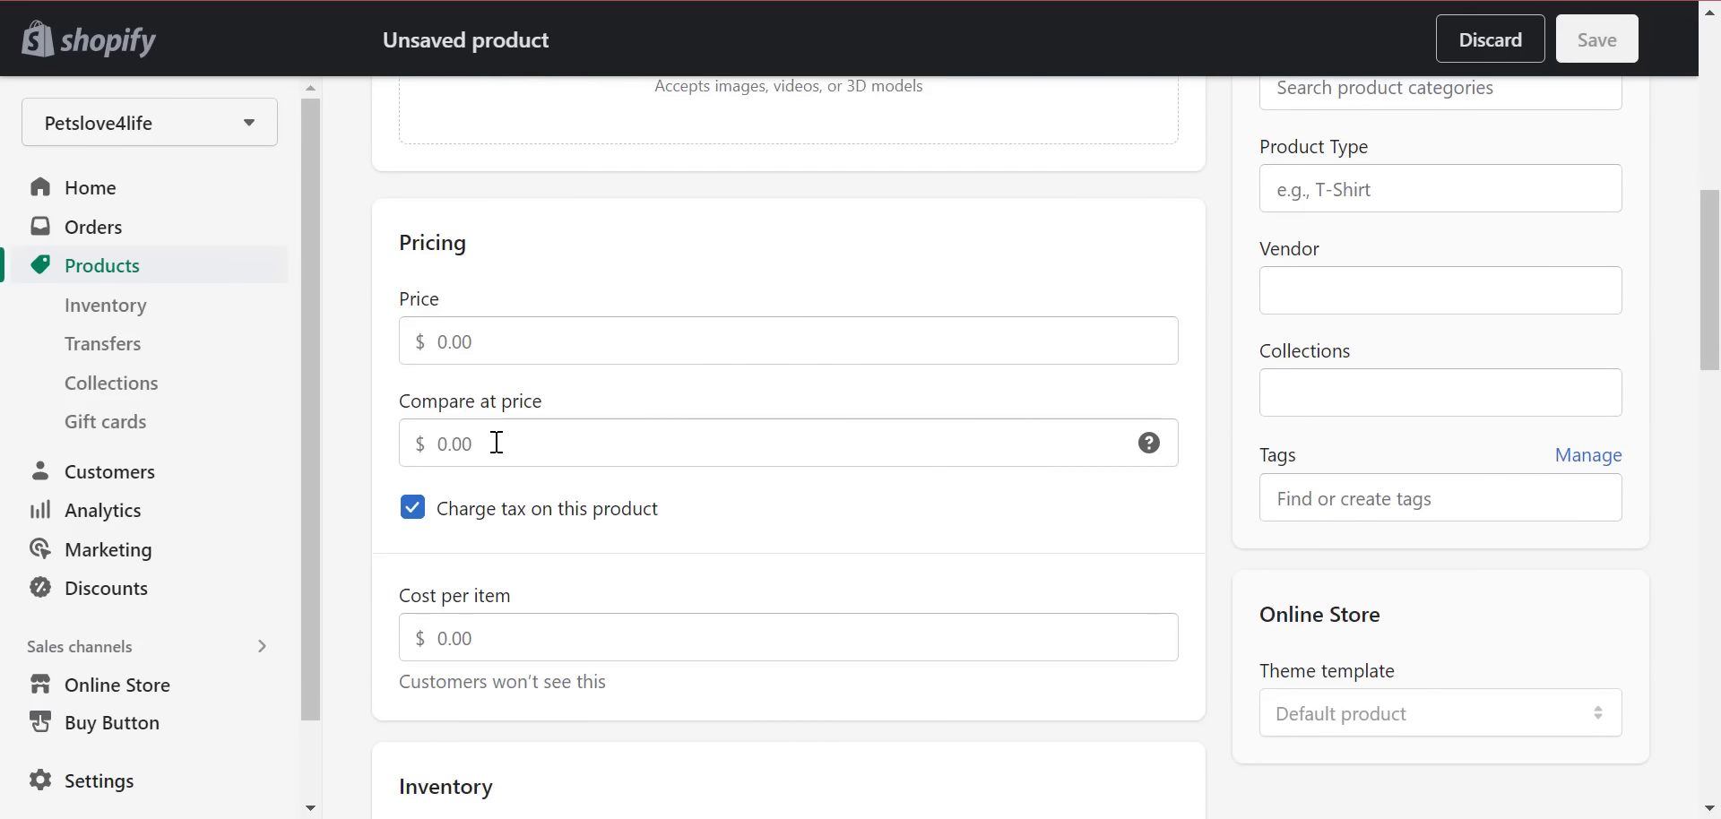
{"action": "left_click_drag", "start_coordinate": [1710, 280], "coordinate": [1714, 125]}
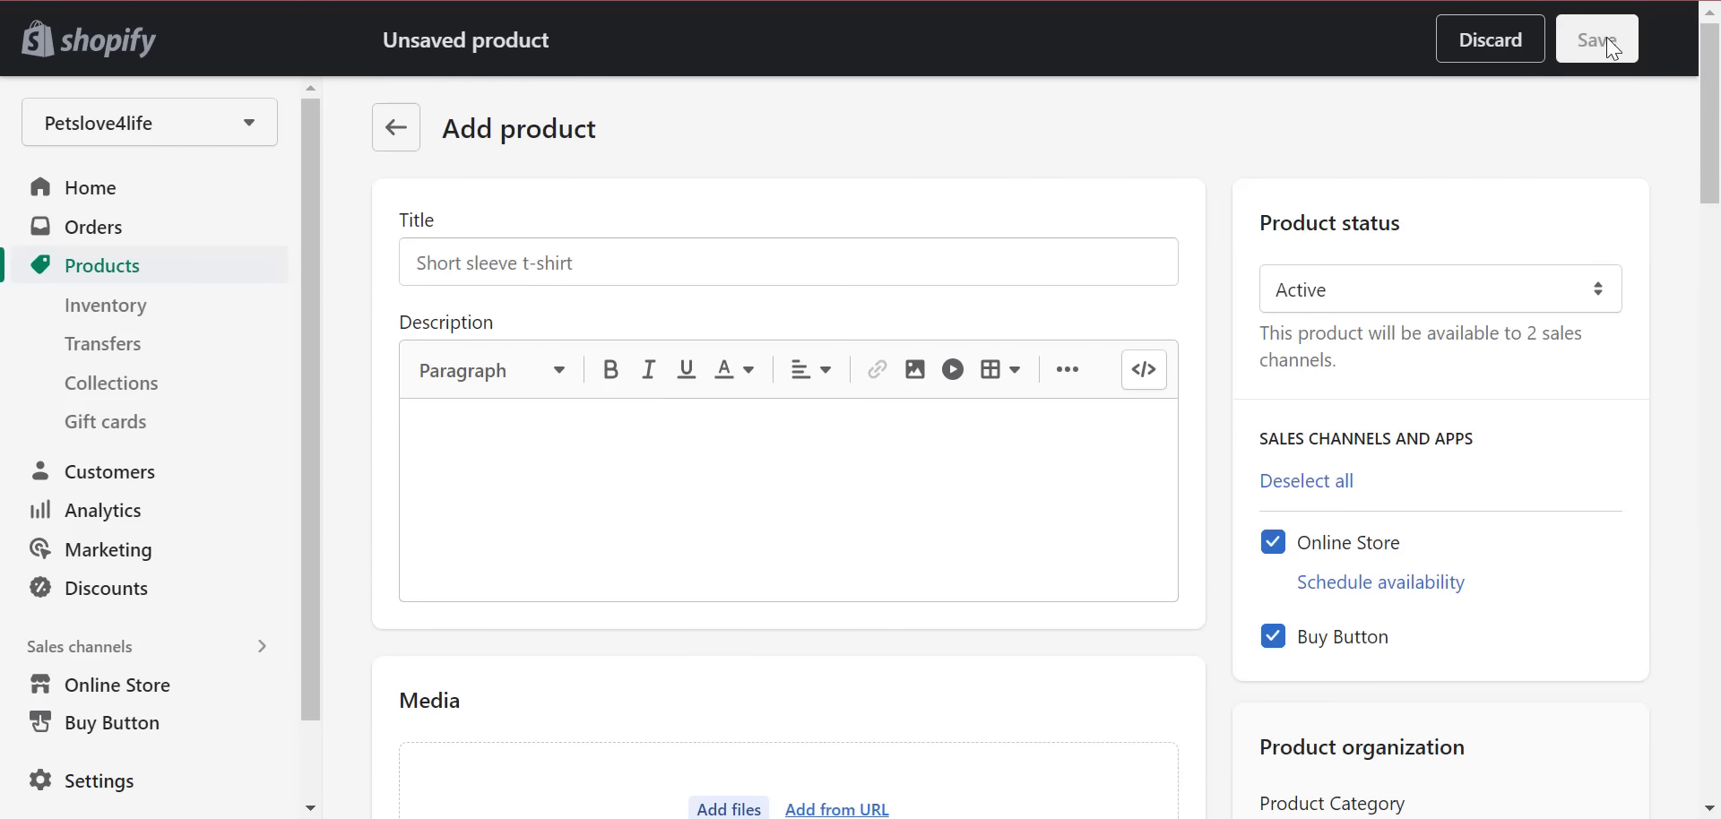
{"action": "left_click", "coordinate": [395, 128]}
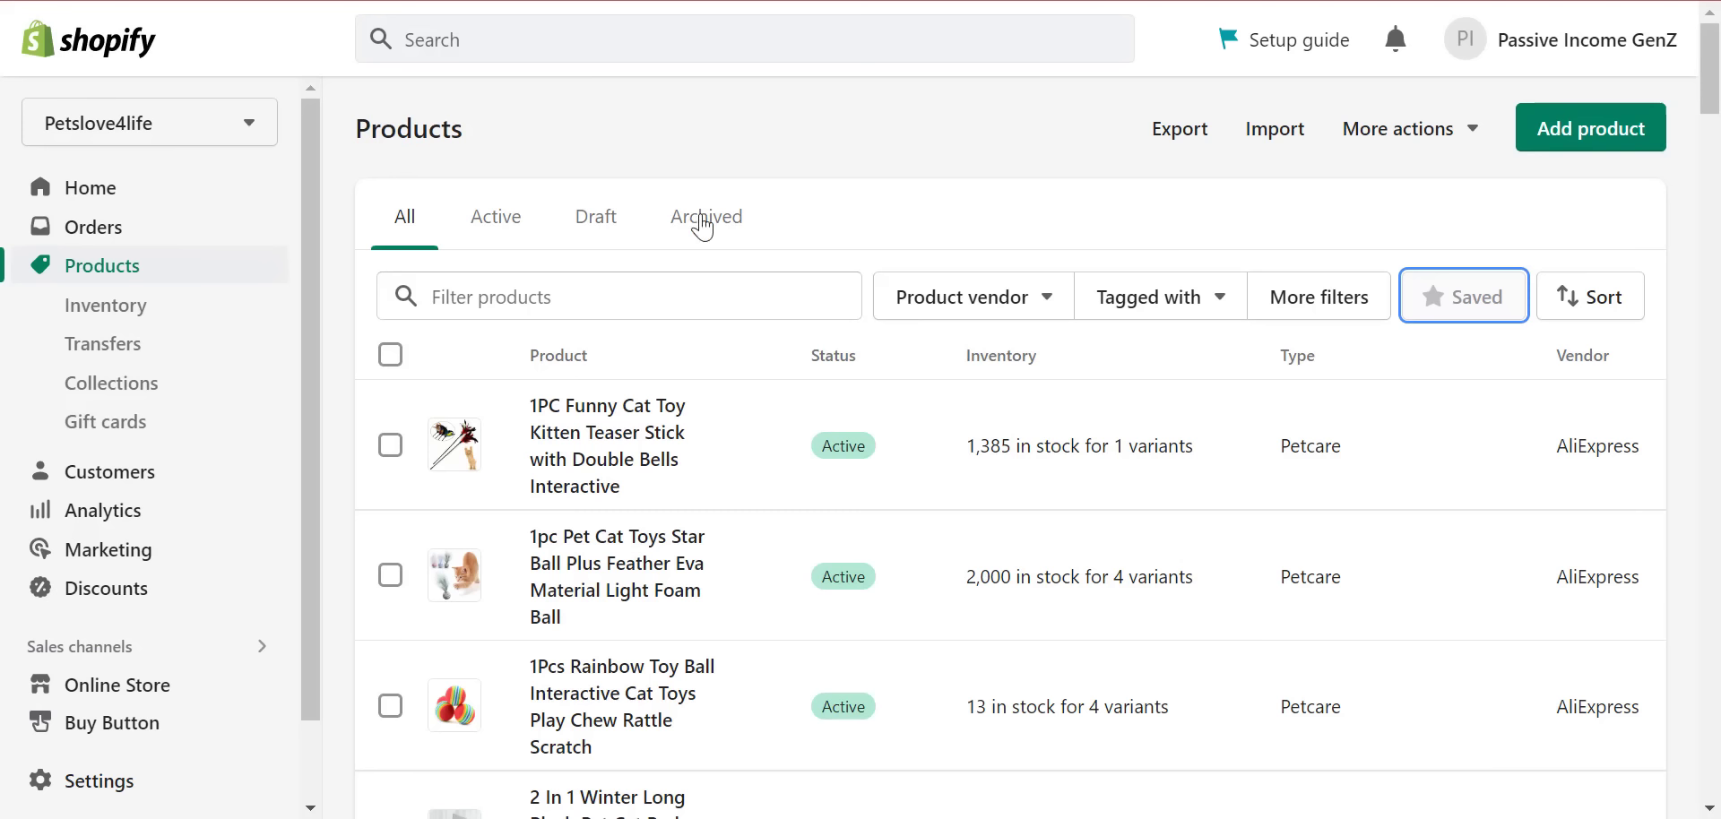
{"action": "mouse_move", "coordinate": [1719, 67]}
{"action": "left_mouse_down"}
{"action": "mouse_move", "coordinate": [1718, 358]}
{"action": "mouse_move", "coordinate": [1718, 69]}
{"action": "left_mouse_up"}
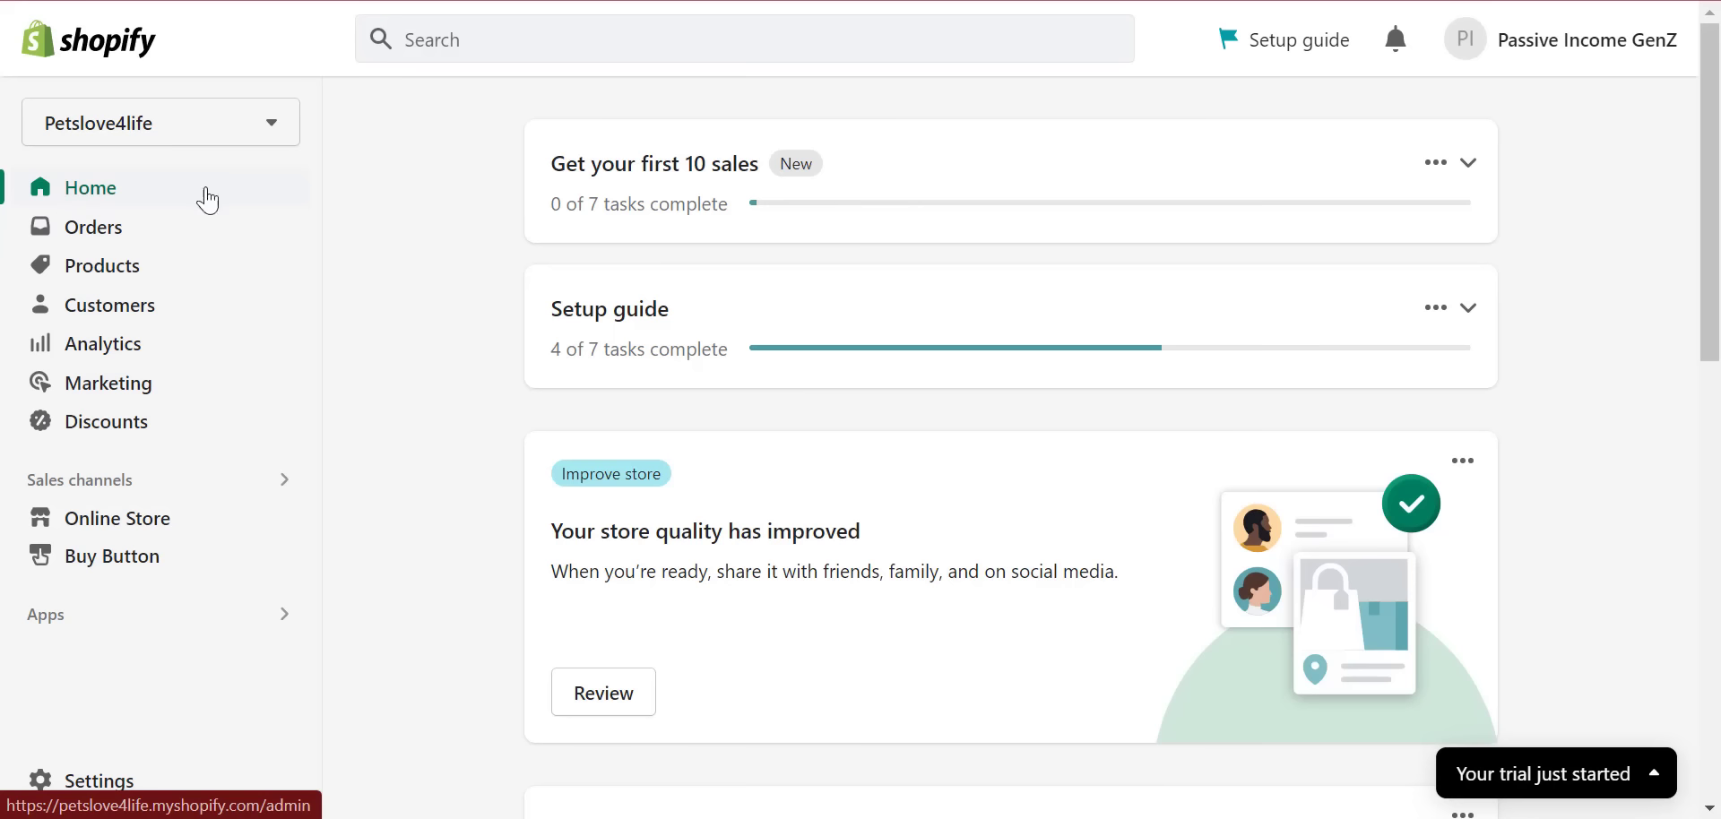
- From the setup guide's custom domain task, open the domain settings and start buying a new domain
{"action": "left_click", "coordinate": [1468, 314]}
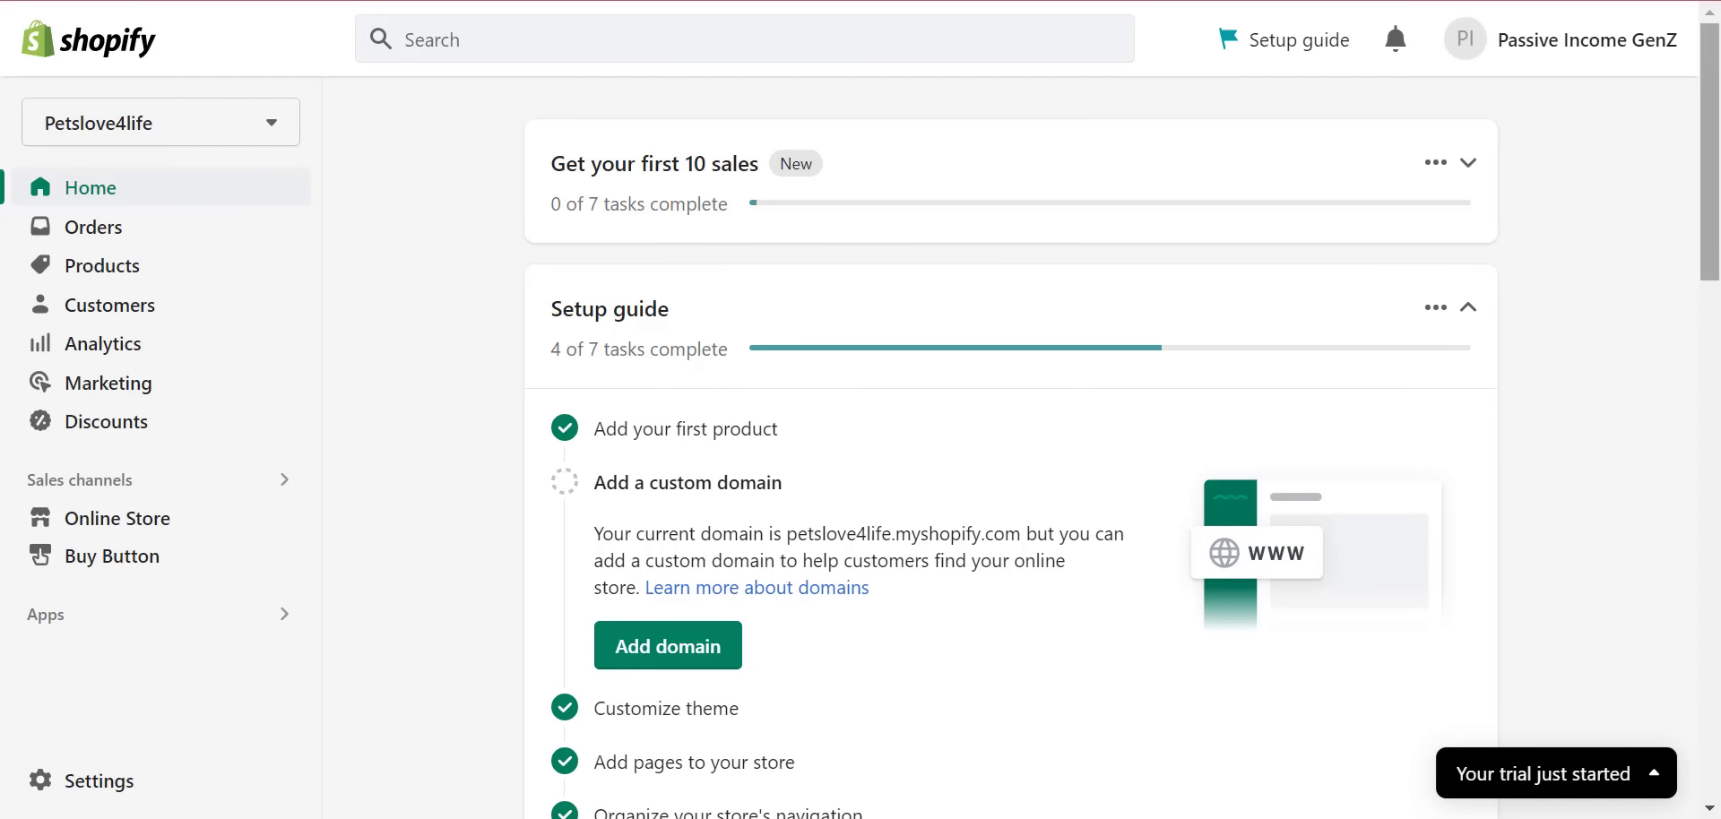
{"action": "scroll", "coordinate": [867, 292], "scroll_direction": "down", "scroll_amount": 2}
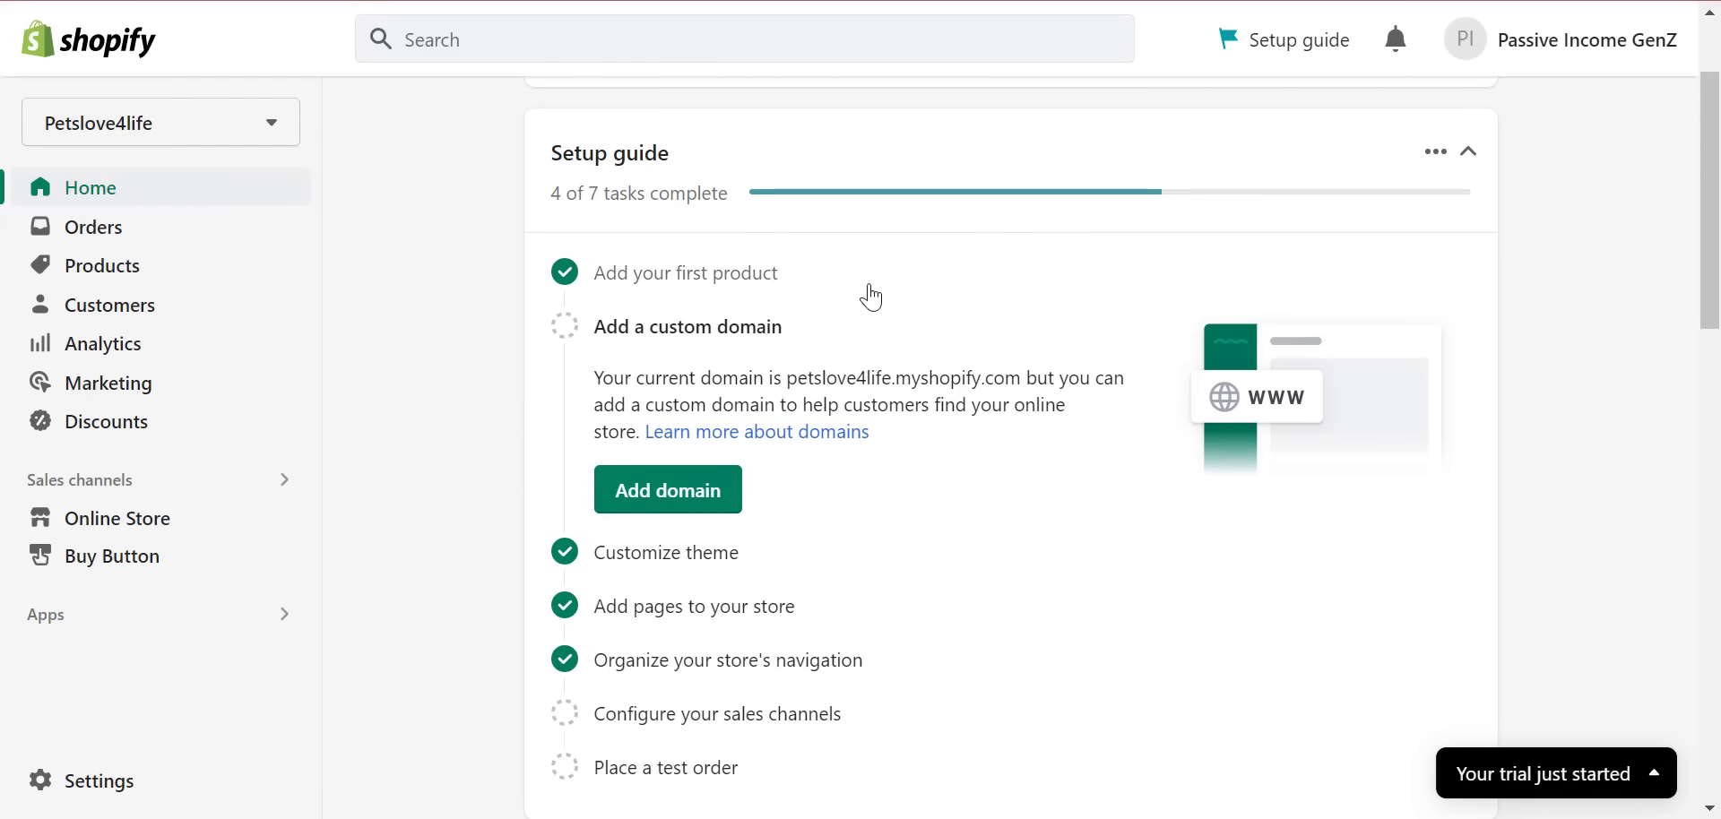
{"action": "left_click", "coordinate": [704, 511]}
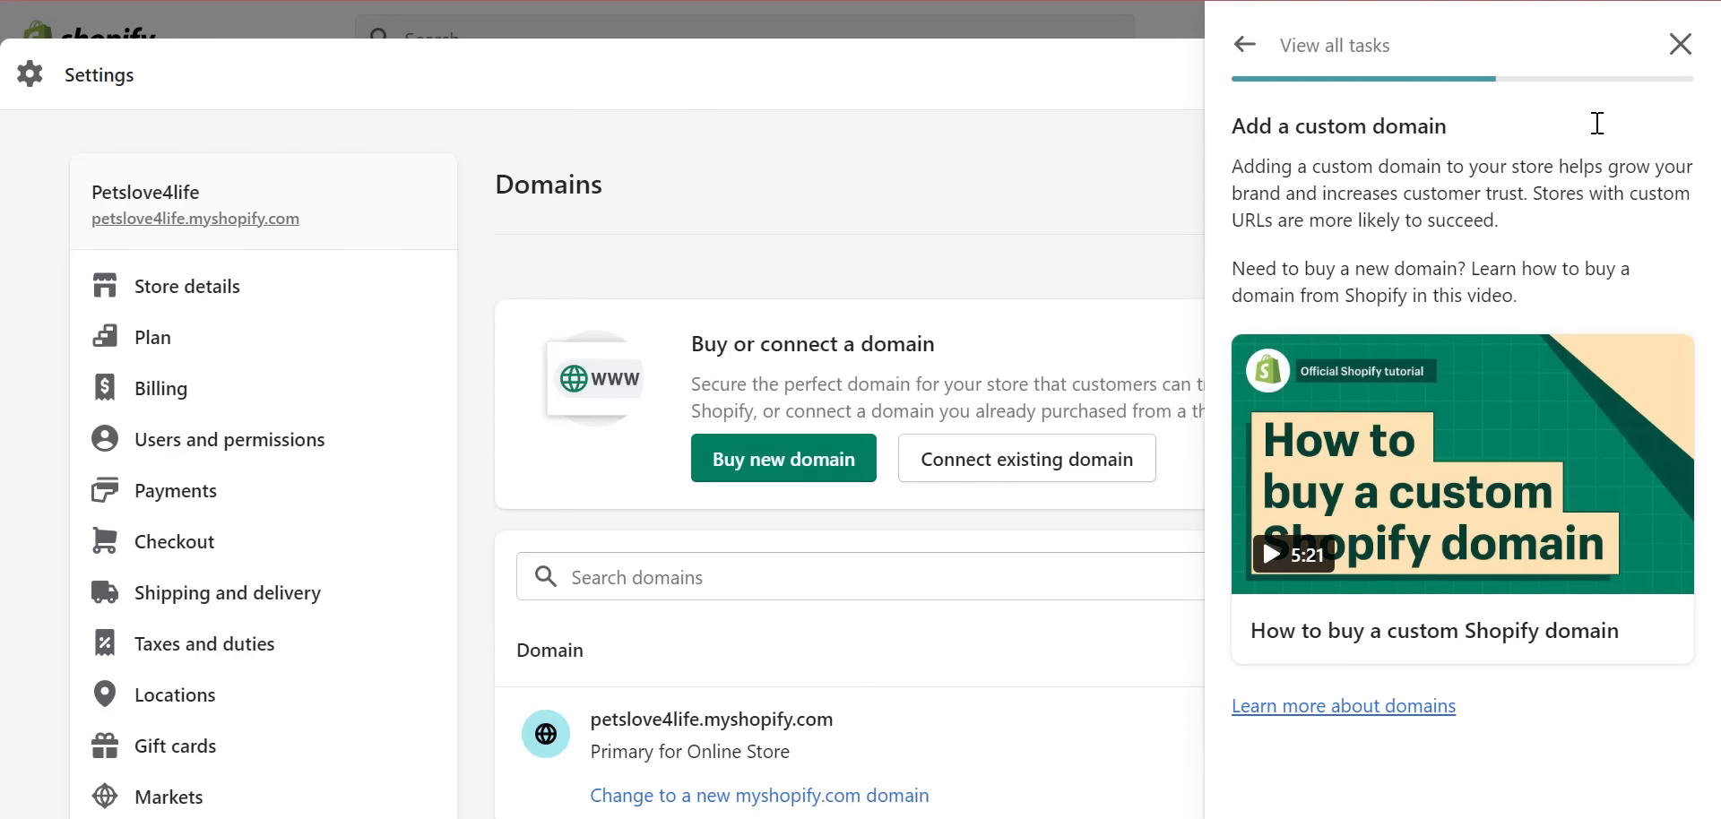
{"action": "left_click", "coordinate": [1680, 45]}
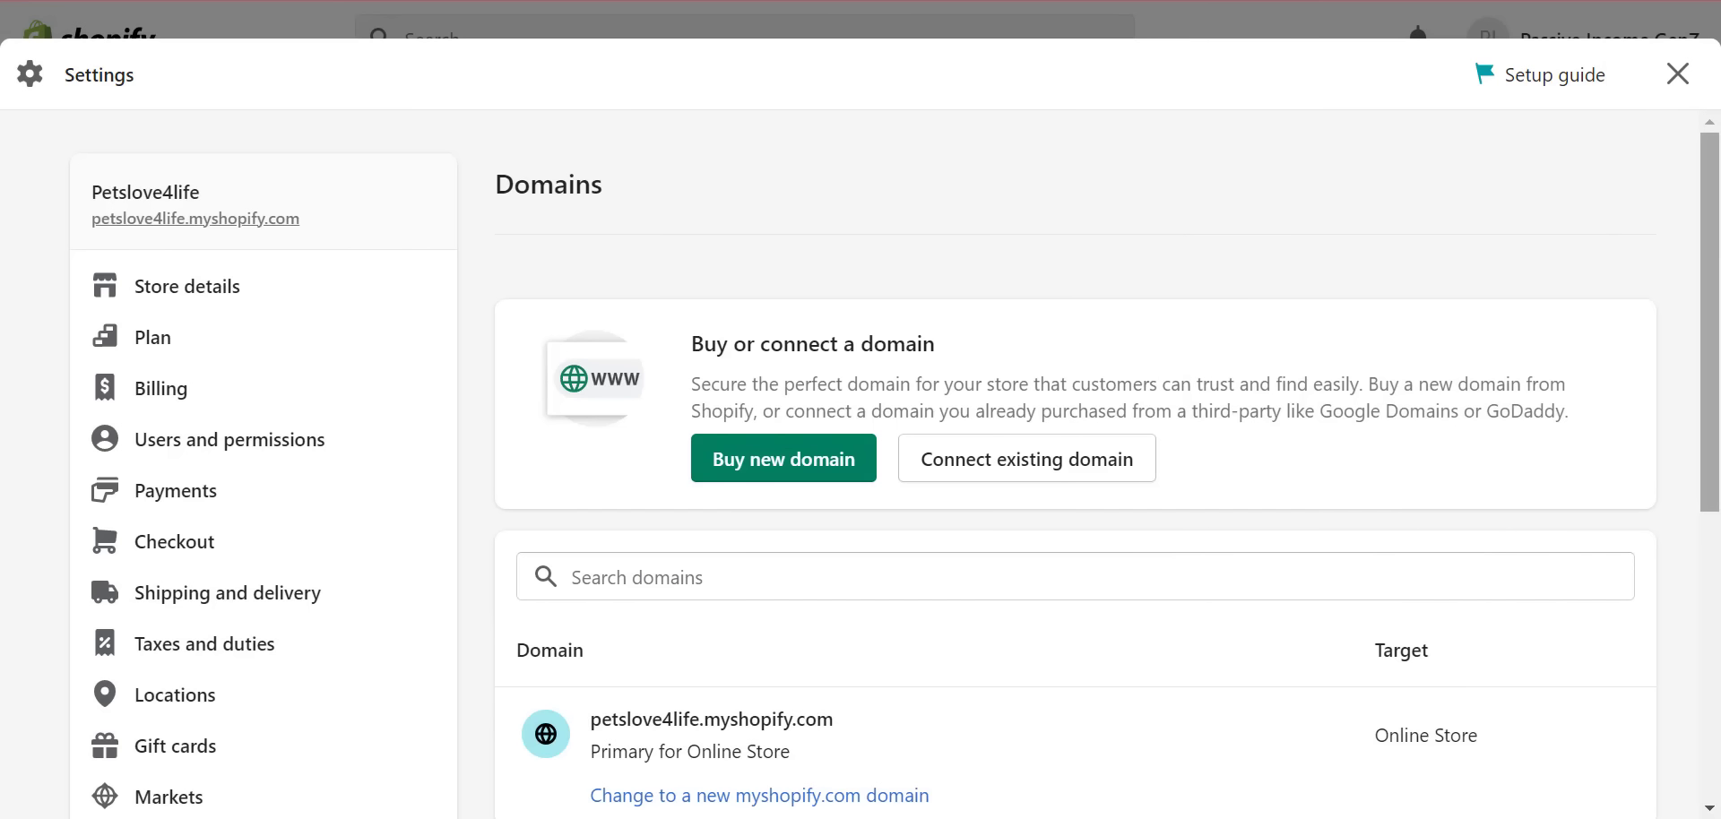
{"action": "scroll", "coordinate": [1717, 251], "scroll_direction": "down", "scroll_amount": 1}
{"action": "left_click_drag", "start_coordinate": [1719, 251], "coordinate": [1717, 242]}
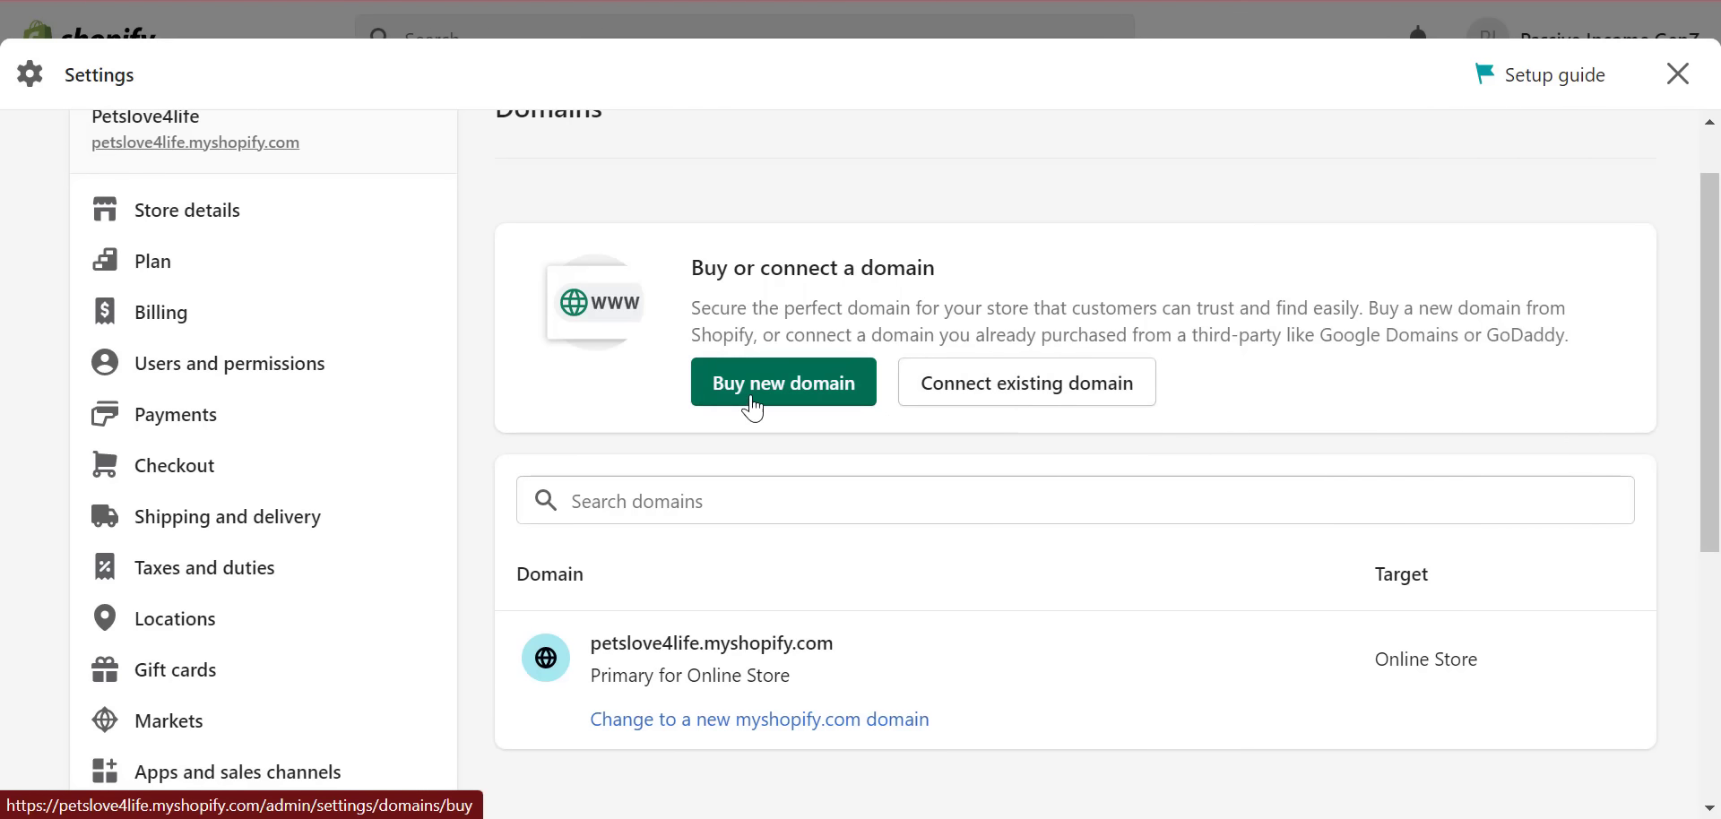
{"action": "left_click", "coordinate": [751, 402]}
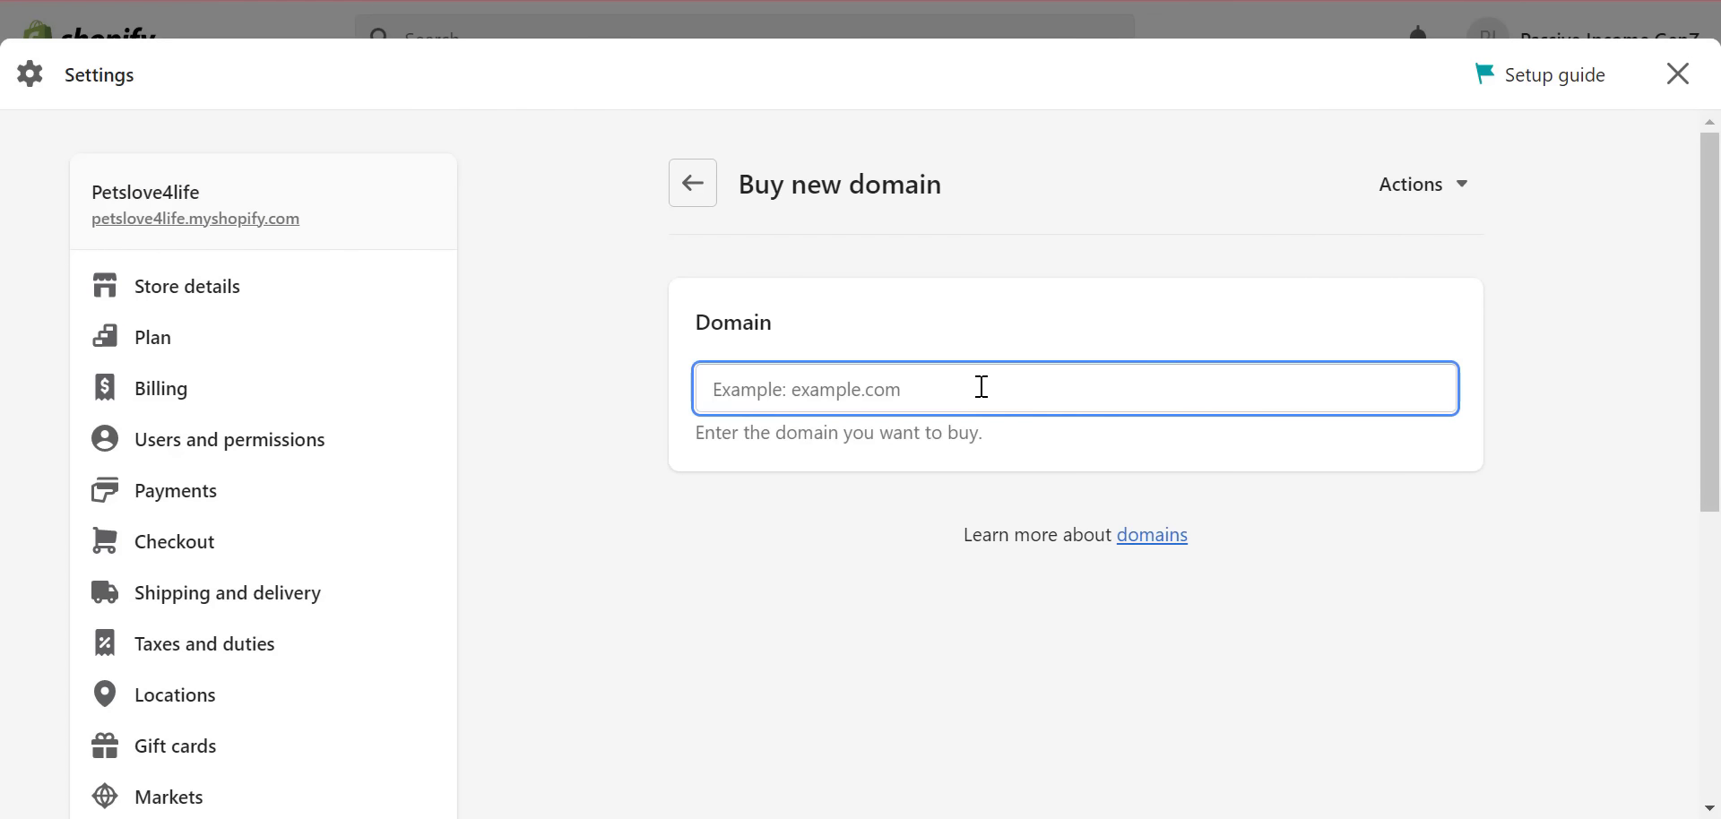
- Copy the store's name from the storefront tab's address and paste it as "petslove4life" into the new domain search
{"action": "left_click", "coordinate": [813, 817]}
{"action": "left_click", "coordinate": [941, 714]}
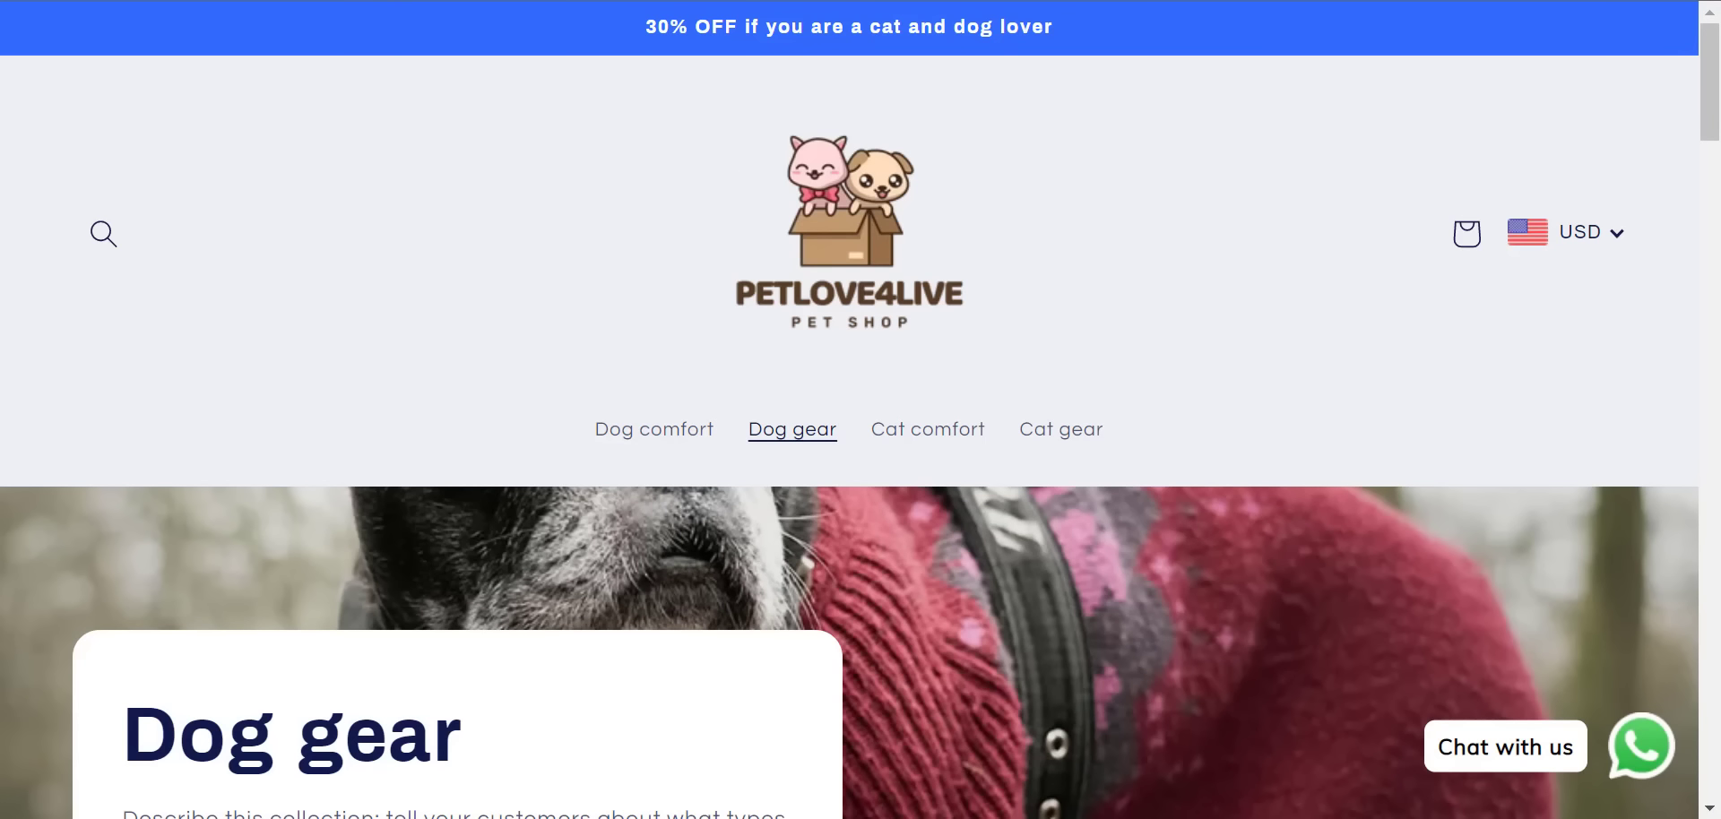
{"action": "right_click", "coordinate": [251, 0]}
{"action": "left_click", "coordinate": [369, 126]}
{"action": "left_click", "coordinate": [813, 818]}
{"action": "left_click", "coordinate": [751, 686]}
{"action": "left_click", "coordinate": [907, 399]}
{"action": "right_click", "coordinate": [886, 381]}
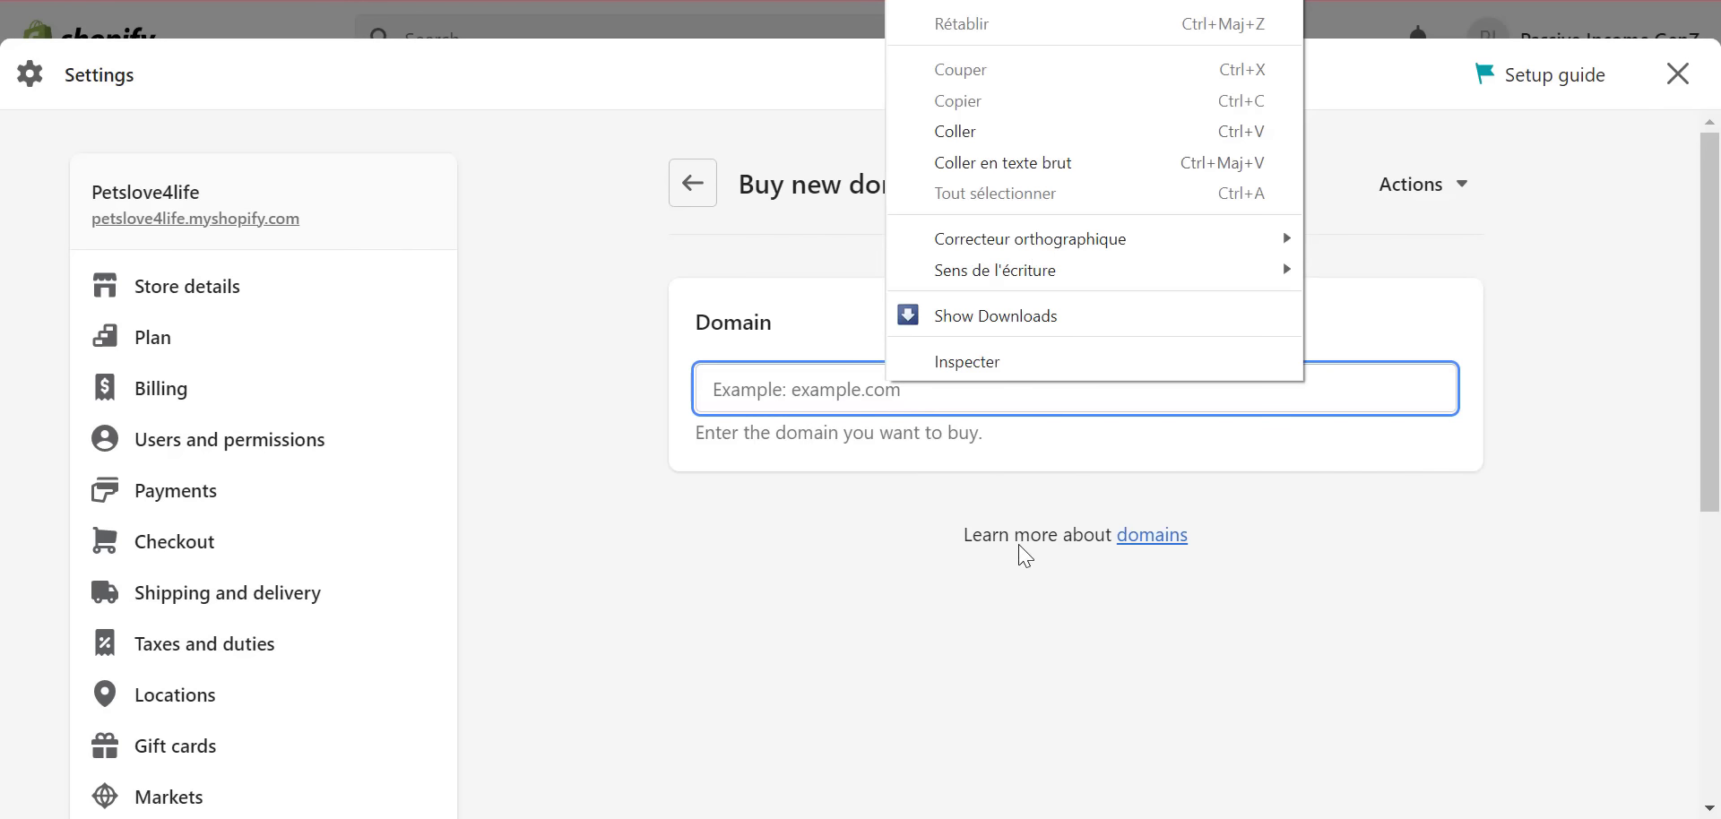
{"action": "left_click", "coordinate": [1034, 160]}
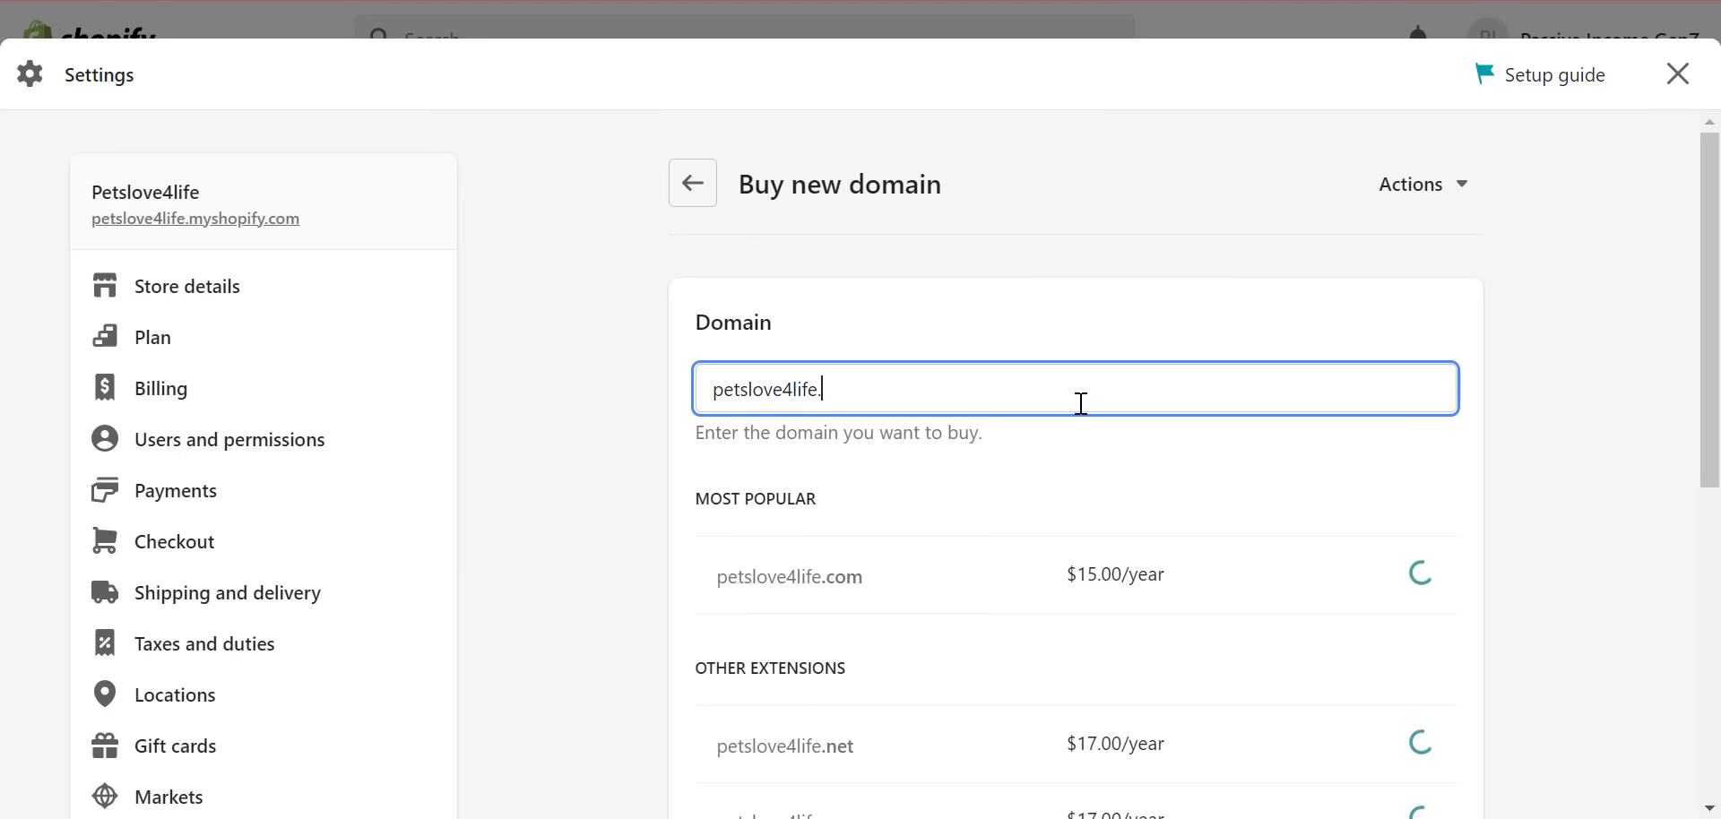
- Complete the domain search as petslove4life.com and look over the offered extensions
{"action": "type", "text": "COM"}
{"action": "key", "text": "BackSpace"}
{"action": "key", "text": "BackSpace"}
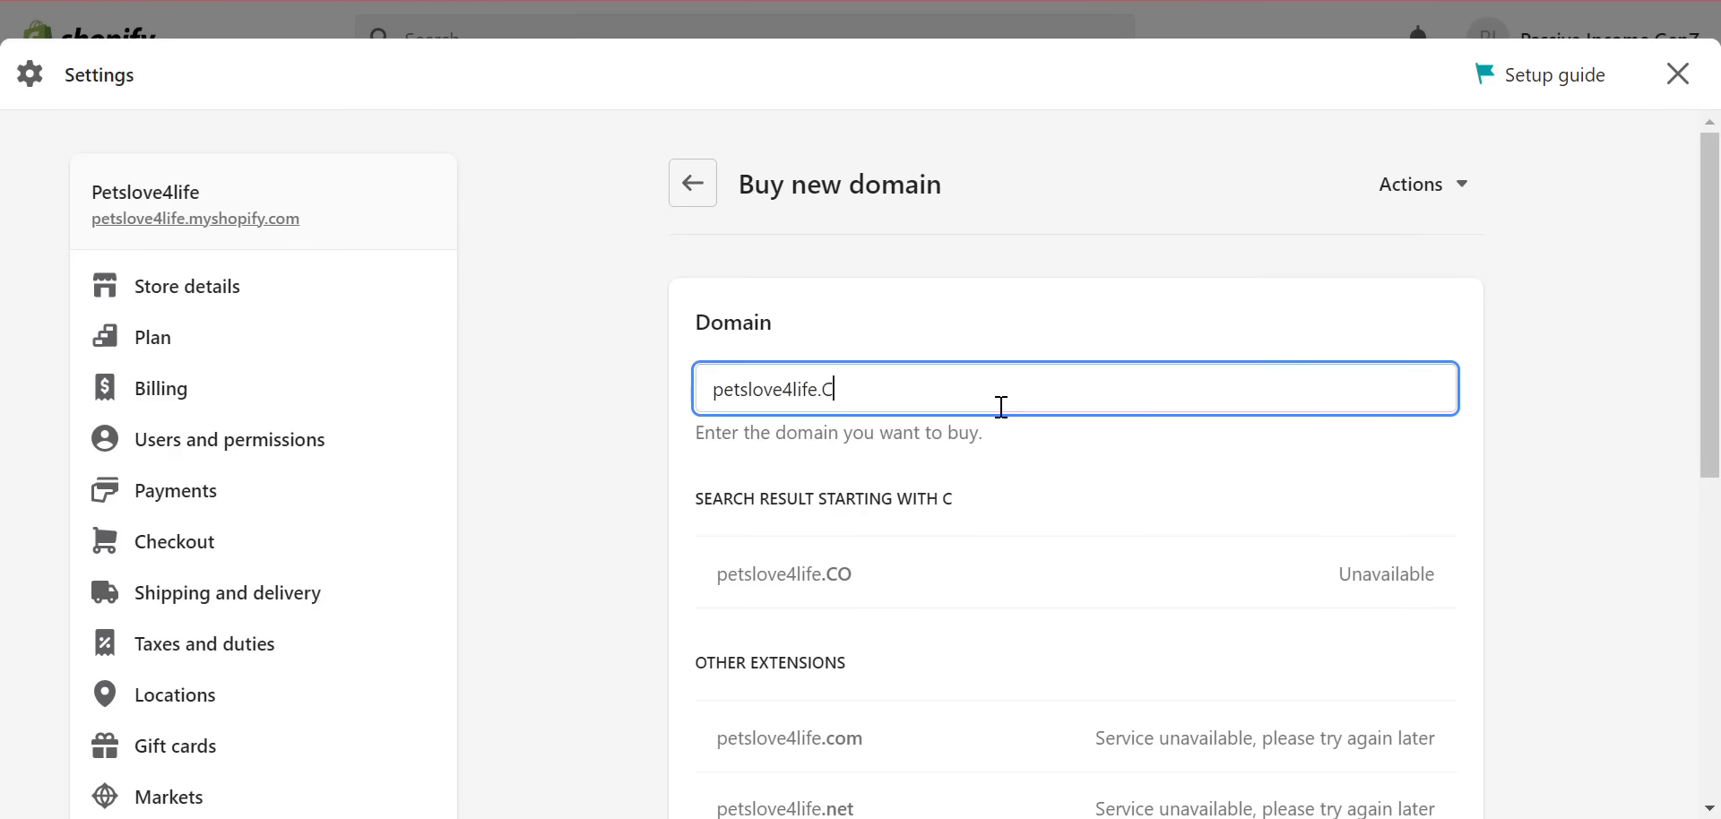
{"action": "type", "text": "com"}
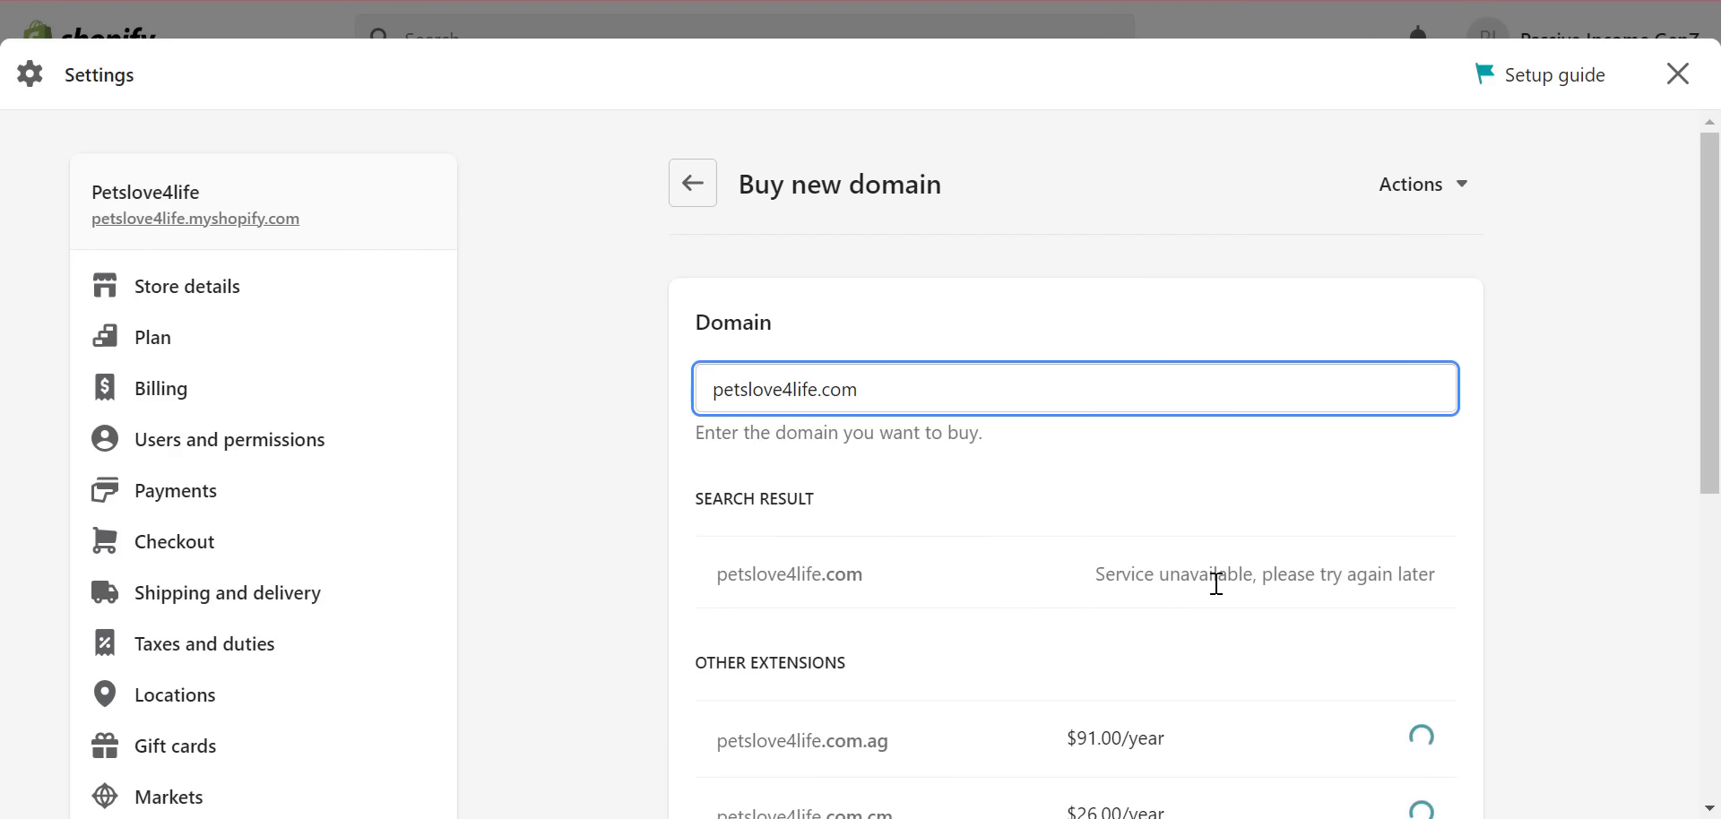
{"action": "scroll", "coordinate": [1352, 566], "scroll_direction": "down", "scroll_amount": 1}
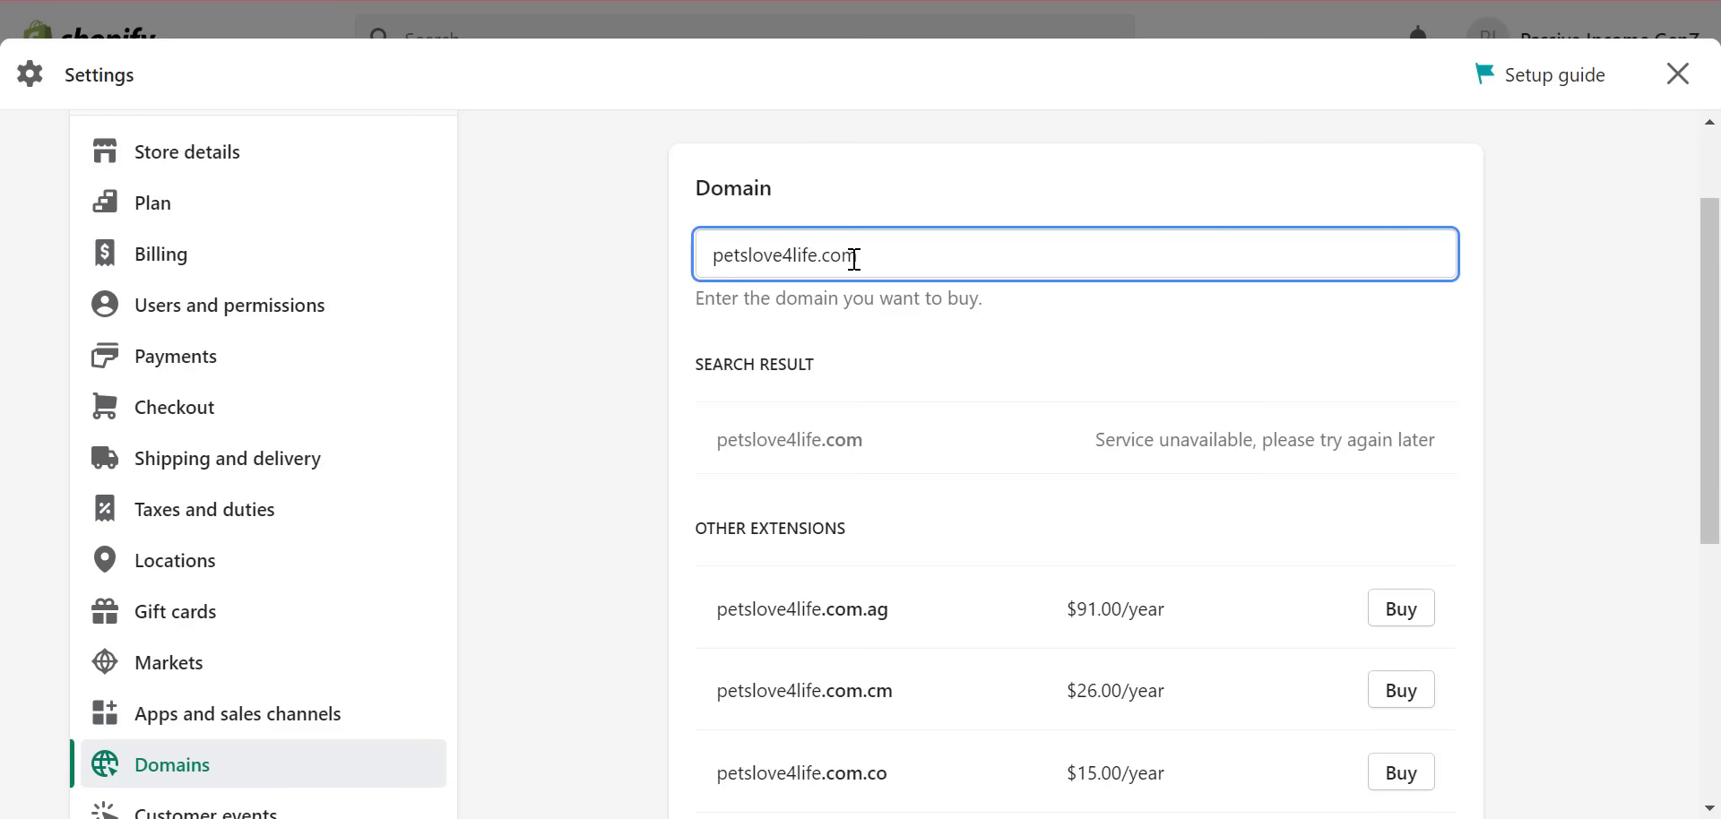
- Change the domain search to petsloveforlife, without an extension
{"action": "key", "text": "shift+Left"}
{"action": "key", "text": "shift+Left"}
{"action": "key", "text": "shift+Left"}
{"action": "key", "text": "shift+Left"}
{"action": "key", "text": "BackSpace"}
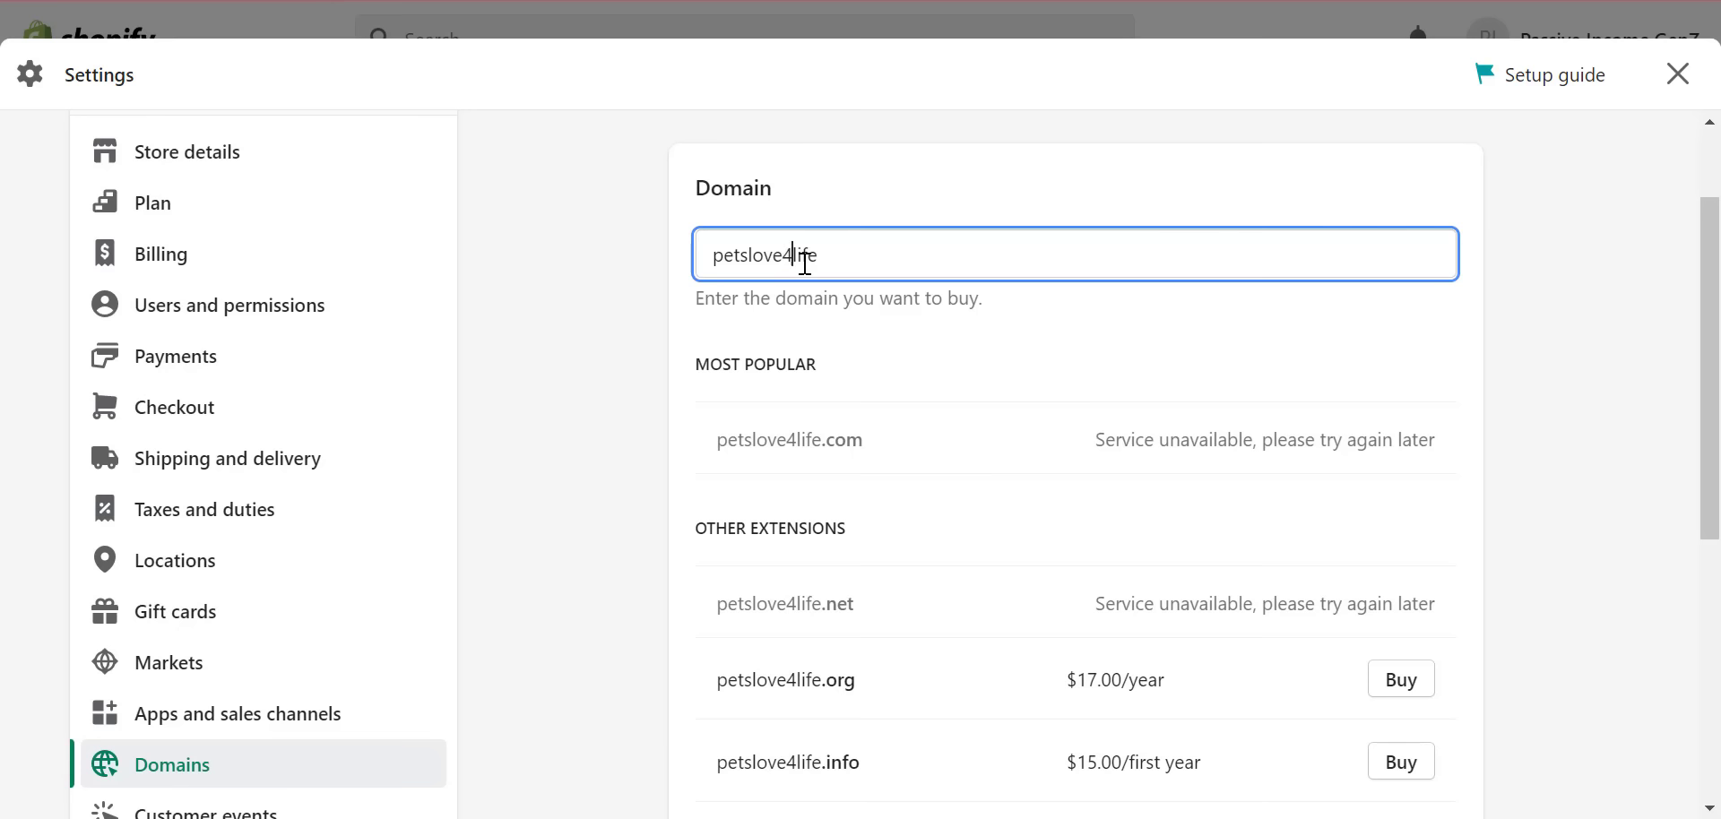
{"action": "key", "text": "Left"}
{"action": "key", "text": "Left"}
{"action": "key", "text": "Left"}
{"action": "key", "text": "Left"}
{"action": "key", "text": "BackSpace"}
{"action": "type", "text": "for"}
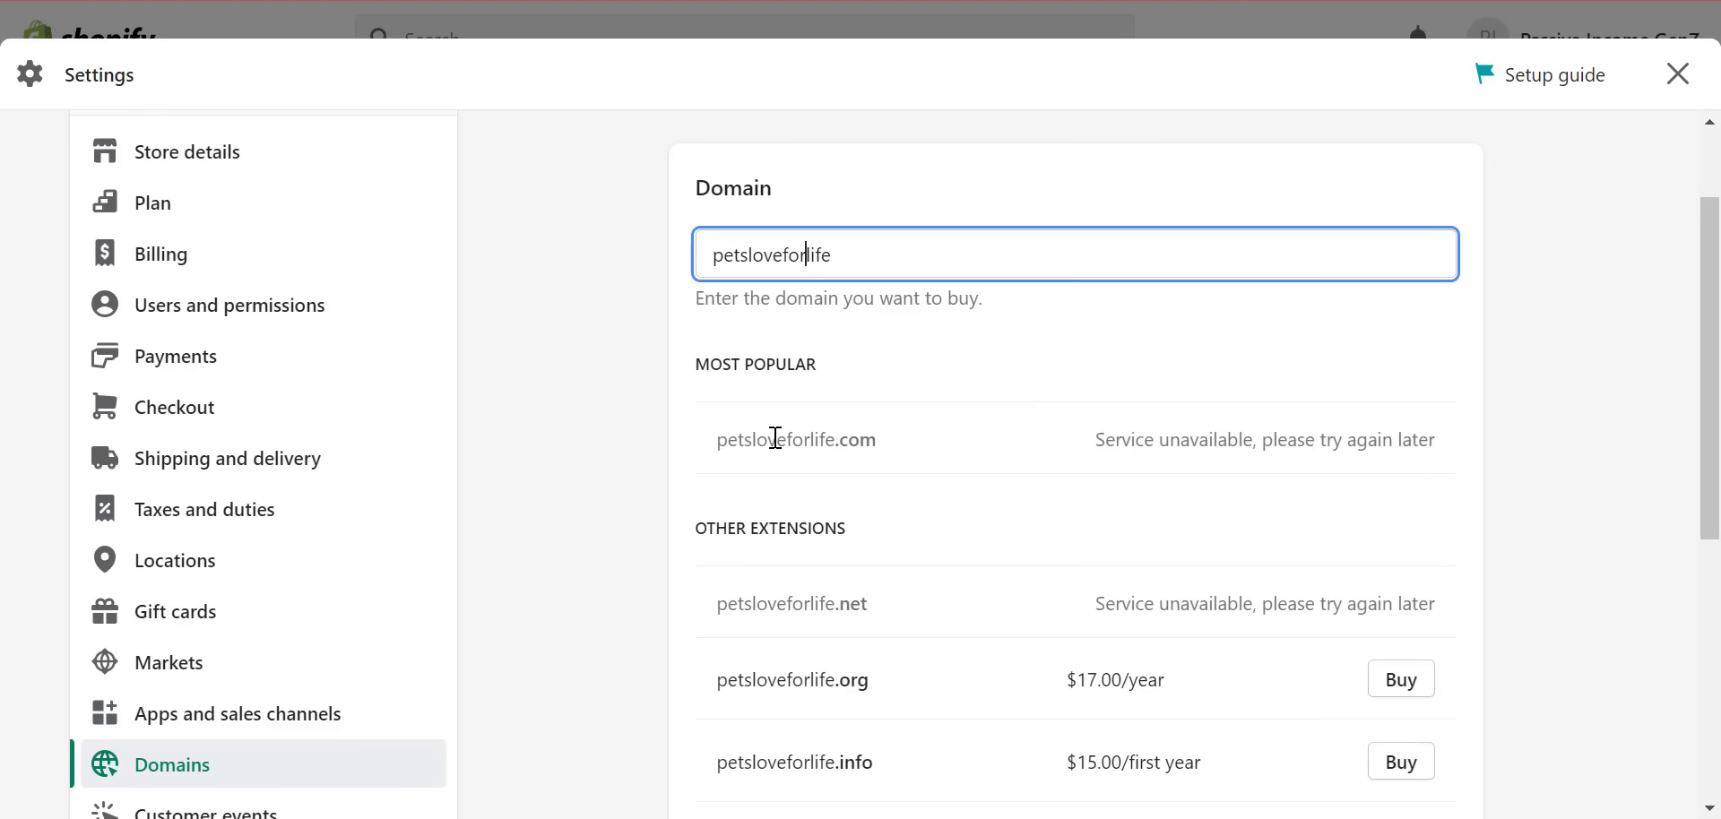
- Look through the extensions and prices offered for petsloveforlife and close the settings without buying
{"action": "scroll", "coordinate": [1529, 461], "scroll_direction": "down", "scroll_amount": 3}
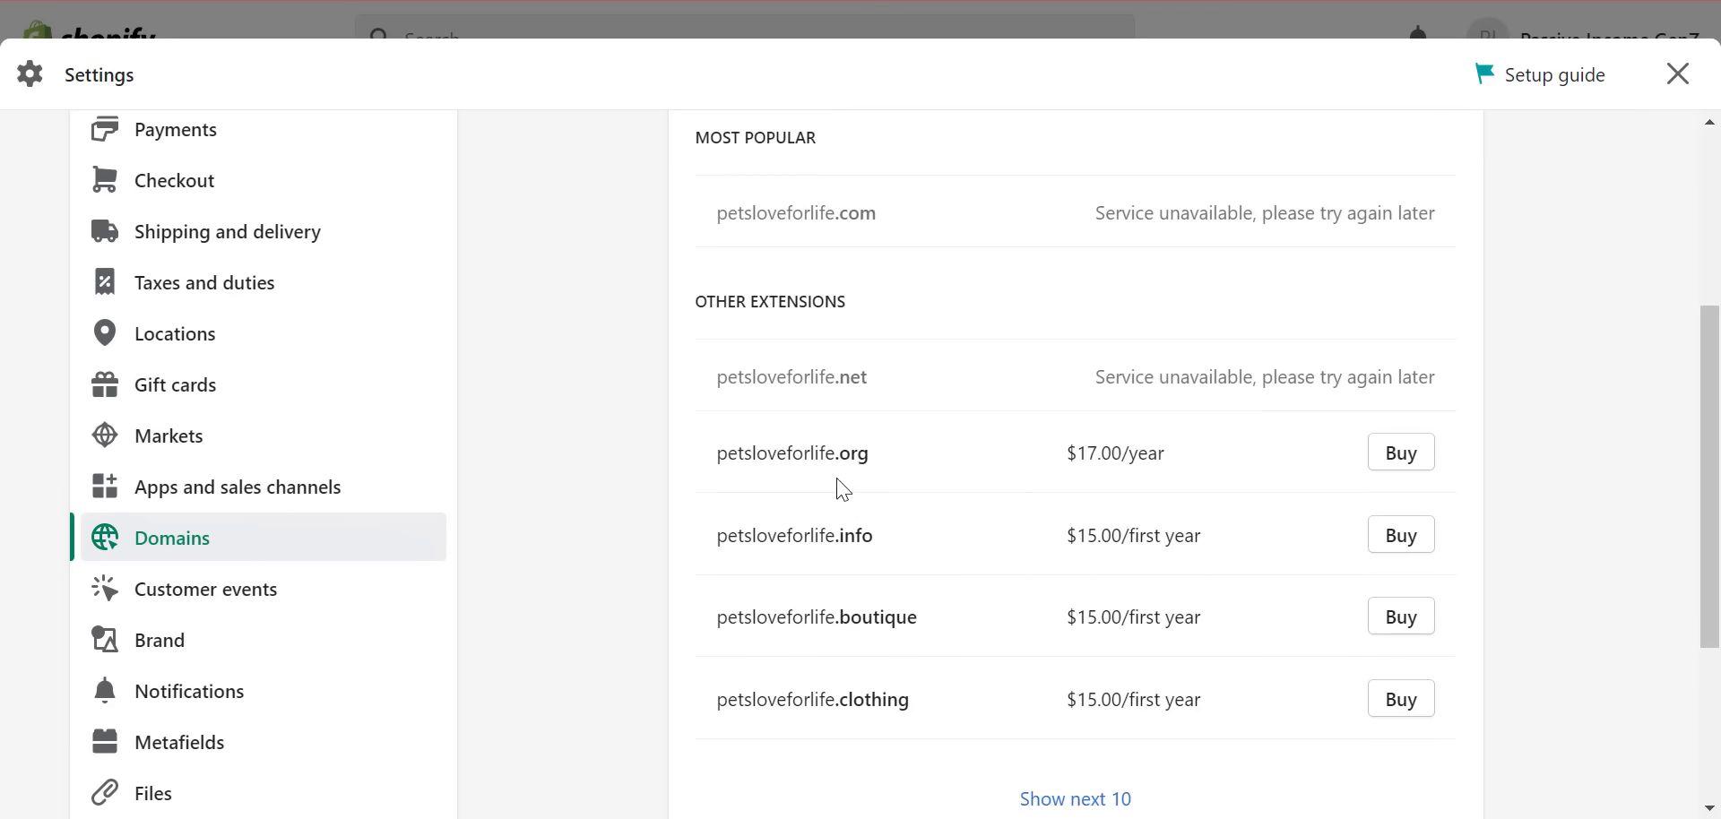
{"action": "scroll", "coordinate": [704, 720], "scroll_direction": "down", "scroll_amount": 1}
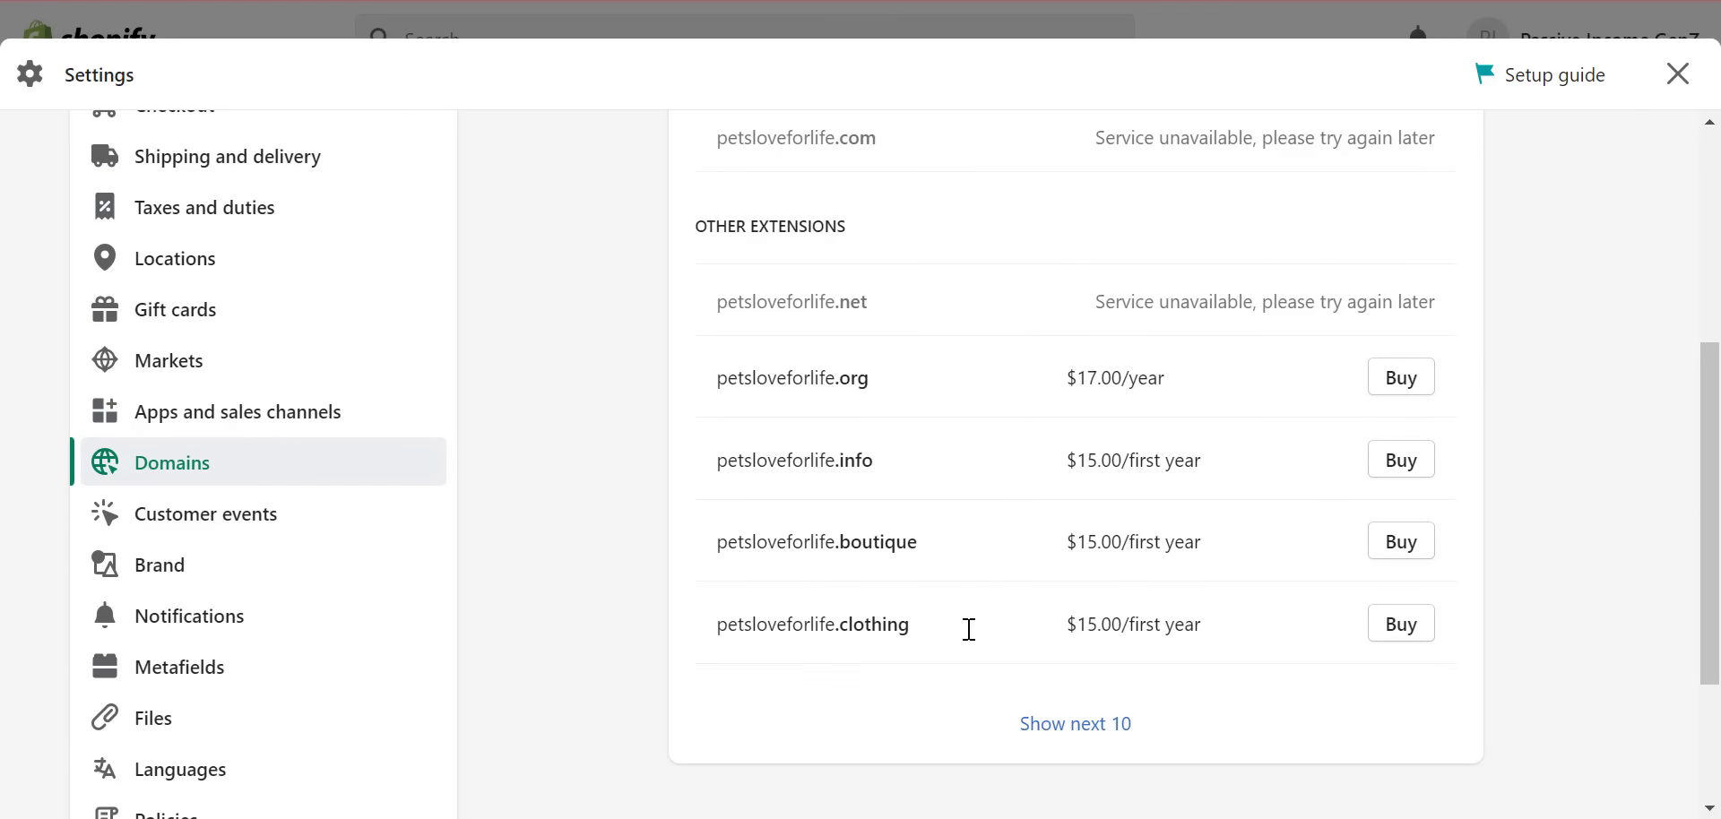
{"action": "left_click_drag", "start_coordinate": [1713, 574], "coordinate": [1714, 374]}
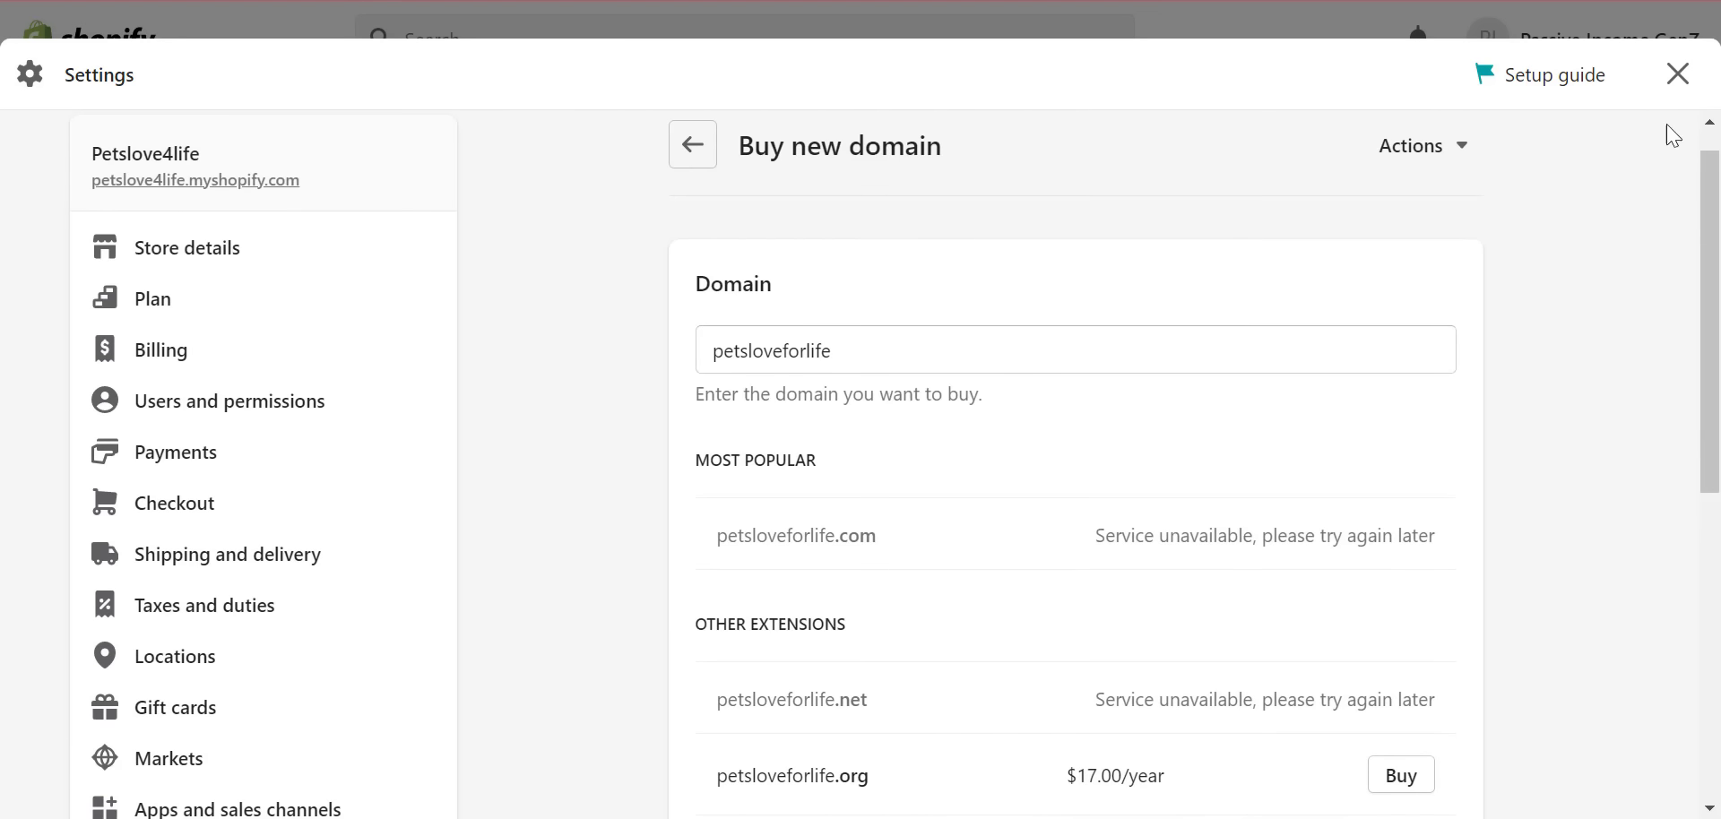
{"action": "left_click", "coordinate": [1678, 75]}
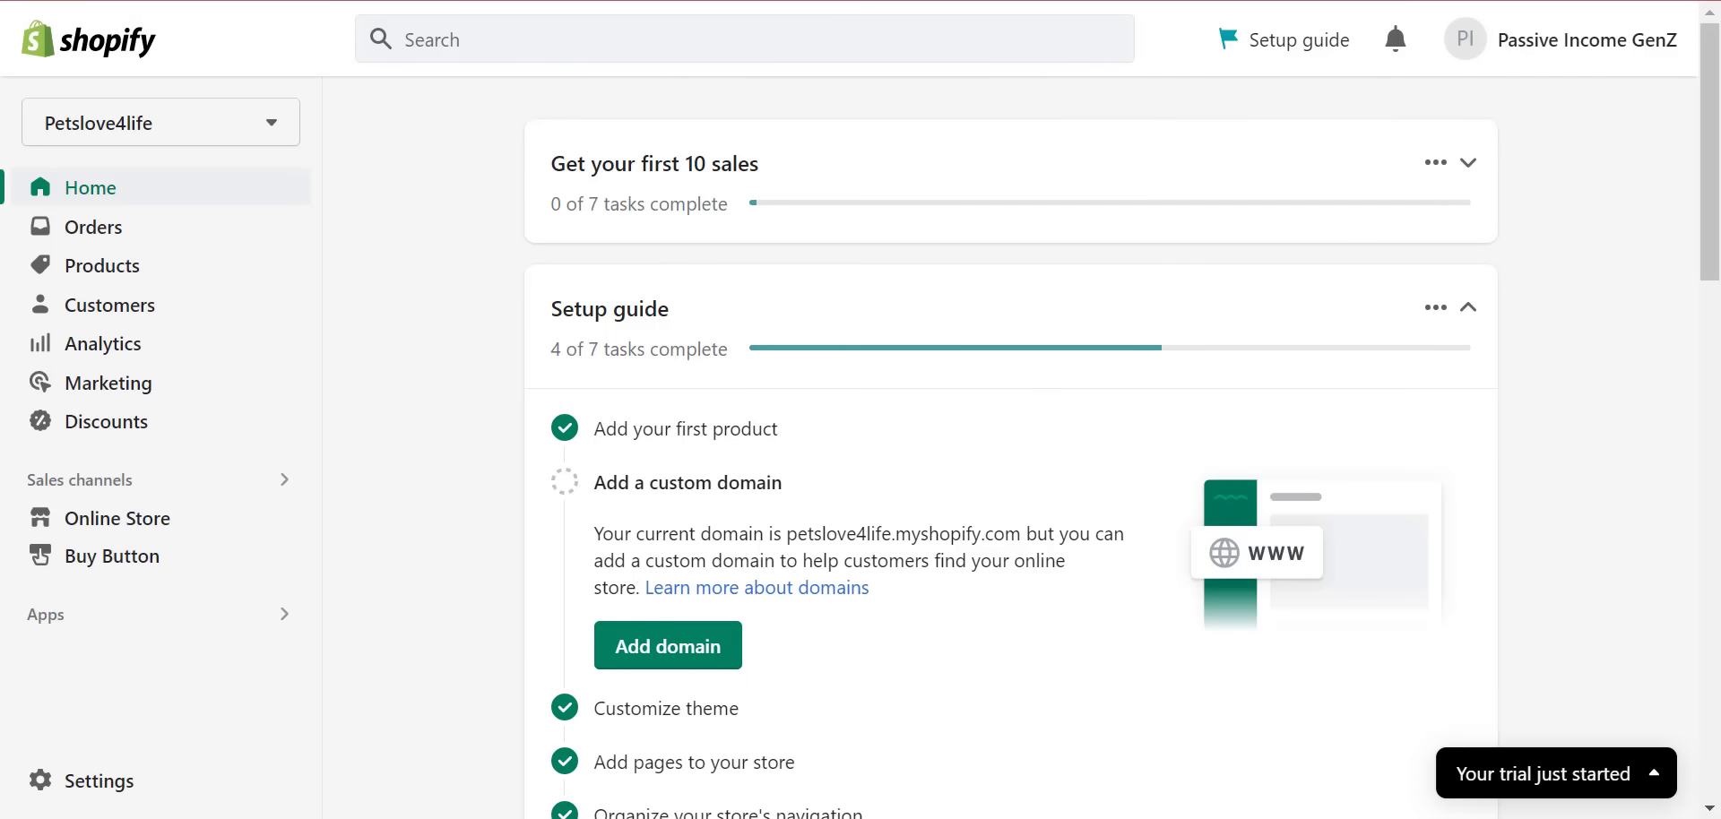
{"action": "mouse_move", "coordinate": [1713, 180]}
{"action": "left_mouse_down"}
{"action": "mouse_move", "coordinate": [1713, 377]}
{"action": "mouse_move", "coordinate": [1713, 178]}
{"action": "left_mouse_up"}
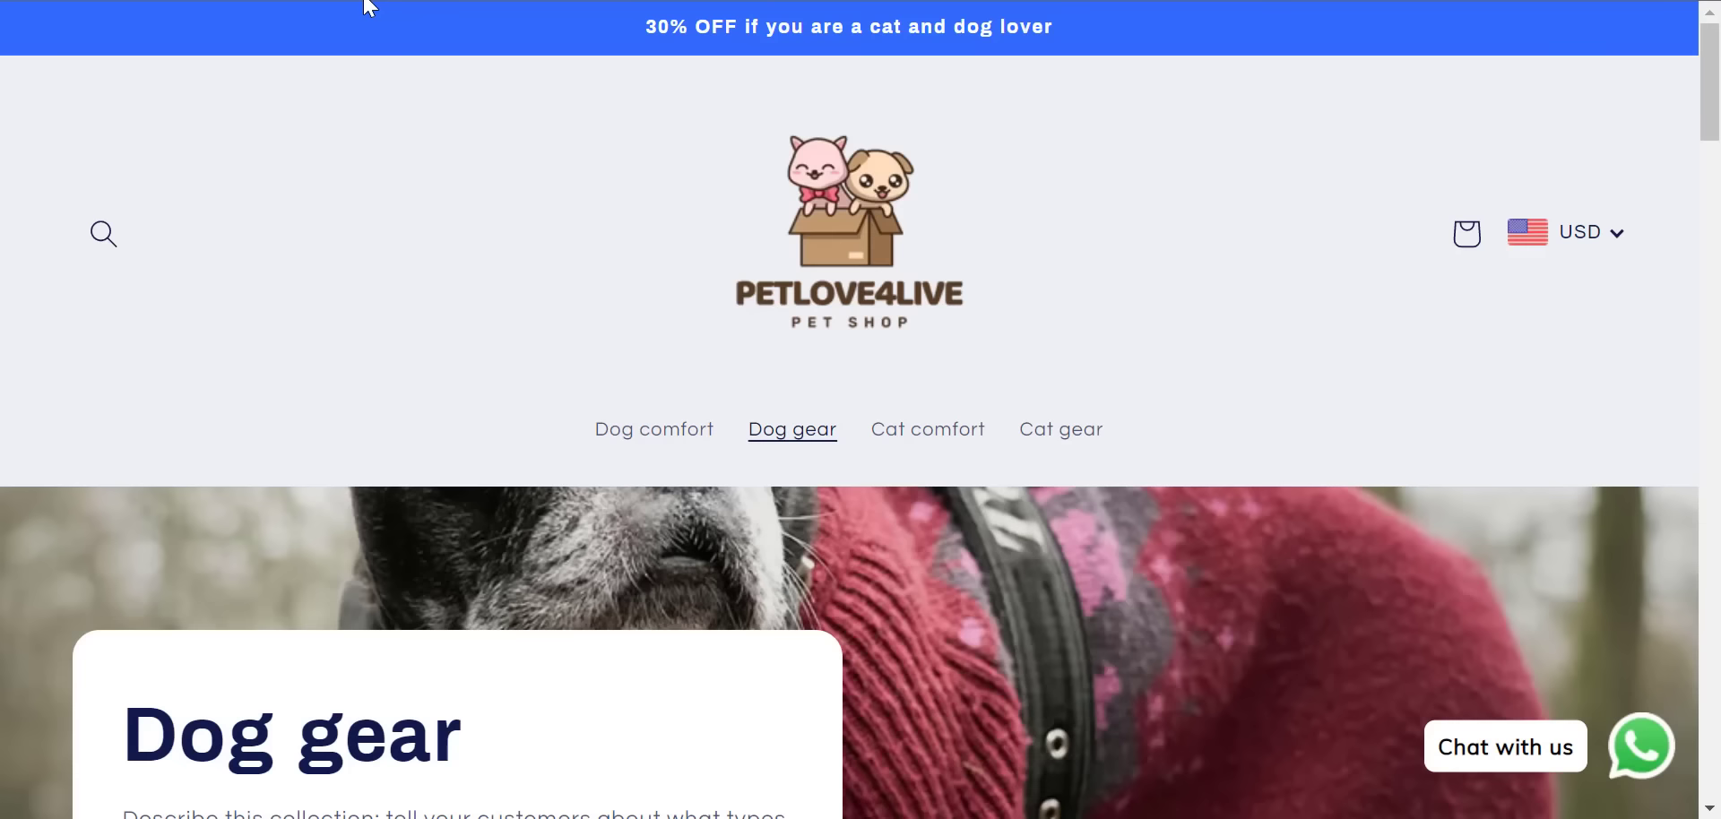
- Look over the Dog gear collection page and its product cards on the storefront
{"action": "scroll", "coordinate": [861, 410], "scroll_direction": "down", "scroll_amount": 7}
{"action": "scroll", "coordinate": [1310, 202], "scroll_direction": "down", "scroll_amount": 5}
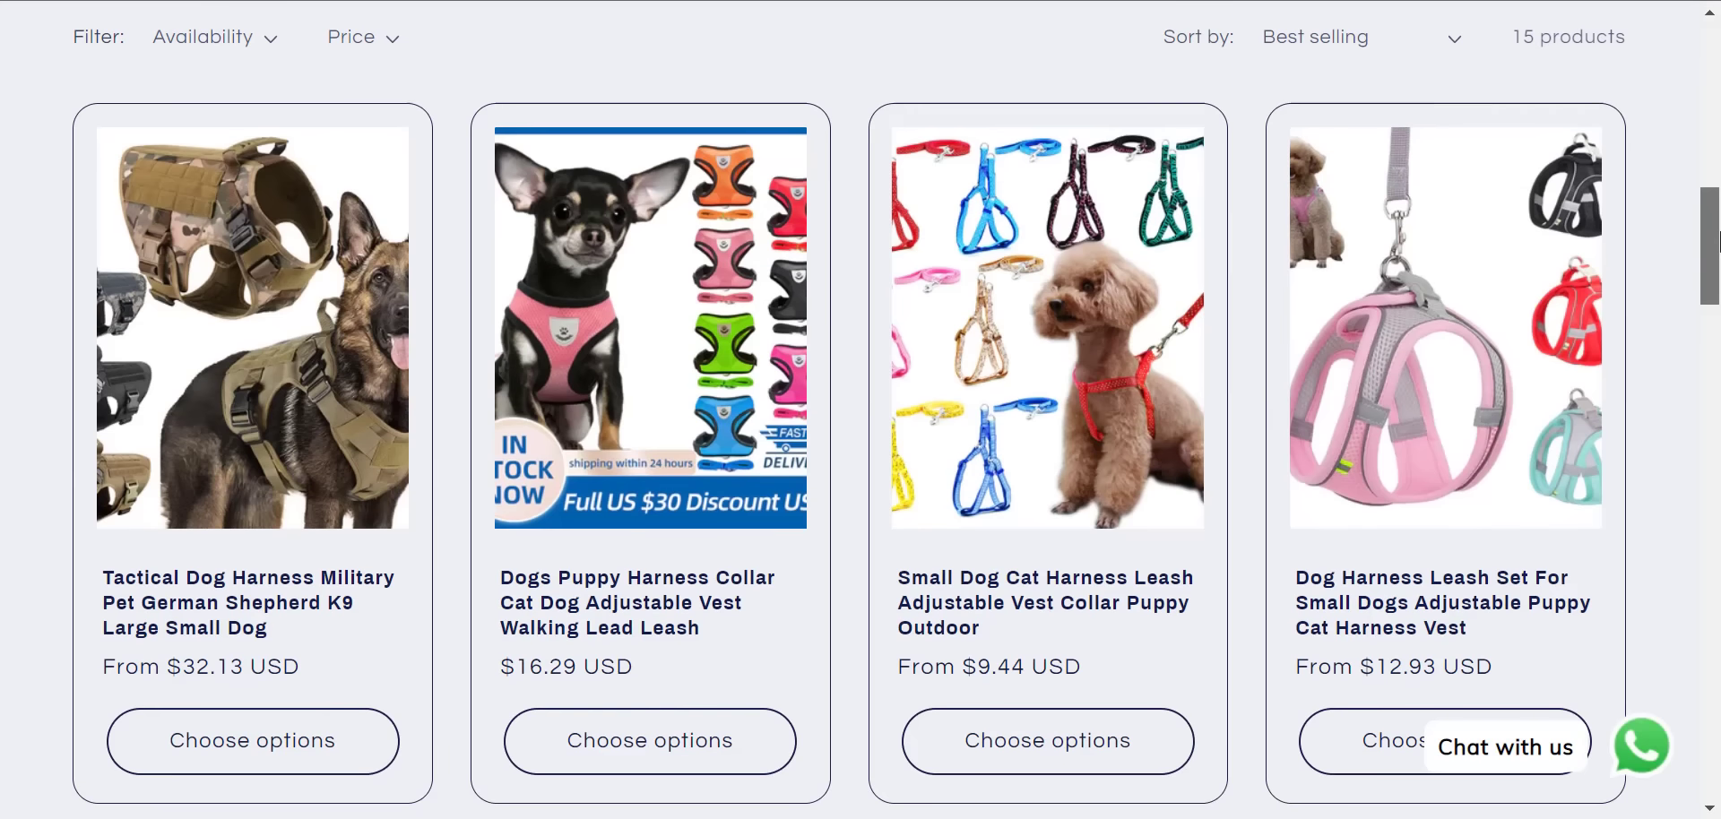
{"action": "scroll", "coordinate": [1311, 201], "scroll_direction": "up", "scroll_amount": 13}
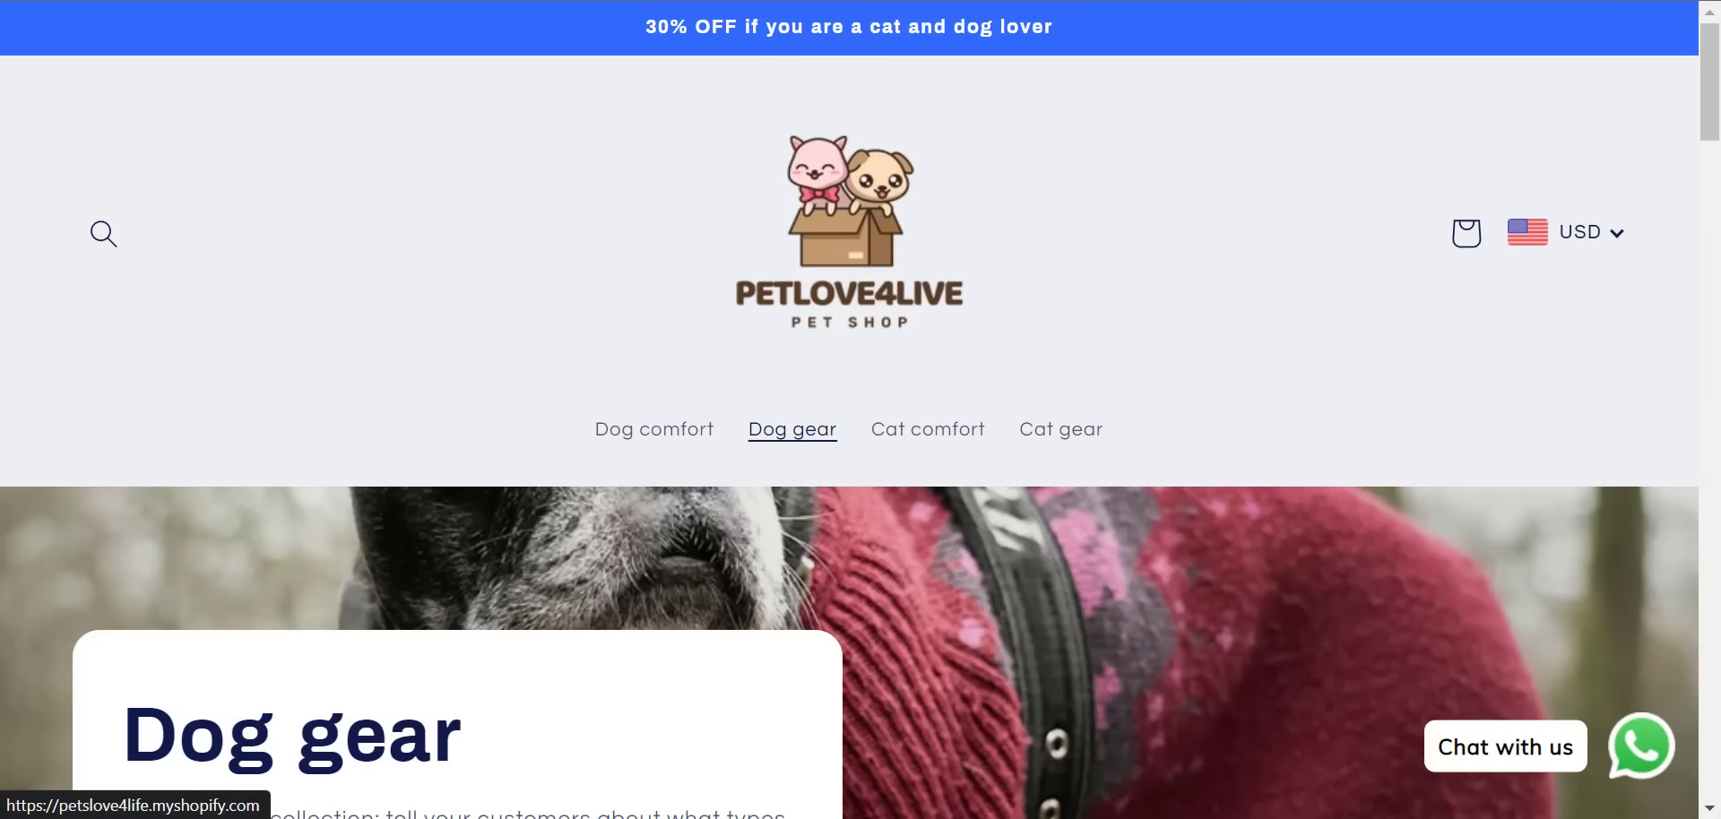
{"action": "scroll", "coordinate": [1718, 223], "scroll_direction": "down", "scroll_amount": 1}
{"action": "scroll", "coordinate": [1718, 222], "scroll_direction": "down", "scroll_amount": 8}
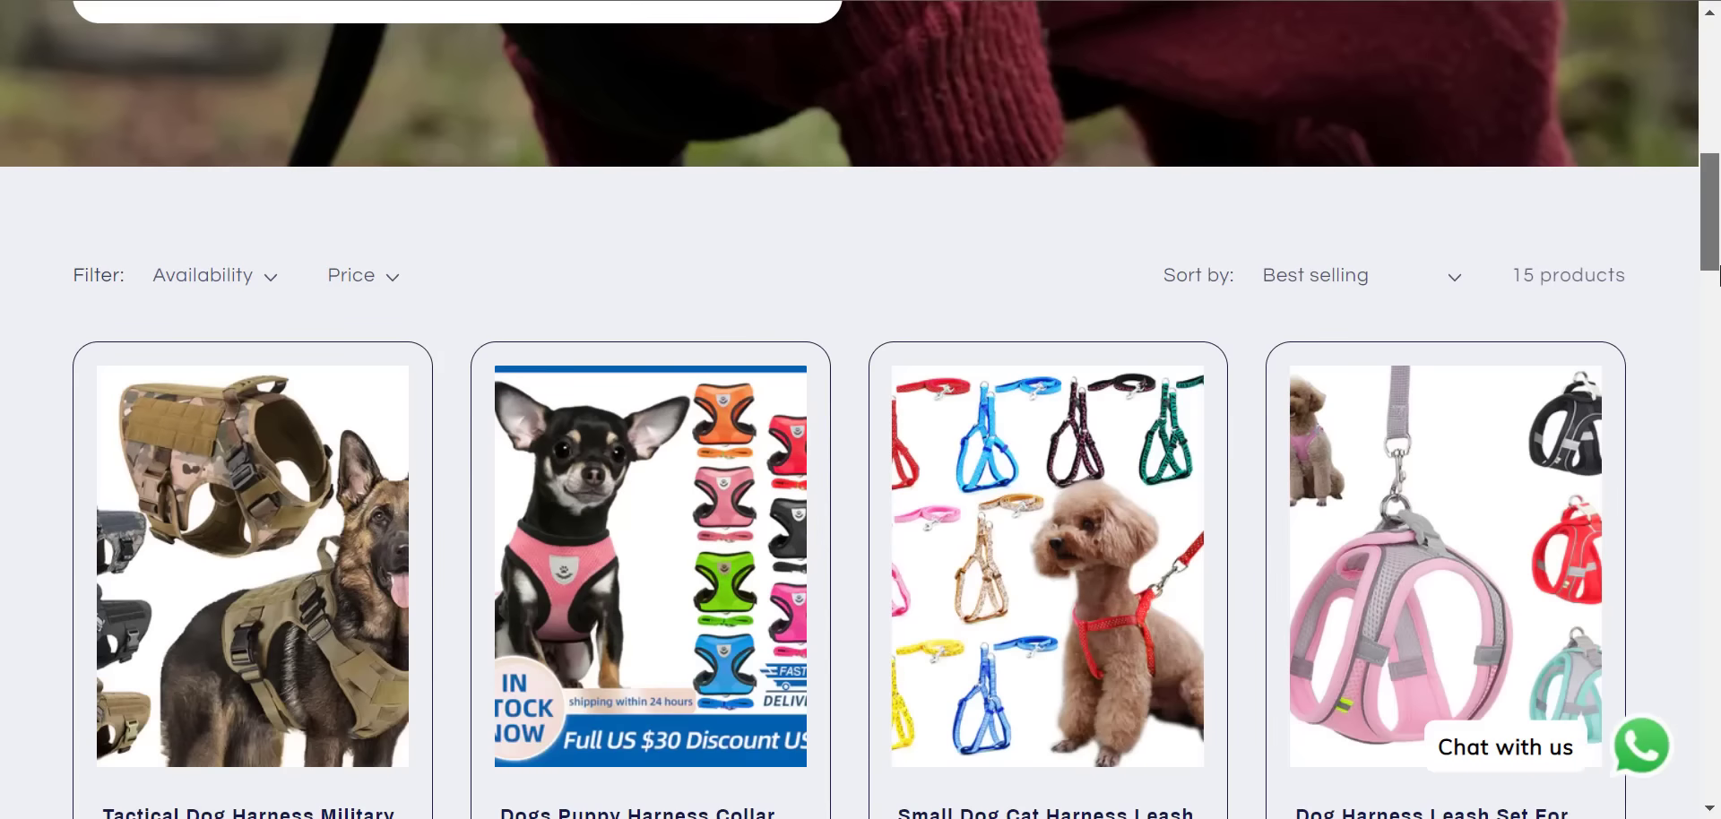
{"action": "scroll", "coordinate": [1222, 530], "scroll_direction": "down", "scroll_amount": 3}
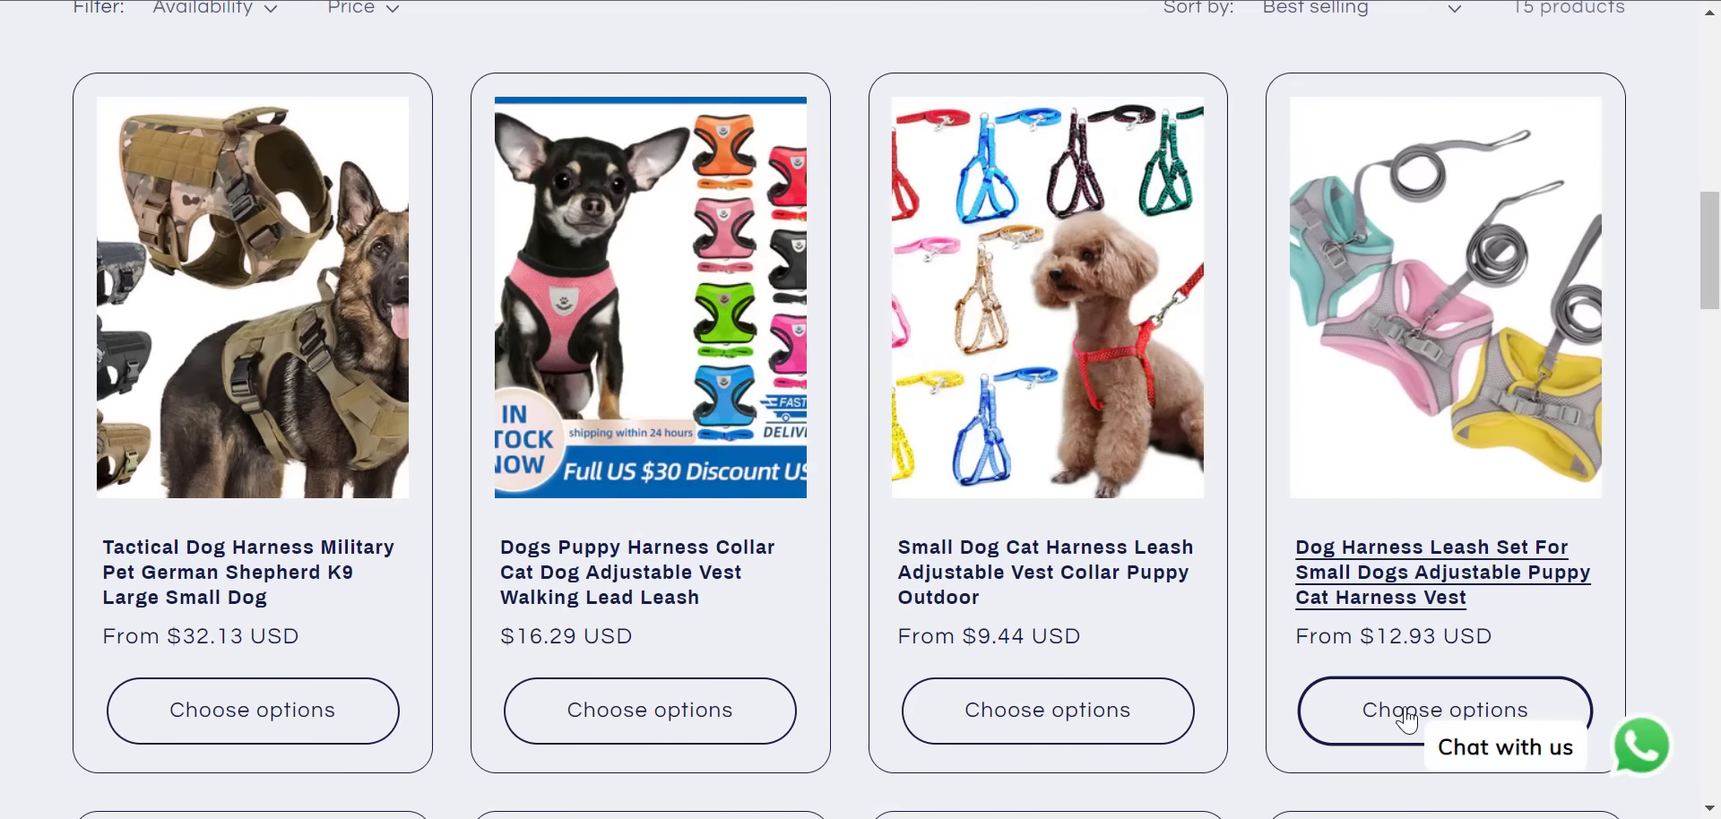
- Test the purchase flow by buying one Dog Harness Leash Set For Small Dogs and starting PayPal express checkout
{"action": "left_click", "coordinate": [1405, 719]}
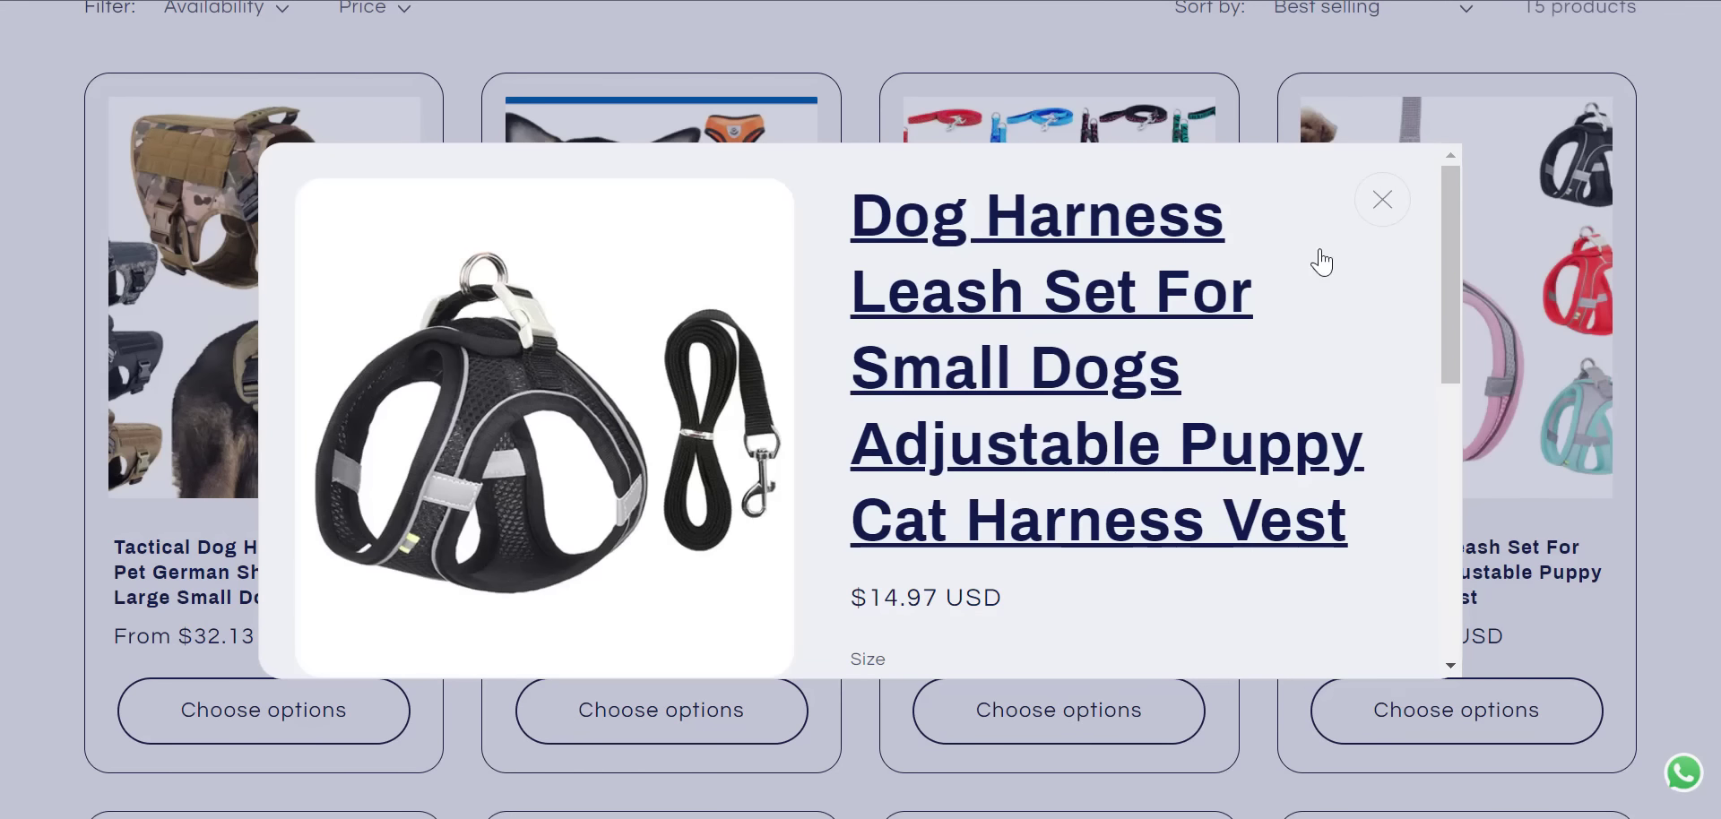
{"action": "scroll", "coordinate": [1277, 574], "scroll_direction": "down", "scroll_amount": 5}
{"action": "scroll", "coordinate": [1138, 595], "scroll_direction": "down", "scroll_amount": 2}
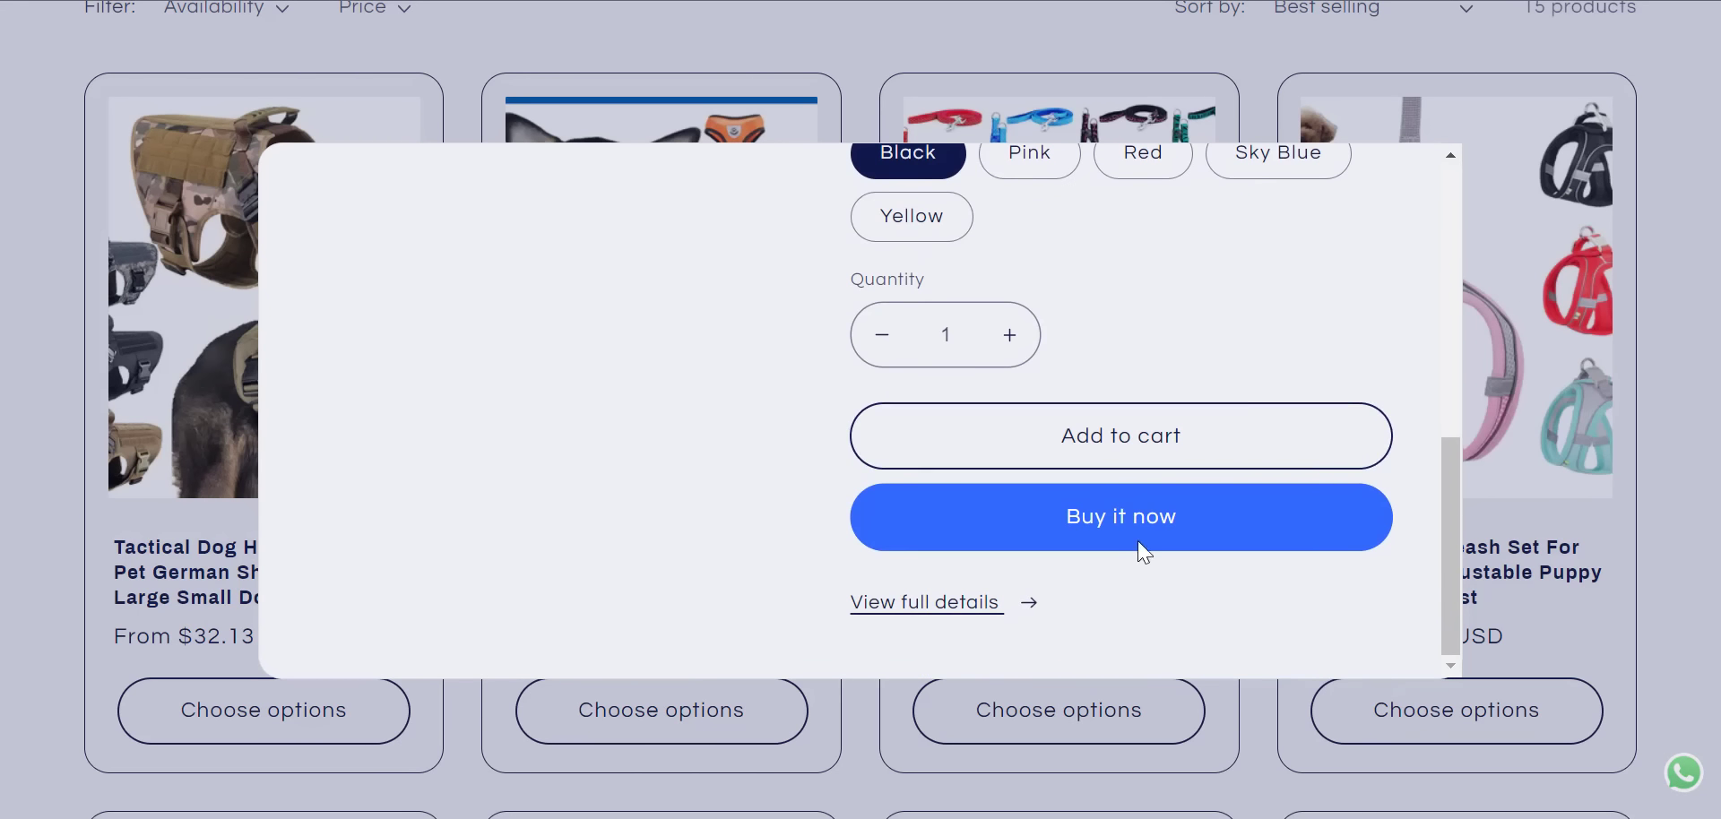
{"action": "left_click", "coordinate": [1147, 534]}
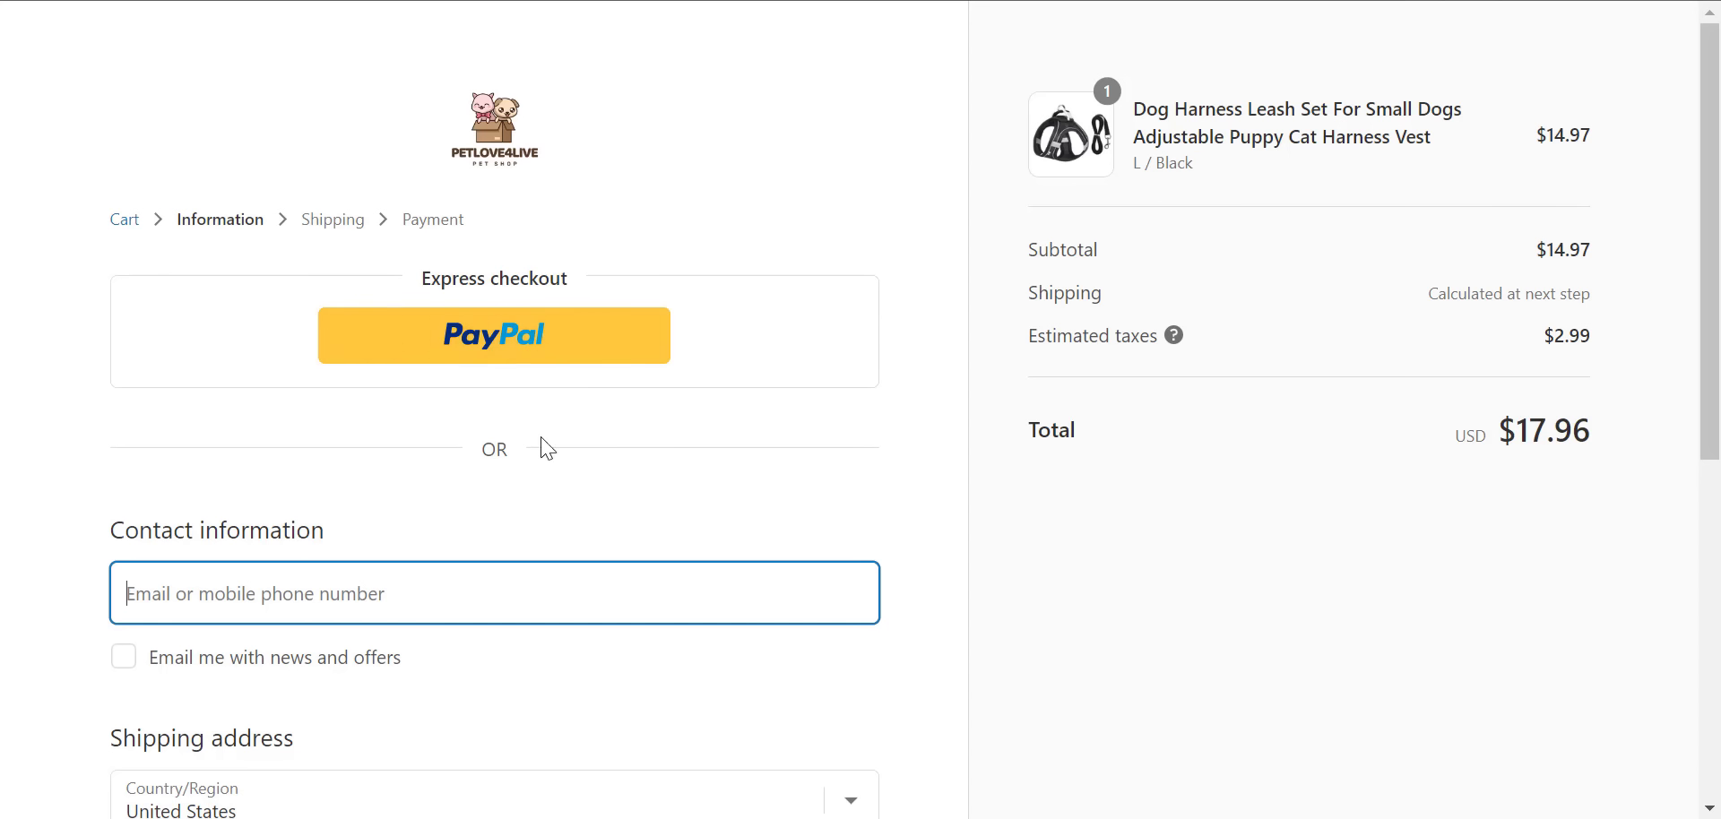
{"action": "left_click", "coordinate": [519, 362]}
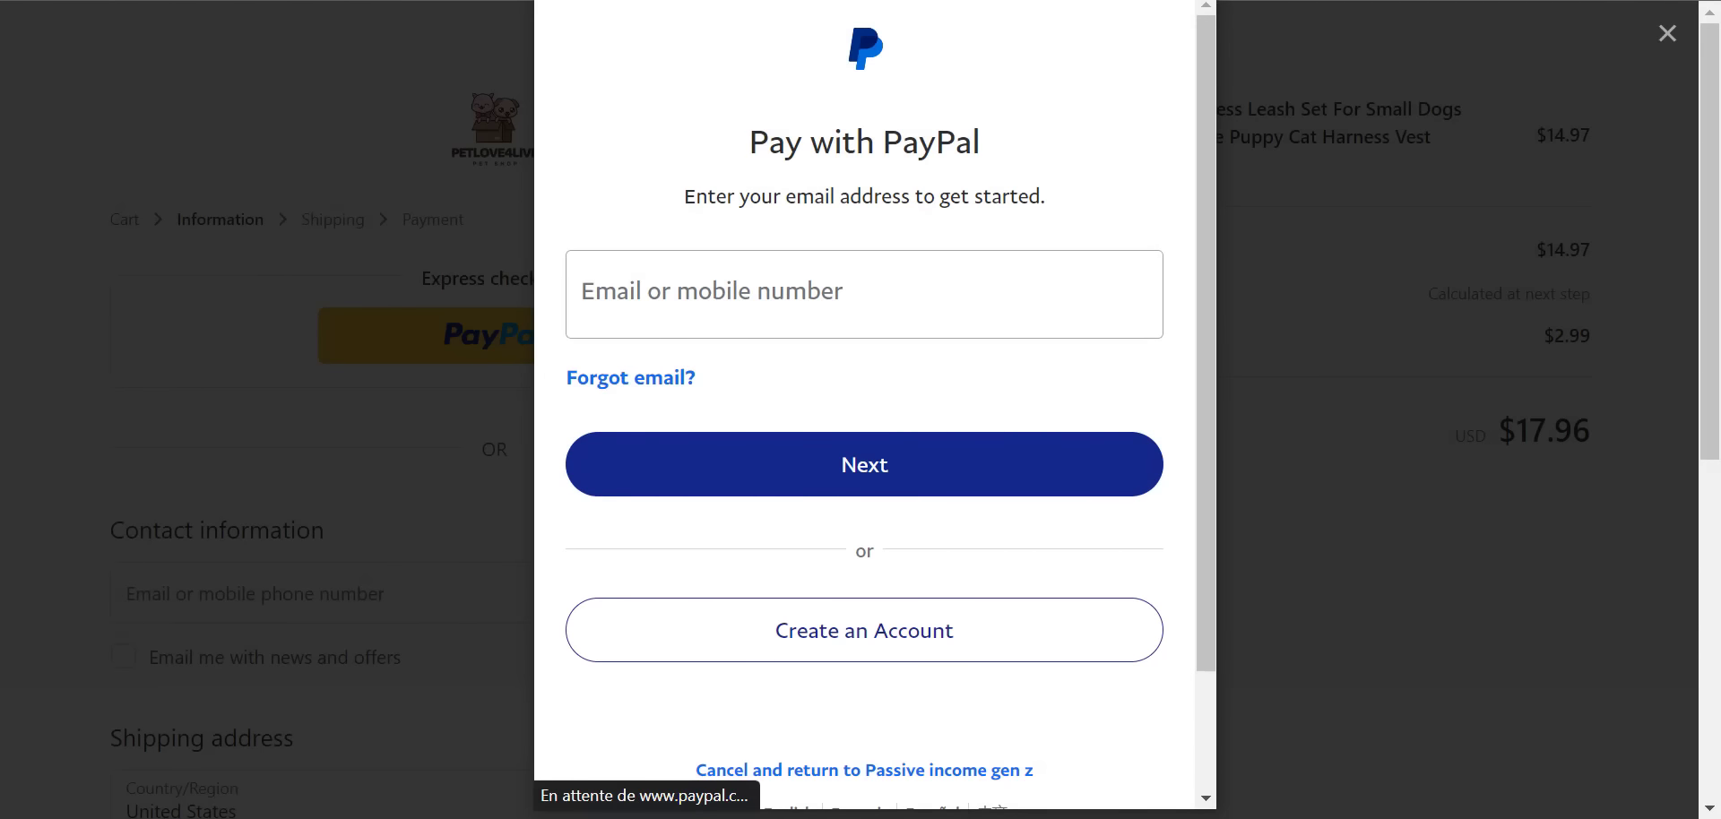
- Close the PayPal window and look over the checkout page's order summary, contact fields and shipping address form
{"action": "left_click", "coordinate": [1196, 1]}
{"action": "scroll", "coordinate": [1689, 266], "scroll_direction": "down", "scroll_amount": 7}
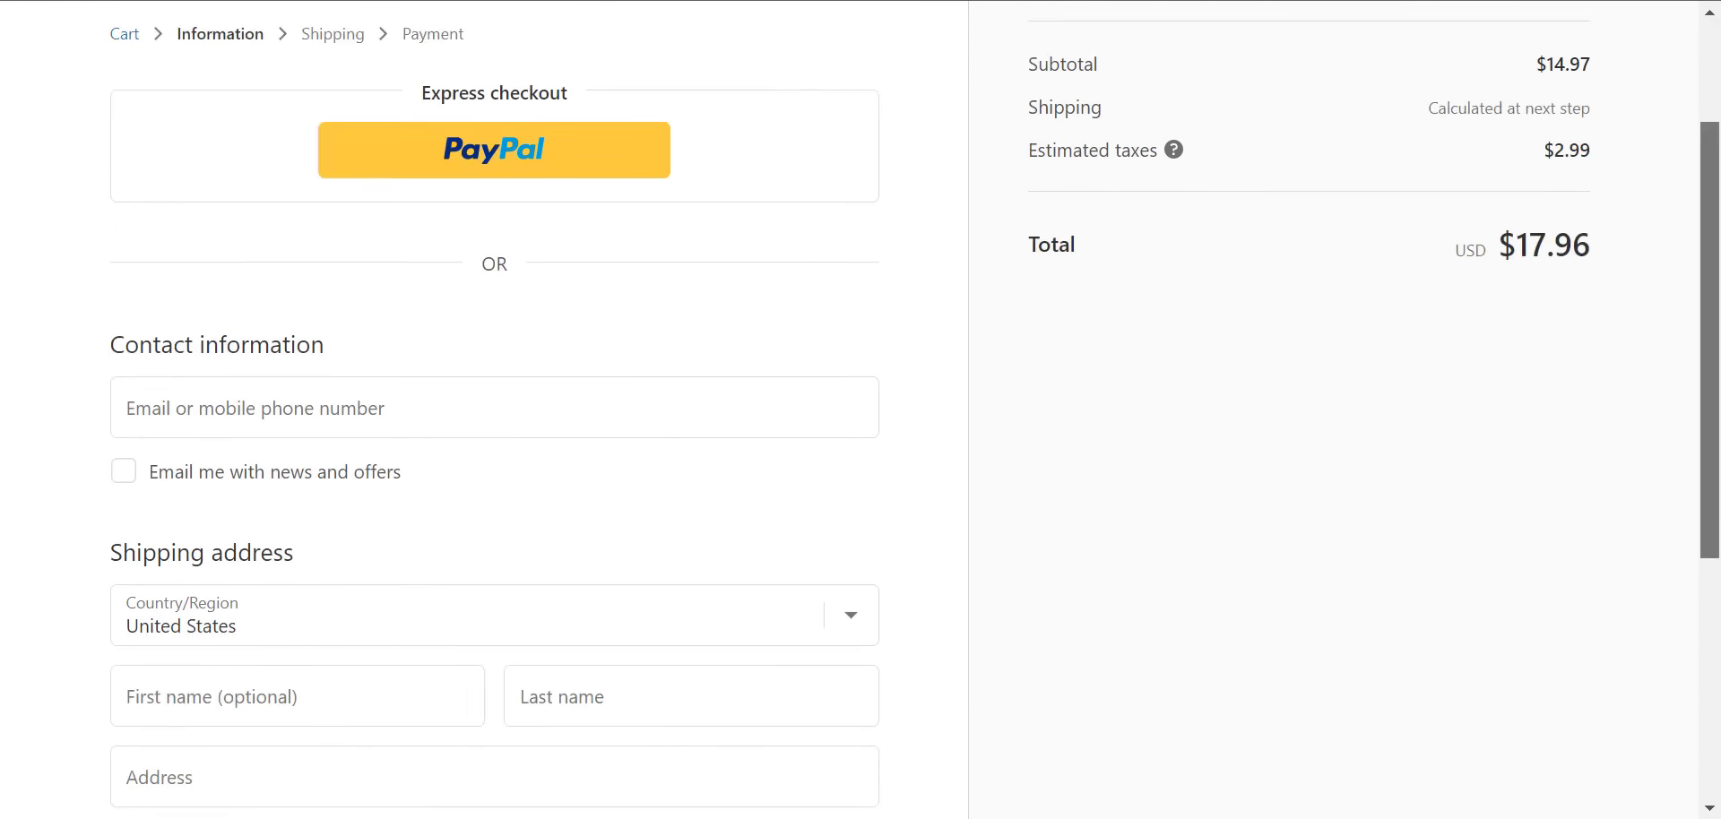
{"action": "scroll", "coordinate": [1712, 255], "scroll_direction": "up", "scroll_amount": 6}
{"action": "left_click_drag", "start_coordinate": [1720, 252], "coordinate": [1720, 693]}
{"action": "scroll", "coordinate": [1718, 609], "scroll_direction": "up", "scroll_amount": 5}
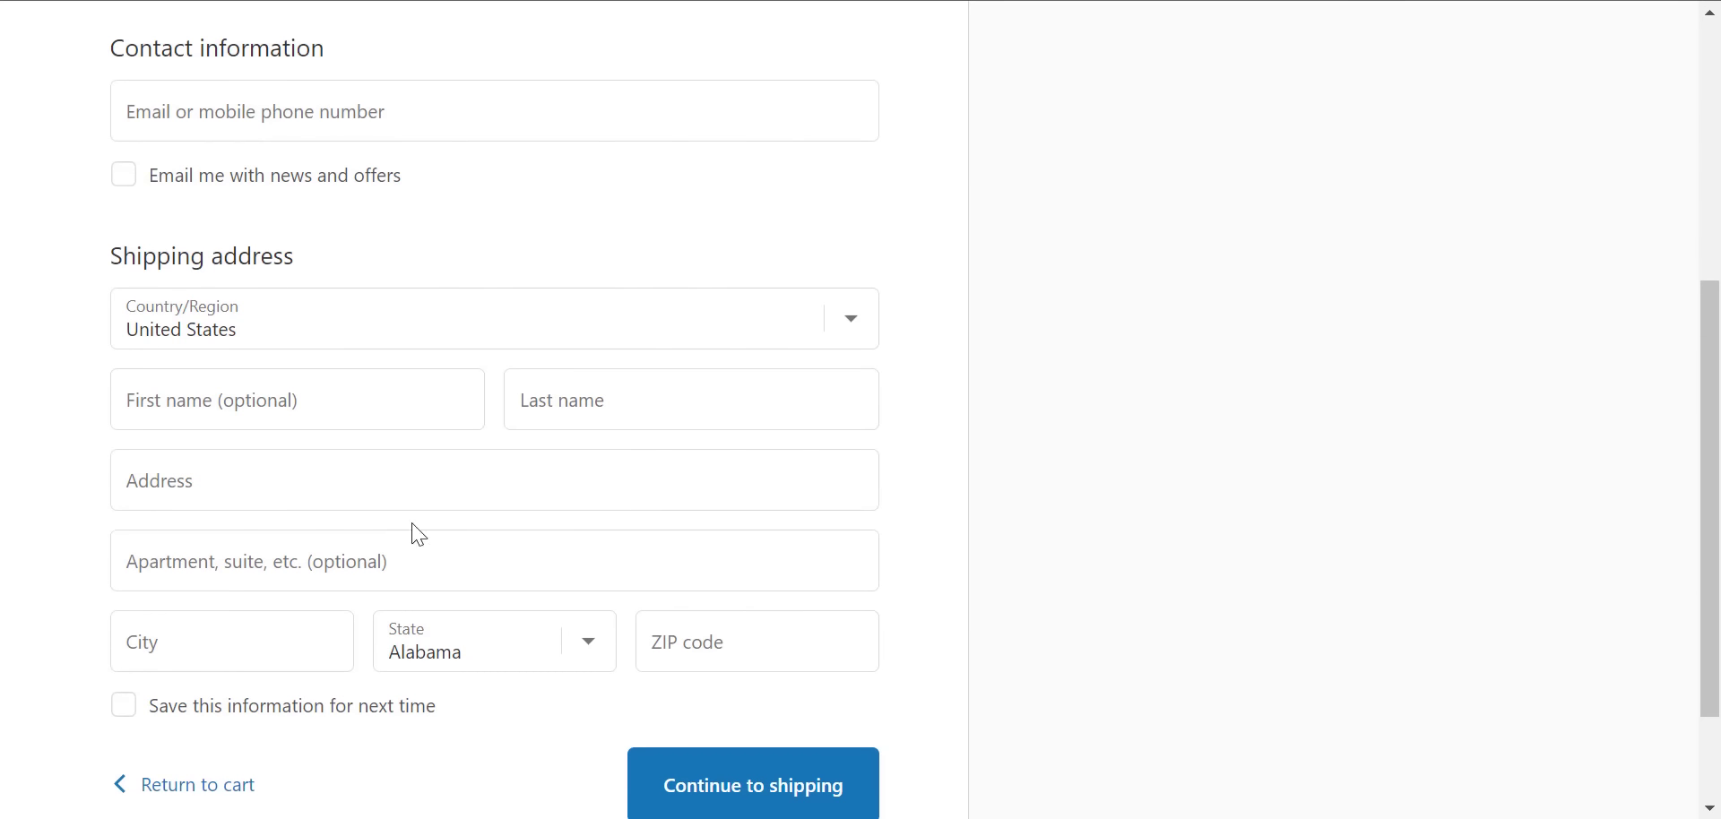
{"action": "scroll", "coordinate": [1718, 215], "scroll_direction": "up", "scroll_amount": 3}
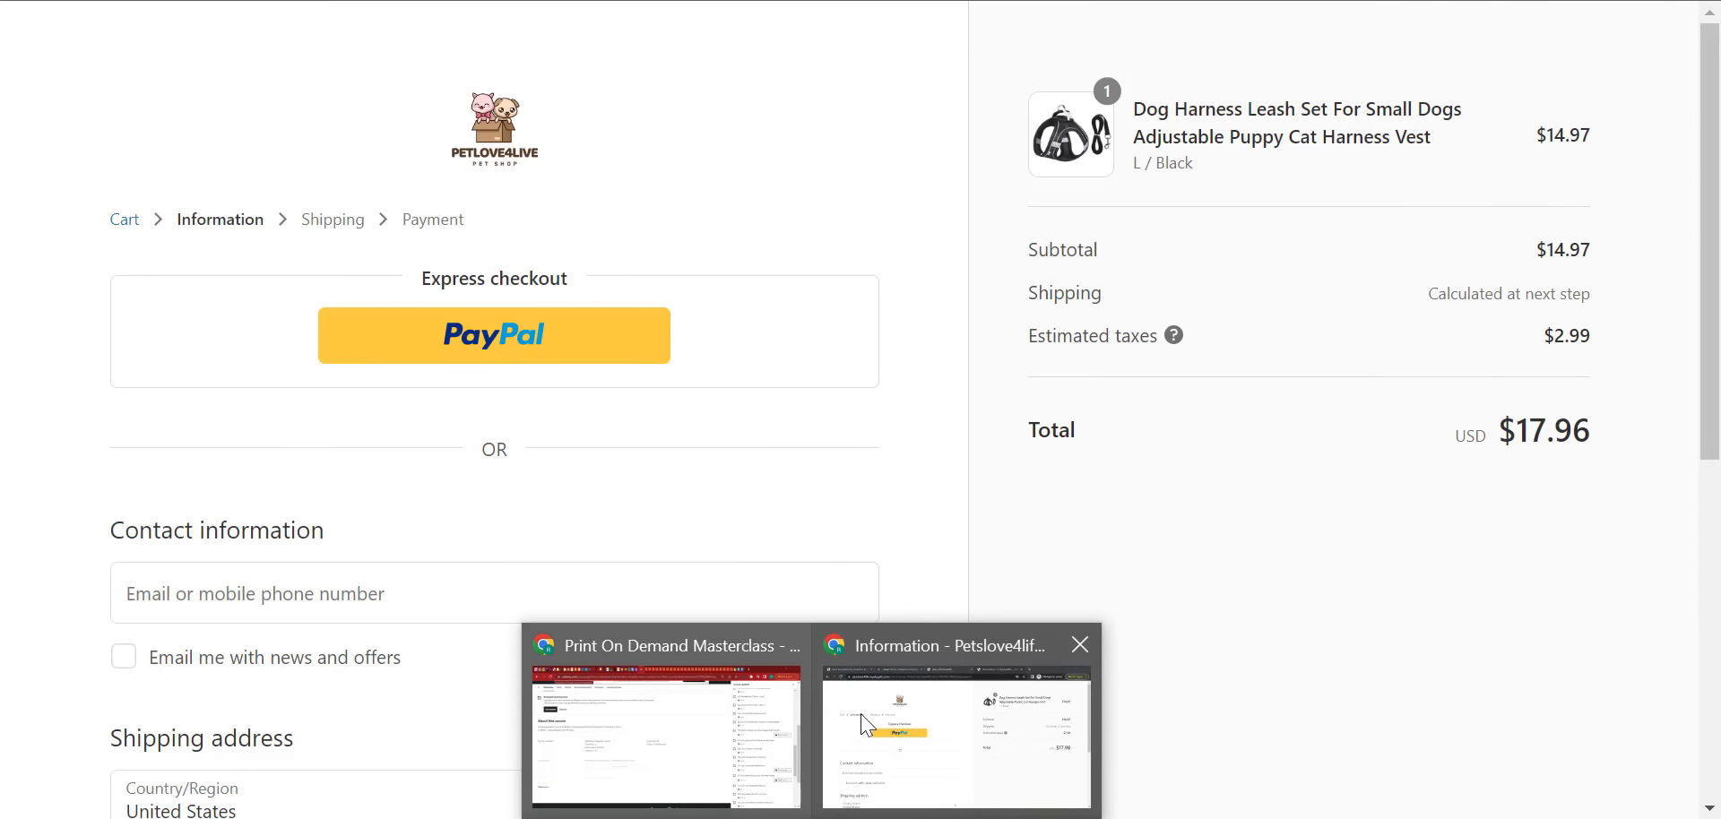
- Switch to the Shopify admin and open the general shipping rates for management in the shipping and delivery settings
{"action": "left_click", "coordinate": [975, 733]}
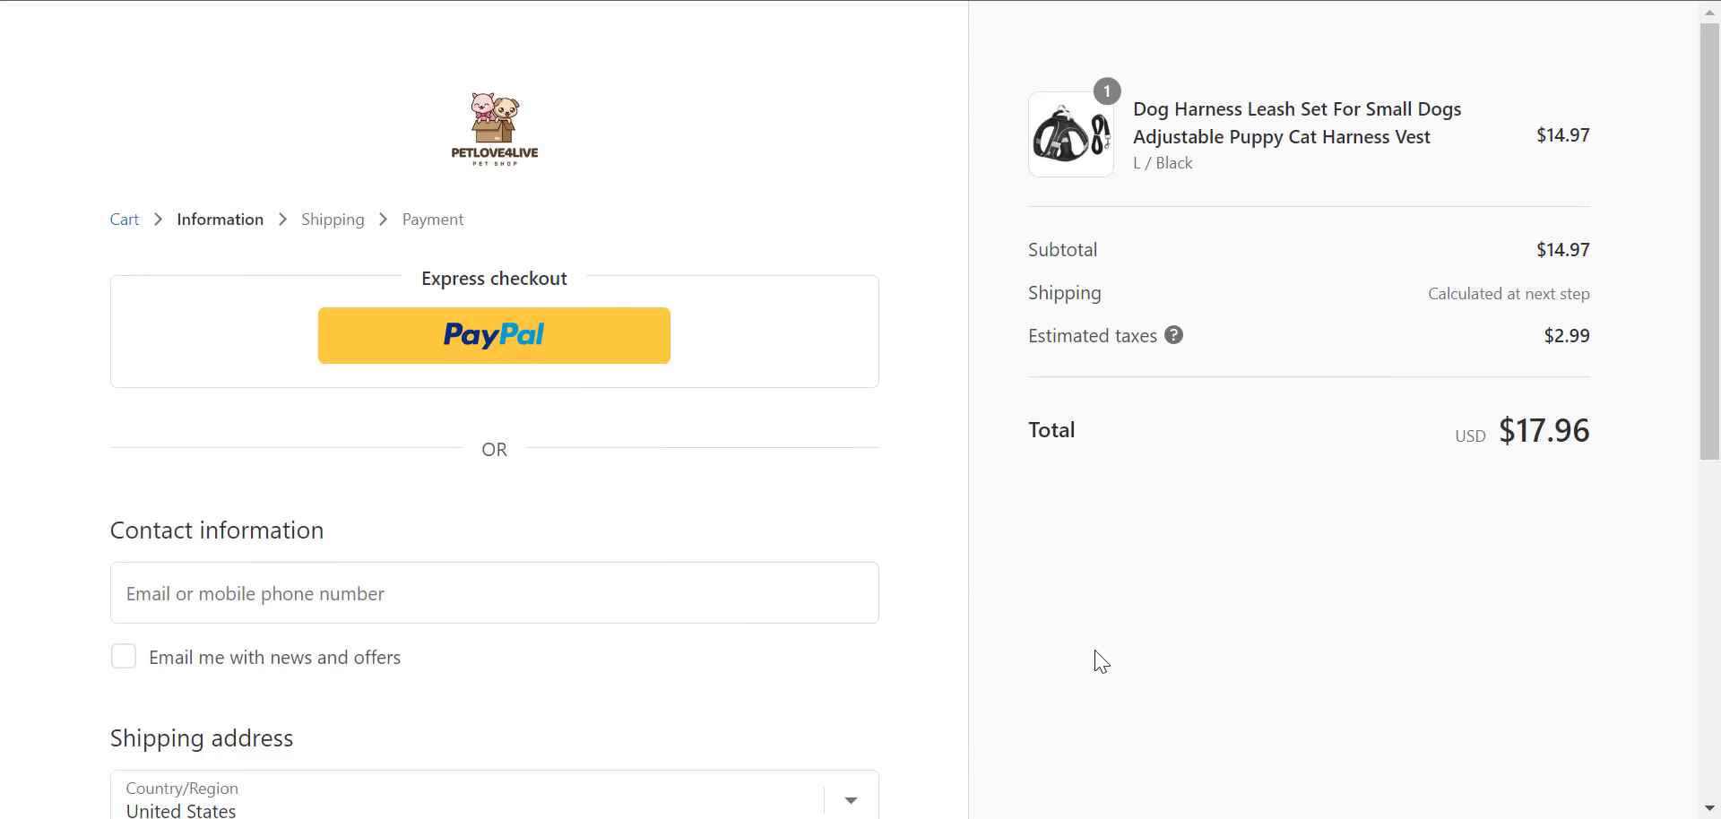
{"action": "key", "text": "alt+Tab"}
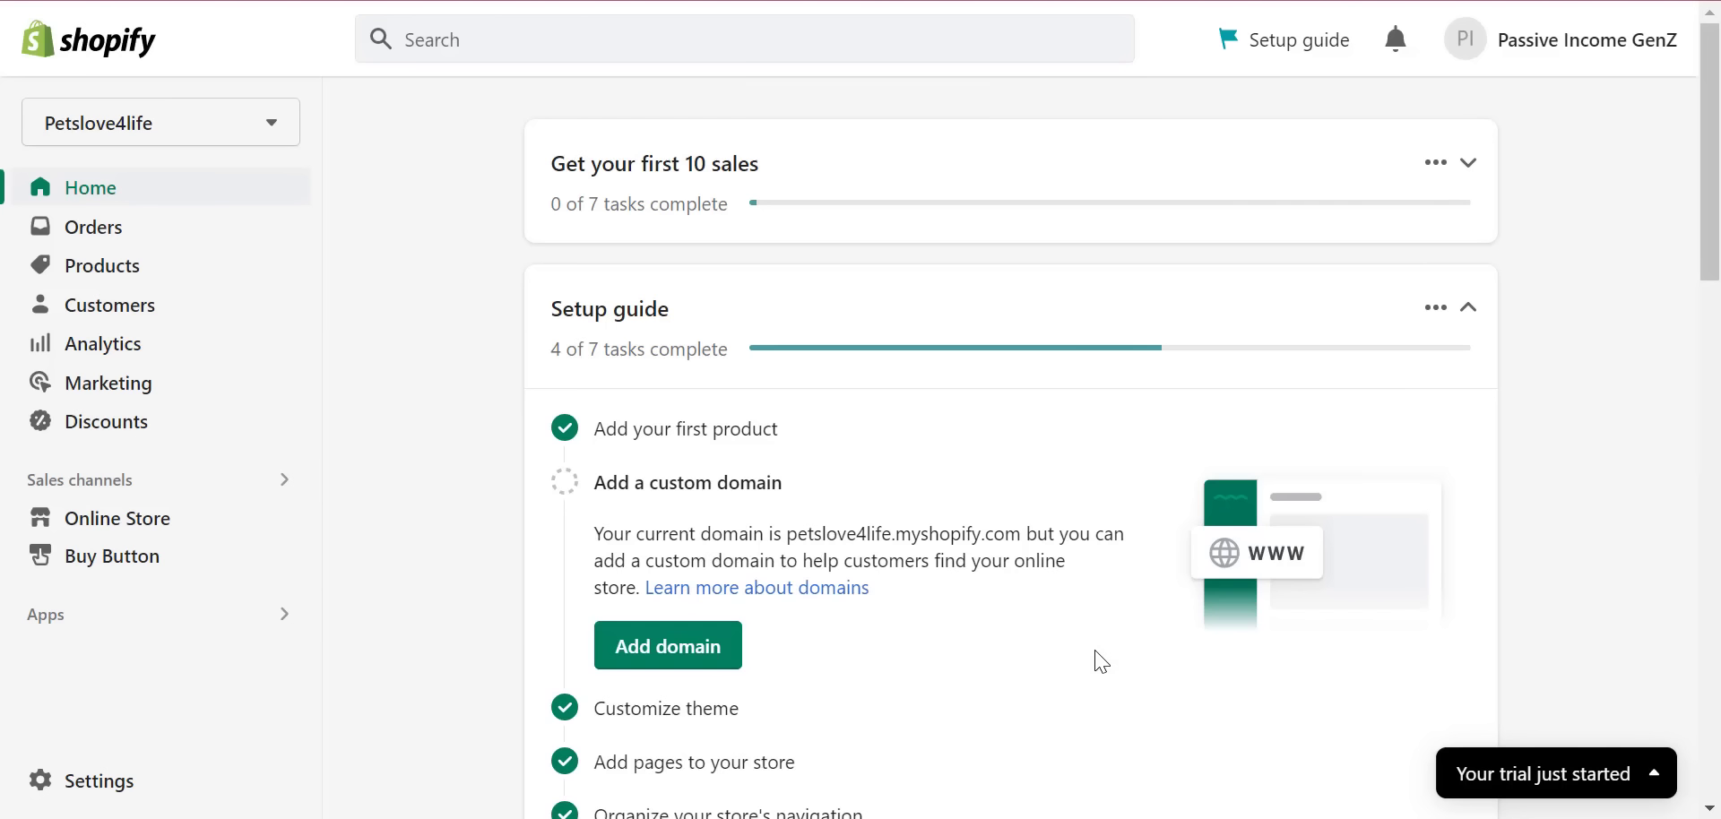
{"action": "left_click", "coordinate": [63, 782]}
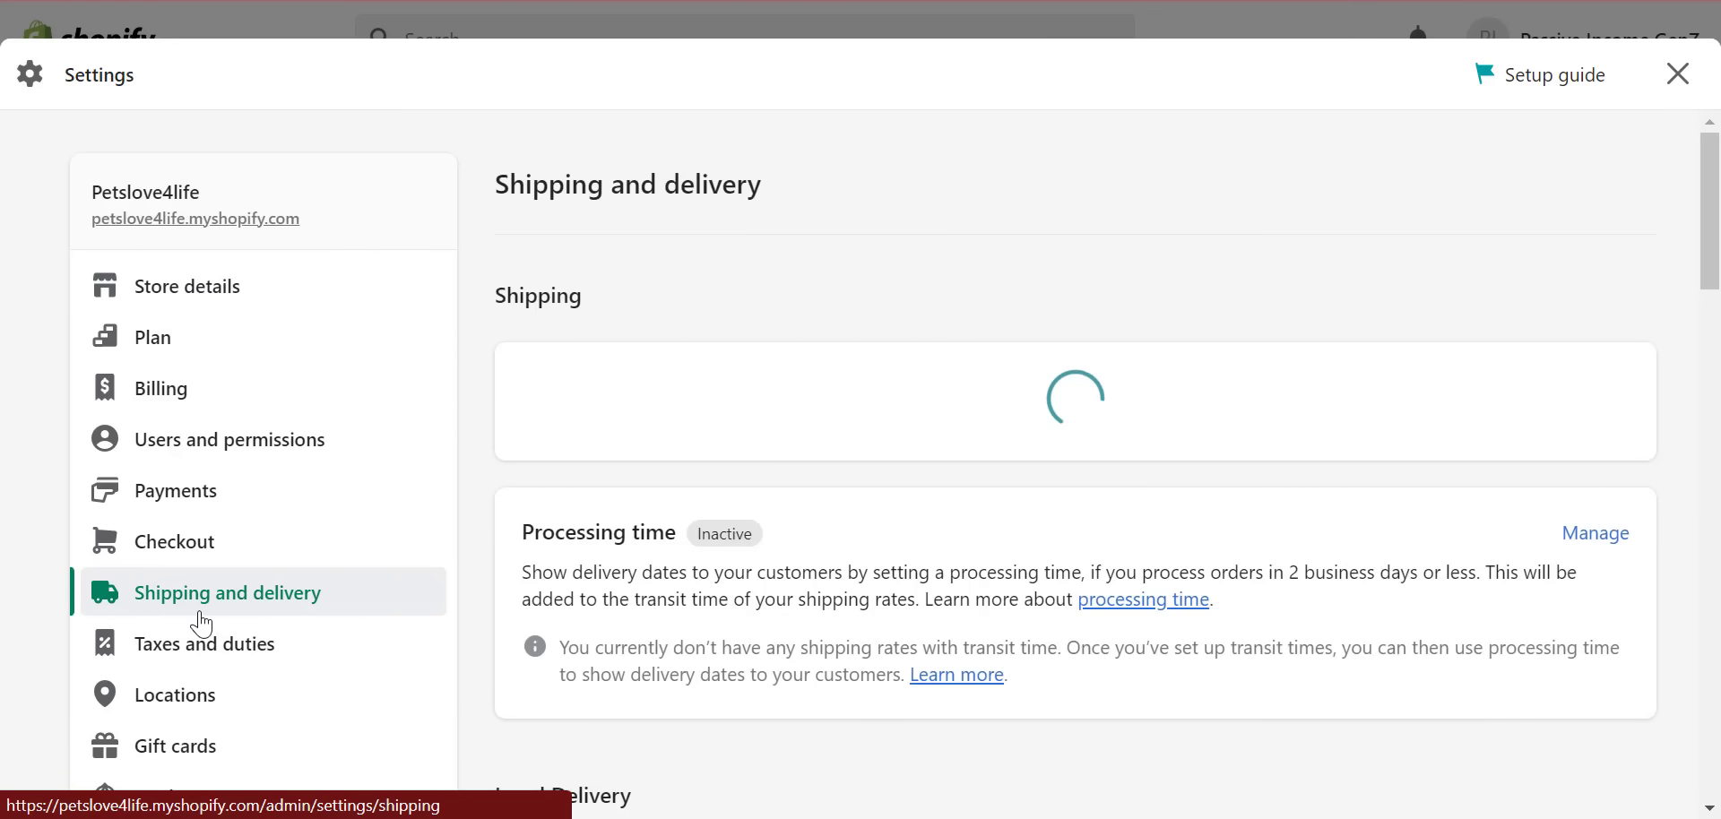
{"action": "scroll", "coordinate": [786, 352], "scroll_direction": "down", "scroll_amount": 10}
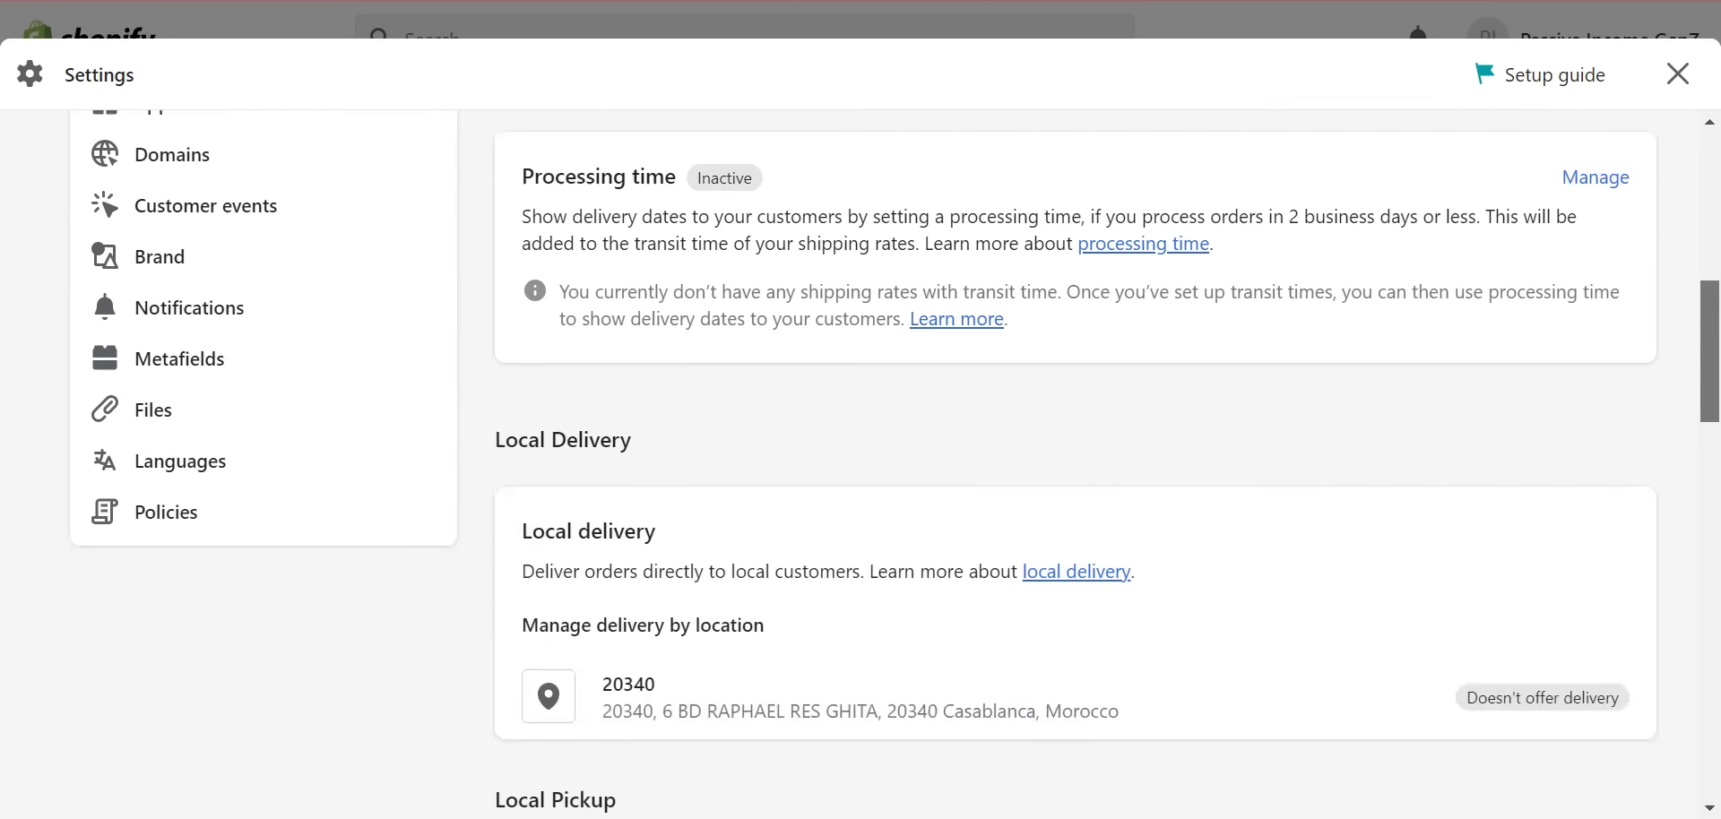
{"action": "left_click_drag", "start_coordinate": [1719, 351], "coordinate": [1719, 284]}
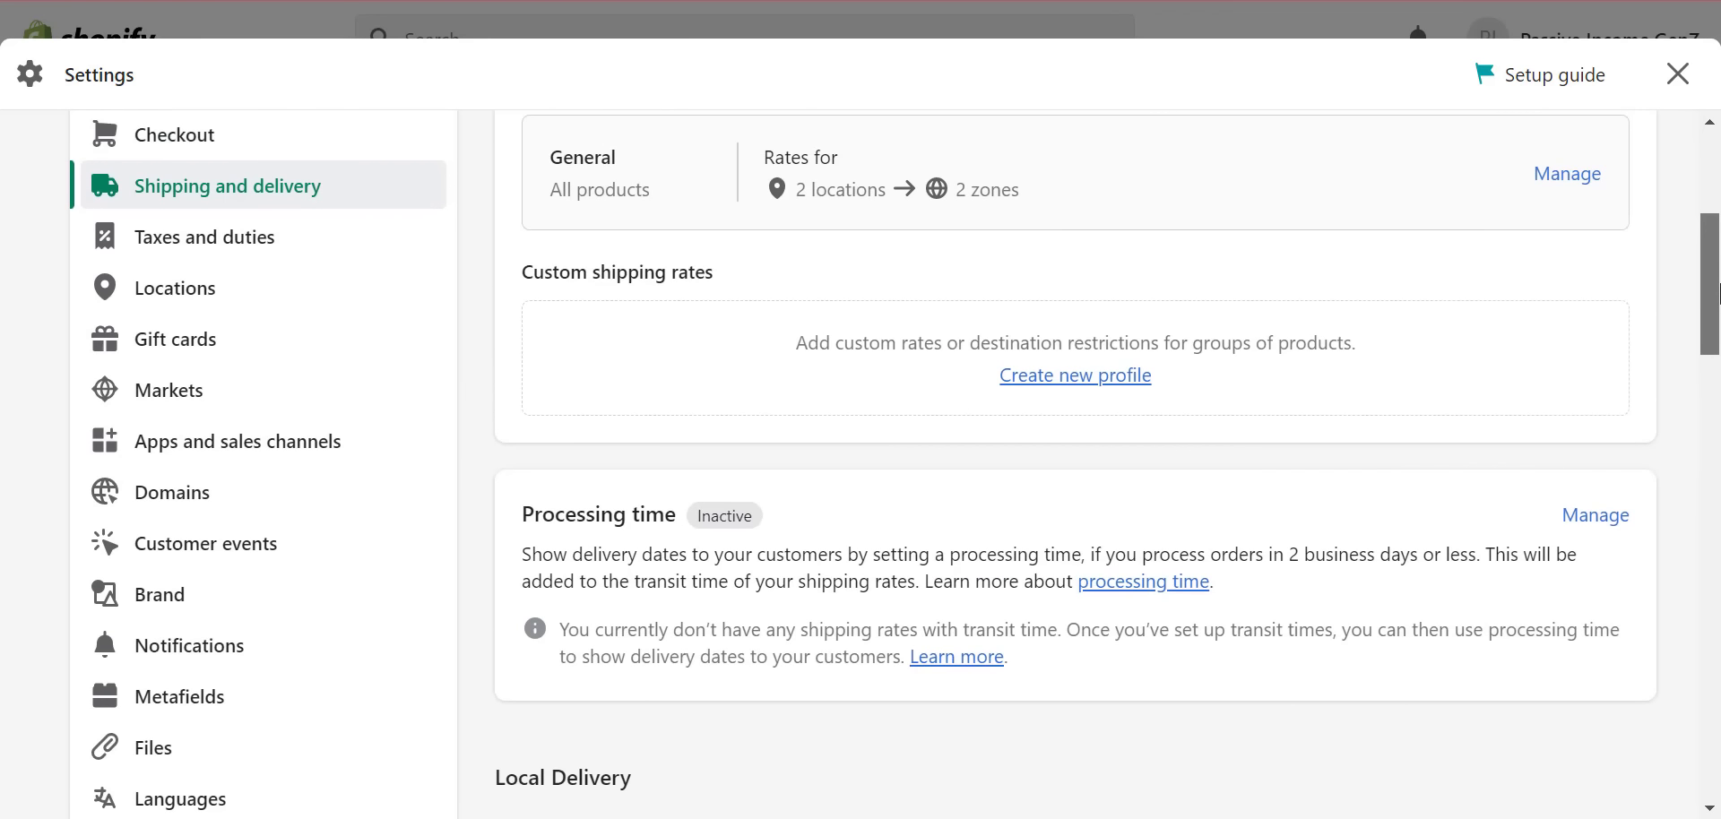
{"action": "scroll", "coordinate": [1076, 448], "scroll_direction": "up", "scroll_amount": 3}
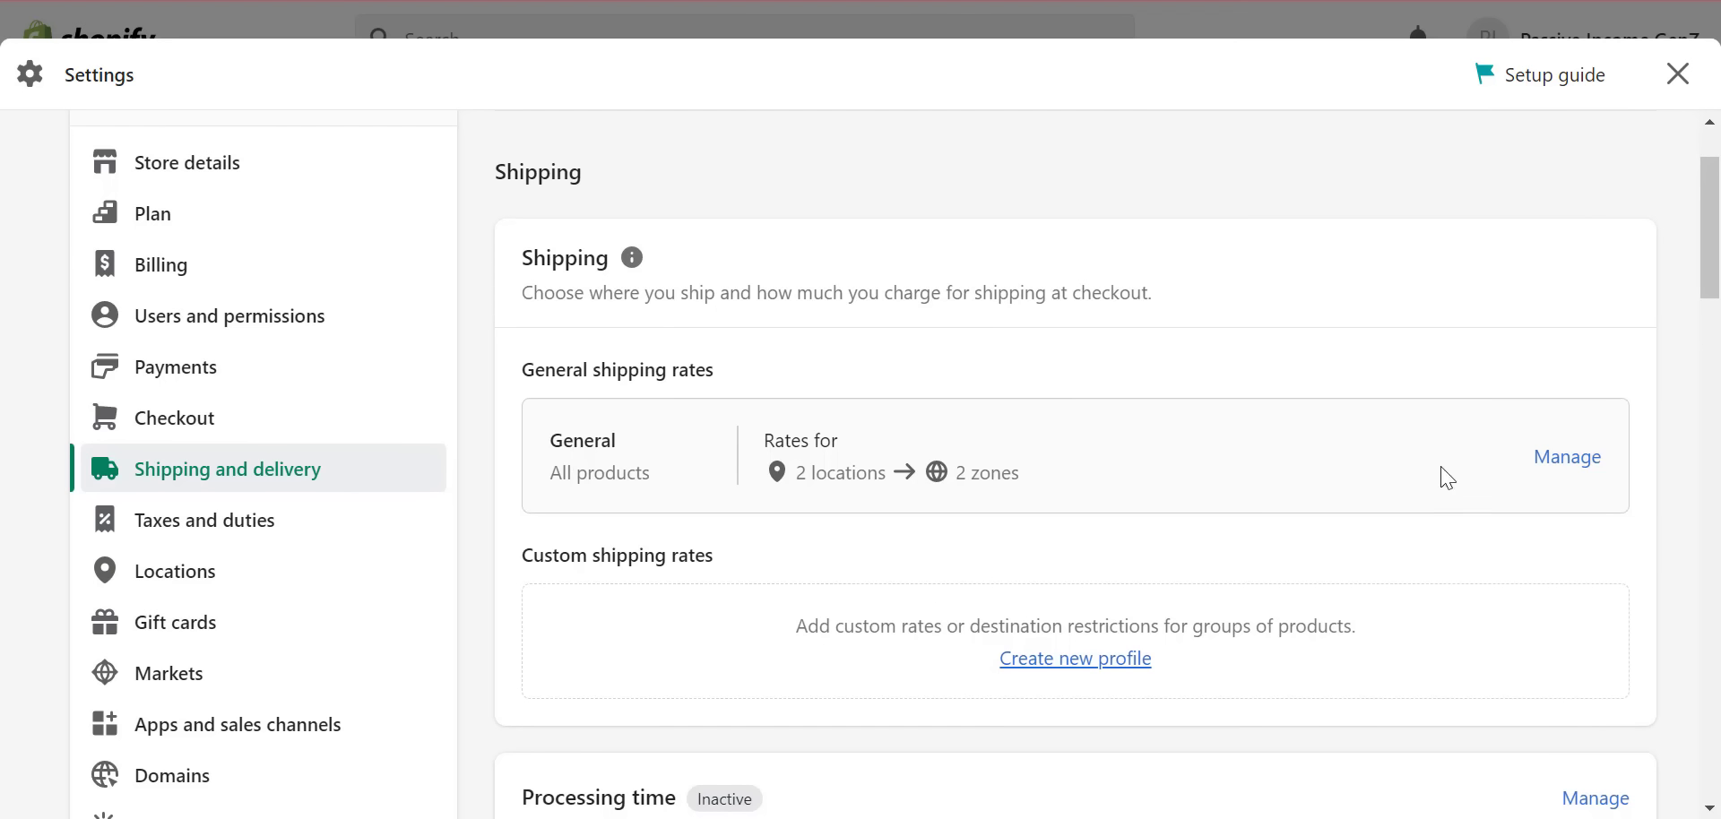
{"action": "left_click", "coordinate": [1547, 461]}
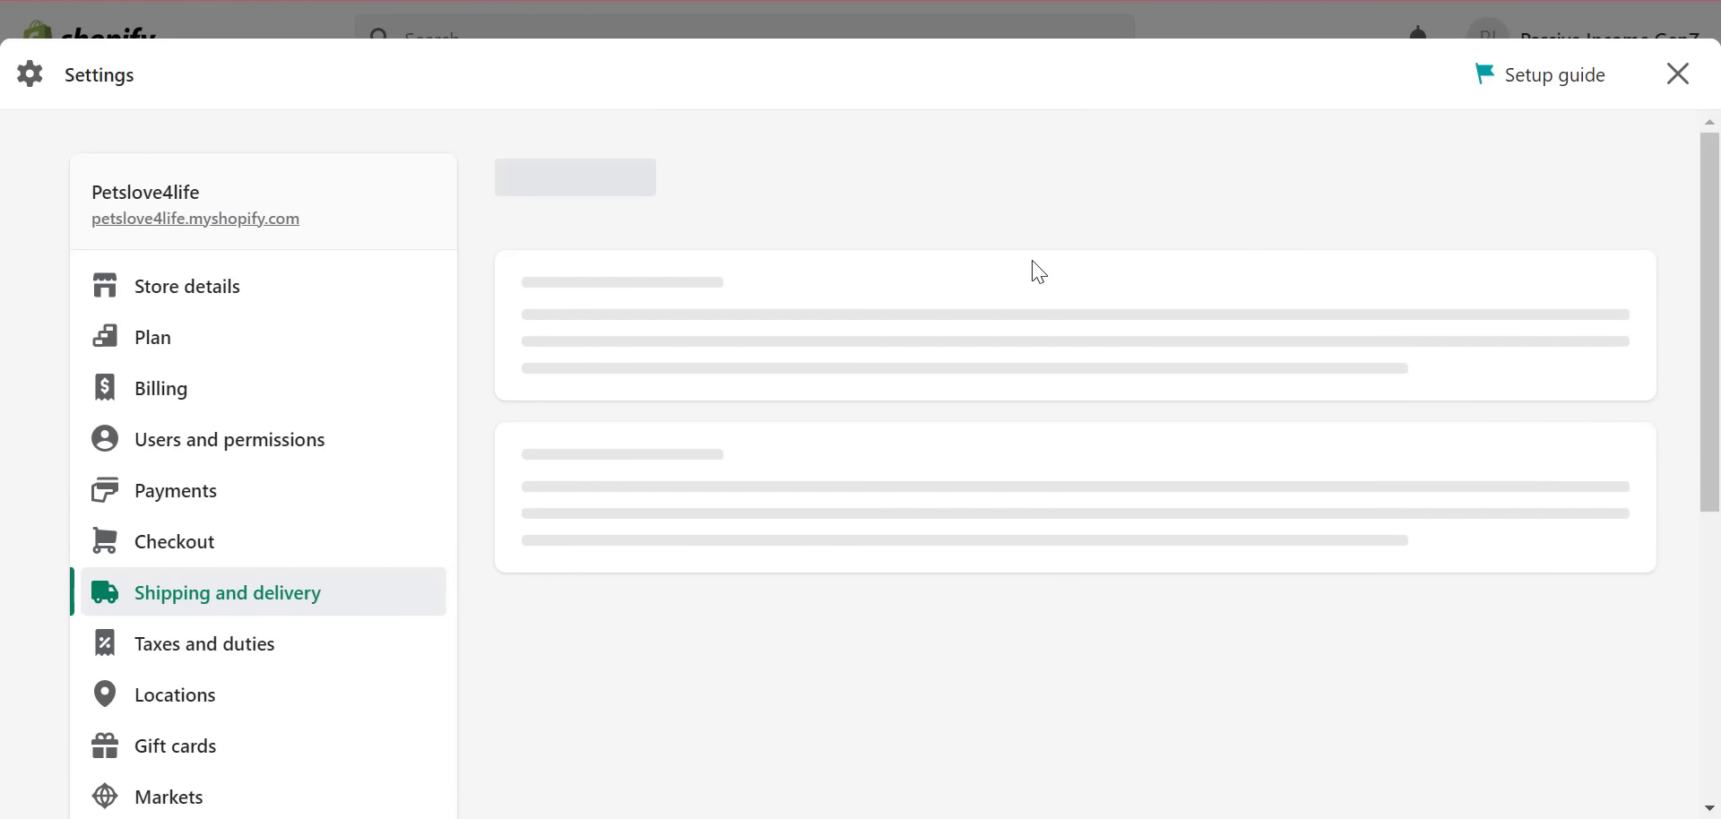
- Create a shipping zone named "united states shipping zone" that covers the United States
{"action": "scroll", "coordinate": [1694, 299], "scroll_direction": "down", "scroll_amount": 10}
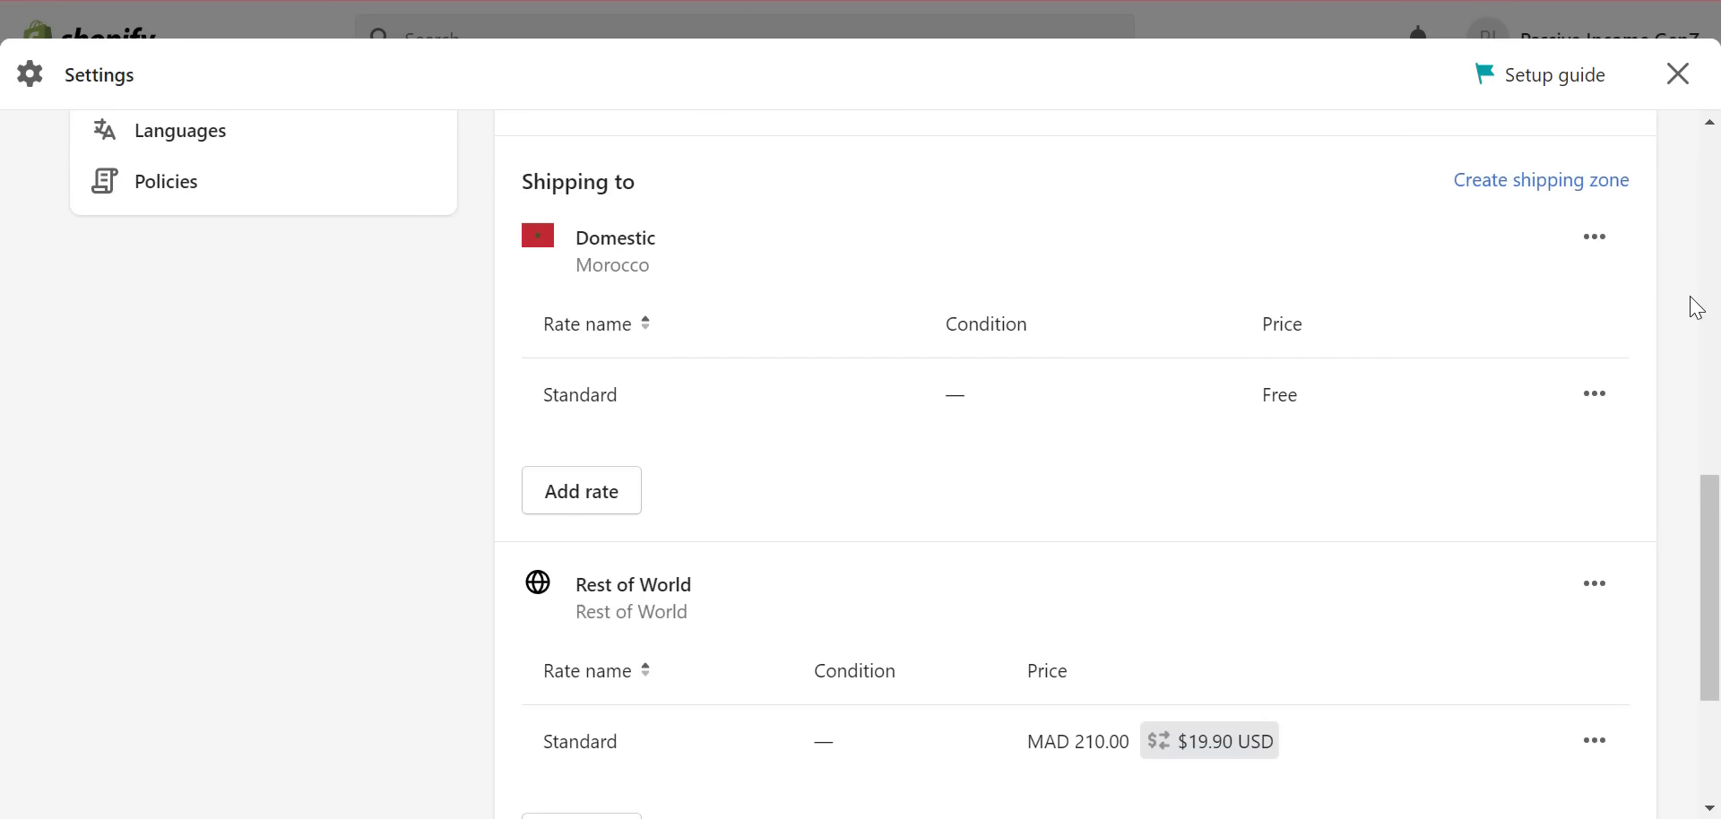
{"action": "scroll", "coordinate": [730, 500], "scroll_direction": "down", "scroll_amount": 2}
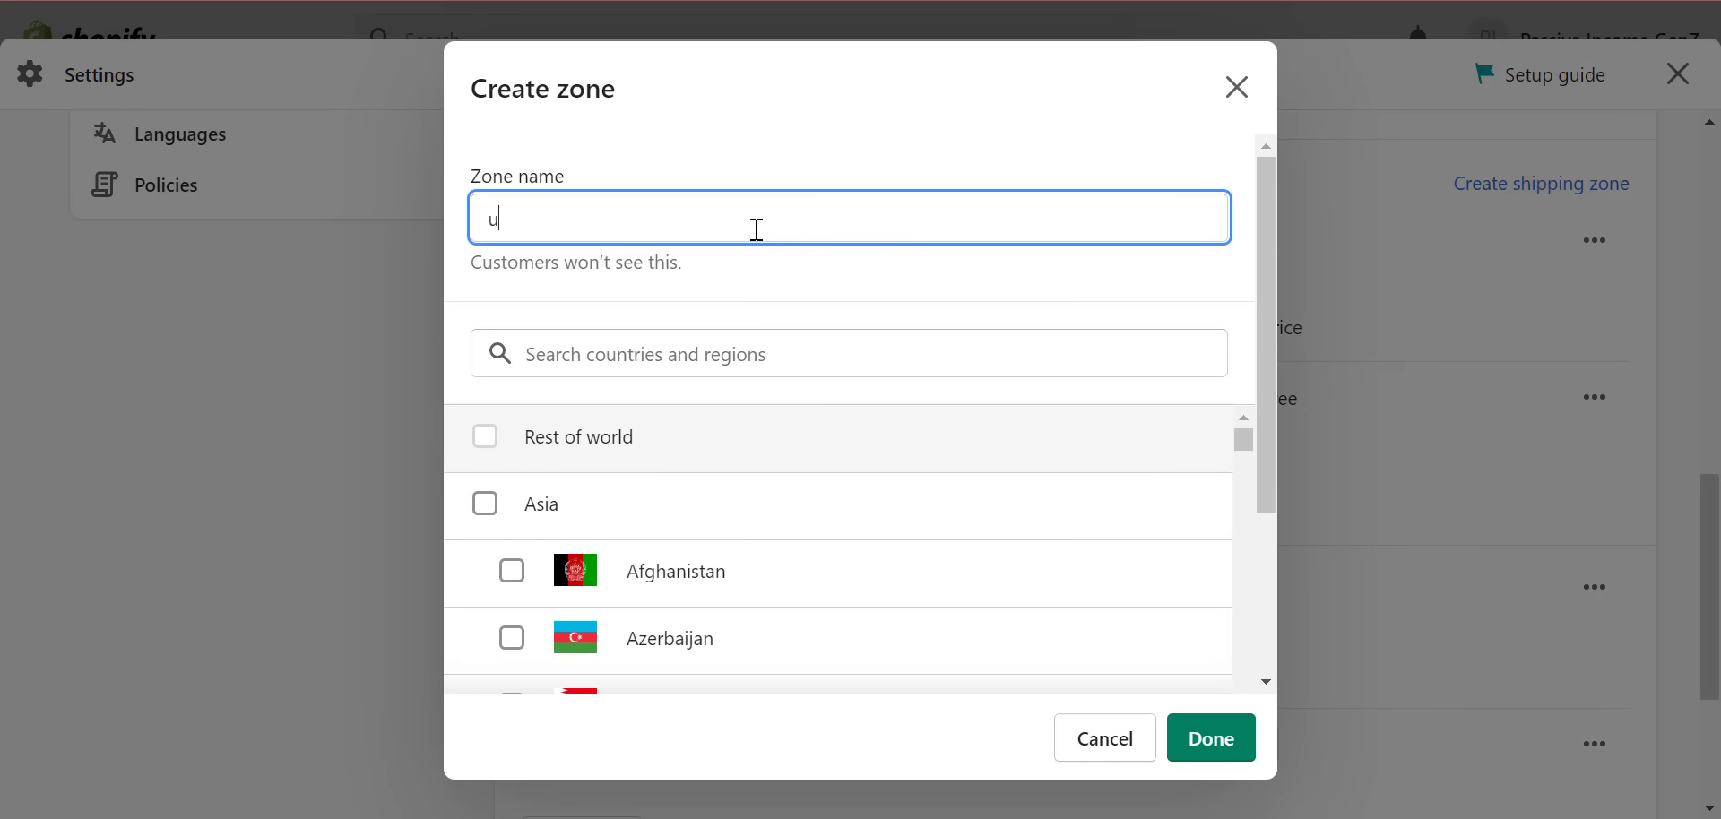
{"action": "type", "text": "nited states shipping zone"}
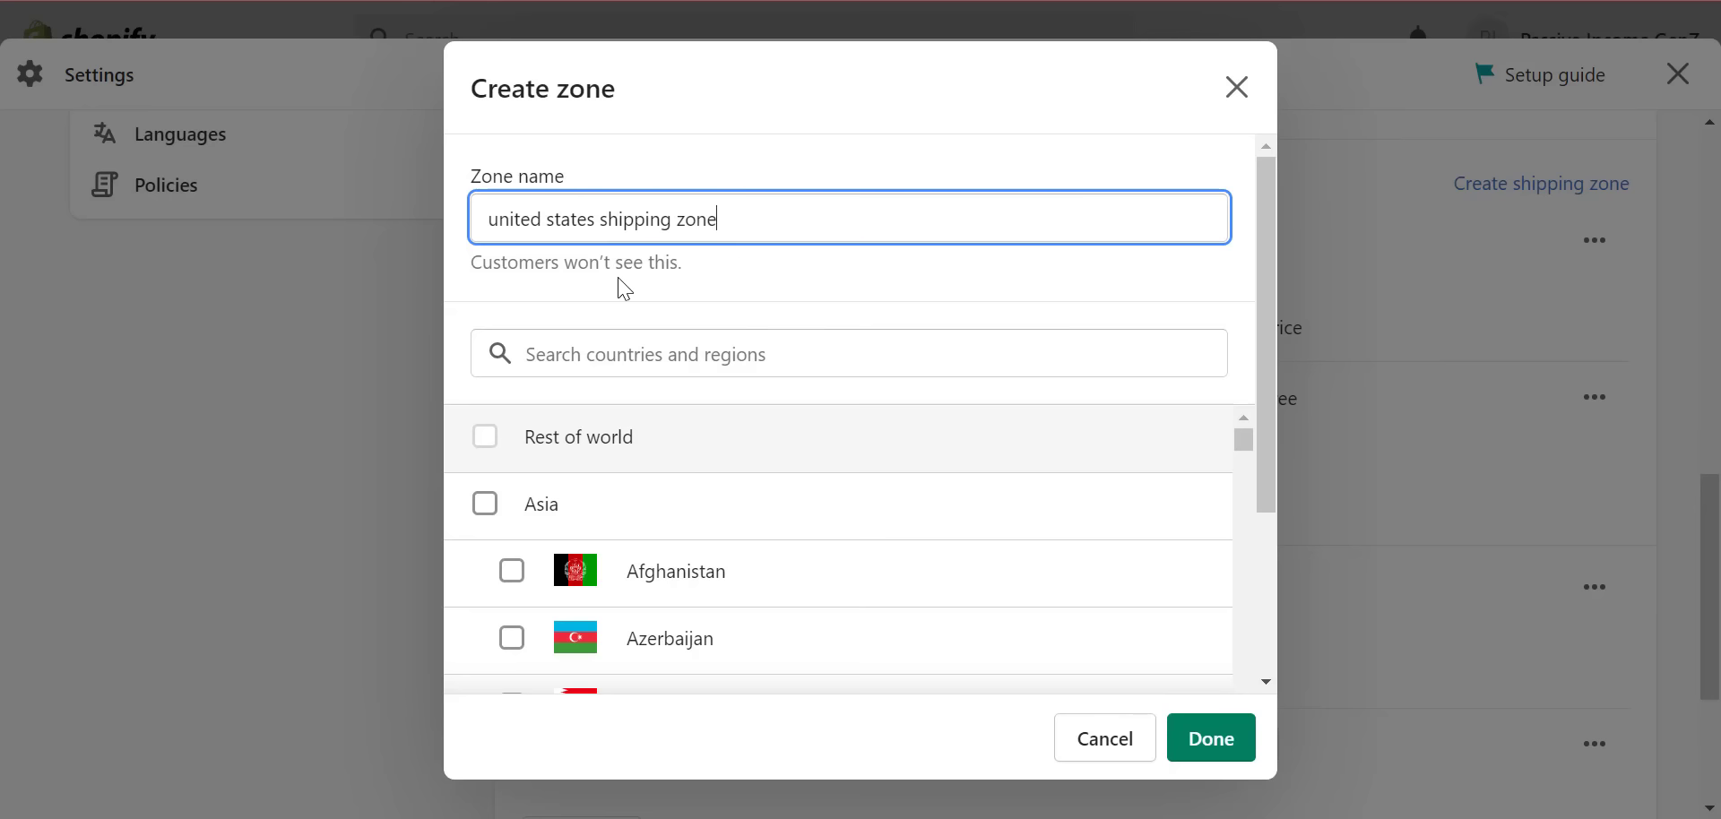
{"action": "left_click", "coordinate": [568, 353]}
{"action": "type", "text": "uni"}
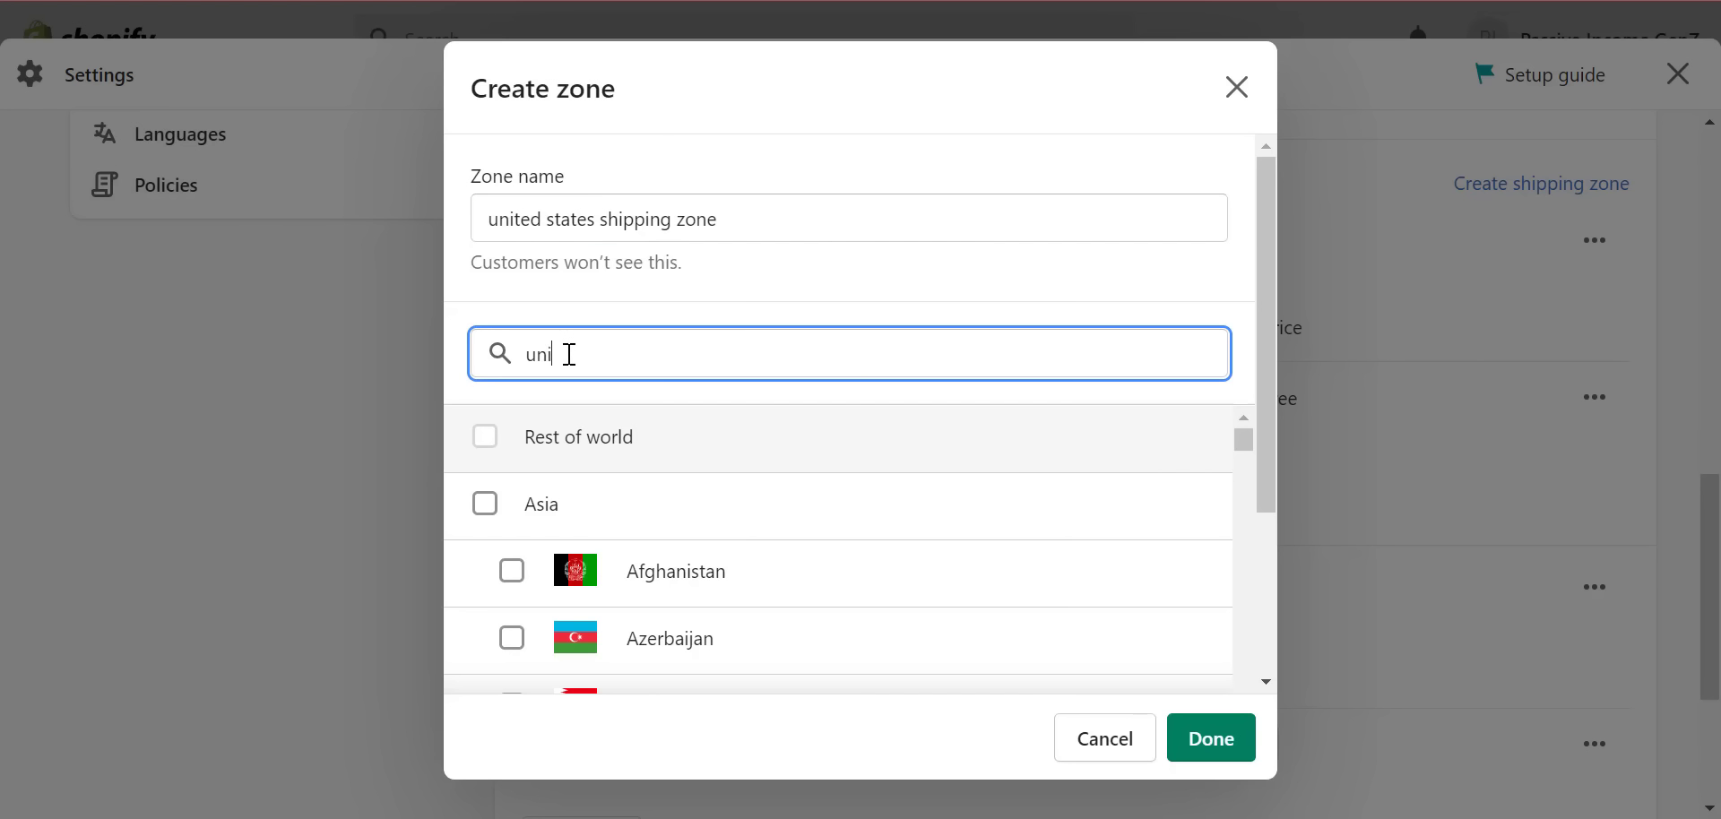
{"action": "type", "text": "ted sta"}
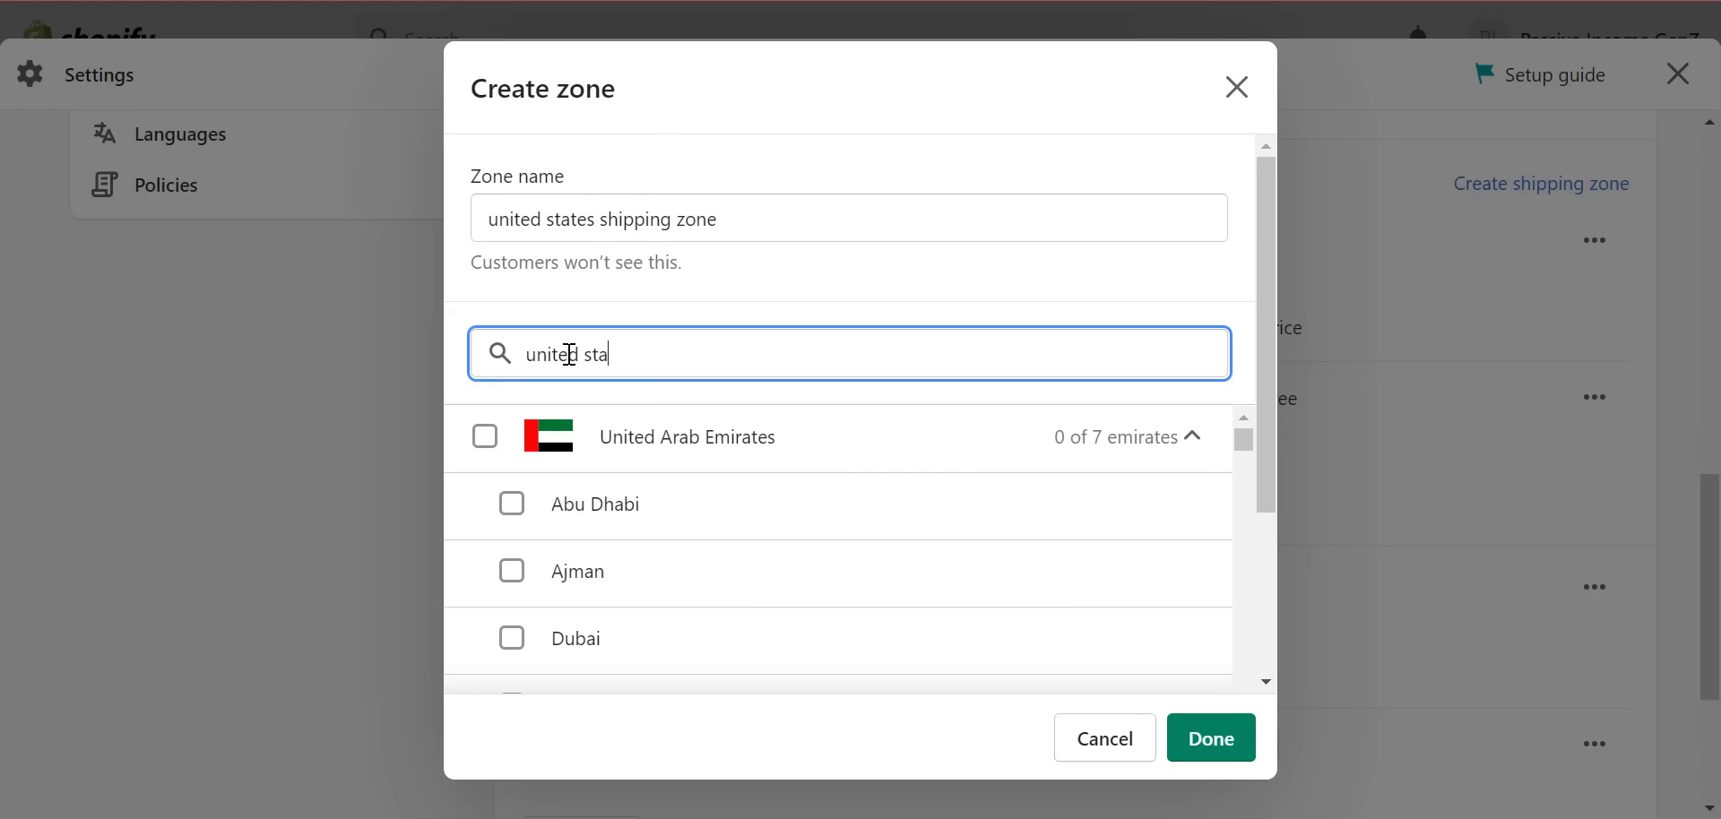
{"action": "left_click", "coordinate": [484, 436]}
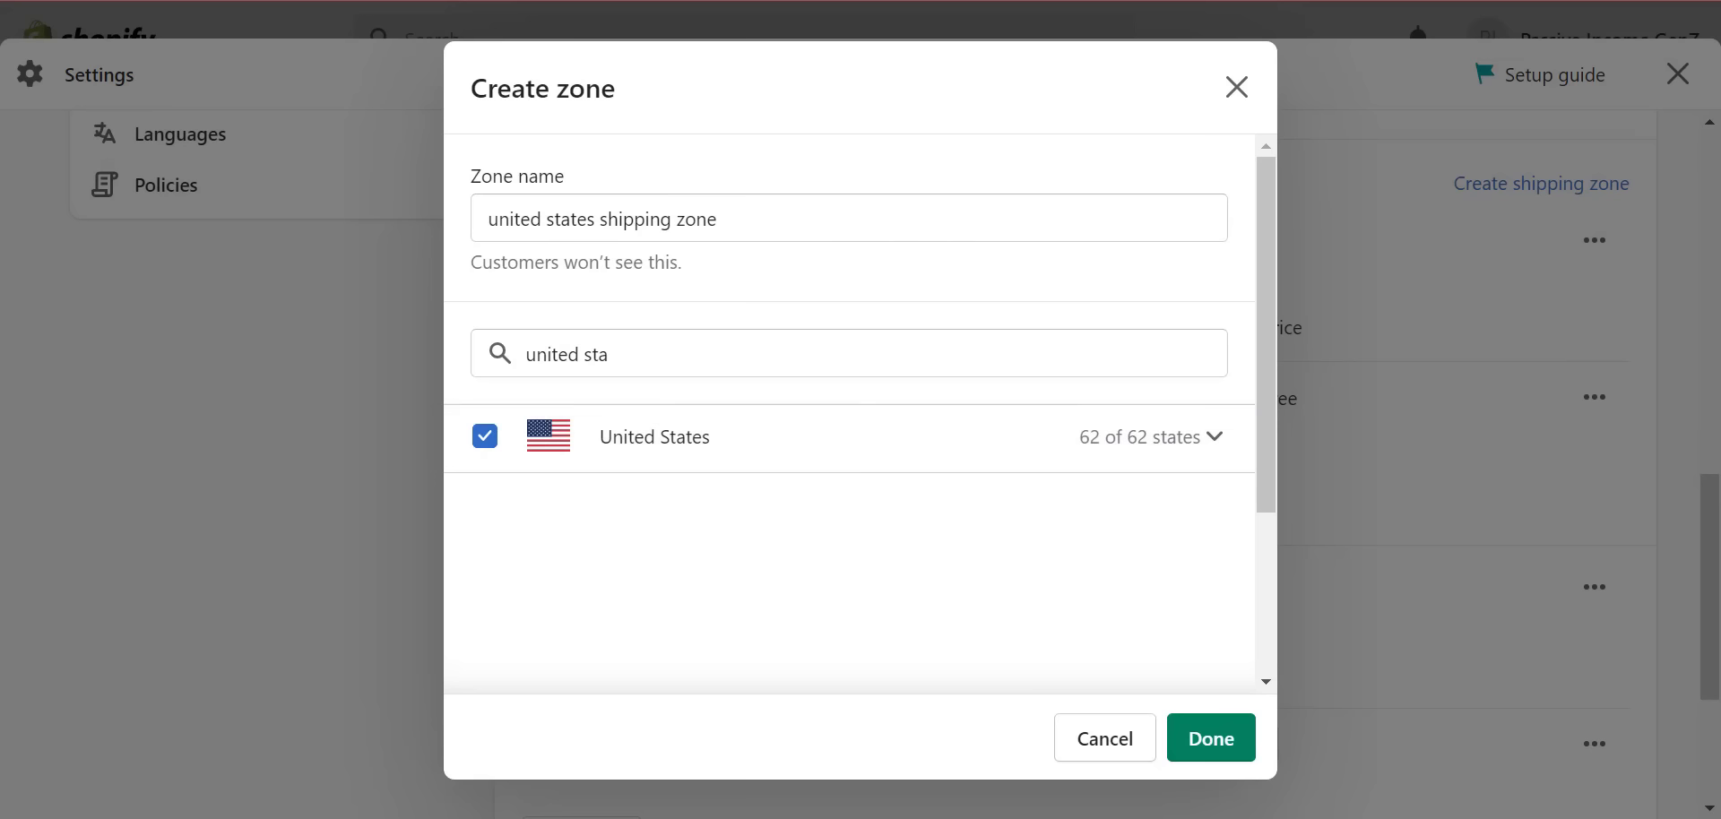
{"action": "left_click", "coordinate": [1210, 758]}
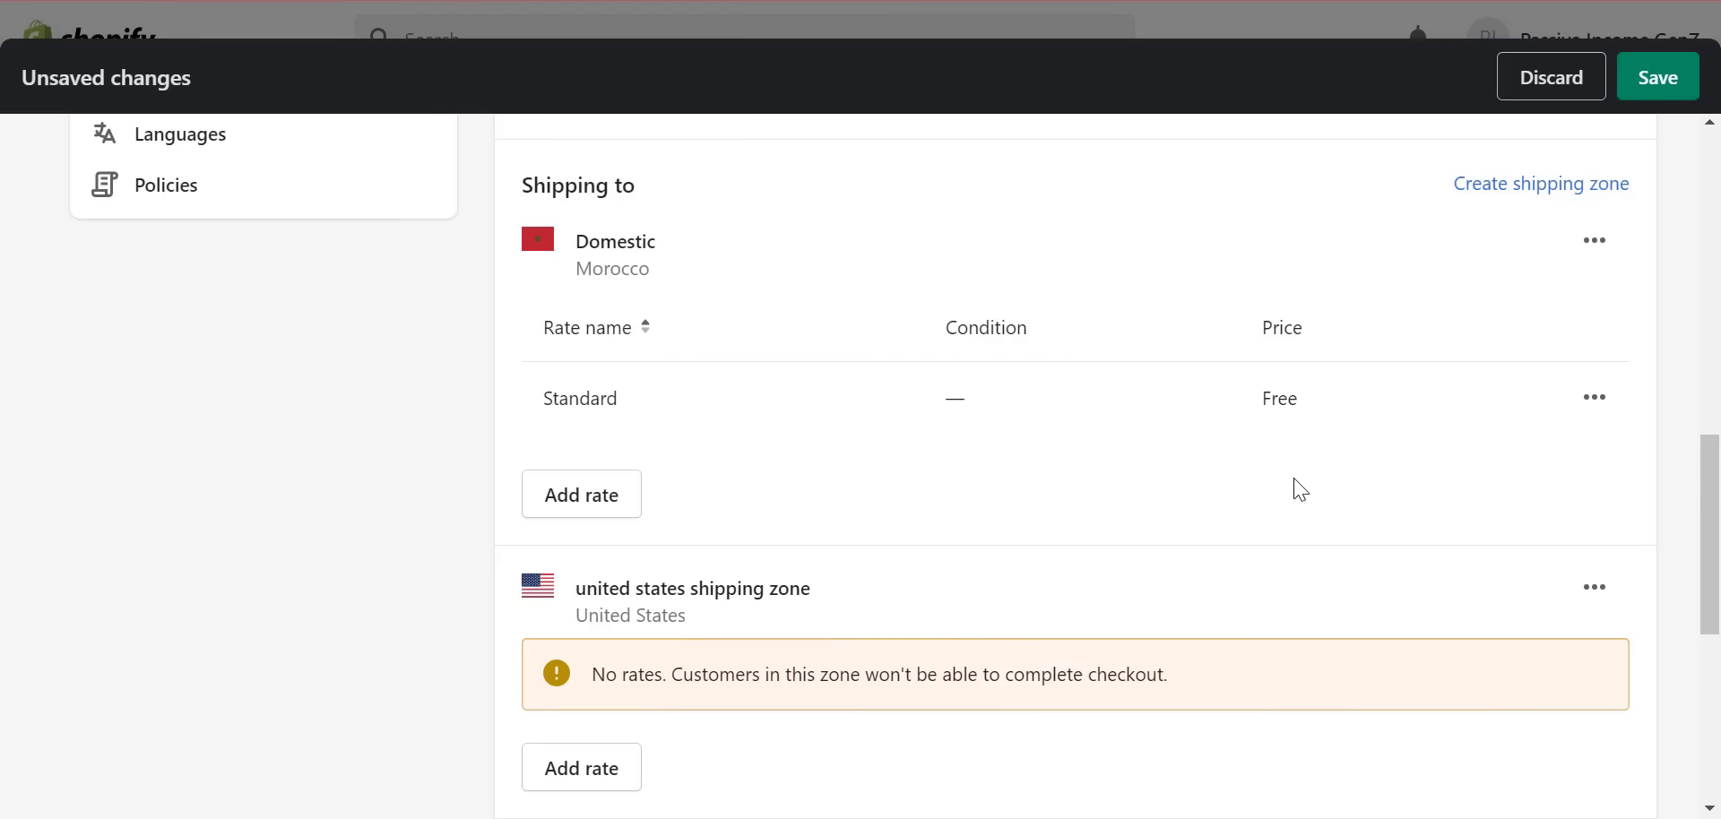
- Start a Standard rate with its own pricing for the United States zone, with conditions based on order price
{"action": "scroll", "coordinate": [798, 641], "scroll_direction": "down", "scroll_amount": 2}
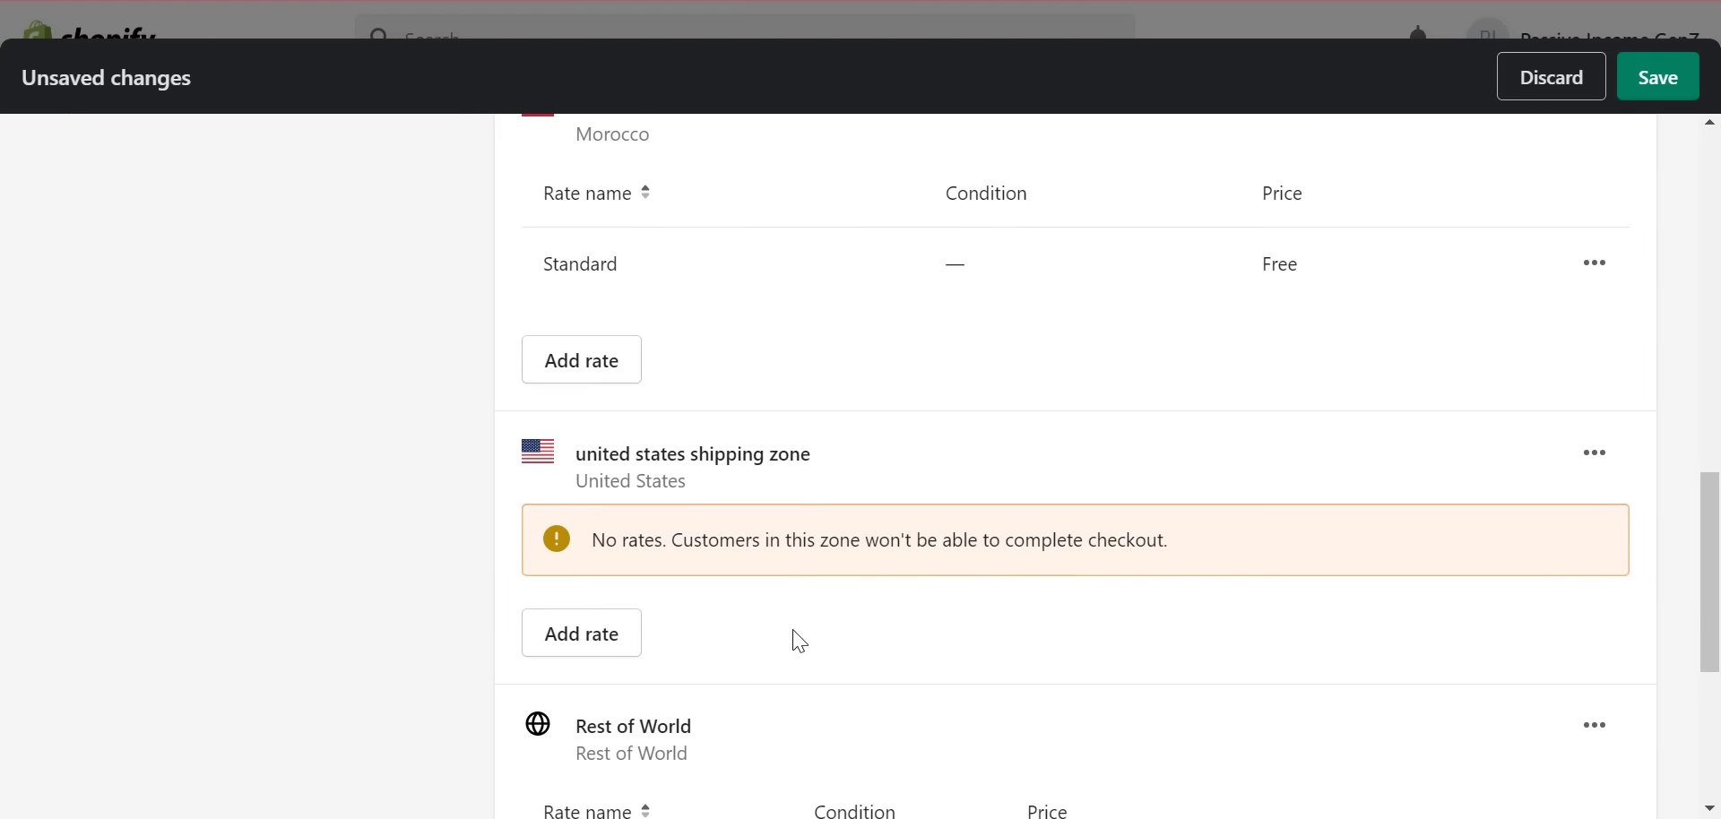
{"action": "left_click", "coordinate": [607, 651]}
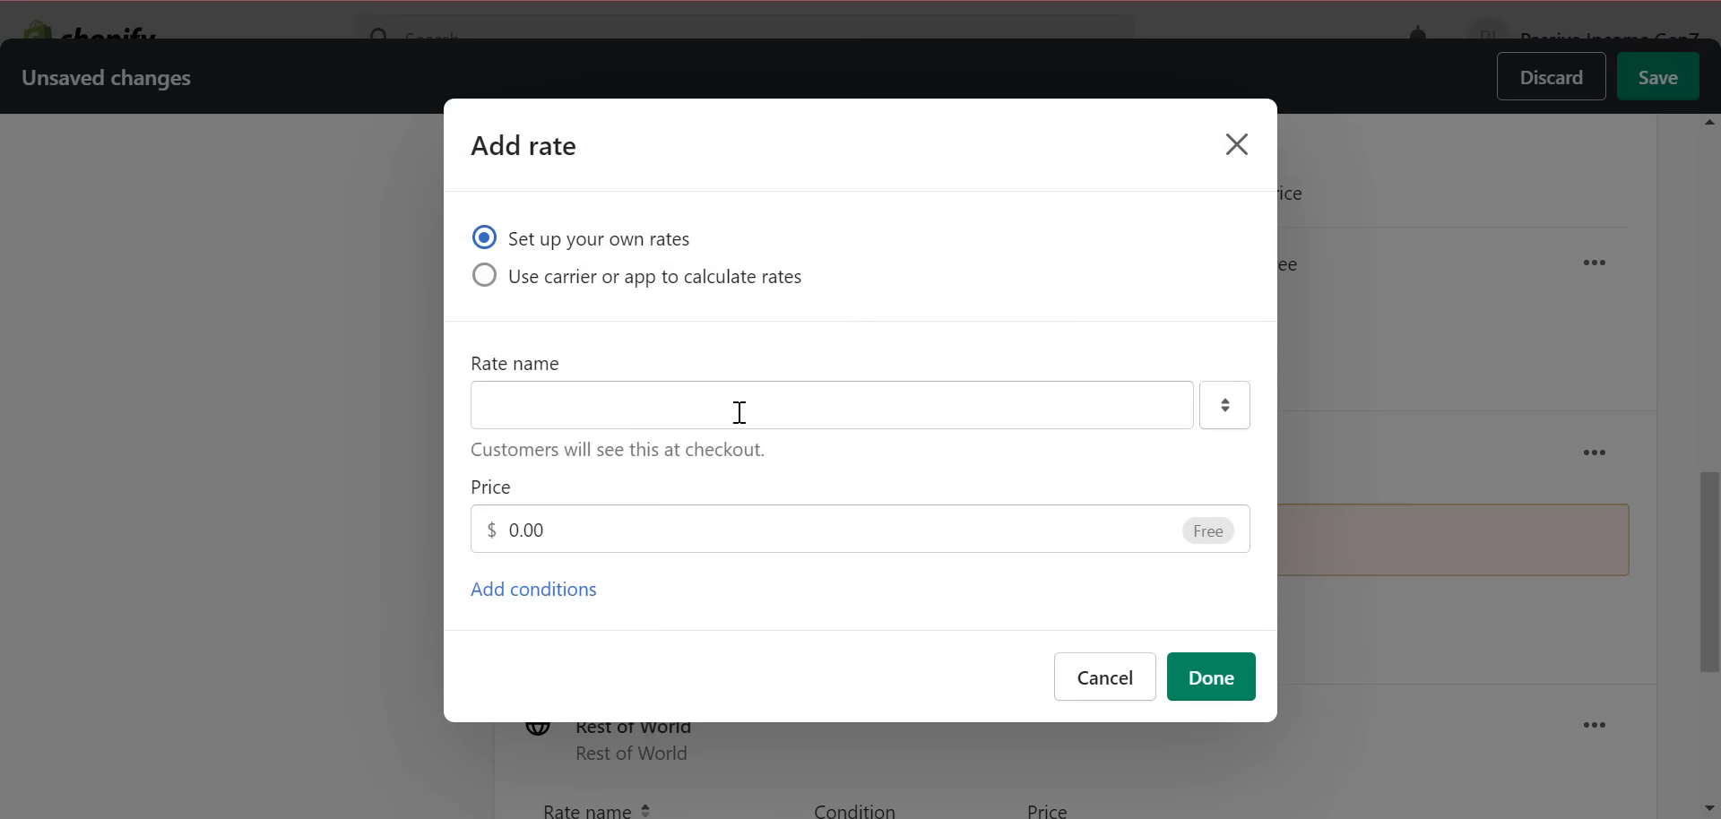
{"action": "left_click", "coordinate": [740, 412]}
{"action": "left_click", "coordinate": [730, 473]}
{"action": "left_click", "coordinate": [583, 589]}
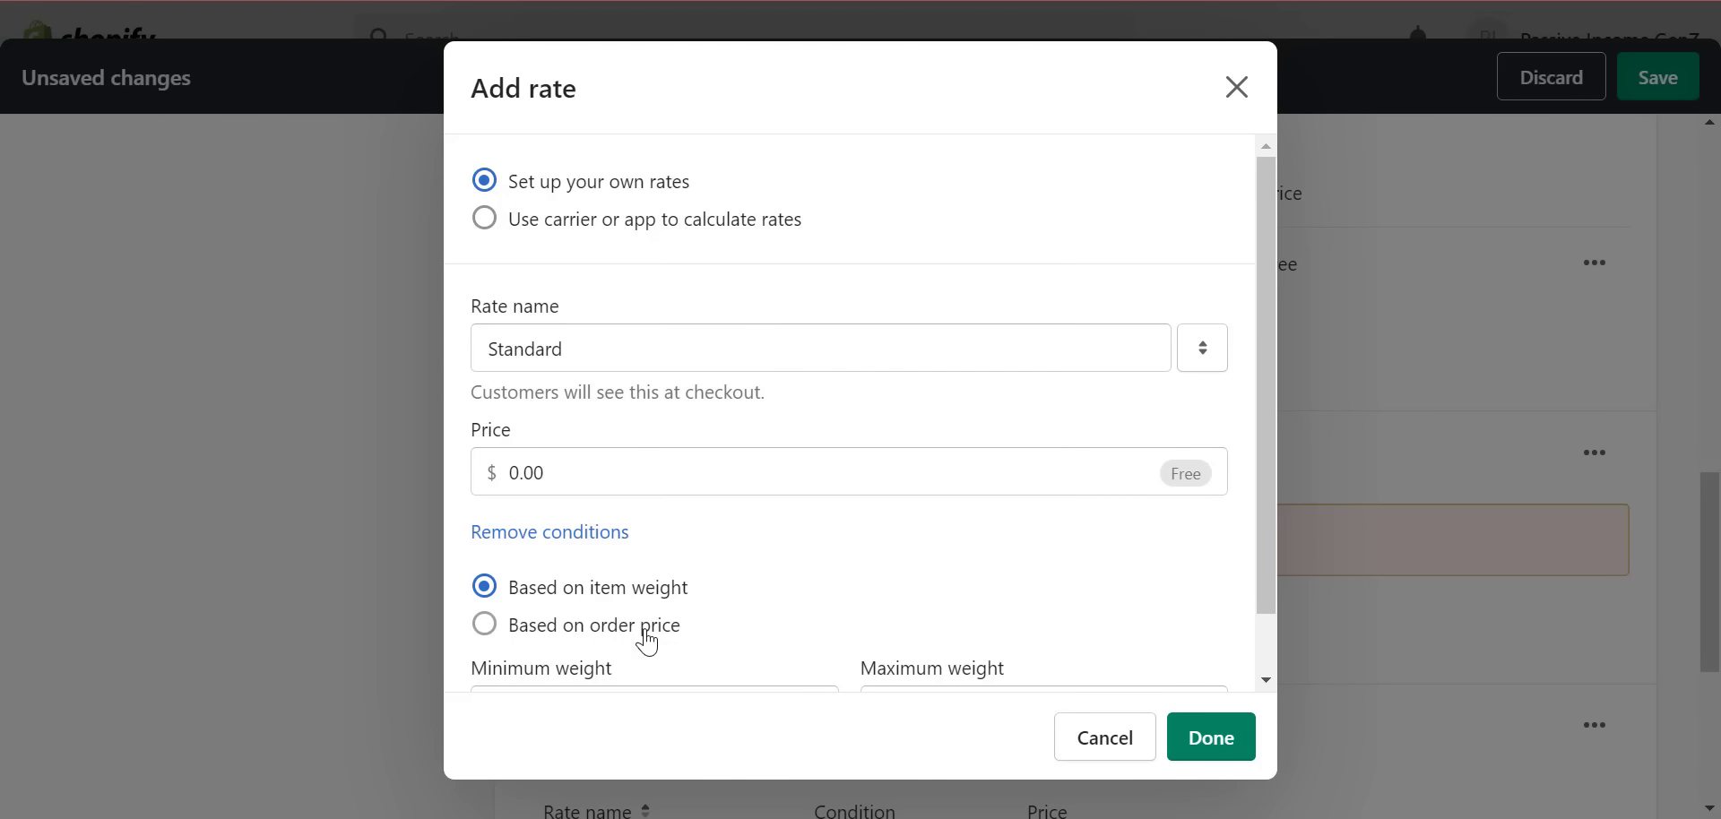
{"action": "left_click", "coordinate": [645, 632]}
{"action": "scroll", "coordinate": [807, 600], "scroll_direction": "down", "scroll_amount": 1}
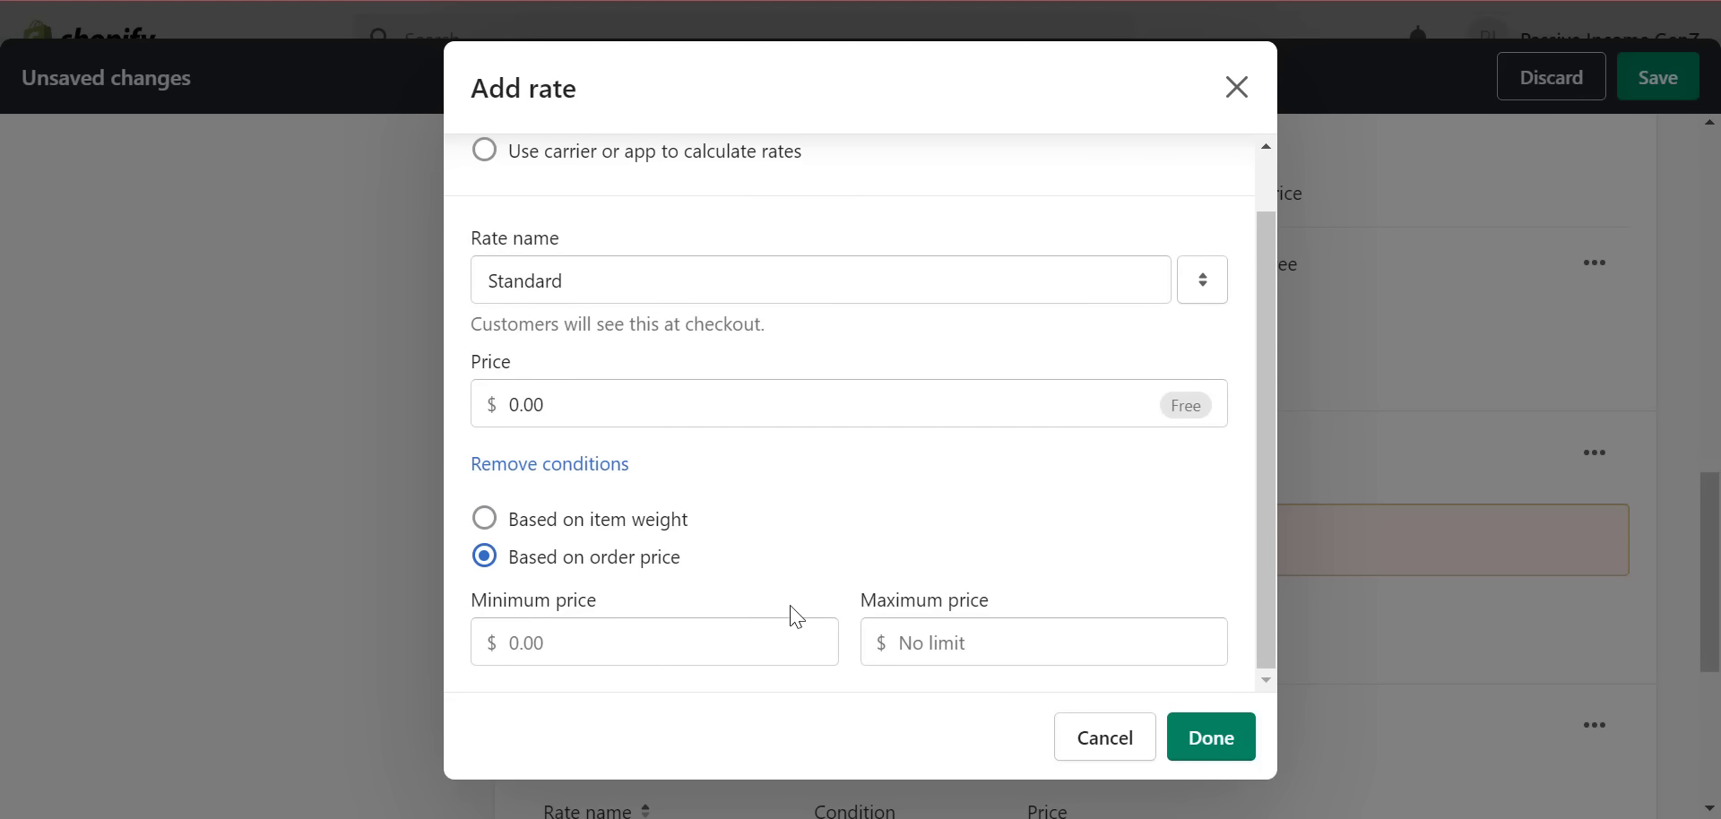
- Set the rate's order price range to $5–$20 and its shipping price to $10, and add it to the zone
{"action": "left_click", "coordinate": [608, 655]}
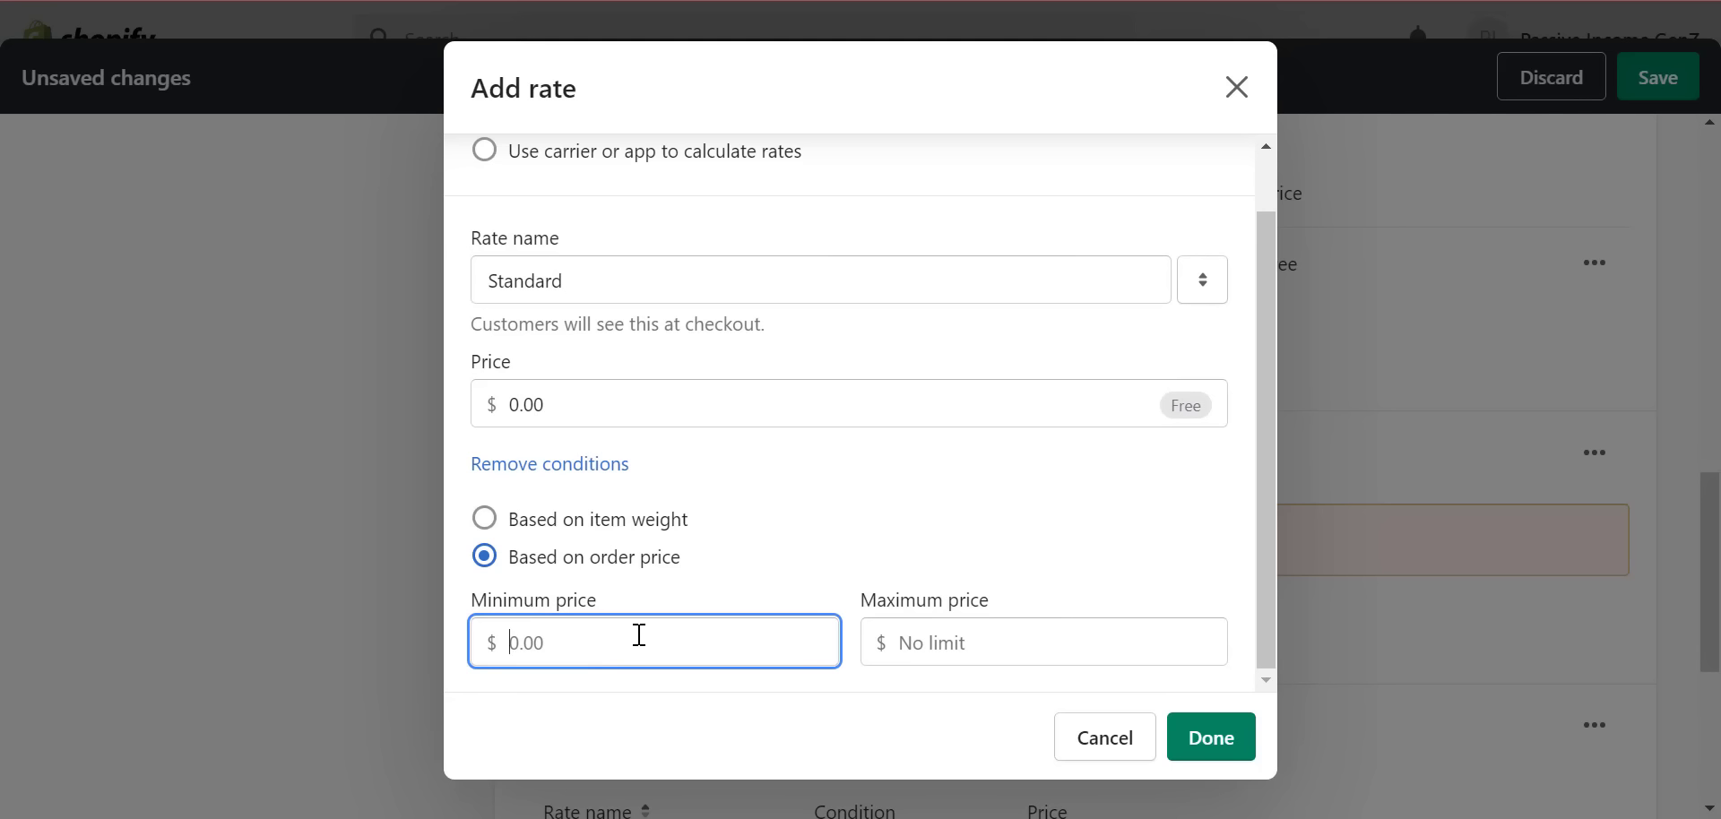
{"action": "type", "text": "5"}
{"action": "left_click", "coordinate": [987, 655]}
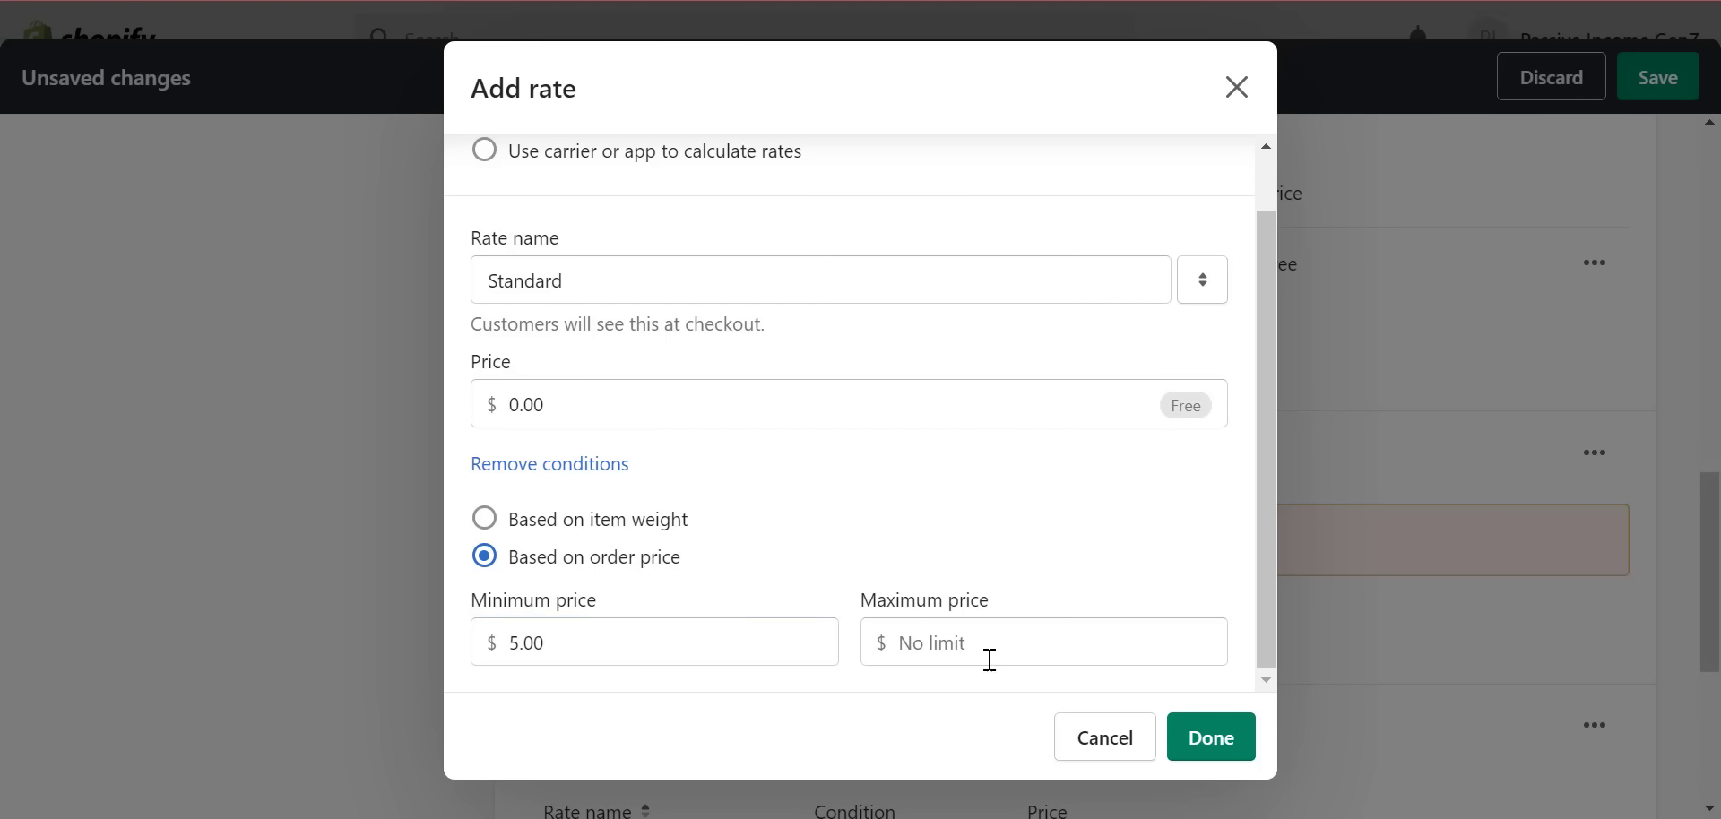
{"action": "type", "text": "20"}
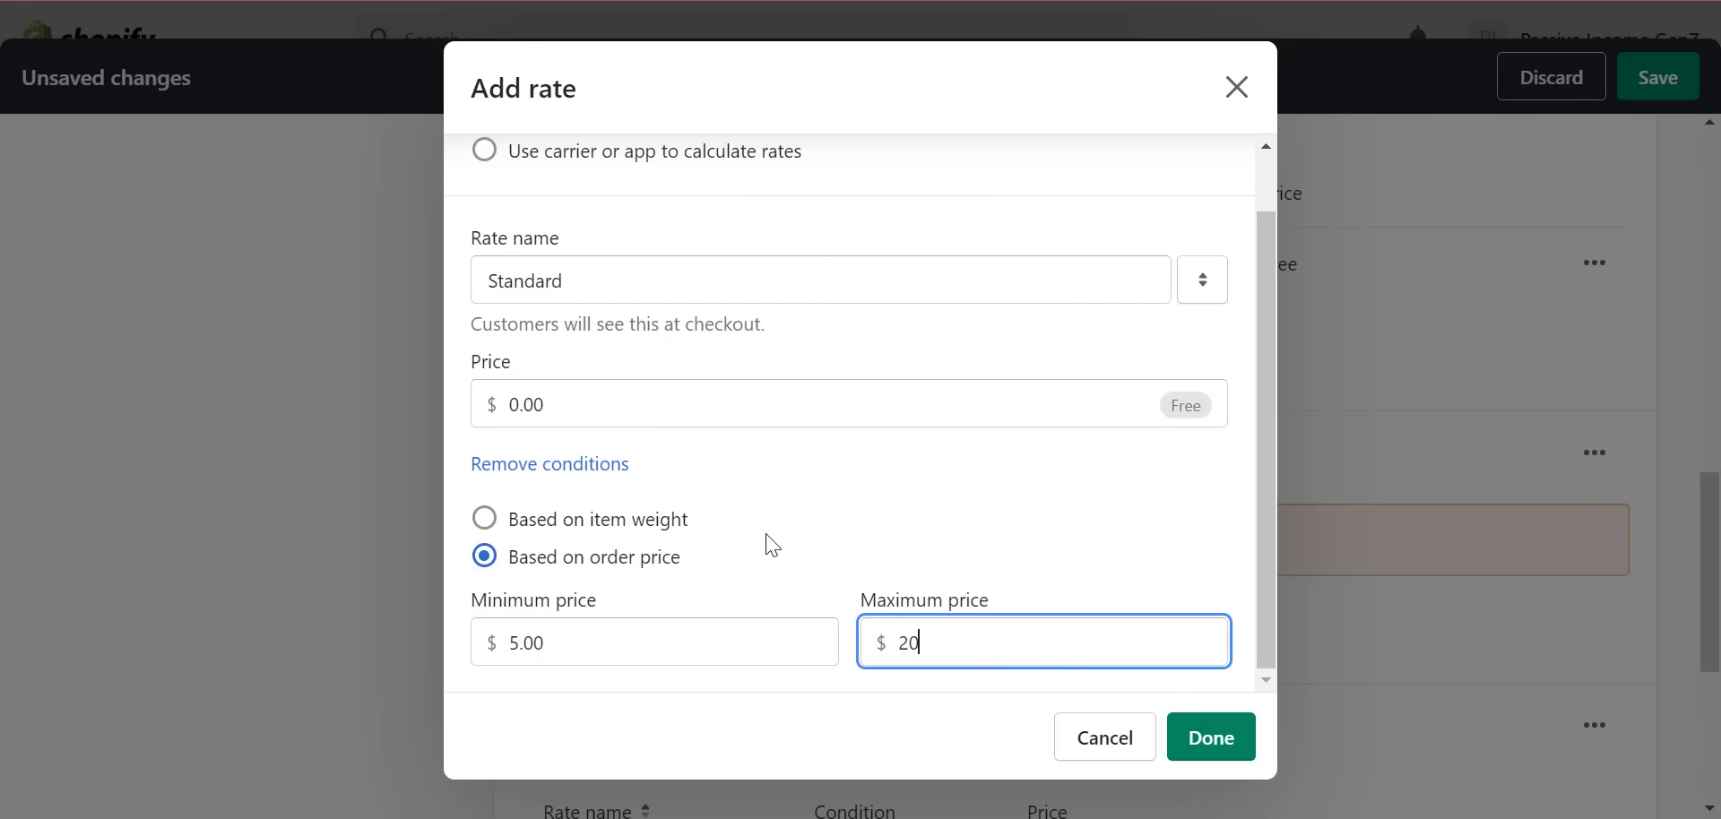
{"action": "left_click", "coordinate": [635, 416]}
{"action": "type", "text": "10"}
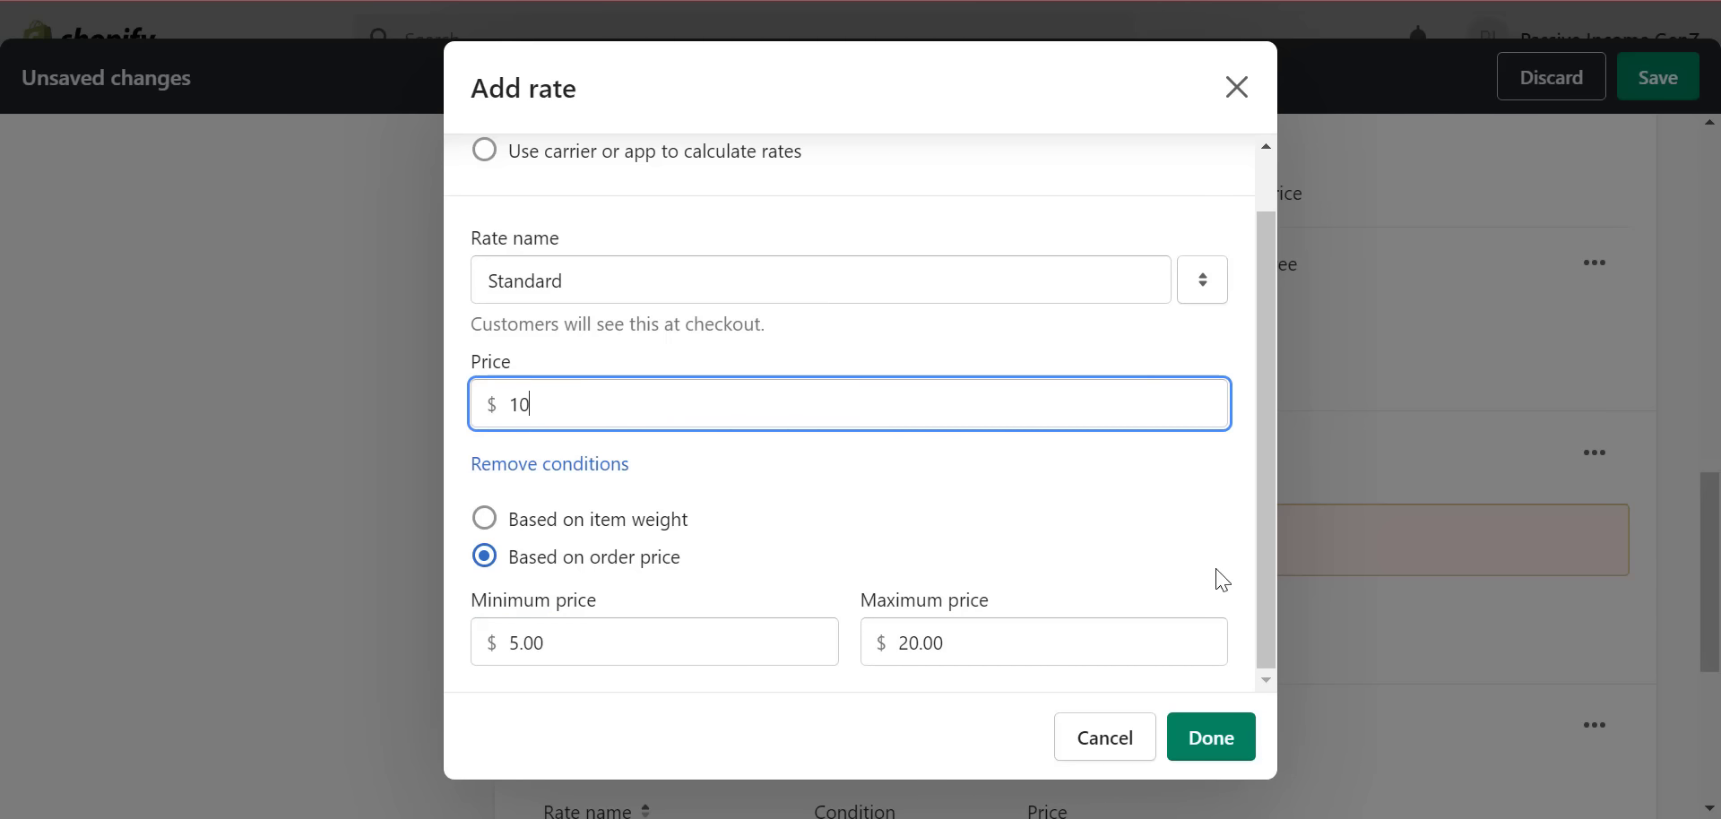
{"action": "left_click", "coordinate": [1214, 740]}
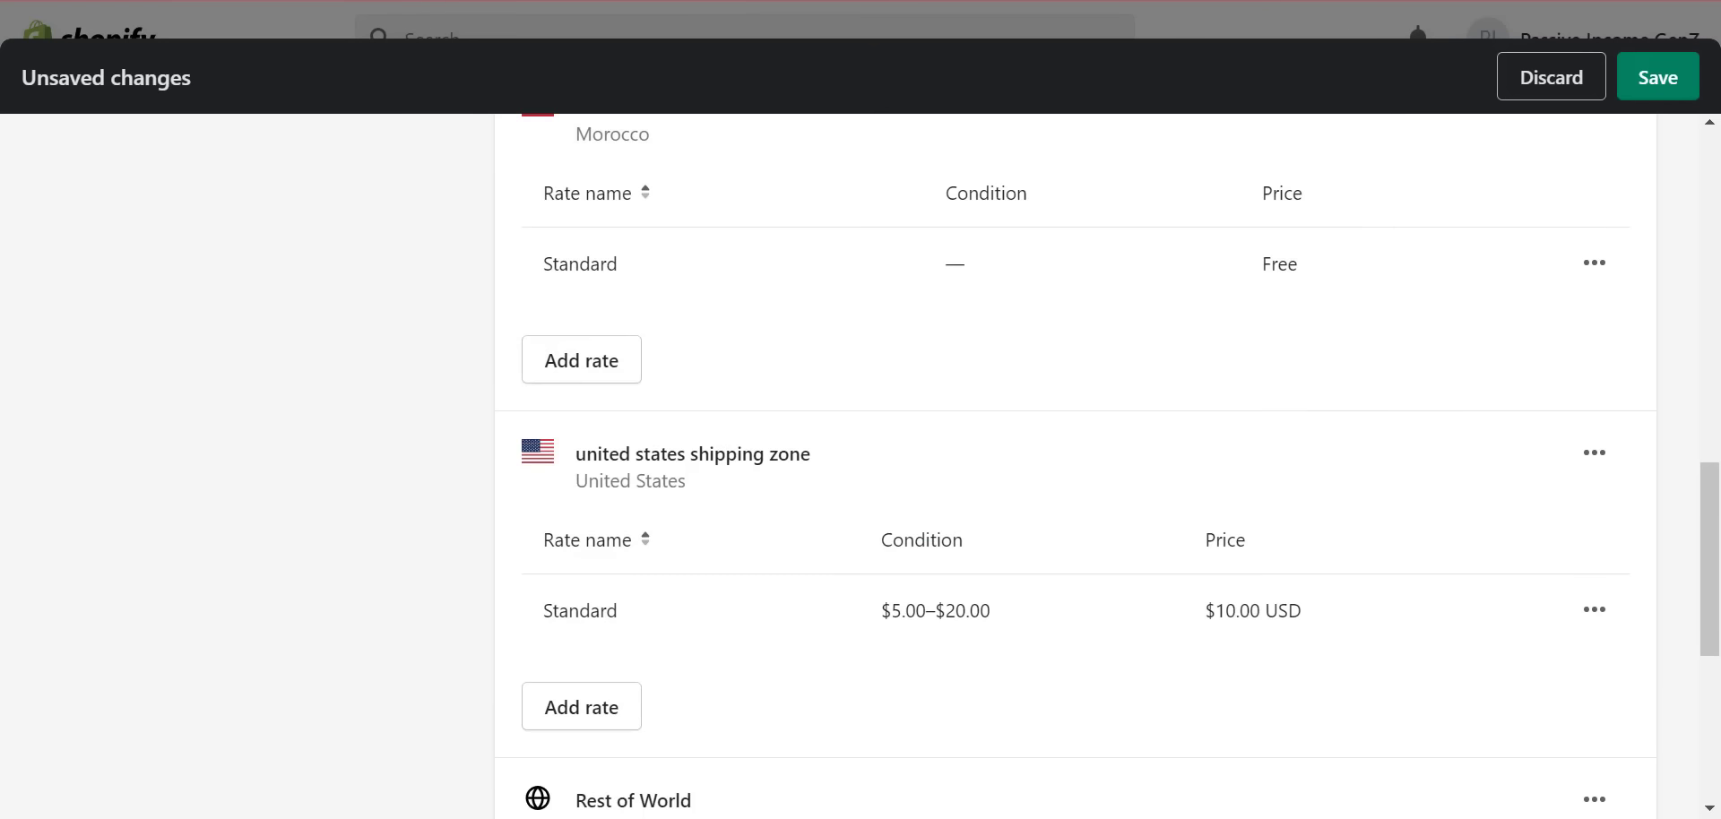
- Check the shipping line in the storefront checkout's order summary and return to the shipping zone rates
{"action": "left_click", "coordinate": [976, 749]}
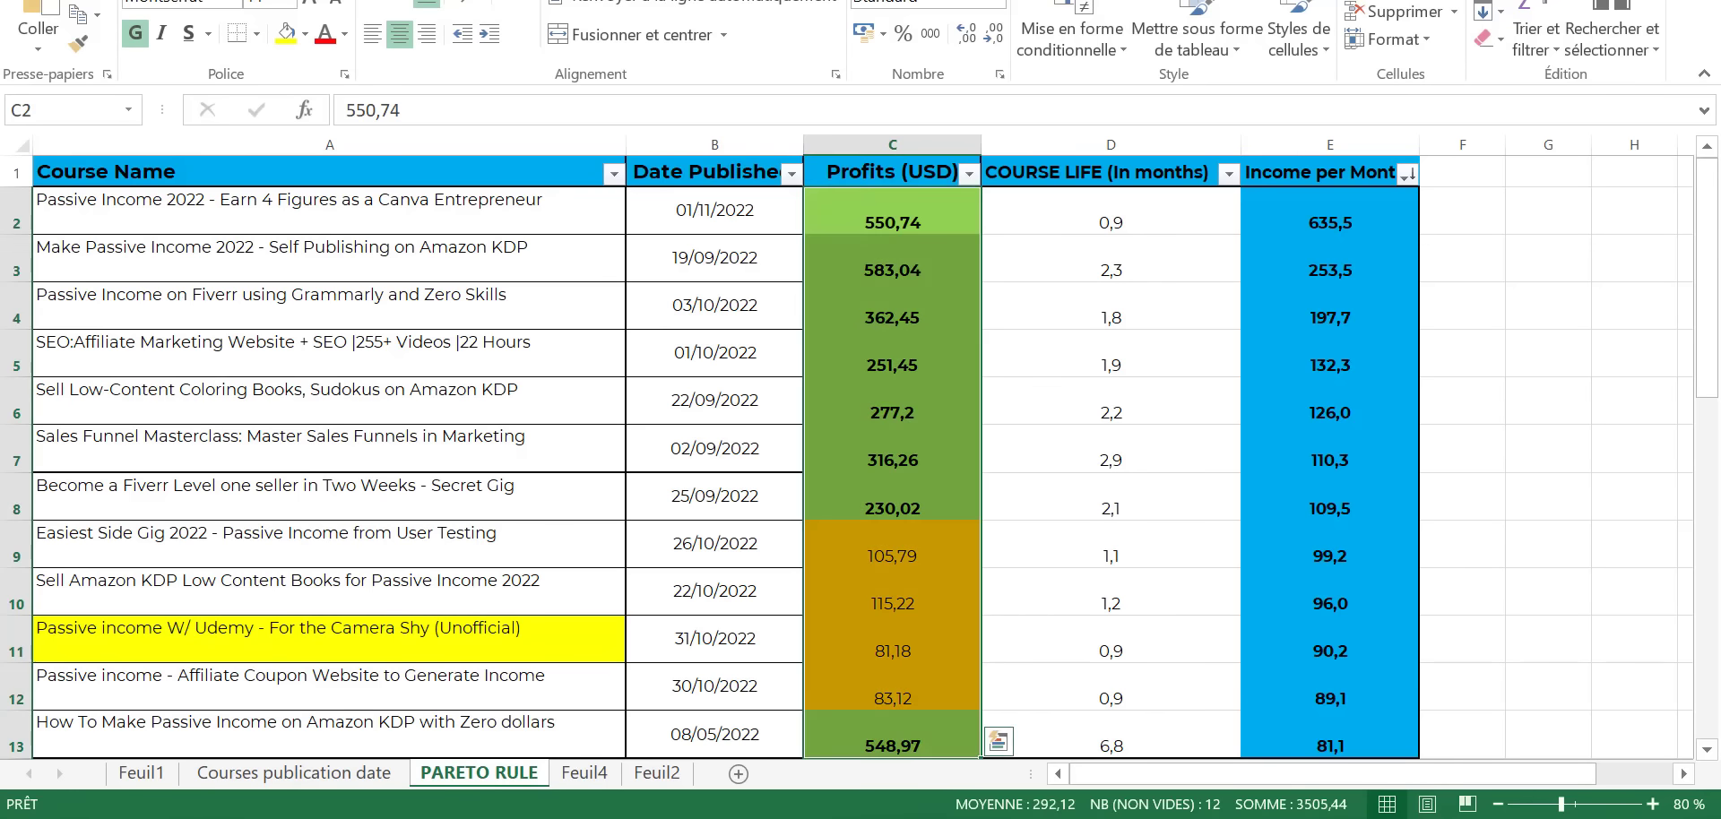
{"action": "left_click", "coordinate": [976, 736]}
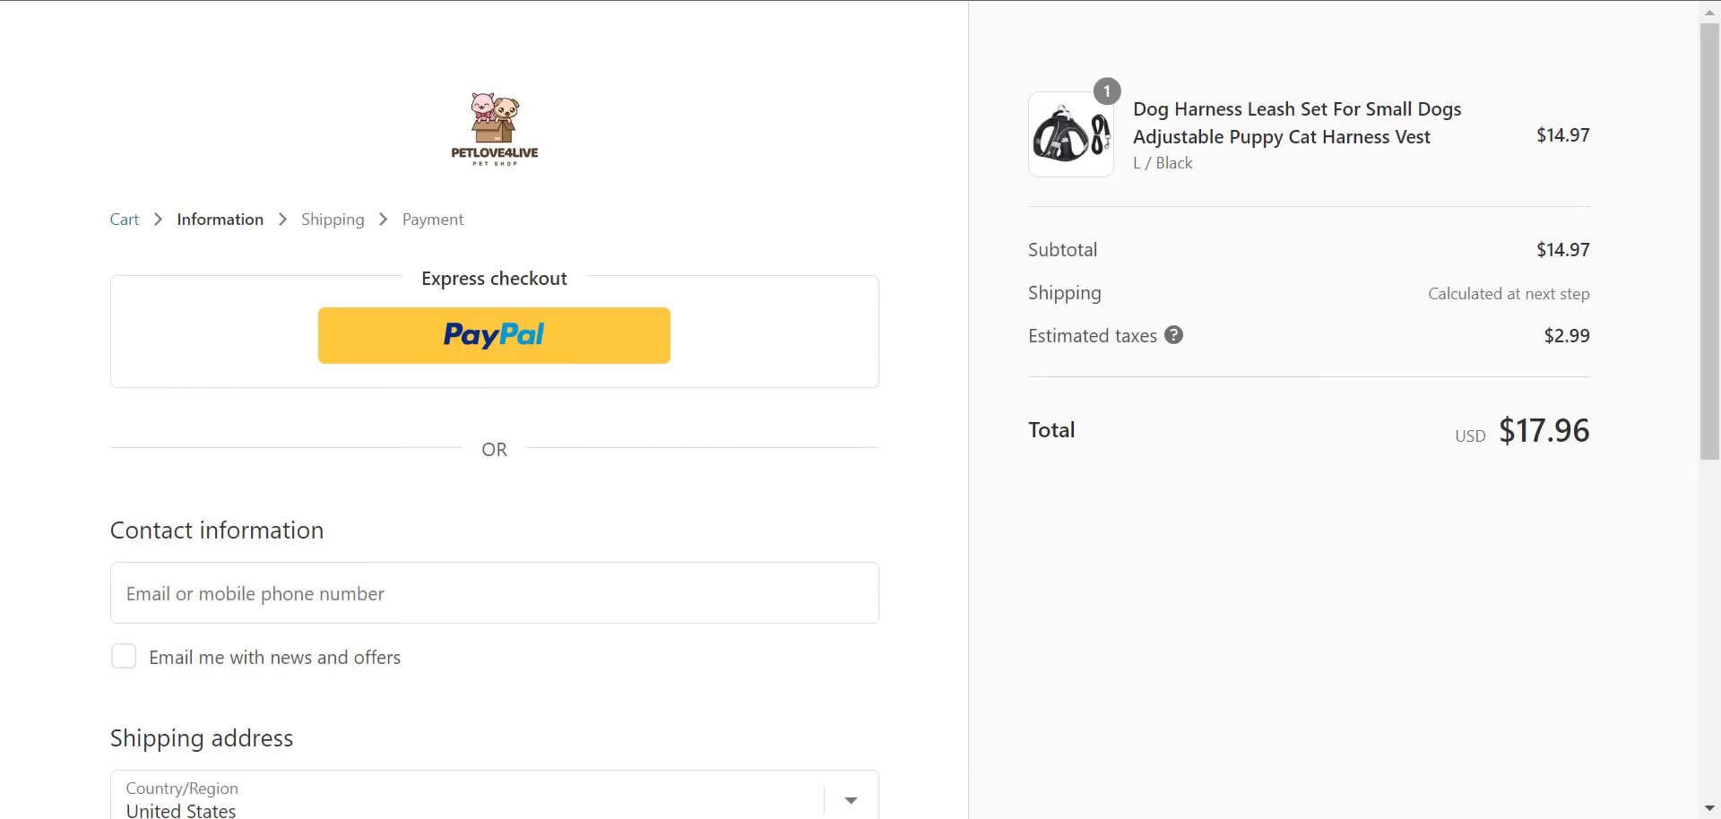
{"action": "left_click", "coordinate": [714, 768]}
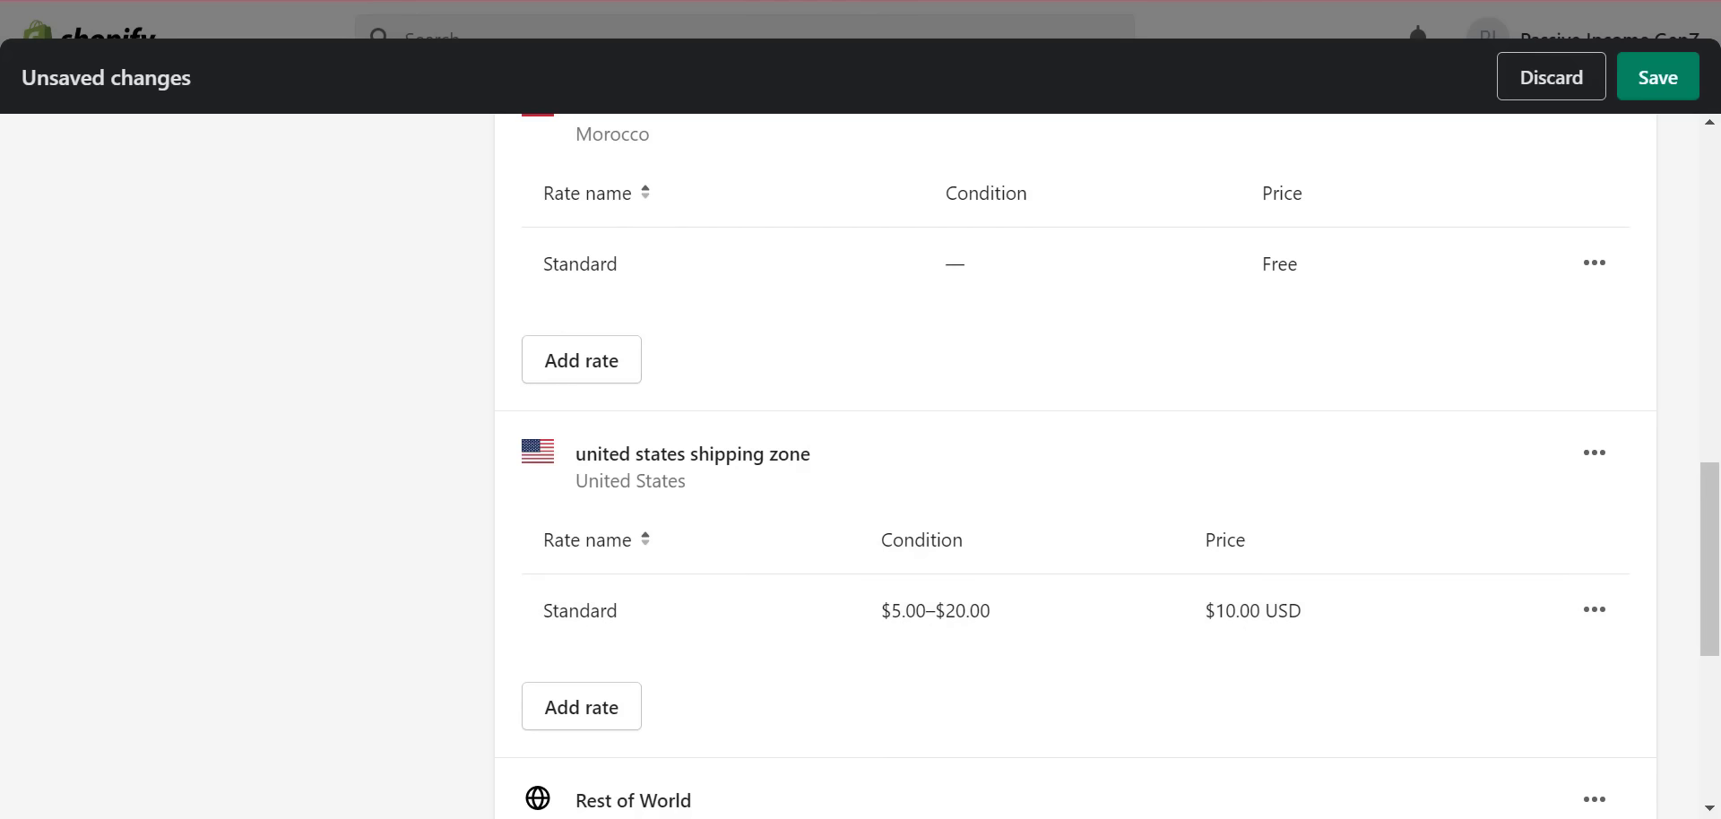
{"action": "left_click", "coordinate": [953, 806]}
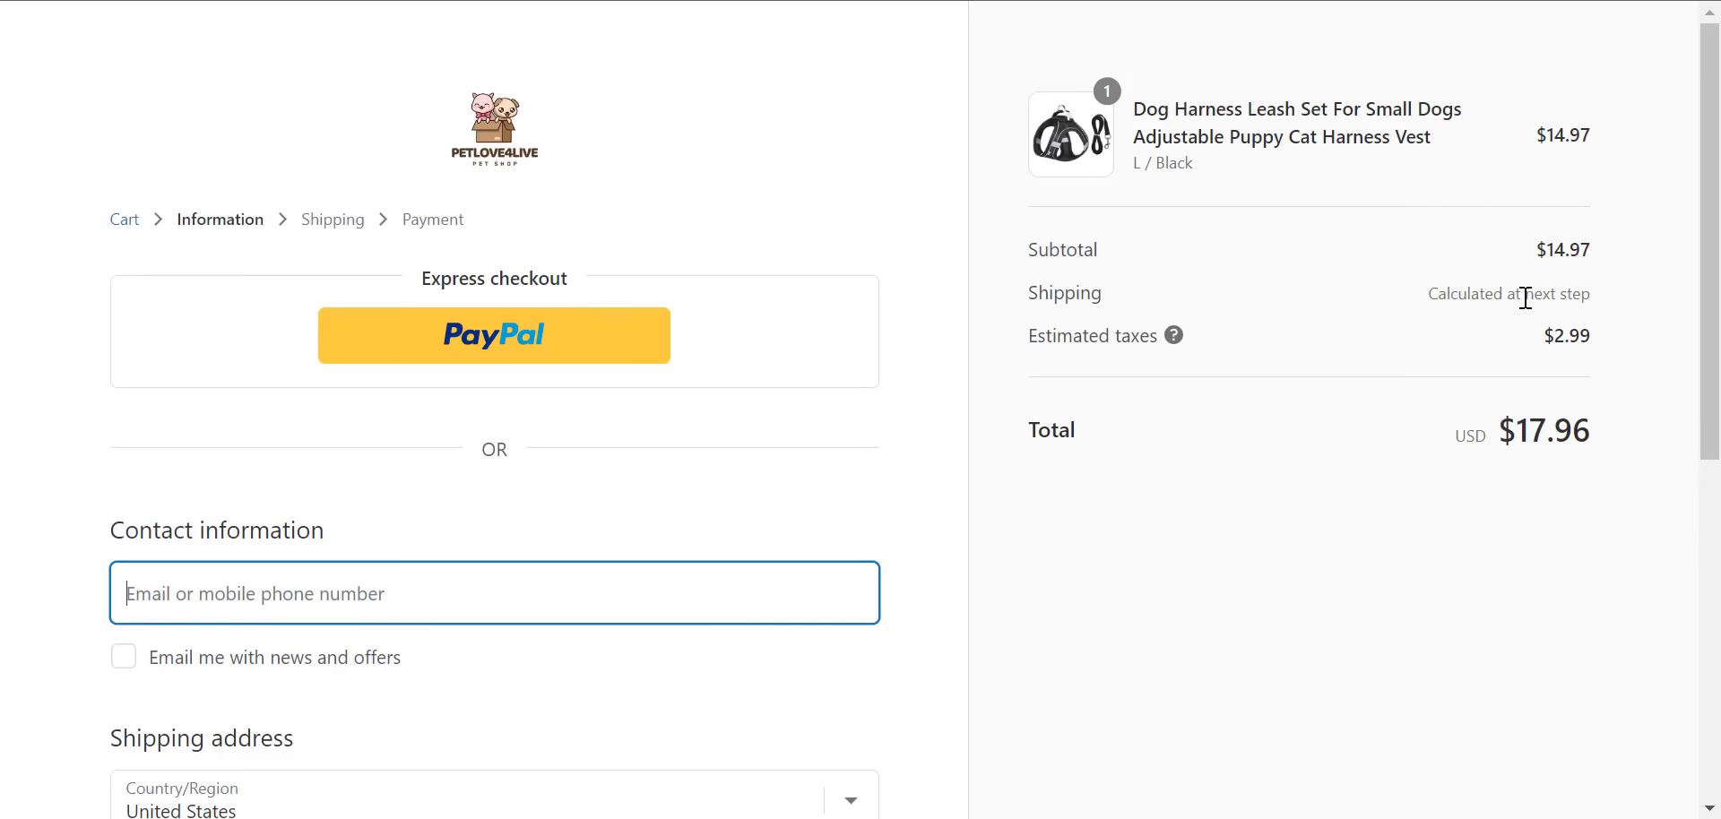
{"action": "left_click", "coordinate": [703, 758]}
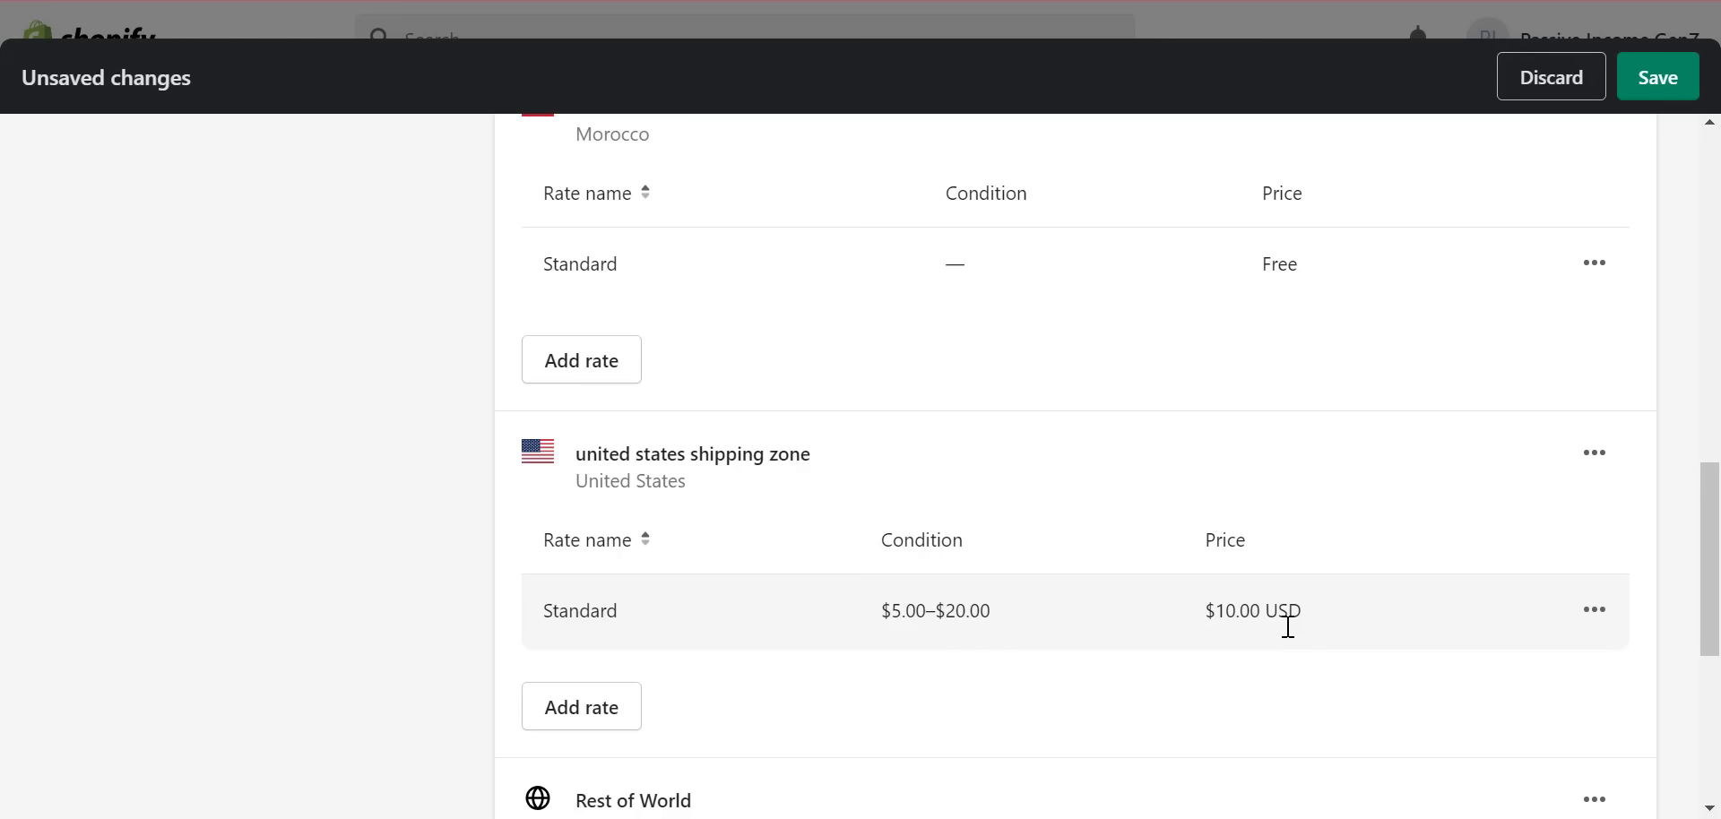
- Start a second Standard rate with its own pricing for the United States zone, with conditions based on order price
{"action": "left_click", "coordinate": [594, 713]}
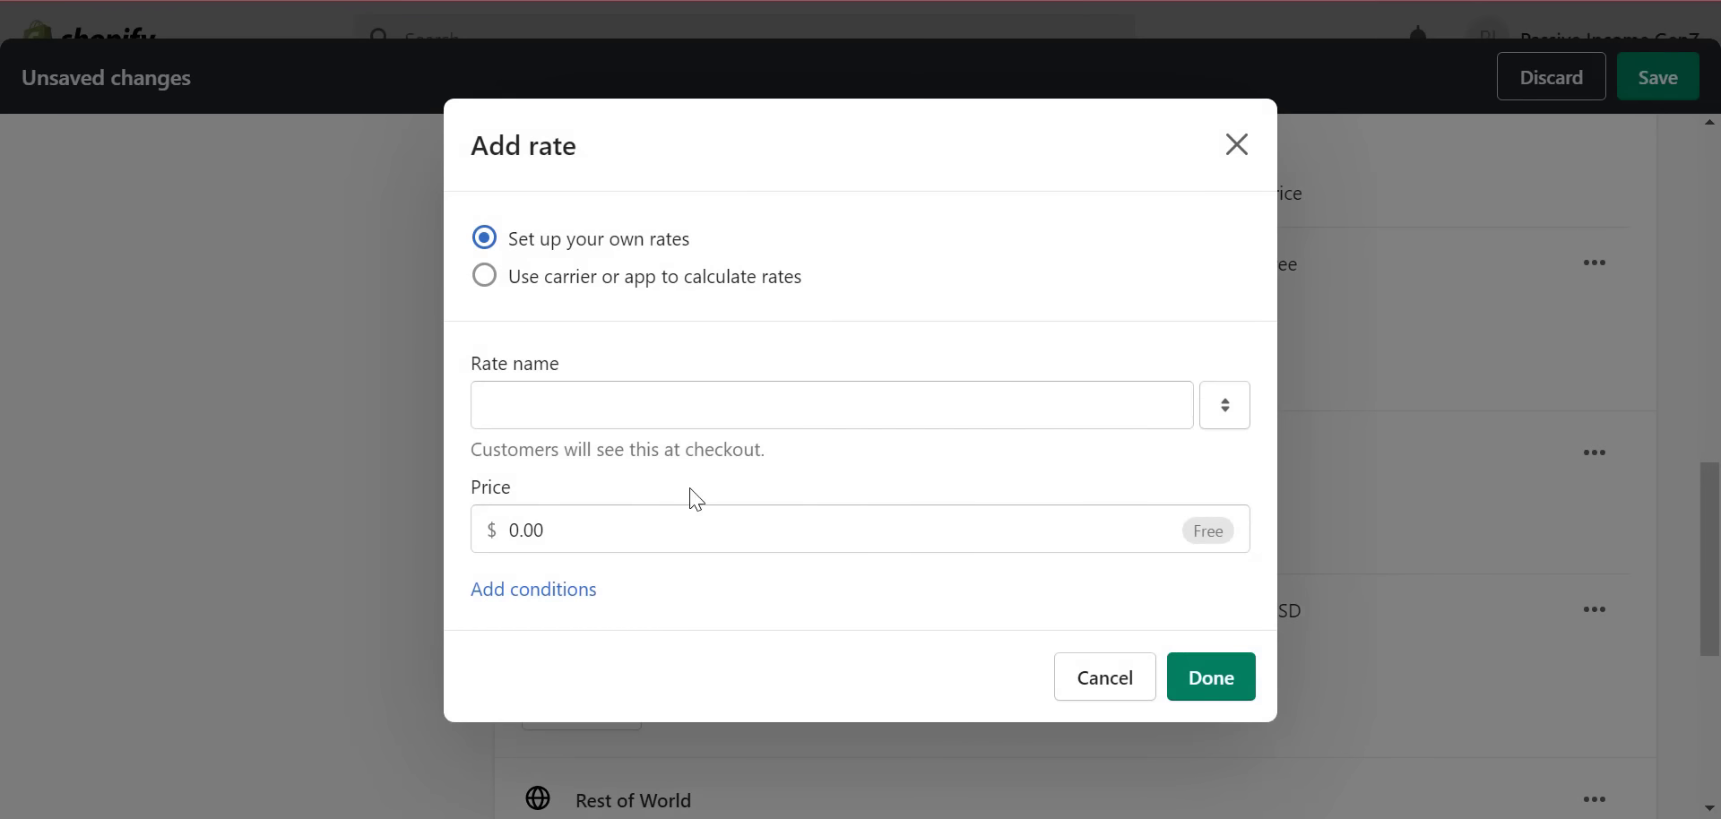
{"action": "left_click", "coordinate": [712, 405]}
{"action": "left_click", "coordinate": [584, 473]}
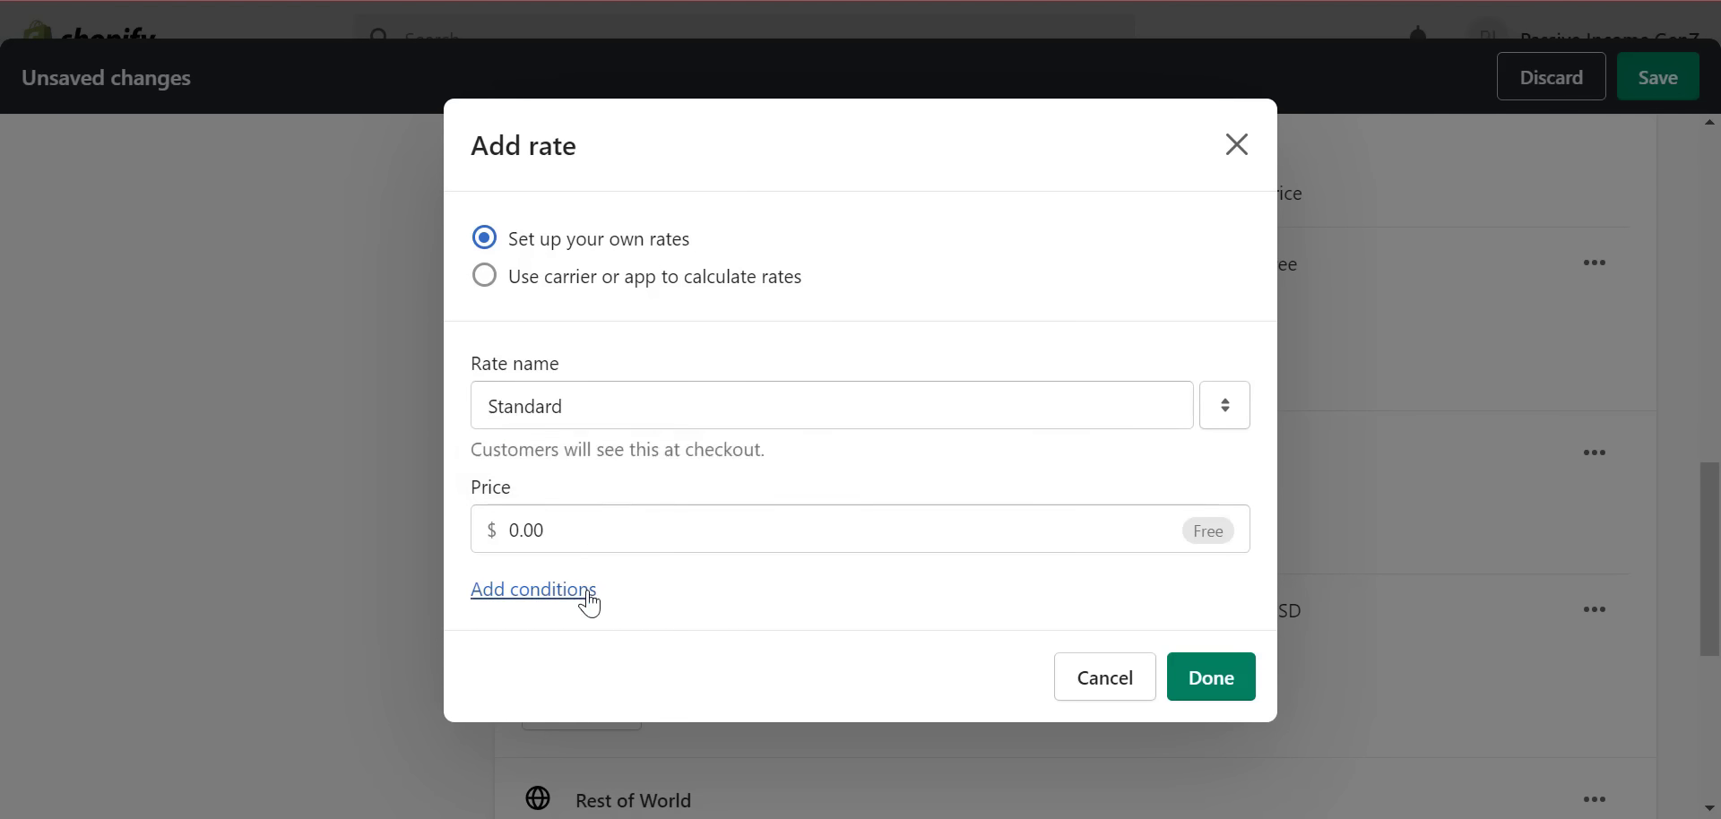
{"action": "left_click", "coordinate": [578, 592]}
{"action": "left_click", "coordinate": [574, 627]}
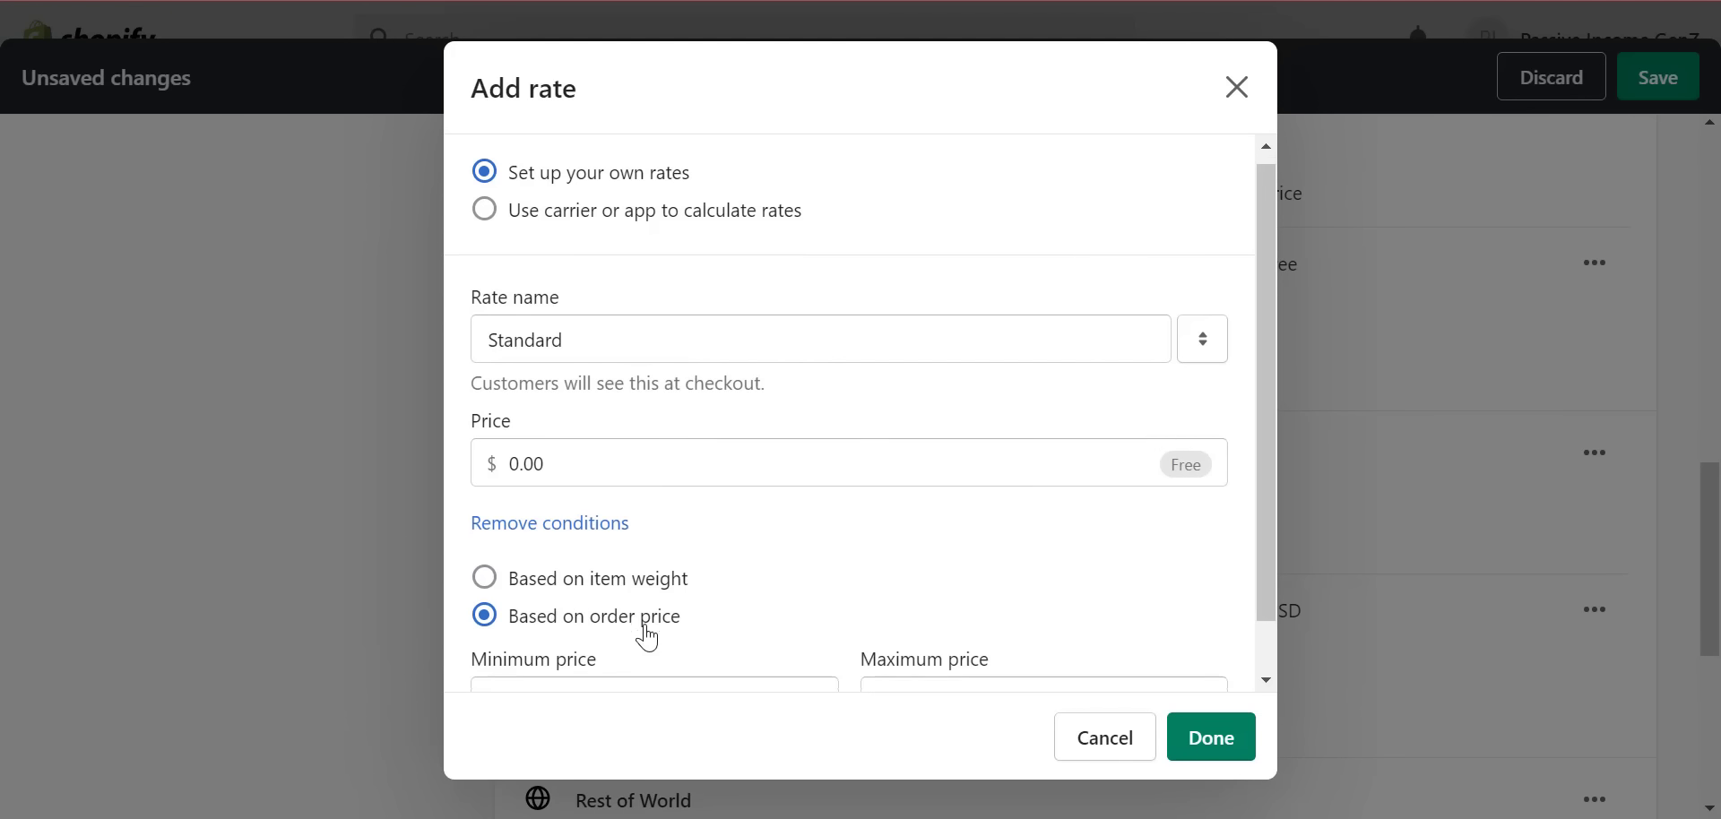
- Set the second rate's order price range to $50–$200 and its price to $50, add it to the zone, and save the shipping changes
{"action": "scroll", "coordinate": [592, 640], "scroll_direction": "down", "scroll_amount": 1}
{"action": "left_click", "coordinate": [594, 644]}
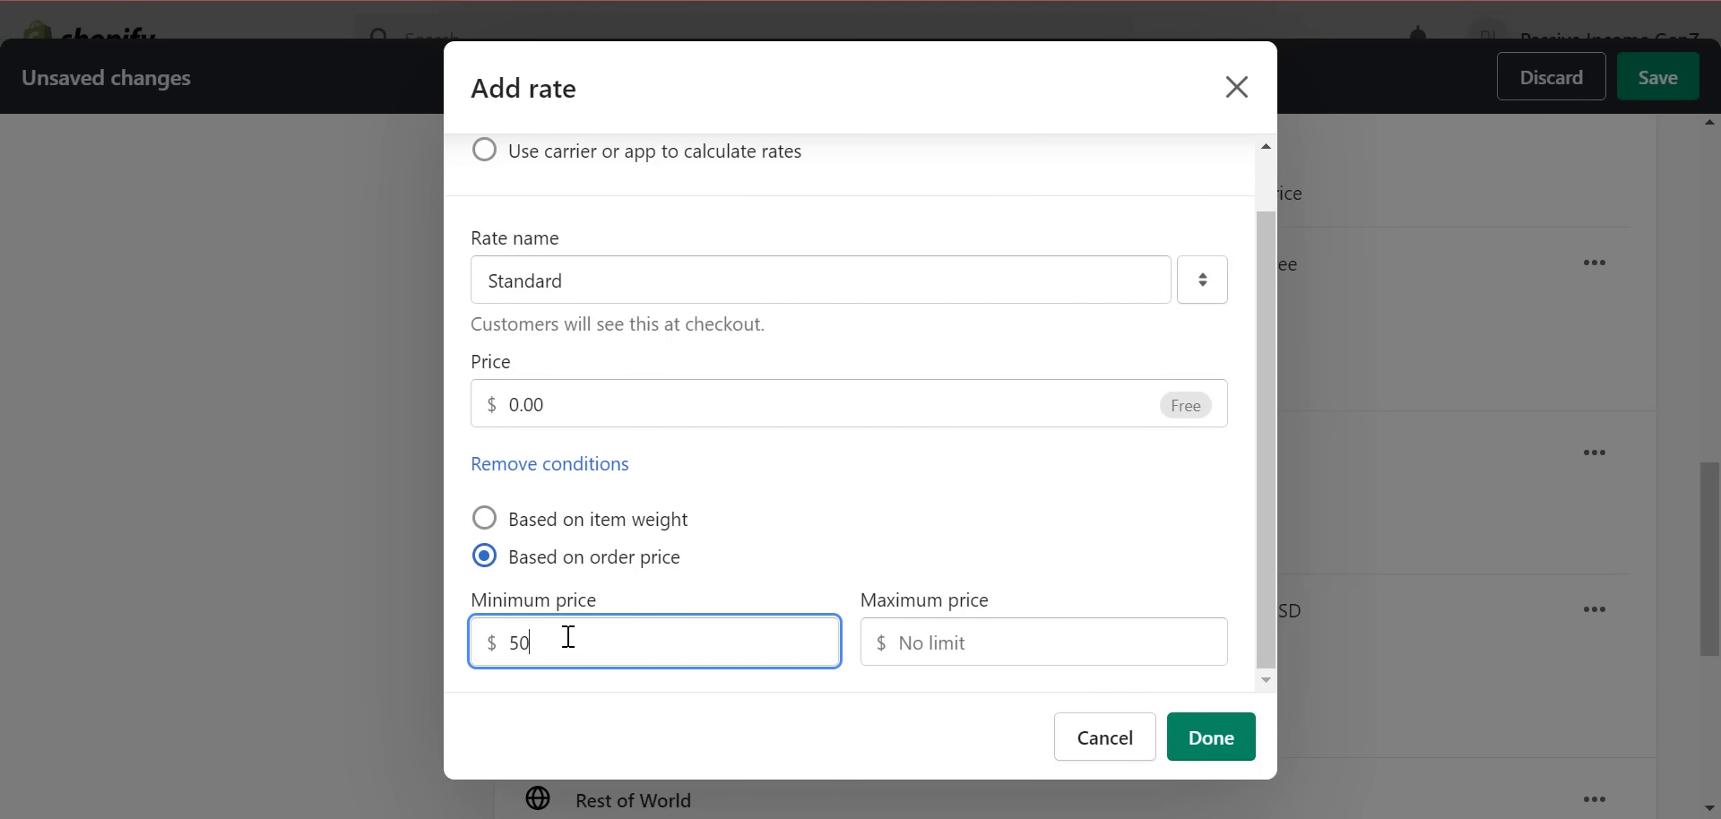
{"action": "left_click", "coordinate": [921, 654]}
{"action": "type", "text": "2"}
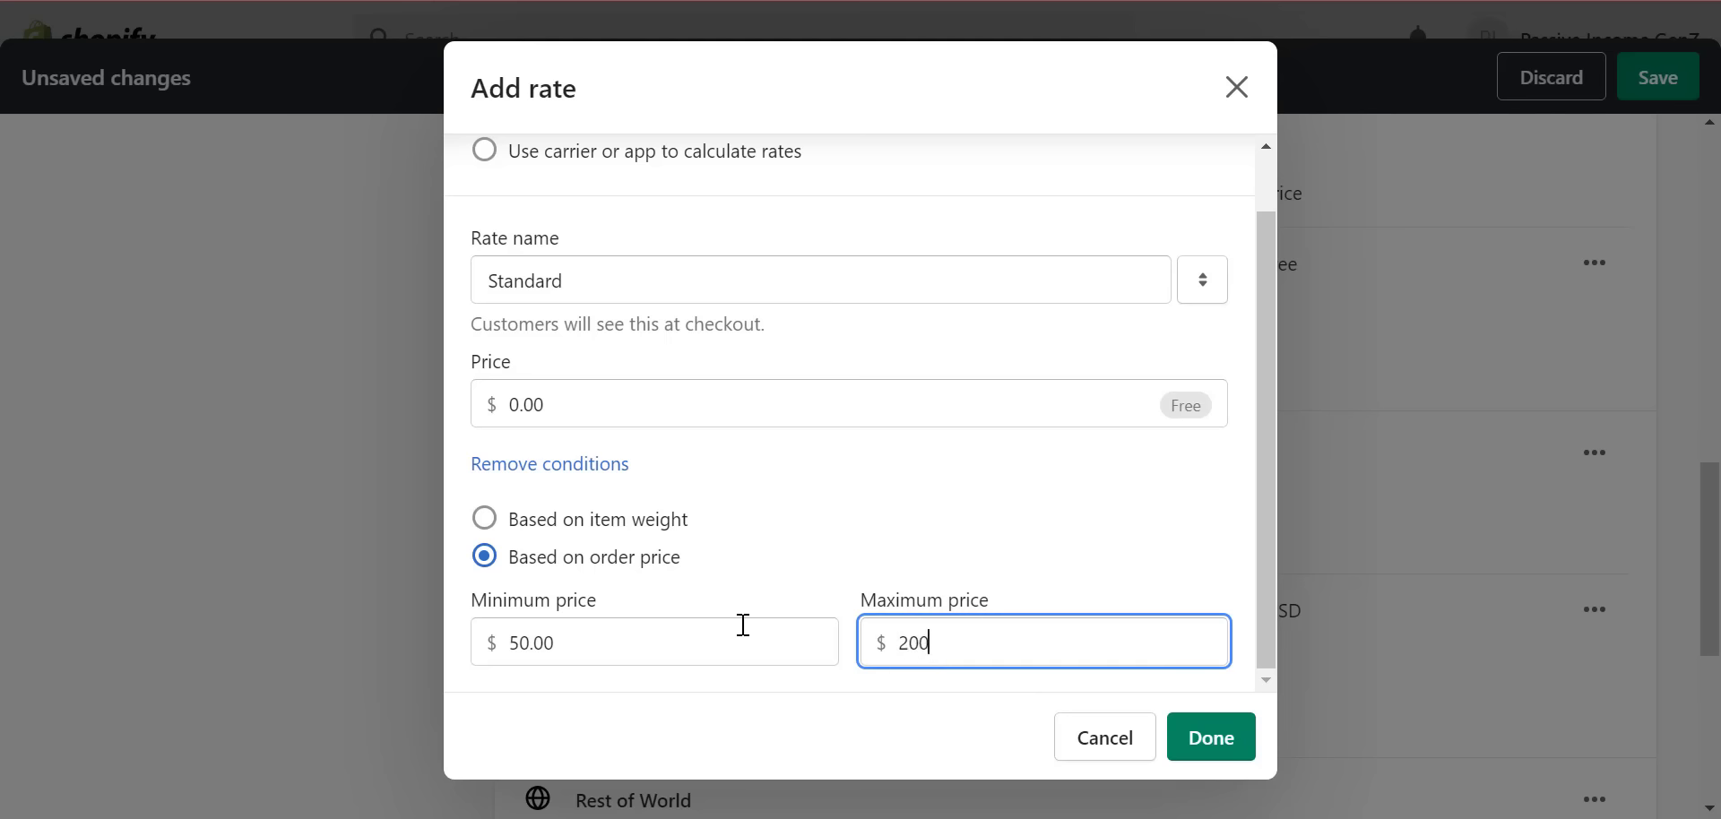
{"action": "type", "text": "00"}
{"action": "left_click", "coordinate": [605, 418]}
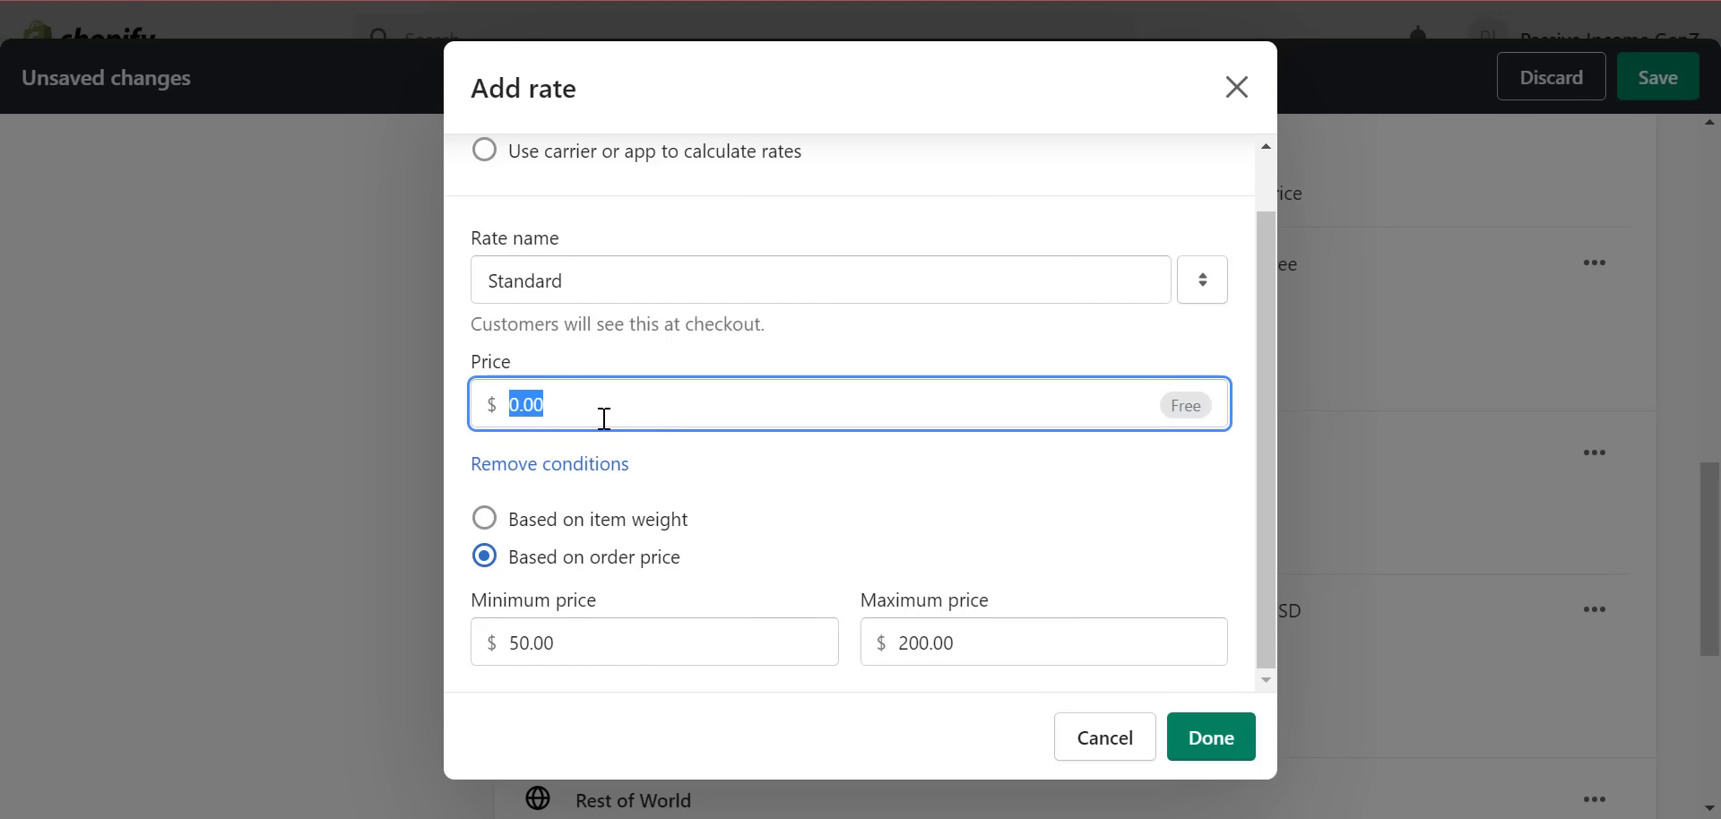
{"action": "type", "text": "50"}
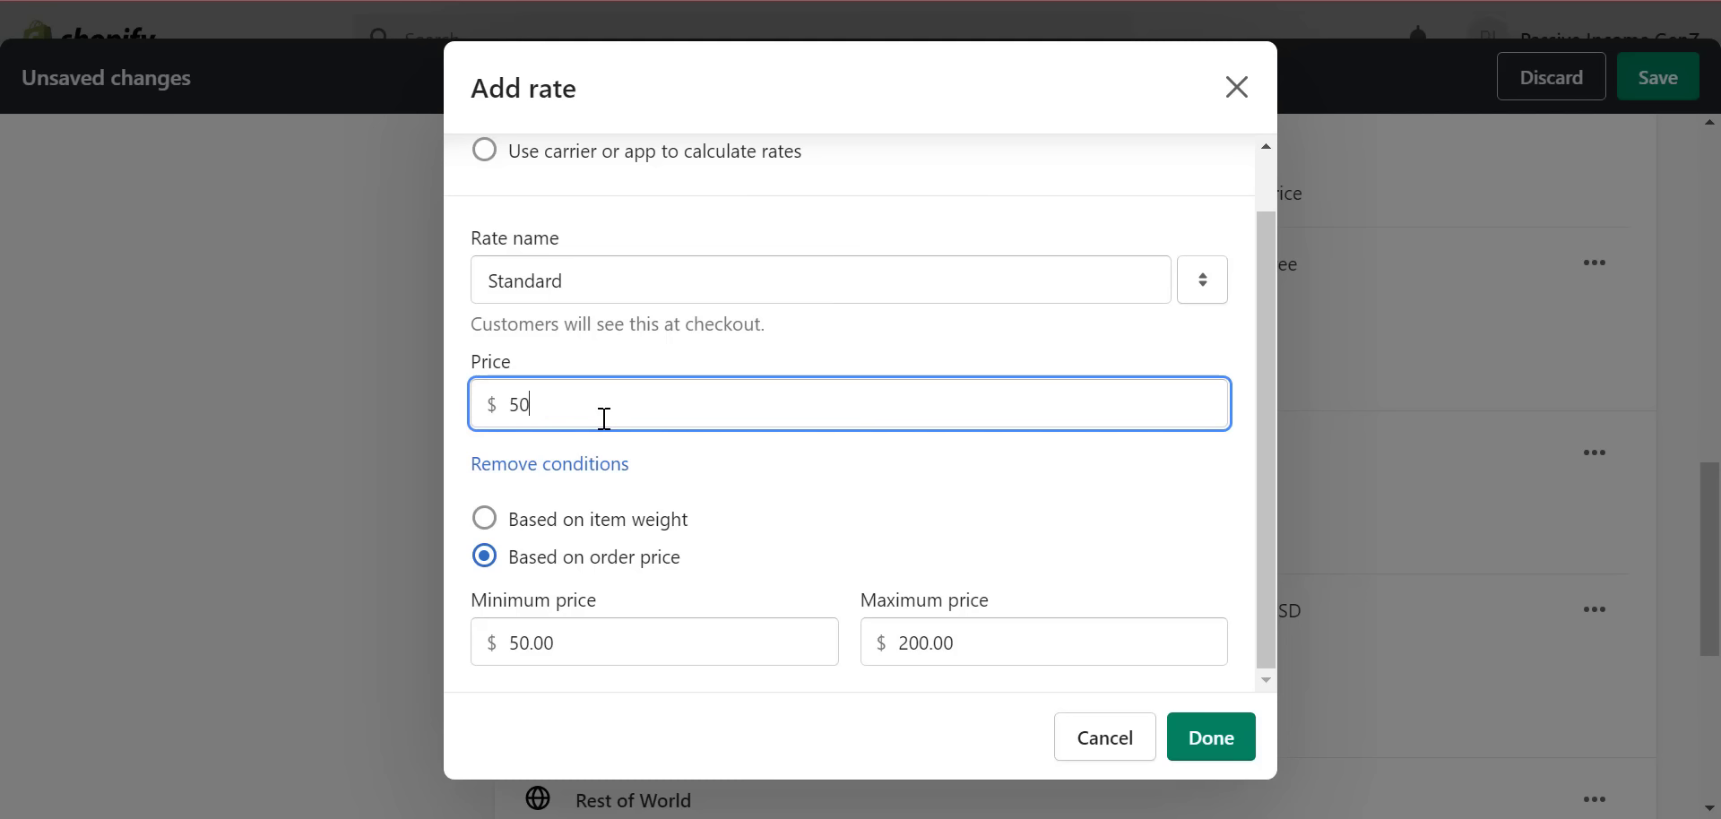
{"action": "left_click", "coordinate": [1201, 744]}
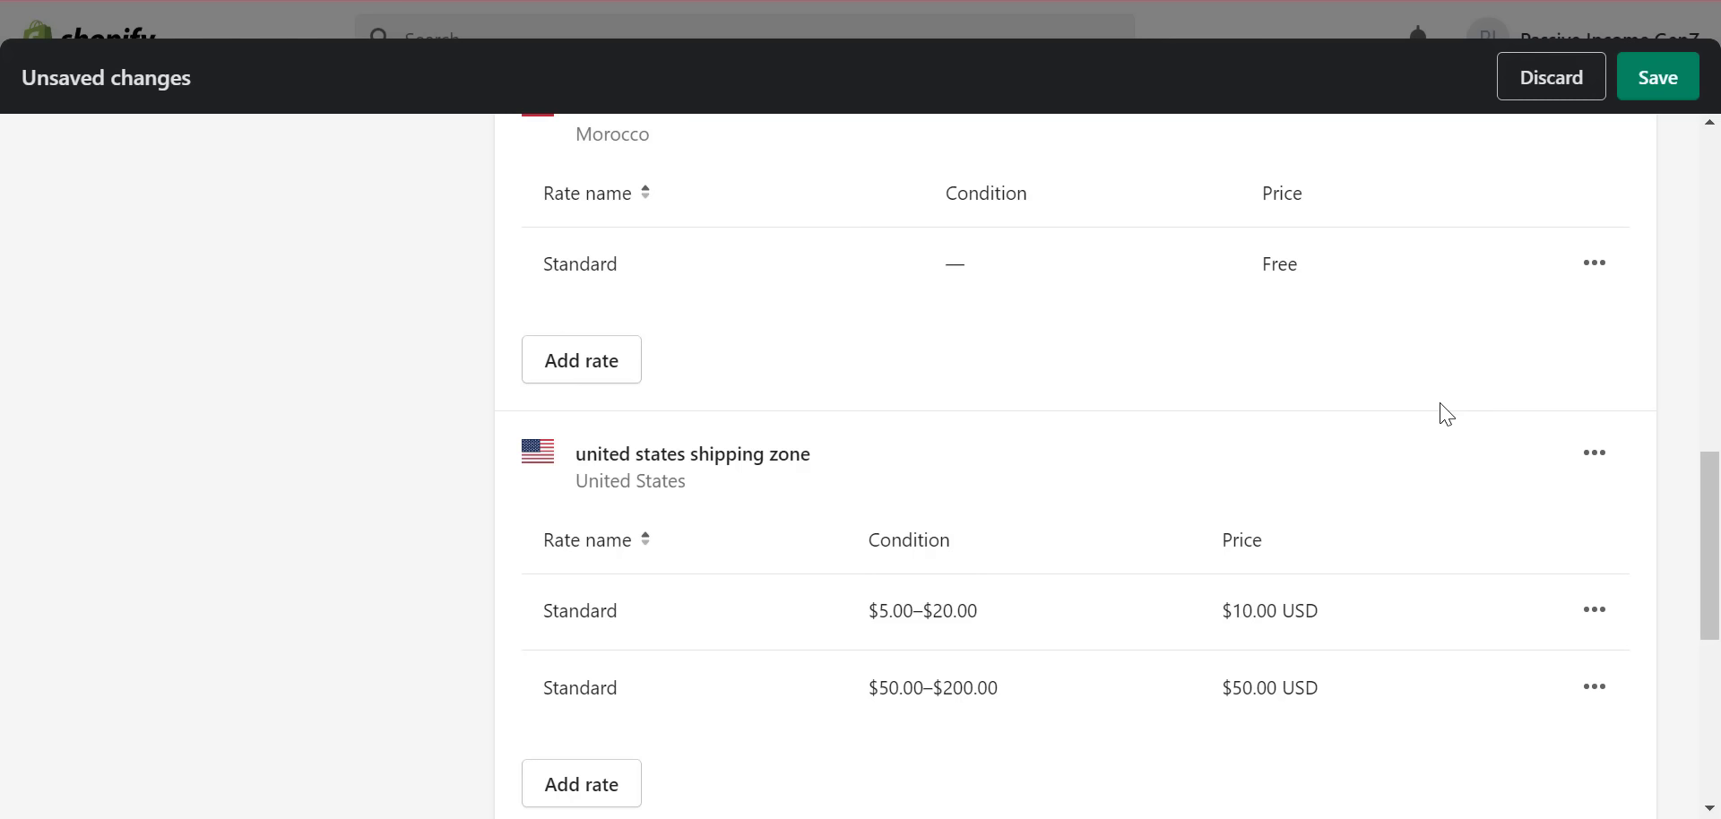
{"action": "left_click", "coordinate": [1662, 77]}
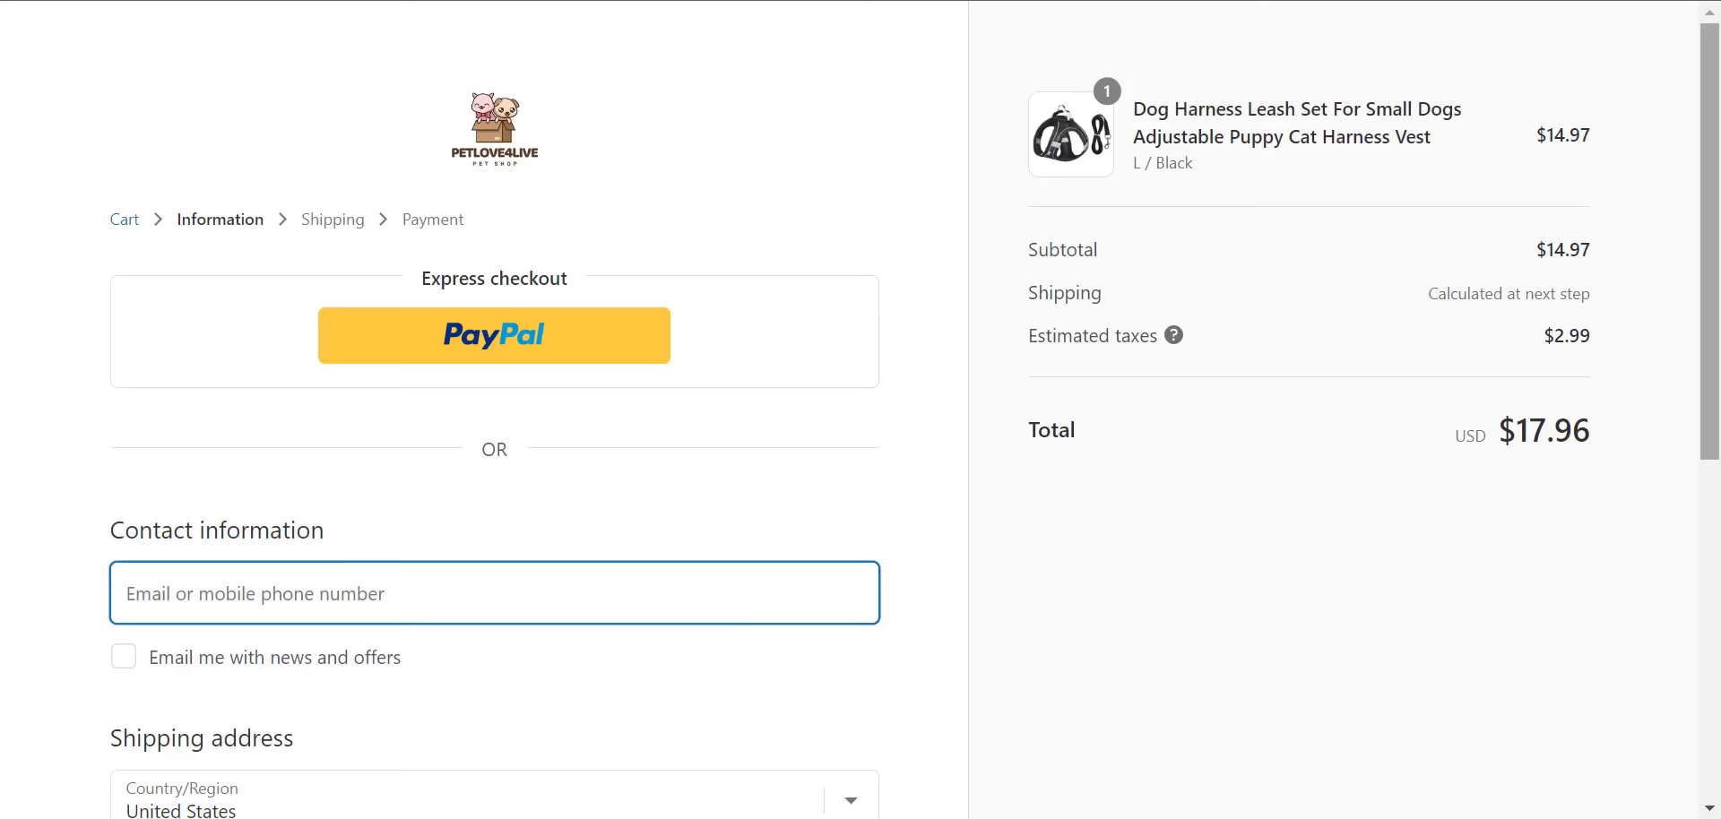
- Review the checkout information form, and return to the storefront home page to examine its product collections, newsletter section and footer
{"action": "scroll", "coordinate": [985, 762], "scroll_direction": "down", "scroll_amount": 8}
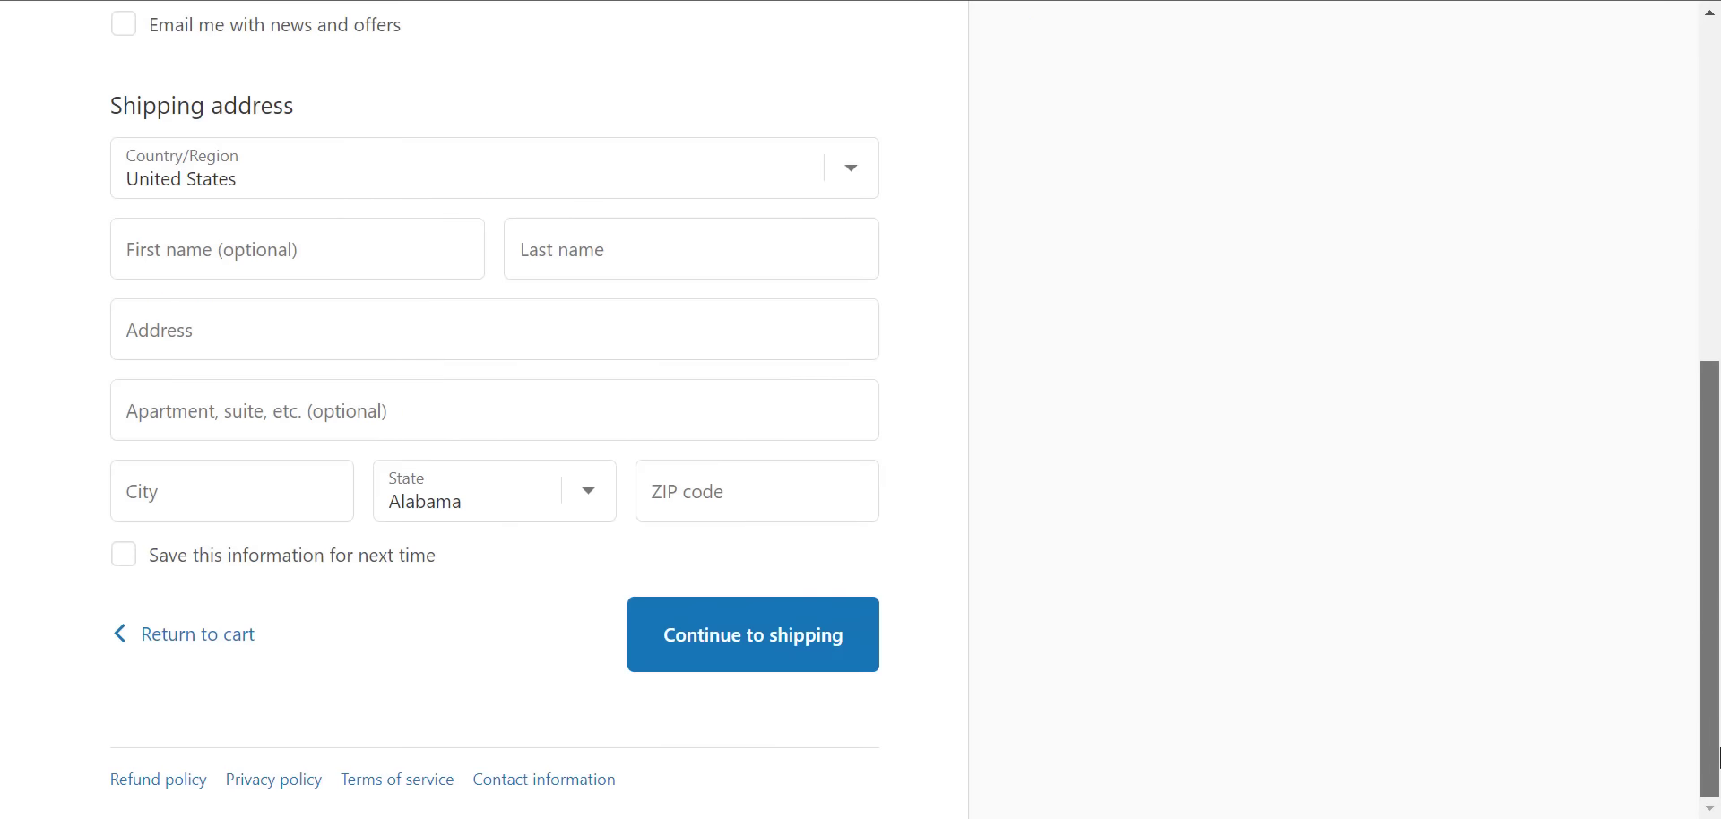
{"action": "scroll", "coordinate": [986, 762], "scroll_direction": "up", "scroll_amount": 8}
{"action": "left_click", "coordinate": [504, 143]}
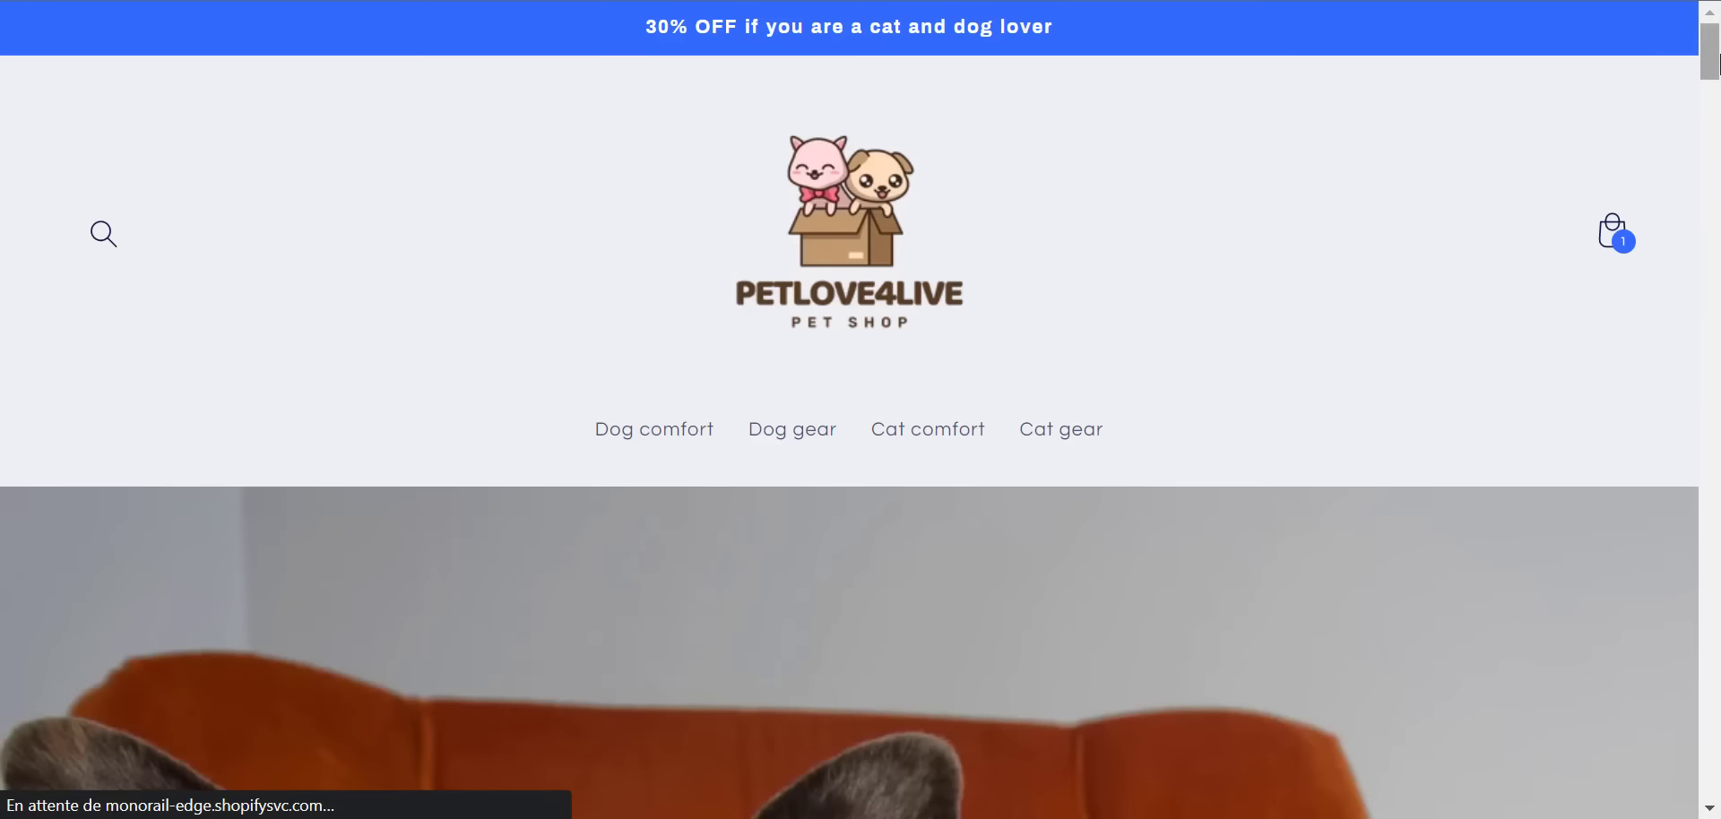
{"action": "scroll", "coordinate": [1718, 270], "scroll_direction": "down", "scroll_amount": 5}
{"action": "scroll", "coordinate": [1718, 270], "scroll_direction": "down", "scroll_amount": 15}
{"action": "scroll", "coordinate": [1718, 251], "scroll_direction": "up", "scroll_amount": 10}
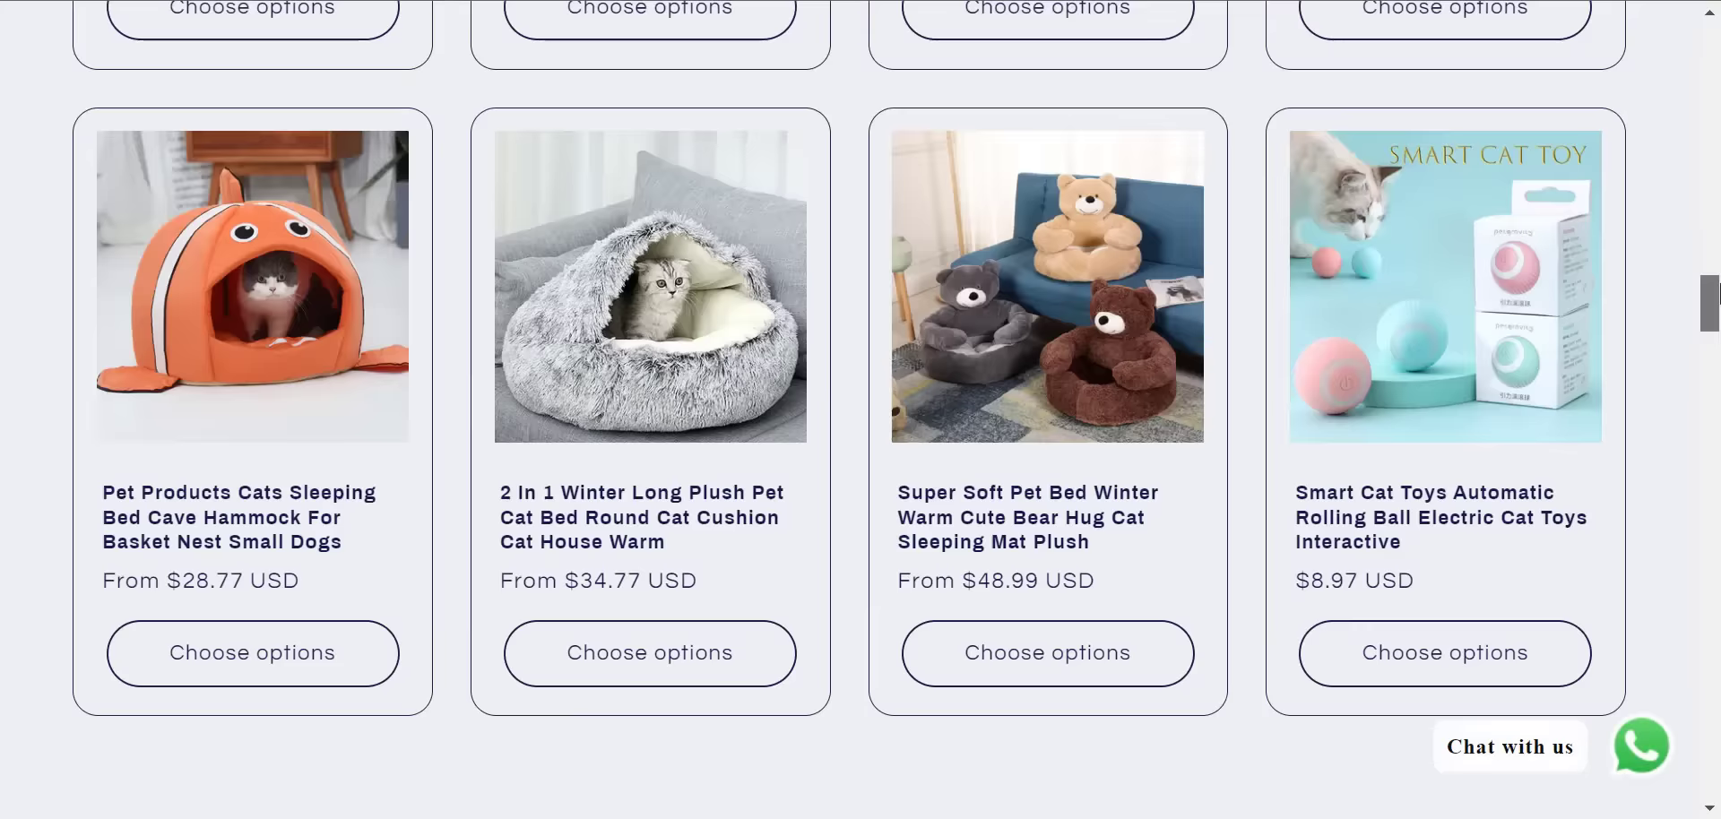
{"action": "scroll", "coordinate": [1718, 233], "scroll_direction": "down", "scroll_amount": 15}
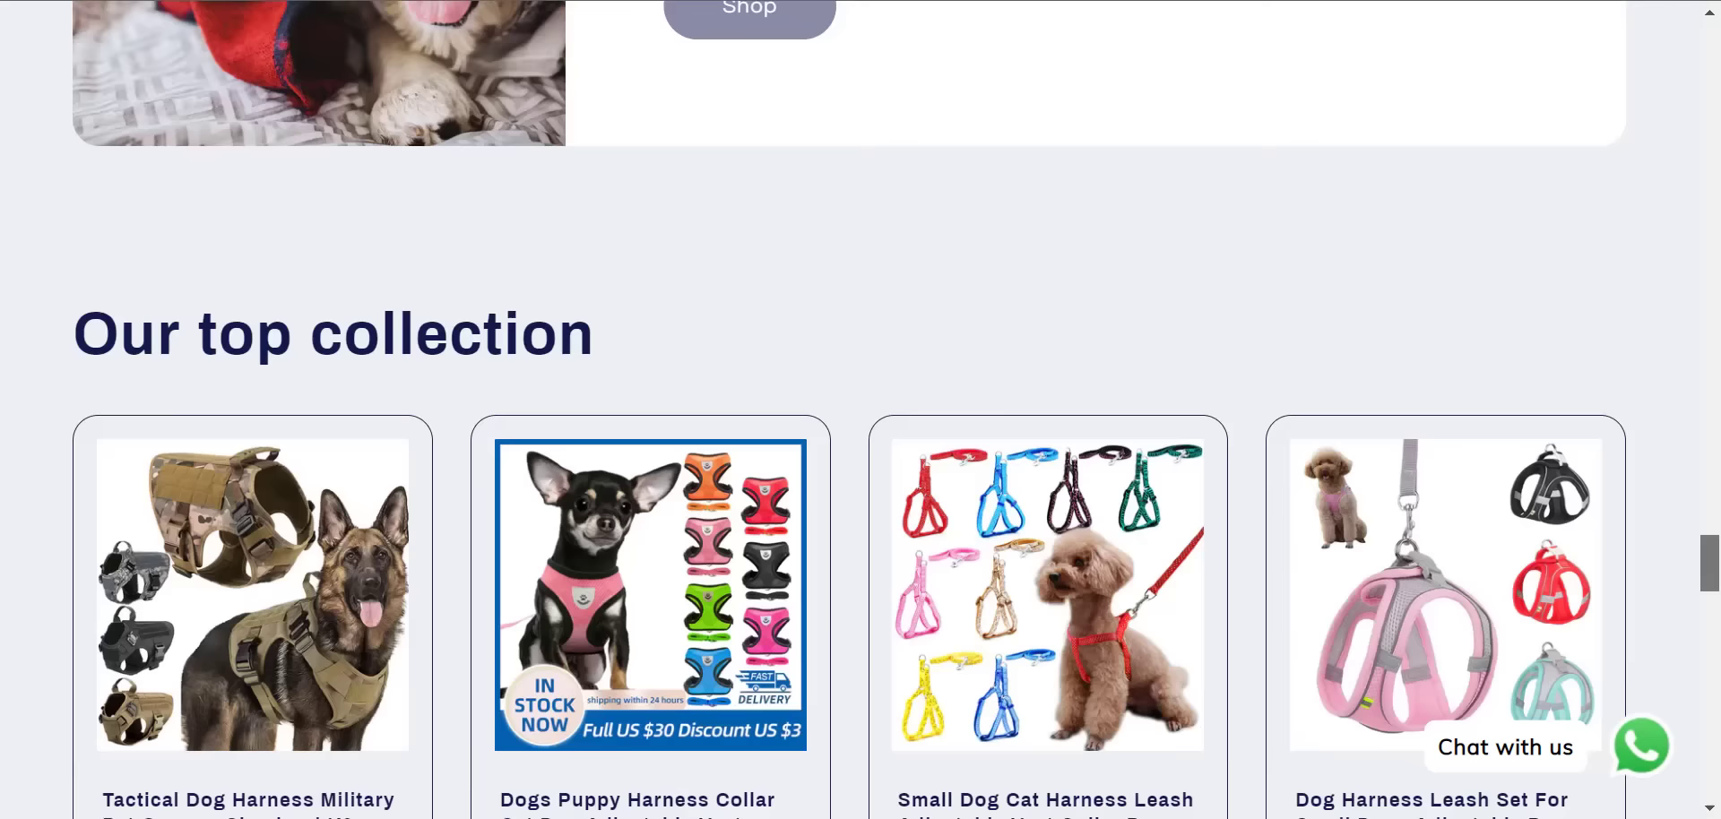
{"action": "scroll", "coordinate": [850, 358], "scroll_direction": "down", "scroll_amount": 10}
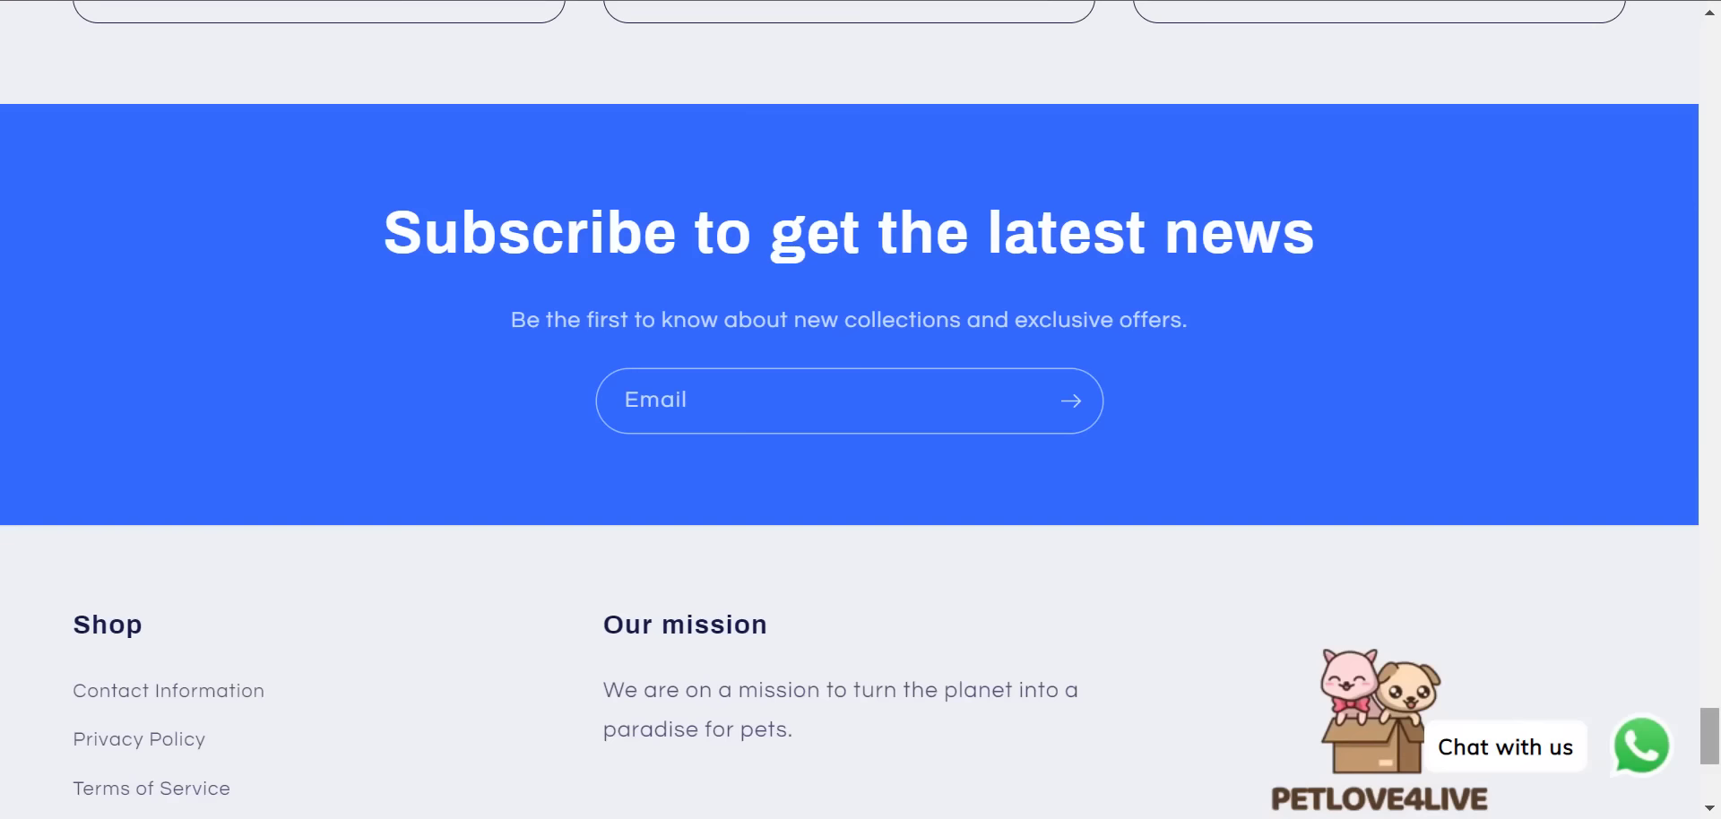